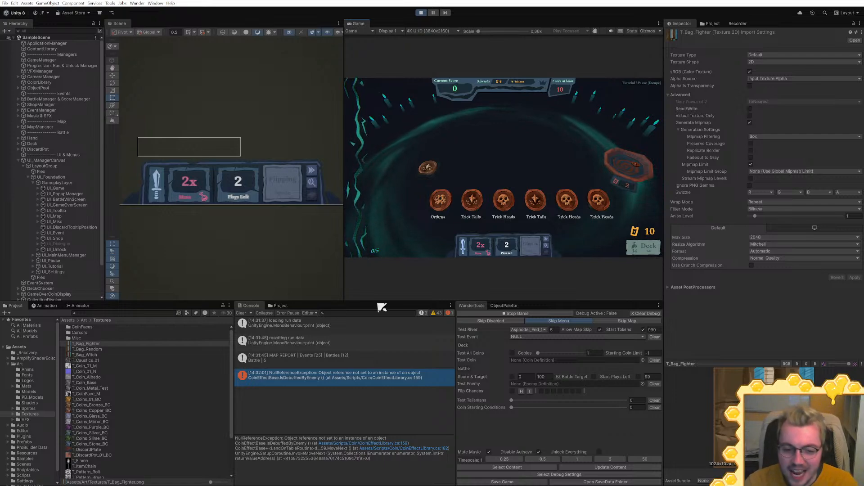
Open the CoinEffectLibrary script at the line that raises the NullReferenceException in IsDebuffedByEnemy
{"action": "double_click", "coordinate": [315, 376]}
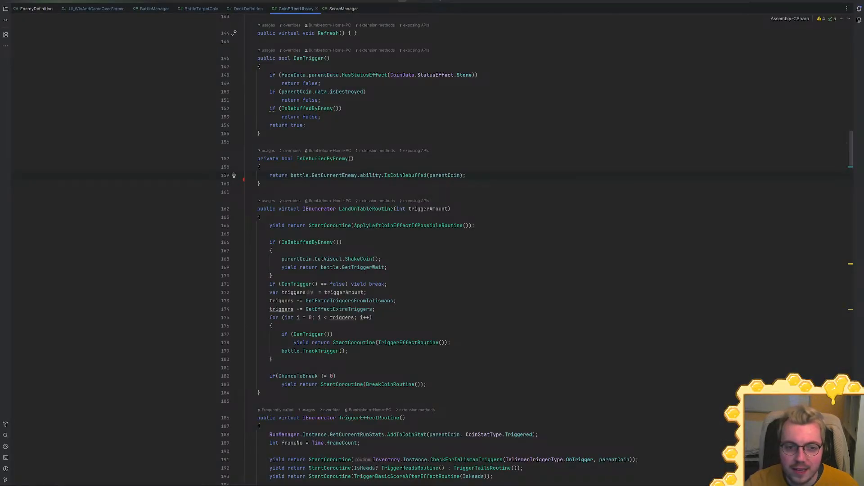
{"action": "key", "text": "alt+Tab"}
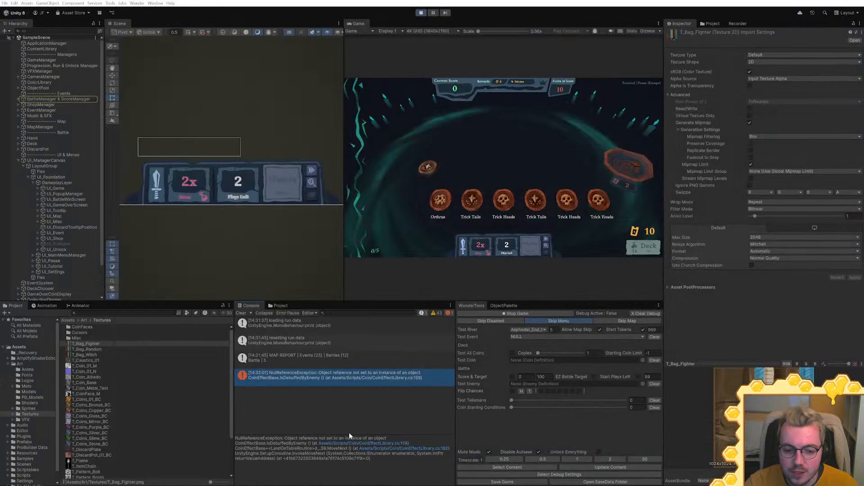
{"action": "double_click", "coordinate": [347, 375]}
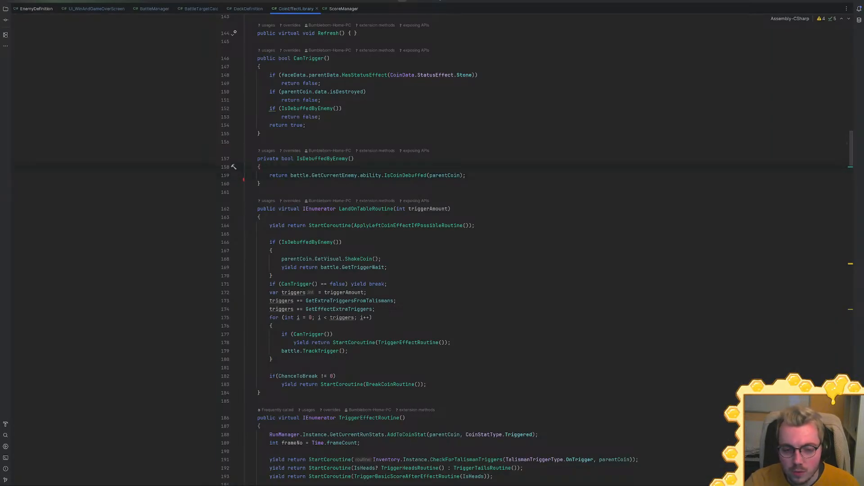
Add an if condition at the start of IsDebuffedByEnemy that checks whether battle.GetCurrentEnemy == null
{"action": "key", "text": "Return"}
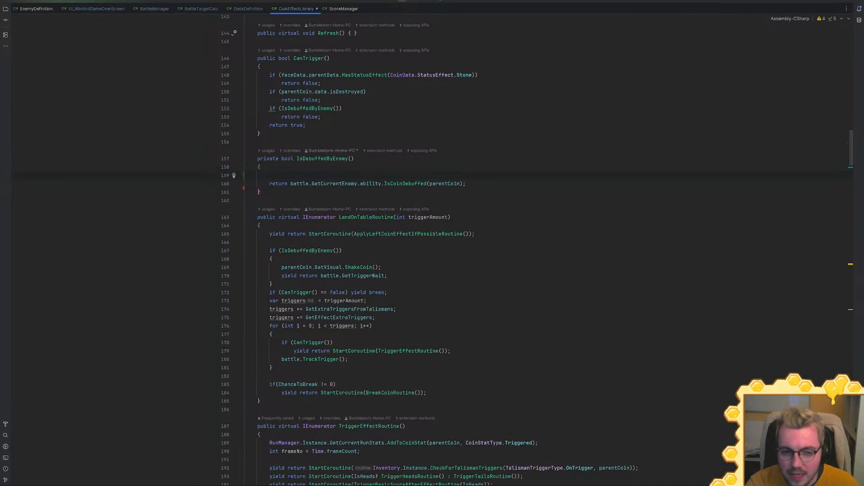
{"action": "type", "text": "if(bat"}
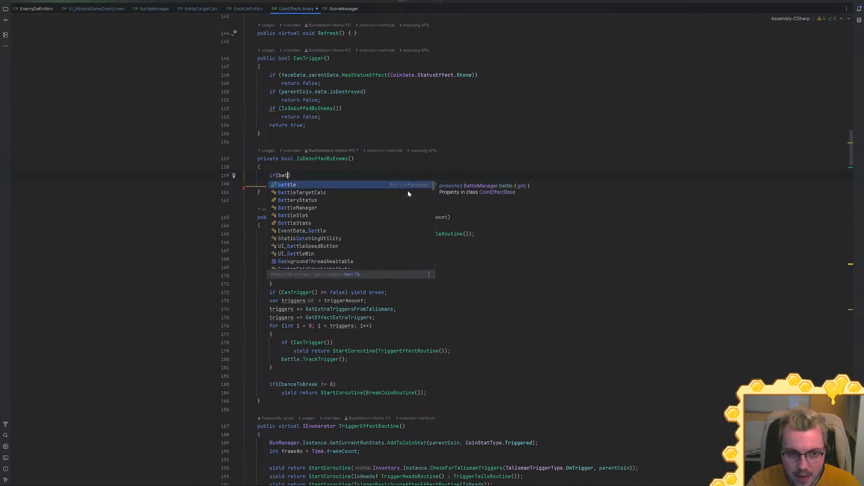
{"action": "key", "text": "Return"}
{"action": "type", "text": ".GetC"}
{"action": "key", "text": "Return"}
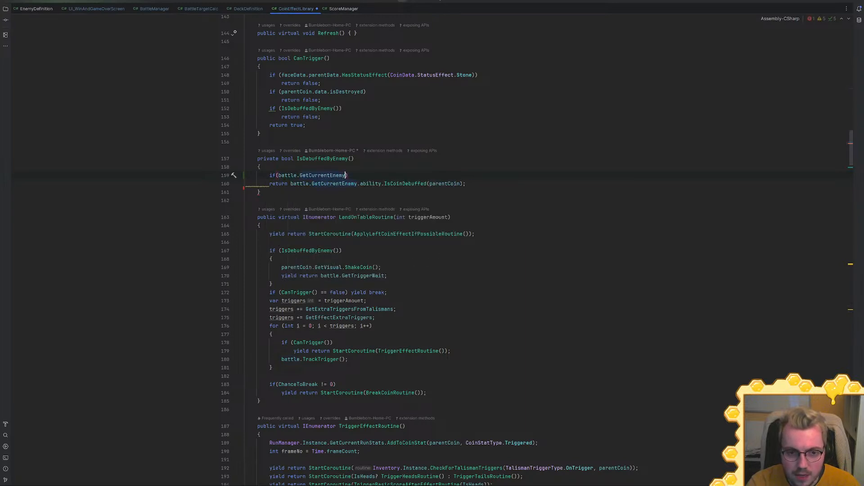
{"action": "type", "text": "== null"}
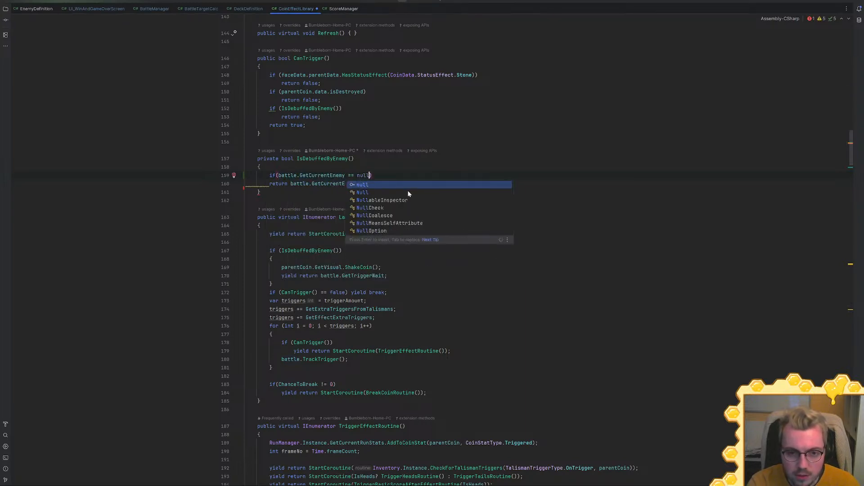
Check the enemy properties declared in BattleManager and make the IsDebuffedByEnemy condition use battle.GetCurrentEnemyType
{"action": "left_click", "coordinate": [341, 183], "text": "ctrl"}
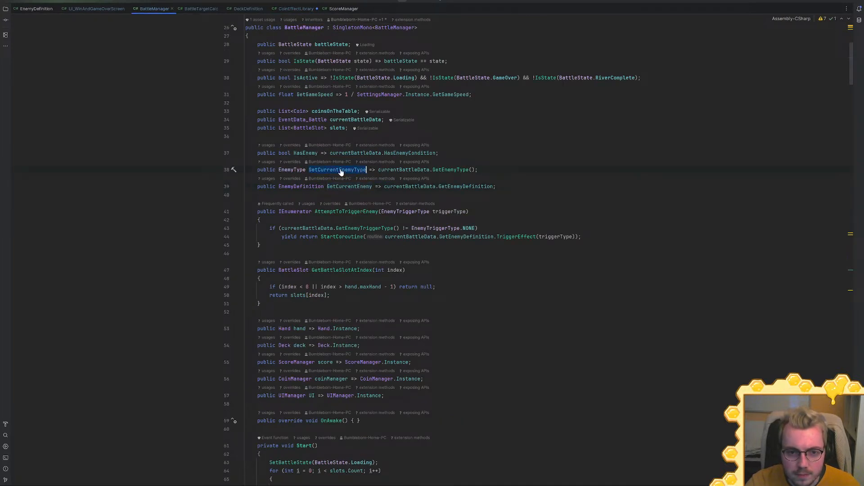
{"action": "left_click", "coordinate": [293, 170], "text": "ctrl"}
{"action": "key", "text": "ctrl+alt+Left"}
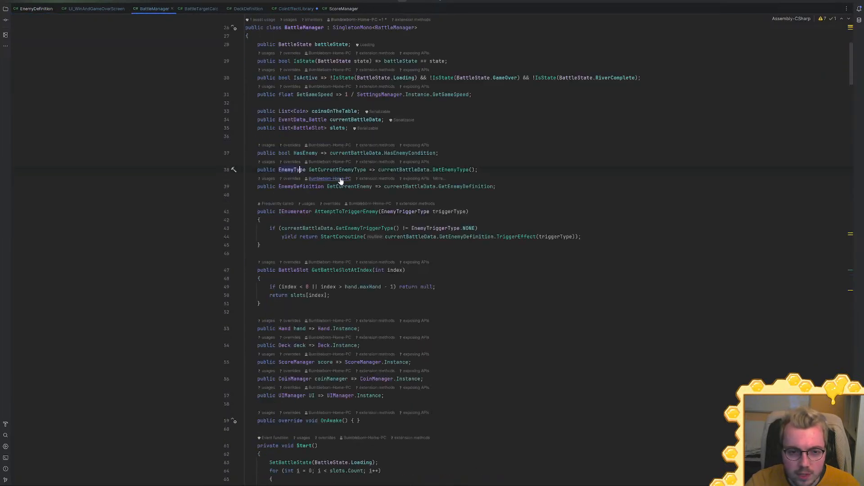
{"action": "key", "text": "ctrl+alt+Left"}
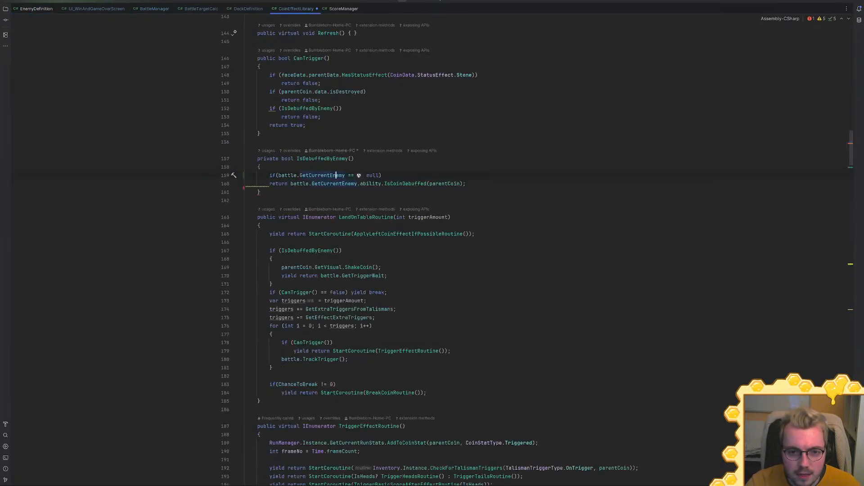
{"action": "type", "text": "Type"}
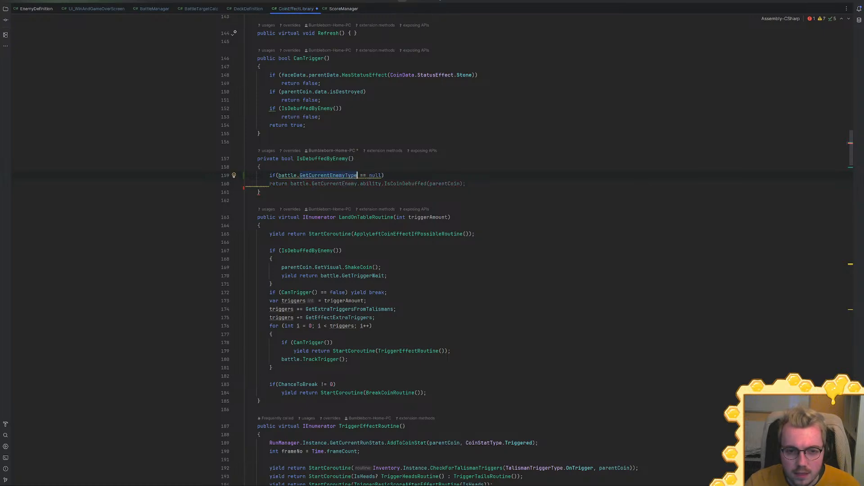
Check how GetEnemyType handles a battle without an enemy and compare GetCurrentEnemyType with EnemyType.NONE in the condition
{"action": "left_click", "coordinate": [342, 176], "text": "ctrl"}
{"action": "left_click", "coordinate": [452, 169], "text": "ctrl"}
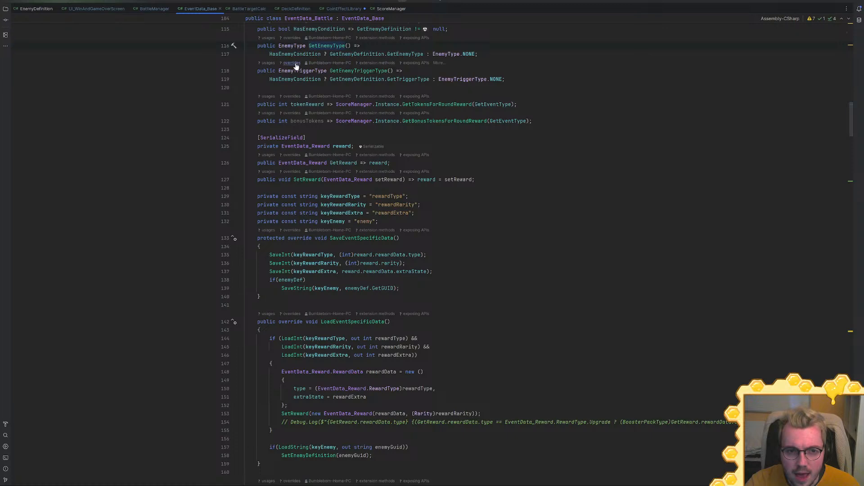
{"action": "key", "text": "ctrl+alt+Left"}
{"action": "key", "text": "ctrl+alt+Left"}
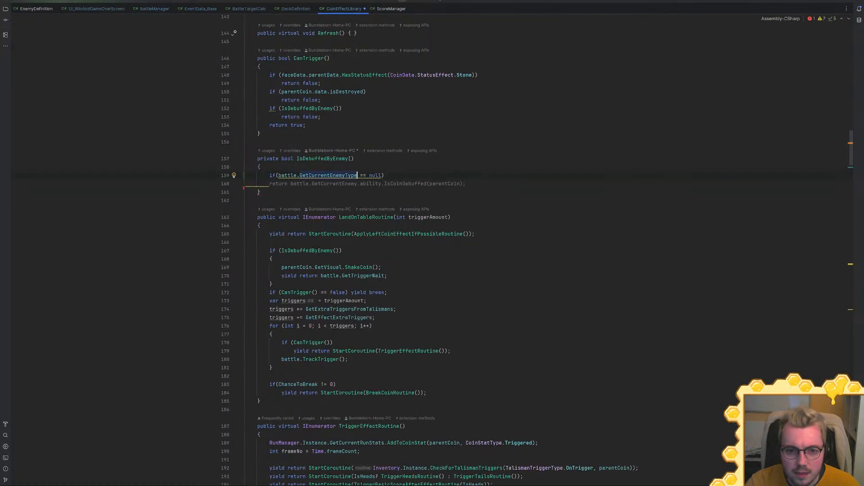
{"action": "double_click", "coordinate": [375, 176]}
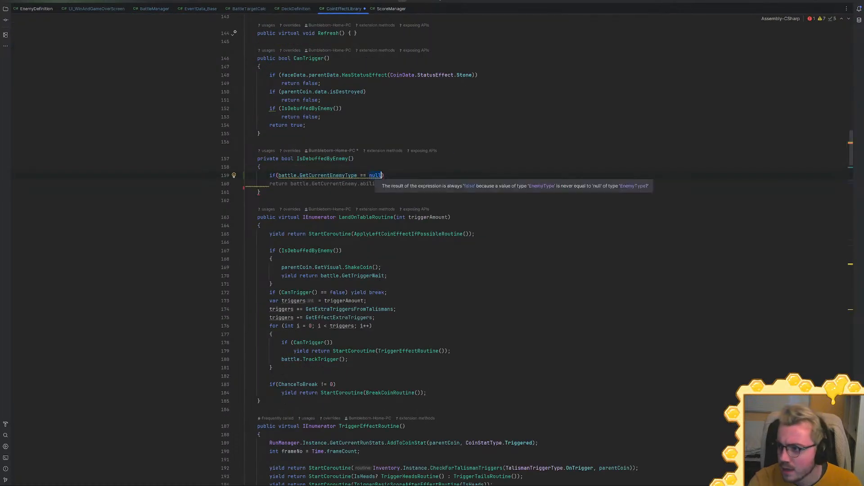
{"action": "key", "text": "BackSpace"}
{"action": "key", "text": "BackSpace"}
{"action": "key", "text": "BackSpace"}
{"action": "key", "text": "BackSpace"}
{"action": "key", "text": "BackSpace"}
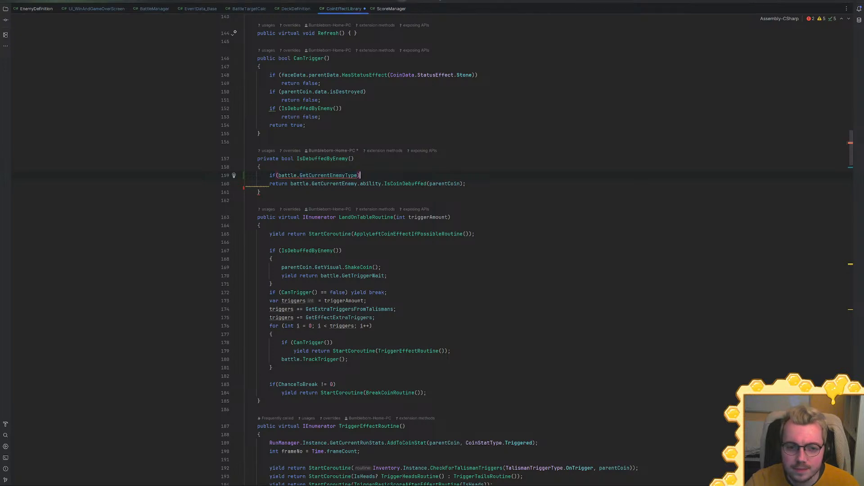
{"action": "type", "text": "== EnemyType.NONE"}
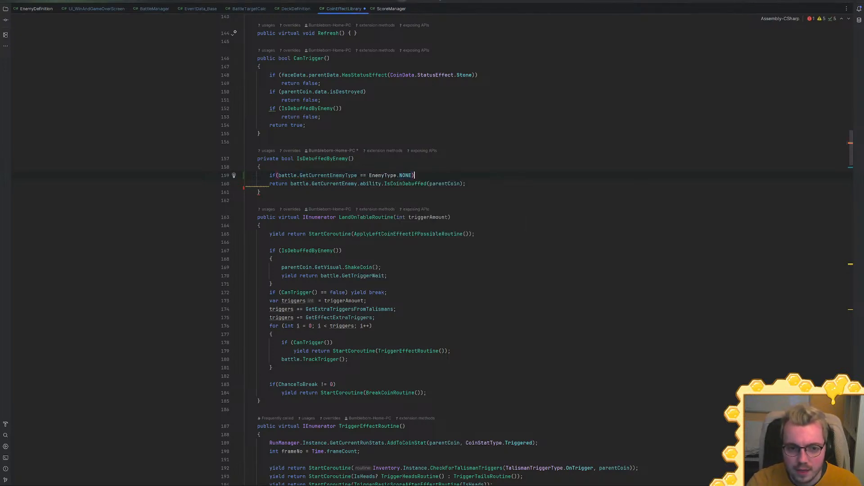
Make IsDebuffedByEnemy return false when the EnemyType.NONE condition is met
{"action": "key", "text": "Return"}
{"action": "type", "text": "return "}
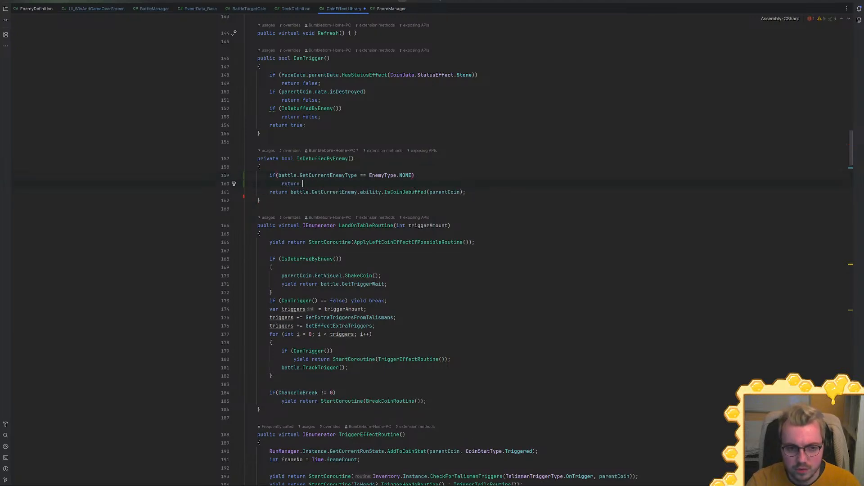
{"action": "type", "text": "false"}
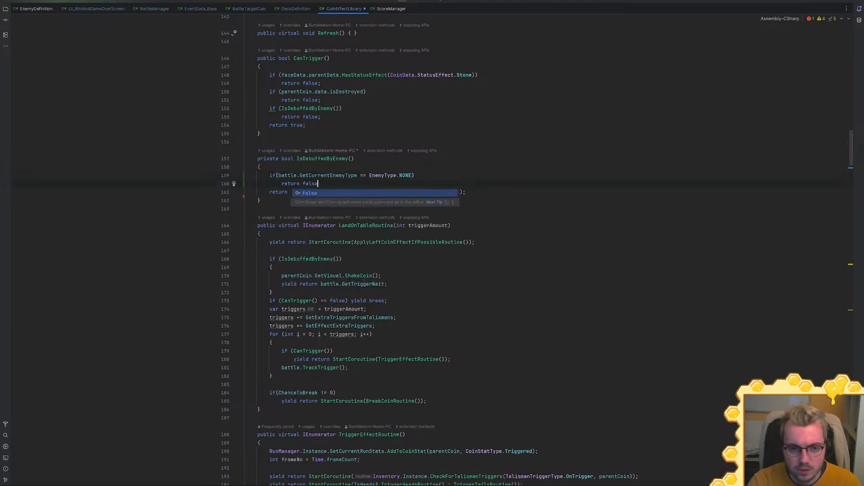
{"action": "type", "text": ";"}
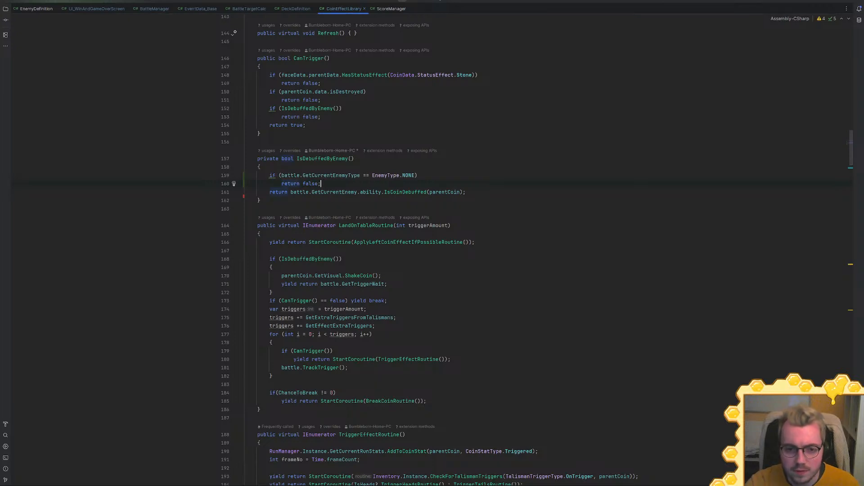
Switch back to Unity and stop the running game
{"action": "left_click", "coordinate": [823, 1]}
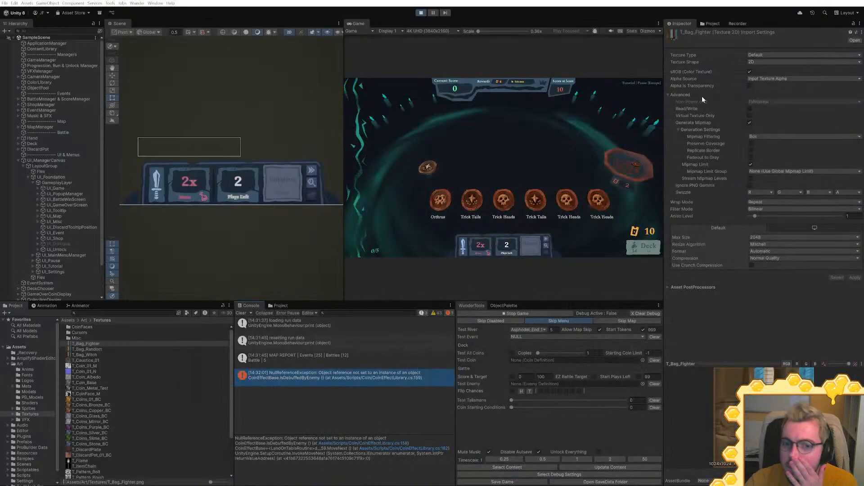
{"action": "left_click", "coordinate": [421, 12]}
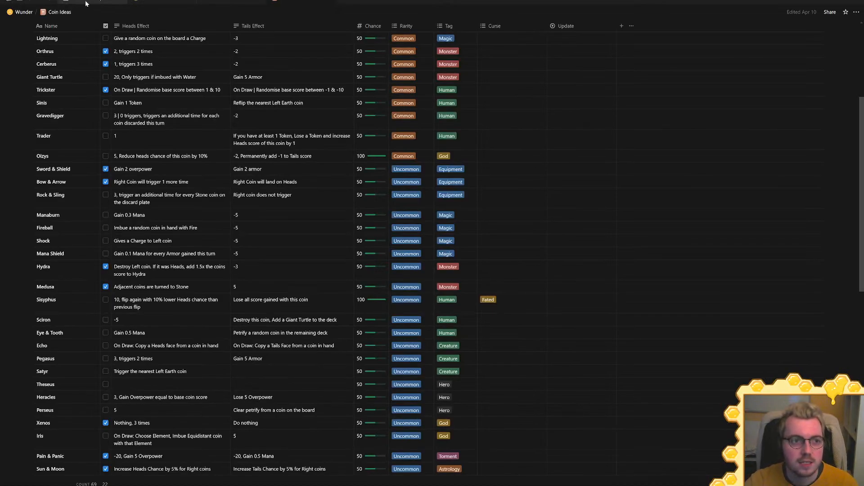
Open the Launch Checklist task on the Wunder Tasks board and review its endless mode and boss items
{"action": "left_click", "coordinate": [83, 3]}
{"action": "left_click", "coordinate": [76, 113]}
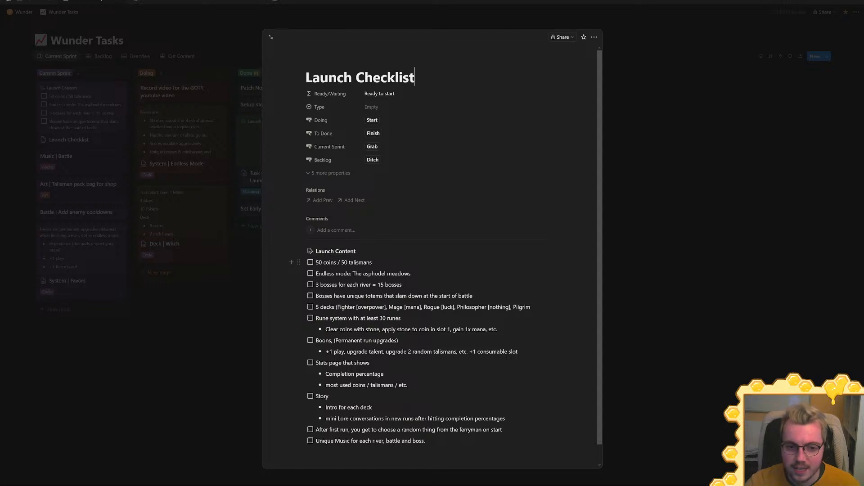
{"action": "left_click_drag", "start_coordinate": [316, 273], "coordinate": [411, 273]}
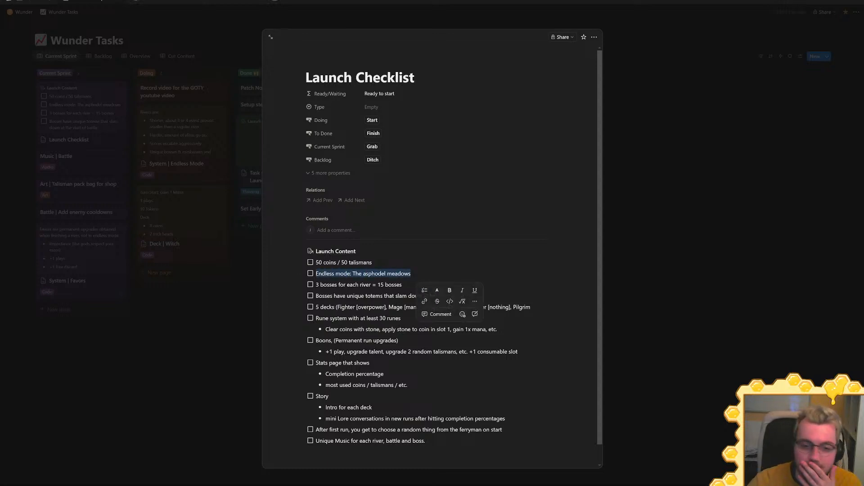
{"action": "left_click", "coordinate": [411, 273]}
{"action": "left_click_drag", "start_coordinate": [402, 285], "coordinate": [315, 285]}
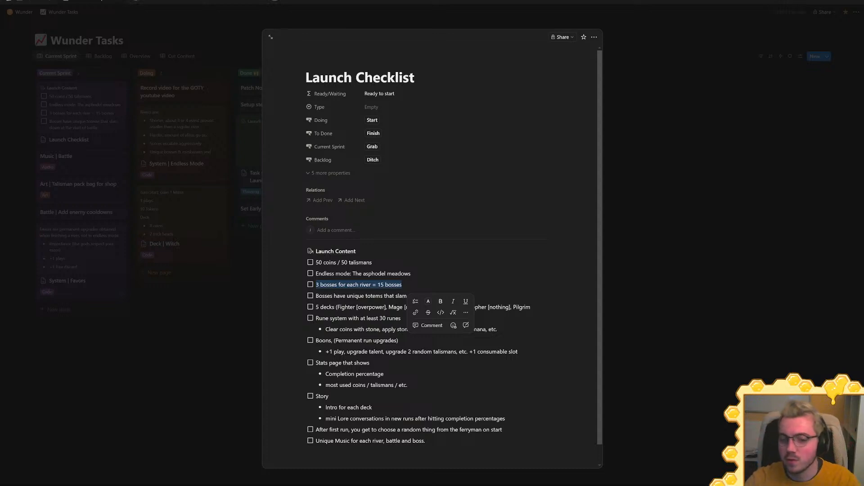
{"action": "left_click", "coordinate": [402, 285]}
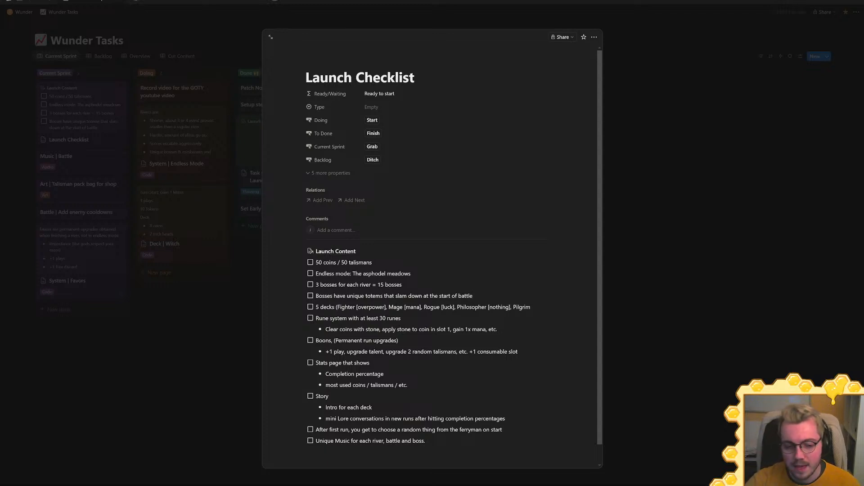
Rename the Boons item to "Favors" in the Launch Checklist and remove the comma after it
{"action": "left_click_drag", "start_coordinate": [558, 351], "coordinate": [312, 342]}
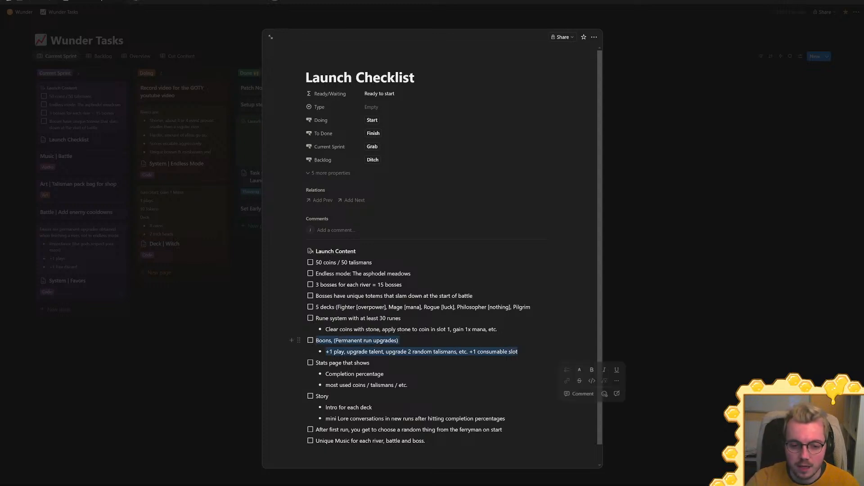
{"action": "double_click", "coordinate": [328, 340]}
{"action": "type", "text": "Favors"}
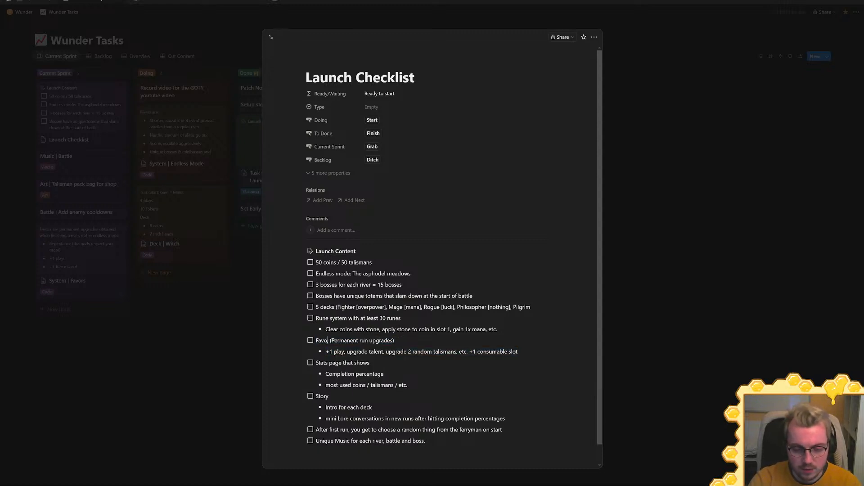
{"action": "key", "text": "BackSpace"}
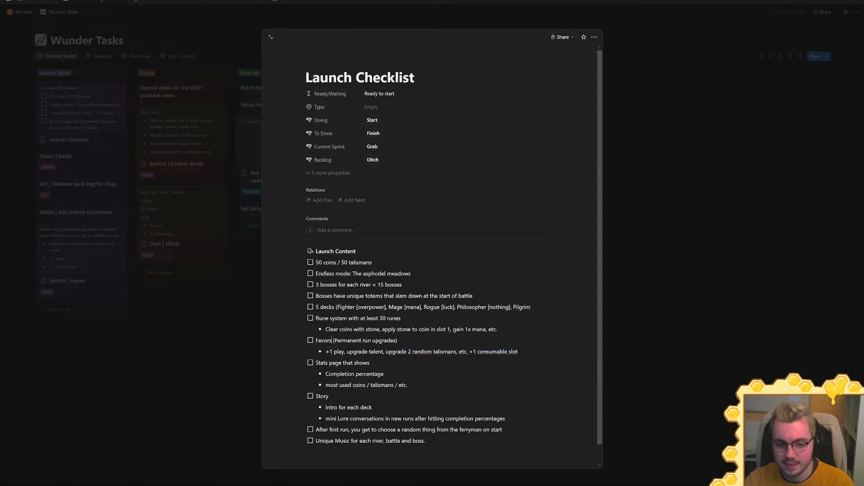
Review the story and deck items in the Launch Checklist and close the task
{"action": "left_click_drag", "start_coordinate": [456, 419], "coordinate": [339, 407]}
{"action": "left_click", "coordinate": [366, 407]}
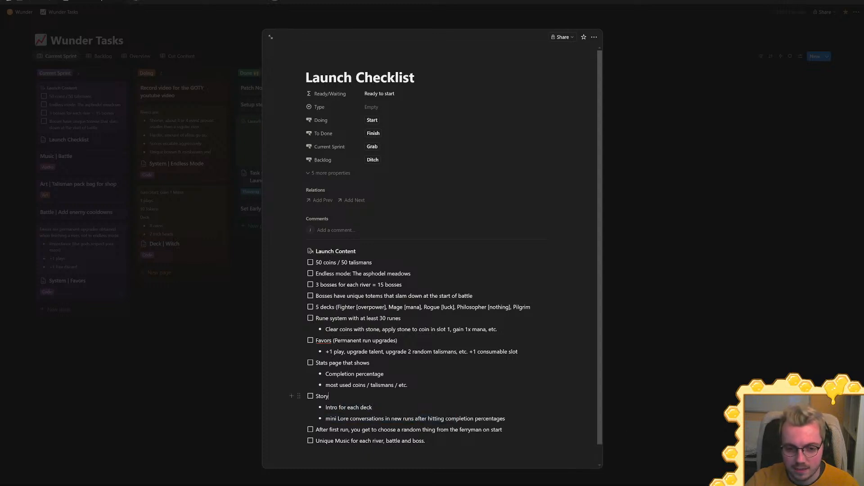
{"action": "mouse_move", "coordinate": [316, 307]}
{"action": "left_mouse_down"}
{"action": "mouse_move", "coordinate": [530, 307]}
{"action": "mouse_move", "coordinate": [316, 307]}
{"action": "left_mouse_up"}
{"action": "left_click", "coordinate": [513, 306]}
{"action": "left_click_drag", "start_coordinate": [513, 307], "coordinate": [530, 307]}
{"action": "left_click", "coordinate": [668, 174]}
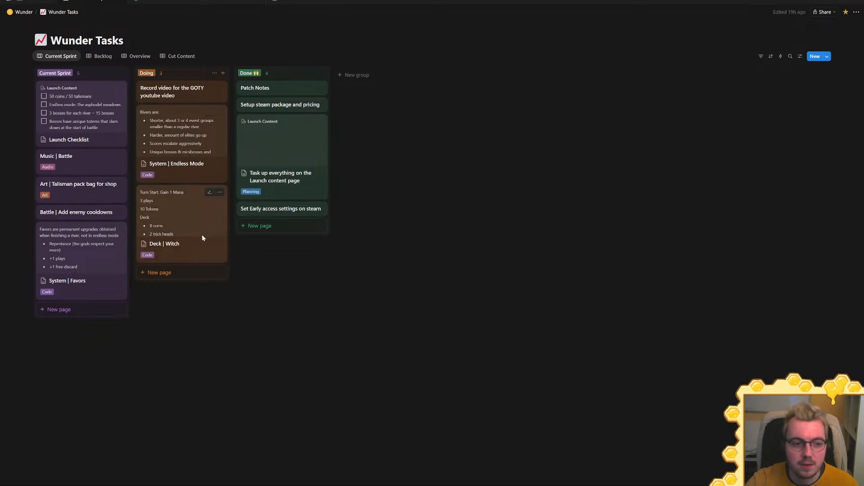
Switch to Unity, clear the console and start the game
{"action": "left_click", "coordinate": [825, 1]}
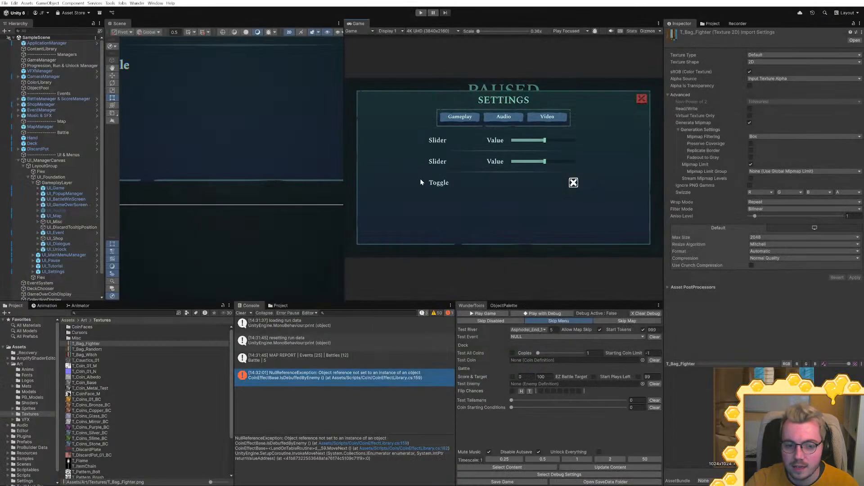
{"action": "left_click", "coordinate": [247, 312]}
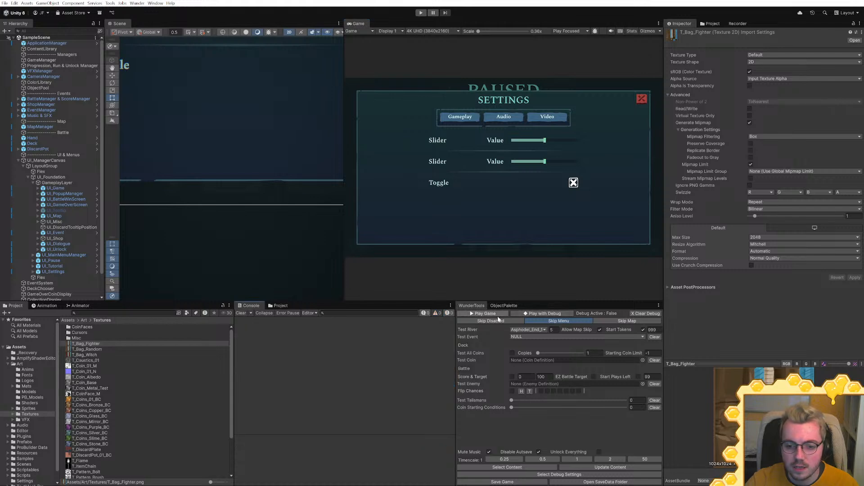
{"action": "left_click", "coordinate": [495, 317]}
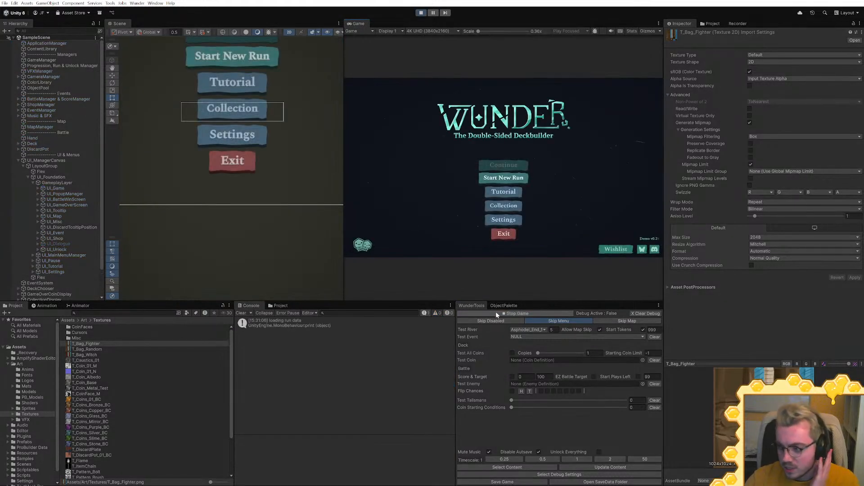
Start a new run with the Game view maximized and bring up the Witch deck in the deck selection
{"action": "left_click", "coordinate": [515, 181]}
{"action": "key", "text": "shift+space"}
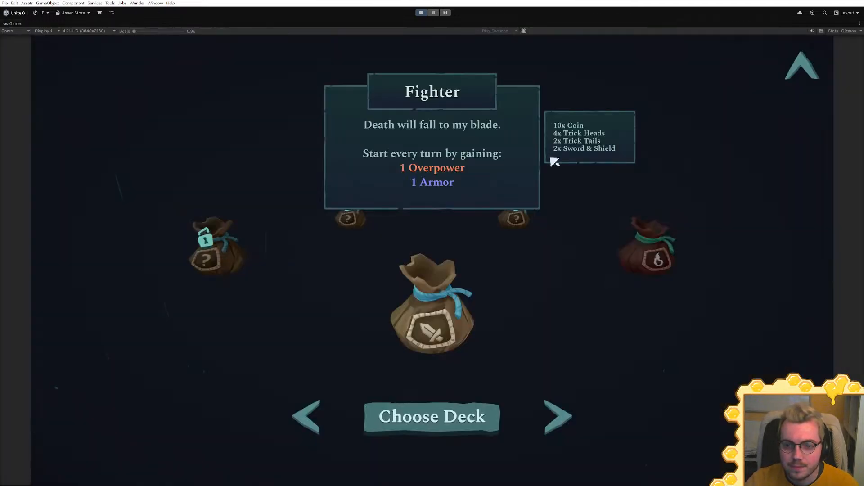
{"action": "key", "text": "Right"}
{"action": "key", "text": "Left"}
{"action": "key", "text": "Right"}
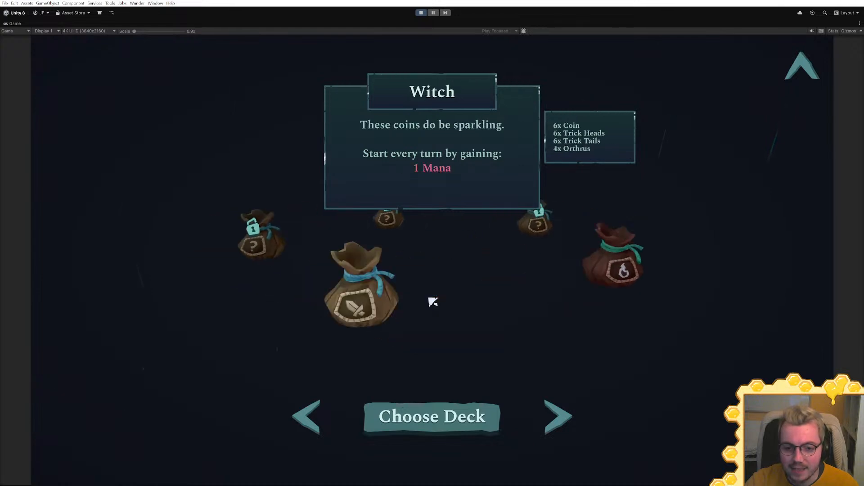
Compare the turn-start bonuses and coin lists of the Fighter and Witch decks
{"action": "key", "text": "Left"}
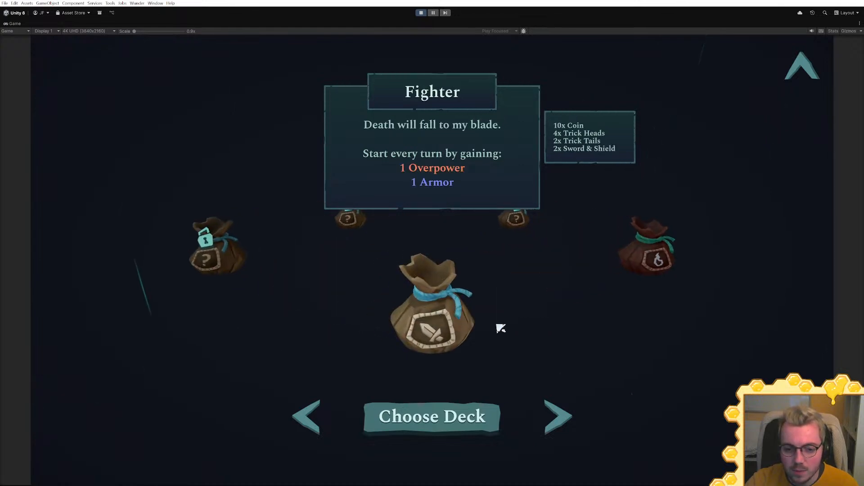
{"action": "key", "text": "Right"}
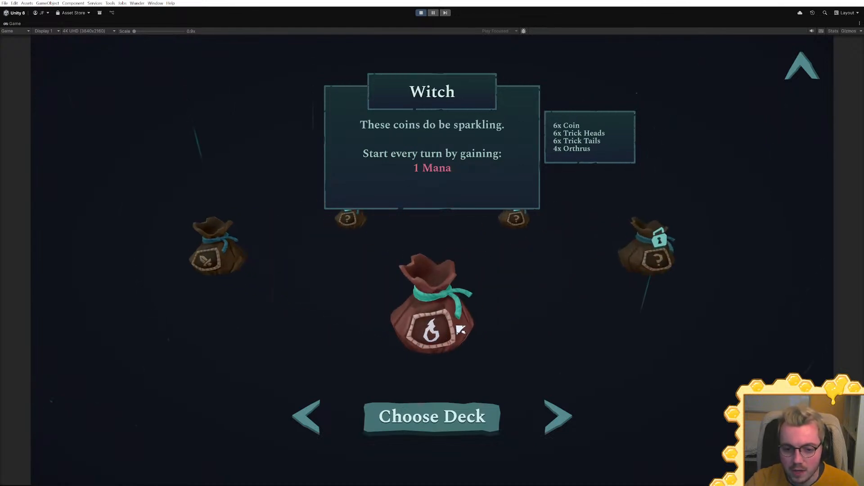
{"action": "key", "text": "Left"}
{"action": "key", "text": "Right"}
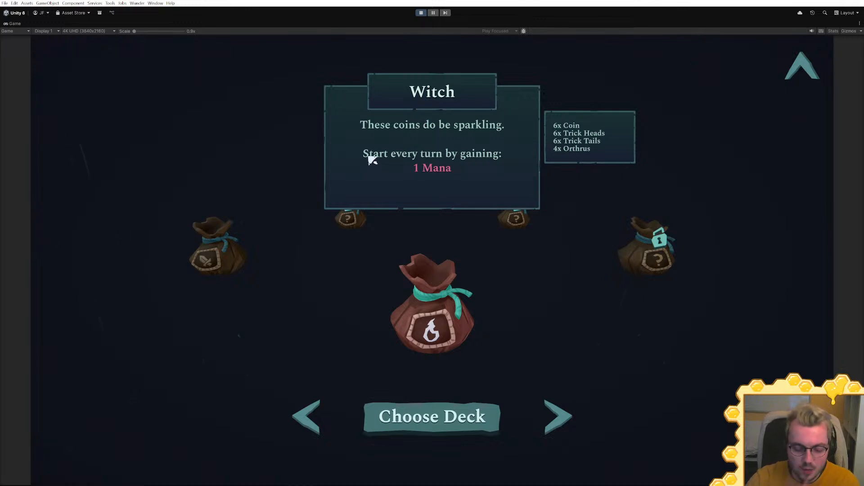
{"action": "key", "text": "Left"}
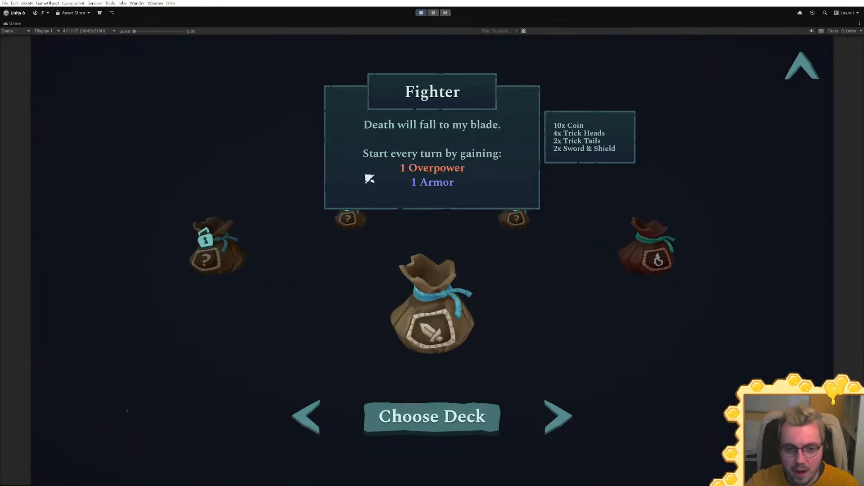
{"action": "key", "text": "Right"}
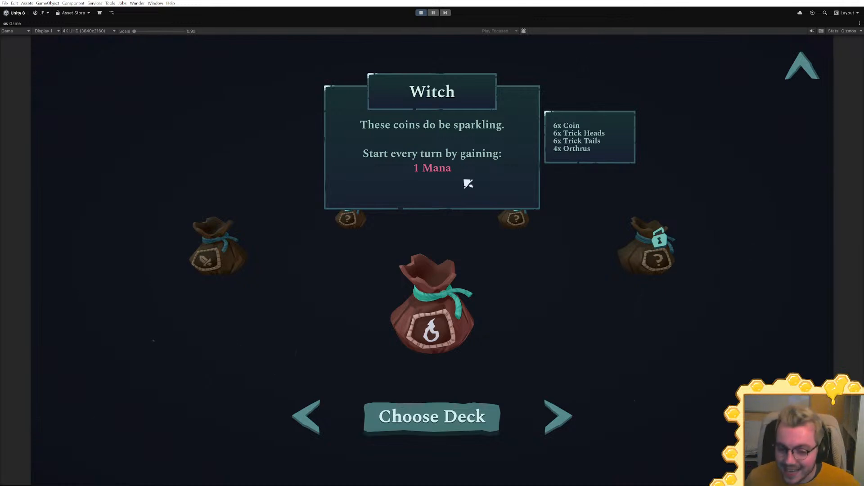
Choose the Witch deck, look over the Styx map and enter the leftmost starting battle
{"action": "left_click", "coordinate": [437, 421]}
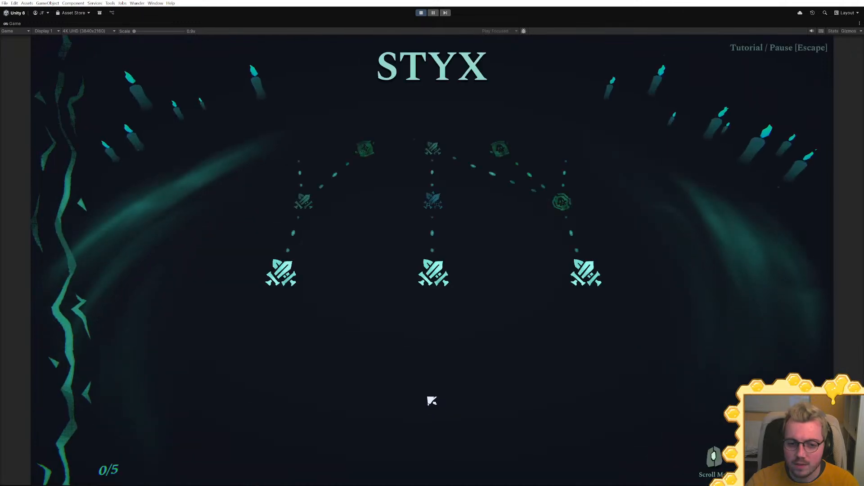
{"action": "scroll", "coordinate": [497, 358], "scroll_direction": "up", "scroll_amount": 3}
{"action": "scroll", "coordinate": [502, 361], "scroll_direction": "down", "scroll_amount": 2}
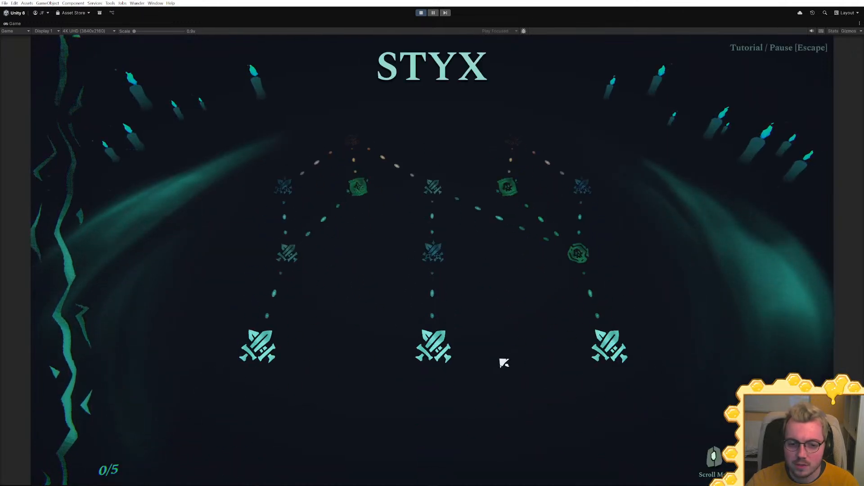
{"action": "scroll", "coordinate": [480, 357], "scroll_direction": "up", "scroll_amount": 3}
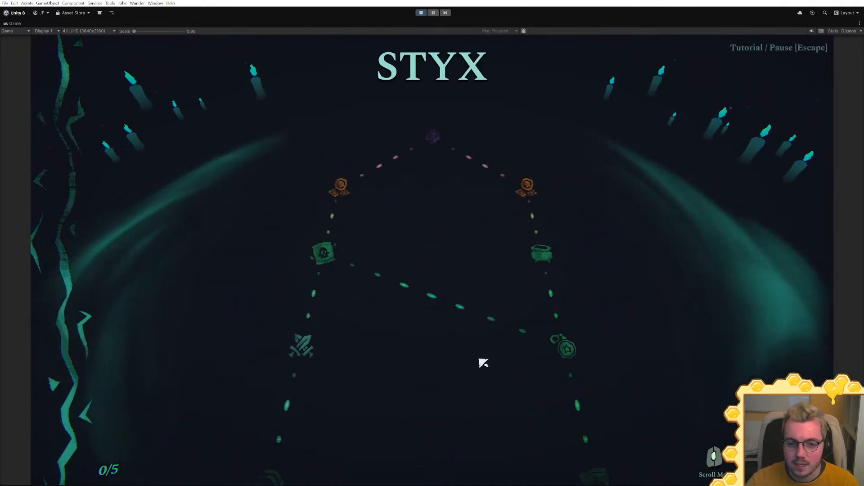
{"action": "scroll", "coordinate": [479, 359], "scroll_direction": "down", "scroll_amount": 6}
{"action": "left_click", "coordinate": [283, 276]}
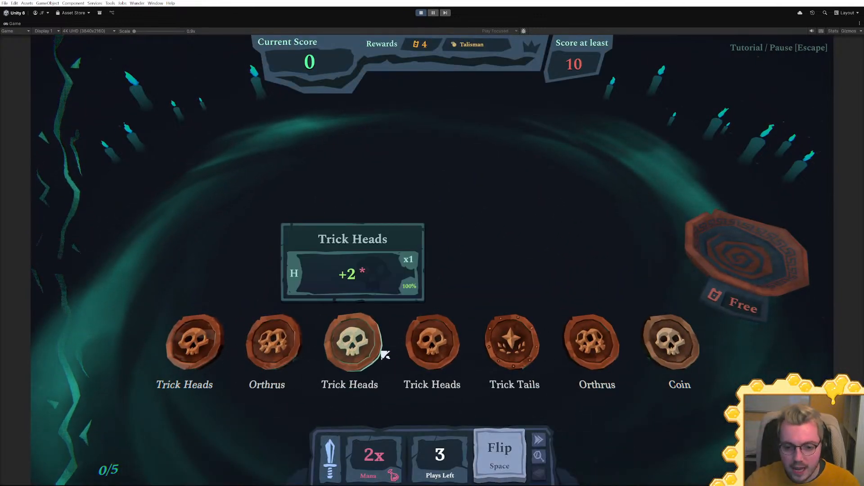
Discard a Trick Tails coin, then flip the hand and claim the battle reward
{"action": "left_click_drag", "start_coordinate": [505, 347], "coordinate": [730, 245]}
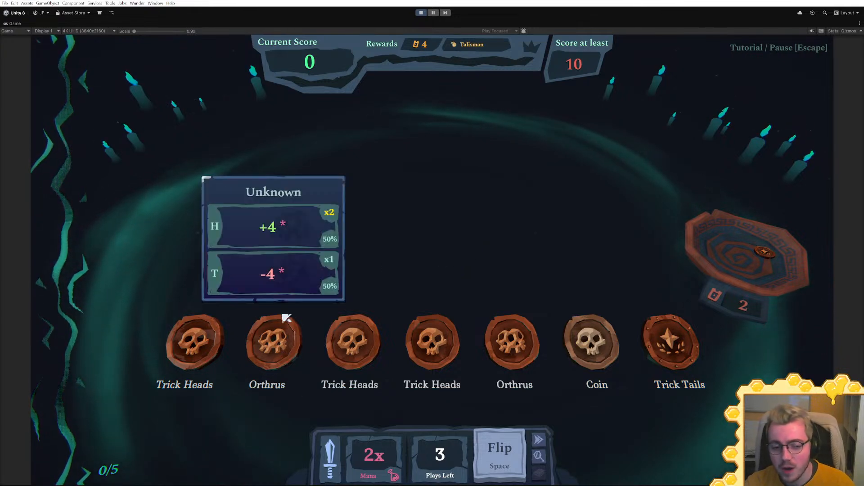
{"action": "mouse_move", "coordinate": [200, 352]}
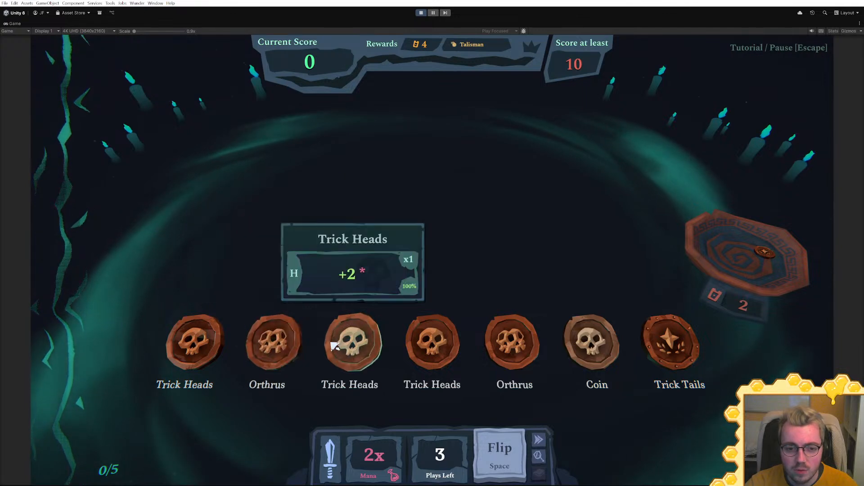
{"action": "mouse_move", "coordinate": [288, 361]}
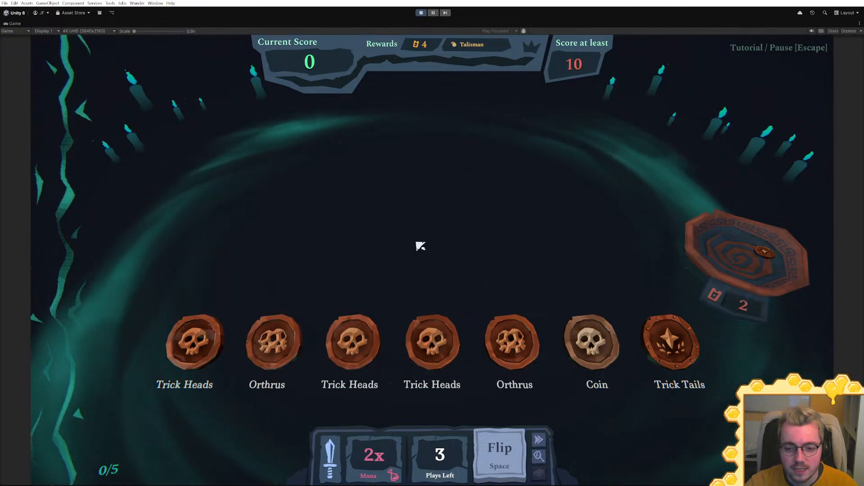
{"action": "mouse_move", "coordinate": [390, 475]}
{"action": "key", "text": "space"}
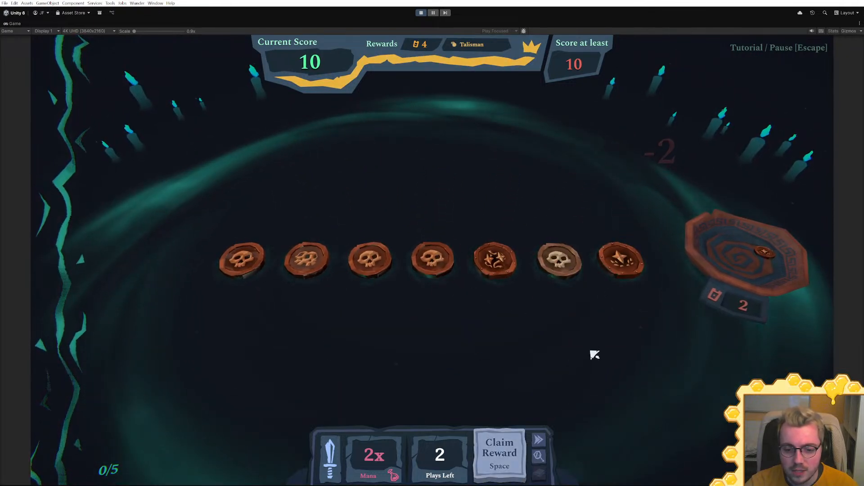
{"action": "key", "text": "space"}
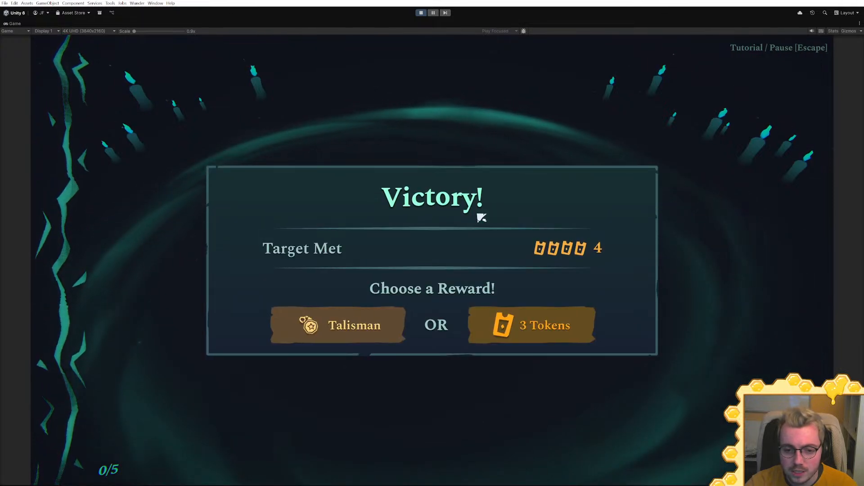
Take the hammer as the Talisman reward and enter the adjoining battle with target 12 on the Styx map
{"action": "key", "text": "XF86AudioLowerVolume"}
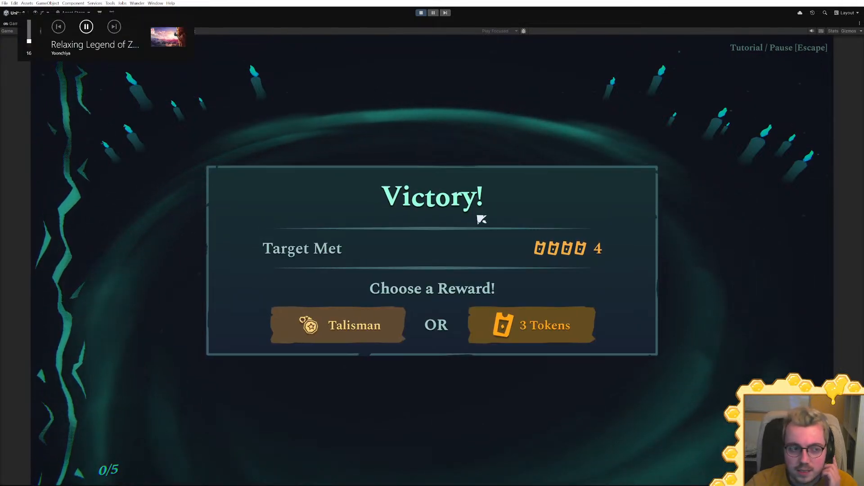
{"action": "left_click", "coordinate": [360, 326]}
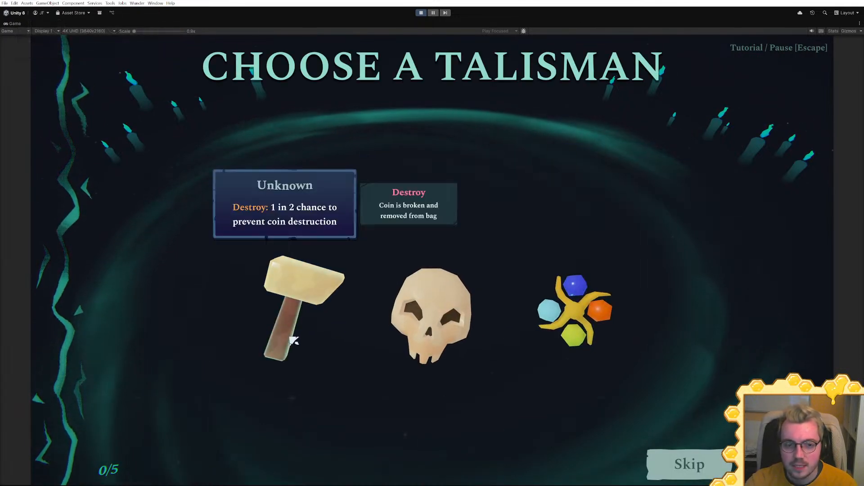
{"action": "left_click", "coordinate": [296, 340]}
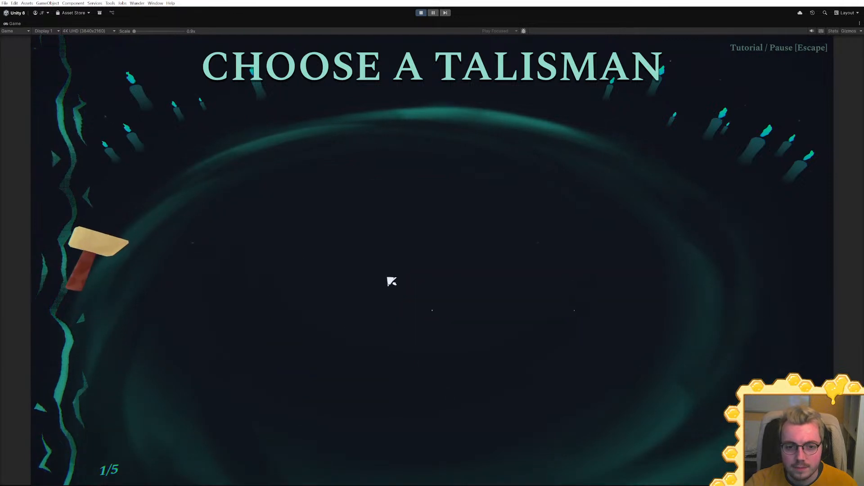
{"action": "mouse_move", "coordinate": [301, 205]}
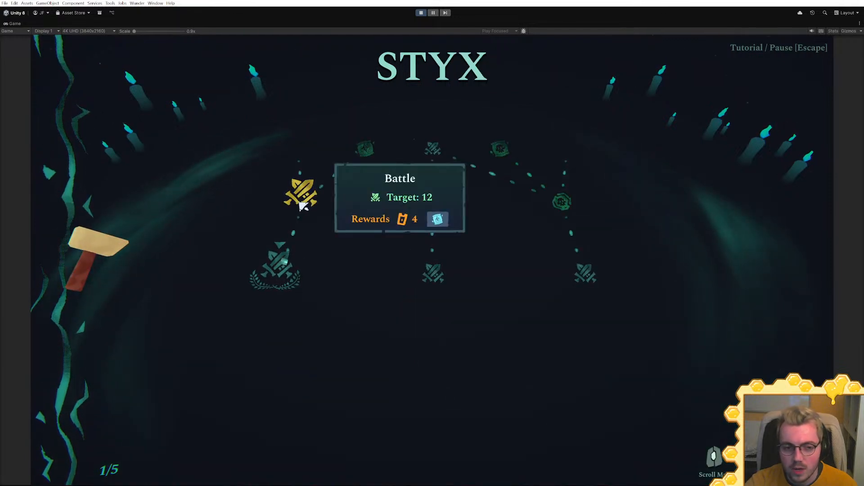
{"action": "scroll", "coordinate": [326, 256], "scroll_direction": "up", "scroll_amount": 2}
{"action": "left_click", "coordinate": [280, 273]}
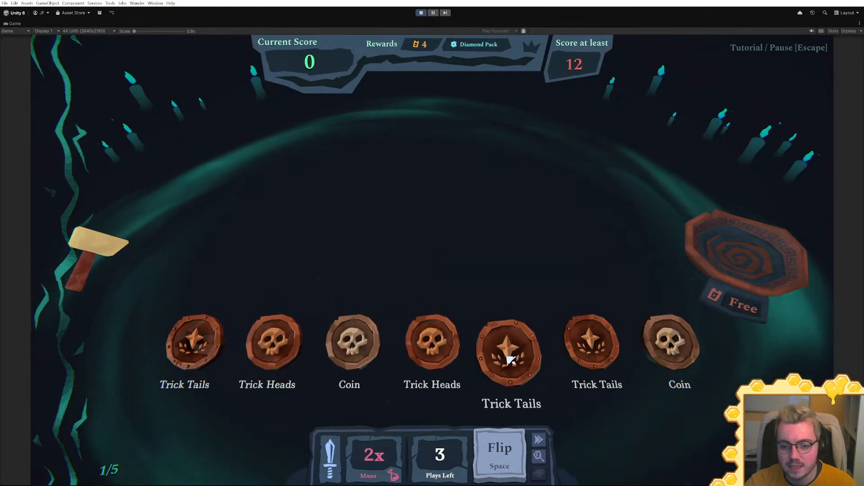
Discard a Coin and a Trick Tails, placing the two Coins together and the other Trick Tails at the end of the hand
{"action": "mouse_move", "coordinate": [341, 354]}
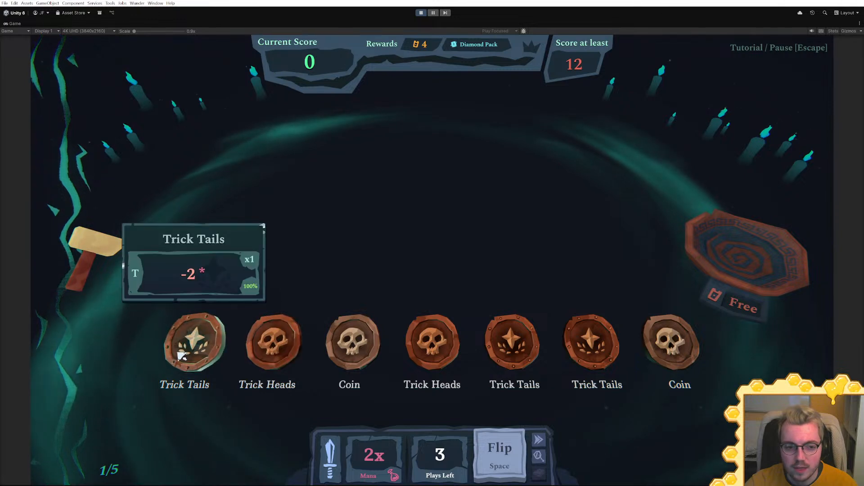
{"action": "mouse_move", "coordinate": [661, 351]}
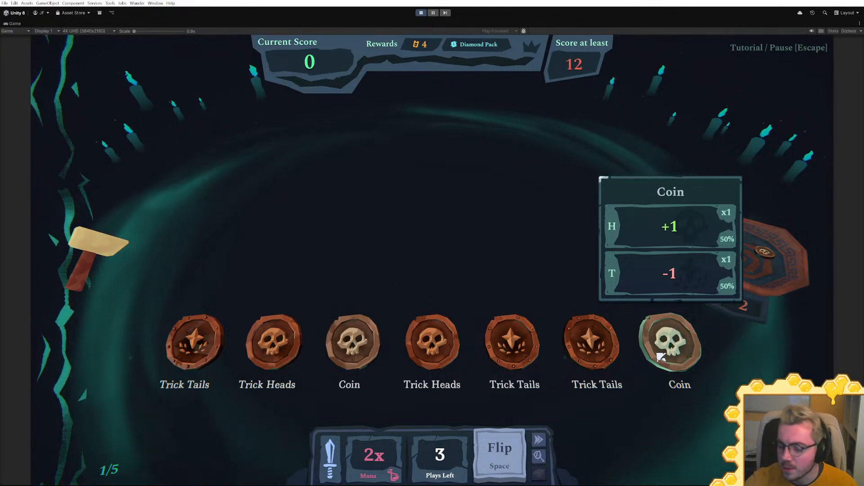
{"action": "left_click", "coordinate": [657, 353]}
{"action": "left_click_drag", "start_coordinate": [681, 333], "coordinate": [432, 344]}
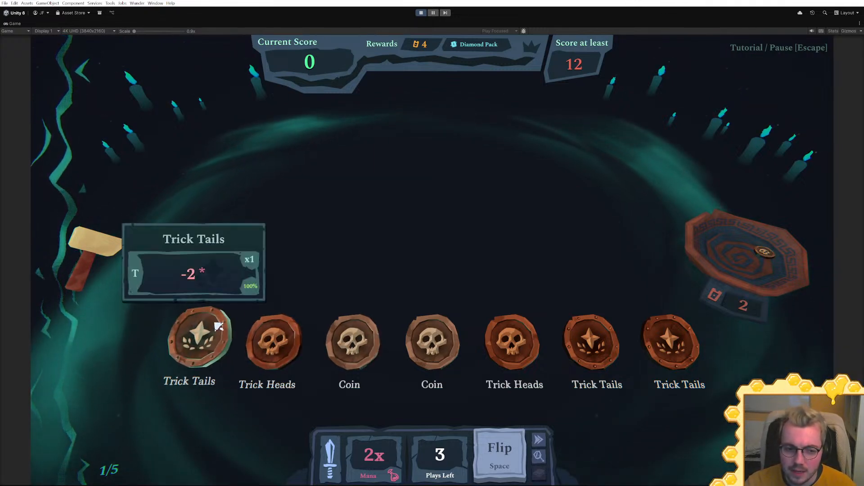
{"action": "mouse_move", "coordinate": [666, 339]}
{"action": "left_mouse_down"}
{"action": "mouse_move", "coordinate": [477, 361]}
{"action": "mouse_move", "coordinate": [733, 255]}
{"action": "left_mouse_up"}
{"action": "left_click_drag", "start_coordinate": [574, 348], "coordinate": [672, 348]}
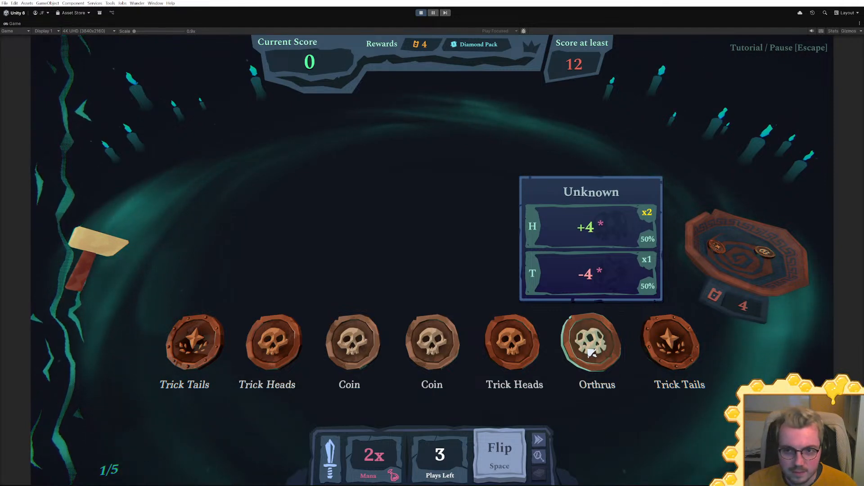
Stop the game, switch to Notion and examine the starting coins listed in the Deck | Witch task
{"action": "left_click", "coordinate": [425, 14]}
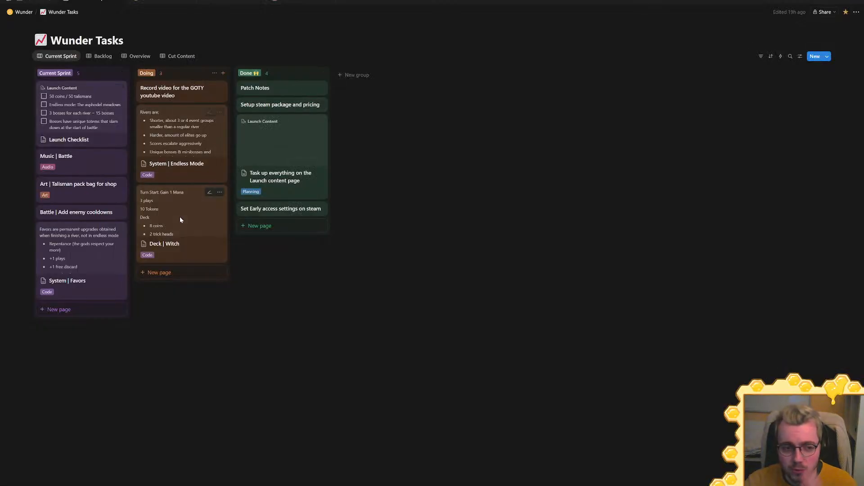
{"action": "left_click", "coordinate": [180, 219]}
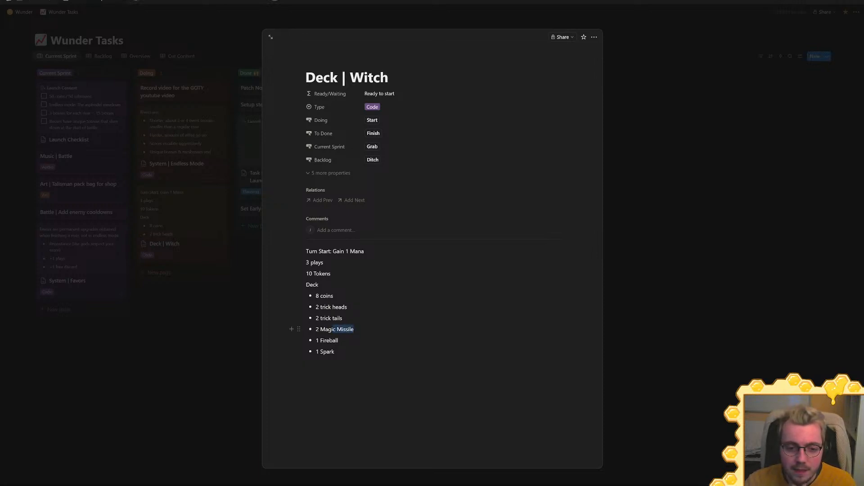
{"action": "left_click_drag", "start_coordinate": [338, 340], "coordinate": [316, 352]}
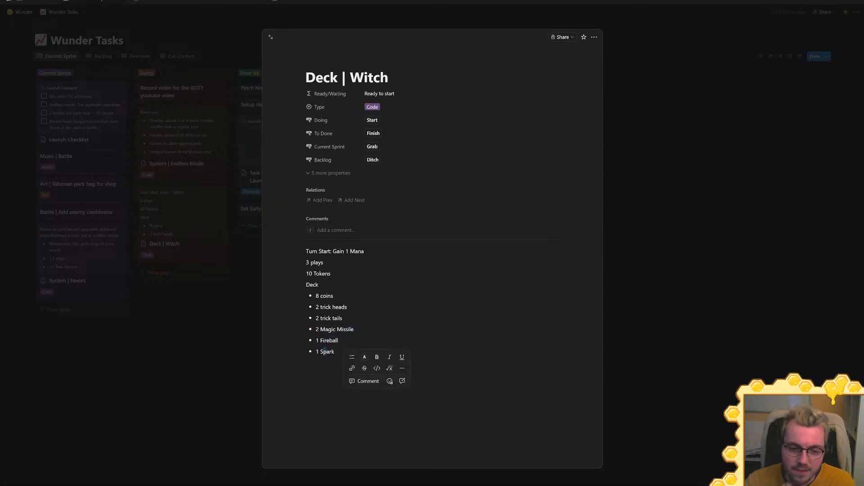
{"action": "left_click", "coordinate": [338, 340]}
{"action": "left_click", "coordinate": [682, 151]}
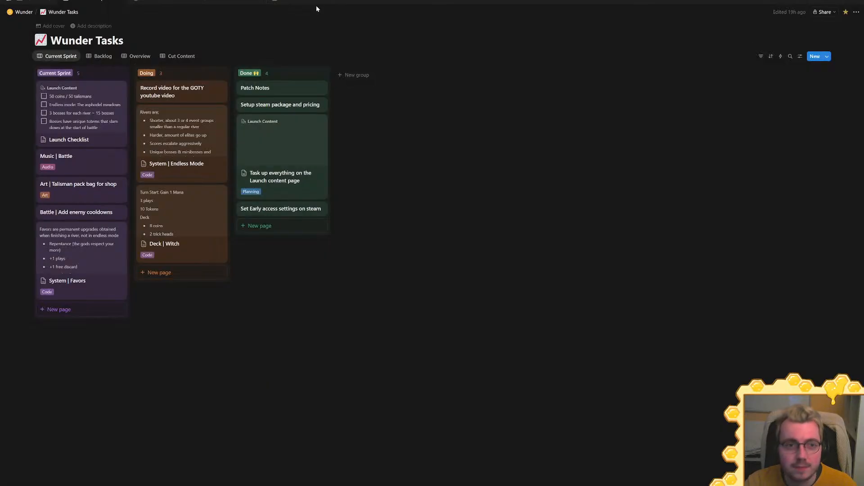
Look through the magic coins such as Fireball and Shock in Coin Ideas, and glance at Talisman Ideas
{"action": "left_click", "coordinate": [293, 3]}
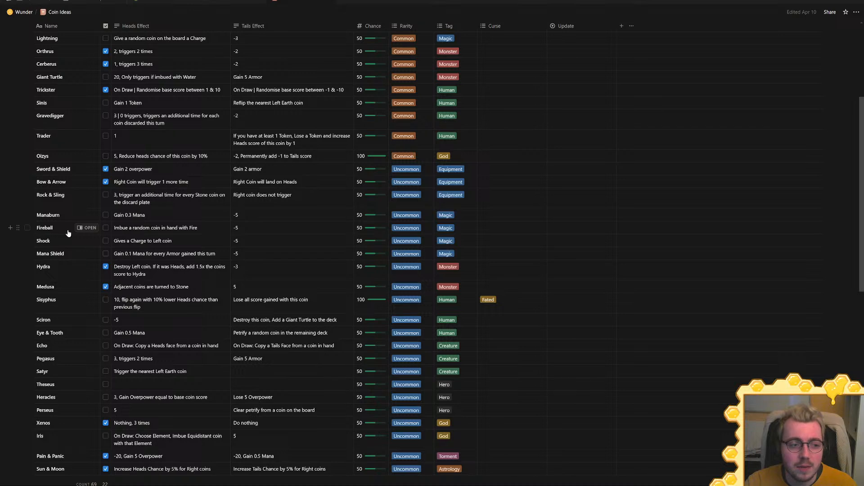
{"action": "scroll", "coordinate": [49, 249], "scroll_direction": "down", "scroll_amount": 1}
{"action": "scroll", "coordinate": [51, 243], "scroll_direction": "up", "scroll_amount": 1}
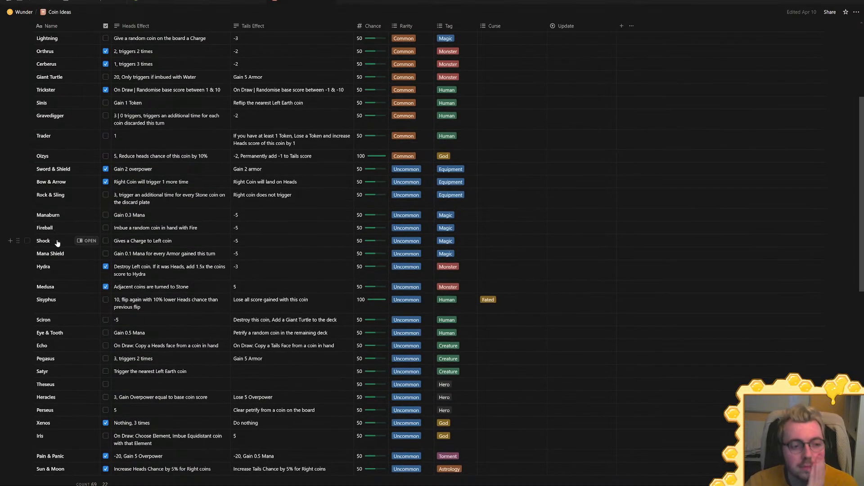
{"action": "left_click", "coordinate": [212, 2]}
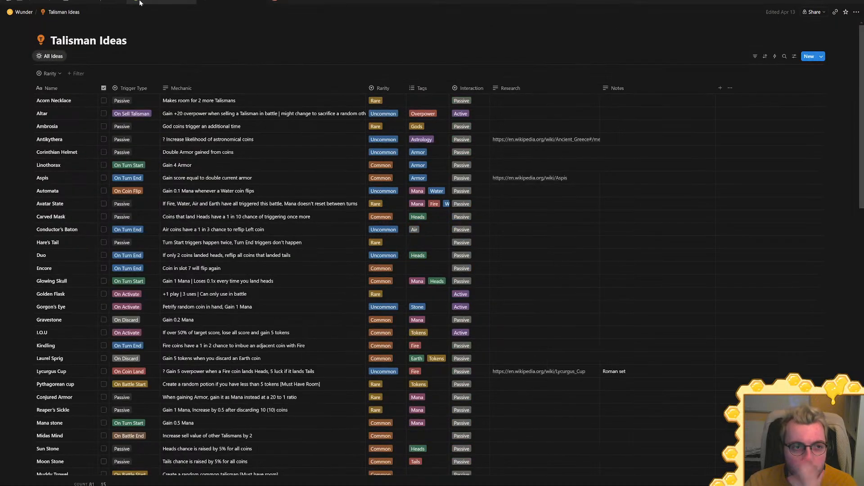
Reopen the Deck | Witch task in Wunder Tasks and replace Spark with "Shock" in the deck list
{"action": "left_click", "coordinate": [99, 3]}
{"action": "left_click", "coordinate": [187, 233]}
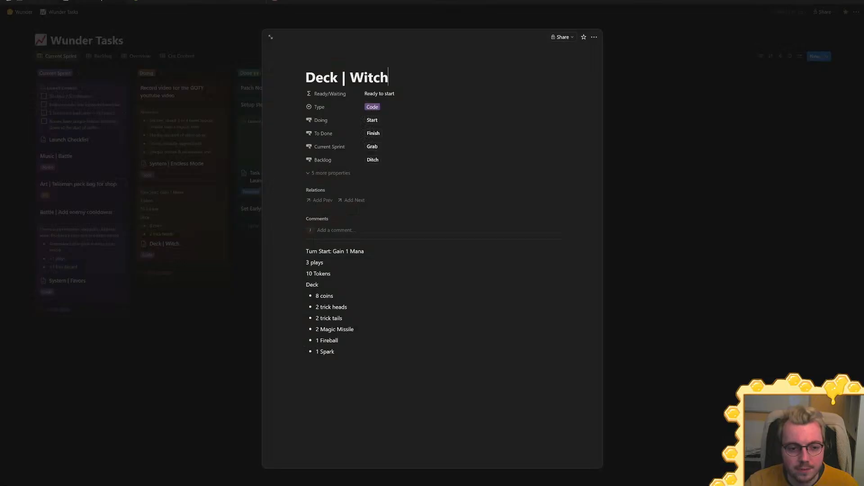
{"action": "type", "text": "Sh"}
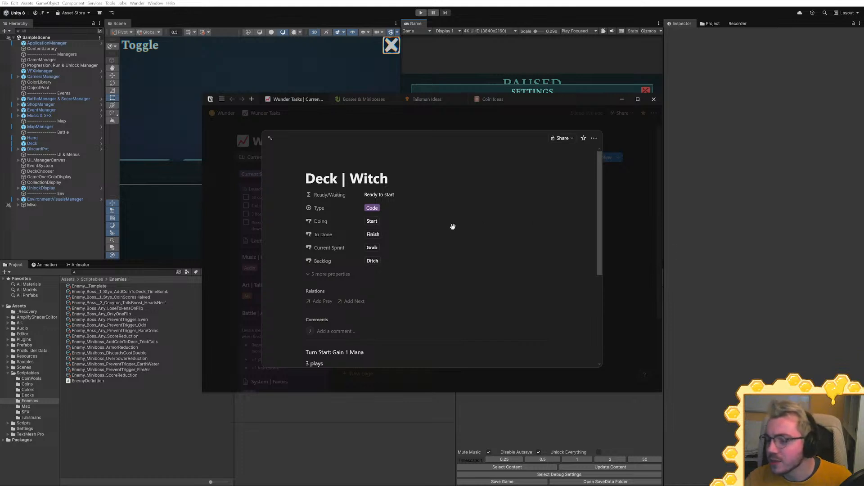
Review the Witch deck's coin list in the task and switch back to Unity
{"action": "scroll", "coordinate": [453, 226], "scroll_direction": "down", "scroll_amount": 4}
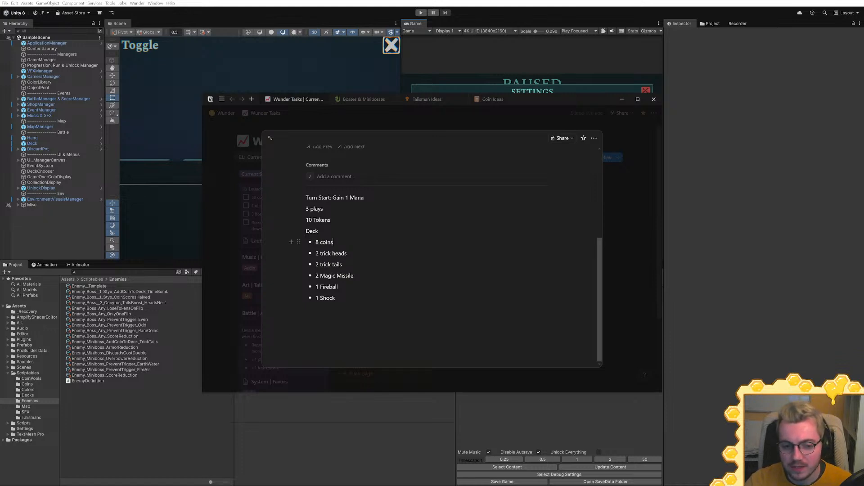
{"action": "left_click", "coordinate": [333, 242]}
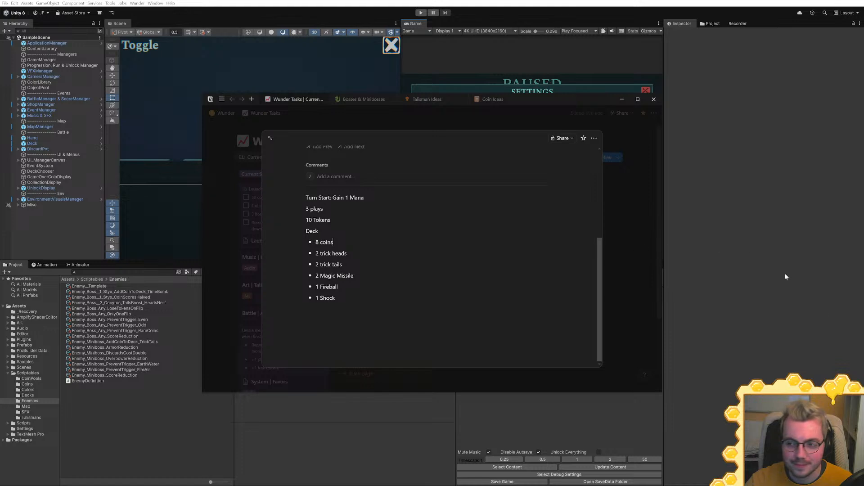
{"action": "left_click", "coordinate": [746, 280]}
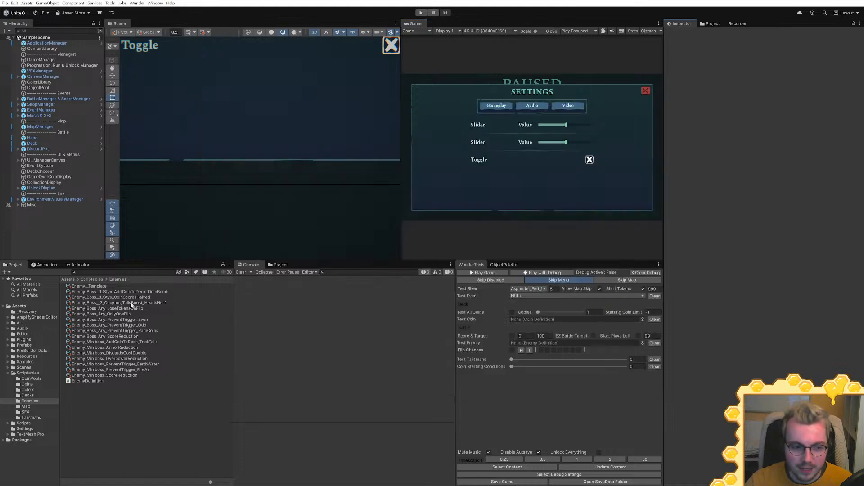
Open the EnemyDefinition script from the Enemy_Template asset in the Enemies folder
{"action": "left_click", "coordinate": [96, 286]}
{"action": "left_click", "coordinate": [771, 51]}
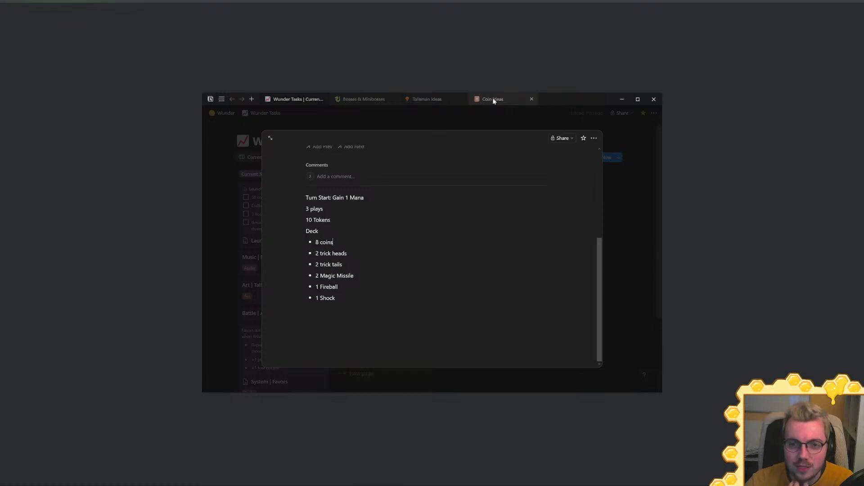
Compare the Witch deck list in Wunder Tasks with the Magic Missile, Fireball and Shock entries in Coin Ideas
{"action": "left_click", "coordinate": [494, 100]}
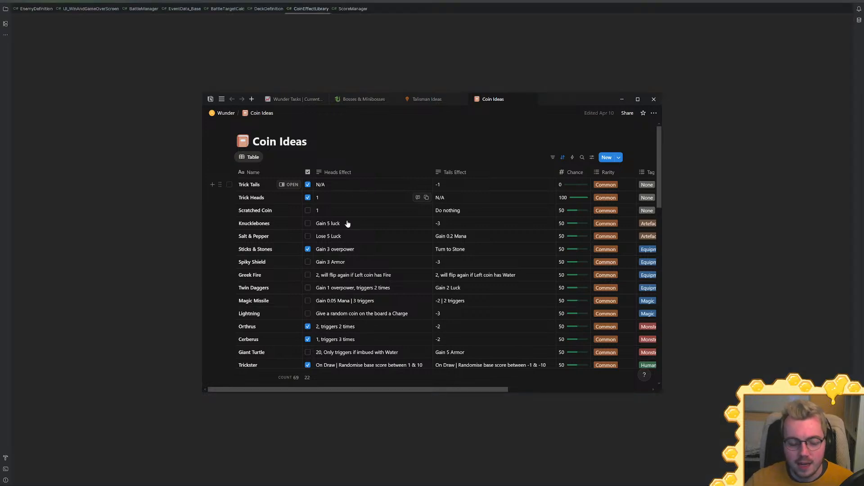
{"action": "scroll", "coordinate": [309, 279], "scroll_direction": "down", "scroll_amount": 2}
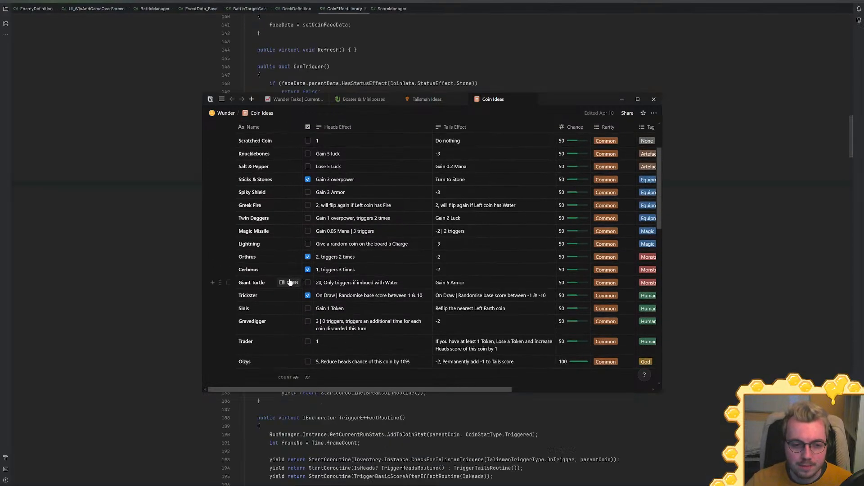
{"action": "left_click", "coordinate": [306, 101]}
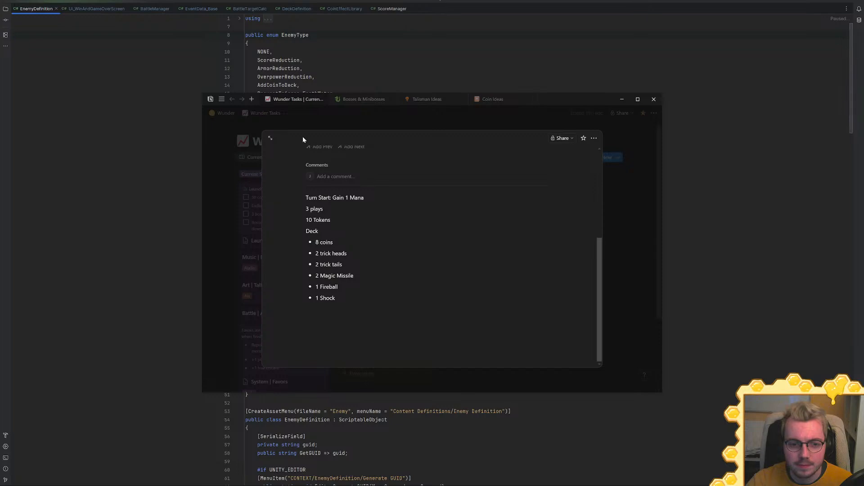
{"action": "left_click", "coordinate": [491, 99]}
{"action": "scroll", "coordinate": [317, 279], "scroll_direction": "down", "scroll_amount": 3}
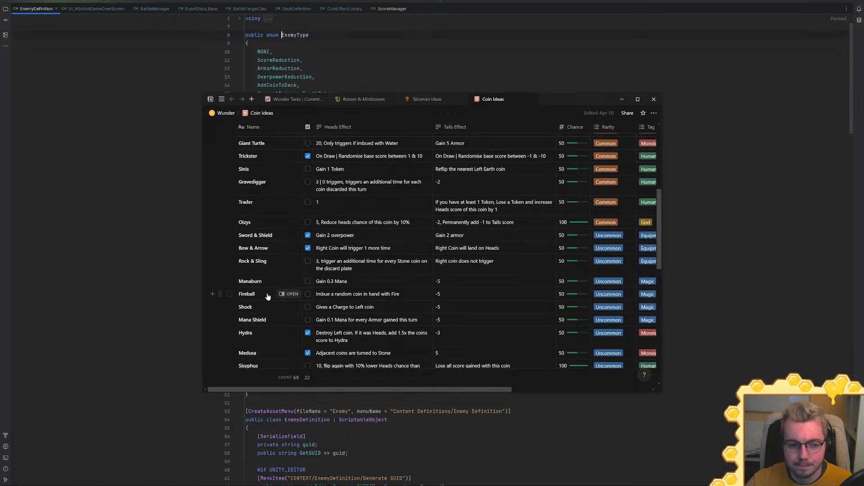
{"action": "scroll", "coordinate": [260, 295], "scroll_direction": "down", "scroll_amount": 1}
{"action": "scroll", "coordinate": [260, 296], "scroll_direction": "up", "scroll_amount": 5}
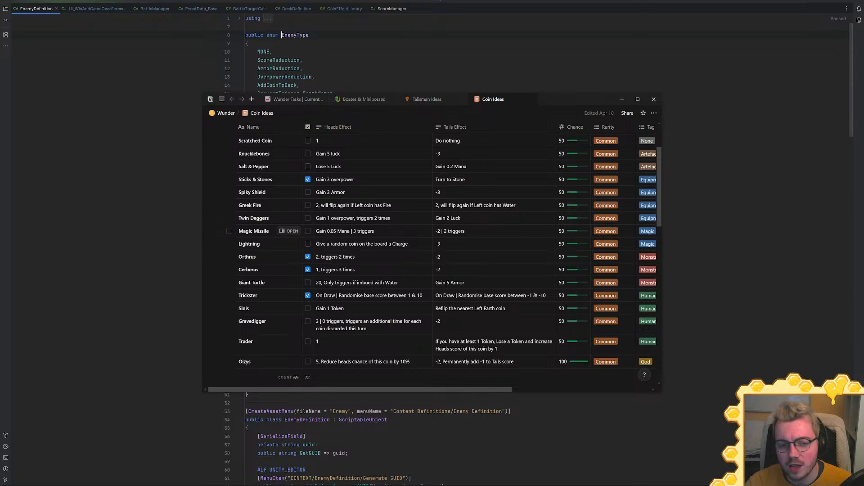
{"action": "left_click", "coordinate": [689, 219]}
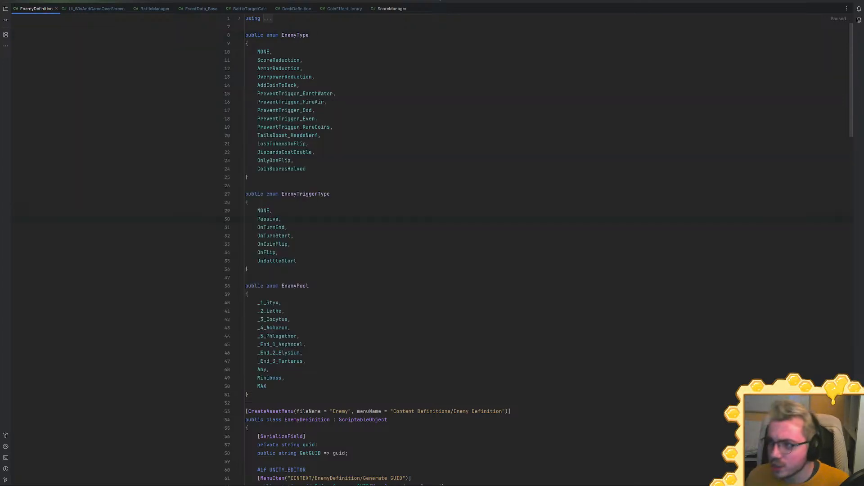
{"action": "left_click", "coordinate": [293, 235]}
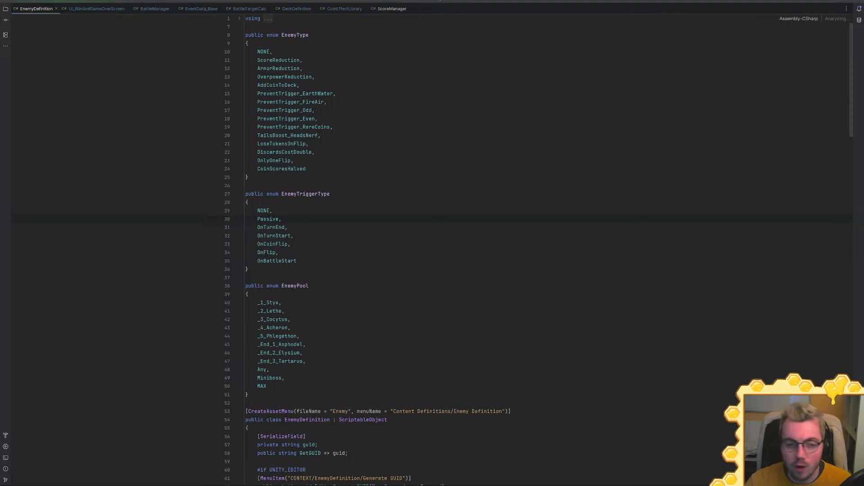
{"action": "left_click", "coordinate": [294, 235]}
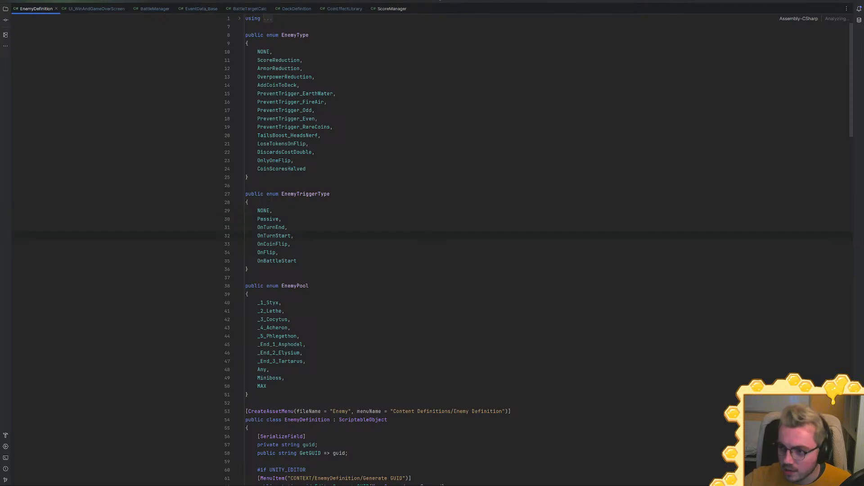
{"action": "mouse_move", "coordinate": [863, 99]}
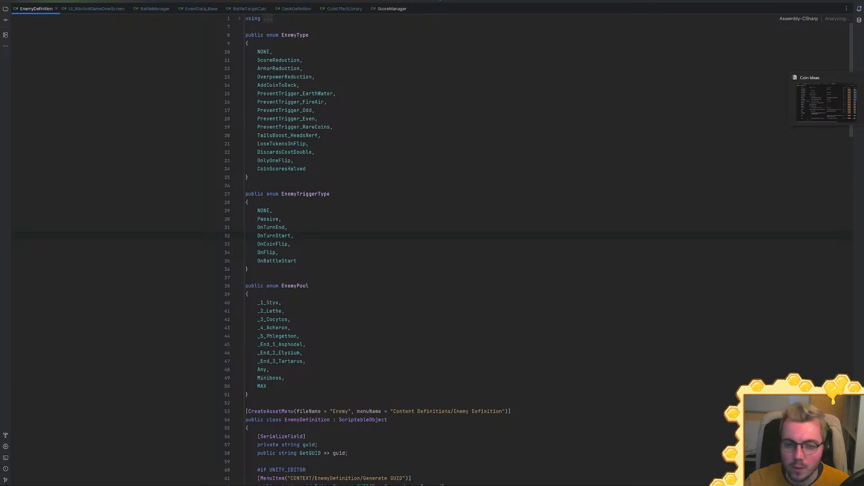
{"action": "left_click", "coordinate": [847, 103]}
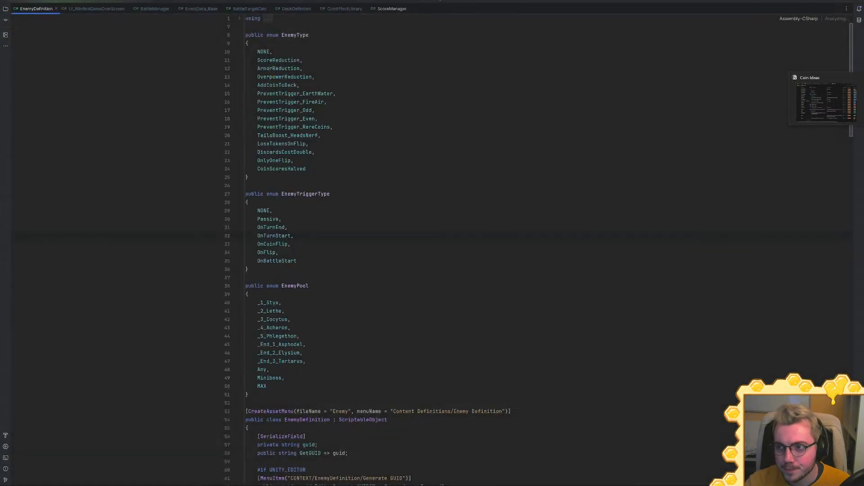
Launch Affinity Designer
{"action": "key", "text": "super"}
{"action": "type", "text": "affi"}
{"action": "key", "text": "Return"}
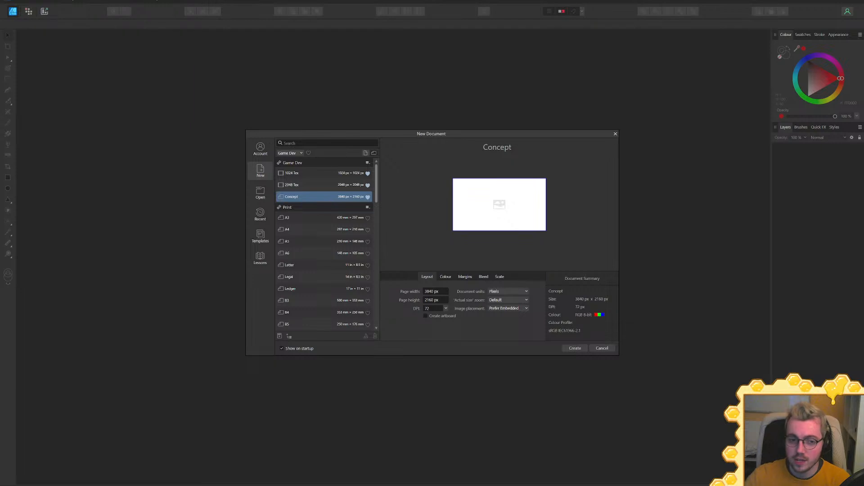
Browse the recent files and open the T_CoinFaces_01.afdesign document
{"action": "left_click", "coordinate": [261, 215]}
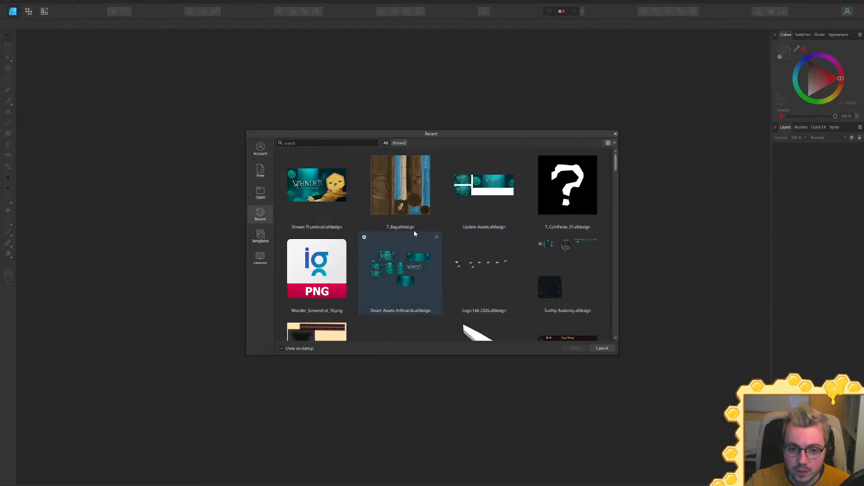
{"action": "scroll", "coordinate": [420, 232], "scroll_direction": "down", "scroll_amount": 4}
{"action": "scroll", "coordinate": [504, 212], "scroll_direction": "down", "scroll_amount": 8}
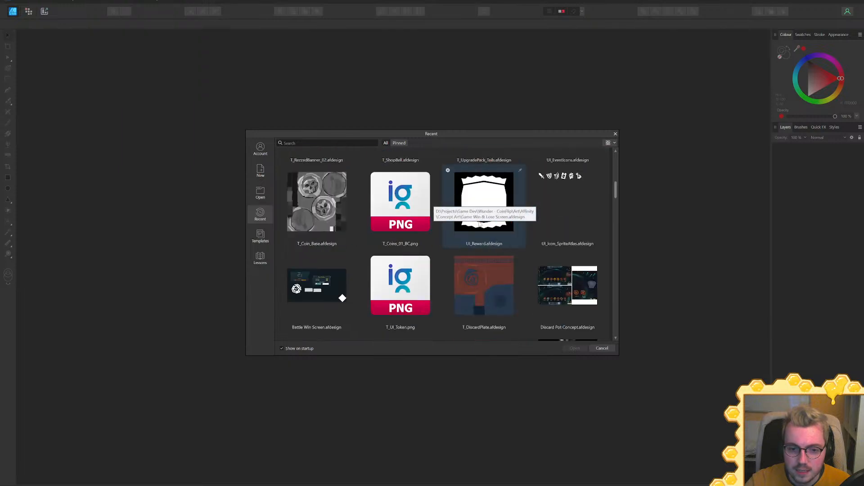
{"action": "scroll", "coordinate": [512, 226], "scroll_direction": "down", "scroll_amount": 10}
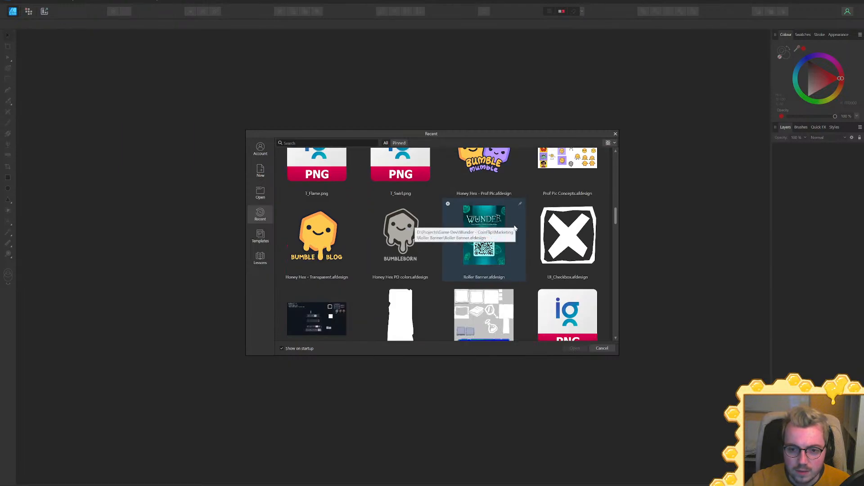
{"action": "scroll", "coordinate": [595, 235], "scroll_direction": "down", "scroll_amount": 5}
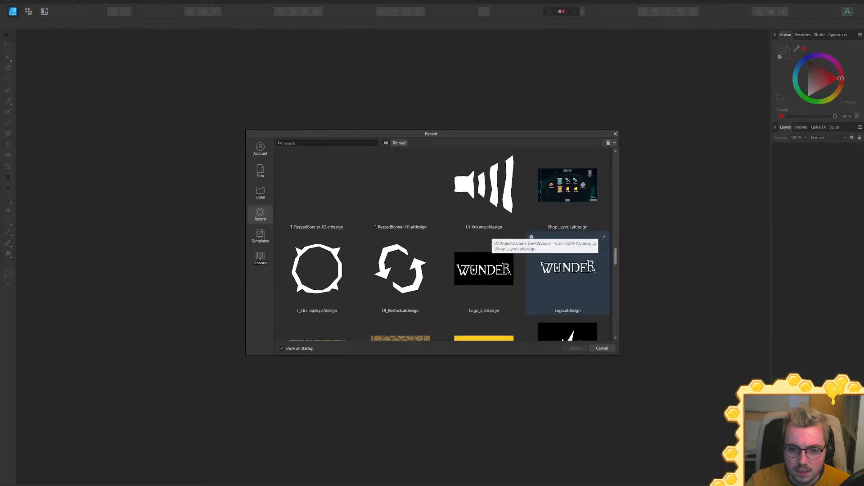
{"action": "left_click", "coordinate": [595, 235]}
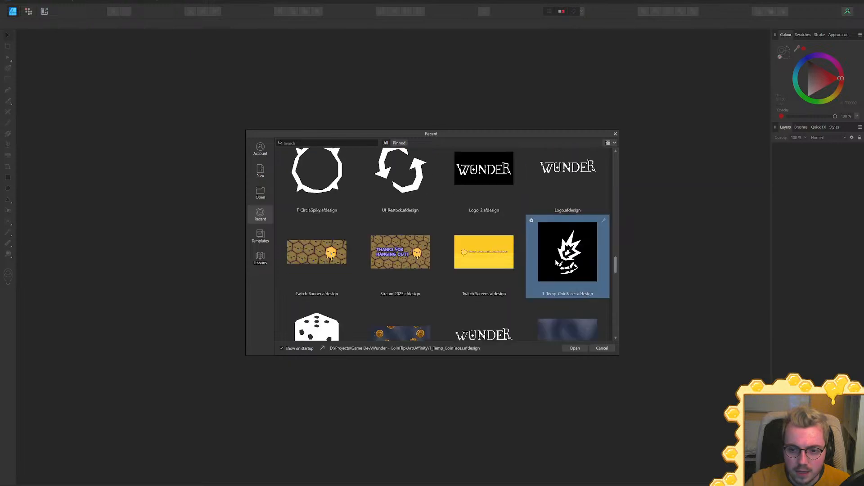
{"action": "left_click_drag", "start_coordinate": [616, 270], "coordinate": [627, 160]}
{"action": "left_click", "coordinate": [584, 182]}
{"action": "double_click", "coordinate": [585, 183]}
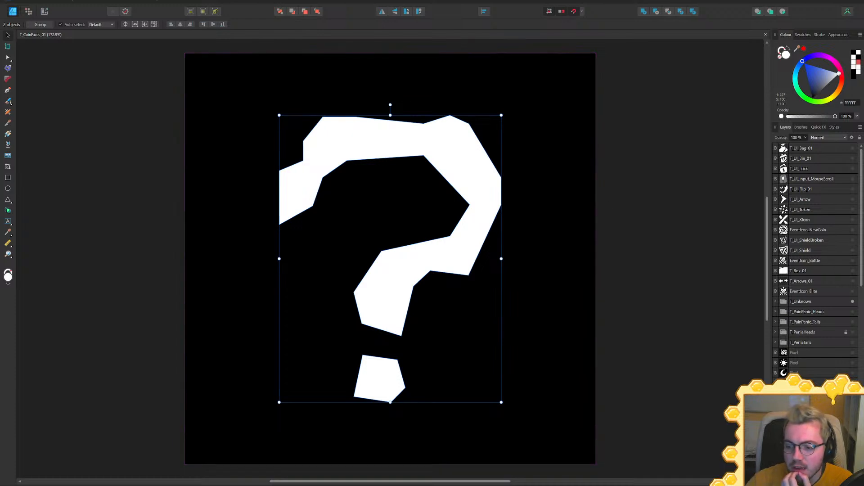
{"action": "left_click", "coordinate": [833, 478]}
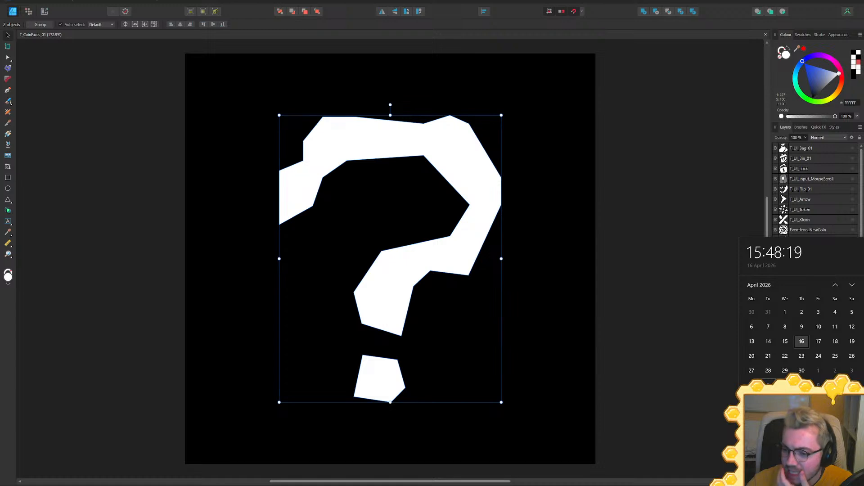
{"action": "key", "text": "Escape"}
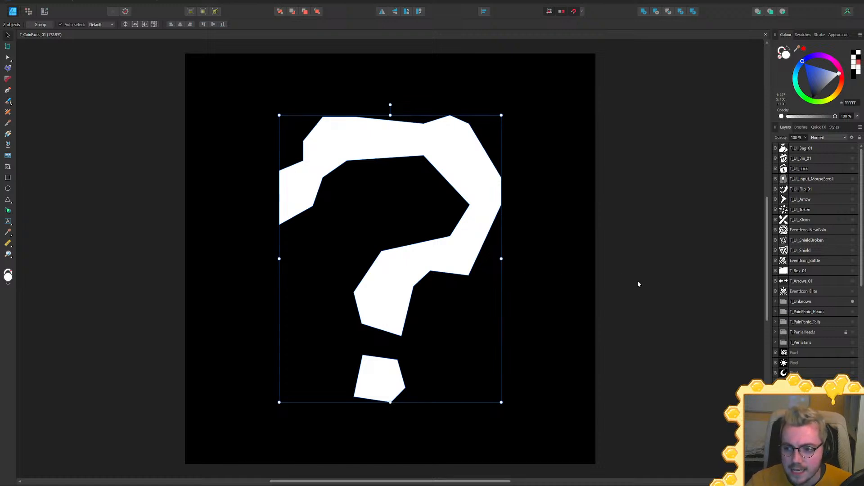
Duplicate the T_Unknown question mark group twice as a base for two new coin faces
{"action": "scroll", "coordinate": [803, 249], "scroll_direction": "down", "scroll_amount": 5}
{"action": "scroll", "coordinate": [806, 255], "scroll_direction": "up", "scroll_amount": 5}
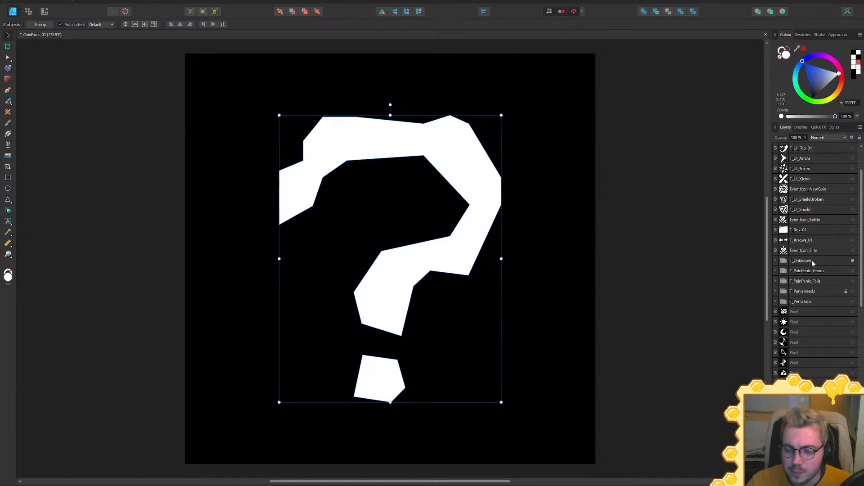
{"action": "scroll", "coordinate": [417, 280], "scroll_direction": "down", "scroll_amount": 3, "text": "ctrl"}
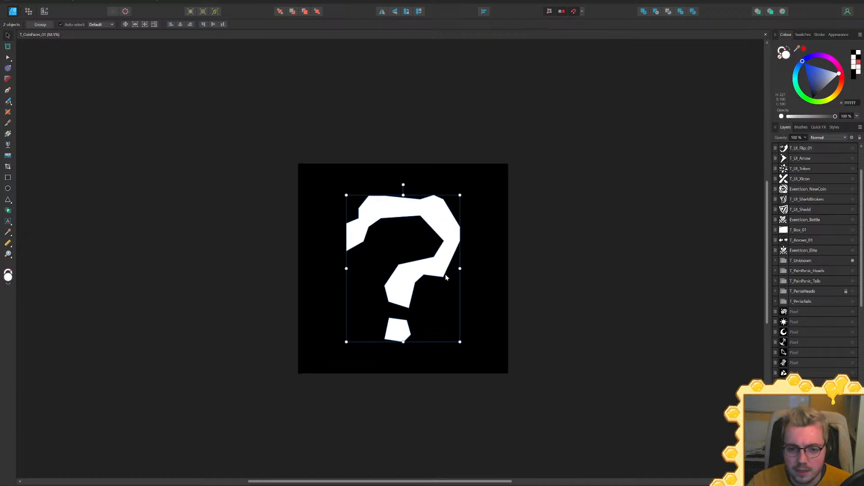
{"action": "scroll", "coordinate": [447, 277], "scroll_direction": "up", "scroll_amount": 3, "text": "ctrl"}
{"action": "scroll", "coordinate": [441, 274], "scroll_direction": "down", "scroll_amount": 1, "text": "ctrl"}
{"action": "left_click", "coordinate": [813, 260]}
{"action": "left_click", "coordinate": [819, 269]}
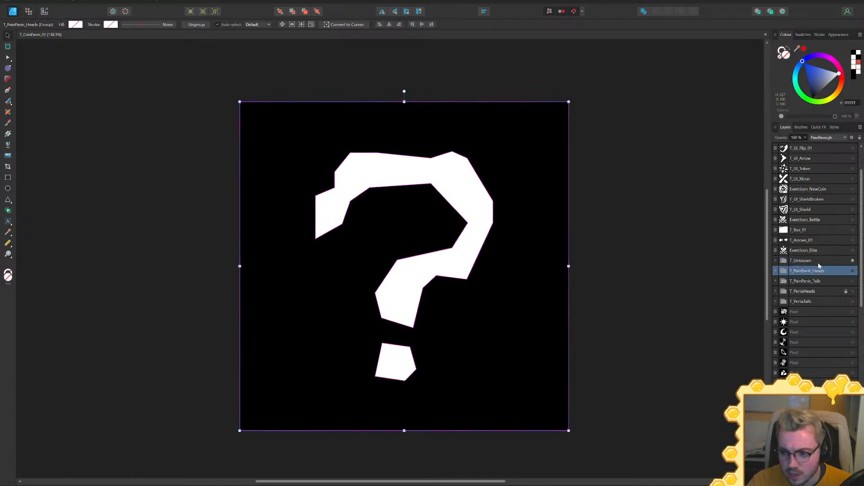
{"action": "left_click", "coordinate": [819, 264]}
{"action": "key", "text": "ctrl+j"}
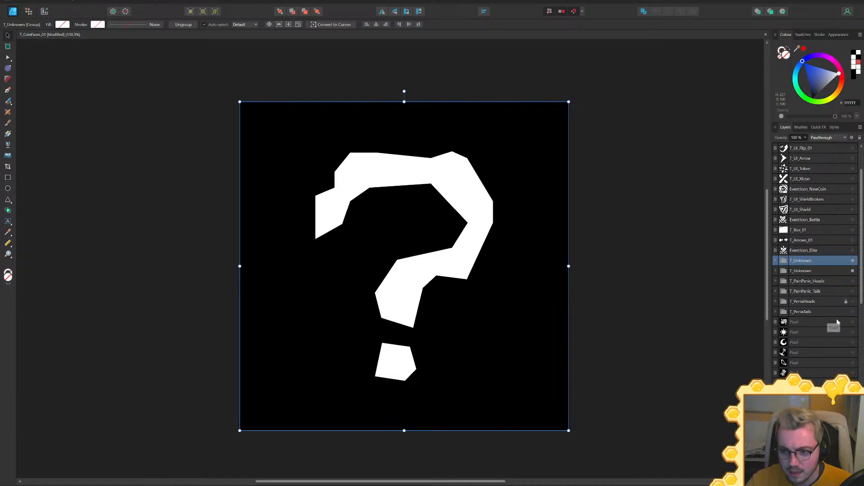
{"action": "key", "text": "ctrl+j"}
Rename the uppermost T_Unknown copy to T_MagicMissileHeads
{"action": "double_click", "coordinate": [801, 262]}
{"action": "type", "text": "T_MagicMissil"}
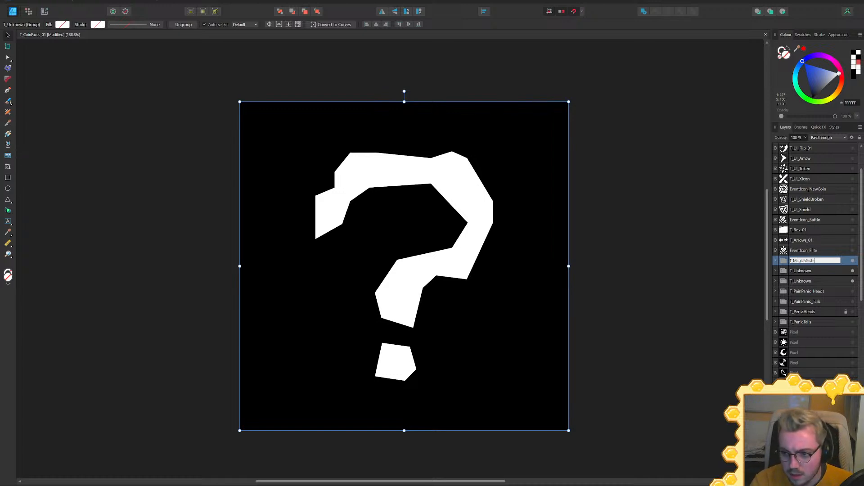
{"action": "key", "text": "BackSpace"}
{"action": "key", "text": "BackSpace"}
{"action": "type", "text": "ileHeads"}
{"action": "key", "text": "Return"}
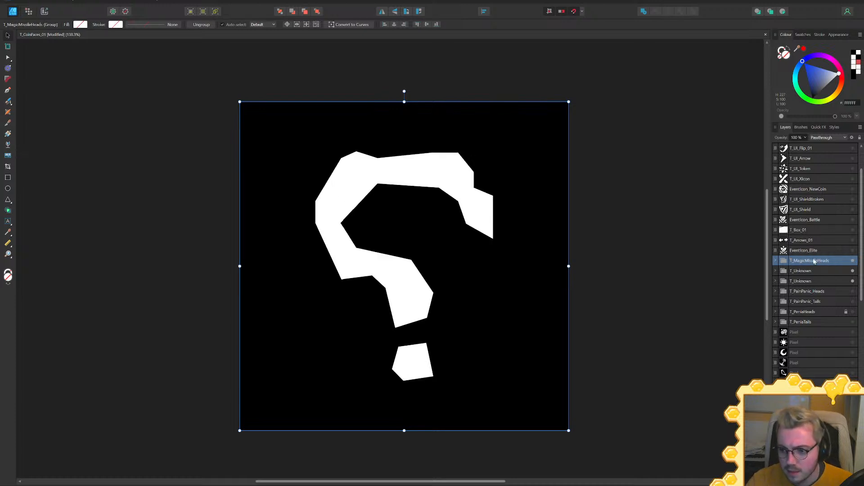
Reuse the T_MagicMissileHeads name for the second T_Unknown copy, changing its ending to make it T_MagicMissileTails
{"action": "double_click", "coordinate": [817, 261]}
{"action": "key", "text": "ctrl+c"}
{"action": "left_click", "coordinate": [803, 271]}
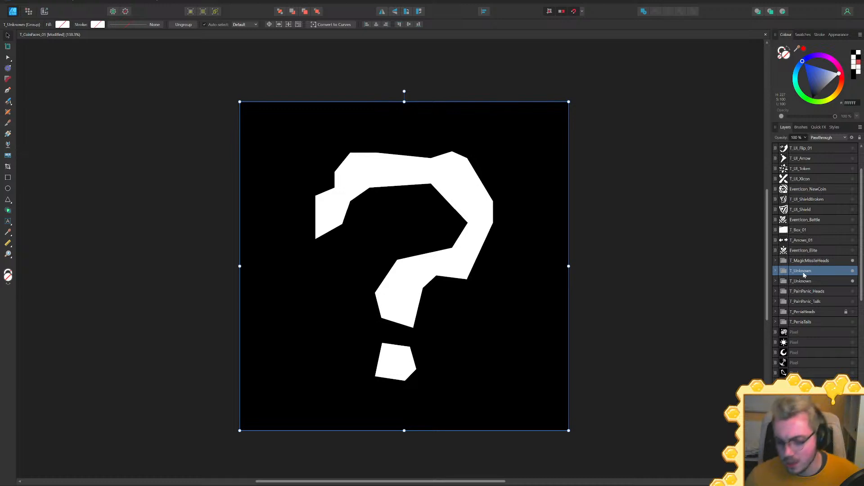
{"action": "double_click", "coordinate": [805, 273]}
{"action": "key", "text": "ctrl+v"}
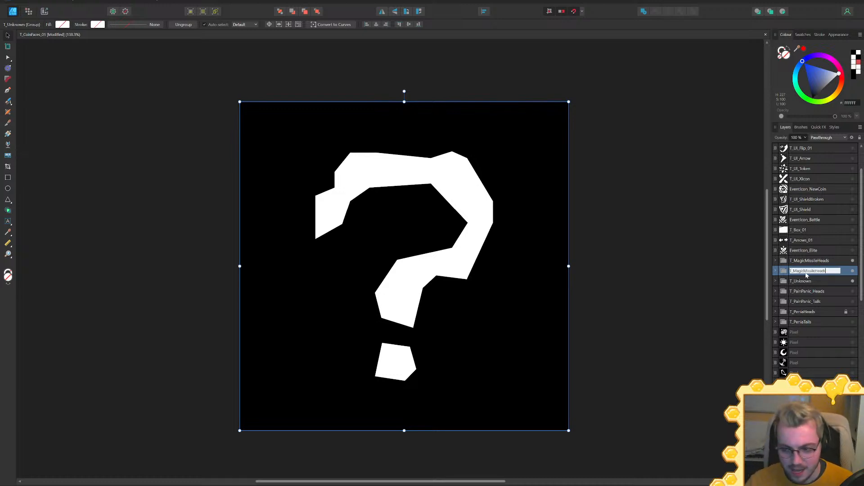
{"action": "left_click", "coordinate": [815, 271], "text": "shift"}
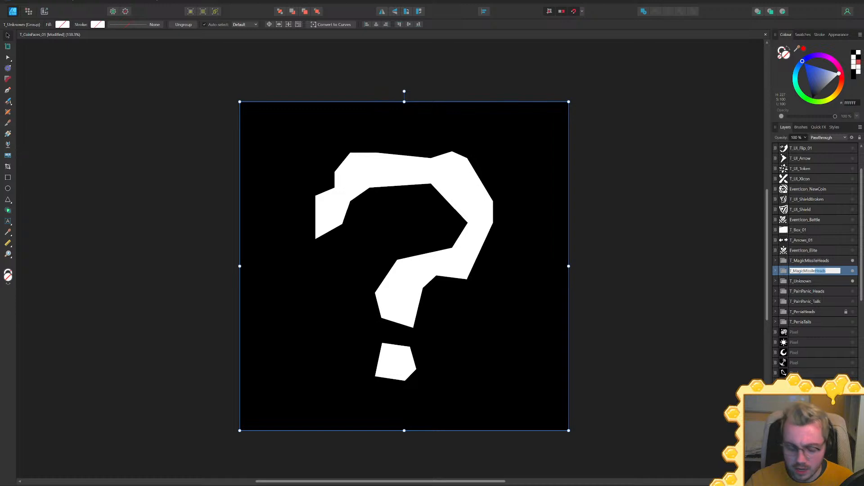
{"action": "type", "text": "Tail"}
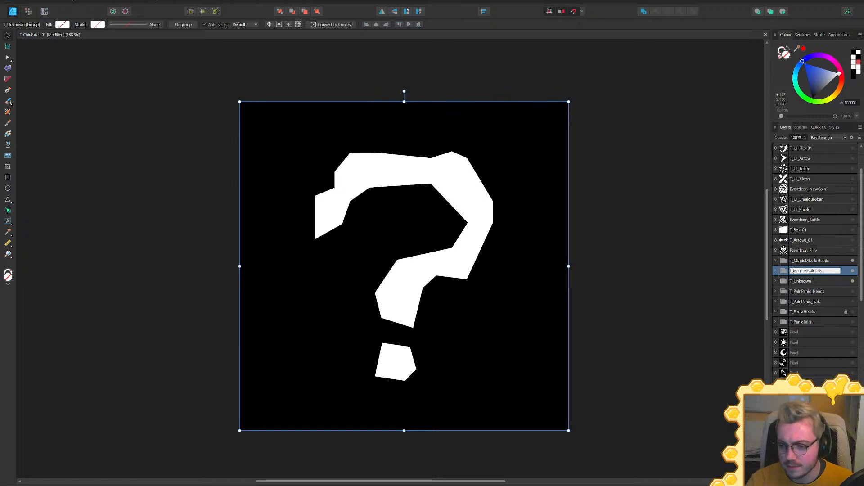
{"action": "key", "text": "Return"}
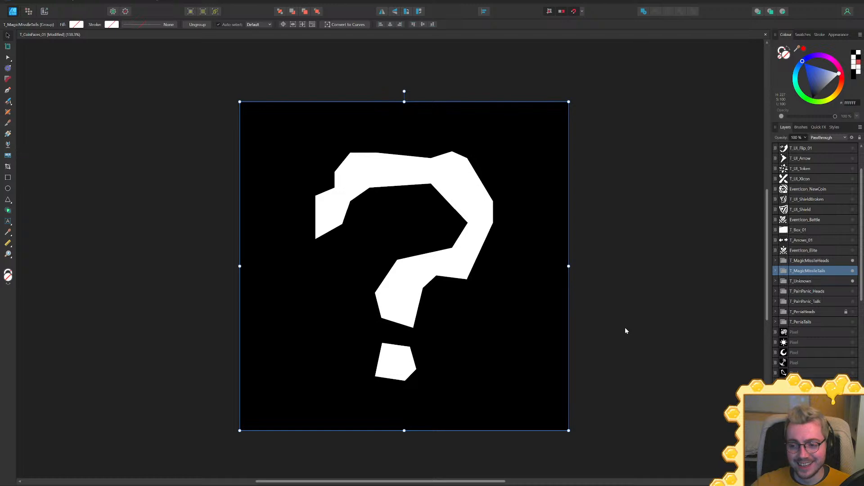
Expand the T_MagicMissileHeads group and delete the question mark's hook curve, keeping the dot and the black background rectangle
{"action": "left_click", "coordinate": [819, 262]}
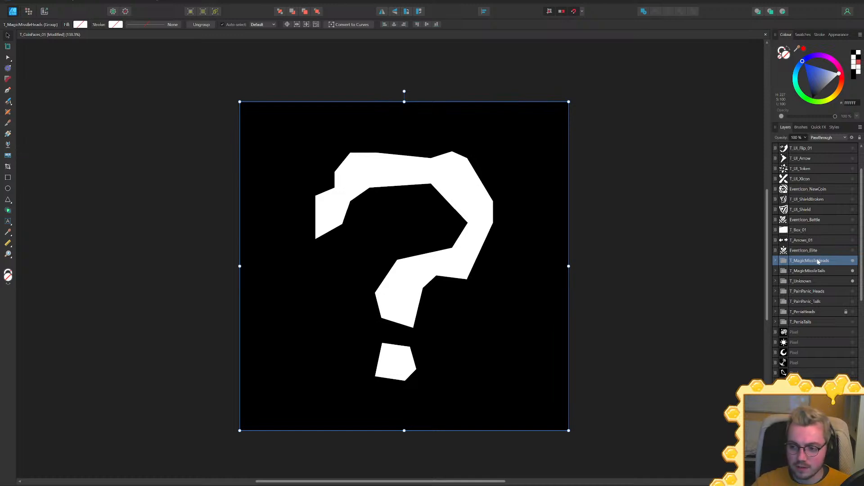
{"action": "left_click", "coordinate": [775, 261]}
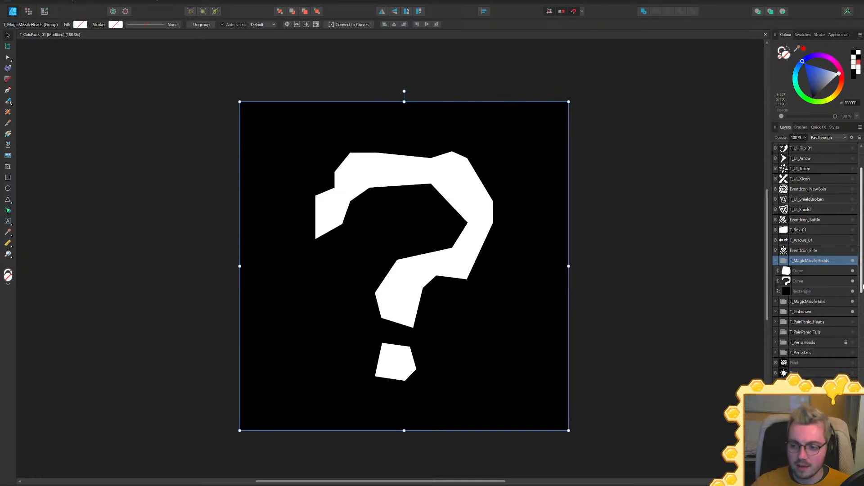
{"action": "left_click", "coordinate": [805, 271]}
{"action": "scroll", "coordinate": [398, 253], "scroll_direction": "down", "scroll_amount": 1, "text": "ctrl"}
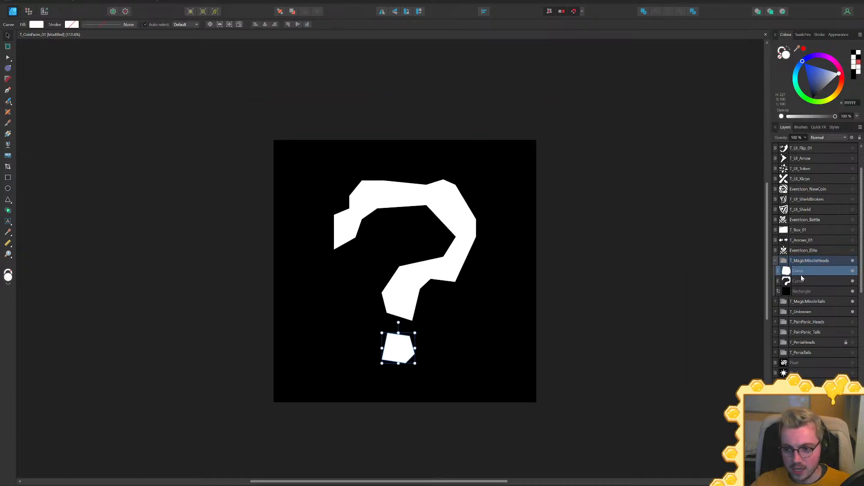
{"action": "left_click", "coordinate": [802, 278]}
{"action": "key", "text": "Delete"}
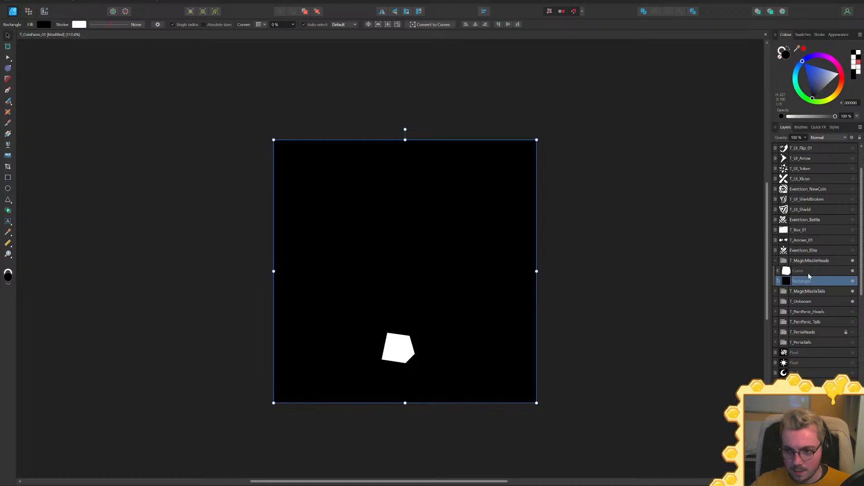
Duplicate the remaining white pentagon and arrange three resized, varied pentagon heads in an arc, with the middle one highest
{"action": "left_click", "coordinate": [806, 271]}
{"action": "middle_click_drag", "start_coordinate": [476, 321], "coordinate": [495, 310]}
{"action": "left_click_drag", "start_coordinate": [427, 336], "coordinate": [438, 287]}
{"action": "key", "text": "ctrl+j"}
{"action": "left_click_drag", "start_coordinate": [419, 318], "coordinate": [423, 203]}
{"action": "left_click", "coordinate": [421, 313]}
{"action": "left_click_drag", "start_coordinate": [422, 313], "coordinate": [497, 235]}
{"action": "left_click_drag", "start_coordinate": [495, 204], "coordinate": [442, 213]}
{"action": "left_click", "coordinate": [366, 281]}
{"action": "left_click_drag", "start_coordinate": [366, 281], "coordinate": [364, 230]}
Draw a white zigzag trail with the Pen tool, running from beneath the left pentagon down to a point near the bottom centre
{"action": "key", "text": "p"}
{"action": "scroll", "coordinate": [391, 252], "scroll_direction": "up", "scroll_amount": 2, "text": "ctrl"}
{"action": "left_click", "coordinate": [340, 238]}
{"action": "left_click", "coordinate": [387, 311]}
{"action": "left_click", "coordinate": [345, 407]}
{"action": "left_click", "coordinate": [447, 437]}
{"action": "left_click", "coordinate": [382, 394]}
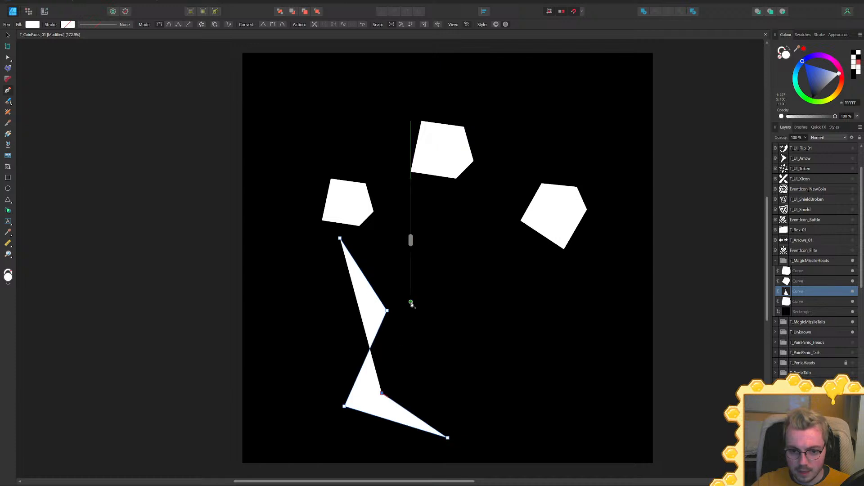
{"action": "left_click", "coordinate": [410, 301]}
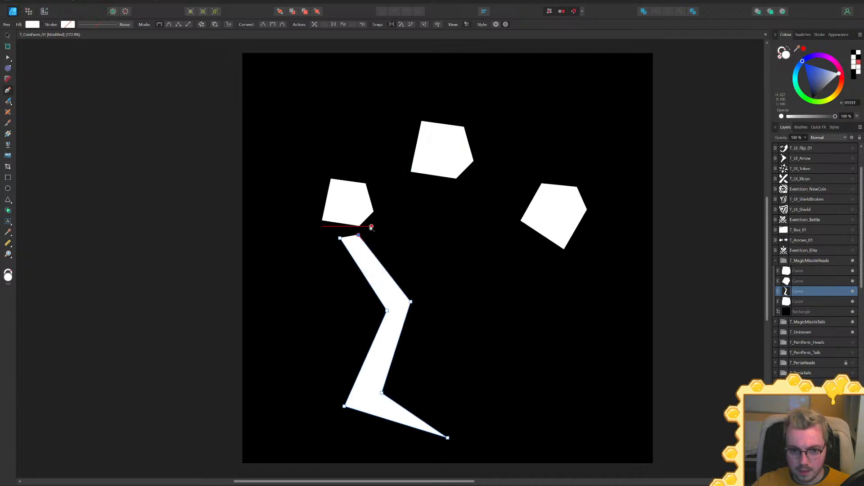
{"action": "left_click_drag", "start_coordinate": [364, 235], "coordinate": [378, 227]}
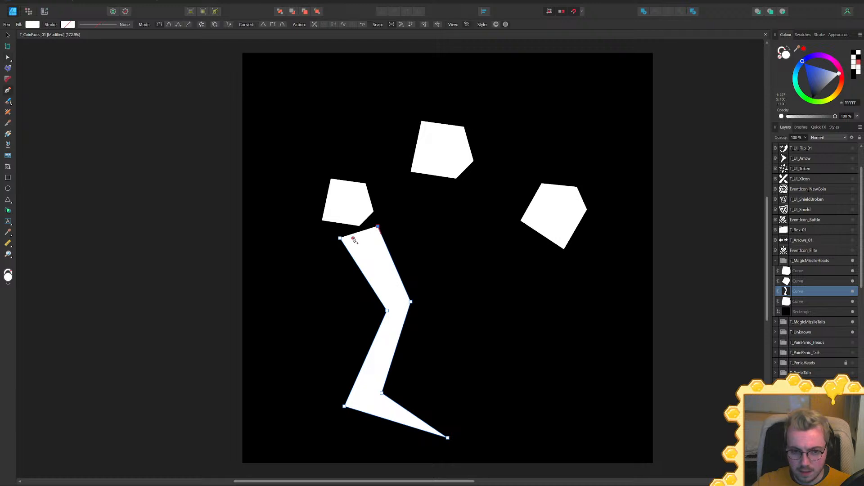
Notch the left trail's top edge to follow the pentagon and move its lower bend and tip upward to shorten it
{"action": "key", "text": "a"}
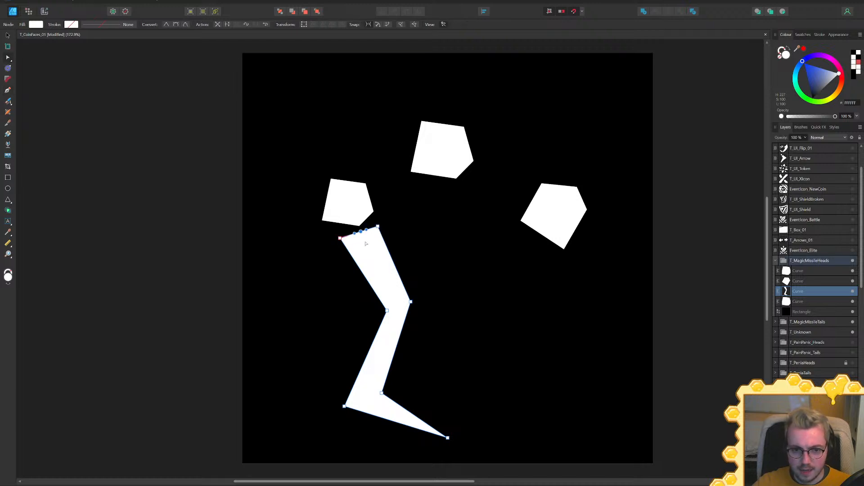
{"action": "left_click_drag", "start_coordinate": [360, 232], "coordinate": [361, 243]}
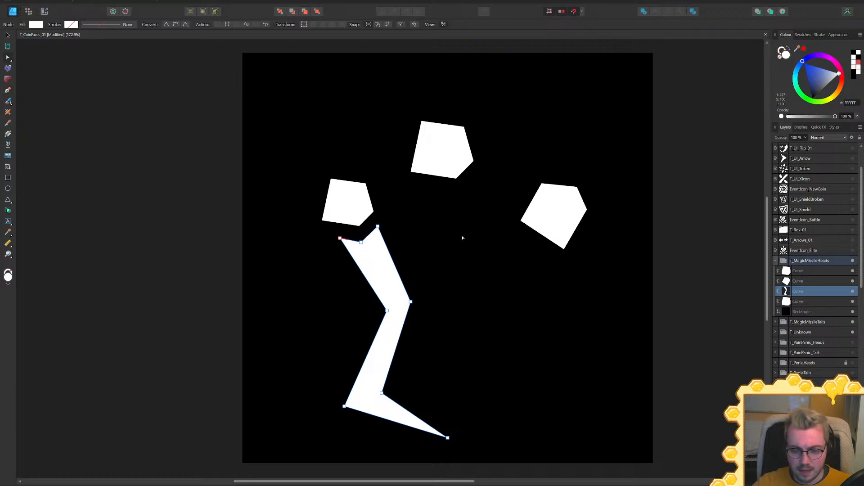
{"action": "left_click_drag", "start_coordinate": [289, 373], "coordinate": [473, 478]}
{"action": "left_click_drag", "start_coordinate": [381, 394], "coordinate": [361, 374]}
Draw a second zigzag trail with the Pen tool beneath the middle pentagon, with a notched top and a narrow pointed tail
{"action": "key", "text": "p"}
{"action": "left_click", "coordinate": [425, 193]}
{"action": "left_click", "coordinate": [457, 194]}
{"action": "left_click", "coordinate": [474, 174]}
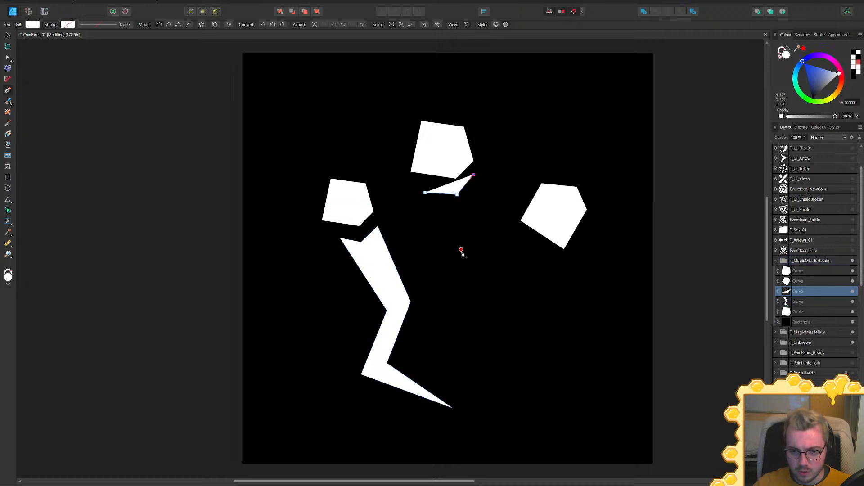
{"action": "left_click", "coordinate": [458, 247]}
{"action": "left_click", "coordinate": [498, 275]}
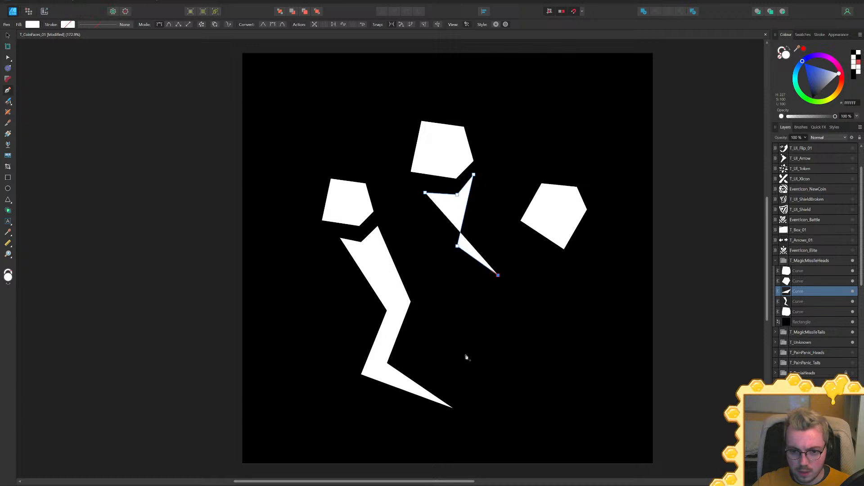
{"action": "left_click", "coordinate": [478, 394]}
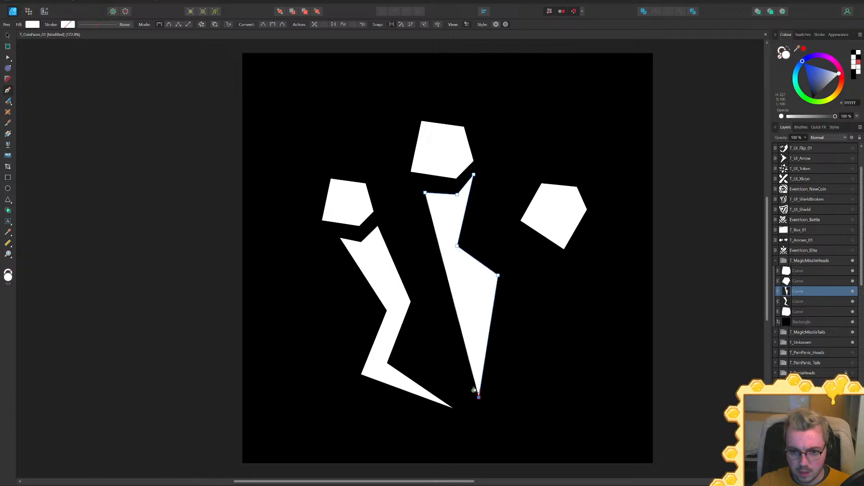
{"action": "left_click", "coordinate": [474, 285]}
{"action": "left_click", "coordinate": [437, 246]}
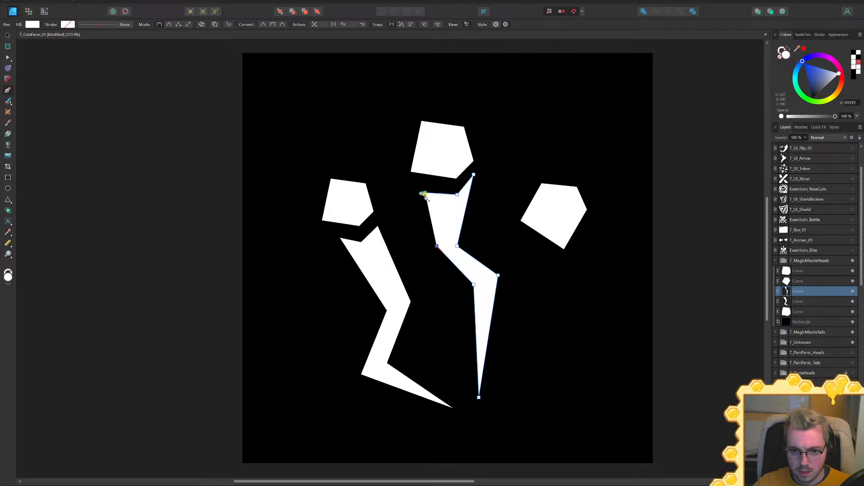
{"action": "left_click", "coordinate": [441, 216]}
{"action": "left_click", "coordinate": [425, 193]}
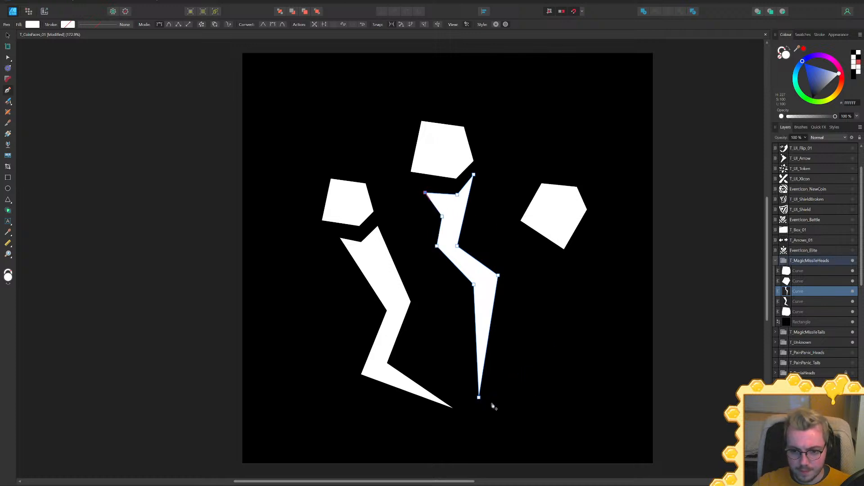
Draw a third zigzag trail with the Pen tool beneath the right pentagon, with a notched top and a tail tapering toward the bottom centre
{"action": "left_click", "coordinate": [546, 249]}
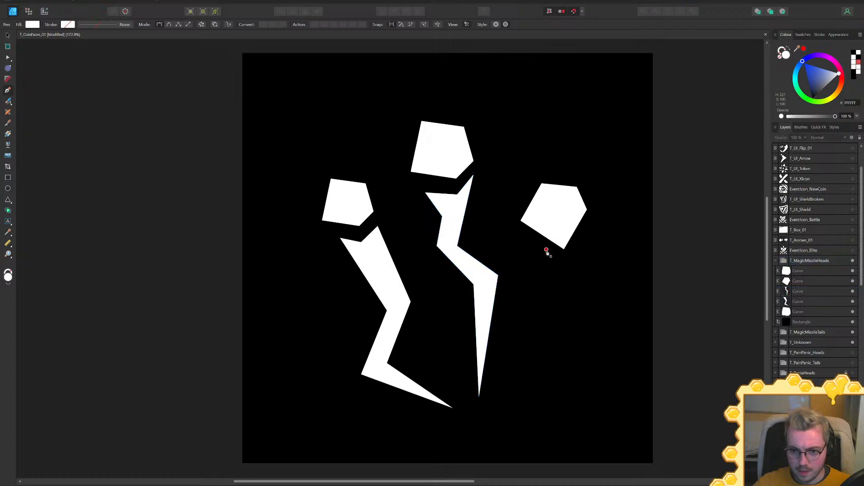
{"action": "left_click", "coordinate": [582, 239]}
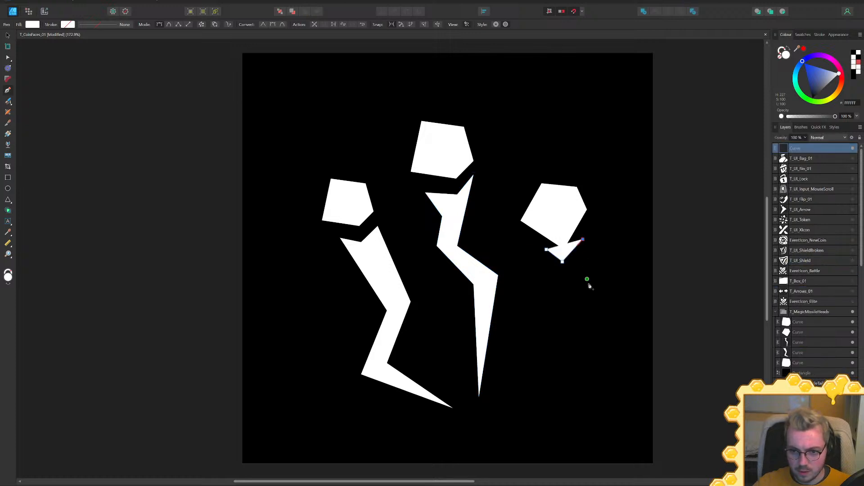
{"action": "left_click", "coordinate": [592, 314]}
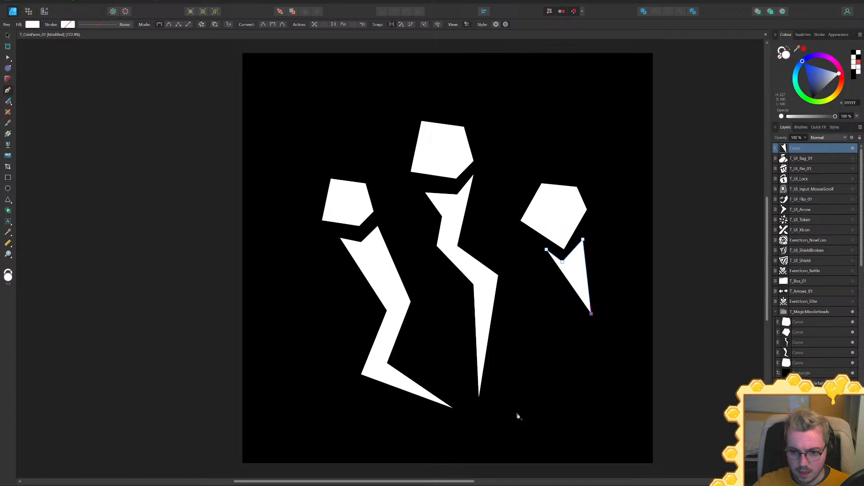
{"action": "left_click", "coordinate": [517, 412]}
{"action": "left_click", "coordinate": [568, 319]}
Reshape the right trail by adding a lower bend and pulling its pointed tip inward toward the bottom centre
{"action": "key", "text": "a"}
{"action": "scroll", "coordinate": [626, 332], "scroll_direction": "down", "scroll_amount": 3, "text": "ctrl"}
{"action": "scroll", "coordinate": [626, 333], "scroll_direction": "up", "scroll_amount": 2, "text": "ctrl"}
{"action": "left_click_drag", "start_coordinate": [588, 323], "coordinate": [573, 353]}
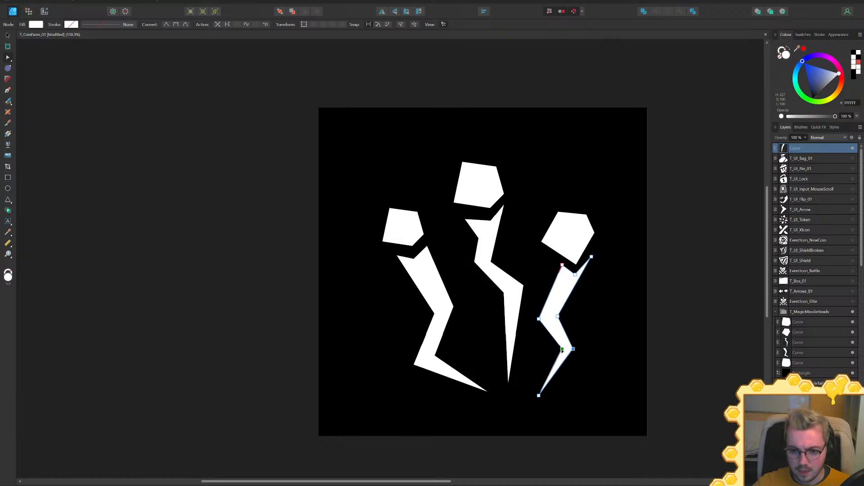
{"action": "left_click_drag", "start_coordinate": [538, 396], "coordinate": [496, 374]}
Move the middle trail's bend nodes down and outward for a stronger zigzag, and shift its tip toward the centre
{"action": "left_click", "coordinate": [509, 382]}
{"action": "left_click_drag", "start_coordinate": [533, 273], "coordinate": [504, 302]}
{"action": "left_click_drag", "start_coordinate": [511, 243], "coordinate": [485, 271]}
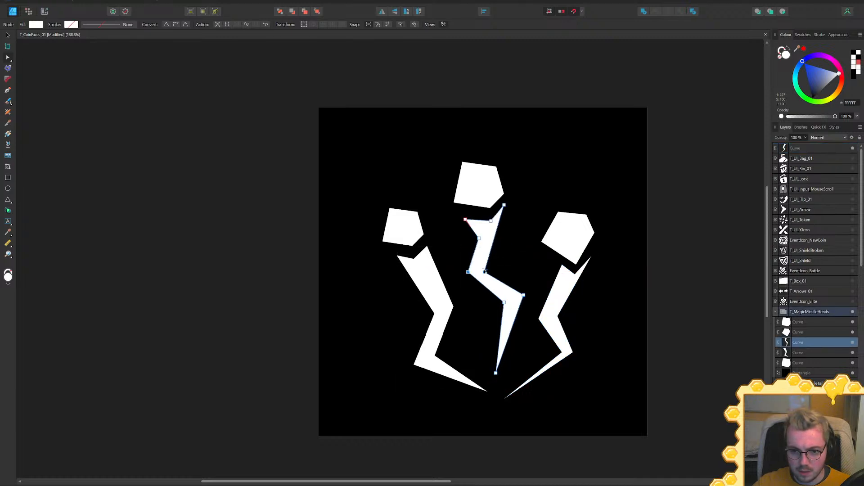
Reshape the middle pentagon's lower corner into a centred point, raise the pentagon, and fit the trail's notched top beneath it
{"action": "left_click", "coordinate": [498, 182]}
{"action": "left_click_drag", "start_coordinate": [491, 207], "coordinate": [477, 215]}
{"action": "key", "text": "v"}
{"action": "left_click_drag", "start_coordinate": [483, 186], "coordinate": [492, 175]}
{"action": "left_click", "coordinate": [492, 225]}
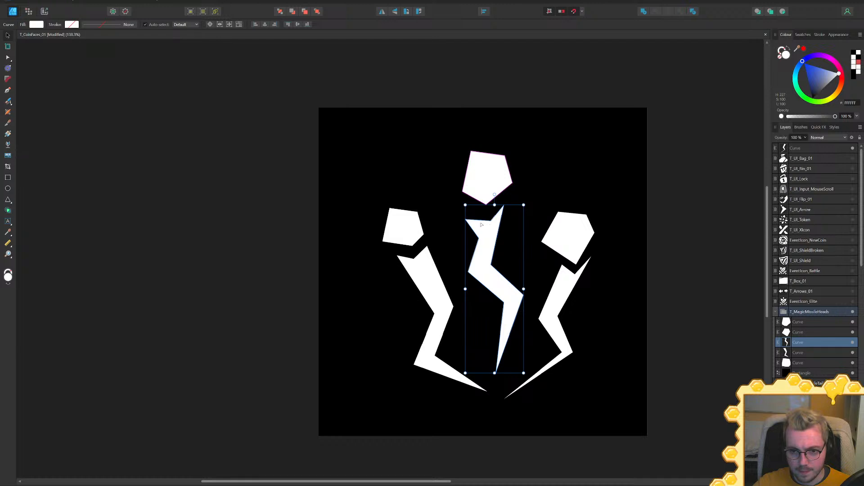
{"action": "key", "text": "a"}
{"action": "left_click_drag", "start_coordinate": [466, 220], "coordinate": [469, 210]}
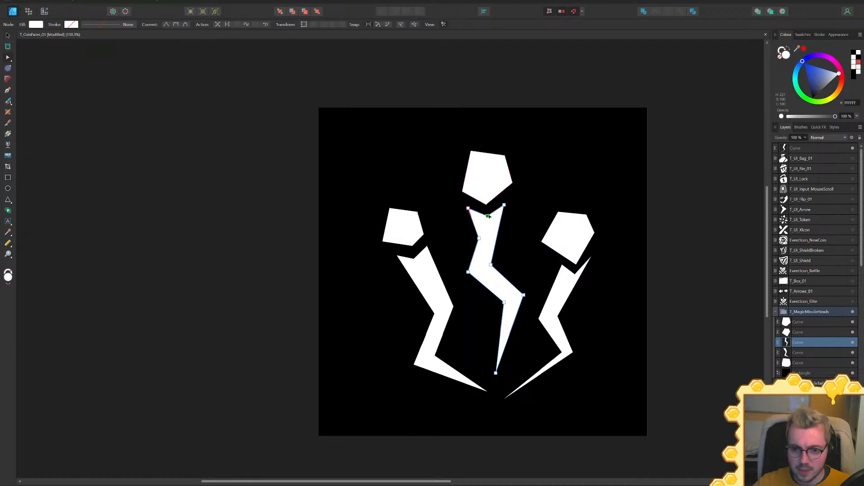
Narrow the left trail's lower bend, pull its tip inward, and adjust the middle trail's tip
{"action": "left_click", "coordinate": [436, 365]}
{"action": "left_click_drag", "start_coordinate": [444, 347], "coordinate": [420, 359]}
{"action": "left_click_drag", "start_coordinate": [487, 392], "coordinate": [491, 375]}
{"action": "left_click", "coordinate": [505, 341]}
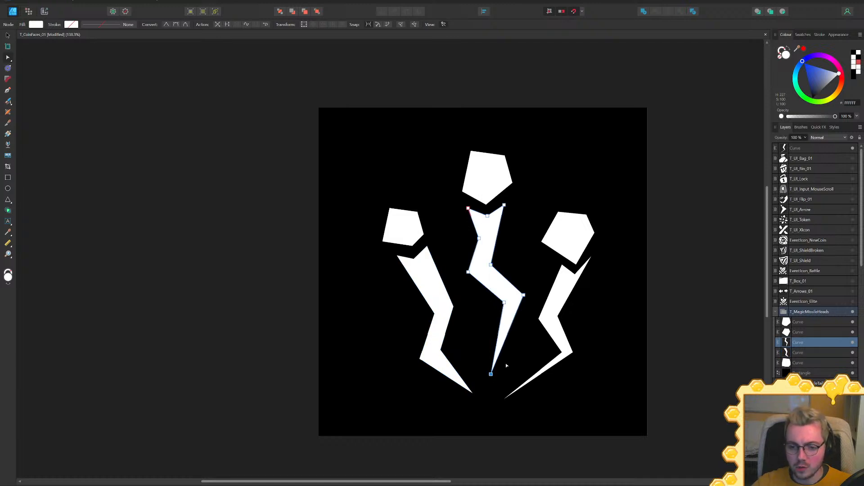
Add two nodes to the right trail's upper section and shift them outward to form an extra kink
{"action": "left_click", "coordinate": [563, 301]}
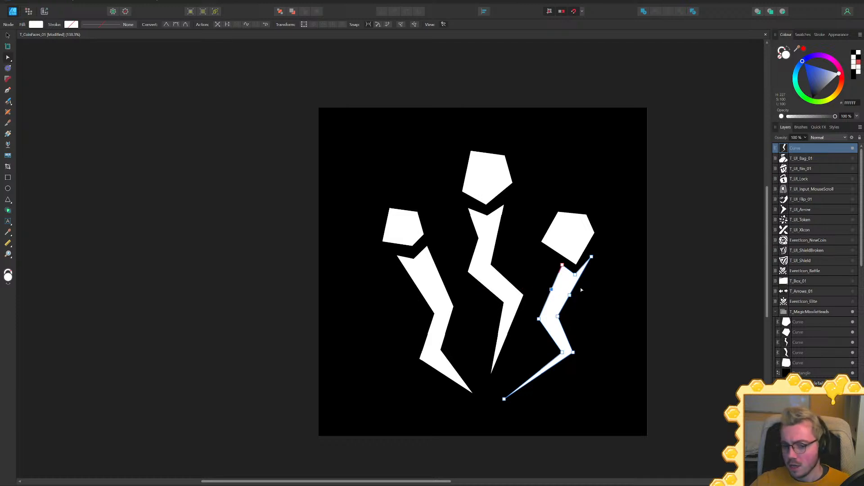
{"action": "left_click_drag", "start_coordinate": [551, 289], "coordinate": [562, 295]}
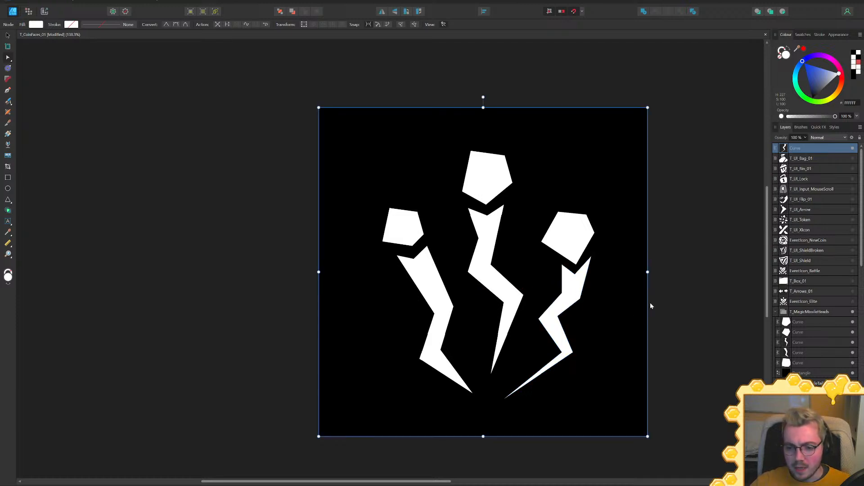
{"action": "left_click", "coordinate": [646, 305]}
{"action": "scroll", "coordinate": [692, 304], "scroll_direction": "down", "scroll_amount": 5, "text": "ctrl"}
{"action": "middle_click_drag", "start_coordinate": [691, 305], "coordinate": [643, 316]}
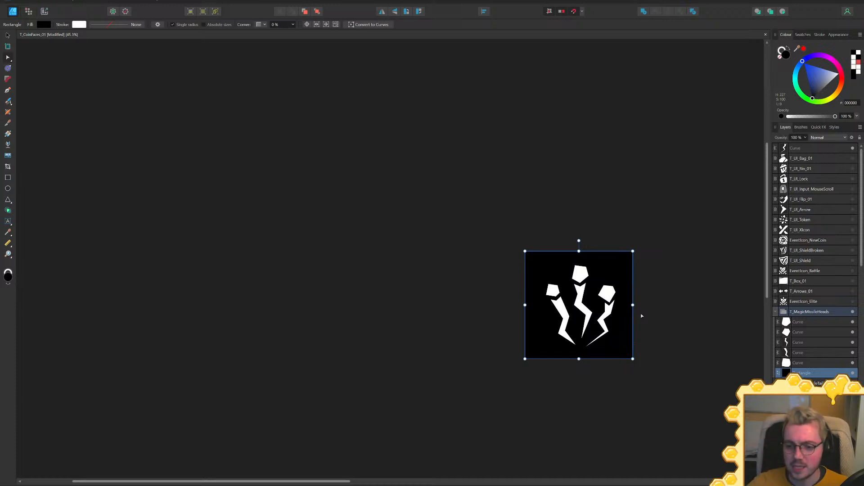
Add an outward kink to the left trail's upper section and push its lower bend slightly outward
{"action": "scroll", "coordinate": [585, 315], "scroll_direction": "up", "scroll_amount": 7, "text": "ctrl"}
{"action": "left_click", "coordinate": [526, 272]}
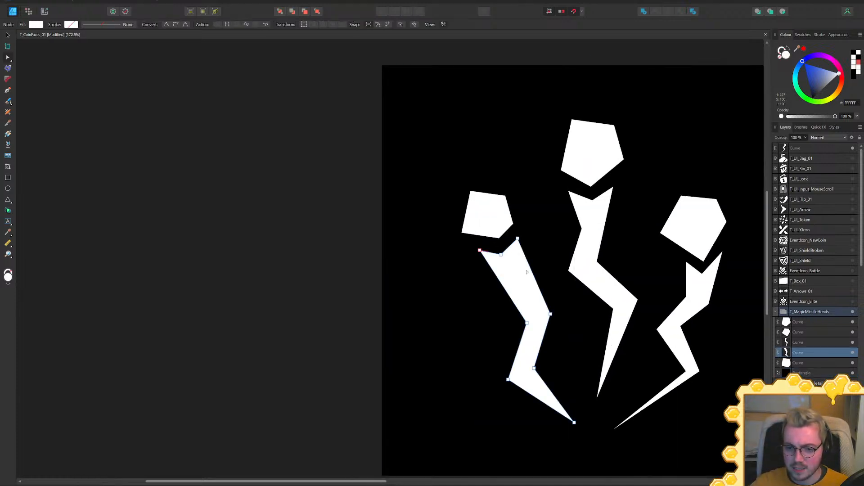
{"action": "left_click_drag", "start_coordinate": [539, 261], "coordinate": [488, 301]}
{"action": "left_click", "coordinate": [519, 232]}
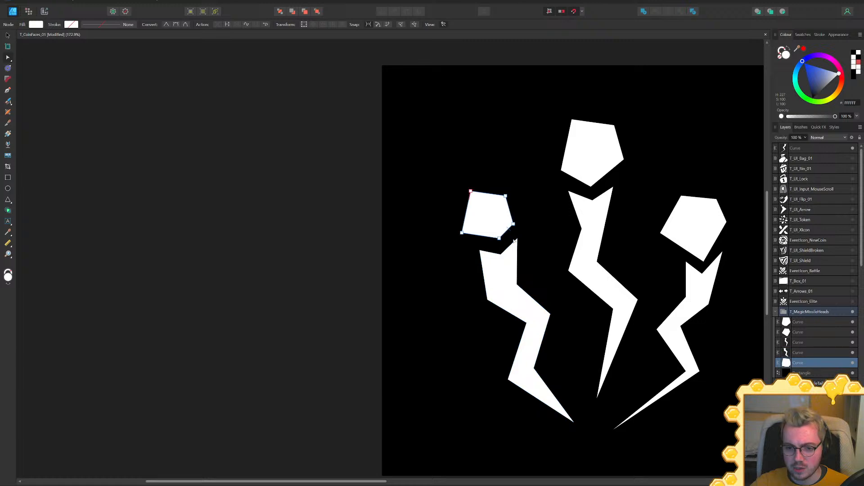
{"action": "scroll", "coordinate": [576, 333], "scroll_direction": "down", "scroll_amount": 1, "text": "ctrl"}
{"action": "middle_click_drag", "start_coordinate": [576, 333], "coordinate": [478, 332]}
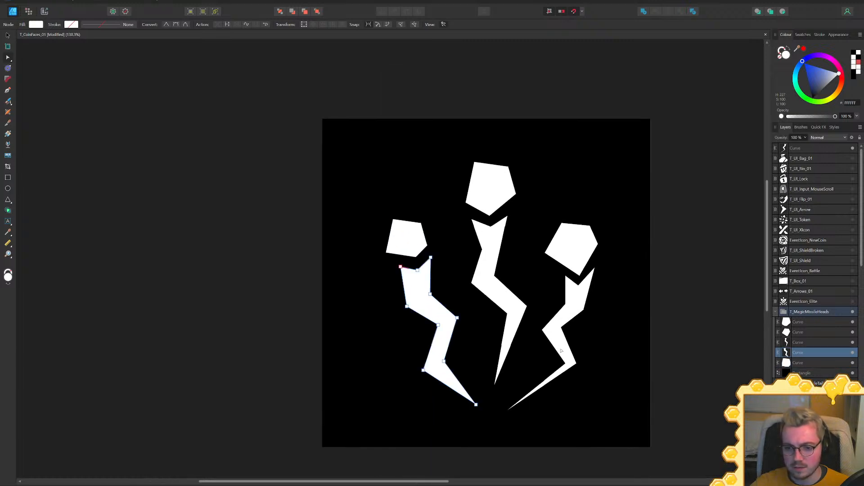
{"action": "left_click", "coordinate": [563, 349]}
{"action": "left_click", "coordinate": [446, 361]}
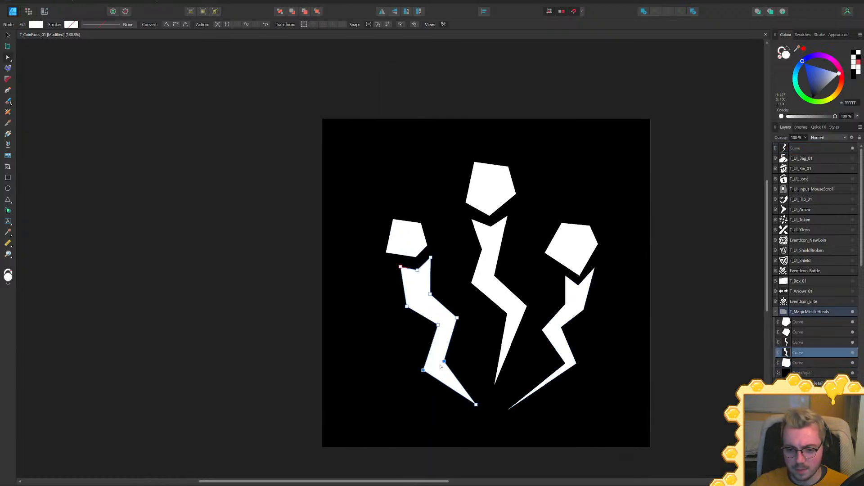
{"action": "left_click", "coordinate": [517, 319]}
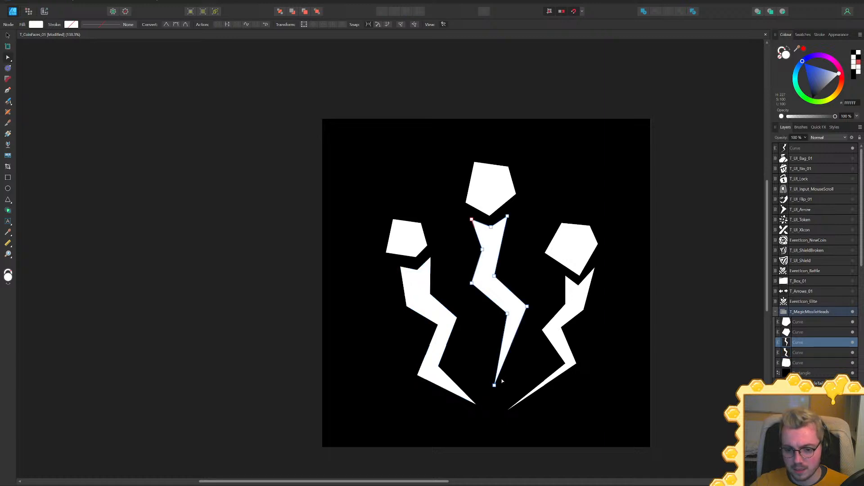
Refine the right trail's notched top by moving its inner corner outward and adding a small inward bend below it
{"action": "left_click", "coordinate": [693, 299]}
{"action": "scroll", "coordinate": [694, 314], "scroll_direction": "down", "scroll_amount": 4, "text": "ctrl"}
{"action": "scroll", "coordinate": [639, 311], "scroll_direction": "right", "scroll_amount": 2, "text": "shift"}
{"action": "scroll", "coordinate": [583, 303], "scroll_direction": "up", "scroll_amount": 4, "text": "ctrl"}
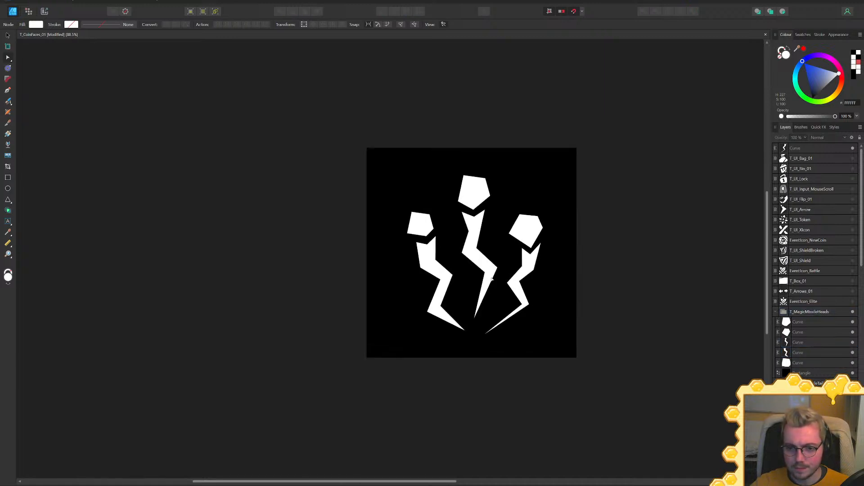
{"action": "left_click", "coordinate": [543, 227]}
{"action": "left_click_drag", "start_coordinate": [543, 227], "coordinate": [524, 247], "text": "ctrl"}
{"action": "left_click", "coordinate": [546, 259], "text": "ctrl"}
{"action": "left_click", "coordinate": [568, 255]}
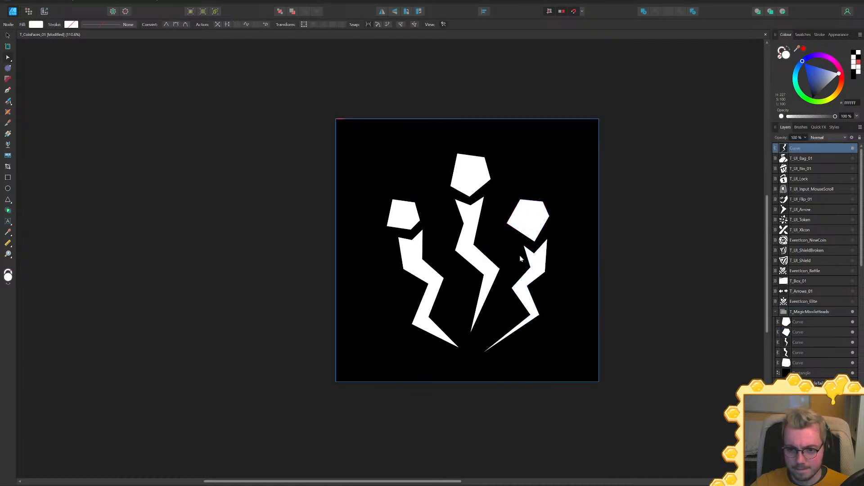
Shift the left pentagon slightly inward and move the left trail's top nodes to match it
{"action": "key", "text": "v"}
{"action": "scroll", "coordinate": [396, 214], "scroll_direction": "up", "scroll_amount": 3, "text": "ctrl"}
{"action": "left_click", "coordinate": [400, 225]}
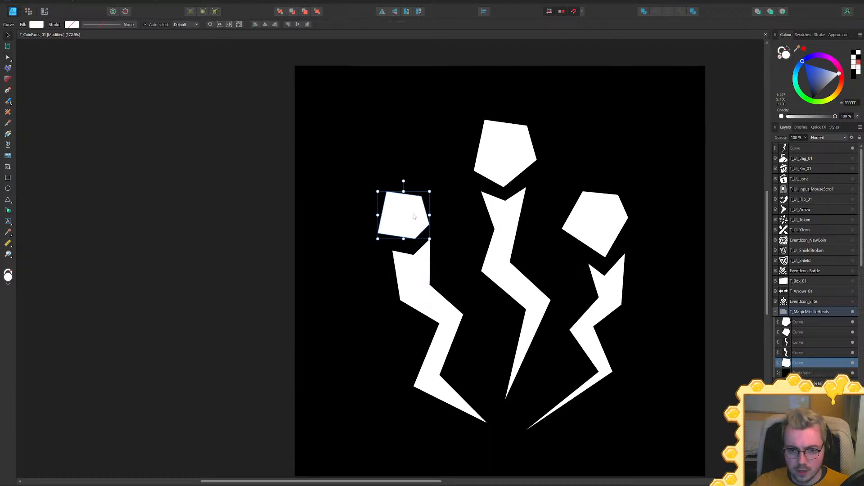
{"action": "left_click", "coordinate": [417, 271]}
{"action": "key", "text": "a"}
{"action": "left_click_drag", "start_coordinate": [439, 232], "coordinate": [401, 250]}
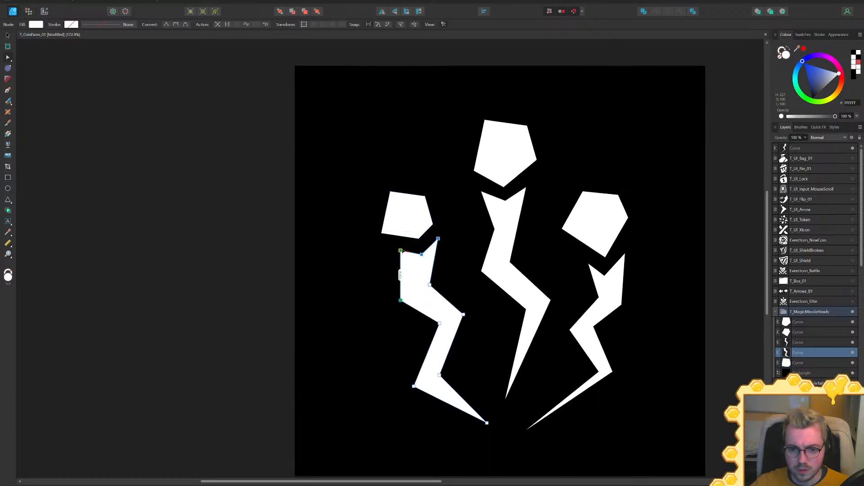
{"action": "left_click", "coordinate": [742, 270]}
{"action": "scroll", "coordinate": [643, 293], "scroll_direction": "down", "scroll_amount": 3, "text": "ctrl"}
{"action": "scroll", "coordinate": [638, 297], "scroll_direction": "down", "scroll_amount": 3, "text": "ctrl"}
{"action": "left_click_drag", "start_coordinate": [621, 162], "coordinate": [398, 371]}
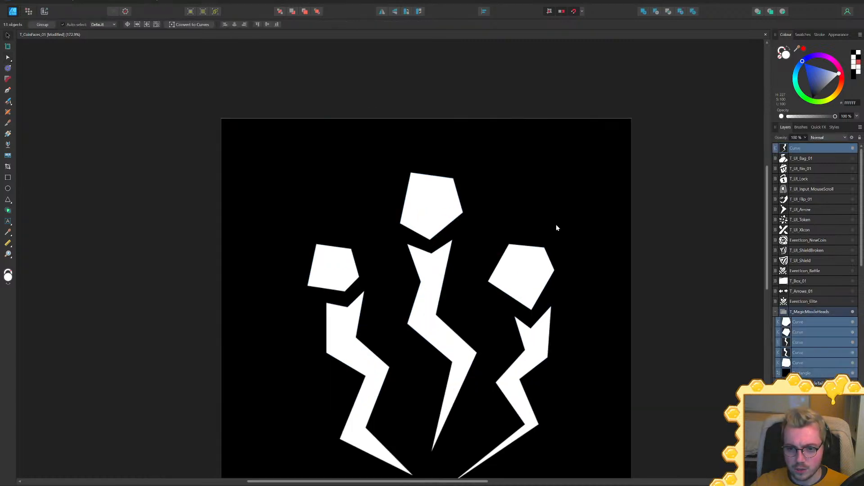
{"action": "left_click", "coordinate": [556, 224]}
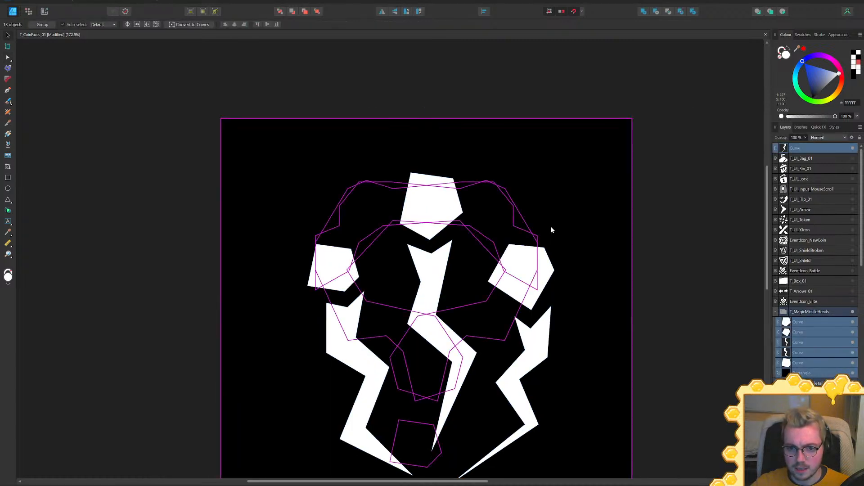
{"action": "key", "text": "Escape"}
{"action": "scroll", "coordinate": [574, 203], "scroll_direction": "down", "scroll_amount": 3, "text": "ctrl"}
{"action": "left_click_drag", "start_coordinate": [583, 187], "coordinate": [542, 231]}
{"action": "key", "text": "ctrl+z"}
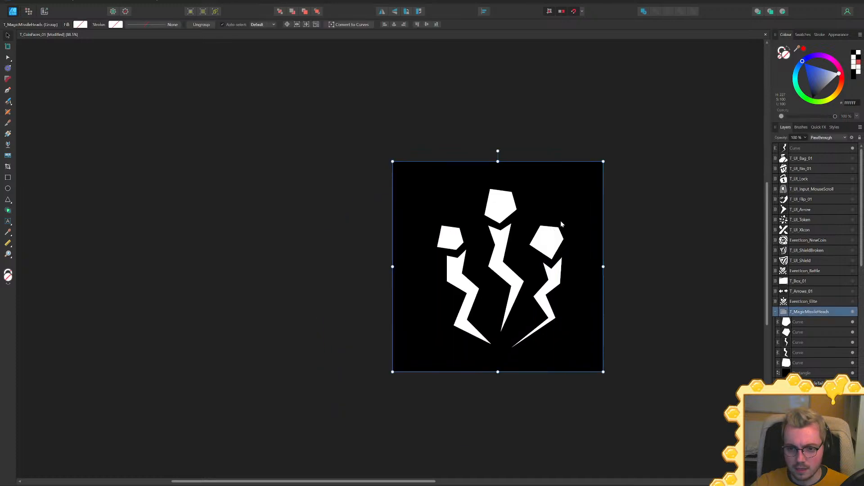
{"action": "left_click_drag", "start_coordinate": [640, 175], "coordinate": [419, 362]}
{"action": "left_click_drag", "start_coordinate": [642, 175], "coordinate": [330, 399]}
Move the right trail's curve layer into the T_MagicMissileHeads group, directly above the middle trail's curve
{"action": "left_click", "coordinate": [810, 311]}
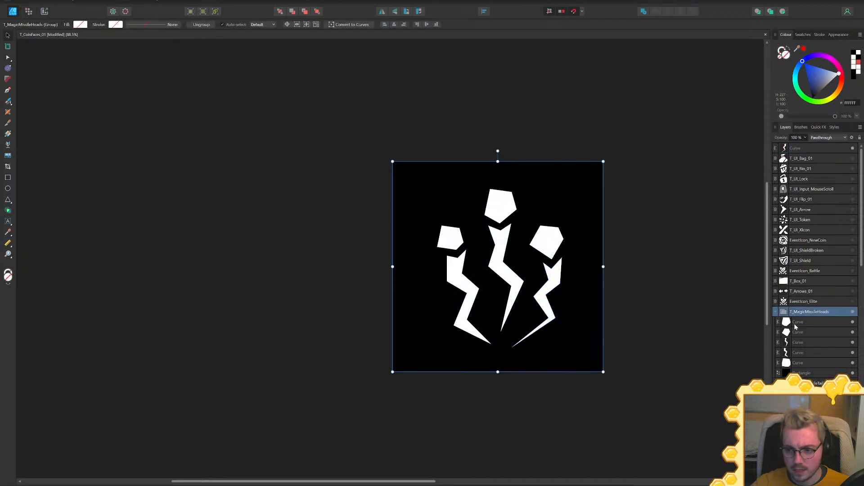
{"action": "left_click", "coordinate": [819, 323]}
{"action": "left_click_drag", "start_coordinate": [803, 151], "coordinate": [807, 337]}
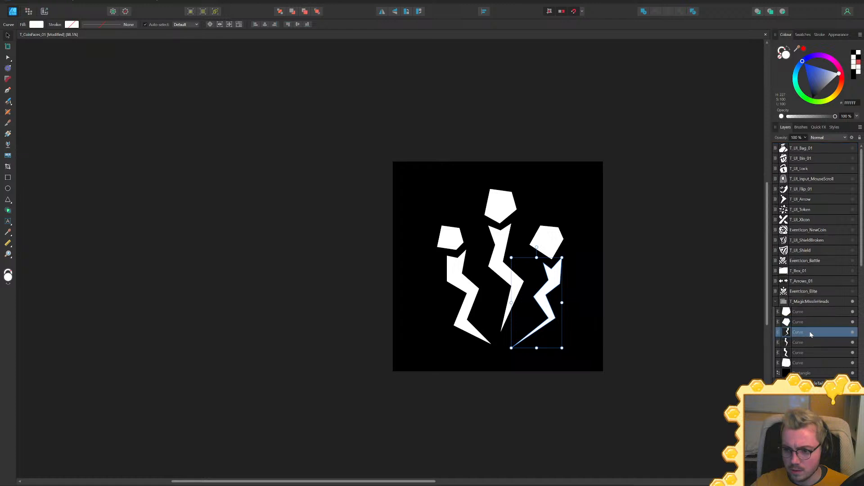
Centre all six white missile curves on the black square in the T_MagicMissileHeads group
{"action": "left_click", "coordinate": [804, 352], "text": "shift"}
{"action": "left_click", "coordinate": [801, 322], "text": "shift"}
{"action": "left_click", "coordinate": [801, 312], "text": "shift"}
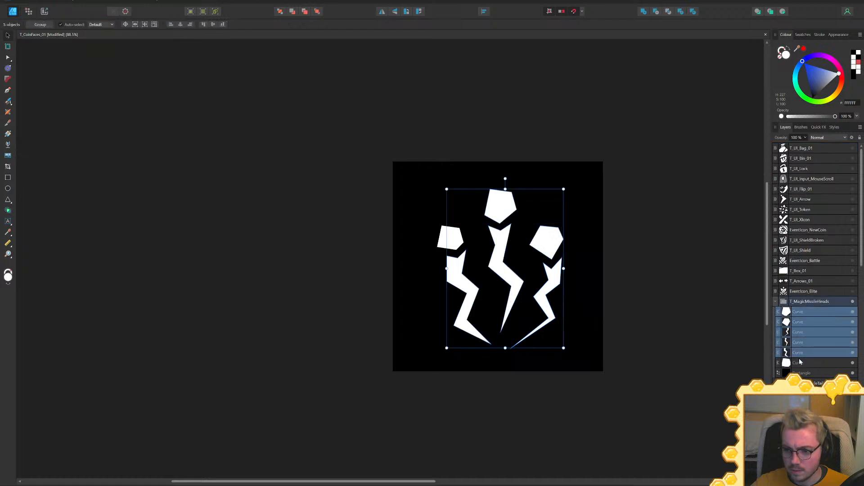
{"action": "left_click", "coordinate": [801, 362], "text": "shift"}
{"action": "left_click_drag", "start_coordinate": [509, 304], "coordinate": [506, 305]}
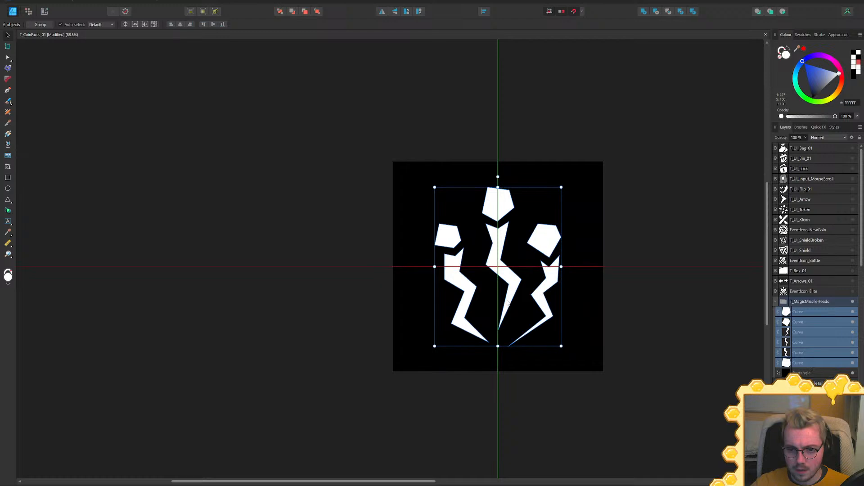
{"action": "left_click", "coordinate": [666, 280]}
Compare the artwork with the T_MagicMissileHeads group hidden and shown, at reduced and enlarged size
{"action": "scroll", "coordinate": [666, 280], "scroll_direction": "down", "scroll_amount": 3, "text": "ctrl"}
{"action": "left_click", "coordinate": [853, 302]}
{"action": "left_click", "coordinate": [853, 302]}
{"action": "left_click", "coordinate": [853, 303]}
{"action": "left_click", "coordinate": [853, 303]}
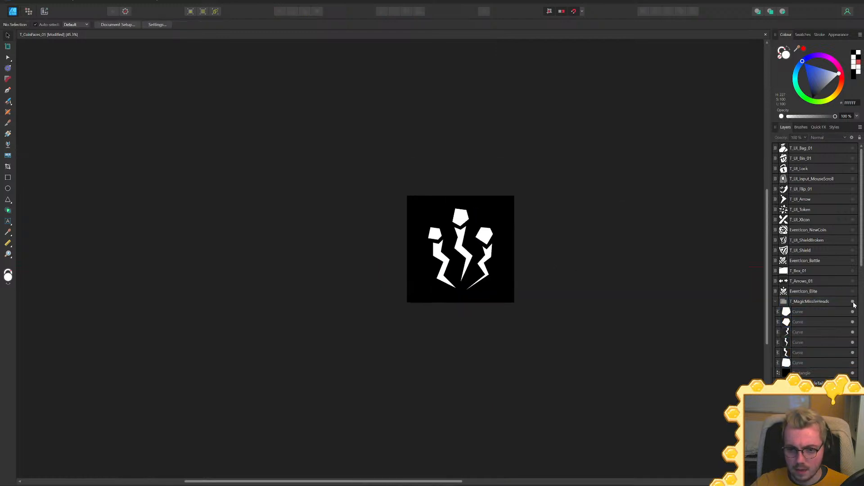
{"action": "scroll", "coordinate": [493, 225], "scroll_direction": "up", "scroll_amount": 2, "text": "ctrl"}
{"action": "scroll", "coordinate": [431, 239], "scroll_direction": "up", "scroll_amount": 3, "text": "ctrl"}
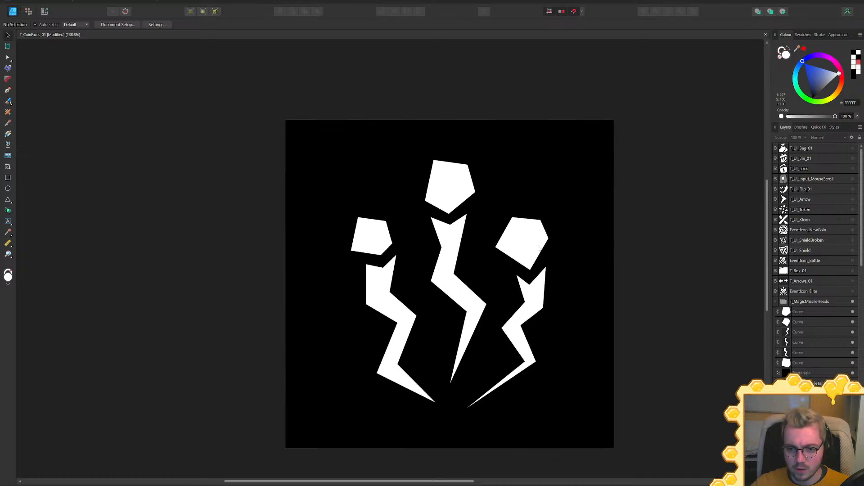
Reduce the height of all six missile curves slightly, scaling them together about their centre
{"action": "left_click", "coordinate": [804, 311]}
{"action": "left_click", "coordinate": [804, 352], "text": "shift"}
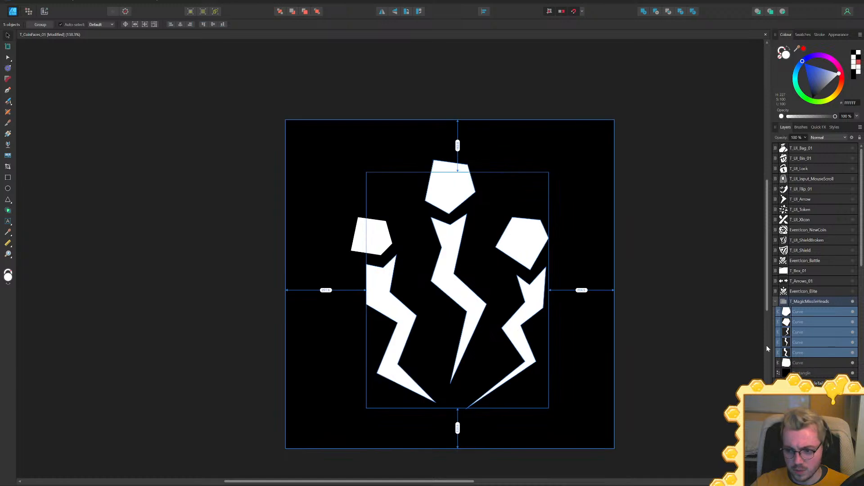
{"action": "left_click", "coordinate": [802, 363], "text": "shift"}
{"action": "mouse_move", "coordinate": [450, 160]}
{"action": "left_mouse_down", "text": "ctrl"}
{"action": "mouse_move", "coordinate": [450, 184]}
{"action": "mouse_move", "coordinate": [453, 176]}
{"action": "left_mouse_up", "text": "ctrl"}
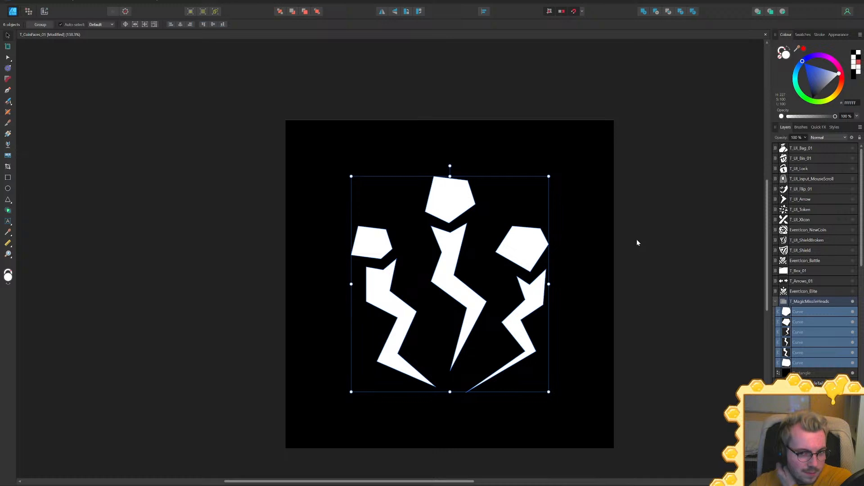
Add a node to the top edge of each of the three missile heads and pull it outward into a point
{"action": "key", "text": "a"}
{"action": "left_click", "coordinate": [449, 193]}
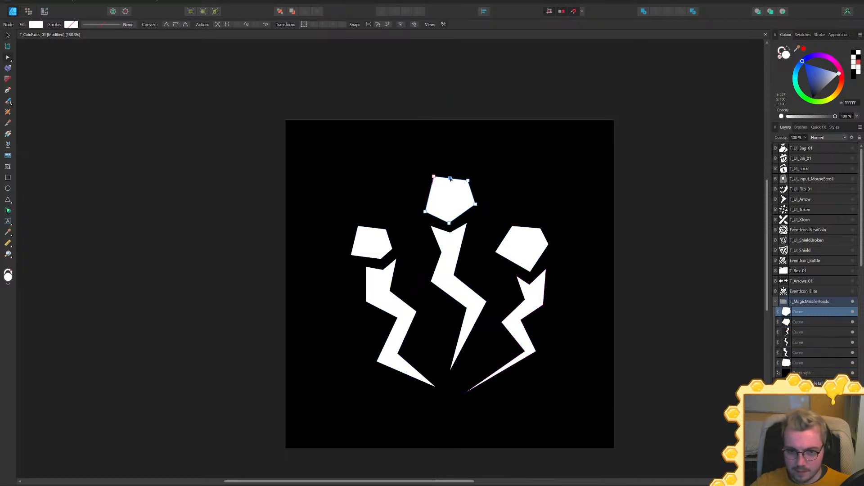
{"action": "left_click", "coordinate": [450, 178]}
{"action": "left_click_drag", "start_coordinate": [451, 178], "coordinate": [450, 166]}
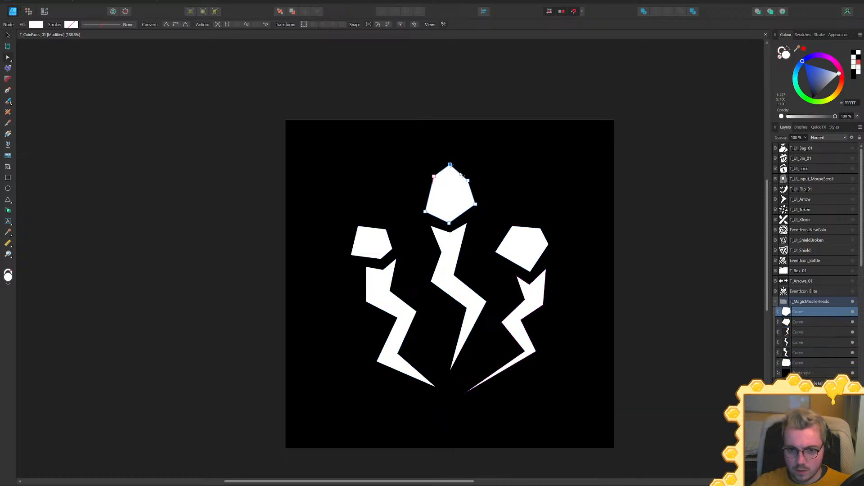
{"action": "left_click", "coordinate": [526, 228]}
{"action": "left_click_drag", "start_coordinate": [525, 228], "coordinate": [506, 236]}
{"action": "left_click", "coordinate": [371, 231]}
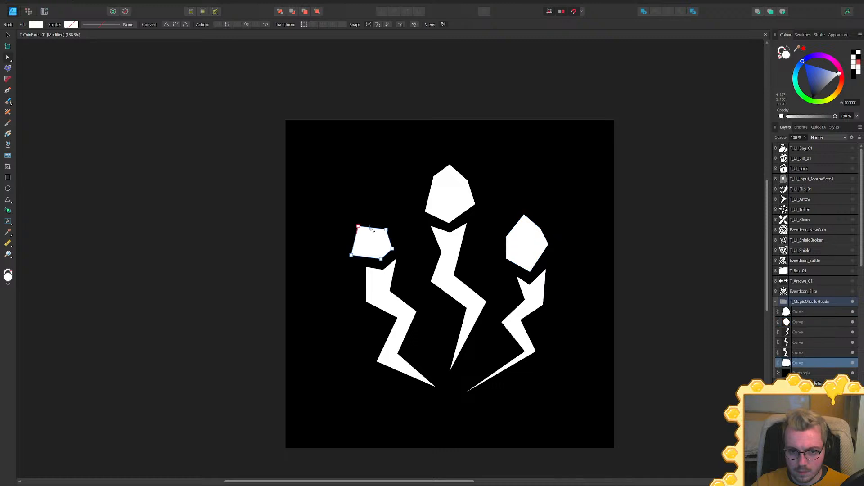
{"action": "left_click_drag", "start_coordinate": [371, 228], "coordinate": [377, 210]}
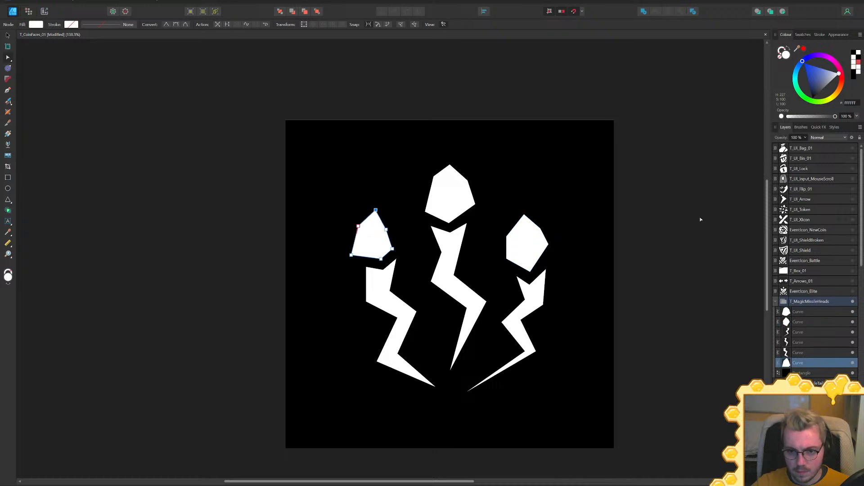
{"action": "left_click", "coordinate": [700, 220]}
Examine the pointed missile heads and trails at reduced and enlarged size
{"action": "scroll", "coordinate": [701, 220], "scroll_direction": "down", "scroll_amount": 5, "text": "ctrl"}
{"action": "middle_click_drag", "start_coordinate": [635, 233], "coordinate": [529, 213]}
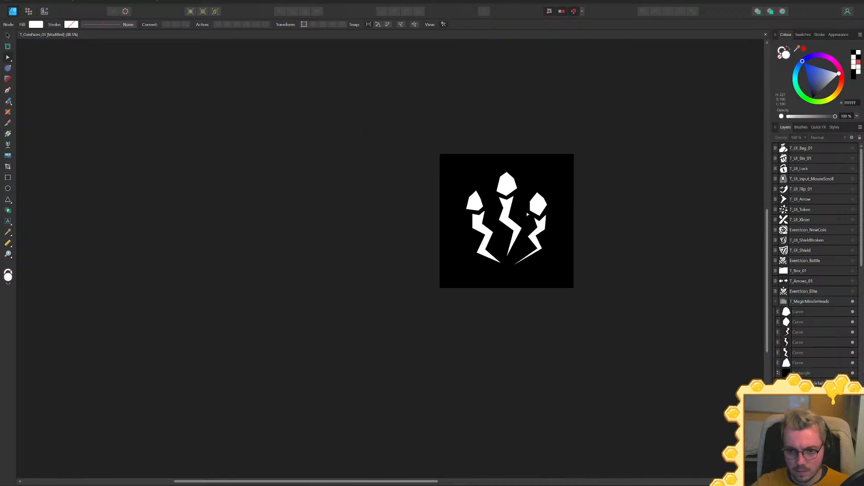
{"action": "scroll", "coordinate": [528, 213], "scroll_direction": "up", "scroll_amount": 6, "text": "ctrl"}
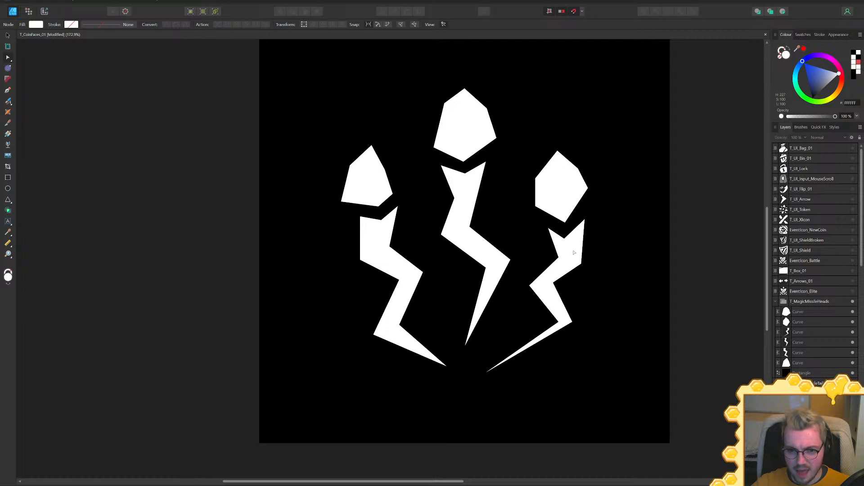
{"action": "middle_click_drag", "start_coordinate": [574, 253], "coordinate": [538, 279]}
{"action": "scroll", "coordinate": [540, 280], "scroll_direction": "down", "scroll_amount": 3, "text": "ctrl"}
{"action": "scroll", "coordinate": [561, 284], "scroll_direction": "up", "scroll_amount": 1, "text": "ctrl"}
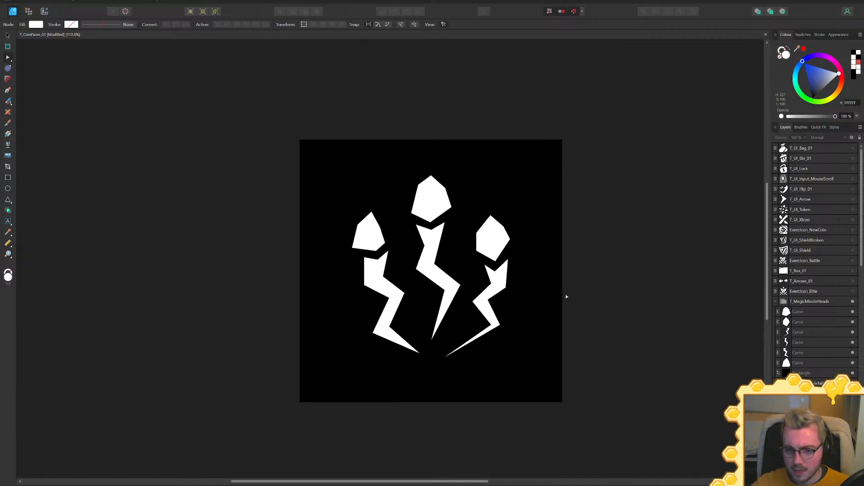
{"action": "scroll", "coordinate": [565, 297], "scroll_direction": "up", "scroll_amount": 2, "text": "ctrl"}
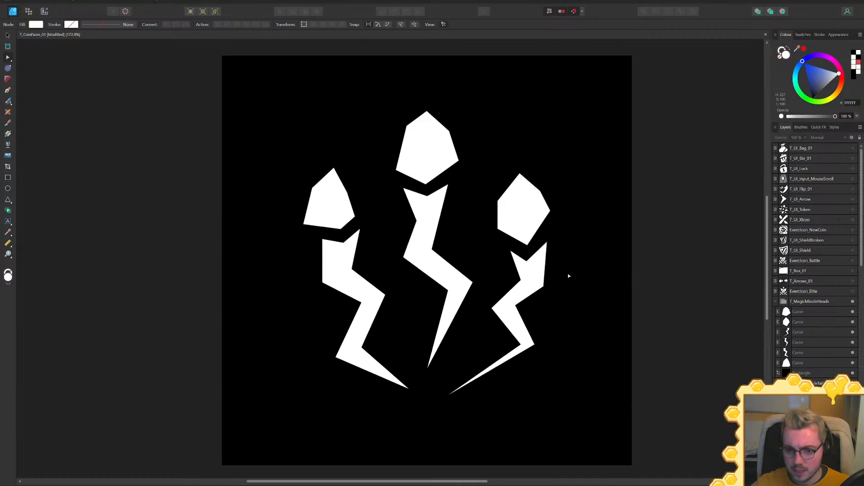
Copy the six missile curves from T_MagicMissileHeads into the T_MagicMissileTails group
{"action": "left_click", "coordinate": [806, 311]}
{"action": "left_click", "coordinate": [806, 362], "text": "shift"}
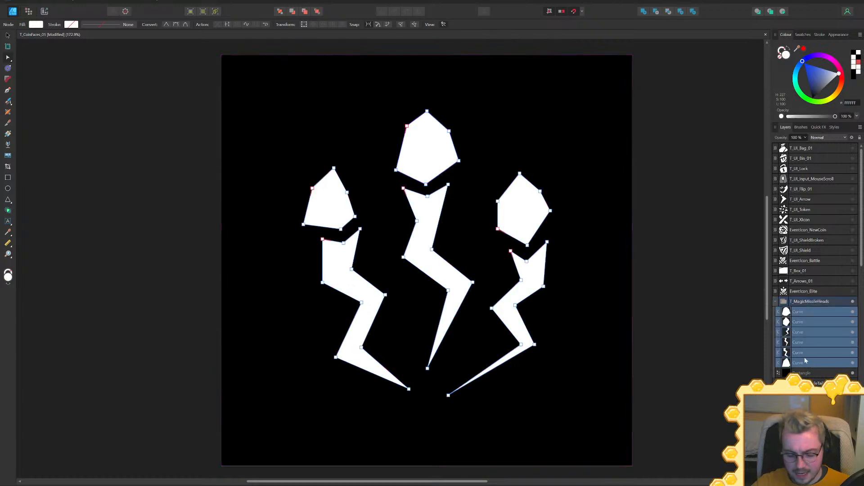
{"action": "left_click", "coordinate": [776, 302]}
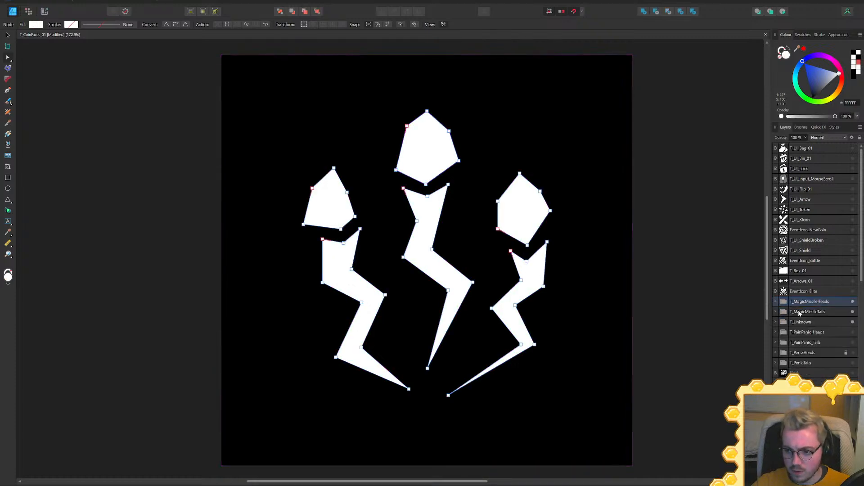
{"action": "left_click", "coordinate": [776, 312]}
{"action": "left_click", "coordinate": [802, 321]}
{"action": "key", "text": "ctrl+v"}
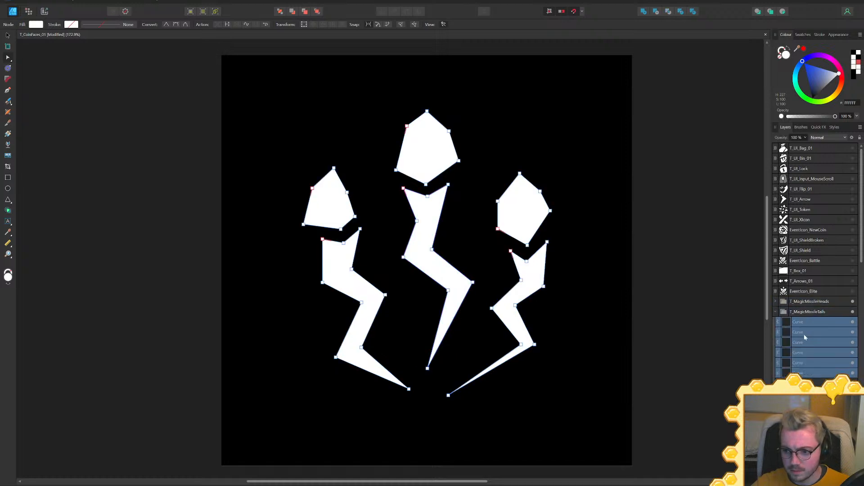
Hide the T_MagicMissileHeads group and delete the old S-shaped art from T_MagicMissileTails
{"action": "left_click", "coordinate": [852, 301]}
{"action": "left_click", "coordinate": [830, 383]}
{"action": "key", "text": "Delete"}
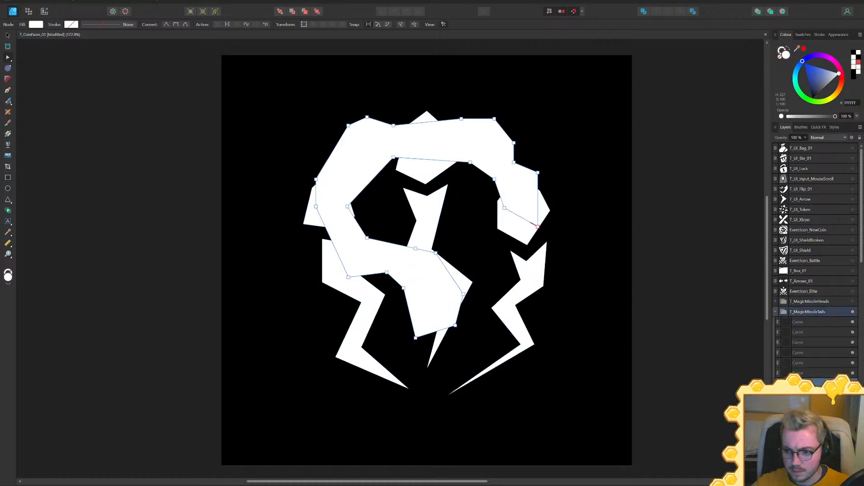
{"action": "key", "text": "Delete"}
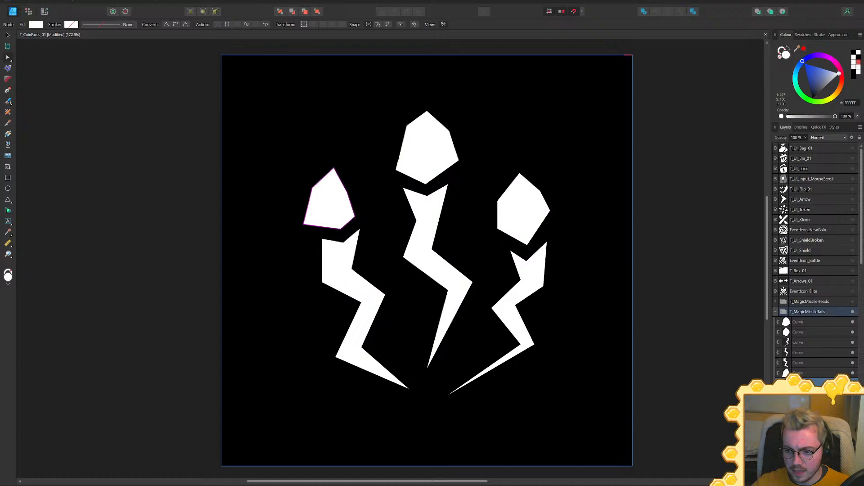
{"action": "left_click", "coordinate": [537, 272]}
{"action": "scroll", "coordinate": [501, 280], "scroll_direction": "down", "scroll_amount": 2, "text": "ctrl"}
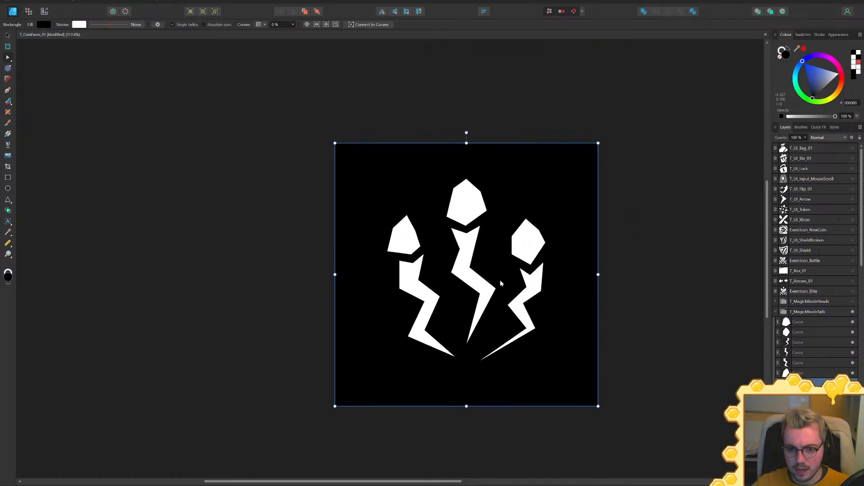
{"action": "scroll", "coordinate": [499, 280], "scroll_direction": "up", "scroll_amount": 3, "text": "ctrl"}
{"action": "scroll", "coordinate": [491, 276], "scroll_direction": "down", "scroll_amount": 1, "text": "ctrl"}
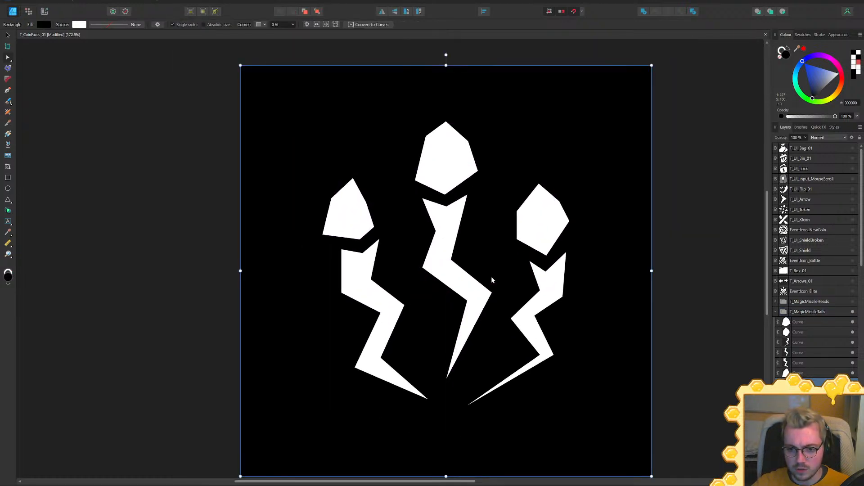
Draw three narrow triangular shards around the right missile head with the Pen tool, pointing up-right, left and down-right
{"action": "key", "text": "a"}
{"action": "left_click", "coordinate": [554, 225]}
{"action": "key", "text": "p"}
{"action": "key", "text": "ctrl+d"}
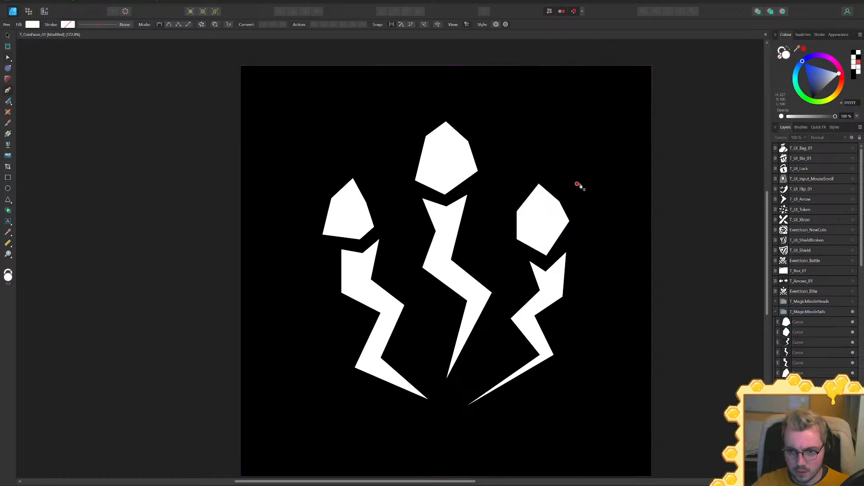
{"action": "left_click", "coordinate": [616, 157]}
{"action": "left_click", "coordinate": [578, 185]}
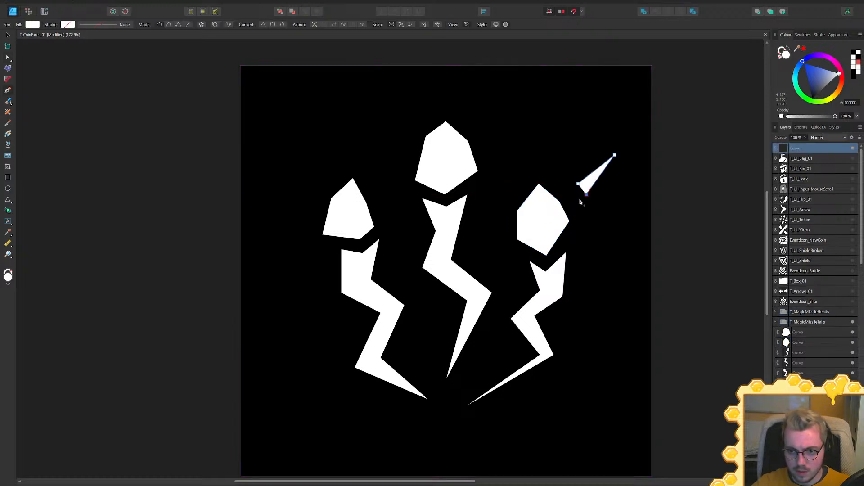
{"action": "left_click", "coordinate": [585, 195]}
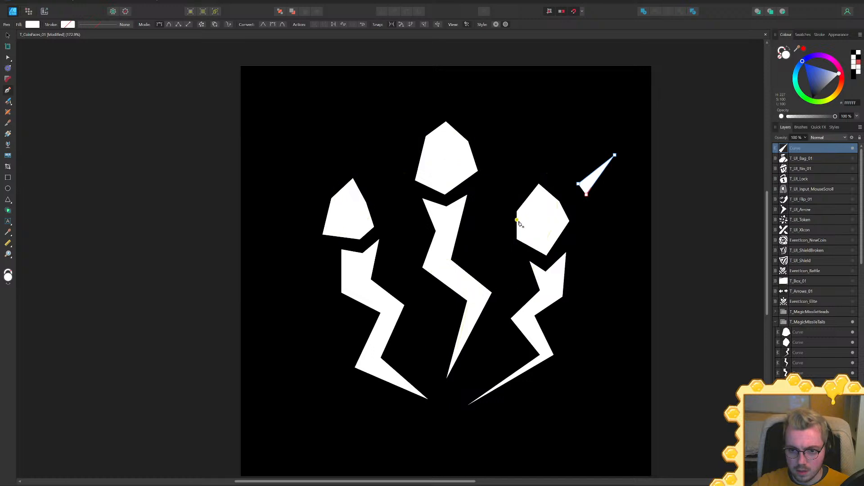
{"action": "left_click", "coordinate": [495, 222]}
{"action": "left_click", "coordinate": [526, 231]}
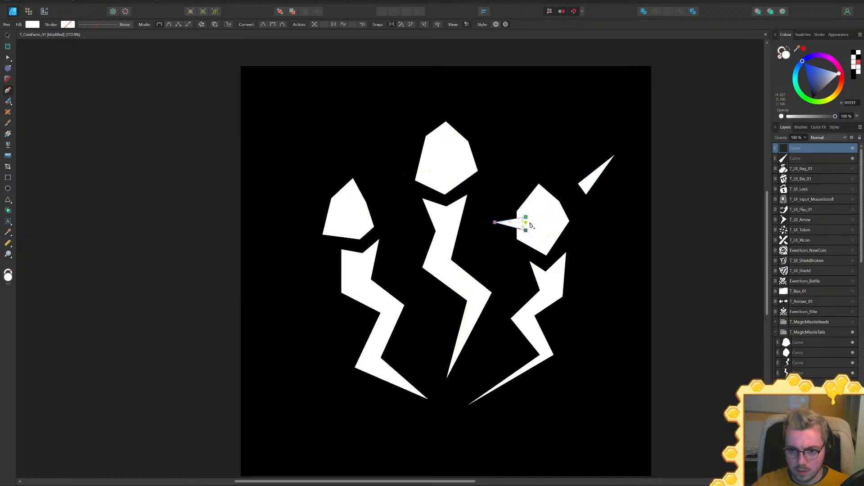
{"action": "left_click", "coordinate": [596, 247]}
{"action": "left_click", "coordinate": [565, 237]}
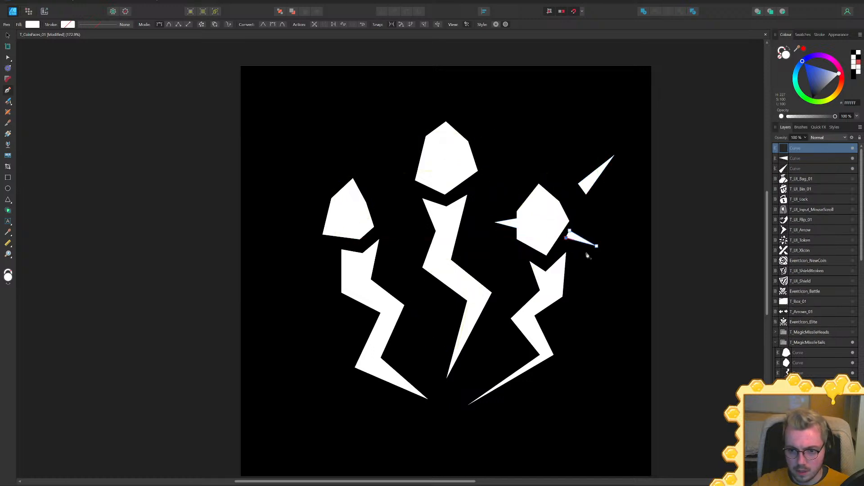
Delete the right missile's head curve from the T_MagicMissileTails group
{"action": "key", "text": "b"}
{"action": "key", "text": "v"}
{"action": "left_click", "coordinate": [555, 222]}
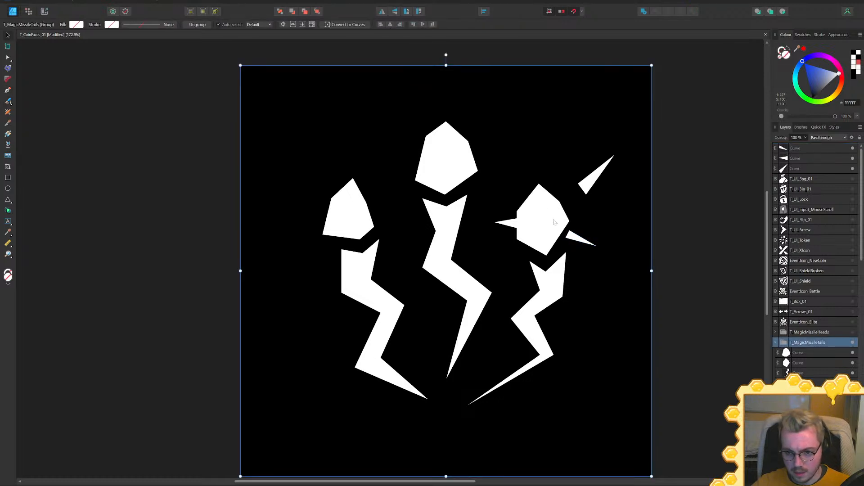
{"action": "double_click", "coordinate": [552, 221]}
{"action": "key", "text": "Delete"}
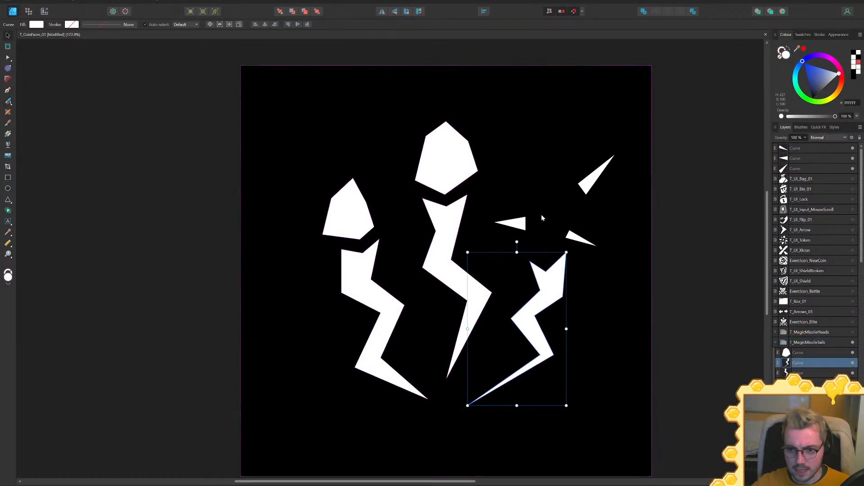
Move the right missile's upper shard slightly inward and draw a small triangle in the middle of its three shards
{"action": "left_click_drag", "start_coordinate": [586, 194], "coordinate": [571, 198]}
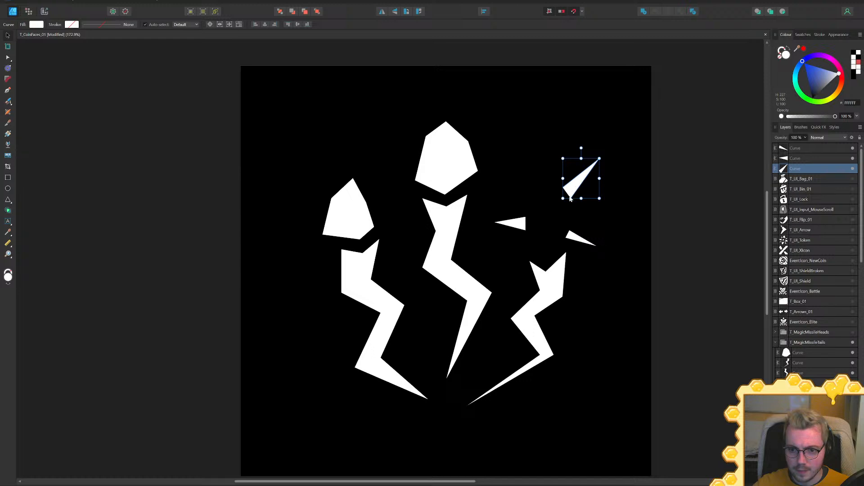
{"action": "key", "text": "p"}
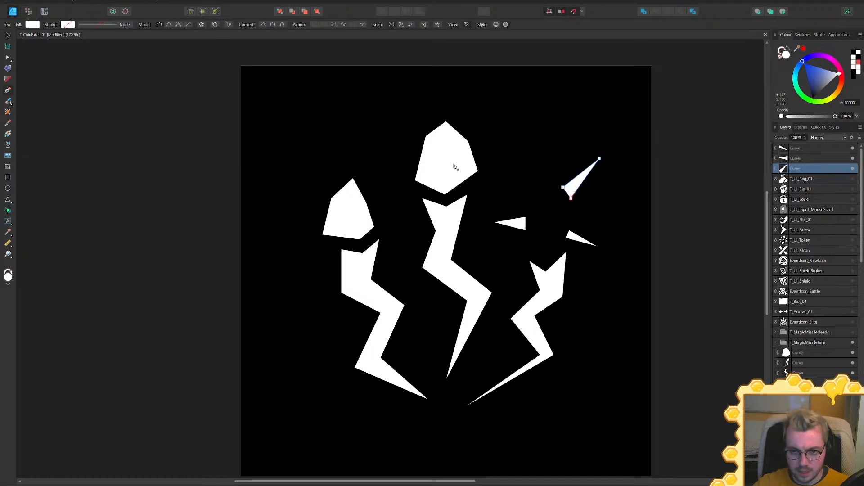
{"action": "left_click", "coordinate": [542, 216]}
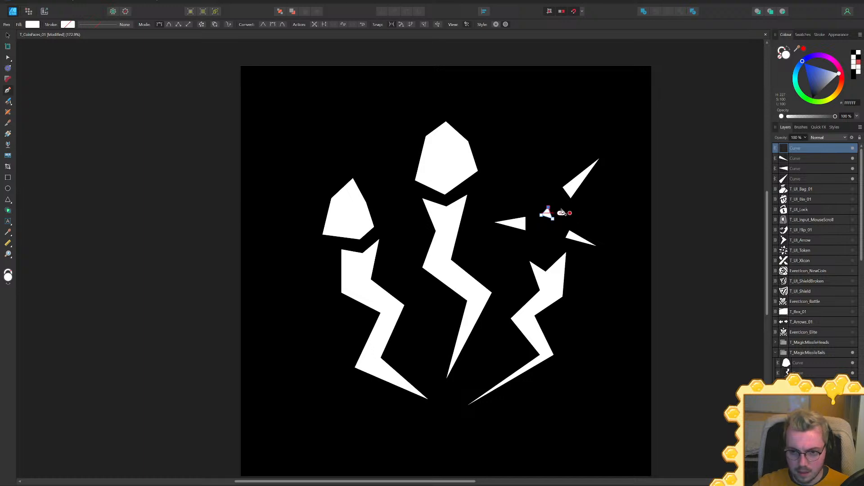
Draw three narrow triangular shards around the middle missile head, pointing up-right, left and down-right
{"action": "left_click", "coordinate": [469, 130]}
{"action": "left_click", "coordinate": [501, 114]}
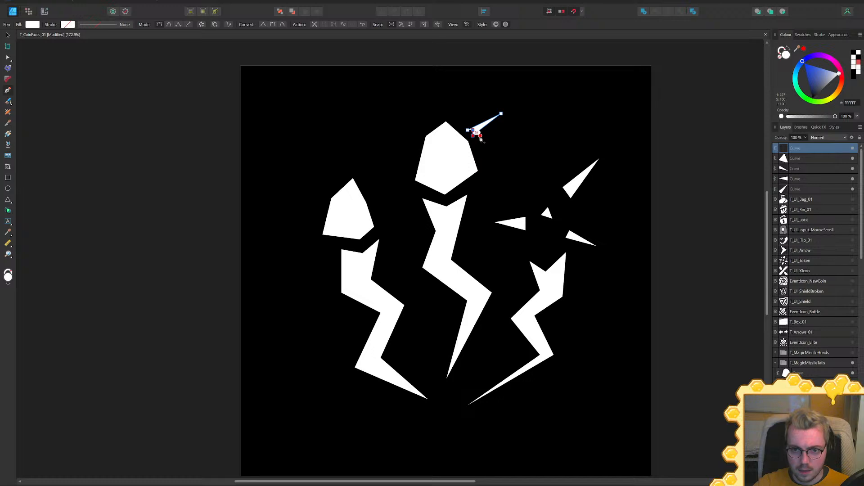
{"action": "key", "text": "Escape"}
{"action": "left_click", "coordinate": [379, 140]}
{"action": "left_click", "coordinate": [429, 144]}
{"action": "left_click", "coordinate": [426, 153]}
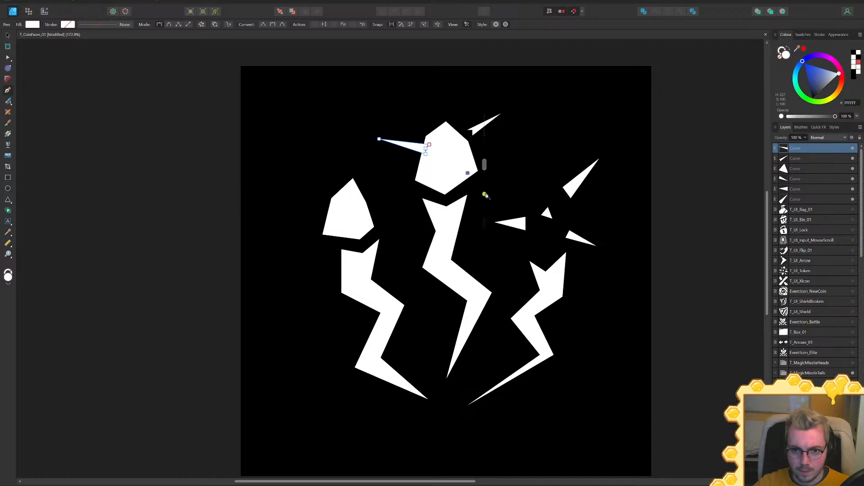
{"action": "left_click", "coordinate": [485, 194]}
{"action": "left_click", "coordinate": [456, 178]}
{"action": "left_click", "coordinate": [467, 174]}
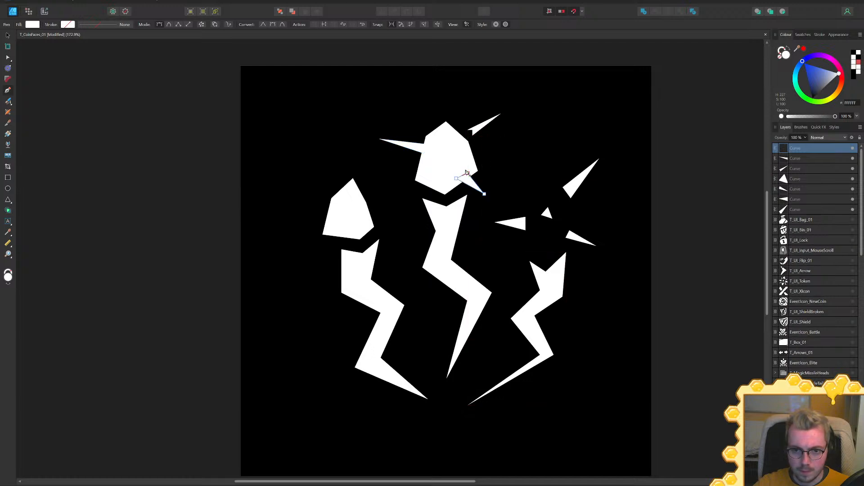
Draw a small triangle in the centre of the middle missile head with the Pen tool
{"action": "left_click", "coordinate": [446, 152]}
{"action": "left_click", "coordinate": [440, 159]}
{"action": "left_click", "coordinate": [452, 158]}
{"action": "left_click", "coordinate": [447, 152]}
Delete the solid head curve of the middle missile, leaving only its shards and centre triangle
{"action": "key", "text": "v"}
{"action": "left_click", "coordinate": [440, 180]}
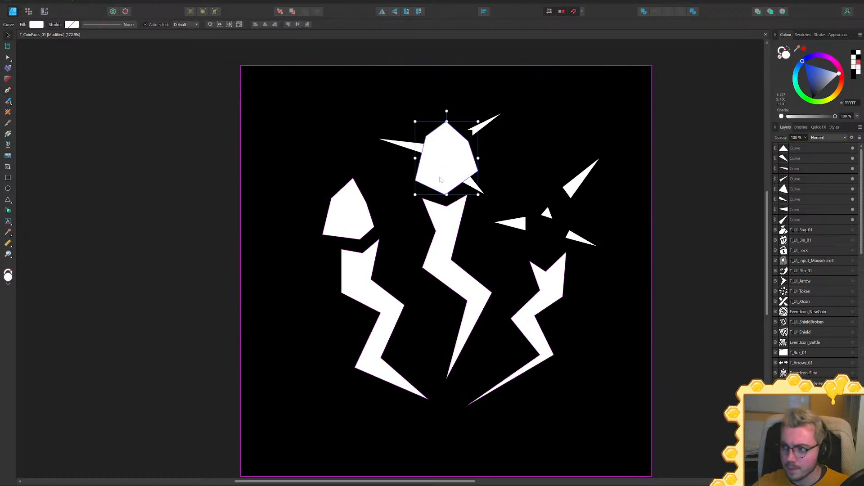
{"action": "key", "text": "Delete"}
Shift the middle missile's left shard outward, notch and nudge its lower-right shard, and move its upper shard inward
{"action": "left_click", "coordinate": [418, 151]}
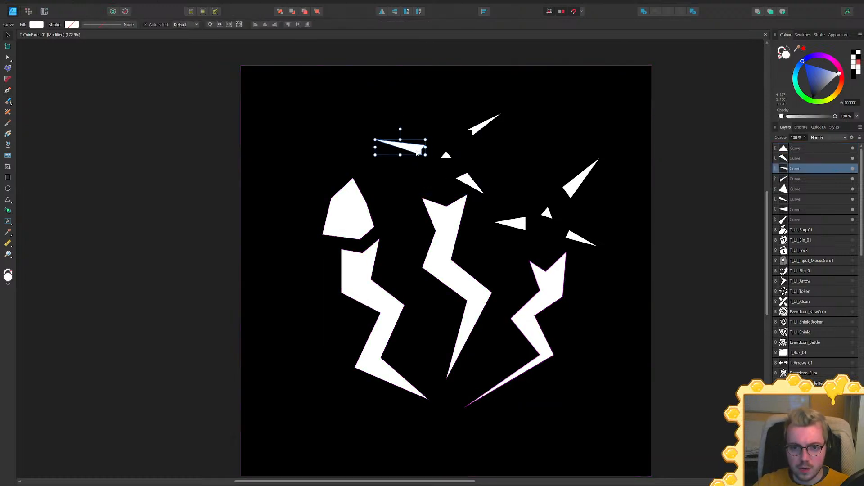
{"action": "left_click", "coordinate": [468, 182]}
{"action": "key", "text": "a"}
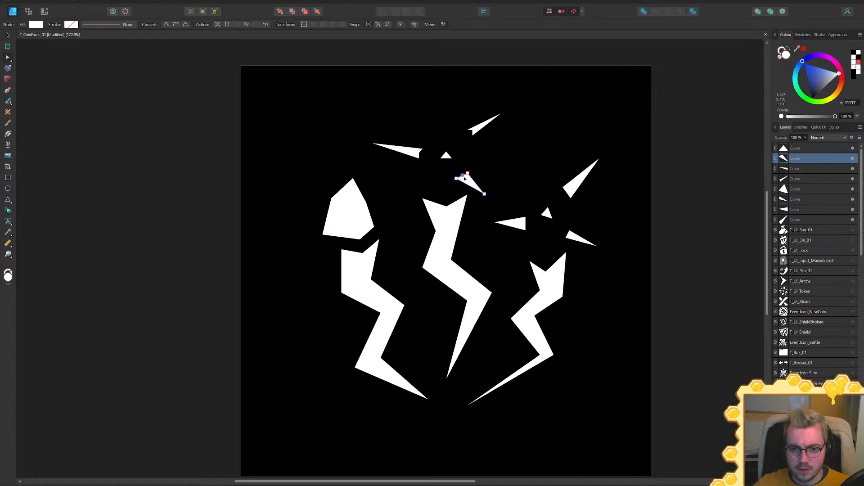
{"action": "key", "text": "v"}
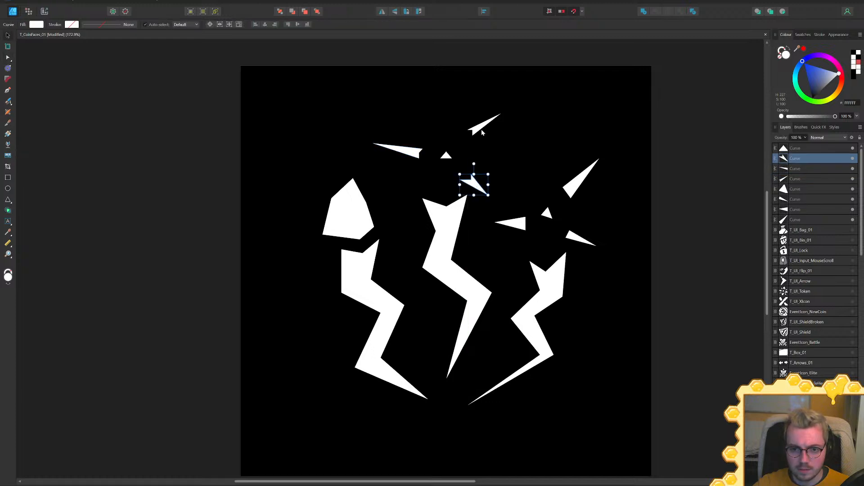
{"action": "left_click", "coordinate": [482, 129]}
{"action": "left_click_drag", "start_coordinate": [481, 128], "coordinate": [468, 133]}
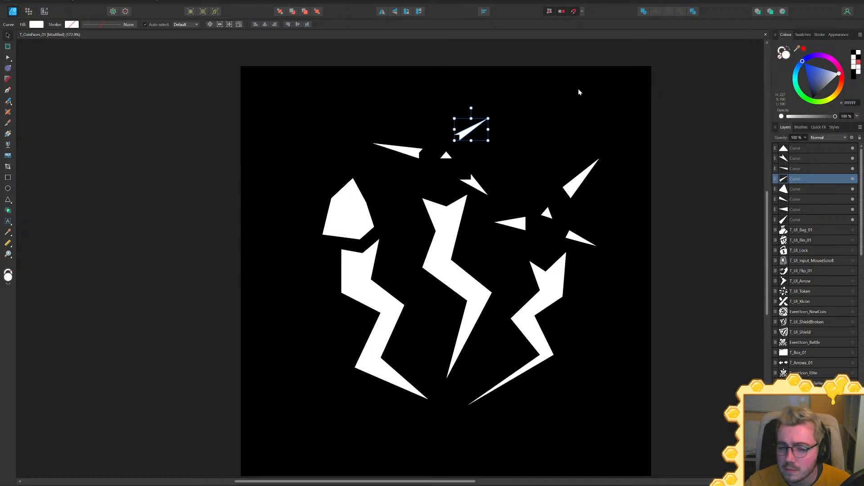
Reshape the middle missile's upper shard by moving its tip and base nodes so it points more steeply upward
{"action": "scroll", "coordinate": [469, 125], "scroll_direction": "up", "scroll_amount": 1, "text": "ctrl"}
{"action": "key", "text": "a"}
{"action": "left_click_drag", "start_coordinate": [492, 118], "coordinate": [475, 95]}
{"action": "left_click_drag", "start_coordinate": [459, 145], "coordinate": [460, 127]}
Add a node to the base of the right missile's upper shard and pull it inward to form a notch
{"action": "key", "text": "v"}
{"action": "left_click", "coordinate": [594, 205]}
{"action": "key", "text": "a"}
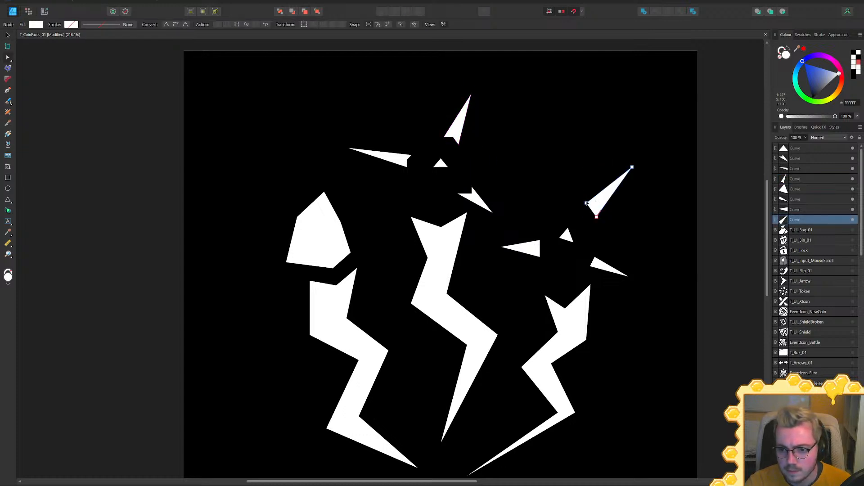
{"action": "key", "text": "p"}
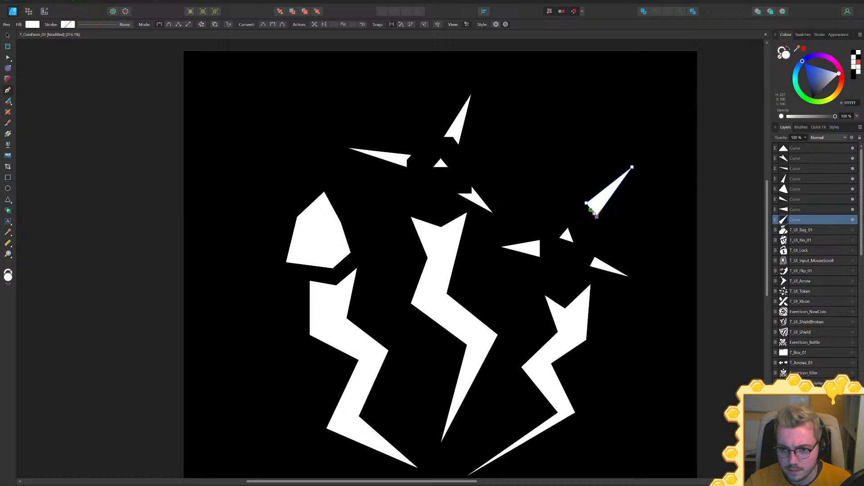
{"action": "key", "text": "a"}
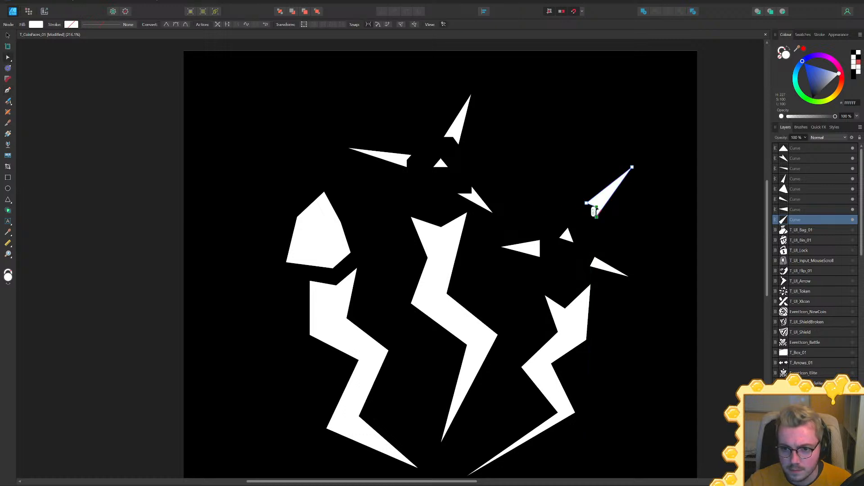
{"action": "key", "text": "v"}
{"action": "left_click", "coordinate": [567, 239]}
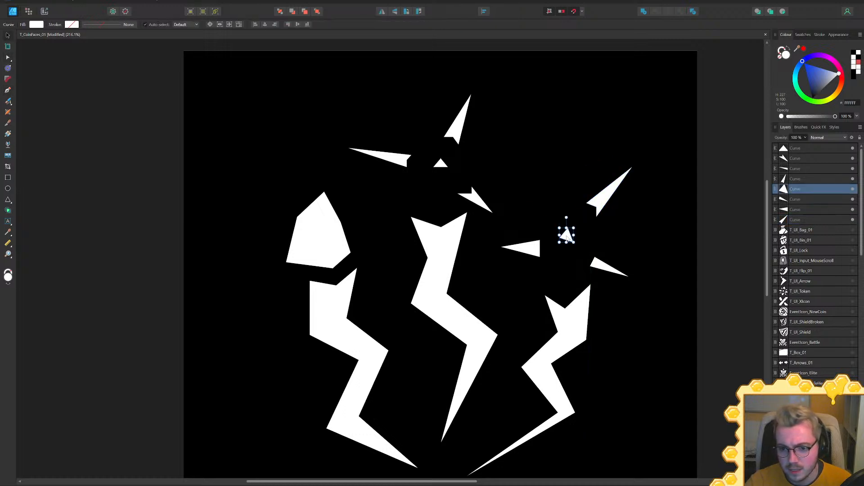
Narrow the forked top of the right missile's tail by adding nodes beside the notch and deleting the outer tips
{"action": "scroll", "coordinate": [567, 240], "scroll_direction": "down", "scroll_amount": 1, "text": "ctrl"}
{"action": "left_click", "coordinate": [575, 316]}
{"action": "middle_click_drag", "start_coordinate": [574, 315], "coordinate": [563, 229]}
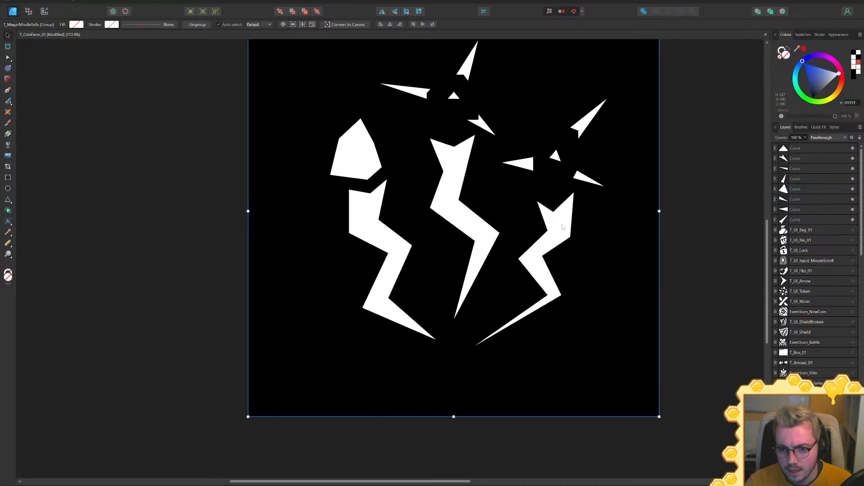
{"action": "left_click", "coordinate": [563, 227]}
{"action": "scroll", "coordinate": [563, 227], "scroll_direction": "up", "scroll_amount": 3, "text": "ctrl"}
{"action": "key", "text": "a"}
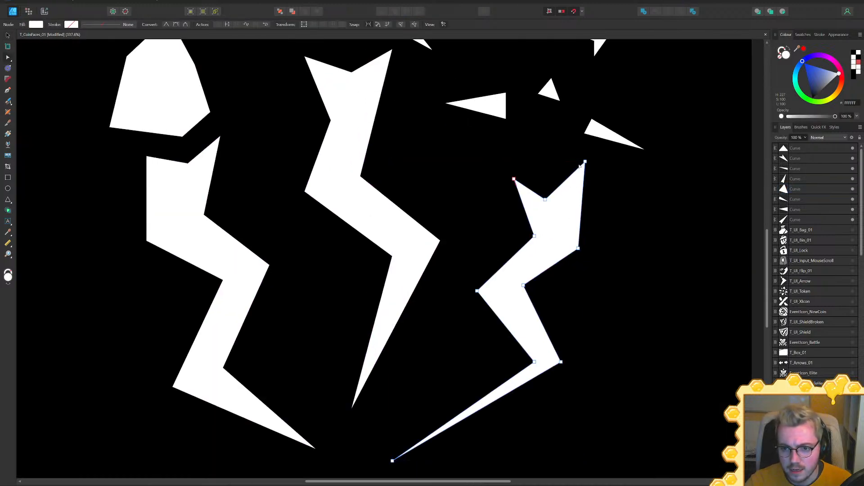
{"action": "left_click", "coordinate": [548, 195]}
{"action": "left_click", "coordinate": [541, 196]}
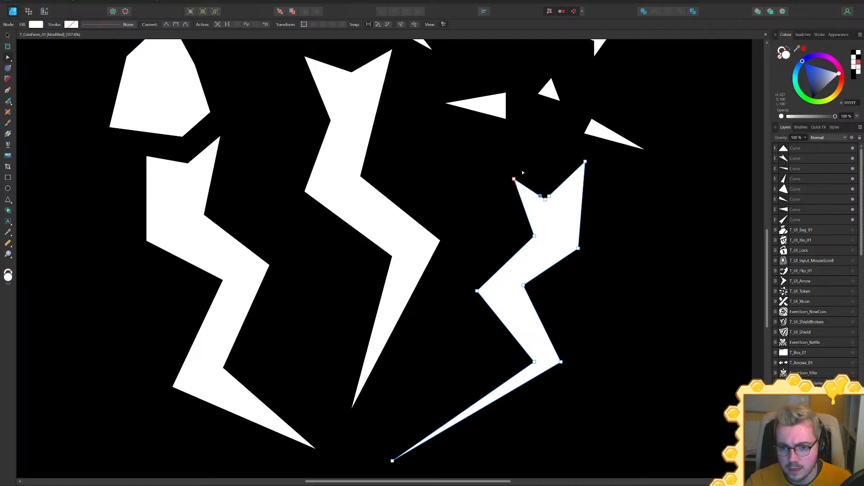
{"action": "key", "text": "Delete"}
{"action": "key", "text": "Delete"}
Thin the right missile's tail into a narrow zigzag by moving its bend nodes closer together
{"action": "left_click_drag", "start_coordinate": [535, 236], "coordinate": [571, 253]}
{"action": "left_click_drag", "start_coordinate": [478, 291], "coordinate": [515, 286]}
{"action": "middle_click_drag", "start_coordinate": [562, 359], "coordinate": [594, 292]}
{"action": "left_click_drag", "start_coordinate": [593, 295], "coordinate": [577, 298]}
{"action": "middle_click_drag", "start_coordinate": [556, 282], "coordinate": [475, 301]}
Draw a closed C-shaped cutter with the Pen tool that crosses the lower part of the right missile's tail twice
{"action": "key", "text": "p"}
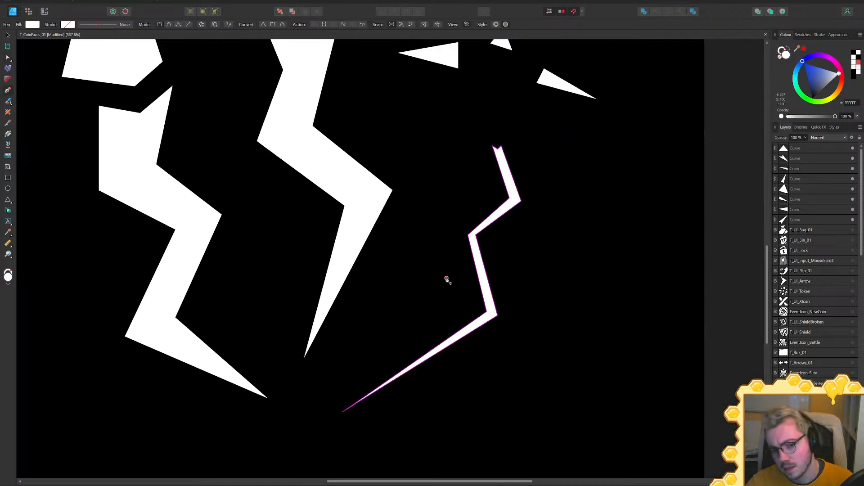
{"action": "left_click", "coordinate": [437, 287]}
{"action": "left_click", "coordinate": [527, 256]}
{"action": "left_click", "coordinate": [531, 290]}
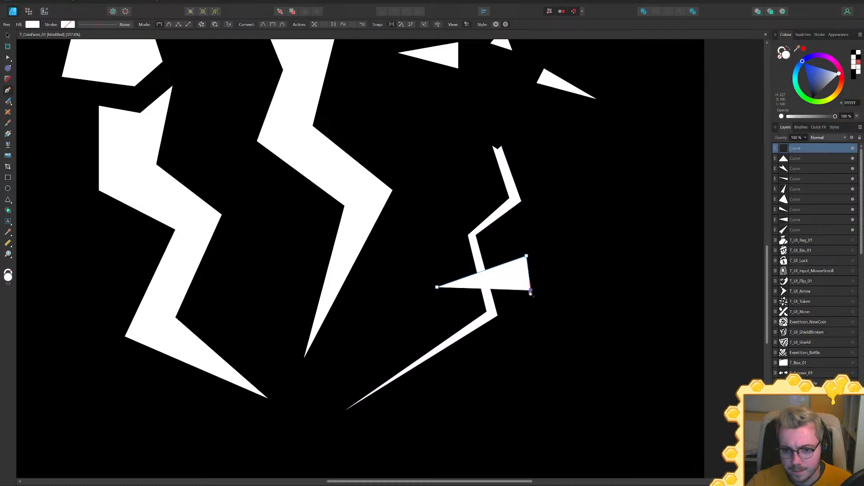
{"action": "left_click", "coordinate": [412, 302]}
{"action": "left_click", "coordinate": [425, 334]}
{"action": "left_click", "coordinate": [494, 368]}
{"action": "left_click", "coordinate": [436, 386]}
{"action": "left_click", "coordinate": [400, 351]}
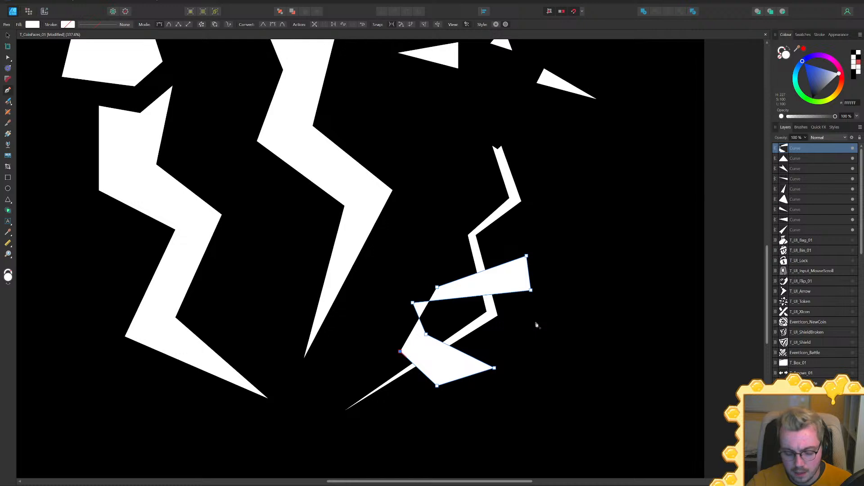
Subtract the cutter shape from the right missile's tail to break it into separate pieces
{"action": "key", "text": "v"}
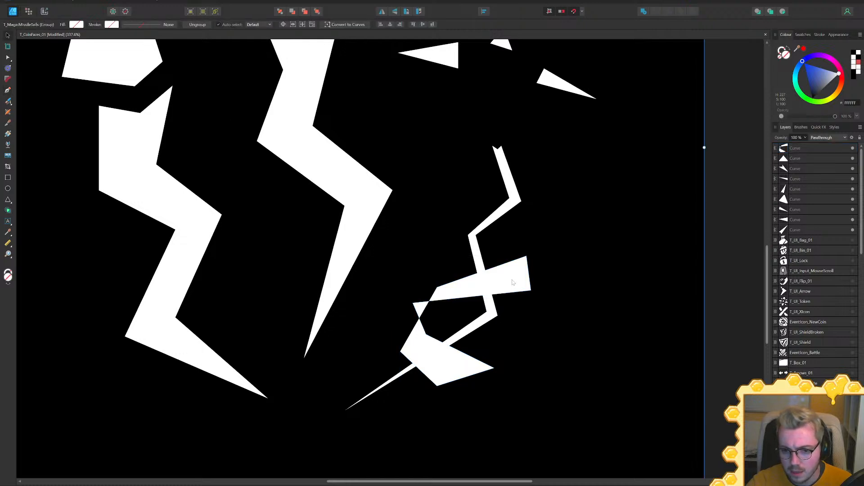
{"action": "left_click", "coordinate": [807, 167]}
{"action": "double_click", "coordinate": [515, 199]}
{"action": "left_click", "coordinate": [507, 281], "text": "shift"}
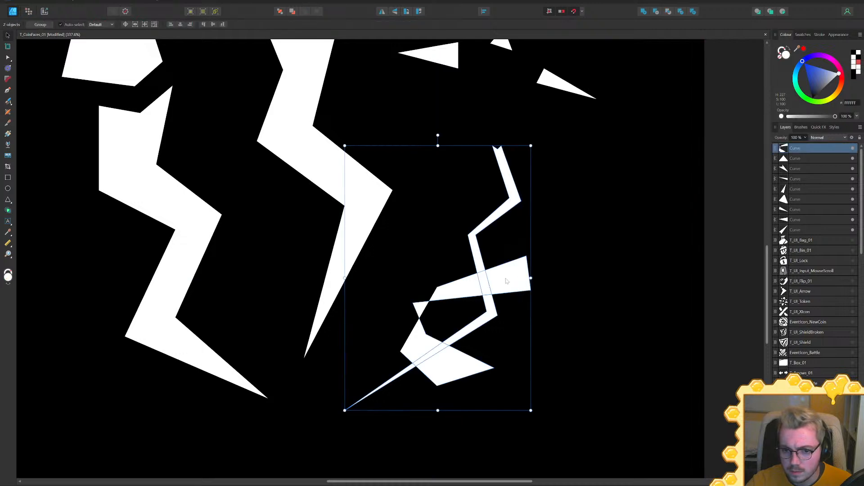
{"action": "left_click", "coordinate": [654, 12]}
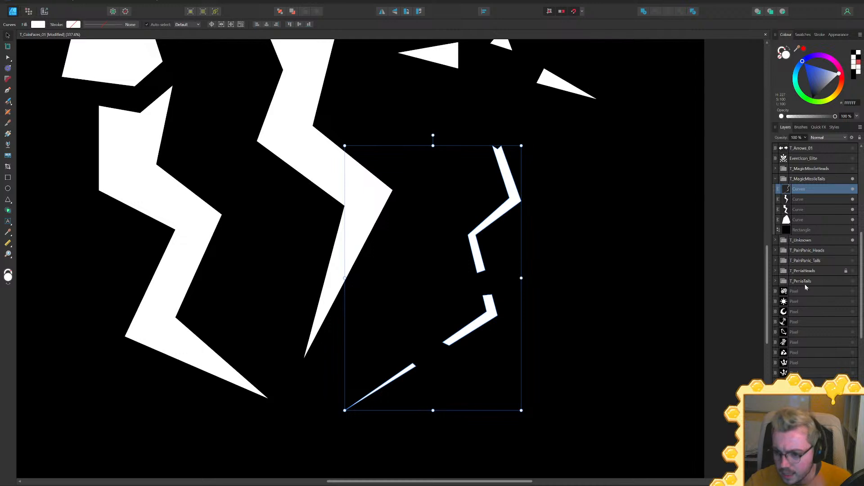
Collapse the T_MagicMissileTails group in the layer list and save the document
{"action": "scroll", "coordinate": [820, 298], "scroll_direction": "down", "scroll_amount": 5}
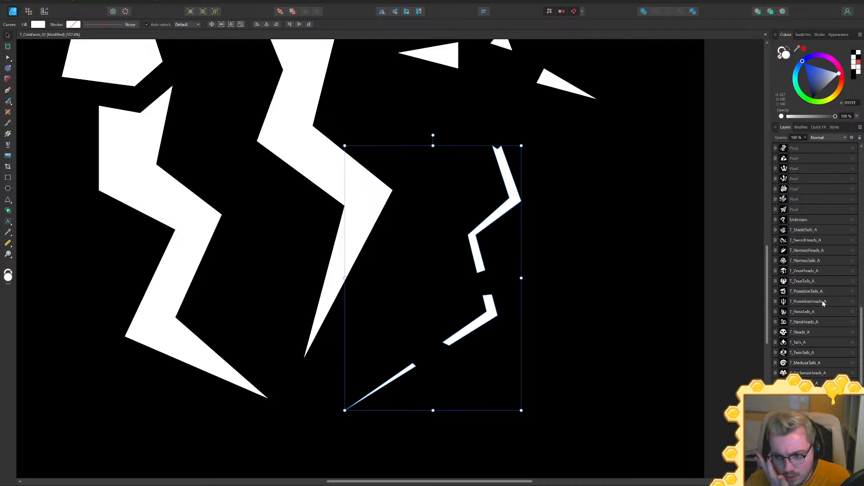
{"action": "scroll", "coordinate": [822, 315], "scroll_direction": "up", "scroll_amount": 5}
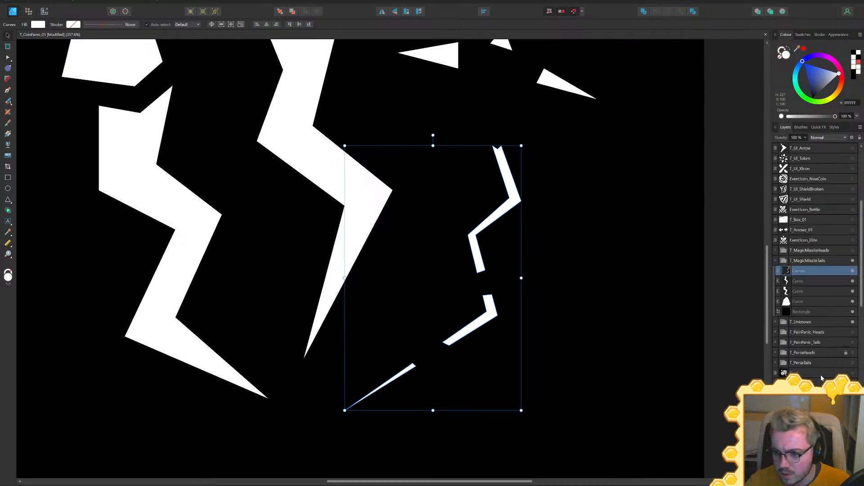
{"action": "scroll", "coordinate": [821, 265], "scroll_direction": "down", "scroll_amount": 1}
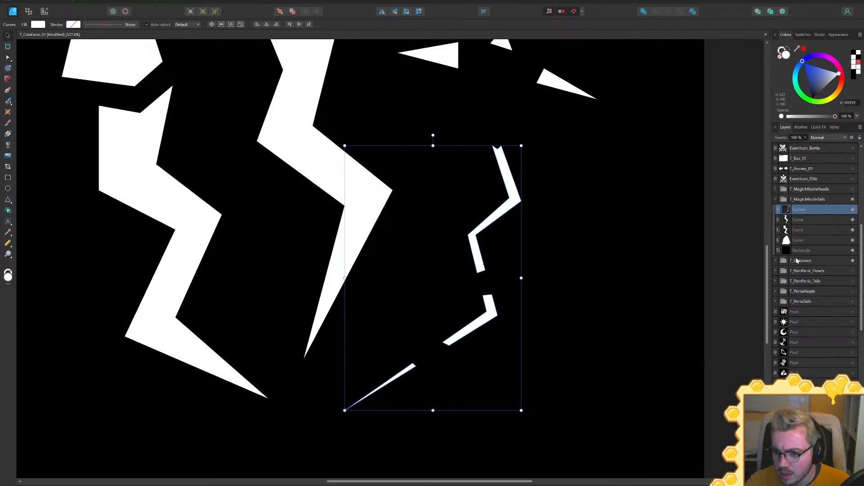
{"action": "left_click", "coordinate": [777, 200]}
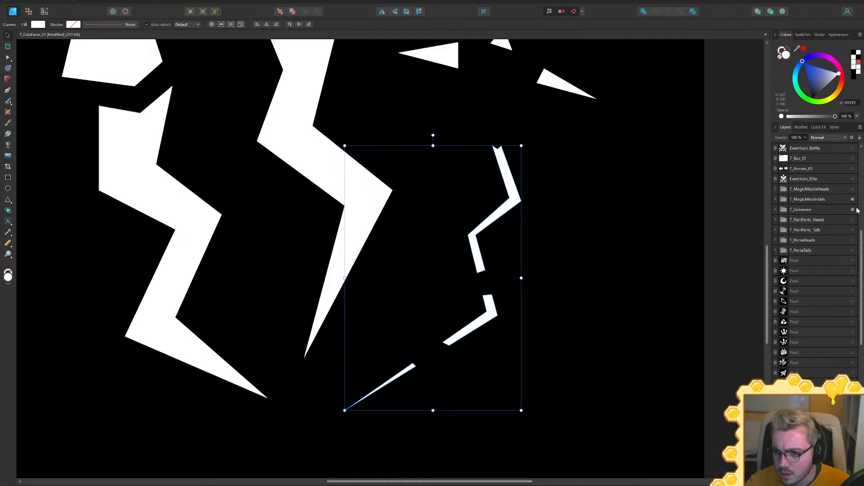
{"action": "key", "text": "ctrl+s"}
Widen the notched top end of the right missile's tail by moving its two corner nodes outward
{"action": "left_click", "coordinate": [652, 251]}
{"action": "scroll", "coordinate": [630, 258], "scroll_direction": "down", "scroll_amount": 3, "text": "ctrl"}
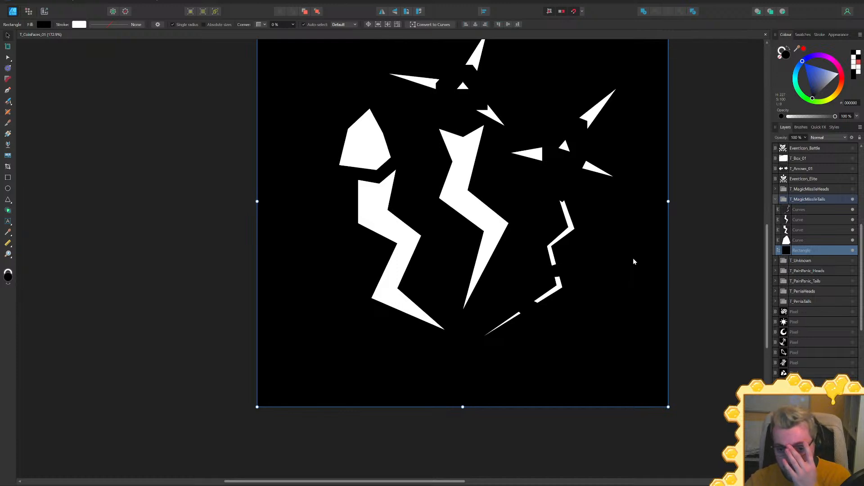
{"action": "scroll", "coordinate": [568, 270], "scroll_direction": "up", "scroll_amount": 4, "text": "ctrl"}
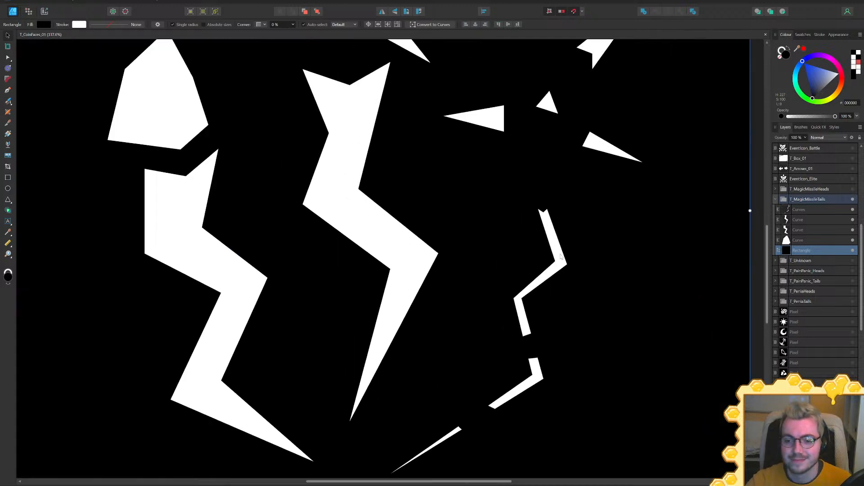
{"action": "left_click", "coordinate": [561, 256]}
{"action": "key", "text": "p"}
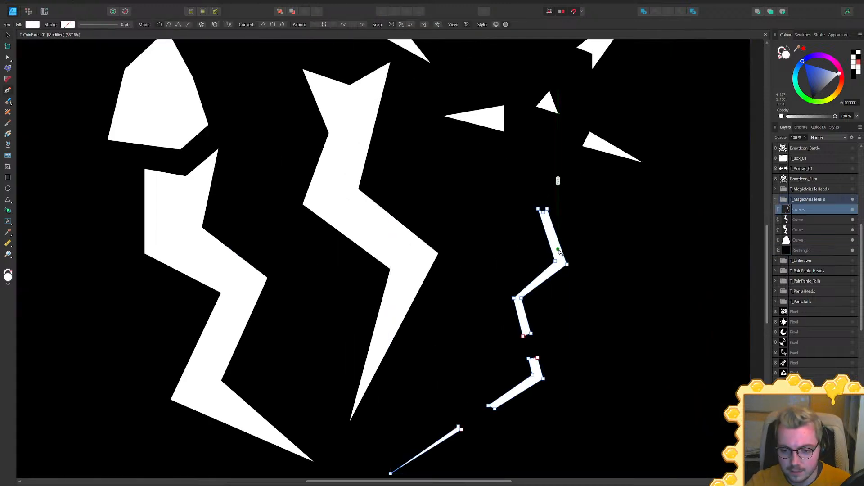
{"action": "key", "text": "Escape"}
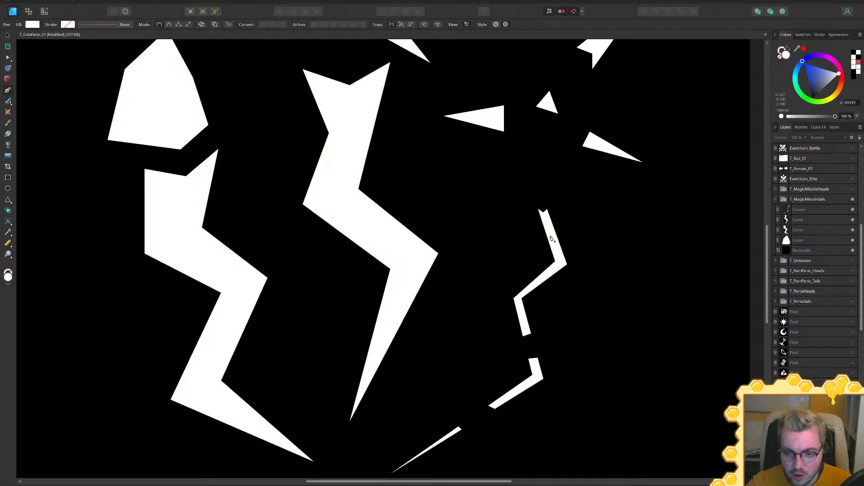
{"action": "key", "text": "a"}
{"action": "left_click", "coordinate": [553, 230]}
{"action": "left_click_drag", "start_coordinate": [547, 209], "coordinate": [533, 209]}
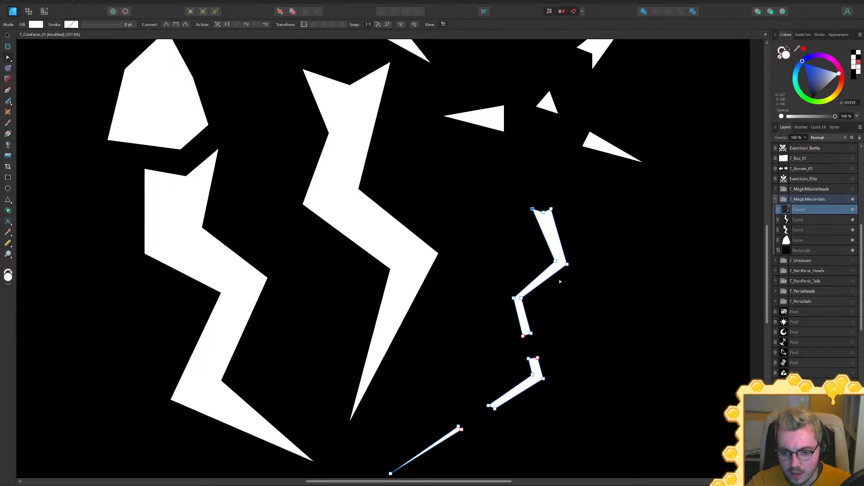
Slant the facing ends of the upper break in the right missile's tail by moving one corner node on each piece
{"action": "scroll", "coordinate": [532, 328], "scroll_direction": "up", "scroll_amount": 3, "text": "ctrl"}
{"action": "left_click_drag", "start_coordinate": [530, 342], "coordinate": [525, 330]}
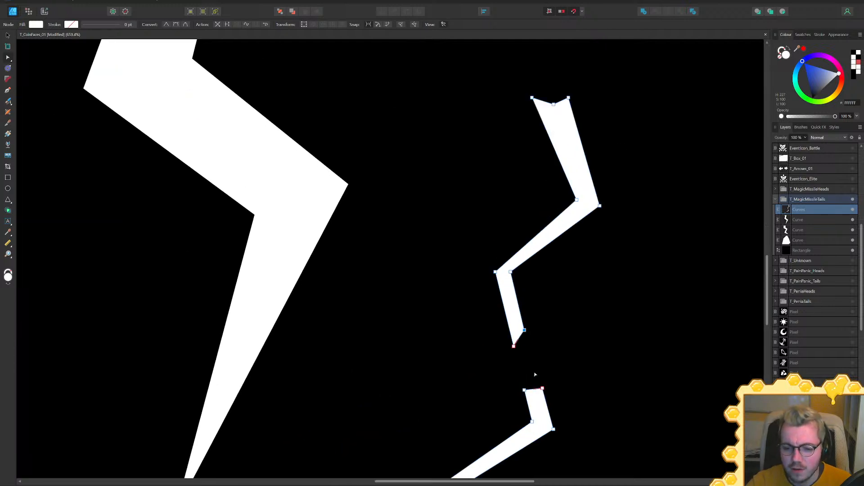
{"action": "left_click_drag", "start_coordinate": [524, 390], "coordinate": [531, 400]}
{"action": "scroll", "coordinate": [588, 373], "scroll_direction": "down", "scroll_amount": 5, "text": "ctrl"}
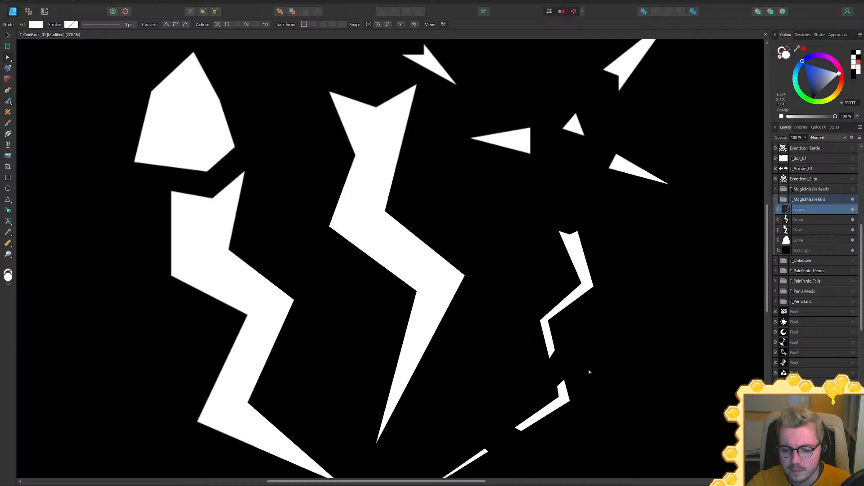
{"action": "left_click", "coordinate": [697, 379]}
{"action": "middle_click_drag", "start_coordinate": [636, 387], "coordinate": [612, 379]}
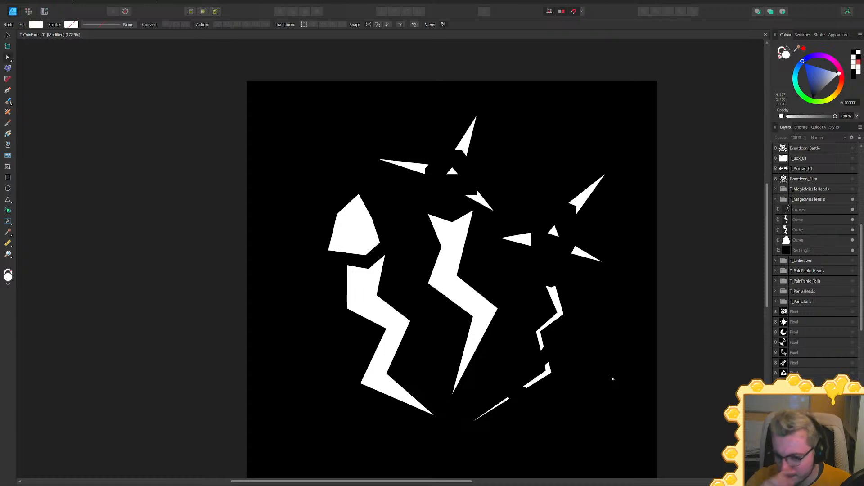
Draw a narrow slanted strip across the top segment of the right missile's tail with the Pen tool
{"action": "scroll", "coordinate": [560, 329], "scroll_direction": "up", "scroll_amount": 1, "text": "ctrl"}
{"action": "key", "text": "p"}
{"action": "left_click_drag", "start_coordinate": [545, 292], "coordinate": [577, 279]}
{"action": "left_click", "coordinate": [574, 299]}
{"action": "left_click", "coordinate": [542, 314]}
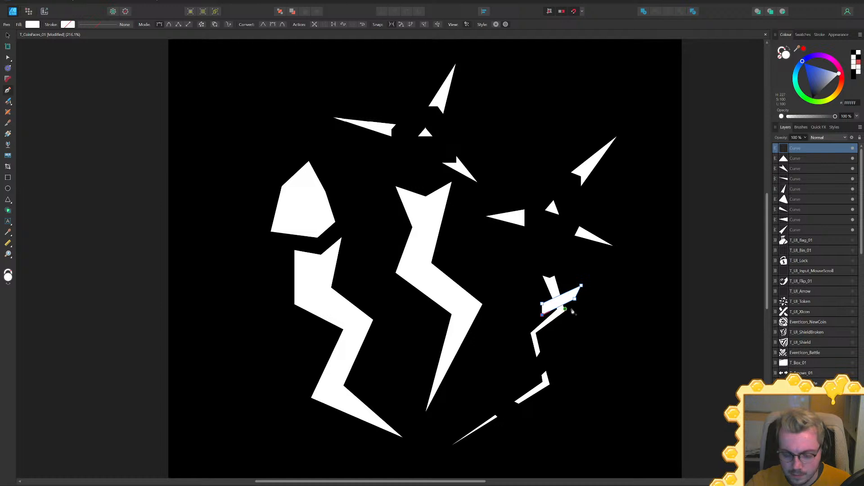
{"action": "key", "text": "v"}
{"action": "left_click", "coordinate": [556, 319], "text": "shift"}
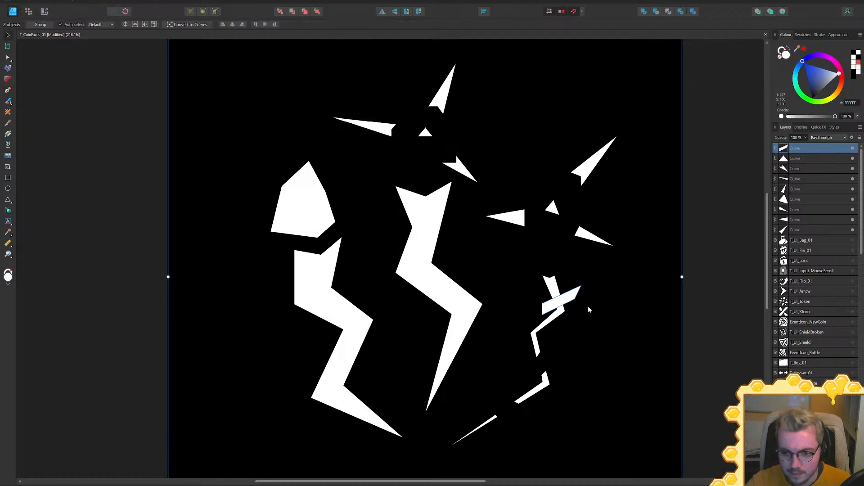
{"action": "left_click", "coordinate": [800, 149]}
{"action": "left_click", "coordinate": [549, 324], "text": "shift"}
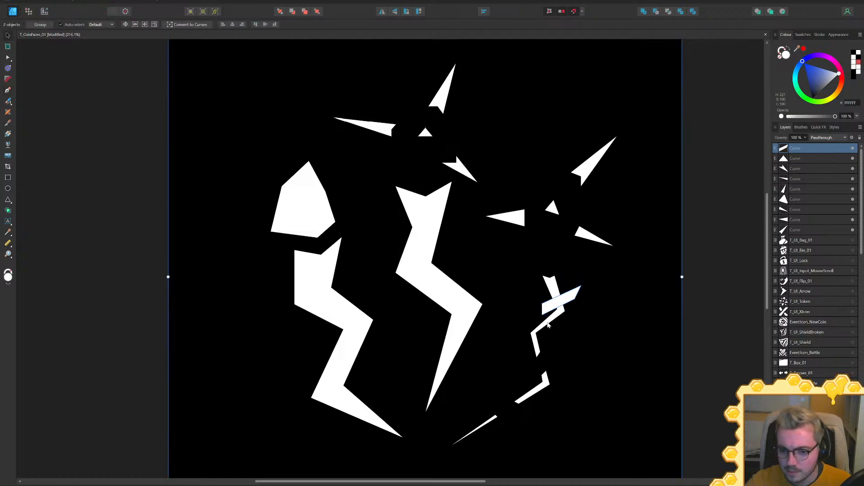
{"action": "scroll", "coordinate": [831, 375], "scroll_direction": "down", "scroll_amount": 4}
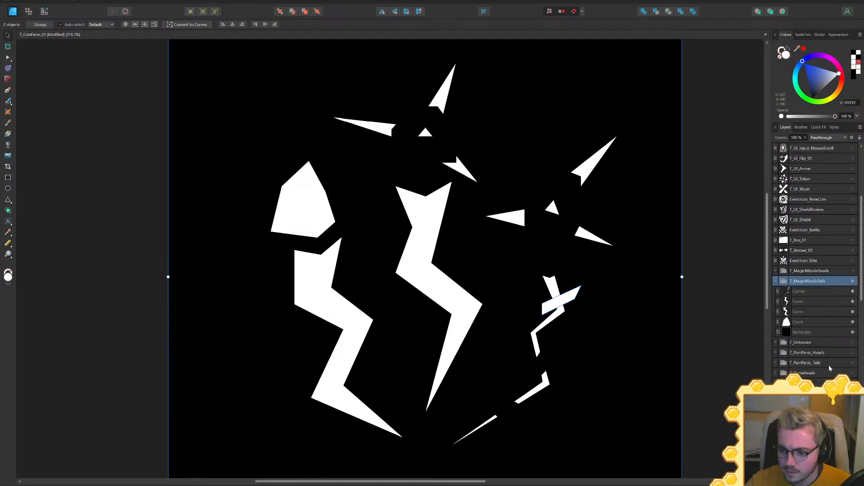
{"action": "left_click", "coordinate": [555, 318]}
{"action": "left_click", "coordinate": [579, 357]}
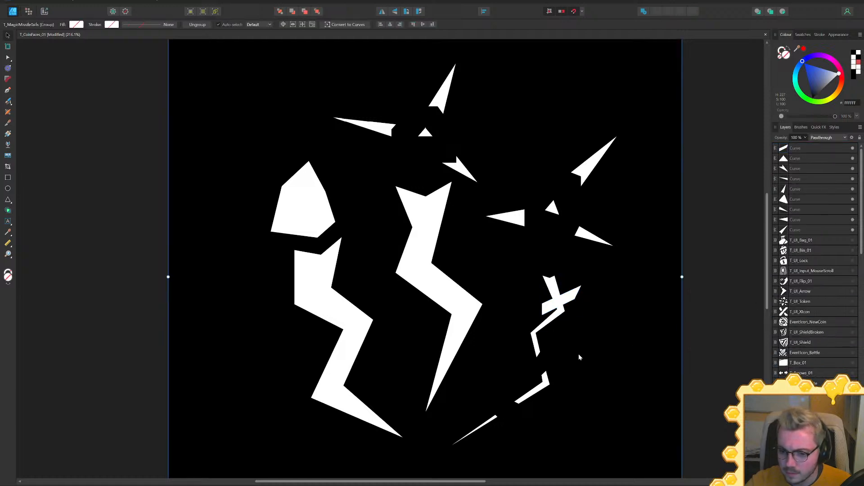
Lock the black background rectangle inside the T_MagicMissileTails group
{"action": "scroll", "coordinate": [848, 374], "scroll_direction": "down", "scroll_amount": 4}
{"action": "left_click", "coordinate": [853, 332]}
{"action": "left_click", "coordinate": [853, 332]}
{"action": "left_click", "coordinate": [852, 332]}
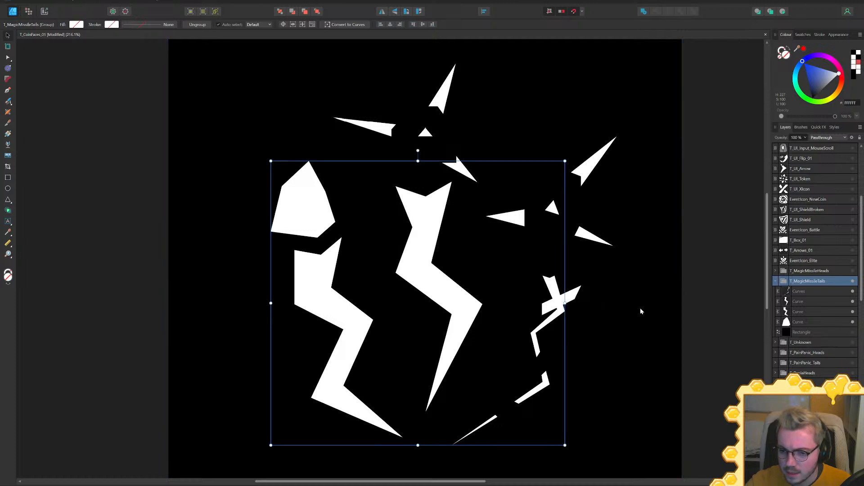
Subtract the slanted strip from the right missile's tail to cut a gap in its top segment
{"action": "left_click", "coordinate": [564, 306]}
{"action": "left_click", "coordinate": [552, 321], "text": "shift"}
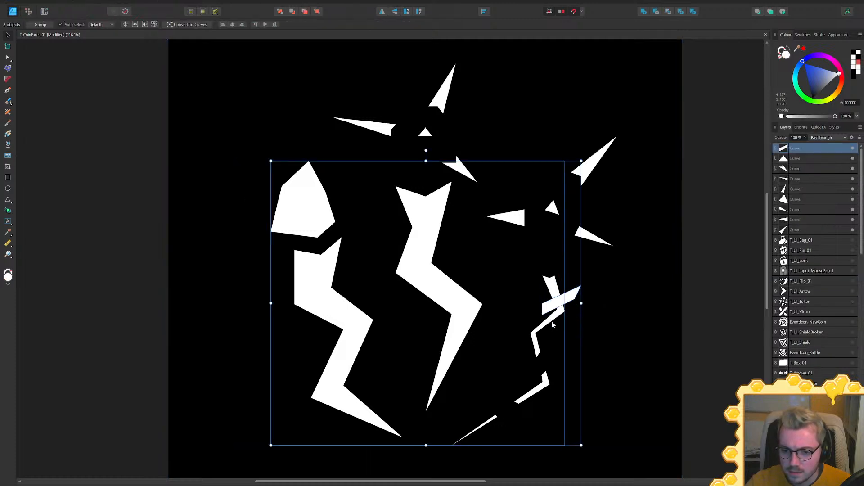
{"action": "left_click", "coordinate": [551, 320]}
{"action": "mouse_move", "coordinate": [552, 321]}
{"action": "left_mouse_down"}
{"action": "mouse_move", "coordinate": [576, 283]}
{"action": "mouse_move", "coordinate": [551, 321]}
{"action": "left_mouse_up"}
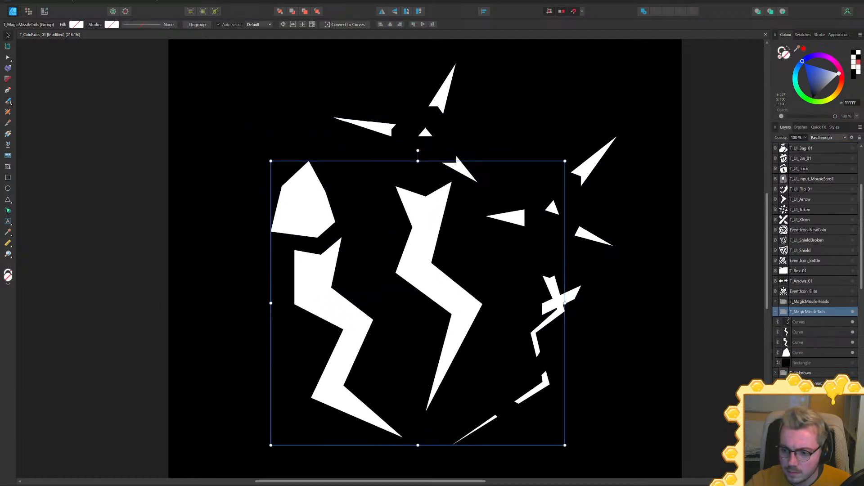
{"action": "double_click", "coordinate": [559, 305]}
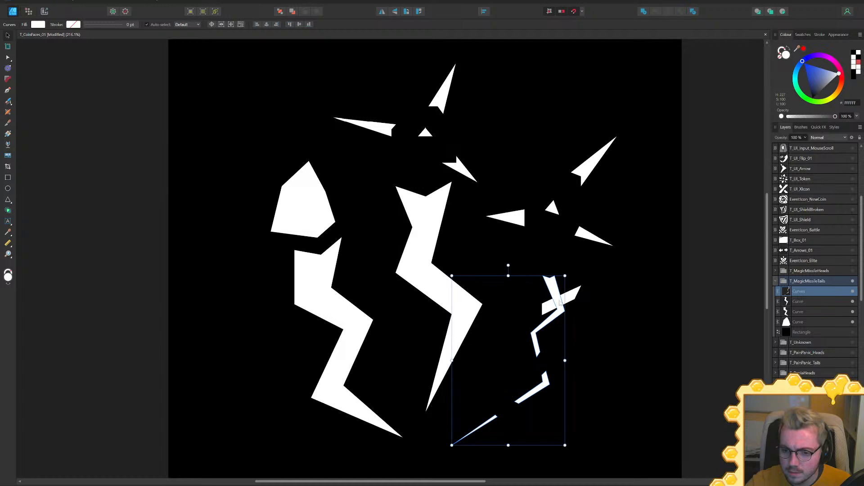
{"action": "left_click", "coordinate": [575, 299], "text": "shift"}
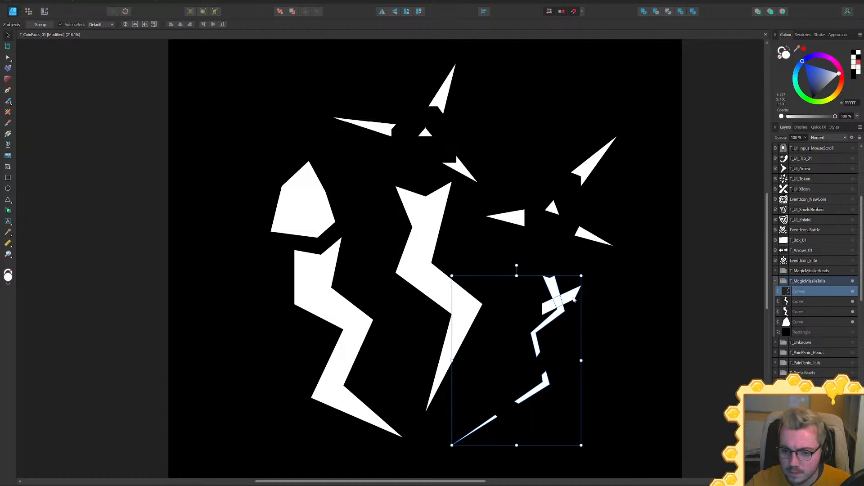
{"action": "left_click", "coordinate": [657, 15]}
{"action": "left_click", "coordinate": [730, 256]}
Rotate the upper shard of the right burst nearly upright and shift it left, just above the small centre triangle
{"action": "scroll", "coordinate": [697, 263], "scroll_direction": "down", "scroll_amount": 5, "text": "ctrl"}
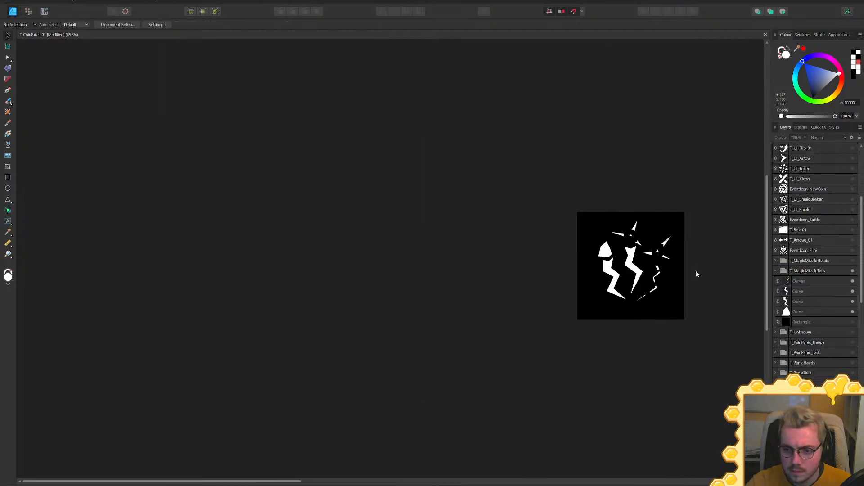
{"action": "scroll", "coordinate": [667, 273], "scroll_direction": "up", "scroll_amount": 4, "text": "ctrl"}
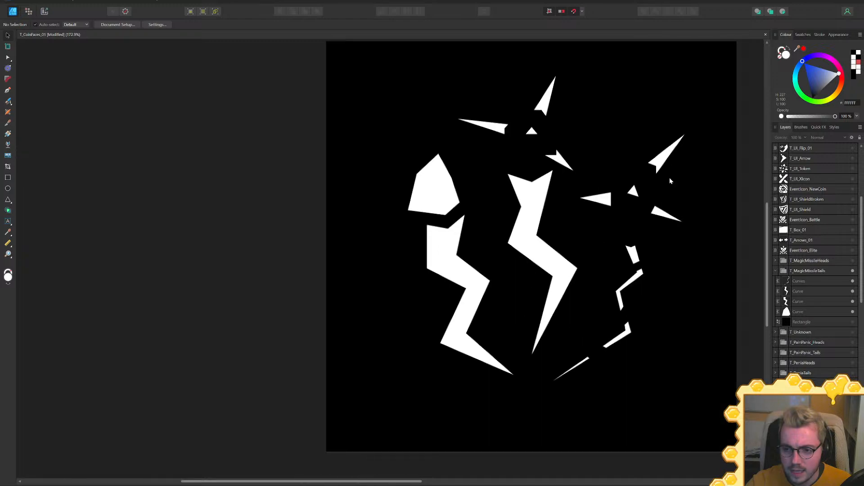
{"action": "left_click", "coordinate": [670, 147]}
{"action": "scroll", "coordinate": [668, 150], "scroll_direction": "up", "scroll_amount": 2, "text": "ctrl"}
{"action": "left_click_drag", "start_coordinate": [665, 111], "coordinate": [631, 116]}
{"action": "left_click_drag", "start_coordinate": [658, 163], "coordinate": [602, 165]}
{"action": "key", "text": "Up"}
{"action": "key", "text": "Up"}
{"action": "key", "text": "Up"}
{"action": "key", "text": "Up"}
{"action": "key", "text": "Up"}
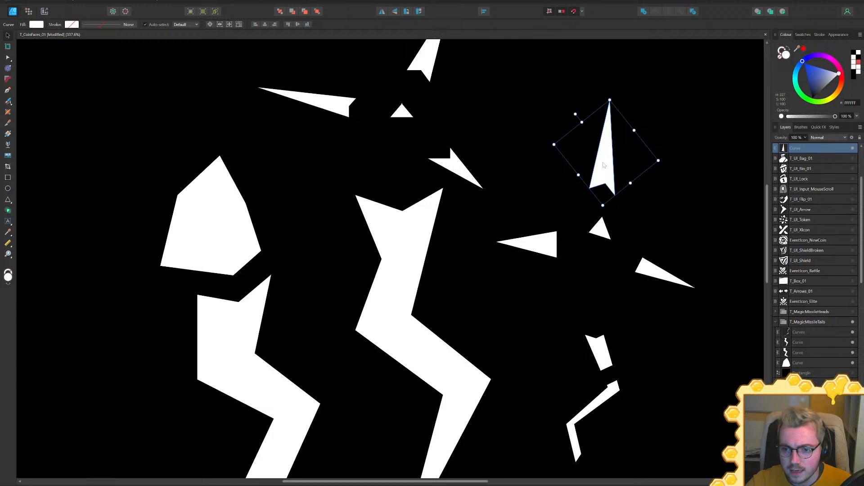
{"action": "scroll", "coordinate": [525, 303], "scroll_direction": "down", "scroll_amount": 4, "text": "ctrl"}
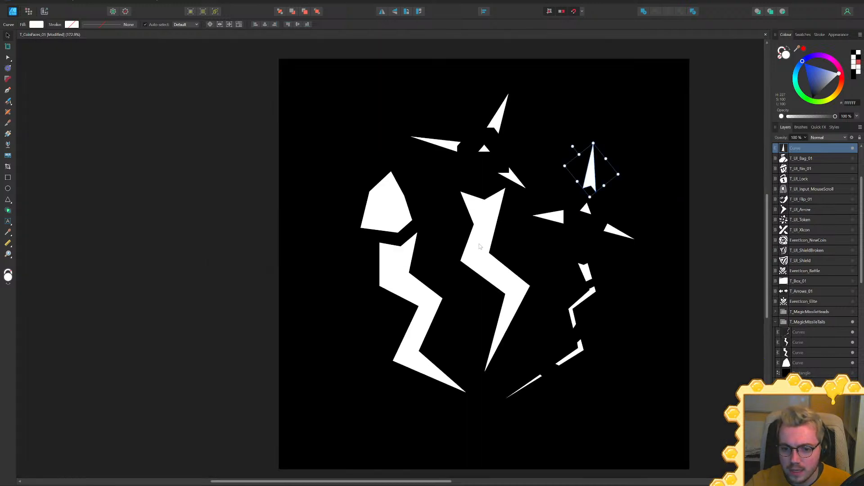
Select the middle missile's tail for node editing
{"action": "left_click", "coordinate": [479, 246]}
{"action": "key", "text": "a"}
{"action": "scroll", "coordinate": [484, 221], "scroll_direction": "up", "scroll_amount": 3, "text": "ctrl"}
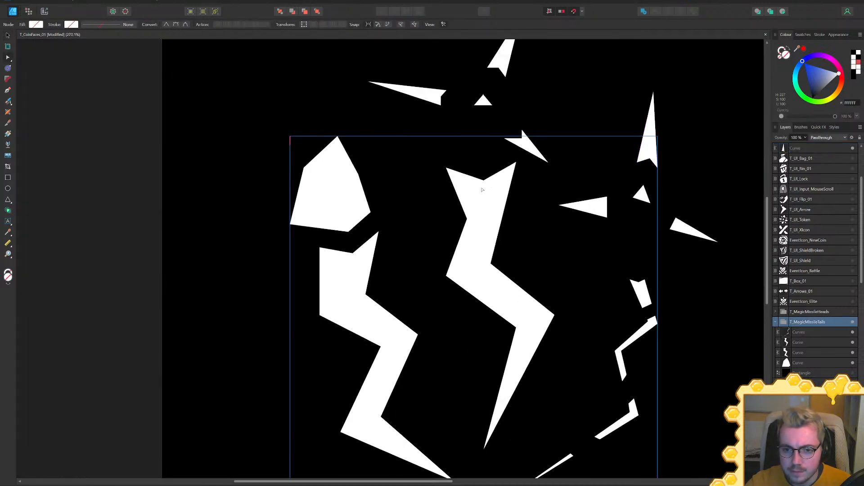
{"action": "left_click", "coordinate": [482, 189]}
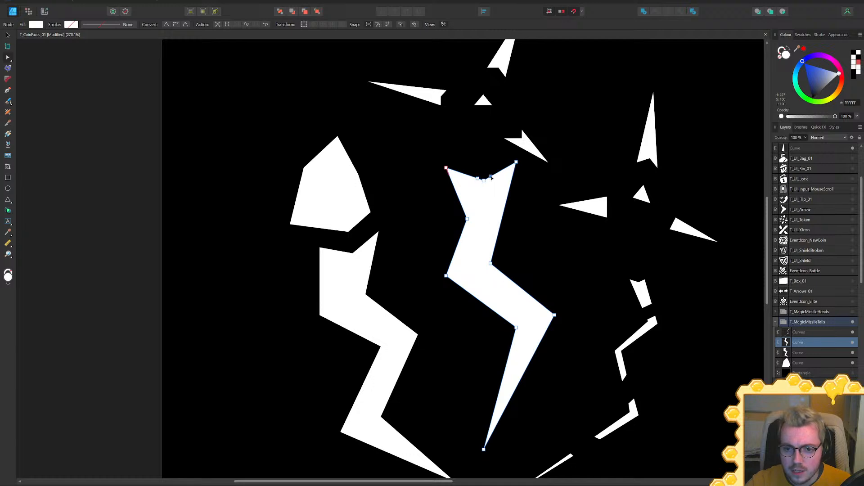
{"action": "left_click", "coordinate": [516, 162]}
{"action": "key", "text": "Delete"}
{"action": "left_click", "coordinate": [446, 168]}
{"action": "key", "text": "Delete"}
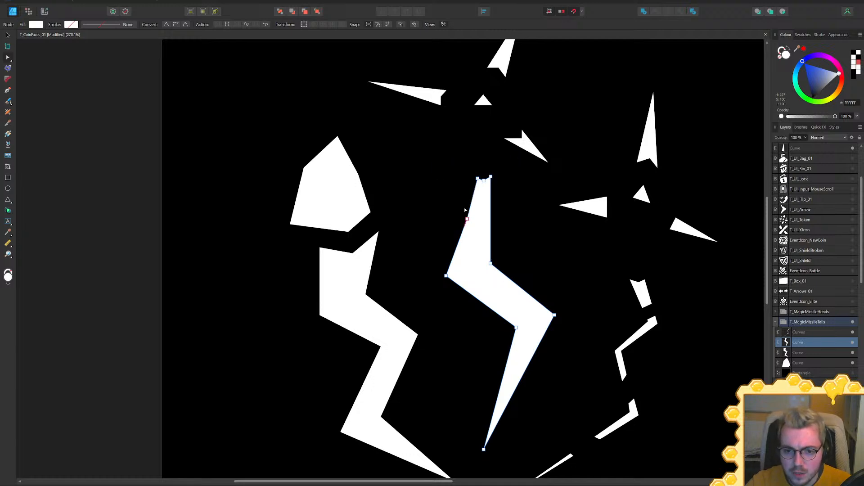
{"action": "left_click_drag", "start_coordinate": [468, 219], "coordinate": [477, 232]}
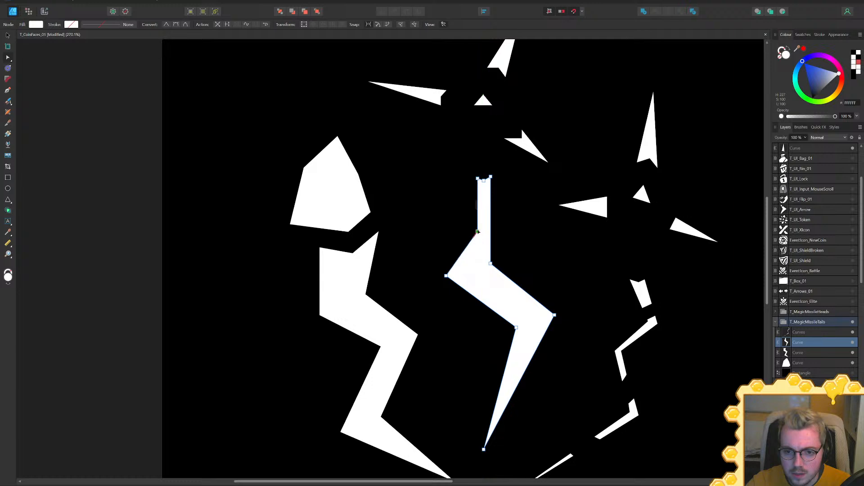
{"action": "key", "text": "ctrl+z"}
{"action": "key", "text": "ctrl+z"}
{"action": "key", "text": "ctrl+z"}
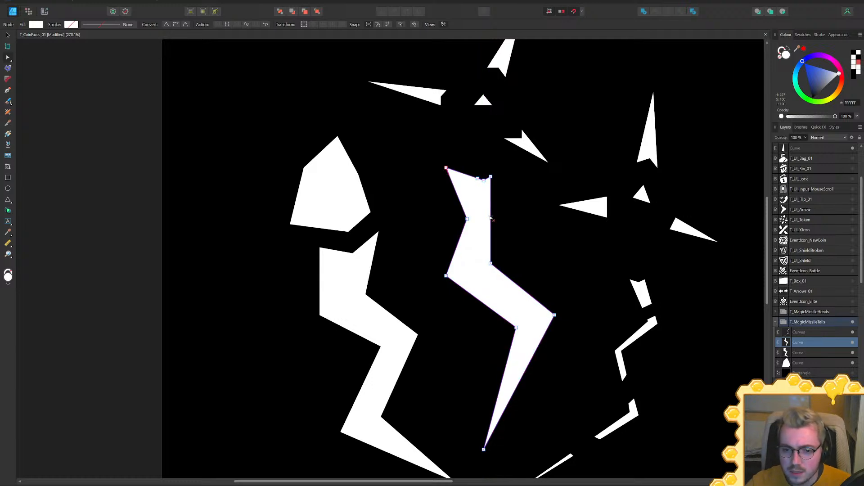
Add a node on the right edge of the middle missile's tail at its upper bend and delete the two flared top corners
{"action": "left_click", "coordinate": [502, 219]}
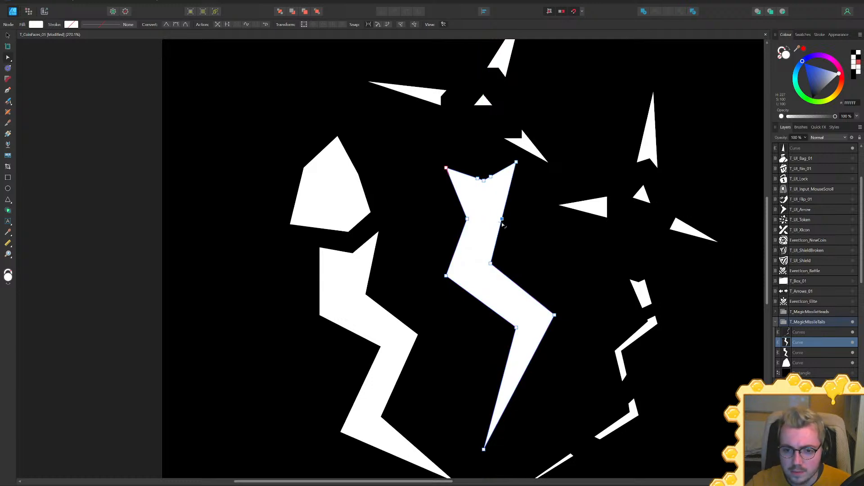
{"action": "left_click_drag", "start_coordinate": [442, 158], "coordinate": [454, 174]}
{"action": "key", "text": "Delete"}
{"action": "left_click_drag", "start_coordinate": [526, 152], "coordinate": [513, 167]}
{"action": "key", "text": "Delete"}
Thin the middle missile's tail by moving its three left-side bend nodes close to the opposite edge
{"action": "left_click_drag", "start_coordinate": [467, 219], "coordinate": [494, 219]}
{"action": "left_click_drag", "start_coordinate": [447, 276], "coordinate": [491, 266]}
{"action": "left_click_drag", "start_coordinate": [515, 328], "coordinate": [540, 319]}
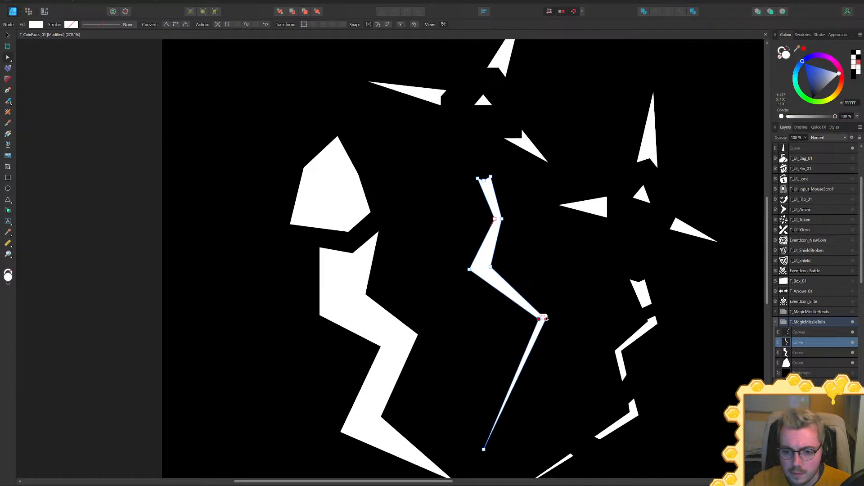
{"action": "scroll", "coordinate": [542, 351], "scroll_direction": "down", "scroll_amount": 4, "text": "ctrl"}
{"action": "scroll", "coordinate": [542, 351], "scroll_direction": "up", "scroll_amount": 3, "text": "ctrl"}
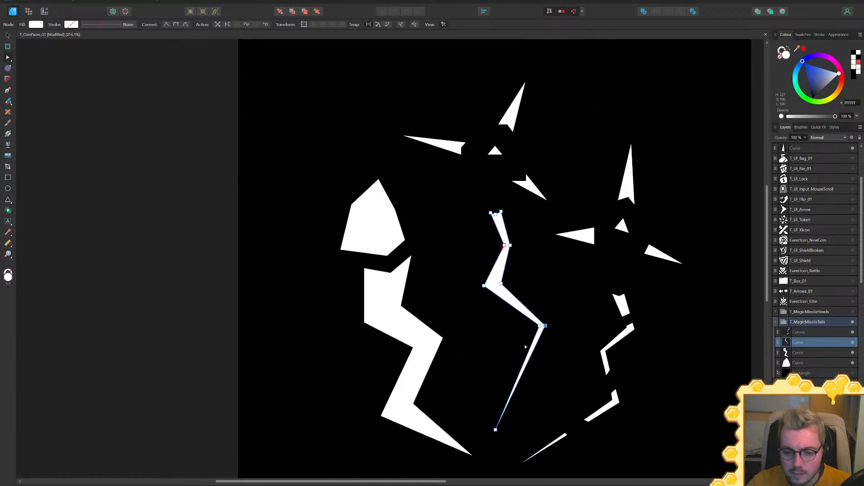
Add a node on each side of the notch atop the left missile's tail and delete the two flared top corners
{"action": "left_click", "coordinate": [411, 333]}
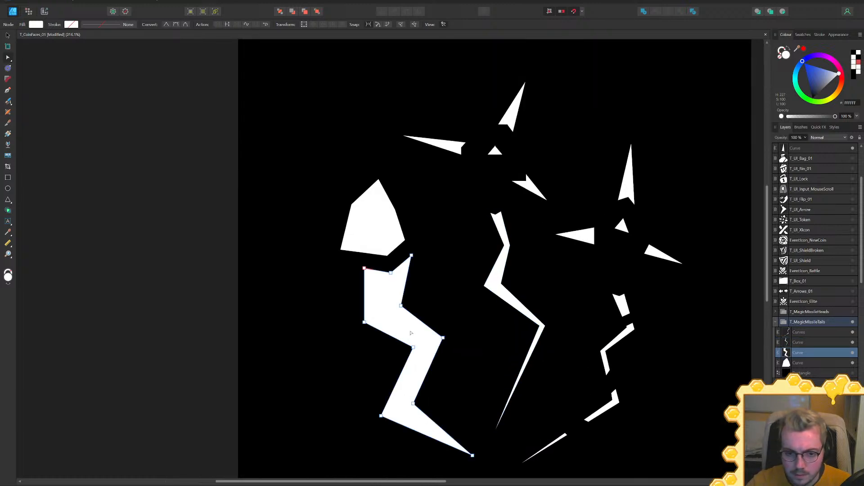
{"action": "left_click", "coordinate": [517, 305], "text": "shift"}
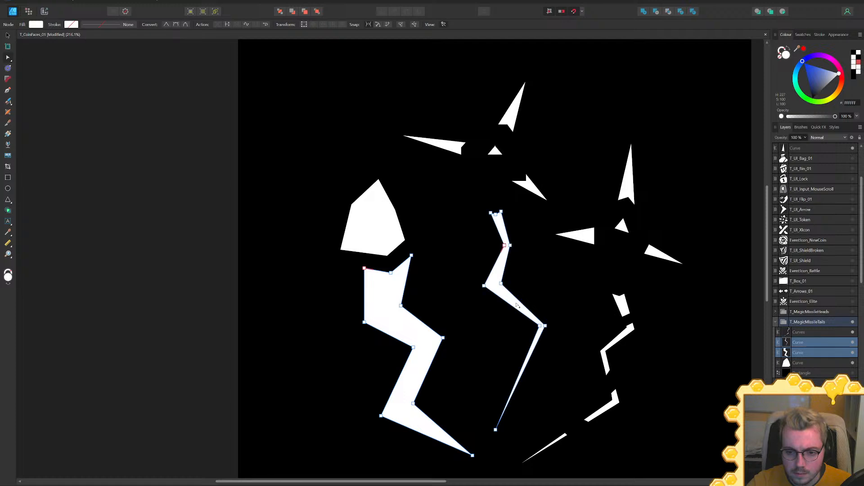
{"action": "left_click", "coordinate": [400, 288]}
{"action": "left_click", "coordinate": [396, 269]}
{"action": "left_click", "coordinate": [386, 273]}
{"action": "left_click", "coordinate": [364, 268]}
{"action": "key", "text": "Delete"}
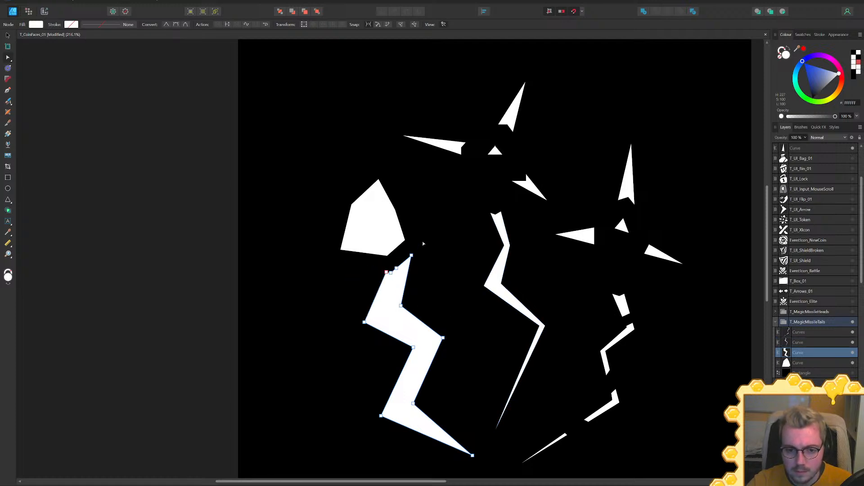
{"action": "left_click_drag", "start_coordinate": [422, 245], "coordinate": [407, 262]}
{"action": "key", "text": "Delete"}
Thin the left missile's tail into a narrow zigzag by moving its bend nodes closer together
{"action": "left_click_drag", "start_coordinate": [401, 305], "coordinate": [381, 320]}
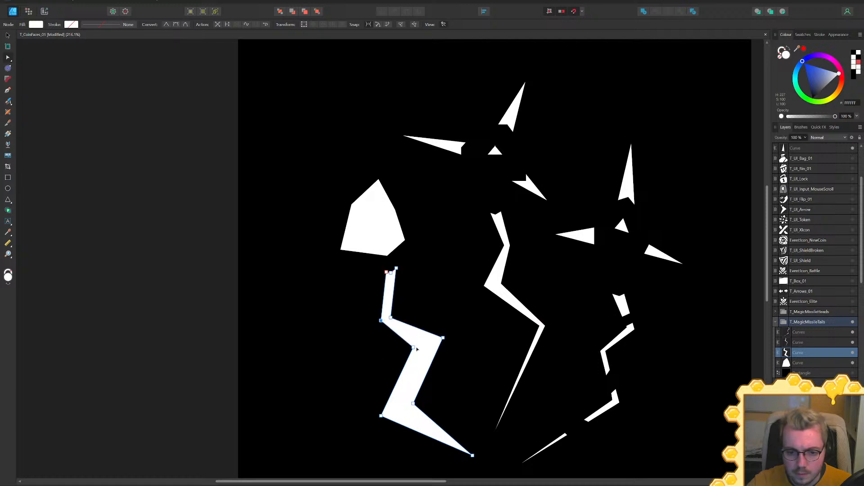
{"action": "left_click_drag", "start_coordinate": [413, 348], "coordinate": [427, 343]}
{"action": "left_click_drag", "start_coordinate": [381, 417], "coordinate": [412, 404]}
{"action": "scroll", "coordinate": [483, 354], "scroll_direction": "down", "scroll_amount": 3, "text": "ctrl"}
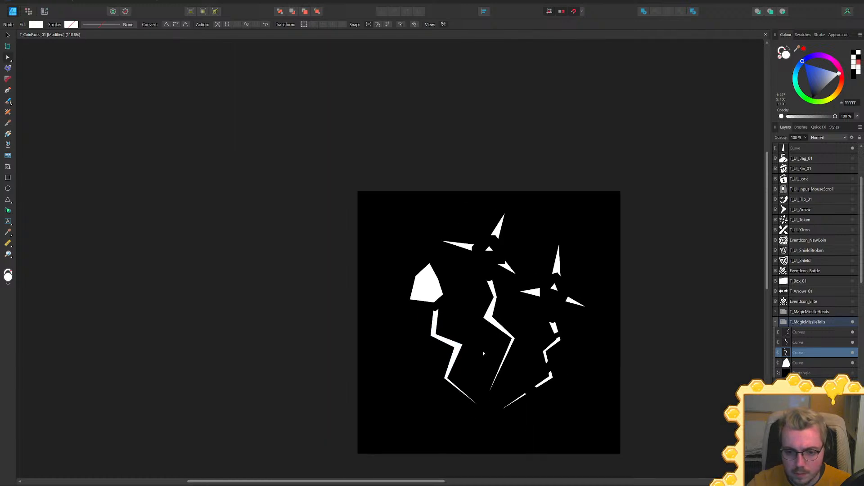
{"action": "middle_click_drag", "start_coordinate": [534, 335], "coordinate": [523, 277]}
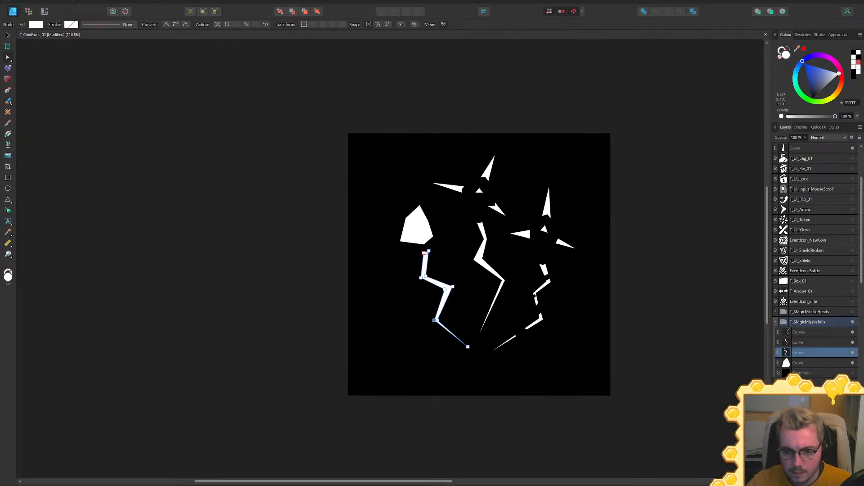
Thicken the middle bend of the right missile's broken tail by moving its outer corner node outward
{"action": "left_click", "coordinate": [535, 294]}
{"action": "scroll", "coordinate": [534, 290], "scroll_direction": "up", "scroll_amount": 4, "text": "ctrl"}
{"action": "left_click_drag", "start_coordinate": [527, 292], "coordinate": [521, 291]}
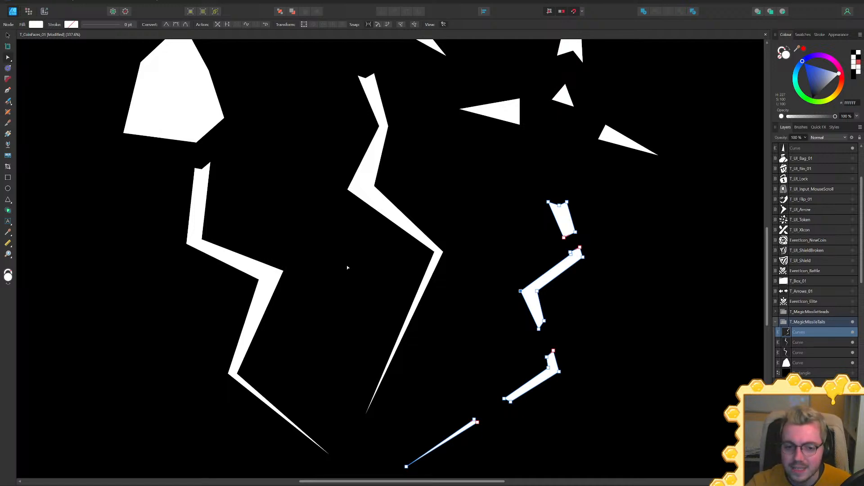
{"action": "scroll", "coordinate": [374, 260], "scroll_direction": "down", "scroll_amount": 3, "text": "ctrl"}
{"action": "scroll", "coordinate": [414, 273], "scroll_direction": "up", "scroll_amount": 3, "text": "ctrl"}
{"action": "key", "text": "Escape"}
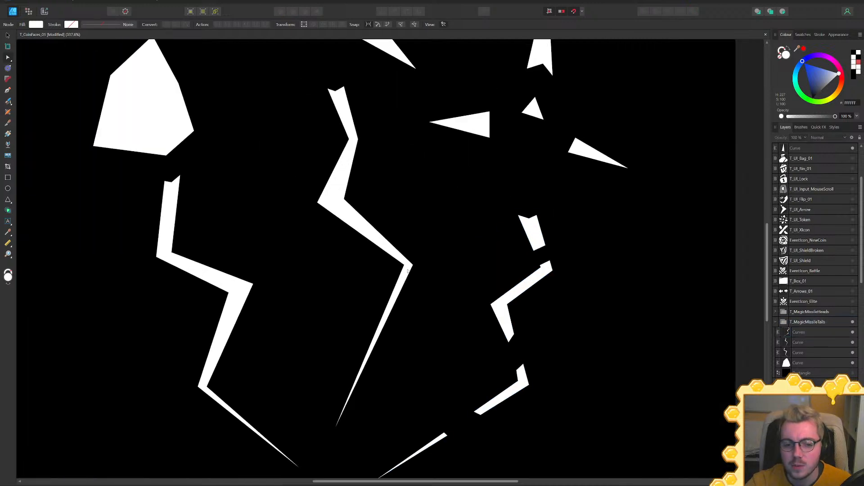
Refine the lower bends of the middle and left missiles' tails by adjusting their outer corner nodes slightly
{"action": "left_click", "coordinate": [408, 270]}
{"action": "scroll", "coordinate": [411, 267], "scroll_direction": "up", "scroll_amount": 3, "text": "ctrl"}
{"action": "left_click", "coordinate": [417, 258]}
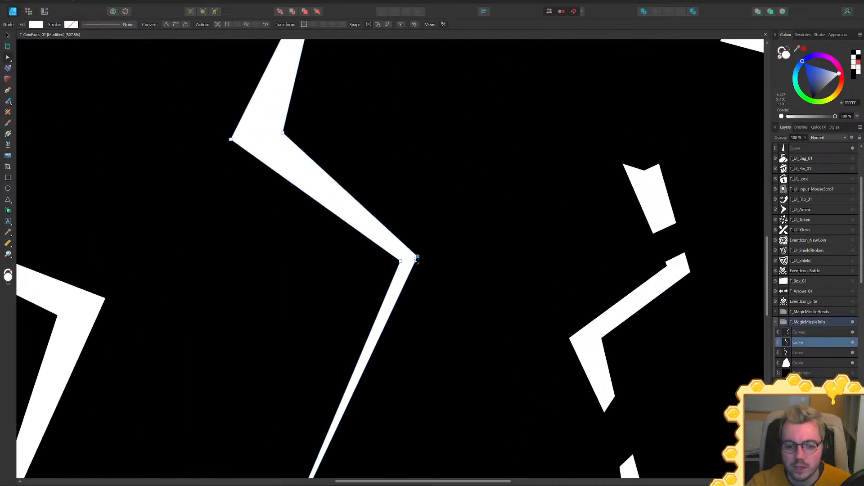
{"action": "scroll", "coordinate": [418, 260], "scroll_direction": "down", "scroll_amount": 5, "text": "ctrl"}
{"action": "scroll", "coordinate": [298, 324], "scroll_direction": "up", "scroll_amount": 4, "text": "ctrl"}
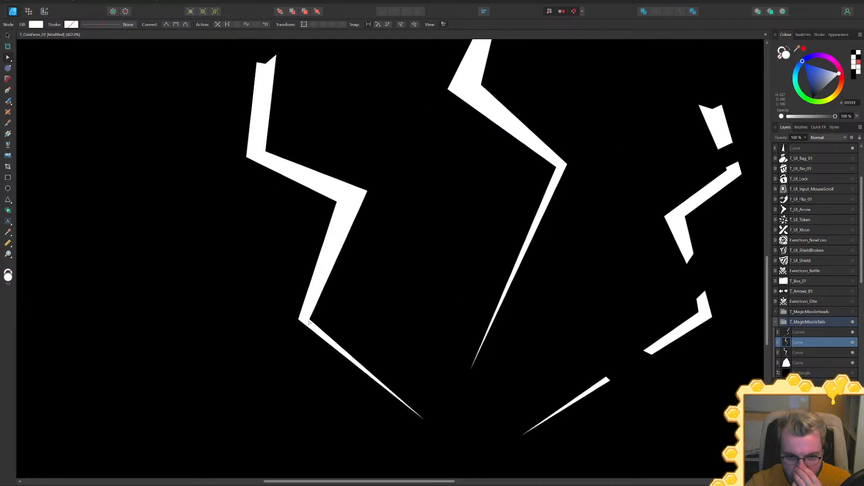
{"action": "left_click", "coordinate": [305, 321]}
{"action": "left_click_drag", "start_coordinate": [299, 320], "coordinate": [296, 324]}
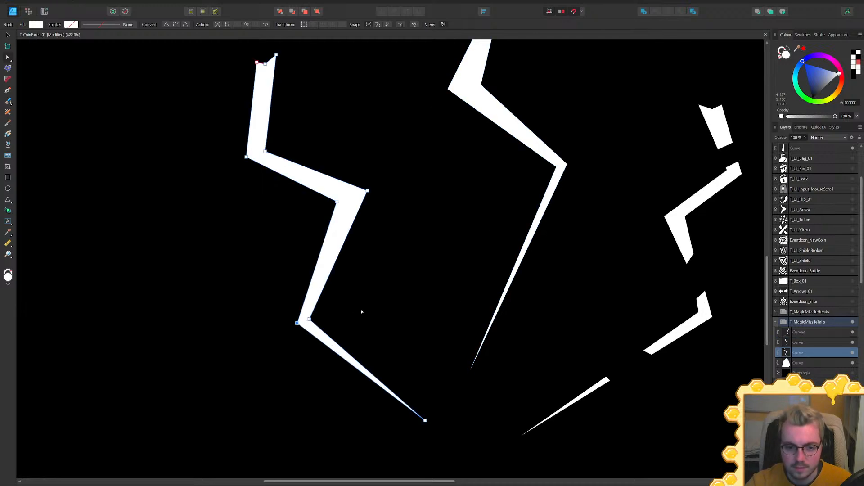
{"action": "scroll", "coordinate": [355, 310], "scroll_direction": "down", "scroll_amount": 5, "text": "ctrl"}
Trace one edge of a zigzag cutting band across the left and middle missile tails with the Pen tool
{"action": "key", "text": "p"}
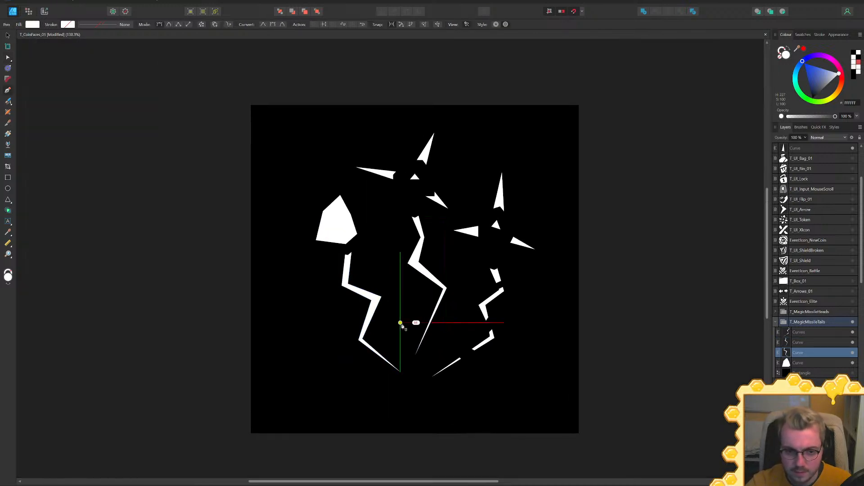
{"action": "key", "text": "Escape"}
{"action": "scroll", "coordinate": [343, 305], "scroll_direction": "up", "scroll_amount": 5, "text": "ctrl"}
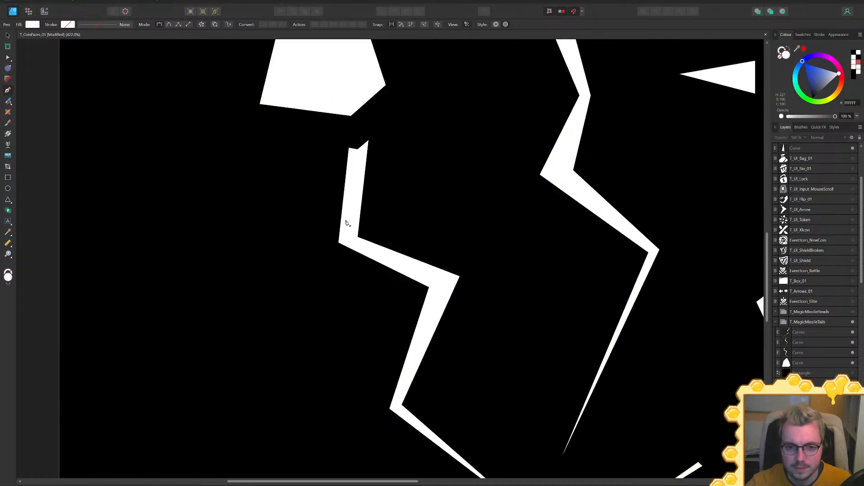
{"action": "scroll", "coordinate": [346, 221], "scroll_direction": "down", "scroll_amount": 2, "text": "ctrl"}
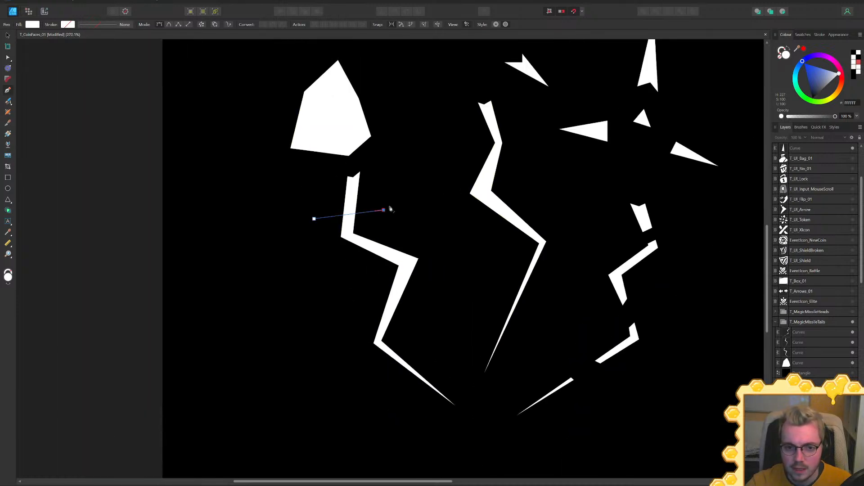
{"action": "left_click", "coordinate": [383, 210]}
{"action": "left_click", "coordinate": [462, 143]}
{"action": "left_click", "coordinate": [534, 166]}
{"action": "left_click", "coordinate": [474, 166]}
{"action": "left_click", "coordinate": [483, 225]}
{"action": "left_click", "coordinate": [545, 210]}
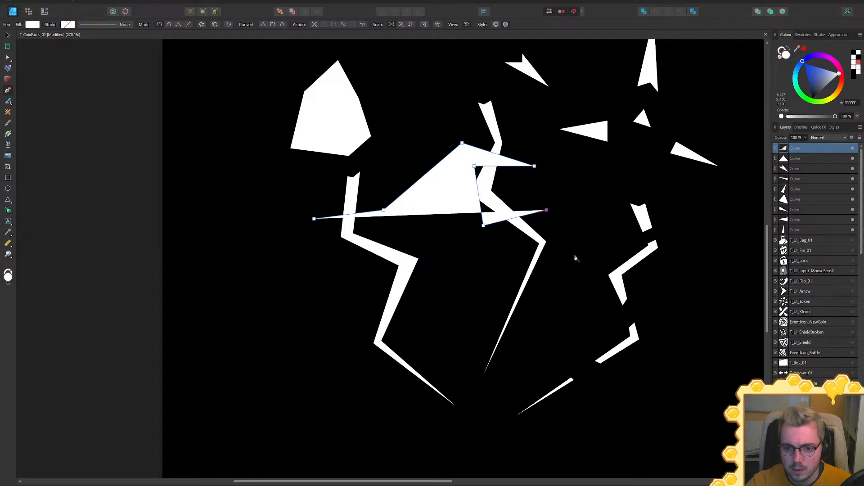
{"action": "left_click", "coordinate": [507, 251]}
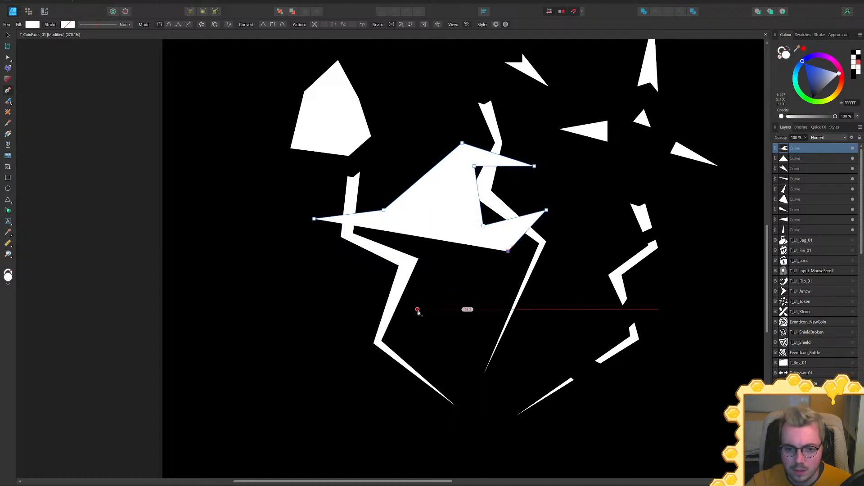
{"action": "left_click", "coordinate": [417, 309]}
{"action": "left_click", "coordinate": [354, 288]}
{"action": "left_click", "coordinate": [360, 318]}
{"action": "left_click", "coordinate": [416, 331]}
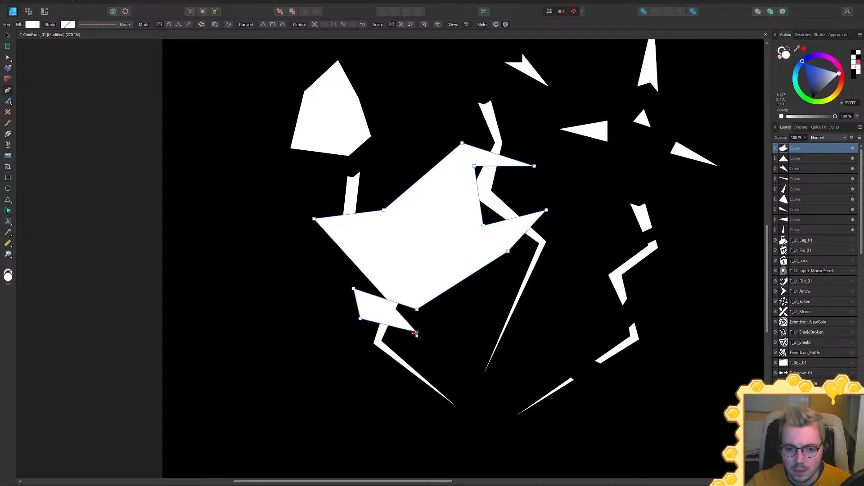
Trace the band's return edge back to its start, then shift the inner corner node beside the middle tail outward
{"action": "left_click", "coordinate": [562, 219]}
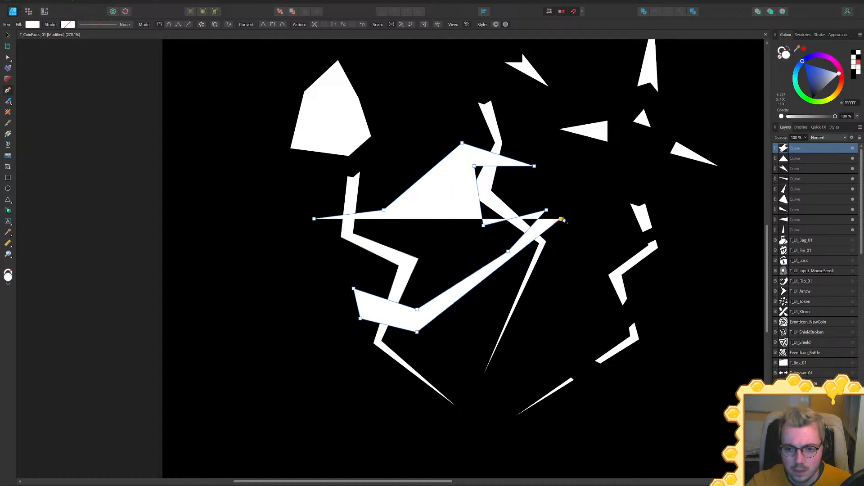
{"action": "left_click", "coordinate": [557, 195]}
{"action": "left_click", "coordinate": [508, 195]}
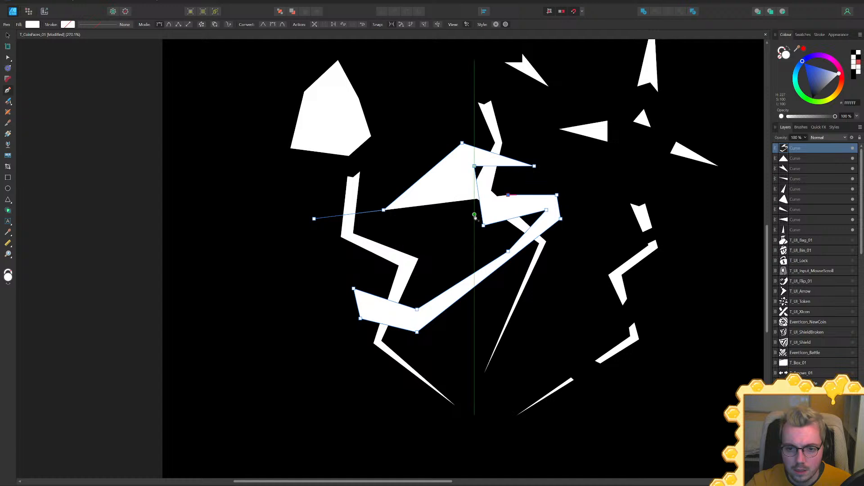
{"action": "left_click", "coordinate": [462, 210]}
{"action": "left_click", "coordinate": [462, 179]}
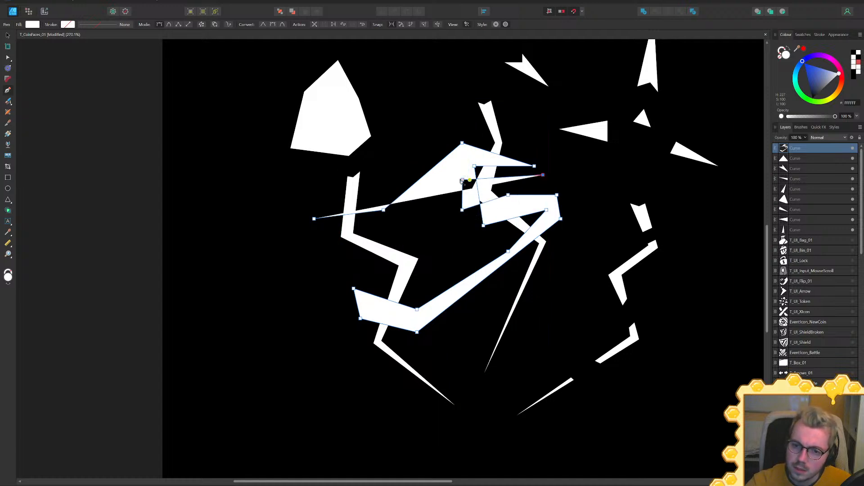
{"action": "left_click", "coordinate": [388, 219]}
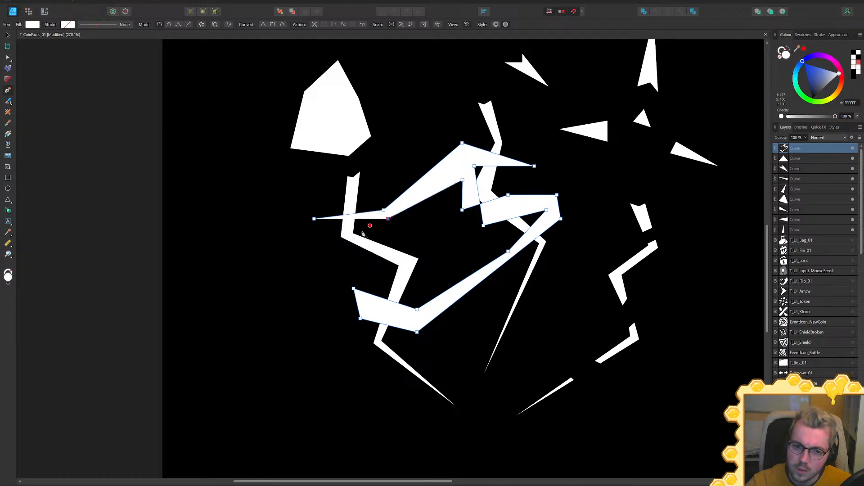
{"action": "left_click", "coordinate": [313, 232]}
{"action": "left_click", "coordinate": [478, 167]}
{"action": "key", "text": "a"}
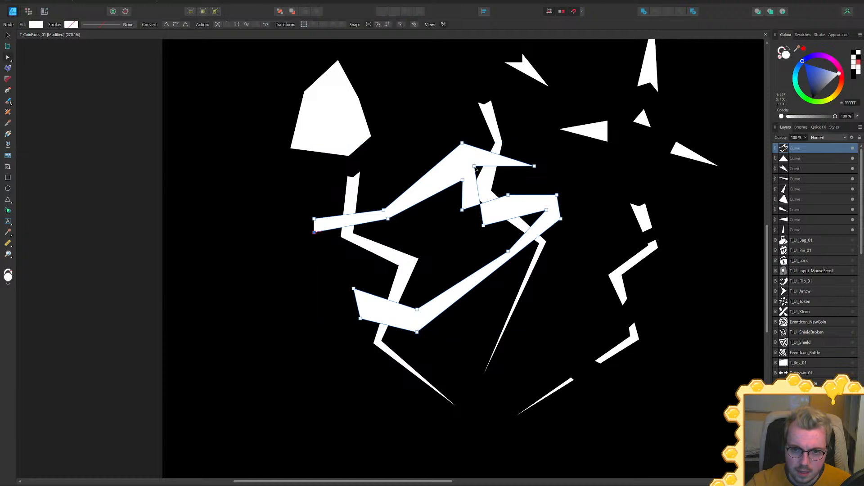
{"action": "left_click_drag", "start_coordinate": [476, 168], "coordinate": [453, 173]}
Merge the left and middle tails into one curves object and subtract the zigzag band to break them into pieces
{"action": "key", "text": "v"}
{"action": "left_click", "coordinate": [485, 197], "text": "shift"}
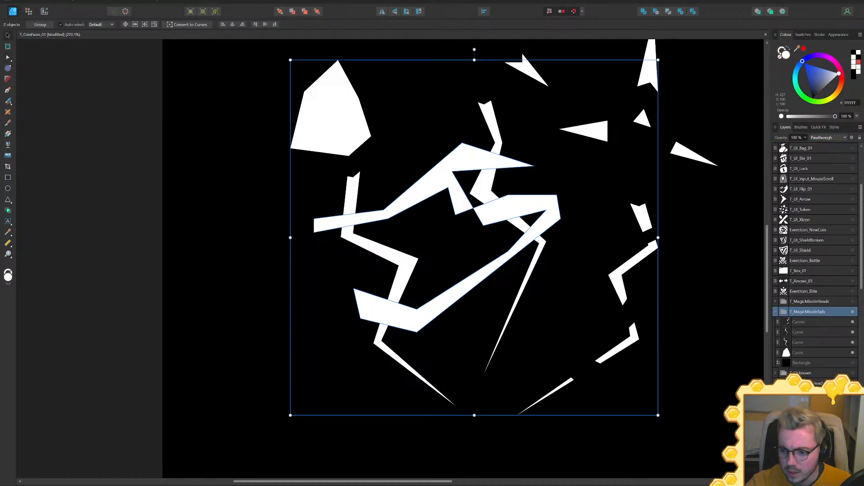
{"action": "left_click", "coordinate": [805, 341]}
{"action": "left_click", "coordinate": [804, 332], "text": "shift"}
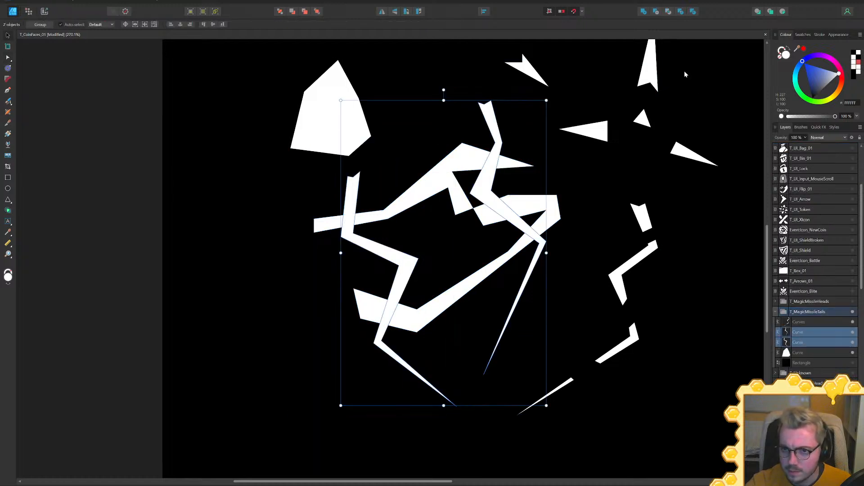
{"action": "left_click", "coordinate": [648, 13]}
{"action": "scroll", "coordinate": [814, 180], "scroll_direction": "up", "scroll_amount": 3}
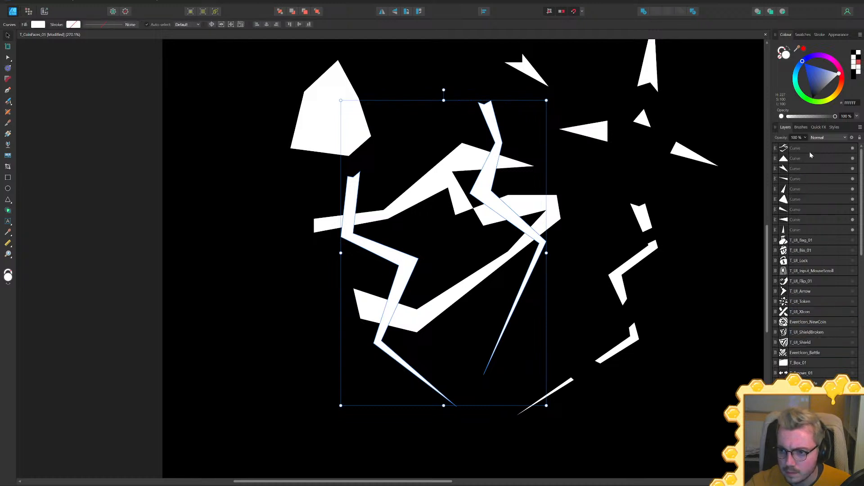
{"action": "left_click", "coordinate": [808, 148]}
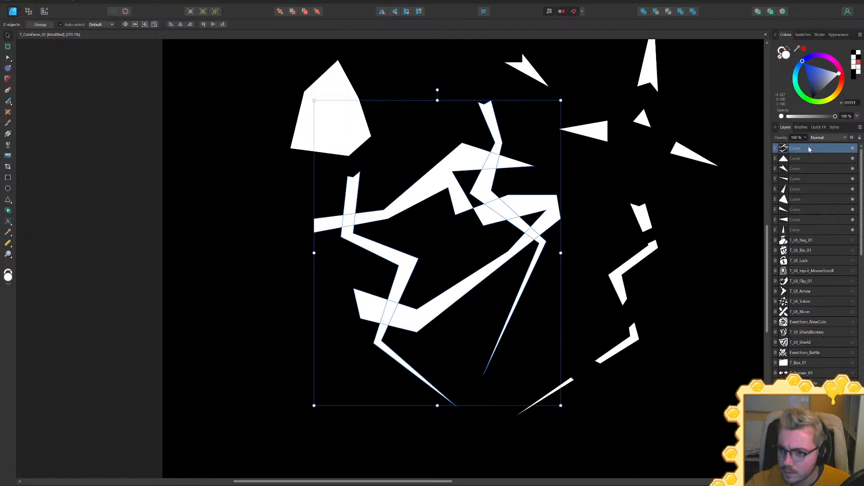
{"action": "left_click", "coordinate": [655, 12]}
{"action": "scroll", "coordinate": [545, 270], "scroll_direction": "down", "scroll_amount": 5, "text": "ctrl"}
{"action": "left_click", "coordinate": [663, 291]}
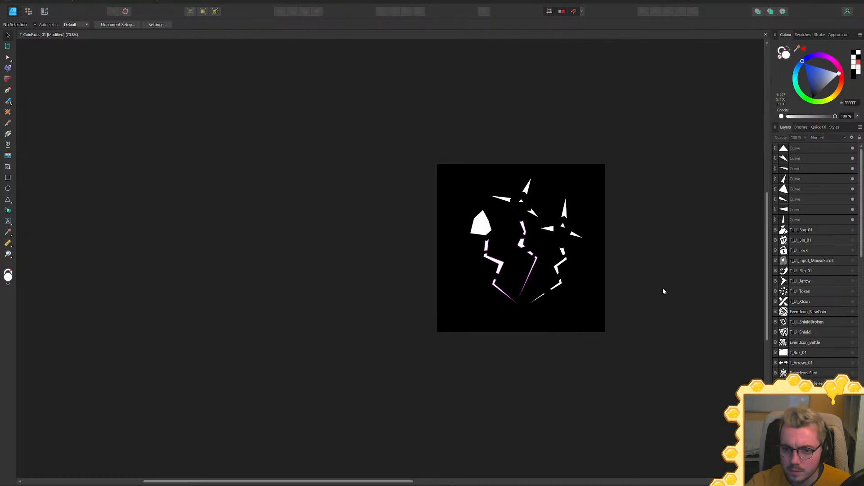
Merge the right shattered head's four shards into one object, and the middle head's shards into another
{"action": "scroll", "coordinate": [662, 290], "scroll_direction": "up", "scroll_amount": 7, "text": "ctrl"}
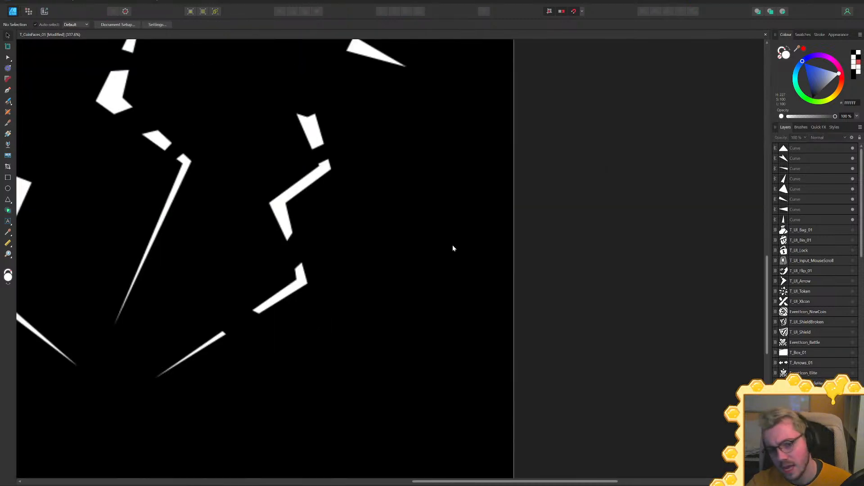
{"action": "middle_click_drag", "start_coordinate": [423, 257], "coordinate": [630, 311]}
{"action": "scroll", "coordinate": [675, 328], "scroll_direction": "down", "scroll_amount": 4, "text": "ctrl"}
{"action": "middle_click_drag", "start_coordinate": [542, 231], "coordinate": [508, 258]}
{"action": "left_click_drag", "start_coordinate": [644, 170], "coordinate": [538, 278]}
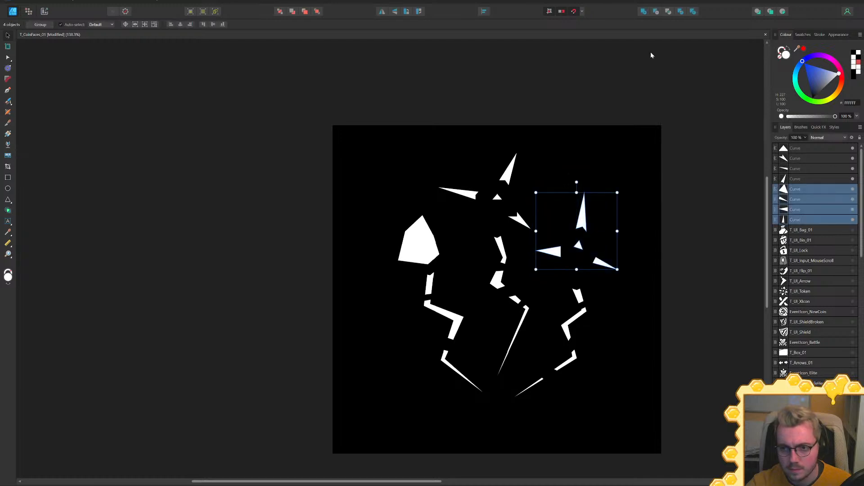
{"action": "left_click", "coordinate": [644, 11]}
{"action": "left_click_drag", "start_coordinate": [550, 133], "coordinate": [429, 238]}
{"action": "left_click", "coordinate": [644, 12]}
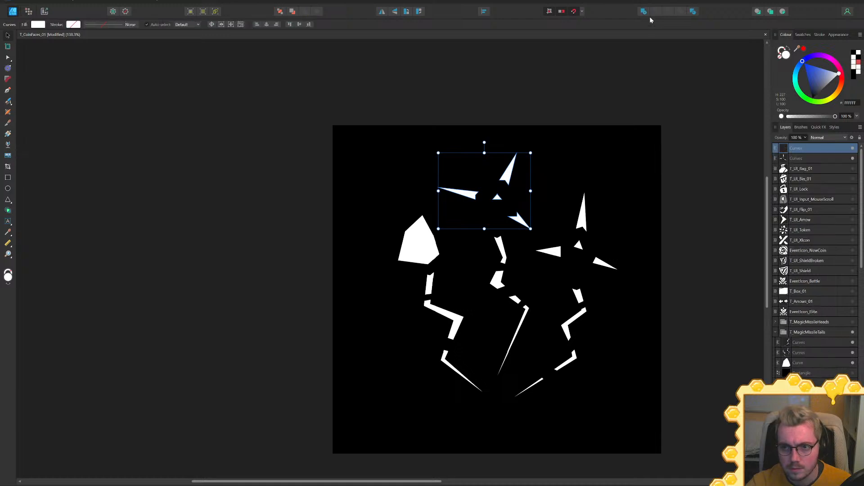
Duplicate the right shattered head, then rotate the copy and place it over the left missile's intact head
{"action": "left_click_drag", "start_coordinate": [639, 168], "coordinate": [401, 196]}
{"action": "left_click", "coordinate": [583, 223]}
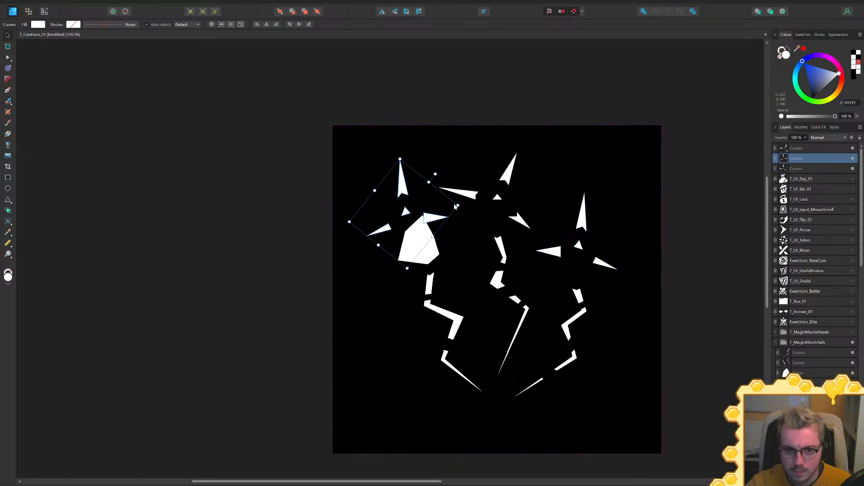
{"action": "left_click_drag", "start_coordinate": [458, 205], "coordinate": [427, 182]}
{"action": "left_click_drag", "start_coordinate": [408, 210], "coordinate": [418, 232]}
Delete the intact left head from the T_MagicMissileTails group and check the shattered replacement
{"action": "left_click", "coordinate": [421, 239]}
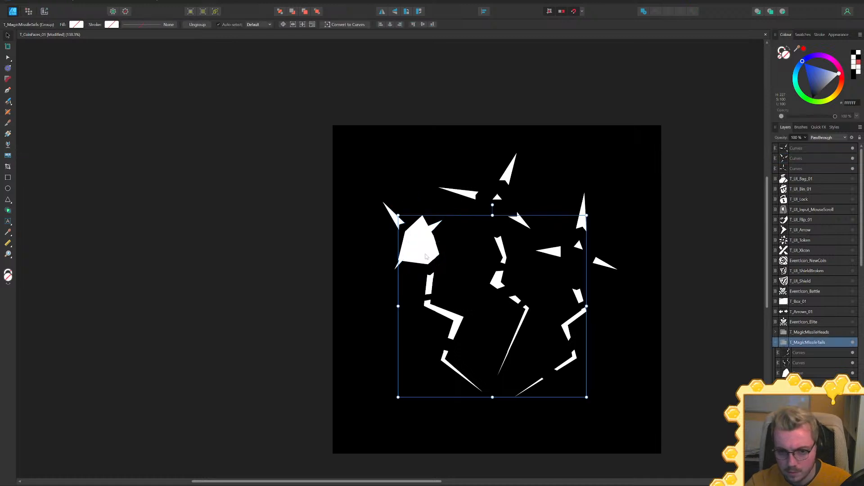
{"action": "double_click", "coordinate": [425, 254]}
{"action": "key", "text": "Delete"}
{"action": "left_click", "coordinate": [410, 235]}
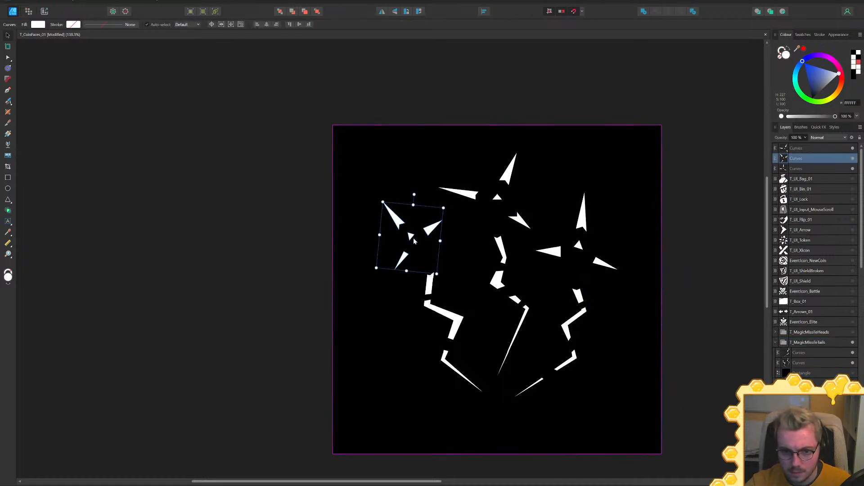
{"action": "left_click", "coordinate": [686, 254]}
{"action": "scroll", "coordinate": [687, 255], "scroll_direction": "down", "scroll_amount": 5, "text": "ctrl"}
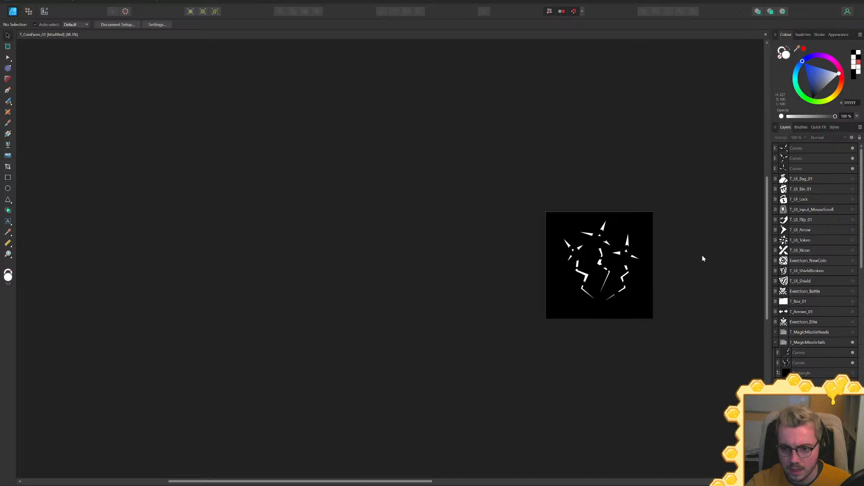
{"action": "scroll", "coordinate": [702, 257], "scroll_direction": "up", "scroll_amount": 5, "text": "ctrl"}
Move the three shattered head objects into the T_MagicMissileTails group and collapse the group
{"action": "left_click_drag", "start_coordinate": [585, 87], "coordinate": [223, 422]}
{"action": "middle_click_drag", "start_coordinate": [383, 387], "coordinate": [434, 365]}
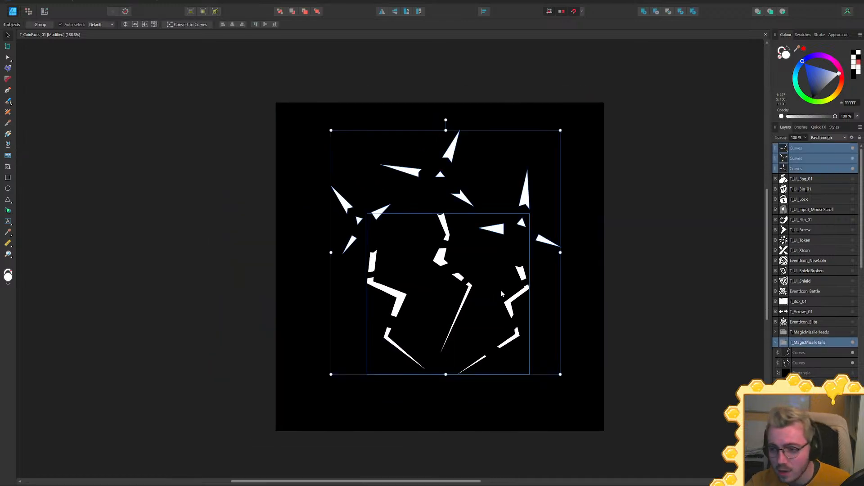
{"action": "left_click", "coordinate": [809, 155]}
{"action": "left_click", "coordinate": [806, 146]}
{"action": "left_click", "coordinate": [800, 171], "text": "shift"}
{"action": "left_click_drag", "start_coordinate": [799, 159], "coordinate": [804, 351]}
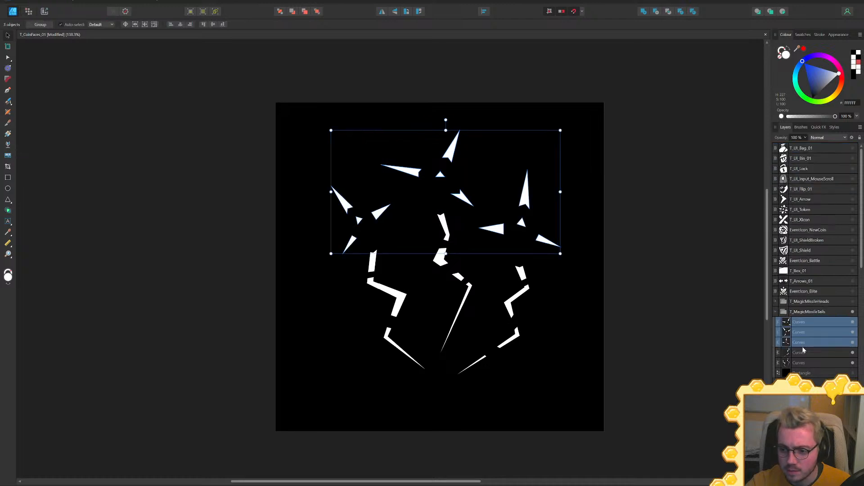
{"action": "left_click", "coordinate": [776, 314]}
{"action": "left_click", "coordinate": [684, 300]}
Toggle T_MagicMissileHeads repeatedly to compare it with the tails art, leave it visible, and save the document
{"action": "left_click", "coordinate": [853, 301]}
{"action": "left_click", "coordinate": [853, 302]}
{"action": "left_click", "coordinate": [853, 301]}
{"action": "left_click", "coordinate": [853, 302]}
{"action": "left_click", "coordinate": [853, 302]}
{"action": "left_click", "coordinate": [853, 302]}
{"action": "left_click", "coordinate": [853, 301]}
{"action": "left_click", "coordinate": [853, 301]}
{"action": "left_click", "coordinate": [853, 301]}
{"action": "left_click", "coordinate": [853, 302]}
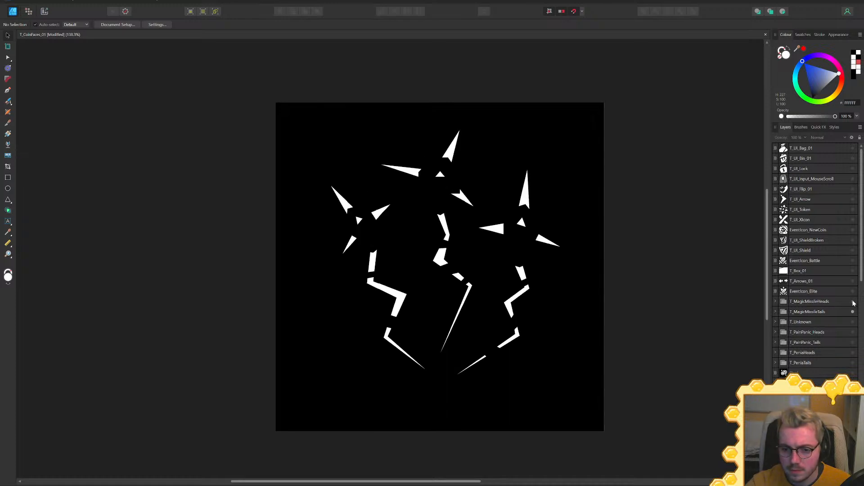
{"action": "left_click", "coordinate": [853, 302]}
{"action": "key", "text": "ctrl+s"}
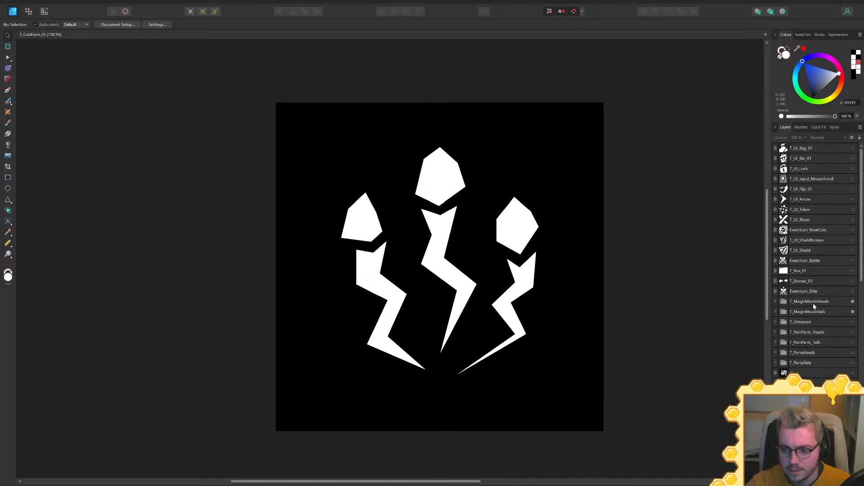
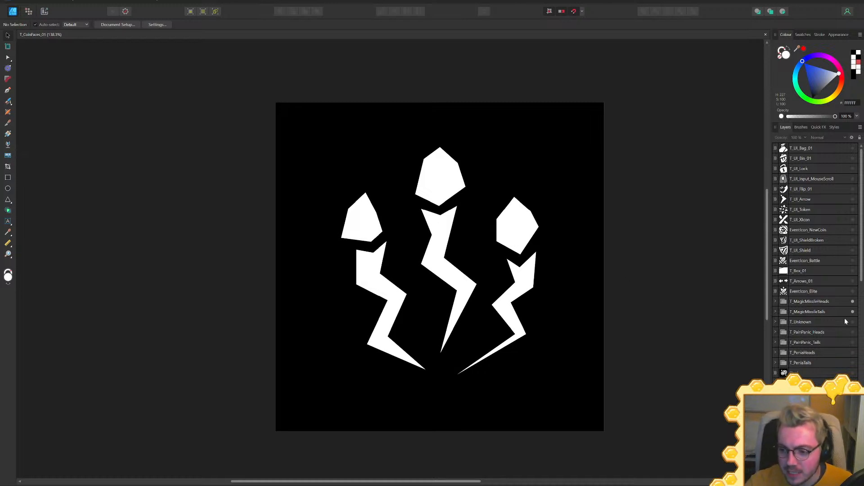
Compare both coin faces once more by switching the heads group off and on, then save again
{"action": "left_click", "coordinate": [852, 302]}
{"action": "left_click", "coordinate": [852, 302]}
{"action": "left_click", "coordinate": [852, 302]}
{"action": "left_click", "coordinate": [852, 302]}
{"action": "left_click", "coordinate": [852, 303]}
{"action": "left_click", "coordinate": [852, 302]}
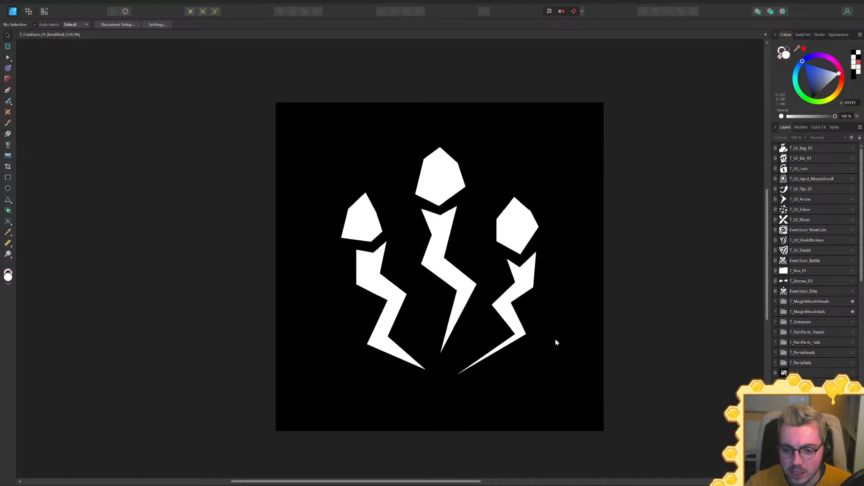
{"action": "middle_click_drag", "start_coordinate": [557, 343], "coordinate": [575, 339]}
{"action": "key", "text": "ctrl+s"}
{"action": "middle_click_drag", "start_coordinate": [570, 325], "coordinate": [584, 325]}
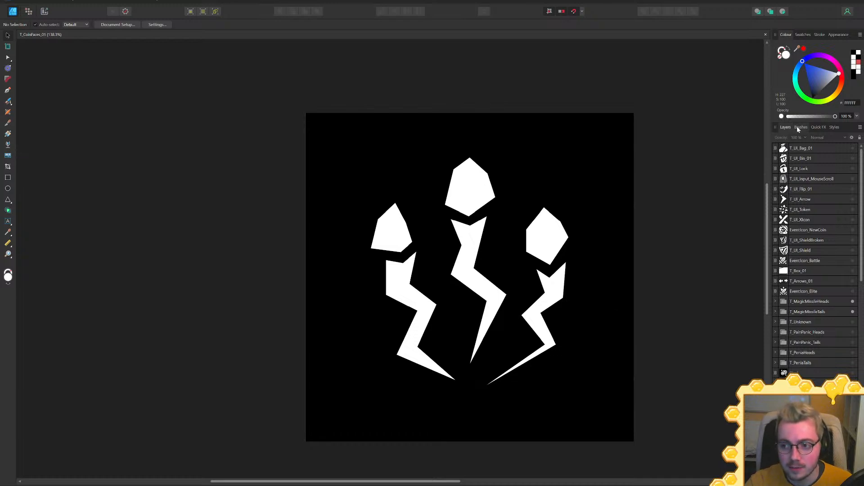
Switch to the export workspace, look through the existing slices, and enlarge the layers list to show the Magic Missile groups
{"action": "left_click", "coordinate": [44, 11]}
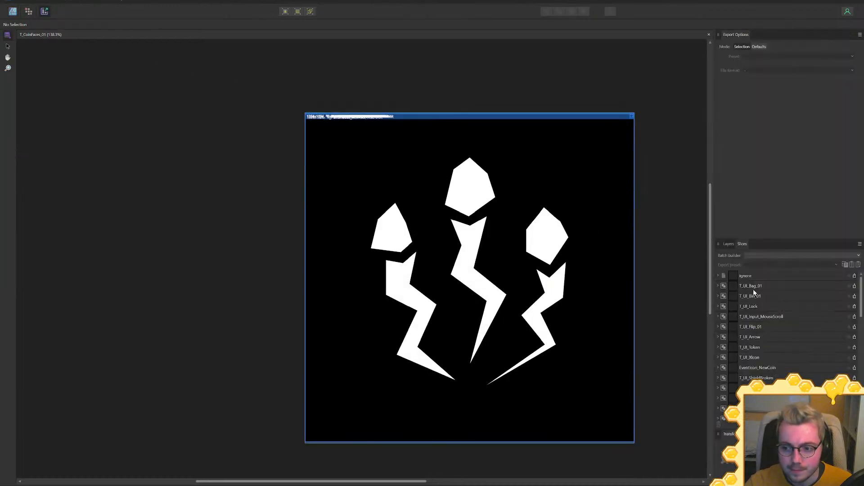
{"action": "left_click", "coordinate": [731, 244]}
{"action": "left_click", "coordinate": [740, 245]}
{"action": "scroll", "coordinate": [780, 317], "scroll_direction": "down", "scroll_amount": 12}
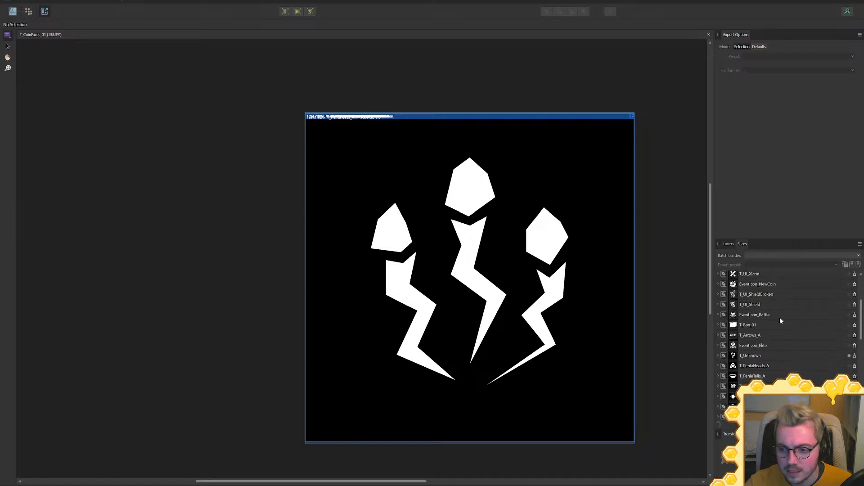
{"action": "scroll", "coordinate": [780, 317], "scroll_direction": "up", "scroll_amount": 12}
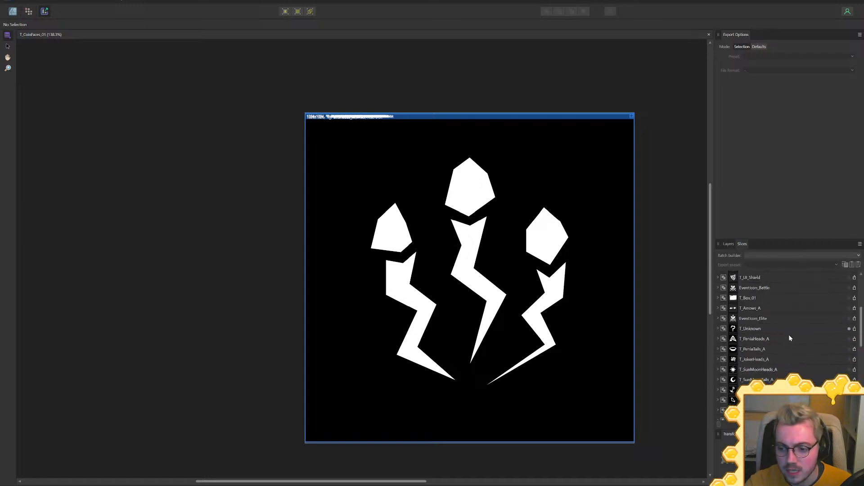
{"action": "scroll", "coordinate": [789, 338], "scroll_direction": "down", "scroll_amount": 6}
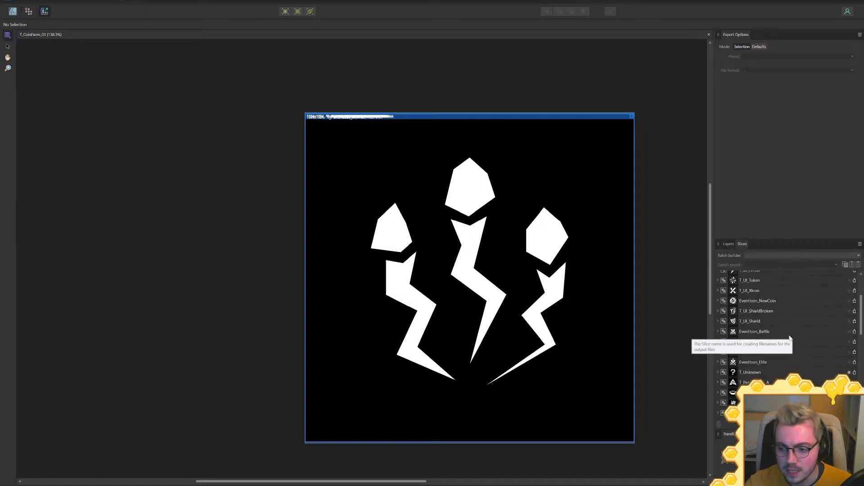
{"action": "left_click", "coordinate": [729, 244]}
{"action": "left_click_drag", "start_coordinate": [760, 238], "coordinate": [758, 86]}
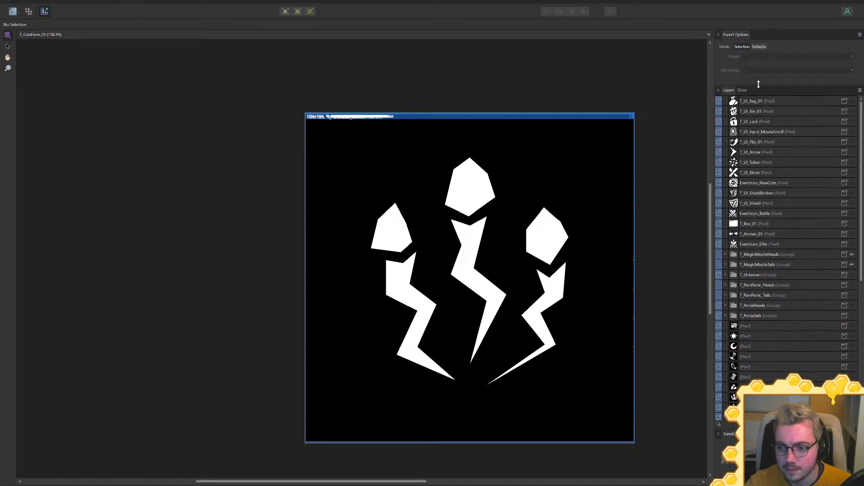
Try to create export slices from the T_MagicMissileHeads and T_MagicMissileTails groups
{"action": "left_click", "coordinate": [792, 253]}
{"action": "left_click", "coordinate": [793, 264], "text": "shift"}
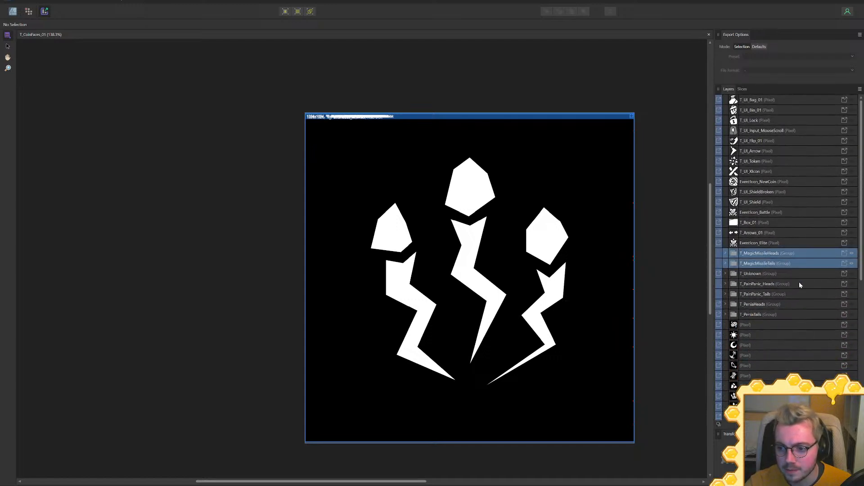
{"action": "left_click", "coordinate": [719, 424]}
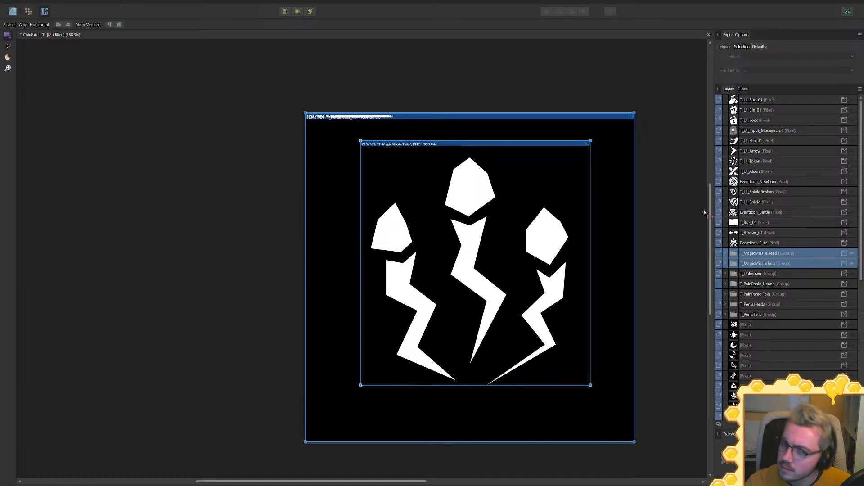
Return to the design workspace, check the contents of the T_MagicMissileTails group, and save the document
{"action": "left_click", "coordinate": [13, 11]}
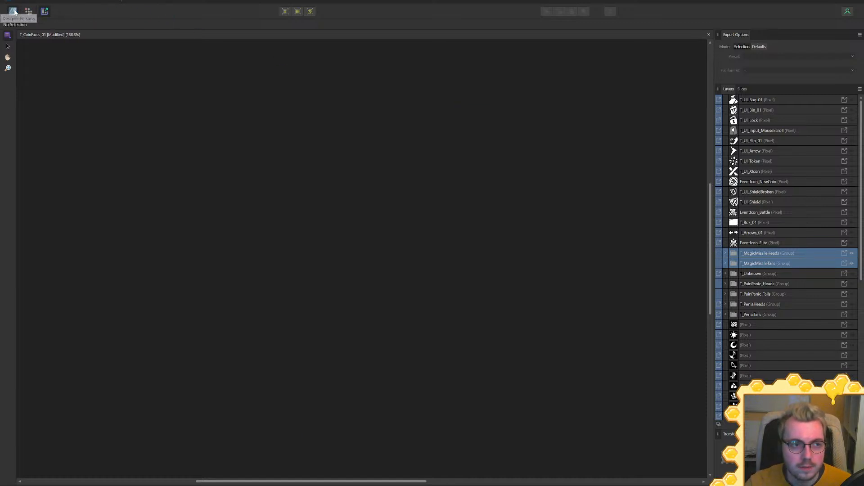
{"action": "left_click", "coordinate": [775, 313]}
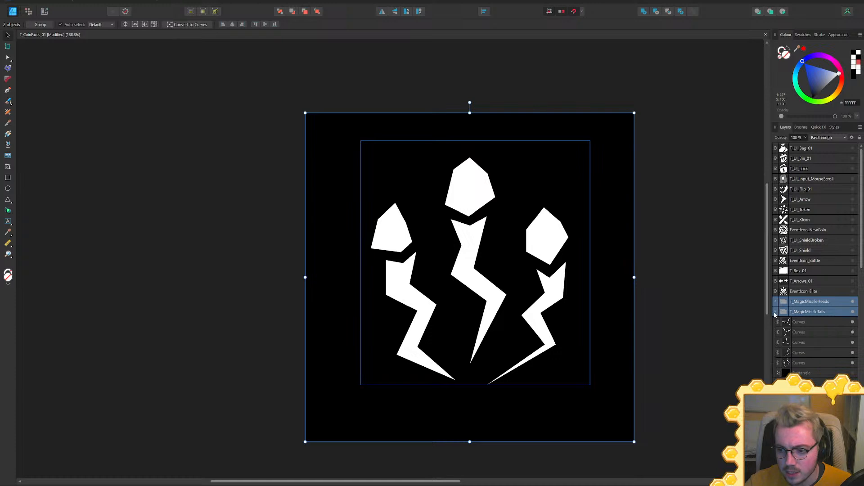
{"action": "key", "text": "ctrl+s"}
{"action": "left_click", "coordinate": [775, 312]}
Create export slices for the T_MagicMissileHeads and T_MagicMissileTails groups in the export workspace
{"action": "left_click", "coordinate": [45, 12]}
{"action": "left_click", "coordinate": [719, 424]}
Examine the stacked slice outlines along the artwork's edges, checking how T_PeniaHeads_A lines up with the others
{"action": "scroll", "coordinate": [311, 116], "scroll_direction": "up", "scroll_amount": 6, "text": "ctrl"}
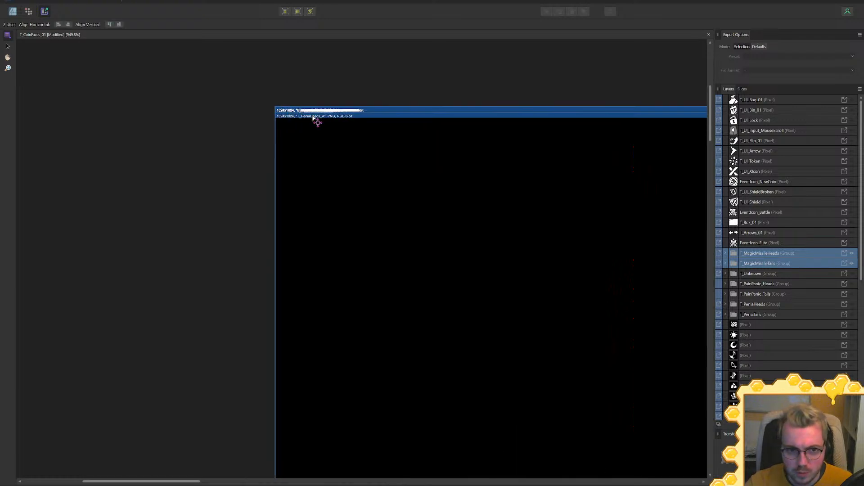
{"action": "scroll", "coordinate": [317, 120], "scroll_direction": "up", "scroll_amount": 2, "text": "ctrl"}
{"action": "left_click", "coordinate": [251, 116]}
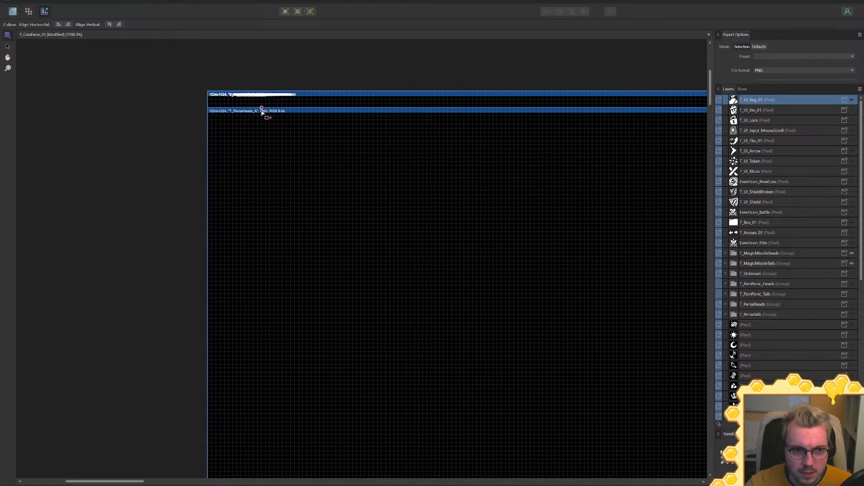
{"action": "scroll", "coordinate": [301, 187], "scroll_direction": "down", "scroll_amount": 9, "text": "ctrl"}
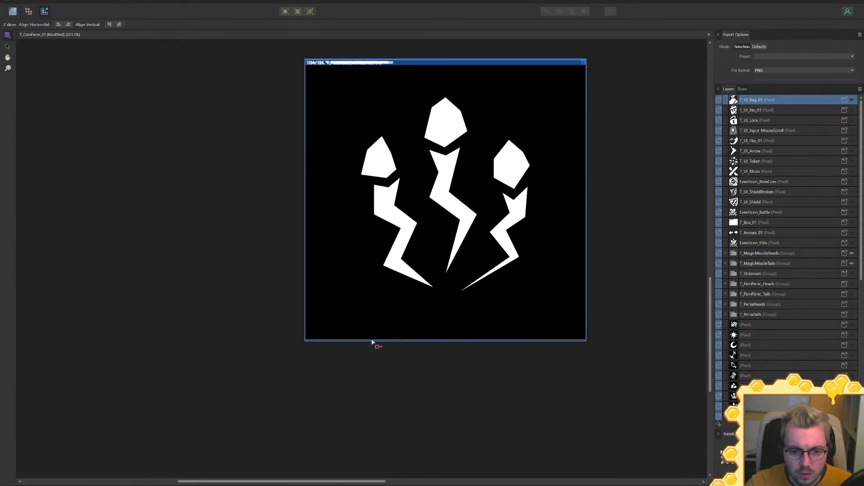
{"action": "scroll", "coordinate": [373, 343], "scroll_direction": "up", "scroll_amount": 5, "text": "ctrl"}
{"action": "scroll", "coordinate": [383, 353], "scroll_direction": "down", "scroll_amount": 2, "text": "ctrl"}
{"action": "scroll", "coordinate": [288, 261], "scroll_direction": "up", "scroll_amount": 3, "text": "ctrl"}
{"action": "scroll", "coordinate": [617, 226], "scroll_direction": "down", "scroll_amount": 1, "text": "ctrl"}
{"action": "left_click", "coordinate": [765, 308]}
{"action": "scroll", "coordinate": [438, 131], "scroll_direction": "down", "scroll_amount": 7, "text": "ctrl"}
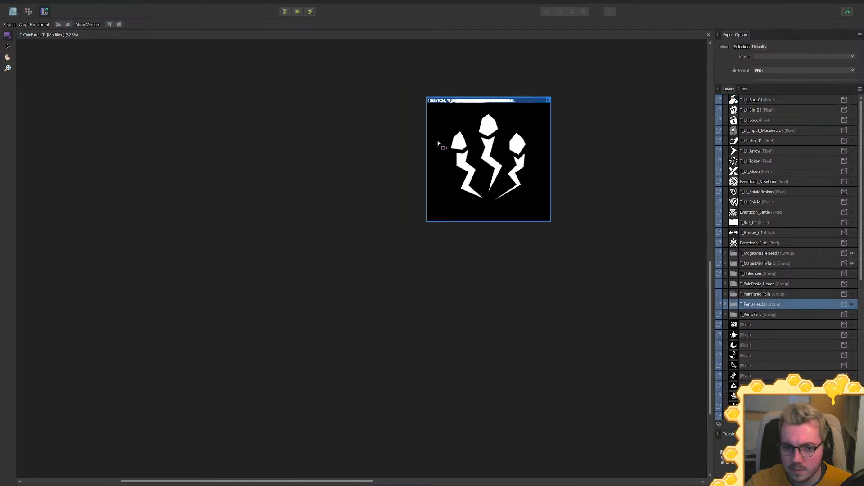
{"action": "scroll", "coordinate": [436, 150], "scroll_direction": "up", "scroll_amount": 8, "text": "ctrl"}
{"action": "scroll", "coordinate": [443, 256], "scroll_direction": "up", "scroll_amount": 8, "text": "ctrl"}
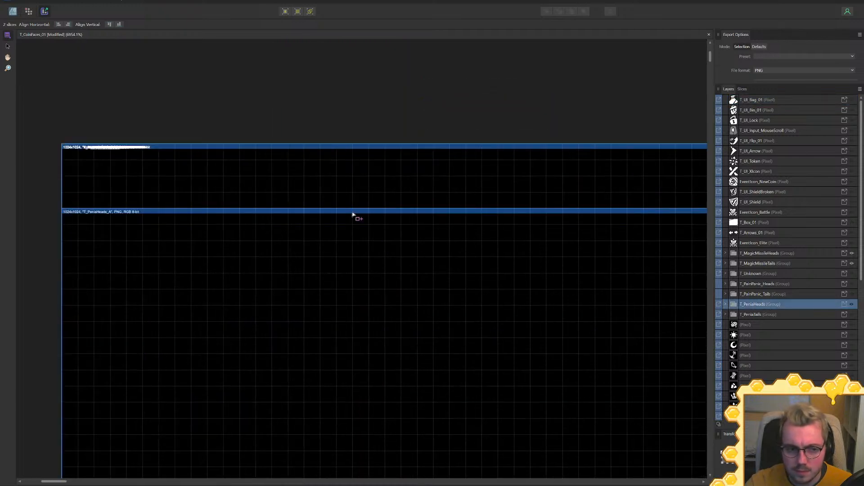
{"action": "left_click", "coordinate": [130, 214]}
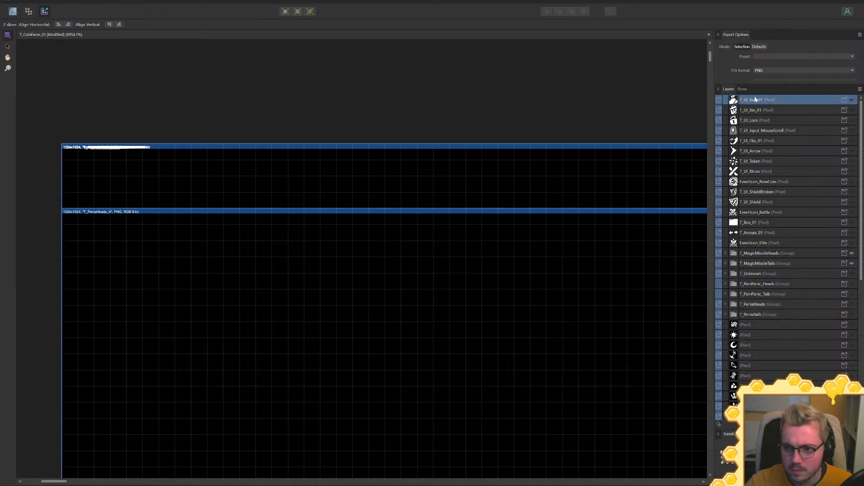
Show the slices list and undo a stray slice edit near the T_PeniaHeads_A outline
{"action": "left_click", "coordinate": [742, 89]}
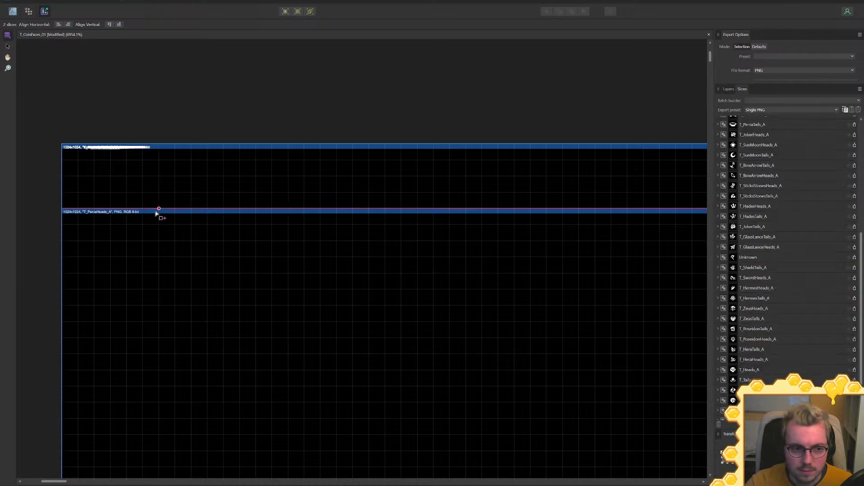
{"action": "left_click_drag", "start_coordinate": [142, 176], "coordinate": [256, 257]}
{"action": "key", "text": "ctrl+z"}
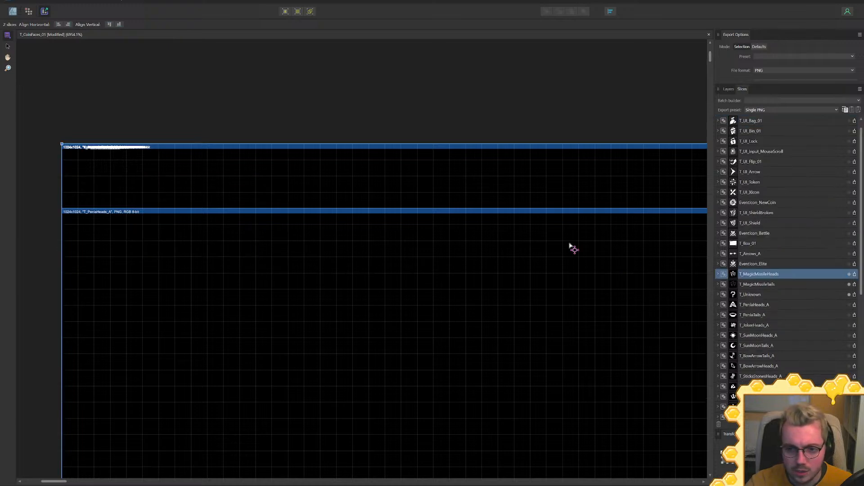
Find the T_PeniaHeads_A slice in the list and move it up to align with the other slices' upper edge
{"action": "scroll", "coordinate": [525, 214], "scroll_direction": "down", "scroll_amount": 4, "text": "ctrl"}
{"action": "scroll", "coordinate": [309, 208], "scroll_direction": "up", "scroll_amount": 6, "text": "ctrl"}
{"action": "scroll", "coordinate": [381, 225], "scroll_direction": "up", "scroll_amount": 2, "text": "ctrl"}
{"action": "left_click", "coordinate": [340, 217]}
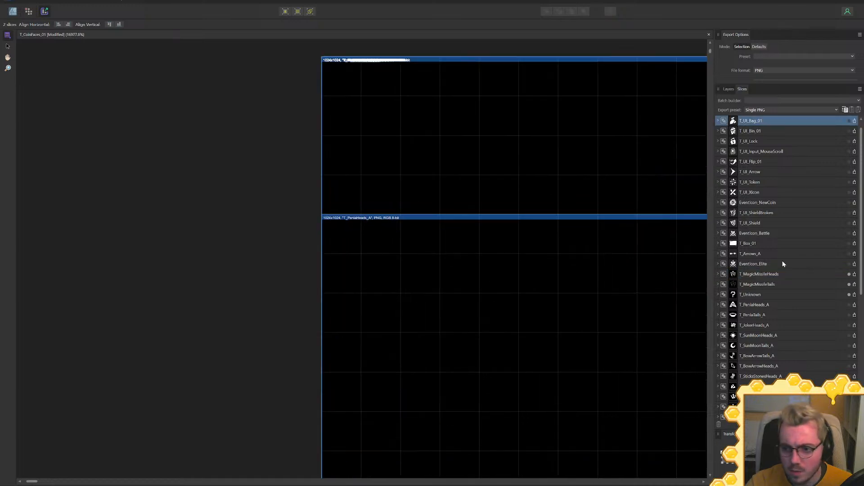
{"action": "scroll", "coordinate": [783, 264], "scroll_direction": "down", "scroll_amount": 7}
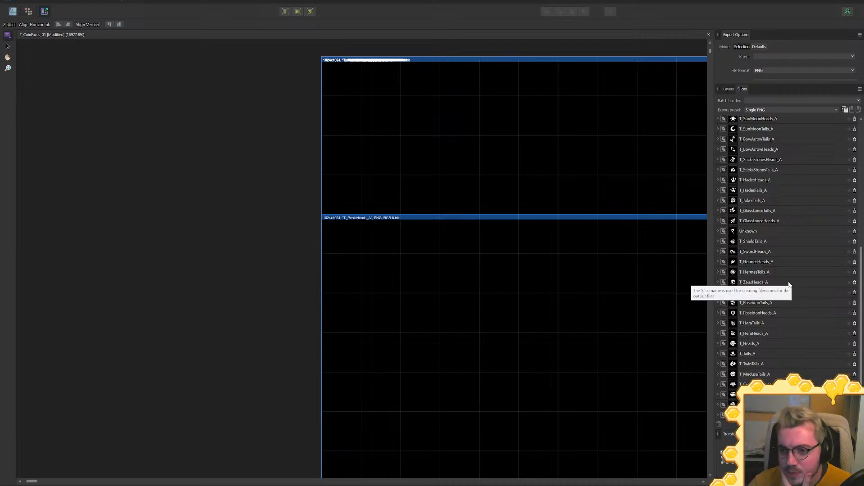
{"action": "scroll", "coordinate": [788, 285], "scroll_direction": "up", "scroll_amount": 4}
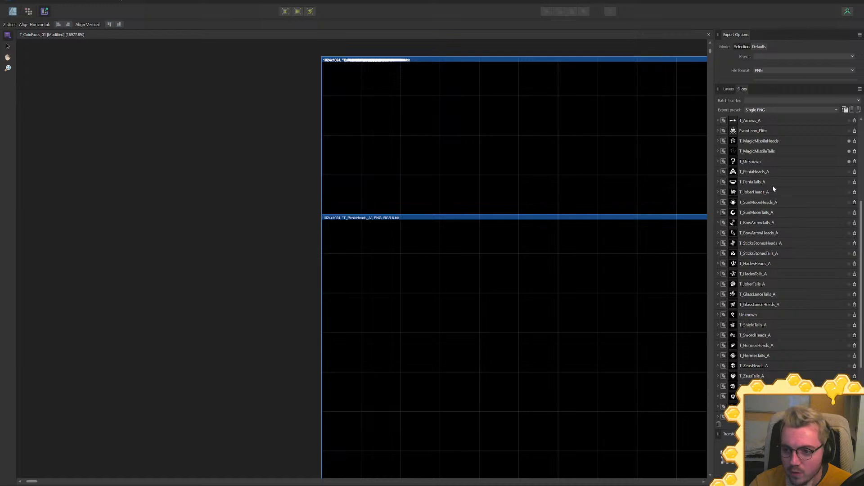
{"action": "left_click", "coordinate": [773, 172]}
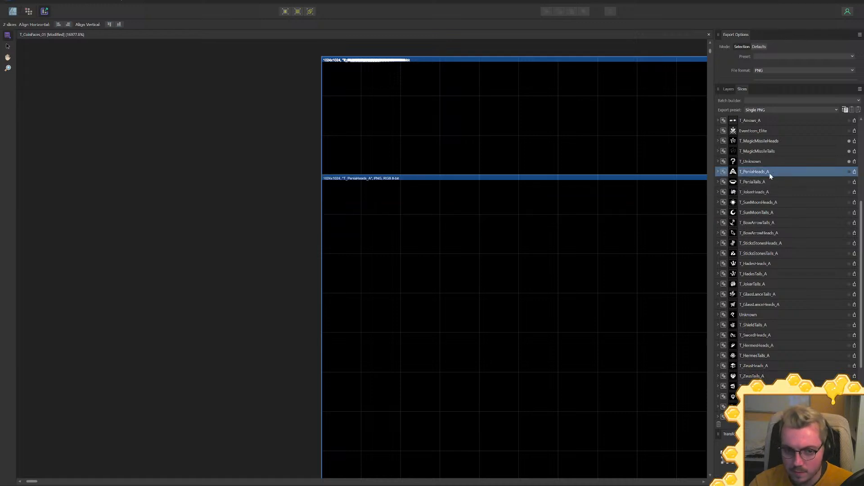
{"action": "scroll", "coordinate": [551, 281], "scroll_direction": "down", "scroll_amount": 8, "text": "ctrl"}
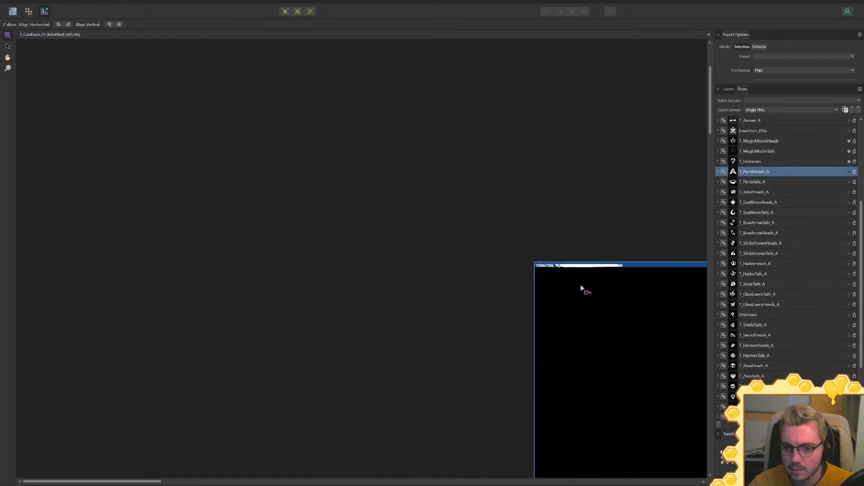
{"action": "middle_click_drag", "start_coordinate": [570, 286], "coordinate": [333, 188]}
{"action": "left_click", "coordinate": [414, 131]}
Bring the whole coin face back into view and save the document
{"action": "scroll", "coordinate": [418, 135], "scroll_direction": "down", "scroll_amount": 7, "text": "ctrl"}
{"action": "scroll", "coordinate": [496, 280], "scroll_direction": "up", "scroll_amount": 5, "text": "ctrl"}
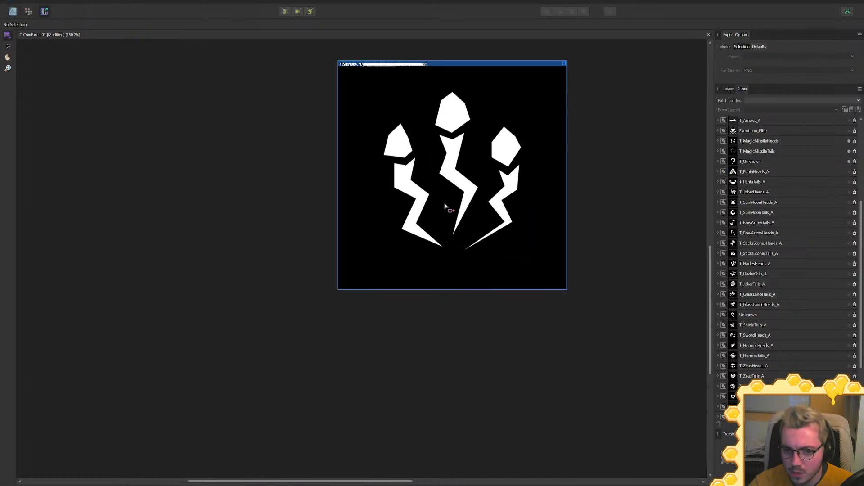
{"action": "scroll", "coordinate": [440, 226], "scroll_direction": "down", "scroll_amount": 2, "text": "ctrl"}
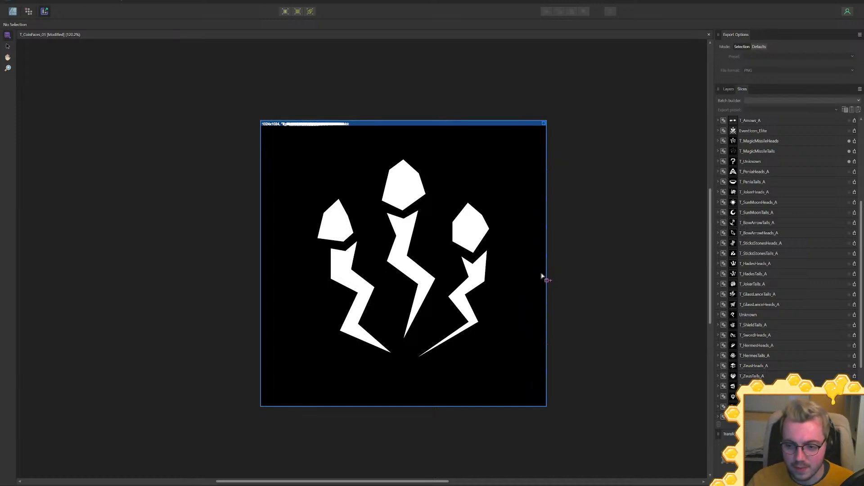
{"action": "middle_click_drag", "start_coordinate": [554, 272], "coordinate": [562, 264]}
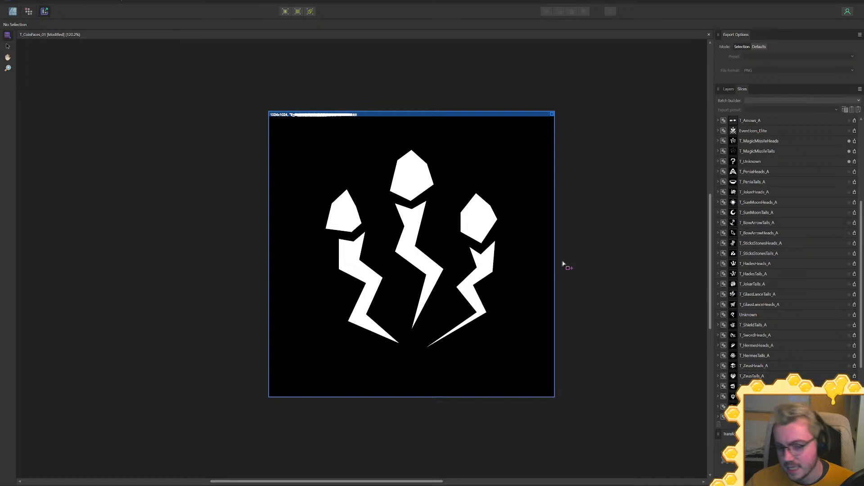
{"action": "key", "text": "ctrl+s"}
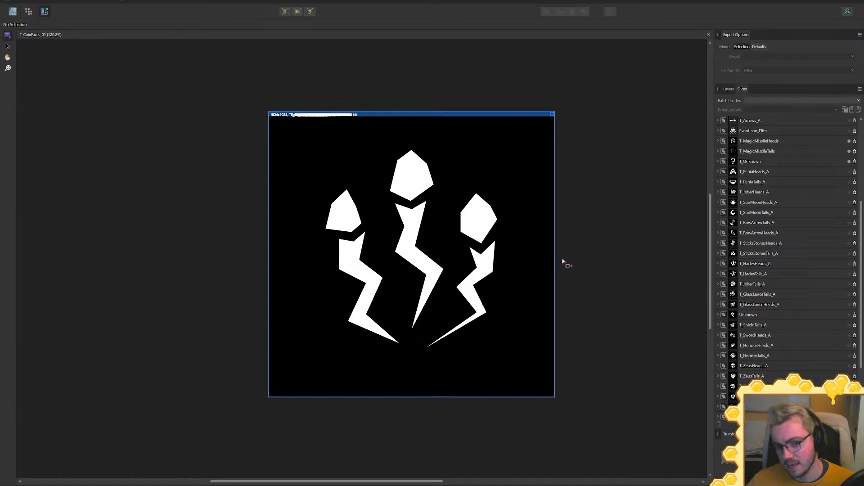
Return to the design workspace, expand T_MagicMissileHeads, and select the right-hand missile's tail curve
{"action": "left_click", "coordinate": [13, 11]}
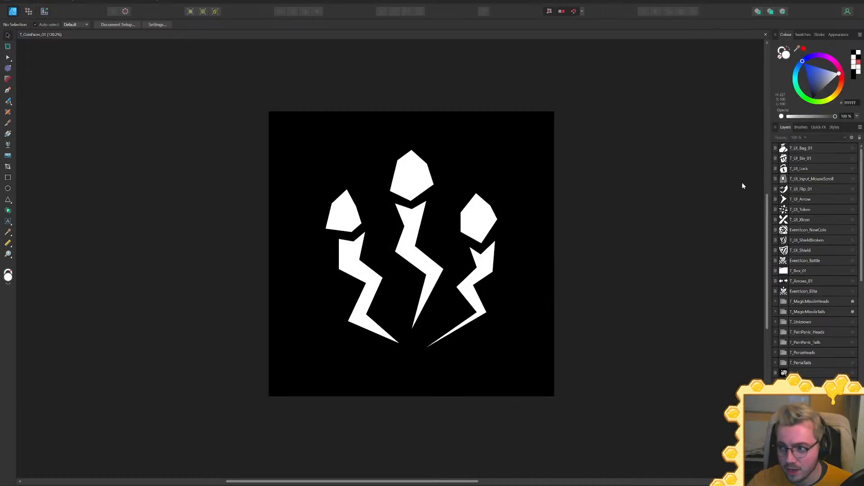
{"action": "left_click", "coordinate": [776, 302]}
{"action": "middle_click_drag", "start_coordinate": [511, 311], "coordinate": [589, 287]}
{"action": "scroll", "coordinate": [558, 269], "scroll_direction": "up", "scroll_amount": 3, "text": "ctrl"}
{"action": "left_click", "coordinate": [559, 227]}
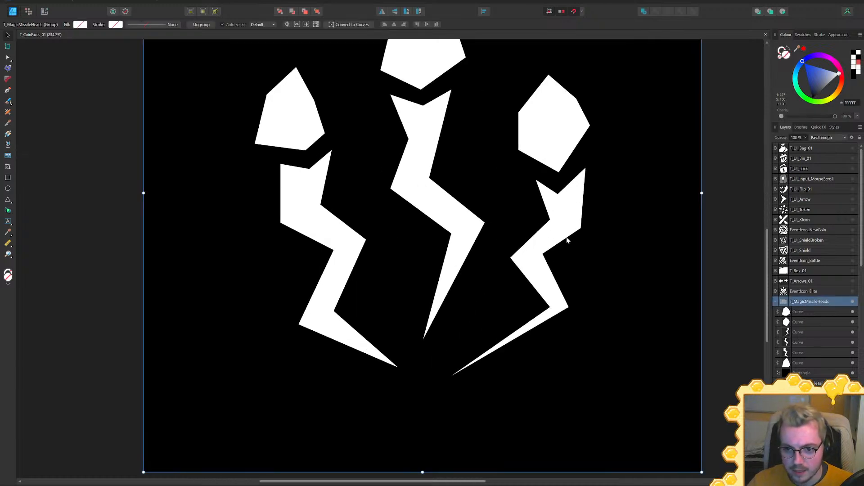
{"action": "left_click", "coordinate": [800, 334]}
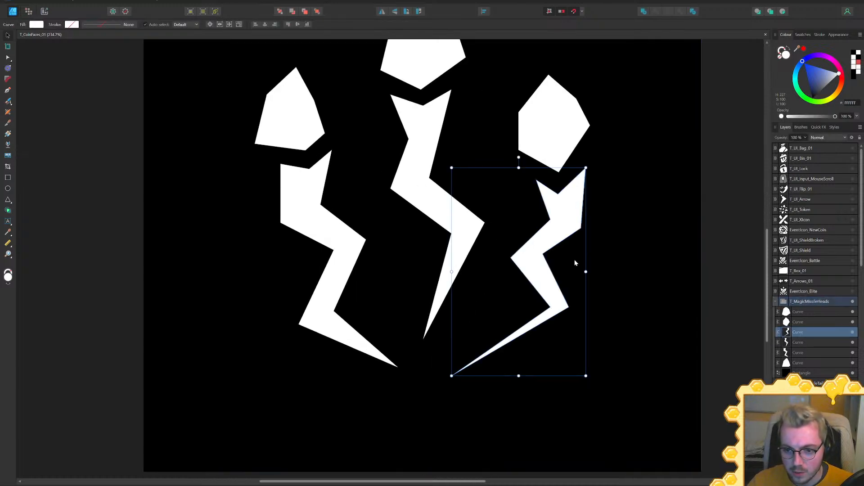
Reshape the right-hand tail's nodes so its zigzag becomes a single bend bulging outward to the right
{"action": "scroll", "coordinate": [555, 258], "scroll_direction": "down", "scroll_amount": 4, "text": "ctrl"}
{"action": "scroll", "coordinate": [555, 258], "scroll_direction": "up", "scroll_amount": 3, "text": "ctrl"}
{"action": "key", "text": "a"}
{"action": "left_click_drag", "start_coordinate": [507, 249], "coordinate": [600, 272]}
{"action": "key", "text": "Delete"}
{"action": "key", "text": "ctrl+z"}
{"action": "mouse_move", "coordinate": [590, 228]}
{"action": "left_mouse_down"}
{"action": "mouse_move", "coordinate": [543, 244]}
{"action": "mouse_move", "coordinate": [590, 236]}
{"action": "left_mouse_up"}
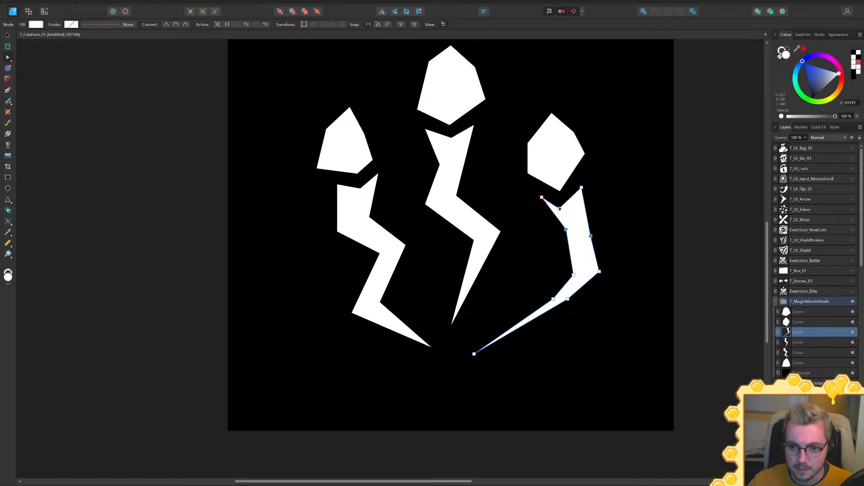
{"action": "left_click_drag", "start_coordinate": [559, 208], "coordinate": [574, 203]}
{"action": "middle_click_drag", "start_coordinate": [537, 229], "coordinate": [592, 250]}
Move the centre tail's nodes to turn its zigzag into a bend bulging right, shifting its forked end inward
{"action": "left_click", "coordinate": [517, 209]}
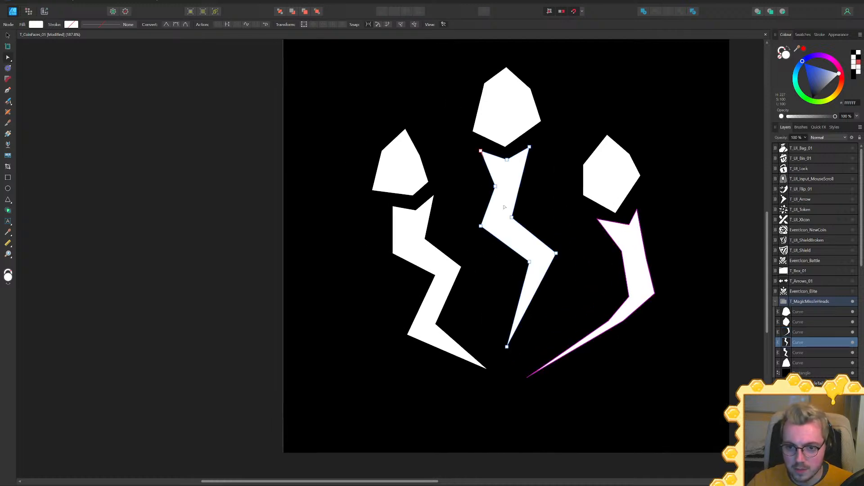
{"action": "left_click", "coordinate": [512, 220]}
{"action": "left_click_drag", "start_coordinate": [512, 219], "coordinate": [561, 210]}
{"action": "left_click_drag", "start_coordinate": [495, 186], "coordinate": [518, 185]}
{"action": "left_click_drag", "start_coordinate": [497, 241], "coordinate": [597, 286]}
{"action": "left_click_drag", "start_coordinate": [569, 202], "coordinate": [546, 216]}
{"action": "left_click_drag", "start_coordinate": [518, 184], "coordinate": [520, 204]}
{"action": "left_click_drag", "start_coordinate": [481, 151], "coordinate": [529, 176]}
Rotate the centre missile's head to tilt left and move it above the reshaped tail's forked end
{"action": "key", "text": "v"}
{"action": "left_click", "coordinate": [510, 117]}
{"action": "left_click_drag", "start_coordinate": [506, 58], "coordinate": [453, 85]}
{"action": "left_click_drag", "start_coordinate": [498, 127], "coordinate": [486, 130]}
Adjust the centre tail's bend nodes to smooth its curve toward the lower tip
{"action": "left_click", "coordinate": [585, 261]}
{"action": "key", "text": "a"}
{"action": "left_click_drag", "start_coordinate": [607, 274], "coordinate": [559, 300]}
{"action": "left_click_drag", "start_coordinate": [588, 203], "coordinate": [546, 230]}
Push out the centre tail's upper outer node and add a node to the inner edge below the fork
{"action": "left_click", "coordinate": [518, 205]}
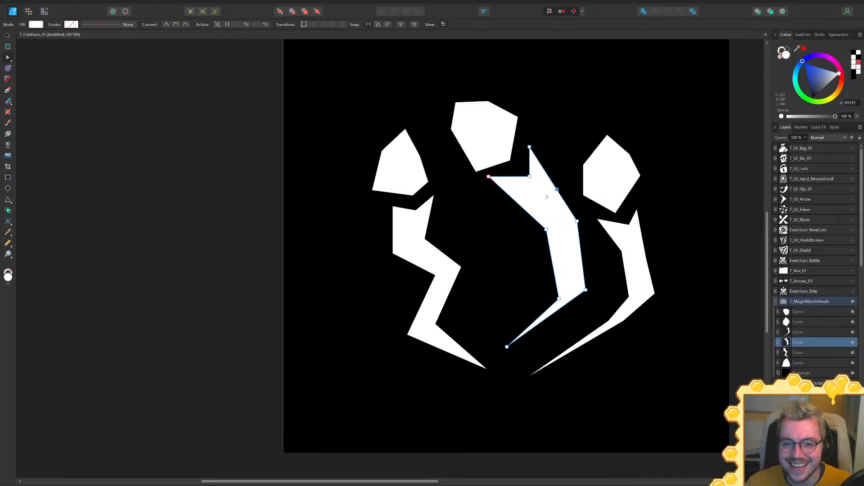
{"action": "left_click_drag", "start_coordinate": [557, 191], "coordinate": [565, 183]}
{"action": "left_click", "coordinate": [518, 204]}
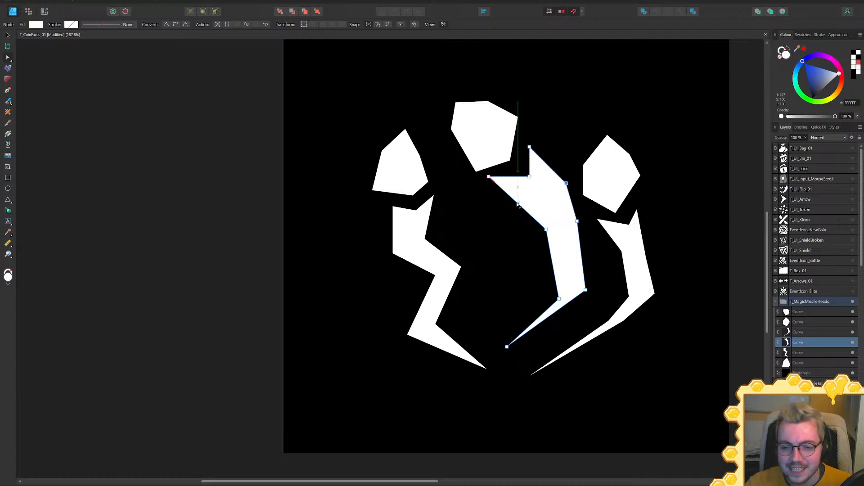
{"action": "left_click_drag", "start_coordinate": [518, 204], "coordinate": [543, 206]}
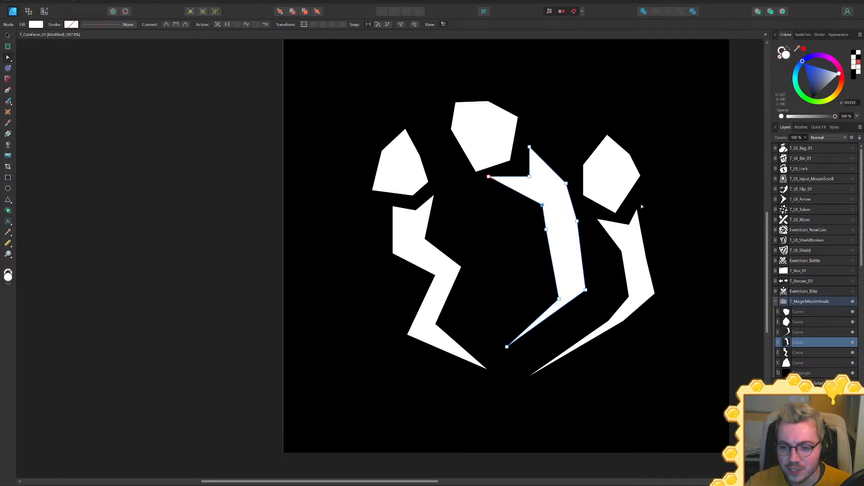
Move the right-hand missile's head up, further away from its tail
{"action": "middle_click_drag", "start_coordinate": [626, 205], "coordinate": [578, 233]}
{"action": "left_click", "coordinate": [562, 218]}
{"action": "key", "text": "v"}
{"action": "left_click_drag", "start_coordinate": [572, 214], "coordinate": [566, 181]}
Reshape the right-hand tail's upper nodes so the fork leans left and the shaft bulges outward
{"action": "left_click", "coordinate": [587, 259]}
{"action": "key", "text": "a"}
{"action": "left_click_drag", "start_coordinate": [613, 220], "coordinate": [582, 219]}
{"action": "left_click_drag", "start_coordinate": [597, 266], "coordinate": [596, 264]}
{"action": "left_click_drag", "start_coordinate": [605, 255], "coordinate": [587, 258]}
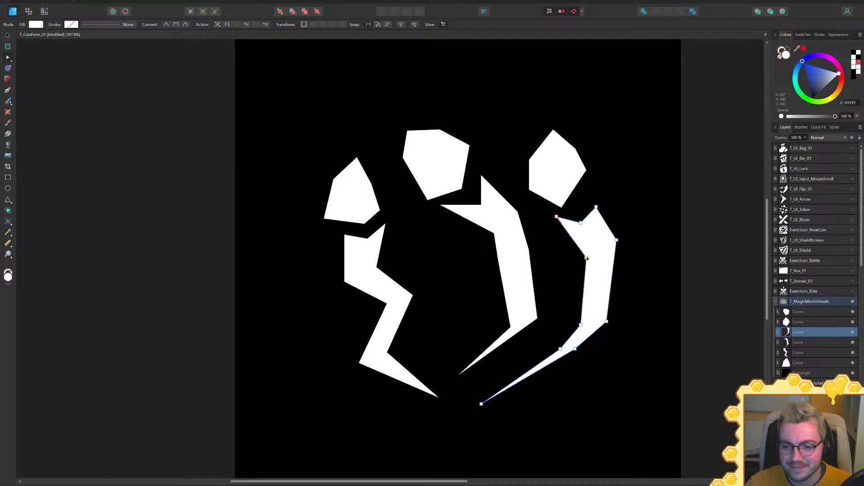
Move the right-hand head down toward its tail's fork and rotate it slightly to match
{"action": "left_click", "coordinate": [555, 171]}
{"action": "key", "text": "v"}
{"action": "left_click_drag", "start_coordinate": [558, 177], "coordinate": [575, 207]}
{"action": "key", "text": "a"}
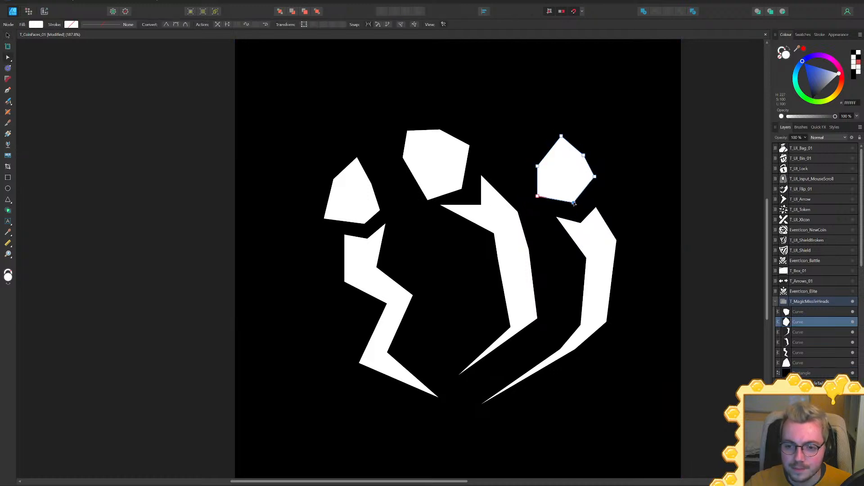
{"action": "left_click_drag", "start_coordinate": [572, 173], "coordinate": [575, 182]}
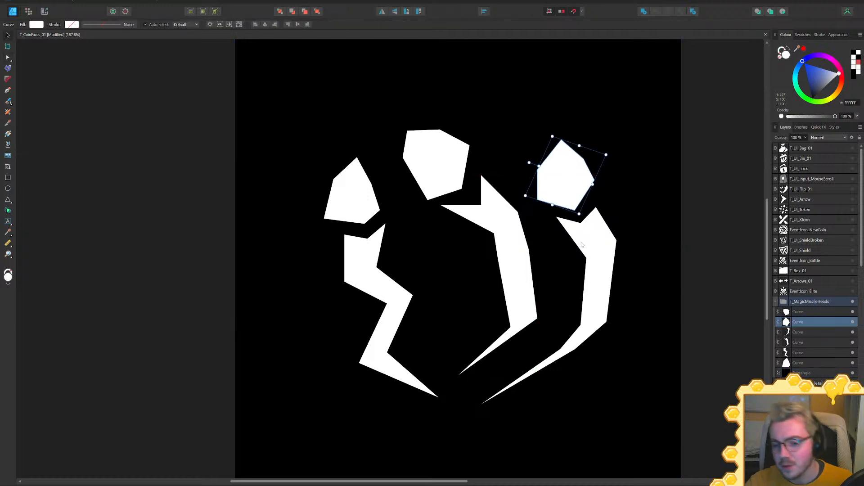
Shift the right-hand tail's lower bend nodes outward and up to widen its curve
{"action": "key", "text": "v"}
{"action": "left_click", "coordinate": [598, 243]}
{"action": "key", "text": "a"}
{"action": "left_click_drag", "start_coordinate": [564, 296], "coordinate": [596, 310]}
Push the centre tail's middle and lower bend nodes to the right and pull in the fork's left tip
{"action": "left_click", "coordinate": [527, 253]}
{"action": "left_click_drag", "start_coordinate": [528, 254], "coordinate": [551, 268]}
{"action": "left_click_drag", "start_coordinate": [511, 327], "coordinate": [535, 322]}
{"action": "left_click_drag", "start_coordinate": [557, 254], "coordinate": [537, 329]}
{"action": "middle_click_drag", "start_coordinate": [518, 259], "coordinate": [576, 300]}
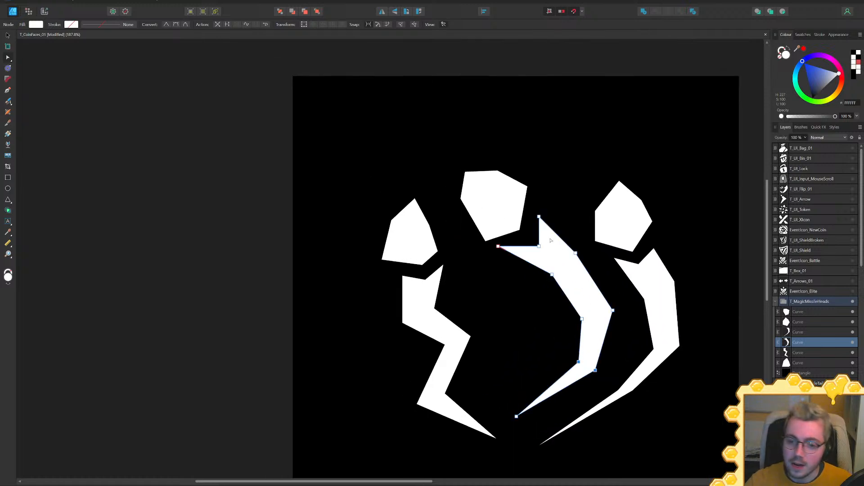
{"action": "left_click_drag", "start_coordinate": [498, 247], "coordinate": [507, 255]}
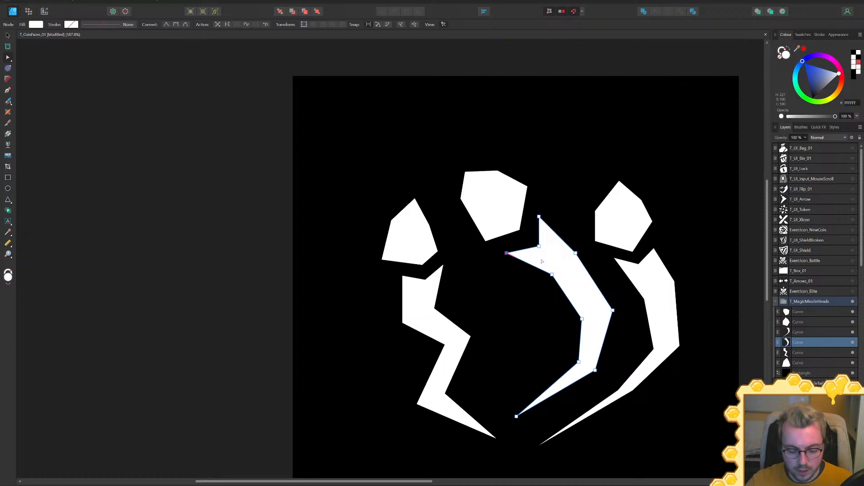
Push the left-hand tail's upper bend node to the right and reshape its fork so it opens towards the left-hand head
{"action": "left_click", "coordinate": [430, 300]}
{"action": "left_click_drag", "start_coordinate": [455, 301], "coordinate": [511, 292]}
{"action": "left_click_drag", "start_coordinate": [445, 265], "coordinate": [452, 248]}
{"action": "left_click_drag", "start_coordinate": [425, 279], "coordinate": [445, 272]}
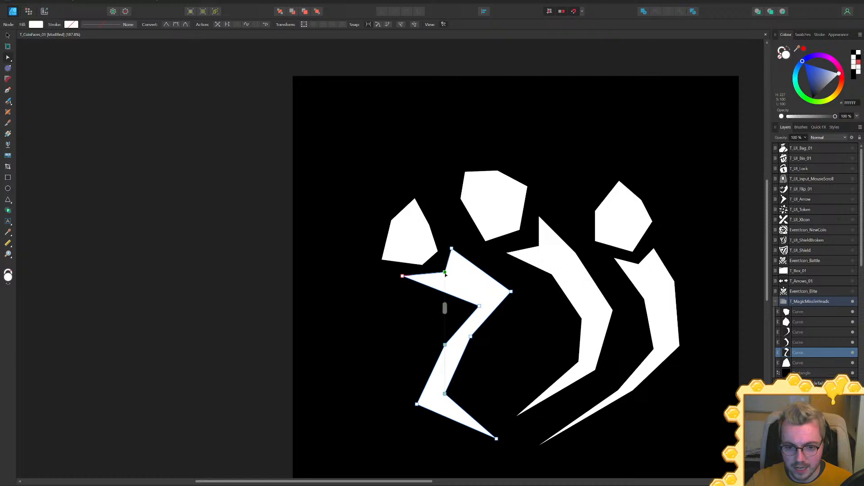
Rotate the left-hand head towards its tail and pull in the left tip of that tail's fork
{"action": "left_click", "coordinate": [434, 251]}
{"action": "left_click", "coordinate": [444, 236]}
{"action": "left_click_drag", "start_coordinate": [415, 198], "coordinate": [417, 274]}
{"action": "key", "text": "v"}
{"action": "key", "text": "a"}
{"action": "left_click", "coordinate": [458, 276]}
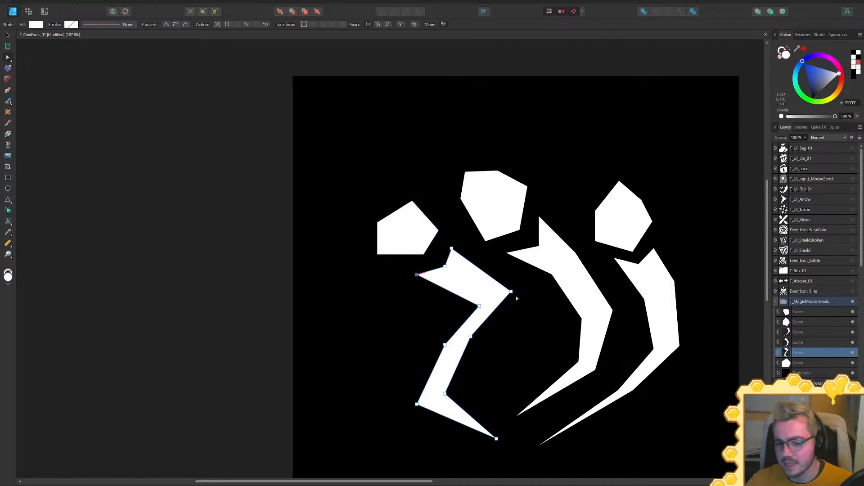
Reshape the left-hand tail's zigzag into one rightward curve by moving its middle and lower bend nodes and its end tip
{"action": "left_click_drag", "start_coordinate": [479, 307], "coordinate": [519, 339]}
{"action": "left_click_drag", "start_coordinate": [444, 394], "coordinate": [483, 399]}
{"action": "left_click_drag", "start_coordinate": [417, 403], "coordinate": [456, 373]}
{"action": "left_click_drag", "start_coordinate": [496, 436], "coordinate": [404, 365]}
{"action": "left_click_drag", "start_coordinate": [455, 371], "coordinate": [465, 366]}
{"action": "left_click_drag", "start_coordinate": [482, 401], "coordinate": [513, 382]}
{"action": "left_click_drag", "start_coordinate": [465, 366], "coordinate": [492, 367]}
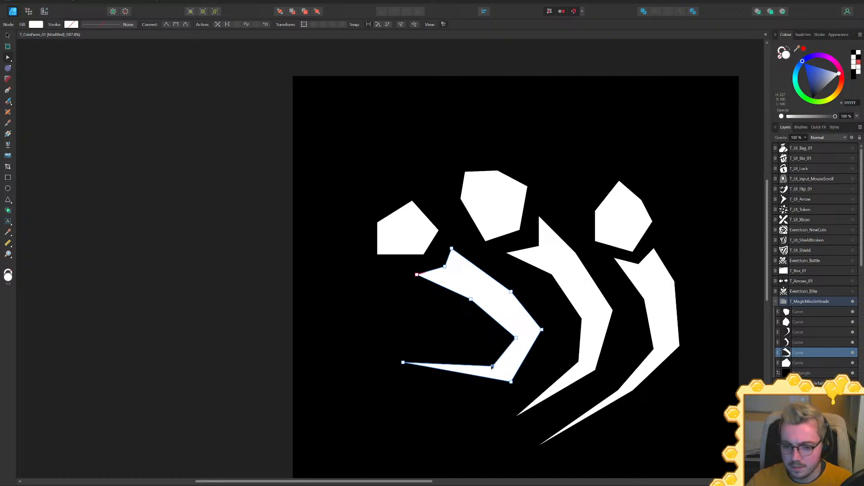
{"action": "left_click_drag", "start_coordinate": [404, 363], "coordinate": [451, 435]}
Pull the end tips of the centre and right-hand tails left towards the left-hand tail's tip
{"action": "left_click", "coordinate": [518, 413]}
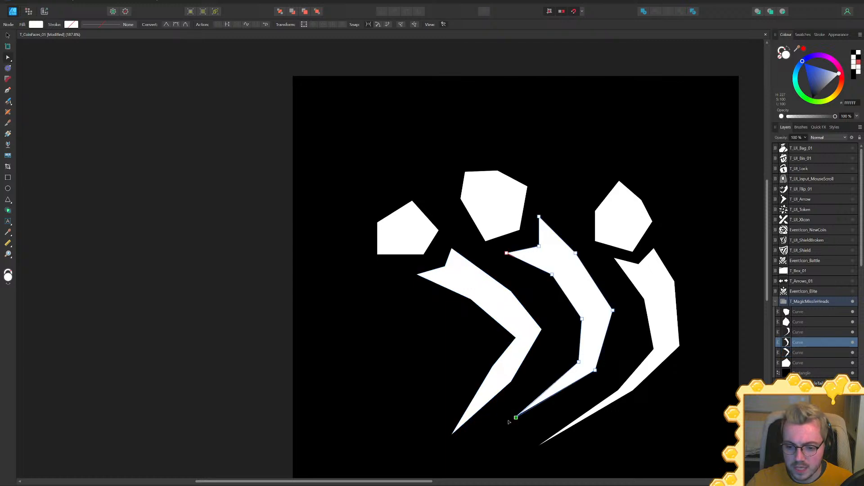
{"action": "left_click_drag", "start_coordinate": [517, 415], "coordinate": [474, 431]}
{"action": "left_click", "coordinate": [544, 441]}
{"action": "left_click_drag", "start_coordinate": [543, 443], "coordinate": [498, 434]}
Lower the bottom bend nodes of the left-hand and centre tails closer to their end tips
{"action": "scroll", "coordinate": [536, 401], "scroll_direction": "down", "scroll_amount": 5, "text": "ctrl"}
{"action": "middle_click_drag", "start_coordinate": [560, 362], "coordinate": [518, 249]}
{"action": "scroll", "coordinate": [545, 324], "scroll_direction": "up", "scroll_amount": 4, "text": "ctrl"}
{"action": "scroll", "coordinate": [516, 276], "scroll_direction": "down", "scroll_amount": 1, "text": "ctrl"}
{"action": "scroll", "coordinate": [503, 286], "scroll_direction": "up", "scroll_amount": 3, "text": "ctrl"}
{"action": "left_click", "coordinate": [431, 351]}
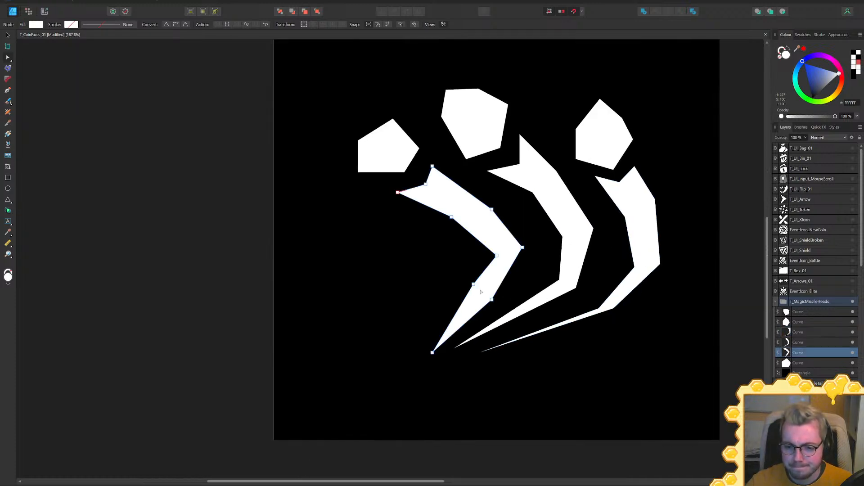
{"action": "left_click_drag", "start_coordinate": [469, 299], "coordinate": [510, 319]}
{"action": "left_click", "coordinate": [519, 315]}
{"action": "left_click_drag", "start_coordinate": [549, 274], "coordinate": [522, 314]}
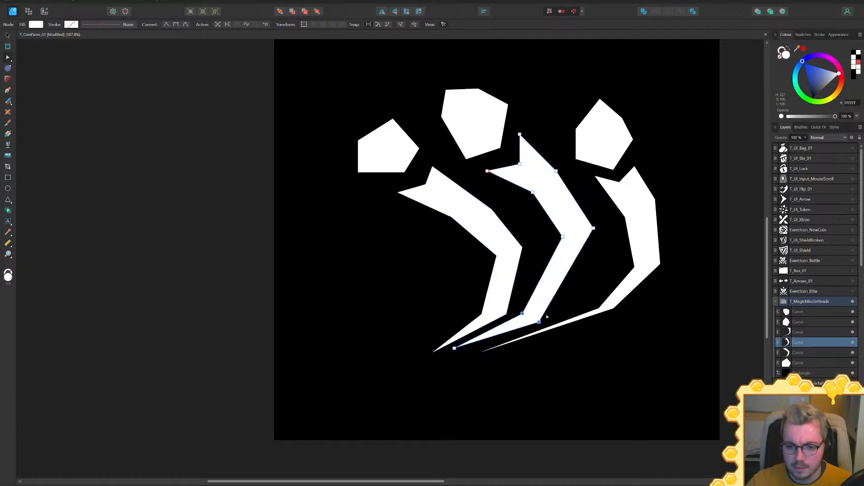
Move the right-hand tail's lower bend nodes down and left to line up with the other tails
{"action": "left_click", "coordinate": [610, 311]}
{"action": "mouse_move", "coordinate": [581, 326]}
{"action": "left_mouse_down"}
{"action": "mouse_move", "coordinate": [619, 301]}
{"action": "mouse_move", "coordinate": [568, 331]}
{"action": "left_mouse_up"}
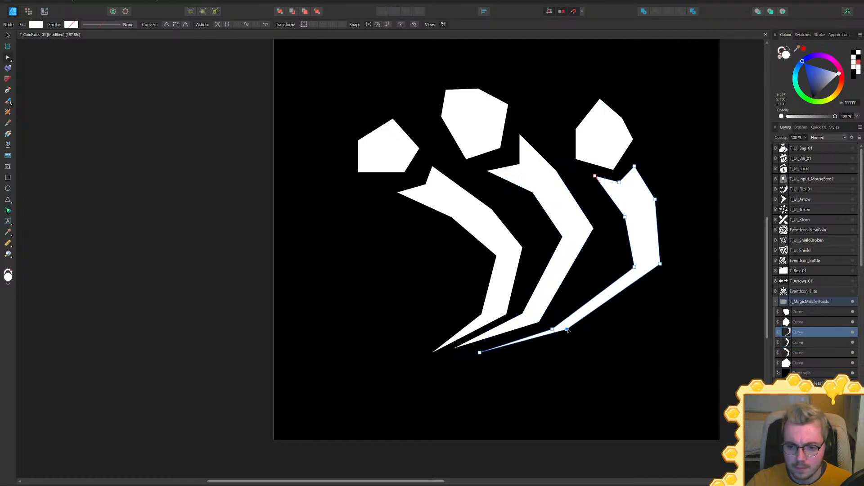
{"action": "scroll", "coordinate": [620, 303], "scroll_direction": "down", "scroll_amount": 1, "text": "ctrl"}
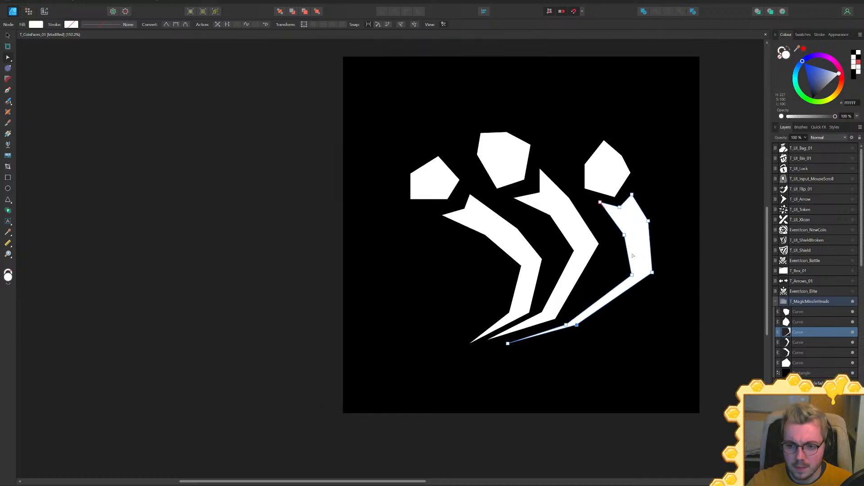
{"action": "scroll", "coordinate": [630, 252], "scroll_direction": "down", "scroll_amount": 4, "text": "ctrl"}
{"action": "scroll", "coordinate": [599, 257], "scroll_direction": "up", "scroll_amount": 5, "text": "ctrl"}
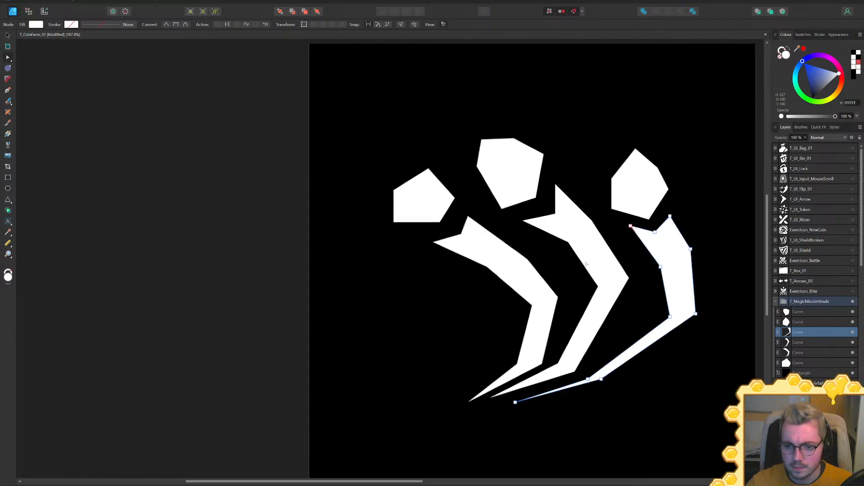
Shift the left-hand tail's lower bend nodes up and right, and nudge its middle bend nodes upward
{"action": "left_click", "coordinate": [536, 342]}
{"action": "left_click_drag", "start_coordinate": [546, 365], "coordinate": [550, 353]}
{"action": "left_click", "coordinate": [558, 297]}
{"action": "left_click", "coordinate": [532, 306], "text": "shift"}
{"action": "left_click_drag", "start_coordinate": [532, 306], "coordinate": [532, 302]}
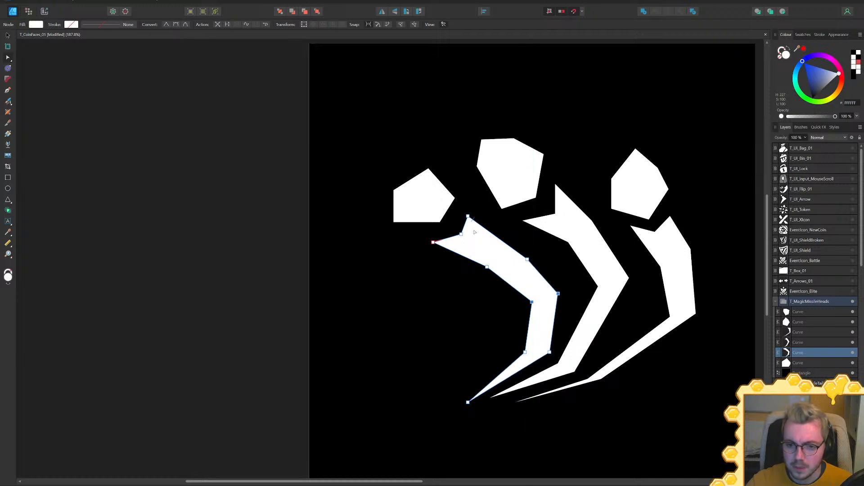
Move the left-hand head down and reshape its tail's fork so both fork tips wrap around the head
{"action": "left_click_drag", "start_coordinate": [477, 205], "coordinate": [505, 287]}
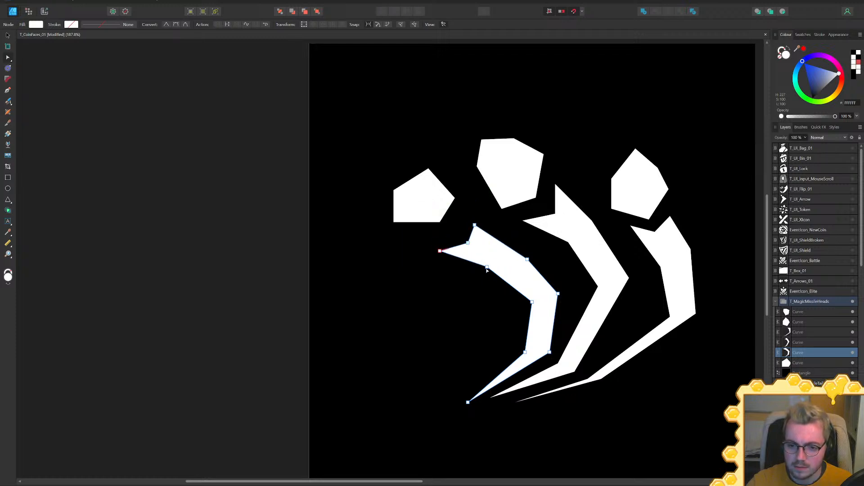
{"action": "key", "text": "v"}
{"action": "left_click", "coordinate": [437, 198]}
{"action": "left_click_drag", "start_coordinate": [424, 194], "coordinate": [453, 275]}
{"action": "left_click", "coordinate": [450, 257]}
{"action": "key", "text": "a"}
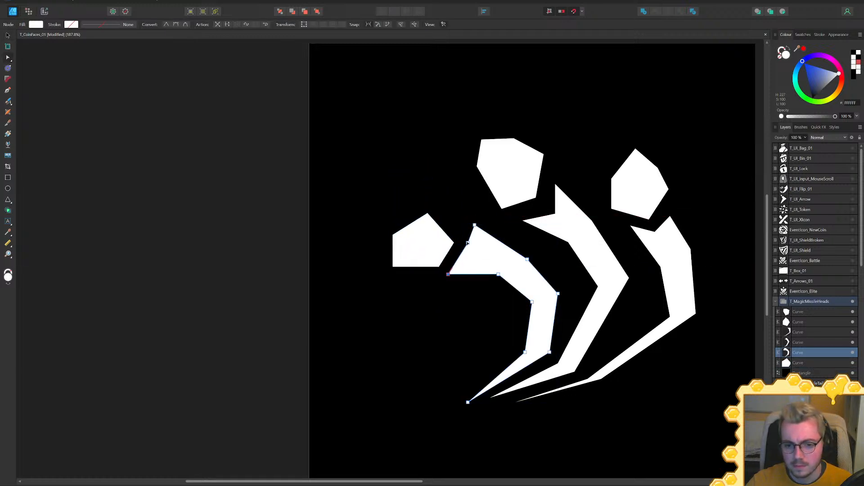
{"action": "left_click_drag", "start_coordinate": [474, 224], "coordinate": [455, 225]}
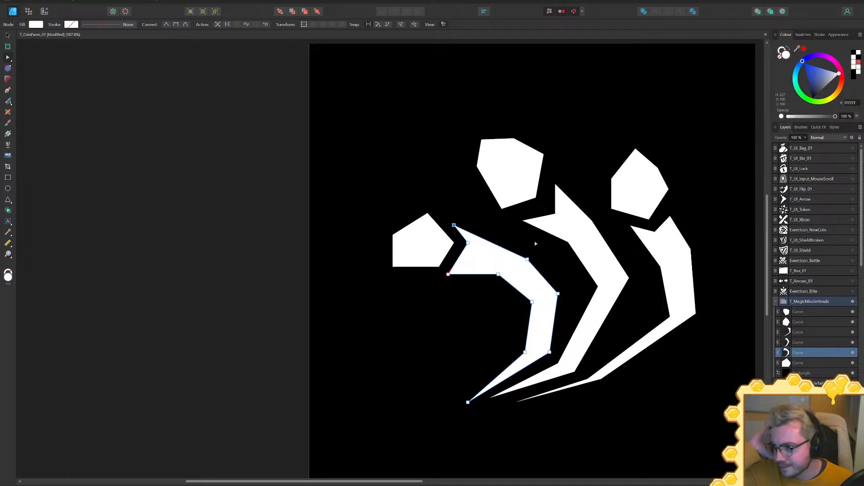
Adjust the centre head's top corner nodes and move the head up and left, away from its tail
{"action": "scroll", "coordinate": [486, 270], "scroll_direction": "up", "scroll_amount": 3}
{"action": "left_click", "coordinate": [493, 225]}
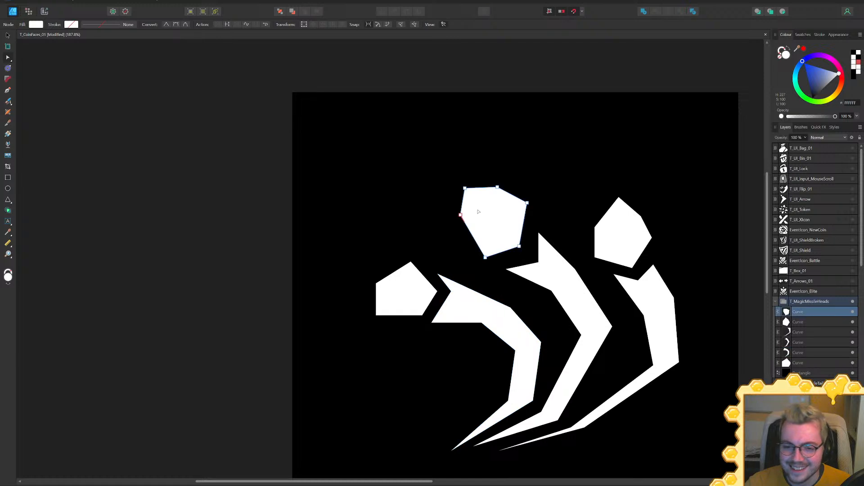
{"action": "left_click_drag", "start_coordinate": [443, 173], "coordinate": [502, 221]}
{"action": "left_click_drag", "start_coordinate": [497, 186], "coordinate": [499, 197]}
{"action": "key", "text": "v"}
{"action": "left_click_drag", "start_coordinate": [506, 228], "coordinate": [451, 203]}
Scale the left-hand head down, then enlarge and reposition the centre head above it
{"action": "left_click", "coordinate": [415, 269]}
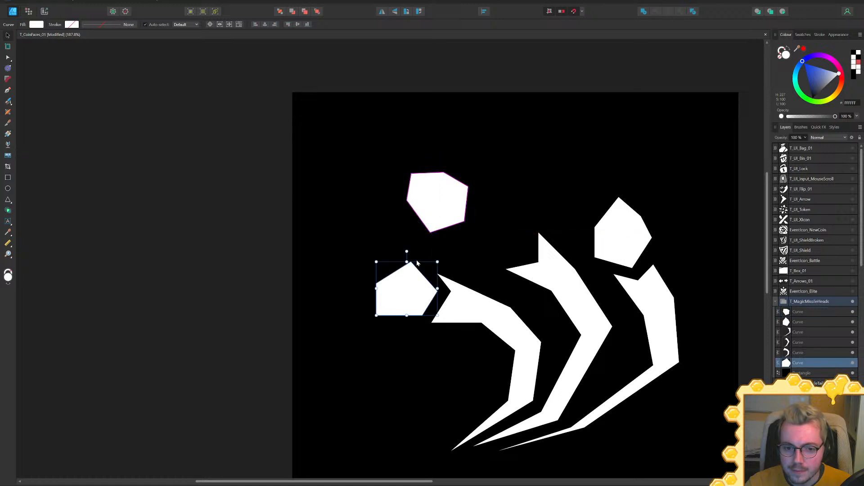
{"action": "left_click_drag", "start_coordinate": [436, 262], "coordinate": [422, 276], "text": "shift"}
{"action": "left_click", "coordinate": [441, 208]}
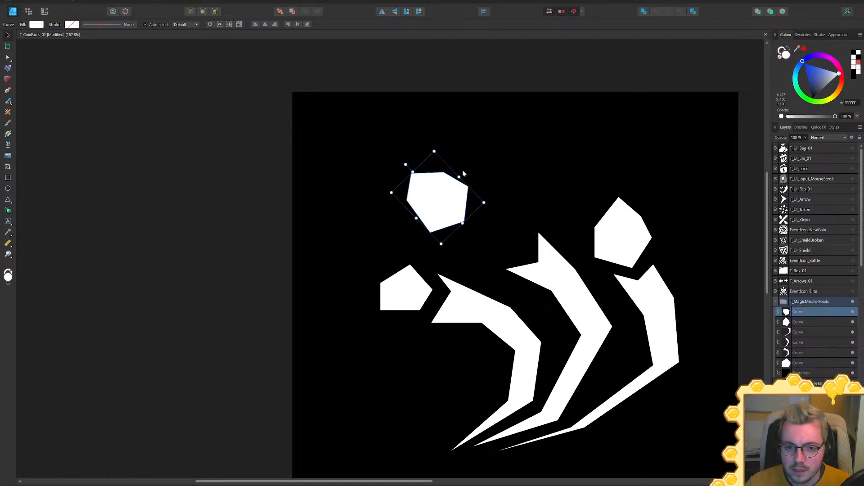
{"action": "left_click_drag", "start_coordinate": [458, 176], "coordinate": [448, 177]}
Move the centre tail's fork nodes up and left to follow the centre head
{"action": "left_click", "coordinate": [549, 260]}
{"action": "key", "text": "a"}
{"action": "left_click_drag", "start_coordinate": [505, 222], "coordinate": [486, 249]}
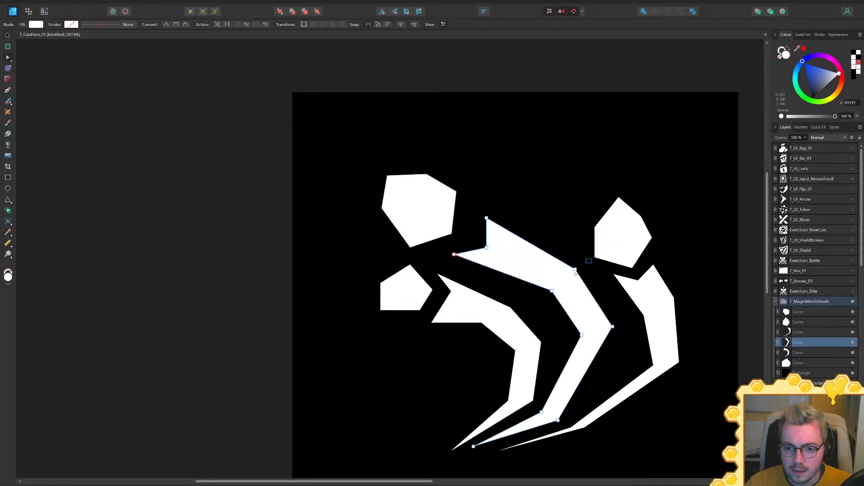
Move the right-hand head up and left, and reshape its tail's fork to follow and face the head
{"action": "left_click", "coordinate": [628, 226]}
{"action": "key", "text": "v"}
{"action": "left_click_drag", "start_coordinate": [631, 228], "coordinate": [573, 196]}
{"action": "left_click", "coordinate": [658, 308]}
{"action": "key", "text": "a"}
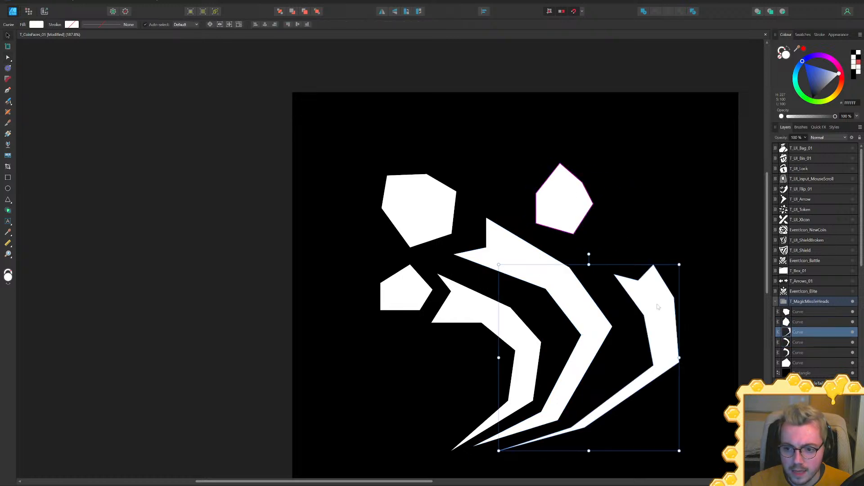
{"action": "left_click_drag", "start_coordinate": [654, 266], "coordinate": [624, 220]}
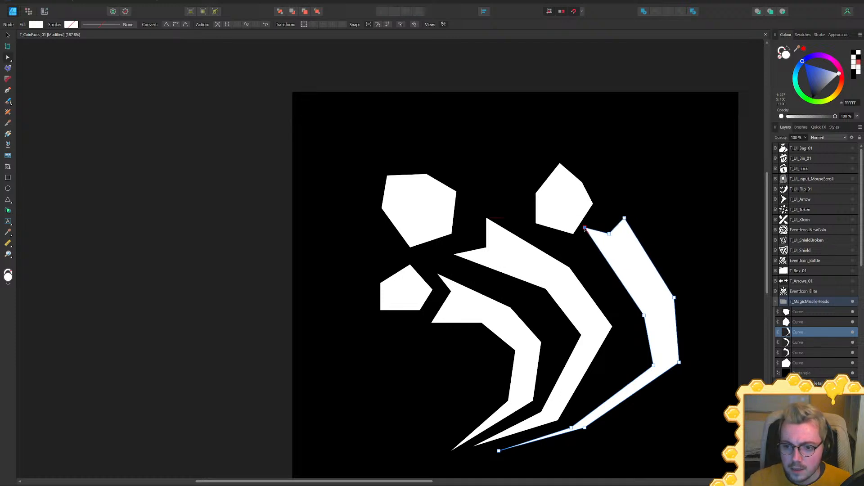
{"action": "left_click_drag", "start_coordinate": [584, 229], "coordinate": [584, 248]}
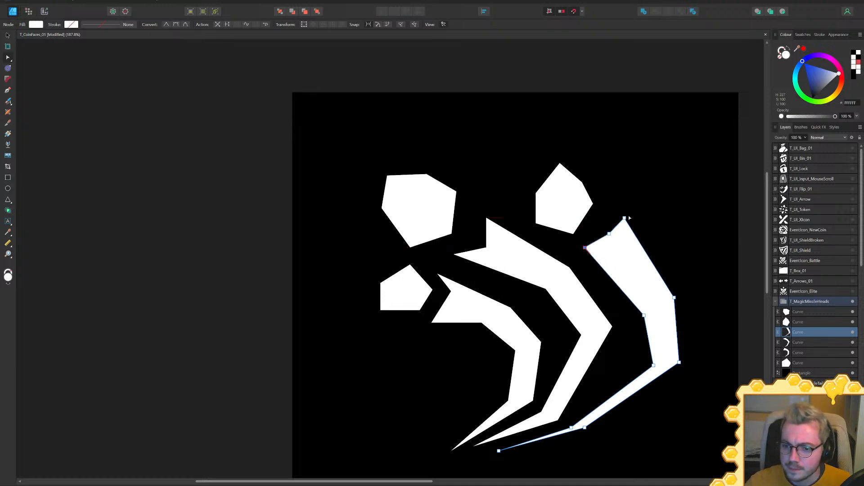
{"action": "left_click_drag", "start_coordinate": [624, 218], "coordinate": [593, 194]}
Stretch the right-hand head towards the upper left and slim the centre head by moving its corner nodes
{"action": "left_click", "coordinate": [598, 223]}
{"action": "left_click_drag", "start_coordinate": [536, 195], "coordinate": [564, 174]}
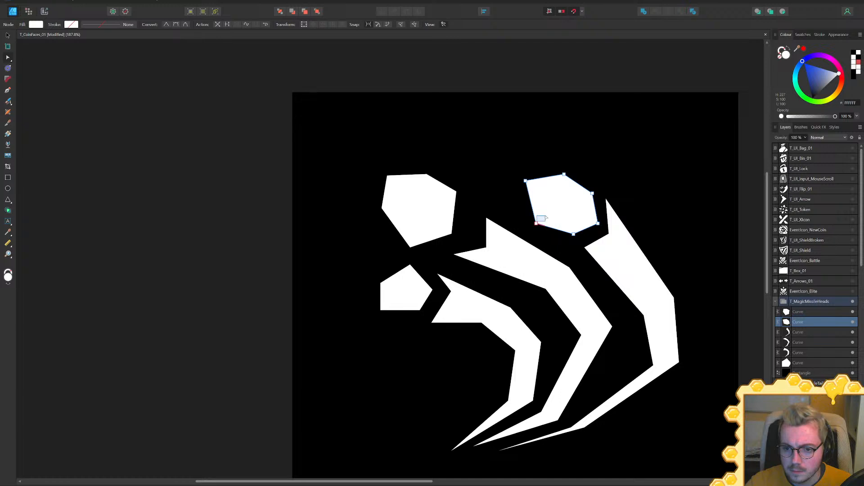
{"action": "left_click", "coordinate": [440, 226]}
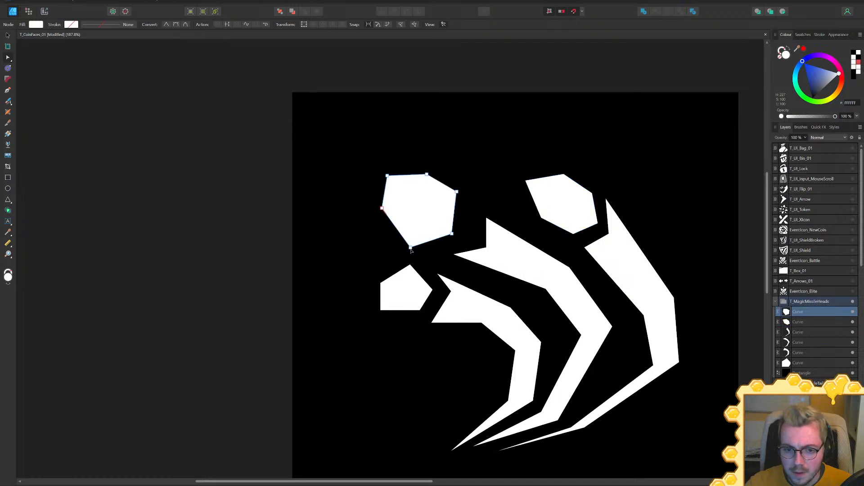
{"action": "left_click_drag", "start_coordinate": [411, 247], "coordinate": [418, 235]}
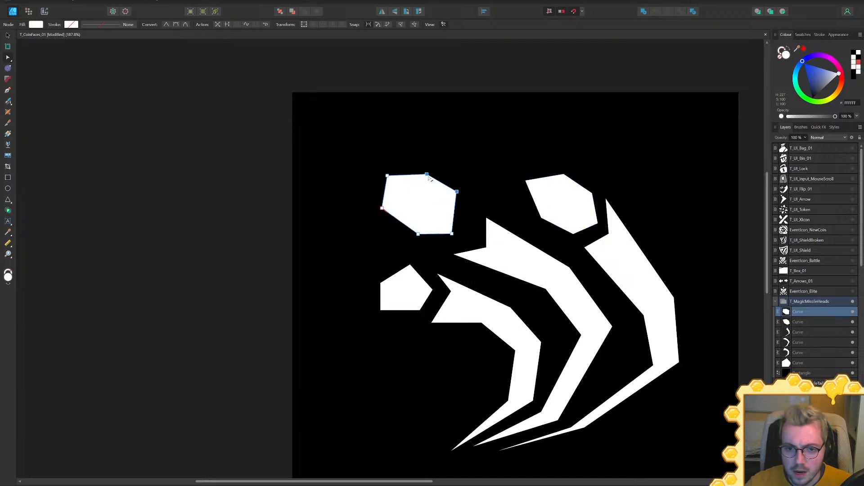
{"action": "left_click_drag", "start_coordinate": [426, 174], "coordinate": [418, 176]}
Reshape the left-hand head into a slimmer, elongated polygon pointing left by moving its corner nodes
{"action": "left_click", "coordinate": [388, 278]}
{"action": "left_click_drag", "start_coordinate": [381, 282], "coordinate": [382, 262]}
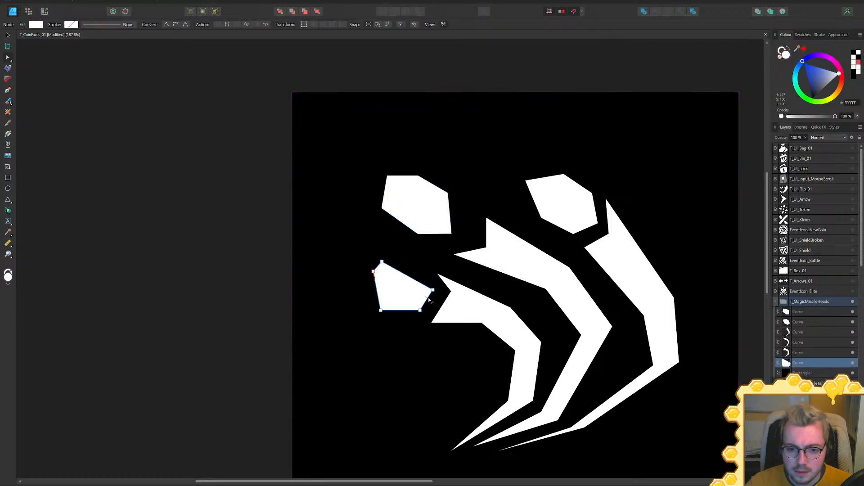
{"action": "left_click_drag", "start_coordinate": [423, 284], "coordinate": [417, 271]}
{"action": "left_click_drag", "start_coordinate": [381, 310], "coordinate": [359, 275]}
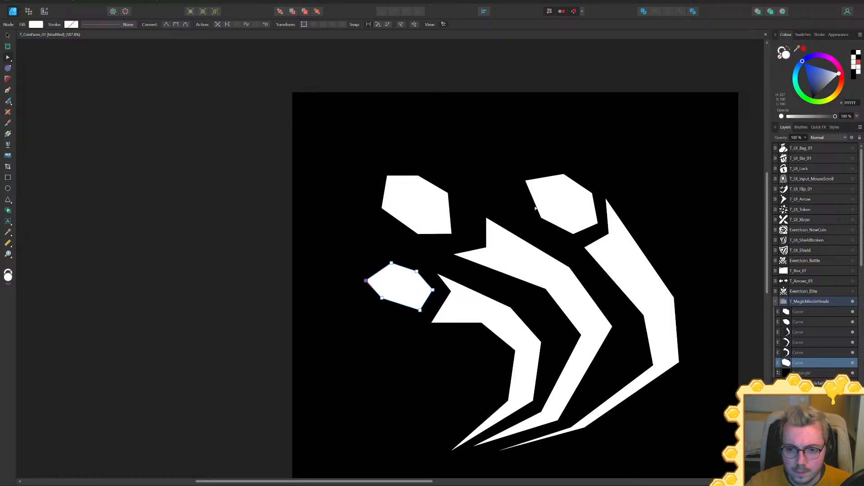
Pull the centre head's upper-left corner nodes outward to lengthen its point
{"action": "left_click", "coordinate": [547, 216]}
{"action": "scroll", "coordinate": [548, 219], "scroll_direction": "down", "scroll_amount": 4, "text": "ctrl"}
{"action": "scroll", "coordinate": [533, 210], "scroll_direction": "up", "scroll_amount": 4, "text": "ctrl"}
{"action": "left_click", "coordinate": [436, 207]}
{"action": "left_click_drag", "start_coordinate": [414, 194], "coordinate": [405, 193]}
{"action": "scroll", "coordinate": [549, 229], "scroll_direction": "down", "scroll_amount": 3, "text": "ctrl"}
{"action": "middle_click_drag", "start_coordinate": [582, 259], "coordinate": [511, 219]}
{"action": "scroll", "coordinate": [509, 204], "scroll_direction": "up", "scroll_amount": 2, "text": "ctrl"}
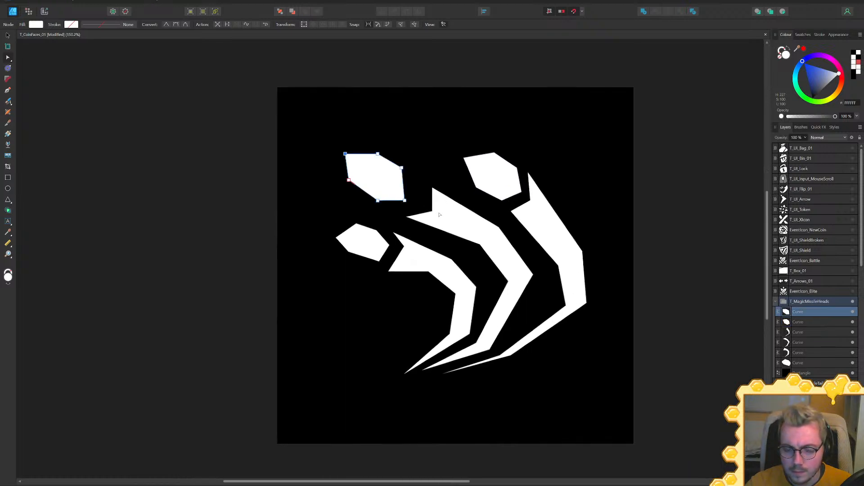
Shift the centre head slightly right towards its tail's fork, and scale the right-hand head down
{"action": "left_click", "coordinate": [438, 198]}
{"action": "key", "text": "v"}
{"action": "left_click_drag", "start_coordinate": [382, 175], "coordinate": [397, 174]}
{"action": "left_click", "coordinate": [510, 179]}
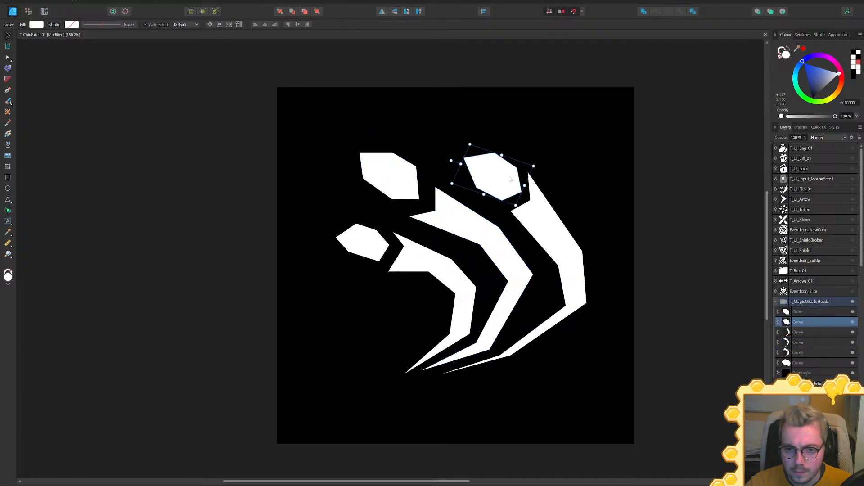
{"action": "left_click_drag", "start_coordinate": [471, 144], "coordinate": [482, 171], "text": "shift"}
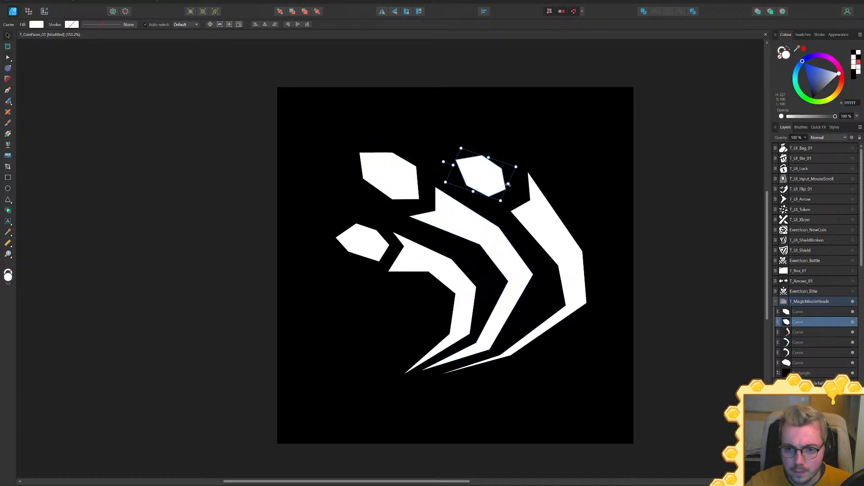
Bring the right-hand tail's fork in to the smaller head and reshape its bend nodes into a slimmer curve
{"action": "left_click", "coordinate": [543, 213]}
{"action": "key", "text": "a"}
{"action": "mouse_move", "coordinate": [511, 211]}
{"action": "left_mouse_down"}
{"action": "mouse_move", "coordinate": [500, 201]}
{"action": "mouse_move", "coordinate": [512, 179]}
{"action": "mouse_move", "coordinate": [511, 196]}
{"action": "left_mouse_up"}
{"action": "left_click_drag", "start_coordinate": [559, 265], "coordinate": [571, 228]}
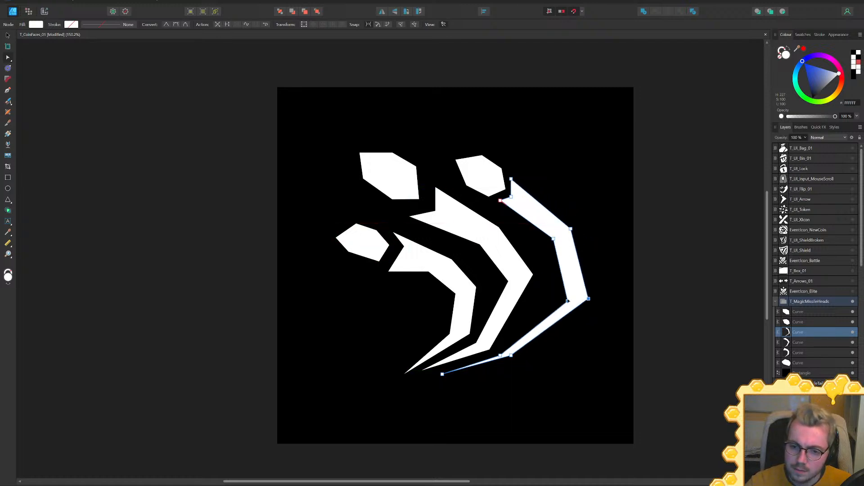
Widen the centre tail's curve by moving its bend nodes, and shorten both tips of its fork
{"action": "left_click", "coordinate": [524, 265]}
{"action": "left_click_drag", "start_coordinate": [534, 276], "coordinate": [548, 285]}
{"action": "left_click_drag", "start_coordinate": [499, 228], "coordinate": [478, 250]}
{"action": "left_click_drag", "start_coordinate": [420, 219], "coordinate": [420, 217]}
{"action": "left_click_drag", "start_coordinate": [435, 187], "coordinate": [435, 194]}
Pull in the lower tip of the left-hand tail's fork to make it narrower
{"action": "left_click", "coordinate": [396, 270]}
{"action": "left_click_drag", "start_coordinate": [389, 271], "coordinate": [394, 260]}
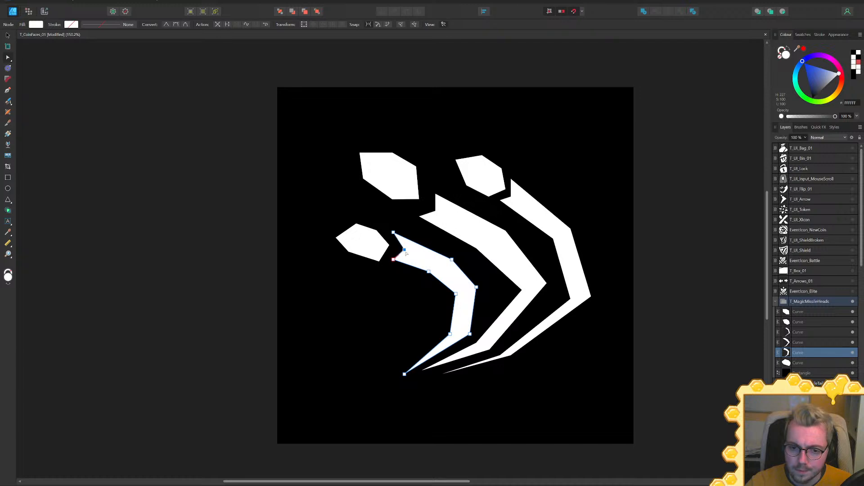
{"action": "scroll", "coordinate": [472, 285], "scroll_direction": "down", "scroll_amount": 3, "text": "ctrl"}
{"action": "left_click", "coordinate": [596, 305]}
{"action": "scroll", "coordinate": [581, 303], "scroll_direction": "down", "scroll_amount": 2, "text": "ctrl"}
{"action": "scroll", "coordinate": [540, 302], "scroll_direction": "up", "scroll_amount": 4, "text": "ctrl"}
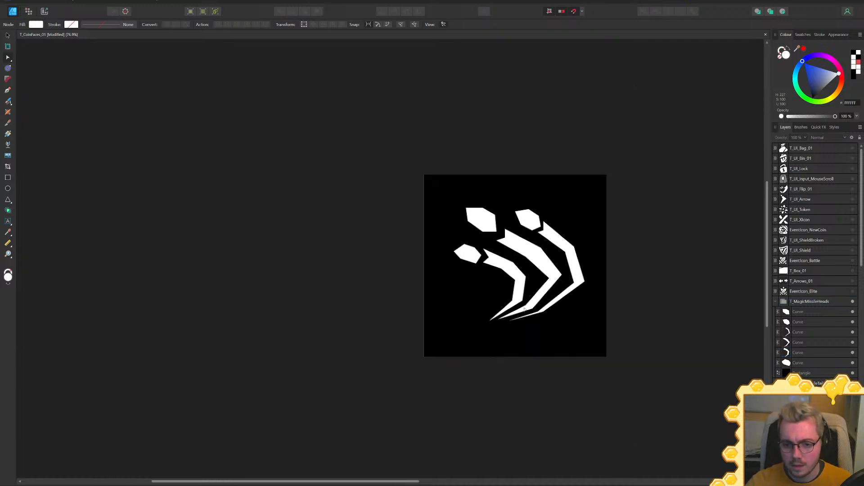
Move the end tips of the left-hand and centre tails up and left so they nearly meet
{"action": "scroll", "coordinate": [535, 305], "scroll_direction": "up", "scroll_amount": 4, "text": "ctrl"}
{"action": "left_click", "coordinate": [444, 340]}
{"action": "left_click_drag", "start_coordinate": [444, 339], "coordinate": [425, 319]}
{"action": "left_click", "coordinate": [490, 329]}
{"action": "left_click_drag", "start_coordinate": [471, 335], "coordinate": [442, 319]}
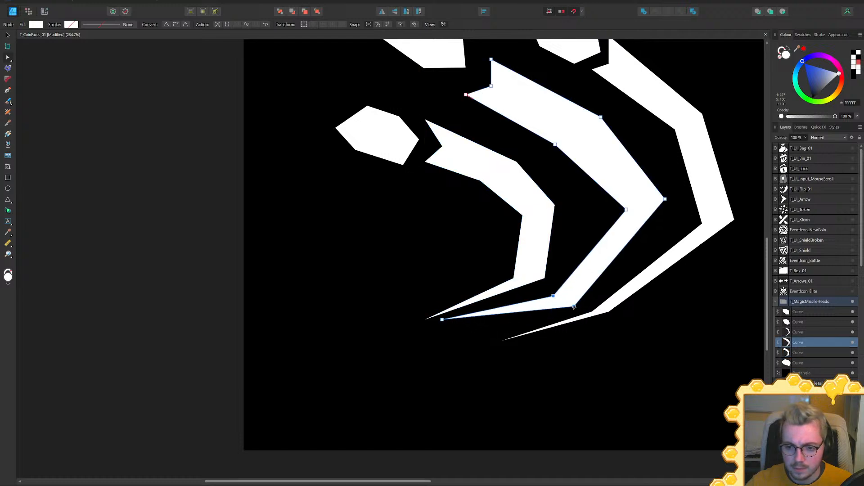
{"action": "left_click", "coordinate": [602, 312]}
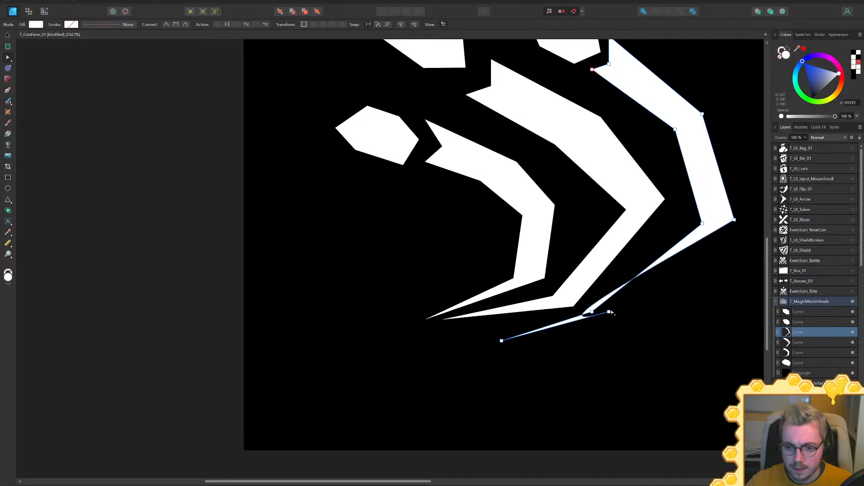
{"action": "key", "text": "ctrl+z"}
{"action": "key", "text": "ctrl+z"}
{"action": "key", "text": "ctrl+shift+z"}
Move the right-hand tail's lower bend nodes down and left, and raise its end tip towards the centre tail's tip
{"action": "left_click_drag", "start_coordinate": [636, 328], "coordinate": [607, 324]}
{"action": "left_click", "coordinate": [636, 303]}
{"action": "left_click", "coordinate": [623, 300]}
{"action": "left_click_drag", "start_coordinate": [609, 320], "coordinate": [600, 328]}
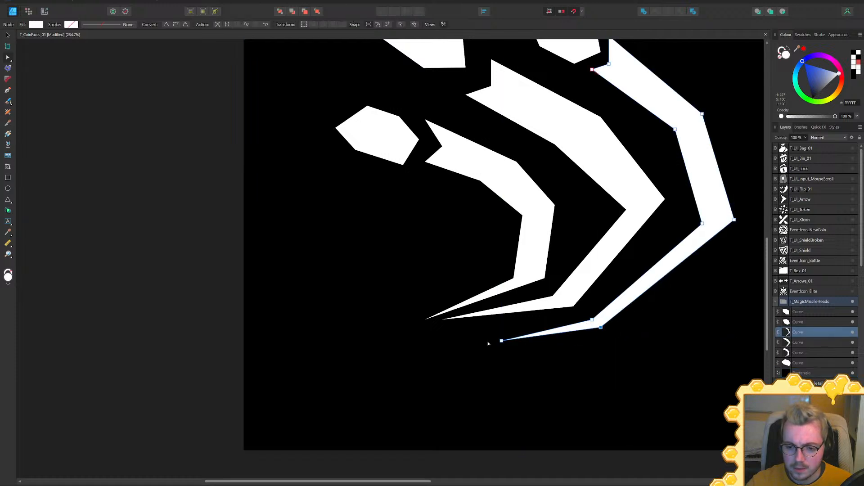
{"action": "left_click_drag", "start_coordinate": [501, 341], "coordinate": [477, 327]}
{"action": "left_click", "coordinate": [453, 321]}
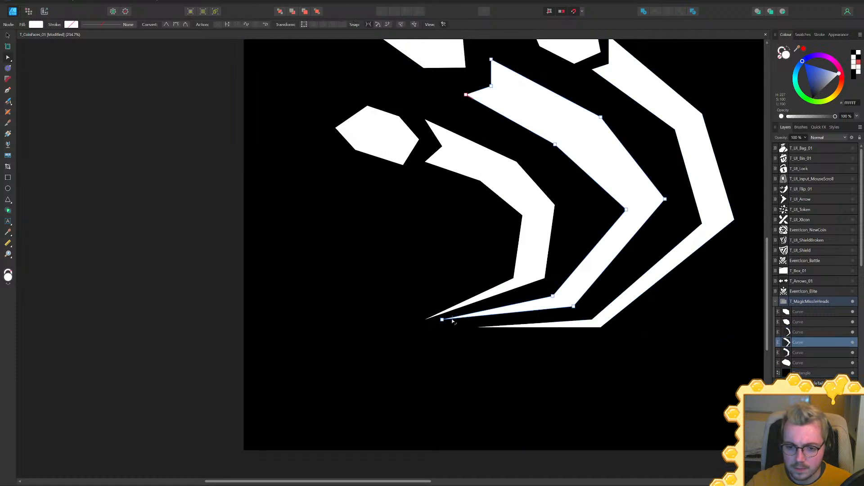
Examine the whole composition of the three missile heads and tails on the black coin face
{"action": "scroll", "coordinate": [473, 325], "scroll_direction": "down", "scroll_amount": 5, "text": "ctrl"}
{"action": "key", "text": "v"}
{"action": "left_click_drag", "start_coordinate": [589, 210], "coordinate": [408, 347]}
{"action": "scroll", "coordinate": [453, 285], "scroll_direction": "up", "scroll_amount": 3, "text": "ctrl"}
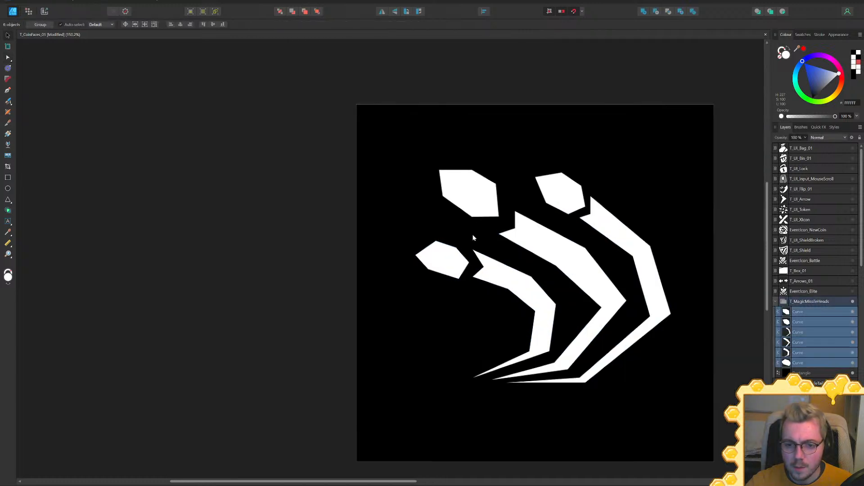
{"action": "left_click", "coordinate": [484, 195]}
{"action": "scroll", "coordinate": [626, 234], "scroll_direction": "down", "scroll_amount": 3, "text": "ctrl"}
{"action": "left_click_drag", "start_coordinate": [695, 174], "coordinate": [482, 345]}
{"action": "scroll", "coordinate": [511, 314], "scroll_direction": "up", "scroll_amount": 4, "text": "ctrl"}
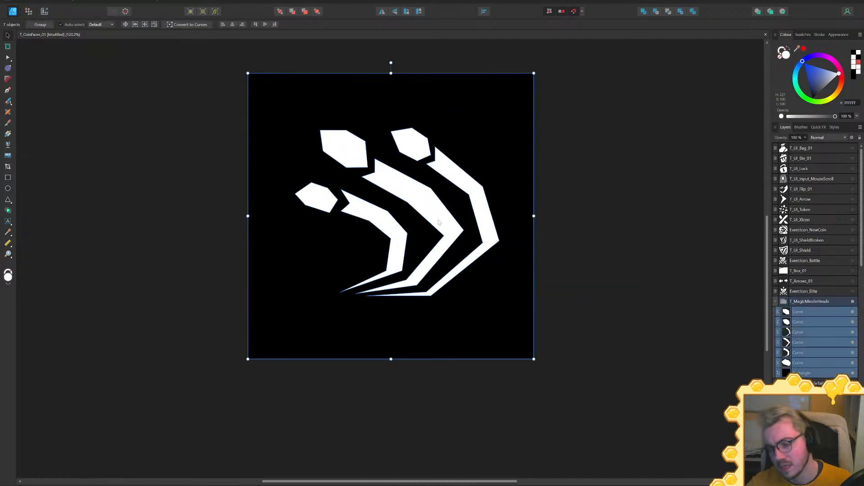
{"action": "scroll", "coordinate": [565, 299], "scroll_direction": "left", "scroll_amount": 1, "text": "shift"}
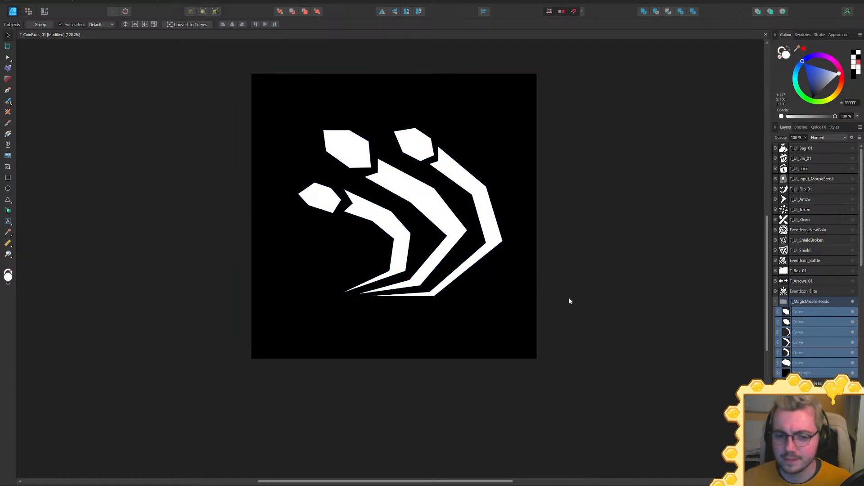
Merge the six missile curves in T_MagicMissileHeads into a single shape and centre it on the black square
{"action": "left_click", "coordinate": [803, 301]}
{"action": "left_click", "coordinate": [806, 312]}
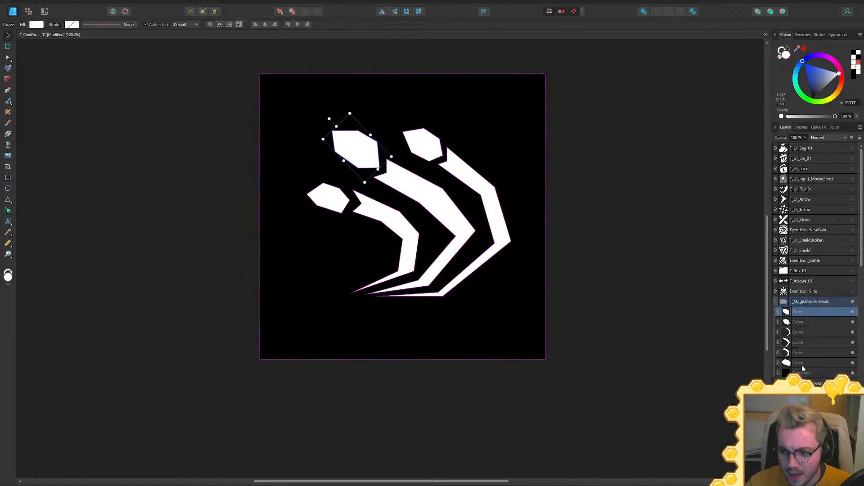
{"action": "left_click", "coordinate": [802, 364], "text": "shift"}
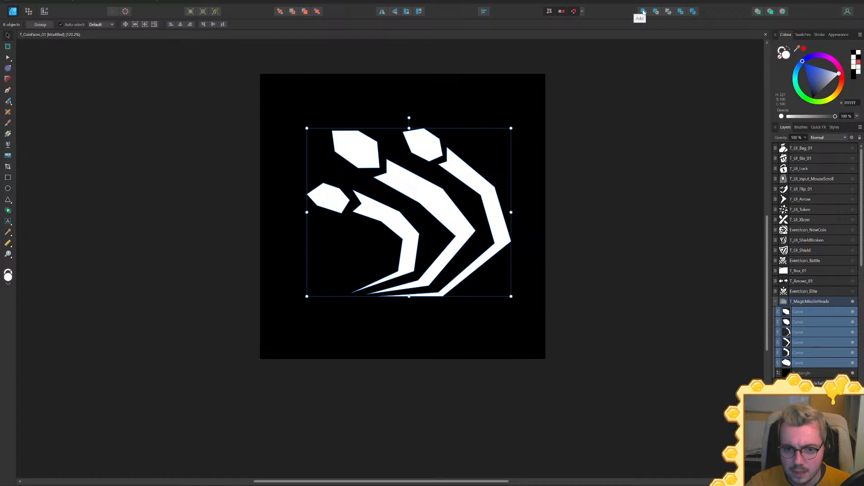
{"action": "scroll", "coordinate": [427, 177], "scroll_direction": "down", "scroll_amount": 1, "text": "ctrl"}
{"action": "middle_click_drag", "start_coordinate": [426, 177], "coordinate": [445, 183]}
{"action": "left_click_drag", "start_coordinate": [464, 197], "coordinate": [451, 208]}
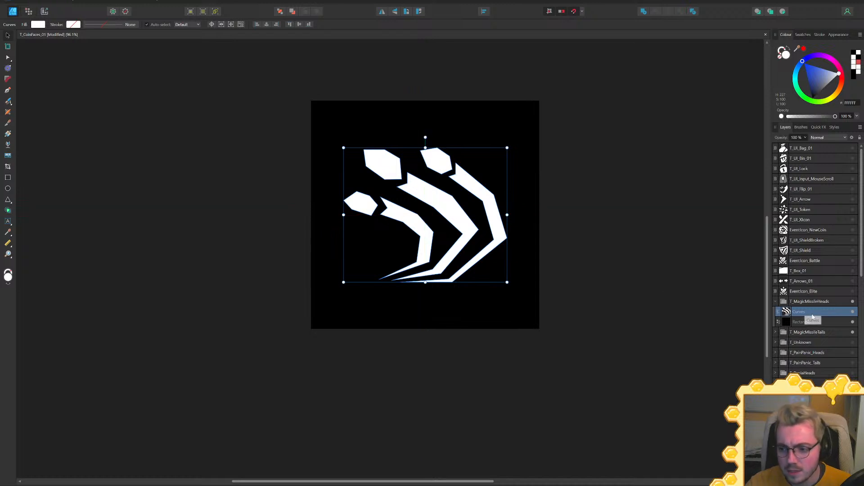
Expand the T_MagicMissileTails group and hide T_MagicMissileHeads to expose the tails art
{"action": "left_click", "coordinate": [775, 332]}
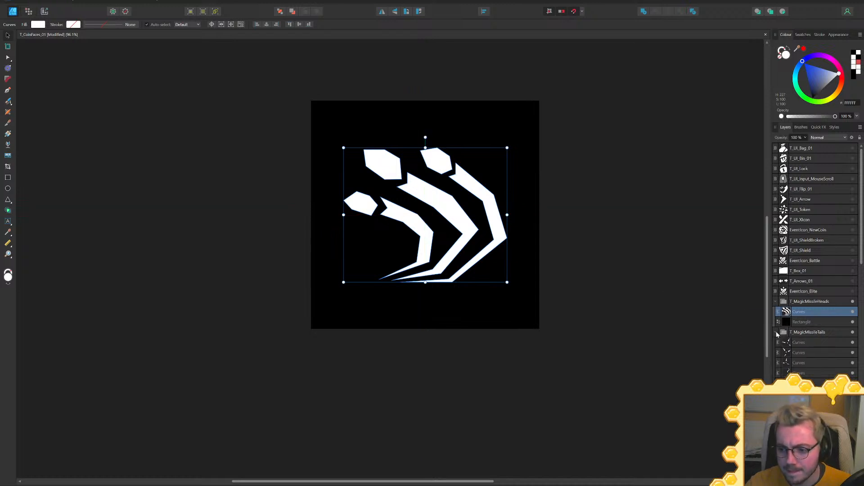
{"action": "left_click", "coordinate": [816, 344]}
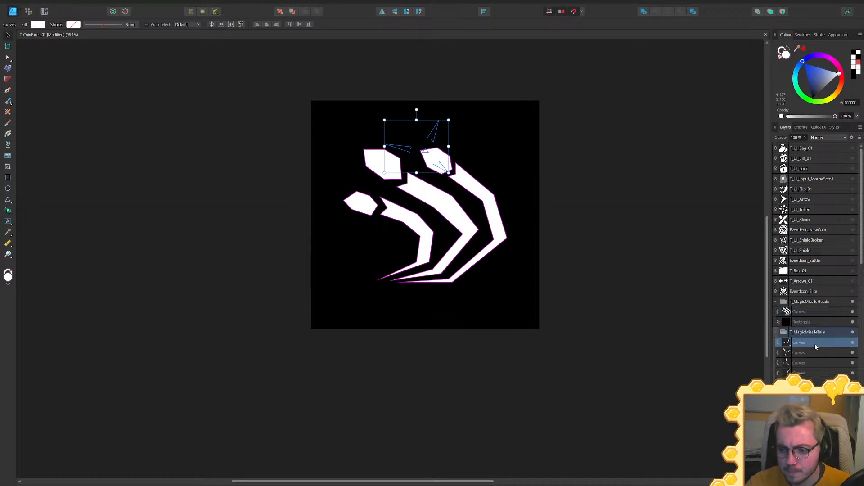
{"action": "left_click", "coordinate": [853, 302]}
{"action": "left_click", "coordinate": [853, 302]}
{"action": "left_click", "coordinate": [853, 302]}
{"action": "scroll", "coordinate": [430, 171], "scroll_direction": "up", "scroll_amount": 3, "text": "ctrl"}
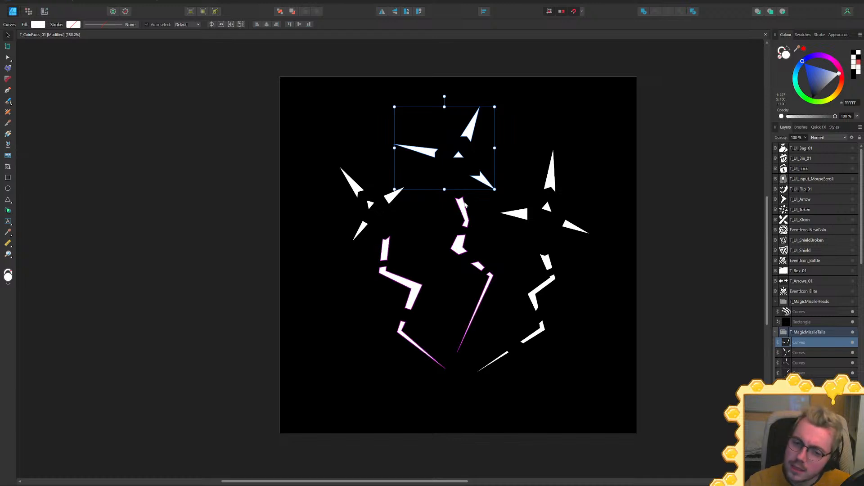
Copy the merged missile shape from the heads group into T_MagicMissileTails and delete the old jagged trails there
{"action": "left_click", "coordinate": [809, 315]}
{"action": "left_click", "coordinate": [812, 378]}
{"action": "key", "text": "ctrl+v"}
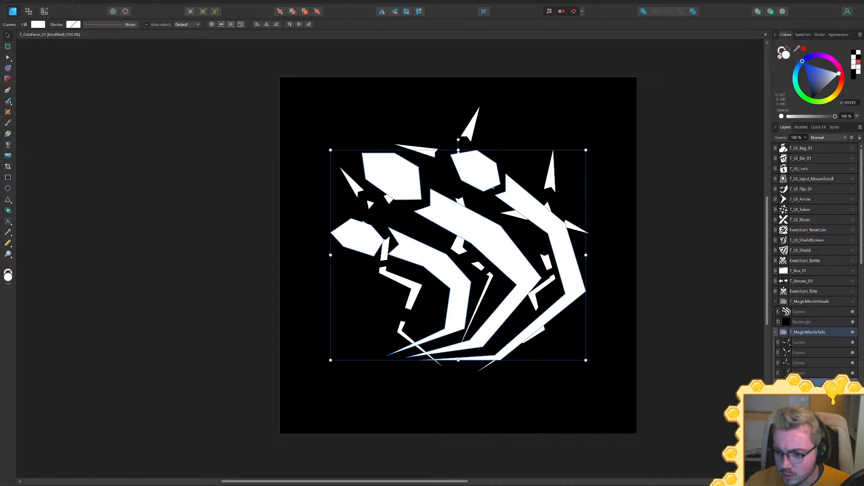
{"action": "left_click", "coordinate": [812, 374]}
{"action": "key", "text": "Delete"}
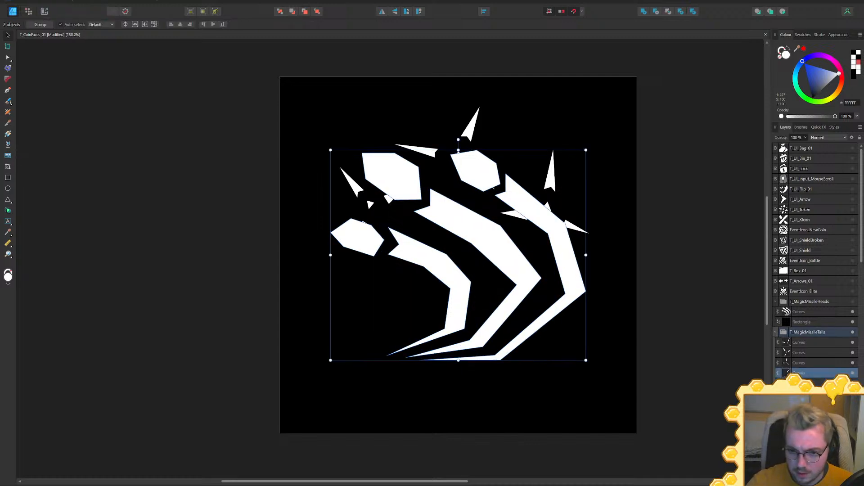
Move the top spark burst onto the centre missile's head and the left-hand burst onto the left-hand missile's head
{"action": "left_click", "coordinate": [804, 342]}
{"action": "left_click_drag", "start_coordinate": [453, 144], "coordinate": [386, 161]}
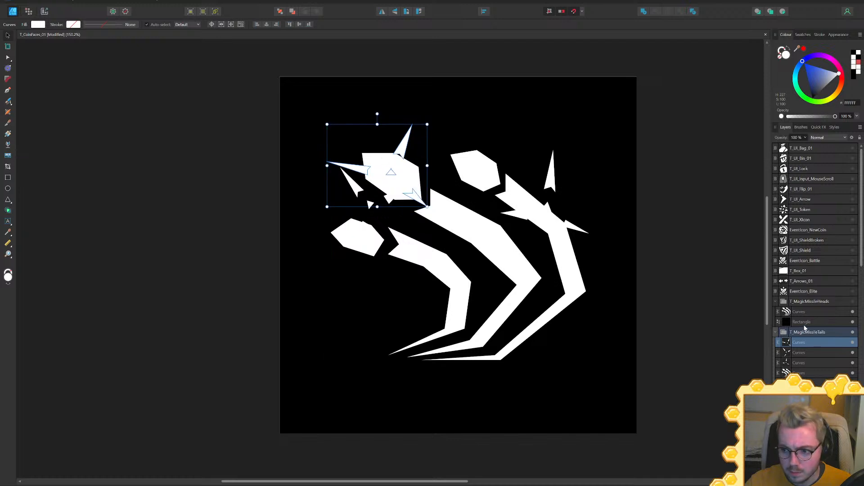
{"action": "left_click", "coordinate": [800, 353]}
{"action": "left_click_drag", "start_coordinate": [369, 203], "coordinate": [356, 241]}
Move the right-hand spark burst onto the right-hand missile's head and scale it down to suit the head
{"action": "left_click", "coordinate": [814, 371]}
{"action": "left_click", "coordinate": [806, 363]}
{"action": "left_click_drag", "start_coordinate": [587, 209], "coordinate": [478, 171]}
{"action": "left_click_drag", "start_coordinate": [489, 108], "coordinate": [485, 129]}
{"action": "left_click_drag", "start_coordinate": [489, 161], "coordinate": [487, 162]}
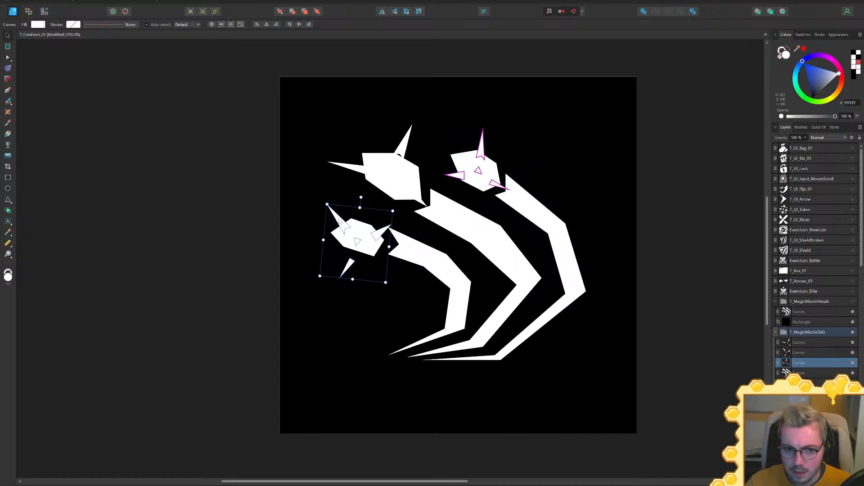
Scale the left-hand spark burst down slightly around its missile head, then select the merged missile shape
{"action": "left_click", "coordinate": [339, 219]}
{"action": "left_click_drag", "start_coordinate": [327, 203], "coordinate": [330, 207]}
{"action": "left_click", "coordinate": [419, 259]}
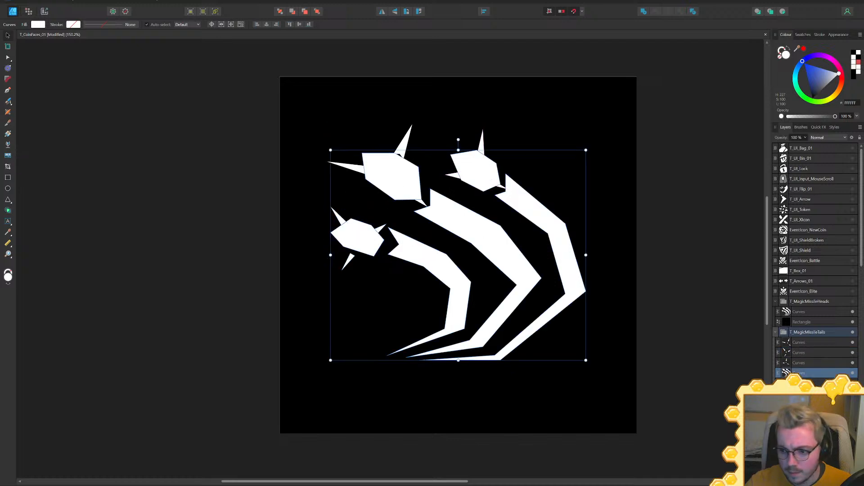
Delete all the nodes of the two upper missile head shapes from the selected curve in the T_MagicMissileTails group
{"action": "key", "text": "a"}
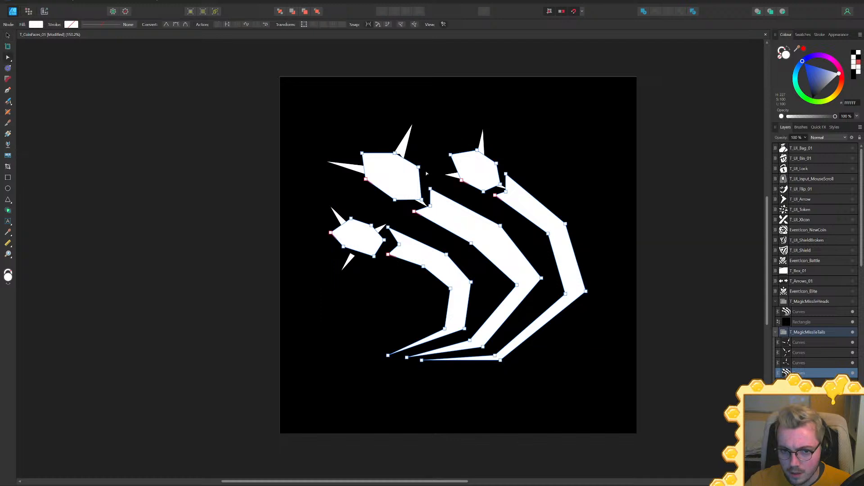
{"action": "left_click_drag", "start_coordinate": [340, 135], "coordinate": [380, 211]}
{"action": "key", "text": "Delete"}
{"action": "left_click", "coordinate": [418, 167]}
{"action": "key", "text": "Delete"}
{"action": "key", "text": "Delete"}
{"action": "key", "text": "Delete"}
{"action": "left_click_drag", "start_coordinate": [445, 165], "coordinate": [505, 186]}
{"action": "key", "text": "Delete"}
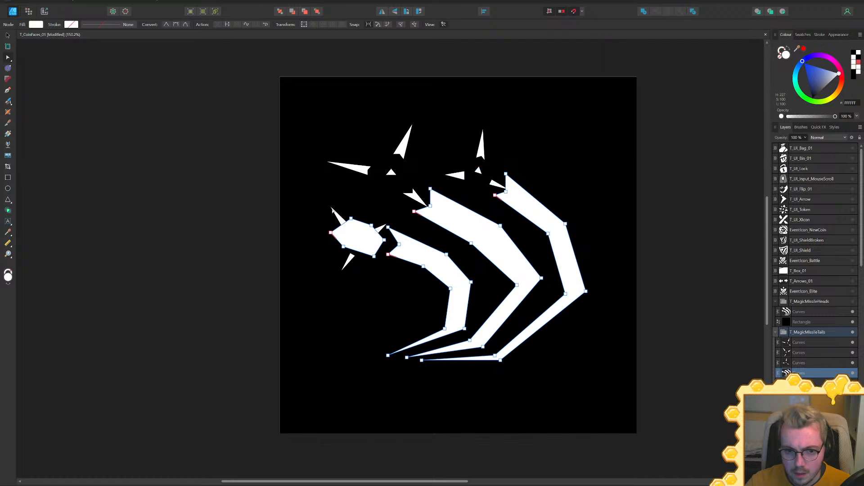
Delete the remaining lower-left missile head shape from the same curve, keeping only the three trails and spikes
{"action": "left_click", "coordinate": [312, 213]}
{"action": "left_click", "coordinate": [532, 205]}
{"action": "left_click_drag", "start_coordinate": [381, 208], "coordinate": [318, 255]}
{"action": "key", "text": "Delete"}
{"action": "key", "text": "Delete"}
Narrow the inner trail's front section by raising its lower edge nodes and lowering its upper edge nodes
{"action": "scroll", "coordinate": [388, 254], "scroll_direction": "up", "scroll_amount": 3, "text": "ctrl"}
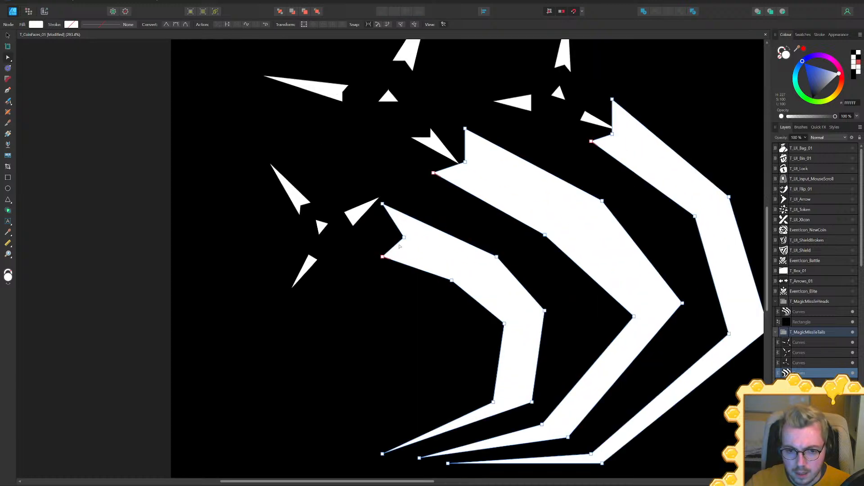
{"action": "left_click_drag", "start_coordinate": [374, 255], "coordinate": [459, 272]}
{"action": "left_click_drag", "start_coordinate": [378, 196], "coordinate": [466, 236]}
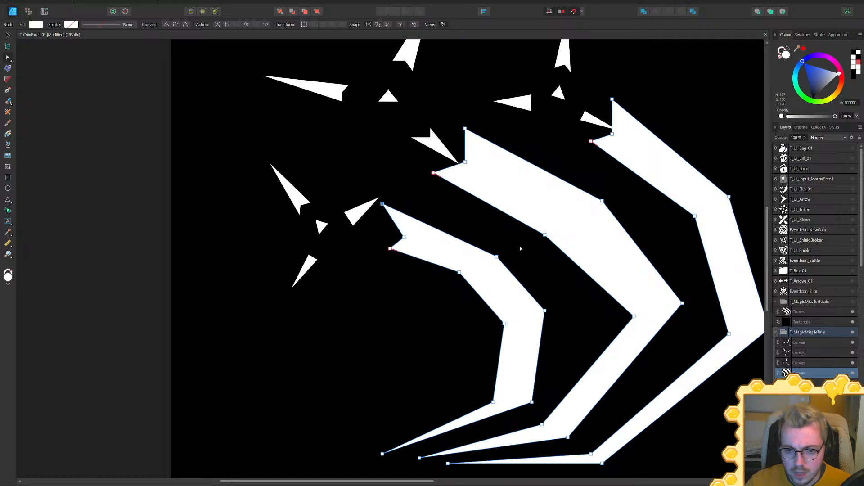
{"action": "left_click", "coordinate": [497, 257], "text": "shift"}
{"action": "key", "text": "Down"}
{"action": "key", "text": "Down"}
{"action": "key", "text": "Down"}
{"action": "key", "text": "Down"}
{"action": "key", "text": "Down"}
{"action": "key", "text": "Down"}
{"action": "key", "text": "Down"}
{"action": "key", "text": "Down"}
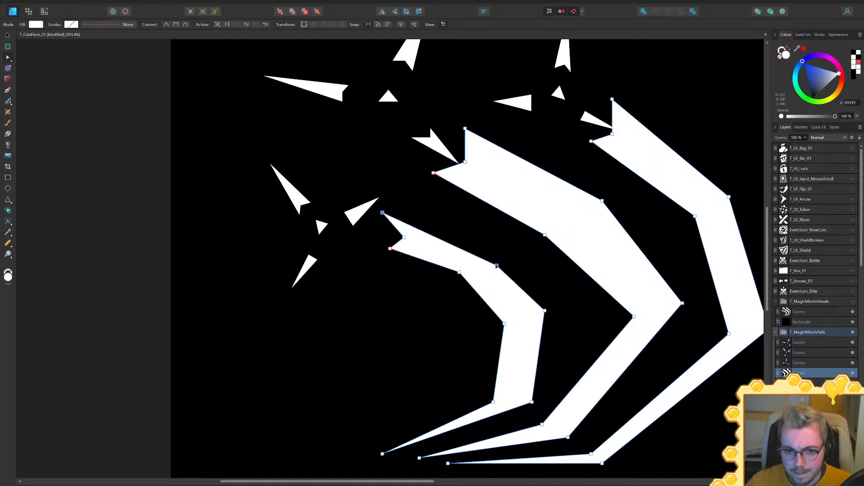
Thin the rest of the inner trail by pulling its front corner and the opposing nodes at its bends closer together
{"action": "left_click_drag", "start_coordinate": [383, 215], "coordinate": [393, 226]}
{"action": "left_click_drag", "start_coordinate": [458, 273], "coordinate": [483, 268]}
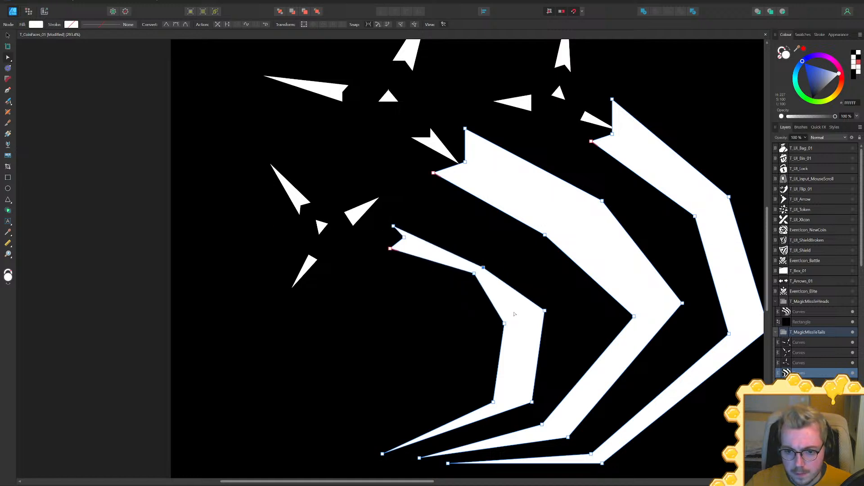
{"action": "left_click_drag", "start_coordinate": [505, 324], "coordinate": [527, 316]}
{"action": "middle_click_drag", "start_coordinate": [527, 317], "coordinate": [538, 242]}
{"action": "left_click_drag", "start_coordinate": [543, 327], "coordinate": [509, 331]}
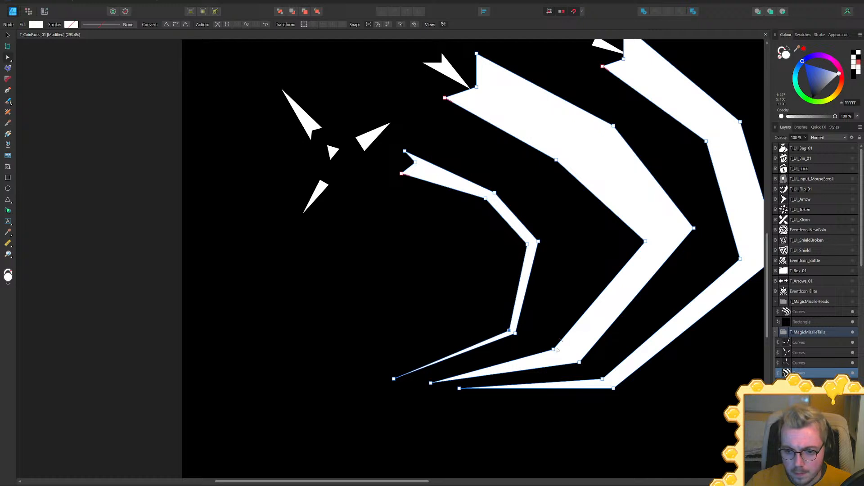
Thin the middle trail along its length by bringing opposing bend nodes together and shrinking its notched front end
{"action": "mouse_move", "coordinate": [554, 350]}
{"action": "left_mouse_down"}
{"action": "mouse_move", "coordinate": [574, 360]}
{"action": "mouse_move", "coordinate": [568, 359]}
{"action": "left_mouse_up"}
{"action": "left_click_drag", "start_coordinate": [689, 231], "coordinate": [664, 235]}
{"action": "middle_click_drag", "start_coordinate": [613, 209], "coordinate": [651, 307]}
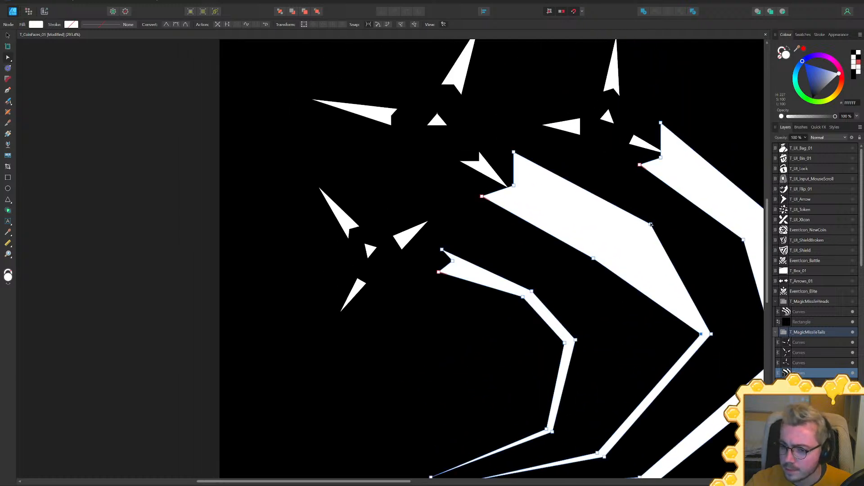
{"action": "left_click_drag", "start_coordinate": [650, 224], "coordinate": [627, 230]}
{"action": "left_click_drag", "start_coordinate": [593, 259], "coordinate": [620, 240]}
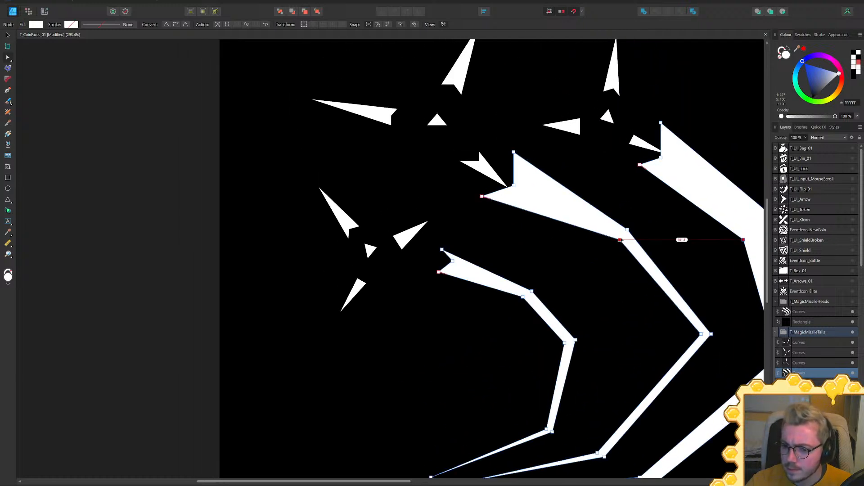
{"action": "left_click_drag", "start_coordinate": [482, 196], "coordinate": [507, 194]}
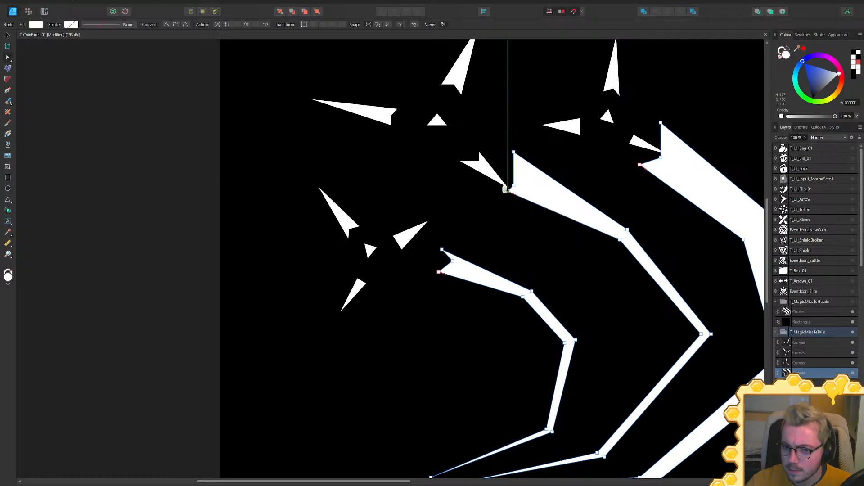
{"action": "left_click_drag", "start_coordinate": [514, 152], "coordinate": [523, 193]}
{"action": "middle_click_drag", "start_coordinate": [588, 213], "coordinate": [495, 197]}
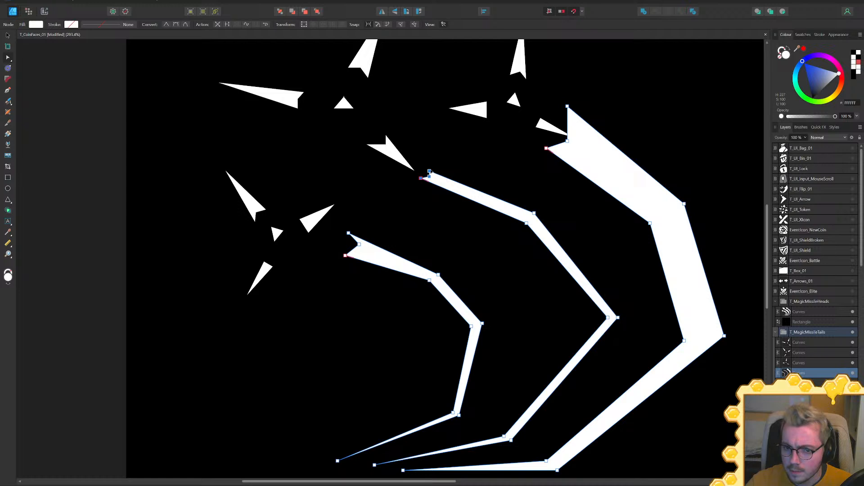
{"action": "left_click_drag", "start_coordinate": [430, 172], "coordinate": [438, 168]}
Thin the outer trail to match the others by narrowing its front end and bringing its opposing bend nodes together
{"action": "left_click_drag", "start_coordinate": [547, 149], "coordinate": [561, 146]}
{"action": "left_click_drag", "start_coordinate": [568, 107], "coordinate": [586, 145]}
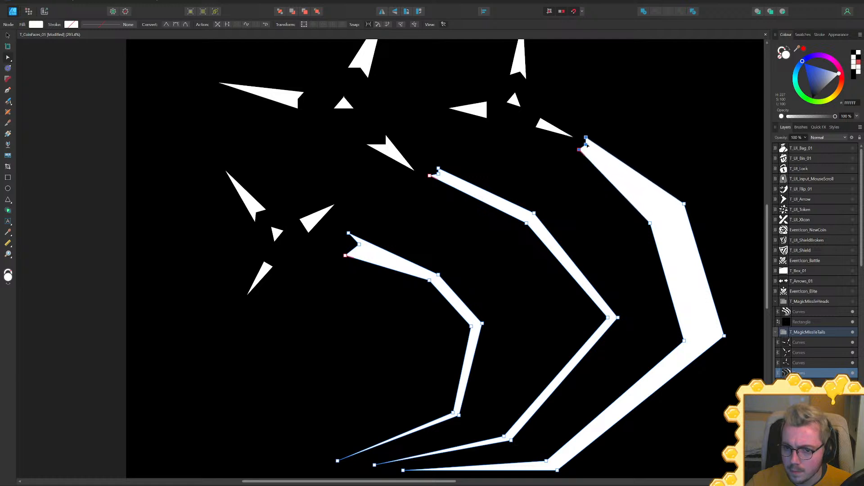
{"action": "left_click_drag", "start_coordinate": [650, 223], "coordinate": [677, 213]}
{"action": "left_click_drag", "start_coordinate": [725, 336], "coordinate": [699, 342]}
{"action": "middle_click_drag", "start_coordinate": [586, 422], "coordinate": [635, 227]}
{"action": "left_click_drag", "start_coordinate": [597, 266], "coordinate": [608, 269]}
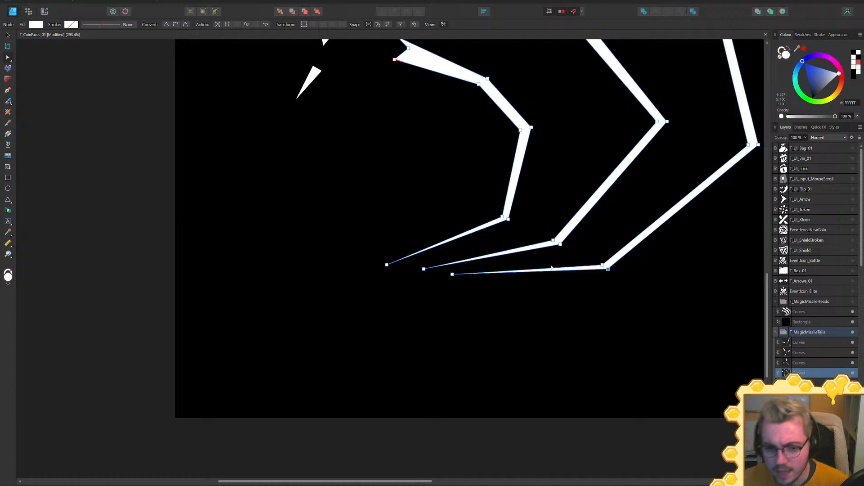
Reposition the tail tips of the middle and outer trails, deselect the curve and save the document
{"action": "left_click_drag", "start_coordinate": [424, 272], "coordinate": [416, 274]}
{"action": "scroll", "coordinate": [467, 257], "scroll_direction": "down", "scroll_amount": 3, "text": "ctrl"}
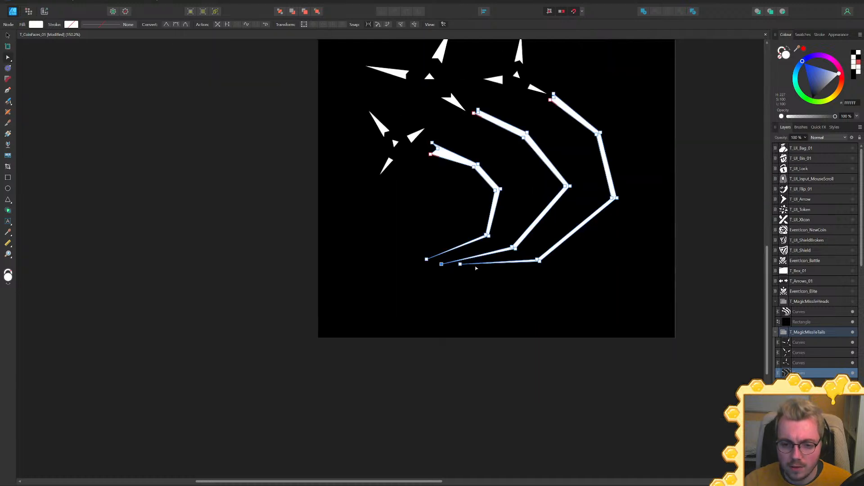
{"action": "scroll", "coordinate": [474, 265], "scroll_direction": "up", "scroll_amount": 3, "text": "ctrl"}
{"action": "left_click", "coordinate": [453, 265]}
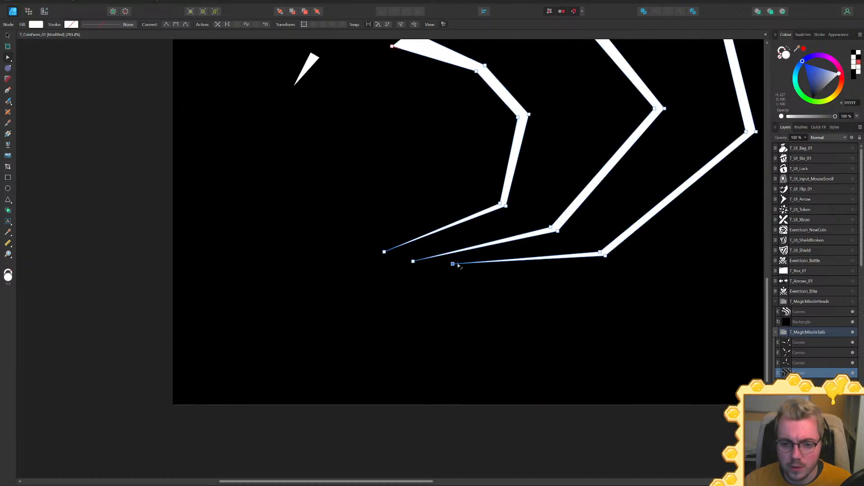
{"action": "scroll", "coordinate": [454, 264], "scroll_direction": "down", "scroll_amount": 4, "text": "ctrl"}
{"action": "key", "text": "ctrl+s"}
{"action": "left_click", "coordinate": [691, 221]}
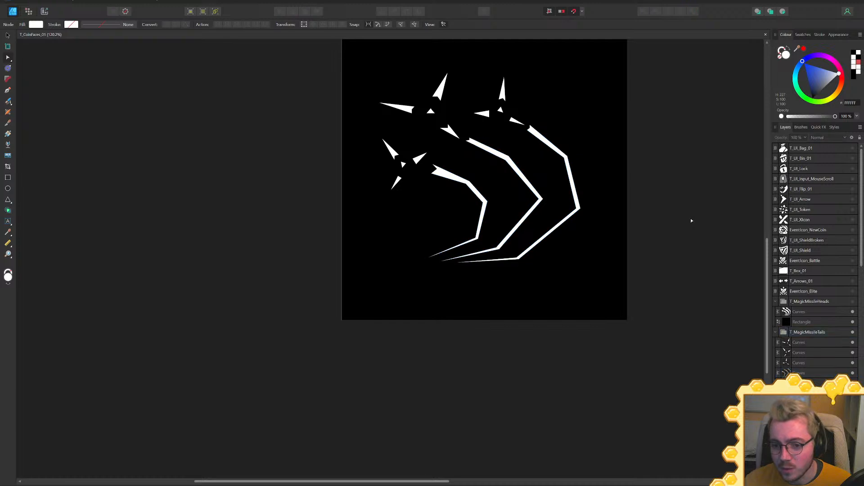
Show the T_MagicMissileHeads group, collapse both magic missile groups and save the document
{"action": "scroll", "coordinate": [617, 216], "scroll_direction": "down", "scroll_amount": 2, "text": "ctrl"}
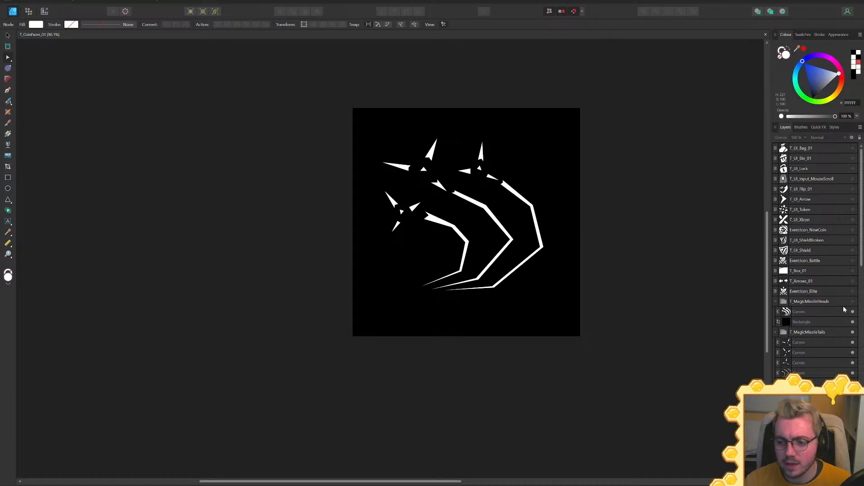
{"action": "left_click", "coordinate": [776, 301]}
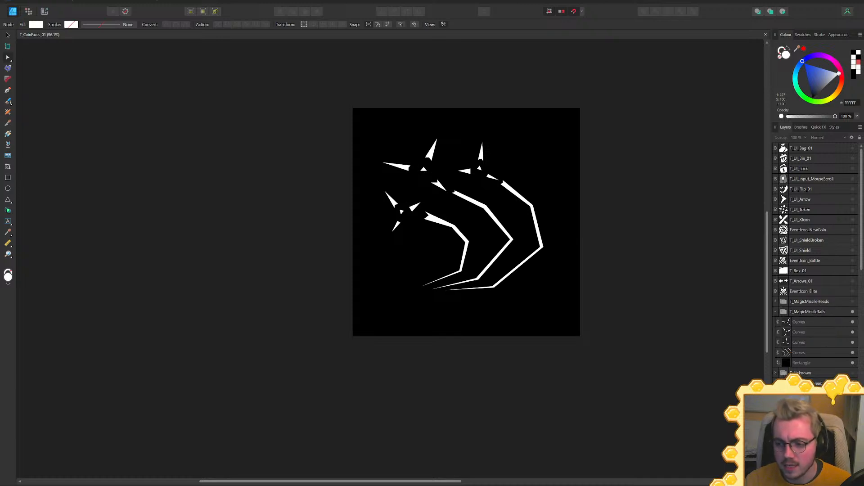
{"action": "left_click", "coordinate": [853, 302]}
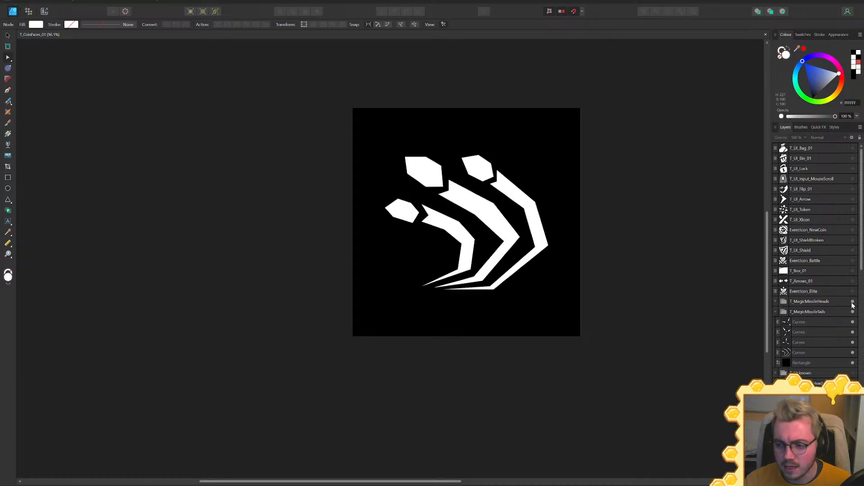
{"action": "left_click", "coordinate": [776, 313]}
{"action": "key", "text": "ctrl+s"}
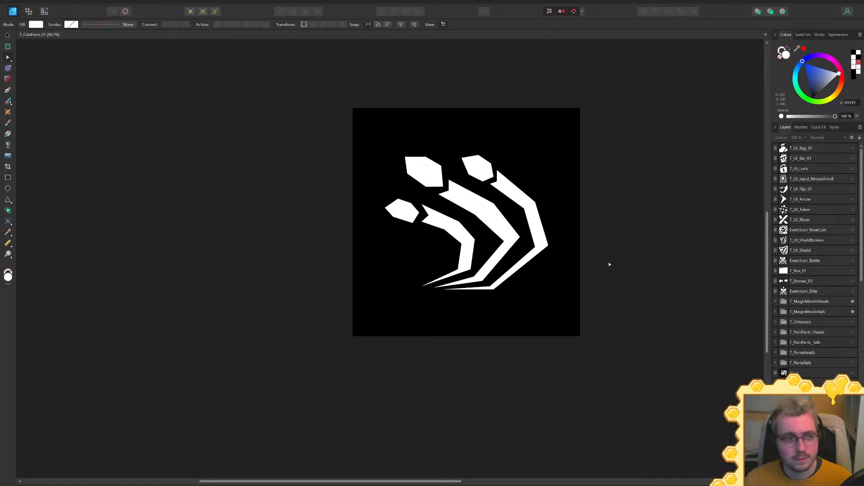
Check the export slices for the T_MagicMissileHeads and T_MagicMissileTails groups in the export workspace
{"action": "left_click", "coordinate": [44, 11]}
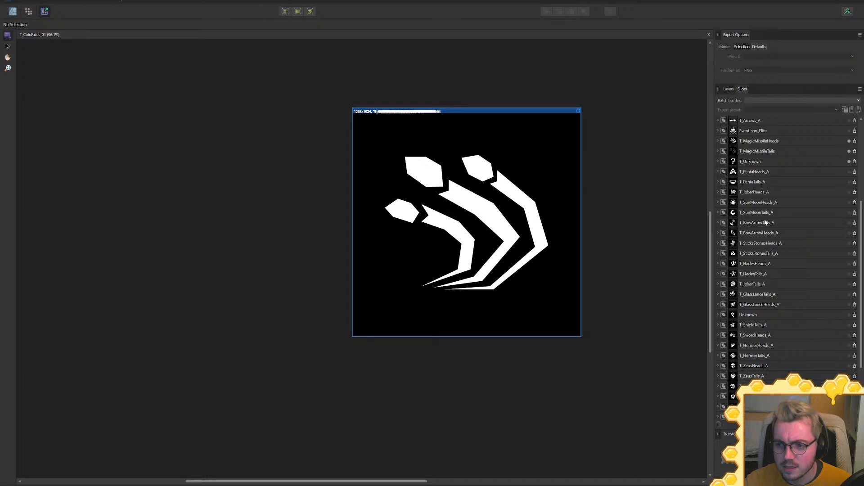
{"action": "left_click", "coordinate": [728, 89]}
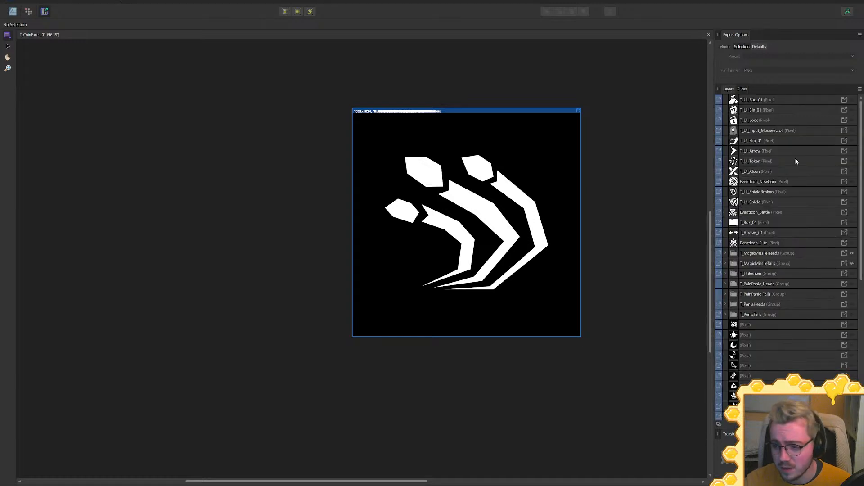
{"action": "left_click", "coordinate": [783, 254]}
{"action": "left_click", "coordinate": [784, 263], "text": "shift"}
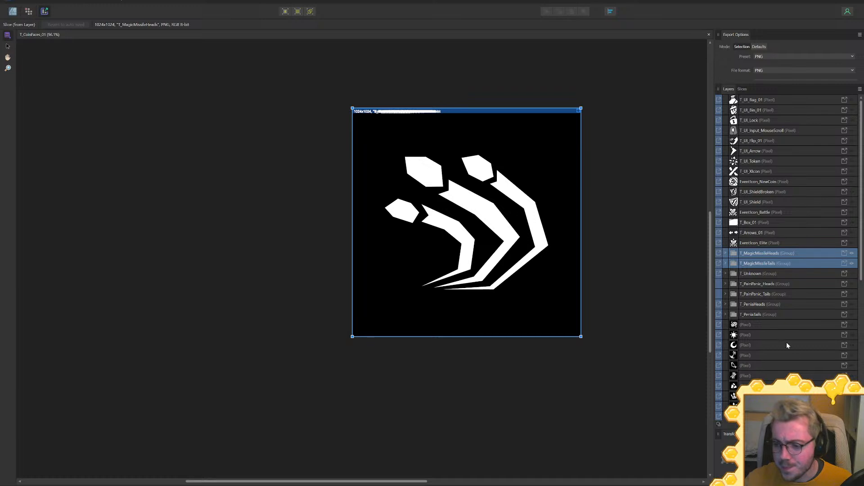
{"action": "left_click", "coordinate": [742, 89]}
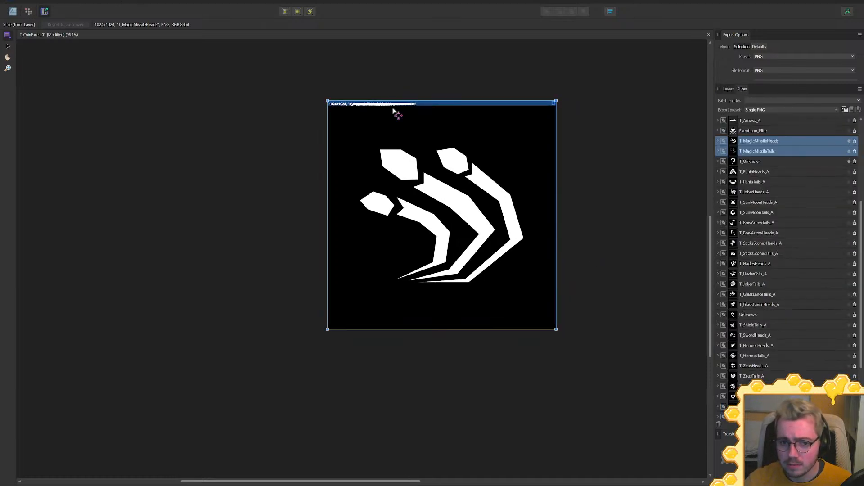
Return to the design workspace and toggle the T_MagicMissileHeads group's visibility to compare the heads and tails icons
{"action": "key", "text": "ctrl+1"}
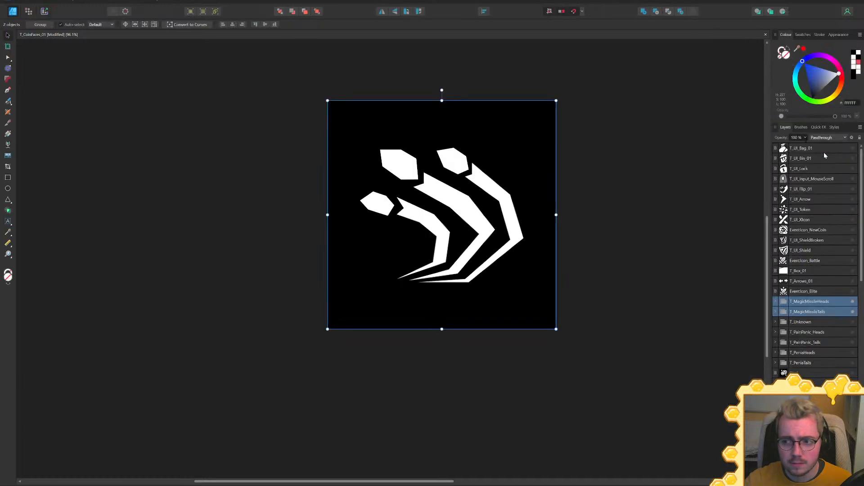
{"action": "left_click", "coordinate": [853, 302]}
{"action": "left_click", "coordinate": [853, 312]}
{"action": "key", "text": "ctrl+d"}
{"action": "left_click", "coordinate": [853, 302]}
{"action": "left_click", "coordinate": [853, 302]}
{"action": "left_click", "coordinate": [853, 303]}
{"action": "left_click", "coordinate": [853, 303]}
{"action": "left_click", "coordinate": [853, 303]}
{"action": "left_click", "coordinate": [853, 302]}
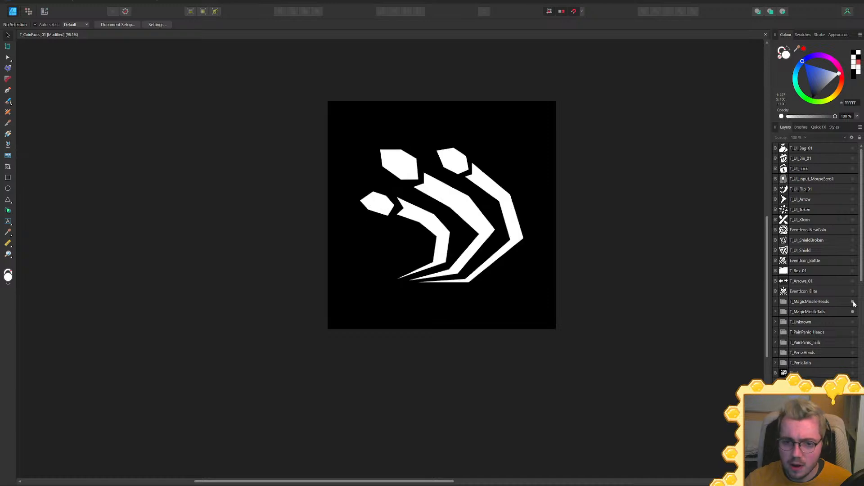
{"action": "middle_click_drag", "start_coordinate": [579, 267], "coordinate": [581, 279]}
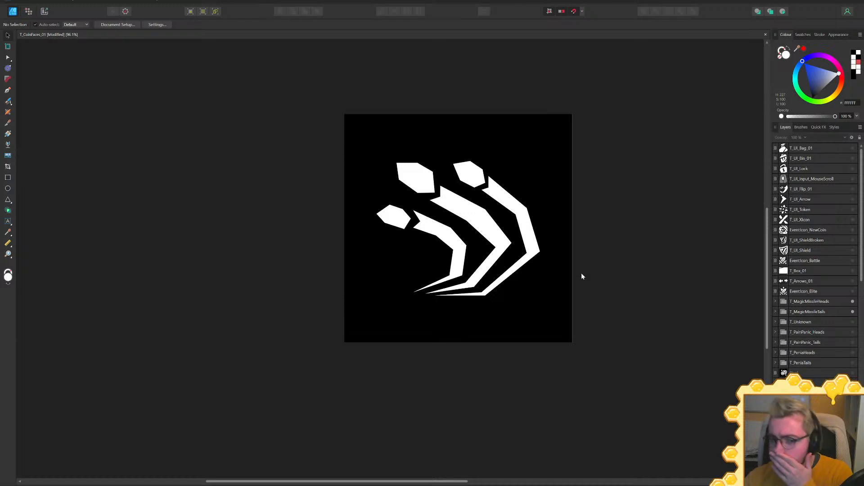
Leave only the T_MagicMissileHeads and T_MagicMissileTails slices marked for export, excluding T_Unknown
{"action": "left_click", "coordinate": [44, 11]}
{"action": "left_click", "coordinate": [836, 424]}
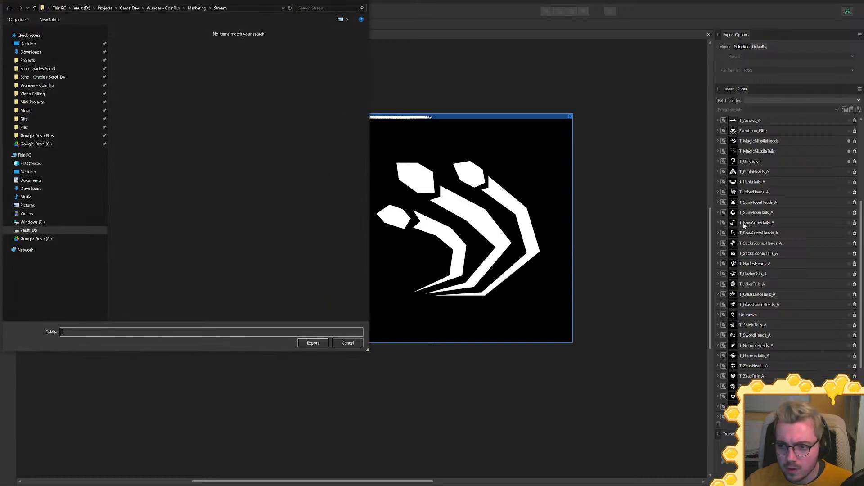
{"action": "key", "text": "Escape"}
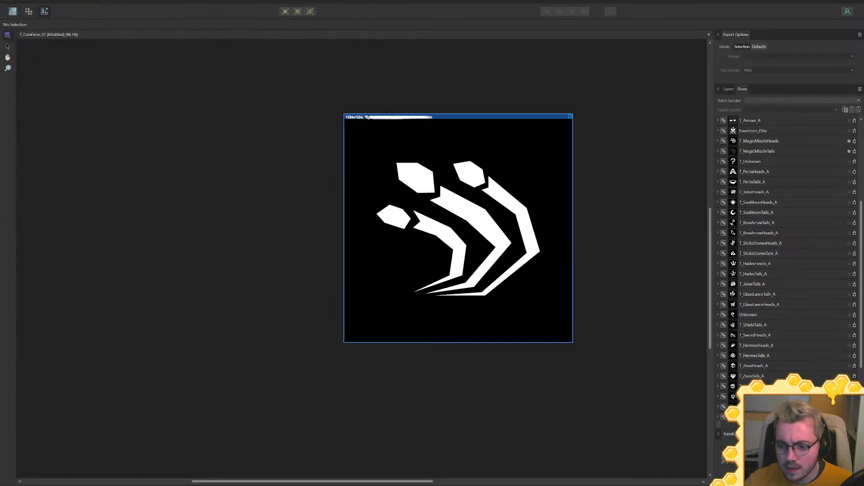
Export the marked slices into a subfolder of Unity - Coin Flip > Assets > Art > Textures and switch to the Unity editor
{"action": "left_click", "coordinate": [836, 425]}
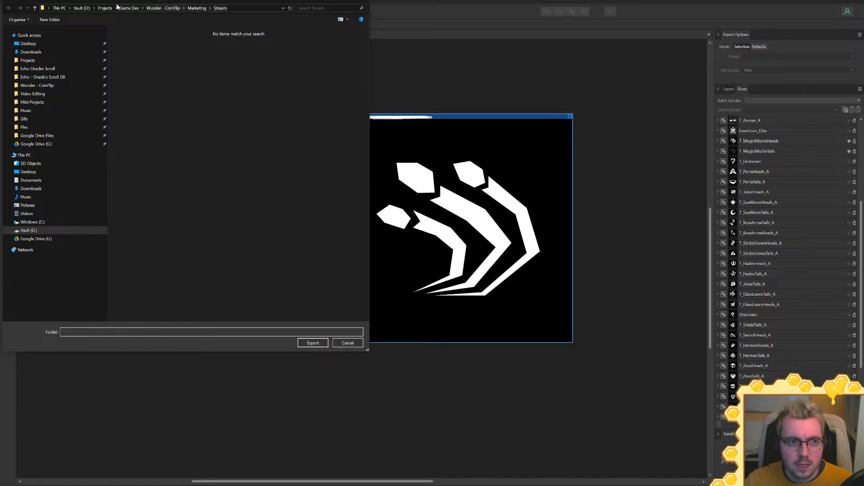
{"action": "left_click", "coordinate": [154, 9]}
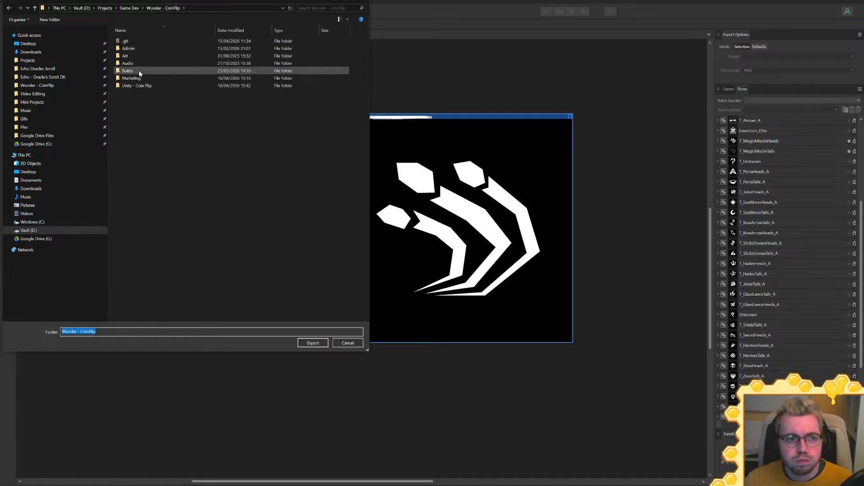
{"action": "double_click", "coordinate": [137, 86]}
{"action": "double_click", "coordinate": [135, 49]}
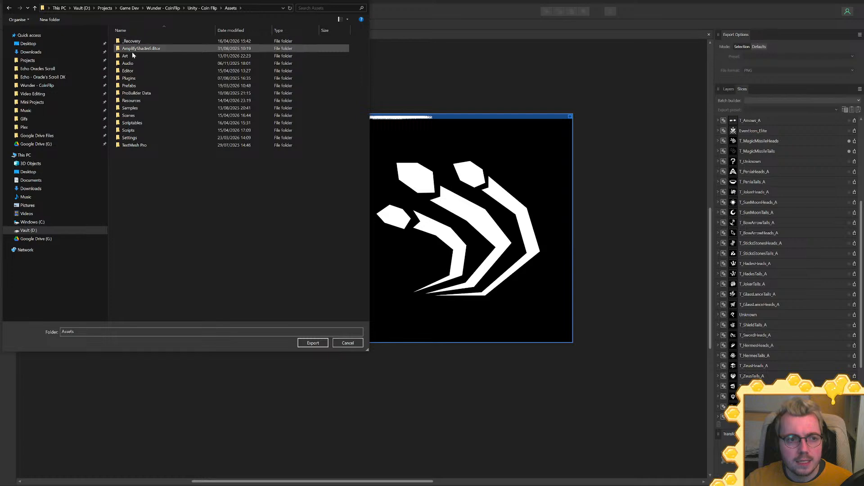
{"action": "double_click", "coordinate": [131, 56]}
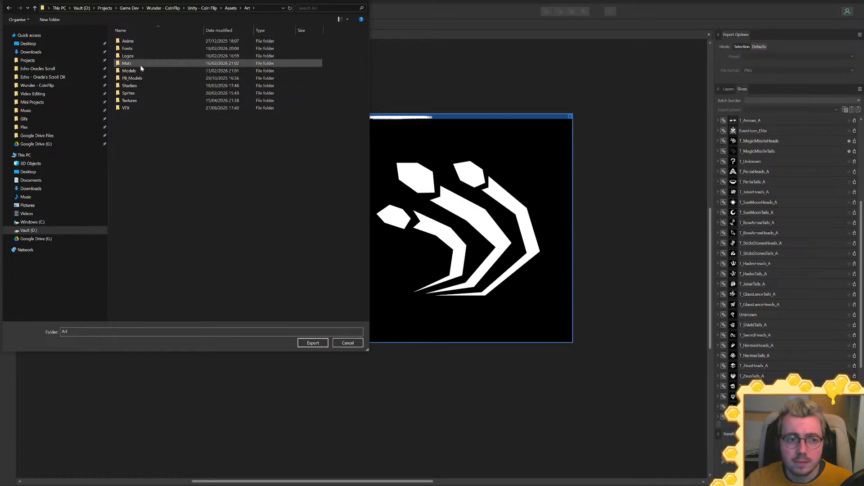
{"action": "double_click", "coordinate": [141, 100]}
{"action": "double_click", "coordinate": [133, 52]}
{"action": "left_click", "coordinate": [313, 343]}
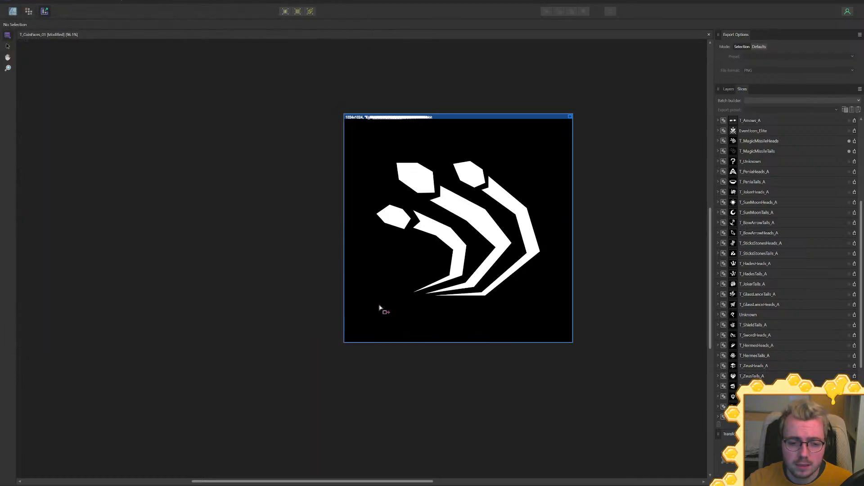
{"action": "key", "text": "alt+Tab"}
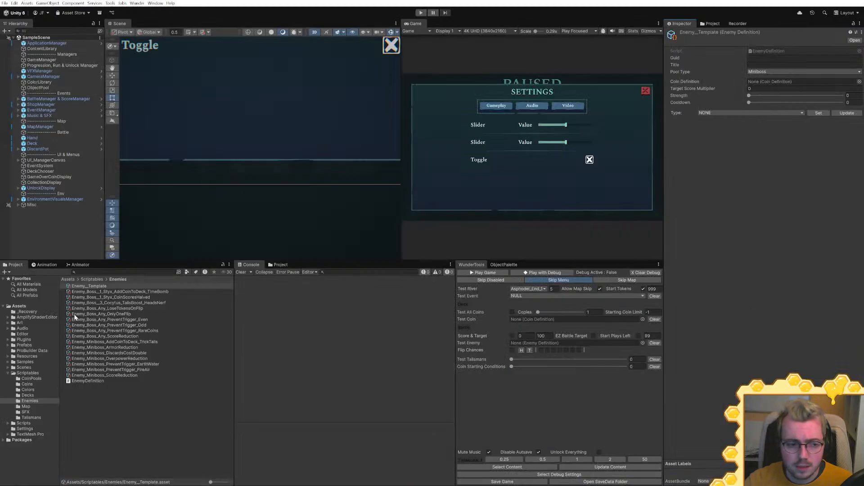
Switch to the code editor and open the CoinDefinition script by searching for "coindef"
{"action": "left_click", "coordinate": [118, 272]}
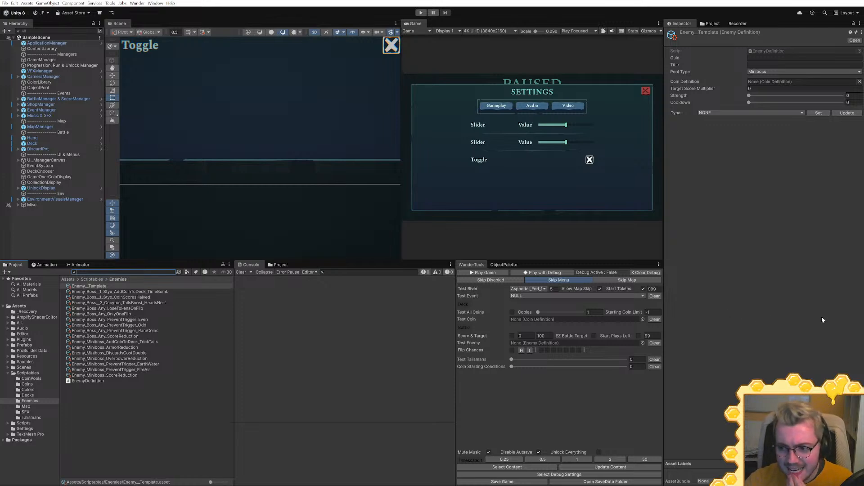
{"action": "key", "text": "alt+Tab"}
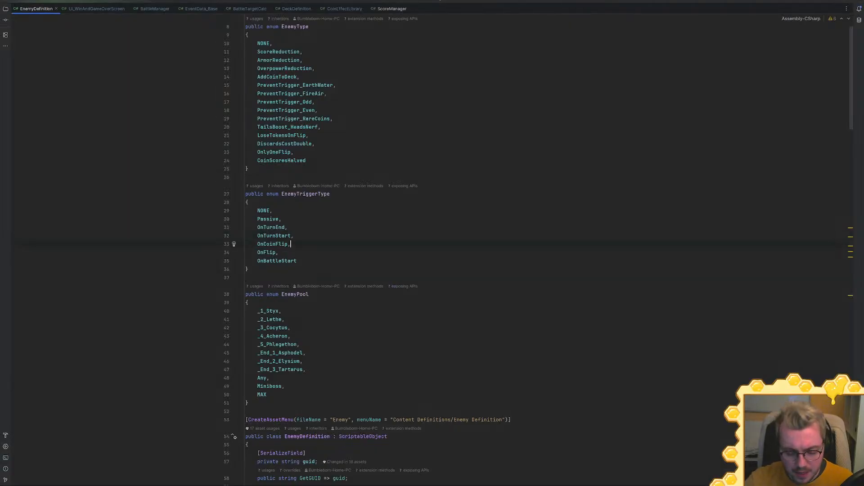
{"action": "key", "text": "ctrl+shift+n"}
{"action": "type", "text": "coindef"}
{"action": "key", "text": "Return"}
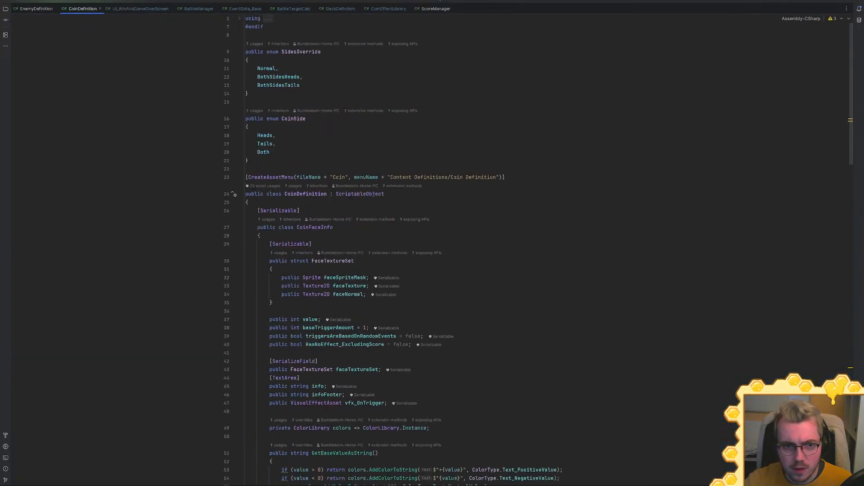
Open the CoinEffectLibrary script by searching for "coinl" and go to its CoinType enum
{"action": "key", "text": "ctrl+shift+n"}
{"action": "type", "text": "coinl"}
{"action": "key", "text": "Return"}
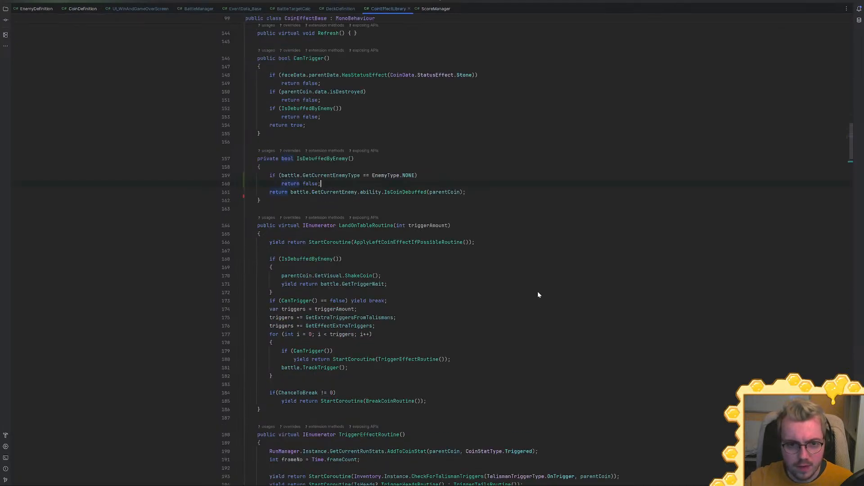
{"action": "scroll", "coordinate": [537, 290], "scroll_direction": "up", "scroll_amount": 10}
{"action": "scroll", "coordinate": [538, 290], "scroll_direction": "up", "scroll_amount": 5}
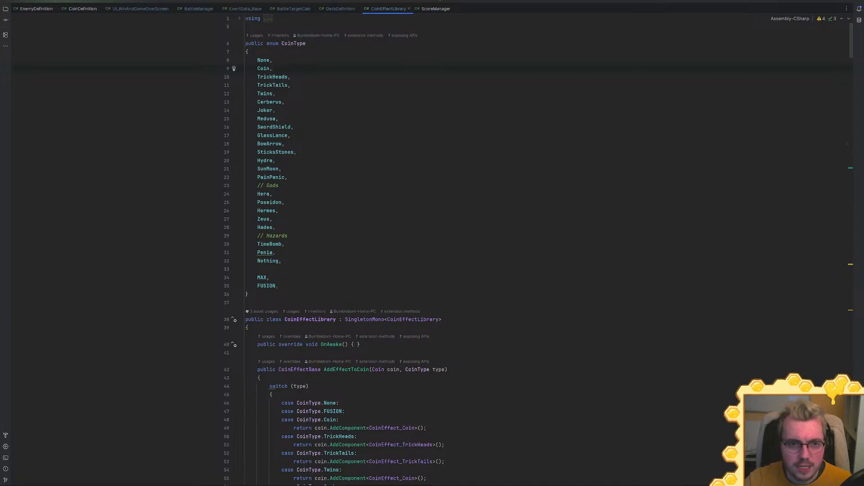
Look through the inline usages list of the CoinType enum and close it
{"action": "left_click", "coordinate": [256, 35]}
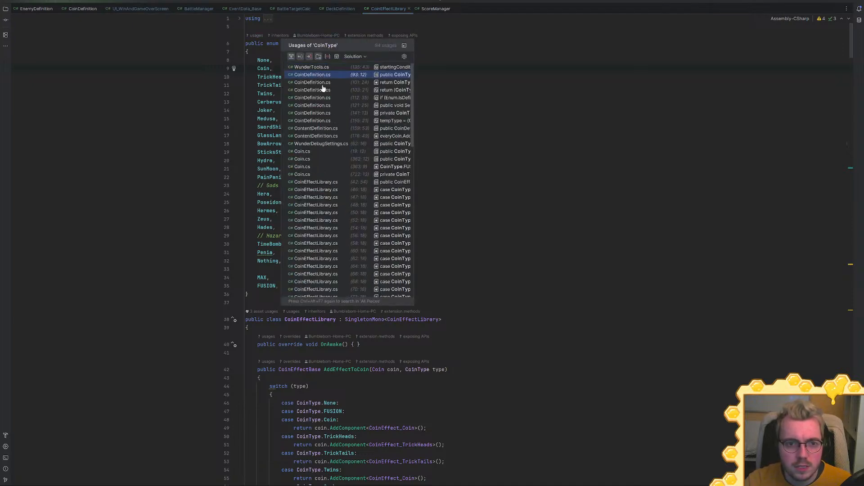
{"action": "scroll", "coordinate": [413, 105], "scroll_direction": "down", "scroll_amount": 5}
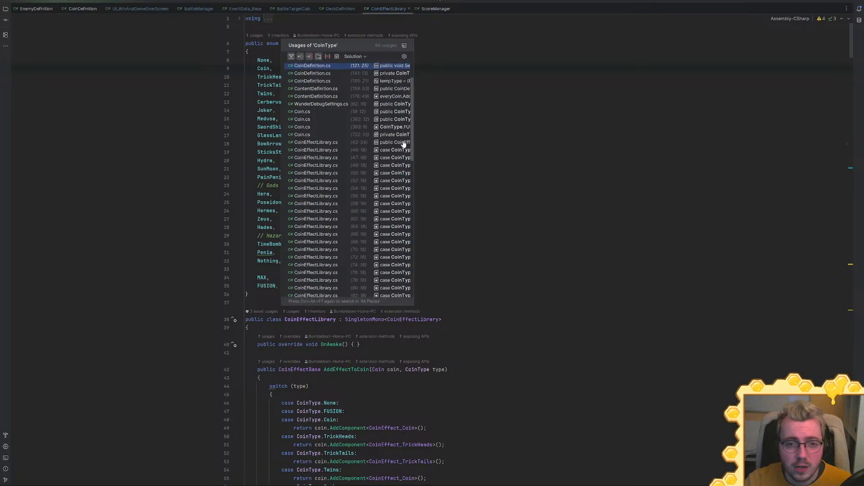
{"action": "scroll", "coordinate": [412, 134], "scroll_direction": "down", "scroll_amount": 15}
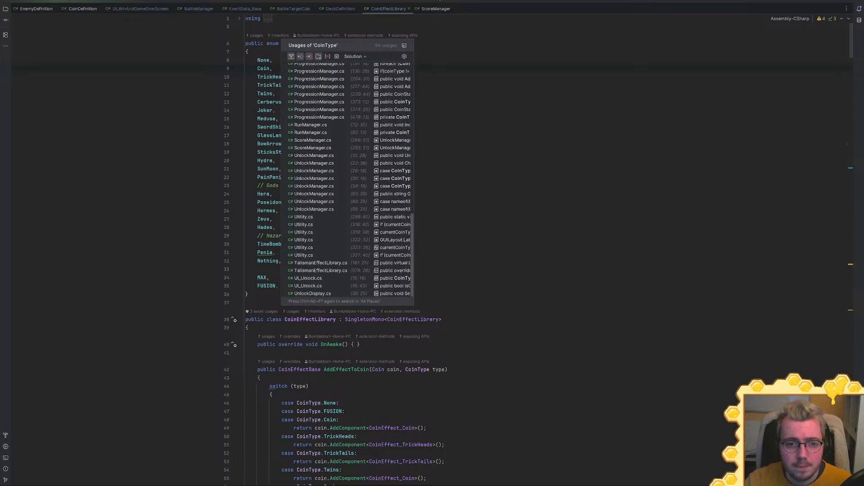
{"action": "scroll", "coordinate": [347, 179], "scroll_direction": "up", "scroll_amount": 15}
{"action": "scroll", "coordinate": [347, 179], "scroll_direction": "down", "scroll_amount": 15}
{"action": "key", "text": "Escape"}
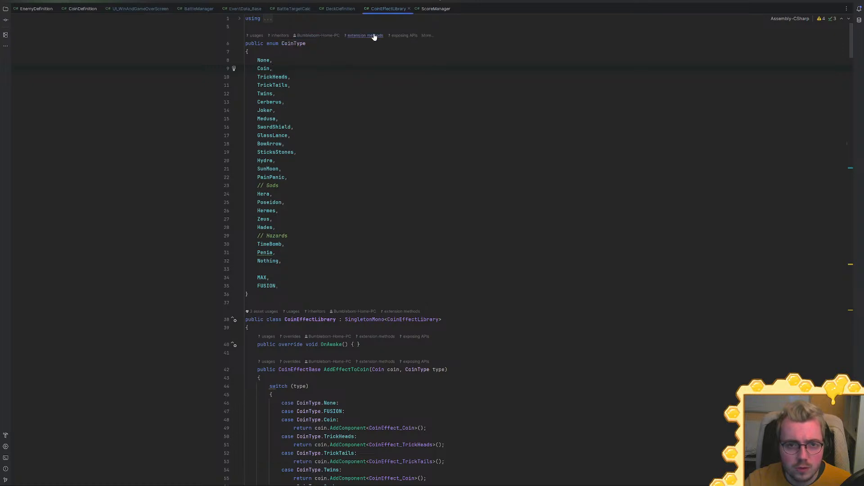
Run Find Usages on CoinType, examine the results grouped by file, and hide the results
{"action": "right_click", "coordinate": [295, 43]}
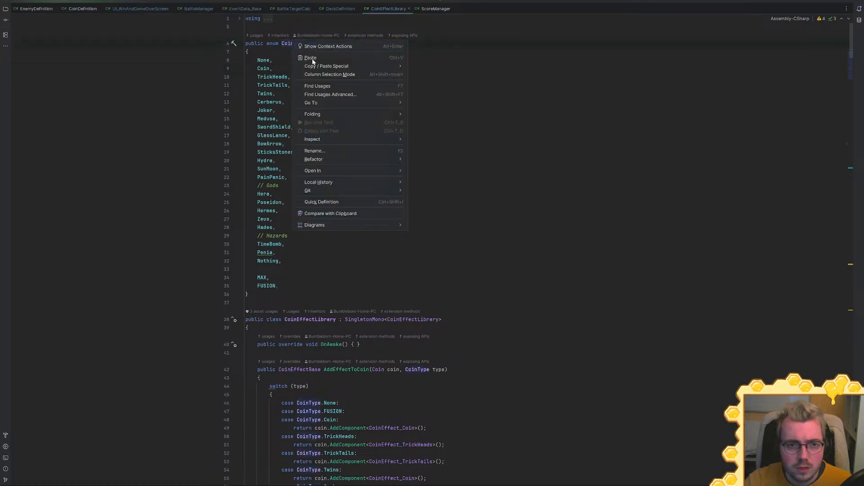
{"action": "left_click", "coordinate": [333, 86]}
{"action": "scroll", "coordinate": [102, 409], "scroll_direction": "down", "scroll_amount": 2}
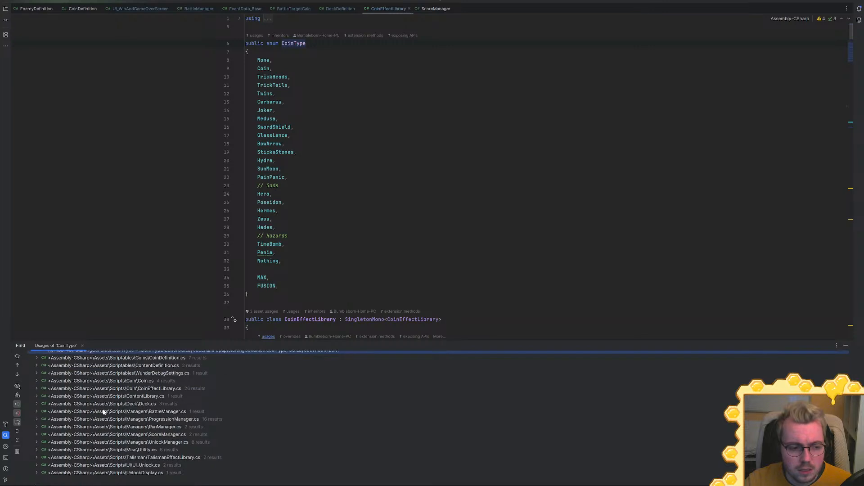
{"action": "scroll", "coordinate": [116, 470], "scroll_direction": "up", "scroll_amount": 2}
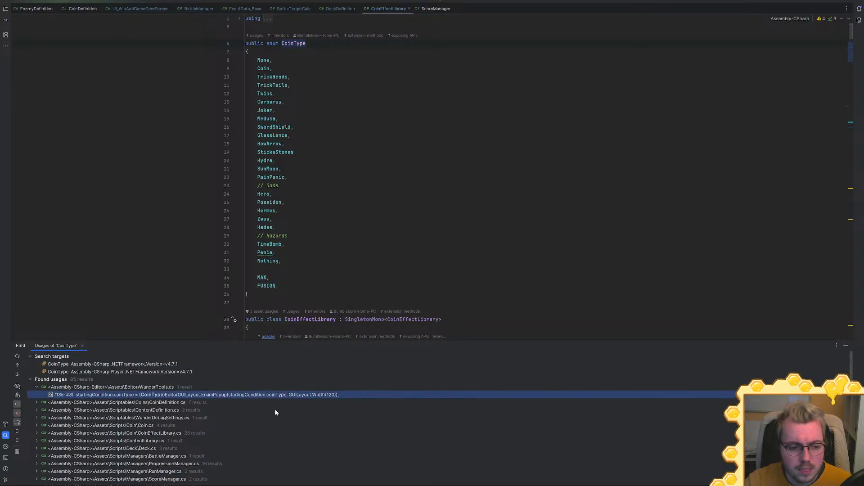
{"action": "left_click", "coordinate": [288, 168]}
{"action": "left_click_drag", "start_coordinate": [849, 340], "coordinate": [849, 485]}
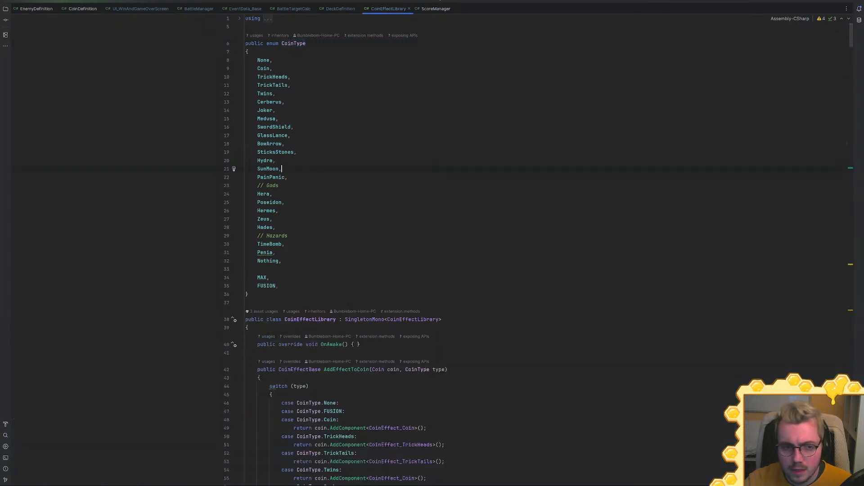
Insert a gap of blank lines between Cerberus and Joker in the CoinType enum
{"action": "key", "text": "Return"}
{"action": "key", "text": "Return"}
{"action": "left_click", "coordinate": [275, 110]}
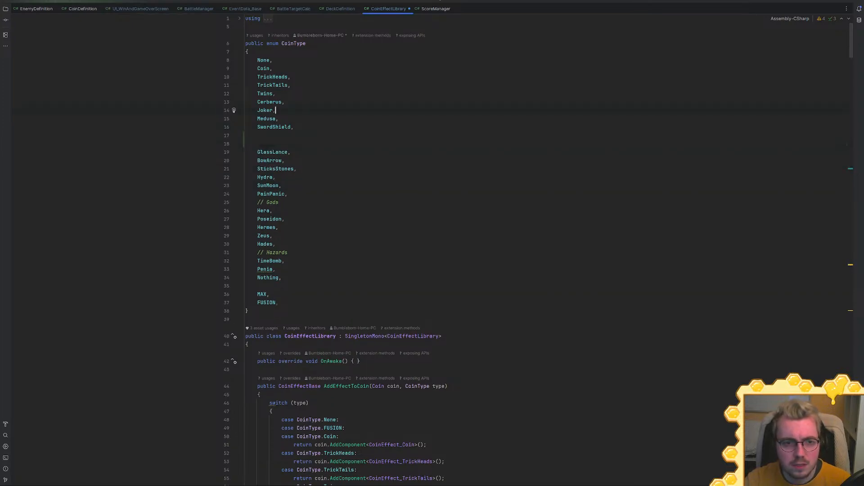
{"action": "key", "text": "shift+Down"}
{"action": "key", "text": "shift+Down"}
{"action": "key", "text": "alt+shift+Down"}
{"action": "key", "text": "alt+shift+Down"}
{"action": "key", "text": "Up"}
{"action": "key", "text": "Up"}
{"action": "key", "text": "Up"}
{"action": "key", "text": "Up"}
{"action": "key", "text": "Up"}
{"action": "key", "text": "Down"}
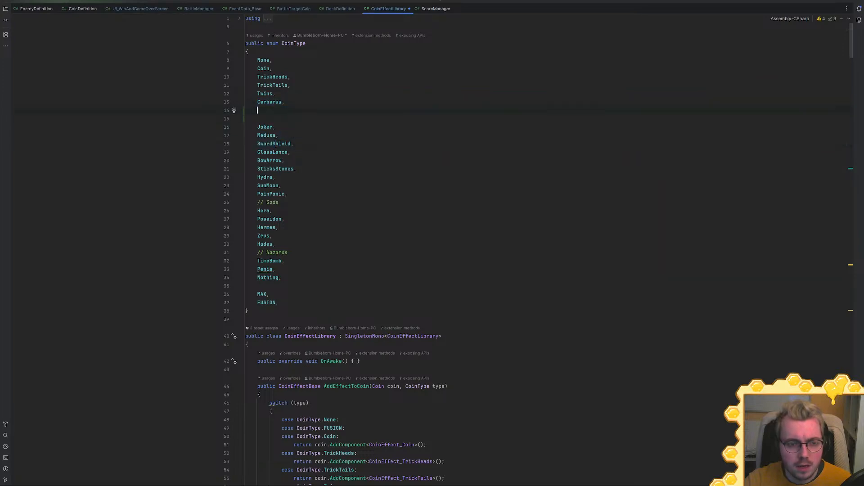
Add a MagicMissile entry to the CoinType enum in the gap below Cerberus
{"action": "key", "text": "Return"}
{"action": "type", "text": "Magi"}
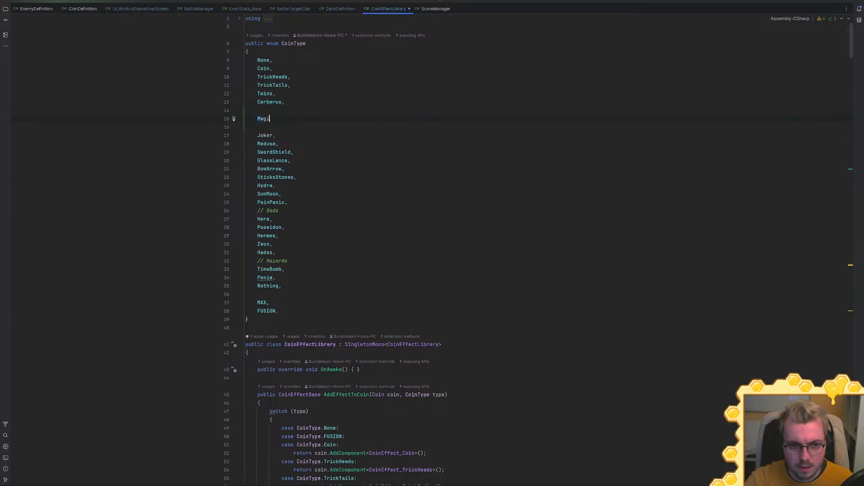
{"action": "type", "text": "cMissi"}
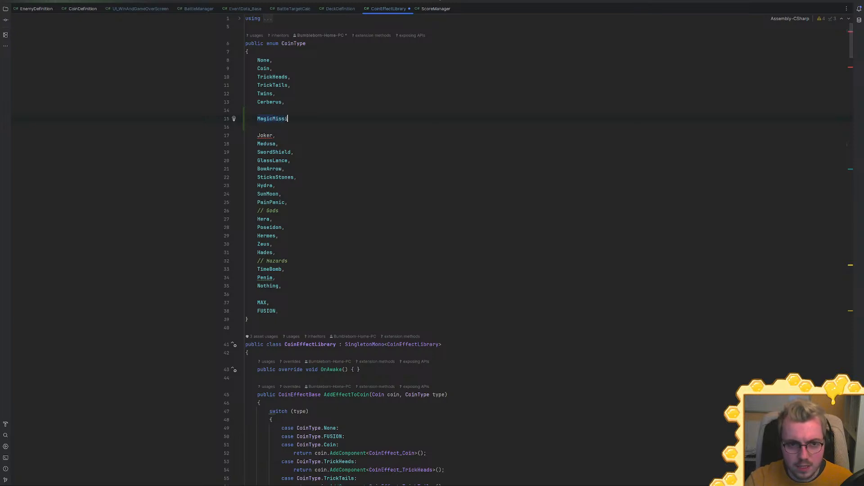
{"action": "type", "text": "le,"}
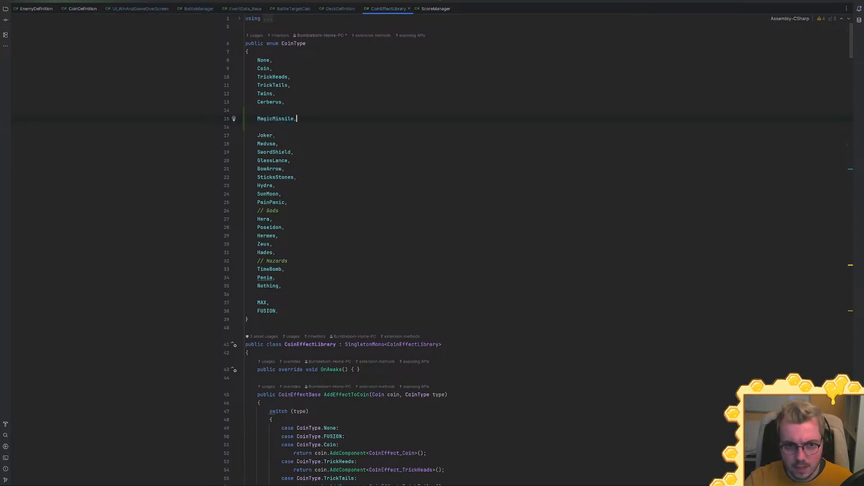
Add Fireball and Shock entries below MagicMissile, keeping a blank line before Joker
{"action": "left_click", "coordinate": [258, 127]}
{"action": "key", "text": "Return"}
{"action": "key", "text": "Up"}
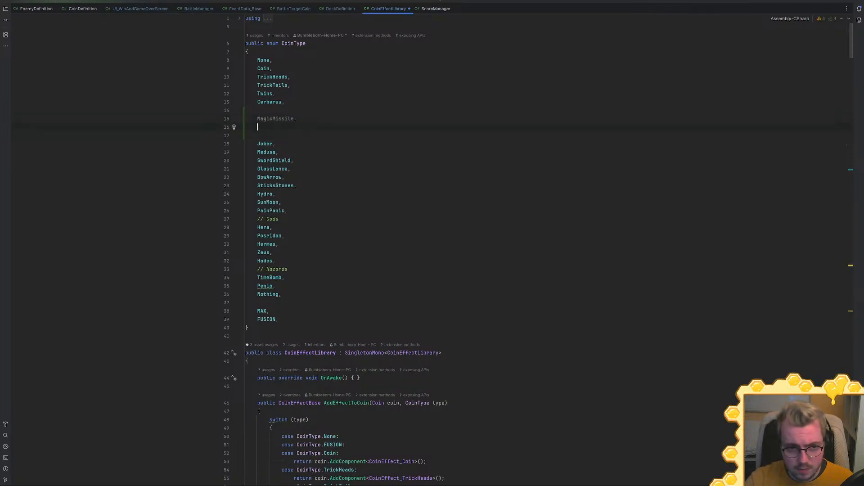
{"action": "type", "text": "F"}
{"action": "key", "text": "BackSpace"}
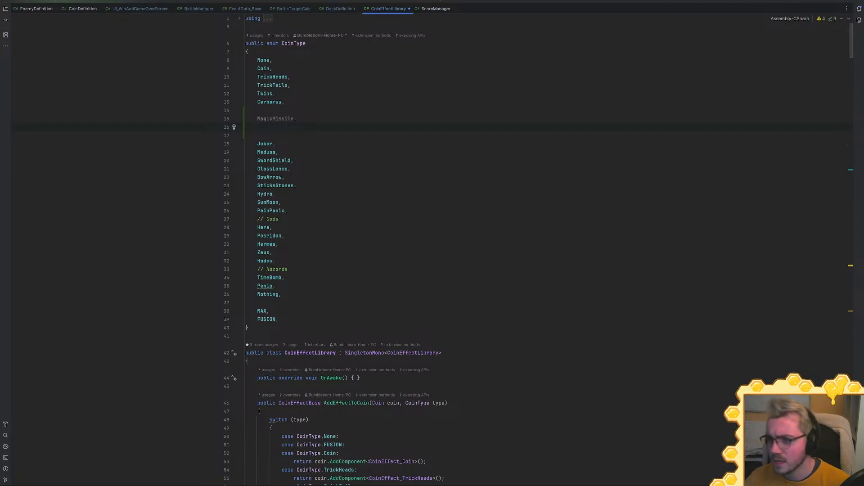
{"action": "type", "text": "Fireball,"}
{"action": "key", "text": "Return"}
{"action": "type", "text": "Shoc"}
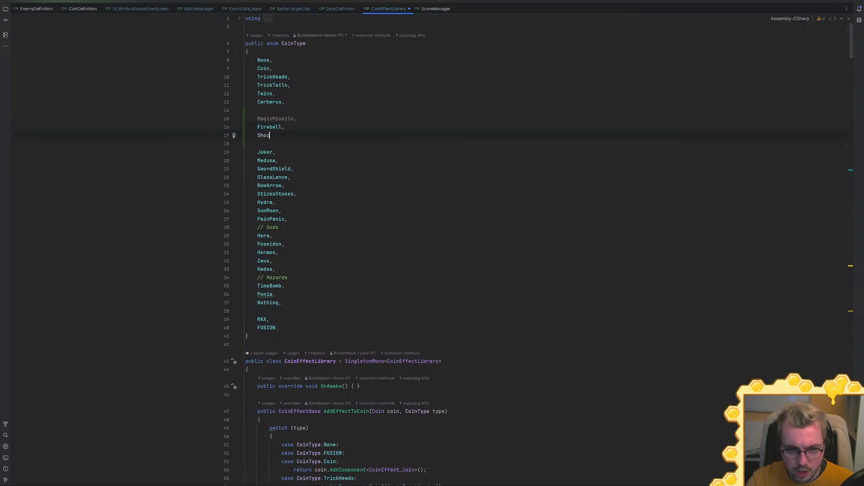
{"action": "type", "text": "k,"}
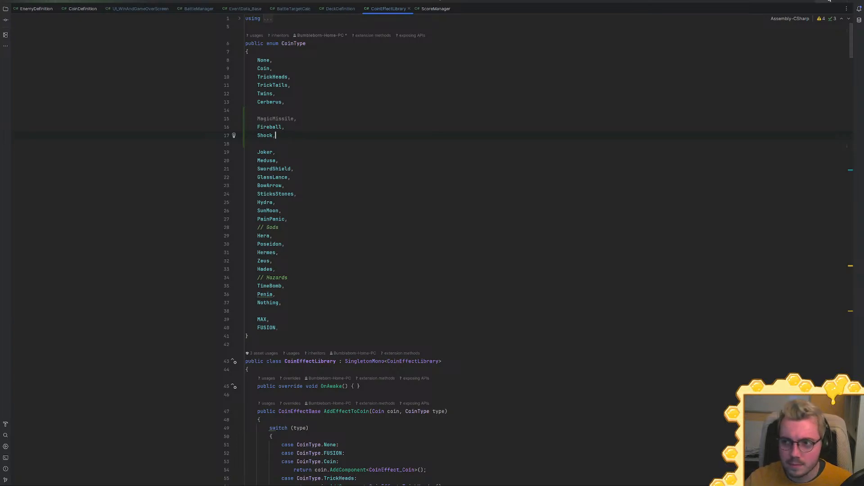
Switch to the Unity editor and set the test enemy to Enemy_Boss__1_Styx_AddCoinToDeck_TimeBomb and the test river to Styx_1
{"action": "key", "text": "alt+Tab"}
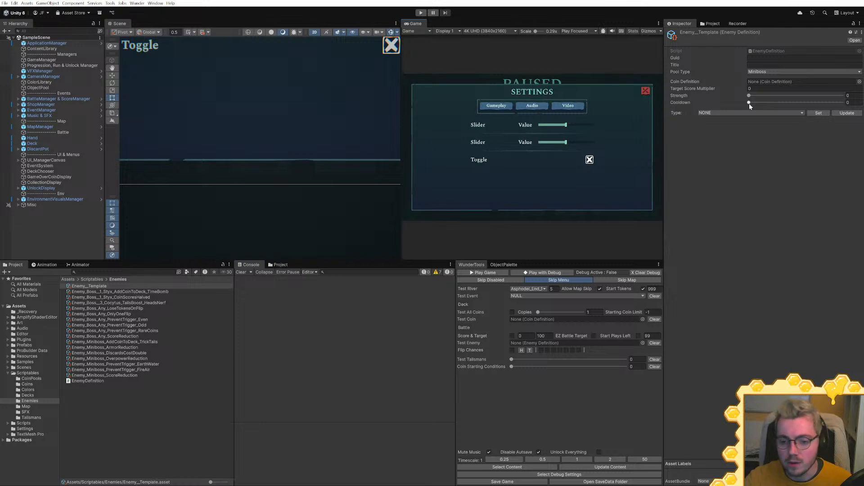
{"action": "left_click", "coordinate": [643, 319]}
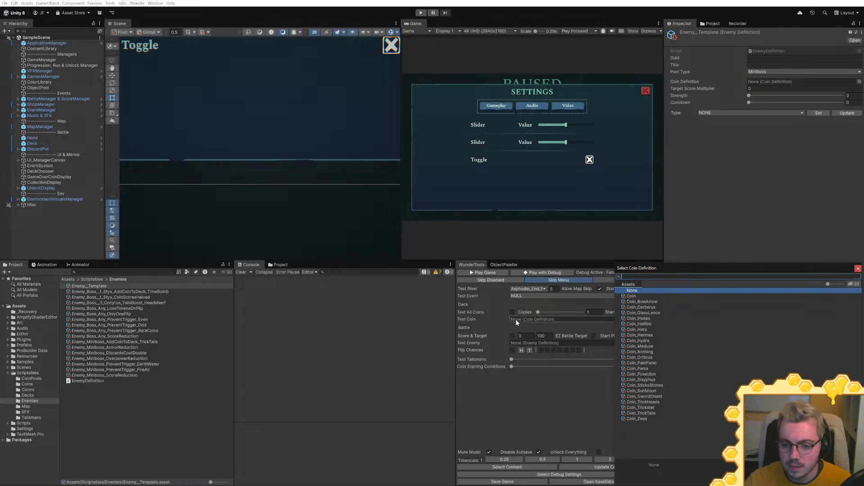
{"action": "left_click", "coordinate": [641, 342]}
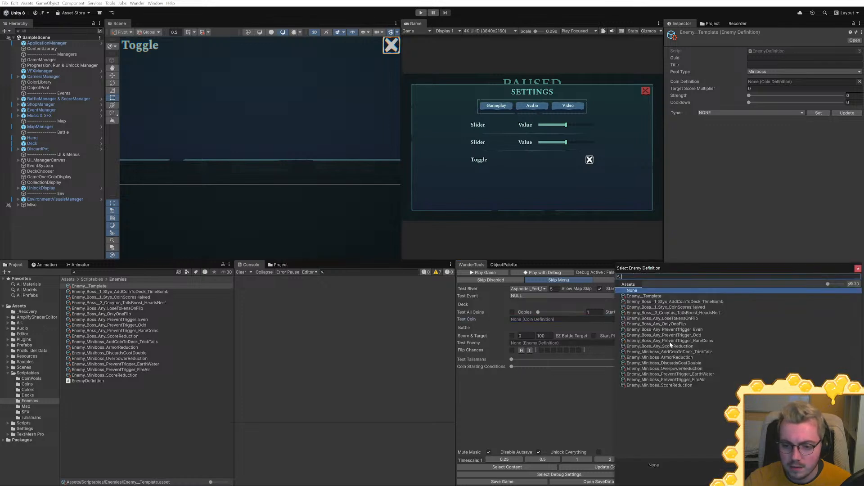
{"action": "double_click", "coordinate": [668, 302]}
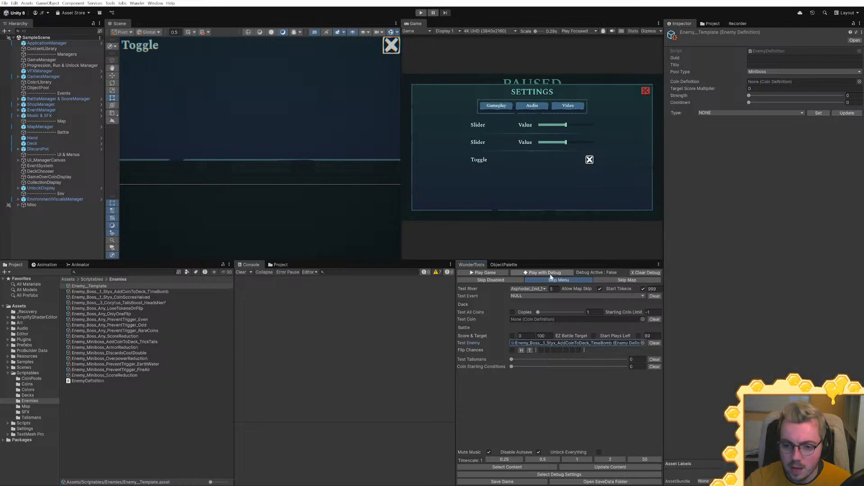
{"action": "left_click", "coordinate": [528, 288]}
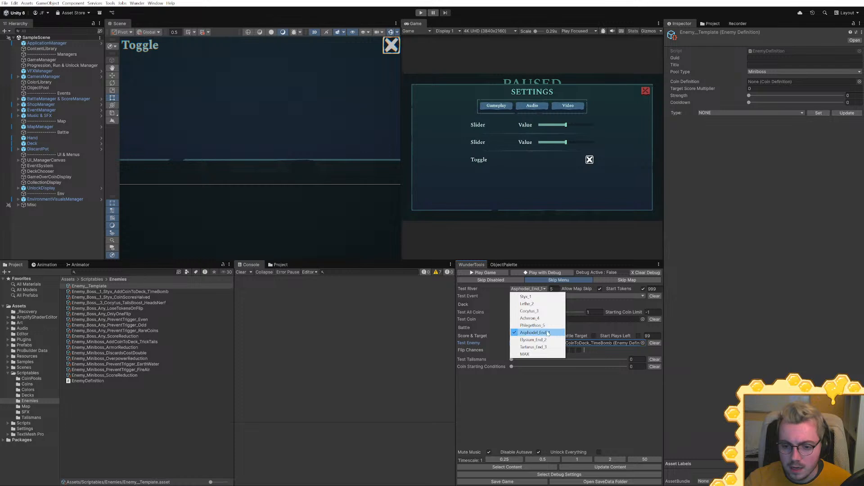
{"action": "left_click", "coordinate": [526, 296]}
Try a debug play session with the test event set to Battle, and stop the game
{"action": "left_click", "coordinate": [527, 296]}
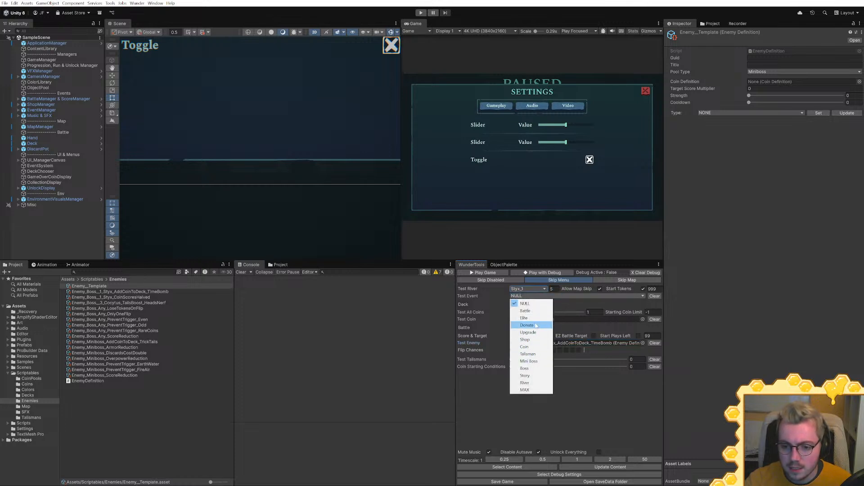
{"action": "left_click", "coordinate": [525, 310]}
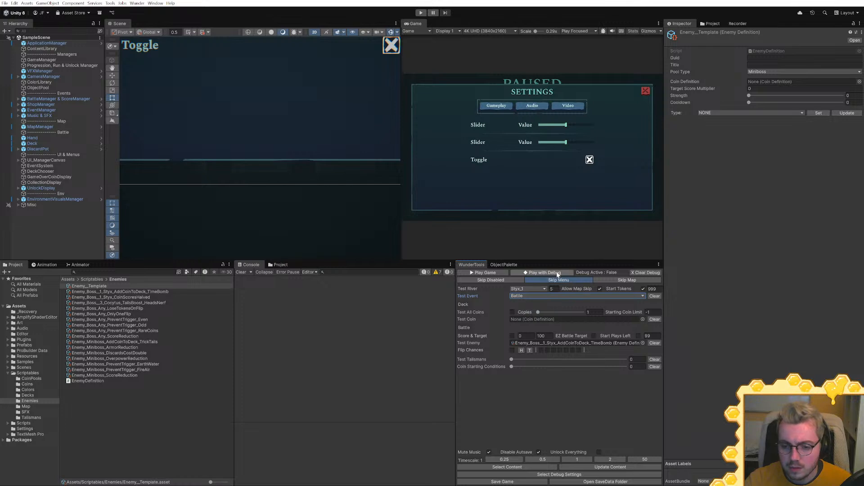
{"action": "left_click", "coordinate": [557, 273]}
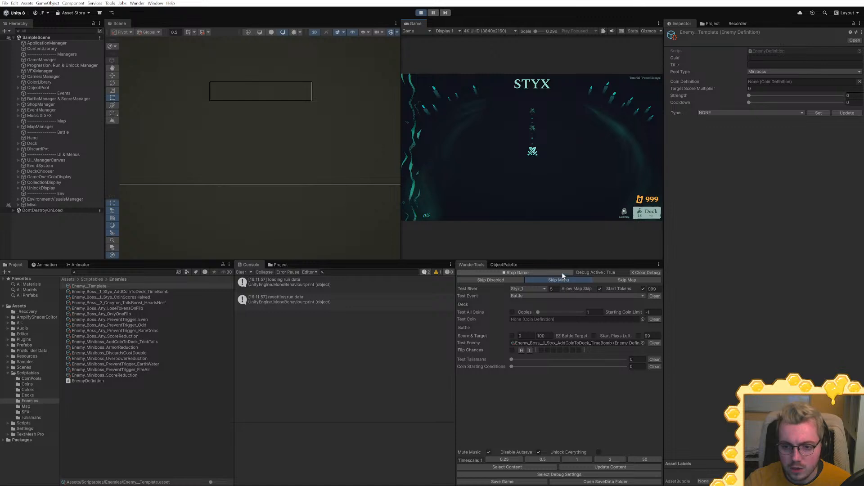
{"action": "left_click", "coordinate": [561, 272]}
Set the test event to Boss and start the game in debug mode
{"action": "left_click", "coordinate": [600, 296]}
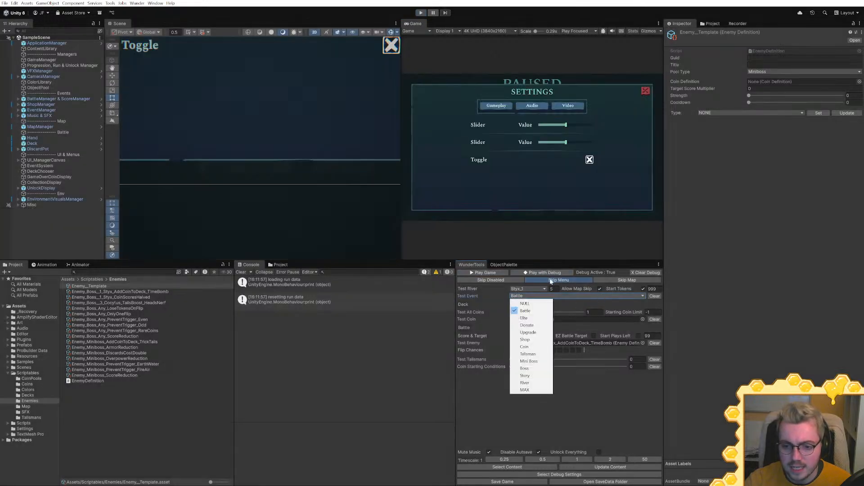
{"action": "left_click", "coordinate": [525, 368]}
{"action": "left_click", "coordinate": [556, 273]}
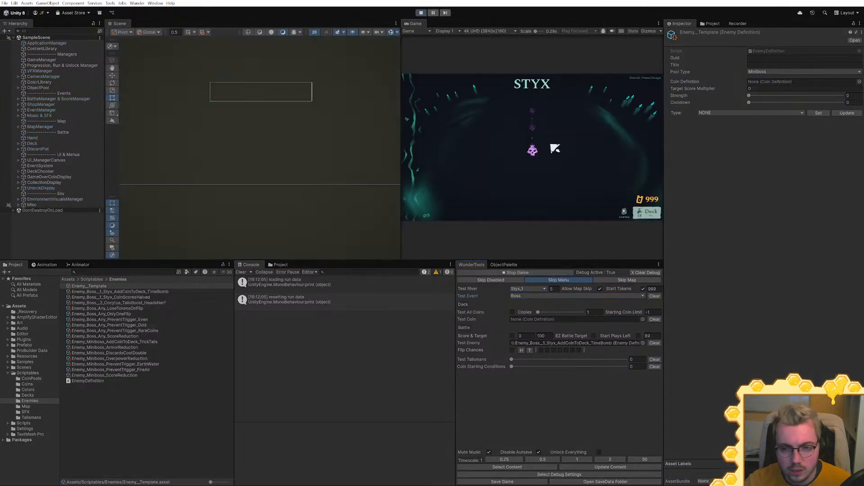
Enter the boss battle in a maximized game view and reorder the hand with Sword & Shield first and Trick Tails last
{"action": "left_click", "coordinate": [532, 155]}
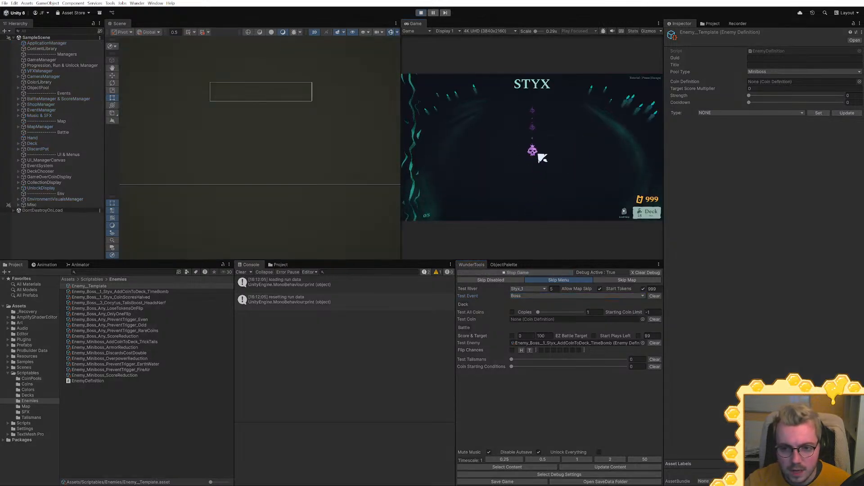
{"action": "key", "text": "shift+space"}
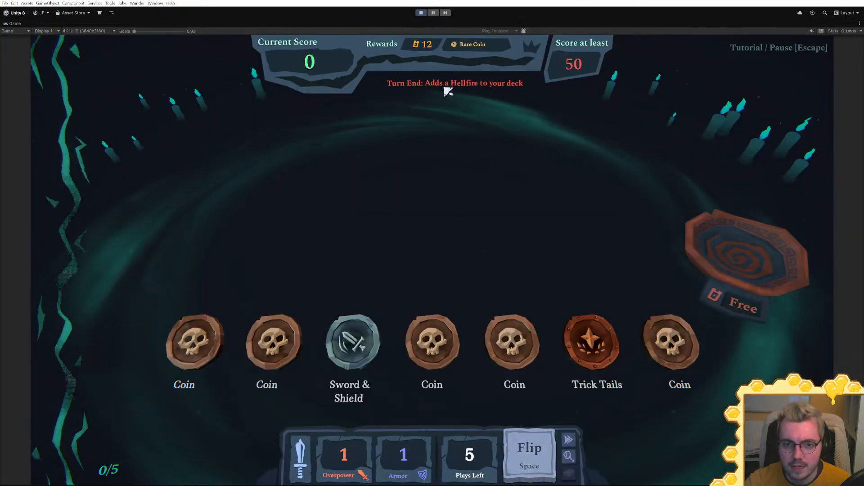
{"action": "left_click_drag", "start_coordinate": [352, 342], "coordinate": [196, 343]}
{"action": "mouse_move", "coordinate": [653, 353]}
{"action": "left_mouse_down"}
{"action": "mouse_move", "coordinate": [599, 347]}
{"action": "mouse_move", "coordinate": [574, 305]}
{"action": "mouse_move", "coordinate": [360, 343]}
{"action": "mouse_move", "coordinate": [618, 298]}
{"action": "mouse_move", "coordinate": [665, 353]}
{"action": "left_mouse_up"}
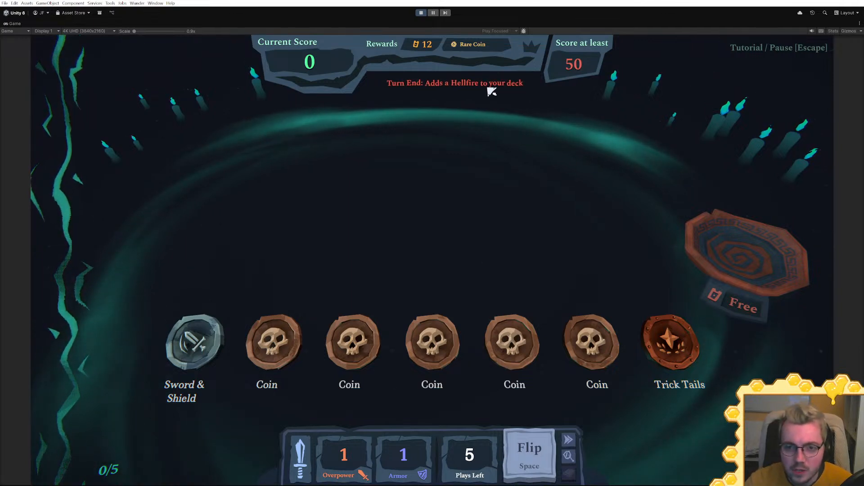
Discard the Trick Tails coin, flip the remaining hand in the boss battle, and stop the game
{"action": "mouse_move", "coordinate": [662, 337]}
{"action": "left_mouse_down"}
{"action": "mouse_move", "coordinate": [397, 338]}
{"action": "mouse_move", "coordinate": [414, 353]}
{"action": "mouse_move", "coordinate": [774, 270]}
{"action": "left_mouse_up"}
{"action": "key", "text": "space"}
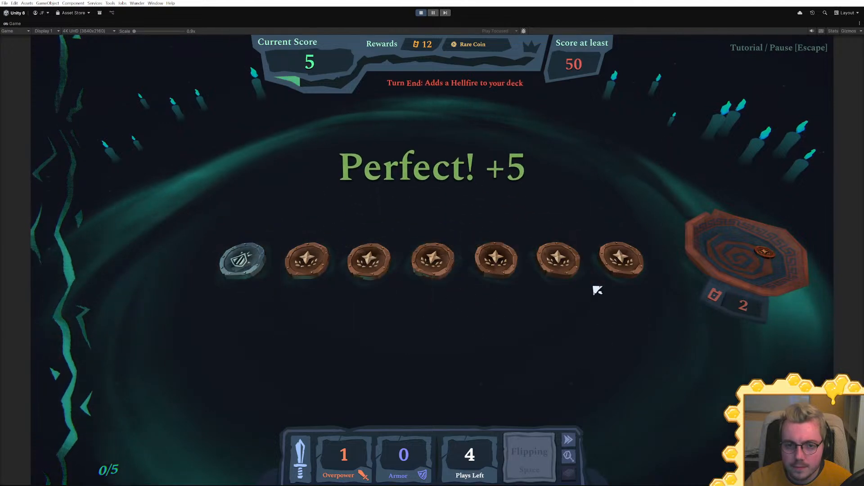
{"action": "double_click", "coordinate": [482, 21]}
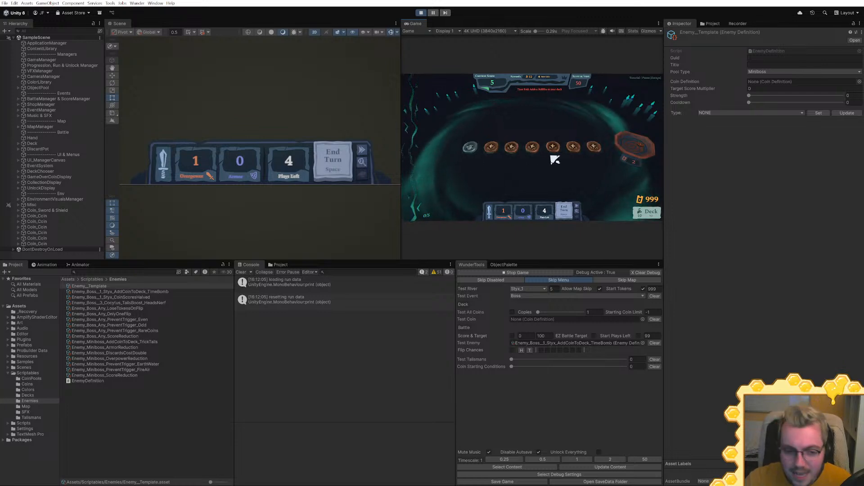
{"action": "left_click", "coordinate": [421, 13]}
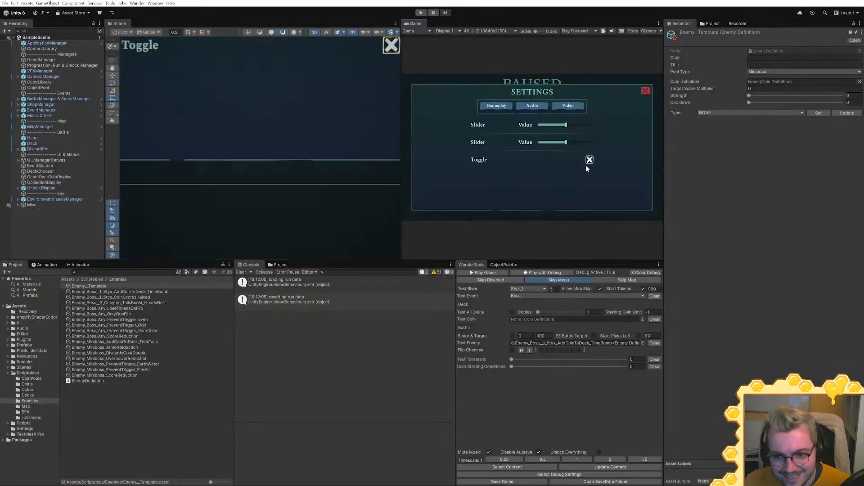
Clear the test enemy and test event, set the test river to Asphodel_End_1, and start the game in debug mode
{"action": "left_click", "coordinate": [655, 343]}
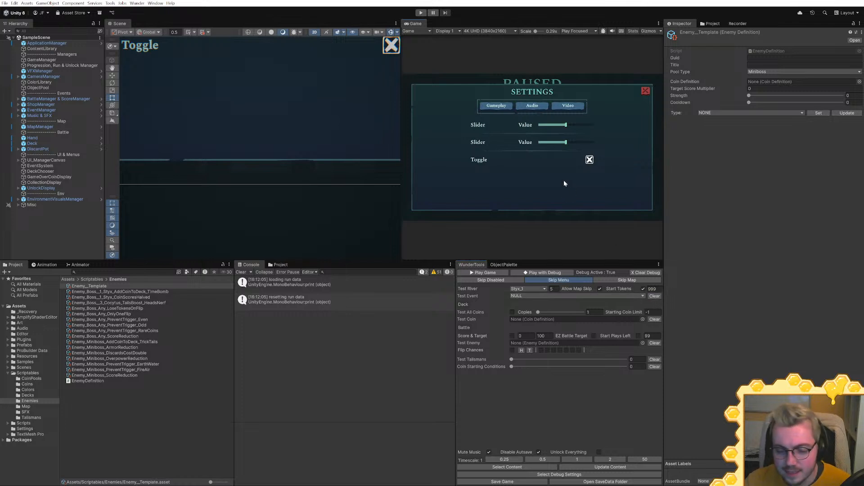
{"action": "left_click", "coordinate": [530, 289]}
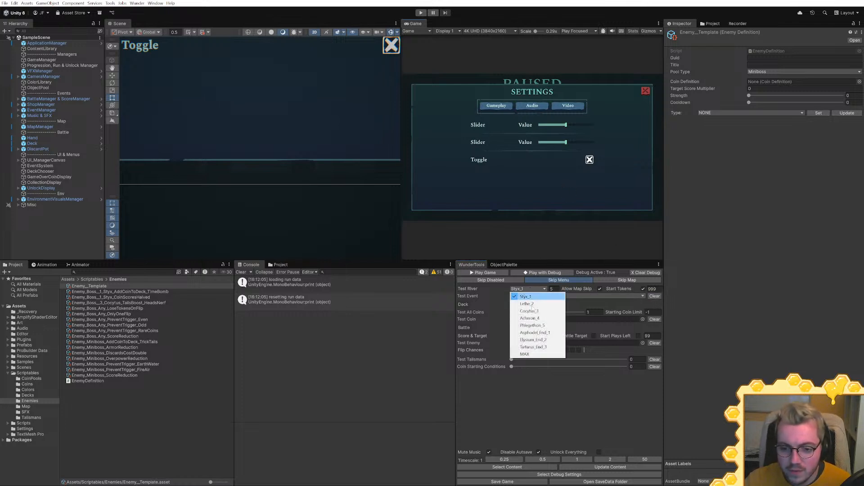
{"action": "left_click", "coordinate": [535, 333]}
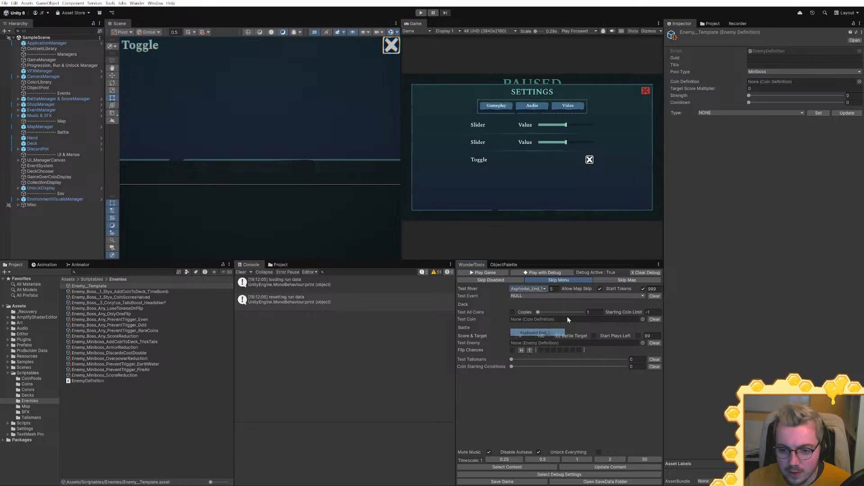
{"action": "left_click", "coordinate": [554, 272]}
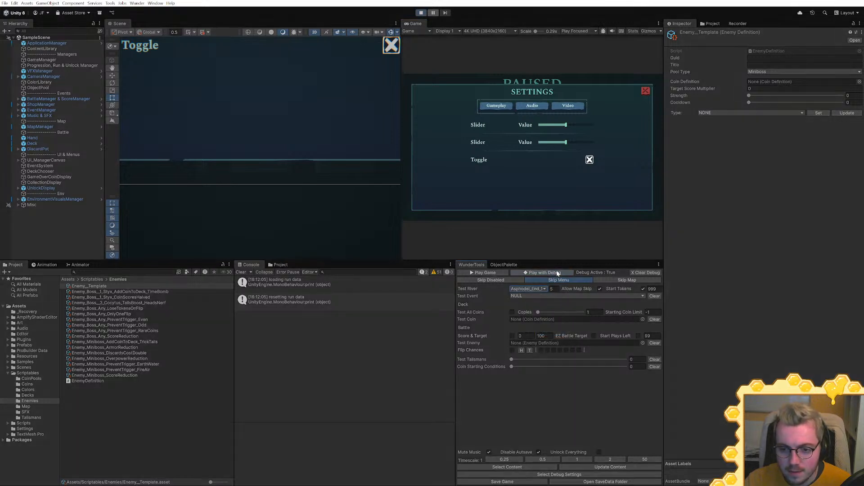
Examine the Asphodel map's paths, event nodes and battle targets from start to boss in a maximized game view
{"action": "double_click", "coordinate": [562, 25]}
{"action": "scroll", "coordinate": [445, 271], "scroll_direction": "up", "scroll_amount": 8}
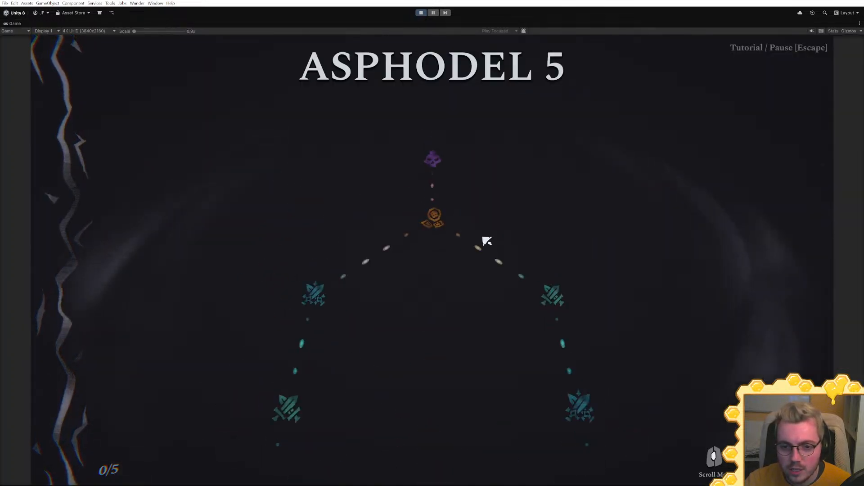
{"action": "scroll", "coordinate": [448, 175], "scroll_direction": "down", "scroll_amount": 5}
{"action": "scroll", "coordinate": [449, 185], "scroll_direction": "down", "scroll_amount": 3}
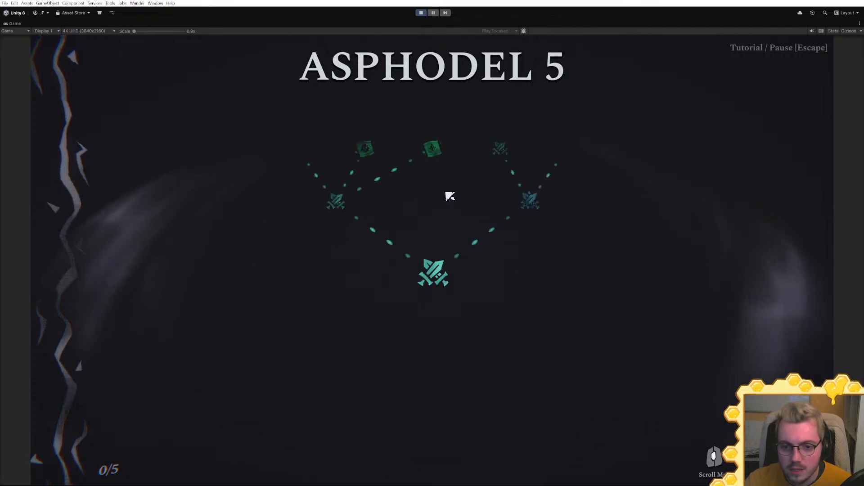
{"action": "mouse_move", "coordinate": [438, 266]}
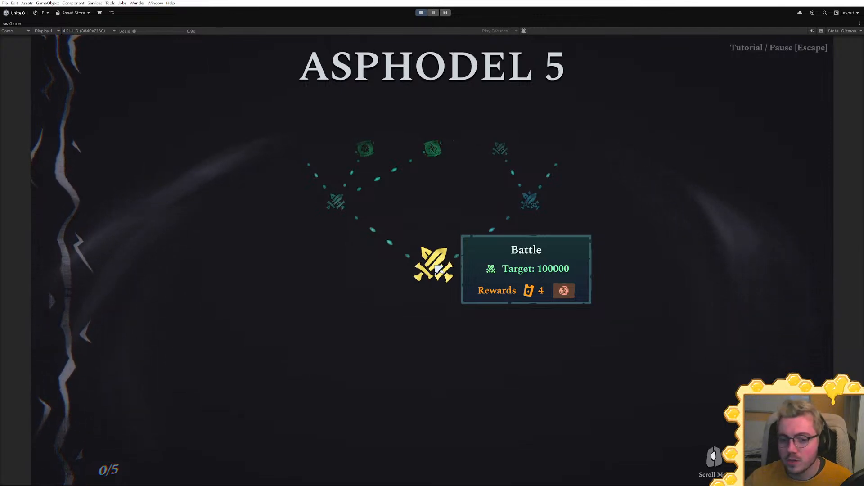
{"action": "scroll", "coordinate": [445, 236], "scroll_direction": "up", "scroll_amount": 5}
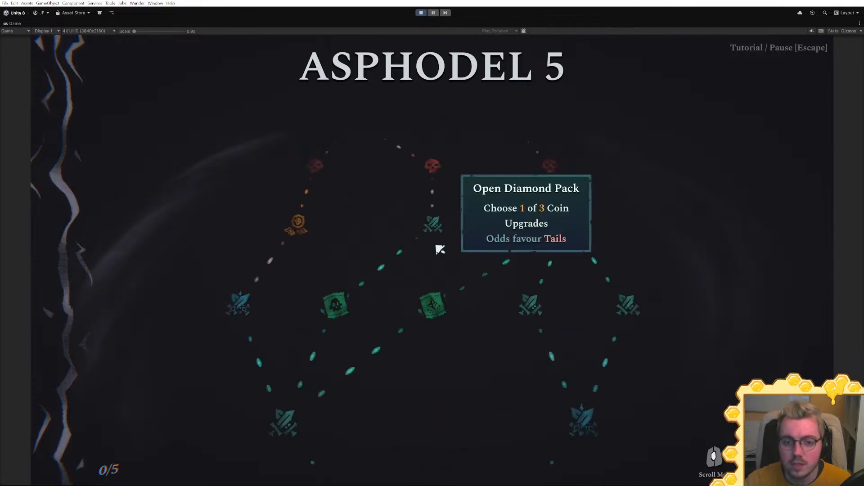
{"action": "scroll", "coordinate": [427, 284], "scroll_direction": "up", "scroll_amount": 5}
{"action": "scroll", "coordinate": [431, 252], "scroll_direction": "down", "scroll_amount": 4}
{"action": "scroll", "coordinate": [431, 219], "scroll_direction": "down", "scroll_amount": 3}
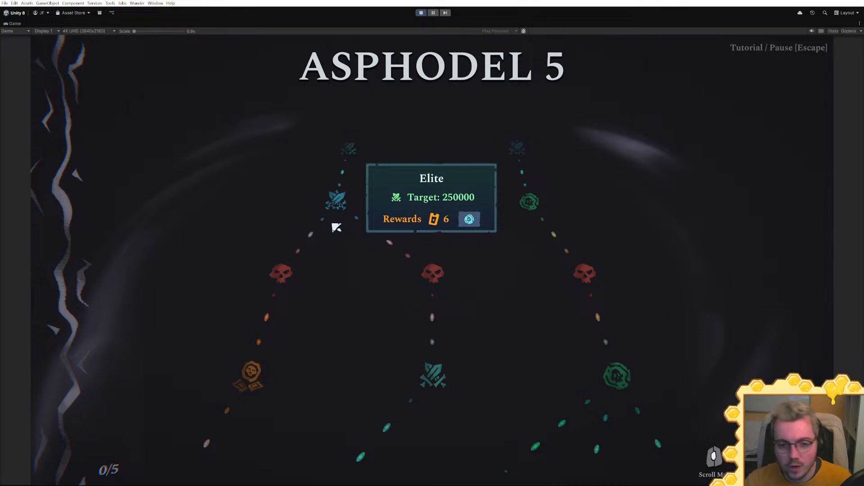
{"action": "scroll", "coordinate": [333, 246], "scroll_direction": "down", "scroll_amount": 5}
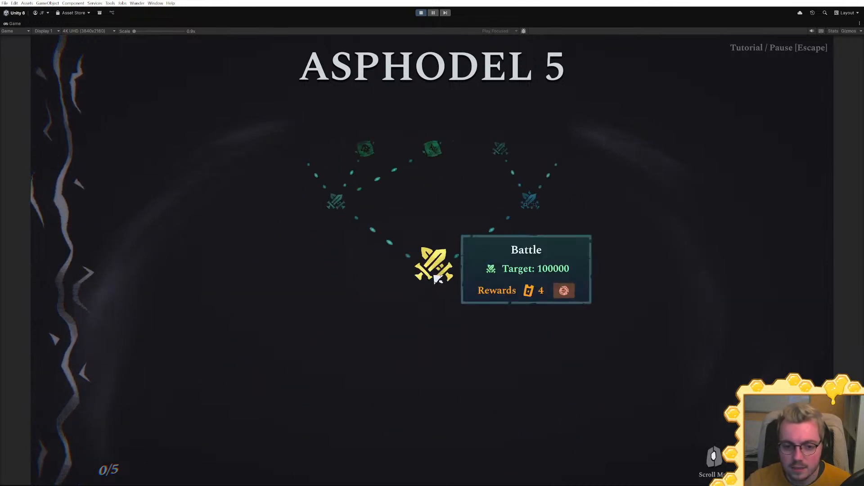
{"action": "scroll", "coordinate": [436, 279], "scroll_direction": "up", "scroll_amount": 4}
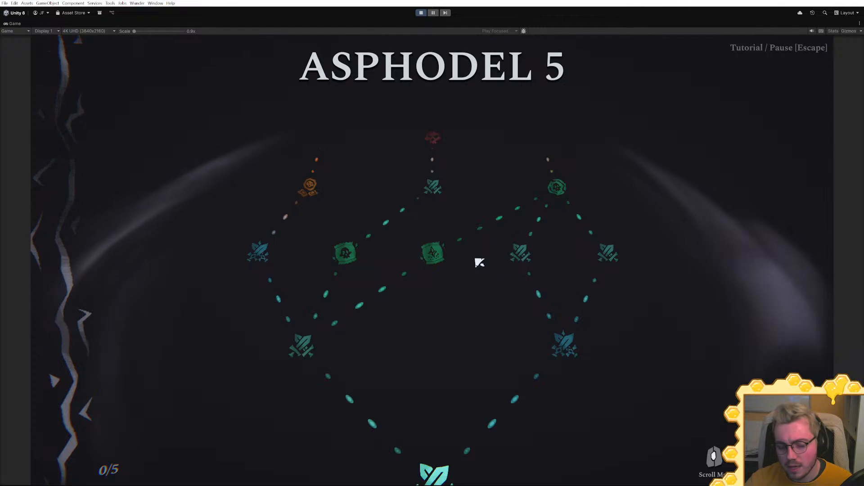
{"action": "mouse_move", "coordinate": [518, 251]}
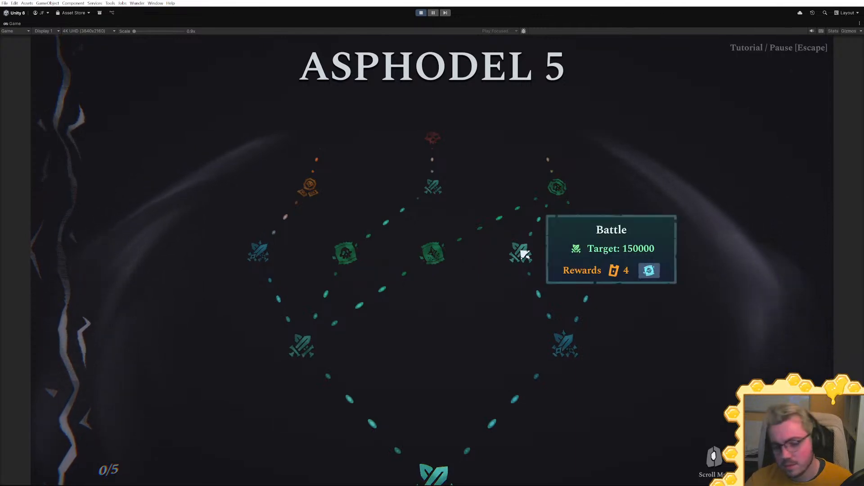
{"action": "scroll", "coordinate": [454, 264], "scroll_direction": "up", "scroll_amount": 10}
{"action": "scroll", "coordinate": [440, 255], "scroll_direction": "down", "scroll_amount": 10}
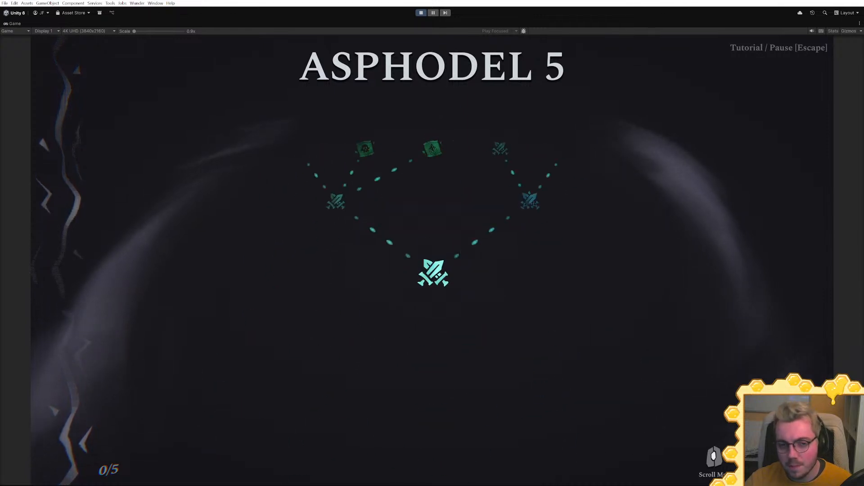
Stop the game and clear the console log
{"action": "left_click", "coordinate": [420, 13]}
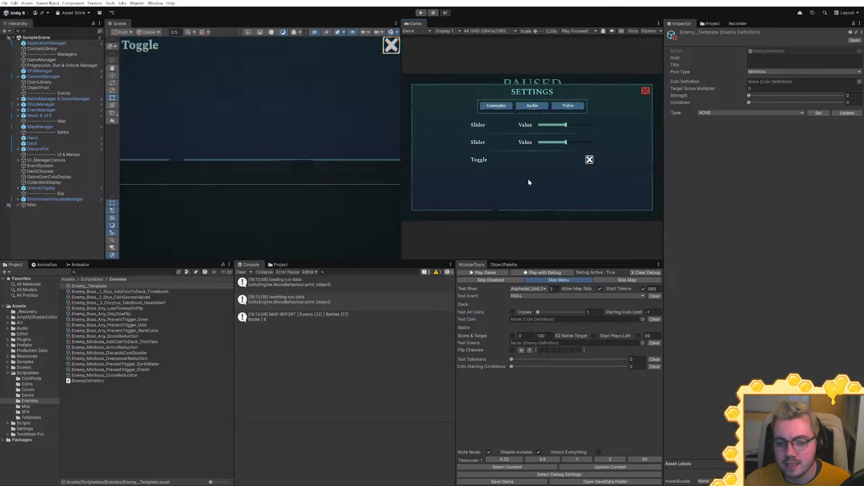
{"action": "left_click", "coordinate": [242, 273]}
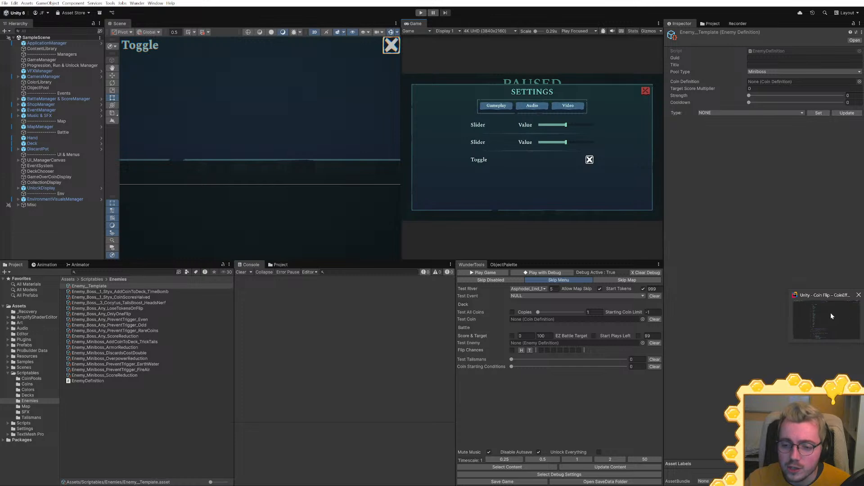
Switch to the code editor and duplicate the CoinEffect_Penia class with its comment at the end of CoinEffectLibrary
{"action": "mouse_move", "coordinate": [830, 315]}
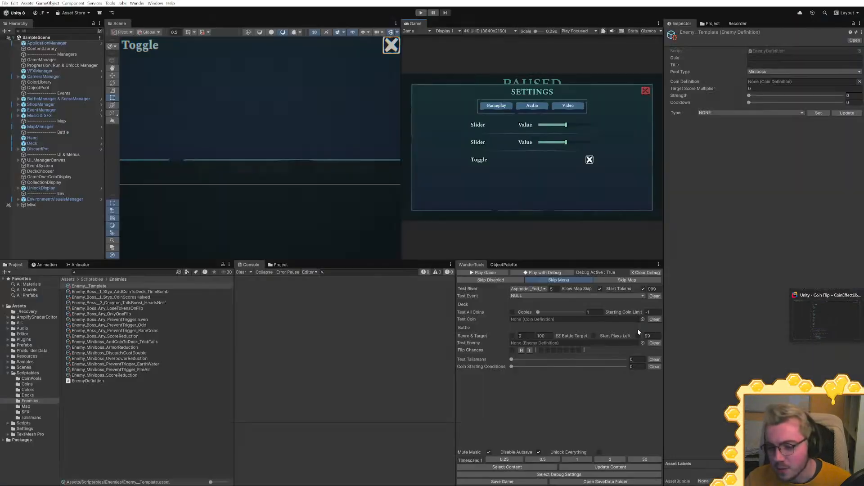
{"action": "key", "text": "alt+Tab"}
{"action": "scroll", "coordinate": [362, 161], "scroll_direction": "down", "scroll_amount": 18}
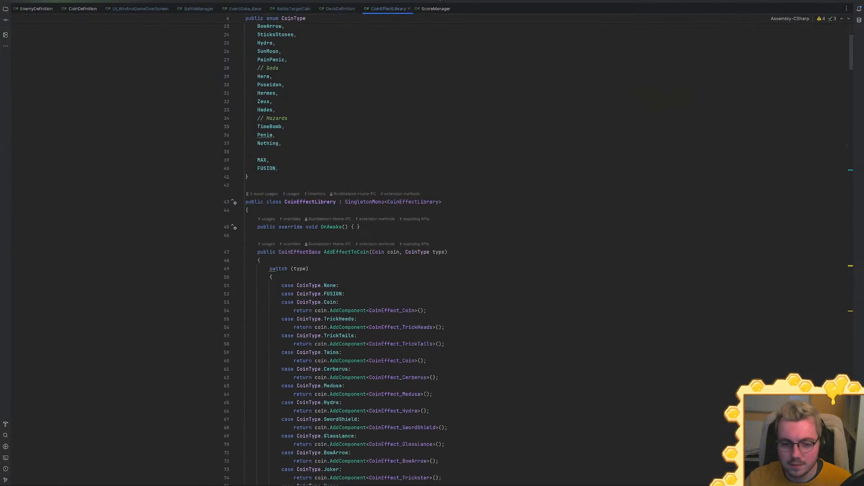
{"action": "scroll", "coordinate": [362, 161], "scroll_direction": "down", "scroll_amount": 20}
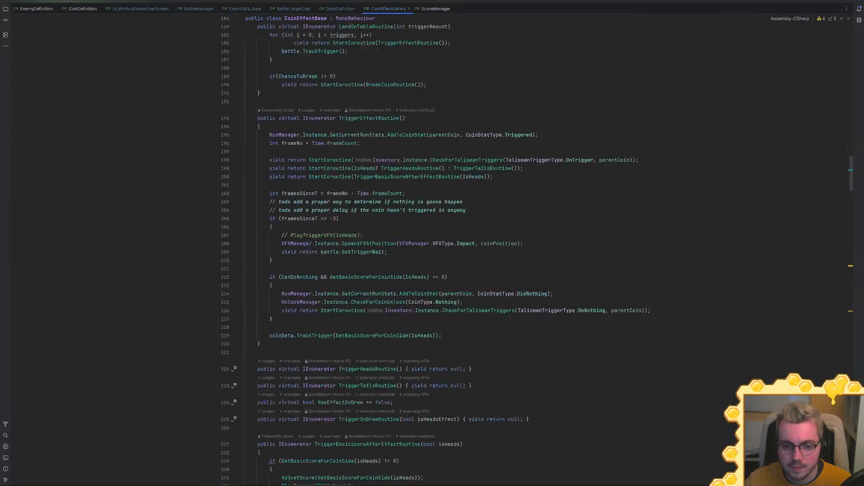
{"action": "scroll", "coordinate": [432, 247], "scroll_direction": "down", "scroll_amount": 20}
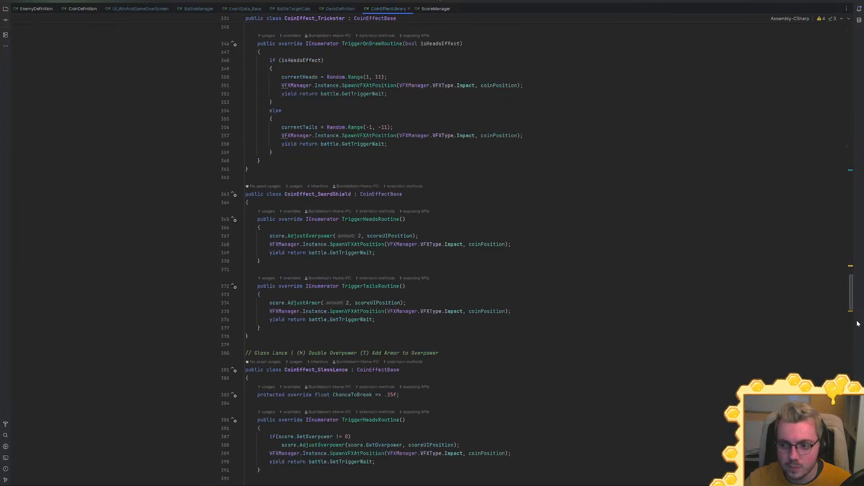
{"action": "scroll", "coordinate": [432, 248], "scroll_direction": "down", "scroll_amount": 15}
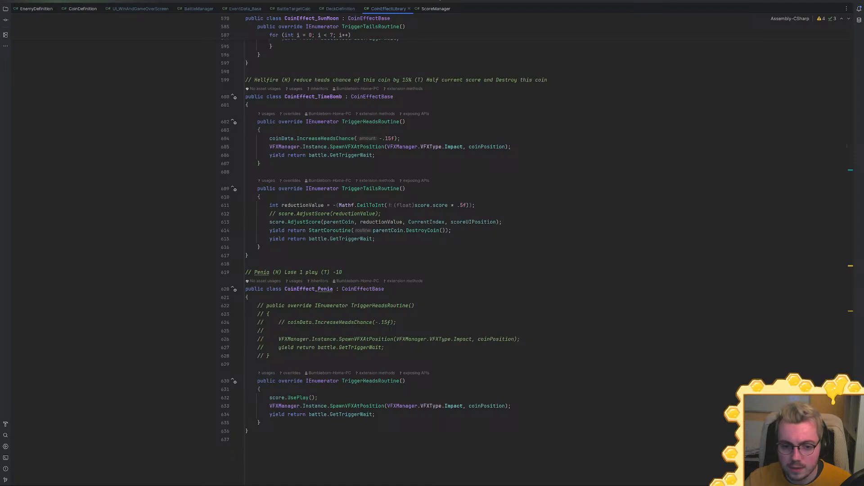
{"action": "left_click_drag", "start_coordinate": [246, 264], "coordinate": [246, 440]}
{"action": "key", "text": "ctrl+c"}
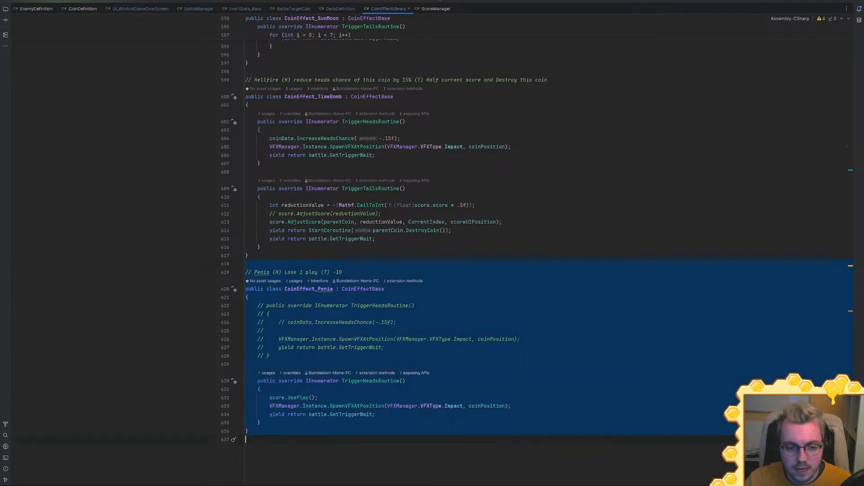
{"action": "left_click", "coordinate": [249, 431]}
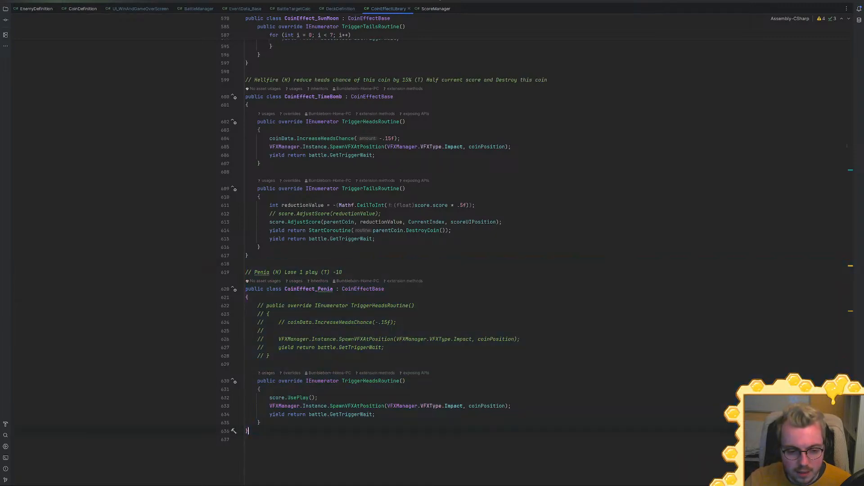
{"action": "key", "text": "Return"}
{"action": "key", "text": "ctrl+v"}
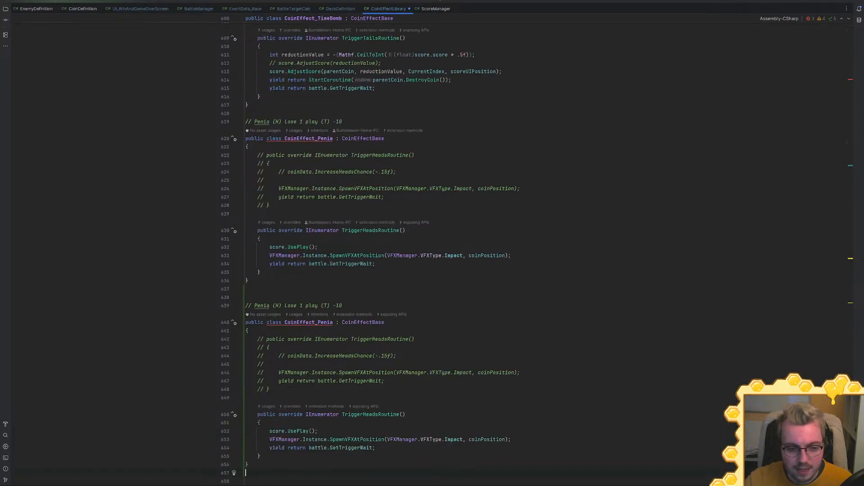
Rename the duplicated class to CoinEffect_MagicMissile and change the coin name in its comment to Magic Missile
{"action": "double_click", "coordinate": [262, 306]}
{"action": "type", "text": "Magic"}
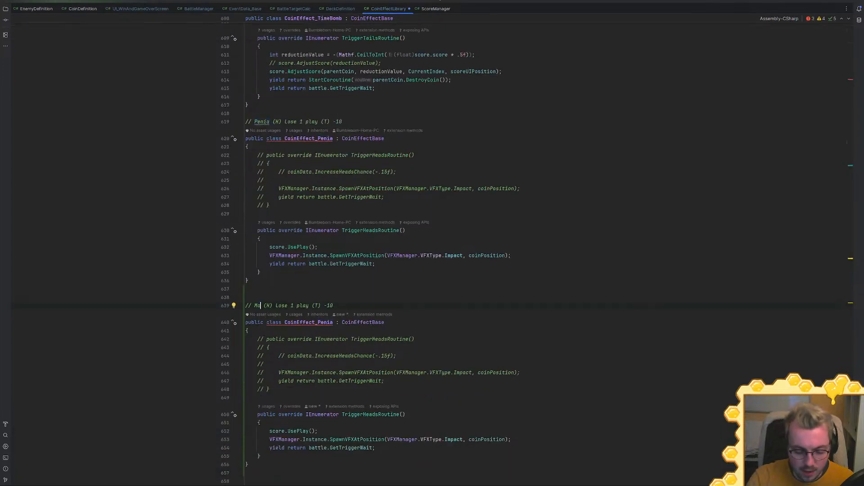
{"action": "type", "text": " Missil"}
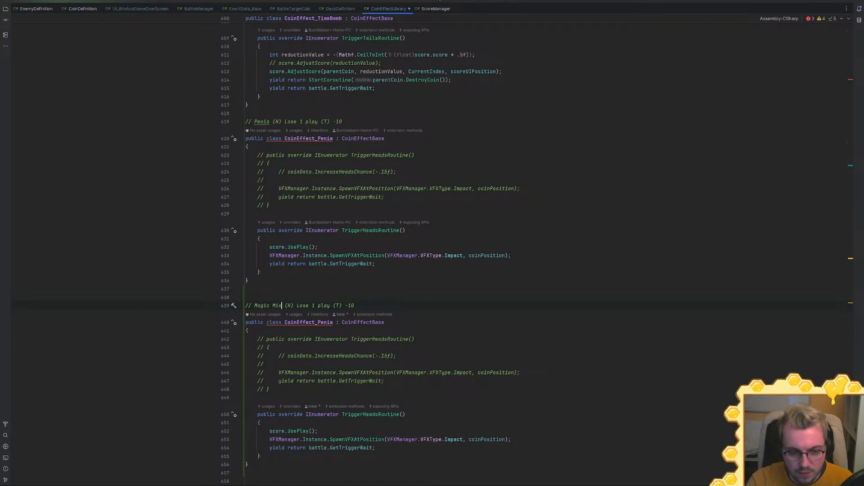
{"action": "type", "text": "e"}
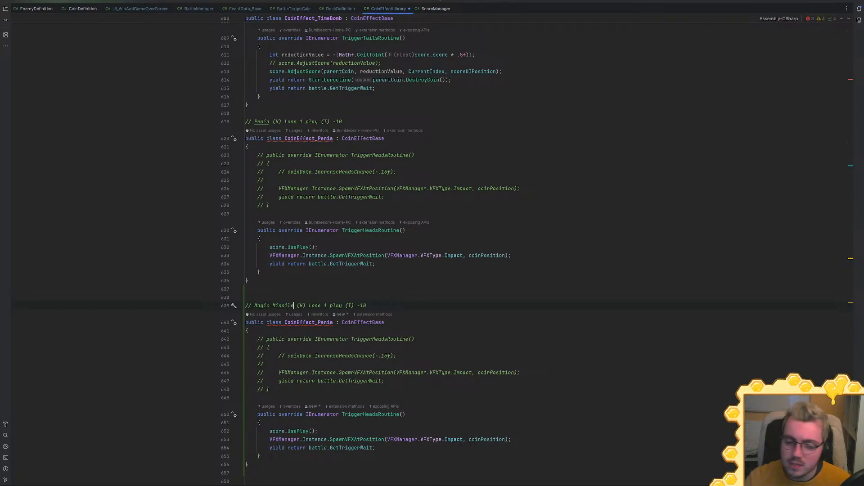
{"action": "double_click", "coordinate": [319, 322]}
{"action": "type", "text": "Ma"}
{"action": "type", "text": "gicMi"}
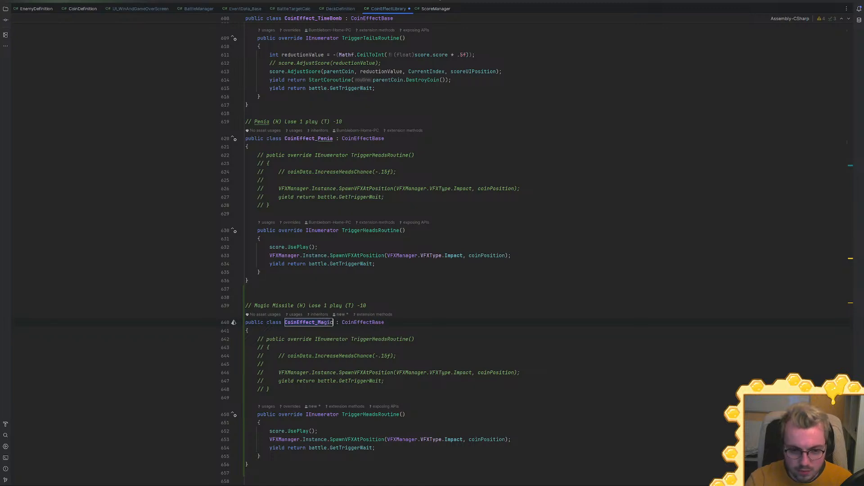
{"action": "type", "text": "ssile"}
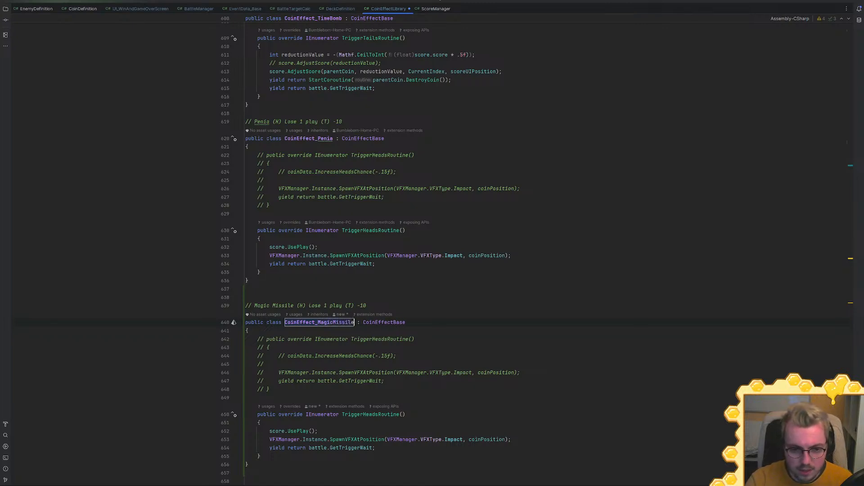
Find the CoinEffect_PainPanic class in CoinEffectLibrary and copy the mana-adjusting body of its TriggerTailsRoutine
{"action": "scroll", "coordinate": [370, 254], "scroll_direction": "down", "scroll_amount": 2}
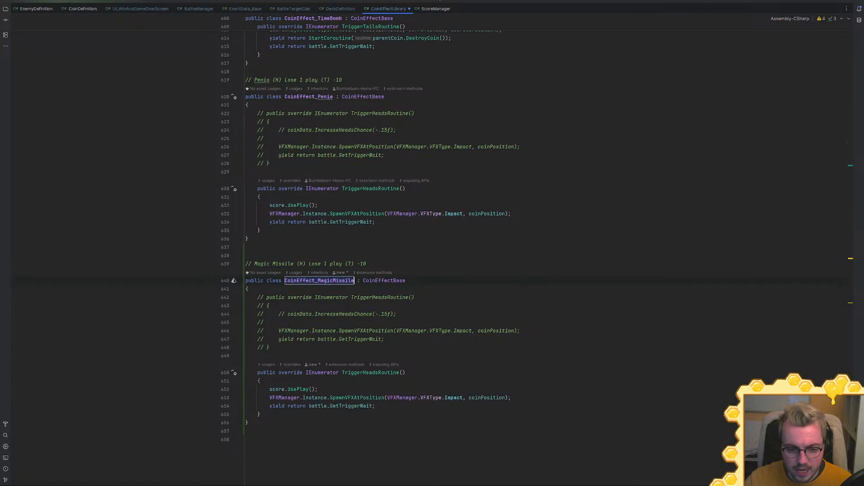
{"action": "scroll", "coordinate": [375, 414], "scroll_direction": "up", "scroll_amount": 20}
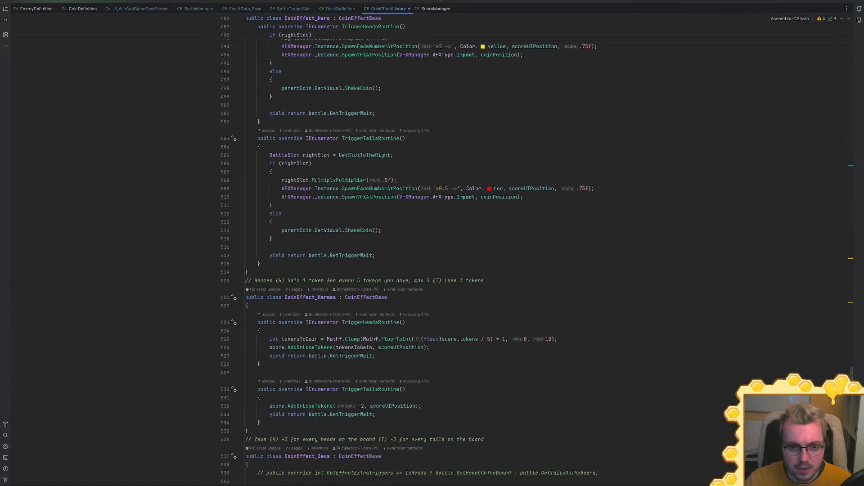
{"action": "left_click", "coordinate": [245, 372]}
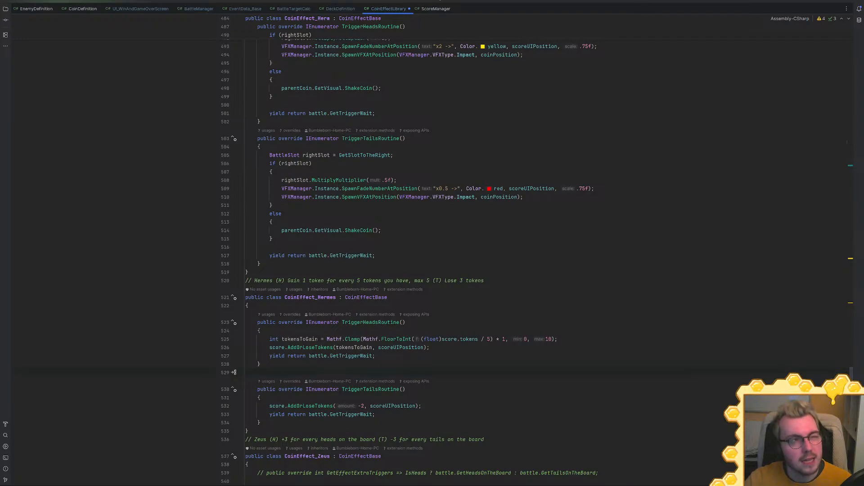
{"action": "scroll", "coordinate": [429, 254], "scroll_direction": "down", "scroll_amount": 20}
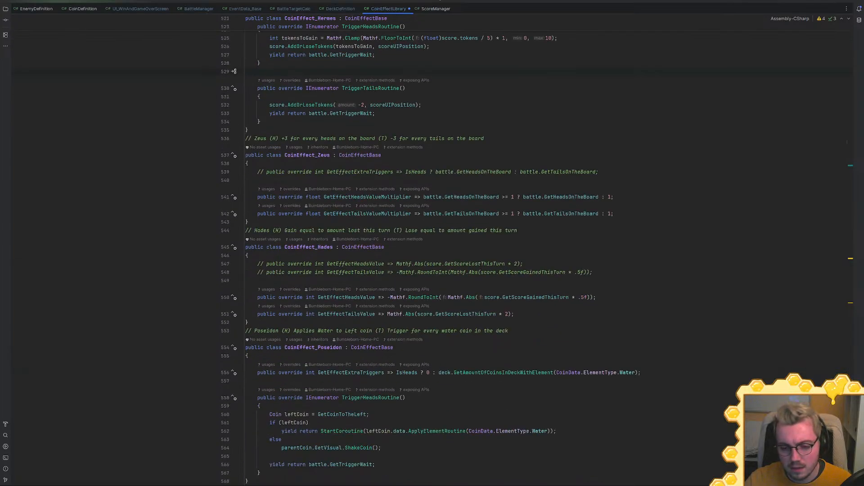
{"action": "scroll", "coordinate": [430, 254], "scroll_direction": "down", "scroll_amount": 10}
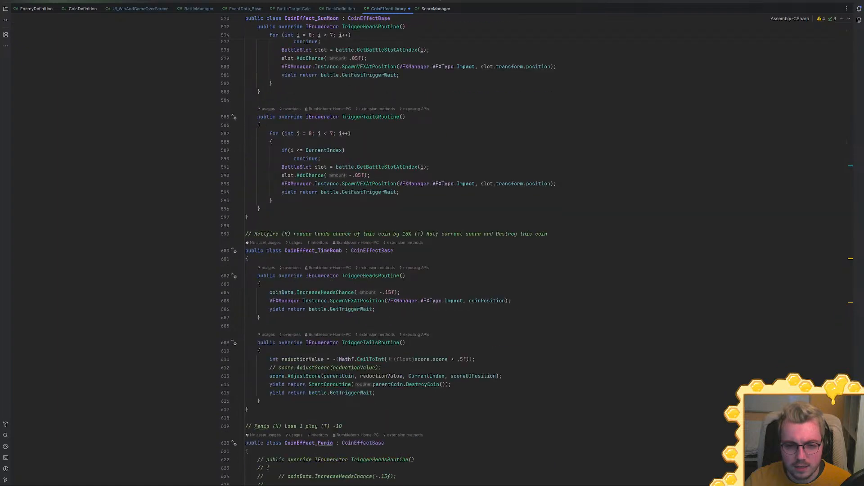
{"action": "scroll", "coordinate": [430, 254], "scroll_direction": "down", "scroll_amount": 9}
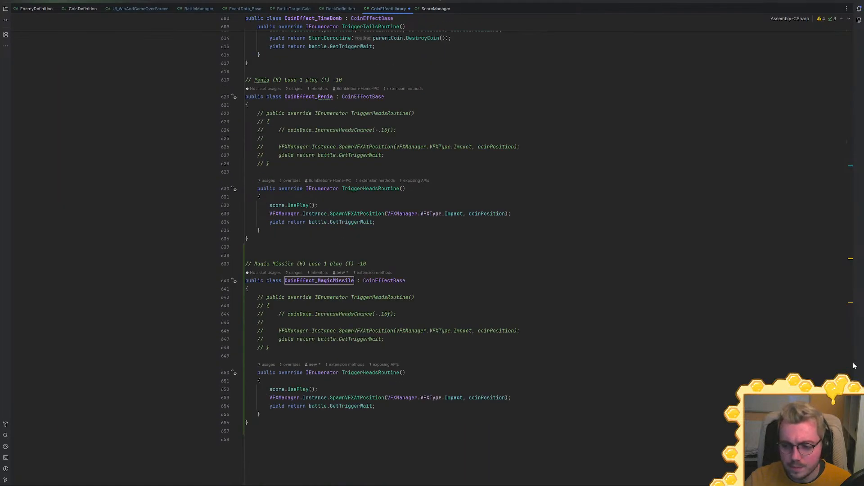
{"action": "left_click", "coordinate": [245, 439]}
{"action": "key", "text": "ctrl+f"}
{"action": "type", "text": "sword"}
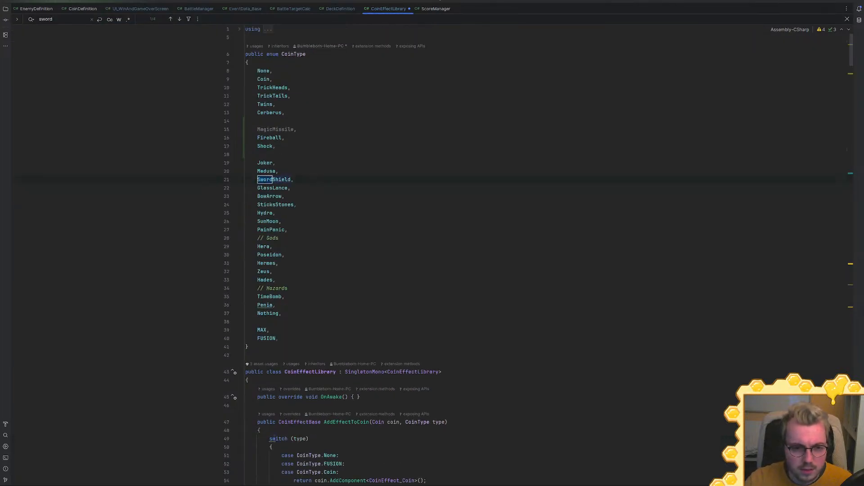
{"action": "scroll", "coordinate": [268, 231], "scroll_direction": "down", "scroll_amount": 18}
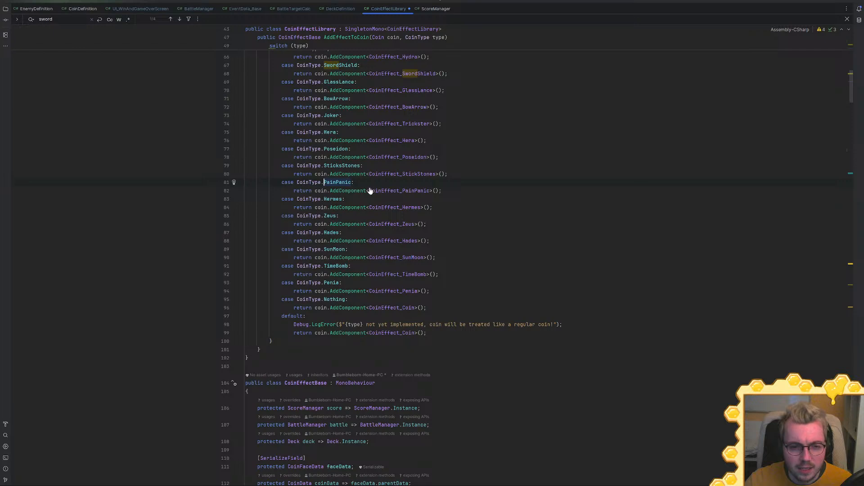
{"action": "left_click", "coordinate": [405, 191], "text": "ctrl"}
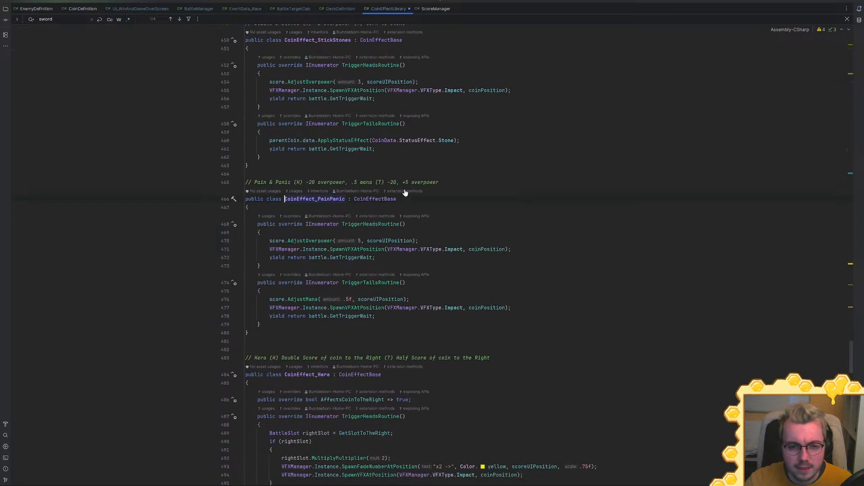
{"action": "left_click_drag", "start_coordinate": [375, 316], "coordinate": [260, 291]}
{"action": "key", "text": "ctrl+c"}
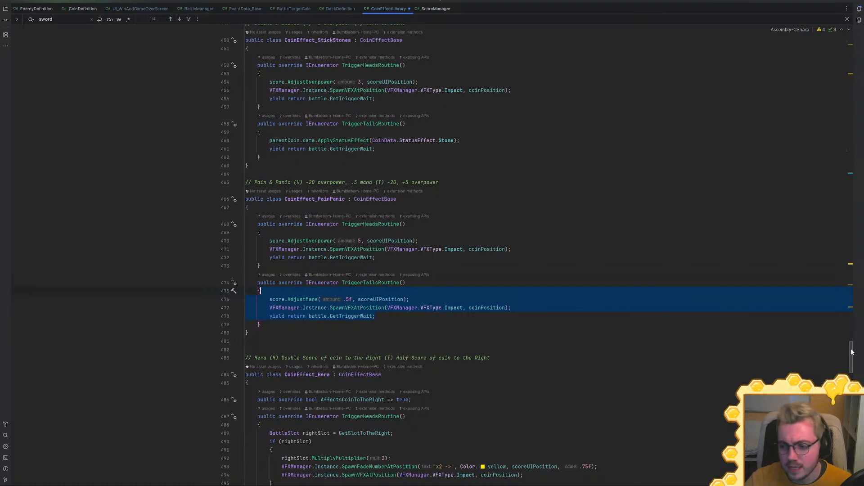
Delete the commented-out TriggerHeadsRoutine blocks from the CoinEffect_MagicMissile and CoinEffect_Penia classes
{"action": "key", "text": "ctrl+alt+Left"}
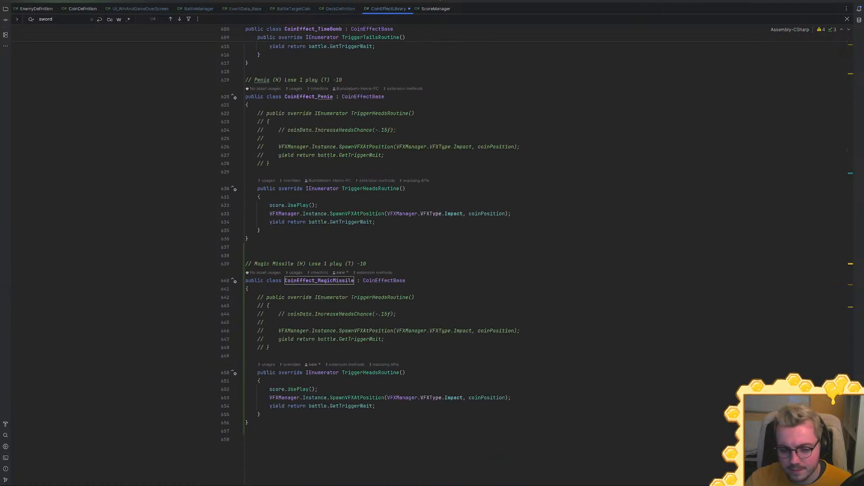
{"action": "key", "text": "shift+Up"}
{"action": "key", "text": "shift+Up"}
{"action": "key", "text": "shift+Up"}
{"action": "key", "text": "shift+Up"}
{"action": "key", "text": "shift+Up"}
{"action": "key", "text": "shift+Up"}
{"action": "key", "text": "shift+Up"}
{"action": "key", "text": "shift+Left"}
{"action": "key", "text": "BackSpace"}
{"action": "key", "text": "Up"}
{"action": "key", "text": "Up"}
{"action": "key", "text": "Up"}
{"action": "key", "text": "Up"}
{"action": "key", "text": "Up"}
{"action": "key", "text": "Up"}
{"action": "key", "text": "Up"}
{"action": "key", "text": "Up"}
{"action": "key", "text": "Up"}
{"action": "key", "text": "Up"}
{"action": "key", "text": "Up"}
{"action": "key", "text": "Up"}
{"action": "key", "text": "shift+Up"}
{"action": "key", "text": "shift+Up"}
{"action": "key", "text": "shift+Up"}
{"action": "key", "text": "shift+Up"}
{"action": "key", "text": "shift+Up"}
{"action": "key", "text": "shift+Up"}
{"action": "key", "text": "shift+Up"}
{"action": "key", "text": "shift+Left"}
{"action": "key", "text": "BackSpace"}
Replace the CoinEffect_MagicMissile heads routine body with the copied code, set the AdjustMana amount to .05f and save the script
{"action": "left_click_drag", "start_coordinate": [375, 406], "coordinate": [260, 381]}
{"action": "key", "text": "ctrl+v"}
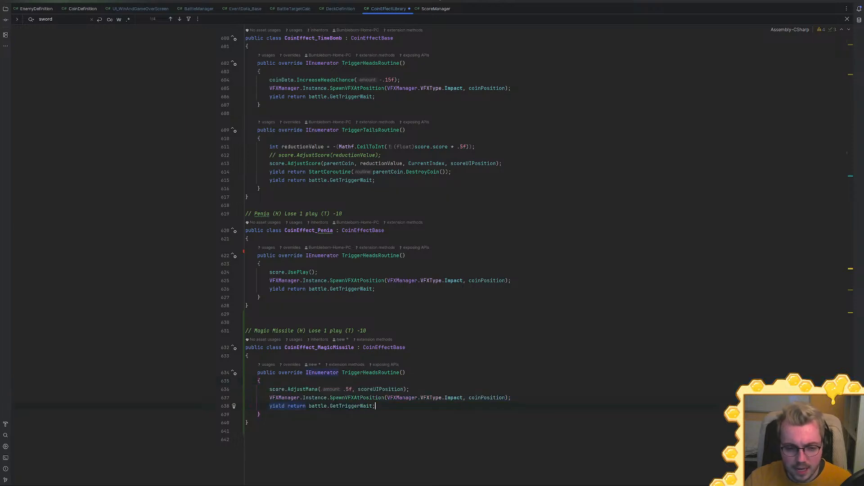
{"action": "type", "text": "6"}
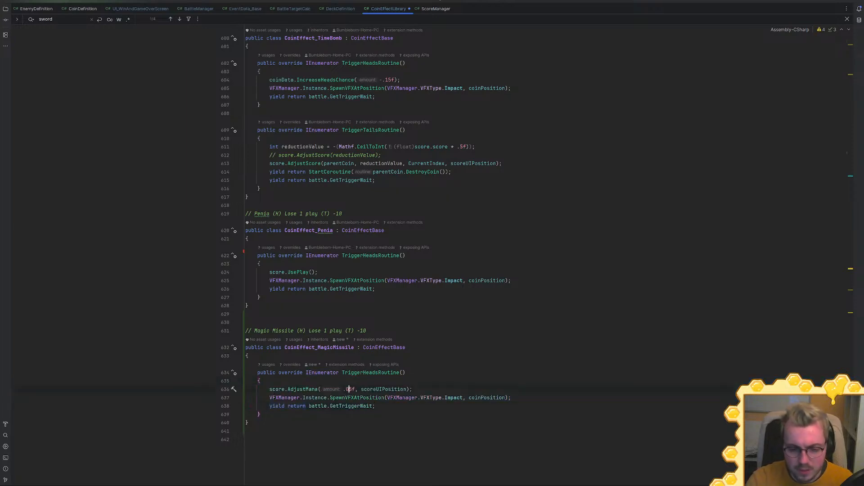
{"action": "key", "text": "End"}
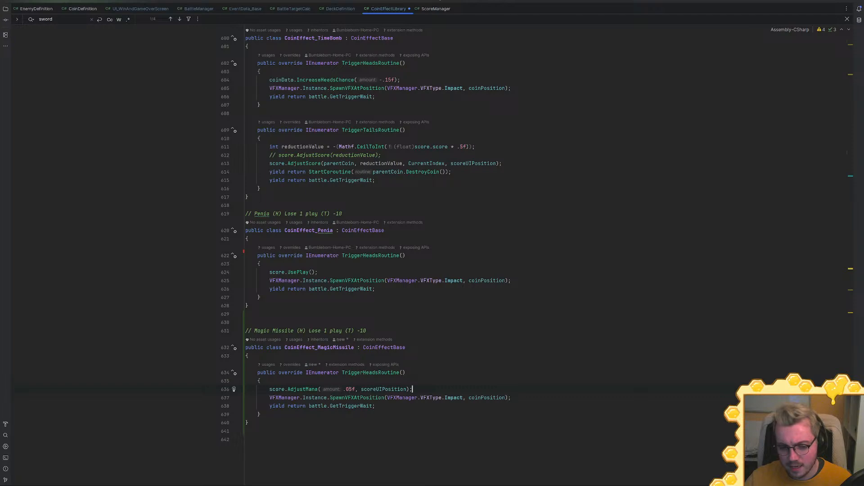
{"action": "key", "text": "ctrl+s"}
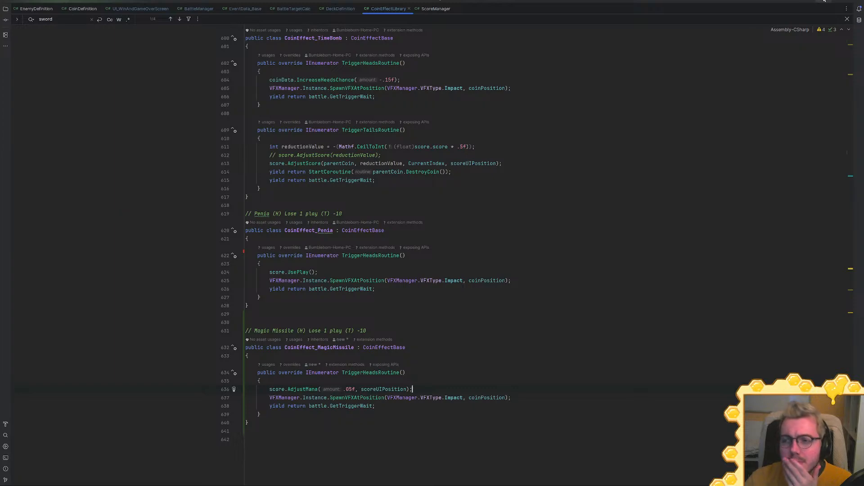
Add a CoinType.MagicMissile case to AddEffectToCoin that returns the CoinEffect_MagicMissile component, placed before the Nothing case
{"action": "key", "text": "alt+Tab"}
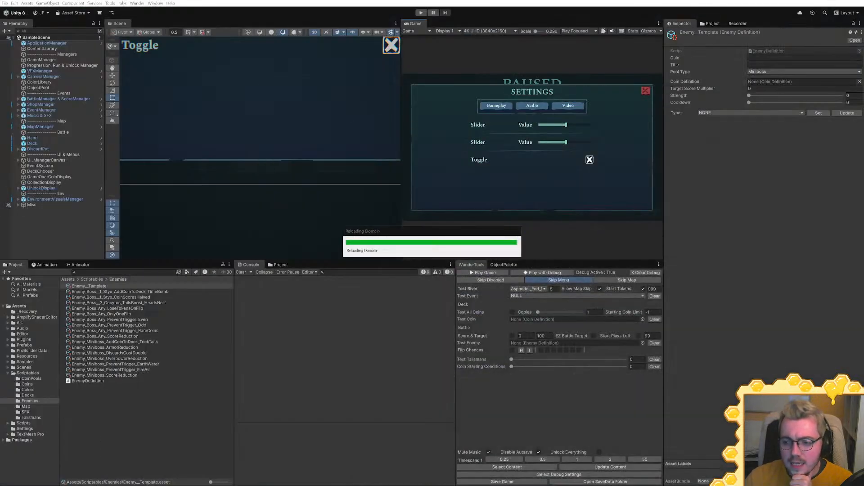
{"action": "key", "text": "alt+Tab"}
{"action": "left_click_drag", "start_coordinate": [852, 329], "coordinate": [855, 86]}
{"action": "left_click_drag", "start_coordinate": [427, 265], "coordinate": [447, 250]}
{"action": "key", "text": "ctrl+c"}
{"action": "left_click", "coordinate": [447, 252]}
{"action": "key", "text": "ctrl+v"}
{"action": "double_click", "coordinate": [334, 257]}
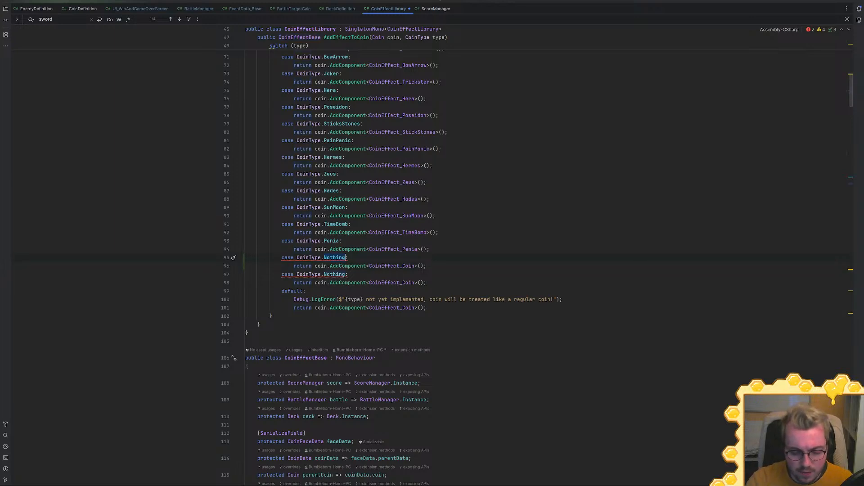
{"action": "type", "text": "MagicMissile"}
{"action": "key", "text": "Return"}
{"action": "double_click", "coordinate": [383, 266]}
{"action": "type", "text": "CoinEffect_MagicMissile"}
{"action": "key", "text": "Return"}
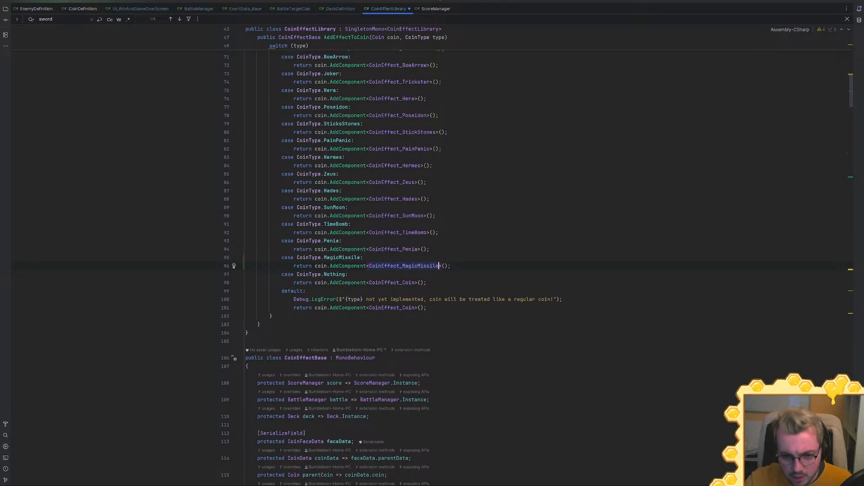
{"action": "scroll", "coordinate": [405, 266], "scroll_direction": "up", "scroll_amount": 6}
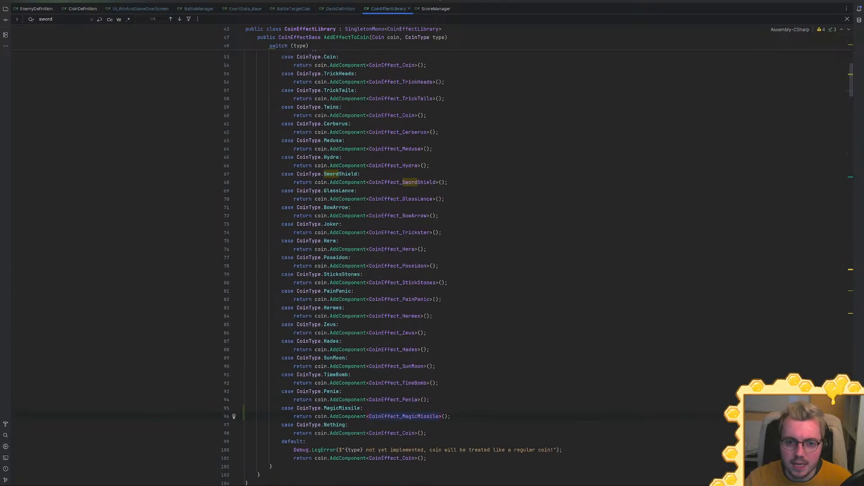
Switch to Unity, duplicate the Coin_TrickTails asset in the Coins folder and rename the copy Coin_MagicMissile
{"action": "left_click", "coordinate": [824, 1]}
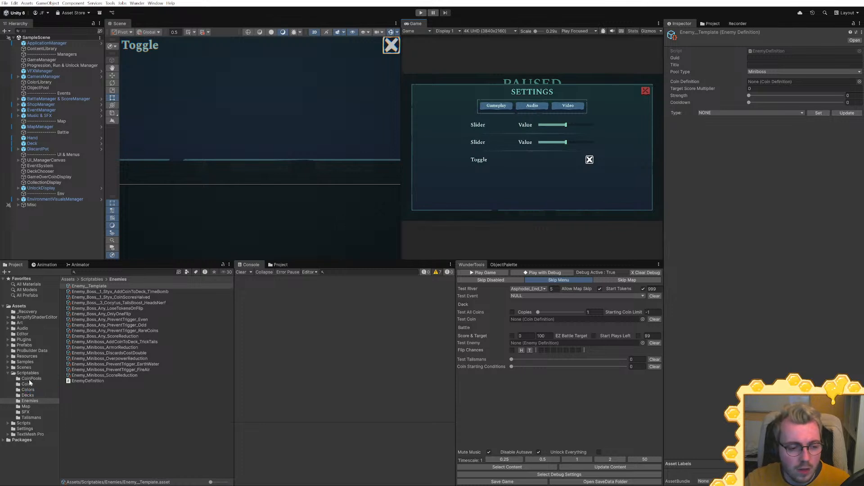
{"action": "left_click", "coordinate": [29, 385]}
{"action": "left_click", "coordinate": [93, 403]}
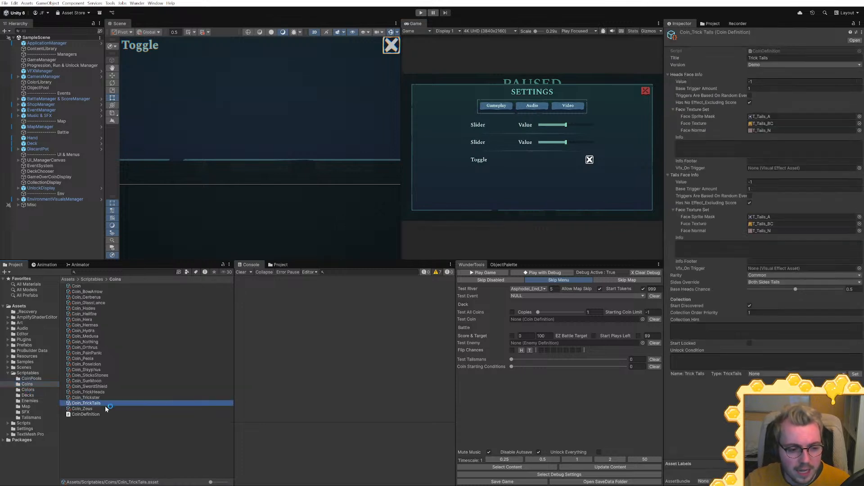
{"action": "key", "text": "ctrl+d"}
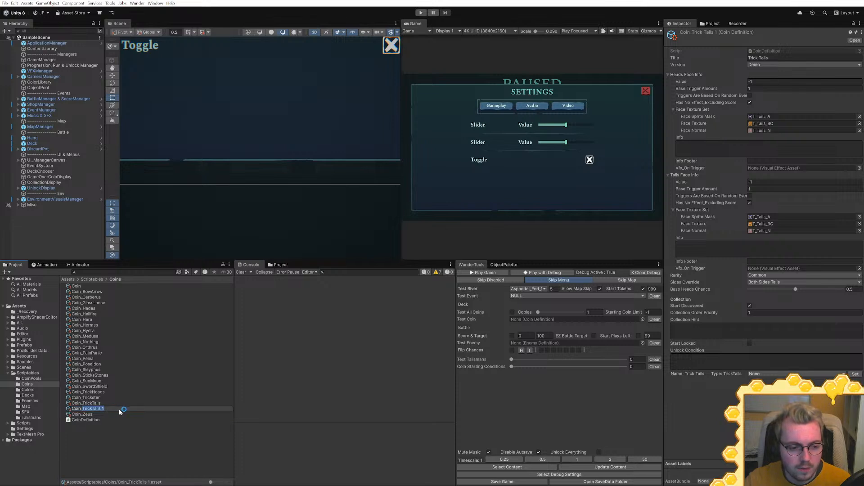
{"action": "type", "text": "Coin_Magic"}
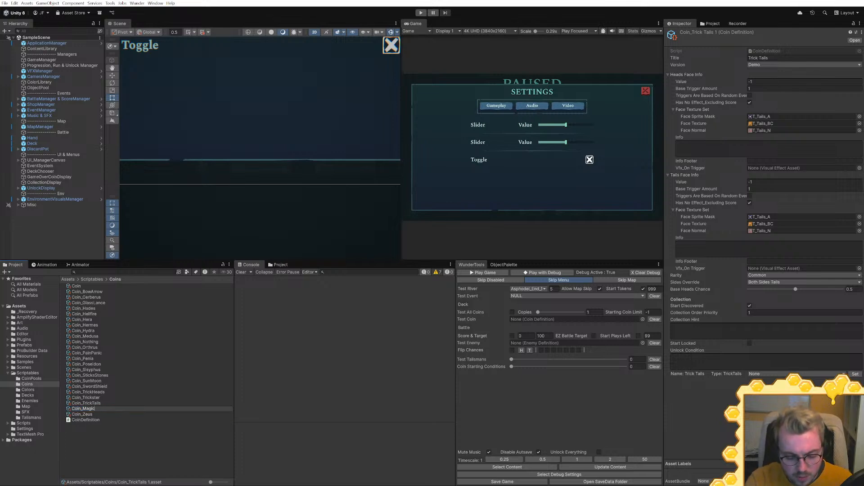
{"action": "type", "text": "Missile"}
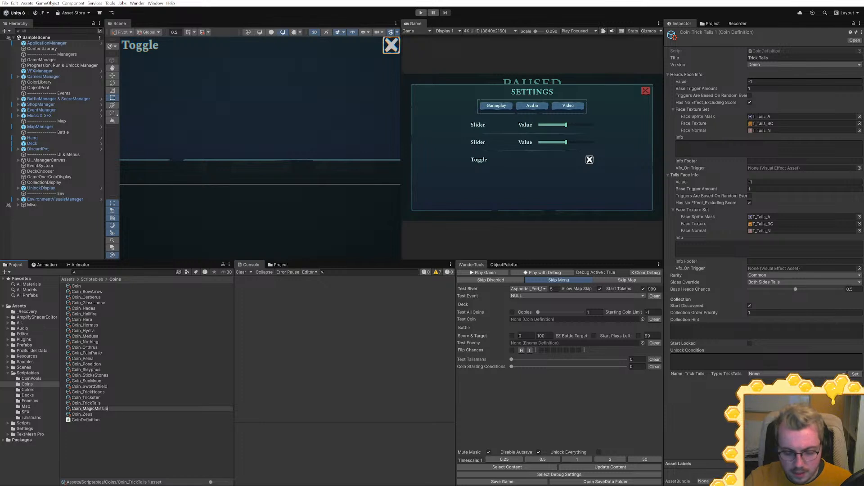
{"action": "key", "text": "Return"}
Set the Coin_MagicMissile version to V05_Launch and its heads face value to 0
{"action": "left_click", "coordinate": [776, 66]}
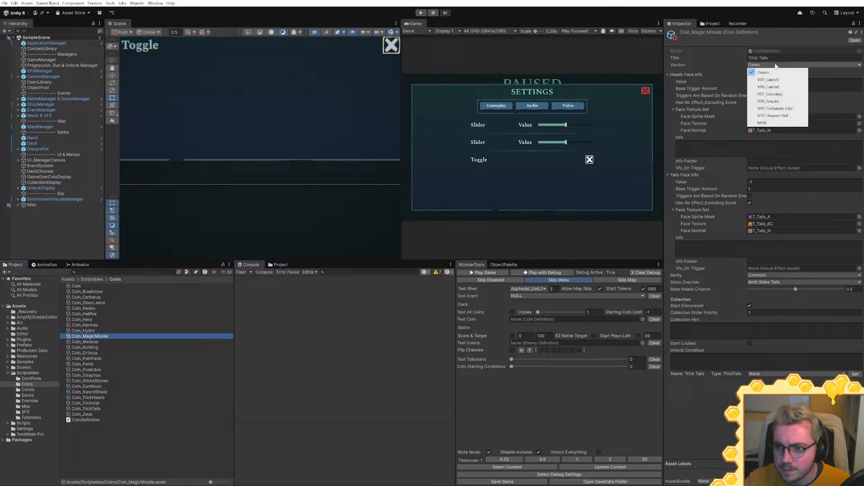
{"action": "left_click", "coordinate": [765, 81]}
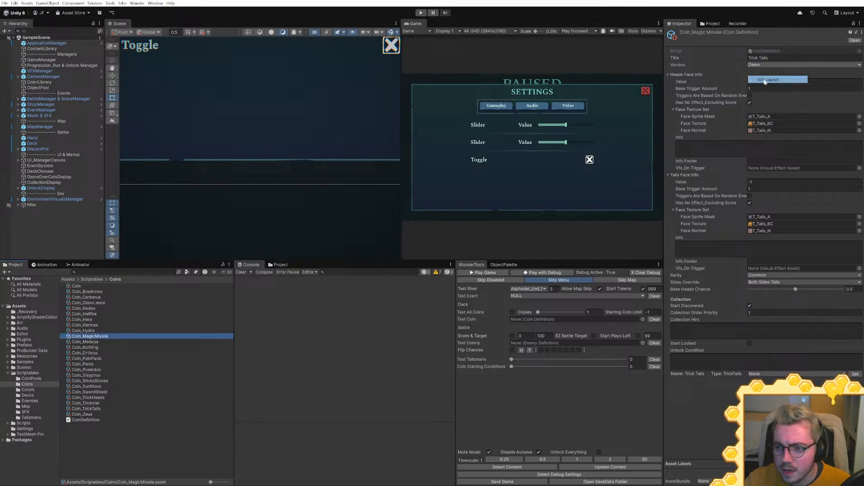
{"action": "left_click", "coordinate": [730, 82]}
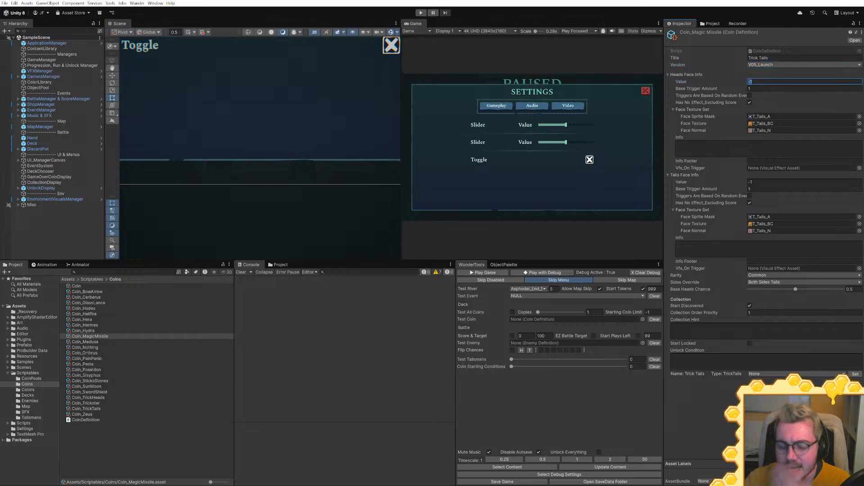
{"action": "type", "text": "0"}
{"action": "left_click", "coordinate": [752, 181]}
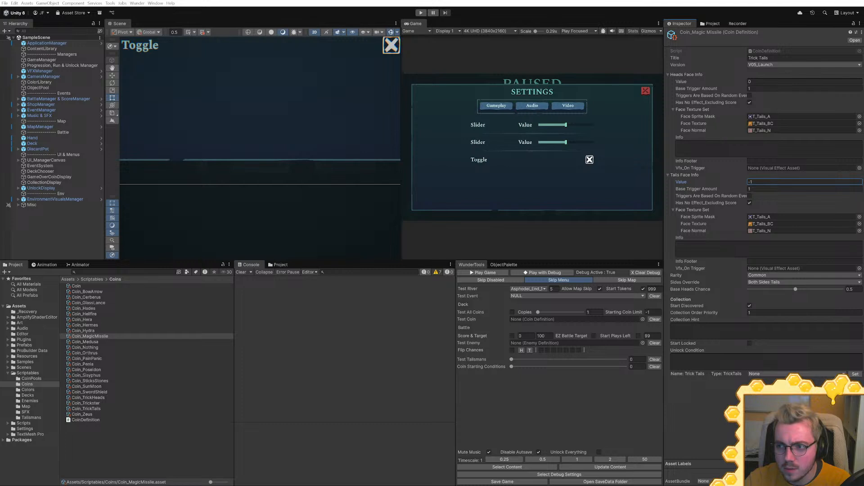
Consult the Coin Ideas table, then enter "Gain 0.05 Mana" as the heads face info and set its base trigger amount to 3
{"action": "key", "text": "alt+Tab"}
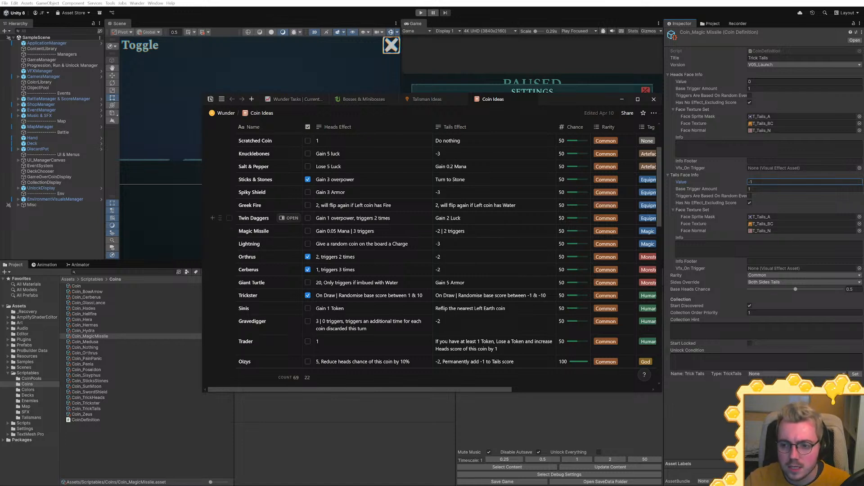
{"action": "left_click", "coordinate": [765, 147]}
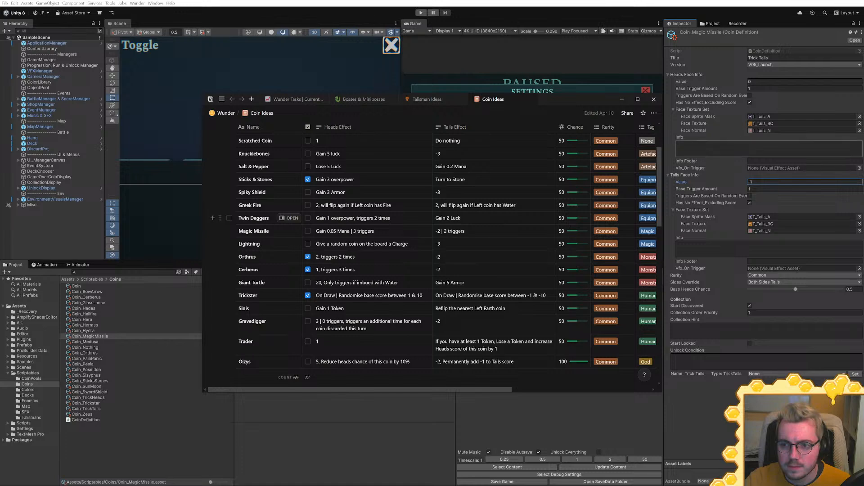
{"action": "type", "text": "Gain"}
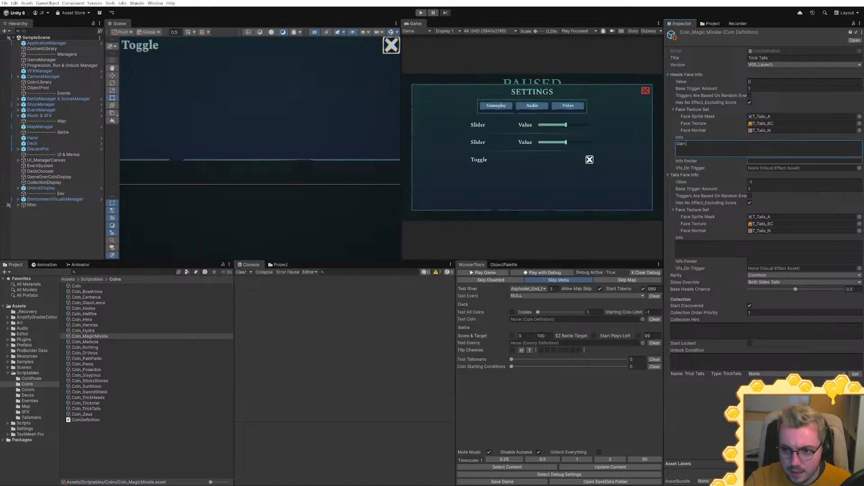
{"action": "type", "text": " 0.05 Mana"}
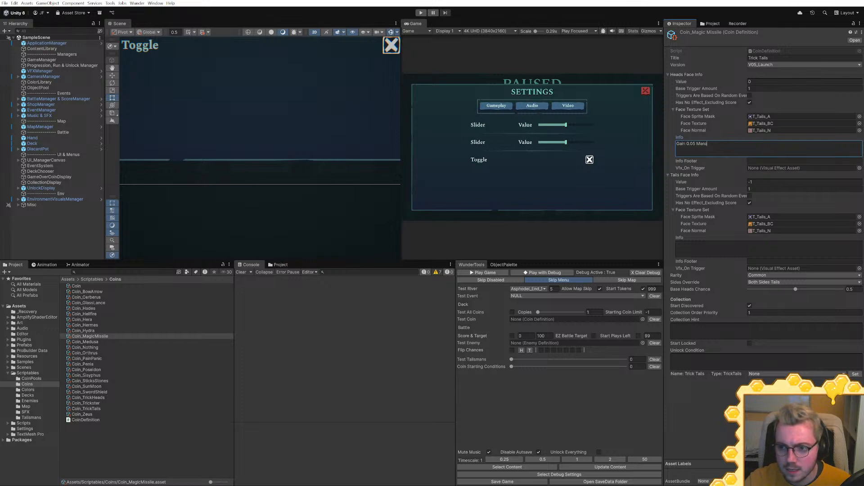
{"action": "left_click", "coordinate": [789, 89]}
{"action": "type", "text": "3"}
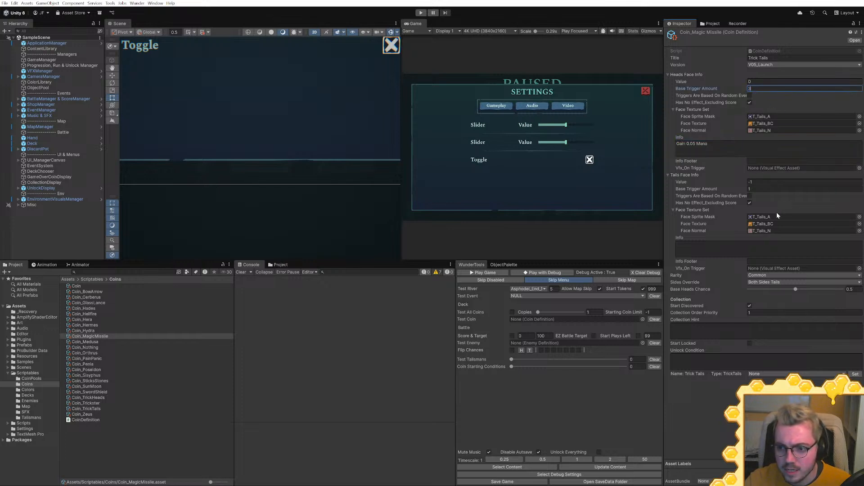
Set the tails face's base trigger amount to 2 and its value to -2
{"action": "left_click", "coordinate": [777, 188]}
{"action": "type", "text": "2"}
{"action": "left_click", "coordinate": [761, 182]}
{"action": "type", "text": "-2"}
{"action": "key", "text": "Return"}
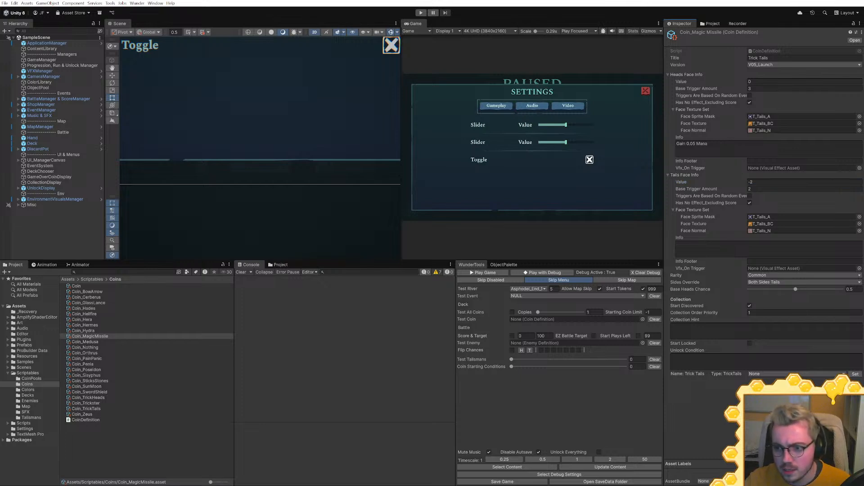
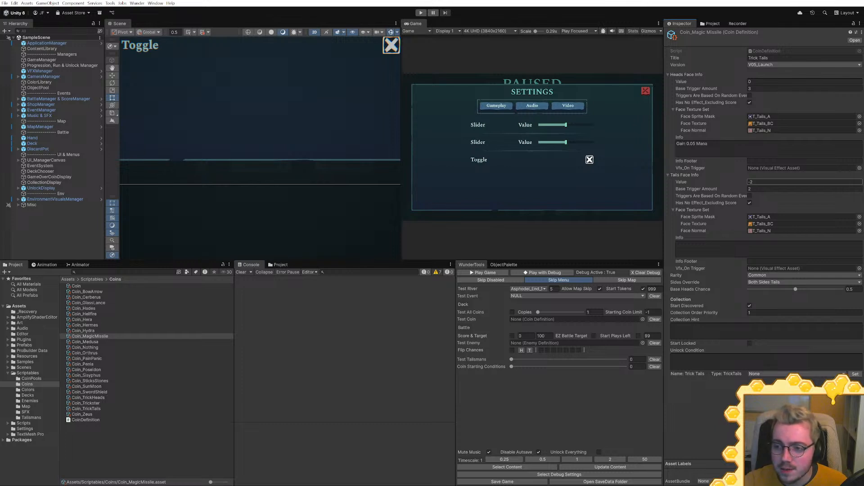
Clear the heads face texture and face normal of Coin_MagicMissile by setting both to None
{"action": "left_click", "coordinate": [587, 193]}
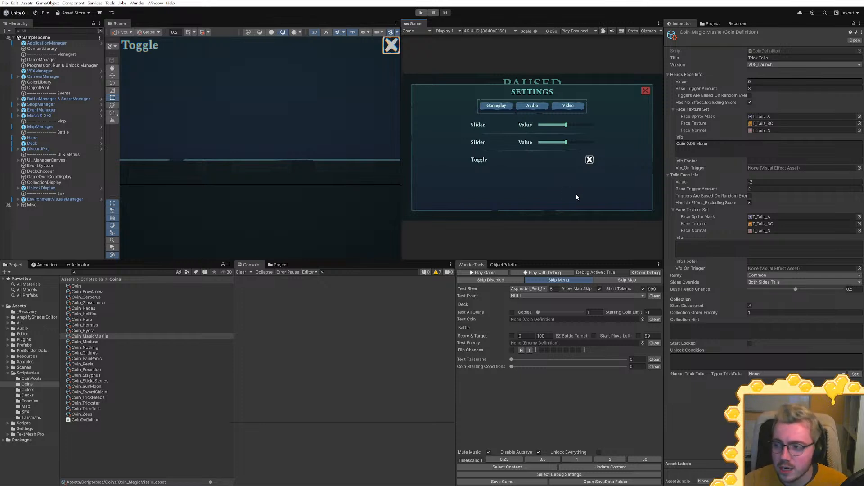
{"action": "left_click", "coordinate": [860, 123]}
{"action": "left_click", "coordinate": [858, 120]}
{"action": "left_click", "coordinate": [860, 123]}
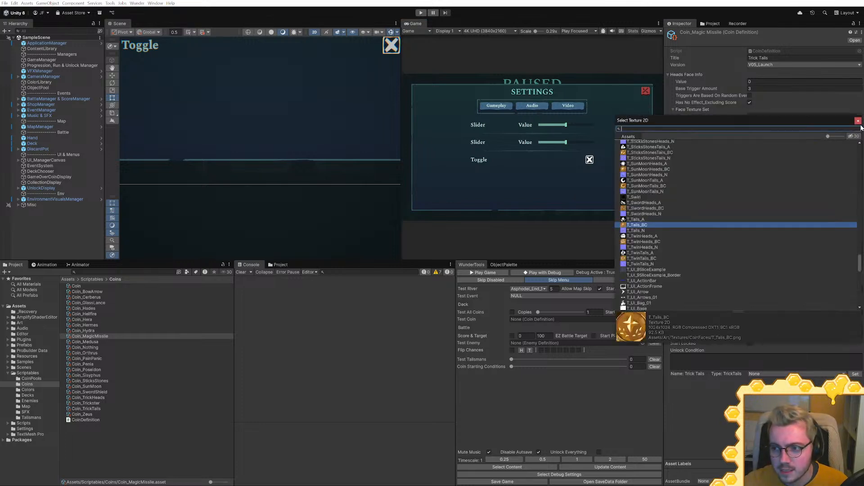
{"action": "type", "text": "non"}
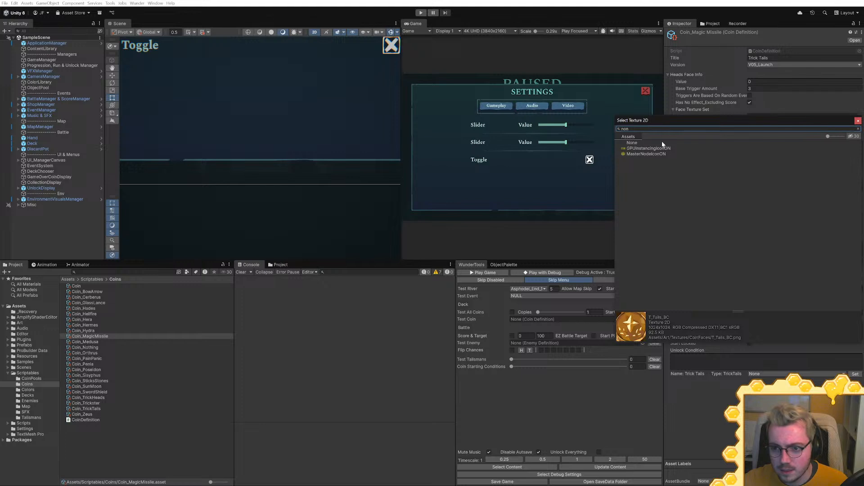
{"action": "left_click", "coordinate": [858, 121]}
{"action": "left_click", "coordinate": [859, 116]}
{"action": "type", "text": "no"}
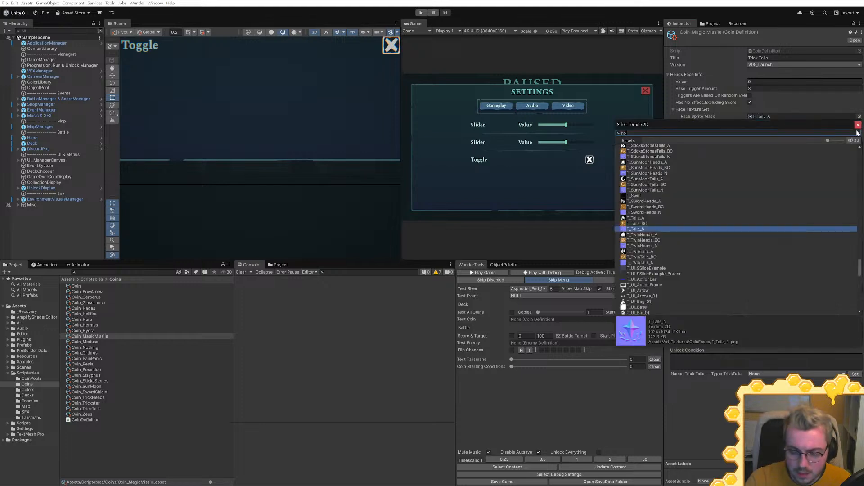
{"action": "type", "text": "n"}
{"action": "double_click", "coordinate": [633, 148]}
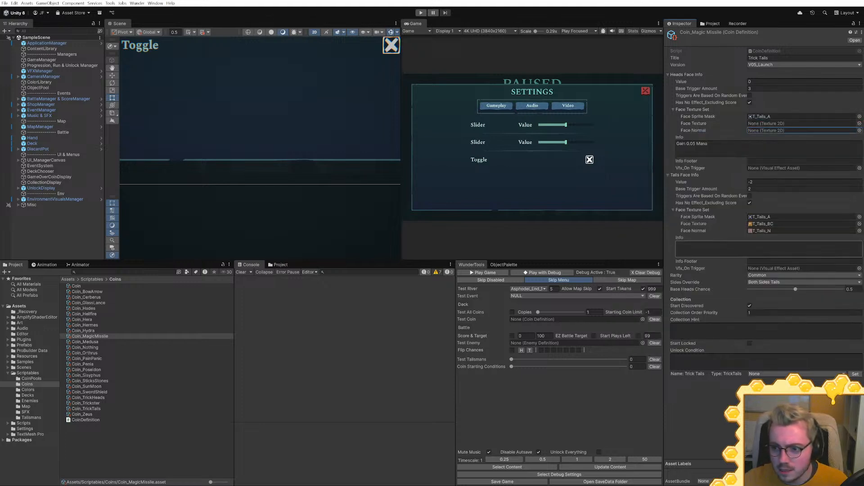
Set the tails face texture and face normal of Coin_MagicMissile to None
{"action": "left_click", "coordinate": [859, 223]}
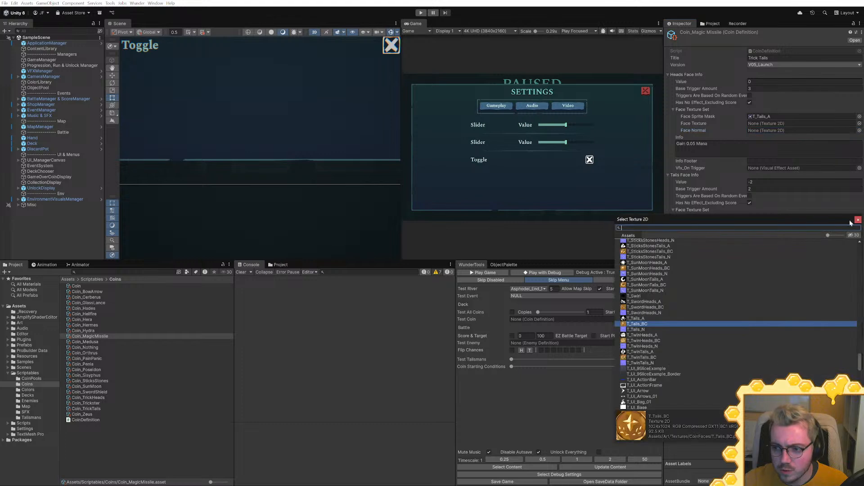
{"action": "type", "text": "non"}
{"action": "double_click", "coordinate": [673, 243]}
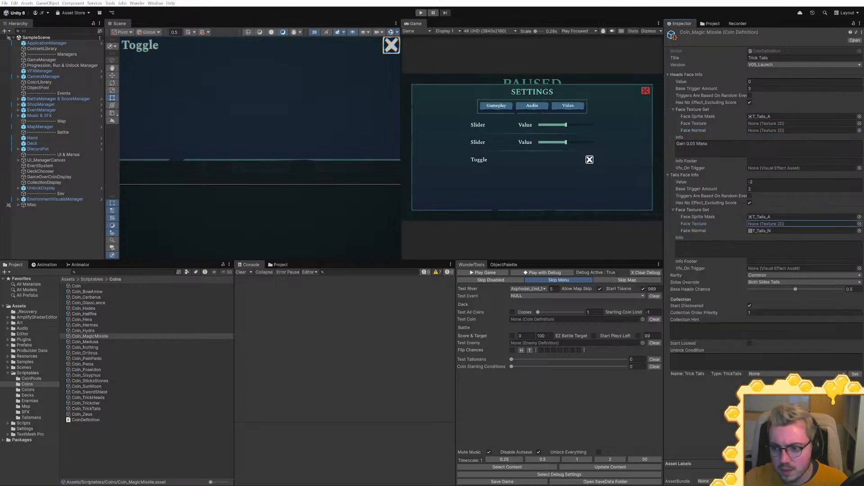
{"action": "left_click", "coordinate": [859, 230]}
{"action": "type", "text": "non"}
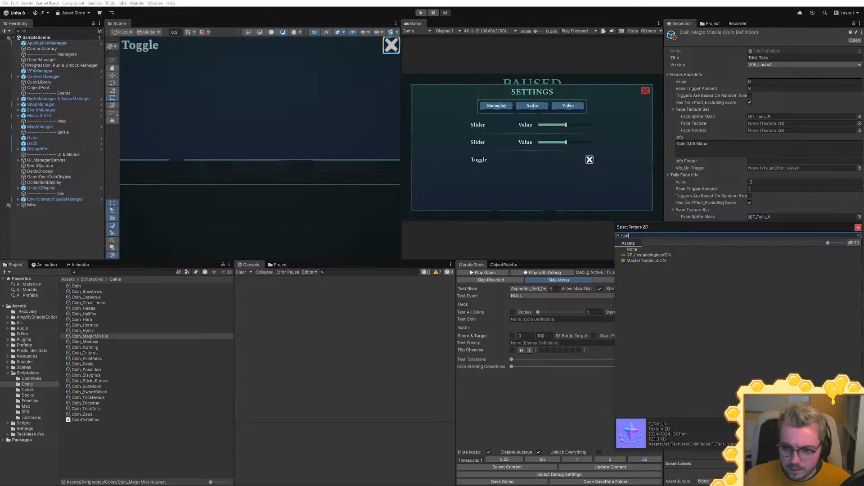
{"action": "double_click", "coordinate": [632, 249]}
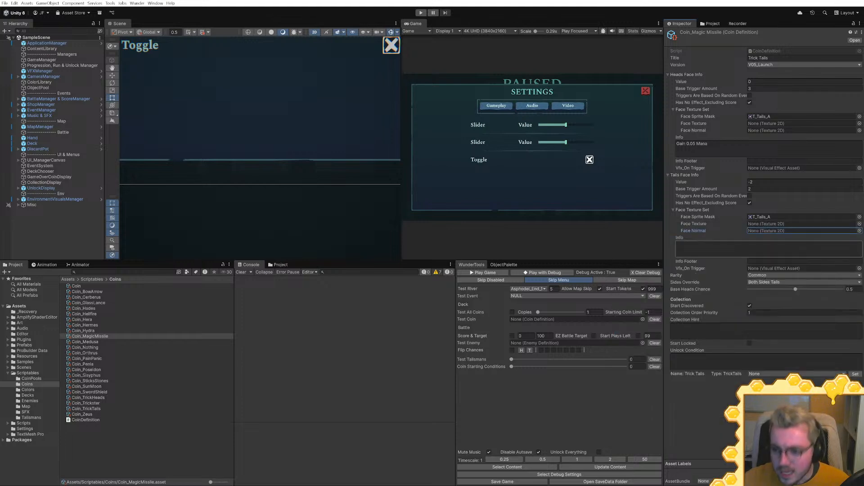
{"action": "left_click", "coordinate": [859, 216]}
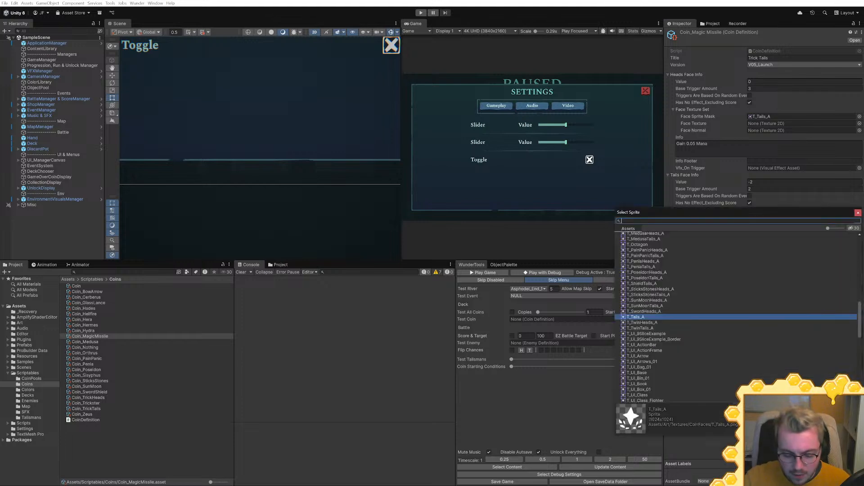
{"action": "type", "text": "mag"}
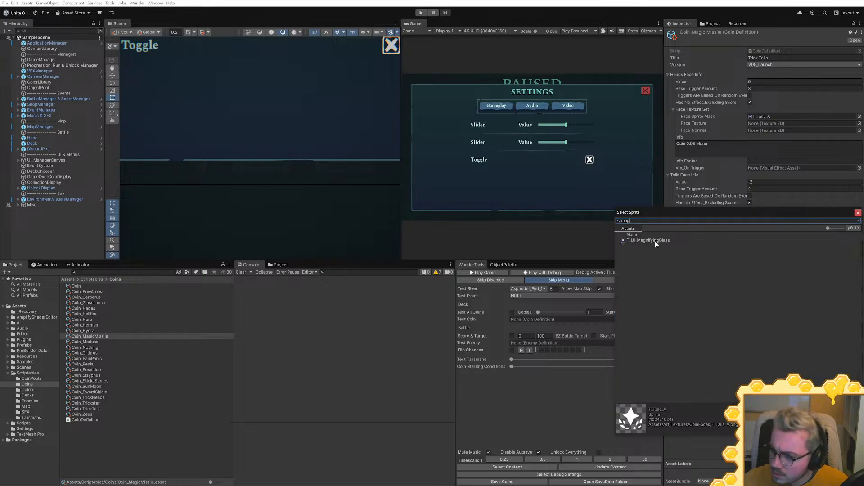
{"action": "key", "text": "alt+Tab"}
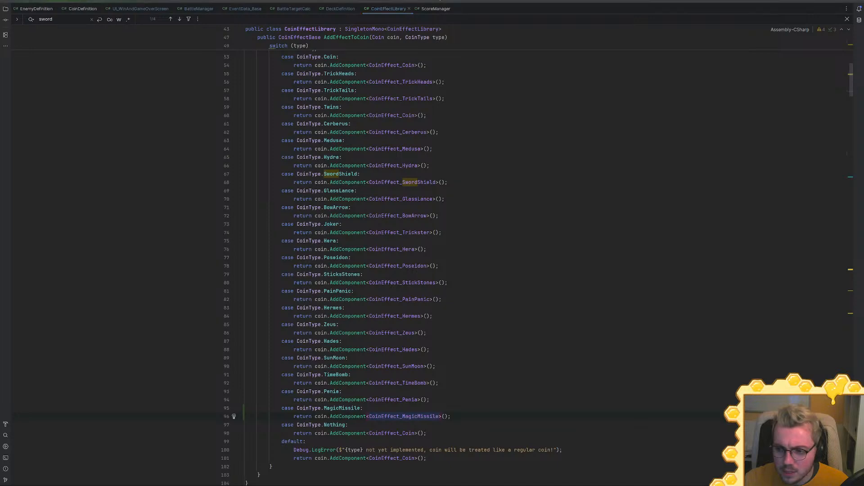
{"action": "key", "text": "alt+Tab"}
Locate the CoinFaces texture folder and examine the import settings of T_MedusaHeads_A as a reference for the magic missile textures
{"action": "left_click", "coordinate": [93, 325]}
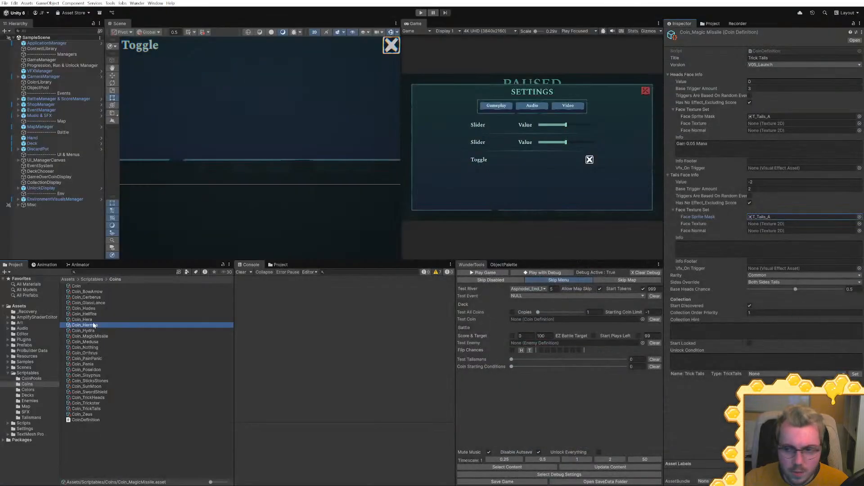
{"action": "left_click", "coordinate": [803, 116]}
{"action": "left_click", "coordinate": [67, 375]}
{"action": "scroll", "coordinate": [102, 395], "scroll_direction": "down", "scroll_amount": 5}
{"action": "left_click", "coordinate": [90, 386]}
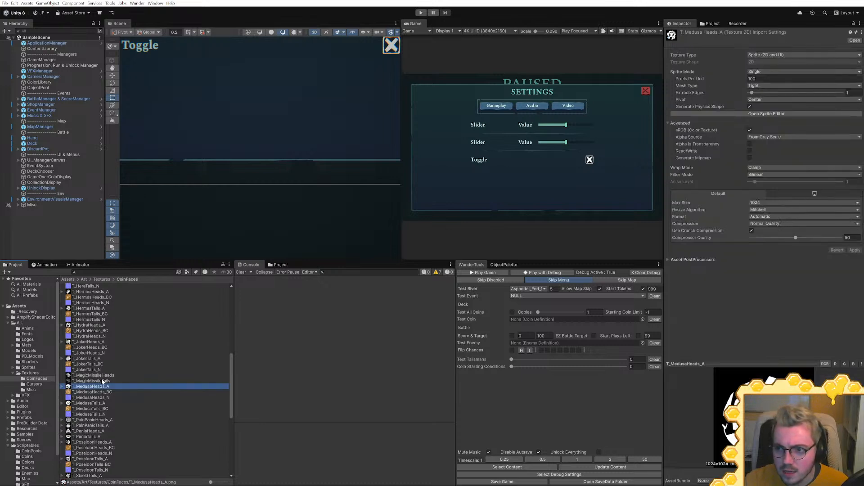
{"action": "left_click", "coordinate": [102, 381]}
{"action": "left_click", "coordinate": [102, 387]}
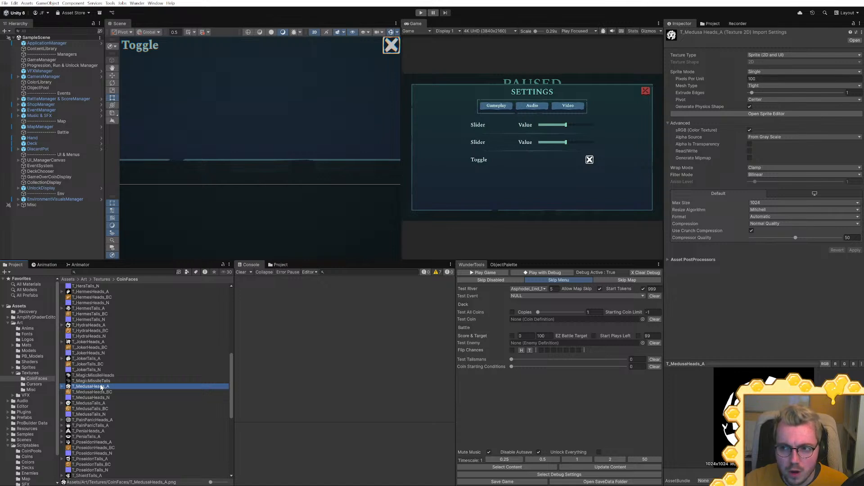
Set T_MagicMissileHeads and T_MagicMissileTails to texture type Sprite (2D and UI) with sprite mode Single, and save the import settings
{"action": "left_click", "coordinate": [101, 381]}
{"action": "left_click", "coordinate": [95, 375], "text": "shift"}
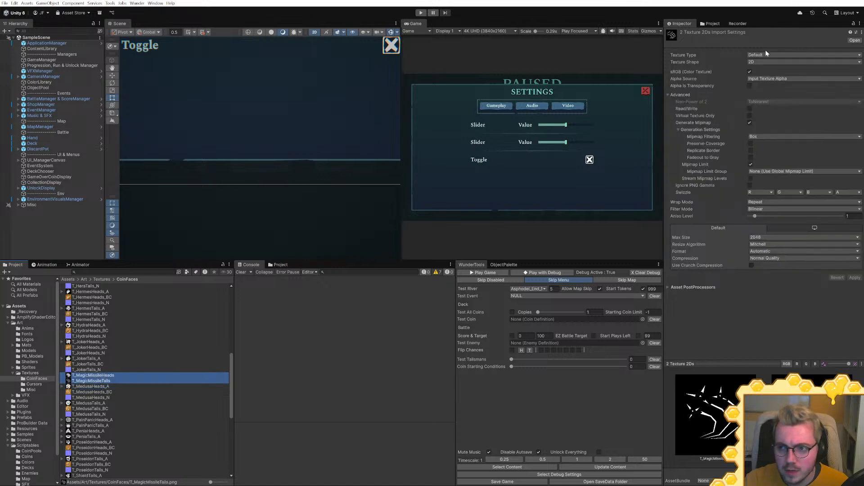
{"action": "left_click", "coordinate": [766, 55]}
{"action": "left_click", "coordinate": [761, 82]}
{"action": "left_click", "coordinate": [757, 72]}
{"action": "left_click", "coordinate": [761, 78]}
{"action": "left_click", "coordinate": [760, 86]}
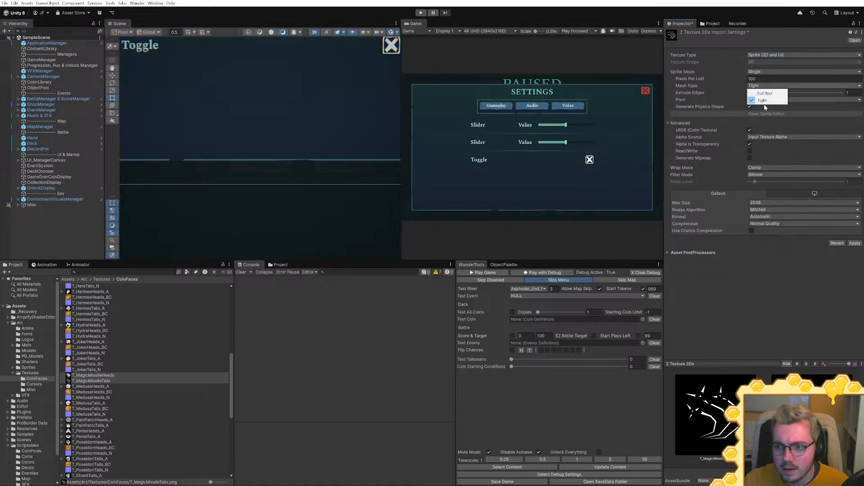
{"action": "left_click", "coordinate": [86, 387]}
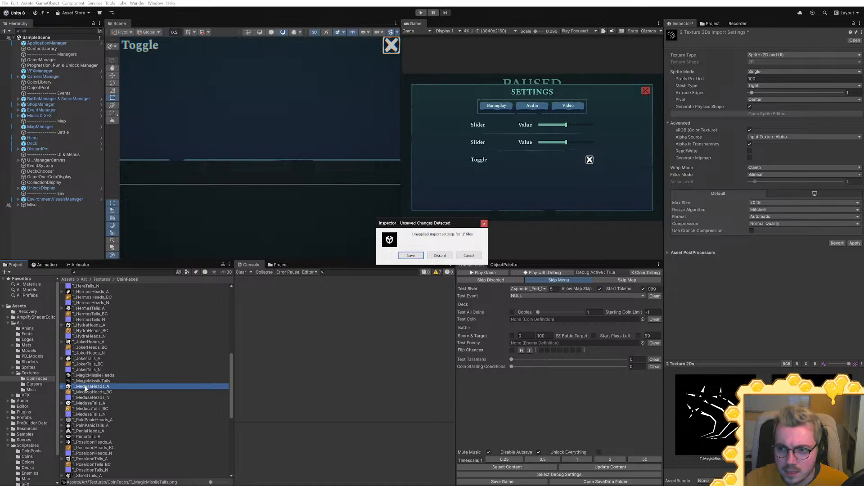
{"action": "left_click", "coordinate": [411, 256]}
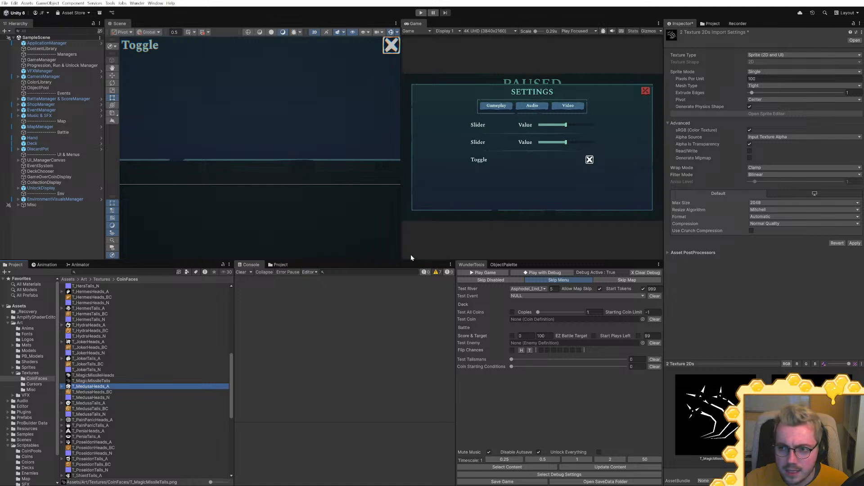
Set the max size of both magic missile textures to 1024, enable crunch compression, and save the import settings
{"action": "left_click", "coordinate": [98, 376]}
{"action": "left_click", "coordinate": [99, 381]}
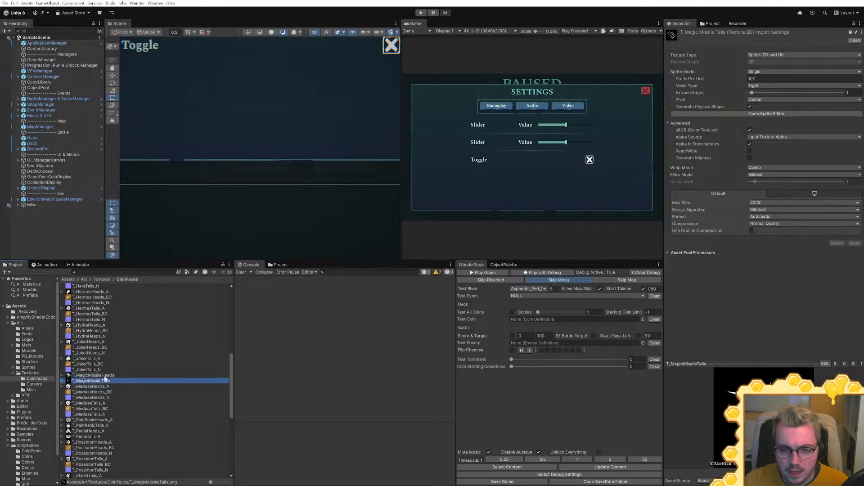
{"action": "left_click", "coordinate": [105, 377]}
{"action": "left_click", "coordinate": [102, 381]}
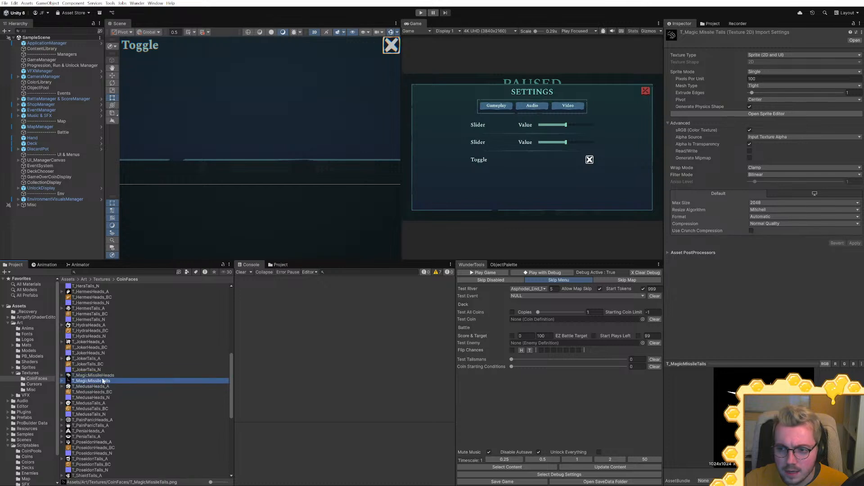
{"action": "left_click", "coordinate": [104, 376], "text": "shift"}
{"action": "left_click", "coordinate": [766, 203]}
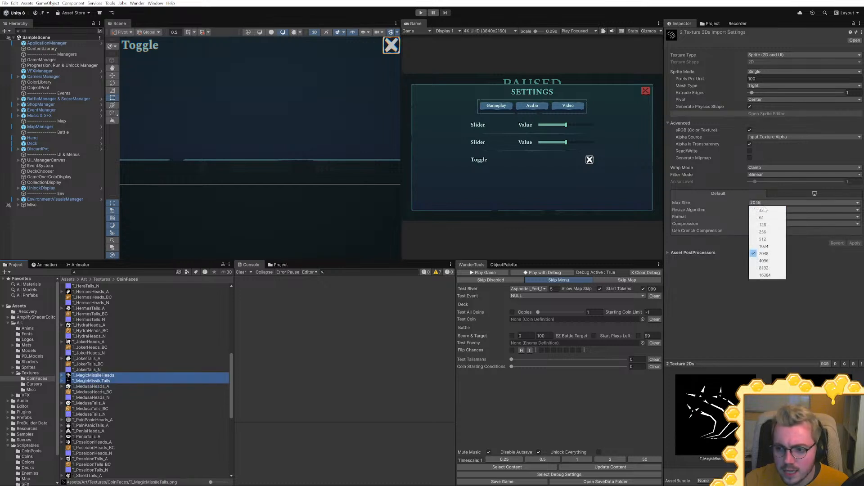
{"action": "left_click", "coordinate": [760, 231]}
{"action": "left_click", "coordinate": [751, 231]}
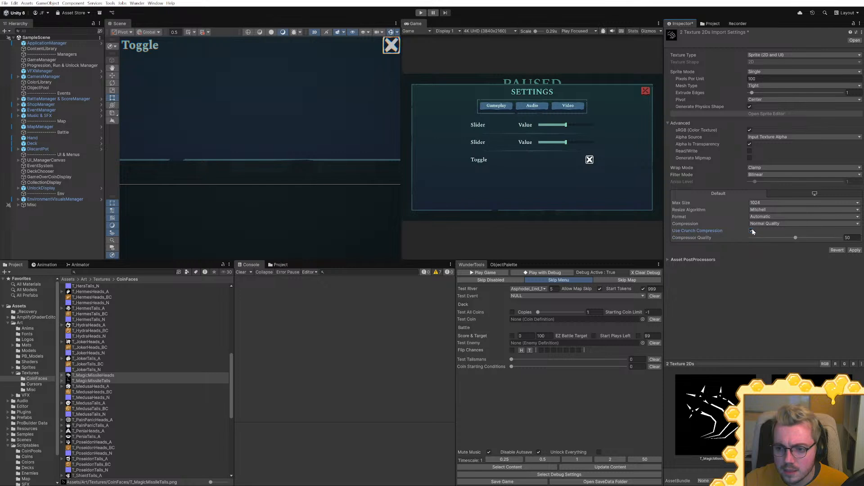
{"action": "left_click", "coordinate": [97, 387]}
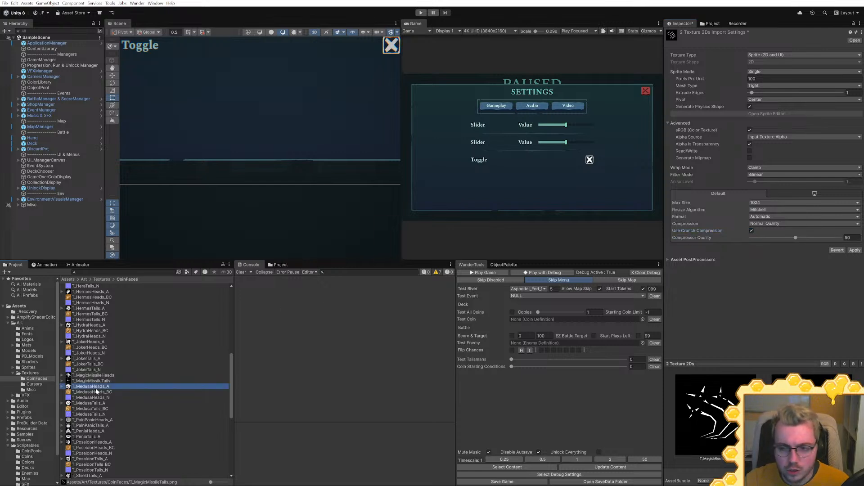
{"action": "left_click", "coordinate": [410, 255]}
Change the alpha source of both magic missile textures to From Gray Scale
{"action": "left_click", "coordinate": [102, 381]}
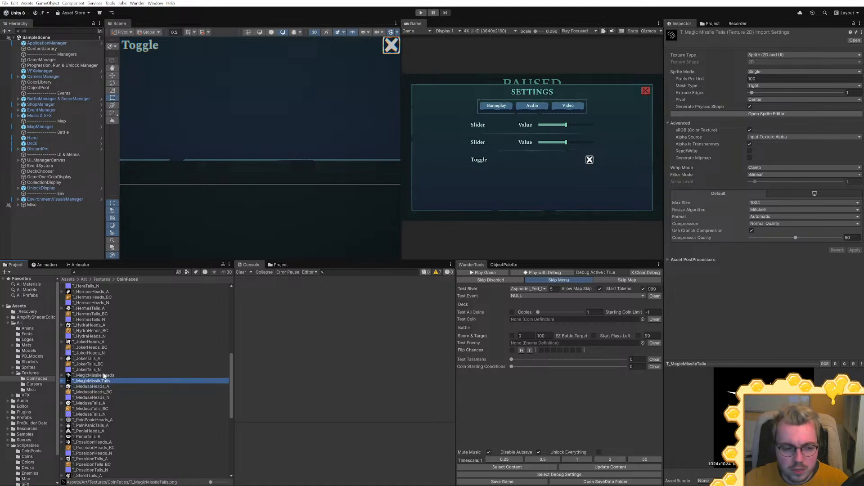
{"action": "left_click", "coordinate": [104, 375], "text": "ctrl"}
{"action": "left_click", "coordinate": [781, 137]}
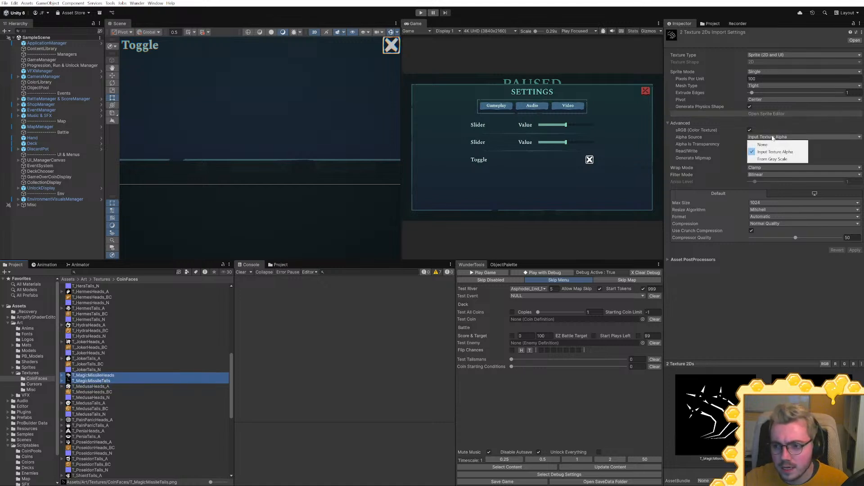
{"action": "left_click", "coordinate": [774, 159]}
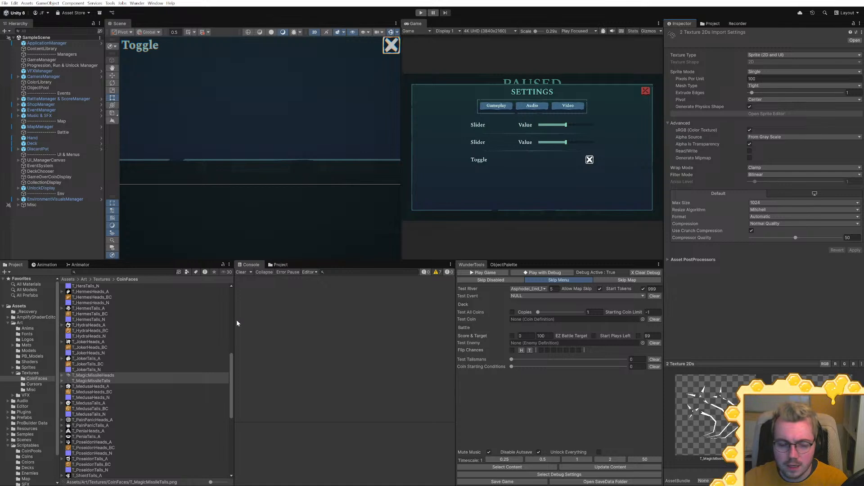
Disable Alpha Is Transparency on both magic missile textures and apply the import settings
{"action": "left_click", "coordinate": [100, 387]}
{"action": "left_click", "coordinate": [100, 381]}
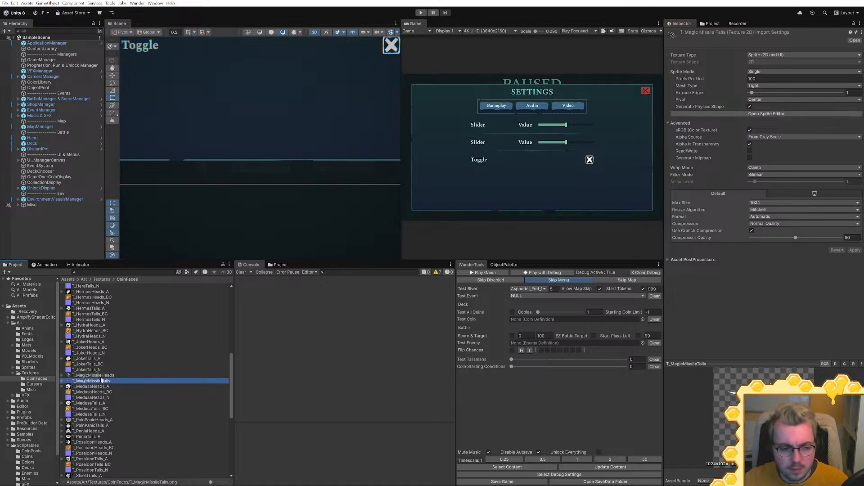
{"action": "left_click", "coordinate": [100, 375], "text": "shift"}
{"action": "left_click", "coordinate": [750, 144]}
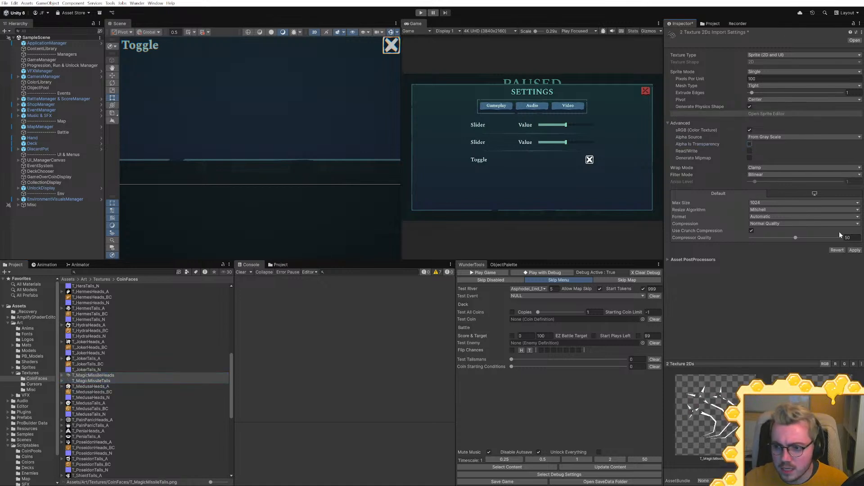
{"action": "left_click", "coordinate": [854, 250]}
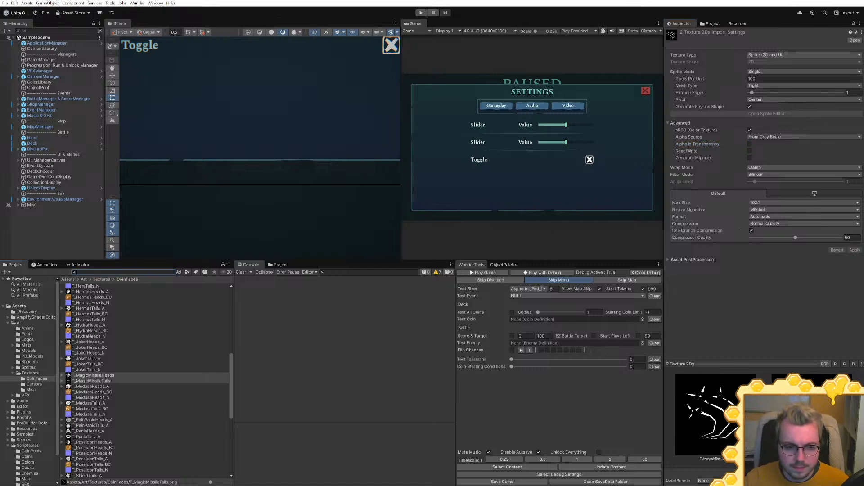
Find the Coin_MagicMissile asset and set its heads sprite mask to T_MagicMissileHeads and its tails sprite mask to T_MagicMissileTails
{"action": "type", "text": "magiuc"}
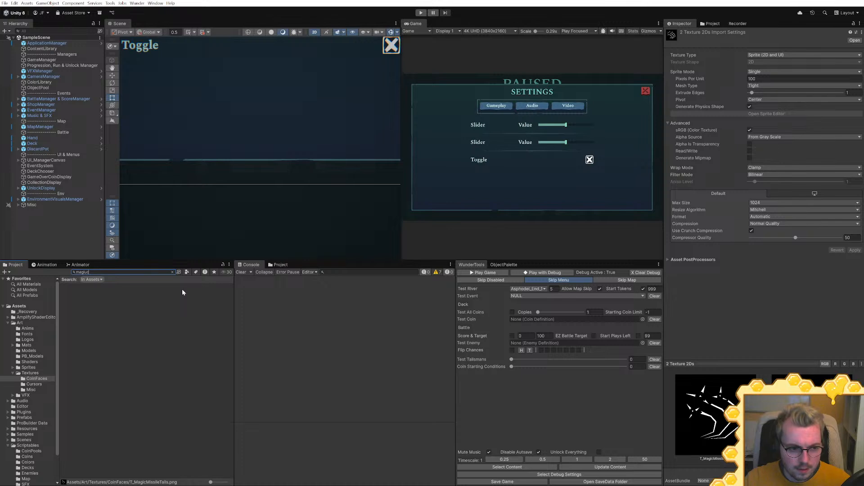
{"action": "key", "text": "BackSpace"}
{"action": "key", "text": "BackSpace"}
{"action": "type", "text": "c"}
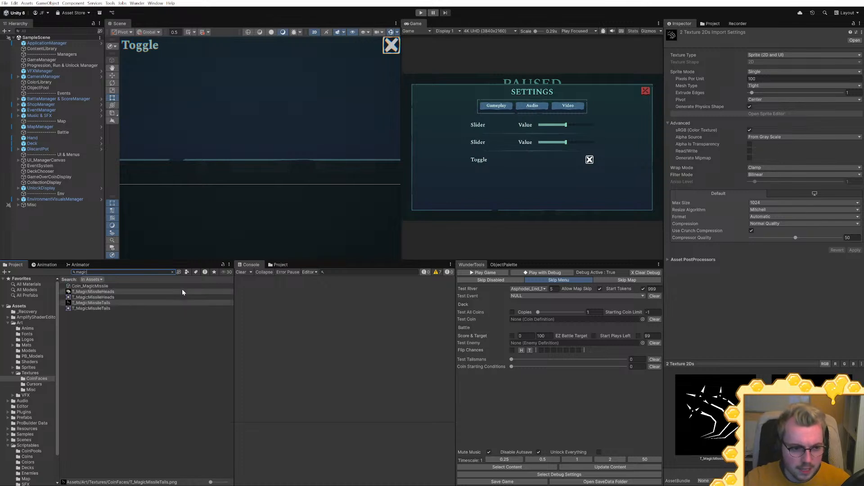
{"action": "left_click", "coordinate": [92, 287]}
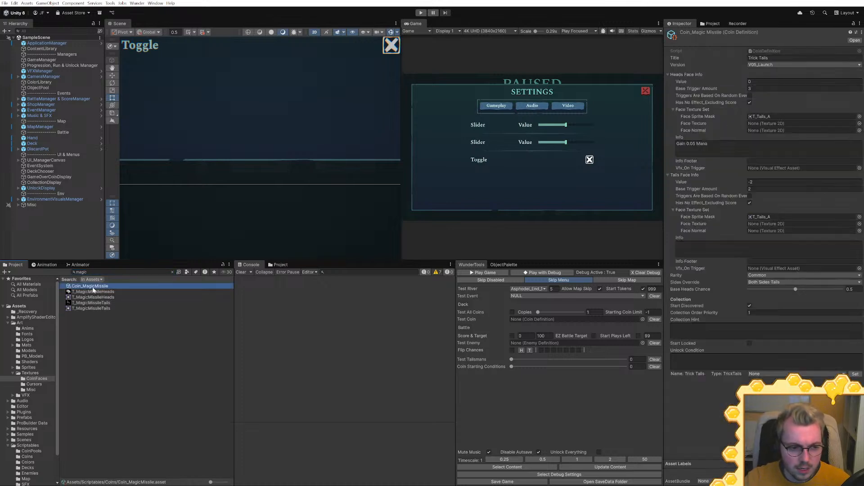
{"action": "left_click", "coordinate": [859, 116]}
{"action": "type", "text": "mag"}
{"action": "double_click", "coordinate": [661, 137]}
{"action": "left_click", "coordinate": [860, 218]}
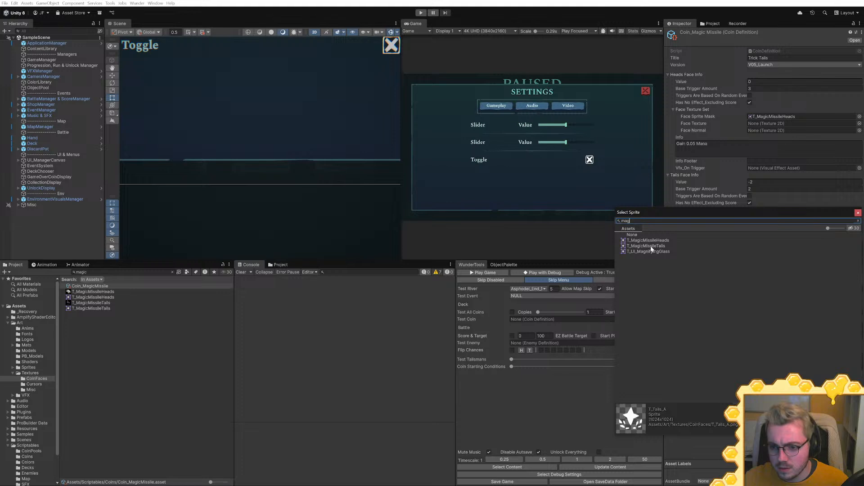
{"action": "double_click", "coordinate": [650, 246]}
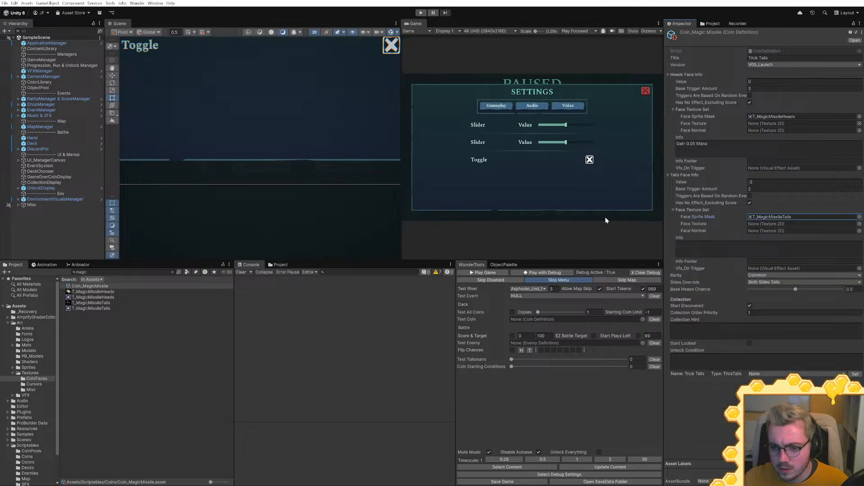
Set the debug test coin to Coin_MagicMissile and the test event to Battle
{"action": "left_click", "coordinate": [642, 319]}
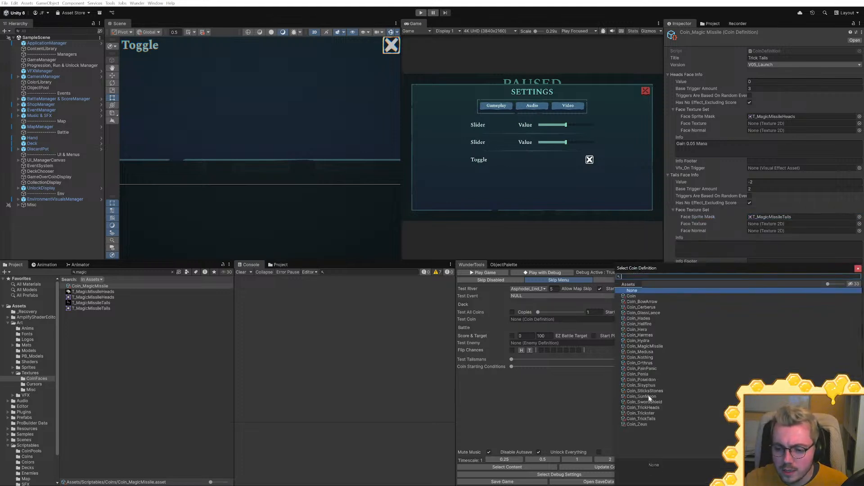
{"action": "double_click", "coordinate": [653, 347]}
{"action": "left_click", "coordinate": [540, 296]}
{"action": "left_click", "coordinate": [525, 311]}
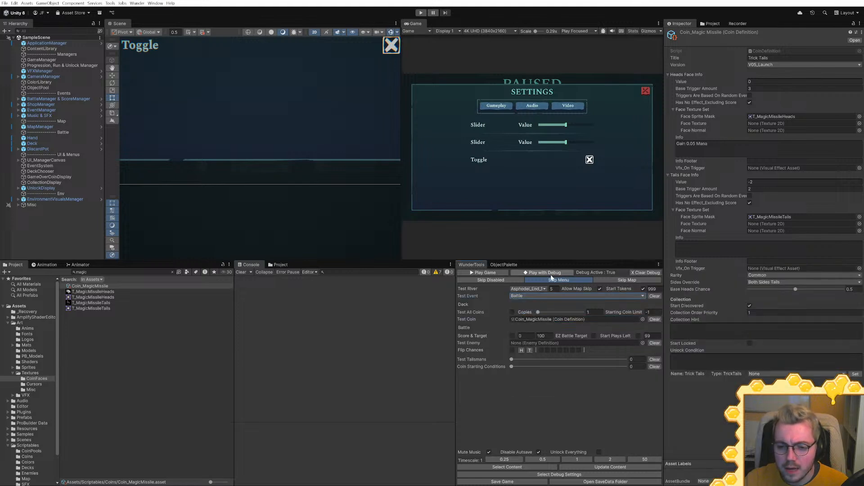
Playtest the debug battle full screen, flip the drawn coins, and stop the game
{"action": "left_click", "coordinate": [551, 273]}
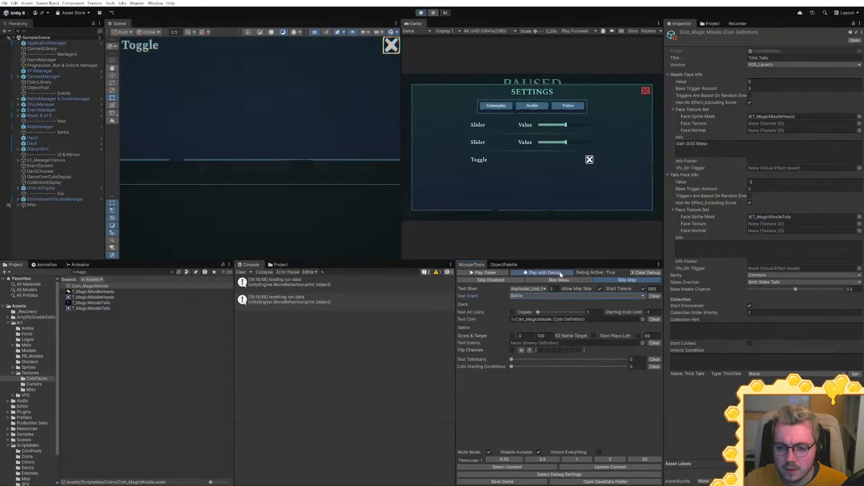
{"action": "key", "text": "shift+space"}
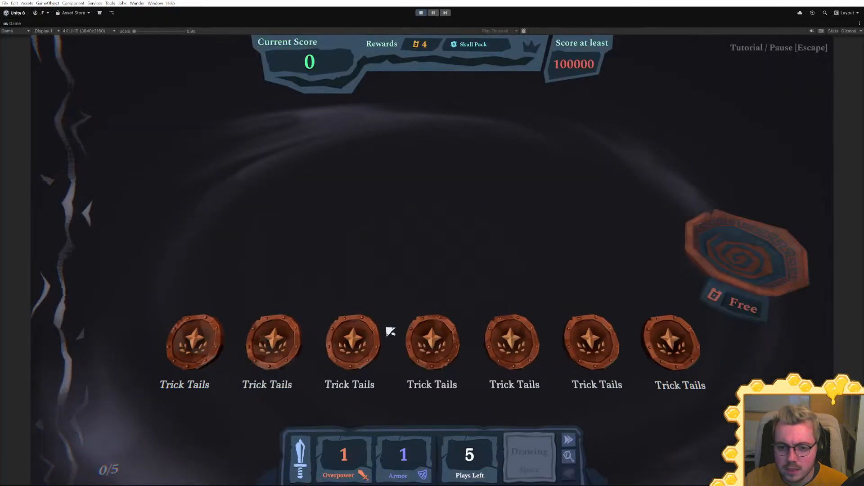
{"action": "key", "text": "space"}
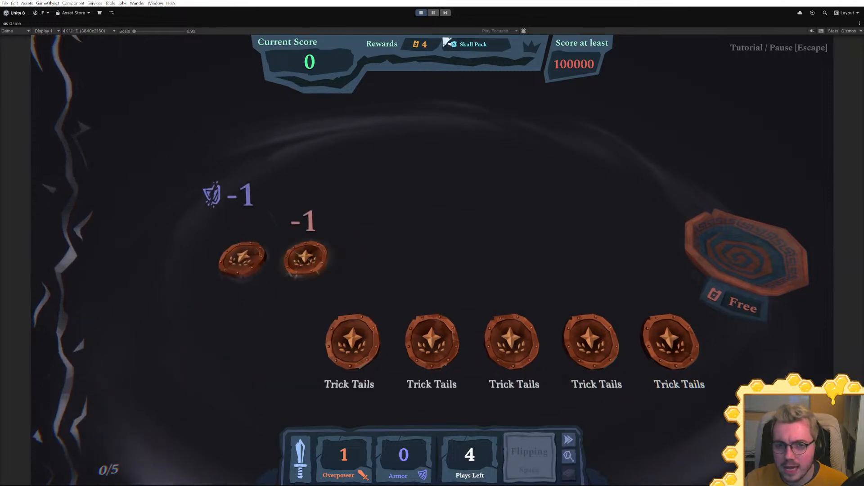
{"action": "left_click", "coordinate": [425, 13]}
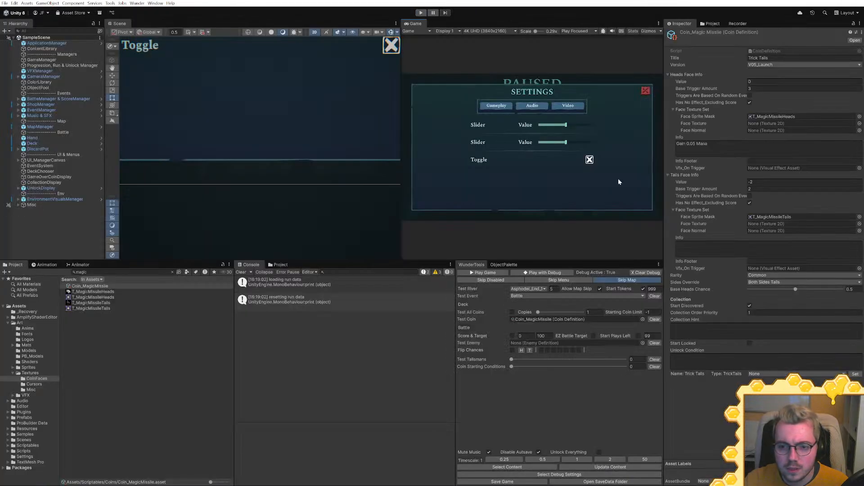
Set the Coin_MagicMissile asset's coin type to Magic Missile and change its title to Magic Missile
{"action": "left_click", "coordinate": [549, 317]}
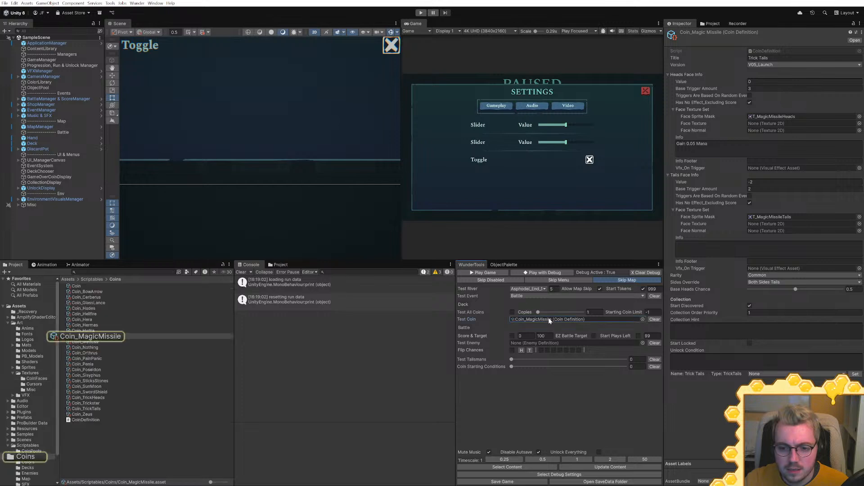
{"action": "left_click", "coordinate": [756, 375]}
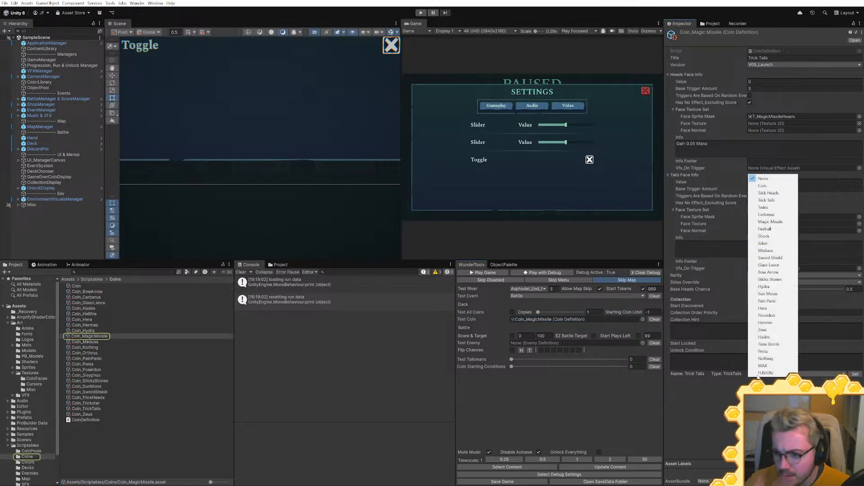
{"action": "left_click", "coordinate": [784, 223]}
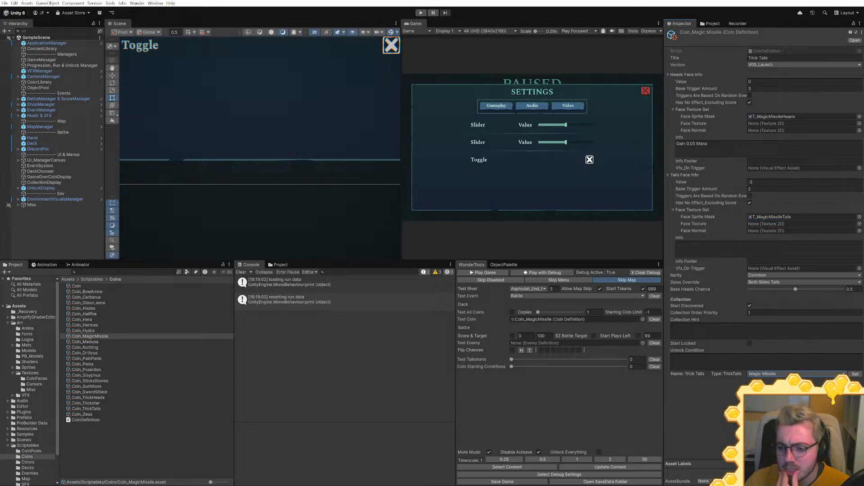
{"action": "left_click", "coordinate": [855, 374]}
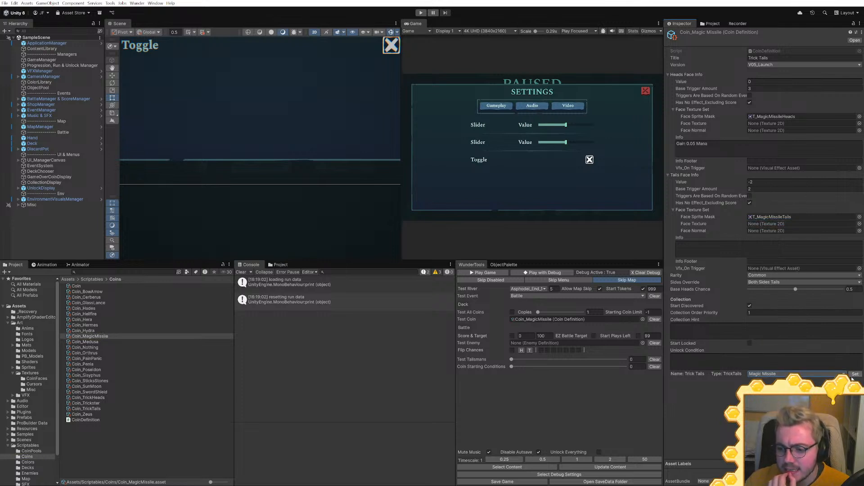
{"action": "left_click", "coordinate": [693, 384]}
{"action": "left_click", "coordinate": [760, 58]}
{"action": "type", "text": "Magic Missile"}
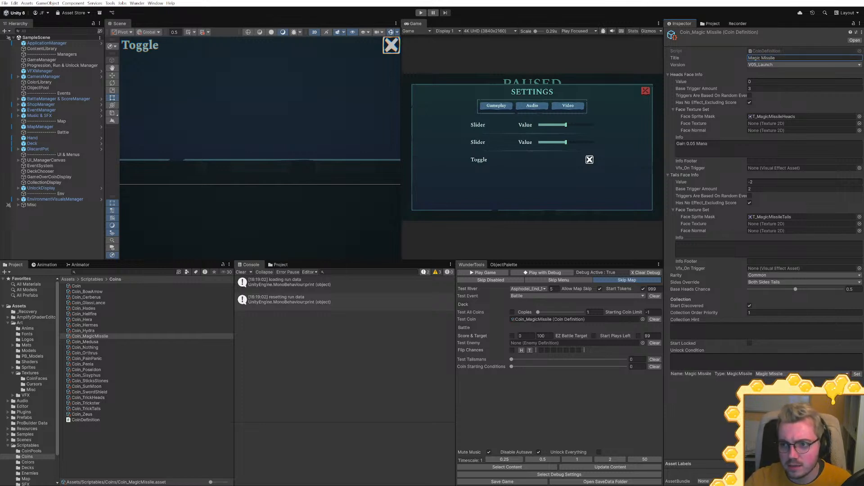
Test-run the game with debug settings, stop it, and update the game content for the new coin
{"action": "left_click", "coordinate": [589, 186]}
{"action": "left_click", "coordinate": [553, 272]}
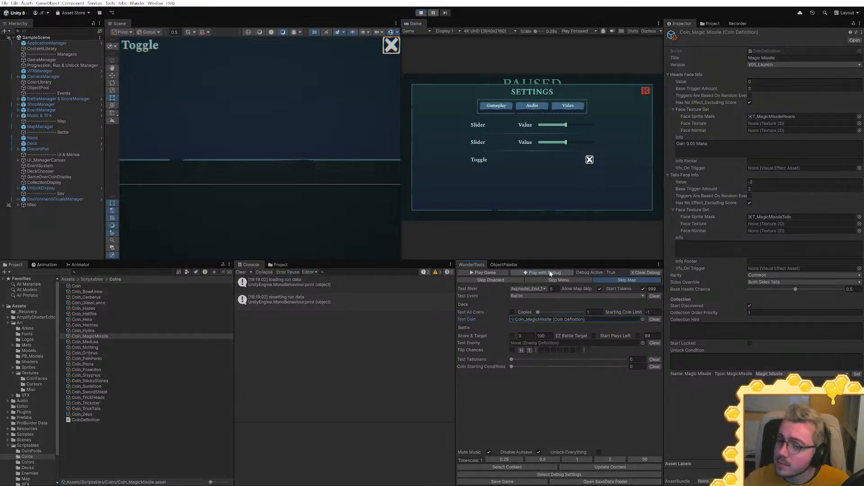
{"action": "left_click", "coordinate": [421, 13]}
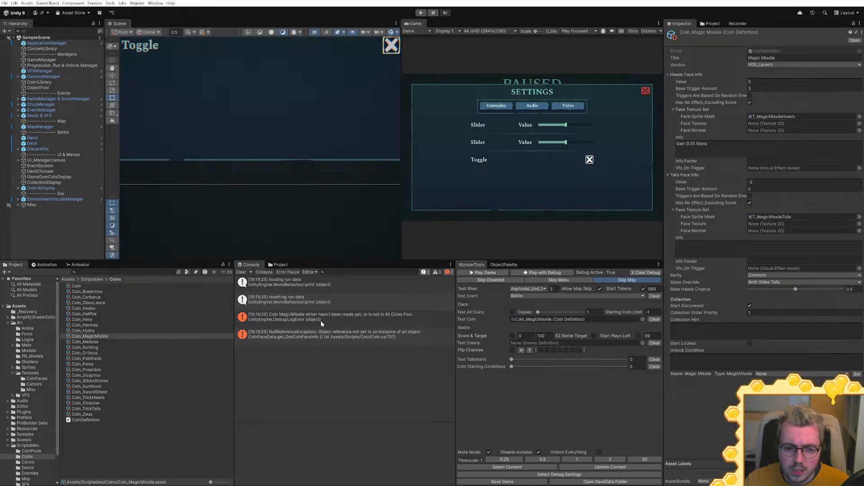
{"action": "left_click", "coordinate": [609, 467]}
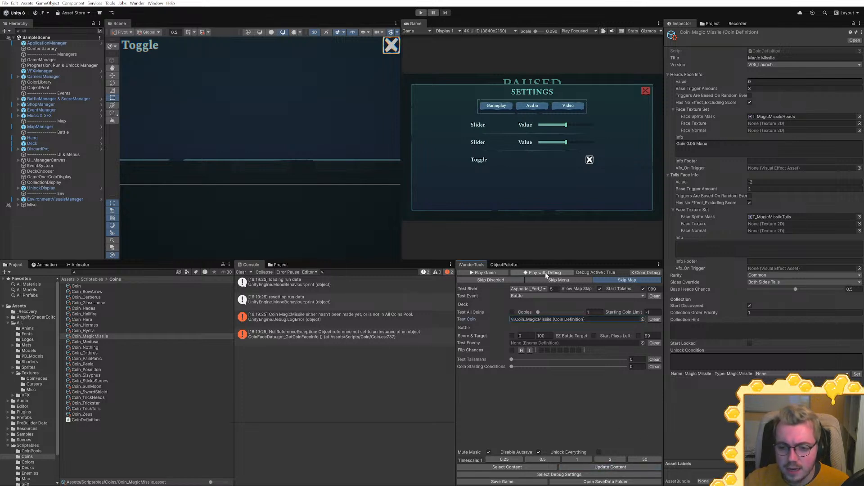
Playtest the debug battle and examine the Magic Missile coins in the hand and in the deck view
{"action": "left_click", "coordinate": [545, 273]}
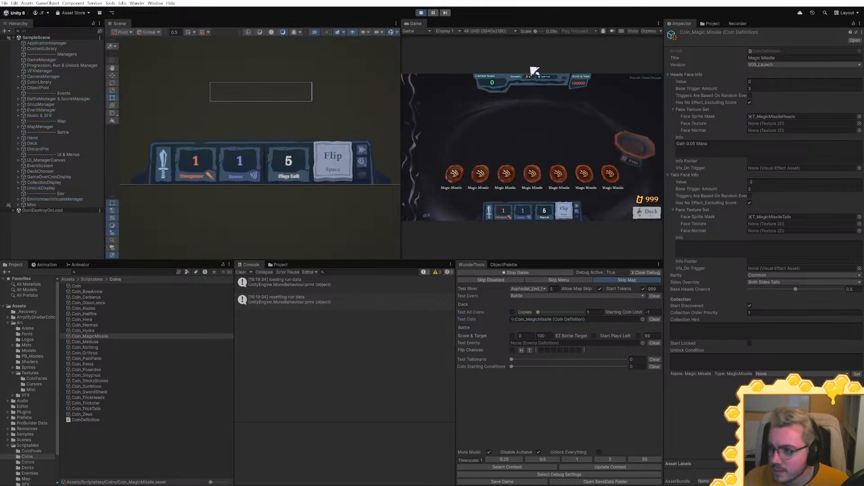
{"action": "key", "text": "shift+space"}
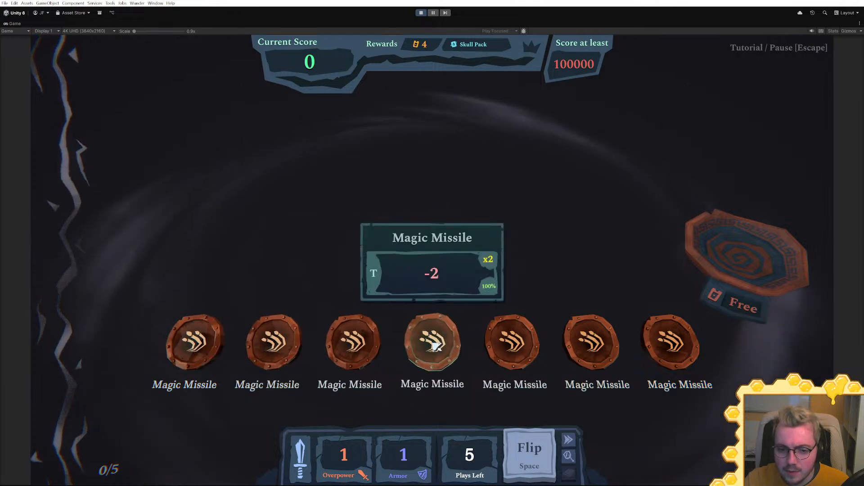
{"action": "key", "text": "Tab"}
{"action": "mouse_move", "coordinate": [391, 228]}
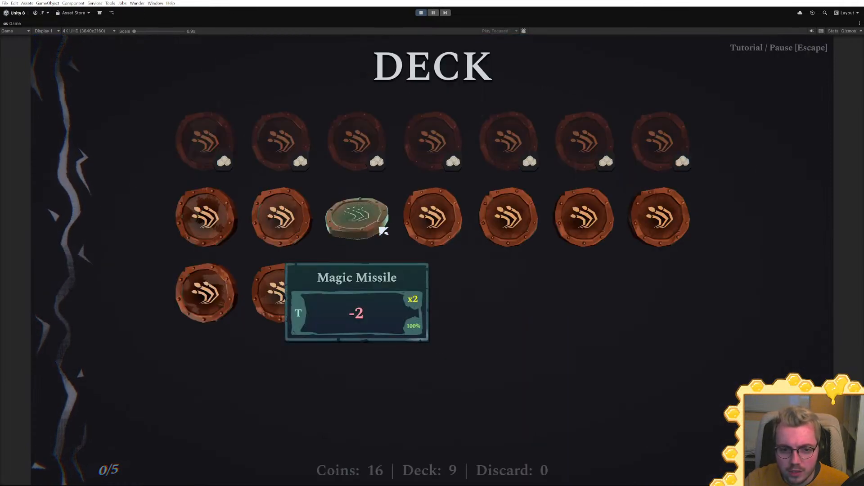
{"action": "mouse_move", "coordinate": [601, 231]}
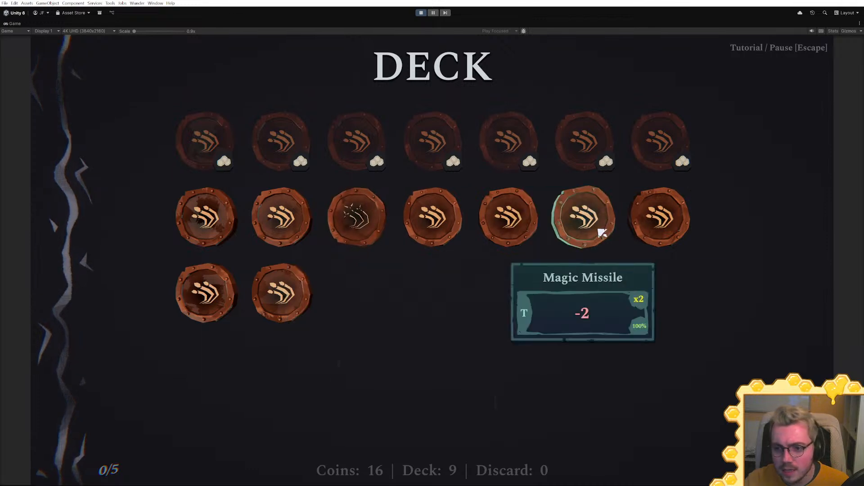
{"action": "double_click", "coordinate": [555, 21]}
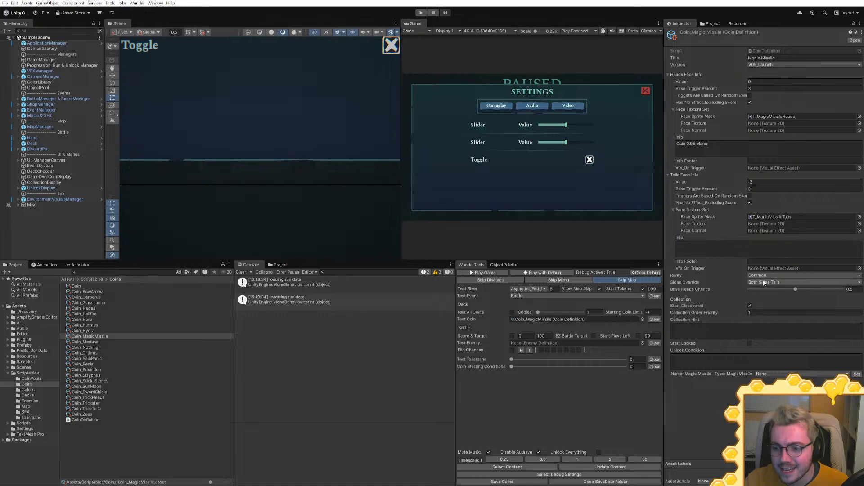
Set the Magic Missile coin's sides override to Normal and check its entry in the Coin Ideas table
{"action": "left_click", "coordinate": [764, 283]}
{"action": "left_click", "coordinate": [766, 290]}
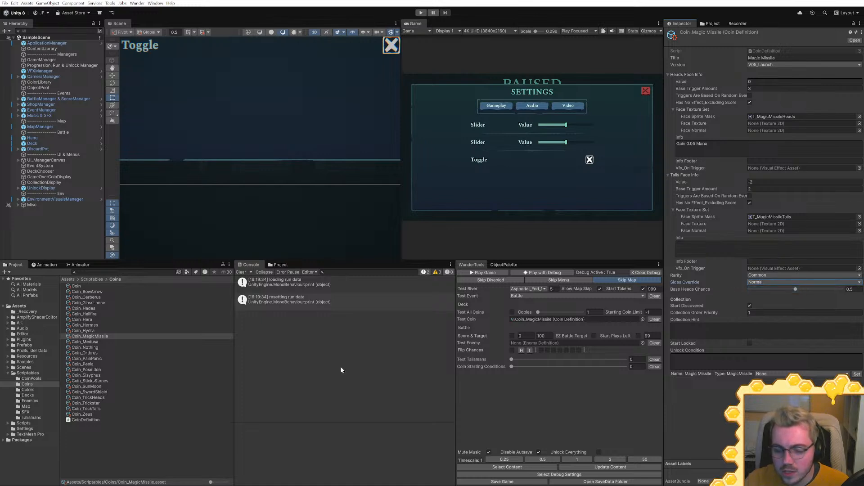
{"action": "left_click", "coordinate": [540, 168]}
{"action": "key", "text": "alt+Tab"}
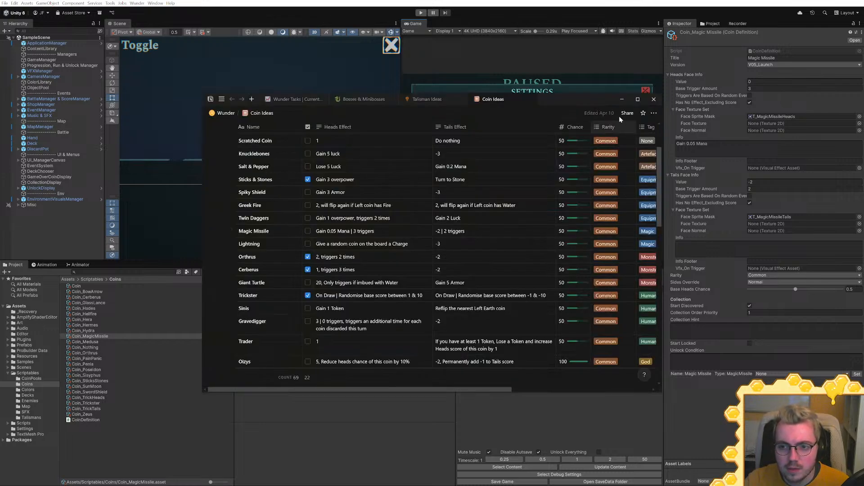
{"action": "key", "text": "alt+Tab"}
Playtest the debug battle, checking the Magic Missile coins' face descriptions and flipping them, and stop the game
{"action": "left_click", "coordinate": [545, 273]}
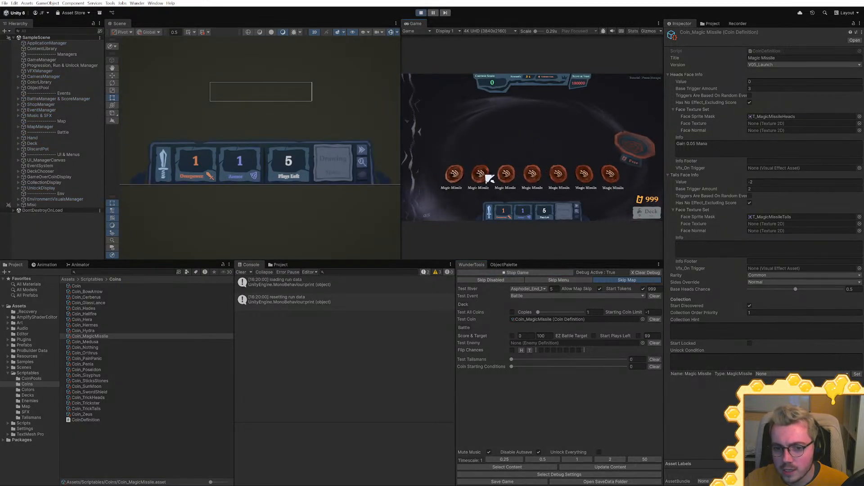
{"action": "key", "text": "shift+space"}
{"action": "mouse_move", "coordinate": [279, 352]}
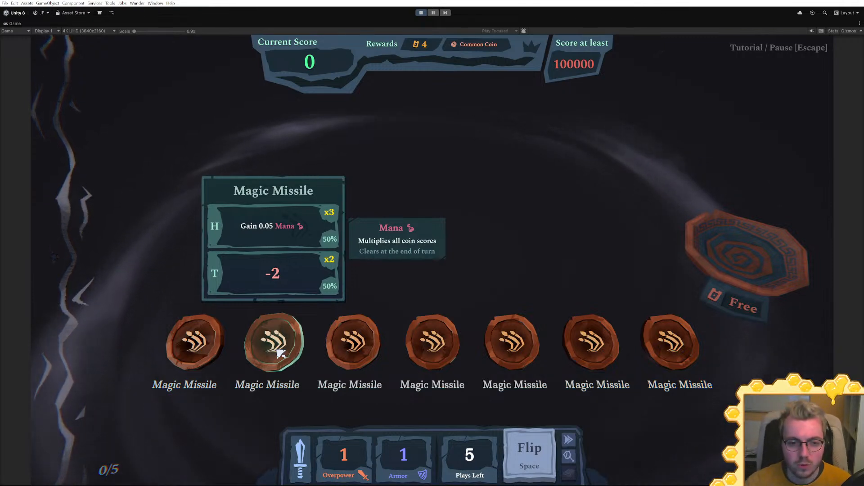
{"action": "mouse_move", "coordinate": [537, 343]}
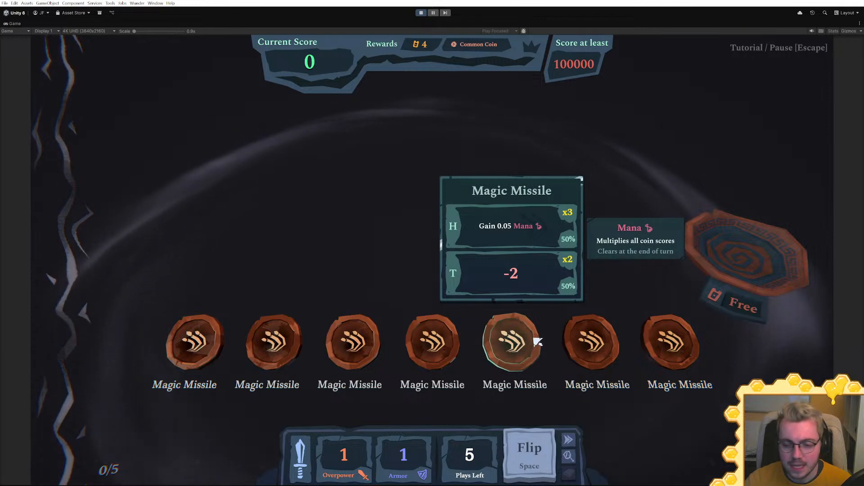
{"action": "key", "text": "space"}
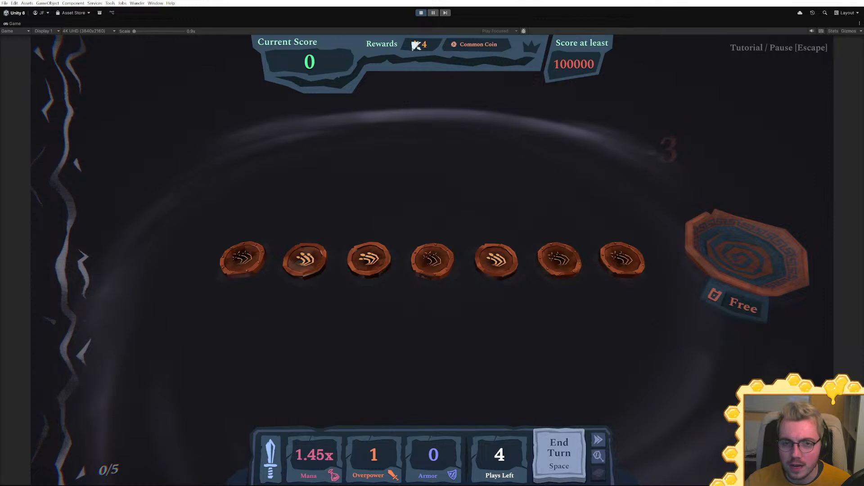
{"action": "left_click", "coordinate": [421, 13]}
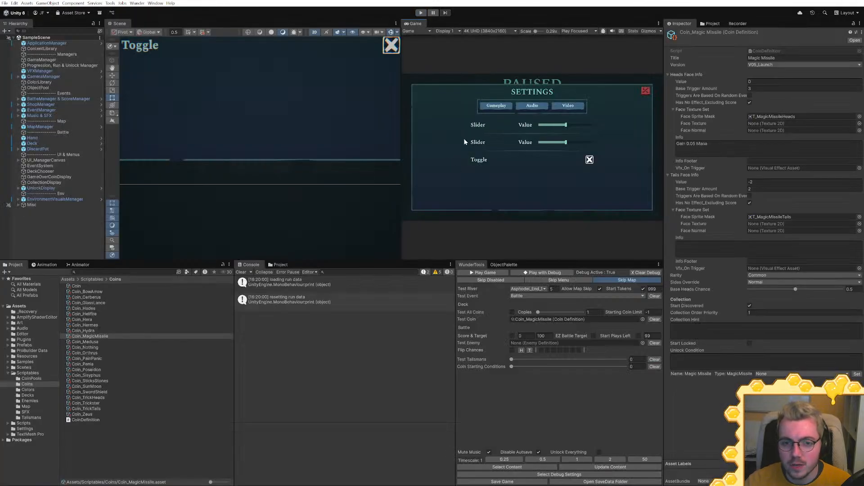
{"action": "left_click", "coordinate": [422, 13]}
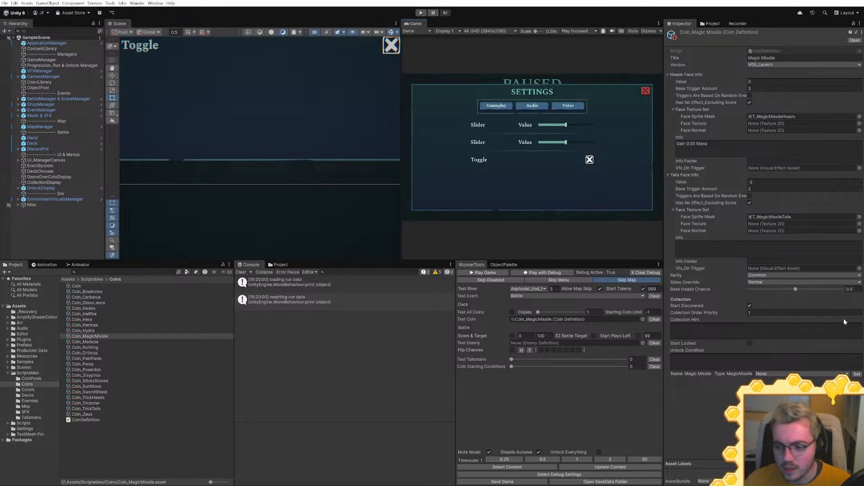
Switch to the code editor and trace CanDoNothing in CoinEffectBase to the HasNoEffect_ExcludingScore field in CoinDefinition
{"action": "key", "text": "alt+Tab"}
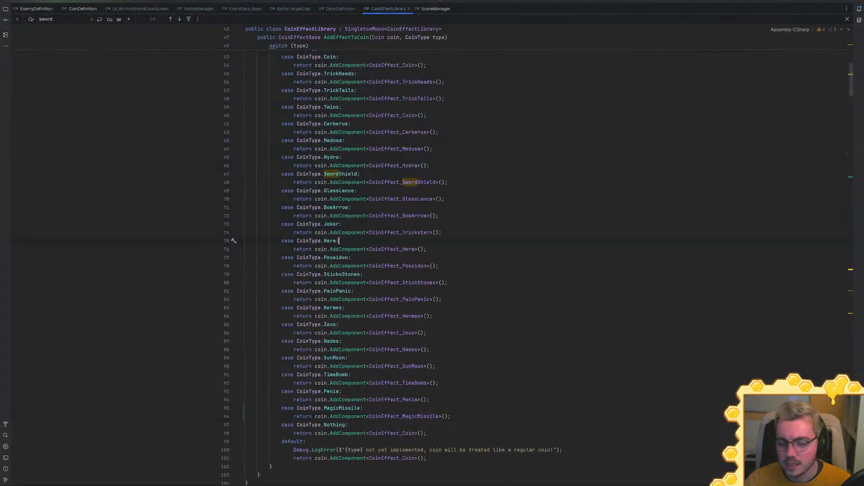
{"action": "scroll", "coordinate": [342, 252], "scroll_direction": "up", "scroll_amount": 15}
{"action": "scroll", "coordinate": [342, 252], "scroll_direction": "down", "scroll_amount": 20}
{"action": "scroll", "coordinate": [342, 252], "scroll_direction": "down", "scroll_amount": 20}
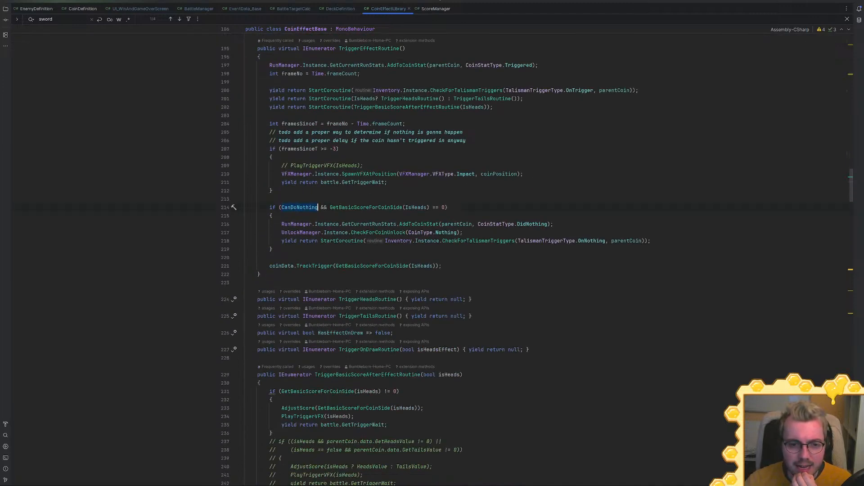
{"action": "scroll", "coordinate": [342, 252], "scroll_direction": "up", "scroll_amount": 18}
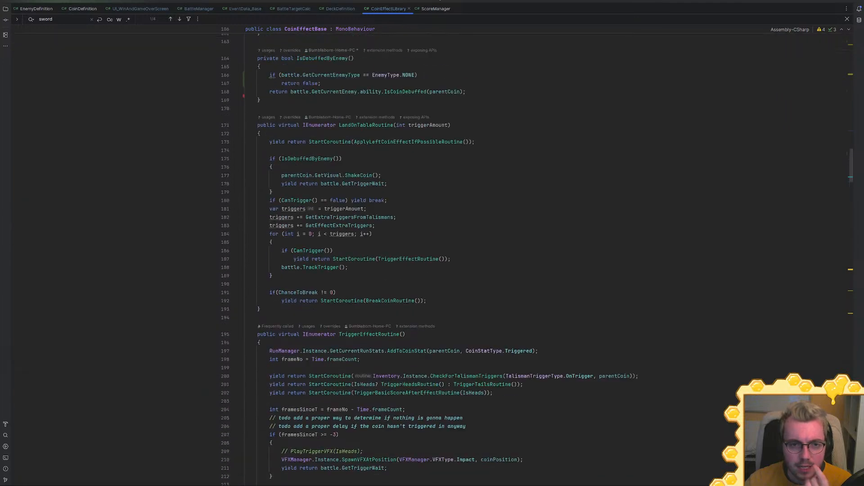
{"action": "scroll", "coordinate": [342, 252], "scroll_direction": "up", "scroll_amount": 4}
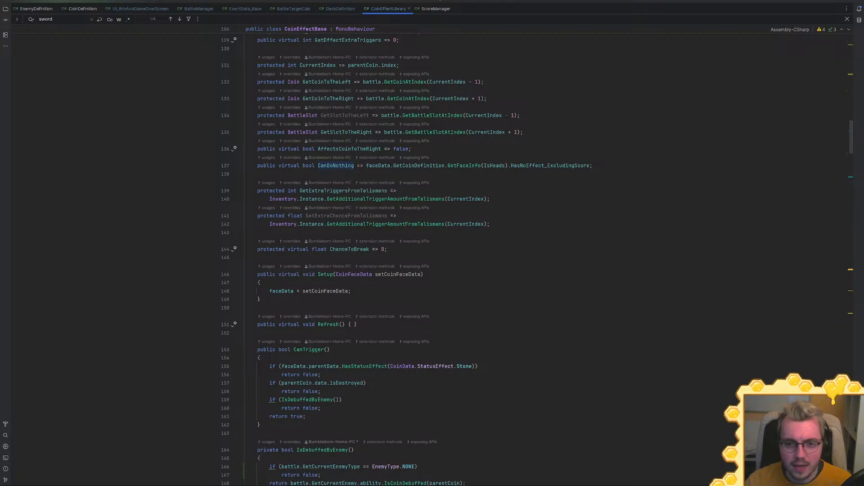
{"action": "left_click", "coordinate": [559, 166], "text": "ctrl"}
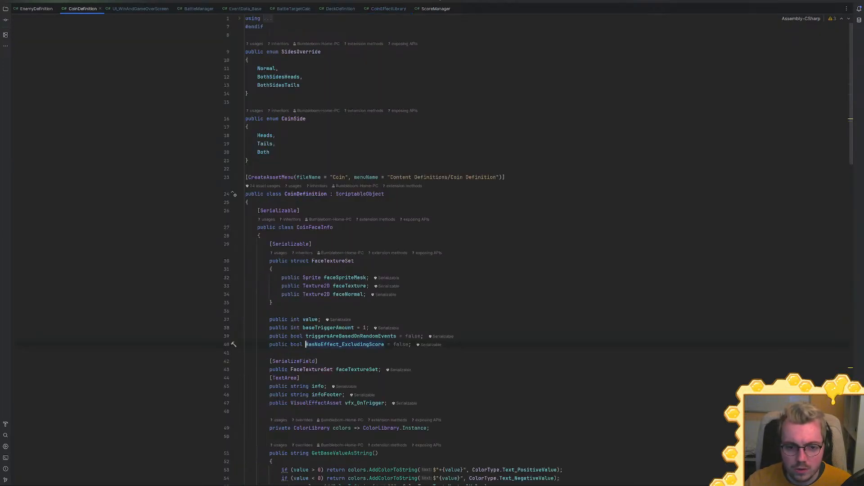
Return to Unity and disable Has No Effect_Excluding Score for the Magic Missile coin's heads face
{"action": "key", "text": "alt+Tab"}
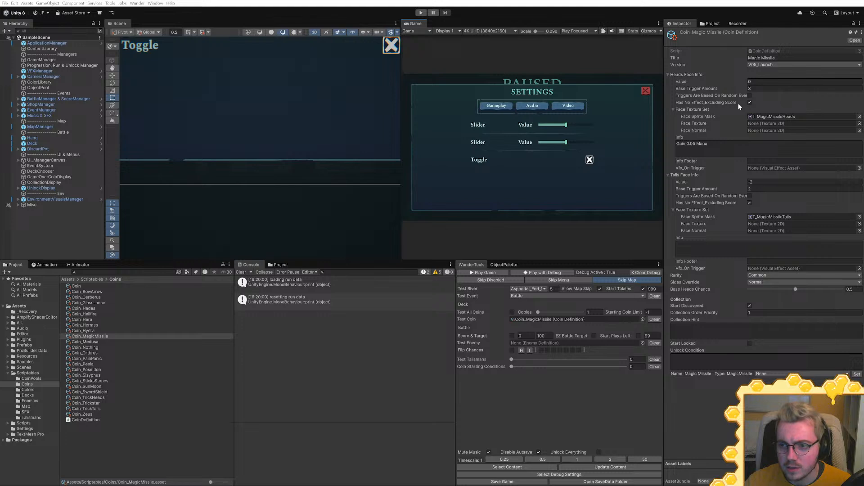
{"action": "left_click", "coordinate": [750, 103]}
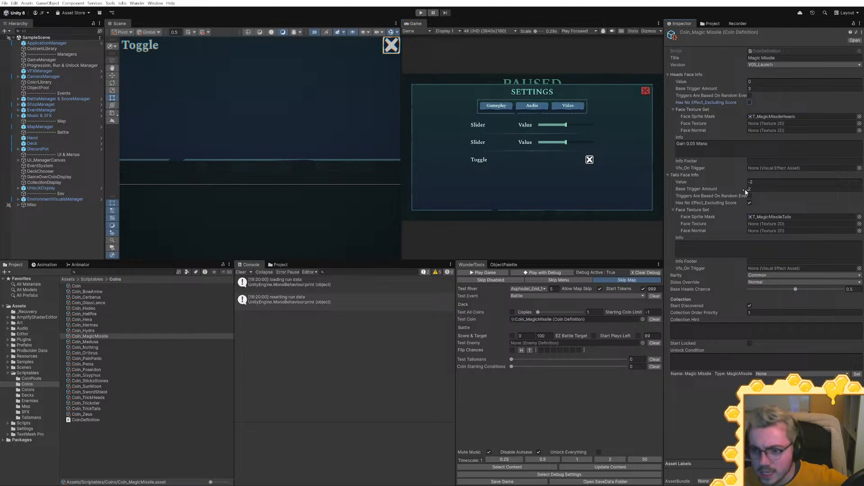
{"action": "left_click", "coordinate": [750, 203]}
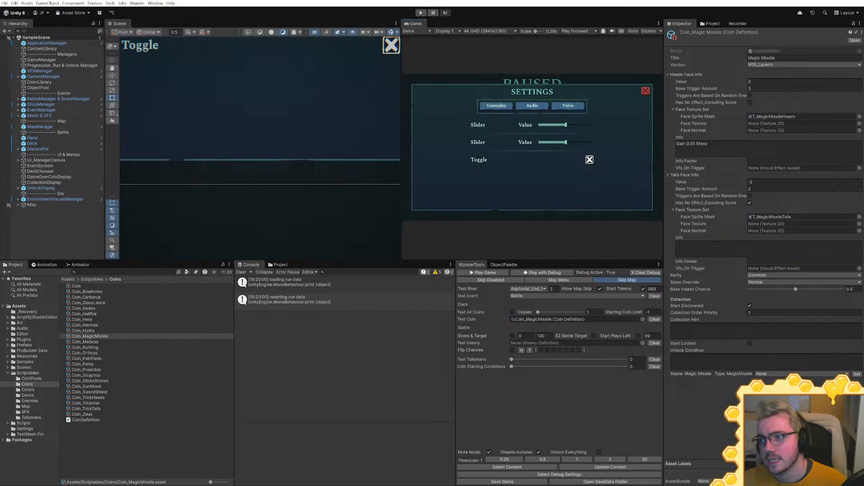
Playtest the debug battle in a maximized Game view, flip the Magic Missile coins, inspect their face descriptions and Mana, and stop the game
{"action": "left_click", "coordinate": [709, 201]}
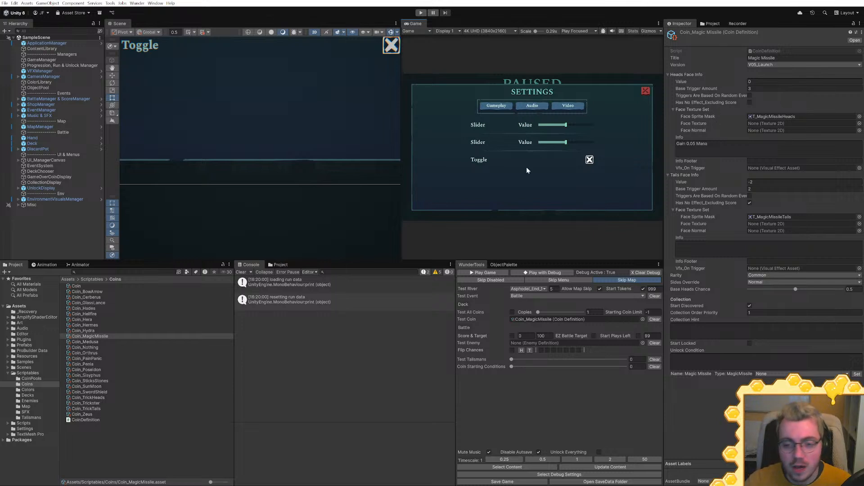
{"action": "left_click", "coordinate": [538, 273]}
{"action": "key", "text": "shift+space"}
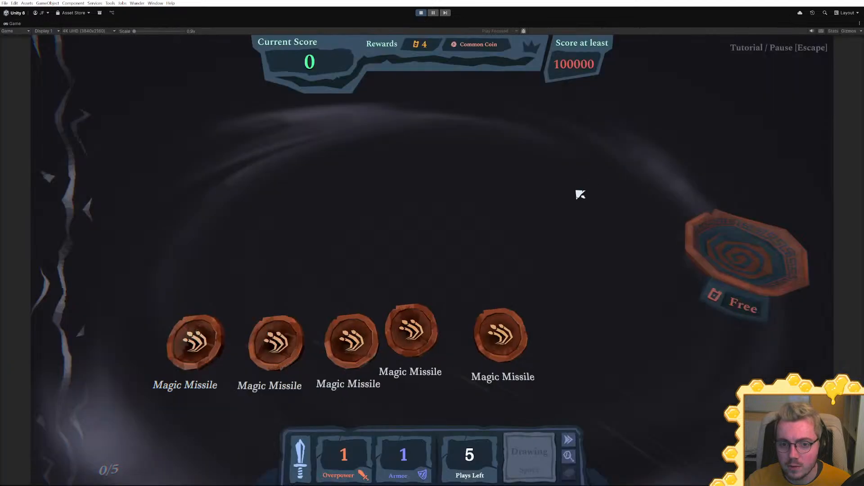
{"action": "key", "text": "1"}
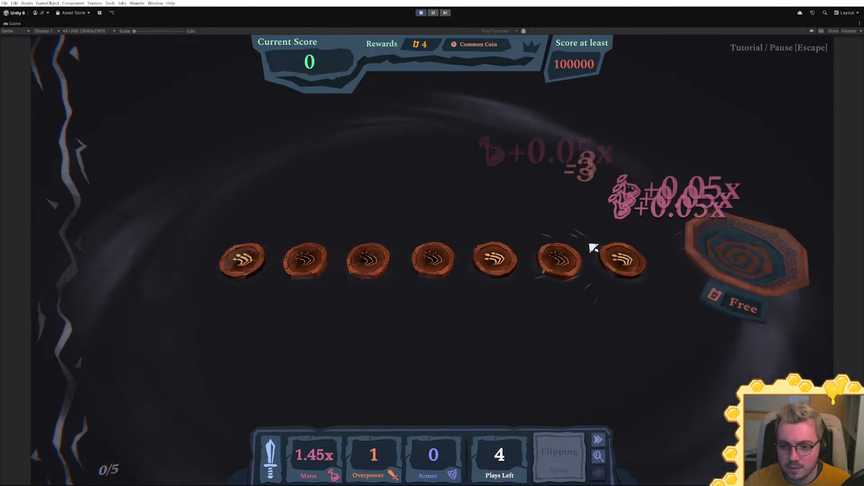
{"action": "mouse_move", "coordinate": [540, 252]}
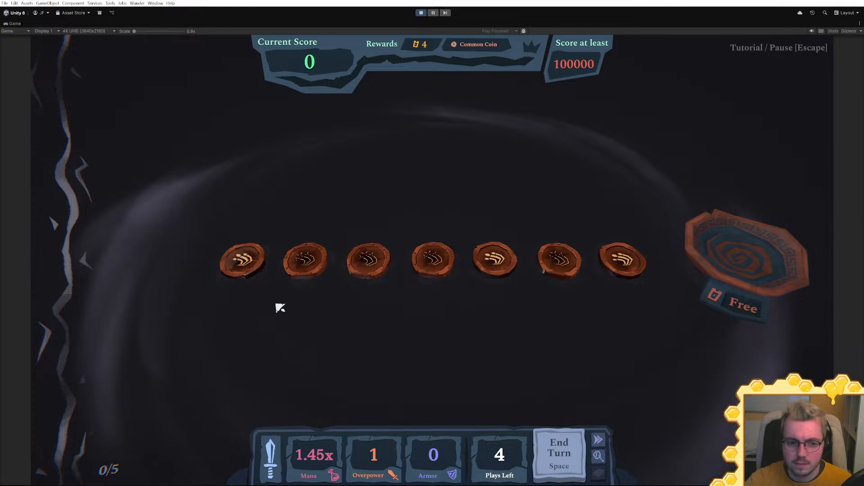
{"action": "mouse_move", "coordinate": [447, 261]}
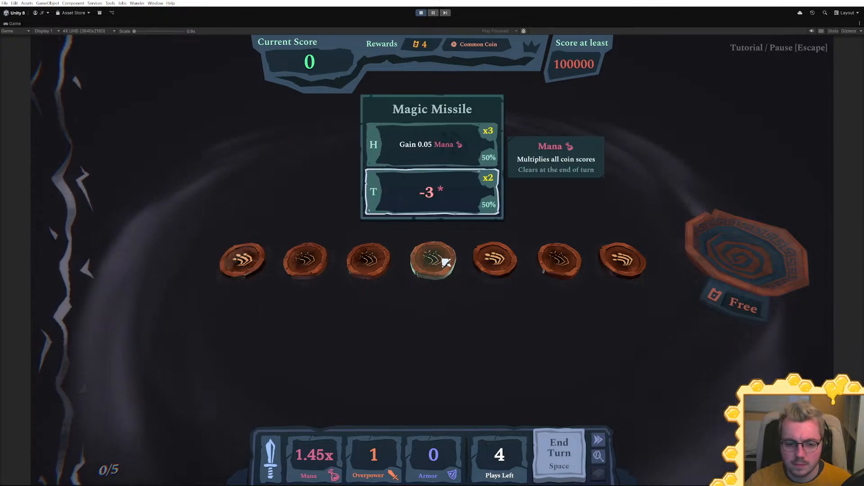
{"action": "mouse_move", "coordinate": [316, 464]}
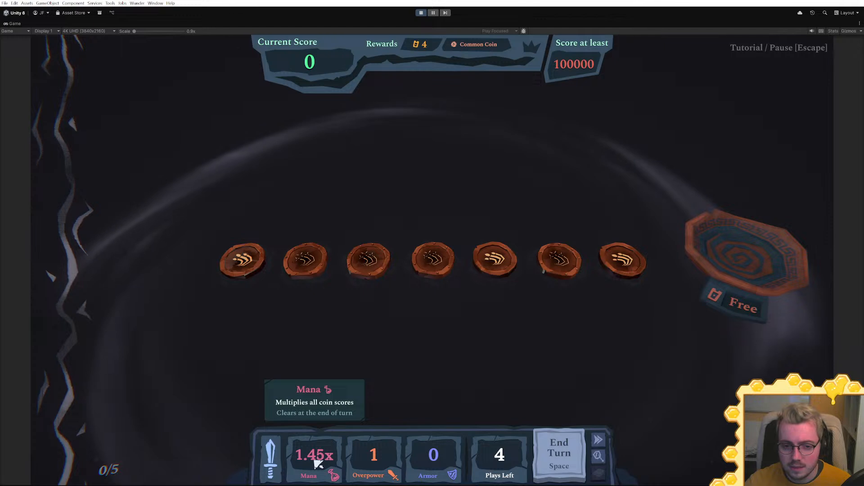
{"action": "mouse_move", "coordinate": [382, 423]}
{"action": "mouse_move", "coordinate": [247, 262]}
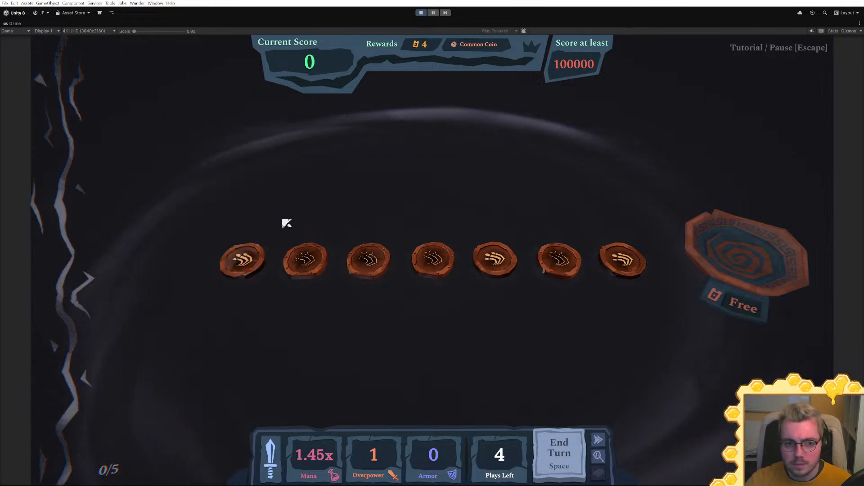
{"action": "left_click", "coordinate": [421, 13]}
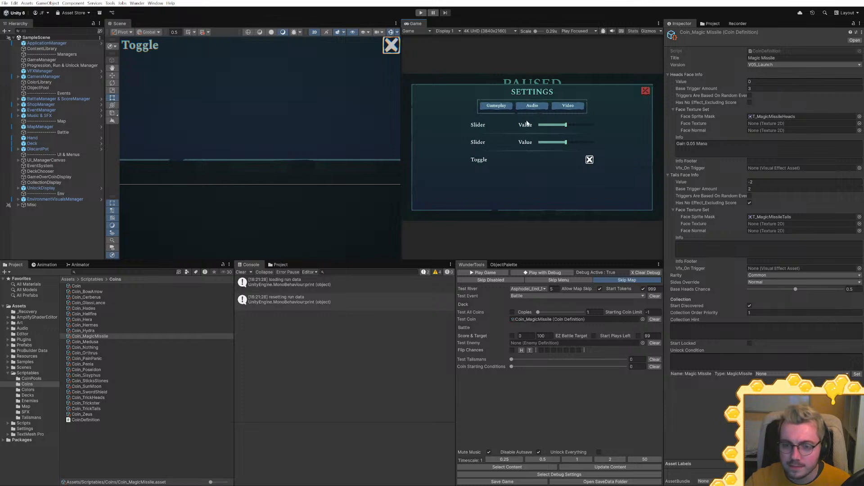
Enlarge the Game view in width and height, and briefly run and stop the debug battle
{"action": "left_click_drag", "start_coordinate": [401, 148], "coordinate": [305, 149]}
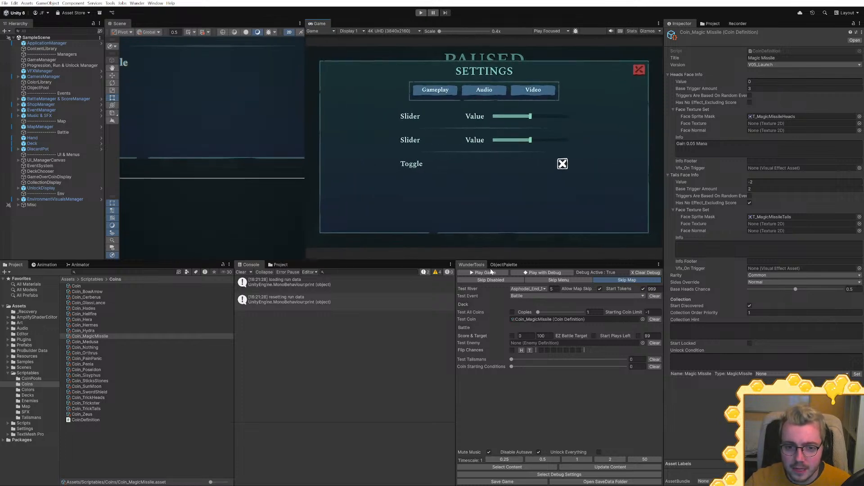
{"action": "left_click_drag", "start_coordinate": [447, 261], "coordinate": [450, 282]}
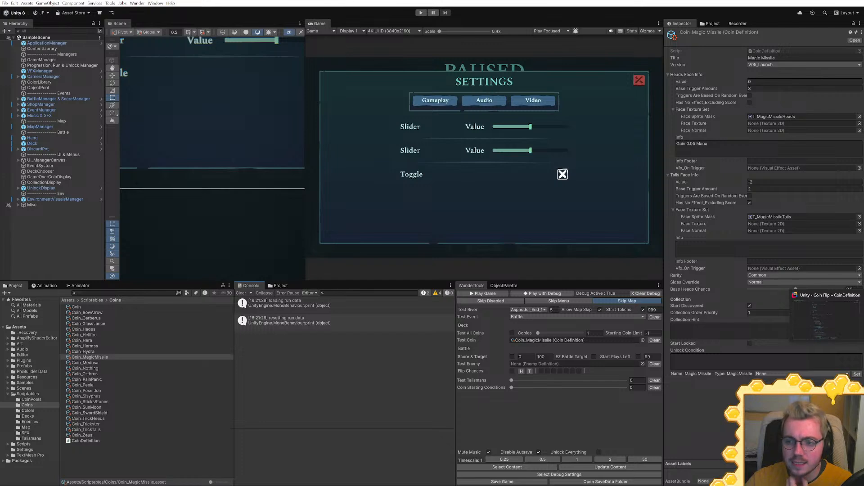
{"action": "left_click", "coordinate": [530, 293]}
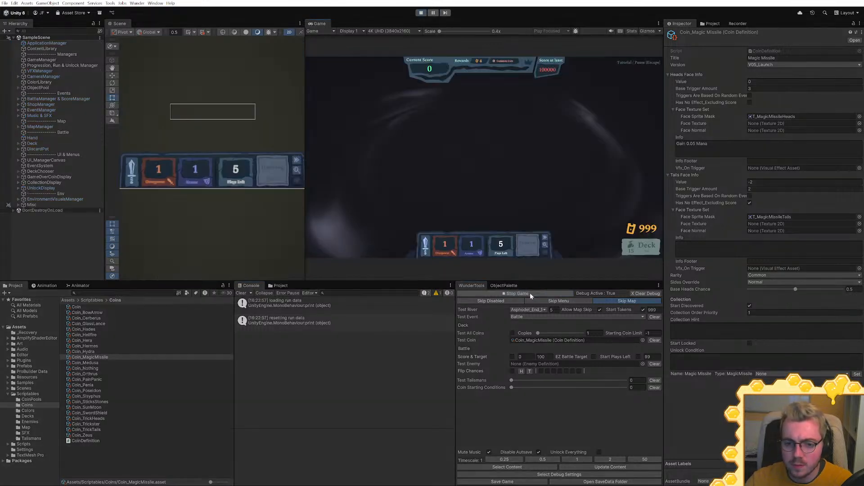
{"action": "left_click", "coordinate": [530, 293]}
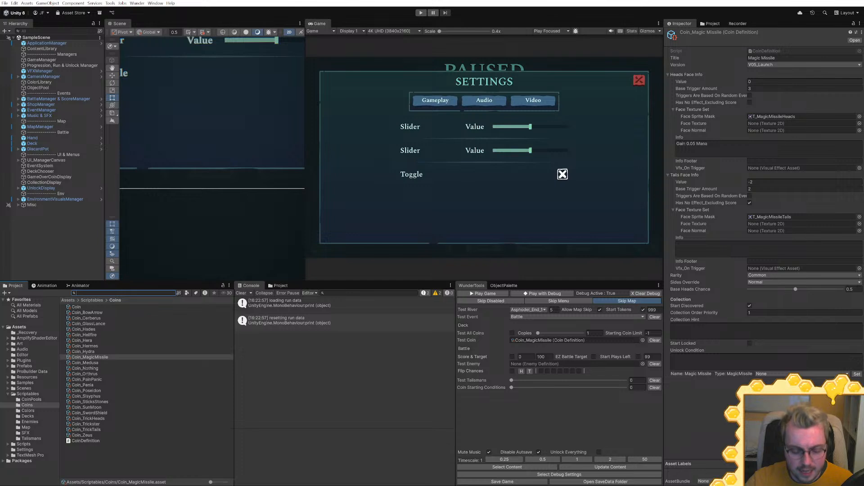
Find the Deck_Witch asset and set its Element 3 coin group to Coin_MagicMissile with an amount of 2
{"action": "type", "text": "deck"}
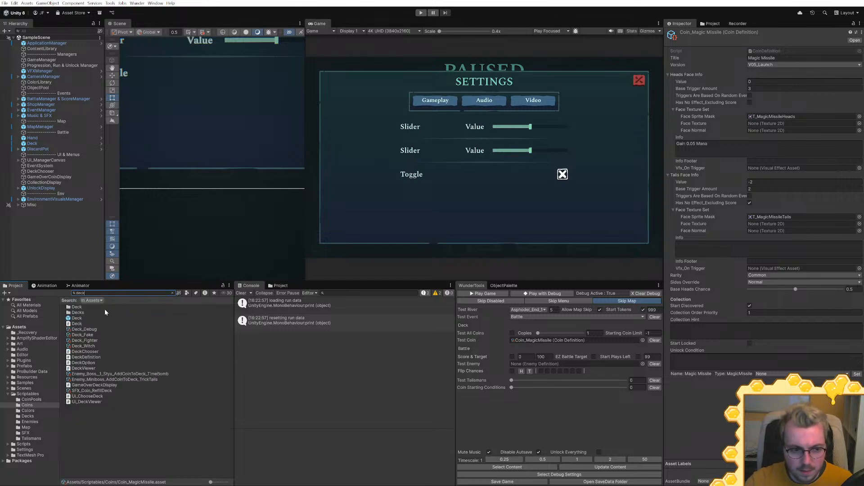
{"action": "left_click", "coordinate": [92, 346]}
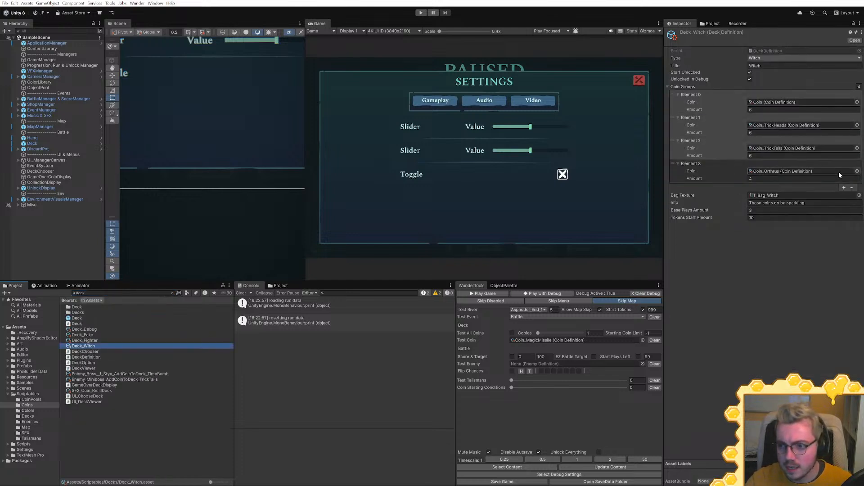
{"action": "left_click", "coordinate": [857, 171]}
{"action": "type", "text": "mag"}
{"action": "double_click", "coordinate": [644, 192]}
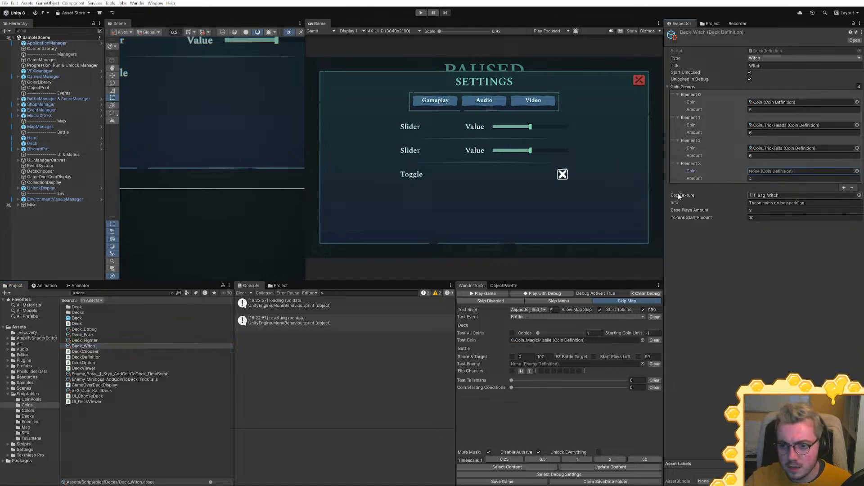
{"action": "left_click", "coordinate": [857, 171]}
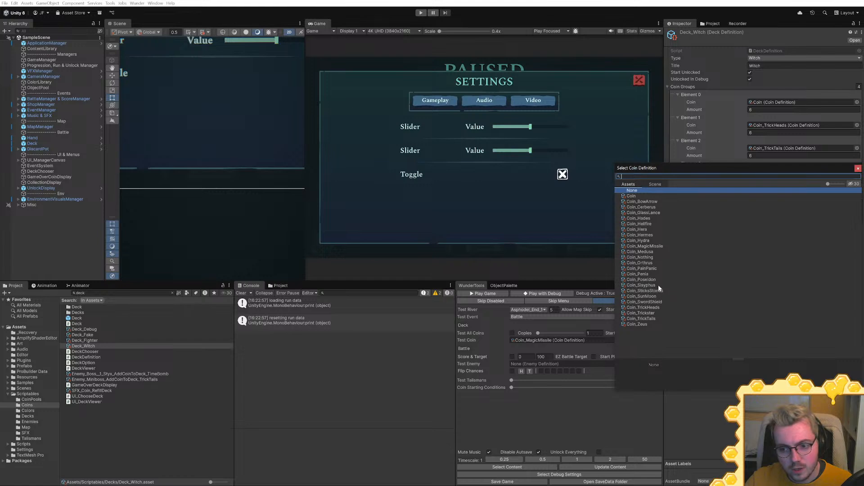
{"action": "double_click", "coordinate": [657, 246]}
{"action": "left_click", "coordinate": [773, 178]}
{"action": "type", "text": "4"}
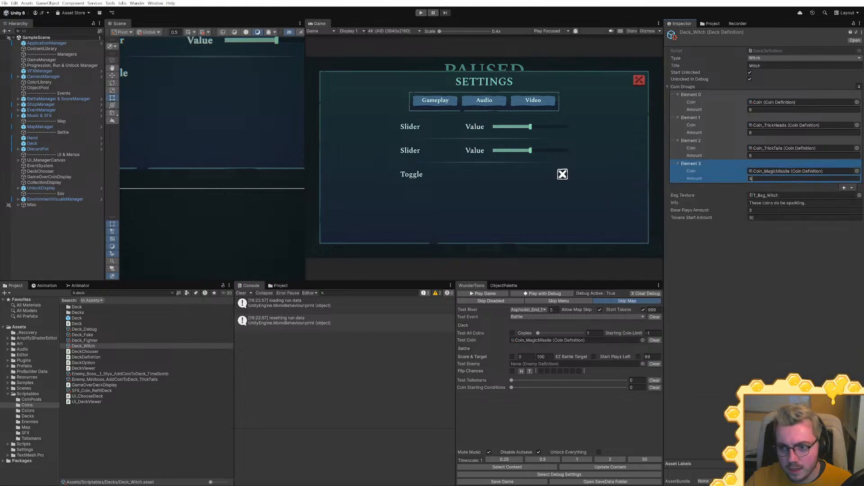
{"action": "left_click", "coordinate": [794, 257]}
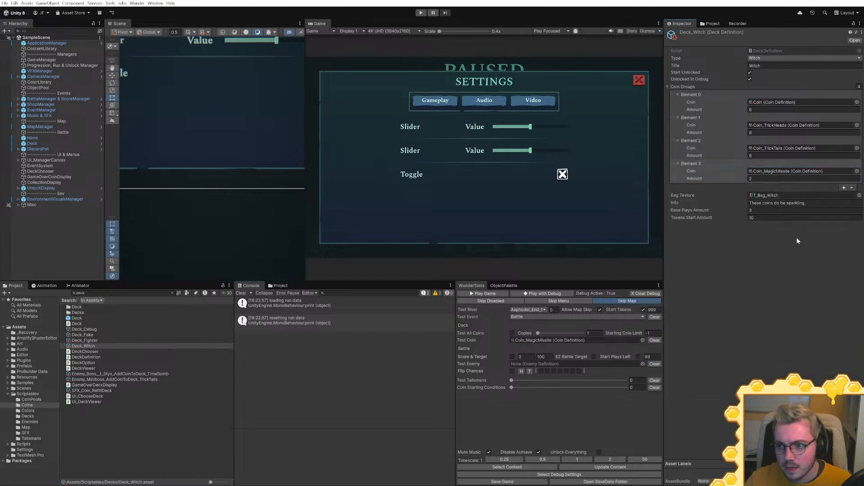
Set the Witch deck's amounts to 2 for Coin_TrickHeads, 2 for Coin_TrickTails and 8 for the basic Coin
{"action": "left_click", "coordinate": [774, 132]}
{"action": "type", "text": "2"}
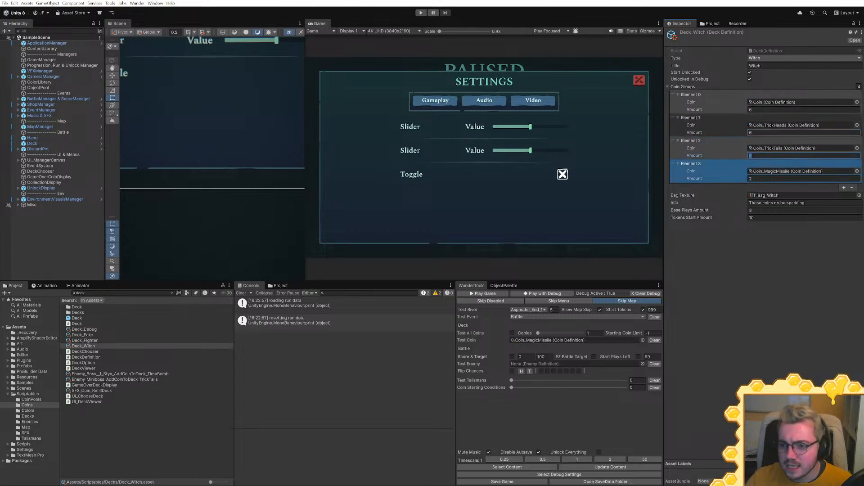
{"action": "left_click", "coordinate": [761, 155]}
{"action": "type", "text": "2"}
{"action": "key", "text": "Return"}
{"action": "left_click", "coordinate": [765, 110]}
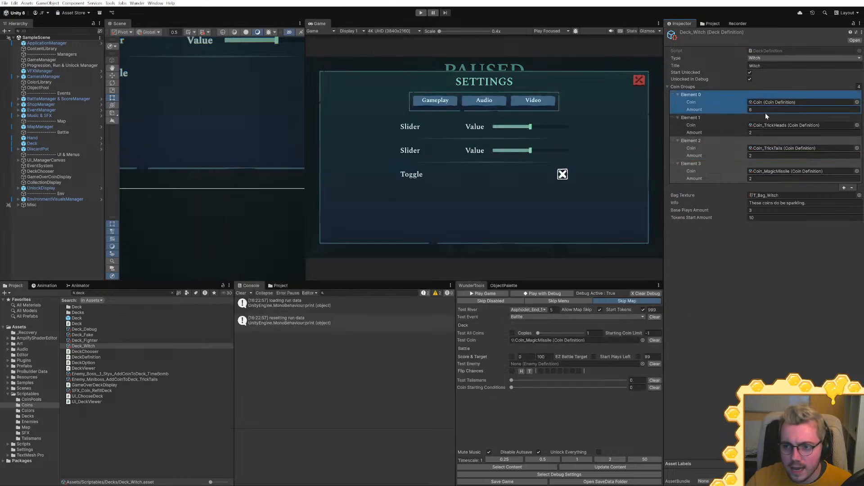
{"action": "type", "text": "8"}
{"action": "key", "text": "Return"}
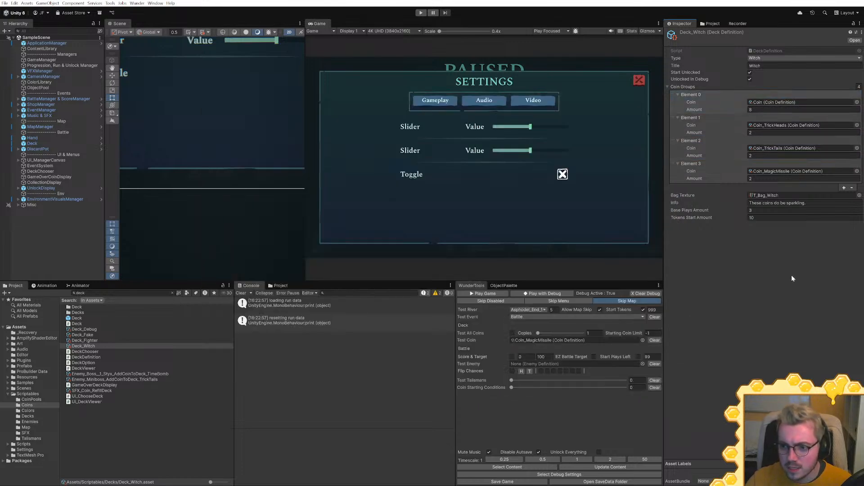
Compare the Info texts of the Witch and Fighter deck definitions
{"action": "left_click", "coordinate": [795, 202]}
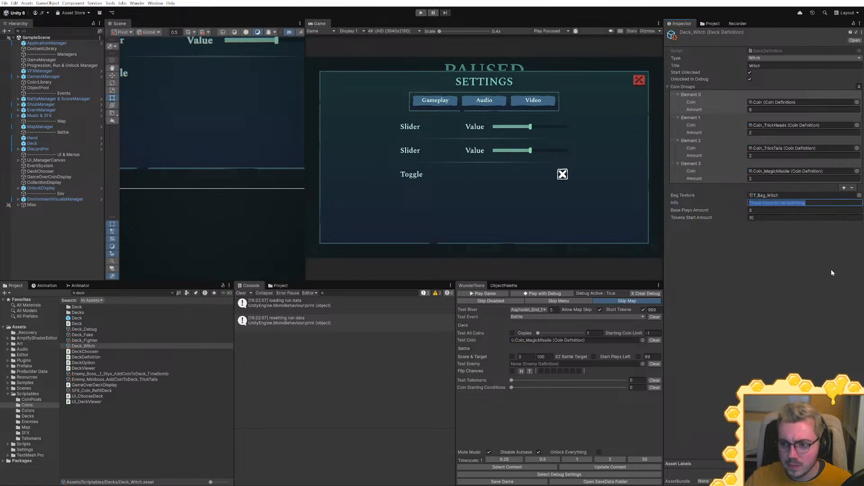
{"action": "left_click", "coordinate": [85, 341]}
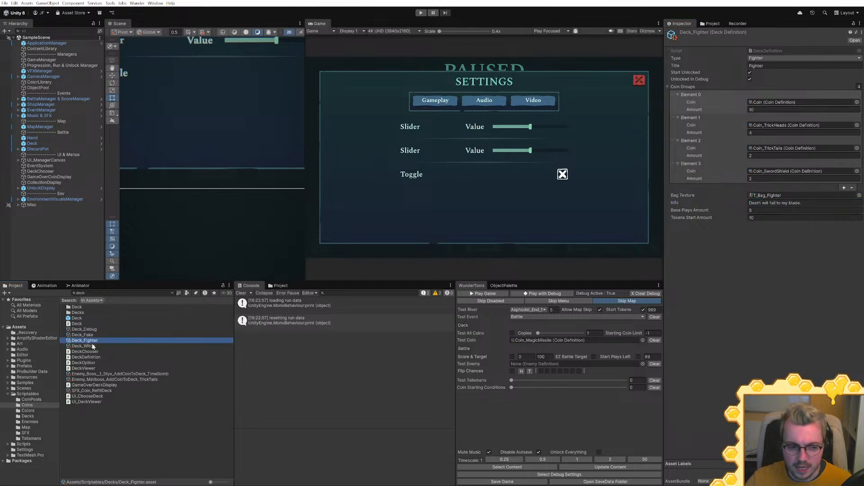
{"action": "left_click", "coordinate": [93, 346]}
{"action": "left_click", "coordinate": [799, 203]}
{"action": "key", "text": "ctrl+a"}
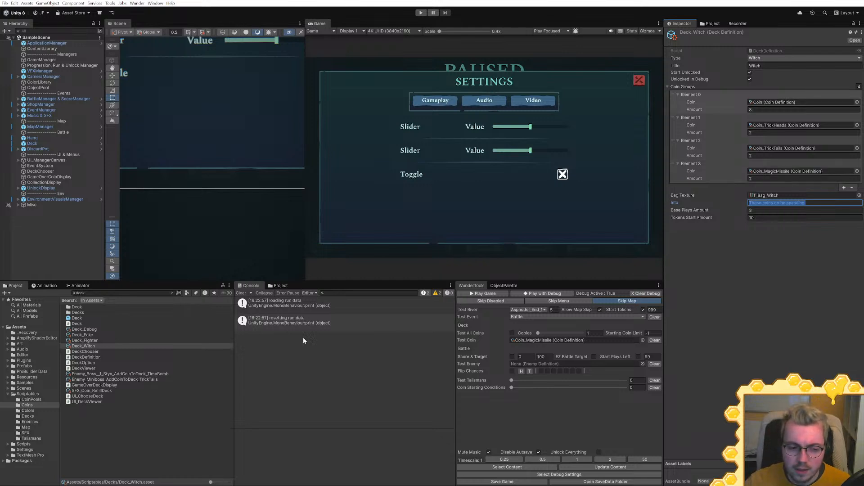
{"action": "left_click", "coordinate": [113, 340]}
{"action": "left_click", "coordinate": [766, 203]}
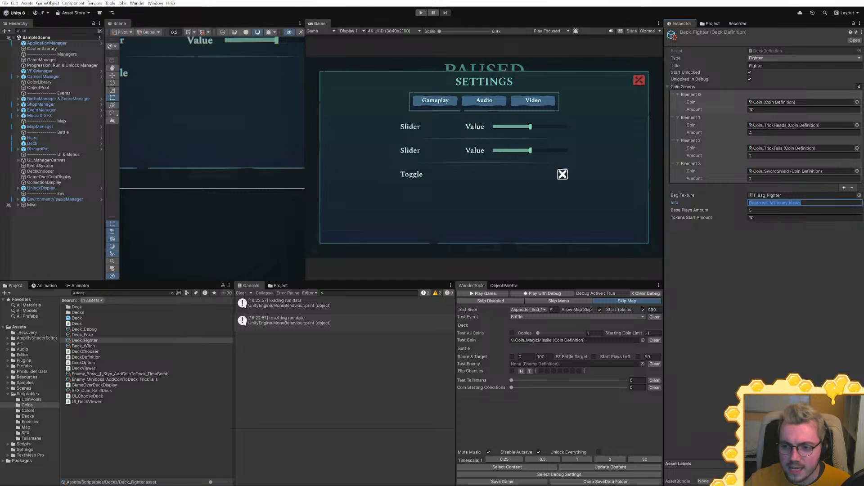
Replace the Witch deck's Info text with "Use Mana to overwhelm your opponents"
{"action": "left_click", "coordinate": [93, 346]}
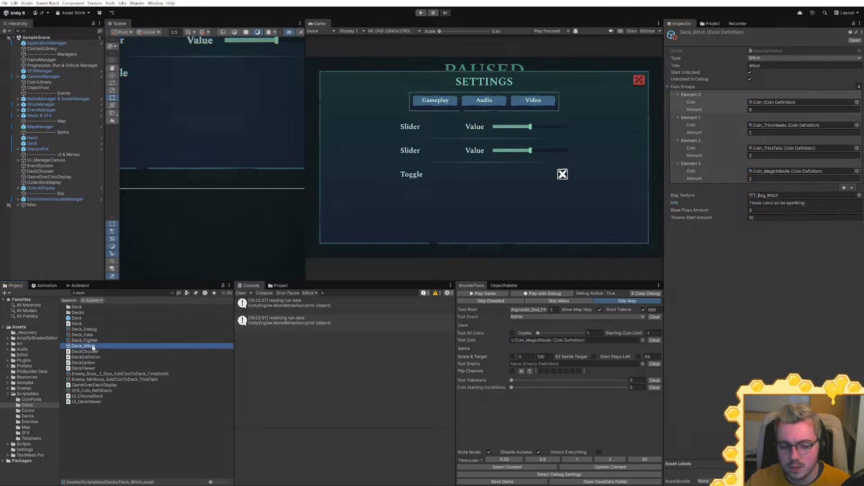
{"action": "left_click", "coordinate": [765, 203]}
{"action": "type", "text": "Use "}
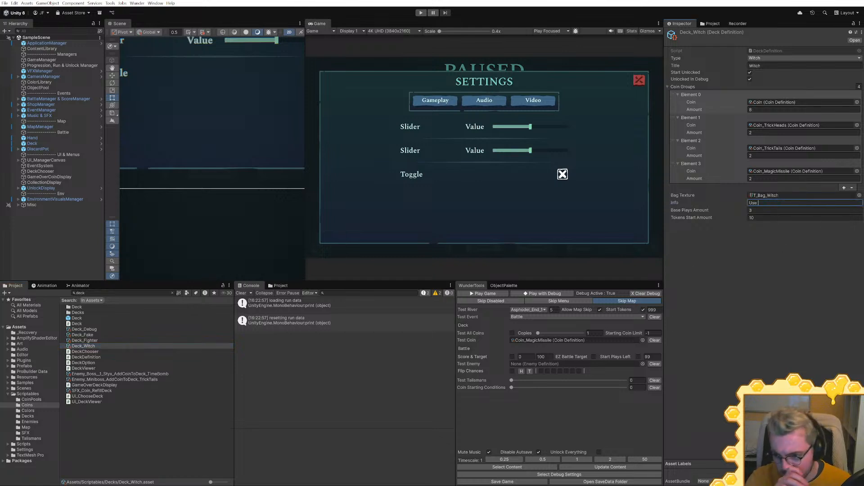
{"action": "type", "text": "Mana to ove"}
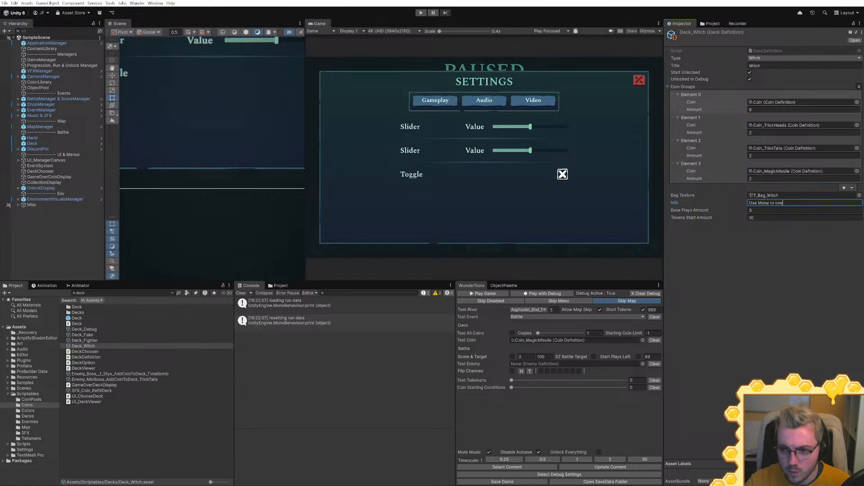
{"action": "type", "text": "rwhelm your "}
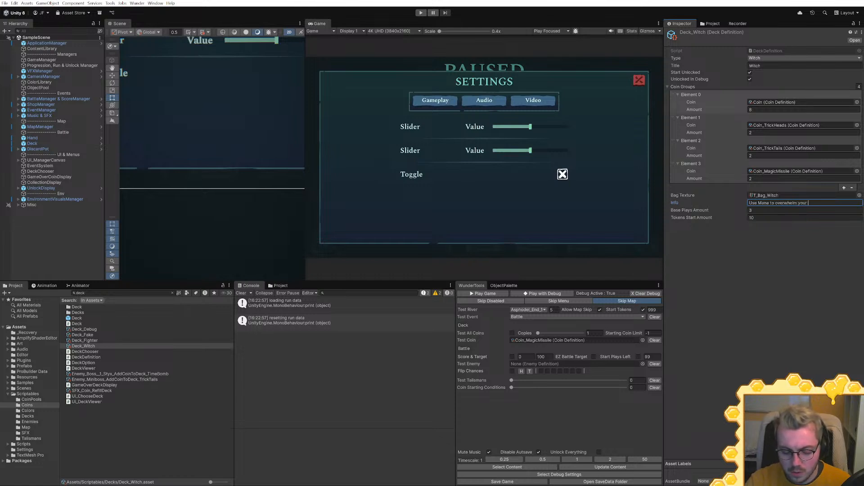
{"action": "type", "text": "opponents"}
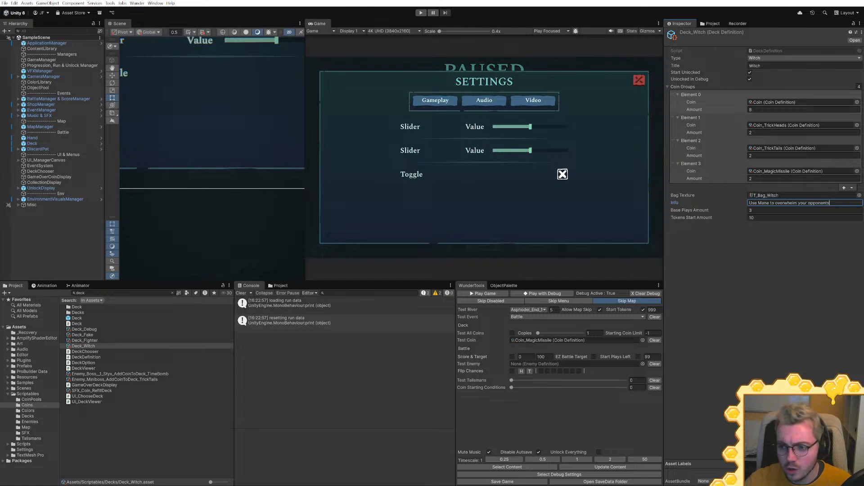
{"action": "left_click", "coordinate": [705, 284]}
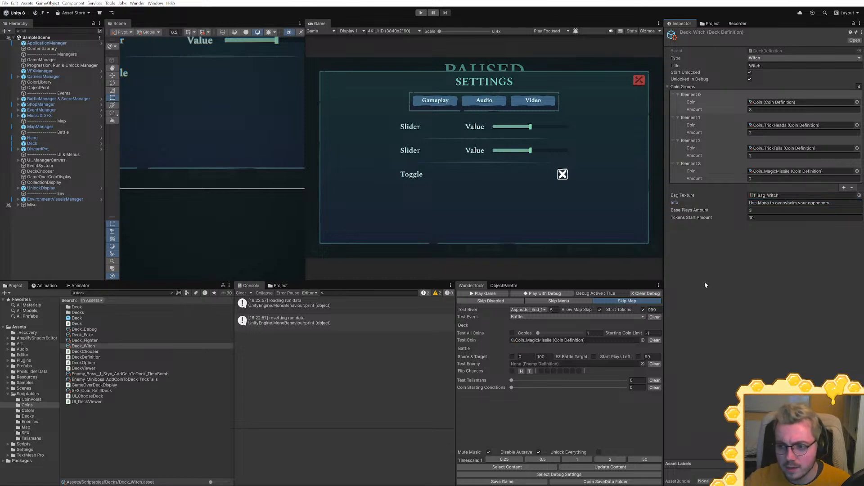
Check the Fighter deck definition, stop the mistakenly started debug battle and launch the game without debug settings
{"action": "left_click", "coordinate": [102, 342]}
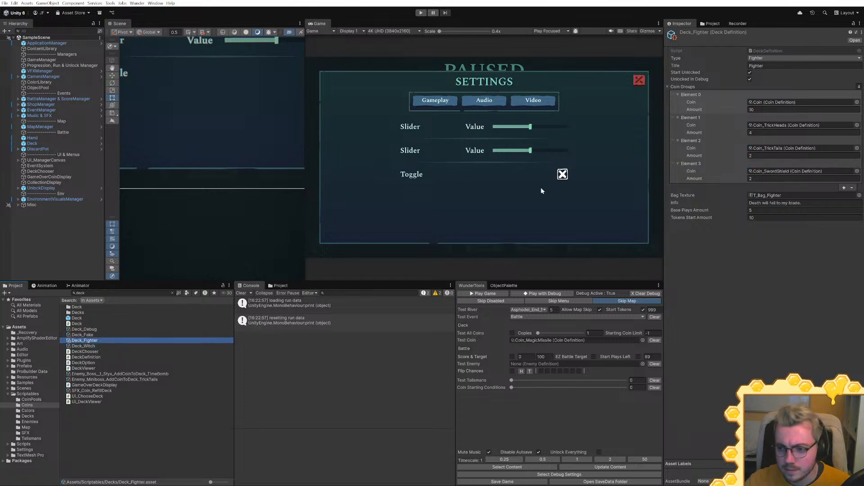
{"action": "left_click", "coordinate": [543, 293]}
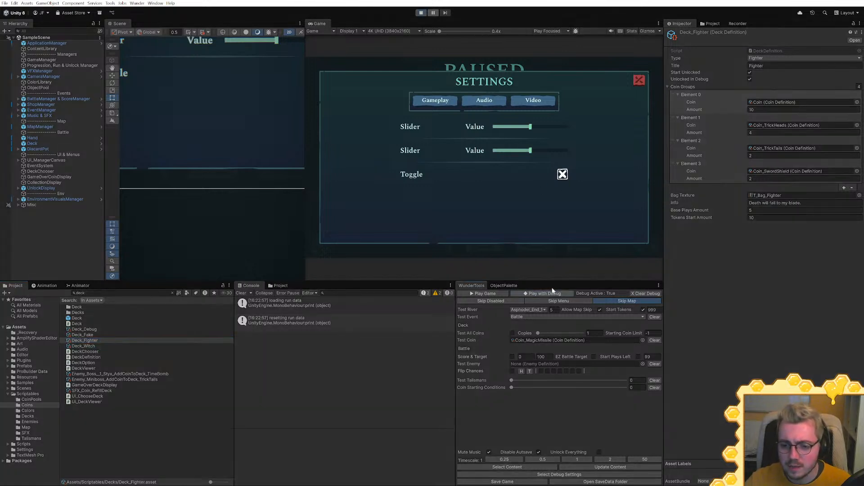
{"action": "left_click", "coordinate": [517, 295]}
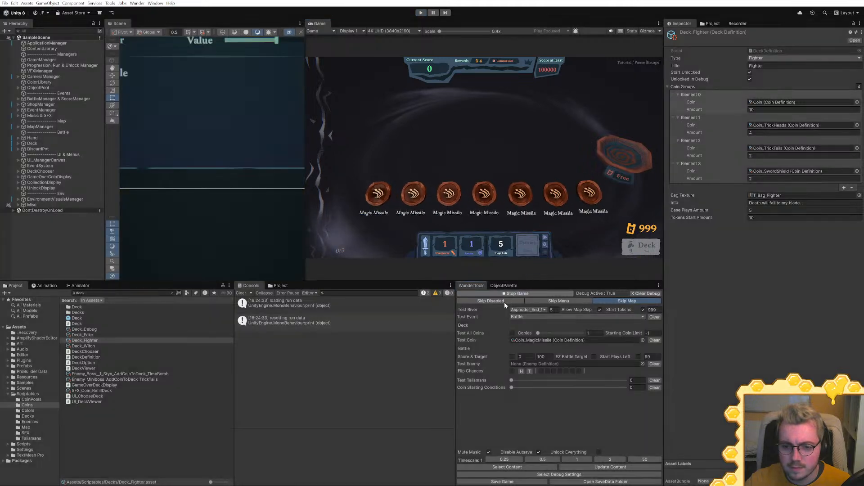
{"action": "left_click", "coordinate": [504, 301]}
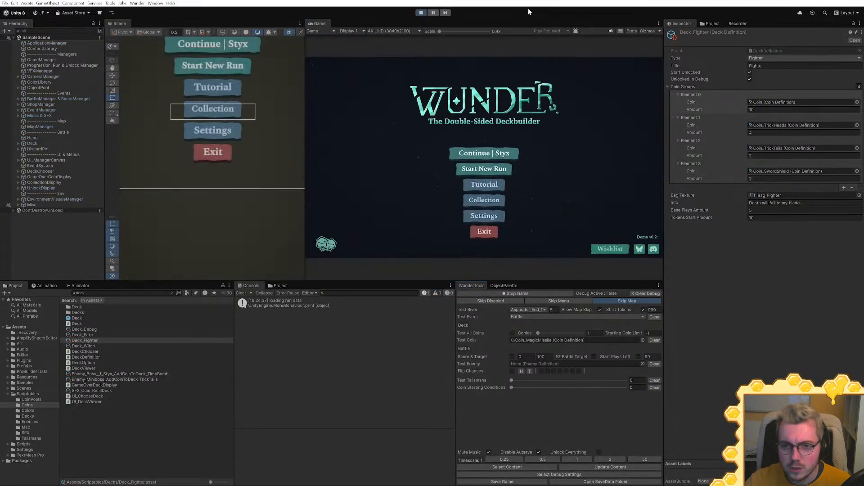
Start a new run in the enlarged game view, compare the Witch and Fighter decks in the deck chooser and stop the game
{"action": "key", "text": "shift+space"}
{"action": "left_click", "coordinate": [471, 284]}
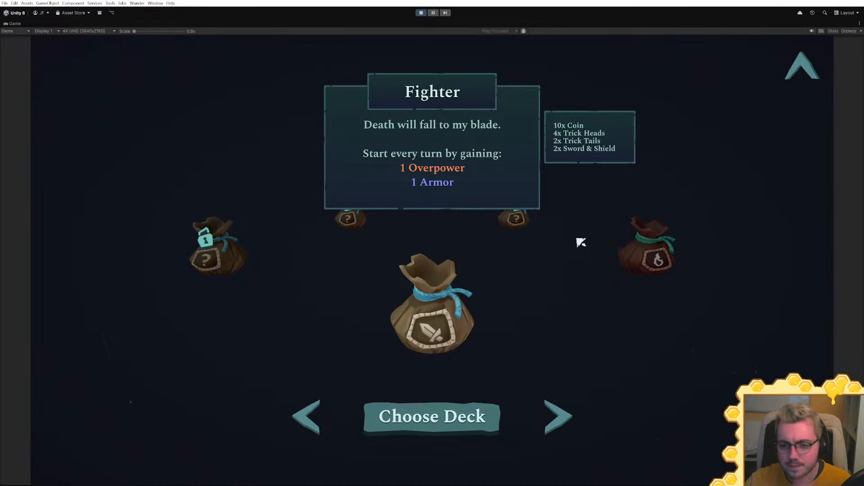
{"action": "key", "text": "Right"}
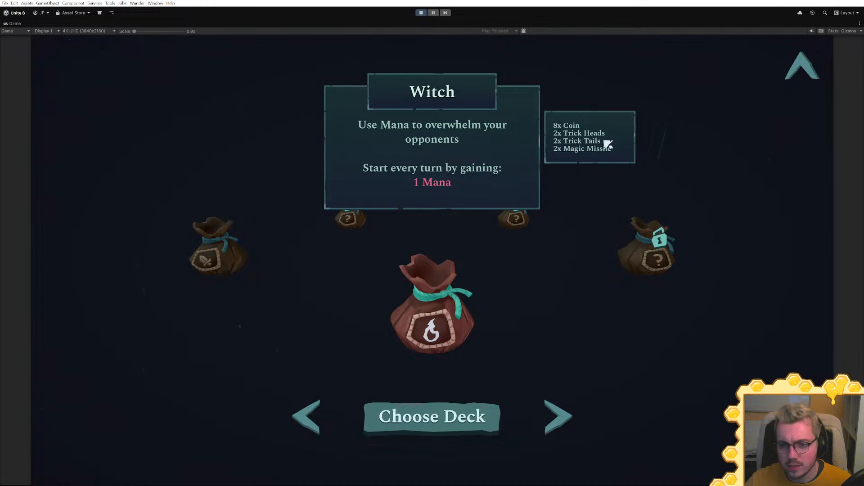
{"action": "key", "text": "Left"}
{"action": "key", "text": "Right"}
{"action": "key", "text": "Left"}
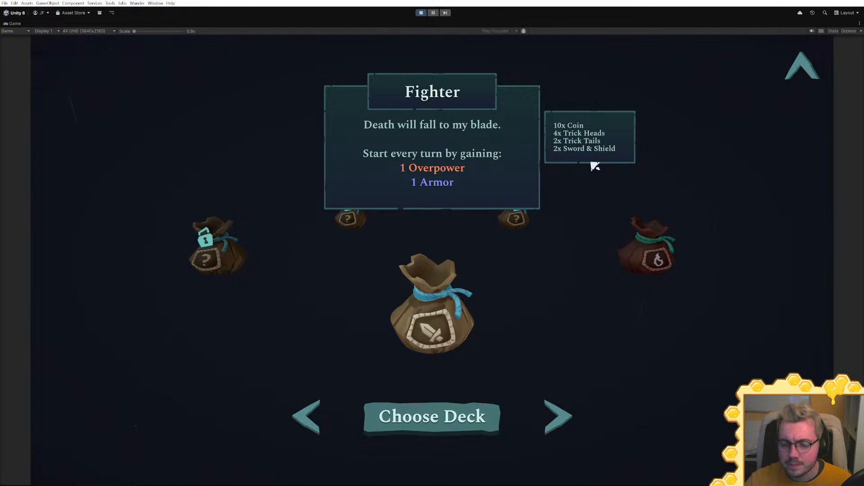
{"action": "key", "text": "Right"}
{"action": "key", "text": "Left"}
{"action": "key", "text": "Right"}
{"action": "key", "text": "Left"}
{"action": "key", "text": "Right"}
{"action": "key", "text": "Left"}
{"action": "key", "text": "Right"}
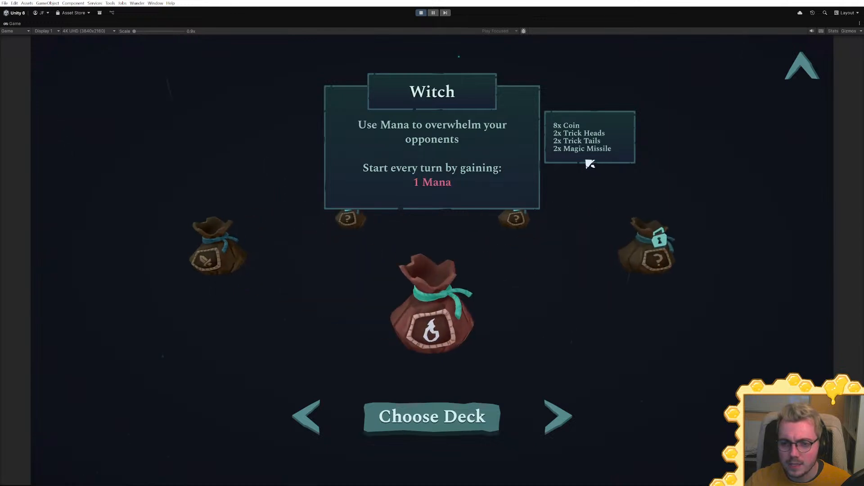
{"action": "left_click", "coordinate": [421, 14]}
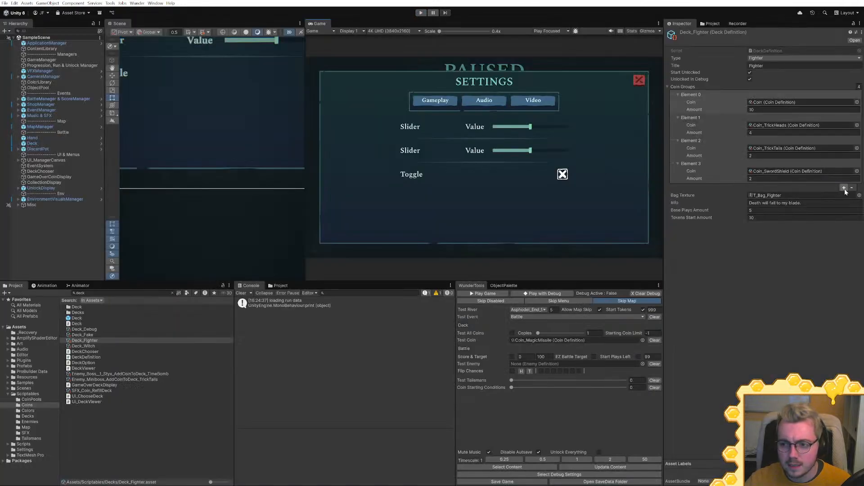
Add two coin groups to the Witch deck definition and assign Coin_Hermes and Coin_Medusa to them
{"action": "left_click", "coordinate": [83, 346]}
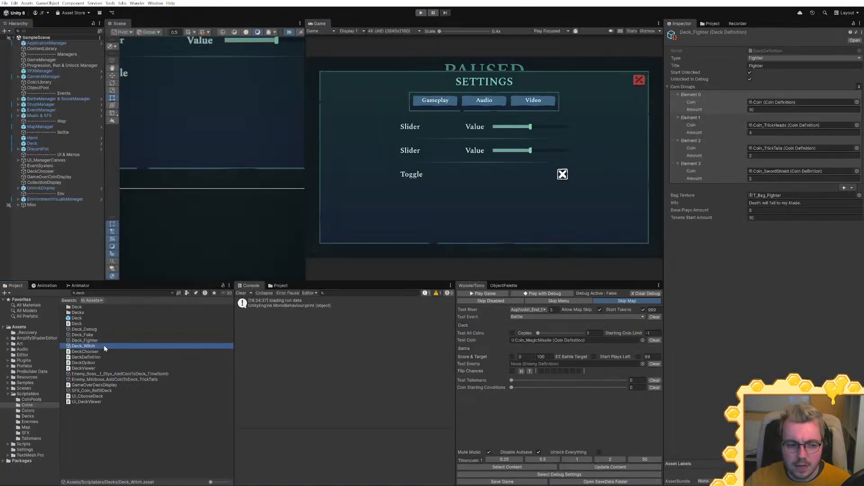
{"action": "left_click", "coordinate": [844, 187]}
{"action": "left_click", "coordinate": [844, 211]}
{"action": "left_click", "coordinate": [857, 194]}
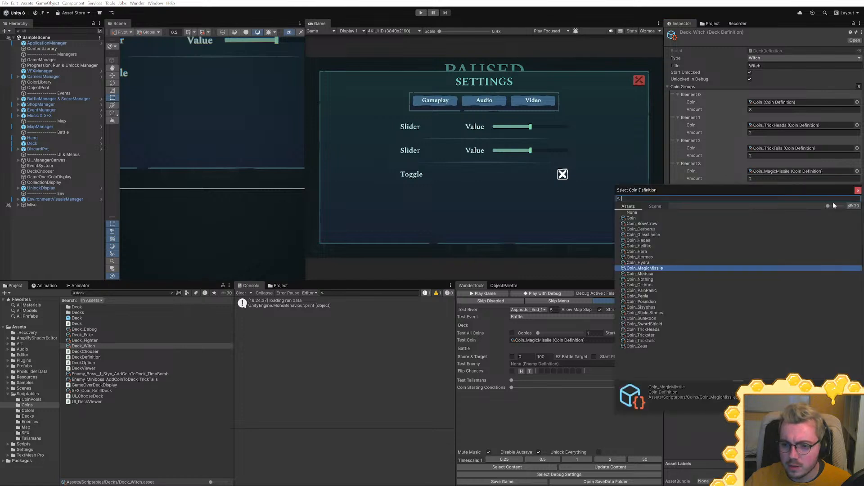
{"action": "double_click", "coordinate": [668, 255]}
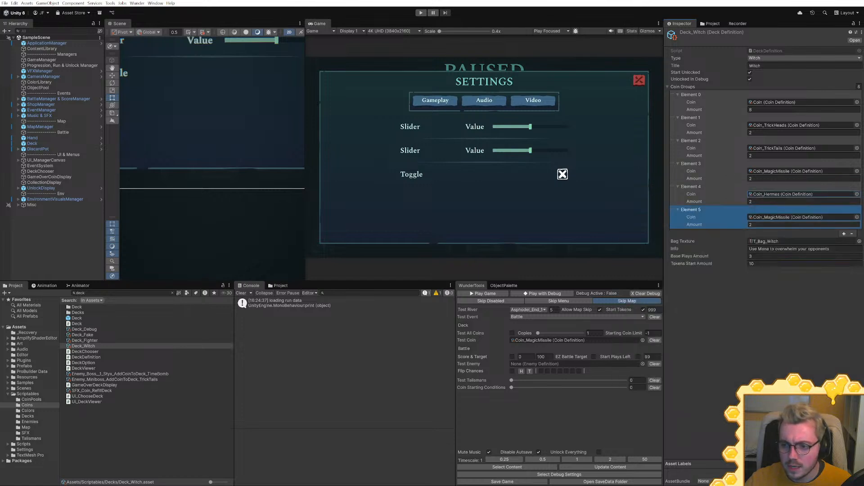
{"action": "left_click", "coordinate": [857, 217]}
{"action": "left_click", "coordinate": [653, 298]}
{"action": "double_click", "coordinate": [653, 299]}
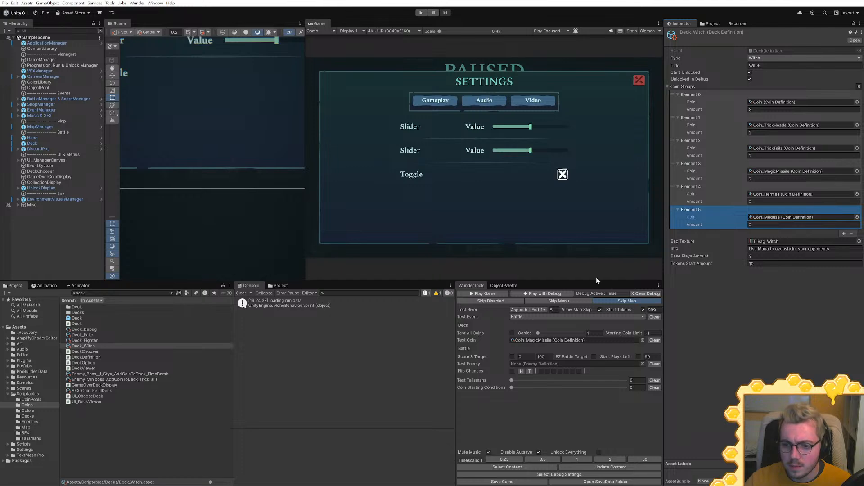
Run the game without debug settings, start a new run with the Witch deck and inspect its coins in the deck view
{"action": "left_click", "coordinate": [539, 293]}
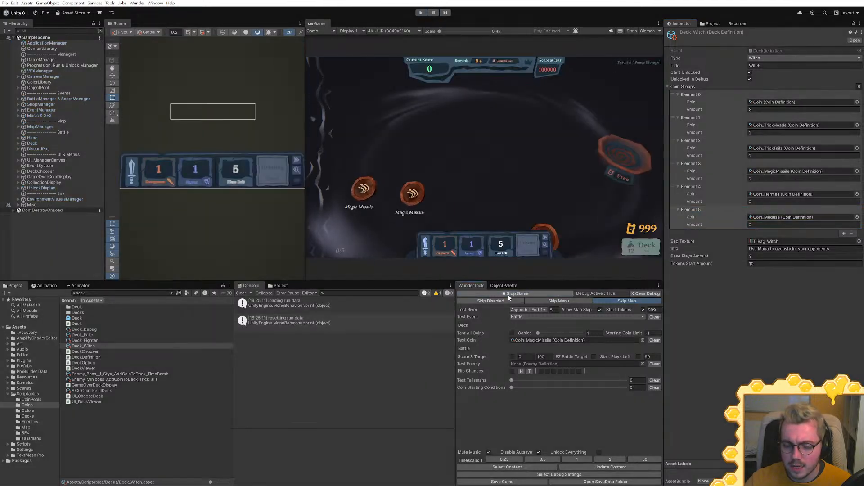
{"action": "left_click", "coordinate": [490, 293]}
{"action": "left_click", "coordinate": [493, 173]}
{"action": "left_click", "coordinate": [541, 226]}
{"action": "key", "text": "space"}
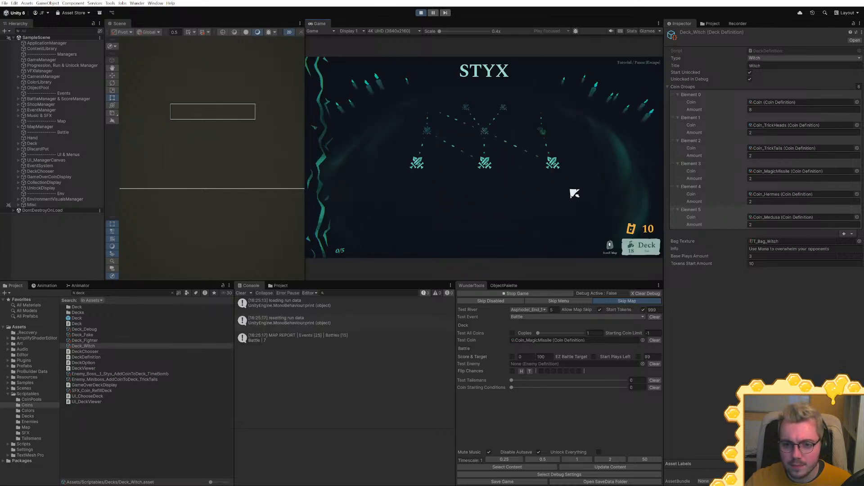
{"action": "key", "text": "Tab"}
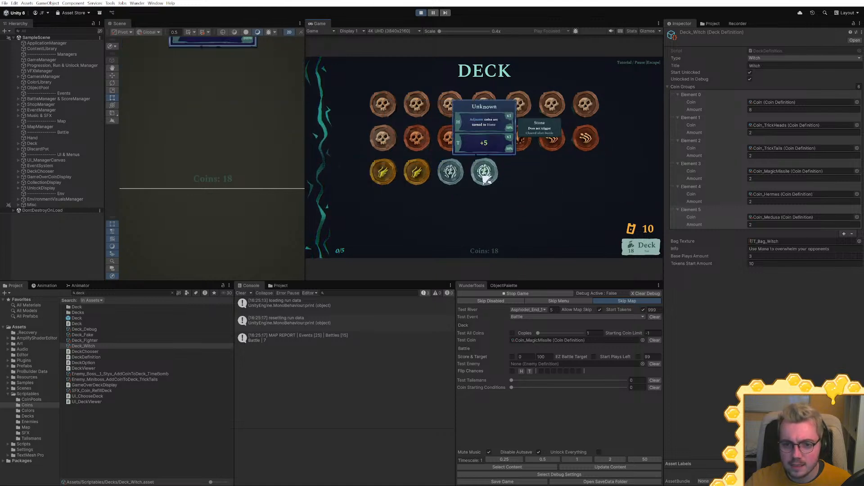
Quit the run, review the Witch's coin list in the enlarged deck chooser and stop the game
{"action": "key", "text": "Escape"}
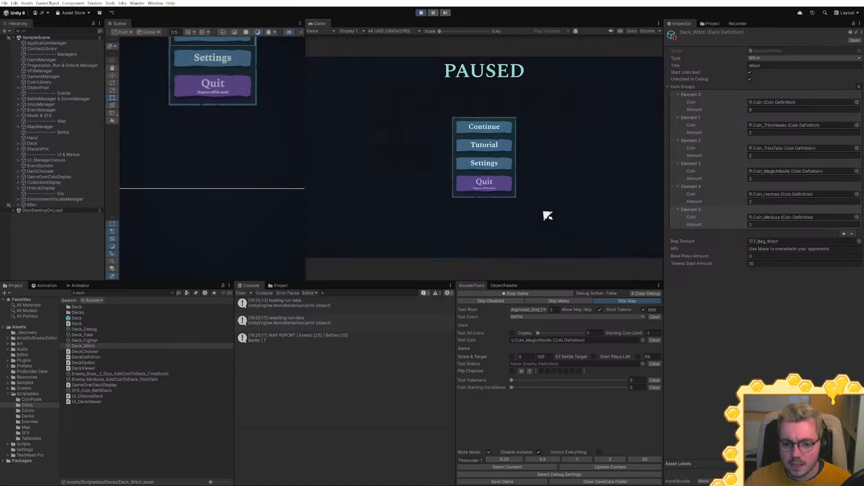
{"action": "left_click", "coordinate": [500, 189]}
{"action": "left_click", "coordinate": [485, 171]}
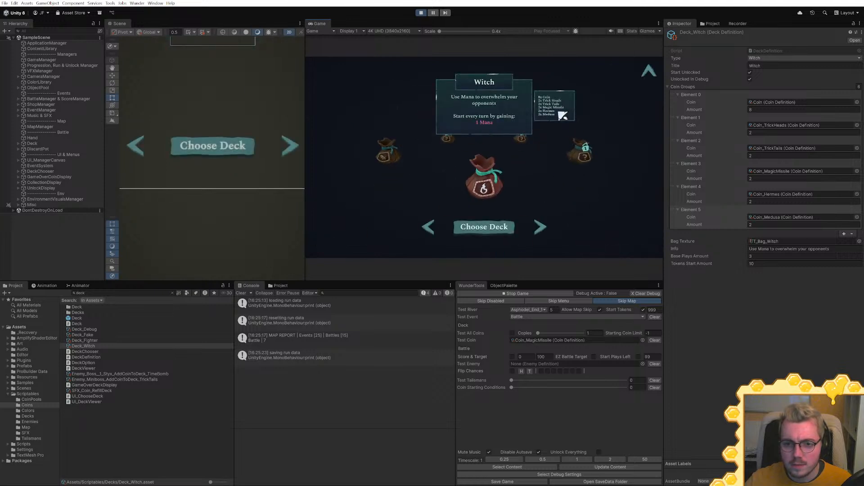
{"action": "key", "text": "shift+space"}
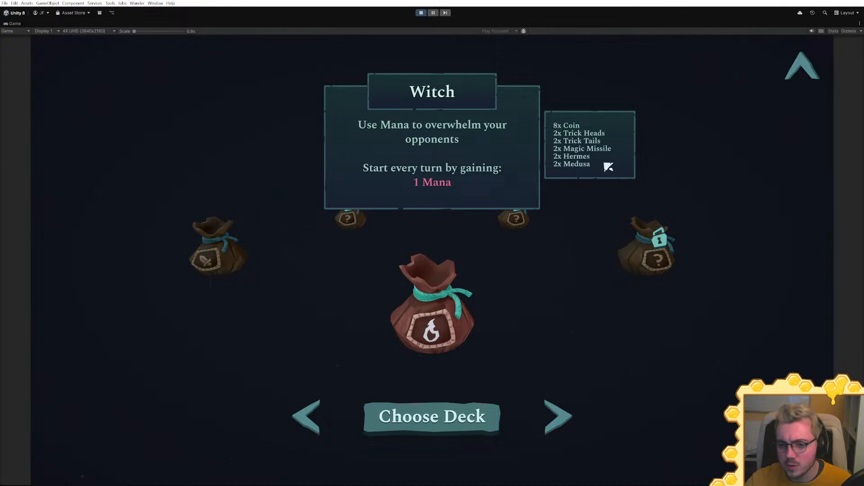
{"action": "left_click", "coordinate": [421, 13]}
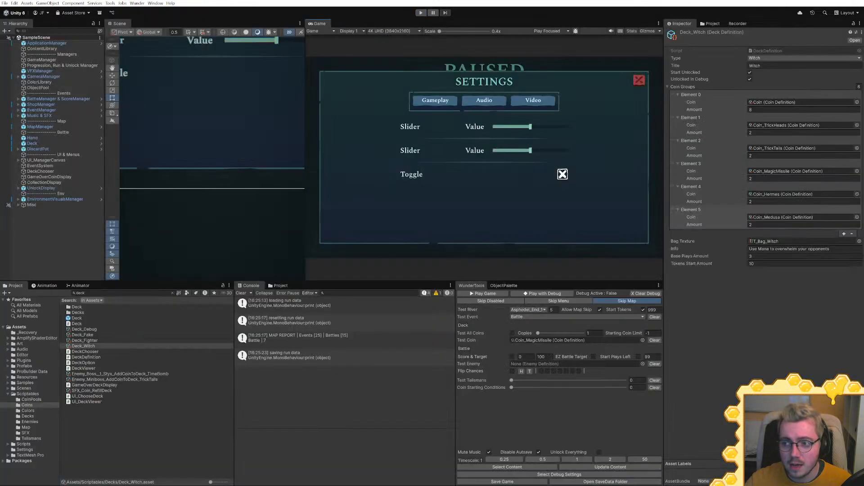
Read the planned Witch deck contents in the Wunder Tasks notes and check the Fighter deck definition's amounts
{"action": "left_click", "coordinate": [826, 100]}
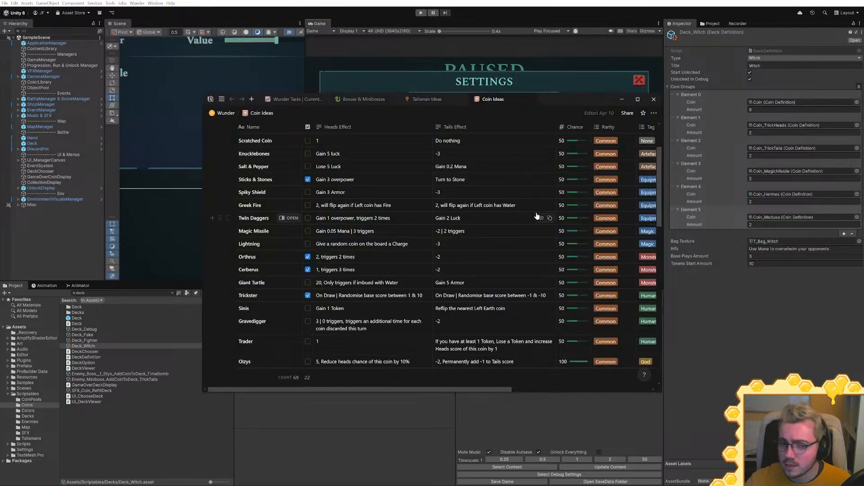
{"action": "left_click", "coordinate": [303, 99]}
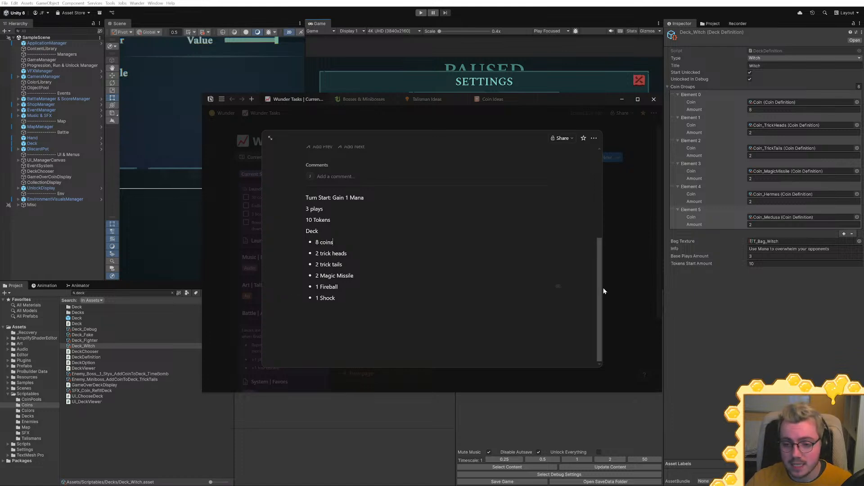
{"action": "left_click", "coordinate": [617, 281]}
{"action": "left_click", "coordinate": [150, 441]}
{"action": "left_click", "coordinate": [90, 340]}
{"action": "left_click", "coordinate": [761, 133]}
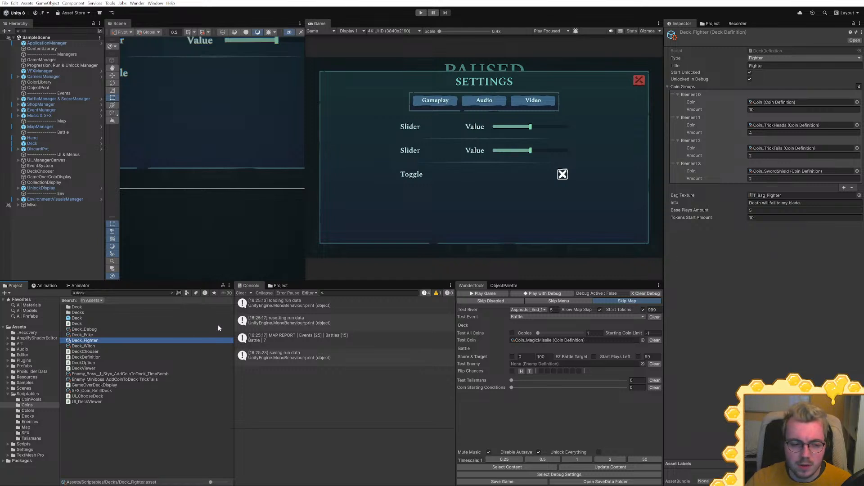
Set the Witch deck's Coin_Hermes and Coin_Medusa amounts to 1 each
{"action": "left_click", "coordinate": [103, 346]}
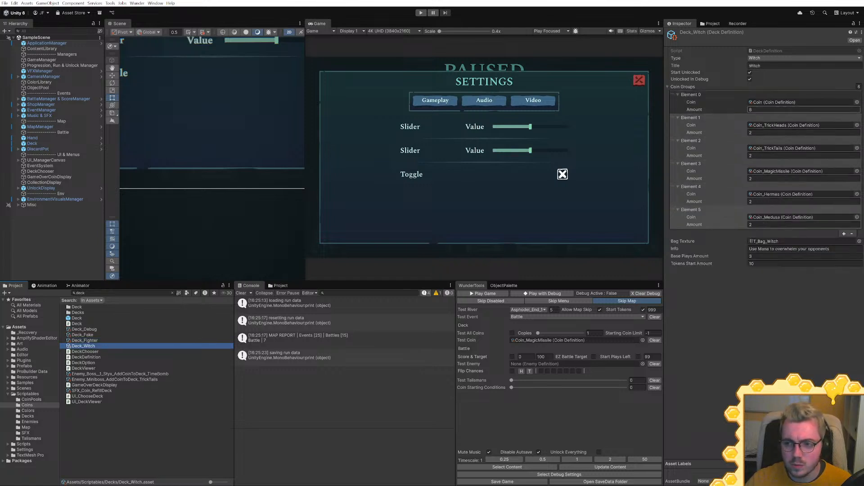
{"action": "left_click", "coordinate": [761, 224]}
{"action": "type", "text": "1"}
{"action": "left_click", "coordinate": [761, 201]}
{"action": "type", "text": "1"}
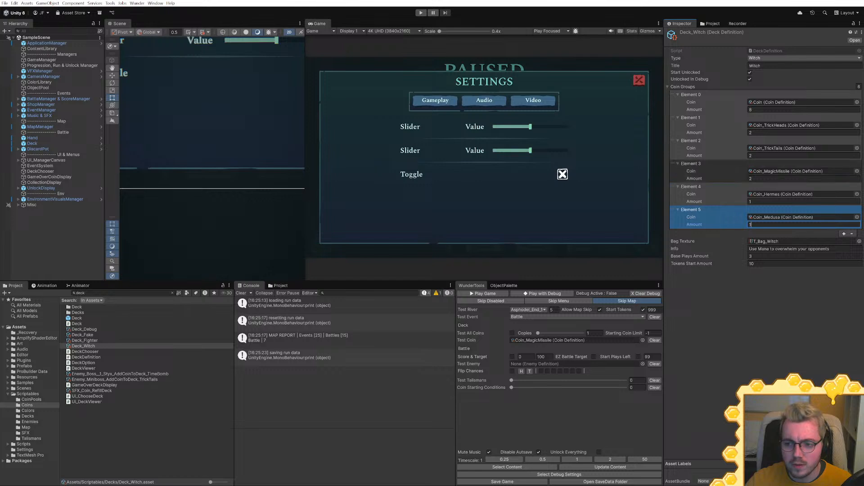
Set the Witch deck's basic Coin amount to 9 and its Coin_TrickHeads amount to 3
{"action": "left_click", "coordinate": [765, 109]}
{"action": "left_click", "coordinate": [761, 110]}
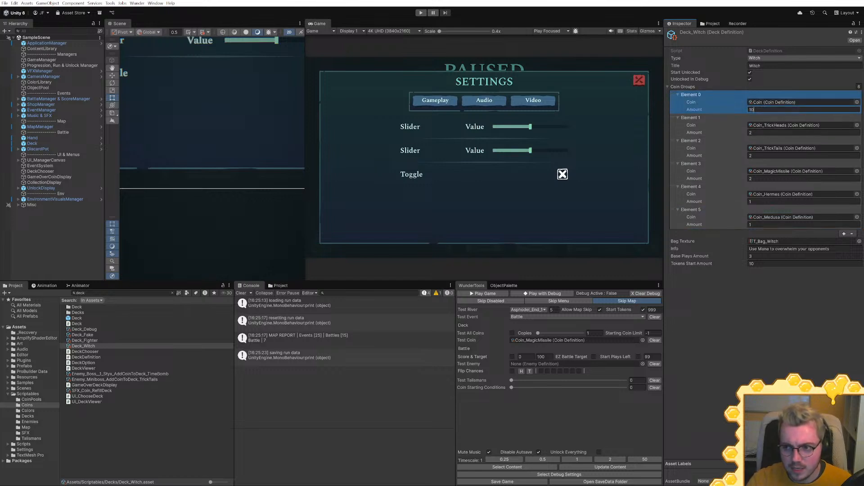
{"action": "type", "text": "10"}
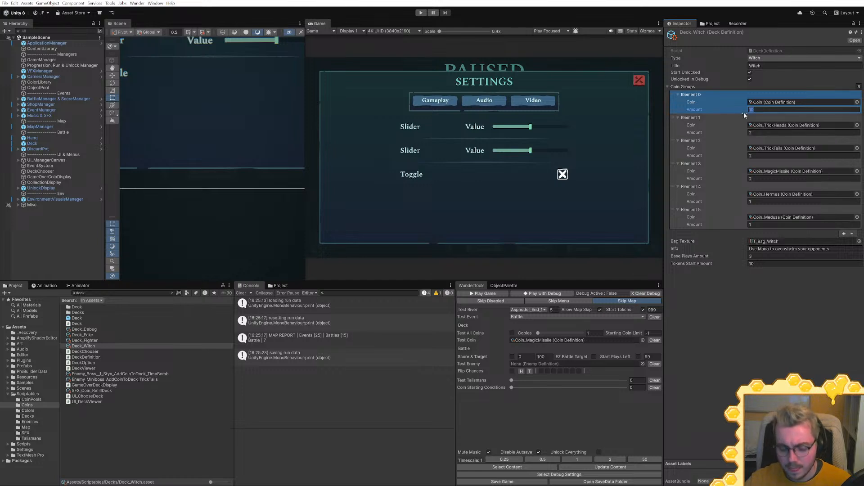
{"action": "key", "text": "BackSpace"}
{"action": "key", "text": "BackSpace"}
{"action": "type", "text": "9"}
{"action": "left_click", "coordinate": [765, 133]}
{"action": "type", "text": "3"}
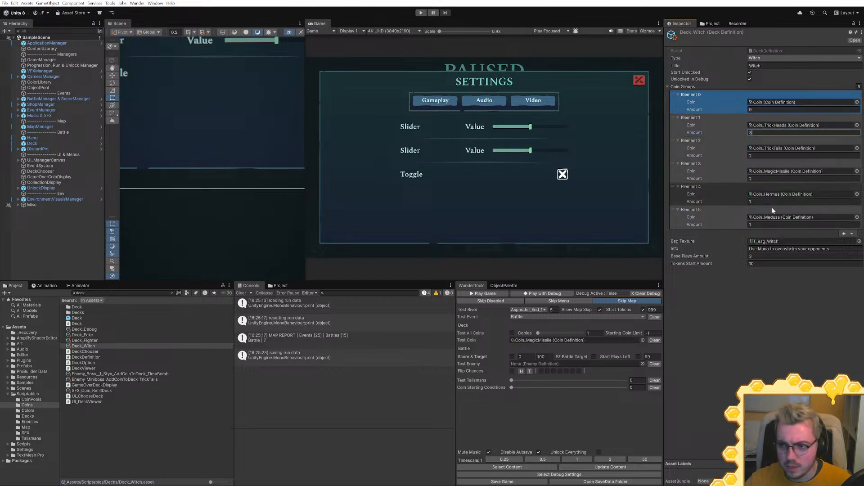
{"action": "left_click", "coordinate": [769, 322]}
Compare the coin amounts of the Fighter and Witch deck definitions
{"action": "left_click", "coordinate": [95, 342]}
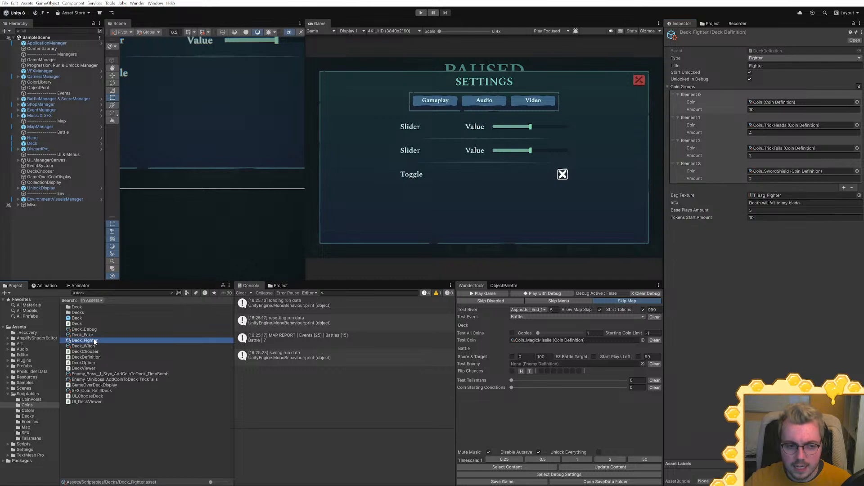
{"action": "key", "text": "Down"}
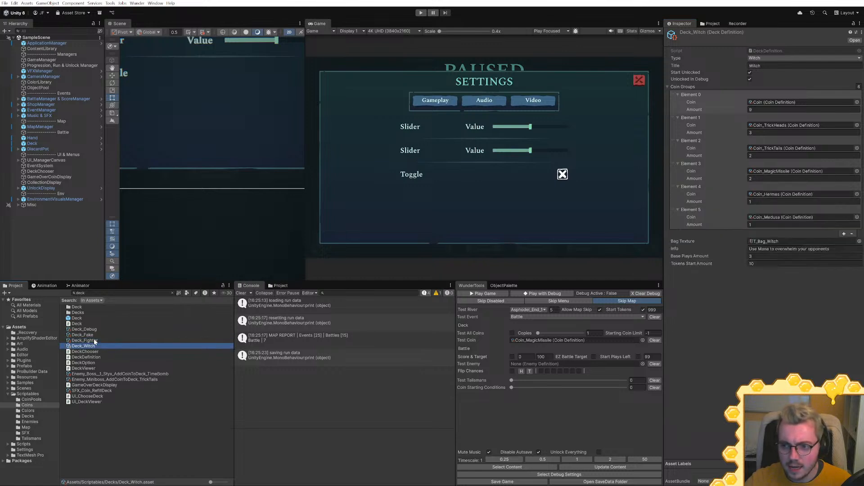
{"action": "left_click", "coordinate": [617, 190]}
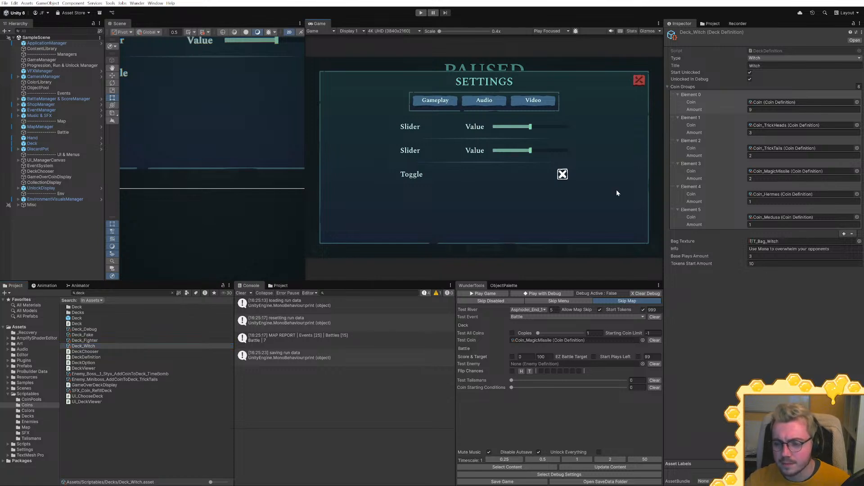
Launch the game, start a new run to compare the rebalanced Witch deck with the Fighter deck, and stop the game
{"action": "left_click", "coordinate": [481, 294]}
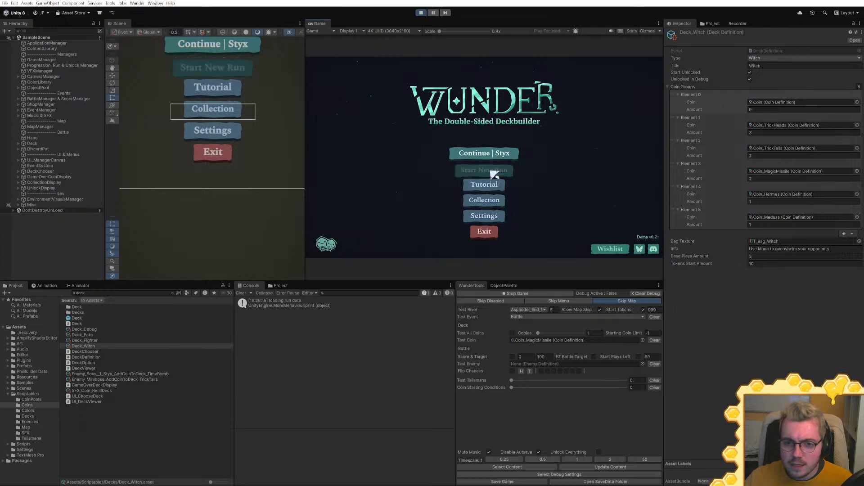
{"action": "left_click", "coordinate": [494, 169]}
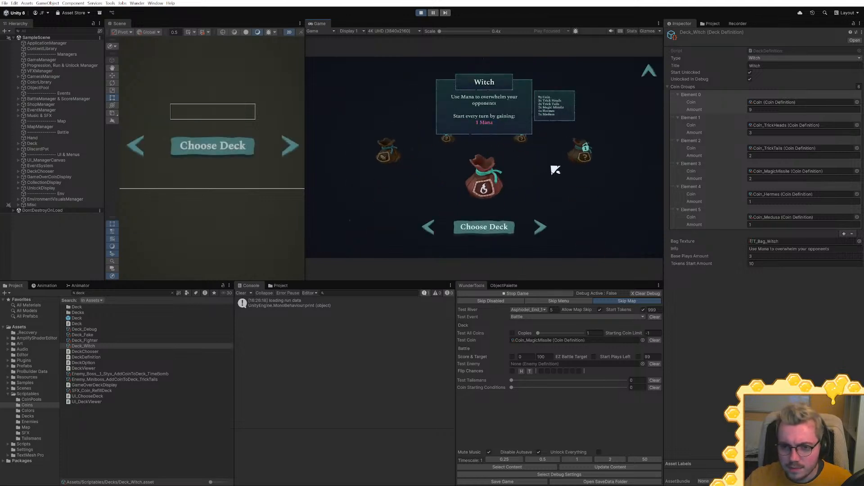
{"action": "key", "text": "shift+space"}
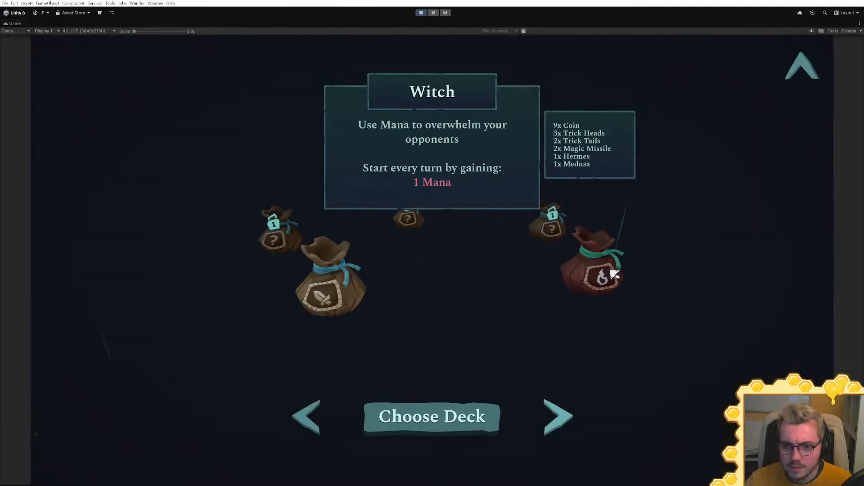
{"action": "key", "text": "Left"}
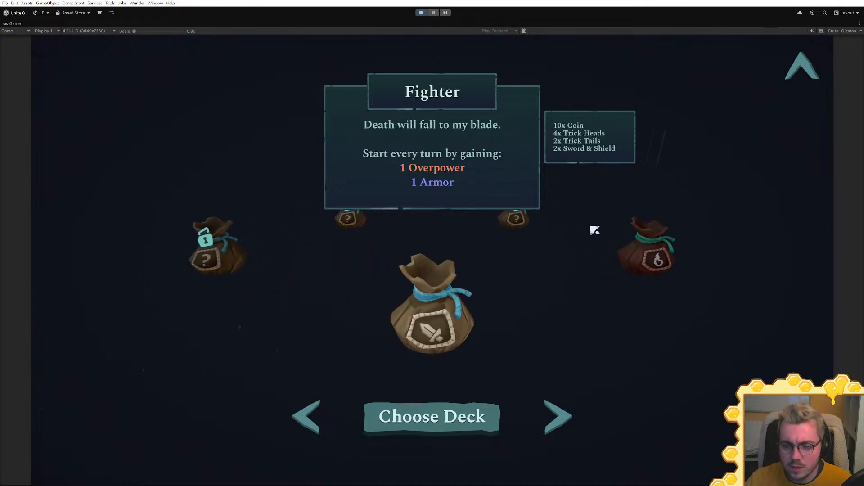
{"action": "key", "text": "Right"}
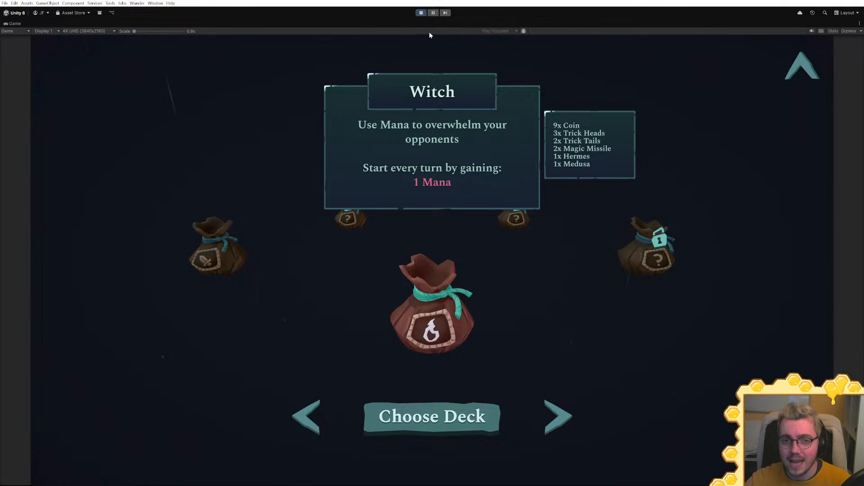
{"action": "left_click", "coordinate": [421, 13]}
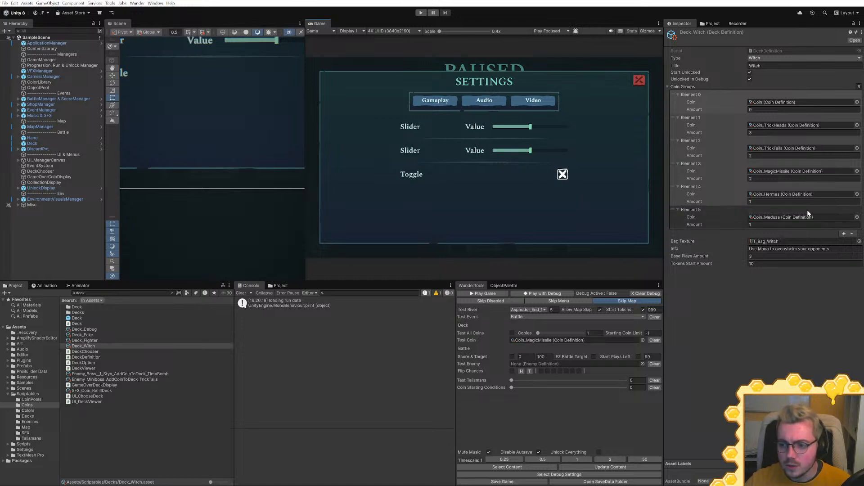
Switch to the T_CoinFaces_01 document in Affinity Designer, return to the Designer persona and look through the existing coin face layers
{"action": "left_click", "coordinate": [809, 196]}
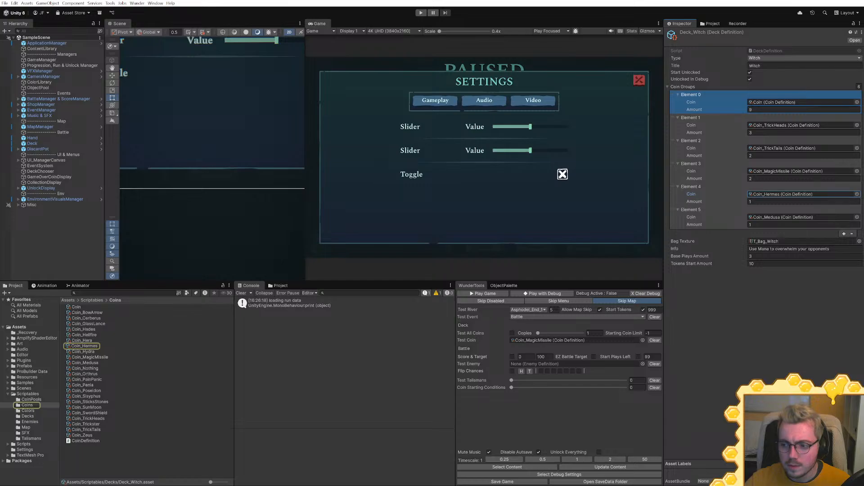
{"action": "key", "text": "alt+Tab"}
{"action": "middle_click_drag", "start_coordinate": [597, 259], "coordinate": [533, 267]}
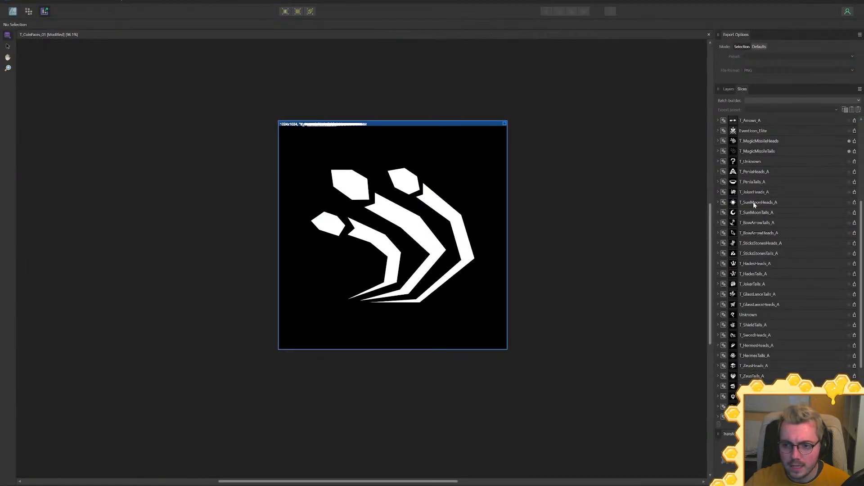
{"action": "left_click", "coordinate": [12, 12]}
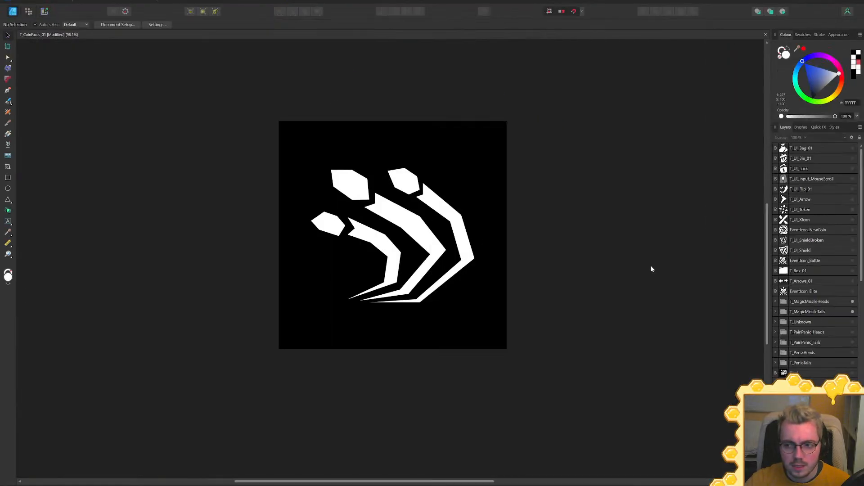
{"action": "scroll", "coordinate": [827, 286], "scroll_direction": "down", "scroll_amount": 10}
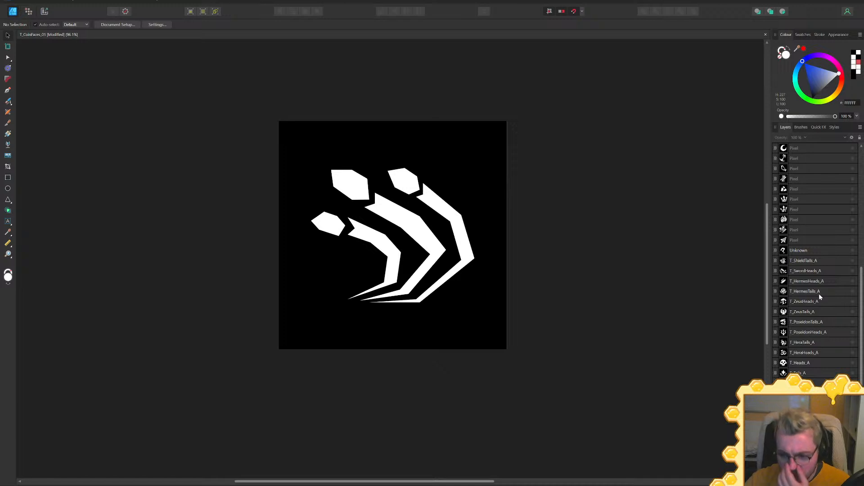
{"action": "scroll", "coordinate": [819, 295], "scroll_direction": "down", "scroll_amount": 3}
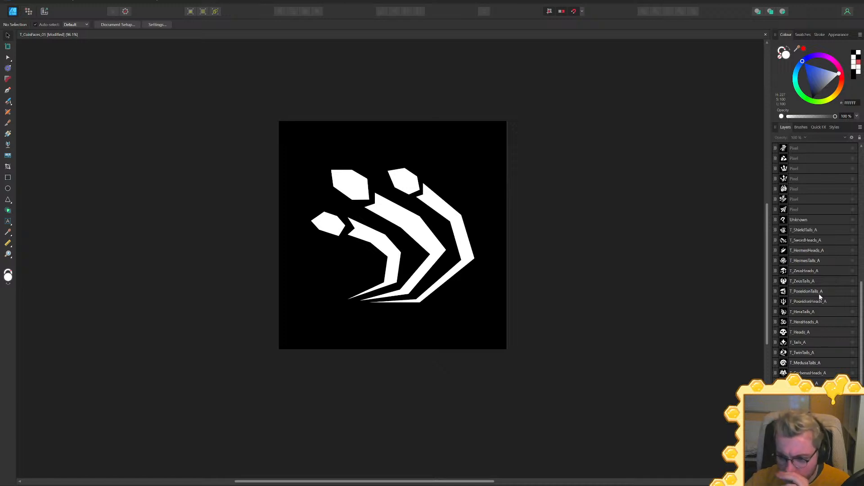
{"action": "scroll", "coordinate": [819, 294], "scroll_direction": "up", "scroll_amount": 5}
{"action": "scroll", "coordinate": [818, 298], "scroll_direction": "up", "scroll_amount": 2}
{"action": "scroll", "coordinate": [818, 297], "scroll_direction": "up", "scroll_amount": 2}
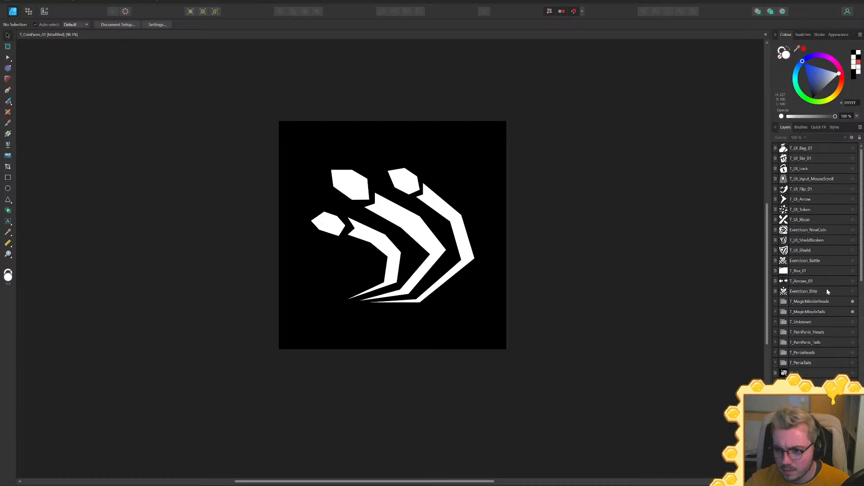
{"action": "scroll", "coordinate": [821, 296], "scroll_direction": "down", "scroll_amount": 4}
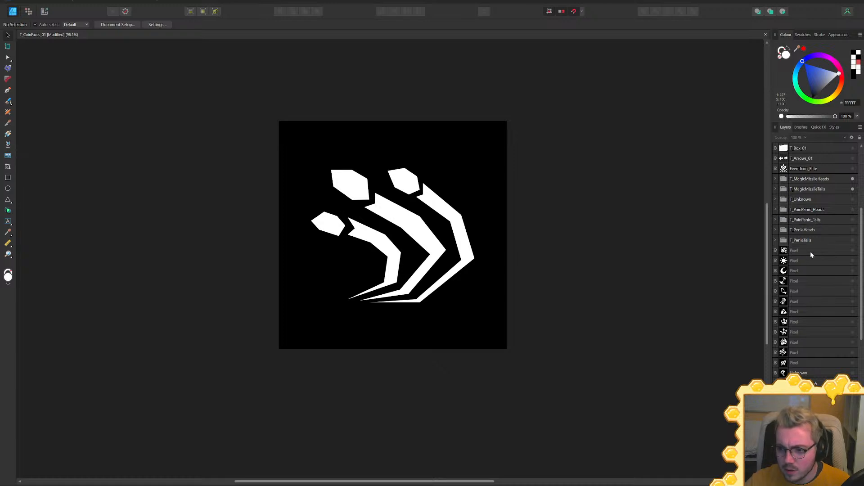
Duplicate the T_MagicMissileHeads and T_MagicMissileTails groups together and hide the original groups
{"action": "left_click", "coordinate": [824, 180]}
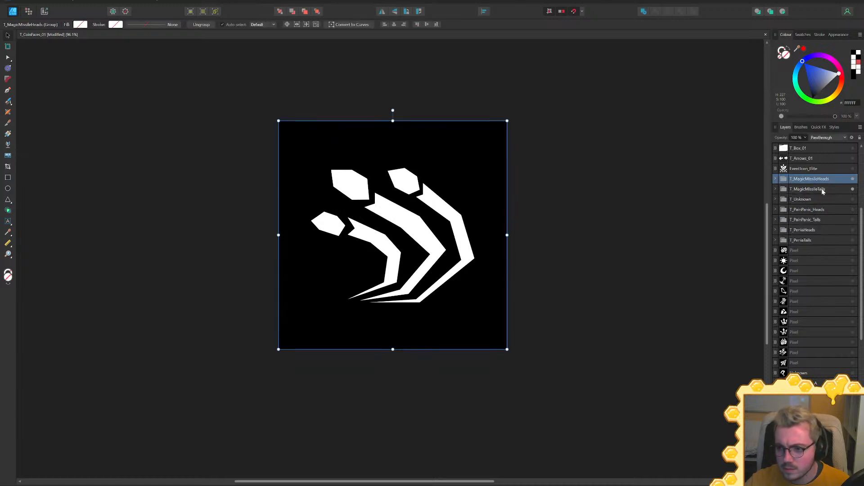
{"action": "left_click", "coordinate": [823, 189], "text": "shift"}
{"action": "key", "text": "ctrl+j"}
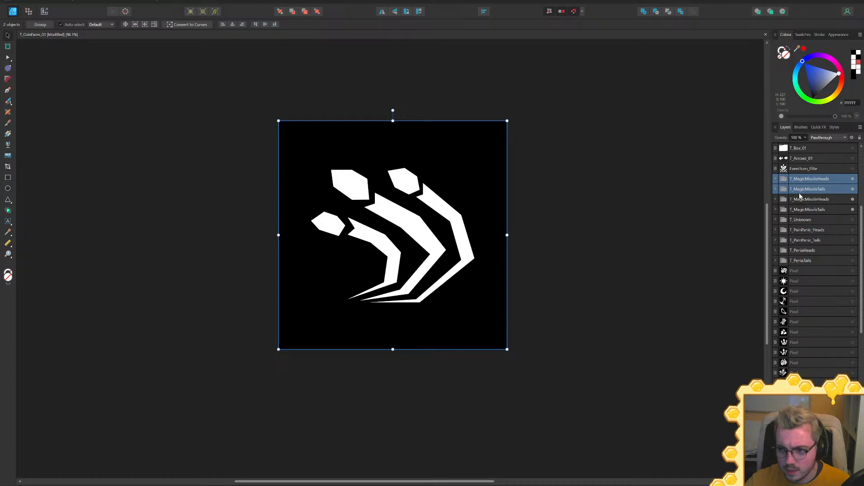
{"action": "left_click", "coordinate": [848, 199]}
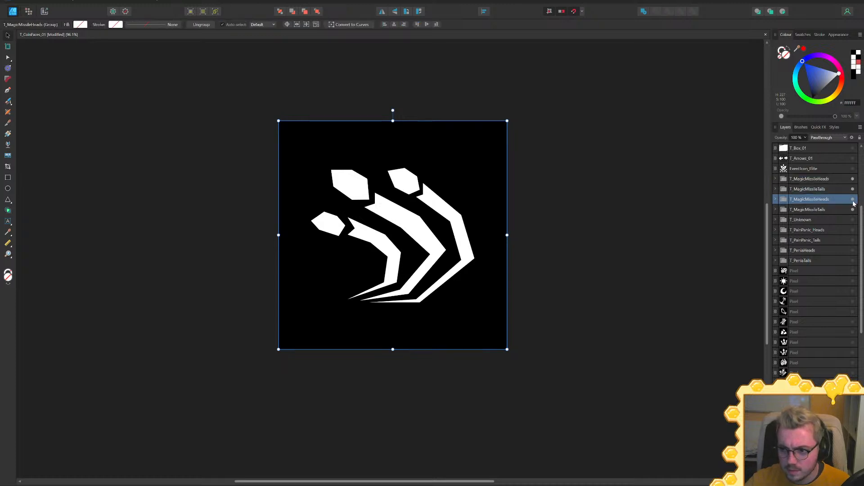
Rename the duplicated T_MagicMissileHeads group as T_FireballHeads
{"action": "double_click", "coordinate": [799, 180]}
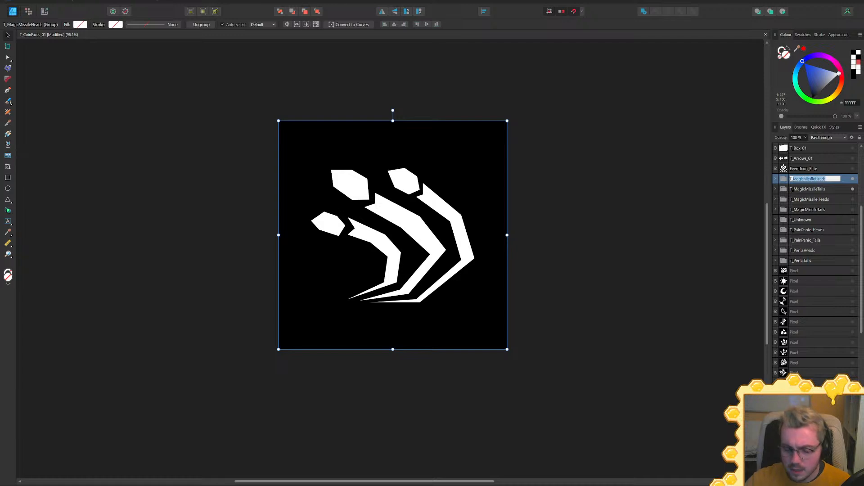
{"action": "type", "text": "T_Fireball"}
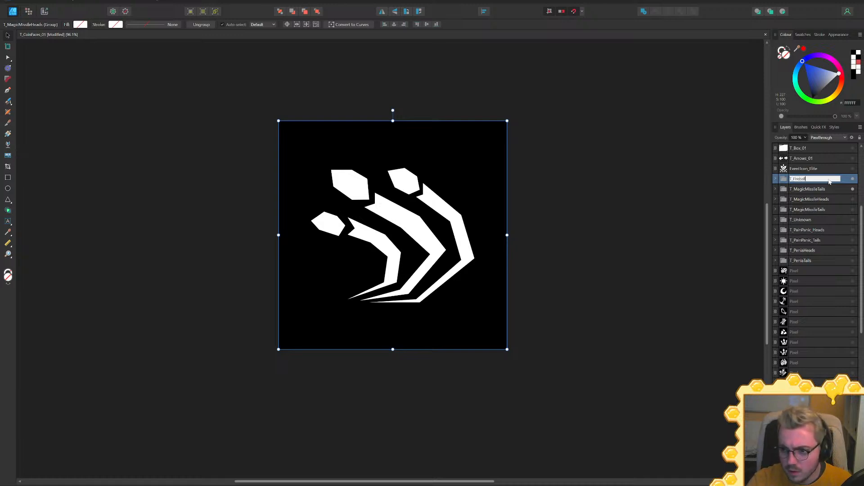
{"action": "key", "text": "Return"}
{"action": "left_click", "coordinate": [853, 179]}
{"action": "double_click", "coordinate": [805, 180]}
{"action": "left_click", "coordinate": [807, 179]}
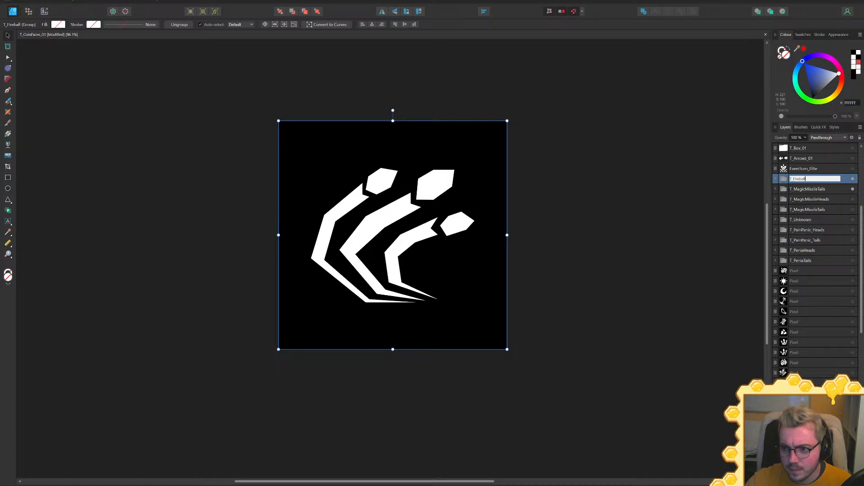
{"action": "type", "text": "Heads"}
{"action": "key", "text": "Return"}
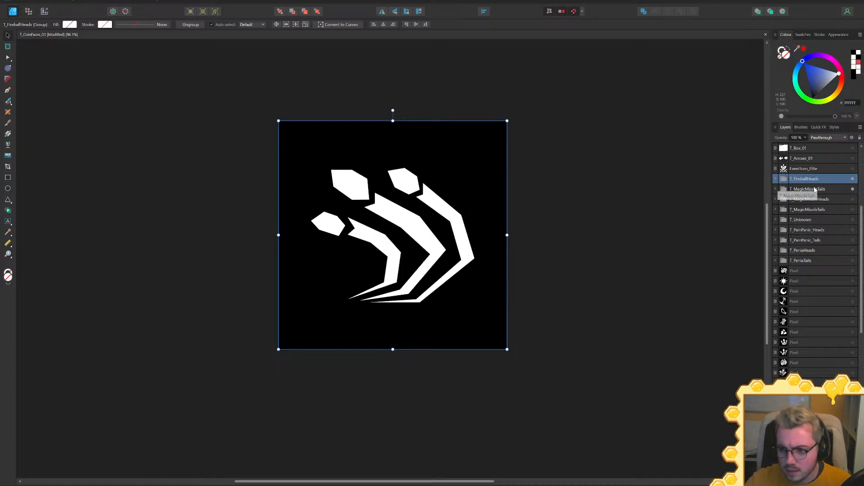
Rename the duplicated T_MagicMissileTails group as T_FireballTails
{"action": "left_click", "coordinate": [815, 189]}
{"action": "double_click", "coordinate": [815, 190]}
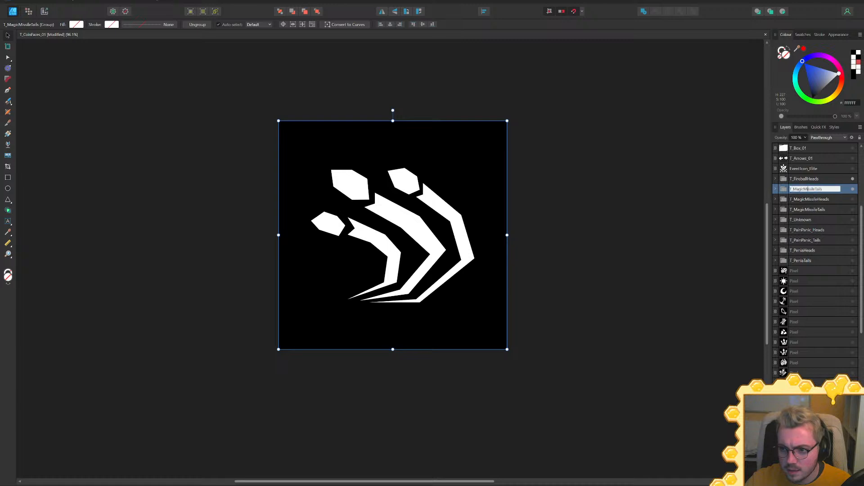
{"action": "type", "text": "T_FireballTails"}
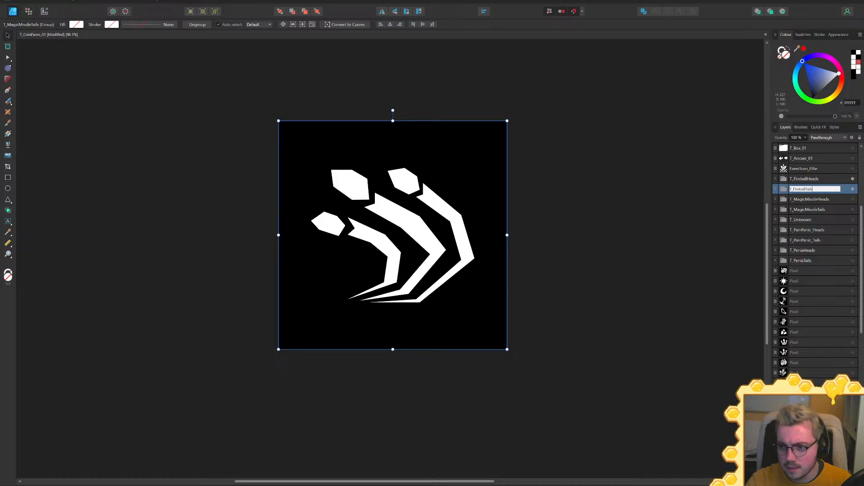
{"action": "key", "text": "Return"}
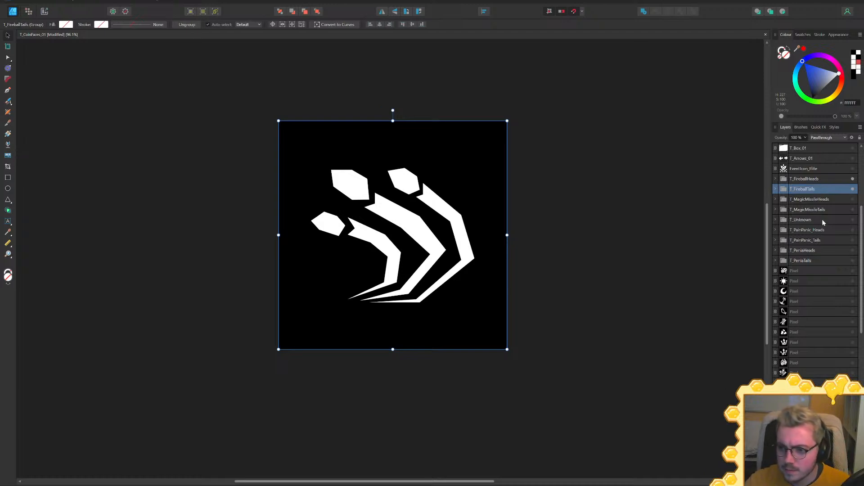
Expand both fireball groups and delete the four magic missile curves in T_FireballTails, keeping only its black background rectangle
{"action": "left_click", "coordinate": [775, 179]}
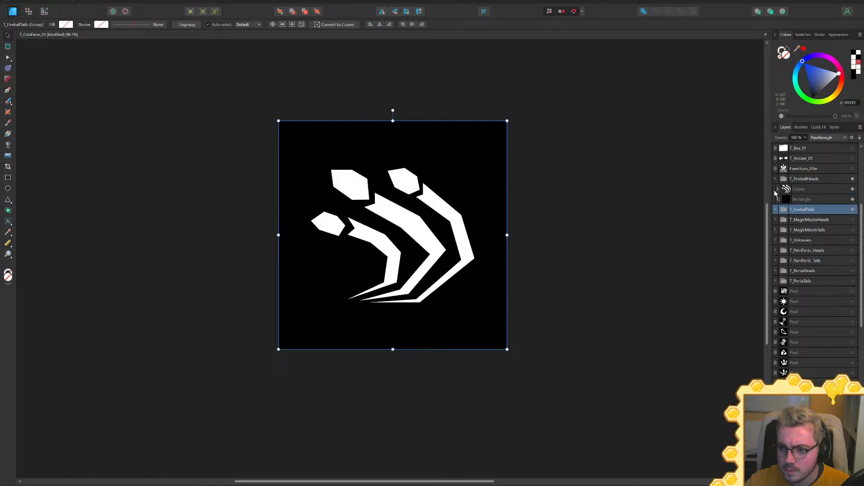
{"action": "left_click", "coordinate": [776, 209]}
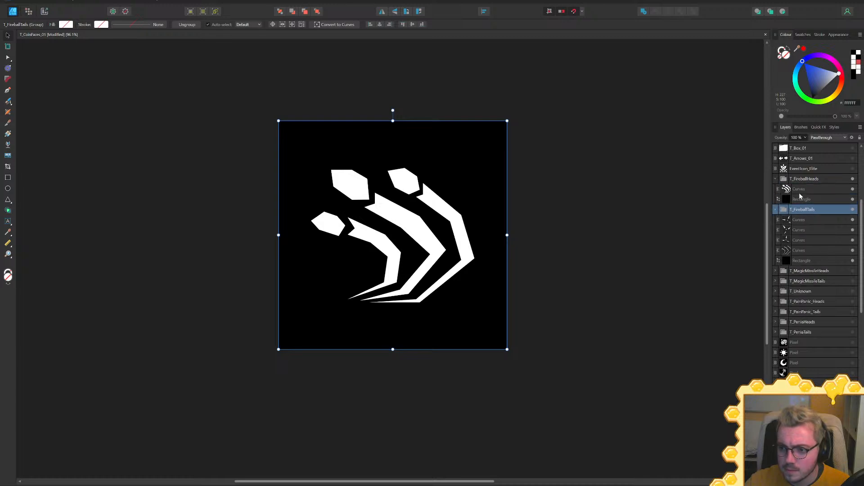
{"action": "left_click", "coordinate": [799, 221]}
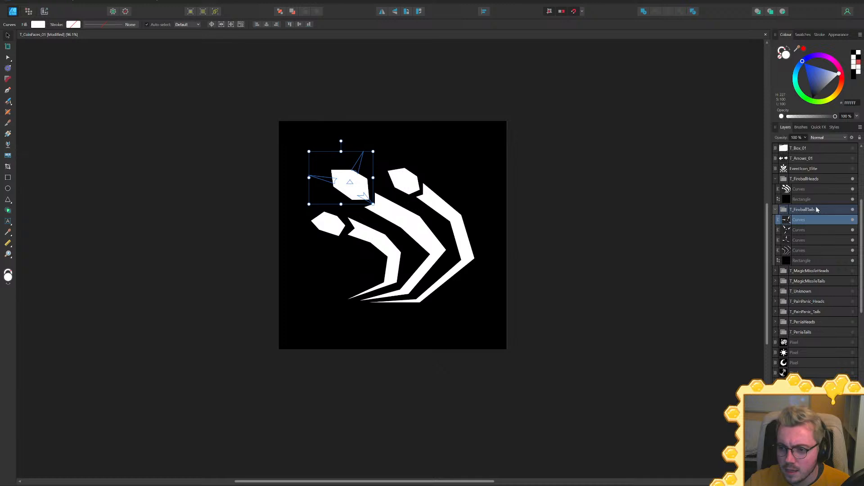
{"action": "left_click", "coordinate": [806, 241], "text": "shift"}
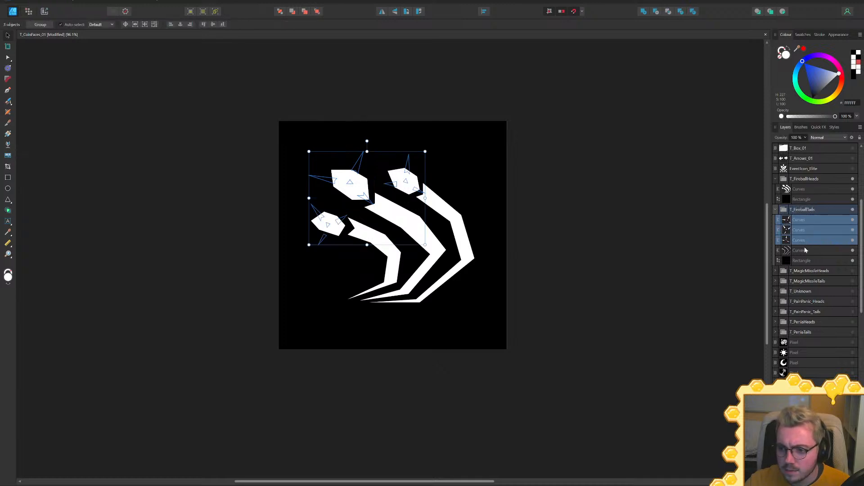
{"action": "left_click", "coordinate": [805, 251], "text": "shift"}
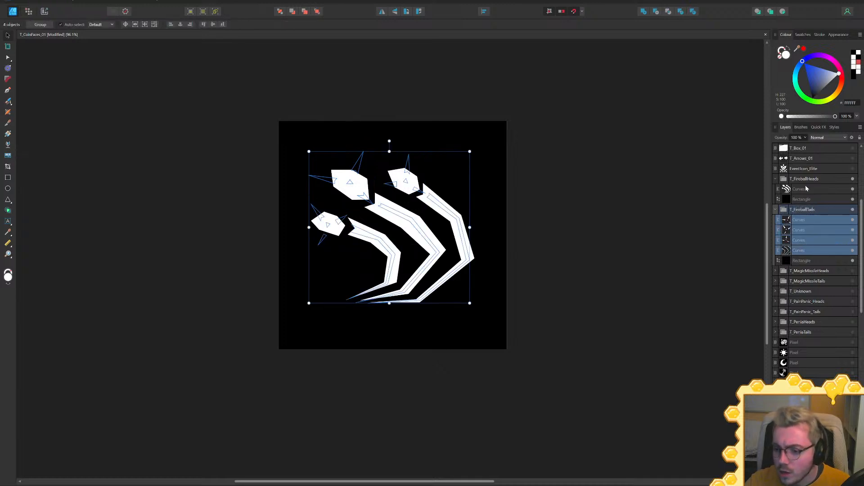
{"action": "scroll", "coordinate": [806, 188], "scroll_direction": "down", "scroll_amount": 5}
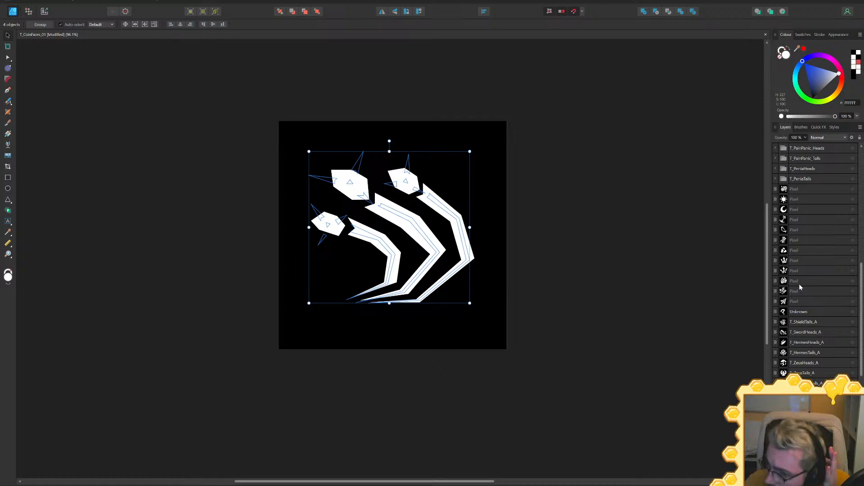
{"action": "scroll", "coordinate": [799, 287], "scroll_direction": "down", "scroll_amount": 3}
{"action": "scroll", "coordinate": [804, 292], "scroll_direction": "up", "scroll_amount": 10}
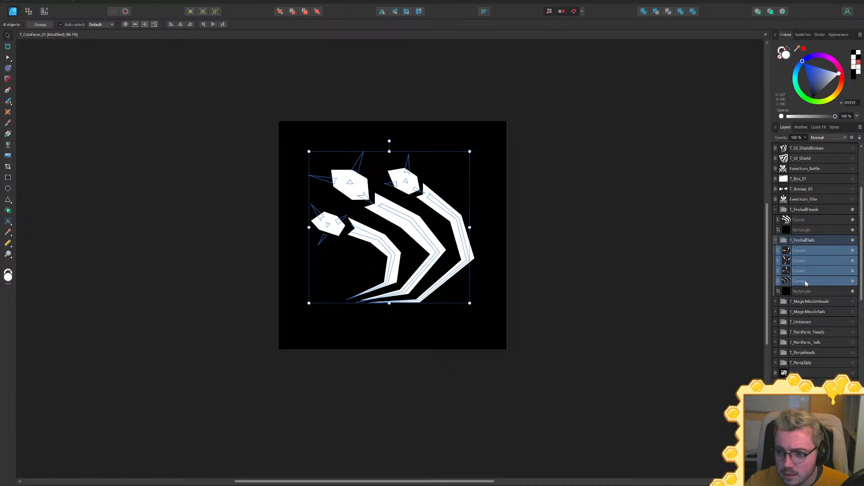
{"action": "left_click", "coordinate": [804, 283]}
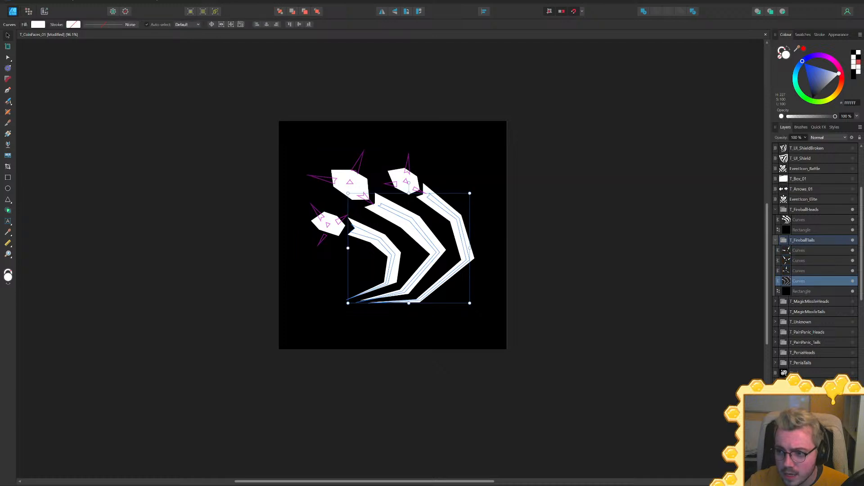
{"action": "left_click", "coordinate": [798, 252], "text": "shift"}
{"action": "key", "text": "Delete"}
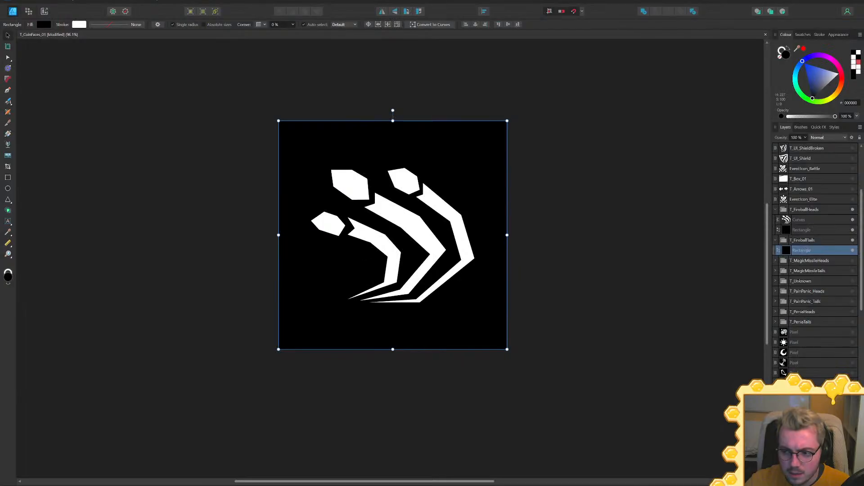
Delete the magic missile curves from the T_FireballHeads group, keeping its black background rectangle
{"action": "scroll", "coordinate": [807, 283], "scroll_direction": "down", "scroll_amount": 3}
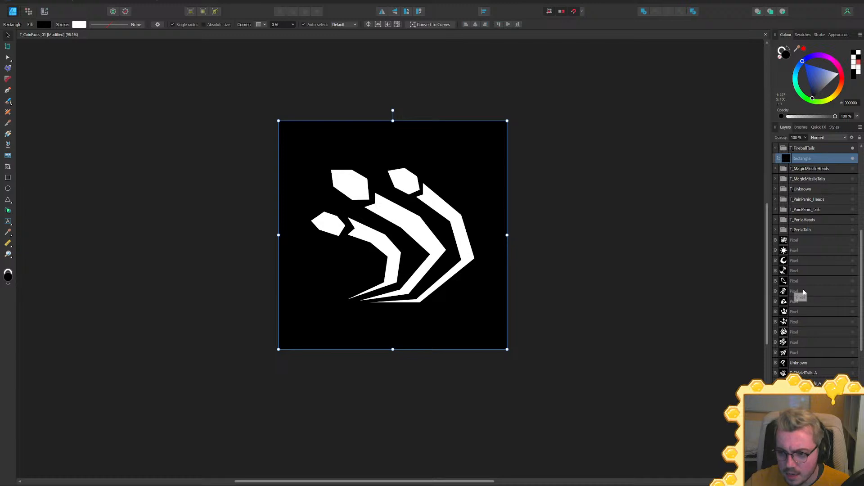
{"action": "scroll", "coordinate": [805, 348], "scroll_direction": "down", "scroll_amount": 5}
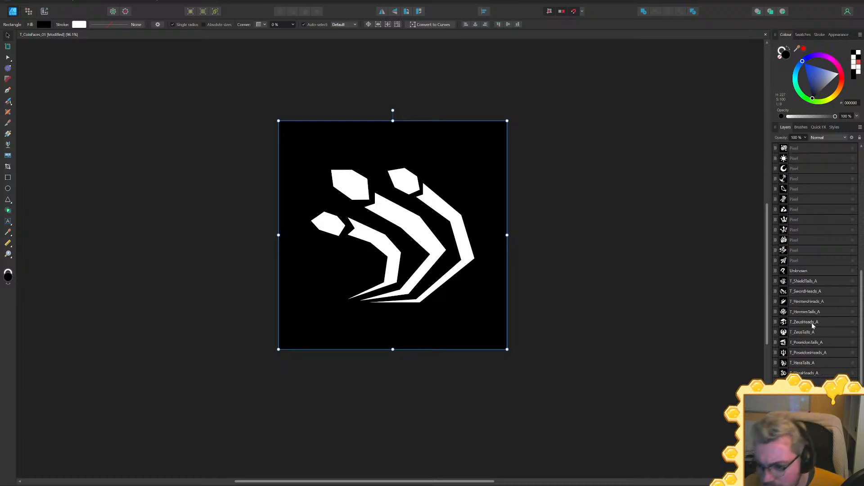
{"action": "scroll", "coordinate": [812, 304], "scroll_direction": "up", "scroll_amount": 10}
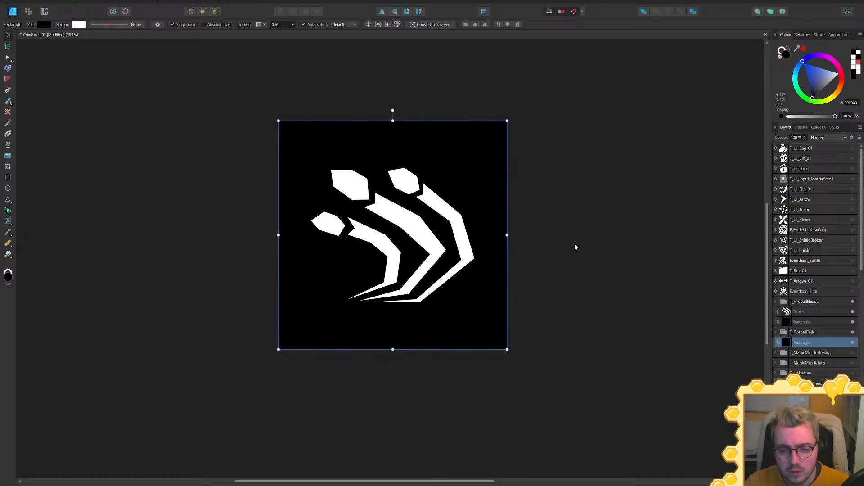
{"action": "scroll", "coordinate": [574, 253], "scroll_direction": "up", "scroll_amount": 2, "text": "ctrl"}
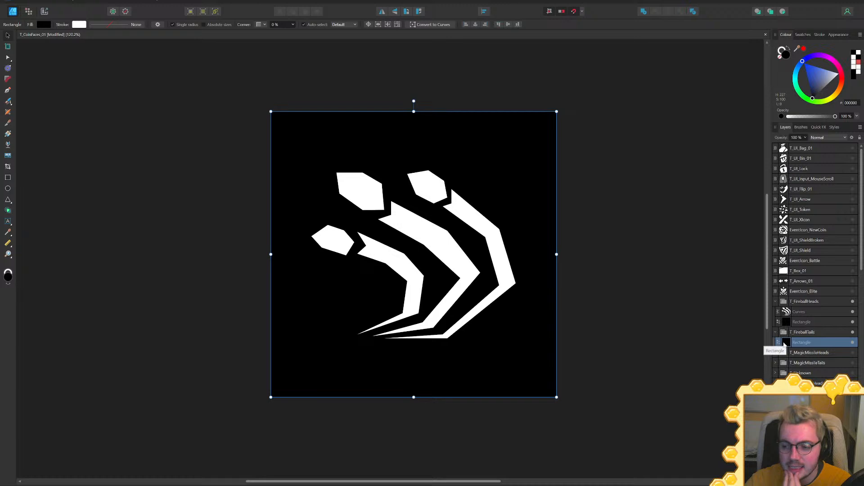
{"action": "left_click", "coordinate": [852, 302]}
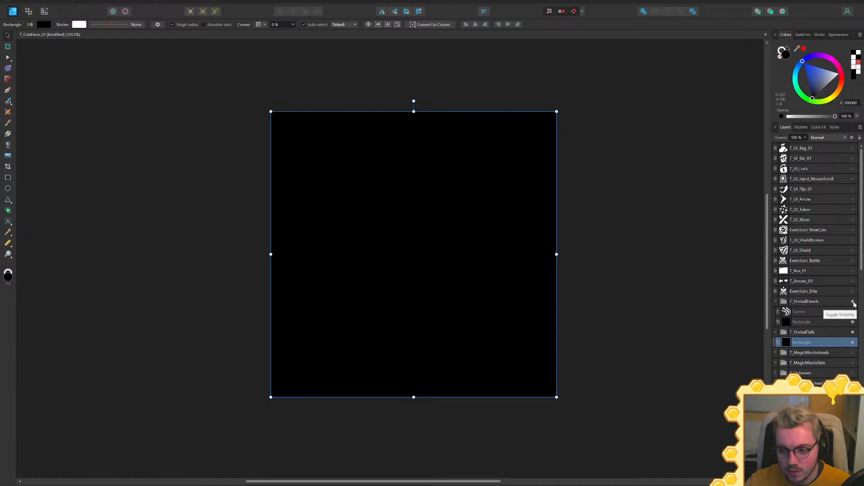
{"action": "left_click", "coordinate": [853, 302]}
{"action": "left_click", "coordinate": [821, 312]}
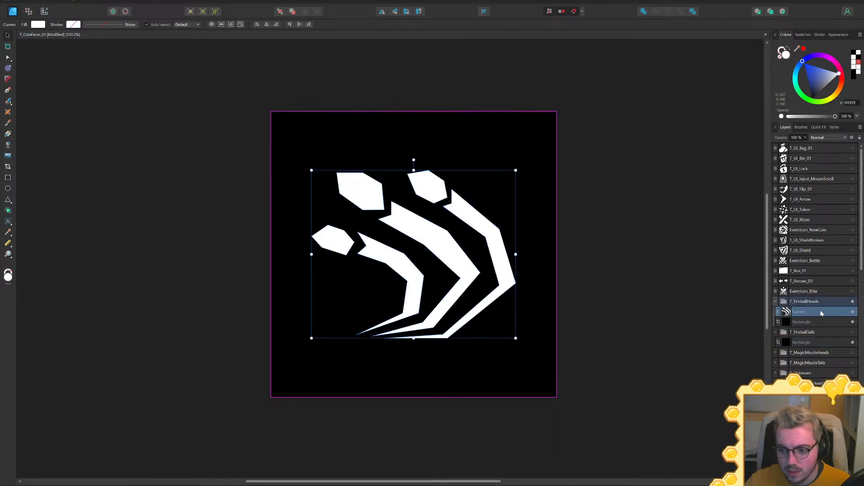
{"action": "key", "text": "Delete"}
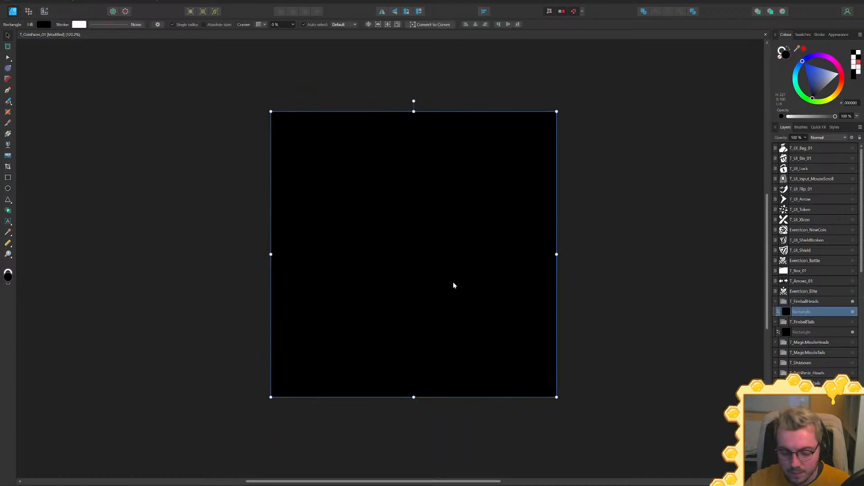
Draw a closed white polygon with the Pen tool in the upper-left part of the T_FireballHeads black square, without an outline
{"action": "middle_click_drag", "start_coordinate": [453, 285], "coordinate": [503, 299]}
{"action": "key", "text": "p"}
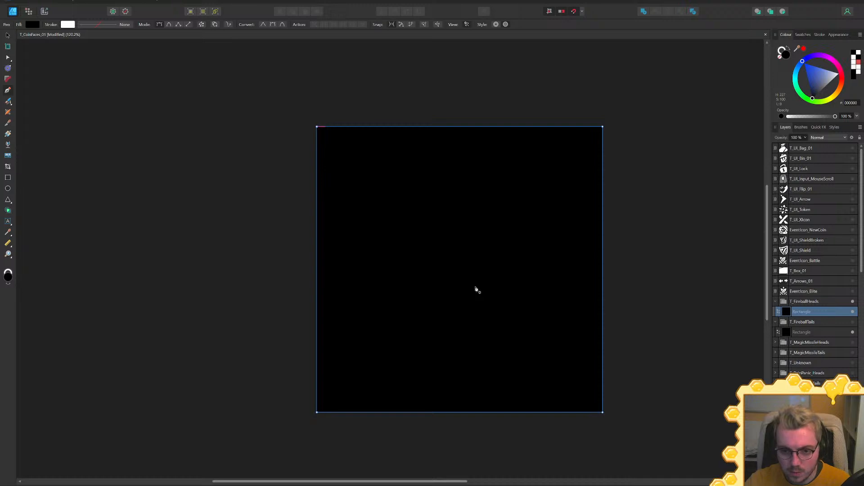
{"action": "key", "text": "ctrl+d"}
{"action": "scroll", "coordinate": [424, 252], "scroll_direction": "up", "scroll_amount": 1, "text": "ctrl"}
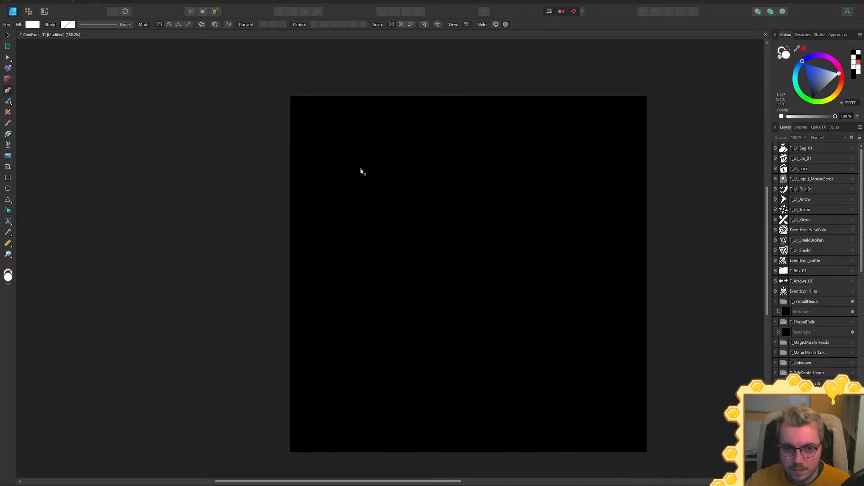
{"action": "left_click", "coordinate": [346, 198]}
{"action": "left_click", "coordinate": [365, 226]}
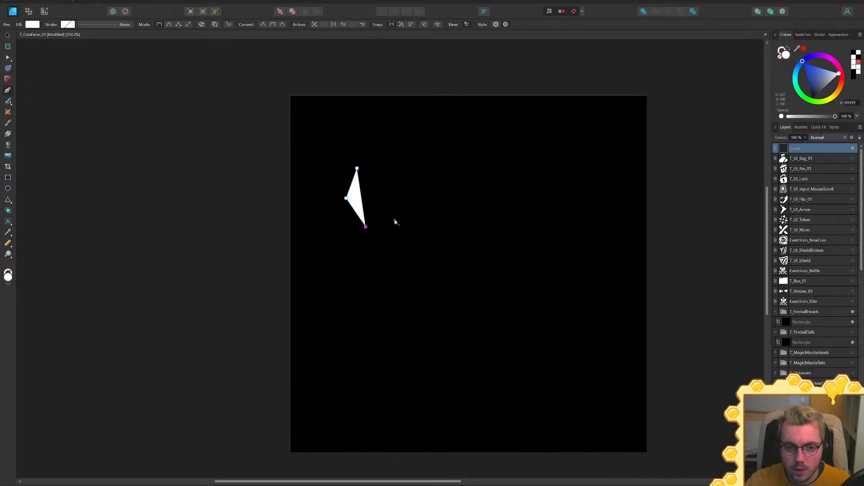
{"action": "left_click", "coordinate": [397, 219]}
{"action": "left_click", "coordinate": [431, 198]}
{"action": "left_click", "coordinate": [427, 168]}
{"action": "left_click", "coordinate": [397, 159]}
{"action": "left_click", "coordinate": [359, 169]}
Reposition the polygon's corner nodes to give the fireball core a rounder, slightly slanted outline
{"action": "key", "text": "a"}
{"action": "left_click_drag", "start_coordinate": [393, 221], "coordinate": [402, 238]}
{"action": "key", "text": "ctrl+z"}
{"action": "left_click_drag", "start_coordinate": [428, 169], "coordinate": [396, 168]}
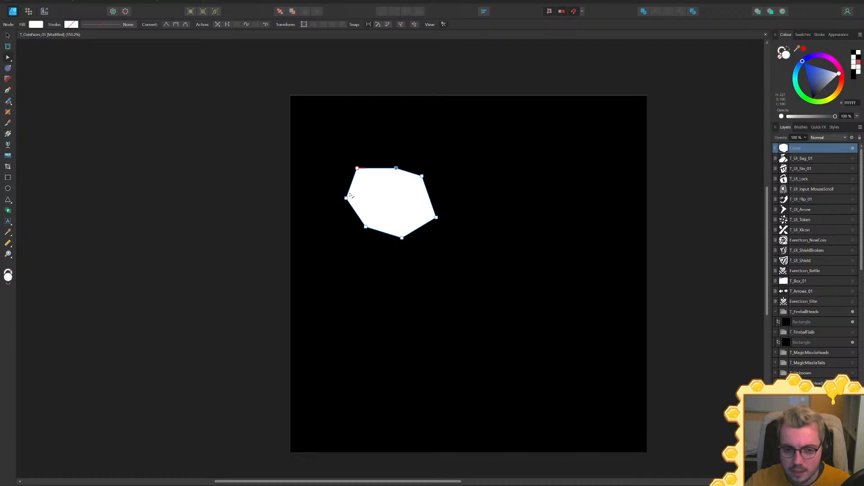
{"action": "left_click_drag", "start_coordinate": [347, 199], "coordinate": [376, 225]}
{"action": "left_click_drag", "start_coordinate": [421, 176], "coordinate": [422, 180]}
{"action": "left_click_drag", "start_coordinate": [402, 237], "coordinate": [416, 232]}
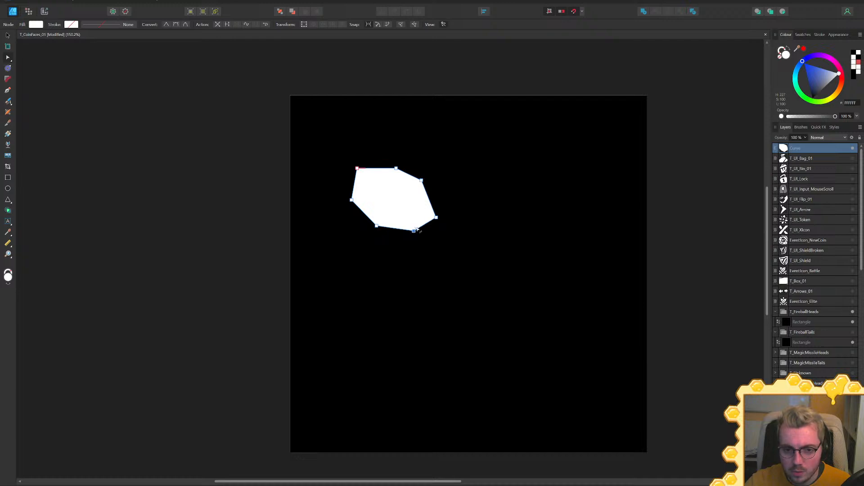
{"action": "left_click_drag", "start_coordinate": [359, 168], "coordinate": [352, 176]}
Shape the core's trailing side into jagged flame points and smooth the nodes along its rounded front
{"action": "left_click_drag", "start_coordinate": [436, 217], "coordinate": [407, 226]}
{"action": "left_click_drag", "start_coordinate": [420, 181], "coordinate": [418, 178]}
{"action": "left_click_drag", "start_coordinate": [450, 226], "coordinate": [412, 233]}
{"action": "left_click_drag", "start_coordinate": [429, 194], "coordinate": [429, 237]}
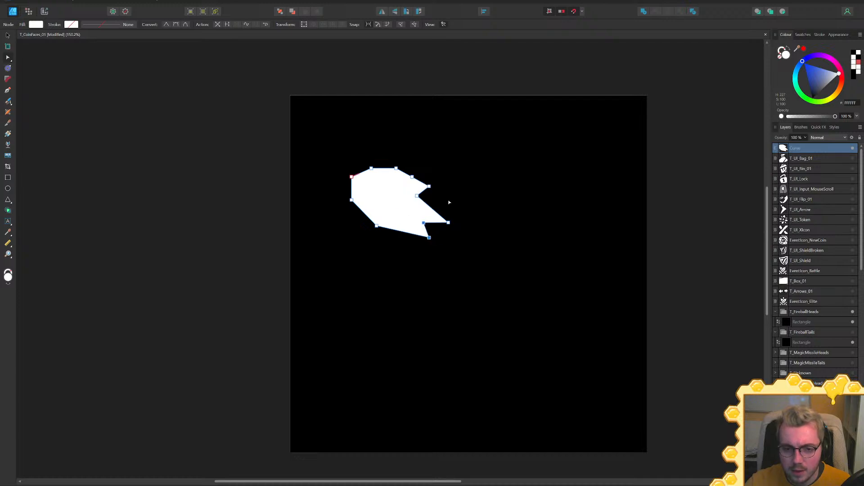
{"action": "left_click_drag", "start_coordinate": [379, 227], "coordinate": [383, 227]}
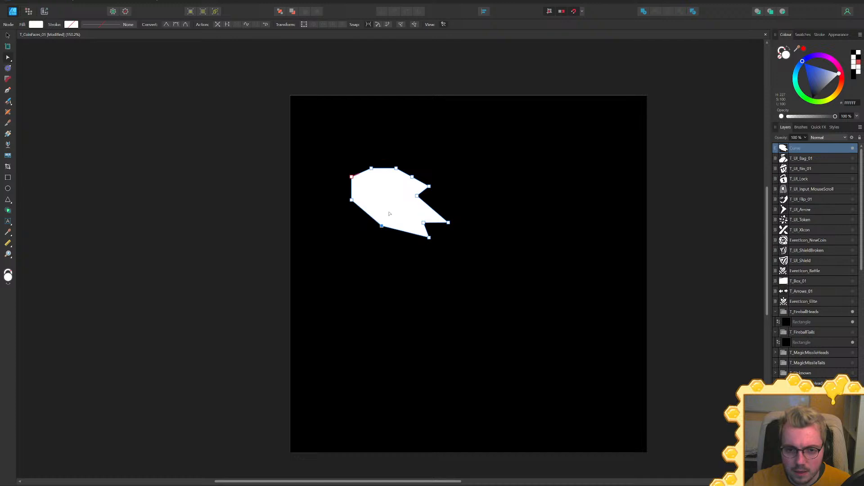
{"action": "left_click_drag", "start_coordinate": [352, 201], "coordinate": [354, 205]}
{"action": "left_click_drag", "start_coordinate": [411, 177], "coordinate": [417, 174]}
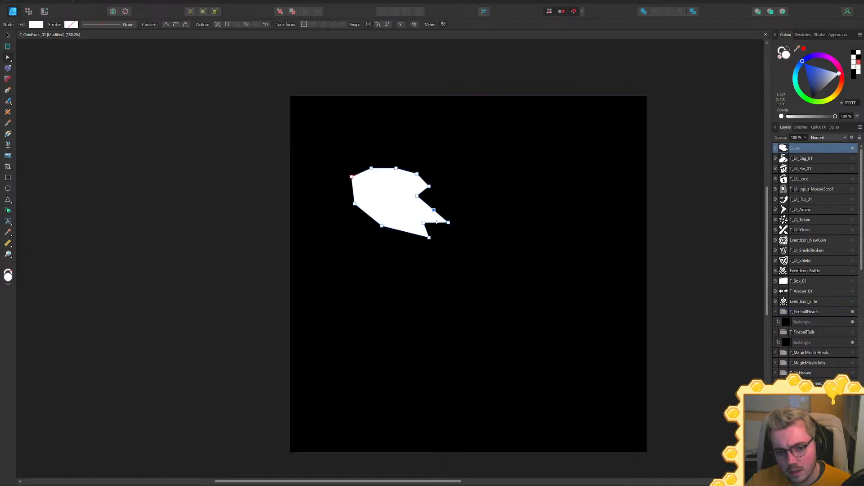
Lengthen the core's three flame points down to the right and refine the notches between them
{"action": "left_click_drag", "start_coordinate": [451, 222], "coordinate": [463, 237]}
{"action": "left_click_drag", "start_coordinate": [433, 210], "coordinate": [438, 222]}
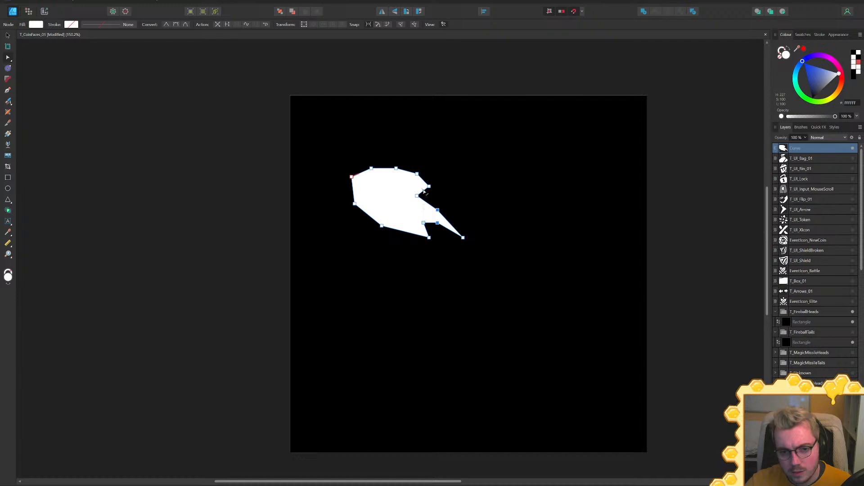
{"action": "left_click_drag", "start_coordinate": [426, 191], "coordinate": [442, 196]}
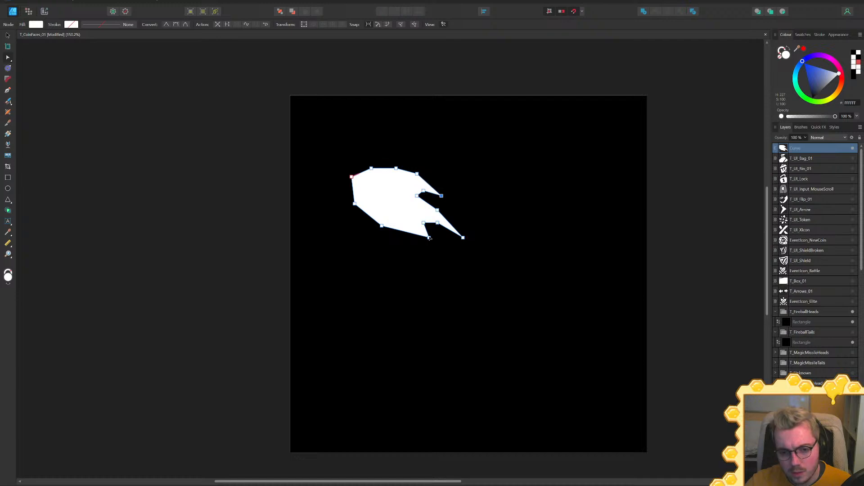
{"action": "mouse_move", "coordinate": [430, 240]}
{"action": "left_mouse_down"}
{"action": "mouse_move", "coordinate": [431, 232]}
{"action": "mouse_move", "coordinate": [437, 243]}
{"action": "left_mouse_up"}
{"action": "left_click", "coordinate": [514, 212]}
{"action": "scroll", "coordinate": [547, 203], "scroll_direction": "down", "scroll_amount": 4, "text": "ctrl"}
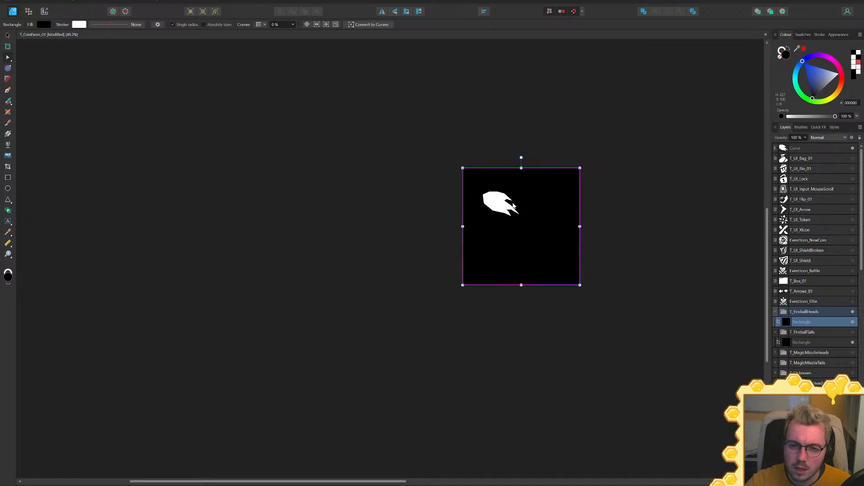
{"action": "scroll", "coordinate": [513, 205], "scroll_direction": "up", "scroll_amount": 8, "text": "ctrl"}
{"action": "left_click", "coordinate": [504, 201]}
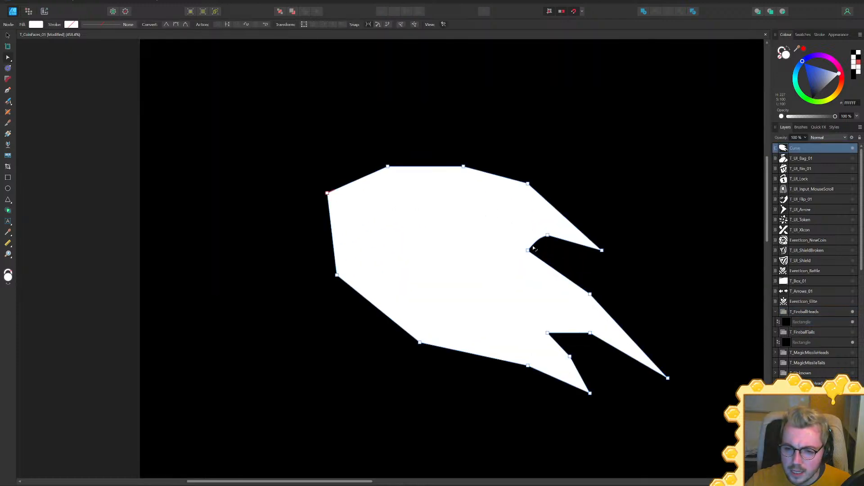
{"action": "left_click_drag", "start_coordinate": [529, 252], "coordinate": [534, 240]}
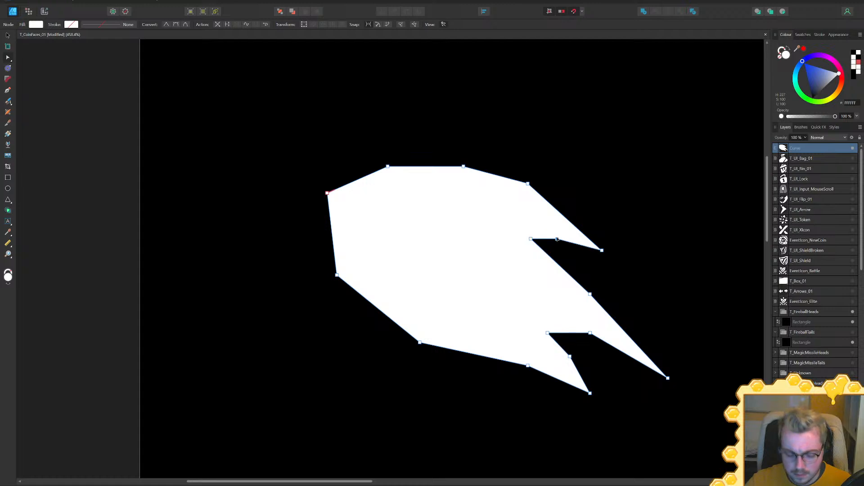
Start a second white pen shape around the core, tracing its outer edge over two spikes toward the lower right of the square
{"action": "key", "text": "v"}
{"action": "scroll", "coordinate": [505, 265], "scroll_direction": "down", "scroll_amount": 4, "text": "ctrl"}
{"action": "scroll", "coordinate": [505, 265], "scroll_direction": "down", "scroll_amount": 3, "text": "ctrl"}
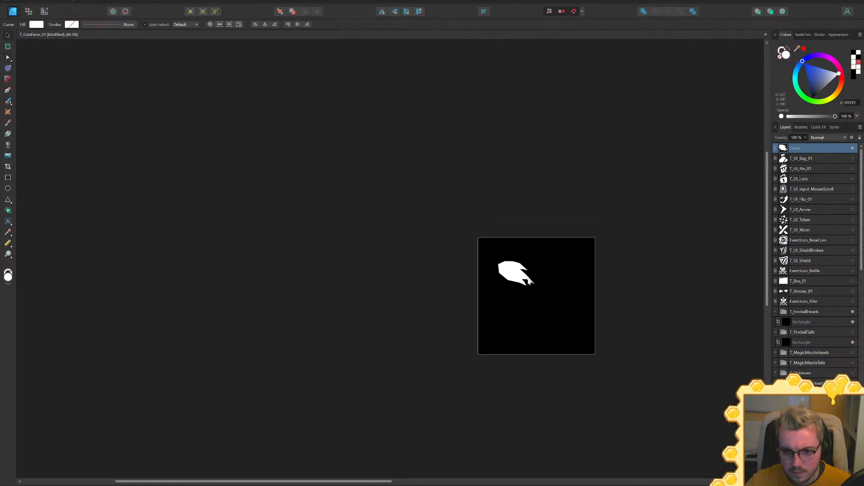
{"action": "scroll", "coordinate": [500, 260], "scroll_direction": "up", "scroll_amount": 5, "text": "ctrl"}
{"action": "key", "text": "p"}
{"action": "scroll", "coordinate": [440, 234], "scroll_direction": "down", "scroll_amount": 3, "text": "ctrl"}
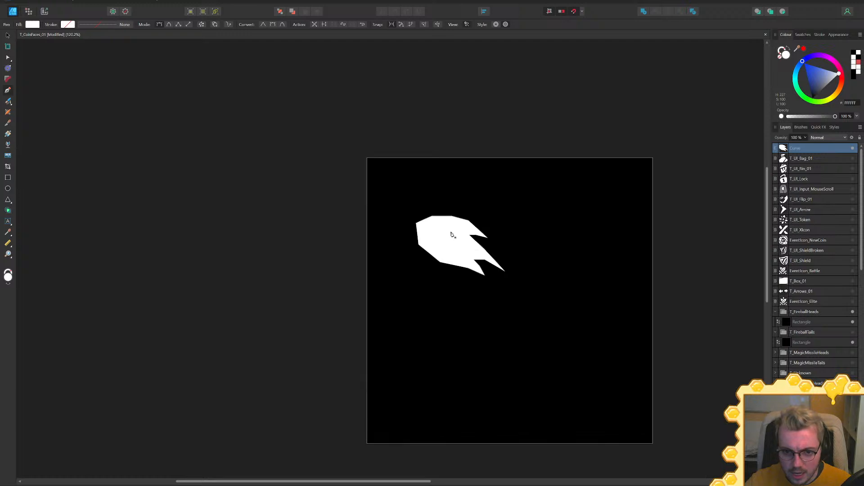
{"action": "key", "text": "ctrl+d"}
{"action": "left_click", "coordinate": [397, 216]}
{"action": "left_click", "coordinate": [442, 208]}
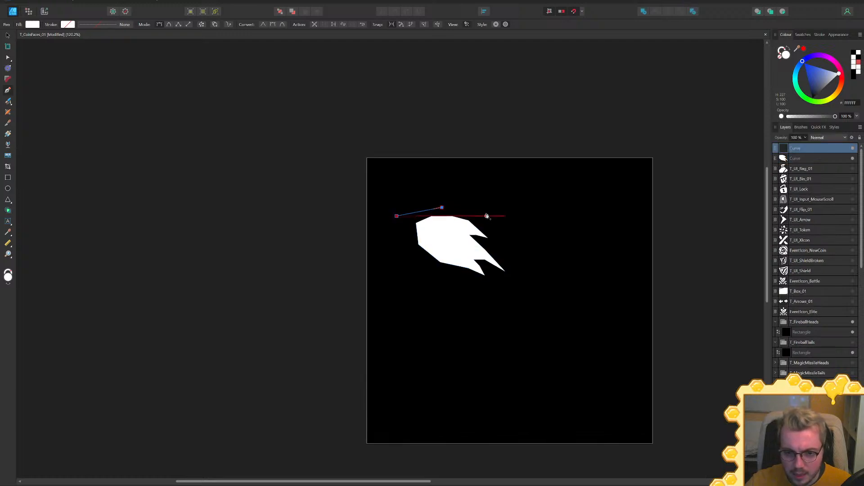
{"action": "left_click", "coordinate": [486, 212]}
{"action": "left_click", "coordinate": [478, 216]}
{"action": "left_click", "coordinate": [509, 224]}
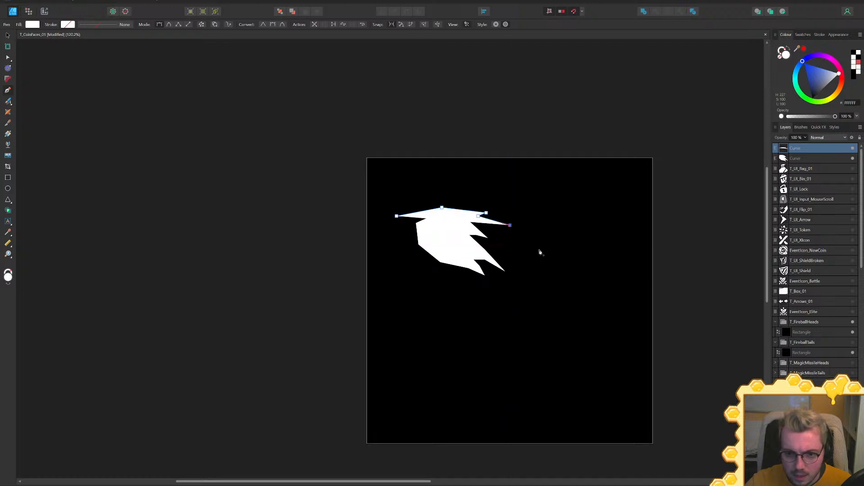
{"action": "left_click", "coordinate": [527, 249]}
{"action": "left_click", "coordinate": [541, 252]}
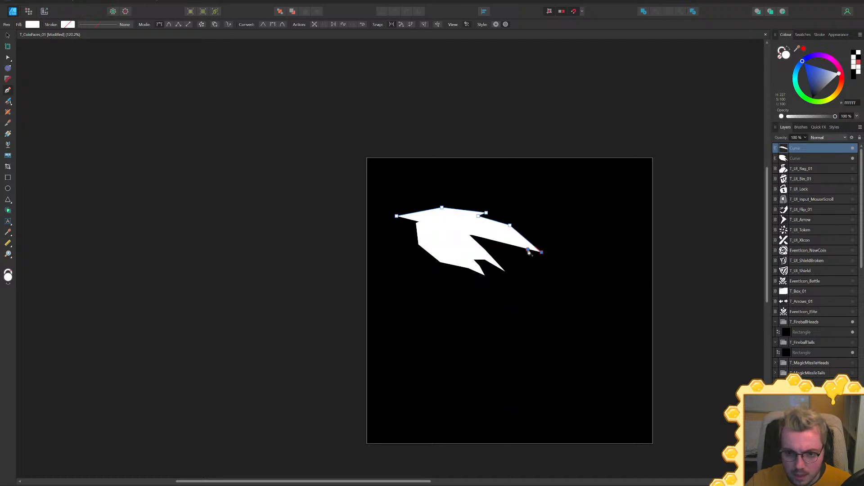
{"action": "left_click", "coordinate": [557, 286]}
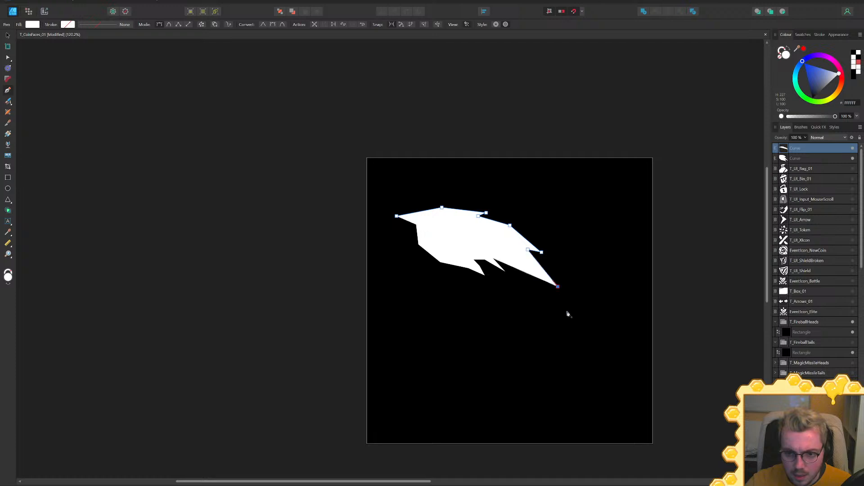
{"action": "left_click", "coordinate": [577, 333]}
Continue the outline into a curved tail ending near the square's lower middle, and trace its inner edge back toward the core
{"action": "left_click", "coordinate": [542, 386]}
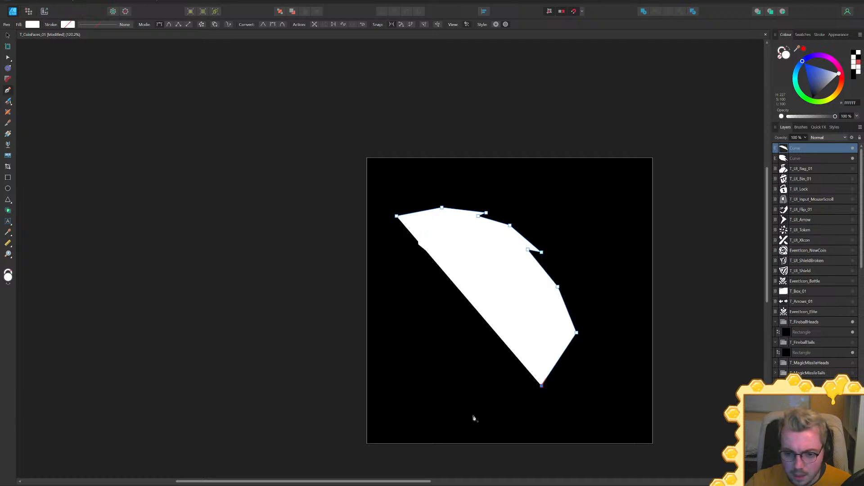
{"action": "left_click", "coordinate": [464, 413]}
{"action": "left_click", "coordinate": [442, 405]}
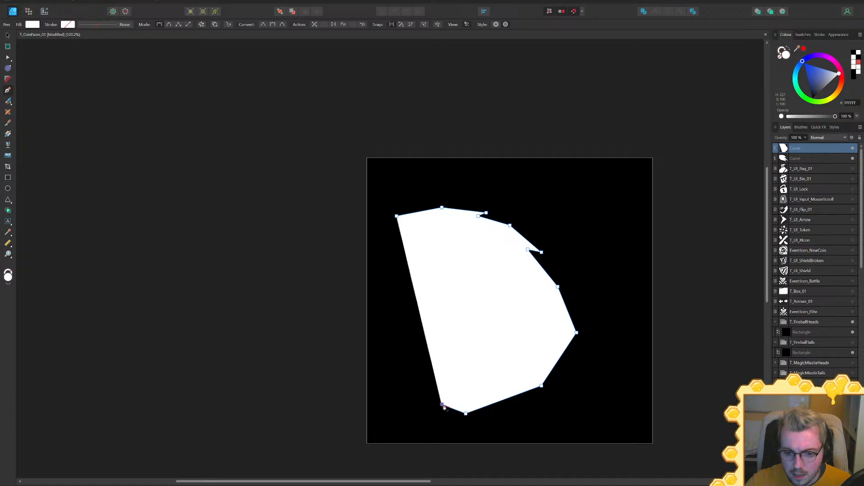
{"action": "left_click", "coordinate": [474, 396]}
{"action": "left_click", "coordinate": [518, 381]}
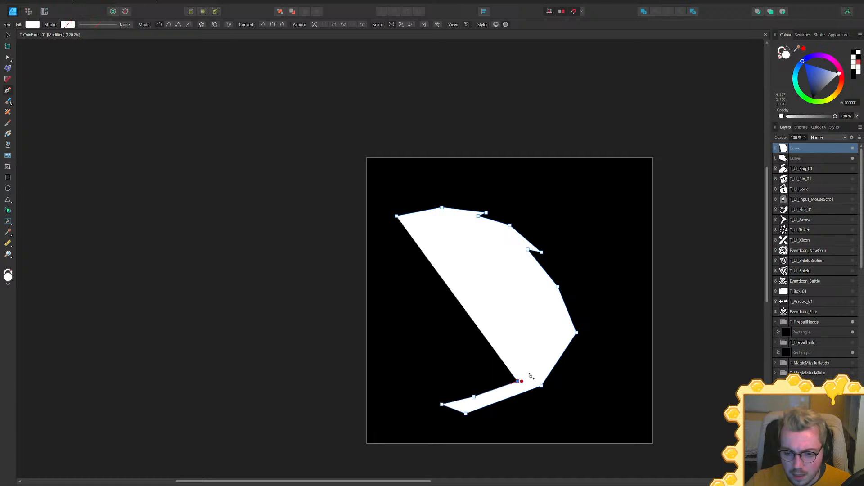
{"action": "left_click", "coordinate": [538, 326]}
{"action": "left_click", "coordinate": [514, 290]}
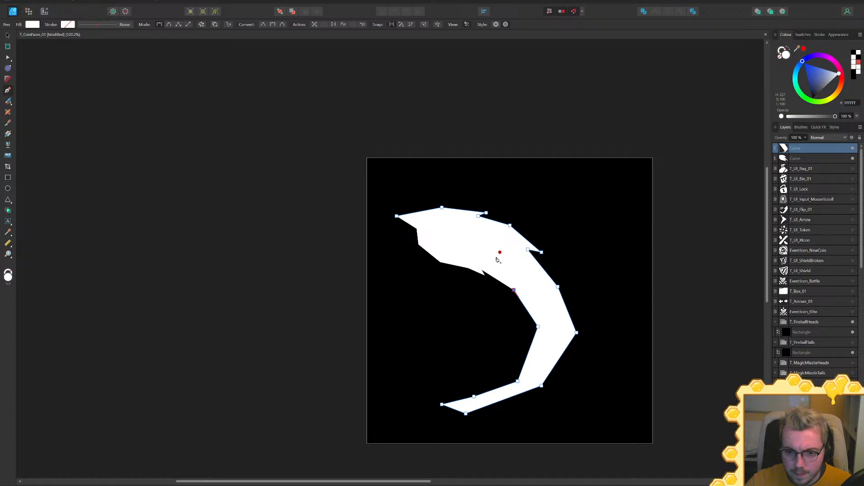
Trace the flame's underside beneath the core with two small spikes and close the shape at its starting node
{"action": "left_click", "coordinate": [457, 279]}
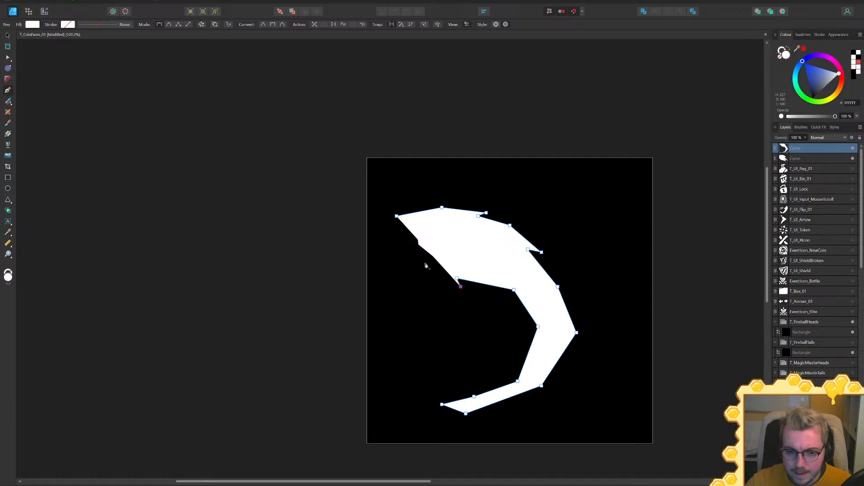
{"action": "left_click", "coordinate": [423, 267]}
{"action": "left_click", "coordinate": [403, 240]}
{"action": "left_click", "coordinate": [395, 219]}
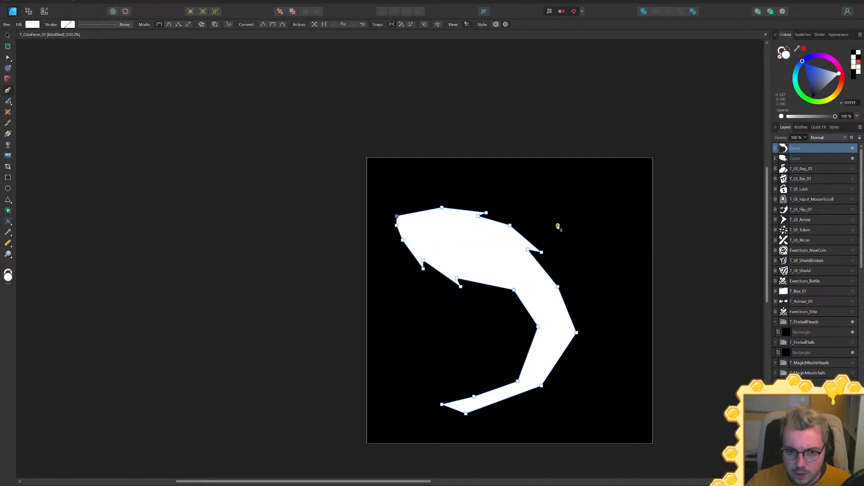
{"action": "key", "text": "v"}
{"action": "key", "text": "Delete"}
{"action": "key", "text": "Delete"}
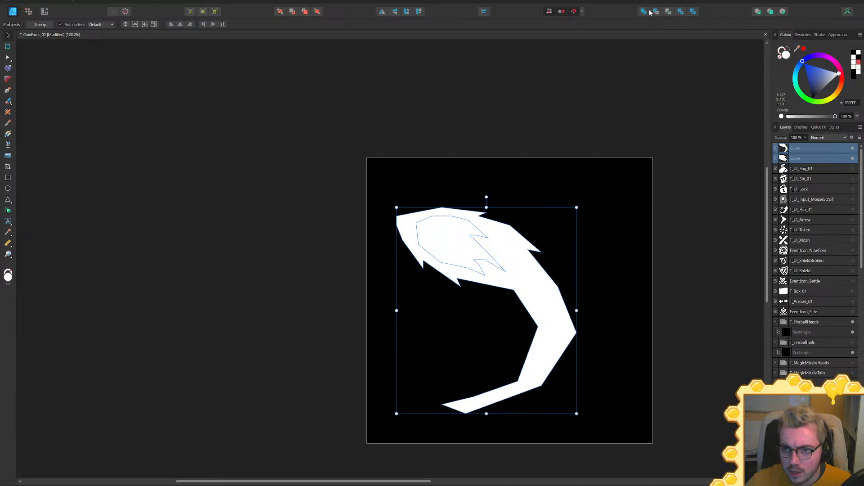
{"action": "key", "text": "ctrl+z"}
{"action": "key", "text": "ctrl+z"}
Subtract the core curve from the large flame curve to cut a core-shaped hole in the fireball's head
{"action": "left_click", "coordinate": [802, 158]}
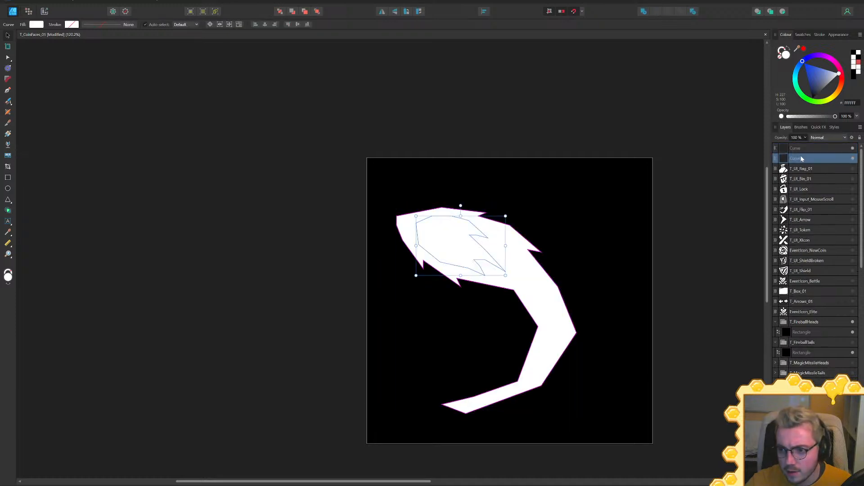
{"action": "left_click", "coordinate": [804, 150]}
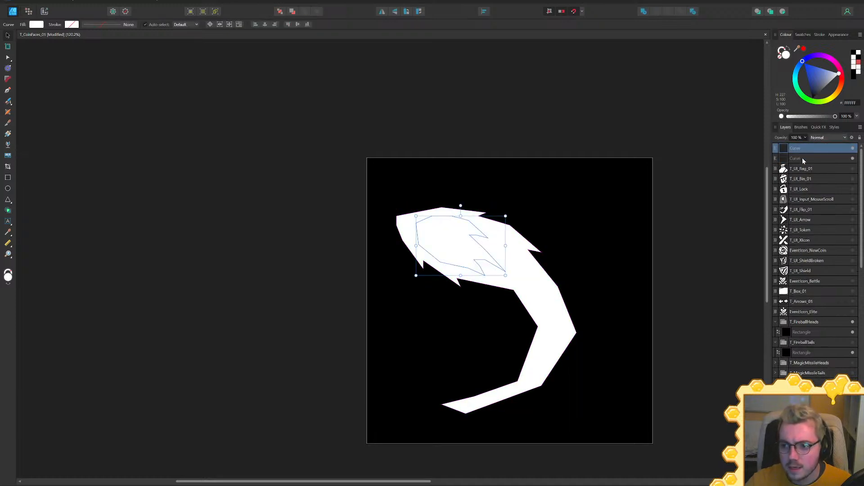
{"action": "left_click", "coordinate": [802, 158], "text": "shift"}
{"action": "left_click", "coordinate": [656, 11]}
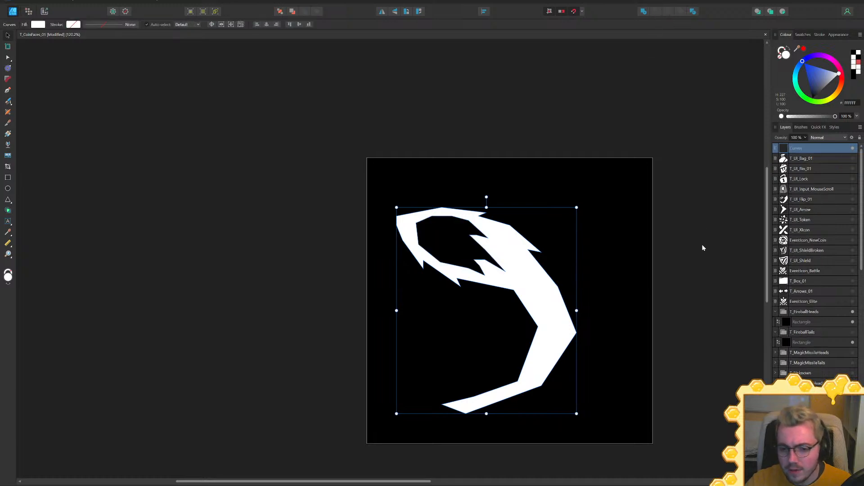
{"action": "left_click", "coordinate": [702, 245]}
Move the fireball tail's upper bend nodes outward to the upper right to make its curve fuller
{"action": "scroll", "coordinate": [702, 244], "scroll_direction": "down", "scroll_amount": 7, "text": "ctrl"}
{"action": "scroll", "coordinate": [689, 257], "scroll_direction": "up", "scroll_amount": 9, "text": "ctrl"}
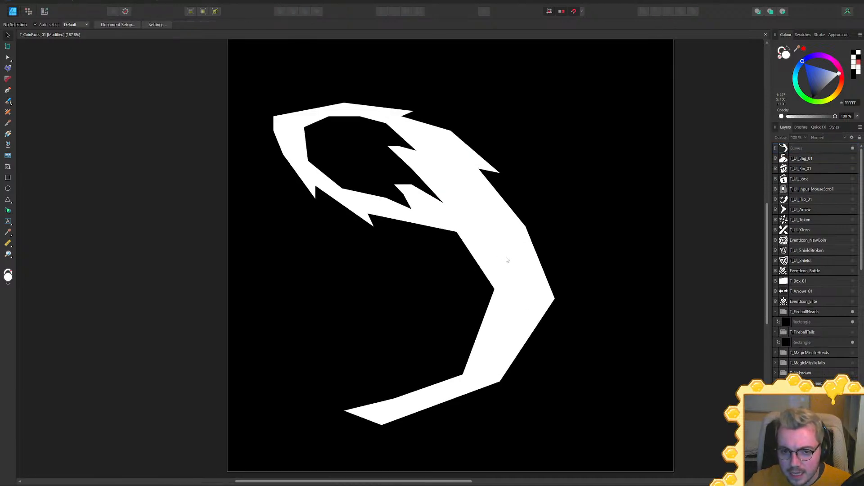
{"action": "left_click", "coordinate": [507, 257]}
{"action": "key", "text": "a"}
{"action": "left_click_drag", "start_coordinate": [573, 265], "coordinate": [440, 330]}
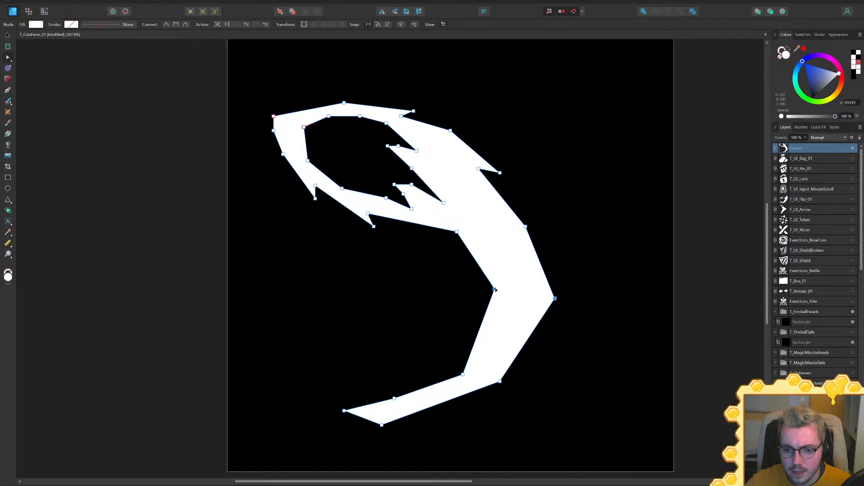
{"action": "left_click_drag", "start_coordinate": [495, 290], "coordinate": [519, 270]}
{"action": "left_click_drag", "start_coordinate": [526, 227], "coordinate": [541, 213]}
{"action": "left_click_drag", "start_coordinate": [456, 232], "coordinate": [471, 233]}
Reshape the lower tail so it narrows and ends in a single thin point curling up to the left
{"action": "left_click_drag", "start_coordinate": [576, 318], "coordinate": [412, 417]}
{"action": "left_click_drag", "start_coordinate": [462, 374], "coordinate": [482, 361]}
{"action": "left_click_drag", "start_coordinate": [405, 387], "coordinate": [340, 430]}
{"action": "left_click_drag", "start_coordinate": [395, 398], "coordinate": [355, 340]}
{"action": "left_click_drag", "start_coordinate": [413, 405], "coordinate": [425, 397]}
{"action": "scroll", "coordinate": [516, 356], "scroll_direction": "down", "scroll_amount": 6, "text": "ctrl"}
{"action": "left_click", "coordinate": [631, 366]}
{"action": "scroll", "coordinate": [615, 344], "scroll_direction": "up", "scroll_amount": 1, "text": "ctrl"}
{"action": "scroll", "coordinate": [604, 337], "scroll_direction": "up", "scroll_amount": 2, "text": "ctrl"}
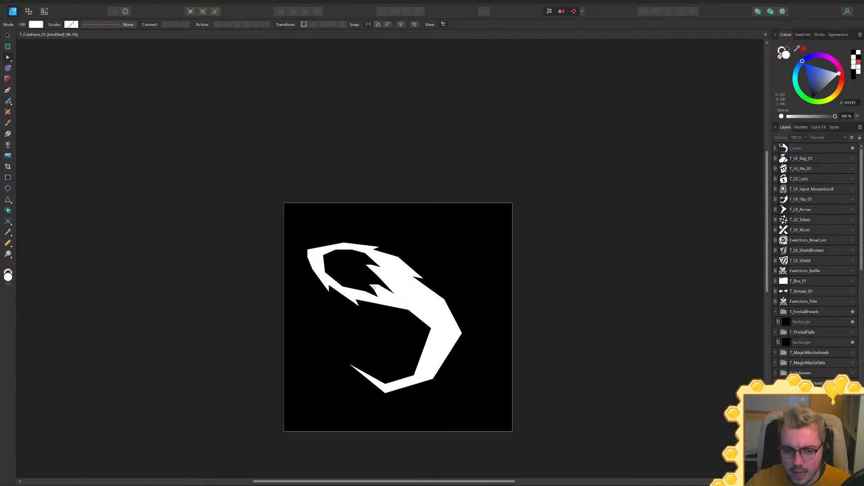
Select the fireball head's nodes in transform mode, rotate them counterclockwise until the head is nearly level, and move them into place
{"action": "left_click", "coordinate": [374, 287]}
{"action": "middle_click_drag", "start_coordinate": [374, 286], "coordinate": [428, 283]}
{"action": "left_click_drag", "start_coordinate": [336, 223], "coordinate": [487, 323]}
{"action": "left_click", "coordinate": [306, 24]}
{"action": "left_click_drag", "start_coordinate": [417, 230], "coordinate": [448, 262]}
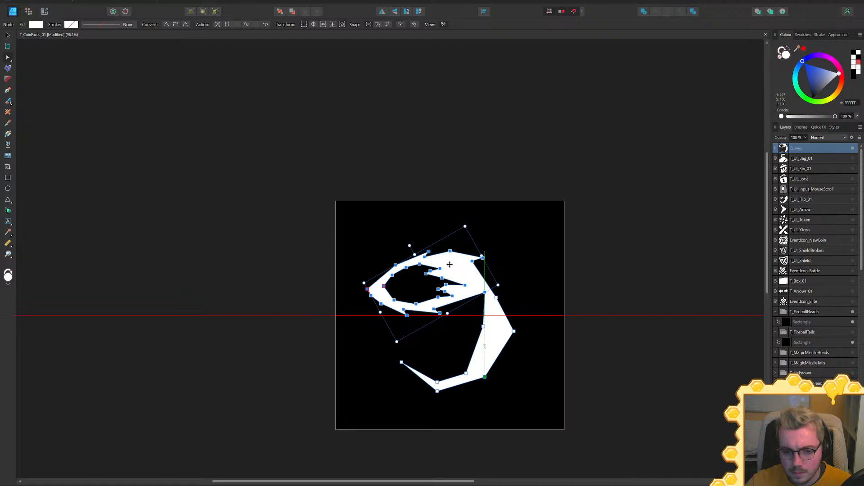
Move the outer and inner bend nodes outward to smooth the tail's join with the rotated head
{"action": "left_click", "coordinate": [496, 298]}
{"action": "left_click_drag", "start_coordinate": [496, 298], "coordinate": [508, 284]}
{"action": "left_click_drag", "start_coordinate": [514, 331], "coordinate": [528, 309]}
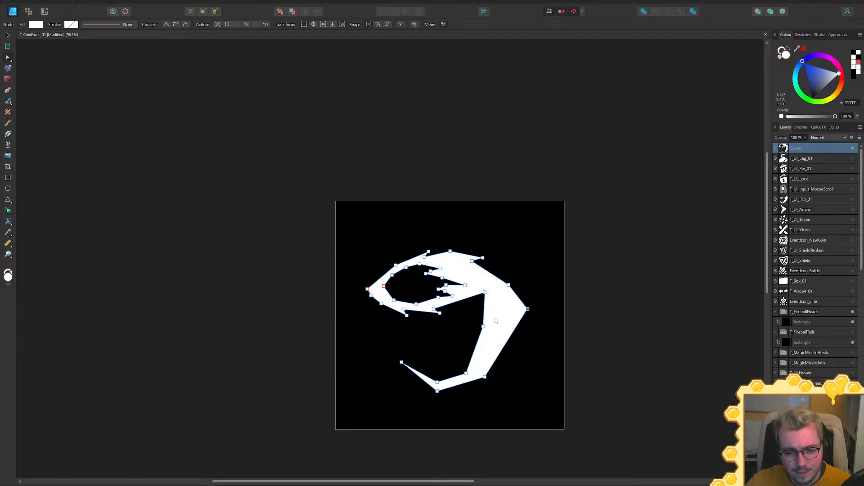
{"action": "left_click_drag", "start_coordinate": [484, 327], "coordinate": [500, 319]}
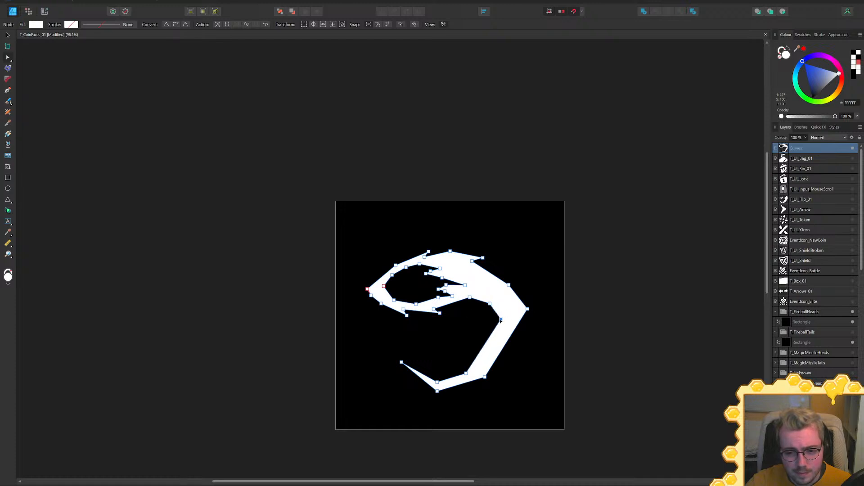
Round the fireball tail's outer bend by pushing the nodes along its straight lower section outward
{"action": "left_click_drag", "start_coordinate": [523, 350], "coordinate": [504, 345]}
{"action": "left_click", "coordinate": [538, 346]}
{"action": "scroll", "coordinate": [620, 324], "scroll_direction": "down", "scroll_amount": 2, "text": "ctrl"}
{"action": "scroll", "coordinate": [620, 325], "scroll_direction": "down", "scroll_amount": 10, "text": "ctrl"}
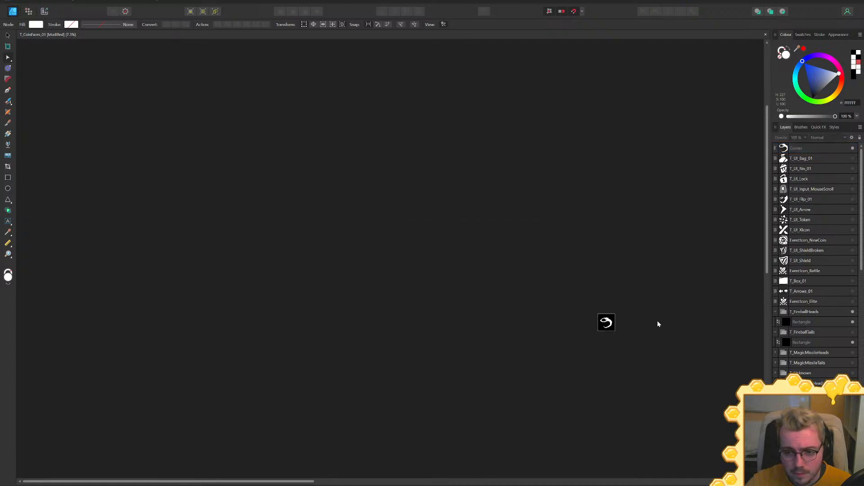
Delete the surplus outline nodes just below the fireball head's tip to simplify its blunt front edge
{"action": "scroll", "coordinate": [592, 327], "scroll_direction": "up", "scroll_amount": 10, "text": "ctrl"}
{"action": "middle_click_drag", "start_coordinate": [712, 281], "coordinate": [529, 283]}
{"action": "scroll", "coordinate": [596, 267], "scroll_direction": "up", "scroll_amount": 1, "text": "ctrl"}
{"action": "scroll", "coordinate": [481, 251], "scroll_direction": "up", "scroll_amount": 1, "text": "ctrl"}
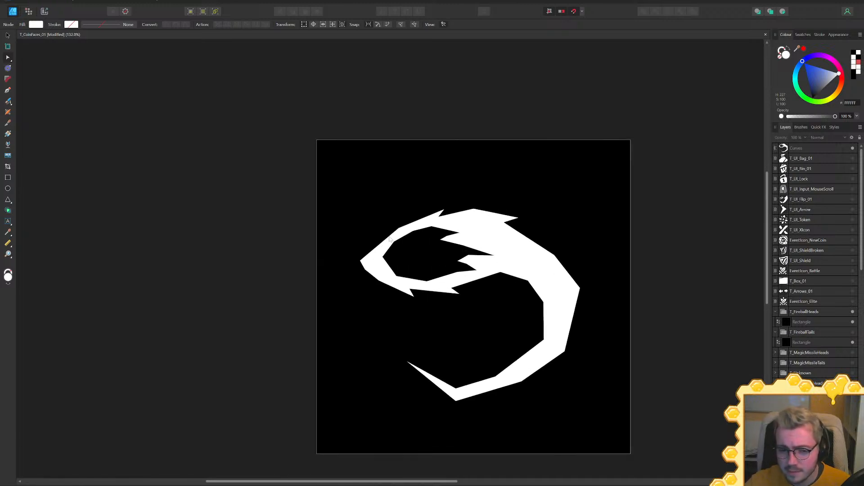
{"action": "scroll", "coordinate": [394, 239], "scroll_direction": "up", "scroll_amount": 1, "text": "ctrl"}
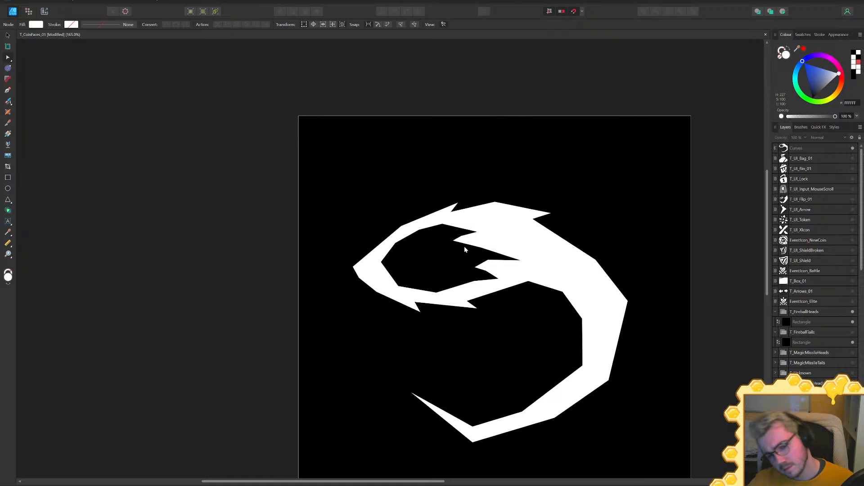
{"action": "left_click", "coordinate": [376, 269]}
{"action": "left_click_drag", "start_coordinate": [342, 256], "coordinate": [368, 281]}
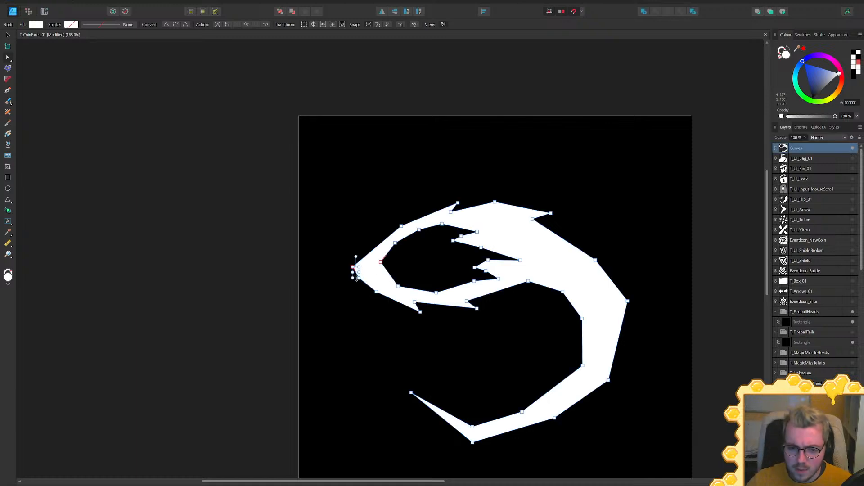
{"action": "key", "text": "Delete"}
{"action": "left_click_drag", "start_coordinate": [366, 277], "coordinate": [386, 297]}
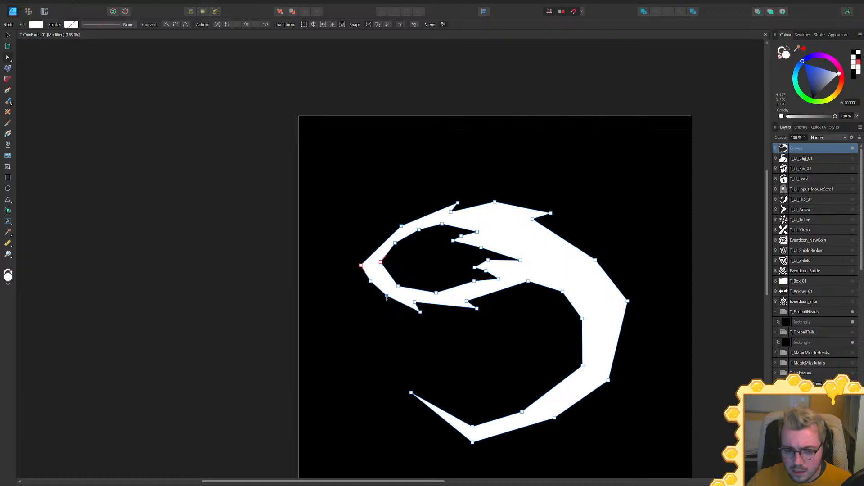
{"action": "key", "text": "Delete"}
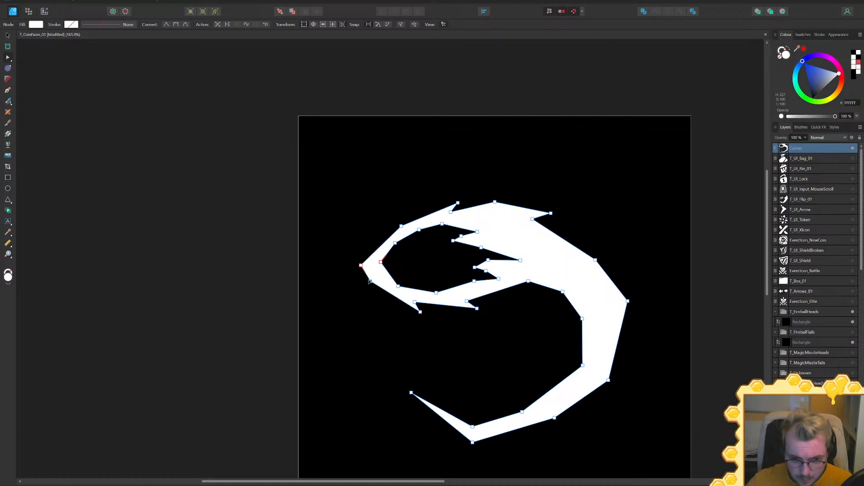
Pull the head's outer tip node out and down into a sharp point and shift the inner tip node slightly down to match
{"action": "left_click_drag", "start_coordinate": [361, 266], "coordinate": [351, 274]}
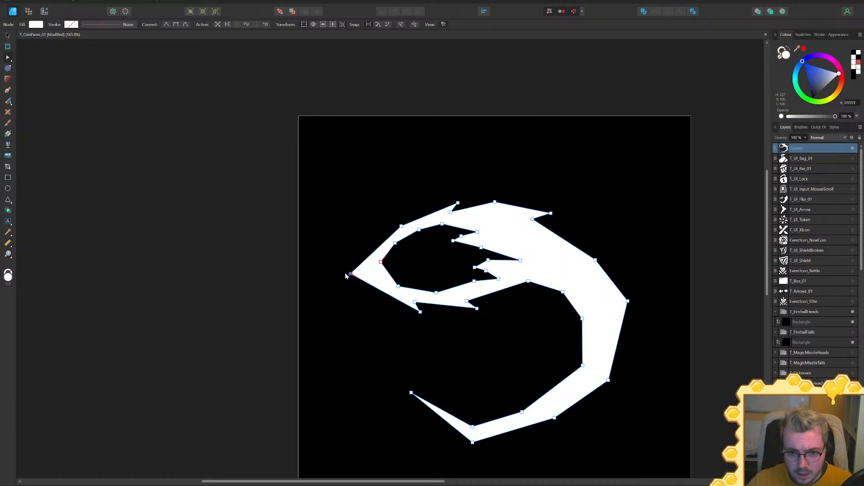
{"action": "left_click", "coordinate": [297, 296]}
{"action": "left_click", "coordinate": [380, 267]}
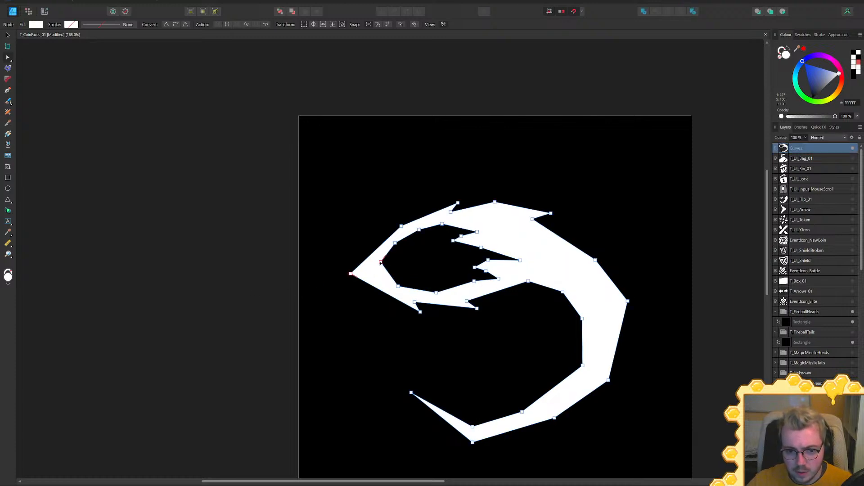
{"action": "left_click", "coordinate": [285, 299]}
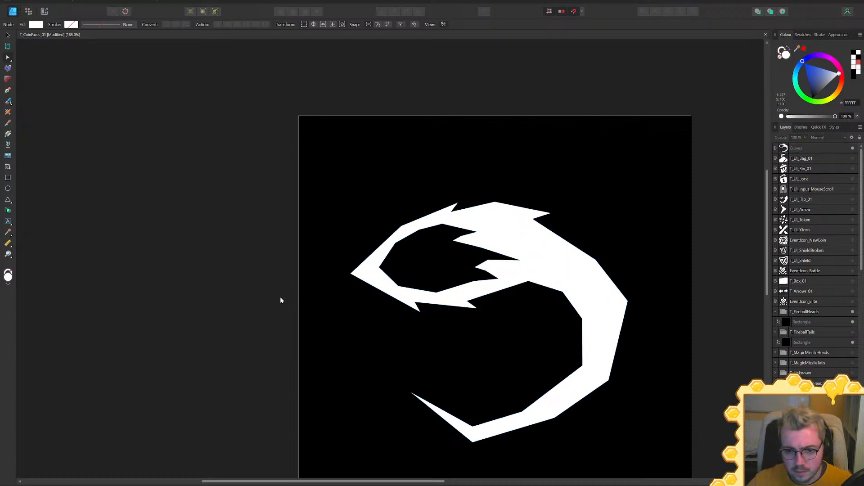
Delete one inner and one outer node where the tail joins the head to simplify the upper bend
{"action": "scroll", "coordinate": [369, 288], "scroll_direction": "down", "scroll_amount": 5, "text": "ctrl"}
{"action": "scroll", "coordinate": [377, 292], "scroll_direction": "up", "scroll_amount": 7, "text": "ctrl"}
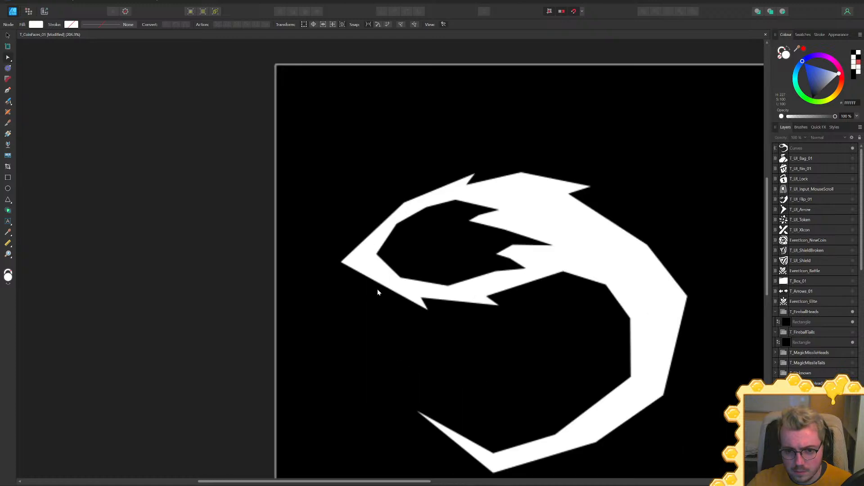
{"action": "key", "text": "v"}
{"action": "left_click", "coordinate": [562, 235]}
{"action": "scroll", "coordinate": [553, 232], "scroll_direction": "down", "scroll_amount": 4, "text": "ctrl"}
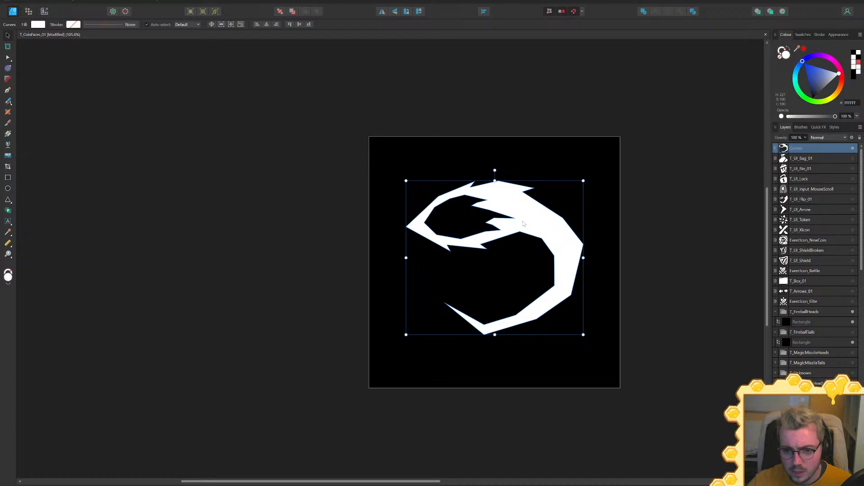
{"action": "key", "text": "a"}
{"action": "scroll", "coordinate": [550, 229], "scroll_direction": "up", "scroll_amount": 2, "text": "ctrl"}
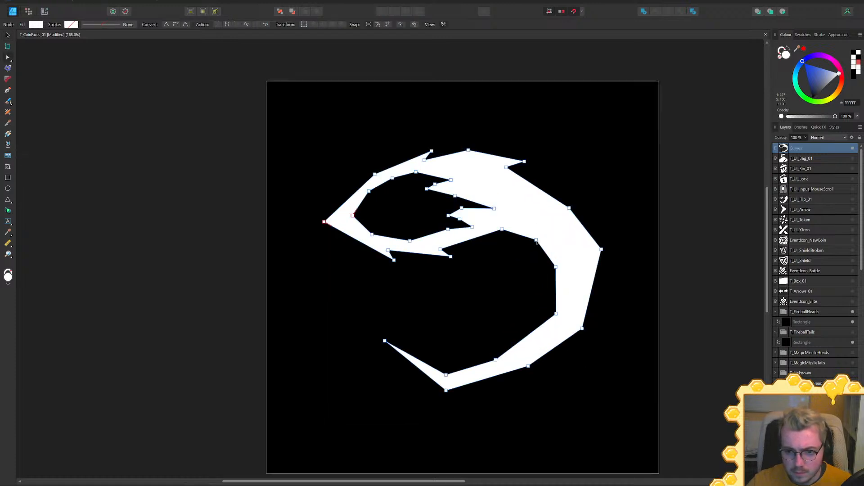
{"action": "left_click", "coordinate": [536, 240]}
{"action": "key", "text": "Delete"}
{"action": "left_click", "coordinate": [569, 208]}
{"action": "key", "text": "Delete"}
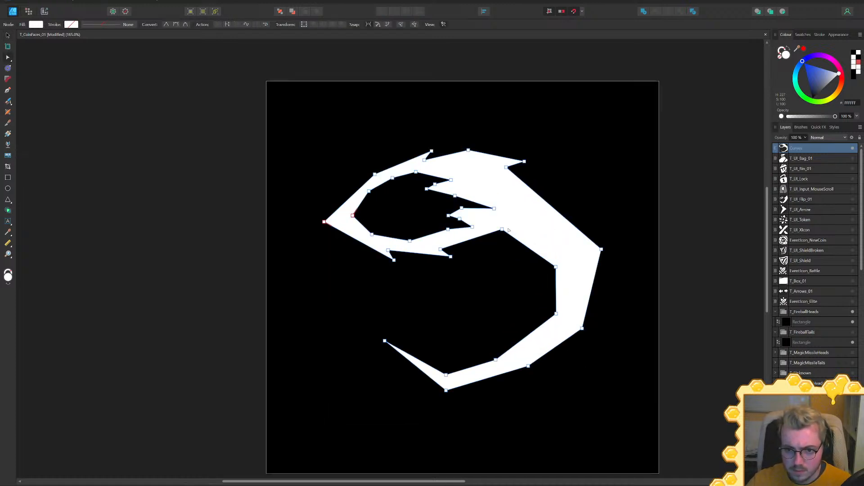
Curl the tail of the white creature shape inward by raising its tip and adding bend nodes on both tail edges
{"action": "left_click", "coordinate": [693, 241]}
{"action": "scroll", "coordinate": [684, 255], "scroll_direction": "down", "scroll_amount": 6, "text": "ctrl"}
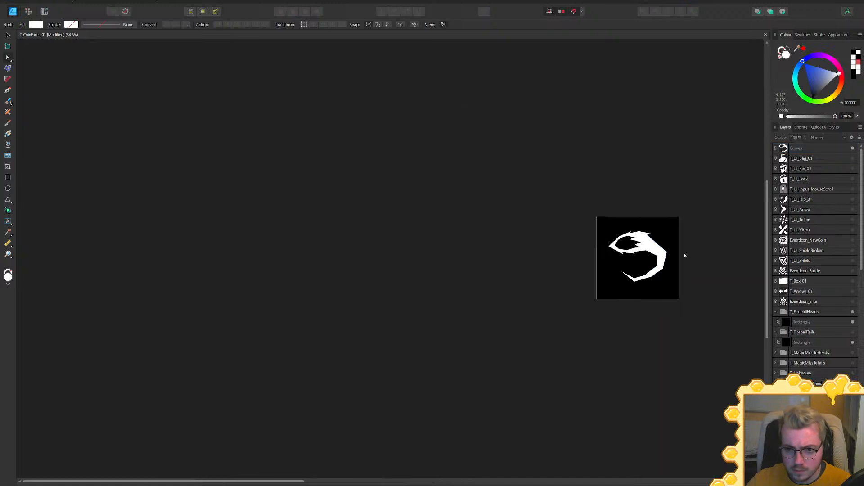
{"action": "scroll", "coordinate": [670, 257], "scroll_direction": "up", "scroll_amount": 7, "text": "ctrl"}
{"action": "left_click", "coordinate": [553, 327]}
{"action": "left_click_drag", "start_coordinate": [548, 342], "coordinate": [577, 313]}
{"action": "mouse_move", "coordinate": [508, 345]}
{"action": "left_mouse_down"}
{"action": "mouse_move", "coordinate": [476, 382]}
{"action": "mouse_move", "coordinate": [518, 335]}
{"action": "left_mouse_up"}
{"action": "left_click_drag", "start_coordinate": [437, 322], "coordinate": [540, 267]}
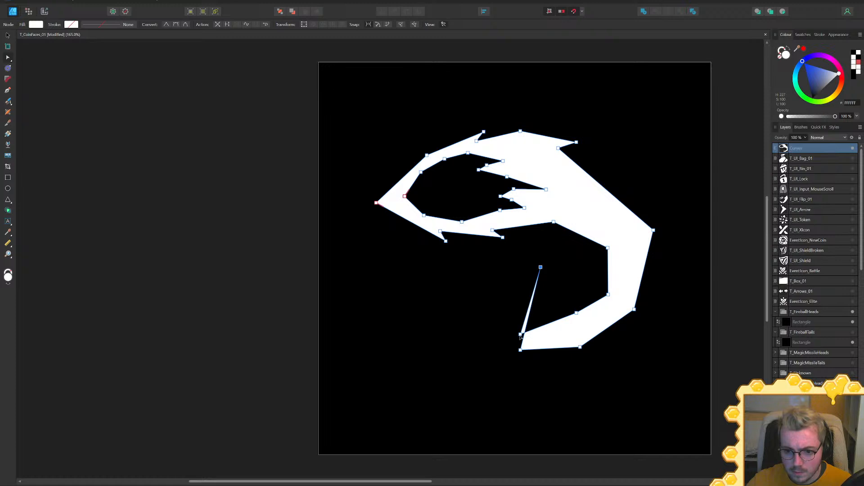
{"action": "left_click_drag", "start_coordinate": [521, 335], "coordinate": [541, 334]}
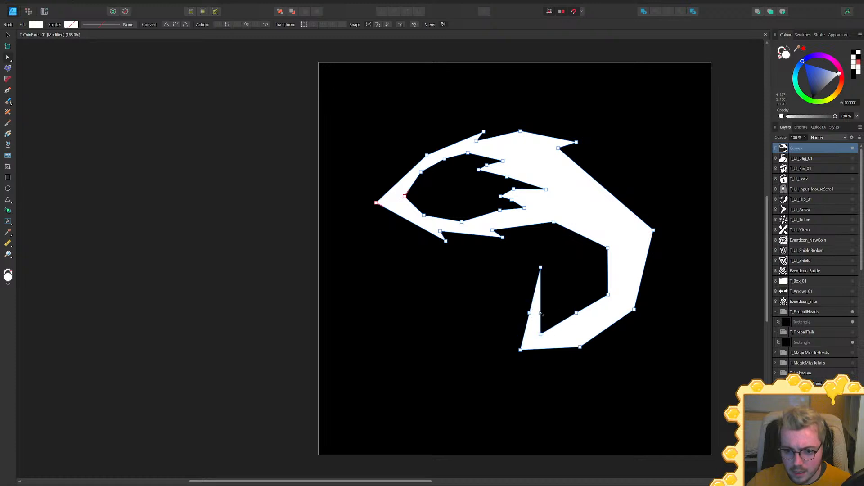
{"action": "left_click_drag", "start_coordinate": [530, 312], "coordinate": [483, 298]}
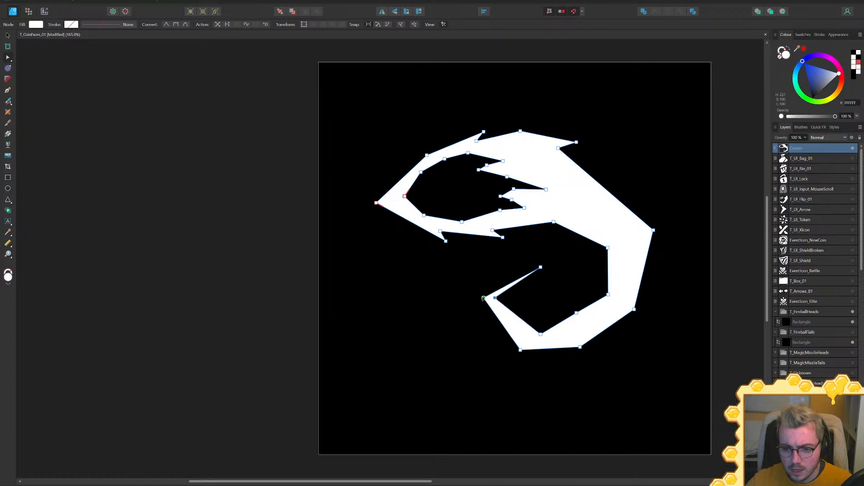
Shift the whole curve down toward the canvas centre, then rotate the selected head nodes counterclockwise and reposition them over the body
{"action": "left_click_drag", "start_coordinate": [574, 250], "coordinate": [554, 271]}
{"action": "left_click_drag", "start_coordinate": [579, 124], "coordinate": [372, 268]}
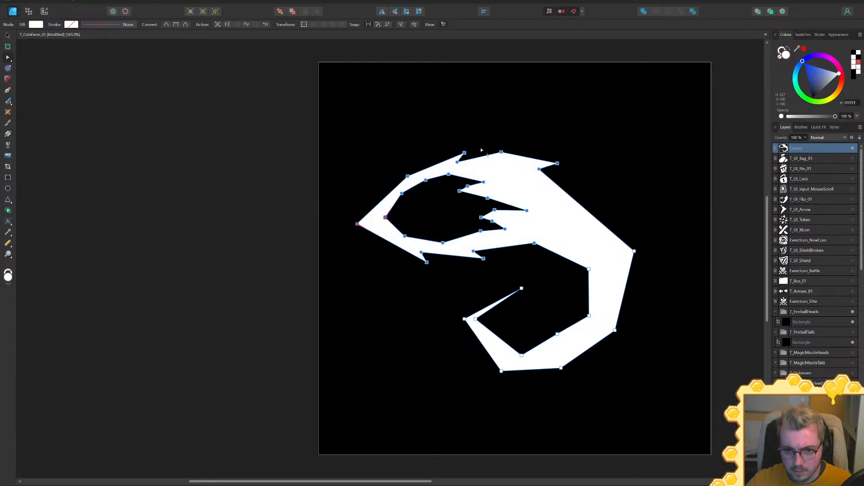
{"action": "left_click", "coordinate": [293, 10]}
{"action": "left_click_drag", "start_coordinate": [457, 142], "coordinate": [437, 146]}
{"action": "left_click_drag", "start_coordinate": [536, 176], "coordinate": [544, 186]}
Add a node on the long outer edge of the back and pull it outward to round the silhouette
{"action": "left_click", "coordinate": [585, 207]}
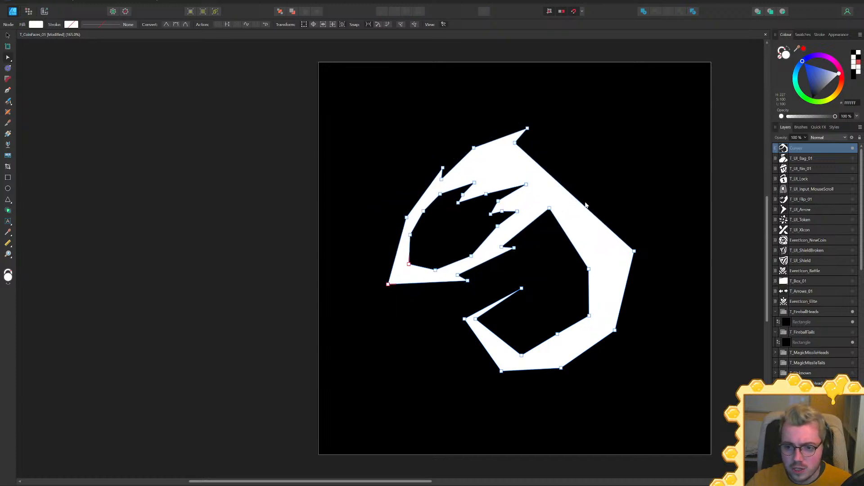
{"action": "left_click_drag", "start_coordinate": [585, 204], "coordinate": [600, 195]}
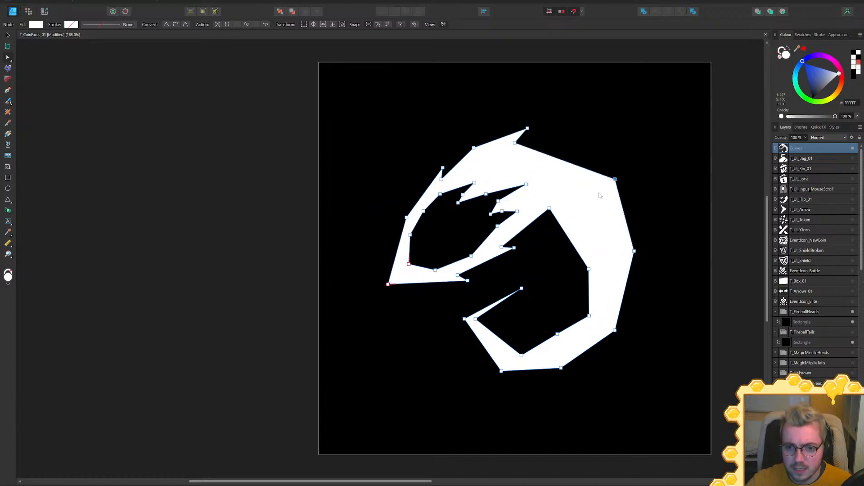
{"action": "scroll", "coordinate": [600, 212], "scroll_direction": "down", "scroll_amount": 2, "text": "ctrl"}
{"action": "scroll", "coordinate": [603, 216], "scroll_direction": "down", "scroll_amount": 3, "text": "ctrl"}
{"action": "left_click", "coordinate": [675, 259]}
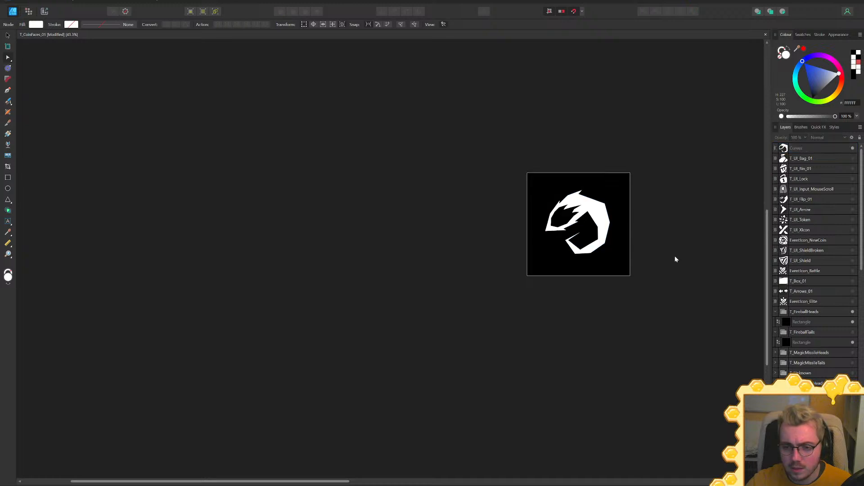
Add a node on the inner edge behind the neck and pull it outward to round the body's inner curve
{"action": "scroll", "coordinate": [675, 259], "scroll_direction": "up", "scroll_amount": 3, "text": "ctrl"}
{"action": "left_click", "coordinate": [430, 122]}
{"action": "left_click_drag", "start_coordinate": [416, 126], "coordinate": [423, 141]}
{"action": "left_click", "coordinate": [593, 163]}
{"action": "scroll", "coordinate": [594, 173], "scroll_direction": "down", "scroll_amount": 4, "text": "ctrl"}
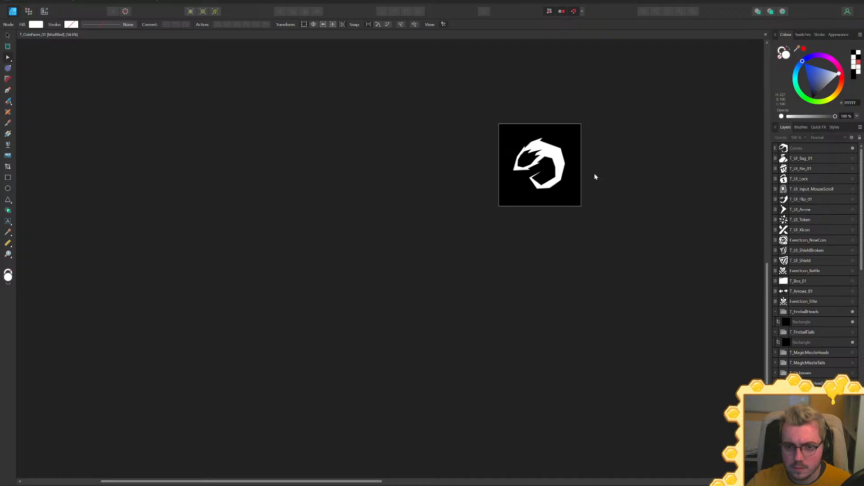
{"action": "scroll", "coordinate": [533, 133], "scroll_direction": "up", "scroll_amount": 5, "text": "ctrl"}
{"action": "left_click", "coordinate": [568, 212]}
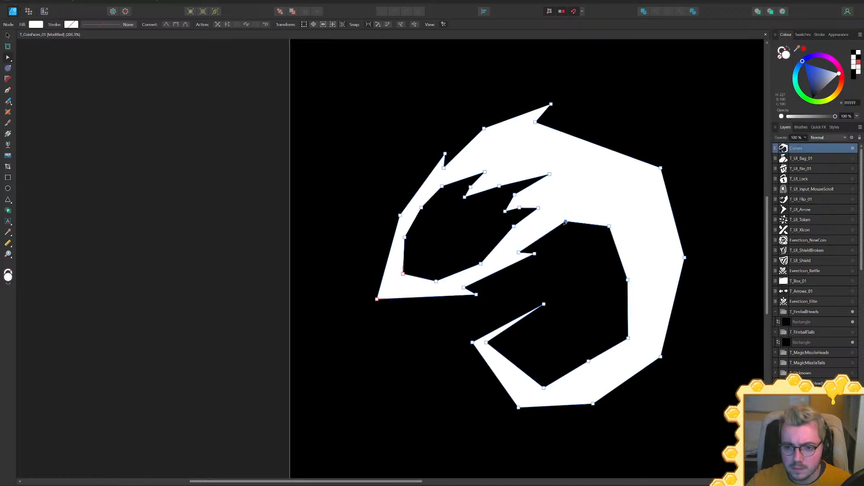
{"action": "left_click_drag", "start_coordinate": [566, 221], "coordinate": [565, 224]}
{"action": "scroll", "coordinate": [589, 206], "scroll_direction": "down", "scroll_amount": 6, "text": "ctrl"}
{"action": "scroll", "coordinate": [582, 208], "scroll_direction": "up", "scroll_amount": 2, "text": "ctrl"}
{"action": "scroll", "coordinate": [586, 201], "scroll_direction": "down", "scroll_amount": 1, "text": "ctrl"}
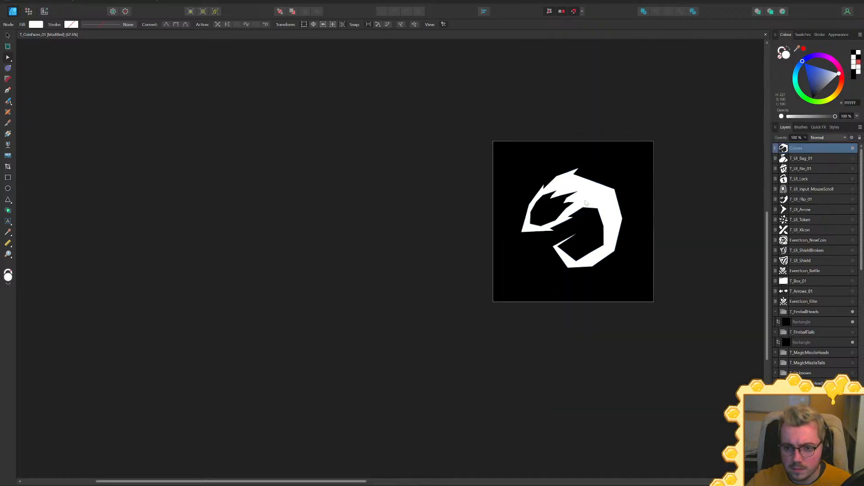
{"action": "left_click", "coordinate": [702, 249]}
Lengthen the tail tip slightly and move the tail's bend and lower corner nodes outward to widen the curl
{"action": "scroll", "coordinate": [573, 246], "scroll_direction": "up", "scroll_amount": 4, "text": "ctrl"}
{"action": "left_click", "coordinate": [550, 235]}
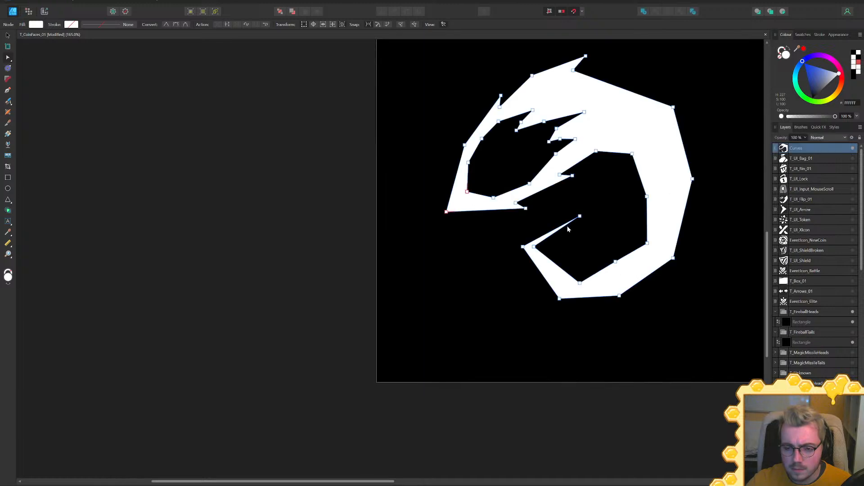
{"action": "left_click_drag", "start_coordinate": [580, 217], "coordinate": [587, 221]}
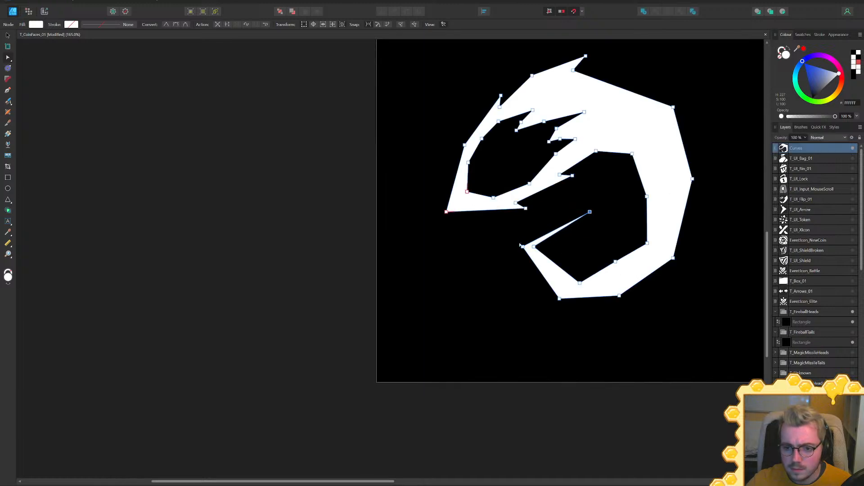
{"action": "mouse_move", "coordinate": [523, 247]}
{"action": "left_mouse_down"}
{"action": "mouse_move", "coordinate": [513, 243]}
{"action": "mouse_move", "coordinate": [526, 243]}
{"action": "left_mouse_up"}
{"action": "left_click_drag", "start_coordinate": [560, 299], "coordinate": [532, 304]}
{"action": "left_click_drag", "start_coordinate": [580, 284], "coordinate": [549, 288]}
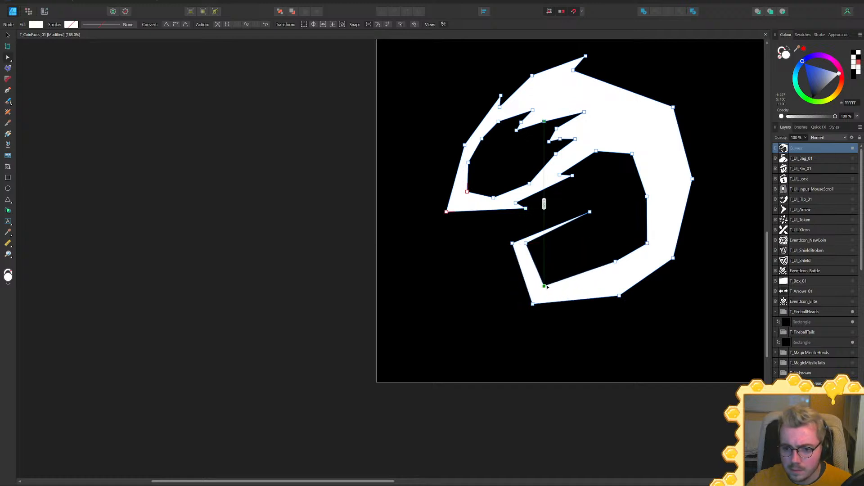
Push the body's lower nodes outward, then move the selected pair of mid-body nodes outward to round the curl
{"action": "left_click_drag", "start_coordinate": [615, 261], "coordinate": [636, 298]}
{"action": "left_click_drag", "start_coordinate": [673, 258], "coordinate": [699, 261]}
{"action": "left_click_drag", "start_coordinate": [648, 245], "coordinate": [651, 244]}
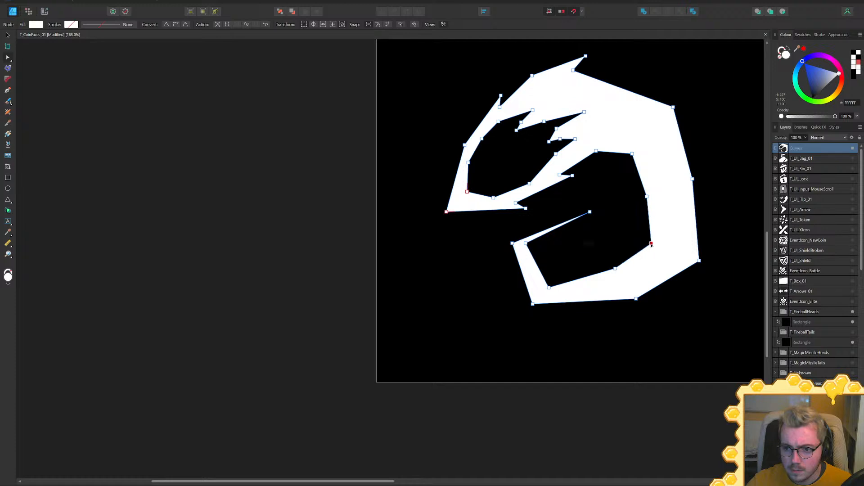
{"action": "left_click_drag", "start_coordinate": [706, 170], "coordinate": [633, 213]}
{"action": "left_click_drag", "start_coordinate": [665, 188], "coordinate": [682, 184]}
{"action": "scroll", "coordinate": [710, 197], "scroll_direction": "down", "scroll_amount": 6, "text": "ctrl"}
{"action": "left_click", "coordinate": [733, 221]}
{"action": "middle_click_drag", "start_coordinate": [728, 226], "coordinate": [648, 237]}
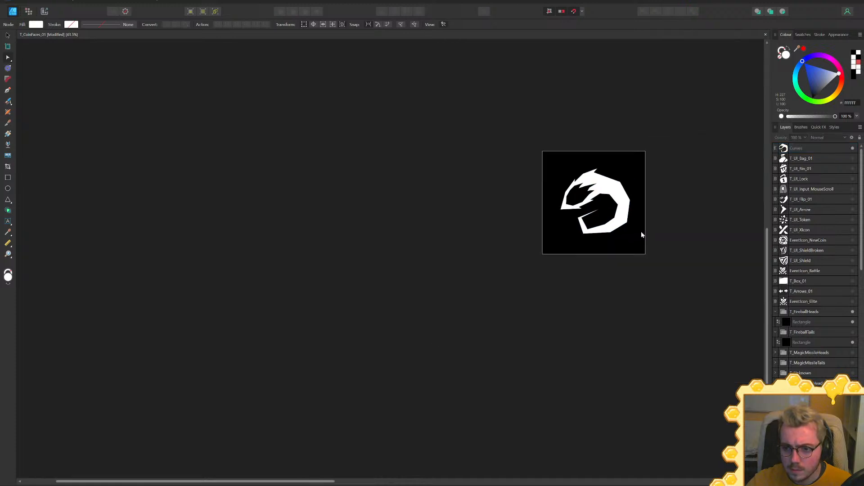
Extend the tail tip further inward and bend its end downward with new nodes along the thin tail section
{"action": "scroll", "coordinate": [631, 222], "scroll_direction": "up", "scroll_amount": 1, "text": "ctrl"}
{"action": "scroll", "coordinate": [631, 222], "scroll_direction": "up", "scroll_amount": 4, "text": "ctrl"}
{"action": "left_click", "coordinate": [537, 197]}
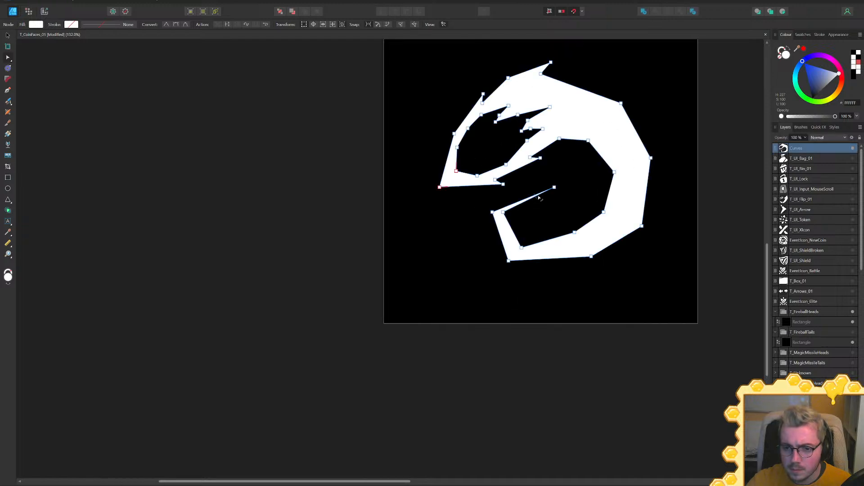
{"action": "left_click_drag", "start_coordinate": [552, 189], "coordinate": [570, 181]}
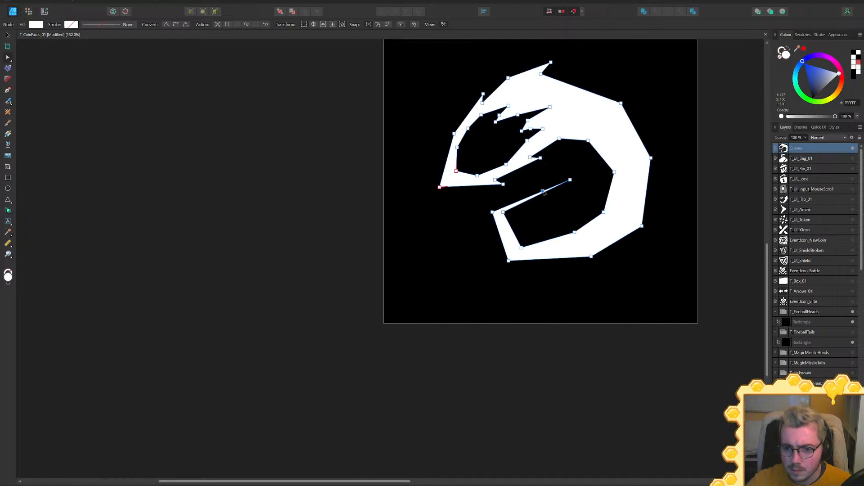
{"action": "left_click_drag", "start_coordinate": [570, 181], "coordinate": [574, 195]}
{"action": "left_click", "coordinate": [708, 235]}
{"action": "scroll", "coordinate": [709, 236], "scroll_direction": "down", "scroll_amount": 7, "text": "ctrl"}
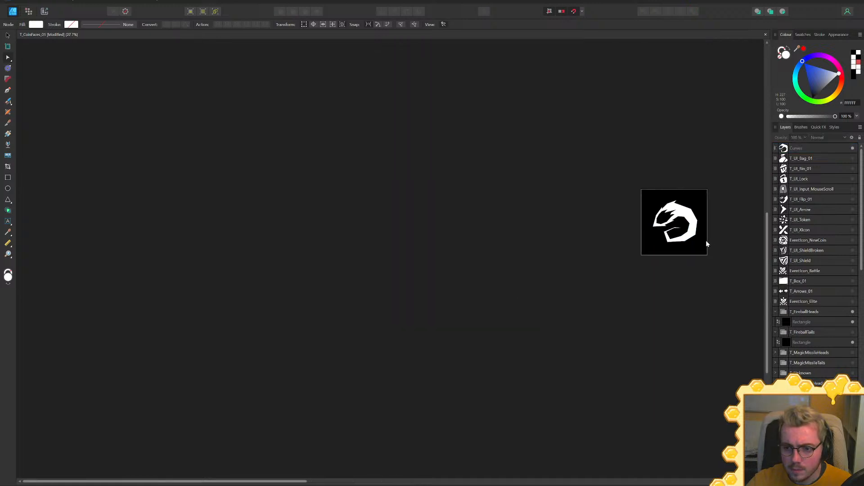
Try a downward hook at the tail's end by adding nodes near the tip and pulling the tip down
{"action": "scroll", "coordinate": [580, 221], "scroll_direction": "up", "scroll_amount": 11, "text": "ctrl"}
{"action": "left_click", "coordinate": [483, 225]}
{"action": "left_click_drag", "start_coordinate": [543, 238], "coordinate": [517, 270]}
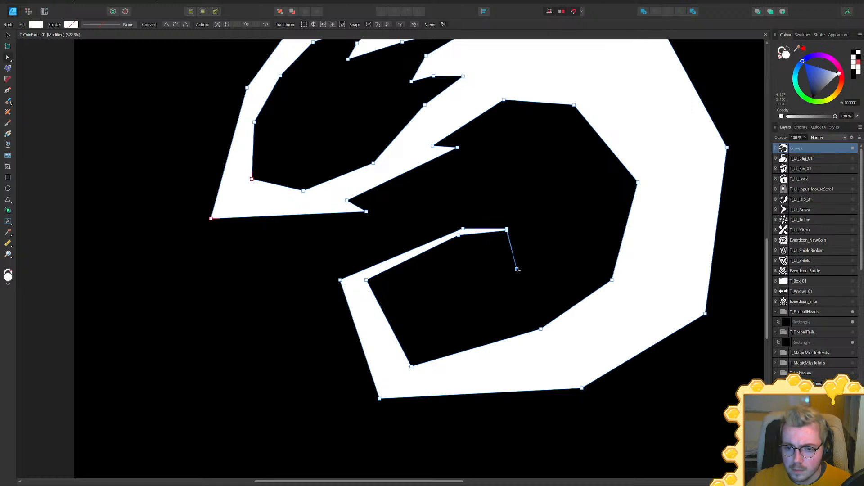
{"action": "left_click_drag", "start_coordinate": [508, 231], "coordinate": [503, 232]}
{"action": "left_click_drag", "start_coordinate": [516, 269], "coordinate": [514, 248]}
{"action": "scroll", "coordinate": [503, 260], "scroll_direction": "down", "scroll_amount": 4}
{"action": "left_click", "coordinate": [542, 332]}
{"action": "scroll", "coordinate": [593, 288], "scroll_direction": "down", "scroll_amount": 5}
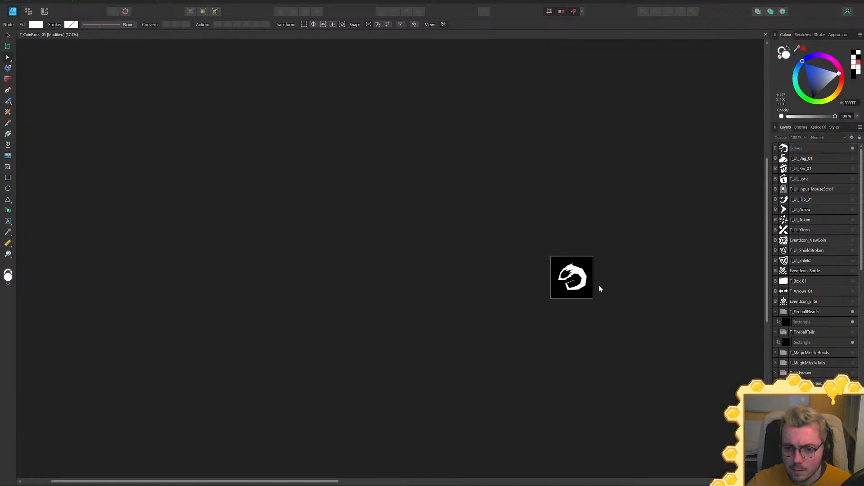
{"action": "key", "text": "ctrl+0"}
Remove the hook from the tail's end so the tail finishes in a short horizontal point
{"action": "left_click", "coordinate": [493, 270]}
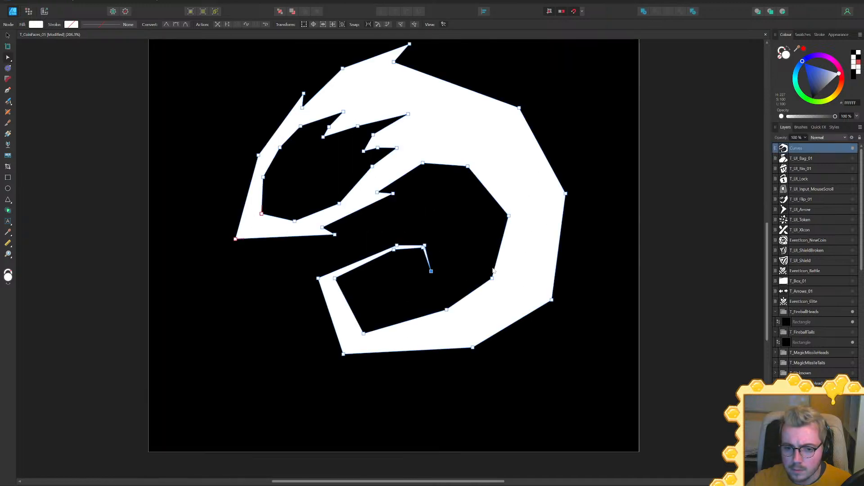
{"action": "mouse_move", "coordinate": [430, 272]}
{"action": "left_mouse_down"}
{"action": "mouse_move", "coordinate": [437, 246]}
{"action": "mouse_move", "coordinate": [422, 255]}
{"action": "mouse_move", "coordinate": [388, 250]}
{"action": "left_mouse_up"}
{"action": "scroll", "coordinate": [414, 249], "scroll_direction": "up", "scroll_amount": 2}
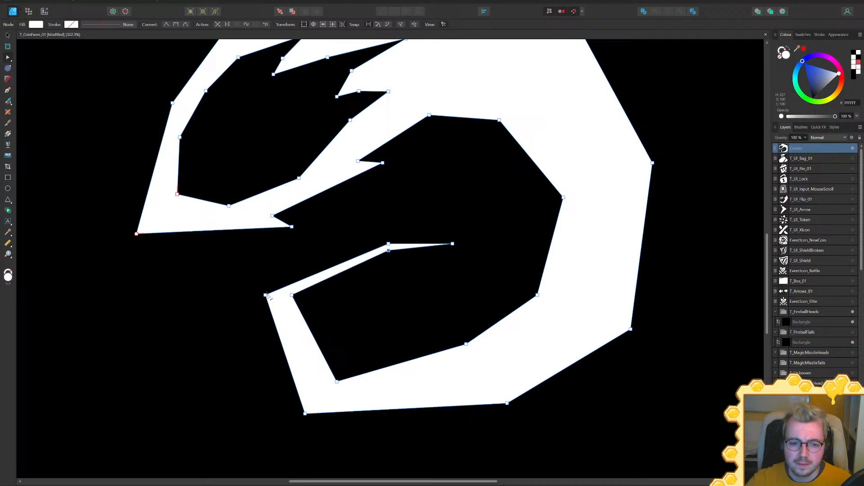
Thicken the tail's lower bend by moving its outer corner nodes outward and adjusting the matching inner nodes
{"action": "left_click_drag", "start_coordinate": [264, 296], "coordinate": [248, 295]}
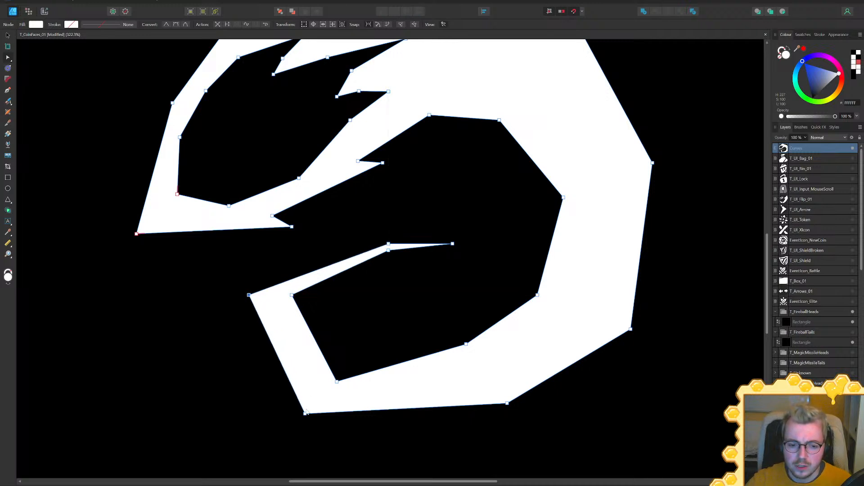
{"action": "left_click_drag", "start_coordinate": [303, 412], "coordinate": [279, 398]}
{"action": "left_click_drag", "start_coordinate": [336, 382], "coordinate": [327, 363]}
{"action": "left_click_drag", "start_coordinate": [466, 345], "coordinate": [480, 353]}
{"action": "scroll", "coordinate": [513, 340], "scroll_direction": "down", "scroll_amount": 5, "text": "ctrl"}
{"action": "scroll", "coordinate": [530, 324], "scroll_direction": "up", "scroll_amount": 2, "text": "ctrl"}
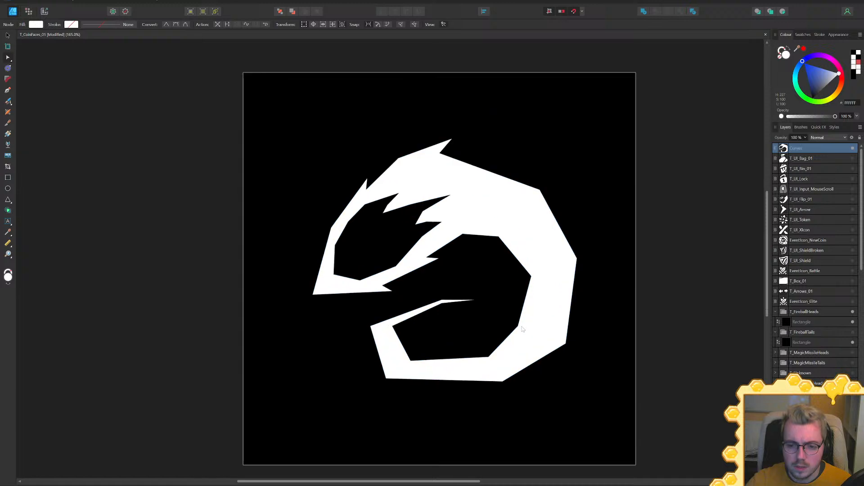
Move the lower body nodes outward and add a node on the upper back edge, pulling it up to round the silhouette
{"action": "left_click_drag", "start_coordinate": [516, 325], "coordinate": [532, 326]}
{"action": "left_click_drag", "start_coordinate": [566, 344], "coordinate": [581, 334]}
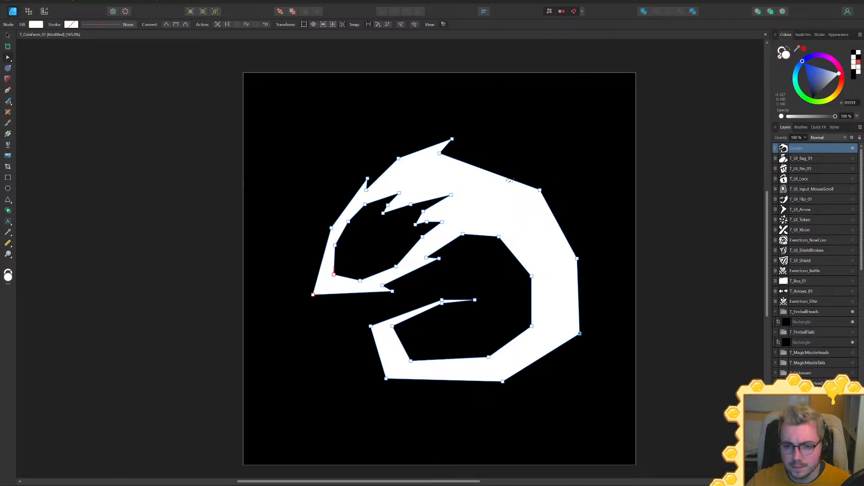
{"action": "left_click_drag", "start_coordinate": [502, 177], "coordinate": [514, 154]}
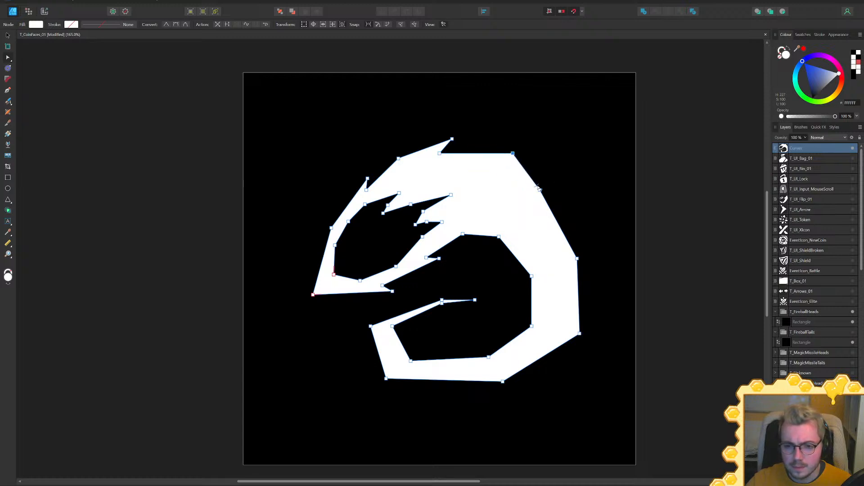
{"action": "left_click_drag", "start_coordinate": [537, 188], "coordinate": [547, 183]}
Pull the snout tip outward and add a node on the jaw's lower edge, moving it down to fill the jaw
{"action": "left_click_drag", "start_coordinate": [314, 294], "coordinate": [296, 285]}
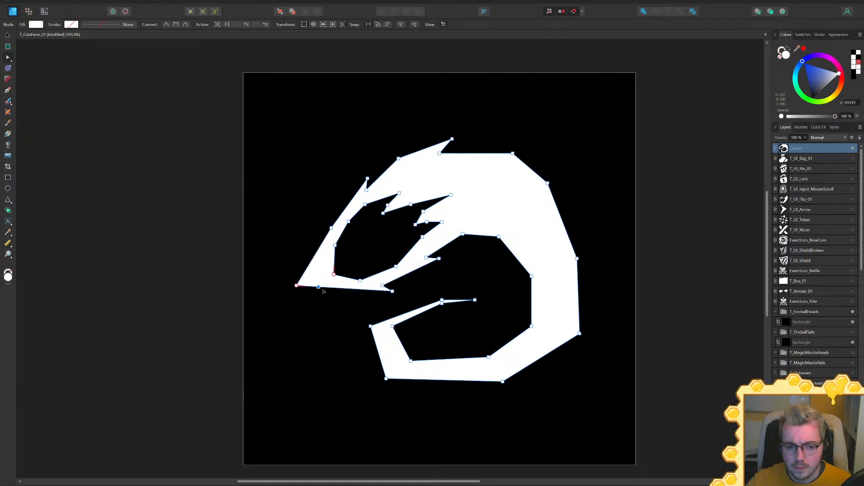
{"action": "left_click_drag", "start_coordinate": [319, 289], "coordinate": [330, 298]}
{"action": "left_click", "coordinate": [146, 344]}
{"action": "scroll", "coordinate": [257, 299], "scroll_direction": "down", "scroll_amount": 5, "text": "ctrl"}
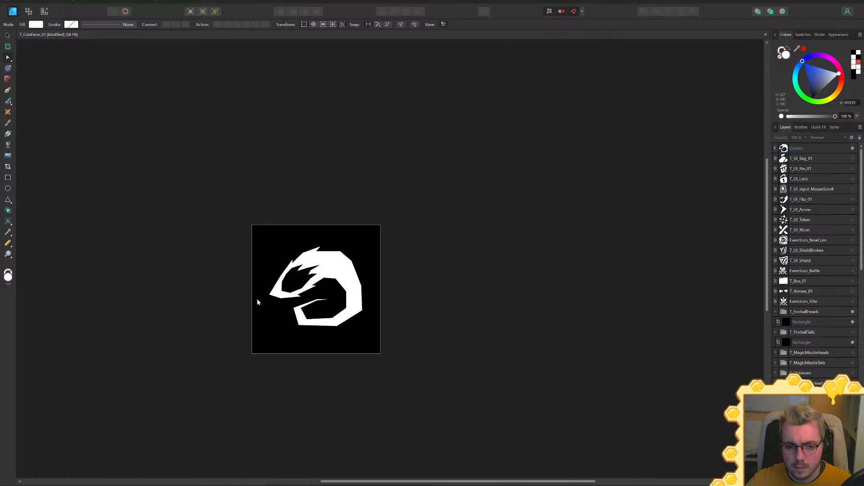
Push the outer node above the snout outward to thicken and round the front of the head
{"action": "scroll", "coordinate": [257, 299], "scroll_direction": "up", "scroll_amount": 6, "text": "ctrl"}
{"action": "left_click", "coordinate": [335, 252]}
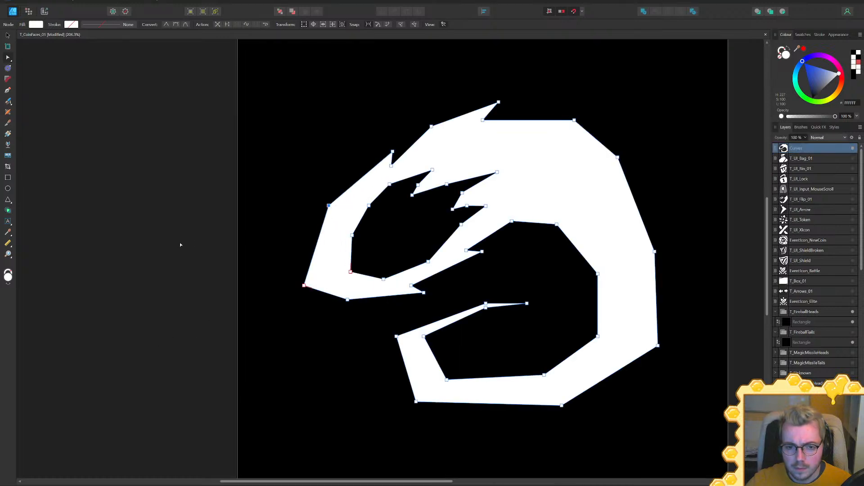
{"action": "left_click", "coordinate": [184, 243]}
{"action": "scroll", "coordinate": [199, 288], "scroll_direction": "down", "scroll_amount": 6, "text": "ctrl"}
{"action": "middle_click_drag", "start_coordinate": [224, 285], "coordinate": [356, 257]}
{"action": "scroll", "coordinate": [393, 238], "scroll_direction": "up", "scroll_amount": 4, "text": "ctrl"}
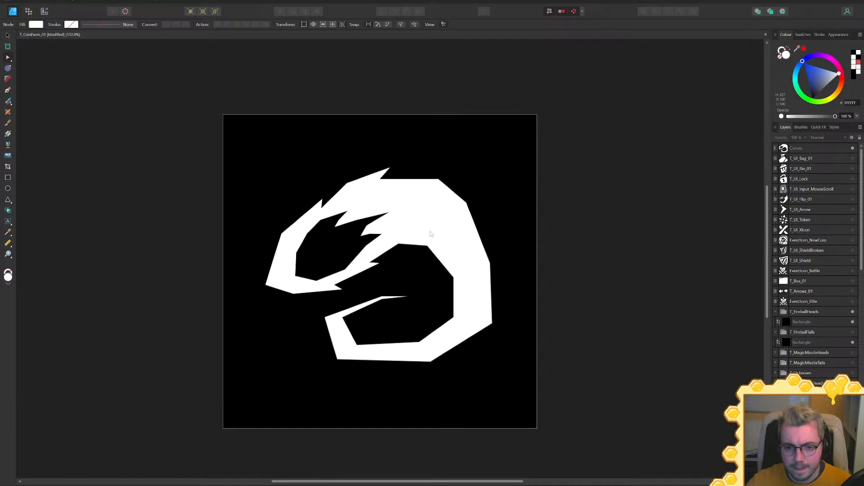
Add nodes at the upper back corner and pull one outward and down to form a small pointed spike
{"action": "left_click", "coordinate": [449, 225]}
{"action": "scroll", "coordinate": [468, 216], "scroll_direction": "up", "scroll_amount": 3, "text": "ctrl"}
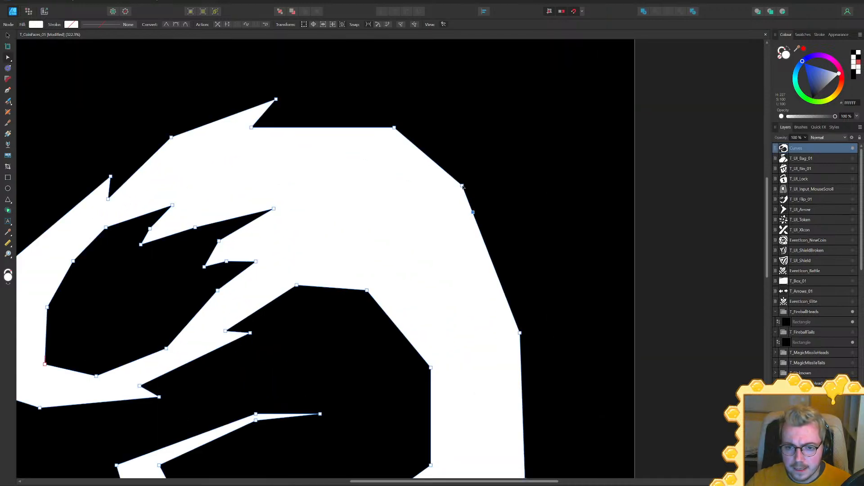
{"action": "left_click_drag", "start_coordinate": [465, 191], "coordinate": [507, 227]}
{"action": "scroll", "coordinate": [463, 186], "scroll_direction": "down", "scroll_amount": 8, "text": "ctrl"}
Add nodes at the end of the flat top edge and pull one outward to form a second back spike
{"action": "scroll", "coordinate": [554, 224], "scroll_direction": "up", "scroll_amount": 5, "text": "ctrl"}
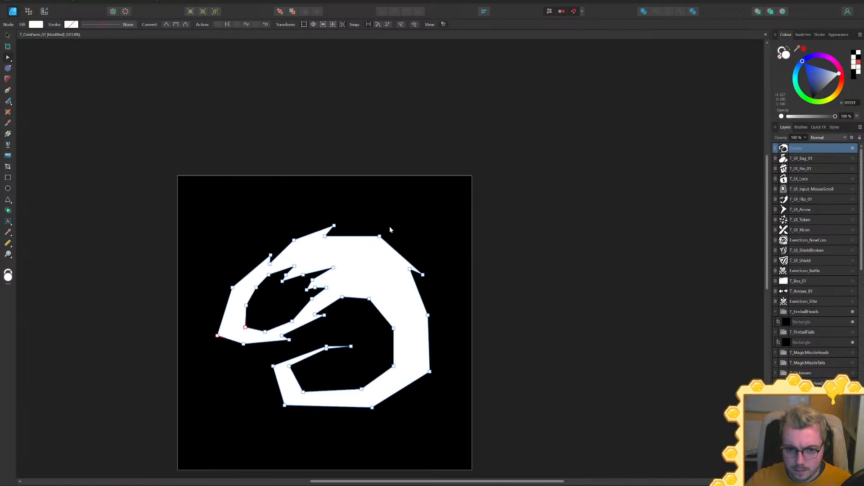
{"action": "scroll", "coordinate": [382, 241], "scroll_direction": "up", "scroll_amount": 3, "text": "ctrl"}
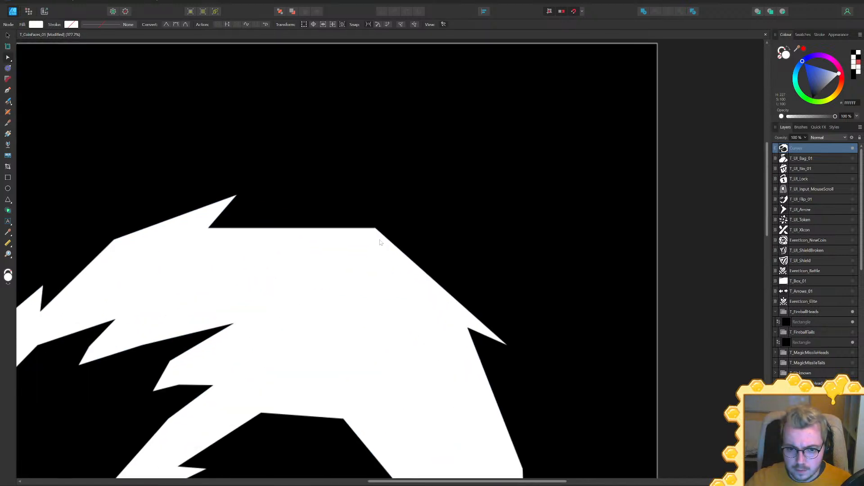
{"action": "left_click", "coordinate": [352, 228]}
{"action": "left_click_drag", "start_coordinate": [379, 222], "coordinate": [427, 214]}
{"action": "scroll", "coordinate": [482, 262], "scroll_direction": "down", "scroll_amount": 5, "text": "ctrl"}
{"action": "left_click", "coordinate": [563, 338]}
{"action": "middle_click_drag", "start_coordinate": [563, 339], "coordinate": [636, 233]}
{"action": "scroll", "coordinate": [636, 237], "scroll_direction": "down", "scroll_amount": 1, "text": "ctrl"}
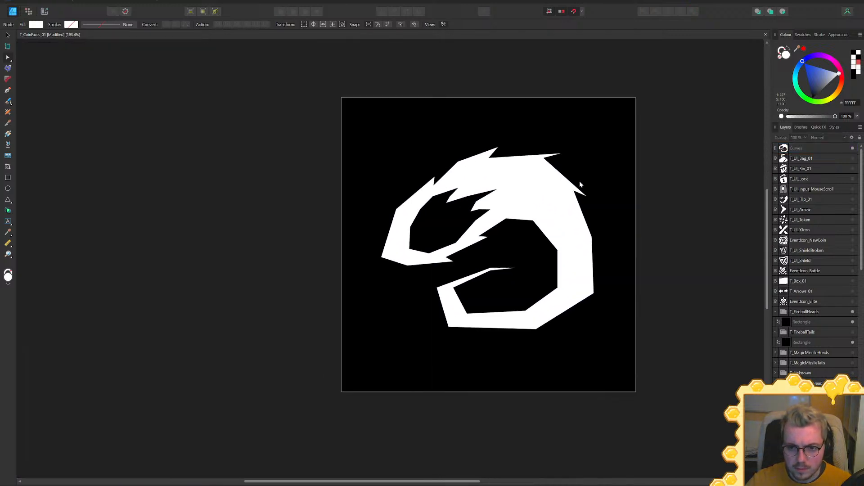
Try to clean up the notch at the base of the upper back spike, and undo it
{"action": "scroll", "coordinate": [576, 182], "scroll_direction": "up", "scroll_amount": 4, "text": "ctrl"}
{"action": "left_click", "coordinate": [468, 99]}
{"action": "left_click_drag", "start_coordinate": [458, 98], "coordinate": [486, 94]}
{"action": "scroll", "coordinate": [666, 158], "scroll_direction": "down", "scroll_amount": 5, "text": "ctrl"}
{"action": "left_click", "coordinate": [737, 229]}
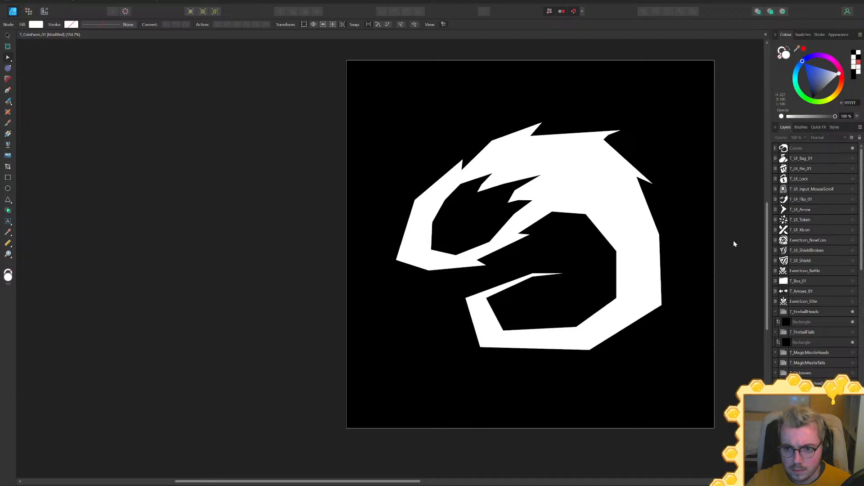
{"action": "middle_click_drag", "start_coordinate": [715, 254], "coordinate": [645, 206]}
{"action": "scroll", "coordinate": [645, 204], "scroll_direction": "down", "scroll_amount": 5, "text": "ctrl"}
{"action": "scroll", "coordinate": [640, 142], "scroll_direction": "up", "scroll_amount": 4, "text": "ctrl"}
{"action": "key", "text": "ctrl+z"}
{"action": "key", "text": "ctrl+z"}
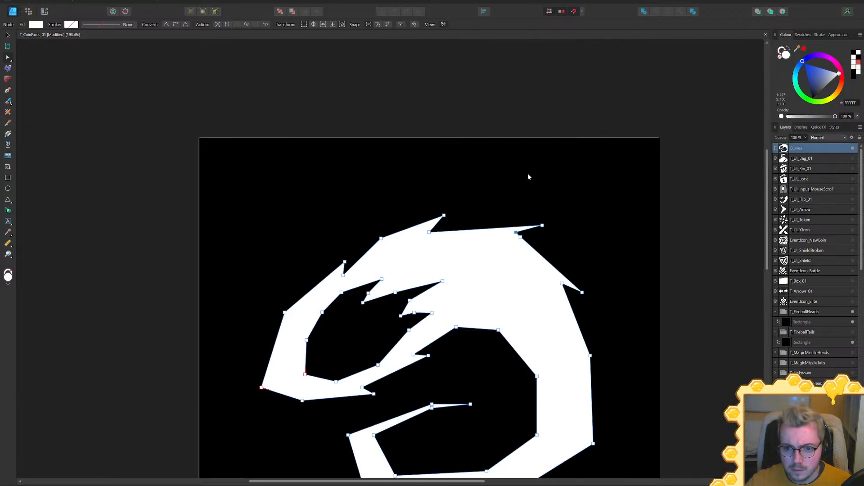
Add nodes on the flat top edge and on the slope between the two back spikes, pulling them outward to arch the back
{"action": "scroll", "coordinate": [491, 205], "scroll_direction": "up", "scroll_amount": 3, "text": "ctrl"}
{"action": "left_click_drag", "start_coordinate": [473, 284], "coordinate": [538, 270]}
{"action": "scroll", "coordinate": [535, 269], "scroll_direction": "down", "scroll_amount": 4, "text": "ctrl"}
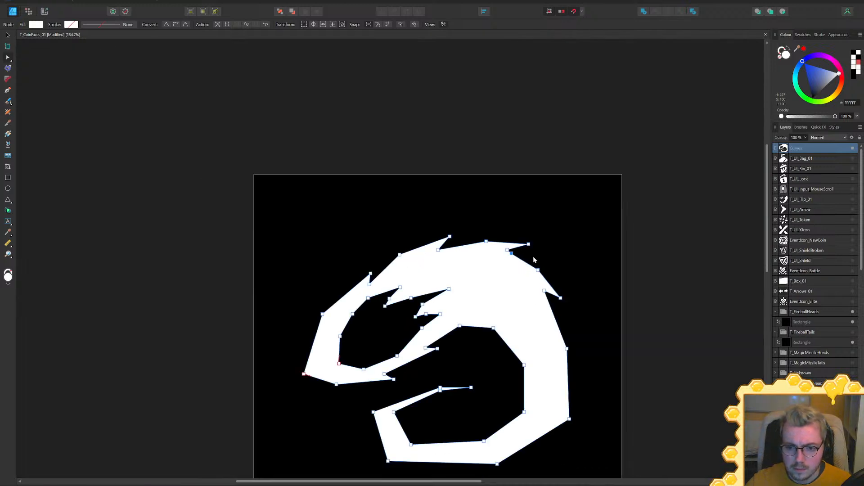
{"action": "left_click", "coordinate": [658, 295]}
{"action": "scroll", "coordinate": [590, 216], "scroll_direction": "down", "scroll_amount": 3, "text": "ctrl"}
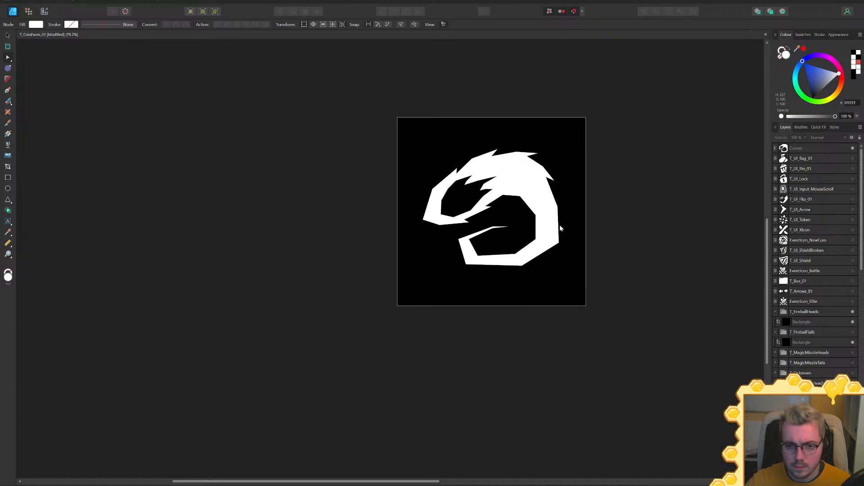
Add nodes on both sides of the body below the back to form a small inner barb and a third outer spike
{"action": "scroll", "coordinate": [575, 232], "scroll_direction": "up", "scroll_amount": 5, "text": "ctrl"}
{"action": "scroll", "coordinate": [532, 193], "scroll_direction": "up", "scroll_amount": 2, "text": "ctrl"}
{"action": "left_click", "coordinate": [533, 240]}
{"action": "left_click", "coordinate": [552, 294]}
{"action": "left_click_drag", "start_coordinate": [551, 294], "coordinate": [573, 272]}
{"action": "left_click_drag", "start_coordinate": [629, 235], "coordinate": [668, 265]}
{"action": "scroll", "coordinate": [690, 280], "scroll_direction": "down", "scroll_amount": 4, "text": "ctrl"}
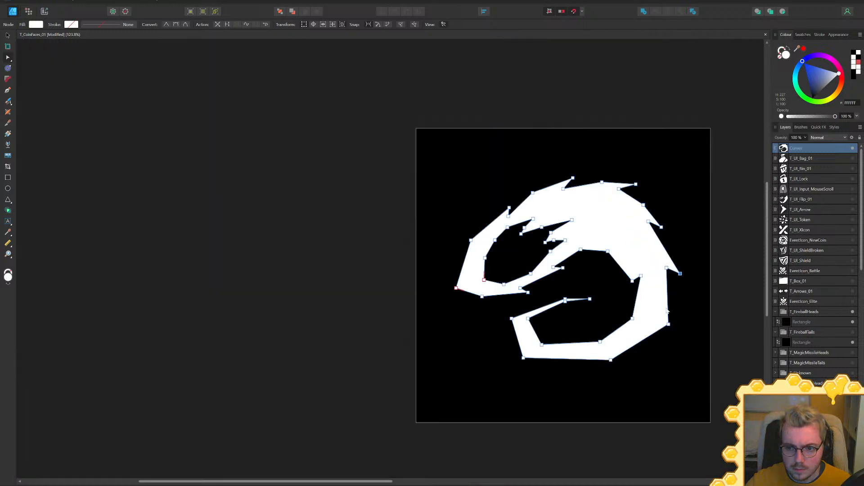
Add nodes on the body's inner edge above the barb and pull them into the white shape, carving the hollow upward around a second barb
{"action": "scroll", "coordinate": [666, 310], "scroll_direction": "up", "scroll_amount": 4, "text": "ctrl"}
{"action": "left_click_drag", "start_coordinate": [553, 200], "coordinate": [574, 203]}
{"action": "scroll", "coordinate": [704, 217], "scroll_direction": "down", "scroll_amount": 6, "text": "ctrl"}
{"action": "scroll", "coordinate": [661, 203], "scroll_direction": "up", "scroll_amount": 7, "text": "ctrl"}
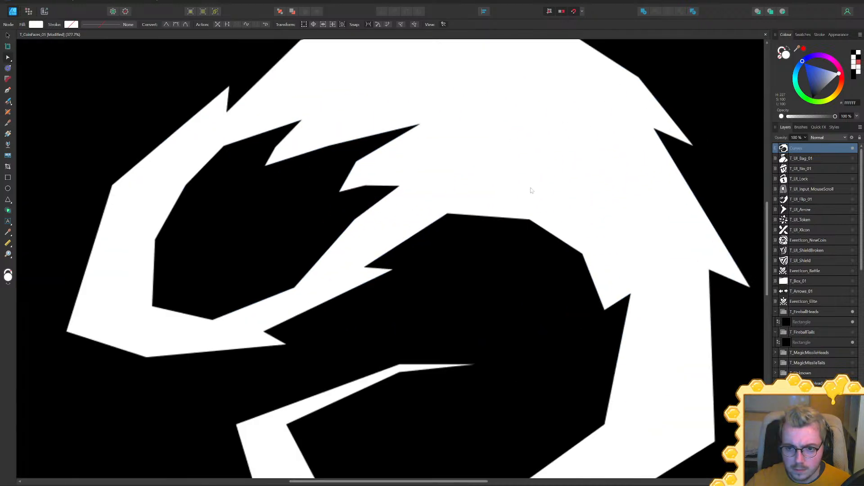
{"action": "left_click_drag", "start_coordinate": [471, 216], "coordinate": [582, 203]}
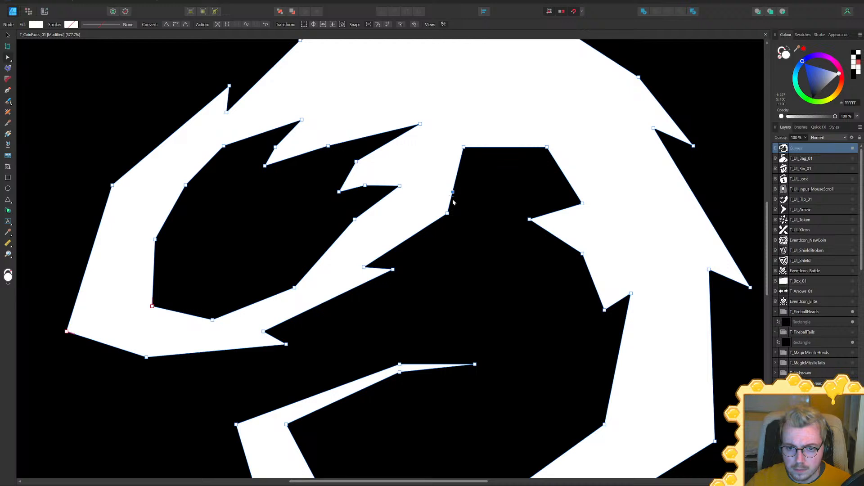
Add nodes on the hollow's edge at the back of the jaw and pull one out into a pointed spike
{"action": "left_click_drag", "start_coordinate": [450, 205], "coordinate": [515, 204]}
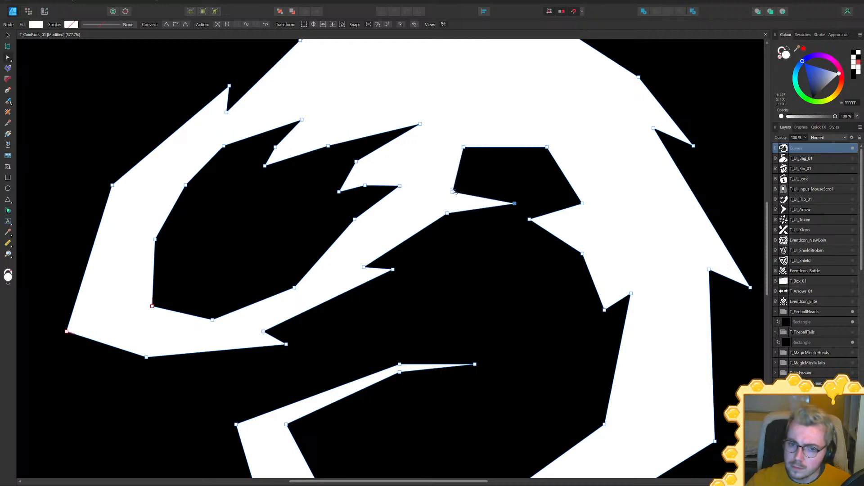
{"action": "scroll", "coordinate": [471, 175], "scroll_direction": "down", "scroll_amount": 5, "text": "ctrl"}
{"action": "scroll", "coordinate": [487, 189], "scroll_direction": "up", "scroll_amount": 5, "text": "ctrl"}
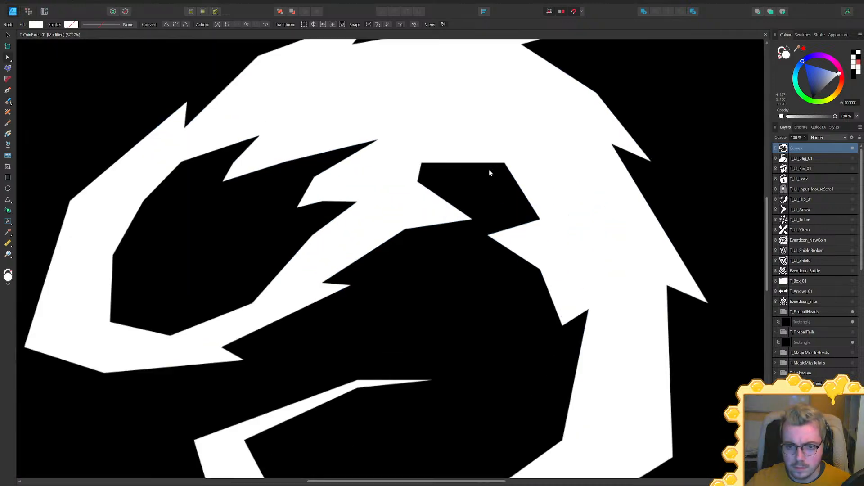
Lower the hollow's upper edge above the jaw spike to leave only a narrow wedge
{"action": "left_click_drag", "start_coordinate": [504, 163], "coordinate": [484, 216]}
{"action": "scroll", "coordinate": [505, 189], "scroll_direction": "down", "scroll_amount": 5, "text": "ctrl"}
{"action": "scroll", "coordinate": [505, 222], "scroll_direction": "up", "scroll_amount": 5, "text": "ctrl"}
{"action": "left_click", "coordinate": [500, 229]}
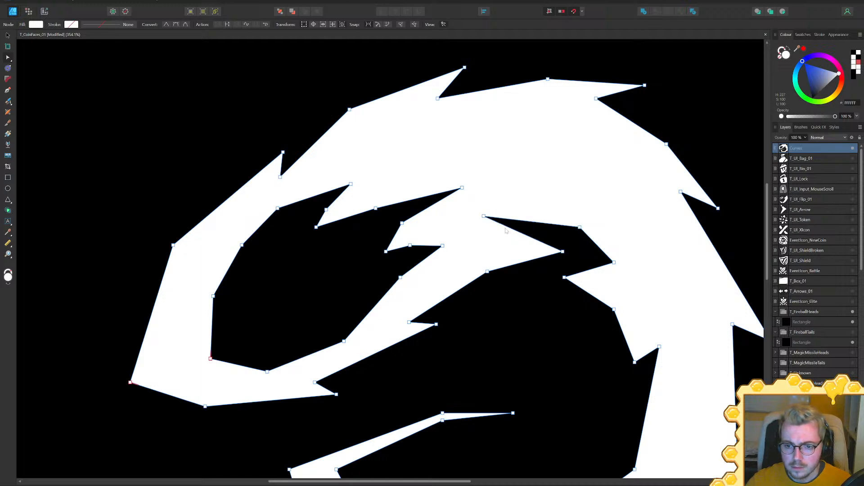
{"action": "scroll", "coordinate": [607, 245], "scroll_direction": "down", "scroll_amount": 10, "text": "ctrl"}
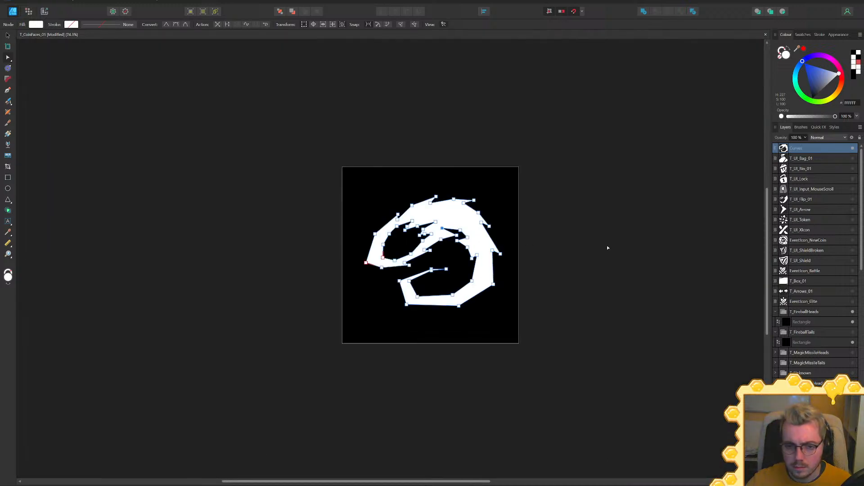
{"action": "left_click", "coordinate": [607, 244]}
Level the hollow's top edge and delete the tip of the upper inner barb, adjusting the corner above it
{"action": "scroll", "coordinate": [534, 244], "scroll_direction": "up", "scroll_amount": 8, "text": "ctrl"}
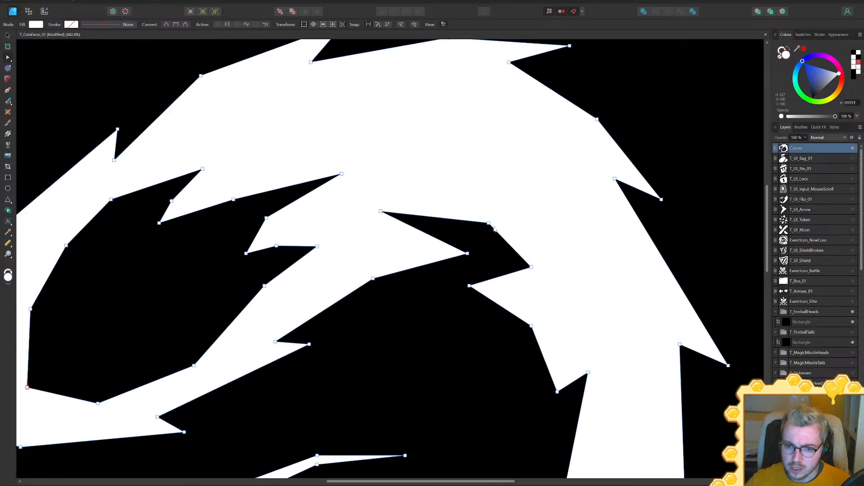
{"action": "left_click_drag", "start_coordinate": [489, 222], "coordinate": [496, 211]}
{"action": "left_click_drag", "start_coordinate": [532, 267], "coordinate": [539, 279]}
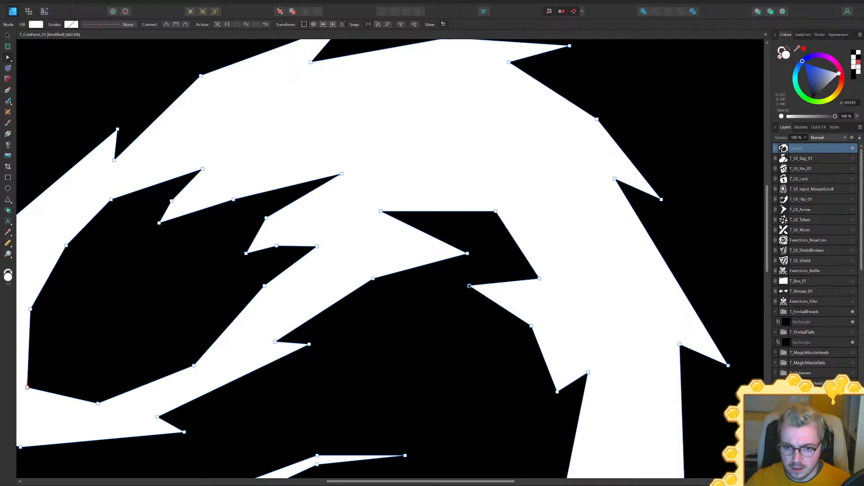
{"action": "key", "text": "Delete"}
{"action": "left_click_drag", "start_coordinate": [538, 279], "coordinate": [539, 272]}
Nudge the tip of the remaining inner barb slightly down and into the hollow
{"action": "scroll", "coordinate": [554, 269], "scroll_direction": "down", "scroll_amount": 8, "text": "ctrl"}
{"action": "left_click", "coordinate": [654, 295]}
{"action": "scroll", "coordinate": [561, 306], "scroll_direction": "up", "scroll_amount": 8, "text": "ctrl"}
{"action": "left_click", "coordinate": [525, 164]}
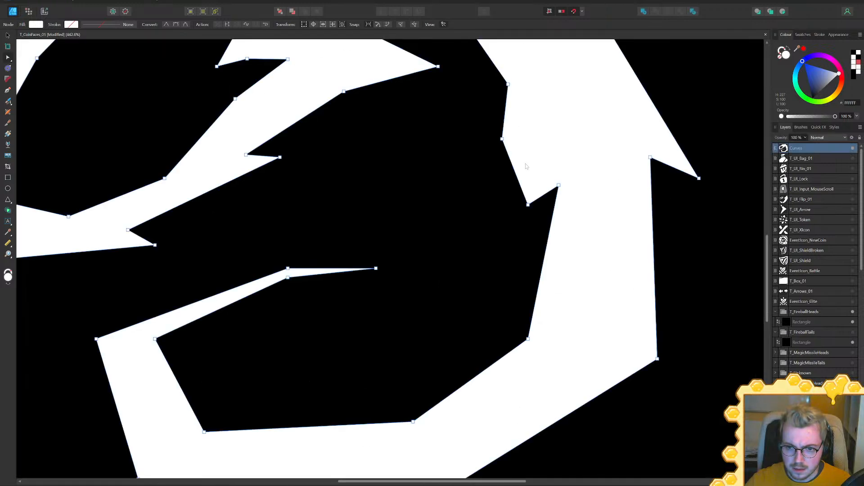
{"action": "left_click_drag", "start_coordinate": [527, 204], "coordinate": [519, 210]}
{"action": "scroll", "coordinate": [564, 232], "scroll_direction": "down", "scroll_amount": 6, "text": "ctrl"}
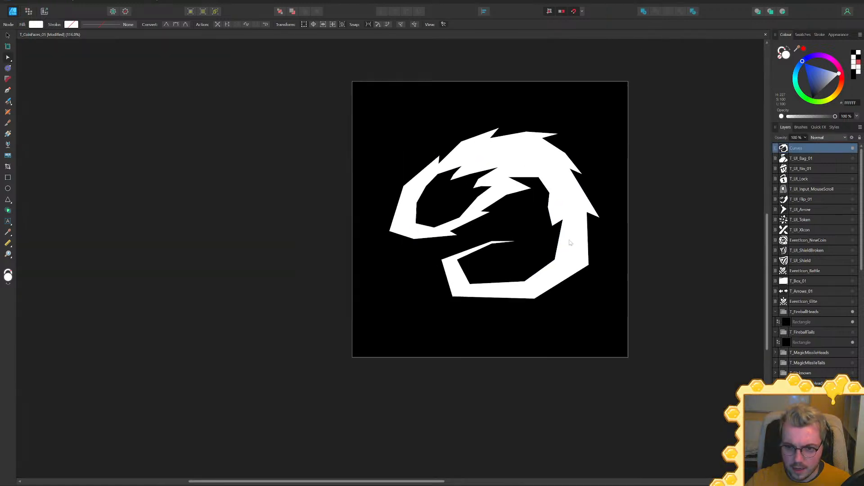
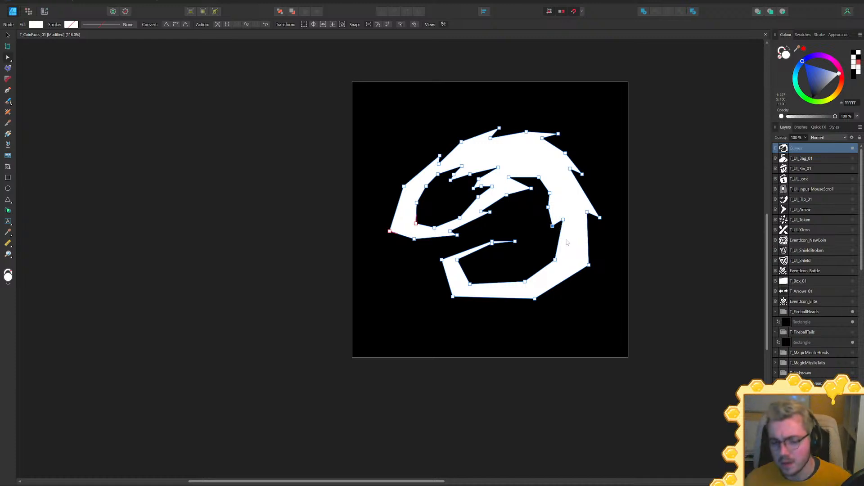
Delete the nodes that form the remaining barb on the body's inner edge
{"action": "scroll", "coordinate": [554, 204], "scroll_direction": "up", "scroll_amount": 4, "text": "ctrl"}
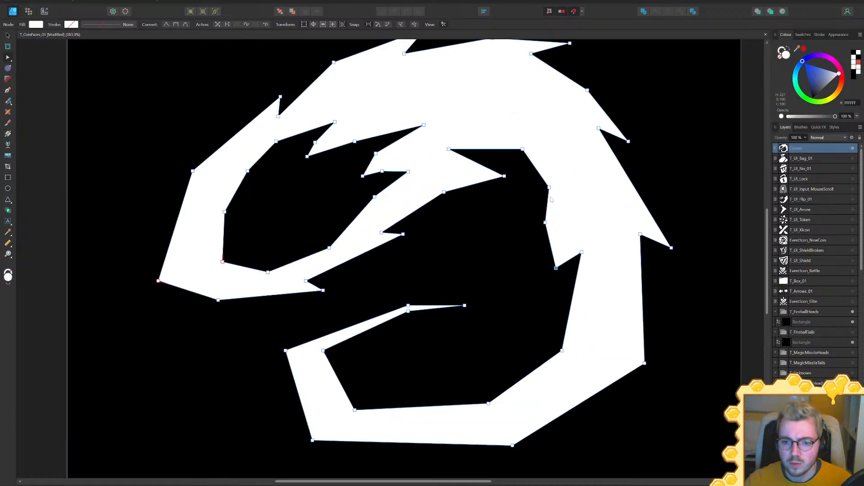
{"action": "scroll", "coordinate": [551, 199], "scroll_direction": "down", "scroll_amount": 3, "text": "ctrl"}
{"action": "scroll", "coordinate": [545, 212], "scroll_direction": "up", "scroll_amount": 2, "text": "ctrl"}
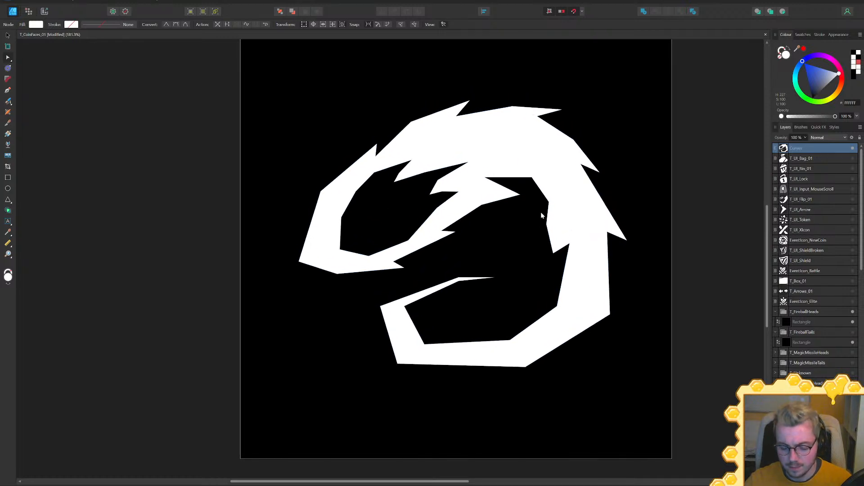
{"action": "left_click_drag", "start_coordinate": [537, 214], "coordinate": [558, 257]}
{"action": "key", "text": "Delete"}
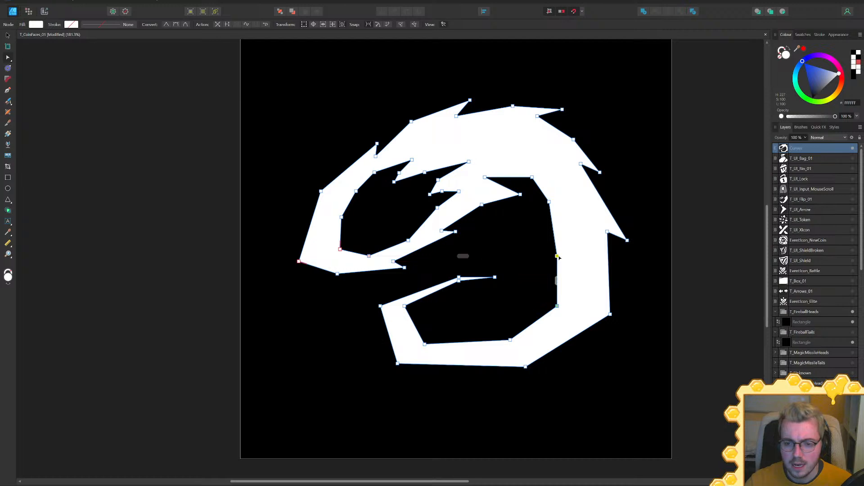
Straighten the body's inner edge by deleting its middle node and moving the nodes above and below it closer together
{"action": "left_click_drag", "start_coordinate": [548, 202], "coordinate": [554, 214]}
{"action": "left_click", "coordinate": [693, 273]}
{"action": "left_click", "coordinate": [571, 259]}
{"action": "left_click", "coordinate": [558, 256]}
{"action": "key", "text": "Delete"}
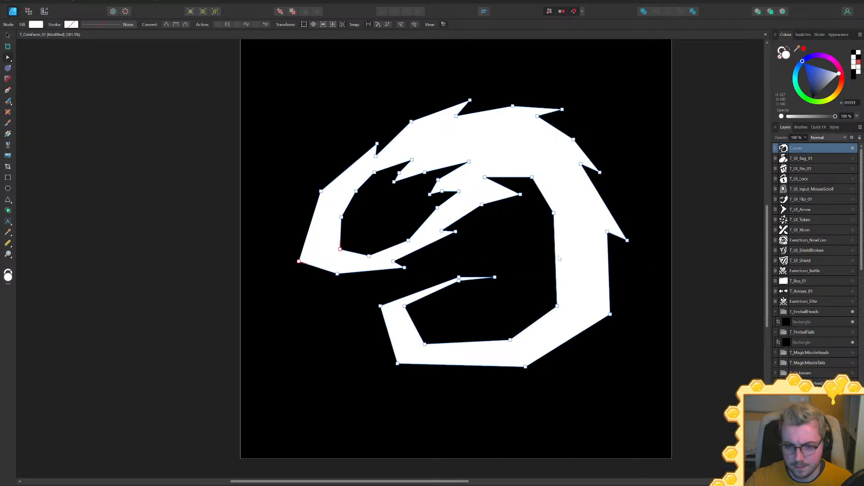
{"action": "left_click", "coordinate": [557, 307]}
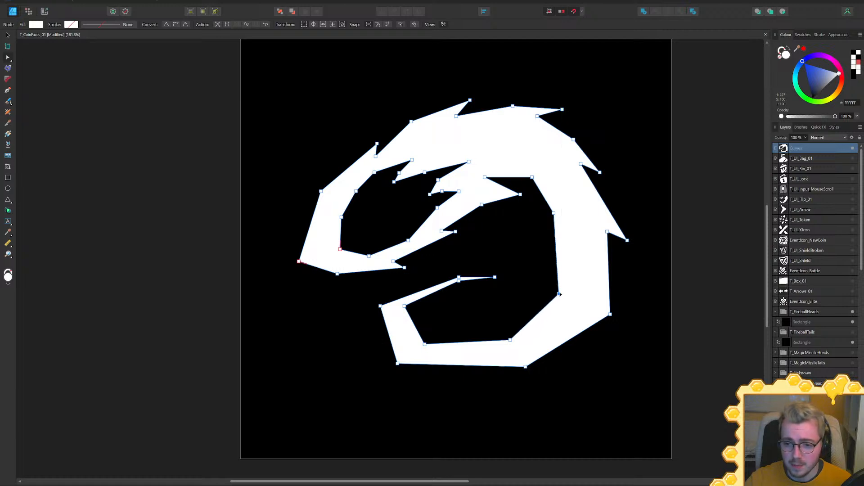
Pull the outer lower corners of the snout inward to shorten the front of the jaw
{"action": "scroll", "coordinate": [593, 288], "scroll_direction": "down", "scroll_amount": 3, "text": "ctrl"}
{"action": "left_click_drag", "start_coordinate": [407, 271], "coordinate": [444, 282]}
{"action": "key", "text": "ctrl+z"}
{"action": "left_click", "coordinate": [698, 253]}
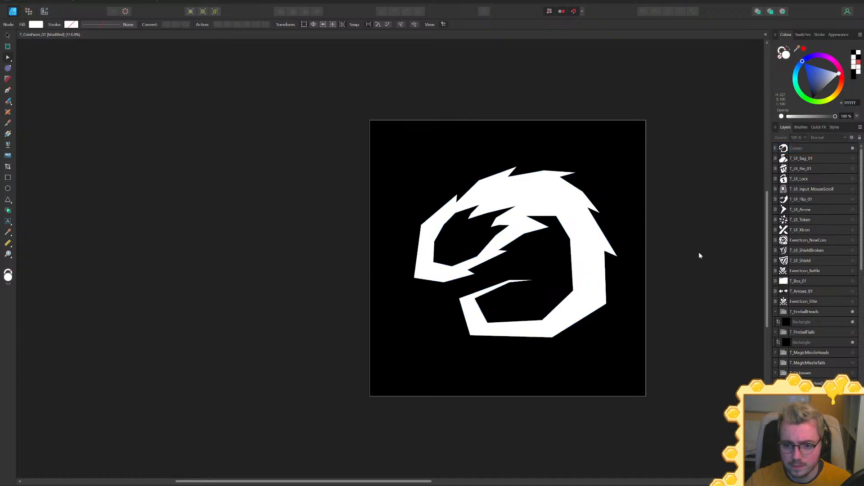
Lower the hollow's top edge and bring the jaw spike's nodes down and together to make the spike shorter
{"action": "scroll", "coordinate": [686, 256], "scroll_direction": "down", "scroll_amount": 3, "text": "ctrl"}
{"action": "middle_click_drag", "start_coordinate": [676, 261], "coordinate": [607, 249]}
{"action": "scroll", "coordinate": [595, 252], "scroll_direction": "down", "scroll_amount": 1, "text": "ctrl"}
{"action": "scroll", "coordinate": [583, 239], "scroll_direction": "up", "scroll_amount": 5, "text": "ctrl"}
{"action": "scroll", "coordinate": [546, 218], "scroll_direction": "up", "scroll_amount": 2, "text": "ctrl"}
{"action": "left_click", "coordinate": [534, 225]}
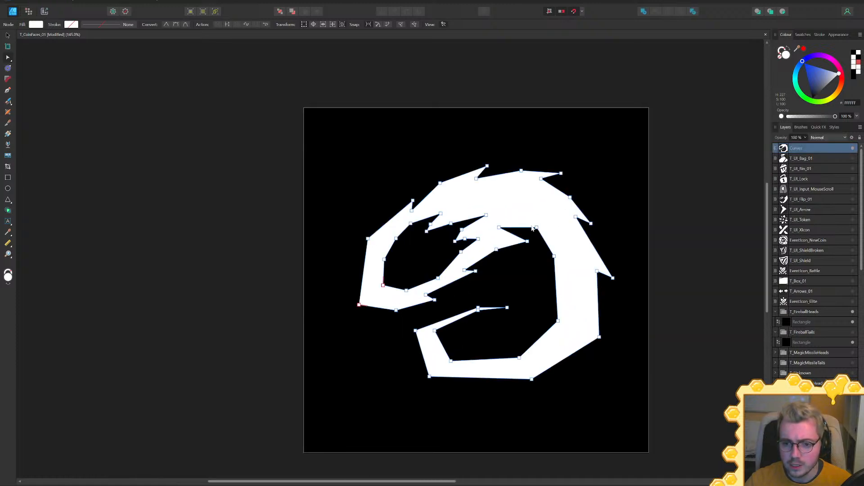
{"action": "left_click_drag", "start_coordinate": [537, 227], "coordinate": [526, 252]}
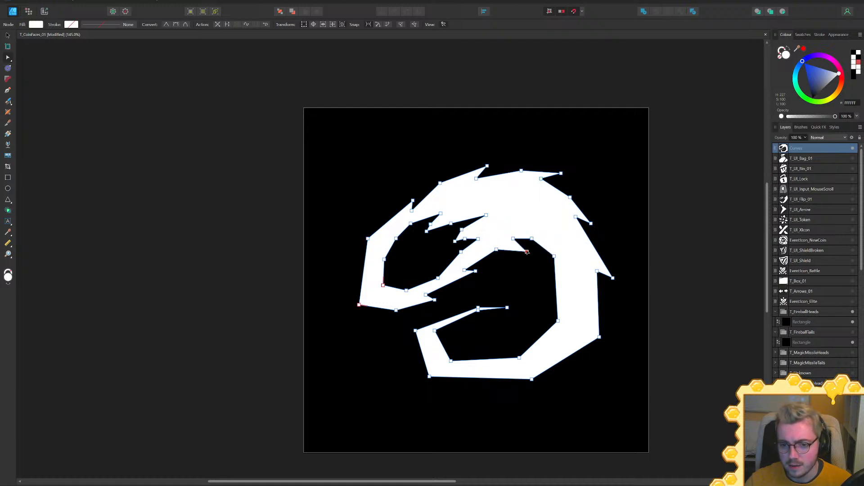
{"action": "left_click", "coordinate": [701, 276]}
{"action": "middle_click_drag", "start_coordinate": [651, 269], "coordinate": [625, 239]}
{"action": "scroll", "coordinate": [626, 238], "scroll_direction": "down", "scroll_amount": 6, "text": "ctrl"}
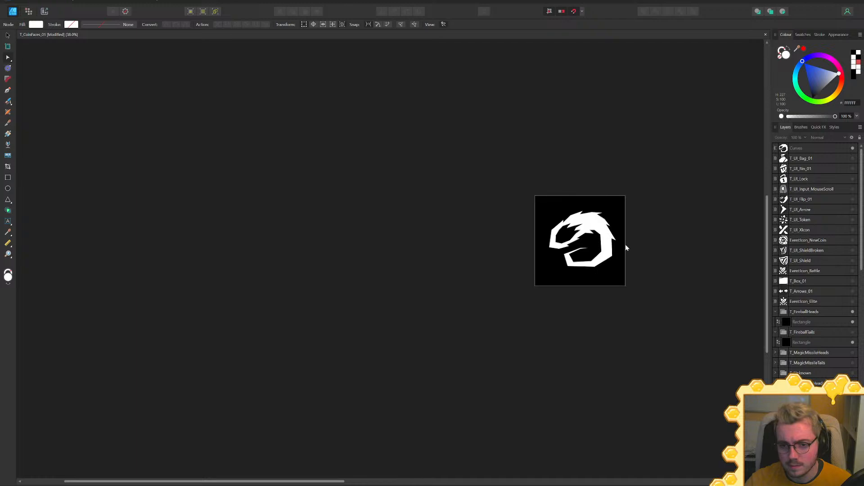
Add a node on the top edge just behind the head's crest spike and pull it down to form a dip
{"action": "scroll", "coordinate": [612, 213], "scroll_direction": "up", "scroll_amount": 8, "text": "ctrl"}
{"action": "left_click", "coordinate": [486, 242]}
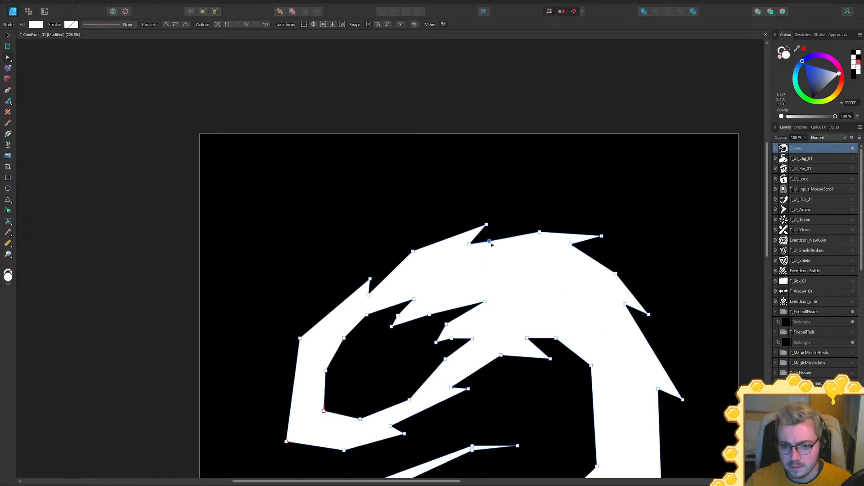
{"action": "left_click_drag", "start_coordinate": [489, 242], "coordinate": [517, 268]}
Move the upper back spikes' nodes down and inward, and shift the hollow's upper nodes up toward them to thin the neck
{"action": "left_click_drag", "start_coordinate": [628, 219], "coordinate": [575, 262]}
{"action": "left_click_drag", "start_coordinate": [671, 262], "coordinate": [595, 333]}
{"action": "left_click_drag", "start_coordinate": [623, 294], "coordinate": [611, 303]}
{"action": "left_click_drag", "start_coordinate": [547, 330], "coordinate": [586, 344]}
Move the jaw spike's tip and both base nodes upward to make it smaller and tuck it under the neck
{"action": "left_click", "coordinate": [527, 338]}
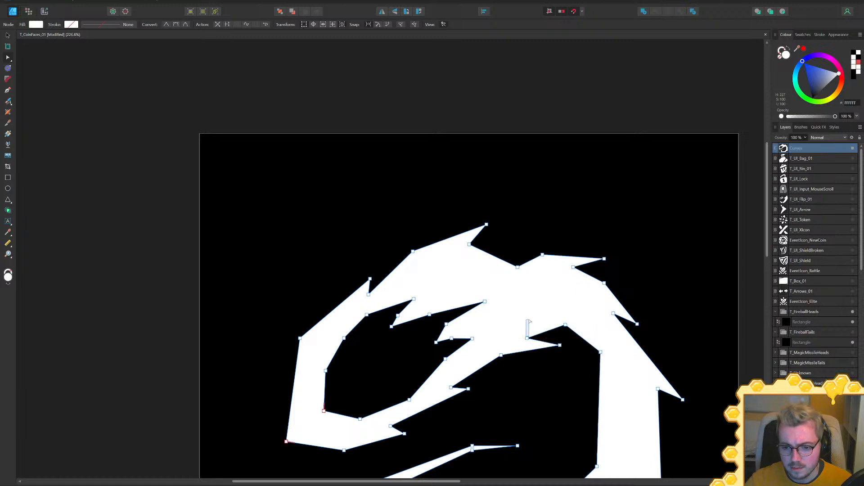
{"action": "left_click_drag", "start_coordinate": [527, 338], "coordinate": [517, 316]}
{"action": "left_click_drag", "start_coordinate": [559, 346], "coordinate": [535, 332]}
{"action": "left_click_drag", "start_coordinate": [501, 356], "coordinate": [508, 333]}
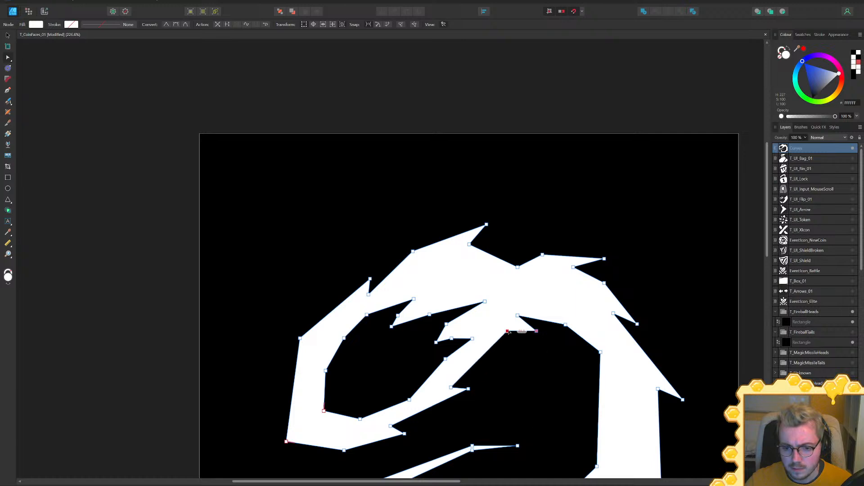
{"action": "key", "text": "Escape"}
{"action": "scroll", "coordinate": [558, 270], "scroll_direction": "down", "scroll_amount": 5, "text": "ctrl"}
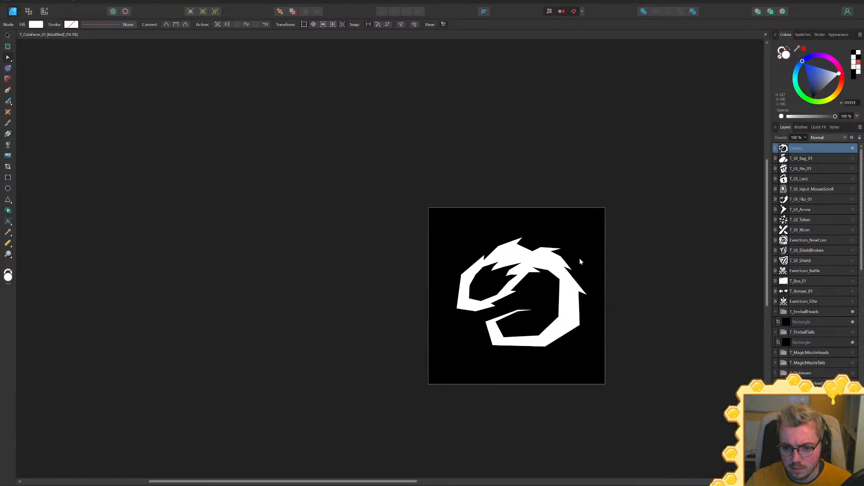
Pull the lower inner corners of the curled tail outward to thin the body and widen the hollow
{"action": "scroll", "coordinate": [558, 250], "scroll_direction": "up", "scroll_amount": 3, "text": "ctrl"}
{"action": "scroll", "coordinate": [564, 272], "scroll_direction": "down", "scroll_amount": 1, "text": "ctrl"}
{"action": "left_click", "coordinate": [564, 288]}
{"action": "scroll", "coordinate": [561, 307], "scroll_direction": "up", "scroll_amount": 3, "text": "ctrl"}
{"action": "left_click_drag", "start_coordinate": [549, 323], "coordinate": [582, 333]}
{"action": "left_click_drag", "start_coordinate": [472, 396], "coordinate": [480, 407]}
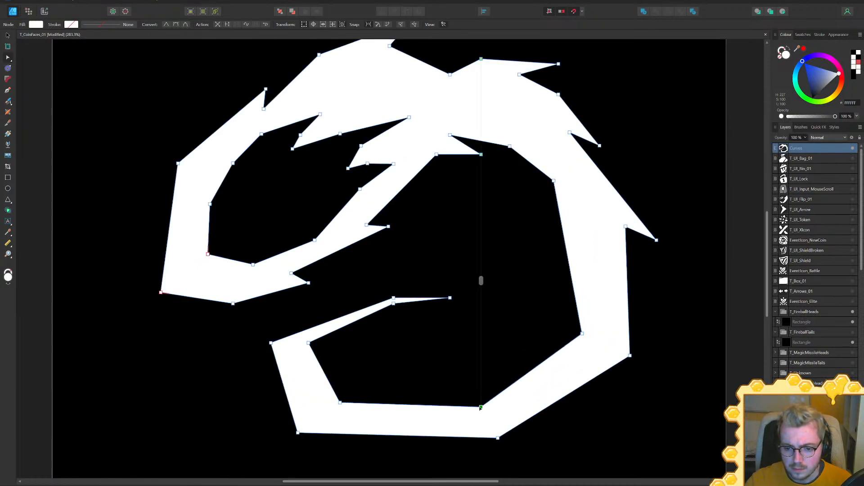
{"action": "left_click_drag", "start_coordinate": [340, 402], "coordinate": [352, 413]}
Extend the tail's bottom outer corner farther toward the back and align the inner corner with the hollow's flat bottom edge
{"action": "left_click_drag", "start_coordinate": [480, 408], "coordinate": [527, 441]}
{"action": "scroll", "coordinate": [660, 353], "scroll_direction": "down", "scroll_amount": 5, "text": "ctrl"}
{"action": "scroll", "coordinate": [651, 348], "scroll_direction": "up", "scroll_amount": 5, "text": "ctrl"}
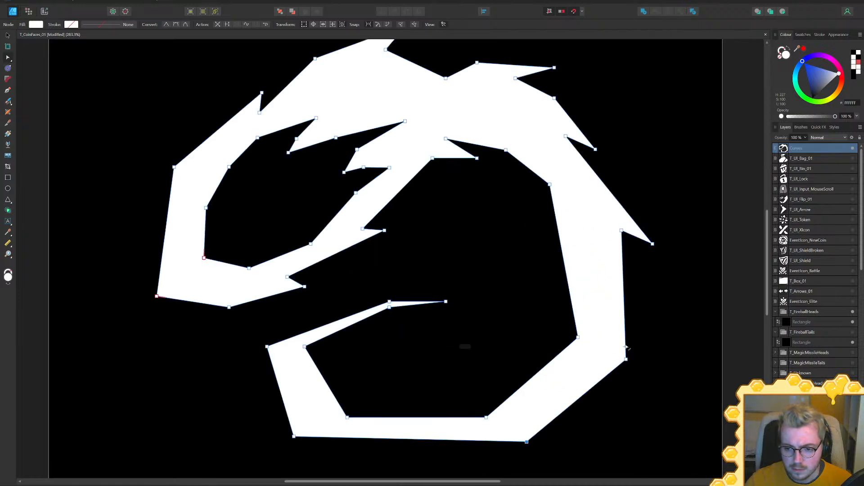
Try to pull a pointed spike out of the body's lower outer corner, and undo it
{"action": "left_click_drag", "start_coordinate": [626, 347], "coordinate": [647, 377]}
{"action": "scroll", "coordinate": [728, 349], "scroll_direction": "down", "scroll_amount": 4, "text": "ctrl"}
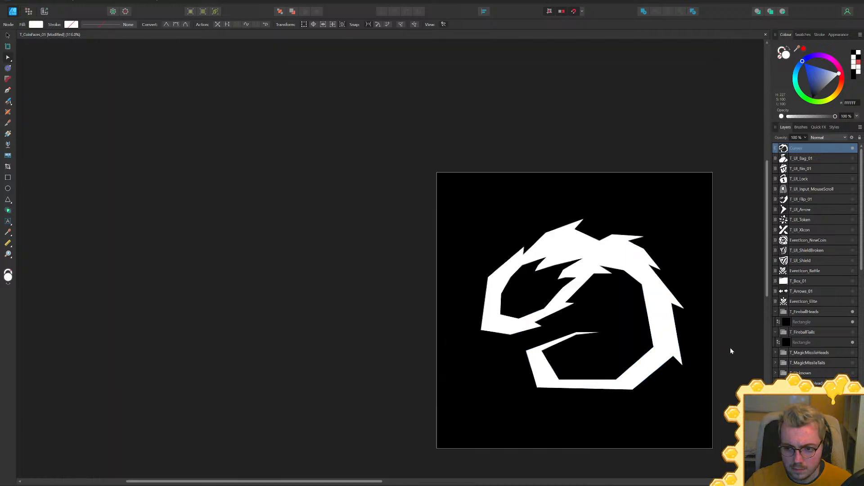
{"action": "scroll", "coordinate": [628, 198], "scroll_direction": "down", "scroll_amount": 6, "text": "ctrl"}
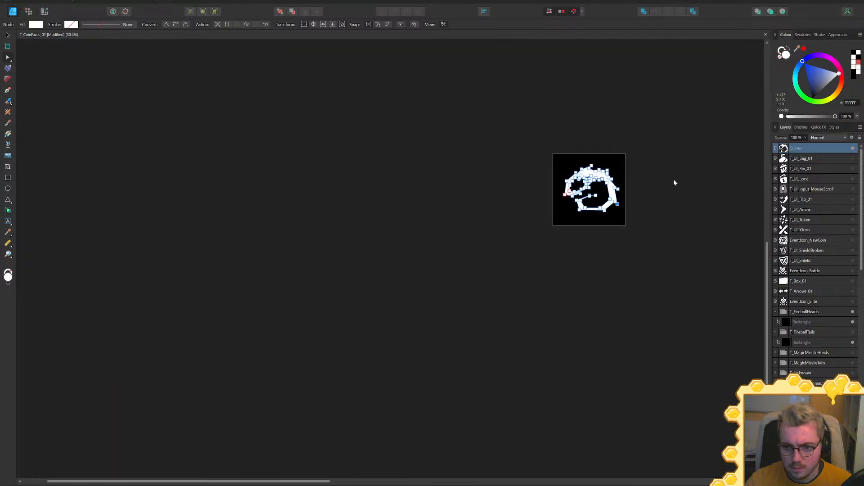
{"action": "scroll", "coordinate": [649, 181], "scroll_direction": "up", "scroll_amount": 8, "text": "ctrl"}
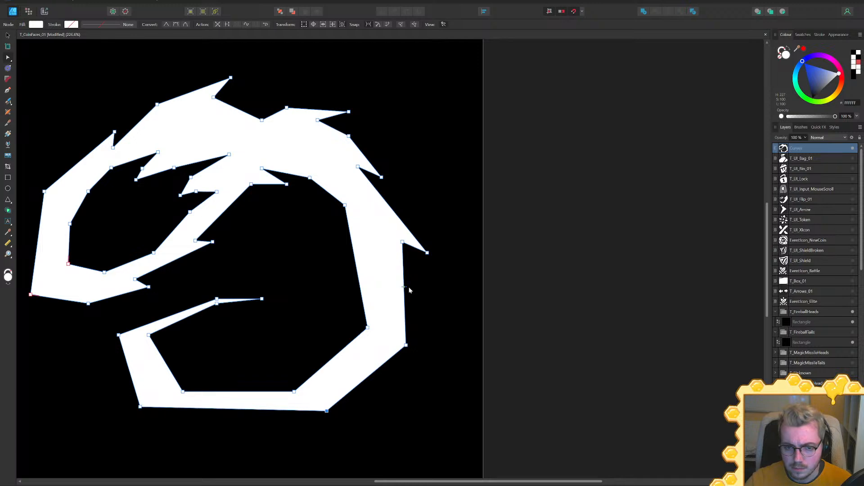
{"action": "scroll", "coordinate": [491, 293], "scroll_direction": "left", "scroll_amount": 2, "text": "shift"}
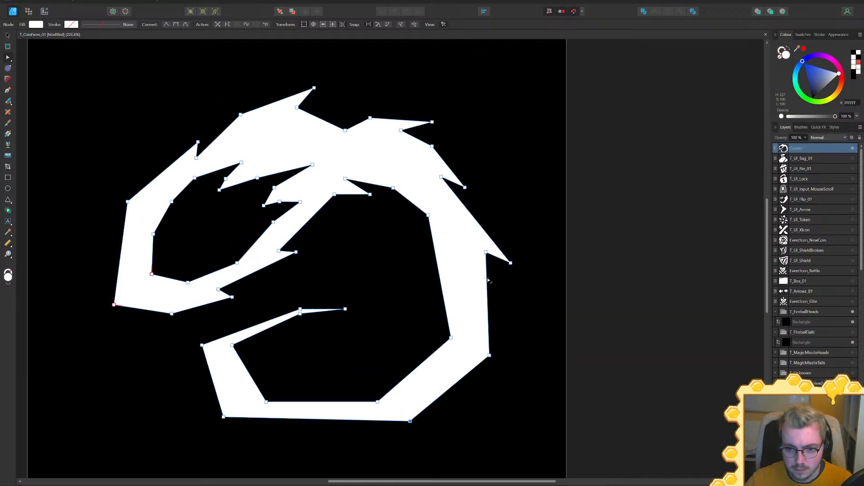
Draw a thin, pointed white sliver with the Pen tool inside the body's curl, beside the inner edge of the back
{"action": "scroll", "coordinate": [629, 284], "scroll_direction": "down", "scroll_amount": 3, "text": "ctrl"}
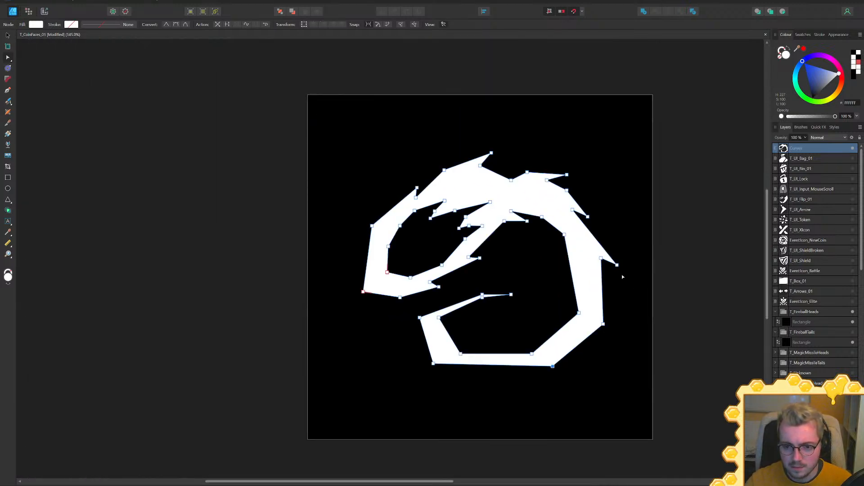
{"action": "key", "text": "ctrl+d"}
{"action": "scroll", "coordinate": [572, 275], "scroll_direction": "up", "scroll_amount": 2, "text": "ctrl"}
{"action": "key", "text": "p"}
{"action": "left_click", "coordinate": [547, 294]}
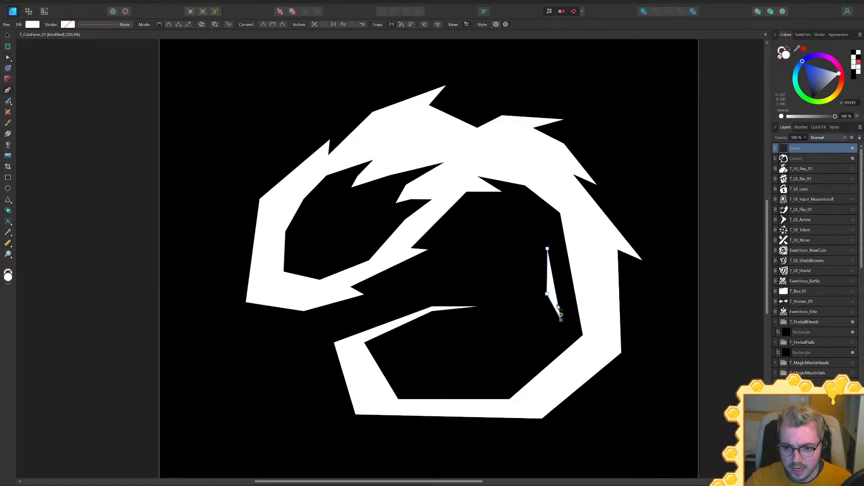
{"action": "left_click", "coordinate": [548, 250]}
{"action": "key", "text": "Escape"}
{"action": "scroll", "coordinate": [706, 266], "scroll_direction": "down", "scroll_amount": 5, "text": "ctrl"}
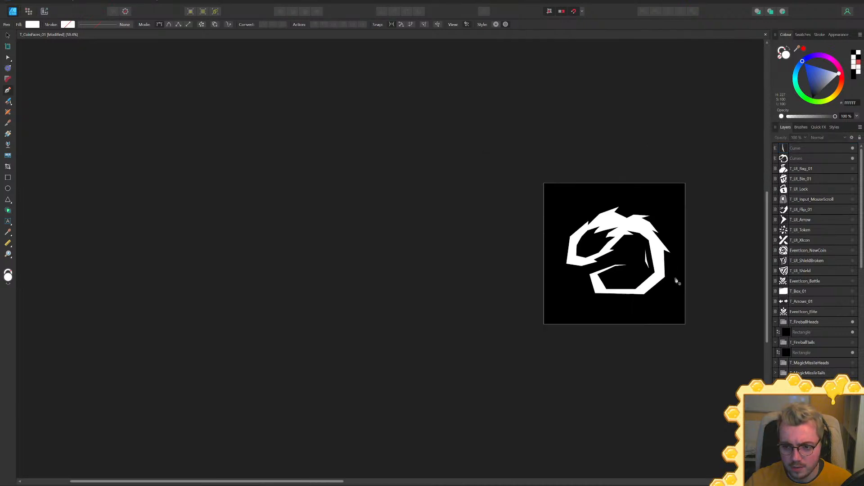
Draw a small triangular shard floating just outside the upper back spikes and adjust its upper corner node
{"action": "scroll", "coordinate": [616, 269], "scroll_direction": "up", "scroll_amount": 5, "text": "ctrl"}
{"action": "scroll", "coordinate": [522, 240], "scroll_direction": "up", "scroll_amount": 1, "text": "ctrl"}
{"action": "left_click", "coordinate": [528, 173]}
{"action": "left_click", "coordinate": [505, 173]}
{"action": "key", "text": "a"}
{"action": "left_click_drag", "start_coordinate": [528, 173], "coordinate": [525, 182]}
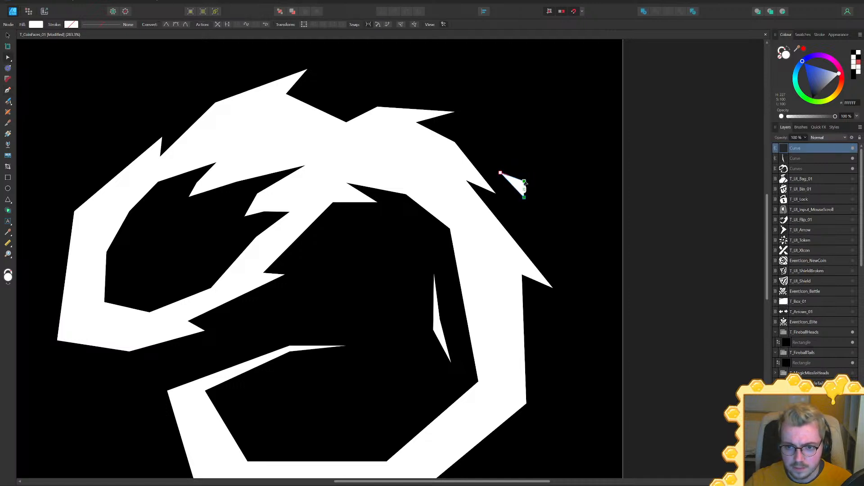
Draw a small pointed shard with the Pen tool in the hollow just below the neck's inner edge
{"action": "left_click_drag", "start_coordinate": [444, 243], "coordinate": [496, 257]}
{"action": "key", "text": "p"}
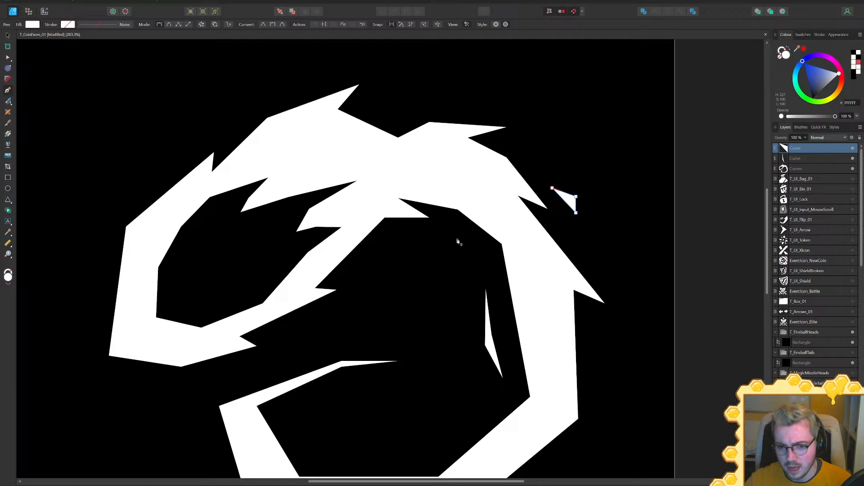
{"action": "left_click", "coordinate": [476, 246]}
{"action": "left_click", "coordinate": [466, 252]}
{"action": "left_click", "coordinate": [456, 231]}
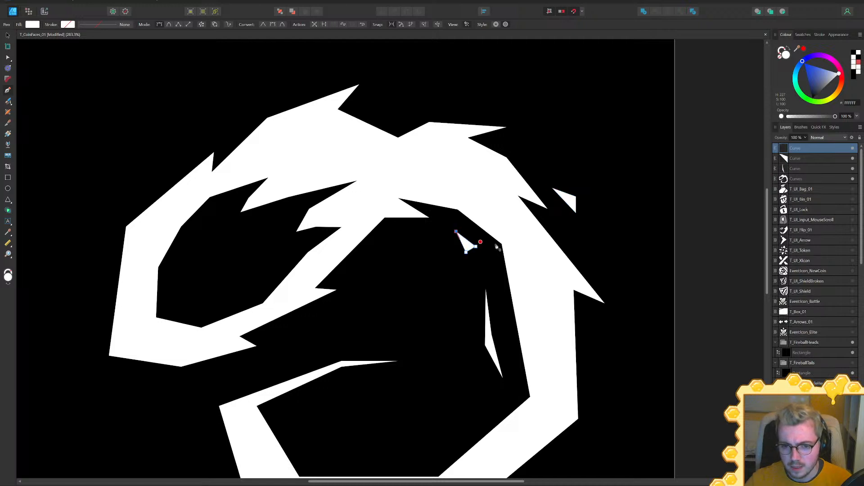
{"action": "key", "text": "Escape"}
{"action": "scroll", "coordinate": [670, 274], "scroll_direction": "down", "scroll_amount": 5, "text": "ctrl"}
{"action": "key", "text": "ctrl+0"}
Move the shard below the neck closer to the inner spike and rotate it until it lies nearly horizontal
{"action": "key", "text": "v"}
{"action": "left_click_drag", "start_coordinate": [454, 214], "coordinate": [440, 210]}
{"action": "key", "text": "a"}
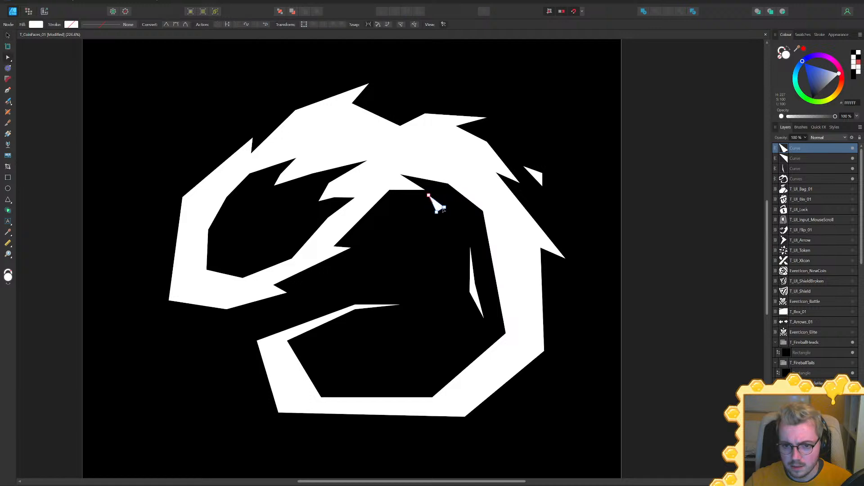
{"action": "key", "text": "v"}
{"action": "left_click_drag", "start_coordinate": [439, 185], "coordinate": [428, 188]}
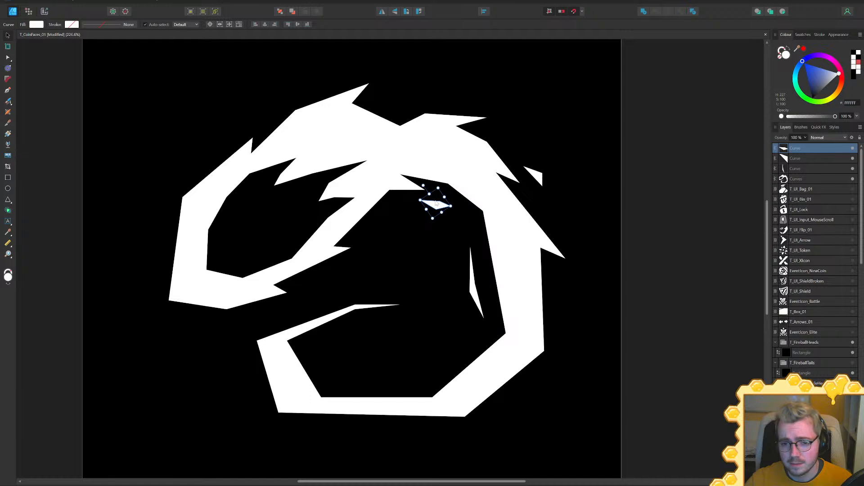
{"action": "left_click", "coordinate": [646, 225]}
{"action": "scroll", "coordinate": [705, 272], "scroll_direction": "down", "scroll_amount": 6, "text": "ctrl"}
{"action": "scroll", "coordinate": [691, 247], "scroll_direction": "up", "scroll_amount": 6, "text": "ctrl"}
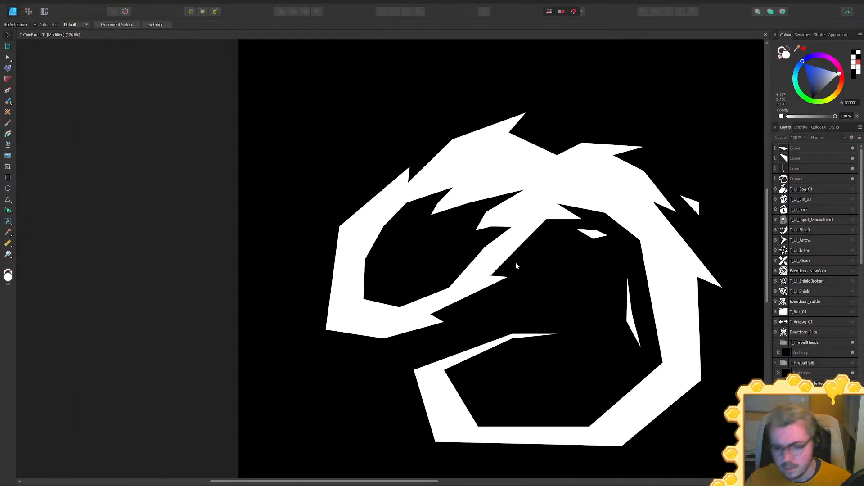
Draw a closed, flame-shaped white core with three spikes at its rear inside the head's hollow
{"action": "key", "text": "p"}
{"action": "left_click_drag", "start_coordinate": [385, 259], "coordinate": [384, 279]}
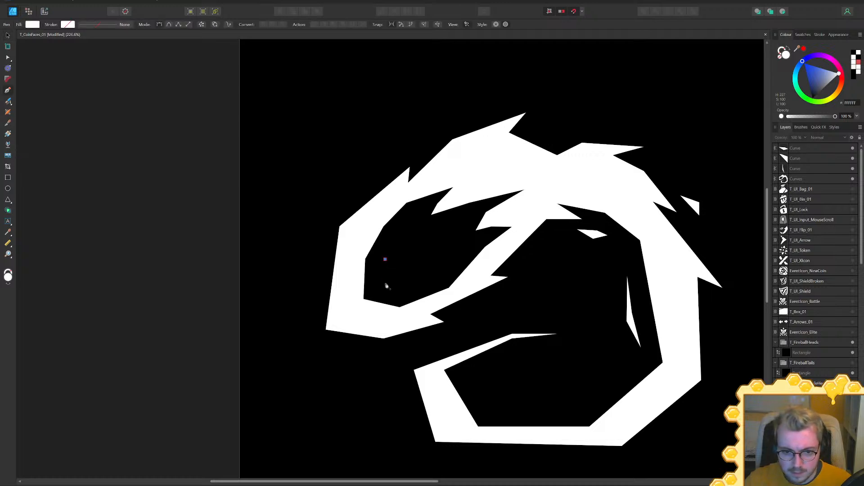
{"action": "left_click", "coordinate": [384, 285]}
{"action": "left_click", "coordinate": [403, 288]}
{"action": "left_click", "coordinate": [426, 276]}
{"action": "left_click", "coordinate": [438, 259]}
{"action": "left_click", "coordinate": [454, 252]}
{"action": "left_click", "coordinate": [454, 234]}
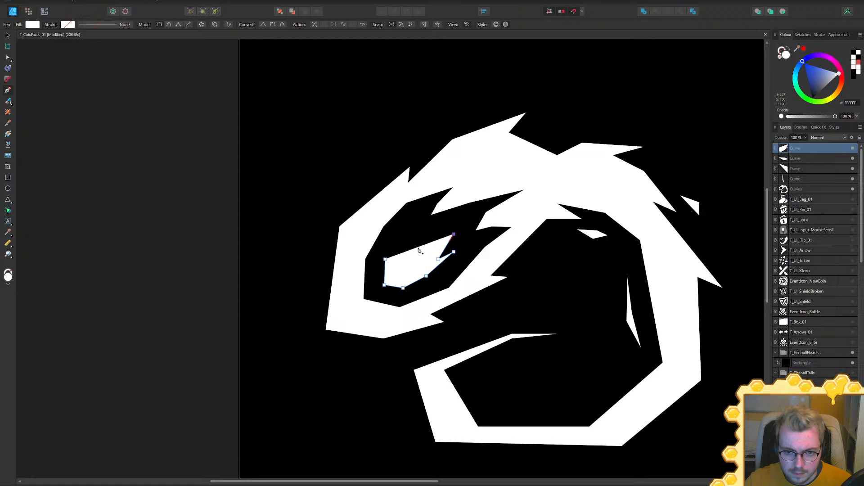
{"action": "left_click", "coordinate": [422, 224]}
{"action": "left_click", "coordinate": [401, 239]}
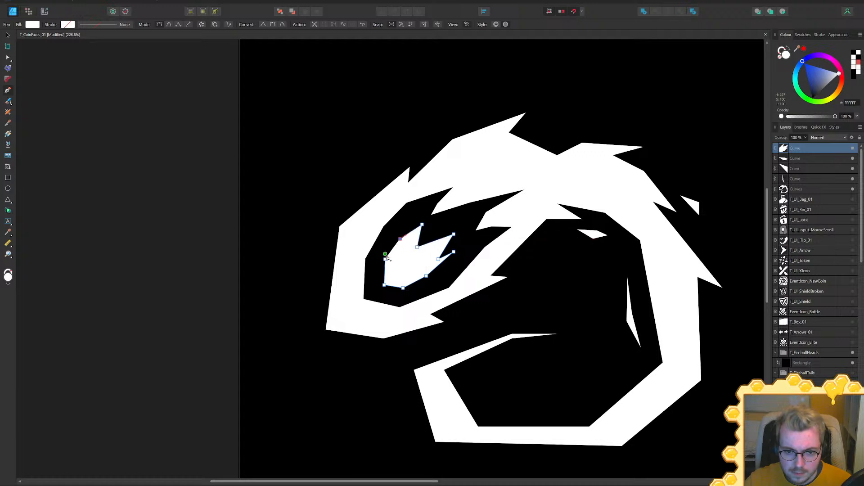
{"action": "key", "text": "ctrl+z"}
{"action": "left_click", "coordinate": [386, 260]}
{"action": "scroll", "coordinate": [405, 253], "scroll_direction": "up", "scroll_amount": 3, "text": "ctrl"}
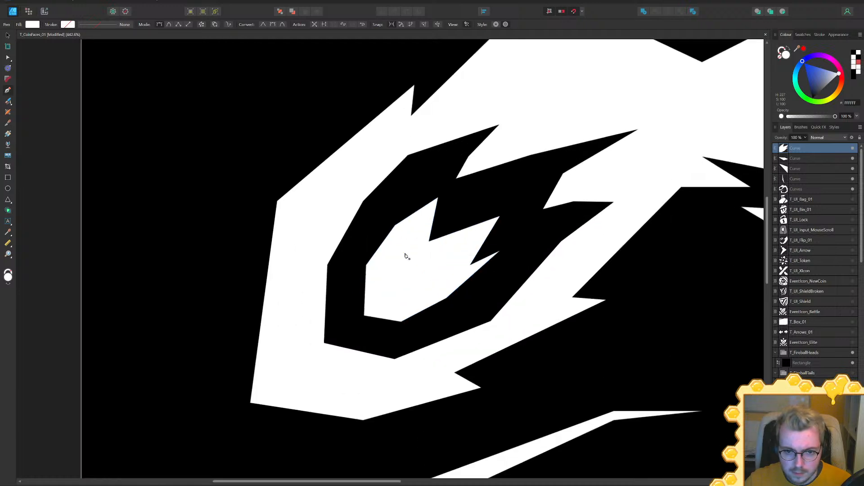
{"action": "middle_click_drag", "start_coordinate": [405, 253], "coordinate": [441, 254]}
Reshape the flame core's nodes into a small front spike and a longer swept-back upper spike with a notch below it
{"action": "key", "text": "a"}
{"action": "left_click_drag", "start_coordinate": [466, 241], "coordinate": [471, 224]}
{"action": "left_click_drag", "start_coordinate": [478, 192], "coordinate": [414, 243]}
{"action": "left_click_drag", "start_coordinate": [471, 226], "coordinate": [448, 224]}
{"action": "left_click_drag", "start_coordinate": [536, 217], "coordinate": [536, 191]}
{"action": "left_click", "coordinate": [523, 225]}
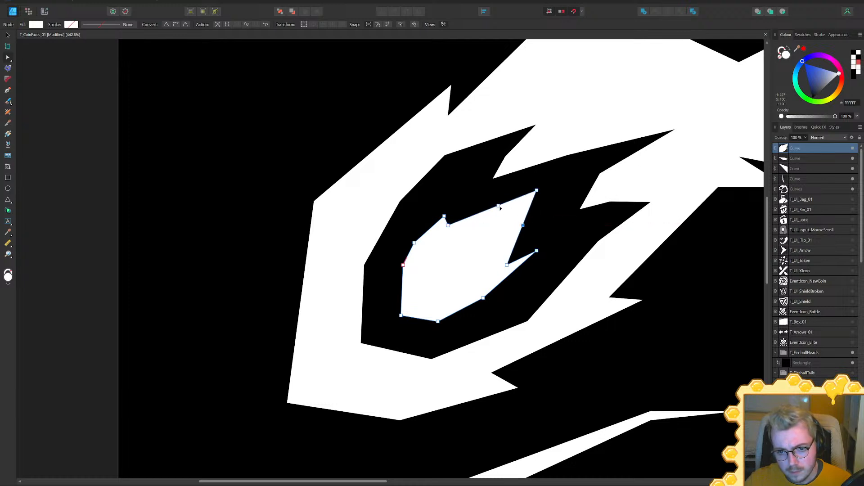
{"action": "left_click_drag", "start_coordinate": [498, 207], "coordinate": [507, 225]}
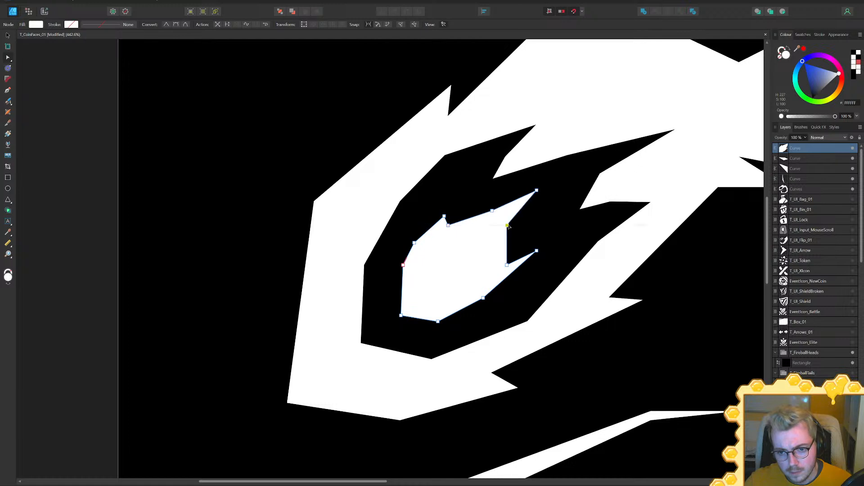
{"action": "left_click_drag", "start_coordinate": [536, 190], "coordinate": [547, 193]}
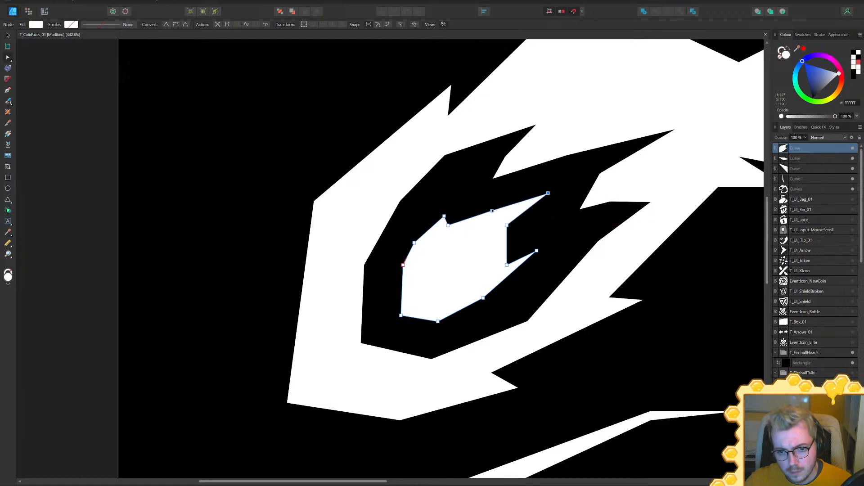
{"action": "left_click_drag", "start_coordinate": [492, 210], "coordinate": [483, 206]}
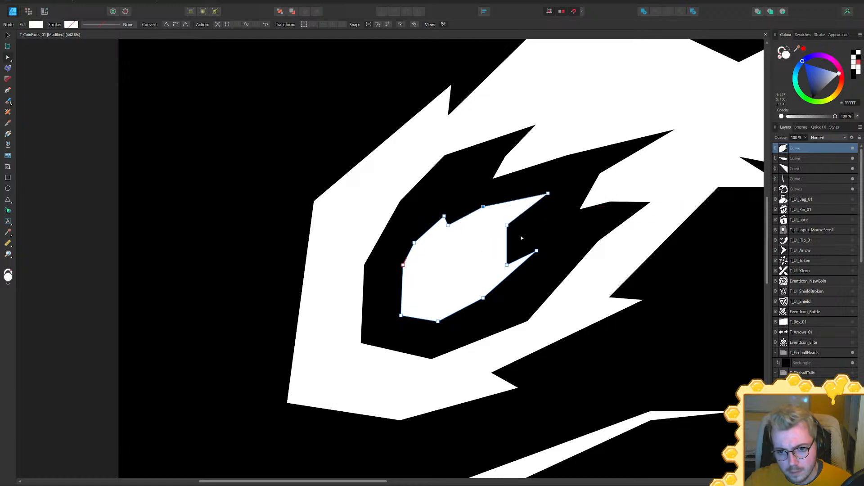
Move the nodes of the tooth on the head hollow's upper edge up and forward, away from the flame core
{"action": "left_click", "coordinate": [497, 173]}
{"action": "left_click_drag", "start_coordinate": [493, 177], "coordinate": [502, 150]}
{"action": "key", "text": "Delete"}
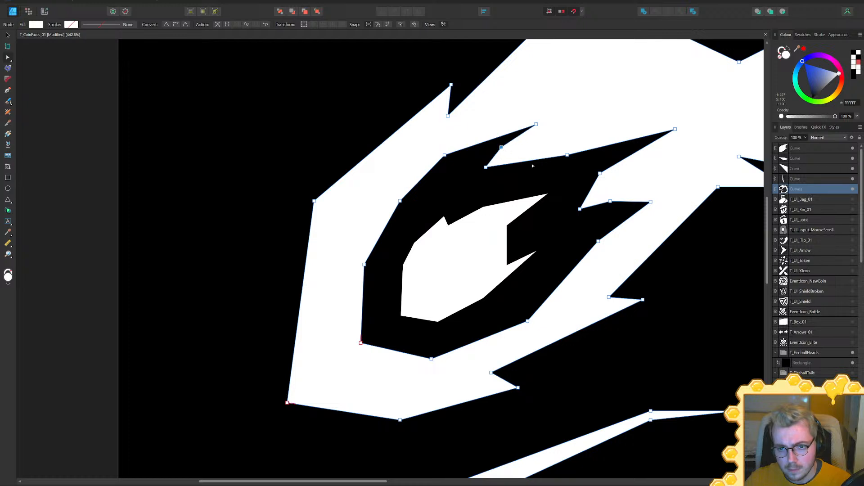
{"action": "scroll", "coordinate": [513, 270], "scroll_direction": "down", "scroll_amount": 5, "text": "ctrl"}
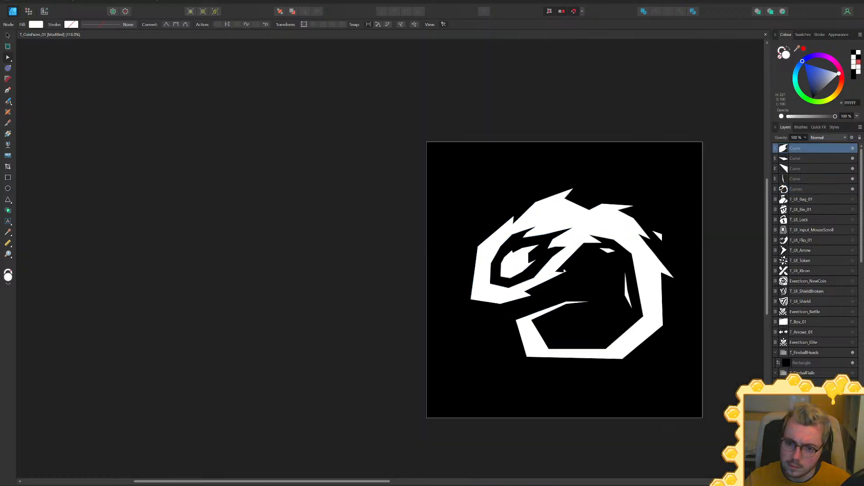
Nudge the flame core slightly toward the front of the head's hollow and deselect it to check the whole icon
{"action": "left_click", "coordinate": [304, 310]}
{"action": "scroll", "coordinate": [304, 310], "scroll_direction": "down", "scroll_amount": 3, "text": "ctrl"}
{"action": "scroll", "coordinate": [290, 341], "scroll_direction": "up", "scroll_amount": 5, "text": "ctrl"}
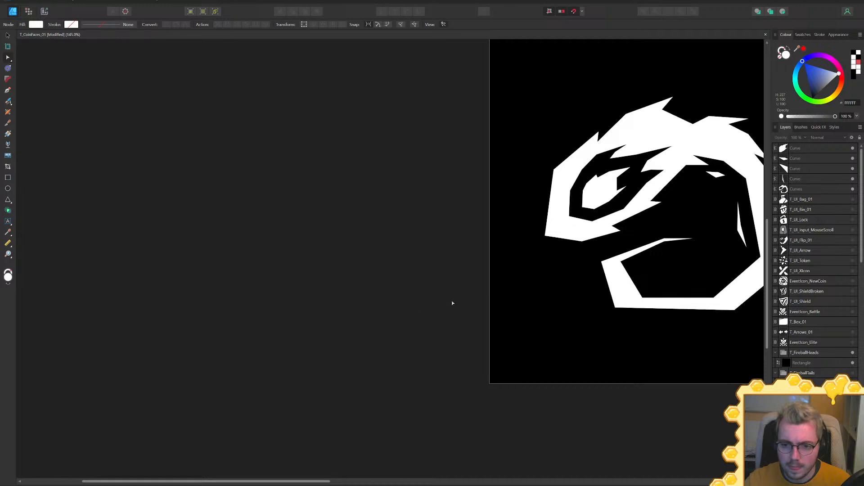
{"action": "middle_click_drag", "start_coordinate": [489, 310], "coordinate": [336, 355]}
{"action": "left_click", "coordinate": [434, 236]}
{"action": "key", "text": "v"}
{"action": "left_click_drag", "start_coordinate": [449, 235], "coordinate": [446, 237]}
{"action": "left_click", "coordinate": [329, 281]}
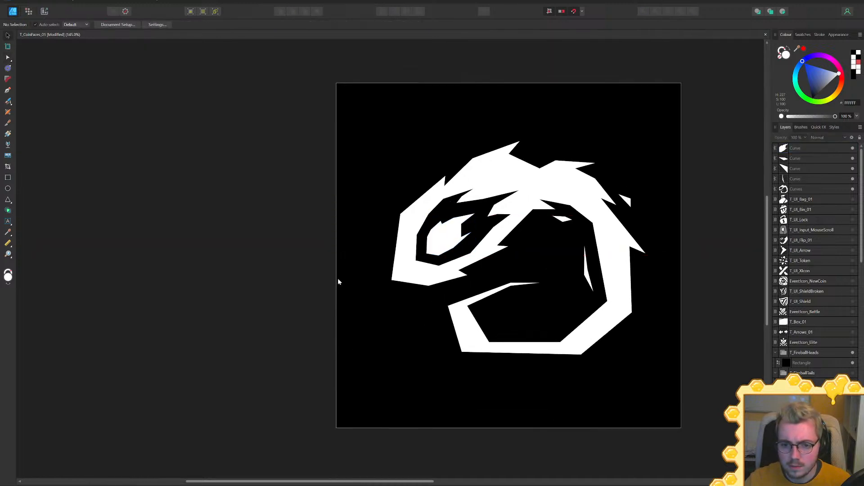
{"action": "middle_click_drag", "start_coordinate": [568, 302], "coordinate": [541, 285]}
{"action": "middle_click_drag", "start_coordinate": [628, 253], "coordinate": [646, 298]}
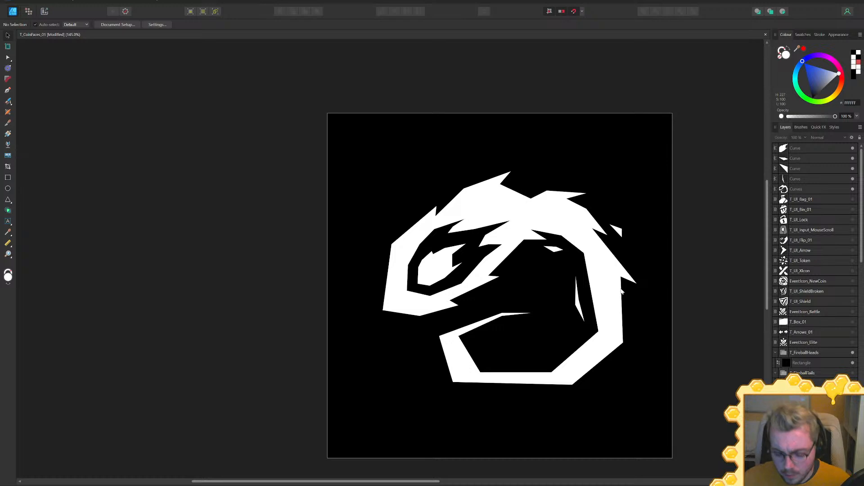
Pull a pointed tip out of the body's lower end and delete the curled tail's nodes beyond it
{"action": "left_click", "coordinate": [595, 343]}
{"action": "key", "text": "a"}
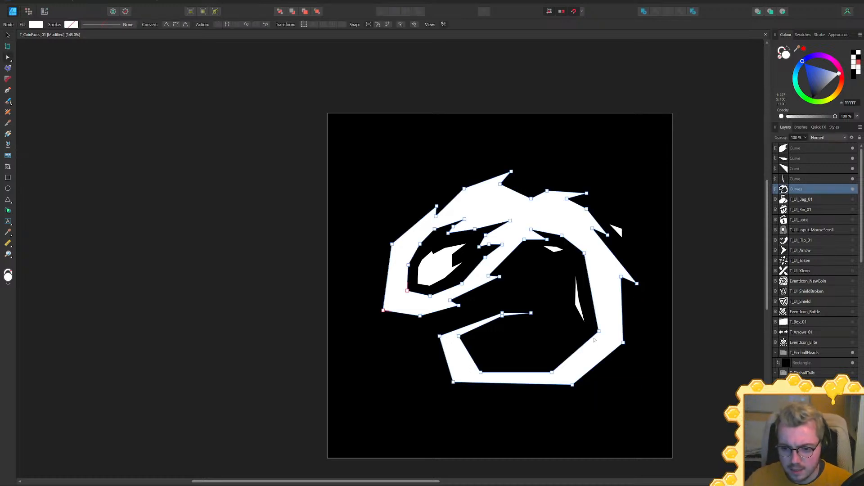
{"action": "left_click_drag", "start_coordinate": [593, 337], "coordinate": [584, 367]}
{"action": "left_click_drag", "start_coordinate": [498, 302], "coordinate": [546, 322]}
{"action": "key", "text": "Delete"}
{"action": "left_click_drag", "start_coordinate": [436, 319], "coordinate": [583, 411]}
{"action": "key", "text": "Delete"}
{"action": "key", "text": "Delete"}
{"action": "key", "text": "Delete"}
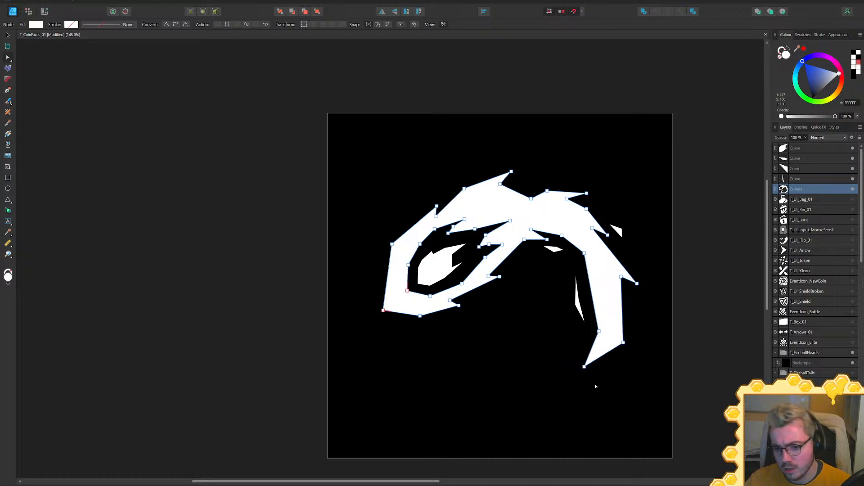
Move the tail's inner and outer corner nodes toward each other to thin it into a narrow, tapering strip
{"action": "left_click_drag", "start_coordinate": [623, 343], "coordinate": [610, 278]}
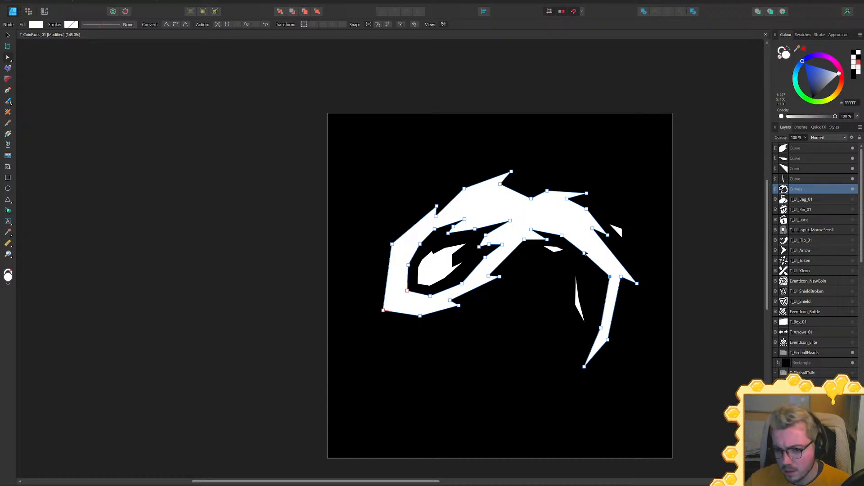
{"action": "scroll", "coordinate": [704, 285], "scroll_direction": "down", "scroll_amount": 5, "text": "ctrl"}
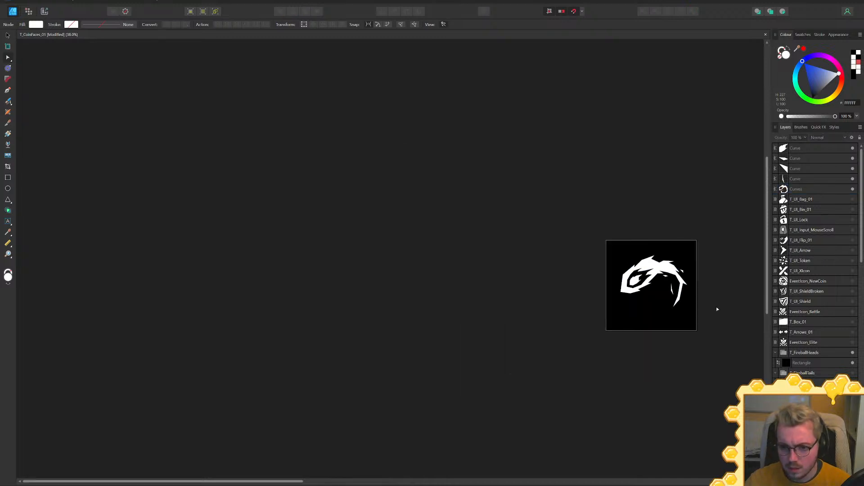
{"action": "scroll", "coordinate": [700, 299], "scroll_direction": "up", "scroll_amount": 4, "text": "ctrl"}
{"action": "left_click", "coordinate": [640, 316]}
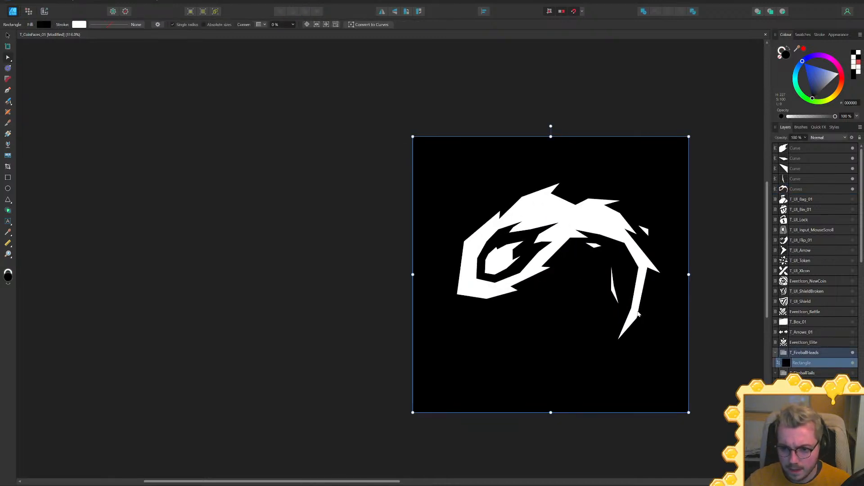
Shift the inner sliver slightly up and forward, and pull the tail's tip farther inward to strengthen its curl
{"action": "scroll", "coordinate": [638, 309], "scroll_direction": "up", "scroll_amount": 2, "text": "ctrl"}
{"action": "left_click", "coordinate": [598, 278]}
{"action": "left_click_drag", "start_coordinate": [600, 279], "coordinate": [595, 274]}
{"action": "left_click", "coordinate": [630, 297]}
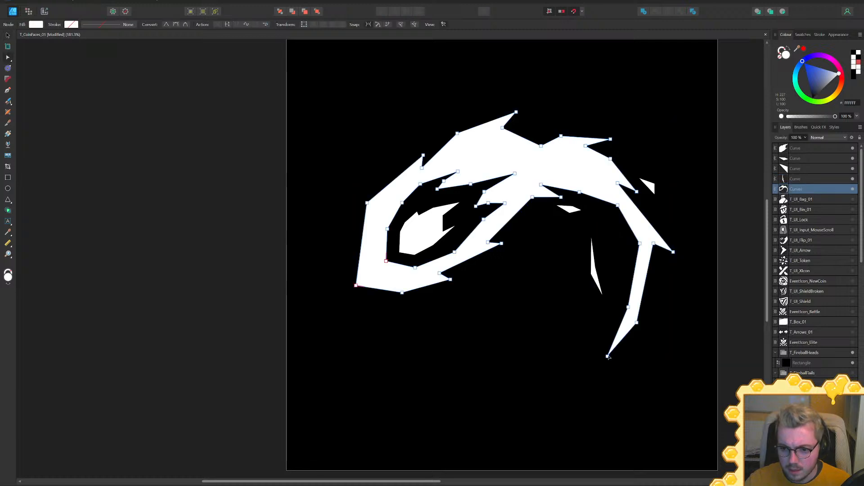
{"action": "left_click_drag", "start_coordinate": [608, 357], "coordinate": [585, 353]}
{"action": "scroll", "coordinate": [681, 294], "scroll_direction": "down", "scroll_amount": 2, "text": "ctrl"}
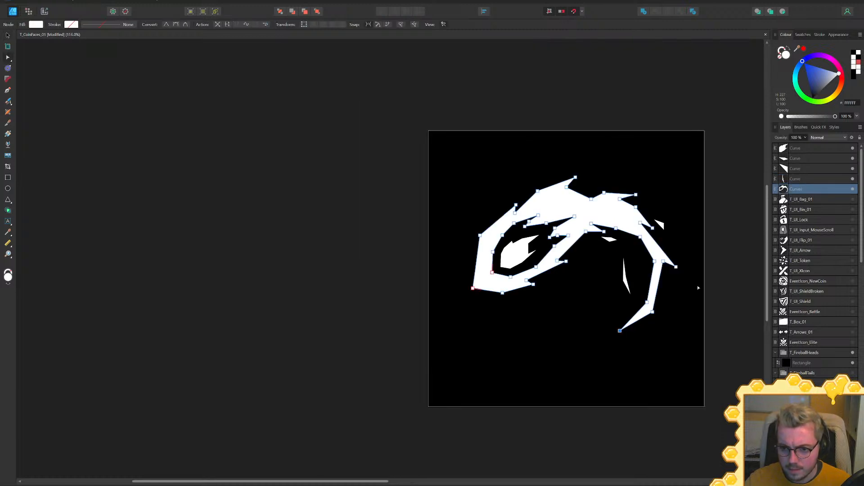
Select the body together with all the shards and the flame core, and rotate them counter-clockwise so the head points downward
{"action": "key", "text": "v"}
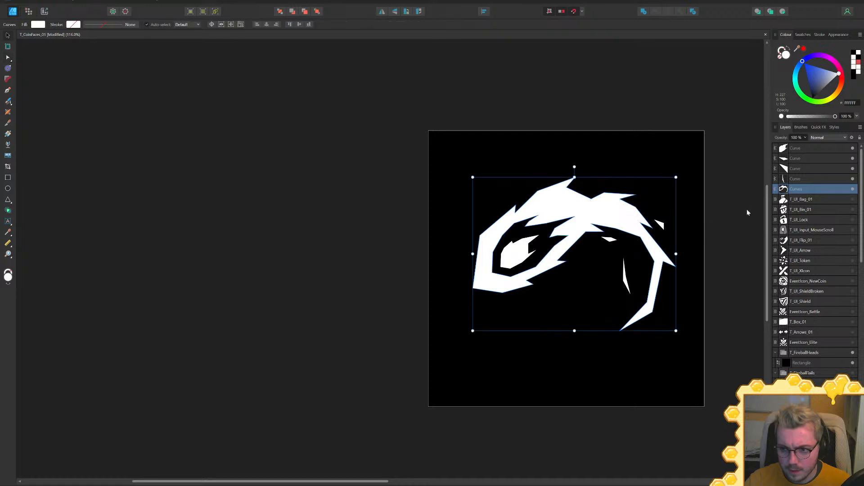
{"action": "left_click", "coordinate": [795, 148], "text": "shift"}
{"action": "left_click_drag", "start_coordinate": [573, 170], "coordinate": [533, 173]}
Scale the tail half's nodes and nearby shards smaller using Transform Mode, and shift the whole artwork slightly down and back
{"action": "key", "text": "a"}
{"action": "mouse_move", "coordinate": [714, 157]}
{"action": "left_mouse_down"}
{"action": "mouse_move", "coordinate": [649, 306]}
{"action": "mouse_move", "coordinate": [576, 334]}
{"action": "left_mouse_up"}
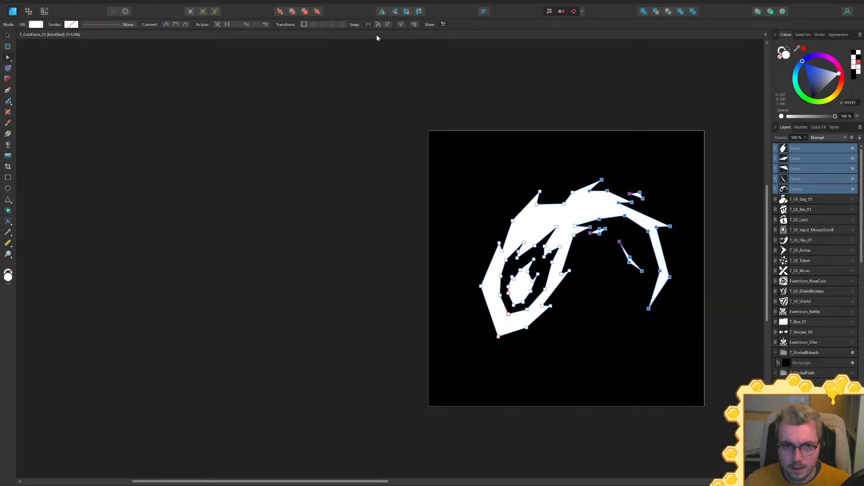
{"action": "left_click", "coordinate": [304, 25]}
{"action": "left_click_drag", "start_coordinate": [669, 245], "coordinate": [655, 247]}
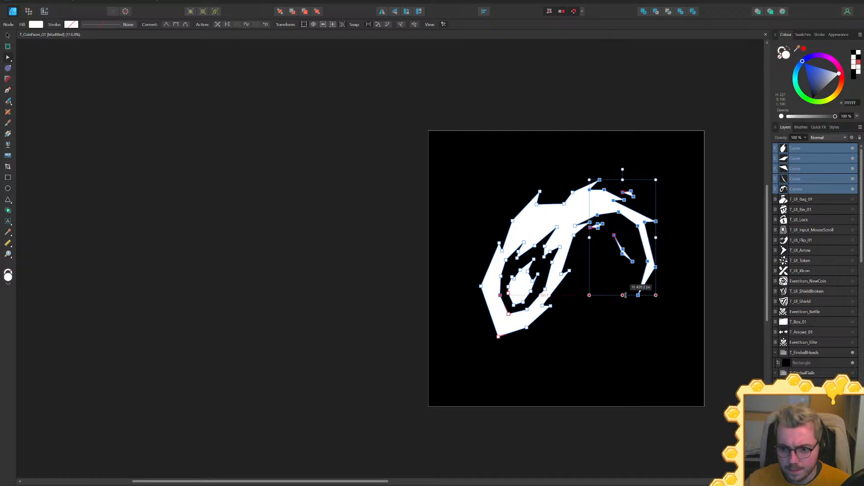
{"action": "key", "text": "v"}
{"action": "left_click_drag", "start_coordinate": [602, 258], "coordinate": [607, 261]}
{"action": "scroll", "coordinate": [552, 296], "scroll_direction": "up", "scroll_amount": 1, "text": "ctrl"}
{"action": "middle_click_drag", "start_coordinate": [553, 296], "coordinate": [504, 280]}
Narrow the head's lower part with Transform Mode and move its bottom tip nodes inward to make the head slimmer
{"action": "key", "text": "a"}
{"action": "left_click_drag", "start_coordinate": [384, 366], "coordinate": [558, 249]}
{"action": "left_click", "coordinate": [303, 25]}
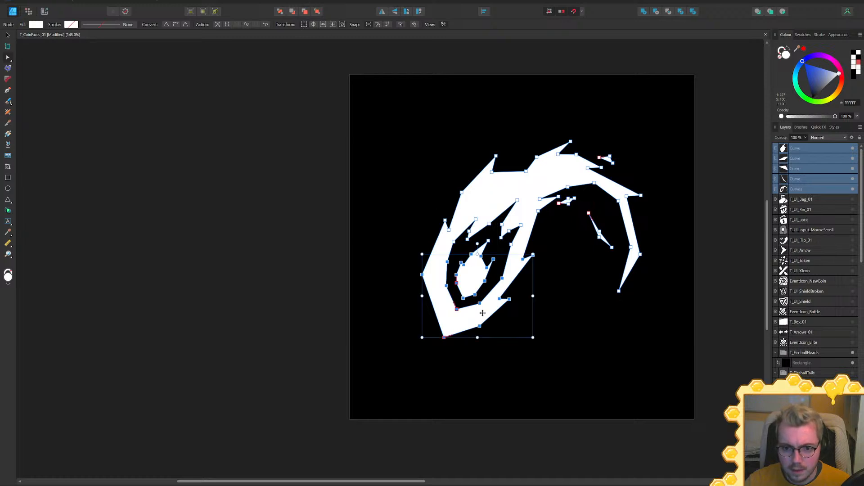
{"action": "left_click_drag", "start_coordinate": [490, 318], "coordinate": [494, 318]}
{"action": "left_click_drag", "start_coordinate": [435, 353], "coordinate": [475, 332]}
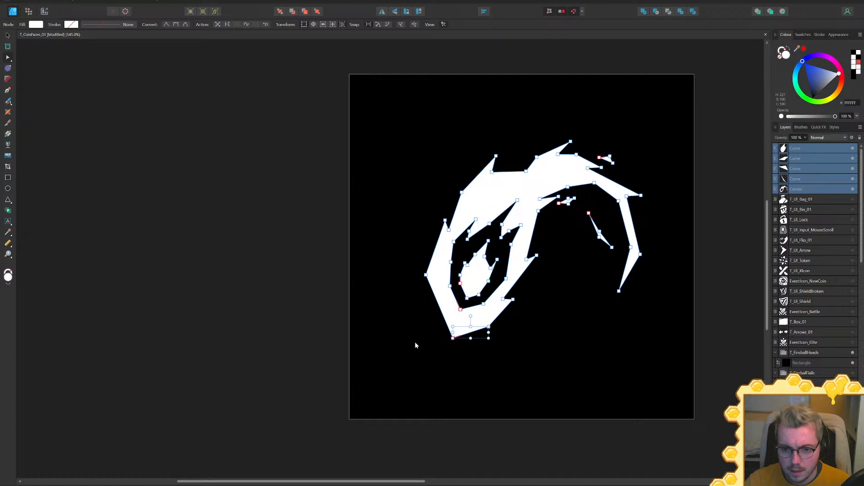
{"action": "left_click", "coordinate": [332, 305]}
{"action": "scroll", "coordinate": [703, 179], "scroll_direction": "down", "scroll_amount": 7, "text": "ctrl"}
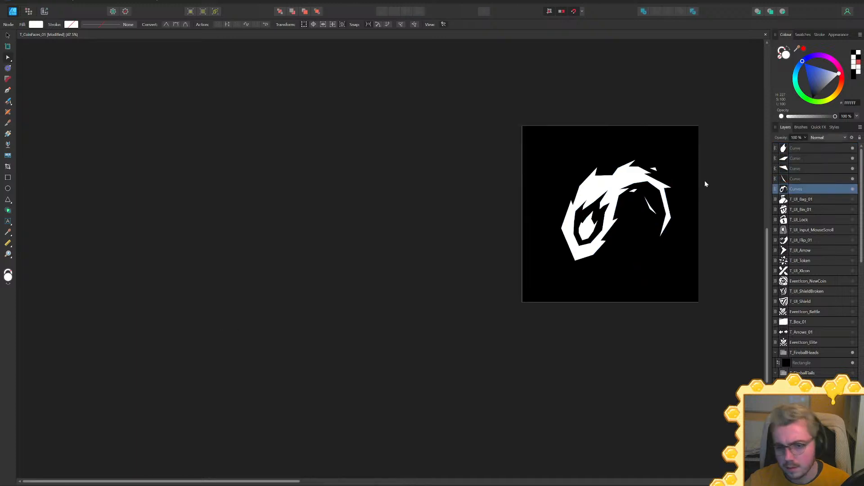
Try to shorten the tail by deleting the nodes of its lower section, and undo the deletion
{"action": "middle_click_drag", "start_coordinate": [682, 297], "coordinate": [560, 303]}
{"action": "scroll", "coordinate": [549, 252], "scroll_direction": "up", "scroll_amount": 4, "text": "ctrl"}
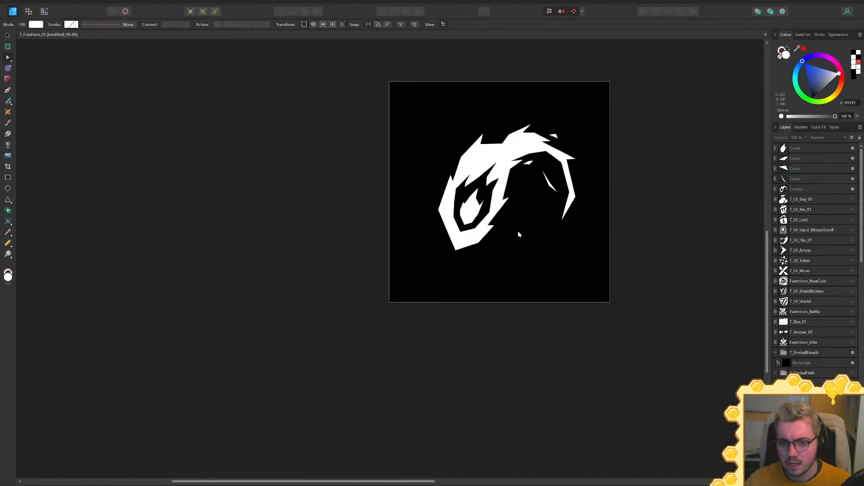
{"action": "scroll", "coordinate": [593, 208], "scroll_direction": "down", "scroll_amount": 1, "text": "ctrl"}
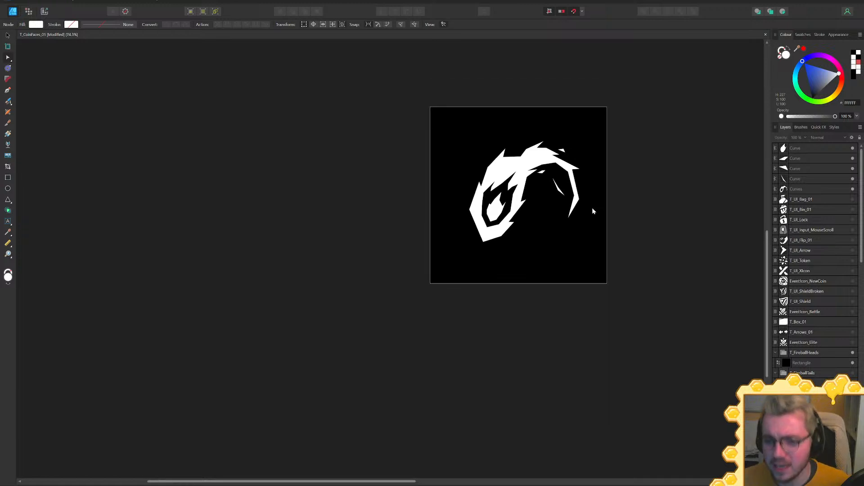
{"action": "scroll", "coordinate": [577, 201], "scroll_direction": "up", "scroll_amount": 4, "text": "ctrl"}
{"action": "left_click", "coordinate": [578, 204]}
{"action": "left_click_drag", "start_coordinate": [604, 173], "coordinate": [547, 270]}
{"action": "key", "text": "Delete"}
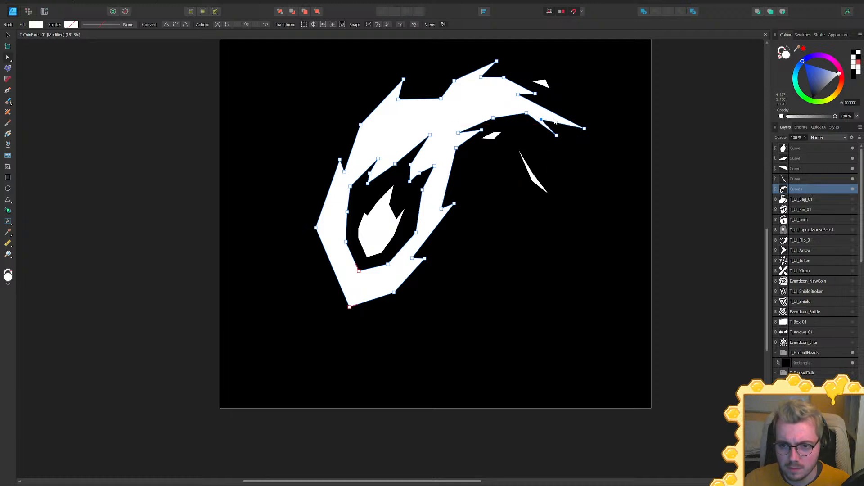
{"action": "left_click", "coordinate": [682, 158]}
{"action": "scroll", "coordinate": [682, 189], "scroll_direction": "down", "scroll_amount": 4, "text": "ctrl"}
{"action": "key", "text": "ctrl+z"}
{"action": "key", "text": "ctrl+z"}
{"action": "key", "text": "ctrl+z"}
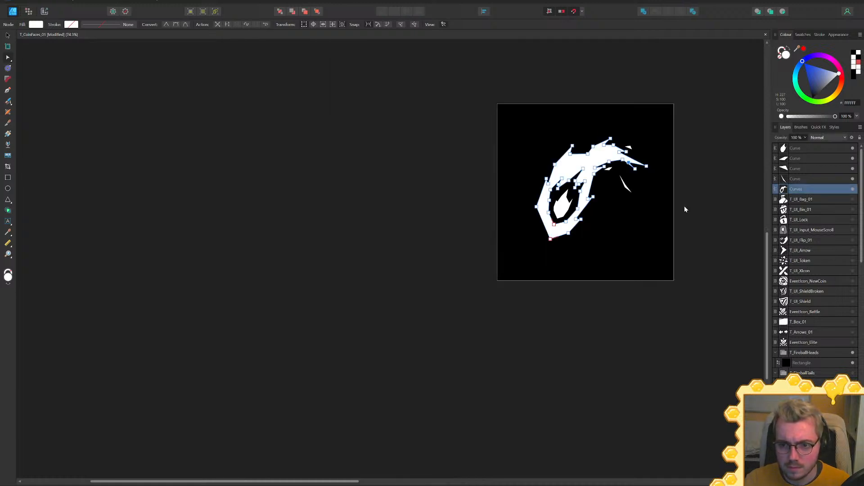
Round the lower tail's bend by adding a node on each edge and moving the inner nodes outward to thin the band
{"action": "scroll", "coordinate": [684, 205], "scroll_direction": "up", "scroll_amount": 4, "text": "ctrl"}
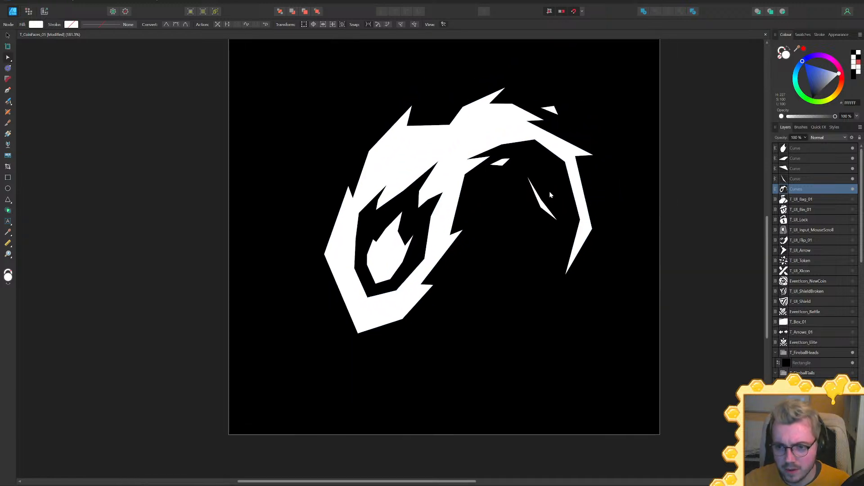
{"action": "scroll", "coordinate": [592, 194], "scroll_direction": "up", "scroll_amount": 3, "text": "ctrl"}
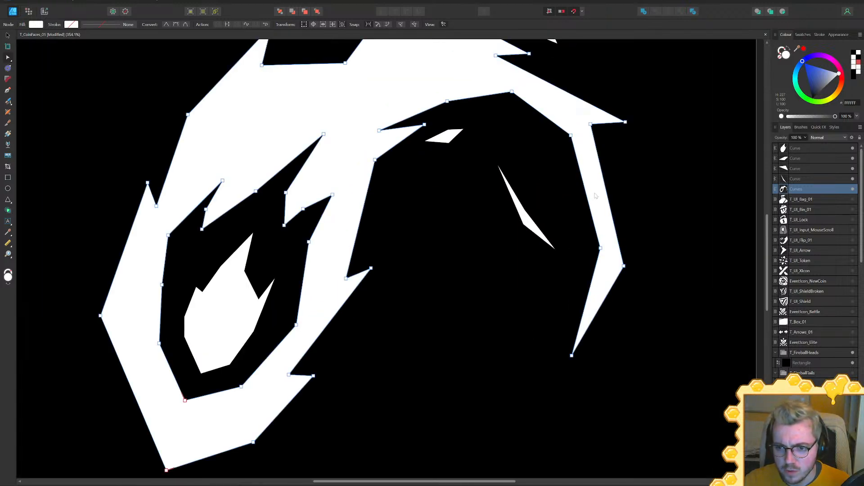
{"action": "left_click_drag", "start_coordinate": [622, 182], "coordinate": [610, 202]}
{"action": "left_click_drag", "start_coordinate": [600, 248], "coordinate": [610, 266]}
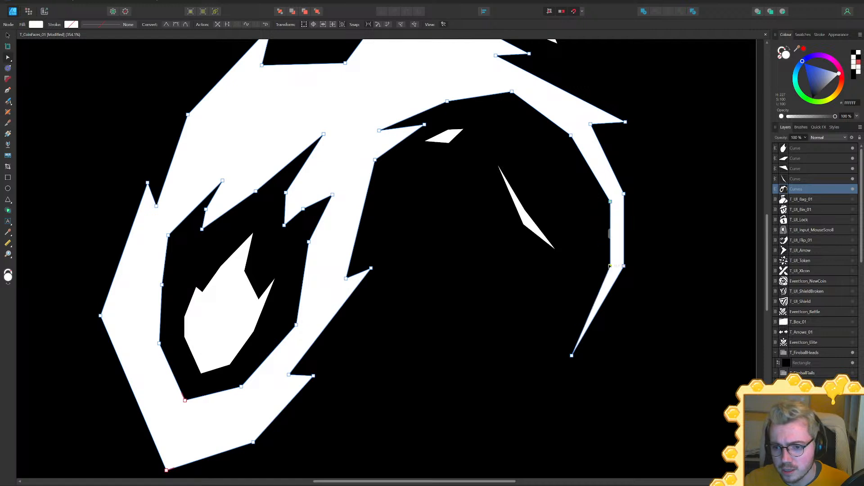
Rotate the inner sliver to near vertical and move it inside the lower curve of the tail
{"action": "left_click", "coordinate": [532, 222]}
{"action": "key", "text": "v"}
{"action": "left_click_drag", "start_coordinate": [492, 158], "coordinate": [506, 151]}
{"action": "left_click_drag", "start_coordinate": [526, 194], "coordinate": [592, 233]}
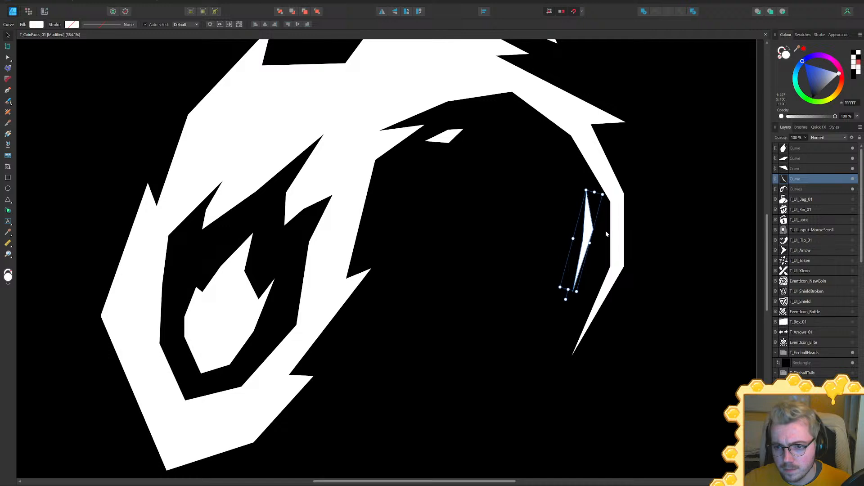
{"action": "left_click", "coordinate": [734, 249]}
{"action": "scroll", "coordinate": [735, 249], "scroll_direction": "down", "scroll_amount": 5, "text": "ctrl"}
{"action": "scroll", "coordinate": [686, 272], "scroll_direction": "up", "scroll_amount": 3, "text": "ctrl"}
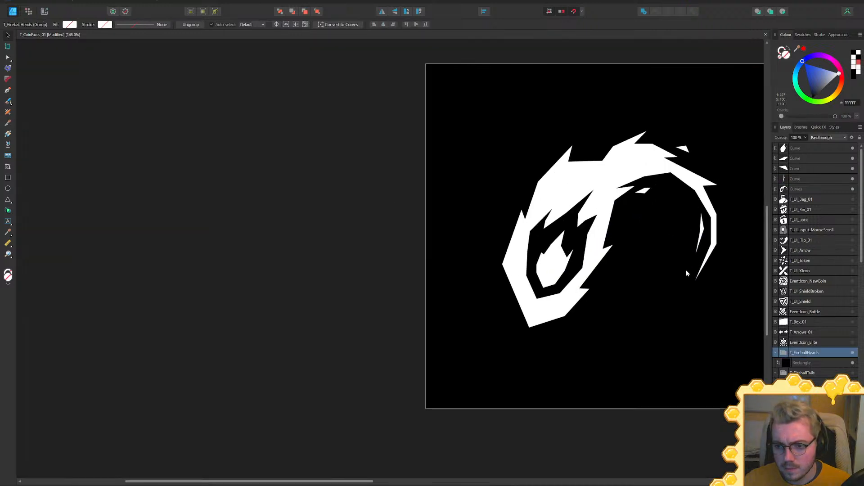
Fine-tune the inner sliver's position and rotate it slightly to follow the tail's inner edge
{"action": "left_click", "coordinate": [713, 229]}
{"action": "left_click_drag", "start_coordinate": [703, 227], "coordinate": [700, 229]}
{"action": "left_click_drag", "start_coordinate": [684, 257], "coordinate": [711, 250]}
{"action": "left_click", "coordinate": [497, 413]}
{"action": "scroll", "coordinate": [501, 291], "scroll_direction": "down", "scroll_amount": 2, "text": "ctrl"}
{"action": "middle_click_drag", "start_coordinate": [487, 261], "coordinate": [542, 263]}
Merge the flame core, shards and body into one shape with Add, and place it above the Rectangle in the T_FireballHeads group
{"action": "scroll", "coordinate": [805, 282], "scroll_direction": "down", "scroll_amount": 3}
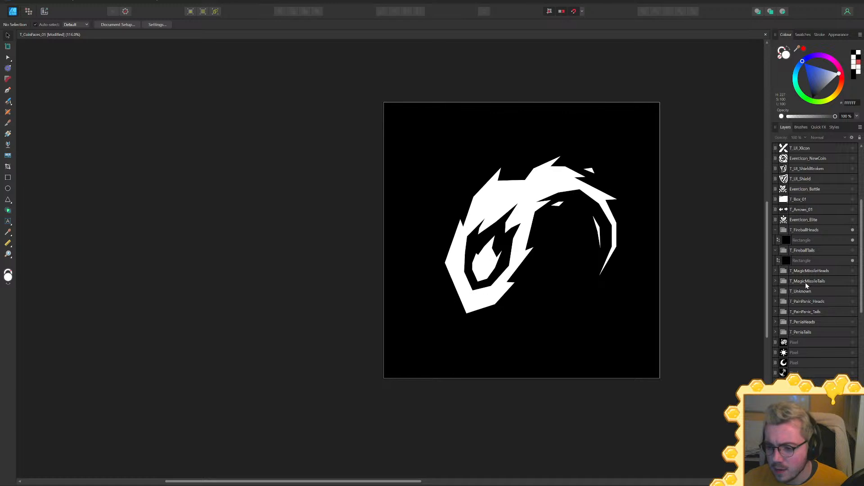
{"action": "scroll", "coordinate": [815, 184], "scroll_direction": "up", "scroll_amount": 3}
{"action": "left_click", "coordinate": [805, 149]}
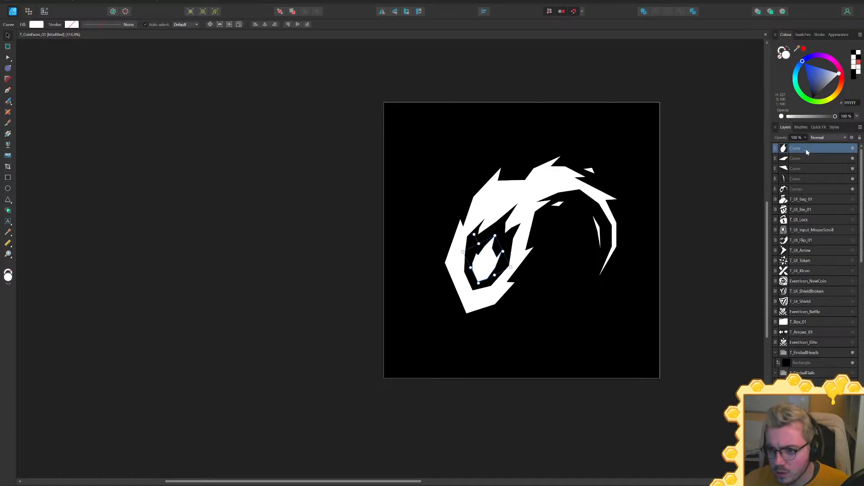
{"action": "left_click", "coordinate": [799, 189], "text": "shift"}
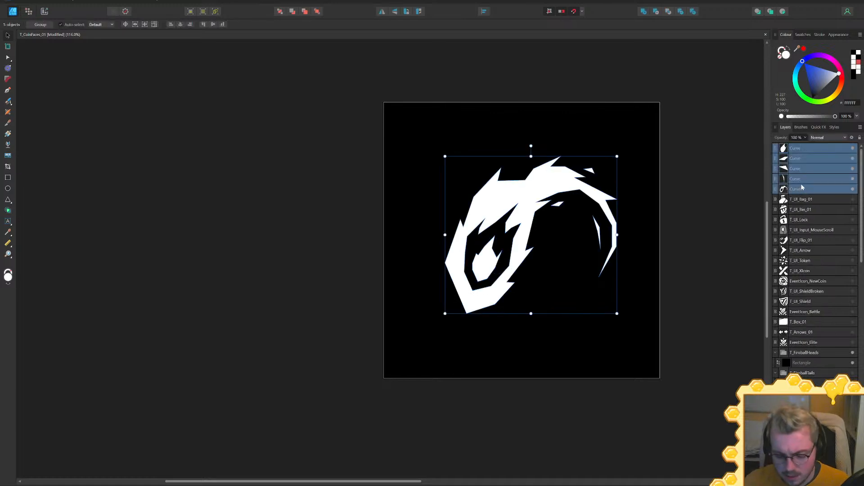
{"action": "left_click", "coordinate": [644, 11]}
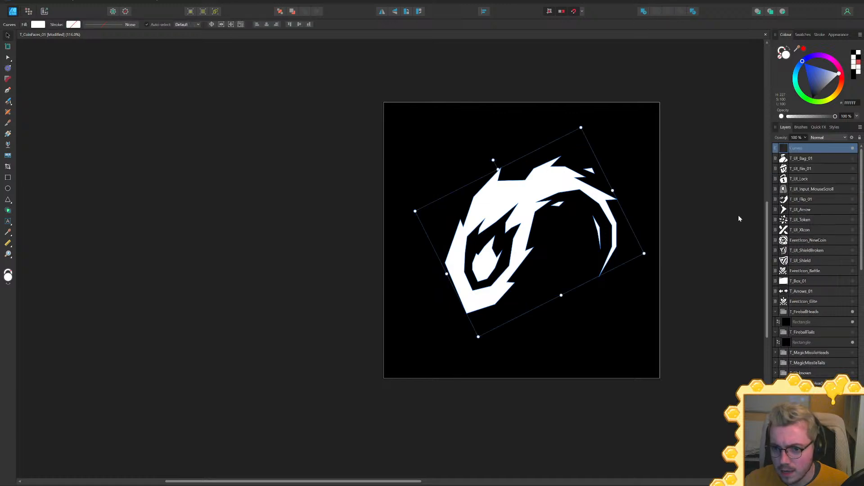
{"action": "left_click_drag", "start_coordinate": [805, 149], "coordinate": [801, 322]}
{"action": "middle_click_drag", "start_coordinate": [691, 318], "coordinate": [669, 282]}
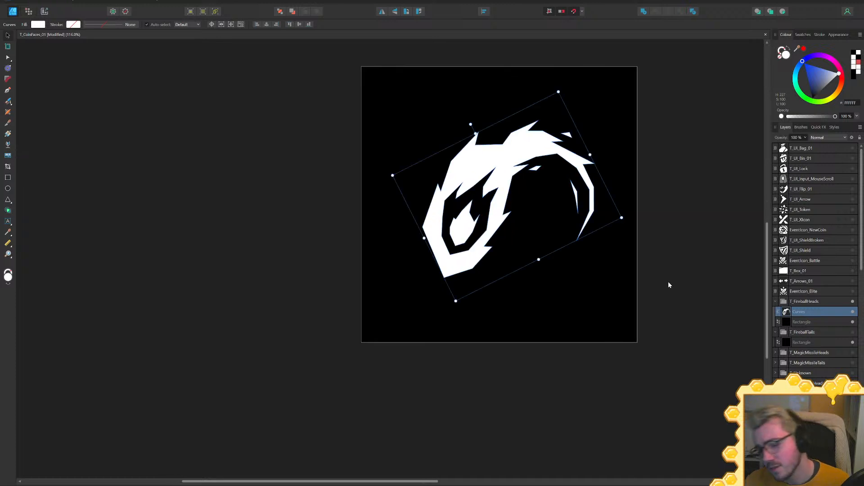
Copy the merged fireball above the Rectangle in the T_FireballTails group, check the groups' visibility, and save the document
{"action": "left_click", "coordinate": [811, 340]}
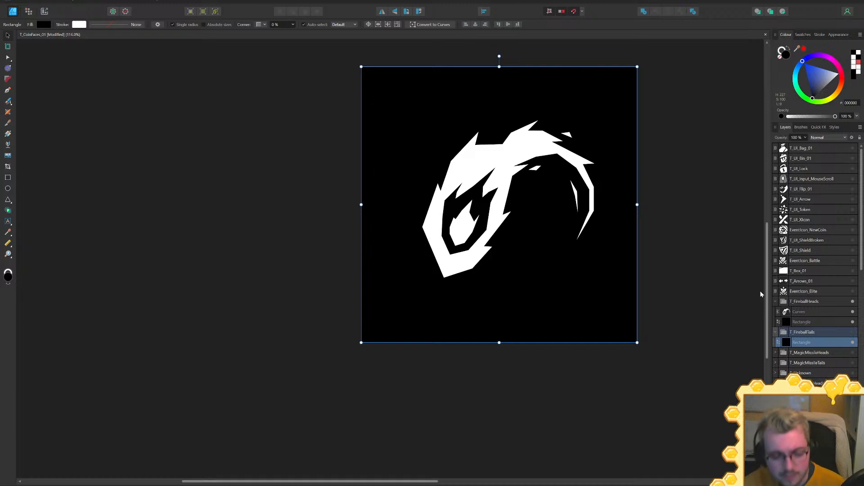
{"action": "left_click", "coordinate": [819, 313]}
{"action": "key", "text": "ctrl+c"}
{"action": "left_click", "coordinate": [816, 339]}
{"action": "key", "text": "ctrl+v"}
{"action": "left_click", "coordinate": [853, 302]}
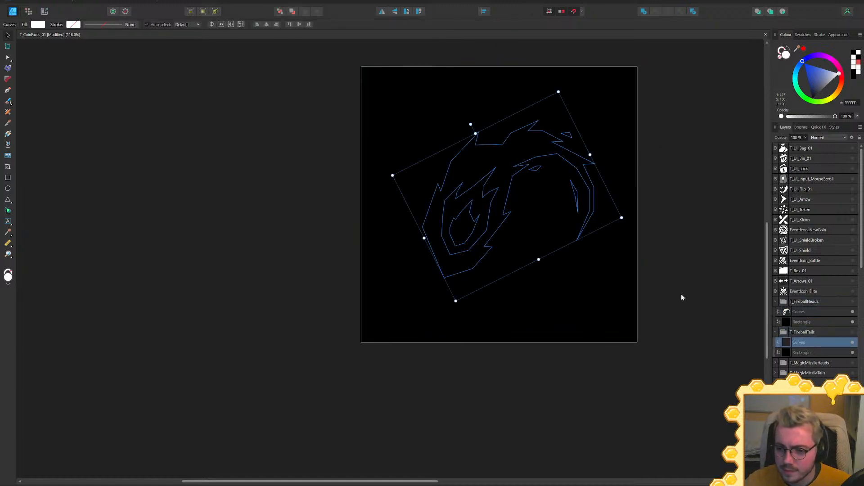
{"action": "left_click", "coordinate": [852, 302]}
{"action": "left_click", "coordinate": [852, 302]}
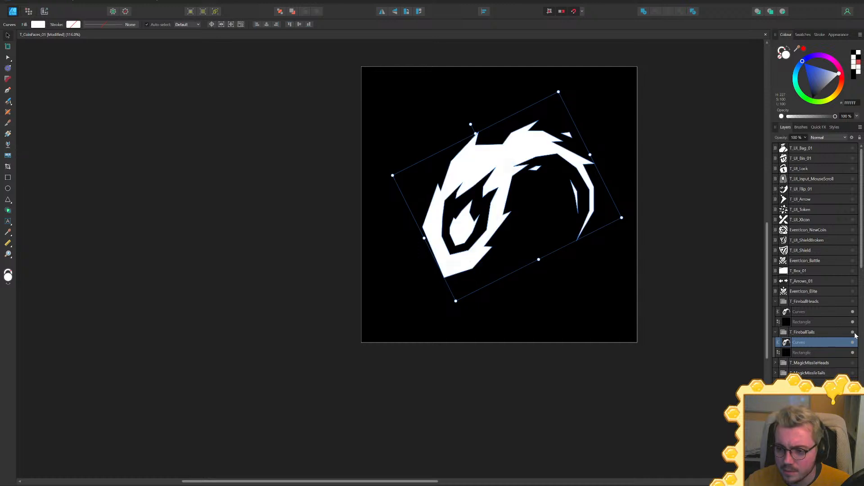
{"action": "middle_click_drag", "start_coordinate": [494, 260], "coordinate": [501, 271]}
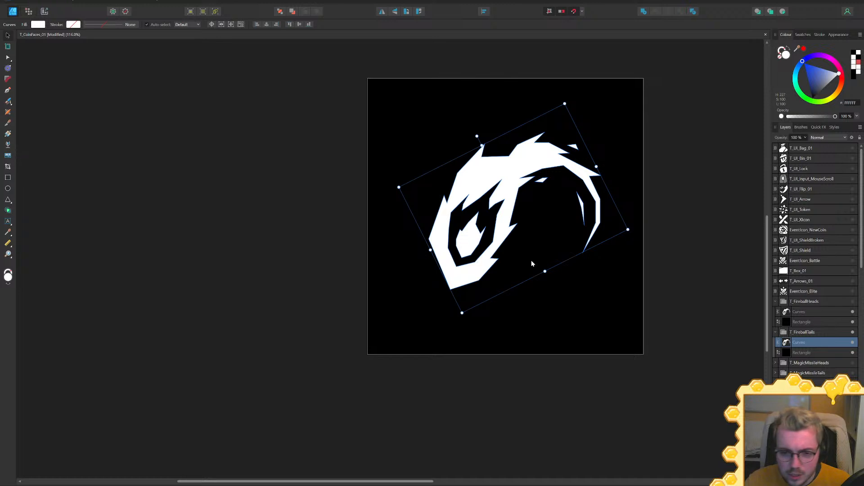
{"action": "key", "text": "ctrl+s"}
Shift the copied fireball up and slightly left on its black square to leave room beneath it
{"action": "scroll", "coordinate": [528, 260], "scroll_direction": "up", "scroll_amount": 3, "text": "ctrl"}
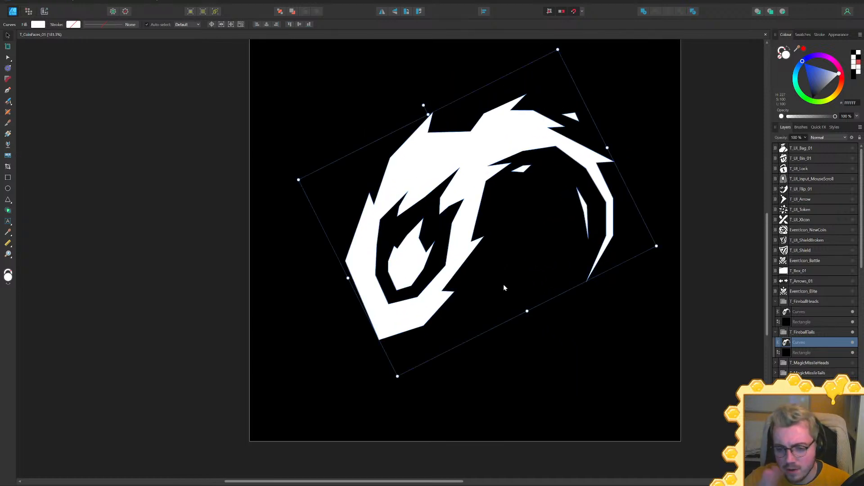
{"action": "middle_click_drag", "start_coordinate": [458, 281], "coordinate": [478, 312]}
{"action": "left_click_drag", "start_coordinate": [477, 274], "coordinate": [448, 206]}
{"action": "middle_click_drag", "start_coordinate": [492, 272], "coordinate": [446, 262]}
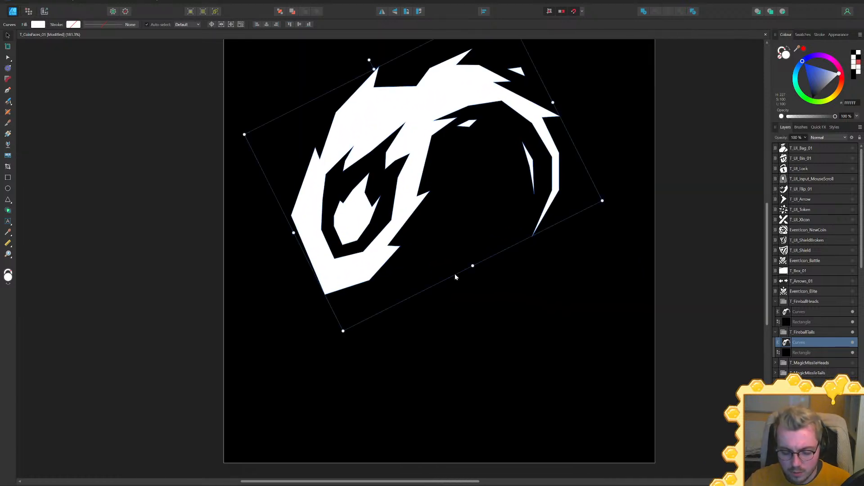
Start a white starburst below the fireball with the Pen tool, drawing its tall upper spike and the lower-left spike's tip
{"action": "key", "text": "p"}
{"action": "key", "text": "Escape"}
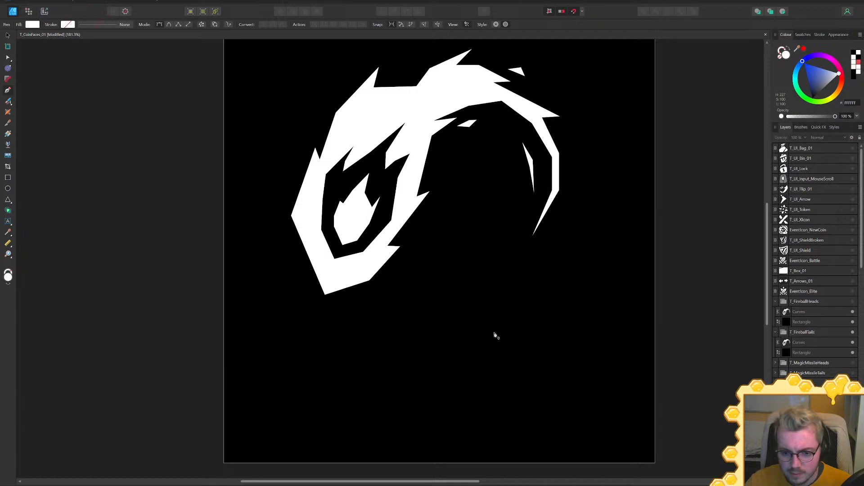
{"action": "left_click", "coordinate": [449, 265]}
{"action": "left_click", "coordinate": [447, 333]}
{"action": "left_click", "coordinate": [412, 364]}
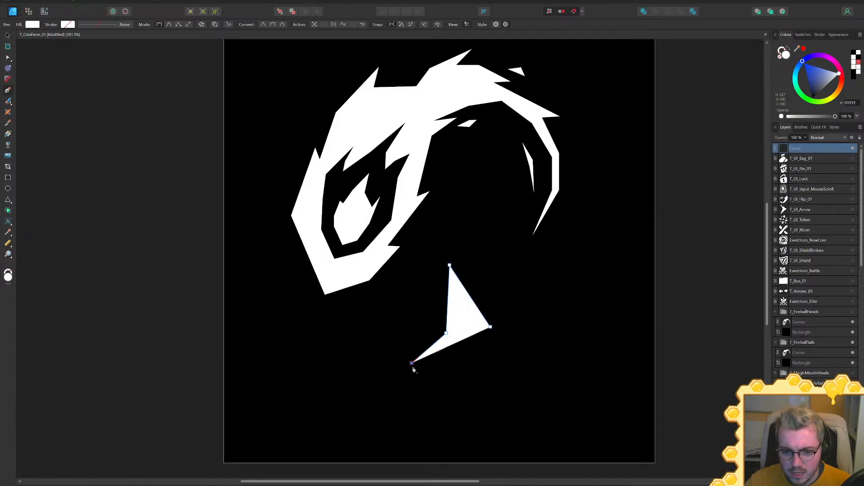
Try broad lower spikes for the starburst, and remove their points back to the lower-left tip
{"action": "left_click", "coordinate": [449, 407]}
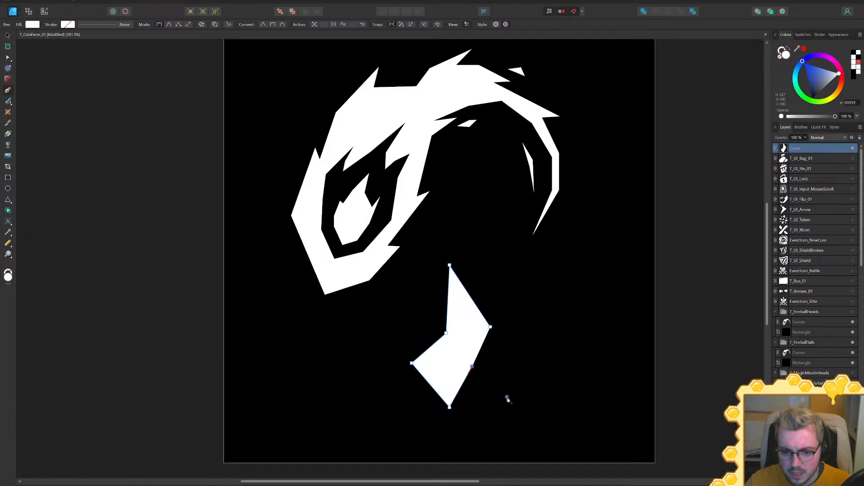
{"action": "left_click", "coordinate": [507, 397]}
{"action": "left_click", "coordinate": [560, 378]}
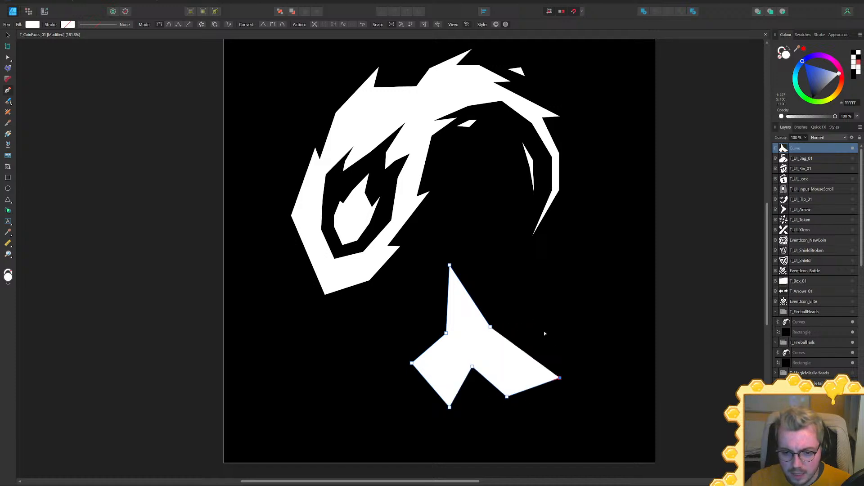
{"action": "key", "text": "BackSpace"}
{"action": "key", "text": "BackSpace"}
{"action": "key", "text": "BackSpace"}
{"action": "key", "text": "BackSpace"}
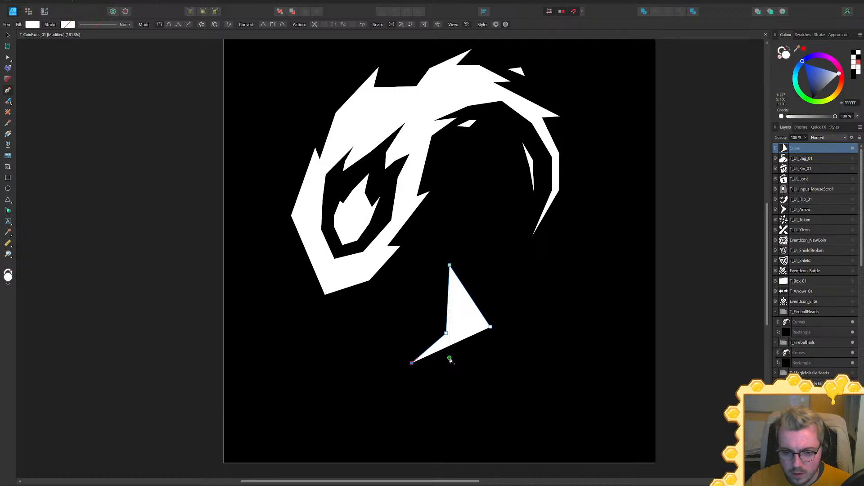
Draw the starburst's two narrow lower spikes with the notches between them, removing the misplaced short spike point
{"action": "left_click", "coordinate": [450, 358]}
{"action": "left_click", "coordinate": [462, 361]}
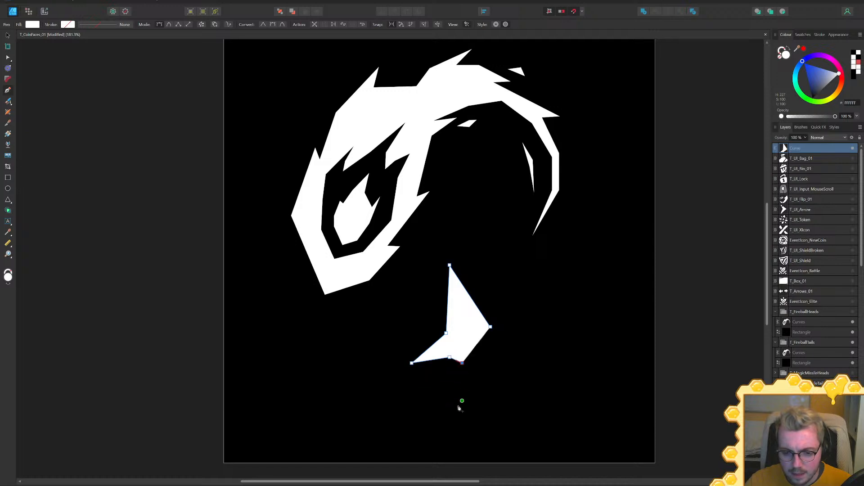
{"action": "left_click", "coordinate": [457, 411]}
{"action": "left_click", "coordinate": [491, 366]}
{"action": "left_click", "coordinate": [533, 397]}
{"action": "left_click", "coordinate": [504, 357]}
{"action": "left_click", "coordinate": [542, 347]}
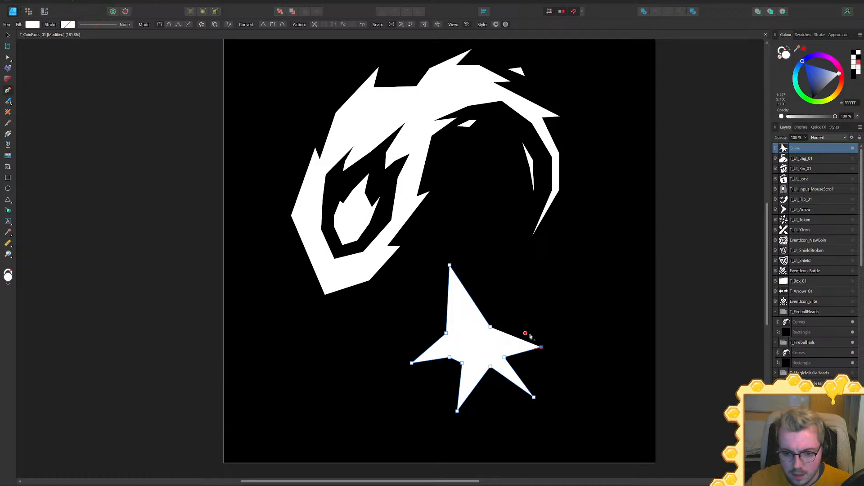
{"action": "key", "text": "BackSpace"}
Draw the starburst's long right-hand spike and a thin upper spike, bringing the outline back toward its starting point
{"action": "left_click", "coordinate": [519, 346]}
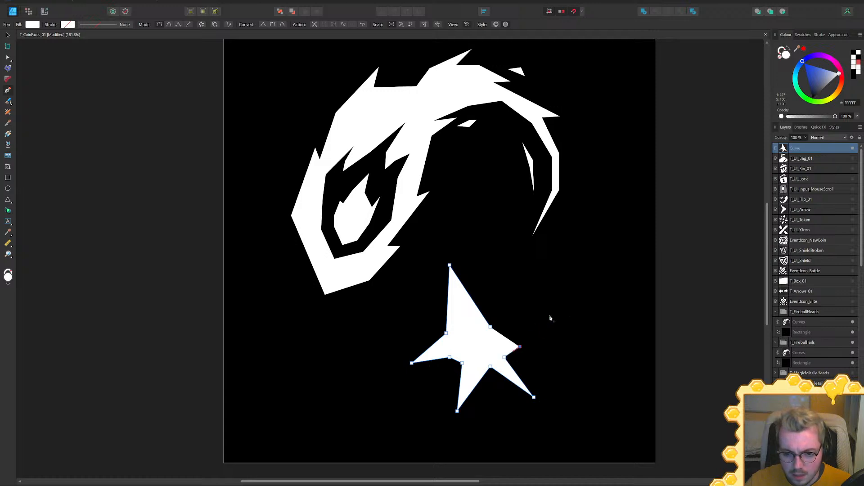
{"action": "left_click", "coordinate": [575, 315]}
{"action": "left_click", "coordinate": [509, 327]}
{"action": "left_click", "coordinate": [499, 313]}
{"action": "left_click_drag", "start_coordinate": [522, 269], "coordinate": [525, 266]}
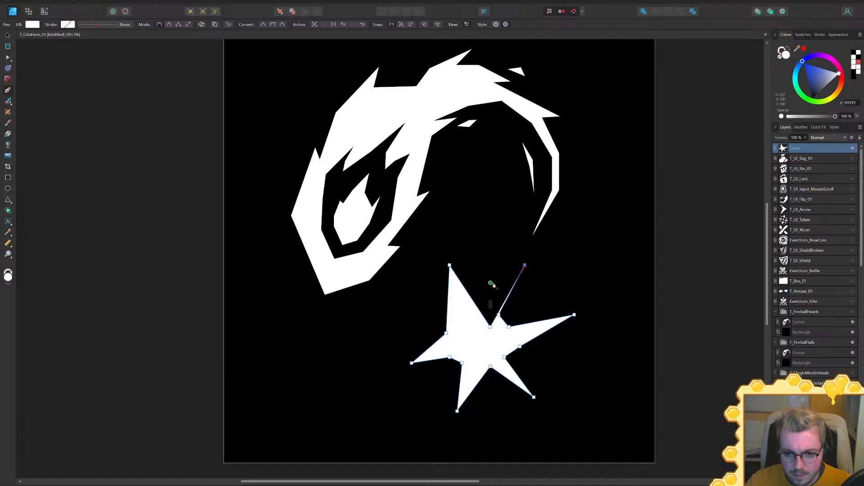
{"action": "left_click", "coordinate": [491, 315]}
Adjust the starburst's nodes by shortening the thin upper spike and pulling the base of the right-hand spike inward
{"action": "key", "text": "a"}
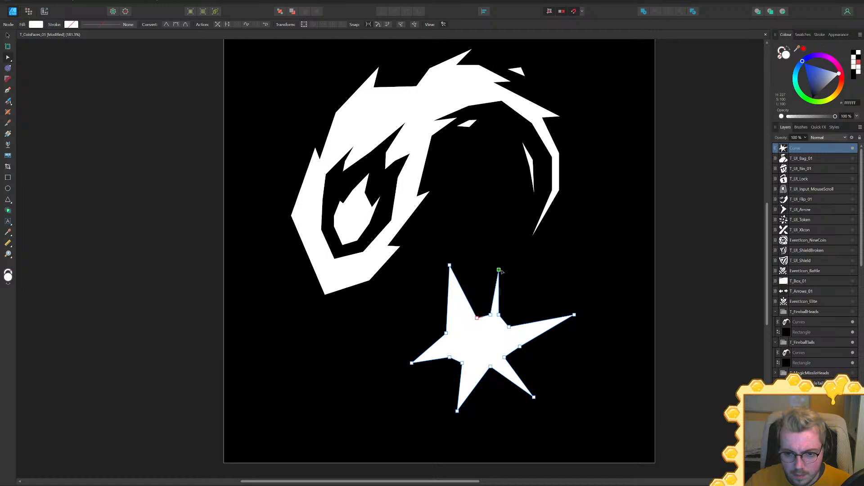
{"action": "scroll", "coordinate": [506, 326], "scroll_direction": "up", "scroll_amount": 3, "text": "ctrl"}
{"action": "middle_click_drag", "start_coordinate": [509, 326], "coordinate": [518, 302]}
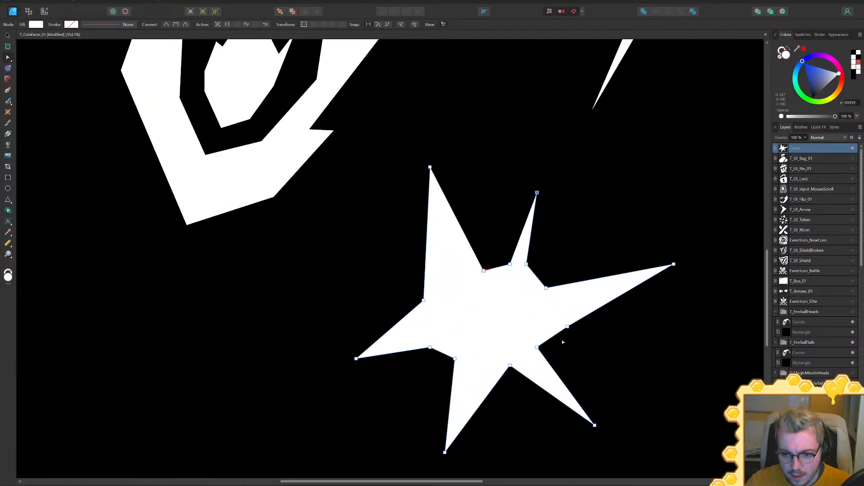
{"action": "left_click_drag", "start_coordinate": [567, 327], "coordinate": [541, 351]}
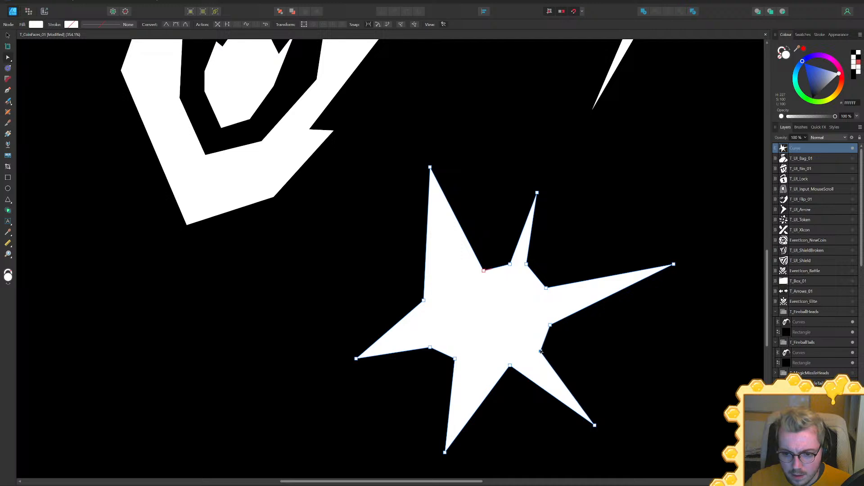
{"action": "scroll", "coordinate": [494, 329], "scroll_direction": "up", "scroll_amount": 1}
Draw a closed eight-point polygon inside the starburst's centre with the Pen tool, and select it together with the starburst
{"action": "key", "text": "p"}
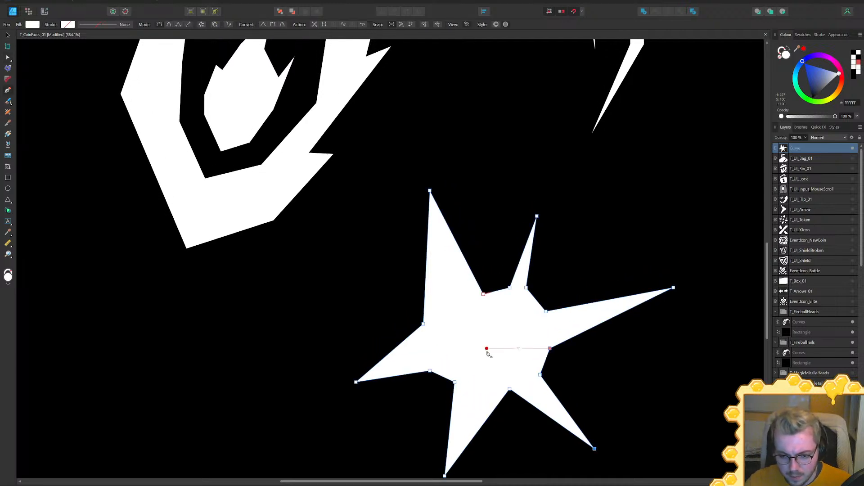
{"action": "left_click", "coordinate": [473, 311]}
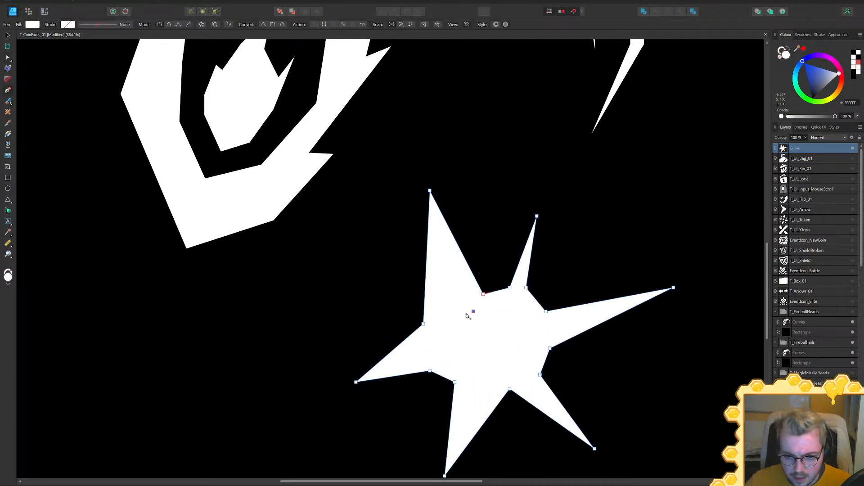
{"action": "left_click", "coordinate": [444, 334]}
{"action": "left_click", "coordinate": [462, 368]}
{"action": "left_click", "coordinate": [491, 368]}
{"action": "left_click", "coordinate": [528, 360]}
{"action": "left_click", "coordinate": [544, 340]}
{"action": "left_click", "coordinate": [528, 311]}
{"action": "left_click", "coordinate": [503, 302]}
{"action": "left_click", "coordinate": [473, 311]}
{"action": "left_click", "coordinate": [803, 158], "text": "shift"}
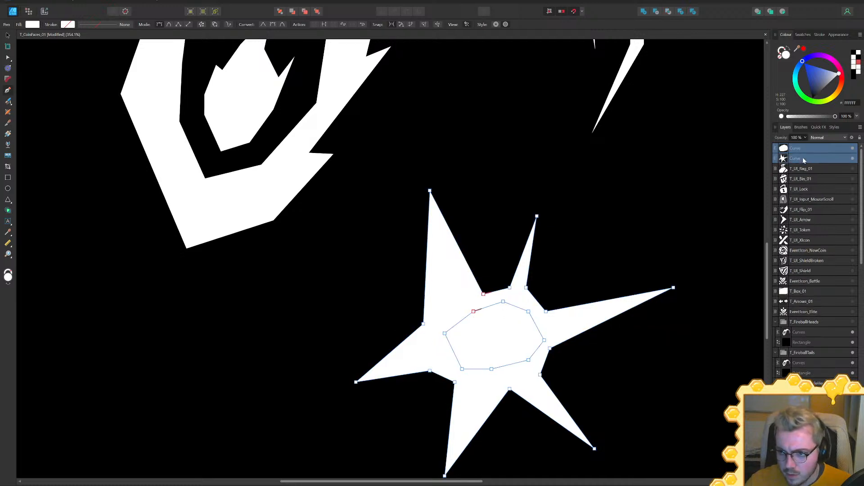
Subtract the centre polygon from the starburst, and pull inward points from the hole's upper, right and lower edges
{"action": "left_click", "coordinate": [657, 12]}
{"action": "key", "text": "a"}
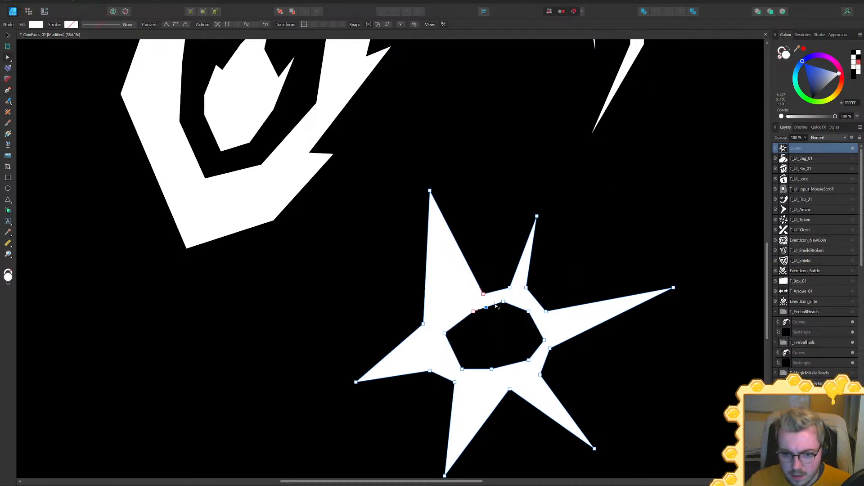
{"action": "left_click_drag", "start_coordinate": [492, 305], "coordinate": [522, 336]}
{"action": "left_click", "coordinate": [534, 324]}
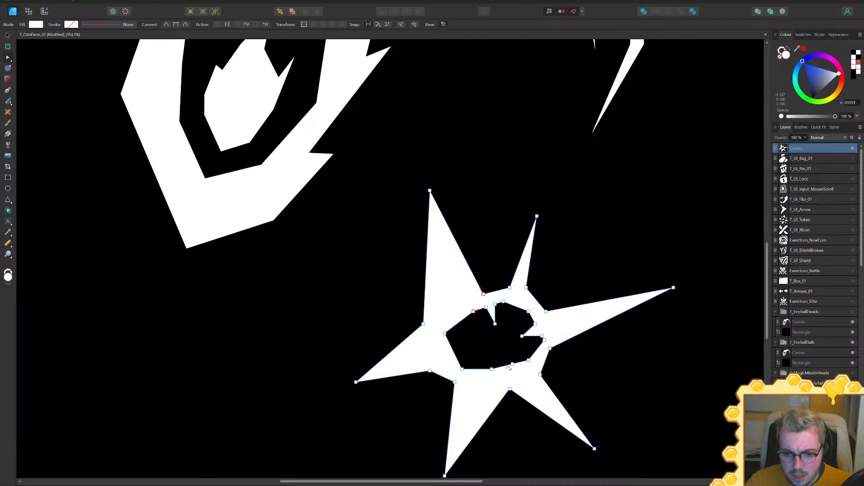
{"action": "left_click_drag", "start_coordinate": [506, 365], "coordinate": [499, 354]}
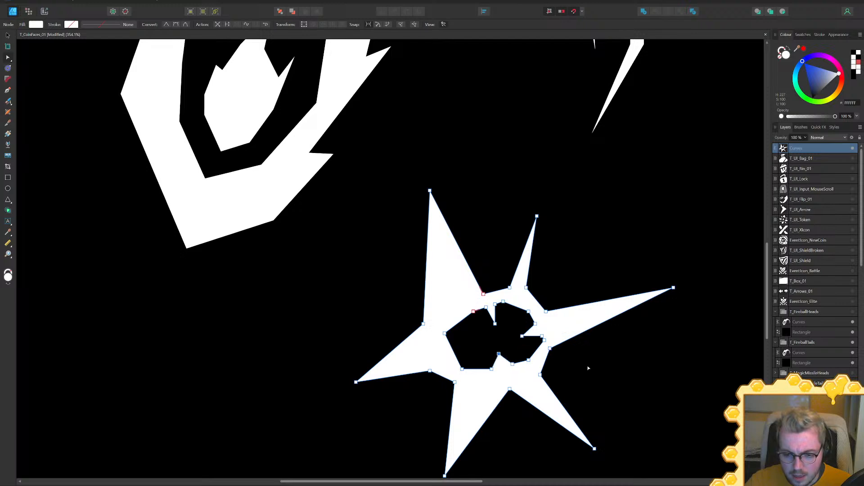
{"action": "left_click", "coordinate": [588, 367]}
{"action": "scroll", "coordinate": [587, 368], "scroll_direction": "down", "scroll_amount": 7, "text": "ctrl"}
{"action": "scroll", "coordinate": [582, 371], "scroll_direction": "up", "scroll_amount": 8, "text": "ctrl"}
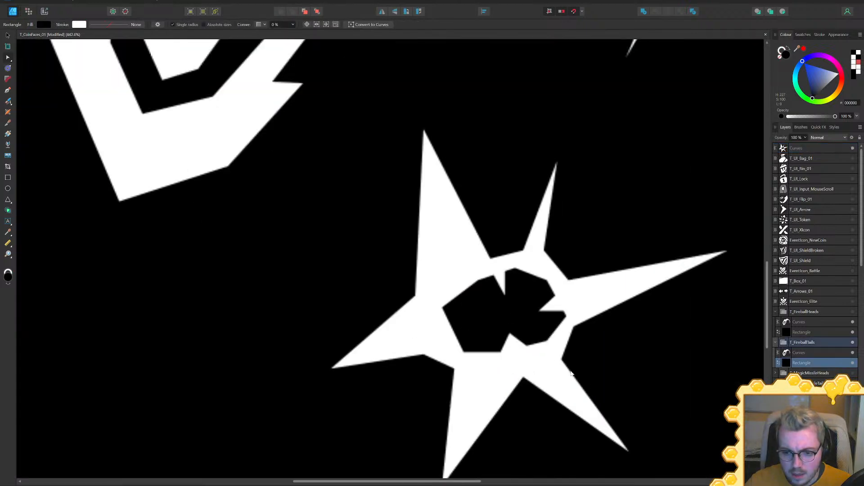
Reshape the starburst's left-hand spike by raising its tip and both base nodes so it points nearly horizontal and becomes narrower
{"action": "scroll", "coordinate": [468, 303], "scroll_direction": "up", "scroll_amount": 3, "text": "ctrl"}
{"action": "left_click", "coordinate": [382, 289]}
{"action": "left_click_drag", "start_coordinate": [384, 289], "coordinate": [440, 256]}
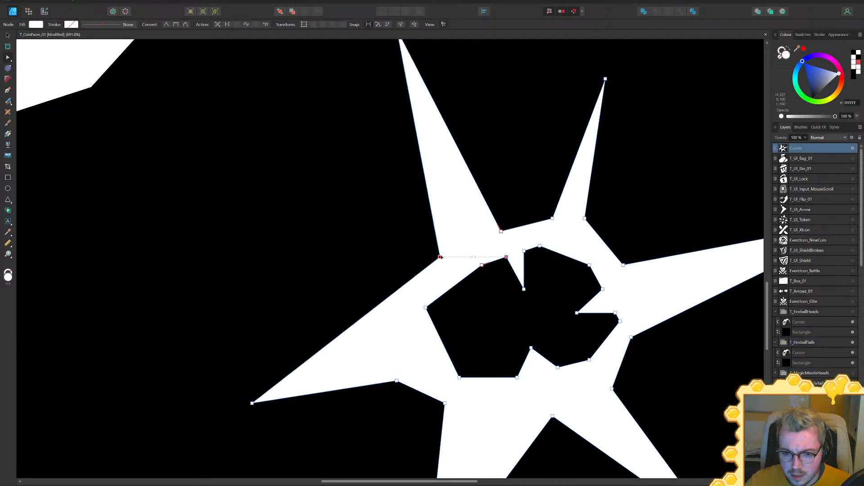
{"action": "left_click_drag", "start_coordinate": [251, 402], "coordinate": [224, 325]}
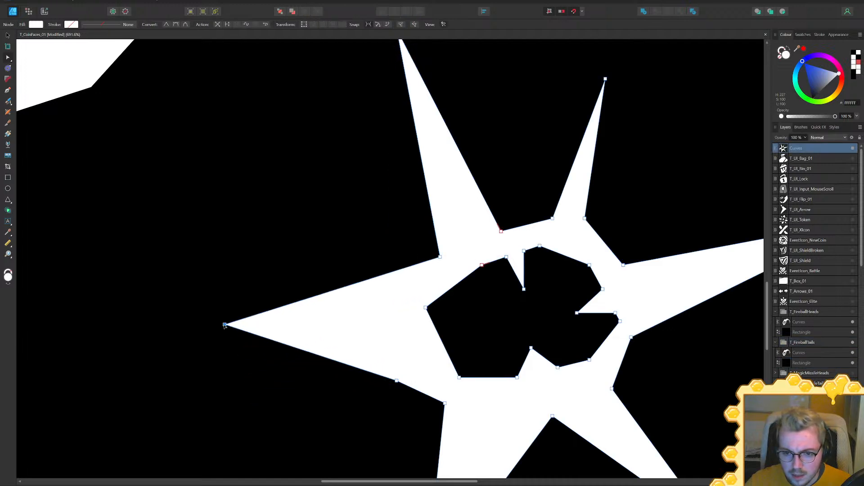
{"action": "left_click_drag", "start_coordinate": [394, 381], "coordinate": [403, 340]}
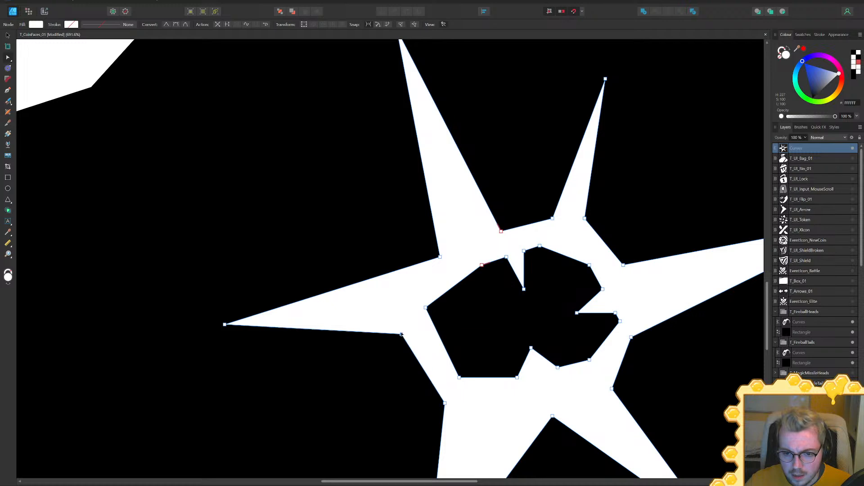
{"action": "scroll", "coordinate": [474, 325], "scroll_direction": "down", "scroll_amount": 5, "text": "ctrl"}
{"action": "scroll", "coordinate": [527, 338], "scroll_direction": "down", "scroll_amount": 2, "text": "ctrl"}
{"action": "scroll", "coordinate": [525, 344], "scroll_direction": "up", "scroll_amount": 8, "text": "ctrl"}
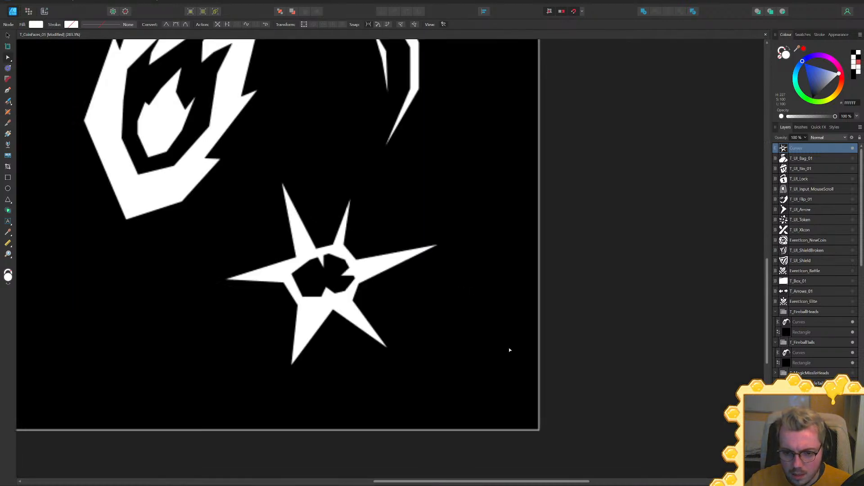
{"action": "scroll", "coordinate": [454, 284], "scroll_direction": "up", "scroll_amount": 1, "text": "ctrl"}
Start a jagged star over the starburst's centre with the Pen tool, drawing its left-hand edge and uneven upper spikes
{"action": "key", "text": "p"}
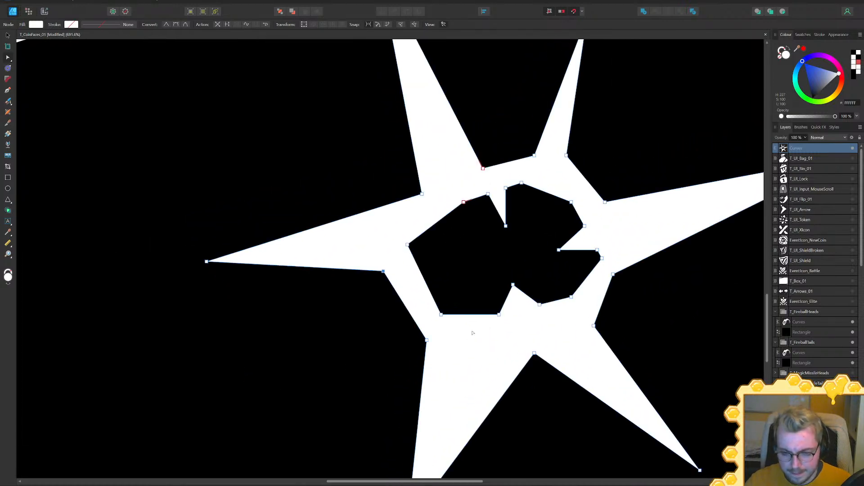
{"action": "left_click_drag", "start_coordinate": [374, 285], "coordinate": [435, 254]}
{"action": "left_click", "coordinate": [385, 166]}
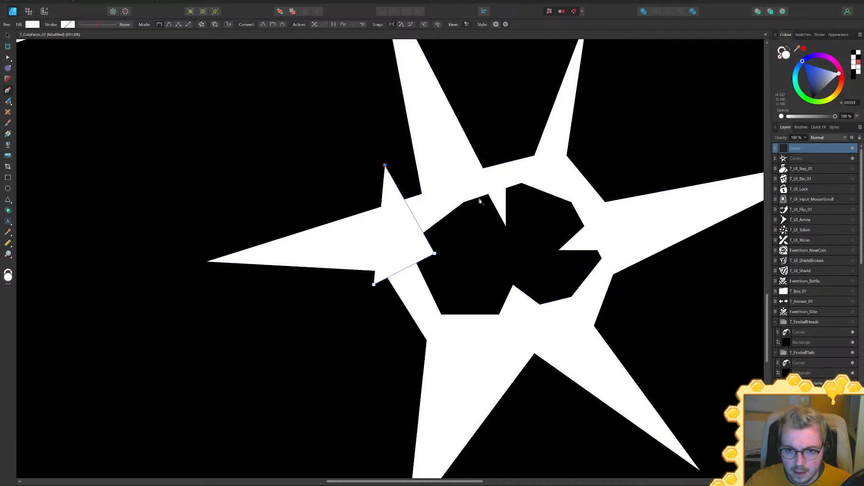
{"action": "left_click", "coordinate": [471, 210]}
{"action": "left_click", "coordinate": [487, 131]}
{"action": "left_click", "coordinate": [482, 212]}
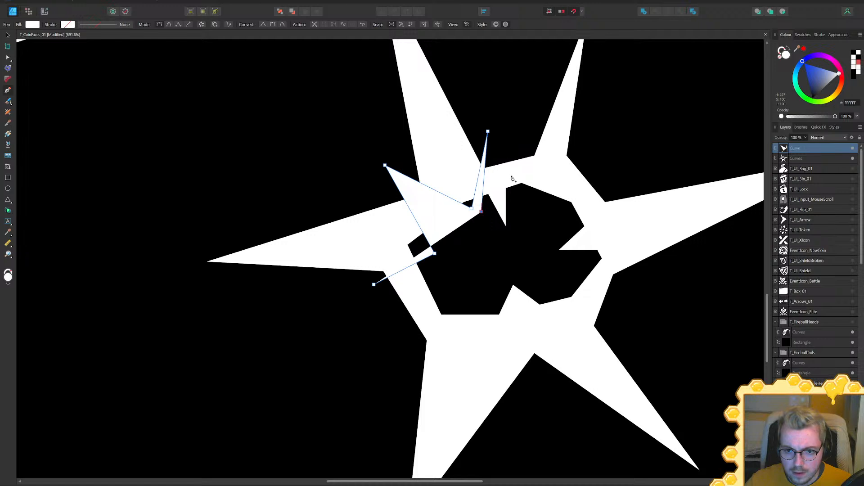
{"action": "left_click", "coordinate": [504, 237]}
{"action": "left_click", "coordinate": [524, 220]}
{"action": "left_click", "coordinate": [517, 145]}
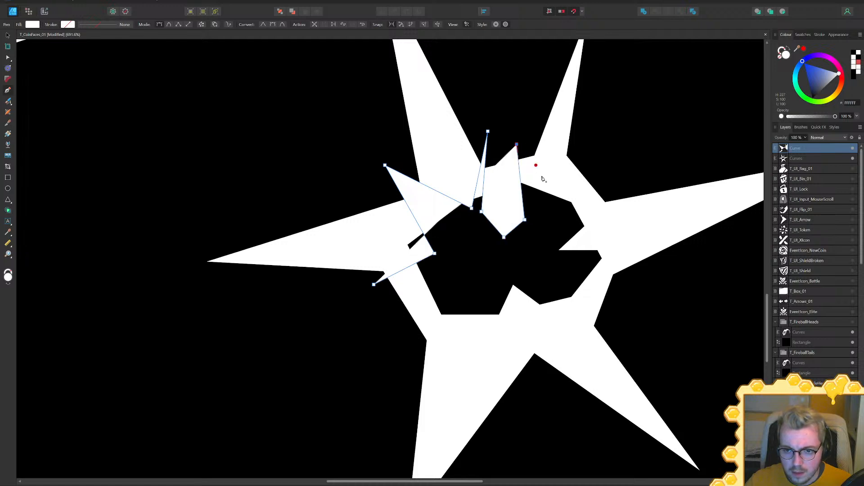
{"action": "left_click", "coordinate": [543, 208]}
{"action": "left_click", "coordinate": [587, 150]}
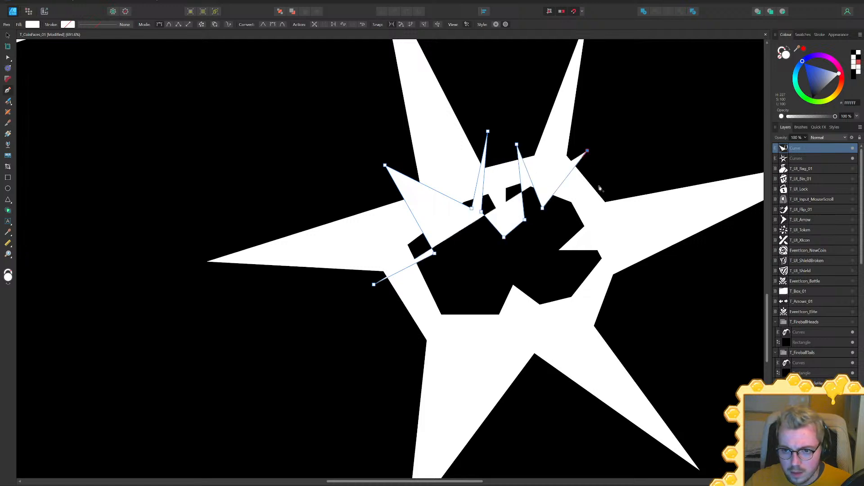
Continue the jagged star with a right-hand spike, two thin lower spikes and a left-hand spike, closing the outline
{"action": "left_click", "coordinate": [570, 222]}
{"action": "left_click", "coordinate": [548, 254]}
{"action": "left_click", "coordinate": [581, 268]}
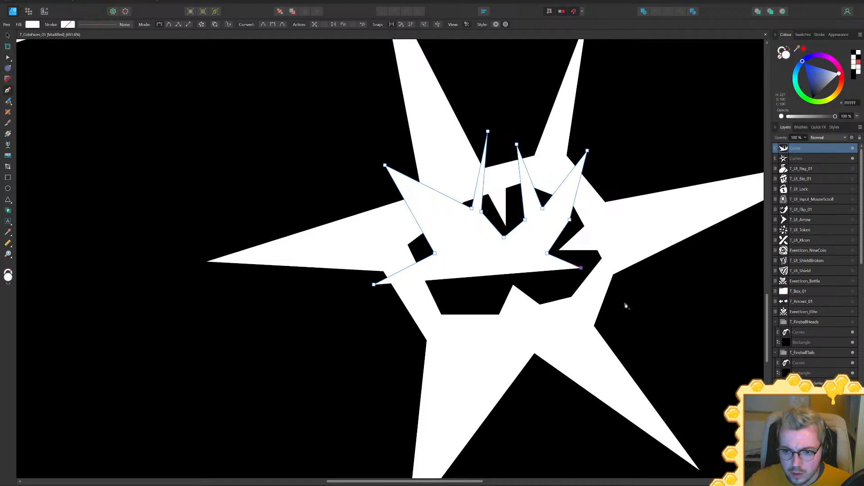
{"action": "left_click", "coordinate": [626, 305]}
{"action": "left_click", "coordinate": [559, 293]}
{"action": "left_click", "coordinate": [542, 381]}
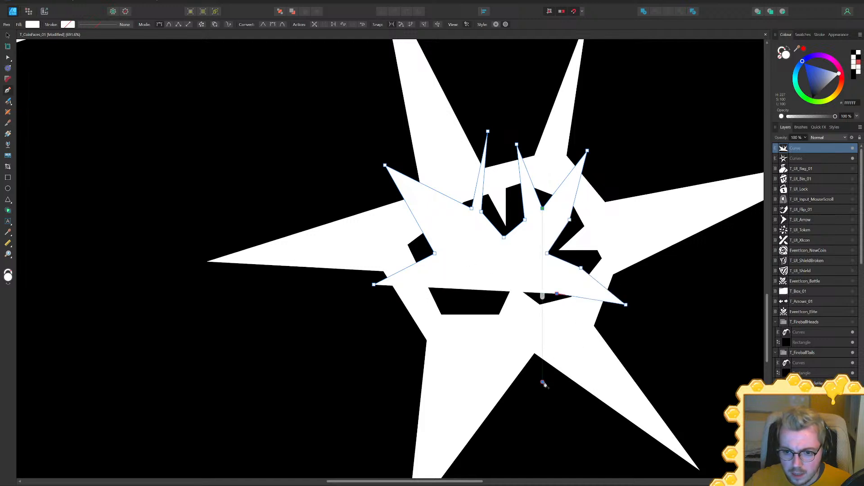
{"action": "left_click", "coordinate": [536, 290]}
{"action": "left_click", "coordinate": [509, 269]}
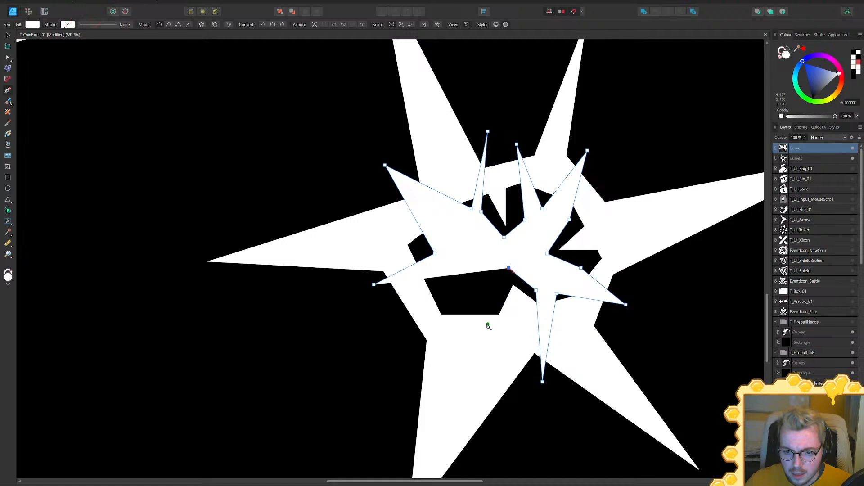
{"action": "left_click", "coordinate": [501, 293]}
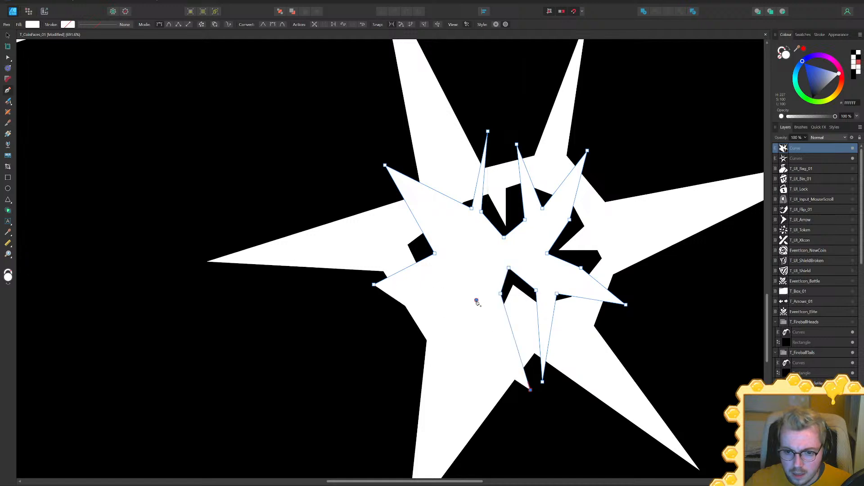
{"action": "left_click", "coordinate": [476, 301]}
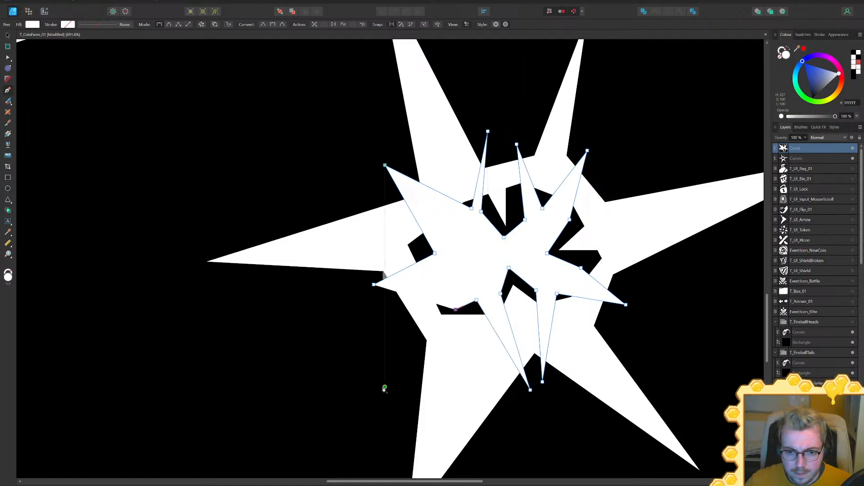
{"action": "left_click", "coordinate": [350, 315]}
{"action": "left_click", "coordinate": [373, 285]}
Try subtracting the jagged star from the starburst, and inspect the cut-up shape on the whole icon
{"action": "key", "text": "v"}
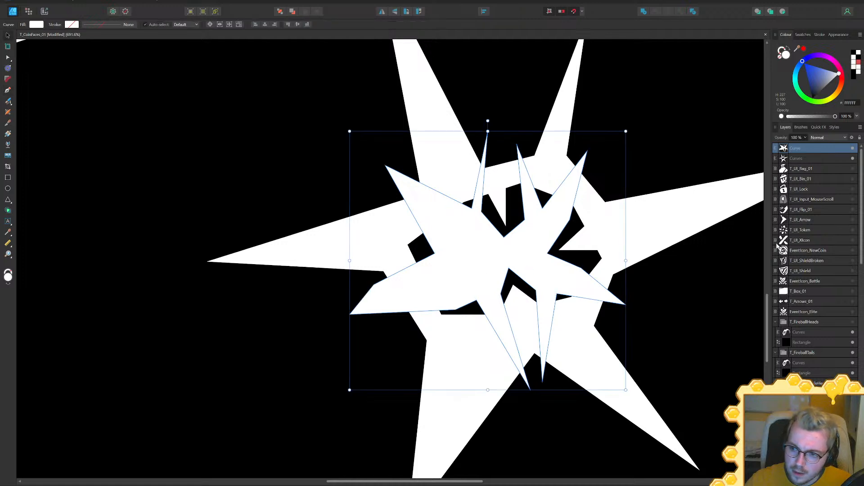
{"action": "left_click", "coordinate": [804, 160], "text": "shift"}
{"action": "left_click", "coordinate": [655, 11]}
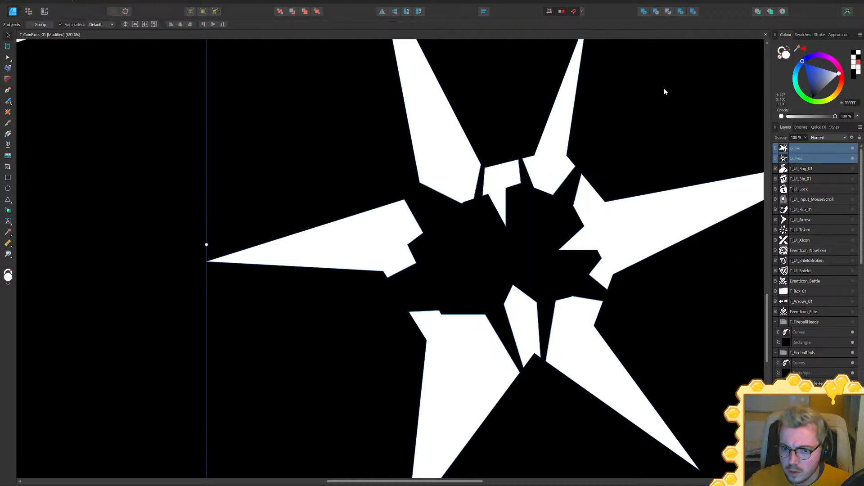
{"action": "scroll", "coordinate": [643, 186], "scroll_direction": "down", "scroll_amount": 8, "text": "ctrl"}
{"action": "left_click", "coordinate": [658, 312]}
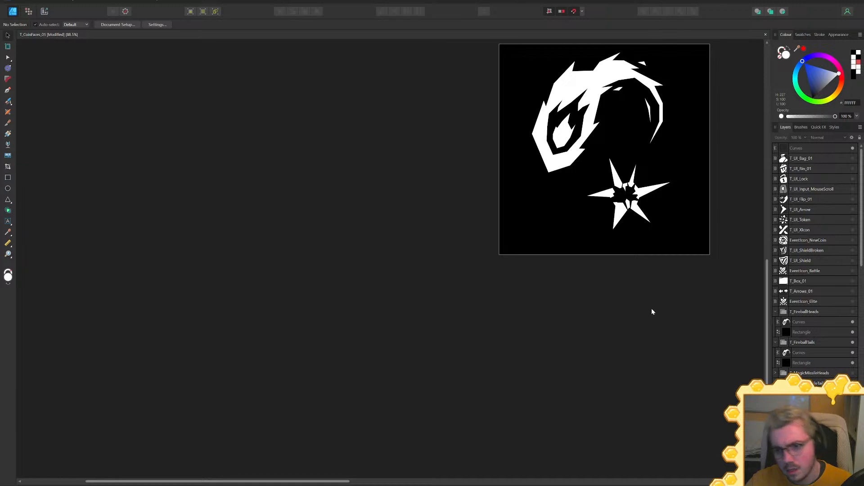
{"action": "middle_click_drag", "start_coordinate": [663, 245], "coordinate": [560, 290]}
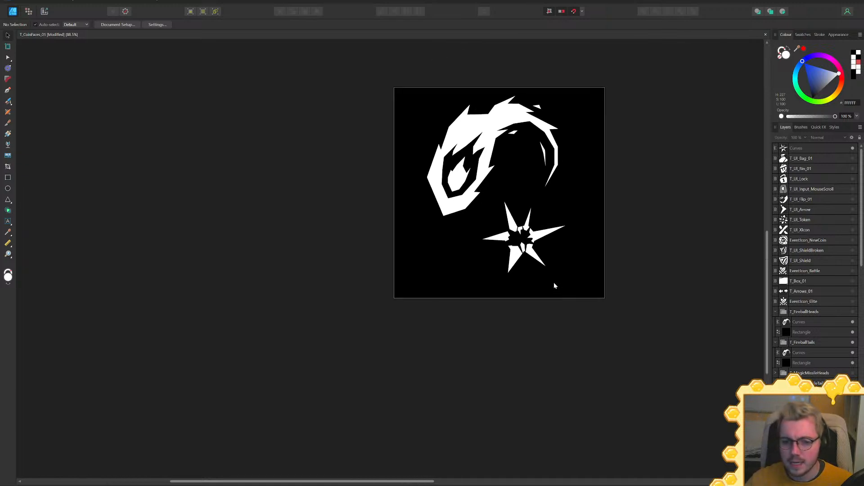
{"action": "scroll", "coordinate": [525, 267], "scroll_direction": "up", "scroll_amount": 5, "text": "ctrl"}
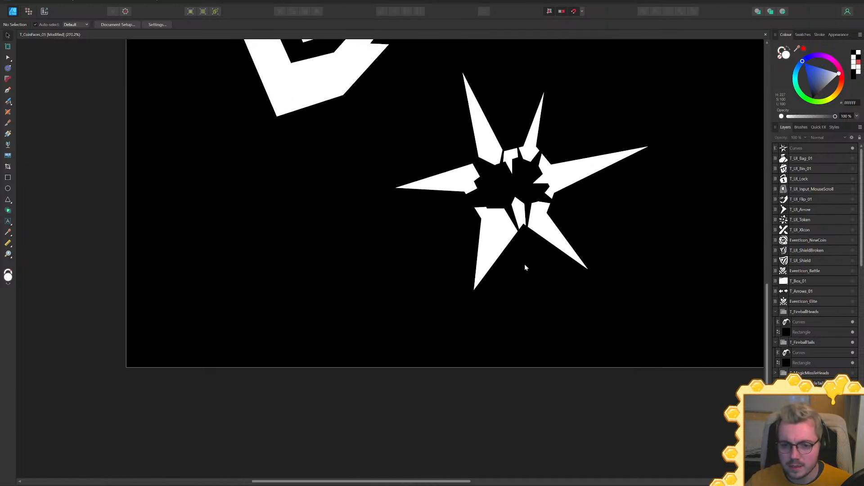
{"action": "scroll", "coordinate": [525, 264], "scroll_direction": "down", "scroll_amount": 4, "text": "ctrl"}
Undo the subtraction and the drawing of the jagged star
{"action": "left_click", "coordinate": [531, 260]}
{"action": "key", "text": "ctrl+v"}
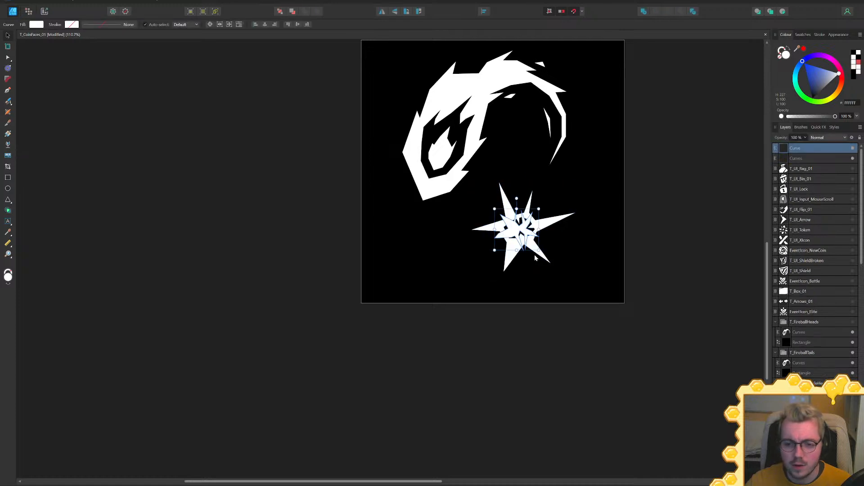
{"action": "key", "text": "ctrl+z"}
Narrow the base of the starburst's left-hand spike and move the hole's left and upper nodes outward
{"action": "scroll", "coordinate": [525, 240], "scroll_direction": "up", "scroll_amount": 8, "text": "ctrl"}
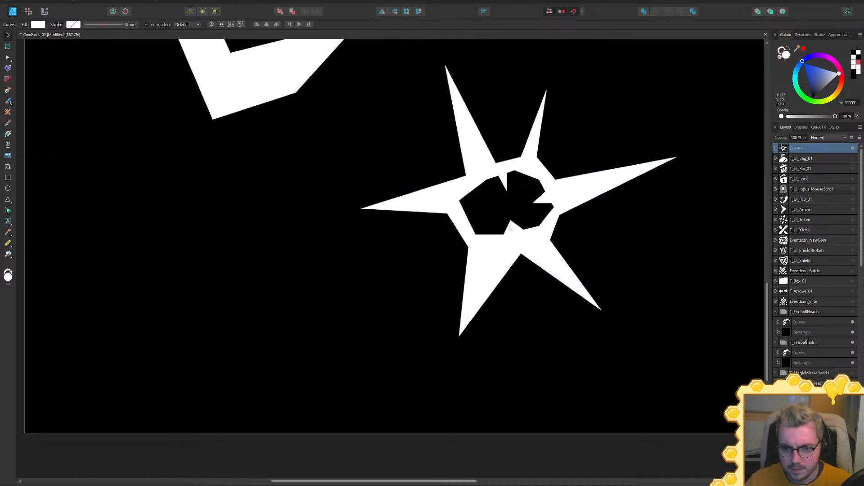
{"action": "key", "text": "a"}
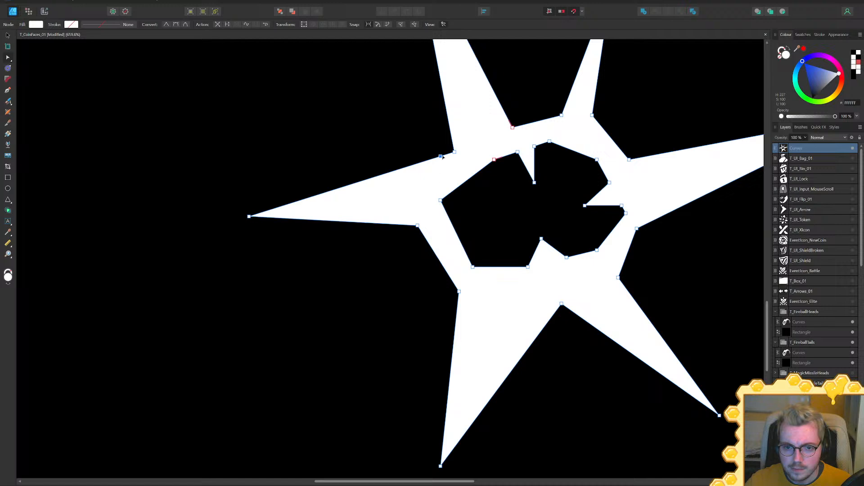
{"action": "left_click_drag", "start_coordinate": [438, 161], "coordinate": [418, 206]}
{"action": "left_click_drag", "start_coordinate": [494, 159], "coordinate": [562, 125]}
{"action": "left_click_drag", "start_coordinate": [597, 157], "coordinate": [612, 152]}
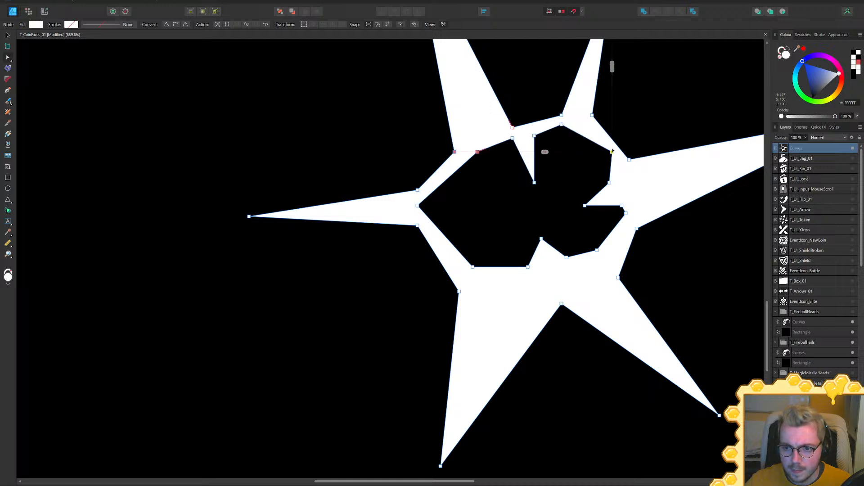
Move the hole's right and lower nodes outward, leaving a thin ring between the starburst's spikes
{"action": "left_click_drag", "start_coordinate": [609, 182], "coordinate": [621, 180]}
{"action": "left_click_drag", "start_coordinate": [627, 219], "coordinate": [627, 224]}
{"action": "left_click_drag", "start_coordinate": [597, 251], "coordinate": [535, 292]}
{"action": "left_click_drag", "start_coordinate": [473, 268], "coordinate": [473, 289]}
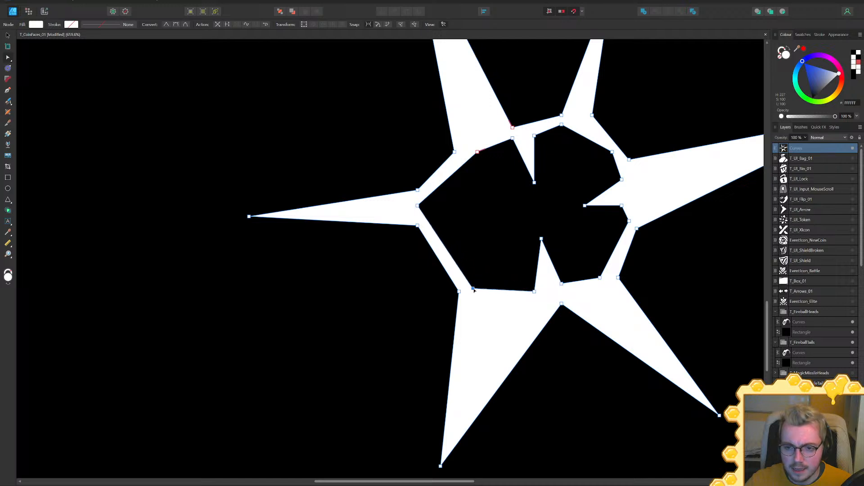
{"action": "scroll", "coordinate": [498, 279], "scroll_direction": "down", "scroll_amount": 7, "text": "ctrl"}
{"action": "left_click", "coordinate": [580, 348]}
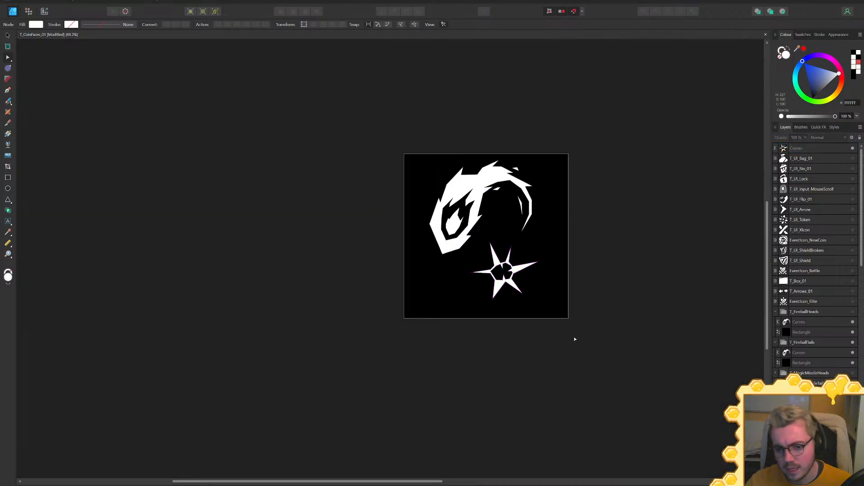
Select the whole starburst and nudge it slightly upward
{"action": "scroll", "coordinate": [493, 281], "scroll_direction": "up", "scroll_amount": 4, "text": "ctrl"}
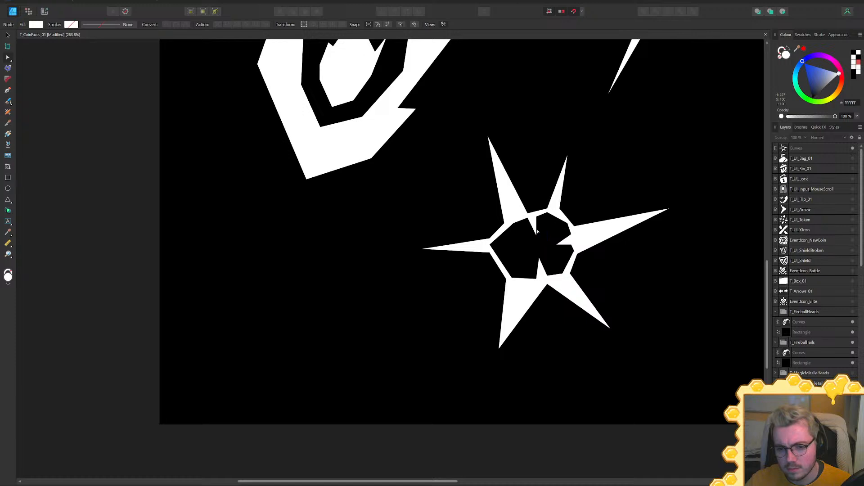
{"action": "left_click", "coordinate": [533, 230]}
{"action": "key", "text": "v"}
{"action": "mouse_move", "coordinate": [518, 214]}
{"action": "left_mouse_down"}
{"action": "mouse_move", "coordinate": [501, 205]}
{"action": "mouse_move", "coordinate": [519, 210]}
{"action": "left_mouse_up"}
{"action": "middle_click_drag", "start_coordinate": [511, 209], "coordinate": [515, 227]}
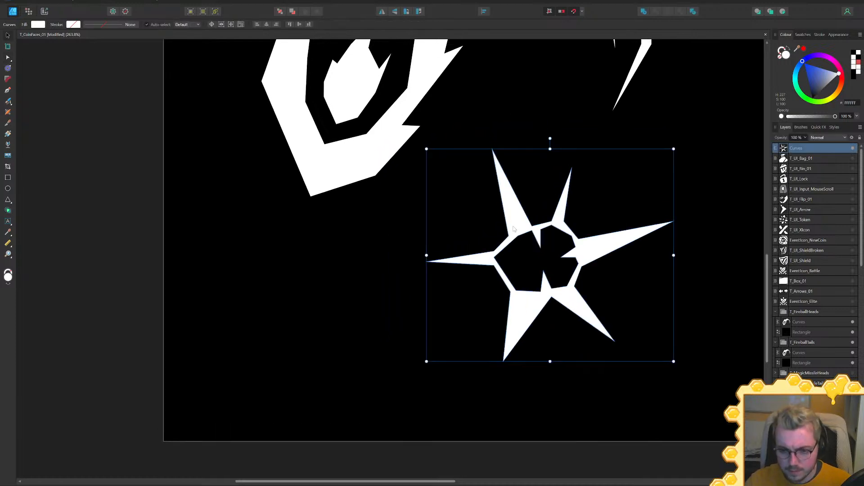
Add nodes to the hole's left edge and shape them into a small inward point beside the left-hand spike
{"action": "key", "text": "p"}
{"action": "key", "text": "ctrl+d"}
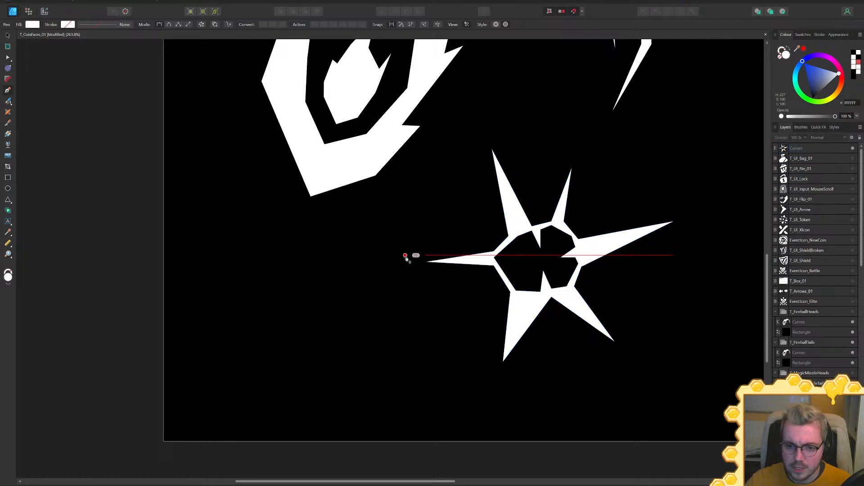
{"action": "key", "text": "a"}
{"action": "left_click", "coordinate": [491, 262]}
{"action": "scroll", "coordinate": [493, 264], "scroll_direction": "up", "scroll_amount": 4, "text": "ctrl"}
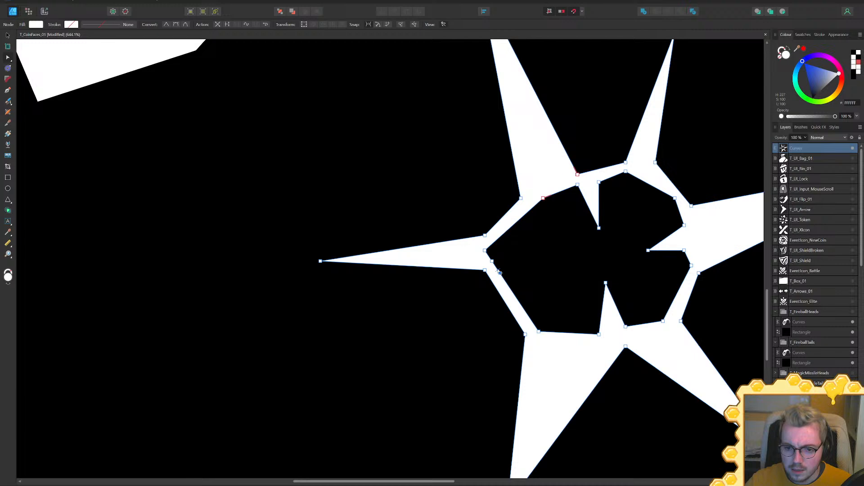
{"action": "left_click_drag", "start_coordinate": [495, 265], "coordinate": [496, 247]}
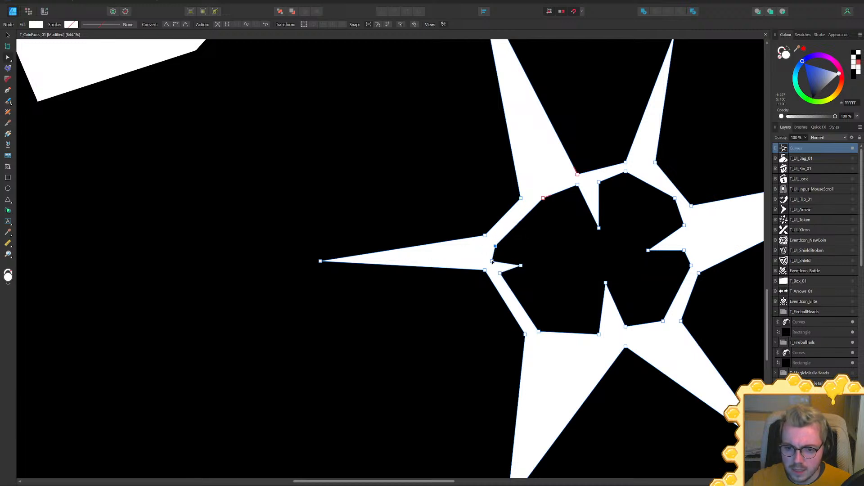
{"action": "scroll", "coordinate": [492, 262], "scroll_direction": "down", "scroll_amount": 7, "text": "ctrl"}
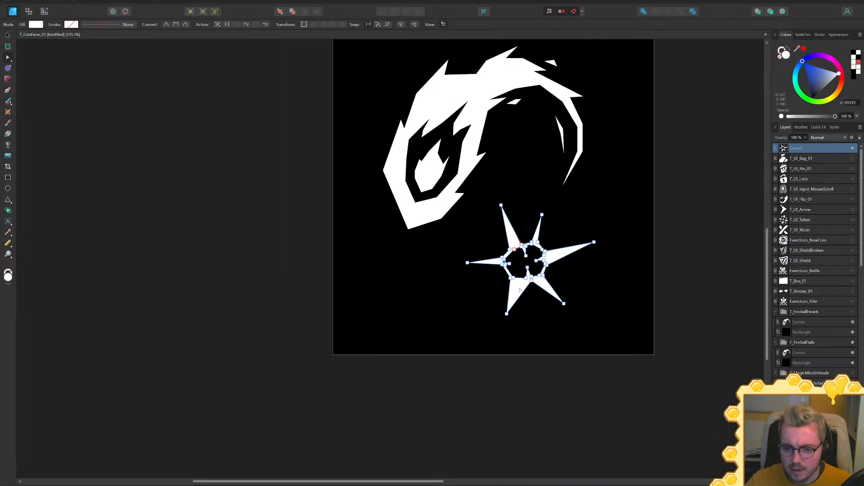
Narrow the base of the starburst's lower-left spike by moving its inner base node up to the ring
{"action": "scroll", "coordinate": [520, 290], "scroll_direction": "up", "scroll_amount": 3, "text": "ctrl"}
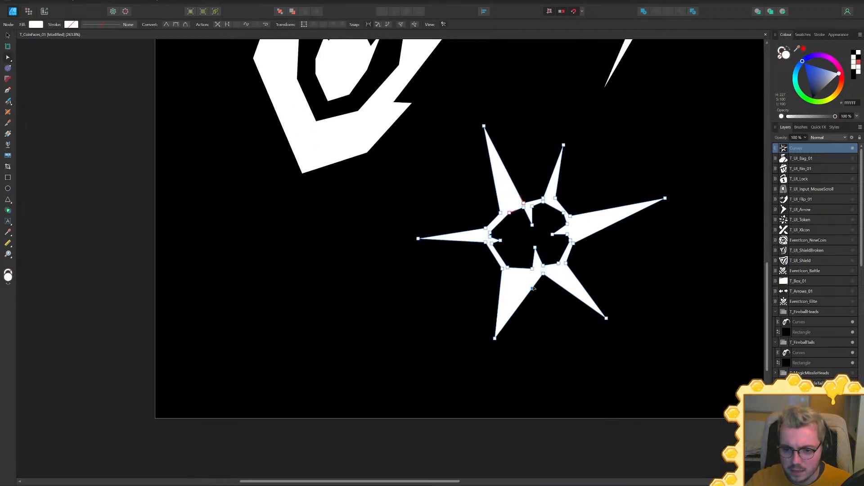
{"action": "left_click_drag", "start_coordinate": [532, 288], "coordinate": [520, 274]}
{"action": "middle_click_drag", "start_coordinate": [539, 239], "coordinate": [466, 283]}
Begin a new Pen shape that traces just outside the starburst's left spike and down to the lower-left spike's tip
{"action": "key", "text": "p"}
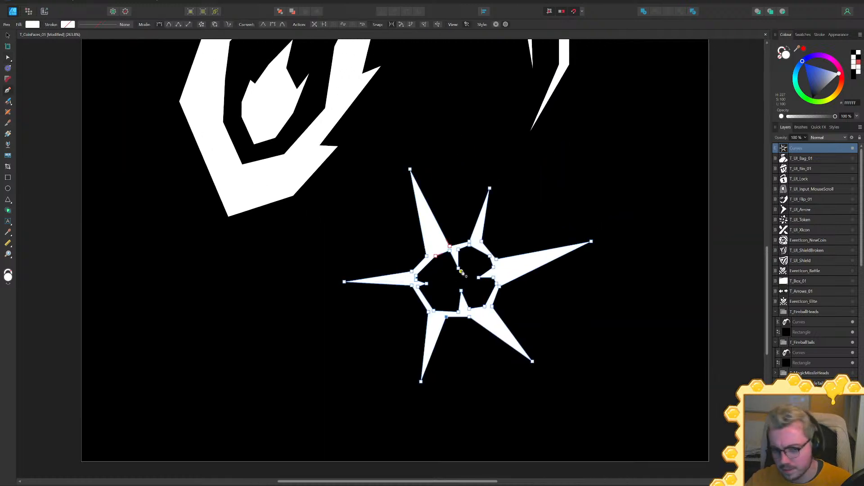
{"action": "key", "text": "Escape"}
{"action": "left_click", "coordinate": [421, 253]}
{"action": "left_click", "coordinate": [407, 268]}
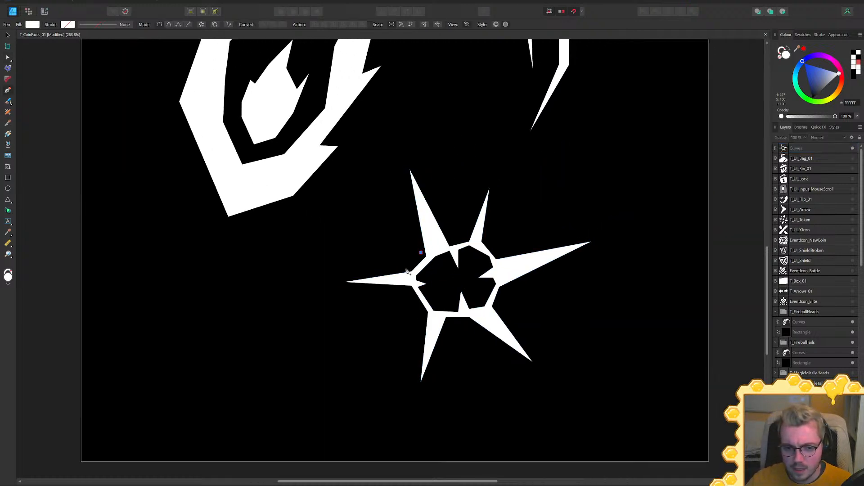
{"action": "left_click", "coordinate": [338, 281]}
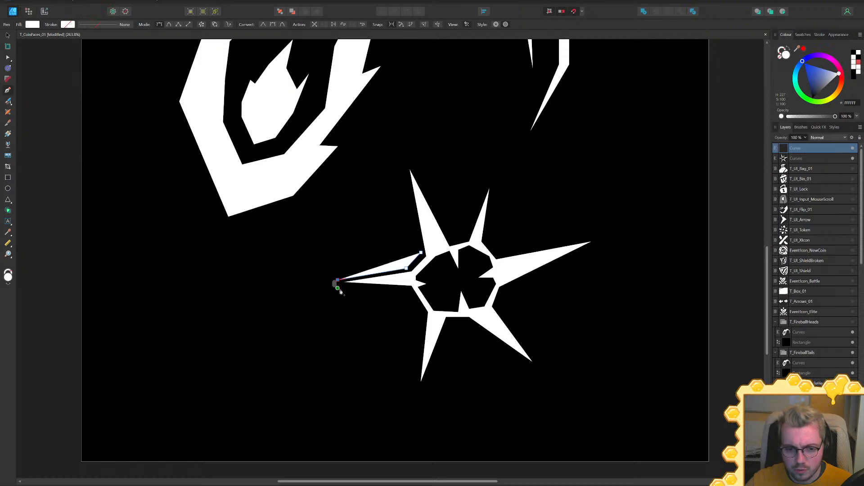
{"action": "left_click", "coordinate": [406, 294]}
{"action": "left_click", "coordinate": [421, 315]}
{"action": "left_click", "coordinate": [416, 390]}
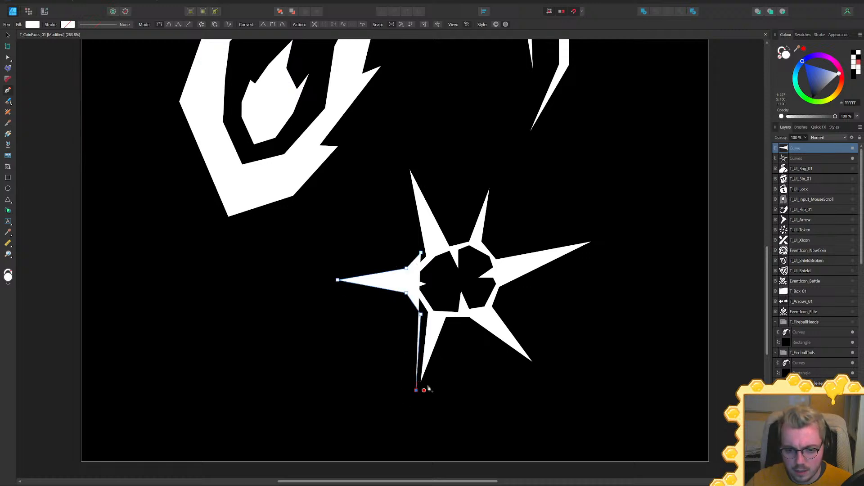
Continue the offset outline around the starburst's lower-left, lower-right and right-hand spikes
{"action": "left_click", "coordinate": [448, 323]}
{"action": "left_click", "coordinate": [468, 324]}
{"action": "left_click", "coordinate": [539, 373]}
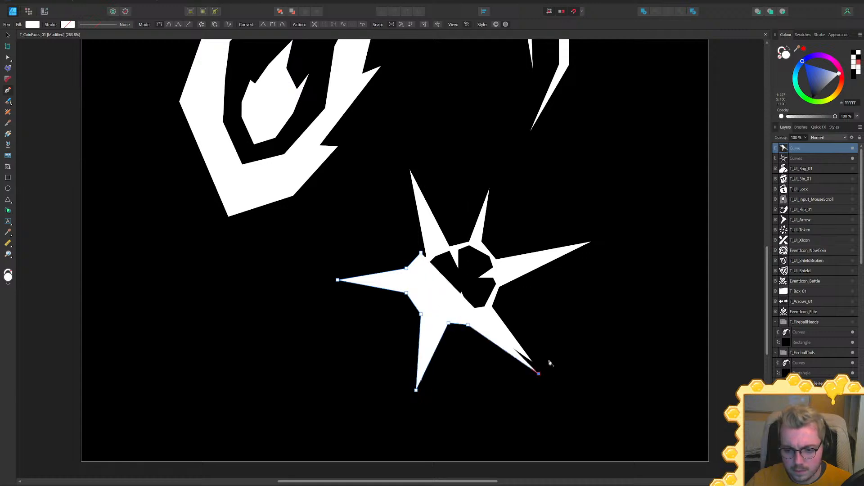
{"action": "left_click", "coordinate": [501, 305]}
{"action": "left_click", "coordinate": [507, 288]}
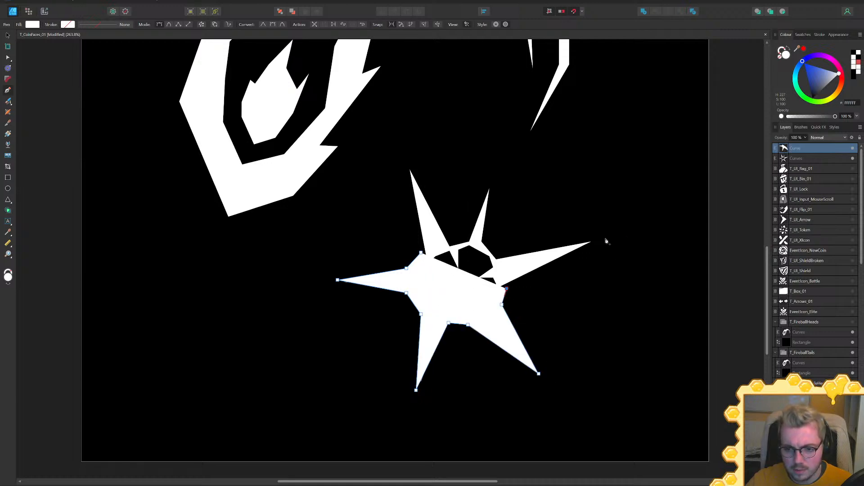
{"action": "left_click", "coordinate": [600, 237]}
{"action": "left_click", "coordinate": [497, 248]}
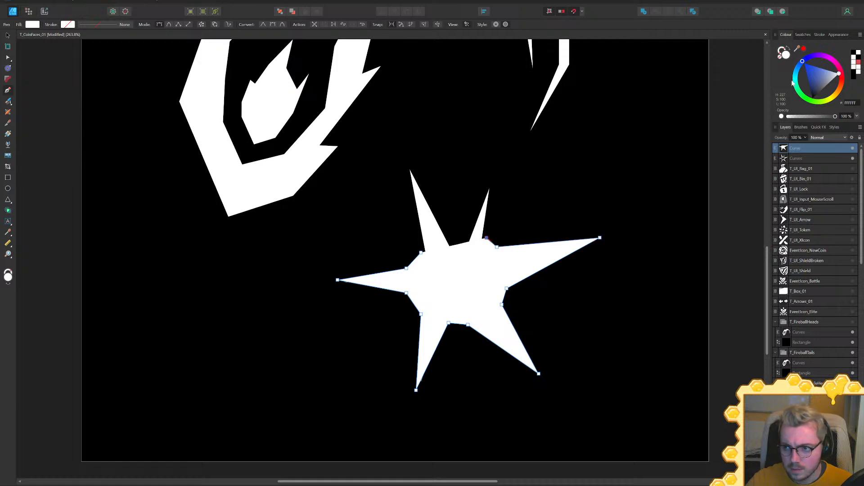
Fill the outline shape with blue at 58% opacity and trace it around the two upper spikes
{"action": "left_click", "coordinate": [818, 72]}
{"action": "left_click", "coordinate": [493, 179]}
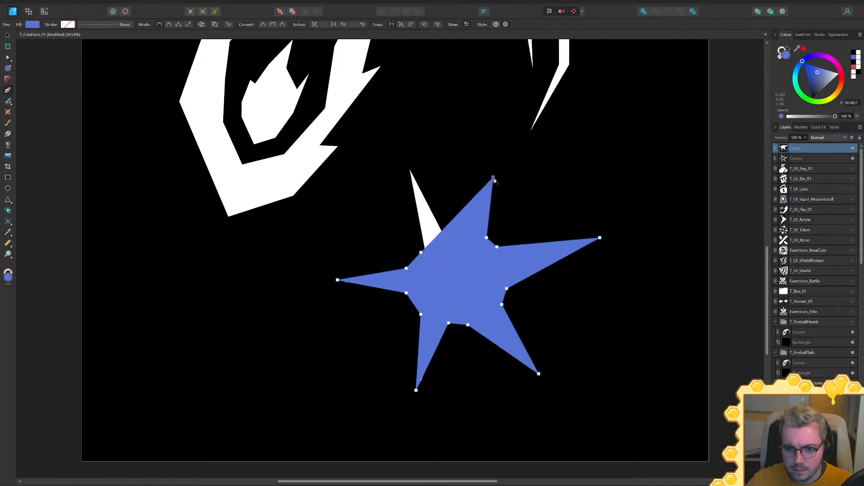
{"action": "left_click_drag", "start_coordinate": [807, 116], "coordinate": [815, 116]}
{"action": "left_click", "coordinate": [468, 239]}
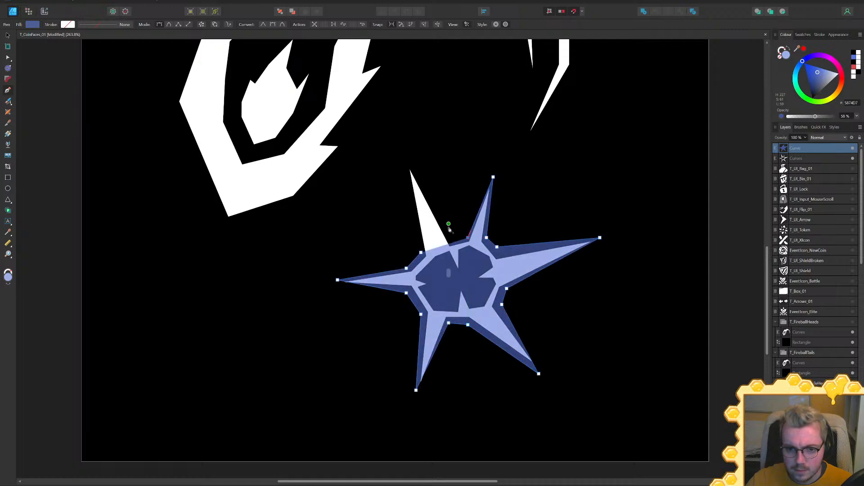
{"action": "left_click", "coordinate": [407, 158]}
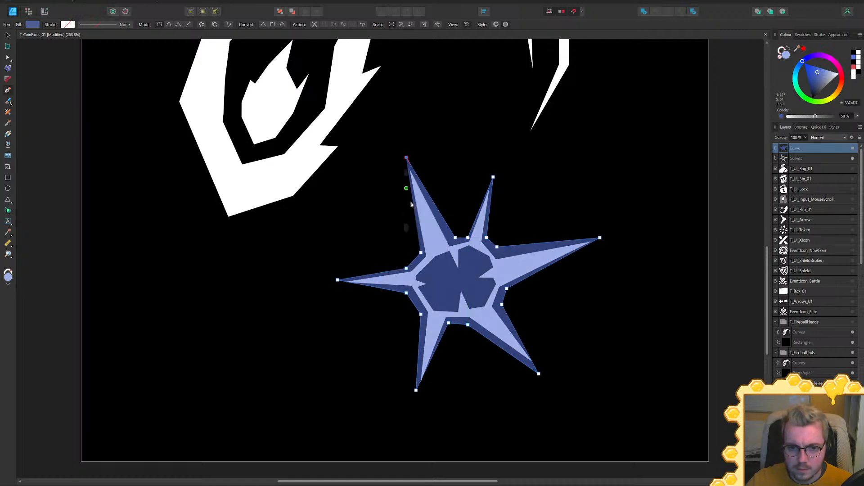
Adjust the blue shape's tips at the left, lower-left and lower-right spikes to leave an even margin around the white starburst
{"action": "key", "text": "a"}
{"action": "scroll", "coordinate": [340, 286], "scroll_direction": "up", "scroll_amount": 3, "text": "ctrl"}
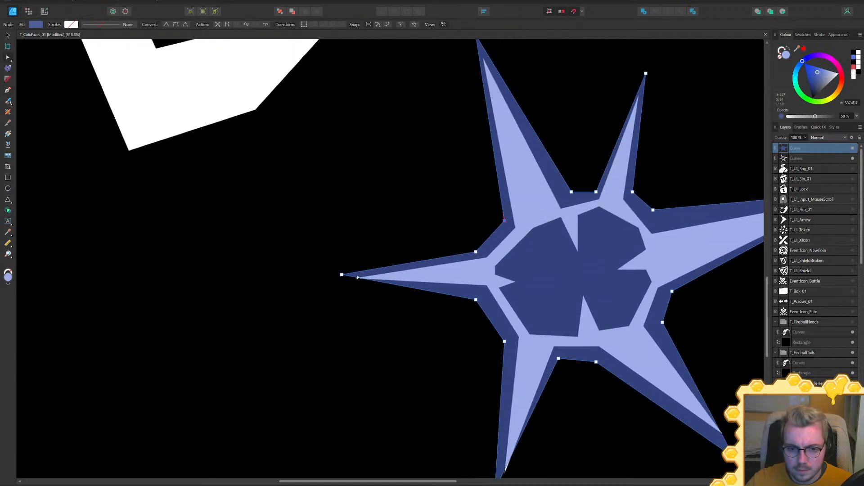
{"action": "left_click_drag", "start_coordinate": [342, 277], "coordinate": [331, 278]}
{"action": "scroll", "coordinate": [495, 387], "scroll_direction": "down", "scroll_amount": 2}
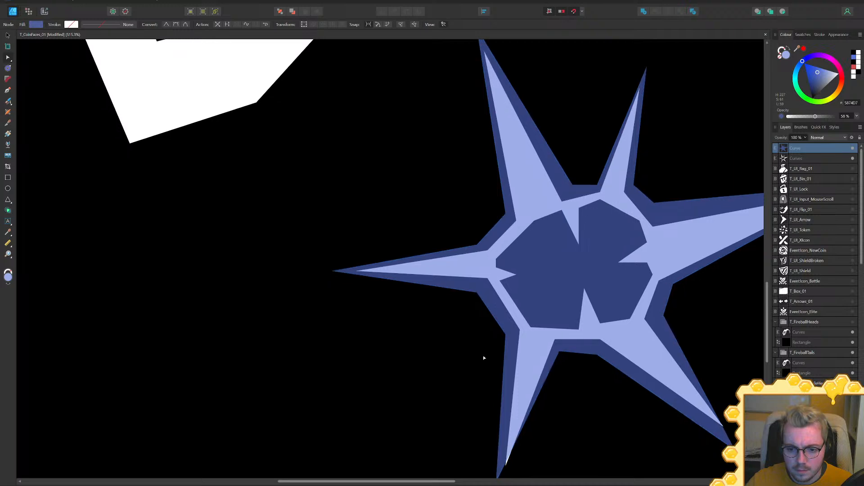
{"action": "left_click_drag", "start_coordinate": [510, 416], "coordinate": [512, 429]}
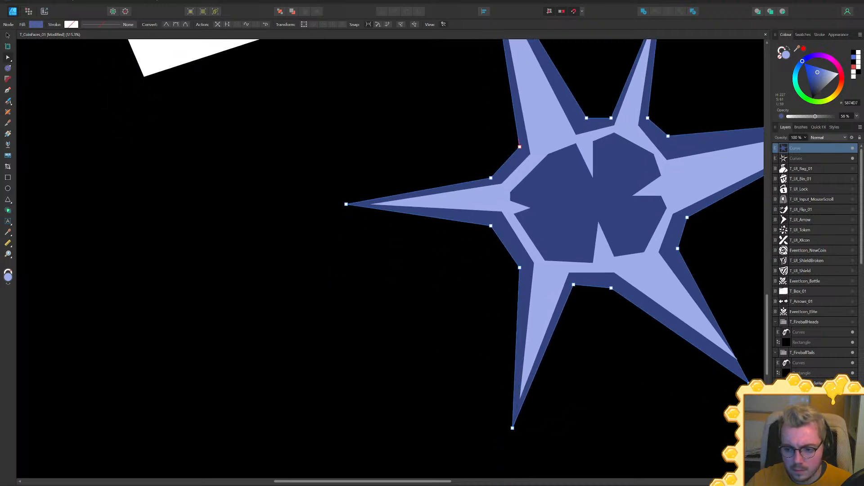
{"action": "mouse_move", "coordinate": [749, 383]}
{"action": "left_mouse_down"}
{"action": "mouse_move", "coordinate": [760, 377]}
{"action": "mouse_move", "coordinate": [734, 381]}
{"action": "left_mouse_up"}
Adjust the blue shape's base node and tips around the right-hand and upper-right spikes to even out the margin
{"action": "middle_click_drag", "start_coordinate": [640, 136], "coordinate": [508, 260]}
{"action": "left_click_drag", "start_coordinate": [508, 260], "coordinate": [512, 271]}
{"action": "left_click_drag", "start_coordinate": [709, 243], "coordinate": [713, 246]}
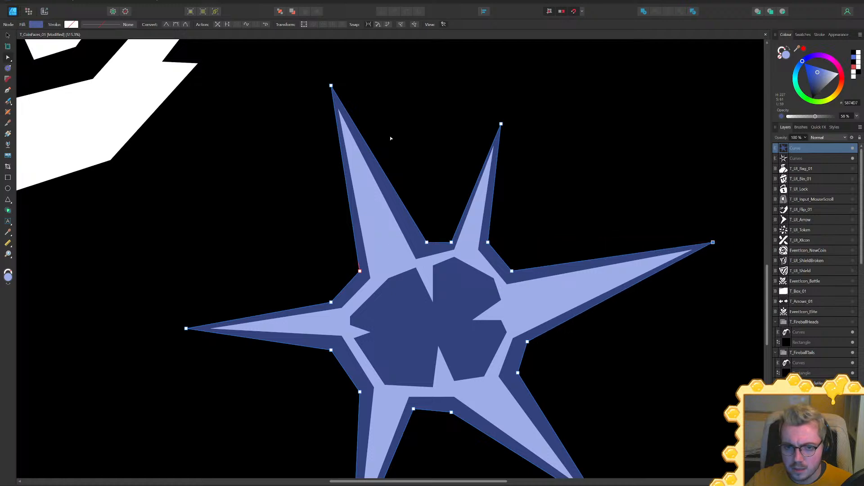
{"action": "left_click_drag", "start_coordinate": [502, 125], "coordinate": [500, 123]}
{"action": "scroll", "coordinate": [530, 232], "scroll_direction": "down", "scroll_amount": 3, "text": "ctrl"}
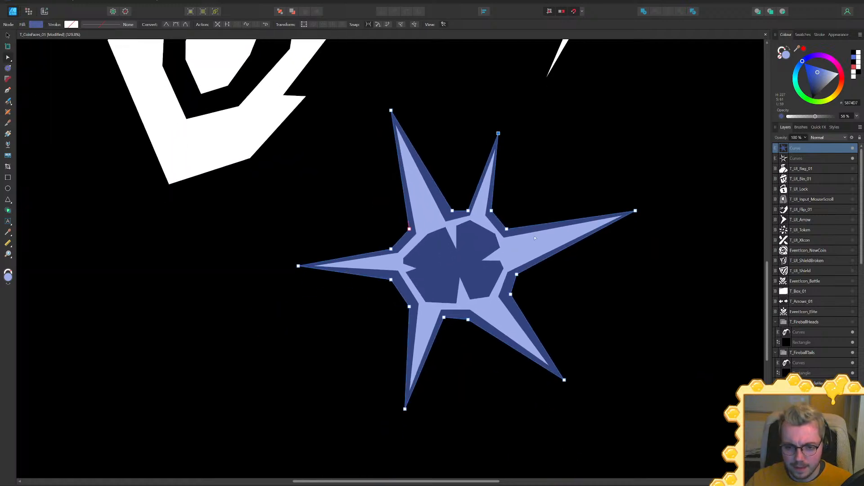
{"action": "key", "text": "v"}
{"action": "left_click", "coordinate": [804, 159], "text": "shift"}
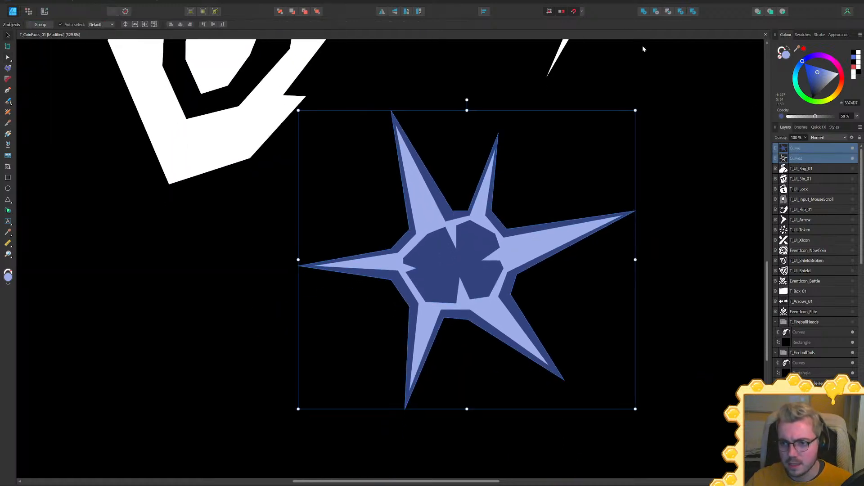
{"action": "left_click", "coordinate": [657, 11]}
{"action": "key", "text": "ctrl+z"}
Move the white starburst above the blue shape in the layer order and subtract it from the blue shape
{"action": "left_click", "coordinate": [808, 160]}
{"action": "left_click_drag", "start_coordinate": [803, 157], "coordinate": [801, 146]}
{"action": "left_click", "coordinate": [801, 160], "text": "shift"}
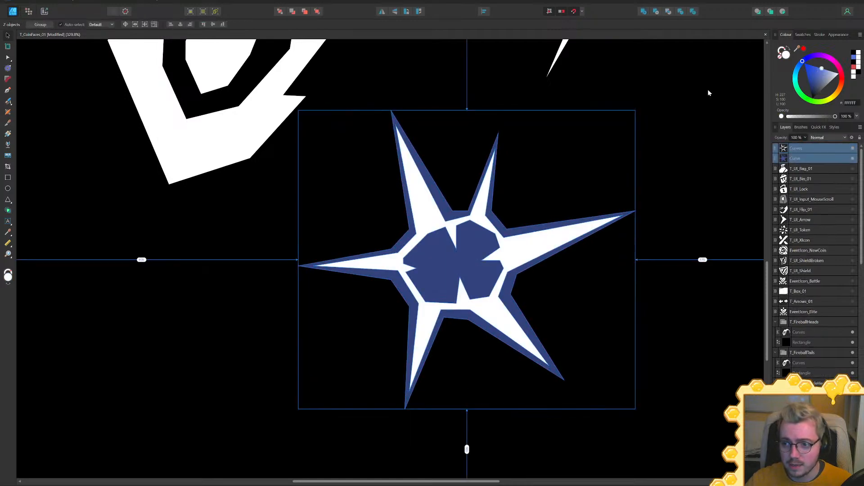
{"action": "left_click", "coordinate": [656, 12]}
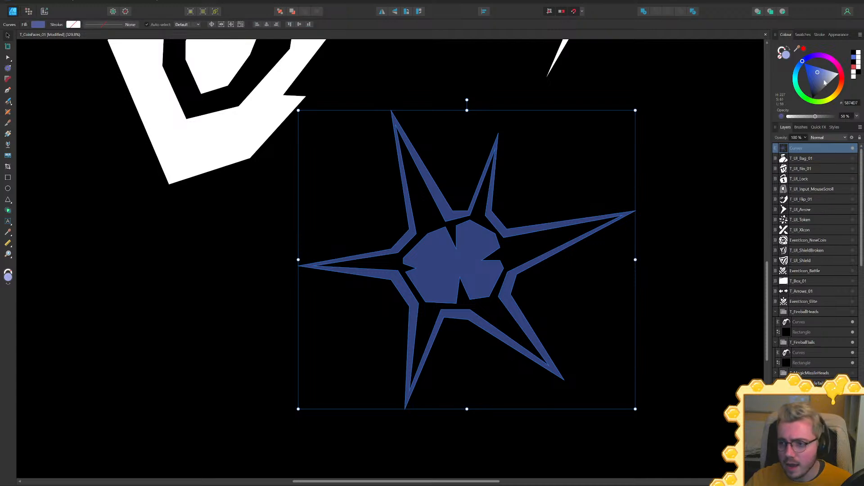
Set the outlined starburst's fill to white (FFFFFF) at 100% opacity
{"action": "left_click_drag", "start_coordinate": [822, 85], "coordinate": [838, 73]}
{"action": "left_click_drag", "start_coordinate": [816, 117], "coordinate": [860, 120]}
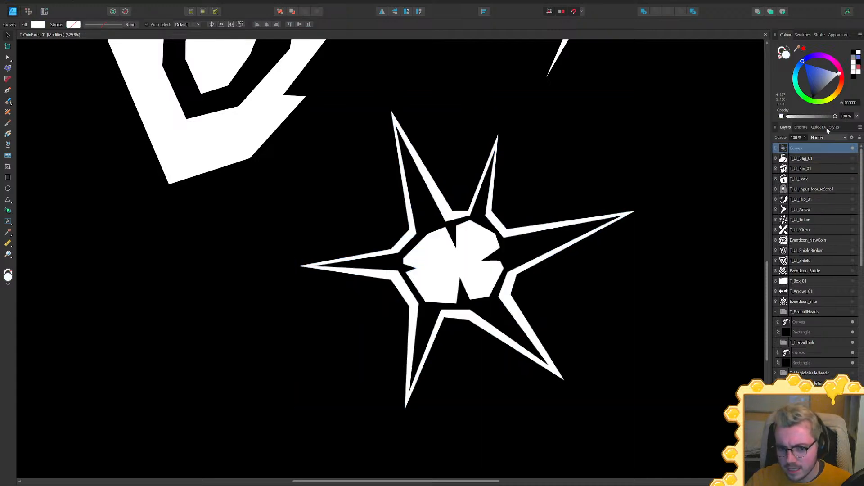
{"action": "scroll", "coordinate": [565, 256], "scroll_direction": "down", "scroll_amount": 6, "text": "ctrl"}
{"action": "left_click", "coordinate": [678, 273]}
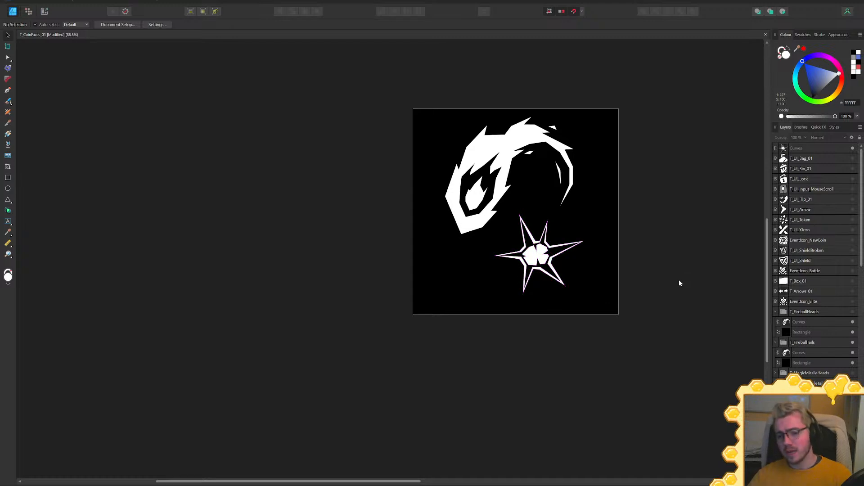
Delete the nodes along the left and lower-left parts of the solid shape in the starburst's centre
{"action": "scroll", "coordinate": [563, 288], "scroll_direction": "up", "scroll_amount": 6, "text": "ctrl"}
{"action": "scroll", "coordinate": [482, 256], "scroll_direction": "up", "scroll_amount": 3}
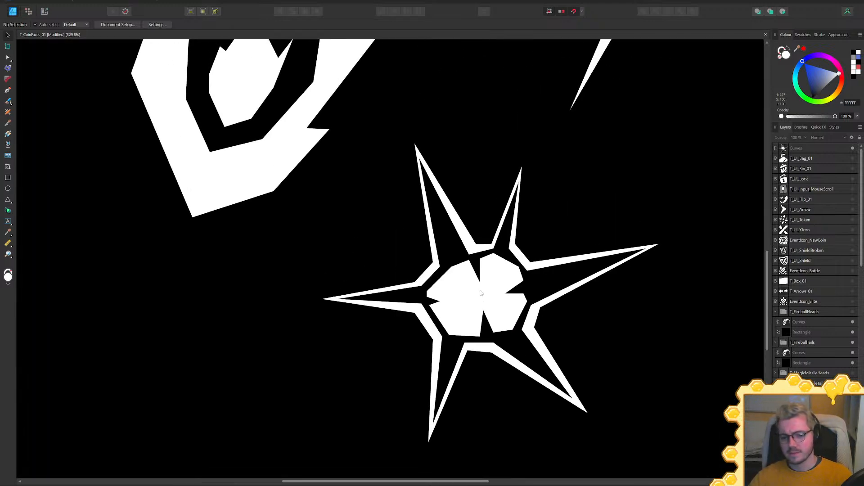
{"action": "left_click", "coordinate": [480, 294]}
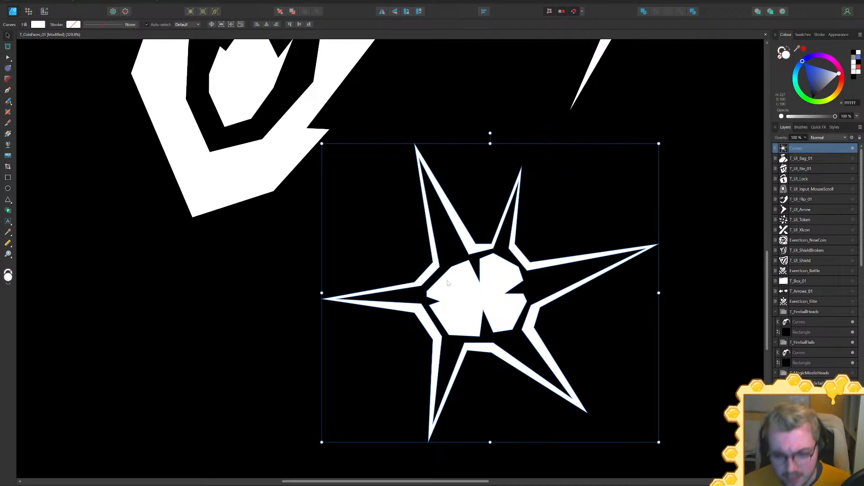
{"action": "key", "text": "a"}
{"action": "scroll", "coordinate": [457, 281], "scroll_direction": "up", "scroll_amount": 3, "text": "ctrl"}
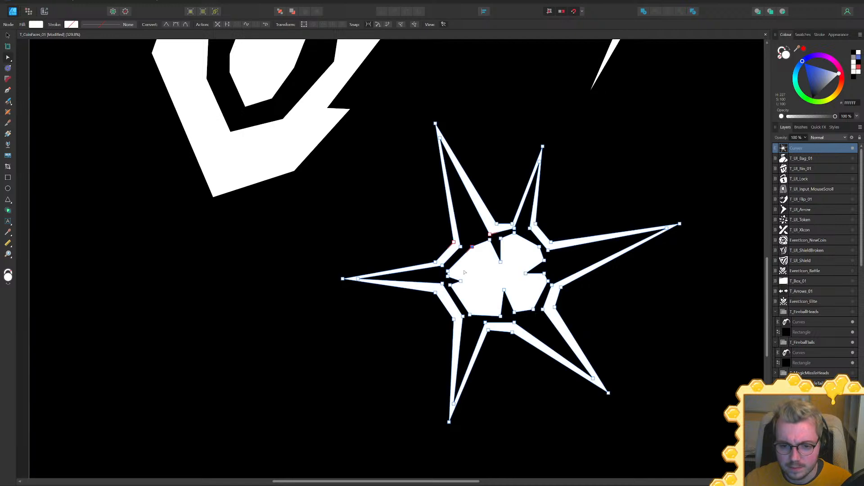
{"action": "left_click_drag", "start_coordinate": [435, 266], "coordinate": [466, 301]}
{"action": "key", "text": "Delete"}
{"action": "left_click_drag", "start_coordinate": [469, 334], "coordinate": [487, 344]}
{"action": "key", "text": "Delete"}
{"action": "key", "text": "Delete"}
{"action": "key", "text": "Delete"}
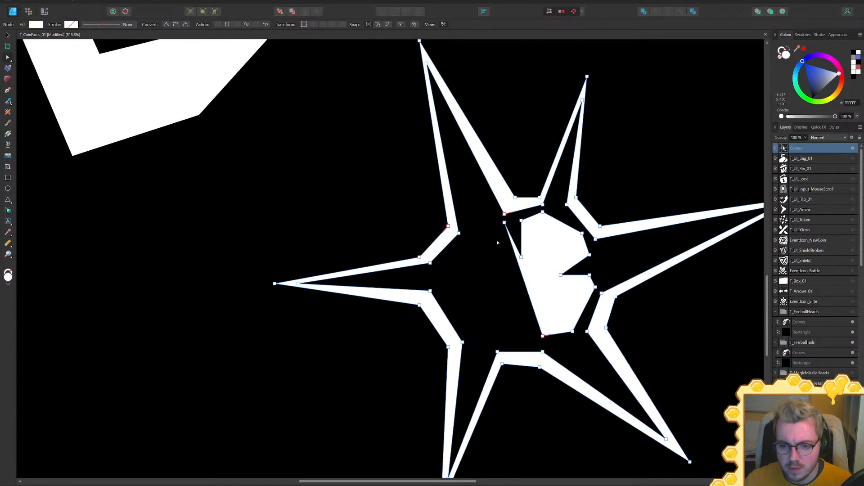
Delete the remaining nodes of the solid centre shape, leaving only the starburst's outline
{"action": "left_click_drag", "start_coordinate": [500, 222], "coordinate": [542, 271]}
{"action": "key", "text": "Delete"}
{"action": "left_click_drag", "start_coordinate": [534, 210], "coordinate": [574, 289]}
{"action": "key", "text": "Delete"}
{"action": "key", "text": "Delete"}
{"action": "left_click", "coordinate": [589, 254]}
{"action": "key", "text": "Delete"}
{"action": "left_click", "coordinate": [561, 275]}
{"action": "key", "text": "Delete"}
{"action": "key", "text": "Delete"}
{"action": "left_click", "coordinate": [595, 287]}
{"action": "key", "text": "Delete"}
{"action": "left_click_drag", "start_coordinate": [575, 320], "coordinate": [556, 344]}
{"action": "key", "text": "Delete"}
{"action": "scroll", "coordinate": [542, 335], "scroll_direction": "down", "scroll_amount": 6, "text": "ctrl"}
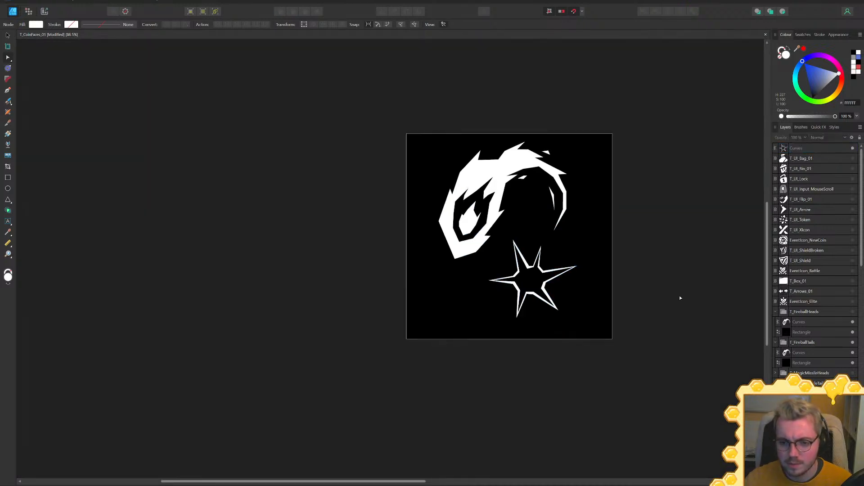
Draw a small white four-pointed star with the Pen tool in the starburst's empty centre
{"action": "key", "text": "p"}
{"action": "scroll", "coordinate": [536, 278], "scroll_direction": "up", "scroll_amount": 6, "text": "ctrl"}
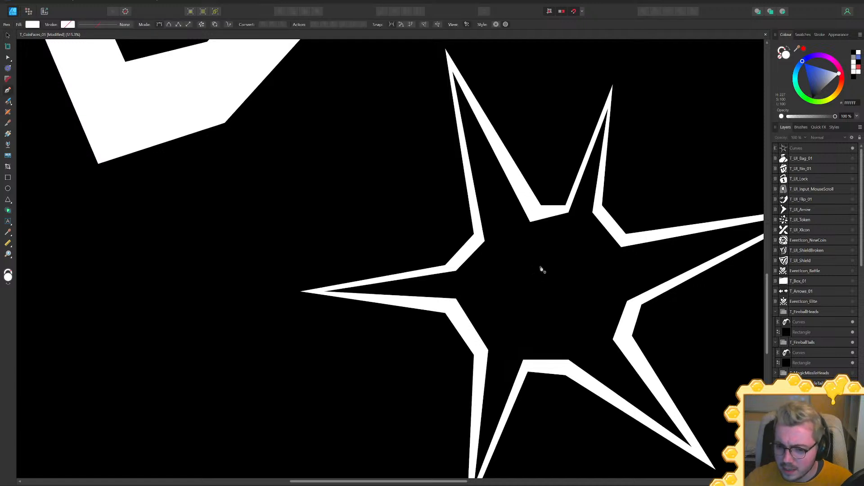
{"action": "left_click", "coordinate": [510, 250]}
{"action": "left_click", "coordinate": [516, 291]}
{"action": "left_click", "coordinate": [513, 328]}
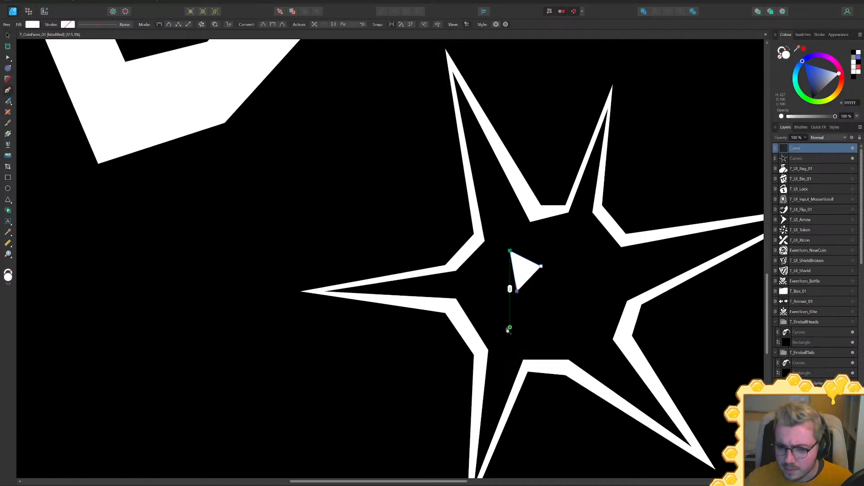
{"action": "left_click", "coordinate": [557, 310]}
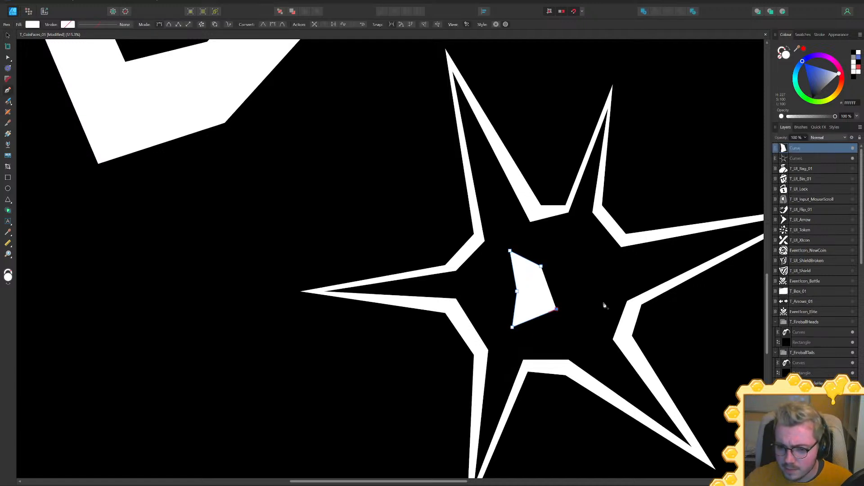
{"action": "left_click", "coordinate": [593, 327]}
{"action": "left_click", "coordinate": [577, 285]}
{"action": "left_click", "coordinate": [612, 257]}
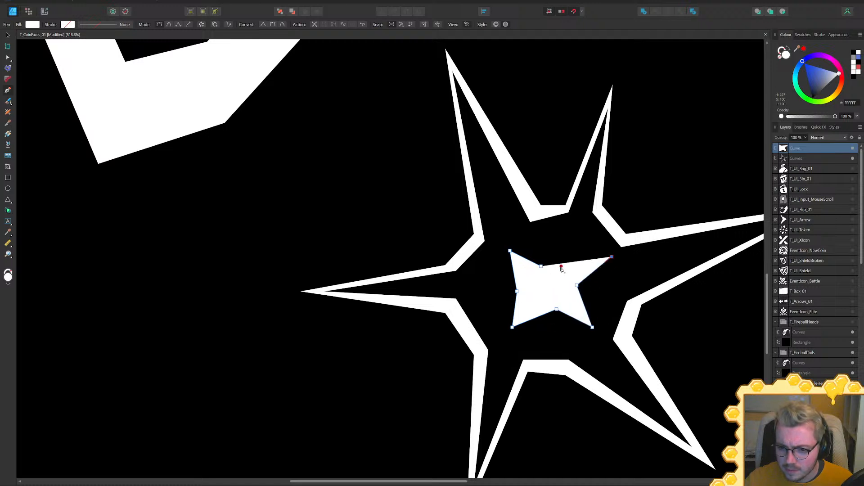
{"action": "left_click", "coordinate": [541, 267]}
Pull the small star's inner nodes toward its middle to form a thin X-shaped sparkle
{"action": "key", "text": "a"}
{"action": "mouse_move", "coordinate": [541, 266]}
{"action": "left_mouse_down"}
{"action": "mouse_move", "coordinate": [557, 266]}
{"action": "mouse_move", "coordinate": [550, 266]}
{"action": "left_mouse_up"}
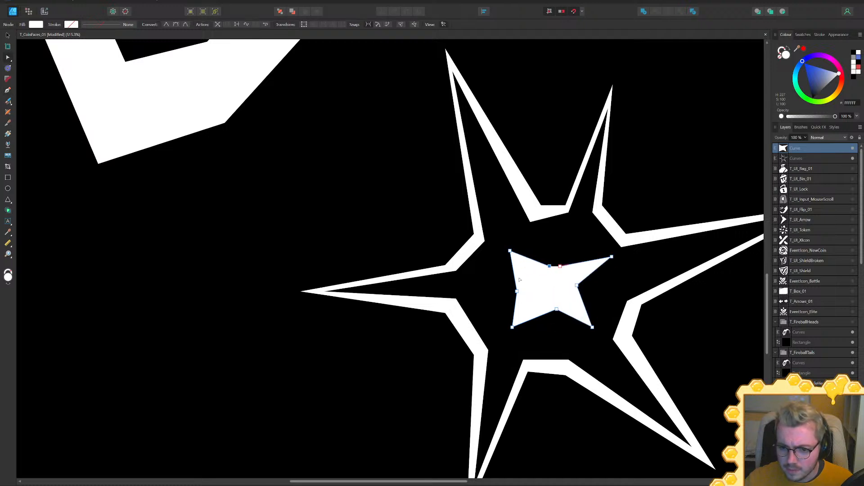
{"action": "left_click_drag", "start_coordinate": [517, 292], "coordinate": [556, 300]}
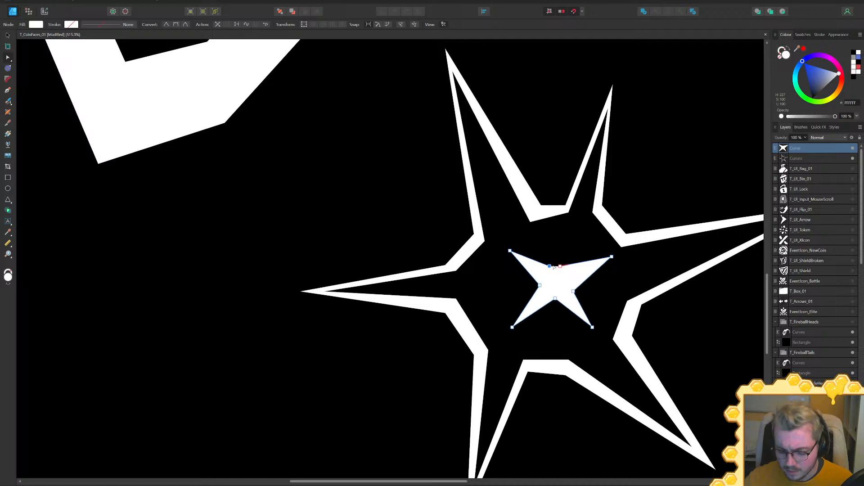
{"action": "left_click_drag", "start_coordinate": [550, 266], "coordinate": [555, 278]}
{"action": "key", "text": "v"}
{"action": "scroll", "coordinate": [585, 302], "scroll_direction": "down", "scroll_amount": 10, "text": "ctrl"}
{"action": "scroll", "coordinate": [590, 351], "scroll_direction": "up", "scroll_amount": 7, "text": "ctrl"}
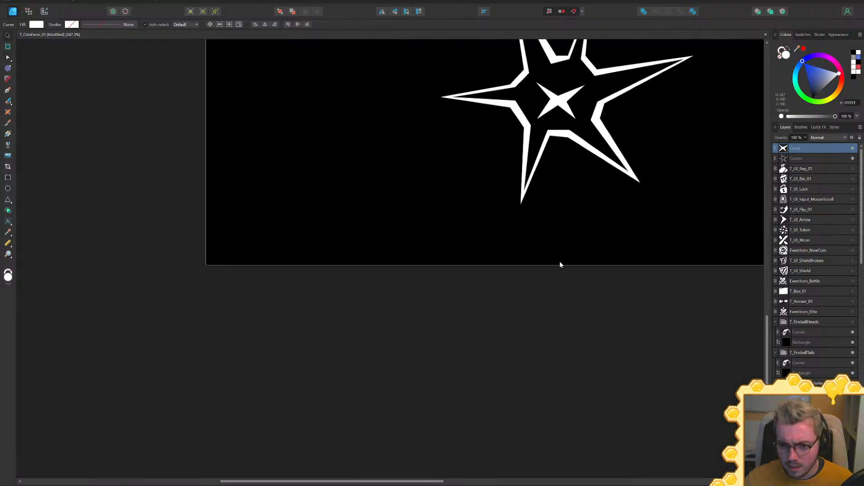
{"action": "scroll", "coordinate": [568, 112], "scroll_direction": "down", "scroll_amount": 2, "text": "ctrl"}
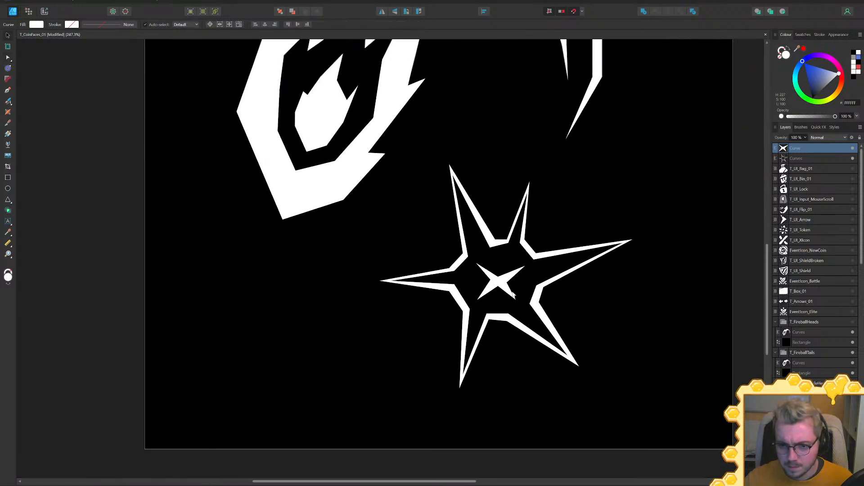
Draw two thin, tapered white streaks, one long and one short, at the starburst's upper right with the Pen tool
{"action": "key", "text": "p"}
{"action": "left_click", "coordinate": [550, 207]}
{"action": "left_click", "coordinate": [594, 144]}
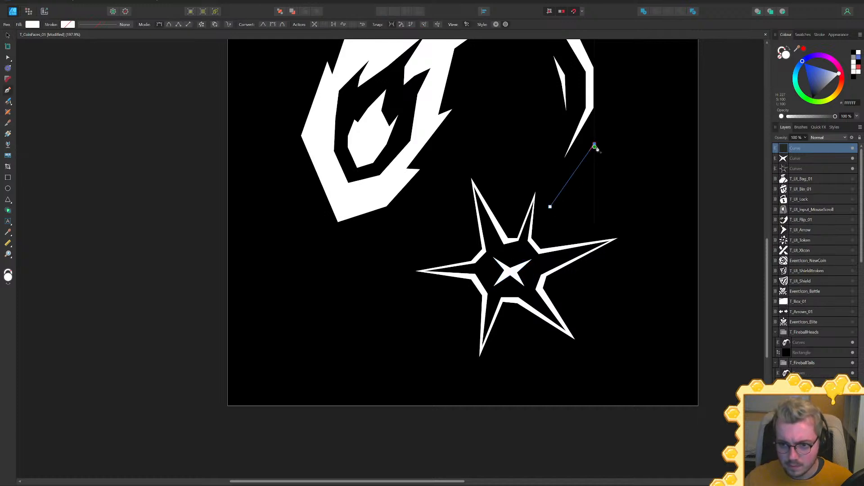
{"action": "left_click", "coordinate": [607, 138]}
{"action": "left_click", "coordinate": [550, 207]}
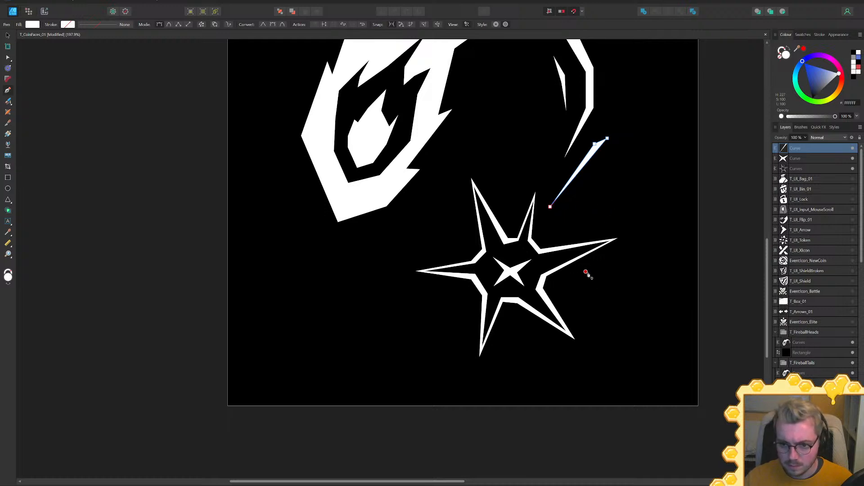
{"action": "left_click_drag", "start_coordinate": [562, 223], "coordinate": [603, 194]}
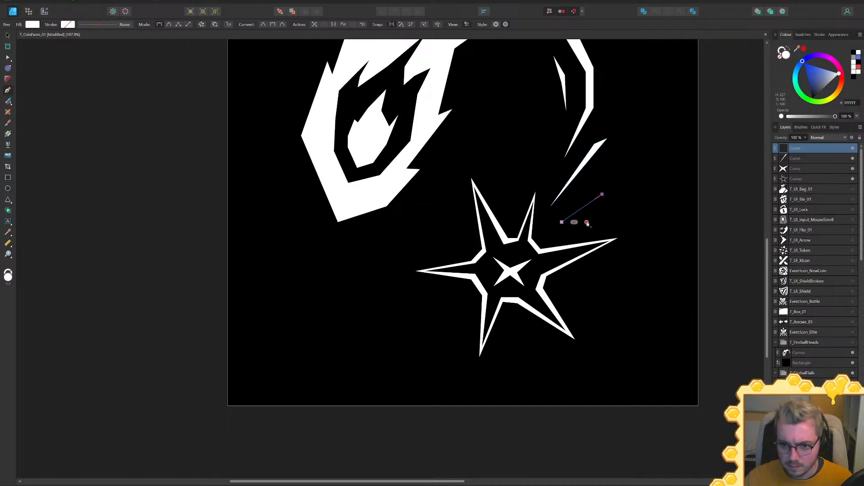
{"action": "left_click", "coordinate": [568, 223]}
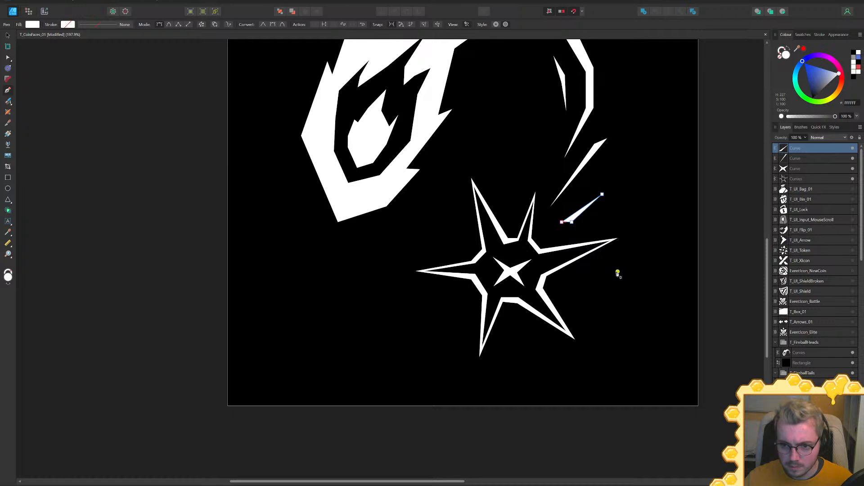
Move the short streak down and to the left, closer to the starburst's right-hand spikes
{"action": "key", "text": "v"}
{"action": "scroll", "coordinate": [708, 266], "scroll_direction": "down", "scroll_amount": 3, "text": "ctrl"}
{"action": "left_click", "coordinate": [632, 202]}
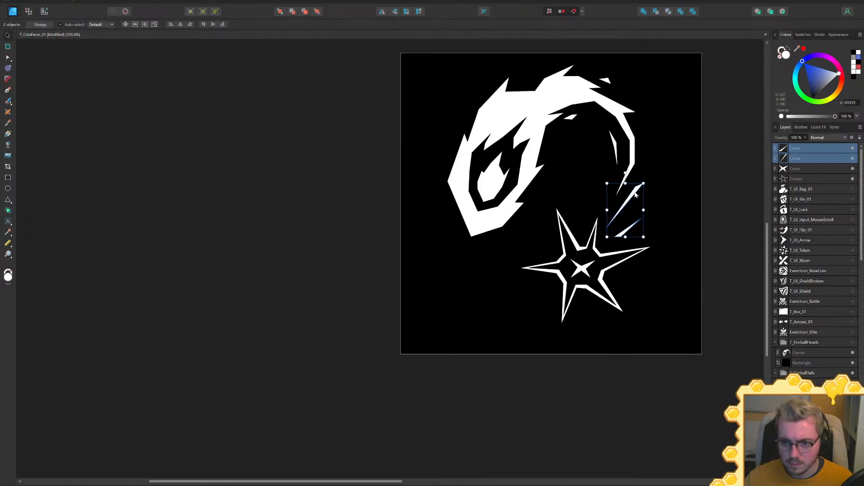
{"action": "scroll", "coordinate": [630, 201], "scroll_direction": "up", "scroll_amount": 3, "text": "ctrl"}
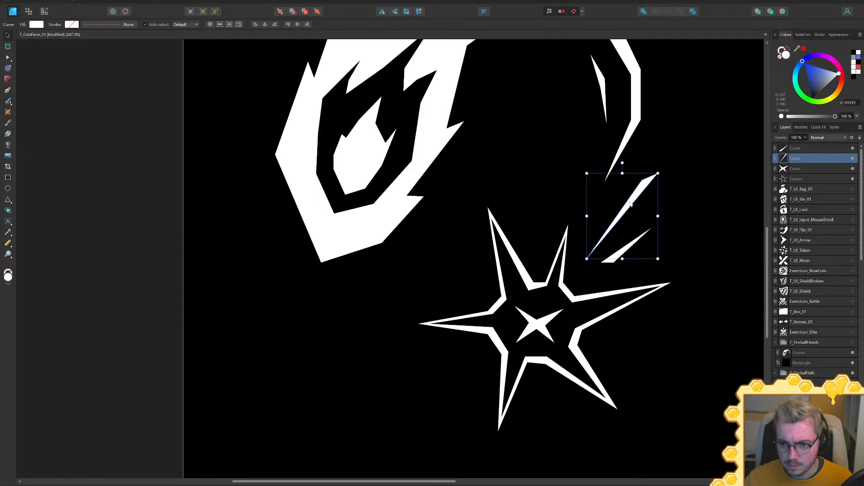
{"action": "left_click_drag", "start_coordinate": [614, 260], "coordinate": [596, 279]}
{"action": "scroll", "coordinate": [665, 309], "scroll_direction": "down", "scroll_amount": 4, "text": "ctrl"}
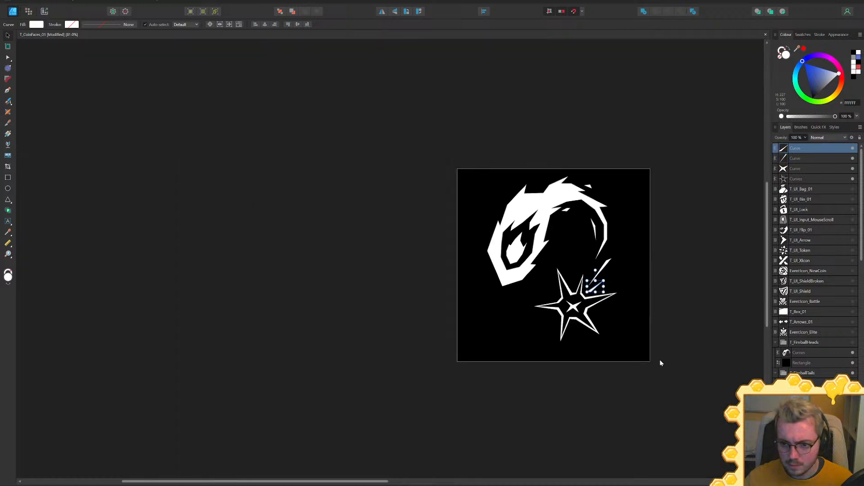
{"action": "left_click", "coordinate": [658, 358]}
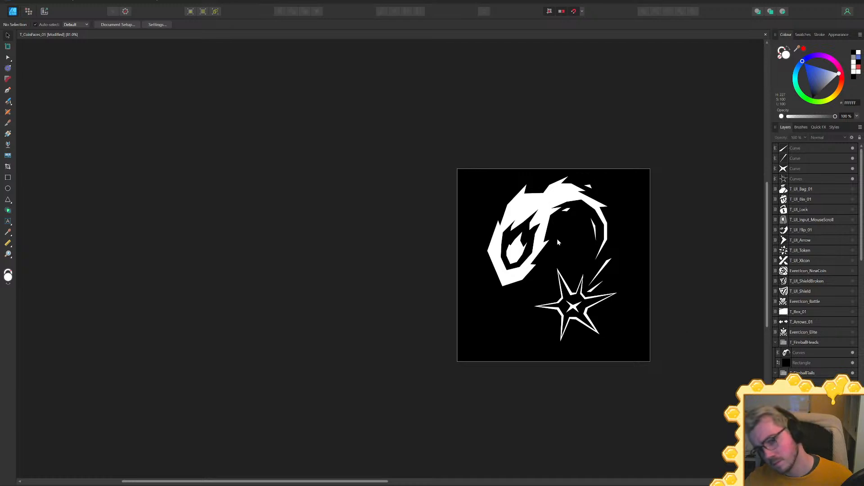
Remove the fireball shape from the T_FireballTails artwork, keeping only the starburst pieces on the black background
{"action": "left_click", "coordinate": [532, 207]}
{"action": "left_click_drag", "start_coordinate": [806, 353], "coordinate": [802, 361]}
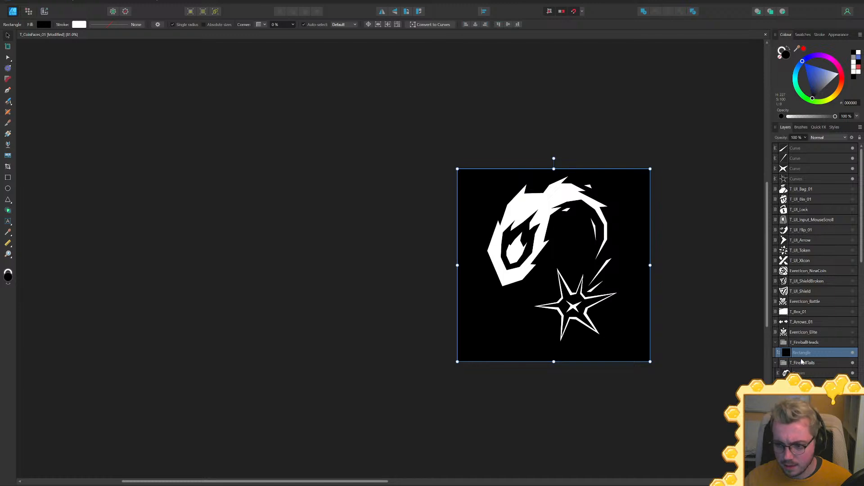
{"action": "key", "text": "ctrl+z"}
{"action": "key", "text": "ctrl+z"}
{"action": "key", "text": "ctrl+z"}
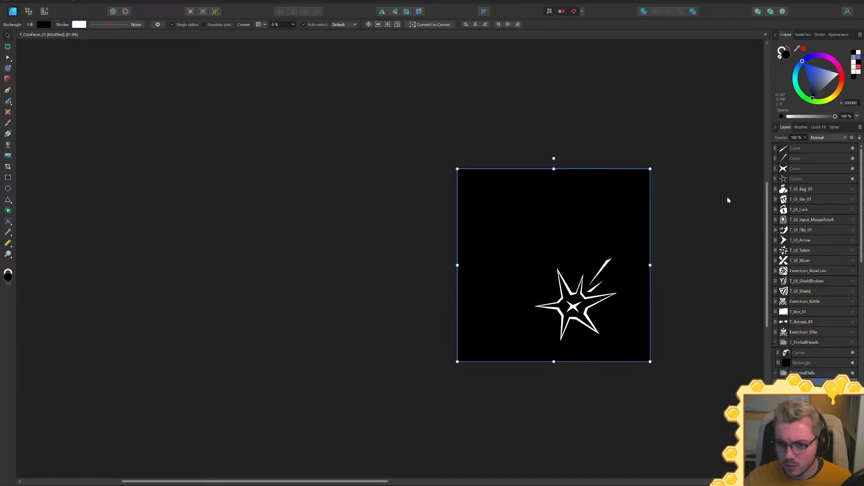
Move the starburst, its central sparkle and both streaks together up and left to the middle of the artboard
{"action": "left_click", "coordinate": [806, 148]}
{"action": "left_click", "coordinate": [805, 158], "text": "shift"}
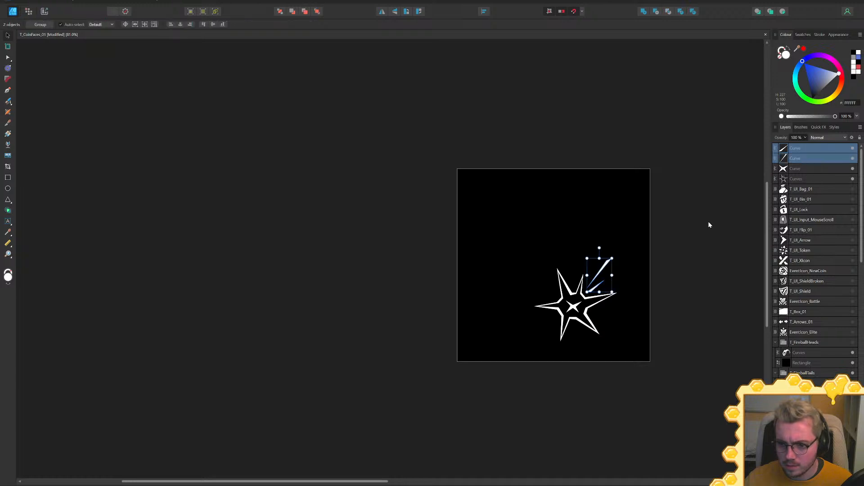
{"action": "scroll", "coordinate": [614, 277], "scroll_direction": "up", "scroll_amount": 4, "text": "ctrl"}
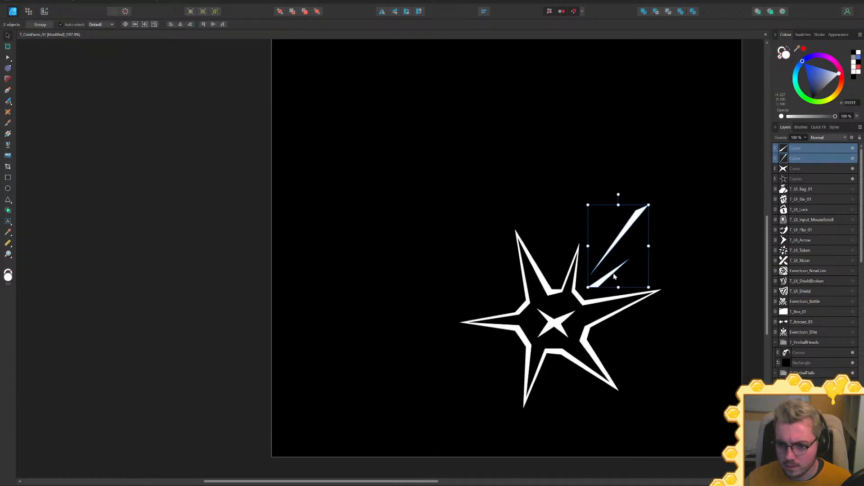
{"action": "left_click", "coordinate": [809, 179], "text": "shift"}
{"action": "left_click_drag", "start_coordinate": [569, 322], "coordinate": [512, 221]}
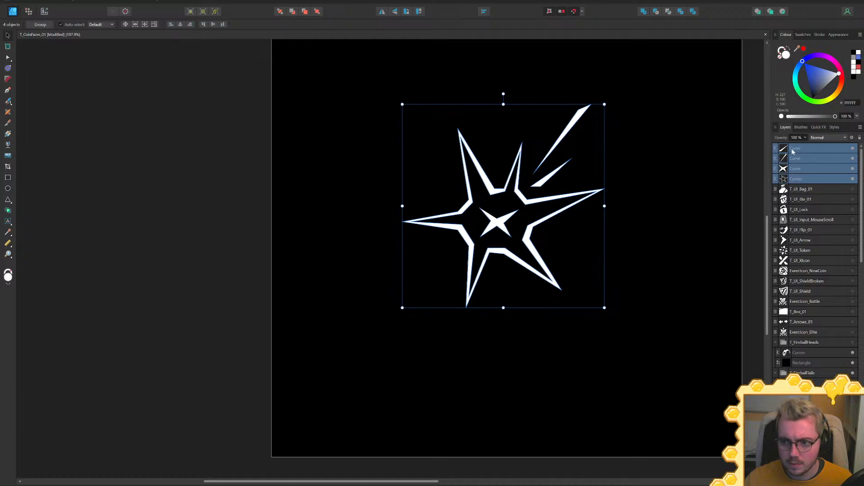
Duplicate the pair of streaks to the starburst's lower left and rotate the copy 180 degrees so it radiates outward
{"action": "left_click", "coordinate": [810, 150]}
{"action": "left_click", "coordinate": [806, 162], "text": "shift"}
{"action": "middle_click_drag", "start_coordinate": [507, 216], "coordinate": [503, 283]}
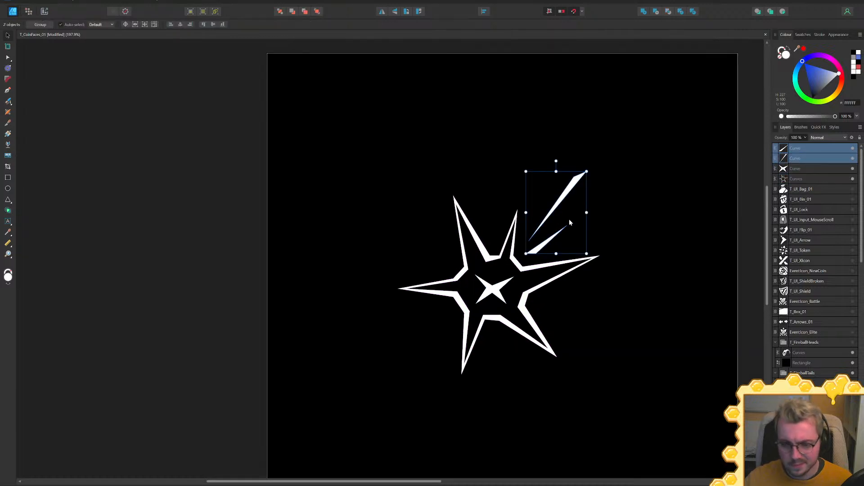
{"action": "key", "text": "ctrl+j"}
{"action": "left_click_drag", "start_coordinate": [574, 196], "coordinate": [432, 334]}
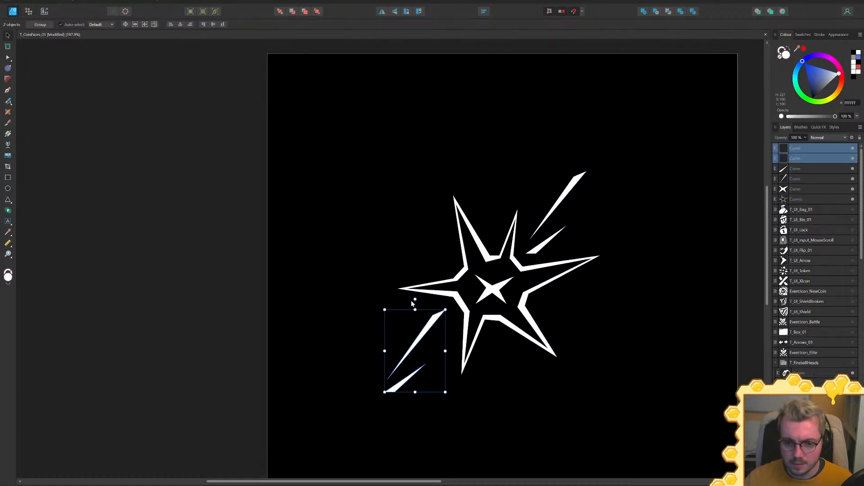
{"action": "left_click_drag", "start_coordinate": [413, 299], "coordinate": [412, 404]}
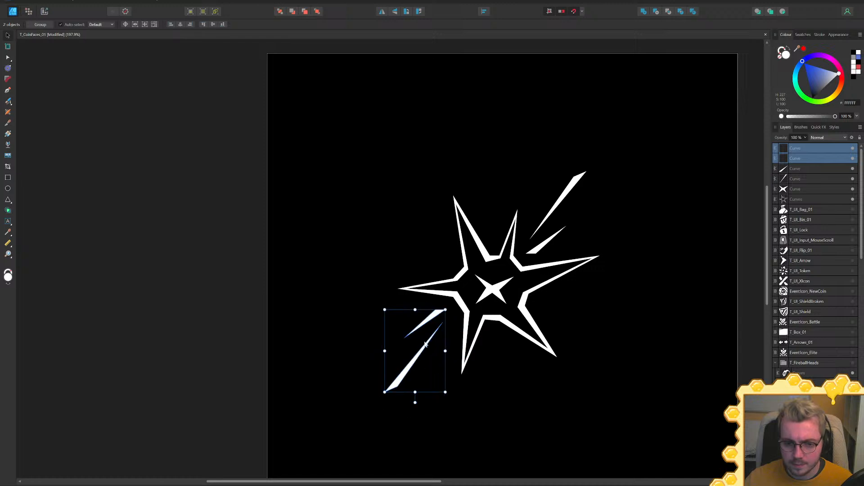
Place another copy of the streak pair at the starburst's upper left, rotated so it points away from the centre
{"action": "key", "text": "ctrl+j"}
{"action": "left_click_drag", "start_coordinate": [401, 345], "coordinate": [395, 218]}
{"action": "left_click", "coordinate": [405, 285]}
{"action": "key", "text": "ctrl+z"}
{"action": "left_click_drag", "start_coordinate": [405, 278], "coordinate": [332, 231], "text": "shift"}
Add two more copies of the streak pair, below and at the lower right of the starburst, each rotated to radiate outward
{"action": "left_click_drag", "start_coordinate": [409, 234], "coordinate": [509, 362]}
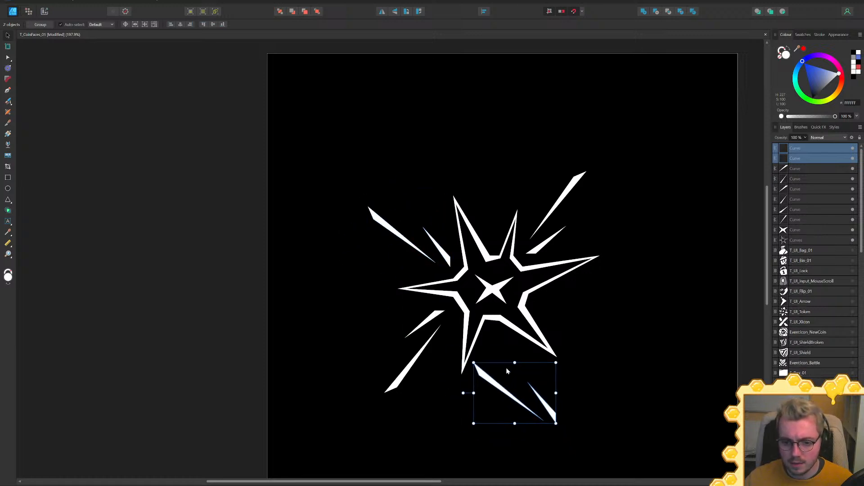
{"action": "left_click_drag", "start_coordinate": [463, 395], "coordinate": [574, 442]}
{"action": "left_click_drag", "start_coordinate": [522, 399], "coordinate": [661, 297]}
{"action": "left_click_drag", "start_coordinate": [602, 315], "coordinate": [598, 321]}
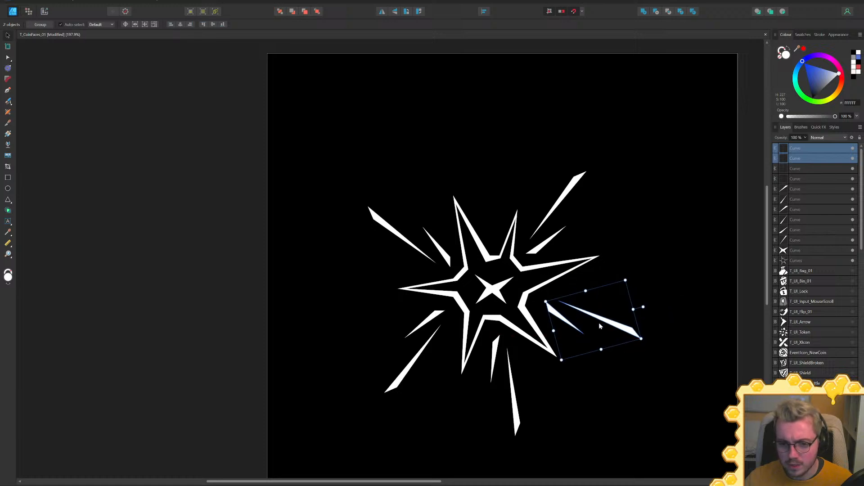
{"action": "scroll", "coordinate": [592, 327], "scroll_direction": "down", "scroll_amount": 3, "text": "ctrl"}
{"action": "scroll", "coordinate": [518, 271], "scroll_direction": "up", "scroll_amount": 6, "text": "ctrl"}
{"action": "left_click", "coordinate": [517, 268]}
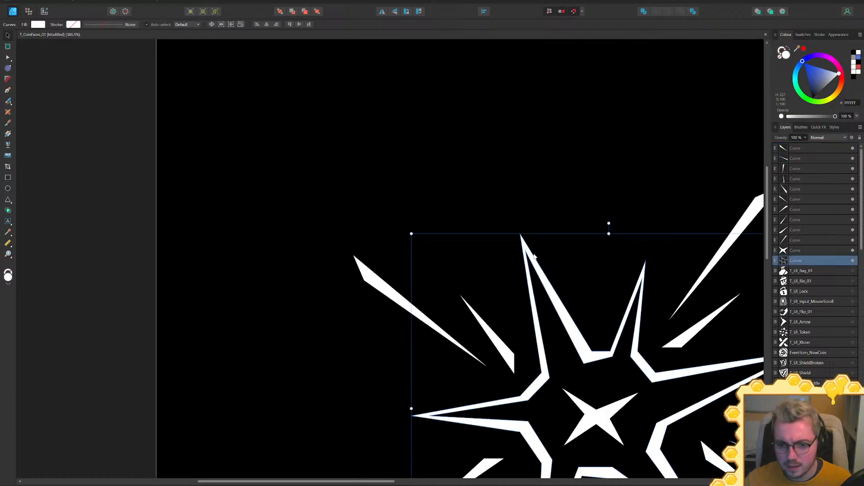
{"action": "scroll", "coordinate": [534, 255], "scroll_direction": "down", "scroll_amount": 6, "text": "ctrl"}
{"action": "left_click", "coordinate": [731, 266]}
{"action": "scroll", "coordinate": [718, 269], "scroll_direction": "down", "scroll_amount": 3, "text": "ctrl"}
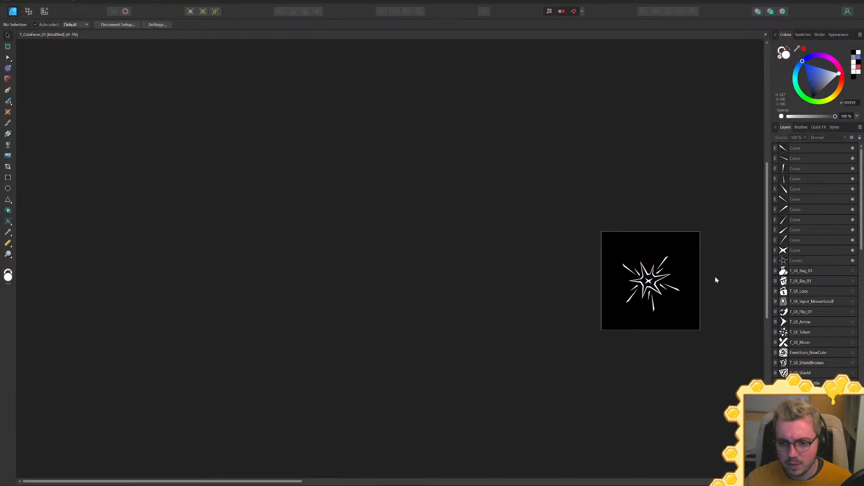
{"action": "scroll", "coordinate": [596, 257], "scroll_direction": "up", "scroll_amount": 8, "text": "ctrl"}
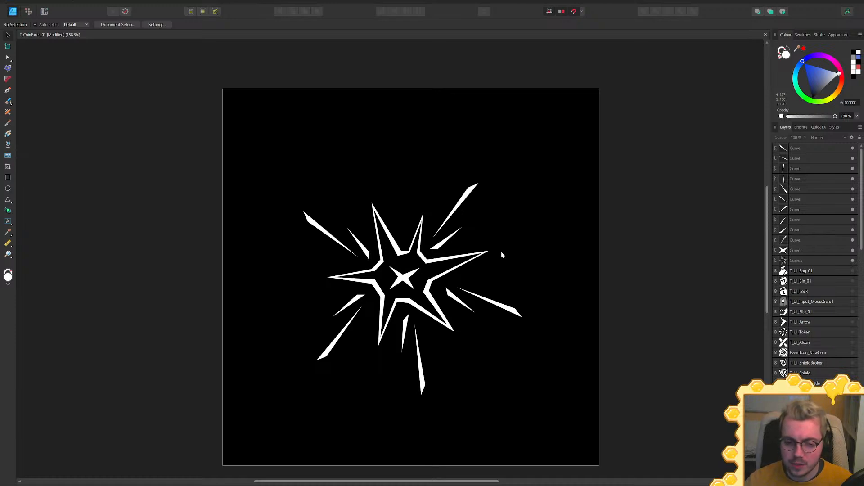
Combine the starburst, sparkle and all streaks into one shape, then enlarge it slightly and recentre it on the artboard
{"action": "left_click", "coordinate": [803, 259]}
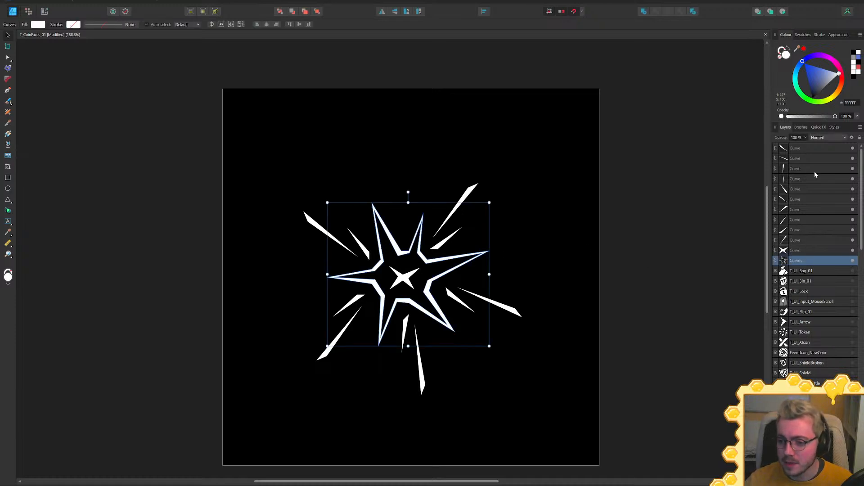
{"action": "left_click", "coordinate": [805, 149], "text": "shift"}
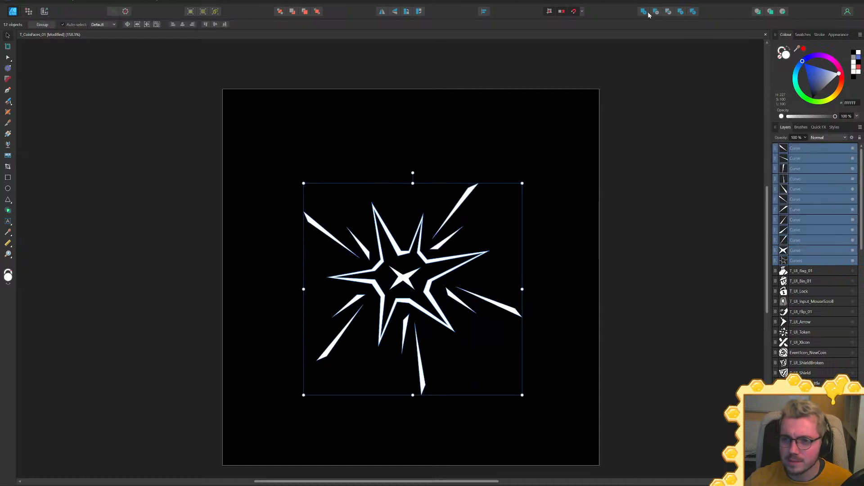
{"action": "key", "text": "ctrl+k"}
{"action": "left_click_drag", "start_coordinate": [523, 183], "coordinate": [550, 166]}
{"action": "left_click_drag", "start_coordinate": [478, 231], "coordinate": [485, 234]}
{"action": "scroll", "coordinate": [485, 236], "scroll_direction": "down", "scroll_amount": 5, "text": "ctrl"}
{"action": "left_click", "coordinate": [639, 282]}
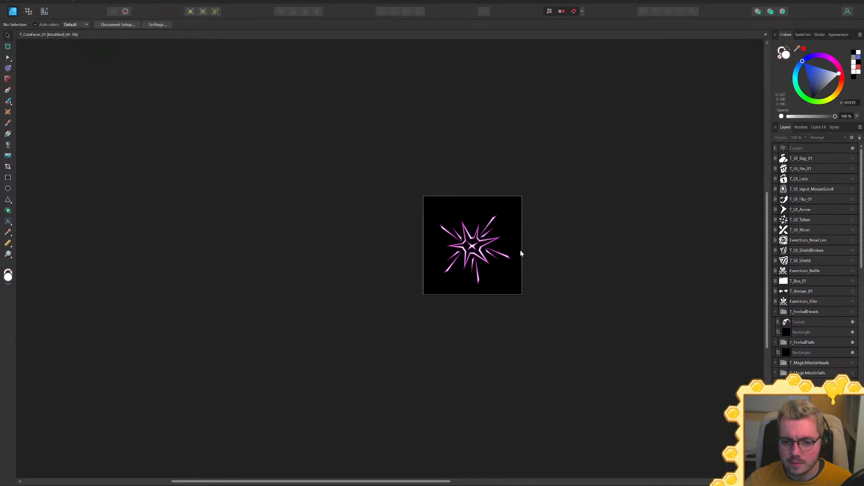
Lengthen the starburst's short upper spike by pulling its tip outward with the Node tool
{"action": "scroll", "coordinate": [530, 255], "scroll_direction": "up", "scroll_amount": 3, "text": "ctrl"}
{"action": "left_click", "coordinate": [422, 222]}
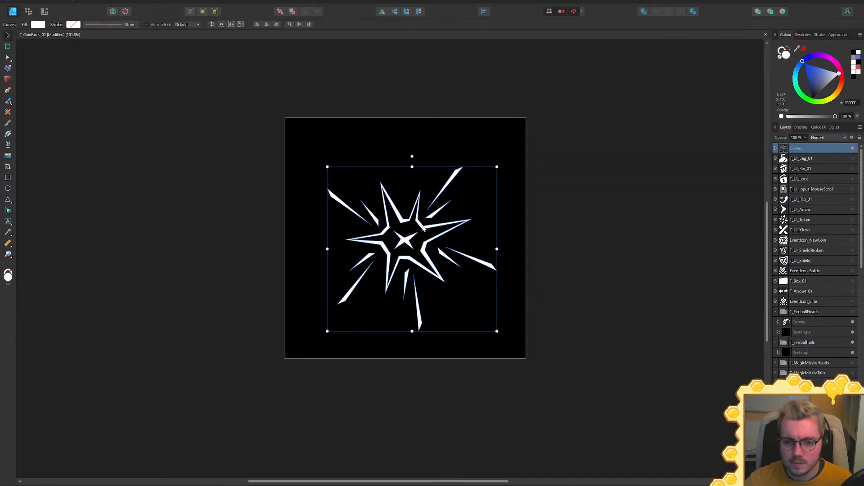
{"action": "scroll", "coordinate": [420, 191], "scroll_direction": "up", "scroll_amount": 6, "text": "ctrl"}
{"action": "key", "text": "a"}
{"action": "left_click_drag", "start_coordinate": [425, 174], "coordinate": [433, 157]}
{"action": "scroll", "coordinate": [435, 254], "scroll_direction": "down", "scroll_amount": 6, "text": "ctrl"}
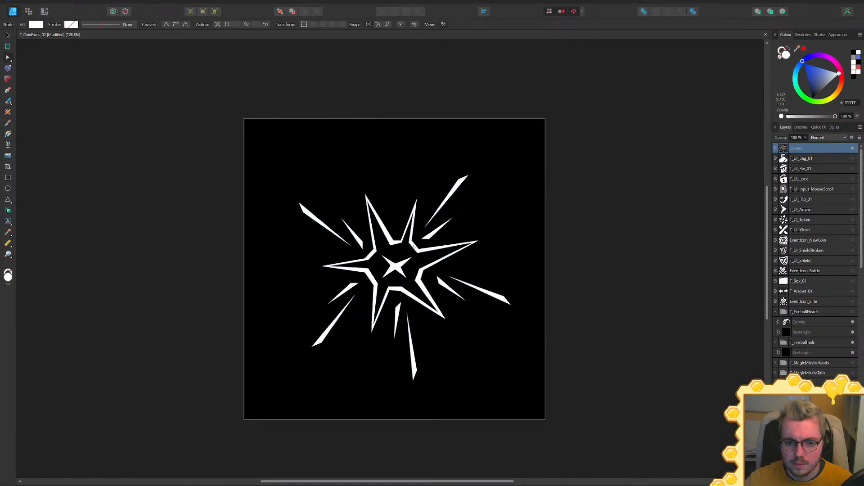
Pull the tips of the starburst's other five spikes outward to make them longer
{"action": "left_click_drag", "start_coordinate": [479, 241], "coordinate": [485, 239]}
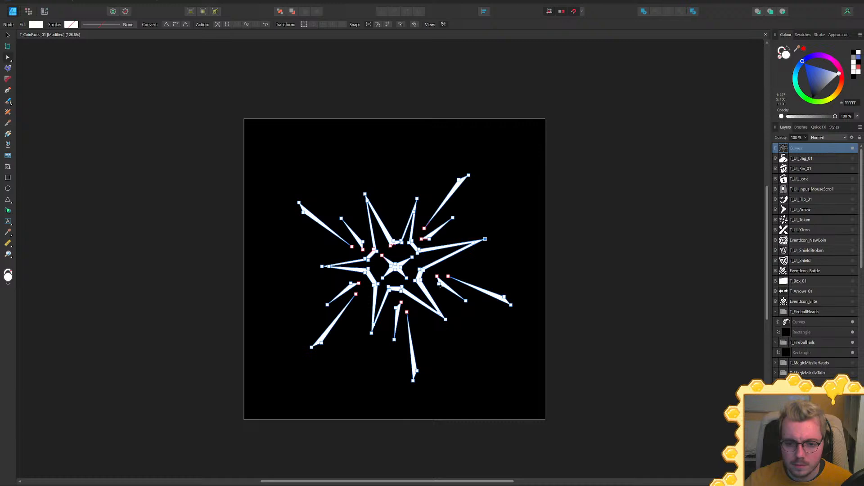
{"action": "left_click_drag", "start_coordinate": [371, 333], "coordinate": [368, 347]}
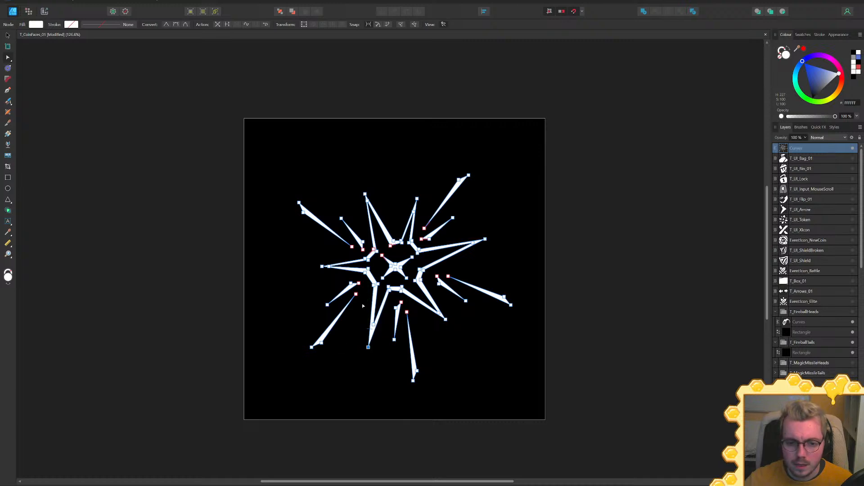
{"action": "left_click_drag", "start_coordinate": [320, 267], "coordinate": [311, 268]}
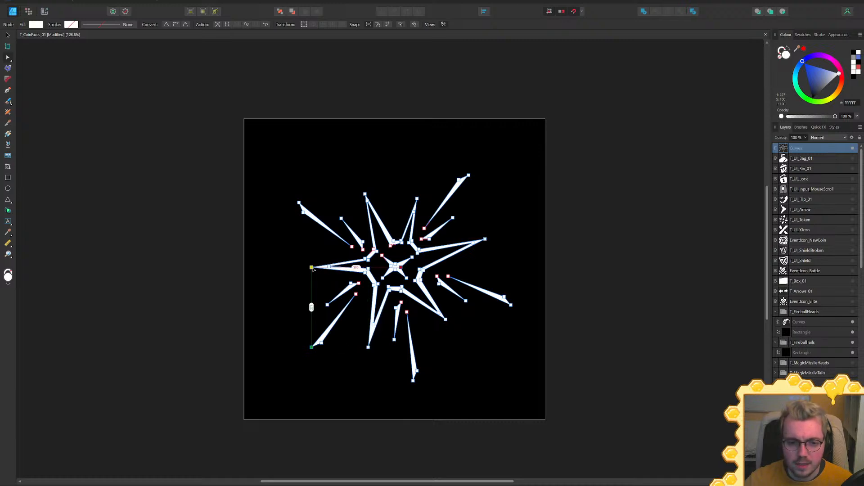
{"action": "left_click_drag", "start_coordinate": [365, 195], "coordinate": [362, 186]}
{"action": "left_click_drag", "start_coordinate": [446, 321], "coordinate": [452, 323]}
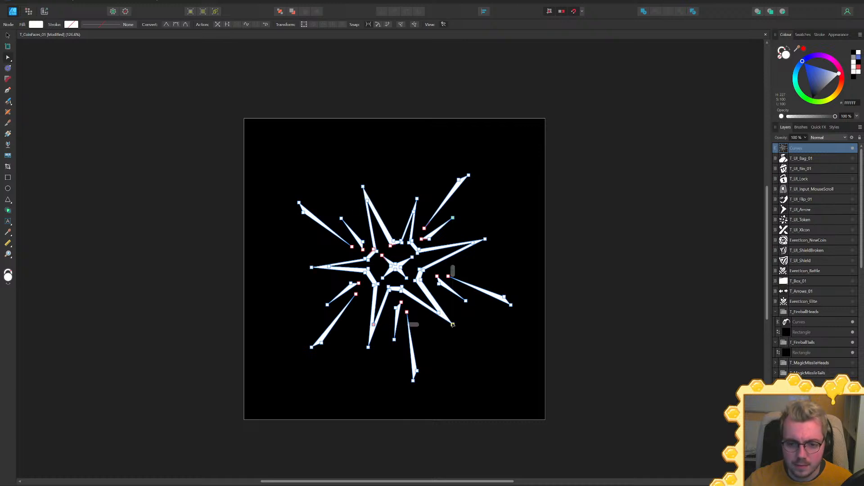
{"action": "left_click", "coordinate": [607, 332]}
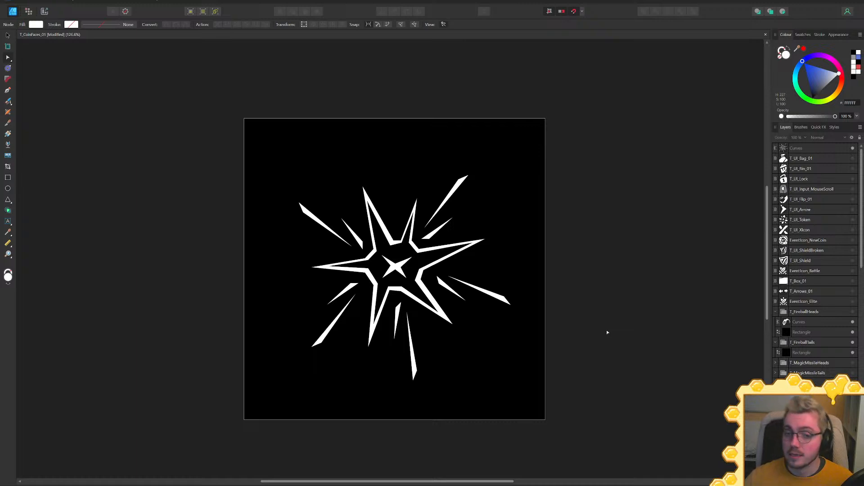
Delete the short streaks at the starburst's upper right and directly below it
{"action": "middle_click_drag", "start_coordinate": [576, 328], "coordinate": [632, 319]}
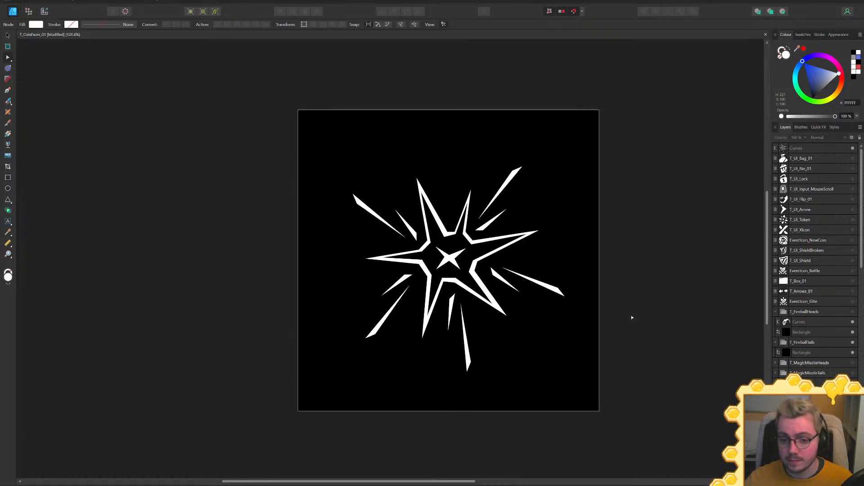
{"action": "left_click", "coordinate": [483, 228]}
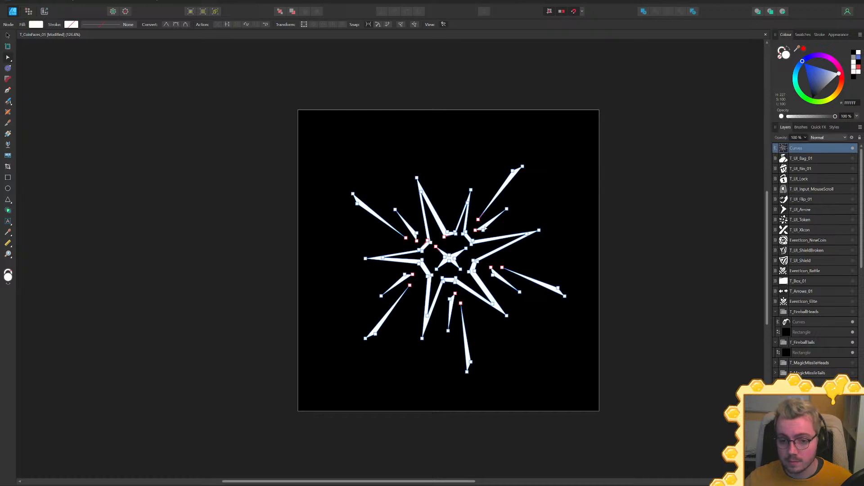
{"action": "scroll", "coordinate": [485, 226], "scroll_direction": "up", "scroll_amount": 4, "text": "ctrl"}
{"action": "left_click_drag", "start_coordinate": [545, 180], "coordinate": [464, 248]}
{"action": "key", "text": "Delete"}
{"action": "key", "text": "Delete"}
{"action": "middle_click_drag", "start_coordinate": [405, 401], "coordinate": [486, 332]}
{"action": "left_click_drag", "start_coordinate": [486, 331], "coordinate": [481, 375]}
{"action": "key", "text": "Delete"}
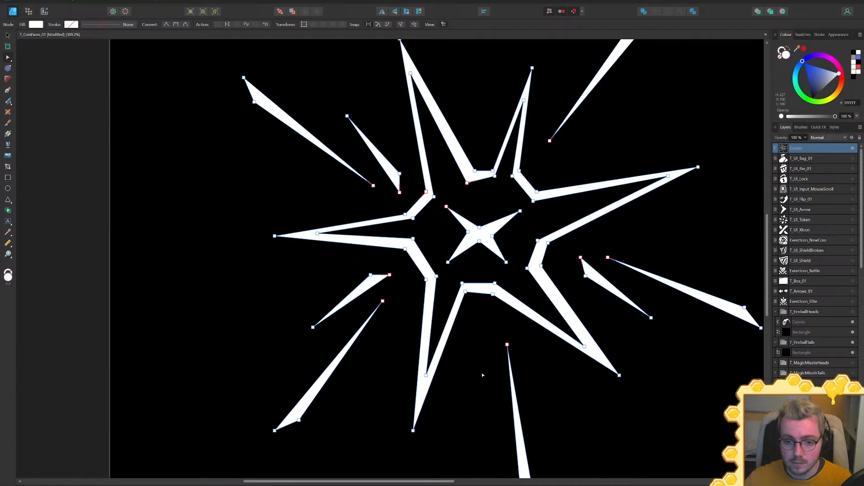
Move the long streak below the starburst slightly up and left, closer to the centre
{"action": "scroll", "coordinate": [516, 413], "scroll_direction": "down", "scroll_amount": 3, "text": "ctrl"}
{"action": "left_click_drag", "start_coordinate": [498, 283], "coordinate": [514, 355]}
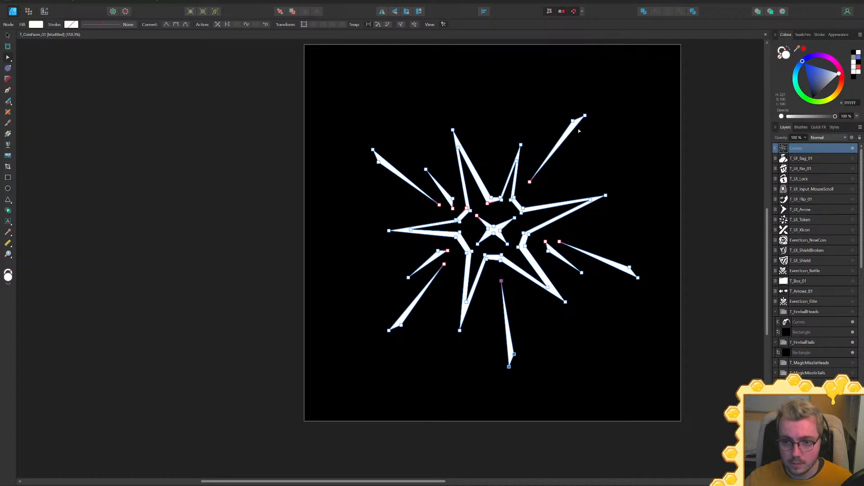
Move the widest nodes of both long upper streaks, the long right streak and the two short lower streaks inward, nearer the starburst
{"action": "left_click_drag", "start_coordinate": [600, 94], "coordinate": [529, 185]}
{"action": "left_click_drag", "start_coordinate": [573, 121], "coordinate": [548, 163]}
{"action": "left_click_drag", "start_coordinate": [438, 251], "coordinate": [432, 255]}
{"action": "left_click_drag", "start_coordinate": [550, 253], "coordinate": [552, 256]}
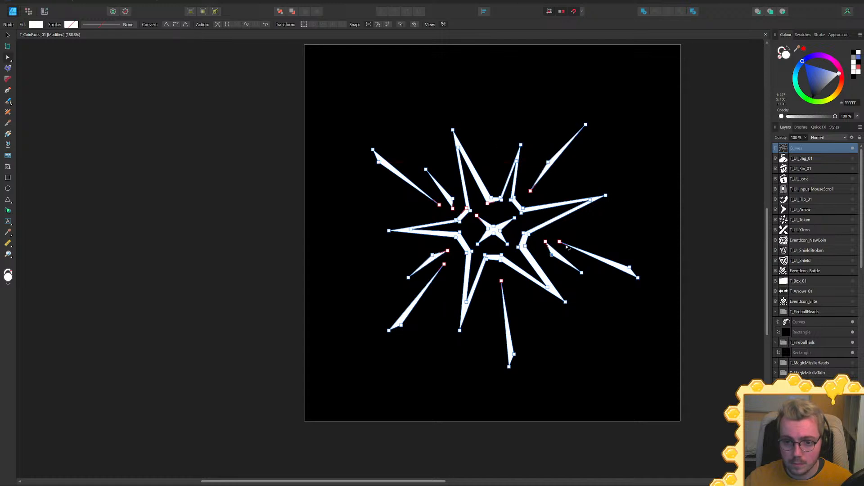
{"action": "left_click_drag", "start_coordinate": [630, 267], "coordinate": [611, 260]}
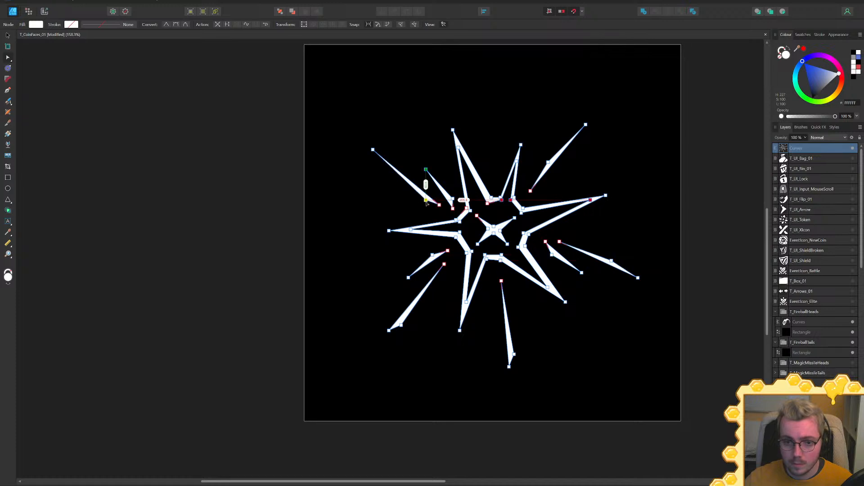
{"action": "left_click", "coordinate": [717, 235]}
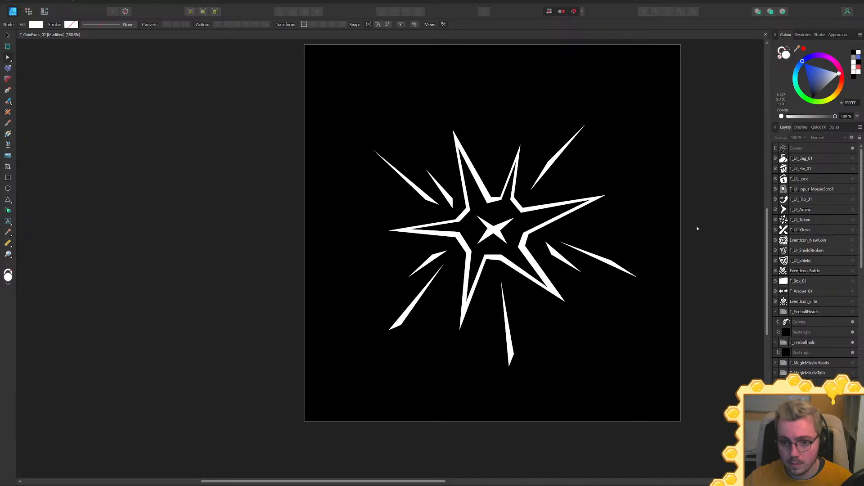
Reshape the long lower-left streak so its widest part sits near the starburst and it tapers outward
{"action": "left_click", "coordinate": [402, 327]}
{"action": "left_click_drag", "start_coordinate": [401, 326], "coordinate": [426, 280]}
{"action": "key", "text": "ctrl+z"}
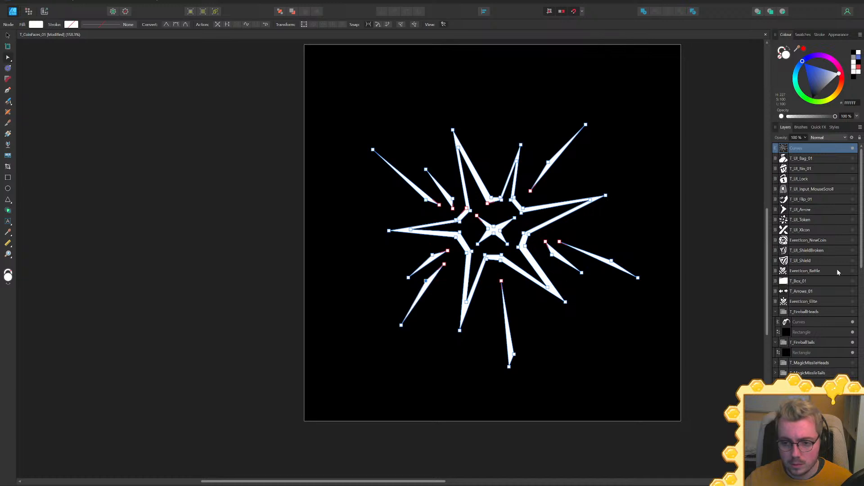
{"action": "left_click", "coordinate": [728, 248]}
{"action": "middle_click_drag", "start_coordinate": [725, 247], "coordinate": [628, 265]}
{"action": "scroll", "coordinate": [629, 269], "scroll_direction": "down", "scroll_amount": 1, "text": "ctrl"}
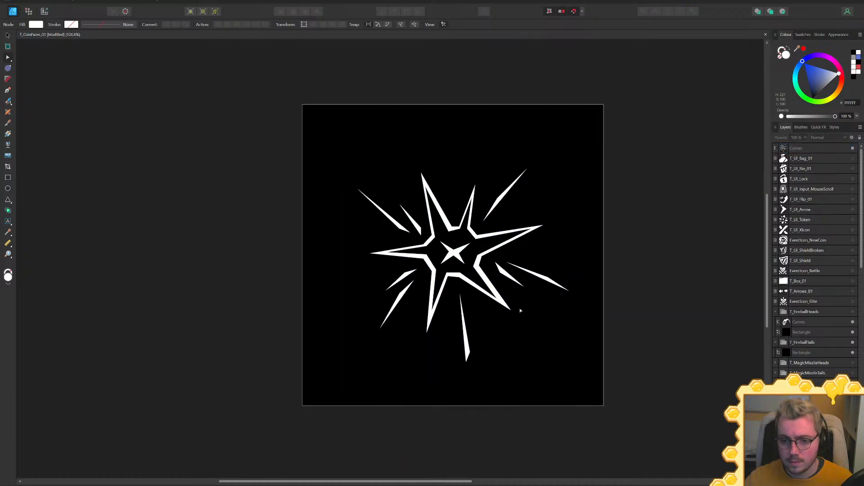
Shorten the streak below the starburst slightly and pull the long right streak's outer tip inward
{"action": "left_click", "coordinate": [468, 353]}
{"action": "left_click_drag", "start_coordinate": [470, 352], "coordinate": [470, 345]}
{"action": "left_click_drag", "start_coordinate": [582, 283], "coordinate": [557, 287]}
Move the explosion's Curves layer into the T_FireballTails group, above its black rectangle
{"action": "key", "text": "v"}
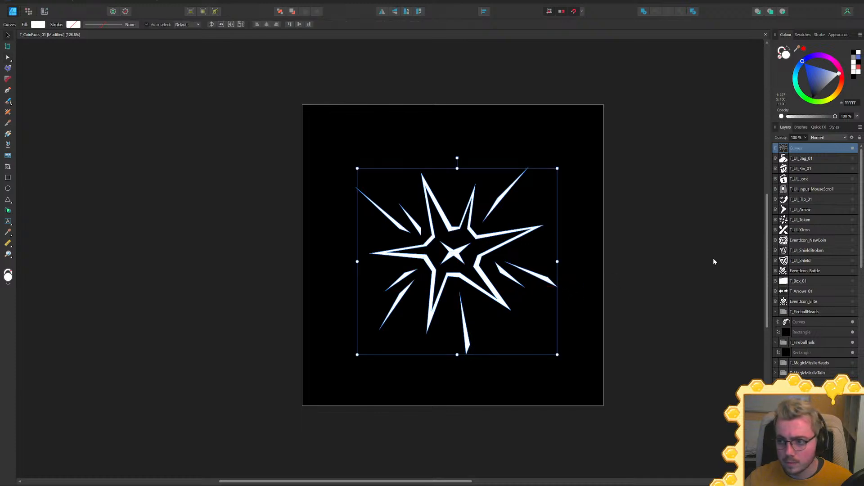
{"action": "double_click", "coordinate": [797, 148]}
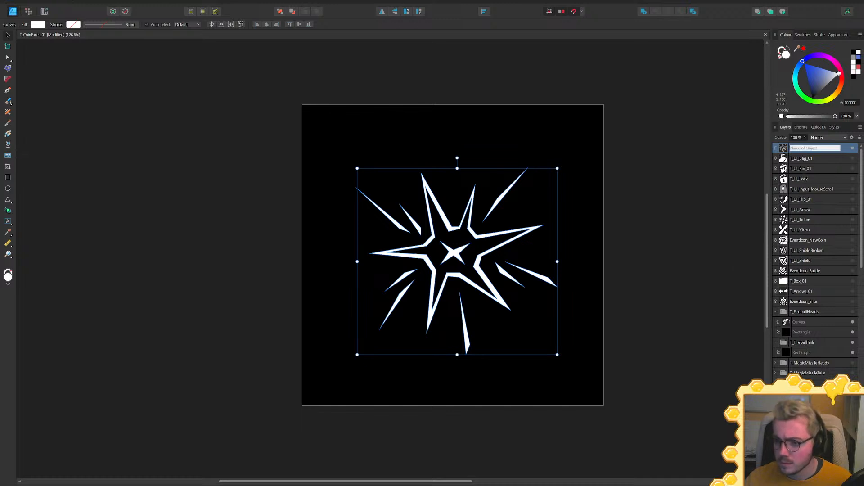
{"action": "key", "text": "Escape"}
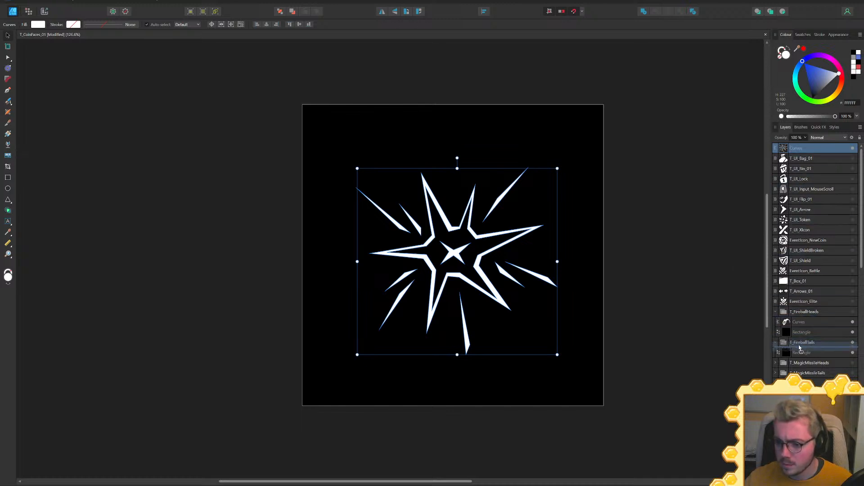
{"action": "left_click_drag", "start_coordinate": [799, 349], "coordinate": [800, 349]}
Enlarge the explosion artwork slightly and align it horizontally to the centre of the spread
{"action": "left_click_drag", "start_coordinate": [557, 169], "coordinate": [572, 154]}
{"action": "left_click_drag", "start_coordinate": [506, 210], "coordinate": [516, 233]}
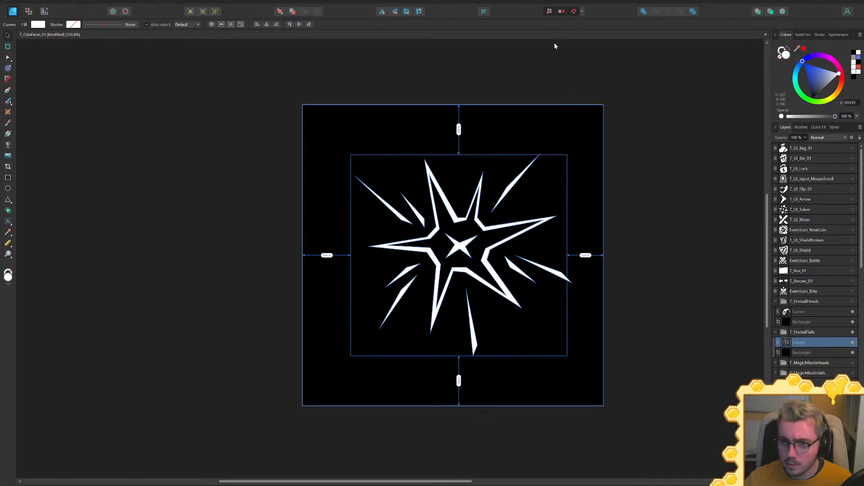
{"action": "left_click", "coordinate": [484, 12]}
{"action": "left_click", "coordinate": [500, 35]}
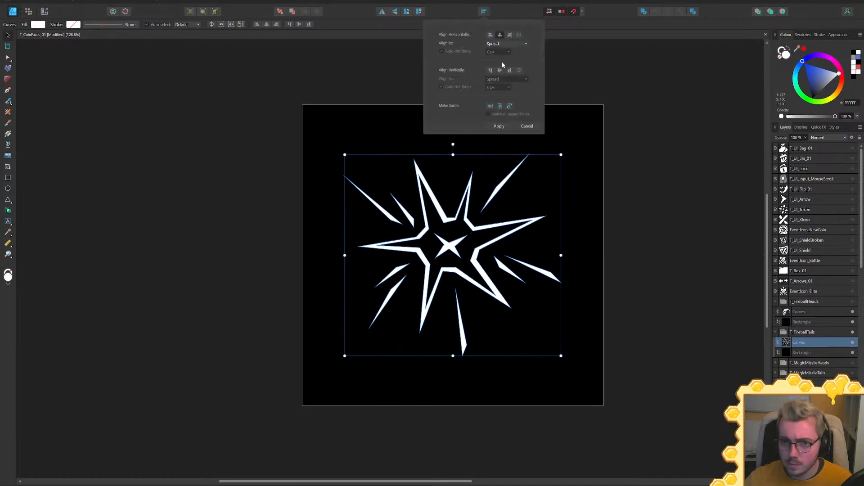
{"action": "left_click", "coordinate": [499, 126]}
{"action": "left_click", "coordinate": [674, 178]}
Check the icon at a small size, nudge the artwork slightly to the right and save the document
{"action": "scroll", "coordinate": [608, 221], "scroll_direction": "down", "scroll_amount": 4, "text": "ctrl"}
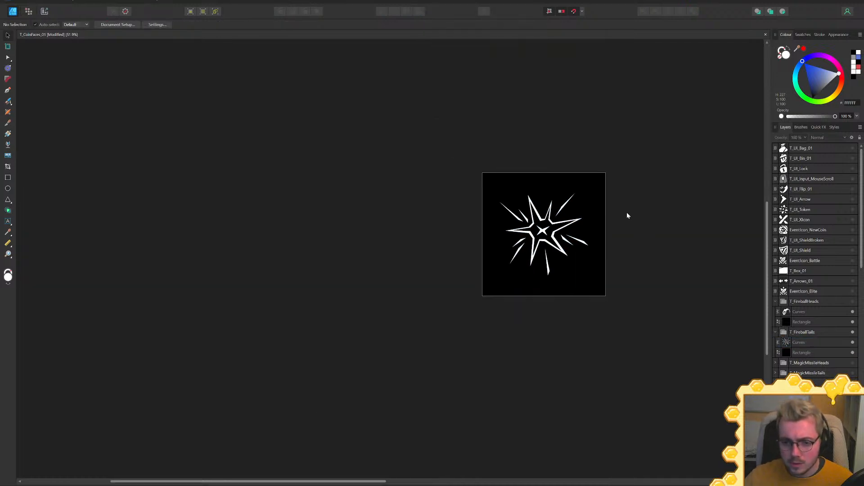
{"action": "scroll", "coordinate": [627, 215], "scroll_direction": "up", "scroll_amount": 4, "text": "ctrl"}
{"action": "left_click", "coordinate": [494, 235]}
{"action": "left_click_drag", "start_coordinate": [478, 240], "coordinate": [482, 240]}
{"action": "left_click", "coordinate": [627, 251]}
{"action": "key", "text": "ctrl+s"}
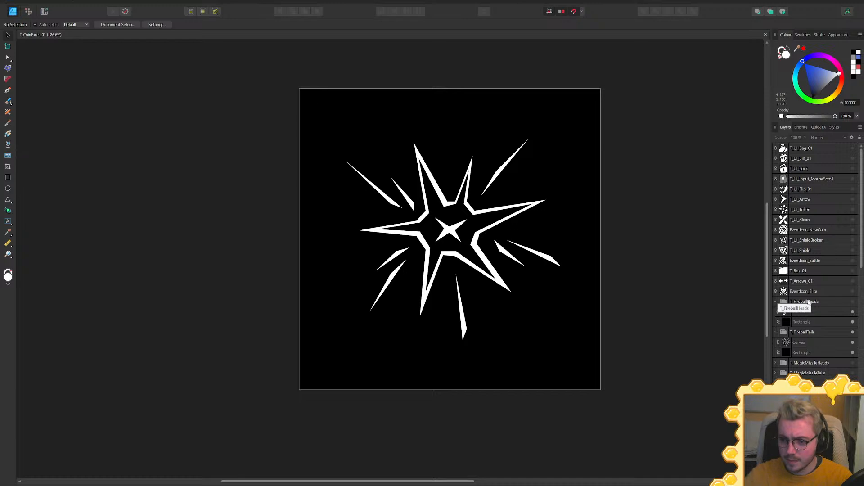
Collapse the T_FireballTails and T_FireballHeads groups and make T_FireballHeads visible
{"action": "left_click", "coordinate": [775, 332]}
{"action": "left_click", "coordinate": [775, 301]}
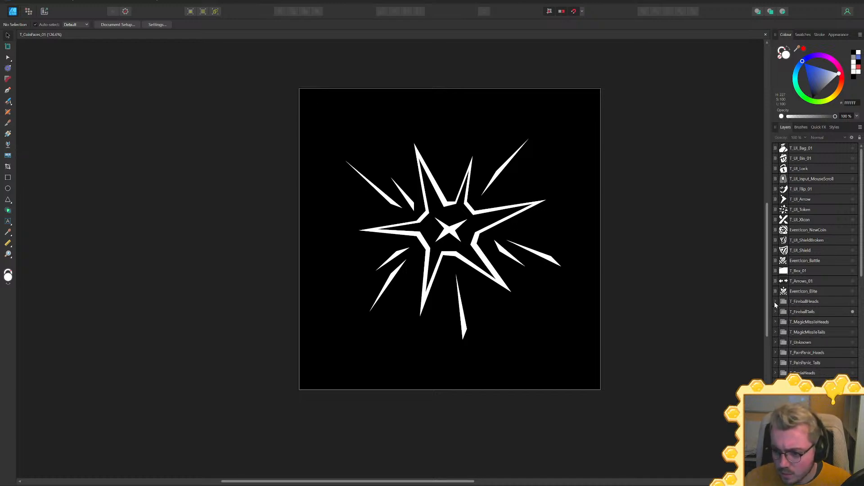
{"action": "left_click", "coordinate": [852, 302]}
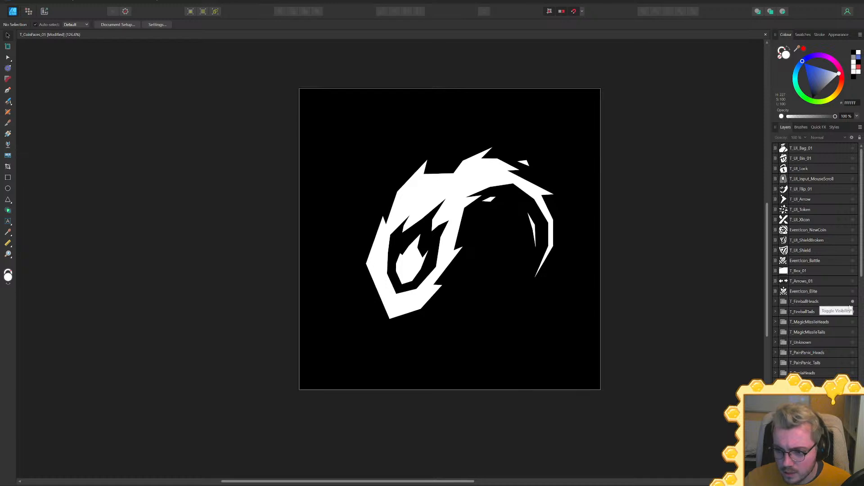
Duplicate the T_FireballHeads group and rename the upper copy T_ShockHeads
{"action": "left_click", "coordinate": [849, 306]}
{"action": "key", "text": "ctrl+j"}
{"action": "double_click", "coordinate": [838, 305]}
{"action": "left_click", "coordinate": [793, 302]}
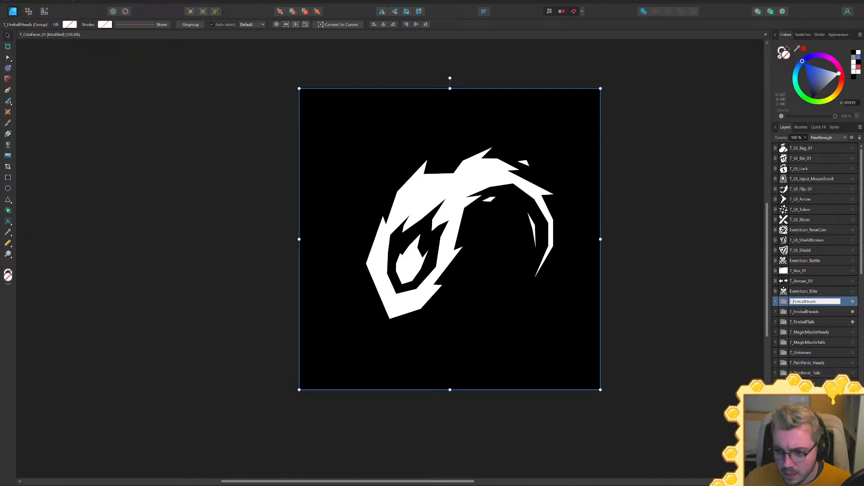
{"action": "left_click", "coordinate": [809, 302]}
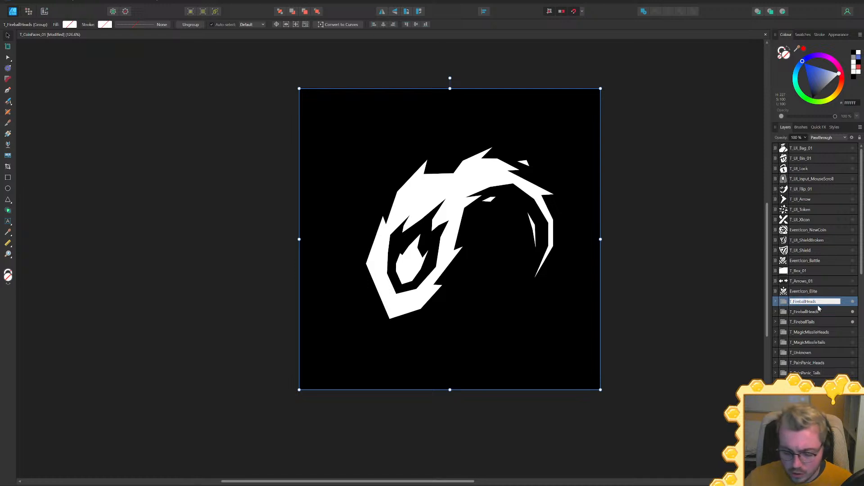
{"action": "key", "text": "BackSpace"}
{"action": "key", "text": "BackSpace"}
{"action": "key", "text": "BackSpace"}
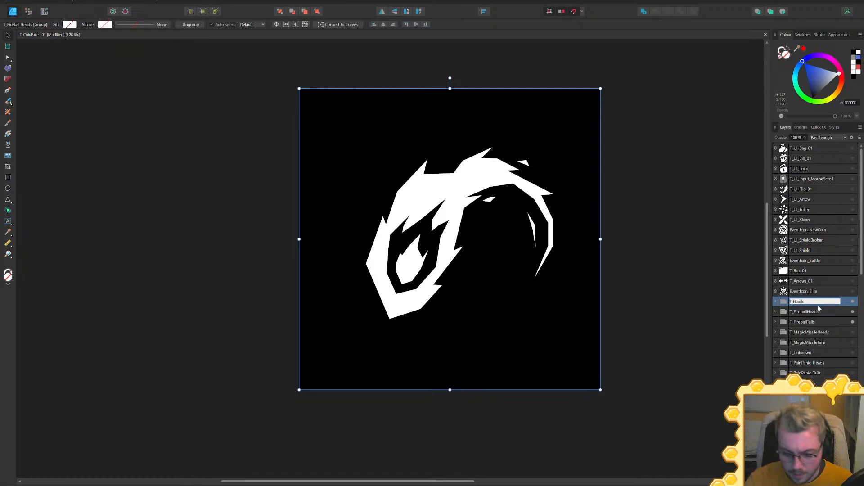
{"action": "key", "text": "Return"}
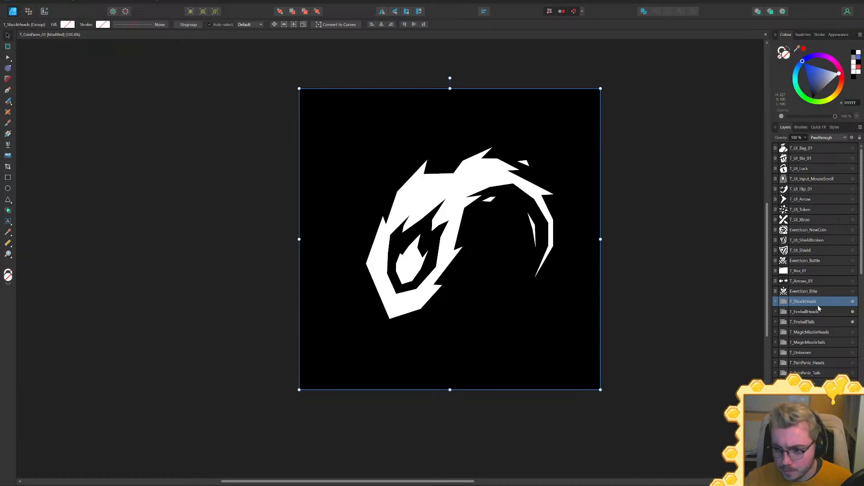
Duplicate the T_ShockHeads group and rename the lower of the two groups T_ShockTails
{"action": "key", "text": "ctrl+j"}
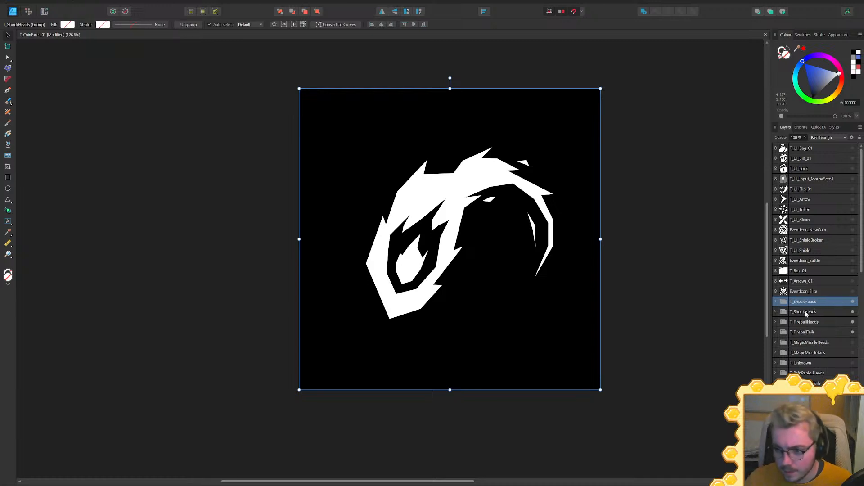
{"action": "double_click", "coordinate": [805, 312]}
{"action": "left_click", "coordinate": [803, 312]}
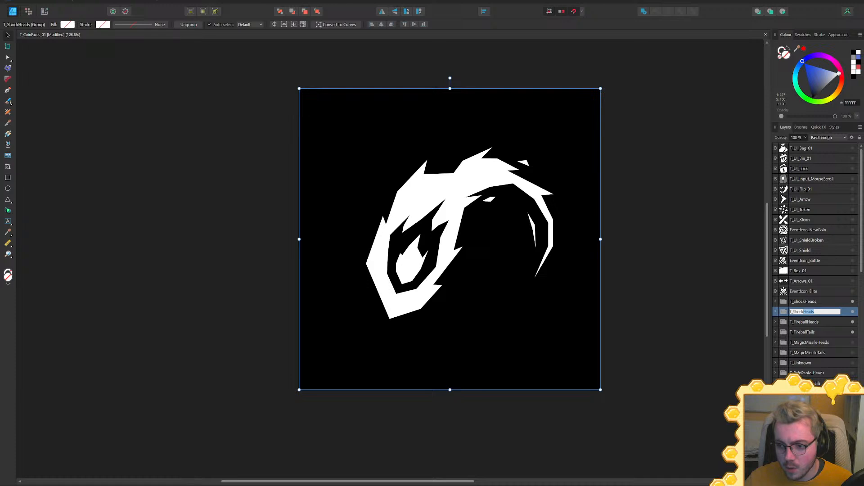
{"action": "type", "text": "Tail"}
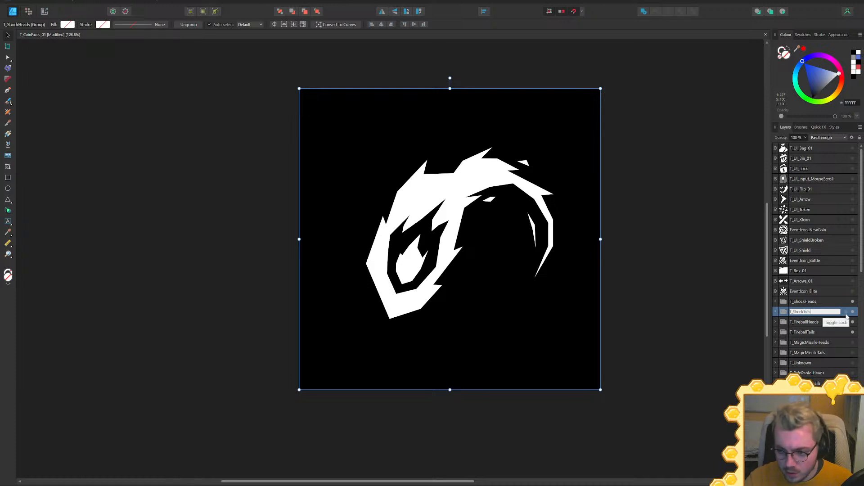
{"action": "type", "text": "s"}
{"action": "key", "text": "Return"}
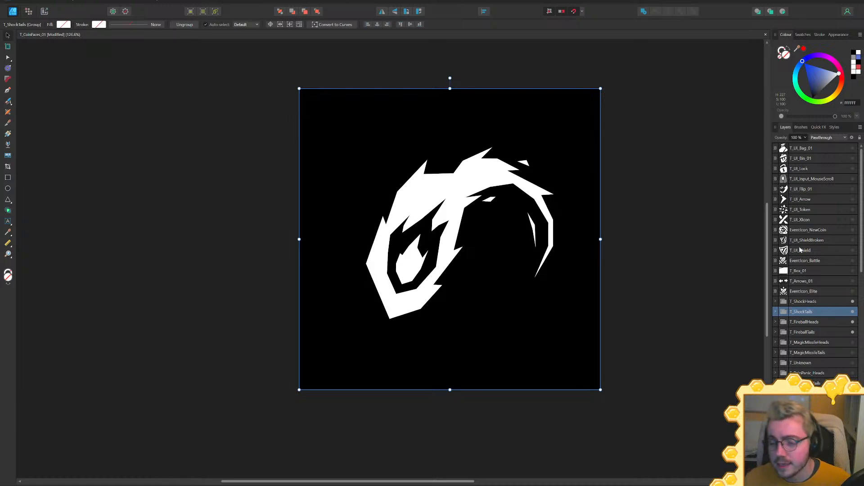
Switch to Notion and look through the Wunder Tasks sprint board and the Coin Ideas list for the Shock coin's effects
{"action": "key", "text": "alt+Tab"}
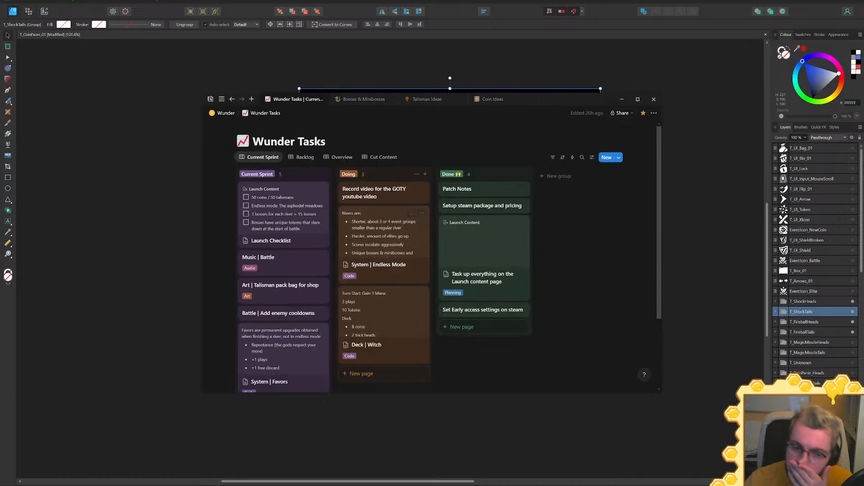
{"action": "scroll", "coordinate": [351, 211], "scroll_direction": "down", "scroll_amount": 3}
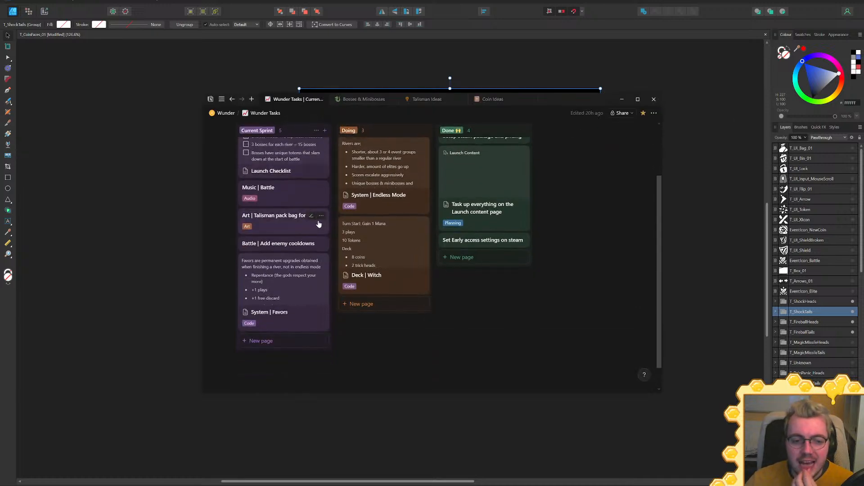
{"action": "scroll", "coordinate": [315, 216], "scroll_direction": "up", "scroll_amount": 3}
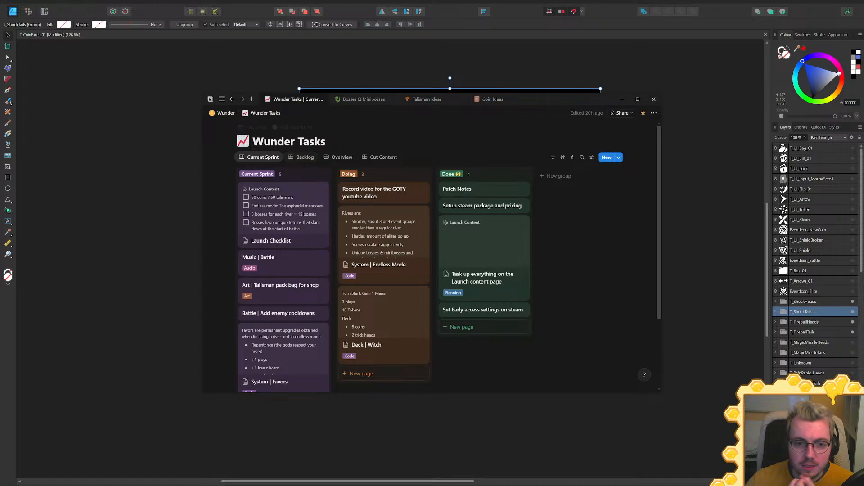
{"action": "left_click", "coordinate": [497, 100]}
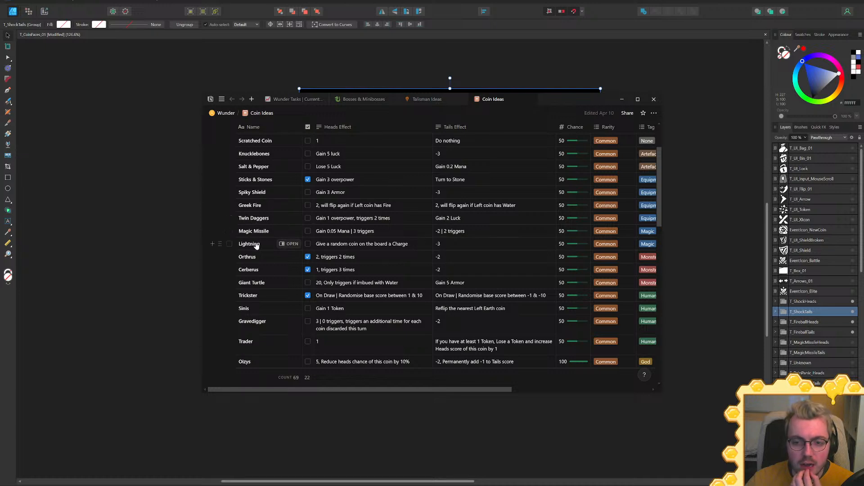
{"action": "scroll", "coordinate": [257, 248], "scroll_direction": "down", "scroll_amount": 4}
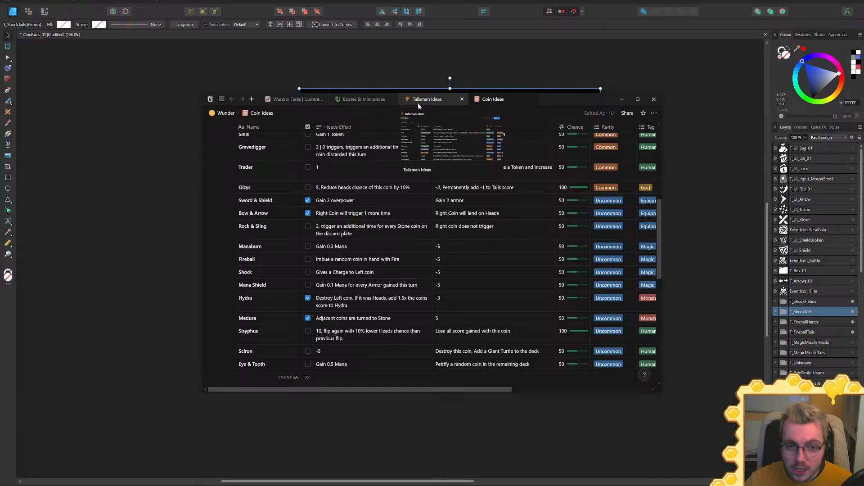
Browse the Wunder Tasks backlog, open System | Coin Status Effects and read the Charge effect's description
{"action": "left_click", "coordinate": [278, 100]}
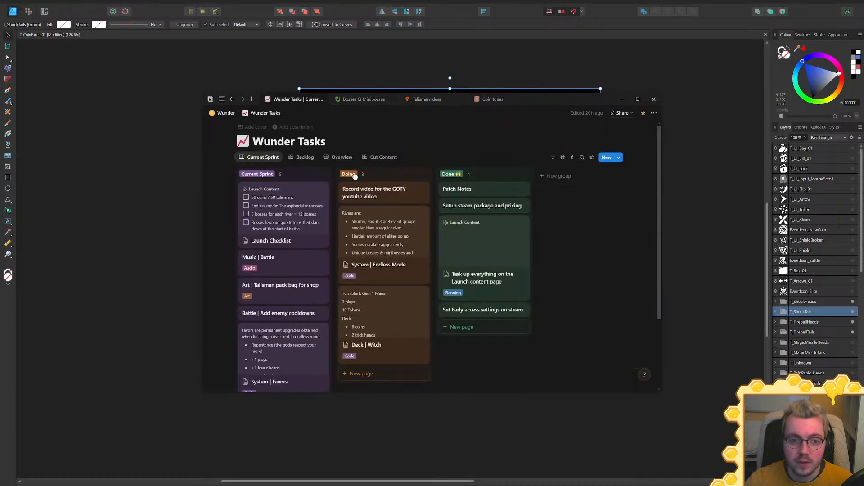
{"action": "left_click", "coordinate": [301, 159]}
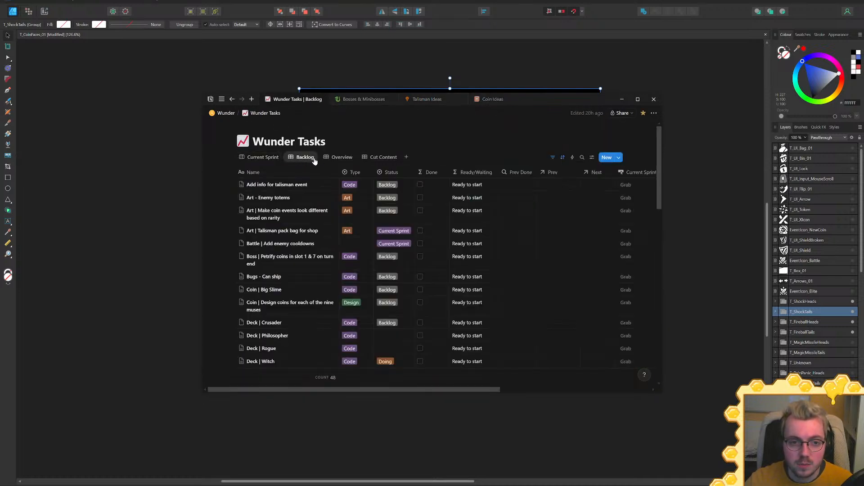
{"action": "scroll", "coordinate": [311, 235], "scroll_direction": "down", "scroll_amount": 3}
{"action": "scroll", "coordinate": [310, 235], "scroll_direction": "down", "scroll_amount": 5}
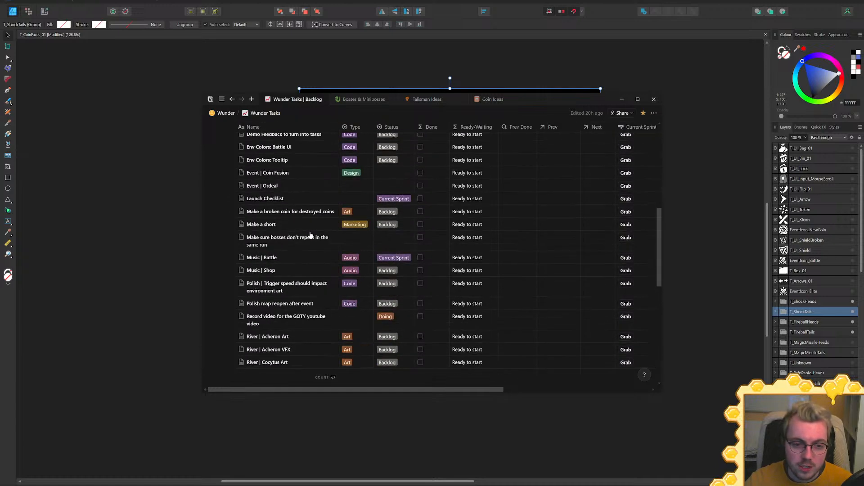
{"action": "double_click", "coordinate": [573, 96]}
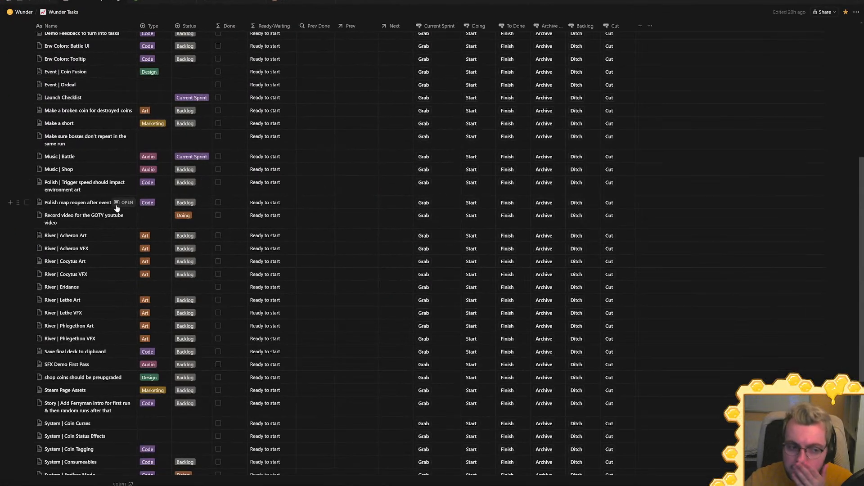
{"action": "scroll", "coordinate": [108, 211], "scroll_direction": "down", "scroll_amount": 4}
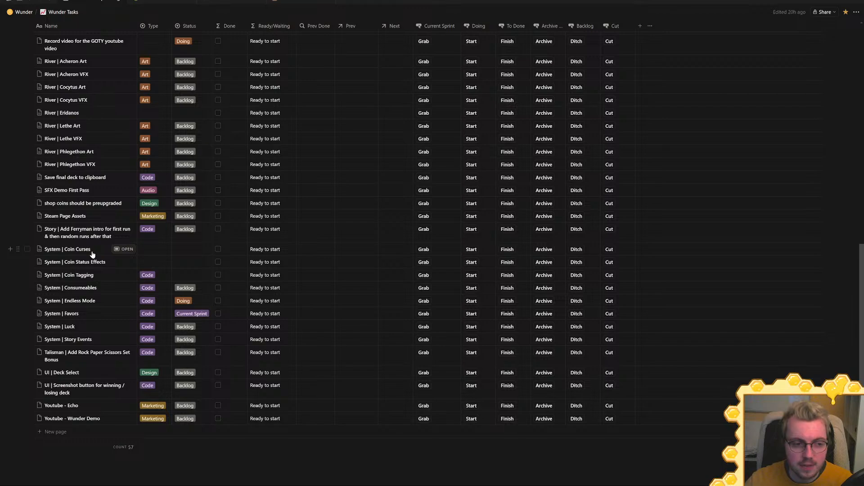
{"action": "left_click", "coordinate": [119, 263]}
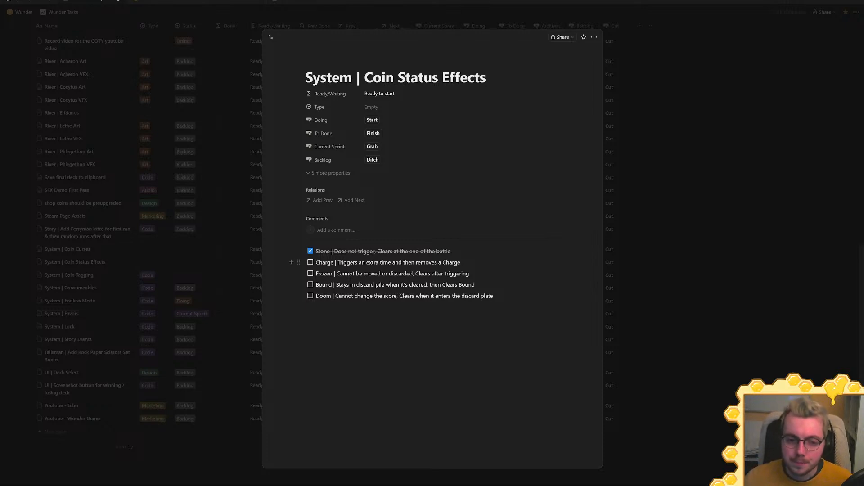
{"action": "left_click_drag", "start_coordinate": [316, 262], "coordinate": [461, 263]}
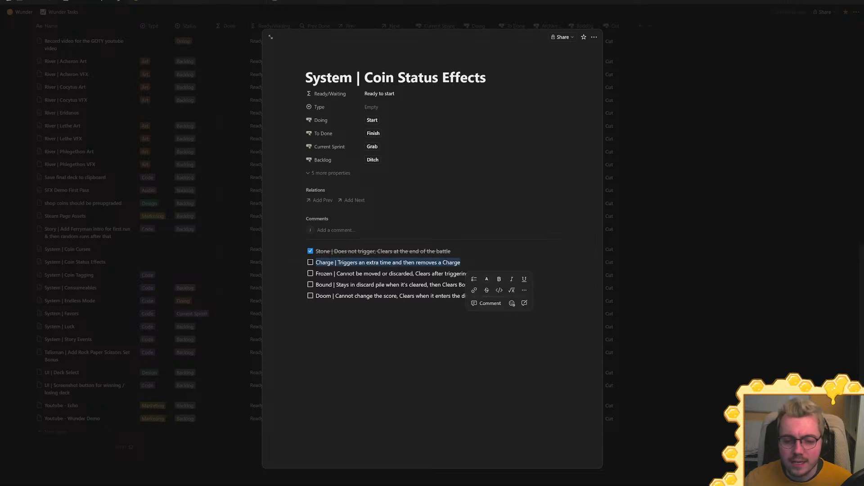
{"action": "left_click", "coordinate": [461, 262]}
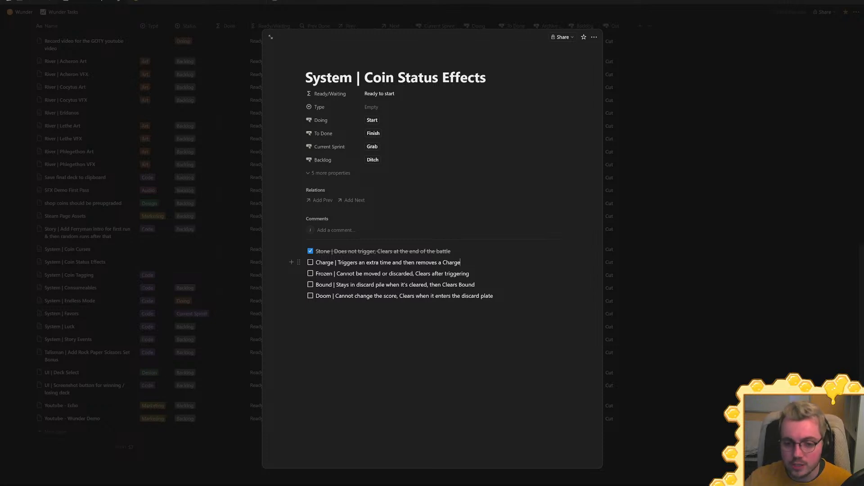
Reword the Charge effect to read "Triggers an extra time per Charge, Then clear all charges"
{"action": "left_click_drag", "start_coordinate": [395, 263], "coordinate": [442, 262]}
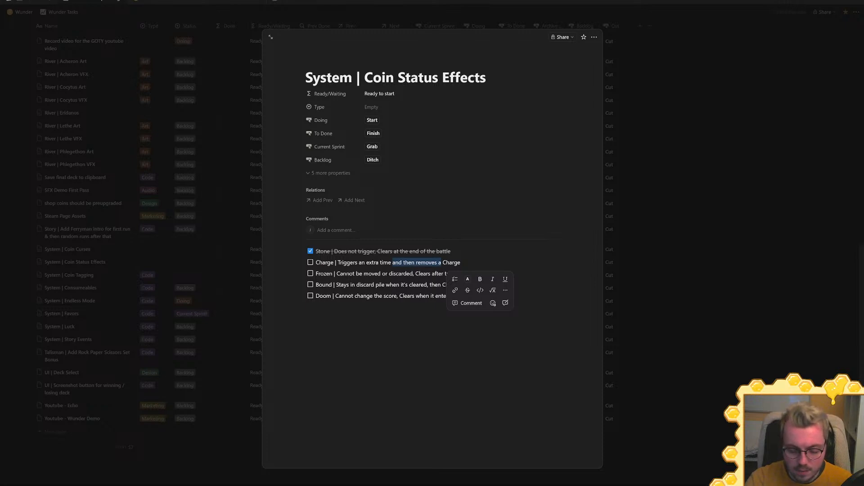
{"action": "type", "text": "per"}
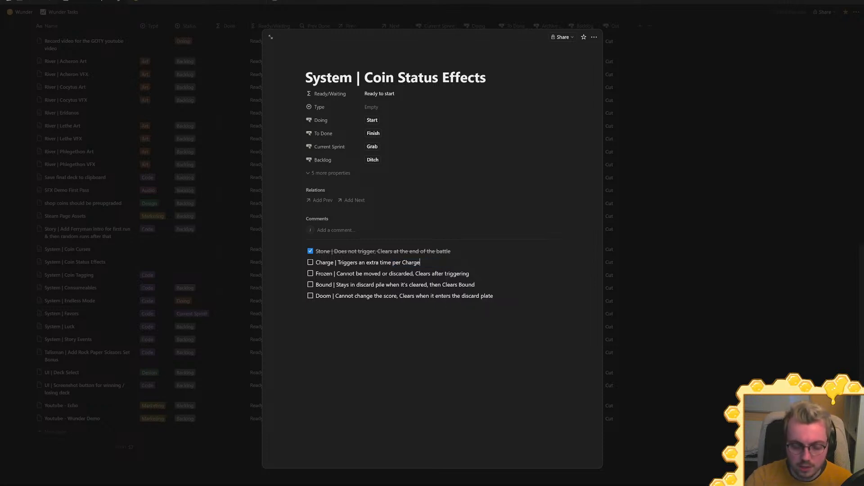
{"action": "key", "text": "BackSpace"}
{"action": "key", "text": "BackSpace"}
{"action": "key", "text": "BackSpace"}
{"action": "key", "text": "BackSpace"}
{"action": "key", "text": "BackSpace"}
{"action": "type", "text": "C"}
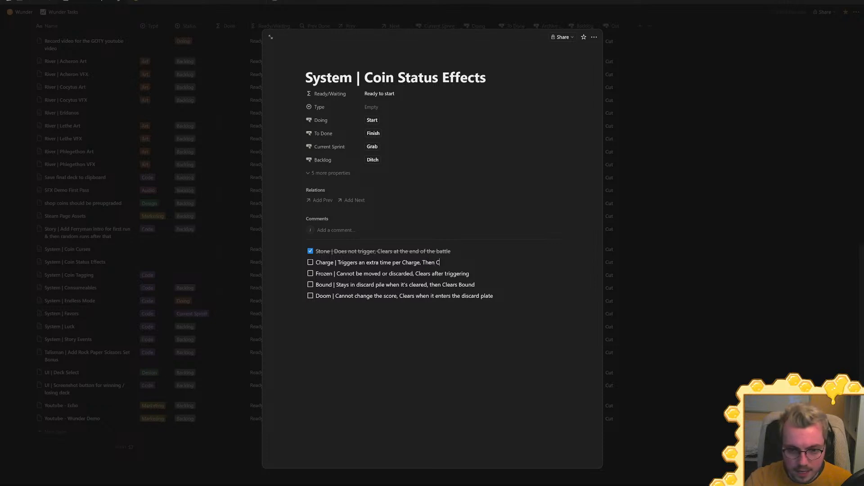
{"action": "key", "text": "BackSpace"}
{"action": "type", "text": "clear all charges"}
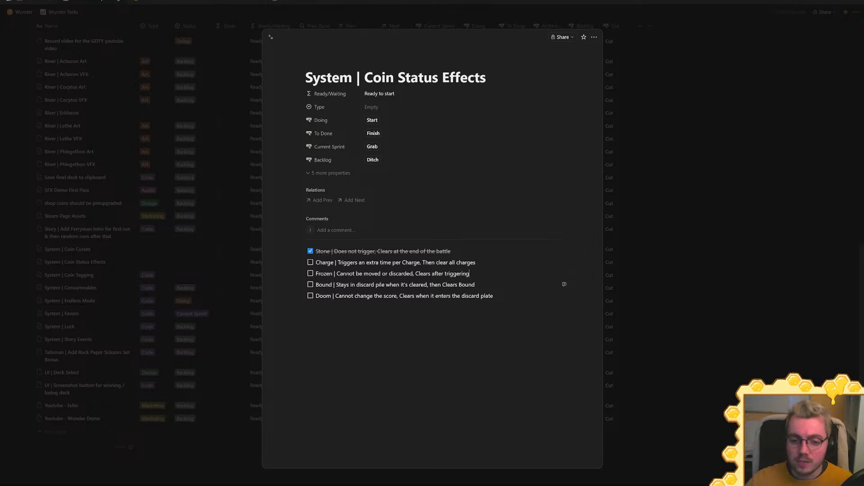
Reword the Bound effect to read "Stays in discard pile when the deck is refreshed, then Clears Bound"
{"action": "mouse_move", "coordinate": [475, 284]}
{"action": "left_mouse_down"}
{"action": "mouse_move", "coordinate": [335, 284]}
{"action": "mouse_move", "coordinate": [475, 285]}
{"action": "left_mouse_up"}
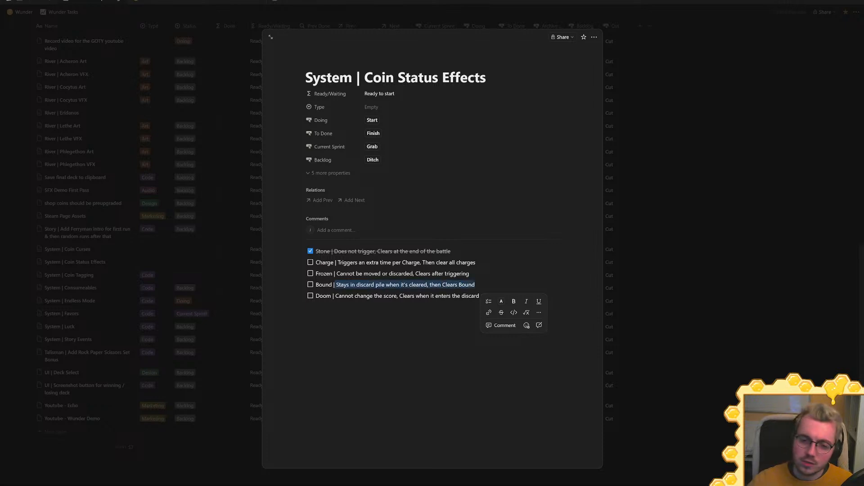
{"action": "double_click", "coordinate": [418, 285]}
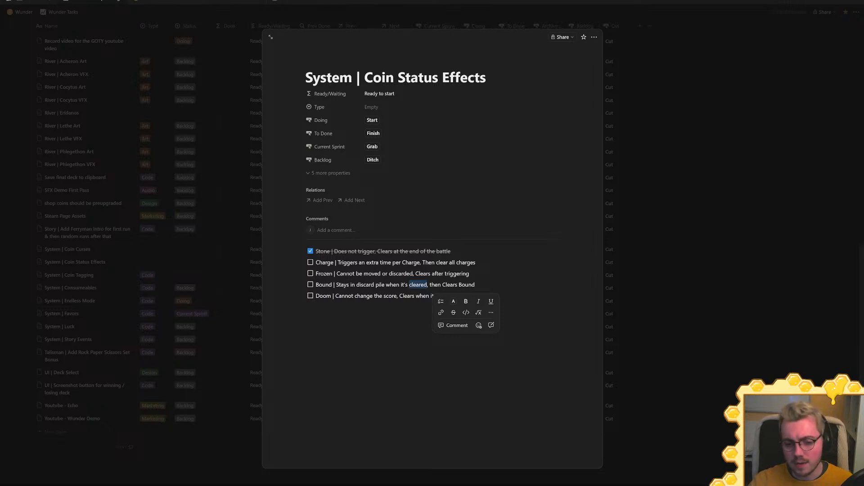
{"action": "key", "text": "BackSpace"}
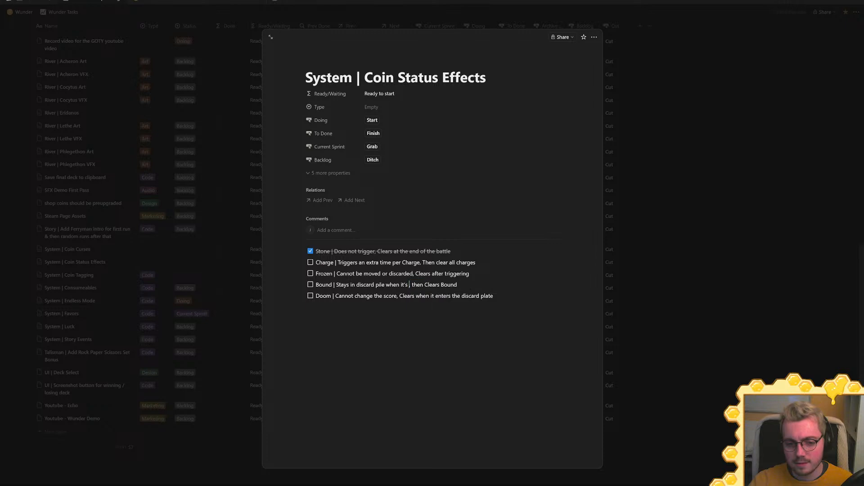
{"action": "key", "text": "BackSpace"}
{"action": "key", "text": "BackSpace"}
{"action": "key", "text": "BackSpace"}
{"action": "key", "text": "BackSpace"}
{"action": "type", "text": "the deck "}
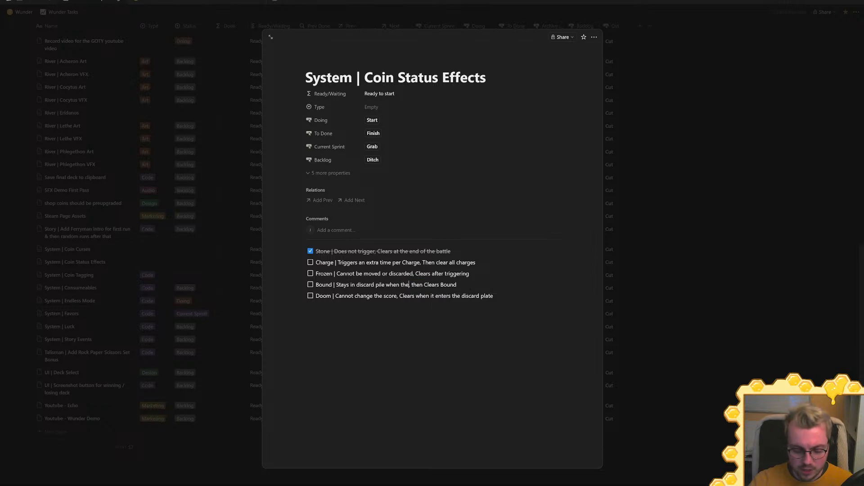
{"action": "type", "text": "is refreshed"}
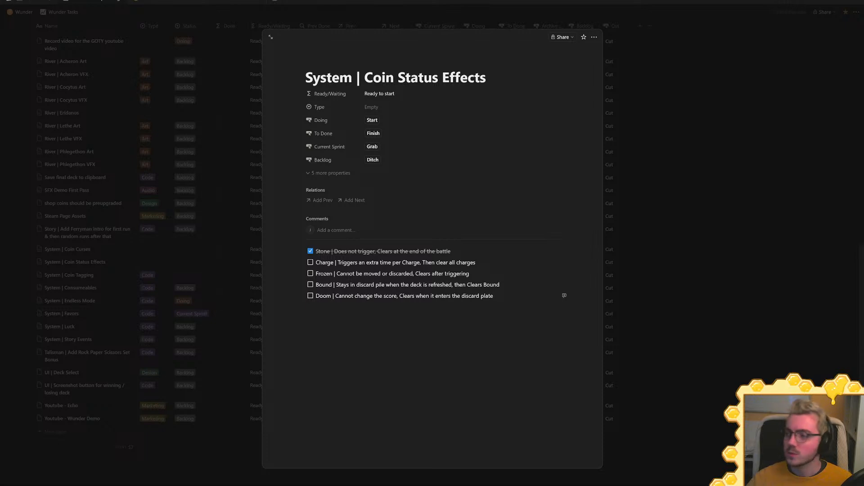
Read the Doom effect's description and close the Coin Status Effects page
{"action": "left_click", "coordinate": [493, 296]}
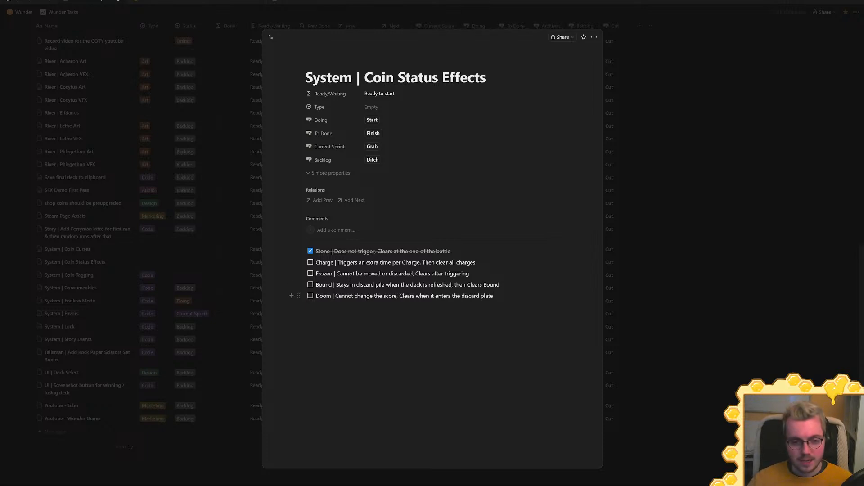
{"action": "mouse_move", "coordinate": [316, 295]}
{"action": "left_mouse_down"}
{"action": "mouse_move", "coordinate": [493, 295]}
{"action": "mouse_move", "coordinate": [326, 295]}
{"action": "left_mouse_up"}
{"action": "left_click", "coordinate": [493, 296]}
{"action": "left_click", "coordinate": [187, 316]}
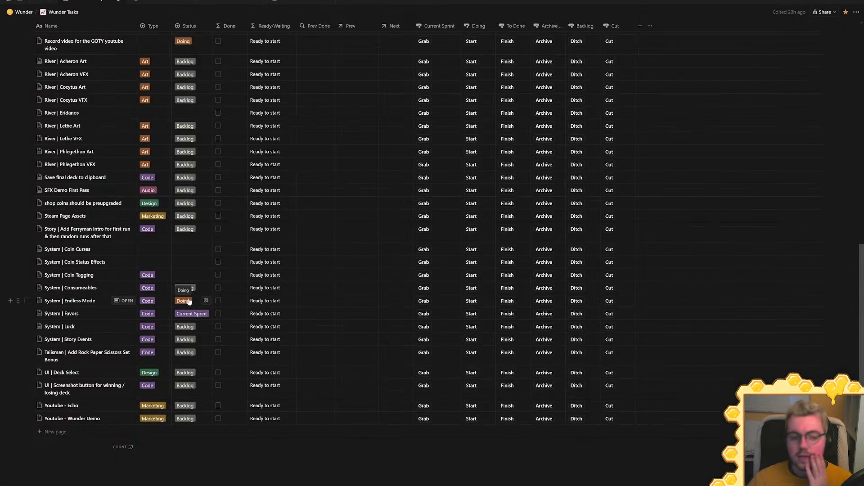
Open System | Coin Curses and read the Glass, Fated, Hexed, Restless and Soulbound descriptions, closing the page when done
{"action": "left_click", "coordinate": [124, 250]}
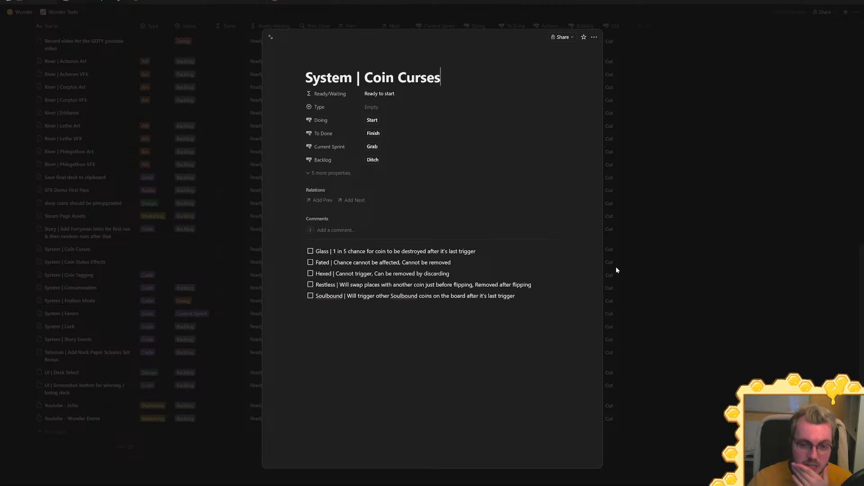
{"action": "left_click_drag", "start_coordinate": [476, 252], "coordinate": [316, 251]}
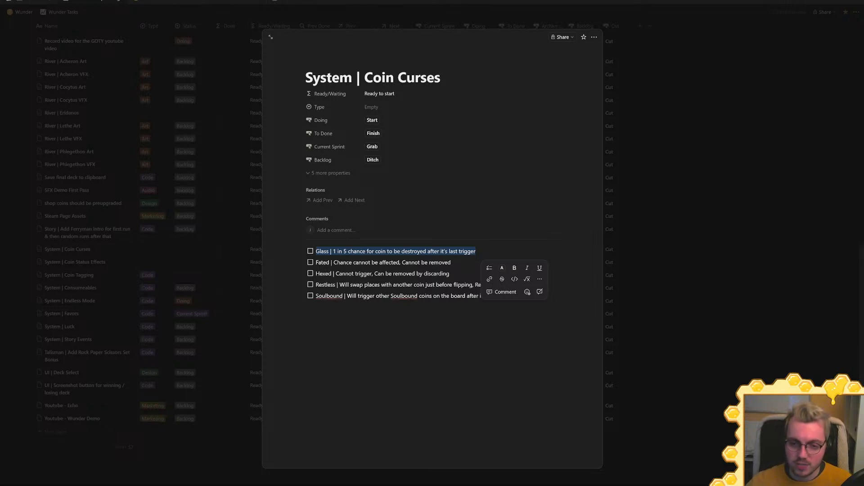
{"action": "left_click", "coordinate": [450, 262]}
{"action": "left_click_drag", "start_coordinate": [319, 262], "coordinate": [354, 262]}
{"action": "left_click", "coordinate": [396, 263]}
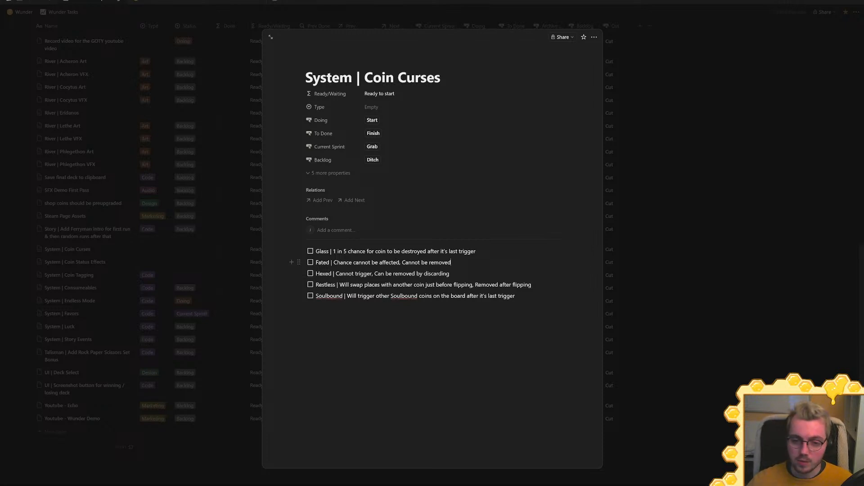
{"action": "left_click_drag", "start_coordinate": [451, 262], "coordinate": [316, 262]}
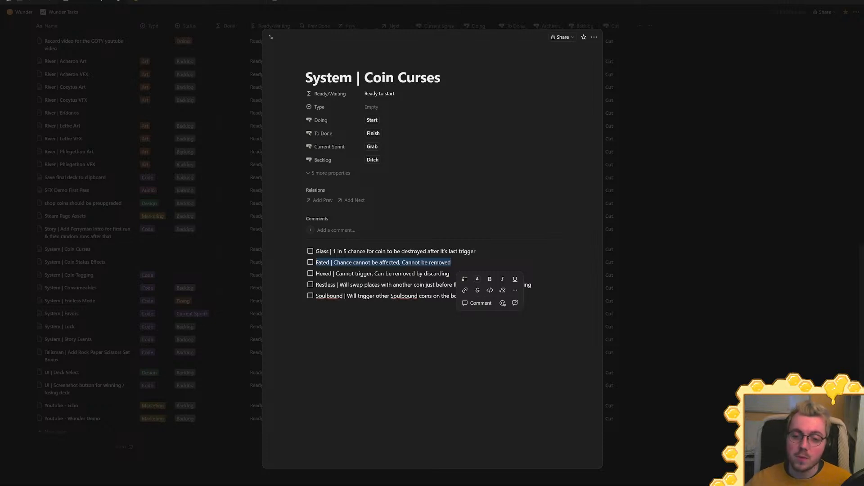
{"action": "left_click", "coordinate": [449, 273]}
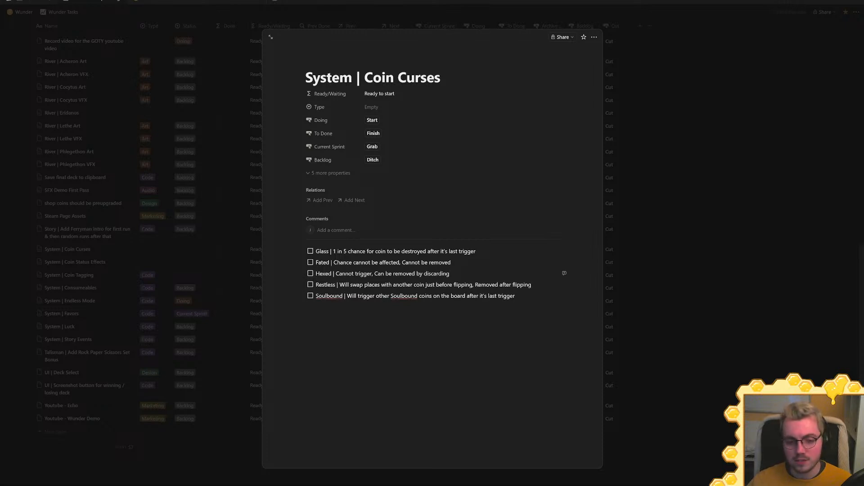
{"action": "double_click", "coordinate": [327, 284]}
{"action": "left_click_drag", "start_coordinate": [339, 285], "coordinate": [531, 285]}
{"action": "left_click", "coordinate": [531, 285]}
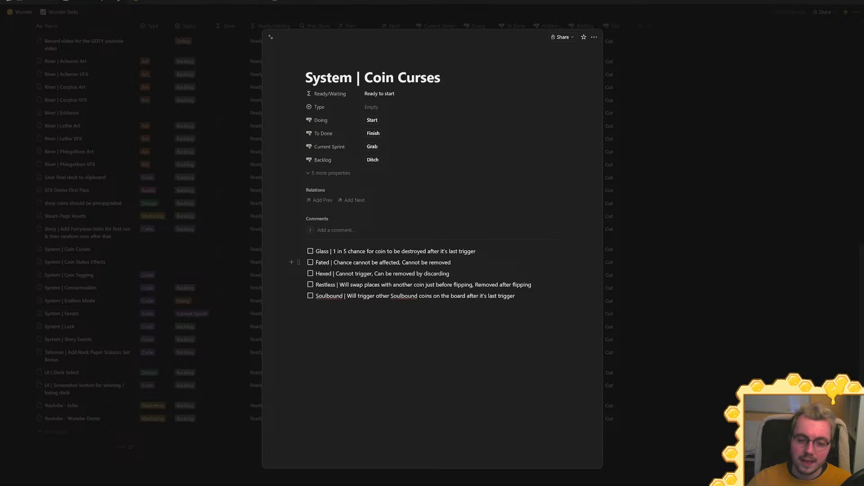
{"action": "left_click_drag", "start_coordinate": [316, 296], "coordinate": [565, 295]}
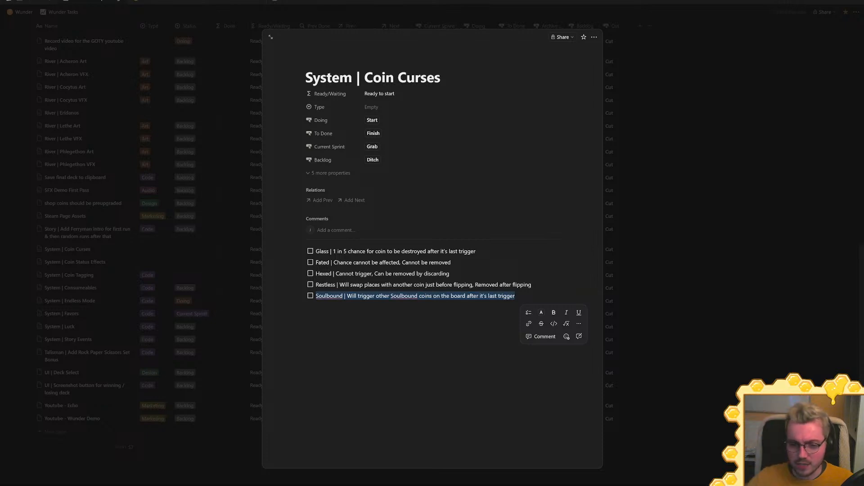
{"action": "left_click", "coordinate": [672, 291]}
{"action": "left_click", "coordinate": [673, 289]}
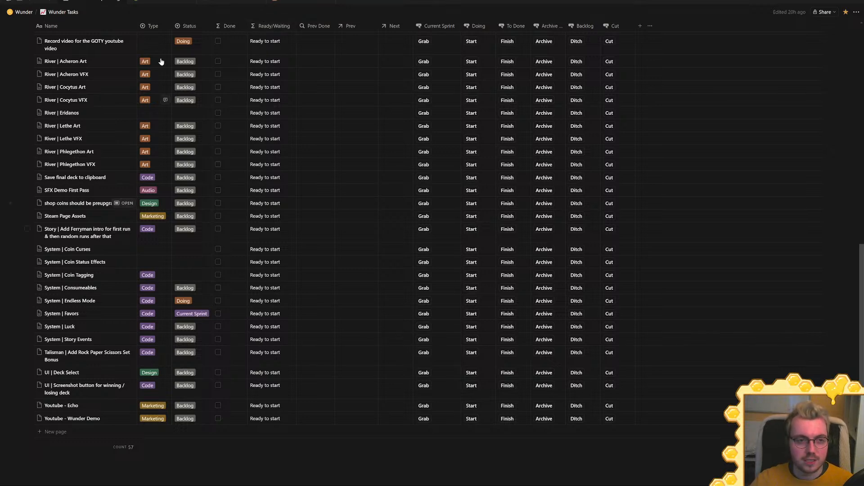
Check the Coin Ideas list, switch back to Affinity Designer and save T_CoinFaces_01 with nothing selected
{"action": "left_click", "coordinate": [289, 2]}
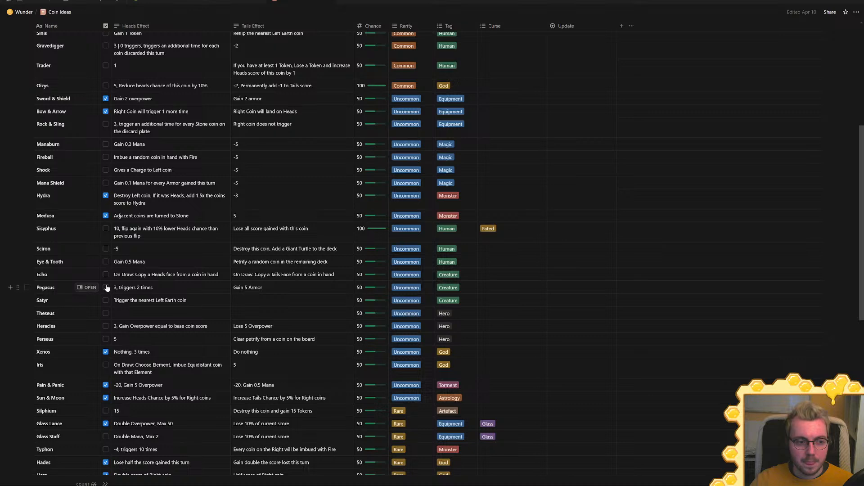
{"action": "left_click", "coordinate": [819, 2]}
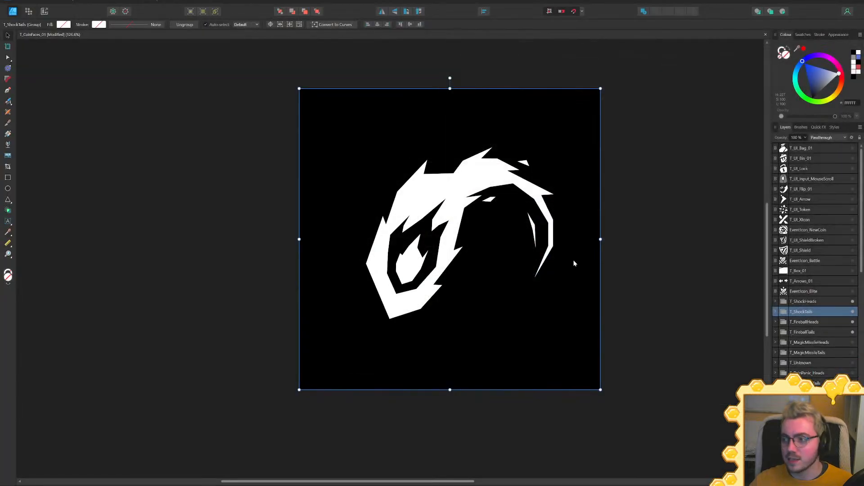
{"action": "left_click", "coordinate": [662, 273]}
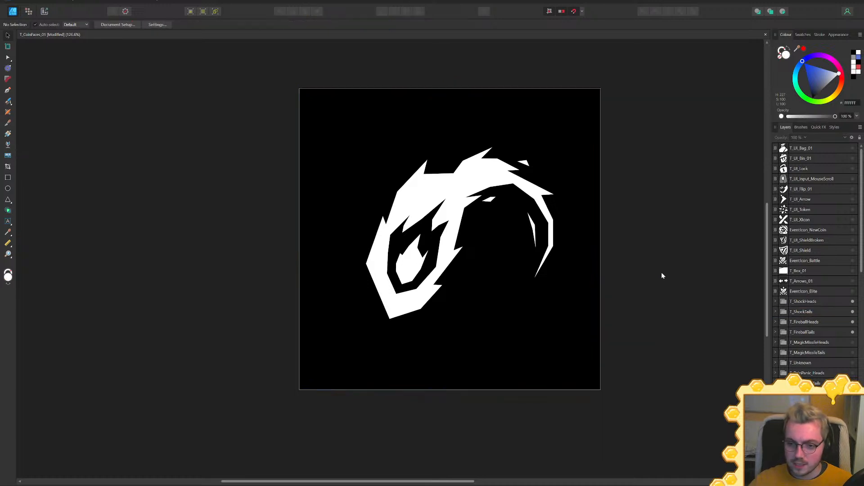
{"action": "key", "text": "ctrl+s"}
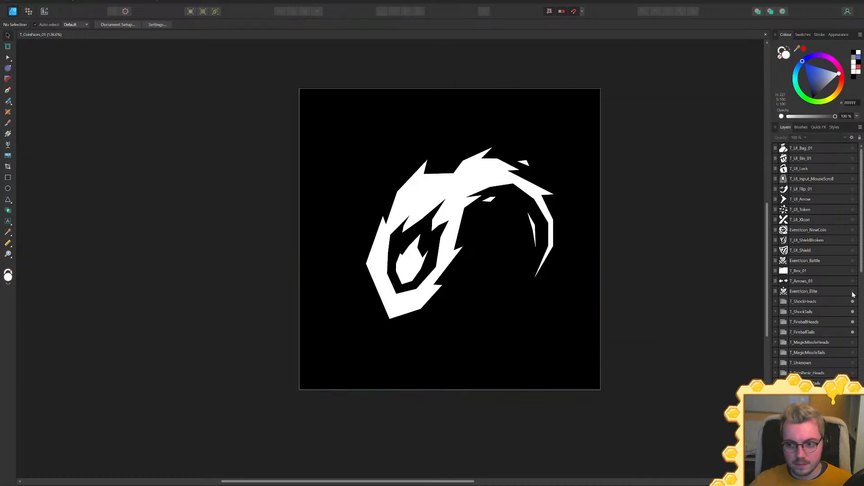
Delete the fireball curves from the T_ShockHeads group, keeping its black background rectangle
{"action": "left_click", "coordinate": [821, 302]}
{"action": "left_click", "coordinate": [776, 302]}
{"action": "left_click", "coordinate": [805, 313]}
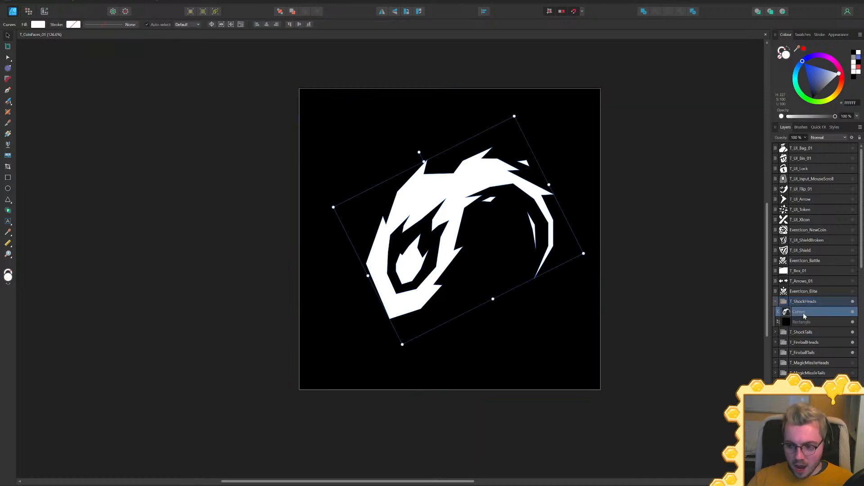
{"action": "key", "text": "Delete"}
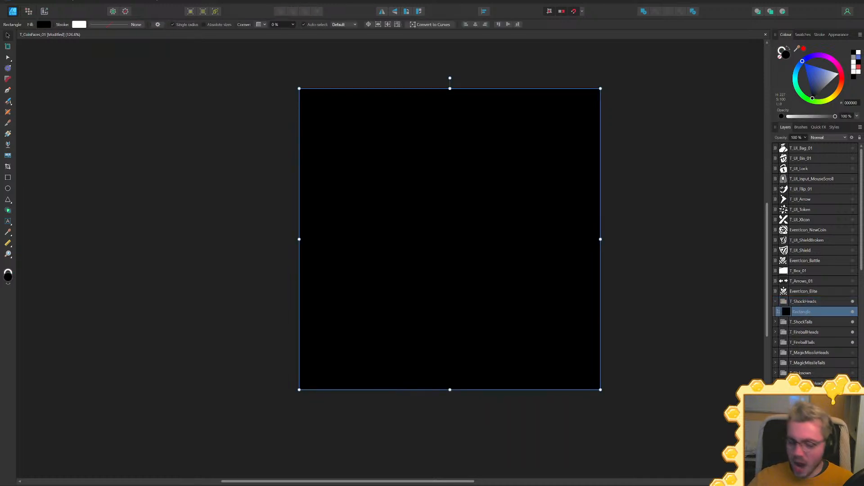
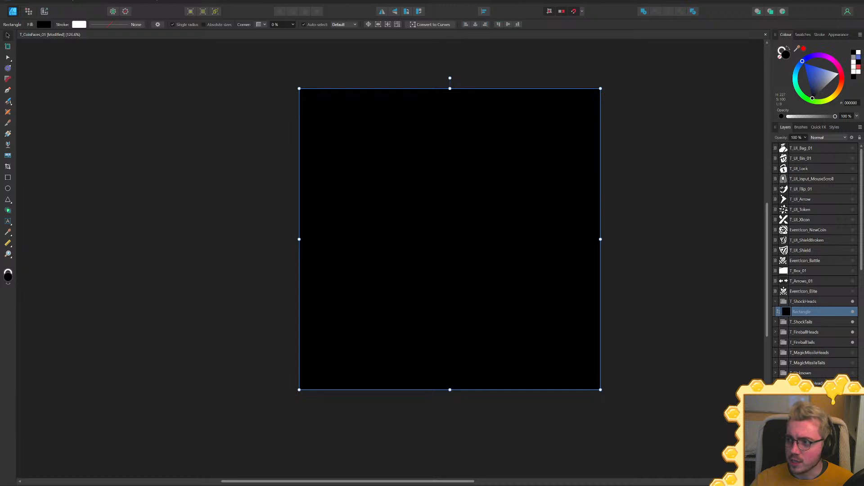
Clear the selection, hide the T_ShockTails, T_FireballHeads and T_FireballTails groups and save the document
{"action": "left_click_drag", "start_coordinate": [469, 253], "coordinate": [466, 281]}
{"action": "key", "text": "p"}
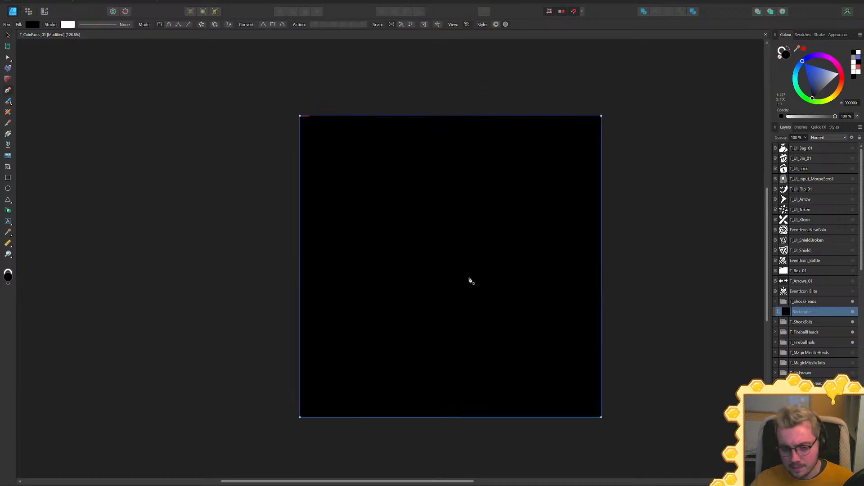
{"action": "key", "text": "ctrl+d"}
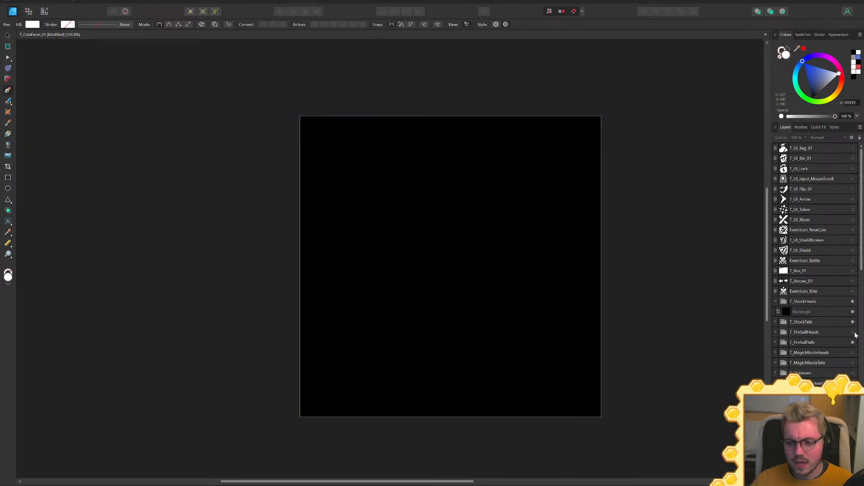
{"action": "key", "text": "ctrl+s"}
Draw a closed white lightning bolt with seven straight-edged corners in the middle of the black square using the Pen tool
{"action": "scroll", "coordinate": [486, 241], "scroll_direction": "left", "scroll_amount": 2}
{"action": "left_click", "coordinate": [456, 185]}
{"action": "left_click", "coordinate": [518, 186]}
{"action": "left_click", "coordinate": [479, 241]}
{"action": "left_click", "coordinate": [532, 227]}
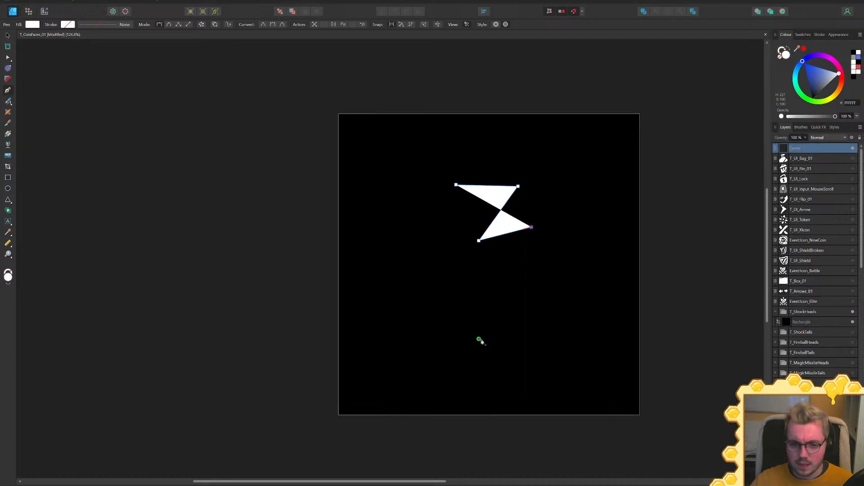
{"action": "left_click", "coordinate": [479, 339]}
{"action": "left_click", "coordinate": [479, 276]}
{"action": "left_click", "coordinate": [435, 276]}
{"action": "left_click", "coordinate": [457, 186]}
Centre the lightning bolt on the black square and move its curve into the T_ShockHeads group above the rectangle
{"action": "key", "text": "v"}
{"action": "mouse_move", "coordinate": [464, 237]}
{"action": "left_mouse_down"}
{"action": "mouse_move", "coordinate": [486, 240]}
{"action": "mouse_move", "coordinate": [469, 240]}
{"action": "left_mouse_up"}
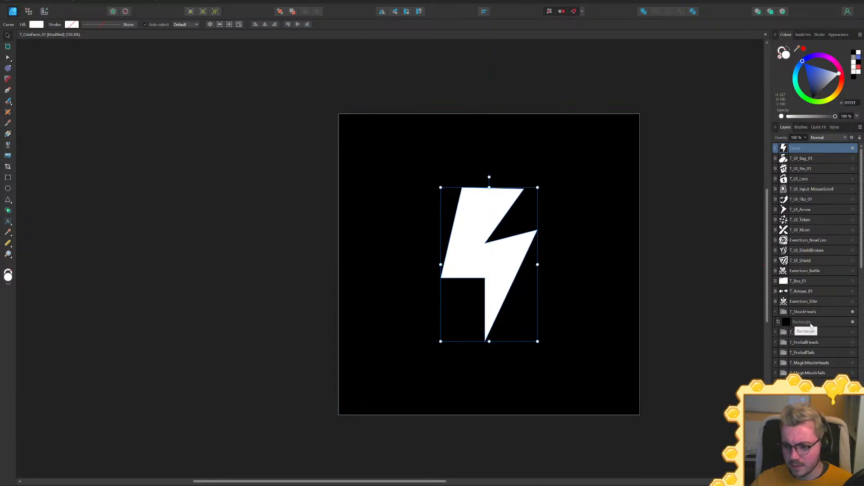
{"action": "left_click_drag", "start_coordinate": [811, 325], "coordinate": [784, 320]}
{"action": "left_click", "coordinate": [776, 302]}
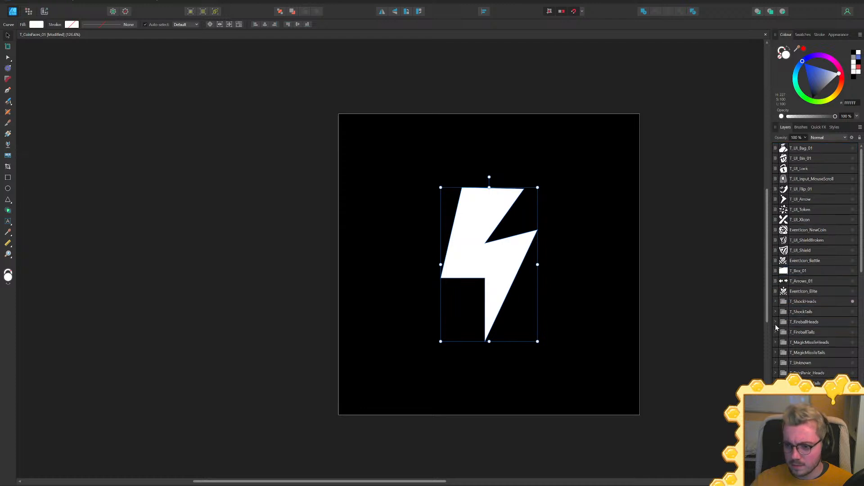
Replace the fireball curves in the T_ShockTails group with a pasted copy of the lightning bolt above the rectangle
{"action": "left_click", "coordinate": [776, 311]}
{"action": "left_click", "coordinate": [810, 322]}
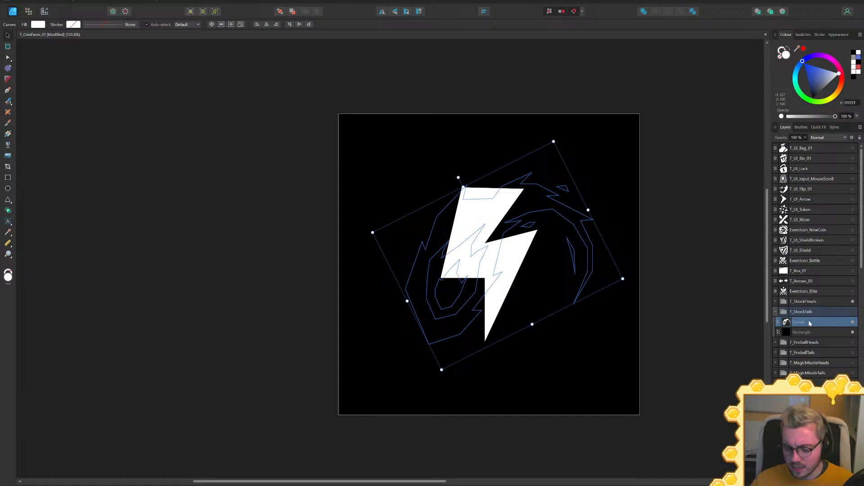
{"action": "key", "text": "Delete"}
{"action": "left_click", "coordinate": [803, 331]}
{"action": "left_click", "coordinate": [806, 322]}
{"action": "key", "text": "ctrl+v"}
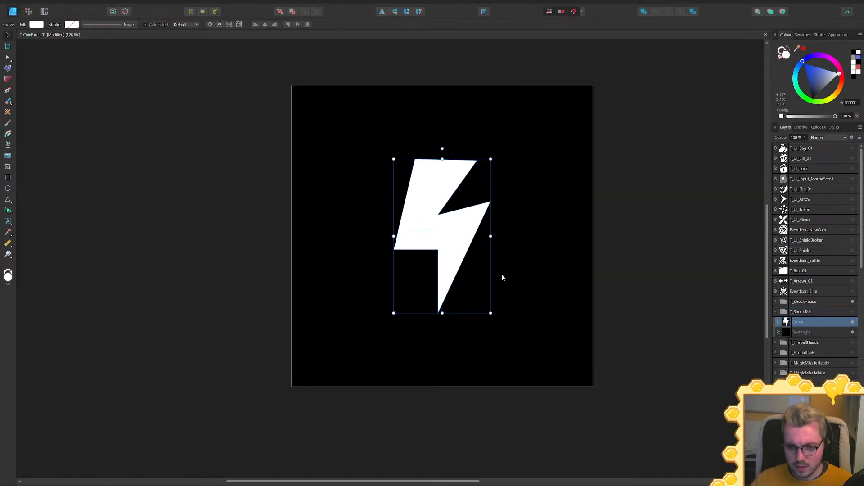
Draw a closed, flat white polygon with five corners across the lower tip of the lightning bolt using the Pen tool
{"action": "scroll", "coordinate": [460, 268], "scroll_direction": "up", "scroll_amount": 2, "text": "ctrl"}
{"action": "middle_click_drag", "start_coordinate": [454, 275], "coordinate": [477, 278]}
{"action": "key", "text": "p"}
{"action": "key", "text": "Escape"}
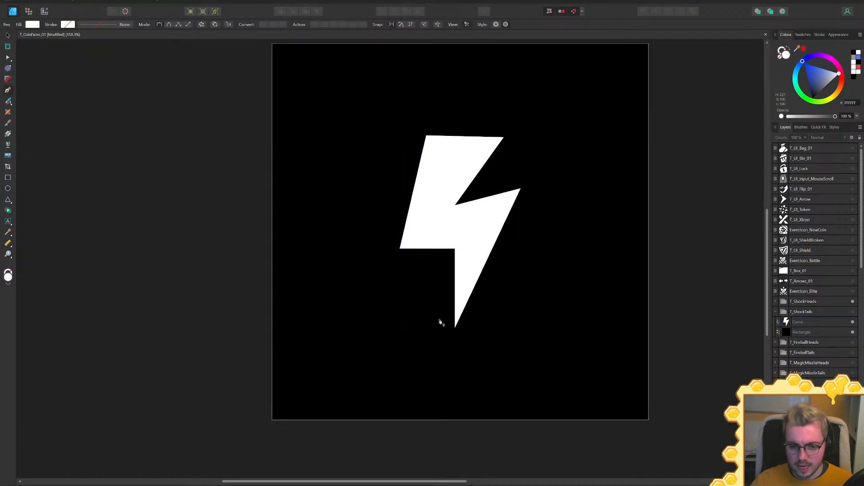
{"action": "left_click", "coordinate": [448, 324]}
{"action": "left_click", "coordinate": [393, 332]}
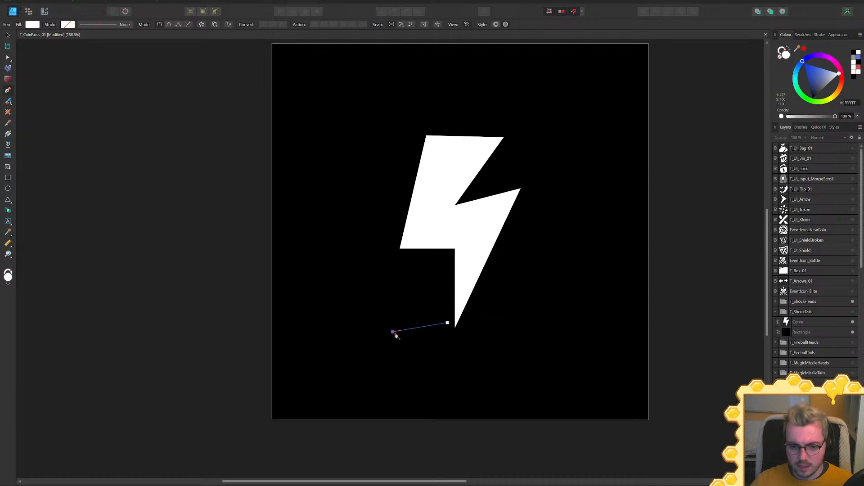
{"action": "left_click", "coordinate": [443, 344]}
{"action": "left_click", "coordinate": [501, 343]}
{"action": "left_click", "coordinate": [521, 329]}
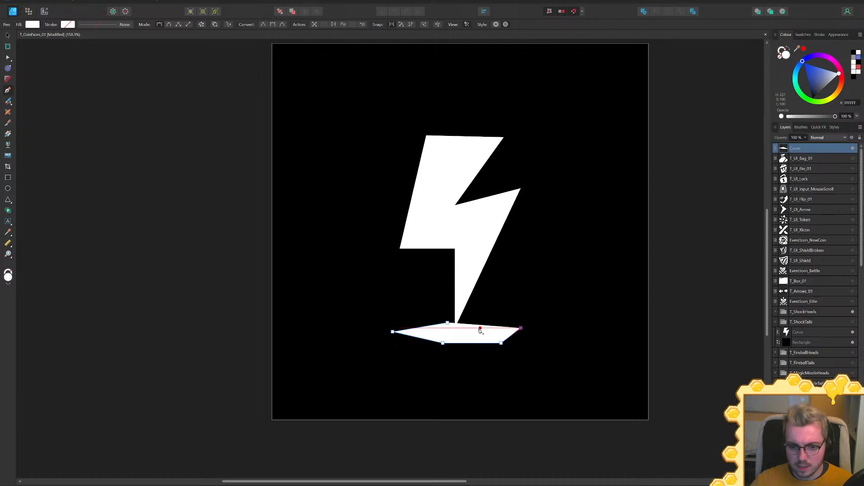
{"action": "left_click", "coordinate": [449, 324]}
Shift the flat polygon's upper corner onto the bolt's edge near its tip and fill the polygon with blue
{"action": "key", "text": "a"}
{"action": "left_click_drag", "start_coordinate": [448, 323], "coordinate": [460, 322]}
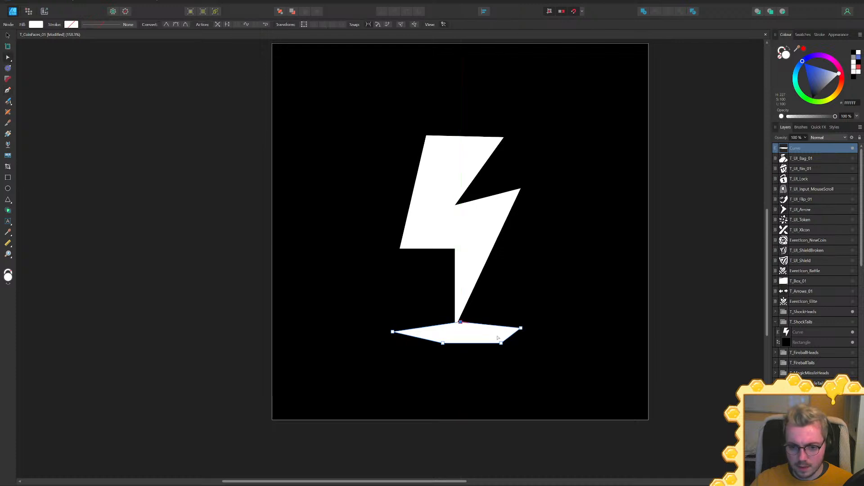
{"action": "key", "text": "p"}
{"action": "left_click", "coordinate": [813, 73]}
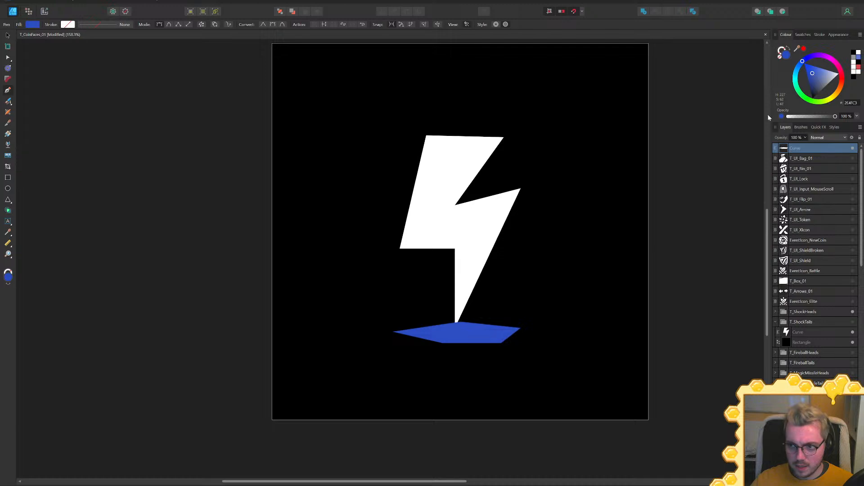
Draw a closed, flat spiky burst in a duller blue around the polygon, then pull a small extra spike from its upper edge
{"action": "key", "text": "ctrl+d"}
{"action": "left_click", "coordinate": [816, 79]}
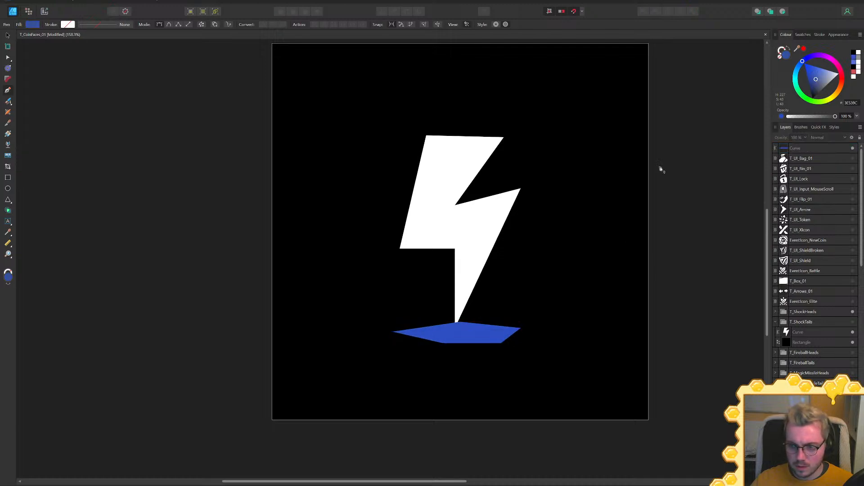
{"action": "left_click", "coordinate": [465, 318]}
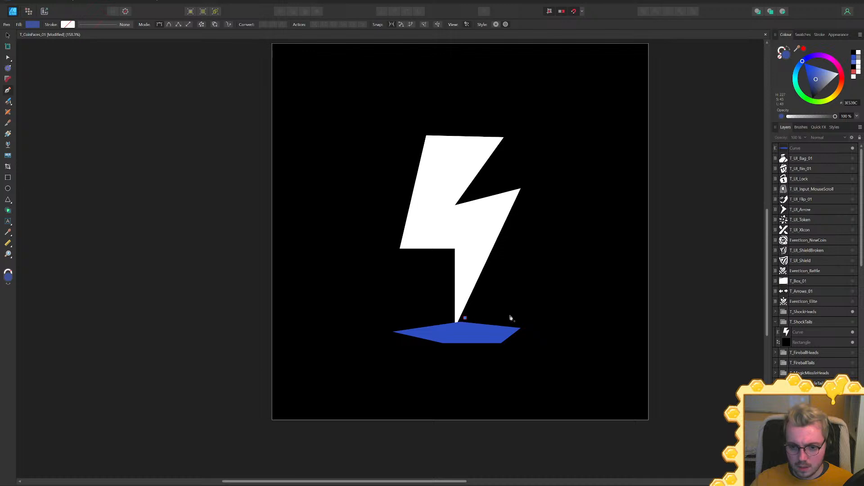
{"action": "left_click", "coordinate": [514, 316]}
{"action": "left_click", "coordinate": [571, 318]}
{"action": "left_click_drag", "start_coordinate": [564, 331], "coordinate": [599, 332]}
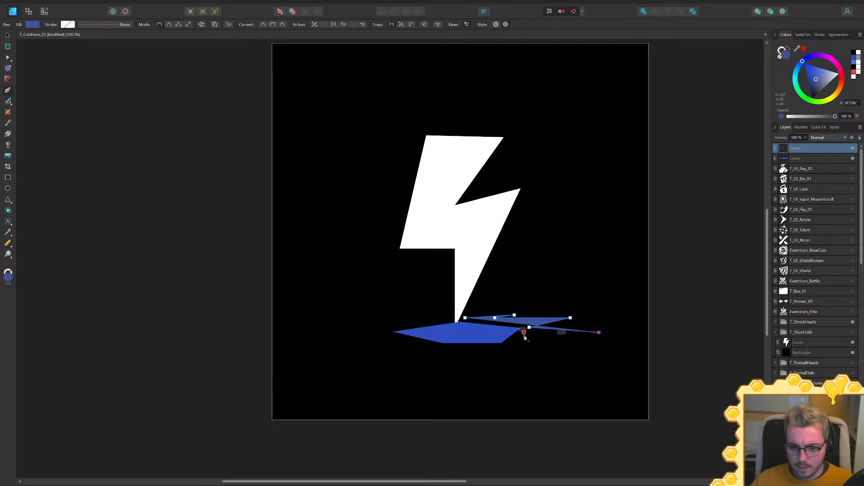
{"action": "left_click", "coordinate": [523, 332]}
{"action": "left_click_drag", "start_coordinate": [514, 343], "coordinate": [571, 355]}
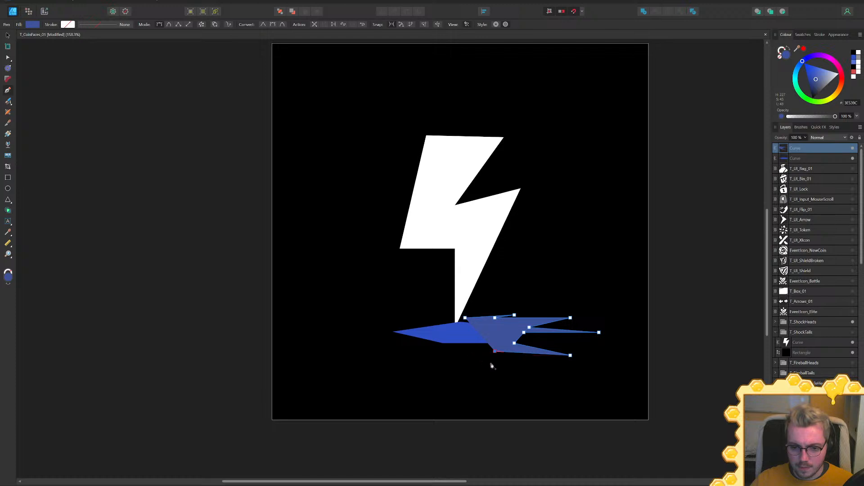
{"action": "left_click", "coordinate": [485, 365]}
{"action": "left_click", "coordinate": [475, 356]}
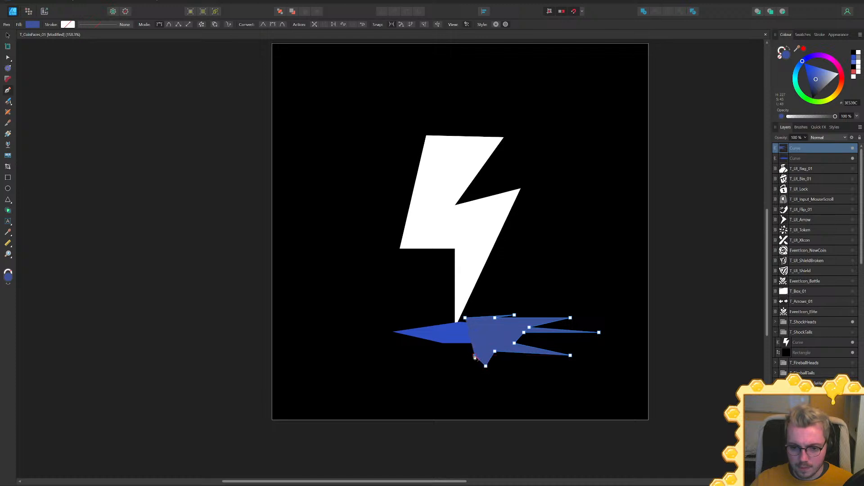
{"action": "left_click", "coordinate": [450, 351]}
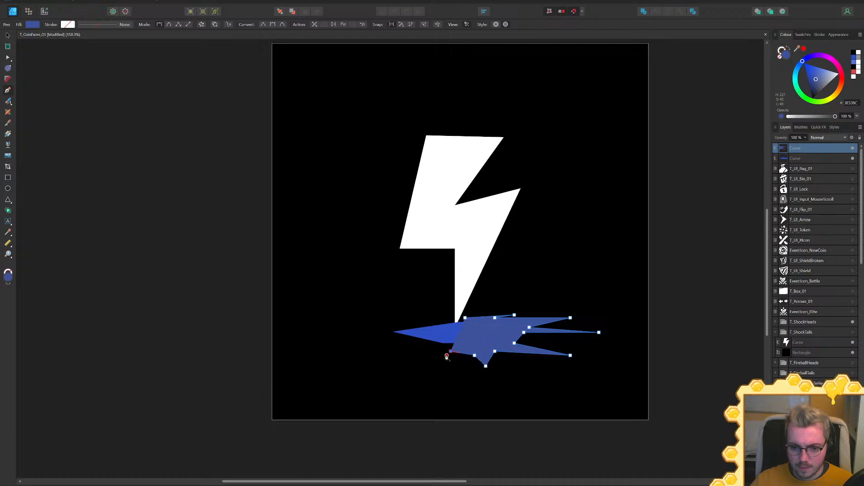
{"action": "left_click", "coordinate": [386, 366]}
{"action": "left_click", "coordinate": [401, 343]}
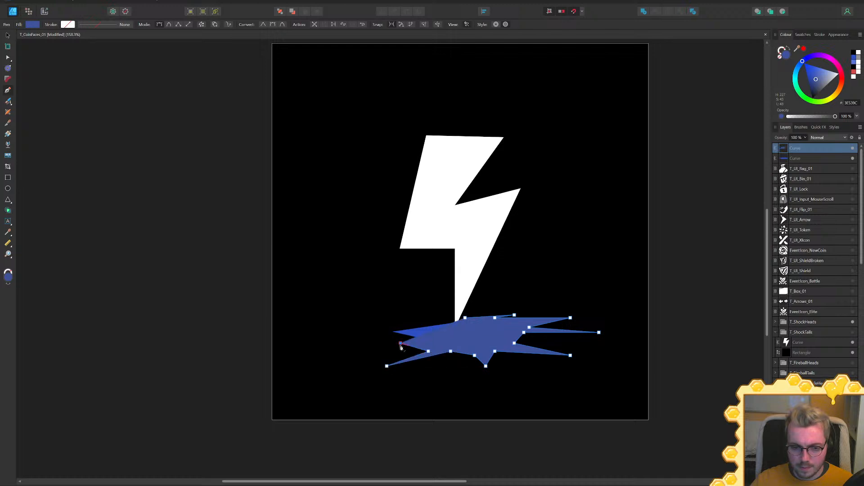
{"action": "left_click", "coordinate": [348, 346]}
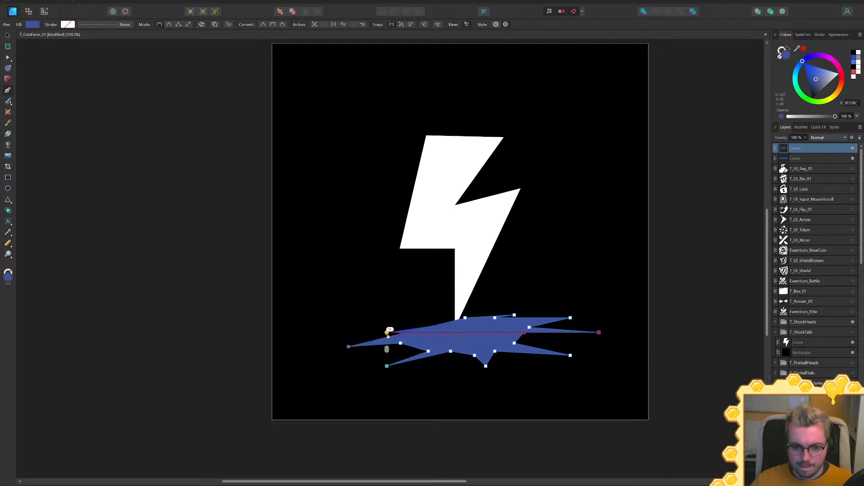
{"action": "left_click", "coordinate": [386, 330]}
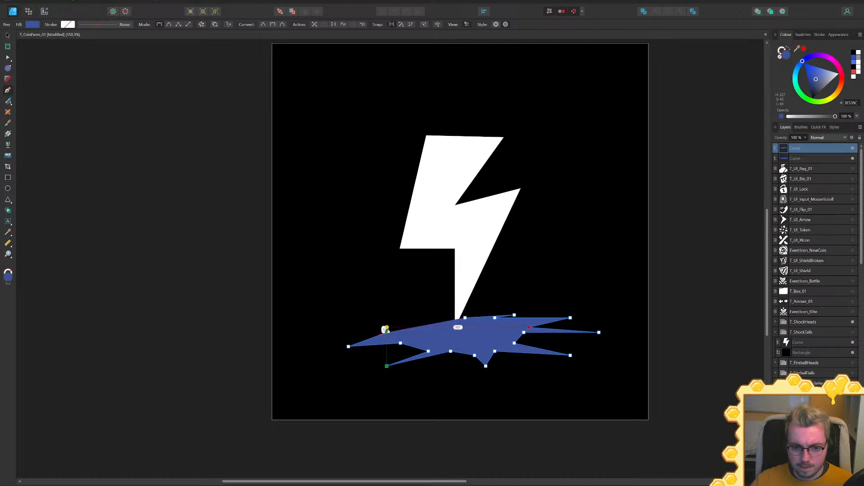
{"action": "left_click", "coordinate": [364, 322]}
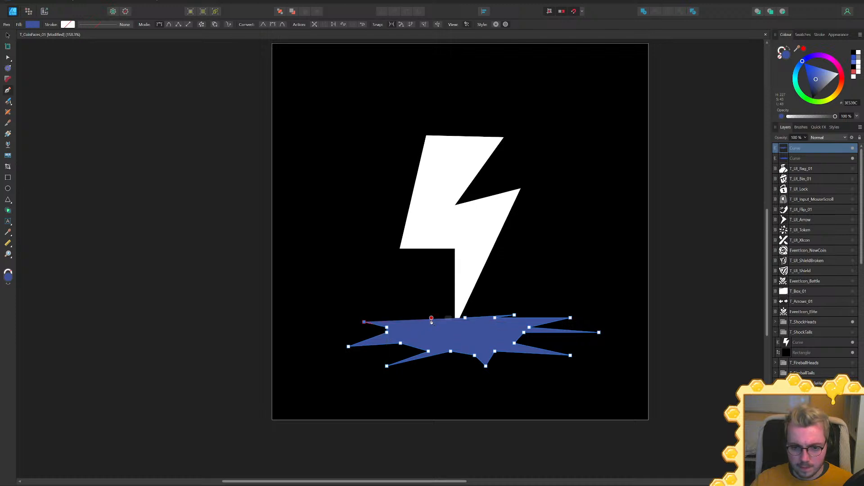
{"action": "left_click", "coordinate": [465, 318]}
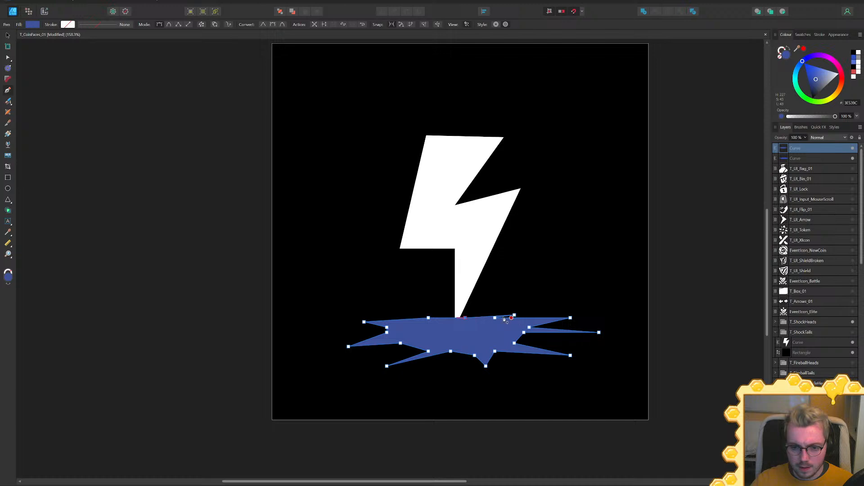
{"action": "key", "text": "a"}
{"action": "left_click_drag", "start_coordinate": [445, 318], "coordinate": [437, 316]}
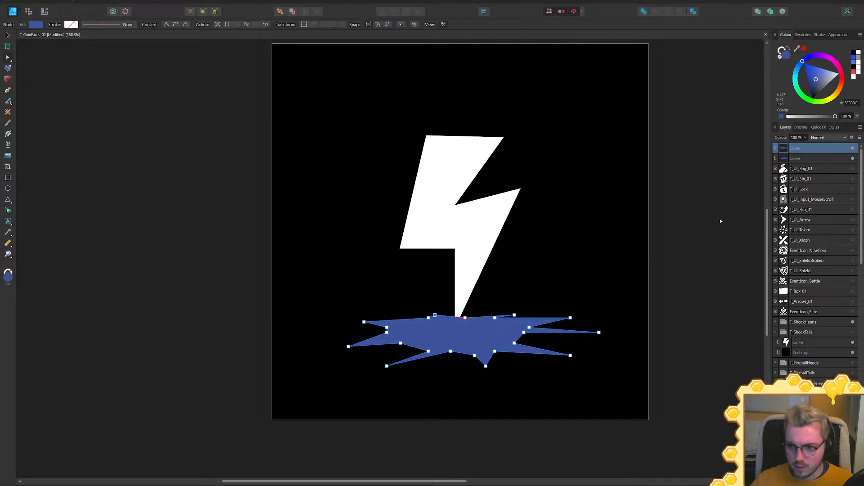
Place the blue polygon above the spiky burst and subtract it from the burst to leave a jagged ring
{"action": "left_click", "coordinate": [801, 159]}
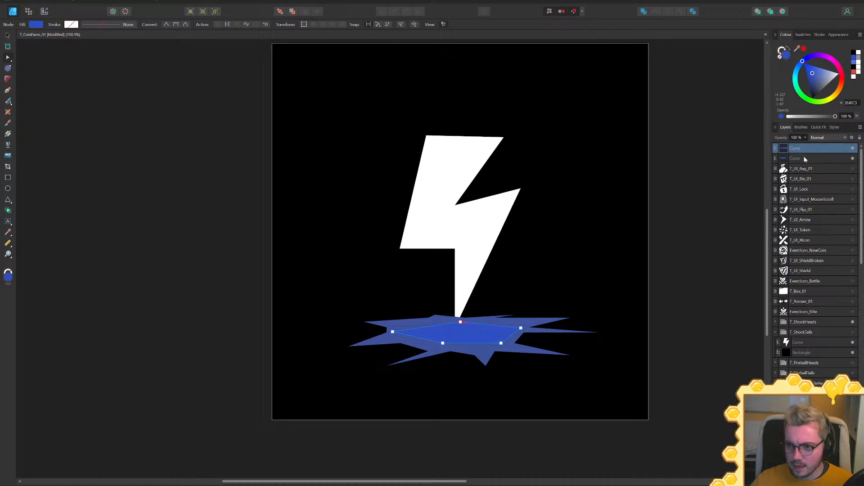
{"action": "left_click", "coordinate": [803, 158], "text": "shift"}
{"action": "left_click", "coordinate": [656, 11]}
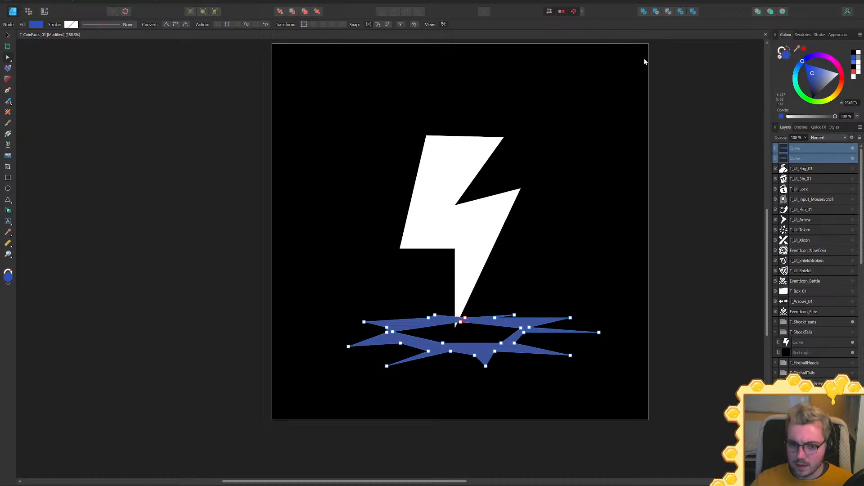
Reshape the jagged ring's upper edge by adding and moving nodes, giving the rear spikes thinner bases
{"action": "scroll", "coordinate": [504, 356], "scroll_direction": "up", "scroll_amount": 4, "text": "ctrl"}
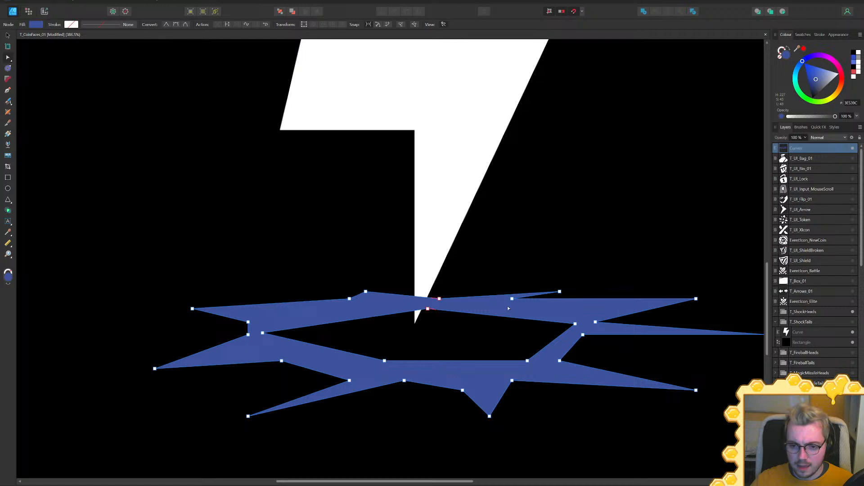
{"action": "left_click_drag", "start_coordinate": [536, 301], "coordinate": [469, 303]}
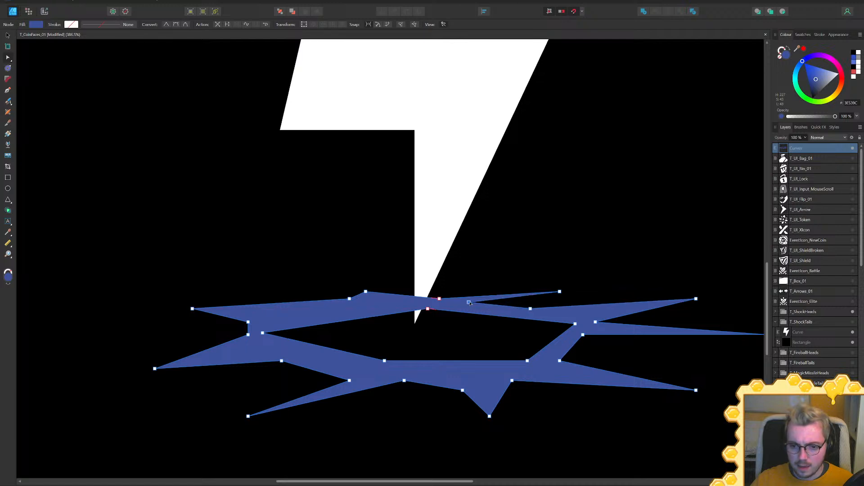
{"action": "left_click_drag", "start_coordinate": [554, 294], "coordinate": [548, 296]}
{"action": "mouse_move", "coordinate": [473, 303]}
{"action": "left_mouse_down"}
{"action": "mouse_move", "coordinate": [489, 305]}
{"action": "mouse_move", "coordinate": [462, 301]}
{"action": "left_mouse_up"}
{"action": "left_click", "coordinate": [405, 296]}
{"action": "left_click_drag", "start_coordinate": [405, 296], "coordinate": [356, 306]}
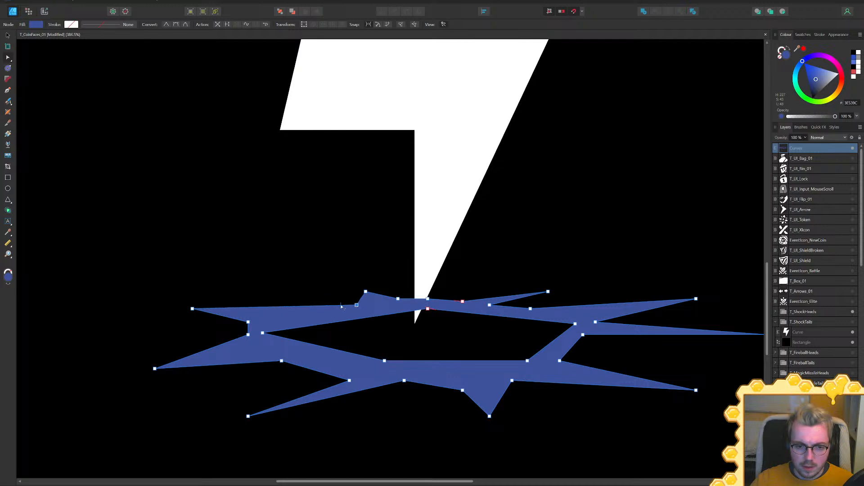
{"action": "left_click_drag", "start_coordinate": [286, 307], "coordinate": [286, 317]}
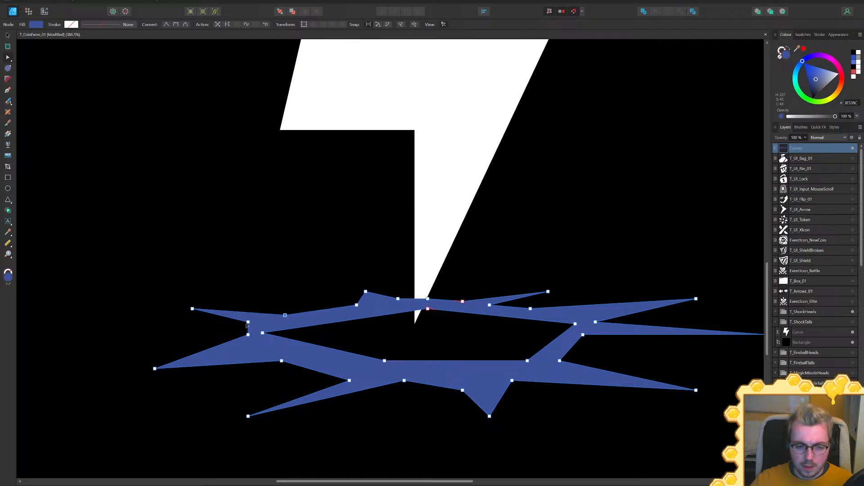
Move the jagged ring up so that it crosses the lower half of the lightning bolt
{"action": "scroll", "coordinate": [408, 315], "scroll_direction": "down", "scroll_amount": 5, "text": "ctrl"}
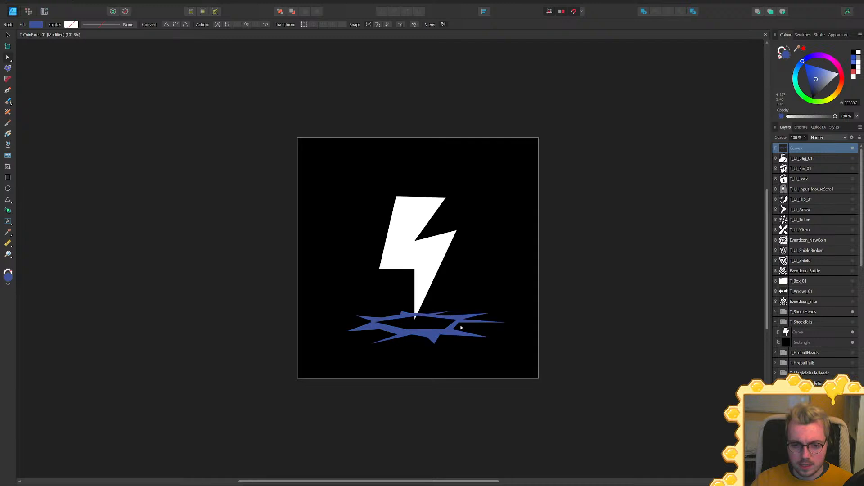
{"action": "scroll", "coordinate": [459, 325], "scroll_direction": "up", "scroll_amount": 4, "text": "ctrl"}
{"action": "key", "text": "v"}
{"action": "left_click_drag", "start_coordinate": [474, 348], "coordinate": [470, 280]}
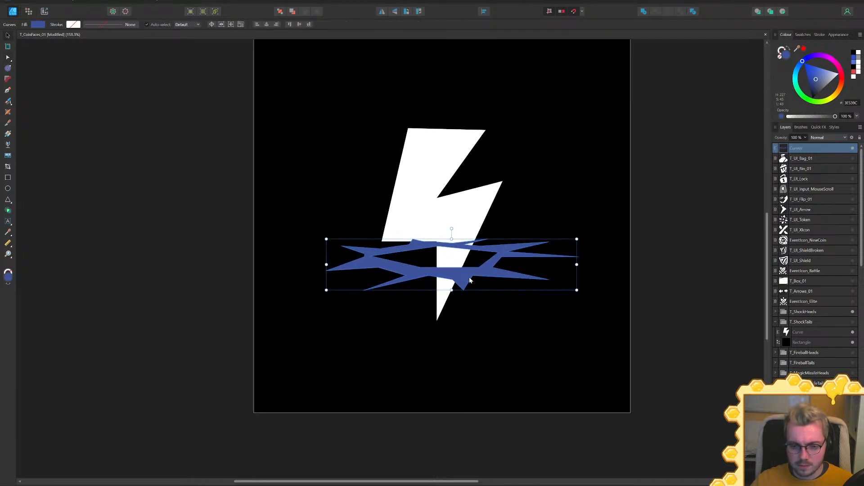
Move the jagged ring into the T_ShockTails group between the lightning bolt and the rectangle, and hide the T_ShockHeads group
{"action": "left_click", "coordinate": [455, 223]}
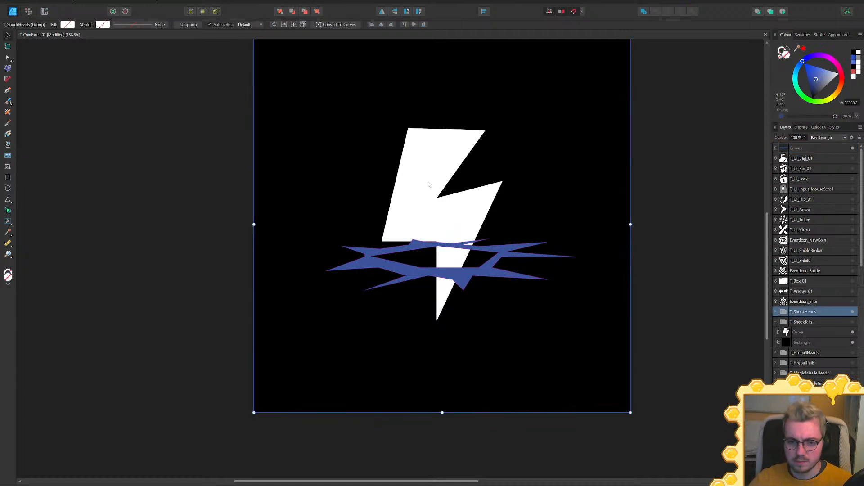
{"action": "left_click", "coordinate": [808, 332]}
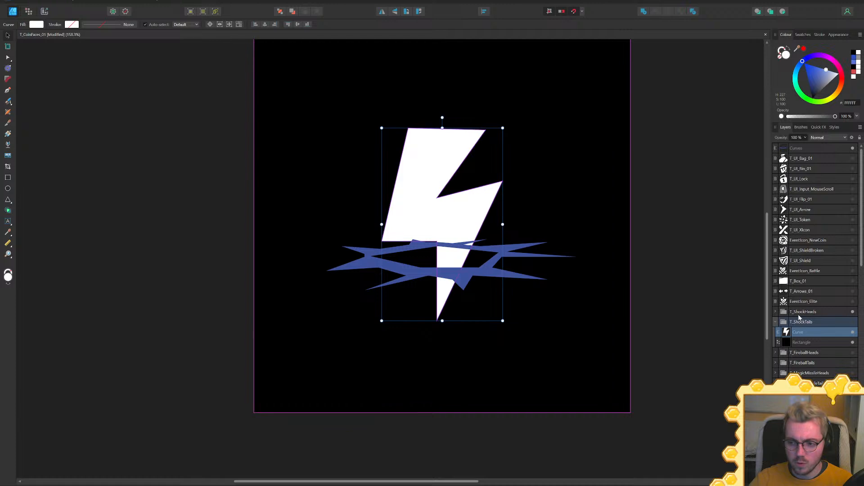
{"action": "left_click", "coordinate": [798, 148]}
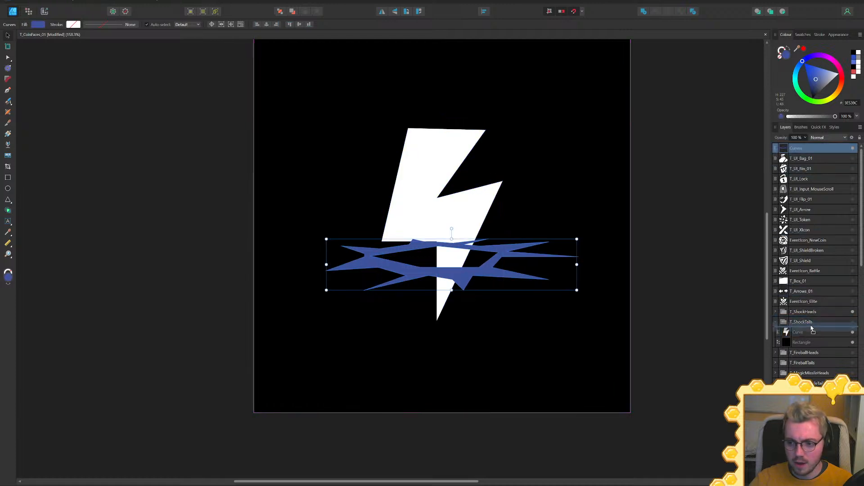
{"action": "key", "text": "ctrl+z"}
{"action": "left_click", "coordinate": [613, 192]}
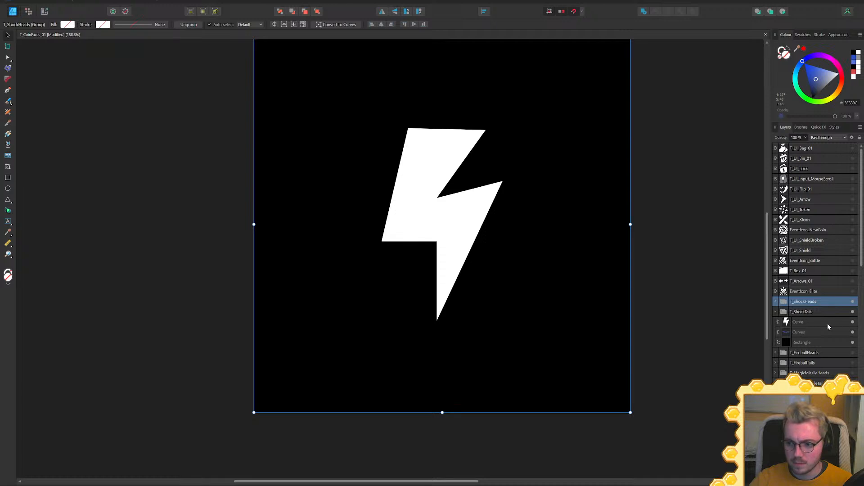
{"action": "left_click", "coordinate": [853, 301]}
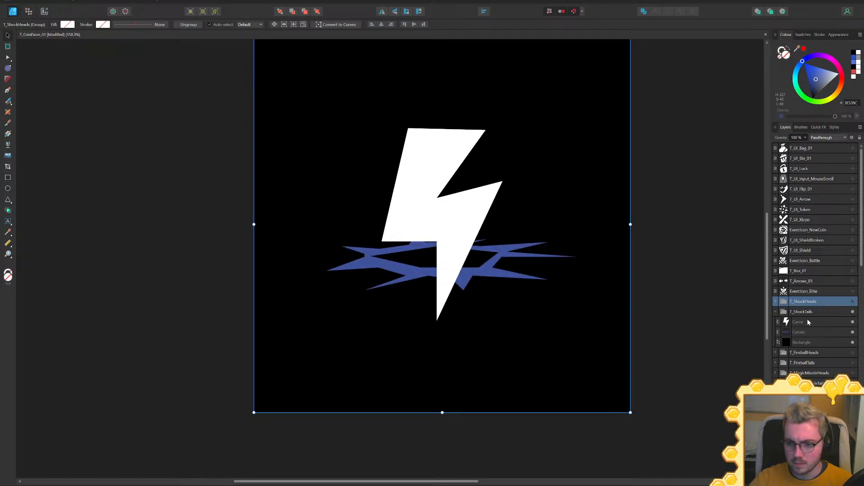
Change the jagged ring's fill in the T_ShockTails group to white
{"action": "left_click", "coordinate": [807, 320]}
{"action": "left_click", "coordinate": [809, 332]}
{"action": "left_click_drag", "start_coordinate": [815, 80], "coordinate": [863, 73]}
Move the T_ShockTails lightning bolt straight up so that its tip lands inside the jagged ring
{"action": "left_click", "coordinate": [806, 322]}
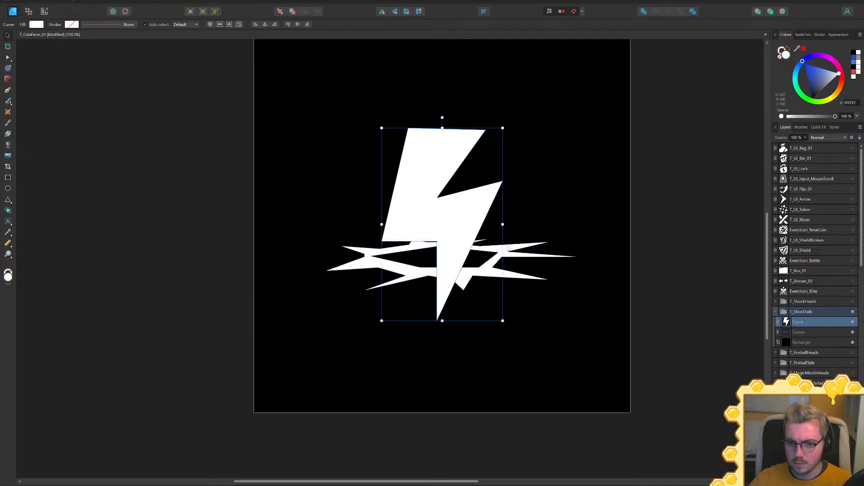
{"action": "scroll", "coordinate": [486, 297], "scroll_direction": "down", "scroll_amount": 2, "text": "ctrl"}
{"action": "left_click_drag", "start_coordinate": [486, 297], "coordinate": [488, 243]}
Reshape the T_ShockTails lightning bolt into a slim zigzag by moving its corner nodes inward and narrowing its upper end
{"action": "scroll", "coordinate": [488, 243], "scroll_direction": "up", "scroll_amount": 3, "text": "ctrl"}
{"action": "key", "text": "a"}
{"action": "left_click_drag", "start_coordinate": [514, 232], "coordinate": [513, 235]}
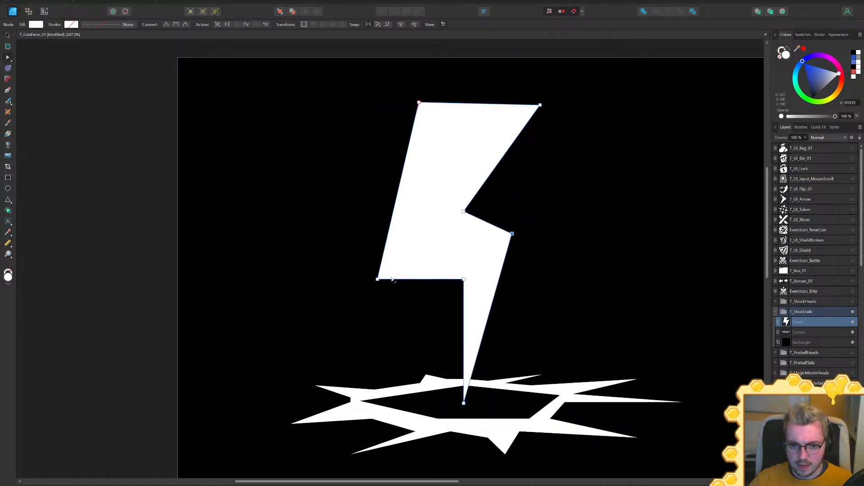
{"action": "left_click_drag", "start_coordinate": [464, 280], "coordinate": [495, 242]}
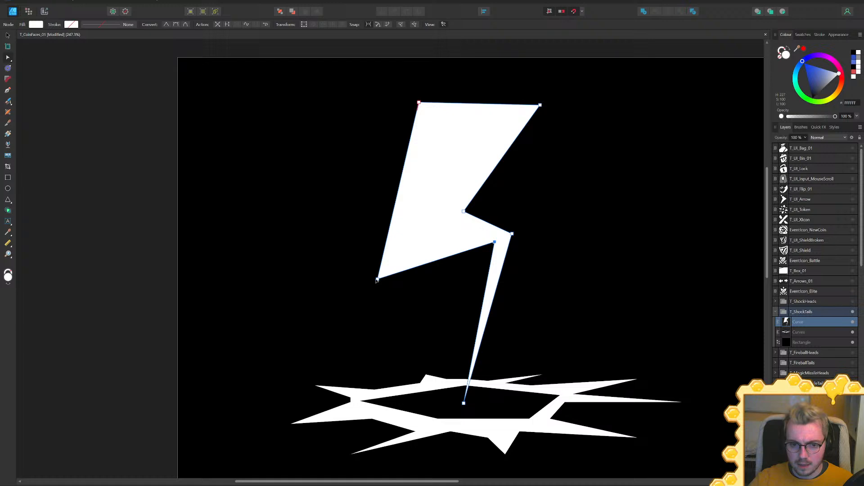
{"action": "left_click_drag", "start_coordinate": [377, 280], "coordinate": [438, 211]}
{"action": "left_click_drag", "start_coordinate": [418, 103], "coordinate": [427, 105]}
{"action": "left_click_drag", "start_coordinate": [540, 105], "coordinate": [542, 105]}
{"action": "key", "text": "p"}
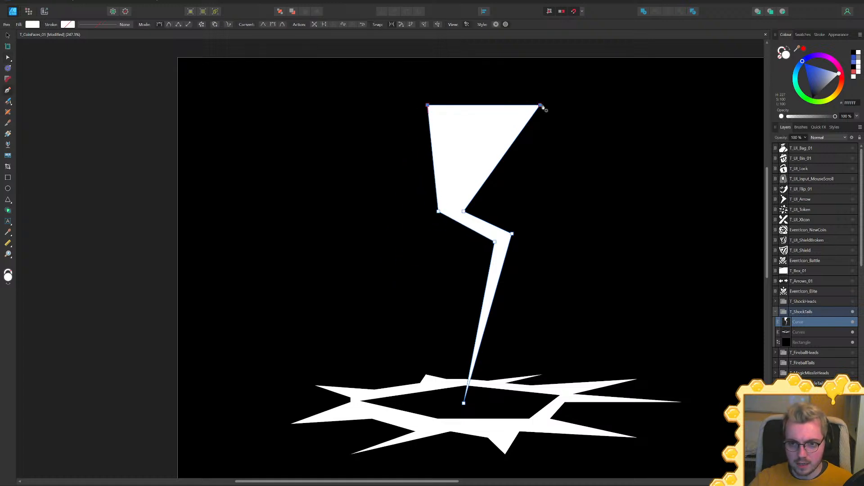
{"action": "key", "text": "a"}
{"action": "left_click_drag", "start_coordinate": [540, 106], "coordinate": [471, 105]}
{"action": "left_click_drag", "start_coordinate": [418, 100], "coordinate": [504, 116]}
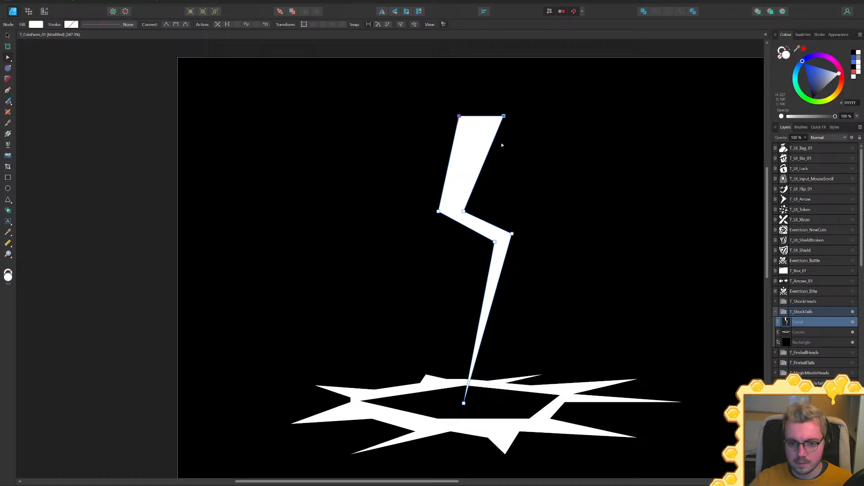
Sharpen the T_ShockTails bolt's two upper bends, nudge its tip left, and add nodes to its lower section to form another zigzag bend
{"action": "left_click_drag", "start_coordinate": [463, 211], "coordinate": [452, 204]}
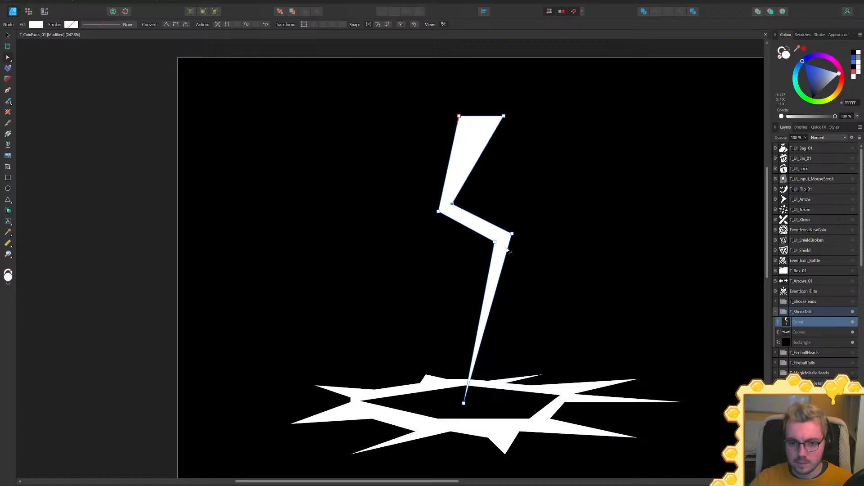
{"action": "left_click_drag", "start_coordinate": [494, 241], "coordinate": [504, 220]}
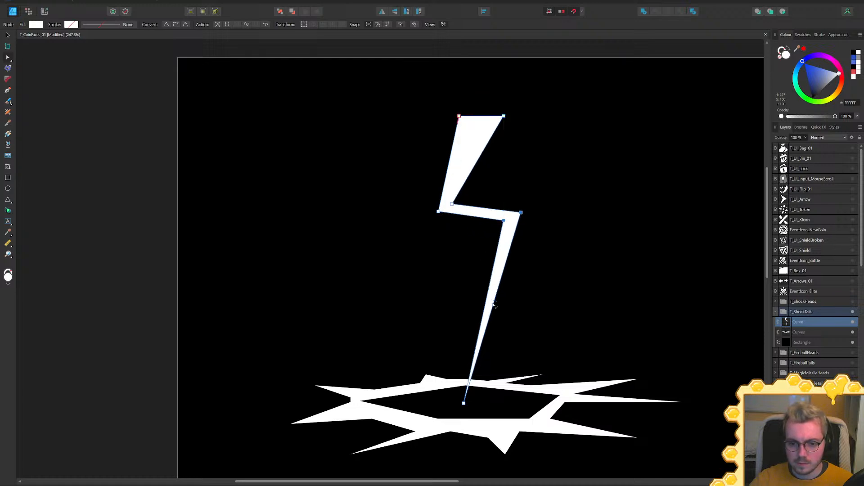
{"action": "mouse_move", "coordinate": [465, 404]}
{"action": "left_mouse_down"}
{"action": "mouse_move", "coordinate": [476, 346]}
{"action": "mouse_move", "coordinate": [459, 406]}
{"action": "left_mouse_up"}
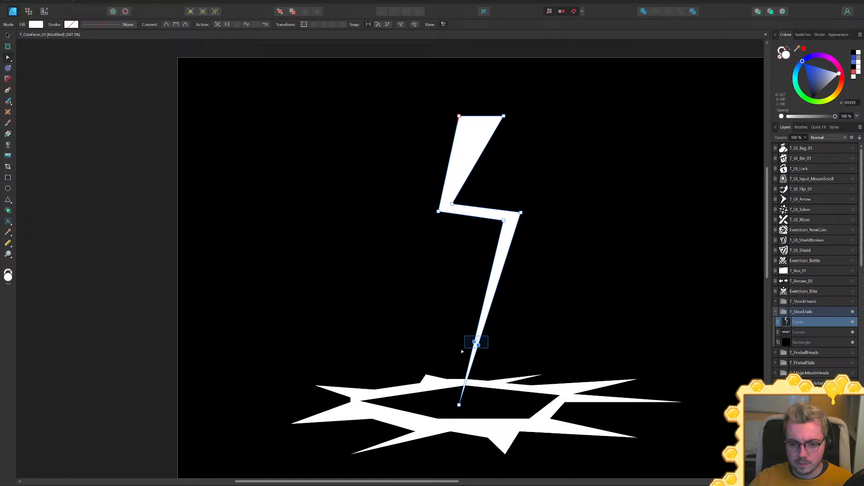
{"action": "left_click_drag", "start_coordinate": [474, 342], "coordinate": [499, 293]}
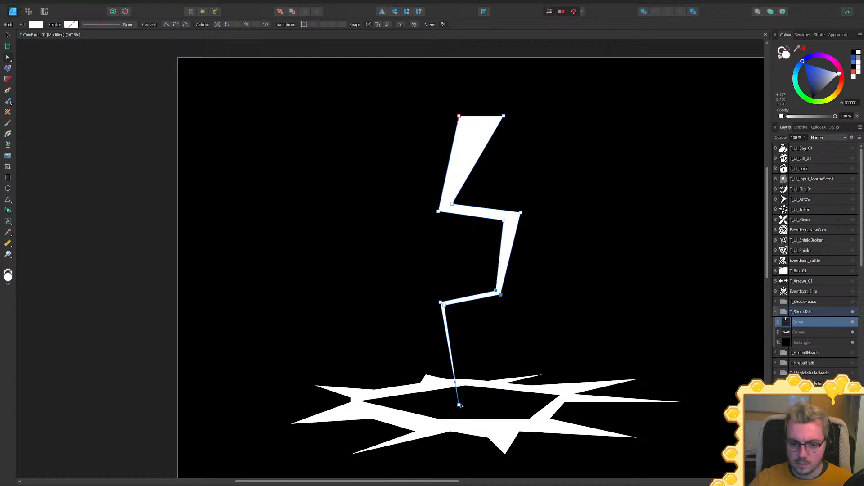
Add a node on the bolt's flat upper edge and lower it with the left corner to form a notched, jagged end
{"action": "scroll", "coordinate": [481, 383], "scroll_direction": "down", "scroll_amount": 4, "text": "ctrl"}
{"action": "scroll", "coordinate": [472, 339], "scroll_direction": "up", "scroll_amount": 5, "text": "ctrl"}
{"action": "scroll", "coordinate": [501, 184], "scroll_direction": "down", "scroll_amount": 2, "text": "ctrl"}
{"action": "scroll", "coordinate": [501, 184], "scroll_direction": "up", "scroll_amount": 2, "text": "ctrl"}
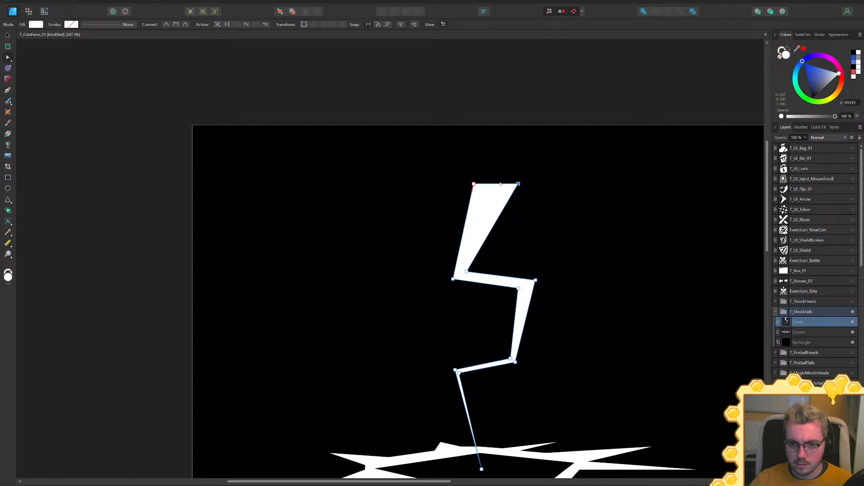
{"action": "left_click_drag", "start_coordinate": [498, 185], "coordinate": [474, 198]}
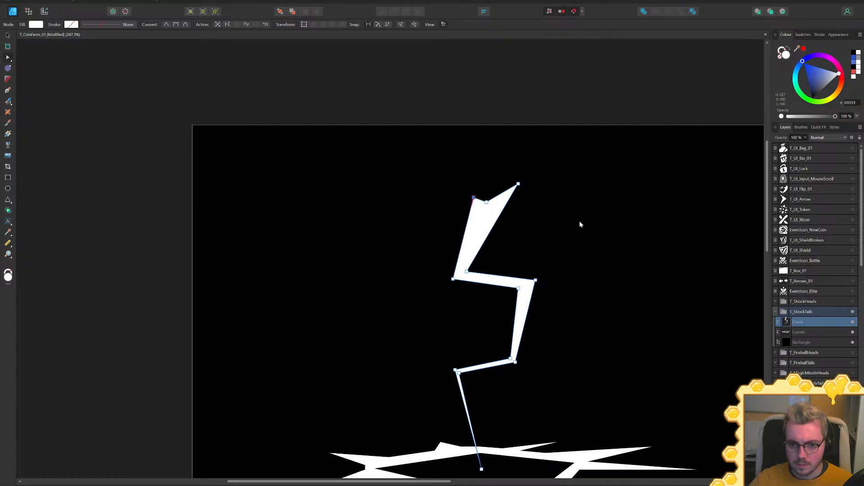
Move the two nodes of the bolt's upper left bend together up and outward to the left
{"action": "scroll", "coordinate": [577, 224], "scroll_direction": "down", "scroll_amount": 3, "text": "ctrl"}
{"action": "scroll", "coordinate": [531, 241], "scroll_direction": "up", "scroll_amount": 5, "text": "ctrl"}
{"action": "left_click_drag", "start_coordinate": [516, 245], "coordinate": [433, 307]}
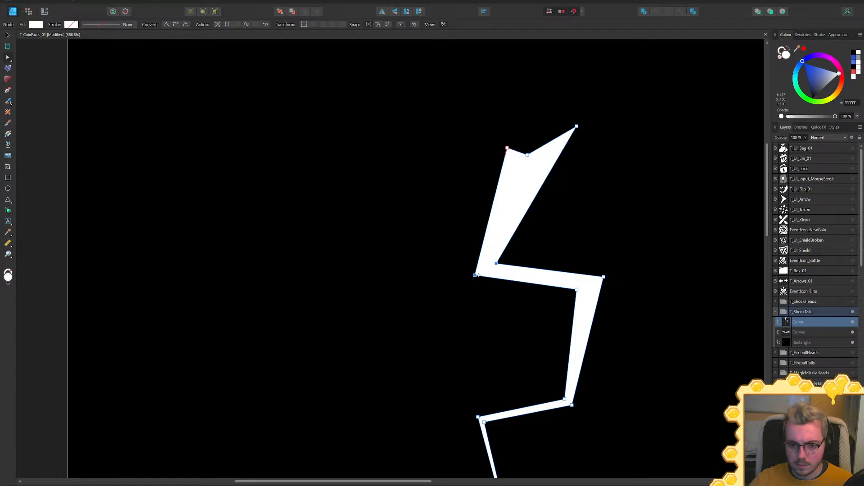
{"action": "left_click_drag", "start_coordinate": [472, 273], "coordinate": [450, 244]}
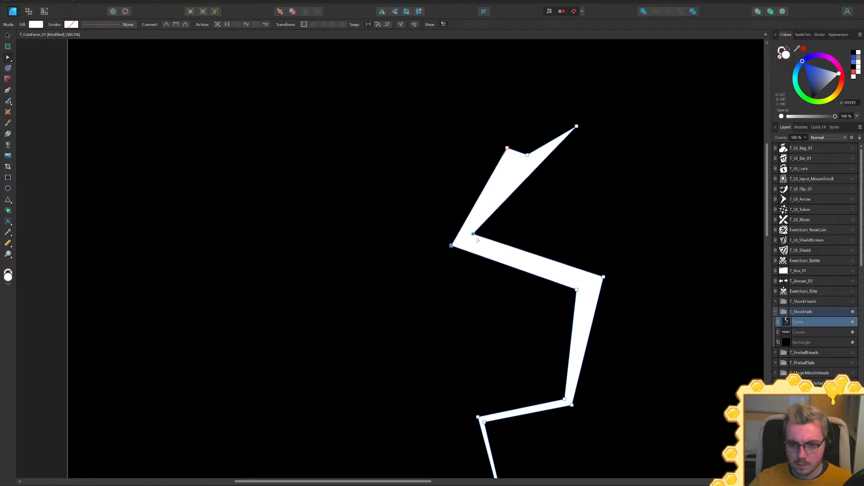
Reshape the middle of the lightning bolt, adding nodes so its second segment runs nearly level before an angled bend at the right
{"action": "left_click_drag", "start_coordinate": [501, 235], "coordinate": [586, 239]}
{"action": "left_click", "coordinate": [485, 261]}
{"action": "left_click", "coordinate": [488, 254]}
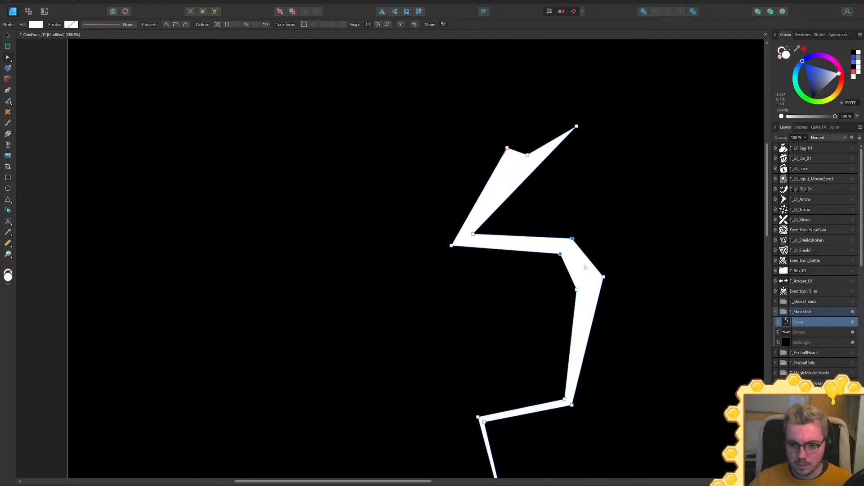
{"action": "scroll", "coordinate": [588, 270], "scroll_direction": "down", "scroll_amount": 3, "text": "ctrl"}
{"action": "scroll", "coordinate": [615, 326], "scroll_direction": "up", "scroll_amount": 4, "text": "ctrl"}
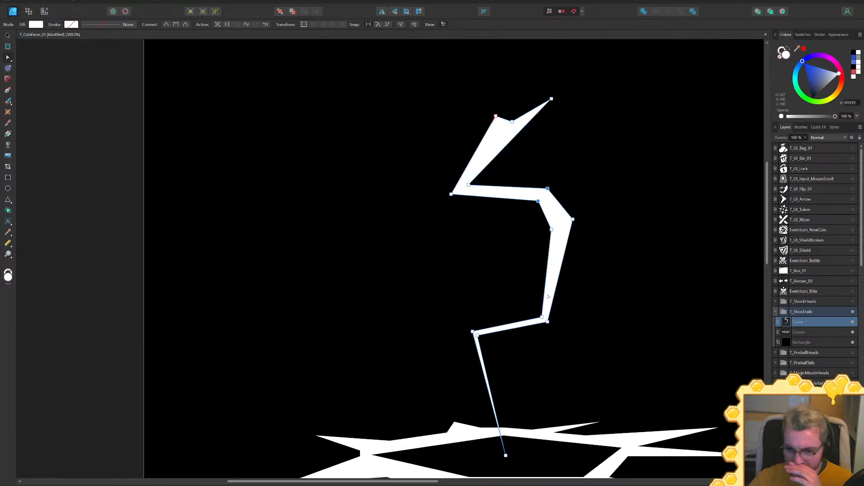
{"action": "scroll", "coordinate": [551, 299], "scroll_direction": "down", "scroll_amount": 5, "text": "ctrl"}
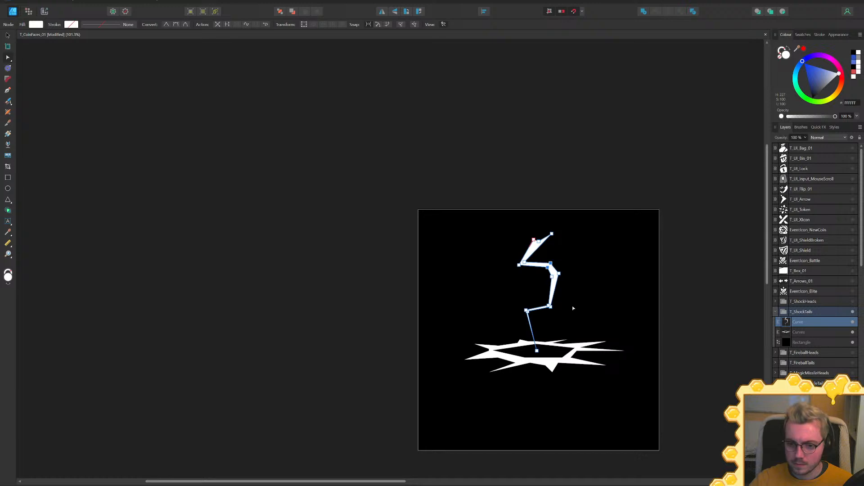
{"action": "left_click", "coordinate": [712, 299]}
{"action": "middle_click_drag", "start_coordinate": [626, 325], "coordinate": [582, 255]}
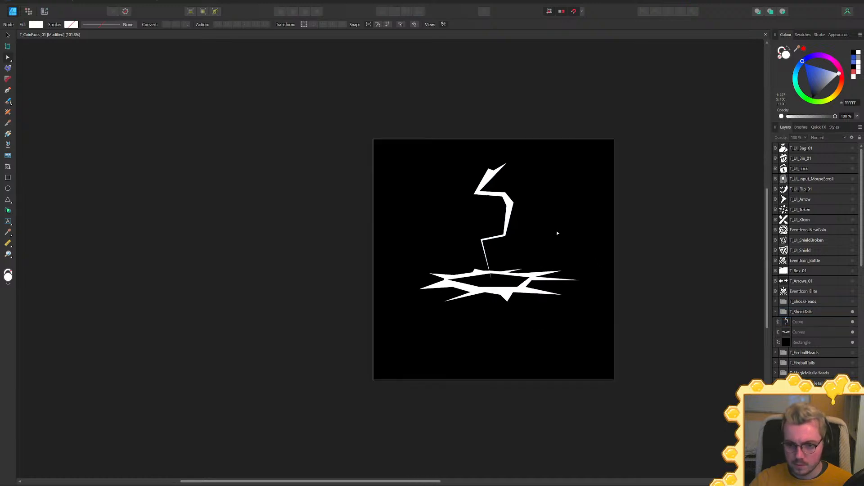
Add a pair of nodes beneath the bolt's tip, shift them right into a new kink, and pull the left corner node outward
{"action": "scroll", "coordinate": [486, 184], "scroll_direction": "up", "scroll_amount": 5, "text": "ctrl"}
{"action": "left_click", "coordinate": [491, 185]}
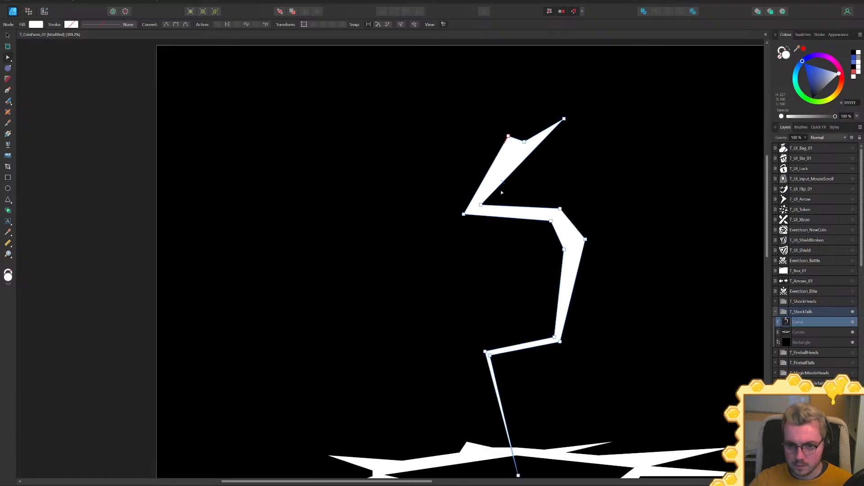
{"action": "left_click", "coordinate": [489, 168], "text": "shift"}
{"action": "left_click_drag", "start_coordinate": [506, 179], "coordinate": [539, 183]}
{"action": "left_click_drag", "start_coordinate": [464, 215], "coordinate": [455, 204]}
{"action": "scroll", "coordinate": [204, 285], "scroll_direction": "down", "scroll_amount": 5, "text": "ctrl"}
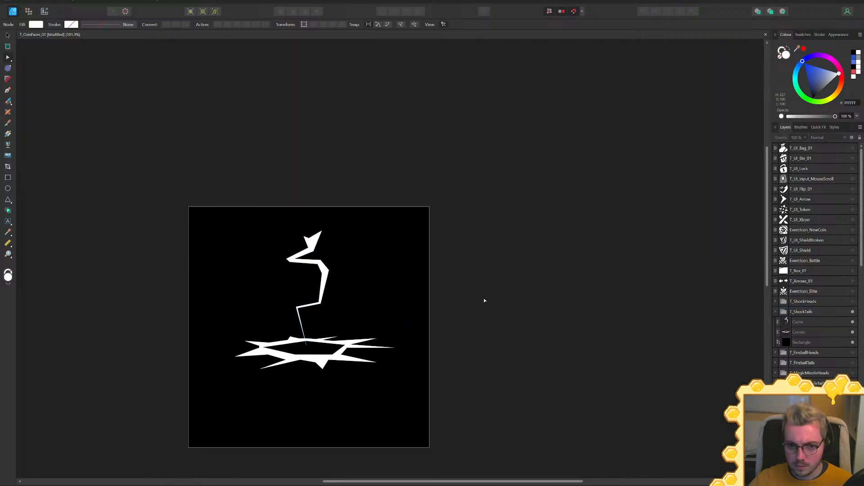
{"action": "middle_click_drag", "start_coordinate": [485, 299], "coordinate": [612, 222]}
Add a node on the inside of the bolt's upper-left bend and pull the lower bend nodes down to form a double corner
{"action": "scroll", "coordinate": [427, 210], "scroll_direction": "up", "scroll_amount": 4, "text": "ctrl"}
{"action": "scroll", "coordinate": [428, 210], "scroll_direction": "up", "scroll_amount": 4, "text": "ctrl"}
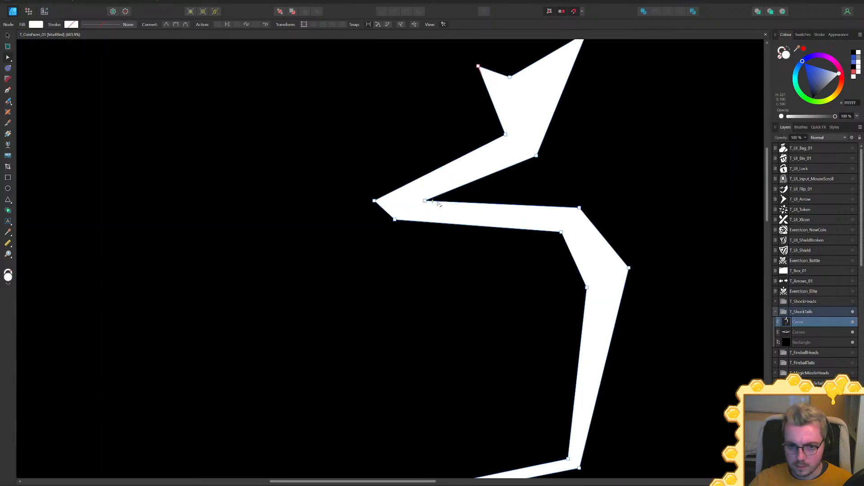
{"action": "left_click_drag", "start_coordinate": [442, 201], "coordinate": [437, 222]}
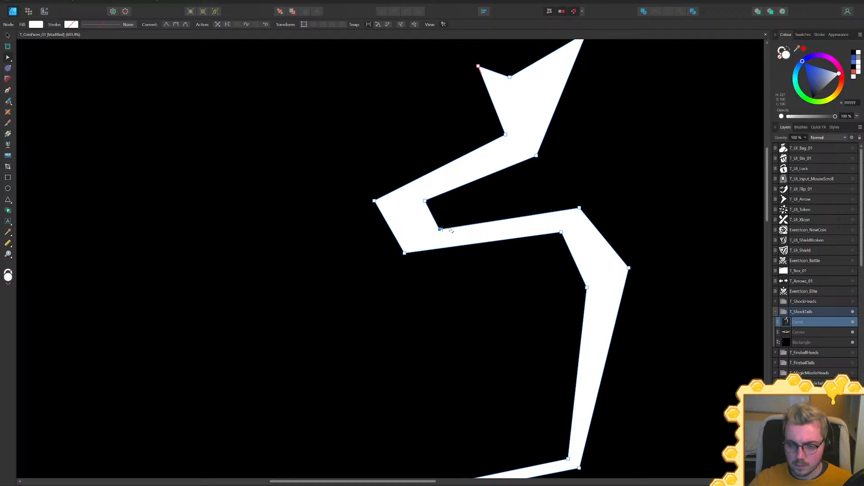
{"action": "scroll", "coordinate": [526, 230], "scroll_direction": "down", "scroll_amount": 5, "text": "ctrl"}
{"action": "left_click", "coordinate": [740, 271]}
{"action": "scroll", "coordinate": [721, 287], "scroll_direction": "down", "scroll_amount": 5, "text": "ctrl"}
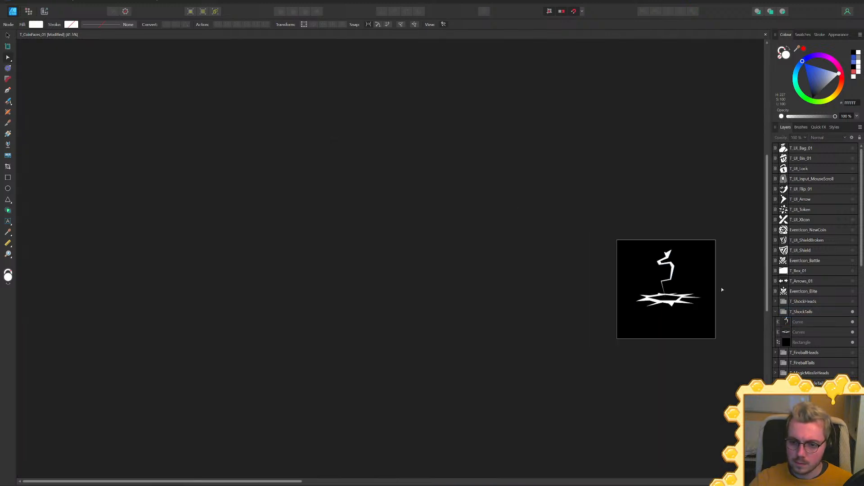
{"action": "middle_click_drag", "start_coordinate": [712, 287], "coordinate": [588, 256]}
Raise the outer and inner nodes at the top of the bolt's left bend so the segment below the tip runs nearly level
{"action": "scroll", "coordinate": [588, 256], "scroll_direction": "up", "scroll_amount": 10, "text": "ctrl"}
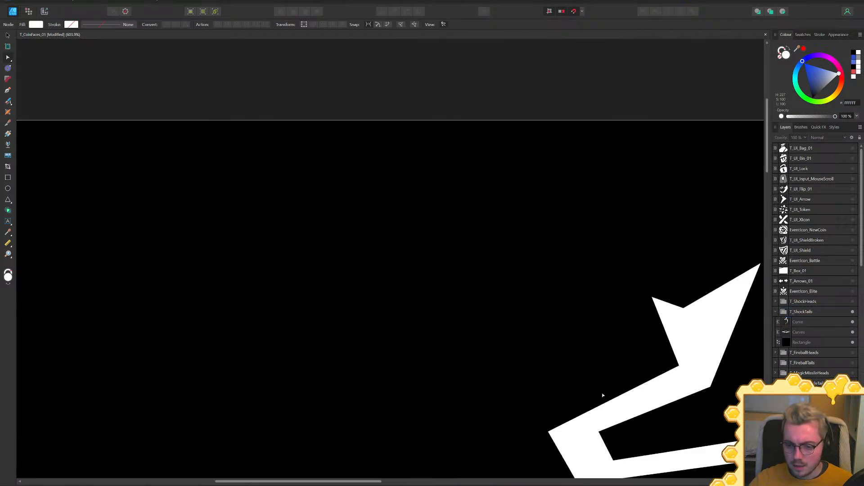
{"action": "left_click", "coordinate": [503, 300]}
{"action": "left_click_drag", "start_coordinate": [543, 295], "coordinate": [427, 338]}
{"action": "left_click_drag", "start_coordinate": [502, 317], "coordinate": [502, 290]}
{"action": "left_click_drag", "start_coordinate": [449, 288], "coordinate": [467, 260]}
{"action": "scroll", "coordinate": [497, 229], "scroll_direction": "down", "scroll_amount": 6, "text": "ctrl"}
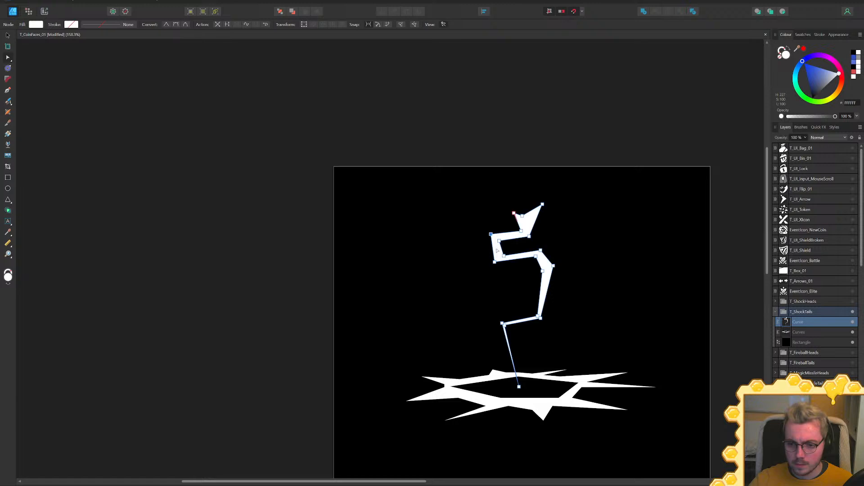
Move the inner upper node of the bolt's left bend closer to the outer corner to thin the upper segment
{"action": "scroll", "coordinate": [497, 249], "scroll_direction": "up", "scroll_amount": 6, "text": "ctrl"}
{"action": "left_click_drag", "start_coordinate": [507, 219], "coordinate": [490, 210]}
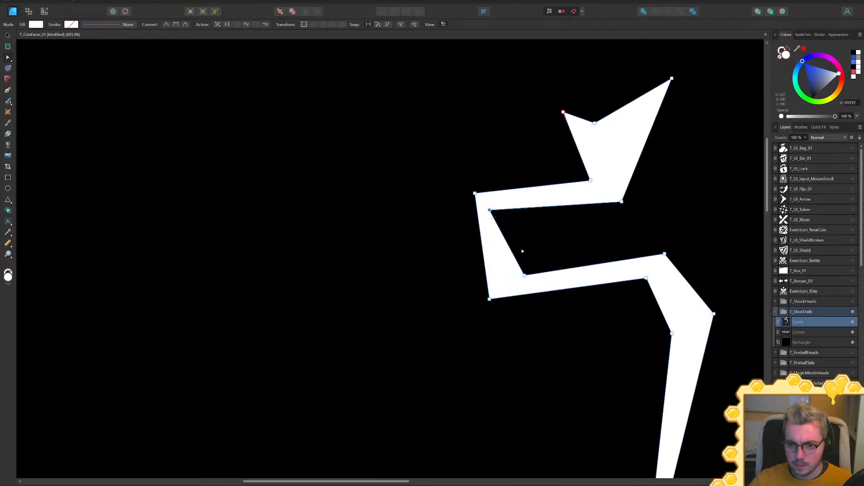
{"action": "scroll", "coordinate": [555, 267], "scroll_direction": "down", "scroll_amount": 5, "text": "ctrl"}
{"action": "left_click", "coordinate": [557, 144]}
{"action": "key", "text": "ctrl+0"}
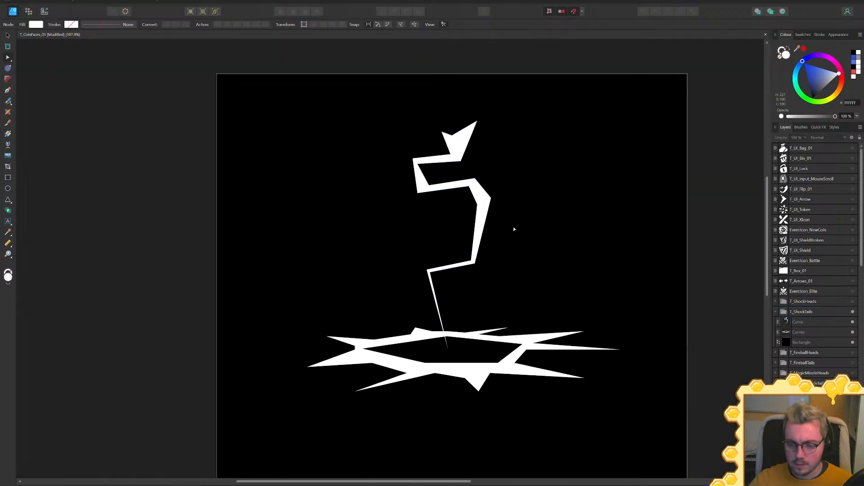
Move the outer upper-left corner node of the bolt slightly farther left to thicken the bend
{"action": "scroll", "coordinate": [513, 227], "scroll_direction": "up", "scroll_amount": 4, "text": "ctrl"}
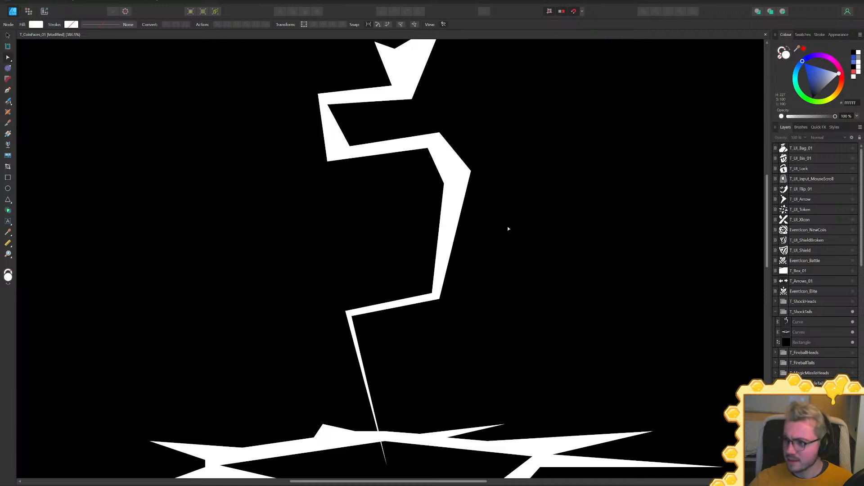
{"action": "scroll", "coordinate": [496, 227], "scroll_direction": "down", "scroll_amount": 2, "text": "ctrl"}
{"action": "left_click", "coordinate": [447, 157]}
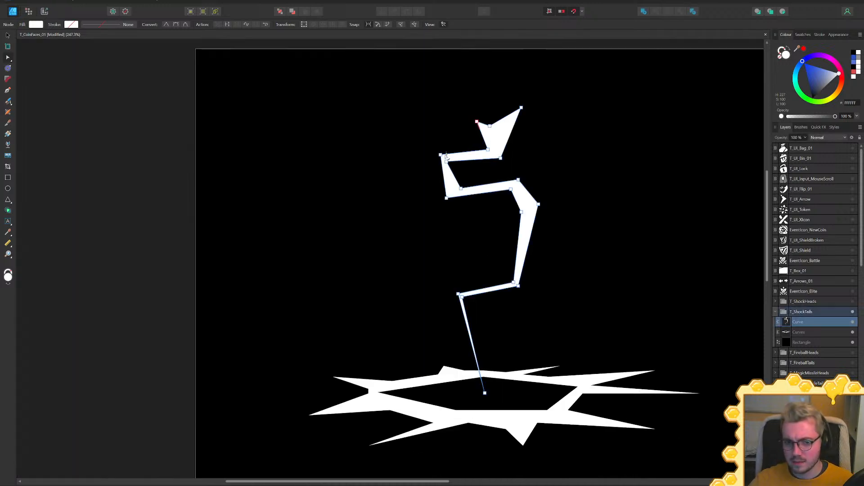
{"action": "left_click_drag", "start_coordinate": [441, 155], "coordinate": [435, 159]}
{"action": "left_click", "coordinate": [575, 276]}
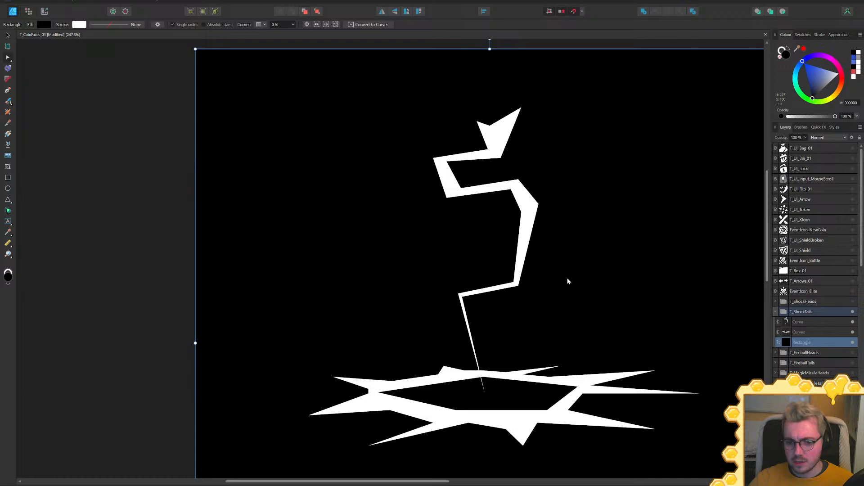
Raise the bolt's lowest node so its thin end meets the back edge of the spiky ring
{"action": "key", "text": "ctrl+0"}
{"action": "left_click", "coordinate": [498, 289]}
{"action": "left_click_drag", "start_coordinate": [504, 310], "coordinate": [503, 297]}
{"action": "left_click", "coordinate": [229, 266]}
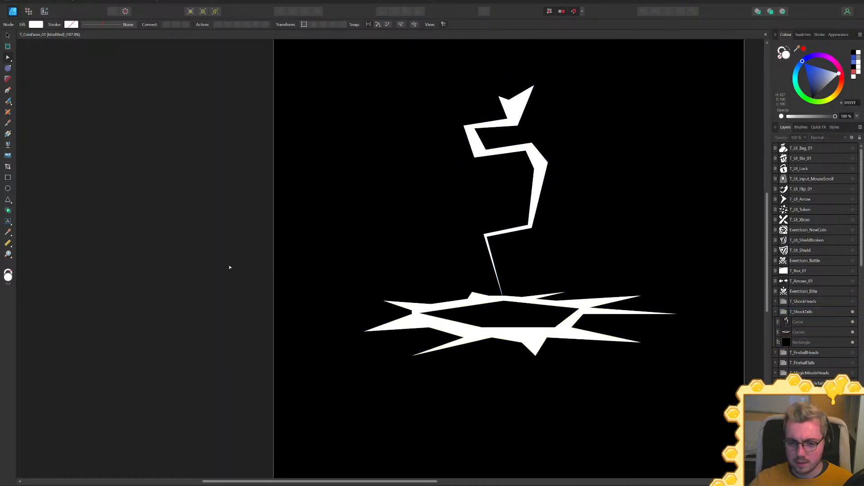
Draw a small, flattened white star with uneven spikes inside the ring, directly below the bolt, using the Pen tool
{"action": "scroll", "coordinate": [486, 316], "scroll_direction": "up", "scroll_amount": 2, "text": "ctrl"}
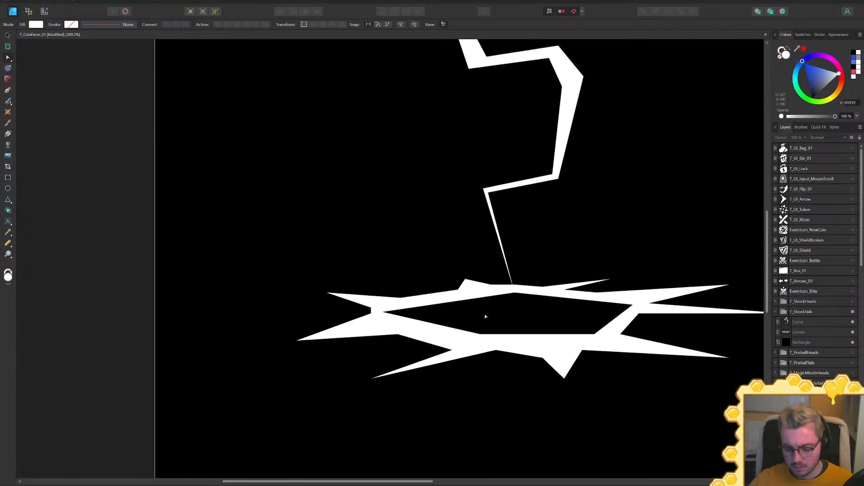
{"action": "key", "text": "p"}
{"action": "scroll", "coordinate": [491, 327], "scroll_direction": "up", "scroll_amount": 5, "text": "ctrl"}
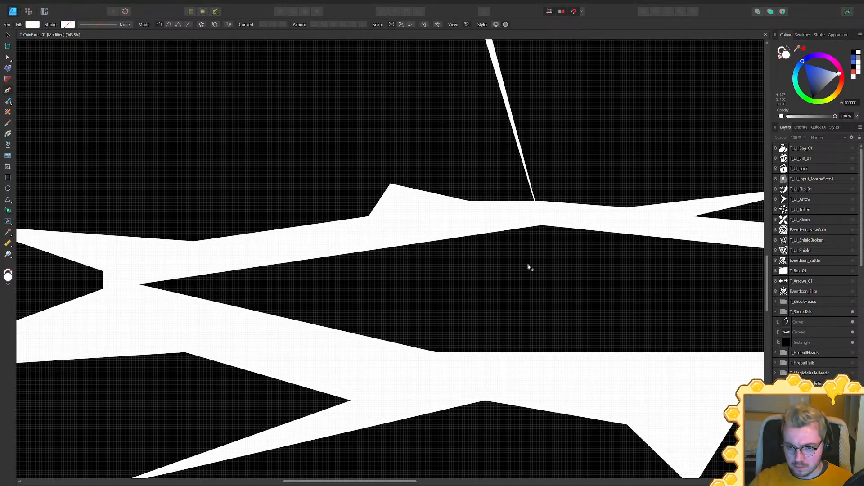
{"action": "left_click", "coordinate": [427, 275]}
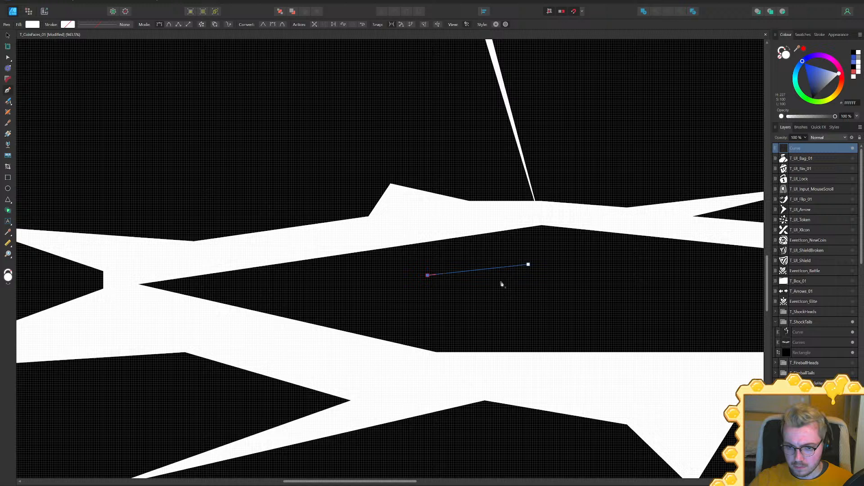
{"action": "left_click", "coordinate": [502, 279]}
{"action": "left_click", "coordinate": [491, 301]}
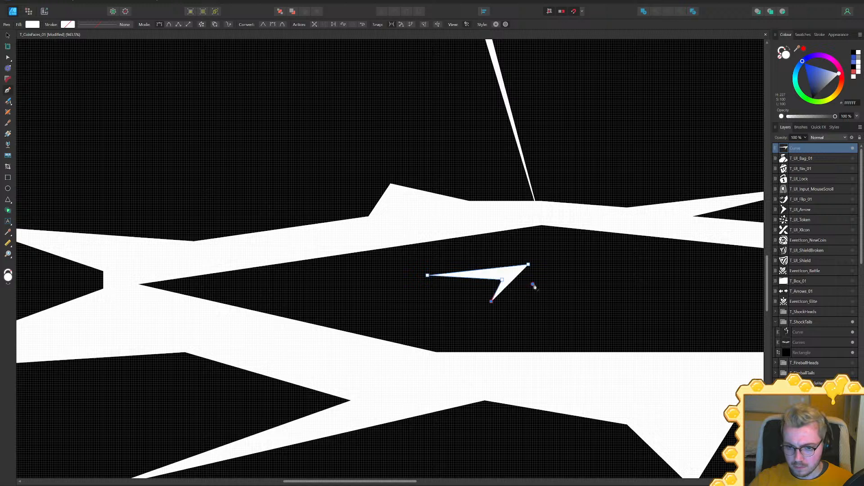
{"action": "left_click", "coordinate": [532, 285]}
{"action": "left_click", "coordinate": [551, 280]}
{"action": "left_click", "coordinate": [621, 293]}
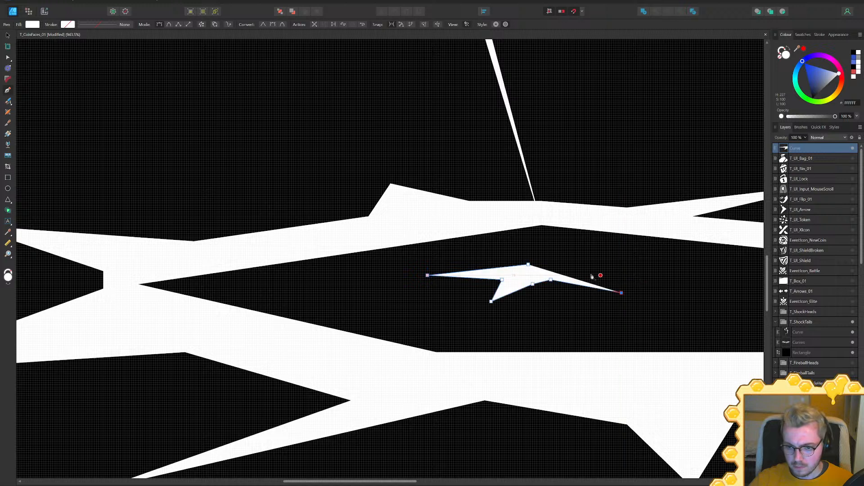
{"action": "left_click", "coordinate": [587, 265]}
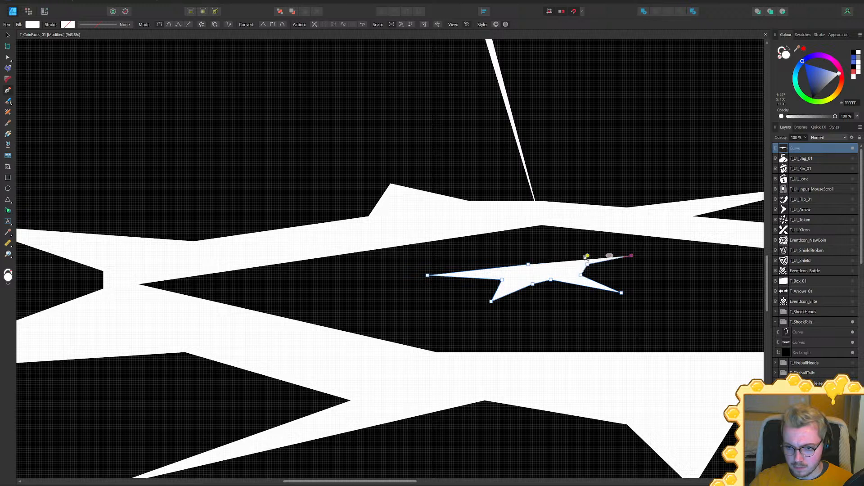
{"action": "left_click", "coordinate": [570, 256]}
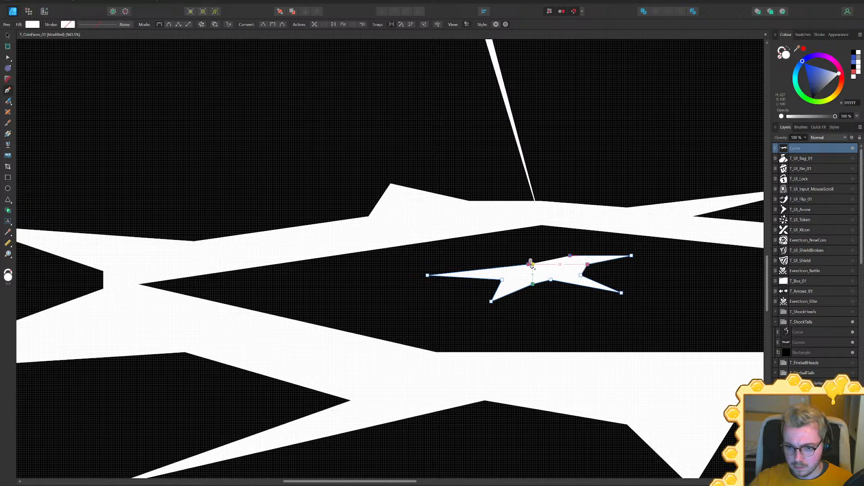
{"action": "left_click", "coordinate": [551, 256]}
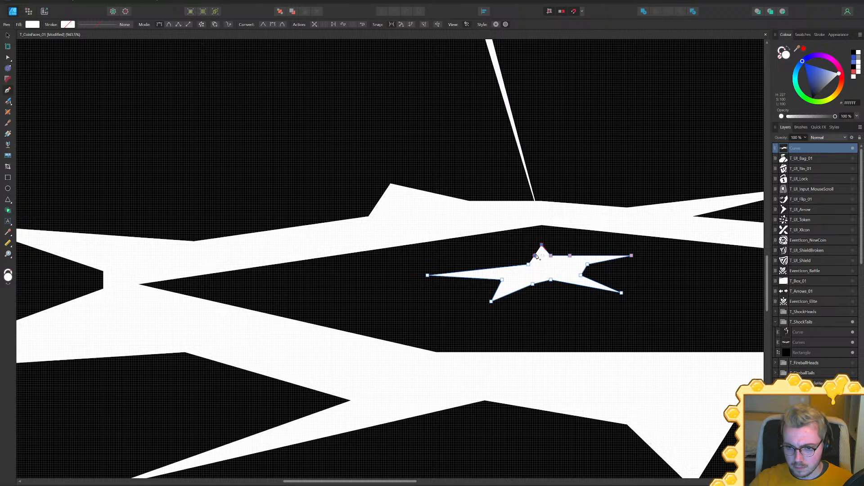
Refine the base of the star's left spike with an extra node and check the whole icon at a small size
{"action": "key", "text": "a"}
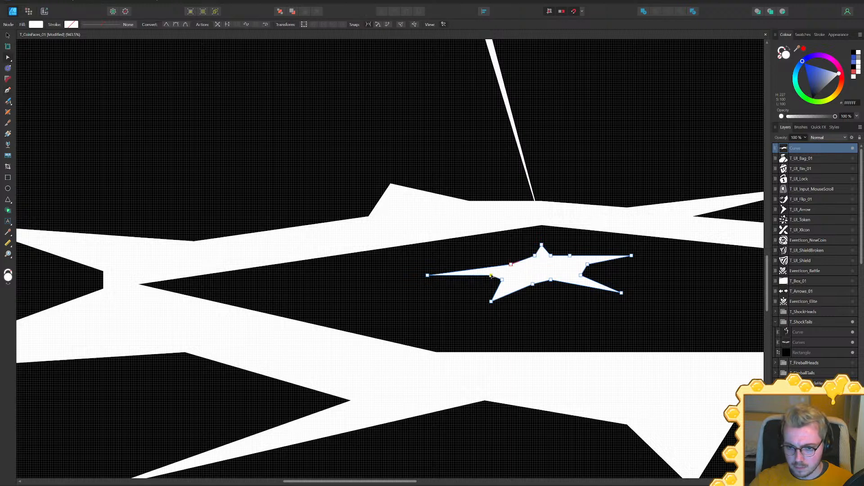
{"action": "scroll", "coordinate": [521, 274], "scroll_direction": "down", "scroll_amount": 8, "text": "ctrl"}
{"action": "scroll", "coordinate": [521, 275], "scroll_direction": "up", "scroll_amount": 7, "text": "ctrl"}
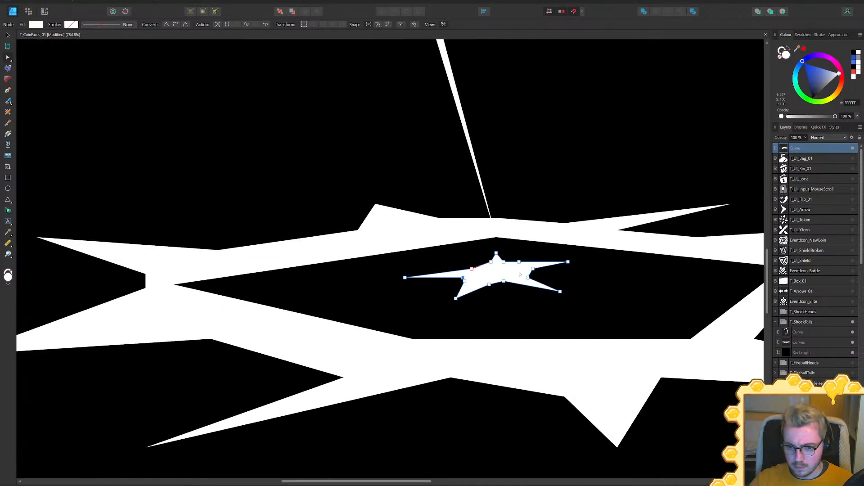
{"action": "key", "text": "v"}
{"action": "scroll", "coordinate": [519, 278], "scroll_direction": "down", "scroll_amount": 4, "text": "ctrl"}
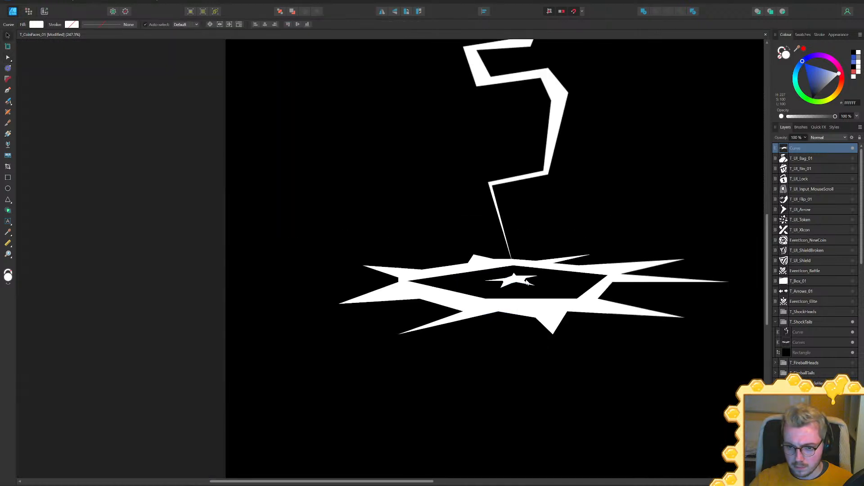
{"action": "left_click", "coordinate": [185, 276]}
{"action": "scroll", "coordinate": [344, 272], "scroll_direction": "down", "scroll_amount": 12, "text": "ctrl"}
{"action": "scroll", "coordinate": [390, 269], "scroll_direction": "up", "scroll_amount": 5, "text": "ctrl"}
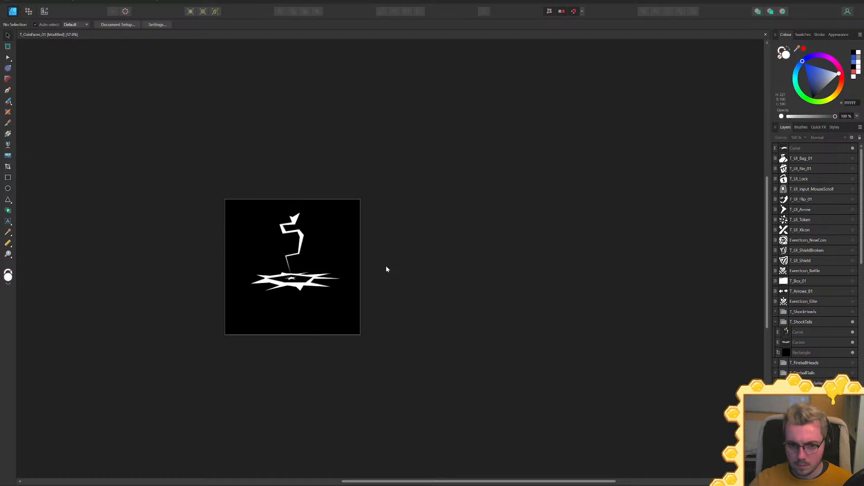
{"action": "middle_click_drag", "start_coordinate": [377, 267], "coordinate": [485, 267]}
{"action": "scroll", "coordinate": [434, 297], "scroll_direction": "up", "scroll_amount": 5, "text": "ctrl"}
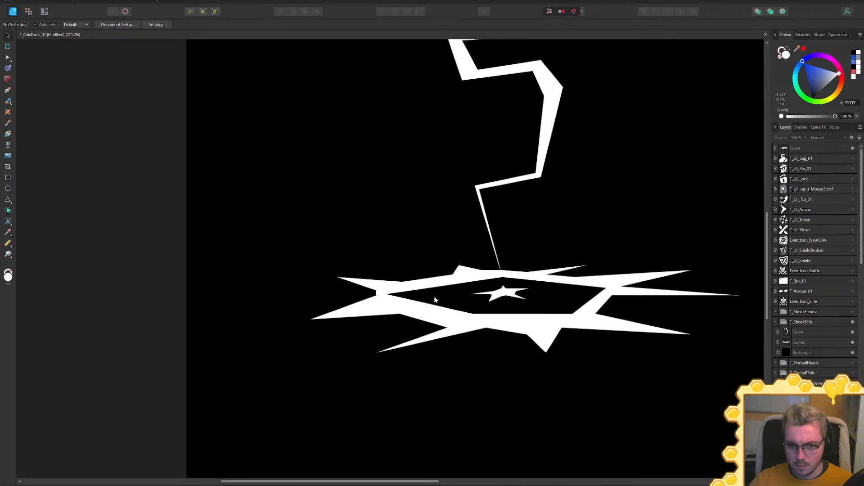
{"action": "left_click", "coordinate": [508, 297]}
{"action": "scroll", "coordinate": [540, 288], "scroll_direction": "down", "scroll_amount": 5, "text": "ctrl"}
{"action": "scroll", "coordinate": [540, 288], "scroll_direction": "up", "scroll_amount": 2, "text": "ctrl"}
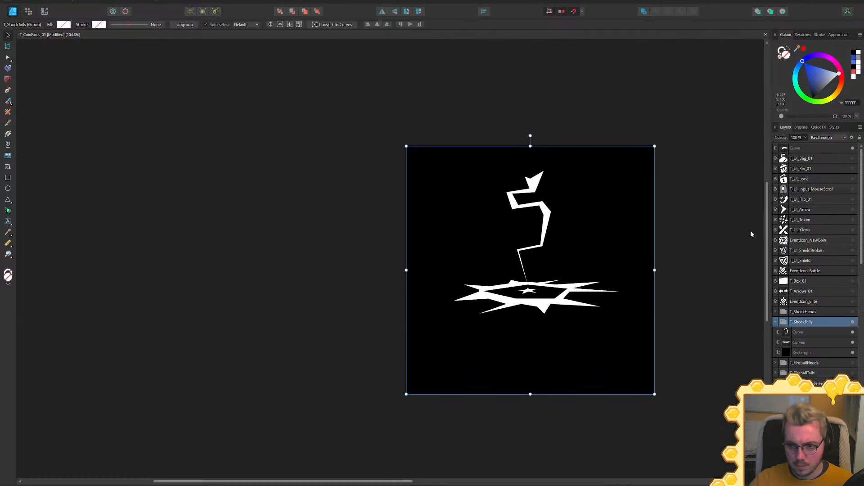
{"action": "left_click", "coordinate": [817, 332]}
{"action": "left_click", "coordinate": [814, 342], "text": "shift"}
{"action": "left_click_drag", "start_coordinate": [599, 254], "coordinate": [596, 275]}
{"action": "key", "text": "ctrl+z"}
Place the star curve inside the T_ShockTails group between the bolt and ring layers, and move all three shapes down together
{"action": "left_click_drag", "start_coordinate": [796, 148], "coordinate": [805, 340]}
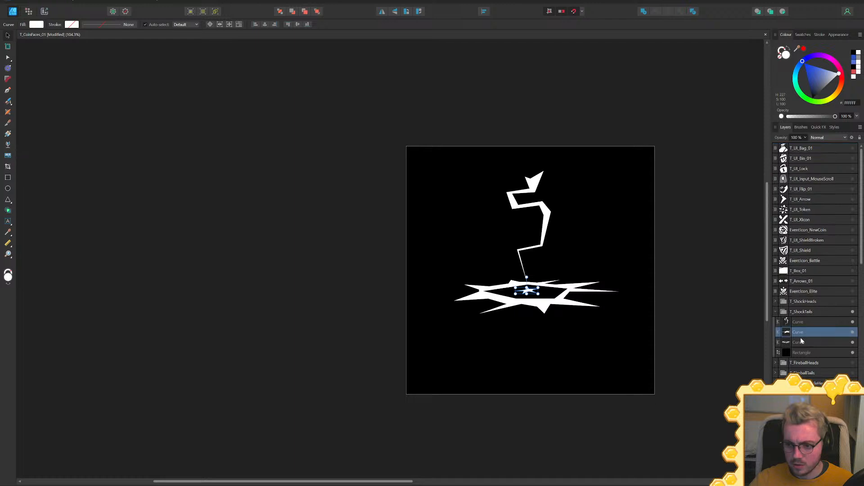
{"action": "left_click", "coordinate": [800, 343], "text": "shift"}
{"action": "left_click", "coordinate": [798, 322], "text": "shift"}
{"action": "left_click_drag", "start_coordinate": [554, 267], "coordinate": [547, 282]}
Widen the bolt's zigzag by pulling its right bend nodes farther right and its upper-left corner node farther left
{"action": "double_click", "coordinate": [544, 239]}
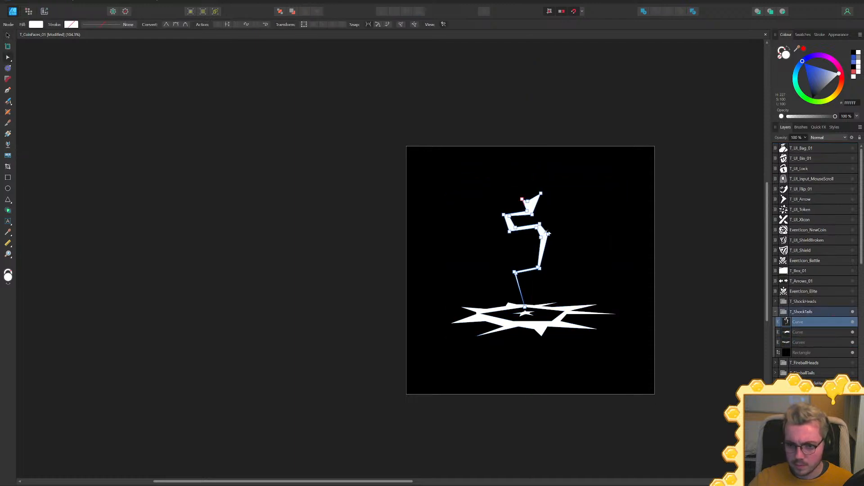
{"action": "mouse_move", "coordinate": [544, 238]}
{"action": "left_mouse_down"}
{"action": "mouse_move", "coordinate": [560, 241]}
{"action": "mouse_move", "coordinate": [552, 243]}
{"action": "left_mouse_up"}
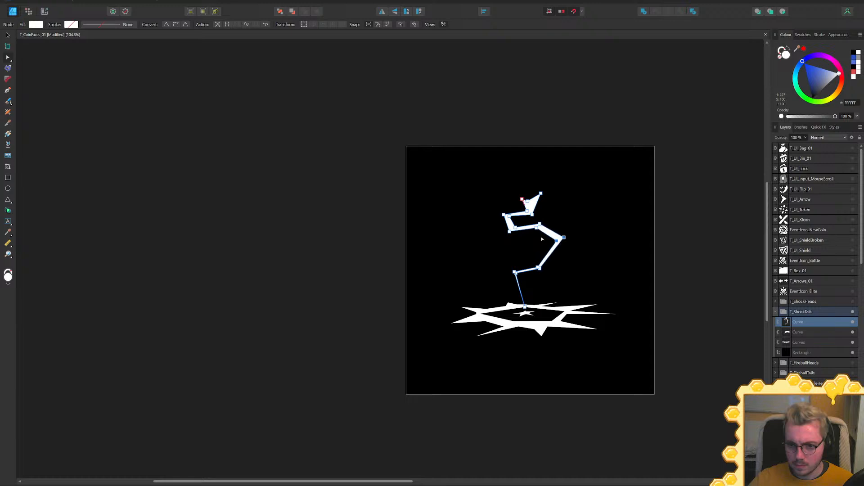
{"action": "left_click_drag", "start_coordinate": [504, 214], "coordinate": [486, 216]}
{"action": "scroll", "coordinate": [360, 286], "scroll_direction": "down", "scroll_amount": 1, "text": "ctrl"}
{"action": "left_click", "coordinate": [671, 239]}
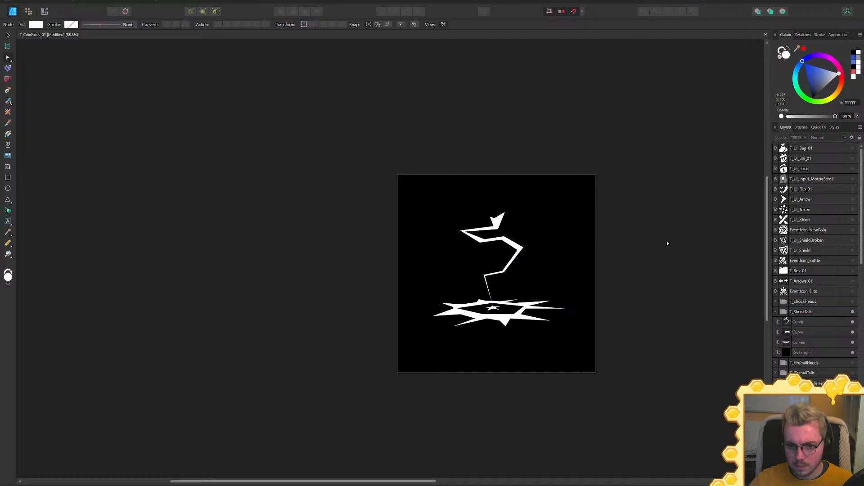
Pull the bolt's lower-left bend farther down and left into a sharp corner and check the icon at a small size
{"action": "scroll", "coordinate": [628, 251], "scroll_direction": "up", "scroll_amount": 1, "text": "ctrl"}
{"action": "scroll", "coordinate": [540, 254], "scroll_direction": "up", "scroll_amount": 2, "text": "ctrl"}
{"action": "left_click", "coordinate": [380, 222]}
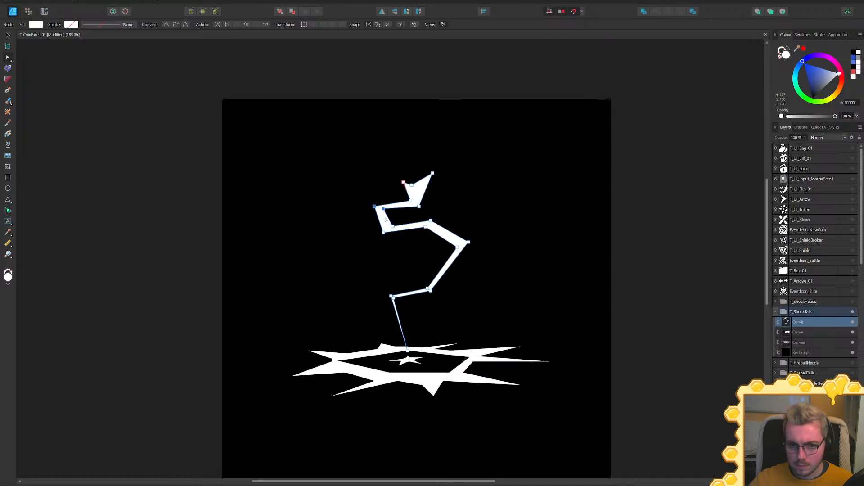
{"action": "left_click_drag", "start_coordinate": [383, 210], "coordinate": [372, 243]}
{"action": "left_click", "coordinate": [195, 283]}
{"action": "scroll", "coordinate": [396, 275], "scroll_direction": "down", "scroll_amount": 5, "text": "ctrl"}
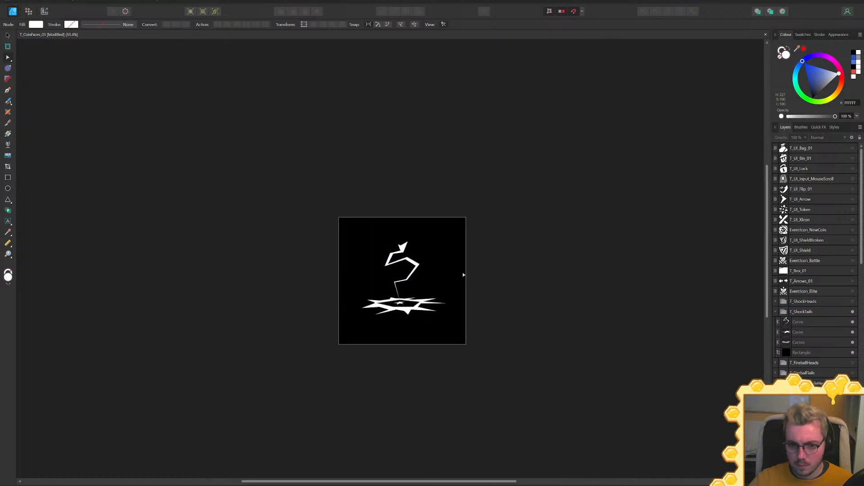
Reshape the bolt's forked top into a narrow bent tip by moving its inner notch node up and right
{"action": "scroll", "coordinate": [538, 241], "scroll_direction": "up", "scroll_amount": 5, "text": "ctrl"}
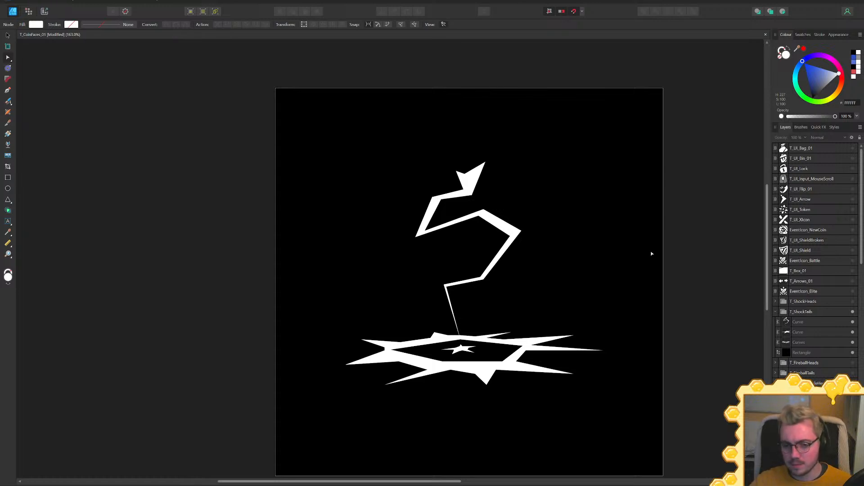
{"action": "left_click", "coordinate": [466, 176]}
{"action": "mouse_move", "coordinate": [466, 175]}
{"action": "left_mouse_down"}
{"action": "mouse_move", "coordinate": [472, 142]}
{"action": "mouse_move", "coordinate": [472, 247]}
{"action": "mouse_move", "coordinate": [472, 147]}
{"action": "mouse_move", "coordinate": [477, 162]}
{"action": "left_mouse_up"}
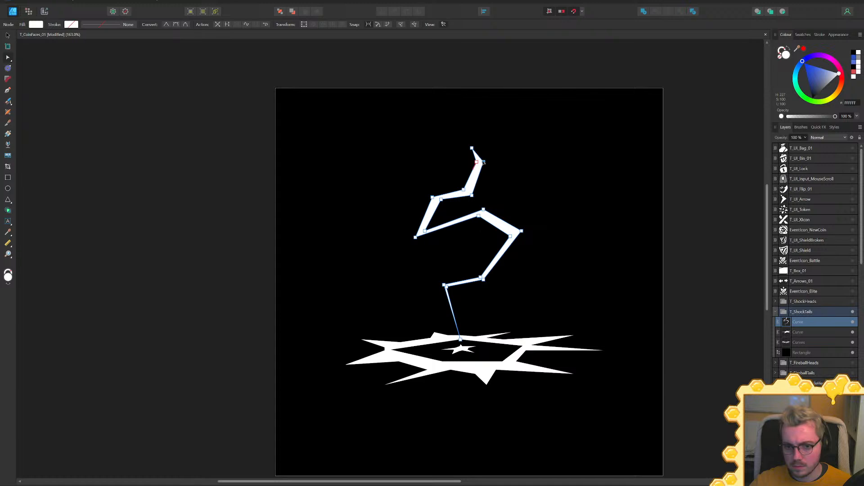
Try to cut a gap through the bolt's upper segment by subtracting a slanted four-sided shape drawn with the Pen tool
{"action": "scroll", "coordinate": [479, 171], "scroll_direction": "up", "scroll_amount": 3, "text": "ctrl"}
{"action": "key", "text": "p"}
{"action": "left_click", "coordinate": [410, 174]}
{"action": "left_click", "coordinate": [513, 199]}
{"action": "left_click", "coordinate": [494, 215]}
{"action": "left_click", "coordinate": [410, 193]}
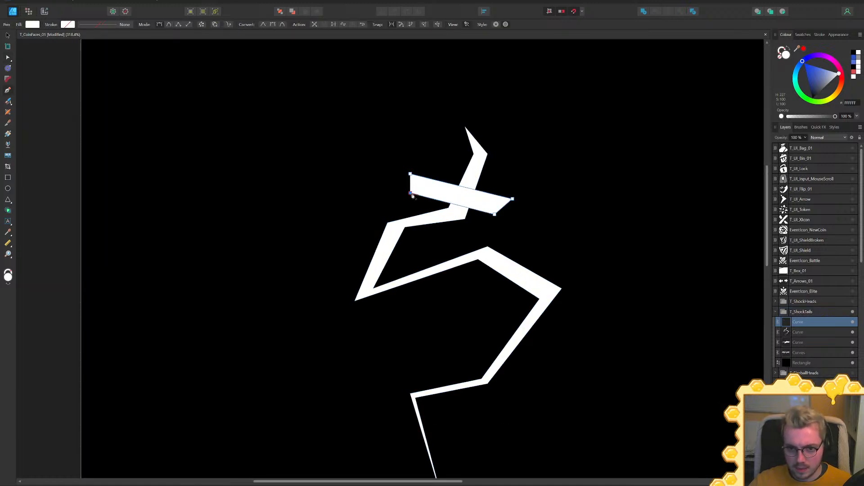
{"action": "left_click", "coordinate": [802, 336], "text": "shift"}
{"action": "left_click", "coordinate": [656, 11]}
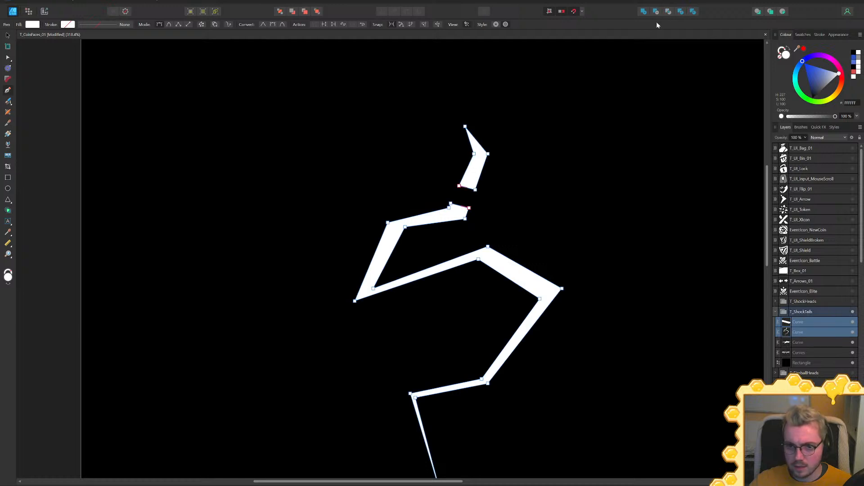
Try to refine the gap in the bolt by moving a node on the cut edge, and check the whole icon
{"action": "scroll", "coordinate": [632, 214], "scroll_direction": "down", "scroll_amount": 10, "text": "ctrl"}
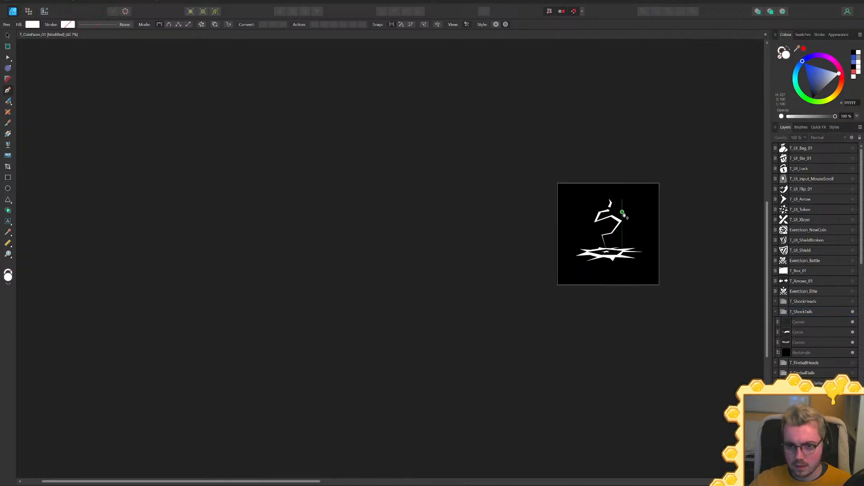
{"action": "scroll", "coordinate": [623, 214], "scroll_direction": "up", "scroll_amount": 8, "text": "ctrl"}
{"action": "scroll", "coordinate": [562, 197], "scroll_direction": "up", "scroll_amount": 4, "text": "ctrl"}
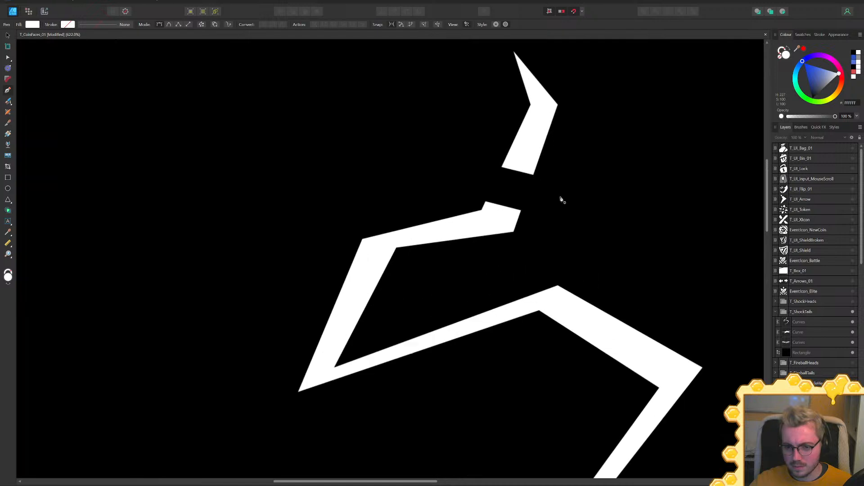
{"action": "key", "text": "a"}
{"action": "left_click", "coordinate": [524, 165]}
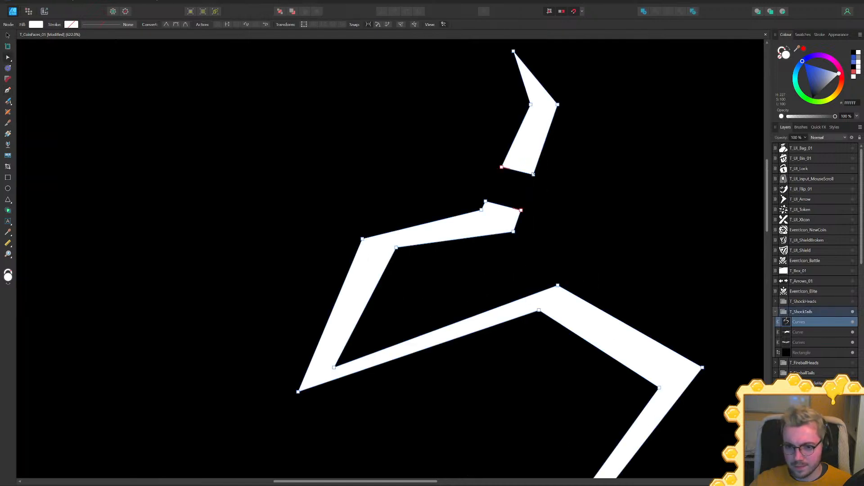
{"action": "left_click_drag", "start_coordinate": [534, 174], "coordinate": [493, 203]}
{"action": "key", "text": "ctrl+0"}
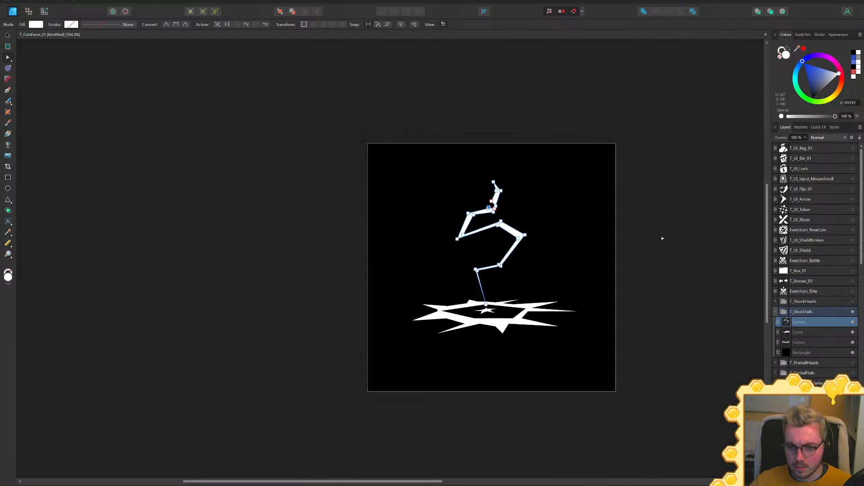
Undo the gap cut in the bolt and delete the leftover cutting shape
{"action": "left_click", "coordinate": [662, 238]}
{"action": "key", "text": "ctrl+z"}
{"action": "key", "text": "ctrl+z"}
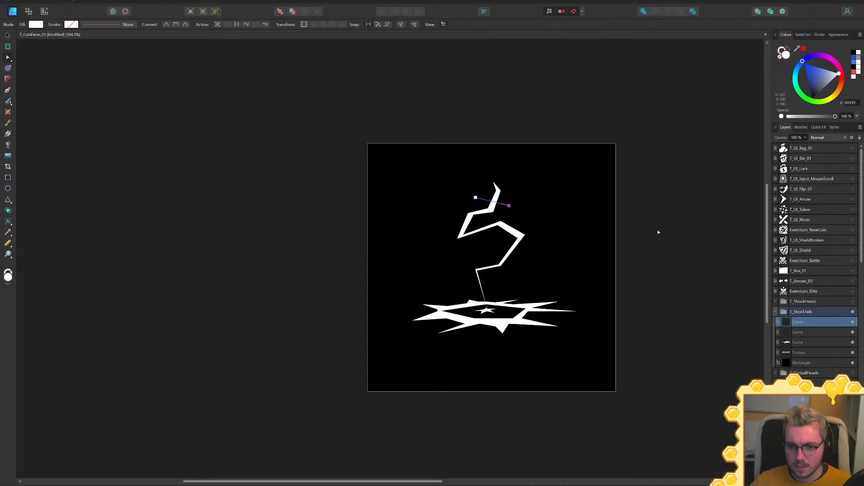
{"action": "key", "text": "Delete"}
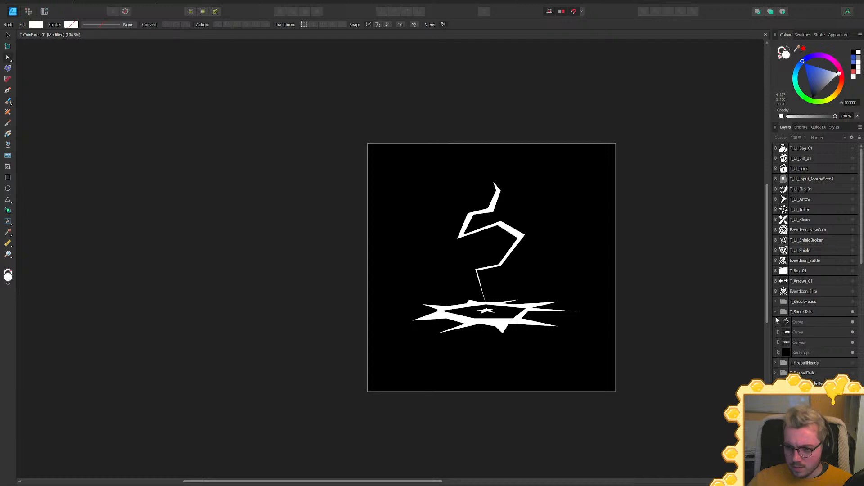
Collapse the T_ShockTails group, make the Shock and Fireball coin groups visible, and save the document
{"action": "left_click", "coordinate": [774, 313]}
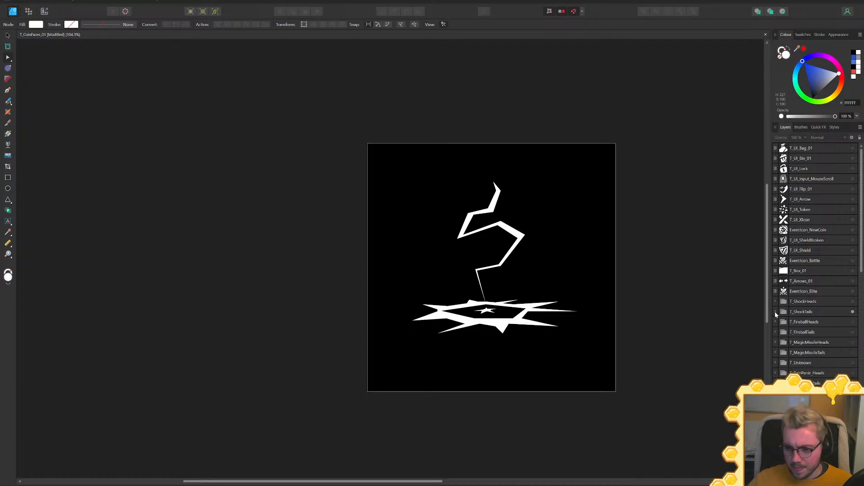
{"action": "key", "text": "ctrl+s"}
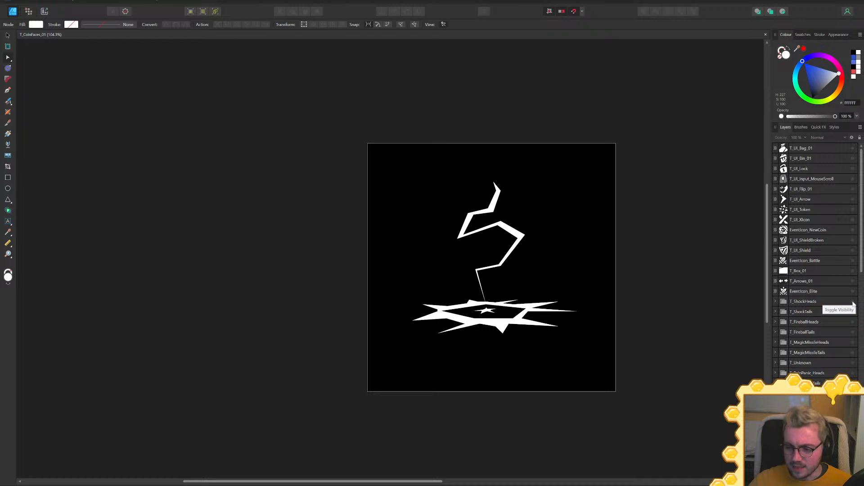
{"action": "left_click", "coordinate": [853, 303]}
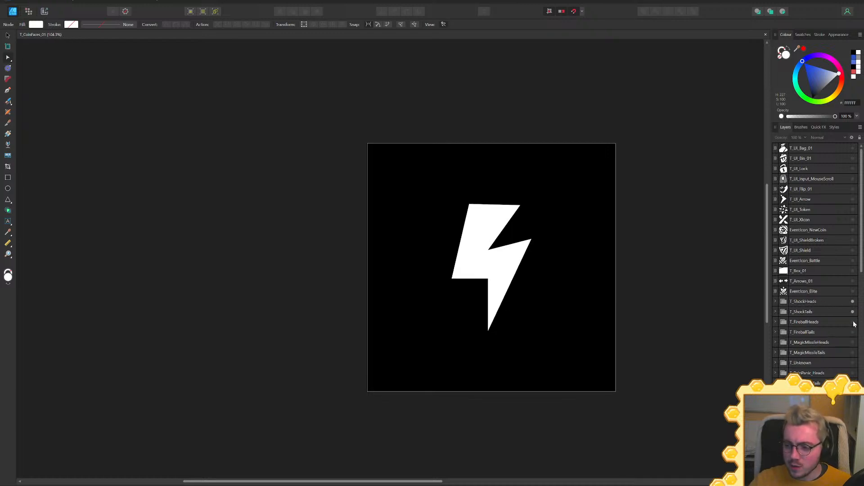
{"action": "key", "text": "ctrl+s"}
Create export slices from the T_ShockHeads, T_ShockTails, T_FireballHeads and T_FireballTails groups in the Export persona
{"action": "left_click", "coordinate": [44, 11]}
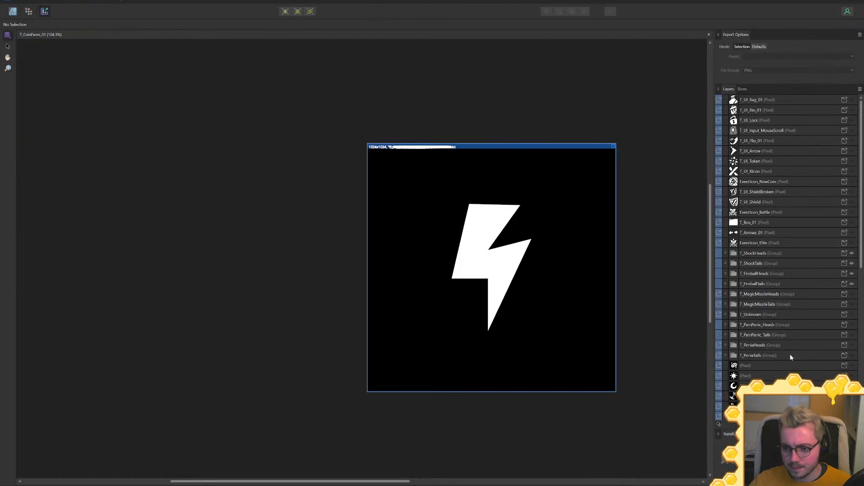
{"action": "left_click", "coordinate": [788, 253]}
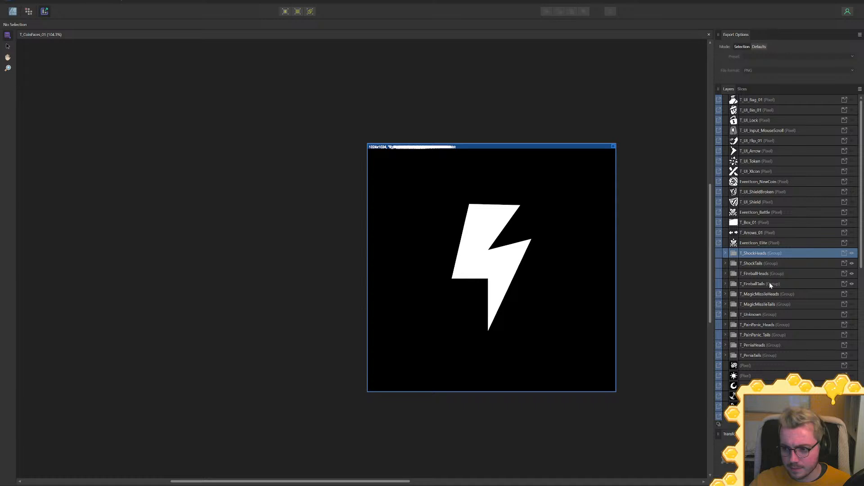
{"action": "left_click", "coordinate": [770, 284], "text": "shift"}
{"action": "left_click", "coordinate": [728, 424]}
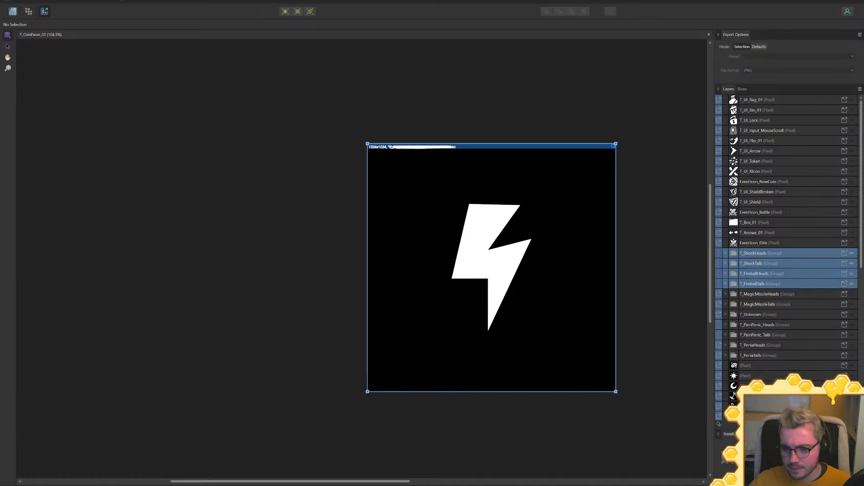
Exclude the T_MagicMissileHeads and T_MagicMissileTails slices and export the remaining marked slices as PNG to the CoinFaces folder
{"action": "left_click", "coordinate": [742, 89]}
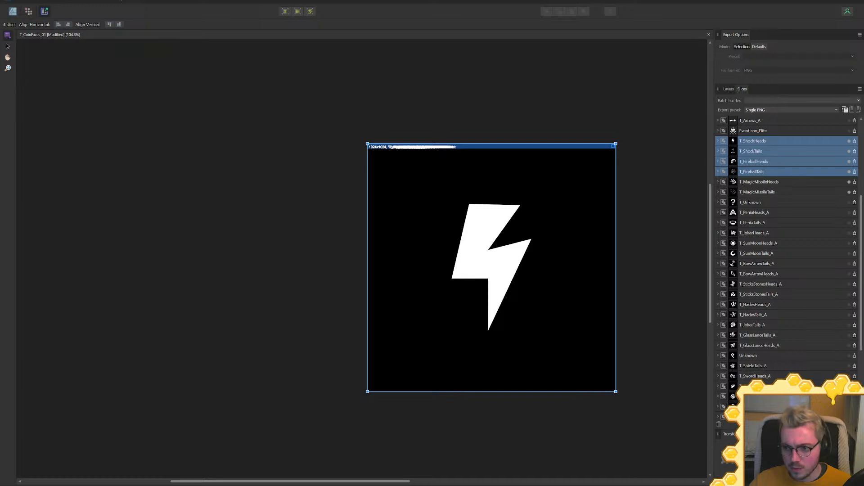
{"action": "left_click", "coordinate": [849, 182]}
{"action": "left_click", "coordinate": [849, 193]}
{"action": "left_click", "coordinate": [833, 424]}
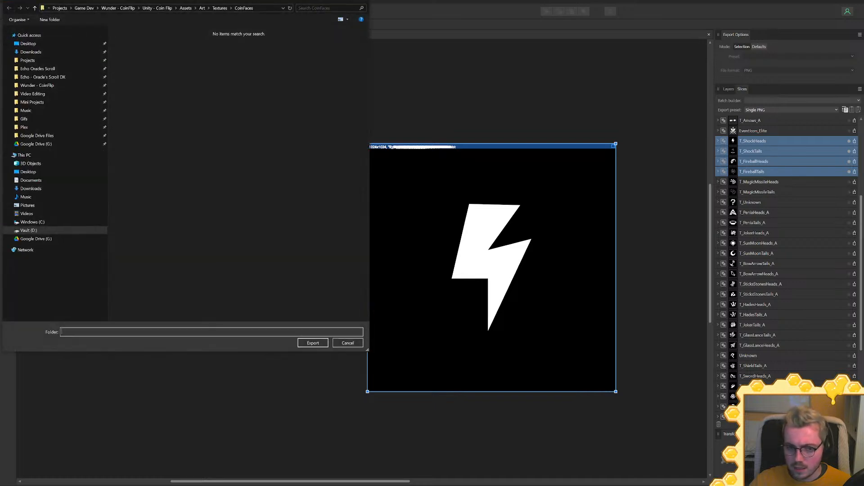
{"action": "left_click", "coordinate": [318, 344]}
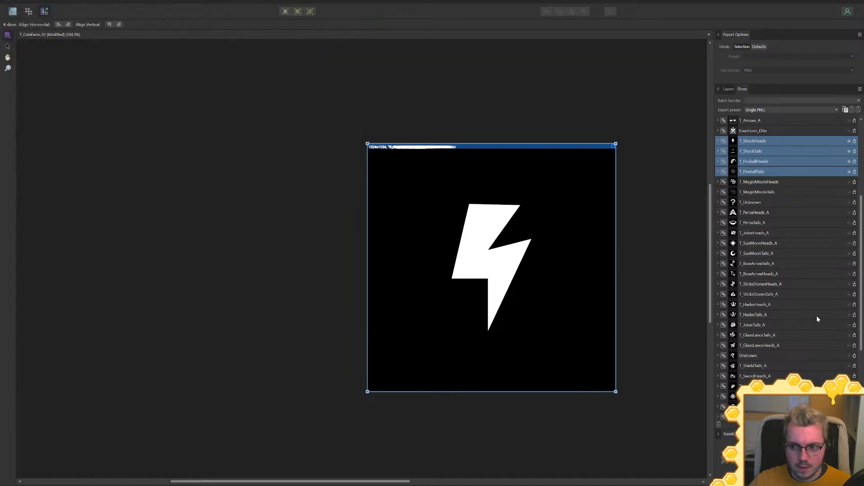
Switch to the code editor, open CoinEffectLibrary, and review the CoinType enum and the AddEffectToCoin switch
{"action": "key", "text": "alt+Tab"}
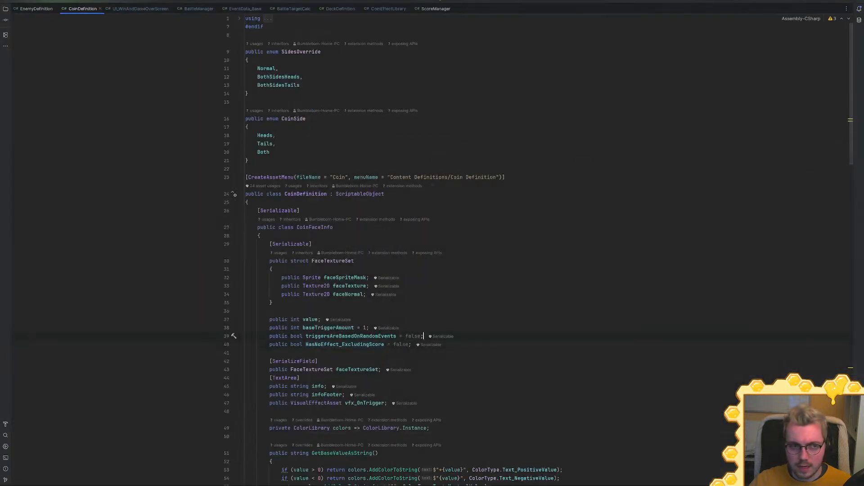
{"action": "left_click", "coordinate": [392, 10]}
{"action": "scroll", "coordinate": [432, 243], "scroll_direction": "up", "scroll_amount": 12}
{"action": "left_click_drag", "start_coordinate": [851, 96], "coordinate": [848, 29]}
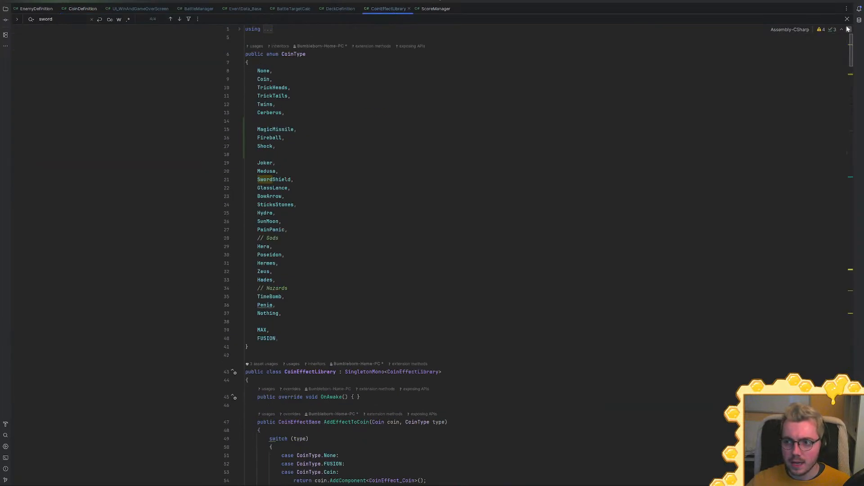
{"action": "scroll", "coordinate": [432, 252], "scroll_direction": "down", "scroll_amount": 15}
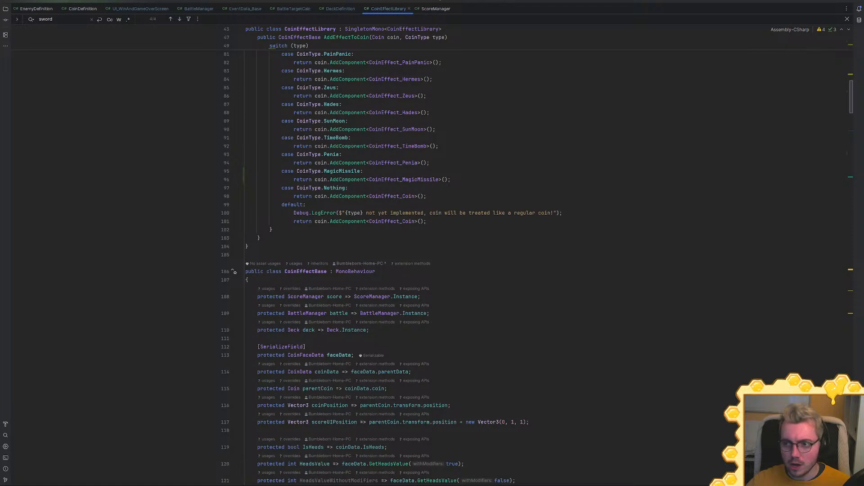
Duplicate the CoinEffect_MagicMissile class twice at the end of the CoinEffectLibrary file
{"action": "left_click_drag", "start_coordinate": [850, 100], "coordinate": [850, 439]}
{"action": "left_click_drag", "start_coordinate": [246, 322], "coordinate": [246, 439]}
{"action": "key", "text": "ctrl+c"}
{"action": "left_click", "coordinate": [288, 428]}
{"action": "key", "text": "ctrl+v"}
{"action": "key", "text": "ctrl+v"}
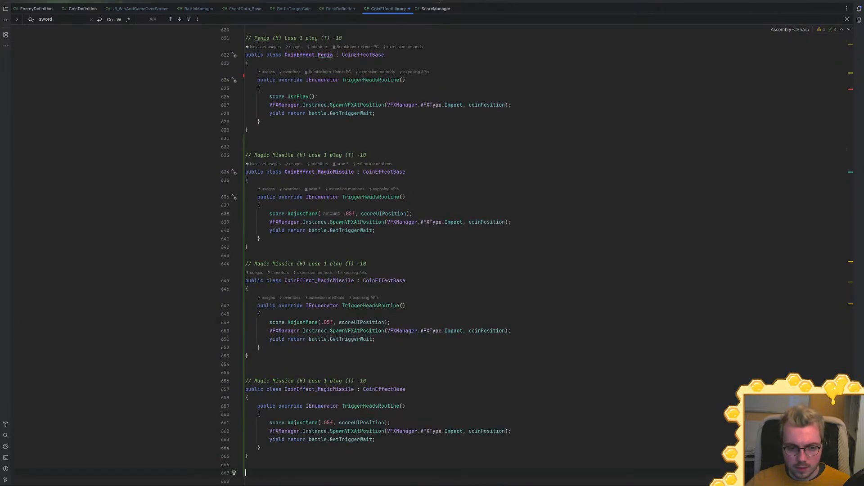
Rename the two duplicated classes CoinEffect_Fireball and CoinEffect_Shock
{"action": "left_click", "coordinate": [319, 264]}
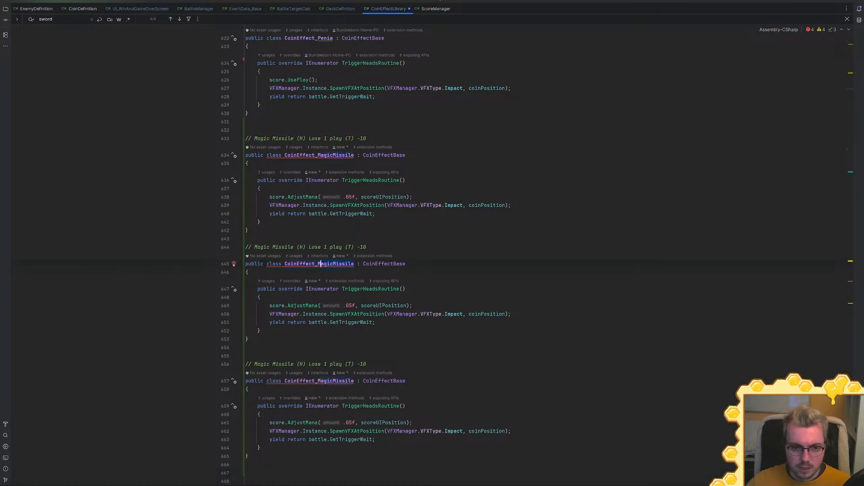
{"action": "key", "text": "ctrl+shift+Right"}
{"action": "type", "text": "Fireball"}
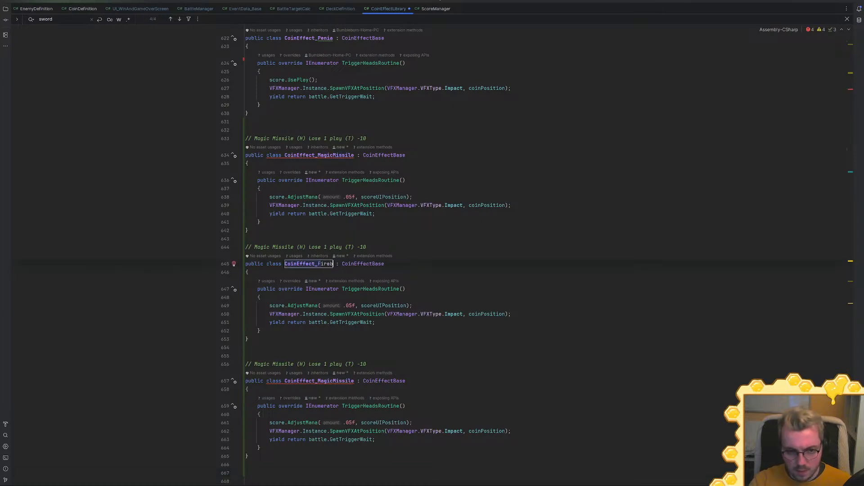
{"action": "left_click_drag", "start_coordinate": [354, 381], "coordinate": [318, 381]}
{"action": "type", "text": "Shock"}
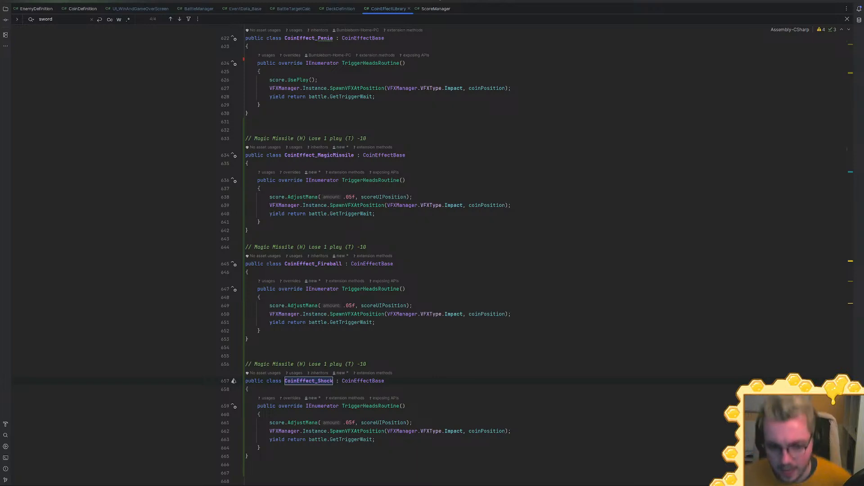
Insert a line at the start of CoinEffect_Fireball's TriggerHeadsRoutine and look up code completions for "left"
{"action": "left_click", "coordinate": [261, 297]}
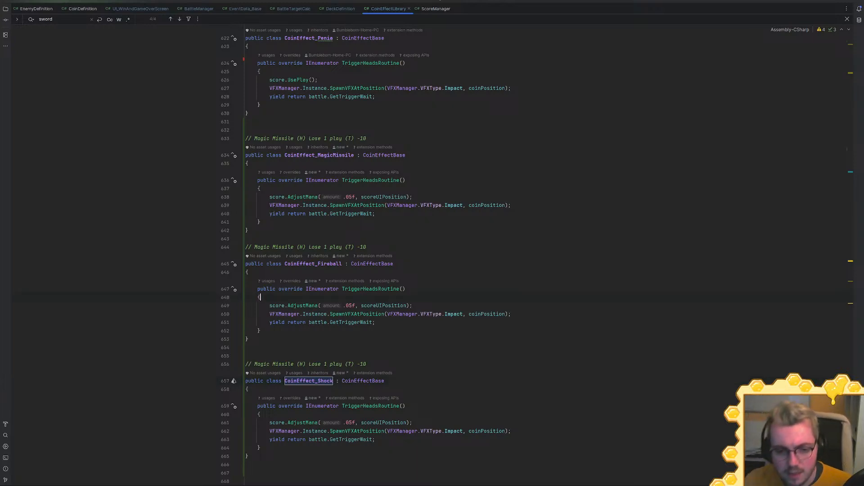
{"action": "key", "text": "Return"}
{"action": "type", "text": "left"}
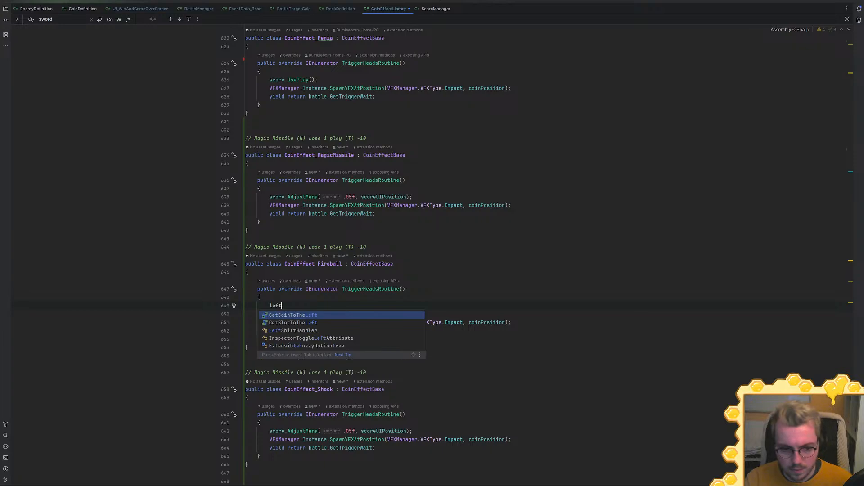
{"action": "key", "text": "Escape"}
Examine how the existing coin effects, especially CoinEffect_Poseidon, fetch the neighbouring coin and apply an element to it
{"action": "scroll", "coordinate": [432, 252], "scroll_direction": "up", "scroll_amount": 16}
{"action": "scroll", "coordinate": [432, 252], "scroll_direction": "up", "scroll_amount": 6}
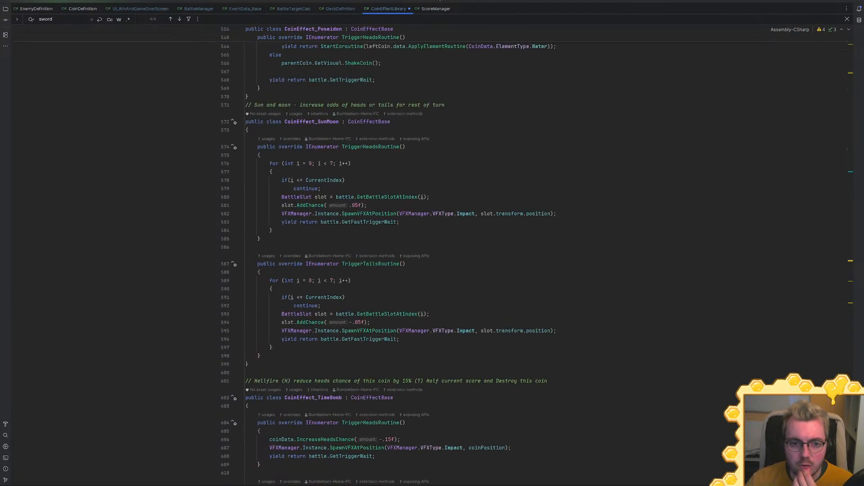
{"action": "scroll", "coordinate": [432, 252], "scroll_direction": "up", "scroll_amount": 5}
{"action": "scroll", "coordinate": [432, 252], "scroll_direction": "up", "scroll_amount": 5}
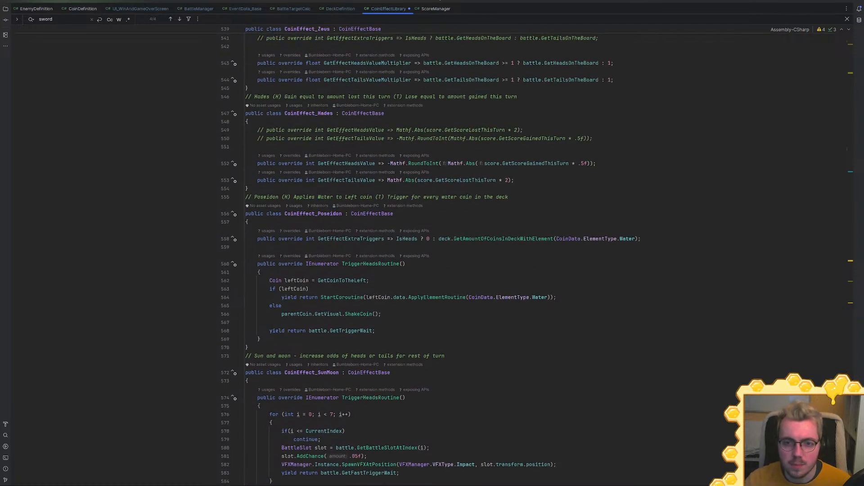
{"action": "scroll", "coordinate": [432, 252], "scroll_direction": "up", "scroll_amount": 5}
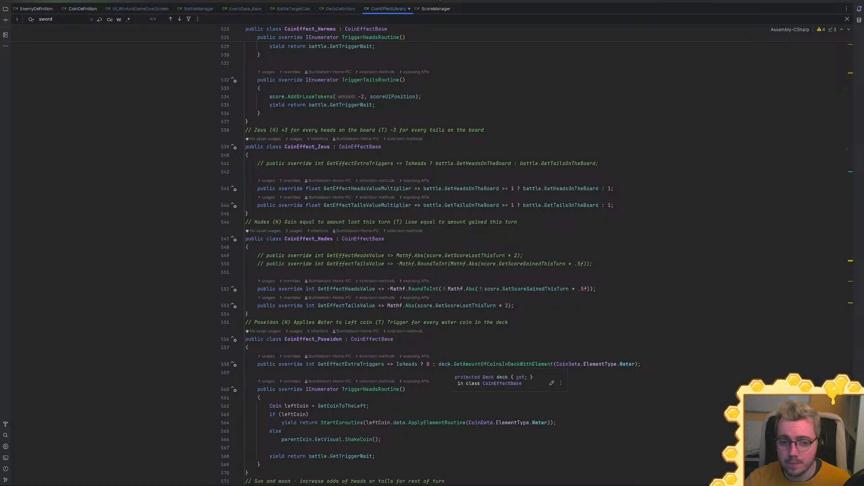
{"action": "scroll", "coordinate": [346, 233], "scroll_direction": "down", "scroll_amount": 5}
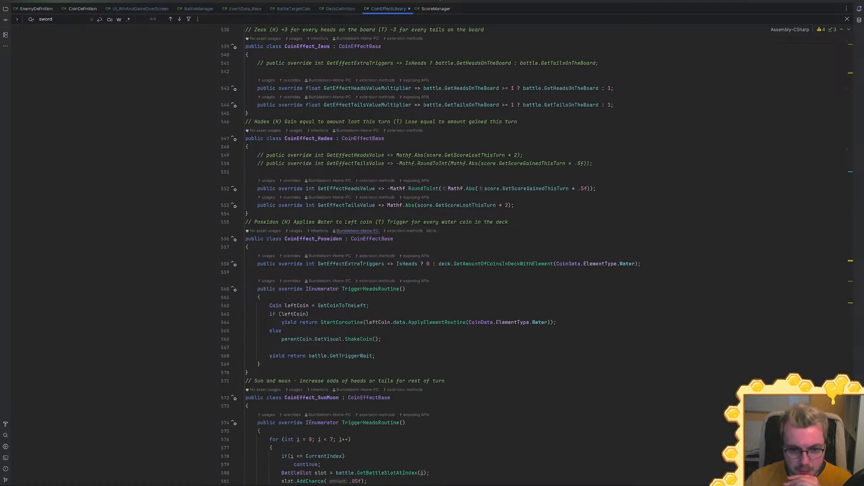
{"action": "scroll", "coordinate": [346, 232], "scroll_direction": "down", "scroll_amount": 3}
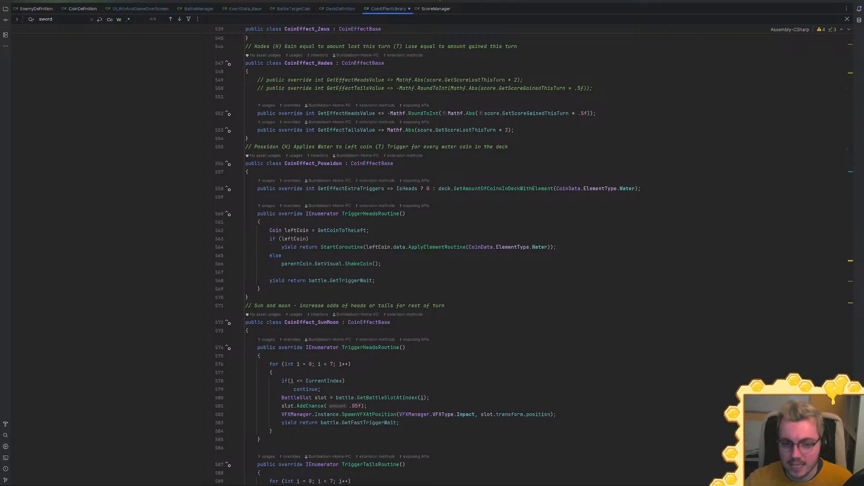
Replace the body of CoinEffect_Fireball's TriggerHeadsRoutine with a copy of CoinEffect_Poseidon's TriggerHeadsRoutine body
{"action": "left_click_drag", "start_coordinate": [260, 222], "coordinate": [375, 280]}
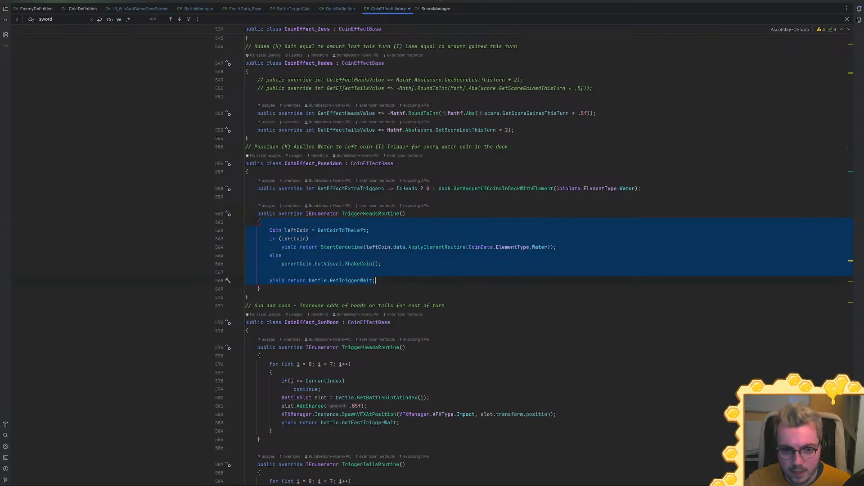
{"action": "scroll", "coordinate": [375, 280], "scroll_direction": "down", "scroll_amount": 20}
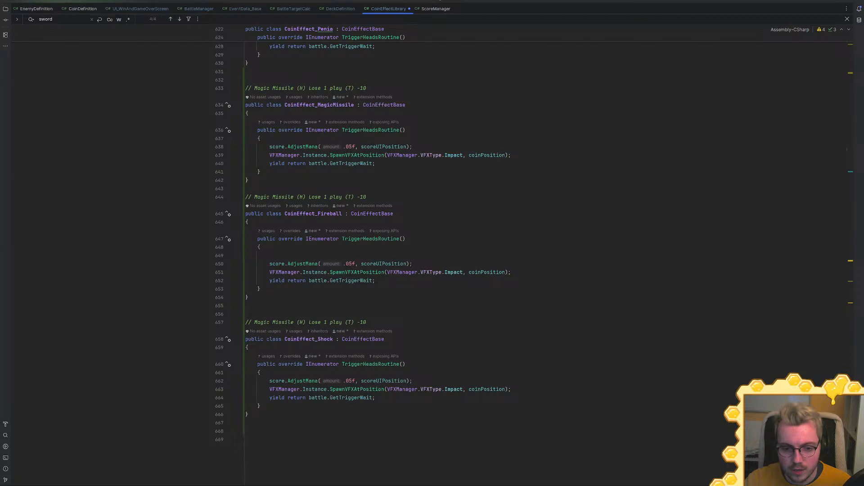
{"action": "key", "text": "shift+Up"}
{"action": "key", "text": "shift+Up"}
{"action": "key", "text": "shift+Up"}
{"action": "left_click", "coordinate": [375, 281]}
{"action": "key", "text": "shift+Up"}
{"action": "key", "text": "shift+Up"}
{"action": "key", "text": "shift+Up"}
{"action": "key", "text": "ctrl+v"}
Change the element applied in CoinEffect_Fireball's TriggerHeadsRoutine to CoinData.ElementType.Fire
{"action": "left_click", "coordinate": [312, 255]}
{"action": "double_click", "coordinate": [540, 272]}
{"action": "type", "text": "Fire"}
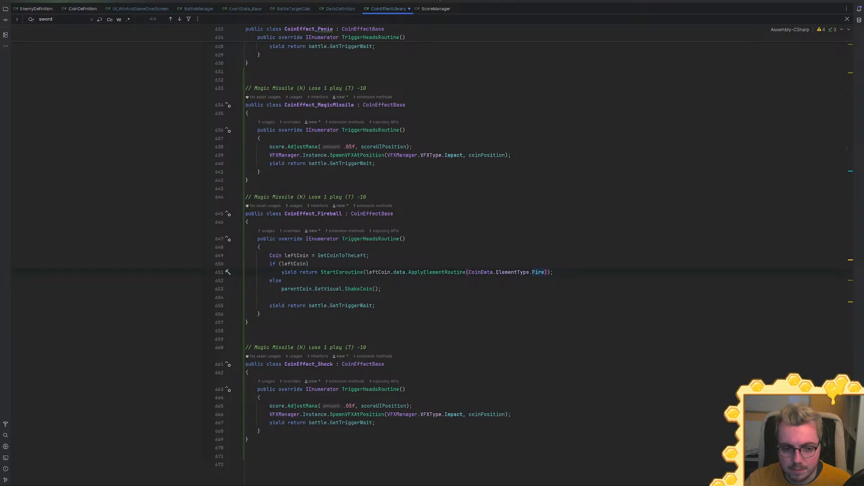
{"action": "left_click", "coordinate": [374, 305]}
{"action": "key", "text": "shift+Down"}
{"action": "key", "text": "shift+Down"}
{"action": "key", "text": "shift+Down"}
{"action": "key", "text": "shift+Down"}
{"action": "key", "text": "shift+Down"}
{"action": "key", "text": "shift+End"}
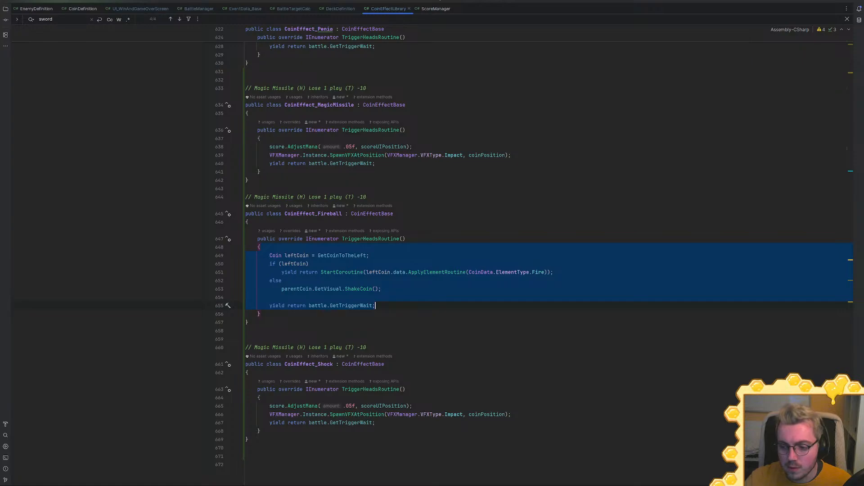
Examine CoinEffectBase's shared helpers and routines, down to BreakCoinRoutine and the stone status check in ApplyLeftCoinEffectIfPossibleRoutine
{"action": "left_click_drag", "start_coordinate": [851, 444], "coordinate": [832, 35]}
{"action": "scroll", "coordinate": [449, 342], "scroll_direction": "down", "scroll_amount": 20}
{"action": "scroll", "coordinate": [450, 342], "scroll_direction": "up", "scroll_amount": 16}
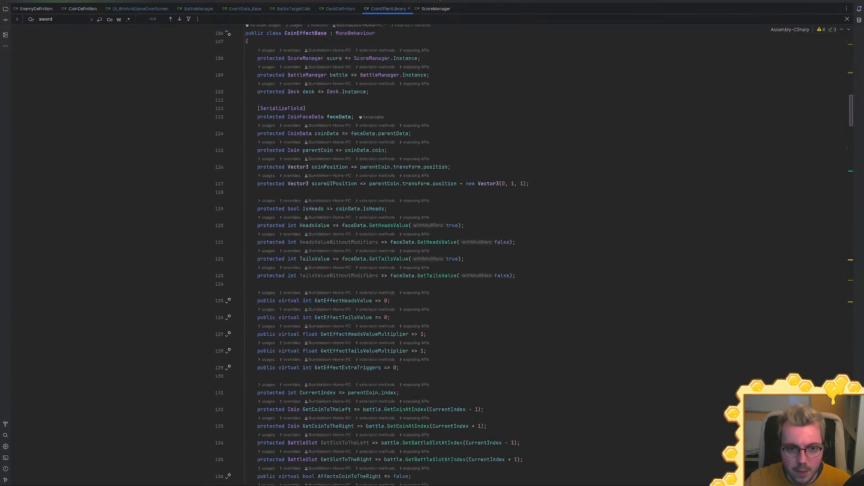
{"action": "scroll", "coordinate": [432, 265], "scroll_direction": "down", "scroll_amount": 15}
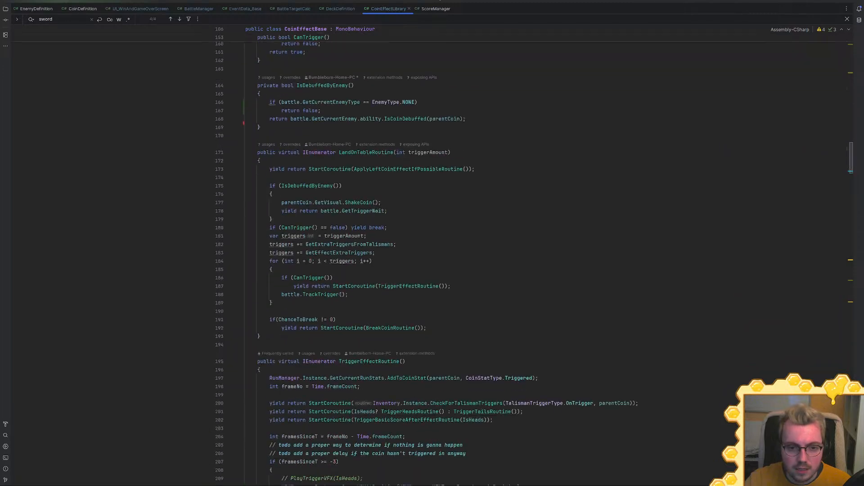
{"action": "scroll", "coordinate": [432, 264], "scroll_direction": "down", "scroll_amount": 8}
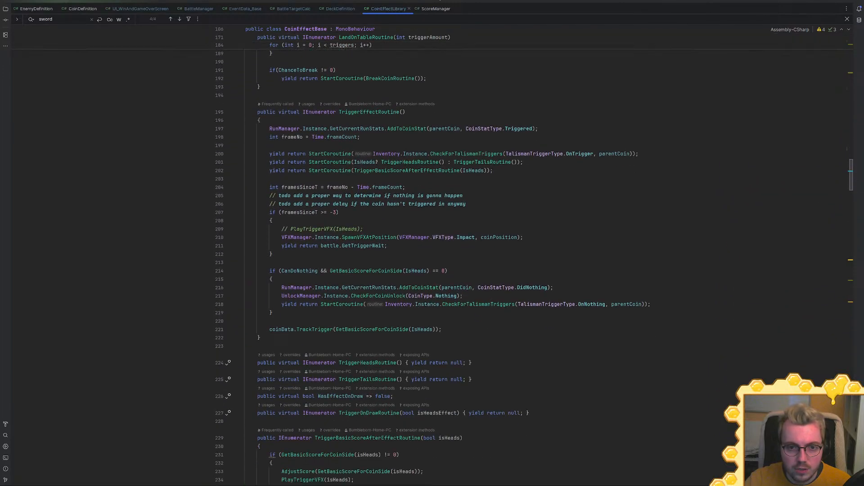
{"action": "scroll", "coordinate": [432, 264], "scroll_direction": "down", "scroll_amount": 6}
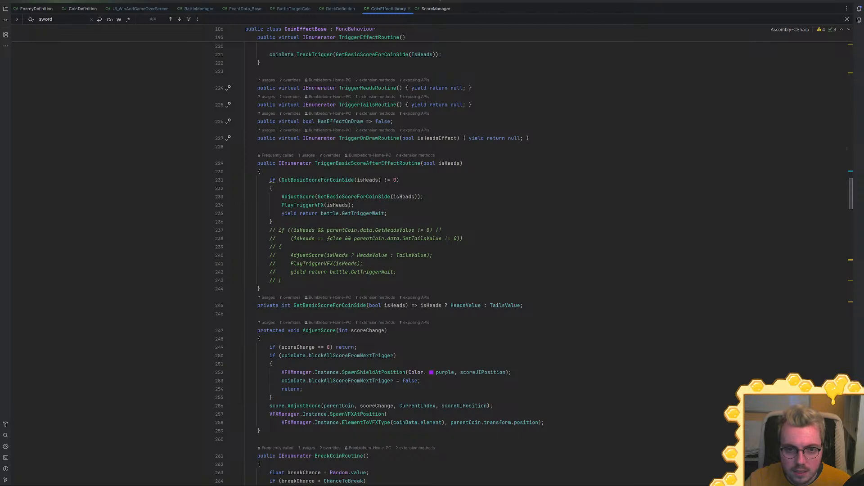
{"action": "scroll", "coordinate": [432, 264], "scroll_direction": "down", "scroll_amount": 6}
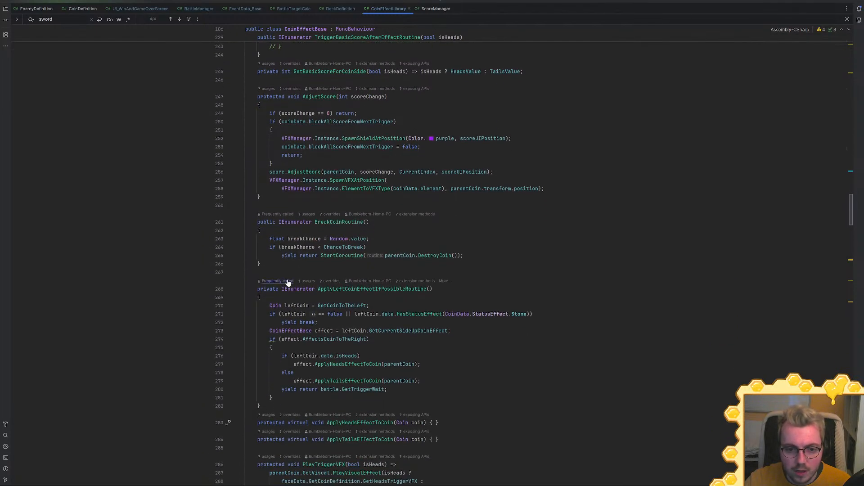
{"action": "scroll", "coordinate": [283, 280], "scroll_direction": "down", "scroll_amount": 2}
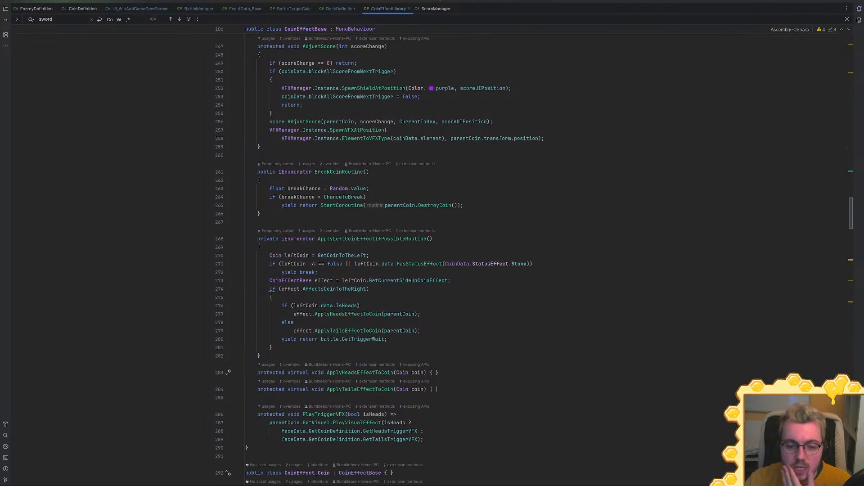
{"action": "left_click", "coordinate": [341, 273]}
{"action": "double_click", "coordinate": [520, 264]}
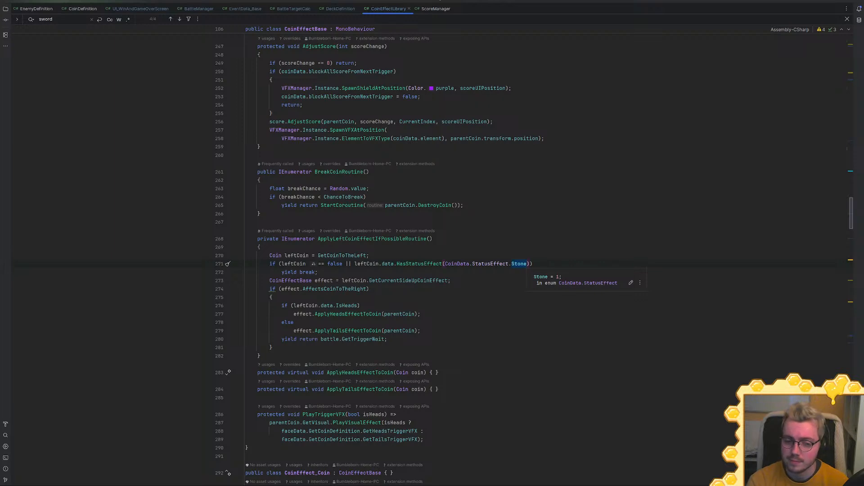
Duplicate BreakCoinRoutine directly below itself in CoinEffectBase and rename the copy ImbueCoinRoutine
{"action": "left_click_drag", "start_coordinate": [260, 213], "coordinate": [285, 167]}
{"action": "key", "text": "ctrl+c"}
{"action": "key", "text": "Right"}
{"action": "key", "text": "ctrl+v"}
{"action": "left_click", "coordinate": [327, 230]}
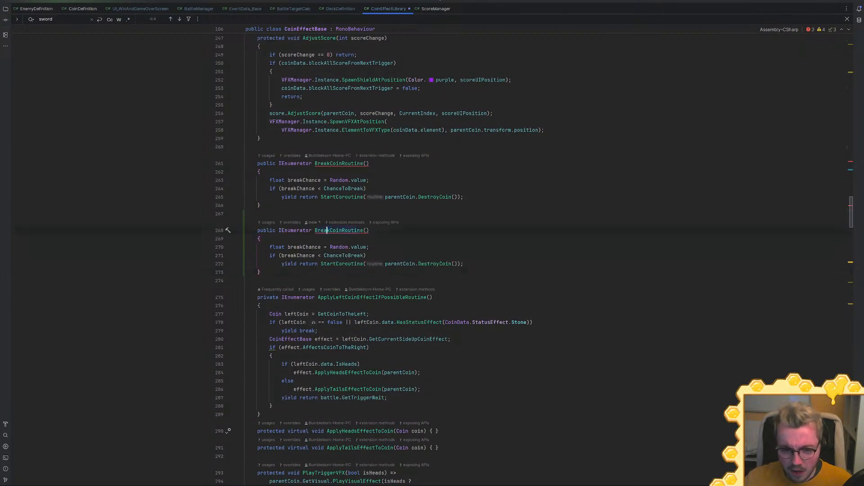
{"action": "type", "text": "ImbueCoinRoutine"}
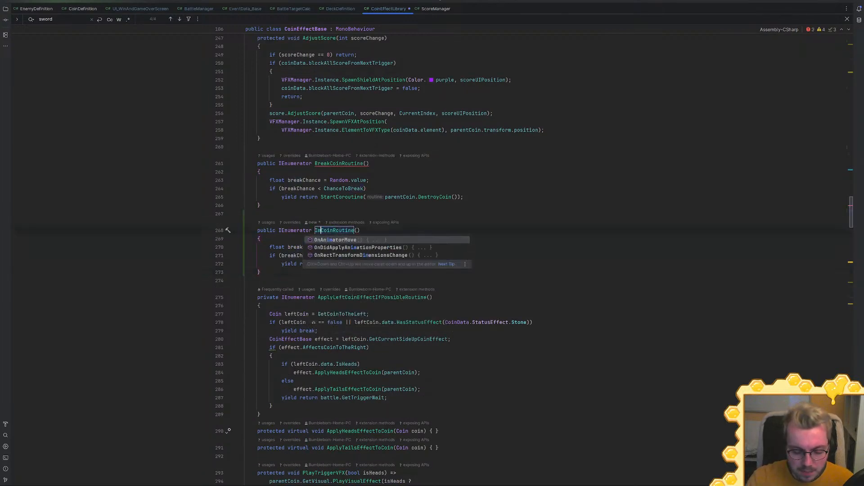
Try the name ImbueLeftRoutine for the duplicated routine in CoinEffectBase
{"action": "key", "text": "Left"}
{"action": "key", "text": "Left"}
{"action": "key", "text": "Left"}
{"action": "key", "text": "Left"}
{"action": "key", "text": "Left"}
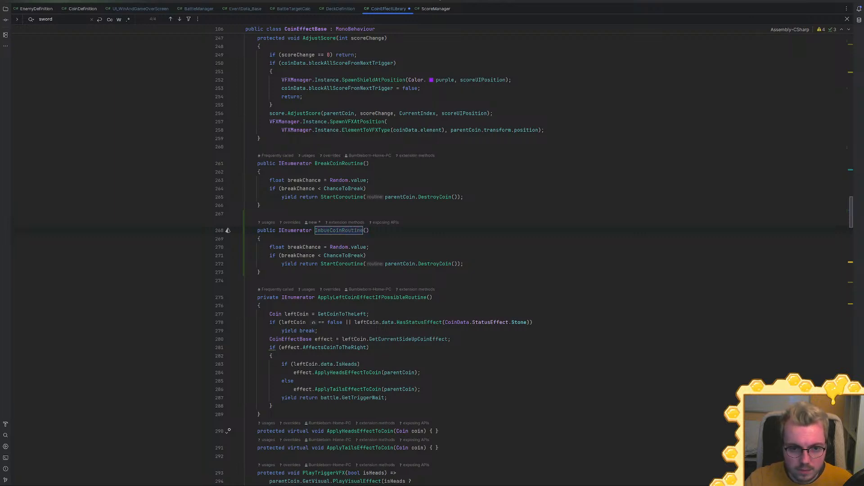
{"action": "key", "text": "BackSpace"}
{"action": "key", "text": "BackSpace"}
{"action": "key", "text": "BackSpace"}
{"action": "key", "text": "BackSpace"}
{"action": "type", "text": "Left"}
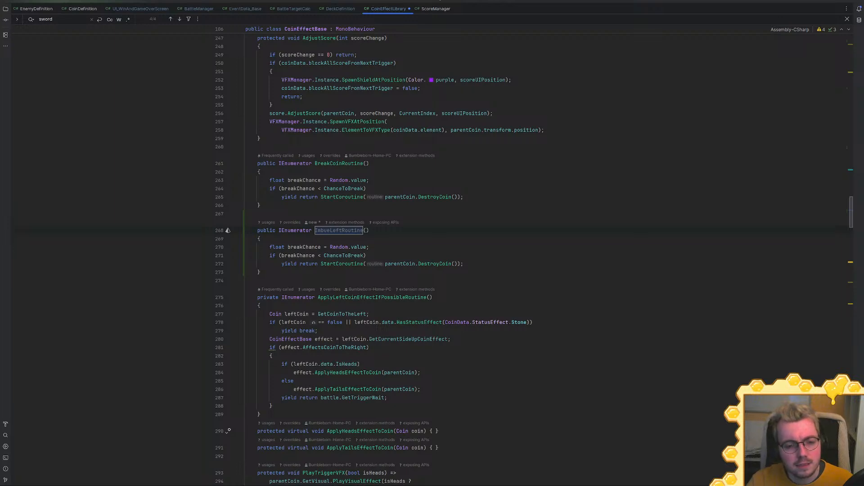
Rename the duplicated routine in CoinEffectBase ImbueCoinWithElementRoutine
{"action": "key", "text": "BackSpace"}
{"action": "key", "text": "BackSpace"}
{"action": "key", "text": "BackSpace"}
{"action": "key", "text": "BackSpace"}
{"action": "type", "text": "Boing"}
{"action": "key", "text": "BackSpace"}
{"action": "key", "text": "BackSpace"}
{"action": "key", "text": "BackSpace"}
{"action": "key", "text": "BackSpace"}
{"action": "key", "text": "BackSpace"}
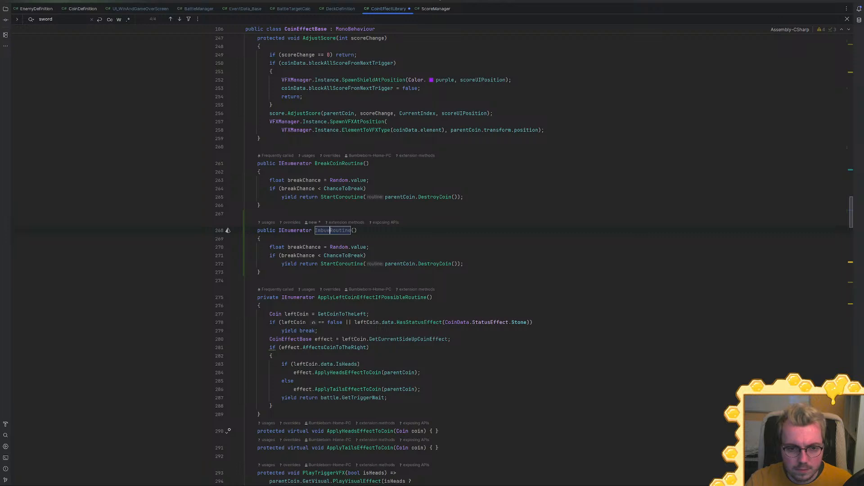
{"action": "type", "text": "CoinWithElemen"}
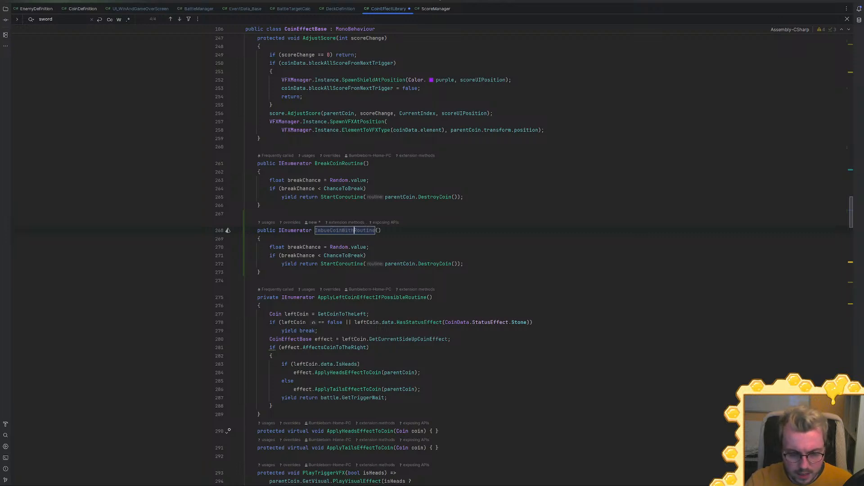
{"action": "type", "text": "t"}
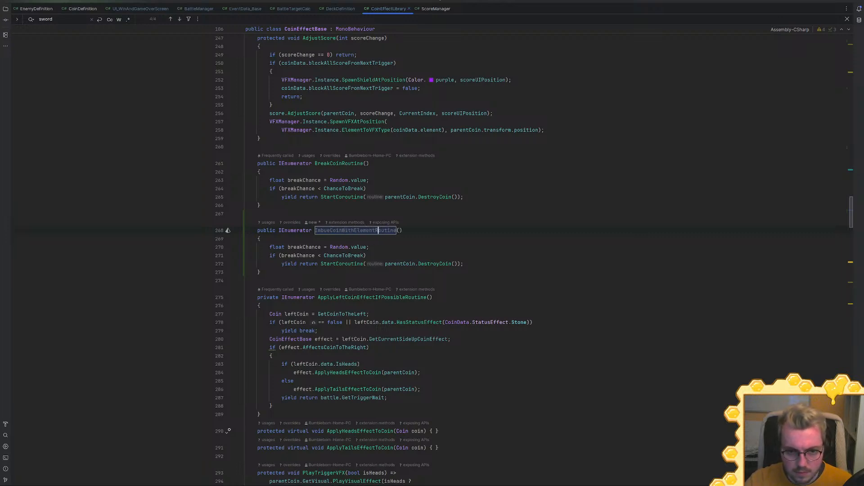
Give ImbueCoinWithElementRoutine a first parameter, Coin coin
{"action": "key", "text": "End"}
{"action": "key", "text": "Return"}
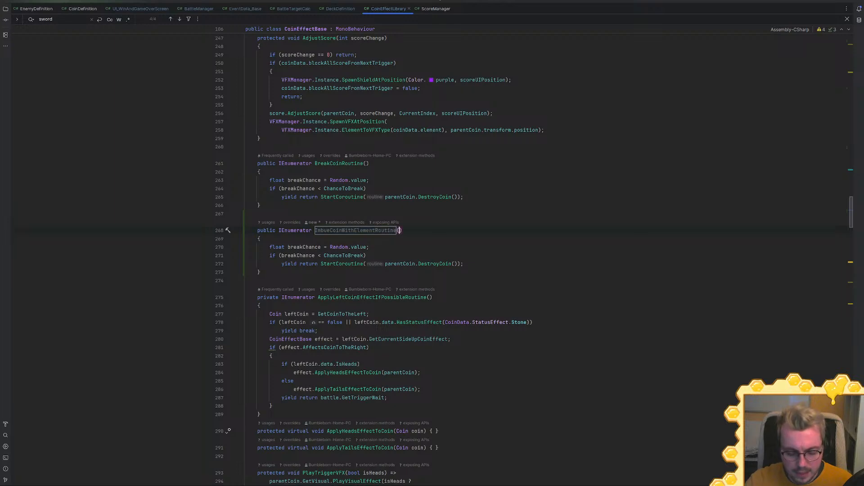
{"action": "type", "text": "Coin coin, "}
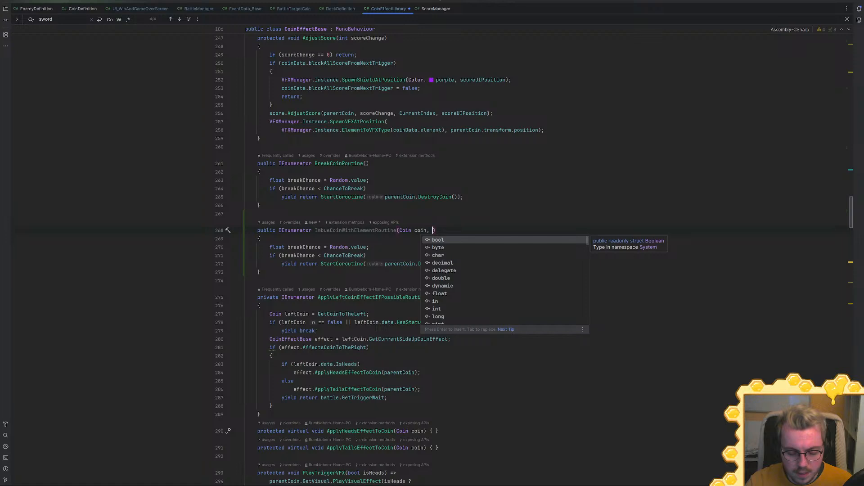
Add a second parameter to ImbueCoinWithElementRoutine, of type CoinData.ElementType and named element
{"action": "type", "text": "element"}
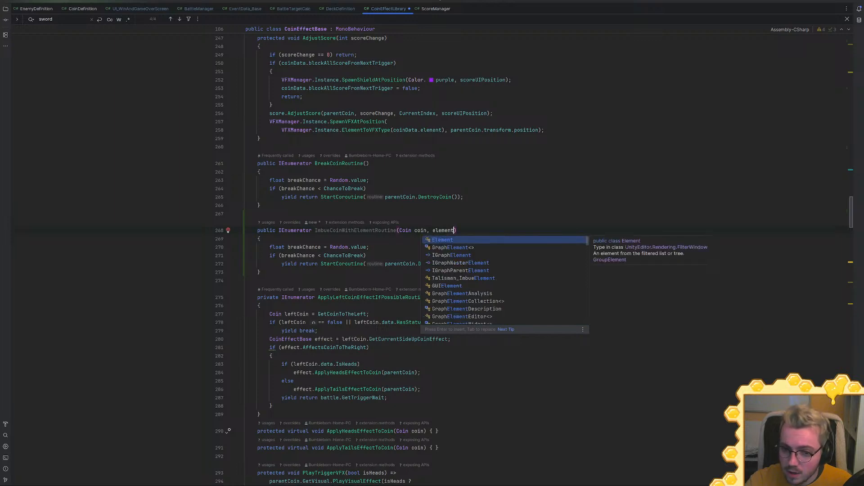
{"action": "key", "text": "Down"}
{"action": "key", "text": "Down"}
{"action": "key", "text": "Down"}
{"action": "key", "text": "Down"}
{"action": "key", "text": "Down"}
{"action": "key", "text": "Down"}
{"action": "key", "text": "Down"}
{"action": "key", "text": "Down"}
{"action": "key", "text": "Down"}
{"action": "key", "text": "Down"}
{"action": "key", "text": "Down"}
{"action": "key", "text": "Down"}
{"action": "key", "text": "Down"}
{"action": "key", "text": "Down"}
{"action": "key", "text": "Down"}
{"action": "key", "text": "Down"}
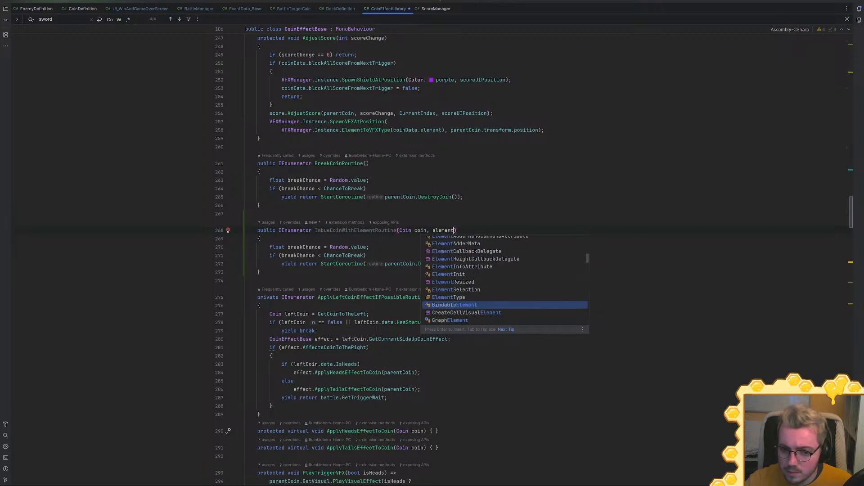
{"action": "key", "text": "Up"}
{"action": "key", "text": "Up"}
{"action": "key", "text": "Up"}
{"action": "key", "text": "Down"}
{"action": "key", "text": "Down"}
{"action": "key", "text": "Down"}
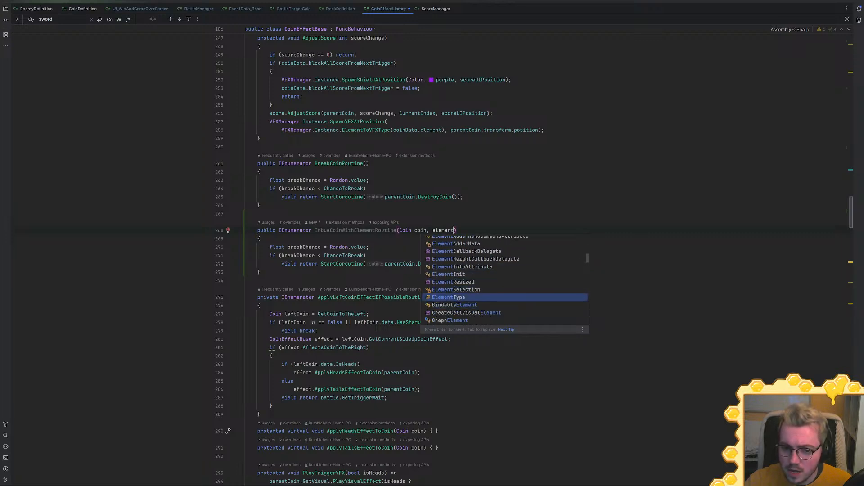
{"action": "key", "text": "Return"}
{"action": "type", "text": "ele"}
{"action": "key", "text": "Return"}
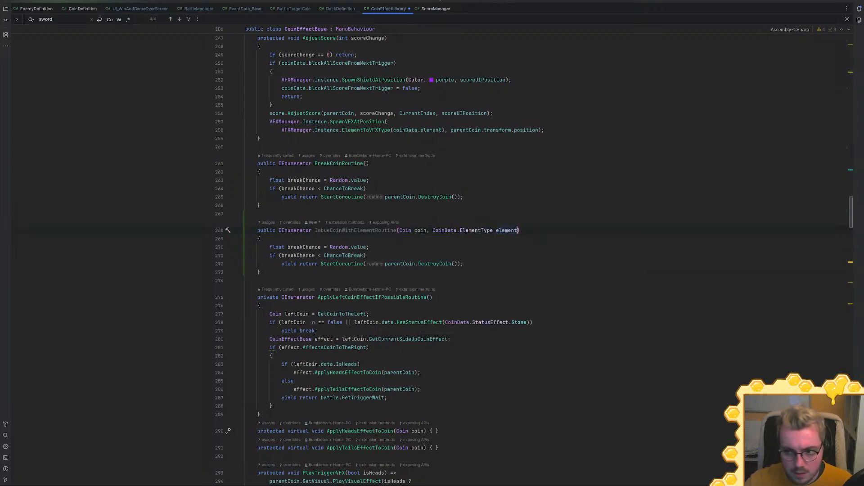
Replace the body of ImbueCoinWithElementRoutine with the body of CoinEffect_Fireball's TriggerHeadsRoutine
{"action": "left_click_drag", "start_coordinate": [853, 212], "coordinate": [853, 468]}
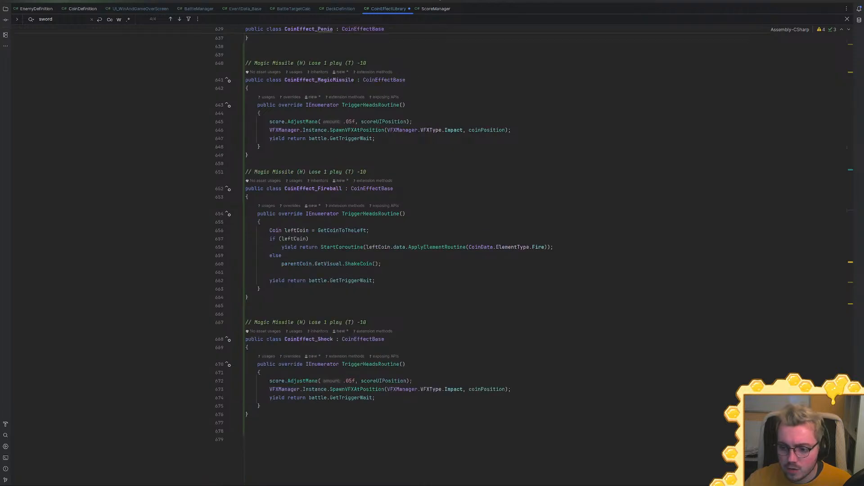
{"action": "left_click_drag", "start_coordinate": [375, 281], "coordinate": [260, 221]}
{"action": "key", "text": "ctrl+alt+Left"}
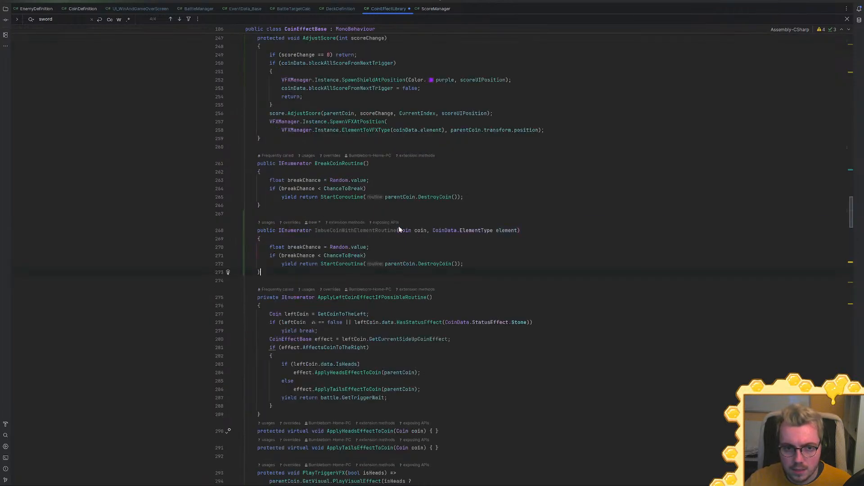
{"action": "left_click_drag", "start_coordinate": [463, 264], "coordinate": [260, 239]}
{"action": "key", "text": "ctrl+v"}
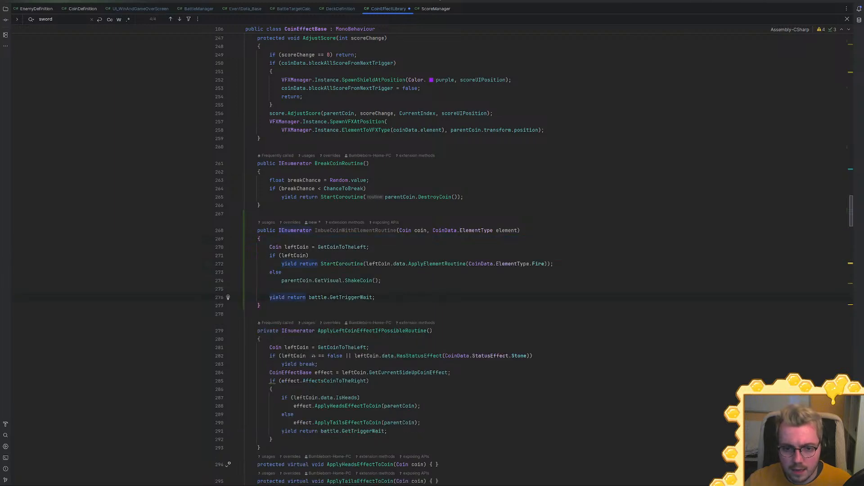
Replace leftCoin with the coin parameter in ImbueCoinWithElementRoutine's if condition and its ApplyElementRoutine call
{"action": "left_click", "coordinate": [307, 255]}
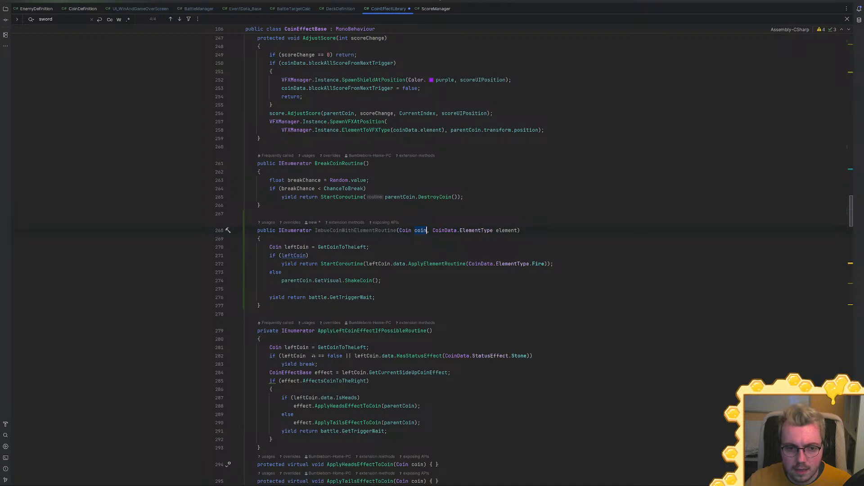
{"action": "key", "text": "alt+j"}
{"action": "type", "text": "coin coin"}
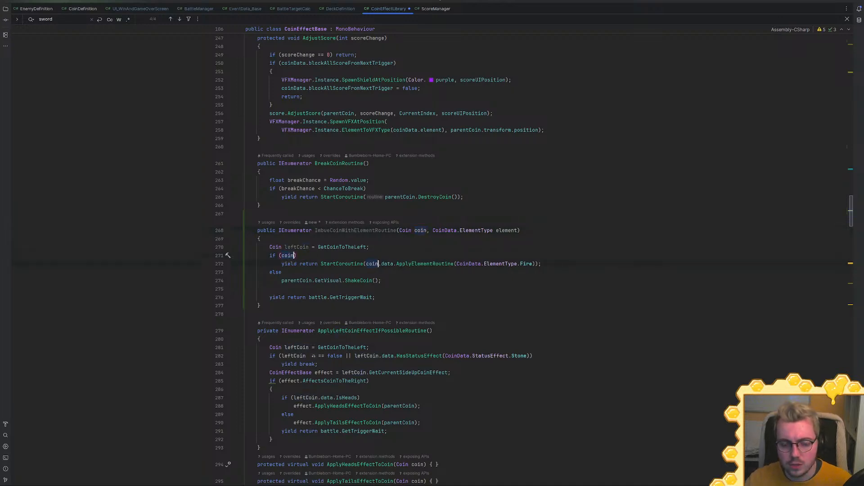
{"action": "left_click", "coordinate": [407, 280]}
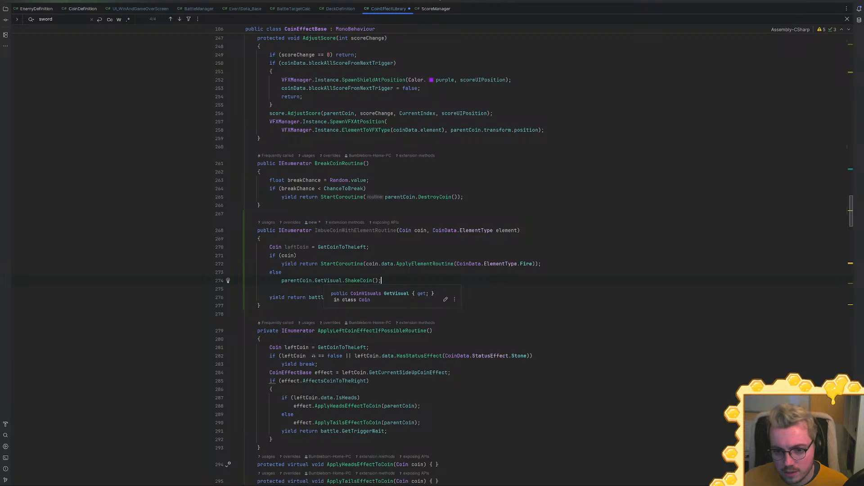
Pass the element parameter to ApplyElementRoutine in ImbueCoinWithElementRoutine and comment out the leftCoin declaration
{"action": "left_click", "coordinate": [517, 230]}
{"action": "left_click_drag", "start_coordinate": [536, 264], "coordinate": [456, 265]}
{"action": "type", "text": "element"}
{"action": "key", "text": "Up"}
{"action": "key", "text": "Up"}
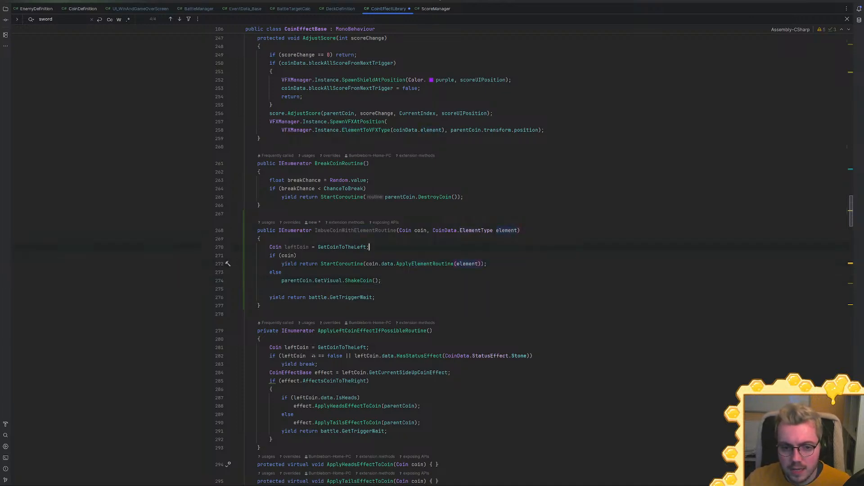
{"action": "key", "text": "ctrl+slash"}
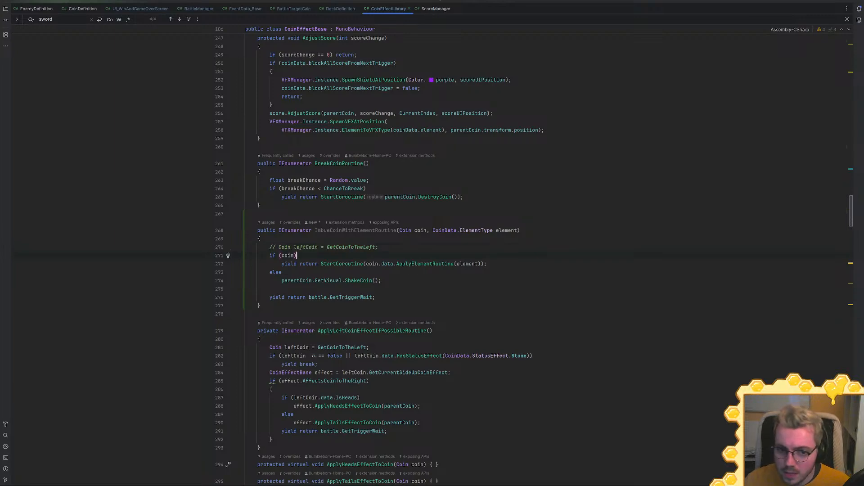
At the start of CoinEffect_Poseidon's TriggerHeadsRoutine, add a yield return StartCoroutine statement that calls ImbueCoinWithElementRoutine
{"action": "double_click", "coordinate": [355, 230]}
{"action": "left_click_drag", "start_coordinate": [851, 211], "coordinate": [848, 416]}
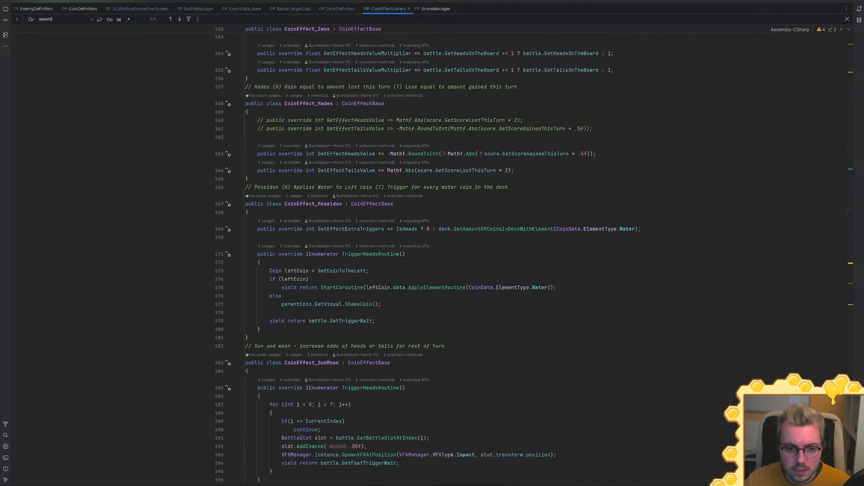
{"action": "left_click", "coordinate": [260, 262]}
{"action": "key", "text": "Return"}
{"action": "type", "text": "yeild"}
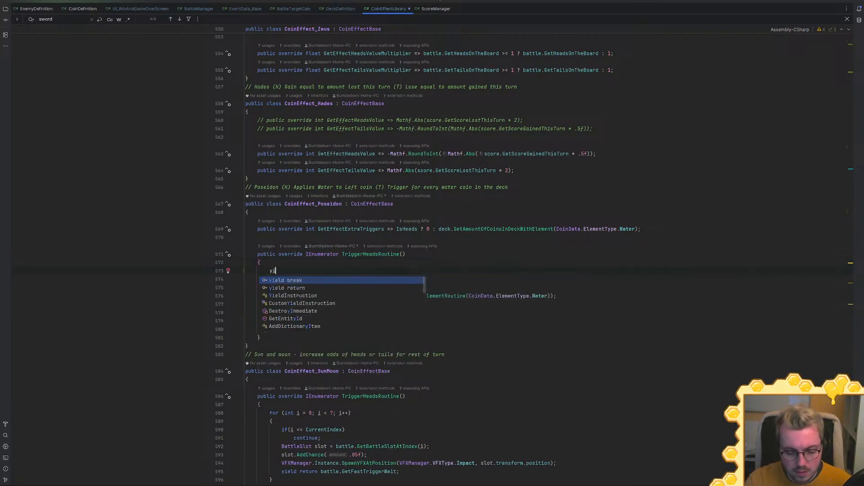
{"action": "type", "text": " return s"}
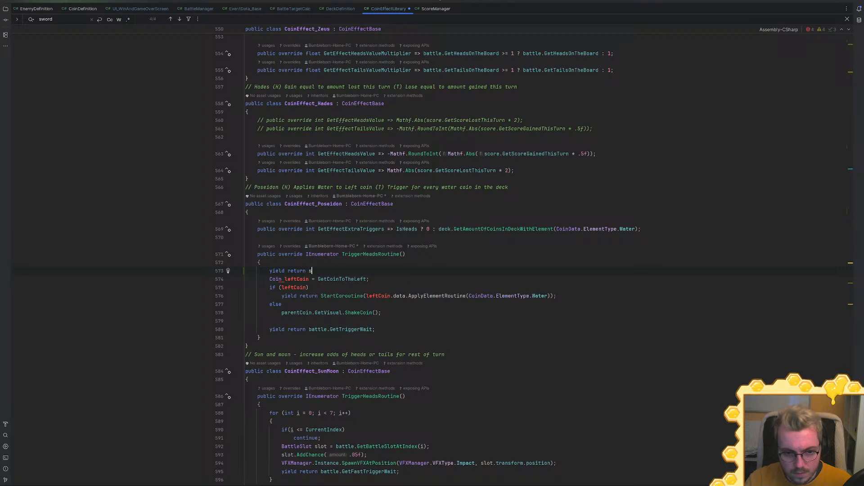
{"action": "type", "text": "tart"}
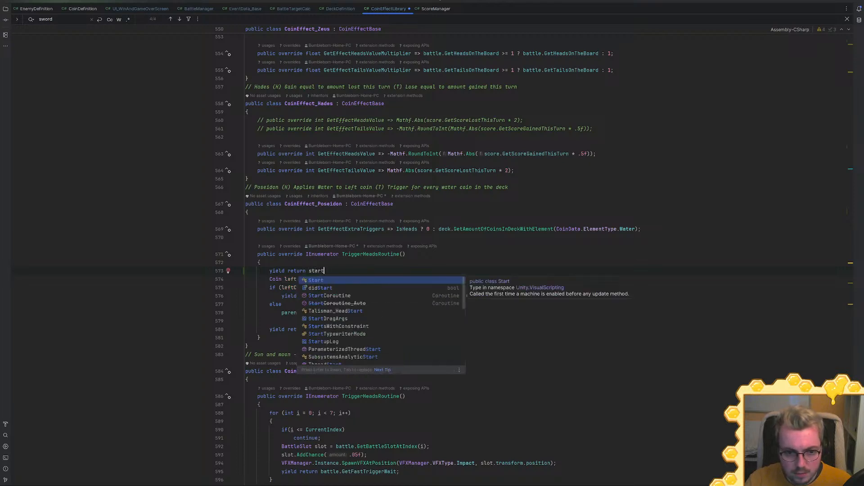
{"action": "key", "text": "Return"}
{"action": "type", "text": "ImbueCoinWithElementRoutine"}
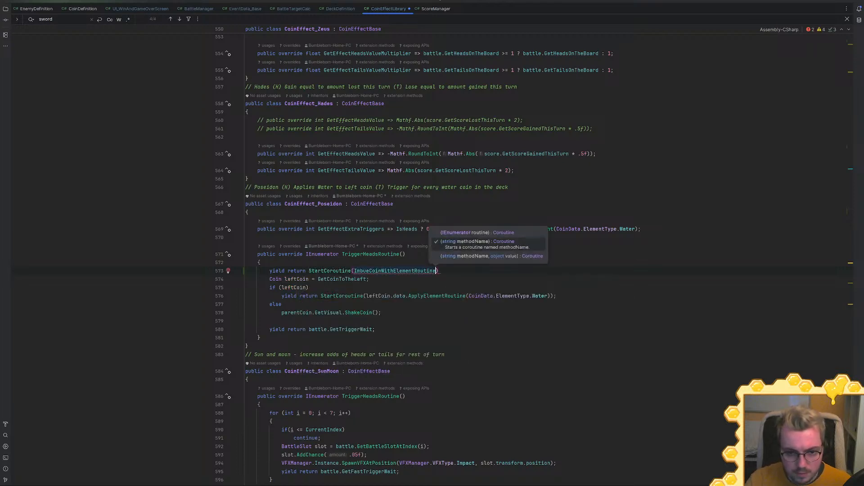
Pass GetCoinToTheLeft and CoinData.ElementType.Water to Poseidon's ImbueCoinWithElementRoutine call and comment out the old left-coin code below it
{"action": "type", "text": "(lef"}
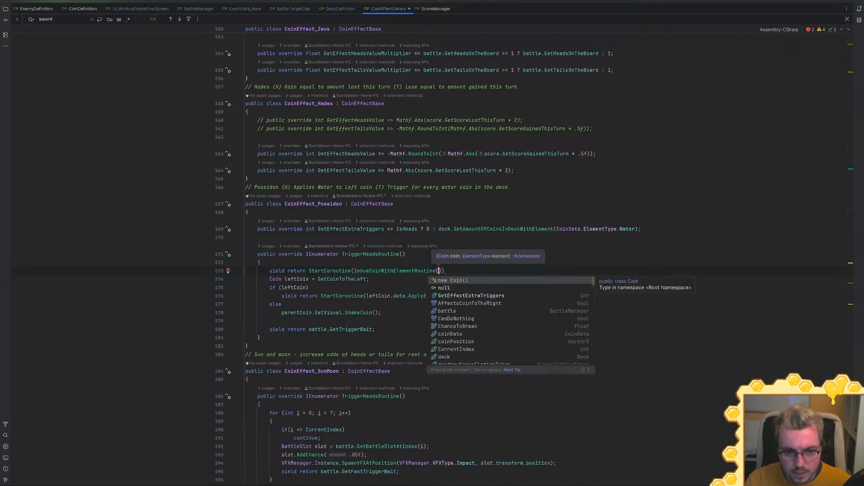
{"action": "key", "text": "BackSpace"}
{"action": "key", "text": "BackSpace"}
{"action": "key", "text": "BackSpace"}
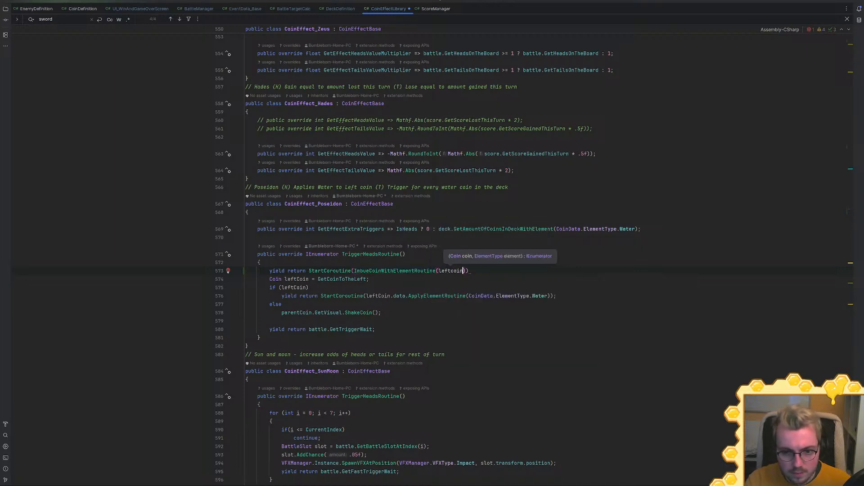
{"action": "type", "text": "GetCoinToTheLeft"}
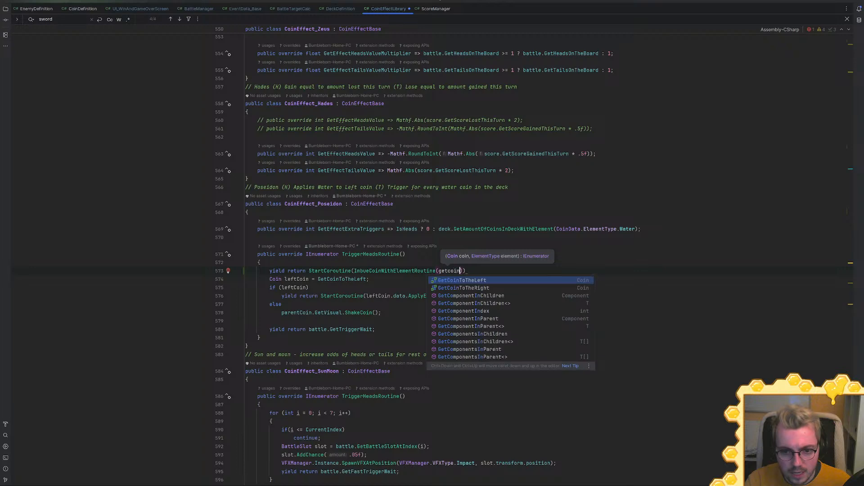
{"action": "key", "text": "Return"}
{"action": "type", "text": ","}
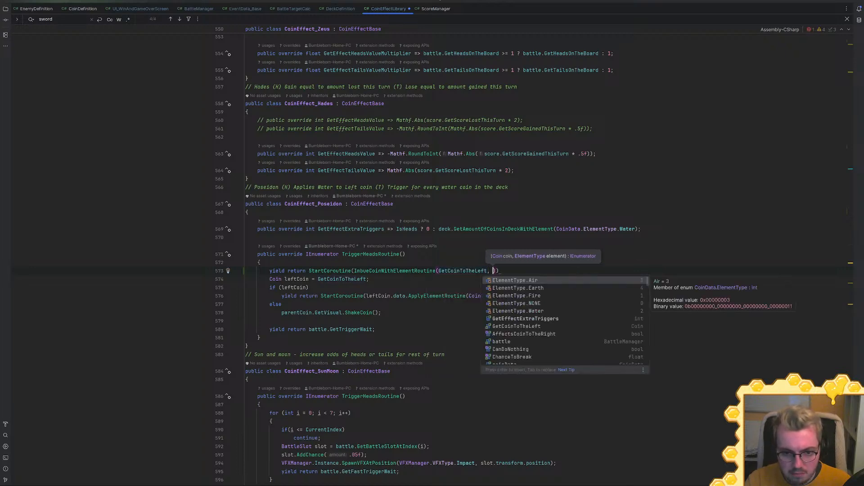
{"action": "key", "text": "Escape"}
{"action": "type", "text": "CoinData.ElementType.Water"}
{"action": "key", "text": "Return"}
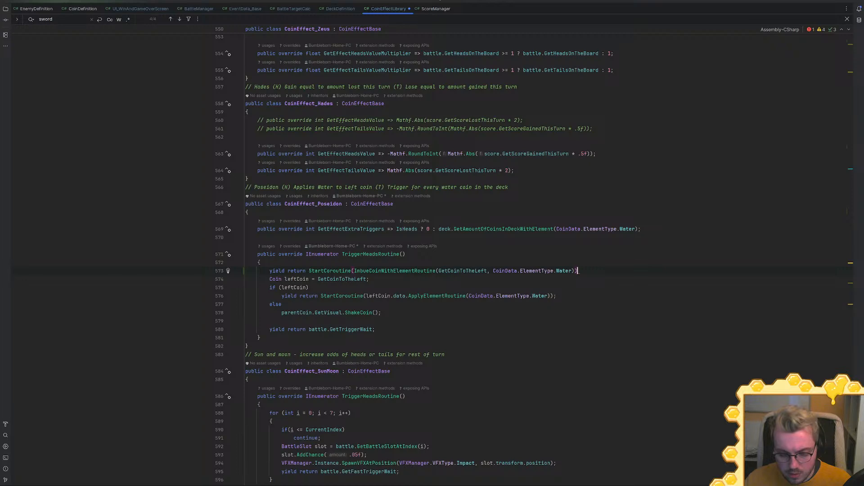
{"action": "type", "text": ";"}
{"action": "left_click_drag", "start_coordinate": [374, 329], "coordinate": [369, 279]}
{"action": "key", "text": "ctrl+slash"}
Replace the body of CoinEffect_Fireball's TriggerHeadsRoutine with a copy of Poseidon's ImbueCoinWithElementRoutine call, using the element Fire
{"action": "left_click", "coordinate": [259, 262]}
{"action": "left_click_drag", "start_coordinate": [260, 262], "coordinate": [581, 271]}
{"action": "key", "text": "ctrl+c"}
{"action": "scroll", "coordinate": [495, 252], "scroll_direction": "down", "scroll_amount": 15}
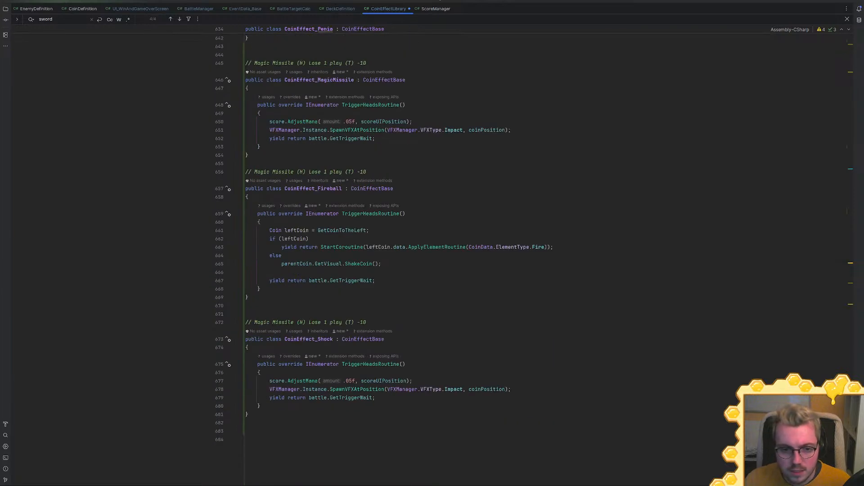
{"action": "left_click_drag", "start_coordinate": [260, 222], "coordinate": [374, 281]}
{"action": "key", "text": "ctrl+v"}
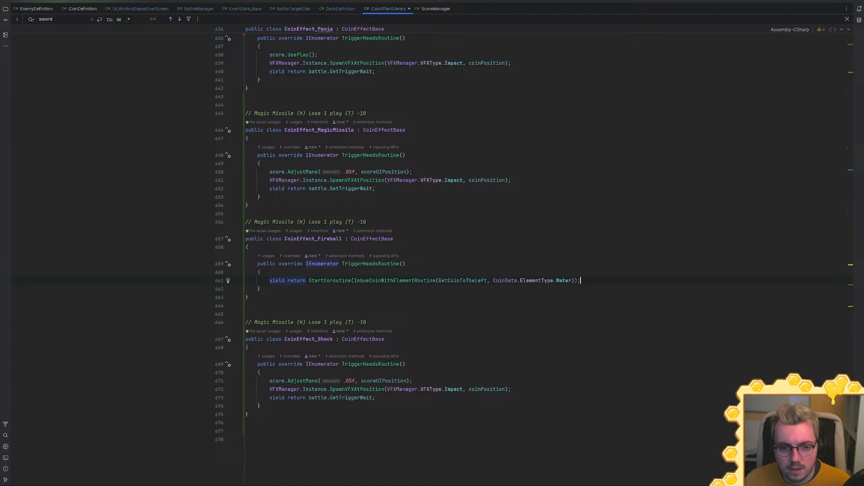
{"action": "double_click", "coordinate": [564, 280]}
{"action": "type", "text": "Fire"}
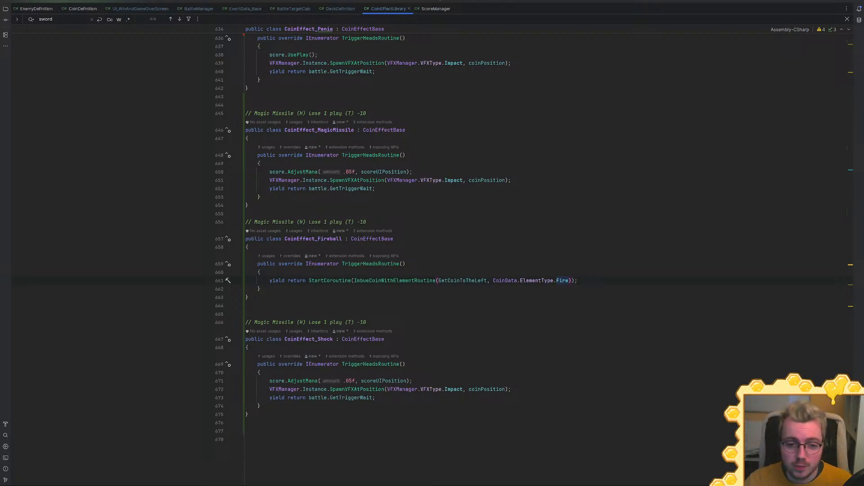
Change the comment above CoinEffect_MagicMissile to "Magic Missile (H) Gain Mana a little (T) -2, twice"
{"action": "key", "text": "alt+q"}
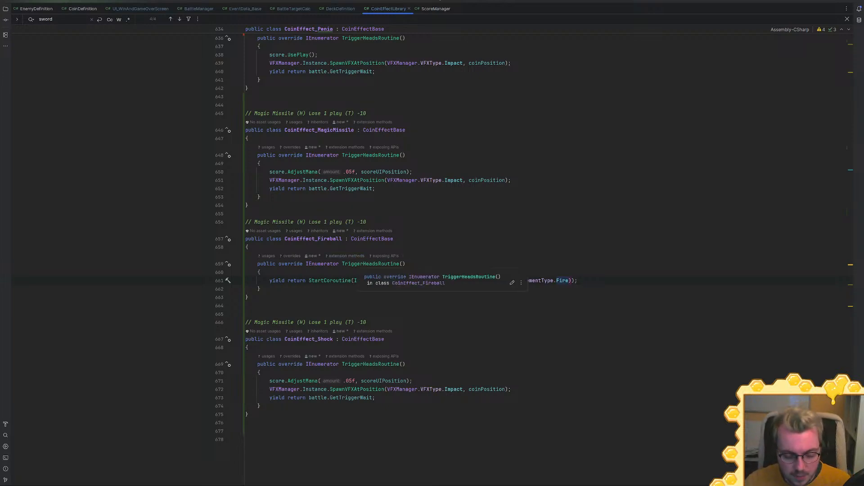
{"action": "left_click", "coordinate": [260, 222]}
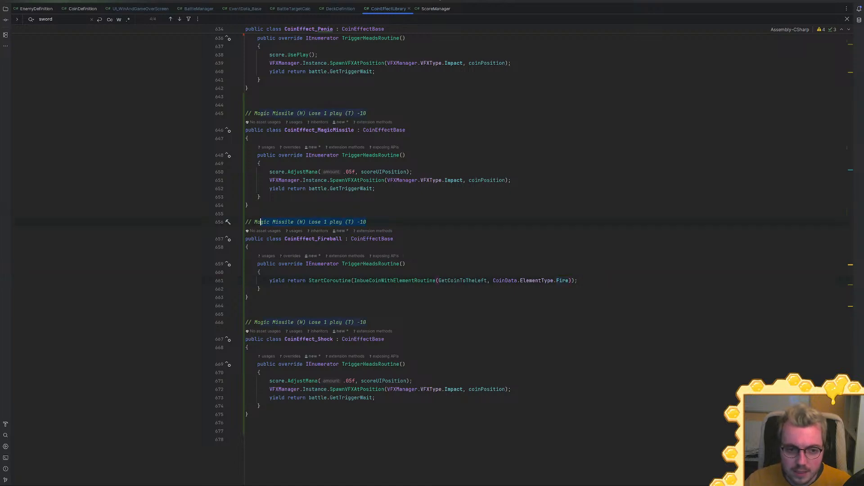
{"action": "left_click", "coordinate": [367, 113]}
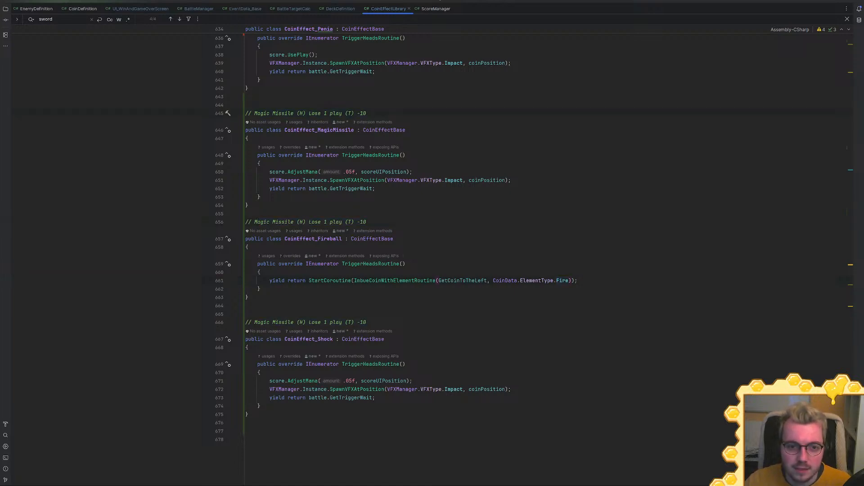
{"action": "left_click_drag", "start_coordinate": [309, 113], "coordinate": [339, 113]}
{"action": "type", "text": "Gain Manaa"}
{"action": "key", "text": "BackSpace"}
{"action": "type", "text": "a Litte"}
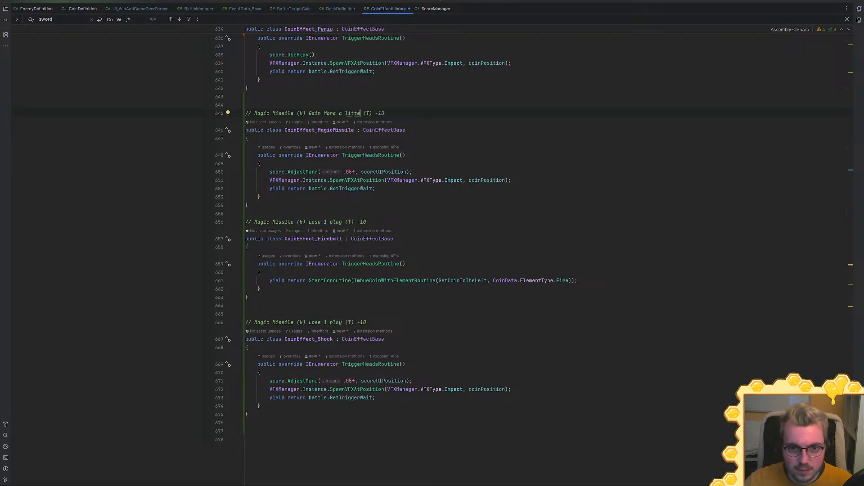
{"action": "key", "text": "End"}
{"action": "key", "text": "BackSpace"}
{"action": "key", "text": "BackSpace"}
{"action": "type", "text": "2"}
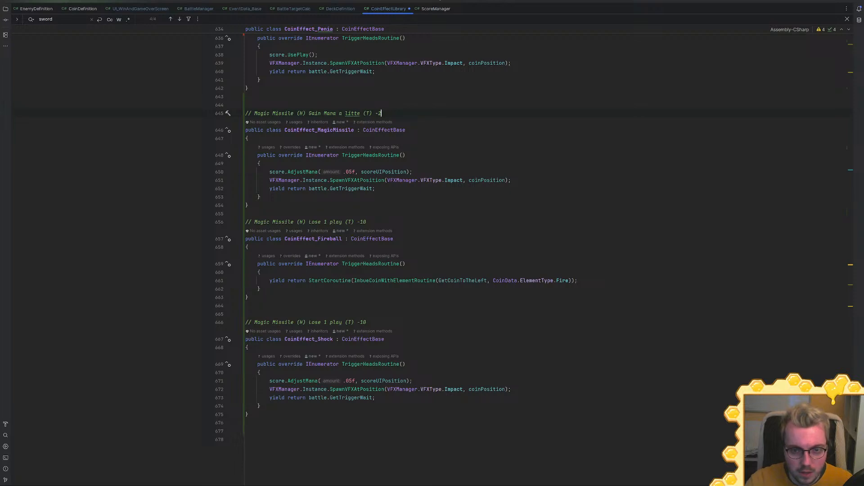
{"action": "type", "text": ", twice"}
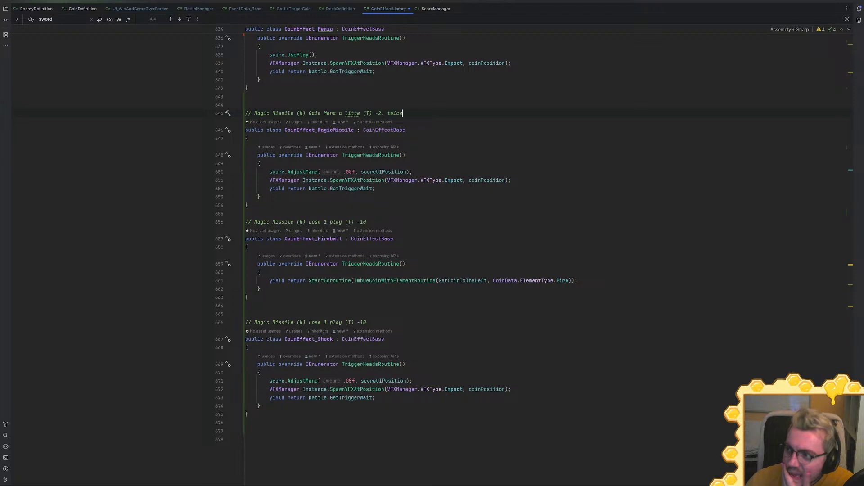
{"action": "left_click", "coordinate": [359, 113]}
{"action": "type", "text": "l"}
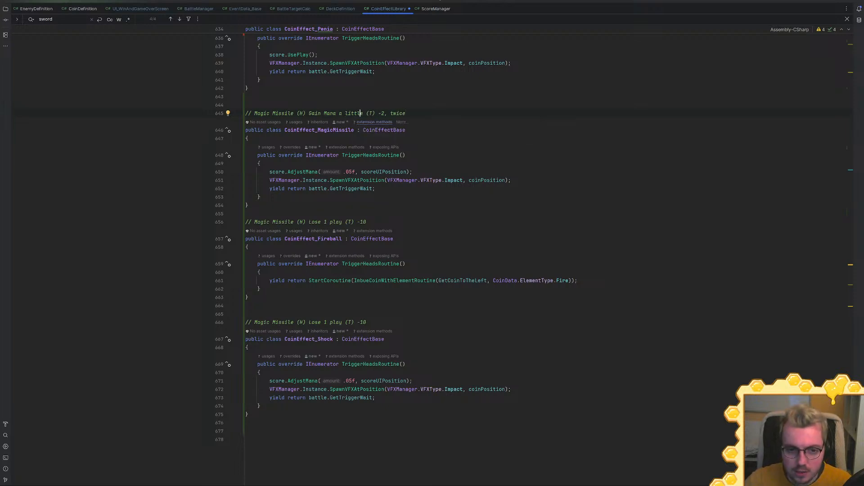
Replace the comment above CoinEffect_Fireball with "Fire (H) Imbue Left coin with fire (T) -5"
{"action": "left_click", "coordinate": [368, 222]}
{"action": "left_click_drag", "start_coordinate": [368, 222], "coordinate": [260, 222]}
{"action": "type", "text": "Fire"}
{"action": "type", "text": ","}
{"action": "key", "text": "BackSpace"}
{"action": "key", "text": "BackSpace"}
{"action": "type", "text": "(H"}
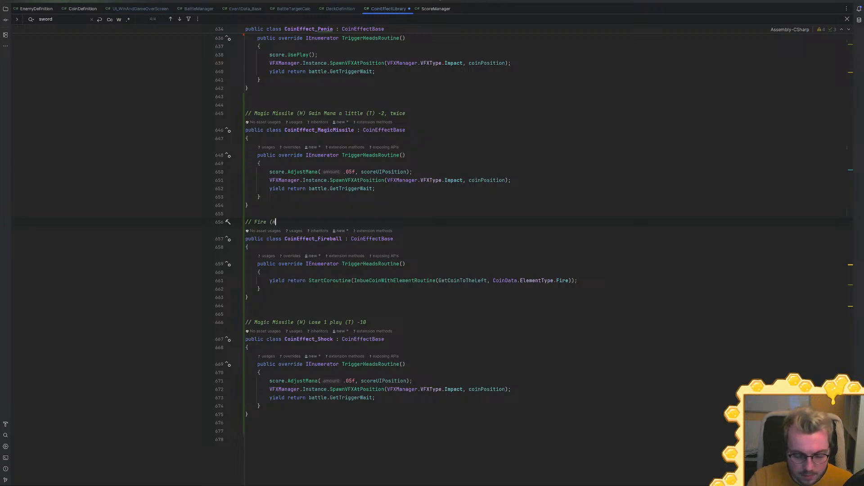
{"action": "type", "text": ") "}
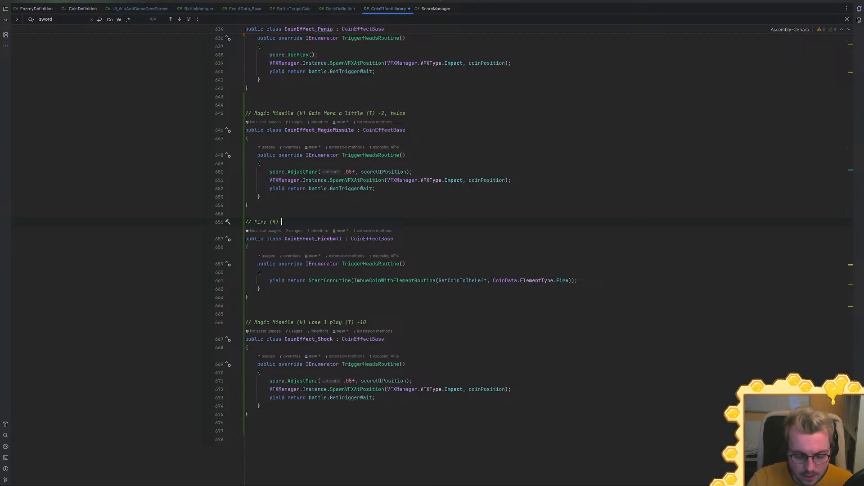
{"action": "type", "text": "Imbue Left with"}
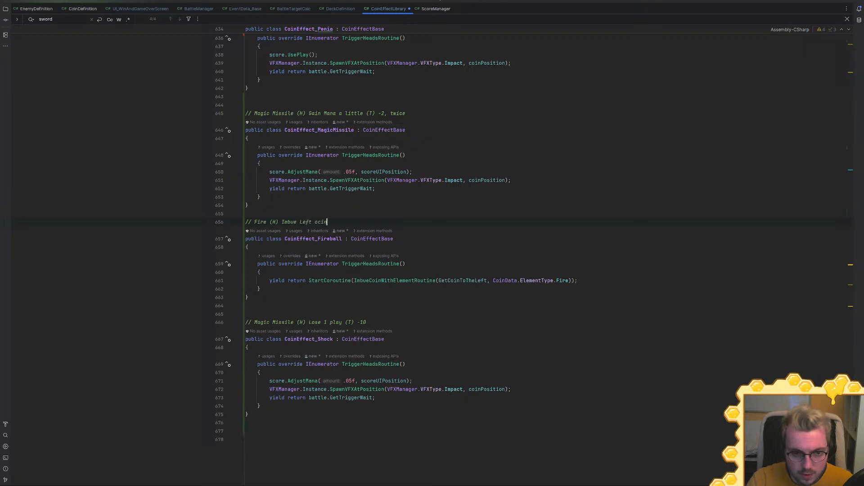
{"action": "key", "text": "ctrl+BackSpace"}
{"action": "type", "text": "coin with fire"}
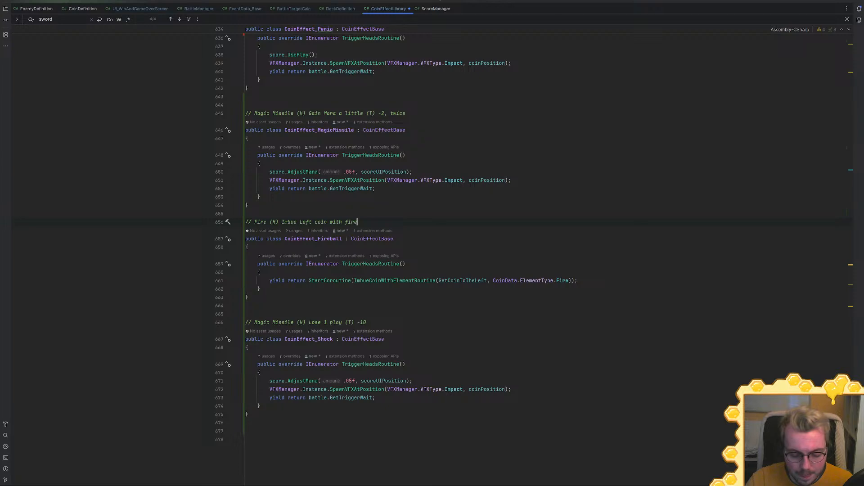
{"action": "type", "text": " (T"}
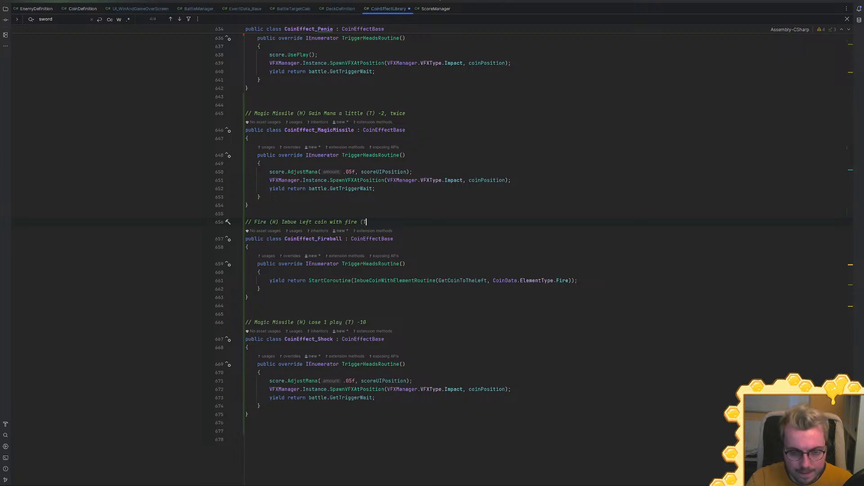
{"action": "type", "text": ") "}
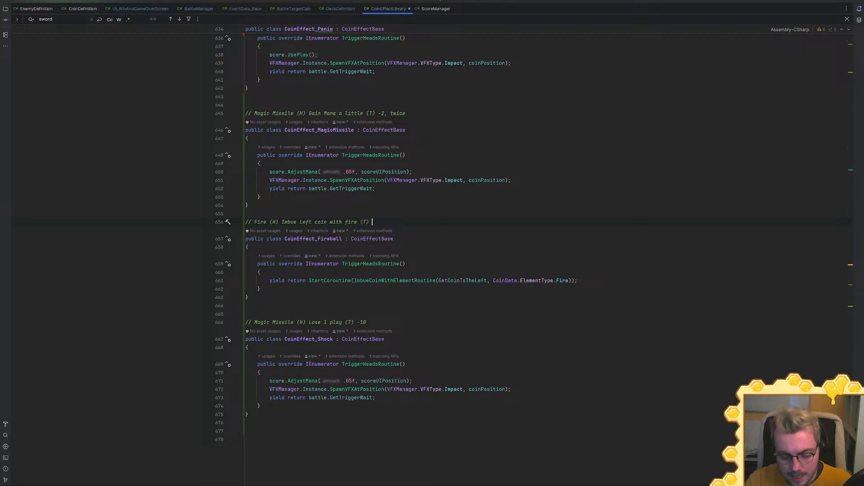
{"action": "type", "text": "-5"}
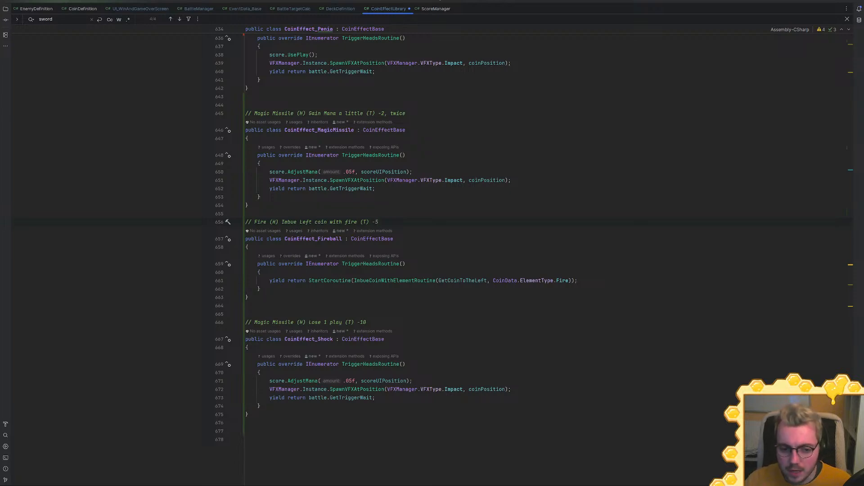
Replace the comment above CoinEffect_Shock with "Shock (H) Add a Charge to Left Coin (T) -5"
{"action": "left_click_drag", "start_coordinate": [366, 322], "coordinate": [245, 322]}
{"action": "left_click", "coordinate": [316, 322]}
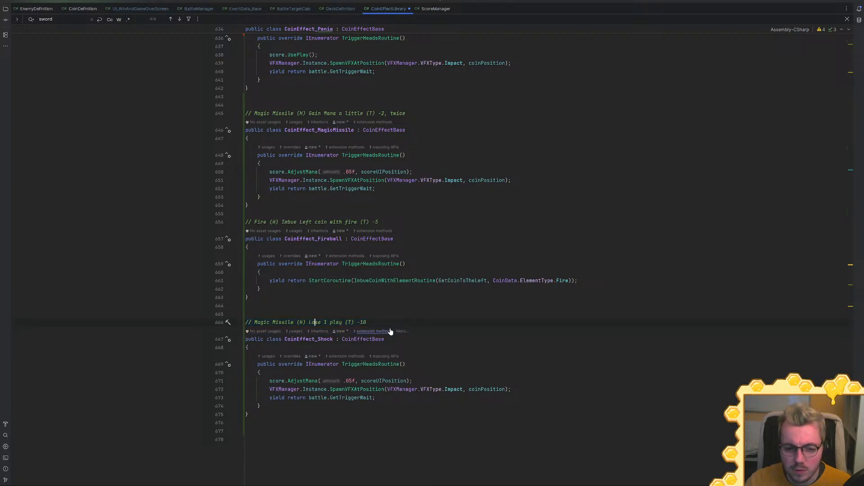
{"action": "key", "text": "ctrl+shift+Left"}
{"action": "key", "text": "ctrl+shift+Left"}
{"action": "key", "text": "ctrl+shift+Left"}
{"action": "key", "text": "ctrl+shift+Left"}
{"action": "key", "text": "ctrl+shift+Left"}
{"action": "key", "text": "ctrl+shift+Left"}
{"action": "key", "text": "ctrl+shift+Left"}
{"action": "key", "text": "ctrl+shift+Left"}
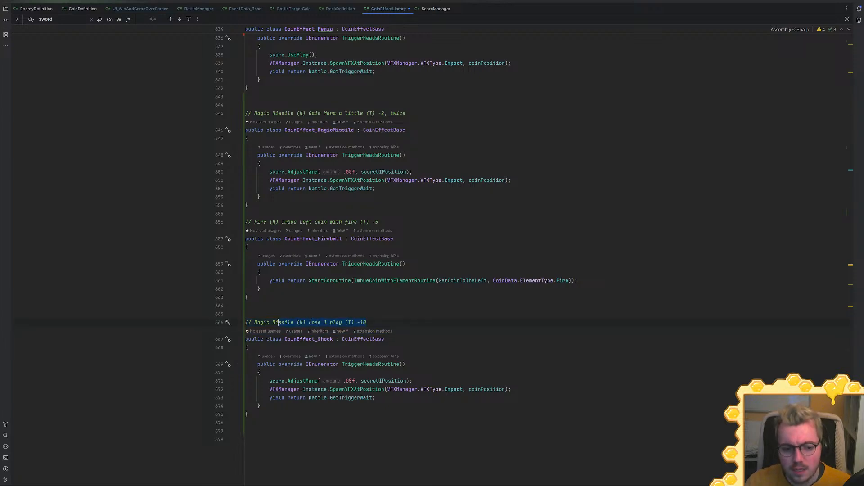
{"action": "type", "text": "Shock ("}
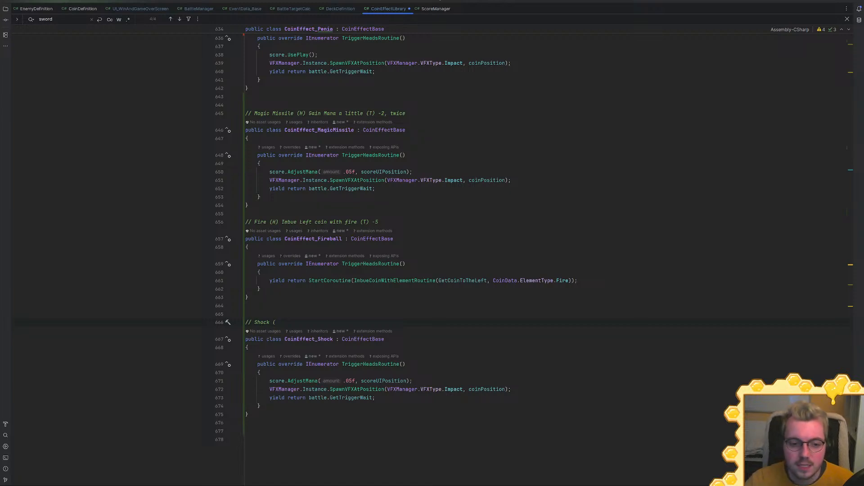
{"action": "type", "text": "H)"}
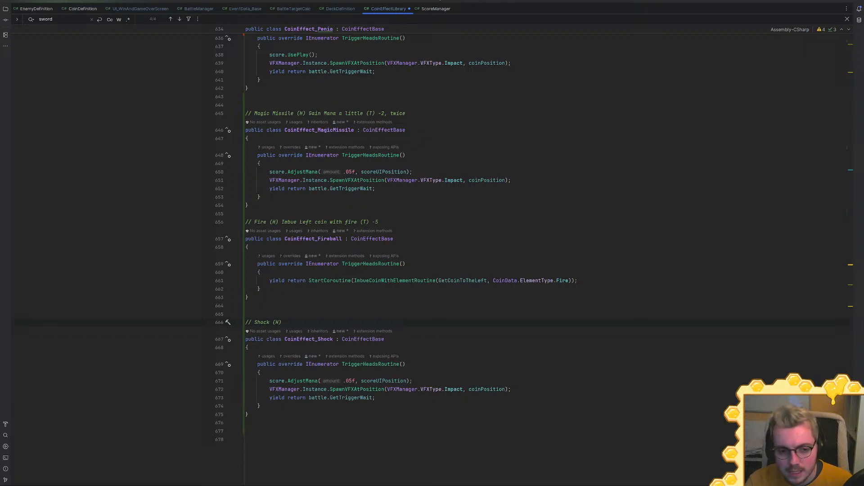
{"action": "type", "text": "Add a Charg"}
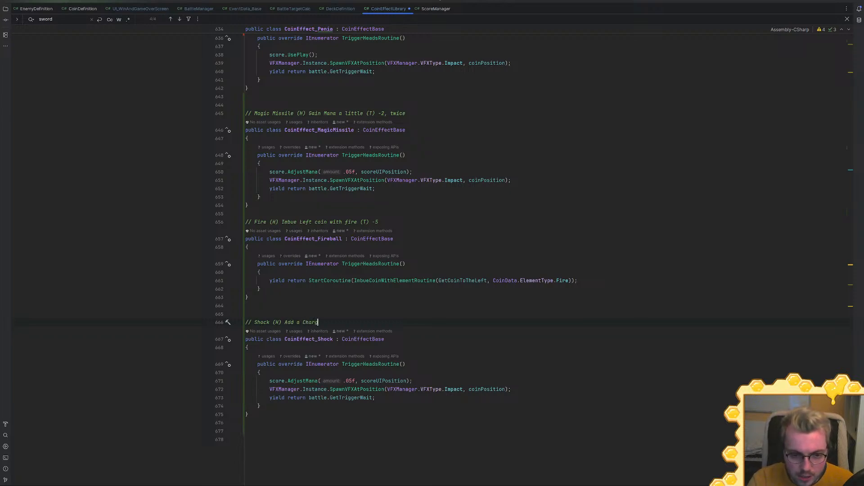
{"action": "type", "text": "e to Left "}
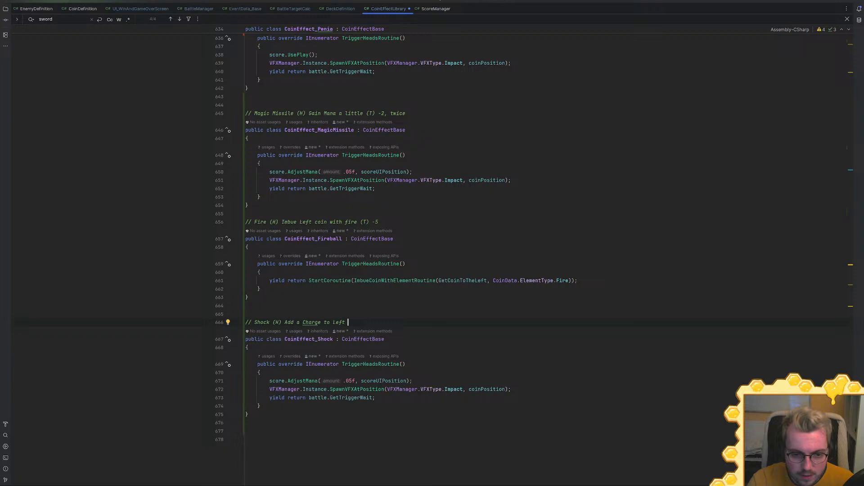
{"action": "type", "text": "Coin (T"}
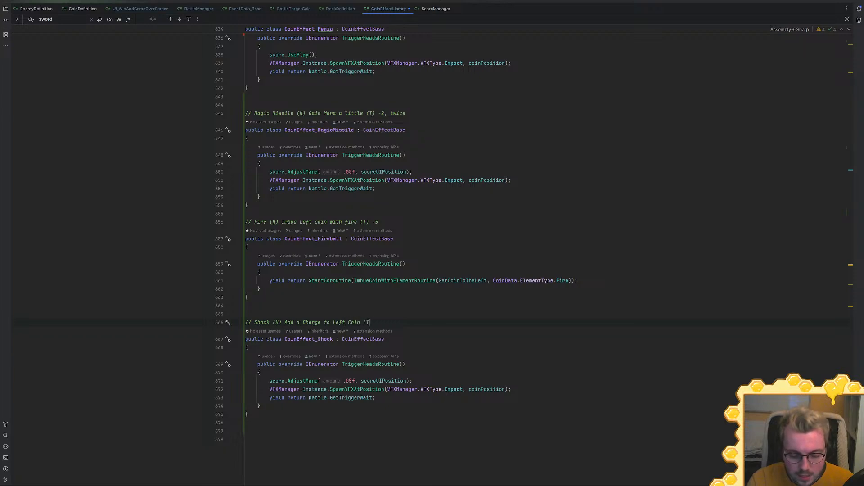
{"action": "type", "text": ") -5"}
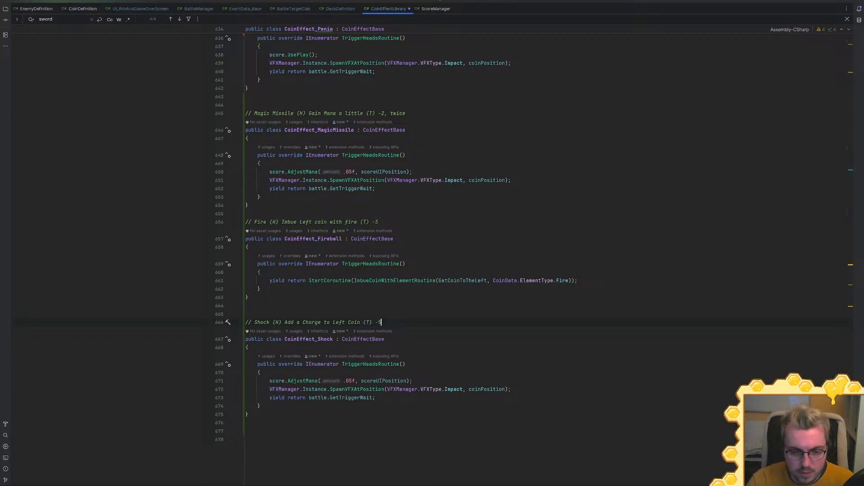
Save the coin effect library script with the updated effect comments
{"action": "key", "text": "ctrl+s"}
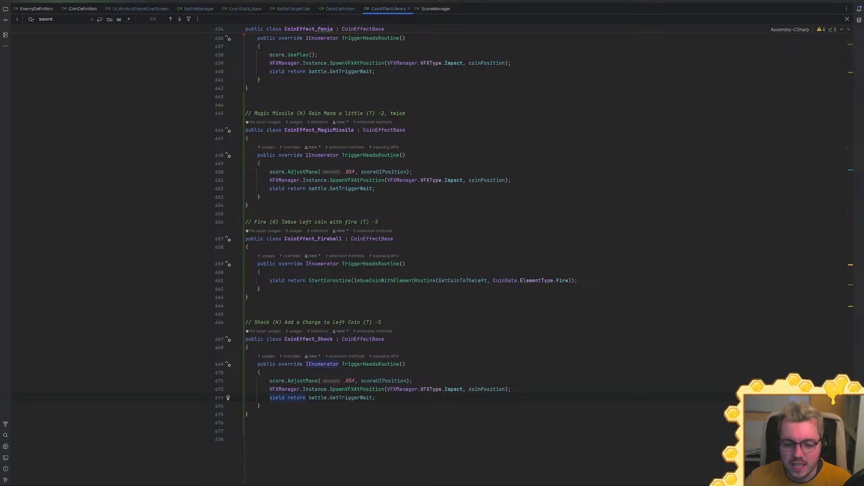
{"action": "key", "text": "shift+Up"}
{"action": "key", "text": "shift+Up"}
{"action": "key", "text": "shift+Up"}
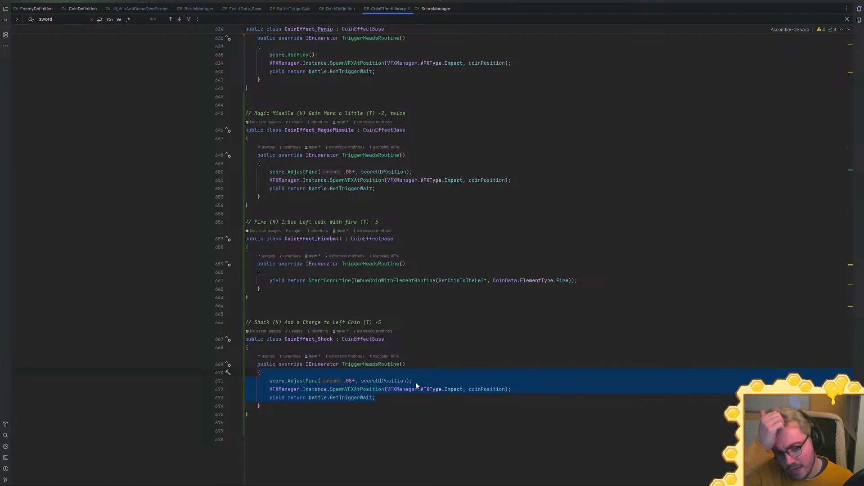
{"action": "key", "text": "shift+Down"}
{"action": "key", "text": "shift+Down"}
{"action": "key", "text": "shift+Down"}
{"action": "key", "text": "shift+Up"}
{"action": "key", "text": "shift+Up"}
{"action": "key", "text": "shift+Up"}
{"action": "key", "text": "shift+Up"}
{"action": "key", "text": "shift+Down"}
{"action": "key", "text": "shift+Down"}
{"action": "key", "text": "shift+Down"}
{"action": "key", "text": "shift+Down"}
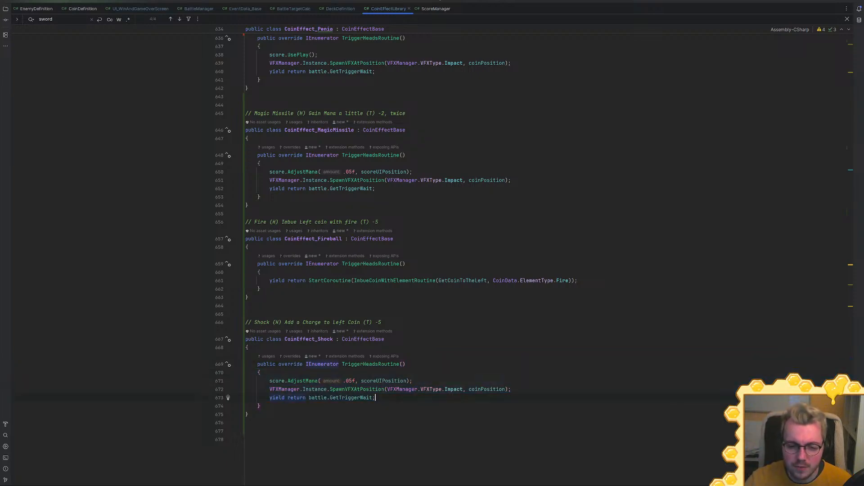
{"action": "key", "text": "shift+Up"}
{"action": "key", "text": "shift+Up"}
{"action": "key", "text": "shift+Up"}
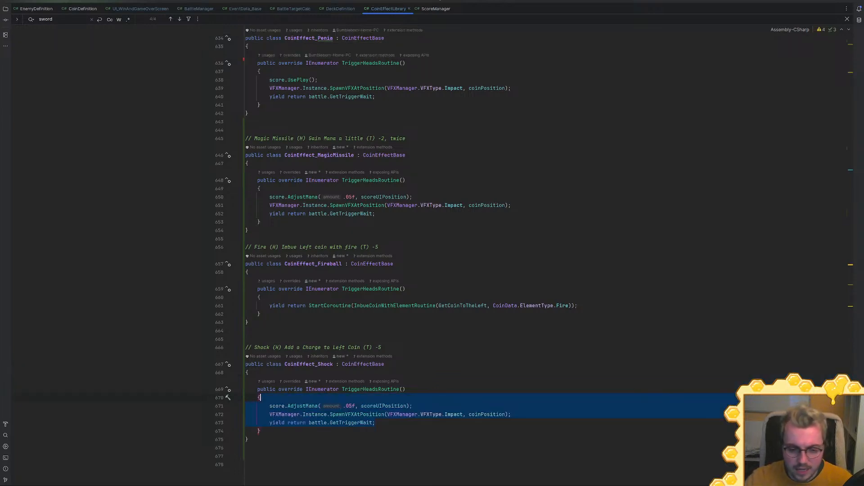
Remove the AdjustMana and SpawnVFXAtPosition lines from CoinEffect_Shock's TriggerHeadsRoutine, leaving an empty line above the yield return
{"action": "left_click", "coordinate": [533, 415]}
{"action": "key", "text": "shift+Up"}
{"action": "key", "text": "shift+Up"}
{"action": "key", "text": "Return"}
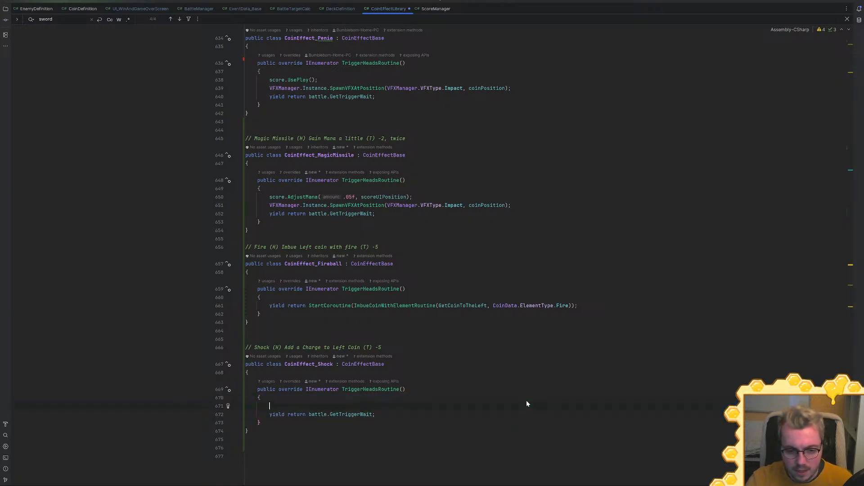
Declare a leftCoin variable assigned from GetCoinToTheLeft at the start of CoinEffect_Shock's TriggerHeadsRoutine
{"action": "type", "text": "get"}
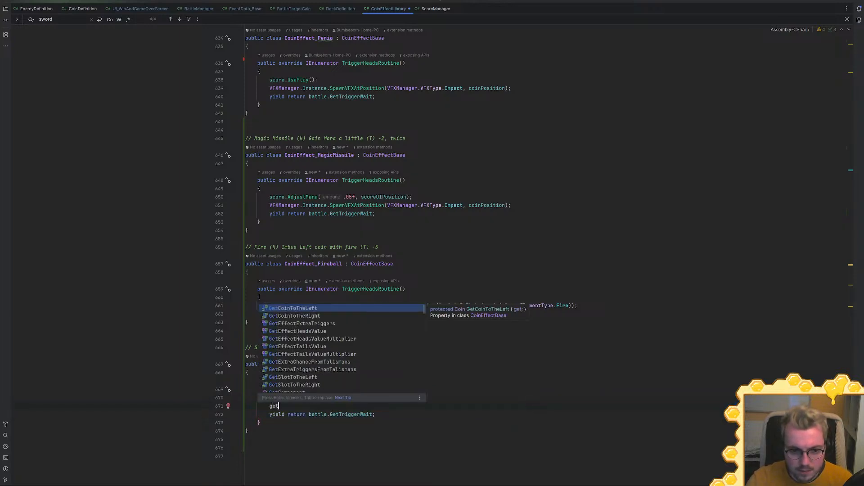
{"action": "key", "text": "Return"}
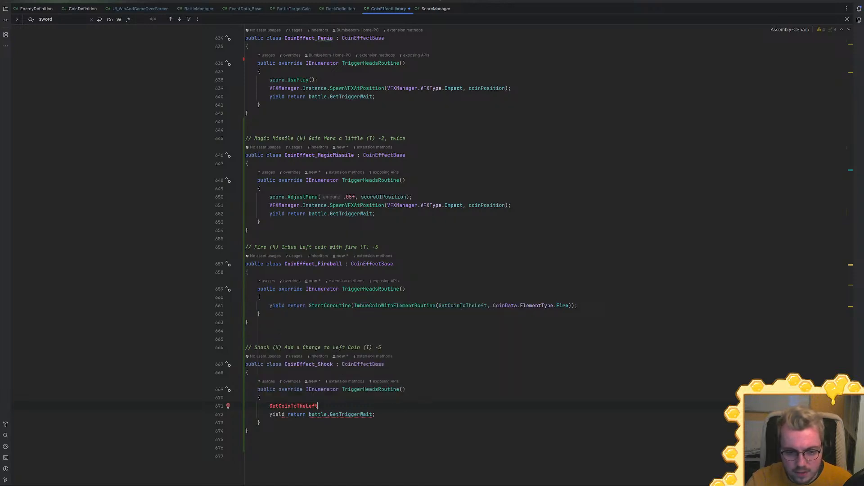
{"action": "key", "text": "ctrl+BackSpace"}
{"action": "type", "text": "var leftCoi"}
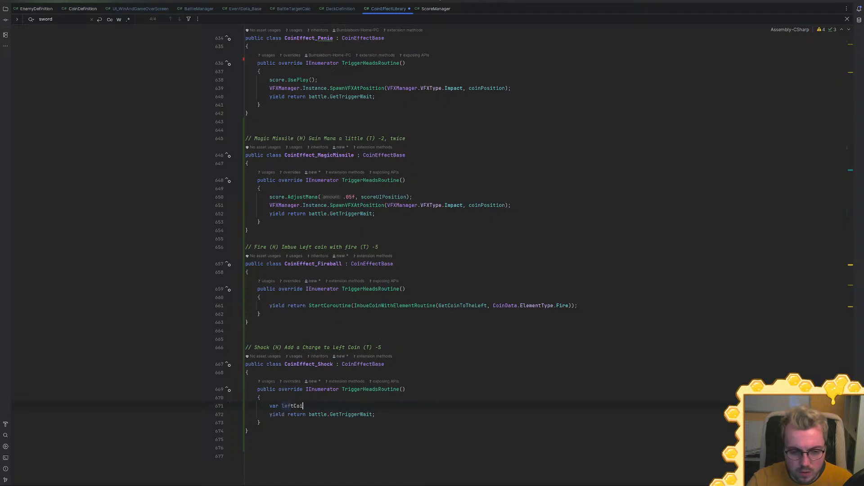
{"action": "type", "text": "n = getco"}
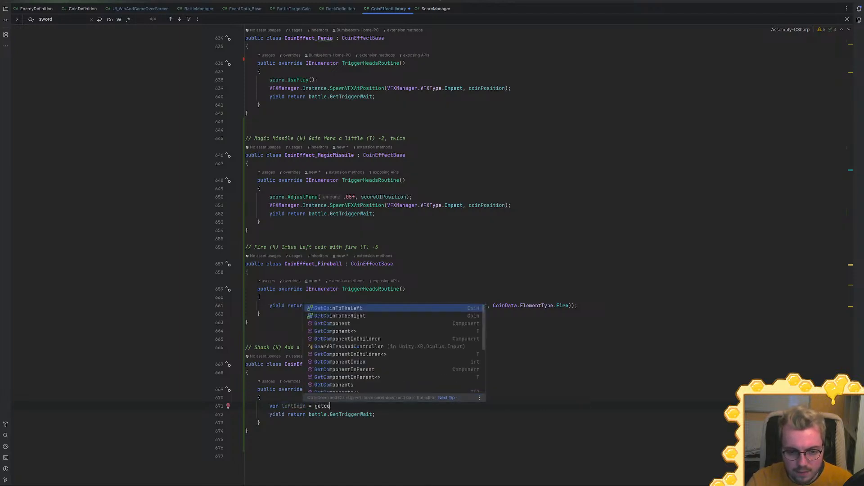
{"action": "key", "text": "Return"}
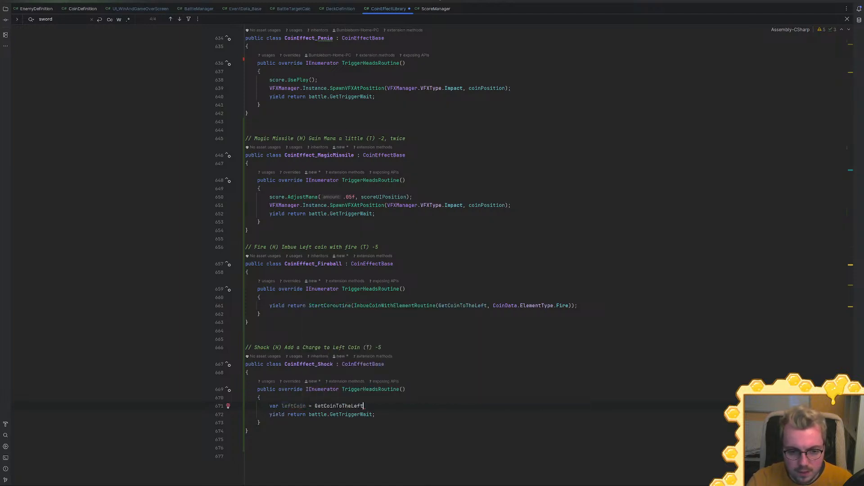
{"action": "type", "text": ";"}
{"action": "key", "text": "Return"}
Add an if(leftCoin) check below the declaration and give leftCoin the explicit type Coin
{"action": "scroll", "coordinate": [486, 247], "scroll_direction": "down", "scroll_amount": 1}
{"action": "type", "text": "if(left"}
{"action": "key", "text": "Return"}
{"action": "type", "text": ")"}
{"action": "key", "text": "Return"}
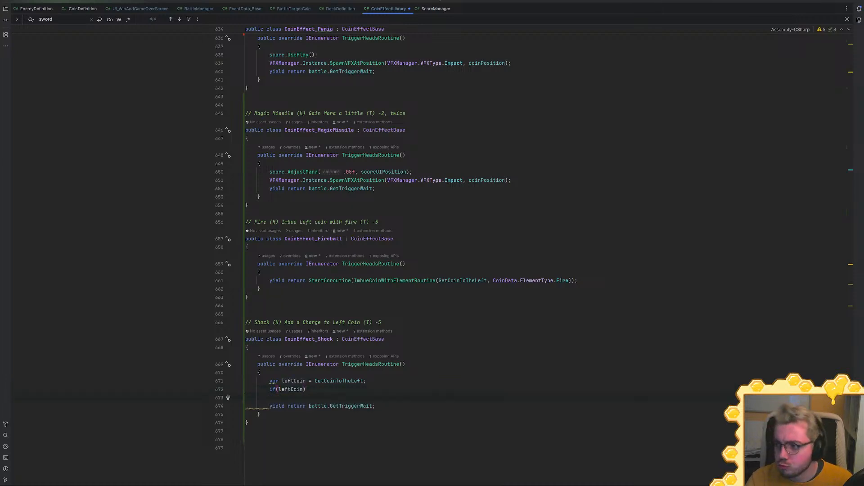
{"action": "left_click", "coordinate": [276, 381]}
{"action": "key", "text": "alt+Return"}
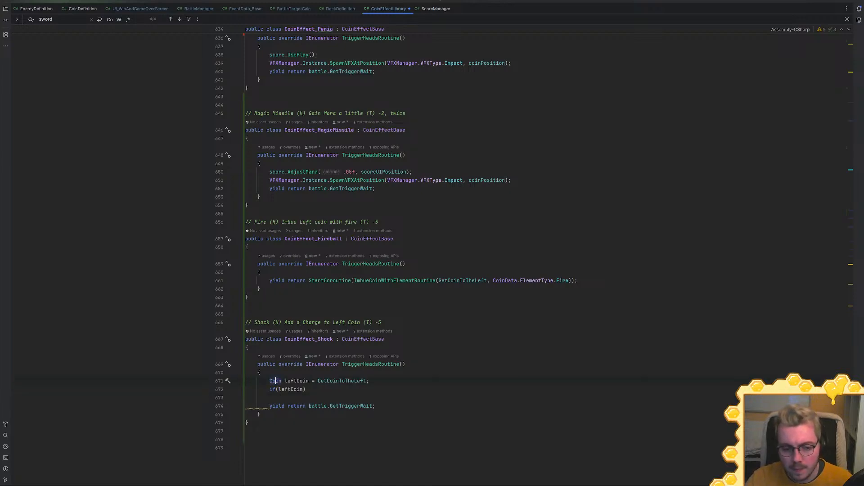
Call leftCoin.data.ApplyStatusEffect() under the if(leftCoin) check, leaving its arguments empty
{"action": "left_click", "coordinate": [282, 398]}
{"action": "key", "text": "ctrl+s"}
{"action": "type", "text": "leftCoin."}
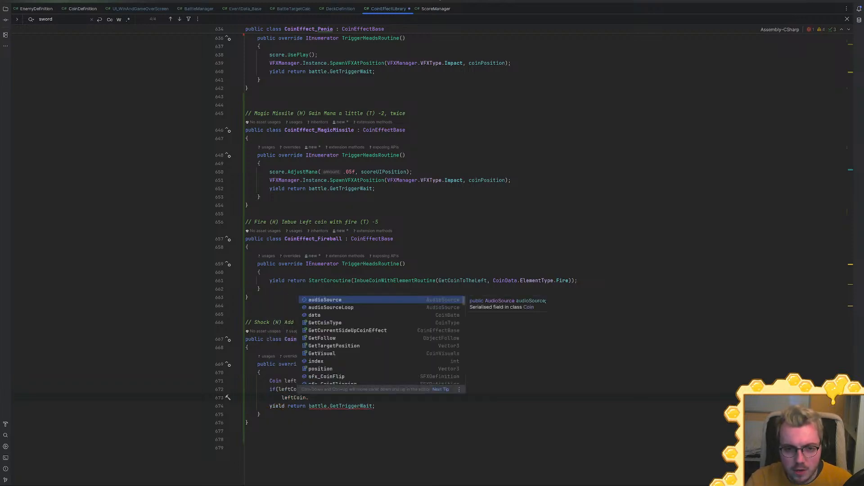
{"action": "type", "text": "data."}
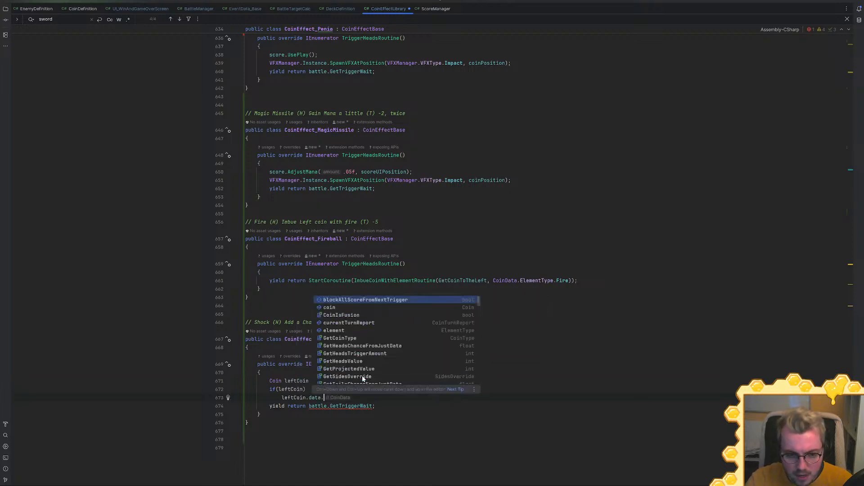
{"action": "type", "text": "appl"}
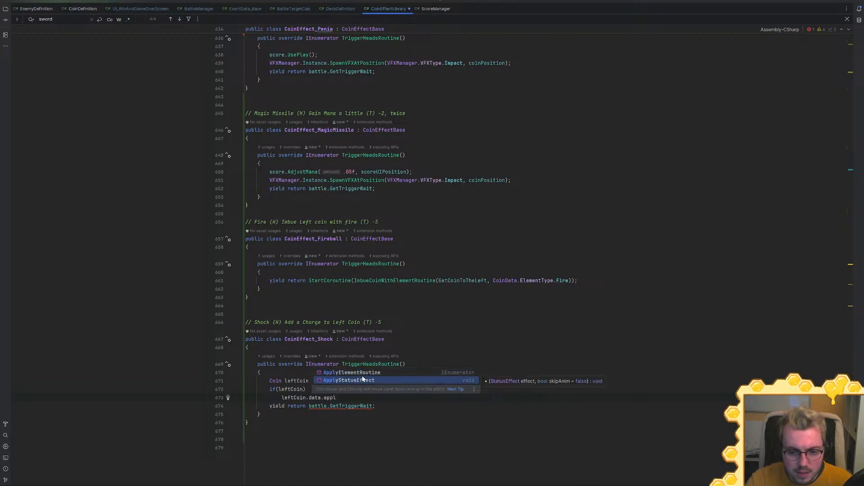
{"action": "key", "text": "Return"}
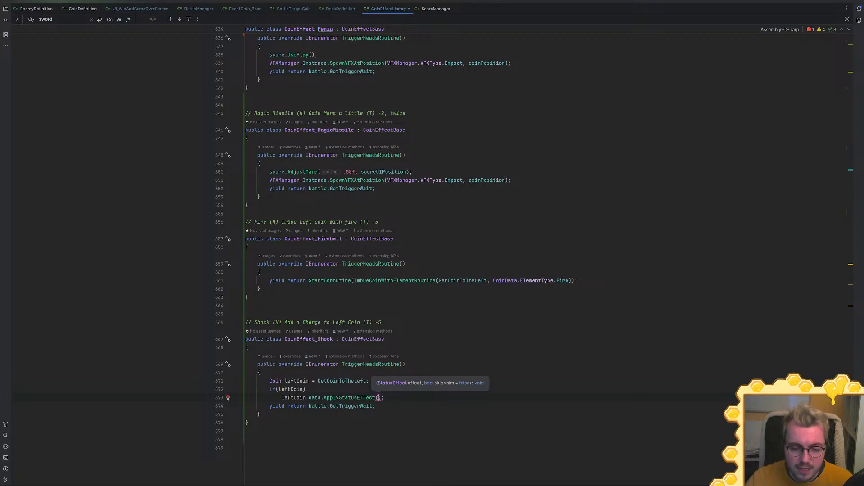
{"action": "key", "text": "End"}
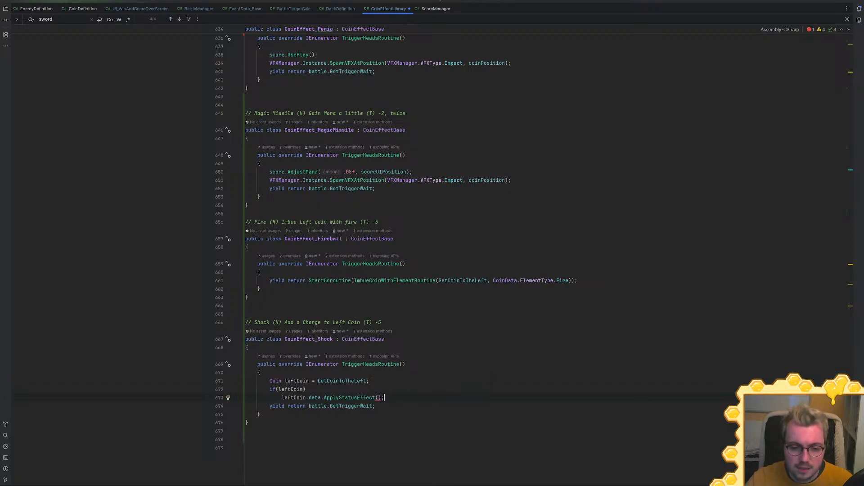
Go from ApplyStatusEffect to the StatusEffect enum, add Charge after Stone, and save the Coin script
{"action": "left_click", "coordinate": [368, 398], "text": "ctrl"}
{"action": "scroll", "coordinate": [368, 399], "scroll_direction": "down", "scroll_amount": 4}
{"action": "left_click", "coordinate": [371, 351], "text": "ctrl"}
{"action": "left_click", "coordinate": [285, 206]}
{"action": "type", "text": ","}
{"action": "key", "text": "Return"}
{"action": "type", "text": "Cha"}
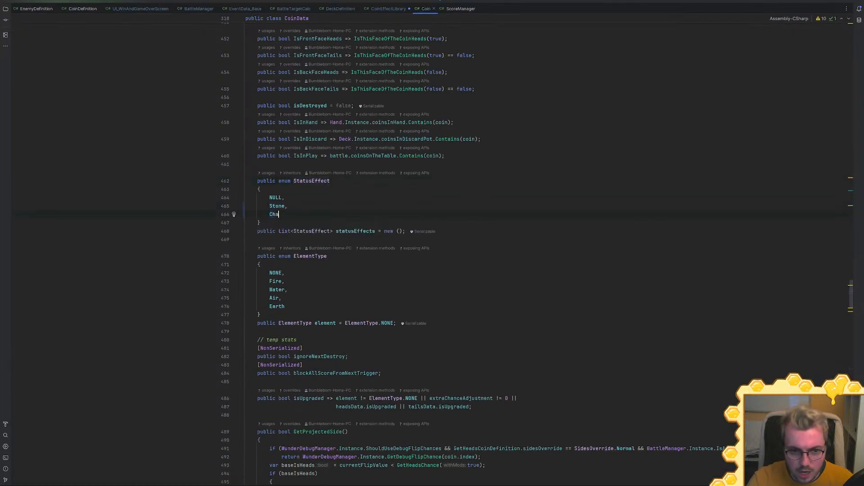
{"action": "type", "text": "rge"}
{"action": "key", "text": "ctrl+s"}
Return to ApplyStatusEffect and review its Stone case, the ClearStatusEffect method and where ClearStatusEffect is used
{"action": "left_click", "coordinate": [293, 180]}
{"action": "key", "text": "ctrl+minus"}
{"action": "scroll", "coordinate": [364, 254], "scroll_direction": "down", "scroll_amount": 5}
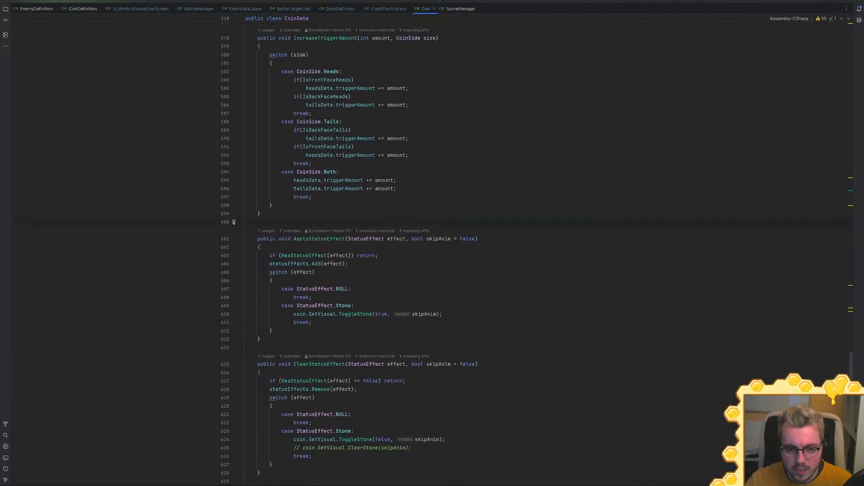
{"action": "left_click", "coordinate": [272, 331]}
{"action": "left_click", "coordinate": [311, 322]}
{"action": "key", "text": "shift+Up"}
{"action": "key", "text": "shift+Up"}
{"action": "key", "text": "shift+Up"}
{"action": "scroll", "coordinate": [349, 244], "scroll_direction": "down", "scroll_amount": 1}
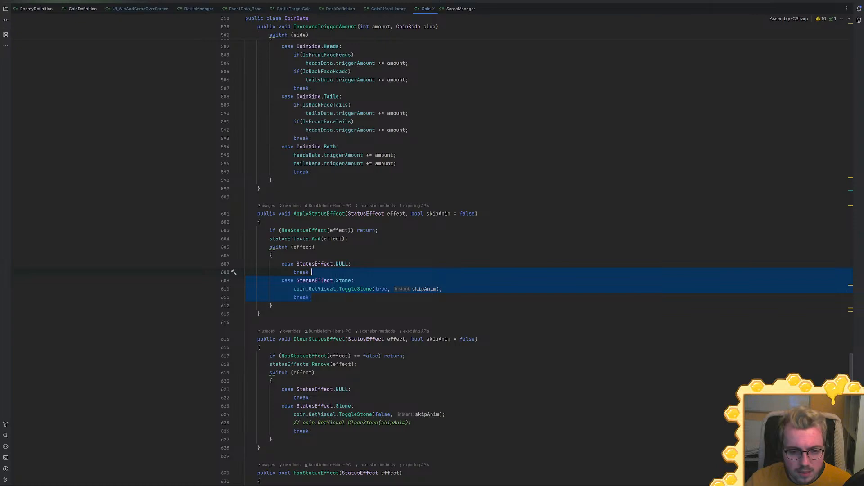
{"action": "scroll", "coordinate": [432, 252], "scroll_direction": "down", "scroll_amount": 7}
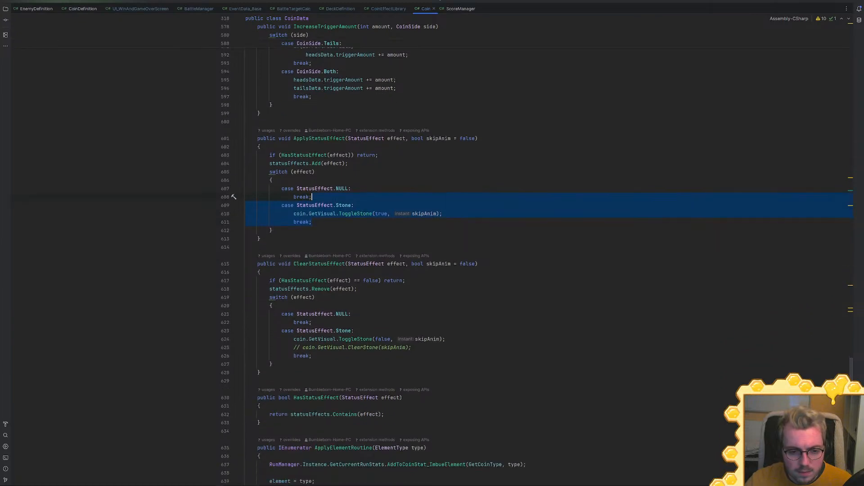
{"action": "scroll", "coordinate": [432, 252], "scroll_direction": "up", "scroll_amount": 3}
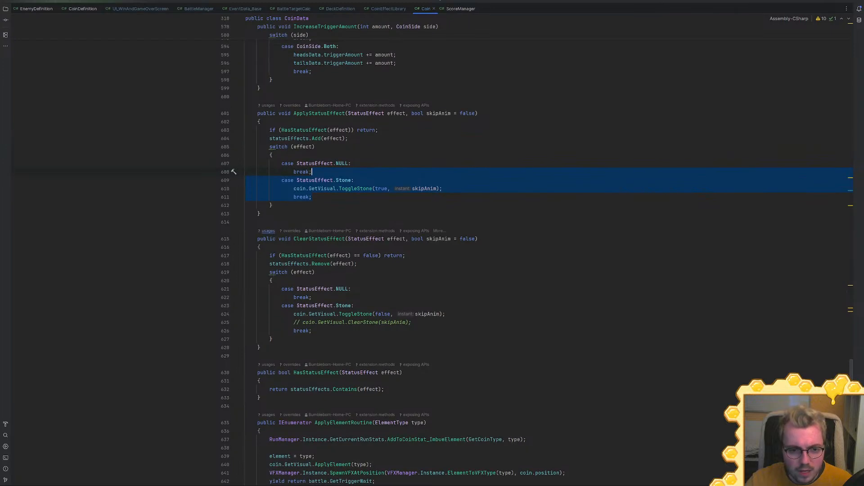
{"action": "left_click", "coordinate": [269, 230]}
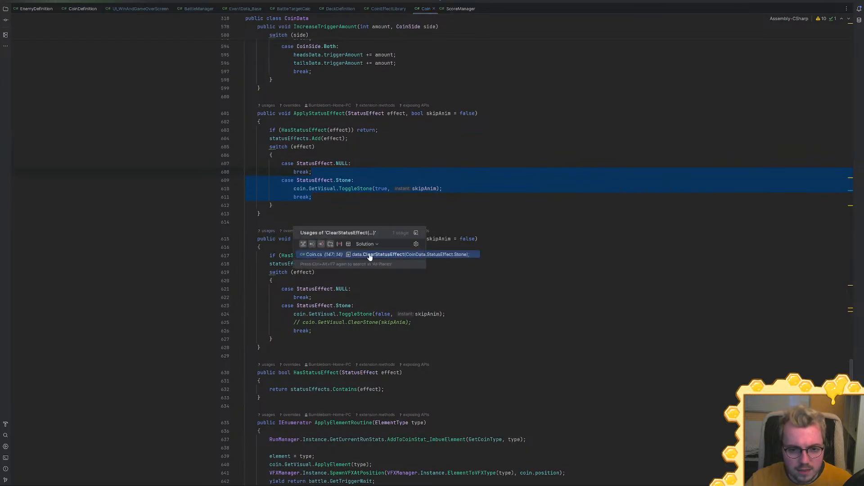
Duplicate the Stone case in ApplyStatusEffect's switch and change the copy to StatusEffect.Charge
{"action": "left_click_drag", "start_coordinate": [334, 196], "coordinate": [333, 172]}
{"action": "key", "text": "ctrl+c"}
{"action": "key", "text": "ctrl+v"}
{"action": "key", "text": "Up"}
{"action": "key", "text": "Up"}
{"action": "key", "text": "End"}
{"action": "key", "text": "Left"}
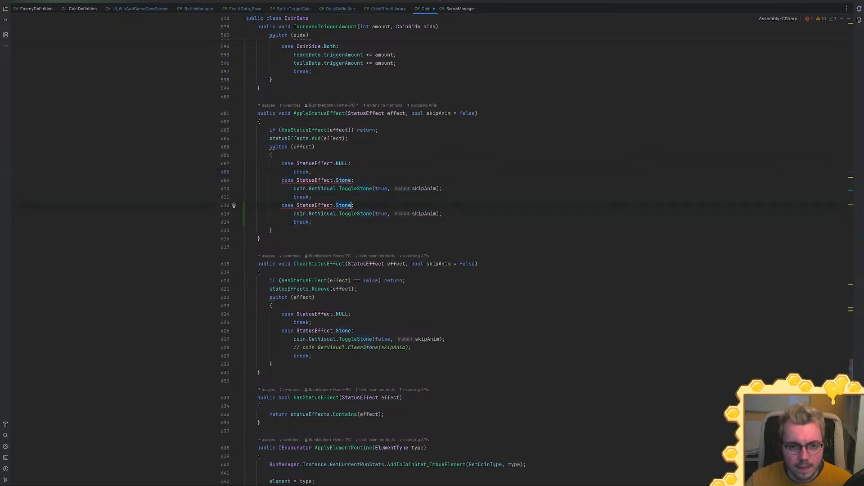
{"action": "key", "text": "ctrl+BackSpace"}
{"action": "type", "text": "Charge"}
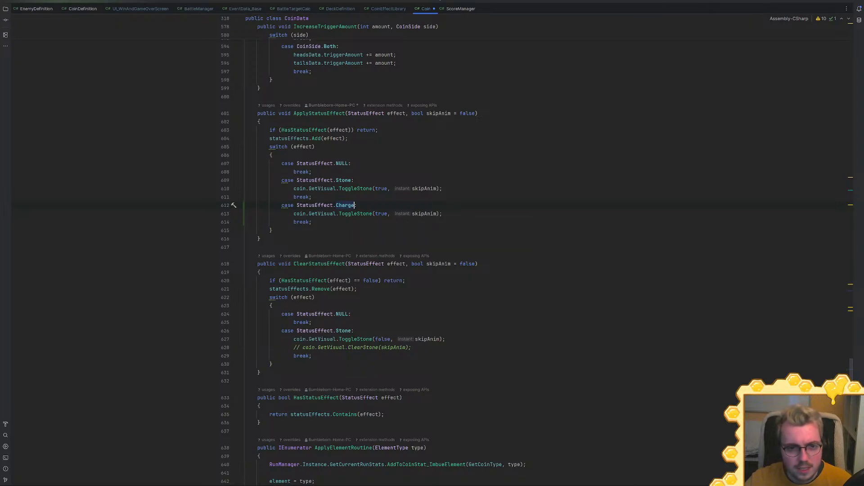
Examine the statusEffects list declaration, the StatusEffect enum and the fields, properties and constructors of the CoinData class
{"action": "left_click", "coordinate": [293, 138], "text": "ctrl"}
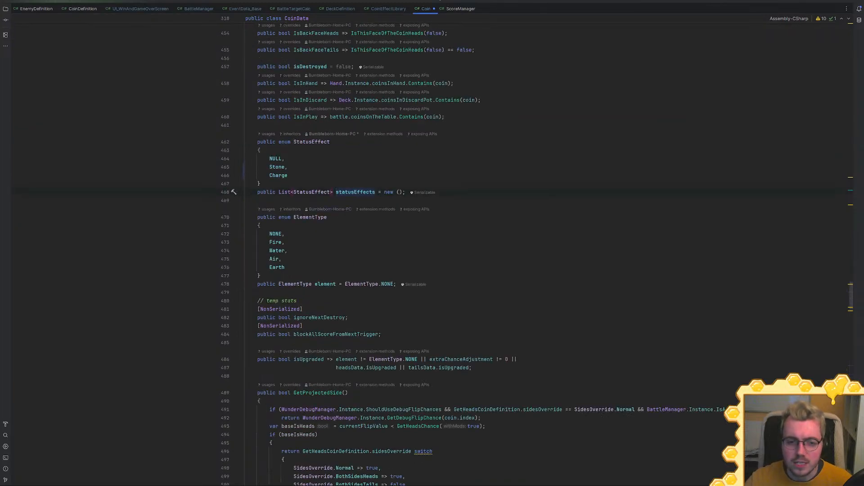
{"action": "key", "text": "ctrl+alt+Left"}
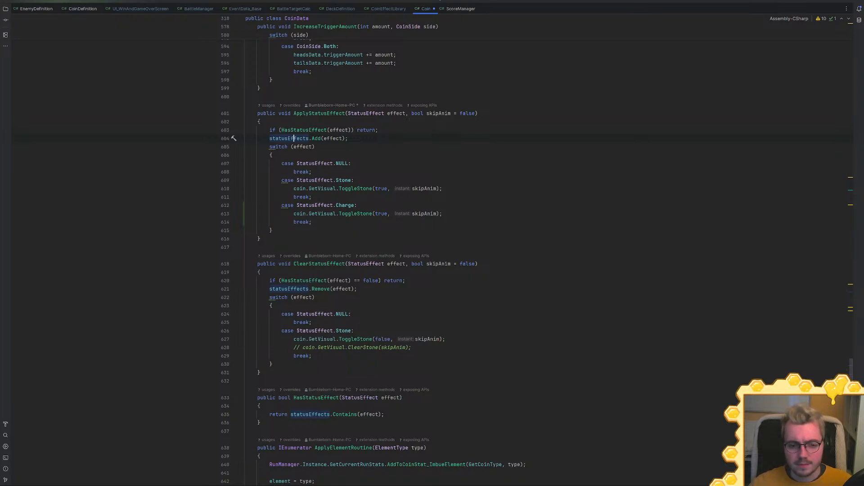
{"action": "key", "text": "ctrl+b"}
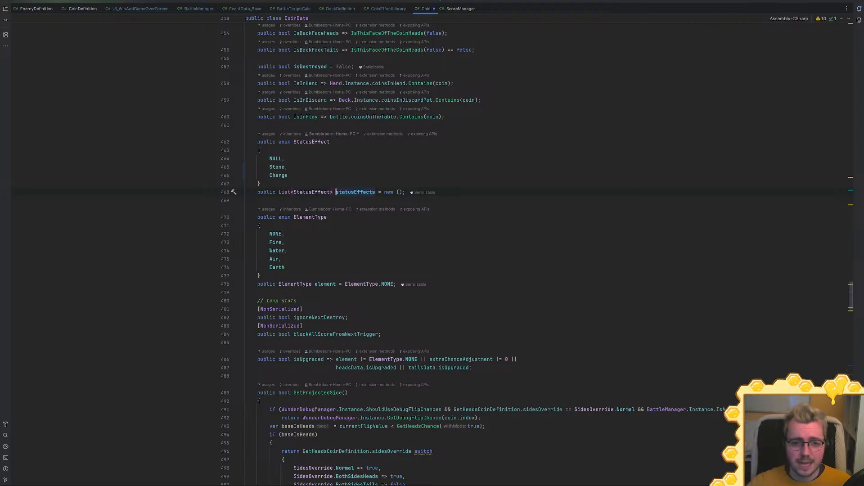
{"action": "key", "text": "Up"}
{"action": "key", "text": "Up"}
{"action": "key", "text": "Up"}
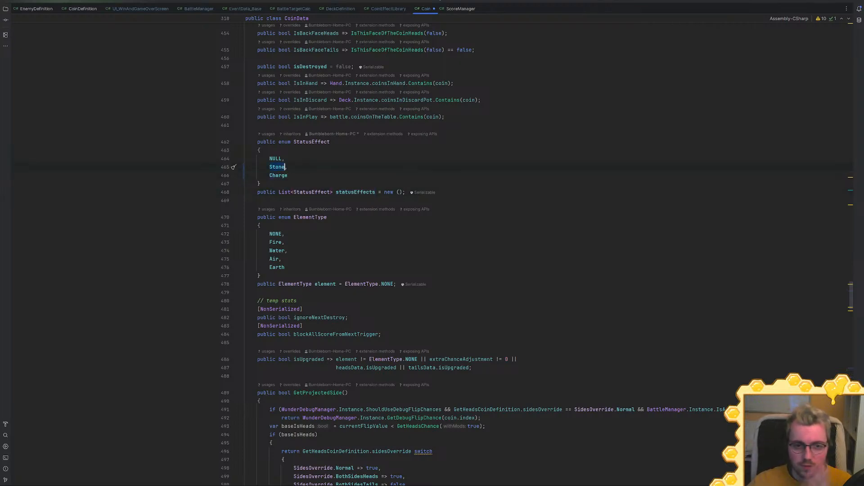
{"action": "scroll", "coordinate": [283, 167], "scroll_direction": "up", "scroll_amount": 10}
{"action": "scroll", "coordinate": [283, 167], "scroll_direction": "up", "scroll_amount": 12}
{"action": "scroll", "coordinate": [283, 167], "scroll_direction": "up", "scroll_amount": 14}
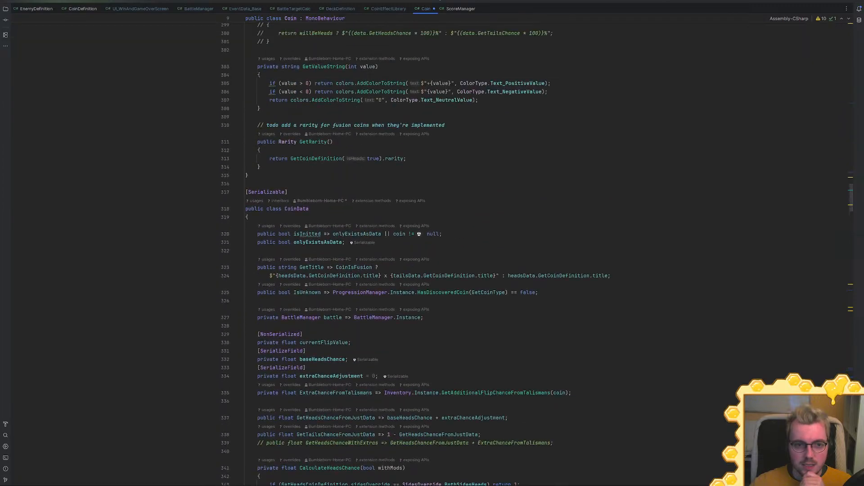
{"action": "scroll", "coordinate": [283, 167], "scroll_direction": "down", "scroll_amount": 14}
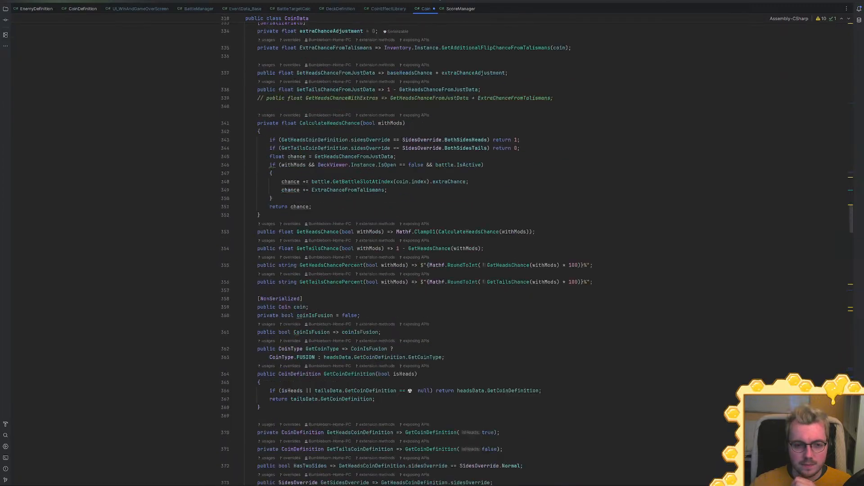
{"action": "scroll", "coordinate": [283, 168], "scroll_direction": "down", "scroll_amount": 10}
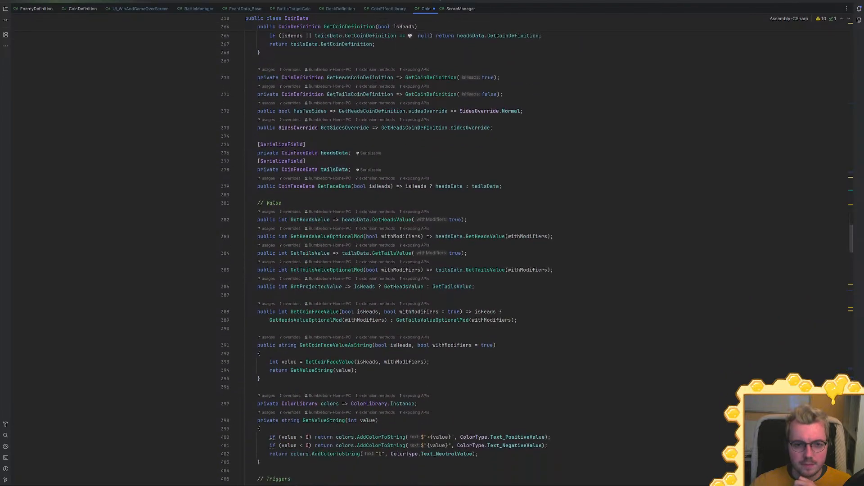
{"action": "scroll", "coordinate": [283, 167], "scroll_direction": "down", "scroll_amount": 10}
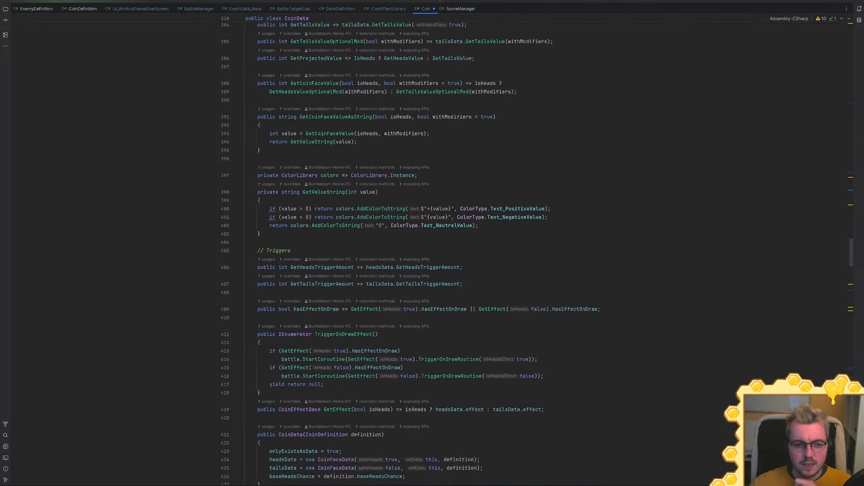
{"action": "scroll", "coordinate": [283, 168], "scroll_direction": "down", "scroll_amount": 15}
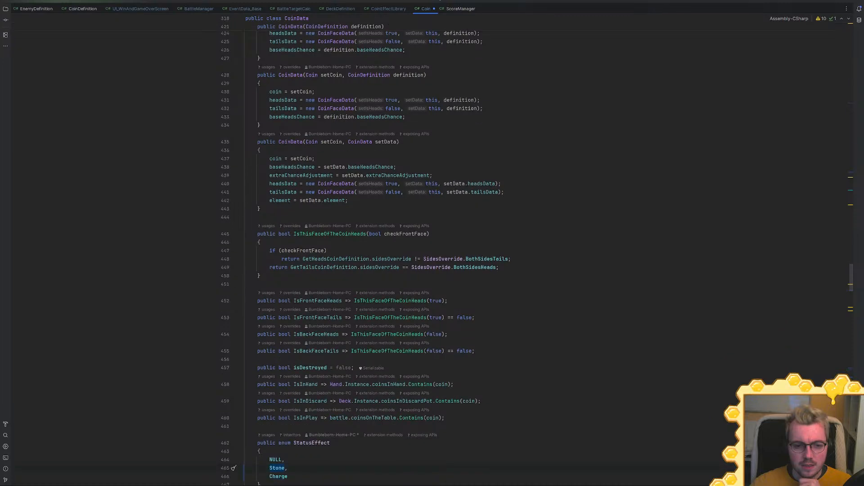
{"action": "scroll", "coordinate": [433, 252], "scroll_direction": "down", "scroll_amount": 5}
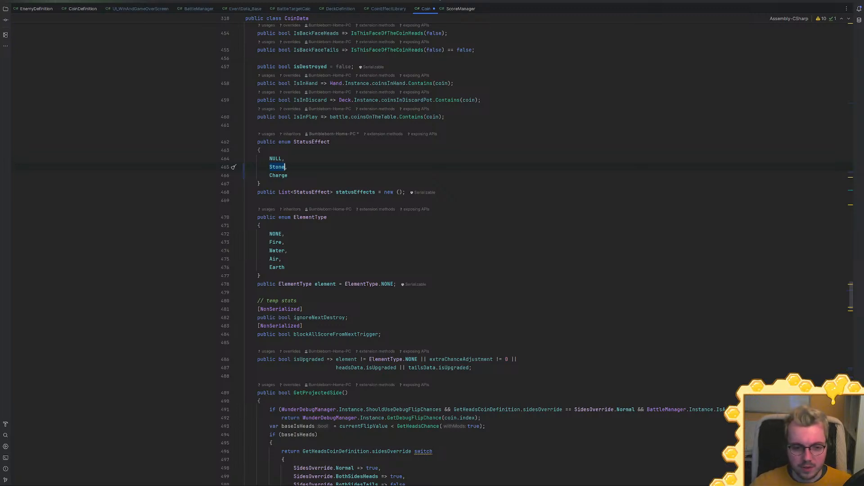
Add a [NonSerialized] public int field named charges directly after blockAllScoreFromNextTrigger in CoinData's temp stats
{"action": "left_click", "coordinate": [381, 334]}
{"action": "left_click", "coordinate": [260, 325]}
{"action": "key", "text": "ctrl+d"}
{"action": "key", "text": "alt+shift+Down"}
{"action": "key", "text": "alt+space"}
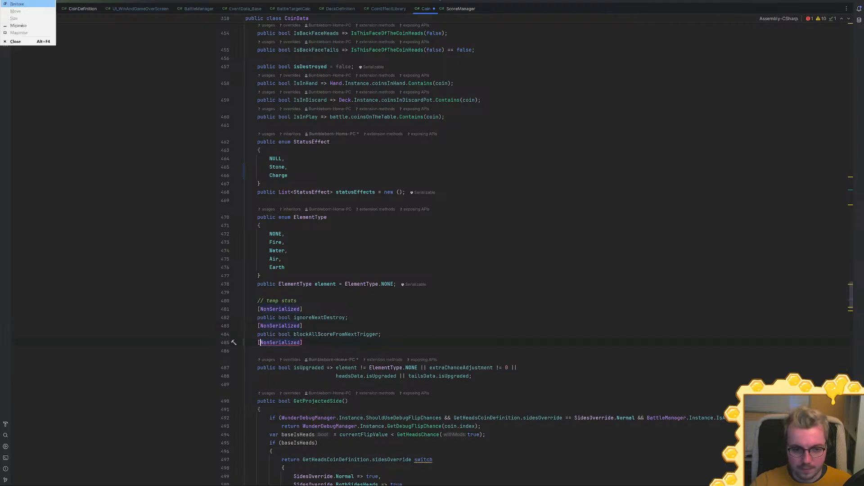
{"action": "key", "text": "Escape"}
{"action": "key", "text": "End"}
{"action": "key", "text": "Return"}
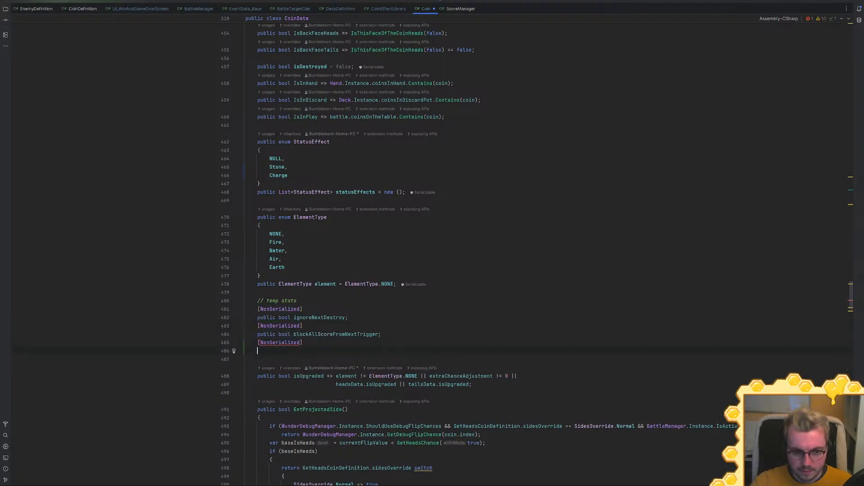
{"action": "type", "text": "public "}
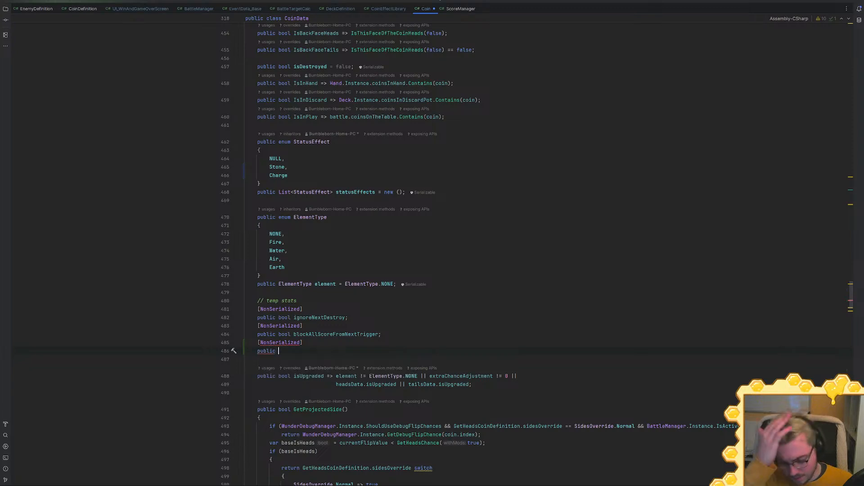
{"action": "type", "text": "int "}
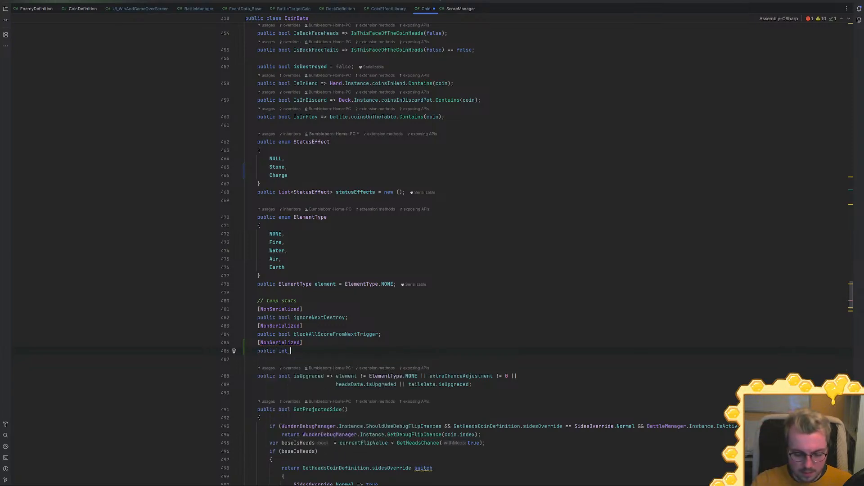
{"action": "type", "text": "charges"}
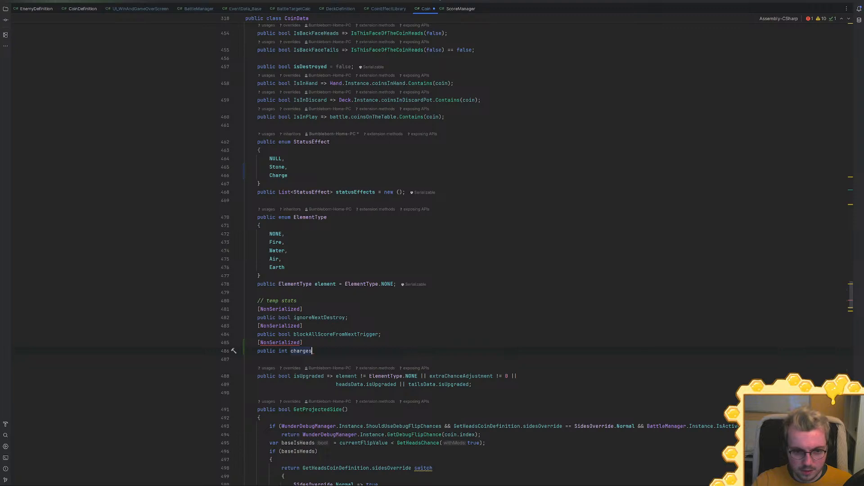
{"action": "type", "text": ";"}
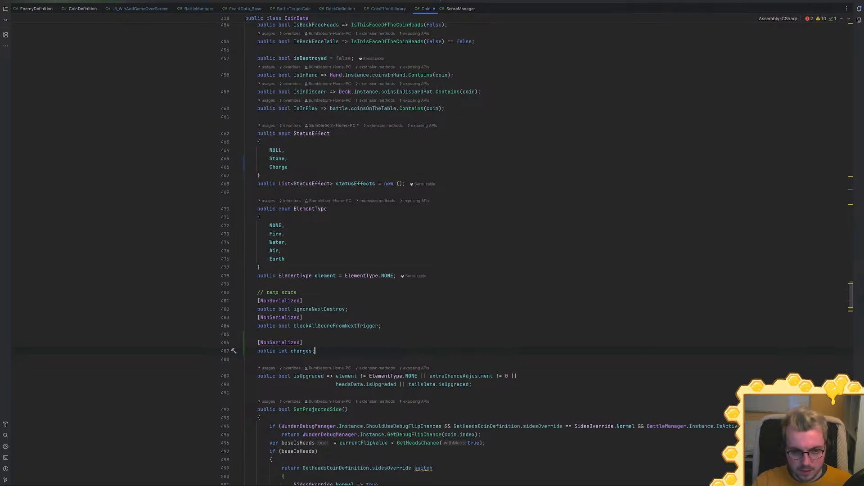
{"action": "key", "text": "Up"}
{"action": "key", "text": "Up"}
{"action": "key", "text": "BackSpace"}
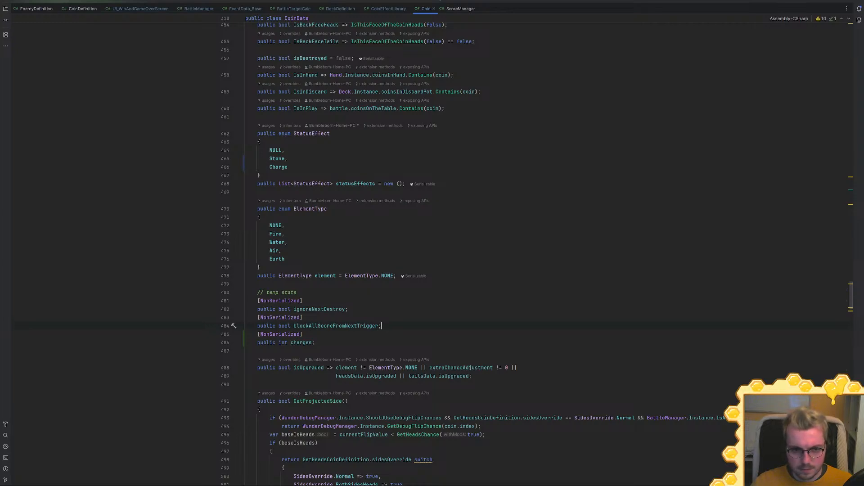
{"action": "left_click_drag", "start_coordinate": [288, 167], "coordinate": [288, 158]}
{"action": "key", "text": "BackSpace"}
{"action": "key", "text": "BackSpace"}
{"action": "key", "text": "ctrl+s"}
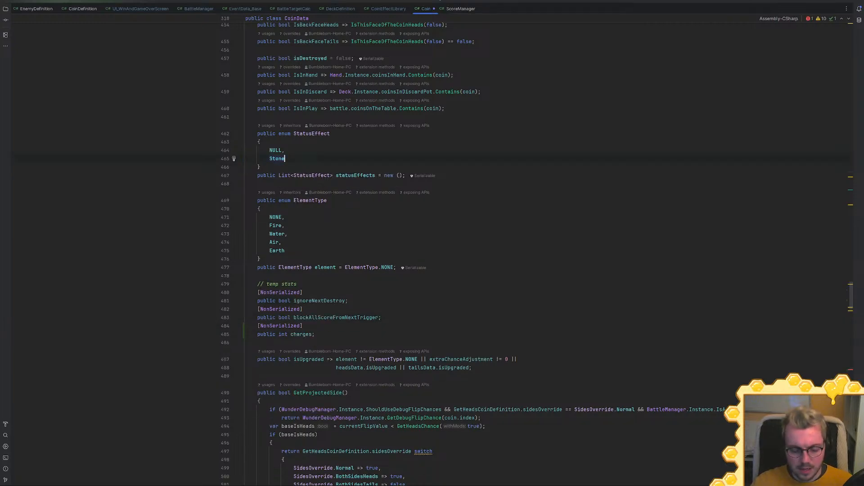
{"action": "left_click", "coordinate": [315, 334]}
{"action": "scroll", "coordinate": [296, 217], "scroll_direction": "down", "scroll_amount": 10}
{"action": "scroll", "coordinate": [296, 217], "scroll_direction": "down", "scroll_amount": 5}
{"action": "scroll", "coordinate": [296, 217], "scroll_direction": "down", "scroll_amount": 10}
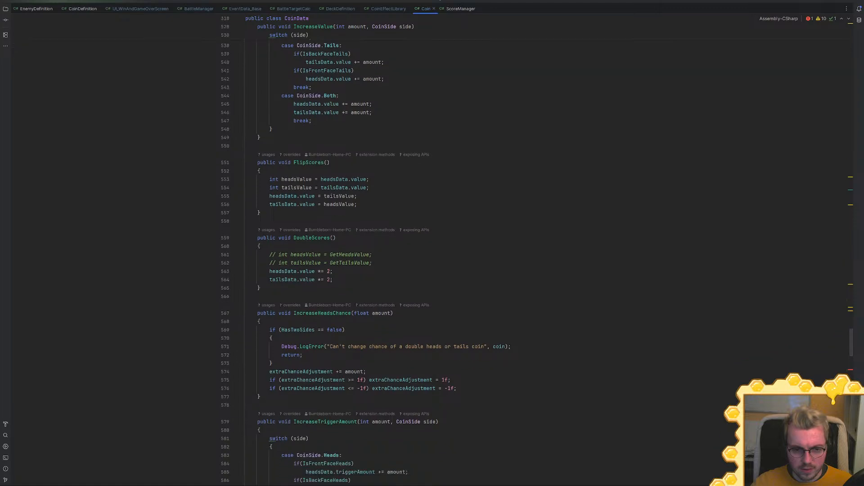
{"action": "scroll", "coordinate": [363, 256], "scroll_direction": "down", "scroll_amount": 11}
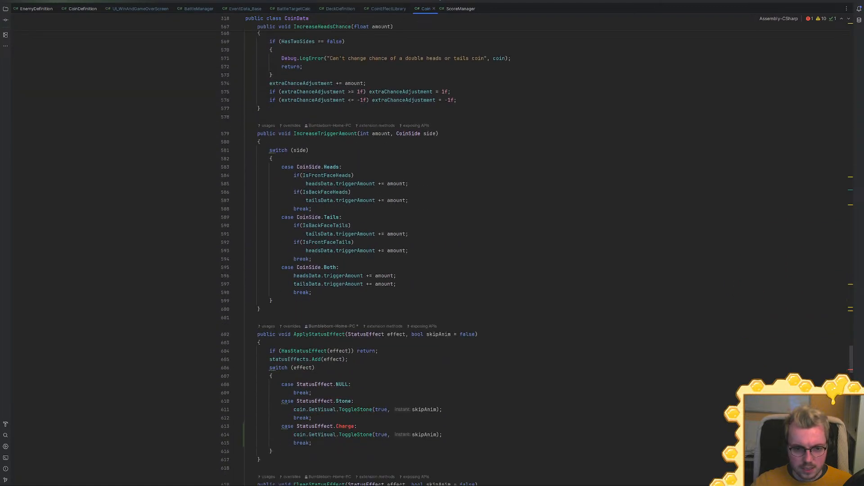
{"action": "left_click", "coordinate": [260, 259]}
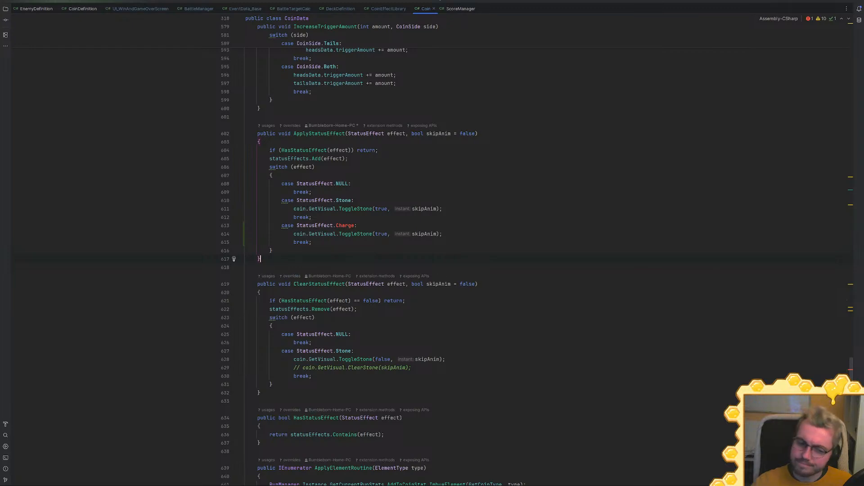
{"action": "left_click", "coordinate": [260, 392]}
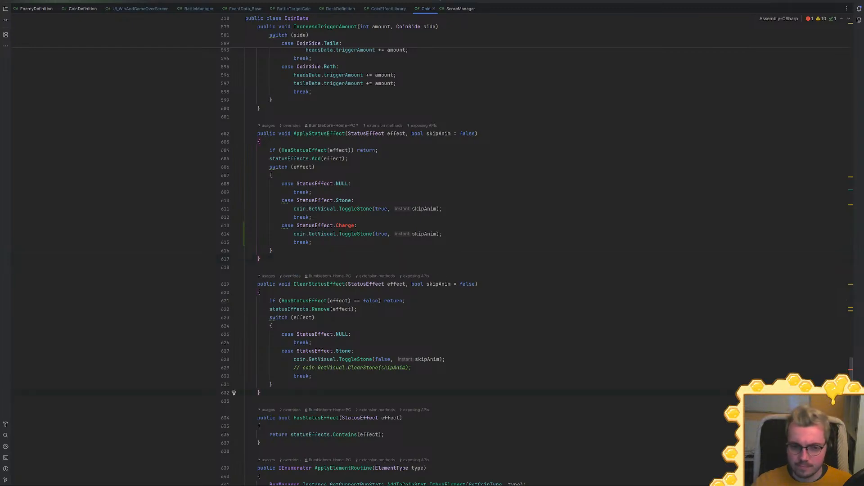
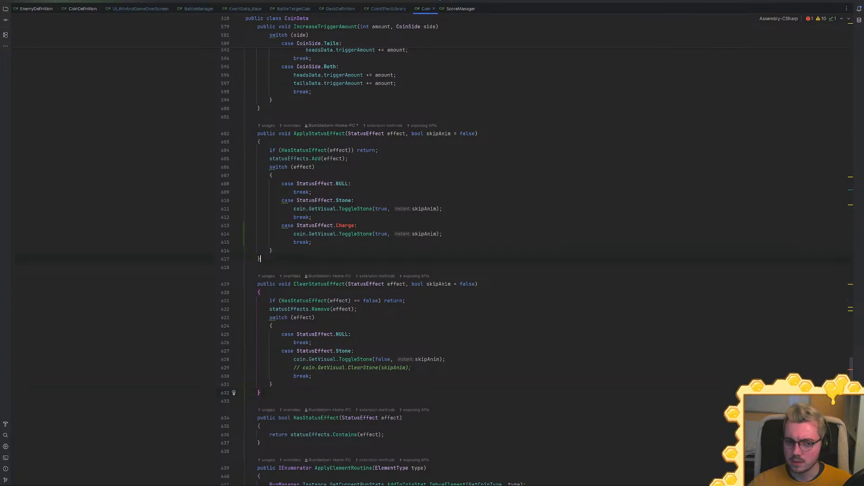
{"action": "key", "text": "ctrl+minus"}
{"action": "key", "text": "ctrl+minus"}
{"action": "key", "text": "ctrl+z"}
Add charges++; to the Charge case of ApplyStatusEffect and comment out that case's ToggleStone call
{"action": "scroll", "coordinate": [480, 254], "scroll_direction": "down", "scroll_amount": 6}
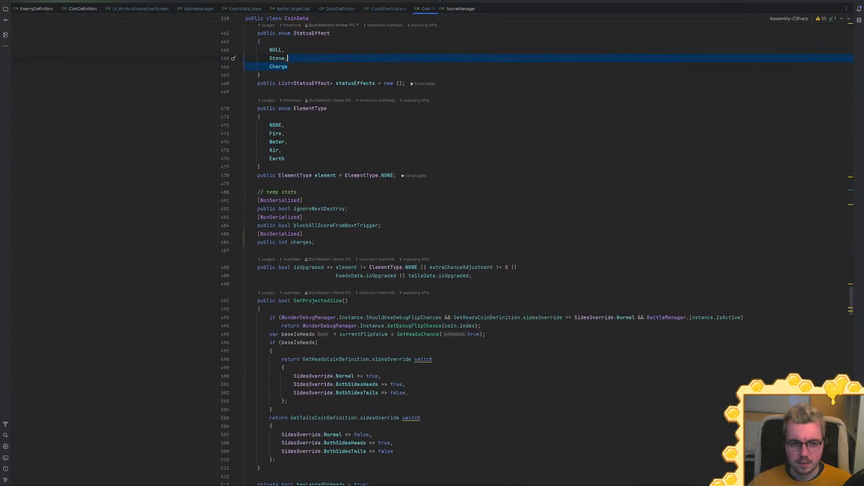
{"action": "scroll", "coordinate": [342, 235], "scroll_direction": "down", "scroll_amount": 19}
{"action": "scroll", "coordinate": [349, 259], "scroll_direction": "down", "scroll_amount": 4}
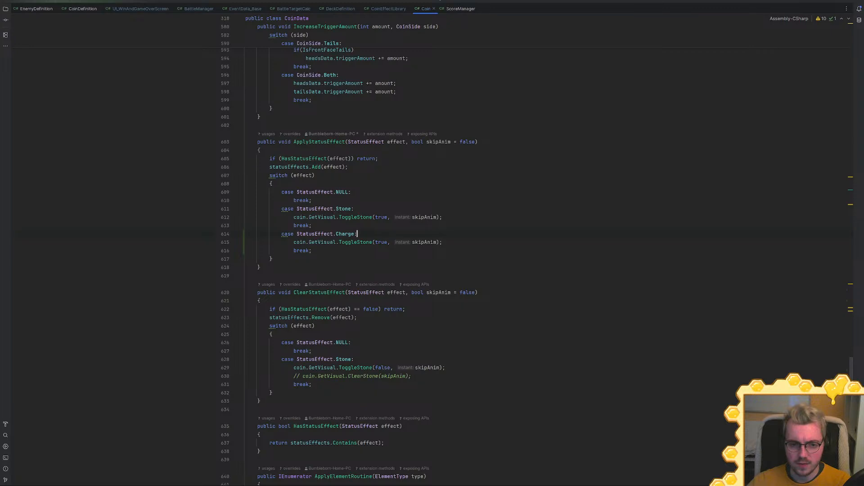
{"action": "key", "text": "Return"}
{"action": "type", "text": "coin."}
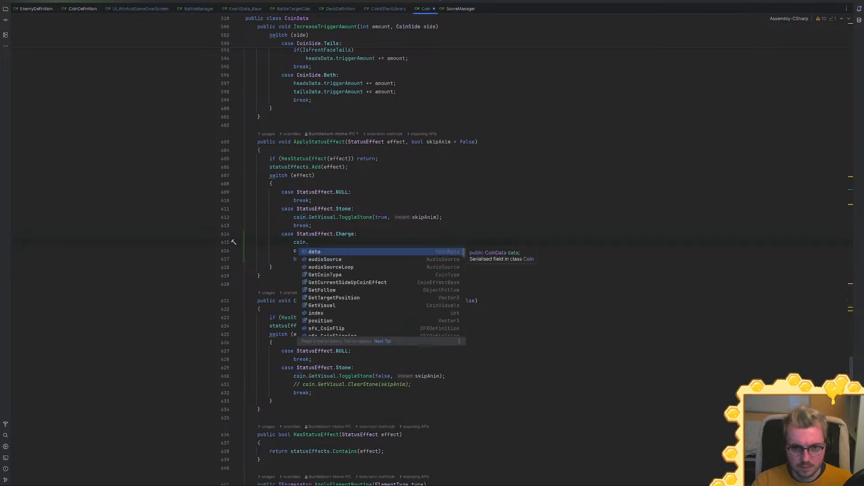
{"action": "key", "text": "Escape"}
{"action": "key", "text": "BackSpace"}
{"action": "key", "text": "BackSpace"}
{"action": "key", "text": "BackSpace"}
{"action": "key", "text": "BackSpace"}
{"action": "key", "text": "BackSpace"}
{"action": "type", "text": "char"}
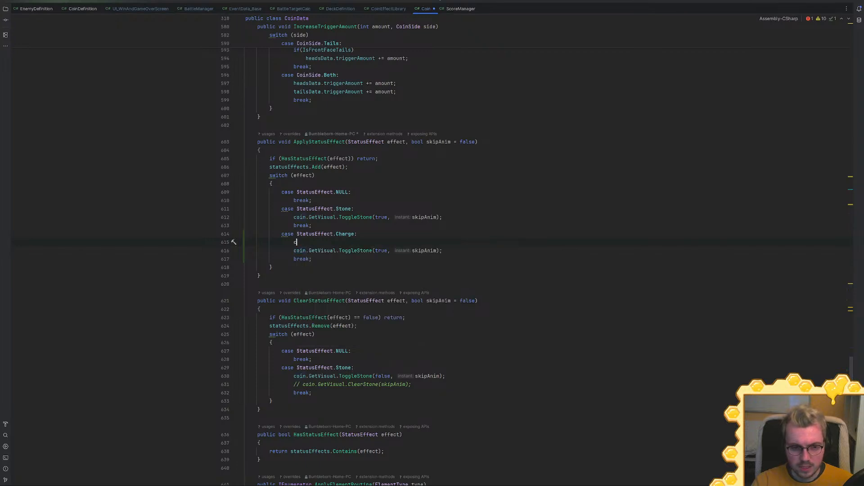
{"action": "key", "text": "Down"}
{"action": "key", "text": "Down"}
{"action": "key", "text": "Return"}
{"action": "type", "text": "++;"}
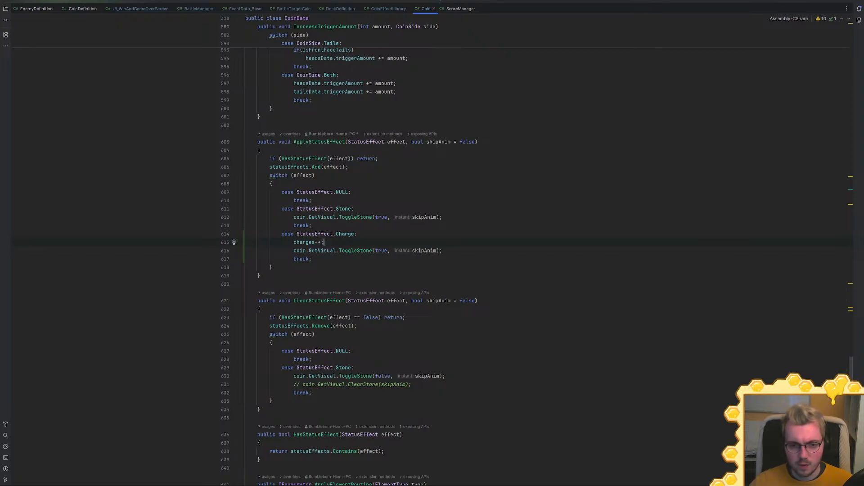
{"action": "left_click", "coordinate": [442, 250]}
{"action": "key", "text": "ctrl+slash"}
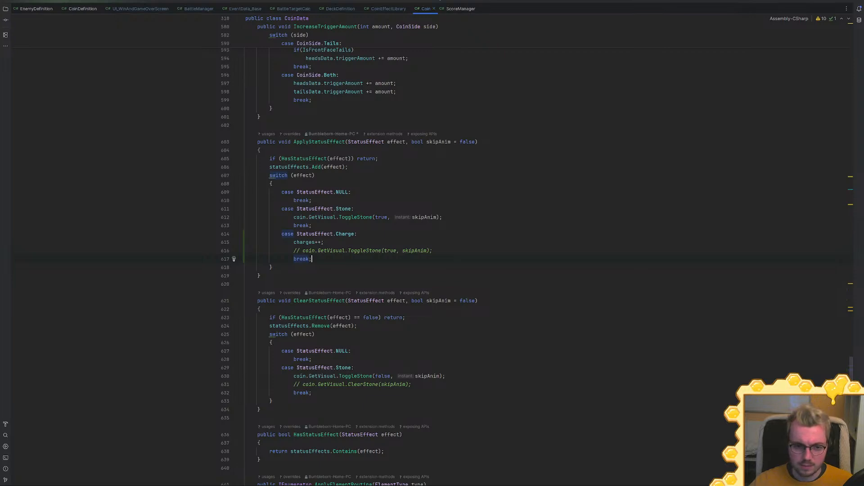
Duplicate the Stone case in ClearStatusEffect's switch and change the copy to StatusEffect.Charge
{"action": "key", "text": "shift+Up"}
{"action": "key", "text": "shift+Up"}
{"action": "key", "text": "shift+Up"}
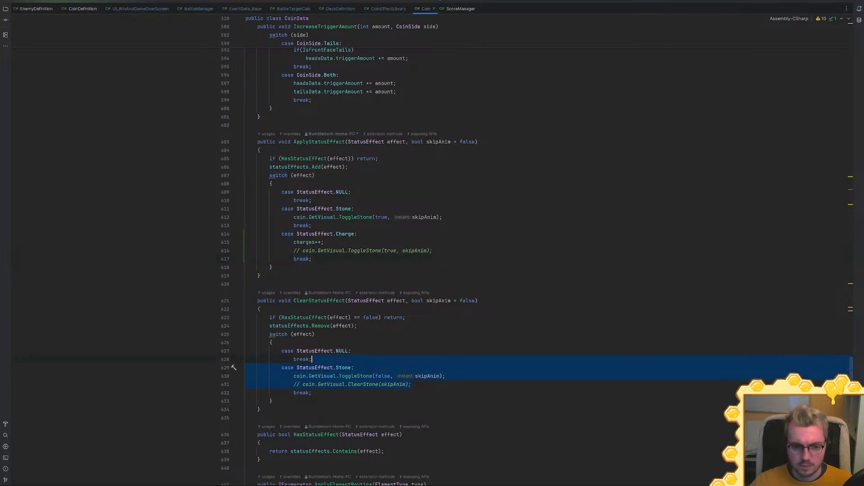
{"action": "key", "text": "ctrl+c"}
{"action": "left_click", "coordinate": [411, 384]}
{"action": "key", "text": "ctrl+v"}
{"action": "double_click", "coordinate": [343, 392]}
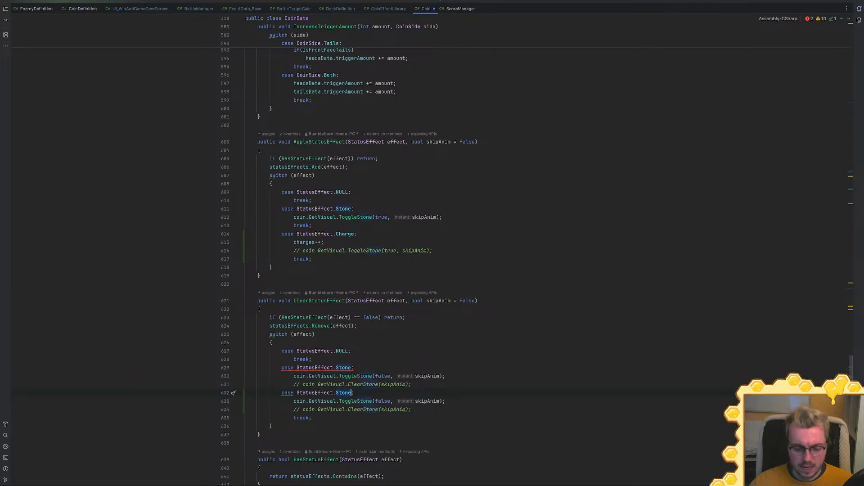
{"action": "type", "text": "Charge"}
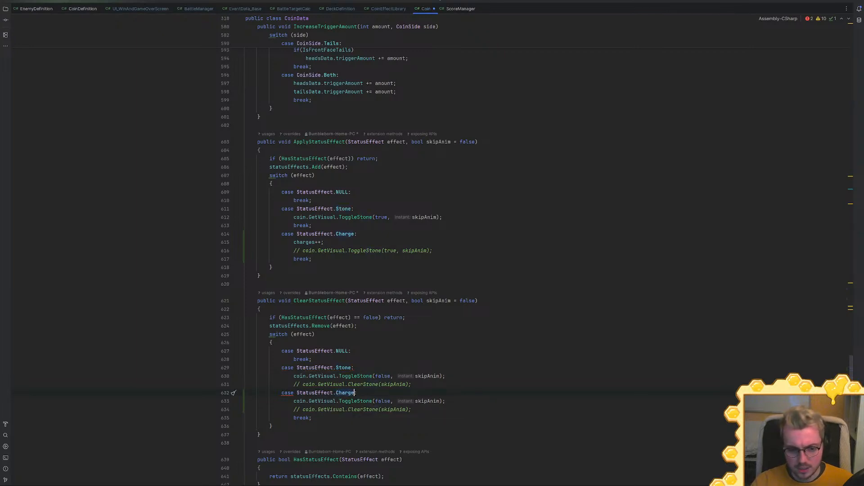
Replace the ToggleStone call in ClearStatusEffect's Charge case with charges = 0; and save the Coin script
{"action": "scroll", "coordinate": [390, 258], "scroll_direction": "down", "scroll_amount": 3}
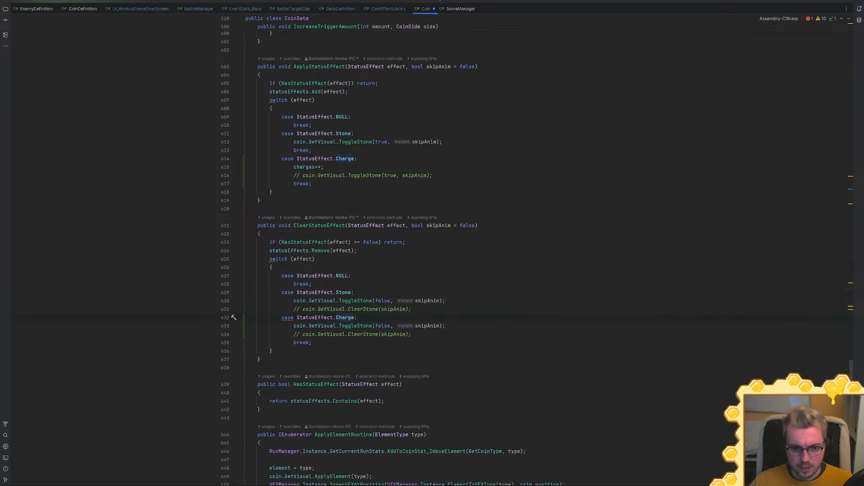
{"action": "left_click", "coordinate": [315, 167]}
{"action": "key", "text": "shift+Home"}
{"action": "type", "text": "charges = 0;"}
{"action": "key", "text": "ctrl+s"}
{"action": "left_click", "coordinate": [357, 318]}
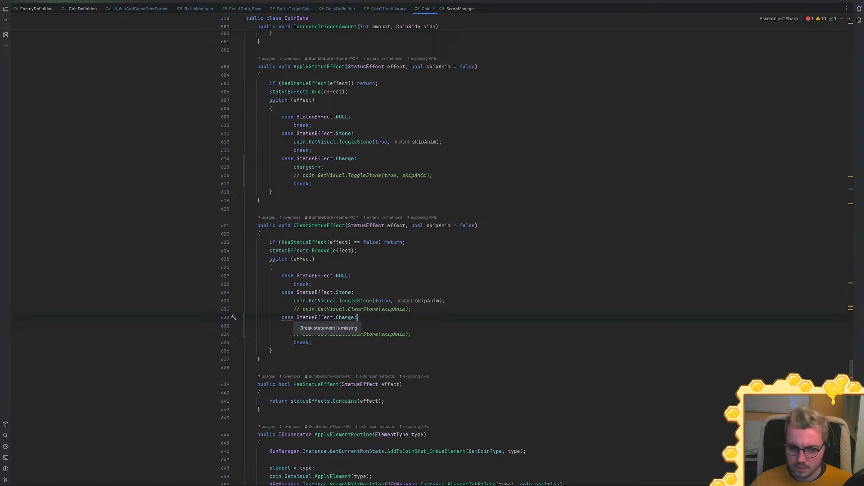
{"action": "left_click", "coordinate": [330, 326]}
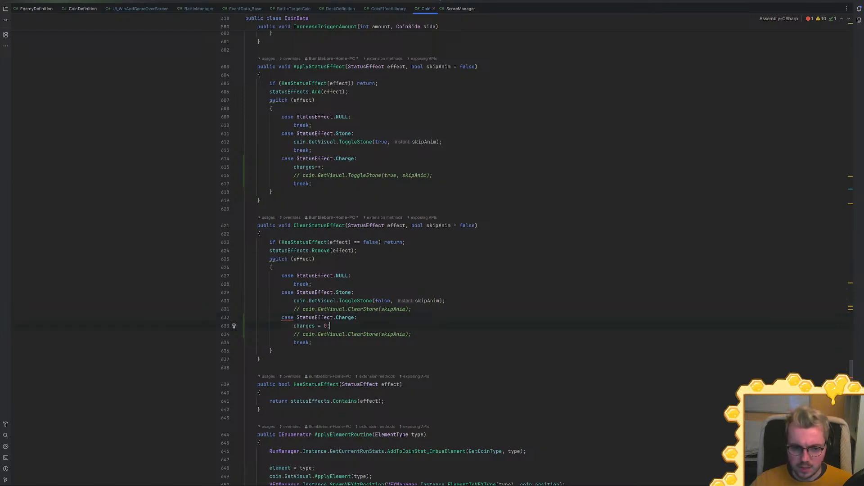
Copy the break statement from ClearStatusEffect's Charge case to the end of its Stone case
{"action": "left_click_drag", "start_coordinate": [348, 334], "coordinate": [411, 334]}
{"action": "left_click_drag", "start_coordinate": [312, 343], "coordinate": [411, 334]}
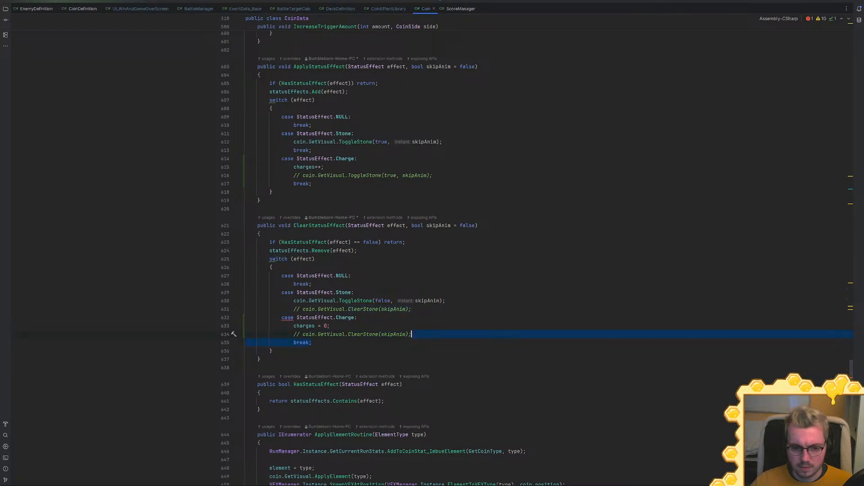
{"action": "key", "text": "ctrl+c"}
{"action": "left_click", "coordinate": [411, 309]}
{"action": "key", "text": "ctrl+v"}
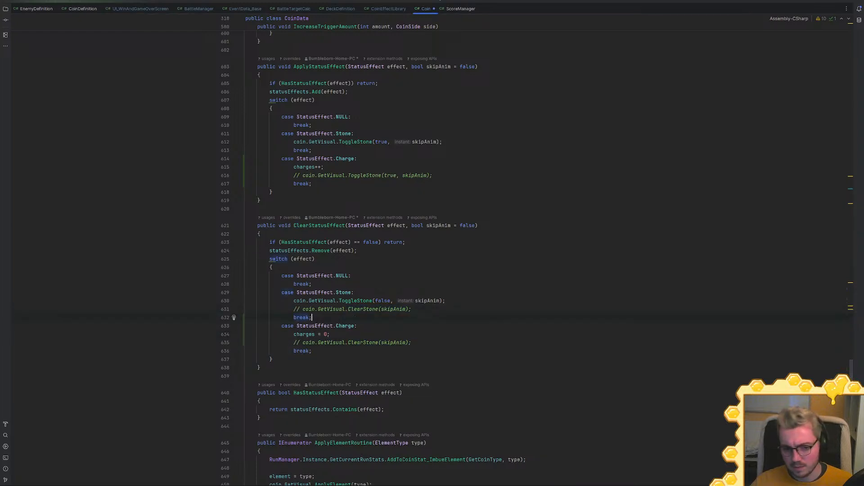
Remove the commented-out ClearStone lines from the Stone and Charge cases of ClearStatusEffect
{"action": "key", "text": "shift+Home"}
{"action": "key", "text": "BackSpace"}
{"action": "key", "text": "BackSpace"}
{"action": "key", "text": "Down"}
{"action": "key", "text": "Down"}
{"action": "key", "text": "Down"}
{"action": "key", "text": "Down"}
{"action": "key", "text": "shift+Home"}
{"action": "key", "text": "BackSpace"}
{"action": "key", "text": "BackSpace"}
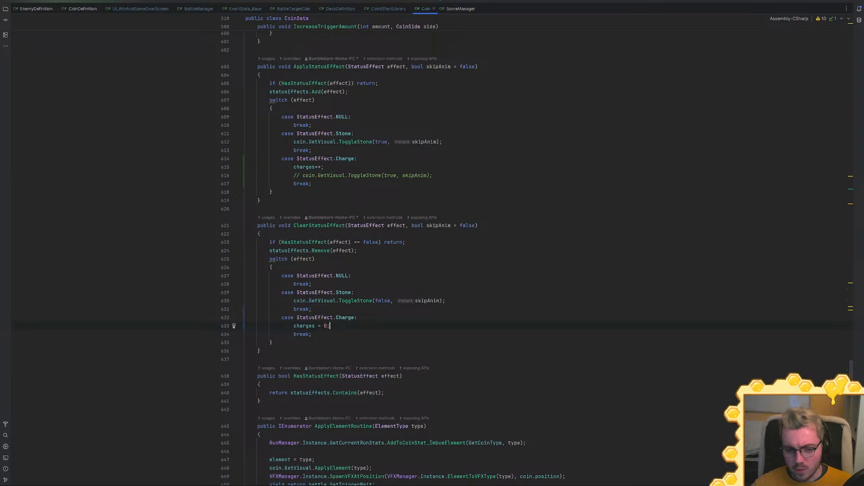
In CoinEffectLibrary, pass CoinData.StatusEffect.Charge to the ApplyStatusEffect call in CoinEffect_Shock
{"action": "scroll", "coordinate": [391, 250], "scroll_direction": "down", "scroll_amount": 2}
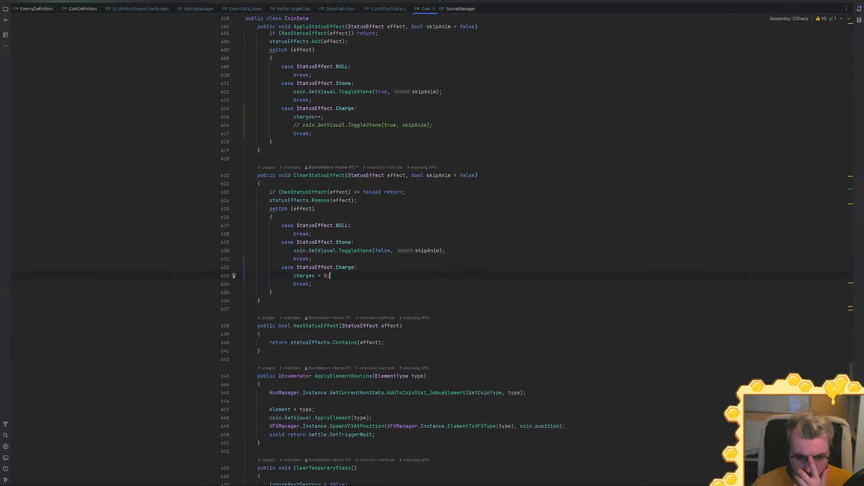
{"action": "scroll", "coordinate": [378, 324], "scroll_direction": "down", "scroll_amount": 6}
{"action": "scroll", "coordinate": [378, 324], "scroll_direction": "up", "scroll_amount": 6}
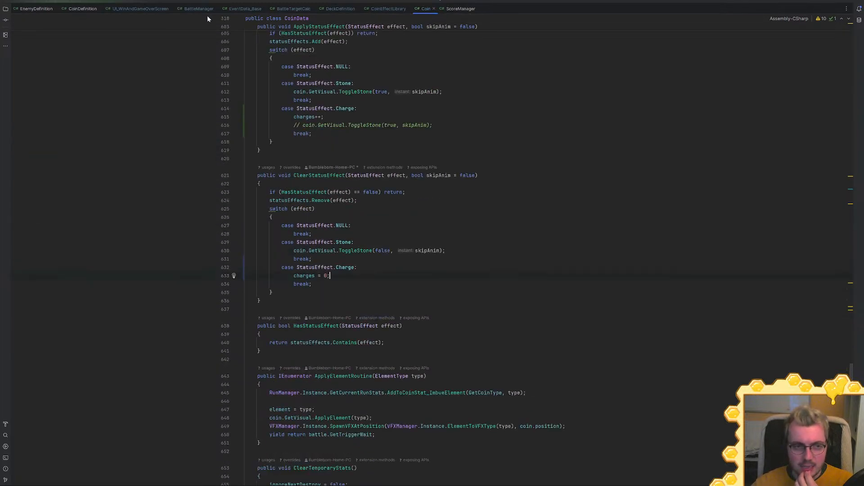
{"action": "left_click", "coordinate": [381, 9]}
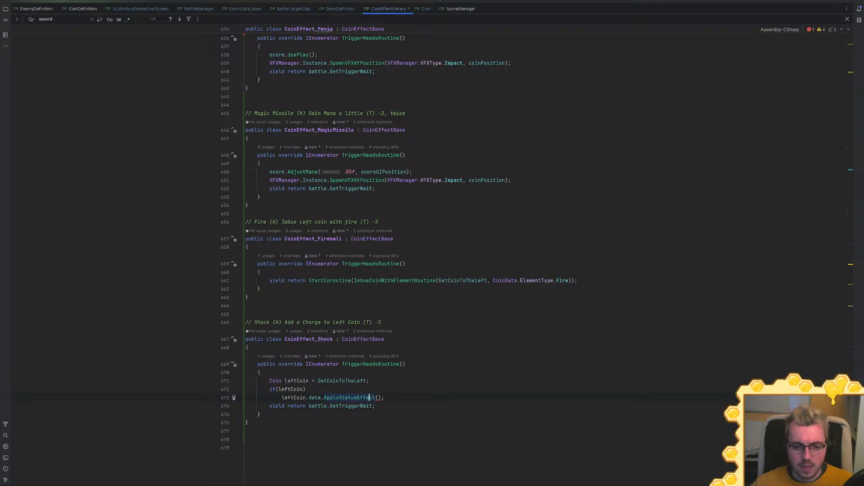
{"action": "type", "text": "StatusEffect.Charge"}
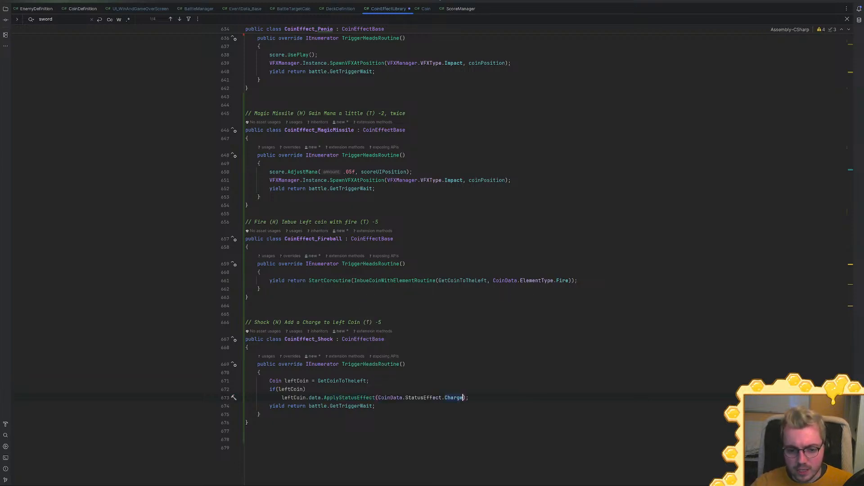
Go to the ApplyStatusEffect definition and insert the comment "// visual stuff" above its HasStatusEffect check
{"action": "left_click", "coordinate": [349, 398], "text": "ctrl"}
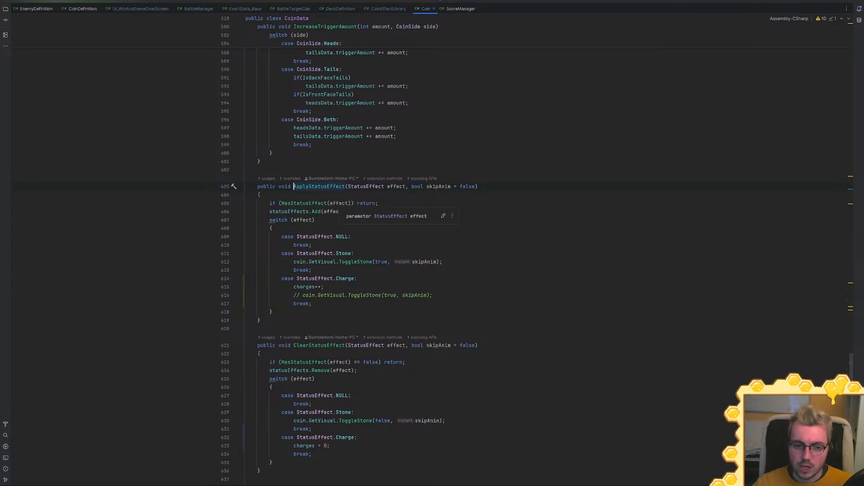
{"action": "left_click", "coordinate": [357, 203]}
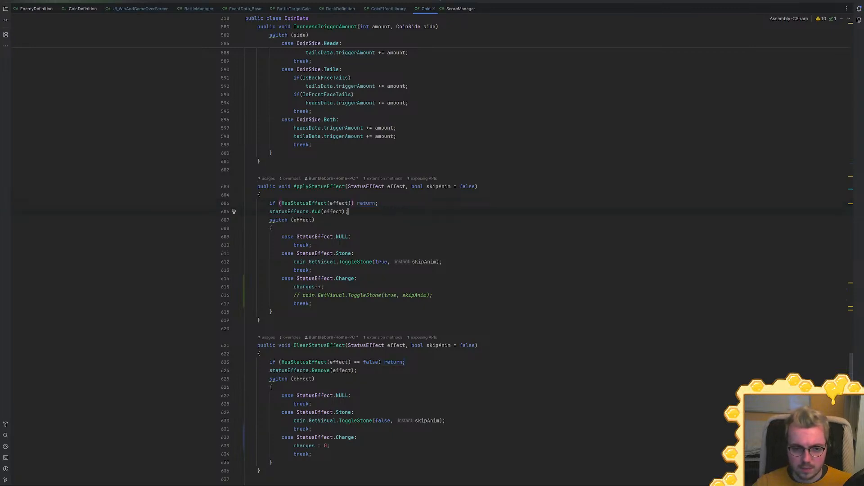
{"action": "key", "text": "Return"}
{"action": "key", "text": "Return"}
{"action": "type", "text": "// visual stuff"}
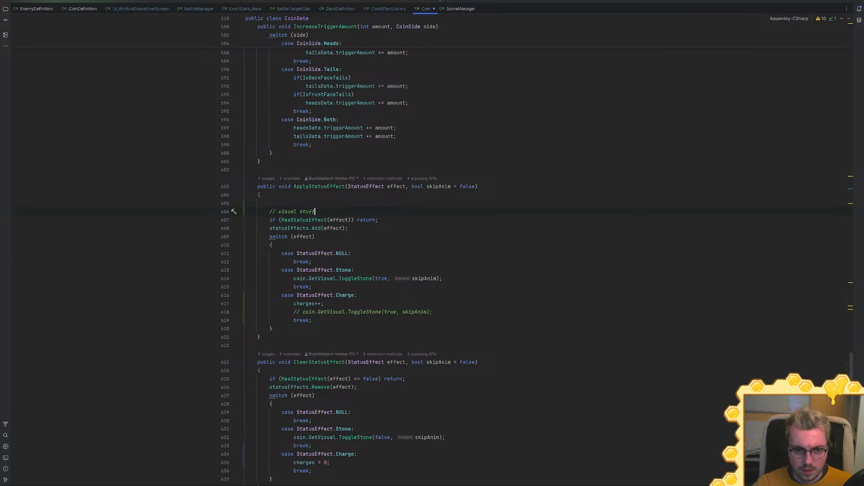
Replace the "// visual stuff" comment above ApplyStatusEffect's HasStatusEffect check with "// First Application"
{"action": "left_click", "coordinate": [270, 203]}
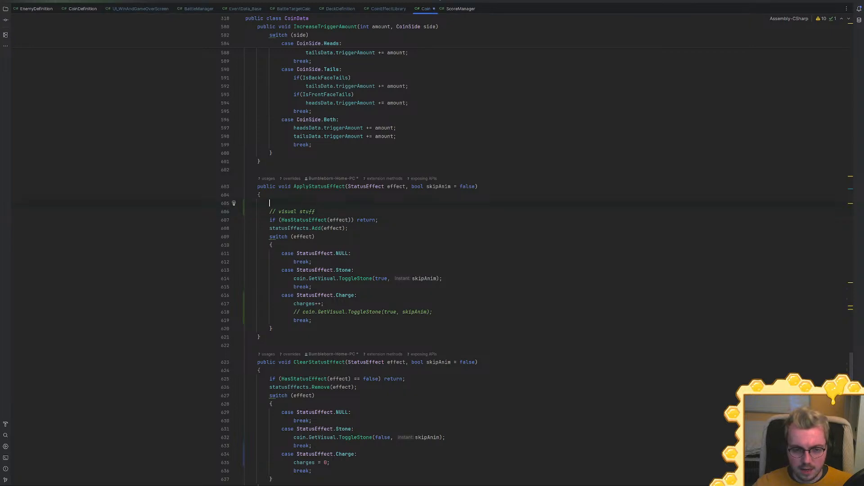
{"action": "left_click_drag", "start_coordinate": [316, 211], "coordinate": [269, 203]}
{"action": "key", "text": "BackSpace"}
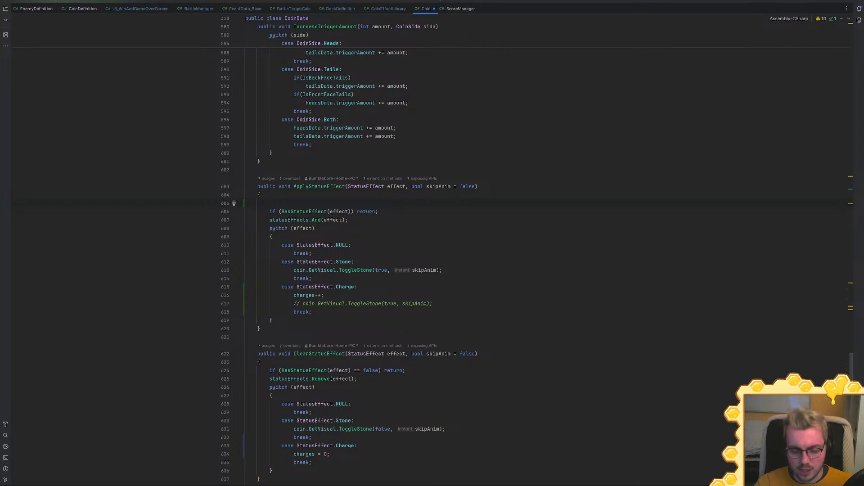
{"action": "key", "text": "Return"}
{"action": "type", "text": "// Fire"}
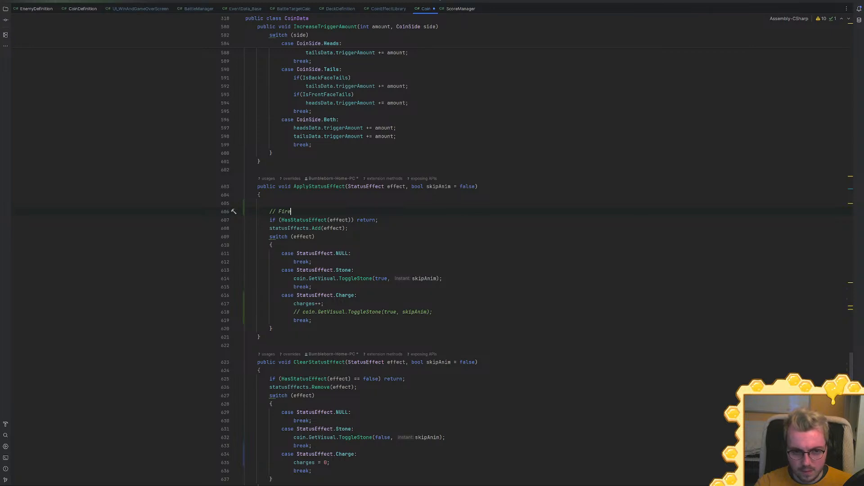
{"action": "key", "text": "BackSpace"}
{"action": "type", "text": "st A"}
{"action": "type", "text": "pplication"}
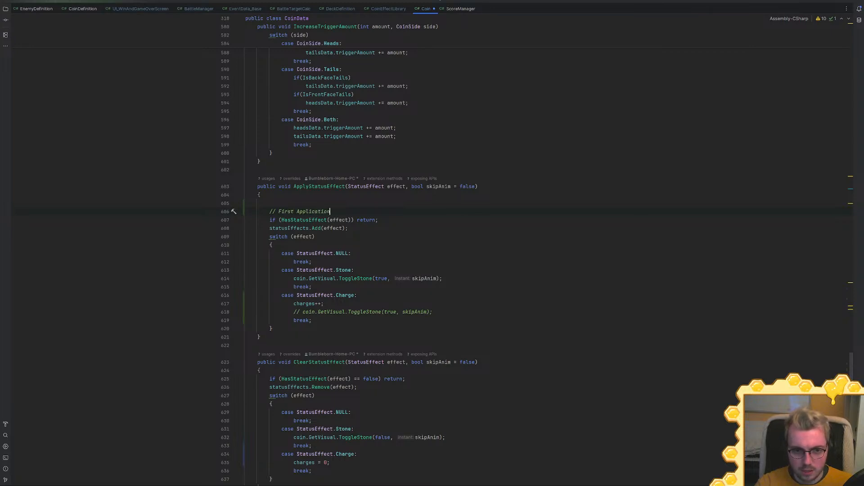
Change ApplyStatusEffect's condition to HasStatusEffect(effect) == false and remove its return statement
{"action": "left_click", "coordinate": [269, 203]}
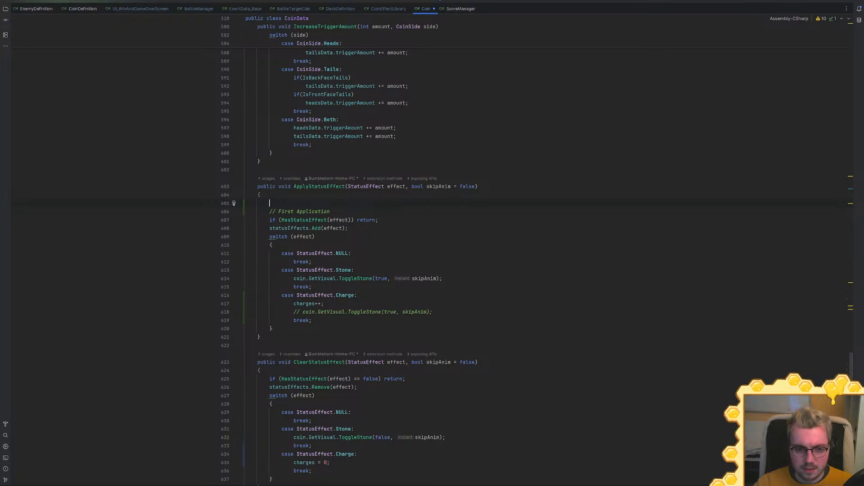
{"action": "left_click", "coordinate": [351, 220]}
{"action": "type", "text": "== false"}
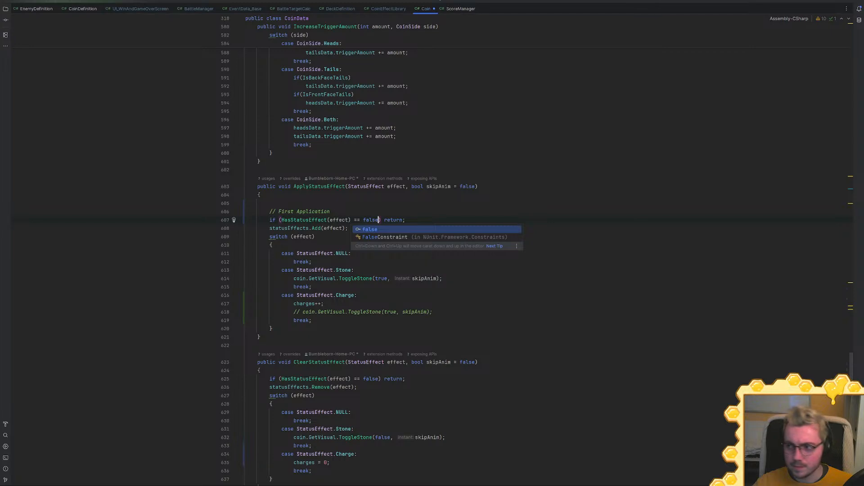
{"action": "key", "text": "Escape"}
{"action": "key", "text": "End"}
{"action": "key", "text": "BackSpace"}
{"action": "key", "text": "BackSpace"}
{"action": "key", "text": "BackSpace"}
{"action": "key", "text": "BackSpace"}
{"action": "key", "text": "BackSpace"}
{"action": "key", "text": "BackSpace"}
{"action": "key", "text": "BackSpace"}
{"action": "key", "text": "BackSpace"}
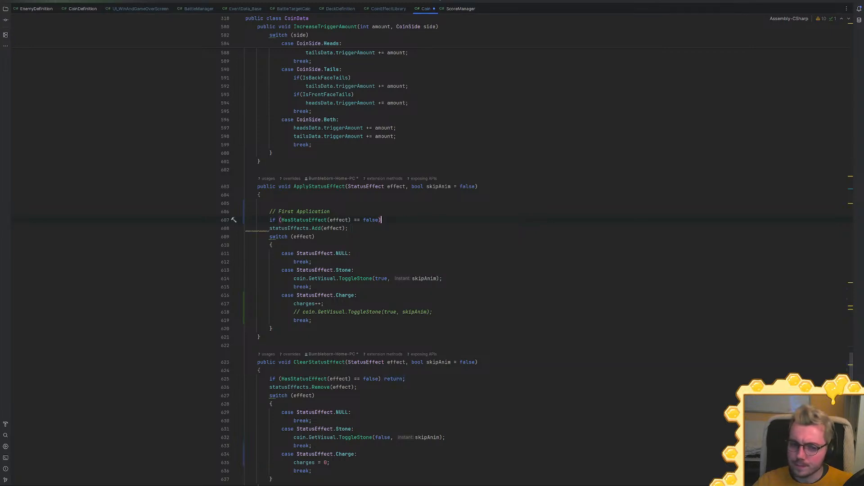
Wrap the statusEffects.Add call and the switch statement in braces as the body of the HasStatusEffect check
{"action": "key", "text": "Return"}
{"action": "type", "text": "{"}
{"action": "left_click", "coordinate": [273, 336]}
{"action": "key", "text": "Return"}
{"action": "type", "text": "}"}
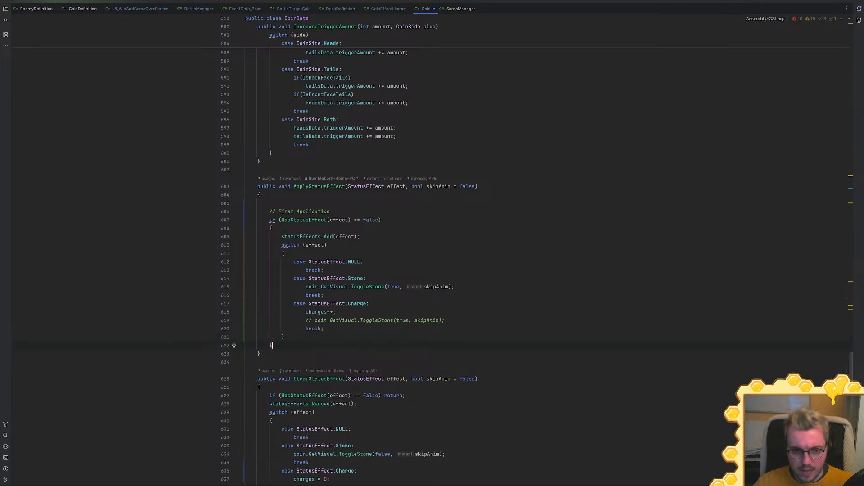
Add an else block after the HasStatusEffect check containing a copy of the switch (effect) statement
{"action": "left_click_drag", "start_coordinate": [285, 336], "coordinate": [360, 237]}
{"action": "key", "text": "ctrl+c"}
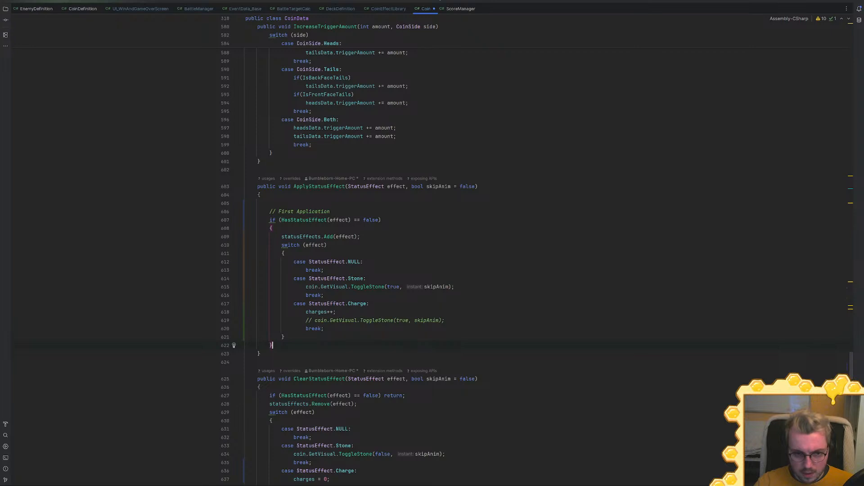
{"action": "key", "text": "Return"}
{"action": "type", "text": "else"}
{"action": "key", "text": "Return"}
{"action": "type", "text": "{"}
{"action": "key", "text": "Return"}
{"action": "key", "text": "ctrl+v"}
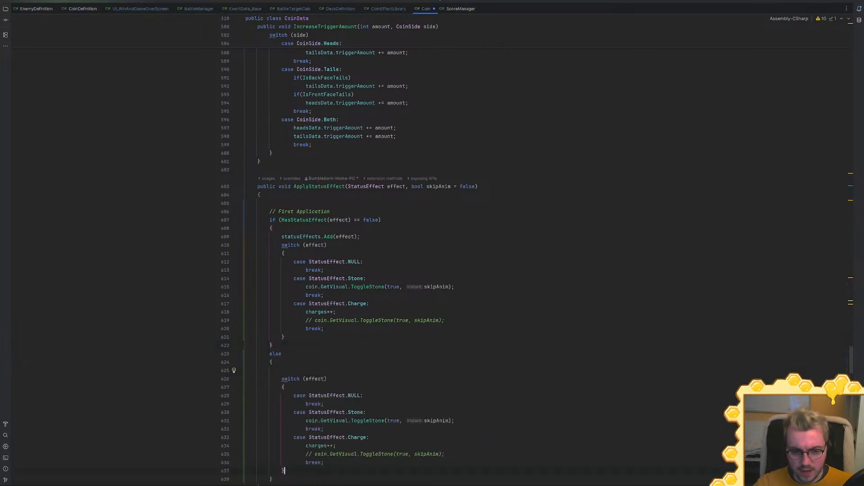
{"action": "key", "text": "BackSpace"}
{"action": "scroll", "coordinate": [432, 250], "scroll_direction": "down", "scroll_amount": 5}
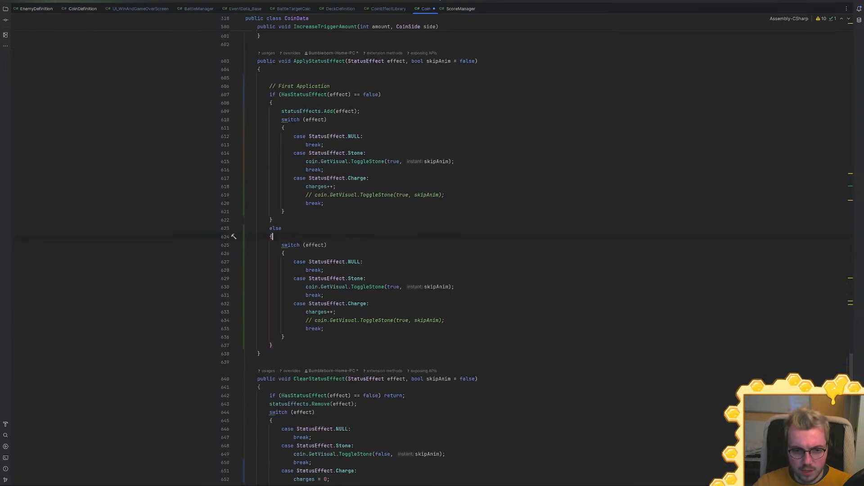
Delete the StatusEffect.NULL case from both switch statements in ApplyStatusEffect
{"action": "left_click_drag", "start_coordinate": [324, 270], "coordinate": [288, 254]}
{"action": "key", "text": "BackSpace"}
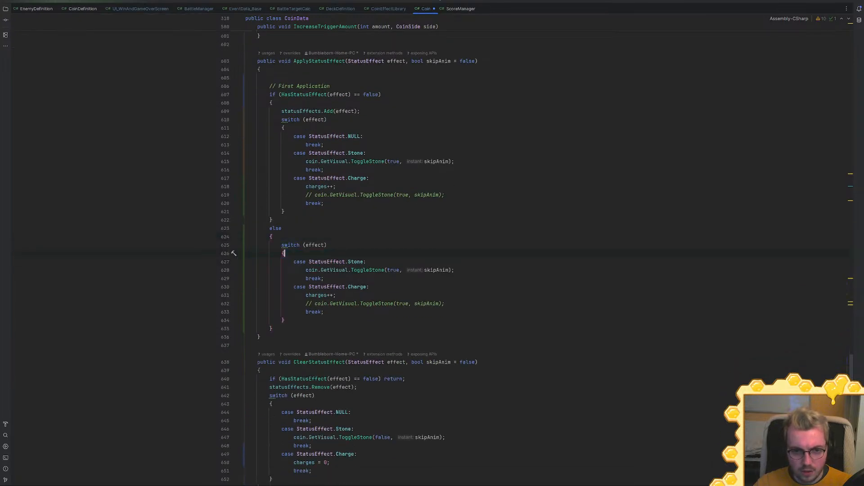
{"action": "left_click_drag", "start_coordinate": [324, 144], "coordinate": [285, 128]}
{"action": "key", "text": "BackSpace"}
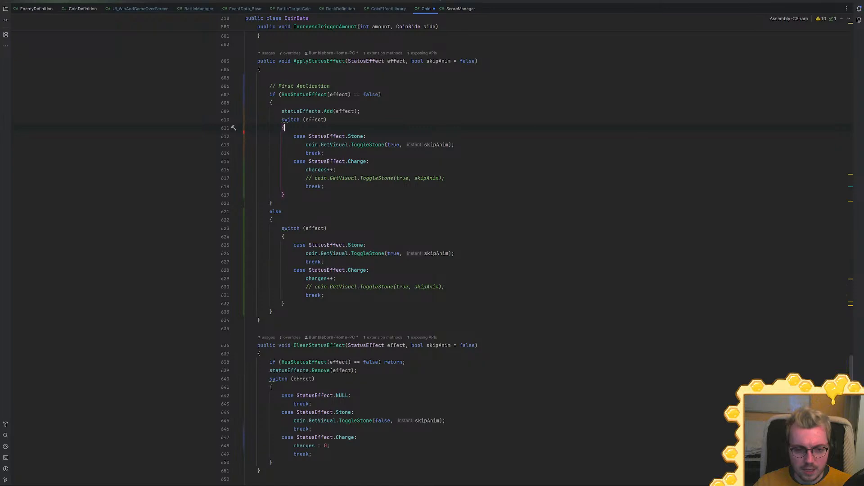
Delete the StatusEffect.Stone case from the switch in ApplyStatusEffect's else block
{"action": "key", "text": "shift+Up"}
{"action": "key", "text": "shift+Up"}
{"action": "key", "text": "shift+Up"}
{"action": "key", "text": "BackSpace"}
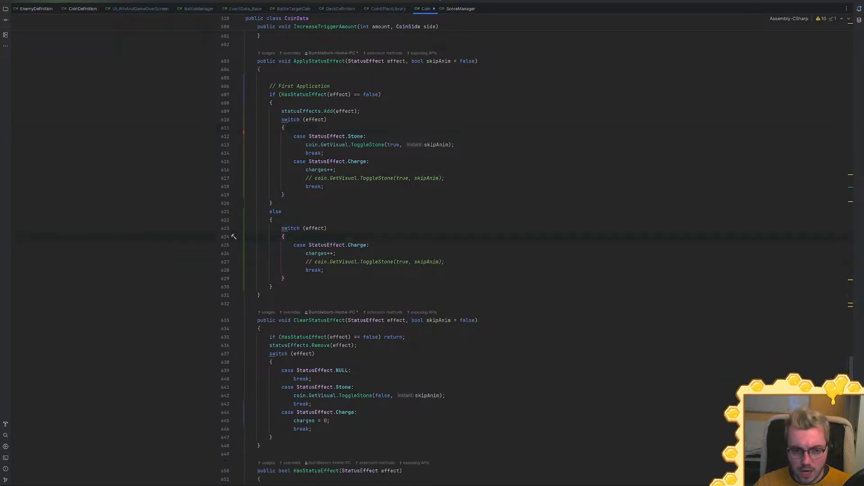
Make the Charge case of the first-application switch assign charges = 1 instead of incrementing it
{"action": "key", "text": "BackSpace"}
{"action": "key", "text": "BackSpace"}
{"action": "type", "text": "= 1"}
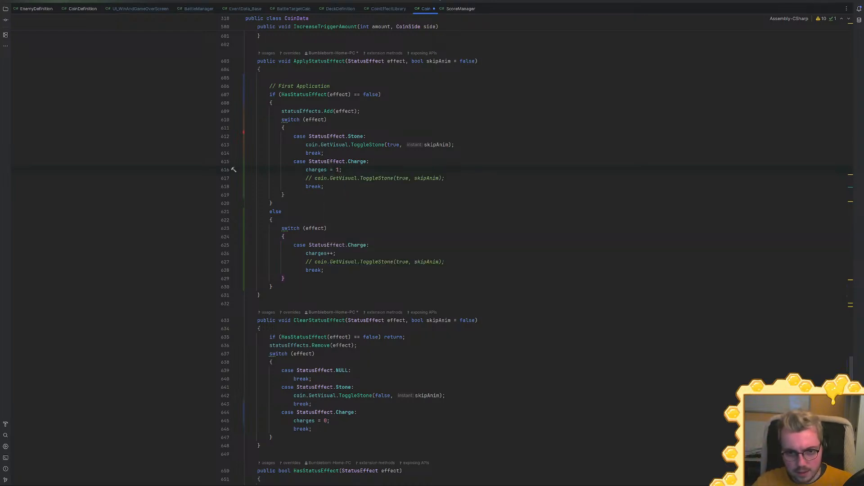
Remove the commented-out ToggleStone lines from both Charge cases in ApplyStatusEffect
{"action": "left_click", "coordinate": [445, 178]}
{"action": "key", "text": "shift+Up"}
{"action": "key", "text": "BackSpace"}
{"action": "left_click", "coordinate": [444, 253]}
{"action": "key", "text": "shift+Up"}
{"action": "key", "text": "BackSpace"}
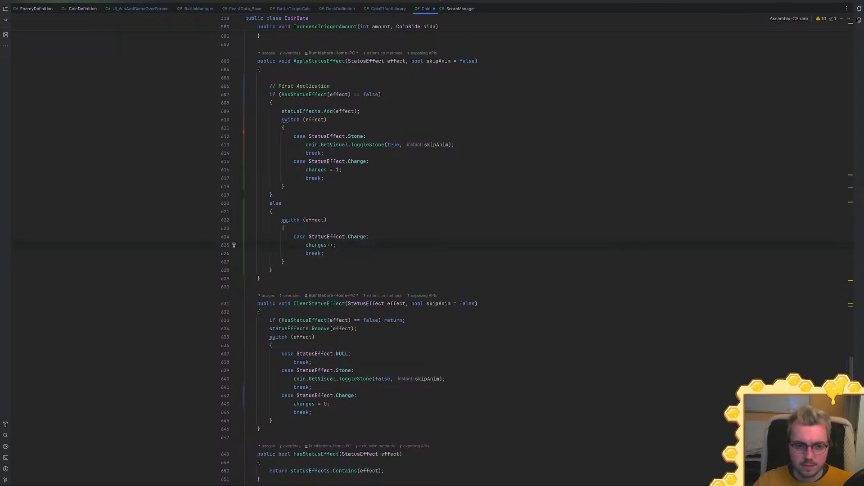
{"action": "scroll", "coordinate": [432, 243], "scroll_direction": "up", "scroll_amount": 2}
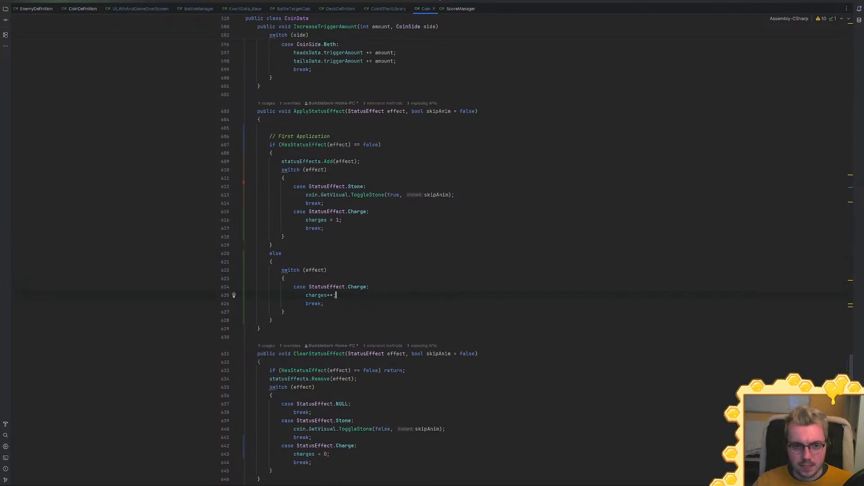
{"action": "left_click", "coordinate": [284, 178]}
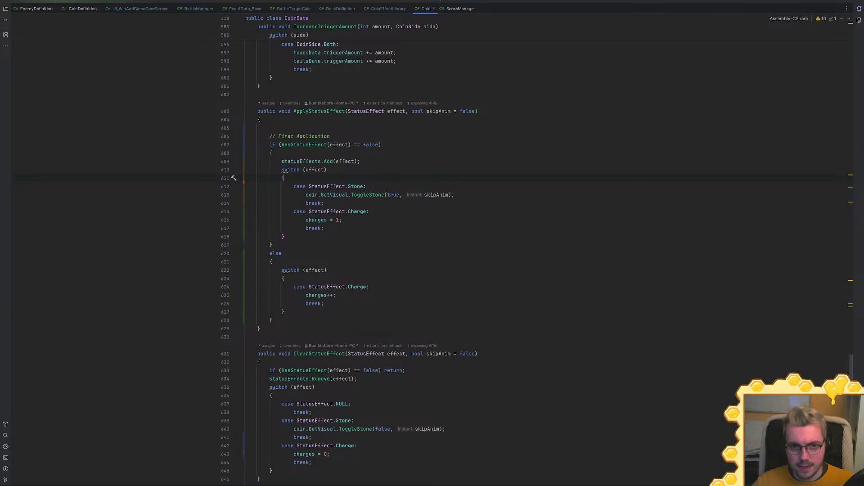
{"action": "left_click", "coordinate": [388, 8]}
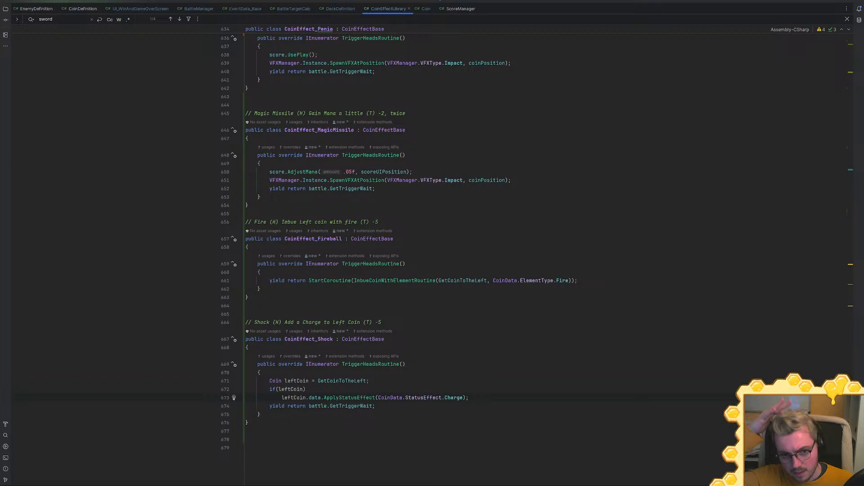
{"action": "left_click", "coordinate": [306, 389]}
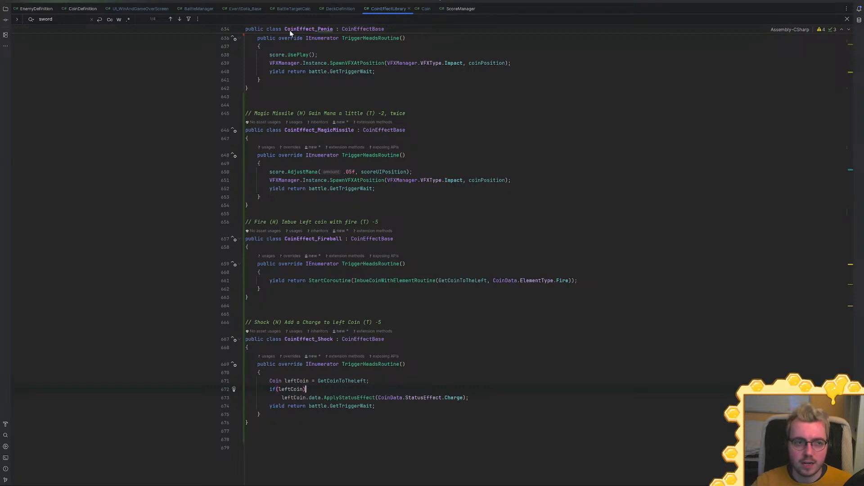
In Coin, remove the blank line above "// First Application", add the comment "// Additional Applications" above the else branch, and save
{"action": "left_click", "coordinate": [426, 9]}
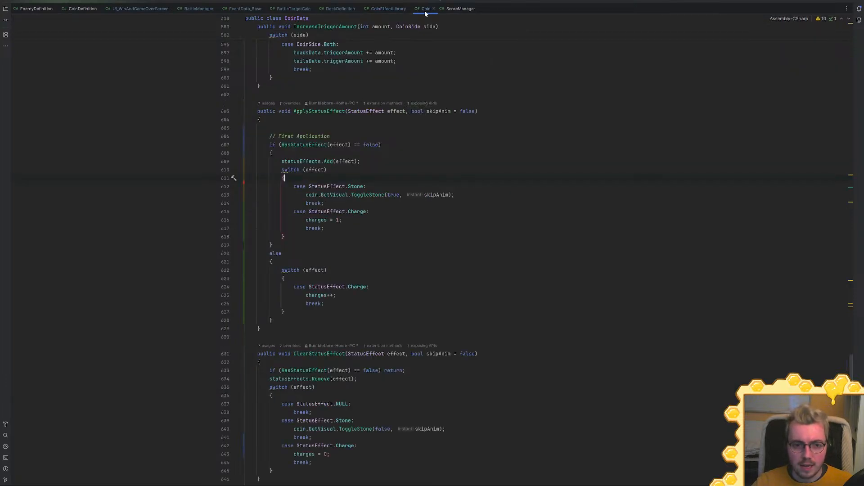
{"action": "key", "text": "BackSpace"}
{"action": "left_click", "coordinate": [273, 236]}
{"action": "key", "text": "Return"}
{"action": "type", "text": "//"}
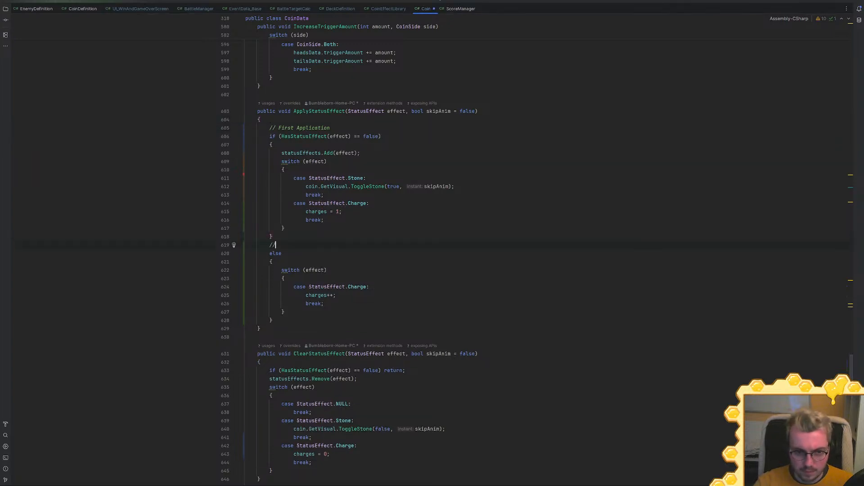
{"action": "type", "text": " Additidti"}
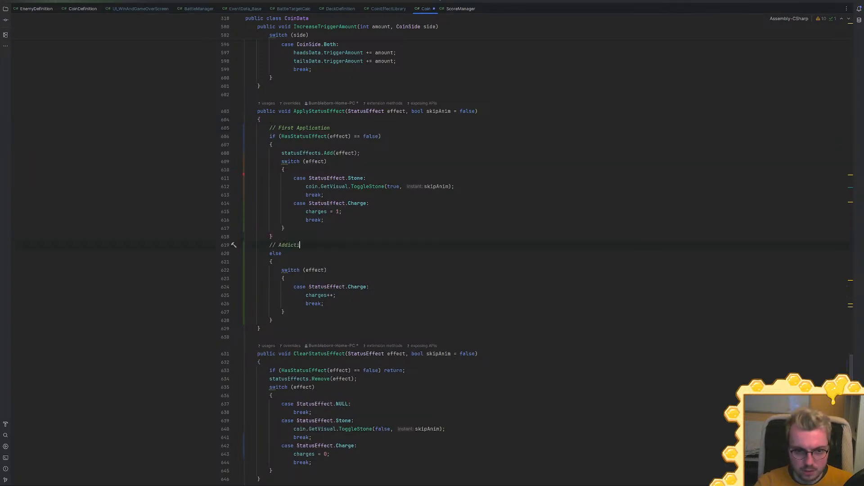
{"action": "type", "text": "onal"}
{"action": "key", "text": "ctrl+BackSpace"}
{"action": "type", "text": "addition"}
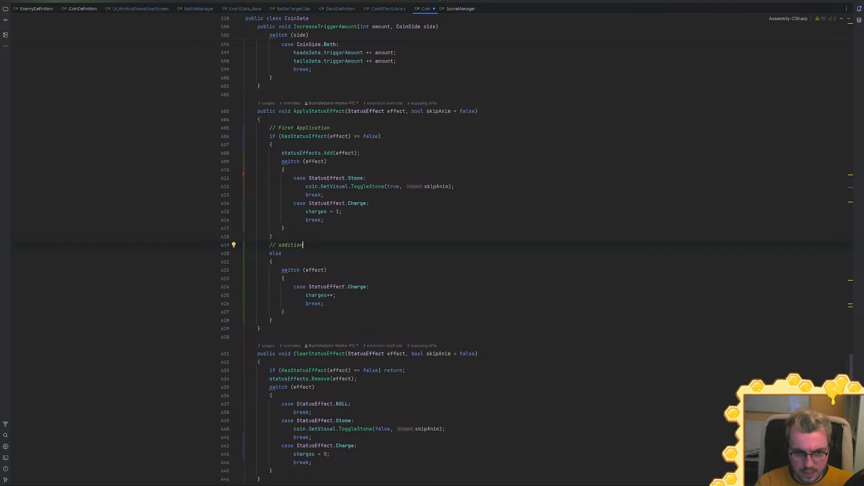
{"action": "type", "text": "al Applications"}
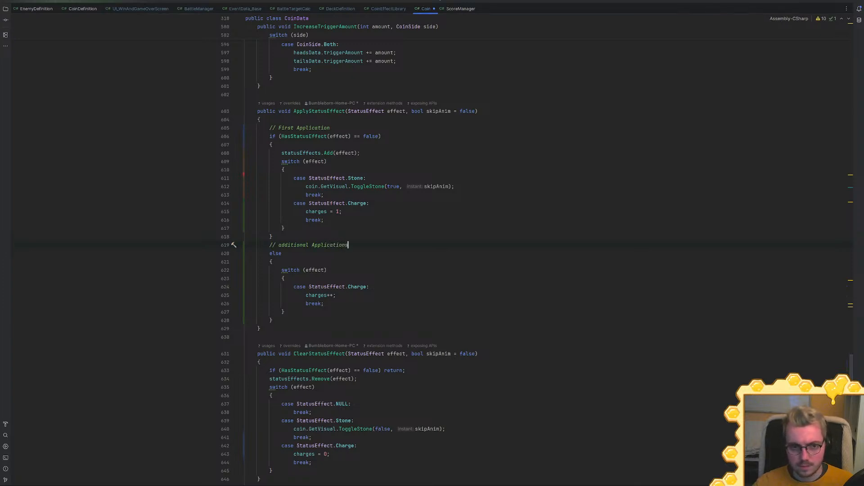
{"action": "key", "text": "Up"}
{"action": "key", "text": "BackSpace"}
{"action": "type", "text": "A"}
{"action": "key", "text": "ctrl+s"}
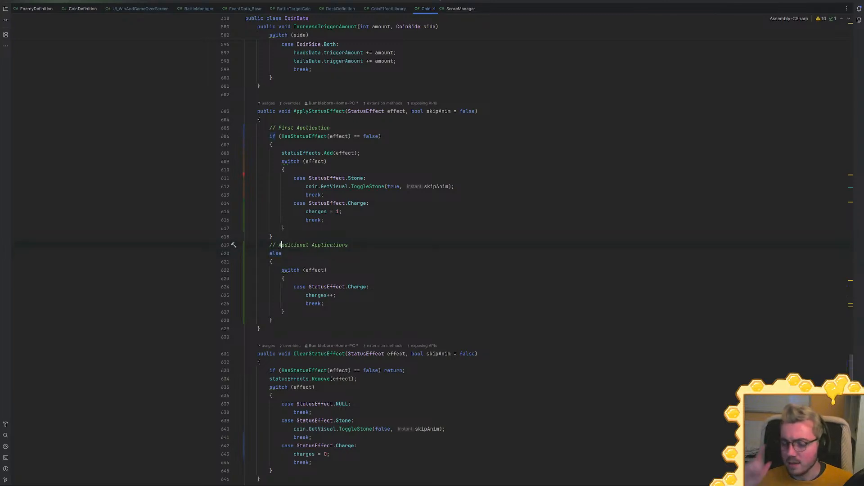
Switch to Unity and duplicate the Coin asset in the Coins folder, naming the copy Coin_Fireball
{"action": "scroll", "coordinate": [812, 23], "scroll_direction": "down", "scroll_amount": 10}
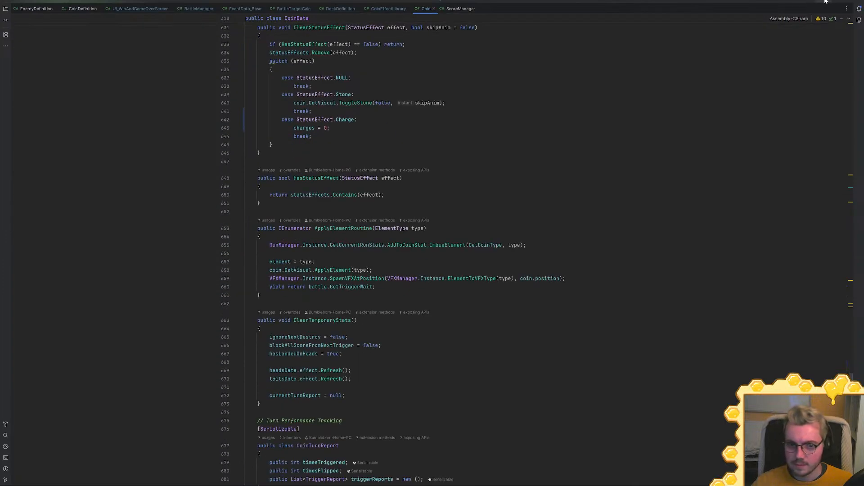
{"action": "key", "text": "alt+Tab"}
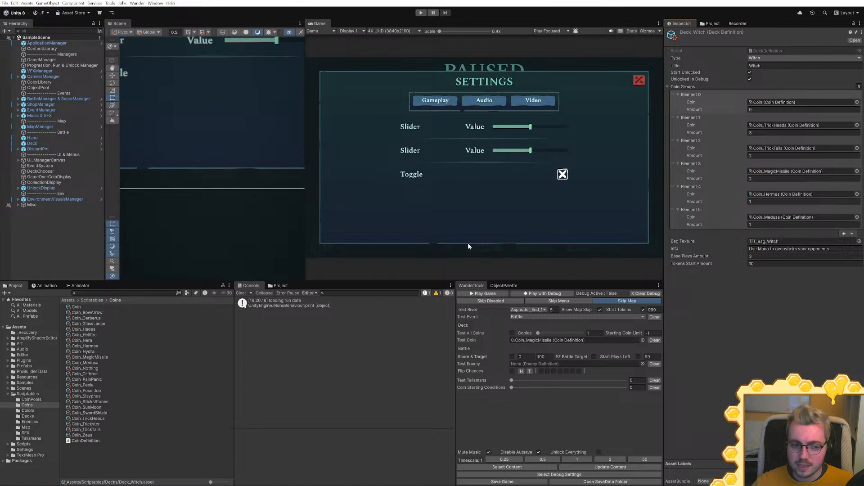
{"action": "left_click", "coordinate": [99, 431]}
{"action": "left_click", "coordinate": [86, 312]}
{"action": "left_click", "coordinate": [85, 307]}
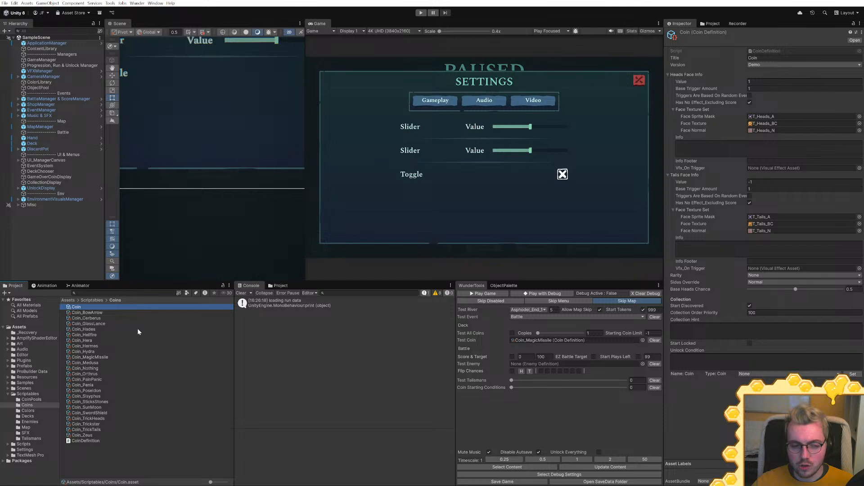
{"action": "key", "text": "ctrl+d"}
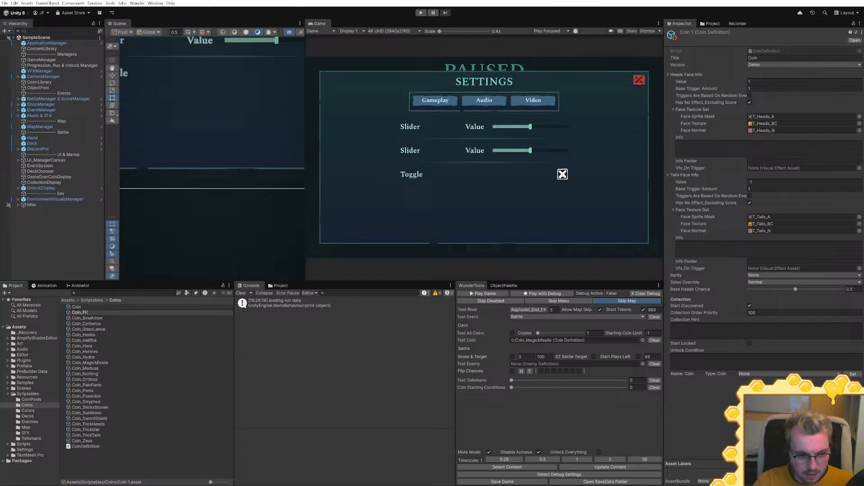
{"action": "type", "text": "ball"}
{"action": "key", "text": "Return"}
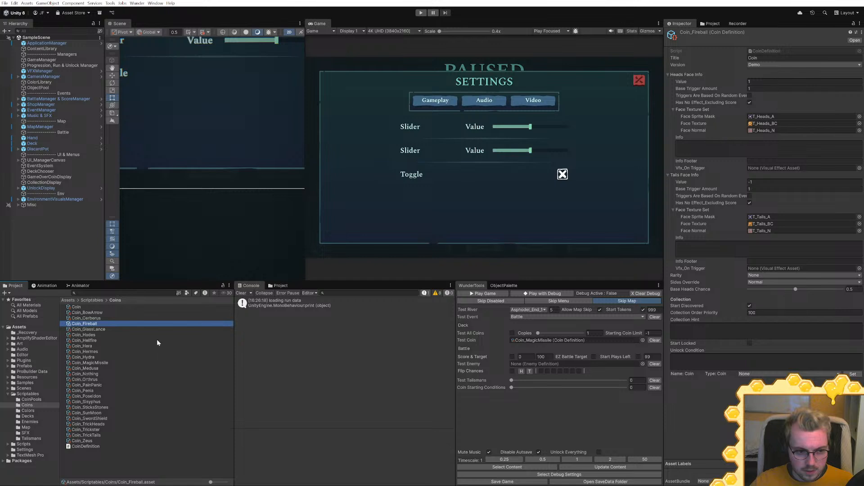
Set the coin type of Coin_Fireball to Fireball and apply it
{"action": "left_click", "coordinate": [756, 374]}
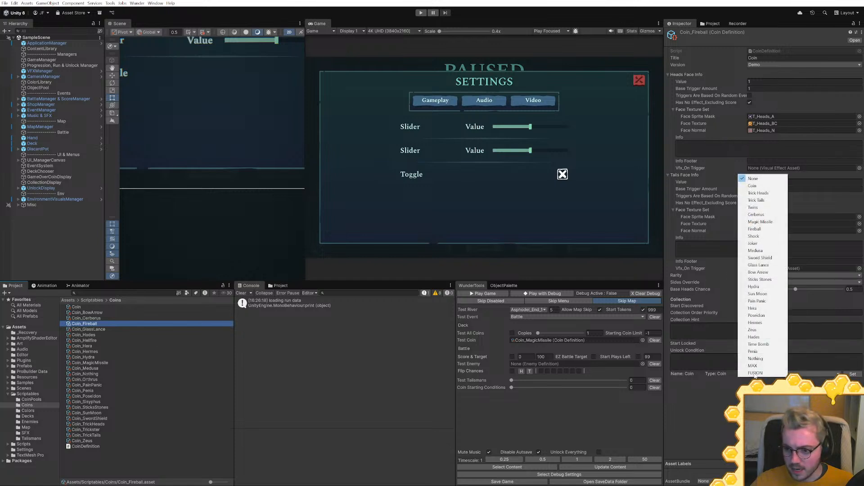
{"action": "left_click", "coordinate": [755, 229]}
{"action": "left_click", "coordinate": [853, 374]}
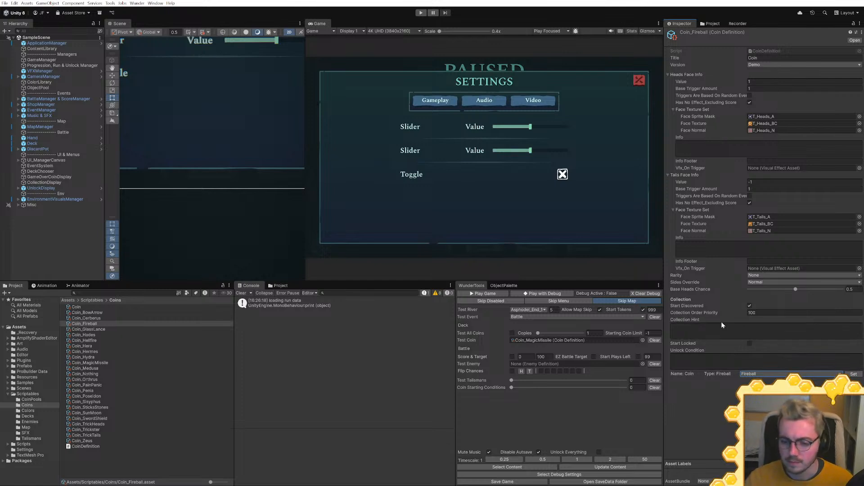
Enable Unlock Everything in WunderTools and set the version of Coin_Fireball to V05_Launch
{"action": "left_click", "coordinate": [598, 452]}
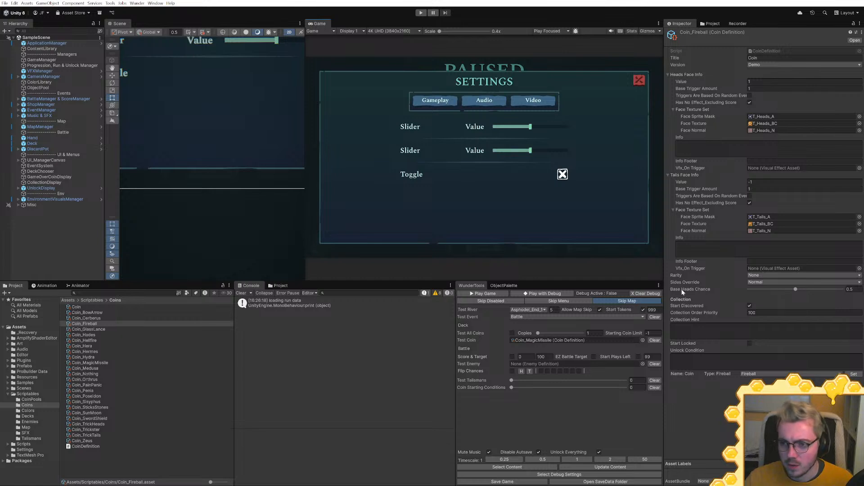
{"action": "left_click", "coordinate": [758, 66]}
{"action": "left_click", "coordinate": [762, 79]}
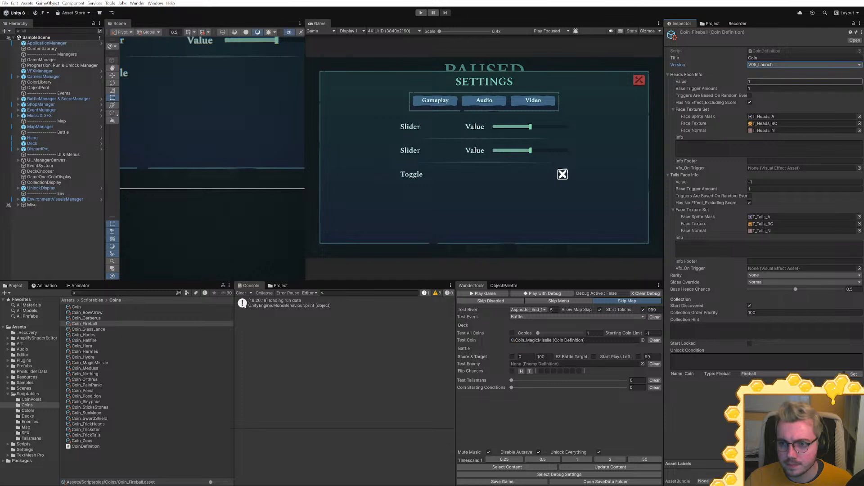
For Coin_Fireball's heads face, set the value to 0, disable Has No Effect_Excluding Score and enter the info "Imbue Left Coin with Fire"
{"action": "left_click", "coordinate": [759, 82]}
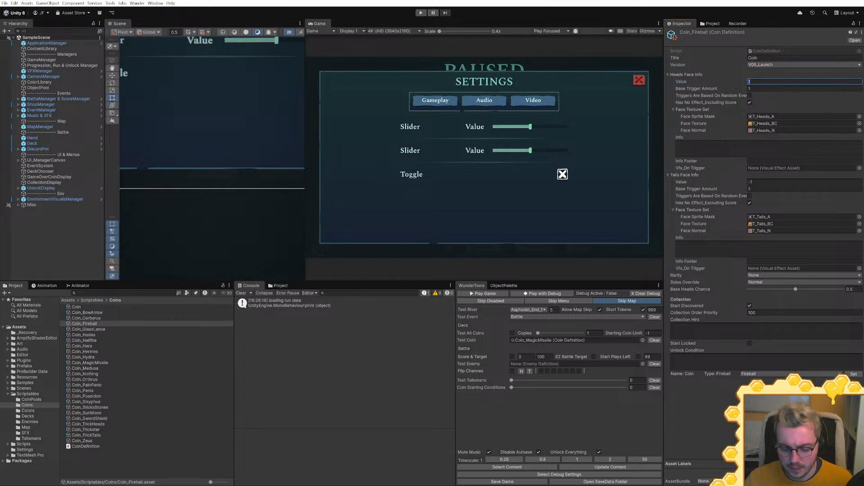
{"action": "type", "text": "0"}
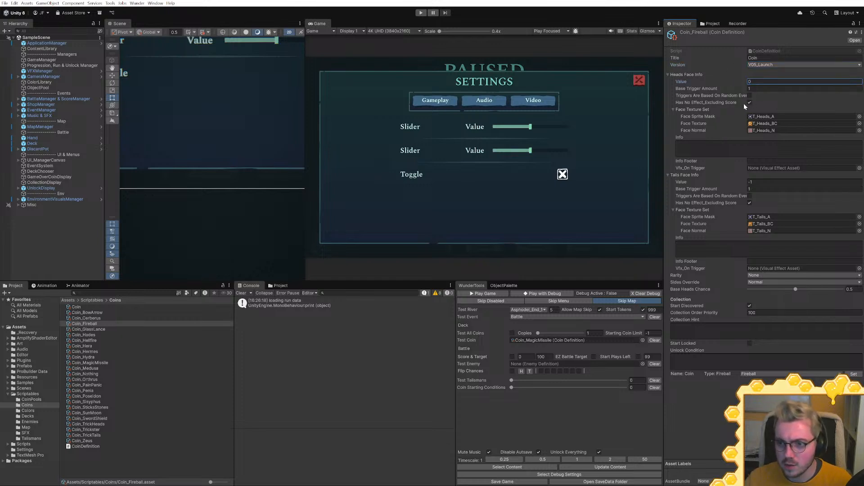
{"action": "left_click", "coordinate": [750, 103]}
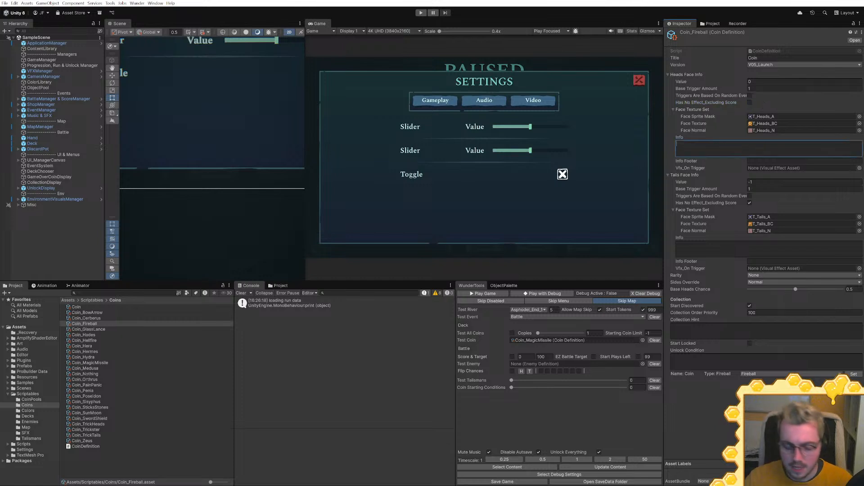
{"action": "type", "text": "Imbue L"}
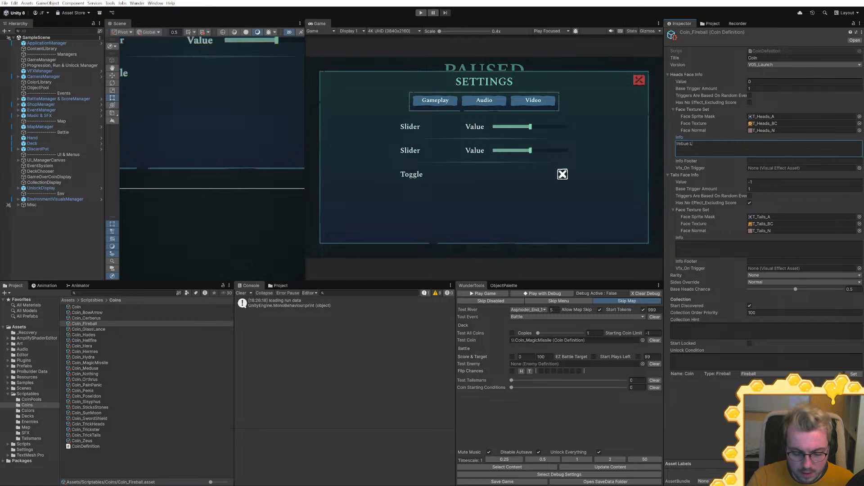
{"action": "type", "text": "eft Coin with Fire"}
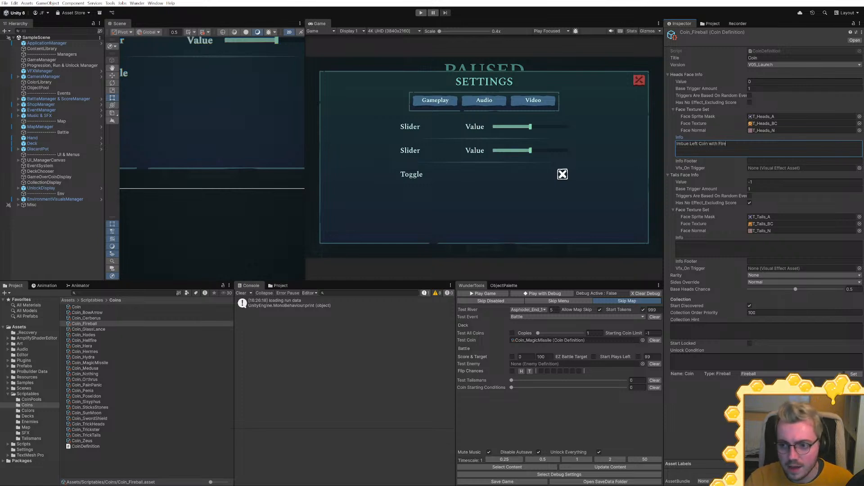
Set both the face texture and the face normal of Coin_Fireball's heads face to None
{"action": "left_click", "coordinate": [859, 123]}
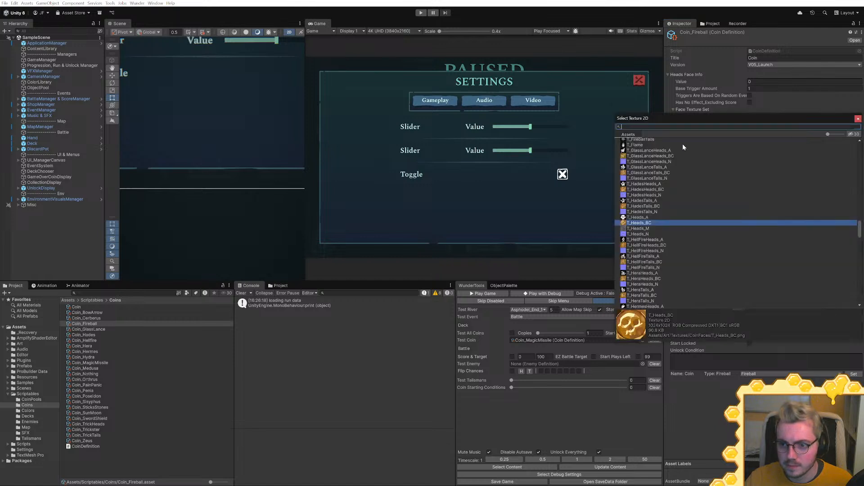
{"action": "scroll", "coordinate": [671, 144], "scroll_direction": "up", "scroll_amount": 15}
{"action": "scroll", "coordinate": [650, 147], "scroll_direction": "up", "scroll_amount": 10}
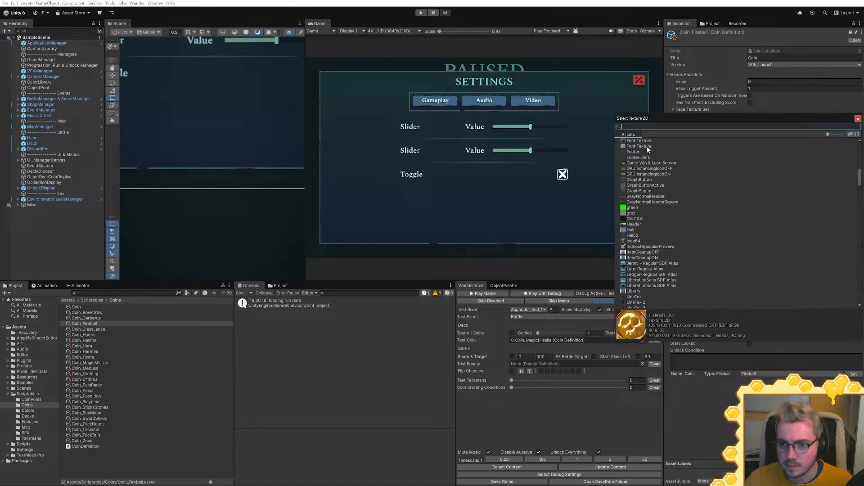
{"action": "type", "text": "non"}
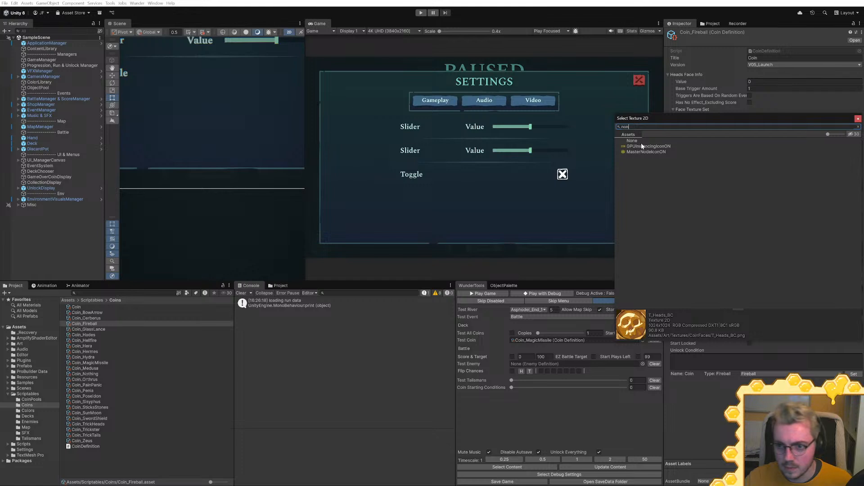
{"action": "double_click", "coordinate": [641, 140]}
{"action": "left_click", "coordinate": [755, 131]}
{"action": "left_click", "coordinate": [859, 130]}
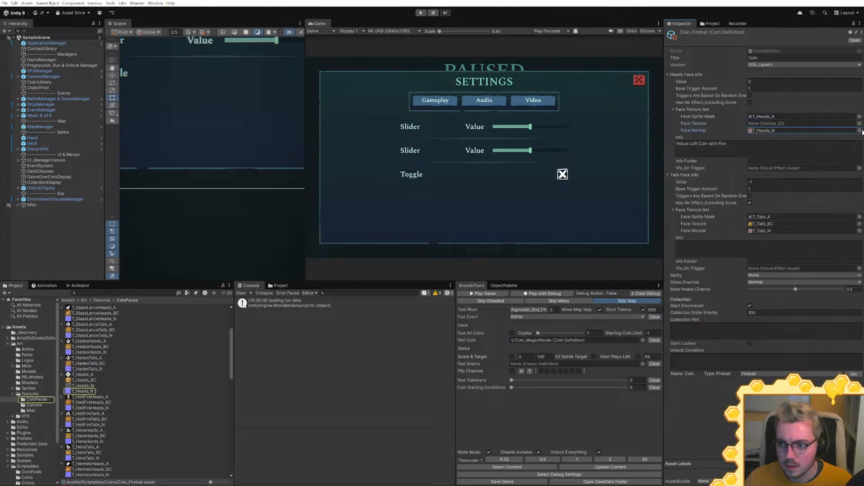
{"action": "type", "text": "non"}
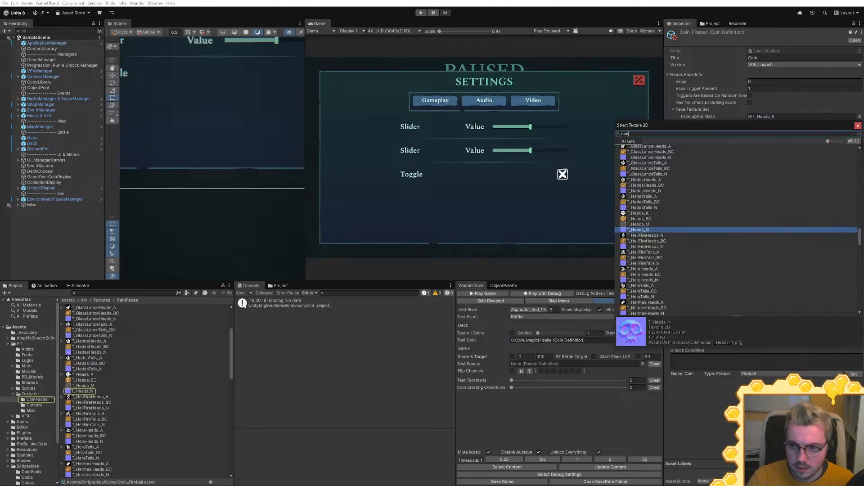
{"action": "double_click", "coordinate": [641, 149]}
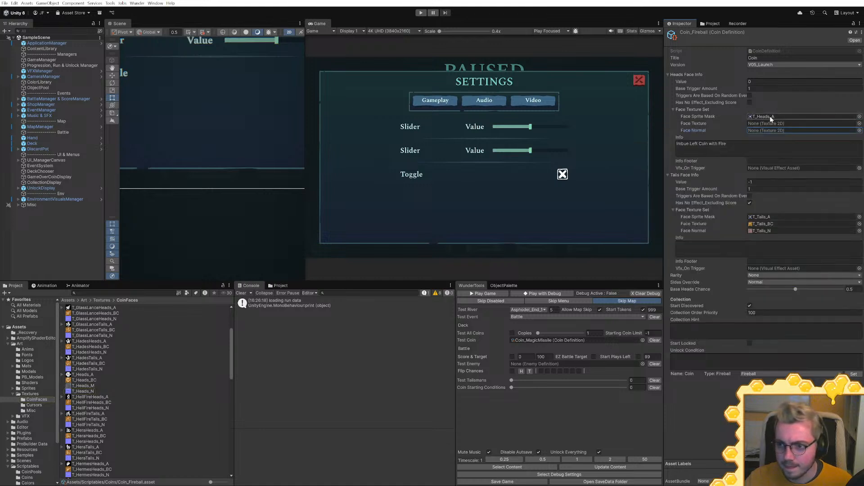
{"action": "left_click", "coordinate": [859, 117]}
{"action": "type", "text": "fire"}
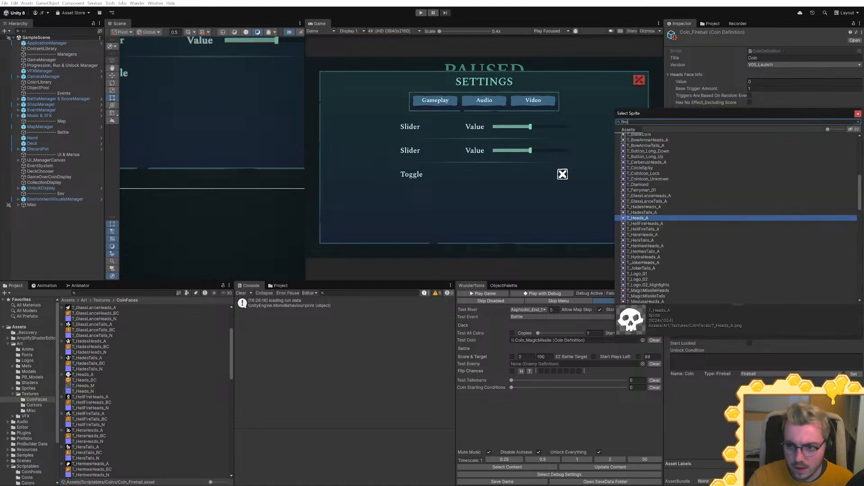
{"action": "key", "text": "BackSpace"}
{"action": "key", "text": "BackSpace"}
{"action": "key", "text": "BackSpace"}
{"action": "key", "text": "BackSpace"}
{"action": "left_click", "coordinate": [858, 115]}
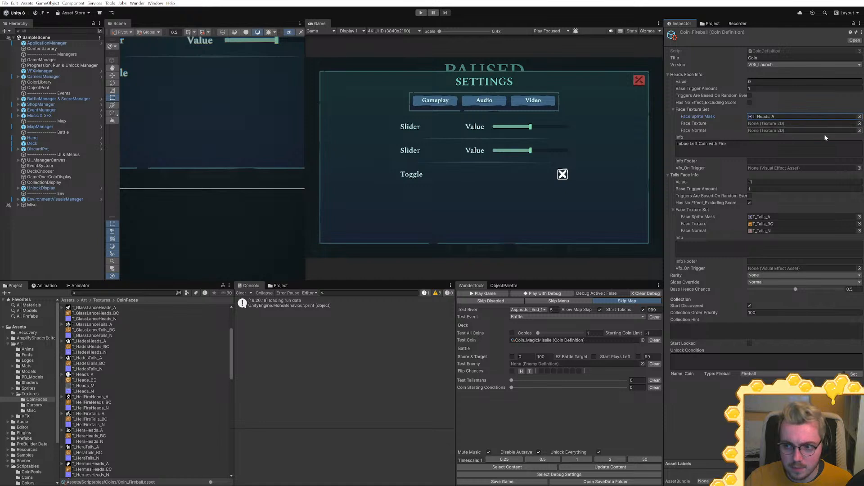
Set the texture type of T_FireballHeads, T_FireballTails, T_ShockHeads and T_ShockTails to Sprite (2D and UI) with sprite mode Single
{"action": "left_click", "coordinate": [774, 117]}
{"action": "scroll", "coordinate": [187, 353], "scroll_direction": "up", "scroll_amount": 4}
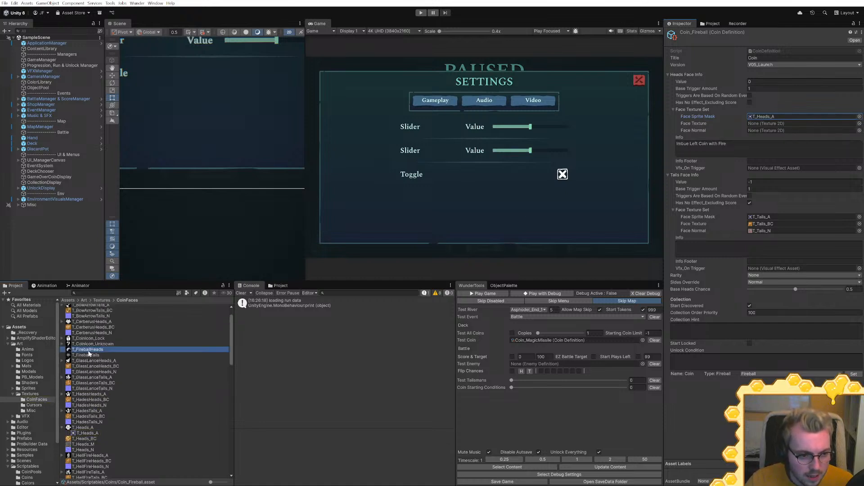
{"action": "left_click", "coordinate": [90, 349]}
{"action": "left_click", "coordinate": [90, 355], "text": "shift"}
{"action": "scroll", "coordinate": [103, 355], "scroll_direction": "down", "scroll_amount": 2}
{"action": "scroll", "coordinate": [101, 360], "scroll_direction": "down", "scroll_amount": 10}
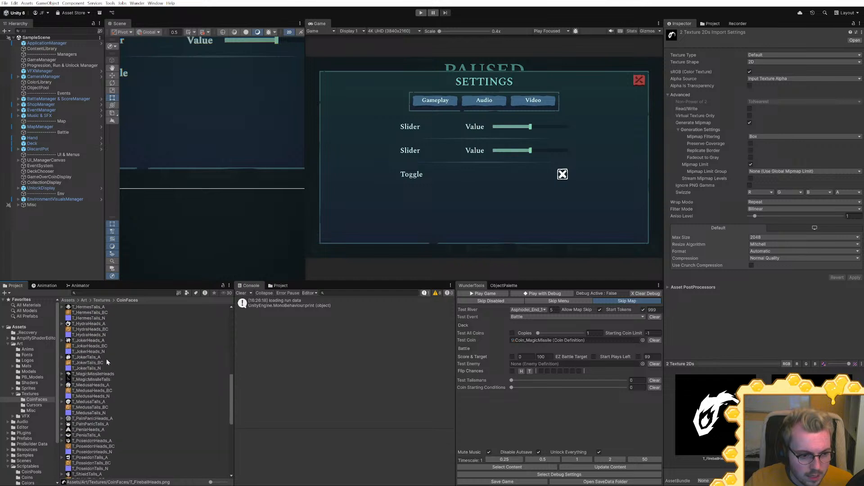
{"action": "scroll", "coordinate": [89, 458], "scroll_direction": "down", "scroll_amount": 3}
{"action": "scroll", "coordinate": [89, 458], "scroll_direction": "down", "scroll_amount": 2}
{"action": "left_click", "coordinate": [88, 386], "text": "ctrl"}
{"action": "left_click", "coordinate": [86, 392], "text": "ctrl"}
{"action": "left_click", "coordinate": [762, 55]}
{"action": "left_click", "coordinate": [770, 85]}
{"action": "left_click", "coordinate": [767, 71]}
{"action": "left_click", "coordinate": [760, 80]}
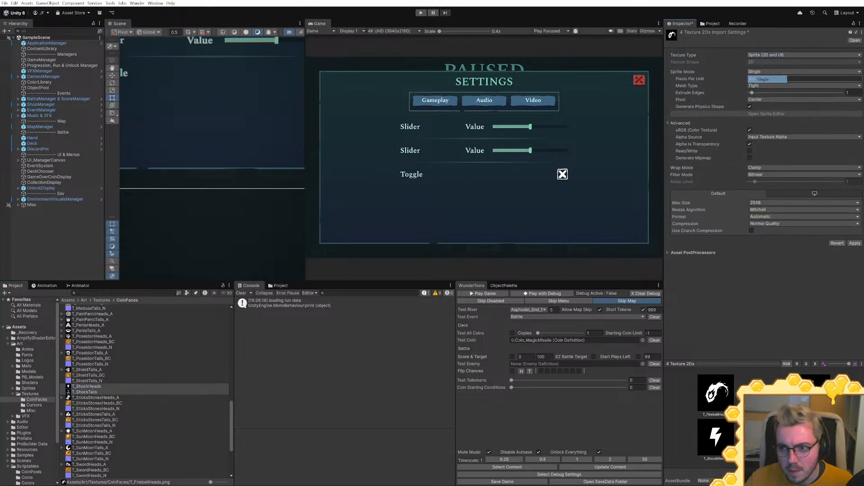
Set the four textures' alpha source to From Gray Scale, enable crunch compression, set max size to 1024 and apply the import settings
{"action": "left_click", "coordinate": [760, 137]}
{"action": "left_click", "coordinate": [765, 144]}
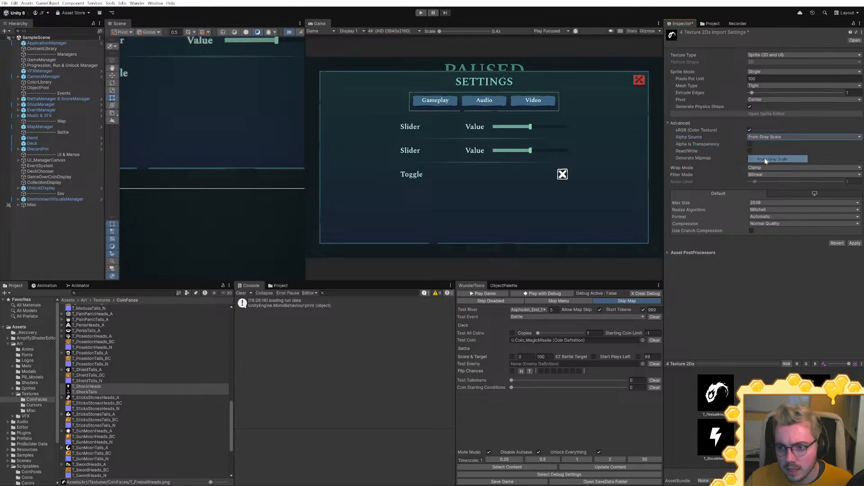
{"action": "left_click", "coordinate": [752, 230]}
{"action": "left_click", "coordinate": [766, 203]}
{"action": "left_click", "coordinate": [768, 247]}
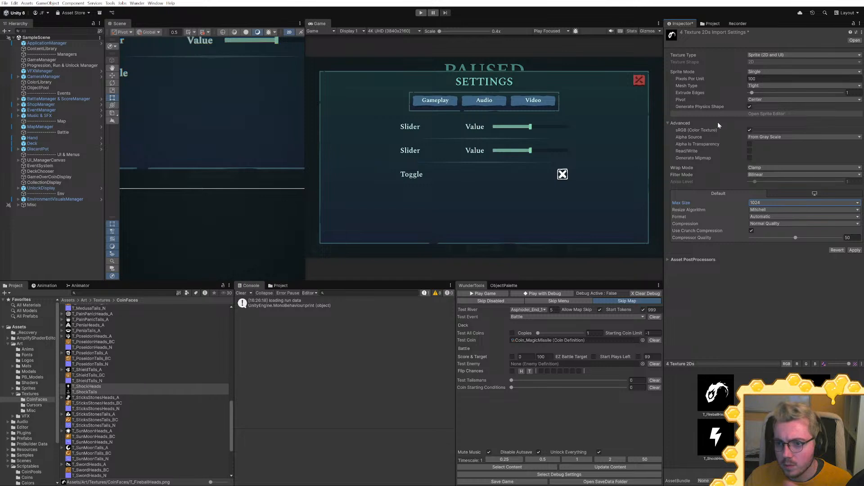
{"action": "left_click", "coordinate": [855, 250]}
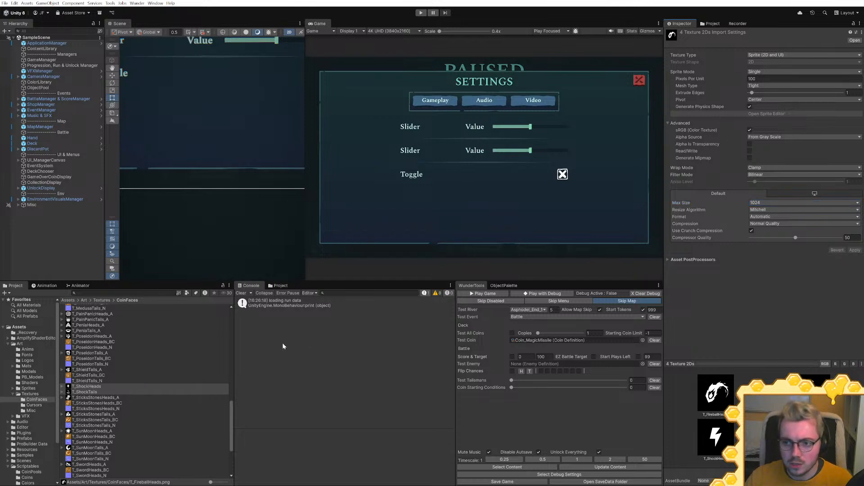
{"action": "left_click", "coordinate": [95, 392]}
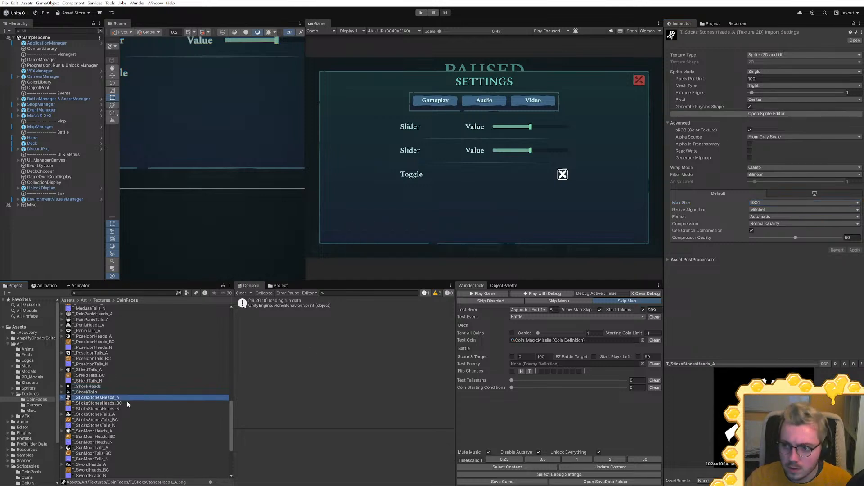
{"action": "left_click", "coordinate": [127, 399]}
{"action": "left_click", "coordinate": [435, 208]}
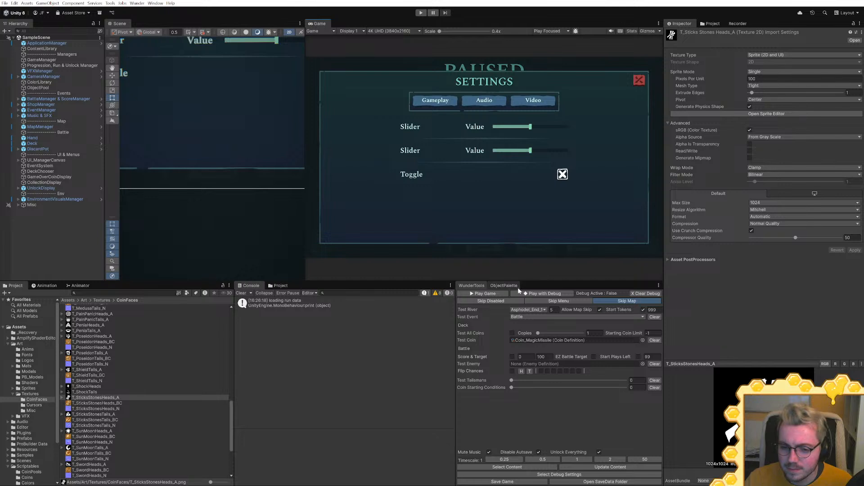
Find Coin_Fireball in the project and assign T_FireballHeads as the sprite mask of its heads face
{"action": "left_click", "coordinate": [126, 293]}
{"action": "type", "text": "fireb"}
{"action": "left_click", "coordinate": [85, 307]}
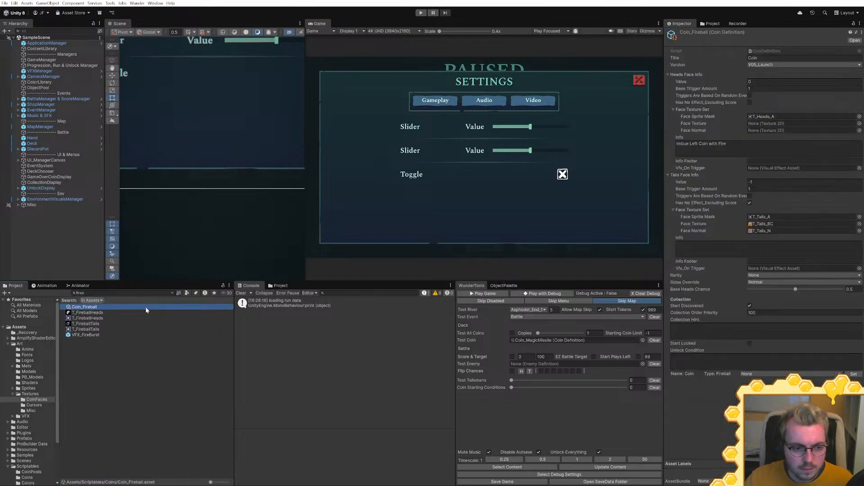
{"action": "left_click", "coordinate": [861, 117]}
{"action": "type", "text": "fir"}
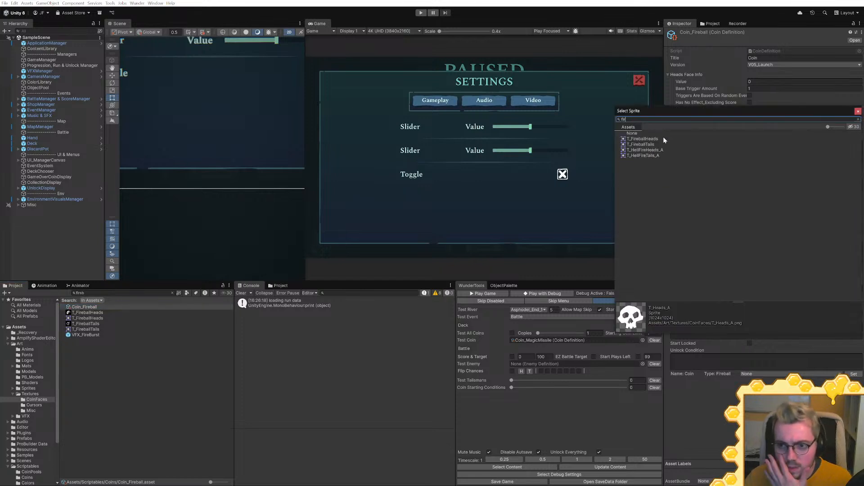
{"action": "double_click", "coordinate": [659, 139]}
Assign T_FireballTails to the face texture and the face sprite mask of Coin_Fireball's tails face
{"action": "left_click", "coordinate": [860, 224]}
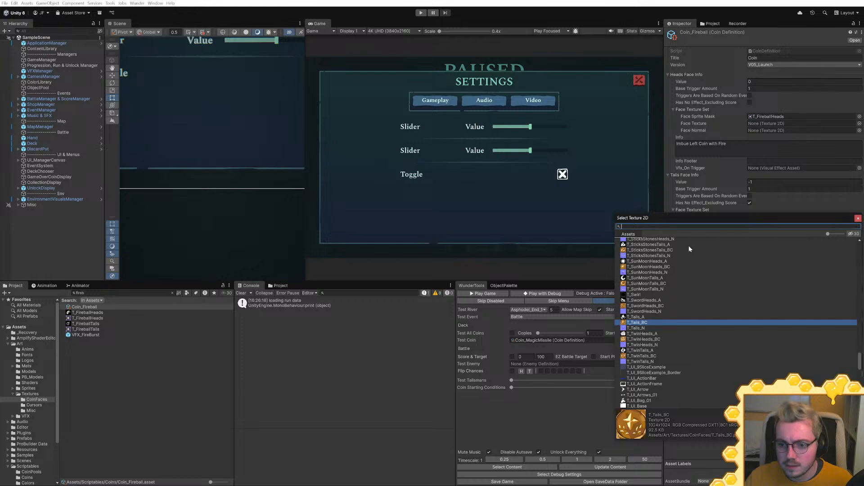
{"action": "type", "text": "fire"}
{"action": "left_click", "coordinate": [648, 252]}
{"action": "double_click", "coordinate": [648, 252]}
{"action": "left_click", "coordinate": [793, 224]}
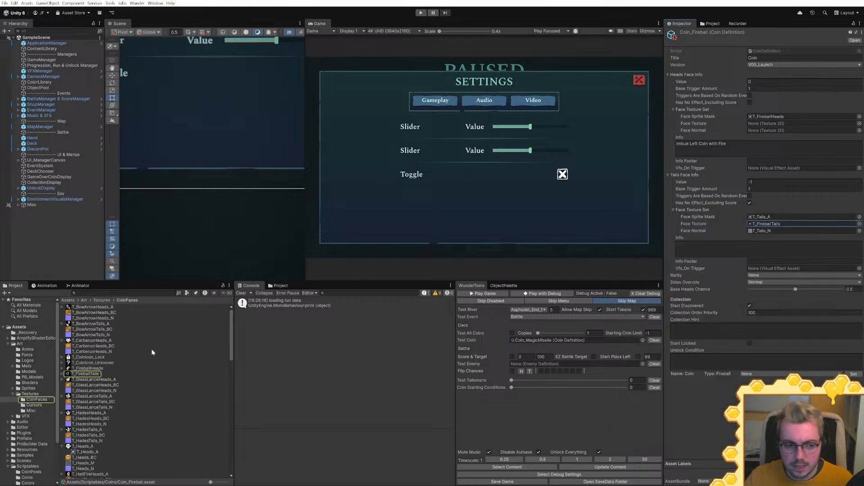
{"action": "left_click_drag", "start_coordinate": [96, 373], "coordinate": [769, 218]}
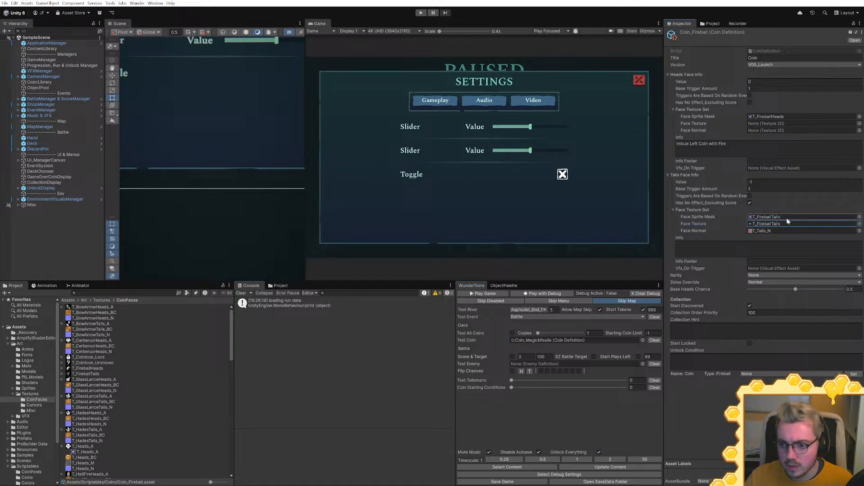
Set the face texture and face normal of Coin_Fireball's tails face to None
{"action": "left_click", "coordinate": [859, 224]}
{"action": "type", "text": "non"}
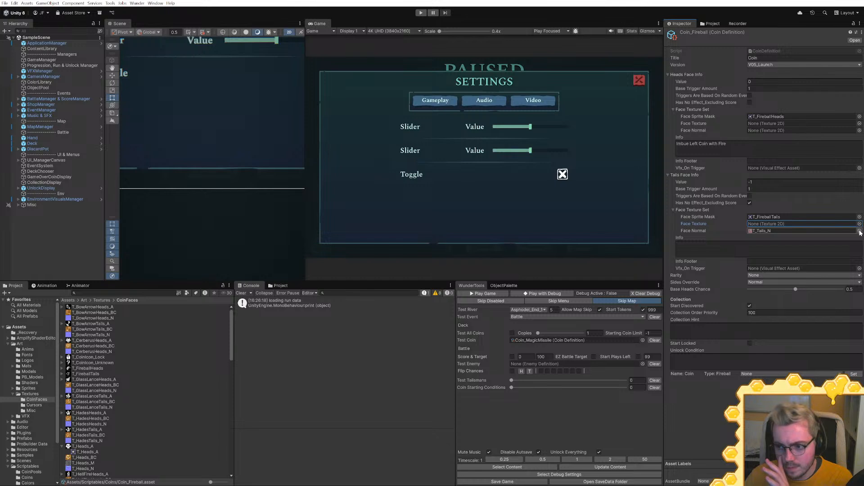
{"action": "left_click", "coordinate": [858, 234]}
{"action": "type", "text": "non"}
{"action": "left_click", "coordinate": [813, 248]}
{"action": "left_click", "coordinate": [812, 247]}
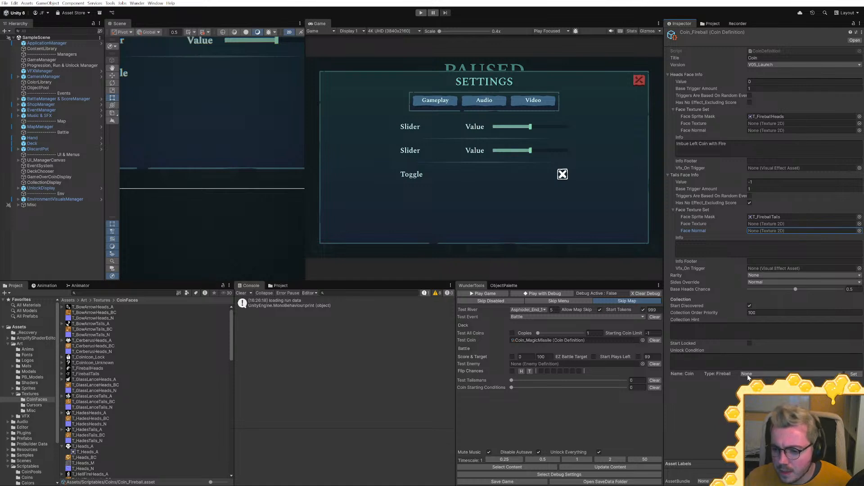
Set the rarity of Coin_Fireball to Uncommon and its tails face value to -5
{"action": "left_click", "coordinate": [765, 275]}
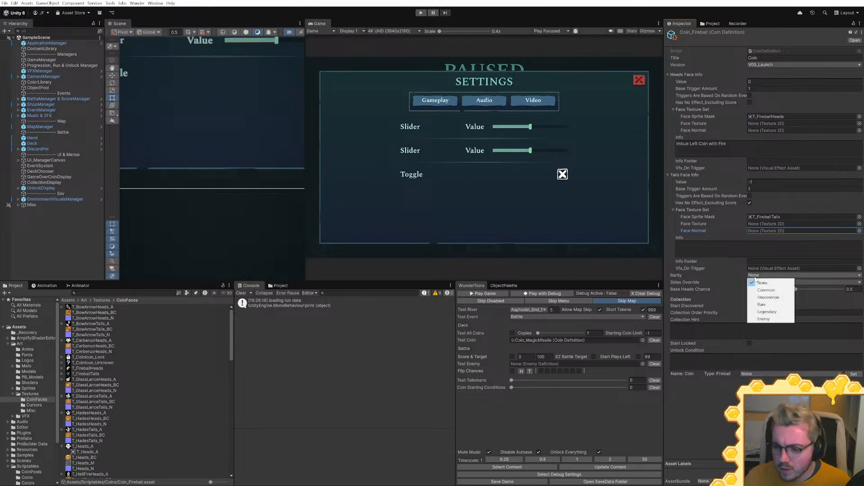
{"action": "left_click", "coordinate": [774, 297]}
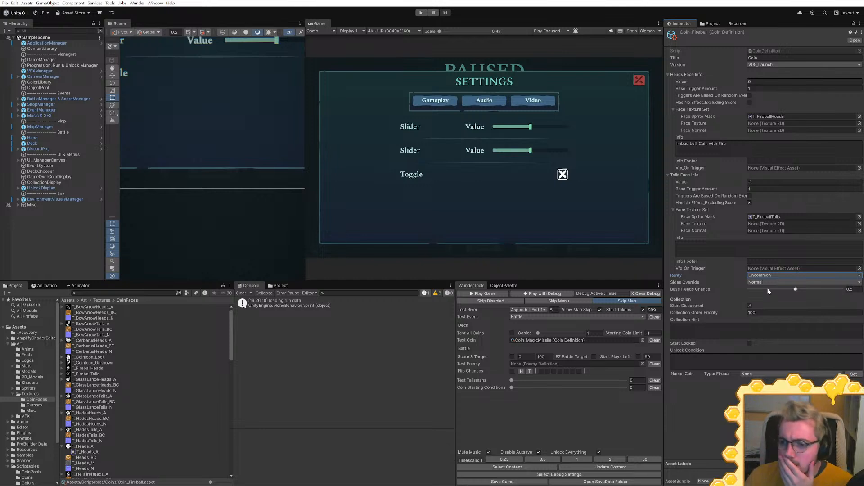
{"action": "left_click", "coordinate": [775, 181]}
{"action": "type", "text": "-5"}
{"action": "left_click", "coordinate": [591, 215]}
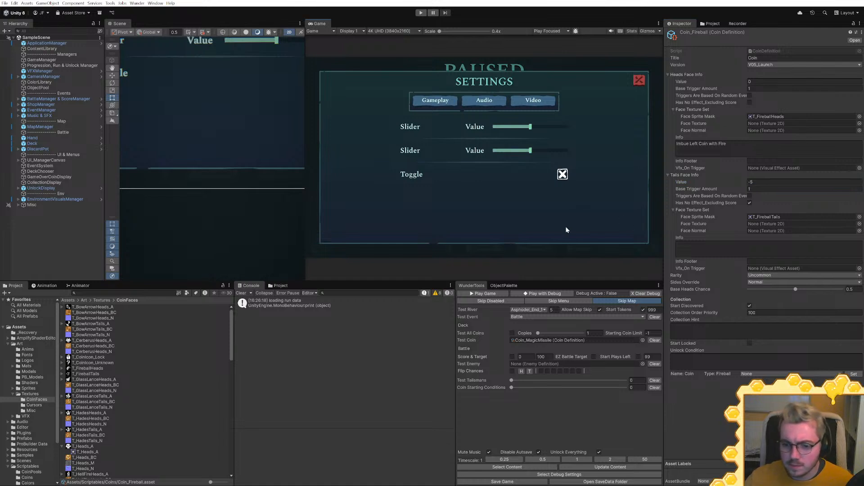
Choose Coin_Fireball as the test coin in WunderTools, run the game with debug and stop it
{"action": "left_click", "coordinate": [642, 340]}
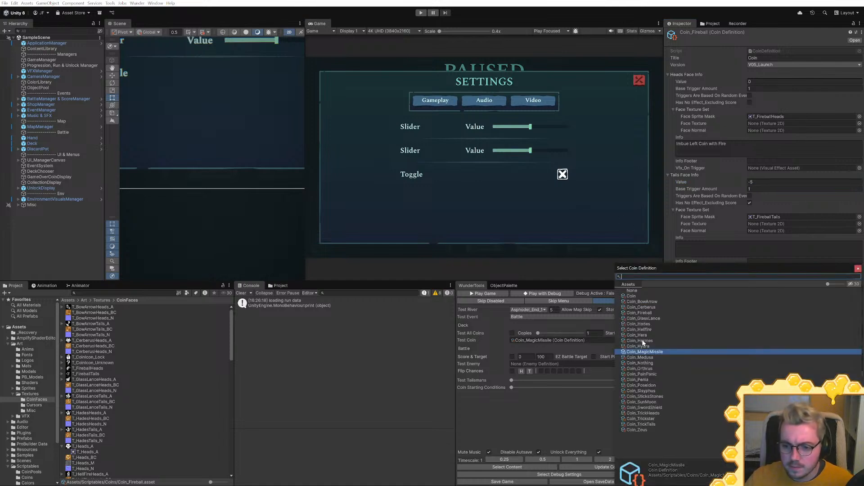
{"action": "double_click", "coordinate": [643, 313]}
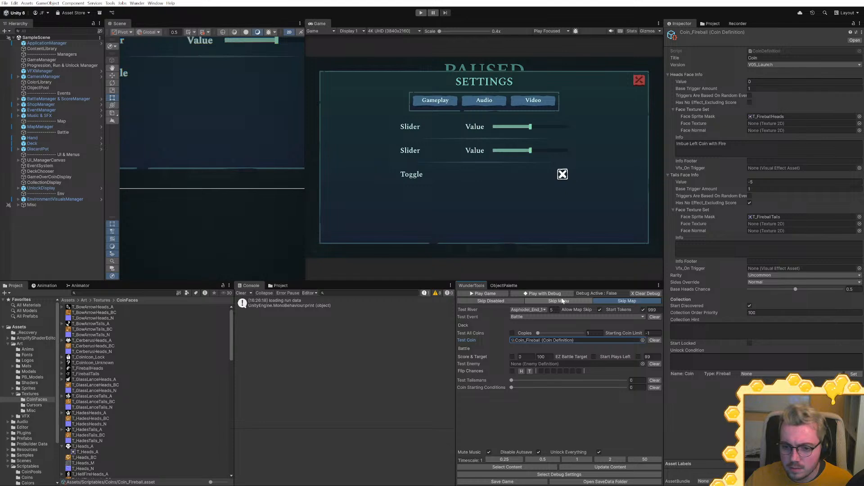
{"action": "left_click", "coordinate": [544, 293]}
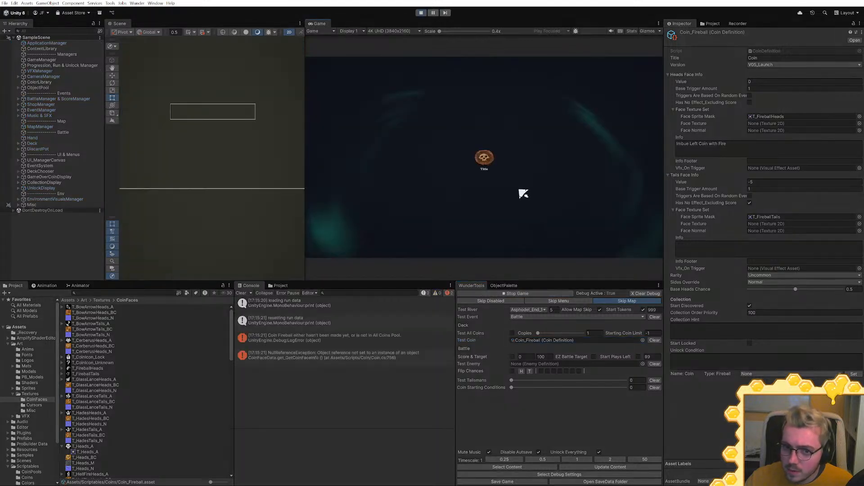
{"action": "left_click", "coordinate": [421, 12]}
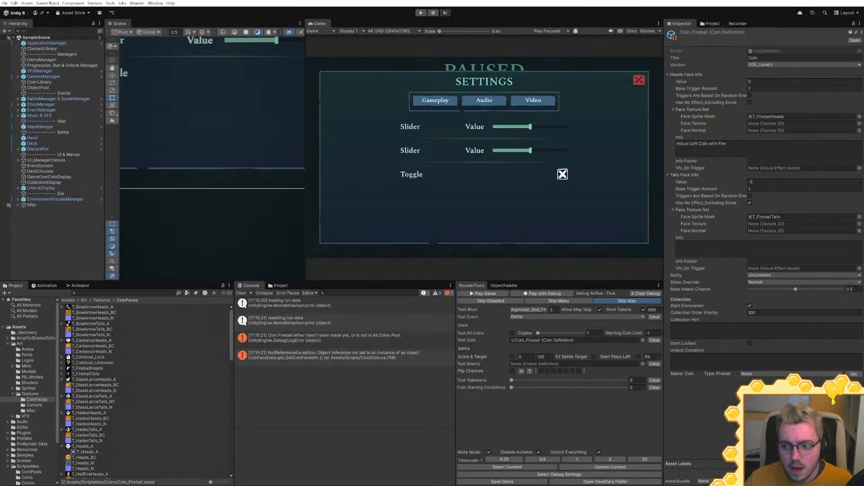
Run the game with debug again to test the Coin_Fireball coins and stop it
{"action": "left_click", "coordinate": [556, 294]}
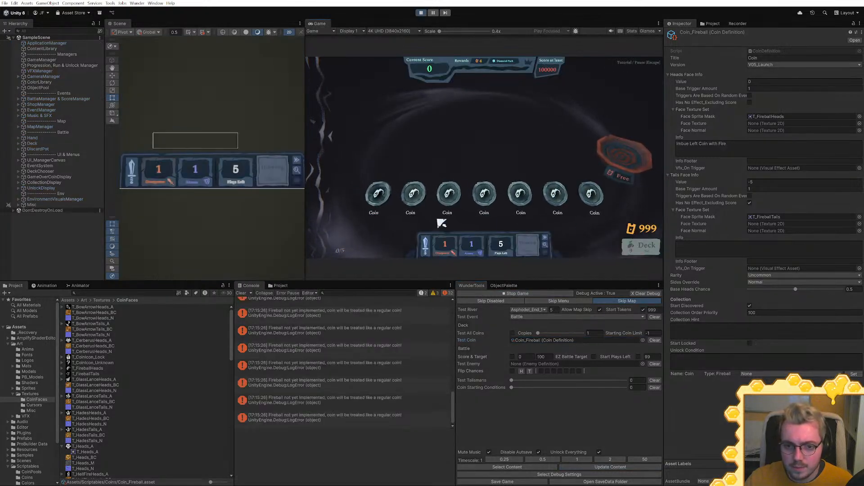
{"action": "left_click", "coordinate": [543, 293]}
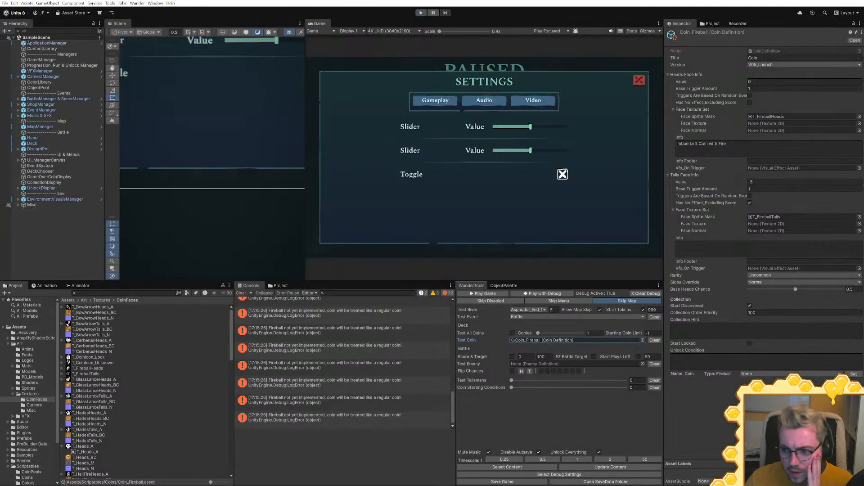
Switch to the code editor and go to the AddEffectToCoin switch statement in CoinEffectLibrary
{"action": "key", "text": "alt+Tab"}
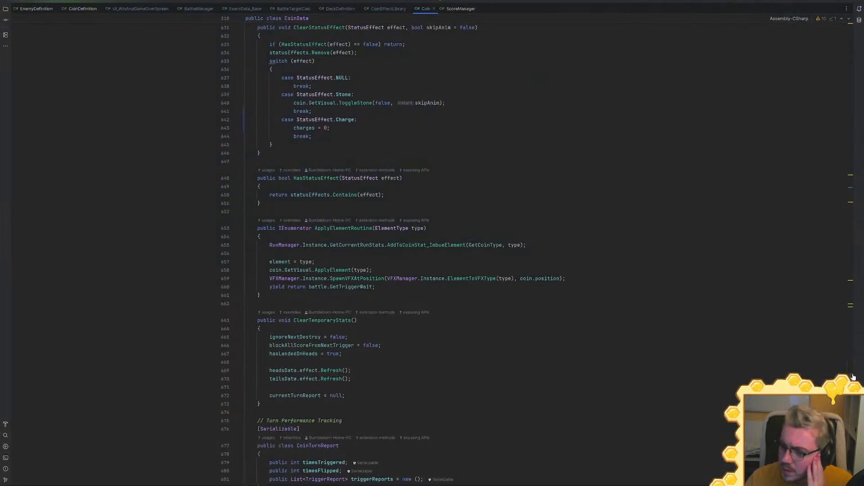
{"action": "left_click_drag", "start_coordinate": [851, 382], "coordinate": [834, 64]}
{"action": "left_click", "coordinate": [387, 9]}
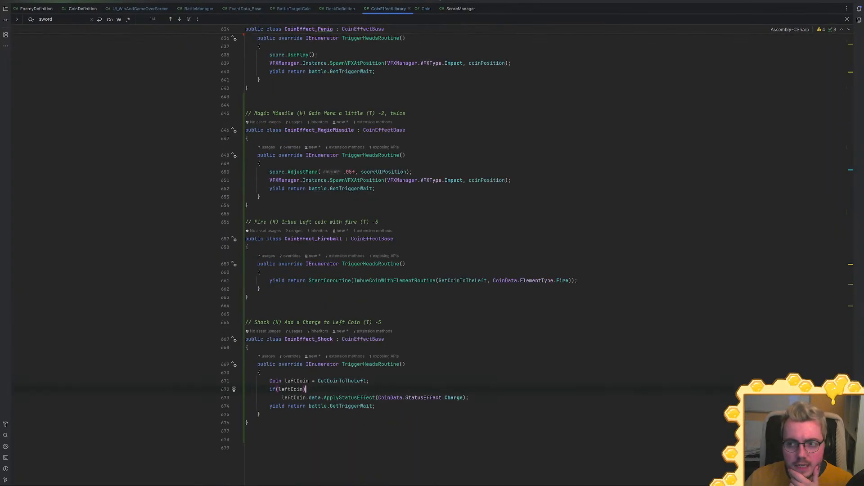
{"action": "scroll", "coordinate": [540, 252], "scroll_direction": "up", "scroll_amount": 20}
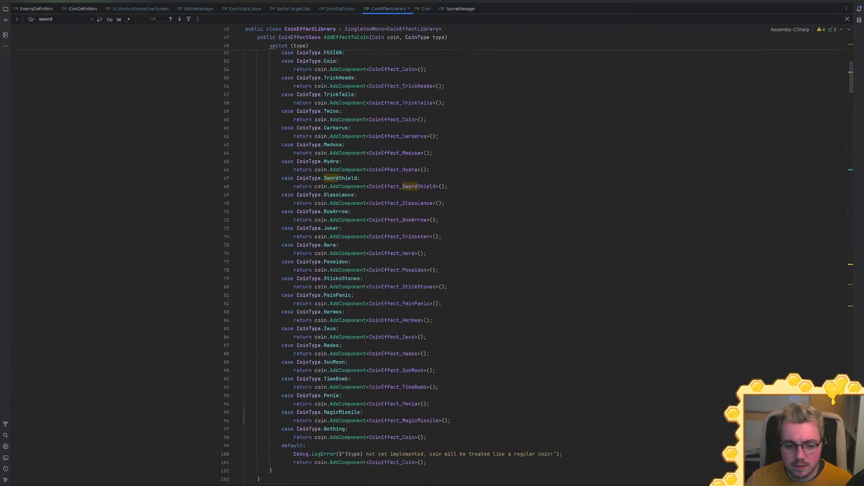
{"action": "scroll", "coordinate": [540, 252], "scroll_direction": "up", "scroll_amount": 3}
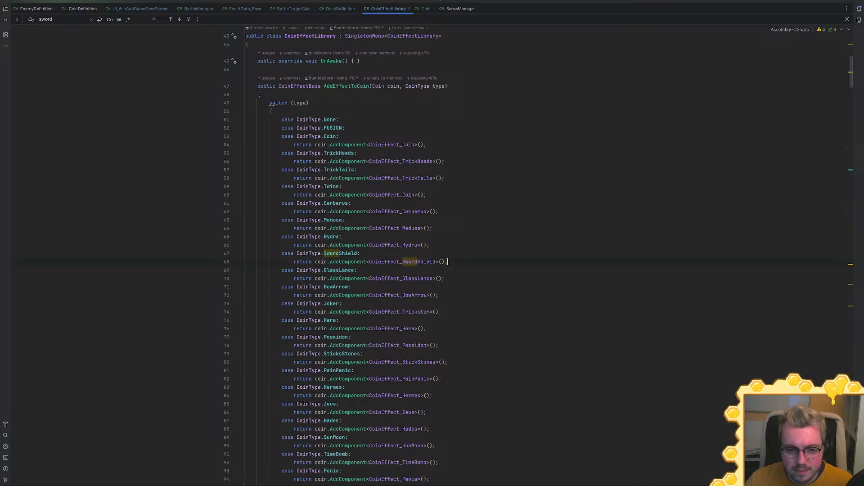
{"action": "key", "text": "Return"}
{"action": "key", "text": "Return"}
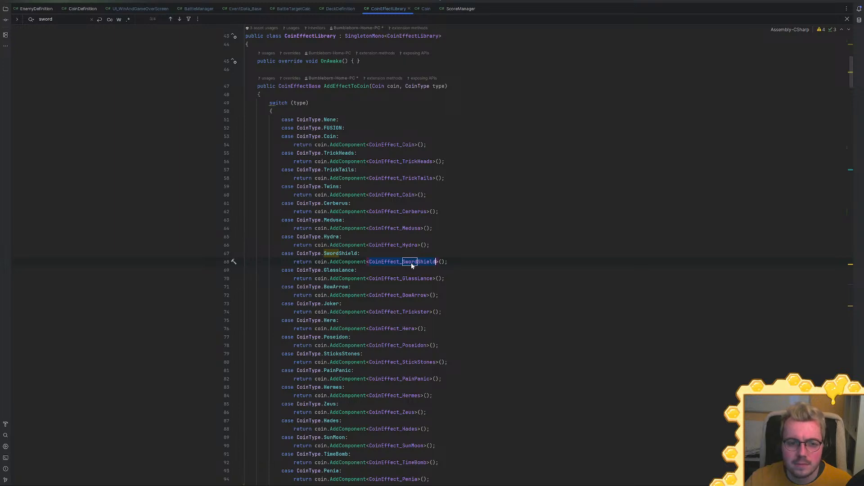
{"action": "left_click", "coordinate": [429, 245]}
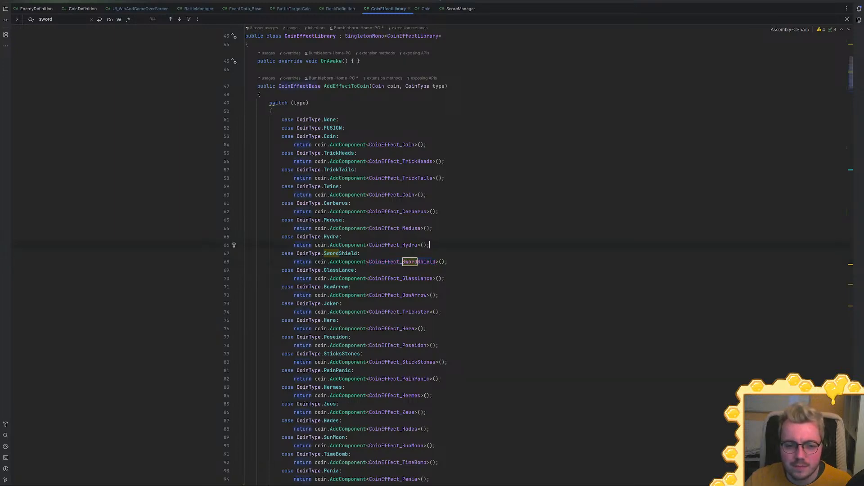
Duplicate the MagicMissile case directly below itself in the AddEffectToCoin switch
{"action": "scroll", "coordinate": [430, 245], "scroll_direction": "down", "scroll_amount": 5}
{"action": "left_click", "coordinate": [426, 387]}
{"action": "left_click_drag", "start_coordinate": [451, 370], "coordinate": [429, 353]}
{"action": "key", "text": "ctrl+c"}
{"action": "left_click", "coordinate": [450, 371]}
{"action": "key", "text": "ctrl+v"}
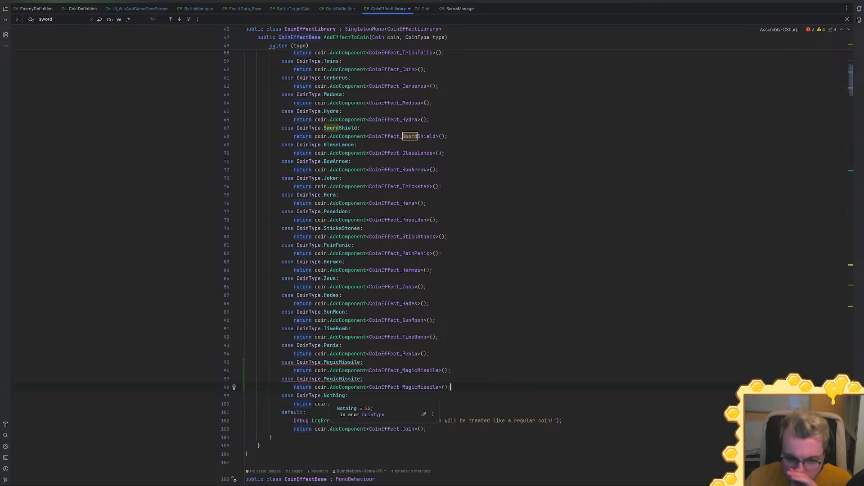
Change the duplicated case to CoinType.Fireball and make it add the CoinEffect_Fireball component
{"action": "double_click", "coordinate": [393, 387]}
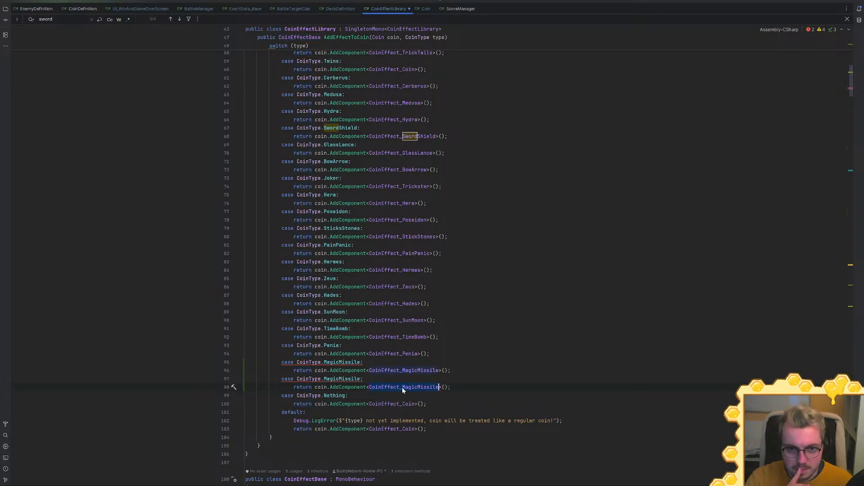
{"action": "scroll", "coordinate": [402, 387], "scroll_direction": "up", "scroll_amount": 3}
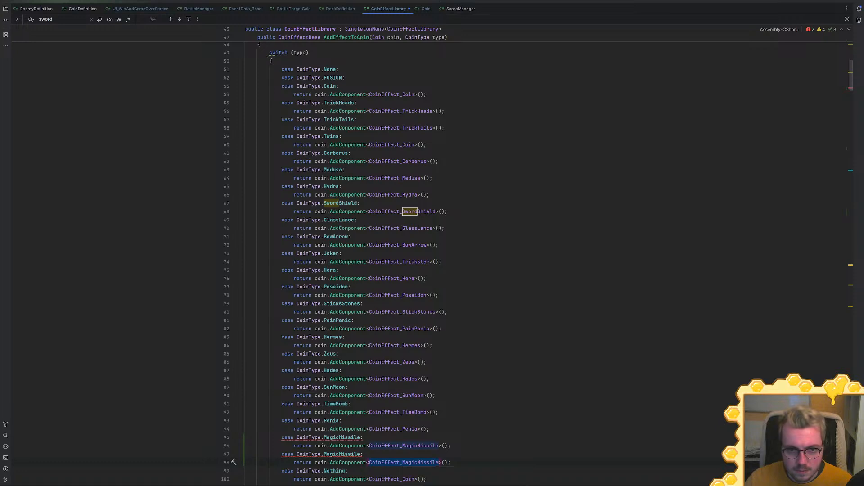
{"action": "scroll", "coordinate": [405, 261], "scroll_direction": "down", "scroll_amount": 5}
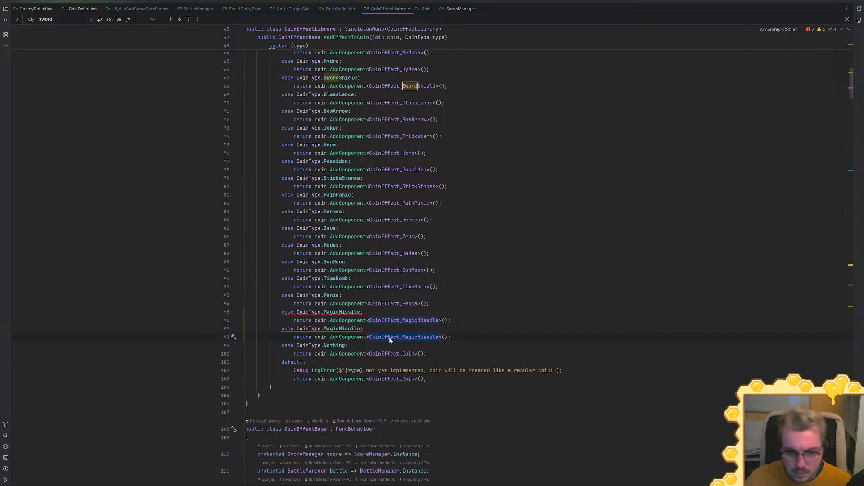
{"action": "type", "text": "coin"}
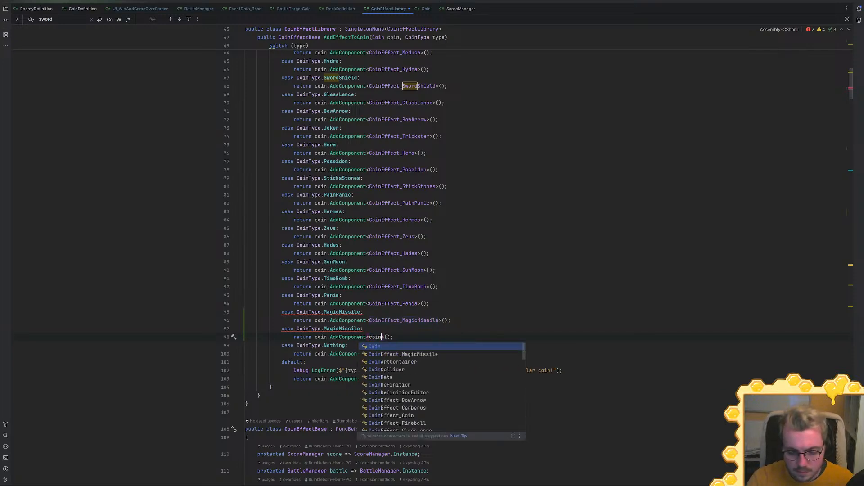
{"action": "type", "text": "effi"}
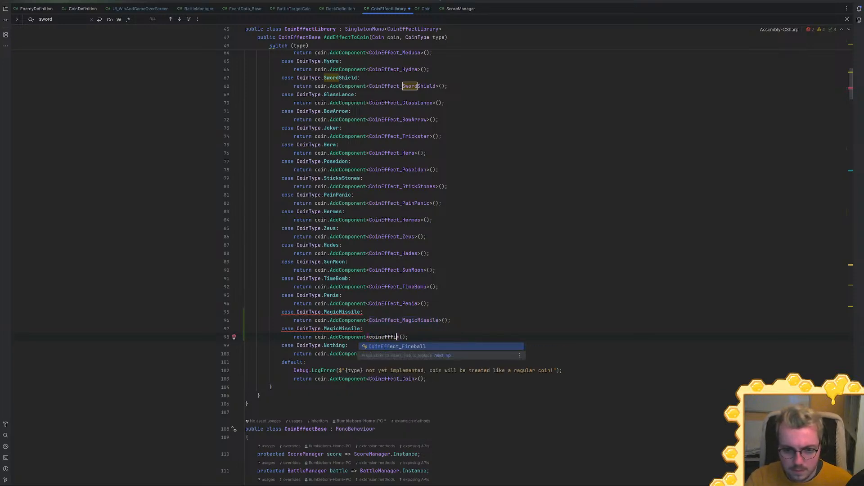
{"action": "key", "text": "Return"}
{"action": "double_click", "coordinate": [342, 329]}
{"action": "type", "text": "Fireball"}
{"action": "key", "text": "Return"}
Move the Fireball case above the MagicMissile case and change the latter to CoinType.Shock adding CoinEffect_Shock
{"action": "key", "text": "shift+Down"}
{"action": "key", "text": "shift+End"}
{"action": "key", "text": "alt+shift+Up"}
{"action": "key", "text": "alt+shift+Up"}
{"action": "double_click", "coordinate": [342, 328]}
{"action": "type", "text": "Shock"}
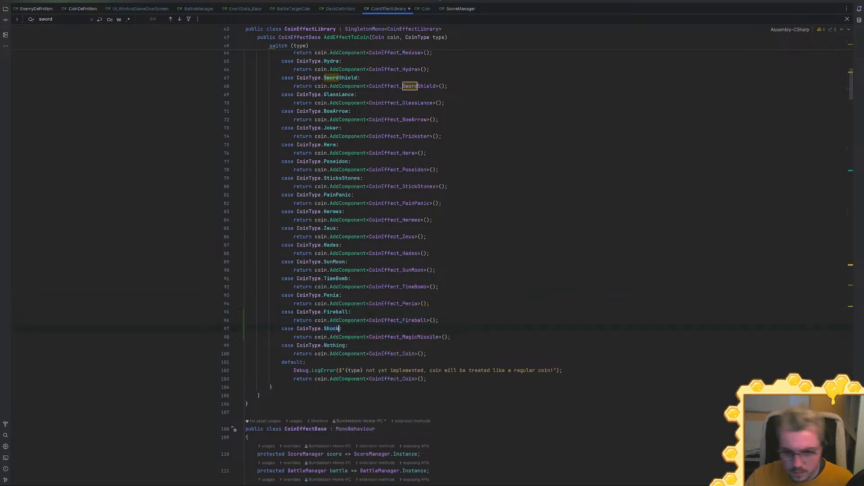
{"action": "double_click", "coordinate": [406, 336]}
{"action": "type", "text": "Shock"}
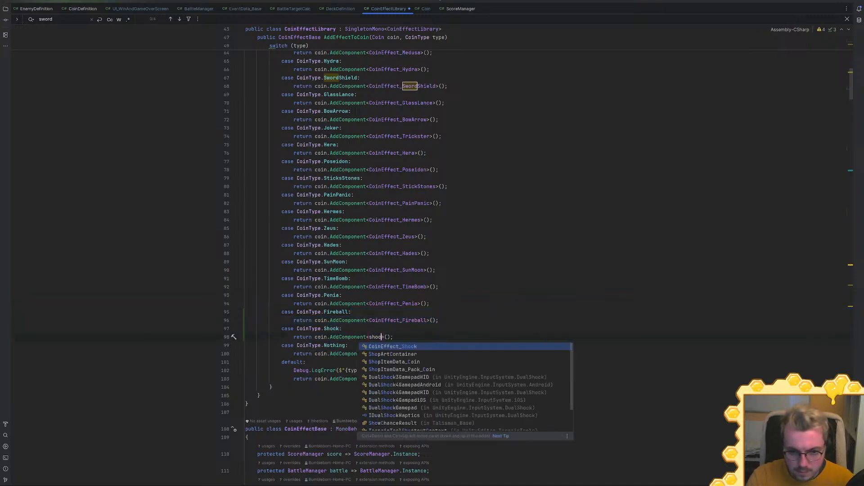
{"action": "key", "text": "Return"}
Switch to Unity, run the game with debug, examine the Fireball coins in the maximized Game view, then stop and clear the console
{"action": "key", "text": "alt+Tab"}
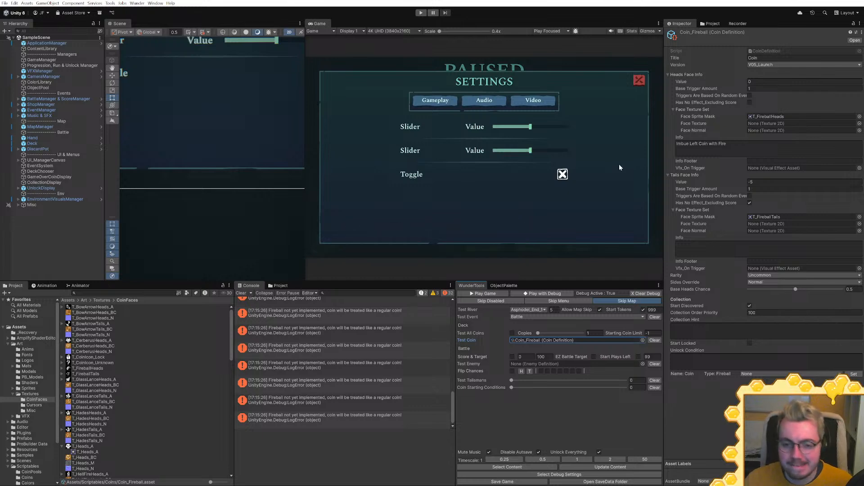
{"action": "left_click", "coordinate": [547, 293]}
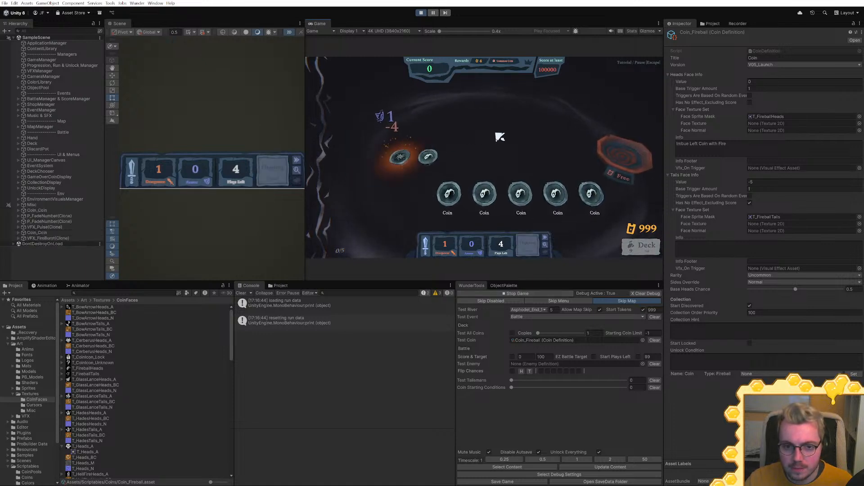
{"action": "key", "text": "shift+space"}
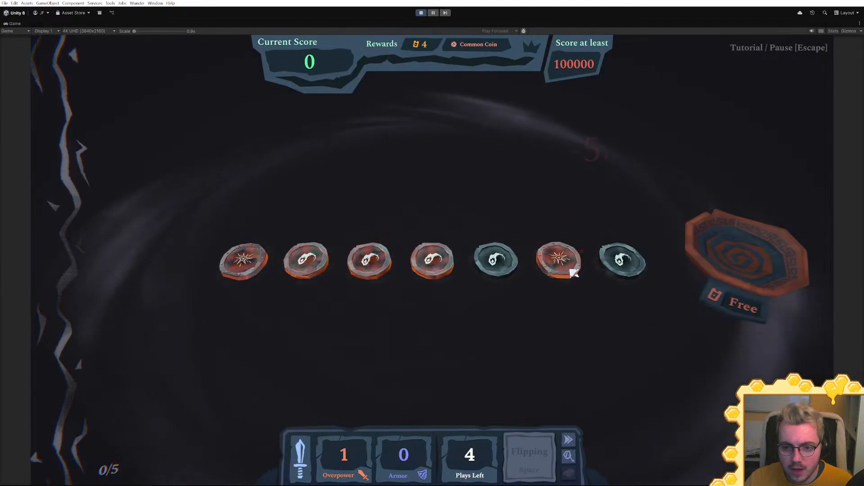
{"action": "mouse_move", "coordinate": [569, 269]}
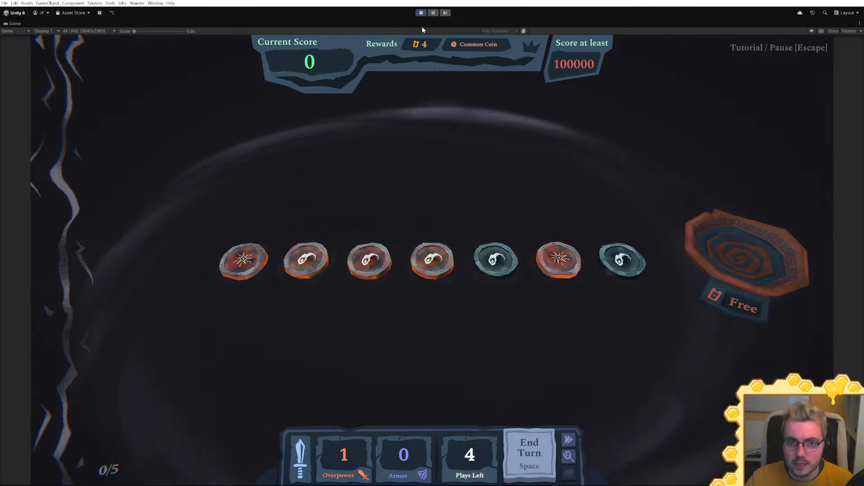
{"action": "left_click", "coordinate": [421, 13]}
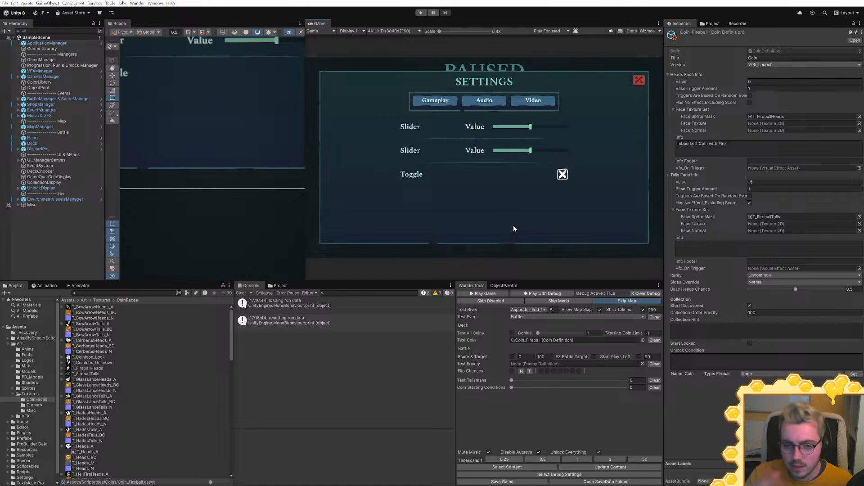
{"action": "left_click", "coordinate": [242, 293]}
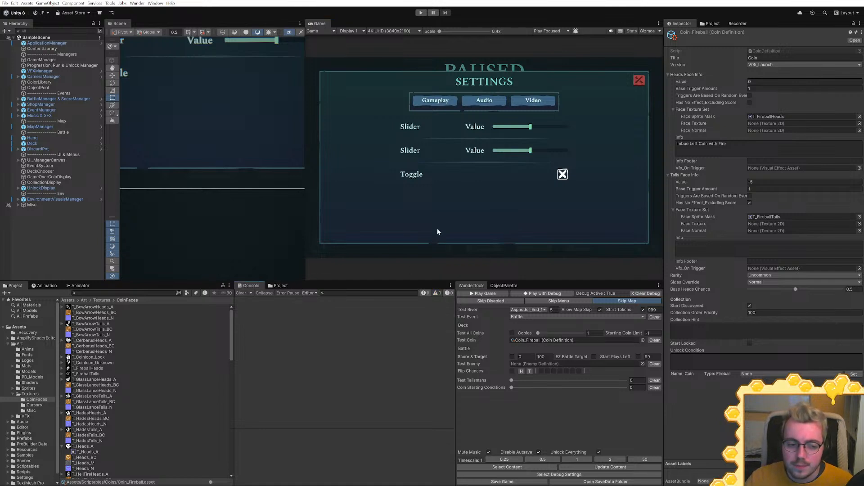
Duplicate the Coin_Fireball definition in the Coins folder and rename the copy Coin_Shock
{"action": "left_click", "coordinate": [643, 340]}
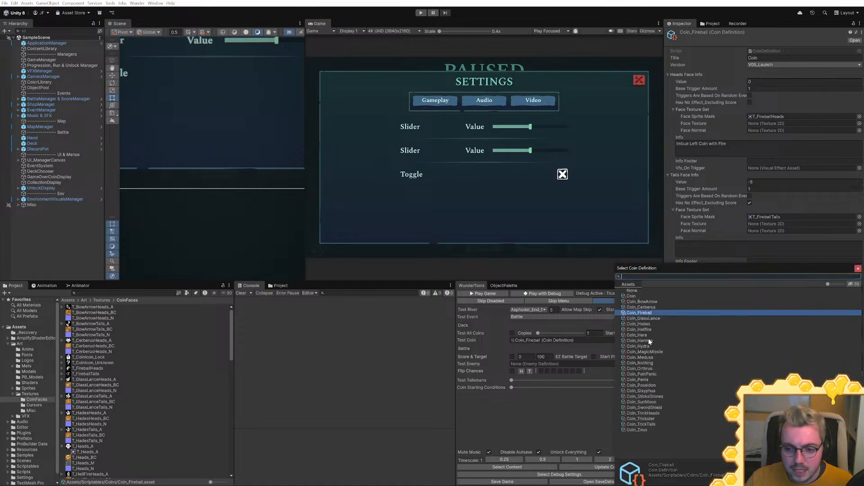
{"action": "left_click", "coordinate": [531, 341]}
{"action": "left_click", "coordinate": [125, 319]}
{"action": "left_click", "coordinate": [122, 324]}
{"action": "key", "text": "ctrl+d"}
{"action": "key", "text": "F2"}
{"action": "left_click_drag", "start_coordinate": [83, 329], "coordinate": [108, 330]}
{"action": "type", "text": "Shod"}
{"action": "key", "text": "Return"}
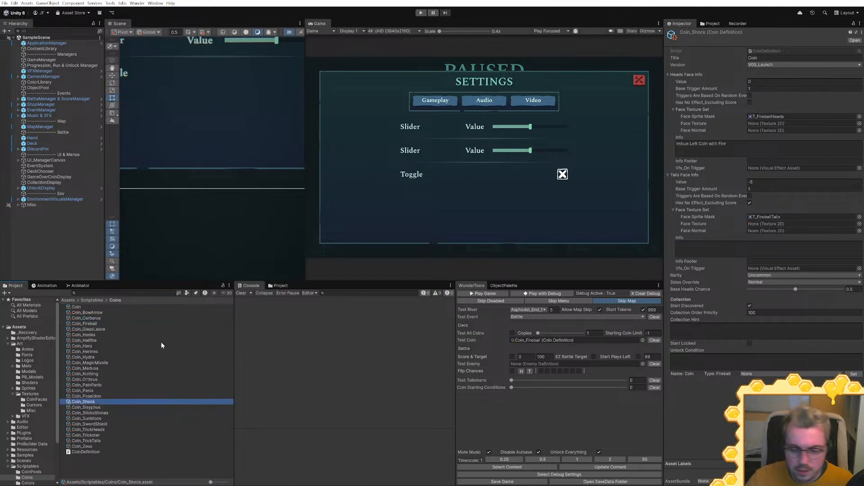
Set the coin type of Coin_Shock to Shock
{"action": "left_click", "coordinate": [808, 374]}
{"action": "left_click", "coordinate": [765, 237]}
{"action": "left_click", "coordinate": [854, 374]}
Set the title of Coin_Fireball to Fireball and the title of Coin_Shock to Shock
{"action": "left_click", "coordinate": [84, 324]}
{"action": "left_click", "coordinate": [801, 58]}
{"action": "type", "text": "Fireball"}
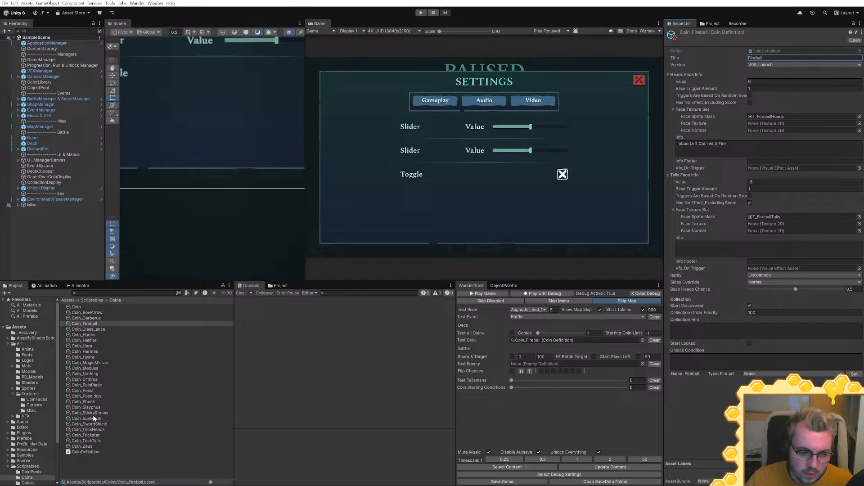
{"action": "left_click", "coordinate": [89, 402]}
{"action": "left_click", "coordinate": [768, 58]}
{"action": "type", "text": "Shock"}
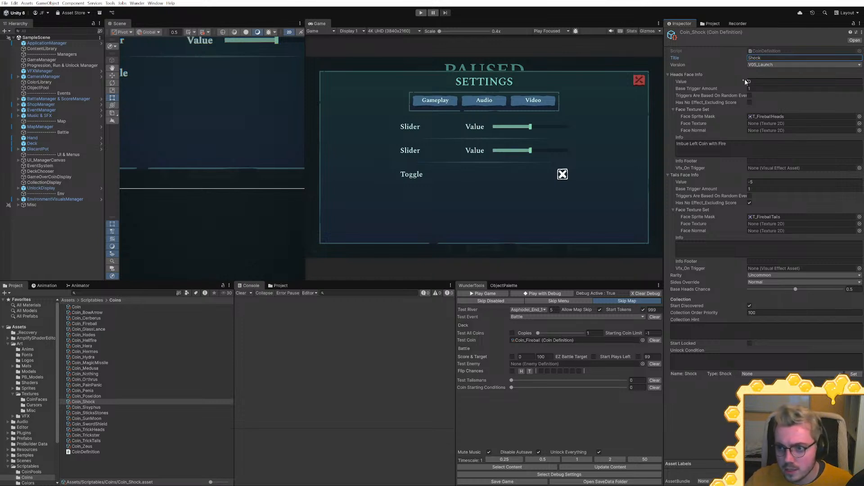
Change the heads face info text of Coin_Shock to "Gives Left Coin a Charge"
{"action": "left_click", "coordinate": [725, 147]}
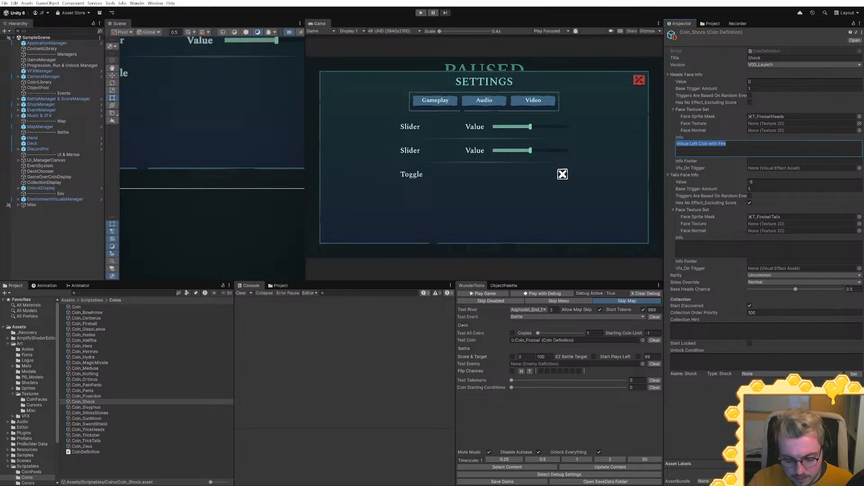
{"action": "left_click", "coordinate": [690, 143]}
{"action": "key", "text": "BackSpace"}
{"action": "key", "text": "BackSpace"}
{"action": "key", "text": "BackSpace"}
{"action": "key", "text": "BackSpace"}
{"action": "key", "text": "BackSpace"}
{"action": "type", "text": "Gives"}
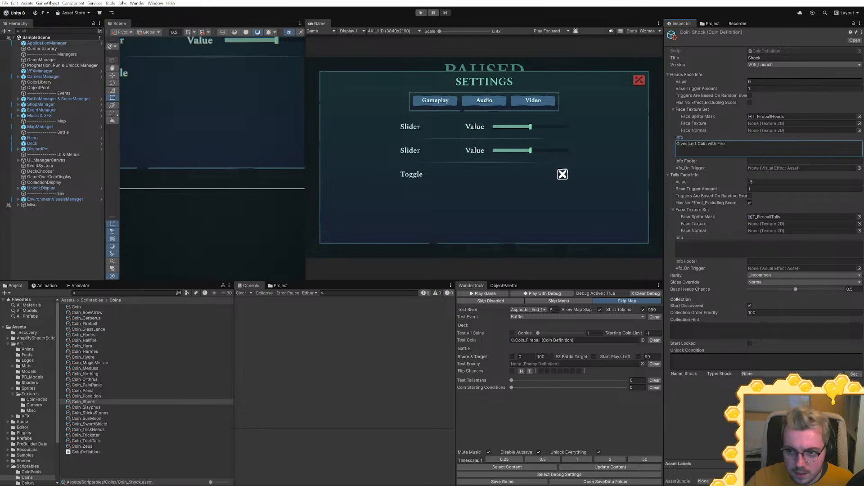
{"action": "left_click_drag", "start_coordinate": [725, 143], "coordinate": [708, 144]}
{"action": "type", "text": "a Charg"}
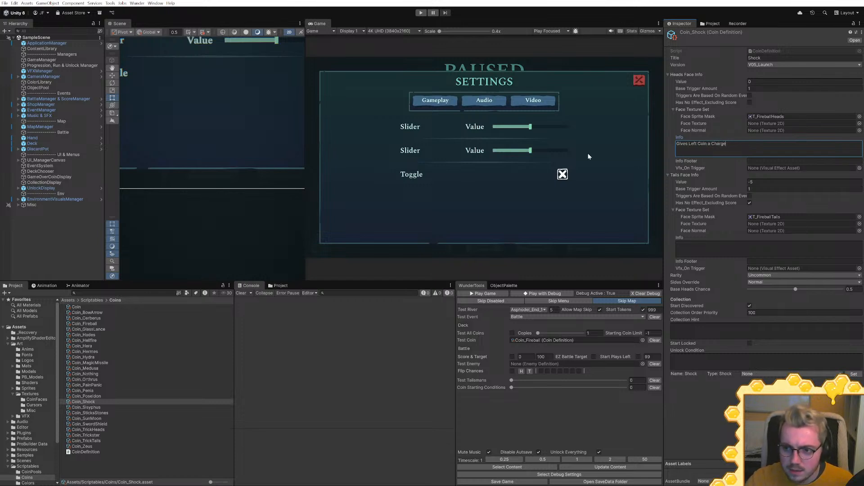
{"action": "left_click", "coordinate": [635, 161]}
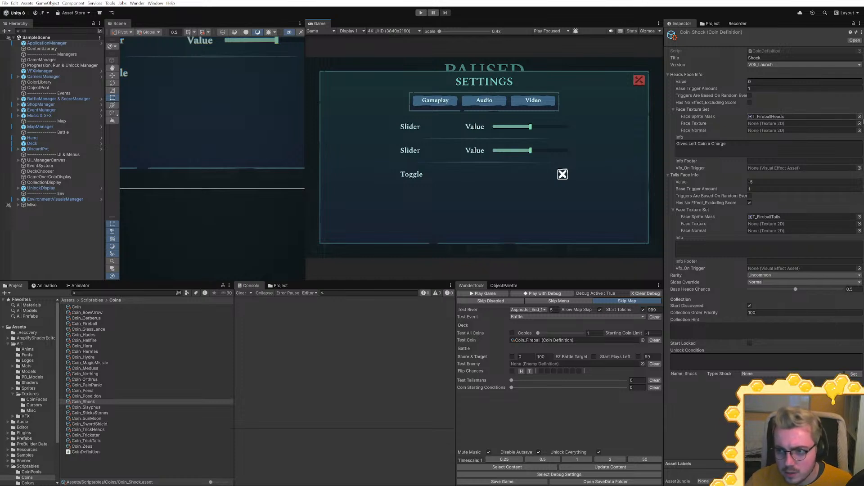
Assign T_ShockHeads and T_ShockTails as the heads and tails face sprite masks of Coin_Shock
{"action": "left_click", "coordinate": [860, 116]}
{"action": "type", "text": "shoc"}
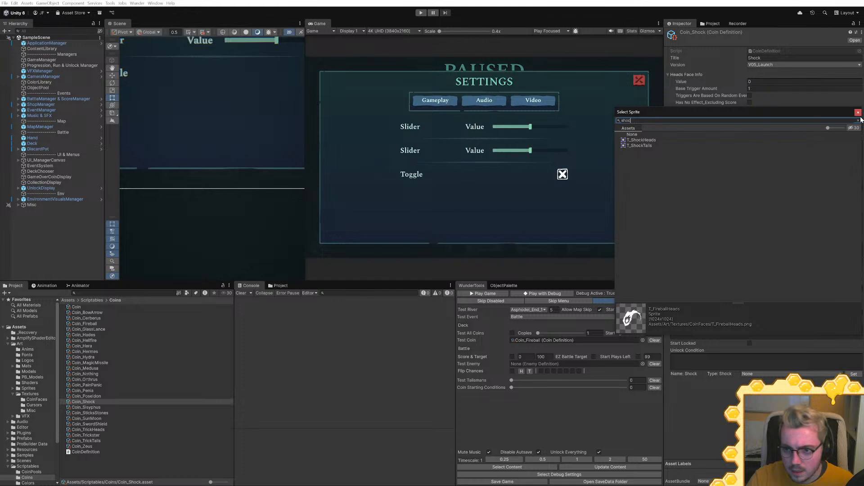
{"action": "double_click", "coordinate": [650, 140]}
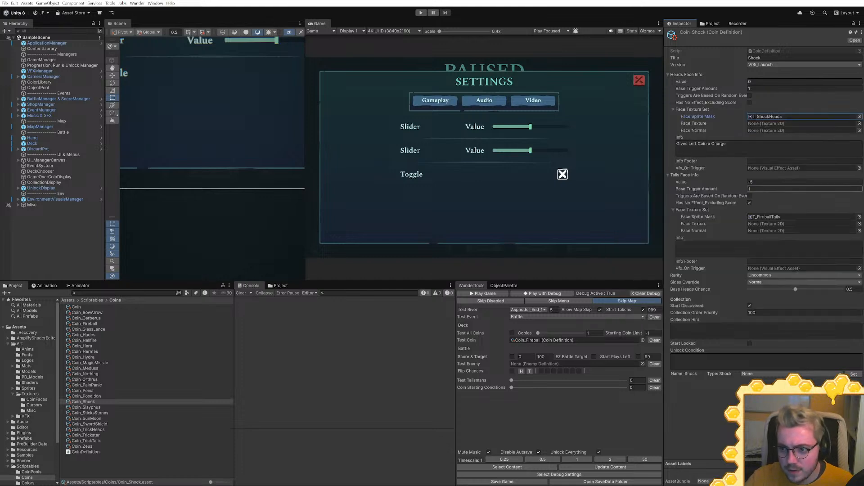
{"action": "left_click", "coordinate": [859, 218]}
{"action": "type", "text": "shock"}
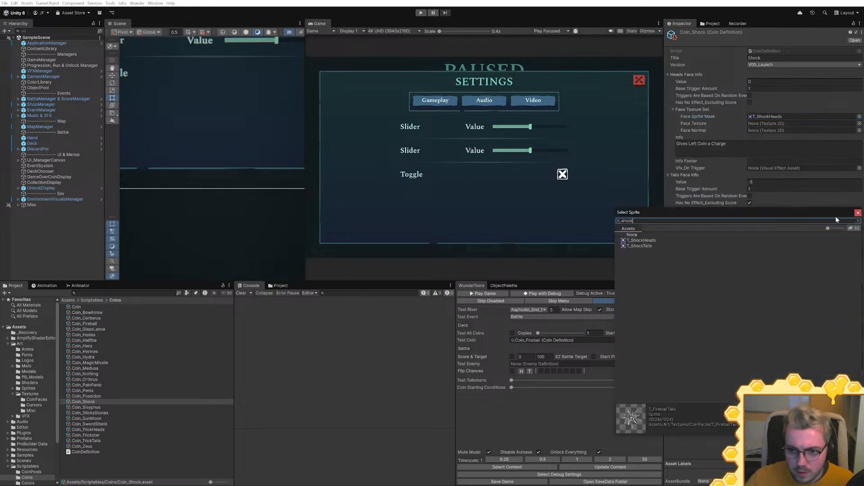
{"action": "double_click", "coordinate": [655, 245]}
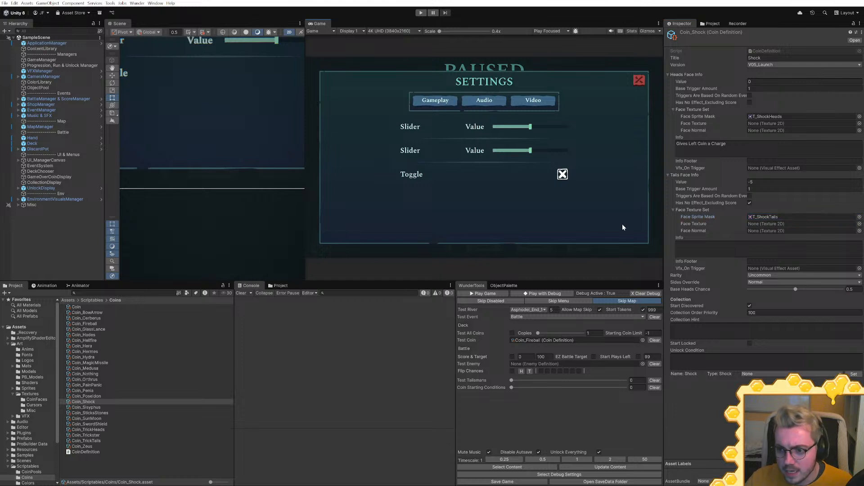
Set Coin_Shock as the test coin in place of Coin_Fireball and start the game with debug settings
{"action": "left_click", "coordinate": [548, 292]}
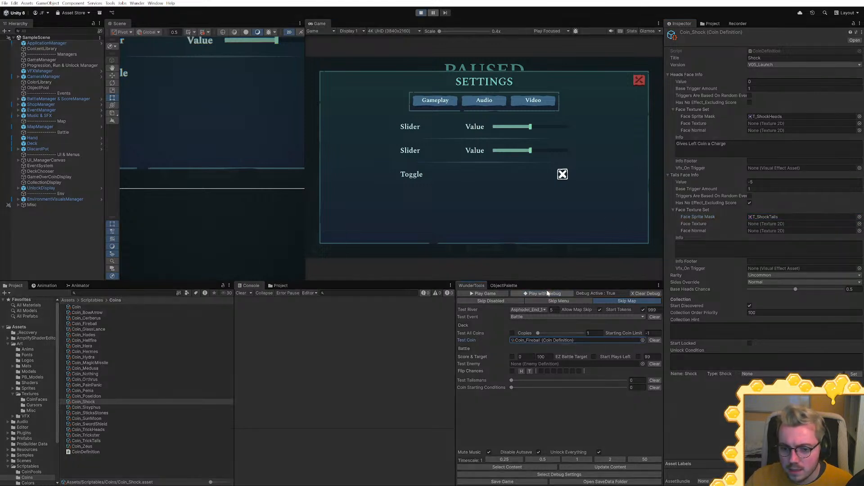
{"action": "key", "text": "ctrl+p"}
{"action": "left_click", "coordinate": [643, 340]}
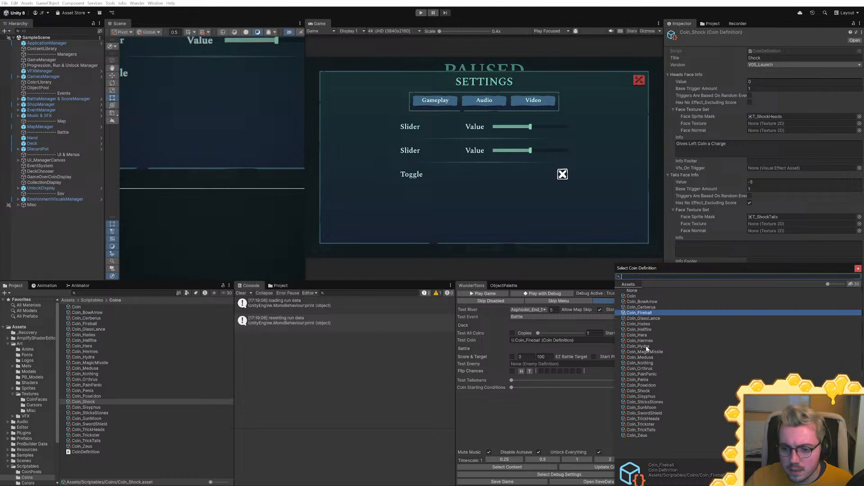
{"action": "double_click", "coordinate": [639, 391]}
{"action": "left_click", "coordinate": [579, 295]}
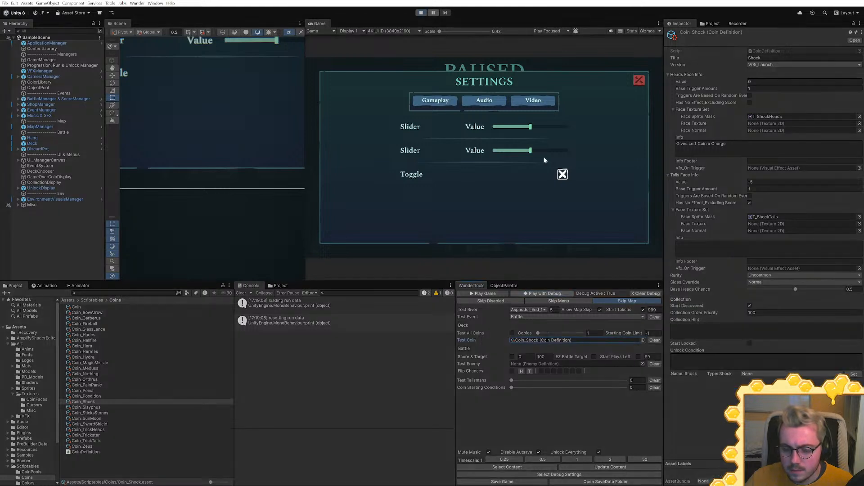
{"action": "left_click", "coordinate": [421, 13]}
{"action": "left_click", "coordinate": [614, 467]}
{"action": "left_click", "coordinate": [555, 293]}
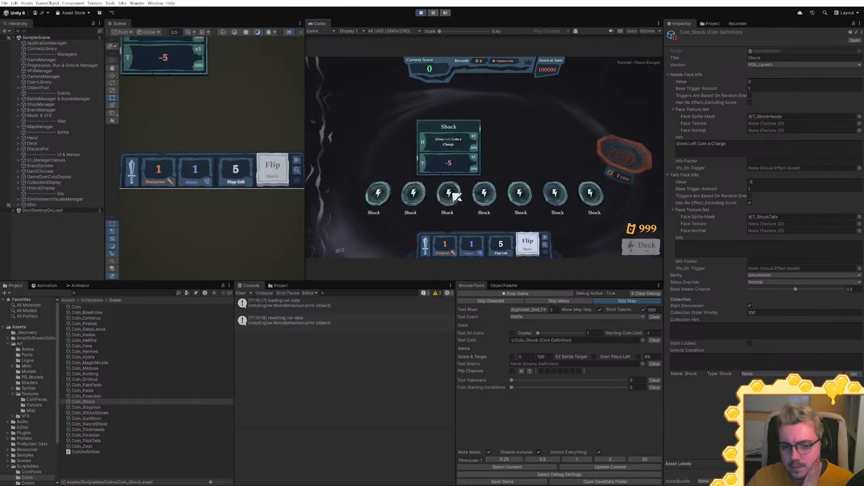
Maximize the game view, open the deck and flip several Shock coins to examine their face icons
{"action": "double_click", "coordinate": [535, 23]}
{"action": "key", "text": "Tab"}
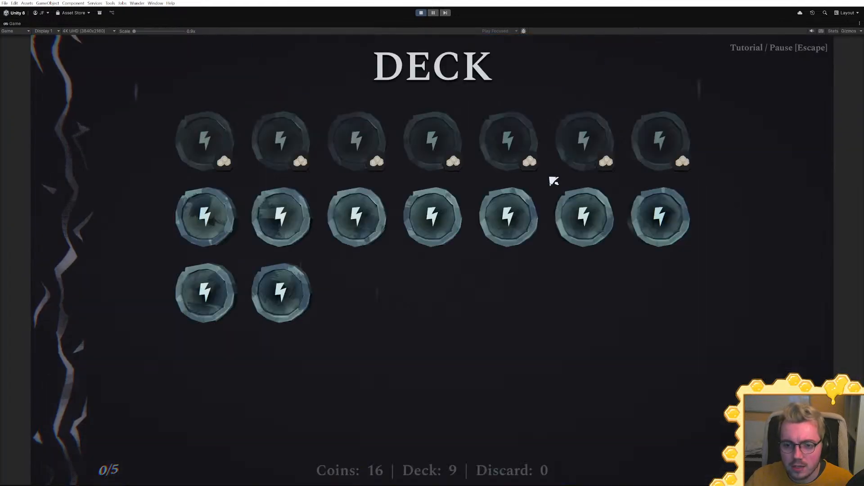
{"action": "left_click", "coordinate": [515, 231]}
{"action": "left_click", "coordinate": [434, 235]}
{"action": "left_click", "coordinate": [225, 294]}
{"action": "left_click", "coordinate": [281, 295]}
{"action": "left_click", "coordinate": [677, 225]}
{"action": "left_click", "coordinate": [585, 227]}
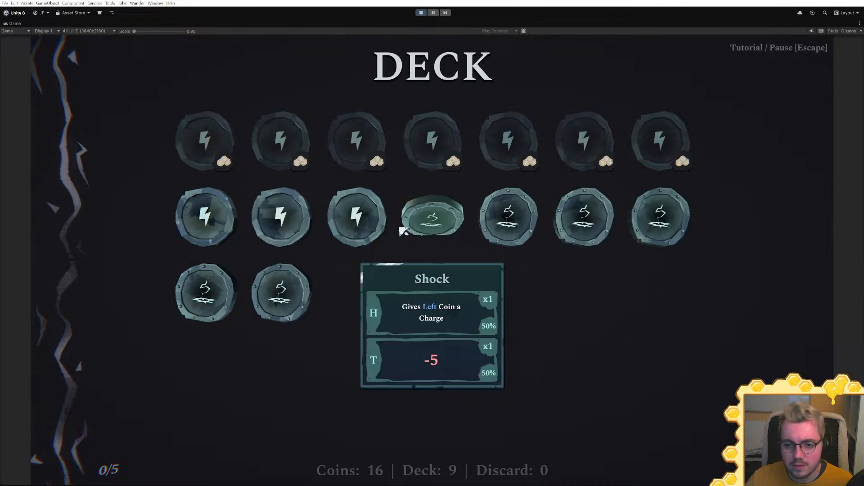
{"action": "left_click", "coordinate": [402, 228]}
{"action": "left_click", "coordinate": [292, 235]}
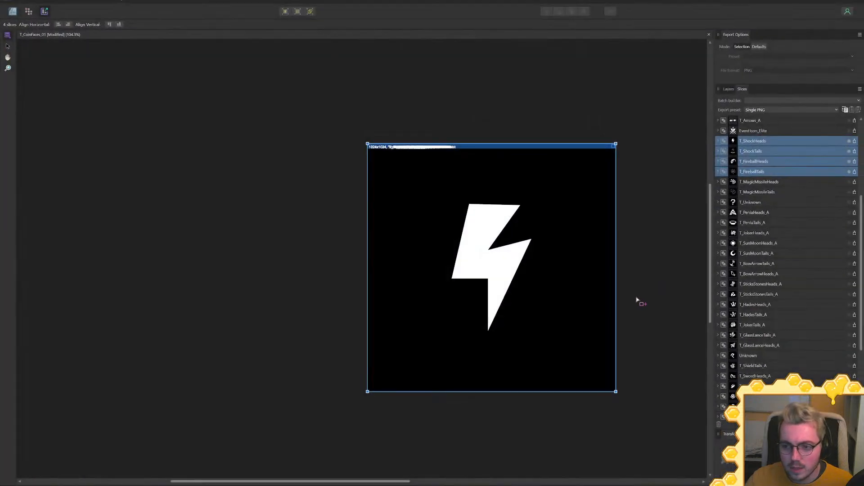
Switch to the T_CoinFaces_01 artwork and enlarge and reposition the three curves of T_ShockTails, with T_ShockHeads hidden
{"action": "scroll", "coordinate": [637, 300], "scroll_direction": "right", "scroll_amount": 5}
{"action": "scroll", "coordinate": [637, 300], "scroll_direction": "down", "scroll_amount": 1}
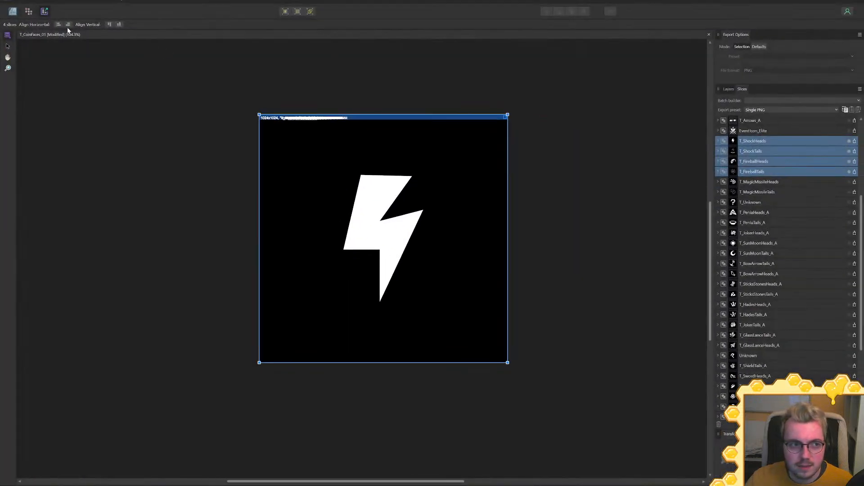
{"action": "left_click", "coordinate": [12, 12]}
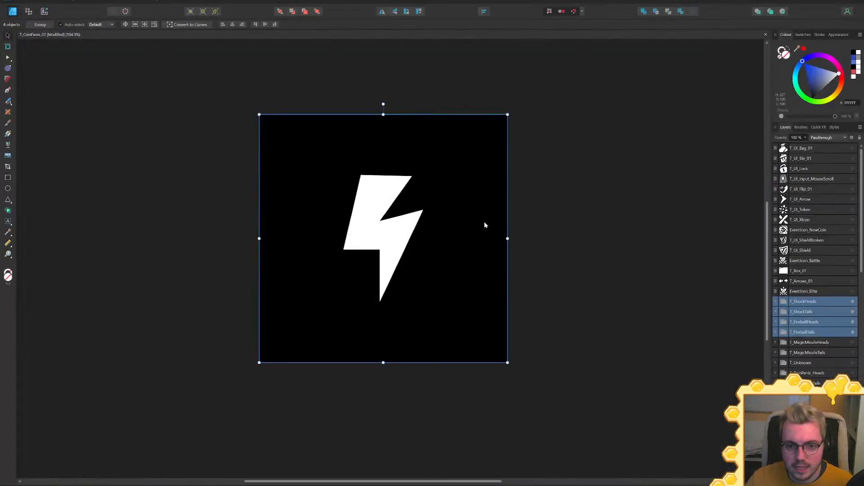
{"action": "left_click", "coordinate": [775, 311]}
{"action": "left_click", "coordinate": [804, 324]}
{"action": "left_click", "coordinate": [799, 342], "text": "shift"}
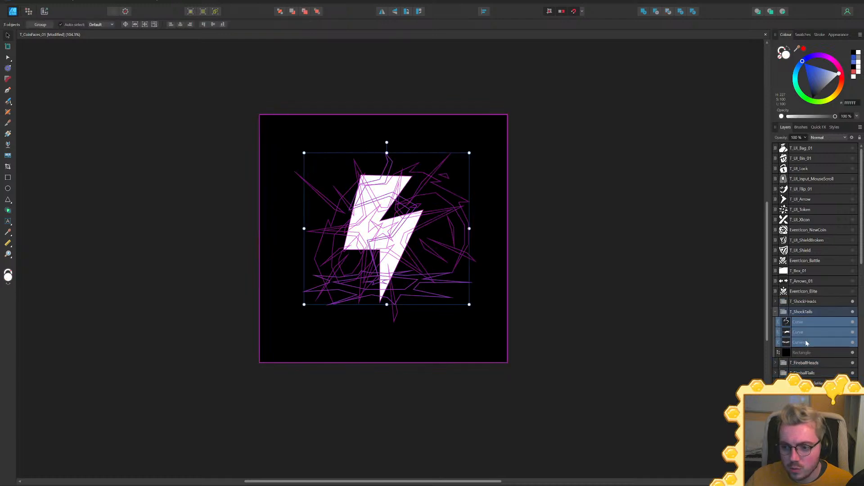
{"action": "left_click", "coordinate": [853, 301]}
{"action": "left_click_drag", "start_coordinate": [470, 152], "coordinate": [496, 145], "text": "ctrl"}
{"action": "left_click_drag", "start_coordinate": [449, 167], "coordinate": [450, 170]}
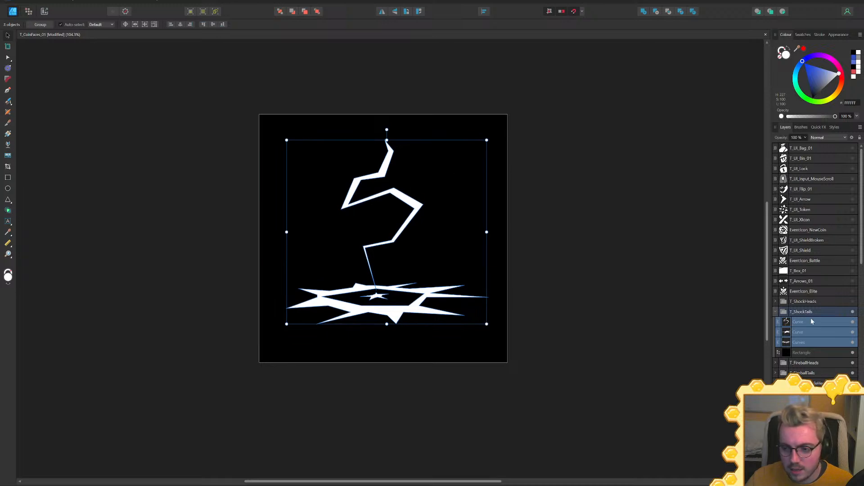
{"action": "left_click", "coordinate": [776, 311]}
Show T_ShockHeads and enlarge its lightning bolt curve around the centre, tilting it slightly clockwise
{"action": "left_click", "coordinate": [776, 302]}
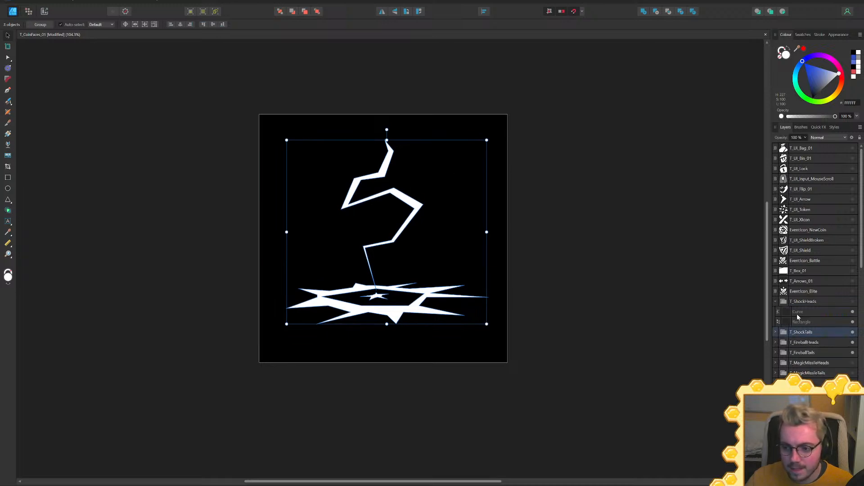
{"action": "left_click", "coordinate": [808, 312]}
{"action": "left_click", "coordinate": [853, 302]}
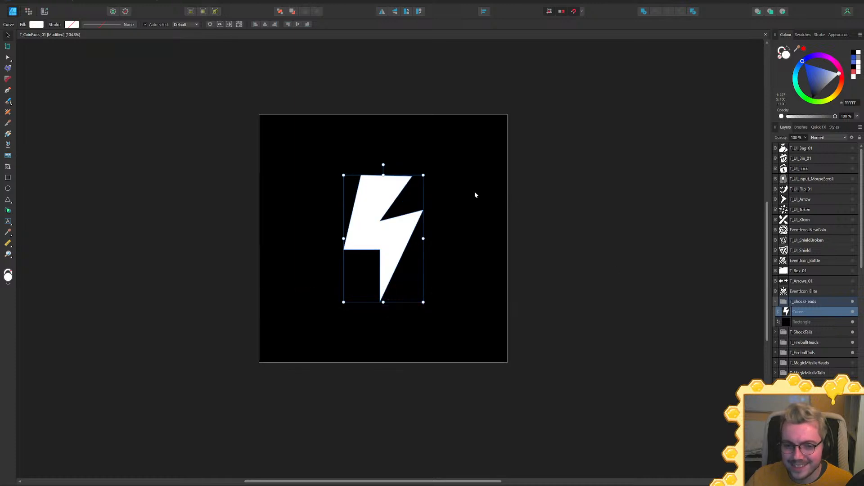
{"action": "left_click_drag", "start_coordinate": [426, 175], "coordinate": [468, 165], "text": "ctrl"}
{"action": "left_click_drag", "start_coordinate": [383, 139], "coordinate": [406, 141]}
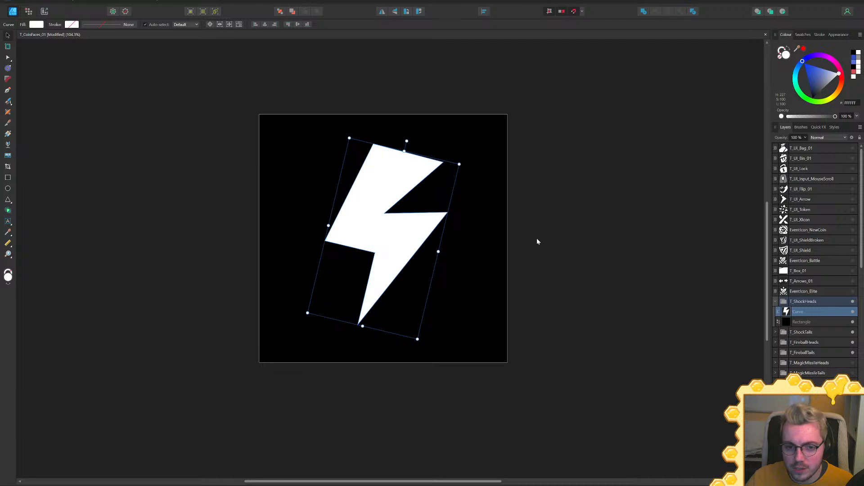
{"action": "left_click", "coordinate": [776, 302]}
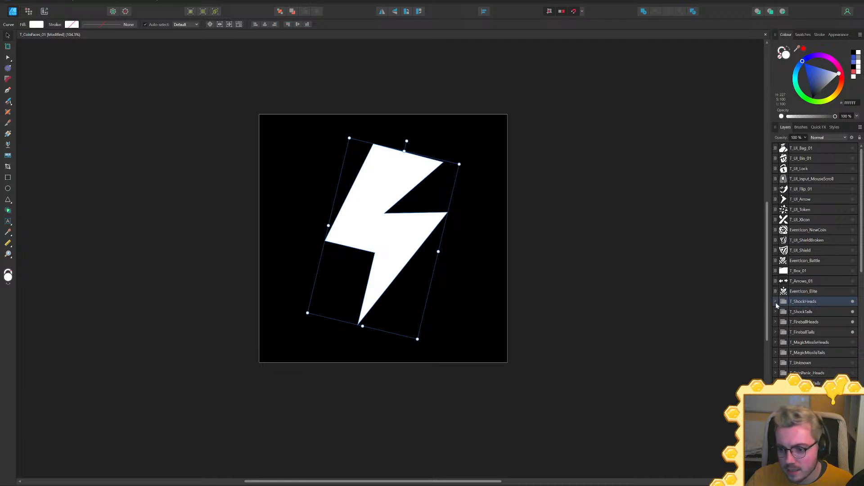
Enlarge the flame curves of T_FireballHeads and recentre them on the black square, with T_ShockHeads hidden
{"action": "left_click", "coordinate": [776, 322]}
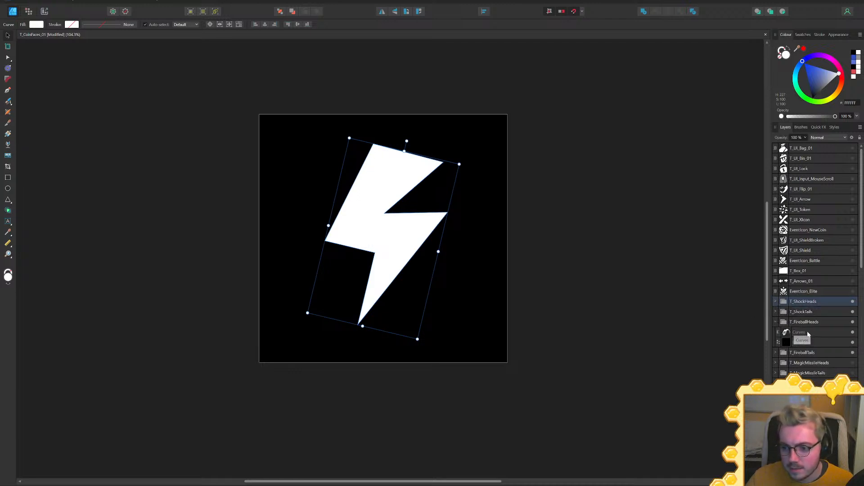
{"action": "left_click", "coordinate": [799, 333]}
{"action": "left_click", "coordinate": [853, 302]}
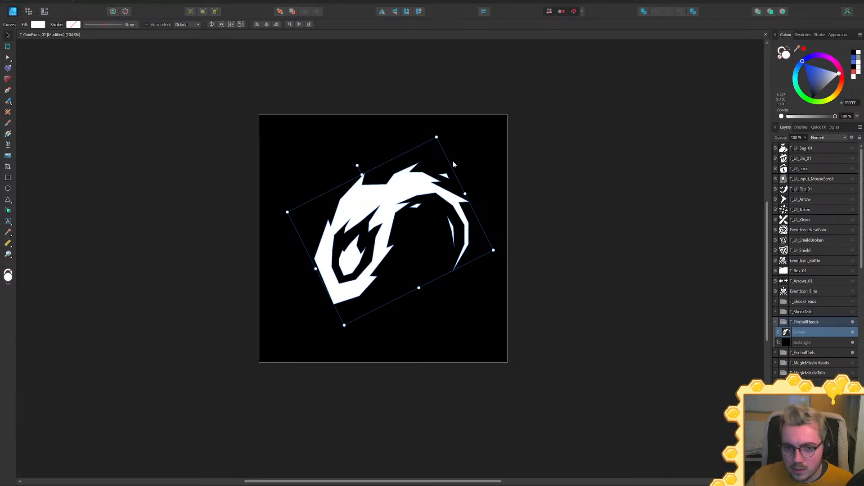
{"action": "left_click_drag", "start_coordinate": [436, 131], "coordinate": [443, 118]}
{"action": "left_click_drag", "start_coordinate": [415, 194], "coordinate": [411, 199]}
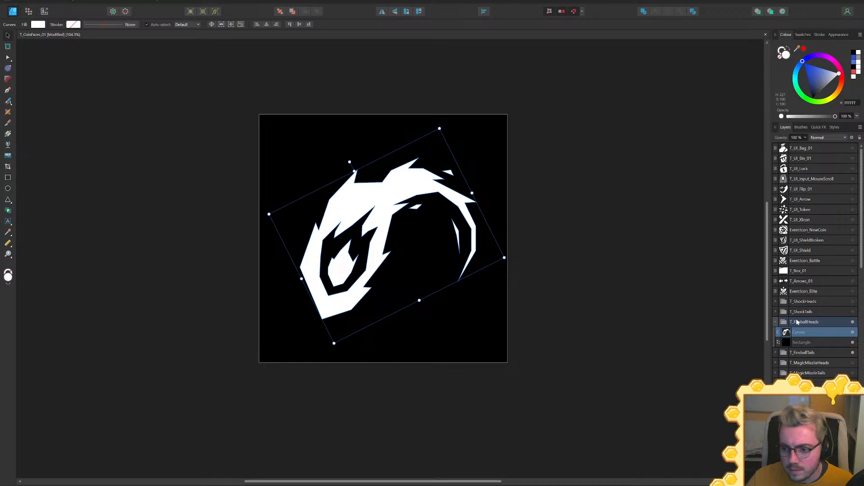
{"action": "left_click", "coordinate": [775, 322]}
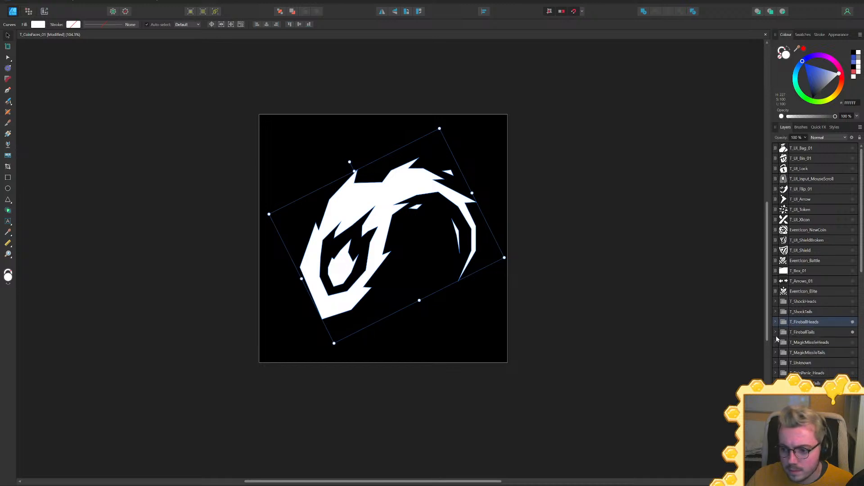
Enlarge the burst curves of T_FireballTails, stretch them slightly in height, recentre them and save the document
{"action": "left_click", "coordinate": [775, 333]}
{"action": "left_click", "coordinate": [803, 342]}
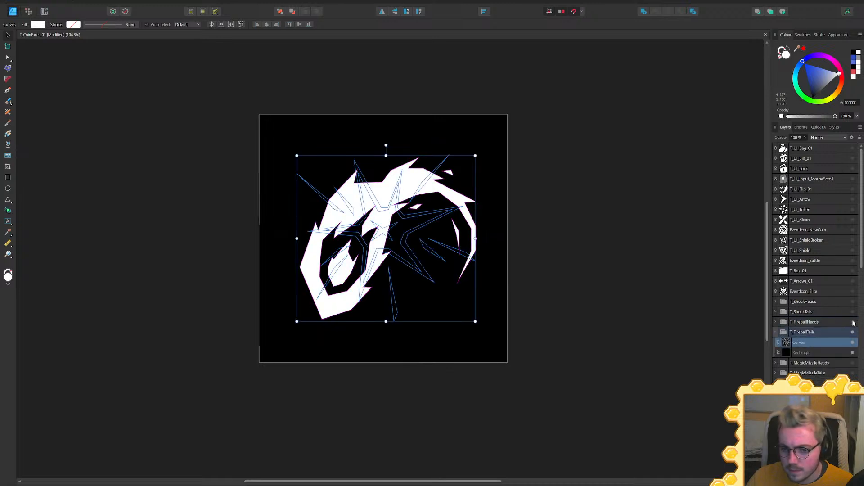
{"action": "left_click", "coordinate": [852, 321]}
{"action": "left_click_drag", "start_coordinate": [477, 154], "coordinate": [483, 148], "text": "ctrl"}
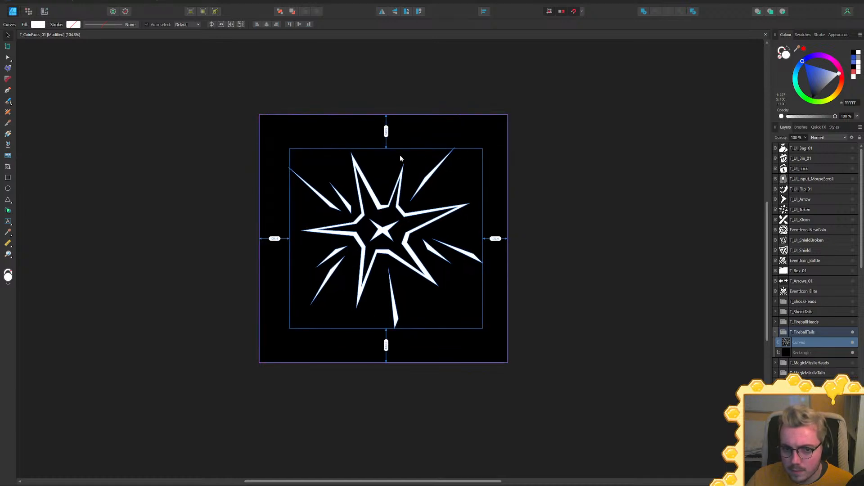
{"action": "left_click_drag", "start_coordinate": [386, 149], "coordinate": [386, 146], "text": "ctrl"}
{"action": "left_click_drag", "start_coordinate": [423, 220], "coordinate": [424, 226]}
{"action": "key", "text": "ctrl+s"}
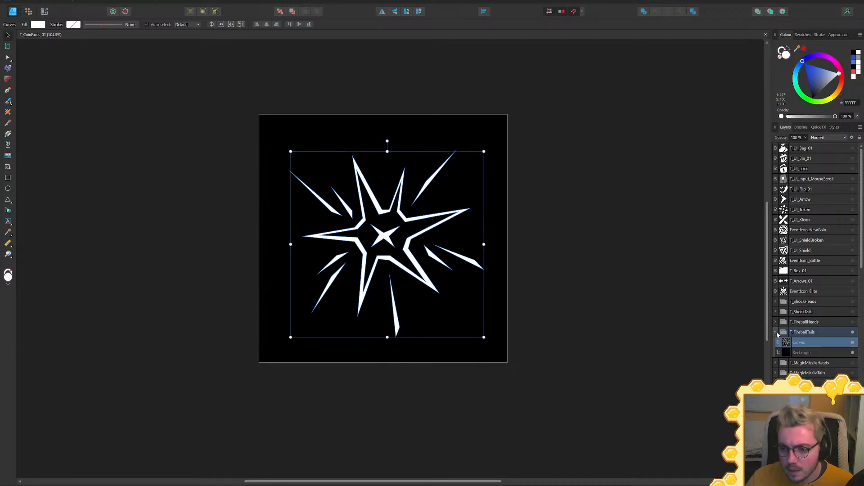
Show all four Shock and Fireball face groups again and export the slices to the CoinFaces folder, overwriting the existing files
{"action": "left_click", "coordinate": [776, 332]}
{"action": "left_click", "coordinate": [852, 322]}
{"action": "left_click", "coordinate": [853, 312]}
{"action": "left_click", "coordinate": [853, 302]}
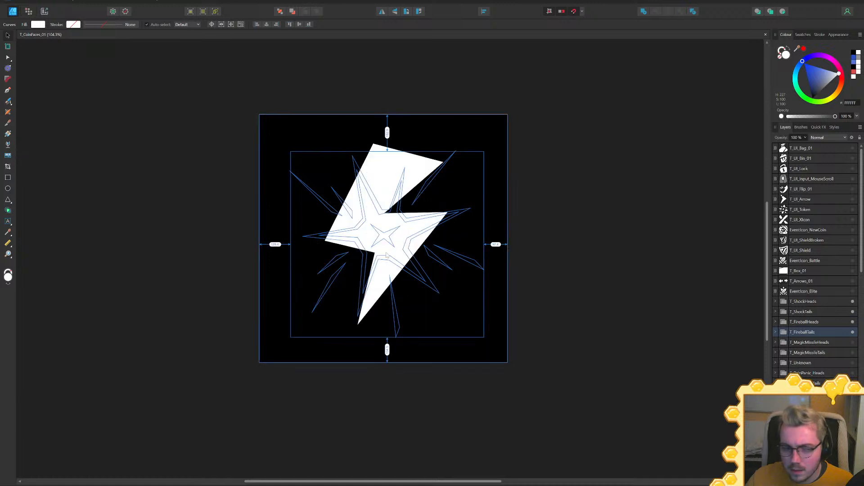
{"action": "left_click", "coordinate": [45, 12]}
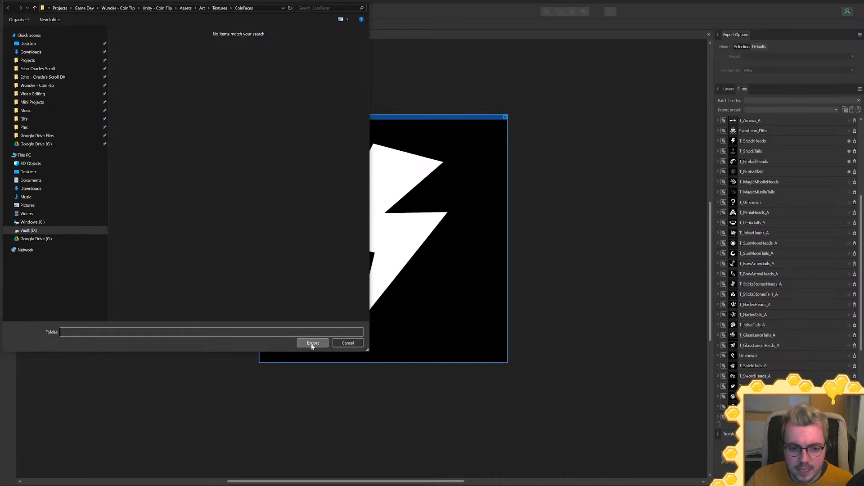
{"action": "left_click", "coordinate": [309, 344]}
{"action": "left_click", "coordinate": [452, 301]}
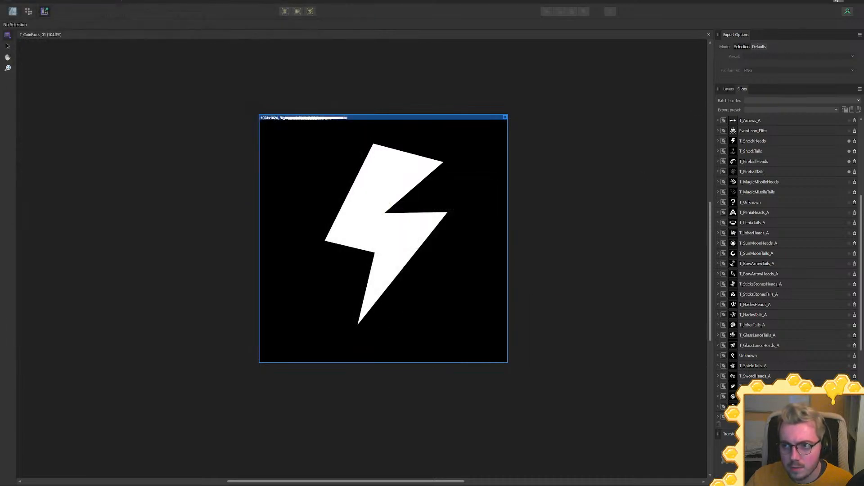
{"action": "left_click", "coordinate": [835, 1]}
Check the updated Shock icons in the Unity deck view, return to the battle, flip the hand and pause the game
{"action": "mouse_move", "coordinate": [304, 263]}
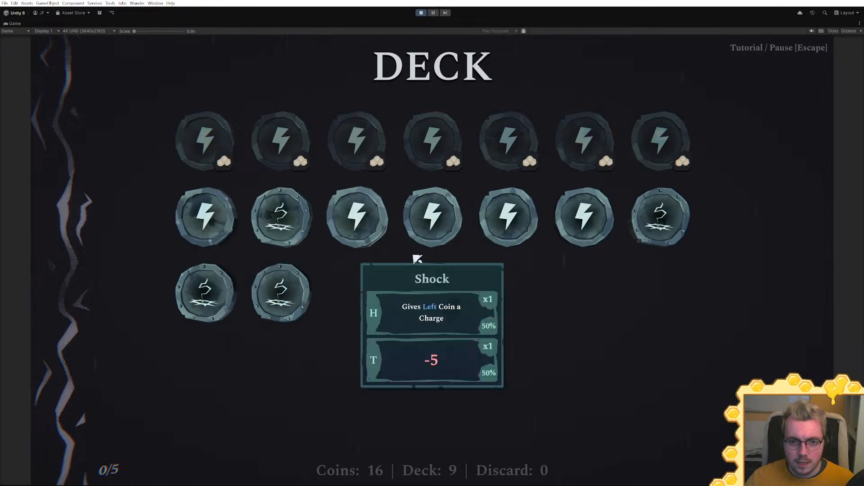
{"action": "left_click", "coordinate": [428, 261]}
{"action": "key", "text": "space"}
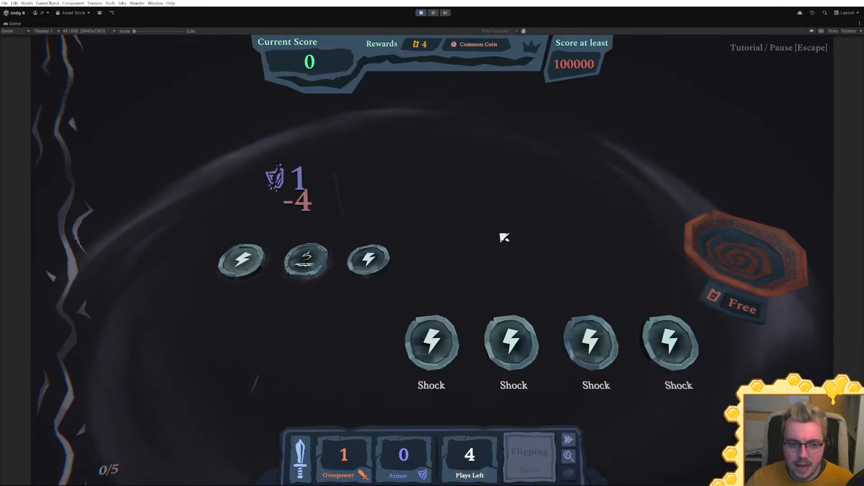
{"action": "left_click", "coordinate": [433, 12]}
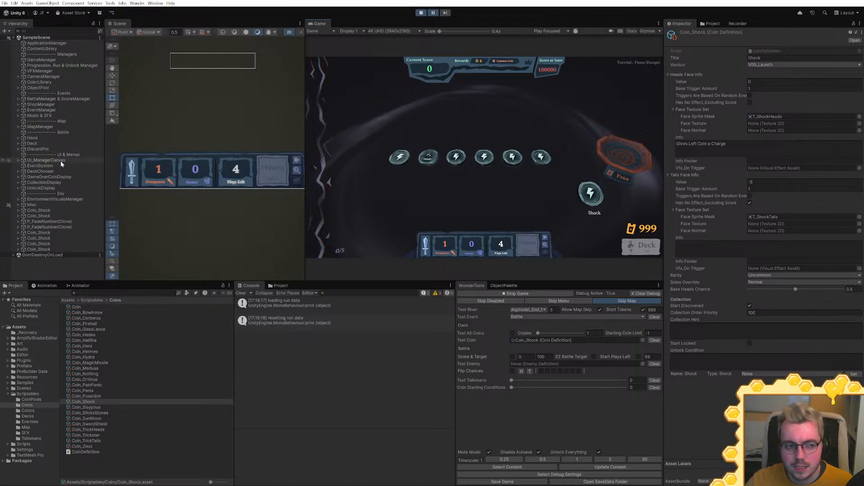
Examine the status effects and current turn trigger reports of the flipped Coin_Shock objects one after another
{"action": "left_click", "coordinate": [48, 216]}
{"action": "left_click", "coordinate": [48, 210]}
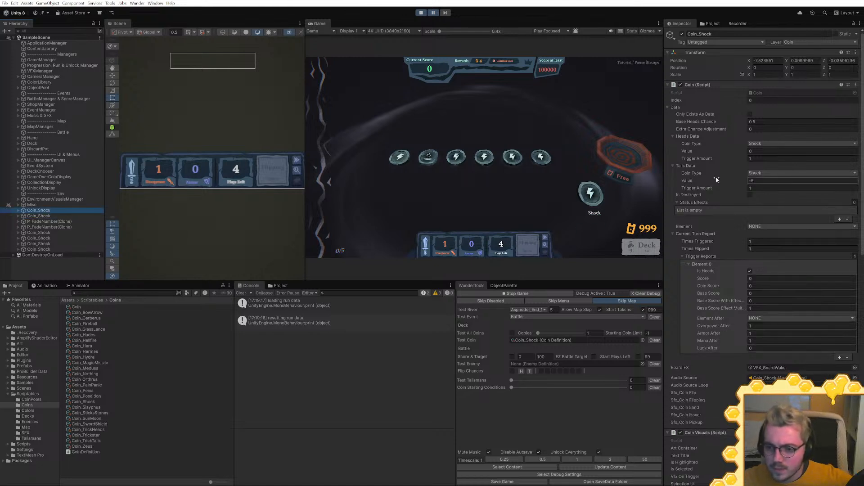
{"action": "scroll", "coordinate": [716, 177], "scroll_direction": "down", "scroll_amount": 1}
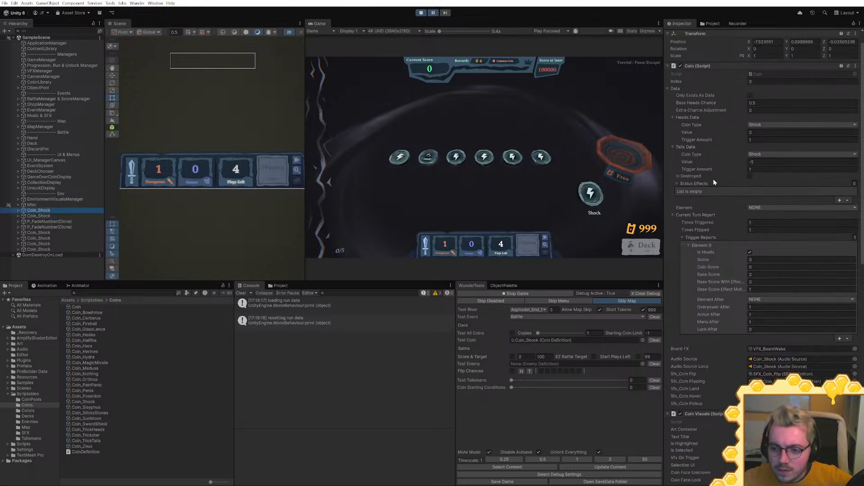
{"action": "left_click", "coordinate": [53, 216]}
{"action": "left_click", "coordinate": [52, 211]}
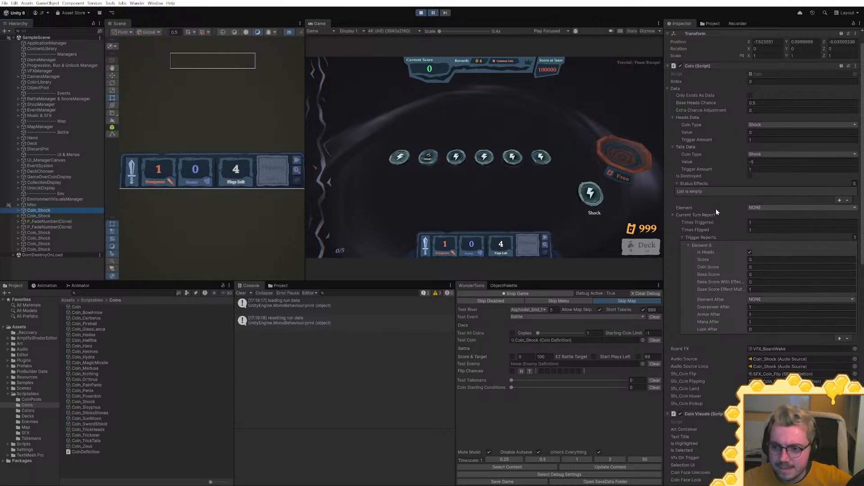
{"action": "left_click", "coordinate": [47, 215]}
{"action": "left_click", "coordinate": [47, 239]}
{"action": "left_click", "coordinate": [47, 244]}
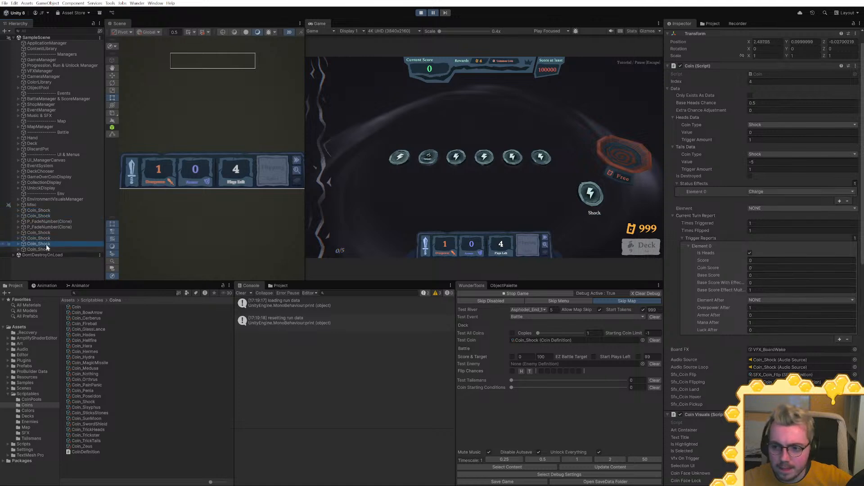
{"action": "left_click", "coordinate": [43, 233]}
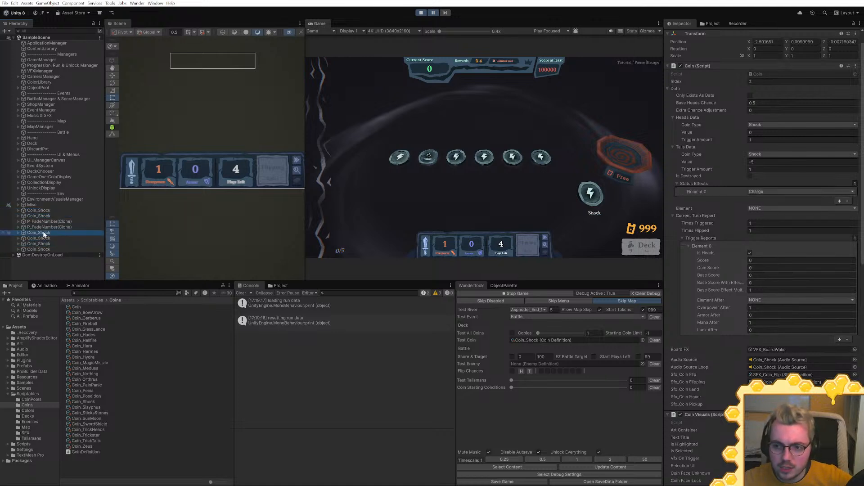
{"action": "key", "text": "Up"}
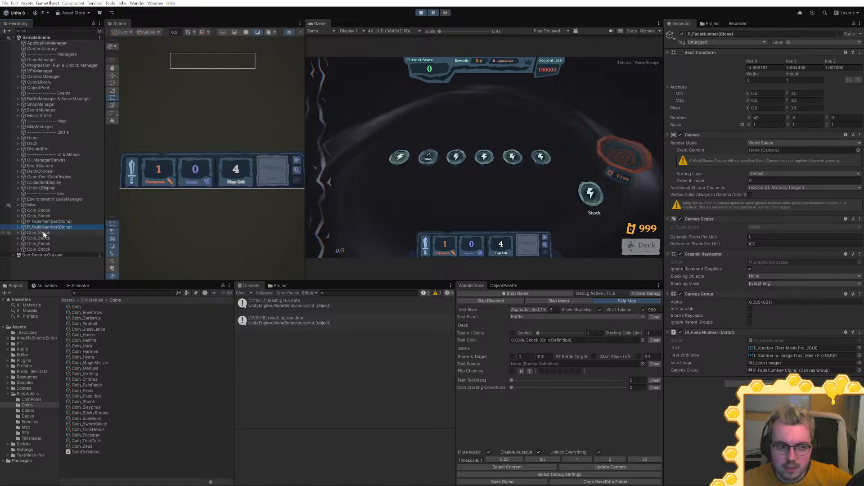
{"action": "key", "text": "Down"}
{"action": "key", "text": "Down"}
{"action": "key", "text": "Down"}
{"action": "key", "text": "Down"}
{"action": "key", "text": "Up"}
{"action": "key", "text": "Up"}
{"action": "key", "text": "Up"}
{"action": "key", "text": "Up"}
{"action": "key", "text": "Up"}
{"action": "key", "text": "Up"}
{"action": "key", "text": "Up"}
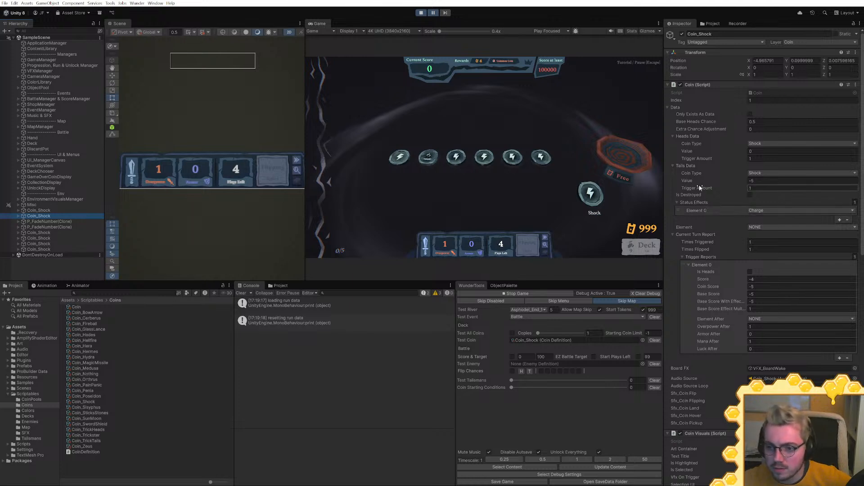
Switch the Inspector to Debug mode, examine the selected Coin_Shock's coin data and turn report, and stop the running game
{"action": "left_click", "coordinate": [860, 23]}
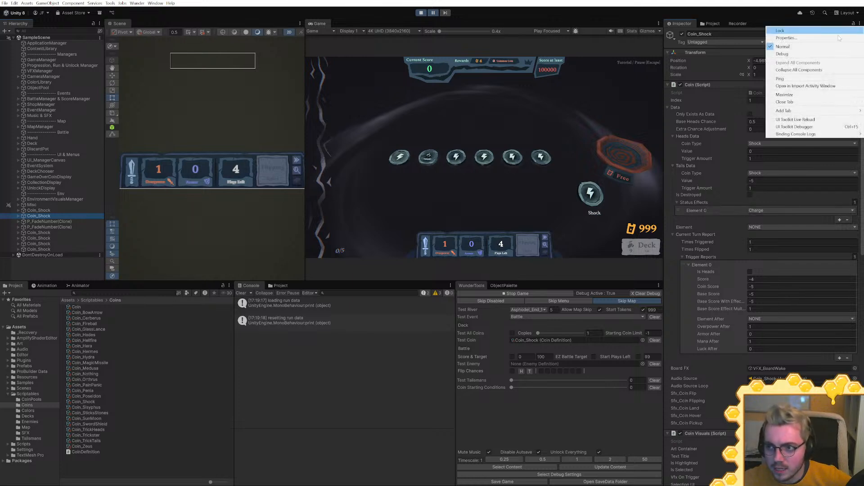
{"action": "left_click", "coordinate": [804, 54]}
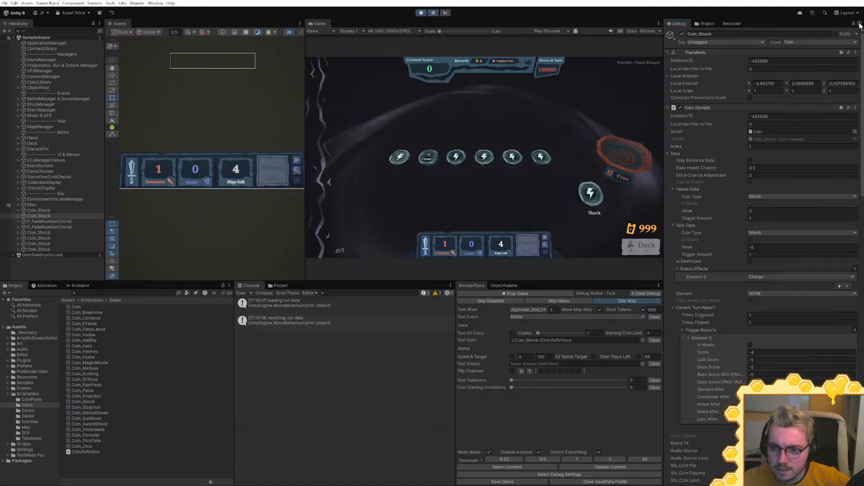
{"action": "scroll", "coordinate": [766, 195], "scroll_direction": "down", "scroll_amount": 2}
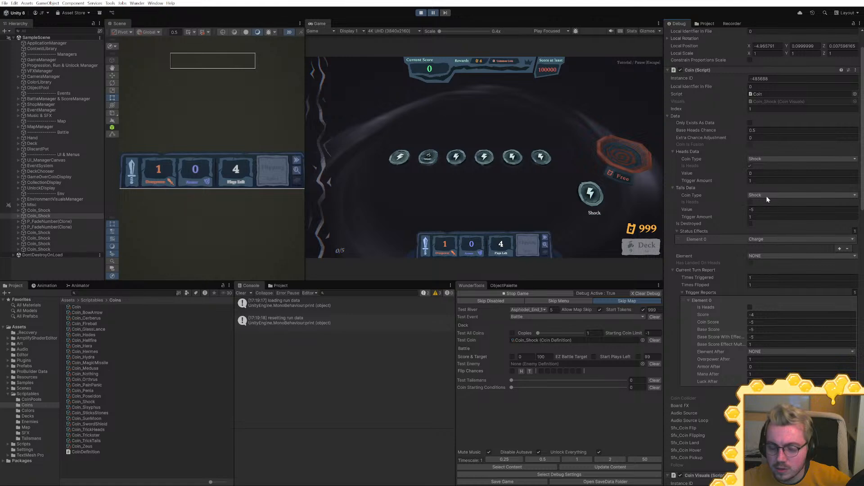
{"action": "key", "text": "ctrl+p"}
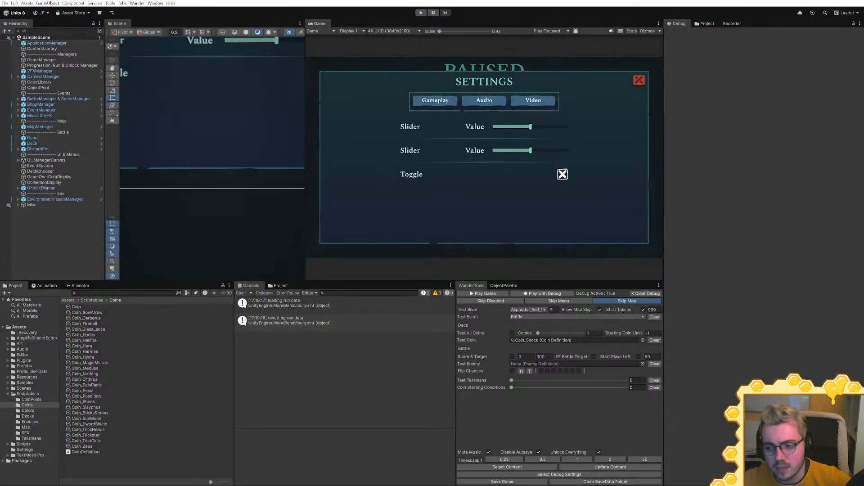
Switch to the code editor and review the Magic Missile, Fireball and Shock effect classes at the end of CoinEffectLibrary
{"action": "key", "text": "alt+Tab"}
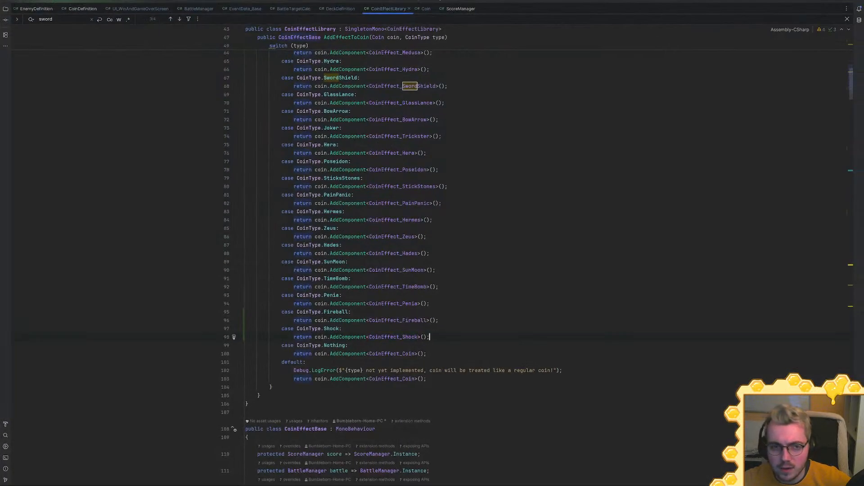
{"action": "left_click_drag", "start_coordinate": [851, 83], "coordinate": [852, 346]}
{"action": "scroll", "coordinate": [432, 253], "scroll_direction": "down", "scroll_amount": 20}
{"action": "left_click_drag", "start_coordinate": [246, 458], "coordinate": [378, 466]}
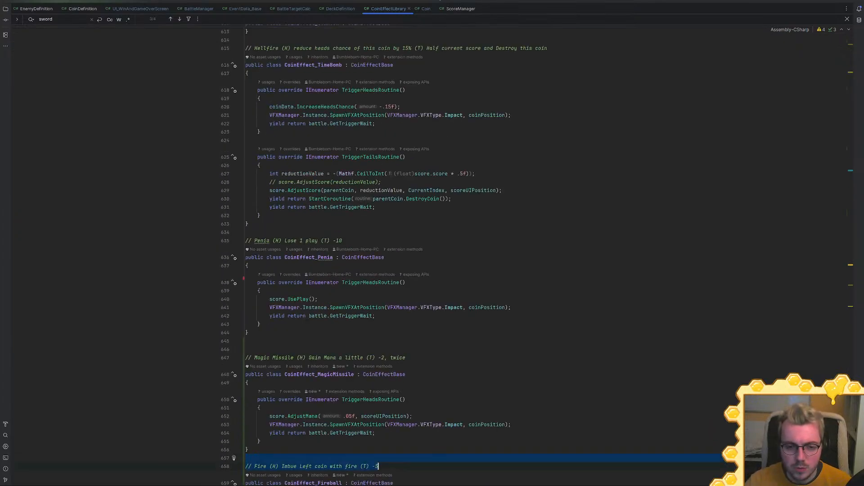
{"action": "left_click", "coordinate": [413, 416]}
{"action": "scroll", "coordinate": [412, 416], "scroll_direction": "down", "scroll_amount": 6}
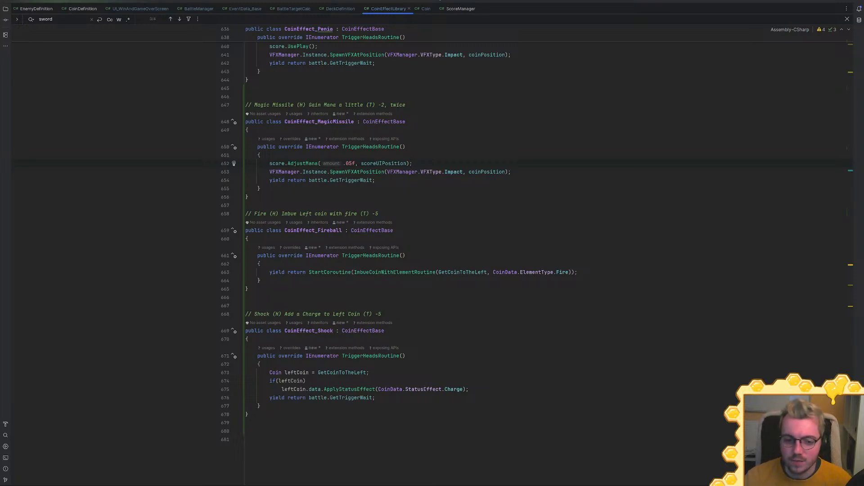
{"action": "left_click", "coordinate": [384, 330]}
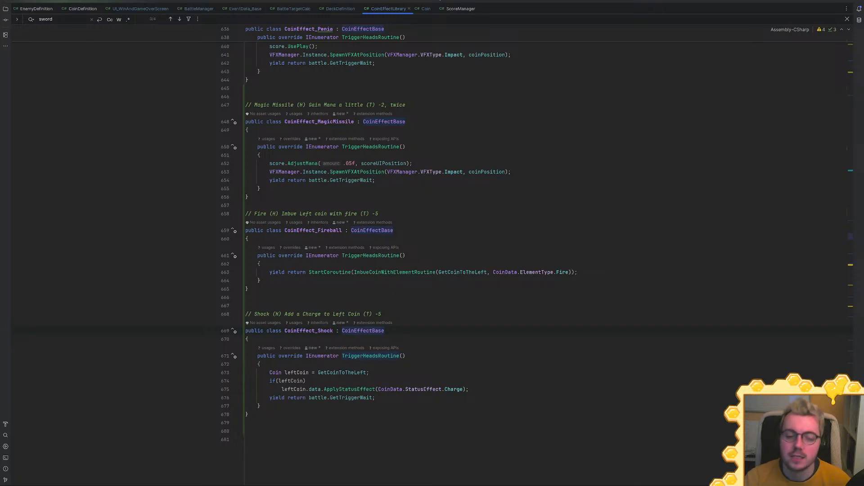
{"action": "left_click", "coordinate": [248, 339]}
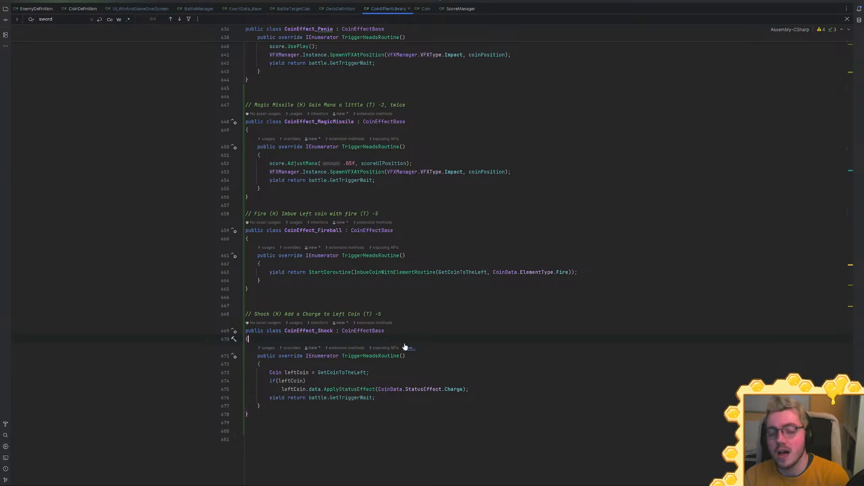
Remove the extra blank lines above the Shock and Magic Missile coin effect classes in CoinEffectLibrary
{"action": "left_click", "coordinate": [384, 330]}
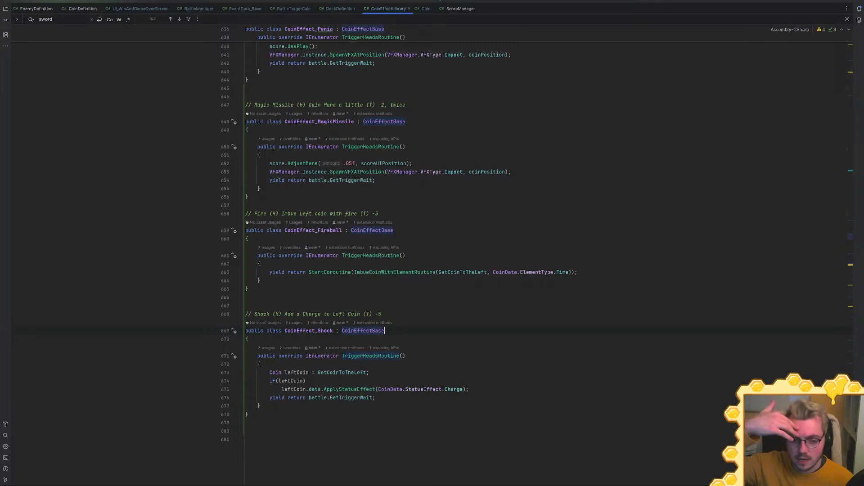
{"action": "left_click", "coordinate": [248, 288]}
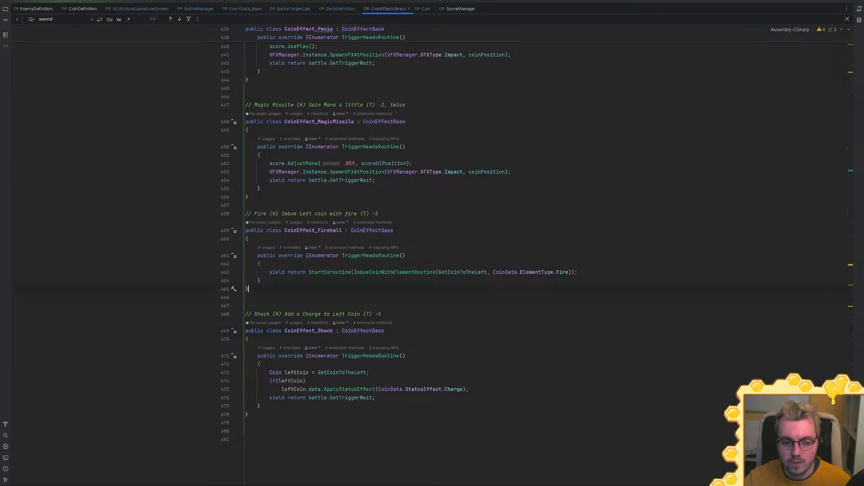
{"action": "key", "text": "Delete"}
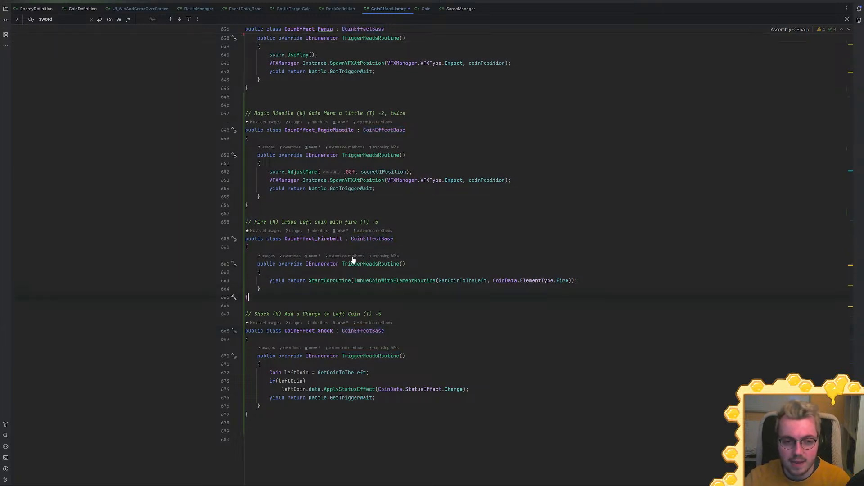
{"action": "left_click", "coordinate": [248, 96]}
{"action": "key", "text": "BackSpace"}
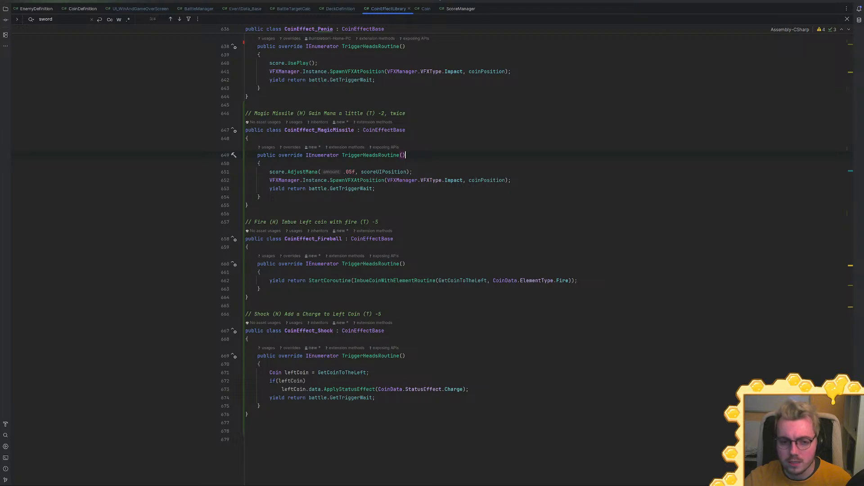
{"action": "left_click", "coordinate": [375, 188]}
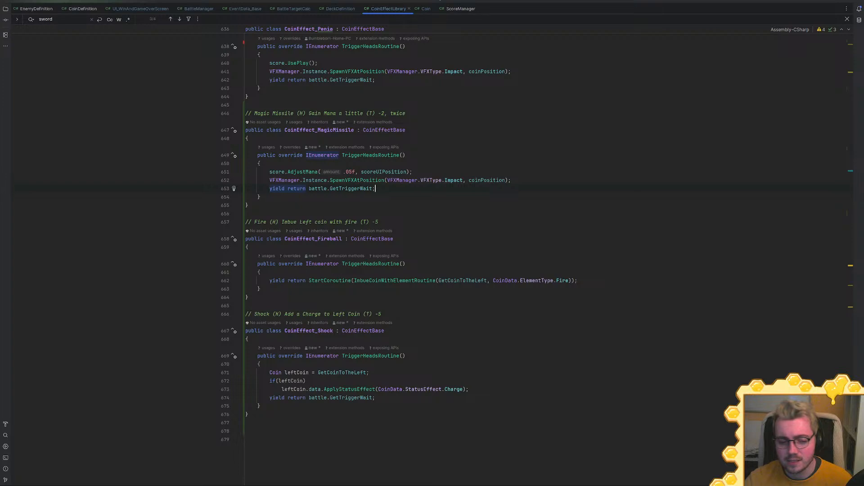
{"action": "left_click", "coordinate": [260, 364]}
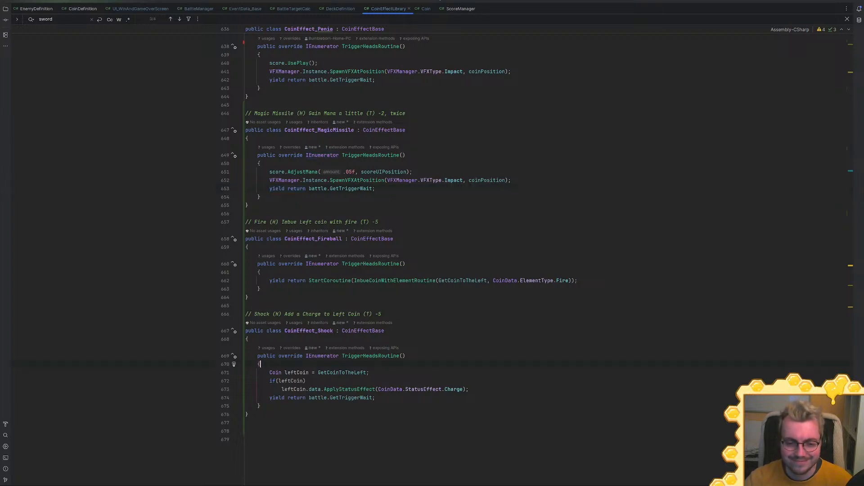
In the Coin script, comment out the [NonSerialized] attribute above the charges field in the CoinData temp stats
{"action": "left_click", "coordinate": [427, 9]}
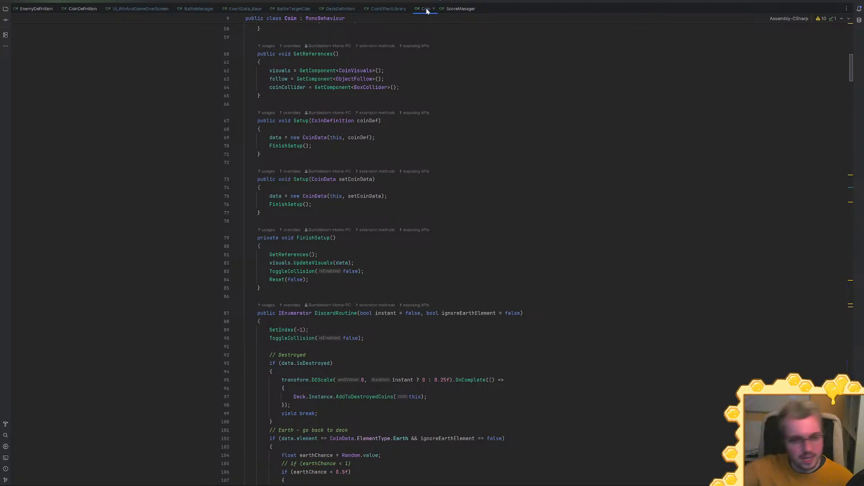
{"action": "scroll", "coordinate": [432, 252], "scroll_direction": "down", "scroll_amount": 15}
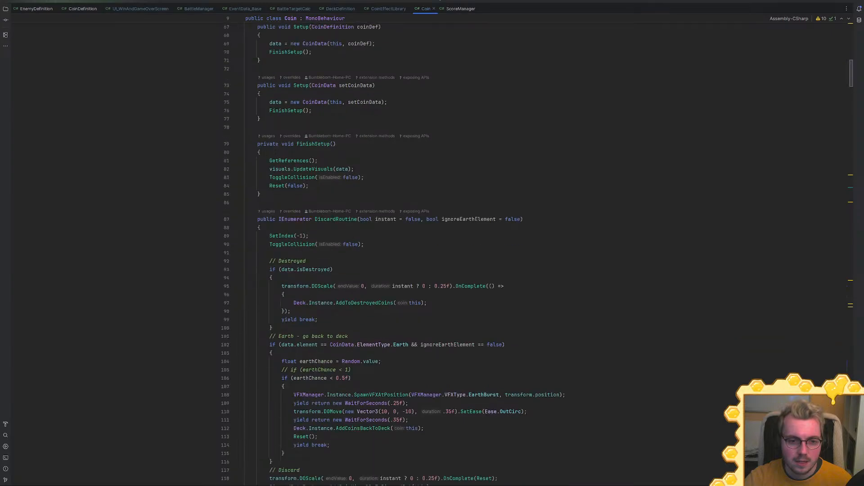
{"action": "scroll", "coordinate": [432, 252], "scroll_direction": "down", "scroll_amount": 20}
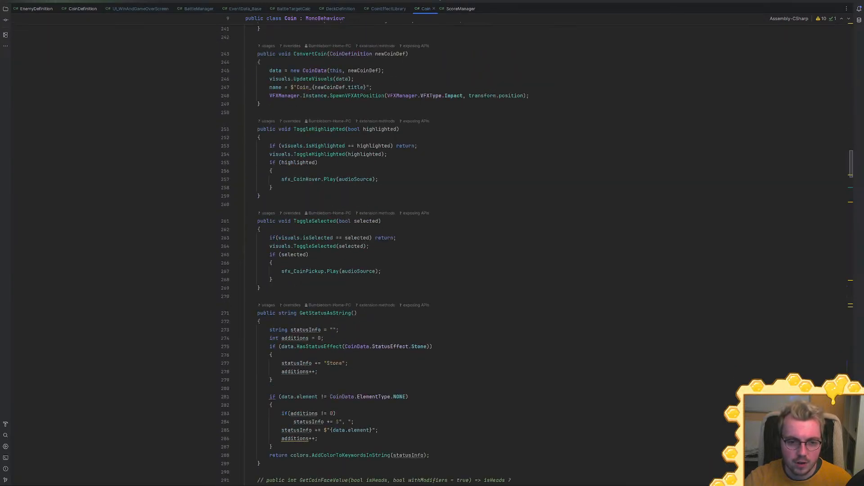
{"action": "scroll", "coordinate": [404, 213], "scroll_direction": "down", "scroll_amount": 20}
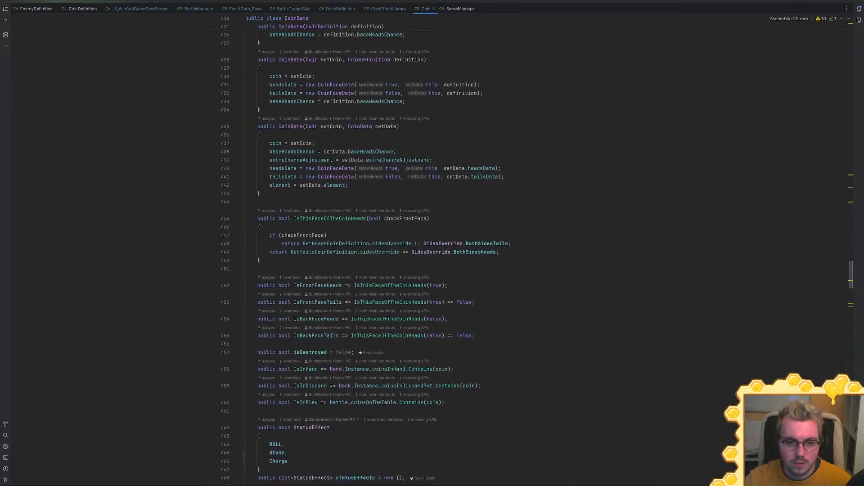
{"action": "scroll", "coordinate": [404, 213], "scroll_direction": "down", "scroll_amount": 6}
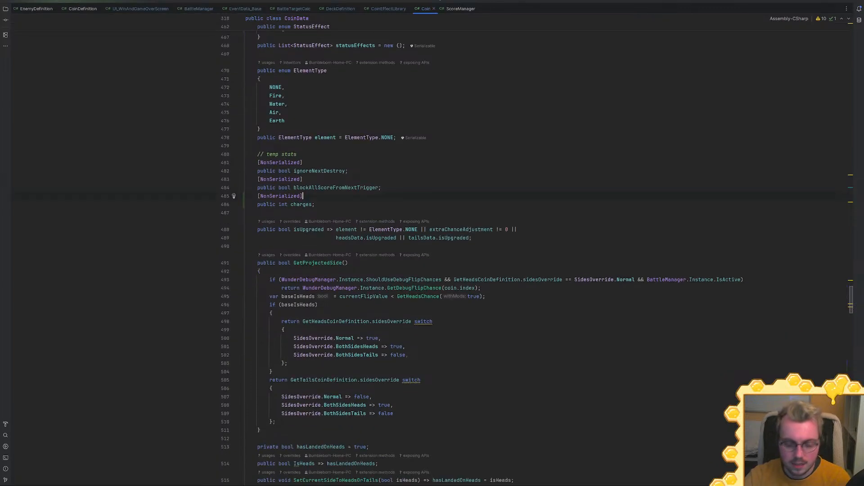
{"action": "key", "text": "ctrl+slash"}
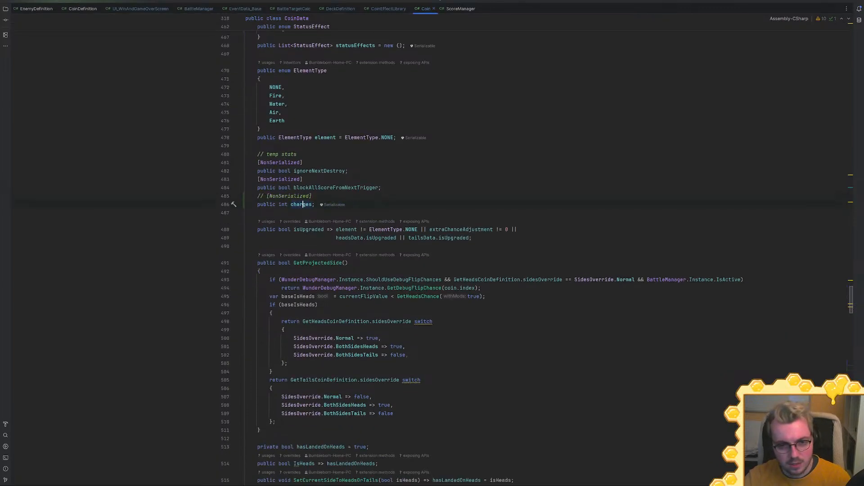
{"action": "left_click", "coordinate": [378, 187]}
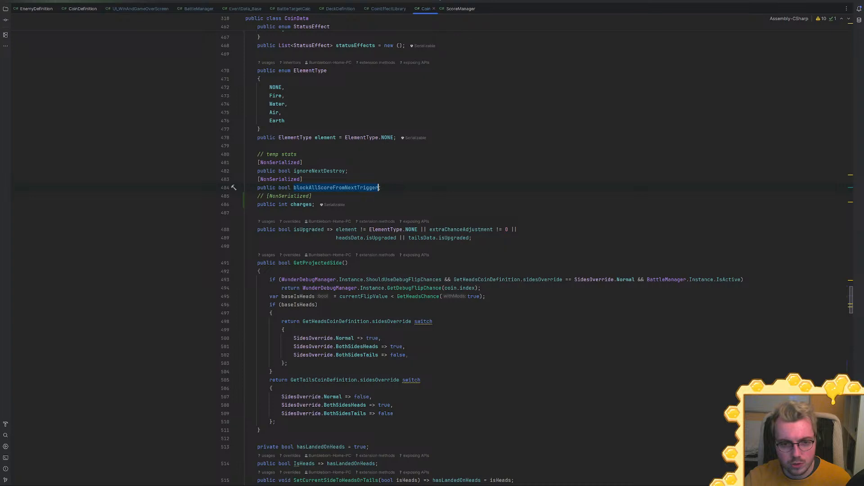
{"action": "left_click", "coordinate": [340, 171]}
{"action": "left_click", "coordinate": [347, 171]}
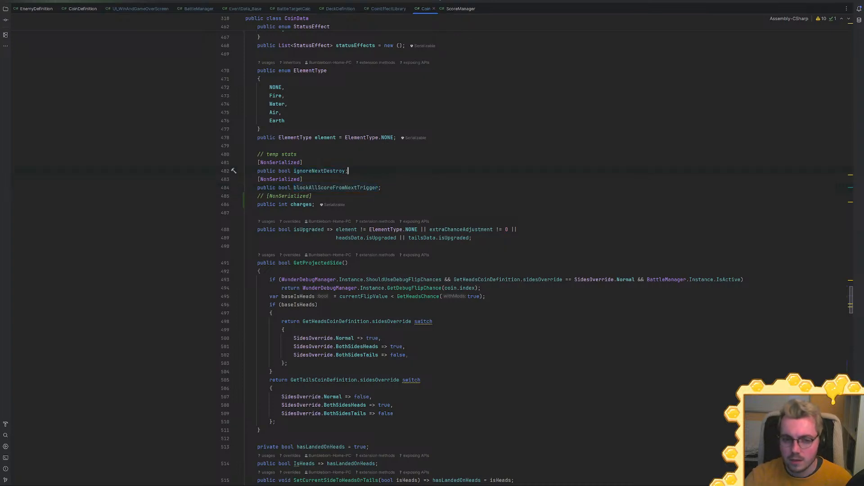
{"action": "key", "text": "alt+Tab"}
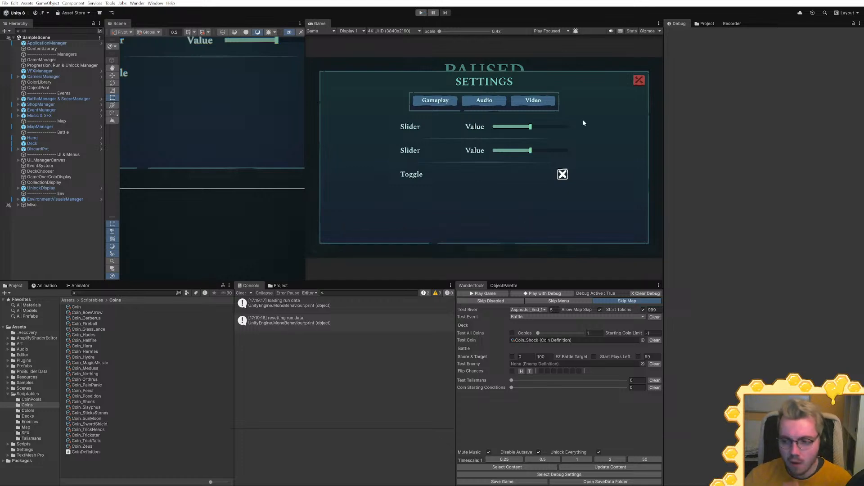
{"action": "key", "text": "alt+Tab"}
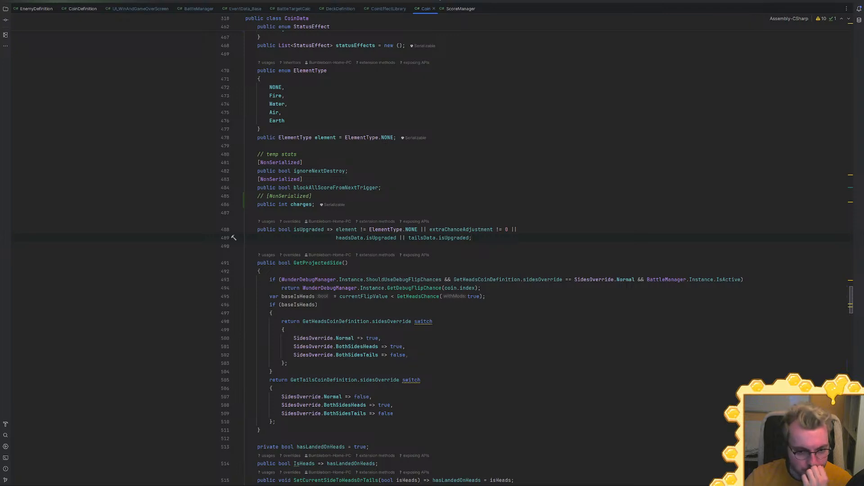
Find the usages of the Stone value in the StatusEffect enum and open its usage in UI_Tooltip
{"action": "scroll", "coordinate": [432, 252], "scroll_direction": "down", "scroll_amount": 10}
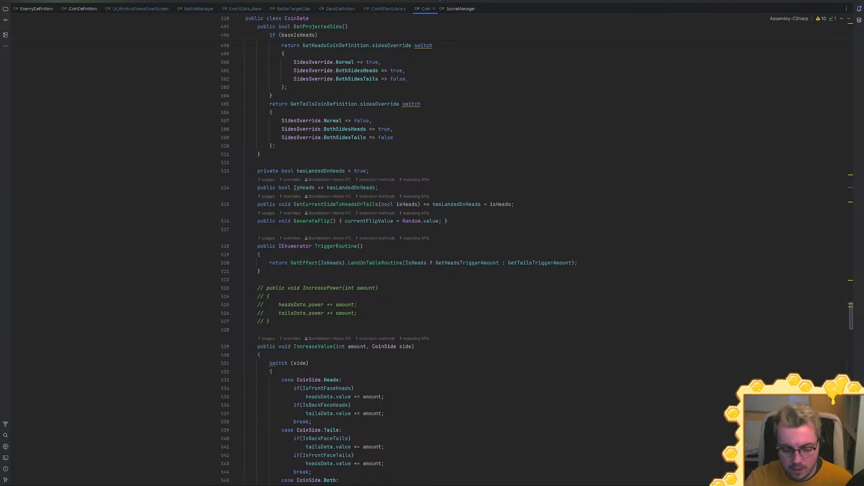
{"action": "scroll", "coordinate": [432, 253], "scroll_direction": "up", "scroll_amount": 20}
{"action": "scroll", "coordinate": [432, 252], "scroll_direction": "down", "scroll_amount": 2}
{"action": "right_click", "coordinate": [287, 296]}
{"action": "left_click", "coordinate": [279, 346]}
{"action": "right_click", "coordinate": [279, 345]}
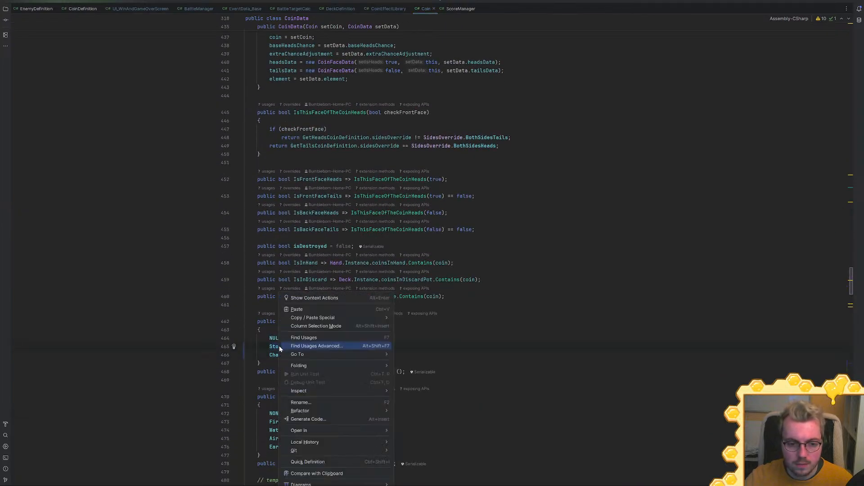
{"action": "left_click", "coordinate": [312, 338]}
{"action": "double_click", "coordinate": [155, 402]}
{"action": "left_click", "coordinate": [36, 448]}
{"action": "double_click", "coordinate": [113, 456]}
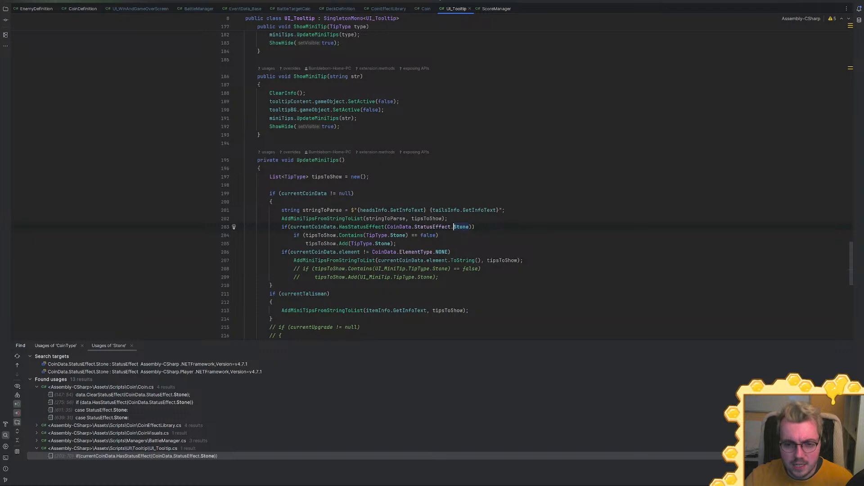
Duplicate the three-line Stone status effect check directly below itself in UpdateMiniTips
{"action": "key", "text": "Down"}
{"action": "key", "text": "Down"}
{"action": "key", "text": "shift+Up"}
{"action": "key", "text": "shift+Up"}
{"action": "key", "text": "shift+Up"}
{"action": "key", "text": "ctrl+c"}
{"action": "key", "text": "Right"}
{"action": "key", "text": "ctrl+v"}
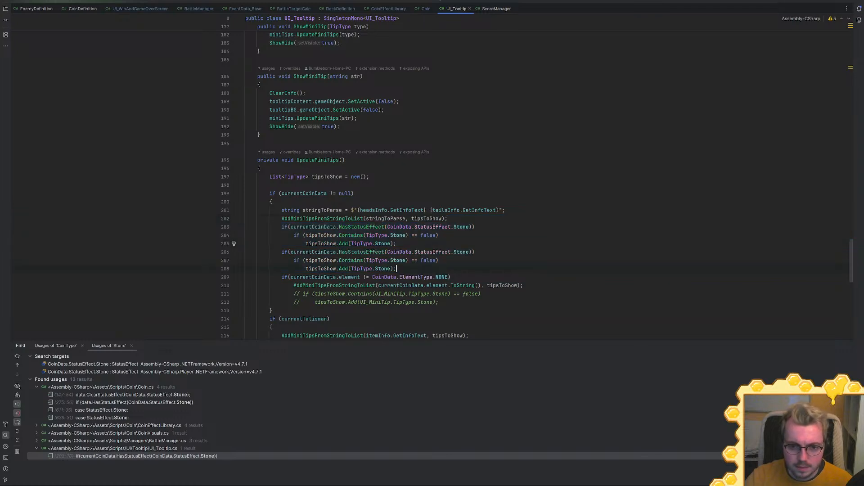
Change the status effect tested in the duplicated check to StatusEffect.Charge
{"action": "left_click", "coordinate": [468, 252]}
{"action": "scroll", "coordinate": [468, 252], "scroll_direction": "down", "scroll_amount": 2}
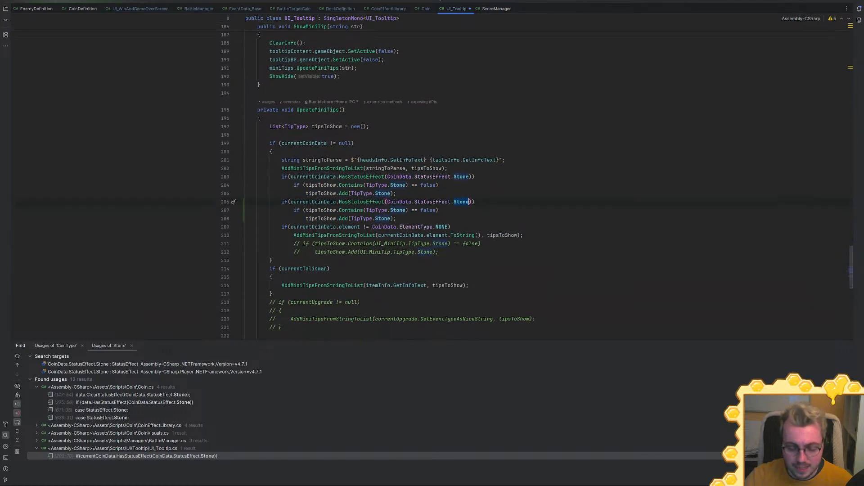
{"action": "key", "text": "ctrl+BackSpace"}
{"action": "type", "text": "Cha"}
{"action": "key", "text": "Return"}
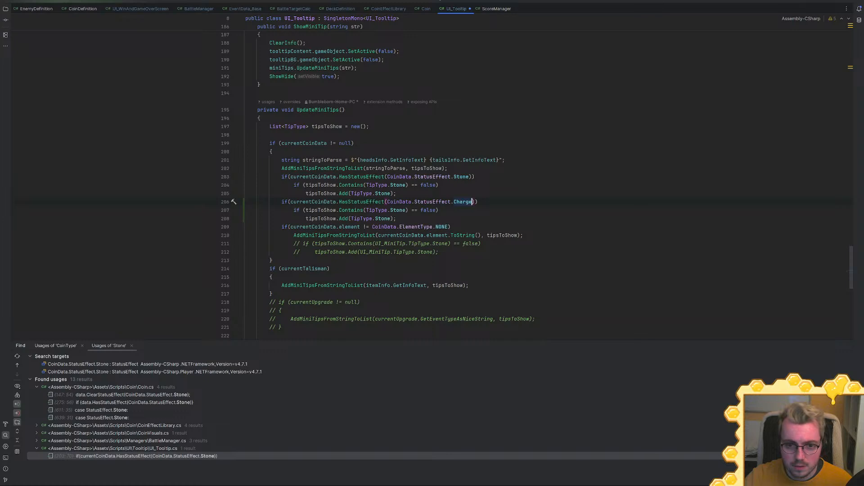
Go to the TipType declaration in UI_MiniTipsManager and examine the enum and the tip strings built for its entries
{"action": "left_click", "coordinate": [375, 212], "text": "ctrl"}
{"action": "key", "text": "Down"}
{"action": "key", "text": "Return"}
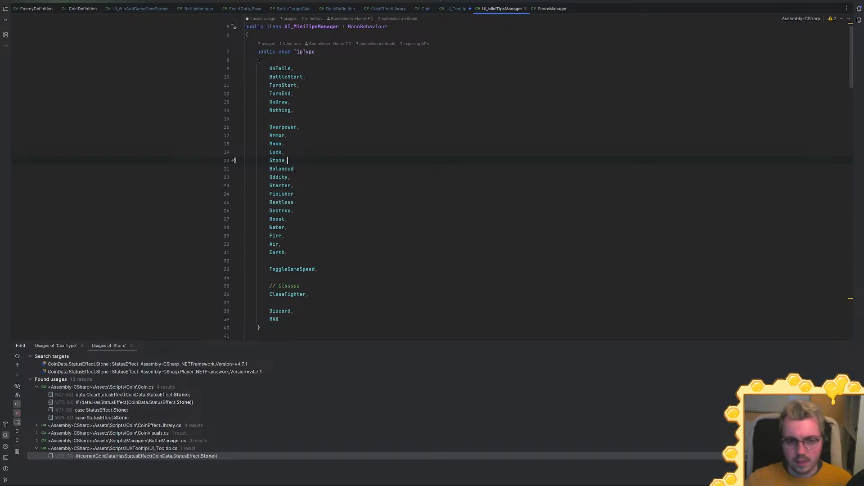
{"action": "scroll", "coordinate": [540, 180], "scroll_direction": "down", "scroll_amount": 15}
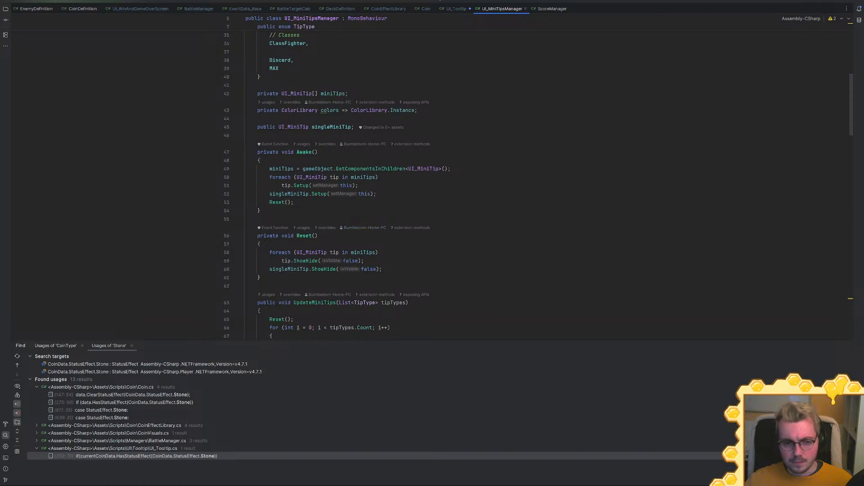
{"action": "scroll", "coordinate": [450, 180], "scroll_direction": "down", "scroll_amount": 6}
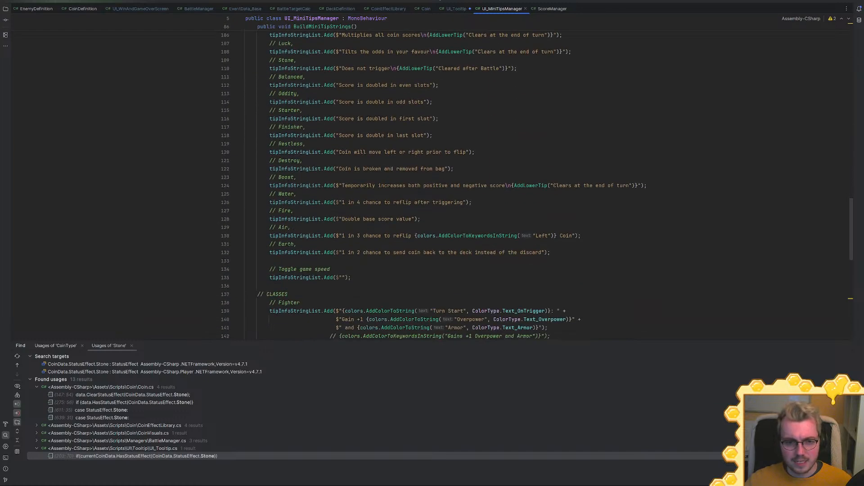
{"action": "scroll", "coordinate": [450, 180], "scroll_direction": "up", "scroll_amount": 15}
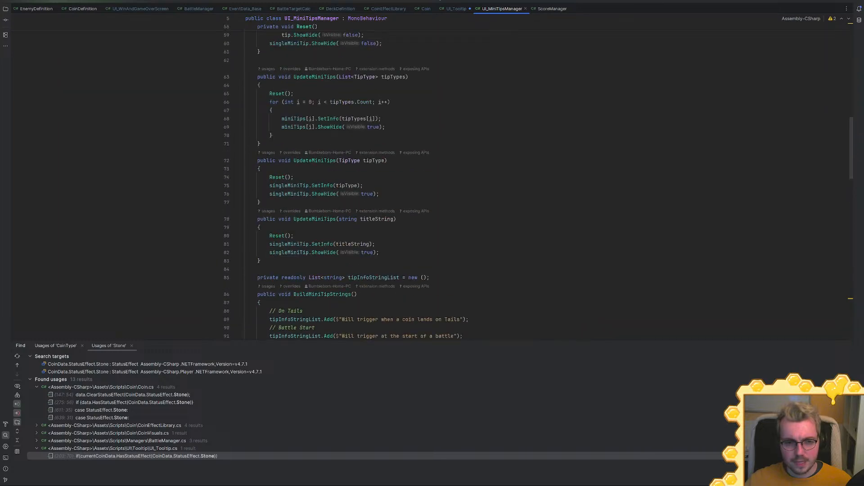
{"action": "scroll", "coordinate": [450, 180], "scroll_direction": "up", "scroll_amount": 17}
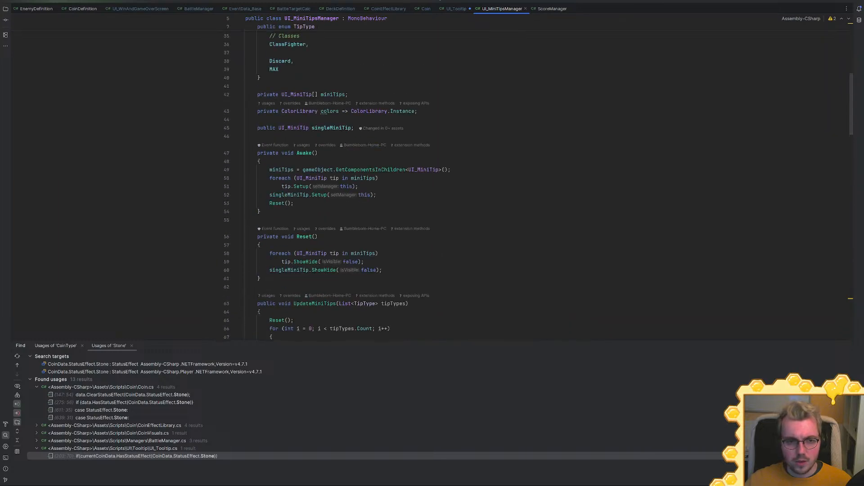
{"action": "scroll", "coordinate": [450, 180], "scroll_direction": "up", "scroll_amount": 1}
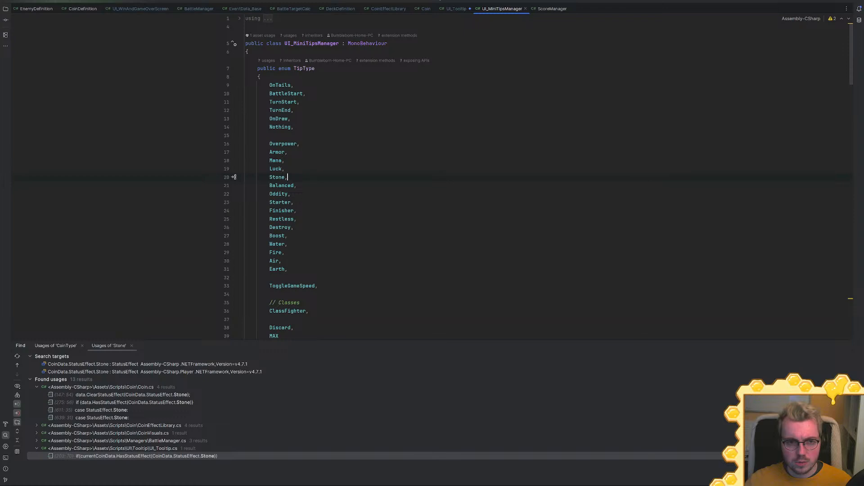
List the usages of the TipType enum and look through them, then close the list
{"action": "left_click", "coordinate": [267, 60]}
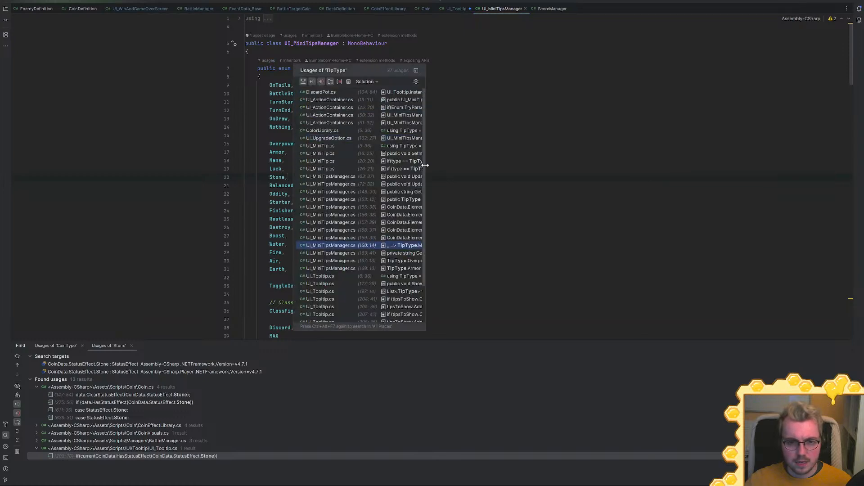
{"action": "scroll", "coordinate": [419, 166], "scroll_direction": "down", "scroll_amount": 2}
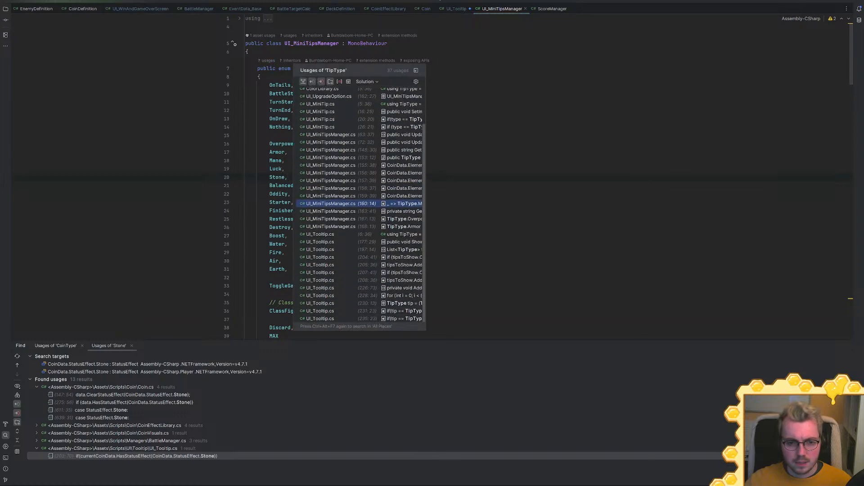
{"action": "scroll", "coordinate": [418, 165], "scroll_direction": "up", "scroll_amount": 2}
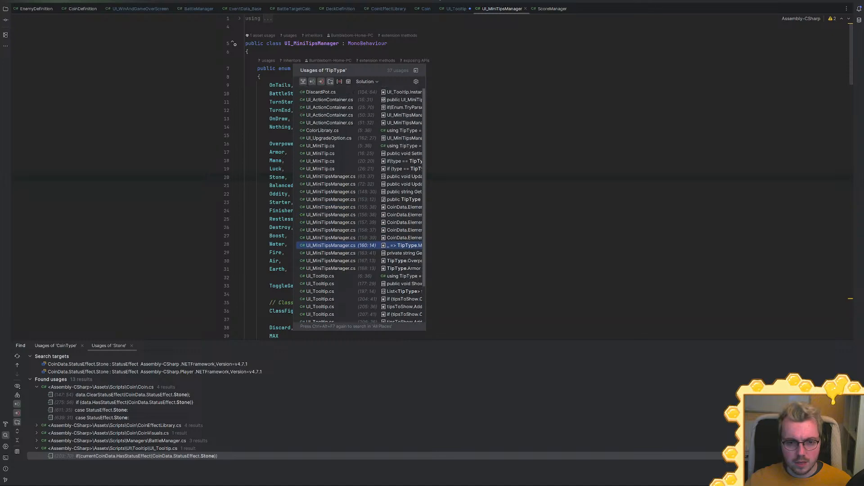
{"action": "scroll", "coordinate": [419, 166], "scroll_direction": "down", "scroll_amount": 2}
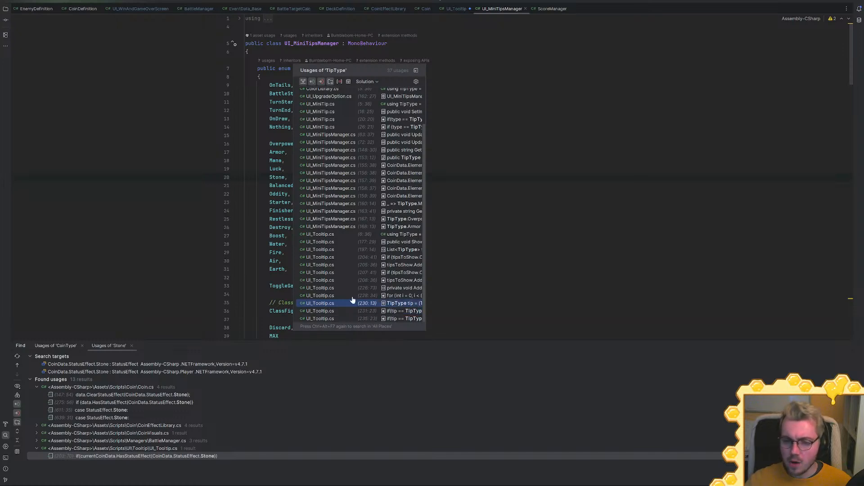
{"action": "left_click", "coordinate": [288, 236]}
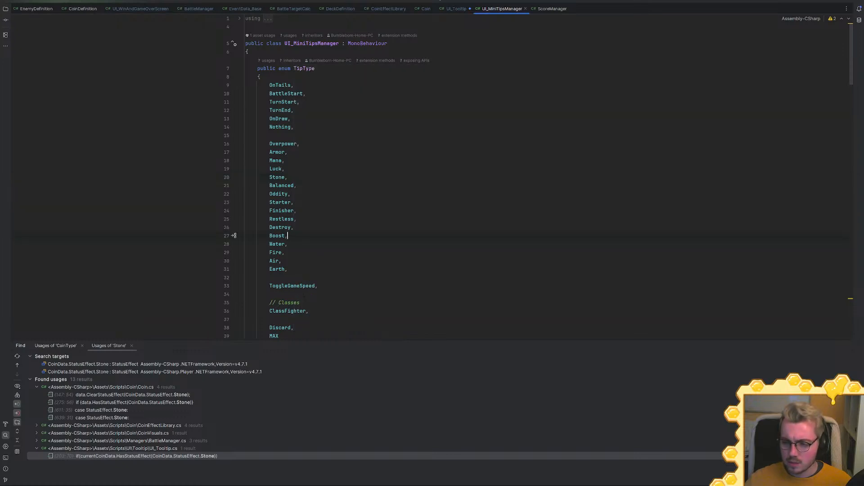
Switch to the Unity editor and expand UI_ManagerCanvas in the scene hierarchy down to the containers inside UI_ActionPanel
{"action": "key", "text": "alt+Tab"}
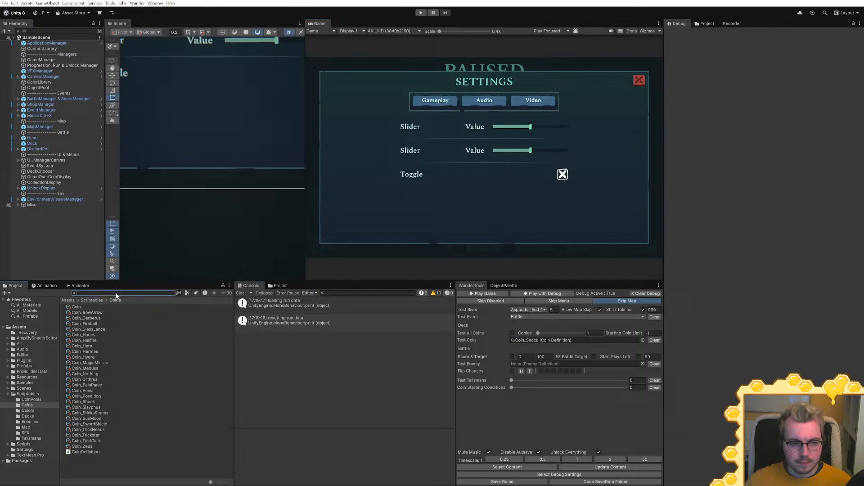
{"action": "left_click", "coordinate": [18, 99]}
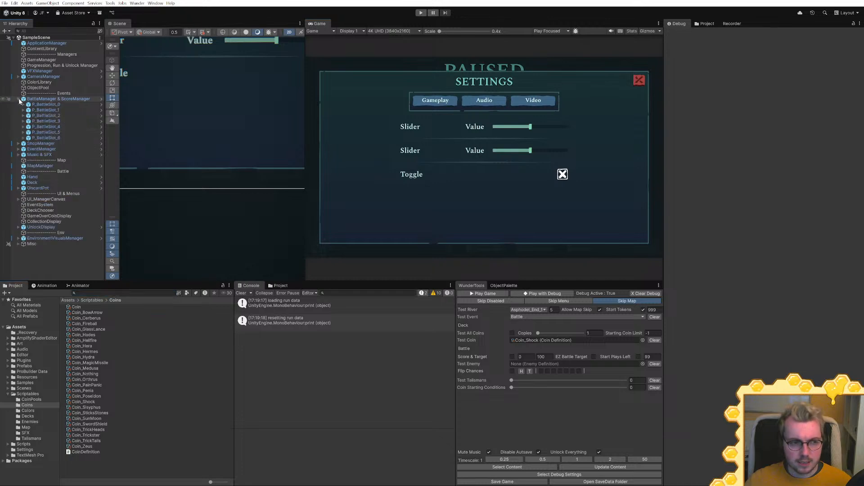
{"action": "left_click", "coordinate": [19, 99]}
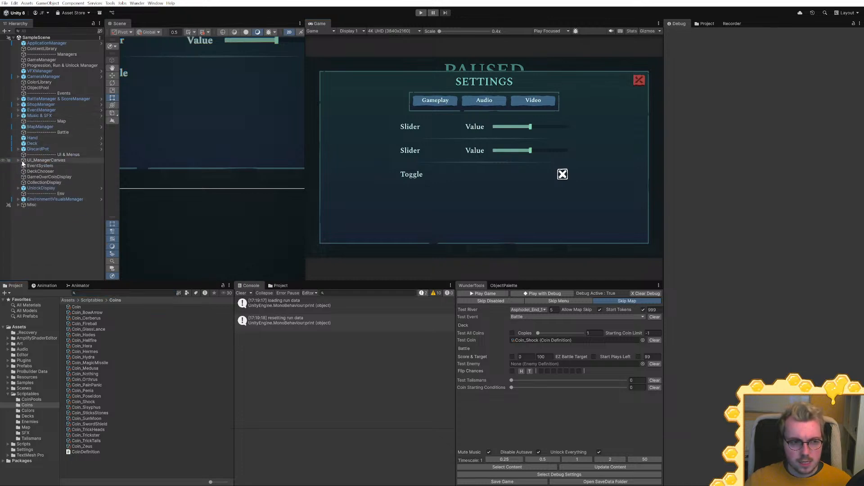
{"action": "left_click", "coordinate": [18, 161]}
{"action": "left_click", "coordinate": [24, 167]}
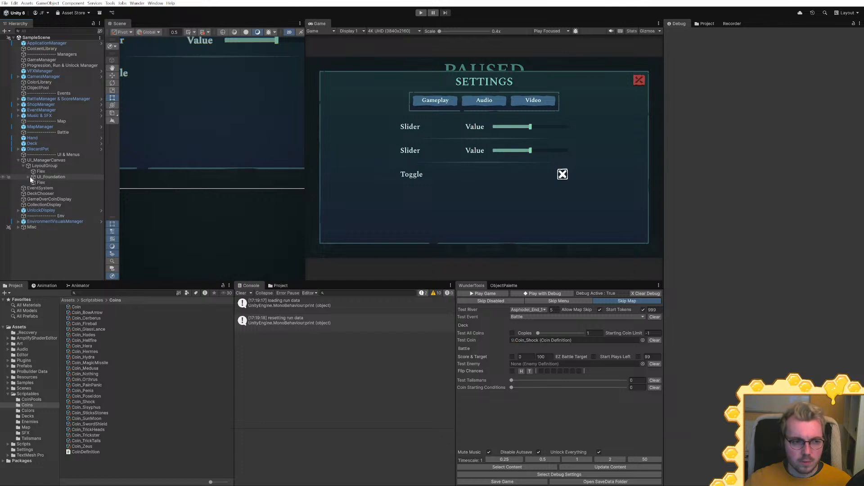
{"action": "left_click", "coordinate": [30, 178]}
{"action": "left_click", "coordinate": [29, 177]}
{"action": "left_click", "coordinate": [34, 183]}
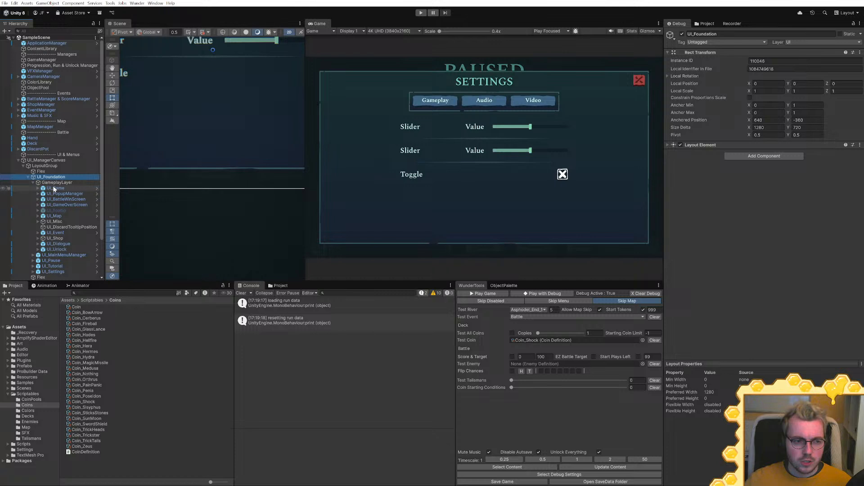
{"action": "left_click", "coordinate": [38, 189]}
{"action": "left_click", "coordinate": [43, 193]}
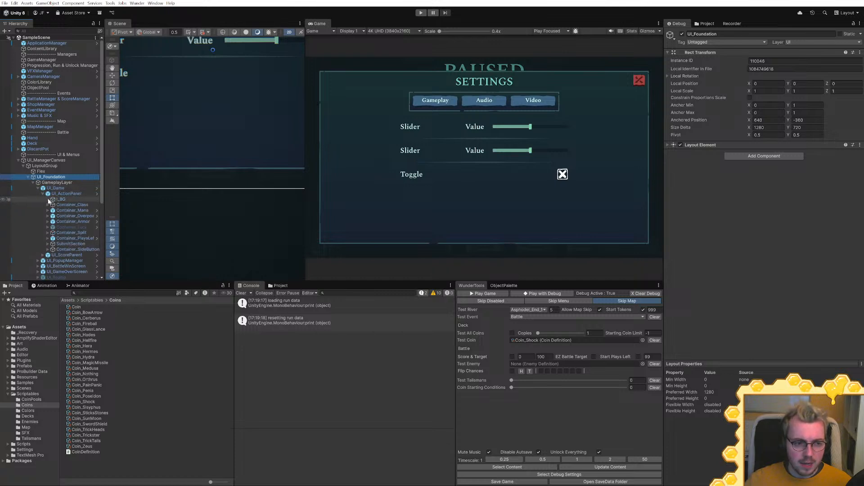
Select Container_Mana and switch the Inspector from Debug to Normal mode
{"action": "left_click", "coordinate": [71, 211]}
{"action": "scroll", "coordinate": [710, 226], "scroll_direction": "down", "scroll_amount": 5}
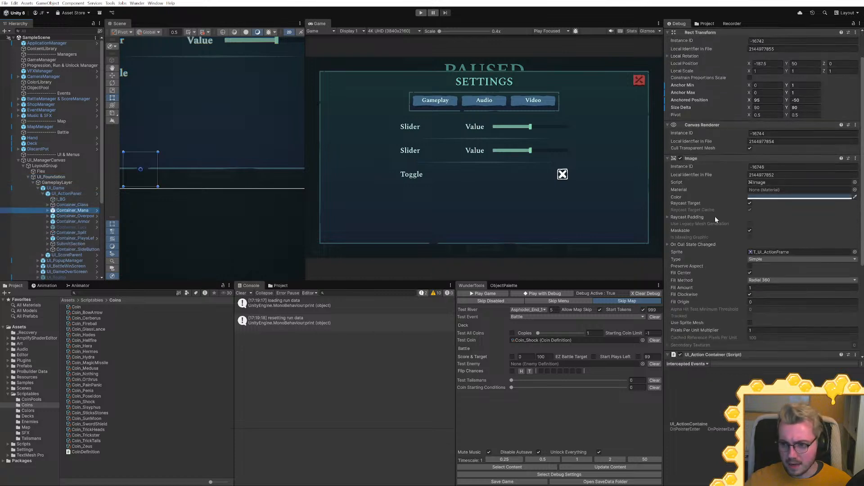
{"action": "left_click", "coordinate": [860, 23]}
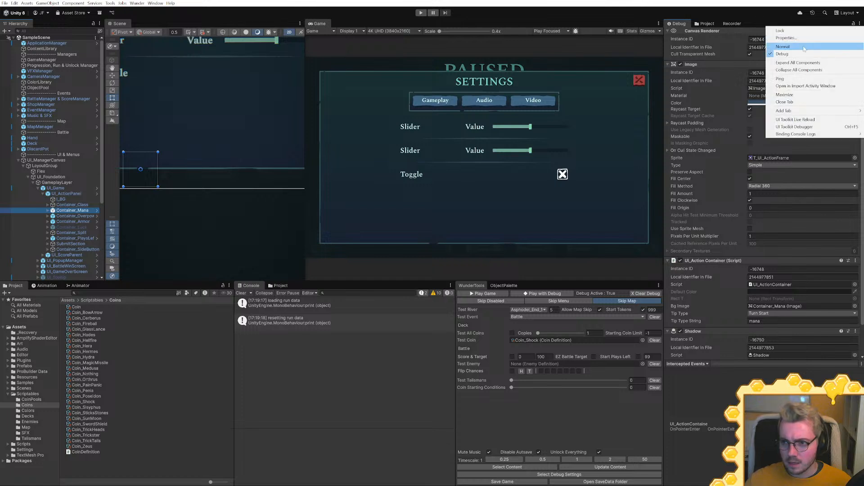
{"action": "left_click", "coordinate": [785, 45]}
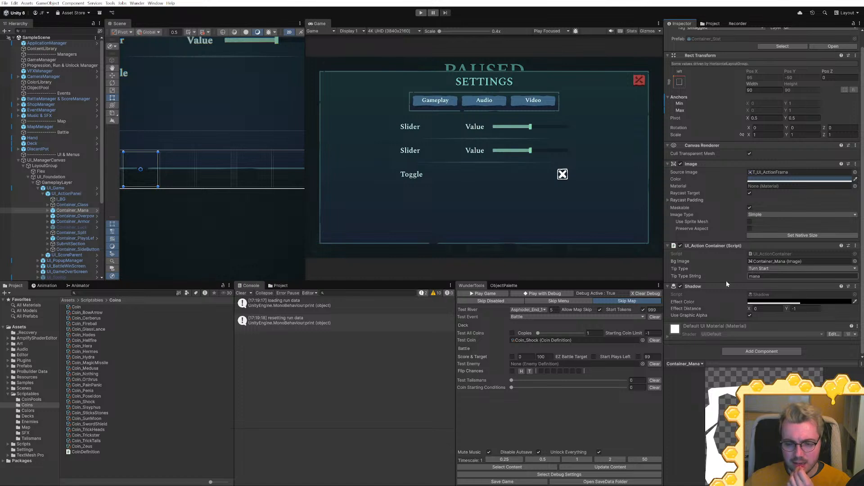
Compare the Tip Type and Tip Type String settings of the Mana, Overpower, Armor and Luck containers in UI_ActionPanel
{"action": "left_click", "coordinate": [82, 216]}
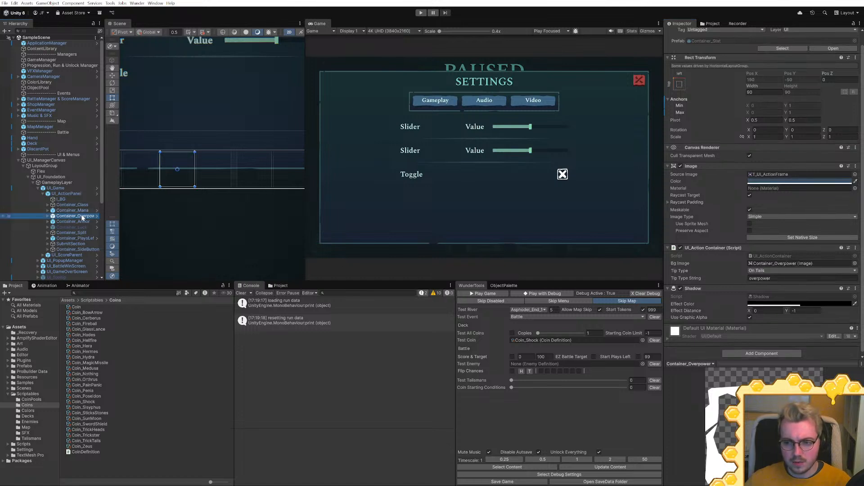
{"action": "left_click", "coordinate": [74, 221]}
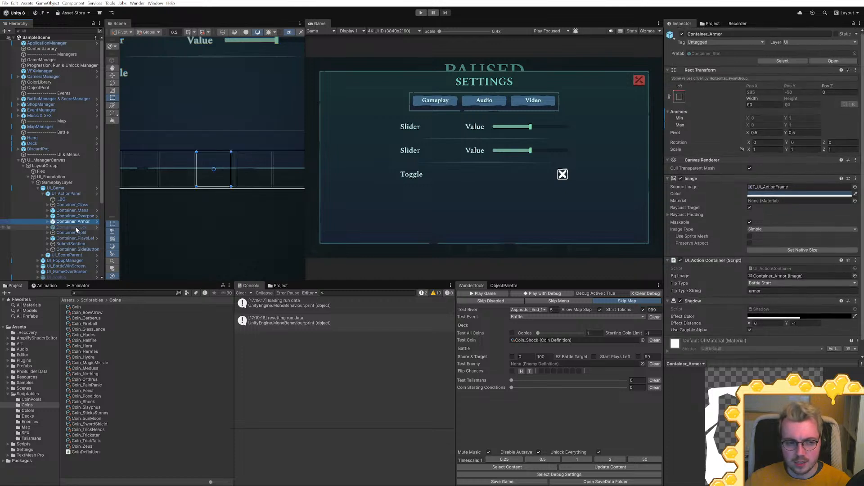
{"action": "left_click", "coordinate": [81, 227]}
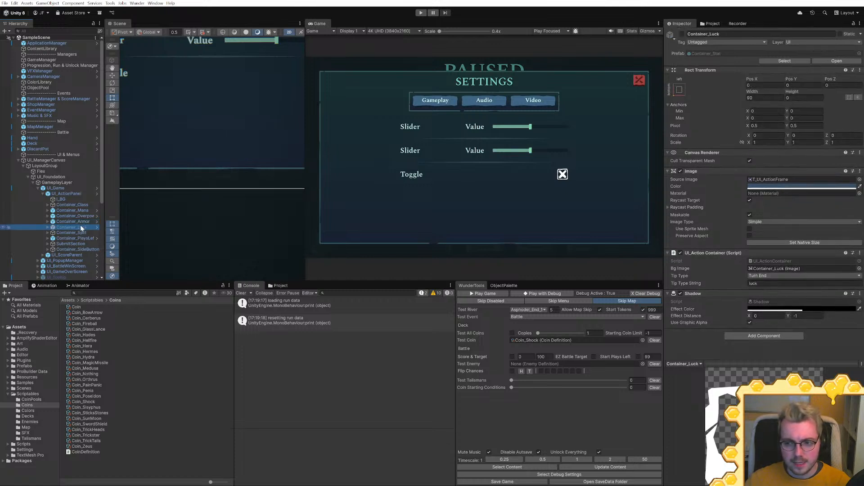
{"action": "key", "text": "Down"}
{"action": "key", "text": "Up"}
{"action": "key", "text": "Up"}
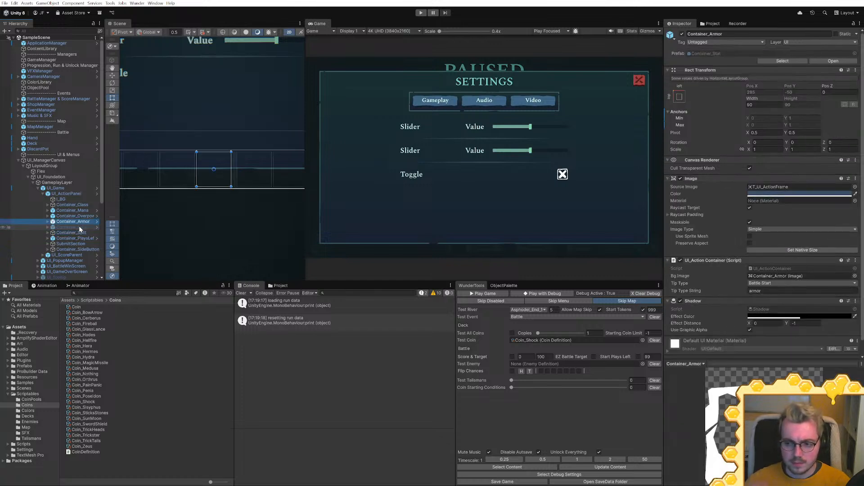
{"action": "key", "text": "Down"}
{"action": "key", "text": "Down"}
{"action": "key", "text": "Down"}
{"action": "key", "text": "Down"}
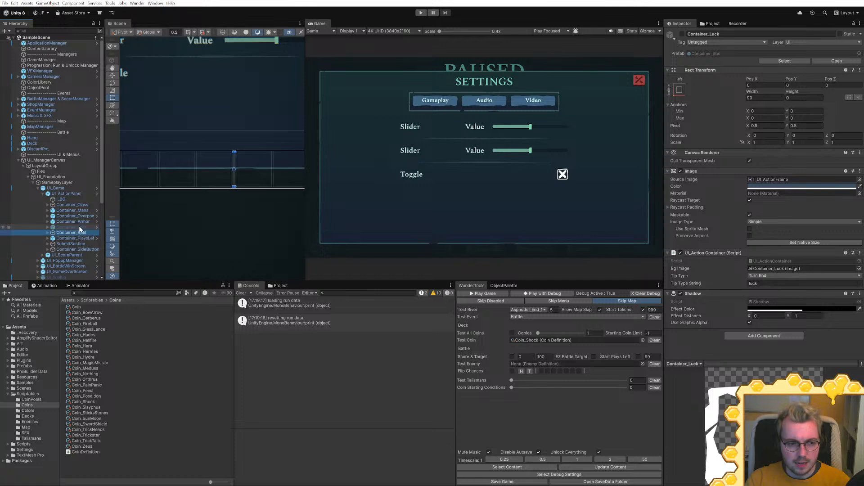
{"action": "key", "text": "Down"}
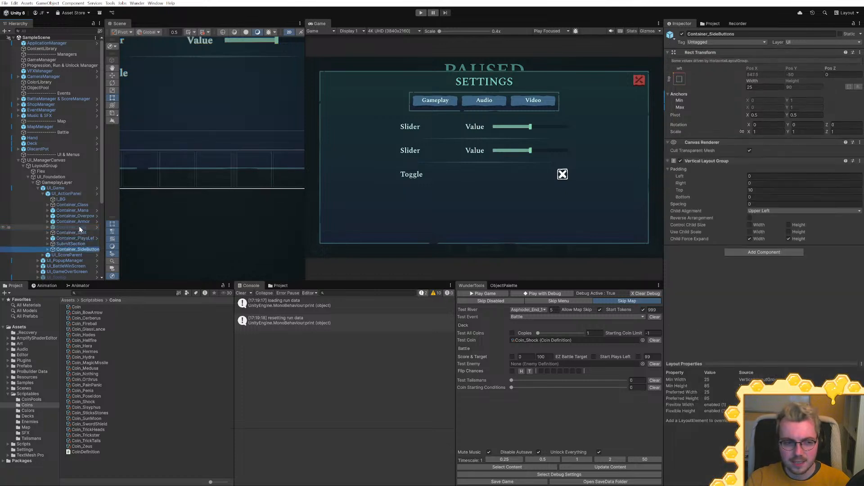
{"action": "key", "text": "Up"}
{"action": "key", "text": "Up"}
{"action": "key", "text": "Up"}
{"action": "key", "text": "Up"}
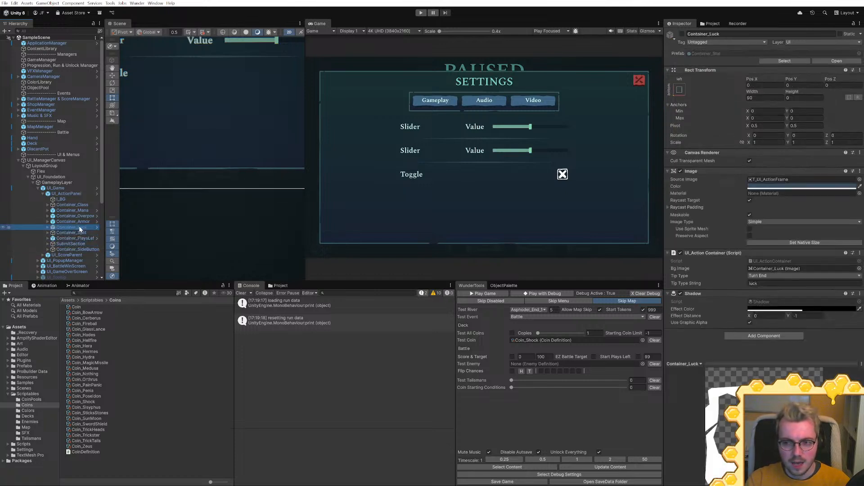
{"action": "key", "text": "Up"}
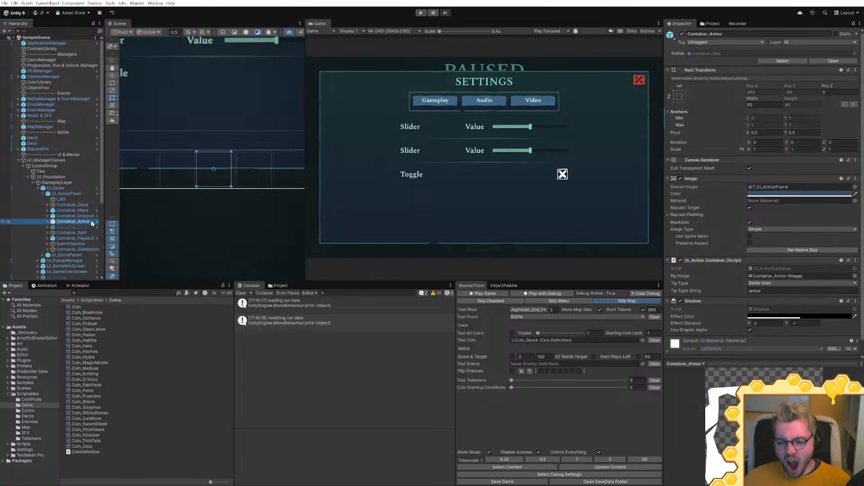
{"action": "key", "text": "Up"}
{"action": "key", "text": "Up"}
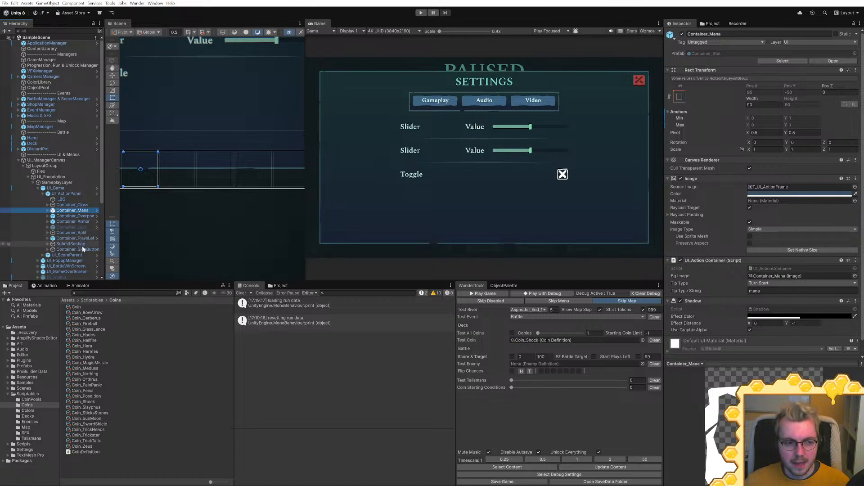
Expand Container_SideButtons and inspect the components of Btn_Side_Speed and Btn_Side_Study for tip settings
{"action": "left_click", "coordinate": [48, 249]}
{"action": "left_click", "coordinate": [74, 254]}
{"action": "left_click", "coordinate": [72, 260]}
{"action": "key", "text": "Up"}
{"action": "left_click", "coordinate": [52, 255]}
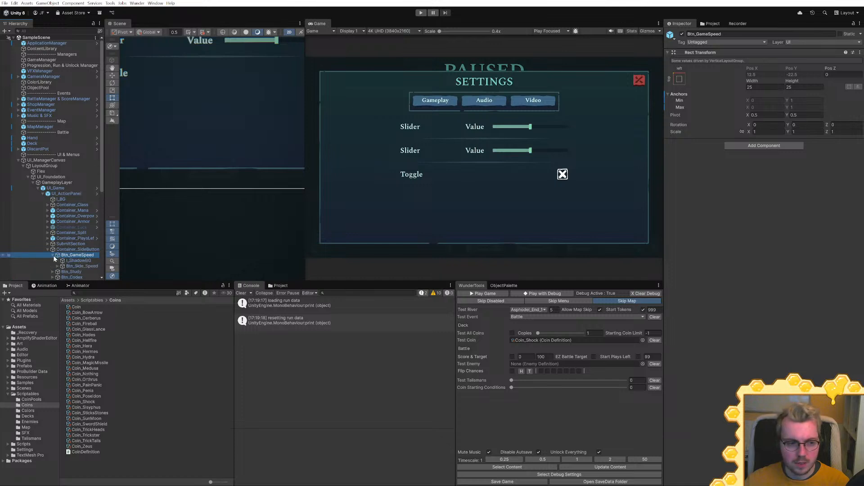
{"action": "left_click", "coordinate": [53, 271]}
{"action": "scroll", "coordinate": [54, 270], "scroll_direction": "down", "scroll_amount": 3}
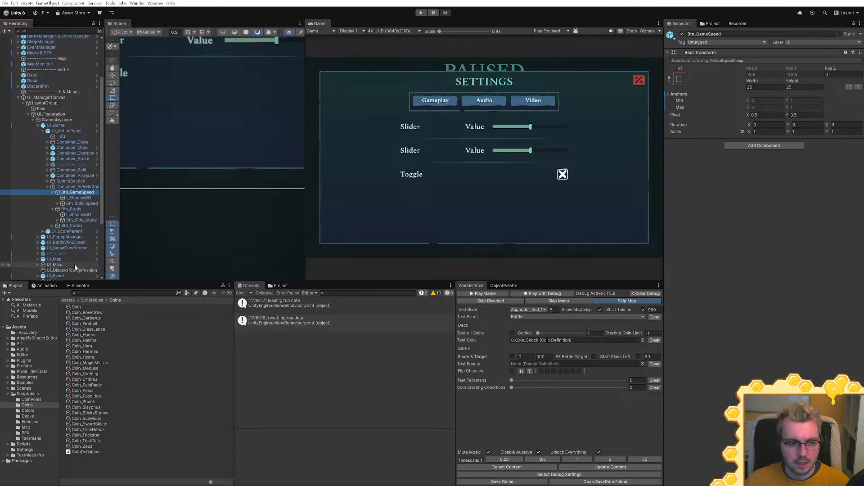
{"action": "left_click", "coordinate": [81, 203]}
{"action": "scroll", "coordinate": [782, 256], "scroll_direction": "down", "scroll_amount": 5}
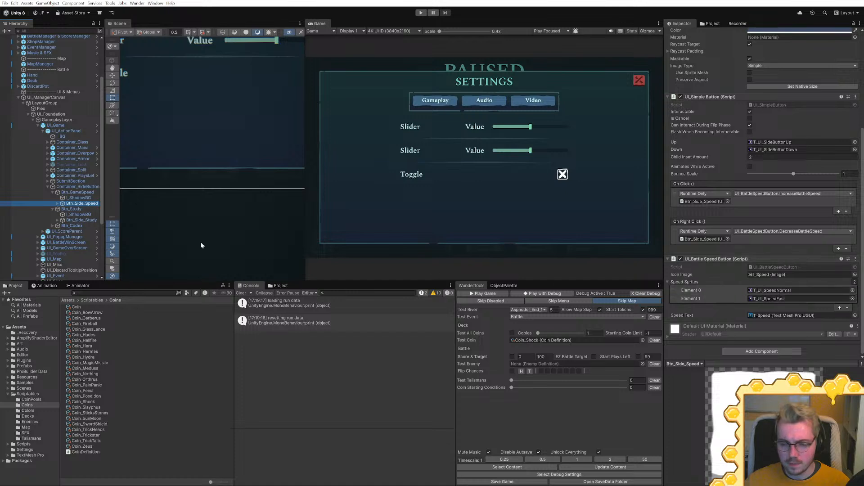
{"action": "left_click", "coordinate": [76, 220]}
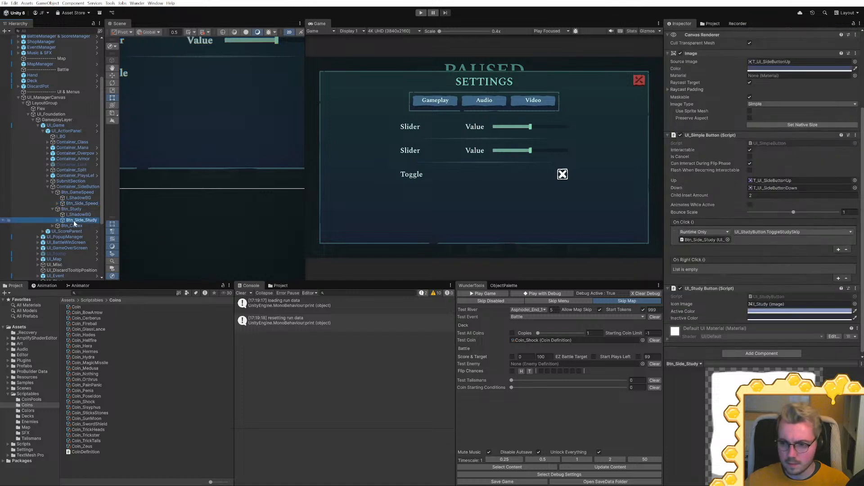
{"action": "key", "text": "Up"}
{"action": "key", "text": "Up"}
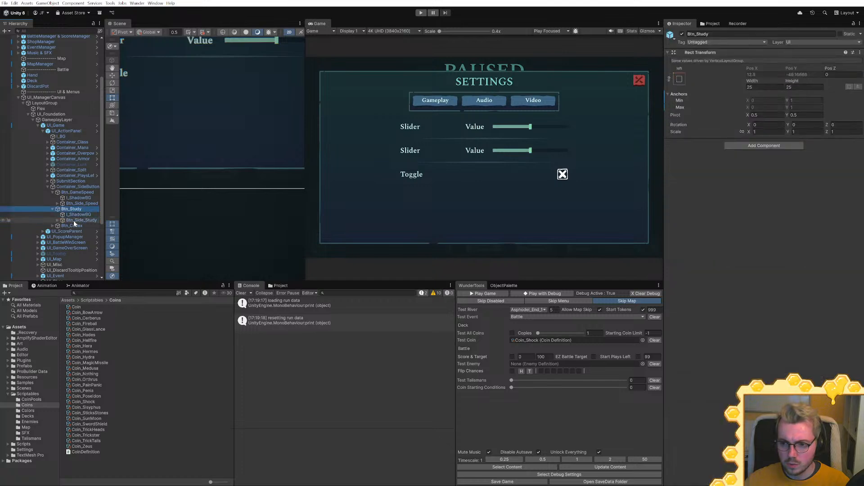
{"action": "key", "text": "Down"}
{"action": "key", "text": "Down"}
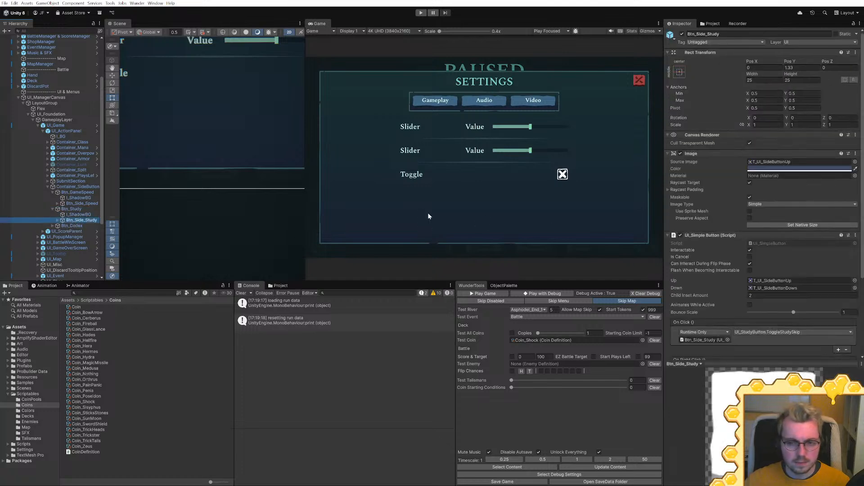
Open the UI_StudyButton script of Btn_Side_Study and examine how its ShowTooltip method shows the mini tip
{"action": "scroll", "coordinate": [763, 248], "scroll_direction": "down", "scroll_amount": 4}
{"action": "double_click", "coordinate": [771, 294]}
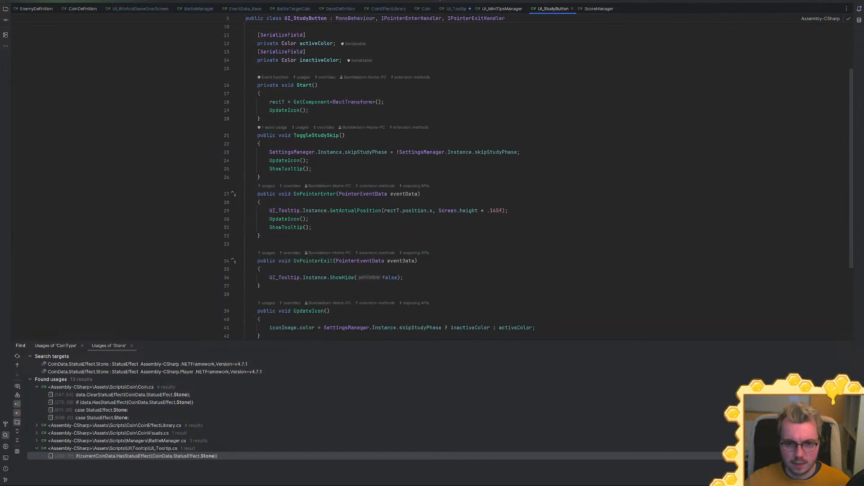
{"action": "scroll", "coordinate": [539, 182], "scroll_direction": "down", "scroll_amount": 3}
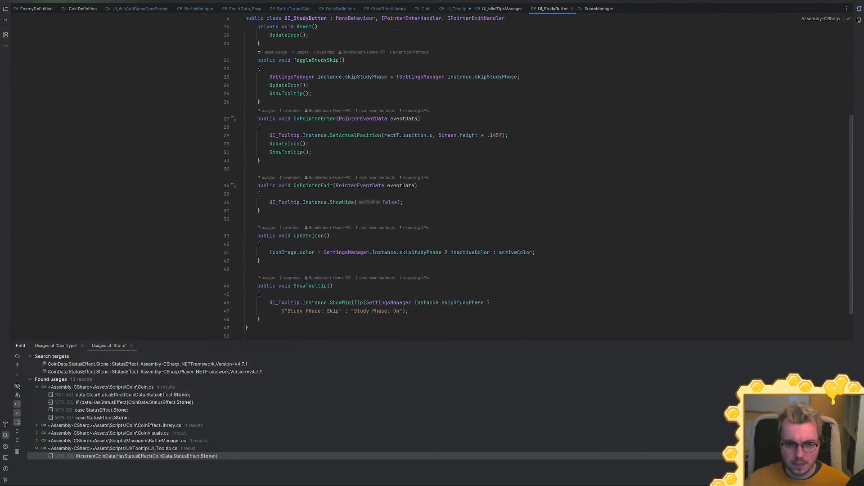
{"action": "double_click", "coordinate": [463, 302]}
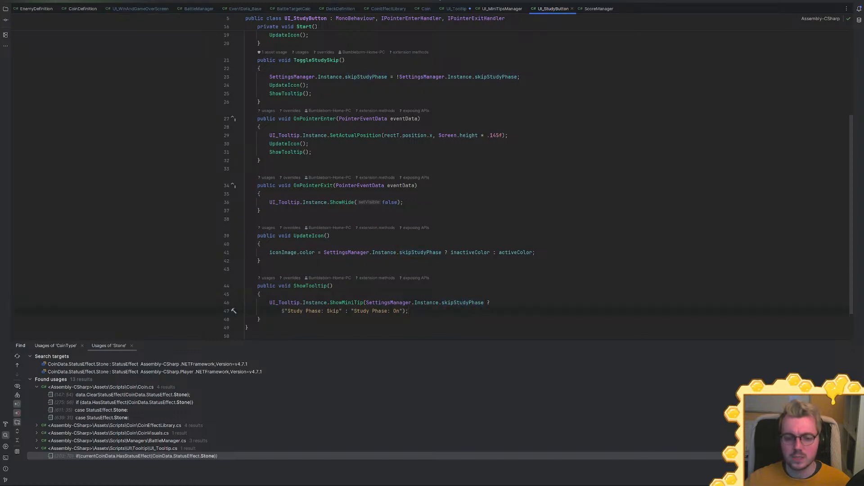
Return to Unity, run the game with debug and check the class icon's tooltip in the battle action panel
{"action": "key", "text": "alt+Tab"}
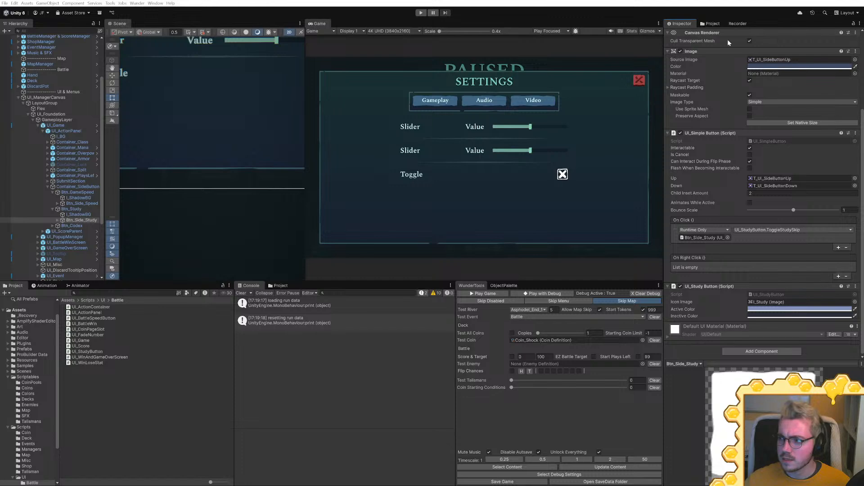
{"action": "left_click", "coordinate": [535, 294]}
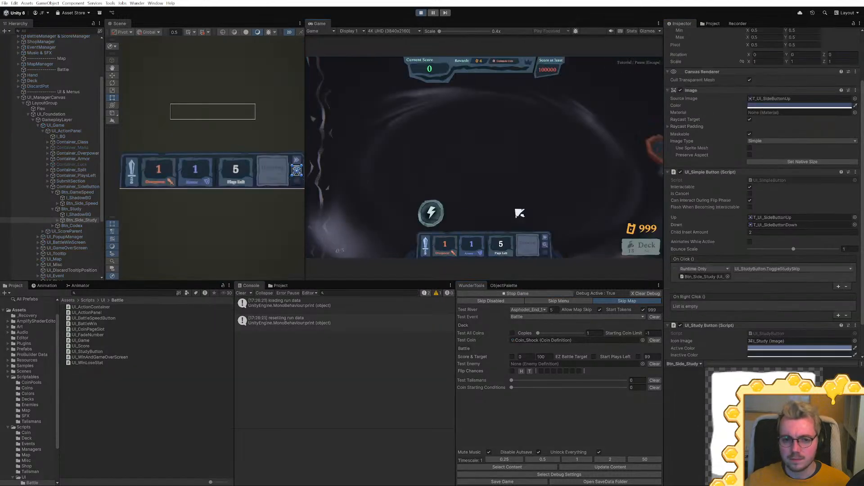
{"action": "mouse_move", "coordinate": [412, 198]}
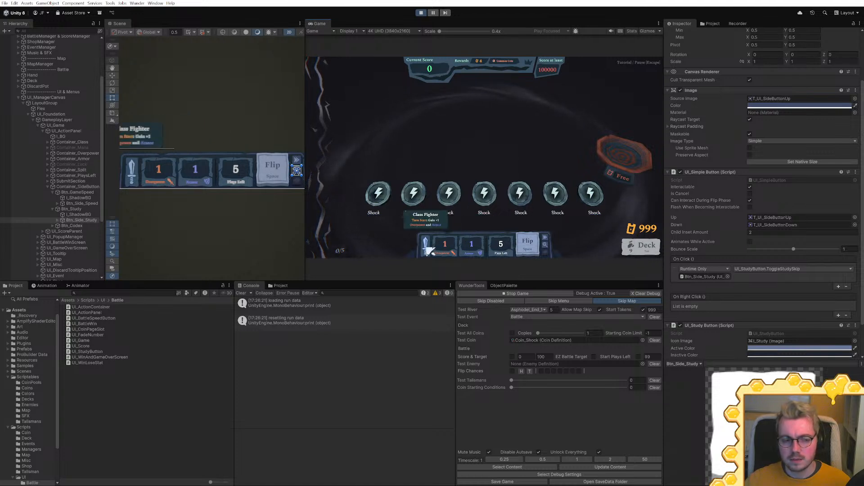
Select Container_Class under UI_ActionPanel and open its UI_ActionContainer script in the code editor
{"action": "left_click", "coordinate": [72, 142]}
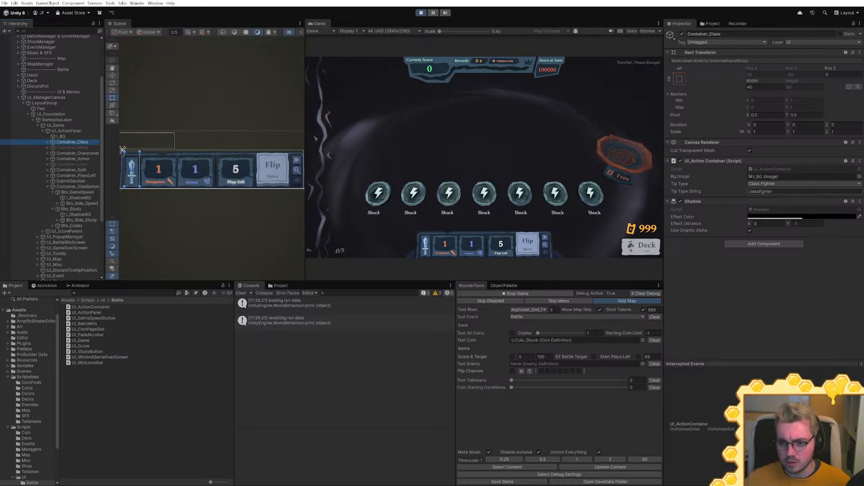
{"action": "double_click", "coordinate": [761, 170]}
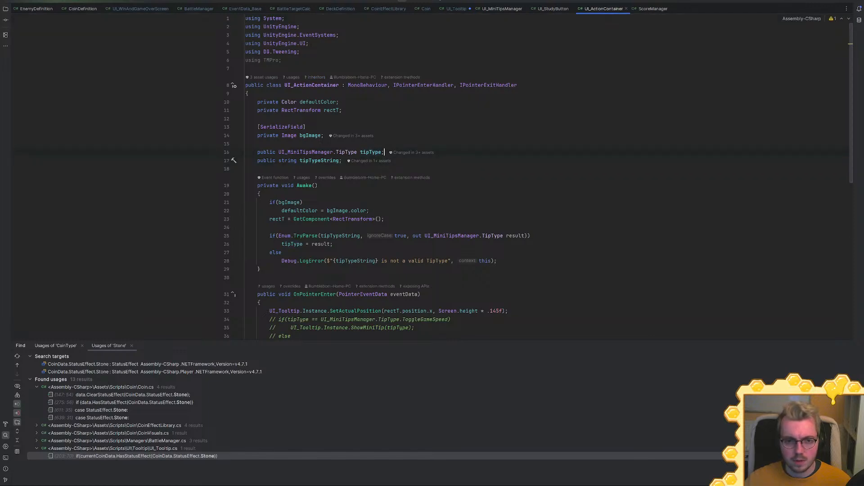
Try commenting out the tipType field declaration, undo that, and examine where the UI_ActionContainer class uses tipType
{"action": "key", "text": "ctrl+slash"}
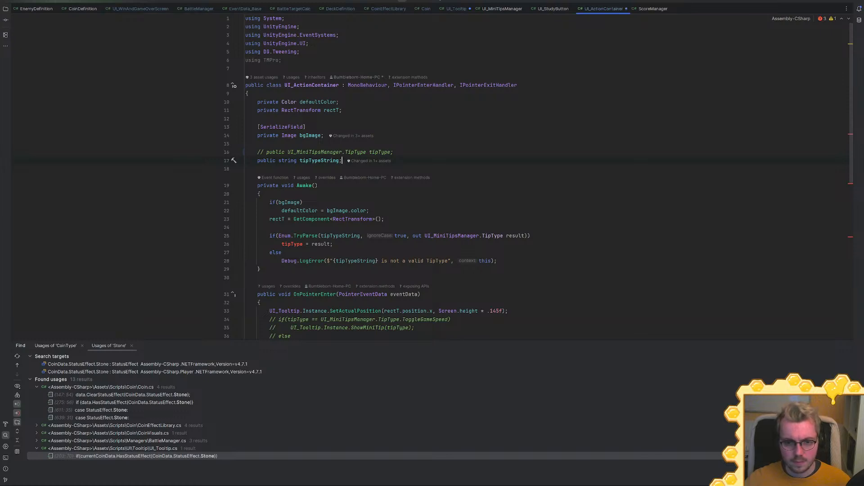
{"action": "key", "text": "ctrl+z"}
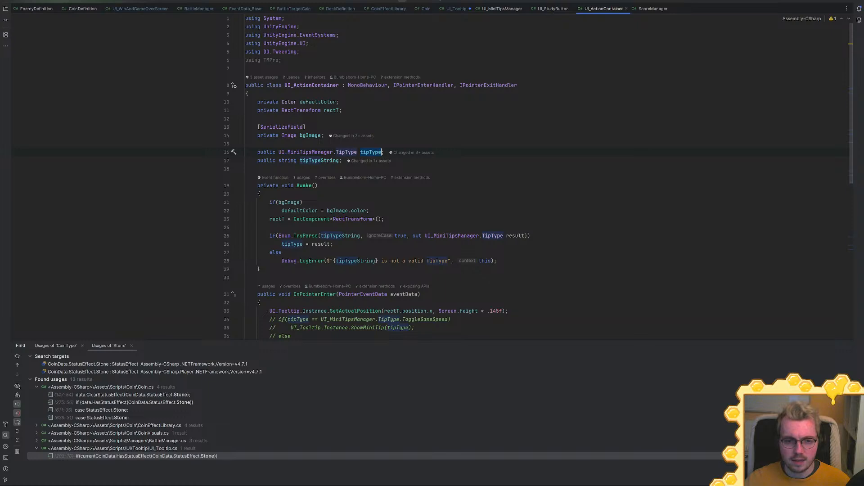
{"action": "scroll", "coordinate": [450, 180], "scroll_direction": "down", "scroll_amount": 4}
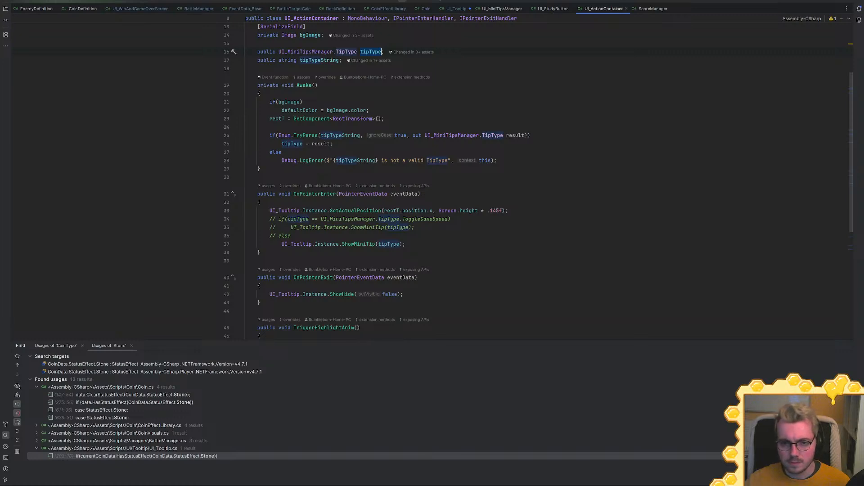
Examine how TriggerHighlightAnim and OnPointerEnter in UI_ActionContainer use tipType, checking against Container_Class's component in Unity
{"action": "scroll", "coordinate": [450, 180], "scroll_direction": "down", "scroll_amount": 7}
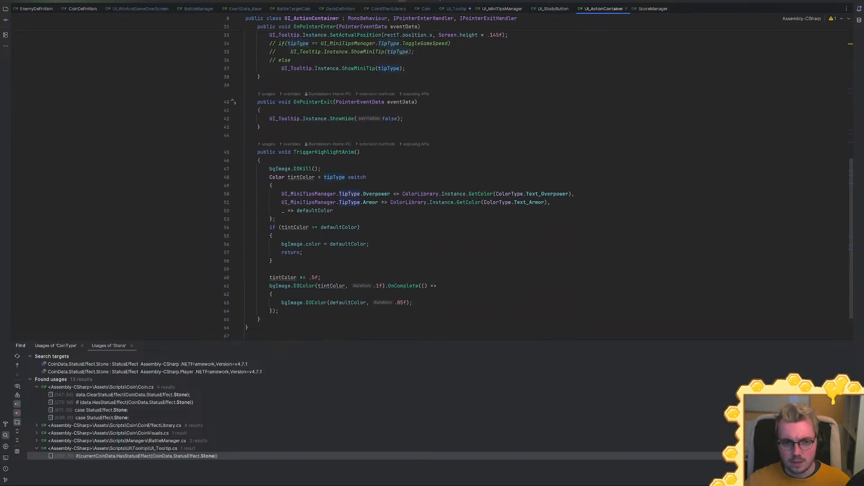
{"action": "scroll", "coordinate": [450, 180], "scroll_direction": "down", "scroll_amount": 2}
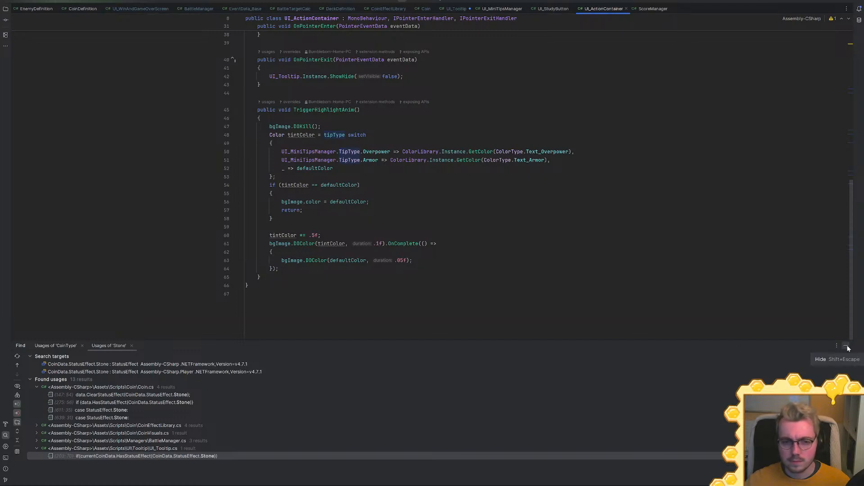
{"action": "left_click", "coordinate": [846, 347]}
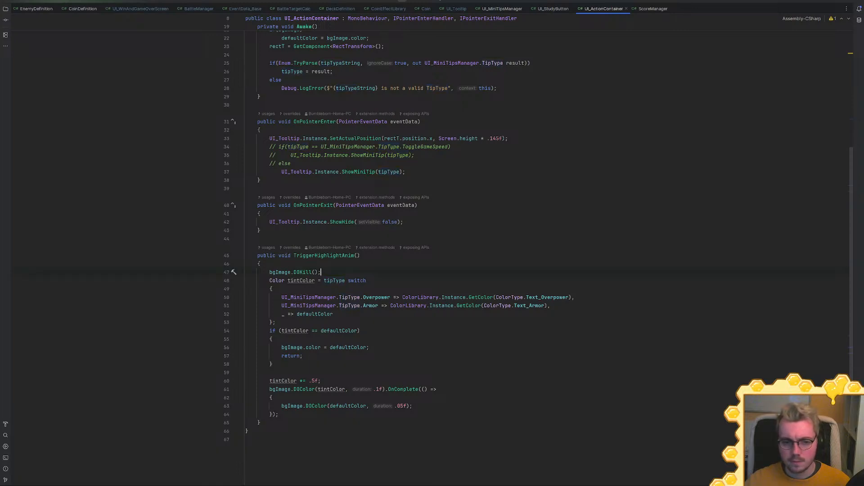
{"action": "double_click", "coordinate": [334, 281]}
{"action": "left_click", "coordinate": [334, 280], "text": "ctrl"}
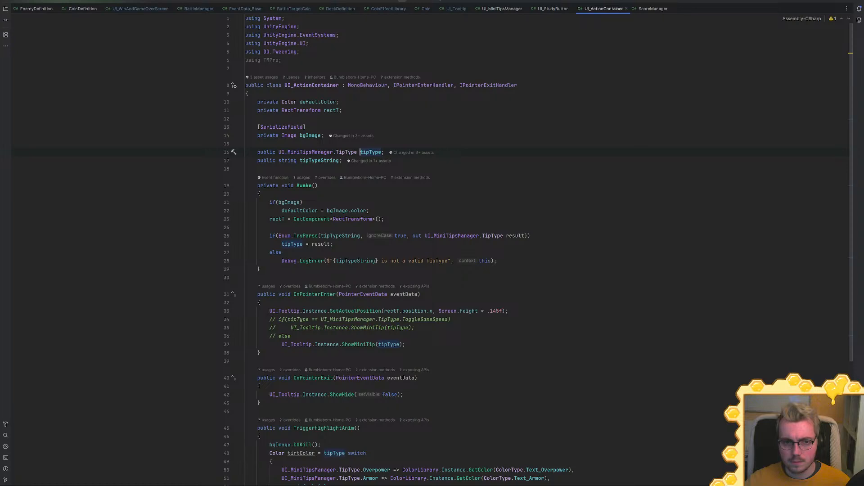
{"action": "scroll", "coordinate": [369, 173], "scroll_direction": "down", "scroll_amount": 5}
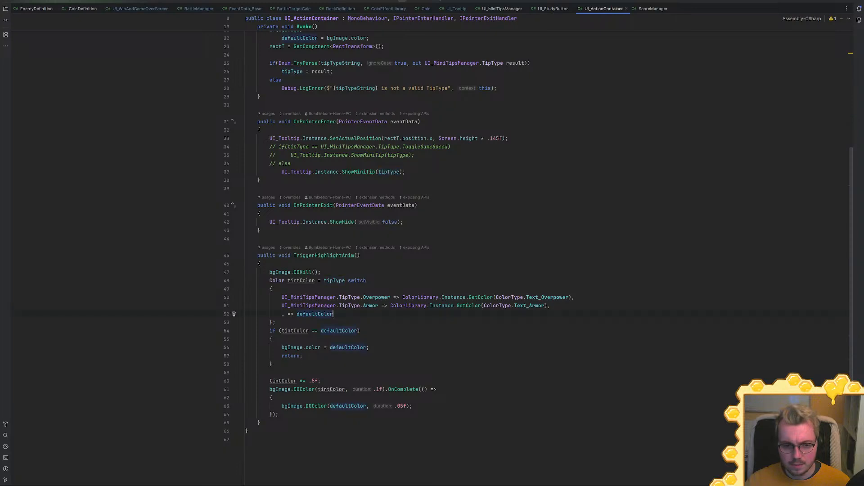
{"action": "double_click", "coordinate": [335, 281]}
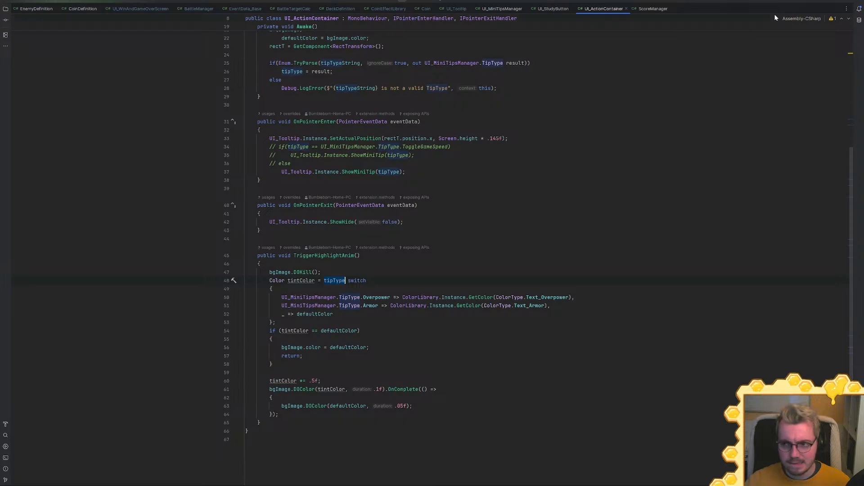
{"action": "key", "text": "alt+Tab"}
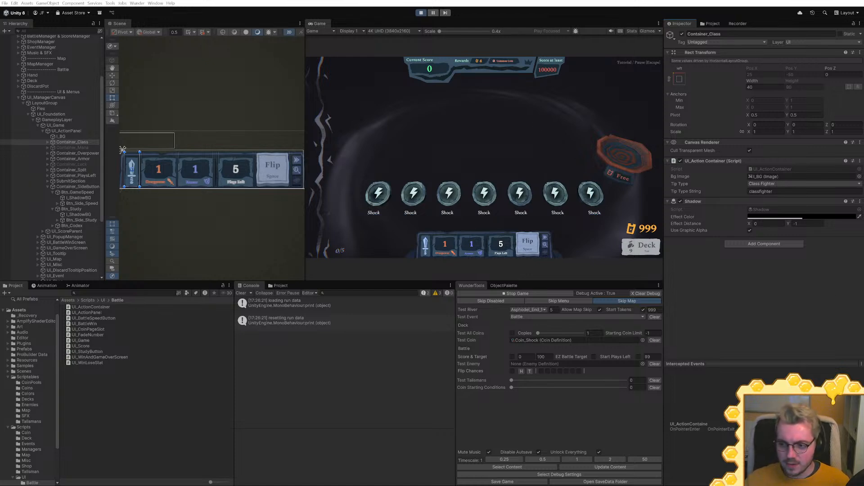
{"action": "key", "text": "alt+Tab"}
{"action": "left_click", "coordinate": [406, 171]}
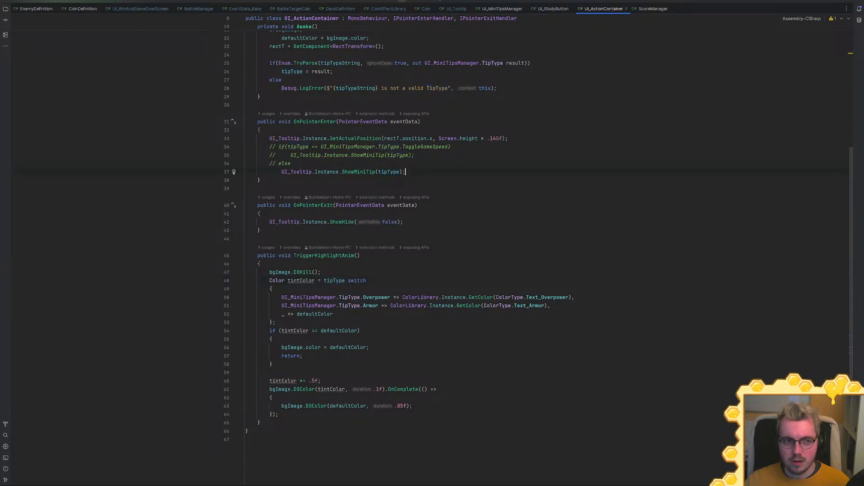
In the TipType enum of UI_MiniTipsManager, separate Stone with blank lines and add the comment "// Stats" above Overpower
{"action": "left_click", "coordinate": [457, 9]}
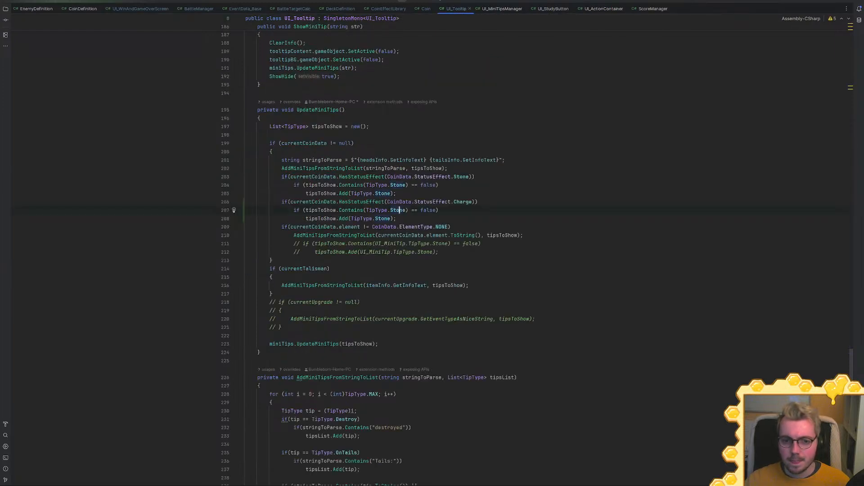
{"action": "key", "text": "ctrl+b"}
{"action": "key", "text": "Return"}
{"action": "left_click", "coordinate": [480, 9]}
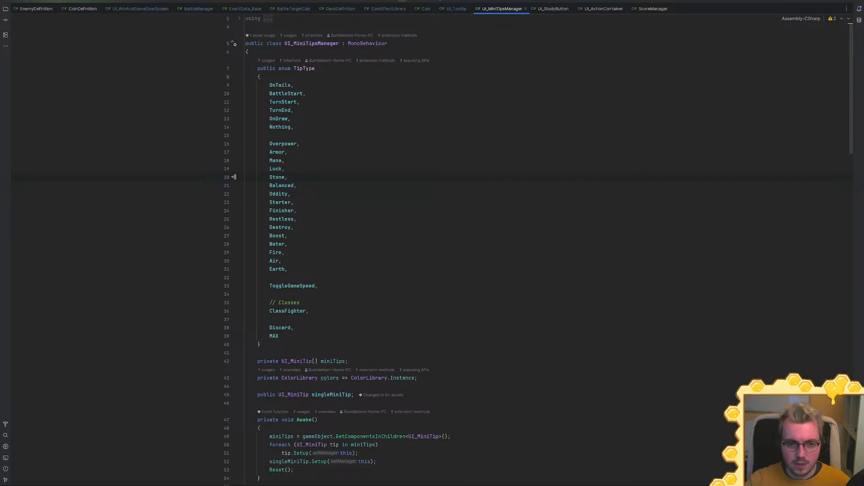
{"action": "key", "text": "Return"}
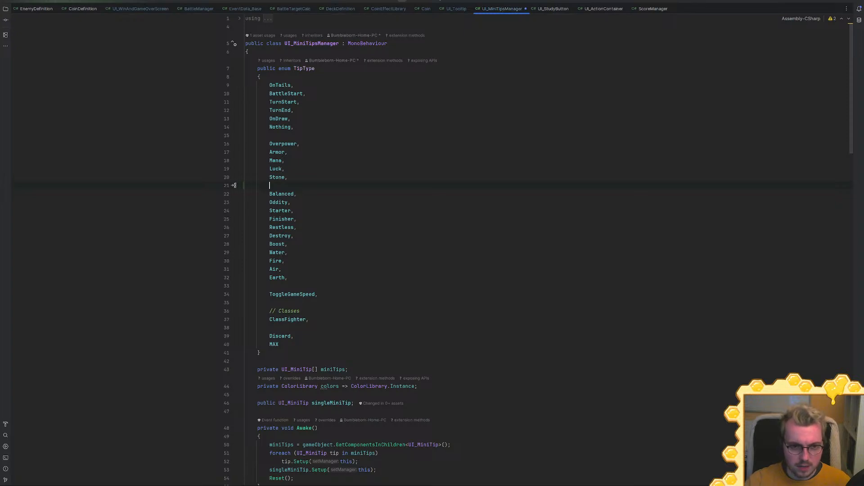
{"action": "left_click", "coordinate": [285, 169]}
{"action": "key", "text": "Return"}
{"action": "left_click", "coordinate": [269, 135]}
{"action": "key", "text": "Return"}
{"action": "type", "text": "// Stats"}
Add the comment "// StatusEffects" directly above the Stone entry in the TipType enum
{"action": "key", "text": "Down"}
{"action": "key", "text": "Down"}
{"action": "key", "text": "Down"}
{"action": "key", "text": "Down"}
{"action": "key", "text": "Down"}
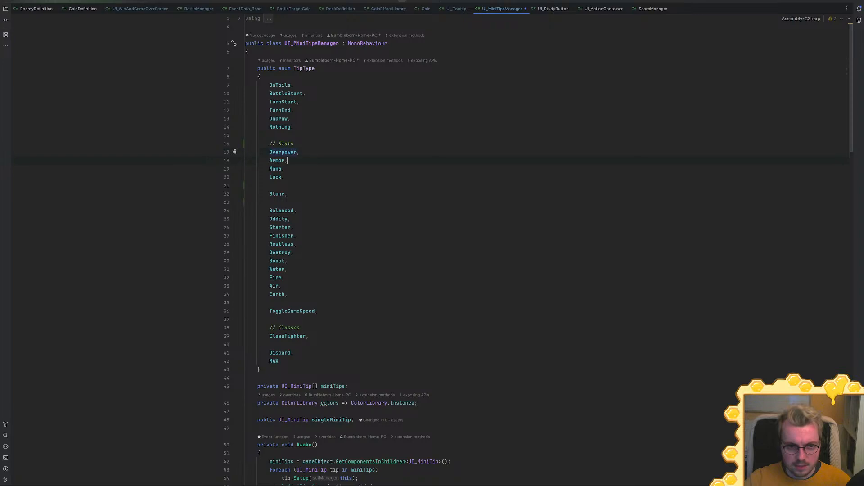
{"action": "type", "text": "/"}
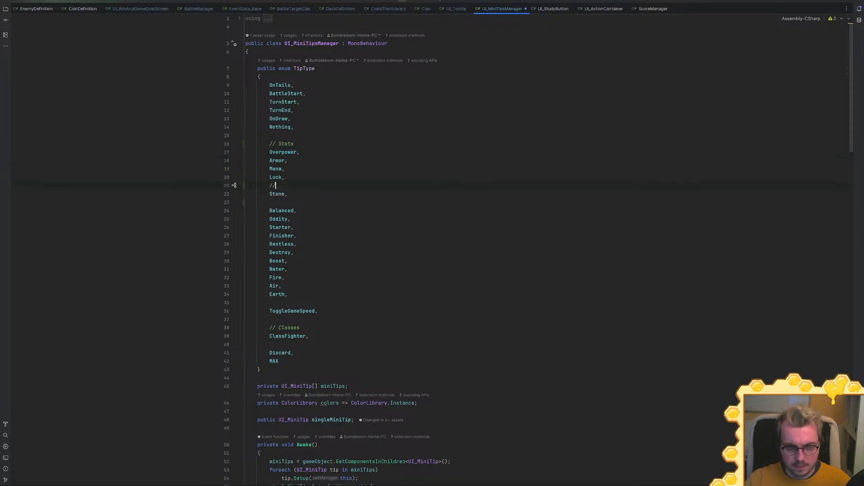
{"action": "type", "text": " StatusEffect"}
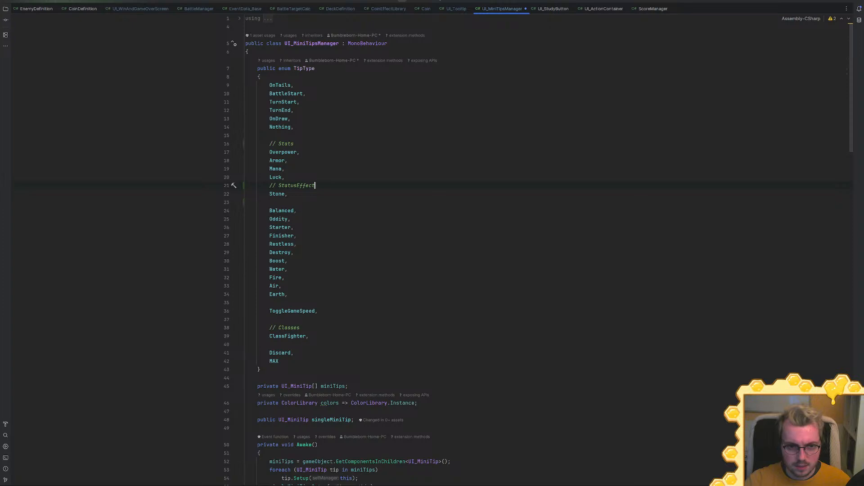
{"action": "key", "text": "Down"}
{"action": "key", "text": "Down"}
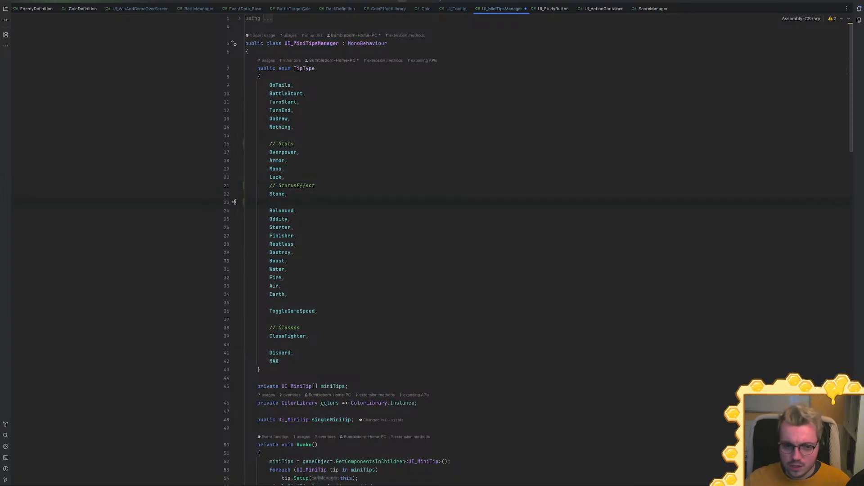
{"action": "type", "text": "s"}
Add a Charged entry below Stone in the TipType enum, keeping a blank line before Balanced
{"action": "key", "text": "Down"}
{"action": "key", "text": "Down"}
{"action": "key", "text": "Return"}
{"action": "left_click_drag", "start_coordinate": [288, 303], "coordinate": [269, 218]}
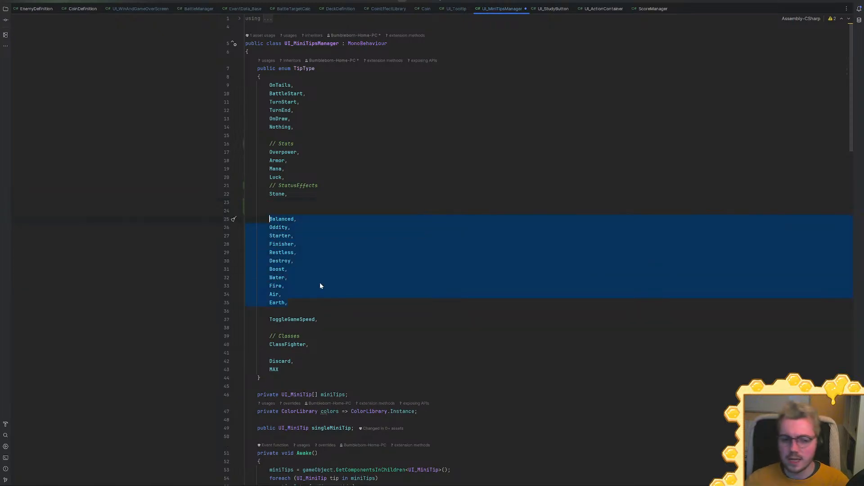
{"action": "left_click", "coordinate": [313, 268]}
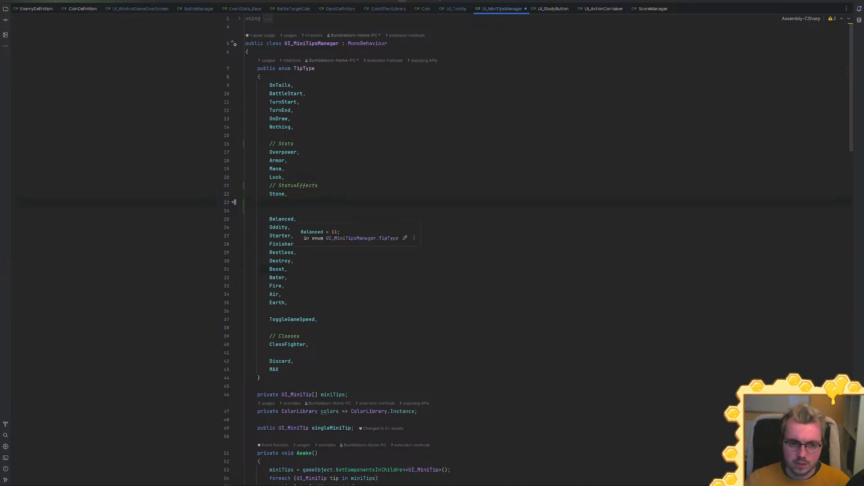
{"action": "type", "text": "Charge"}
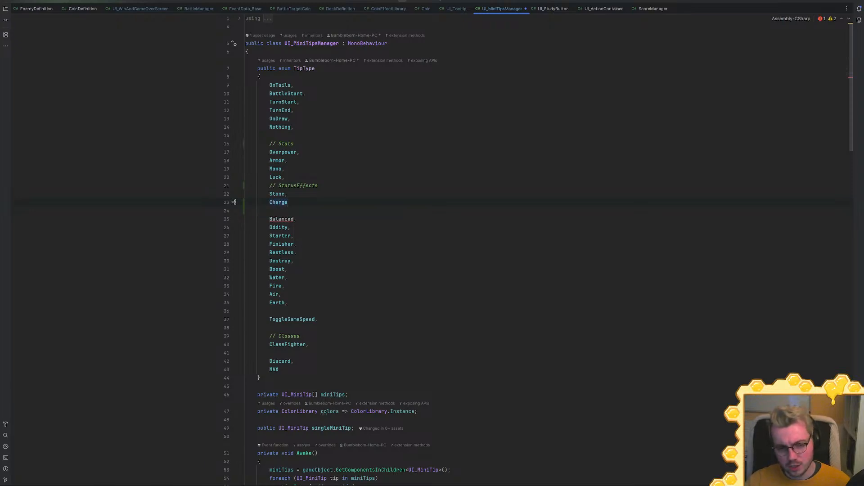
{"action": "type", "text": "d,"}
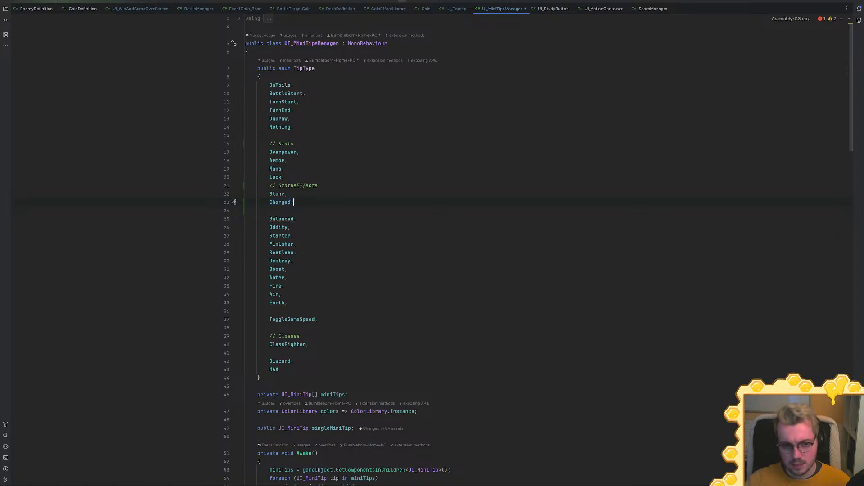
In UI_Tooltip's UpdateMiniTips method, replace both TipType.Stone references under the Charge status check with TipType.Charged
{"action": "double_click", "coordinate": [285, 202]}
{"action": "key", "text": "ctrl+c"}
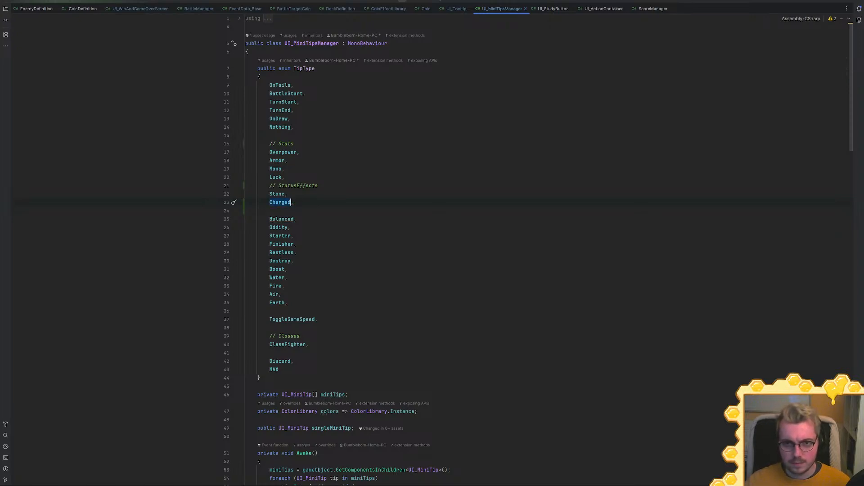
{"action": "left_click", "coordinate": [420, 10]}
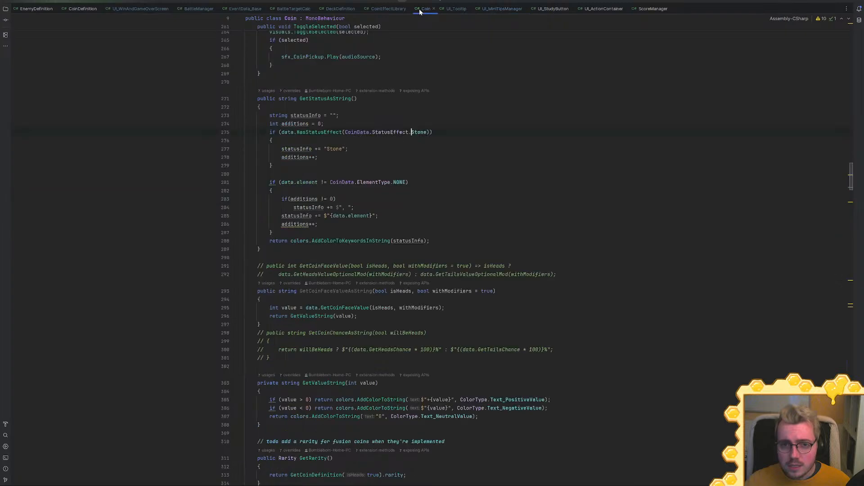
{"action": "left_click", "coordinate": [502, 9]}
{"action": "left_click", "coordinate": [457, 10]}
{"action": "scroll", "coordinate": [403, 282], "scroll_direction": "down", "scroll_amount": 15}
{"action": "scroll", "coordinate": [403, 282], "scroll_direction": "down", "scroll_amount": 20}
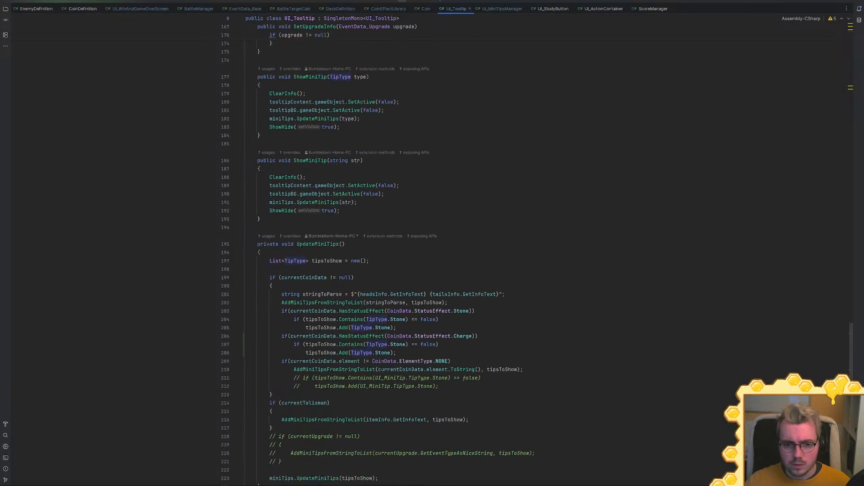
{"action": "key", "text": "alt+j"}
{"action": "key", "text": "ctrl+v"}
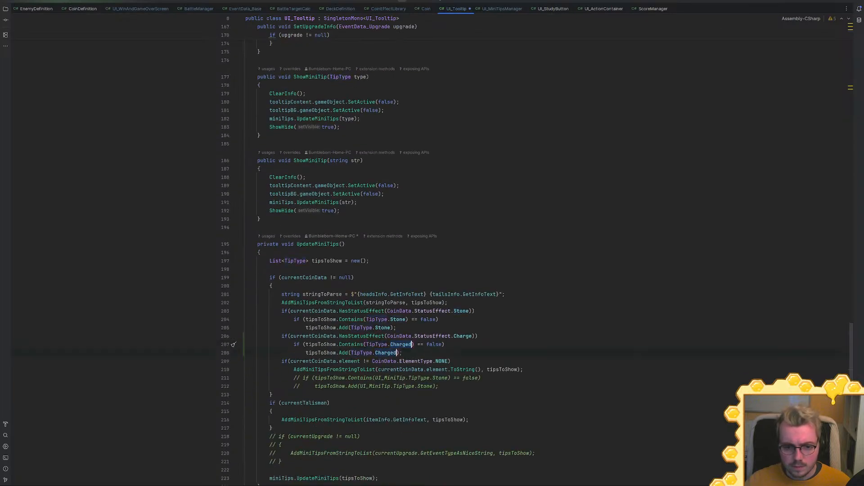
{"action": "left_click", "coordinate": [444, 345]}
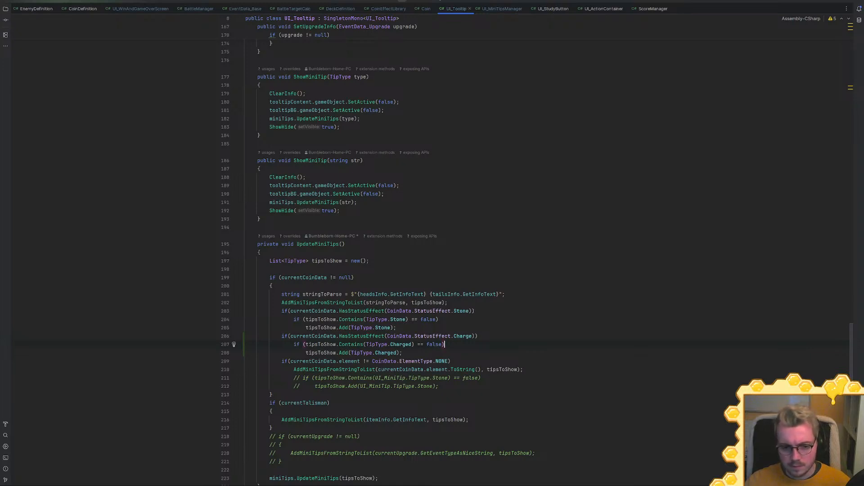
Delete the two commented-out Stone tip lines below the element check in UpdateMiniTips
{"action": "scroll", "coordinate": [378, 247], "scroll_direction": "down", "scroll_amount": 1}
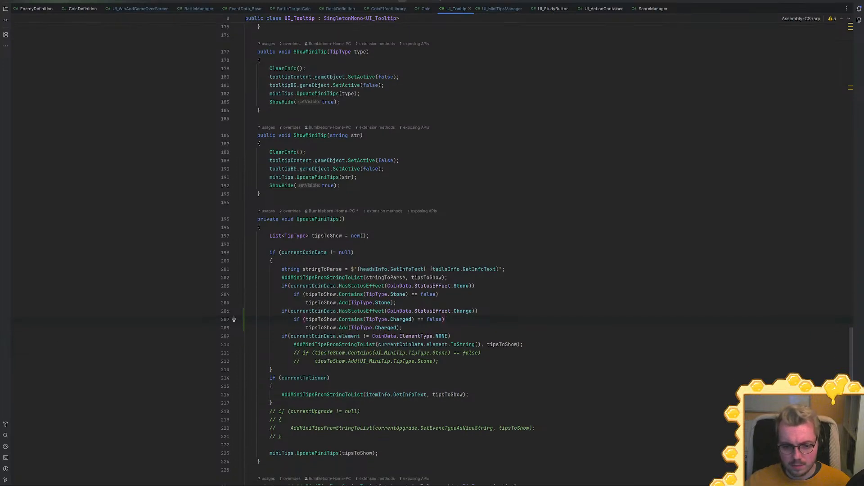
{"action": "key", "text": "shift+Up"}
{"action": "key", "text": "shift+Up"}
{"action": "key", "text": "shift+End"}
{"action": "key", "text": "BackSpace"}
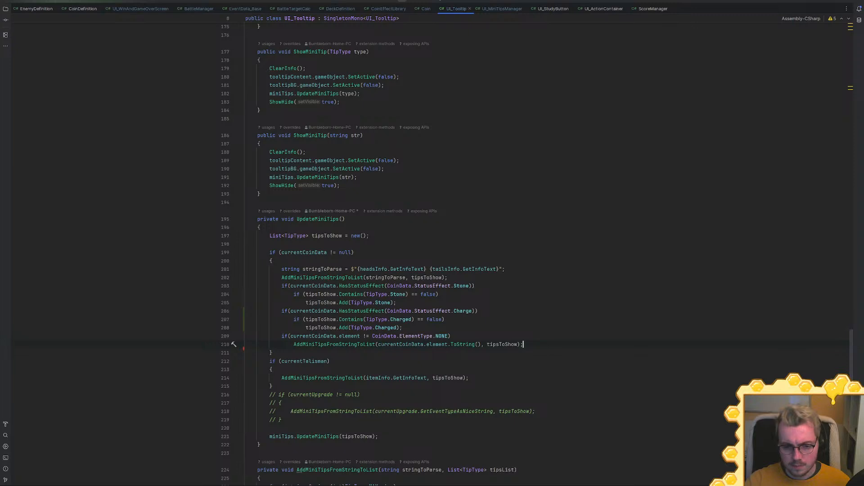
Examine the commented-out currentUpgrade block and the AddMiniTipsFromStringToList method in UI_Tooltip
{"action": "left_click", "coordinate": [282, 420]}
{"action": "key", "text": "shift+Up"}
{"action": "key", "text": "shift+Up"}
{"action": "key", "text": "shift+Up"}
{"action": "key", "text": "shift+Up"}
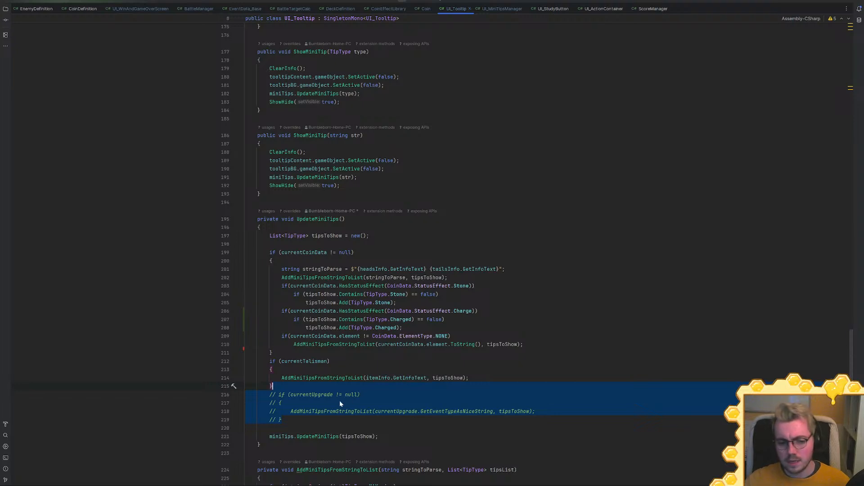
{"action": "left_click", "coordinate": [394, 378]}
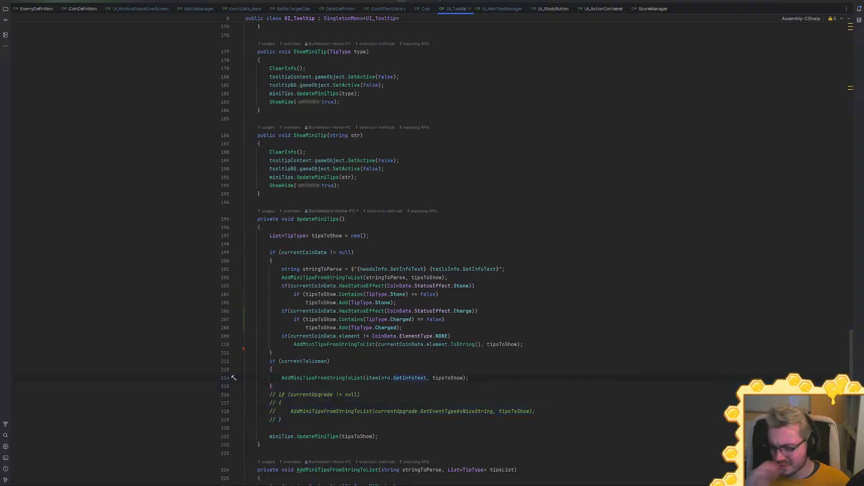
{"action": "scroll", "coordinate": [432, 252], "scroll_direction": "down", "scroll_amount": 8}
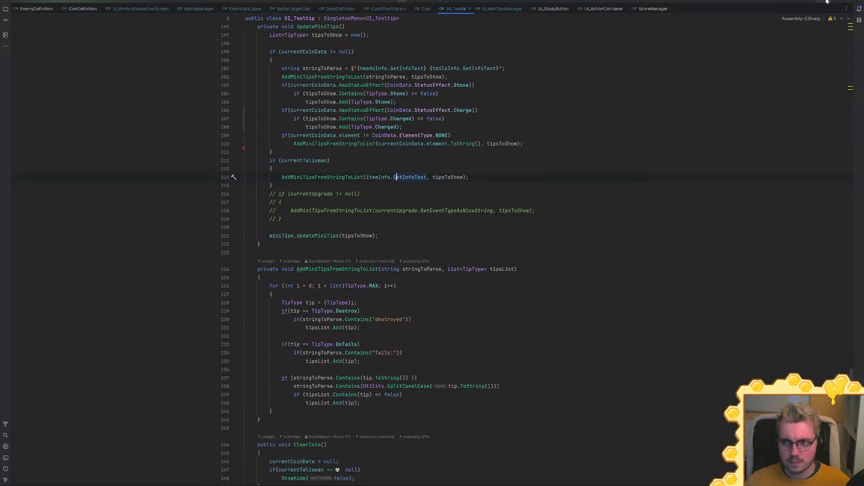
Switch to Unity and stop the running game so the edited scripts reload
{"action": "key", "text": "alt+Tab"}
{"action": "key", "text": "ctrl+s"}
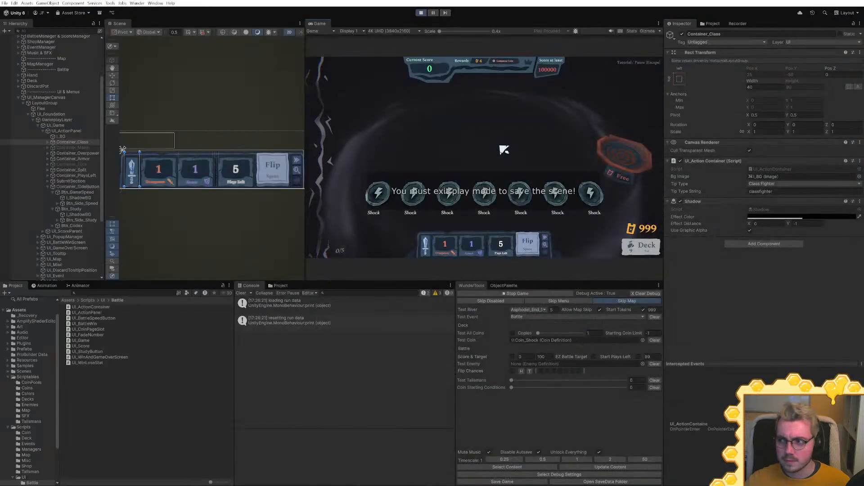
{"action": "left_click", "coordinate": [420, 13]}
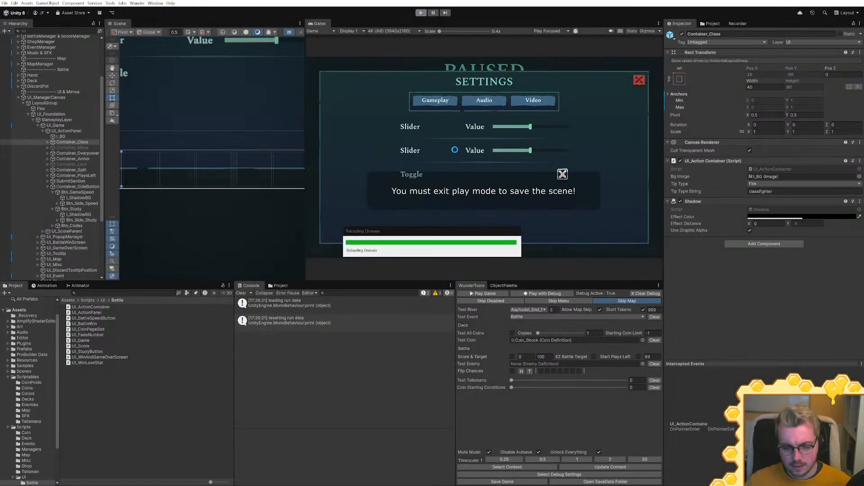
In UI_MiniTipsManager's BuildMiniTipStrings method, set the Stone tip apart from the Luck and Balanced tips with blank lines
{"action": "key", "text": "alt+Tab"}
{"action": "left_click", "coordinate": [495, 8]}
{"action": "scroll", "coordinate": [385, 292], "scroll_direction": "down", "scroll_amount": 10}
{"action": "scroll", "coordinate": [385, 292], "scroll_direction": "down", "scroll_amount": 9}
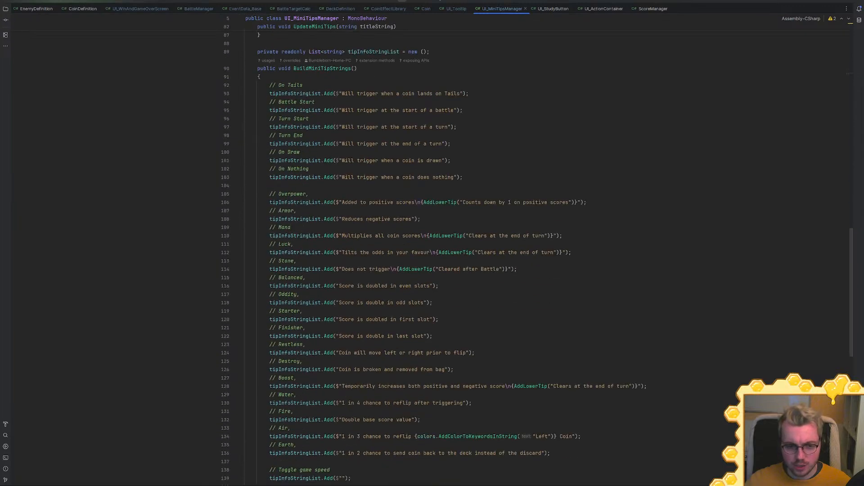
{"action": "left_click", "coordinate": [517, 269]}
{"action": "key", "text": "Return"}
{"action": "key", "text": "Return"}
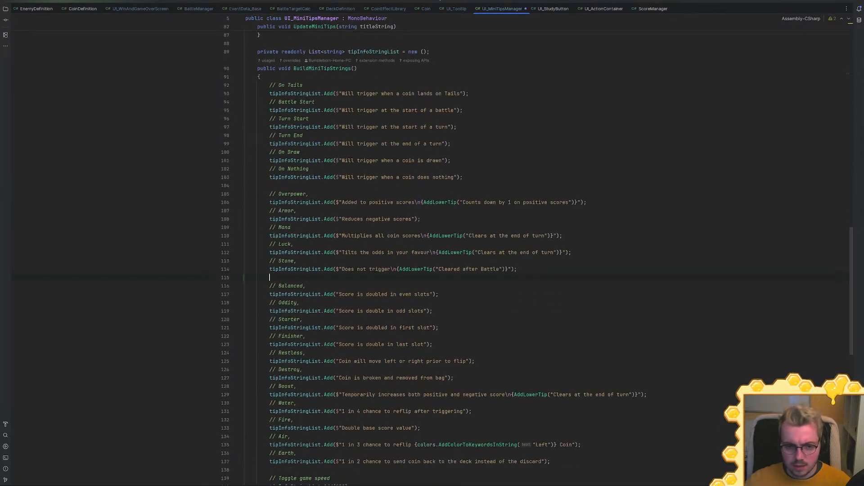
{"action": "left_click", "coordinate": [571, 252]}
{"action": "key", "text": "Return"}
{"action": "key", "text": "Return"}
Duplicate the Stone comment and its tipInfoStringList.Add line directly below the original in BuildMiniTipStrings
{"action": "left_click", "coordinate": [296, 277]}
{"action": "left_click_drag", "start_coordinate": [517, 286], "coordinate": [296, 278]}
{"action": "double_click", "coordinate": [270, 269]}
{"action": "left_click_drag", "start_coordinate": [518, 285], "coordinate": [269, 269]}
{"action": "key", "text": "ctrl+c"}
{"action": "key", "text": "Right"}
{"action": "key", "text": "ctrl+v"}
Change the main text of the duplicated Stone tip to "Triggers an extra time for each Charge"
{"action": "left_click_drag", "start_coordinate": [341, 303], "coordinate": [390, 303]}
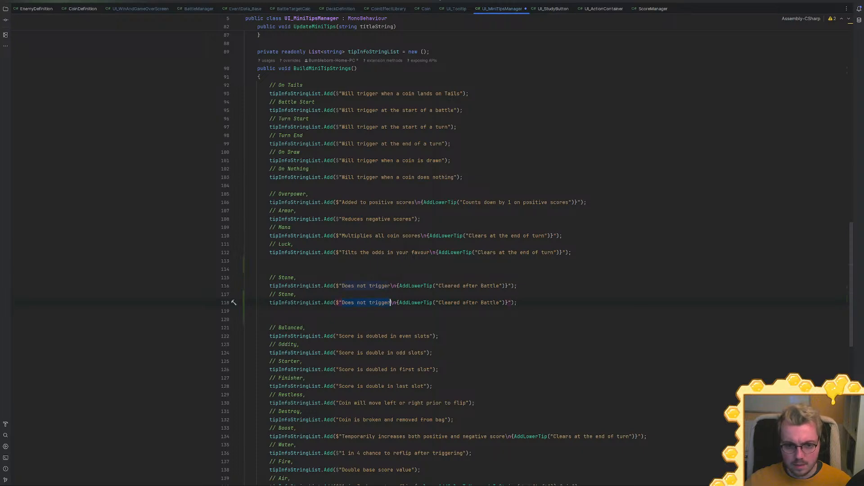
{"action": "type", "text": "Triggers an"}
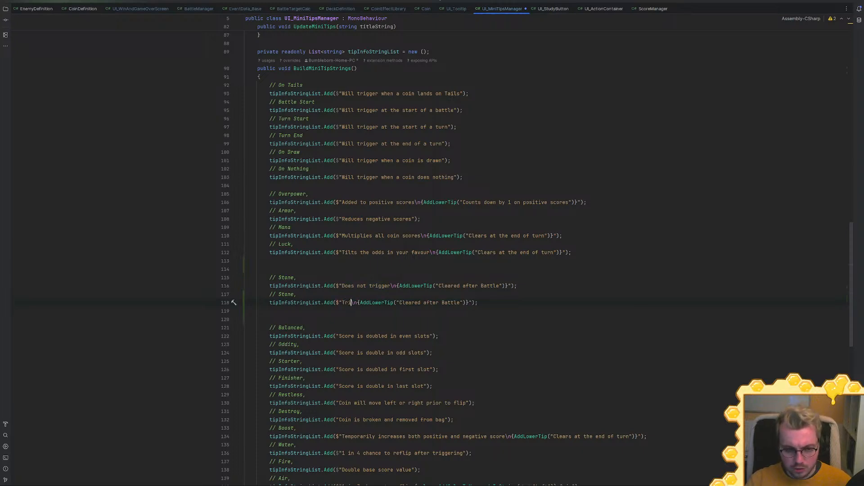
{"action": "type", "text": " extra time"}
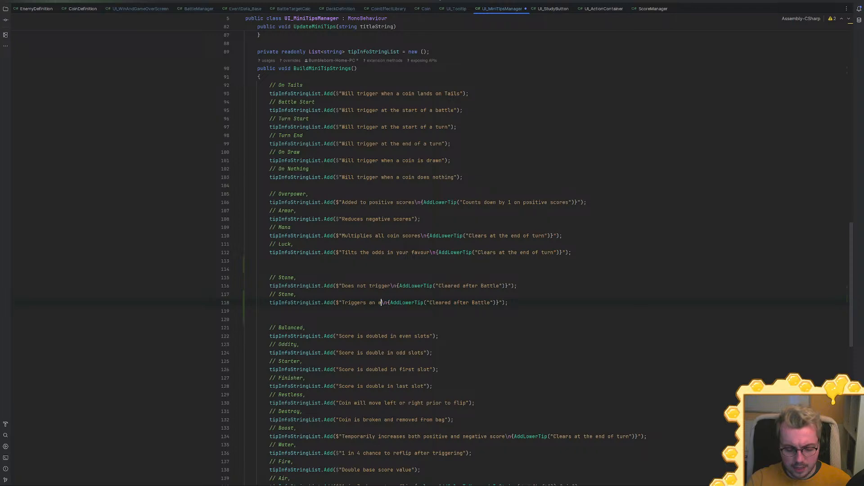
{"action": "type", "text": " Per"}
{"action": "key", "text": "BackSpace"}
{"action": "key", "text": "BackSpace"}
{"action": "key", "text": "BackSpace"}
{"action": "key", "text": "BackSpace"}
{"action": "type", "text": "for "}
{"action": "type", "text": "each Cha"}
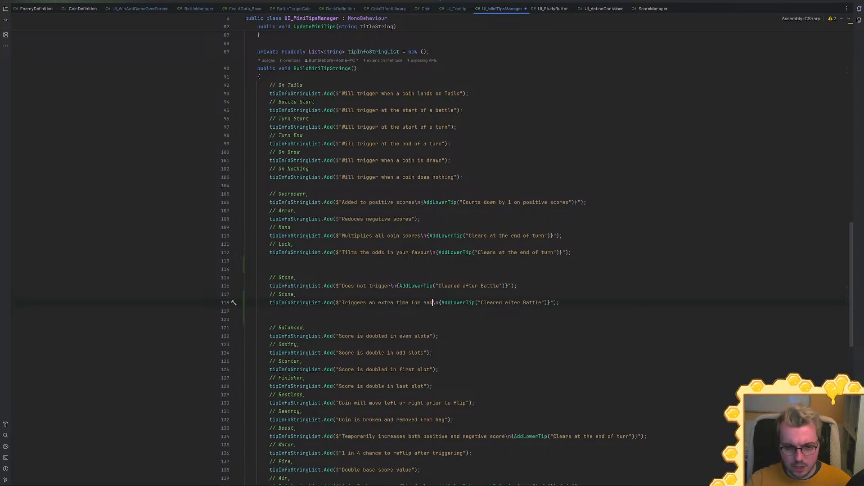
{"action": "type", "text": "rg"}
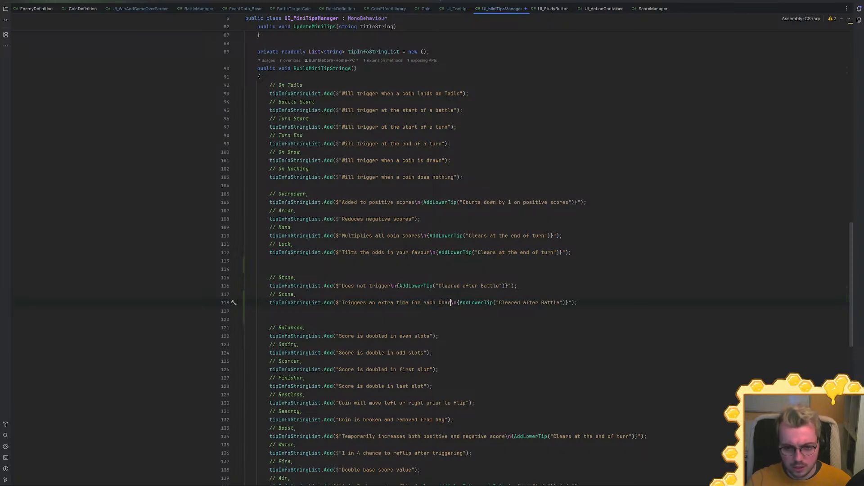
{"action": "type", "text": "e ("}
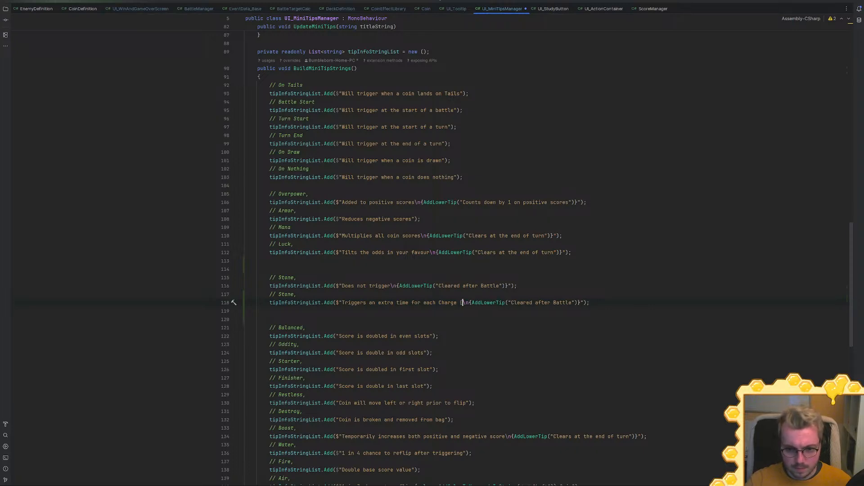
{"action": "key", "text": "BackSpace"}
{"action": "key", "text": "BackSpace"}
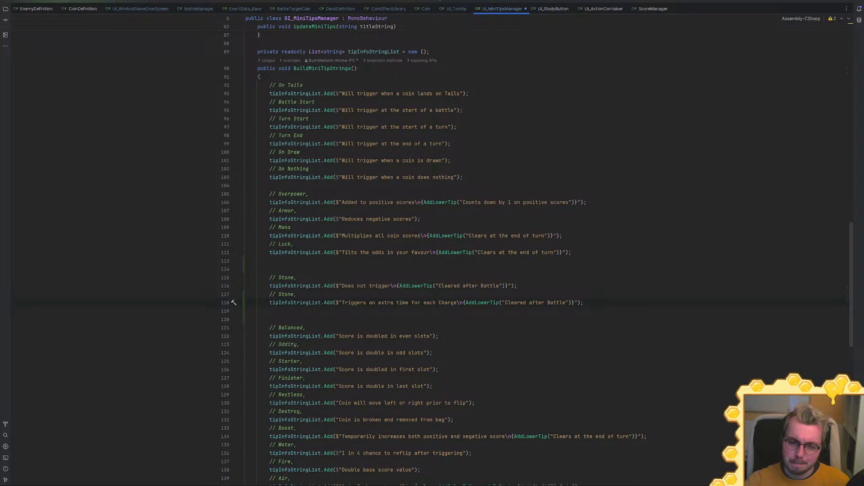
Set the duplicated tip's AddLowerTip text to "Clears after triggering"
{"action": "key", "text": "ctrl+shift+Left"}
{"action": "key", "text": "ctrl+shift+Left"}
{"action": "key", "text": "shift+Left"}
{"action": "key", "text": "shift+Left"}
{"action": "type", "text": "s after triggering"}
{"action": "scroll", "coordinate": [432, 248], "scroll_direction": "down", "scroll_amount": 2}
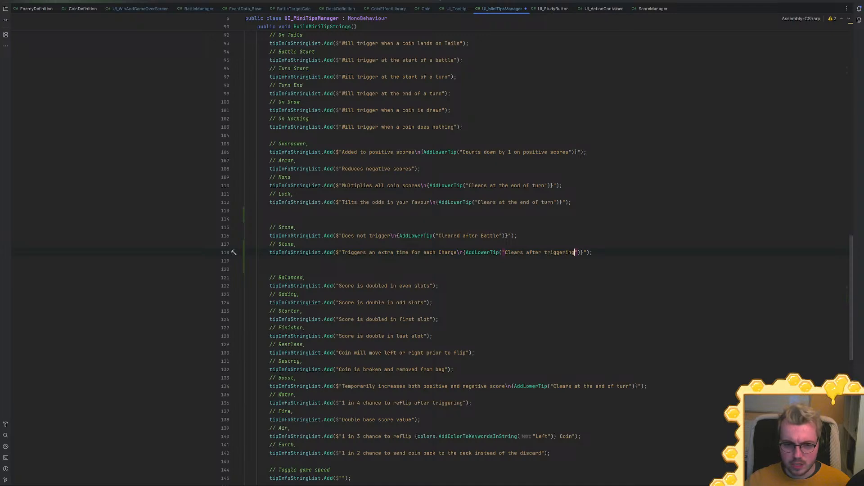
{"action": "left_click", "coordinate": [454, 252]}
{"action": "key", "text": "Right"}
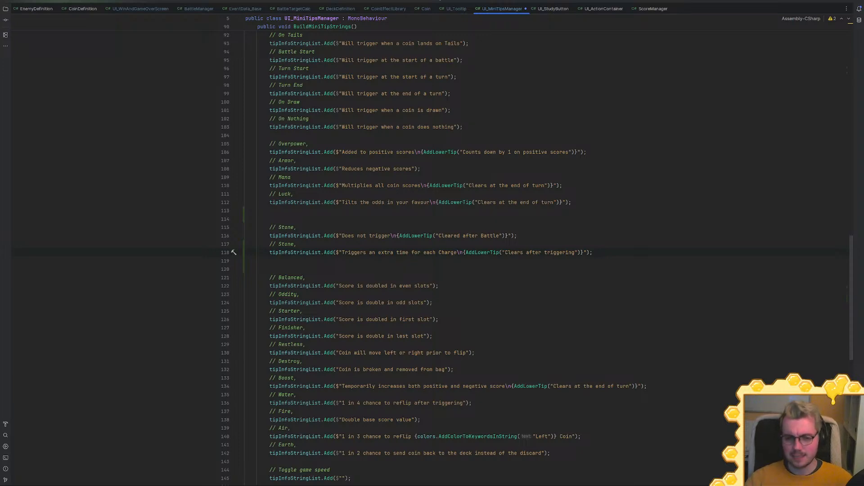
{"action": "left_click", "coordinate": [592, 253]}
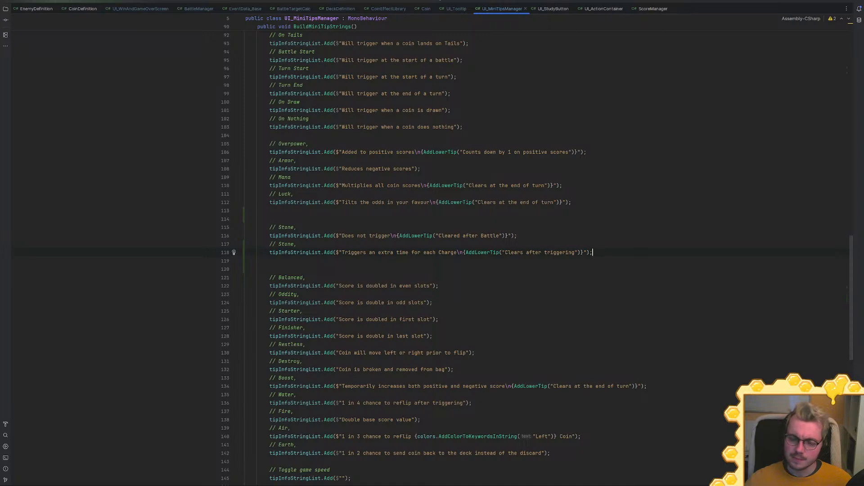
Append "[3]" after the word Charge in the new tip's main text and save the script
{"action": "left_click", "coordinate": [457, 252]}
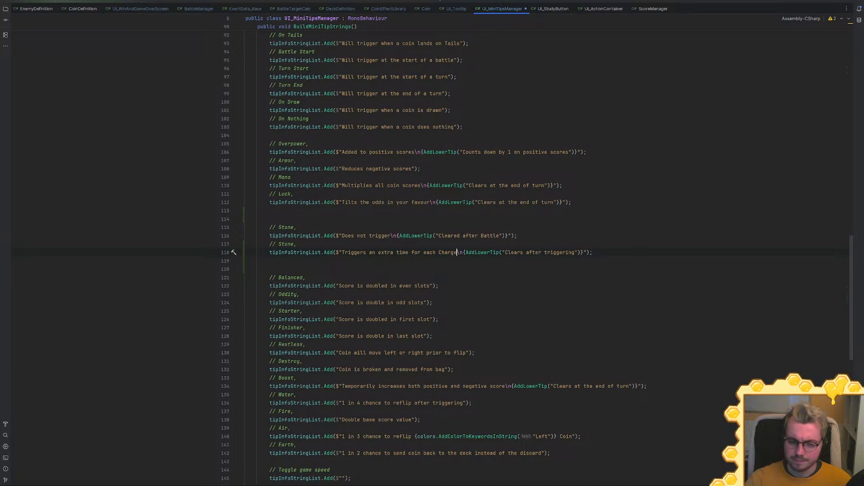
{"action": "type", "text": "{  "}
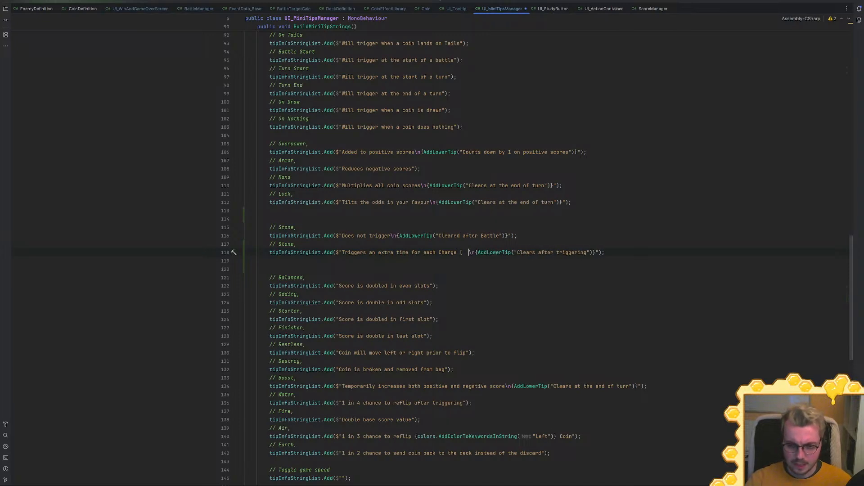
{"action": "type", "text": "3}"}
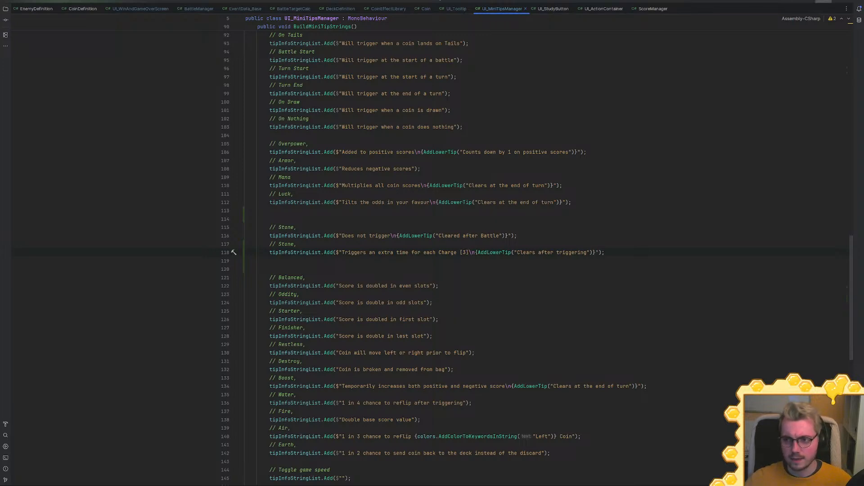
Switch to Unity, run the game, play a Shock coin and inspect the Charged mini tip in the enlarged game view
{"action": "key", "text": "alt+Tab"}
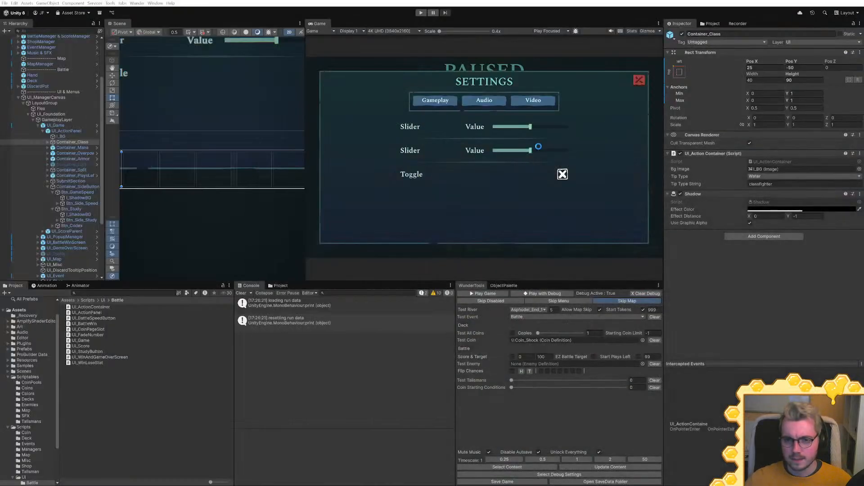
{"action": "left_click", "coordinate": [421, 13]}
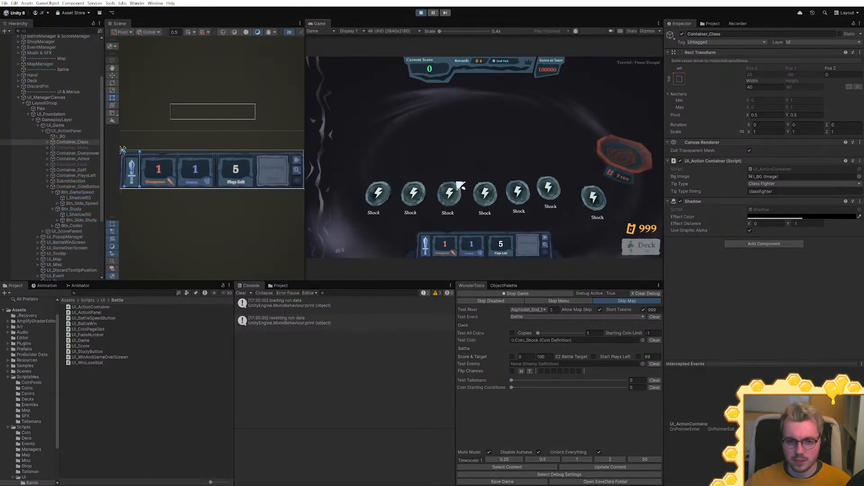
{"action": "left_click", "coordinate": [374, 194]}
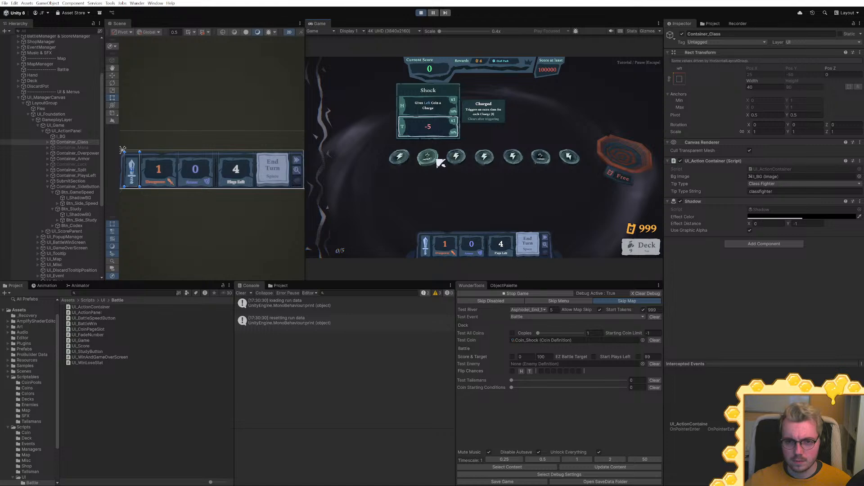
{"action": "key", "text": "shift+space"}
{"action": "mouse_move", "coordinate": [295, 264]}
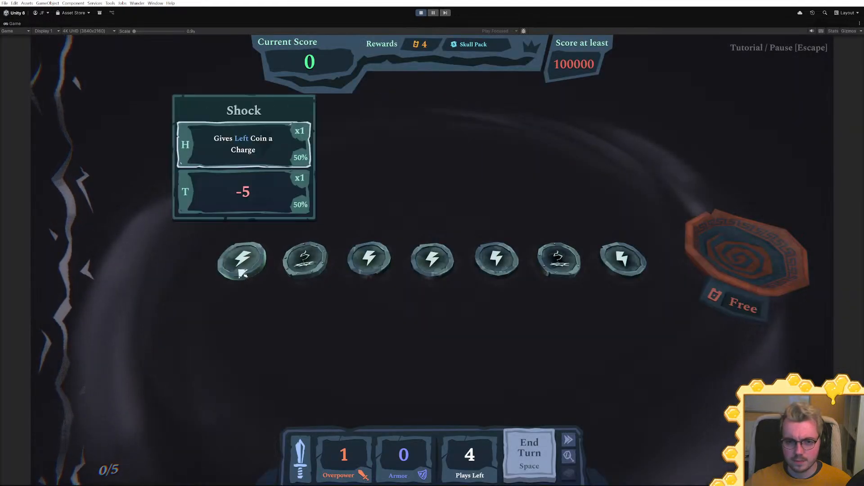
{"action": "mouse_move", "coordinate": [597, 272]}
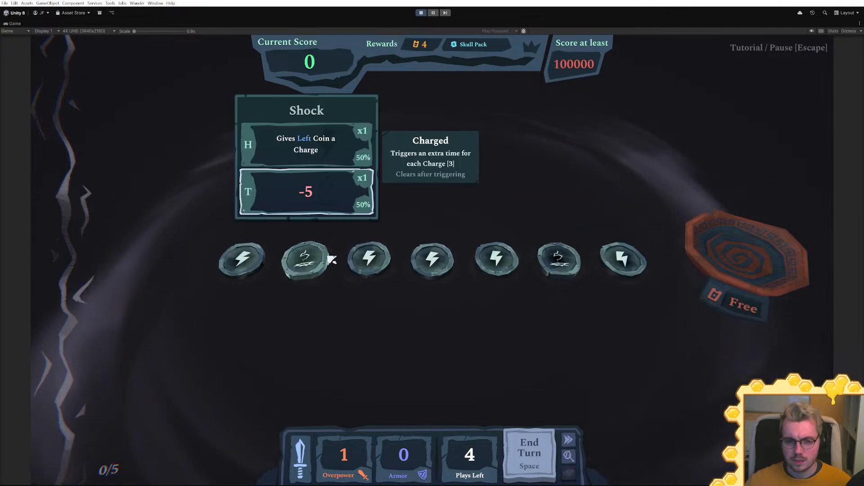
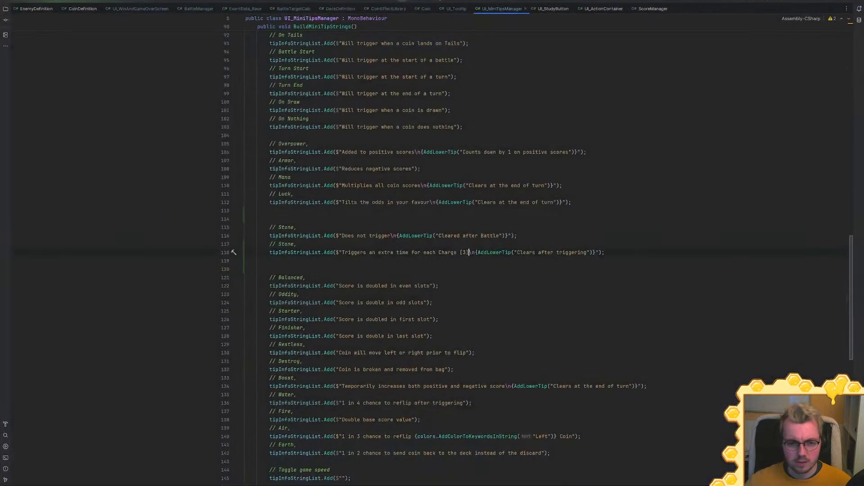
Remove the "[3]" after Charge from the new tip's main text and save the script
{"action": "key", "text": "BackSpace"}
{"action": "key", "text": "BackSpace"}
{"action": "key", "text": "BackSpace"}
{"action": "key", "text": "BackSpace"}
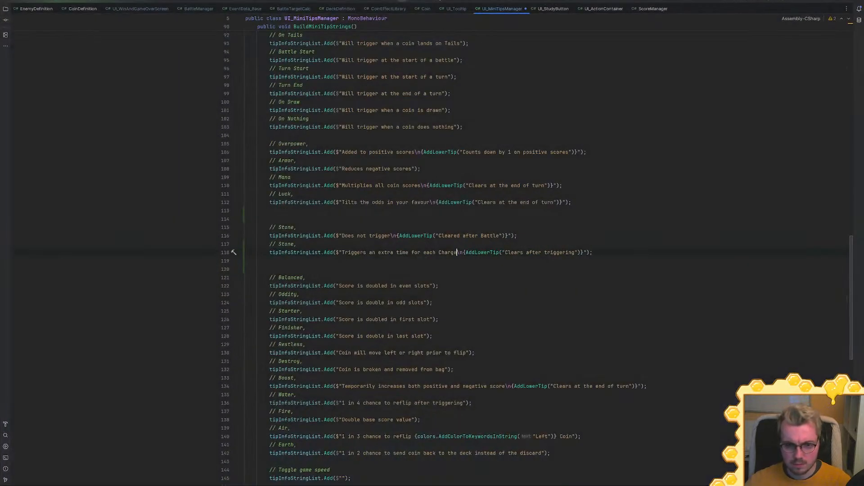
{"action": "key", "text": "ctrl+s"}
Look through UI_MiniTipsManager's TipType enum and tip methods, and follow the usage of GetMiniTip into UI_MiniTip's SetInfo method
{"action": "scroll", "coordinate": [450, 252], "scroll_direction": "up", "scroll_amount": 8}
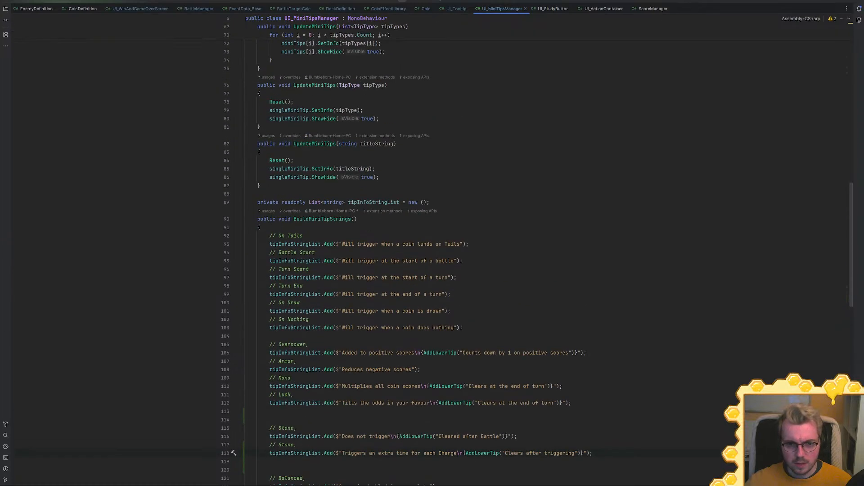
{"action": "scroll", "coordinate": [450, 252], "scroll_direction": "up", "scroll_amount": 5}
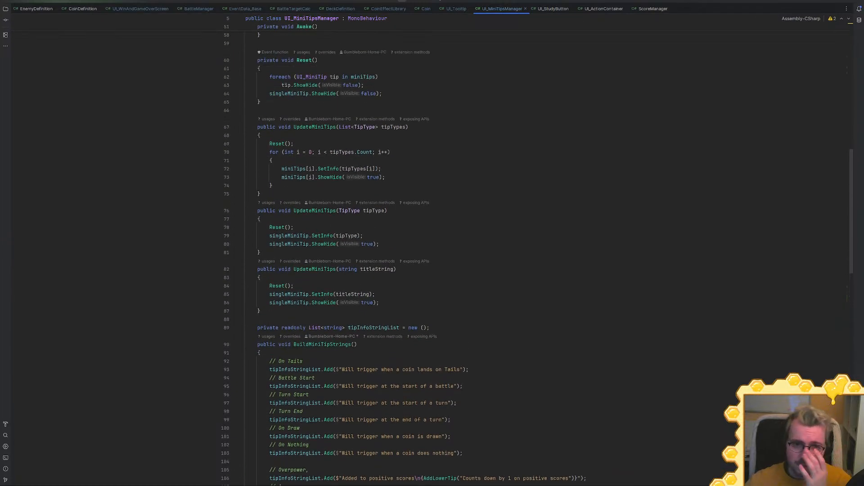
{"action": "scroll", "coordinate": [450, 252], "scroll_direction": "up", "scroll_amount": 3}
{"action": "scroll", "coordinate": [451, 252], "scroll_direction": "up", "scroll_amount": 5}
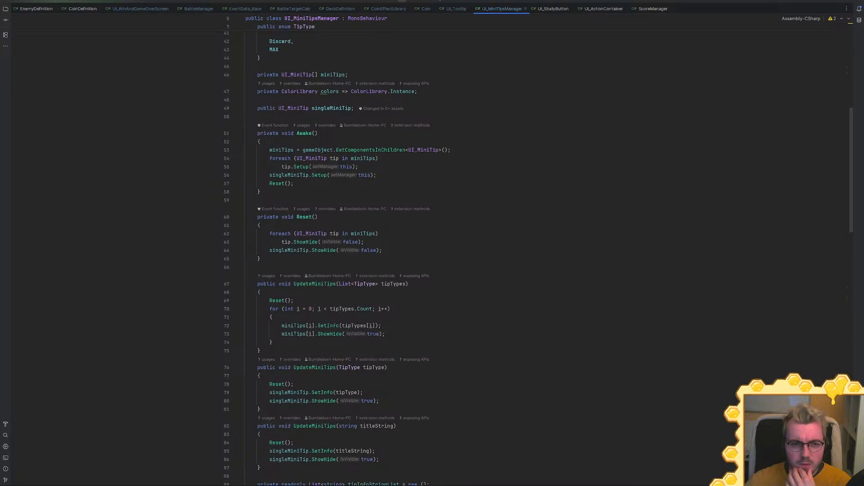
{"action": "scroll", "coordinate": [450, 252], "scroll_direction": "down", "scroll_amount": 5}
{"action": "scroll", "coordinate": [426, 262], "scroll_direction": "up", "scroll_amount": 9}
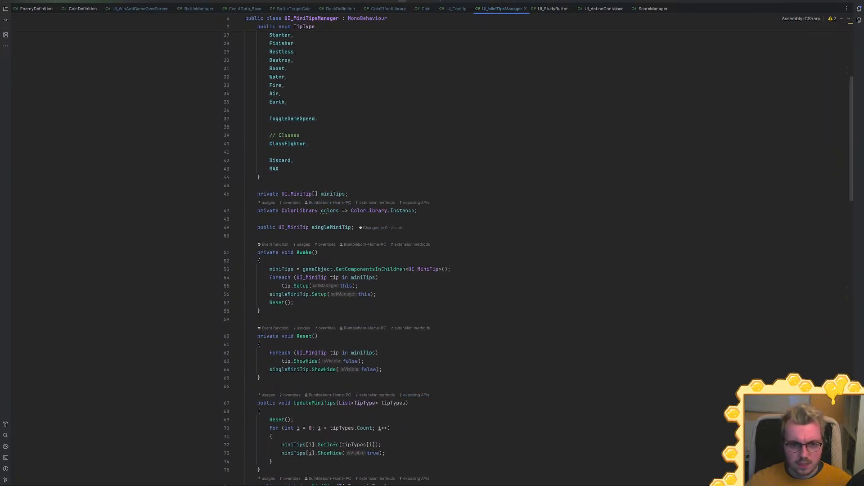
{"action": "scroll", "coordinate": [426, 262], "scroll_direction": "down", "scroll_amount": 8}
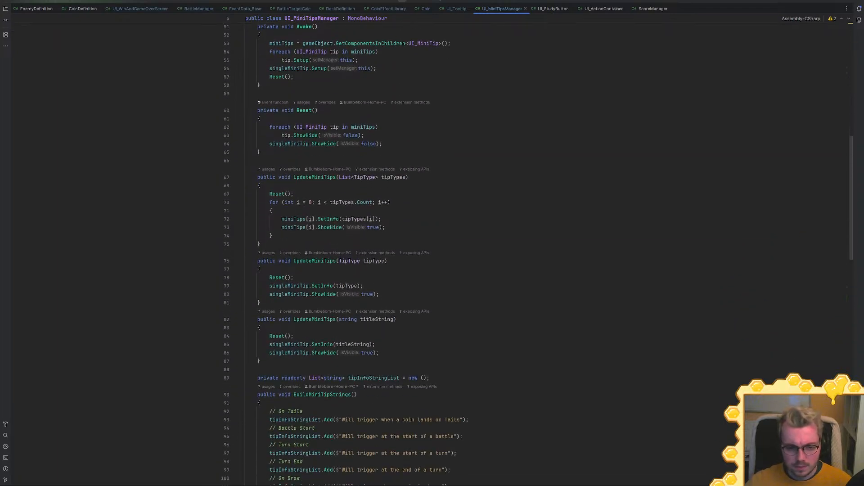
{"action": "scroll", "coordinate": [426, 262], "scroll_direction": "down", "scroll_amount": 10}
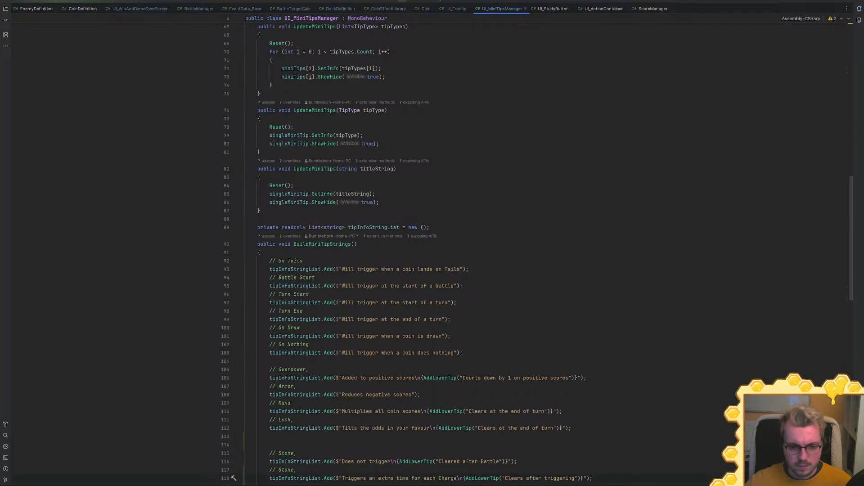
{"action": "scroll", "coordinate": [426, 263], "scroll_direction": "down", "scroll_amount": 18}
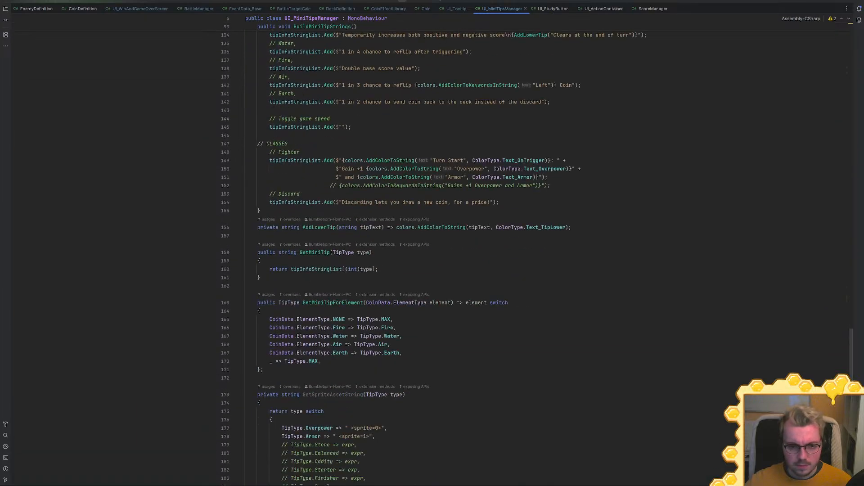
{"action": "left_click", "coordinate": [269, 248]}
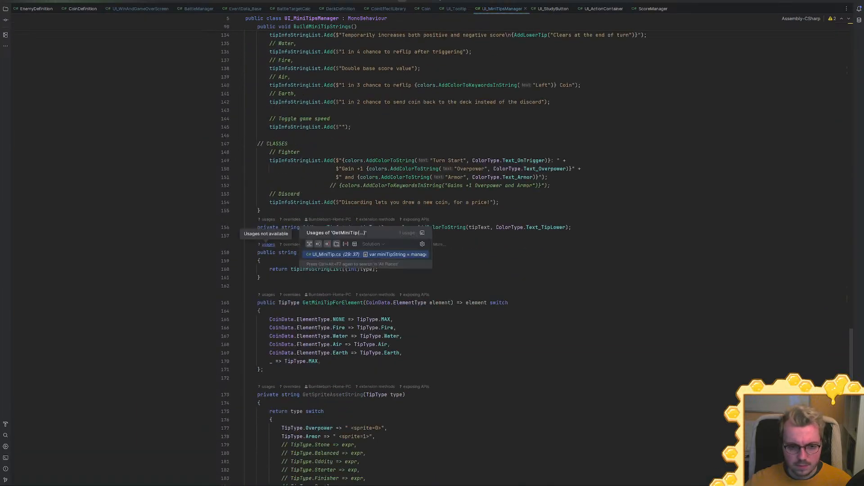
{"action": "left_click", "coordinate": [339, 253]}
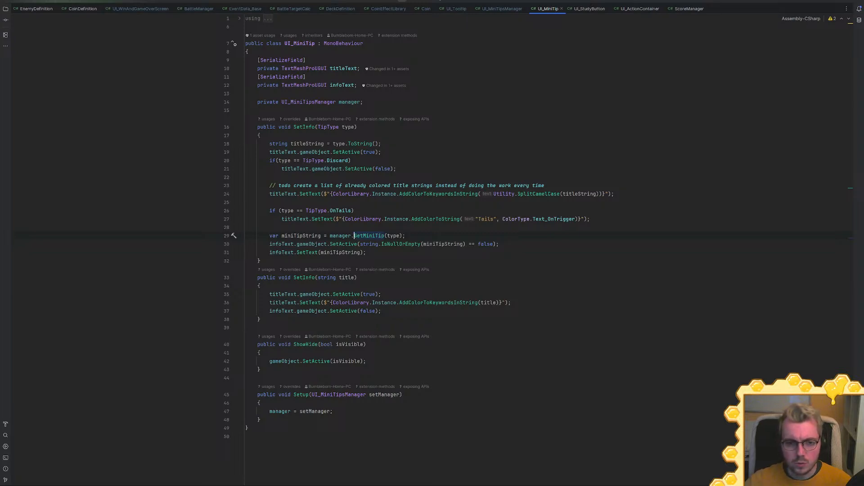
Duplicate the OnTails title check in SetInfo and change the copy's condition to TipType.Charged
{"action": "left_click_drag", "start_coordinate": [590, 219], "coordinate": [269, 203]}
{"action": "key", "text": "ctrl+c"}
{"action": "key", "text": "ctrl+v"}
{"action": "key", "text": "ctrl+v"}
{"action": "double_click", "coordinate": [341, 228]}
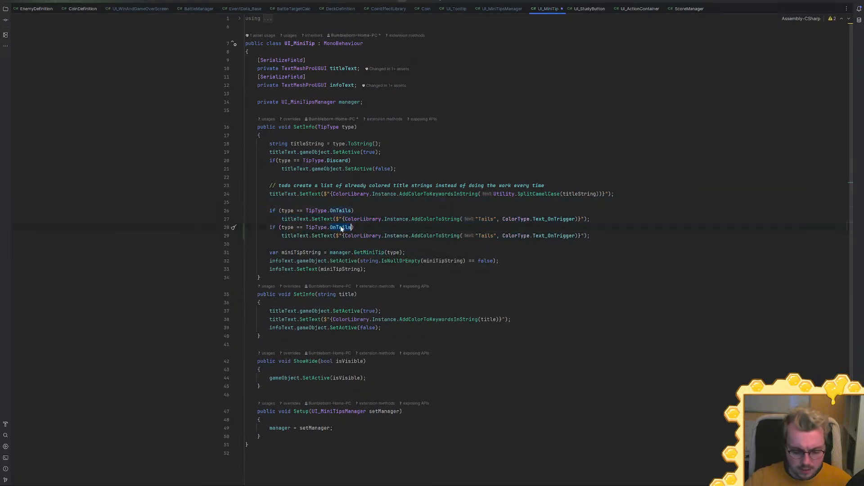
{"action": "type", "text": "cha"}
{"action": "key", "text": "Return"}
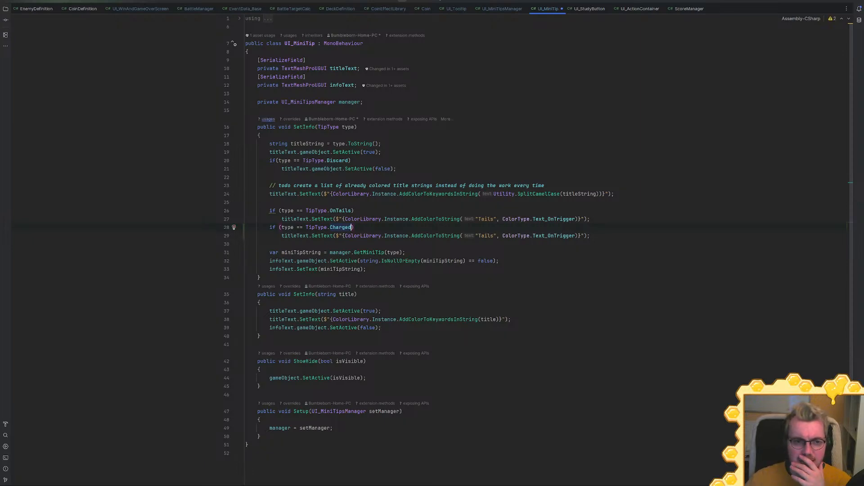
Check where SetInfo(TipType) is used, view its call in the list version of UpdateMiniTips, and return to UI_MiniTip
{"action": "left_click", "coordinate": [268, 119]}
{"action": "key", "text": "Down"}
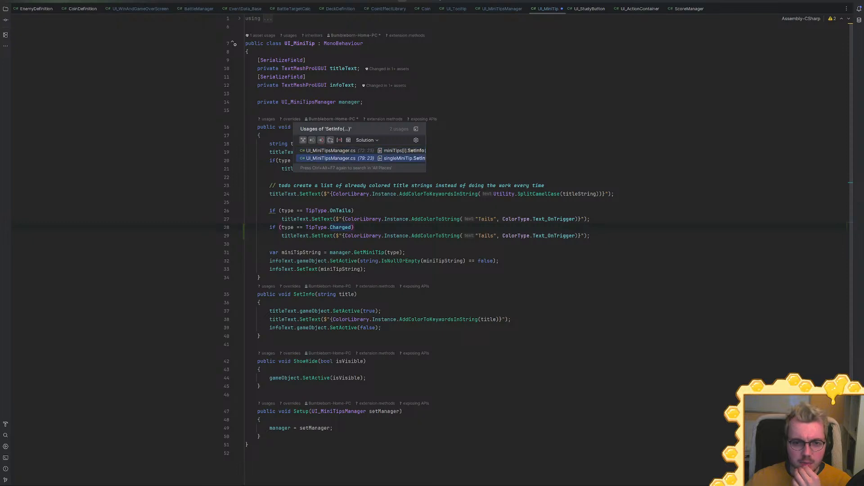
{"action": "left_click_drag", "start_coordinate": [425, 168], "coordinate": [528, 169]}
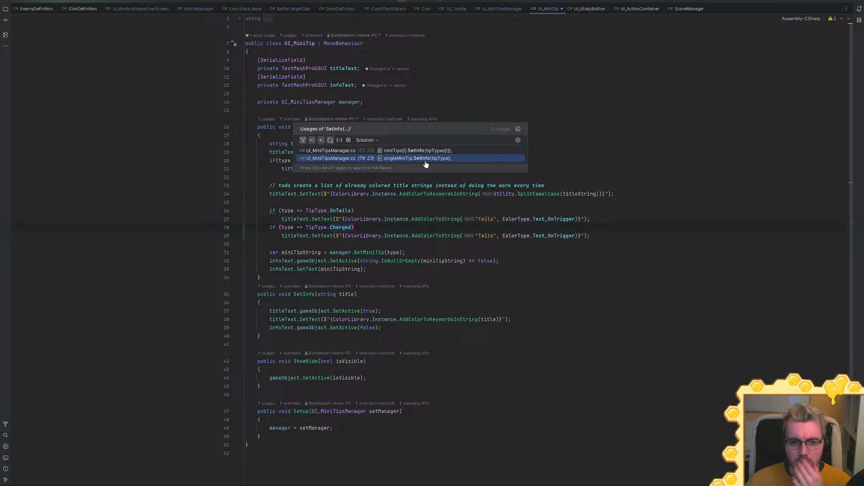
{"action": "left_click", "coordinate": [390, 152]}
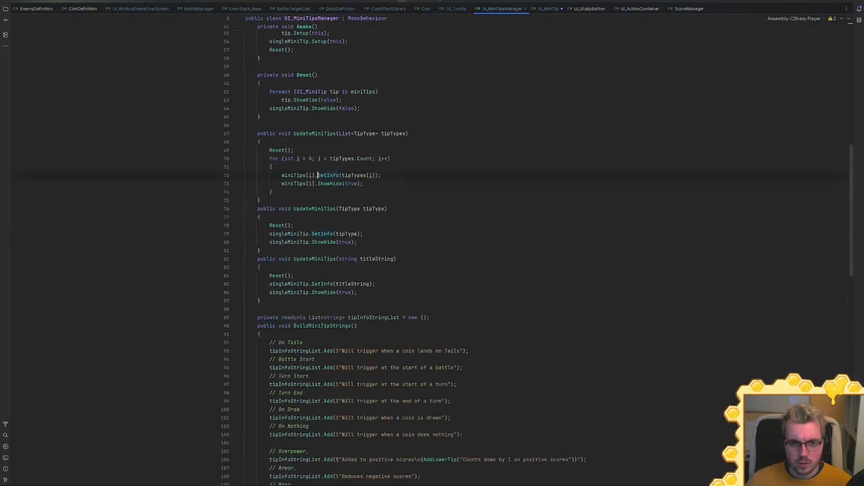
{"action": "key", "text": "ctrl+alt+Left"}
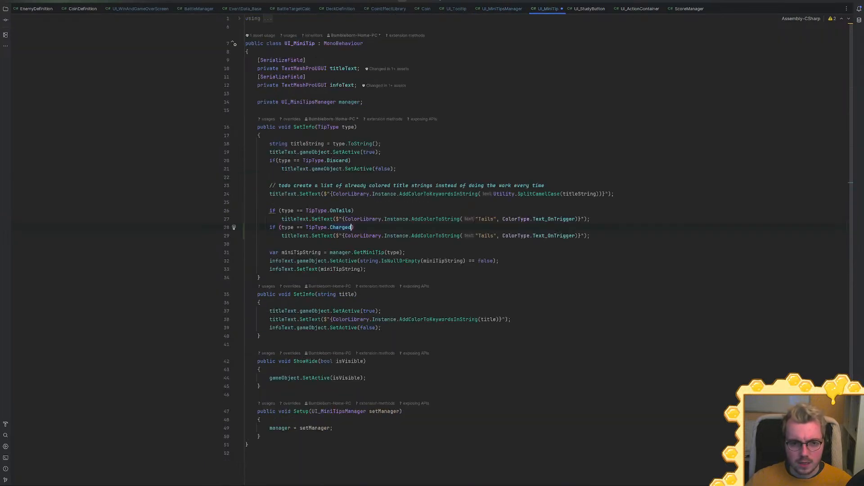
Remove the duplicated TipType.Charged title check from SetInfo in UI_MiniTip and save the script
{"action": "key", "text": "ctrl+alt+Right"}
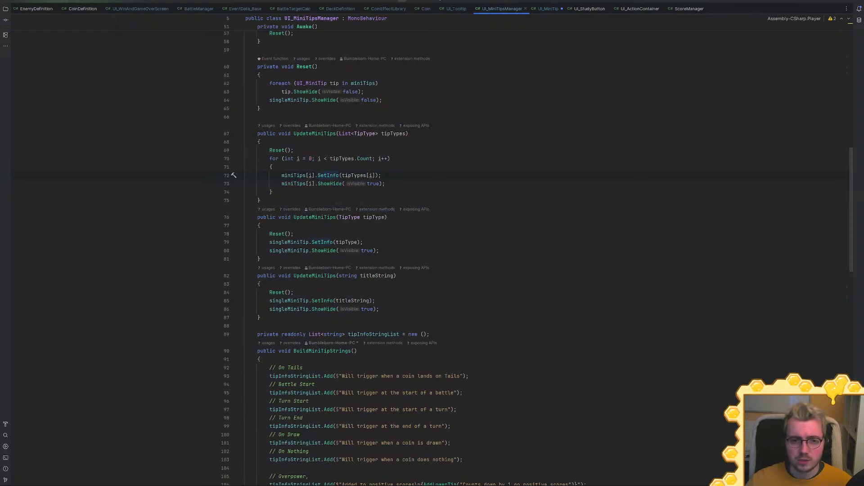
{"action": "key", "text": "ctrl+alt+Left"}
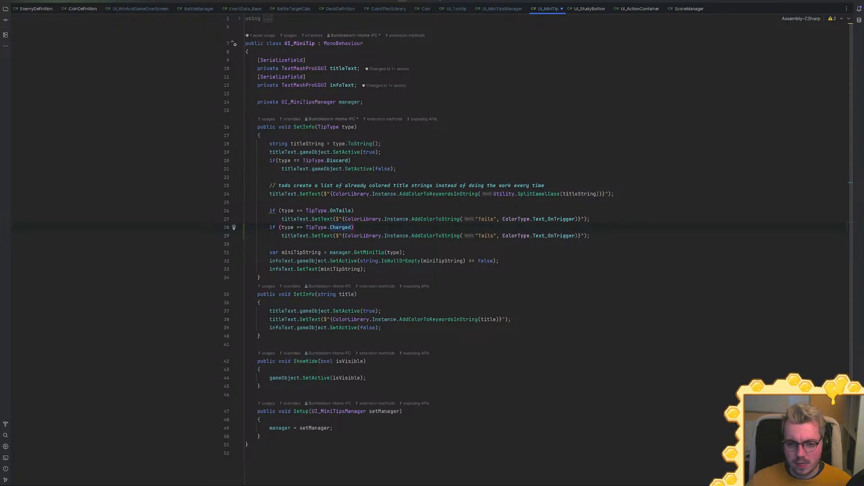
{"action": "left_click", "coordinate": [590, 236]}
{"action": "key", "text": "shift+Up"}
{"action": "key", "text": "shift+Up"}
{"action": "key", "text": "BackSpace"}
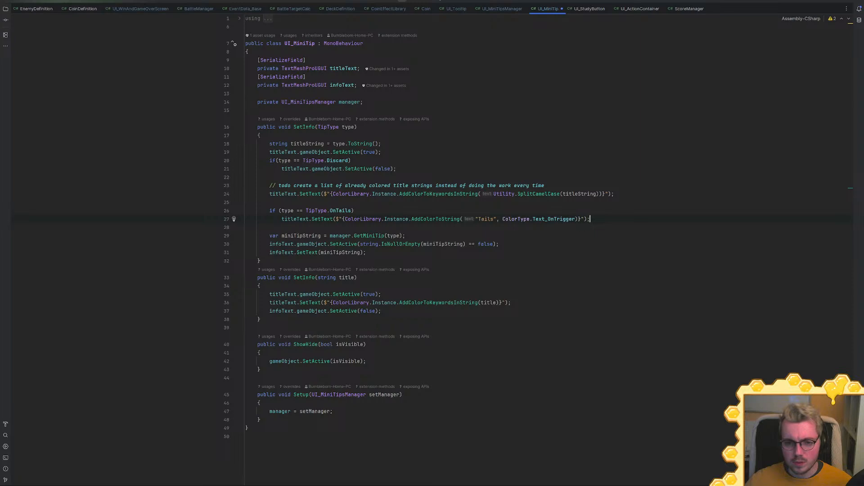
{"action": "key", "text": "ctrl+s"}
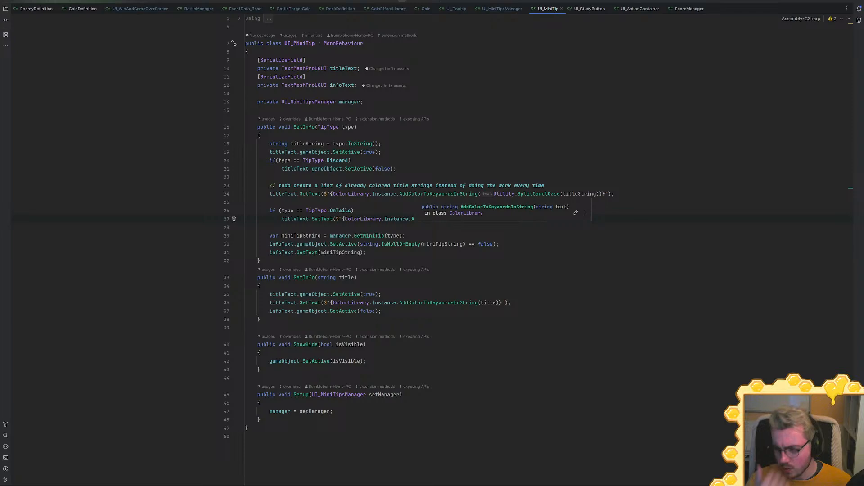
In ColorLibrary's AddColorToKeywordsInString, duplicate the Stone replacement line and change both keyword strings in the copy to "Charged"
{"action": "left_click", "coordinate": [428, 193], "text": "ctrl"}
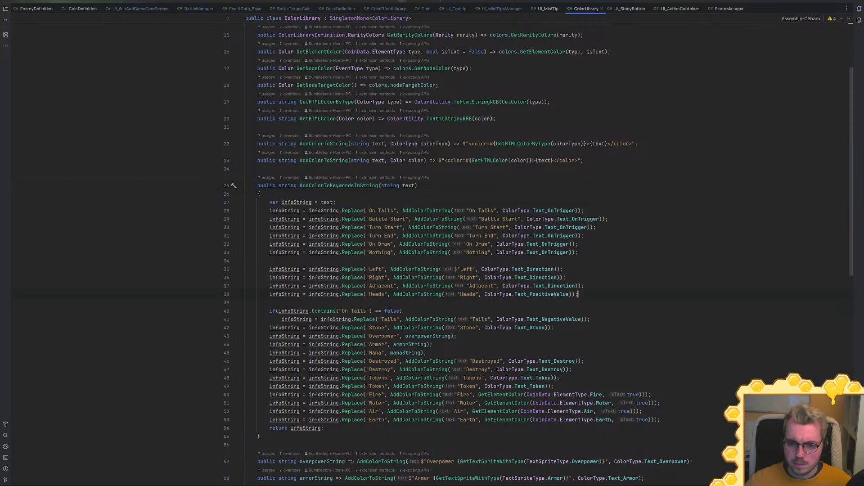
{"action": "key", "text": "ctrl+d"}
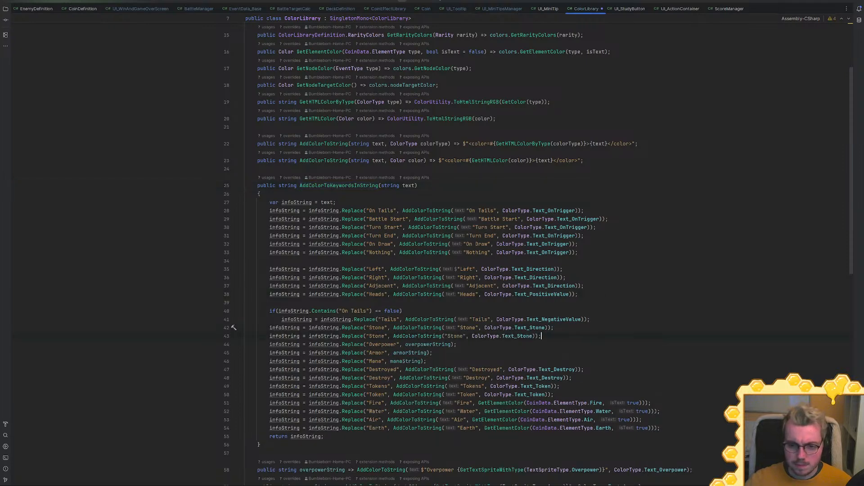
{"action": "double_click", "coordinate": [473, 336]}
{"action": "type", "text": "Che"}
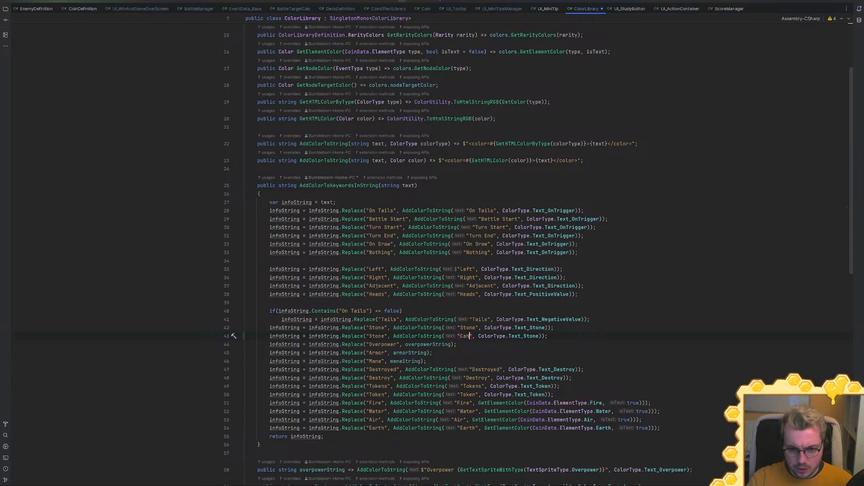
{"action": "type", "text": "rged"}
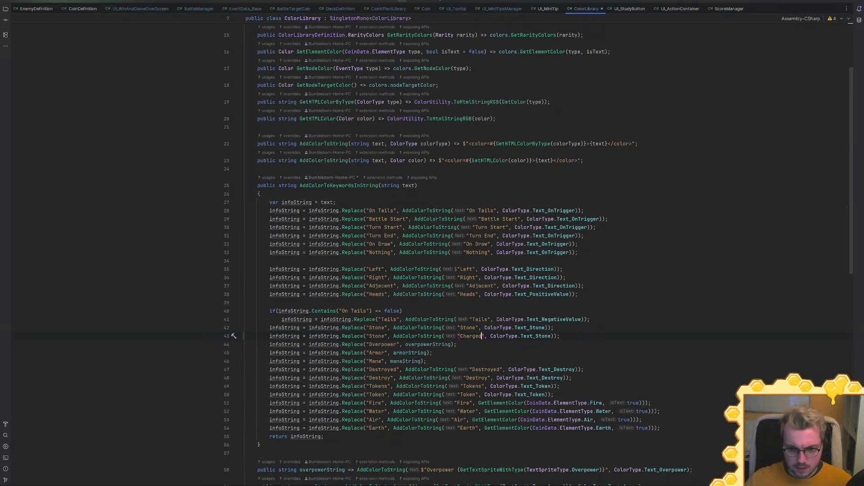
{"action": "double_click", "coordinate": [473, 336]}
{"action": "key", "text": "ctrl+c"}
{"action": "double_click", "coordinate": [378, 336]}
{"action": "key", "text": "ctrl+v"}
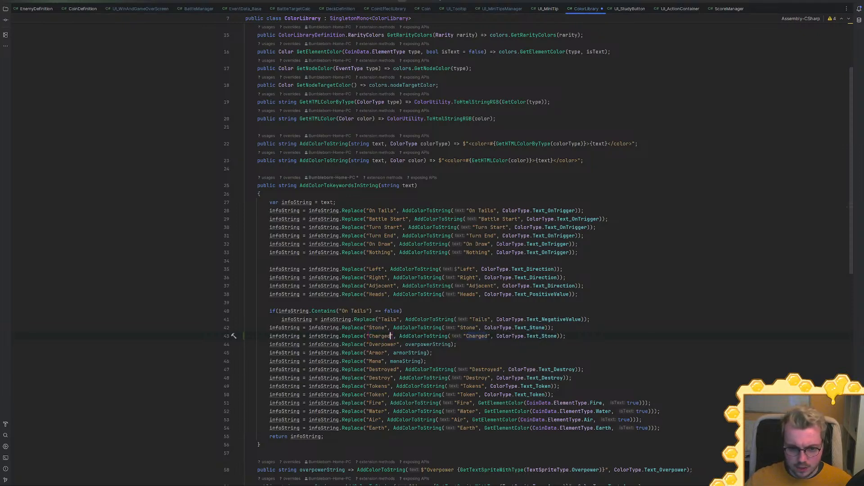
Change the colour type in the Charged replacement line to ColorType.text_Charged
{"action": "left_click", "coordinate": [557, 336]}
{"action": "key", "text": "ctrl+BackSpace"}
{"action": "type", "text": "text_"}
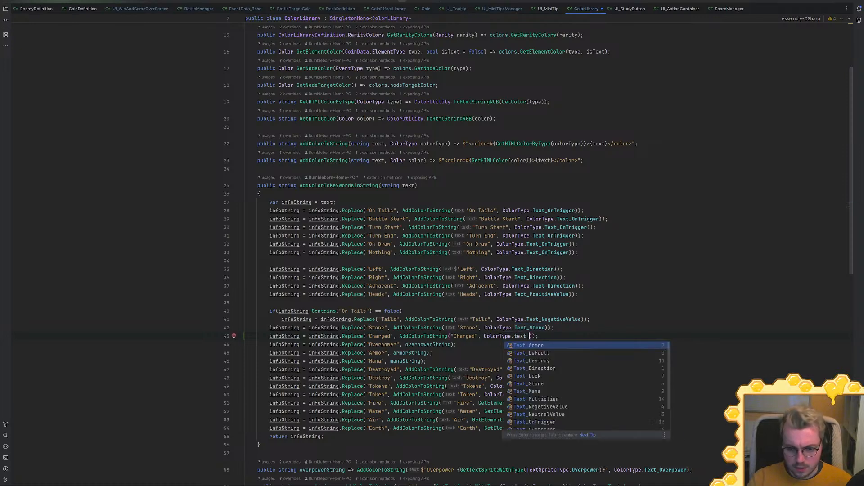
{"action": "type", "text": "Charged"}
Go to the ColorType enum in ColorLibraryDefinition and add a Text_Charged entry after Text_Stone
{"action": "left_click", "coordinate": [536, 328], "text": "ctrl"}
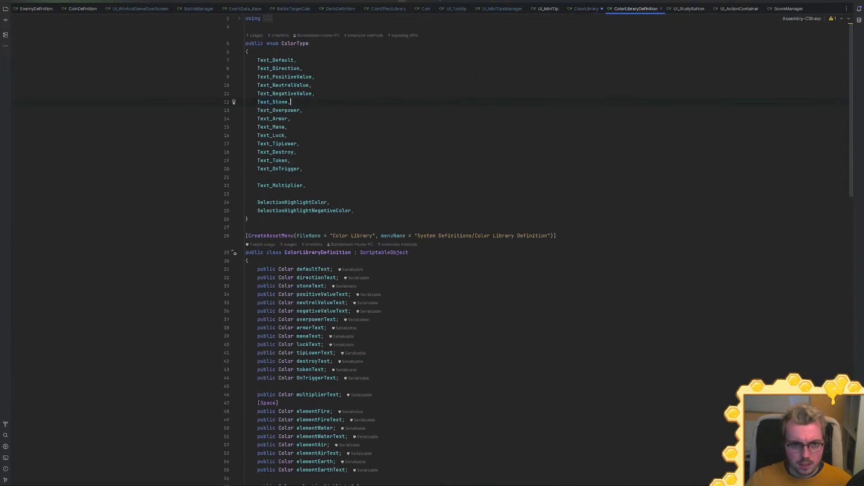
{"action": "key", "text": "ctrl+d"}
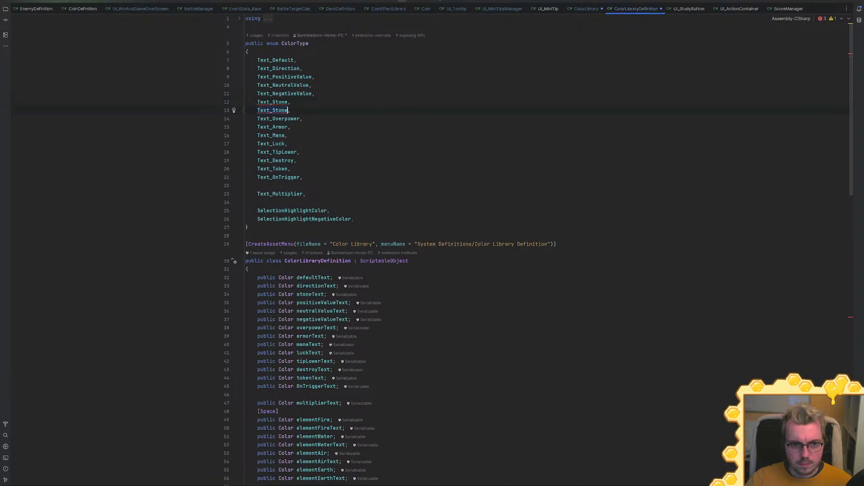
{"action": "key", "text": "ctrl+shift+Left"}
{"action": "key", "text": "BackSpace"}
{"action": "type", "text": "Charge"}
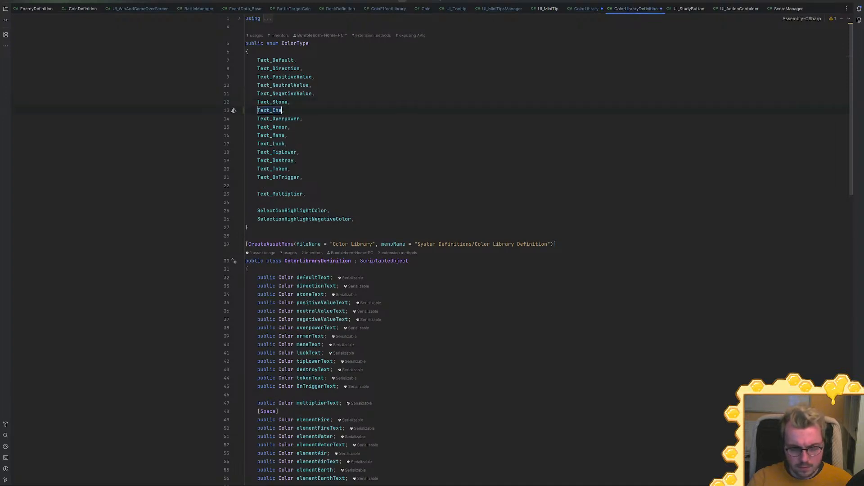
{"action": "type", "text": "d"}
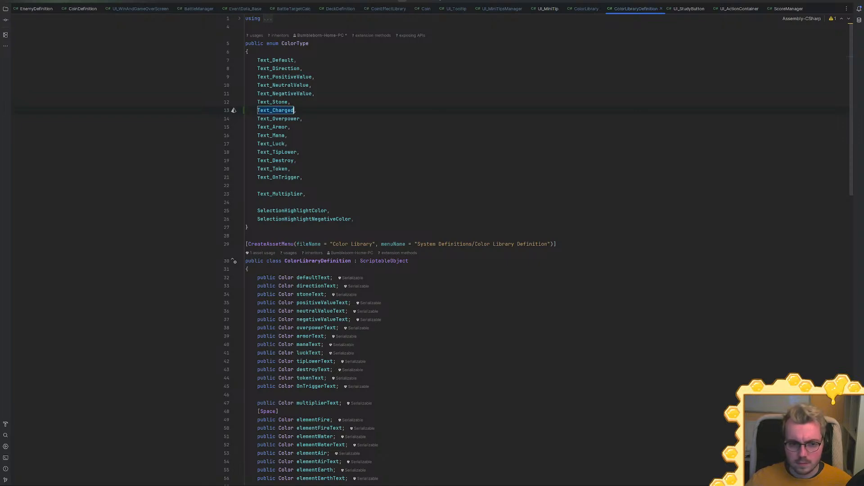
Duplicate the public stoneText colour field in ColorLibraryDefinition and name the copy chargedText
{"action": "key", "text": "ctrl+d"}
{"action": "key", "text": "ctrl+Left"}
{"action": "key", "text": "ctrl+Left"}
{"action": "key", "text": "Right"}
{"action": "key", "text": "Right"}
{"action": "key", "text": "ctrl+BackSpace"}
{"action": "type", "text": "charged"}
{"action": "scroll", "coordinate": [426, 299], "scroll_direction": "down", "scroll_amount": 15}
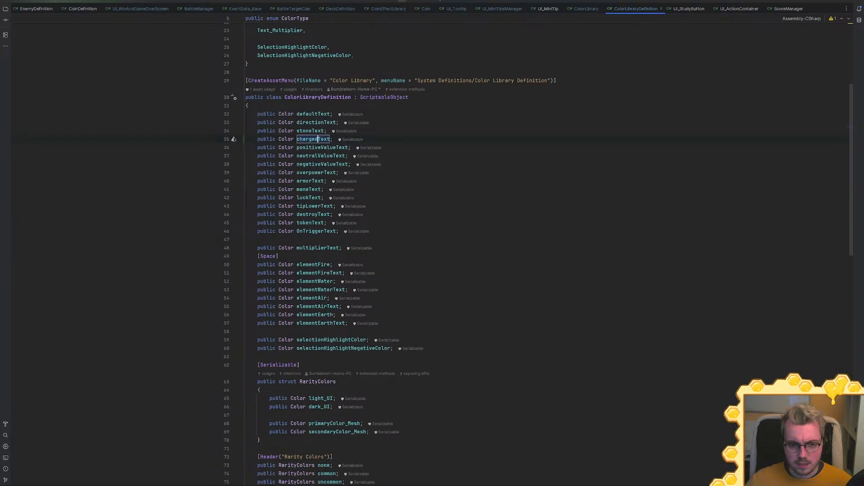
Duplicate the Text_Stone case in the GetColor switch and change the copy's pattern to ColorType.Text_Charged
{"action": "scroll", "coordinate": [427, 299], "scroll_direction": "down", "scroll_amount": 5}
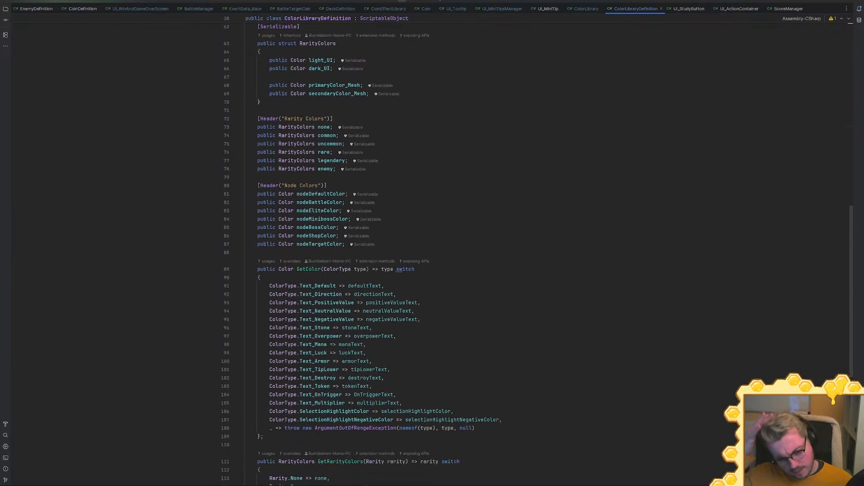
{"action": "key", "text": "ctrl+d"}
{"action": "key", "text": "Left"}
{"action": "key", "text": "Left"}
{"action": "key", "text": "Left"}
{"action": "key", "text": "ctrl+Left"}
{"action": "key", "text": "ctrl+Left"}
{"action": "key", "text": "ctrl+Left"}
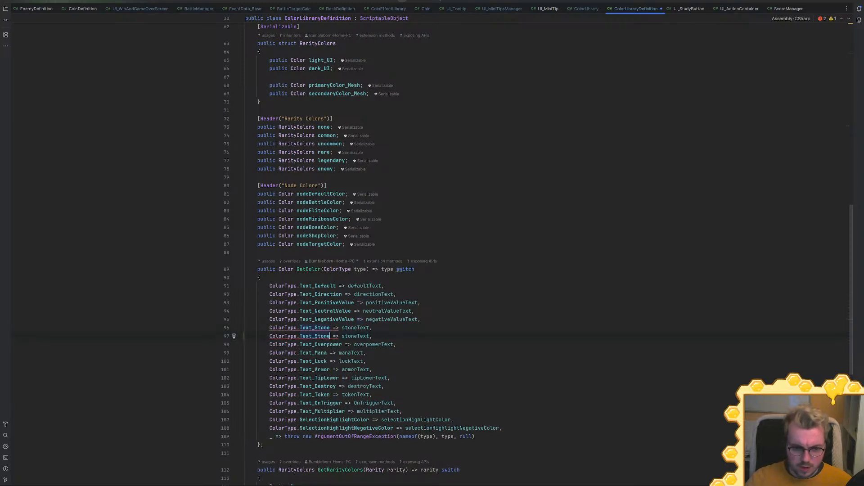
{"action": "key", "text": "ctrl+BackSpace"}
{"action": "type", "text": "textc"}
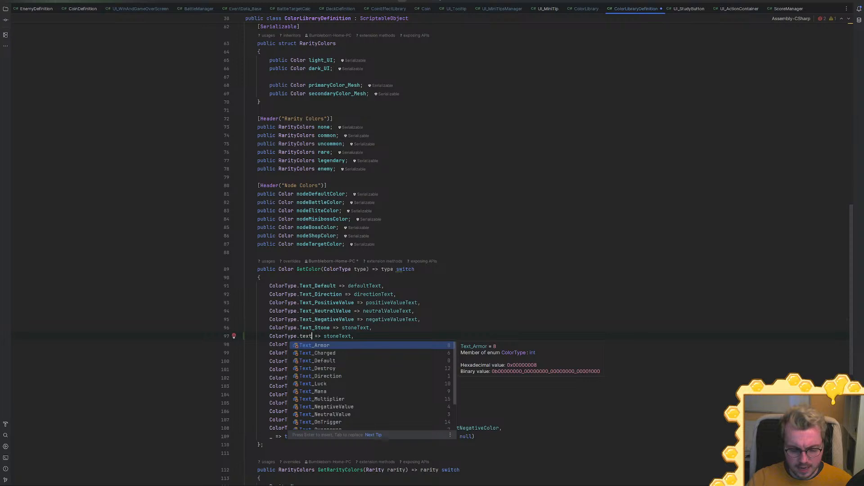
{"action": "type", "text": "ah"}
{"action": "key", "text": "BackSpace"}
{"action": "key", "text": "BackSpace"}
{"action": "type", "text": "ha"}
{"action": "key", "text": "Return"}
Make the new Text_Charged case in GetColor return chargedText
{"action": "key", "text": "ctrl+Right"}
{"action": "key", "text": "ctrl+Right"}
{"action": "key", "text": "ctrl+BackSpace"}
{"action": "type", "text": "char"}
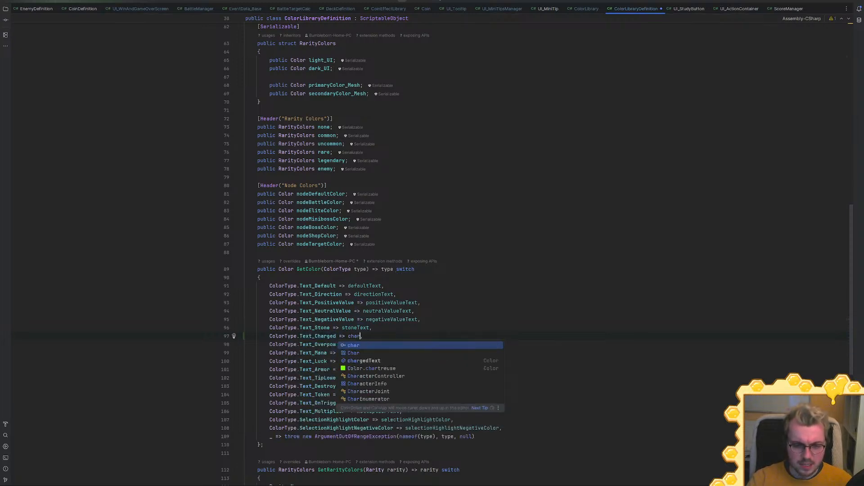
{"action": "key", "text": "Return"}
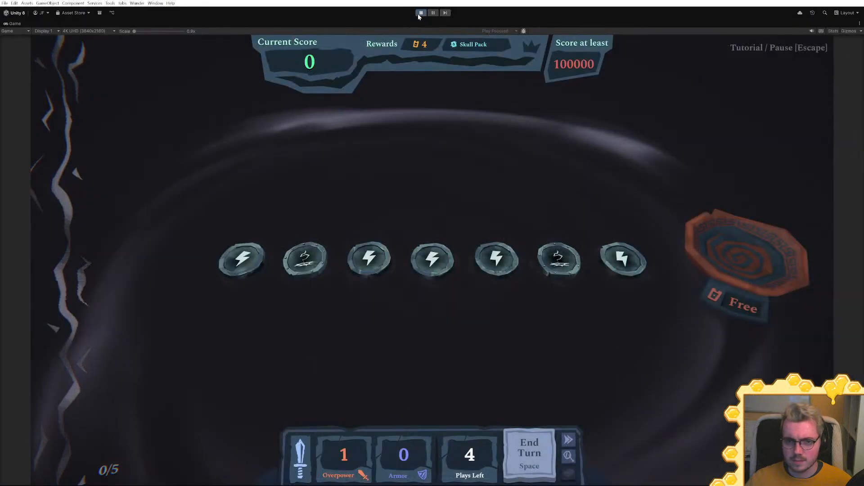
Stop the game in Unity, fix the ColorLibrary compile error by entering ColorType.Text_Charged in the Charged line, and return to Unity
{"action": "left_click", "coordinate": [420, 13]}
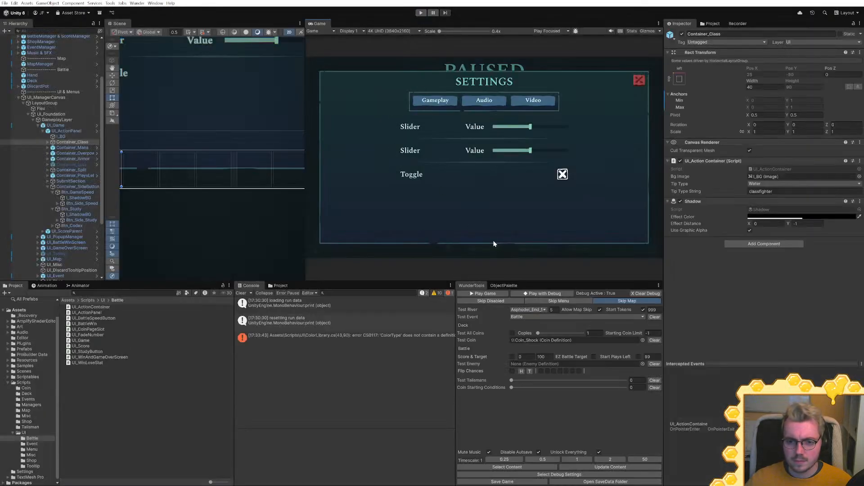
{"action": "double_click", "coordinate": [387, 336]}
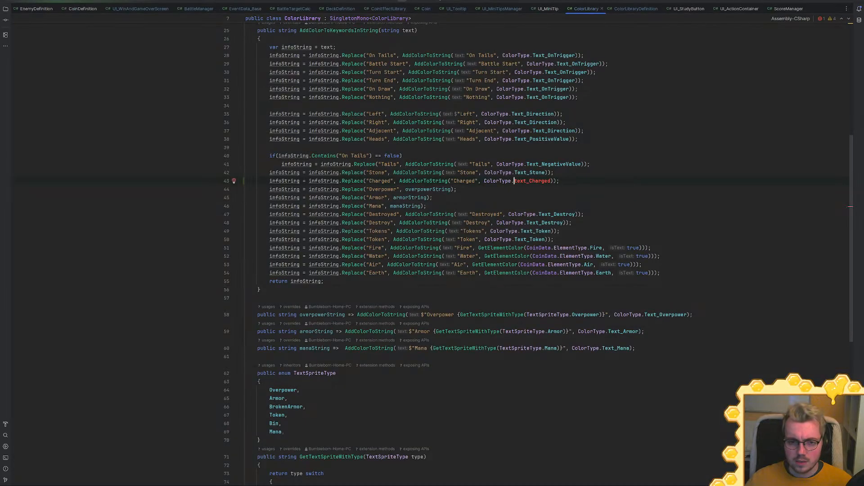
{"action": "key", "text": "ctrl+shift+Right"}
{"action": "type", "text": "Text_Charged"}
{"action": "key", "text": "Return"}
{"action": "key", "text": "alt+Tab"}
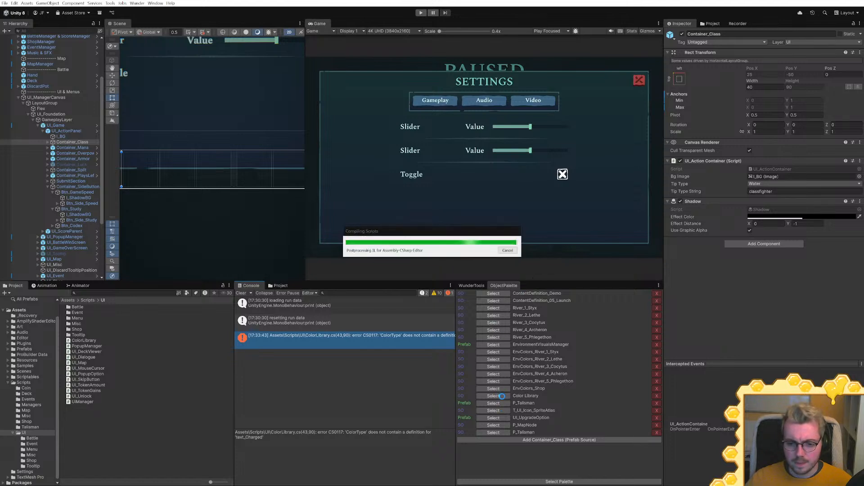
Select the Color Library asset and set its Charged Text colour to yellow, hex FFE043
{"action": "left_click", "coordinate": [501, 396]}
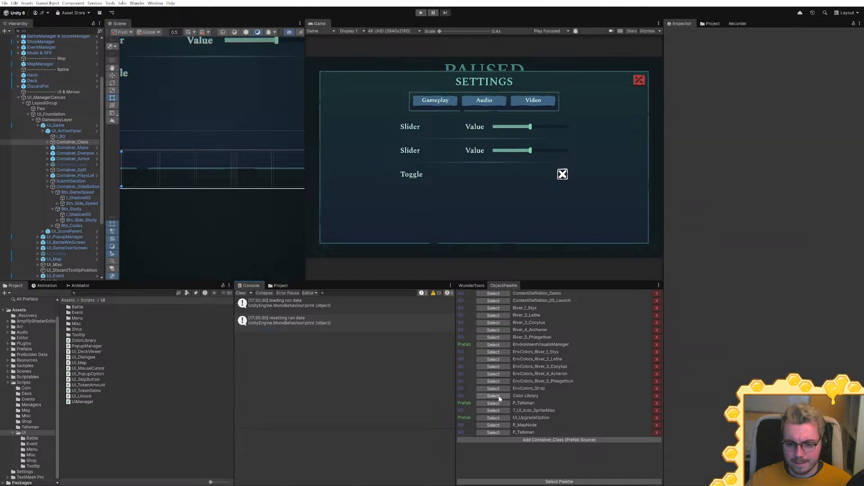
{"action": "left_click", "coordinate": [763, 77]}
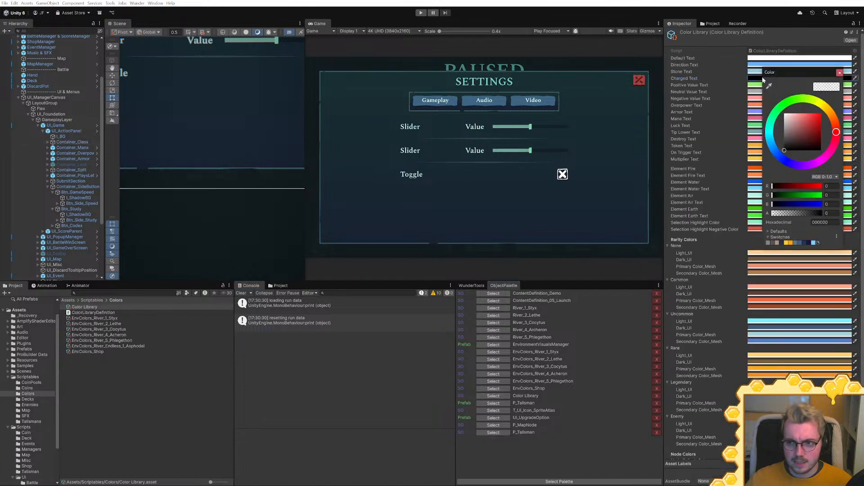
{"action": "left_click", "coordinate": [828, 109]}
{"action": "mouse_move", "coordinate": [829, 109]}
{"action": "left_mouse_down"}
{"action": "mouse_move", "coordinate": [819, 103]}
{"action": "mouse_move", "coordinate": [811, 113]}
{"action": "mouse_move", "coordinate": [823, 107]}
{"action": "left_mouse_up"}
{"action": "left_click", "coordinate": [813, 118]}
{"action": "left_click", "coordinate": [823, 107]}
{"action": "left_click", "coordinate": [644, 184]}
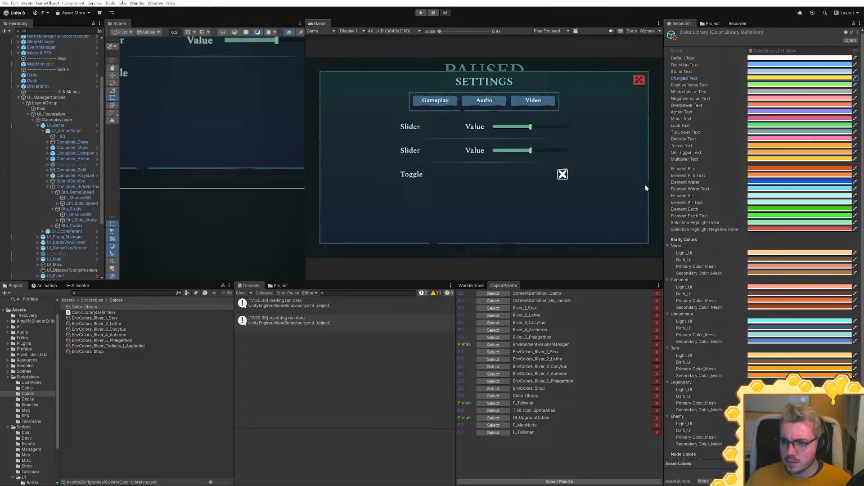
{"action": "left_click", "coordinate": [787, 79]}
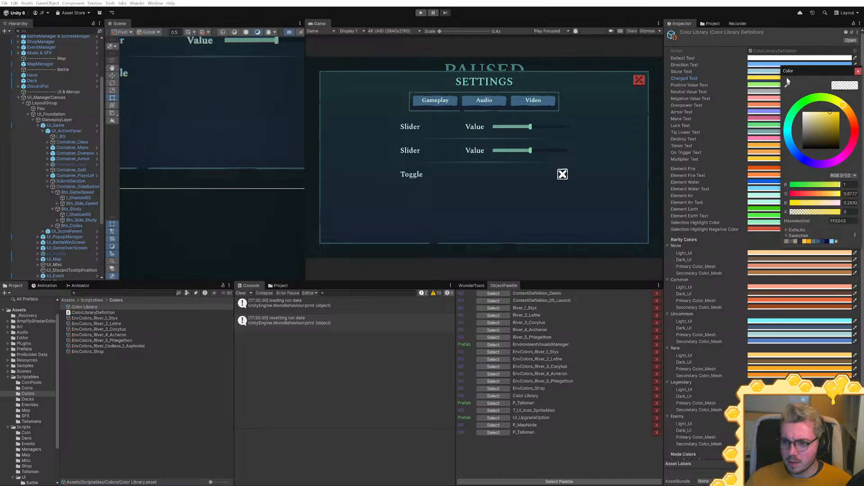
{"action": "left_click", "coordinate": [682, 154]}
Run the game and inspect the Charge keyword's colour in the Shock coin's tooltip
{"action": "left_click", "coordinate": [421, 13]}
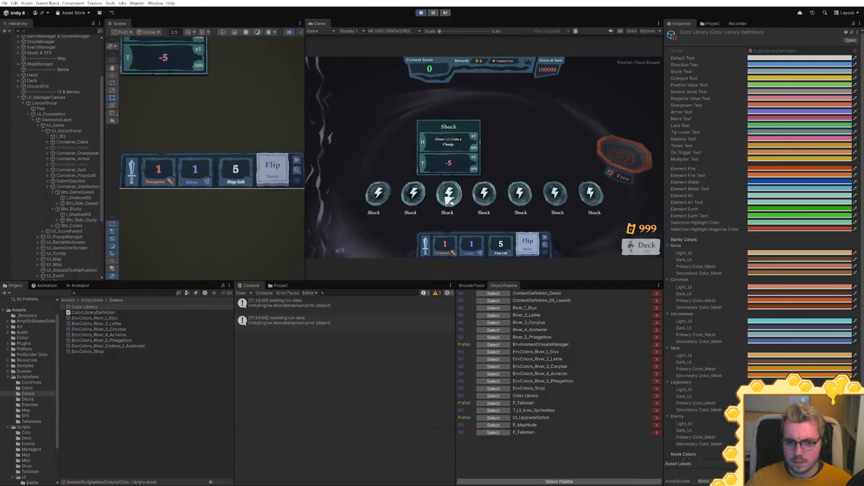
{"action": "mouse_move", "coordinate": [449, 194]}
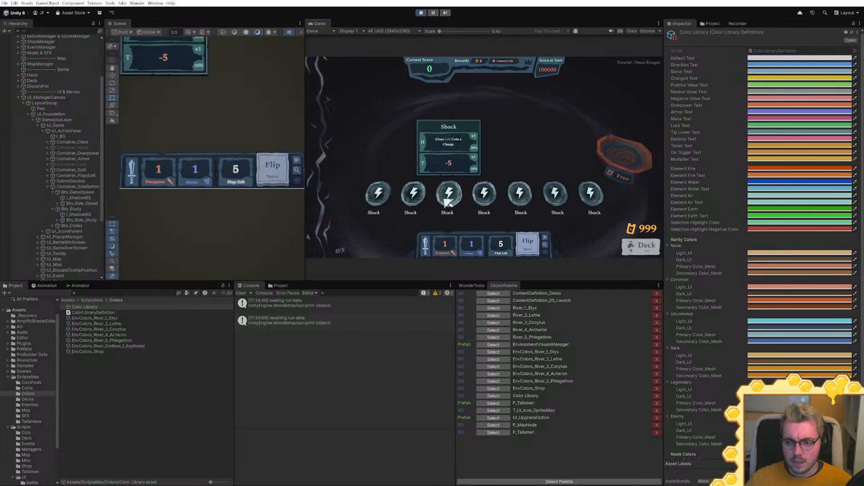
{"action": "mouse_move", "coordinate": [382, 200]}
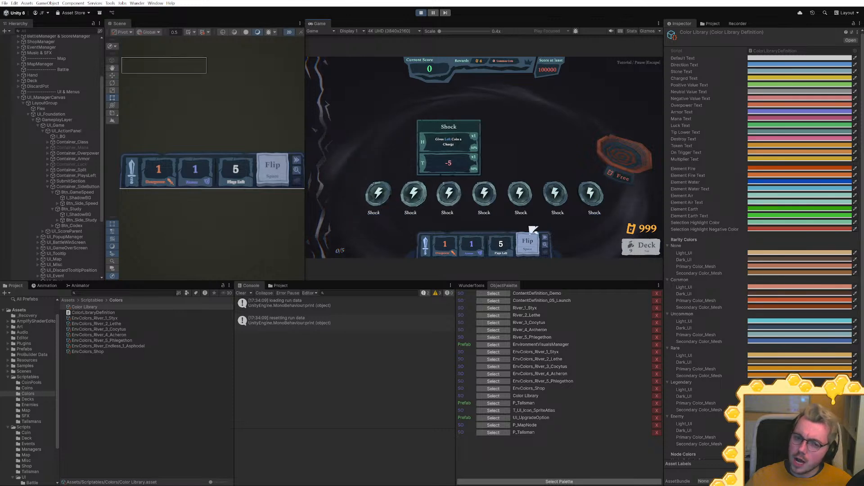
Switch to the code editor and duplicate the Charged replacement line, changing the copy's keyword strings to "Charge"
{"action": "key", "text": "alt+Tab"}
{"action": "scroll", "coordinate": [432, 243], "scroll_direction": "up", "scroll_amount": 2}
{"action": "key", "text": "ctrl+d"}
{"action": "key", "text": "BackSpace"}
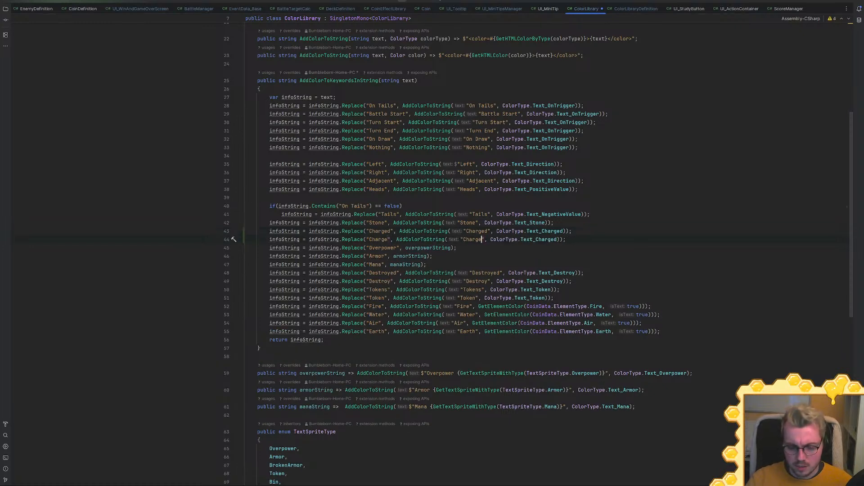
Restart the game in Unity to check the Shock coin's tooltip colouring, then return to the ColorLibrary script
{"action": "key", "text": "alt+Tab"}
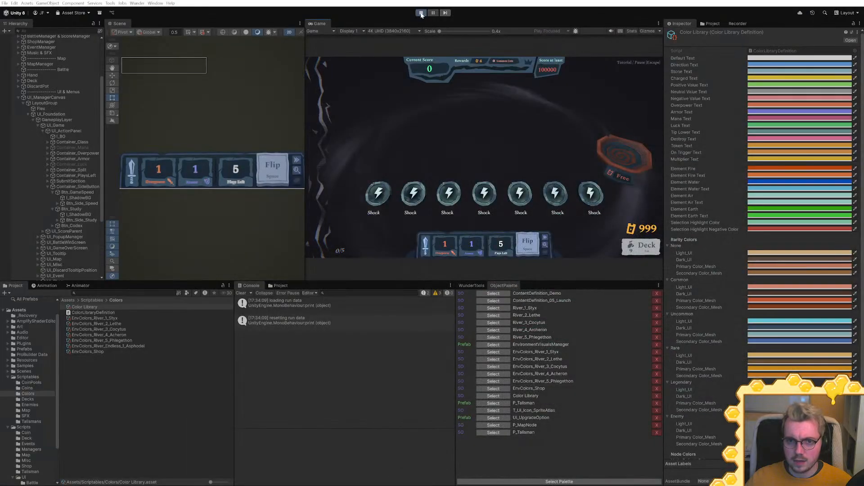
{"action": "left_click", "coordinate": [421, 12]}
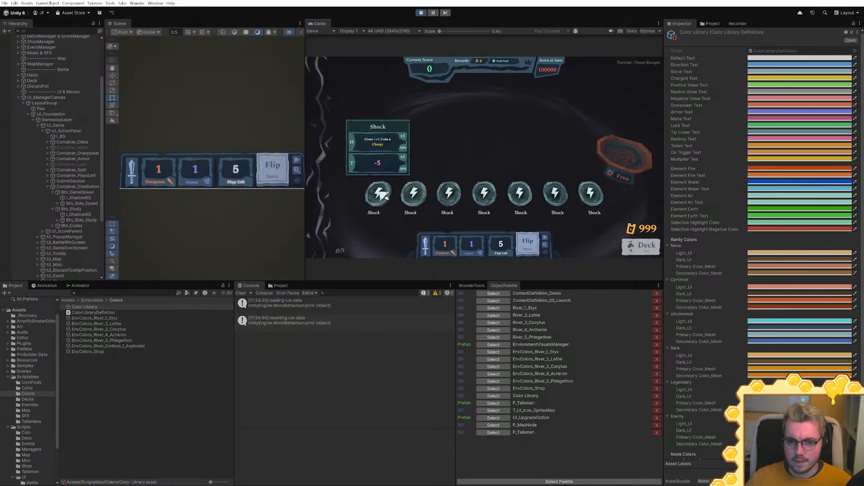
{"action": "key", "text": "alt+Tab"}
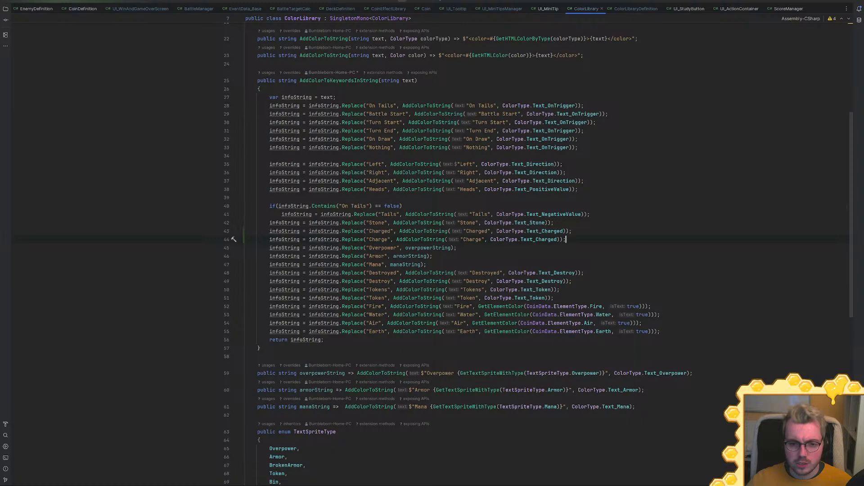
{"action": "scroll", "coordinate": [450, 252], "scroll_direction": "up", "scroll_amount": 5}
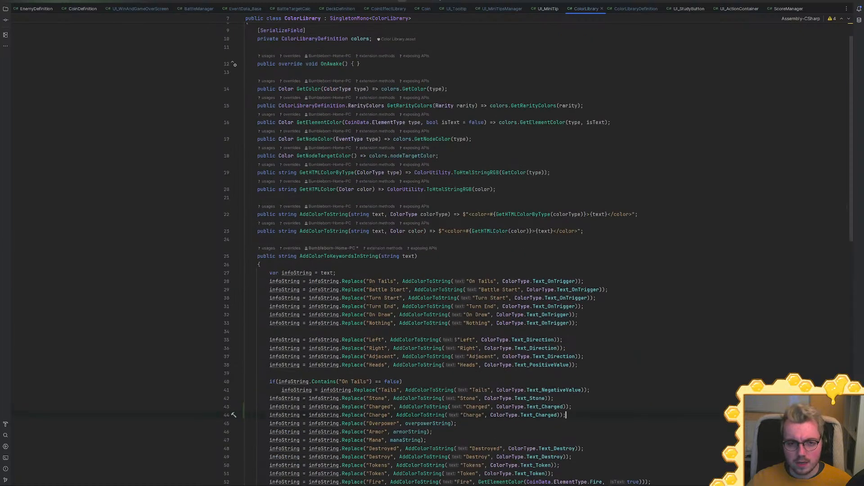
Open the UI_MiniTipsManager script, trace where GetMiniTip is called in UI_MiniTip, and return to the manager script
{"action": "left_click", "coordinate": [508, 9]}
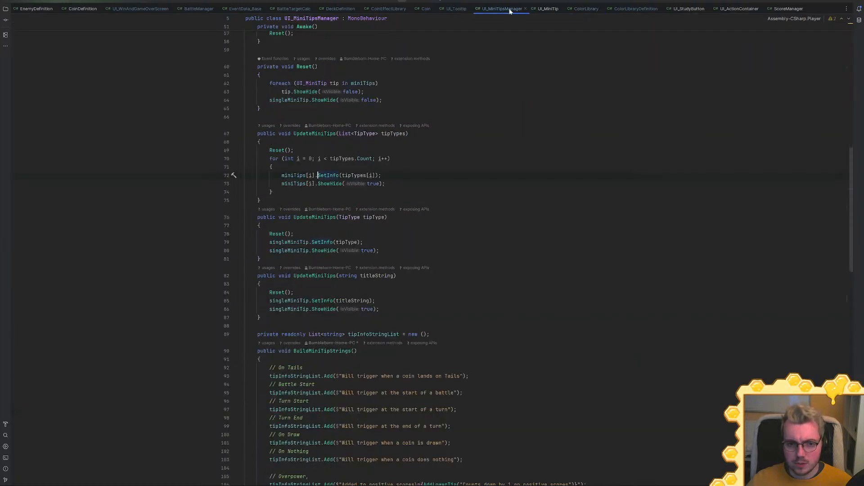
{"action": "scroll", "coordinate": [428, 268], "scroll_direction": "down", "scroll_amount": 10}
{"action": "scroll", "coordinate": [428, 252], "scroll_direction": "down", "scroll_amount": 15}
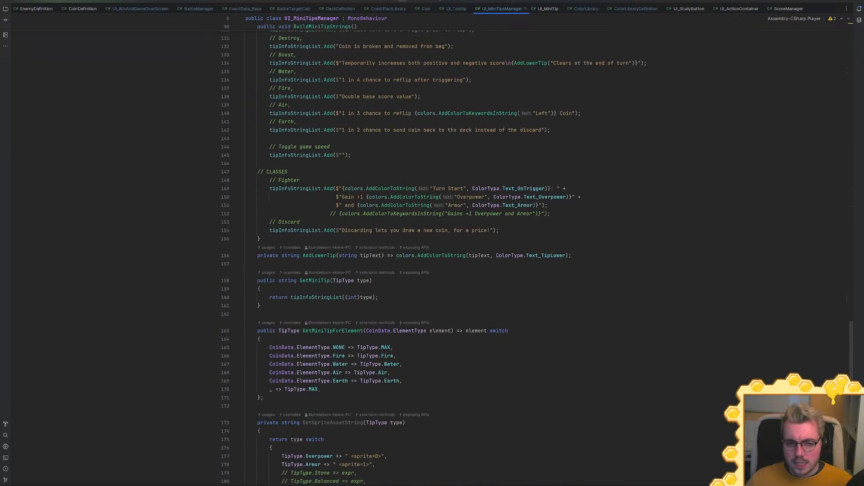
{"action": "left_click", "coordinate": [310, 280], "text": "ctrl"}
{"action": "left_click", "coordinate": [303, 292]}
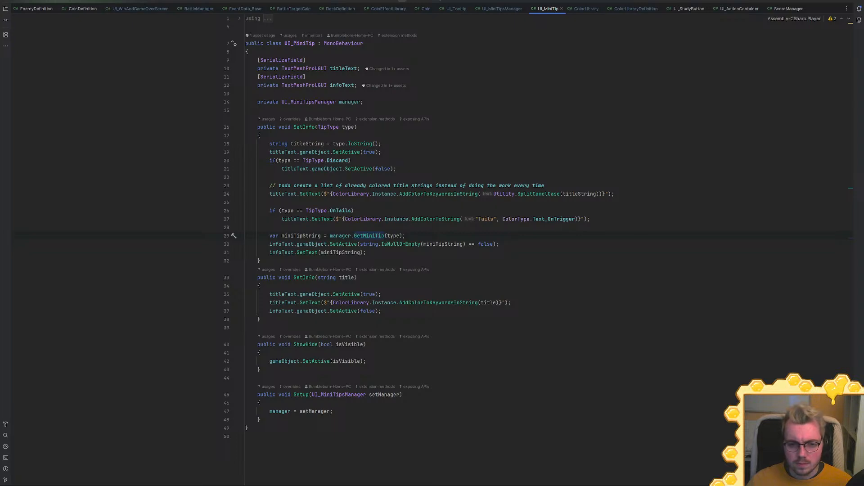
{"action": "key", "text": "ctrl+minus"}
Review UI_MiniTipsManager from the TipType enum through UpdateMiniTips and BuildMiniTipStrings to see how mini tips are matched to types
{"action": "scroll", "coordinate": [432, 250], "scroll_direction": "up", "scroll_amount": 5}
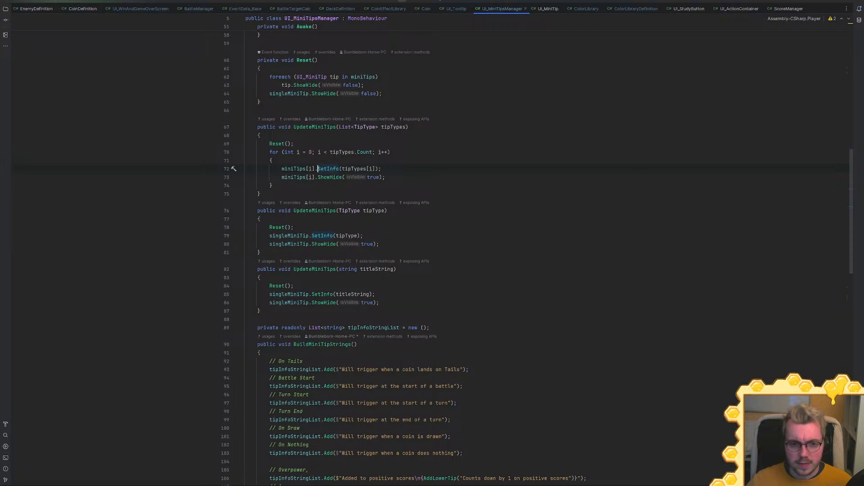
{"action": "scroll", "coordinate": [432, 252], "scroll_direction": "up", "scroll_amount": 10}
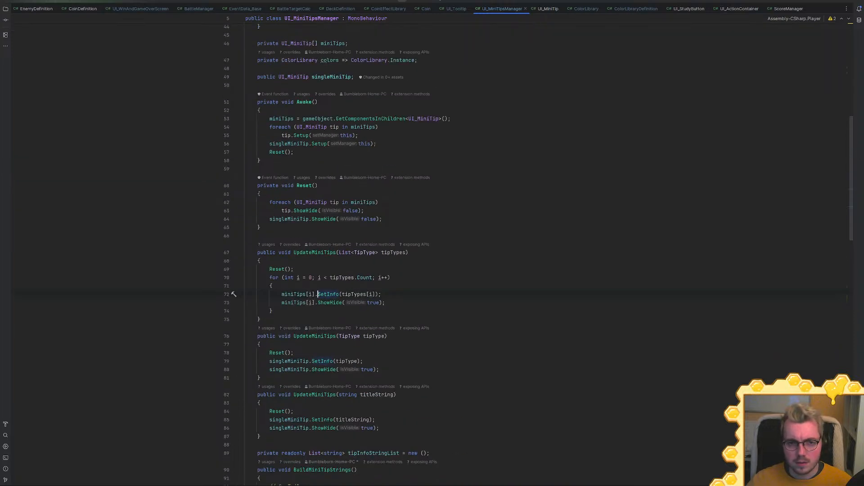
{"action": "scroll", "coordinate": [432, 252], "scroll_direction": "down", "scroll_amount": 13}
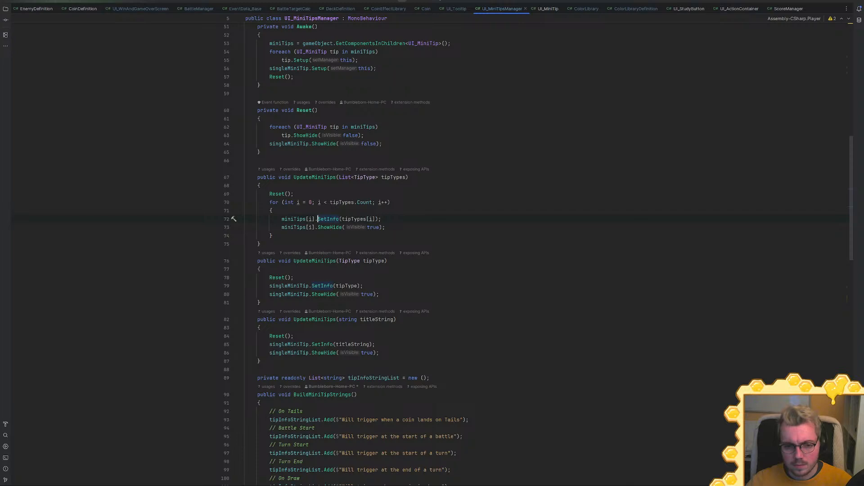
{"action": "scroll", "coordinate": [433, 252], "scroll_direction": "down", "scroll_amount": 5}
{"action": "scroll", "coordinate": [432, 252], "scroll_direction": "down", "scroll_amount": 8}
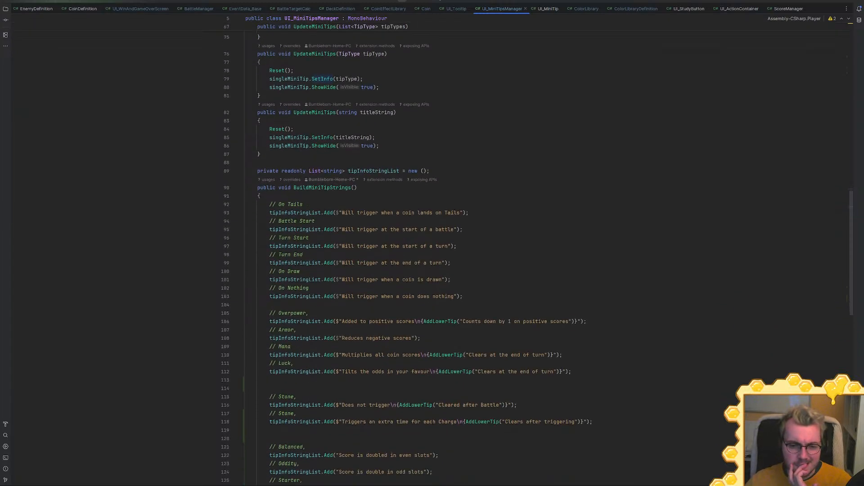
{"action": "scroll", "coordinate": [432, 252], "scroll_direction": "down", "scroll_amount": 10}
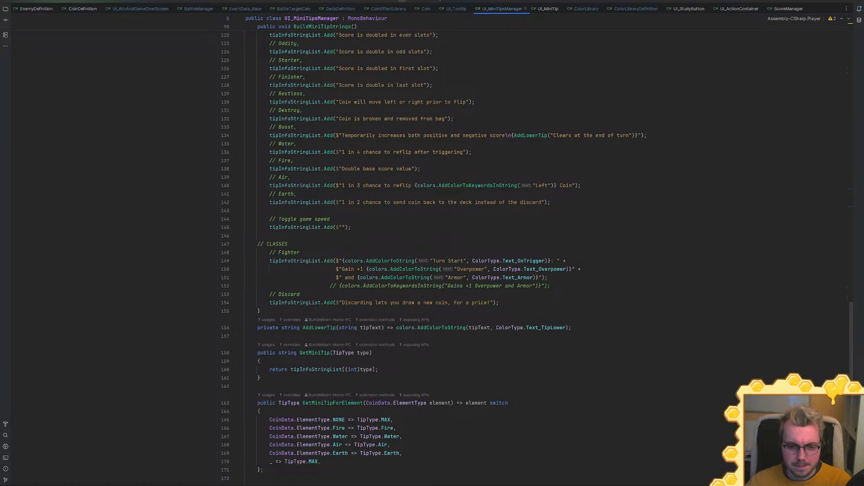
{"action": "scroll", "coordinate": [432, 252], "scroll_direction": "down", "scroll_amount": 9}
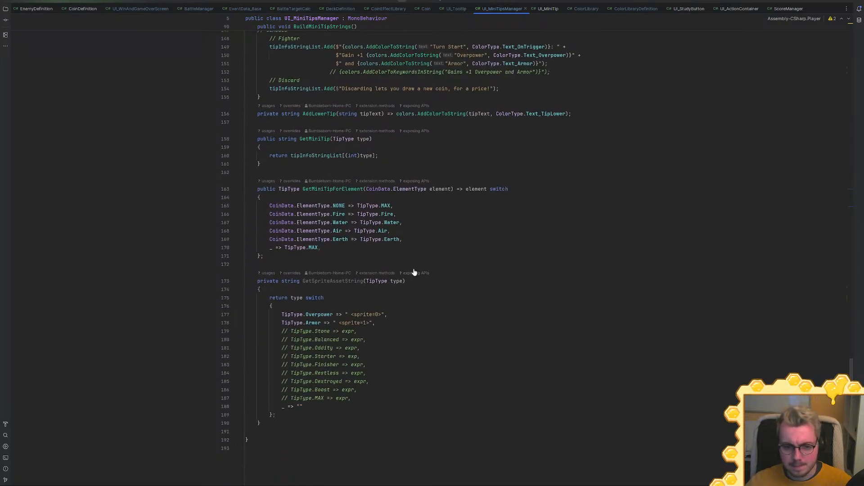
{"action": "scroll", "coordinate": [433, 252], "scroll_direction": "up", "scroll_amount": 20}
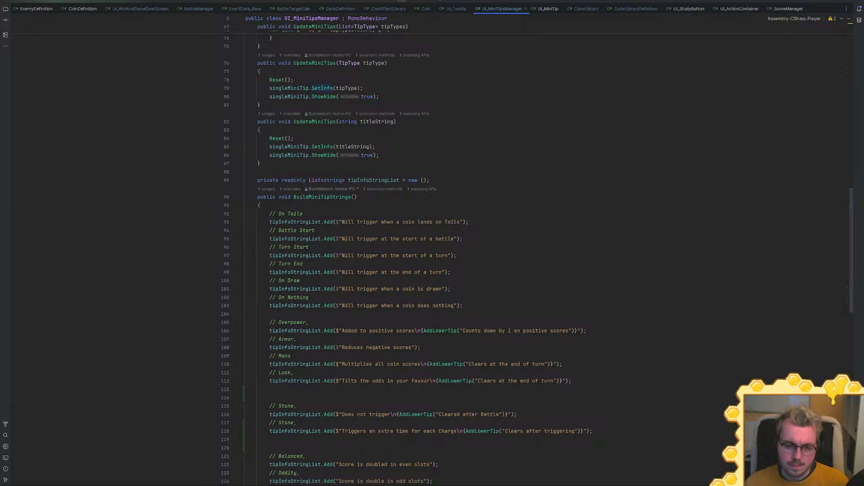
{"action": "scroll", "coordinate": [317, 322], "scroll_direction": "up", "scroll_amount": 11}
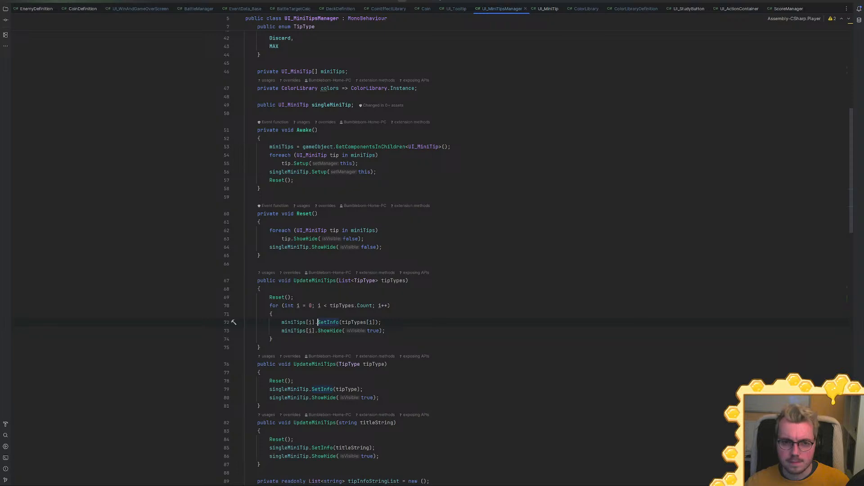
{"action": "scroll", "coordinate": [537, 258], "scroll_direction": "up", "scroll_amount": 5}
{"action": "scroll", "coordinate": [538, 259], "scroll_direction": "up", "scroll_amount": 8}
{"action": "scroll", "coordinate": [538, 260], "scroll_direction": "down", "scroll_amount": 11}
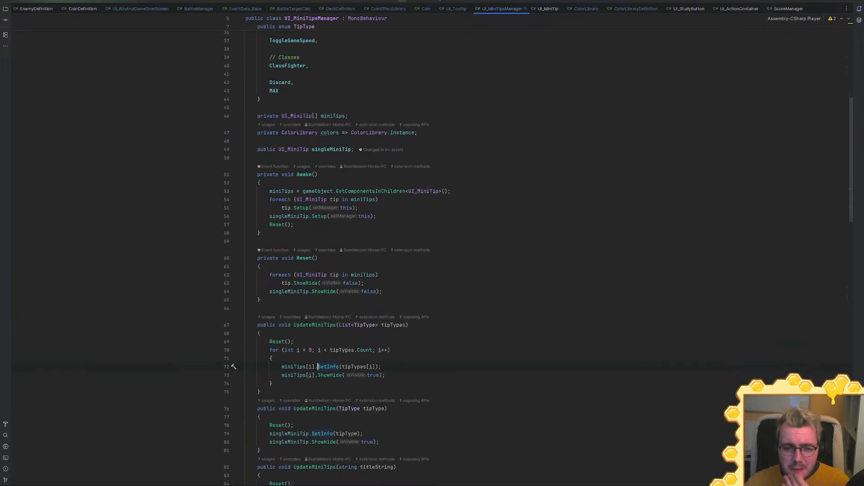
{"action": "scroll", "coordinate": [538, 260], "scroll_direction": "down", "scroll_amount": 4}
{"action": "scroll", "coordinate": [538, 260], "scroll_direction": "down", "scroll_amount": 4}
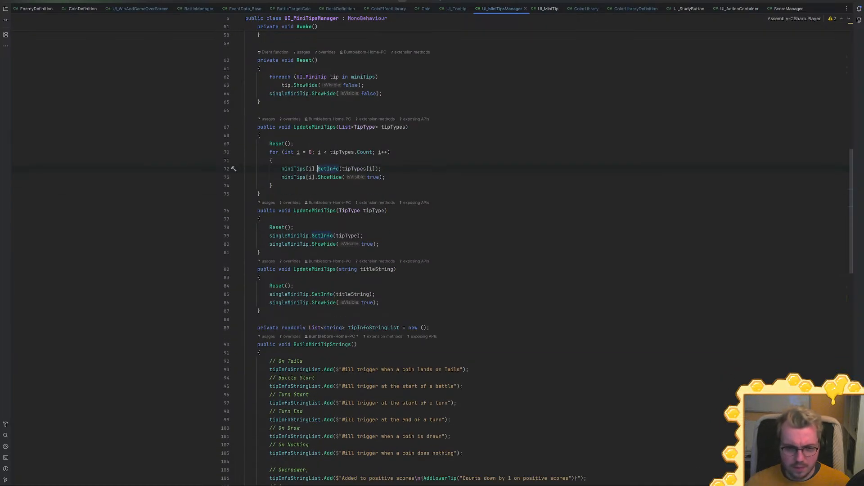
{"action": "scroll", "coordinate": [538, 260], "scroll_direction": "down", "scroll_amount": 5}
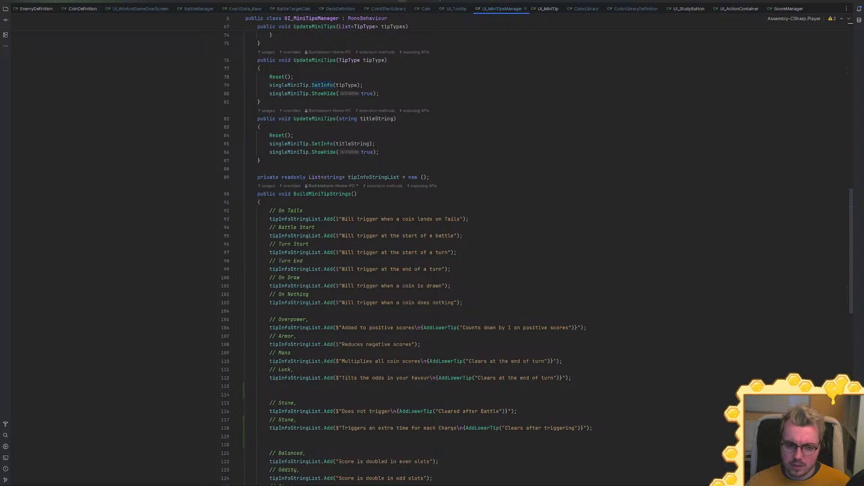
In BuildMiniTipStrings, change the duplicate "Stone" comment above the extra-trigger tip to "Charged,"
{"action": "scroll", "coordinate": [407, 258], "scroll_direction": "down", "scroll_amount": 2}
{"action": "double_click", "coordinate": [286, 370]}
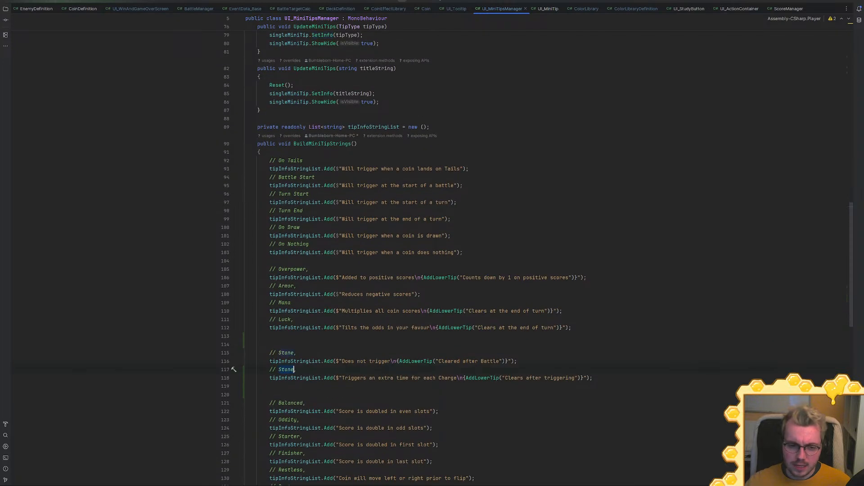
{"action": "type", "text": "Charged"}
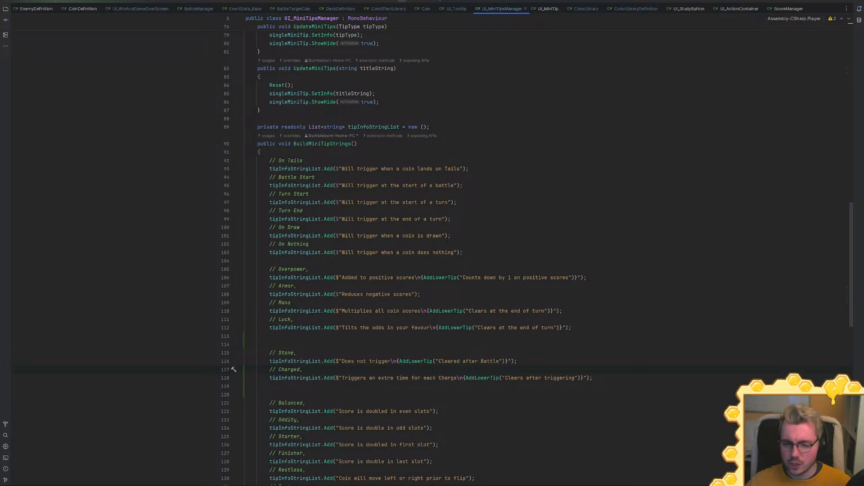
{"action": "type", "text": ","}
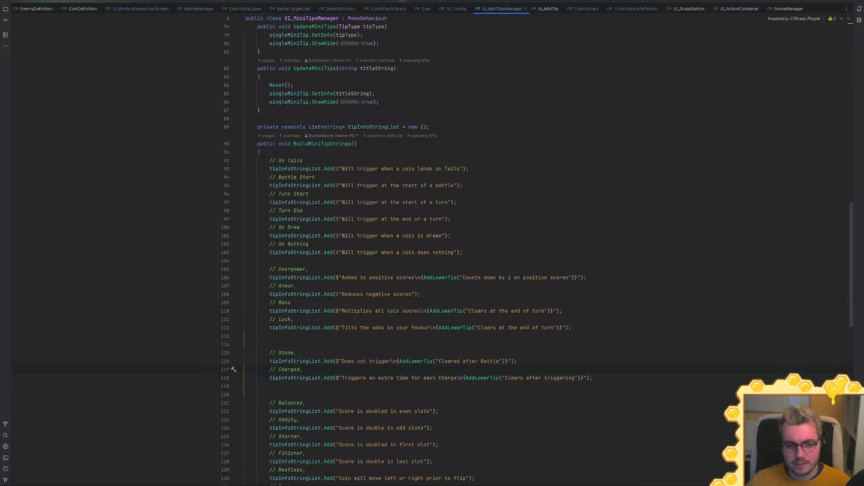
{"action": "scroll", "coordinate": [432, 257], "scroll_direction": "down", "scroll_amount": 7}
{"action": "scroll", "coordinate": [432, 257], "scroll_direction": "down", "scroll_amount": 2}
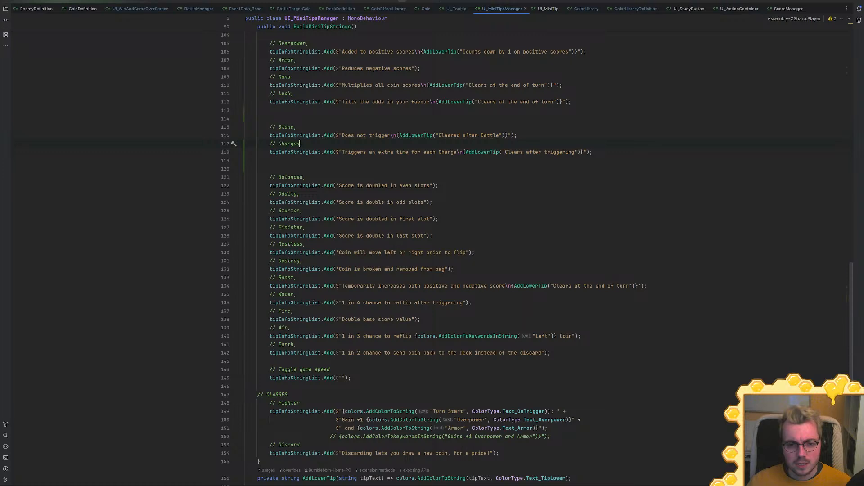
{"action": "type", "text": ","}
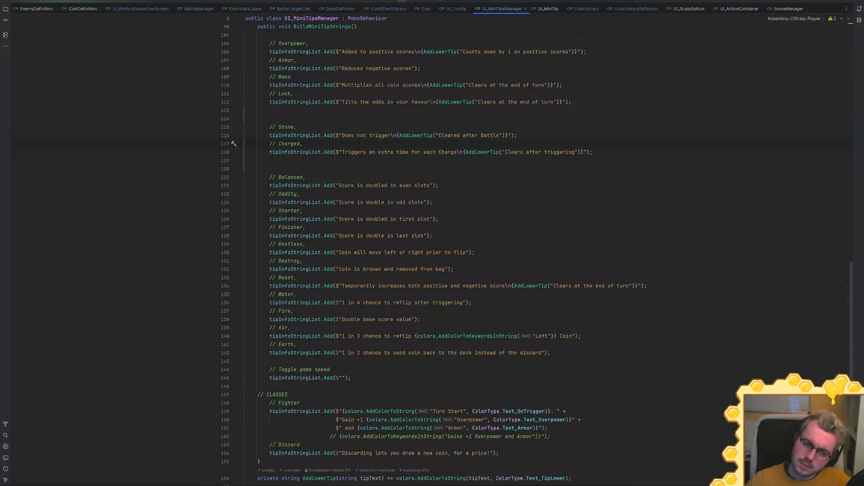
Follow the list version of UpdateMiniTips to its caller in UI_Tooltip and examine how AddMiniTipsFromStringToList picks tips
{"action": "scroll", "coordinate": [432, 243], "scroll_direction": "up", "scroll_amount": 12}
{"action": "scroll", "coordinate": [432, 243], "scroll_direction": "up", "scroll_amount": 4}
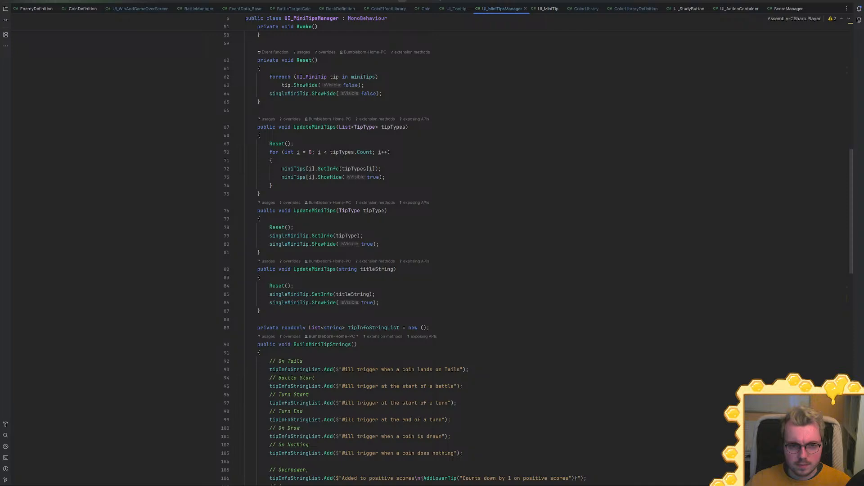
{"action": "left_click", "coordinate": [268, 119]}
{"action": "left_click", "coordinate": [345, 150]}
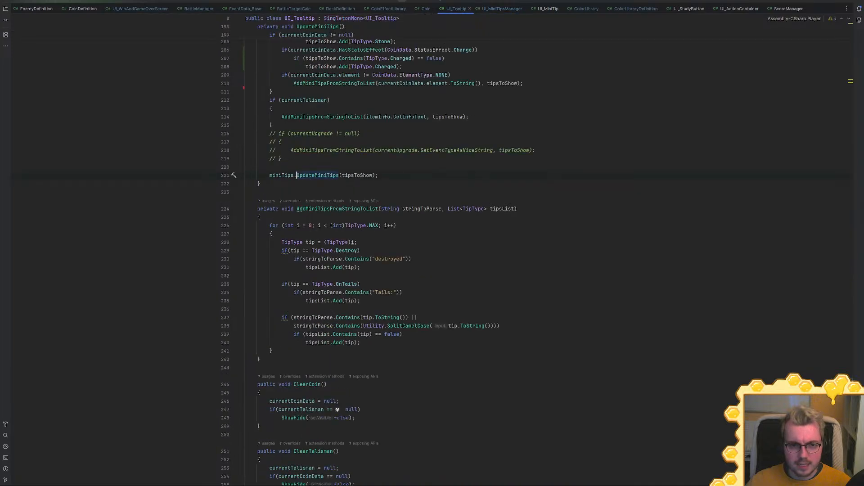
{"action": "scroll", "coordinate": [432, 243], "scroll_direction": "up", "scroll_amount": 5}
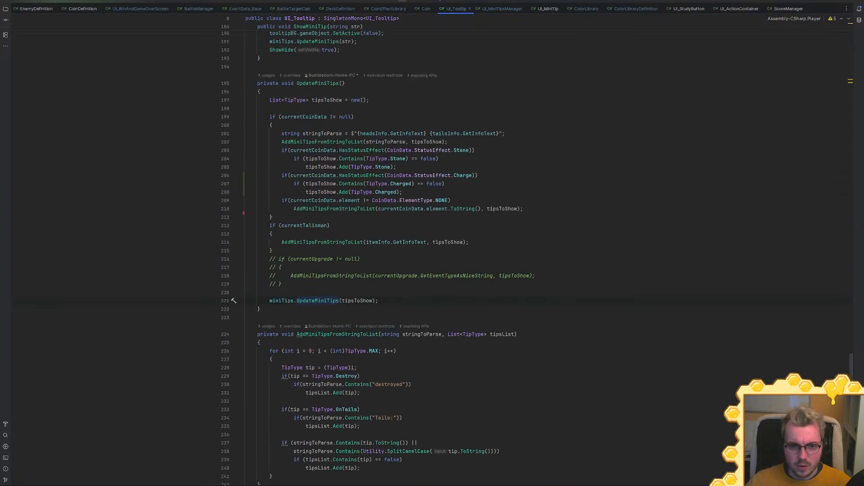
{"action": "left_click", "coordinate": [403, 192]}
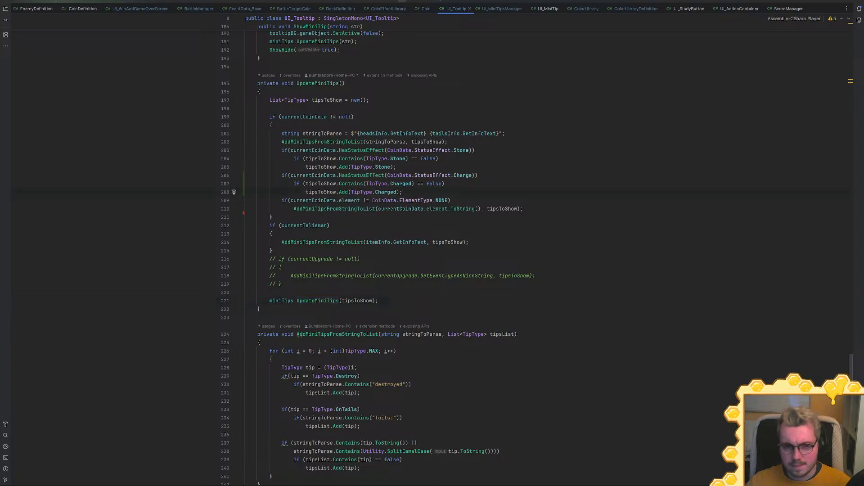
{"action": "double_click", "coordinate": [373, 133]}
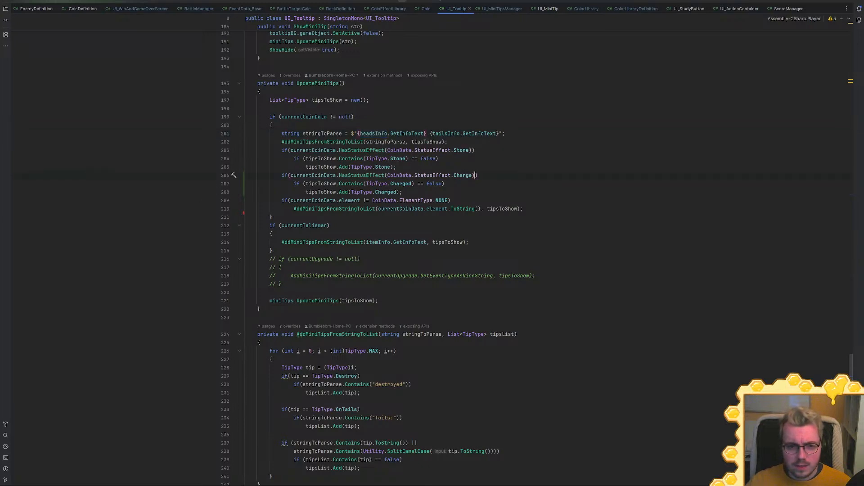
{"action": "double_click", "coordinate": [323, 134]}
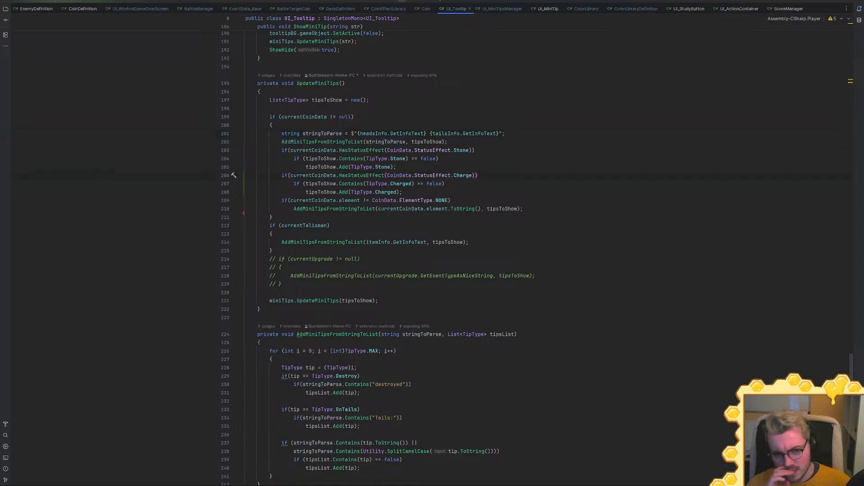
{"action": "left_click", "coordinate": [338, 142], "text": "ctrl"}
{"action": "scroll", "coordinate": [537, 256], "scroll_direction": "down", "scroll_amount": 4}
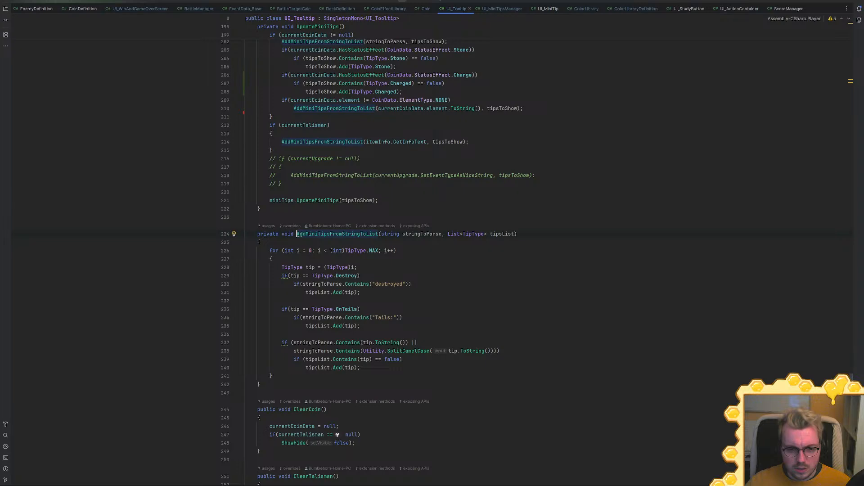
Duplicate the OnTails check in AddMiniTipsFromStringToList directly below it and change the copy's tip type to TipType.Charged
{"action": "left_click", "coordinate": [360, 325]}
{"action": "left_click", "coordinate": [282, 301]}
{"action": "left_click_drag", "start_coordinate": [360, 326], "coordinate": [282, 301]}
{"action": "key", "text": "ctrl+c"}
{"action": "left_click", "coordinate": [361, 326]}
{"action": "key", "text": "ctrl+v"}
{"action": "double_click", "coordinate": [343, 336]}
{"action": "type", "text": "c"}
{"action": "key", "text": "Return"}
Replace the search string in the new Charged check with "Charge" and save the UI_Tooltip script
{"action": "key", "text": "Right"}
{"action": "key", "text": "Right"}
{"action": "key", "text": "Right"}
{"action": "key", "text": "Right"}
{"action": "key", "text": "Right"}
{"action": "key", "text": "Right"}
{"action": "key", "text": "Right"}
{"action": "key", "text": "Right"}
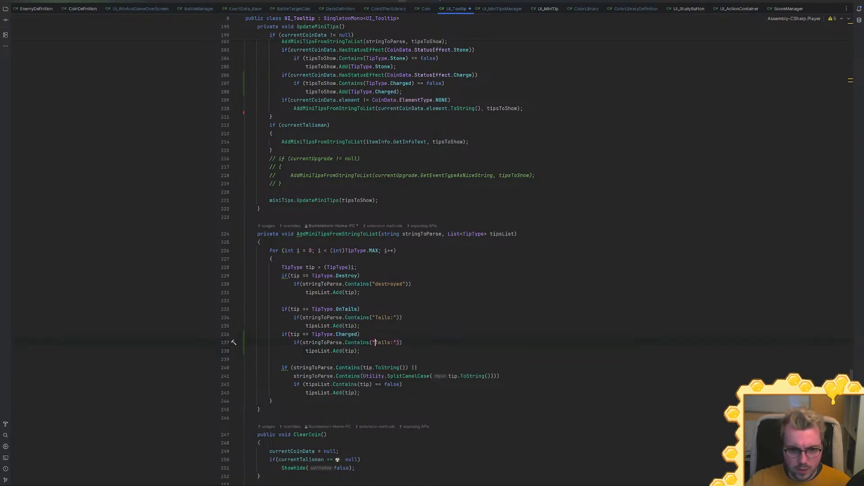
{"action": "key", "text": "BackSpace"}
{"action": "key", "text": "BackSpace"}
{"action": "key", "text": "BackSpace"}
{"action": "key", "text": "BackSpace"}
{"action": "key", "text": "BackSpace"}
{"action": "key", "text": "BackSpace"}
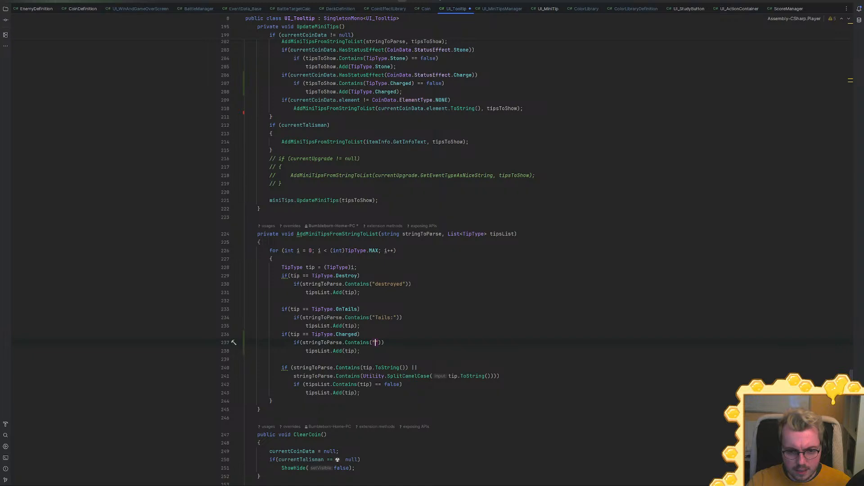
{"action": "type", "text": "Charge"}
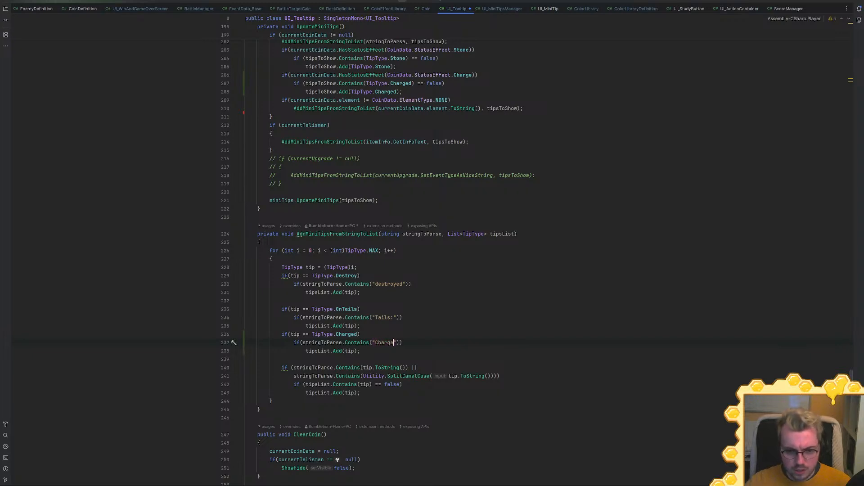
{"action": "key", "text": "ctrl+s"}
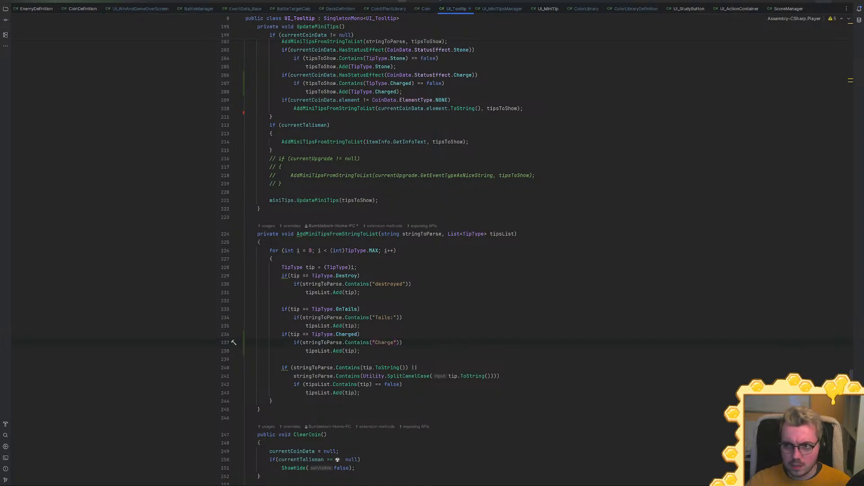
Switch to Unity, restart the game, and inspect the Shock coin's tooltip and mini tip in the maximized Game view
{"action": "key", "text": "alt+Tab"}
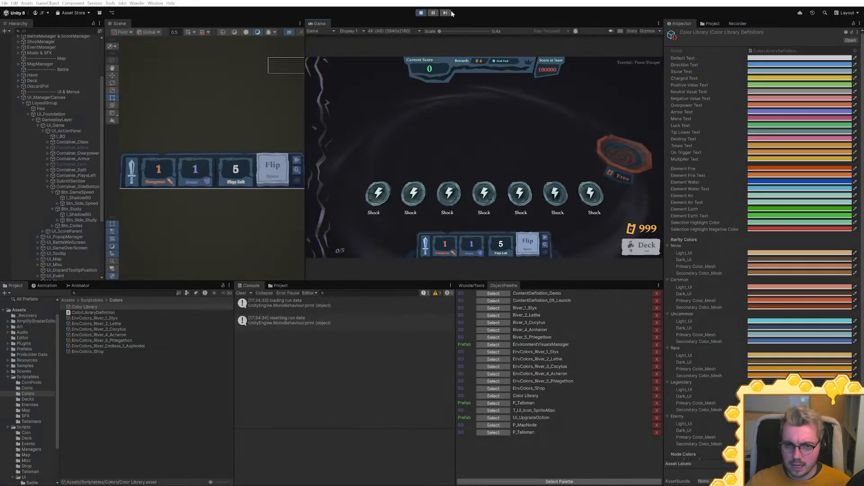
{"action": "left_click", "coordinate": [425, 13]}
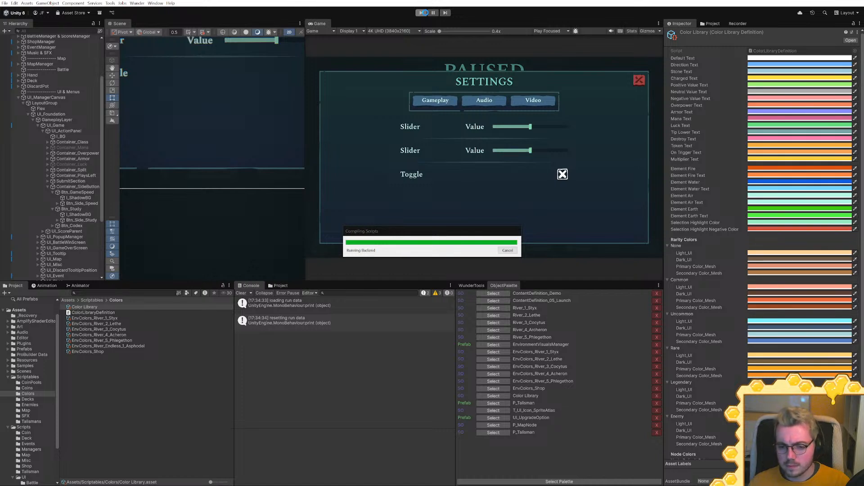
{"action": "left_click", "coordinate": [423, 13]}
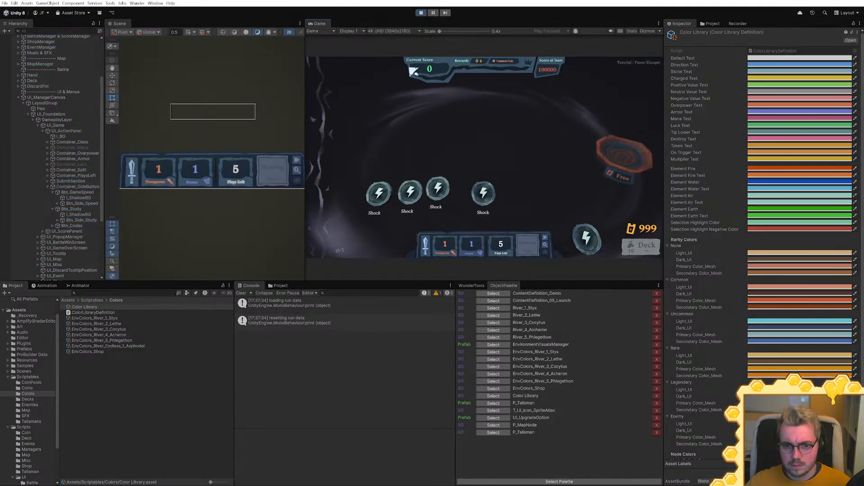
{"action": "mouse_move", "coordinate": [449, 194]}
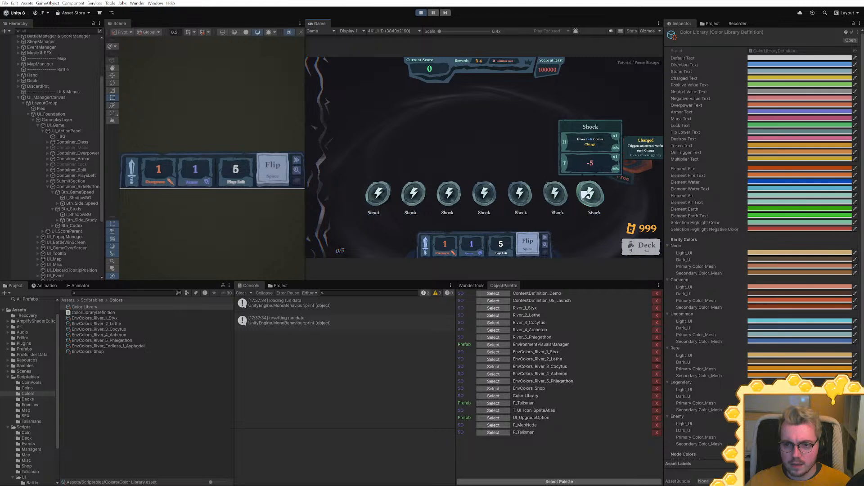
{"action": "key", "text": "shift+space"}
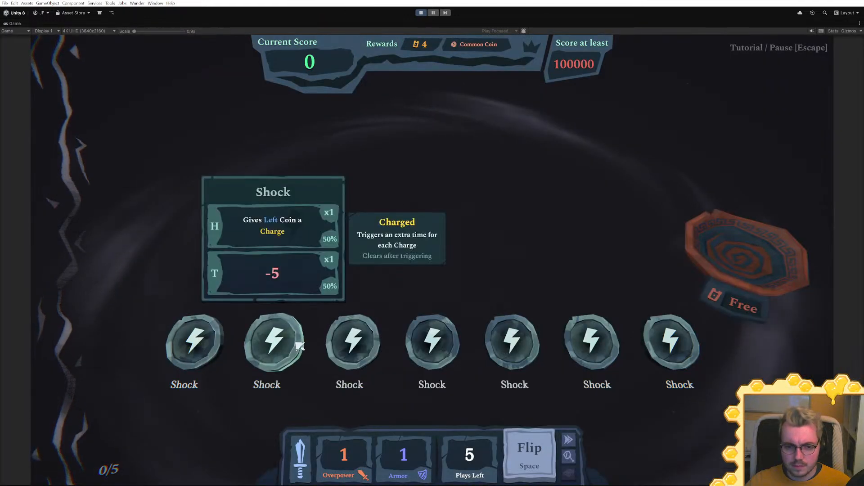
In UI_MiniTipsManager, wrap the word "Charge" of the Charged tip string in colors.AddColorToKeywordsInString and save the script
{"action": "mouse_move", "coordinate": [370, 346]}
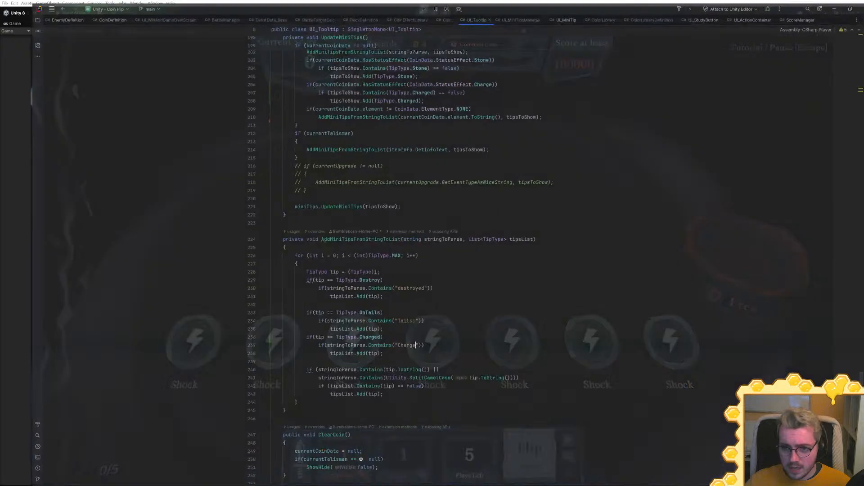
{"action": "left_click", "coordinate": [494, 12]}
{"action": "scroll", "coordinate": [432, 252], "scroll_direction": "down", "scroll_amount": 12}
{"action": "scroll", "coordinate": [432, 252], "scroll_direction": "down", "scroll_amount": 6}
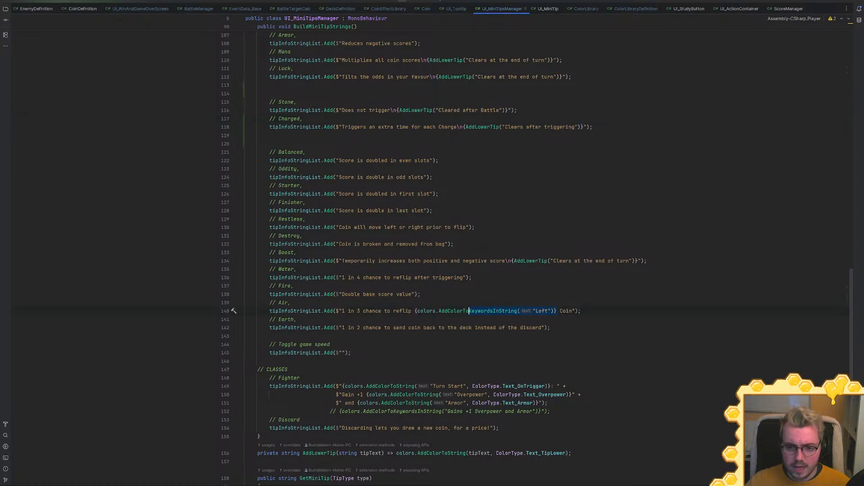
{"action": "scroll", "coordinate": [433, 253], "scroll_direction": "up", "scroll_amount": 1}
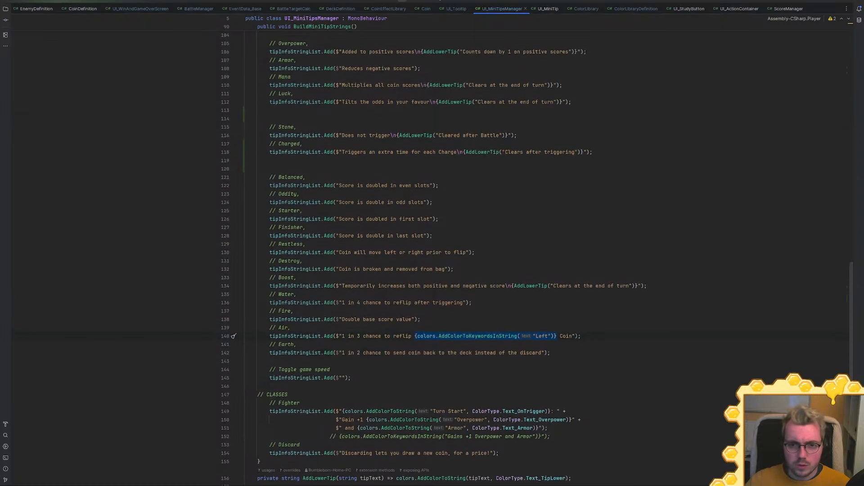
{"action": "type", "text": "{colors.AddColorToKeywordsInString(\"Left\")}"}
{"action": "type", "text": "Charge"}
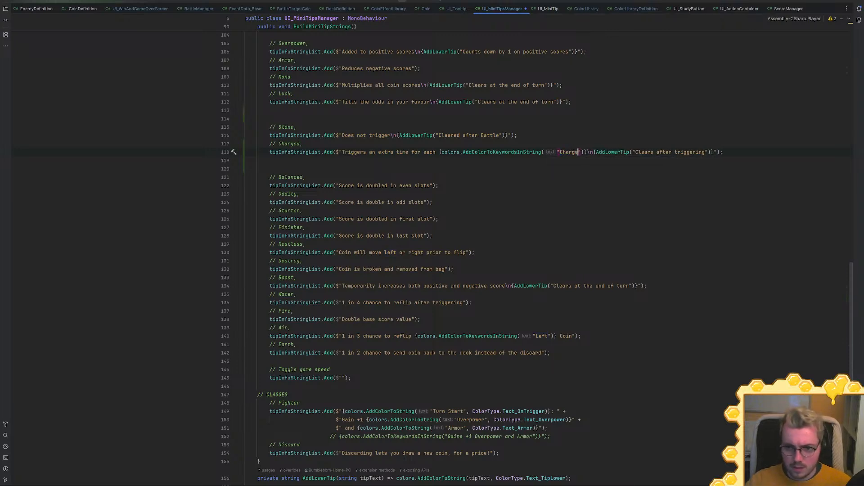
Switch to Unity, restart the game with the recompiled scripts, and view the Shock coins in the maximized Game view
{"action": "left_click", "coordinate": [828, 2]}
{"action": "left_click", "coordinate": [421, 13]}
{"action": "left_click", "coordinate": [421, 14]}
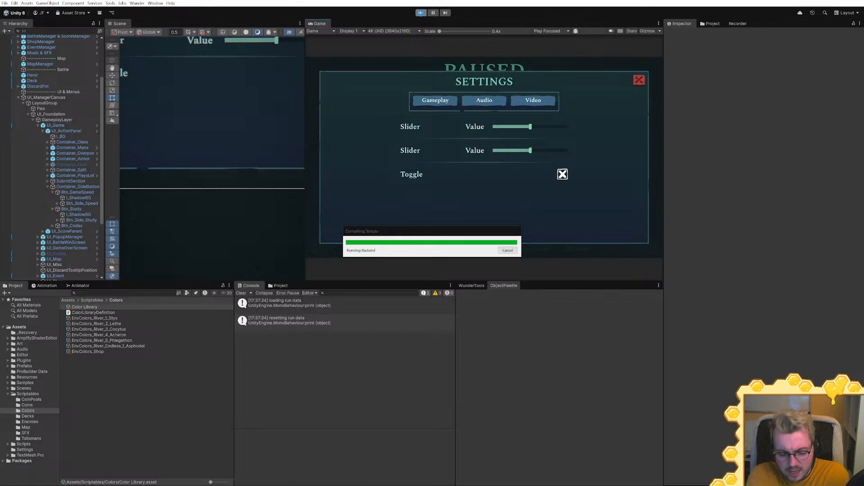
{"action": "left_click", "coordinate": [421, 13]}
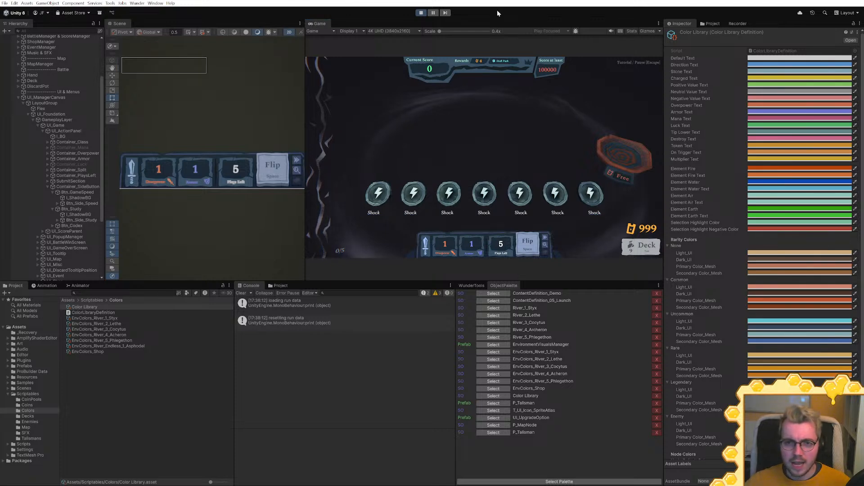
{"action": "key", "text": "shift+space"}
{"action": "mouse_move", "coordinate": [328, 331]}
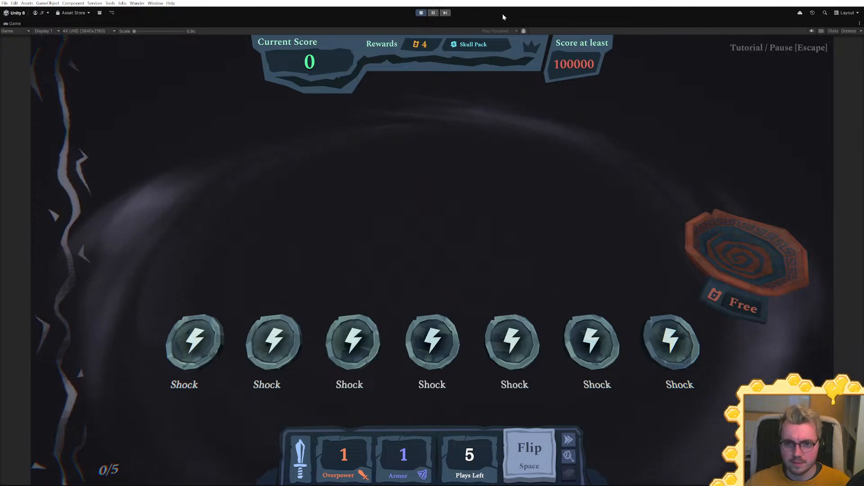
Adjust the Charged Text colour in the Color Library to a softer light yellow, checking it on a Shock coin's tooltip
{"action": "key", "text": "shift+space"}
{"action": "left_click", "coordinate": [777, 78]}
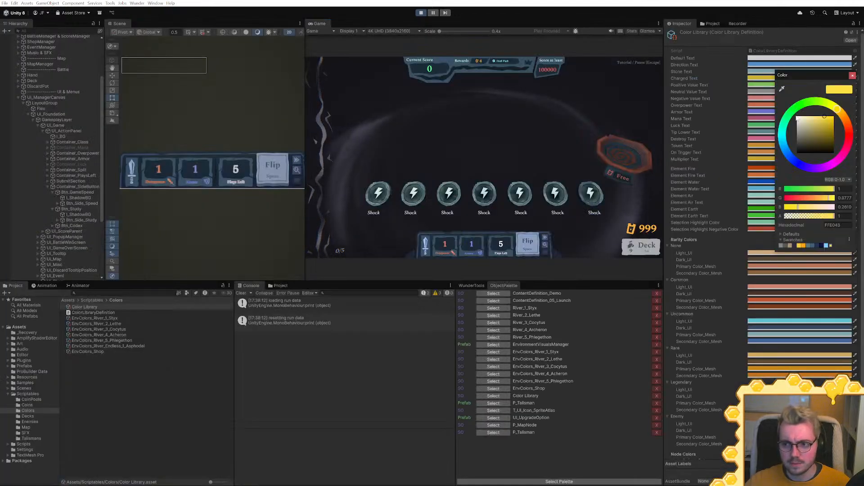
{"action": "left_click", "coordinate": [824, 121]}
{"action": "left_click", "coordinate": [648, 165]}
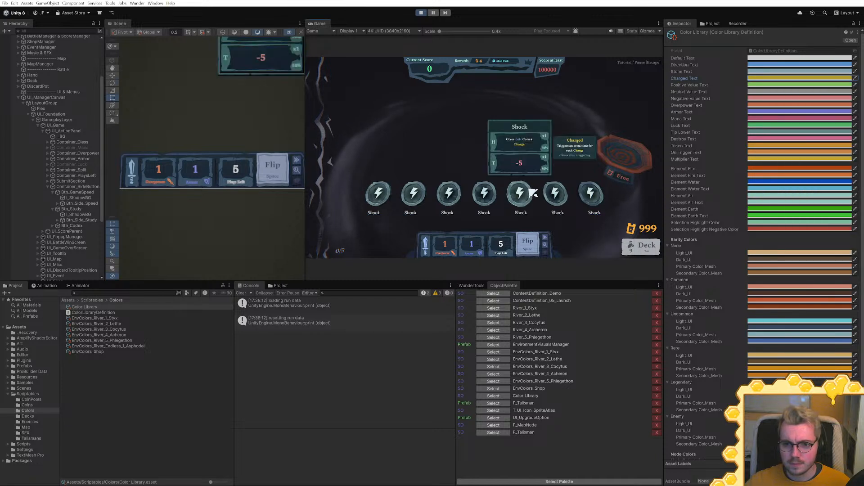
{"action": "left_click", "coordinate": [805, 78]}
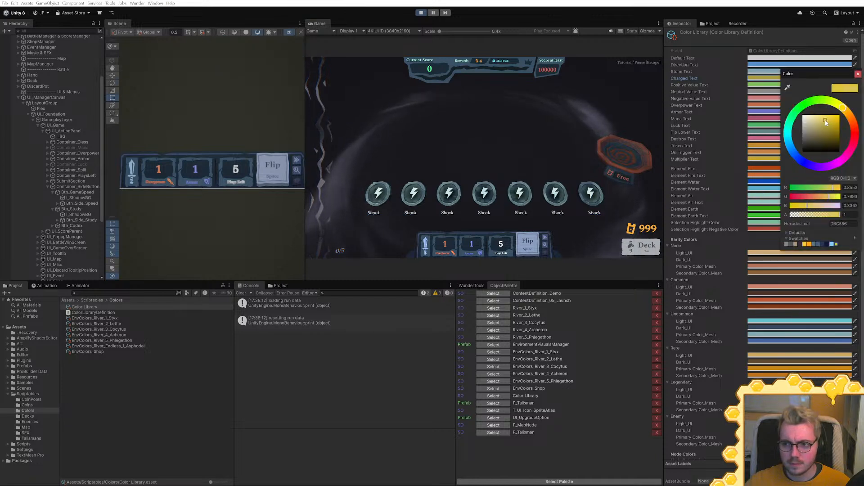
{"action": "left_click", "coordinate": [520, 193]}
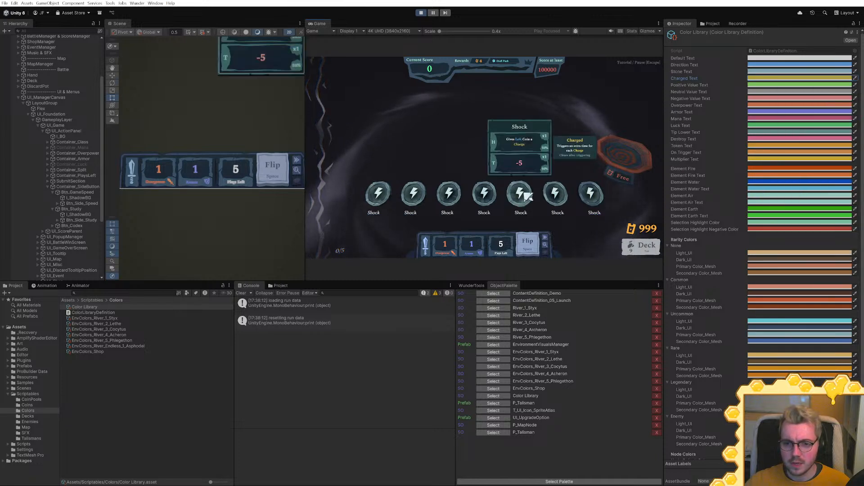
{"action": "left_click", "coordinate": [797, 80]}
{"action": "left_click", "coordinate": [823, 120]}
{"action": "left_click_drag", "start_coordinate": [824, 120], "coordinate": [825, 119]}
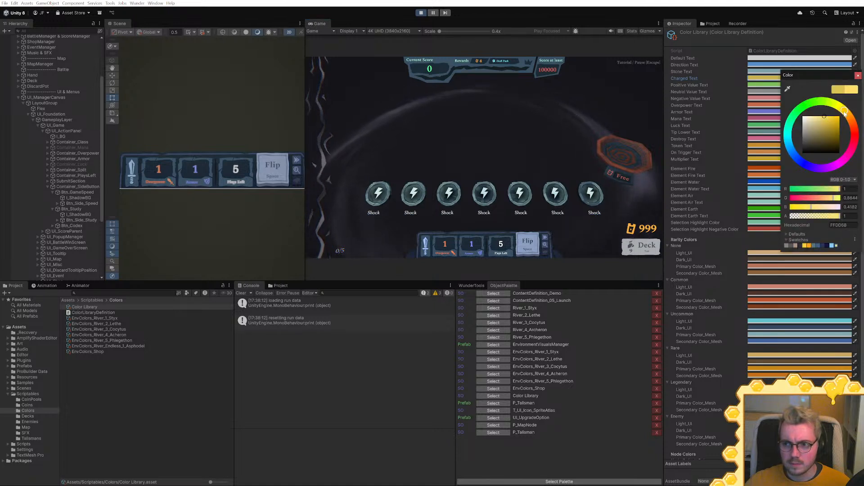
{"action": "left_click", "coordinate": [520, 193]}
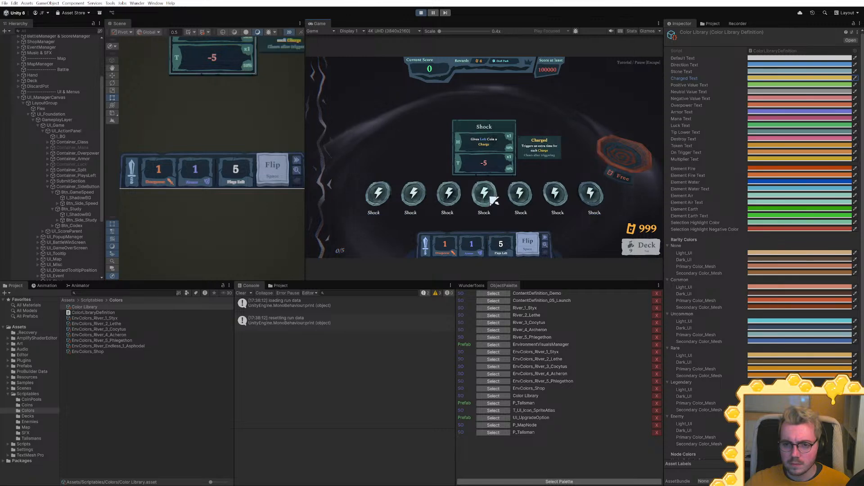
Restart the game and examine the keyword colours in the Shock tooltip and Charged mini tip in the maximized Game view
{"action": "key", "text": "shift+space"}
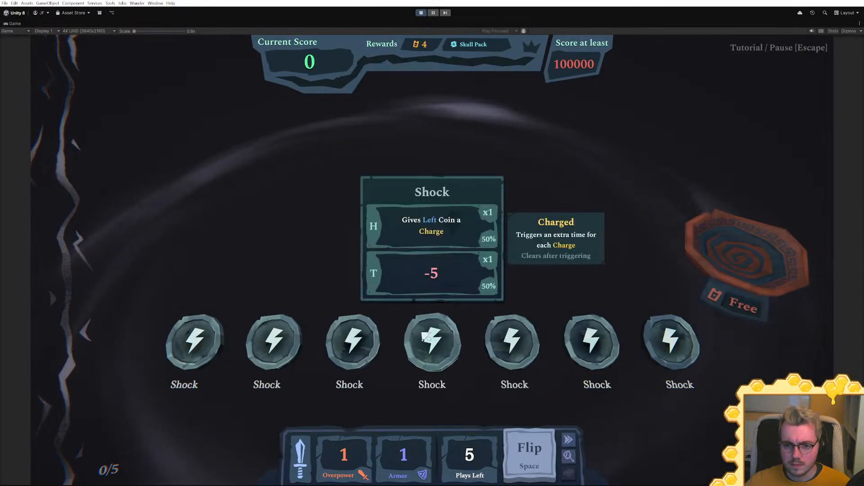
{"action": "left_click", "coordinate": [421, 14]}
{"action": "left_click", "coordinate": [421, 14]}
{"action": "key", "text": "shift+space"}
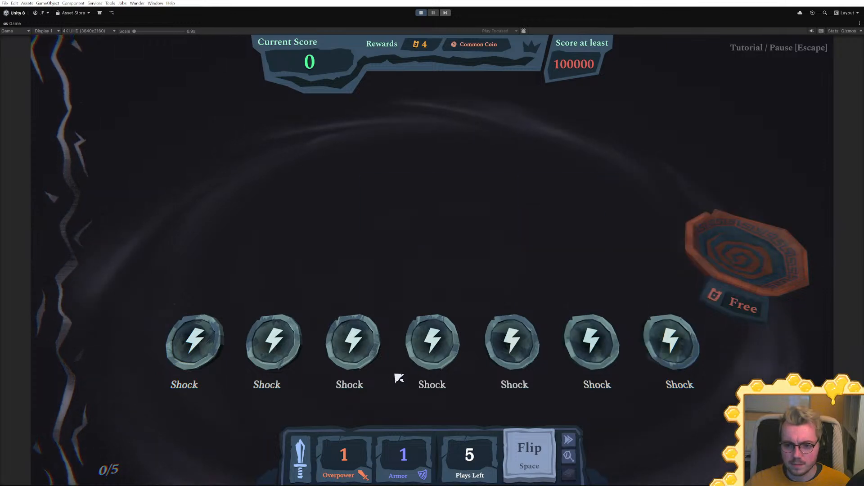
{"action": "mouse_move", "coordinate": [416, 369]}
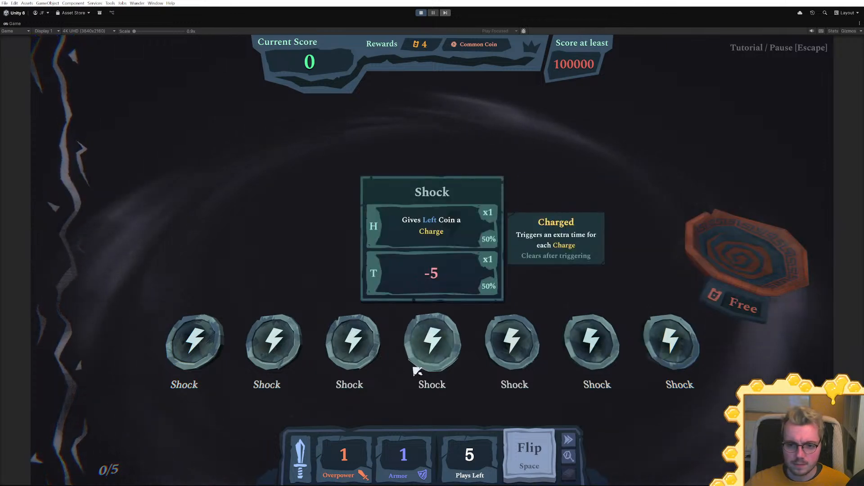
Stop the game, then search the project assets for "coin" and open the P_CoinArt prefab in a wider Scene view
{"action": "left_click", "coordinate": [420, 14]}
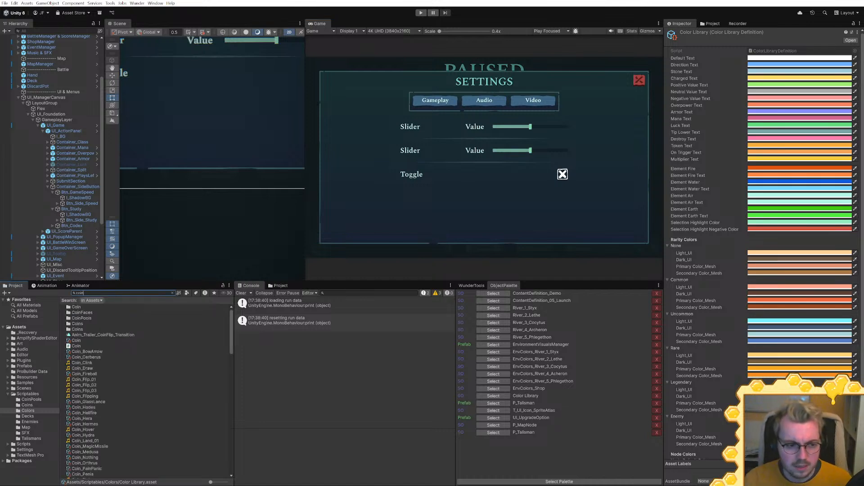
{"action": "scroll", "coordinate": [123, 350], "scroll_direction": "down", "scroll_amount": 15}
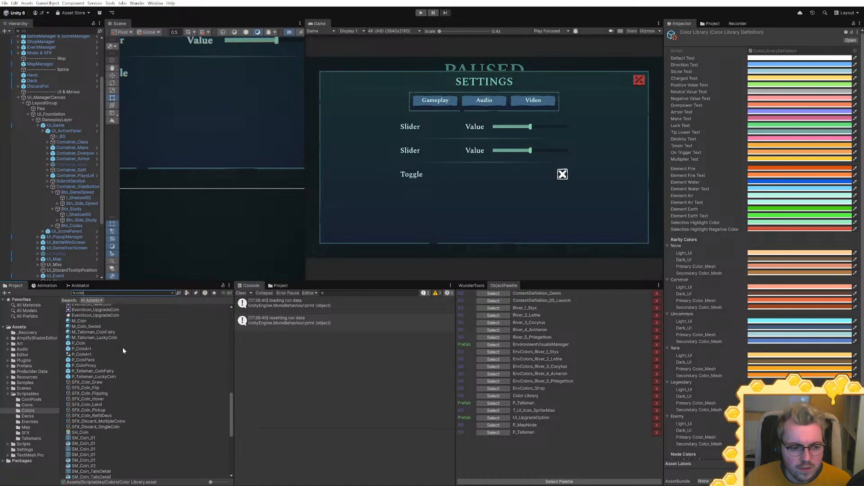
{"action": "scroll", "coordinate": [116, 356], "scroll_direction": "up", "scroll_amount": 3}
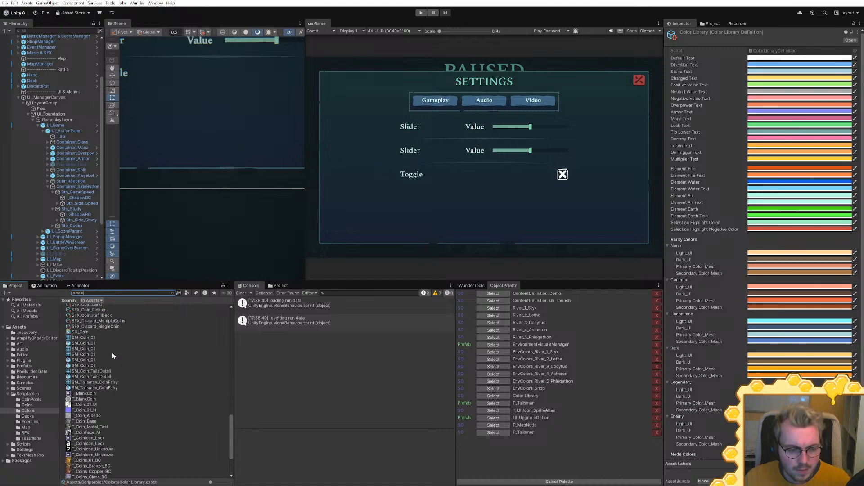
{"action": "scroll", "coordinate": [112, 356], "scroll_direction": "down", "scroll_amount": 3}
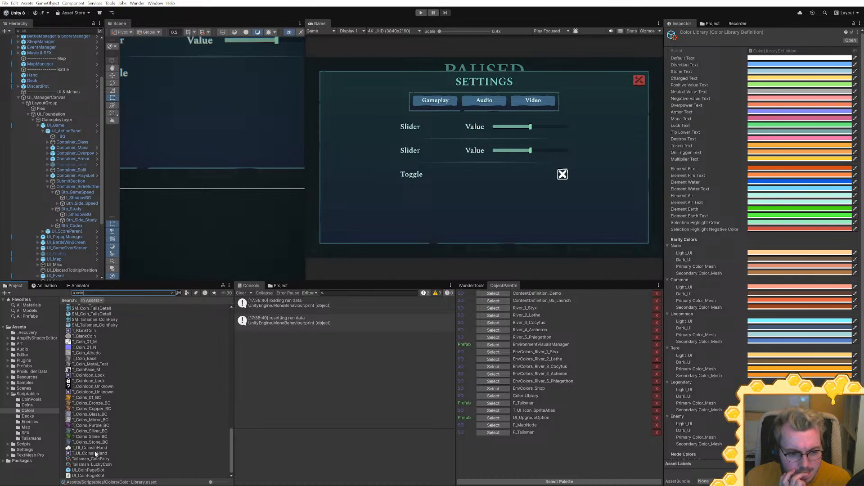
{"action": "scroll", "coordinate": [104, 445], "scroll_direction": "up", "scroll_amount": 5}
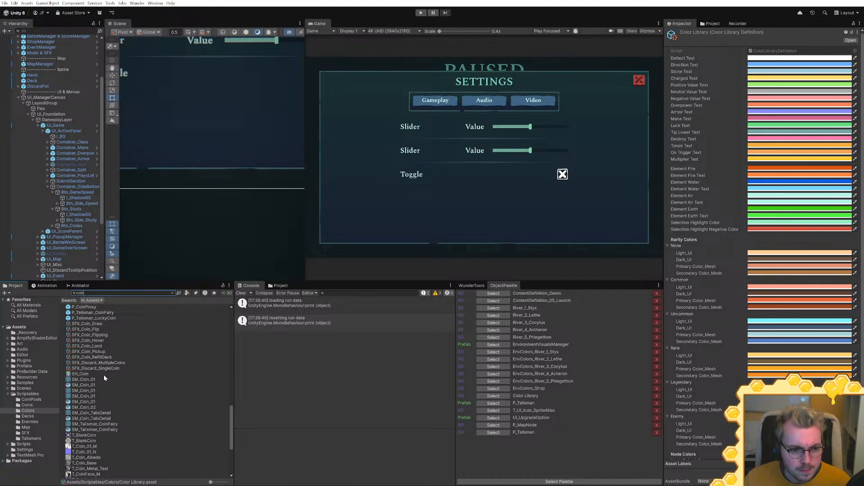
{"action": "scroll", "coordinate": [95, 333], "scroll_direction": "up", "scroll_amount": 1}
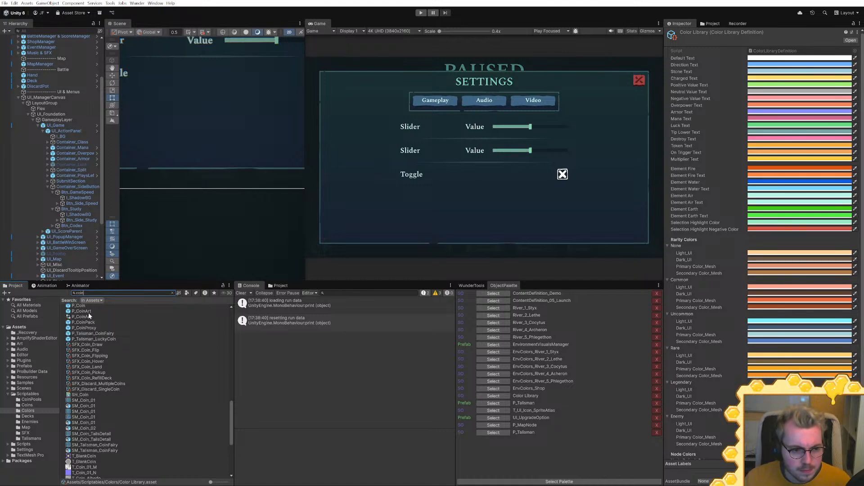
{"action": "double_click", "coordinate": [88, 312]}
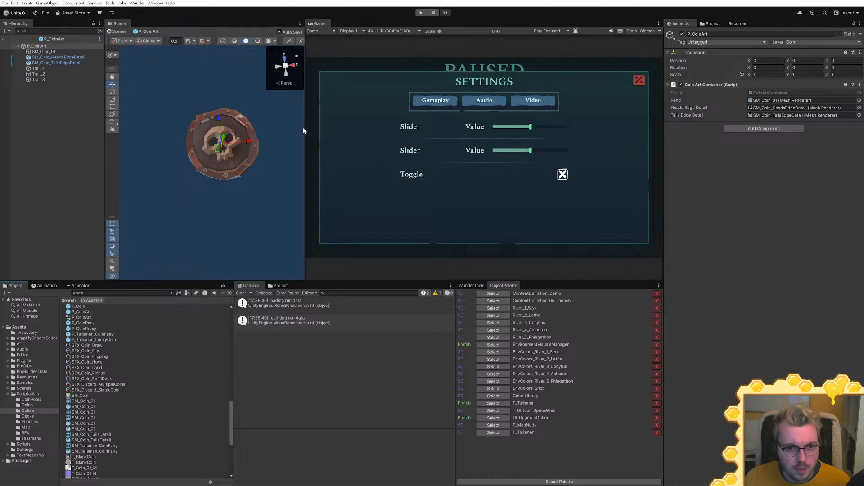
{"action": "left_click_drag", "start_coordinate": [304, 127], "coordinate": [374, 128]}
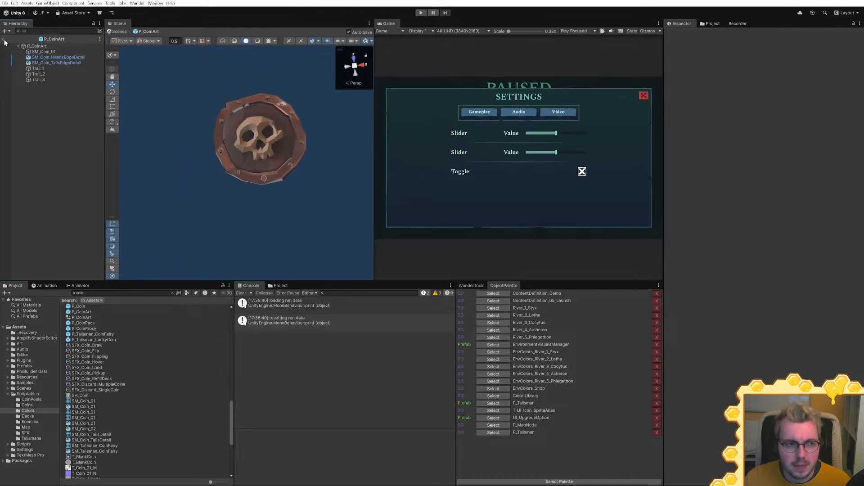
Leave the P_CoinArt prefab and open the P_Coin prefab instead, closing the Coin shader editor window
{"action": "left_click", "coordinate": [4, 40]}
{"action": "scroll", "coordinate": [91, 307], "scroll_direction": "up", "scroll_amount": 1}
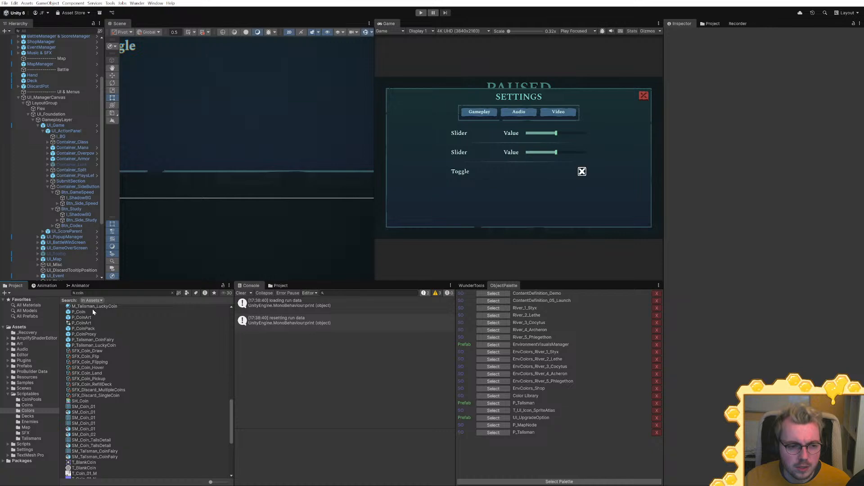
{"action": "double_click", "coordinate": [83, 307]}
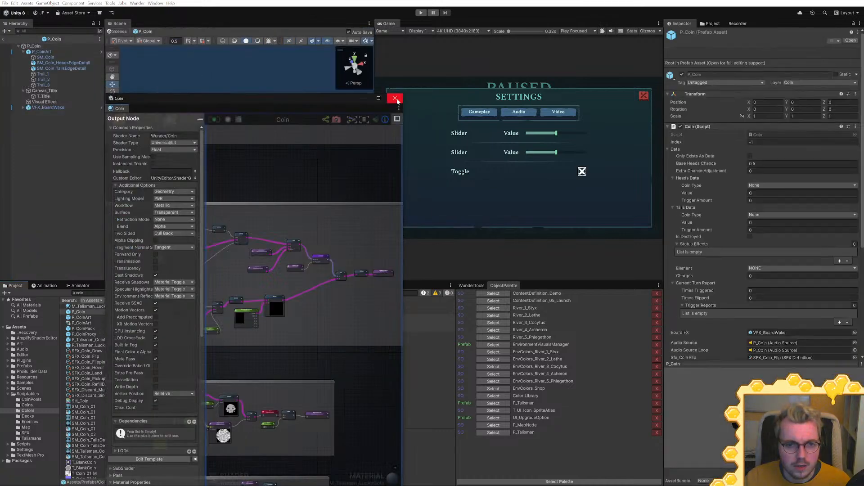
{"action": "left_click", "coordinate": [395, 98]}
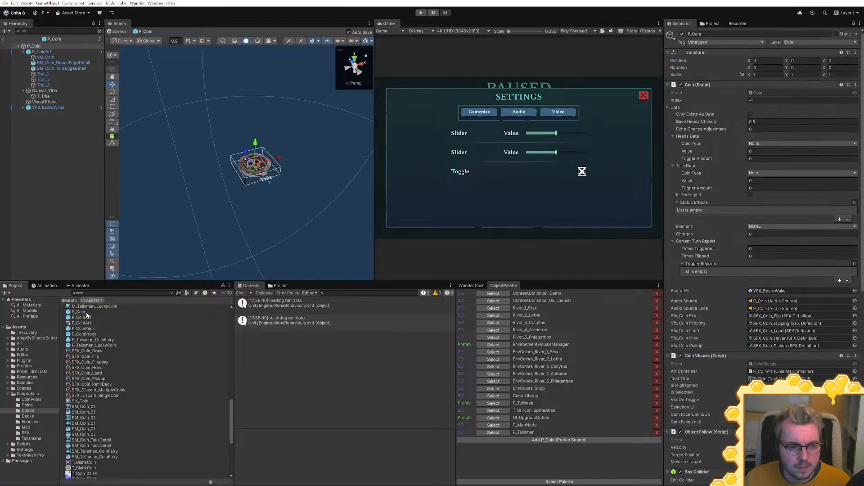
Duplicate the VFX_BoardWake particle effect inside the P_Coin prefab and expand the copy's children
{"action": "left_click", "coordinate": [69, 163]}
{"action": "left_click", "coordinate": [44, 107]}
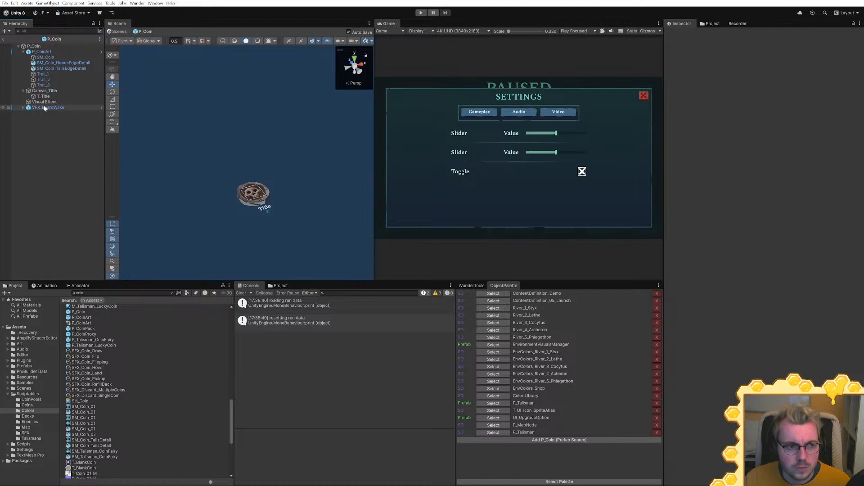
{"action": "key", "text": "f"}
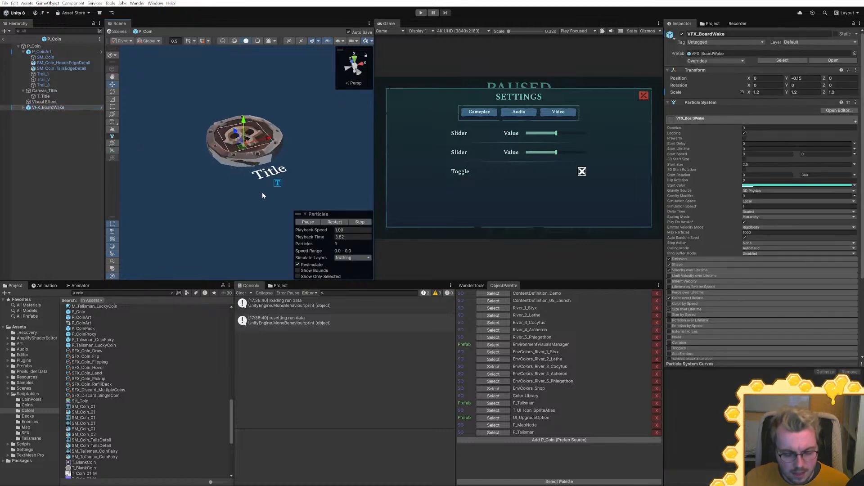
{"action": "key", "text": "ctrl+d"}
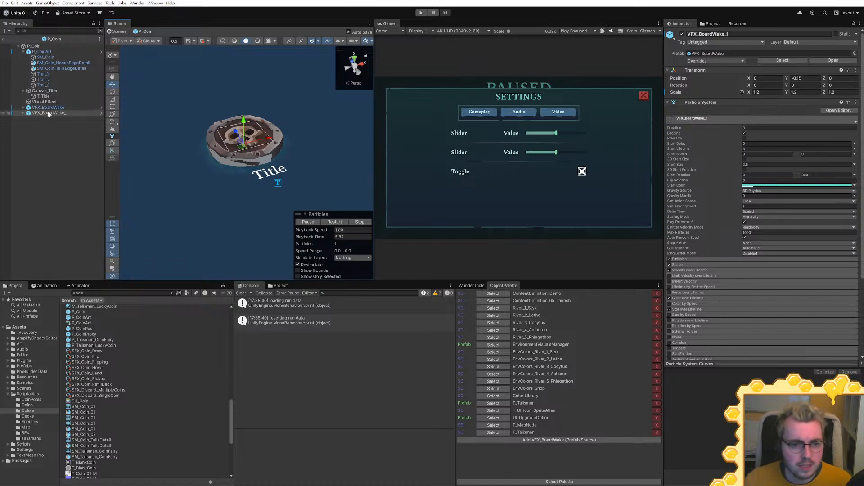
{"action": "left_click", "coordinate": [23, 113]}
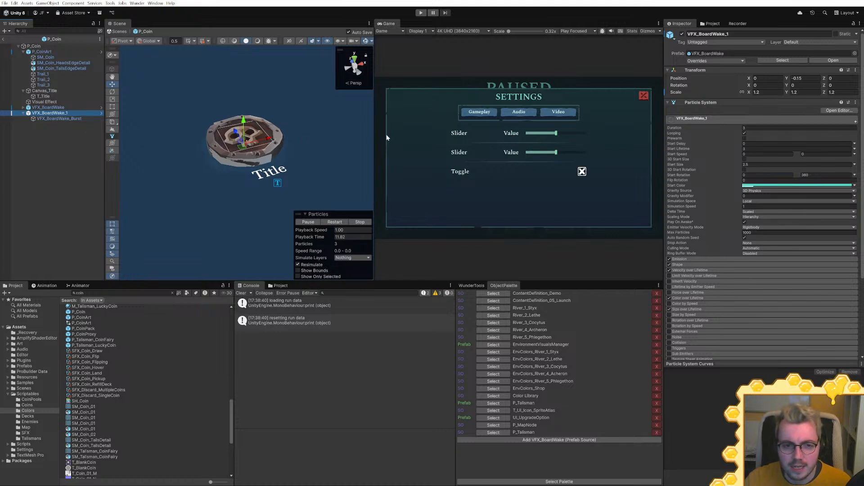
Replay the duplicated board wake's particles in an enlarged Scene view and set the duplicate's Y position to 0
{"action": "left_click_drag", "start_coordinate": [374, 126], "coordinate": [476, 125]}
{"action": "scroll", "coordinate": [342, 180], "scroll_direction": "up", "scroll_amount": 4}
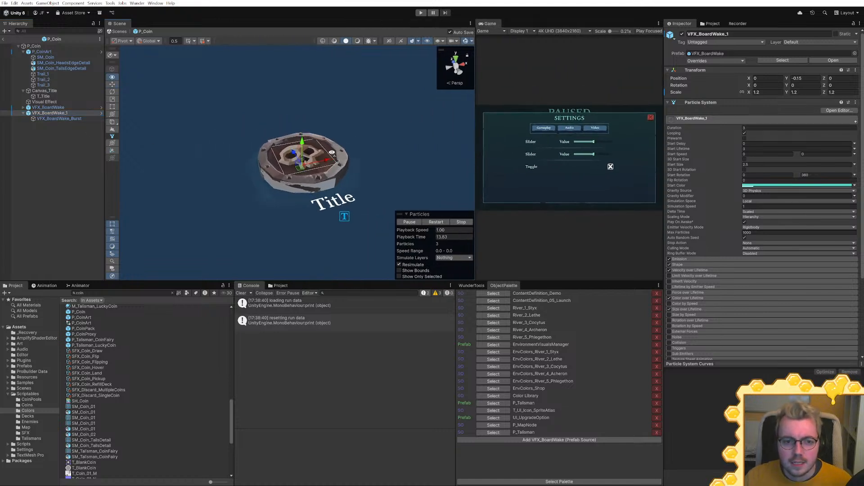
{"action": "left_click", "coordinate": [436, 223]}
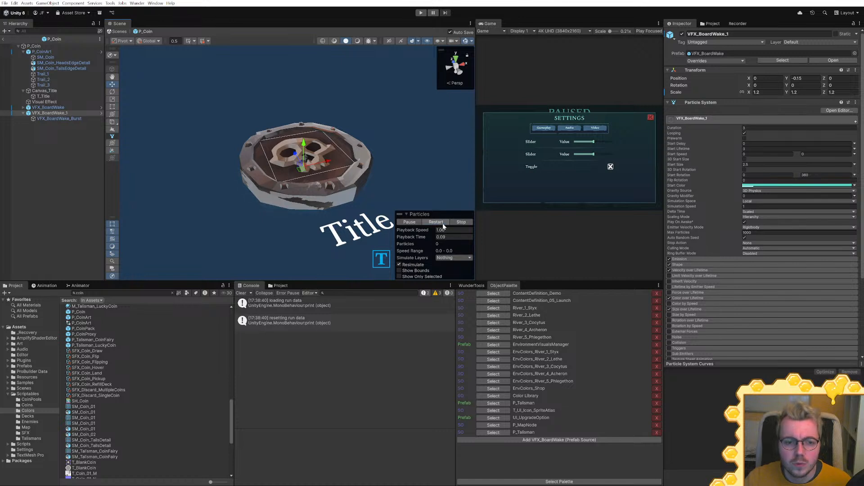
{"action": "scroll", "coordinate": [302, 147], "scroll_direction": "down", "scroll_amount": 5}
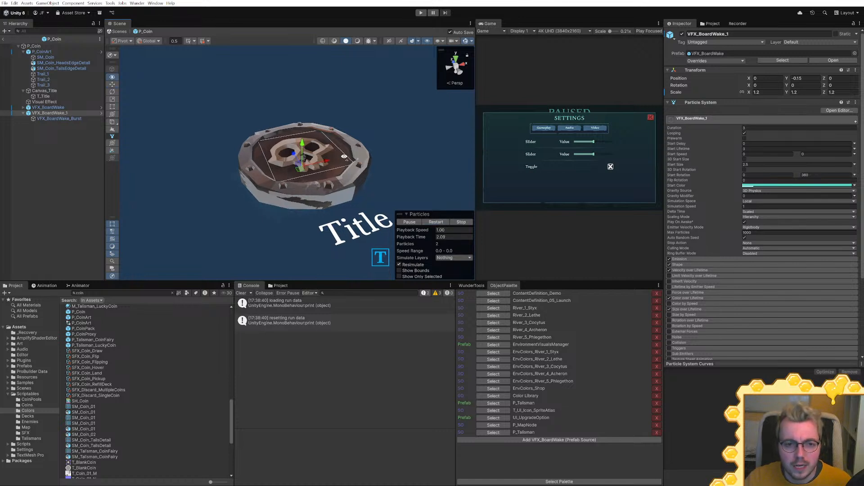
{"action": "left_click", "coordinate": [798, 79]}
{"action": "type", "text": "0"}
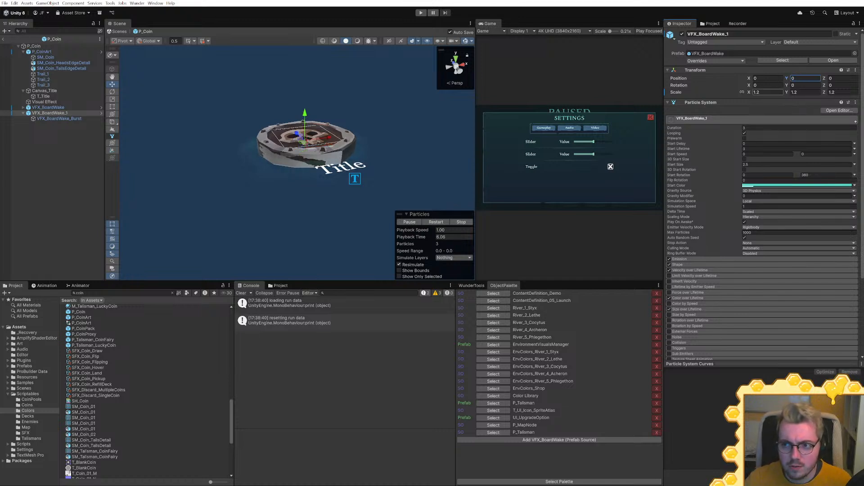
Set the duplicated board wake effect's scale to 1 on X, Y and Z
{"action": "left_click", "coordinate": [760, 92]}
{"action": "type", "text": "1"}
{"action": "key", "text": "Tab"}
{"action": "type", "text": "1"}
{"action": "key", "text": "Tab"}
{"action": "type", "text": "1"}
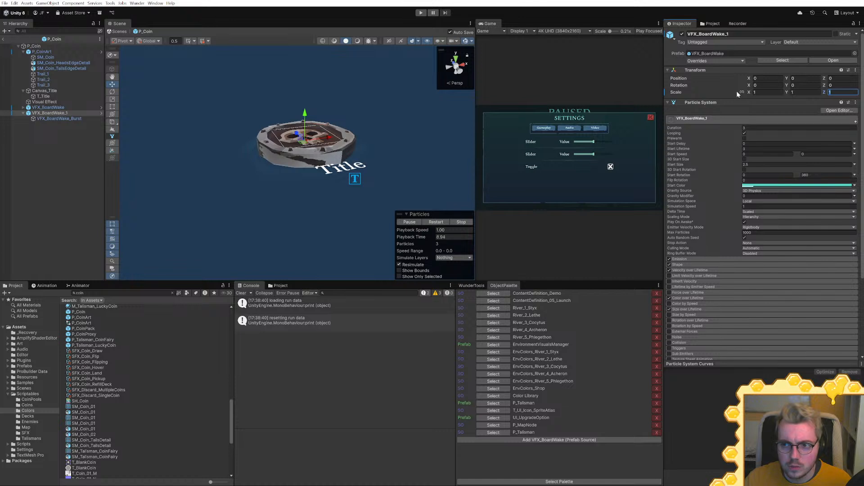
Unpack the VFX_BoardWake_1 prefab instance and delete its VFX_BoardWake_Burst child
{"action": "right_click", "coordinate": [50, 113]}
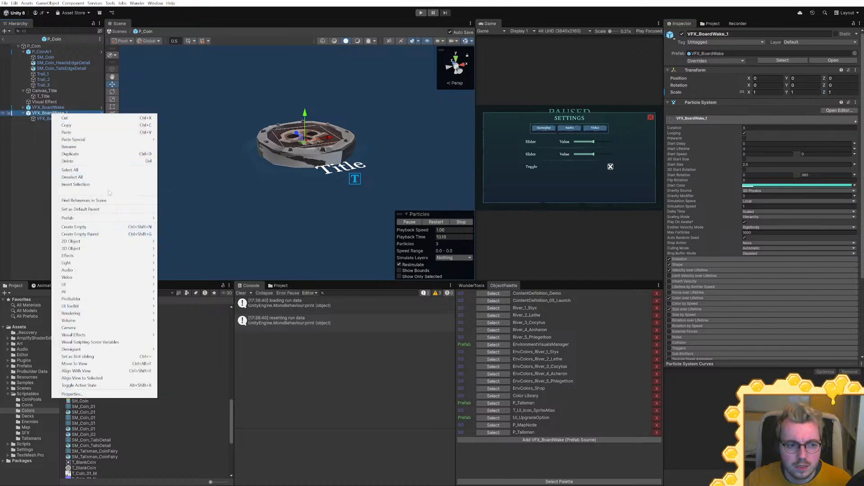
{"action": "mouse_move", "coordinate": [110, 219]}
{"action": "left_click", "coordinate": [173, 266]}
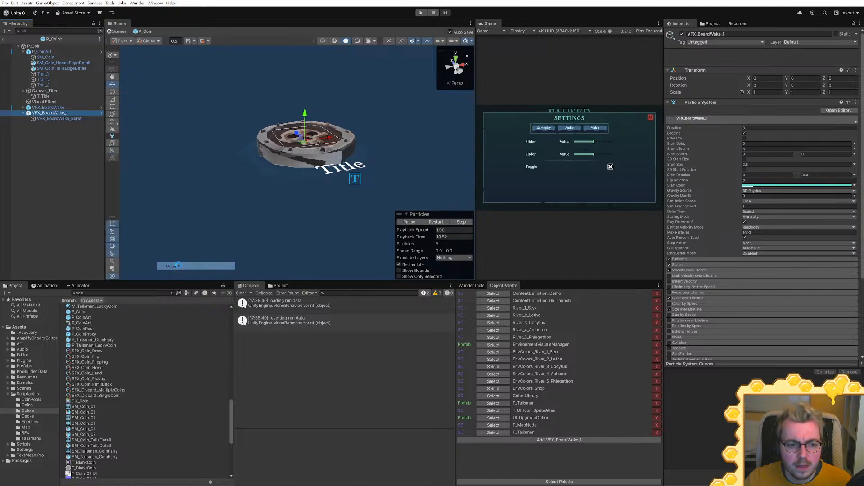
{"action": "left_click", "coordinate": [63, 119]}
{"action": "key", "text": "Delete"}
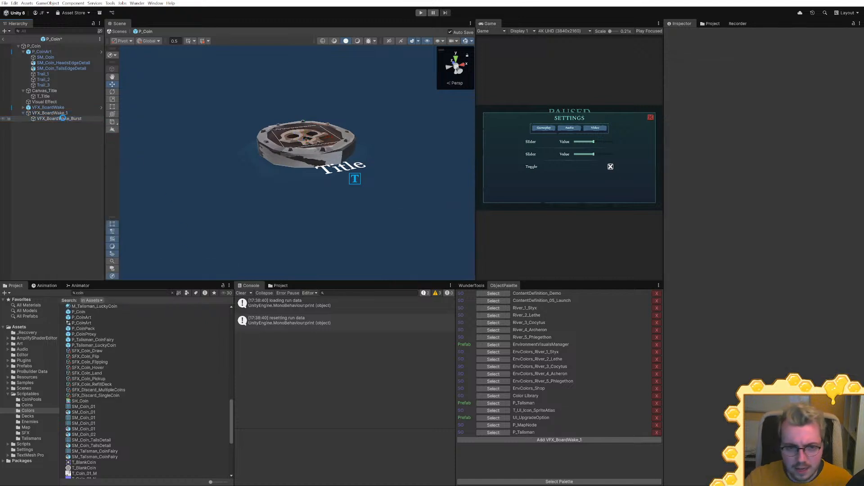
Replay VFX_BoardWake_1 and change its particles' start color to a muted yellow with an alpha of 1
{"action": "left_click", "coordinate": [63, 113]}
{"action": "left_click", "coordinate": [433, 222]}
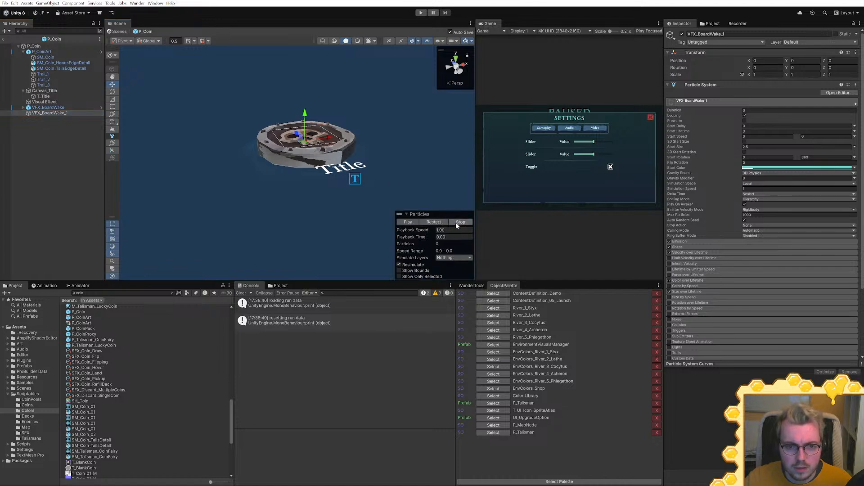
{"action": "left_click", "coordinate": [756, 167]}
{"action": "left_click_drag", "start_coordinate": [799, 305], "coordinate": [828, 305]}
{"action": "left_click", "coordinate": [854, 304]}
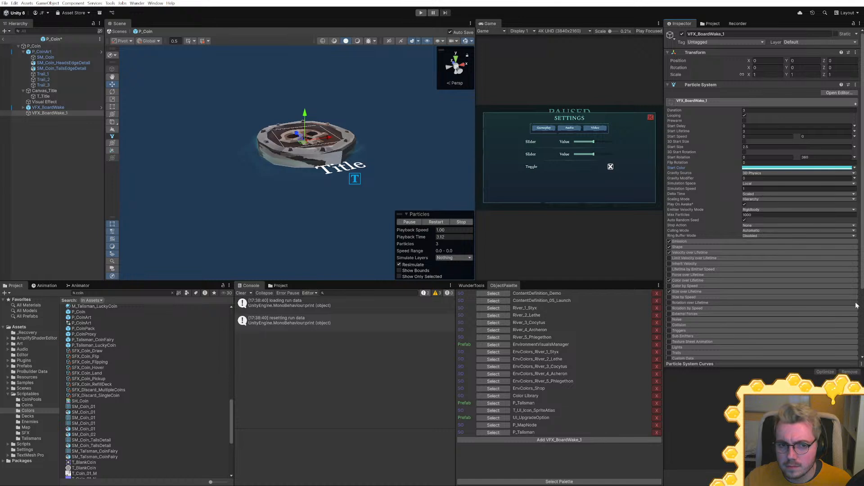
{"action": "left_click", "coordinate": [772, 168]}
{"action": "left_click", "coordinate": [837, 201]}
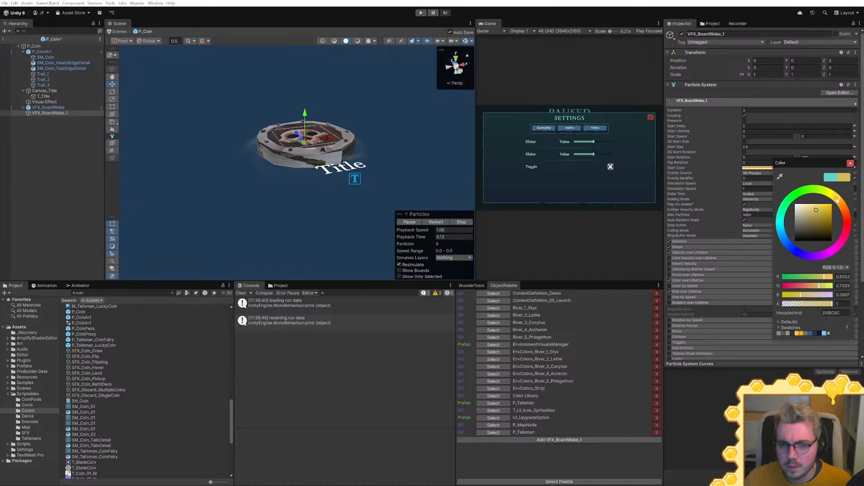
{"action": "left_click", "coordinate": [850, 164]}
Remove the VFX_Board Wake script component from VFX_BoardWake_1
{"action": "scroll", "coordinate": [717, 256], "scroll_direction": "down", "scroll_amount": 5}
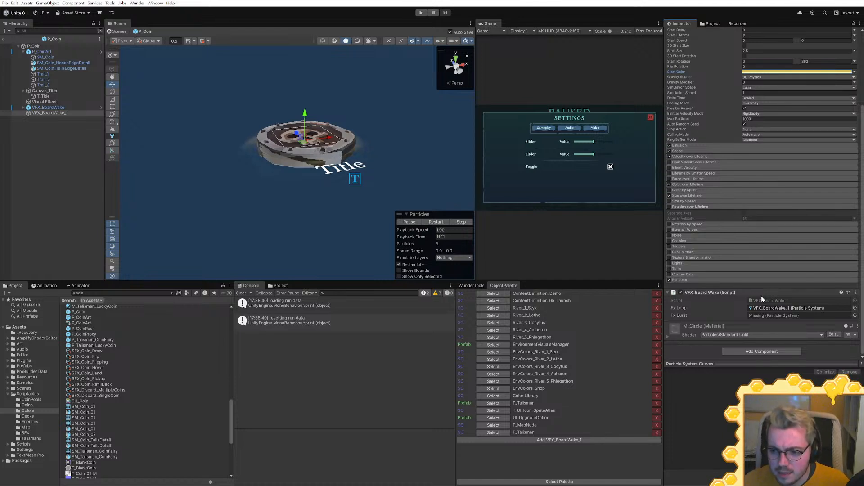
{"action": "right_click", "coordinate": [726, 293]}
{"action": "left_click", "coordinate": [743, 306]}
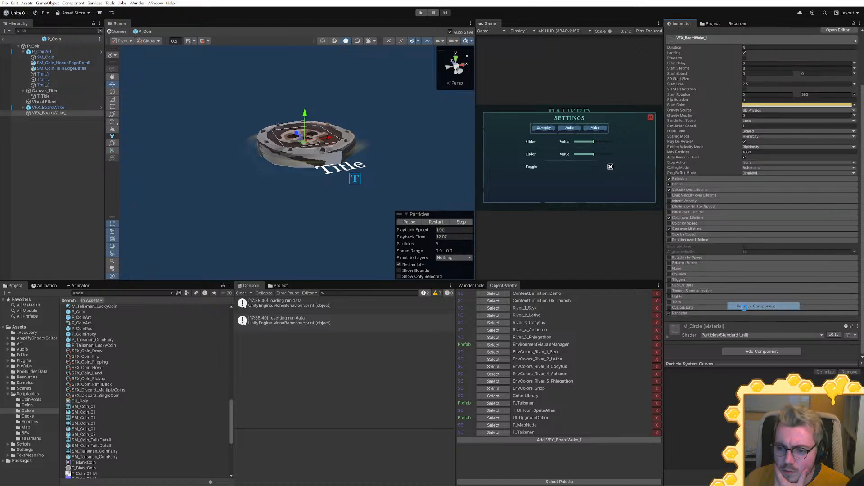
Assign M_SwirlParticle as the particle renderer's material in place of M_Circle
{"action": "left_click", "coordinate": [727, 312]}
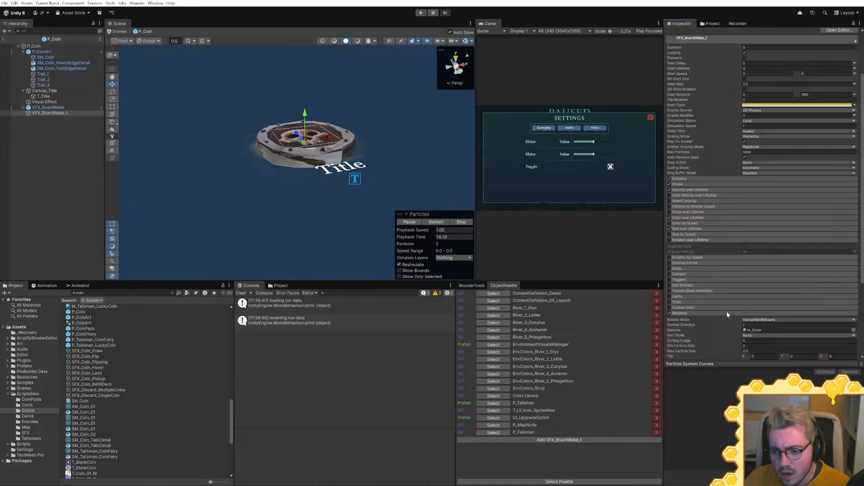
{"action": "scroll", "coordinate": [726, 311], "scroll_direction": "down", "scroll_amount": 3}
{"action": "scroll", "coordinate": [733, 312], "scroll_direction": "down", "scroll_amount": 3}
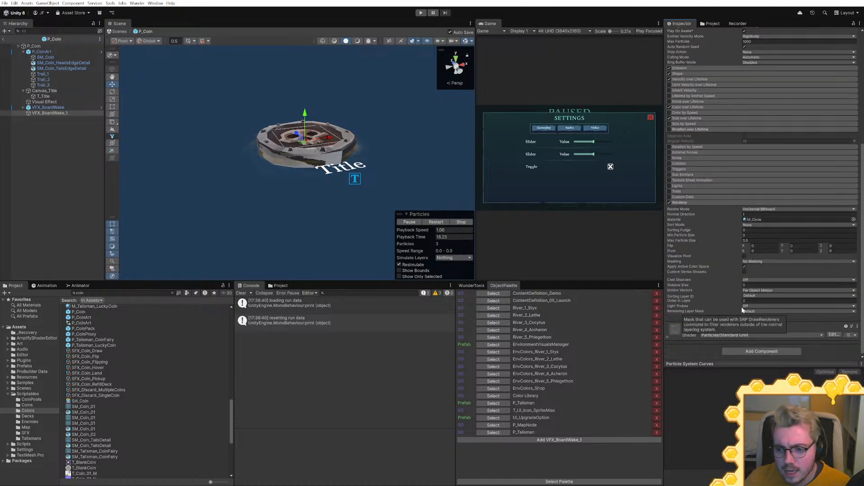
{"action": "left_click", "coordinate": [760, 218]}
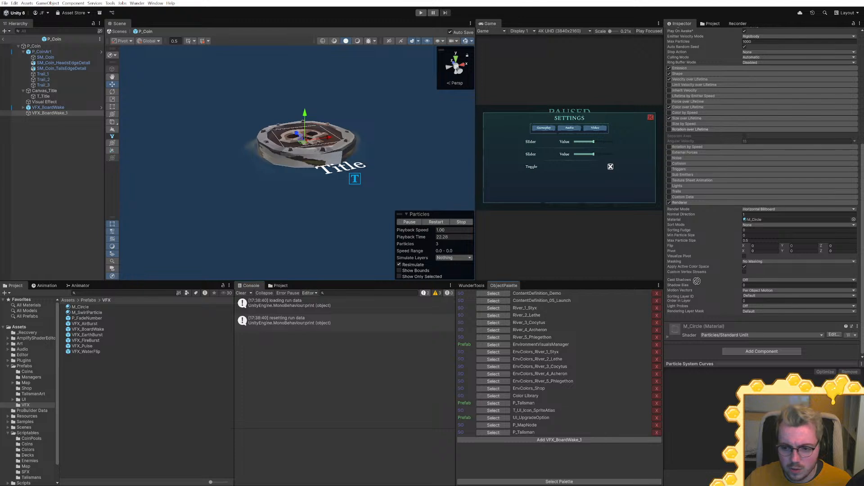
{"action": "left_click_drag", "start_coordinate": [764, 230], "coordinate": [761, 219]}
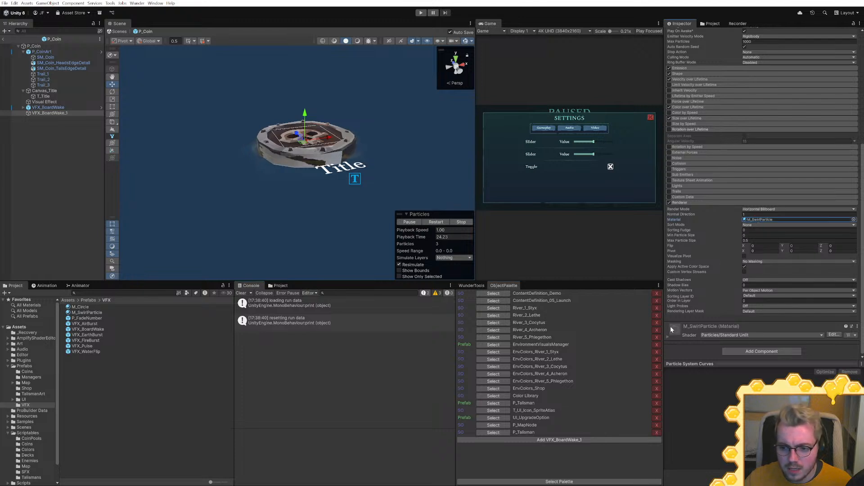
{"action": "left_click", "coordinate": [686, 336]}
Replay the particles seen from above and examine the effect's Emission and Shape settings
{"action": "left_click_drag", "start_coordinate": [343, 162], "coordinate": [320, 229], "text": "alt"}
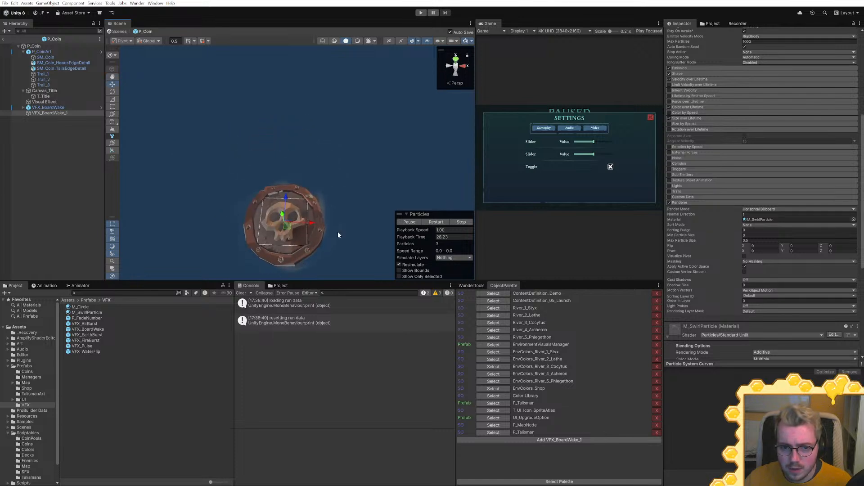
{"action": "left_click", "coordinate": [436, 222]}
{"action": "middle_click_drag", "start_coordinate": [286, 221], "coordinate": [309, 201]}
{"action": "scroll", "coordinate": [720, 227], "scroll_direction": "up", "scroll_amount": 5}
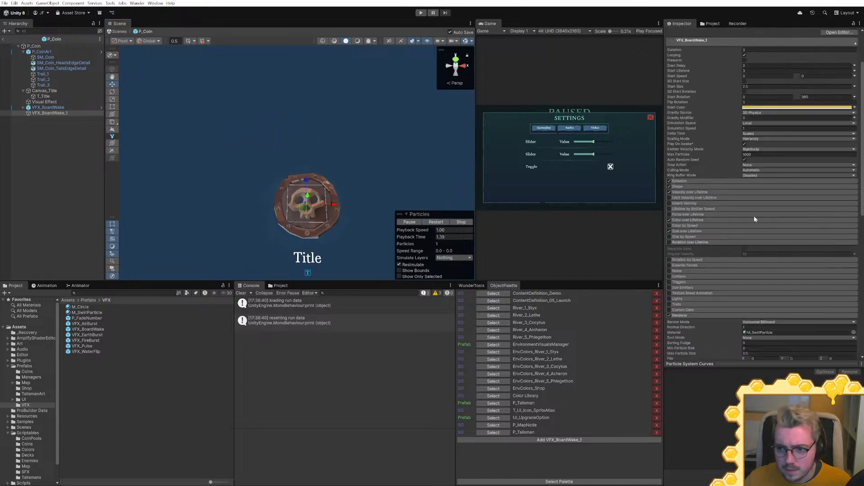
{"action": "left_click", "coordinate": [709, 181]}
{"action": "left_click", "coordinate": [706, 230]}
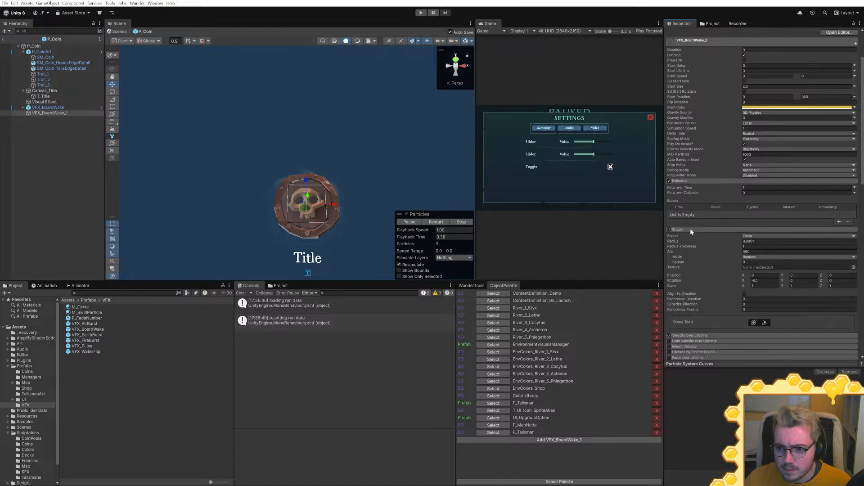
{"action": "left_click", "coordinate": [703, 181]}
{"action": "left_click", "coordinate": [706, 187]}
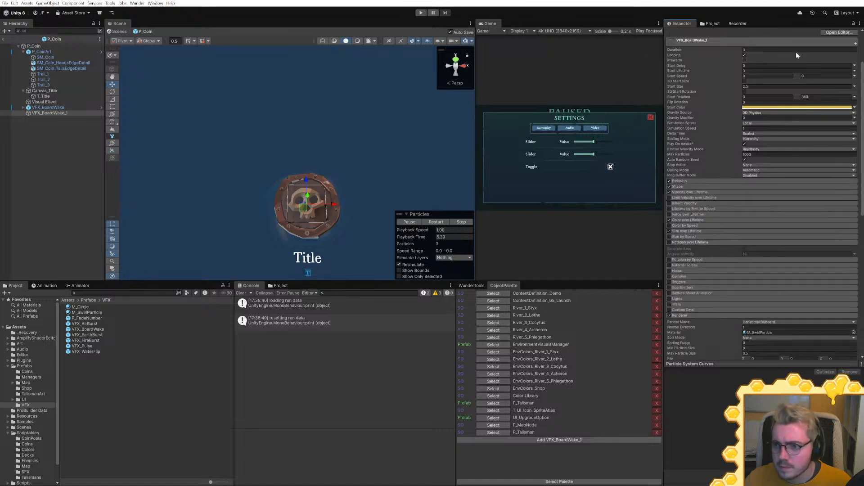
Set the particles' start lifetime to 0.25 and the emission rate over time to 50
{"action": "left_click", "coordinate": [753, 71]}
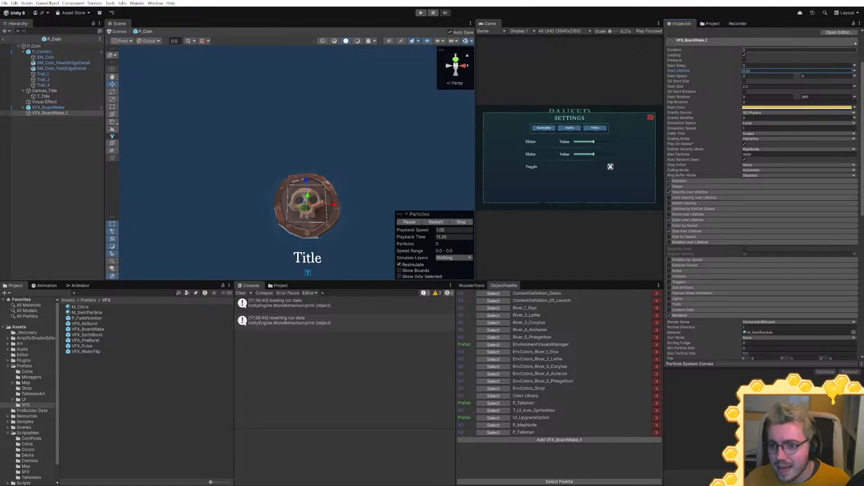
{"action": "left_click", "coordinate": [765, 50]}
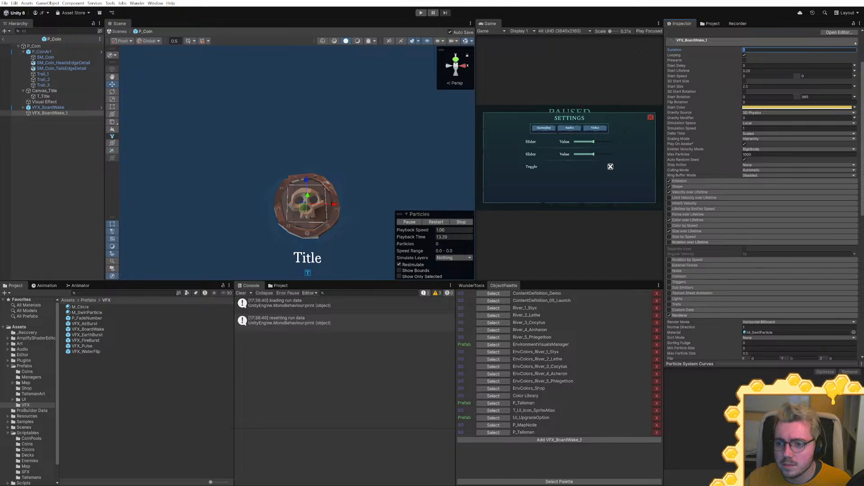
{"action": "left_click", "coordinate": [693, 181]}
{"action": "left_click", "coordinate": [747, 188]}
{"action": "type", "text": "50"}
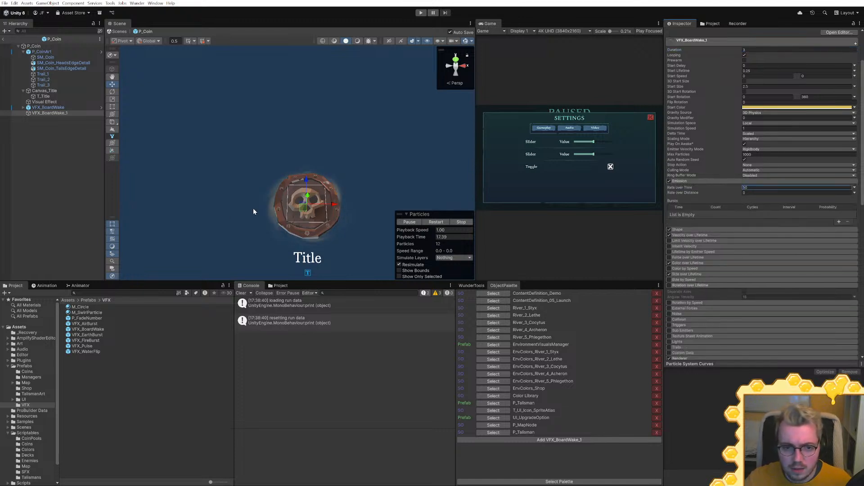
Raise the particle effect above the coin and open its Velocity over Lifetime settings
{"action": "left_click_drag", "start_coordinate": [306, 181], "coordinate": [334, 110]}
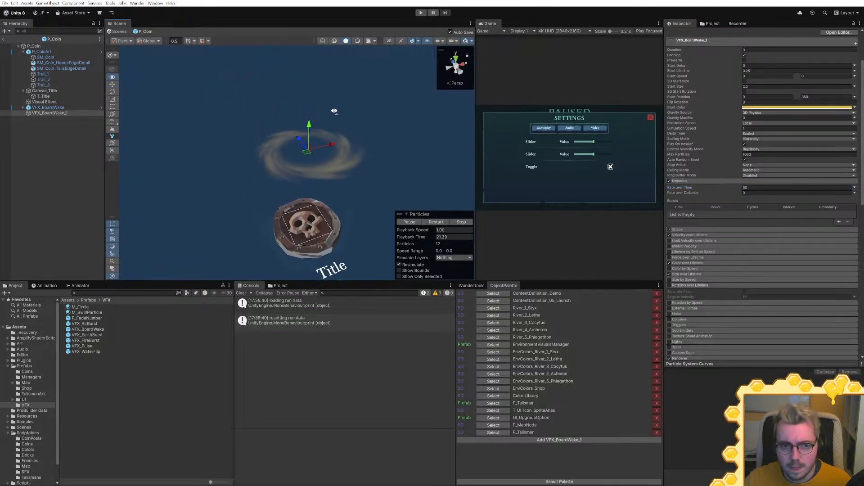
{"action": "key", "text": "f"}
{"action": "left_click", "coordinate": [709, 229]}
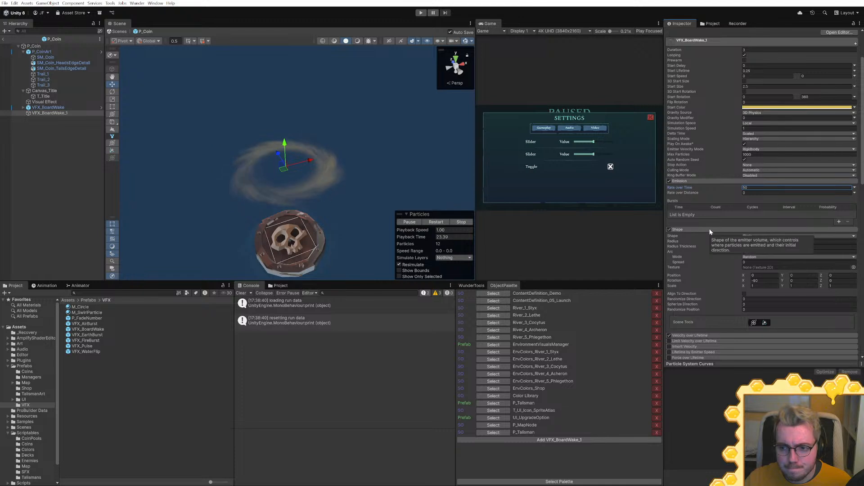
{"action": "left_click", "coordinate": [709, 229]}
{"action": "left_click", "coordinate": [711, 235]}
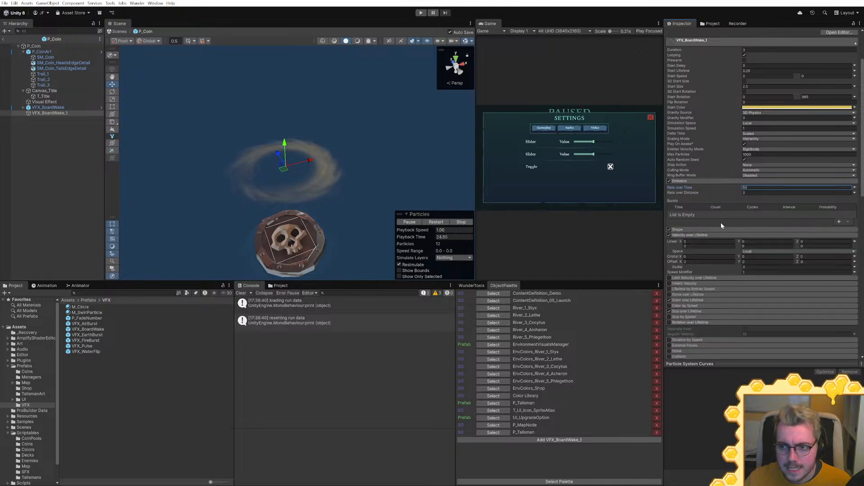
Set the particles' start size to 0.15 and enlarge the circular emitter's radius to about 0.84
{"action": "left_click", "coordinate": [755, 85]}
{"action": "type", "text": "0.1"}
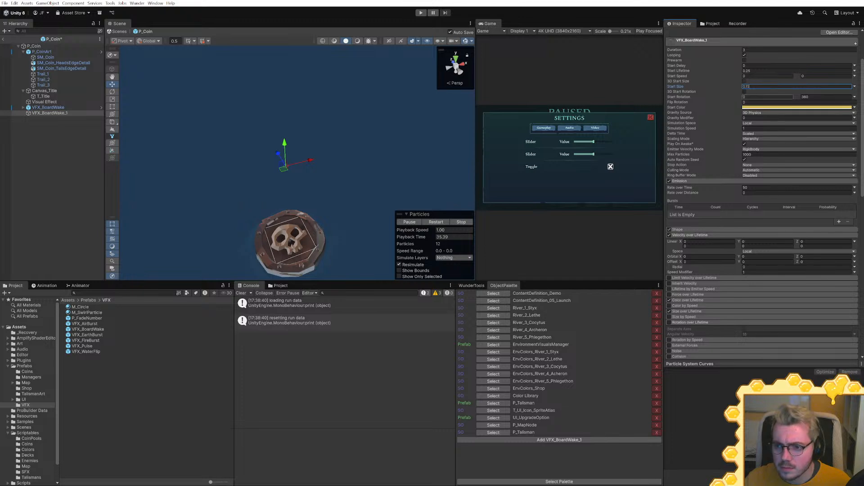
{"action": "left_click", "coordinate": [695, 229]}
{"action": "left_click_drag", "start_coordinate": [709, 241], "coordinate": [722, 240]}
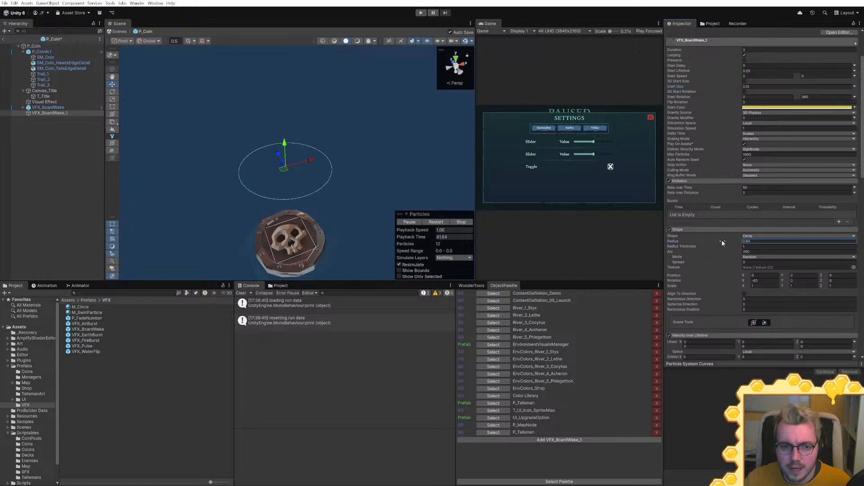
Change the particles' start color to a brighter, more saturated golden yellow
{"action": "left_click", "coordinate": [765, 107]}
{"action": "left_click_drag", "start_coordinate": [813, 151], "coordinate": [823, 142]}
{"action": "left_click", "coordinate": [584, 175]}
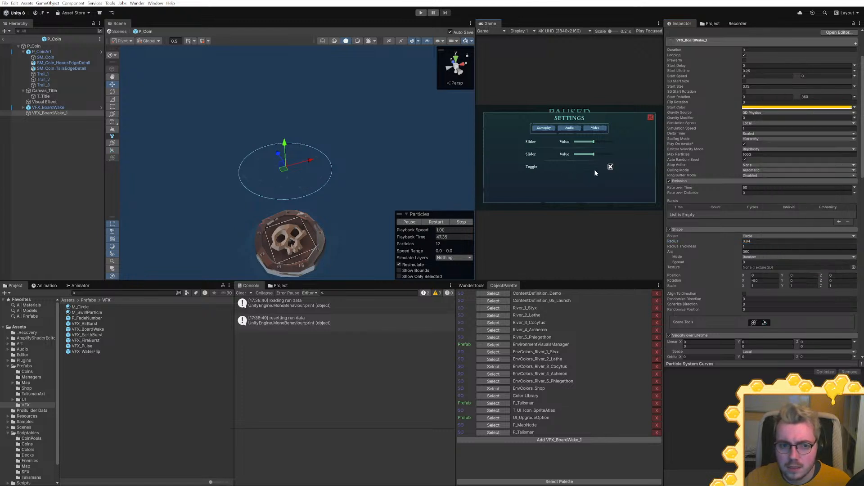
Try a start size of 0.5 for the particles and settle on 0.2
{"action": "left_click", "coordinate": [755, 87]}
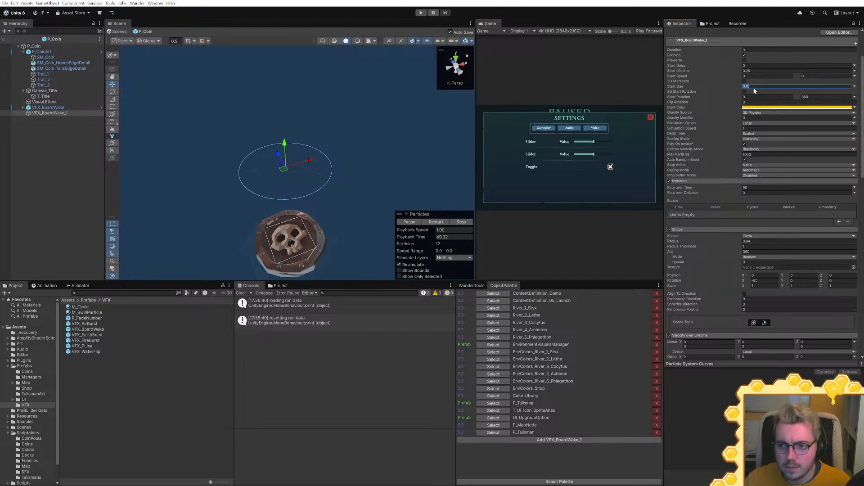
{"action": "type", "text": "0.5"}
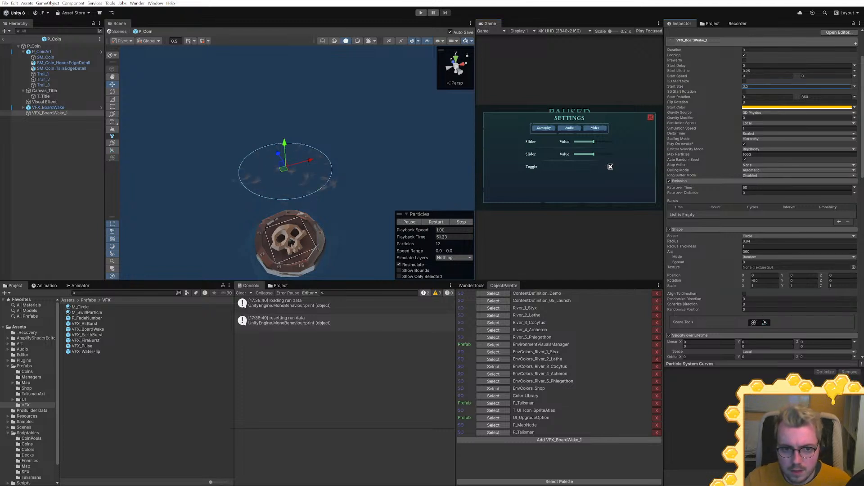
{"action": "key", "text": "Return"}
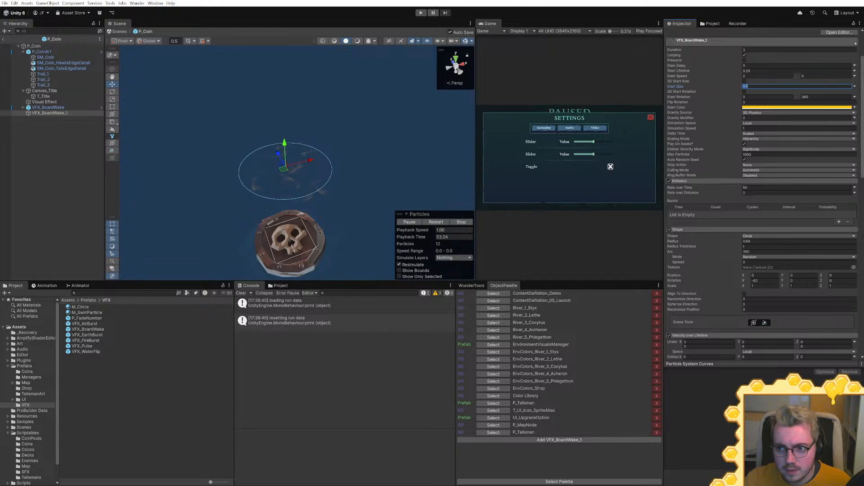
{"action": "type", "text": "0.2"}
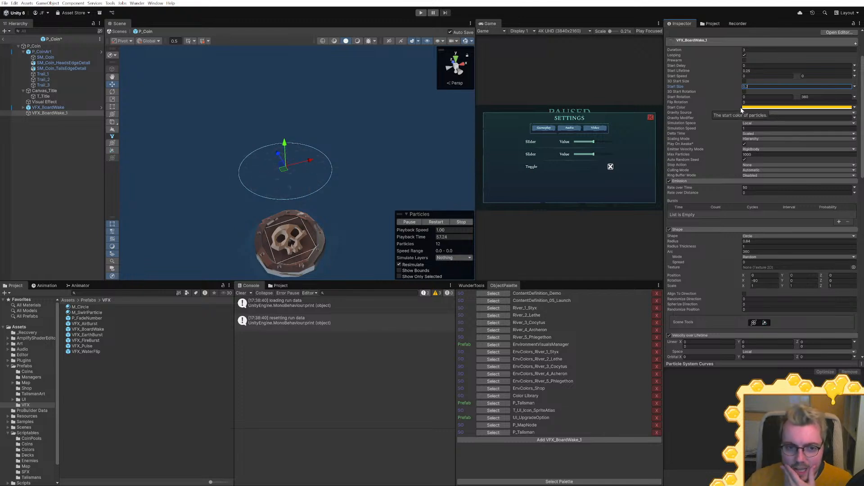
Locate the renderer's M_SwirlParticle material in the project, duplicate it and name the copy M_Charge
{"action": "scroll", "coordinate": [736, 279], "scroll_direction": "down", "scroll_amount": 10}
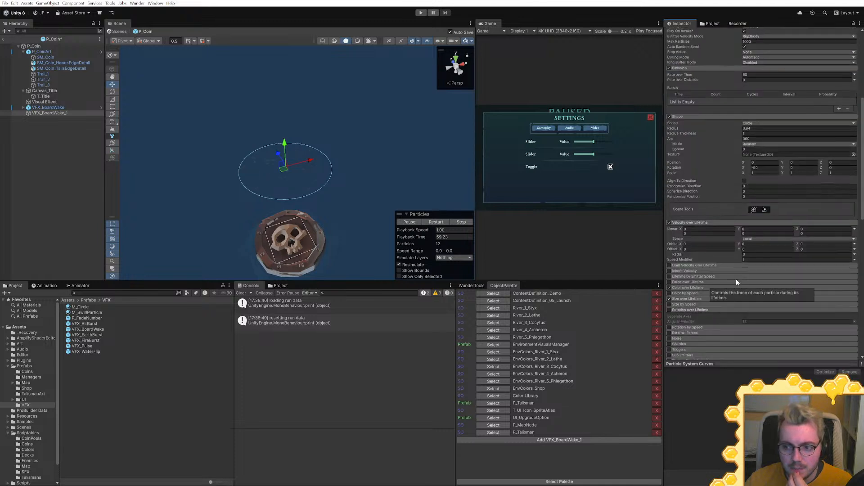
{"action": "left_click", "coordinate": [774, 174]}
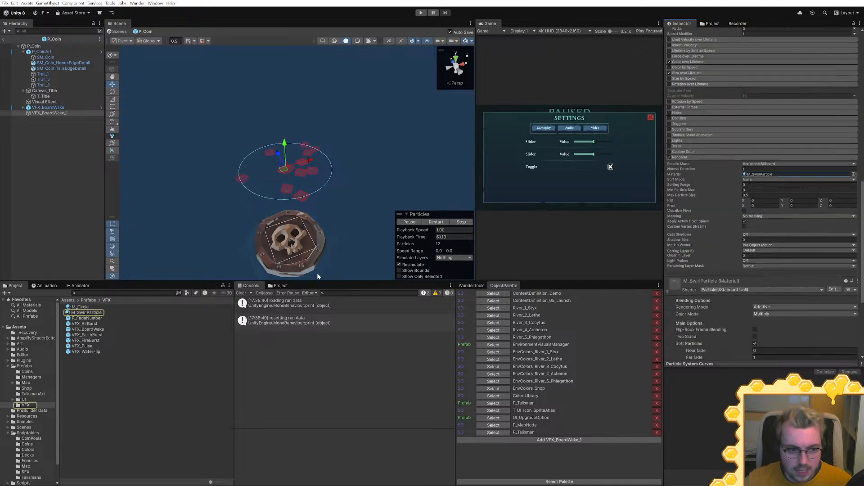
{"action": "left_click", "coordinate": [102, 312]}
{"action": "key", "text": "ctrl+d"}
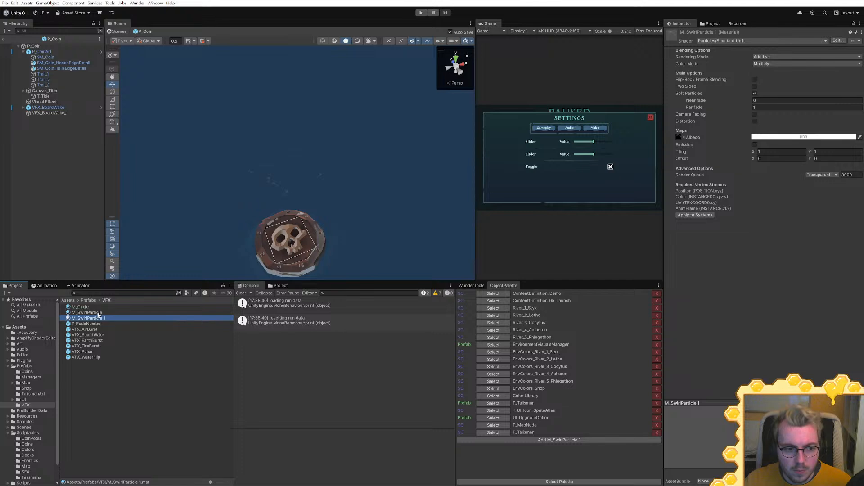
{"action": "type", "text": "M_C"}
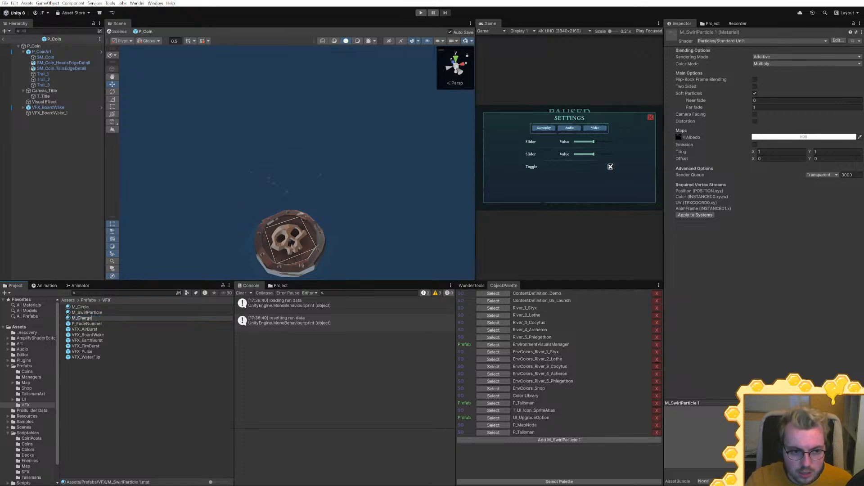
{"action": "type", "text": "harge"}
{"action": "key", "text": "Return"}
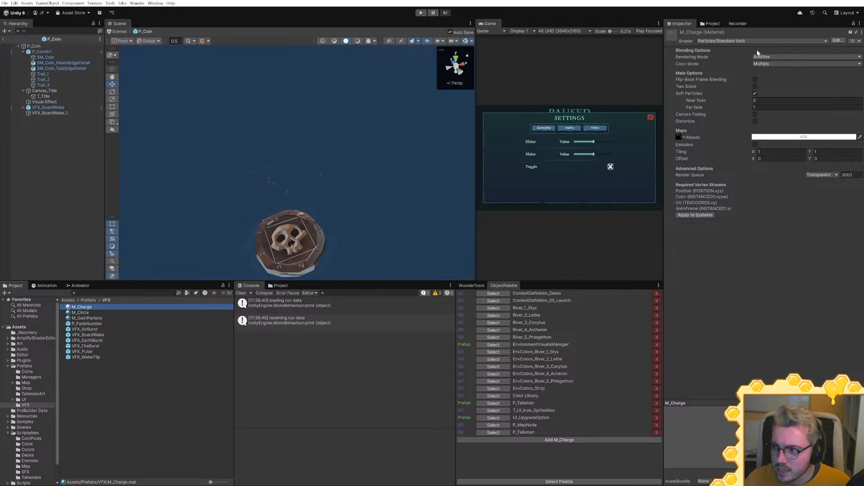
Assign the T_ShockTails texture as the albedo map of the M_Charge material
{"action": "left_click", "coordinate": [683, 137]}
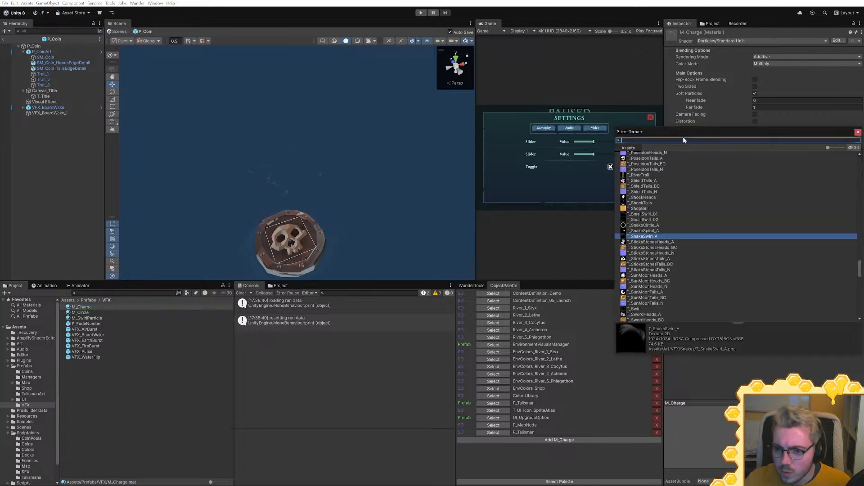
{"action": "left_click", "coordinate": [638, 180]}
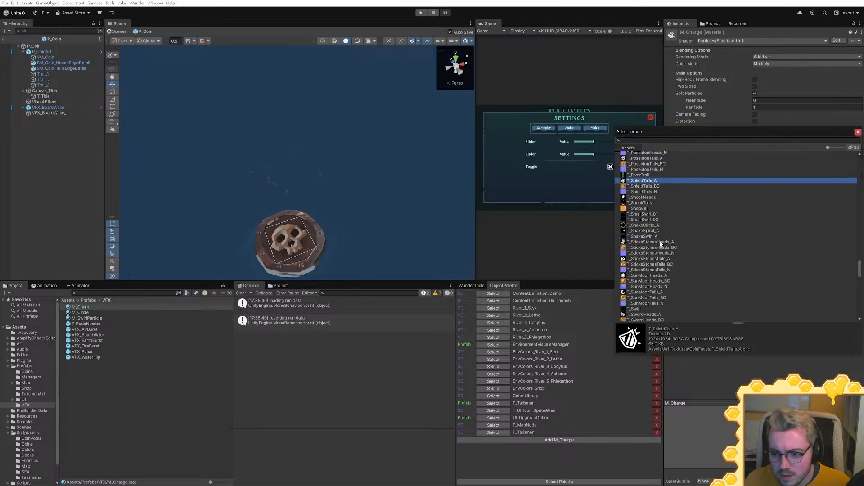
{"action": "scroll", "coordinate": [665, 233], "scroll_direction": "up", "scroll_amount": 10}
{"action": "scroll", "coordinate": [666, 236], "scroll_direction": "up", "scroll_amount": 10}
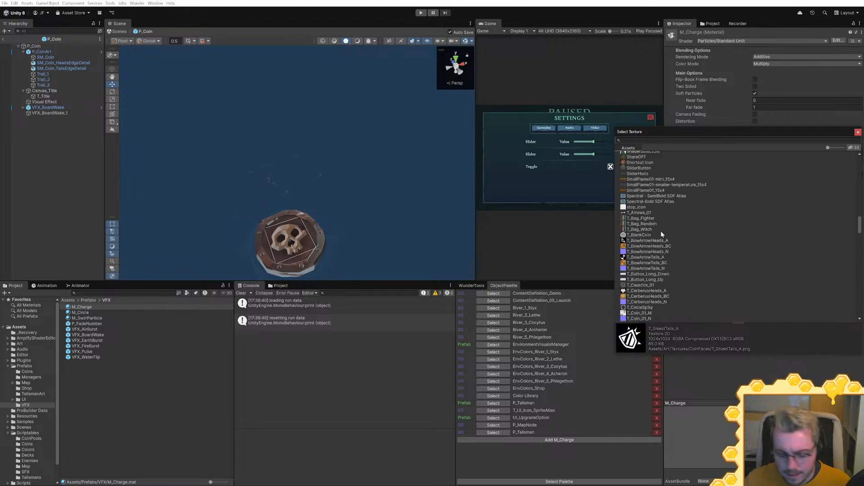
{"action": "left_click", "coordinate": [649, 140]}
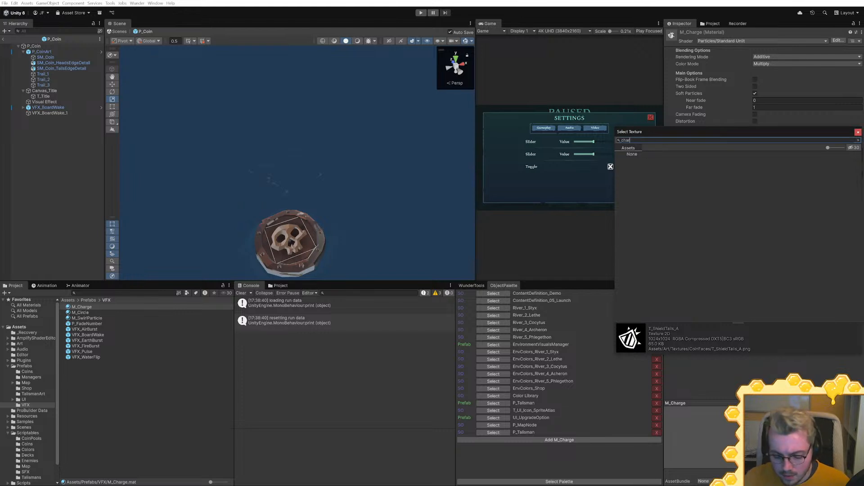
{"action": "key", "text": "BackSpace"}
{"action": "type", "text": "shoc"}
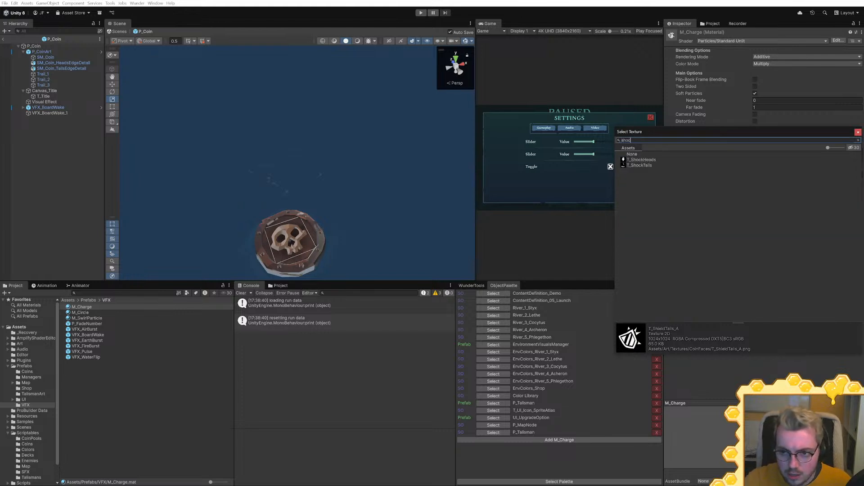
{"action": "double_click", "coordinate": [650, 165]}
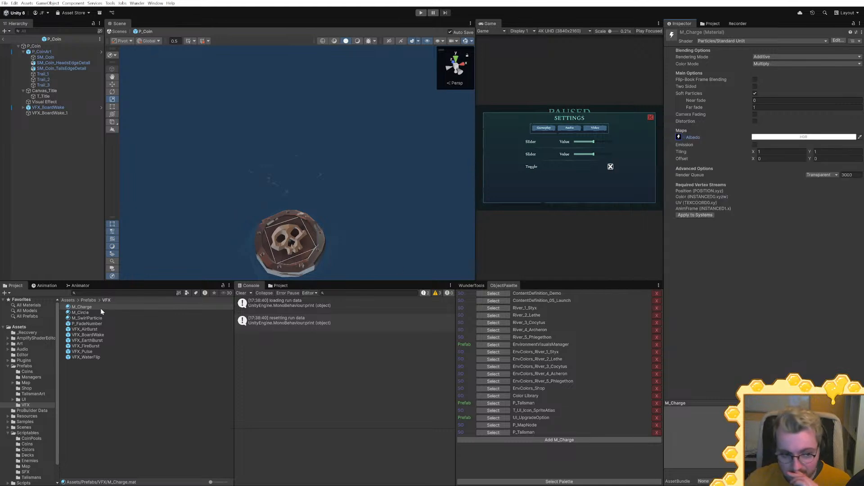
Rename the duplicated VFX_BoardWake_1 particle object as VFX_Charged
{"action": "left_click", "coordinate": [48, 113]}
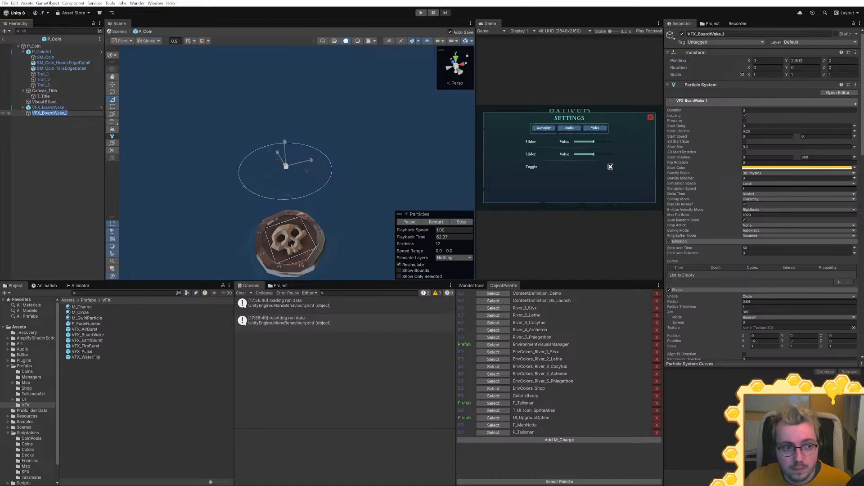
{"action": "type", "text": "VFX_BCharge"}
{"action": "key", "text": "Return"}
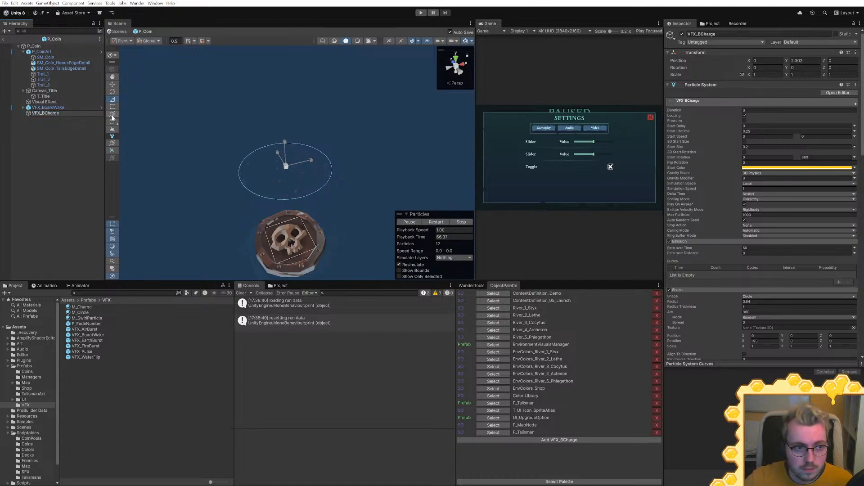
{"action": "type", "text": "d"}
{"action": "key", "text": "Return"}
Replace the material in the VFX_Charged particle renderer with M_Charge
{"action": "scroll", "coordinate": [806, 236], "scroll_direction": "down", "scroll_amount": 10}
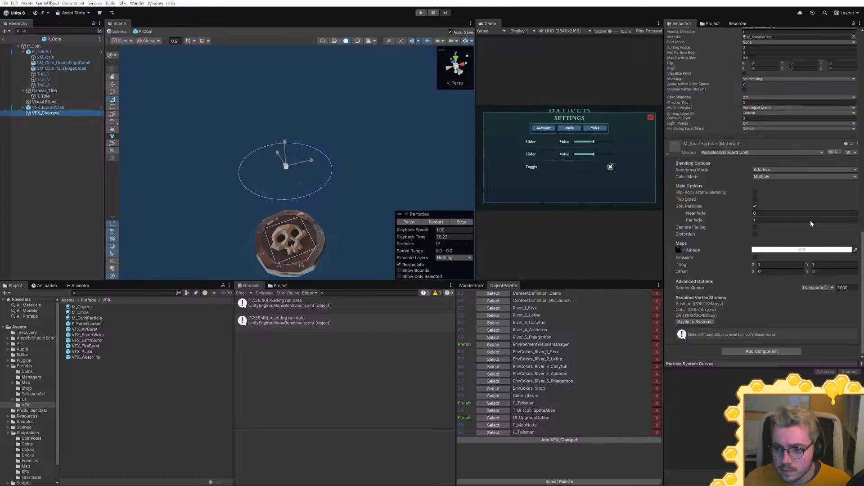
{"action": "scroll", "coordinate": [832, 135], "scroll_direction": "up", "scroll_amount": 4}
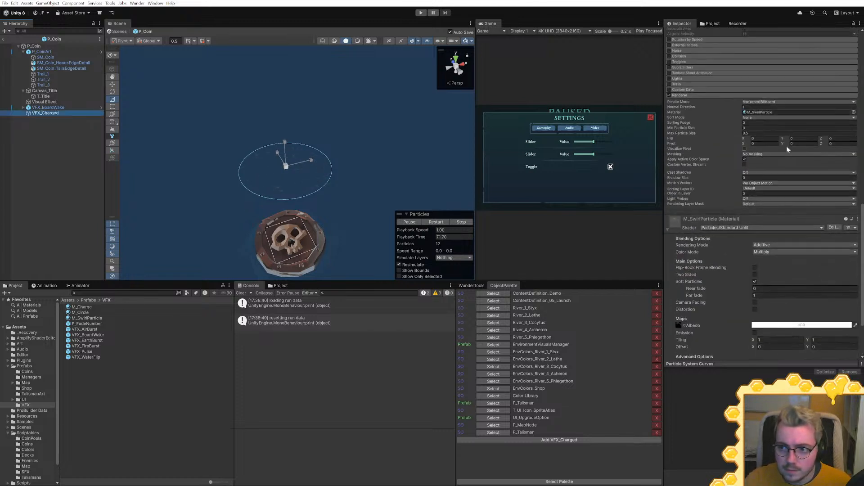
{"action": "left_click", "coordinate": [854, 115]}
{"action": "type", "text": "char"}
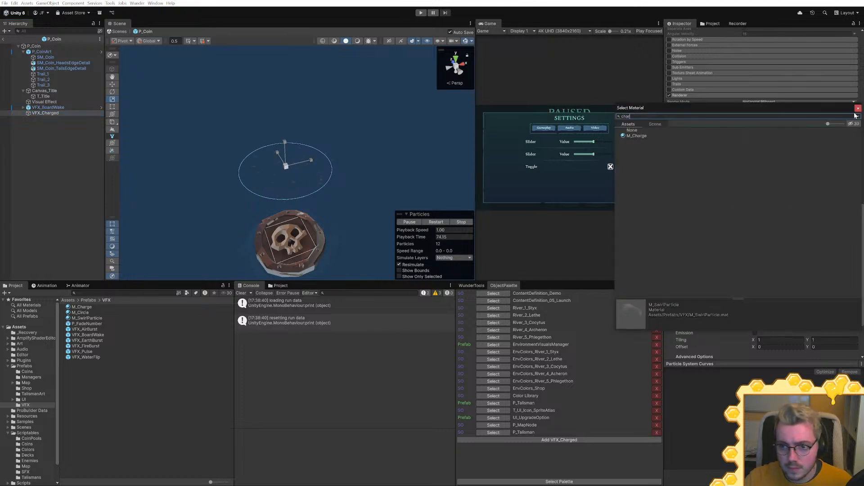
{"action": "double_click", "coordinate": [636, 135]}
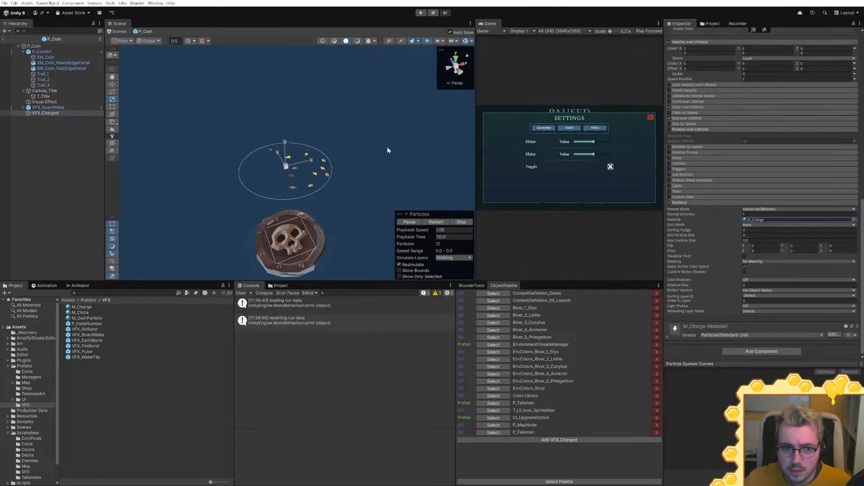
Enable Rotation over Lifetime for the charge particles and set its angular velocity to 180
{"action": "right_click_drag", "start_coordinate": [319, 166], "coordinate": [290, 225]}
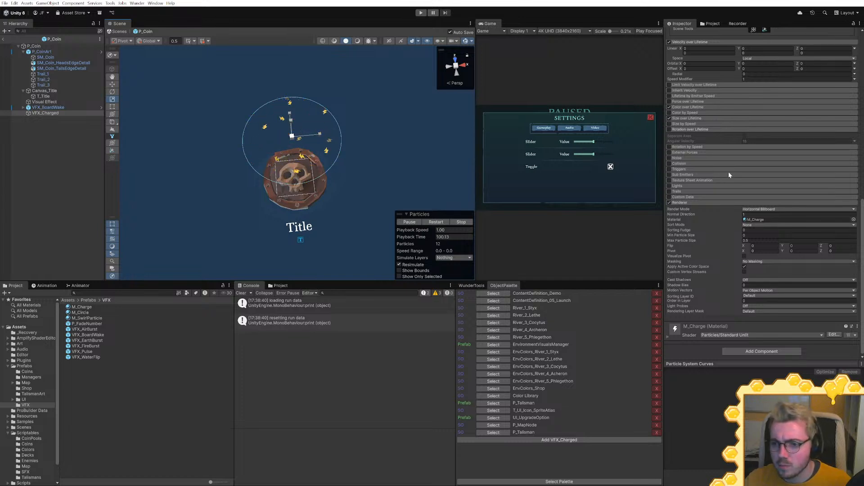
{"action": "left_click", "coordinate": [701, 129]}
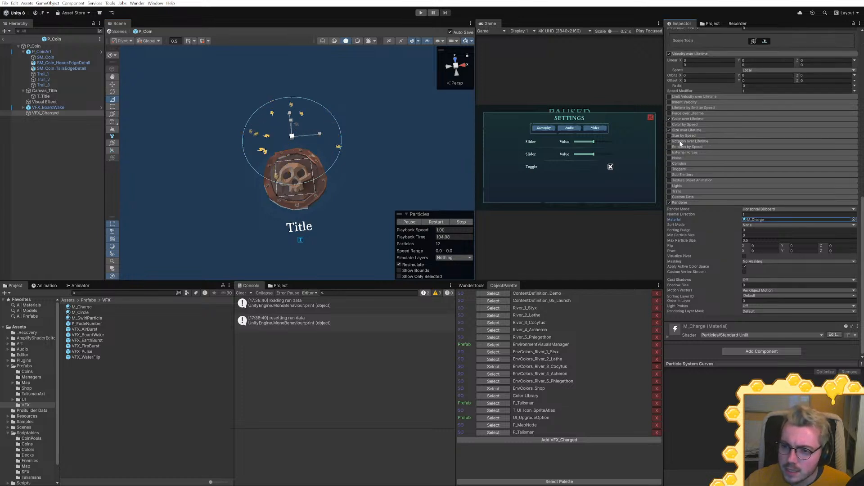
{"action": "left_click", "coordinate": [670, 141]}
{"action": "left_click_drag", "start_coordinate": [725, 153], "coordinate": [114, 151]}
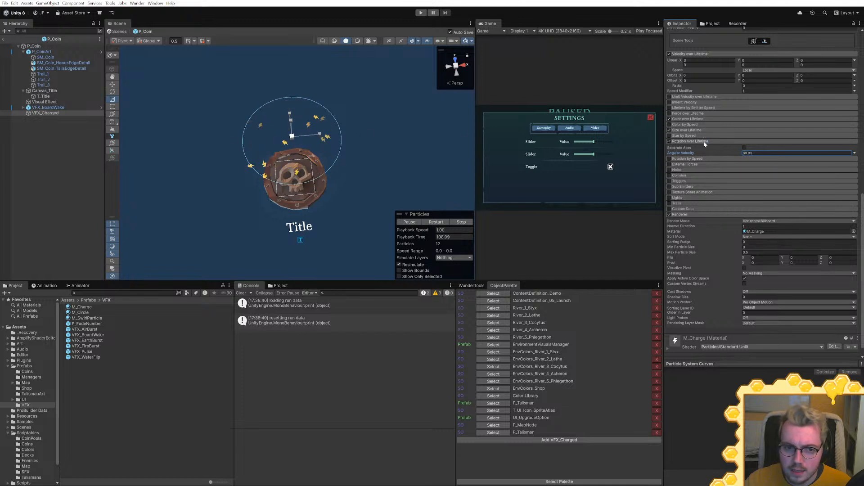
{"action": "left_click", "coordinate": [745, 147]}
{"action": "left_click", "coordinate": [744, 147]}
{"action": "left_click", "coordinate": [769, 152]}
{"action": "type", "text": "180"}
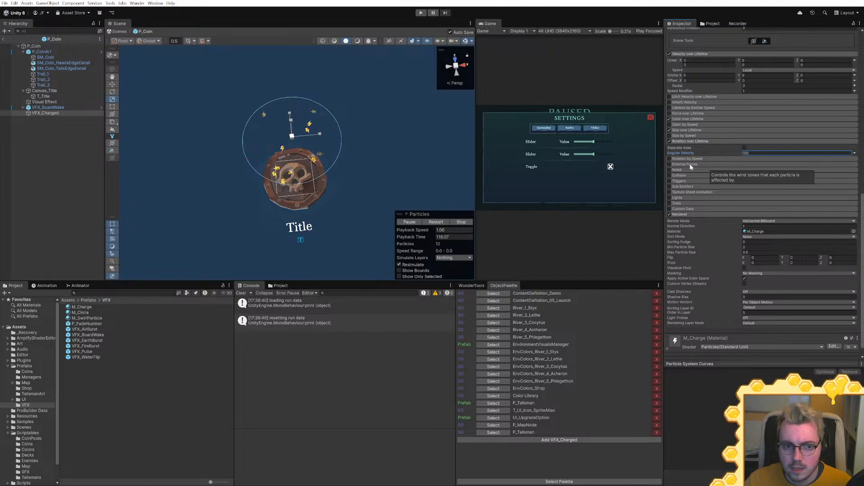
{"action": "left_click", "coordinate": [698, 142]}
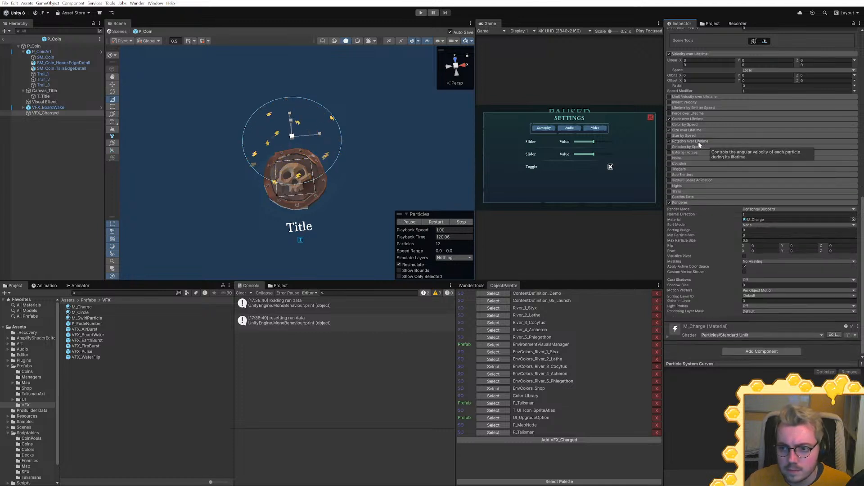
Lower the starting point of the particles' Size over Lifetime curve and set their start size to 0.15
{"action": "left_click", "coordinate": [693, 130]}
{"action": "left_click", "coordinate": [758, 143]}
{"action": "left_click_drag", "start_coordinate": [767, 414], "coordinate": [768, 385]}
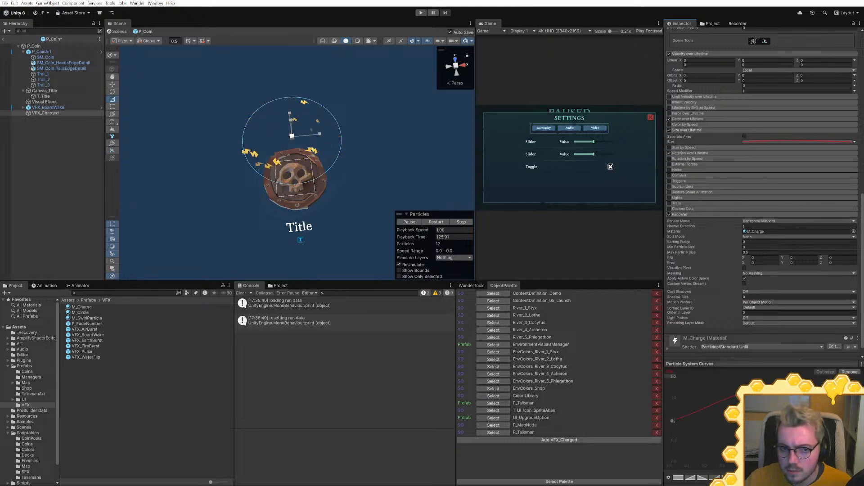
{"action": "left_click_drag", "start_coordinate": [674, 421], "coordinate": [678, 430]}
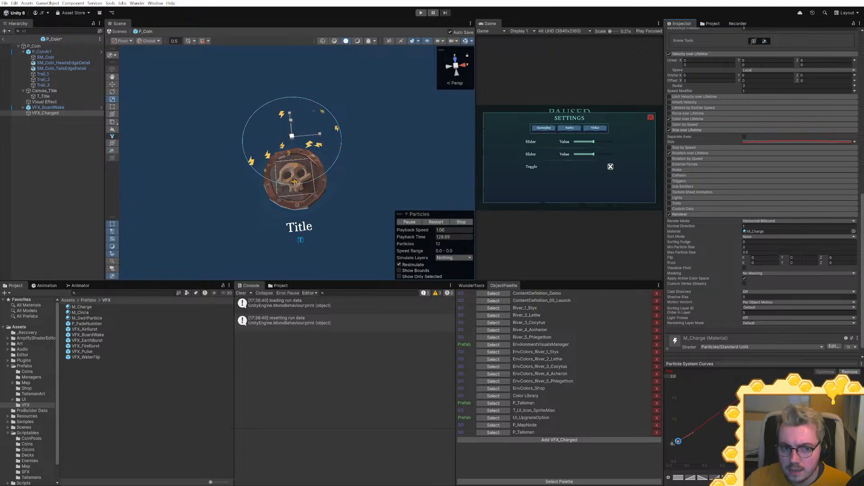
{"action": "scroll", "coordinate": [752, 149], "scroll_direction": "up", "scroll_amount": 15}
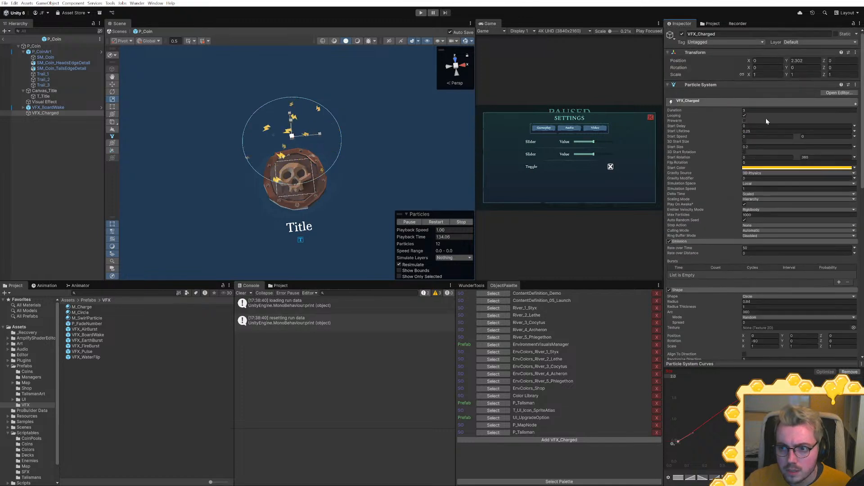
{"action": "left_click", "coordinate": [757, 147]}
{"action": "type", "text": "0.15"}
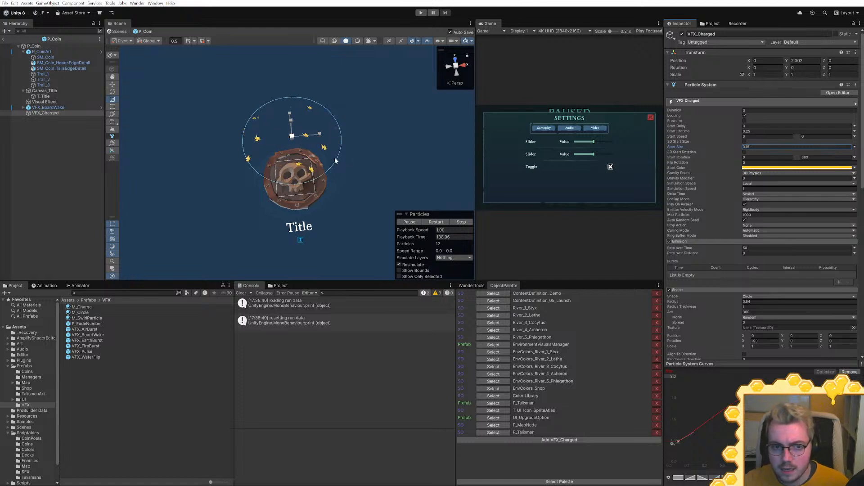
Set the charge effect's Y position to 0 and its circular emitter's radius to 1
{"action": "left_click", "coordinate": [801, 60]}
{"action": "type", "text": "0"}
{"action": "right_click_drag", "start_coordinate": [310, 157], "coordinate": [311, 157]}
{"action": "key", "text": "w"}
{"action": "key", "text": "s"}
{"action": "left_click", "coordinate": [753, 302]}
{"action": "type", "text": "1"}
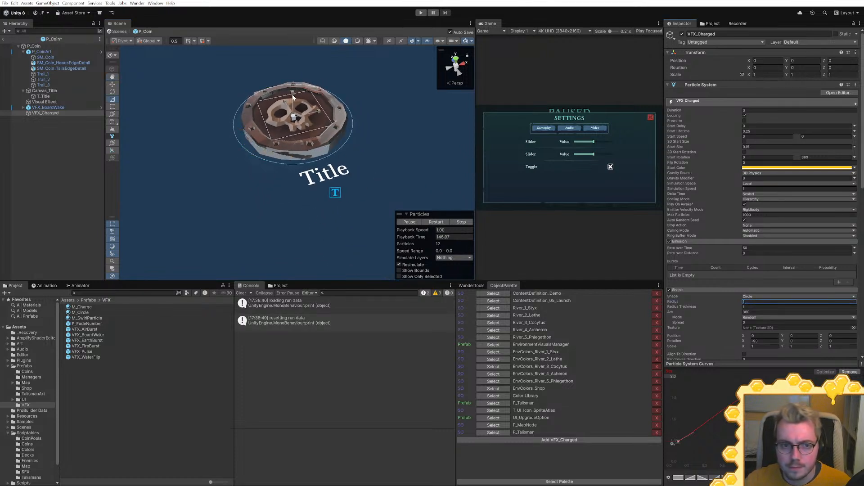
{"action": "scroll", "coordinate": [292, 96], "scroll_direction": "down", "scroll_amount": 3}
{"action": "key", "text": "w"}
{"action": "key", "text": "ctrl+s"}
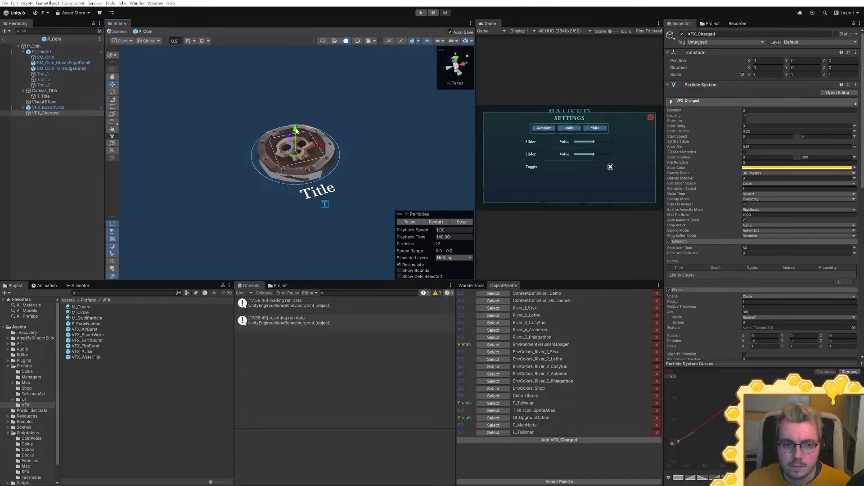
Try raising the charge effect slightly above the coin, then undo the move
{"action": "left_click_drag", "start_coordinate": [295, 130], "coordinate": [295, 122]}
{"action": "key", "text": "q"}
{"action": "right_click_drag", "start_coordinate": [294, 122], "coordinate": [305, 74]}
{"action": "key", "text": "ctrl+z"}
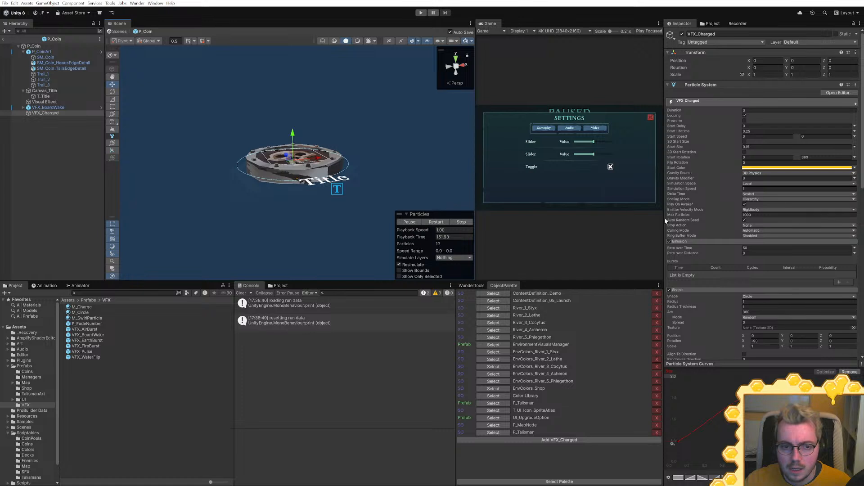
Try the Donut emitter shape around the coin and widen its radius slightly
{"action": "left_click", "coordinate": [749, 297]}
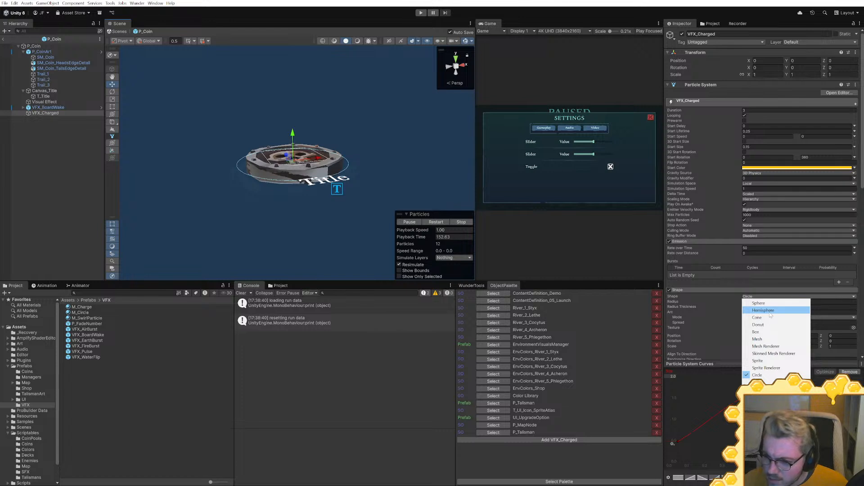
{"action": "left_click", "coordinate": [760, 325]}
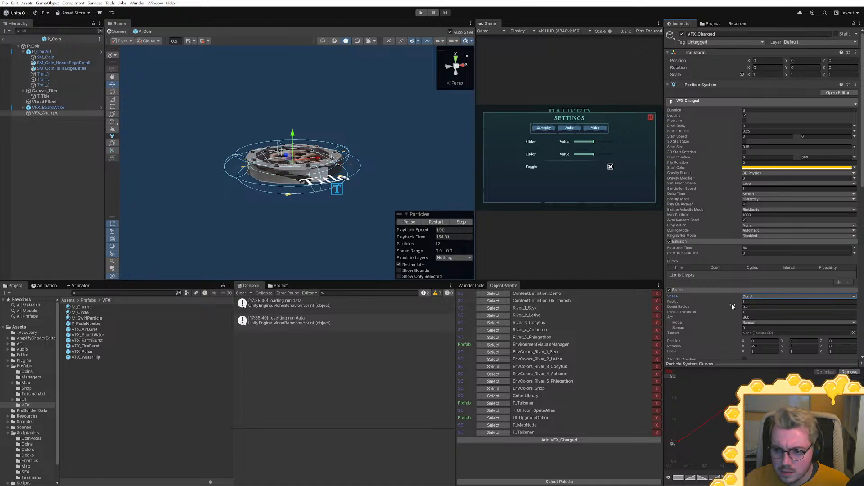
{"action": "key", "text": "e"}
{"action": "right_click_drag", "start_coordinate": [360, 178], "coordinate": [353, 224]}
{"action": "key", "text": "e"}
{"action": "left_click_drag", "start_coordinate": [728, 307], "coordinate": [784, 305]}
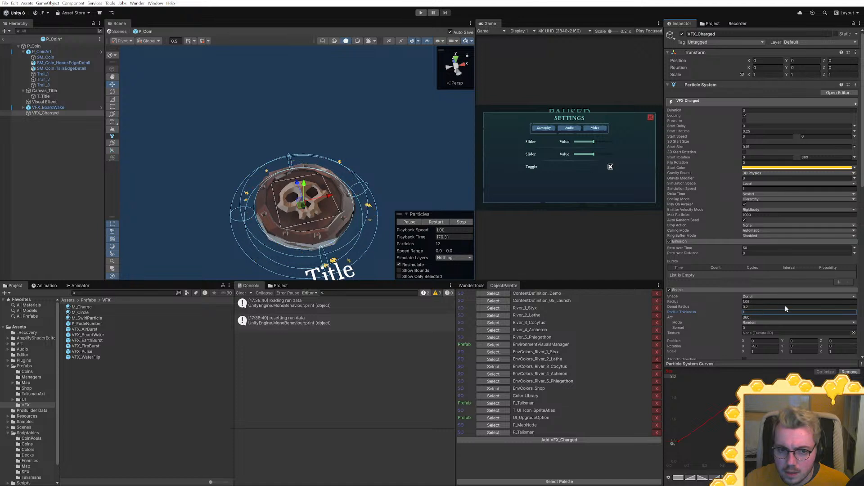
Switch the emitter shape to Cone with an angle of 33.4 and enlarge its radius to 3.11
{"action": "left_click", "coordinate": [756, 296]}
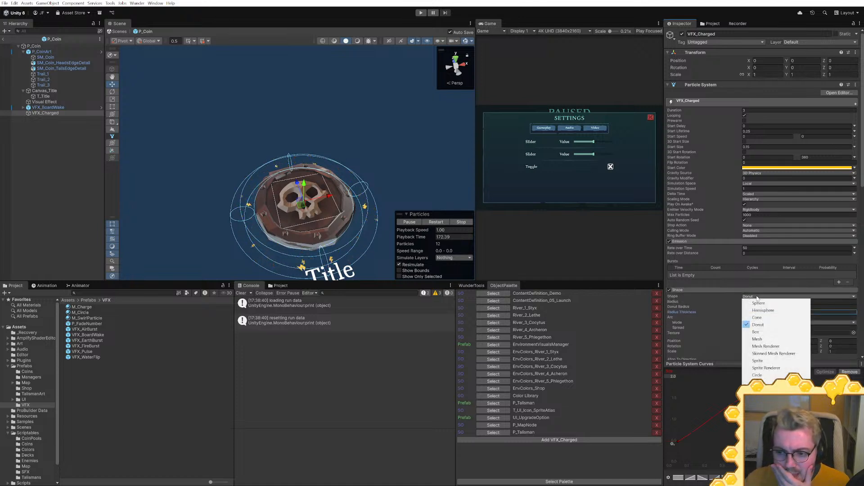
{"action": "left_click", "coordinate": [773, 320]}
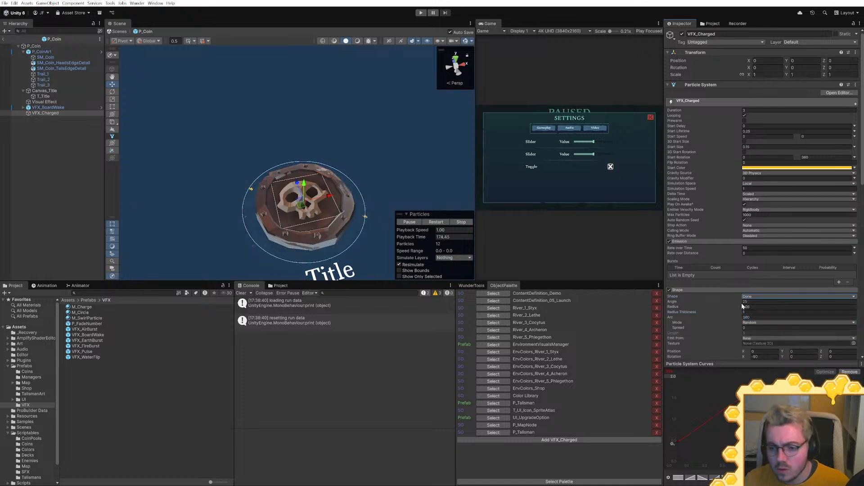
{"action": "left_click_drag", "start_coordinate": [718, 306], "coordinate": [731, 304]}
{"action": "left_click_drag", "start_coordinate": [333, 112], "coordinate": [350, 105], "text": "alt"}
{"action": "key", "text": "s"}
{"action": "right_click_drag", "start_coordinate": [350, 105], "coordinate": [362, 85]}
{"action": "key", "text": "w"}
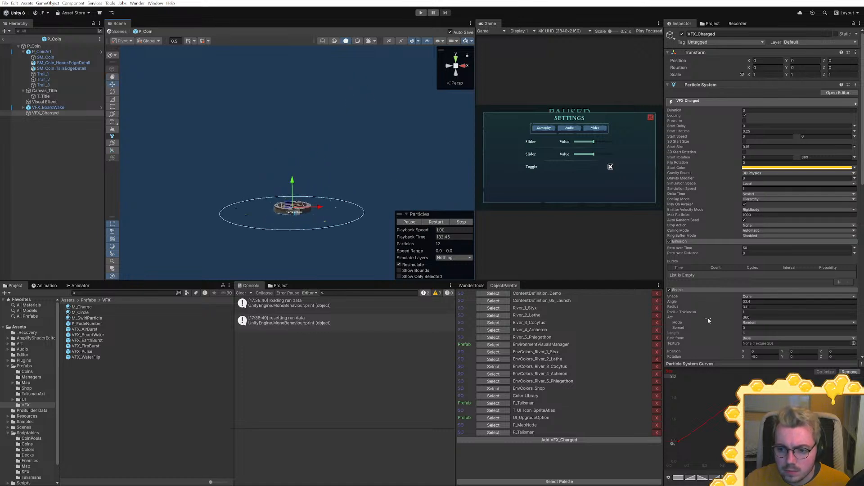
Try the Sphere emitter shape and change it to Hemisphere
{"action": "scroll", "coordinate": [707, 315], "scroll_direction": "down", "scroll_amount": 3}
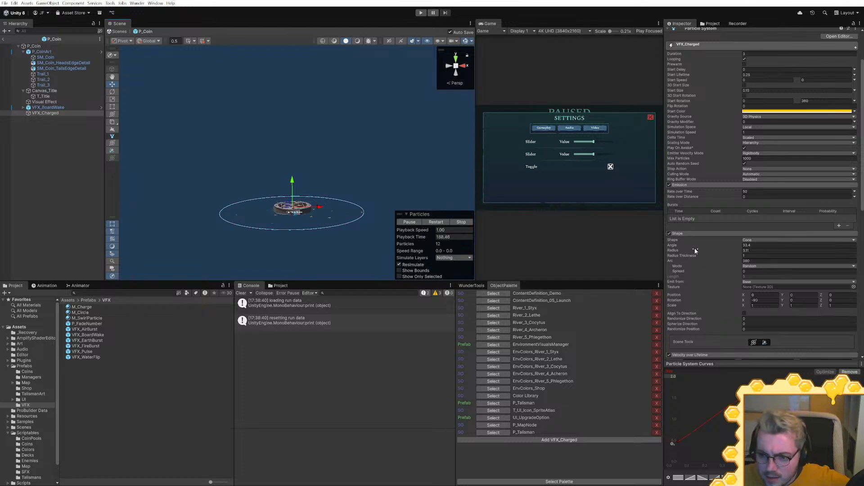
{"action": "scroll", "coordinate": [696, 252], "scroll_direction": "down", "scroll_amount": 1}
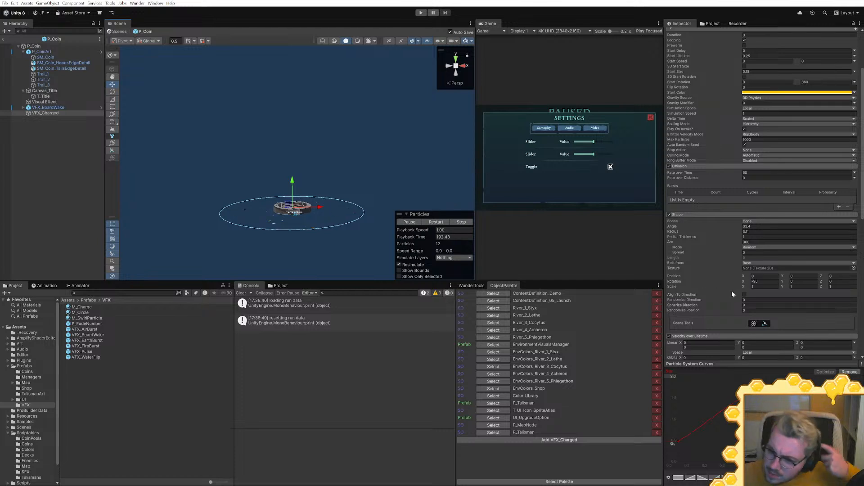
{"action": "scroll", "coordinate": [731, 294], "scroll_direction": "down", "scroll_amount": 1}
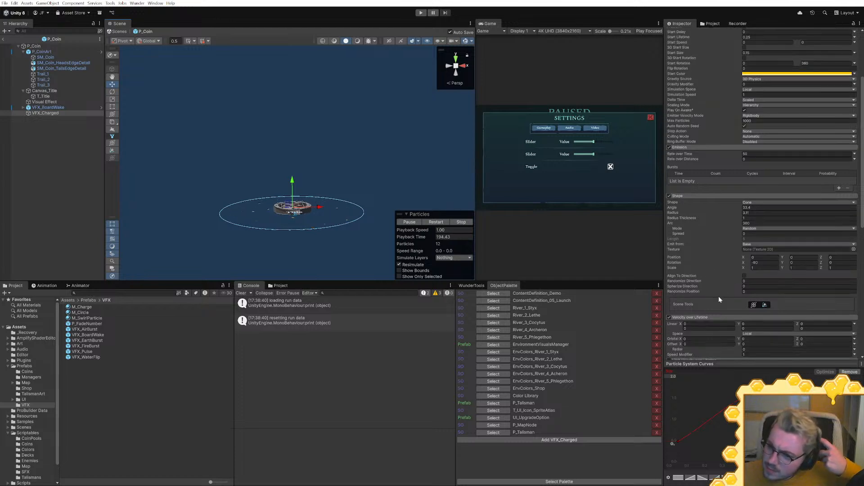
{"action": "left_click", "coordinate": [756, 202]}
{"action": "left_click", "coordinate": [757, 209]}
{"action": "left_click", "coordinate": [756, 202]}
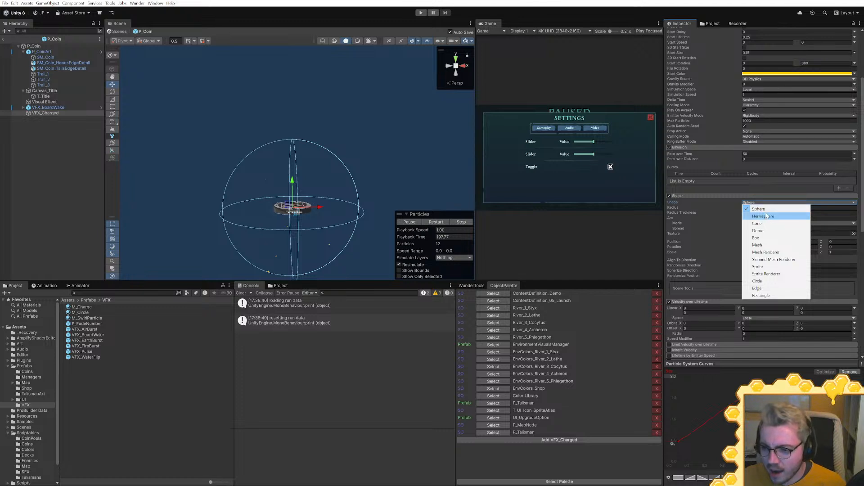
{"action": "left_click", "coordinate": [772, 217]}
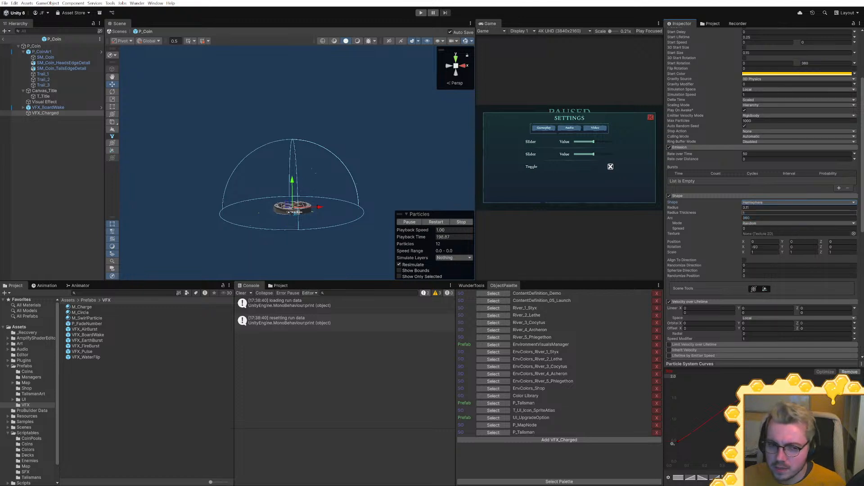
Switch the charge effect's emitter shape to Donut and set its radius to 1
{"action": "left_click", "coordinate": [765, 203]}
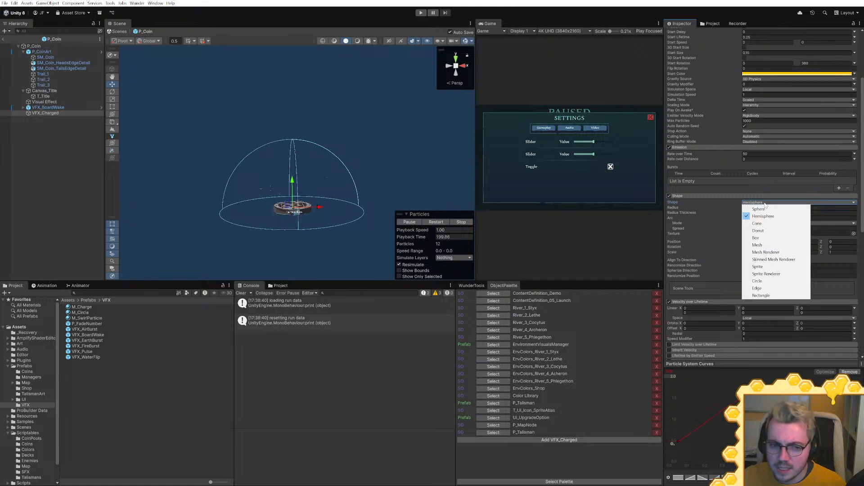
{"action": "left_click", "coordinate": [765, 230]}
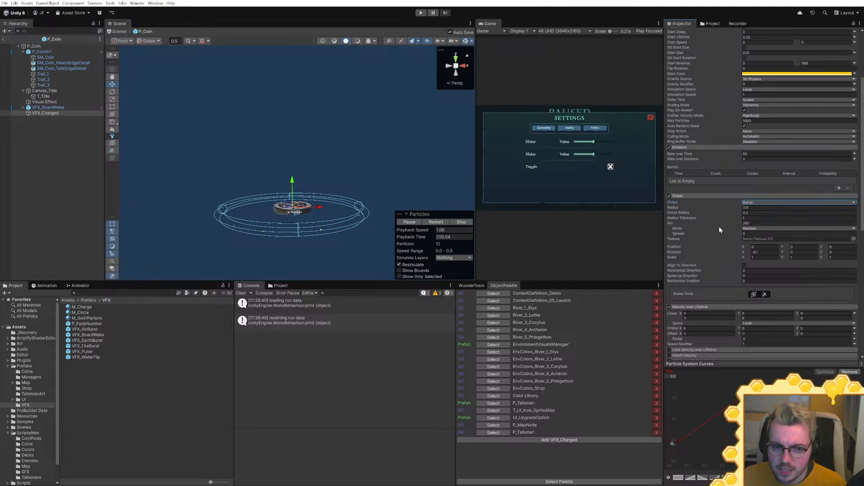
{"action": "left_click", "coordinate": [751, 208]}
{"action": "type", "text": "1"}
{"action": "left_click_drag", "start_coordinate": [312, 184], "coordinate": [301, 266], "text": "alt"}
{"action": "scroll", "coordinate": [295, 233], "scroll_direction": "up", "scroll_amount": 5}
{"action": "middle_click_drag", "start_coordinate": [301, 266], "coordinate": [298, 242]}
{"action": "left_click_drag", "start_coordinate": [298, 241], "coordinate": [309, 257], "text": "alt"}
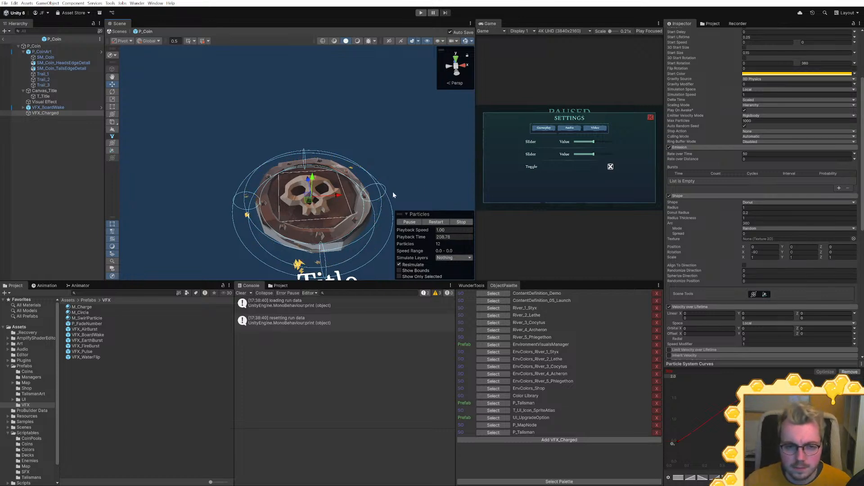
Set the emitter's donut radius to 0.1 and check the ring of particles around the coin
{"action": "left_click", "coordinate": [759, 212]}
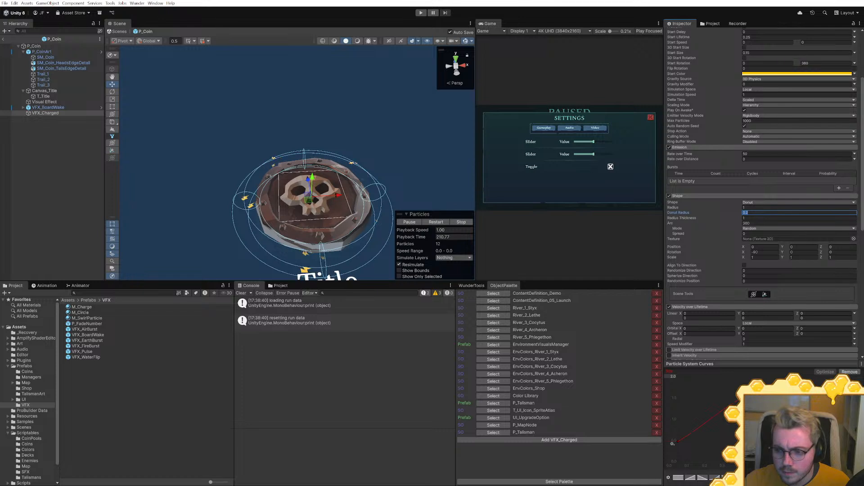
{"action": "type", "text": ".1"}
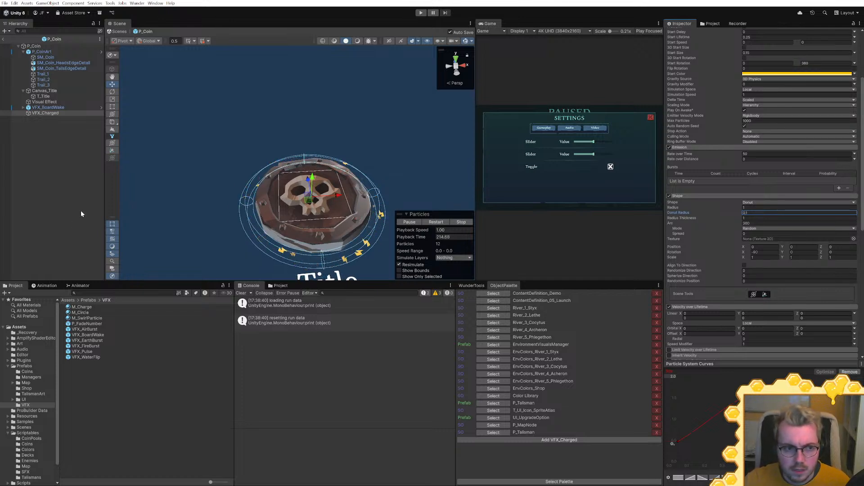
{"action": "left_click", "coordinate": [171, 165]}
{"action": "left_click_drag", "start_coordinate": [171, 167], "coordinate": [279, 225], "text": "alt"}
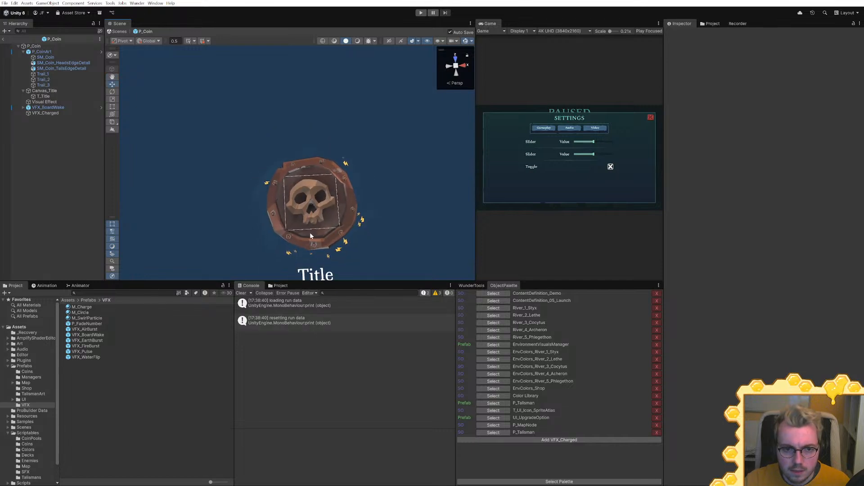
Try rotating the VFX_Charged object around the coin, then undo the rotation
{"action": "left_click", "coordinate": [310, 232]}
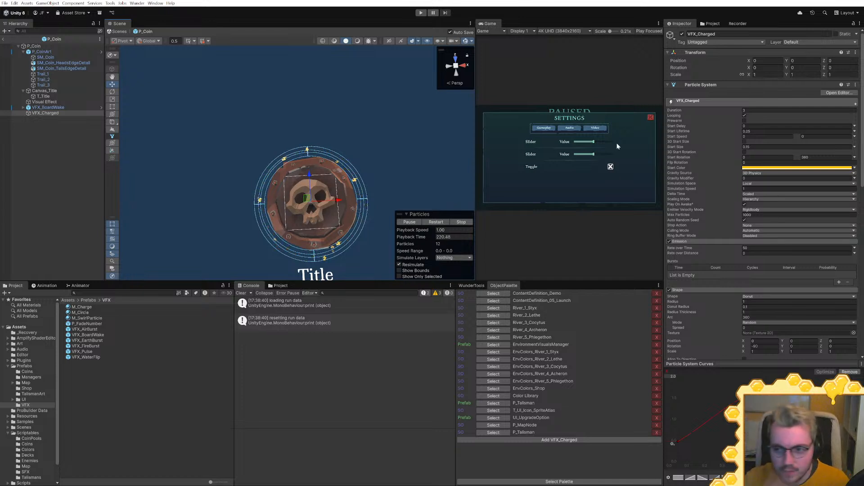
{"action": "key", "text": "e"}
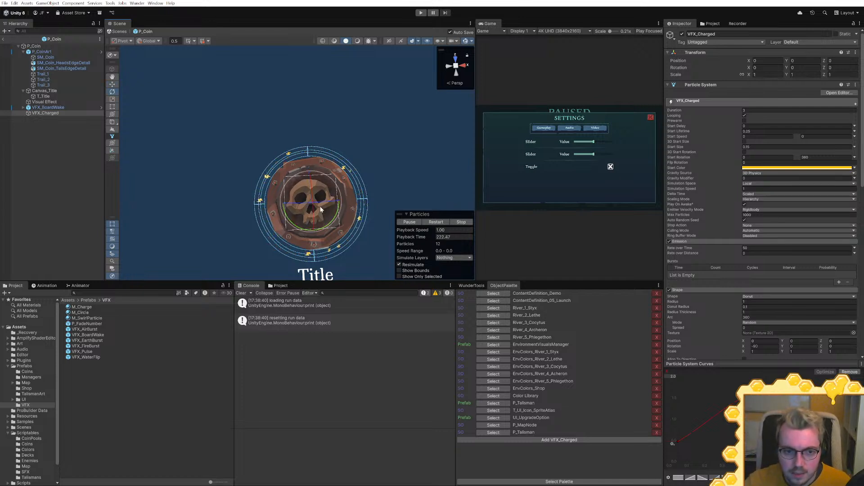
{"action": "left_click_drag", "start_coordinate": [311, 229], "coordinate": [605, 139]}
{"action": "key", "text": "ctrl+z"}
{"action": "key", "text": "ctrl+z"}
Set the radial value under Velocity over Lifetime to 0.3 for the charge particles
{"action": "scroll", "coordinate": [756, 232], "scroll_direction": "down", "scroll_amount": 5}
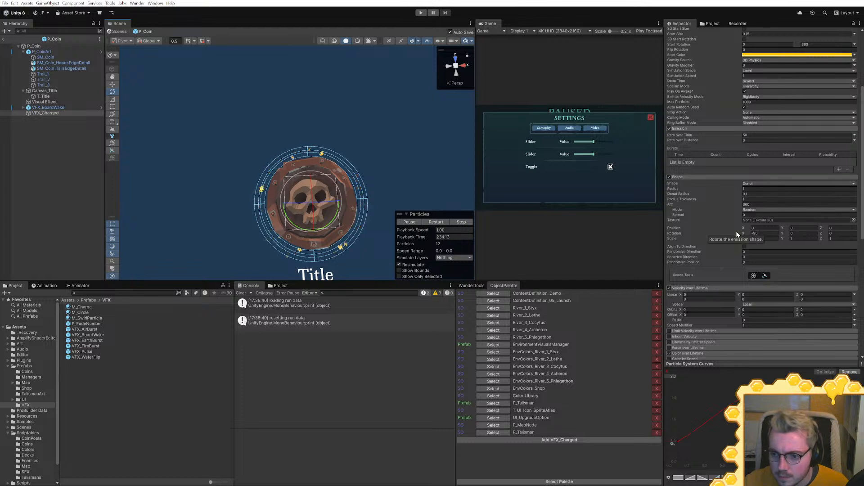
{"action": "scroll", "coordinate": [698, 289], "scroll_direction": "down", "scroll_amount": 2}
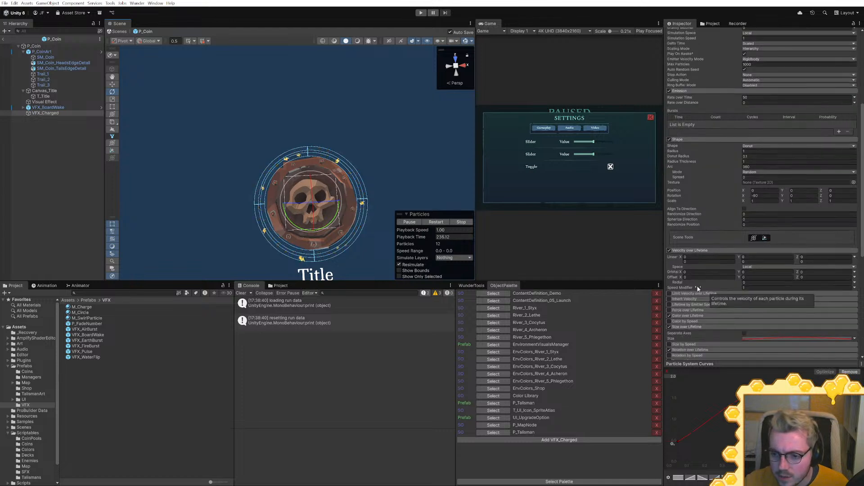
{"action": "left_click_drag", "start_coordinate": [695, 281], "coordinate": [718, 285]}
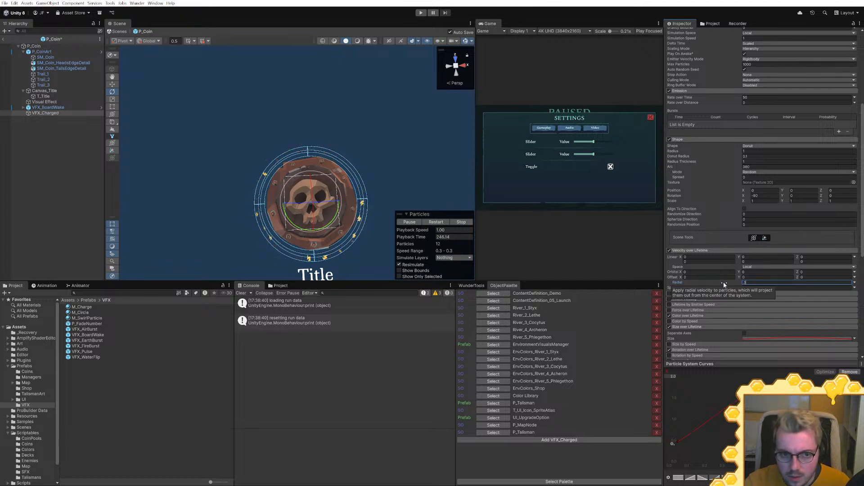
{"action": "left_click", "coordinate": [599, 219]}
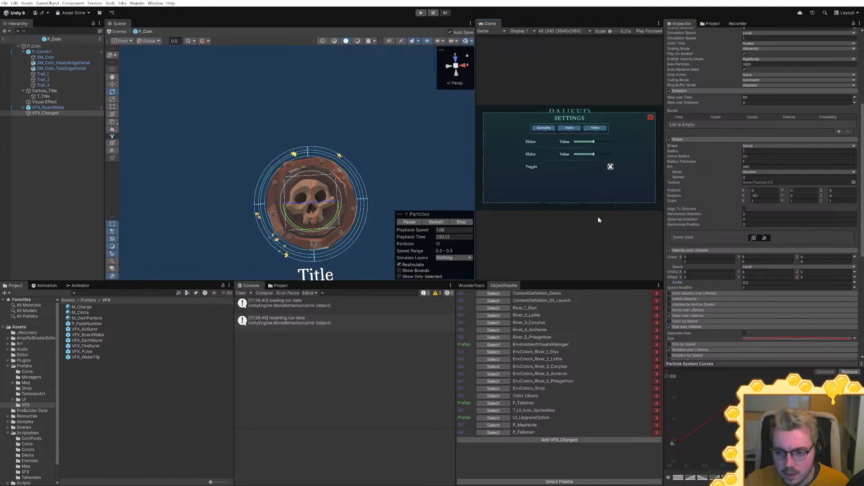
Collapse the Size over Lifetime settings and try the Noise module on the charge particles
{"action": "left_click", "coordinate": [700, 326]}
{"action": "scroll", "coordinate": [709, 315], "scroll_direction": "down", "scroll_amount": 2}
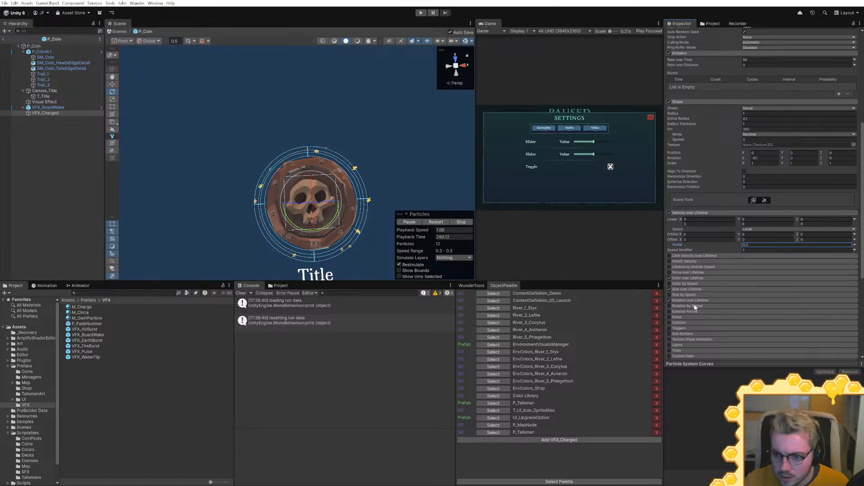
{"action": "left_click", "coordinate": [670, 318]}
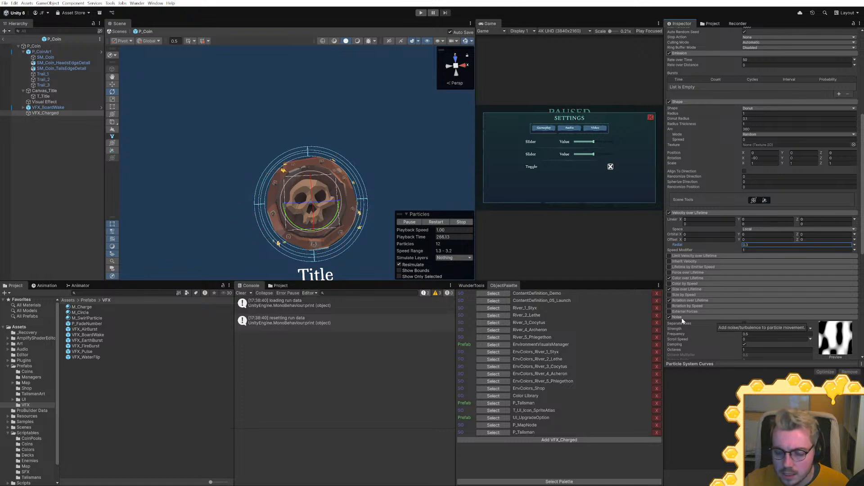
{"action": "left_click", "coordinate": [681, 318]}
{"action": "scroll", "coordinate": [687, 316], "scroll_direction": "down", "scroll_amount": 1}
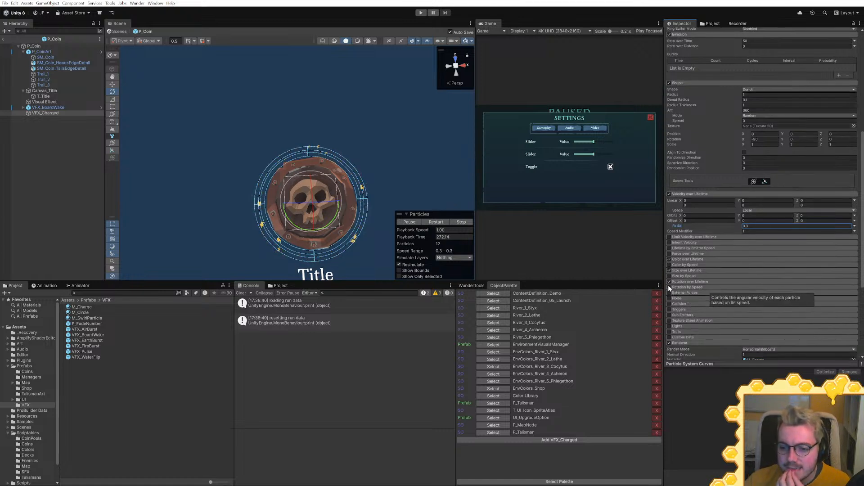
Try enabling the Trails module on the charge particles with M_Charge as the trail material
{"action": "left_click", "coordinate": [670, 331]}
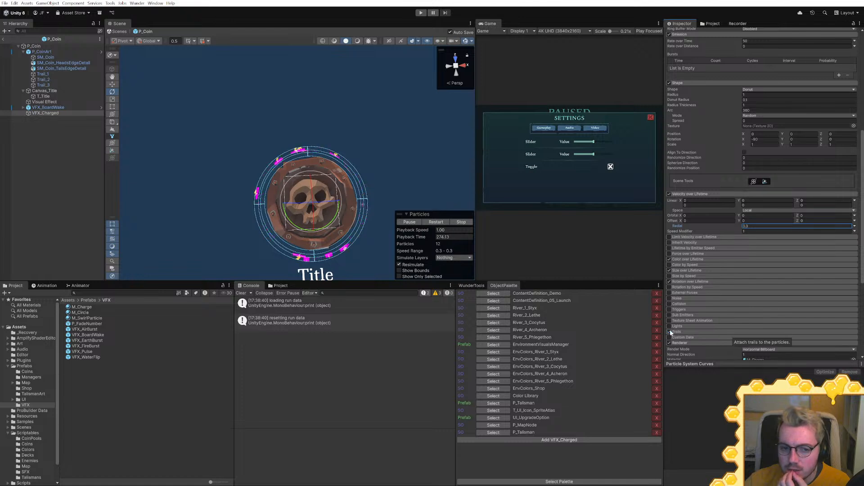
{"action": "left_click", "coordinate": [676, 332]}
{"action": "scroll", "coordinate": [702, 324], "scroll_direction": "down", "scroll_amount": 3}
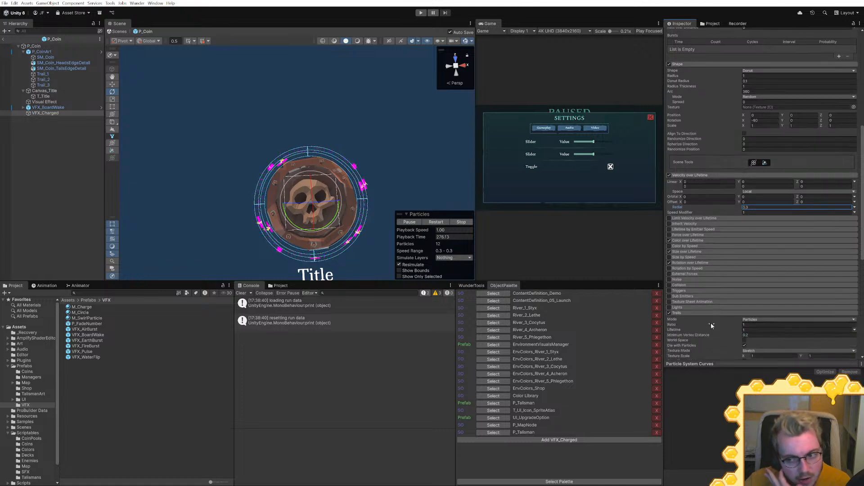
{"action": "left_click", "coordinate": [765, 286]}
{"action": "left_click", "coordinate": [765, 286]}
{"action": "left_click", "coordinate": [758, 283]}
{"action": "left_click", "coordinate": [714, 285]}
{"action": "scroll", "coordinate": [720, 290], "scroll_direction": "down", "scroll_amount": 3}
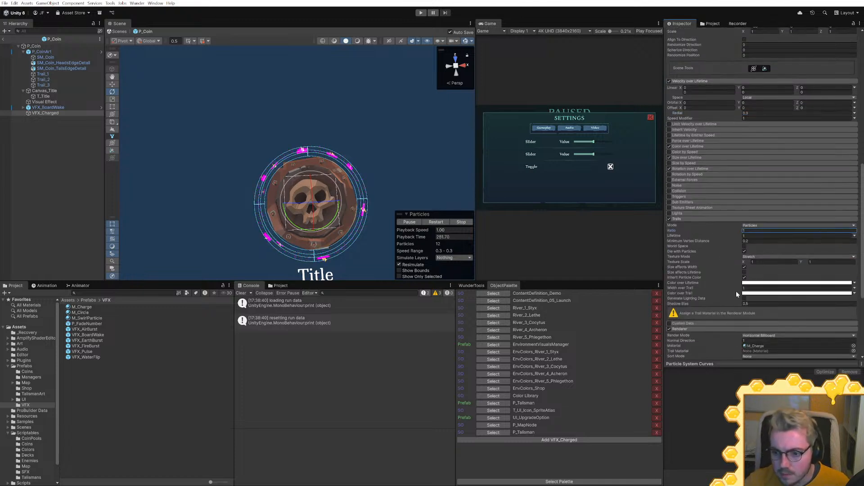
{"action": "scroll", "coordinate": [733, 294], "scroll_direction": "down", "scroll_amount": 6}
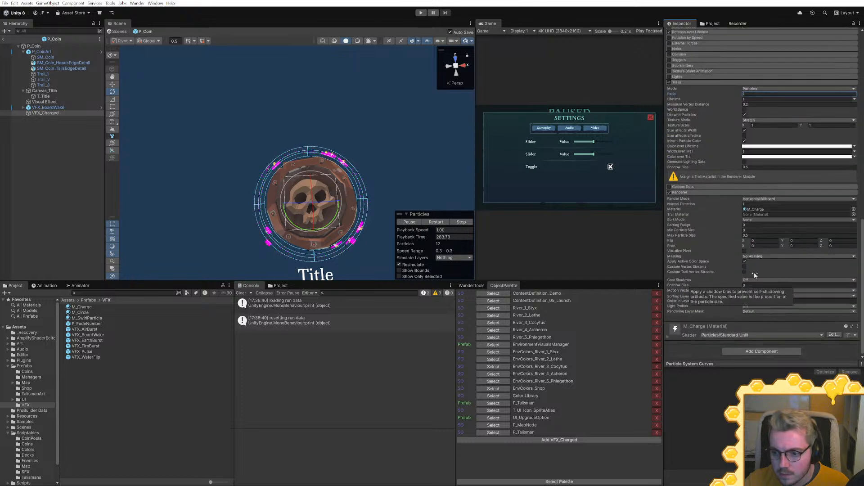
{"action": "left_click", "coordinate": [795, 209]}
{"action": "left_click_drag", "start_coordinate": [92, 307], "coordinate": [747, 215]}
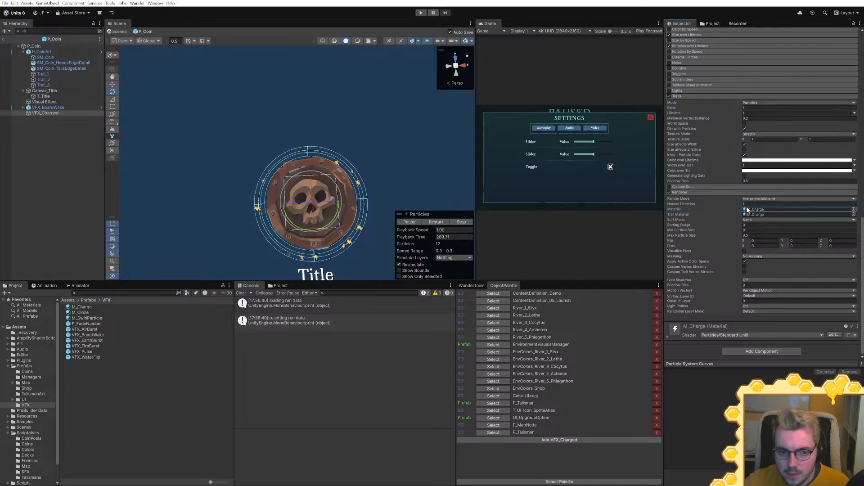
Try a trail ratio of 0.2 and inspect the particles close up at the coin's edge
{"action": "scroll", "coordinate": [749, 211], "scroll_direction": "up", "scroll_amount": 8}
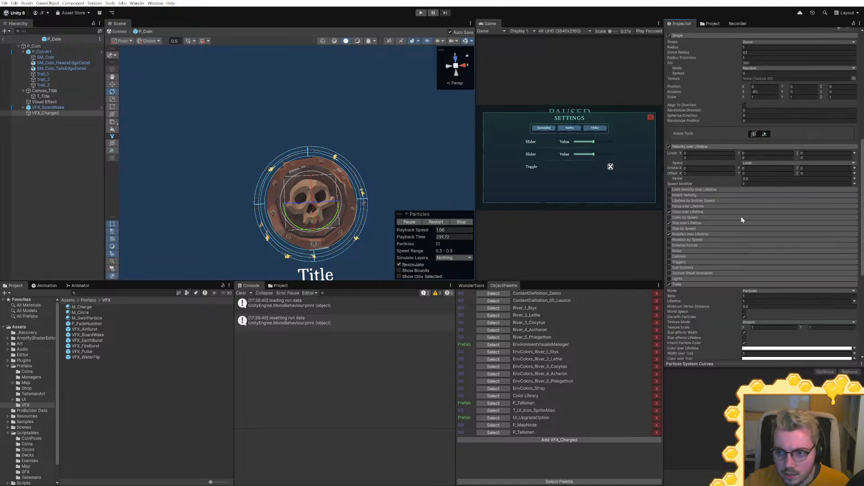
{"action": "scroll", "coordinate": [742, 220], "scroll_direction": "down", "scroll_amount": 3}
{"action": "left_click", "coordinate": [749, 221]}
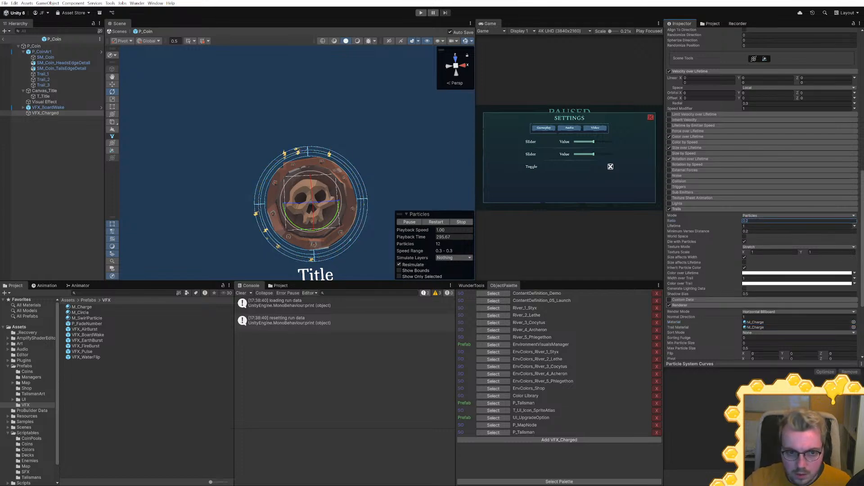
{"action": "right_click_drag", "start_coordinate": [309, 175], "coordinate": [358, 128]}
{"action": "key", "text": "w"}
{"action": "key", "text": "s"}
{"action": "key", "text": "w"}
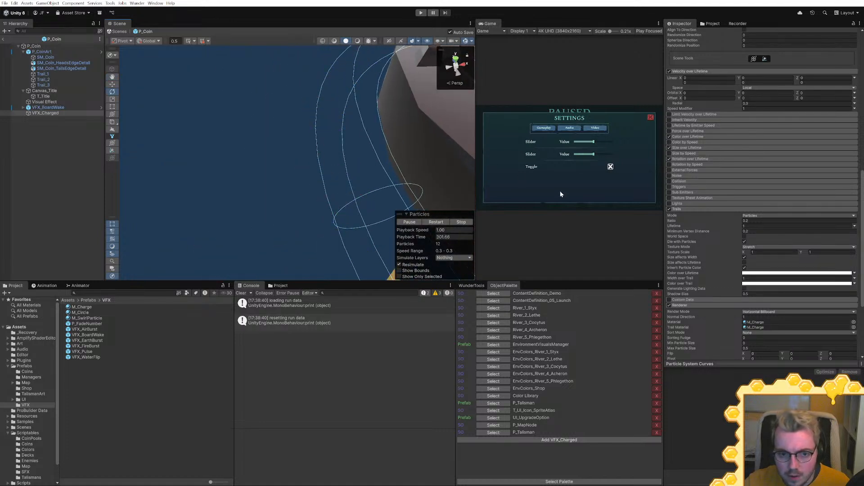
Try a trail ratio of 0.5 on the charge particles, then turn the Trails module off
{"action": "left_click", "coordinate": [765, 220]}
{"action": "type", "text": "0.5"}
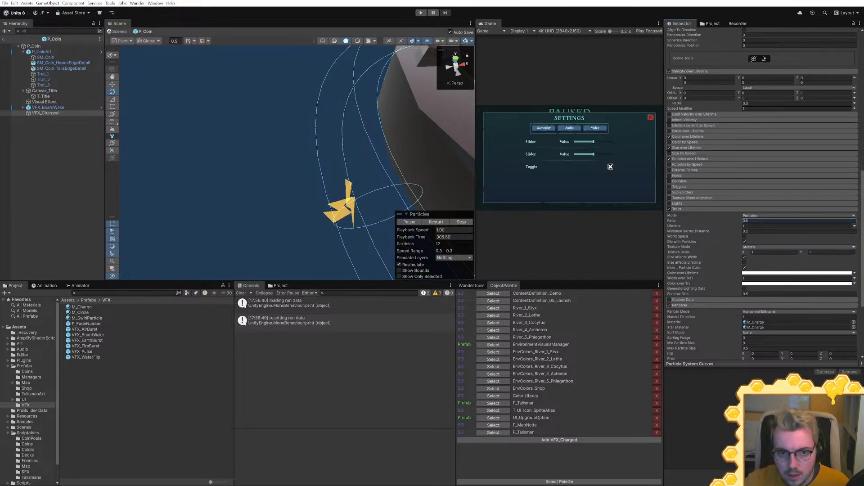
{"action": "key", "text": "s"}
{"action": "key", "text": "d"}
{"action": "right_click_drag", "start_coordinate": [355, 126], "coordinate": [323, 146]}
{"action": "key", "text": "w"}
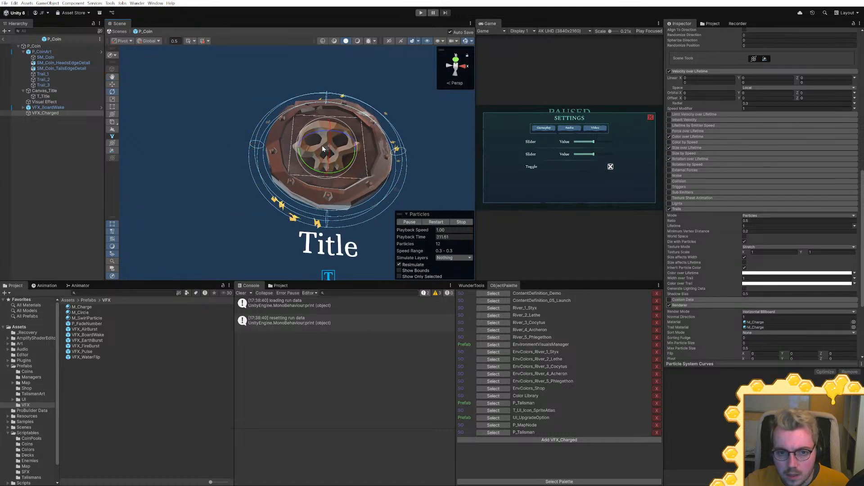
{"action": "left_click", "coordinate": [688, 209]}
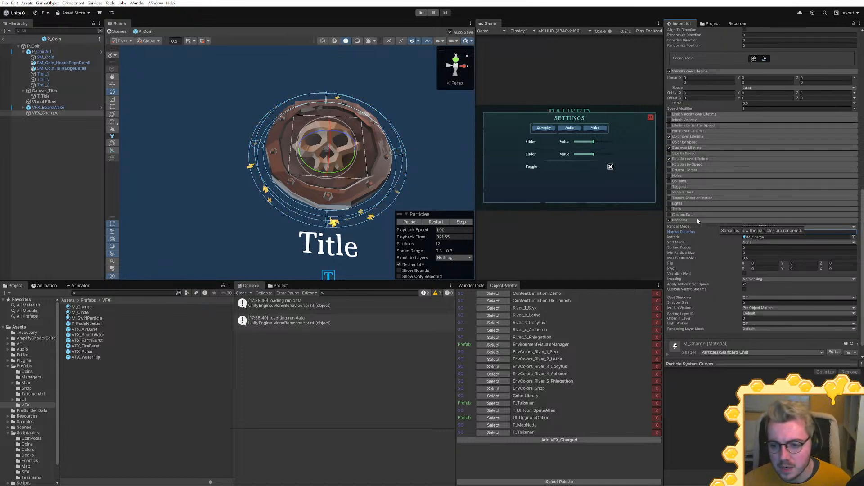
Open the Coin script of the P_Coin prefab's root object at its Board FX field
{"action": "left_click", "coordinate": [84, 135]}
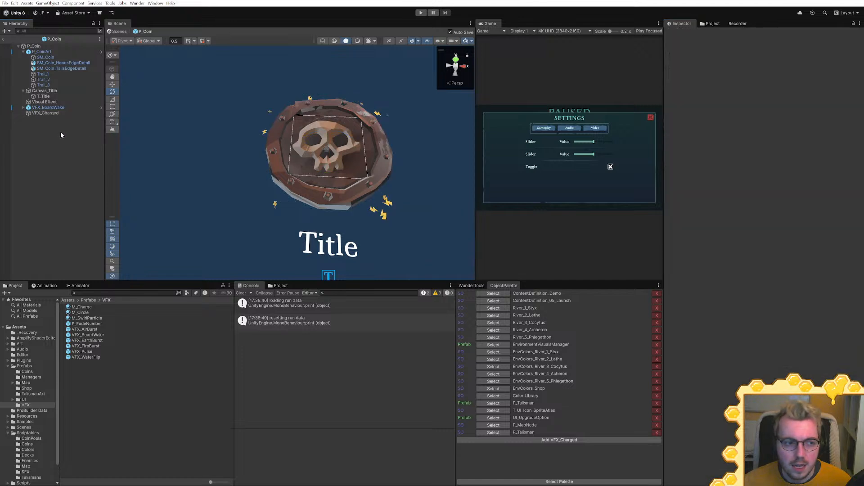
{"action": "left_click", "coordinate": [50, 40]}
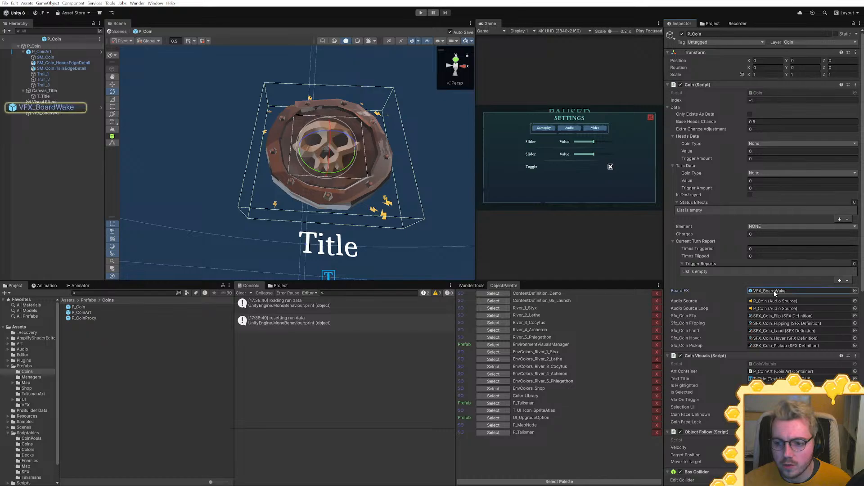
{"action": "double_click", "coordinate": [775, 85]}
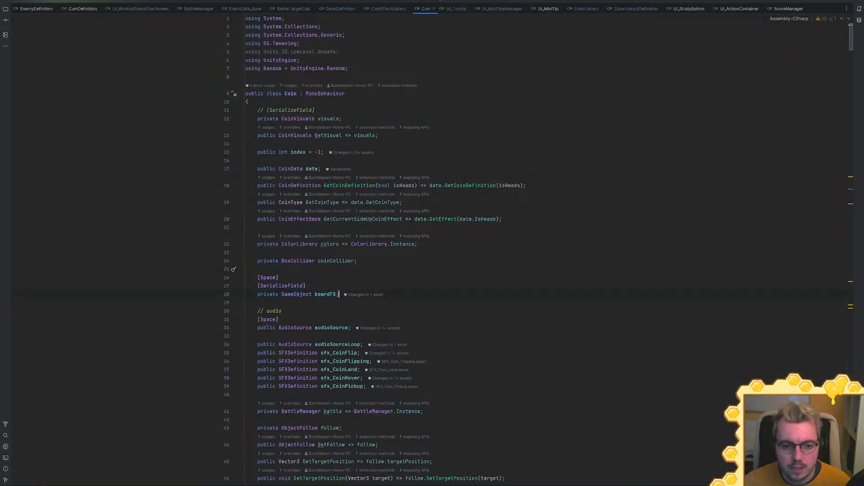
Add a serialized private GameObject field named chargedFX below boardFX in the Coin script, and return to Unity to recompile
{"action": "key", "text": "ctrl+d"}
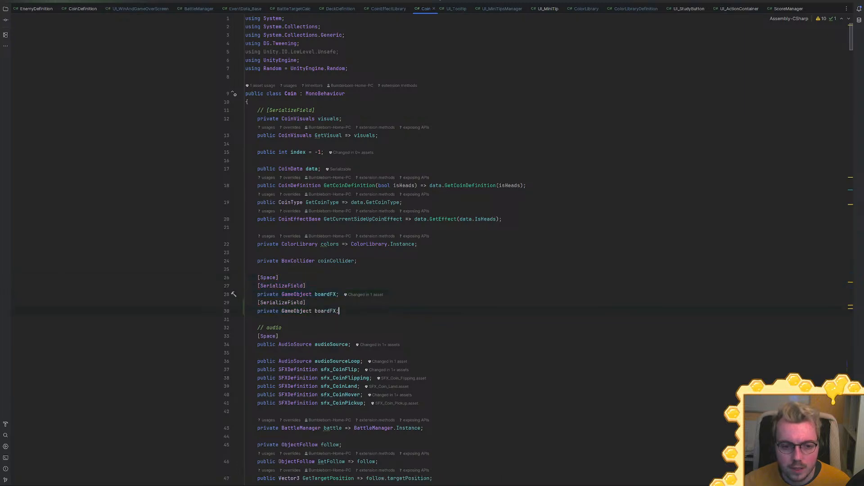
{"action": "double_click", "coordinate": [326, 311]}
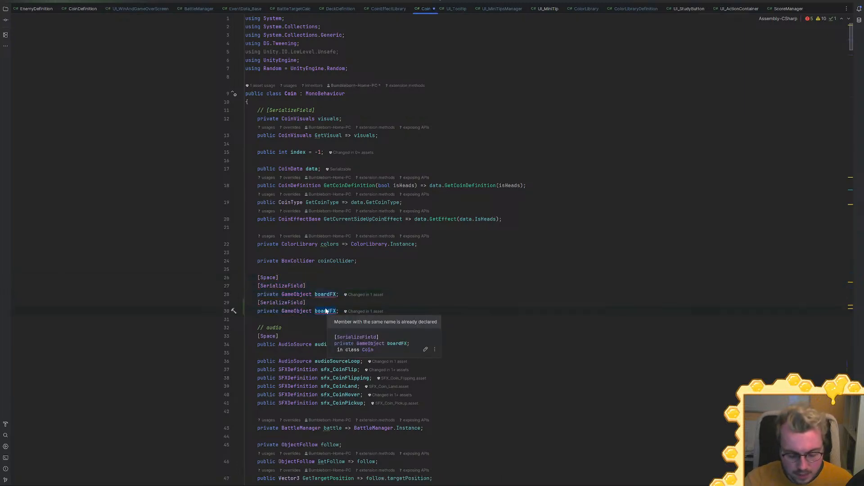
{"action": "type", "text": "charge"}
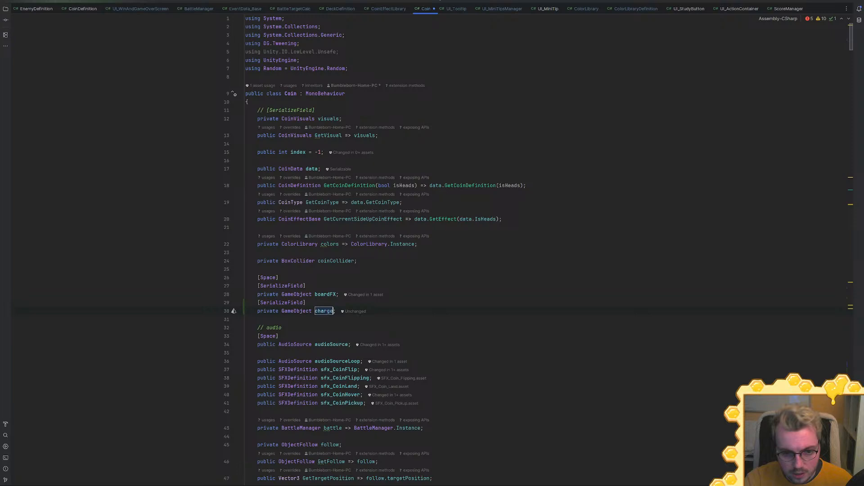
{"action": "type", "text": "dFX"}
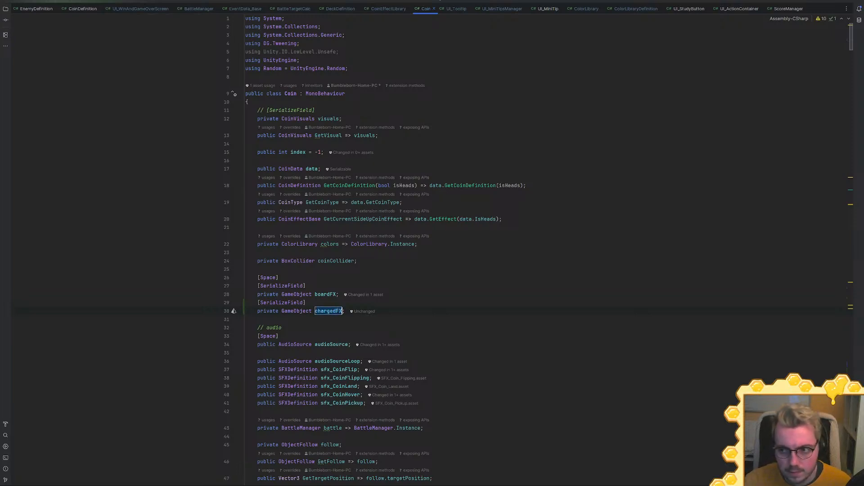
{"action": "left_click_drag", "start_coordinate": [852, 42], "coordinate": [849, 55]}
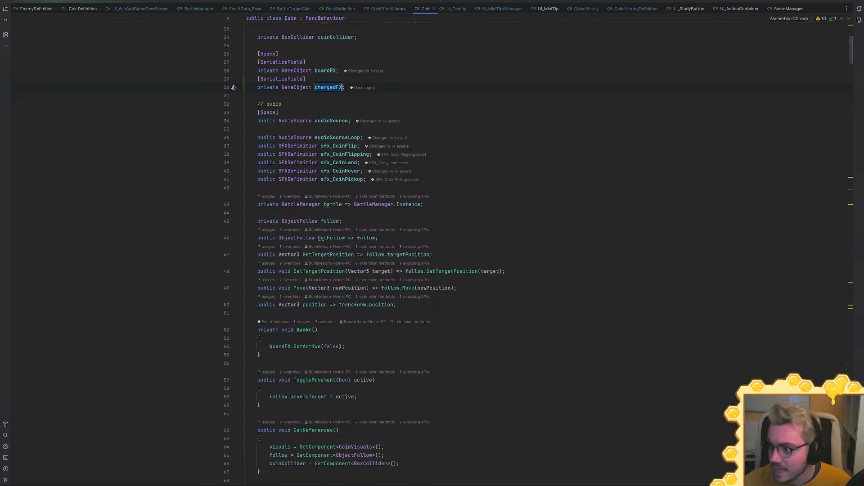
{"action": "key", "text": "alt+Tab"}
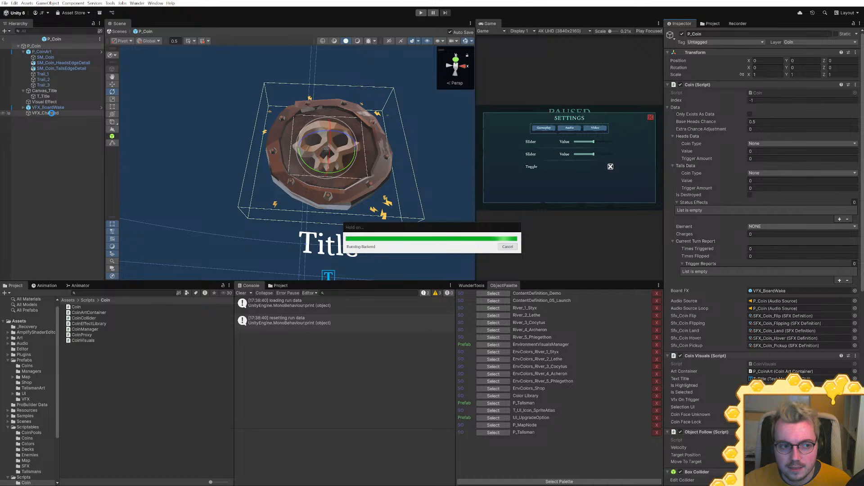
In VFX_Charged's Color over Lifetime gradient, reduce the two middle alpha keys to a single one at about 49%
{"action": "left_click", "coordinate": [57, 114]}
{"action": "scroll", "coordinate": [782, 296], "scroll_direction": "down", "scroll_amount": 5}
{"action": "scroll", "coordinate": [764, 294], "scroll_direction": "down", "scroll_amount": 5}
{"action": "scroll", "coordinate": [720, 252], "scroll_direction": "down", "scroll_amount": 5}
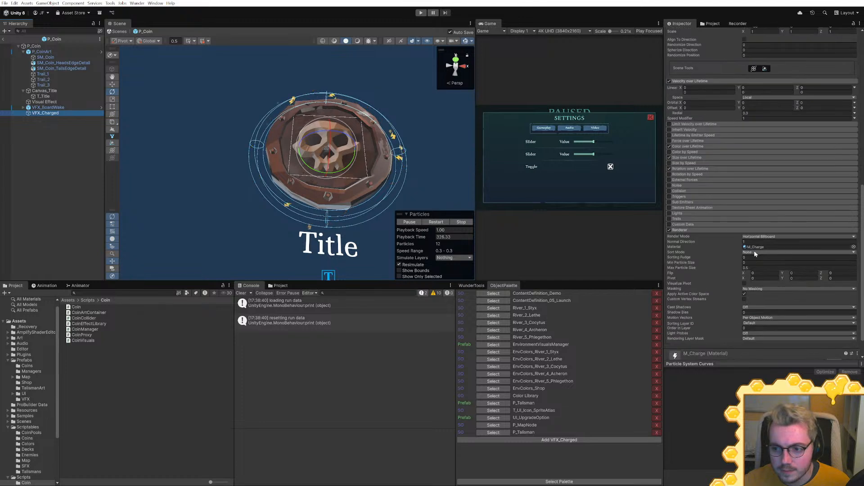
{"action": "left_click", "coordinate": [706, 230]}
{"action": "left_click", "coordinate": [688, 229]}
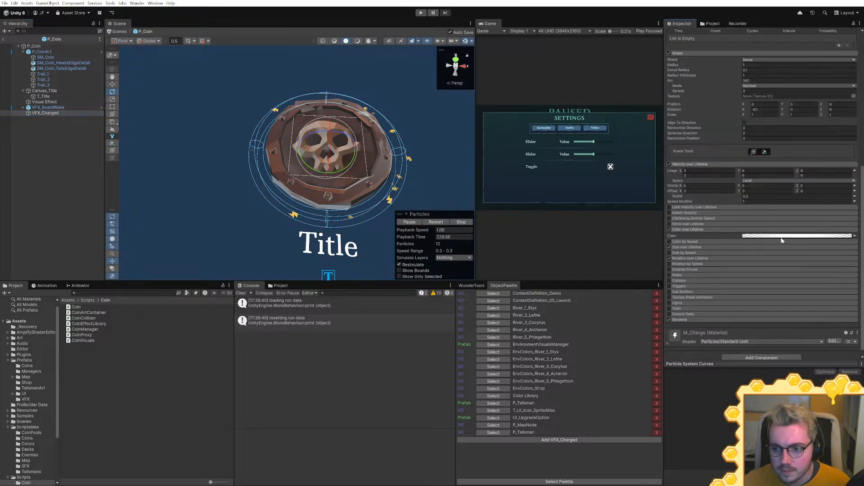
{"action": "left_click", "coordinate": [778, 236]}
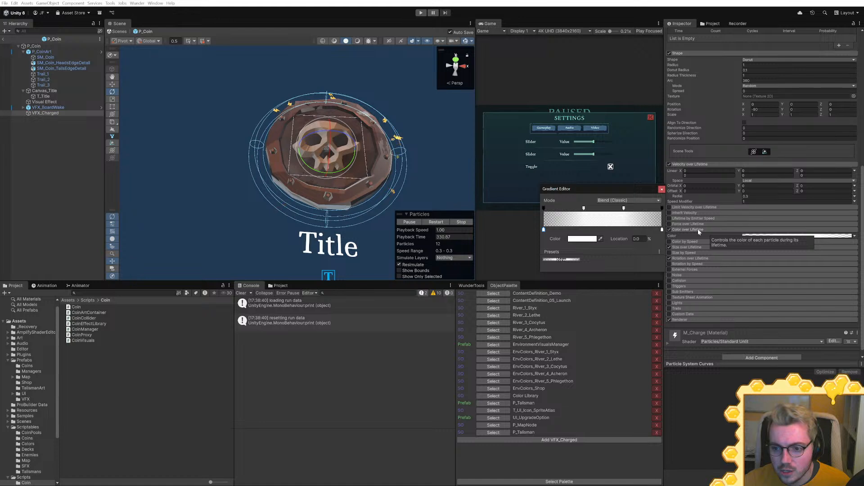
{"action": "left_click", "coordinate": [697, 230]}
{"action": "left_click", "coordinate": [688, 229]}
{"action": "left_click", "coordinate": [795, 239]}
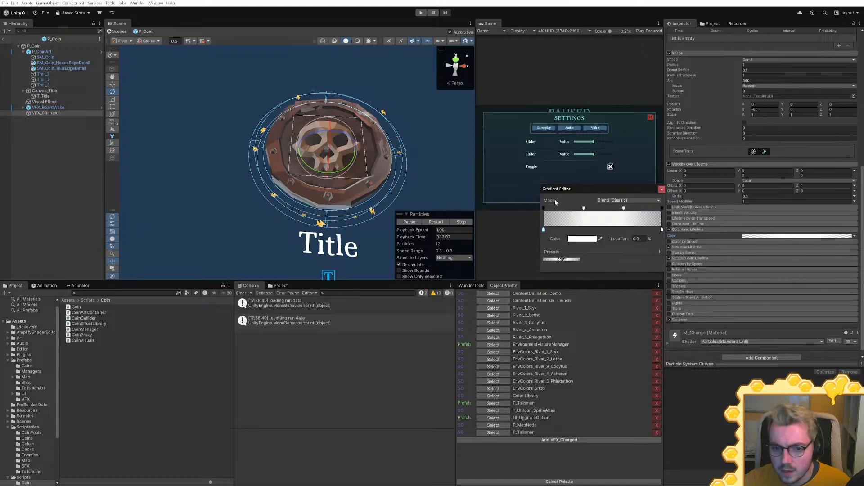
{"action": "left_click", "coordinate": [582, 209]}
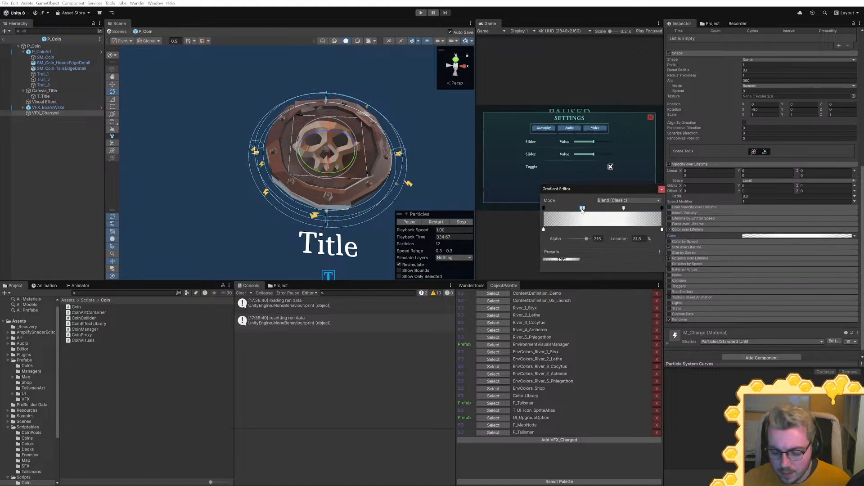
{"action": "left_click_drag", "start_coordinate": [582, 208], "coordinate": [601, 207]}
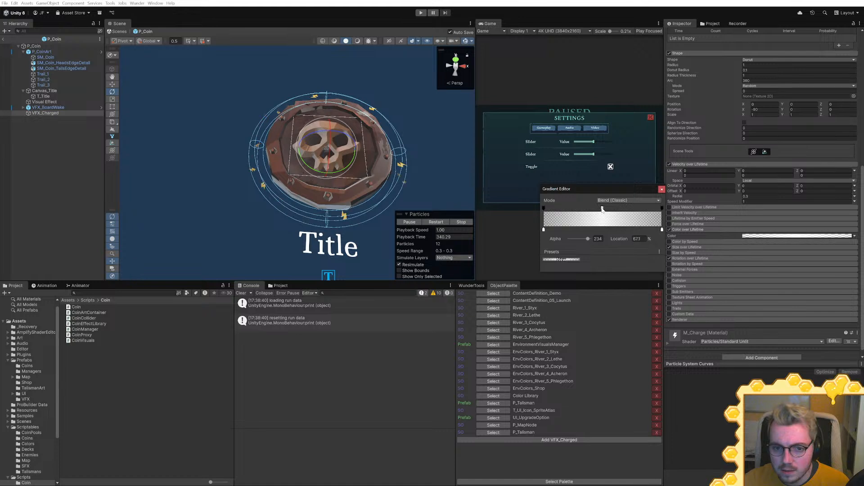
Try moving the gradient's starting colour key to about 30%, then undo the colour key changes
{"action": "left_click_drag", "start_coordinate": [550, 230], "coordinate": [579, 231]}
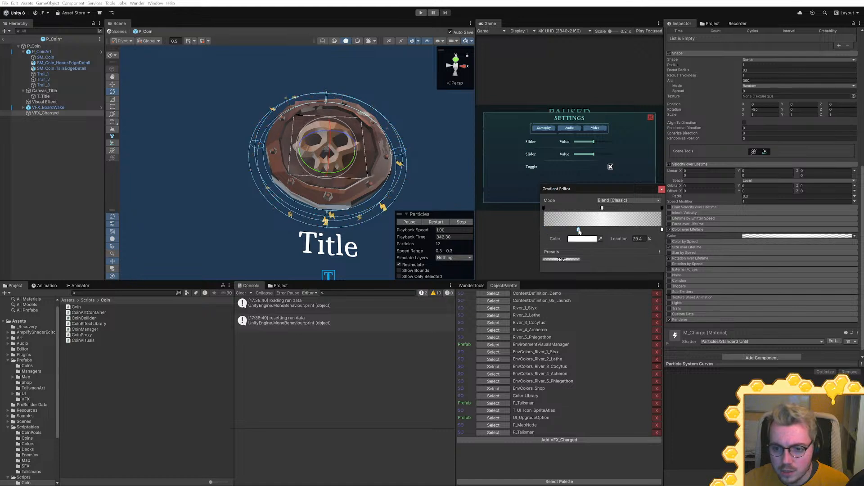
{"action": "left_click", "coordinate": [661, 230]}
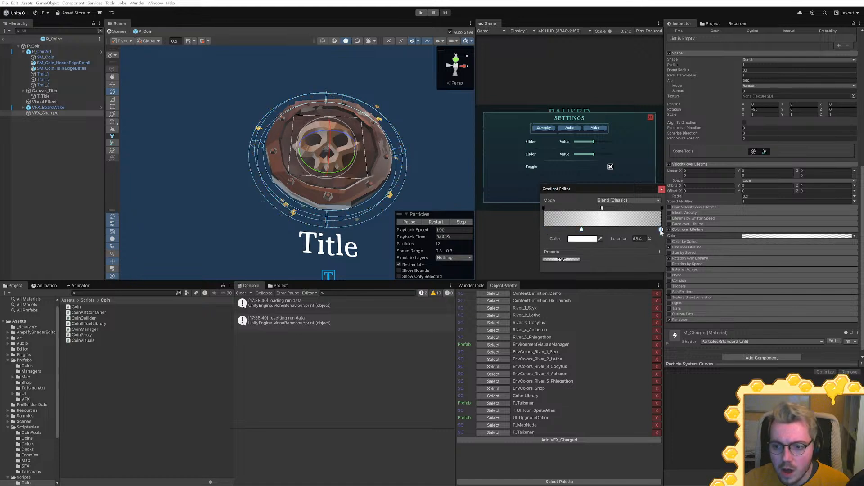
{"action": "key", "text": "ctrl+z"}
{"action": "key", "text": "ctrl+z"}
{"action": "key", "text": "ctrl+z"}
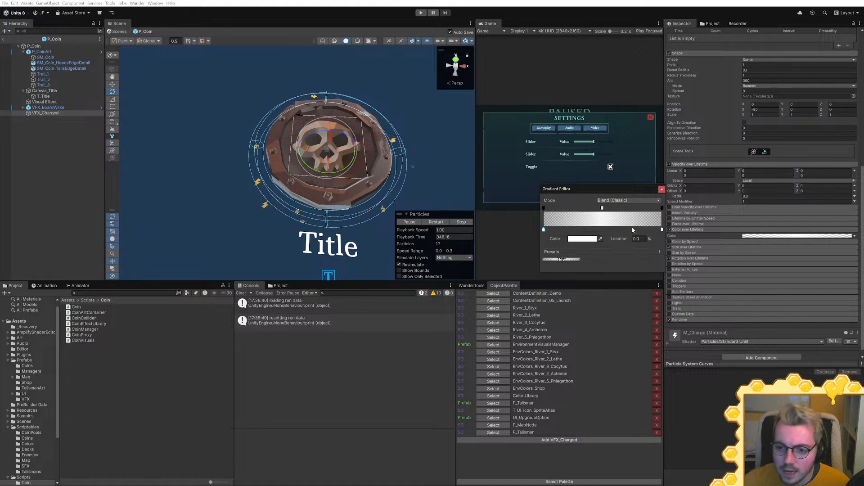
Revert the last two gradient edits and give VFX_Charged's Color over Lifetime gradient an alpha 0 key near its middle, removing surplus alpha keys
{"action": "key", "text": "ctrl+z"}
{"action": "key", "text": "ctrl+z"}
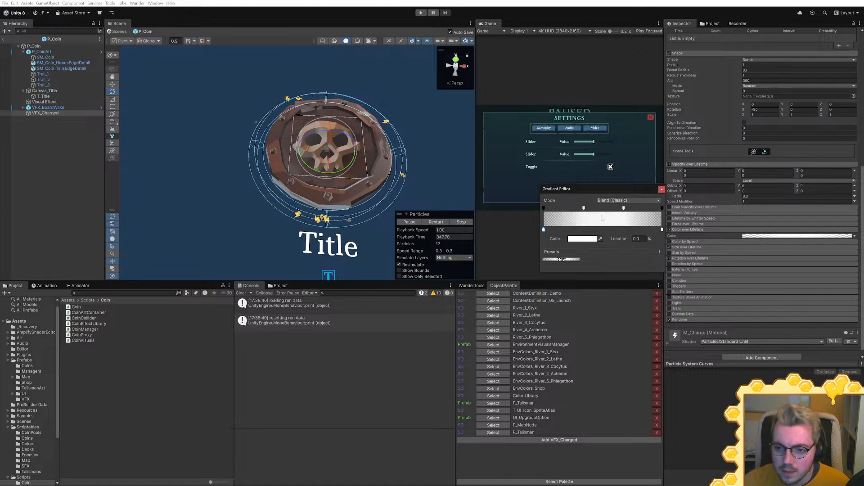
{"action": "left_click", "coordinate": [597, 209]}
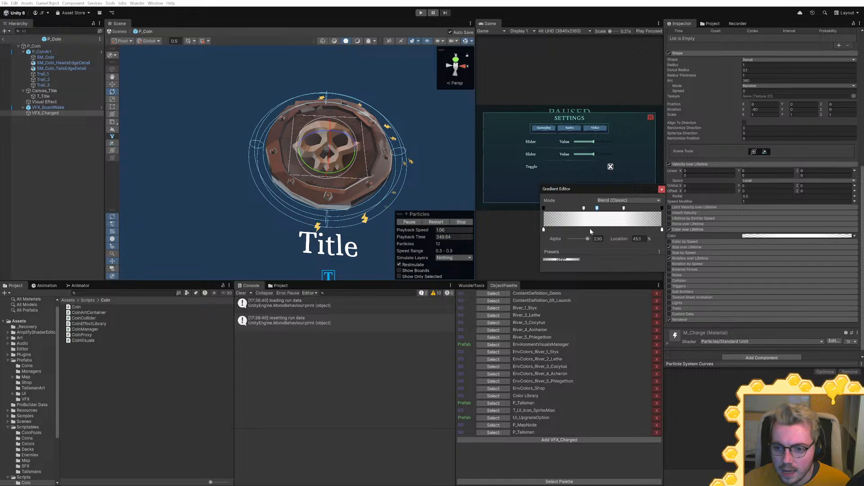
{"action": "left_click", "coordinate": [603, 209]}
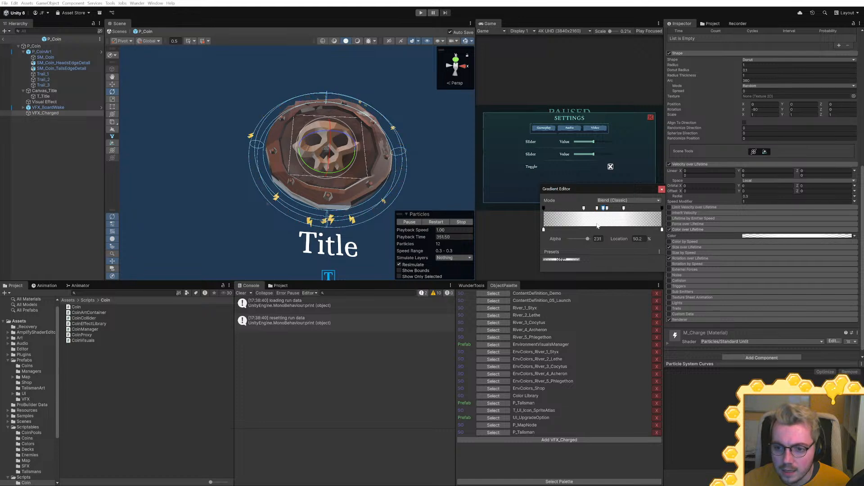
{"action": "left_click_drag", "start_coordinate": [588, 239], "coordinate": [522, 245]}
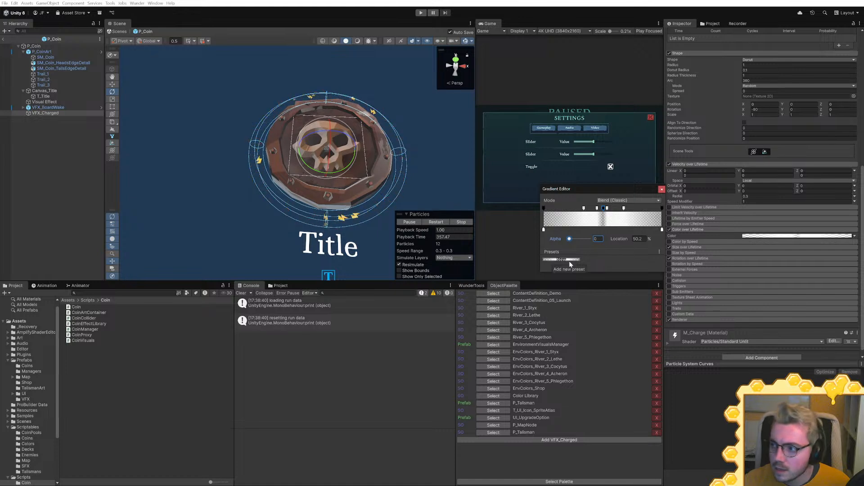
{"action": "left_click_drag", "start_coordinate": [607, 208], "coordinate": [598, 210]}
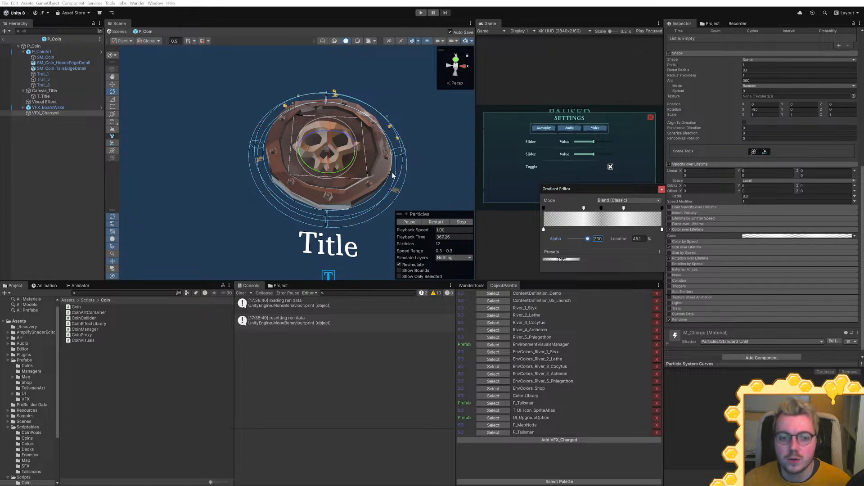
Inspect the lightning particles around the coin up close, from a distance and without the selection outlines
{"action": "left_click_drag", "start_coordinate": [300, 198], "coordinate": [308, 192], "text": "alt"}
{"action": "scroll", "coordinate": [295, 208], "scroll_direction": "up", "scroll_amount": 5}
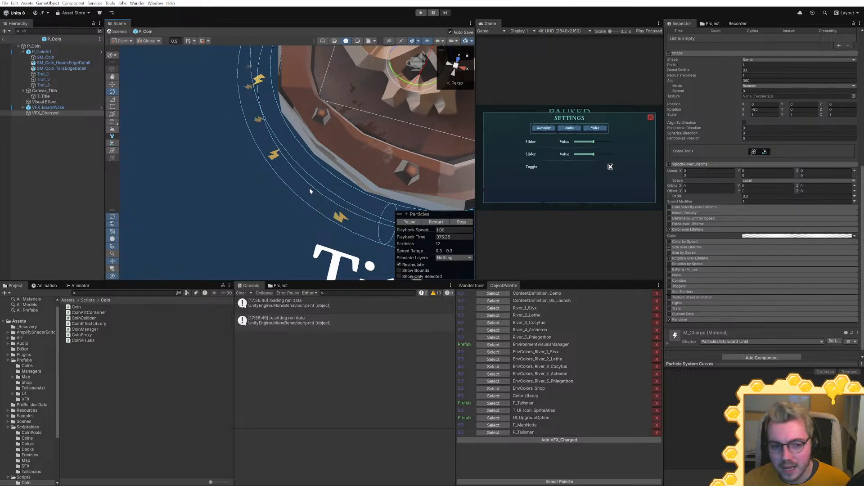
{"action": "left_click_drag", "start_coordinate": [310, 193], "coordinate": [331, 177], "text": "alt"}
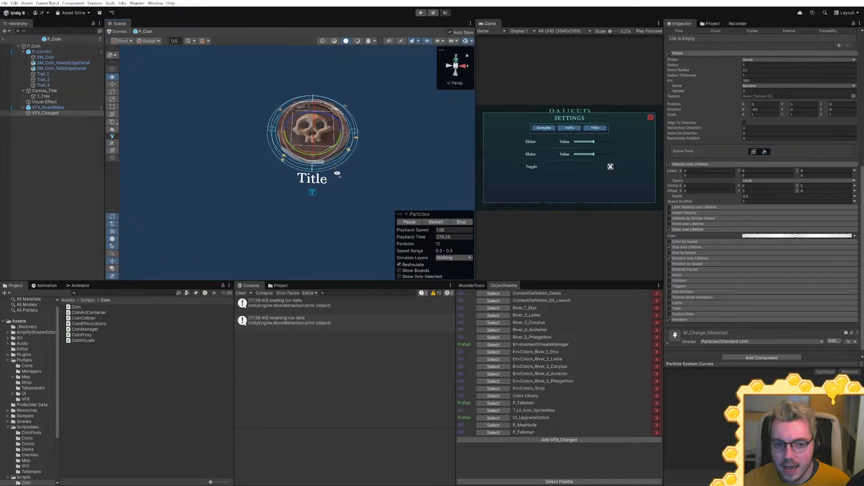
{"action": "scroll", "coordinate": [342, 184], "scroll_direction": "up", "scroll_amount": 5}
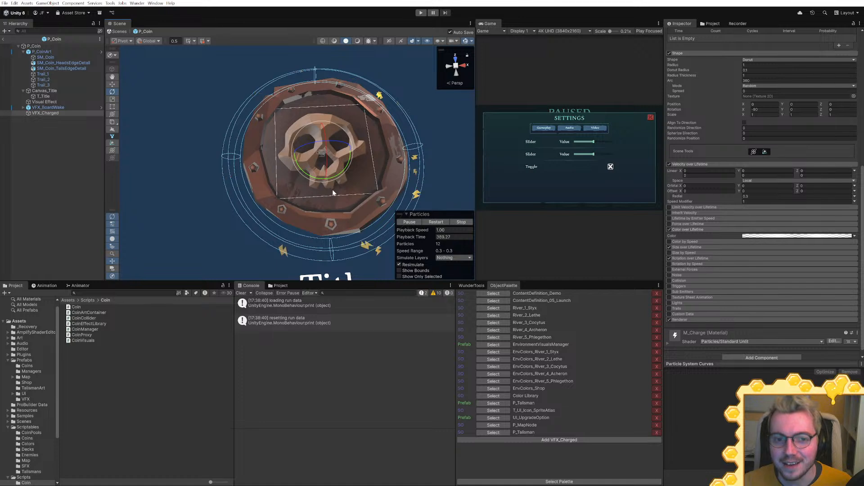
{"action": "scroll", "coordinate": [332, 179], "scroll_direction": "down", "scroll_amount": 3}
{"action": "right_click_drag", "start_coordinate": [333, 176], "coordinate": [334, 174]}
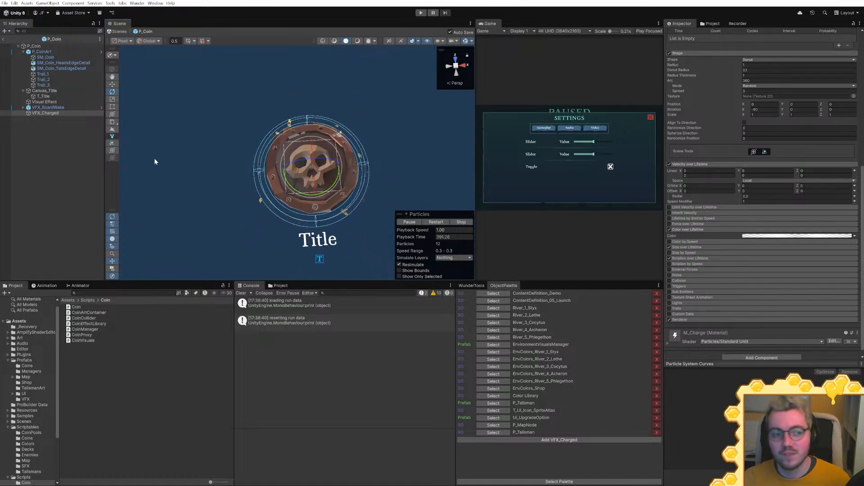
{"action": "left_click", "coordinate": [63, 169]}
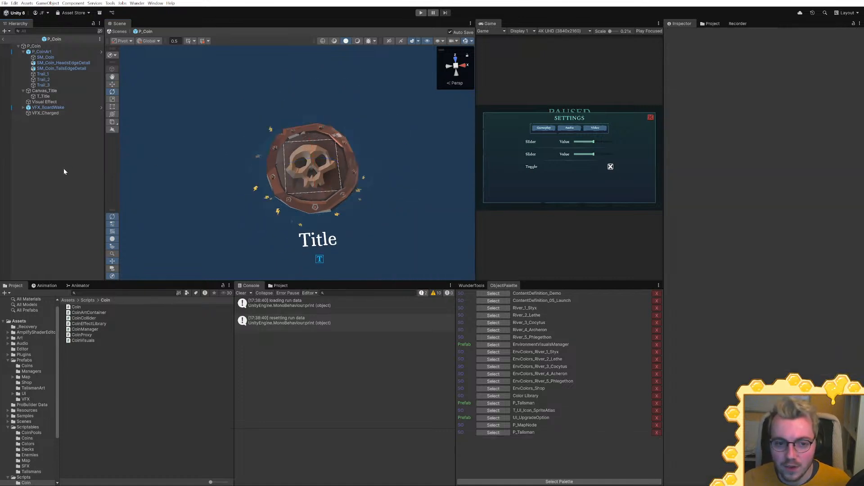
Set VFX_Charged's emission Rate over Time to 30 and check the particles with the object deselected
{"action": "left_click", "coordinate": [52, 113]}
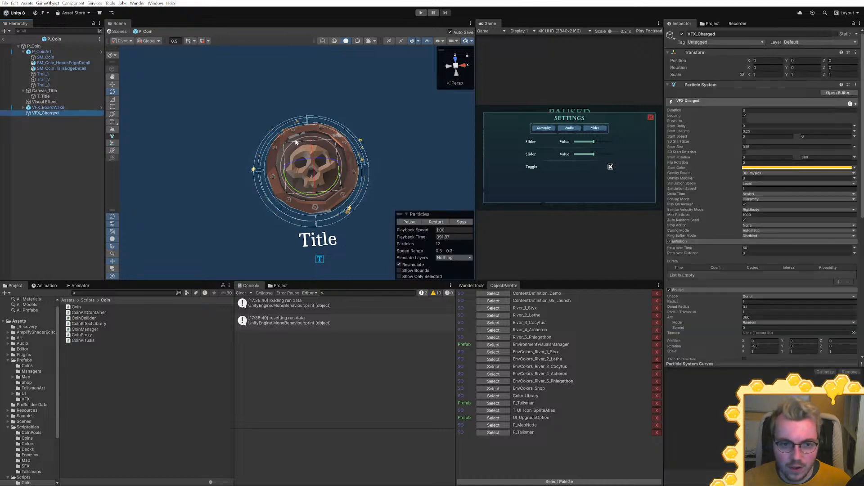
{"action": "left_click", "coordinate": [756, 248]}
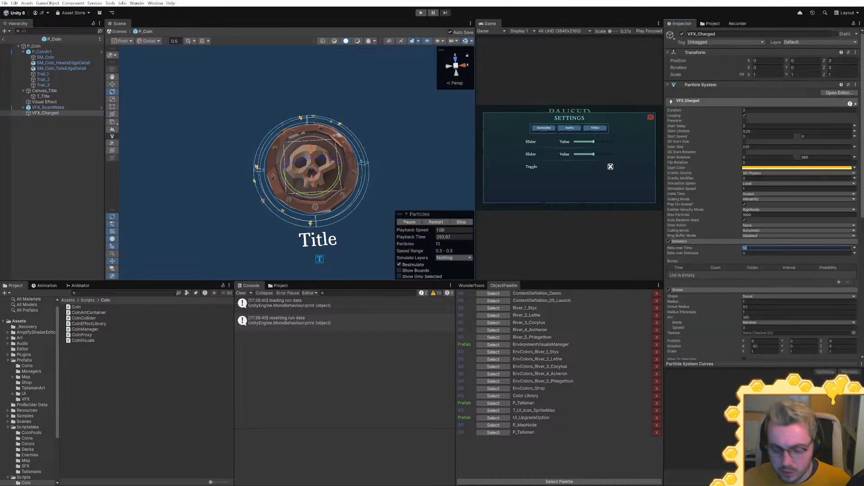
{"action": "type", "text": "30"}
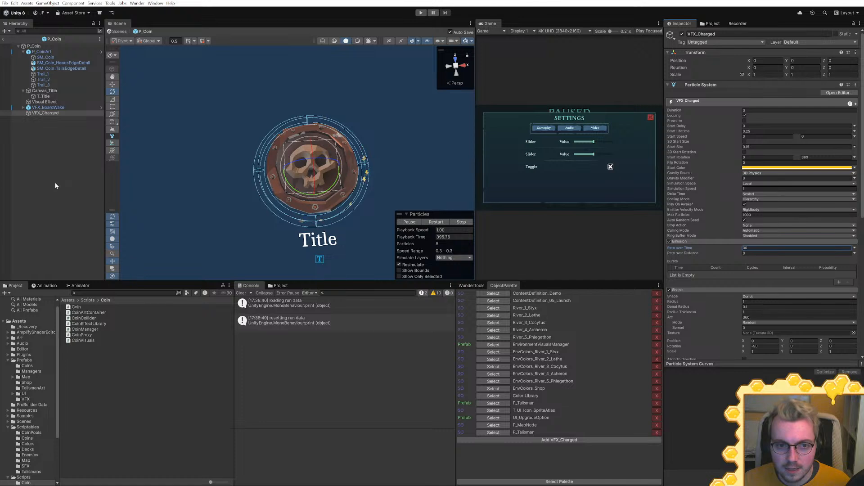
{"action": "left_click", "coordinate": [45, 191]}
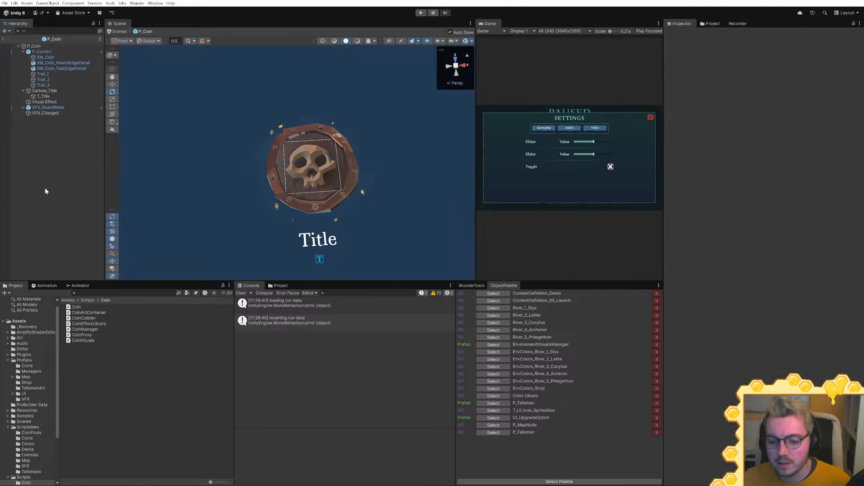
{"action": "left_click", "coordinate": [57, 113]}
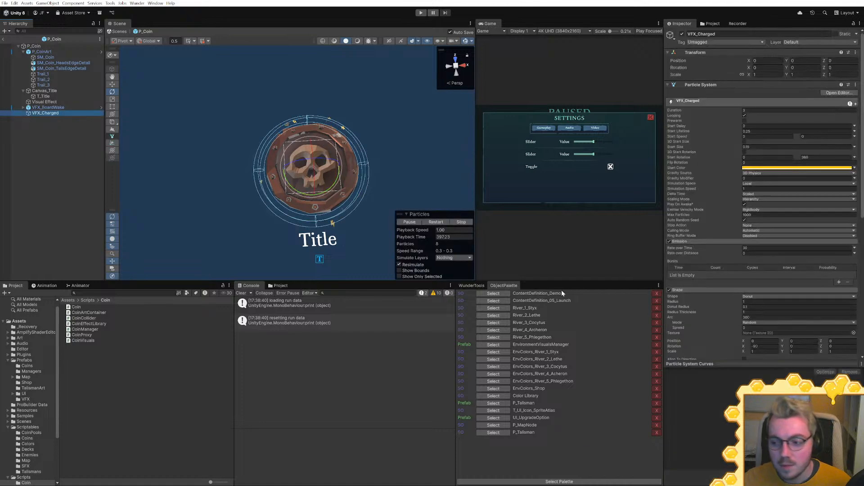
Switch to the Coin script in the code editor and find the Charge case in CoinData's ApplyStatusEffect method
{"action": "key", "text": "alt+Tab"}
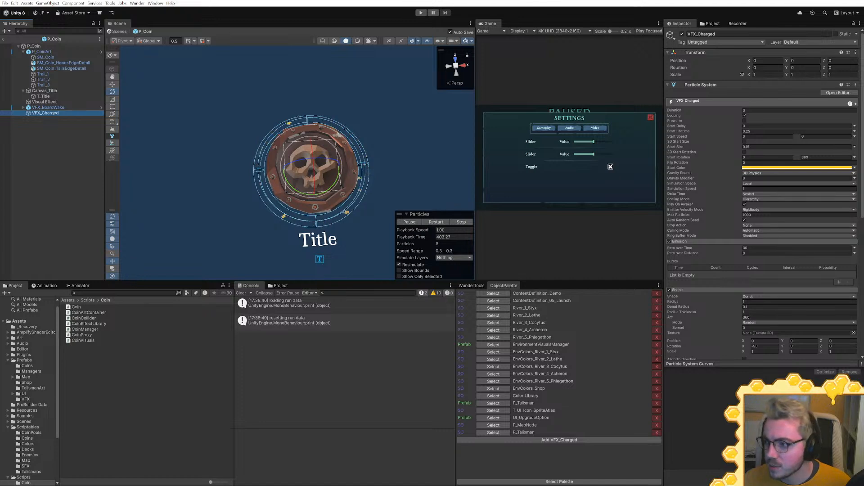
{"action": "key", "text": "alt+Tab"}
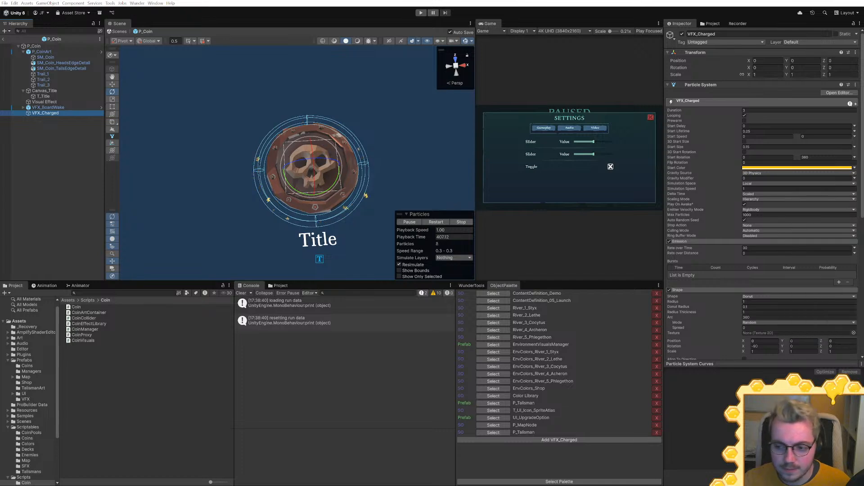
{"action": "key", "text": "alt+Tab"}
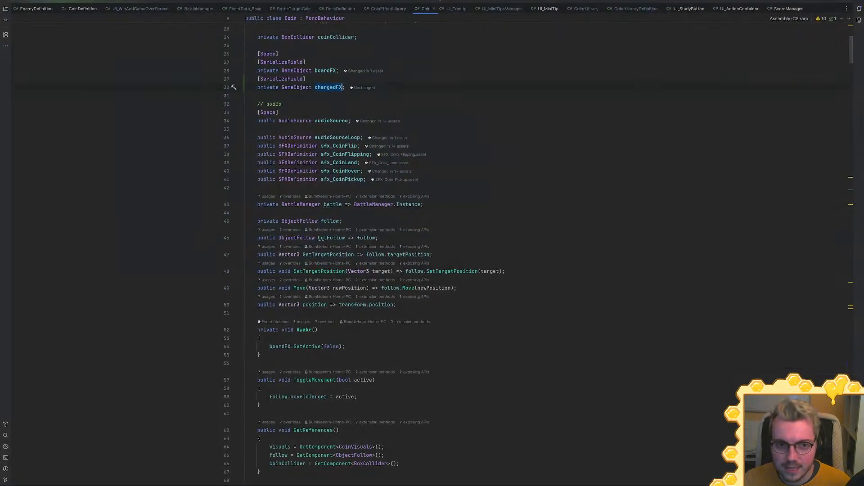
{"action": "scroll", "coordinate": [364, 256], "scroll_direction": "down", "scroll_amount": 20}
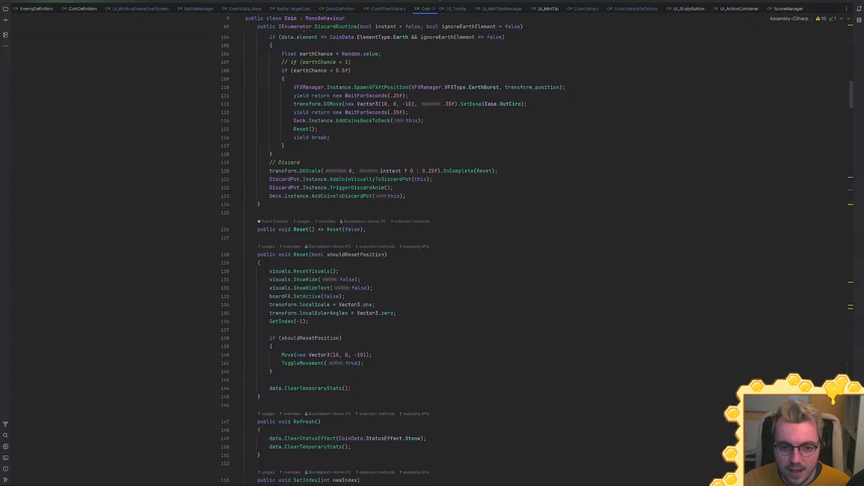
{"action": "scroll", "coordinate": [364, 256], "scroll_direction": "down", "scroll_amount": 20}
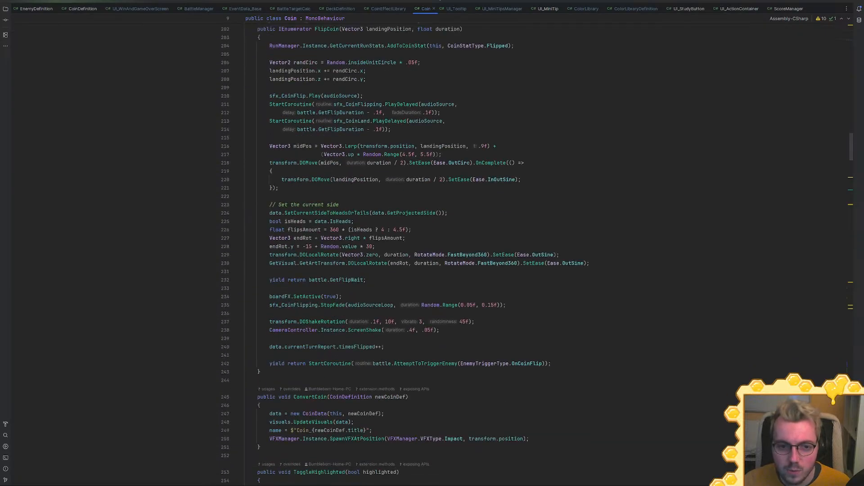
{"action": "scroll", "coordinate": [365, 256], "scroll_direction": "down", "scroll_amount": 15}
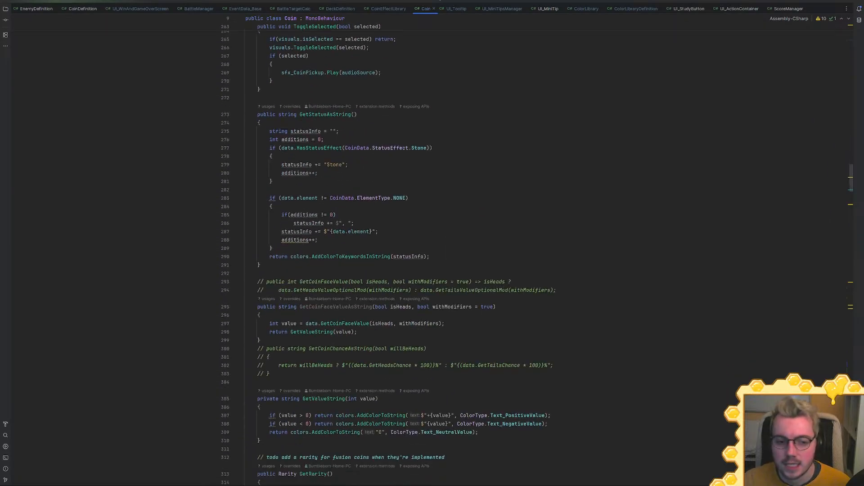
{"action": "scroll", "coordinate": [365, 256], "scroll_direction": "down", "scroll_amount": 20}
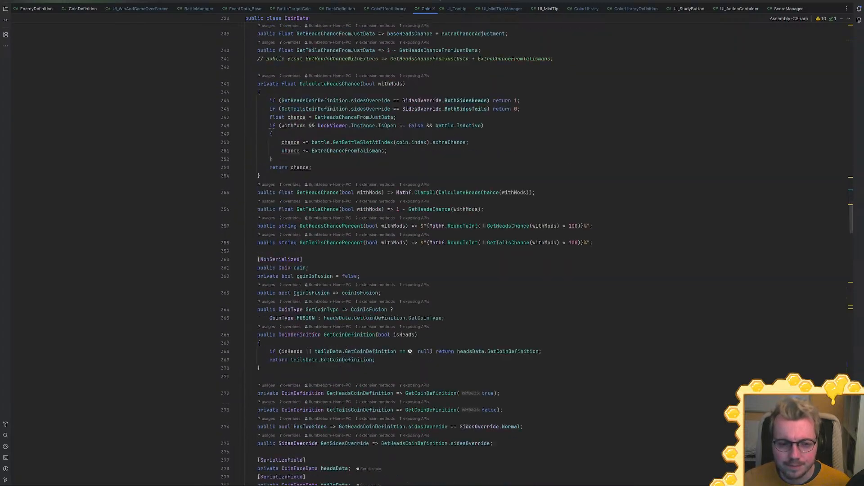
{"action": "scroll", "coordinate": [364, 256], "scroll_direction": "down", "scroll_amount": 20}
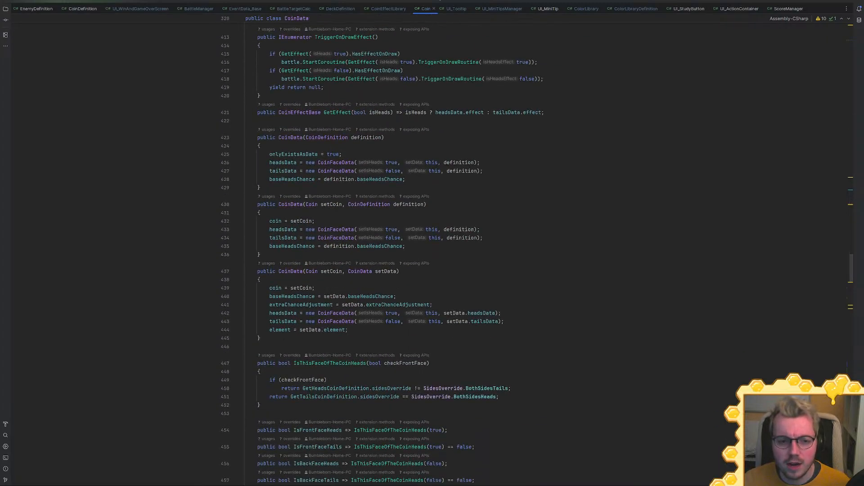
{"action": "scroll", "coordinate": [365, 255], "scroll_direction": "down", "scroll_amount": 20}
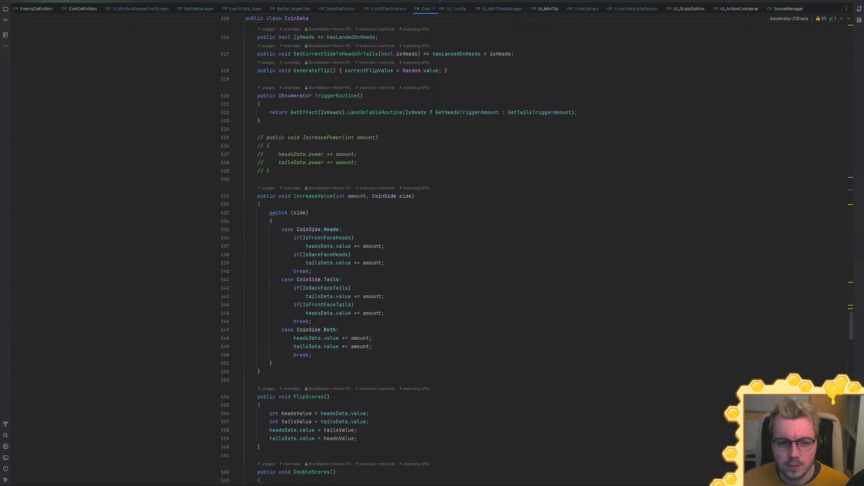
{"action": "scroll", "coordinate": [364, 255], "scroll_direction": "up", "scroll_amount": 20}
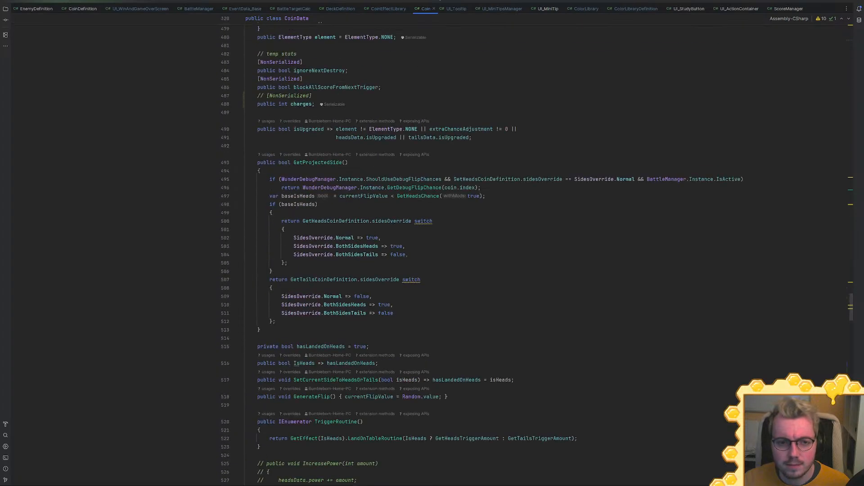
{"action": "scroll", "coordinate": [364, 256], "scroll_direction": "up", "scroll_amount": 7}
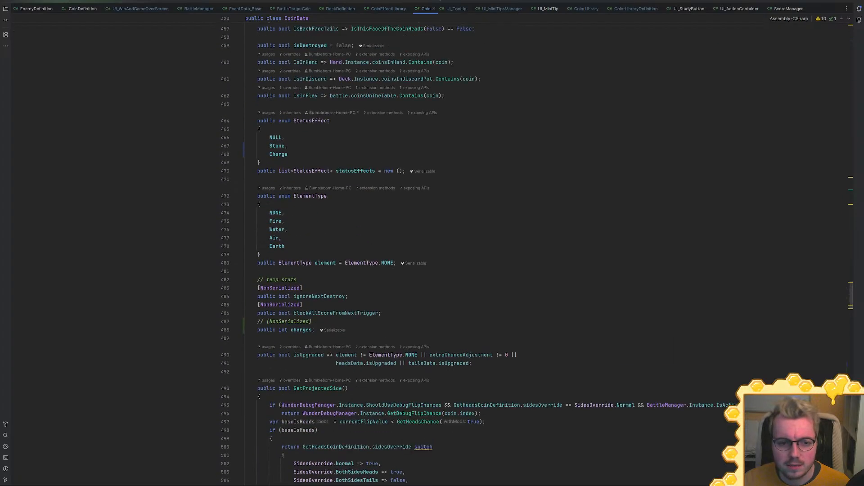
{"action": "scroll", "coordinate": [364, 256], "scroll_direction": "up", "scroll_amount": 16}
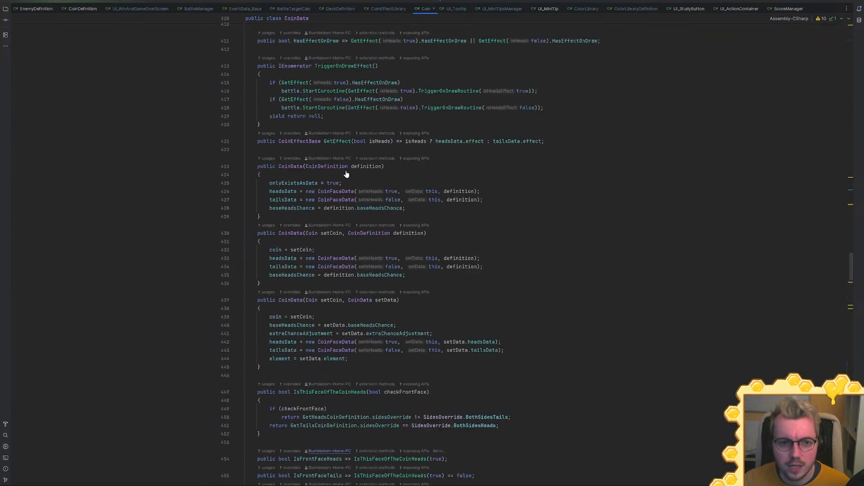
{"action": "scroll", "coordinate": [364, 255], "scroll_direction": "down", "scroll_amount": 18}
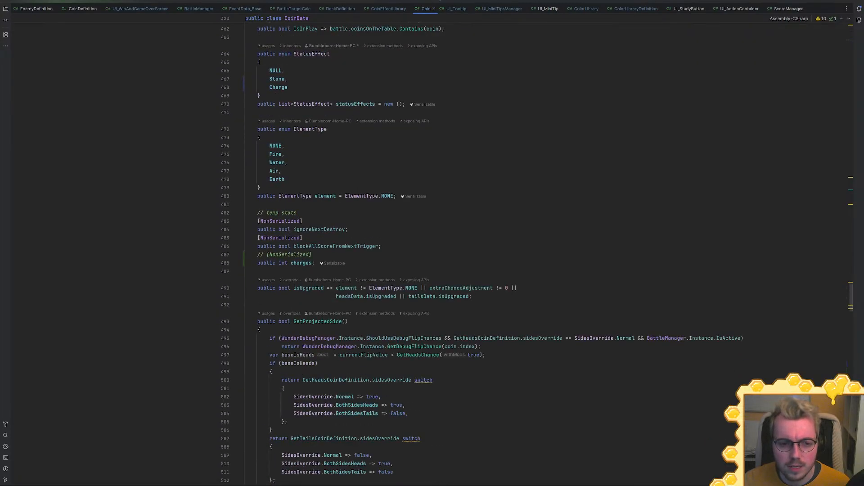
{"action": "scroll", "coordinate": [365, 256], "scroll_direction": "up", "scroll_amount": 5}
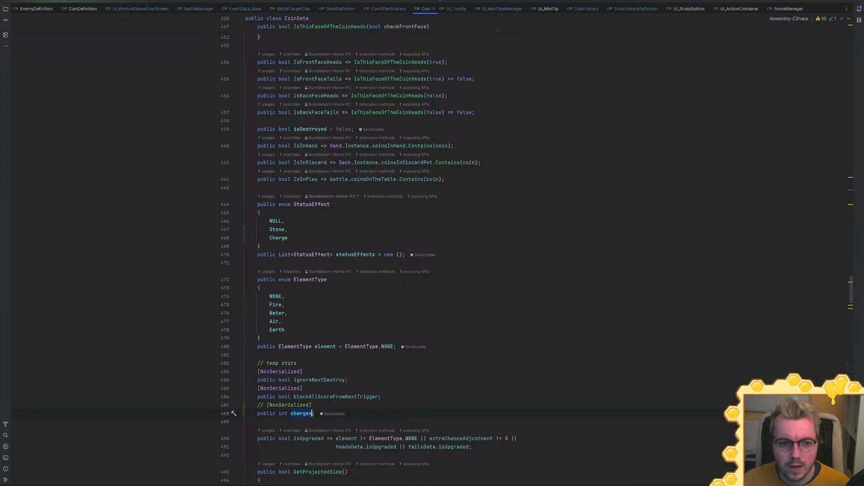
{"action": "scroll", "coordinate": [321, 210], "scroll_direction": "down", "scroll_amount": 20}
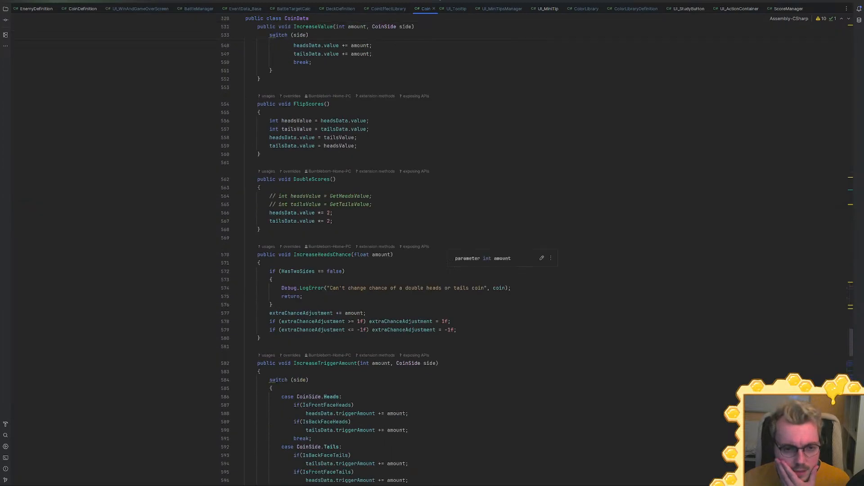
{"action": "scroll", "coordinate": [321, 210], "scroll_direction": "down", "scroll_amount": 9}
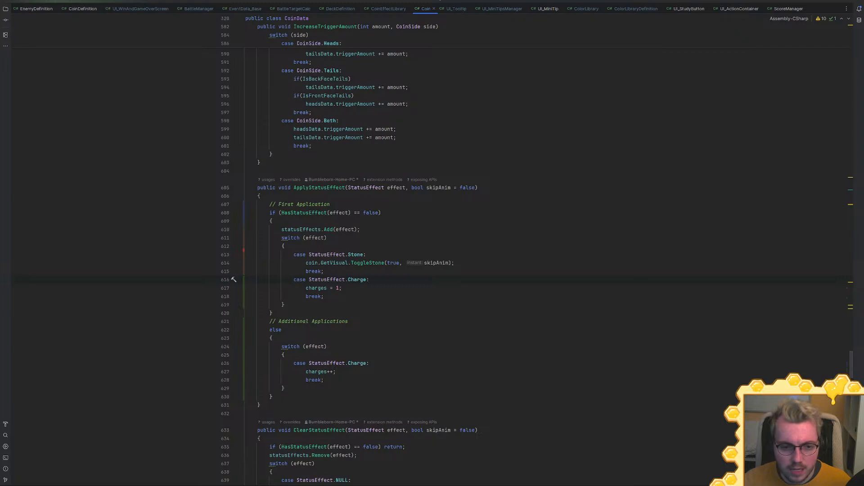
Begin a new statement with "coin." below charges = 1 in ApplyStatusEffect's Charge case
{"action": "key", "text": "Return"}
{"action": "type", "text": "coin.chargedFX"}
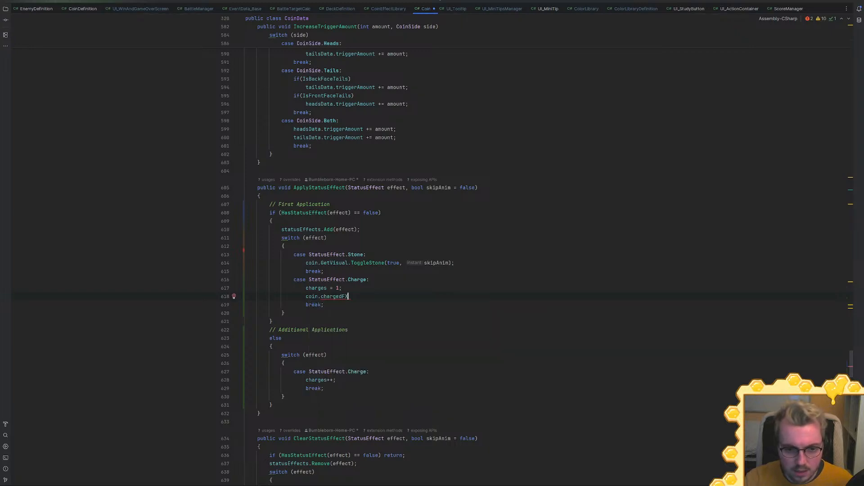
{"action": "key", "text": "ctrl+BackSpace"}
{"action": "type", "text": "coin."}
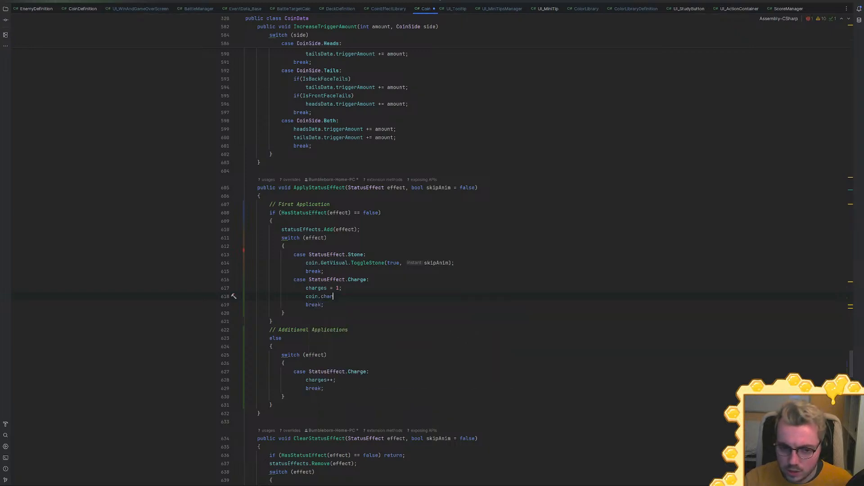
{"action": "type", "text": "boo"}
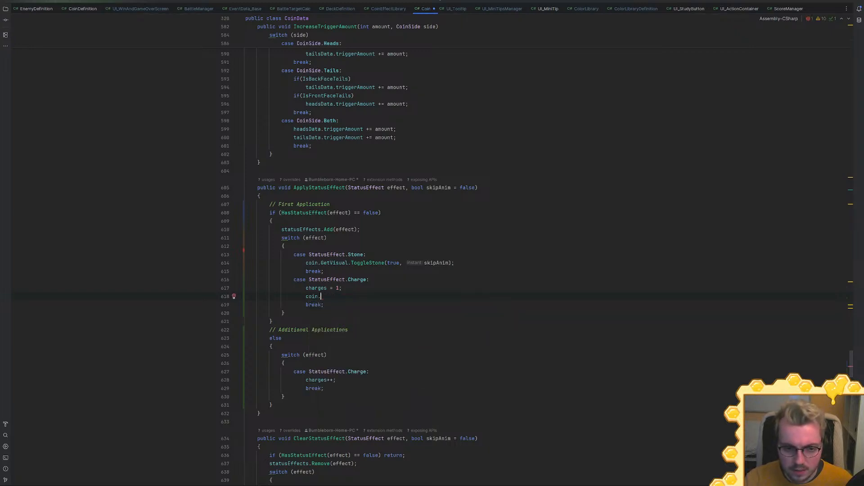
Add the property public GameObject GetChargedFX => chargedFX; directly below the chargedFX field in the Coin class
{"action": "left_click_drag", "start_coordinate": [851, 361], "coordinate": [860, 32]}
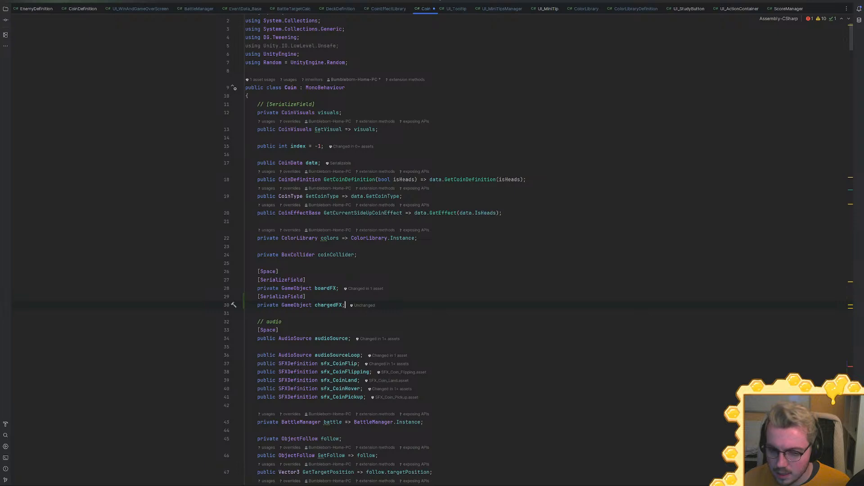
{"action": "key", "text": "Return"}
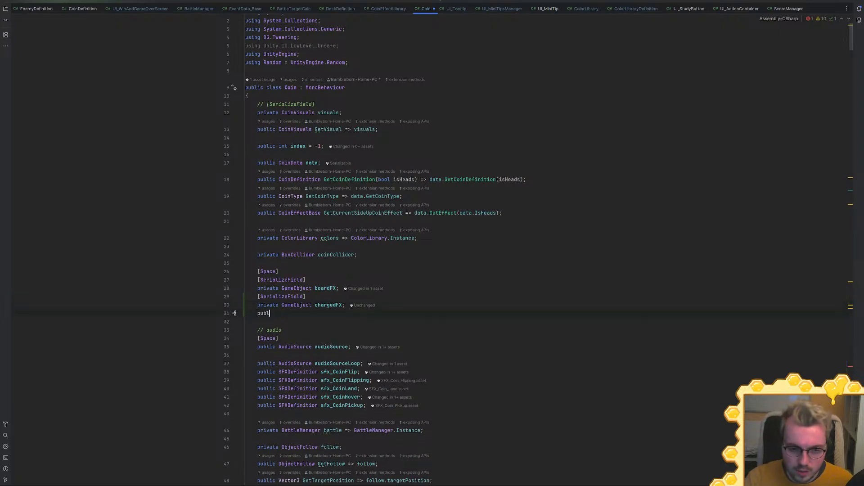
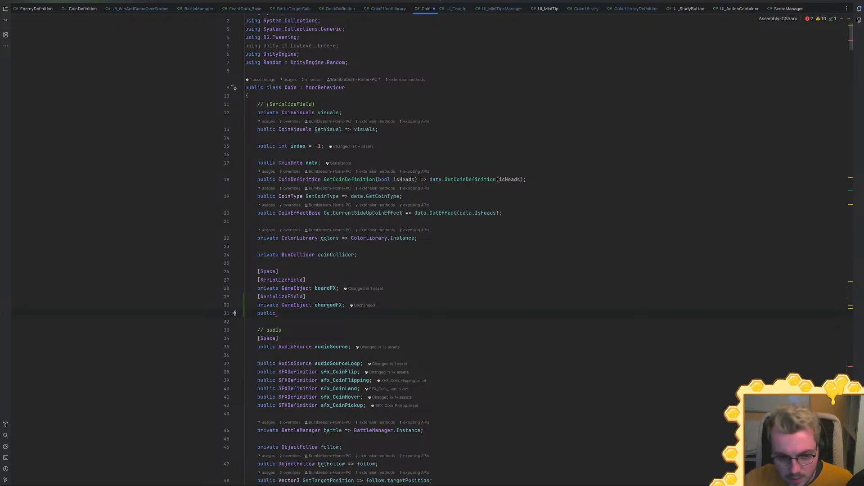
{"action": "type", "text": "GameObject"}
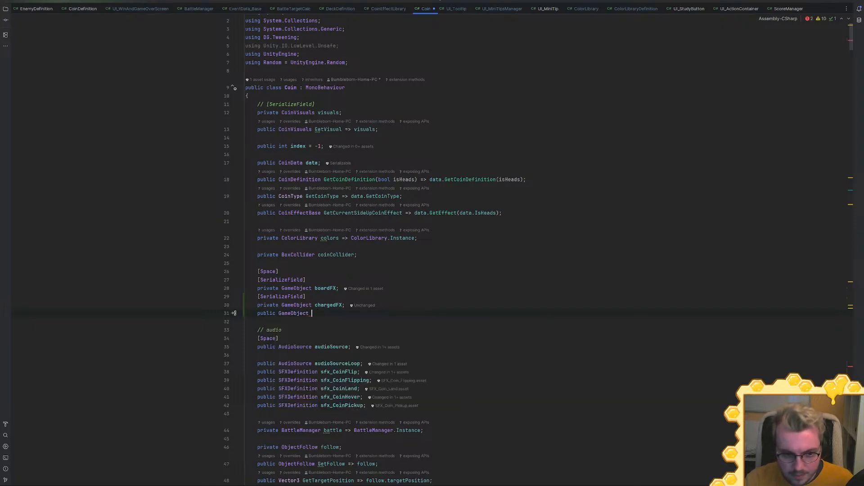
{"action": "type", "text": " GetChargedFX"}
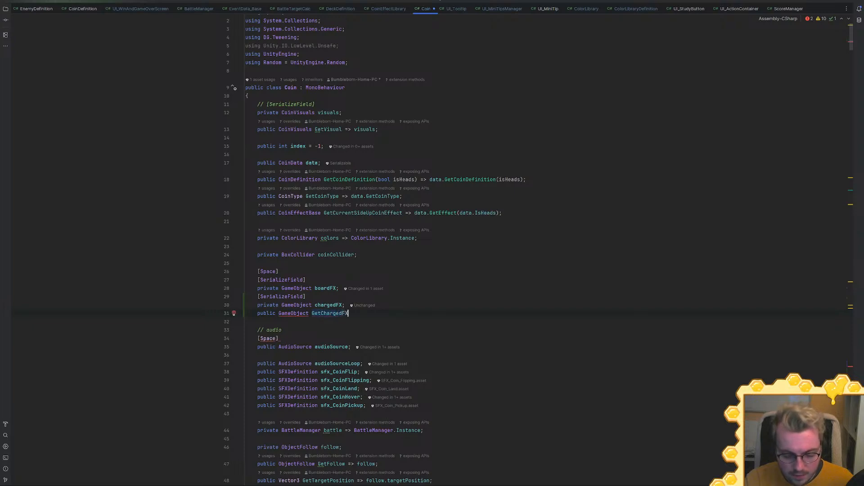
{"action": "type", "text": " => char"}
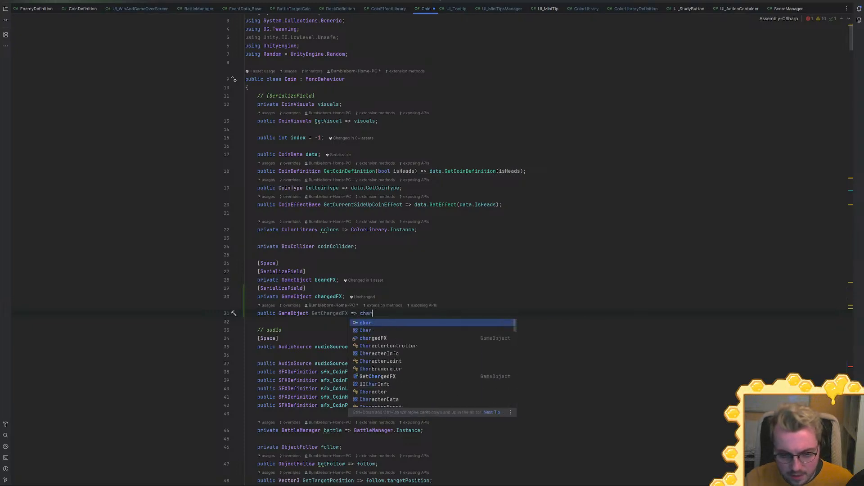
{"action": "key", "text": "Down"}
{"action": "key", "text": "Down"}
{"action": "key", "text": "Return"}
{"action": "type", "text": ";"}
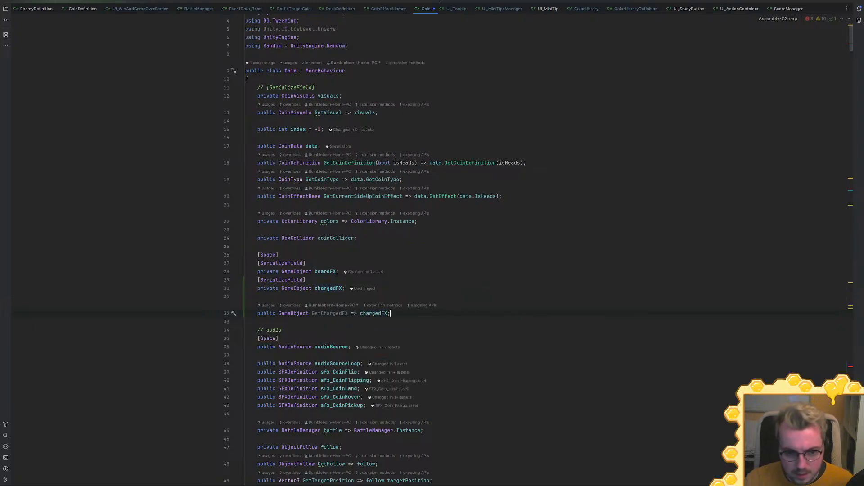
{"action": "key", "text": "Up"}
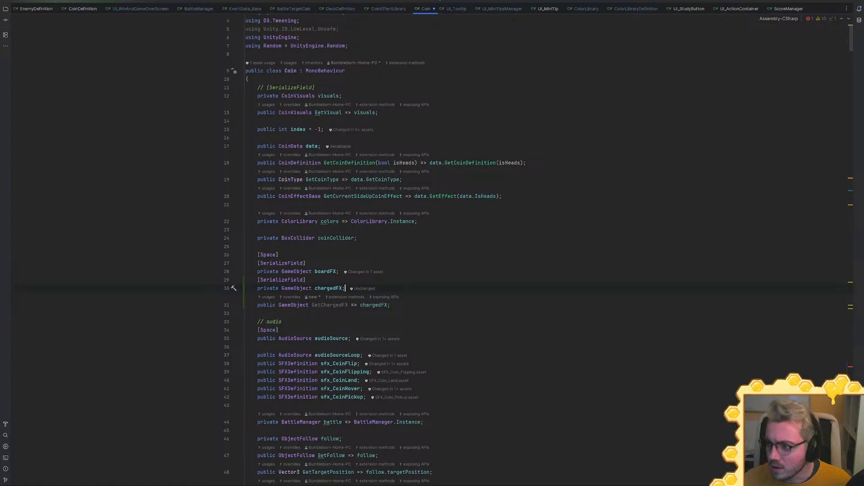
Complete the unfinished statement in ApplyStatusEffect's Charge case as coin.GetChargedFX.SetActive(true);
{"action": "left_click_drag", "start_coordinate": [850, 42], "coordinate": [851, 405]}
{"action": "scroll", "coordinate": [383, 252], "scroll_direction": "down", "scroll_amount": 20}
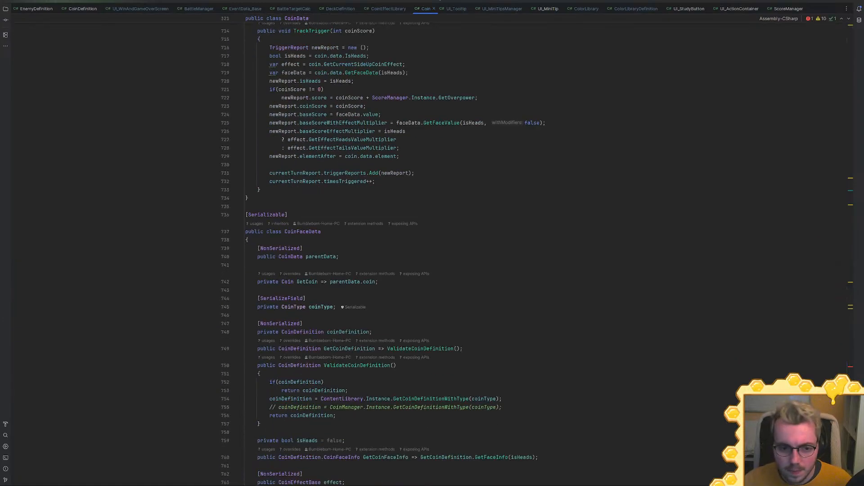
{"action": "scroll", "coordinate": [382, 252], "scroll_direction": "down", "scroll_amount": 8}
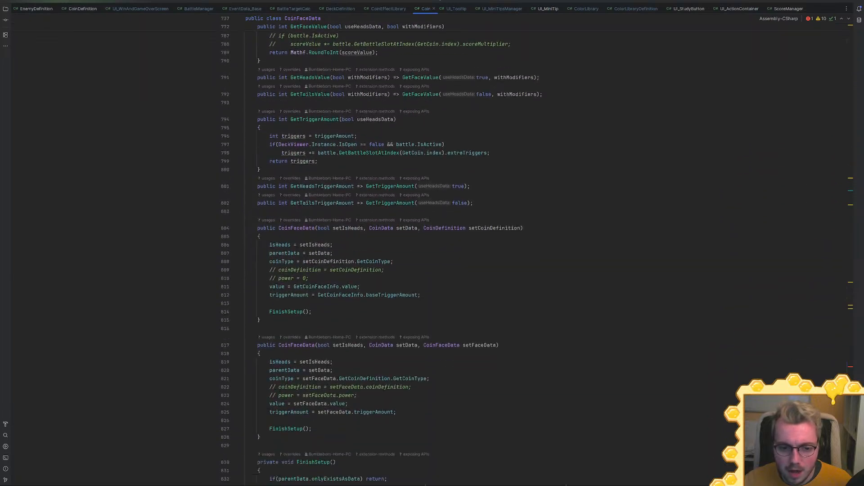
{"action": "scroll", "coordinate": [383, 252], "scroll_direction": "up", "scroll_amount": 18}
{"action": "scroll", "coordinate": [383, 252], "scroll_direction": "up", "scroll_amount": 2}
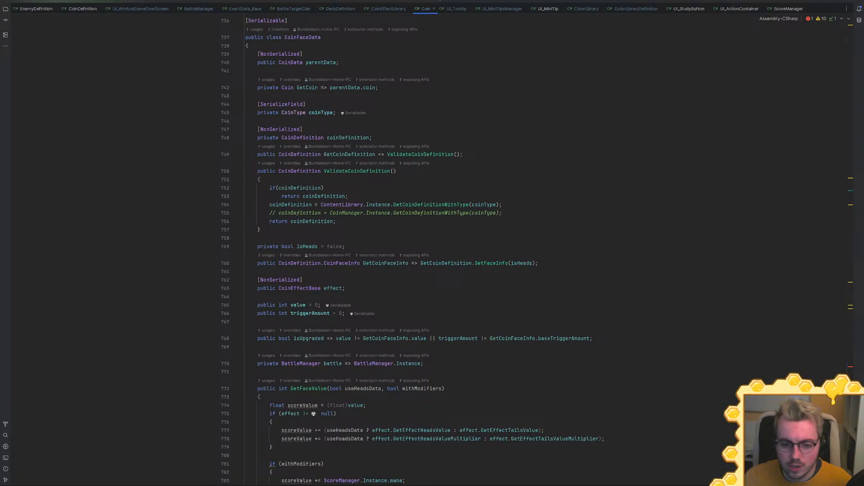
{"action": "scroll", "coordinate": [382, 252], "scroll_direction": "down", "scroll_amount": 18}
{"action": "scroll", "coordinate": [382, 253], "scroll_direction": "down", "scroll_amount": 9}
{"action": "scroll", "coordinate": [383, 252], "scroll_direction": "down", "scroll_amount": 2}
{"action": "scroll", "coordinate": [383, 252], "scroll_direction": "up", "scroll_amount": 20}
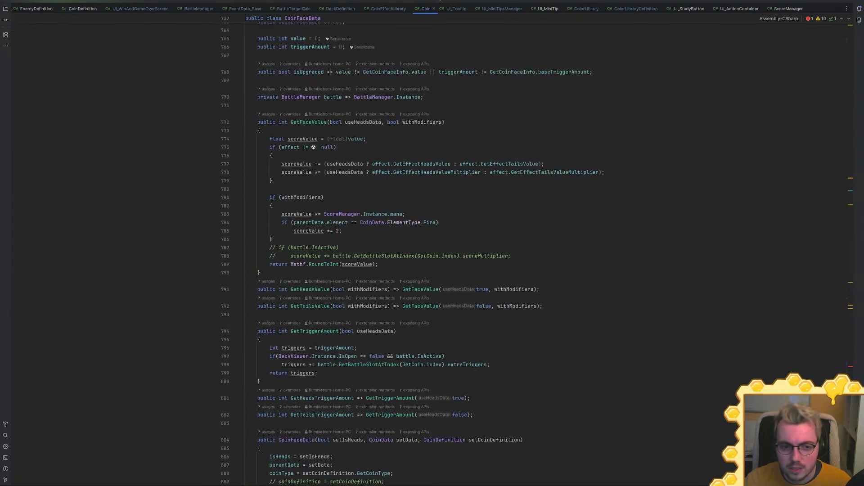
{"action": "scroll", "coordinate": [382, 252], "scroll_direction": "up", "scroll_amount": 9}
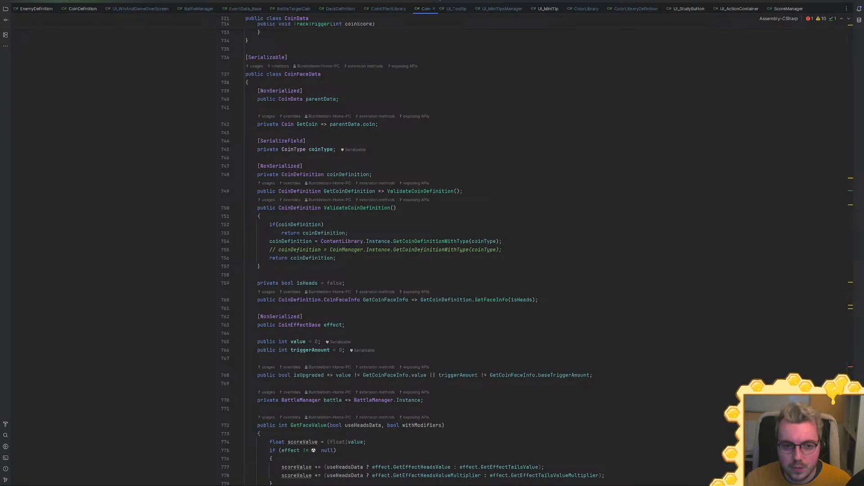
{"action": "scroll", "coordinate": [383, 252], "scroll_direction": "up", "scroll_amount": 15}
{"action": "scroll", "coordinate": [855, 372], "scroll_direction": "up", "scroll_amount": 20}
{"action": "scroll", "coordinate": [858, 372], "scroll_direction": "up", "scroll_amount": 1}
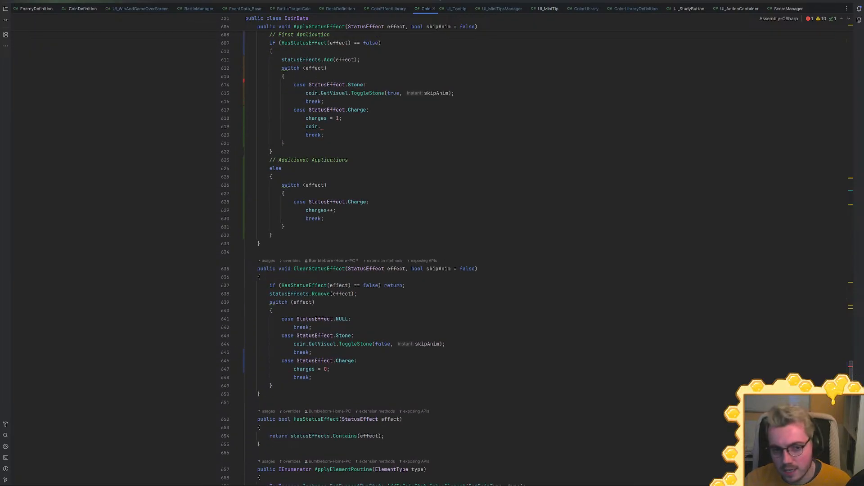
{"action": "type", "text": "etChargedFX"}
{"action": "key", "text": "Return"}
{"action": "type", "text": ".SetActive"}
{"action": "key", "text": "Return"}
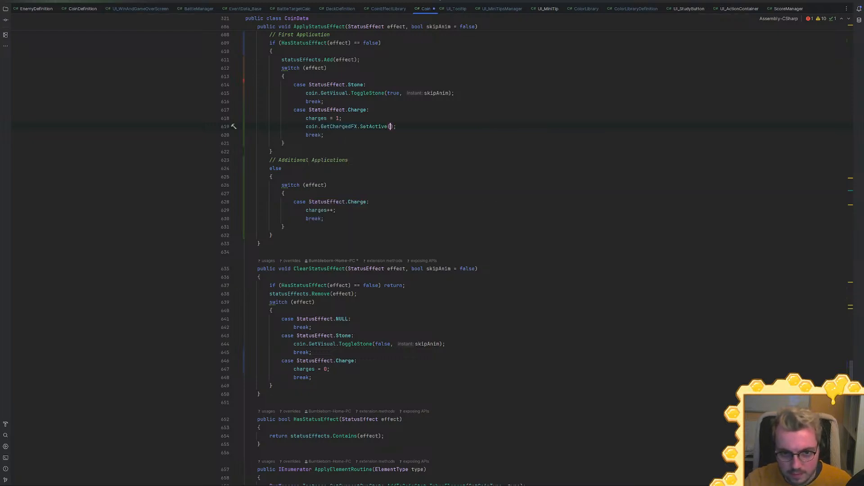
{"action": "type", "text": "true"}
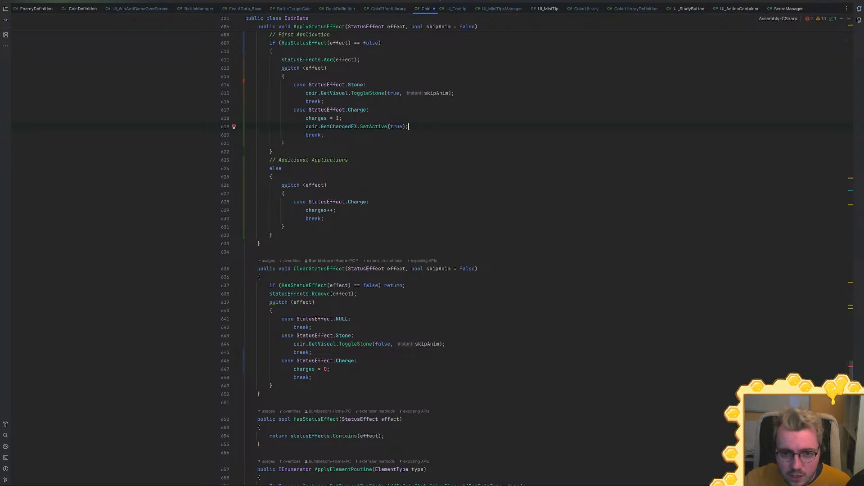
Copy the SetActive statement into ClearStatusEffect's Charge case below charges = 0 and change its argument to false
{"action": "key", "text": "ctrl+d"}
{"action": "key", "text": "shift+Up"}
{"action": "key", "text": "ctrl+c"}
{"action": "key", "text": "BackSpace"}
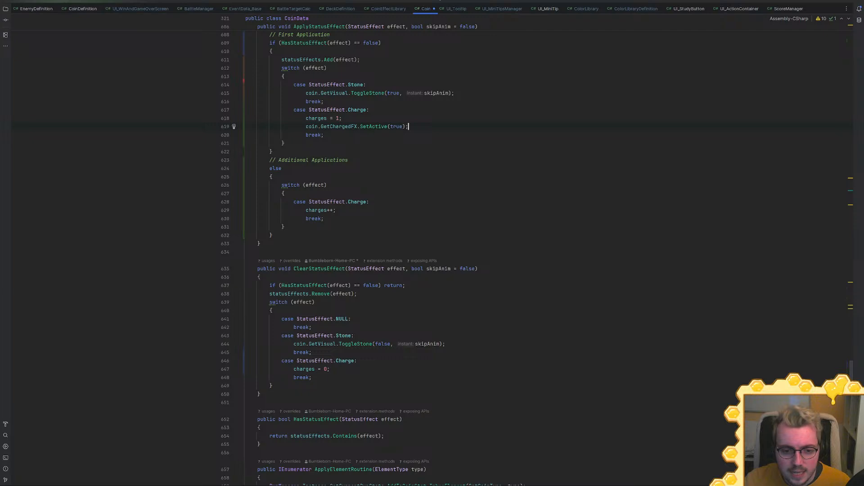
{"action": "key", "text": "Down"}
{"action": "key", "text": "ctrl+v"}
{"action": "key", "text": "Left"}
{"action": "key", "text": "Left"}
{"action": "key", "text": "ctrl+shift+Left"}
{"action": "type", "text": "false"}
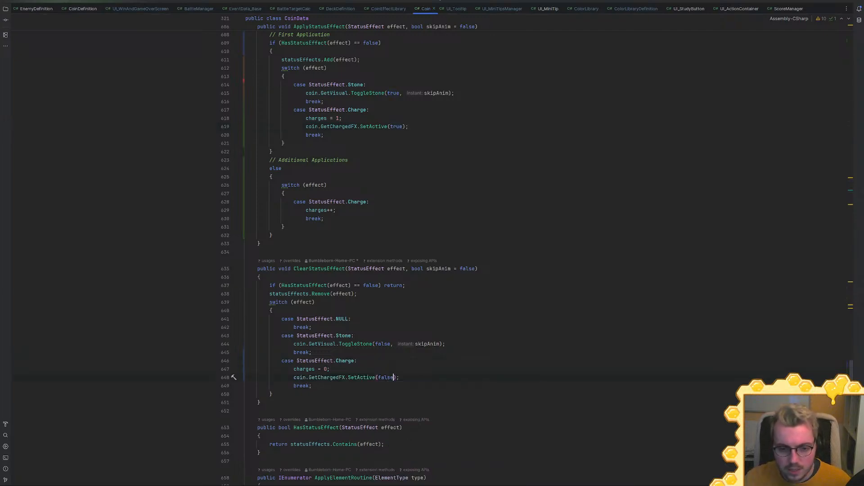
Switch to Unity and assign the VFX_Charged object to the Charged FX reference of P_Coin's Coin script
{"action": "key", "text": "alt+Tab"}
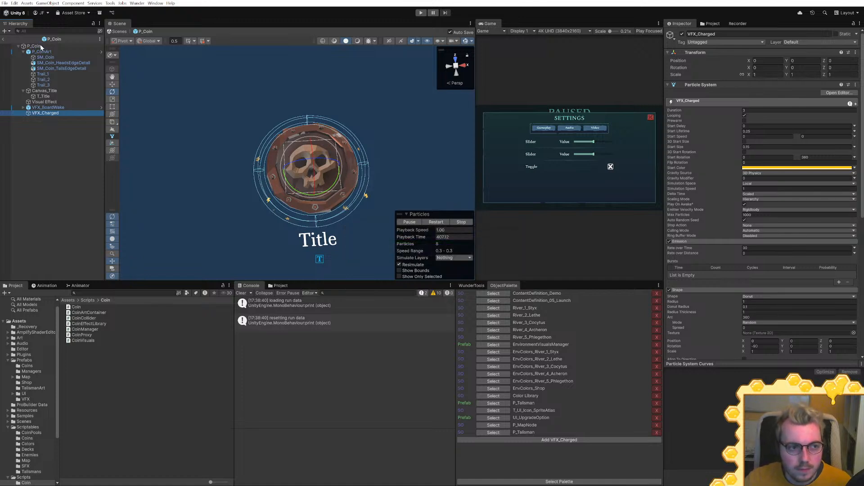
{"action": "left_click", "coordinate": [41, 46]}
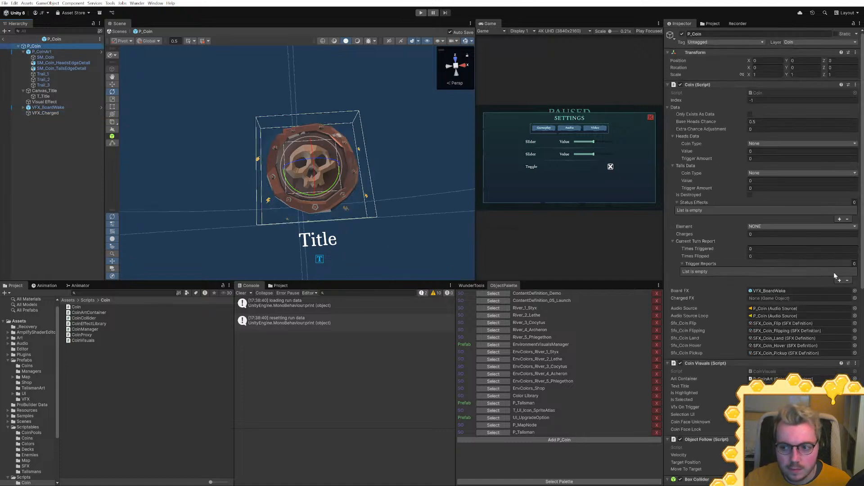
{"action": "left_click_drag", "start_coordinate": [43, 113], "coordinate": [765, 298]}
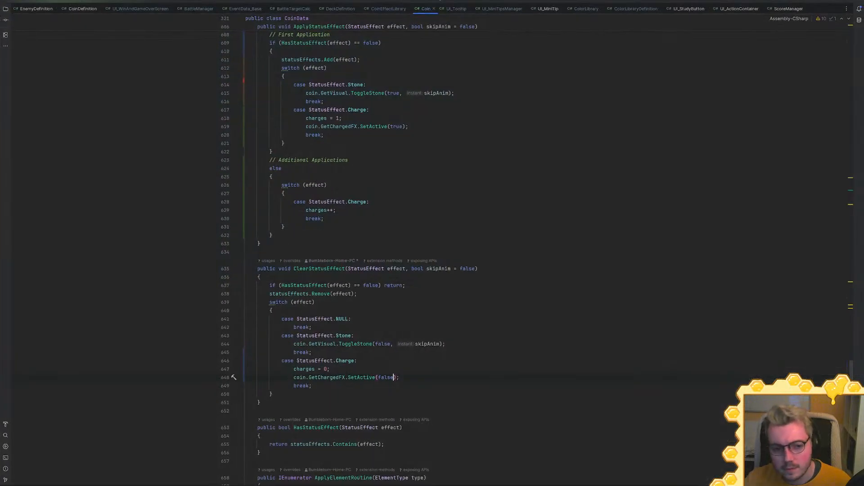
Return to the Coin script, add chargedFX.SetActive(false); below the boardFX line in Awake, and save the file
{"action": "left_click_drag", "start_coordinate": [852, 369], "coordinate": [853, 41]}
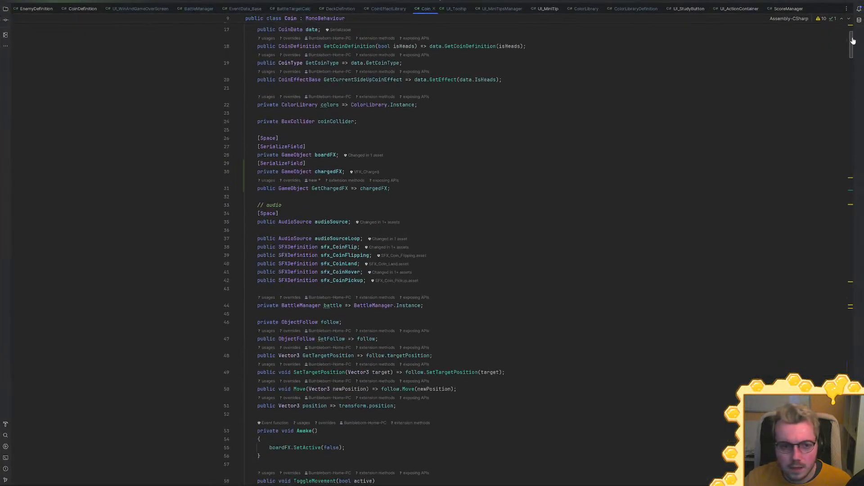
{"action": "scroll", "coordinate": [366, 272], "scroll_direction": "down", "scroll_amount": 6}
{"action": "key", "text": "ctrl+d"}
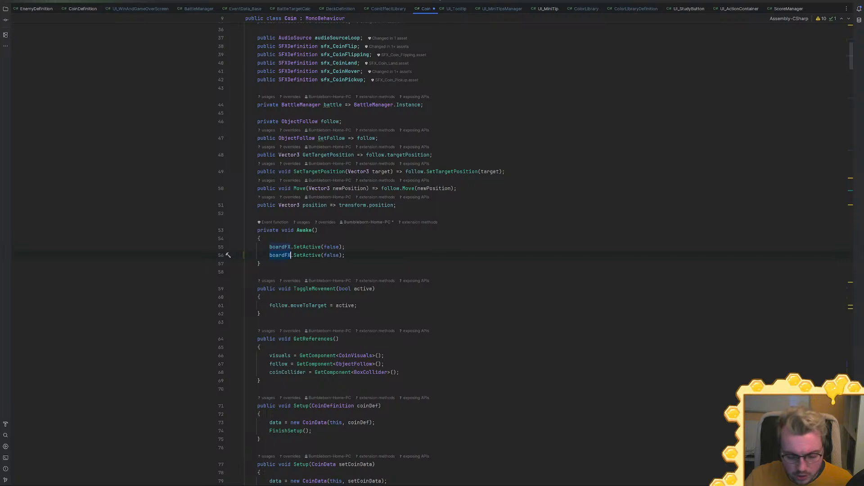
{"action": "type", "text": "chargedFX"}
{"action": "key", "text": "Down"}
{"action": "key", "text": "Down"}
{"action": "key", "text": "Return"}
{"action": "key", "text": "ctrl+s"}
Switch to Unity and run the game with the Game view maximized
{"action": "key", "text": "alt+Tab"}
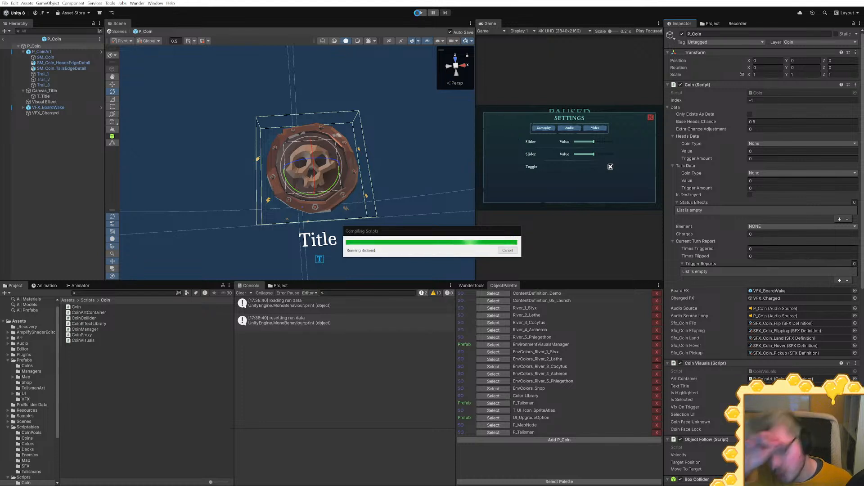
{"action": "left_click", "coordinate": [418, 13]}
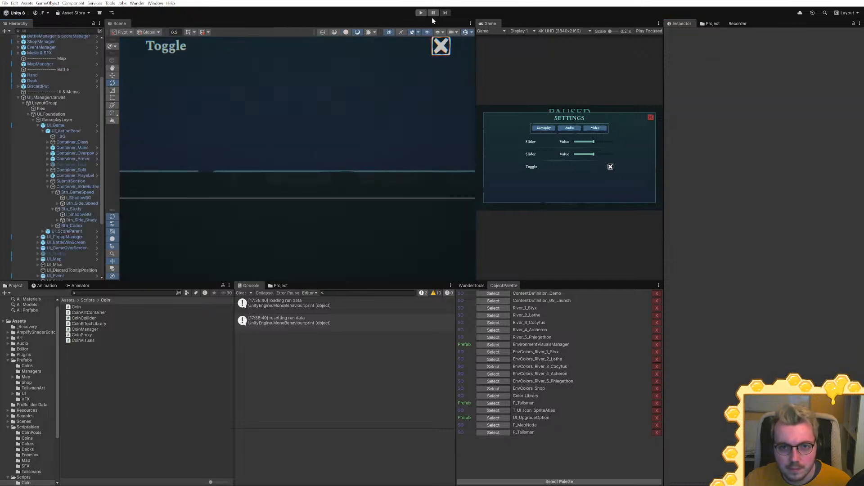
{"action": "key", "text": "shift+space"}
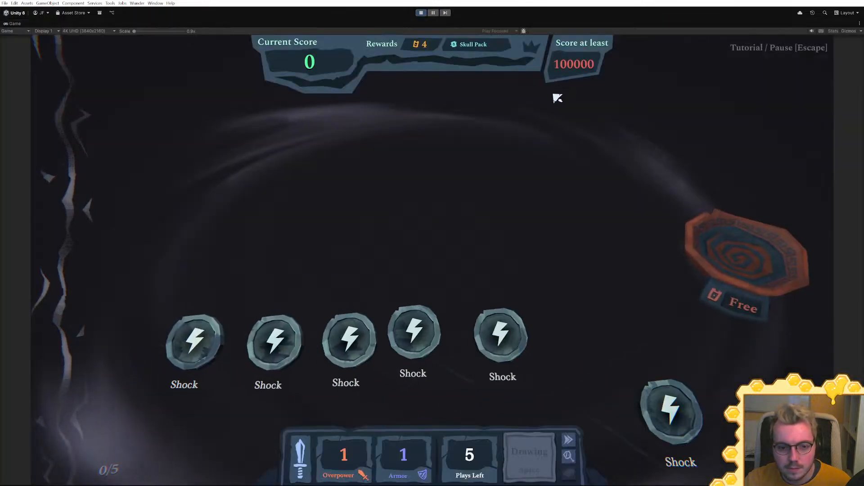
Flip the hand of Shock coins and examine the charge particles and tooltips on the played coins
{"action": "key", "text": "1"}
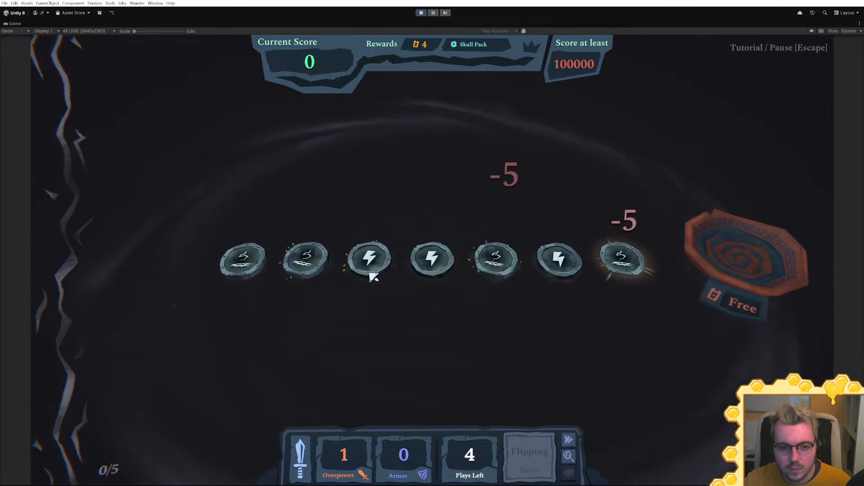
{"action": "mouse_move", "coordinate": [495, 279]}
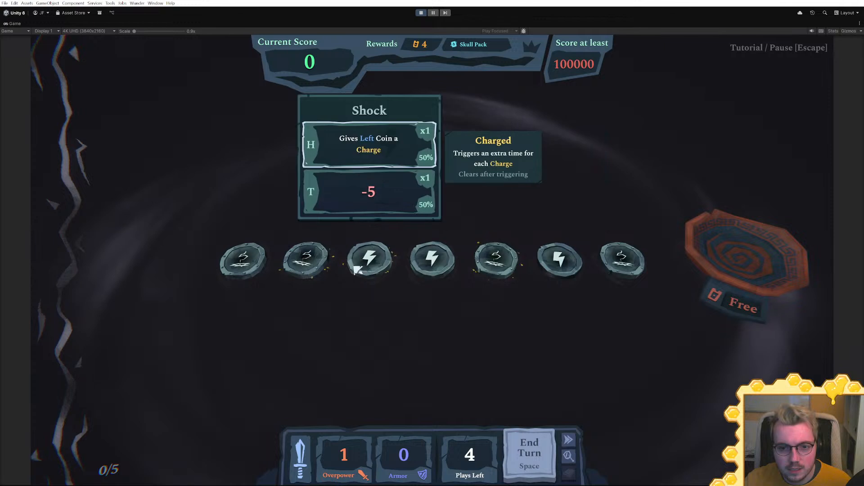
{"action": "mouse_move", "coordinate": [310, 271]}
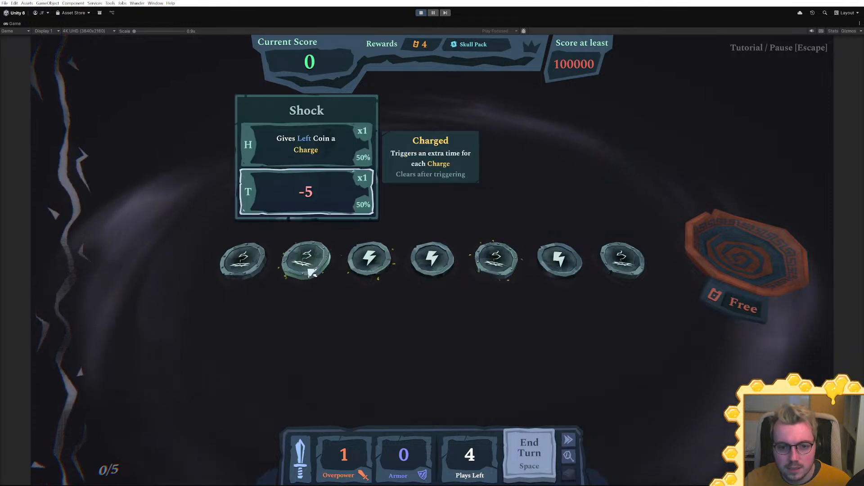
{"action": "mouse_move", "coordinate": [527, 273]}
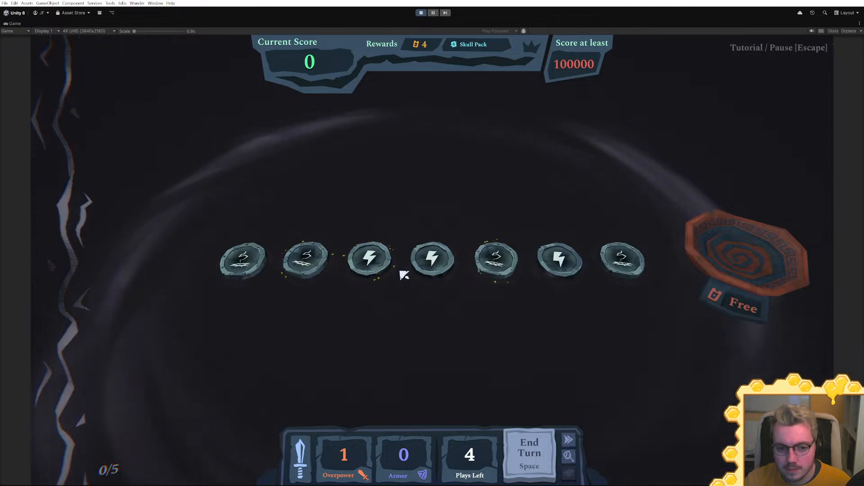
End the turn and check how the charge particles behave once the played coins are discarded
{"action": "left_click", "coordinate": [529, 452]}
{"action": "mouse_move", "coordinate": [795, 248]}
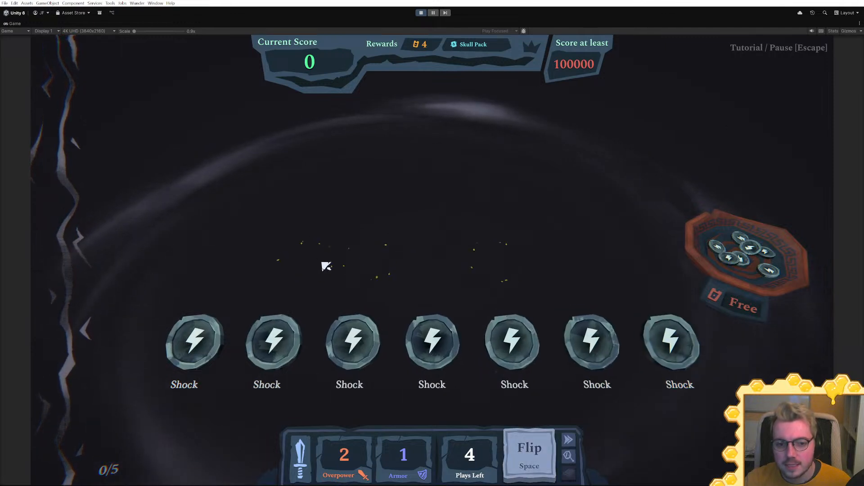
{"action": "key", "text": "Tab"}
{"action": "key", "text": "Tab"}
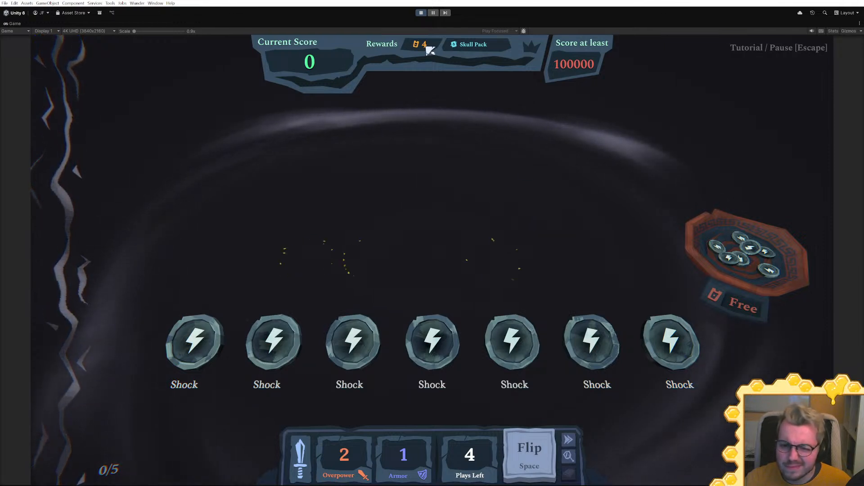
Switch to the Coin script and copy the chargedFX.SetActive(false); line from Awake into Reset, directly below the boardFX line
{"action": "mouse_move", "coordinate": [764, 267]}
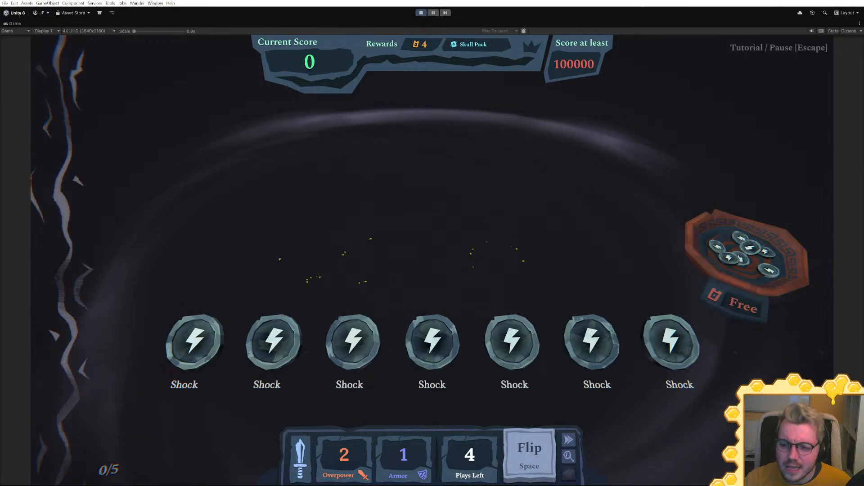
{"action": "key", "text": "alt+Tab"}
{"action": "left_click_drag", "start_coordinate": [370, 256], "coordinate": [370, 247]}
{"action": "key", "text": "ctrl+c"}
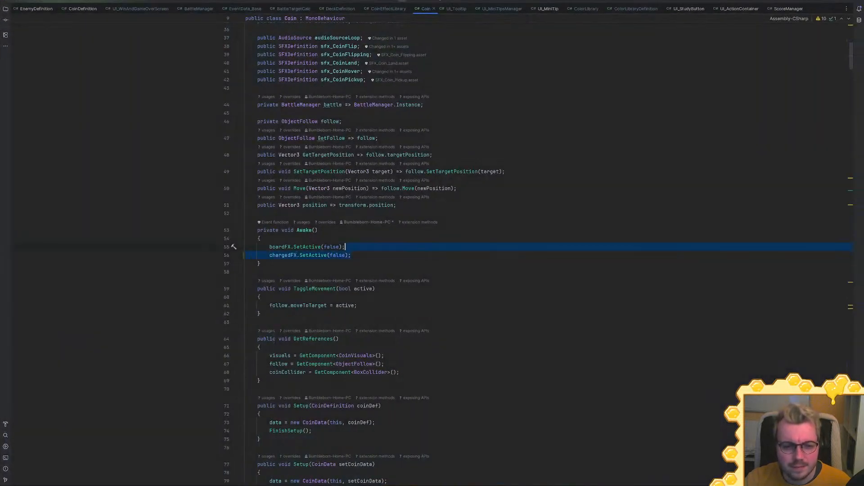
{"action": "left_click", "coordinate": [288, 247]}
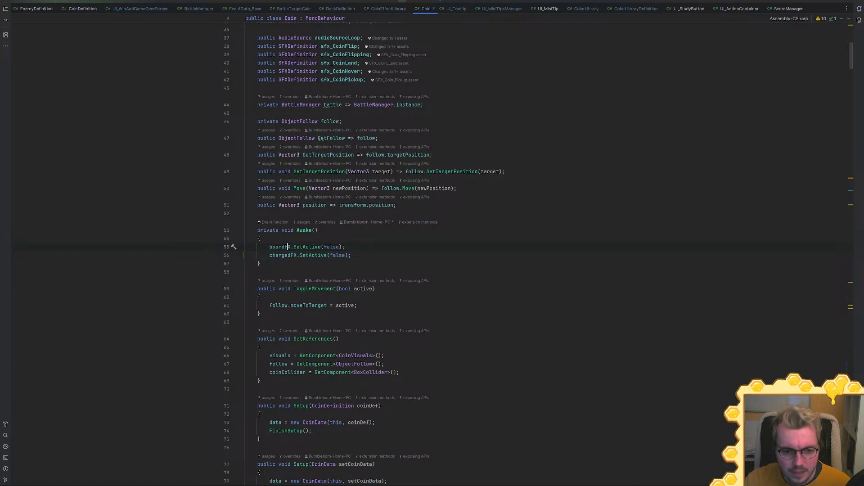
{"action": "scroll", "coordinate": [288, 246], "scroll_direction": "down", "scroll_amount": 20}
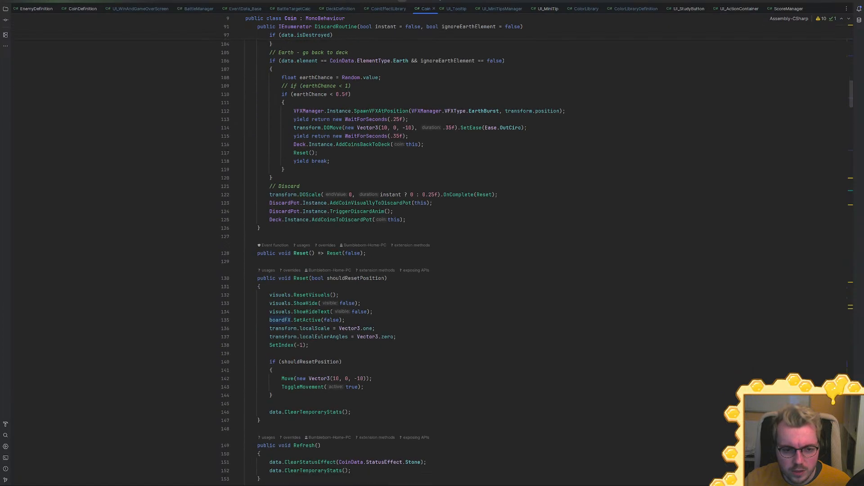
{"action": "key", "text": "ctrl+v"}
{"action": "key", "text": "BackSpace"}
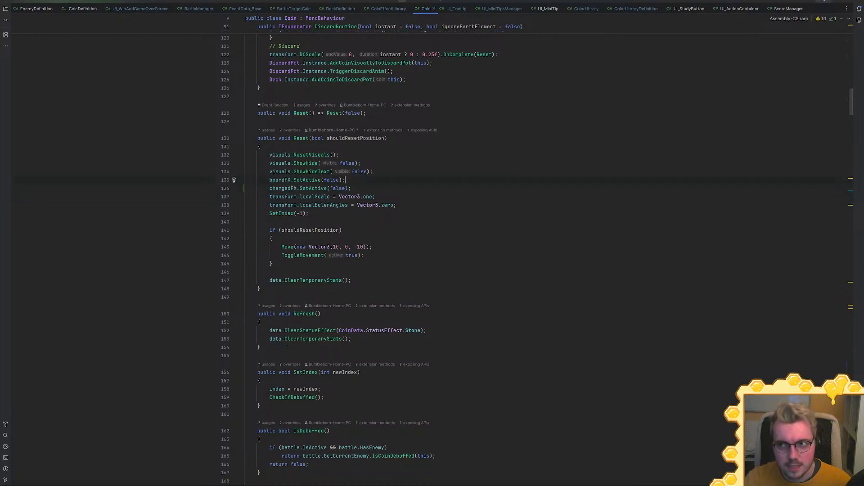
Switch to Unity, stop the running game, and start it again with the Game view maximized
{"action": "key", "text": "alt+Tab"}
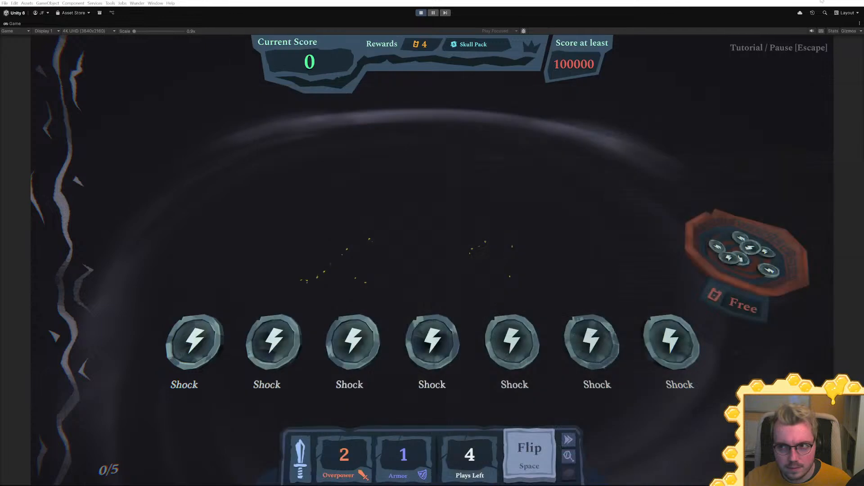
{"action": "left_click", "coordinate": [422, 14]}
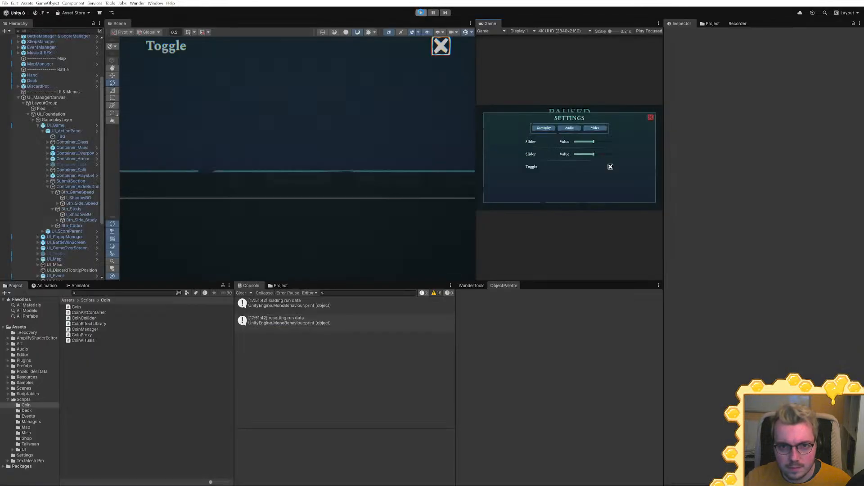
{"action": "left_click", "coordinate": [420, 13]}
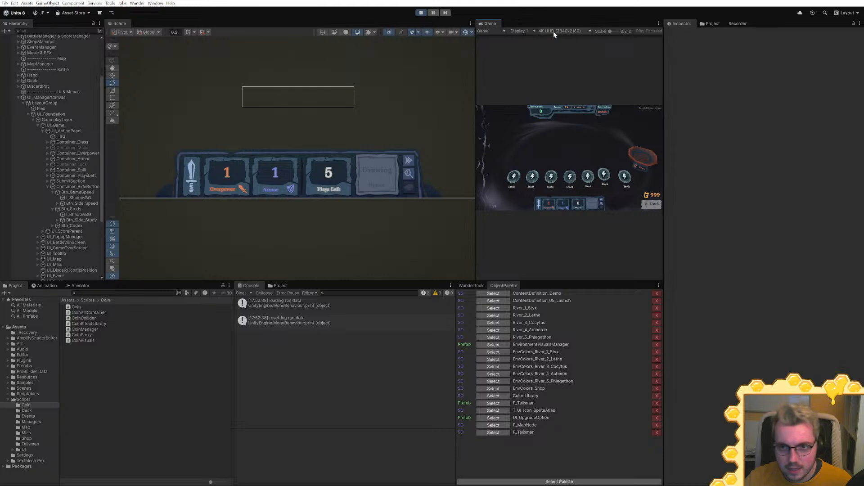
{"action": "key", "text": "shift+space"}
Play one hand of Shock coins and inspect the discarded coins in the discard pot and deck overview
{"action": "key", "text": "space"}
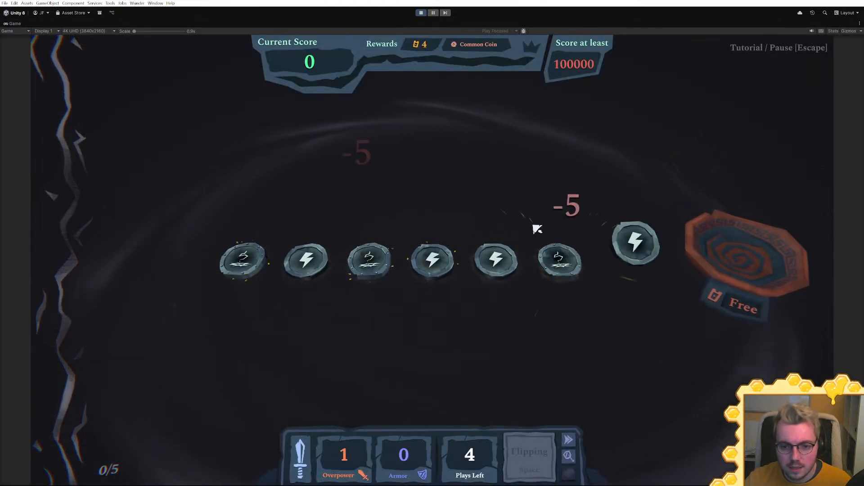
{"action": "key", "text": "space"}
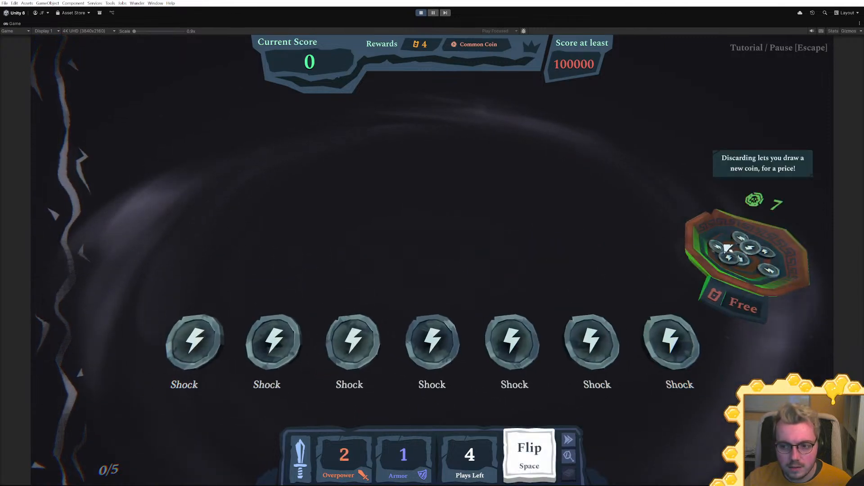
{"action": "left_click", "coordinate": [723, 247]}
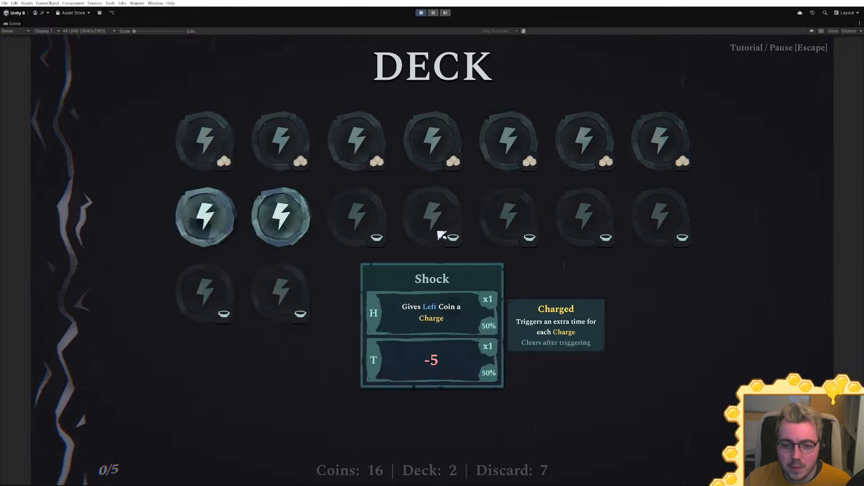
{"action": "key", "text": "Tab"}
{"action": "key", "text": "Tab"}
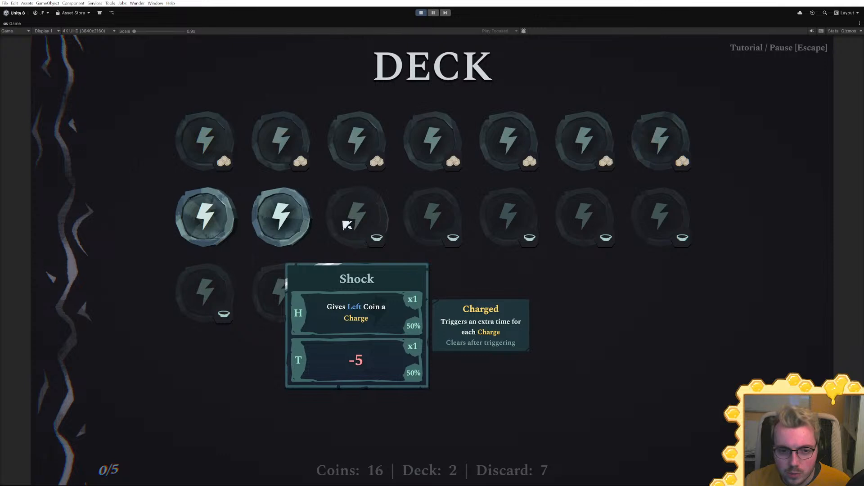
{"action": "key", "text": "Tab"}
Play another hand and check the redrawn Shock coins for charge particles and tooltips
{"action": "key", "text": "space"}
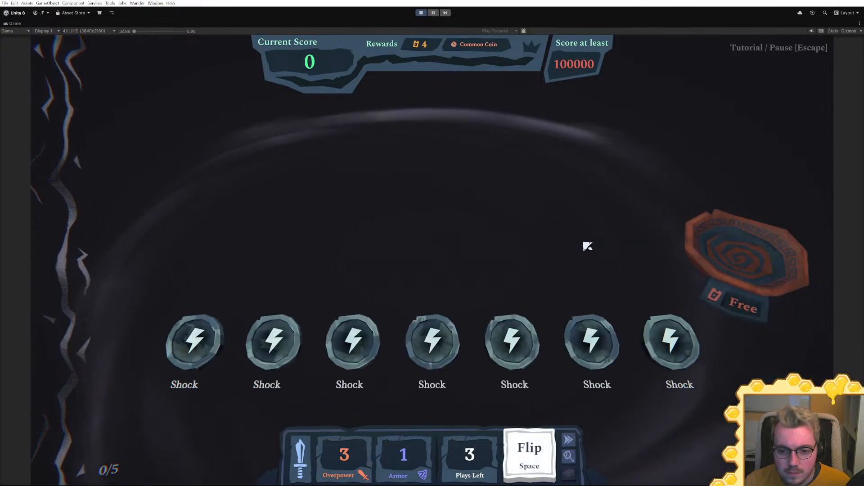
{"action": "key", "text": "Tab"}
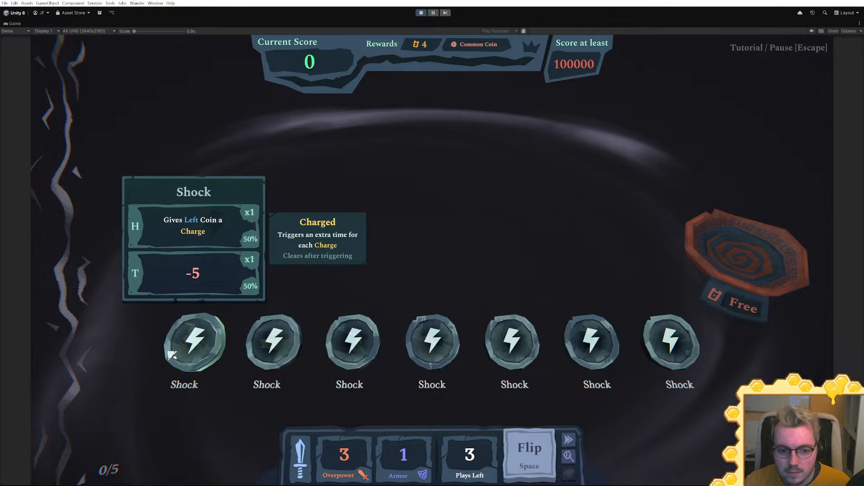
{"action": "key", "text": "Tab"}
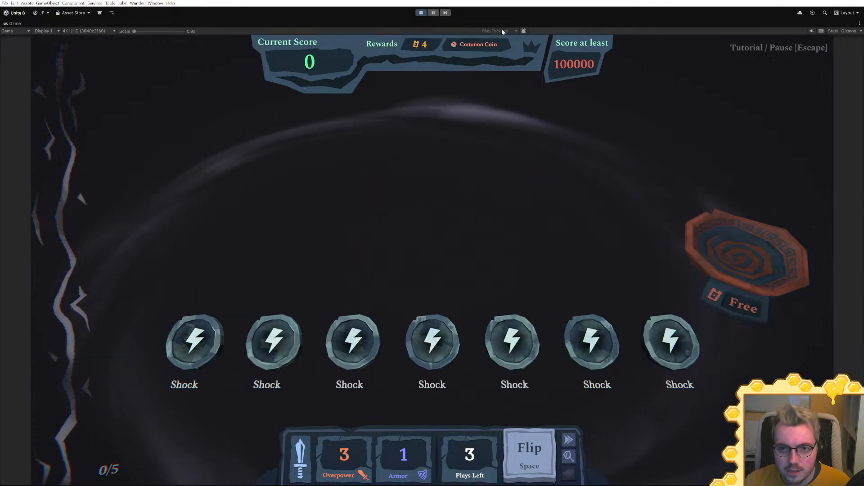
Restore the editor layout, inspect the status effects of the Coin_Shock objects under Hand, and widen the Game view
{"action": "key", "text": "shift+space"}
{"action": "scroll", "coordinate": [58, 209], "scroll_direction": "up", "scroll_amount": 2}
{"action": "scroll", "coordinate": [36, 202], "scroll_direction": "up", "scroll_amount": 2}
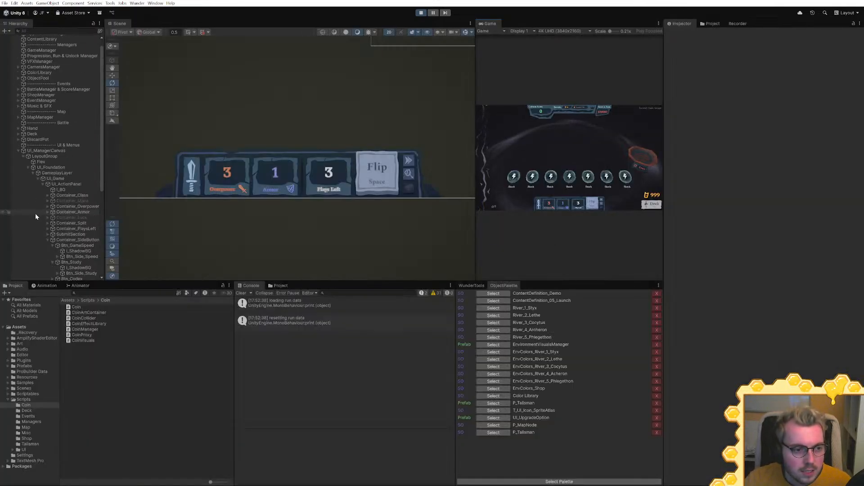
{"action": "left_click", "coordinate": [17, 150]}
{"action": "left_click", "coordinate": [18, 138]}
{"action": "left_click", "coordinate": [29, 143]}
{"action": "key", "text": "Down"}
{"action": "key", "text": "Down"}
{"action": "key", "text": "Down"}
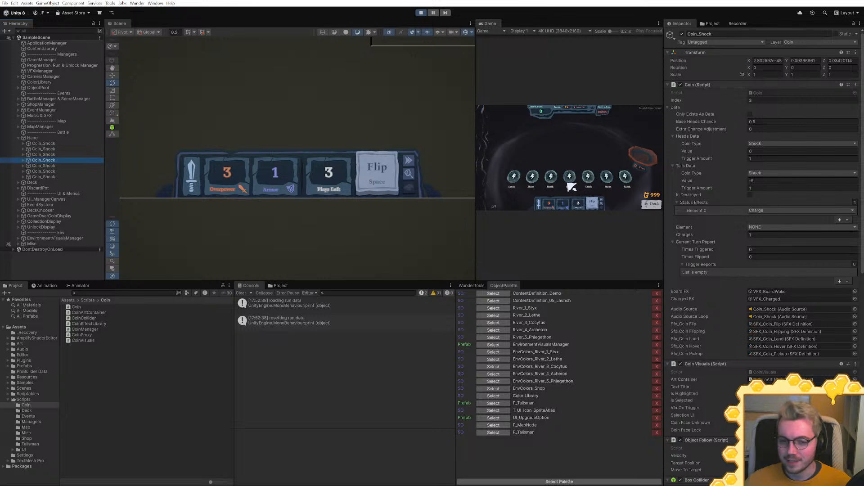
{"action": "left_click_drag", "start_coordinate": [475, 113], "coordinate": [263, 116]}
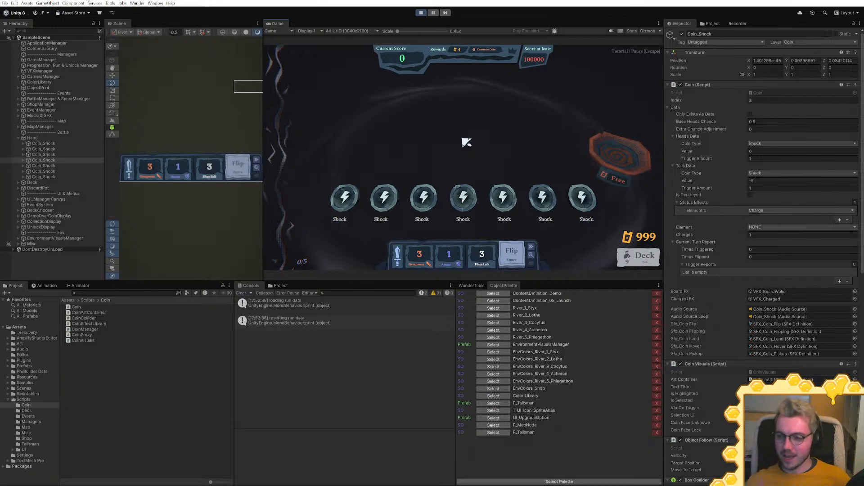
Switch to the Coin script and review how the Reset, Refresh, Setup and DiscardRoutine methods handle coin data and status effects
{"action": "key", "text": "alt+Tab"}
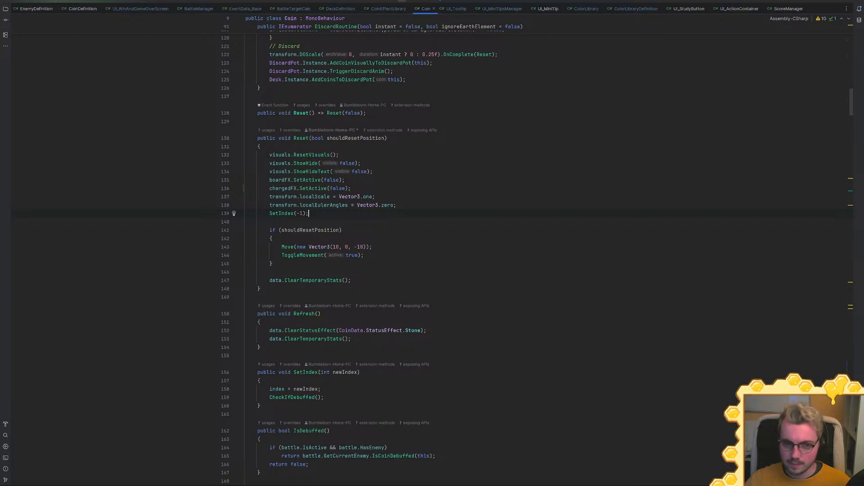
{"action": "scroll", "coordinate": [432, 252], "scroll_direction": "down", "scroll_amount": 10}
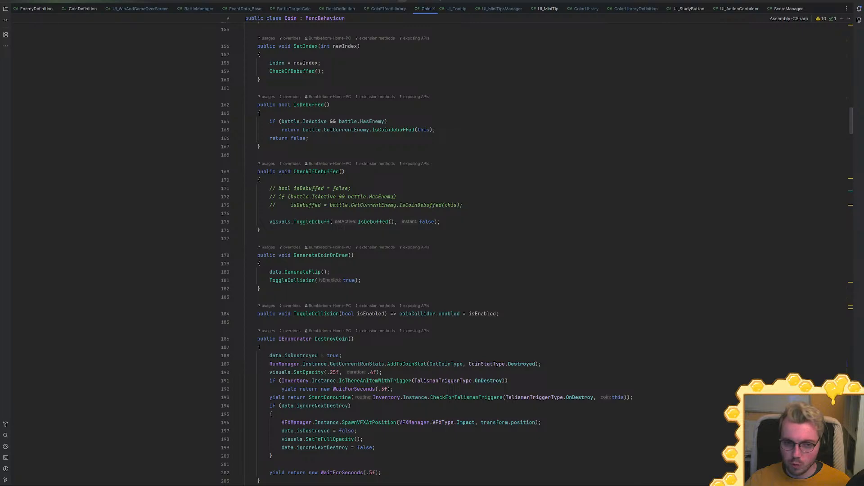
{"action": "scroll", "coordinate": [432, 252], "scroll_direction": "down", "scroll_amount": 4}
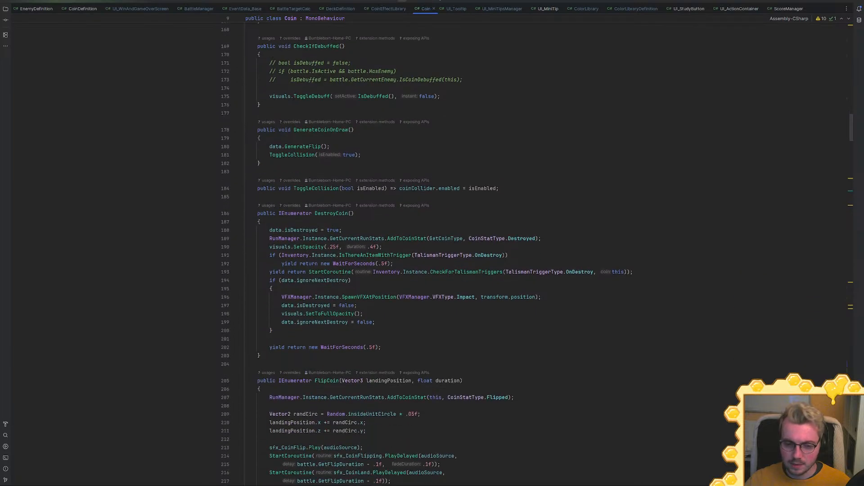
{"action": "scroll", "coordinate": [433, 252], "scroll_direction": "up", "scroll_amount": 6}
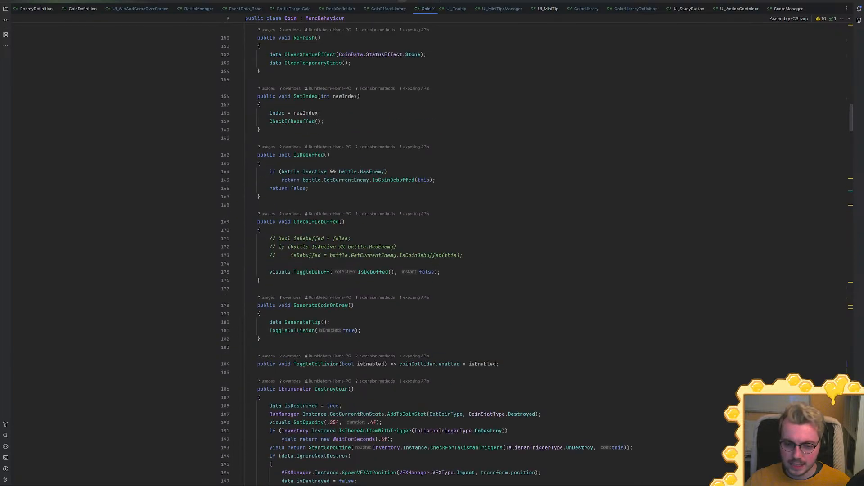
{"action": "scroll", "coordinate": [432, 252], "scroll_direction": "up", "scroll_amount": 15}
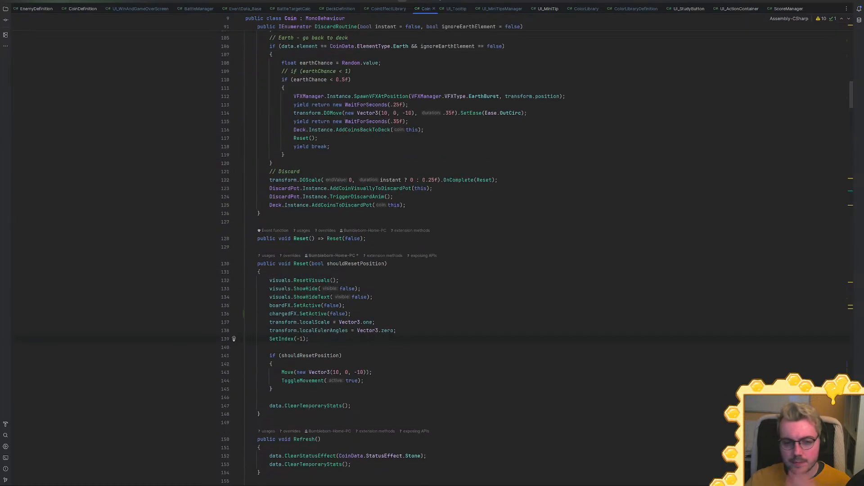
{"action": "scroll", "coordinate": [432, 252], "scroll_direction": "up", "scroll_amount": 1}
{"action": "scroll", "coordinate": [433, 252], "scroll_direction": "up", "scroll_amount": 13}
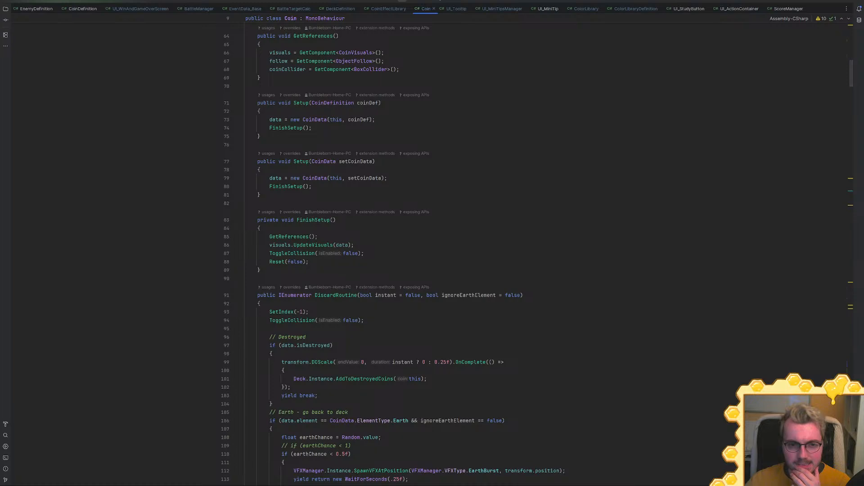
{"action": "scroll", "coordinate": [432, 252], "scroll_direction": "up", "scroll_amount": 2}
{"action": "scroll", "coordinate": [432, 252], "scroll_direction": "up", "scroll_amount": 3}
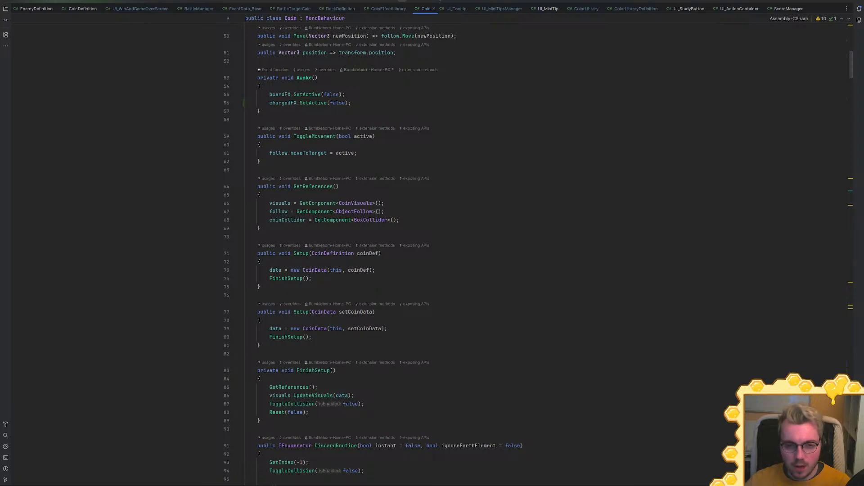
{"action": "scroll", "coordinate": [433, 252], "scroll_direction": "up", "scroll_amount": 5}
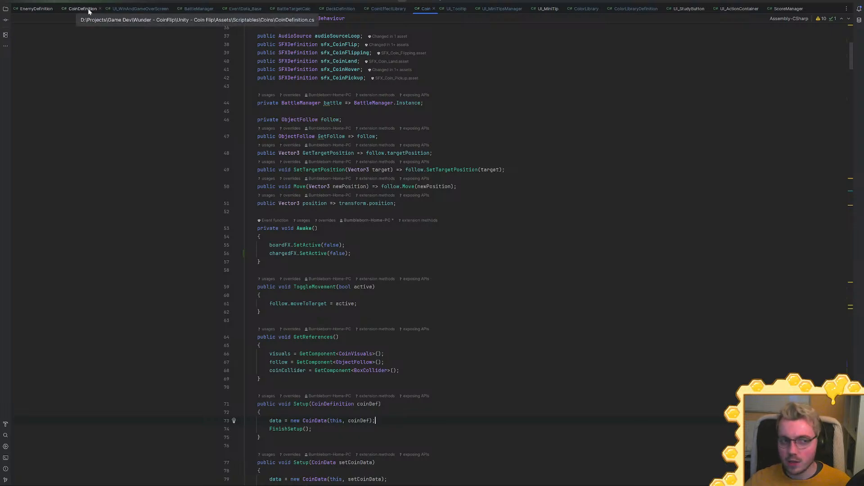
{"action": "scroll", "coordinate": [432, 252], "scroll_direction": "down", "scroll_amount": 20}
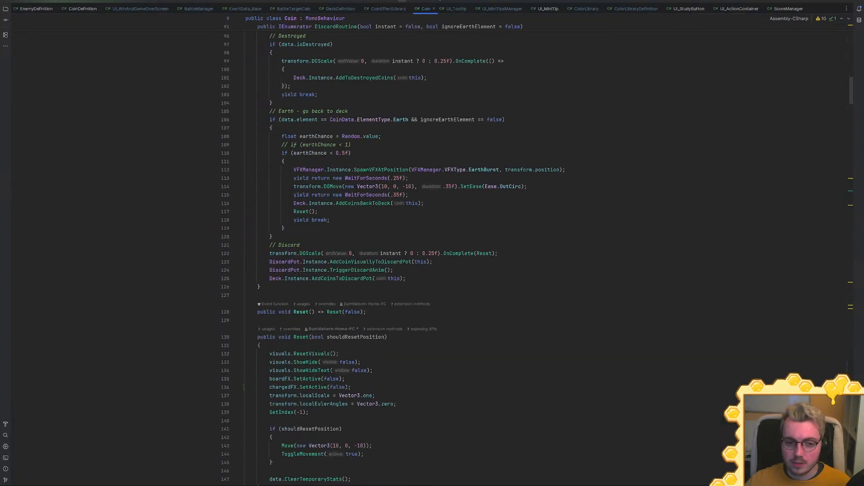
Switch back to Unity, stop the running game, and show the WunderTools debug settings
{"action": "left_click", "coordinate": [821, 2]}
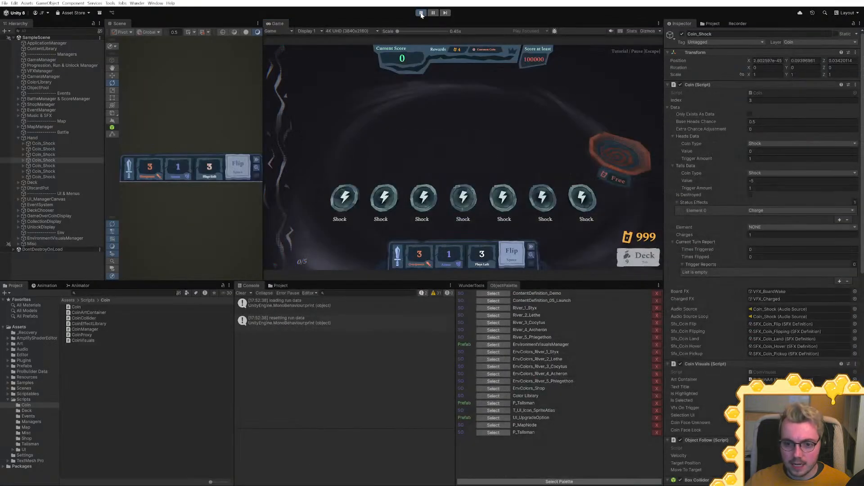
{"action": "left_click", "coordinate": [421, 13]}
{"action": "left_click", "coordinate": [478, 285]}
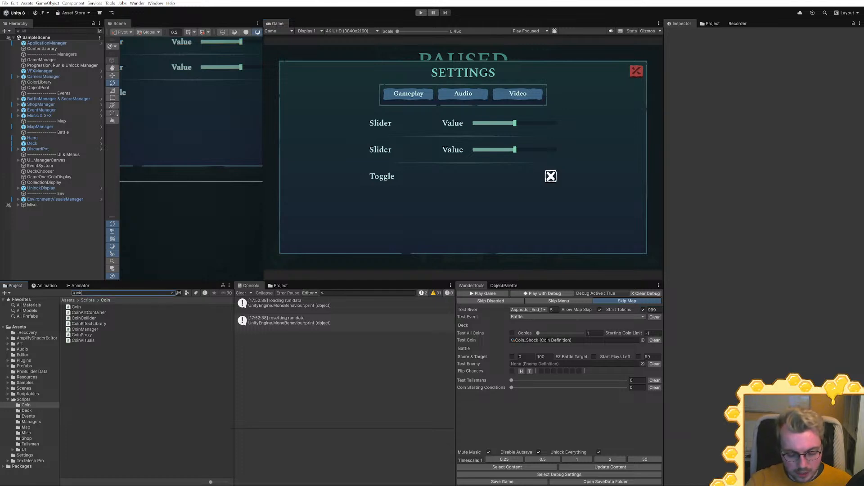
In the Deck_Witch asset, set the Element 4 coin to Coin_Fireball and the Element 5 coin to Coin_Shock
{"action": "left_click", "coordinate": [84, 307]}
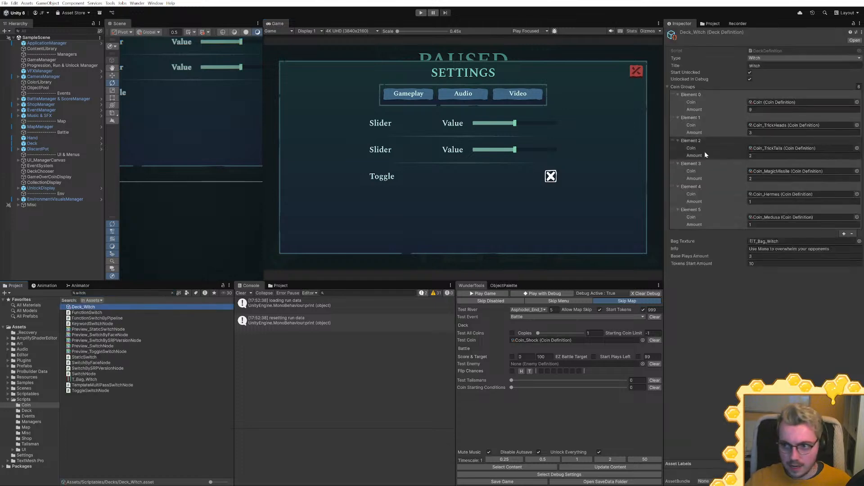
{"action": "left_click", "coordinate": [857, 195]}
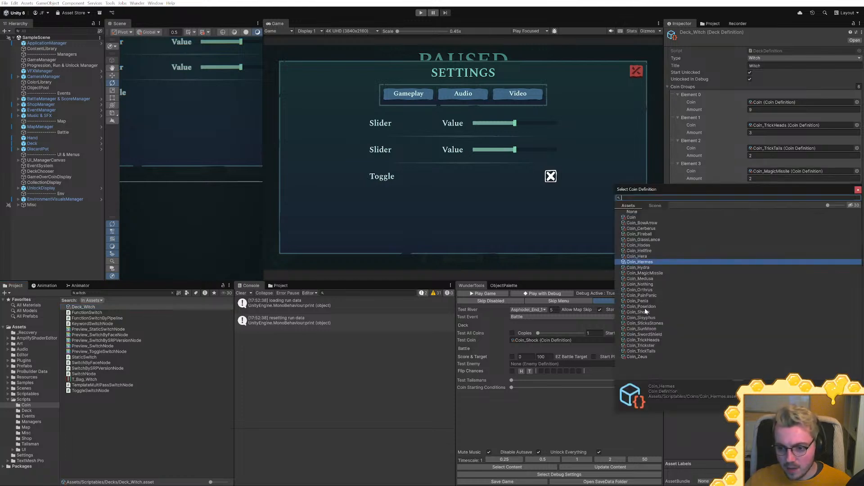
{"action": "double_click", "coordinate": [644, 234]}
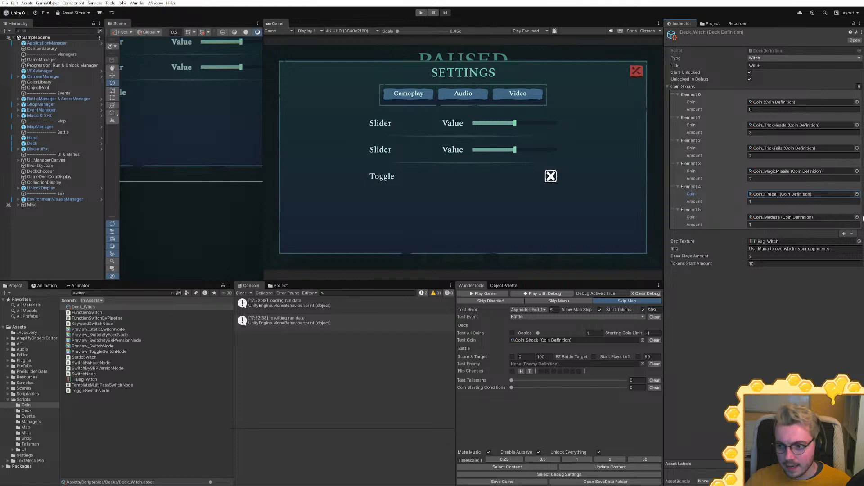
{"action": "left_click", "coordinate": [857, 217]}
{"action": "double_click", "coordinate": [648, 329]}
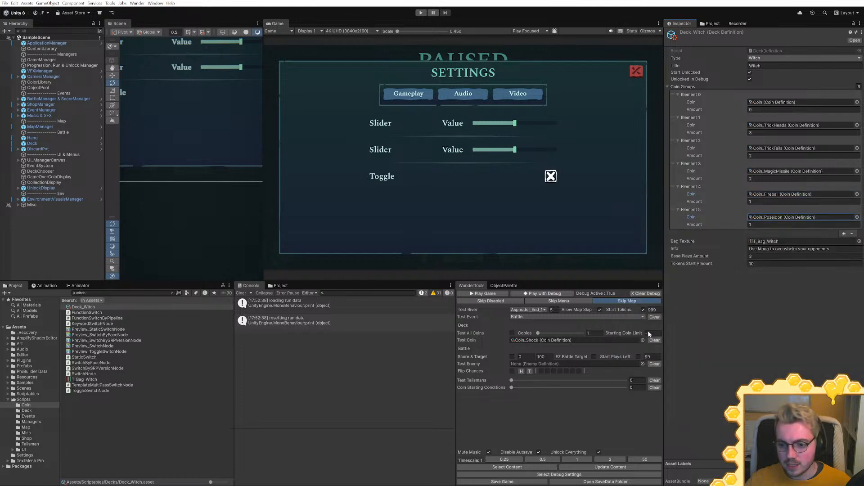
{"action": "left_click", "coordinate": [856, 217]}
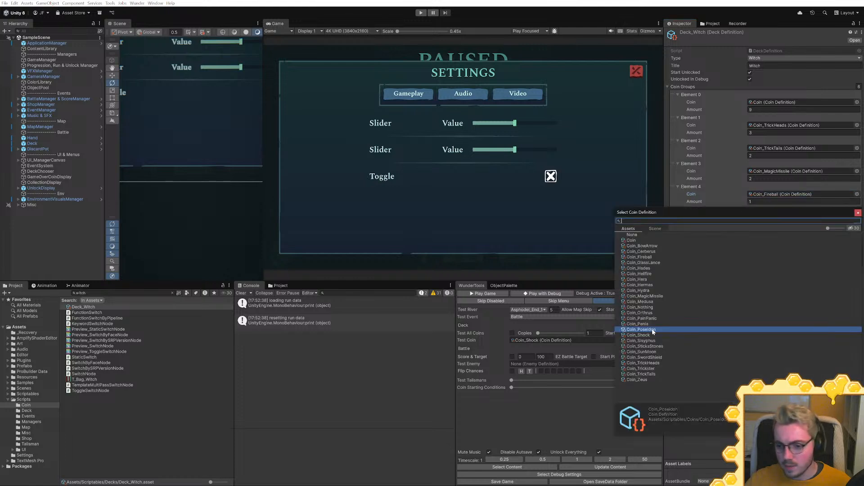
{"action": "double_click", "coordinate": [643, 336]}
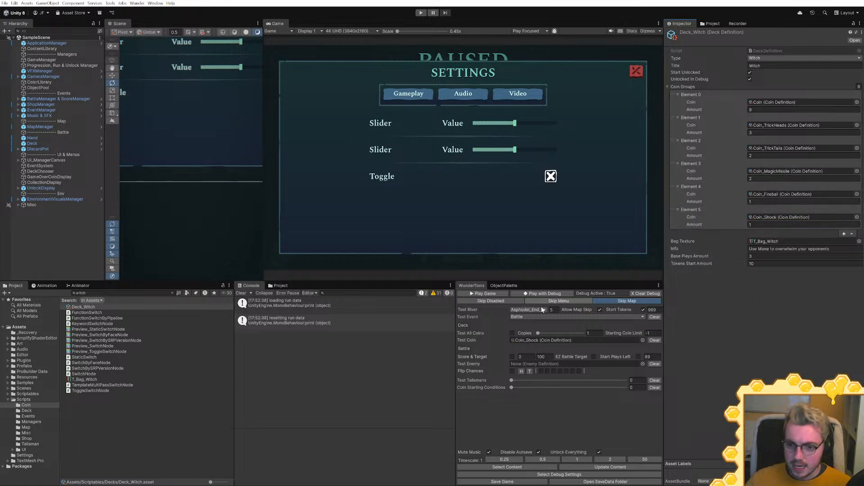
Start the game, maximize the Game view, and begin a run with the Witch deck
{"action": "left_click", "coordinate": [487, 293]}
{"action": "left_click", "coordinate": [481, 177]}
{"action": "key", "text": "shift+space"}
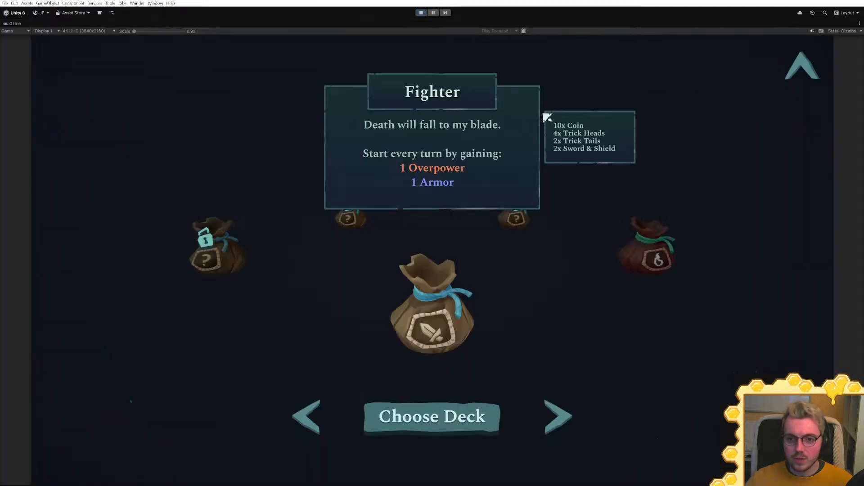
{"action": "left_click", "coordinate": [571, 411]}
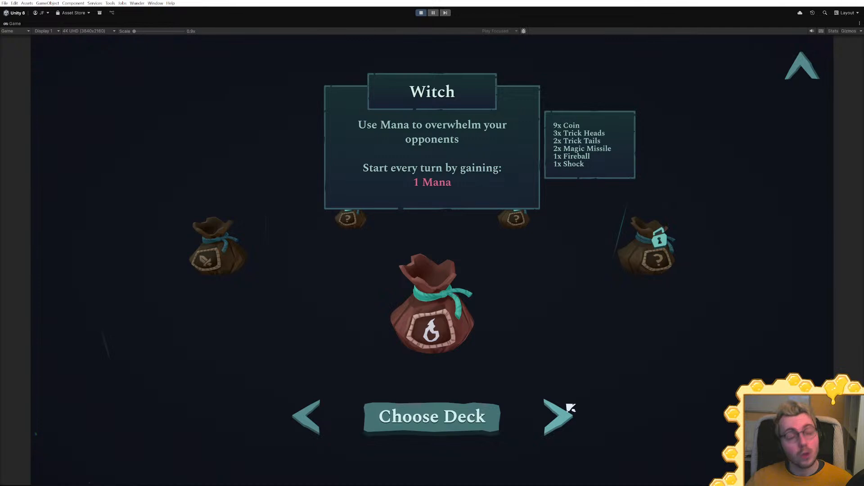
{"action": "left_click", "coordinate": [443, 429]}
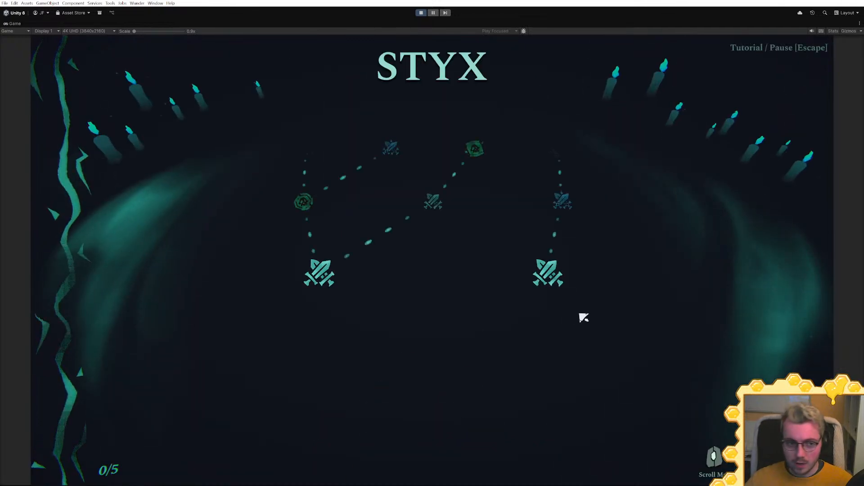
Open the deck overview on the map and inspect the Magic Missile, Fireball, Trick Heads, Trick Tails and regular Coin descriptions
{"action": "key", "text": "Tab"}
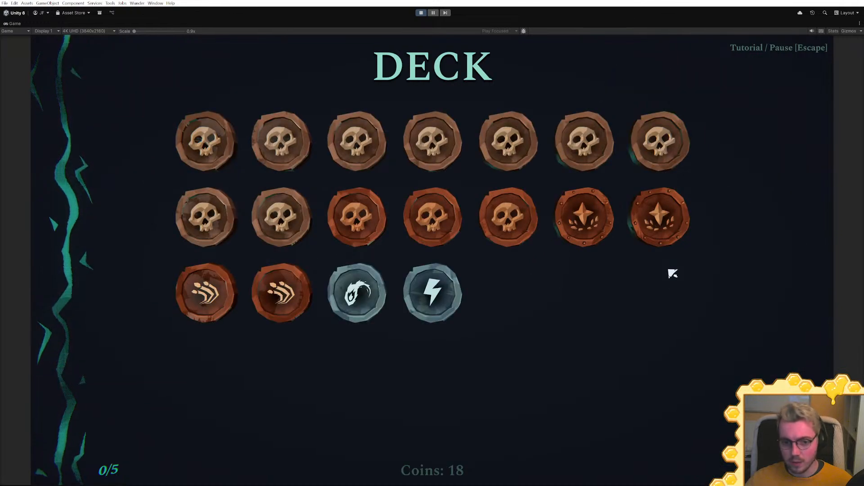
{"action": "mouse_move", "coordinate": [209, 306]}
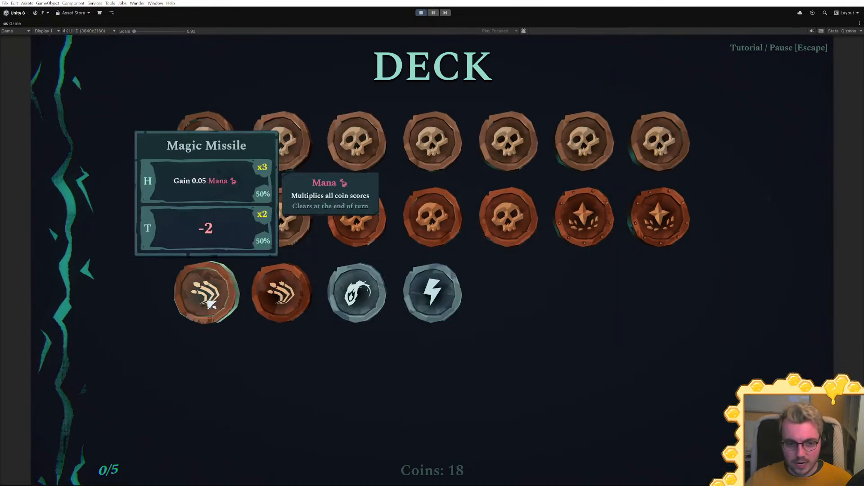
{"action": "mouse_move", "coordinate": [367, 311]}
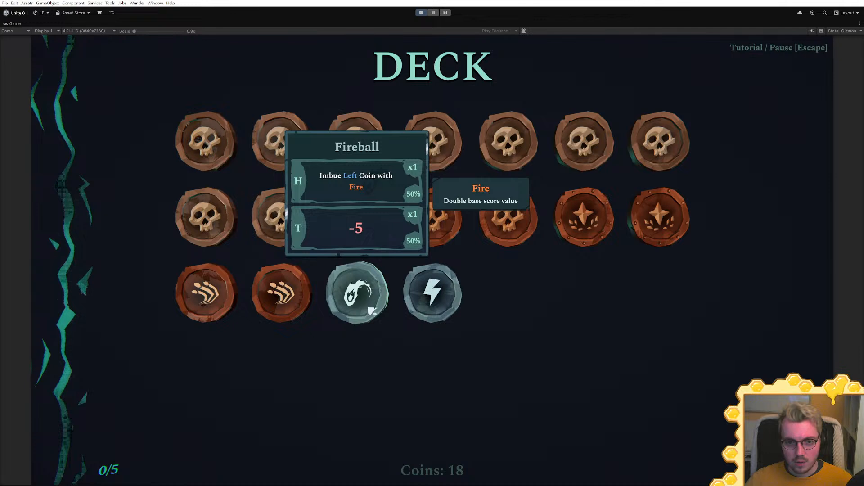
{"action": "mouse_move", "coordinate": [437, 308]}
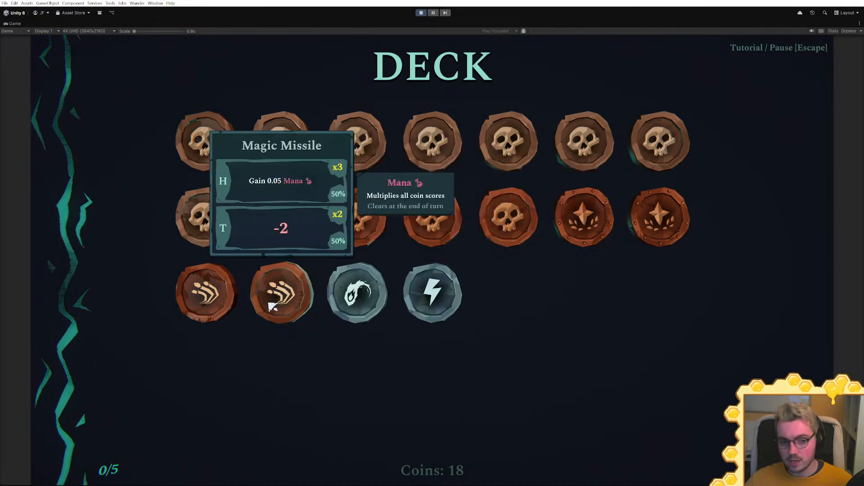
{"action": "mouse_move", "coordinate": [357, 295]}
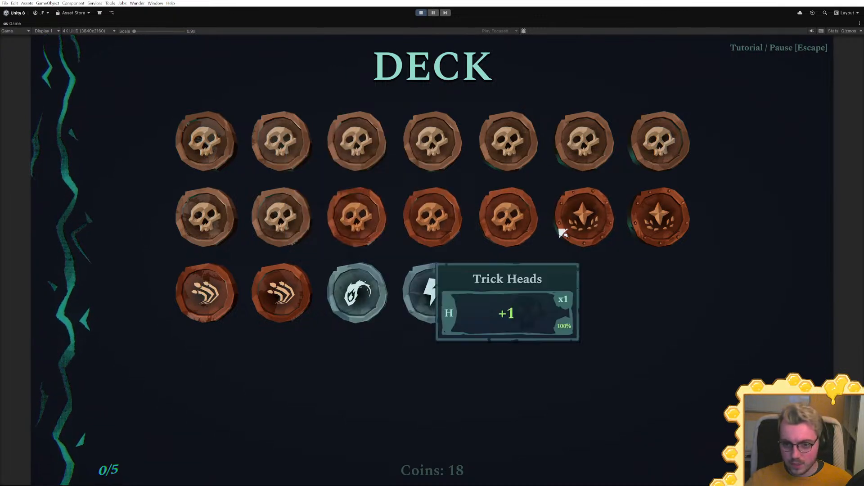
{"action": "mouse_move", "coordinate": [656, 192]}
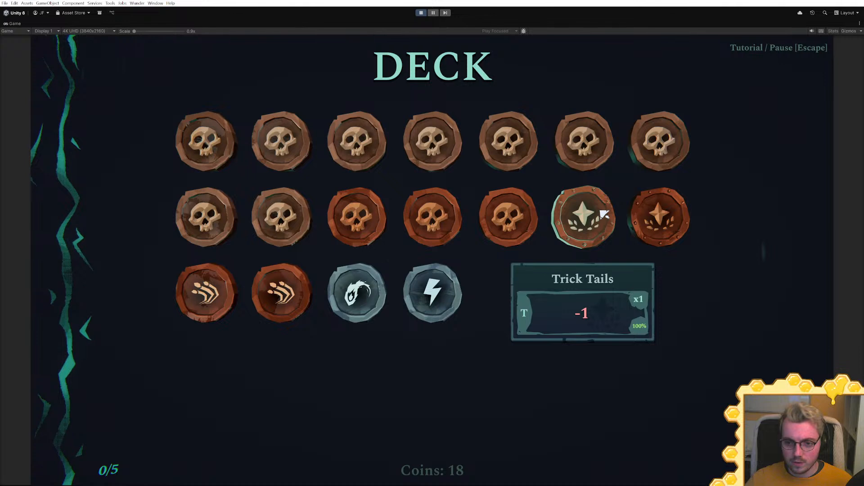
{"action": "mouse_move", "coordinate": [457, 213]}
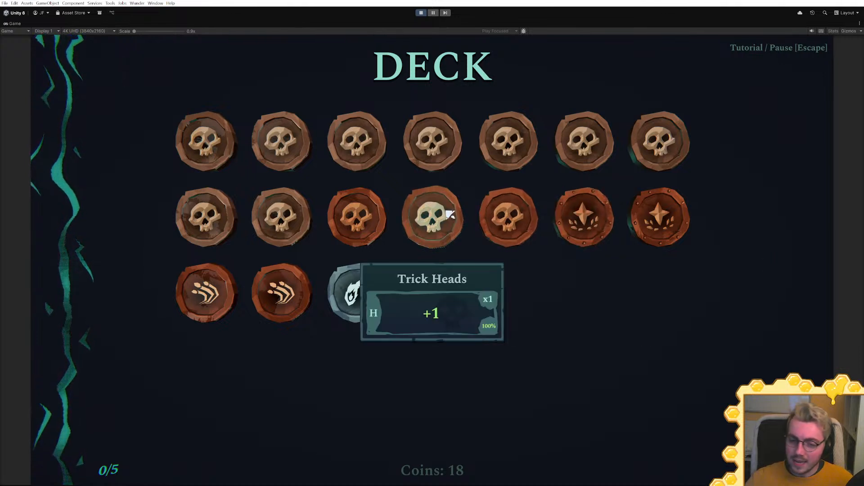
{"action": "mouse_move", "coordinate": [291, 218]}
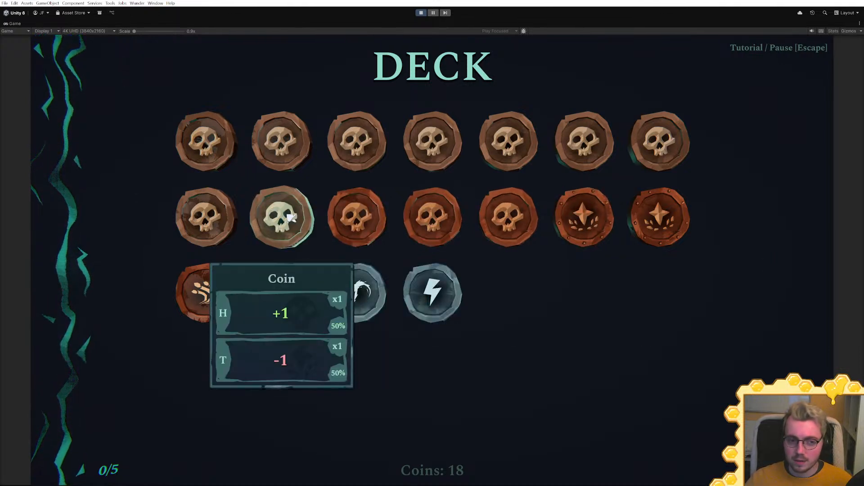
{"action": "key", "text": "Escape"}
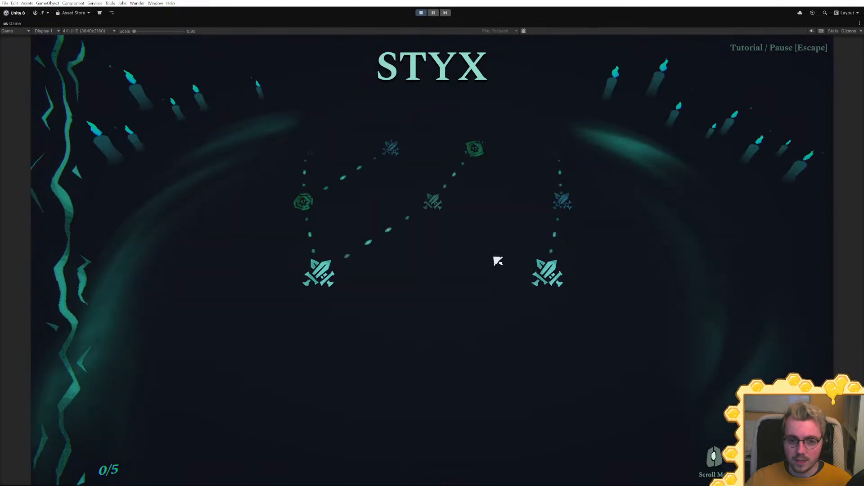
Enter the first battle on the left path of the Styx map and discard the Trick Tails coin
{"action": "left_click", "coordinate": [319, 272]}
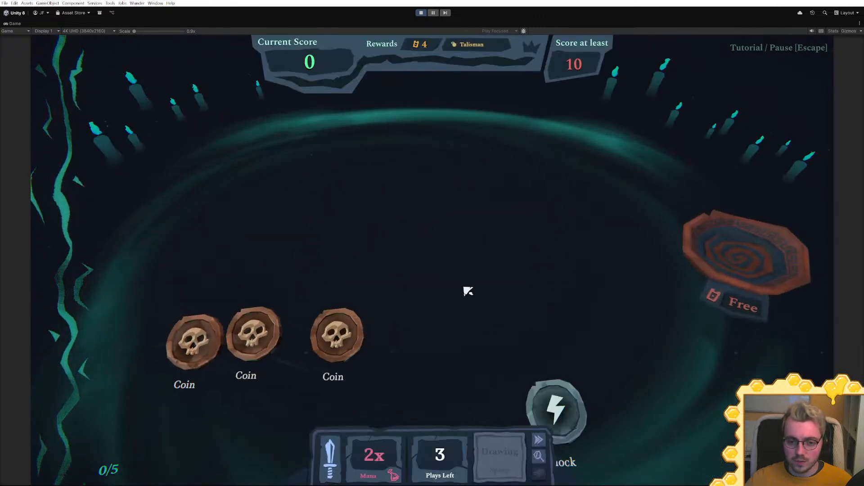
{"action": "mouse_move", "coordinate": [592, 344]}
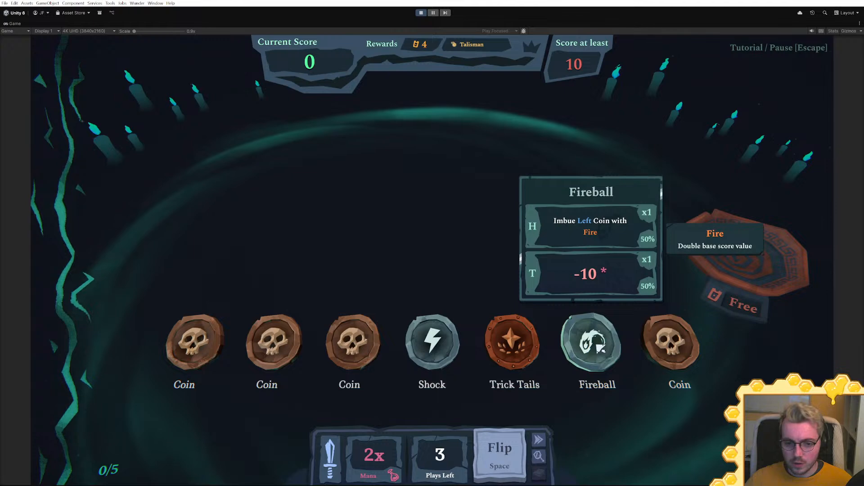
{"action": "left_click_drag", "start_coordinate": [513, 342], "coordinate": [720, 261]}
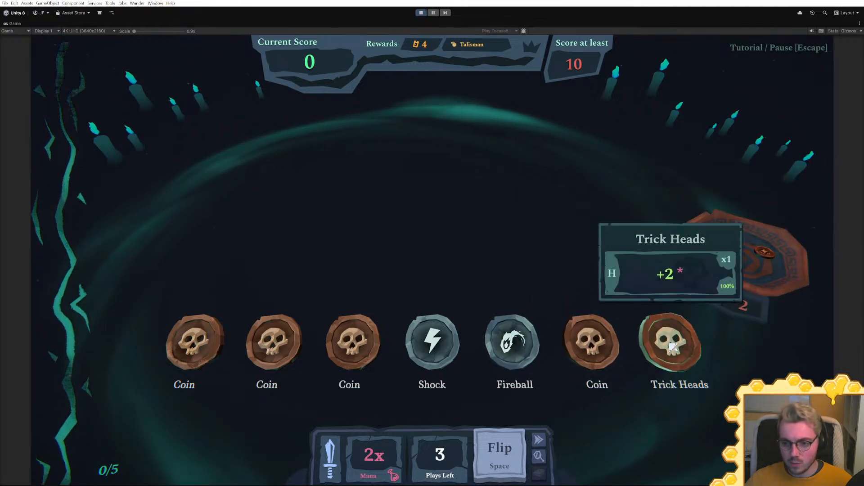
Rearrange the hand so Shock is second, Fireball is fourth and Trick Heads is fifth among the regular coins
{"action": "left_click_drag", "start_coordinate": [673, 347], "coordinate": [465, 353]}
{"action": "left_click_drag", "start_coordinate": [590, 347], "coordinate": [511, 345]}
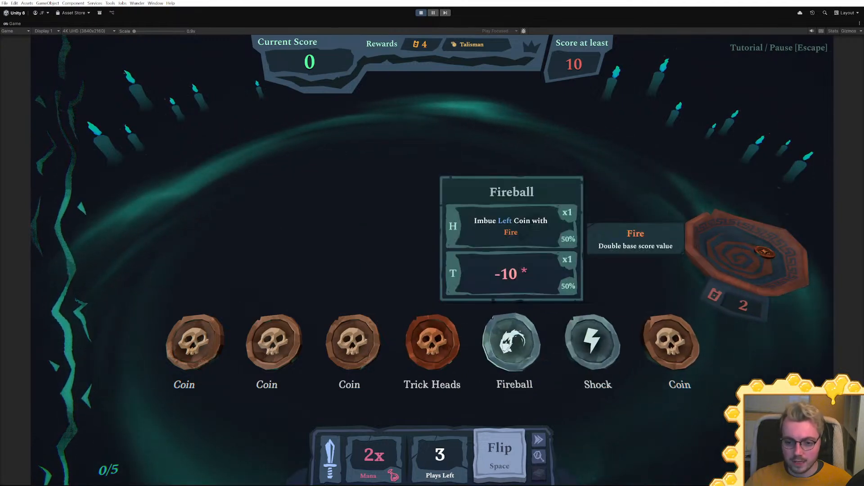
{"action": "left_click_drag", "start_coordinate": [593, 342], "coordinate": [349, 344]}
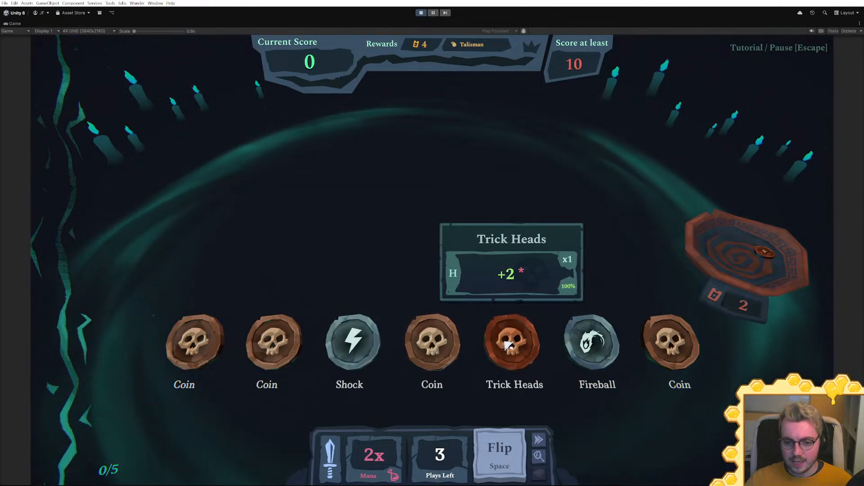
{"action": "left_click_drag", "start_coordinate": [491, 344], "coordinate": [367, 347]}
{"action": "left_click_drag", "start_coordinate": [440, 351], "coordinate": [272, 344]}
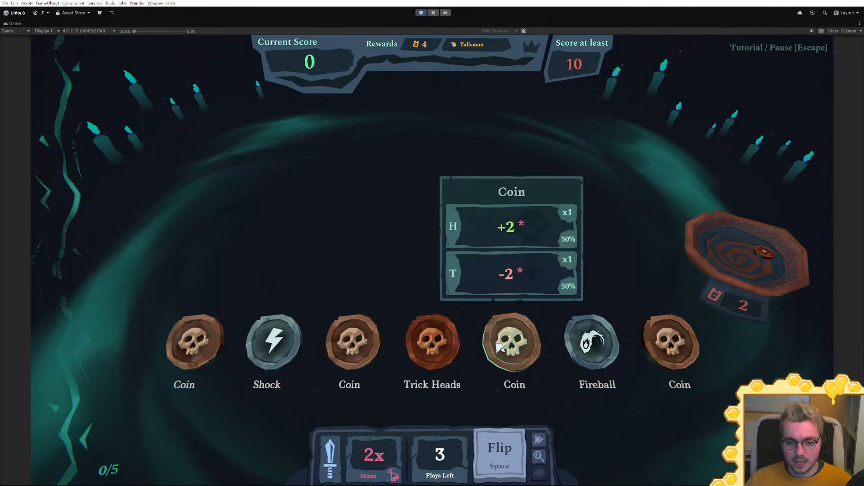
{"action": "left_click_drag", "start_coordinate": [603, 349], "coordinate": [459, 342]}
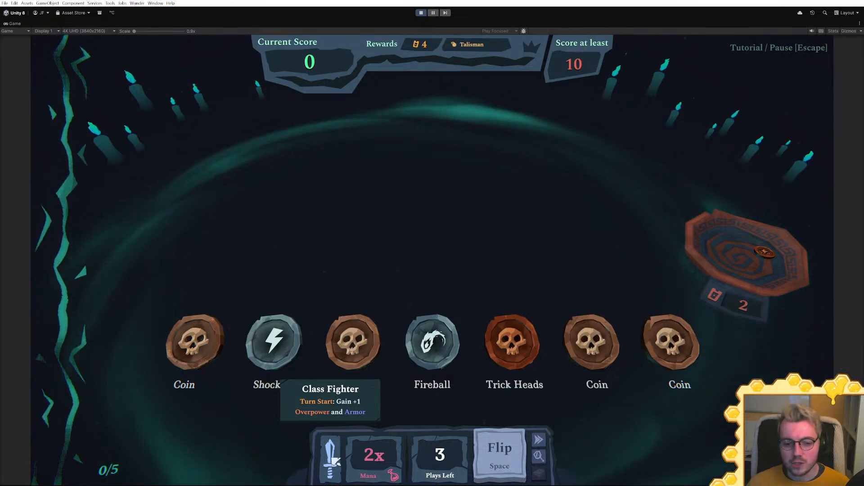
Check the Coin and Shock descriptions, and reorder the hand with Trick Heads first, Fireball second and Shock among the regular coins
{"action": "mouse_move", "coordinate": [370, 318]}
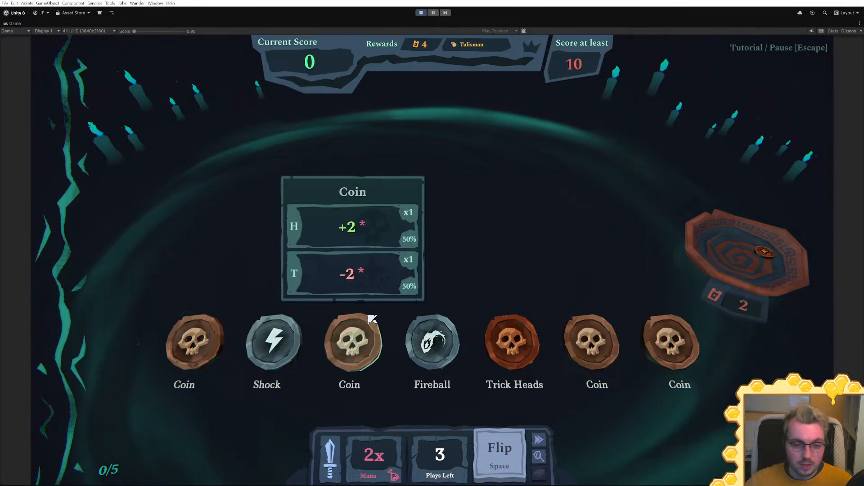
{"action": "mouse_move", "coordinate": [276, 332]}
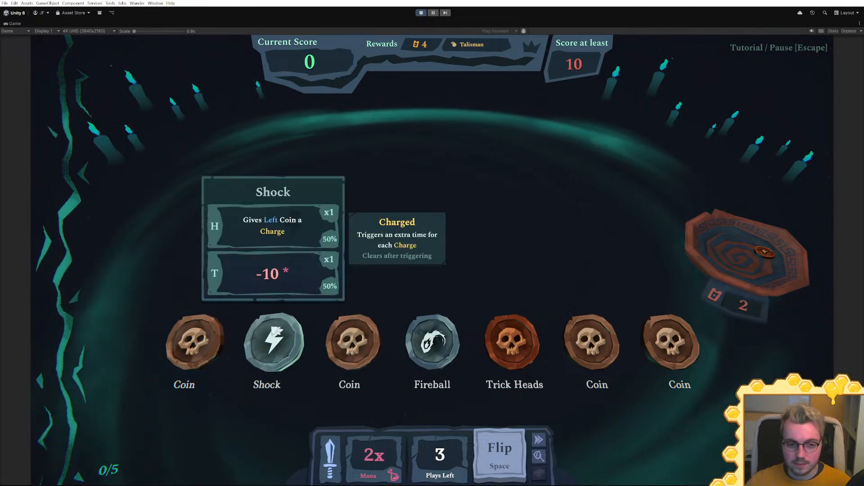
{"action": "mouse_move", "coordinate": [332, 461]}
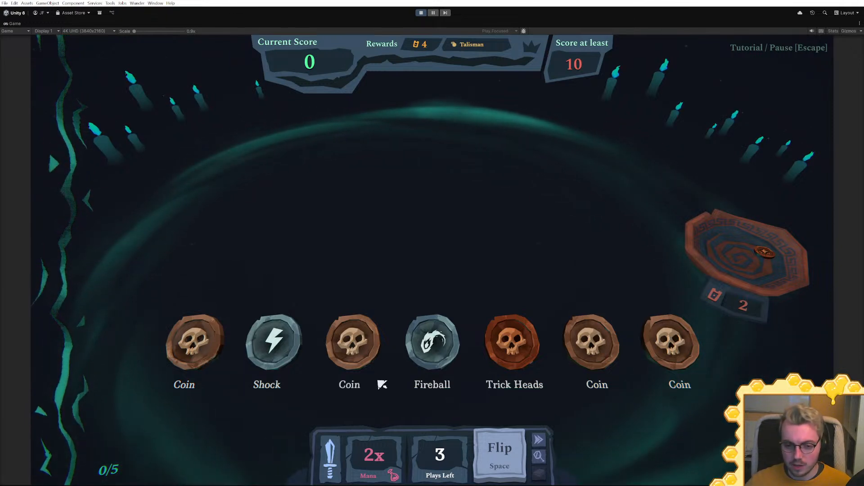
{"action": "left_click_drag", "start_coordinate": [530, 367], "coordinate": [232, 342]}
{"action": "left_click_drag", "start_coordinate": [351, 345], "coordinate": [443, 347]}
{"action": "left_click_drag", "start_coordinate": [666, 349], "coordinate": [600, 349]}
{"action": "mouse_move", "coordinate": [504, 354]}
{"action": "left_click_drag", "start_coordinate": [507, 354], "coordinate": [235, 343]}
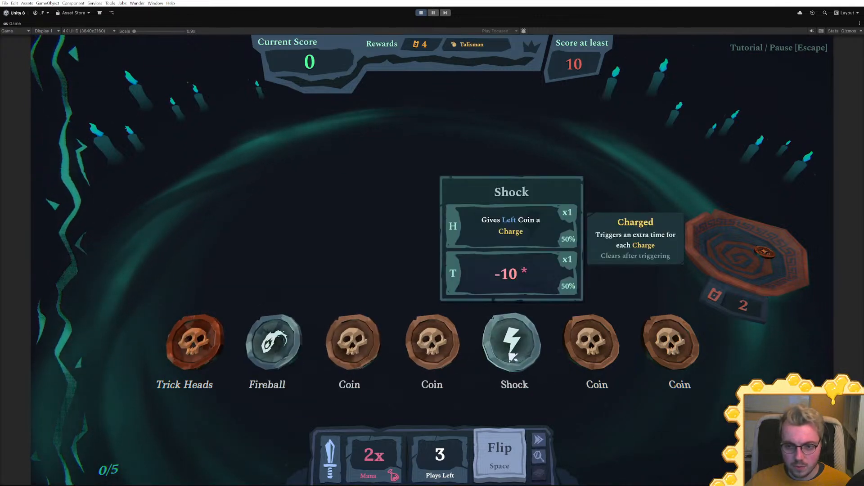
Flip the arranged hand, check a regular coin's result, and end the turn
{"action": "key", "text": "space"}
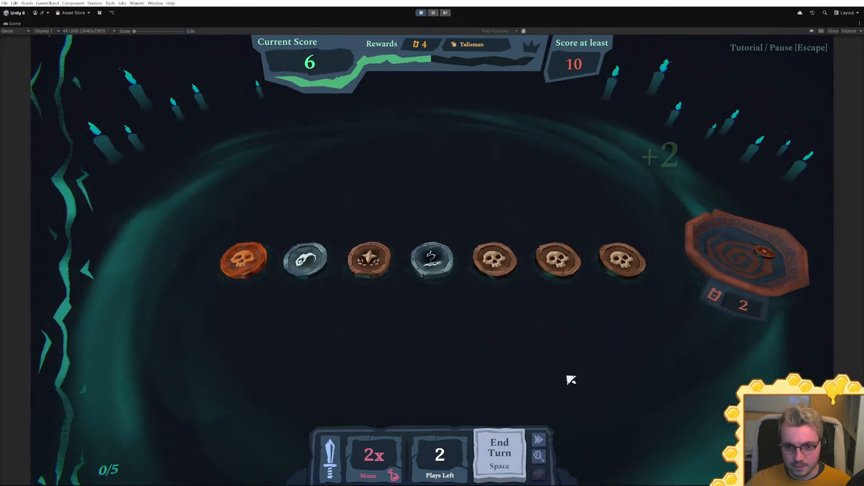
{"action": "mouse_move", "coordinate": [489, 267]}
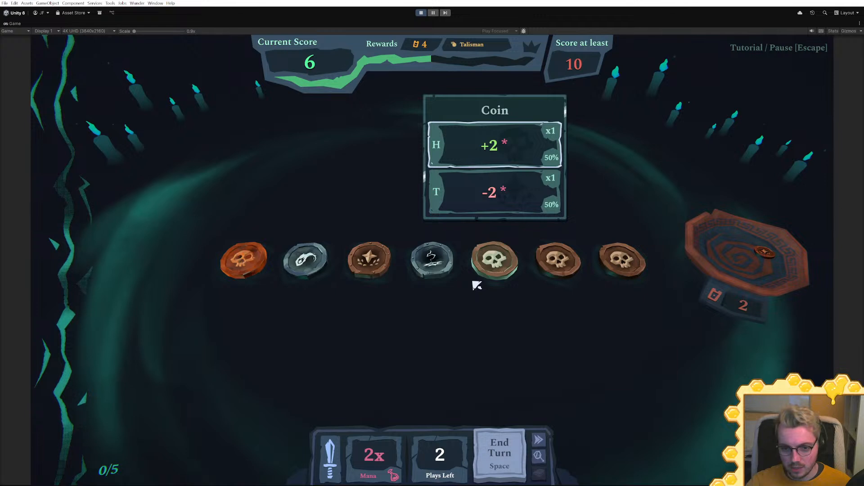
{"action": "key", "text": "space"}
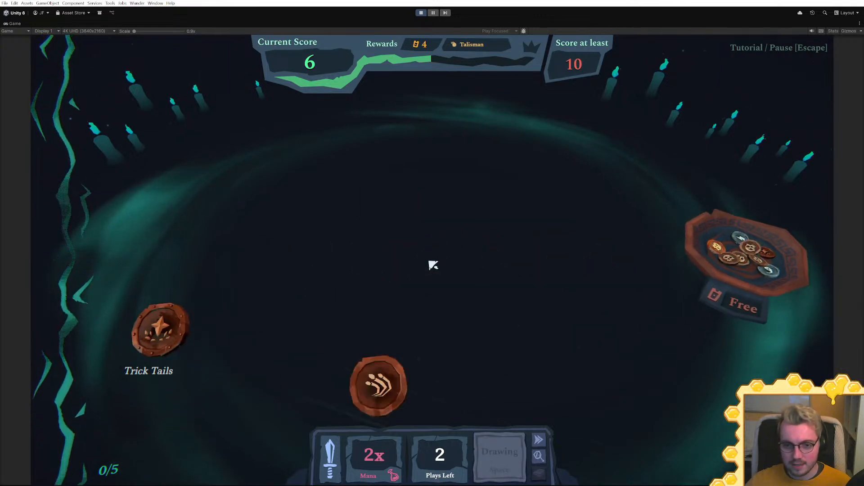
Discard the Trick Tails coin and play the second hand with both Trick Heads coins placed last
{"action": "mouse_move", "coordinate": [287, 334]}
{"action": "left_mouse_down"}
{"action": "mouse_move", "coordinate": [205, 338]}
{"action": "mouse_move", "coordinate": [335, 350]}
{"action": "mouse_move", "coordinate": [747, 247]}
{"action": "left_mouse_up"}
{"action": "mouse_move", "coordinate": [491, 344]}
{"action": "left_click_drag", "start_coordinate": [671, 342], "coordinate": [512, 343]}
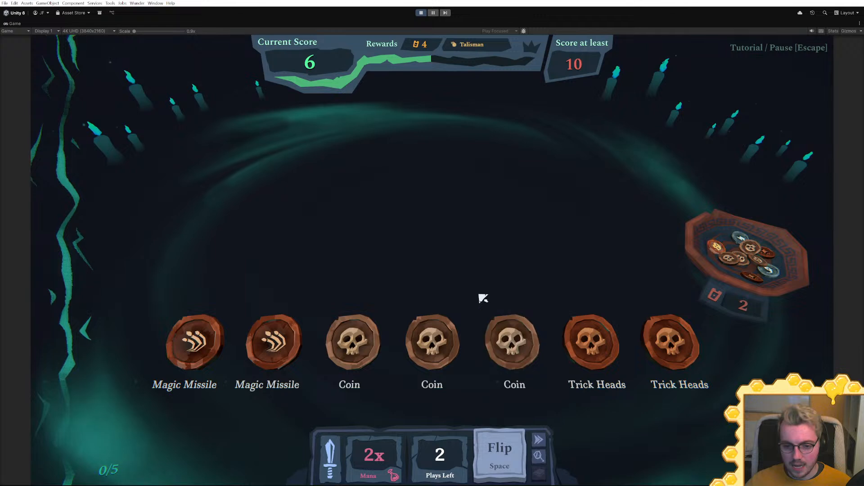
{"action": "key", "text": "space"}
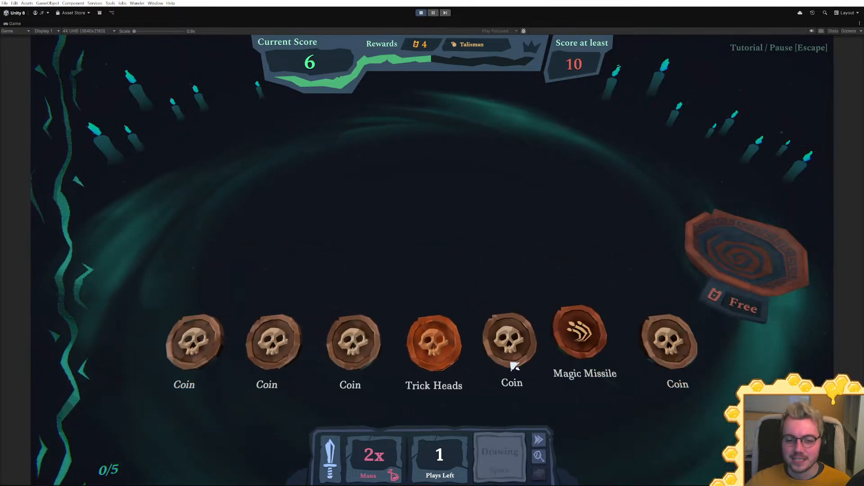
Place Magic Missile first and the burning Trick Heads coin last in the hand, and flip the coins
{"action": "mouse_move", "coordinate": [432, 345]}
{"action": "left_mouse_down"}
{"action": "mouse_move", "coordinate": [188, 344]}
{"action": "mouse_move", "coordinate": [190, 332]}
{"action": "mouse_move", "coordinate": [669, 310]}
{"action": "mouse_move", "coordinate": [661, 334]}
{"action": "left_mouse_up"}
{"action": "left_click_drag", "start_coordinate": [513, 342], "coordinate": [205, 337]}
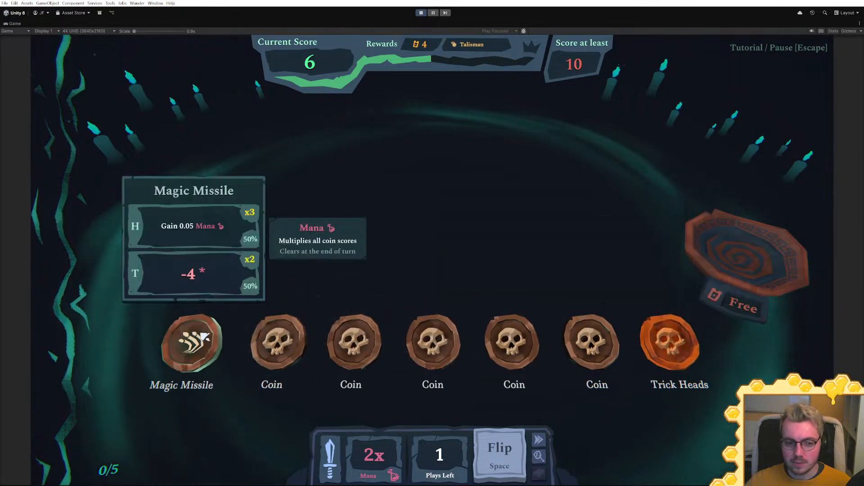
{"action": "mouse_move", "coordinate": [592, 352]}
{"action": "left_mouse_down"}
{"action": "mouse_move", "coordinate": [588, 343]}
{"action": "mouse_move", "coordinate": [729, 264]}
{"action": "mouse_move", "coordinate": [650, 374]}
{"action": "left_mouse_up"}
{"action": "left_click_drag", "start_coordinate": [585, 347], "coordinate": [666, 346]}
{"action": "key", "text": "space"}
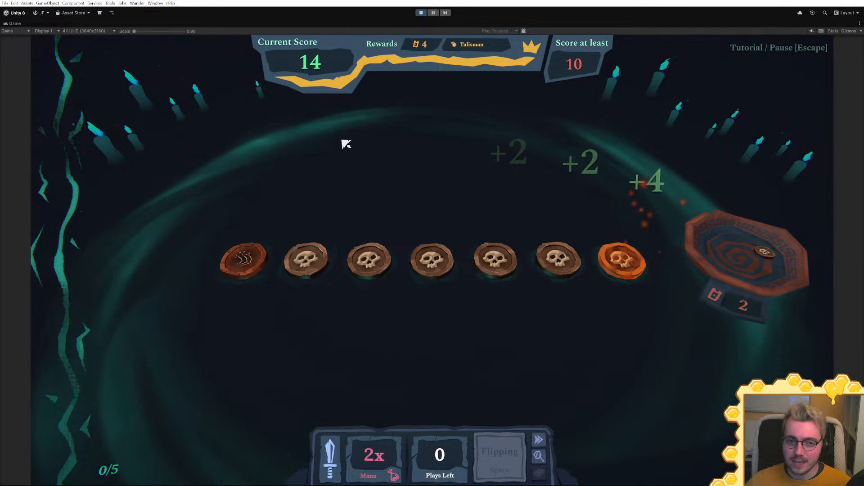
Check the flipped Magic Missile coin, claim the battle reward, and choose 3 Tokens
{"action": "mouse_move", "coordinate": [254, 272]}
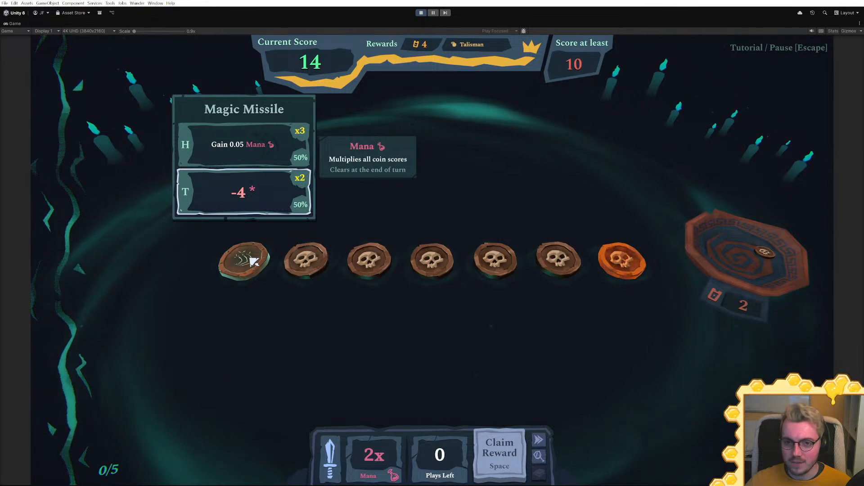
{"action": "key", "text": "space"}
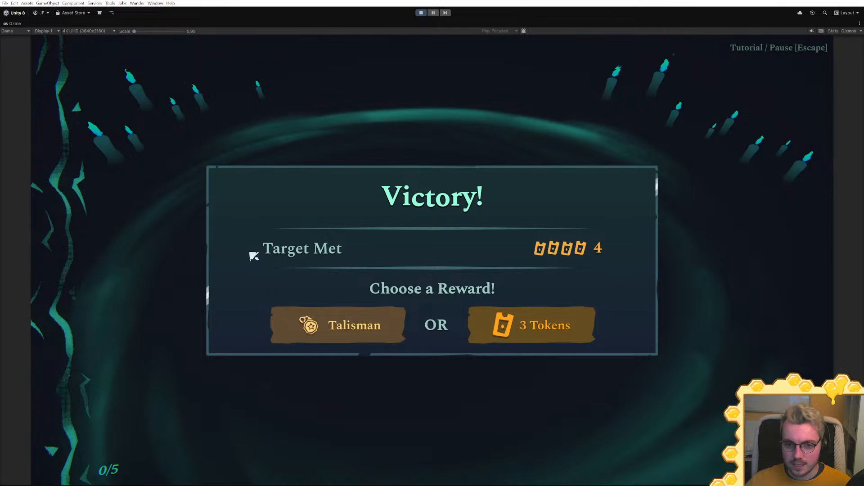
{"action": "left_click", "coordinate": [533, 326]}
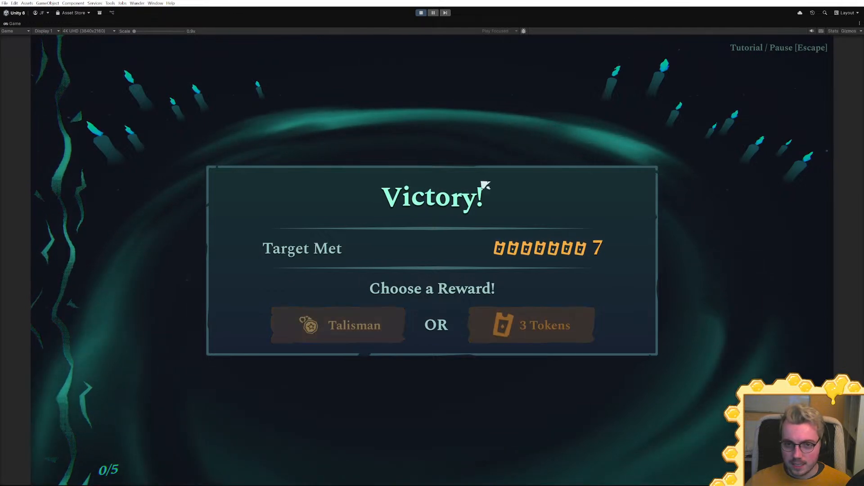
Restart play mode, start a new run with the Witch deck, and enter the first battle on the map
{"action": "left_click", "coordinate": [421, 12]}
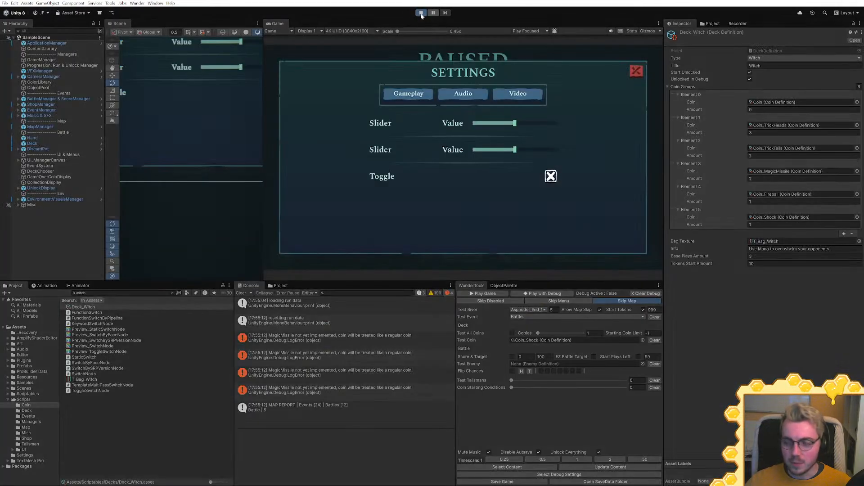
{"action": "left_click", "coordinate": [462, 171]}
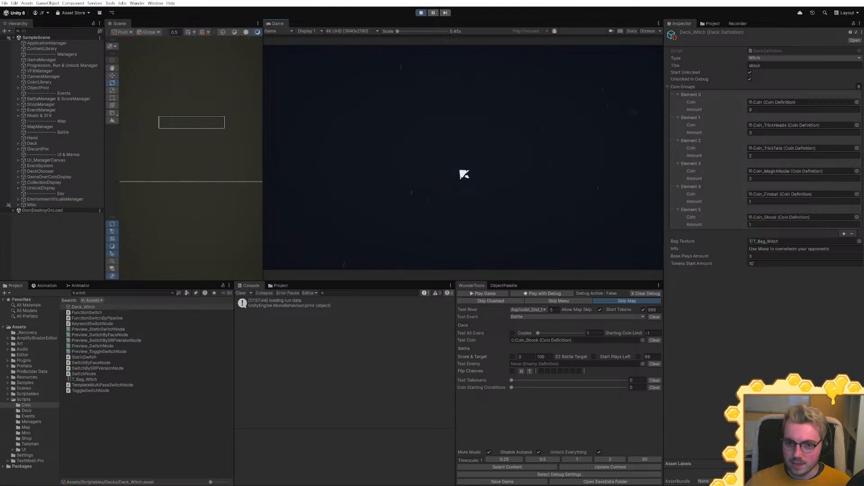
{"action": "left_click", "coordinate": [556, 172]}
{"action": "left_click", "coordinate": [556, 172]}
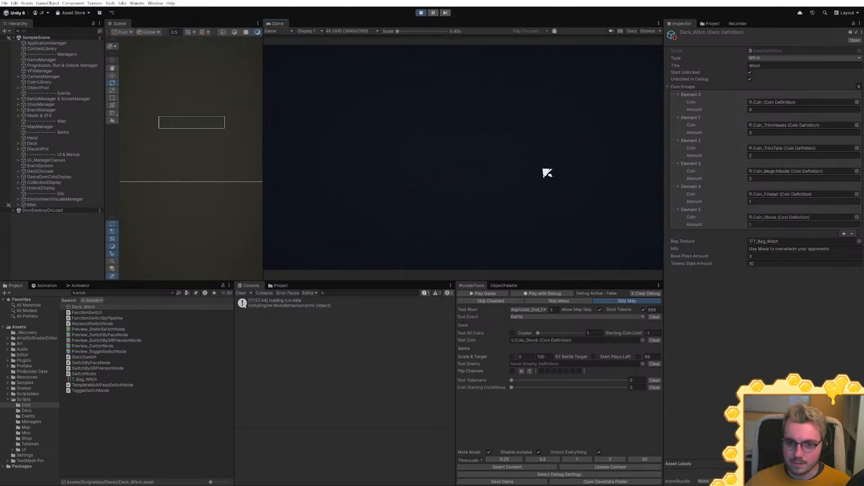
{"action": "left_click", "coordinate": [410, 163]}
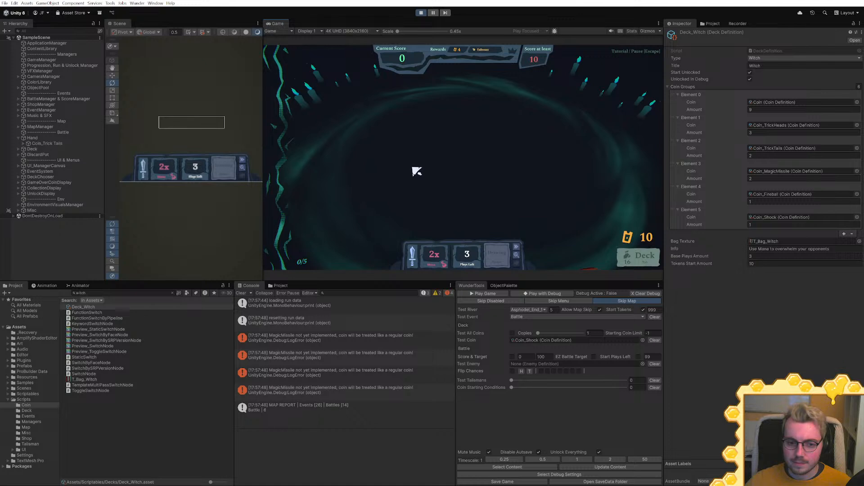
Read the first MagicMissile console error and inspect the Magic Missile coins in the run's deck overview
{"action": "left_click", "coordinate": [329, 341]}
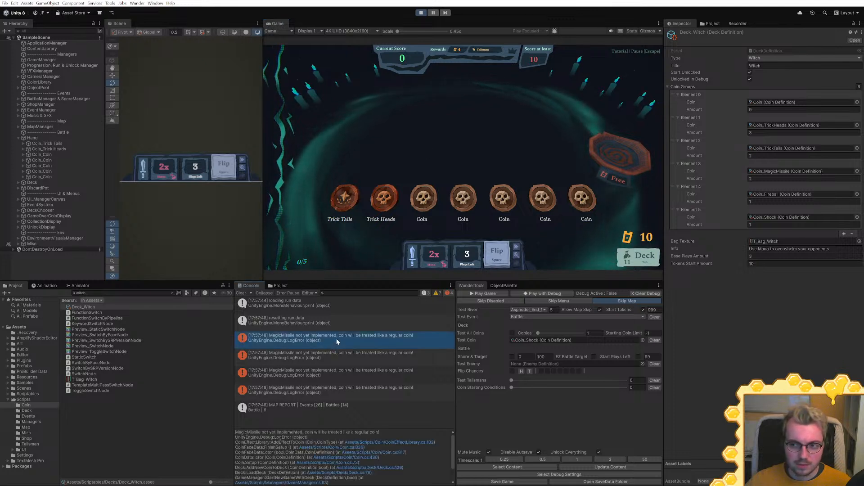
{"action": "left_click", "coordinate": [401, 138]}
{"action": "key", "text": "Tab"}
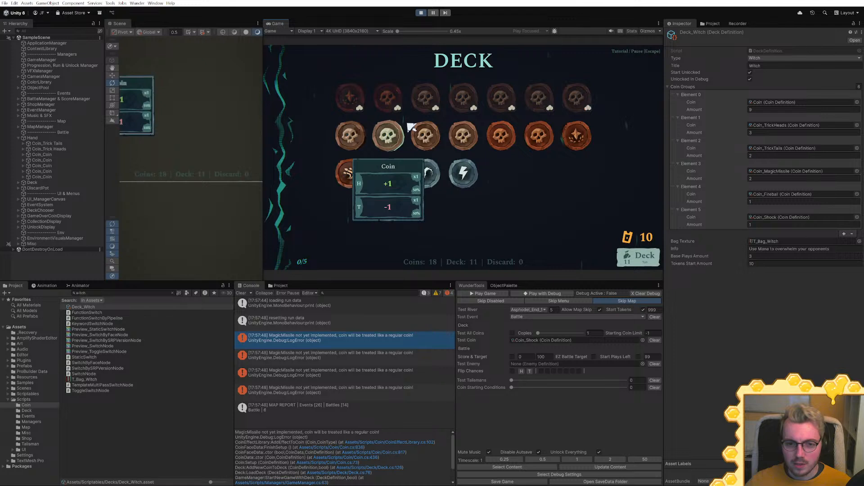
{"action": "mouse_move", "coordinate": [352, 176]}
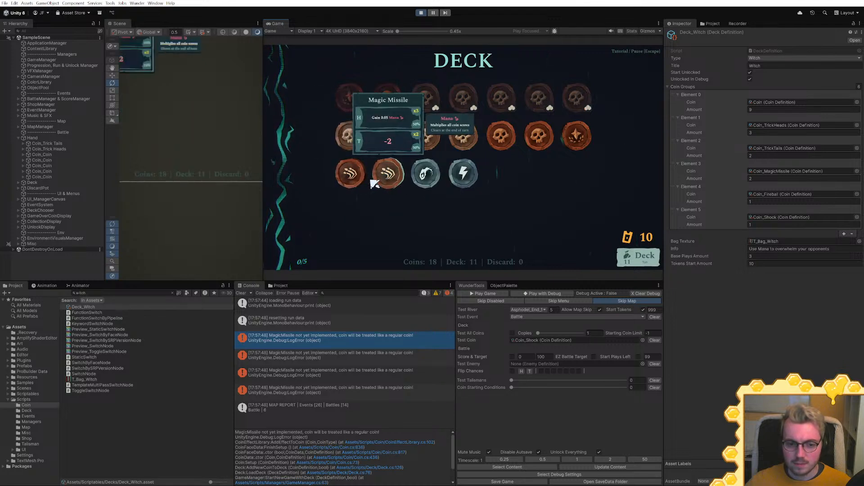
Open the code that logs the MagicMissile error and review the coin types handled in AddEffectToCoin
{"action": "double_click", "coordinate": [342, 342]}
{"action": "scroll", "coordinate": [432, 270], "scroll_direction": "up", "scroll_amount": 10}
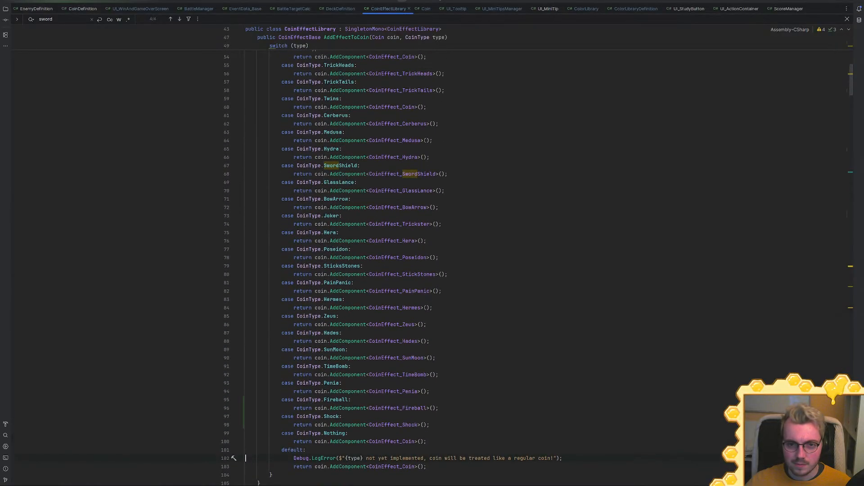
{"action": "scroll", "coordinate": [432, 270], "scroll_direction": "up", "scroll_amount": 4}
{"action": "scroll", "coordinate": [432, 270], "scroll_direction": "down", "scroll_amount": 3}
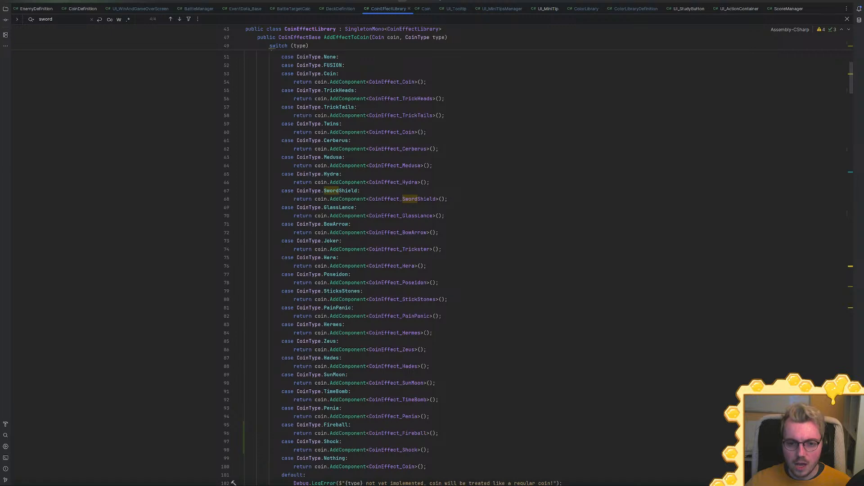
{"action": "scroll", "coordinate": [432, 270], "scroll_direction": "down", "scroll_amount": 2}
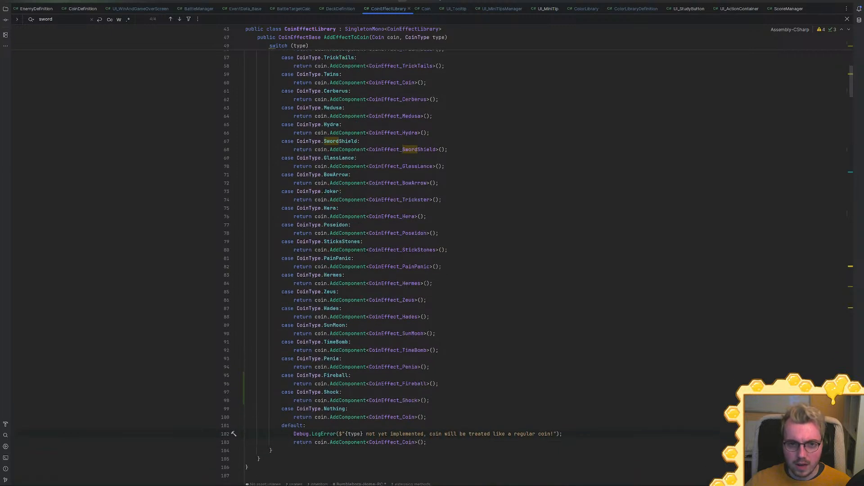
{"action": "scroll", "coordinate": [451, 353], "scroll_direction": "down", "scroll_amount": 2}
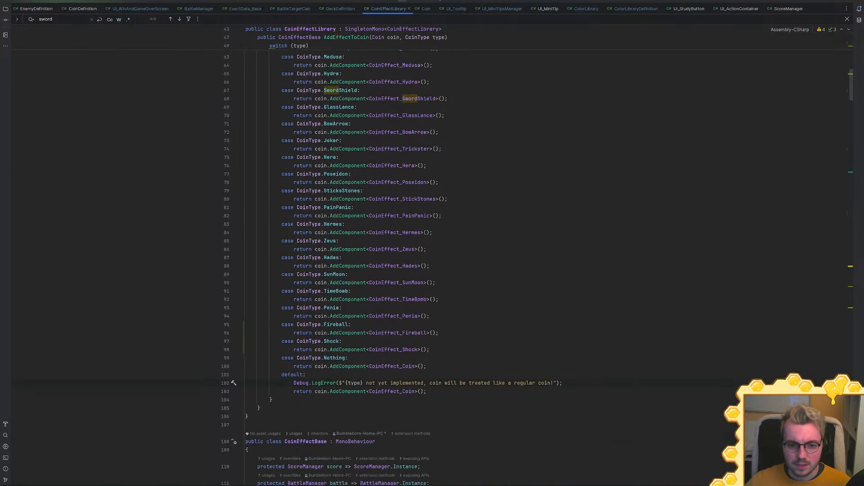
Duplicate the CoinType.Nothing case below itself and change the copy to CoinType.MagicMissile
{"action": "key", "text": "shift+Up"}
{"action": "key", "text": "shift+Up"}
{"action": "key", "text": "ctrl+c"}
{"action": "key", "text": "Right"}
{"action": "key", "text": "ctrl+v"}
{"action": "key", "text": "Up"}
{"action": "key", "text": "Left"}
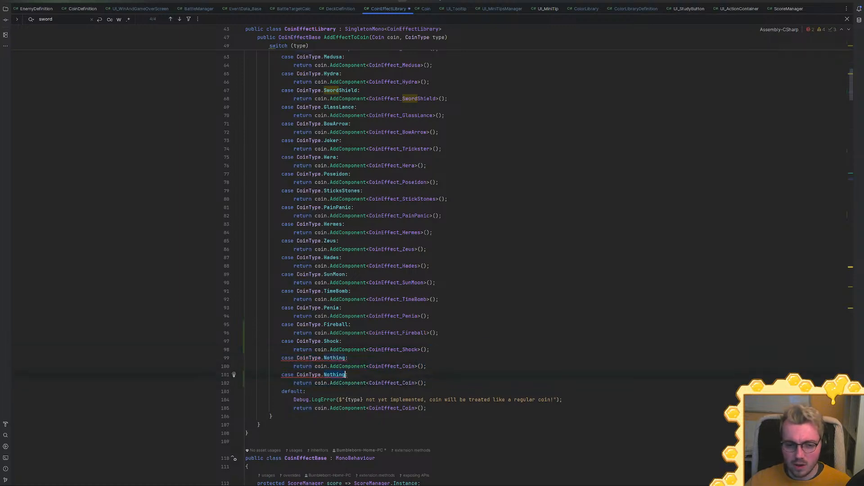
{"action": "key", "text": "ctrl+BackSpace"}
{"action": "type", "text": "Ma"}
{"action": "key", "text": "Return"}
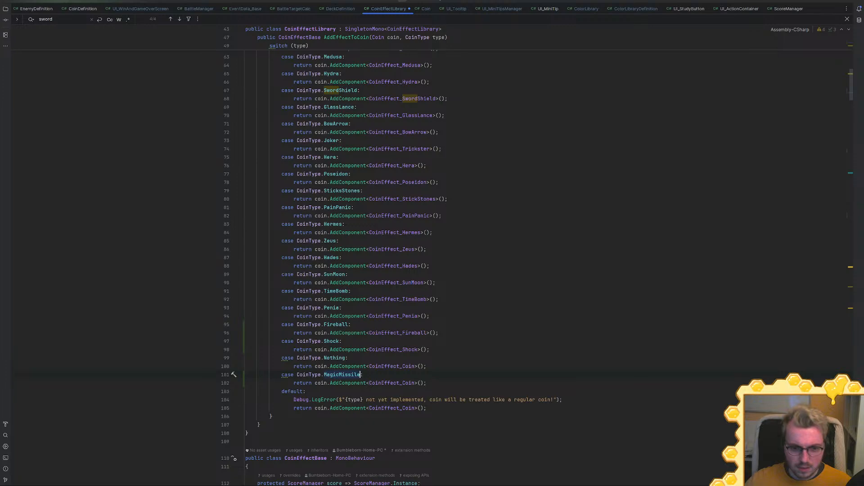
Make the MagicMissile case add and return the CoinEffect_MagicMissile component
{"action": "scroll", "coordinate": [387, 266], "scroll_direction": "up", "scroll_amount": 8}
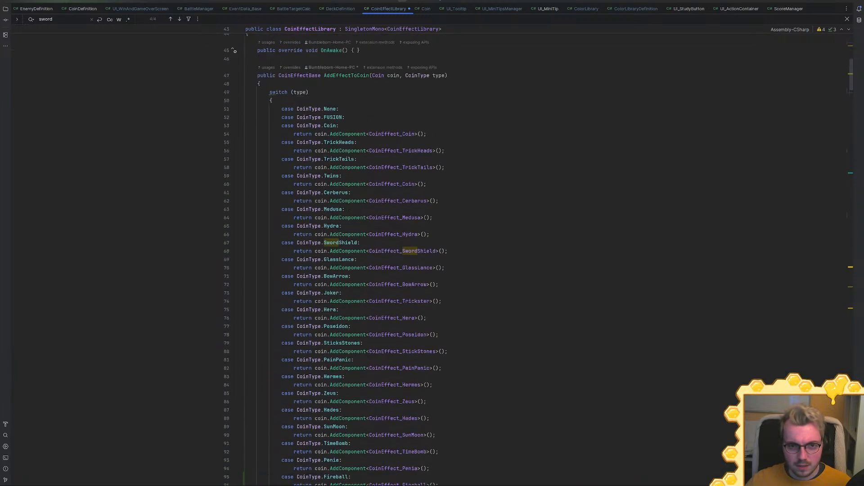
{"action": "scroll", "coordinate": [387, 266], "scroll_direction": "down", "scroll_amount": 10}
{"action": "scroll", "coordinate": [387, 266], "scroll_direction": "up", "scroll_amount": 1}
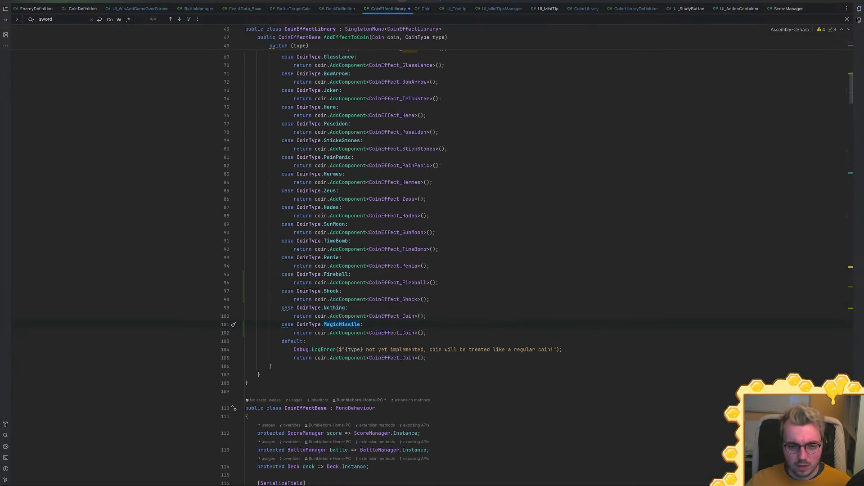
{"action": "key", "text": "ctrl+BackSpace"}
{"action": "type", "text": "Ma"}
{"action": "key", "text": "Return"}
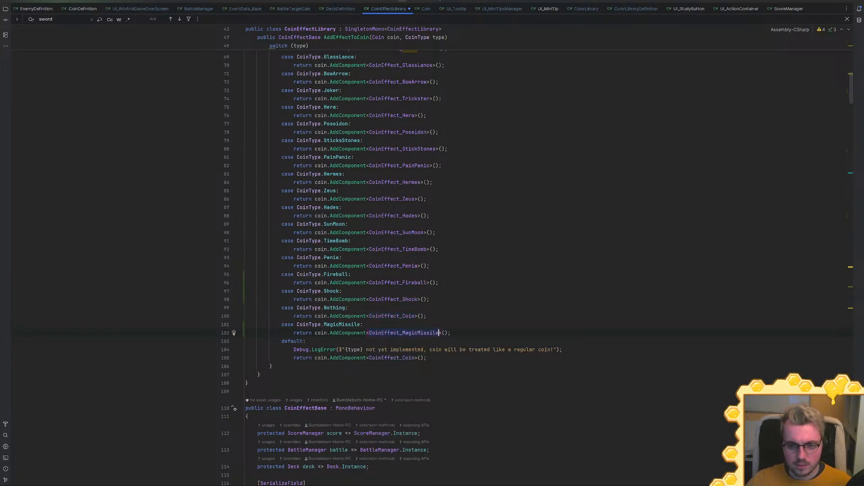
Switch back to Unity, restart play mode, and start a new run with the Witch deck
{"action": "key", "text": "alt+Tab"}
{"action": "key", "text": "ctrl+p"}
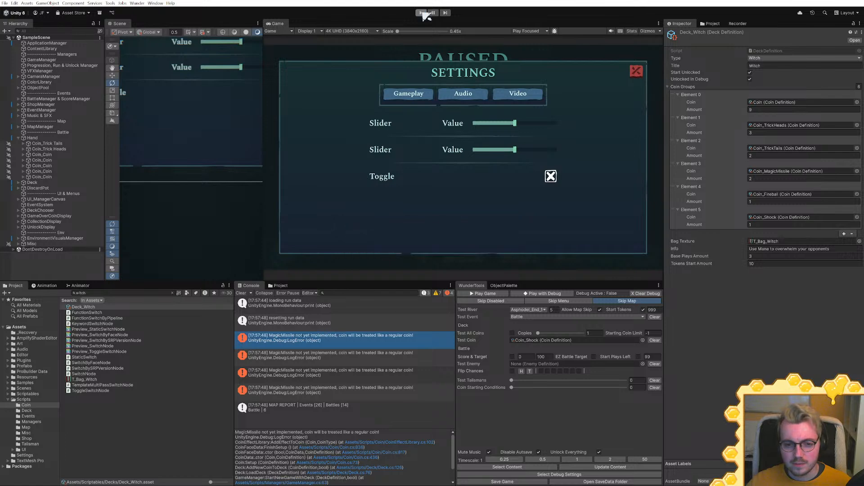
{"action": "left_click", "coordinate": [421, 13]}
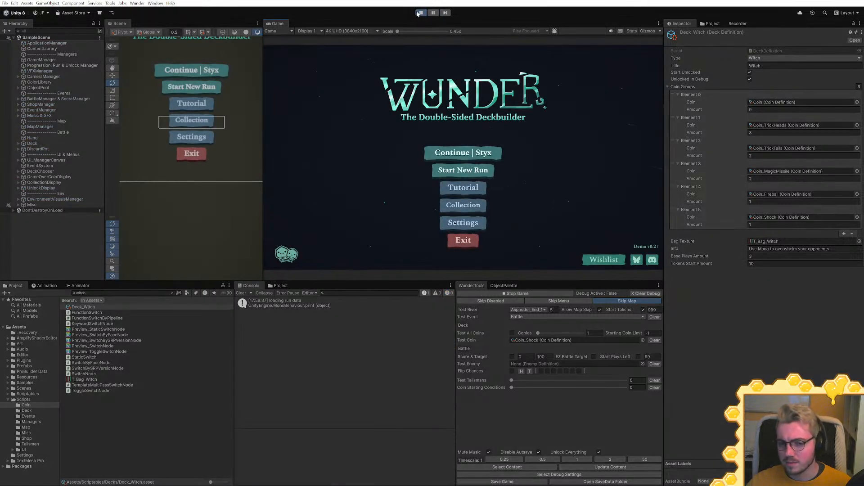
{"action": "left_click", "coordinate": [436, 170]}
{"action": "left_click", "coordinate": [525, 235]}
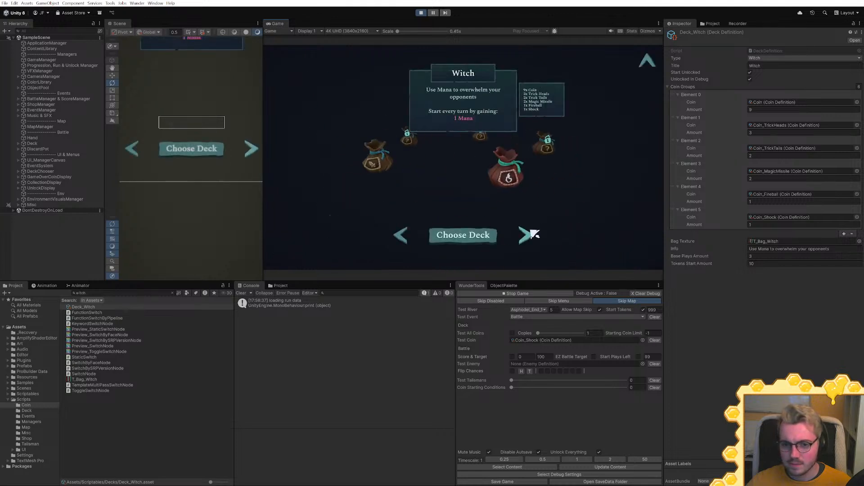
{"action": "left_click", "coordinate": [482, 194]}
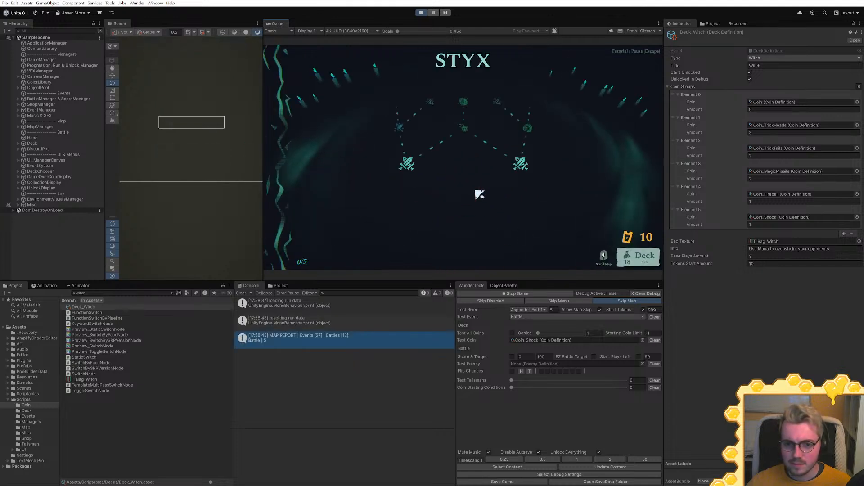
Check the Shock coin in the deck overview, and enter the left battle on the Styx map
{"action": "key", "text": "Tab"}
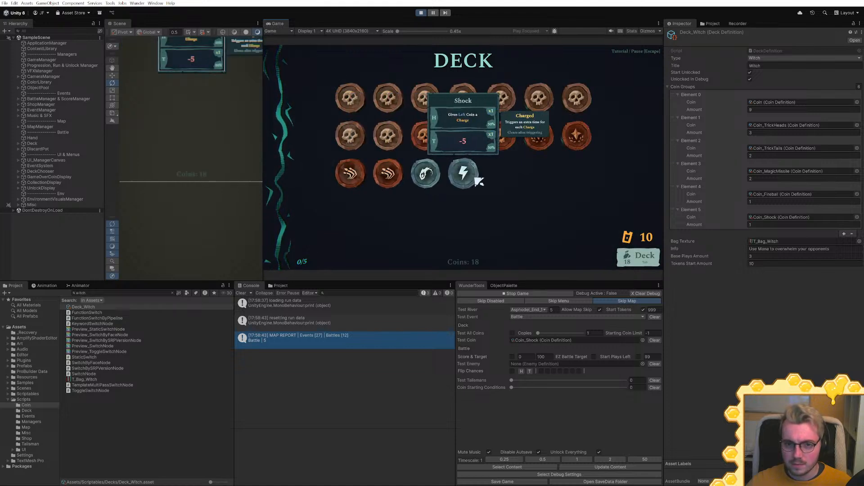
{"action": "key", "text": "Tab"}
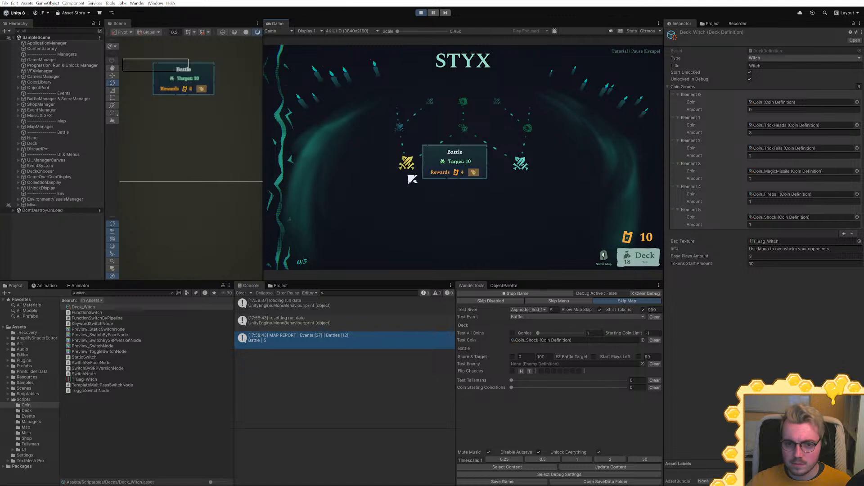
{"action": "left_click", "coordinate": [408, 167]}
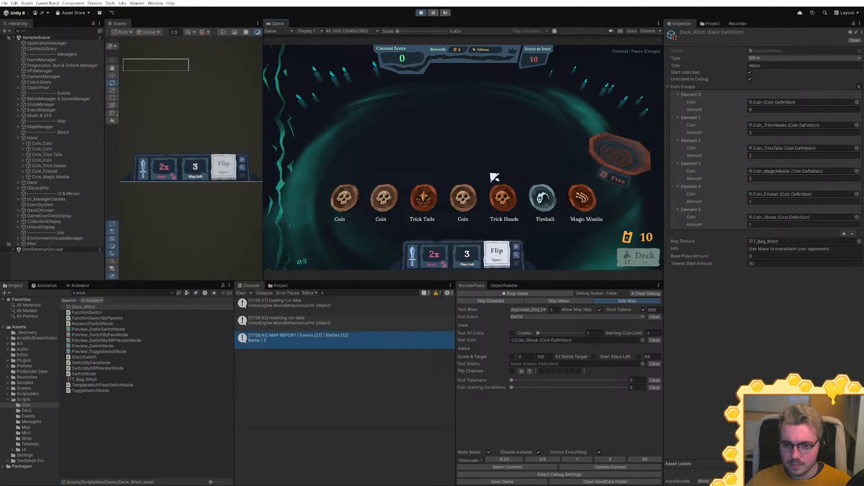
Enlarge the Game view by widening and heightening it against the surrounding editor panels
{"action": "mouse_move", "coordinate": [547, 198]}
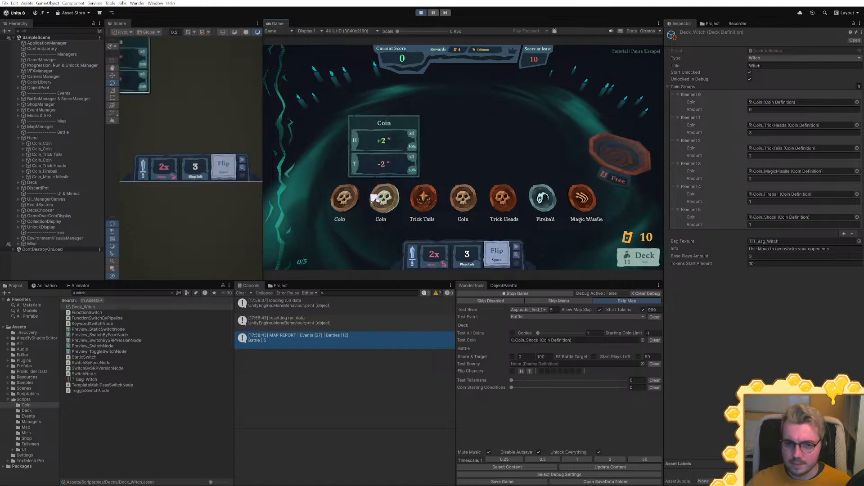
{"action": "left_click_drag", "start_coordinate": [318, 281], "coordinate": [318, 337]}
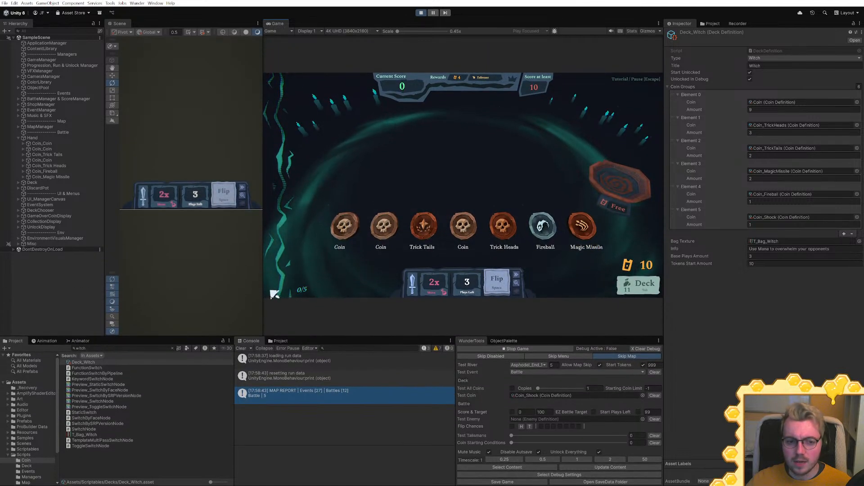
{"action": "left_click_drag", "start_coordinate": [262, 286], "coordinate": [220, 287]}
{"action": "left_click_drag", "start_coordinate": [661, 196], "coordinate": [714, 195]}
Place Magic Missile first in the hand, discard Trick Tails, and line up Trick Heads directly before Fireball at the end
{"action": "left_click_drag", "start_coordinate": [613, 236], "coordinate": [320, 236]}
{"action": "left_click_drag", "start_coordinate": [480, 234], "coordinate": [642, 222]}
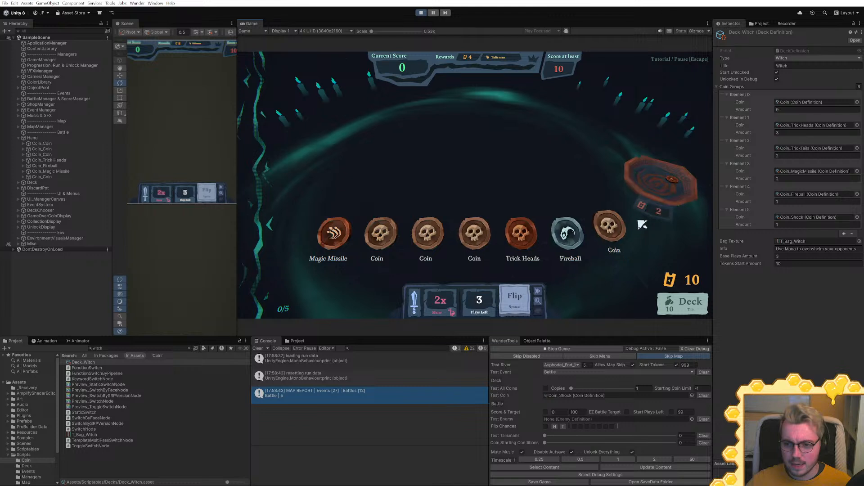
{"action": "left_click_drag", "start_coordinate": [521, 235], "coordinate": [618, 232]}
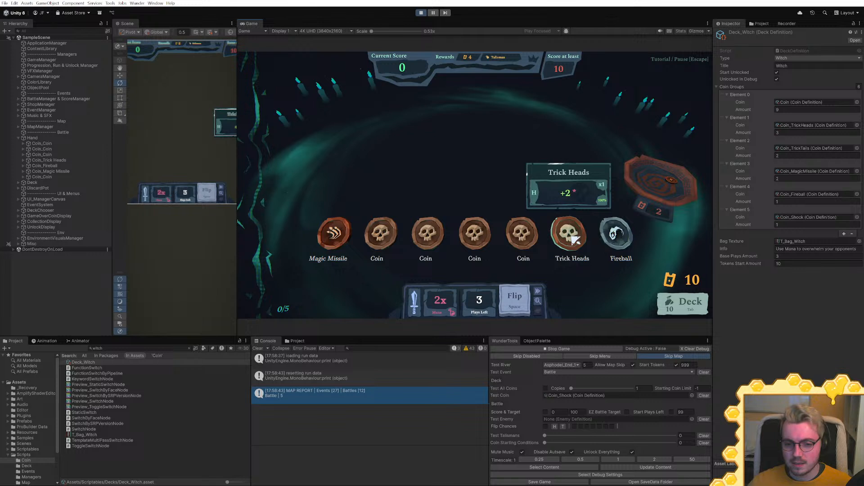
Try placing Fireball directly after Magic Missile, and return it to the end of the hand
{"action": "left_click_drag", "start_coordinate": [613, 233], "coordinate": [392, 230]}
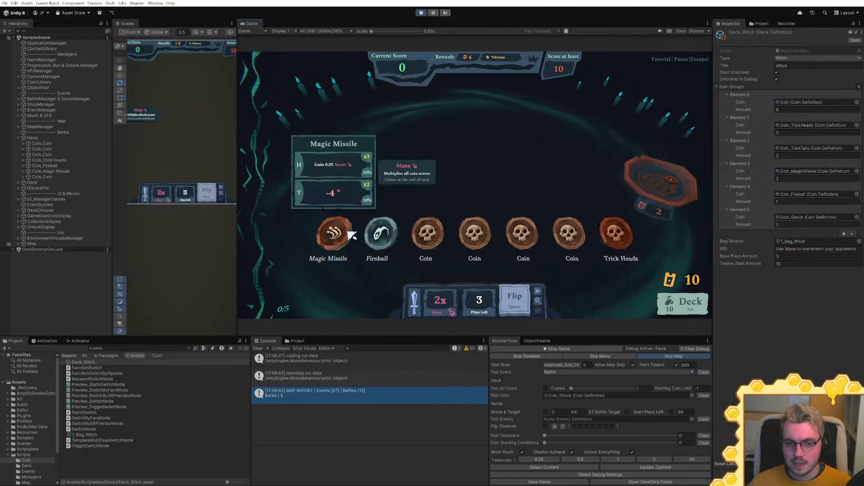
{"action": "mouse_move", "coordinate": [334, 238]}
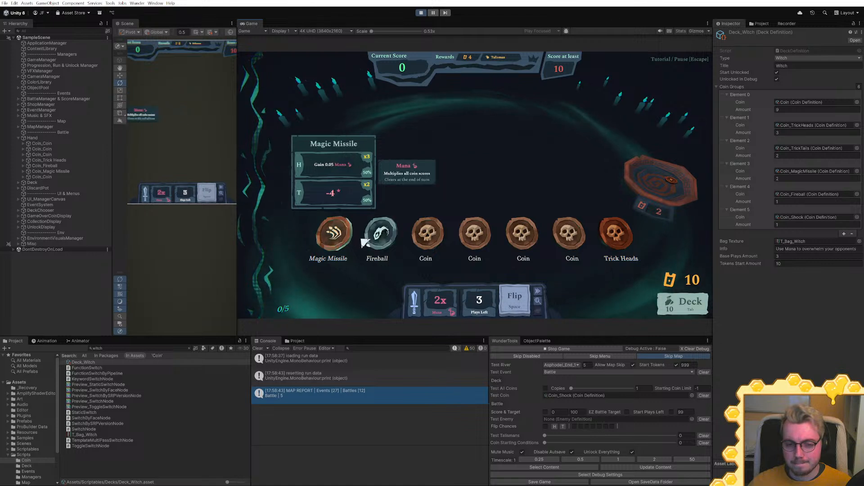
{"action": "mouse_move", "coordinate": [381, 234]}
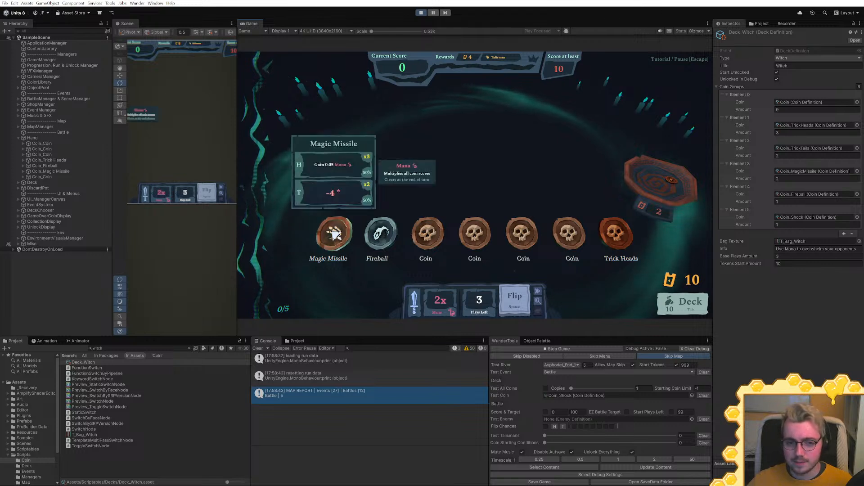
{"action": "left_click_drag", "start_coordinate": [380, 232], "coordinate": [559, 238]}
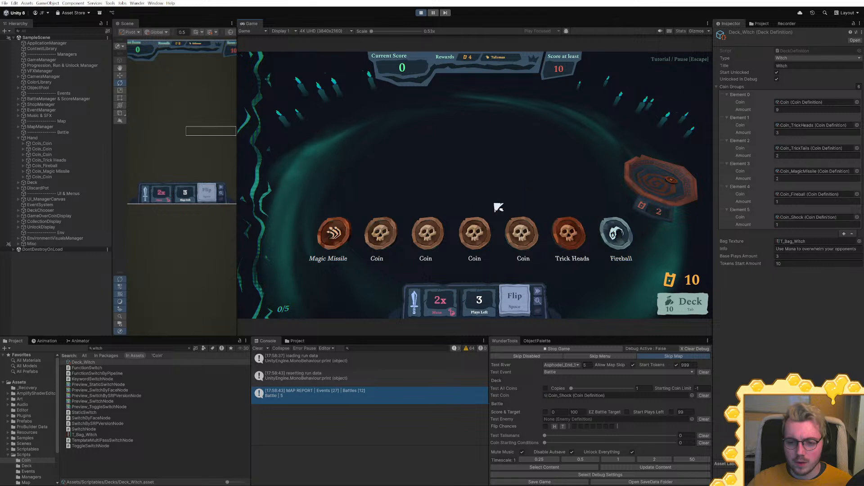
Flip the arranged hand, check the Fireball coin's result, and end the turn
{"action": "key", "text": "space"}
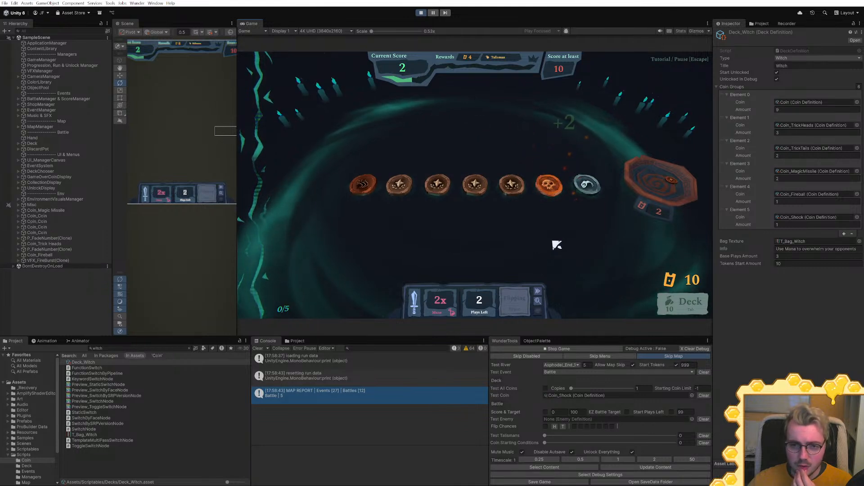
{"action": "mouse_move", "coordinate": [587, 186]}
{"action": "left_click", "coordinate": [515, 295]}
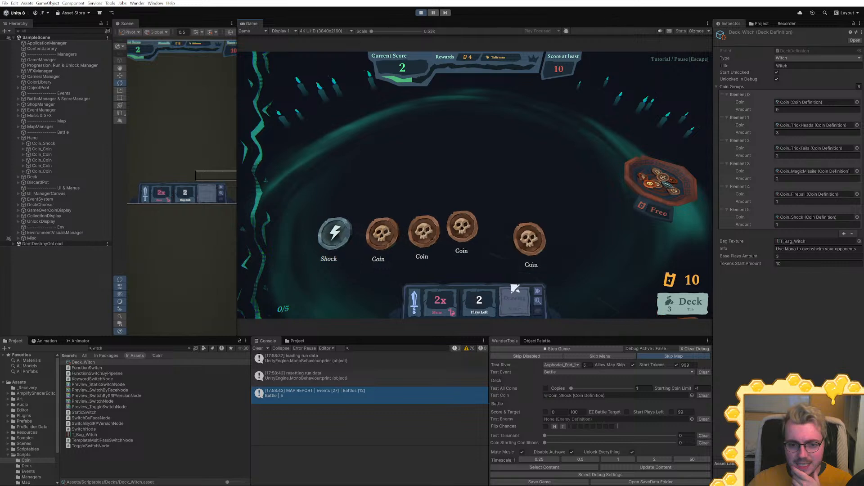
Place Magic Missile and Shock last in the second hand, and discard the regular Coin before them
{"action": "left_click_drag", "start_coordinate": [353, 243], "coordinate": [503, 258]}
{"action": "left_click_drag", "start_coordinate": [619, 230], "coordinate": [568, 238]}
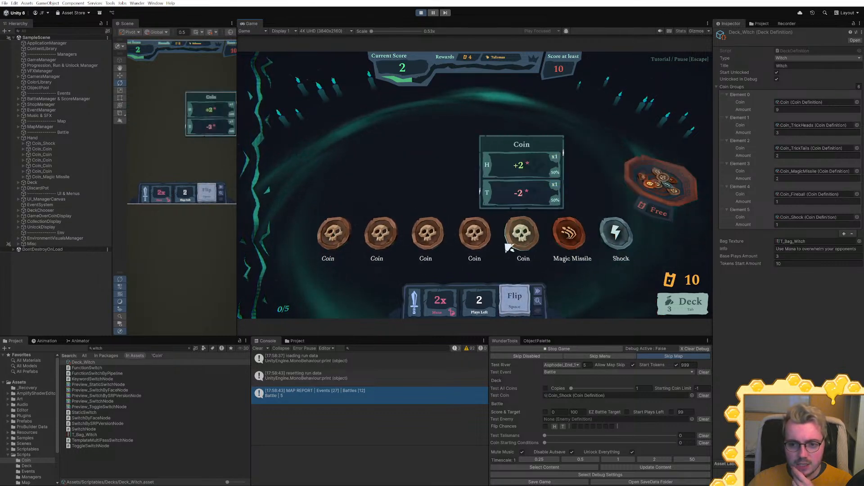
{"action": "left_click_drag", "start_coordinate": [534, 236], "coordinate": [676, 175]}
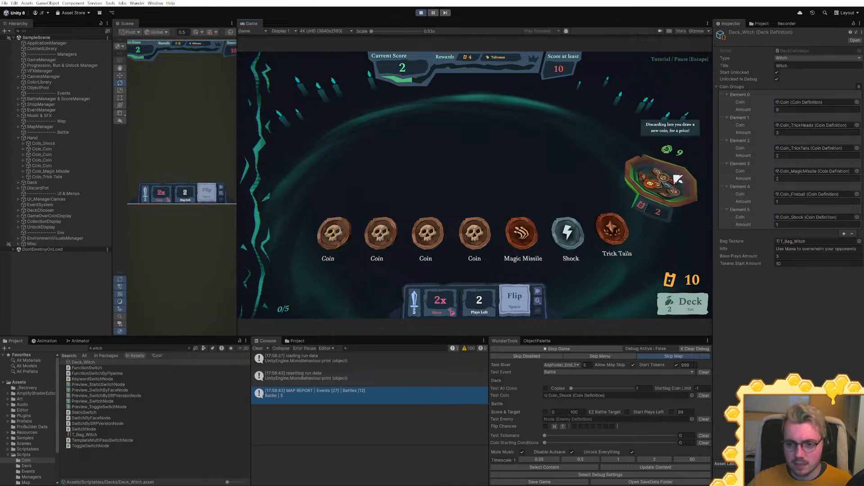
Place Trick Tails first in the second hand and flip the hand
{"action": "mouse_move", "coordinate": [614, 237]}
{"action": "left_mouse_down"}
{"action": "mouse_move", "coordinate": [656, 193]}
{"action": "mouse_move", "coordinate": [615, 229]}
{"action": "mouse_move", "coordinate": [299, 245]}
{"action": "mouse_move", "coordinate": [314, 242]}
{"action": "left_mouse_up"}
{"action": "key", "text": "space"}
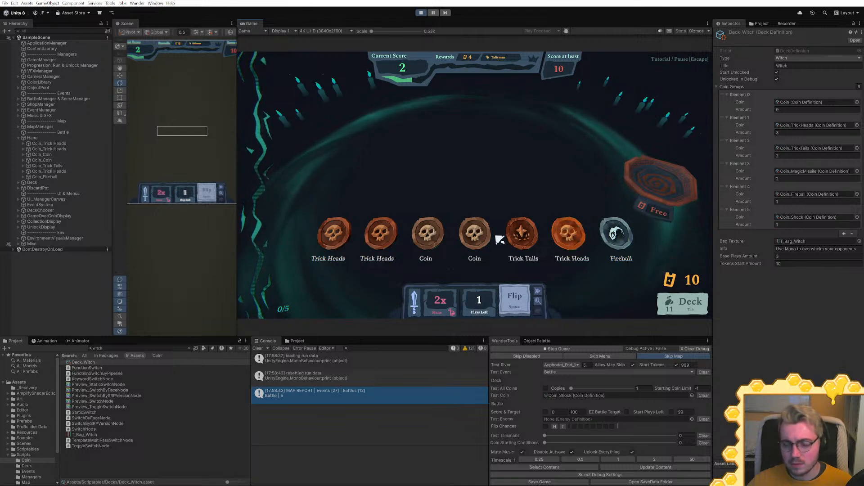
Discard Trick Tails from the new hand, and arrange the coins with Trick Heads first and Fireball second
{"action": "mouse_move", "coordinate": [613, 234]}
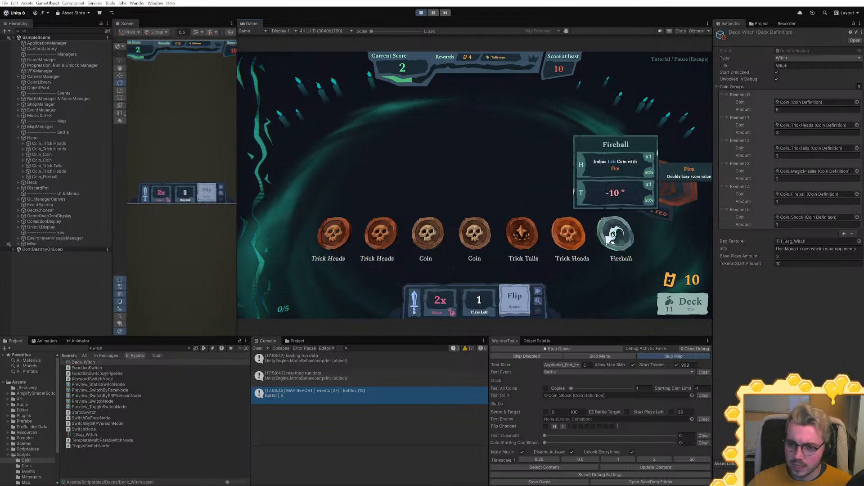
{"action": "left_click_drag", "start_coordinate": [569, 227], "coordinate": [531, 229]}
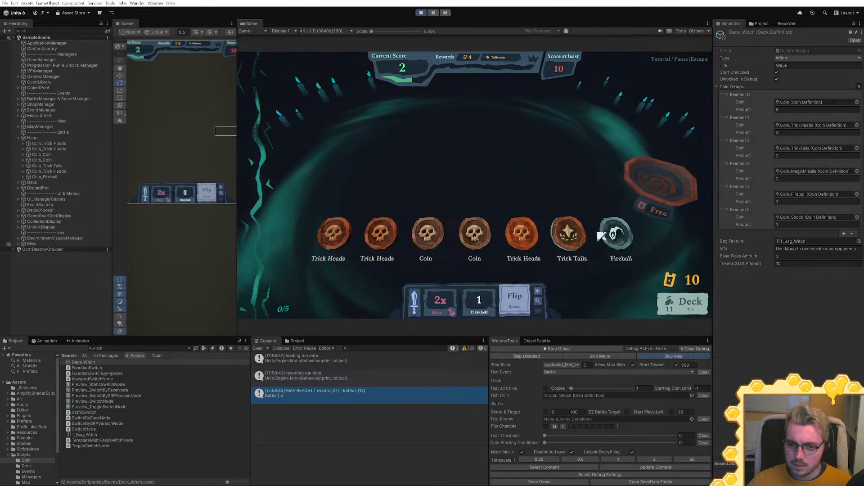
{"action": "left_click_drag", "start_coordinate": [608, 236], "coordinate": [523, 234]}
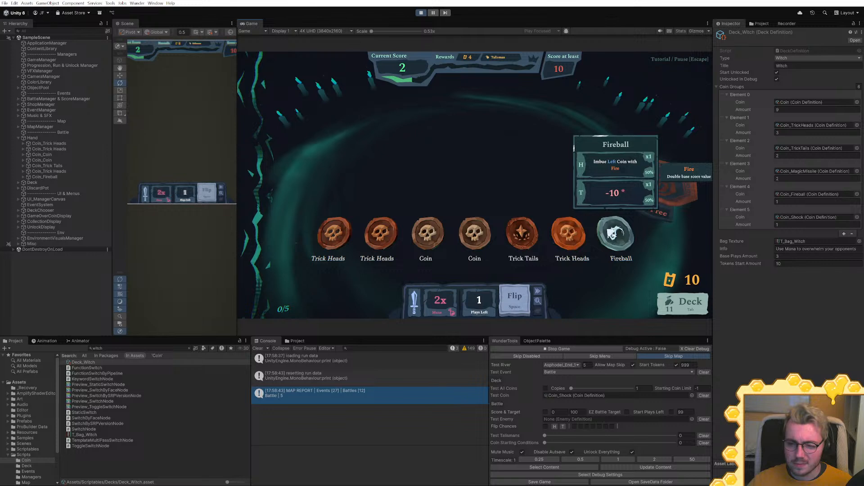
{"action": "left_click_drag", "start_coordinate": [617, 233], "coordinate": [655, 174]}
{"action": "left_click_drag", "start_coordinate": [515, 238], "coordinate": [344, 232]}
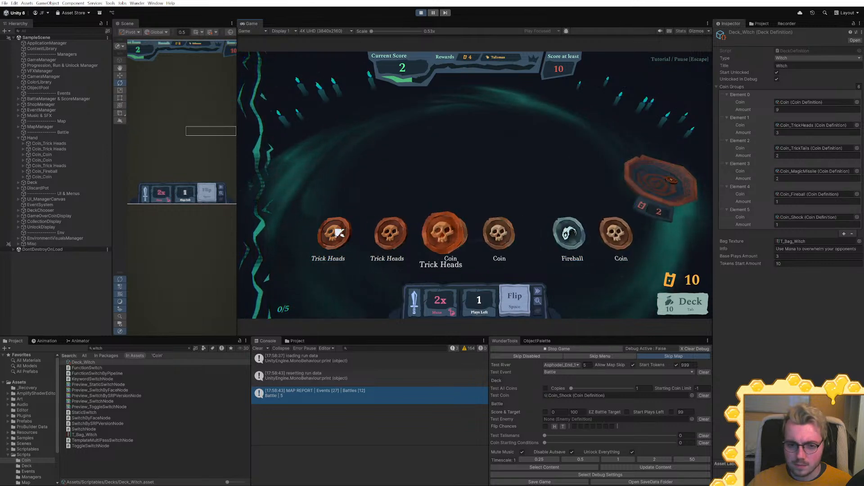
{"action": "left_click_drag", "start_coordinate": [561, 236], "coordinate": [384, 233]}
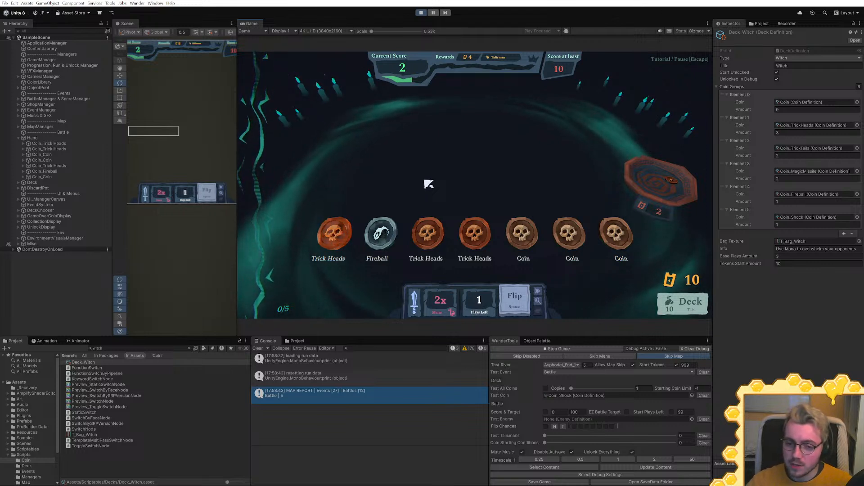
{"action": "mouse_move", "coordinate": [635, 225]}
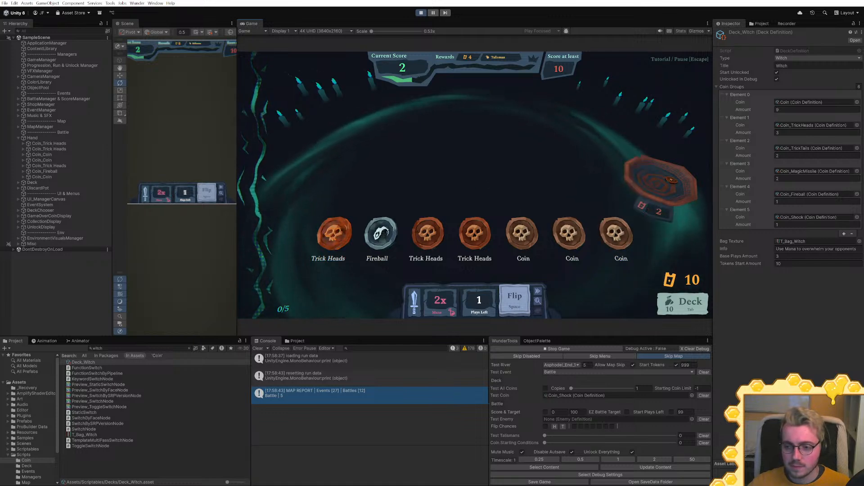
Switch to the Wunder workspace in Notion and open the "System | Coin Status Effects" task from Wunder Tasks
{"action": "key", "text": "alt+Tab"}
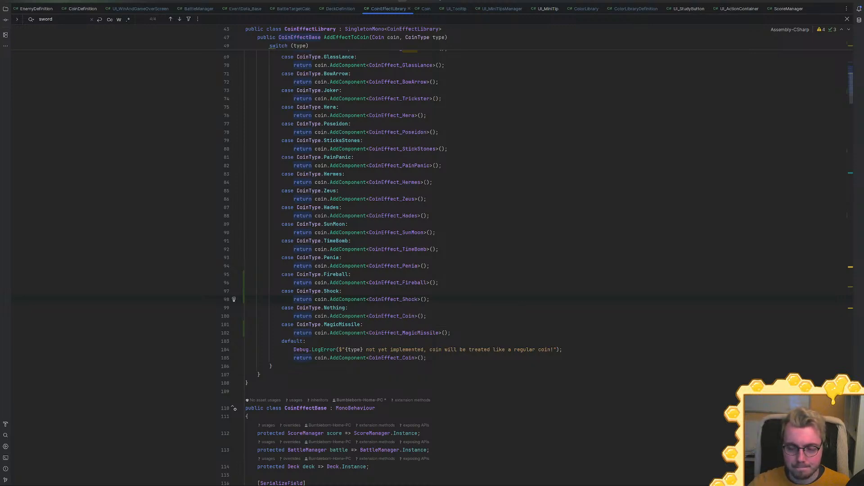
{"action": "key", "text": "alt+Tab"}
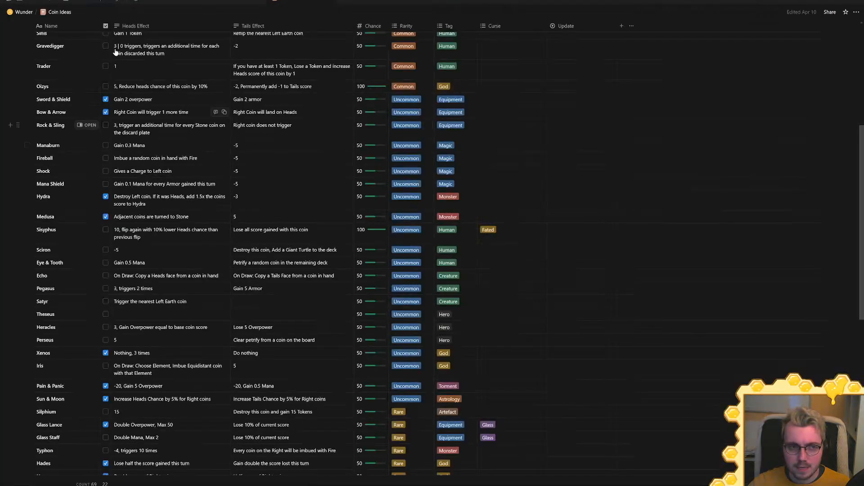
{"action": "left_click", "coordinate": [158, 1]}
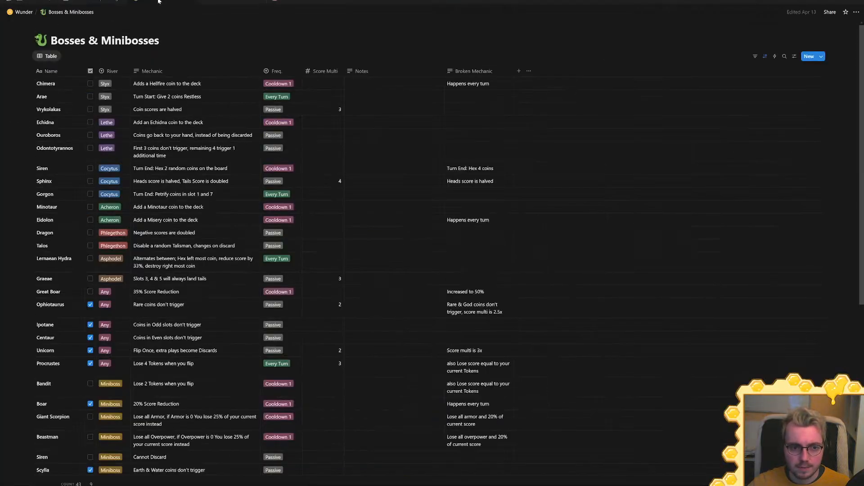
{"action": "left_click", "coordinate": [97, 1]}
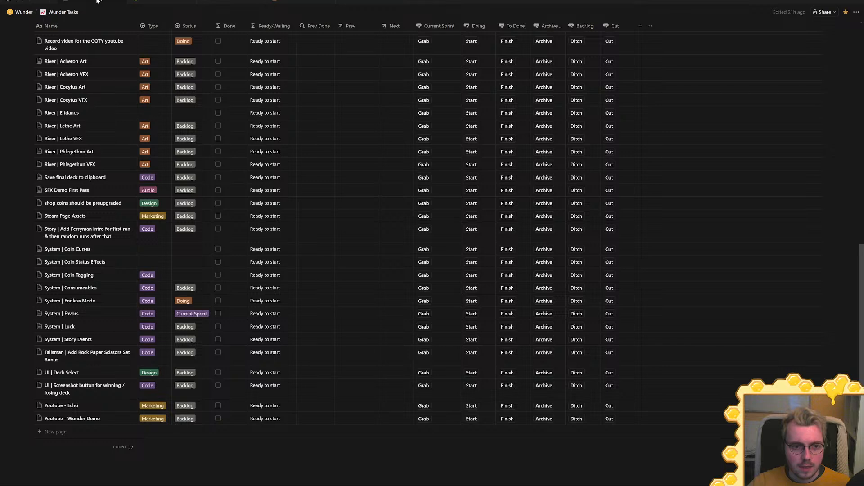
{"action": "left_click", "coordinate": [127, 262]}
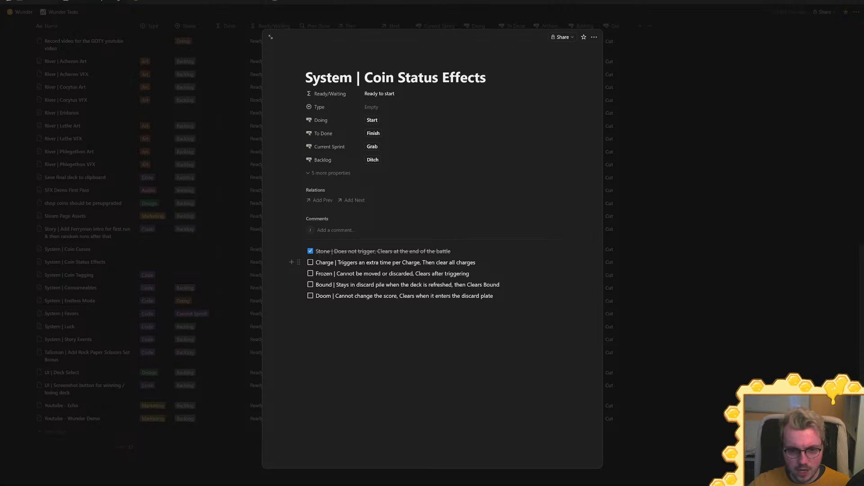
Change the end of the Charge description to "Clears at the end of the battle" and close the task
{"action": "mouse_move", "coordinate": [476, 262]}
{"action": "left_mouse_down"}
{"action": "mouse_move", "coordinate": [451, 251]}
{"action": "mouse_move", "coordinate": [375, 251]}
{"action": "mouse_move", "coordinate": [476, 262]}
{"action": "left_mouse_up"}
{"action": "left_click", "coordinate": [425, 262]}
{"action": "type", "text": ", Clears at the end of the battle"}
{"action": "key", "text": "BackSpace"}
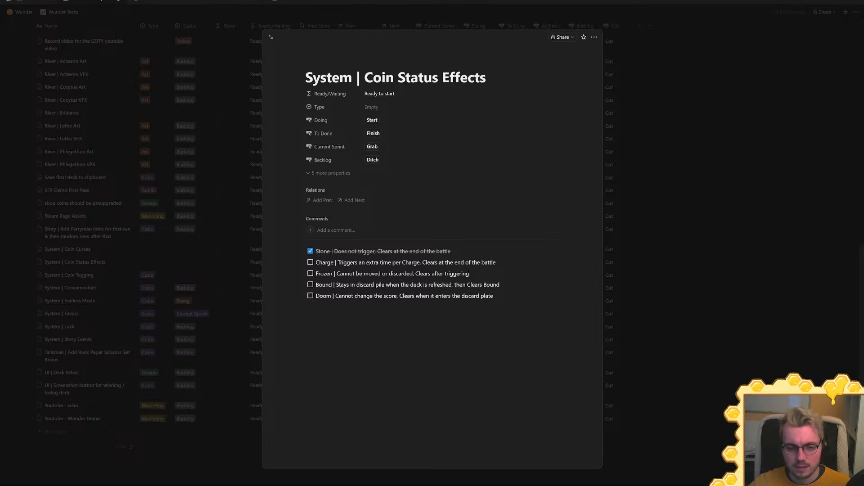
{"action": "left_click", "coordinate": [680, 482]}
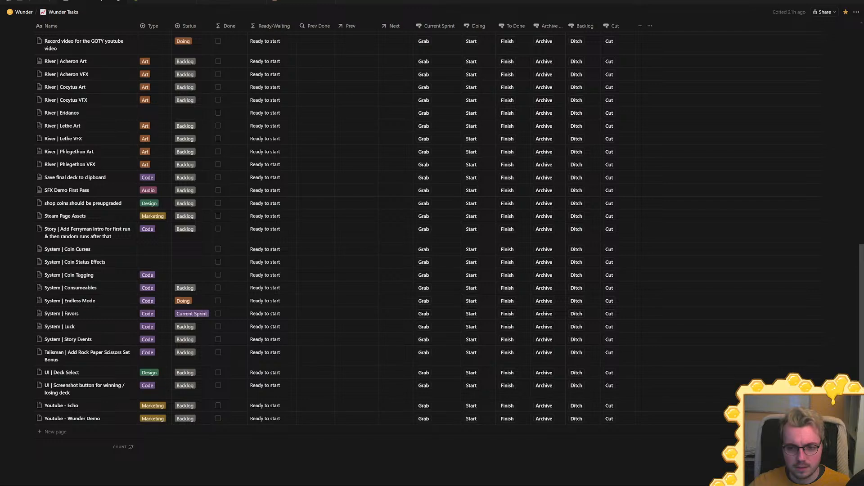
Switch to Rider, set the Charged tip's lower text in UI_MiniTipsManager to "Clears after Battle", and save the script
{"action": "key", "text": "alt+Tab"}
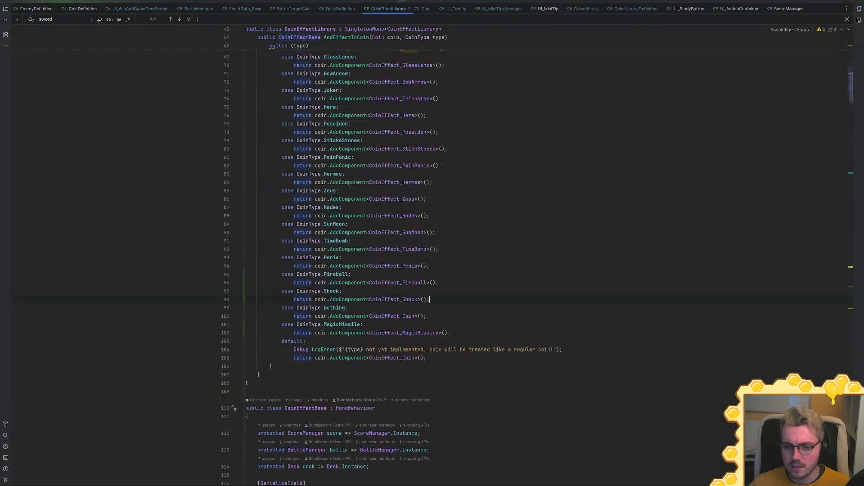
{"action": "left_click", "coordinate": [427, 316]}
{"action": "left_click", "coordinate": [507, 9]}
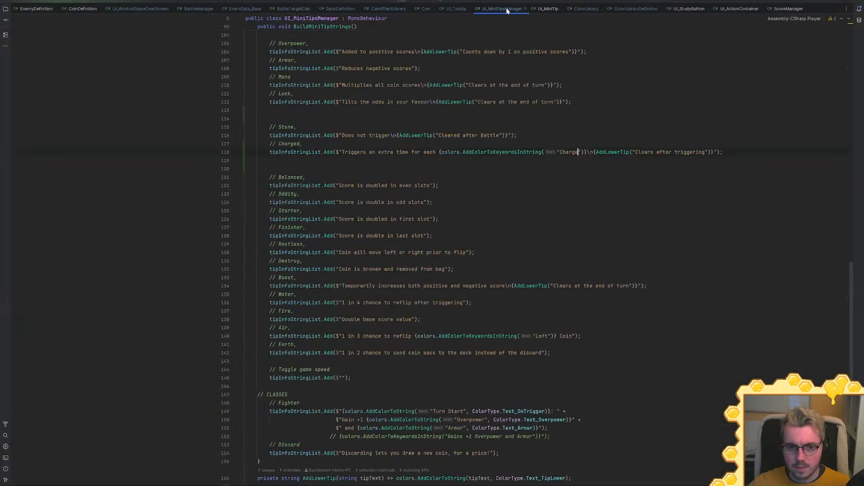
{"action": "scroll", "coordinate": [450, 252], "scroll_direction": "up", "scroll_amount": 2}
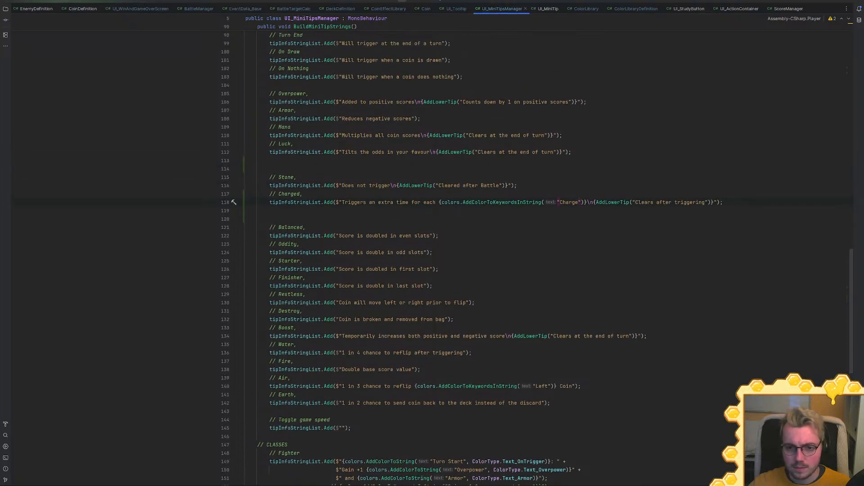
{"action": "left_click_drag", "start_coordinate": [499, 185], "coordinate": [463, 186]}
{"action": "key", "text": "ctrl+c"}
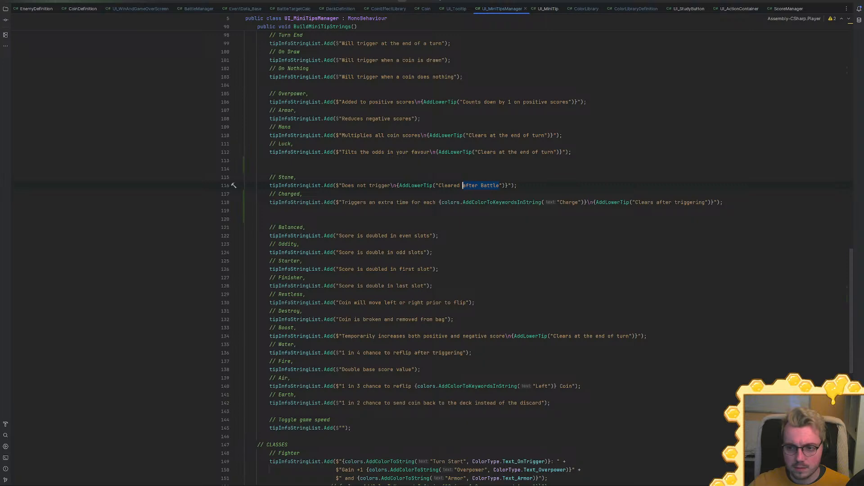
{"action": "left_click_drag", "start_coordinate": [705, 202], "coordinate": [657, 203]}
{"action": "key", "text": "ctrl+v"}
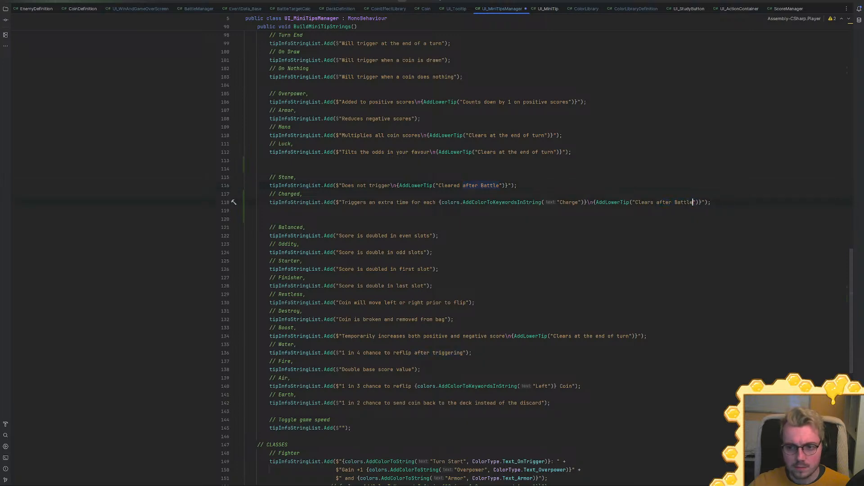
{"action": "key", "text": "End"}
{"action": "key", "text": "ctrl+s"}
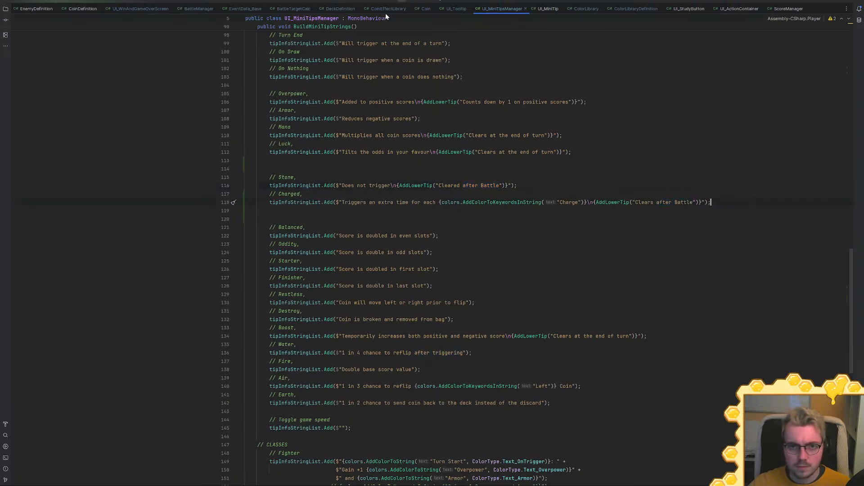
In the Coin script's Refresh method, add a ClearStatusEffect call for StatusEffect.Charge after the Stone one
{"action": "left_click", "coordinate": [425, 9]}
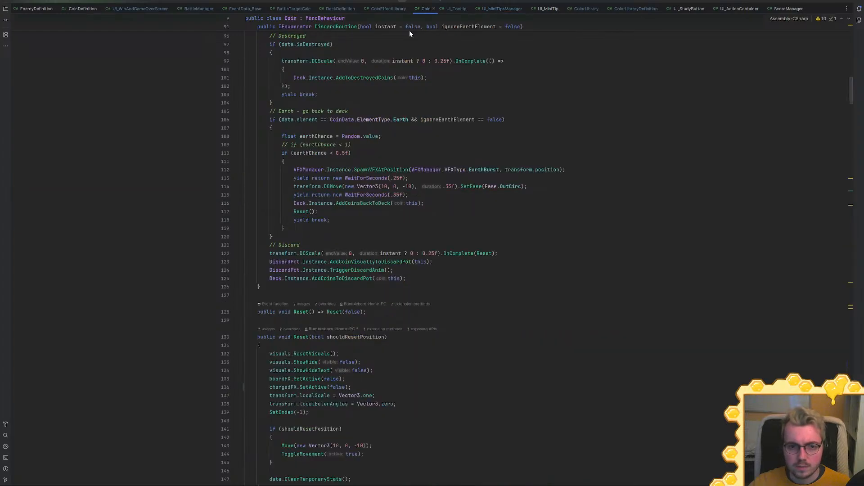
{"action": "scroll", "coordinate": [432, 252], "scroll_direction": "down", "scroll_amount": 20}
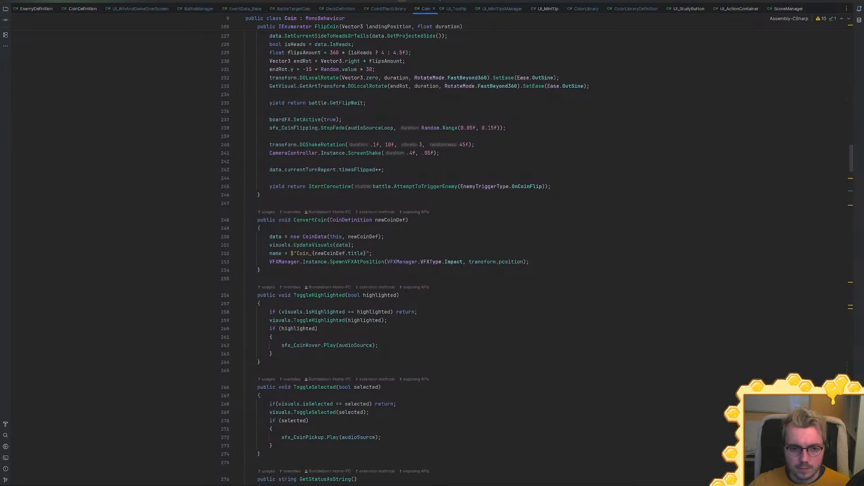
{"action": "scroll", "coordinate": [432, 252], "scroll_direction": "up", "scroll_amount": 8}
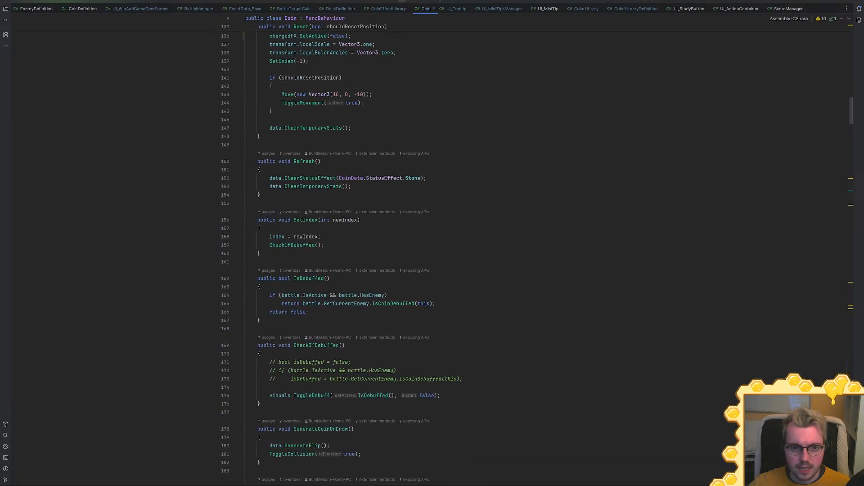
{"action": "left_click", "coordinate": [427, 178]}
{"action": "key", "text": "ctrl+d"}
{"action": "key", "text": "Left"}
{"action": "key", "text": "Left"}
{"action": "key", "text": "ctrl+BackSpace"}
{"action": "type", "text": "Charge"}
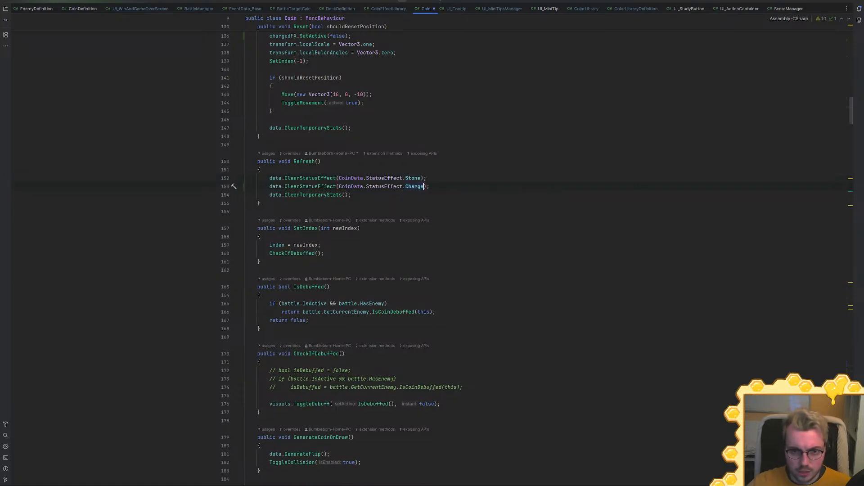
Go to the ClearStatusEffect definition in CoinData and check how it handles the Charge case
{"action": "left_click", "coordinate": [320, 187], "text": "ctrl"}
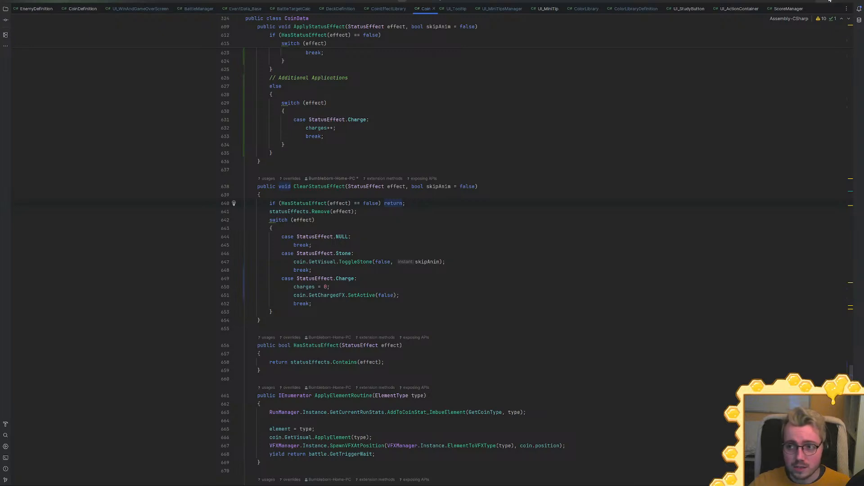
{"action": "key", "text": "Down"}
{"action": "key", "text": "Down"}
{"action": "key", "text": "Down"}
{"action": "key", "text": "Down"}
{"action": "key", "text": "Down"}
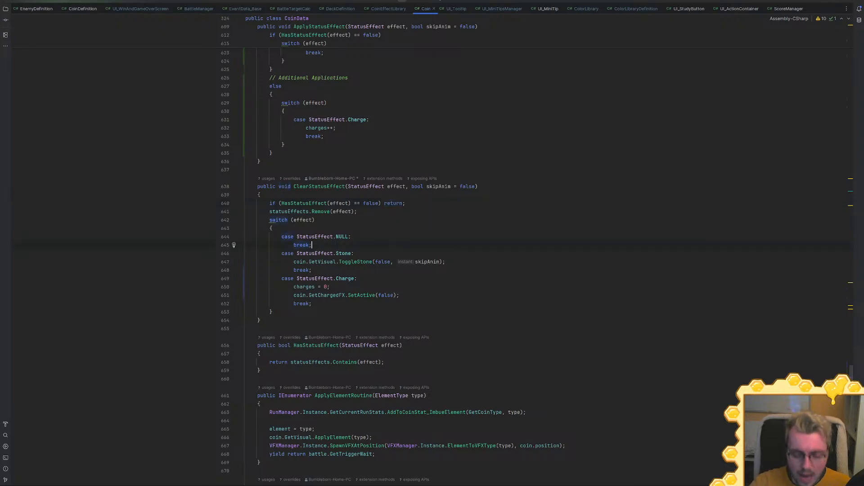
Find SetCoinInfo in the UI_Tooltip script and open the definition of the face SetInfo method it calls
{"action": "left_click", "coordinate": [455, 9]}
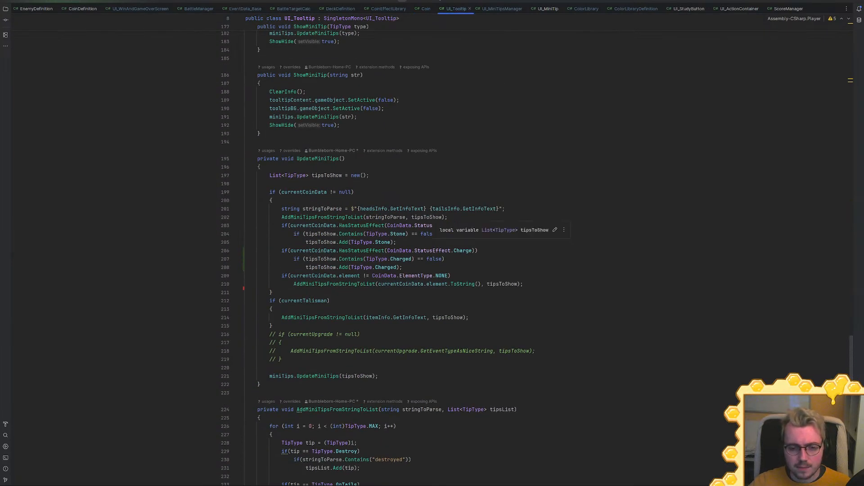
{"action": "scroll", "coordinate": [432, 252], "scroll_direction": "up", "scroll_amount": 20}
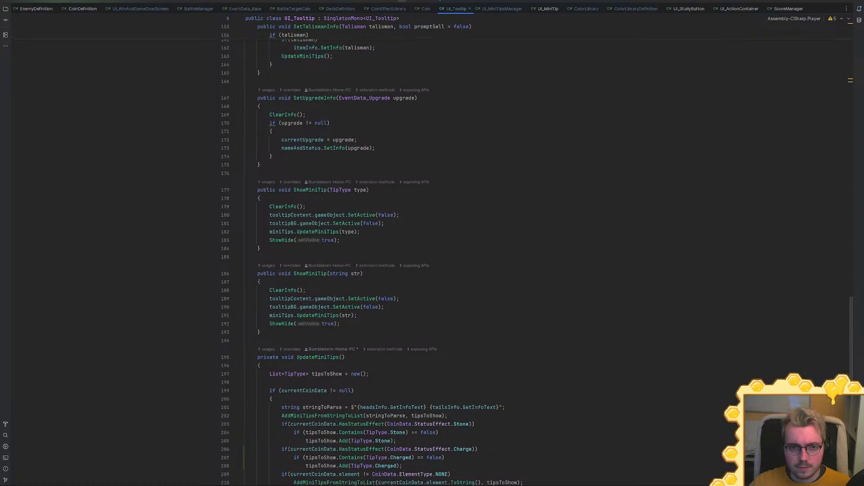
{"action": "scroll", "coordinate": [337, 252], "scroll_direction": "up", "scroll_amount": 10}
{"action": "scroll", "coordinate": [331, 353], "scroll_direction": "down", "scroll_amount": 4}
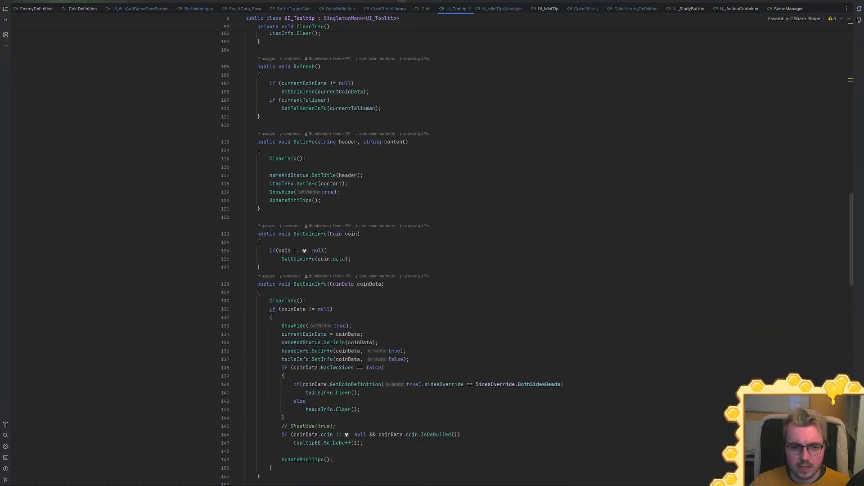
{"action": "left_click", "coordinate": [330, 353], "text": "ctrl"}
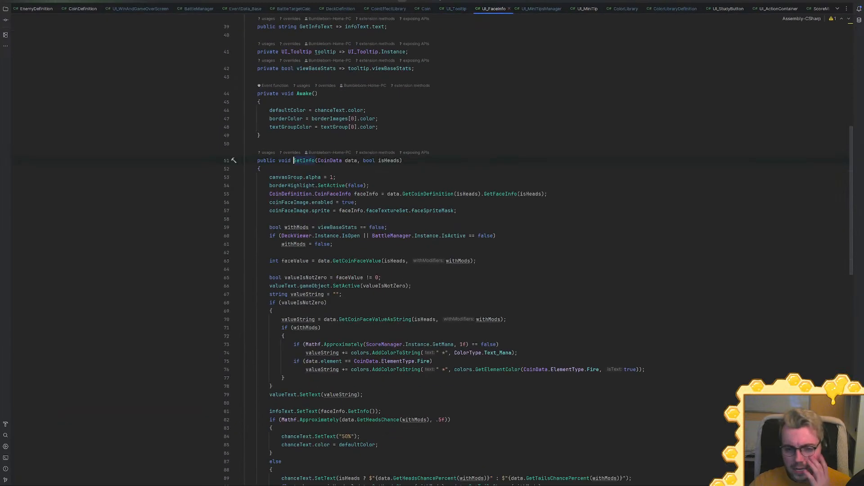
Examine how UI_FaceInfo's SetInfo method builds the trigger amount text, including the additional triggers from talismans
{"action": "scroll", "coordinate": [432, 247], "scroll_direction": "down", "scroll_amount": 4}
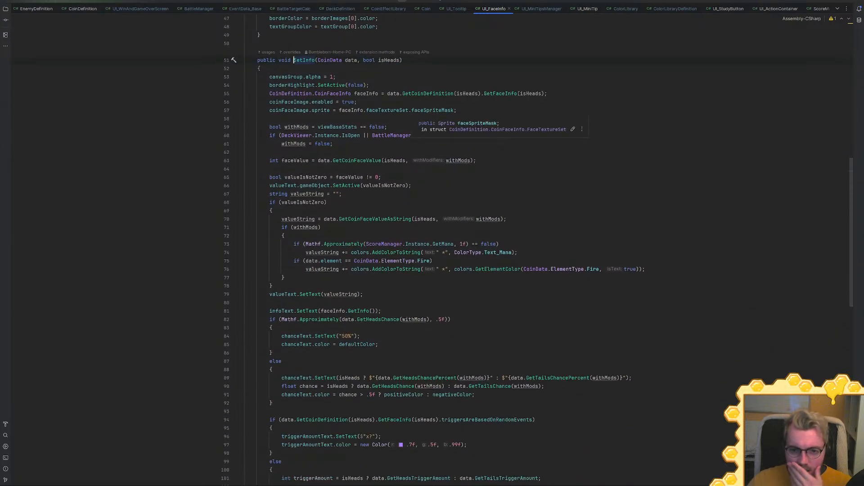
{"action": "scroll", "coordinate": [538, 249], "scroll_direction": "down", "scroll_amount": 3}
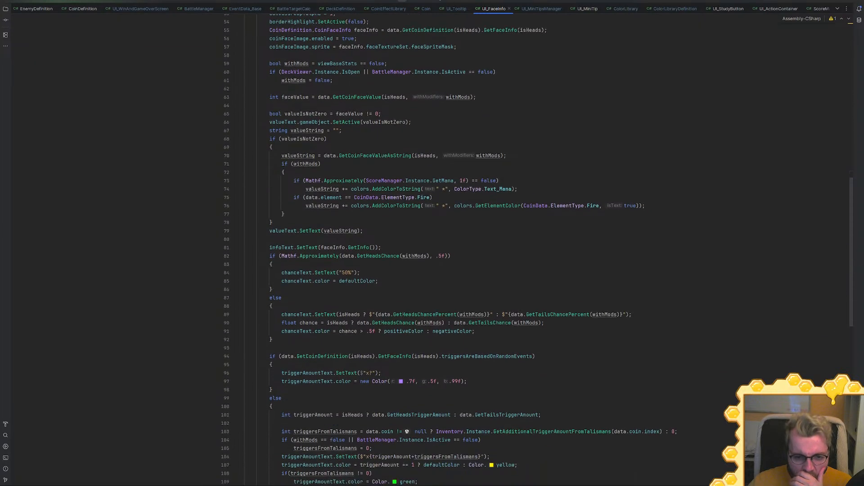
{"action": "scroll", "coordinate": [537, 248], "scroll_direction": "down", "scroll_amount": 2}
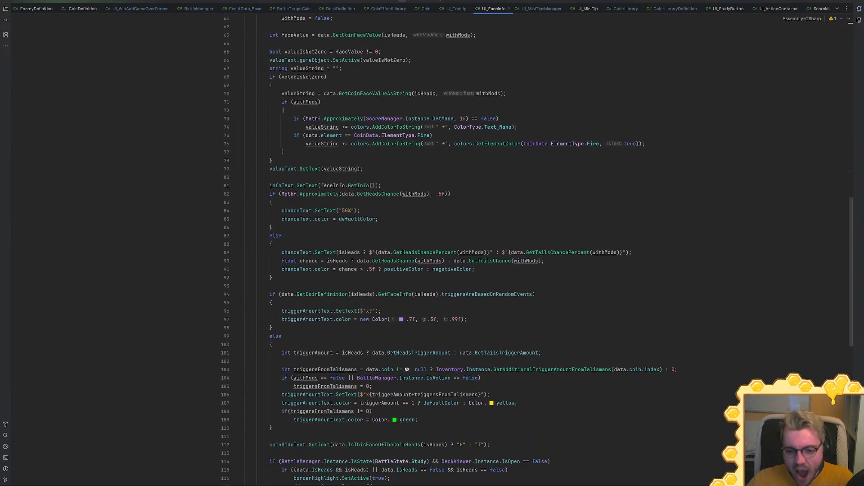
{"action": "double_click", "coordinate": [539, 369]}
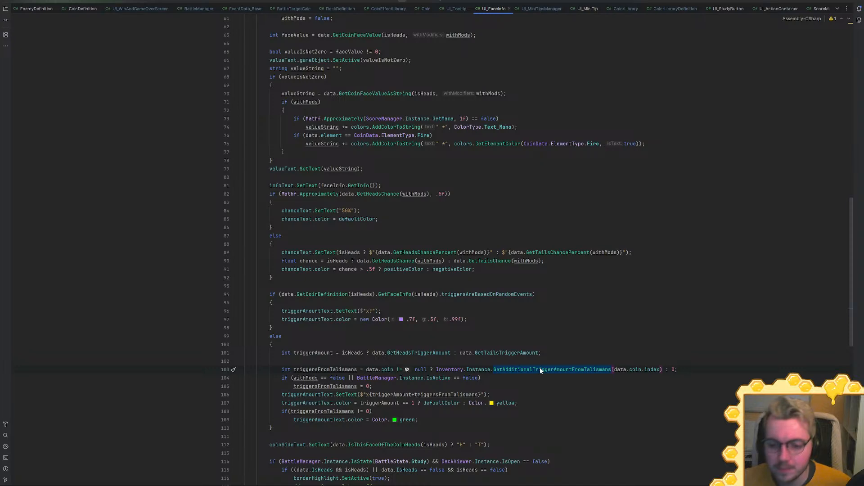
{"action": "scroll", "coordinate": [539, 369], "scroll_direction": "down", "scroll_amount": 3}
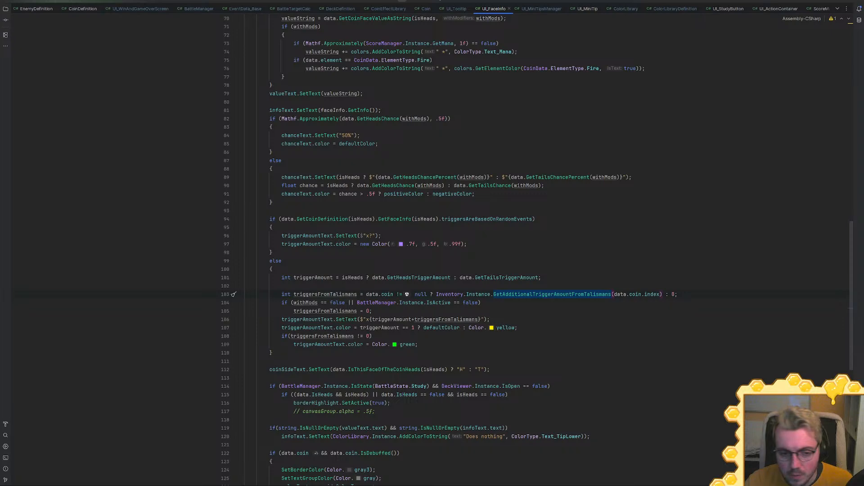
In UI_FaceInfo's SetInfo, declare int triggerAmountFromCharges = data.charges directly below the triggerAmount line
{"action": "scroll", "coordinate": [537, 250], "scroll_direction": "down", "scroll_amount": 1}
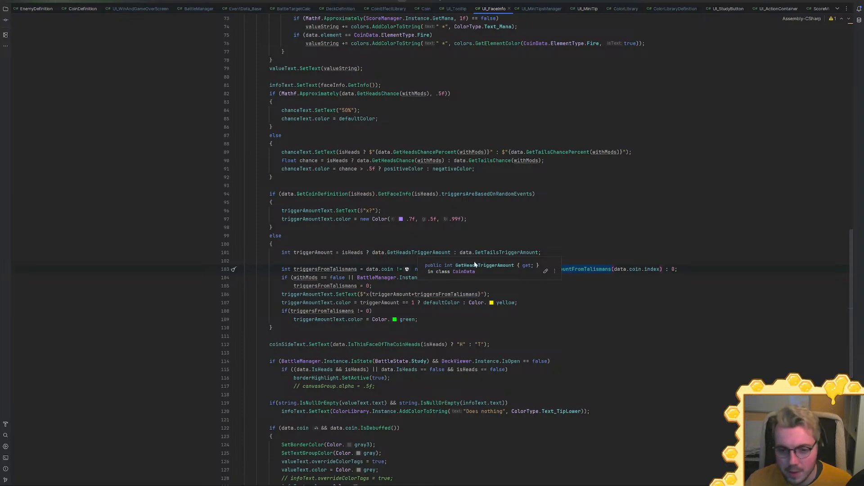
{"action": "left_click", "coordinate": [282, 260]}
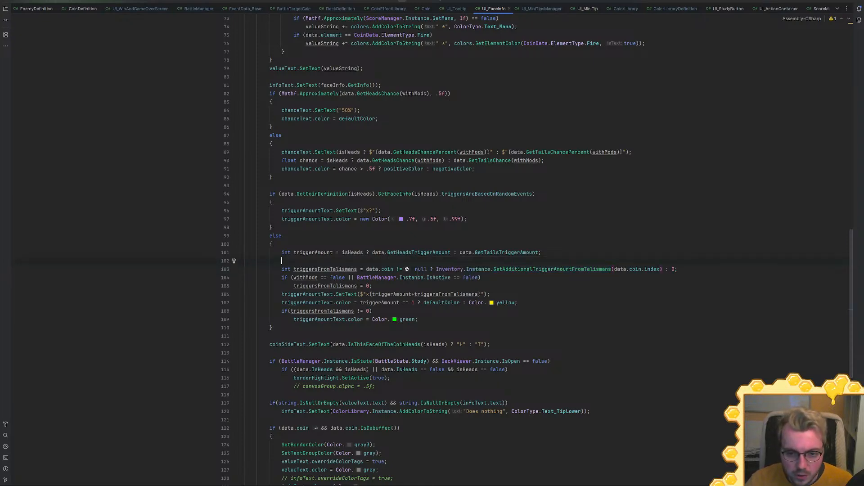
{"action": "left_click", "coordinate": [542, 252]}
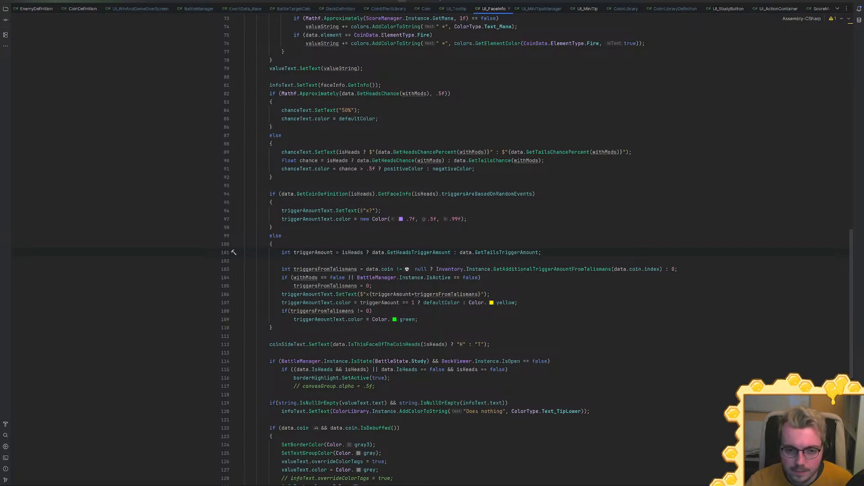
{"action": "key", "text": "ctrl+d"}
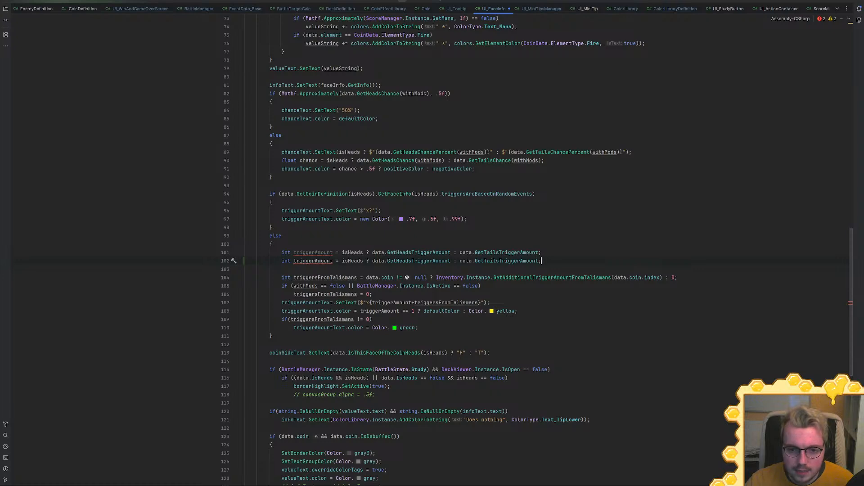
{"action": "left_click_drag", "start_coordinate": [342, 261], "coordinate": [539, 261]}
{"action": "type", "text": "data.ge"}
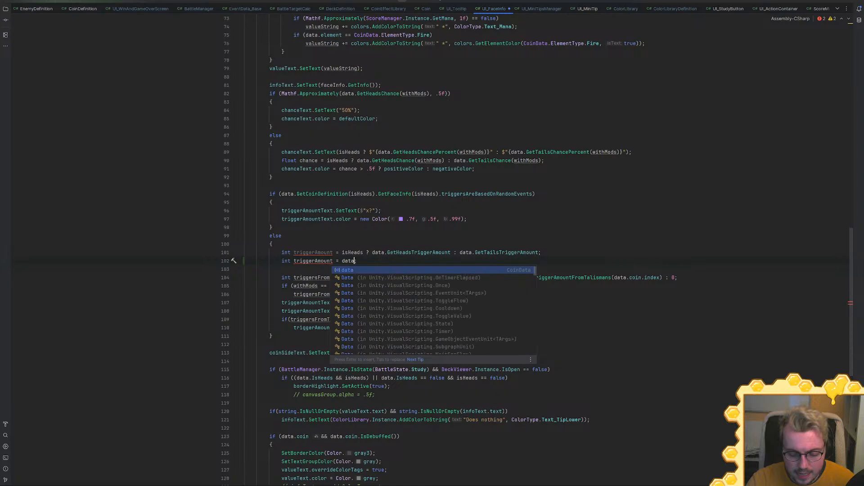
{"action": "key", "text": "BackSpace"}
{"action": "key", "text": "BackSpace"}
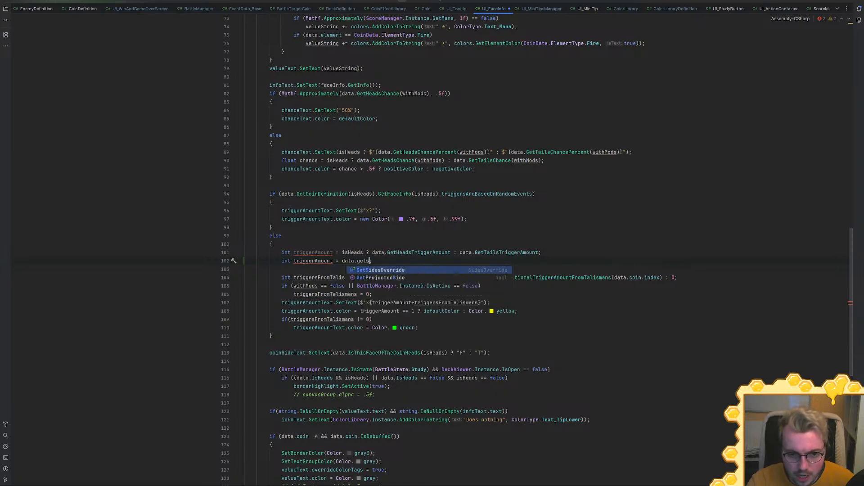
{"action": "type", "text": "charges"}
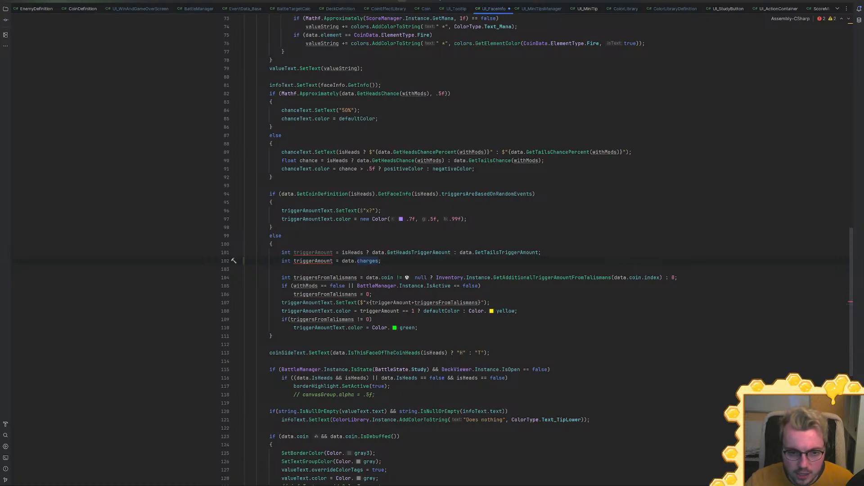
{"action": "left_click", "coordinate": [330, 261]}
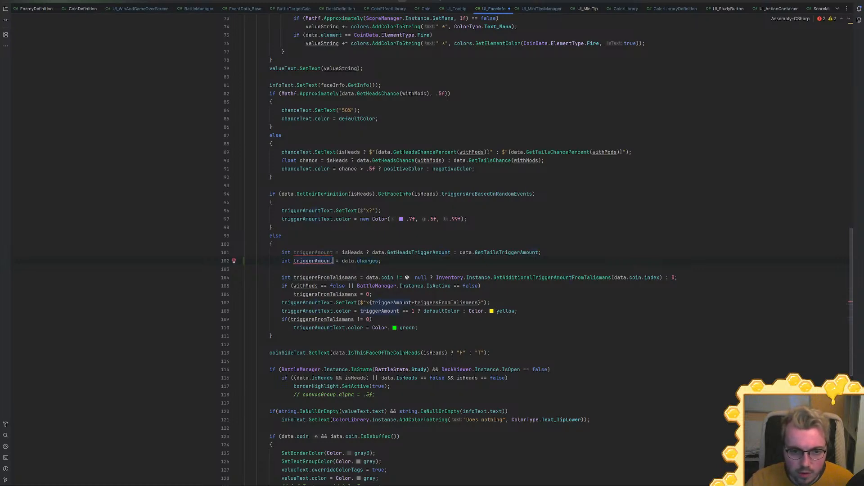
{"action": "type", "text": "FromCharges"}
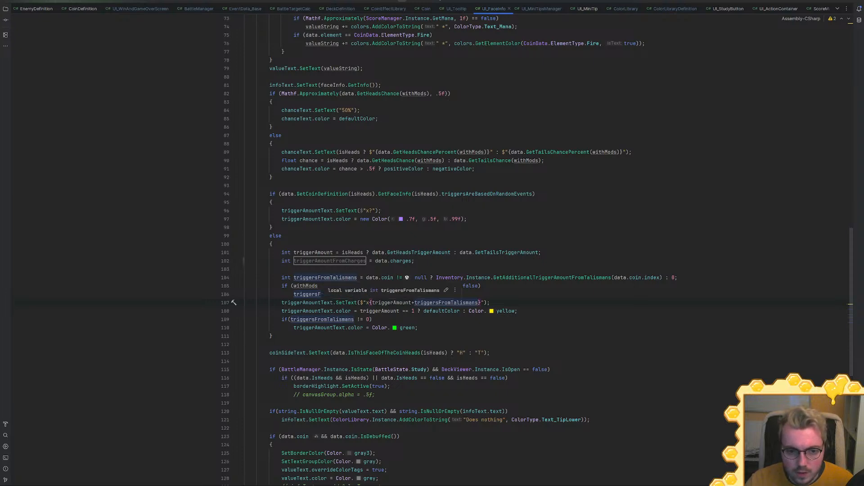
Move the triggersFromTalismans line up beneath the charges line and begin an int declaration named additionalTriggers below it
{"action": "left_click", "coordinate": [678, 278]}
{"action": "key", "text": "alt+shift+Up"}
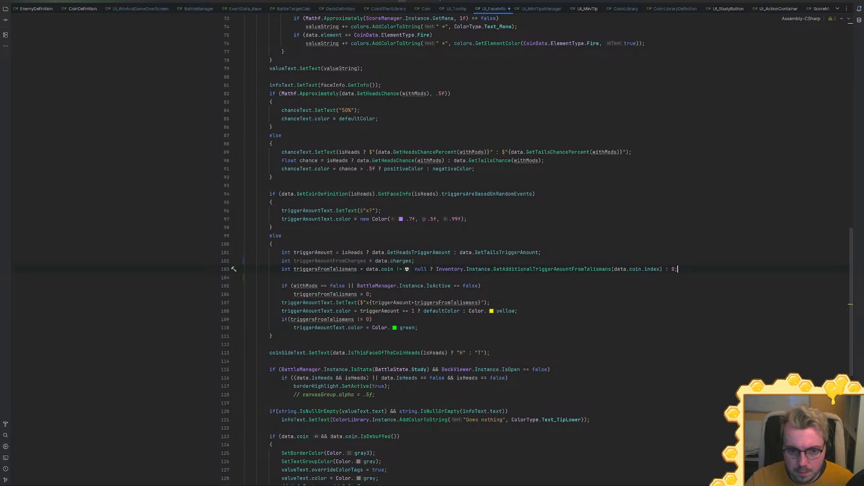
{"action": "key", "text": "Return"}
{"action": "key", "text": "Return"}
{"action": "type", "text": "int Additional"}
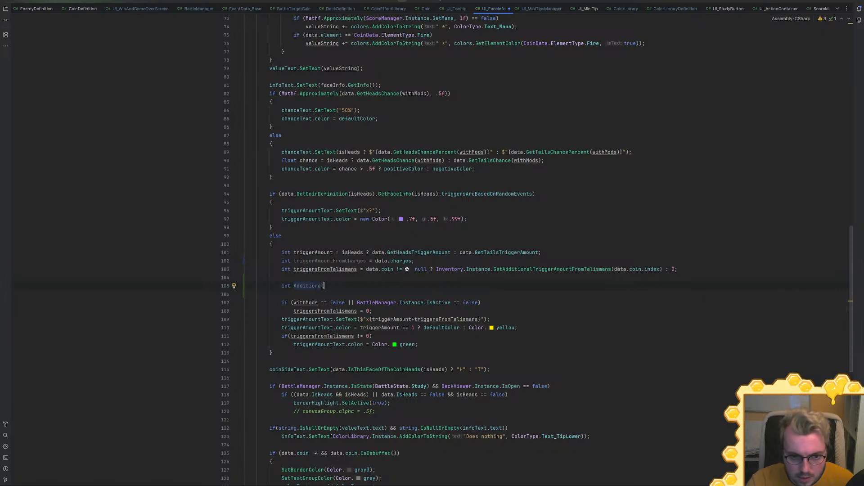
{"action": "type", "text": "Triggers"}
{"action": "key", "text": "ctrl+Left"}
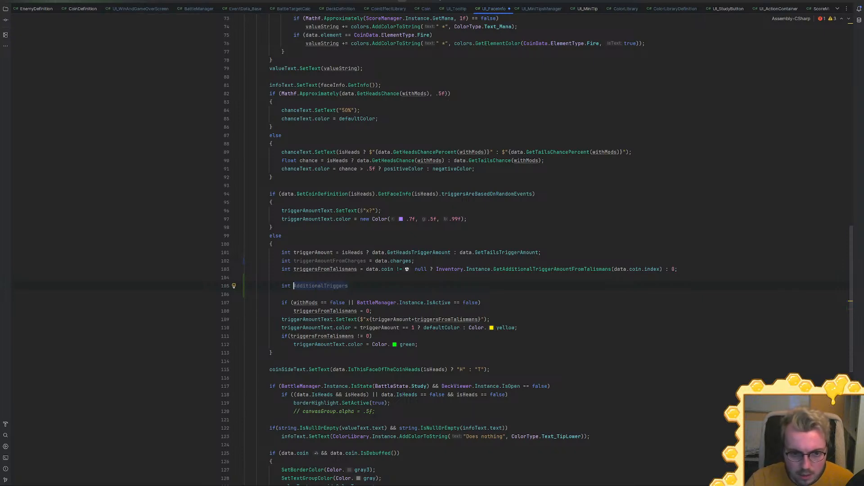
{"action": "key", "text": "Delete"}
{"action": "type", "text": "a"}
{"action": "key", "text": "Down"}
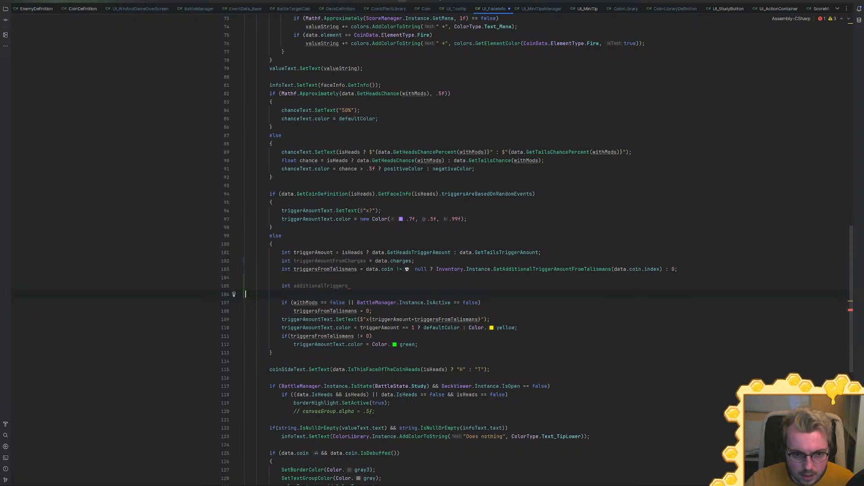
Assign additionalTriggers the sum triggersFromTalismans + triggerAmountFromCharges
{"action": "type", "text": "= tri"}
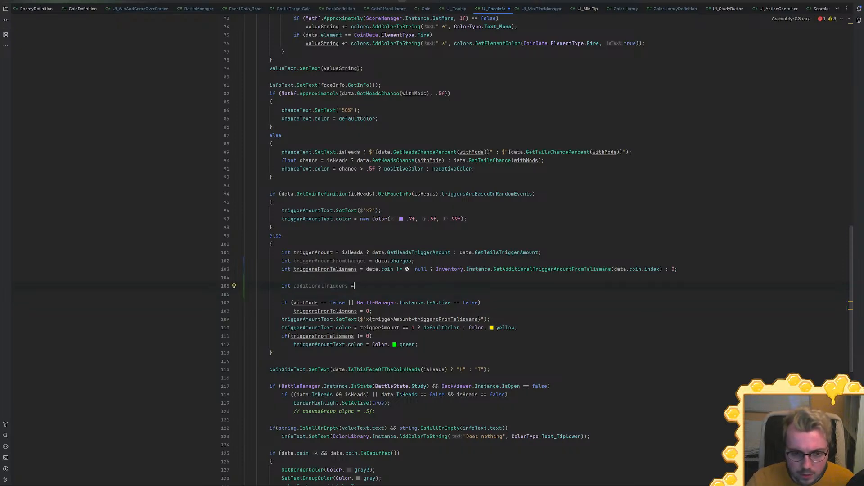
{"action": "key", "text": "Down"}
{"action": "key", "text": "Down"}
{"action": "key", "text": "Down"}
{"action": "key", "text": "Up"}
{"action": "key", "text": "Up"}
{"action": "key", "text": "Up"}
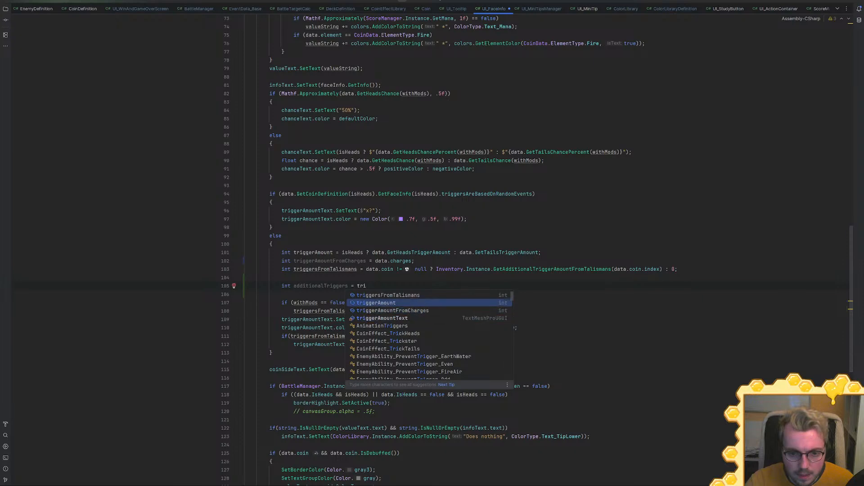
{"action": "key", "text": "Return"}
{"action": "type", "text": "+ trig"}
{"action": "key", "text": "Down"}
{"action": "key", "text": "Down"}
{"action": "key", "text": "Return"}
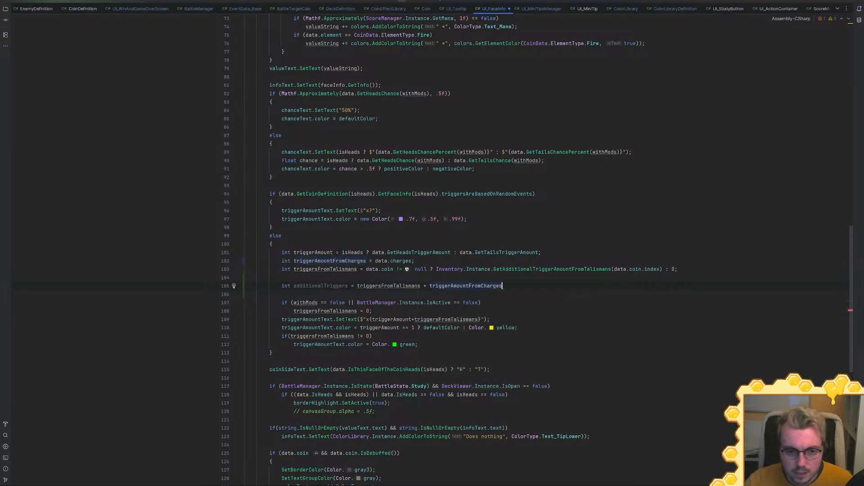
Rename triggerAmountFromCharges to triggersFromCharges, close the additionalTriggers statement with a semicolon and move the triggersFromTalismans line above the charges line
{"action": "left_click", "coordinate": [329, 269]}
{"action": "key", "text": "F2"}
{"action": "left_click", "coordinate": [330, 262]}
{"action": "key", "text": "F2"}
{"action": "left_click", "coordinate": [333, 261]}
{"action": "key", "text": "ctrl+shift+Left"}
{"action": "type", "text": "s"}
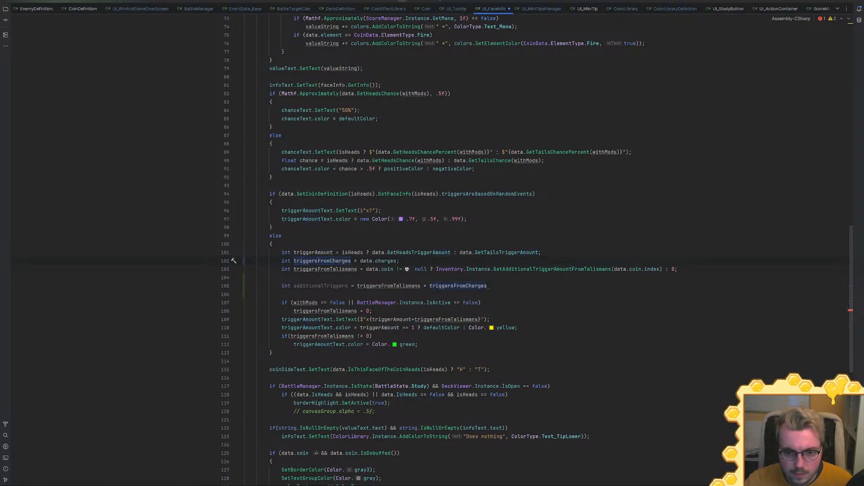
{"action": "type", "text": ";"}
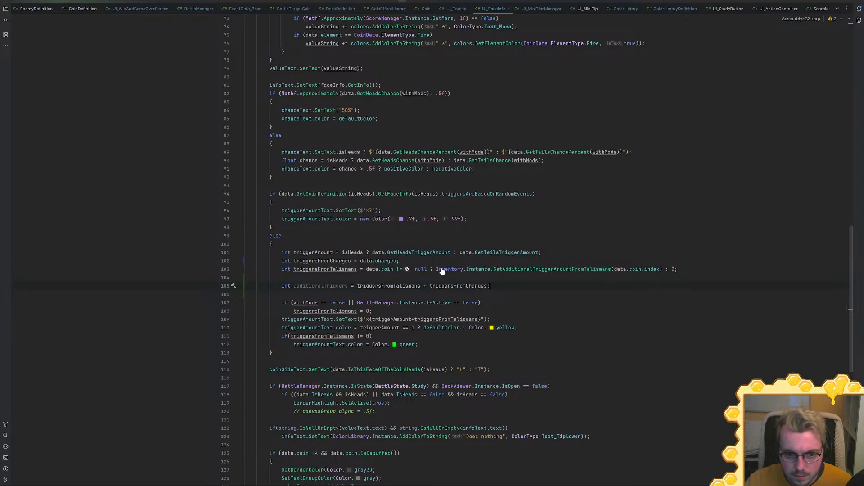
{"action": "key", "text": "alt+shift+Up"}
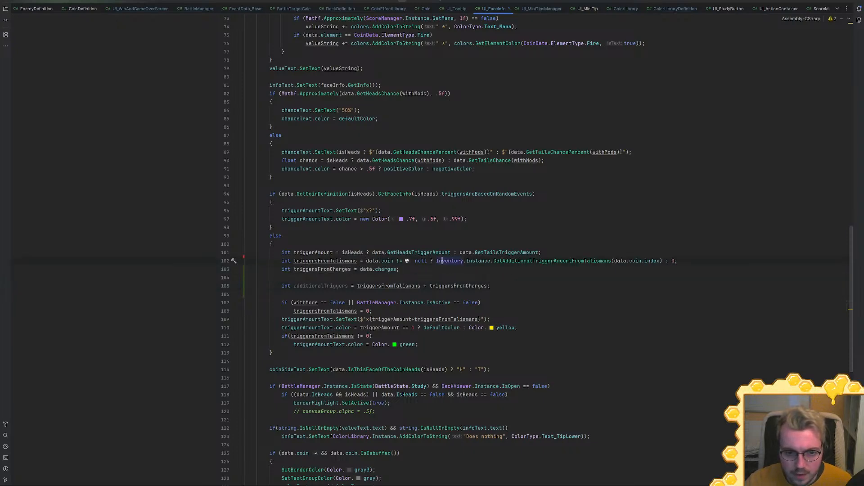
Replace triggersFromTalismans with additionalTriggers in the zero reset, the trigger amount text and the green colour condition, adding a blank line before that condition
{"action": "left_click", "coordinate": [357, 311]}
{"action": "type", "text": "additionalTriggers"}
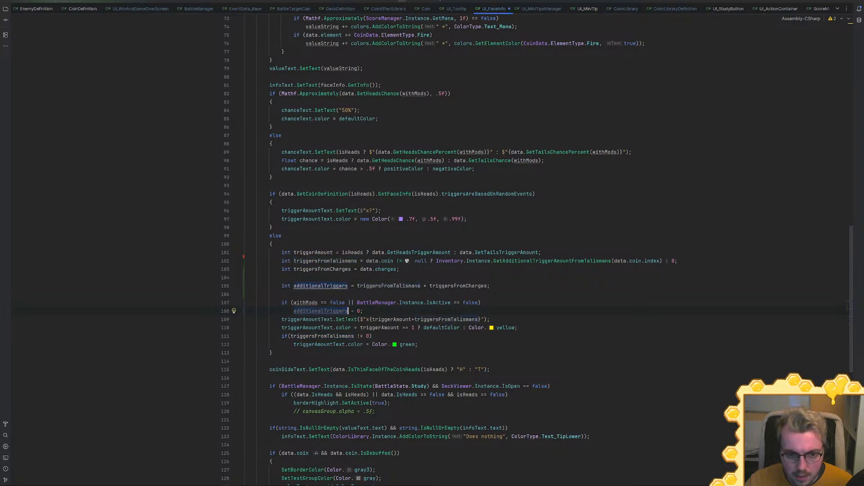
{"action": "double_click", "coordinate": [451, 319]}
{"action": "type", "text": "additionalTriggers"}
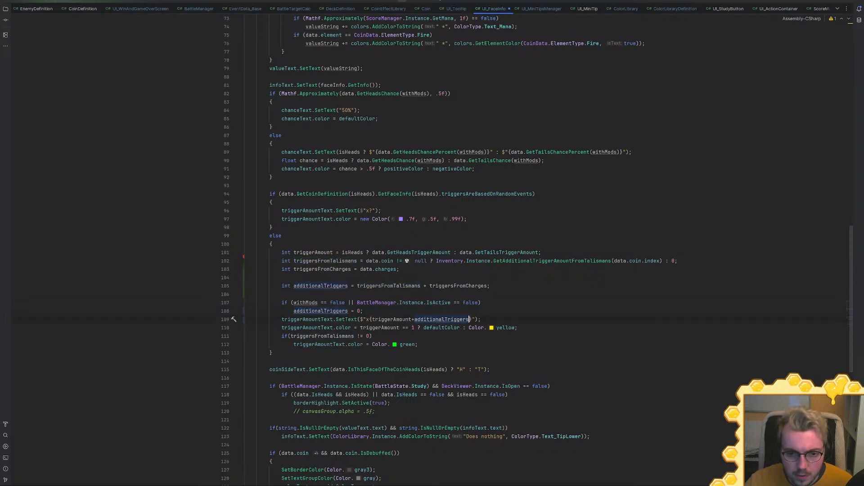
{"action": "double_click", "coordinate": [327, 336]}
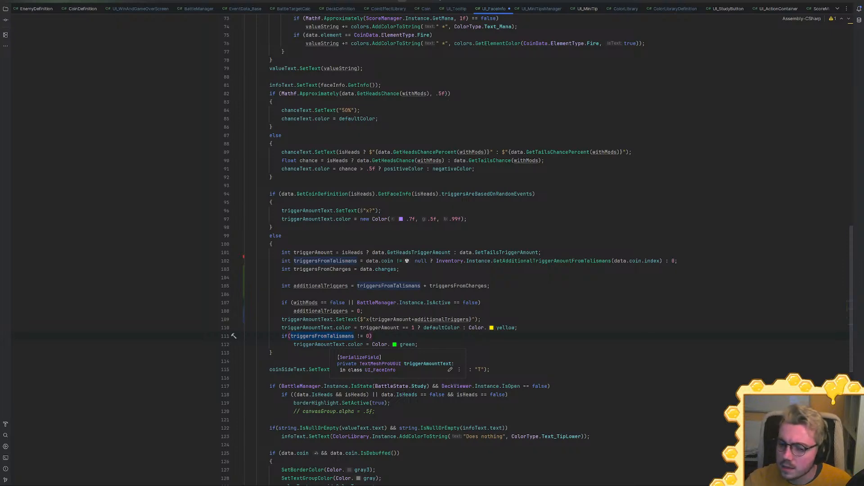
{"action": "type", "text": "additionalTriggers"}
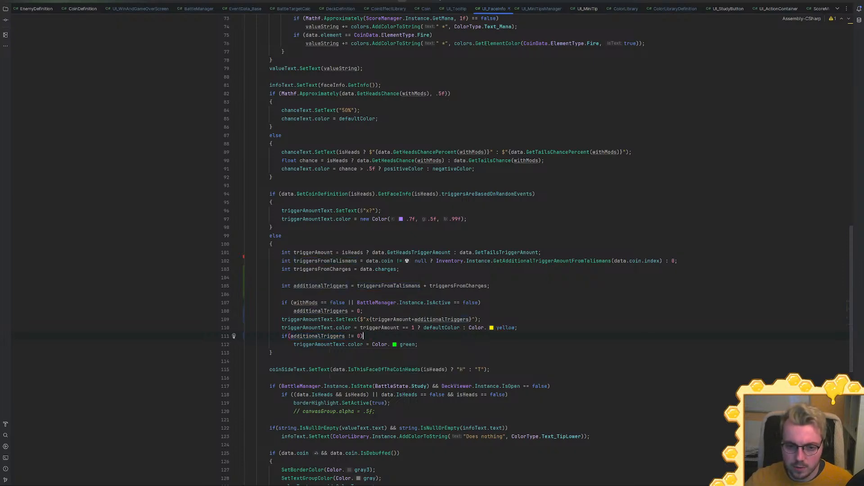
{"action": "key", "text": "Return"}
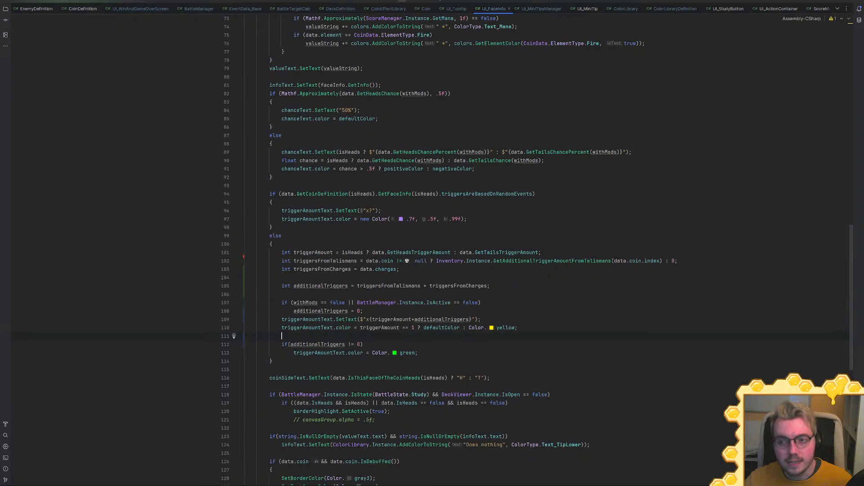
Switch to the Unity editor and stop the running game so the scripts recompile
{"action": "left_click", "coordinate": [828, 3]}
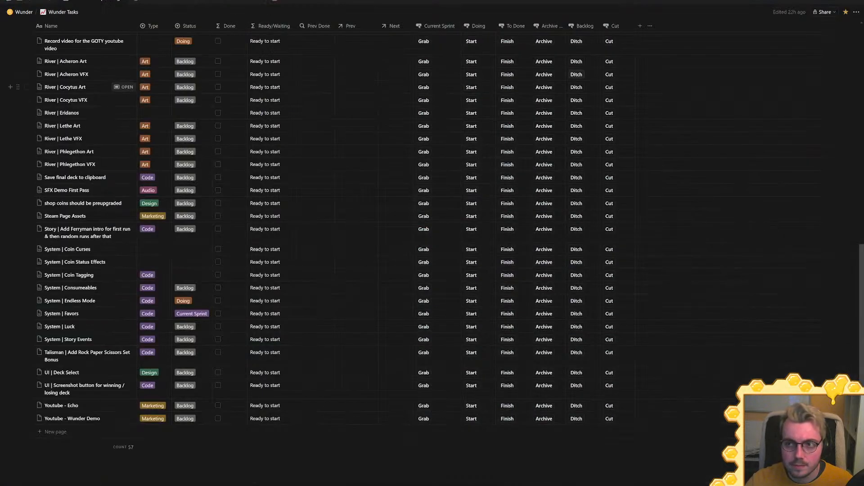
{"action": "left_click", "coordinate": [828, 2]}
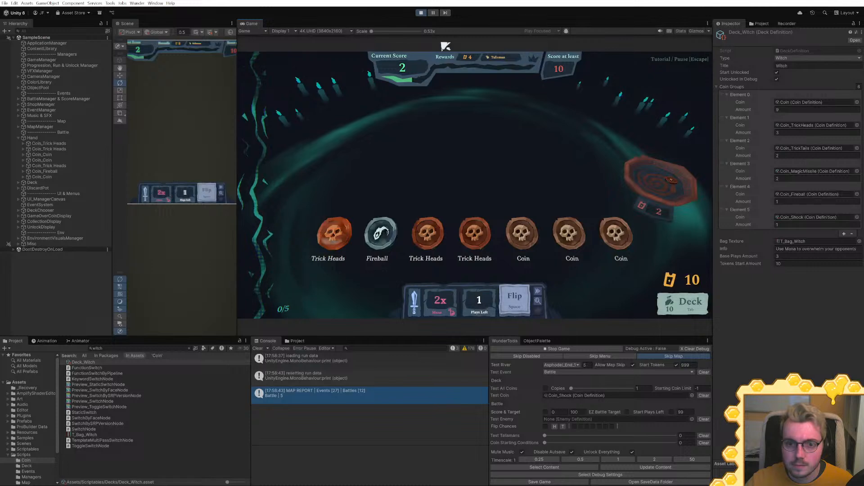
{"action": "left_click", "coordinate": [421, 13]}
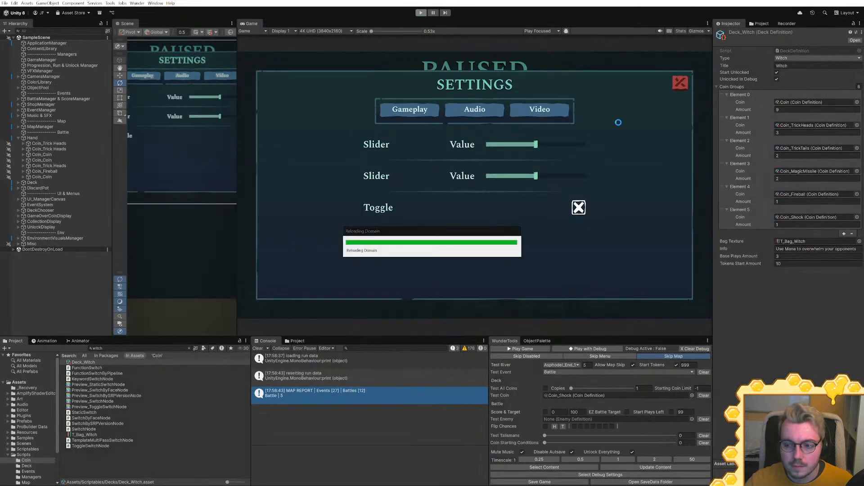
Return to the code editor and follow GetHeadsTriggerAmount from UI_FaceInfo through CoinData to the GetTriggerAmount definition in CoinFaceData
{"action": "key", "text": "alt+Tab"}
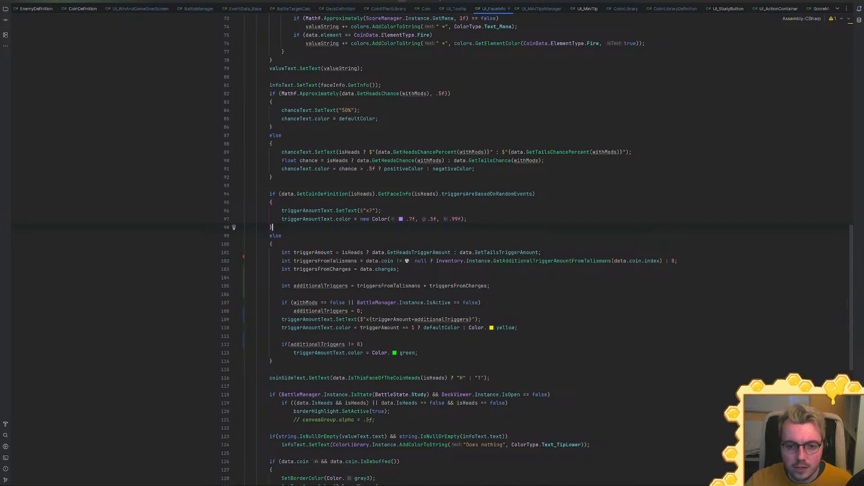
{"action": "left_click", "coordinate": [404, 253], "text": "ctrl"}
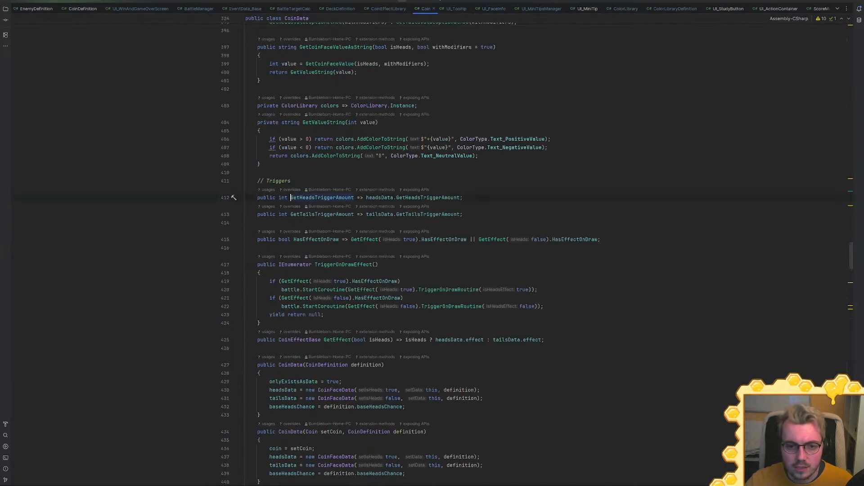
{"action": "left_click", "coordinate": [424, 198], "text": "ctrl"}
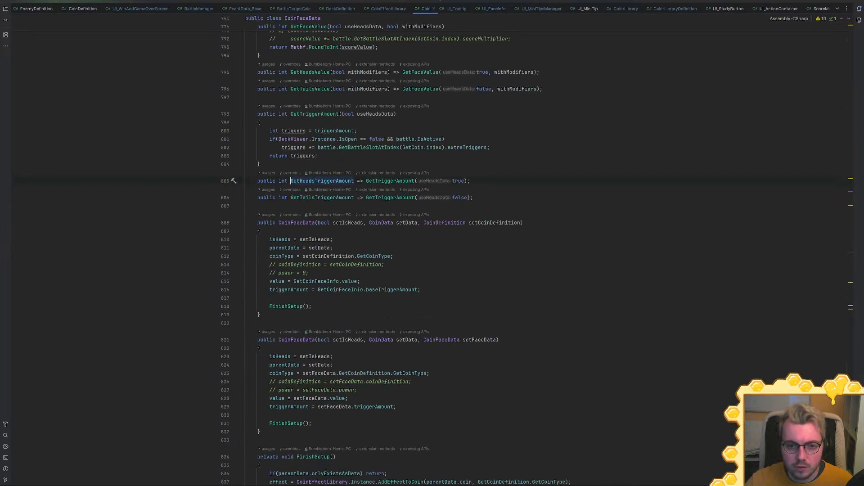
{"action": "left_click", "coordinate": [390, 181], "text": "ctrl"}
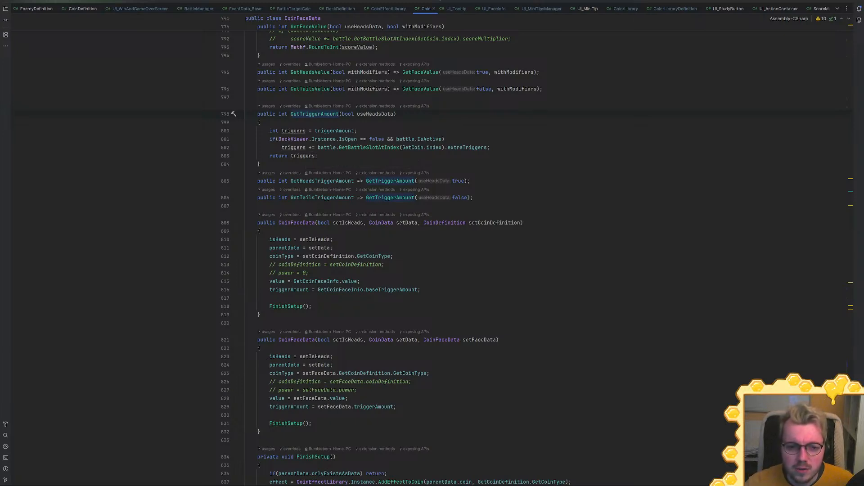
Trace the usages of GetHeadsTriggerAmount back through CoinData and open the one in the TriggerRoutine method
{"action": "left_click", "coordinate": [268, 173]}
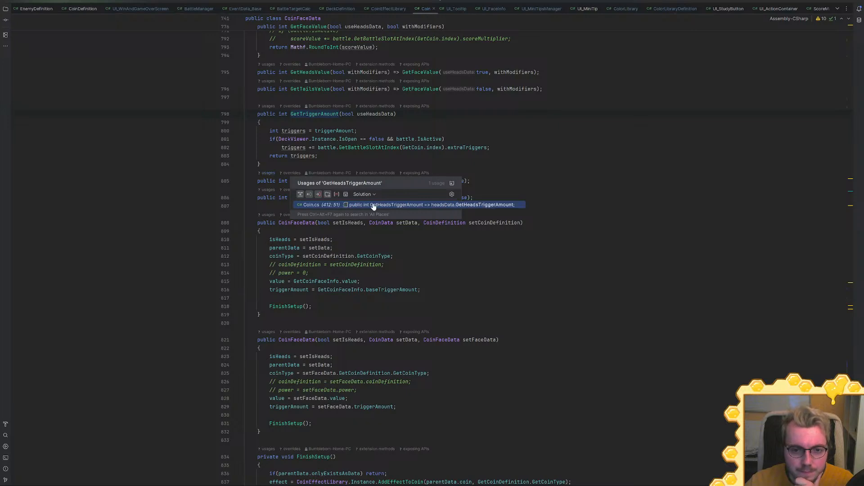
{"action": "left_click", "coordinate": [398, 205]}
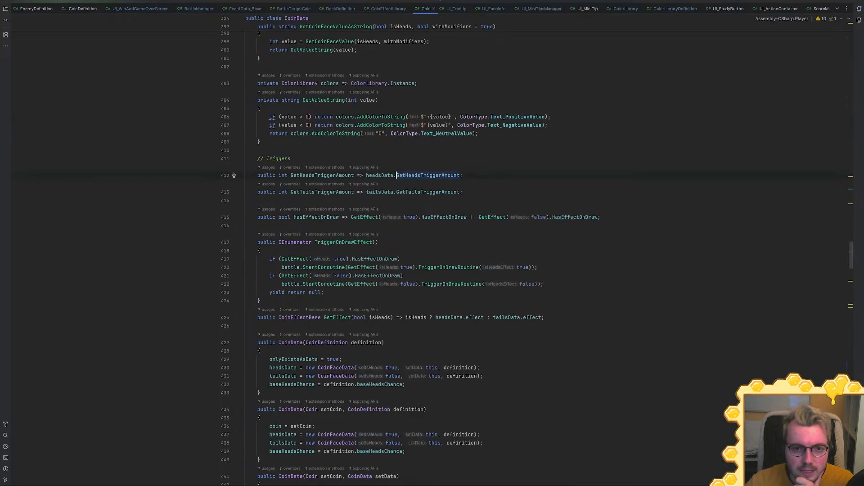
{"action": "left_click", "coordinate": [268, 167]}
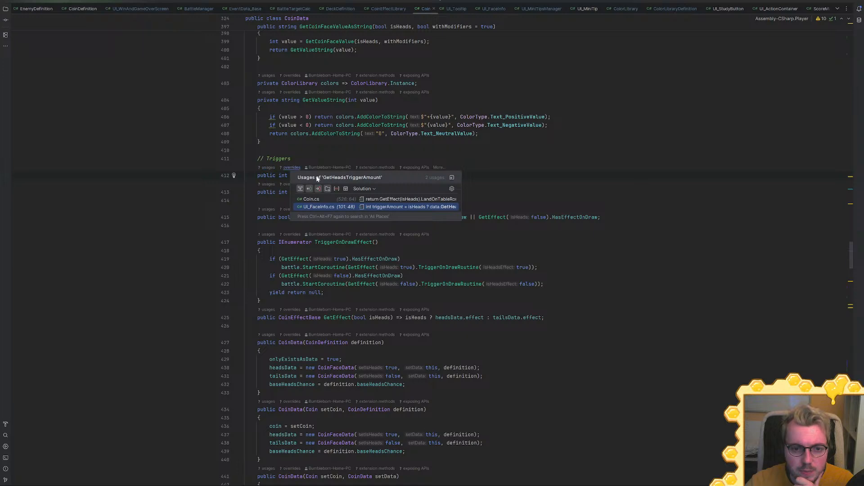
{"action": "left_click", "coordinate": [328, 199]}
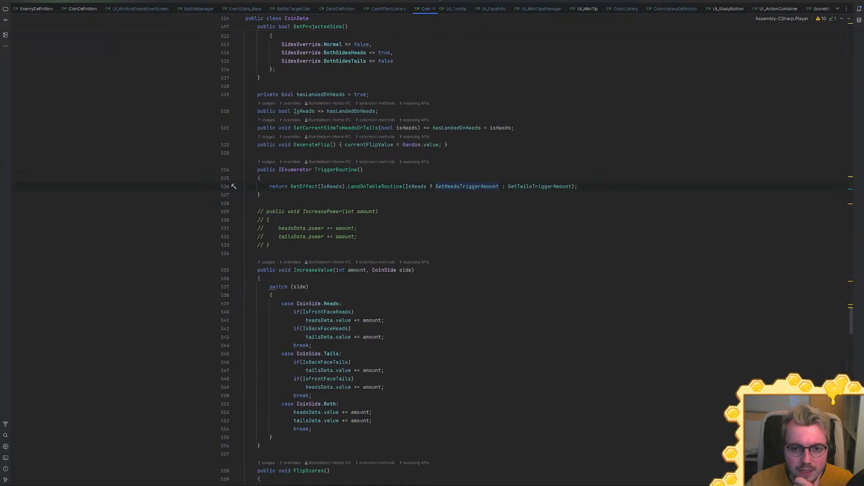
Follow LandOnTableRoutine from TriggerRoutine into CoinEffectLibrary and open the definition of GetExtraTriggersFromTalismans
{"action": "mouse_move", "coordinate": [470, 188]}
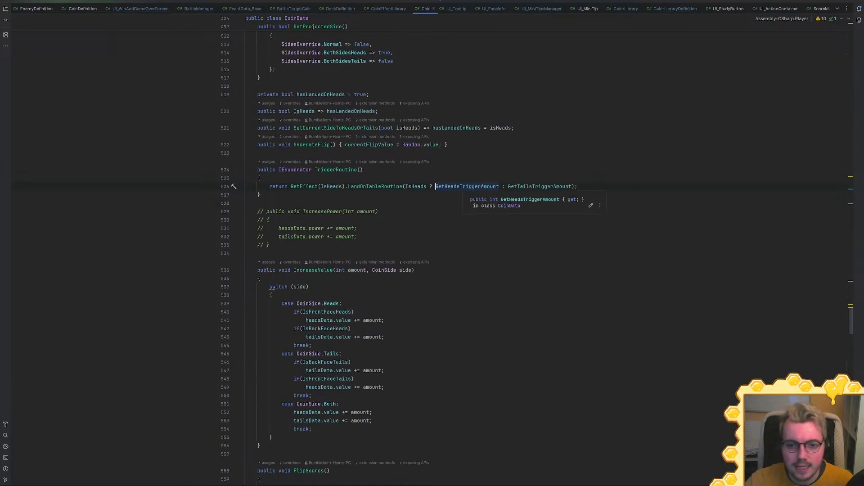
{"action": "left_click", "coordinate": [375, 186]}
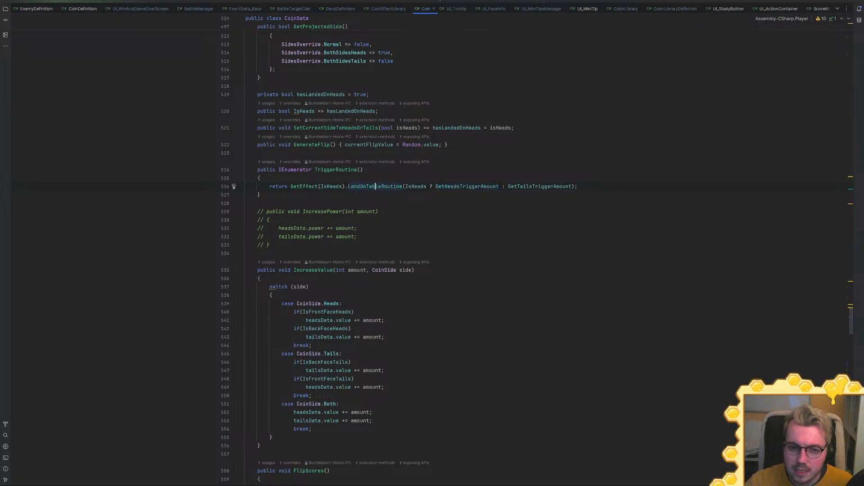
{"action": "left_click", "coordinate": [376, 187], "text": "ctrl"}
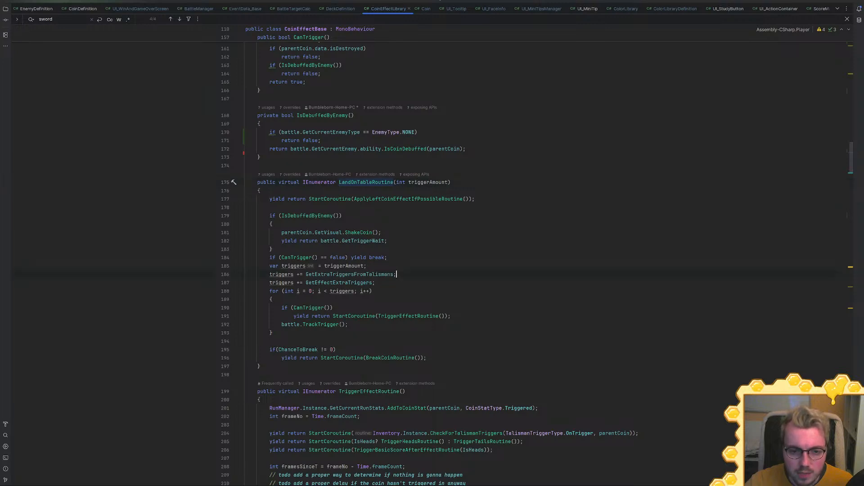
{"action": "left_click", "coordinate": [367, 274], "text": "ctrl"}
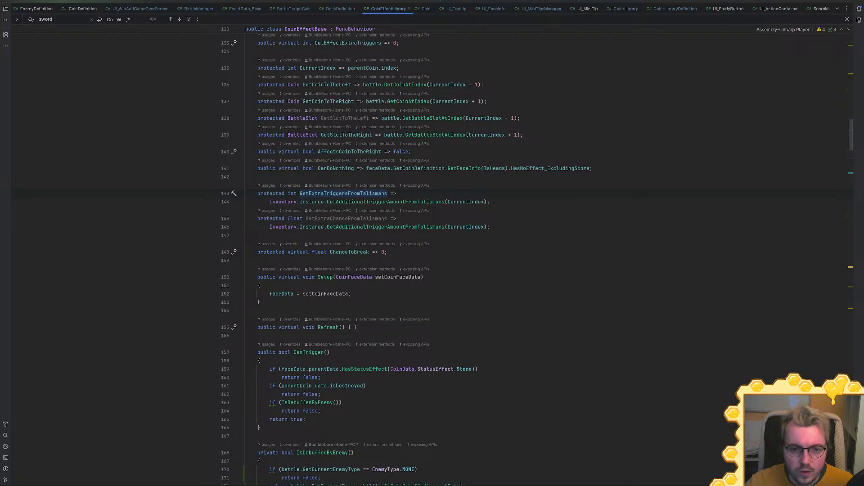
Duplicate the GetExtraTriggersFromTalismans property in CoinEffectBase and name the copy GetExtraTriggersFromCharges
{"action": "left_click", "coordinate": [490, 202]}
{"action": "left_click_drag", "start_coordinate": [490, 202], "coordinate": [516, 183]}
{"action": "key", "text": "ctrl+c"}
{"action": "left_click", "coordinate": [490, 202]}
{"action": "key", "text": "ctrl+v"}
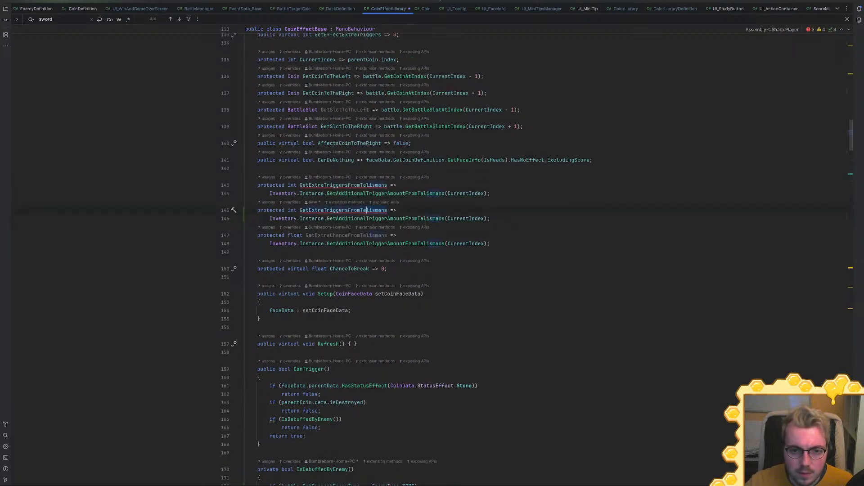
{"action": "key", "text": "ctrl+shift+Right"}
{"action": "type", "text": "s"}
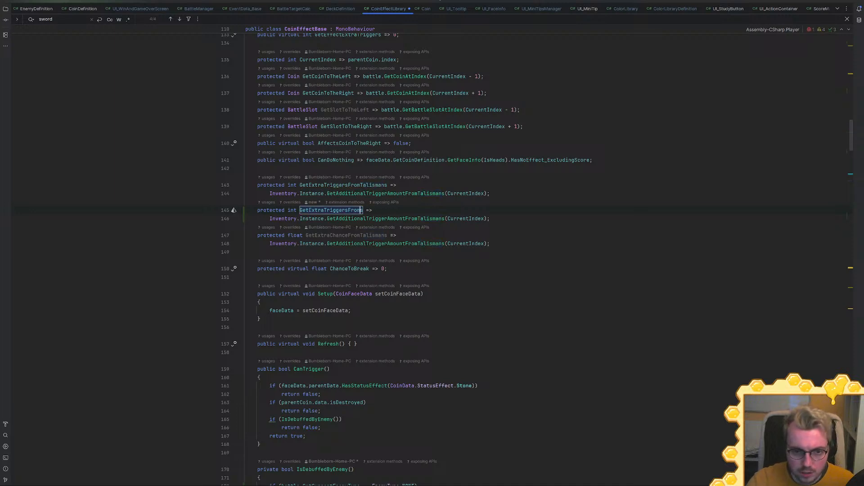
{"action": "key", "text": "BackSpace"}
{"action": "type", "text": "Charge"}
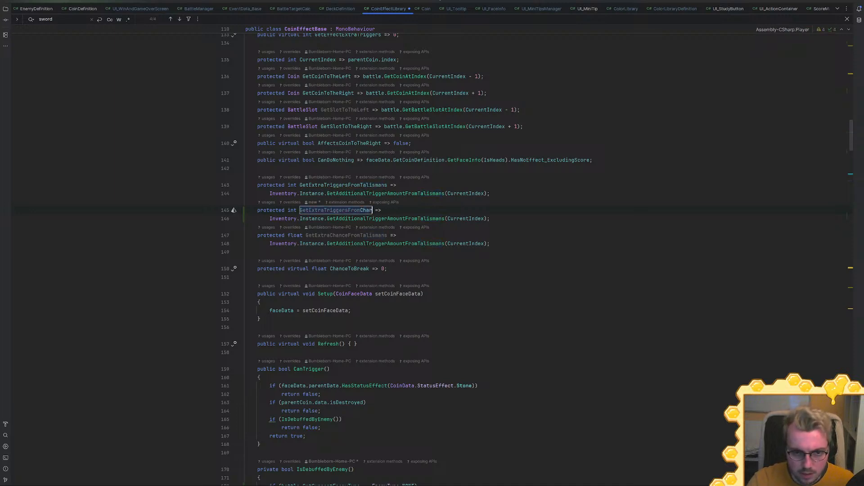
{"action": "type", "text": "s"}
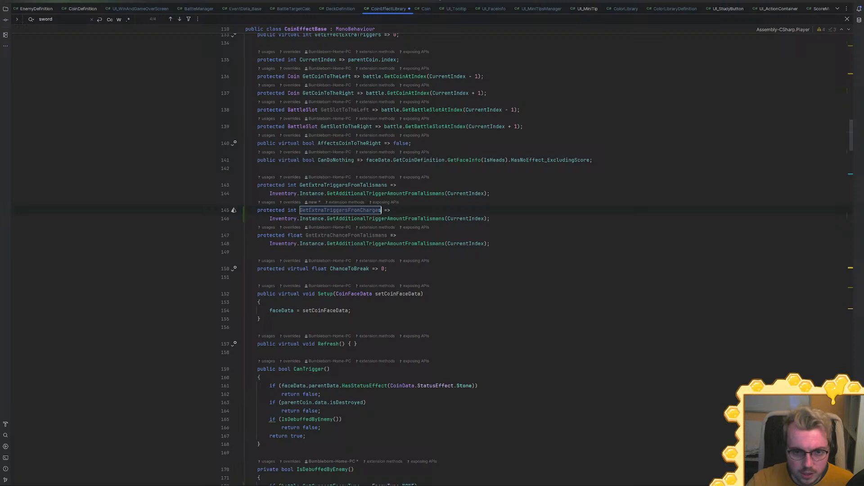
Replace the inventory call in GetExtraTriggersFromCharges with parentCoin.data.charges
{"action": "key", "text": "ctrl+shift+Left"}
{"action": "key", "text": "ctrl+shift+Left"}
{"action": "key", "text": "ctrl+shift+Left"}
{"action": "key", "text": "ctrl+shift+Left"}
{"action": "key", "text": "ctrl+shift+Left"}
{"action": "key", "text": "ctrl+shift+Left"}
{"action": "key", "text": "ctrl+shift+Left"}
{"action": "key", "text": "ctrl+shift+Left"}
{"action": "key", "text": "ctrl+shift+Left"}
{"action": "key", "text": "ctrl+shift+Left"}
{"action": "key", "text": "ctrl+shift+Left"}
{"action": "key", "text": "ctrl+shift+Left"}
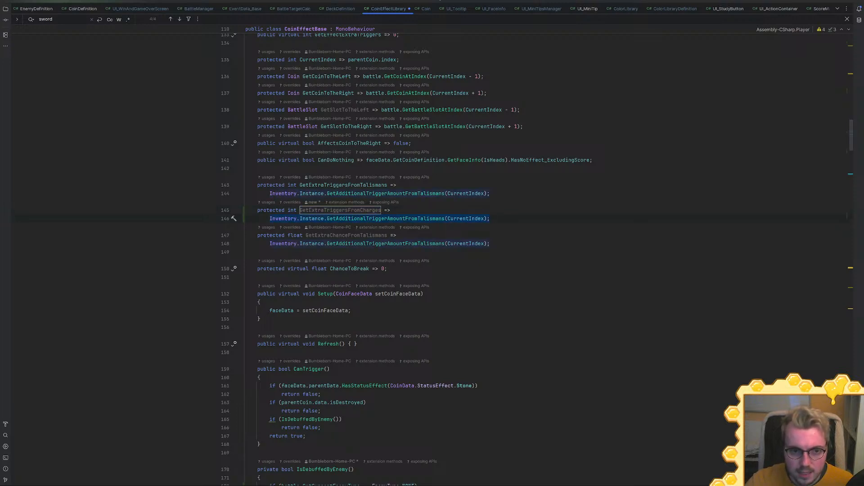
{"action": "type", "text": "parentCoin"}
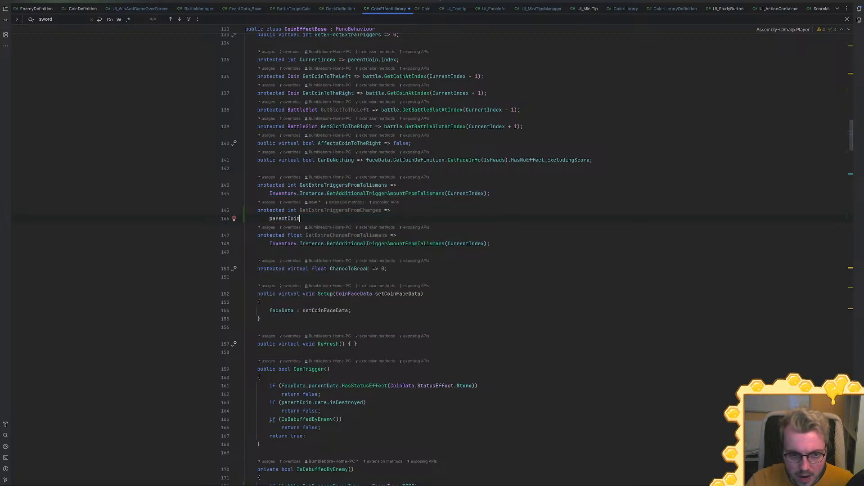
{"action": "type", "text": ".data"}
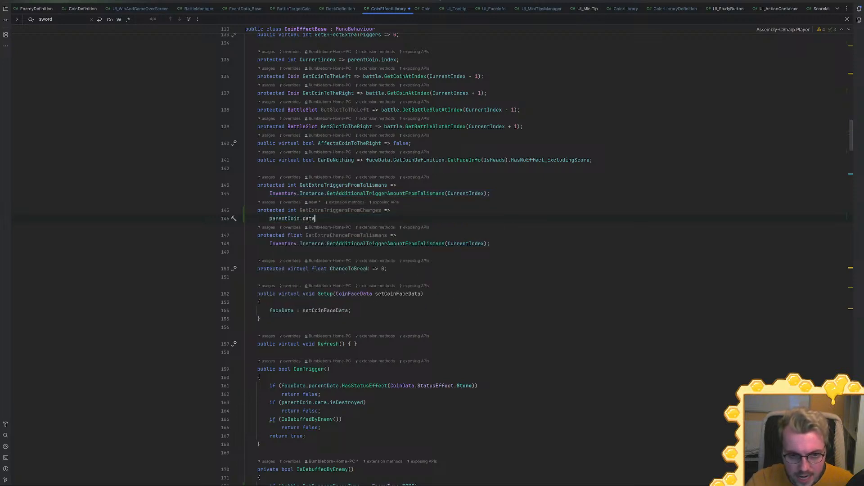
{"action": "type", "text": ".charges;"}
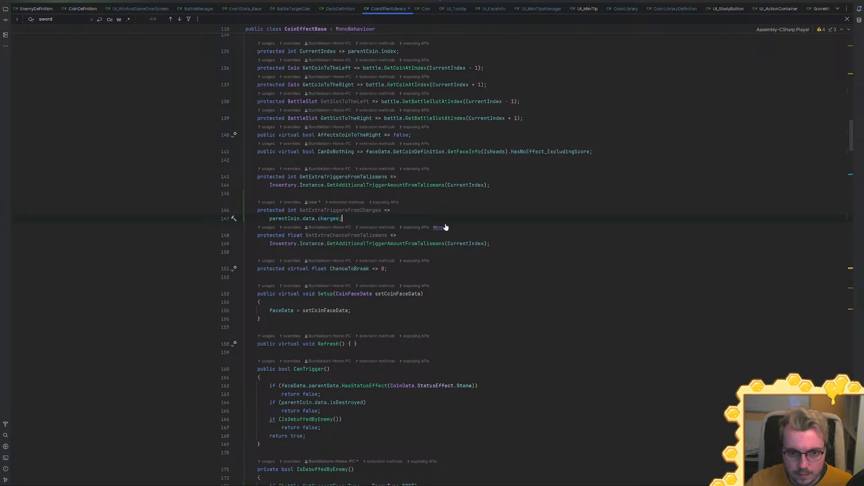
Move GetExtraTriggersFromCharges below GetExtraChanceFromTalismans and remove the leftover blank line between the two talisman properties
{"action": "left_click_drag", "start_coordinate": [443, 221], "coordinate": [453, 194]}
{"action": "key", "text": "ctrl+x"}
{"action": "left_click", "coordinate": [491, 219]}
{"action": "key", "text": "ctrl+v"}
{"action": "left_click", "coordinate": [443, 185]}
{"action": "key", "text": "BackSpace"}
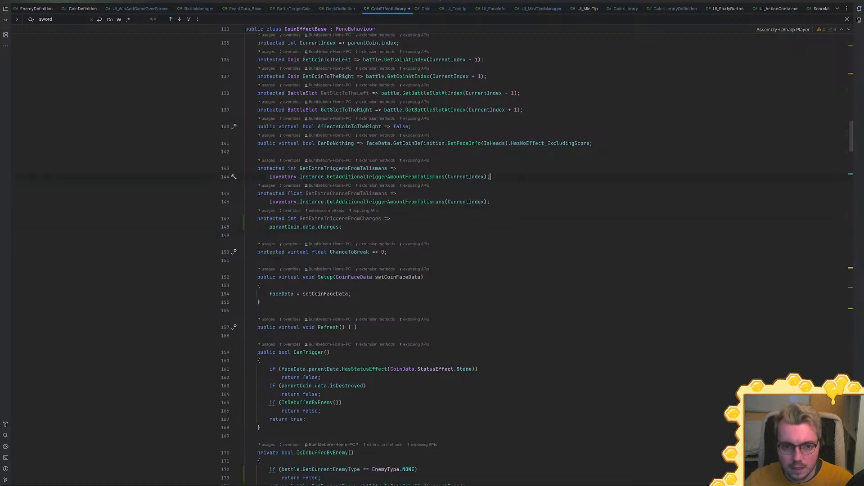
In LandOnTableRoutine, add the line triggers += GetExtraTriggersFromCharges; after the GetEffectExtraTriggers line
{"action": "double_click", "coordinate": [344, 219]}
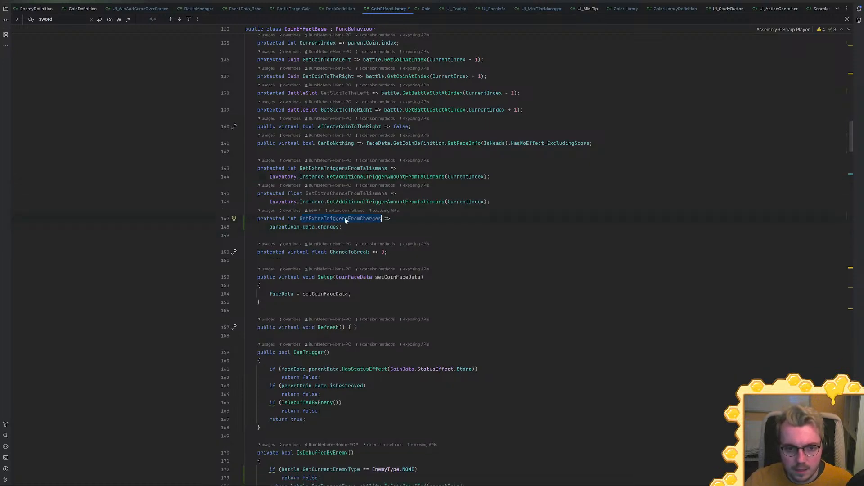
{"action": "left_click", "coordinate": [344, 168], "text": "ctrl"}
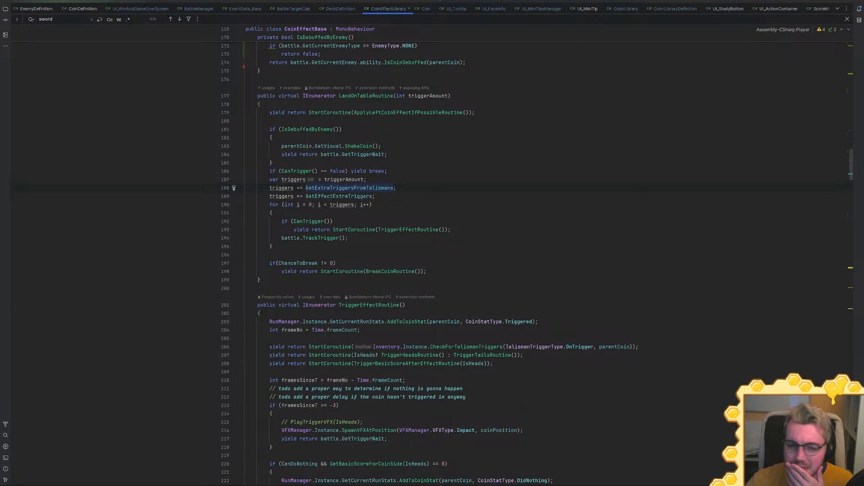
{"action": "left_click", "coordinate": [396, 188]}
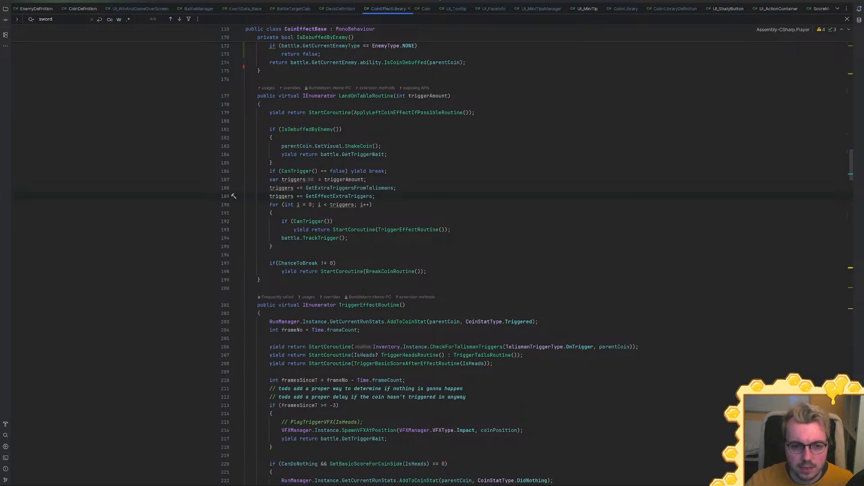
{"action": "left_click", "coordinate": [346, 197], "text": "ctrl"}
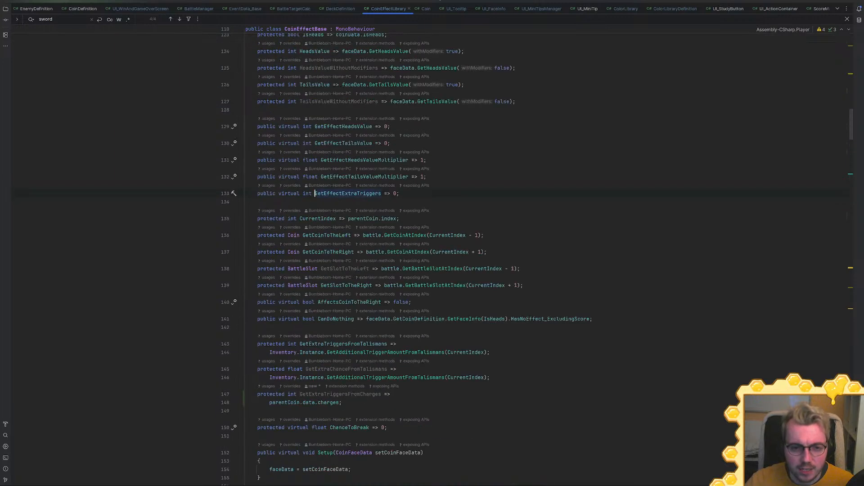
{"action": "key", "text": "ctrl+alt+Left"}
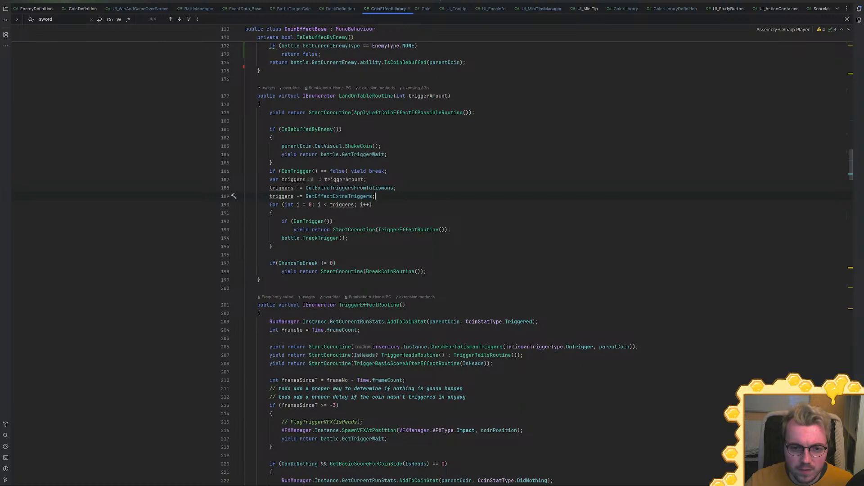
{"action": "key", "text": "Return"}
{"action": "type", "text": "triggers += GetExtraTriggersFromCharges;"}
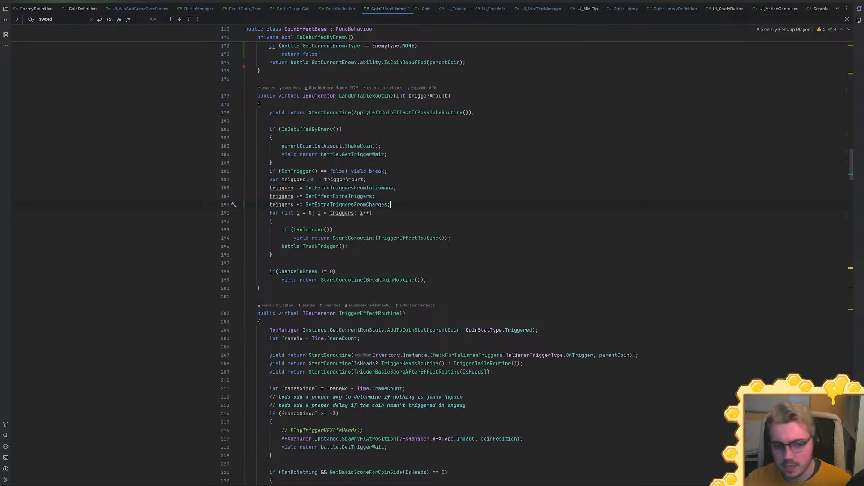
Switch to the Unity editor, play the game and start a new run with the Witch deck
{"action": "key", "text": "alt+Tab"}
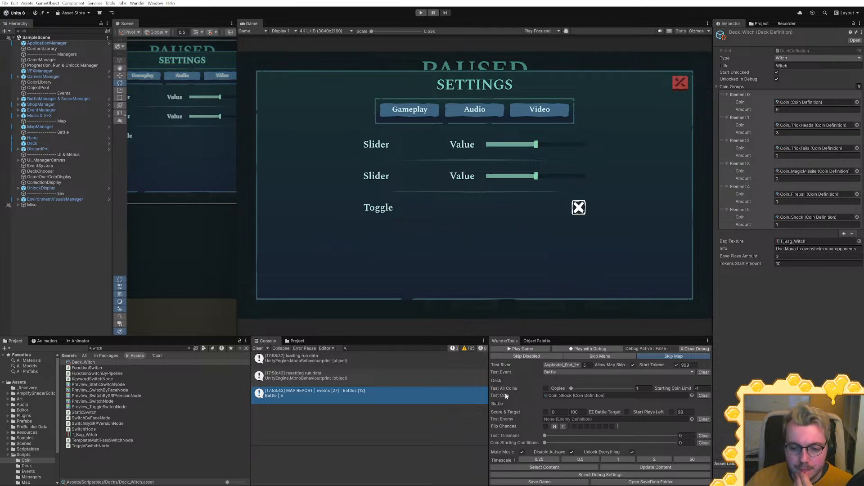
{"action": "left_click_drag", "start_coordinate": [555, 443], "coordinate": [534, 443]}
{"action": "left_click", "coordinate": [421, 13]}
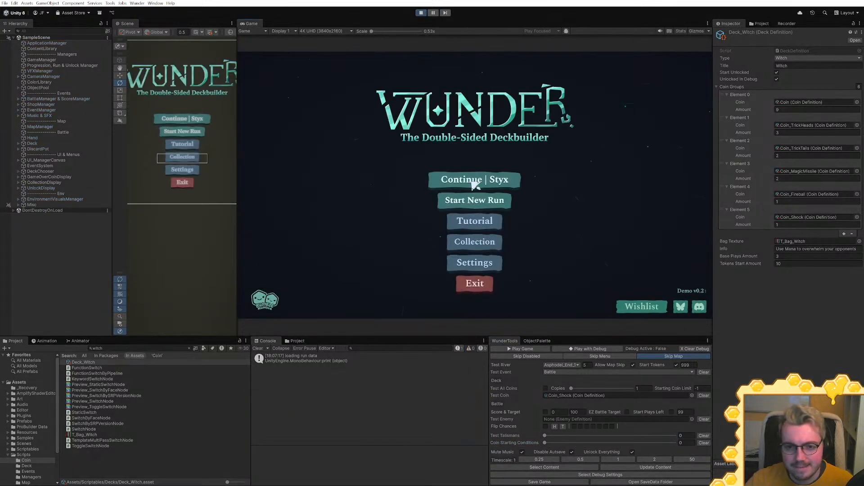
{"action": "left_click", "coordinate": [478, 204]}
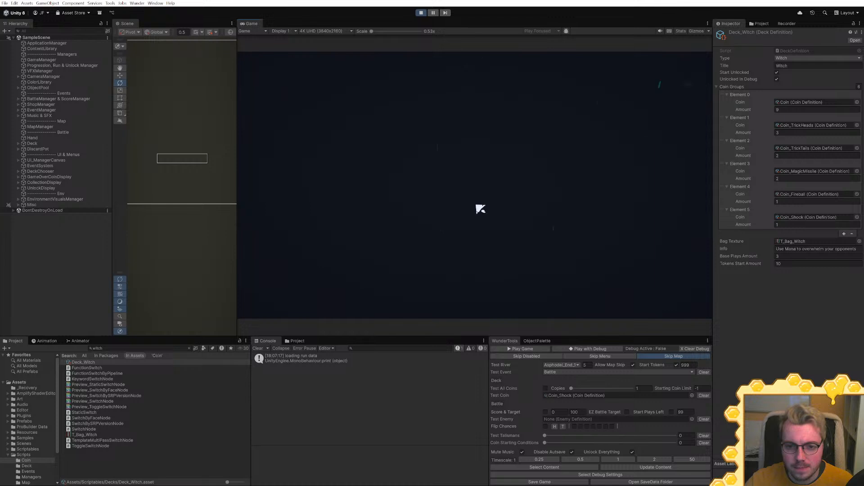
{"action": "left_click", "coordinate": [600, 187]}
{"action": "left_click", "coordinate": [361, 195]}
{"action": "left_click", "coordinate": [491, 278]}
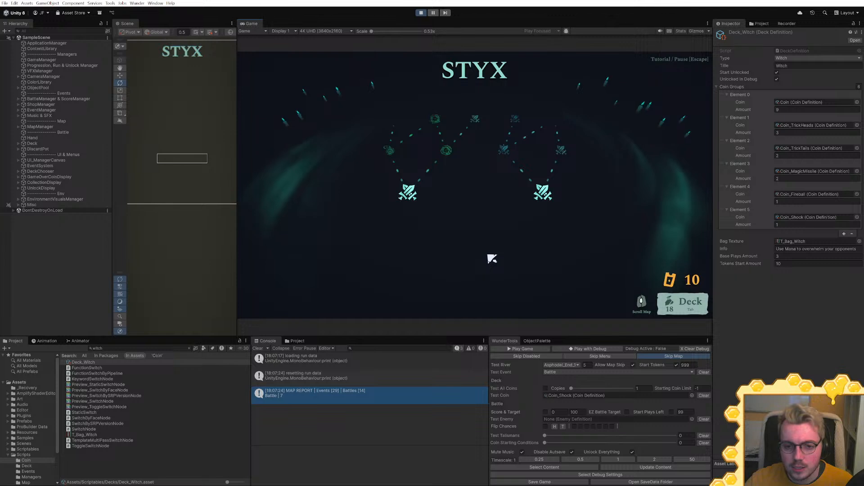
Enter the first Styx battle, place the Shock coin between Trick Heads and Fireball in the hand, and stop the game
{"action": "left_click", "coordinate": [409, 193]}
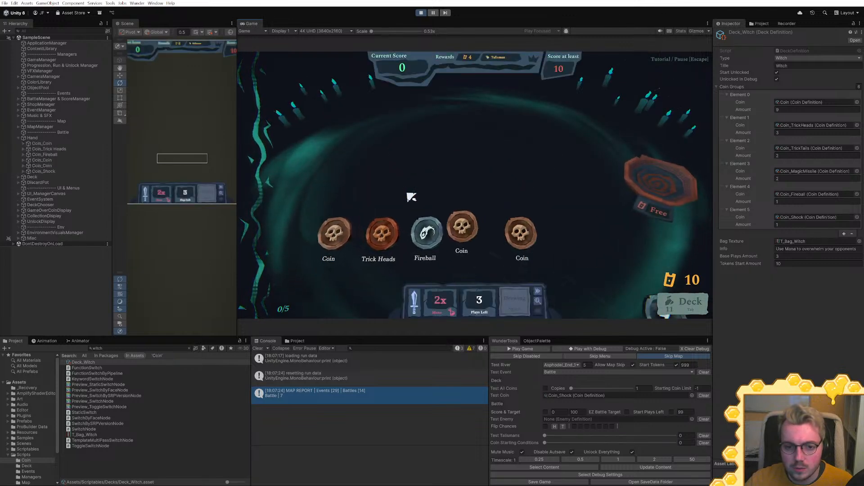
{"action": "left_click_drag", "start_coordinate": [563, 241], "coordinate": [435, 235]}
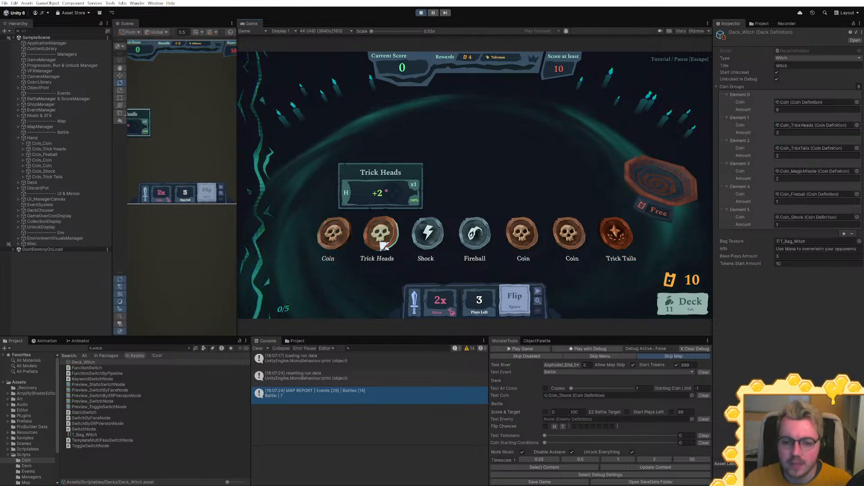
{"action": "left_click", "coordinate": [421, 13]}
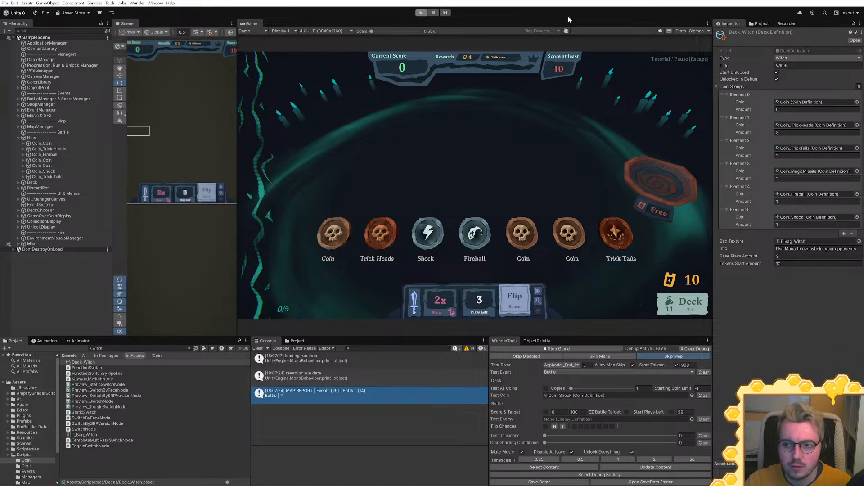
Open the Coin_Shock definition from the Witch deck and set its Tails face value to -3
{"action": "left_click", "coordinate": [808, 217]}
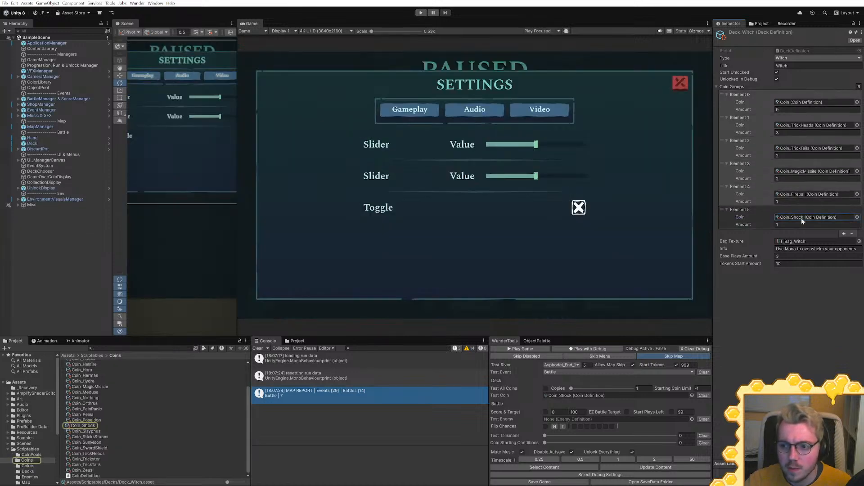
{"action": "left_click", "coordinate": [76, 426]}
{"action": "left_click", "coordinate": [779, 182]}
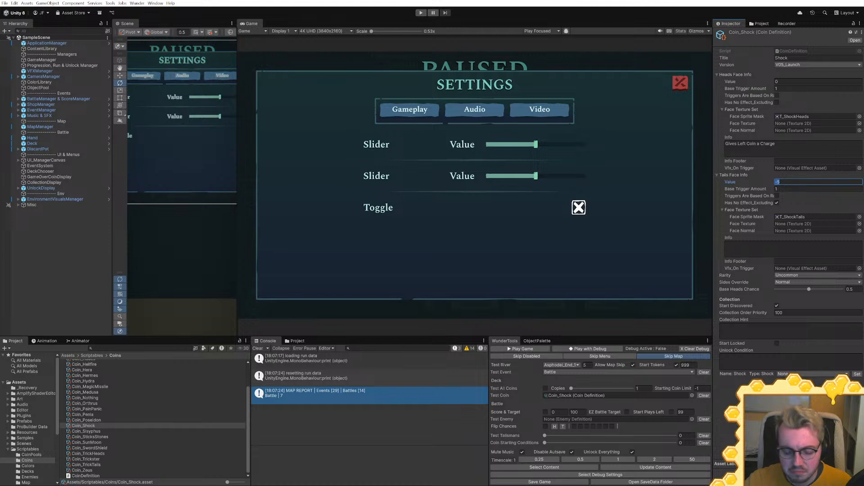
{"action": "type", "text": "-3"}
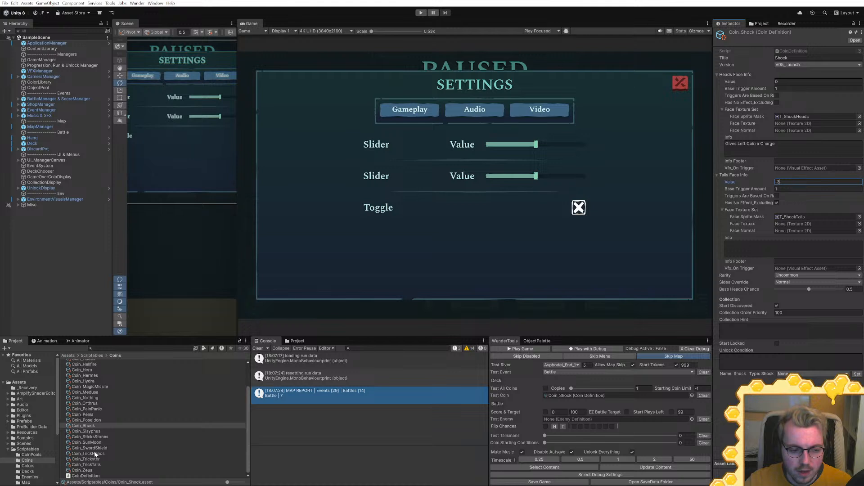
Set the Tails face value of the Coin_Fireball definition to -3
{"action": "scroll", "coordinate": [95, 450], "scroll_direction": "up", "scroll_amount": 2}
{"action": "left_click", "coordinate": [84, 369]}
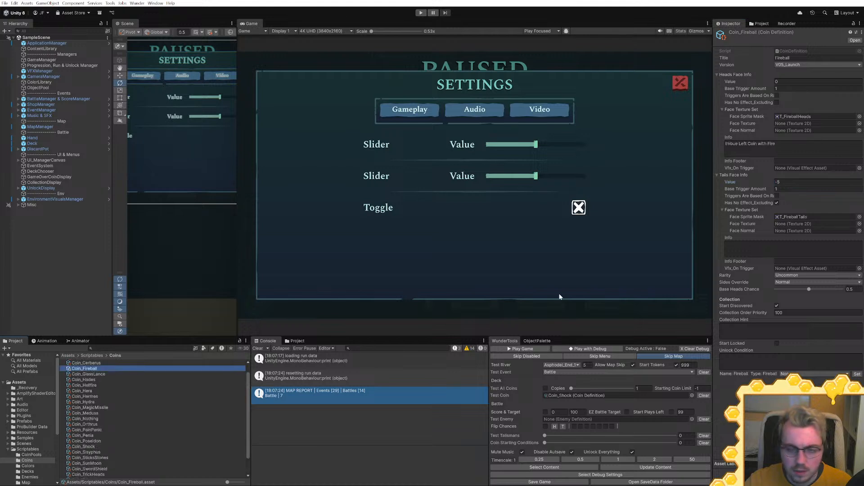
{"action": "type", "text": "-3"}
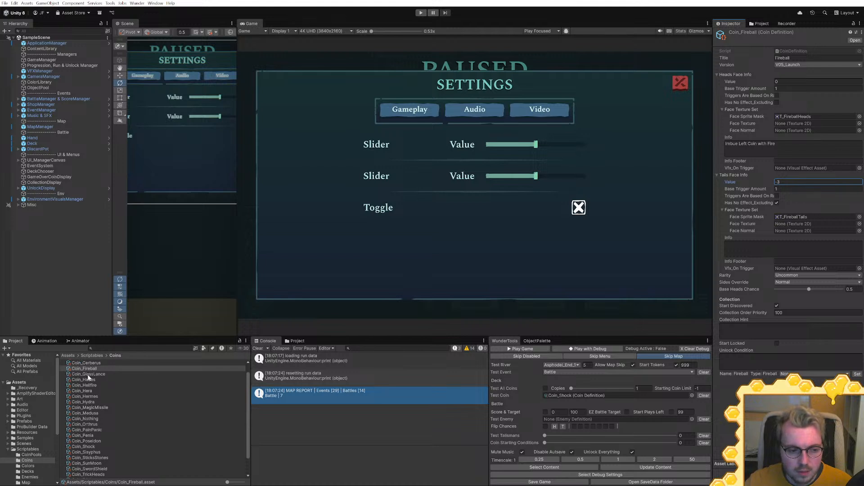
Open the Coin_MagicMissile definition and set its Tails face Base Trigger Amount to 1
{"action": "left_click", "coordinate": [90, 408]}
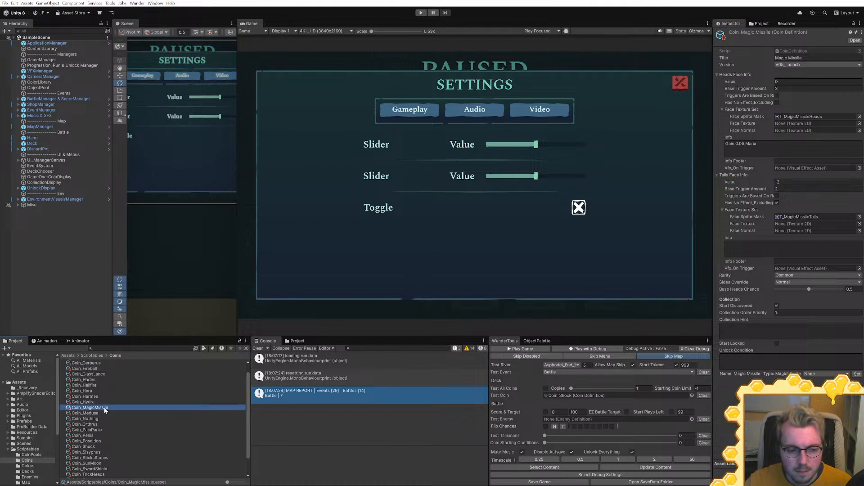
{"action": "left_click", "coordinate": [792, 188]}
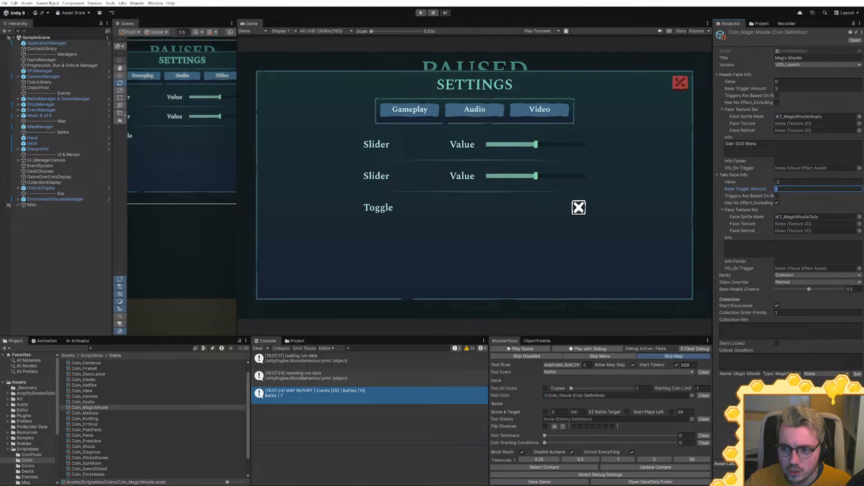
{"action": "type", "text": "1"}
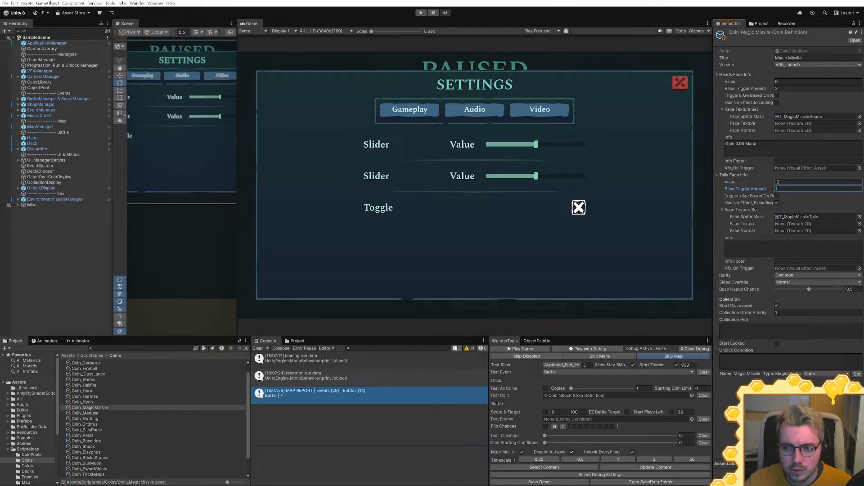
{"action": "left_click", "coordinate": [740, 184]}
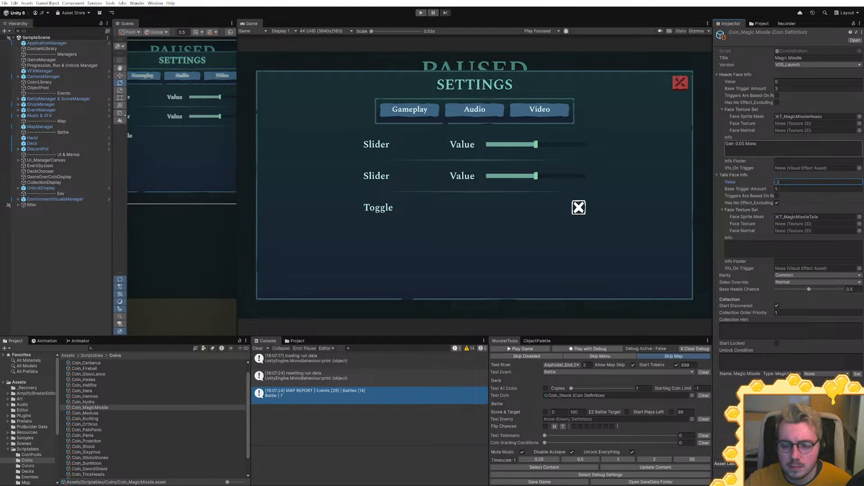
Change the Magic Missile Heads info text to "Gain 0.1 Mana" and set the Heads Base Trigger Amount to 2
{"action": "left_click", "coordinate": [745, 144]}
{"action": "left_click_drag", "start_coordinate": [746, 144], "coordinate": [740, 144]}
{"action": "type", "text": "1"}
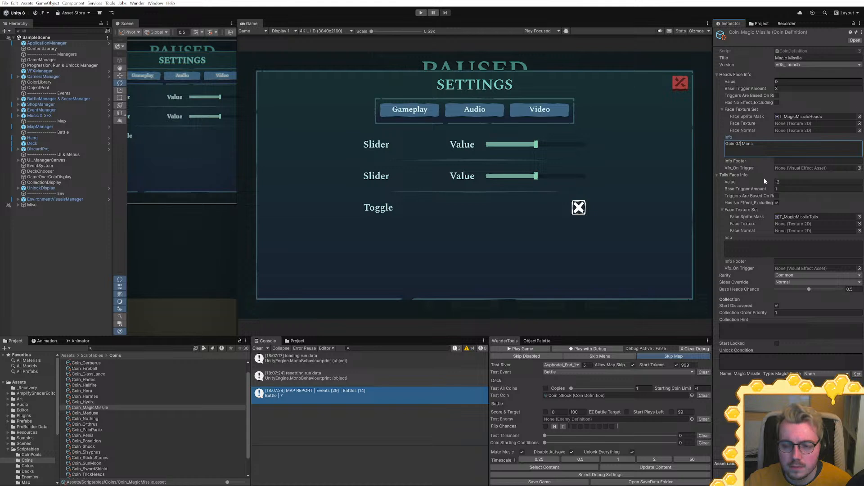
{"action": "left_click", "coordinate": [810, 88]}
{"action": "type", "text": "2"}
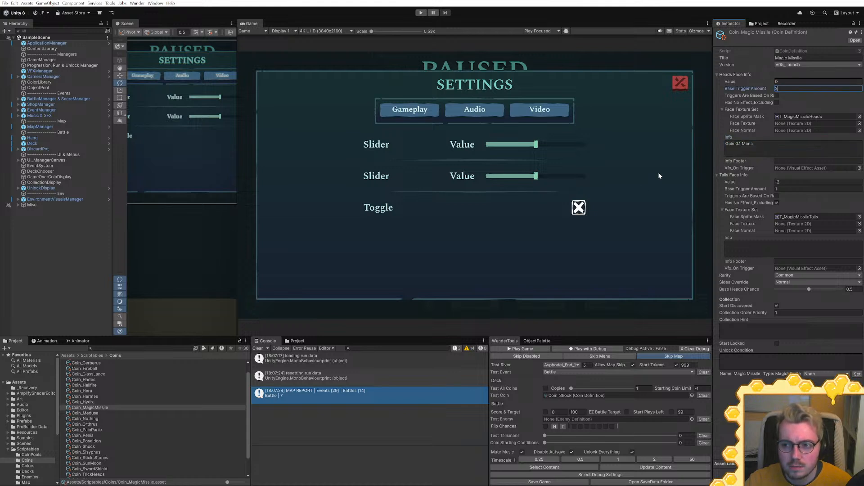
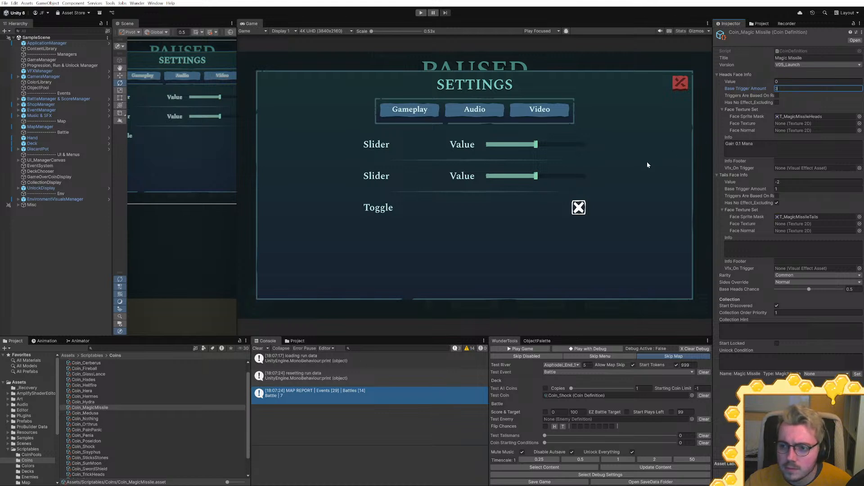
{"action": "left_click", "coordinate": [682, 155]}
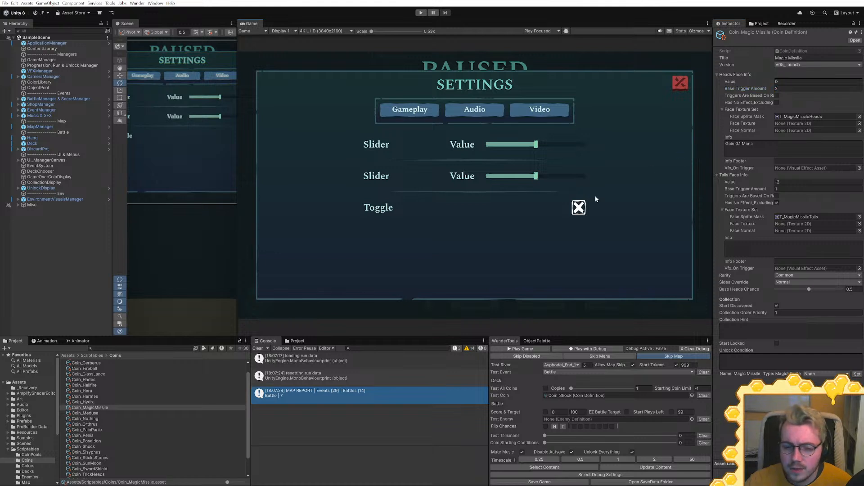
{"action": "left_click", "coordinate": [599, 350]}
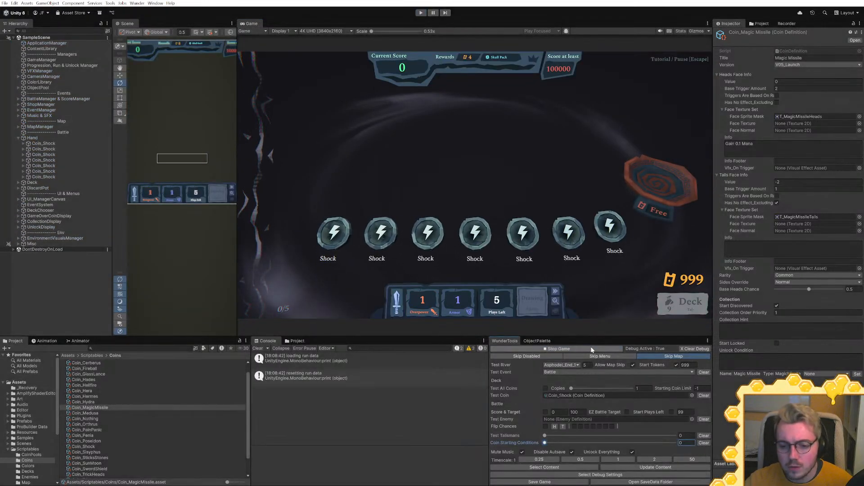
{"action": "left_click", "coordinate": [592, 350]}
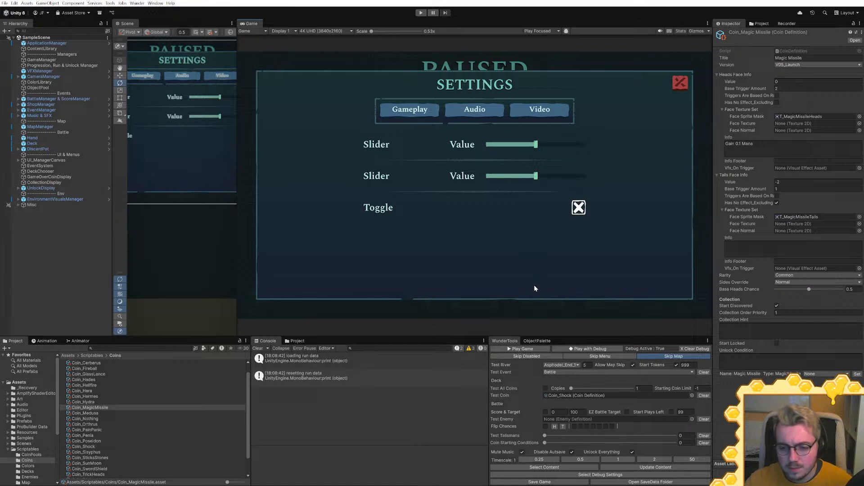
Set the debug Test River to Styx_1 with an index of 0
{"action": "left_click", "coordinate": [566, 365]}
{"action": "left_click", "coordinate": [564, 373]}
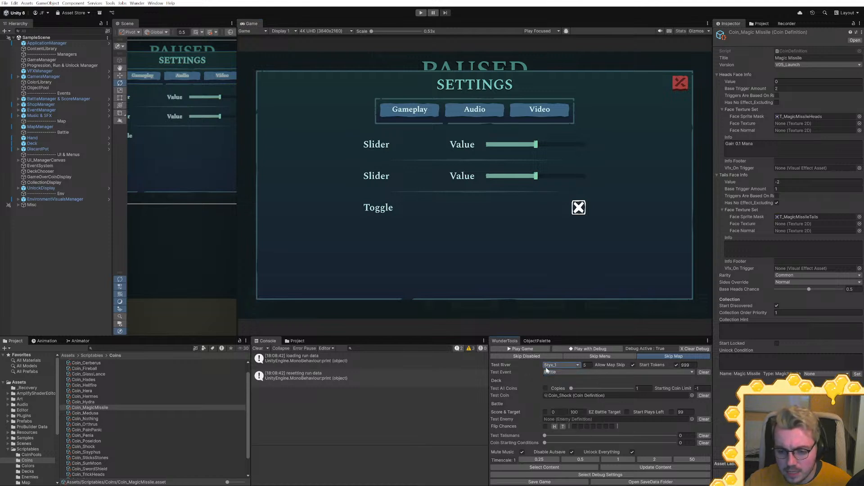
{"action": "left_click", "coordinate": [585, 365]}
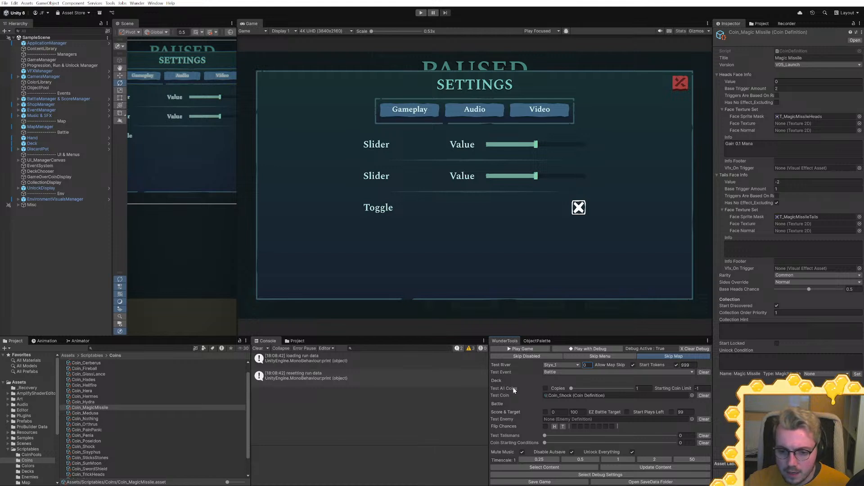
Enable Test All Coins, run the game with debug settings to view the deck's coins, and stop the game
{"action": "left_click", "coordinate": [546, 389]}
{"action": "left_click", "coordinate": [581, 350]}
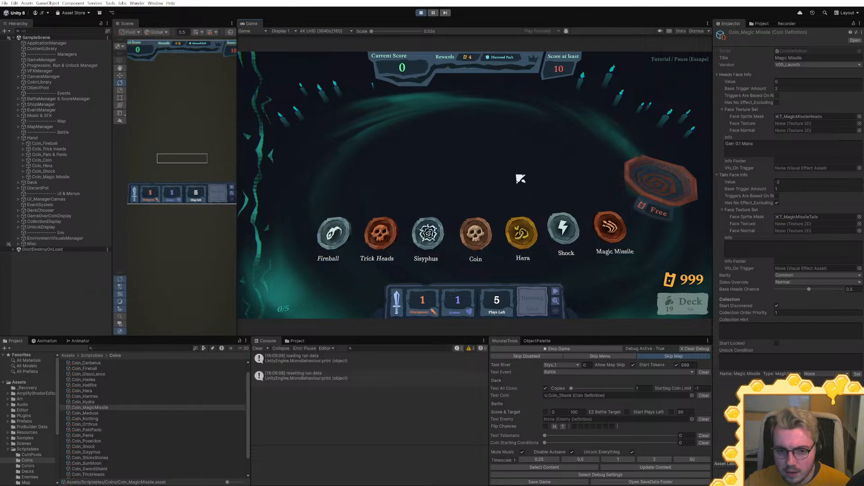
{"action": "key", "text": "Tab"}
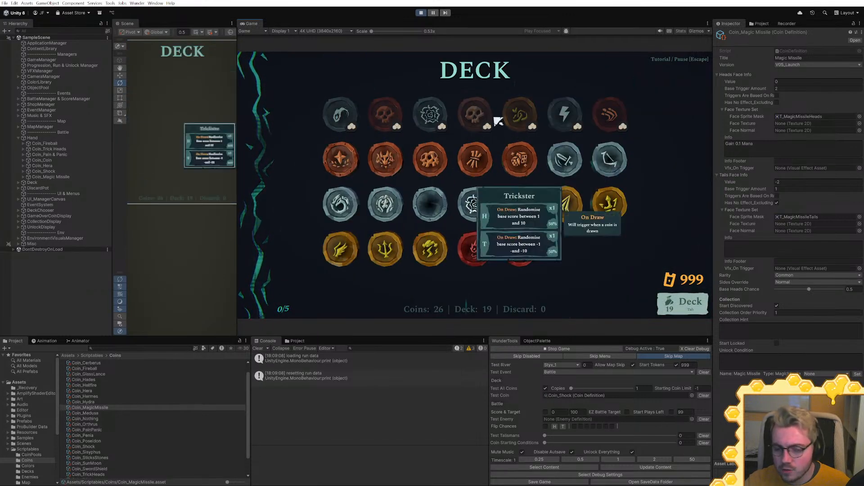
{"action": "left_click", "coordinate": [420, 12]}
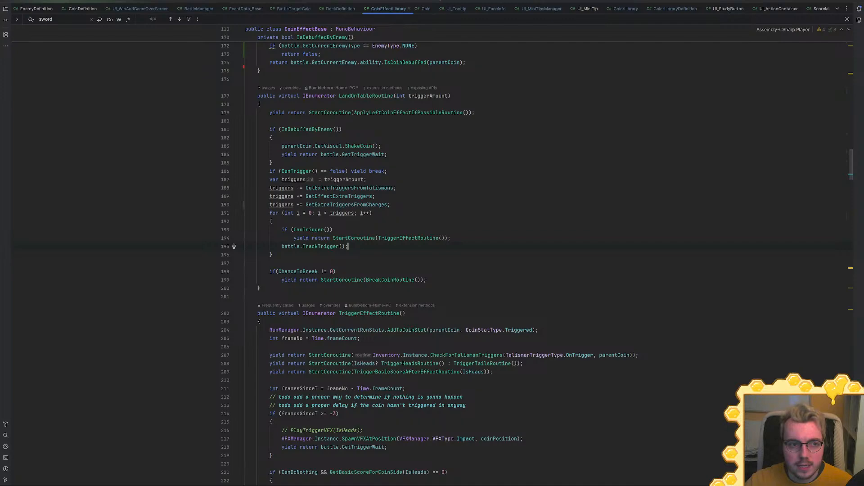
Switch to the code editor and close the open script files, leaving only EnemyDefinition and CoinDefinition
{"action": "left_click", "coordinate": [410, 9]}
{"action": "middle_click", "coordinate": [383, 10]}
{"action": "middle_click", "coordinate": [383, 10]}
{"action": "middle_click", "coordinate": [340, 8]}
{"action": "middle_click", "coordinate": [292, 8]}
{"action": "middle_click", "coordinate": [245, 9]}
{"action": "middle_click", "coordinate": [205, 9]}
{"action": "middle_click", "coordinate": [193, 9]}
{"action": "middle_click", "coordinate": [193, 9]}
{"action": "middle_click", "coordinate": [190, 10]}
{"action": "middle_click", "coordinate": [190, 10]}
{"action": "middle_click", "coordinate": [155, 11]}
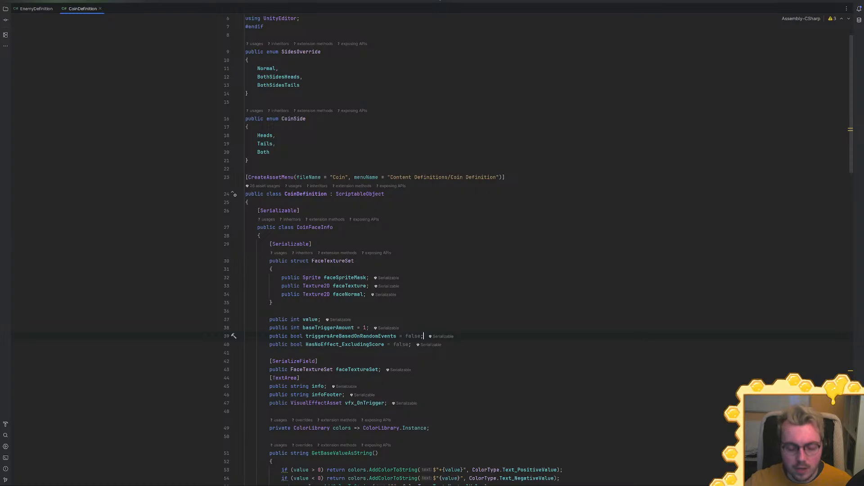
Open the WunderTools script and add a "// DECK" comment above the Deck box in OnGUI, saving the file
{"action": "key", "text": "ctrl+shift+n"}
{"action": "type", "text": "wundertoo"}
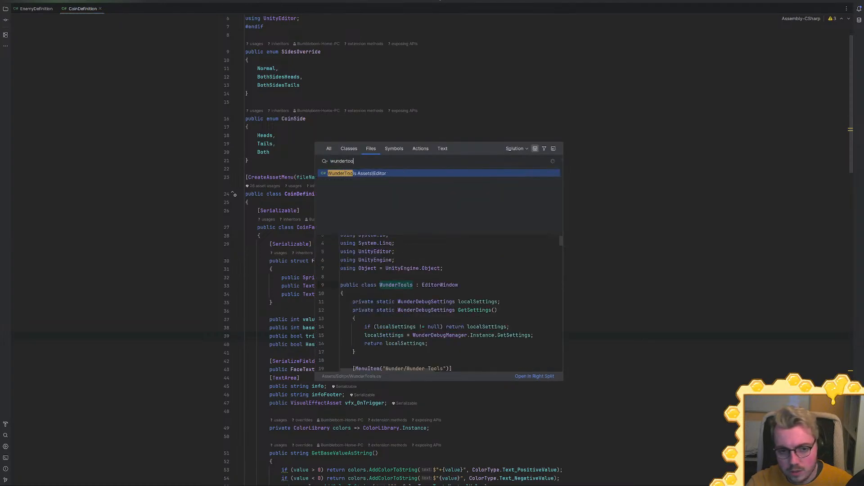
{"action": "key", "text": "Return"}
{"action": "scroll", "coordinate": [426, 162], "scroll_direction": "down", "scroll_amount": 20}
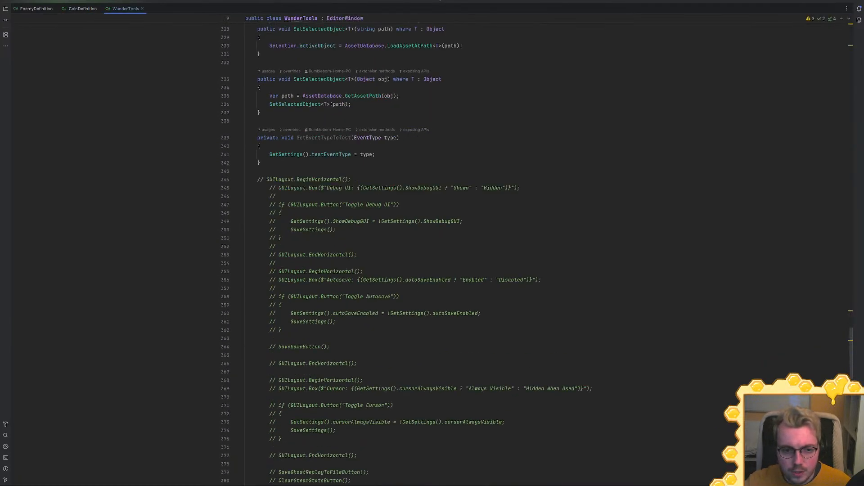
{"action": "left_click_drag", "start_coordinate": [854, 419], "coordinate": [855, 70]}
{"action": "left_click", "coordinate": [294, 243]}
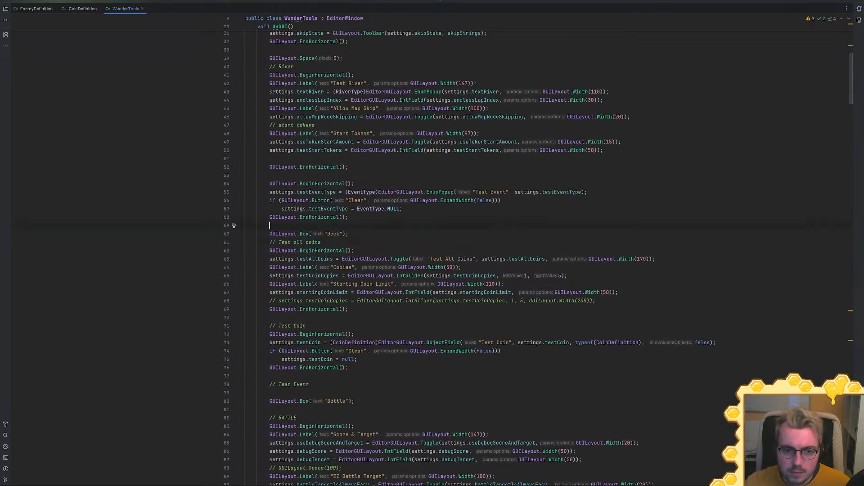
{"action": "key", "text": "Return"}
{"action": "type", "text": "// DECK"}
{"action": "key", "text": "ctrl+s"}
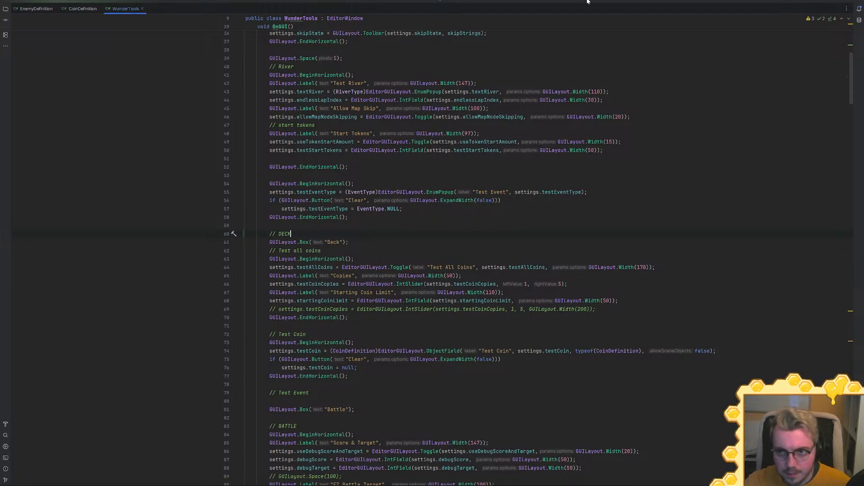
{"action": "left_click", "coordinate": [349, 242]}
{"action": "left_click", "coordinate": [354, 259]}
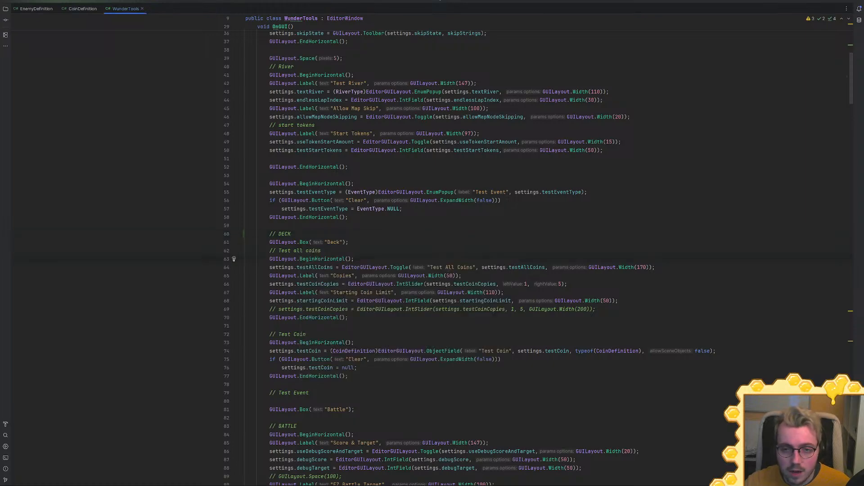
Switch to Unity to check the Copies slider in the Test All Coins row, and return to the WunderTools code
{"action": "key", "text": "alt+Tab"}
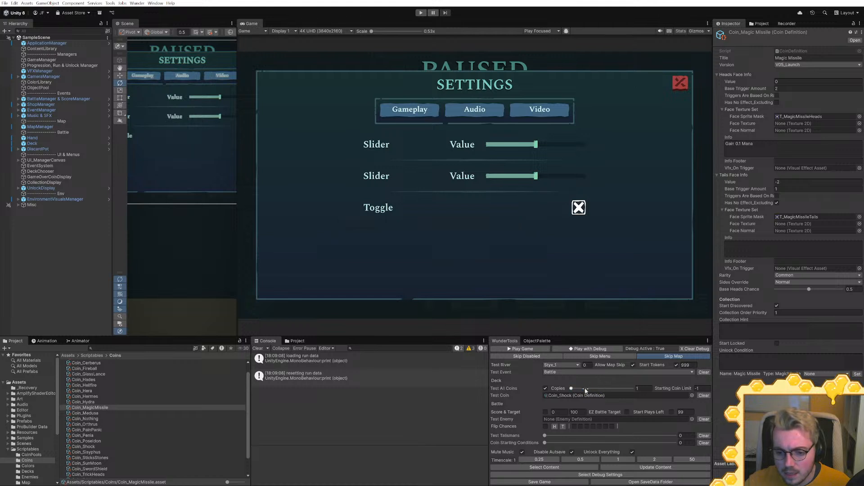
{"action": "left_click_drag", "start_coordinate": [585, 390], "coordinate": [632, 390]}
{"action": "key", "text": "alt+Tab"}
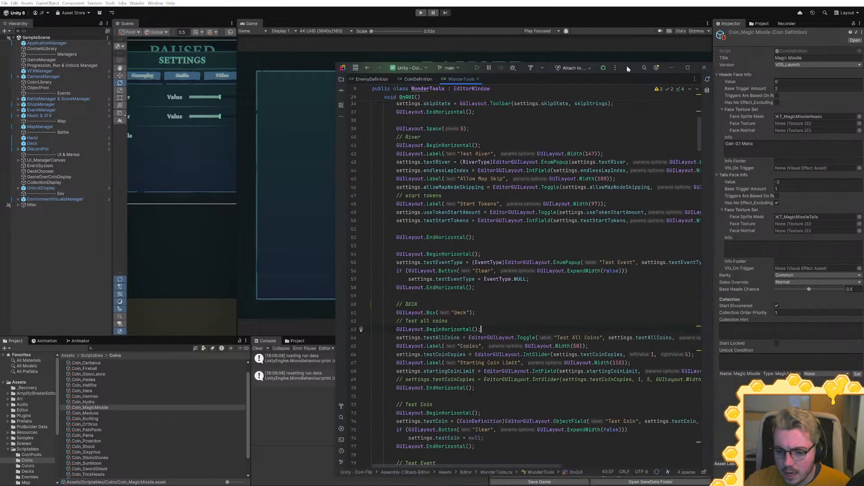
{"action": "double_click", "coordinate": [648, 110]}
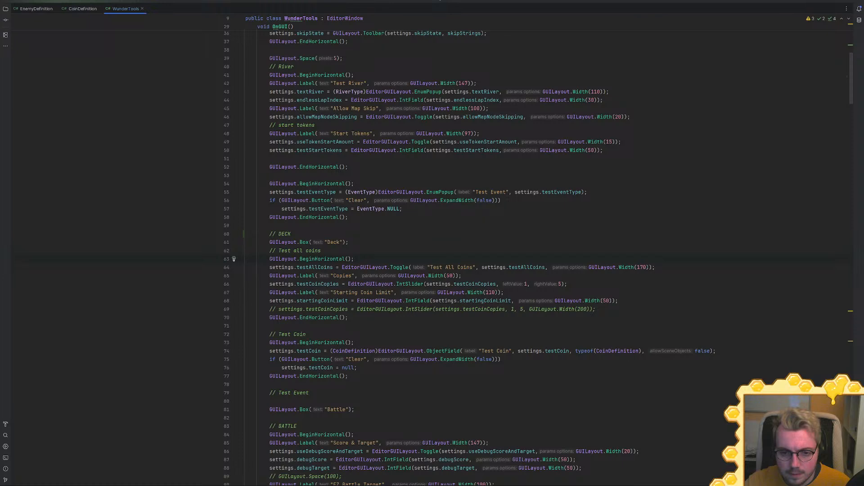
{"action": "double_click", "coordinate": [490, 292]}
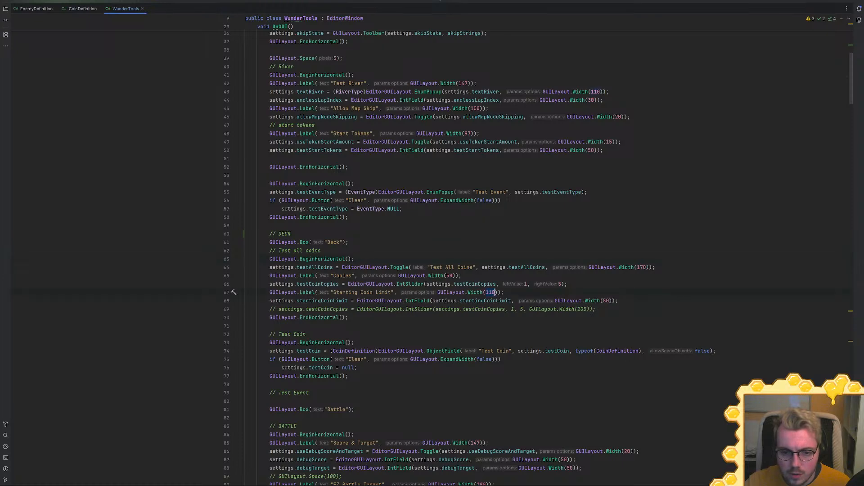
{"action": "double_click", "coordinate": [513, 309]}
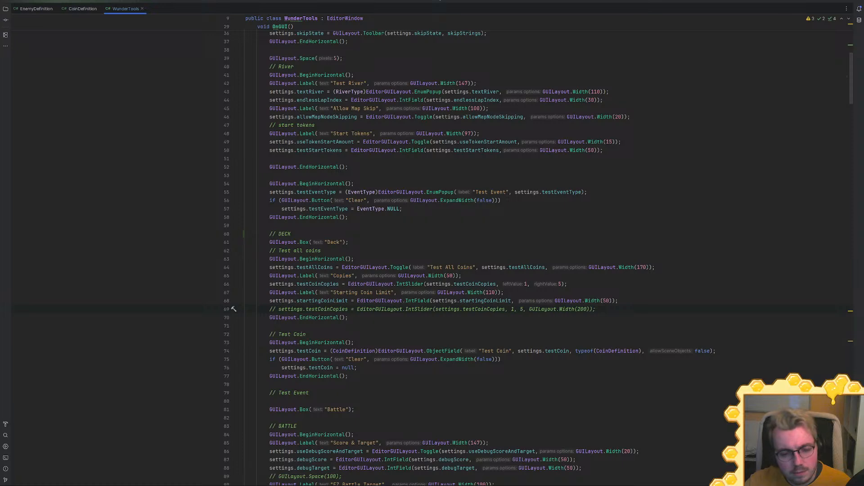
{"action": "left_click", "coordinate": [655, 267]}
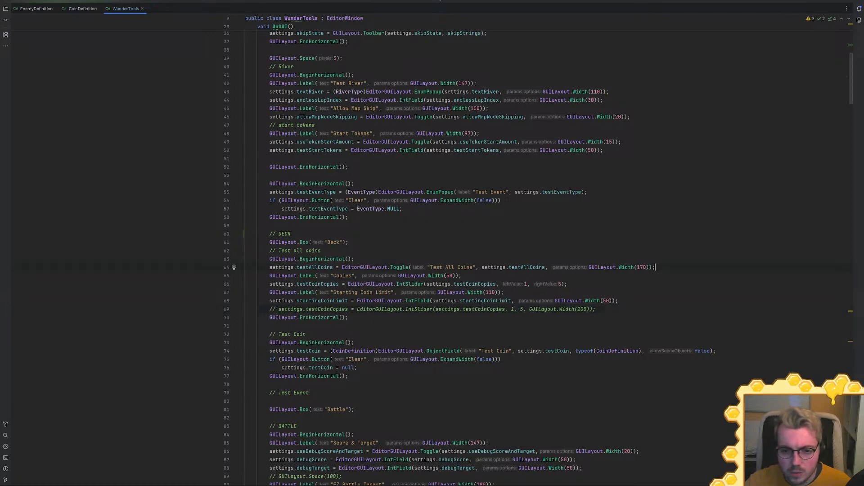
{"action": "key", "text": "ctrl+d"}
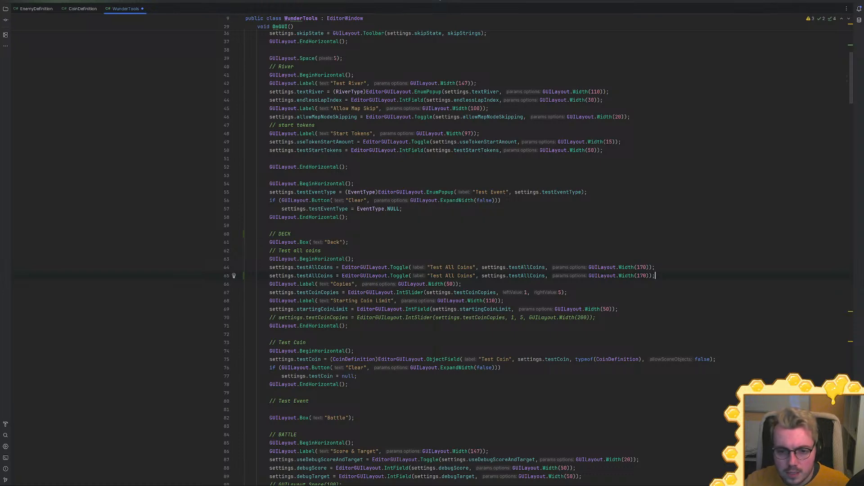
{"action": "key", "text": "ctrl+z"}
Copy the Test Event enum popup line to the start of the Test all coins row and change its assigned field to testDeckType
{"action": "key", "text": "shift+Up"}
{"action": "key", "text": "ctrl+c"}
{"action": "left_click", "coordinate": [354, 259]}
{"action": "key", "text": "ctrl+v"}
{"action": "left_click", "coordinate": [321, 266]}
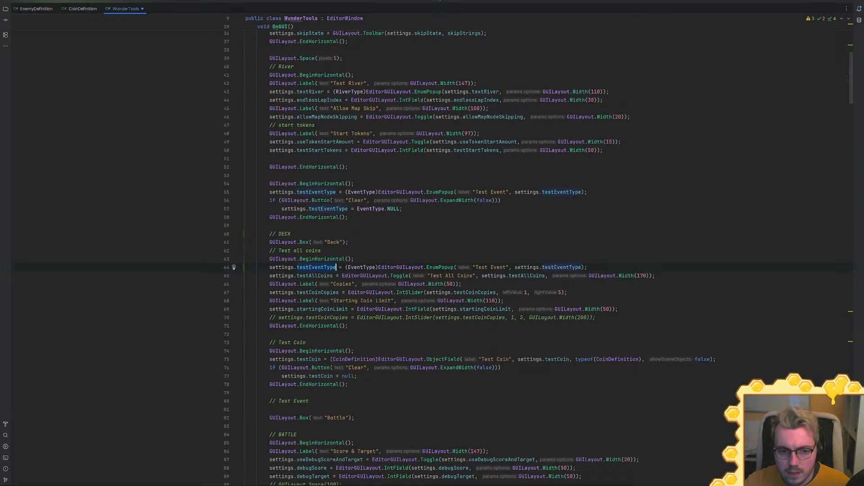
{"action": "mouse_move", "coordinate": [321, 269]}
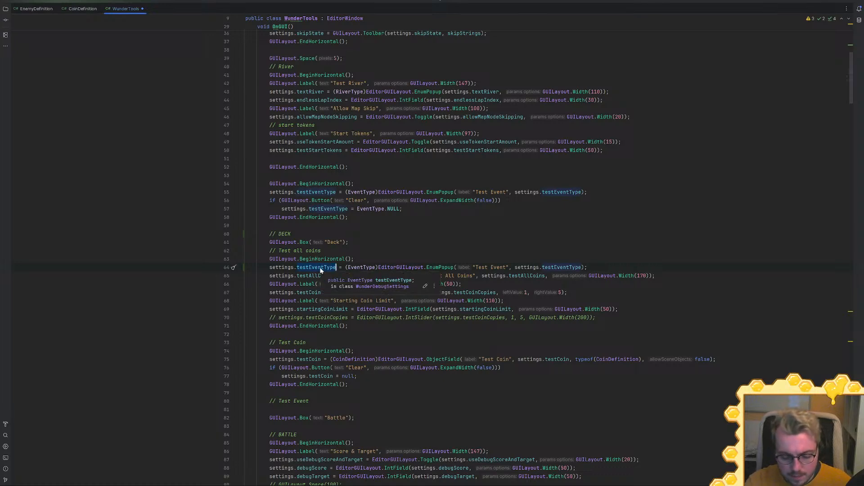
{"action": "type", "text": "testDeckType"}
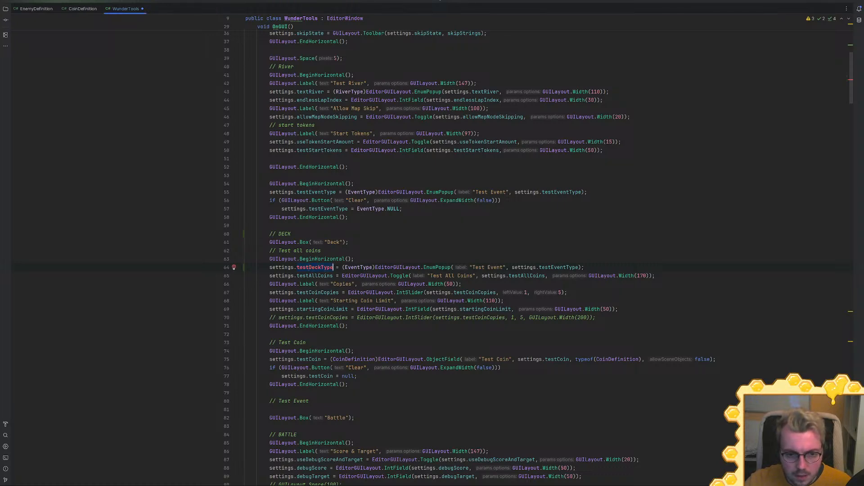
Add a public DeckType testDeckType field below testCoin in WunderDebugSettings and save the file
{"action": "left_click", "coordinate": [315, 276], "text": "ctrl"}
{"action": "scroll", "coordinate": [351, 128], "scroll_direction": "up", "scroll_amount": 2}
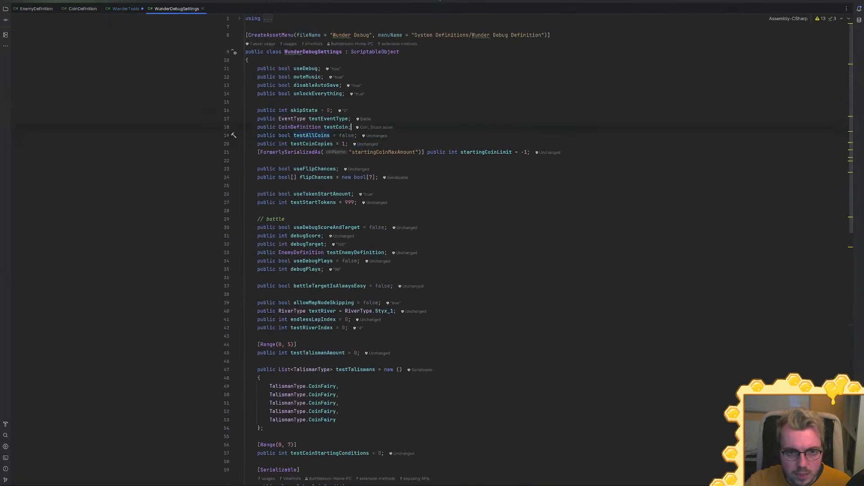
{"action": "key", "text": "Return"}
{"action": "type", "text": "public deckt"}
{"action": "key", "text": "Return"}
{"action": "type", "text": "testDeckType;"}
{"action": "key", "text": "ctrl+s"}
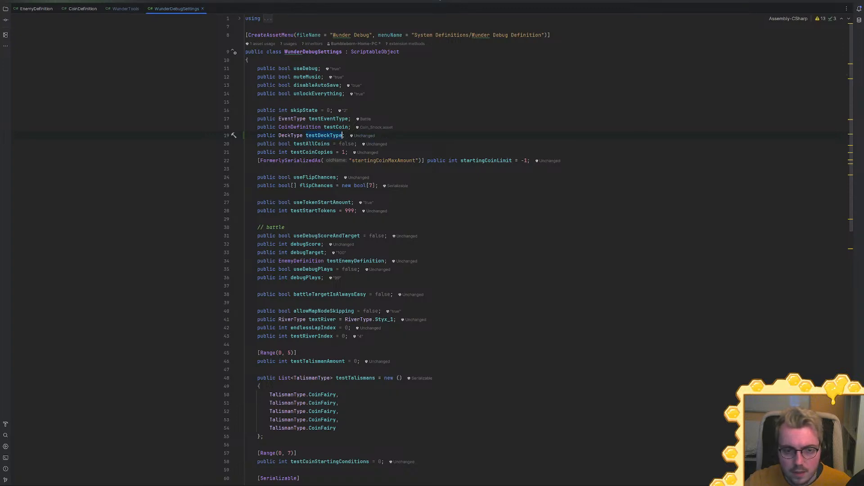
Return to the WunderTools script and change the enum cast on the testDeckType line to DeckType
{"action": "key", "text": "ctrl+Tab"}
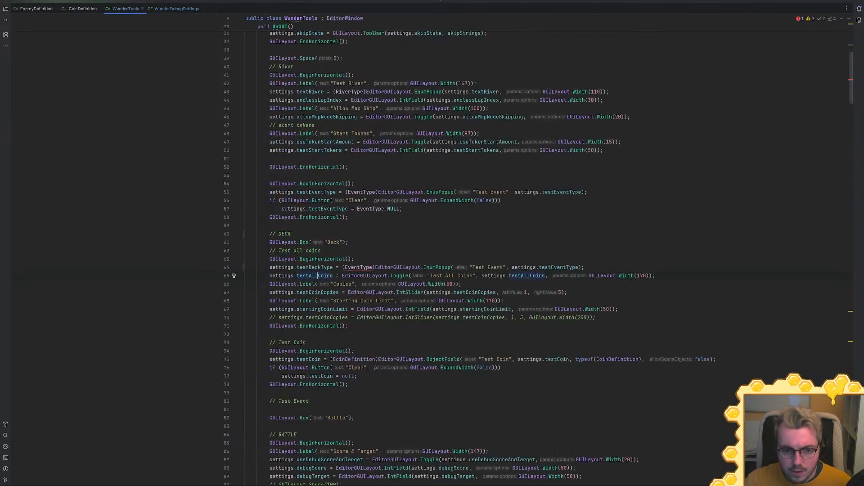
{"action": "left_click", "coordinate": [363, 275]}
{"action": "double_click", "coordinate": [362, 267]}
{"action": "type", "text": "deck"}
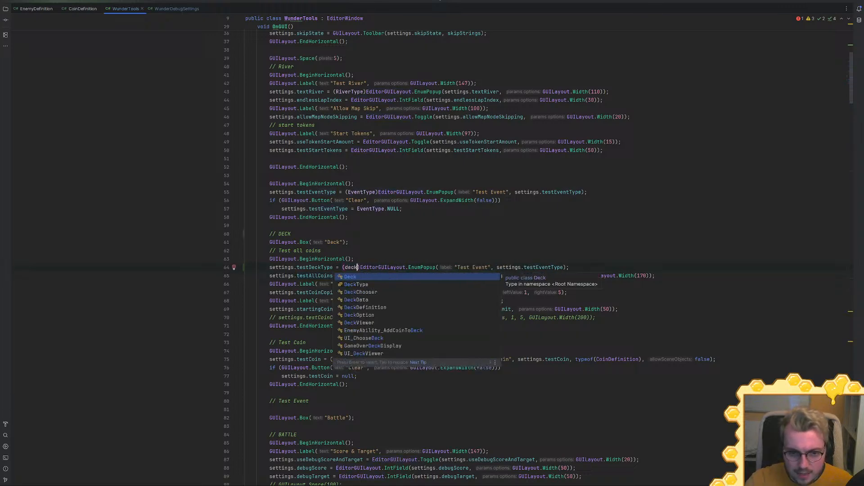
{"action": "key", "text": "Down"}
{"action": "key", "text": "Return"}
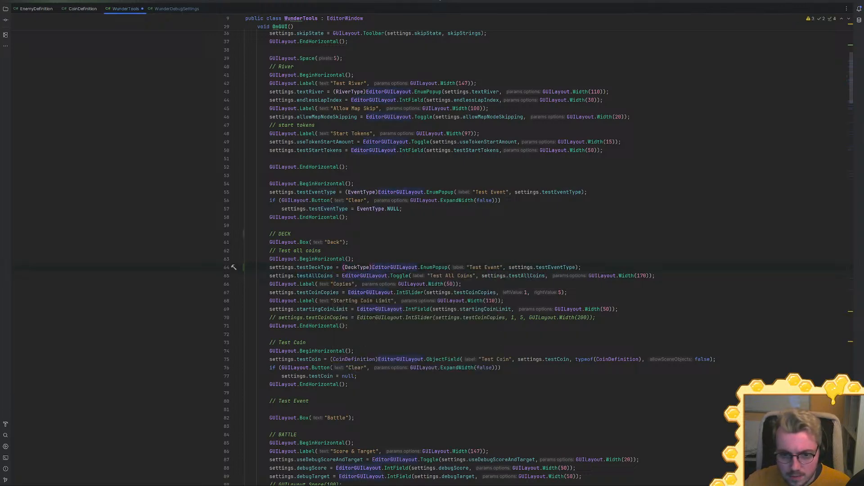
Change the label of the testDeckType enum popup to "Test Deck" and save the file
{"action": "left_click_drag", "start_coordinate": [500, 267], "coordinate": [467, 267]}
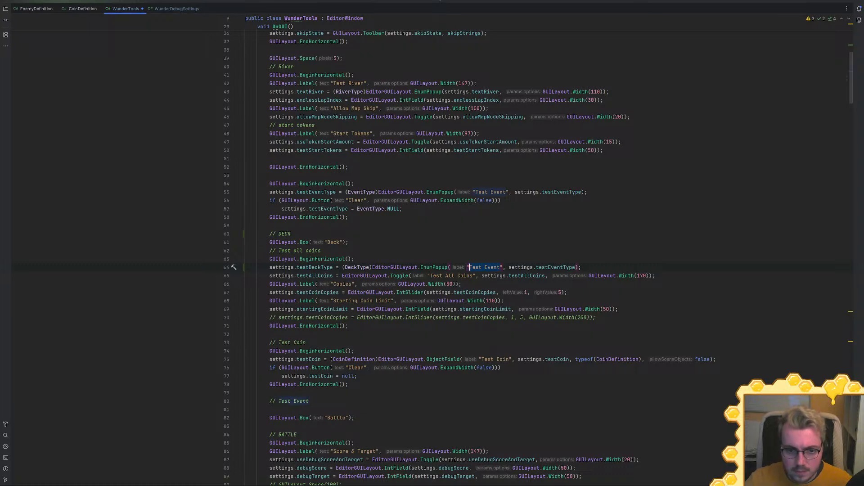
{"action": "type", "text": "Deck "}
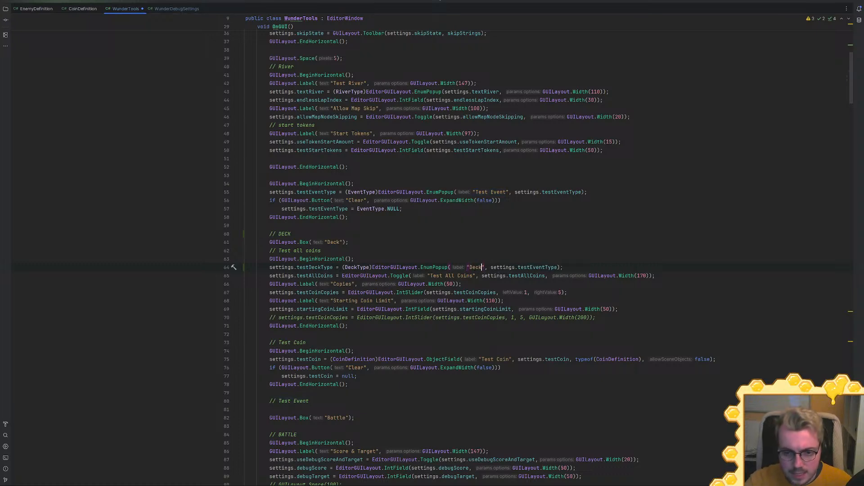
{"action": "type", "text": "Type"}
{"action": "key", "text": "ctrl+BackSpace"}
{"action": "key", "text": "ctrl+BackSpace"}
{"action": "type", "text": "Test Deck"}
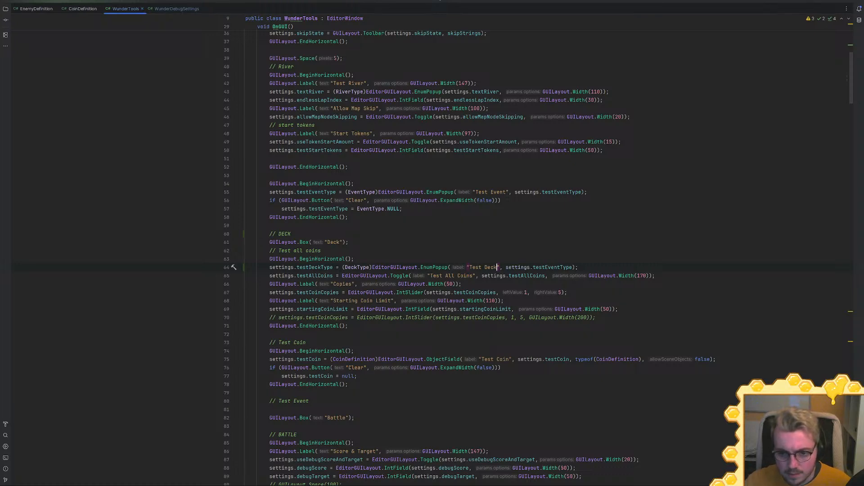
{"action": "left_click", "coordinate": [579, 267]}
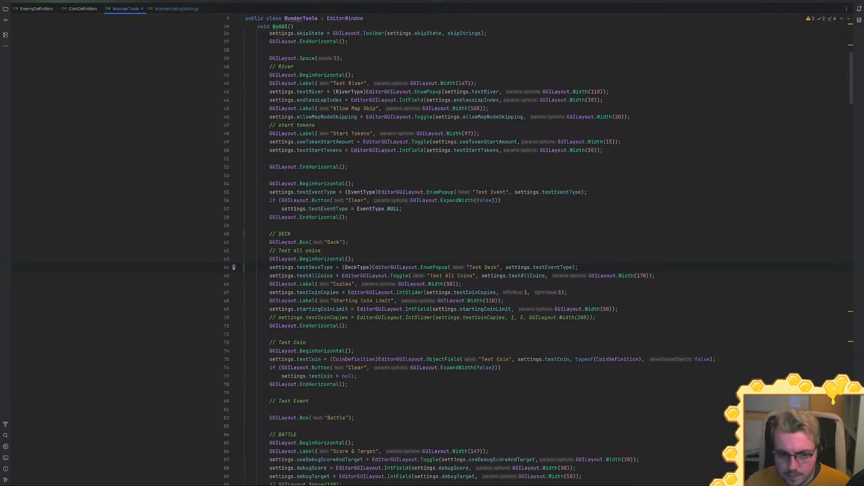
Check the testDeckType declaration and open the DeckType enum in DeckDefinition from the cast in WunderTools
{"action": "left_click", "coordinate": [306, 268], "text": "ctrl"}
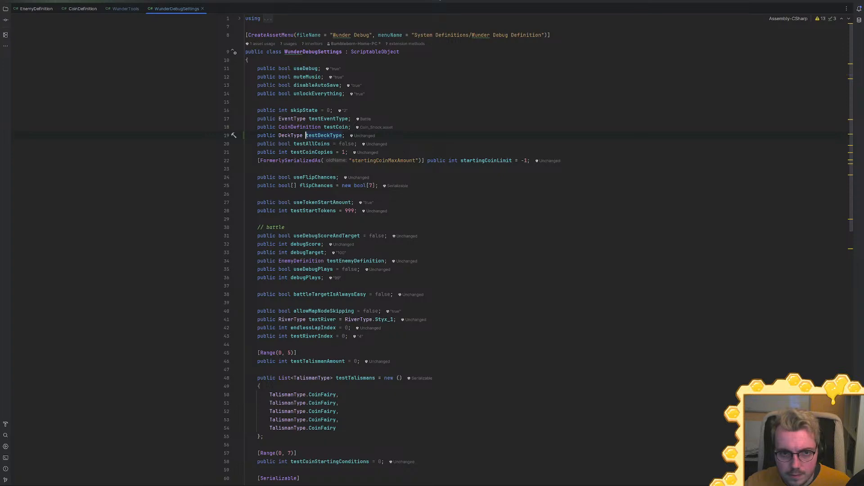
{"action": "key", "text": "ctrl+alt+Left"}
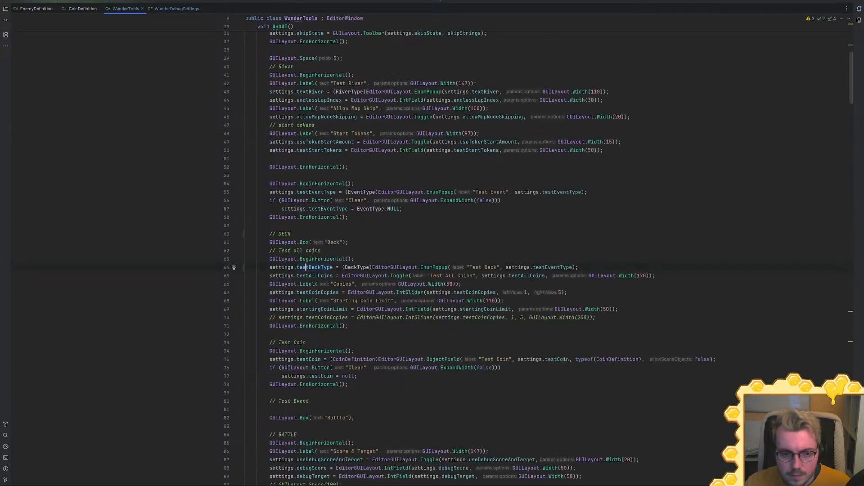
{"action": "left_click", "coordinate": [359, 268], "text": "ctrl"}
{"action": "left_click", "coordinate": [282, 110]}
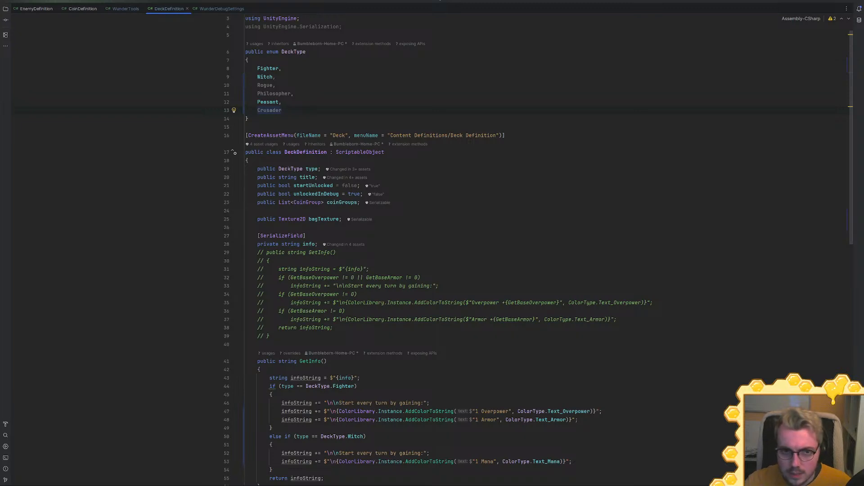
{"action": "mouse_move", "coordinate": [466, 2]}
{"action": "left_mouse_down"}
{"action": "mouse_move", "coordinate": [798, 295]}
{"action": "mouse_move", "coordinate": [838, 270]}
{"action": "mouse_move", "coordinate": [834, 238]}
{"action": "mouse_move", "coordinate": [861, 258]}
{"action": "mouse_move", "coordinate": [857, 211]}
{"action": "mouse_move", "coordinate": [474, 1]}
{"action": "left_mouse_up"}
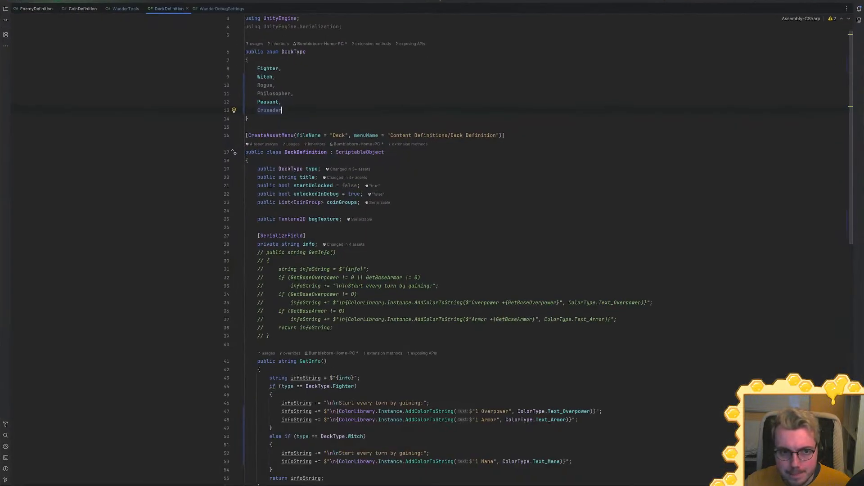
{"action": "key", "text": "Return"}
{"action": "type", "text": "NONE"}
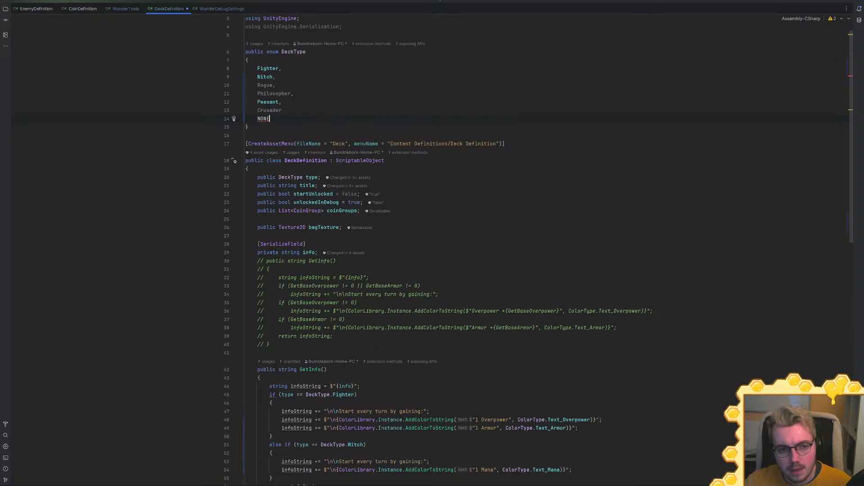
{"action": "key", "text": "BackSpace"}
{"action": "key", "text": "BackSpace"}
{"action": "key", "text": "BackSpace"}
{"action": "key", "text": "BackSpace"}
{"action": "key", "text": "BackSpace"}
Rename the Peasant entry of the DeckType enum to Pilgrim and save the file
{"action": "left_click", "coordinate": [270, 102]}
{"action": "key", "text": "ctrl+w"}
{"action": "key", "text": "BackSpace"}
{"action": "type", "text": "Pilgrim,"}
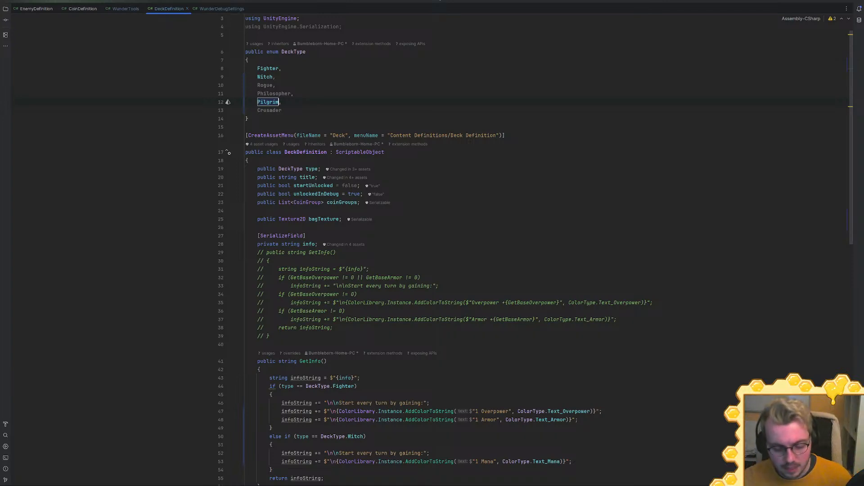
{"action": "key", "text": "Down"}
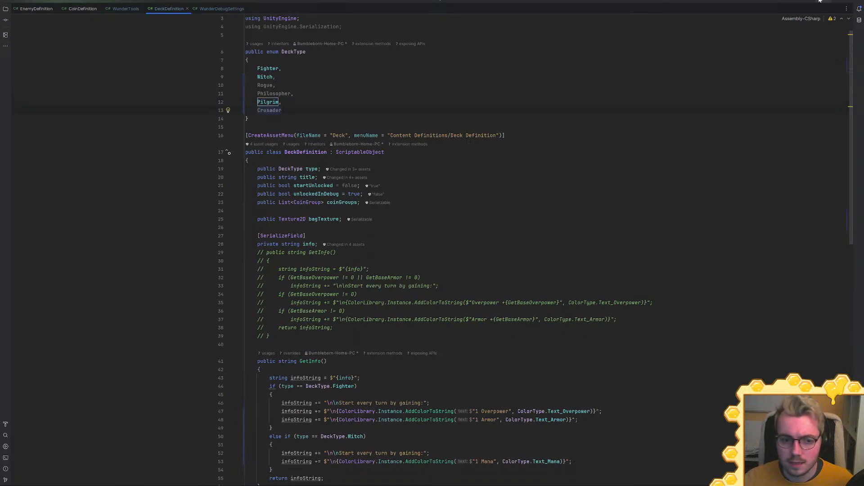
Switch to Unity to run and stop a debug playtest and check the Test Deck dropdown in WunderTools
{"action": "key", "text": "alt+Tab"}
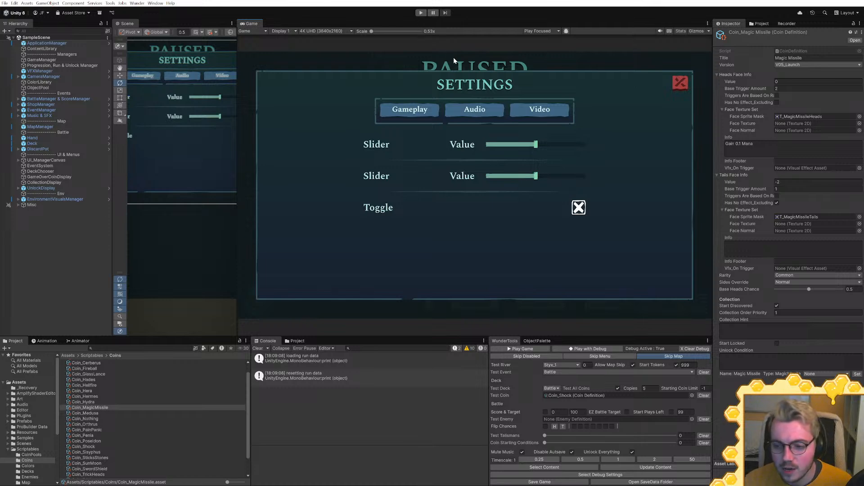
{"action": "key", "text": "alt+Tab"}
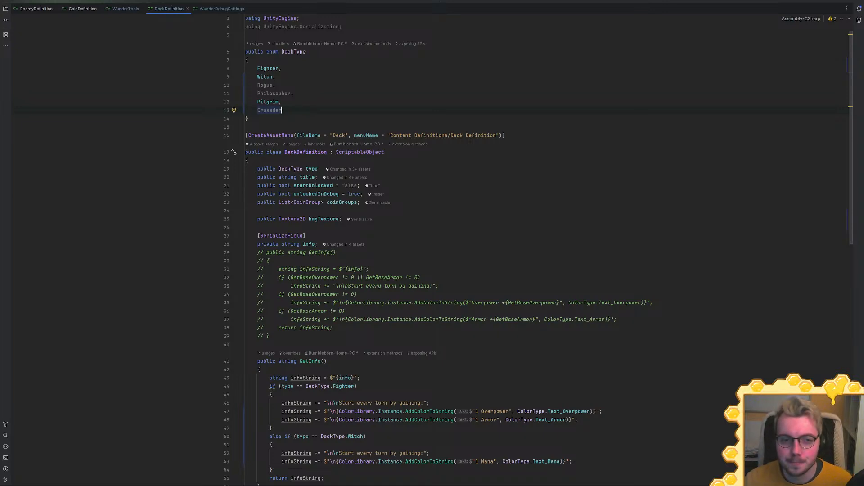
{"action": "left_click", "coordinate": [360, 185]}
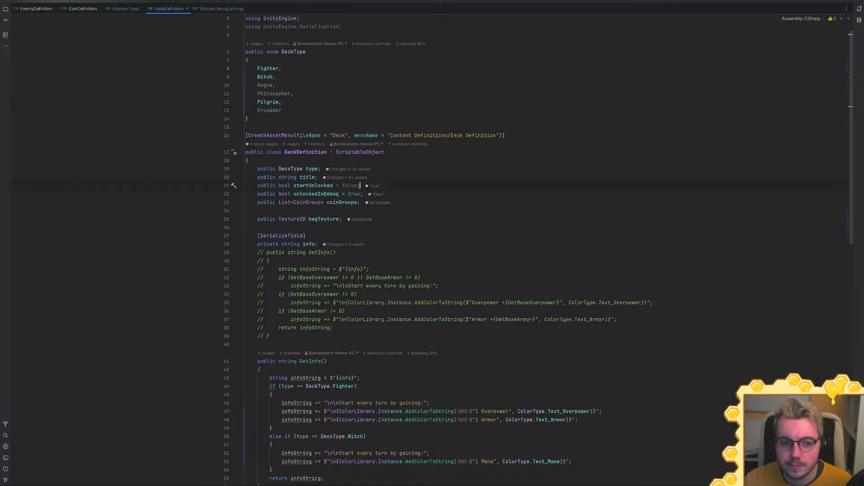
{"action": "left_click", "coordinate": [827, 2]}
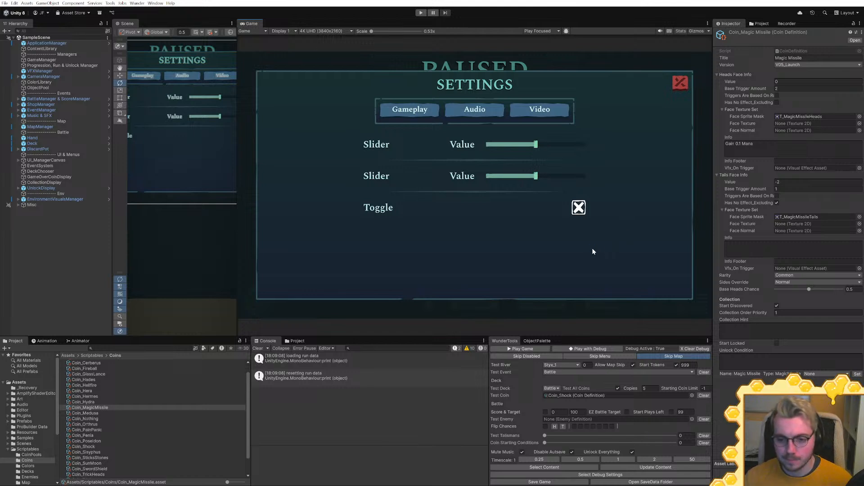
{"action": "left_click", "coordinate": [577, 349]}
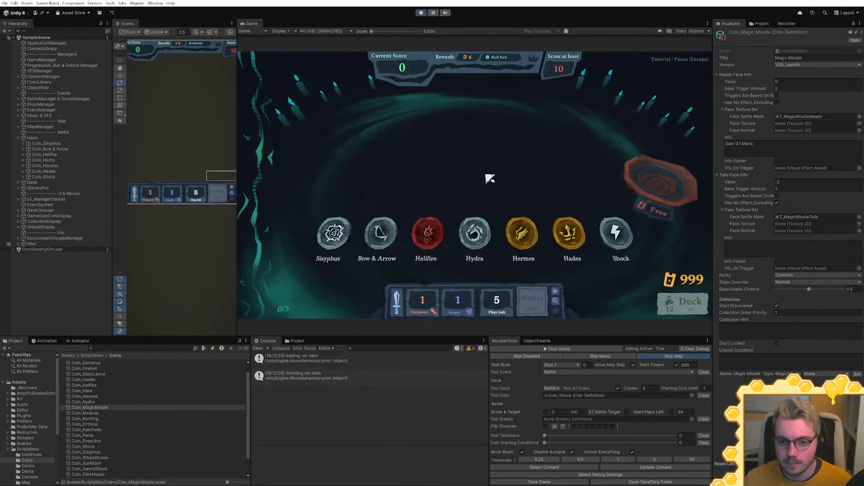
{"action": "left_click", "coordinate": [581, 350]}
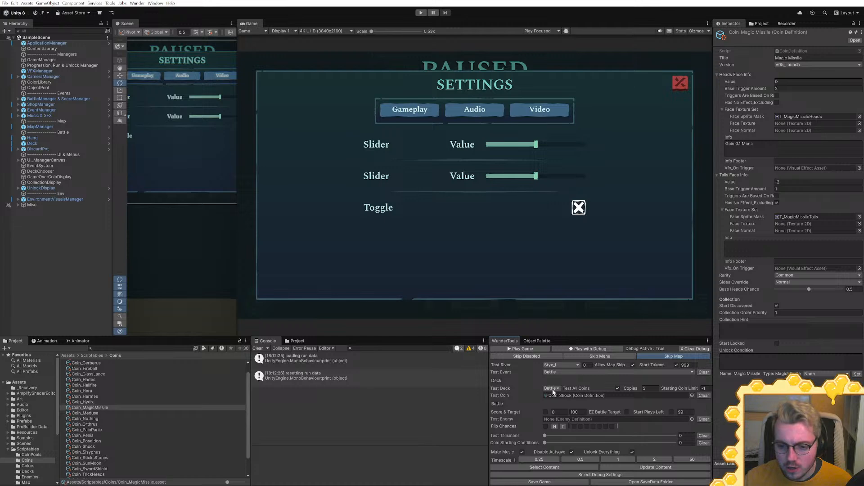
{"action": "left_click", "coordinate": [551, 389]}
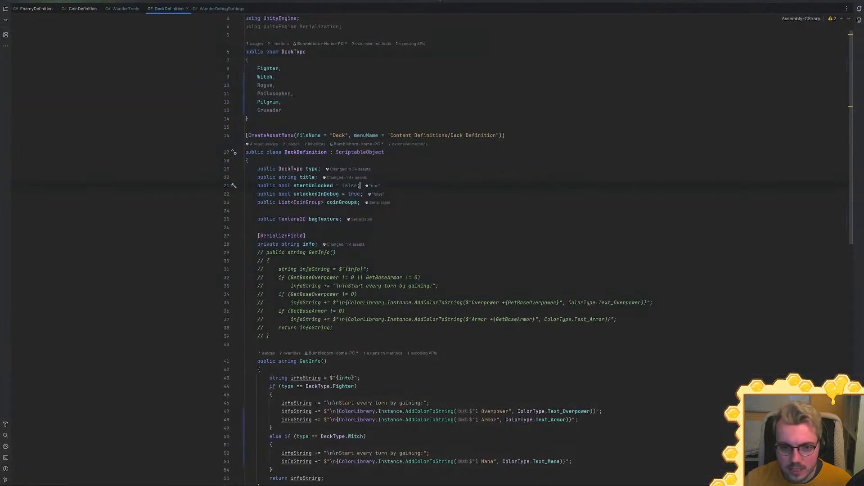
In the WunderTools script, pass settings.testDeckType to the Test Deck popup and set the Test All Coins toggle width to 120
{"action": "left_click", "coordinate": [125, 8]}
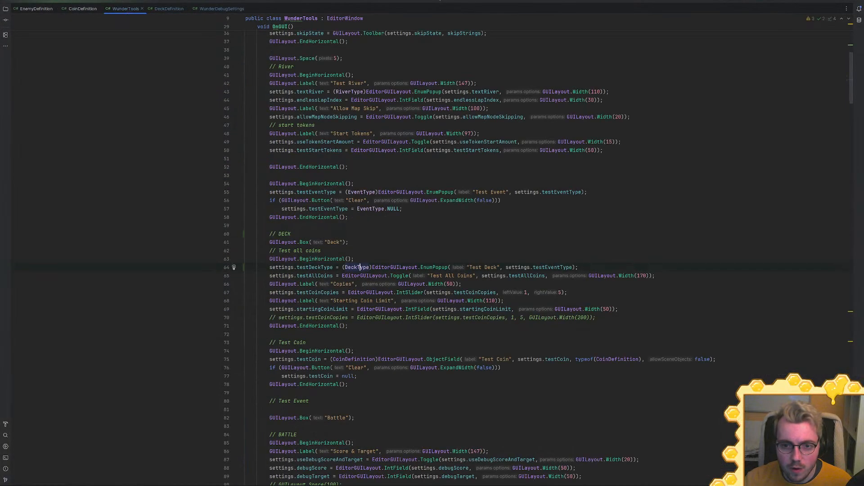
{"action": "double_click", "coordinate": [321, 267]}
{"action": "key", "text": "ctrl+c"}
{"action": "double_click", "coordinate": [560, 267]}
{"action": "key", "text": "ctrl+v"}
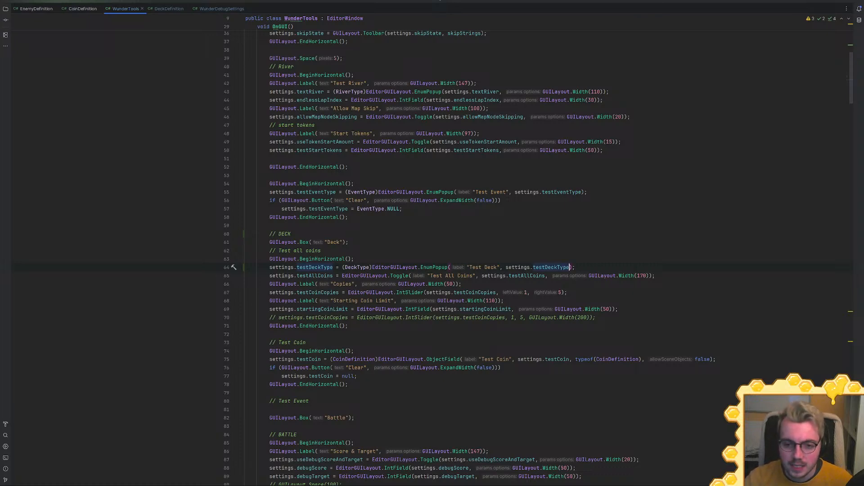
{"action": "double_click", "coordinate": [638, 277]}
{"action": "type", "text": "120"}
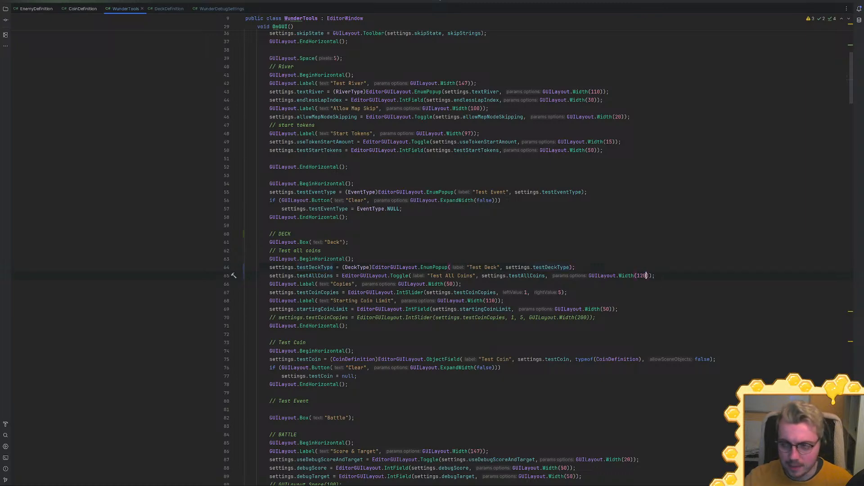
Switch to Unity, widen the WunderTools panel and set the Copies slider to 3
{"action": "key", "text": "alt+Tab"}
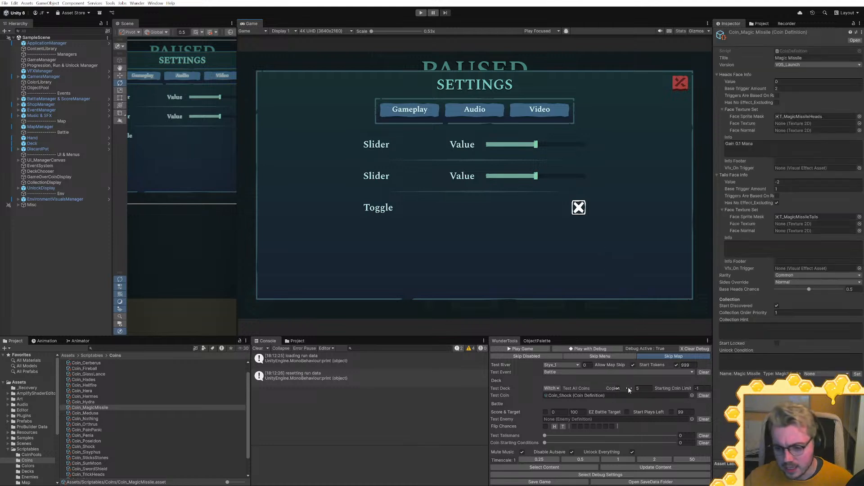
{"action": "left_click_drag", "start_coordinate": [488, 388], "coordinate": [451, 391]}
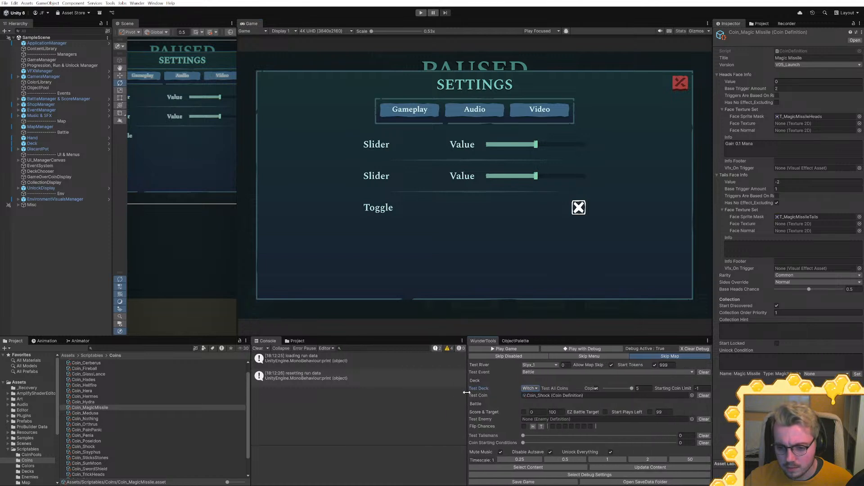
{"action": "mouse_move", "coordinate": [632, 388]}
{"action": "left_mouse_down"}
{"action": "mouse_move", "coordinate": [605, 390]}
{"action": "mouse_move", "coordinate": [631, 390]}
{"action": "mouse_move", "coordinate": [619, 390]}
{"action": "left_mouse_up"}
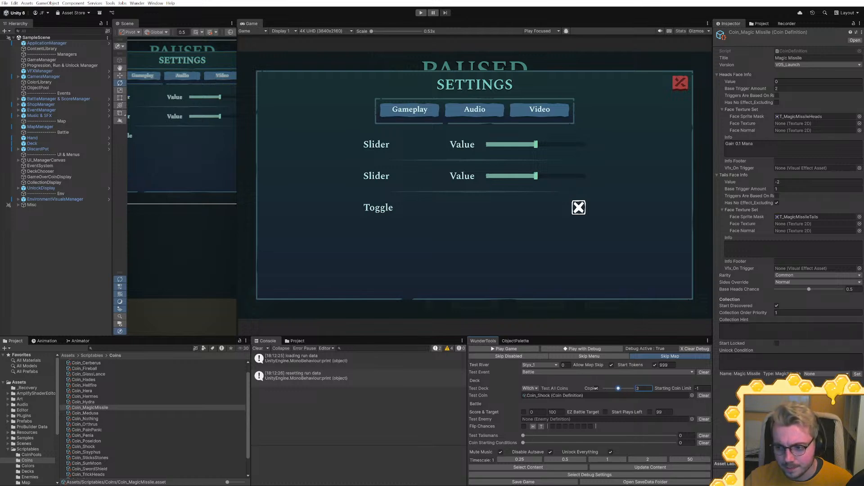
Return to the WunderTools code, set the Test All Coins toggle width to 80 and save the file
{"action": "key", "text": "alt+Tab"}
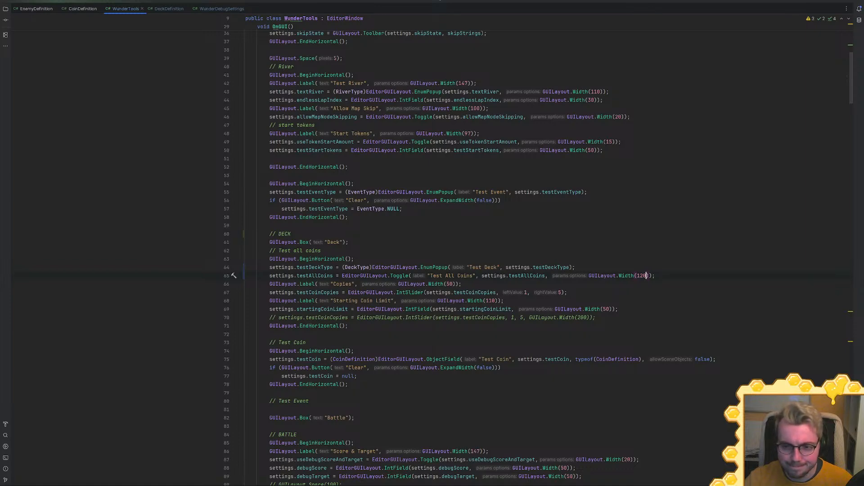
{"action": "key", "text": "alt+Tab"}
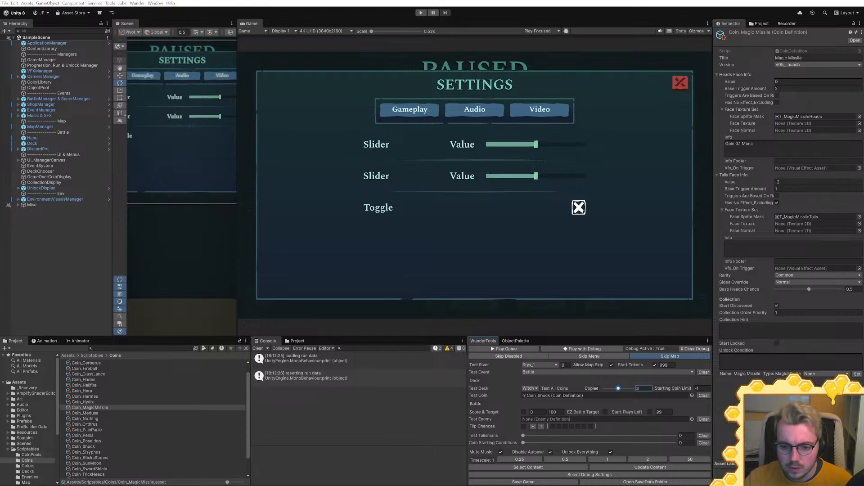
{"action": "key", "text": "alt+Tab"}
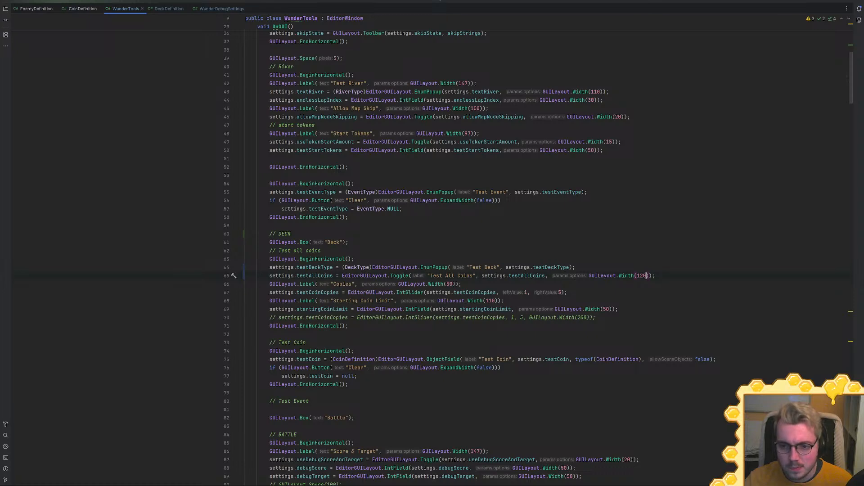
{"action": "double_click", "coordinate": [640, 276]}
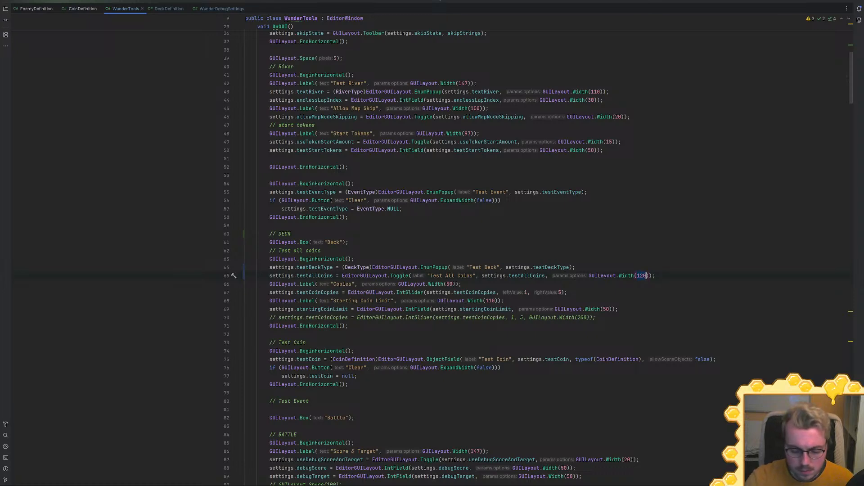
{"action": "type", "text": "80"}
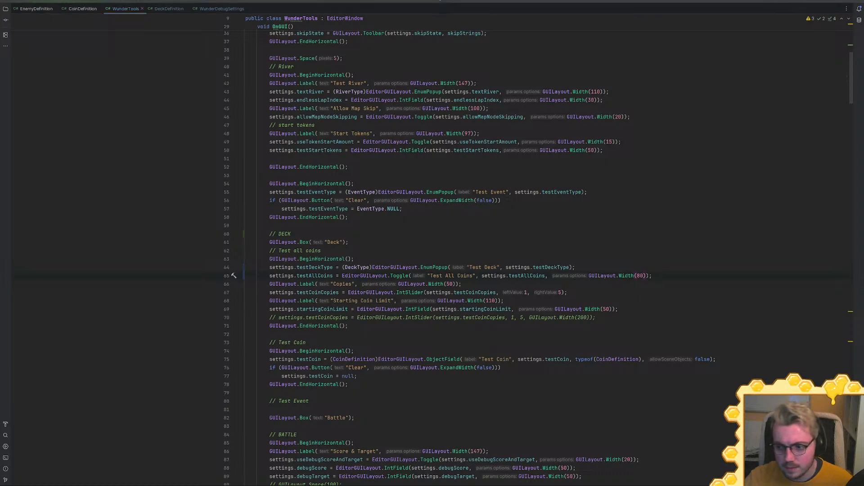
Switch to Unity to check the layout of the Test Deck row, its Copies slider and its deck options
{"action": "key", "text": "alt+Tab"}
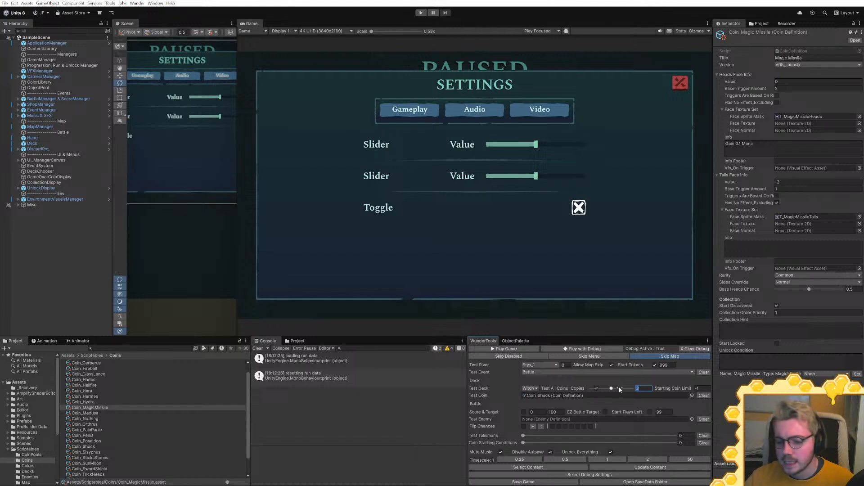
{"action": "mouse_move", "coordinate": [610, 388]}
{"action": "left_mouse_down"}
{"action": "mouse_move", "coordinate": [632, 388]}
{"action": "mouse_move", "coordinate": [611, 388]}
{"action": "left_mouse_up"}
{"action": "left_click", "coordinate": [530, 388]}
{"action": "left_click", "coordinate": [535, 389]}
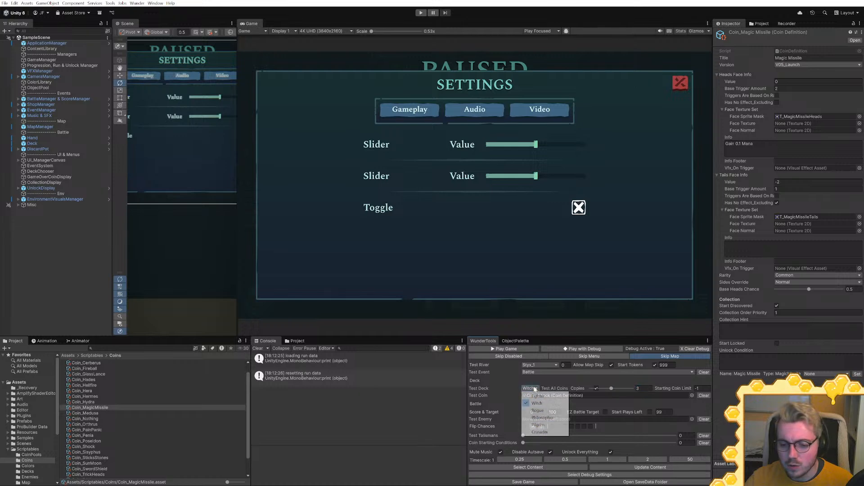
{"action": "left_click", "coordinate": [494, 385]}
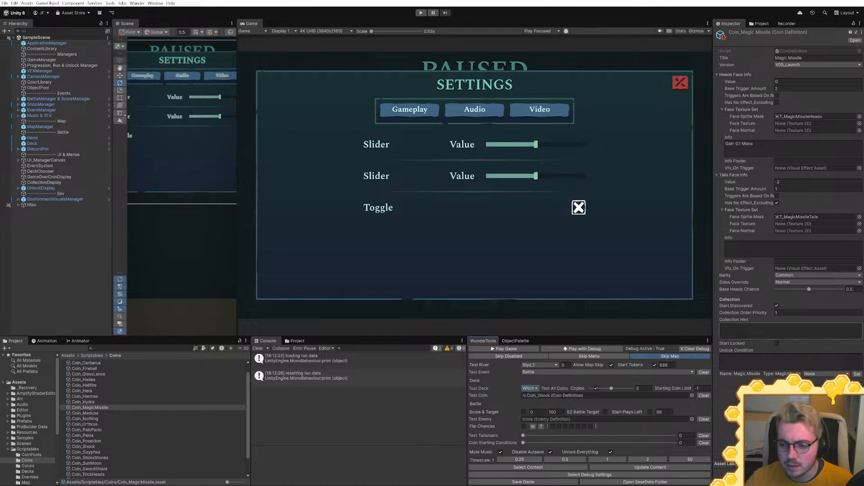
Switch to the code editor, check the DeckType options in the DeckDefinition script and return to the WunderTools script
{"action": "key", "text": "alt+Tab"}
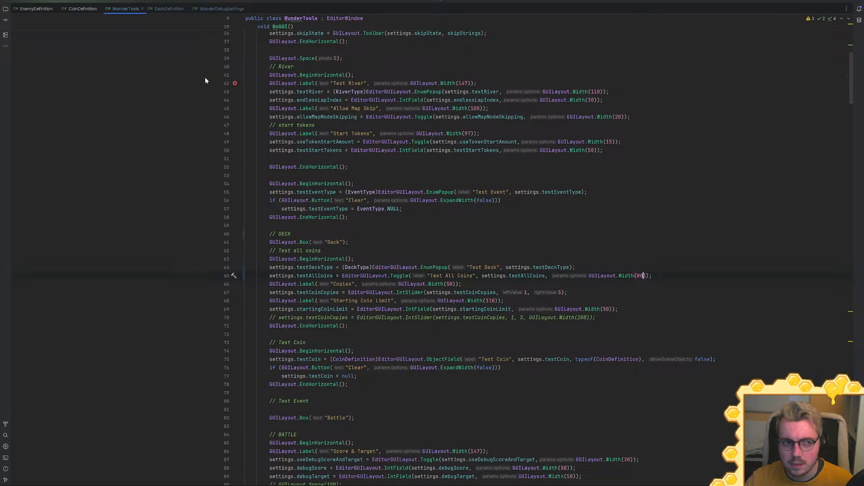
{"action": "left_click", "coordinate": [206, 8]}
{"action": "left_click", "coordinate": [167, 8]}
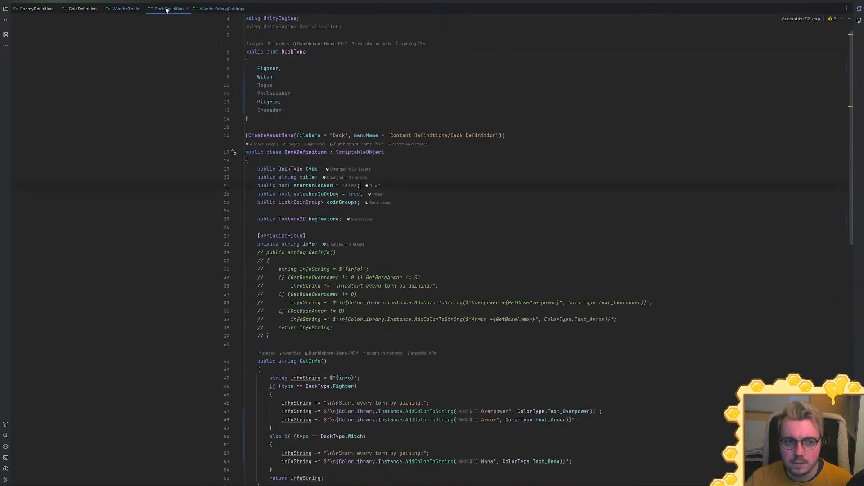
{"action": "left_click", "coordinate": [116, 9]}
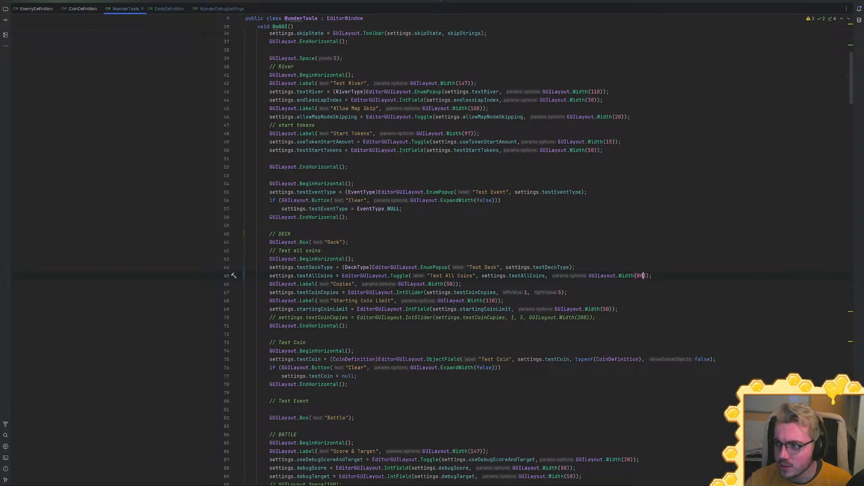
Delete the commented-out settings.testCoinCopies slider line below the Starting Coin Limit field and save the WunderTools script
{"action": "key", "text": "Down"}
{"action": "key", "text": "Down"}
{"action": "key", "text": "Down"}
{"action": "key", "text": "Down"}
{"action": "key", "text": "Down"}
{"action": "key", "text": "shift+Up"}
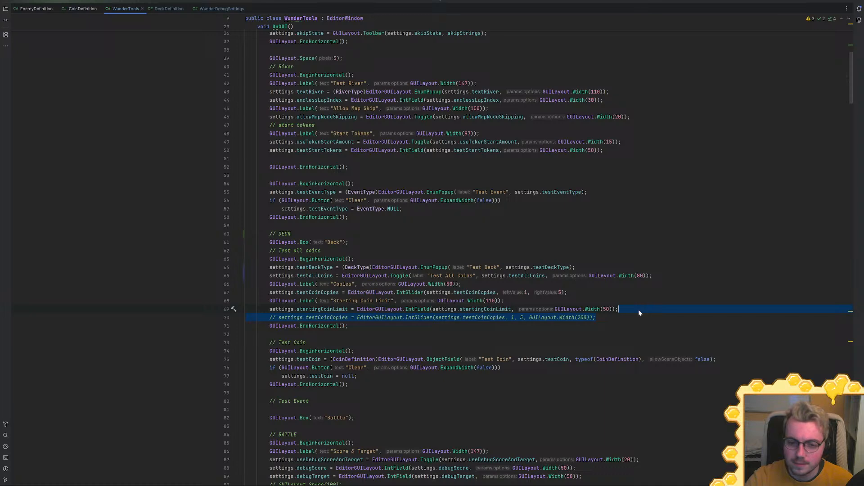
{"action": "key", "text": "BackSpace"}
{"action": "left_click", "coordinate": [652, 276]}
{"action": "key", "text": "ctrl+s"}
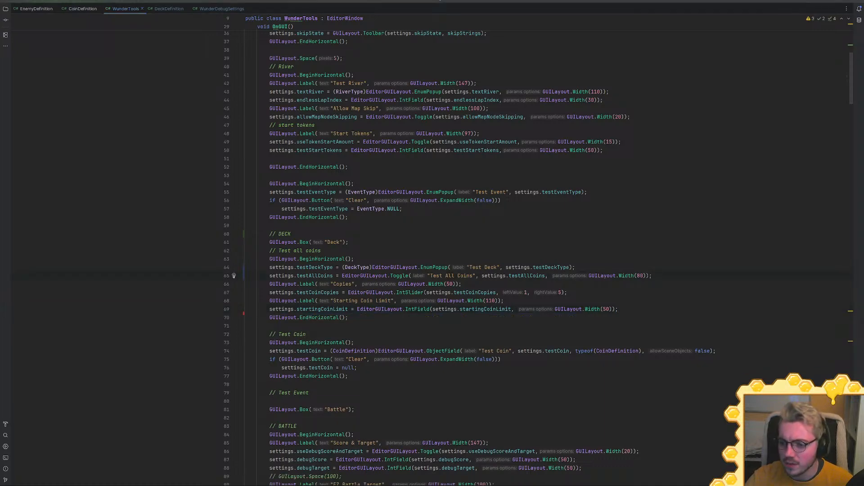
Switch to Unity, widen the WunderTools panel and try out the Copies slider, leaving it at 3
{"action": "key", "text": "alt+Tab"}
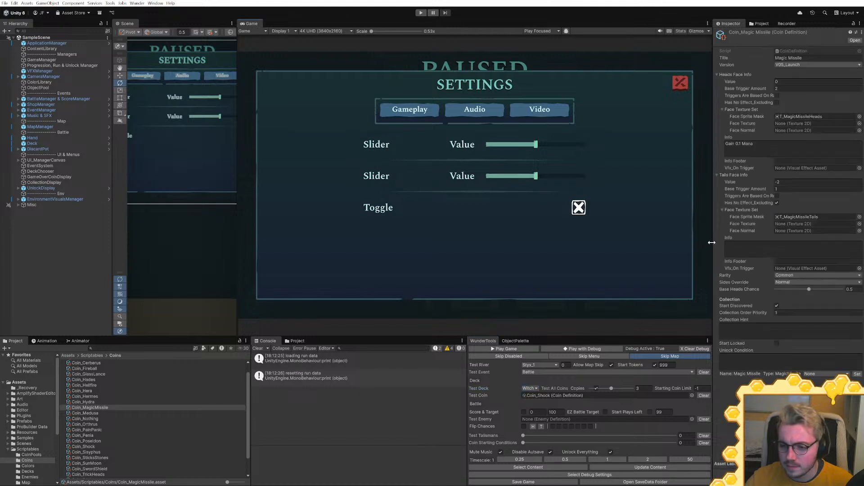
{"action": "left_click_drag", "start_coordinate": [467, 382], "coordinate": [440, 383]}
{"action": "left_click_drag", "start_coordinate": [593, 389], "coordinate": [625, 391]}
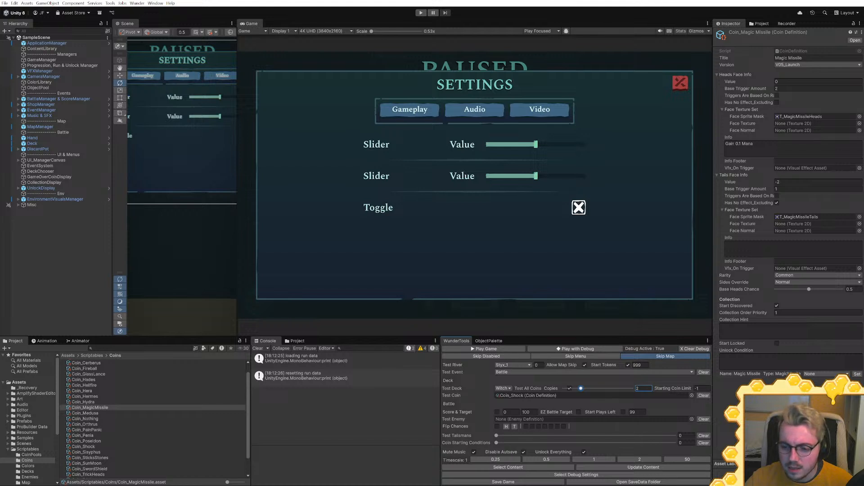
{"action": "left_click_drag", "start_coordinate": [581, 387], "coordinate": [602, 390]}
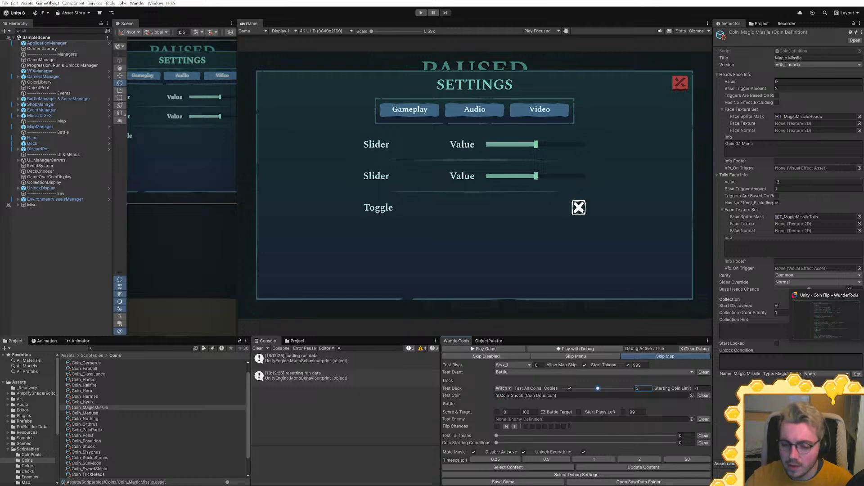
In the WunderTools script, copy the settings.testDeckType popup line and undo the recent edits to the Deck section
{"action": "key", "text": "alt+Tab"}
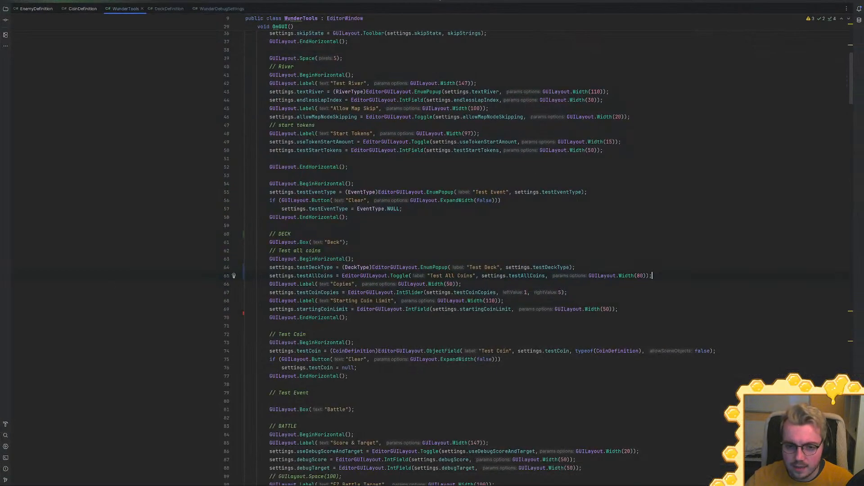
{"action": "key", "text": "Up"}
{"action": "key", "text": "shift+Up"}
{"action": "key", "text": "ctrl+c"}
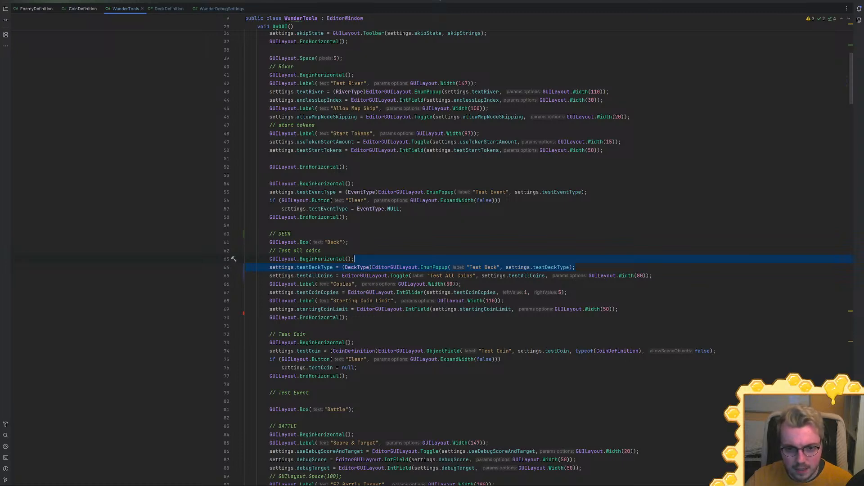
{"action": "key", "text": "ctrl+z"}
{"action": "key", "text": "ctrl+z"}
{"action": "key", "text": "ctrl+z"}
{"action": "key", "text": "ctrl+z"}
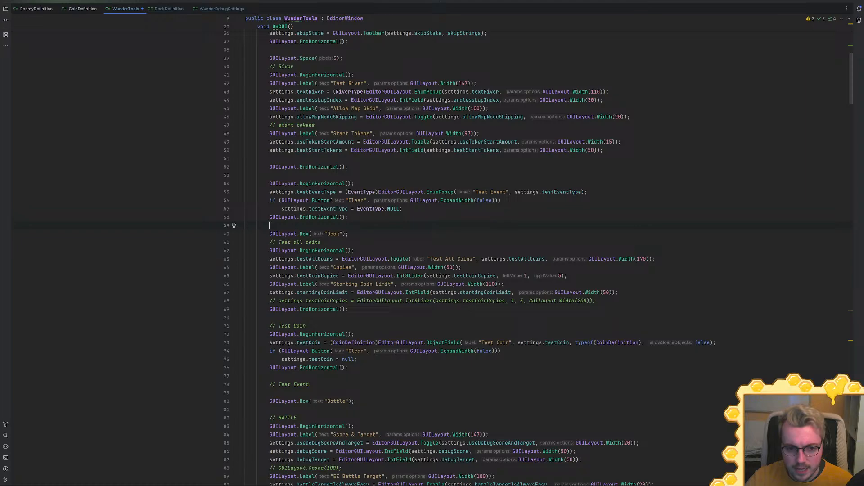
Paste the testDeckType popup line at the start of the Test Coin row, save, and narrow the WunderTools panel in Unity
{"action": "left_click", "coordinate": [355, 334]}
{"action": "key", "text": "ctrl+v"}
{"action": "key", "text": "ctrl+s"}
{"action": "key", "text": "alt+Tab"}
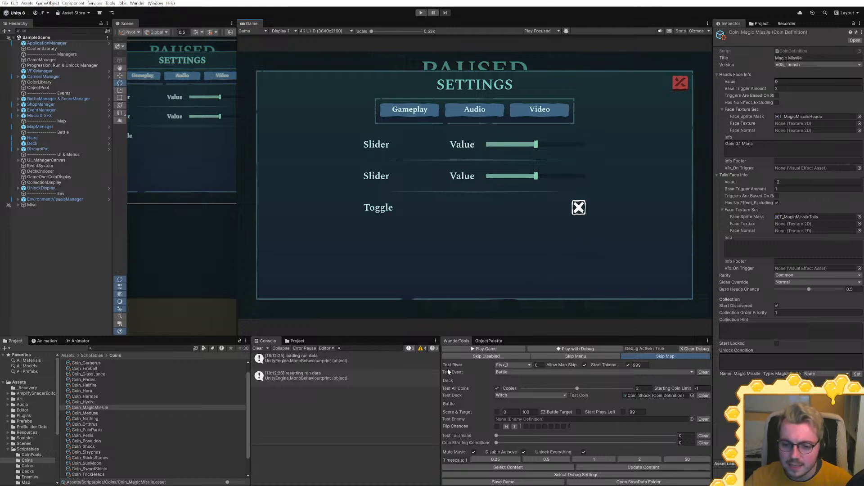
{"action": "left_click_drag", "start_coordinate": [441, 369], "coordinate": [477, 370]}
In the WunderTools script, try a Starting Coin Limit label width of 60, check it in Unity, and restore the width to 110
{"action": "key", "text": "alt+Tab"}
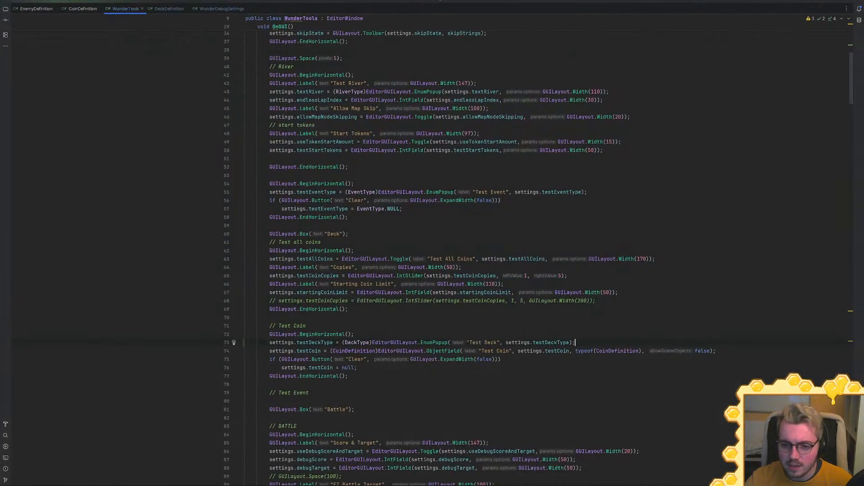
{"action": "double_click", "coordinate": [490, 284]}
{"action": "type", "text": "60"}
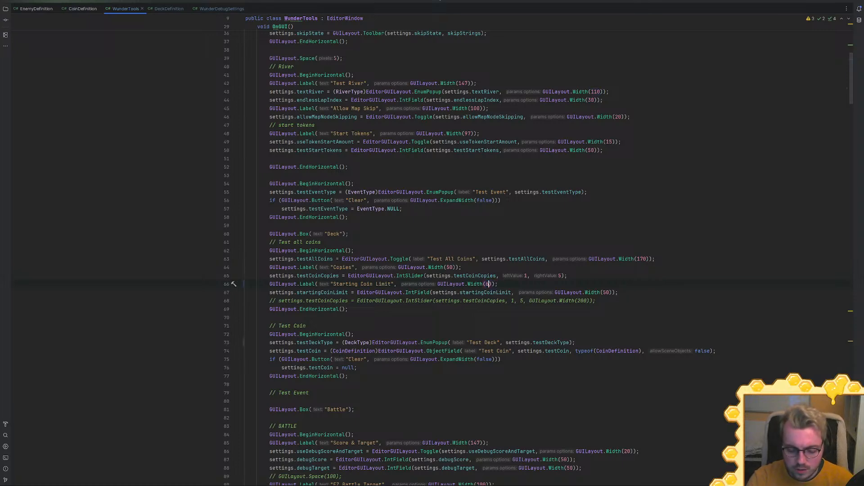
{"action": "key", "text": "ctrl+s"}
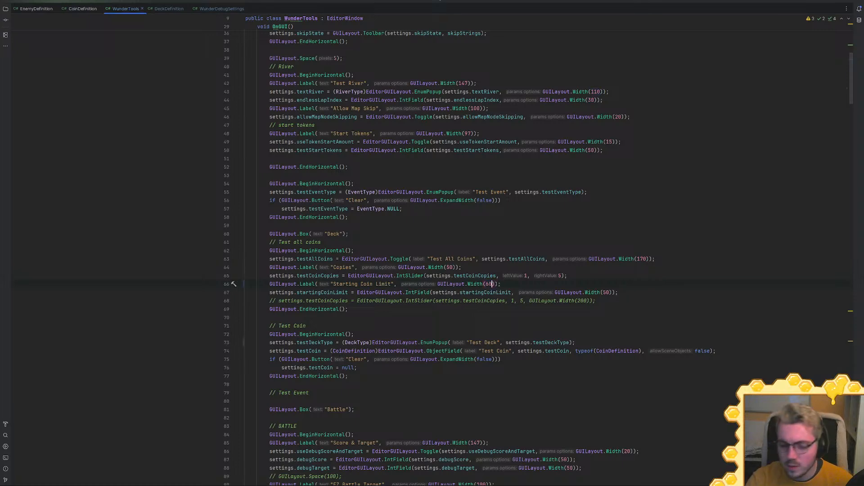
{"action": "key", "text": "alt+Tab"}
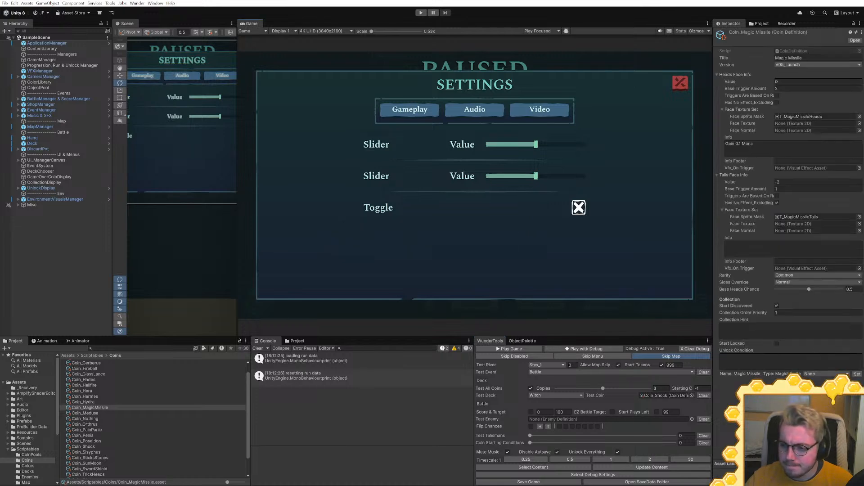
{"action": "key", "text": "alt+Tab"}
{"action": "key", "text": "ctrl+s"}
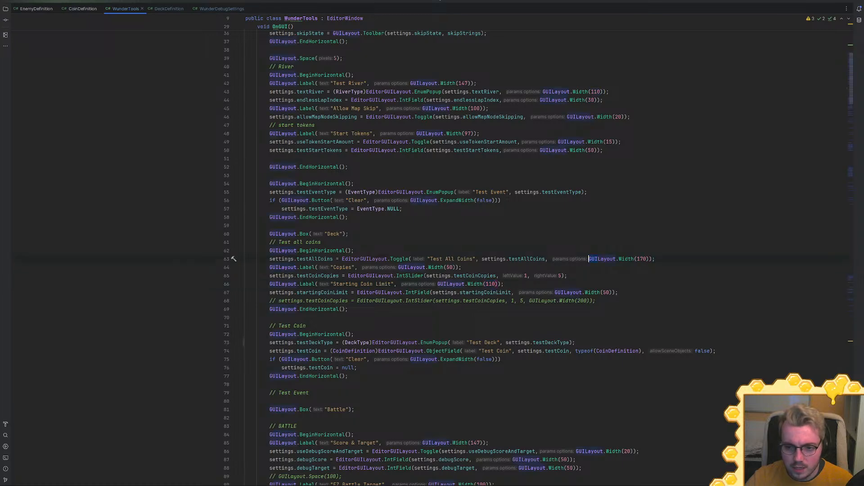
Try adding a GUILayout.Width(80) option to the Test Coin ObjectField call and check the WunderTools layout in Unity
{"action": "left_click", "coordinate": [567, 275]}
{"action": "left_click_drag", "start_coordinate": [649, 259], "coordinate": [589, 259]}
{"action": "key", "text": "ctrl+c"}
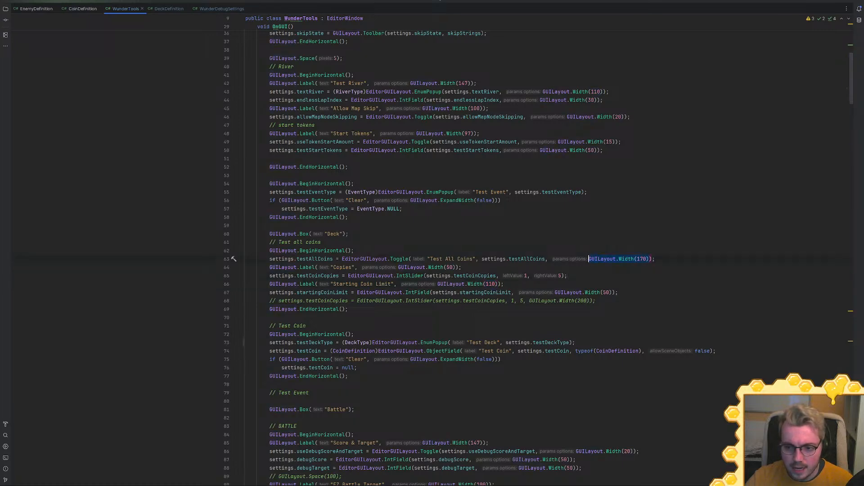
{"action": "left_click", "coordinate": [710, 351]}
{"action": "type", "text": ","}
{"action": "key", "text": "ctrl+v"}
{"action": "left_click", "coordinate": [805, 350]}
{"action": "key", "text": "BackSpace"}
{"action": "key", "text": "Delete"}
{"action": "type", "text": "8"}
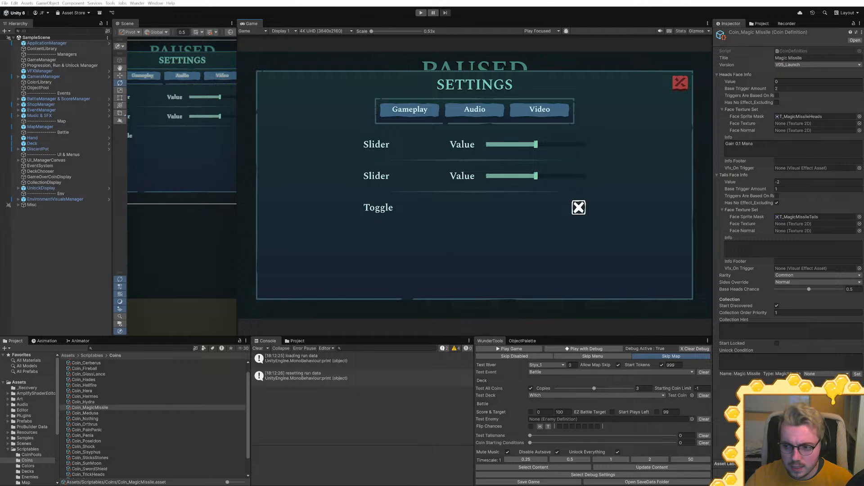
{"action": "key", "text": "alt+Tab"}
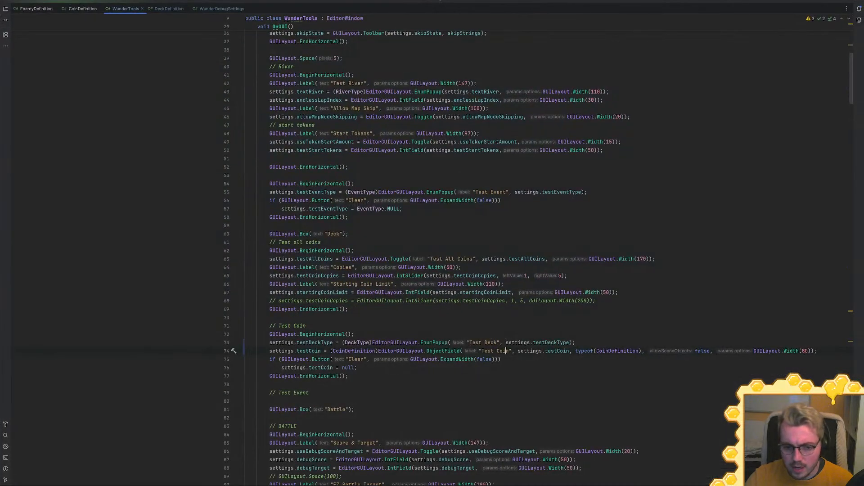
Duplicate the "Copies" GUILayout.Label line directly below the Test Deck EnumPopup line
{"action": "key", "text": "Up"}
{"action": "key", "text": "Up"}
{"action": "key", "text": "Up"}
{"action": "key", "text": "Up"}
{"action": "key", "text": "Up"}
{"action": "key", "text": "Up"}
{"action": "key", "text": "Up"}
{"action": "key", "text": "Up"}
{"action": "key", "text": "Up"}
{"action": "key", "text": "Up"}
{"action": "key", "text": "shift+Up"}
{"action": "key", "text": "ctrl+c"}
{"action": "left_click", "coordinate": [575, 342]}
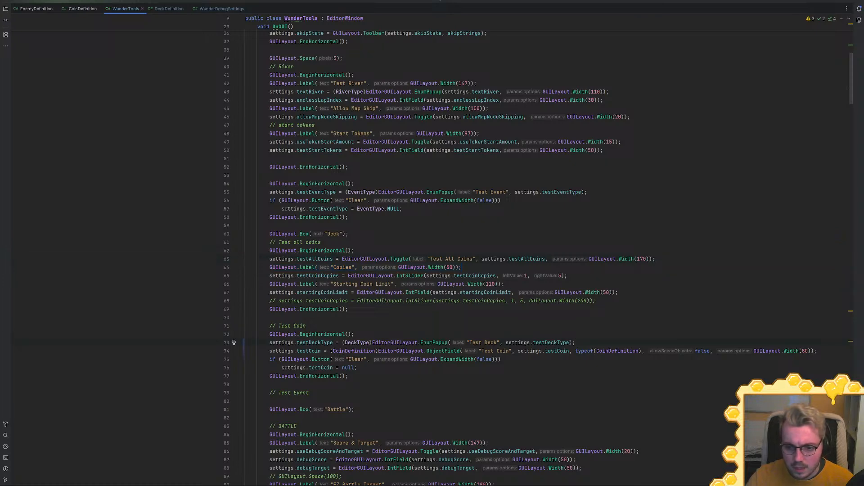
{"action": "key", "text": "ctrl+v"}
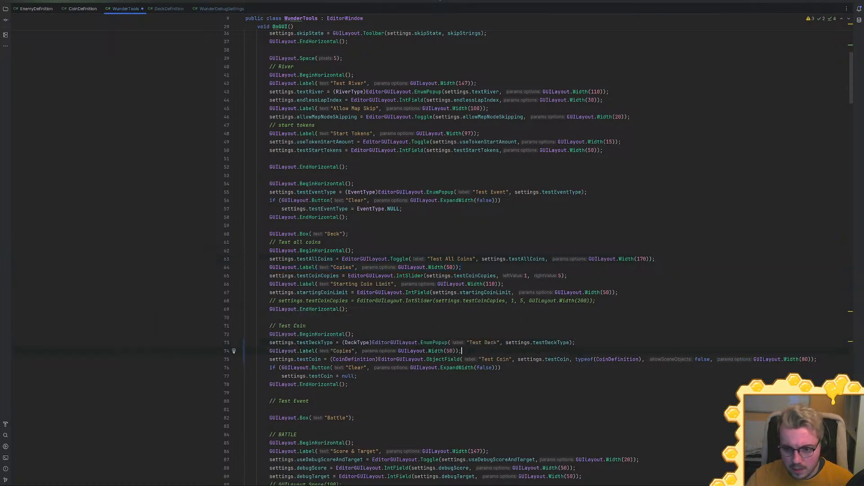
Remove the width option and the "Test Coin" label argument from the testCoin ObjectField call
{"action": "left_click_drag", "start_coordinate": [811, 359], "coordinate": [753, 360]}
{"action": "key", "text": "BackSpace"}
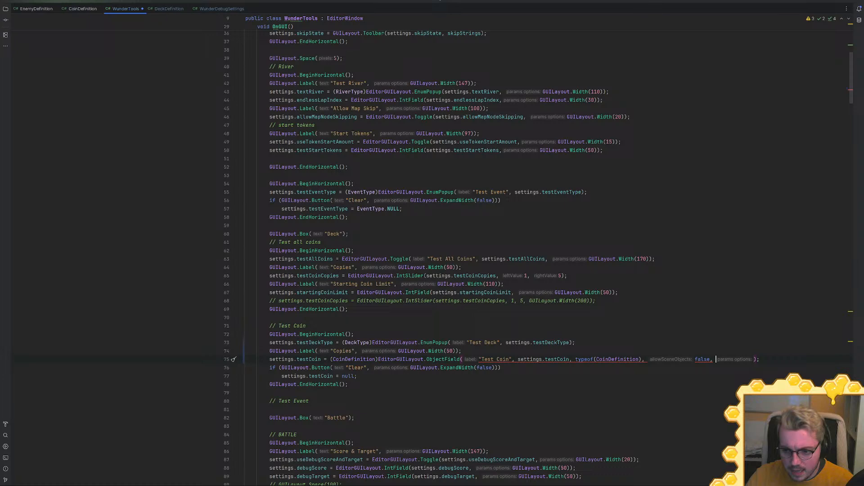
{"action": "key", "text": "BackSpace"}
{"action": "key", "text": "BackSpace"}
{"action": "left_click_drag", "start_coordinate": [514, 359], "coordinate": [479, 360]}
{"action": "key", "text": "BackSpace"}
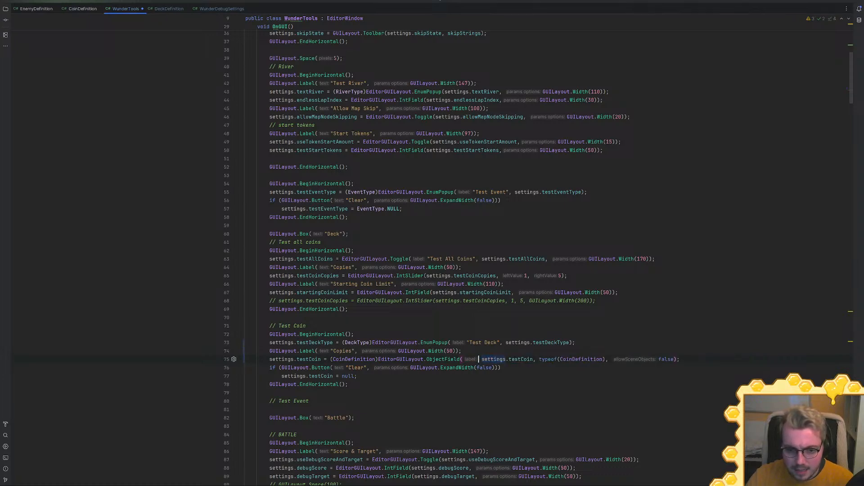
Change the text of the pasted label above the testCoin ObjectField to "Test Coin"
{"action": "double_click", "coordinate": [345, 351]}
{"action": "type", "text": "\\\"Test Coin\\\","}
{"action": "key", "text": "BackSpace"}
{"action": "key", "text": "BackSpace"}
{"action": "key", "text": "BackSpace"}
{"action": "key", "text": "BackSpace"}
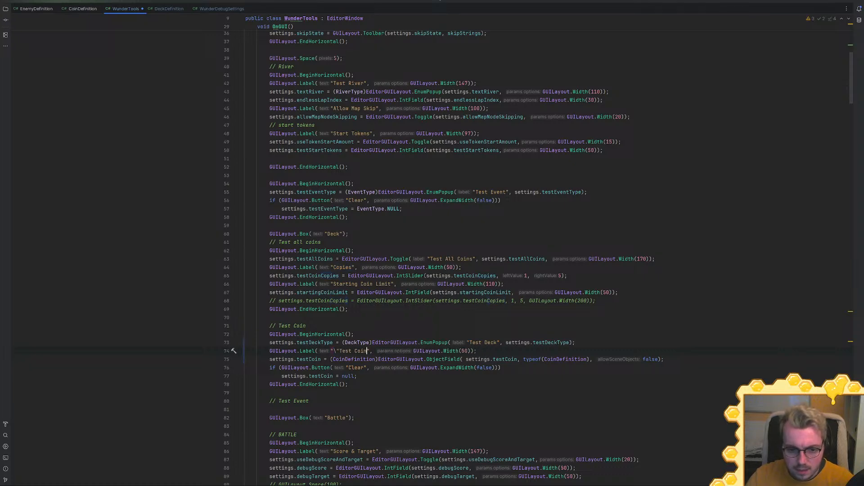
{"action": "left_click", "coordinate": [339, 350]}
{"action": "key", "text": "BackSpace"}
{"action": "key", "text": "BackSpace"}
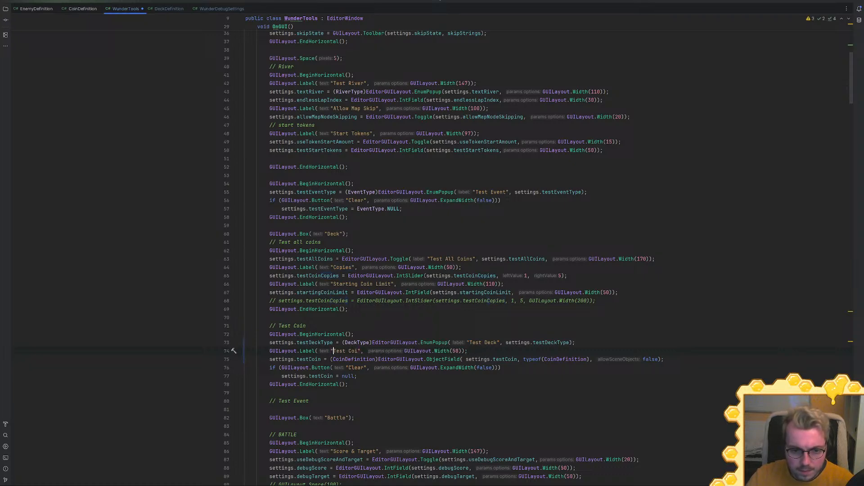
{"action": "left_click", "coordinate": [355, 360]}
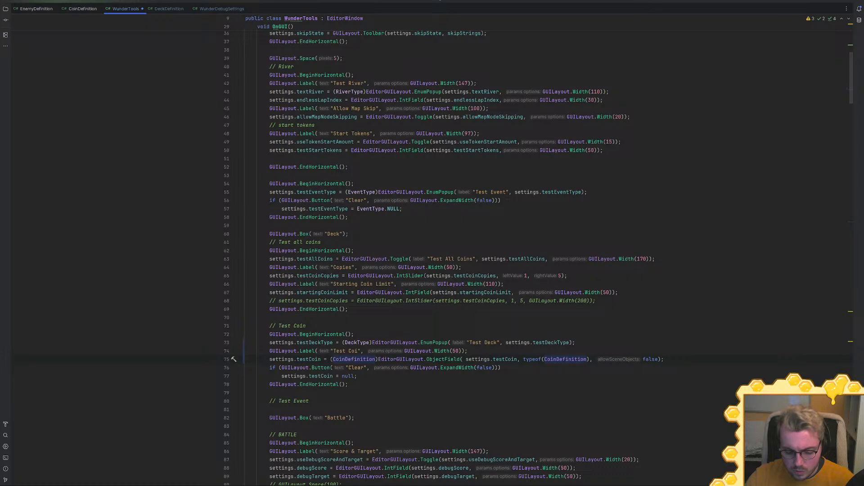
{"action": "left_click", "coordinate": [360, 350]}
{"action": "type", "text": "n"}
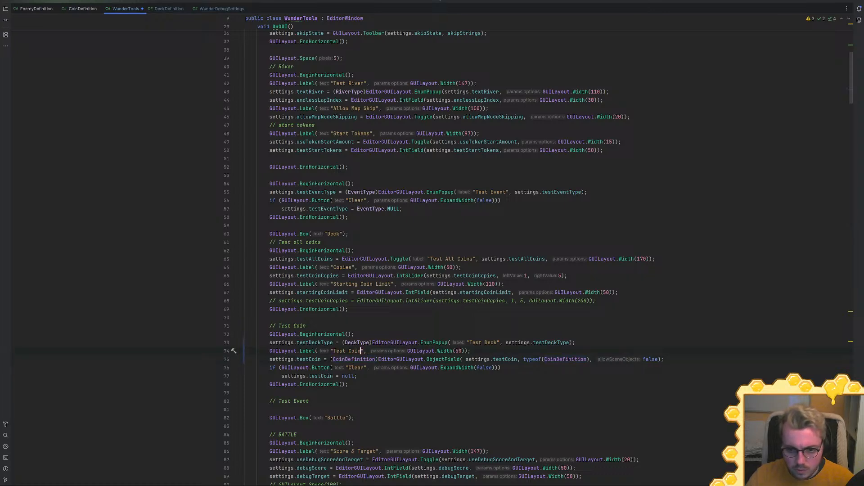
Delete the stray space in the testCoin ObjectField call, save the WunderTools script and check the layout in Unity
{"action": "left_click", "coordinate": [466, 360]}
{"action": "key", "text": "BackSpace"}
{"action": "left_click", "coordinate": [517, 360]}
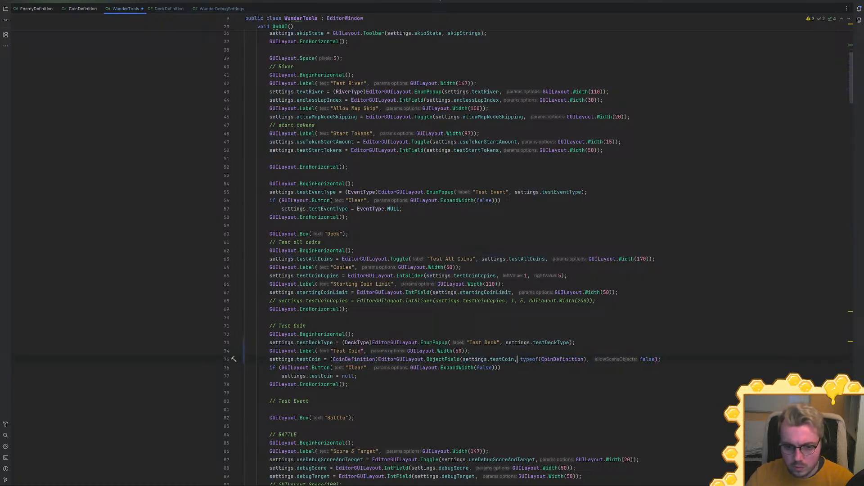
{"action": "left_click", "coordinate": [501, 367]}
{"action": "key", "text": "ctrl+s"}
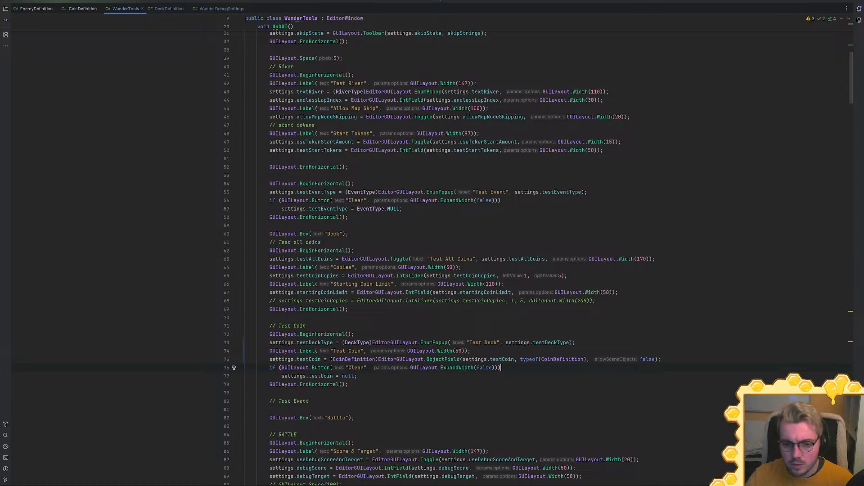
{"action": "key", "text": "alt+Tab"}
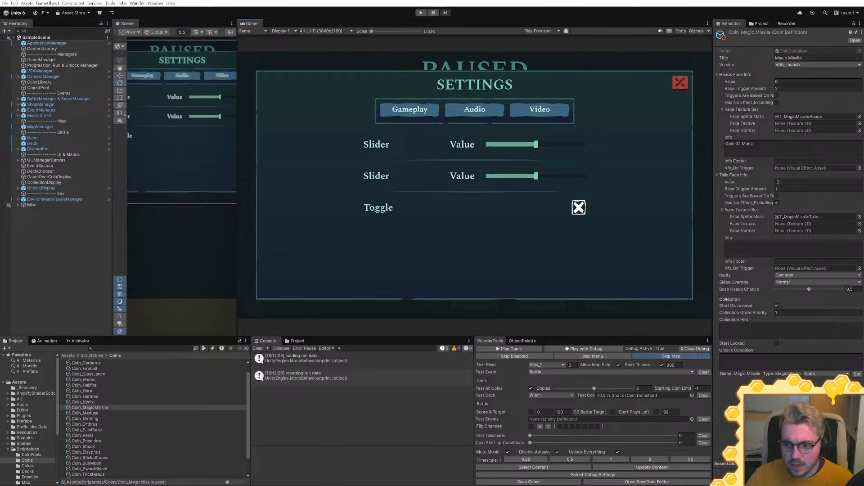
Set the Test Coin label's width to 80 in the WunderTools script and clear the console in Unity
{"action": "key", "text": "alt+Tab"}
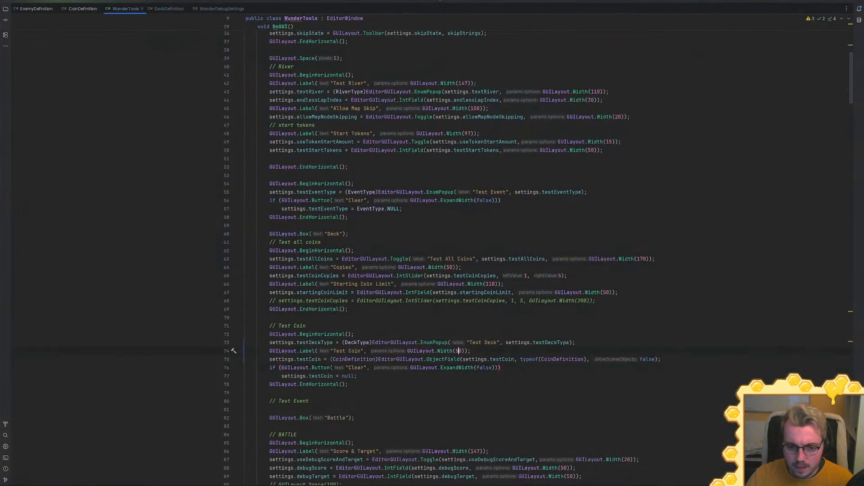
{"action": "key", "text": "alt+Tab"}
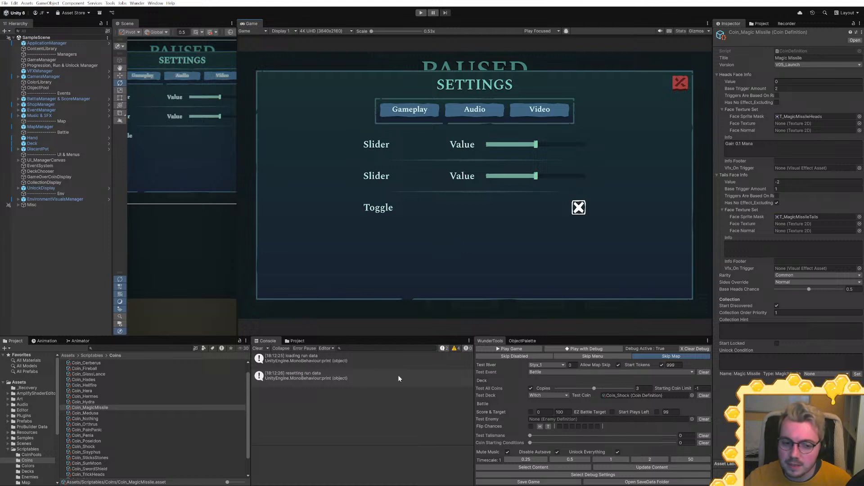
{"action": "left_click", "coordinate": [258, 349]}
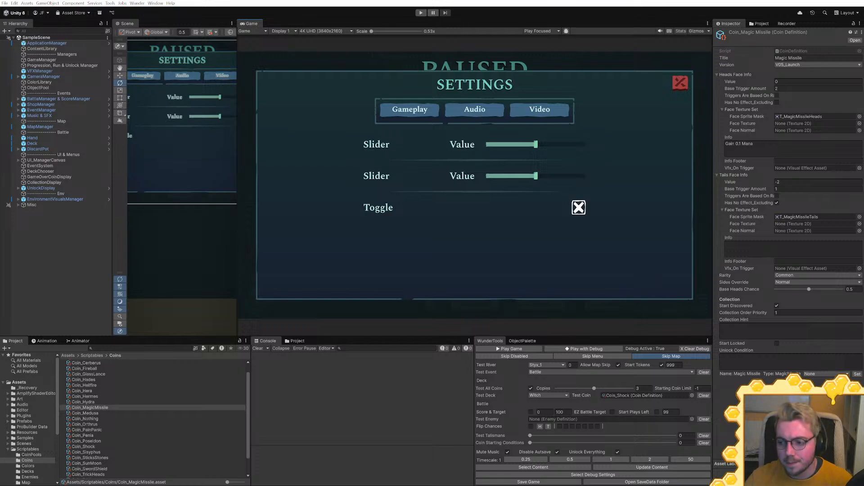
{"action": "key", "text": "alt+Tab"}
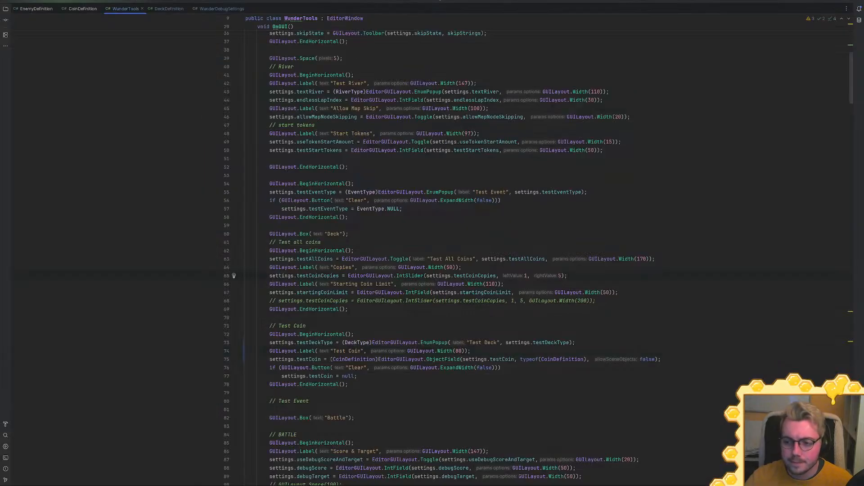
{"action": "key", "text": "alt+Tab"}
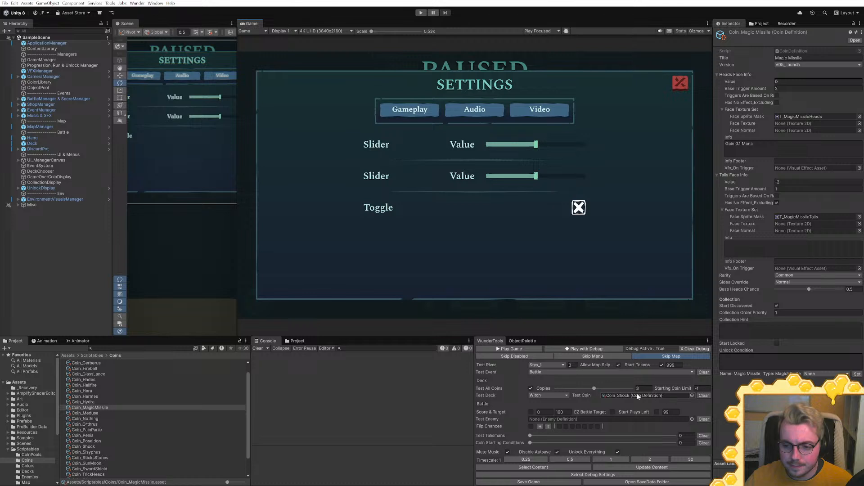
Try the Fighter and Witch options for Test Deck in WunderTools, ending on Fighter
{"action": "left_click", "coordinate": [531, 395]}
{"action": "left_click", "coordinate": [549, 403]}
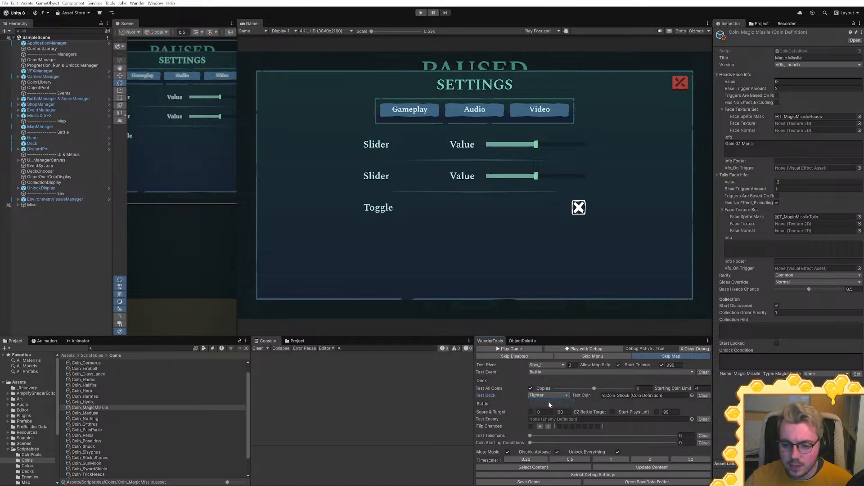
{"action": "left_click", "coordinate": [541, 396]}
{"action": "left_click", "coordinate": [543, 410]}
{"action": "left_click", "coordinate": [542, 395]}
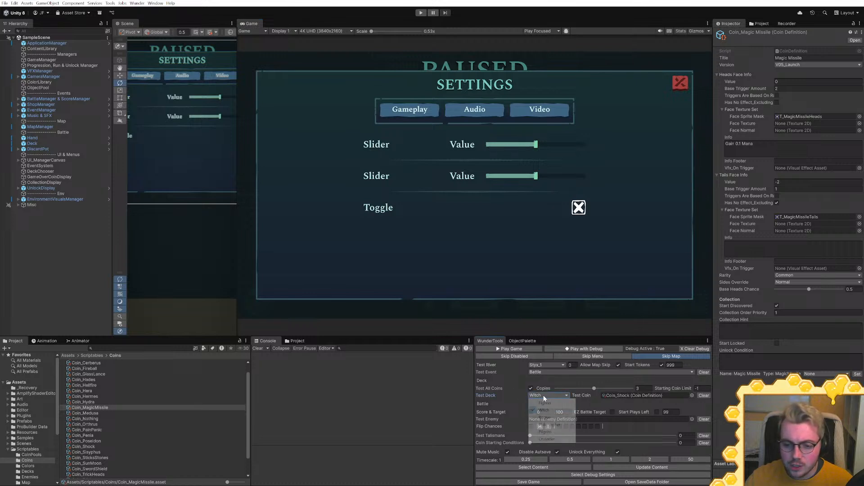
{"action": "left_click", "coordinate": [547, 410]}
{"action": "left_click", "coordinate": [548, 395]}
{"action": "left_click", "coordinate": [546, 403]}
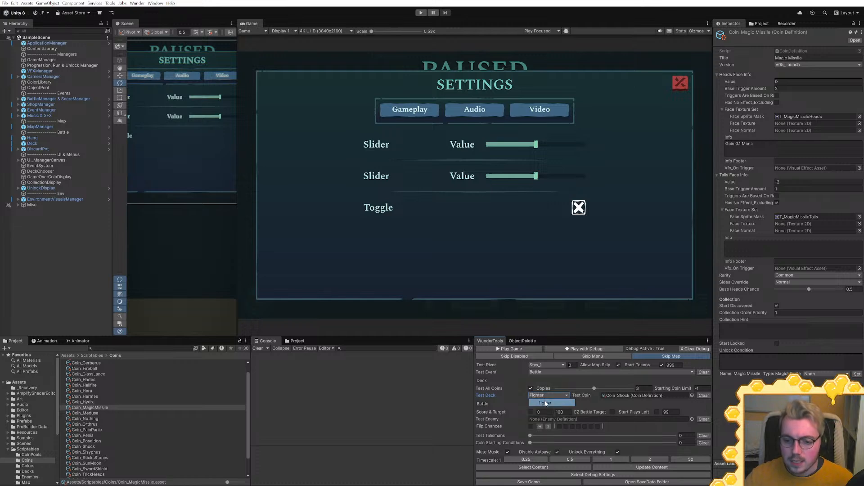
Switch to the code editor, open the ApplicationManager script and look through it for the startup code
{"action": "key", "text": "alt+Tab"}
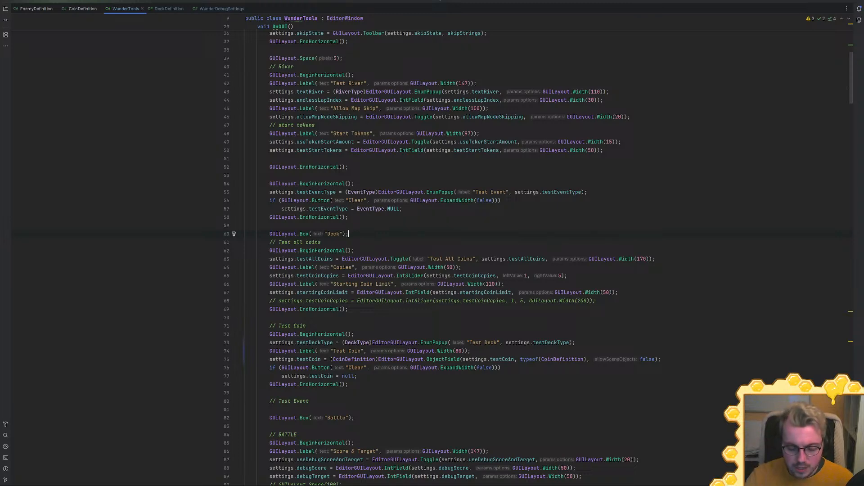
{"action": "key", "text": "ctrl+shift+n"}
{"action": "type", "text": "wundertoo"}
{"action": "type", "text": "appl"}
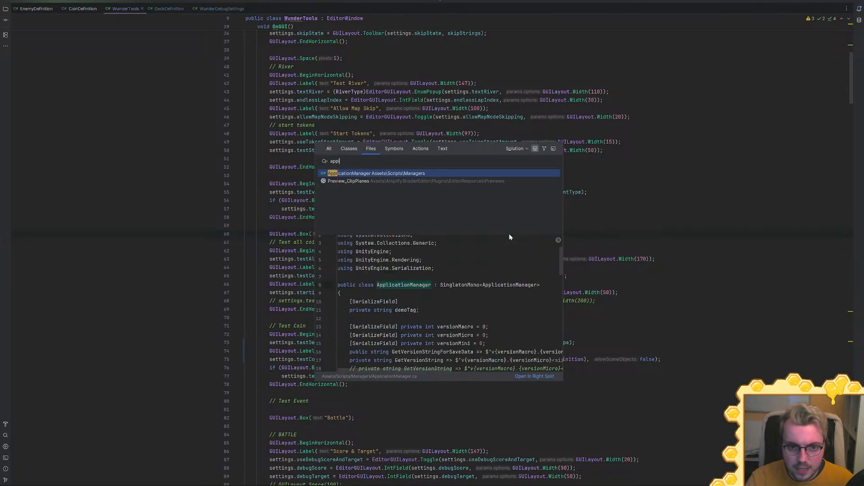
{"action": "key", "text": "Return"}
{"action": "scroll", "coordinate": [450, 225], "scroll_direction": "down", "scroll_amount": 10}
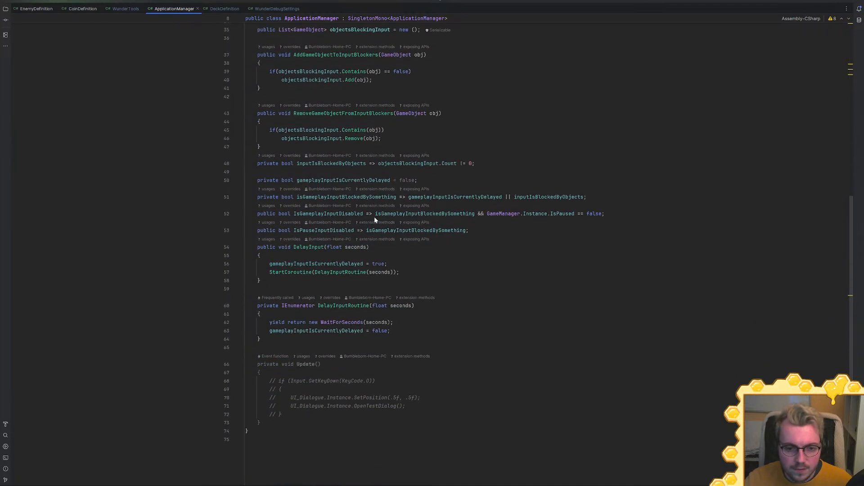
{"action": "scroll", "coordinate": [450, 243], "scroll_direction": "up", "scroll_amount": 10}
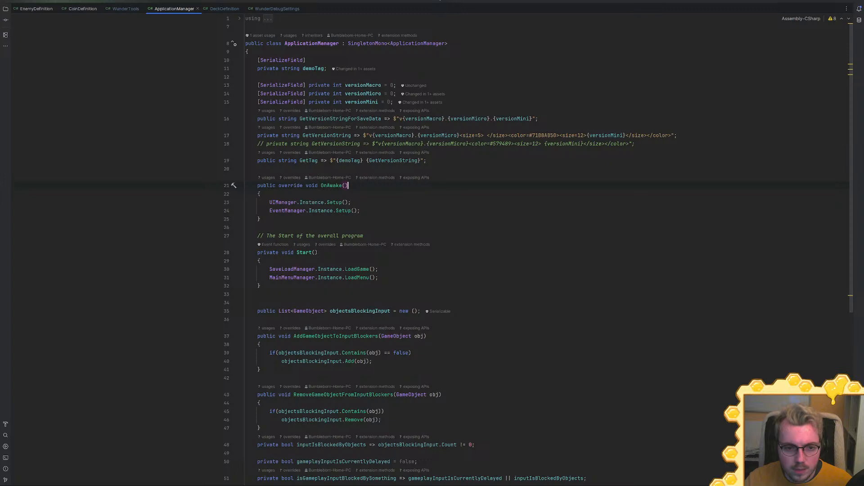
Trace LoadMenu through DebugSkipMainMenuRoutine to the ChooseDeck method passed to StartNewGameWithDeck
{"action": "left_click", "coordinate": [356, 278], "text": "ctrl"}
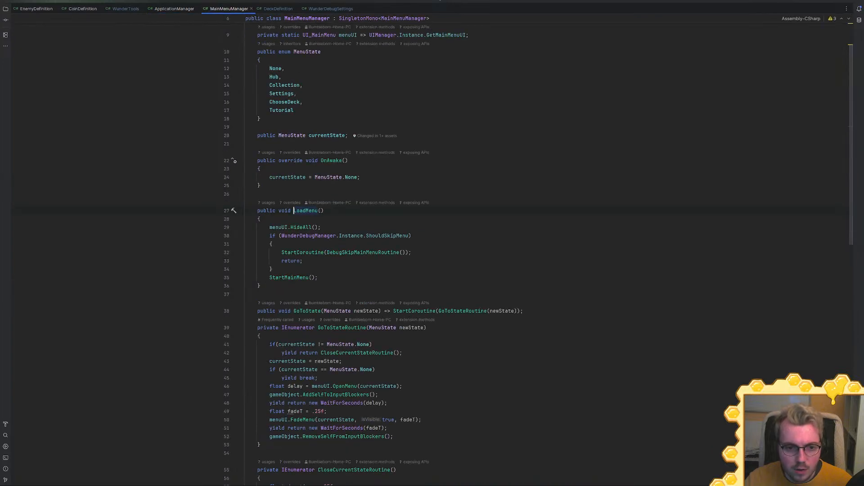
{"action": "left_click", "coordinate": [355, 252], "text": "ctrl"}
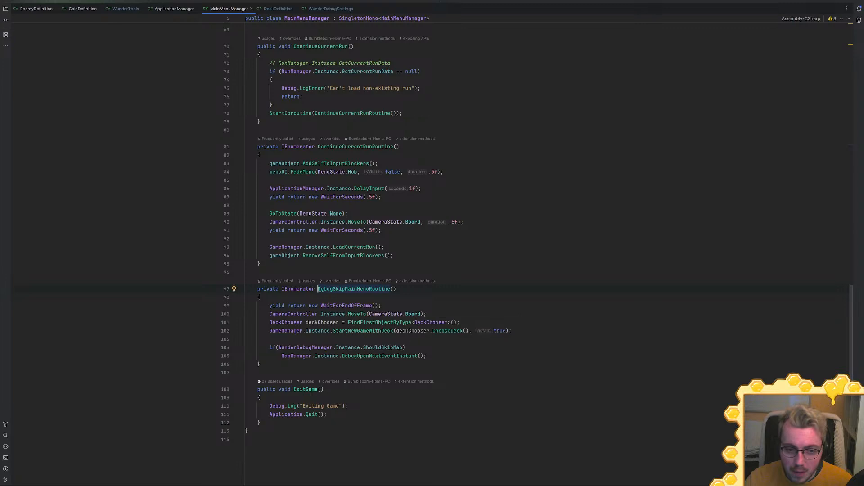
{"action": "left_click", "coordinate": [394, 331]}
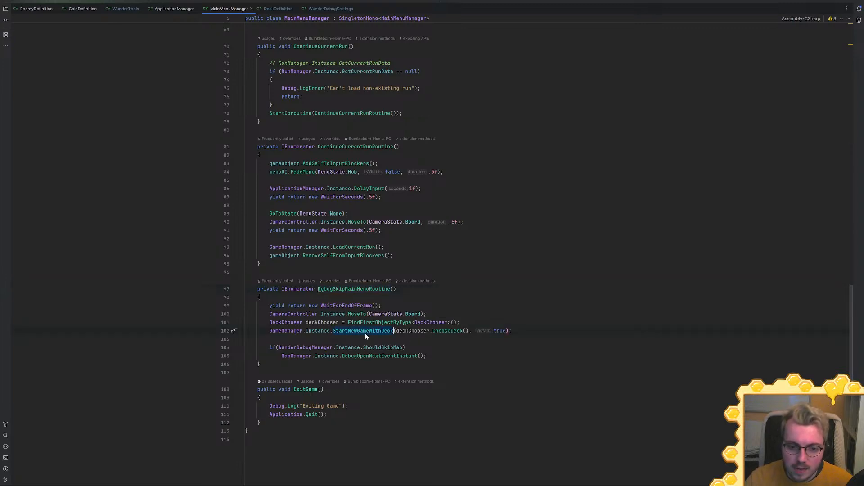
{"action": "left_click", "coordinate": [448, 331], "text": "ctrl"}
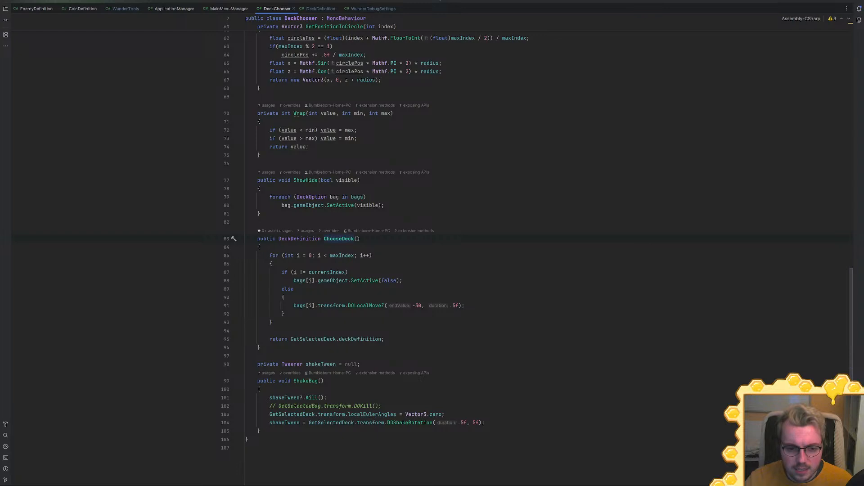
Examine how DeckChooser builds and selects its decks, comparing it with its use in MainMenuManager
{"action": "key", "text": "ctrl+minus"}
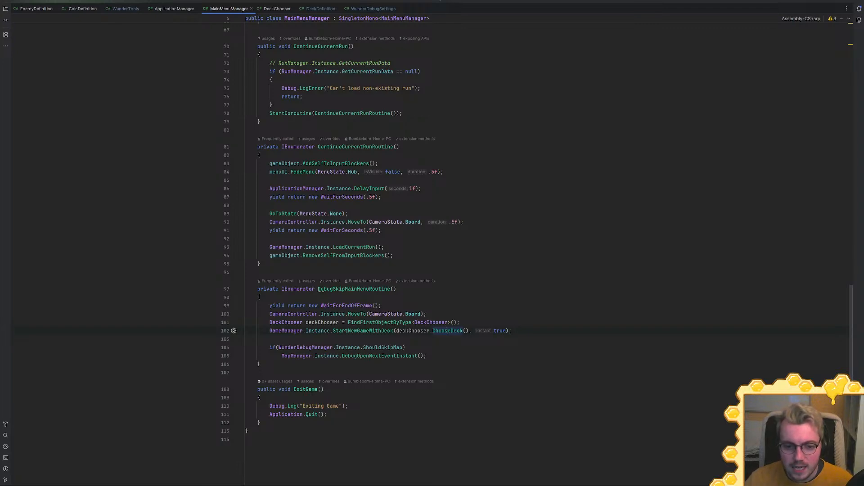
{"action": "key", "text": "ctrl+shift+minus"}
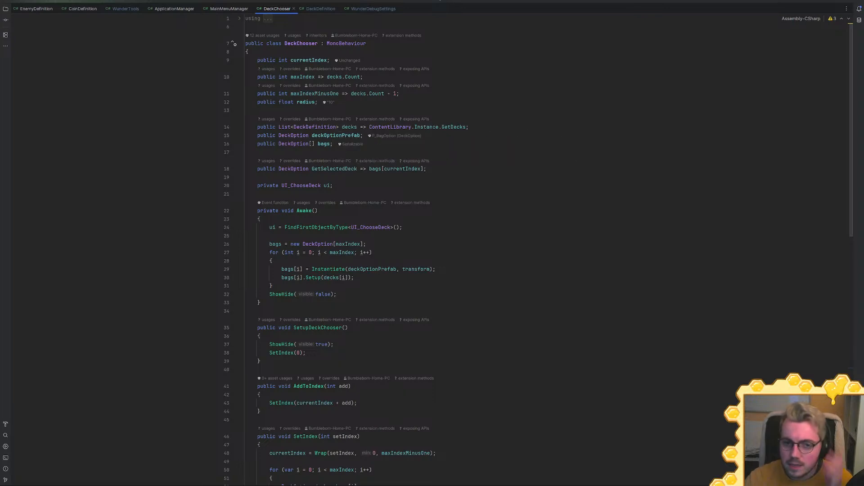
{"action": "left_click", "coordinate": [466, 126]}
{"action": "key", "text": "ctrl+alt+Left"}
{"action": "key", "text": "ctrl+alt+Right"}
{"action": "scroll", "coordinate": [449, 183], "scroll_direction": "down", "scroll_amount": 15}
{"action": "left_click", "coordinate": [230, 9]}
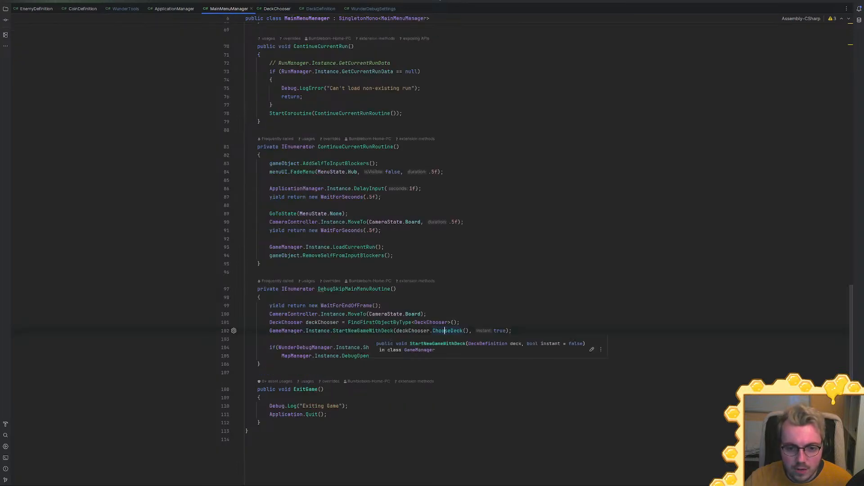
Duplicate the StartNewGameWithDeck line in DebugSkipMainMenuRoutine and comment out the copy
{"action": "left_click", "coordinate": [512, 330]}
{"action": "key", "text": "ctrl+d"}
{"action": "key", "text": "ctrl+slash"}
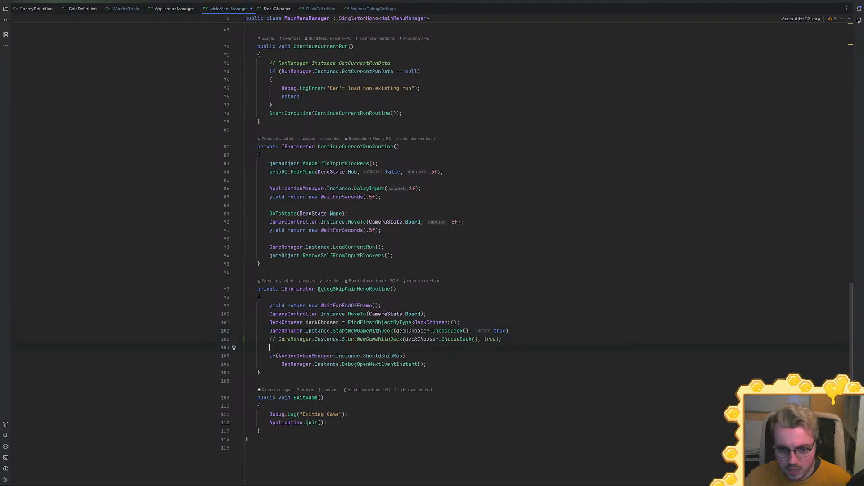
{"action": "left_click", "coordinate": [460, 322]}
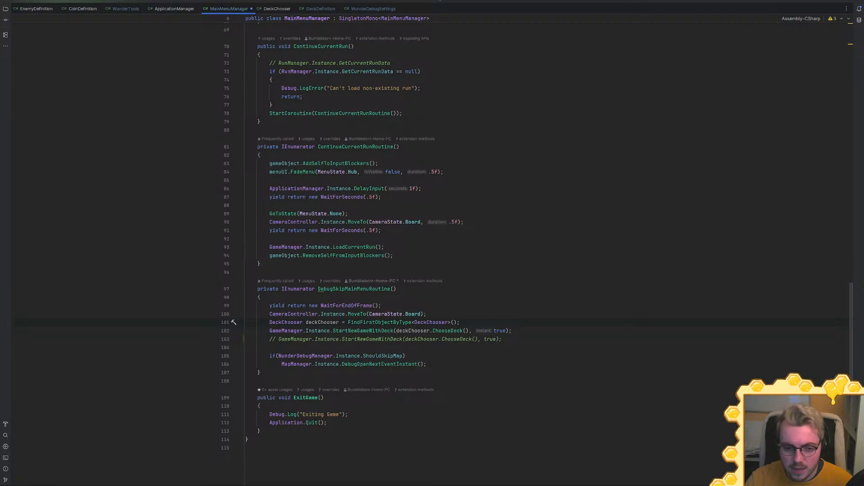
Replace the ChooseDeck argument of the active StartNewGameWithDeck call with ContentLibrary.Instance.GetDeckByType()
{"action": "key", "text": "Return"}
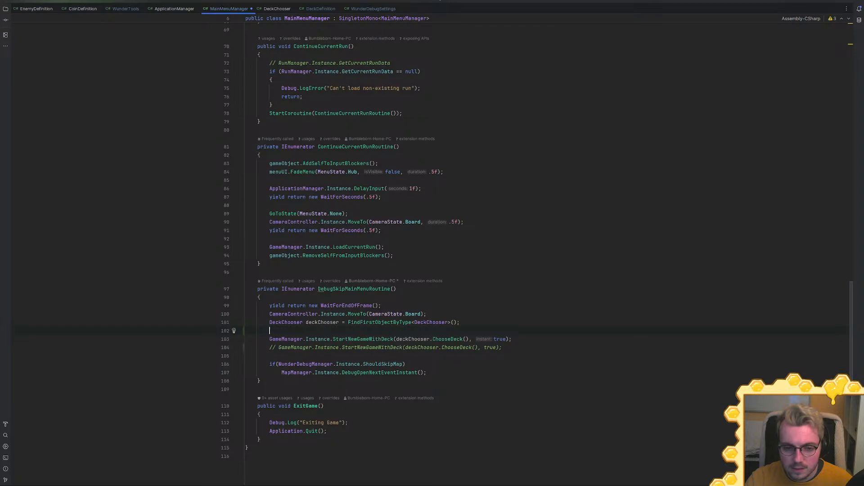
{"action": "key", "text": "BackSpace"}
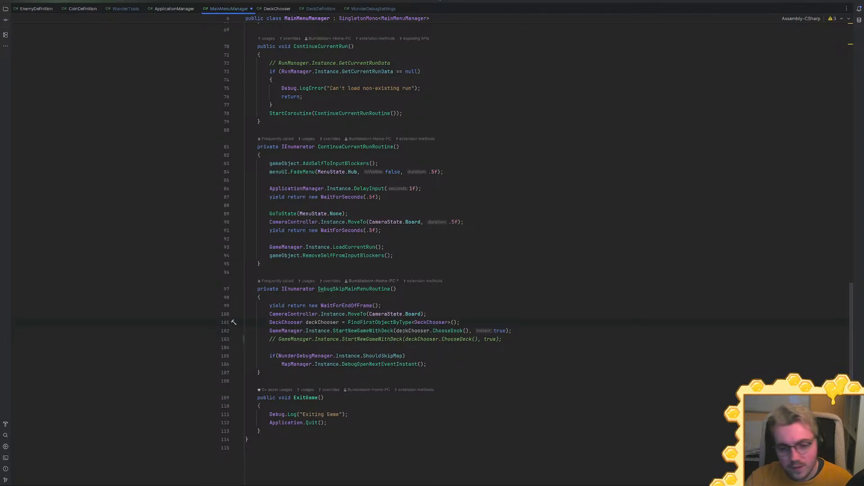
{"action": "left_click_drag", "start_coordinate": [469, 331], "coordinate": [396, 330]}
{"action": "type", "text": "ContentLibrary"}
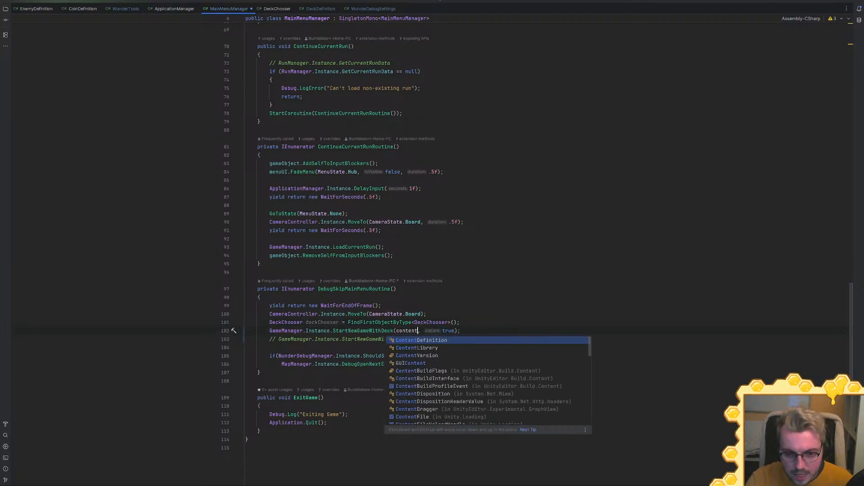
{"action": "type", "text": ".Instance."}
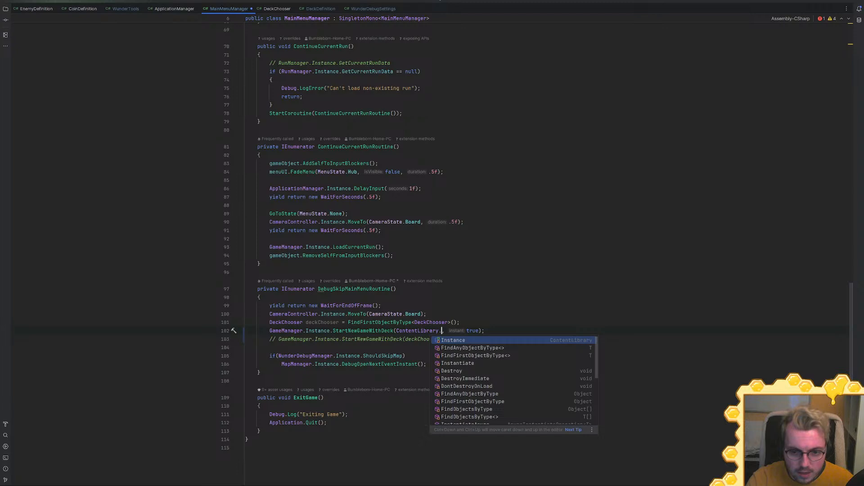
{"action": "key", "text": "Return"}
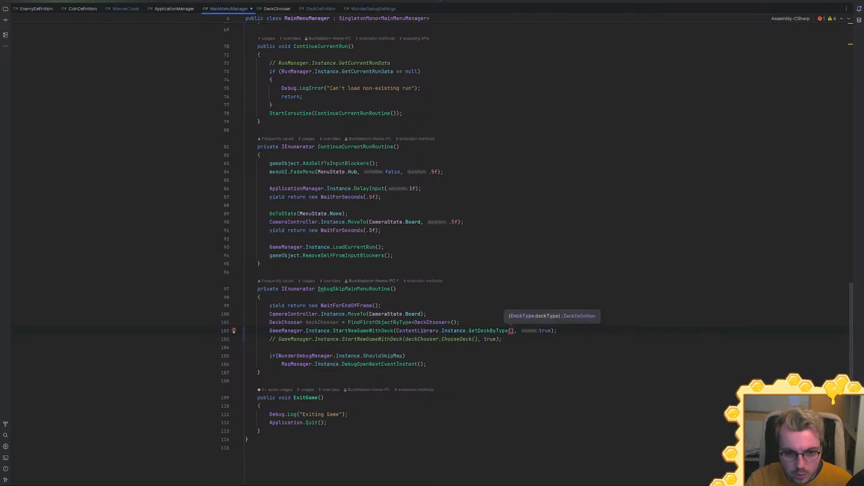
Pass WunderDebugManager.Instance.GetSettings.testDeckType as the GetDeckByType argument and save the script
{"action": "type", "text": "wunder"}
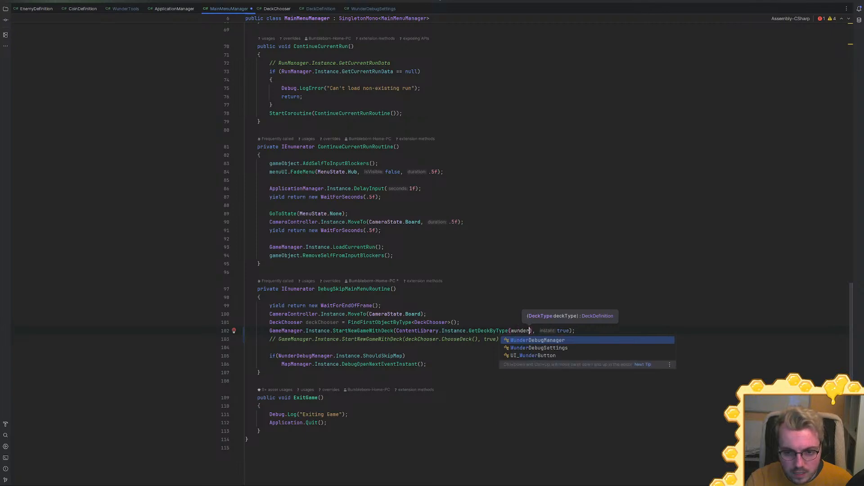
{"action": "key", "text": "Return"}
{"action": "type", "text": "."}
{"action": "key", "text": "Return"}
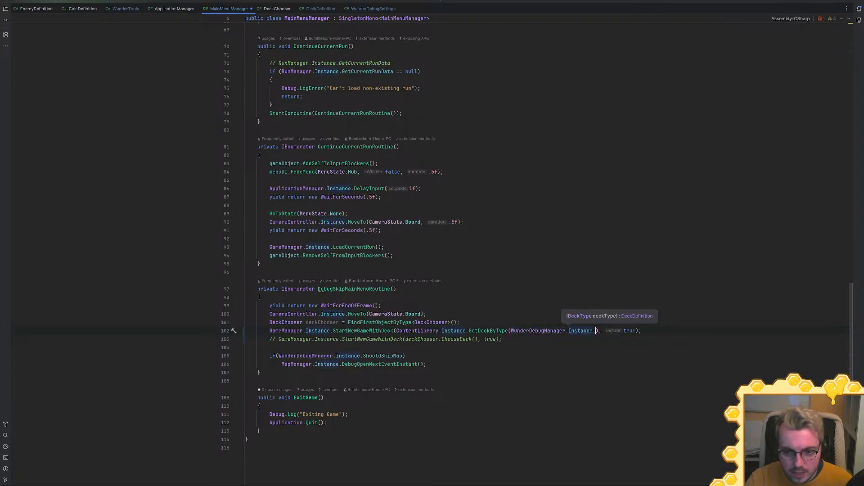
{"action": "type", "text": "."}
{"action": "key", "text": "Down"}
{"action": "key", "text": "Return"}
{"action": "type", "text": "."}
{"action": "key", "text": "Return"}
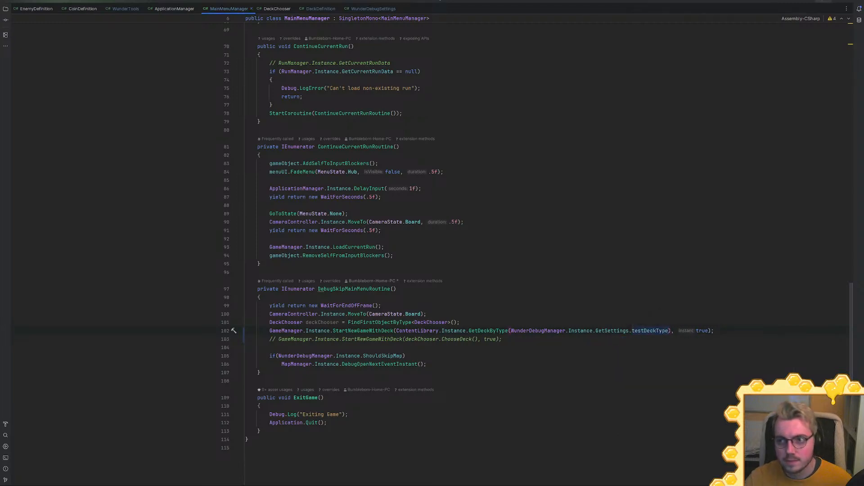
Switch to Unity, set Test Deck to Witch, run the game with debug and stop it after checking the start
{"action": "left_click", "coordinate": [822, 1]}
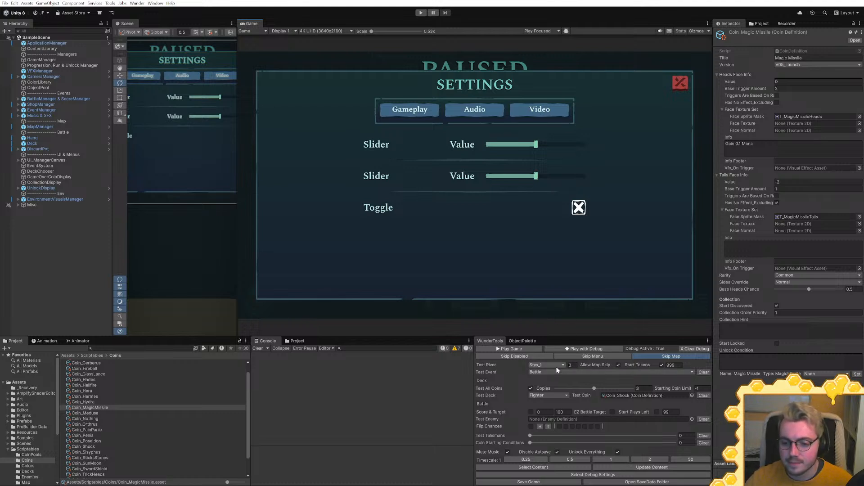
{"action": "left_click", "coordinate": [562, 394]}
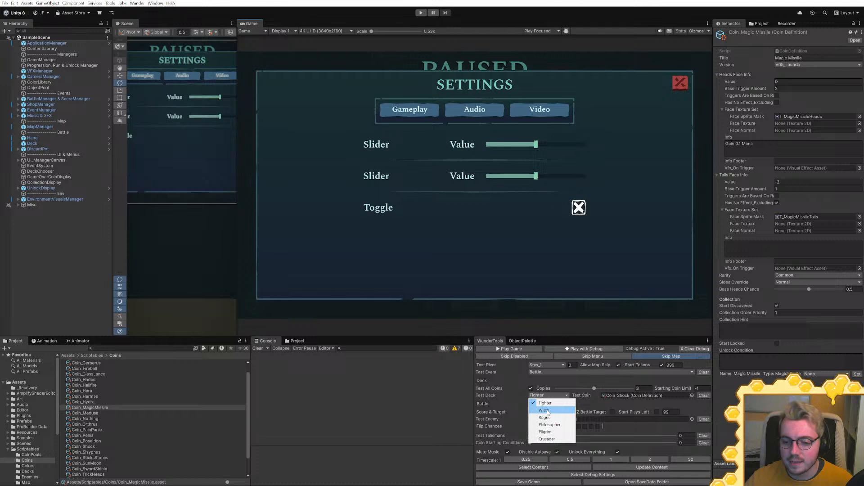
{"action": "left_click", "coordinate": [545, 411]}
{"action": "left_click", "coordinate": [552, 396]}
{"action": "left_click", "coordinate": [569, 281]}
{"action": "left_click", "coordinate": [576, 349]}
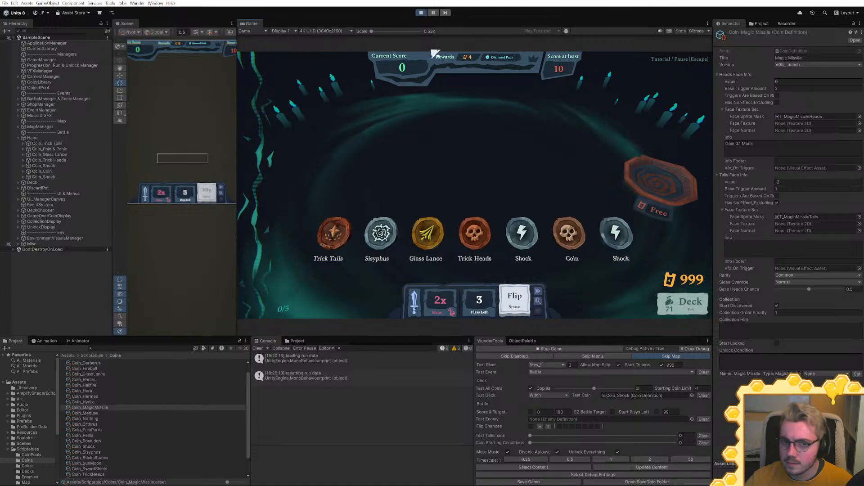
{"action": "left_click", "coordinate": [421, 13]}
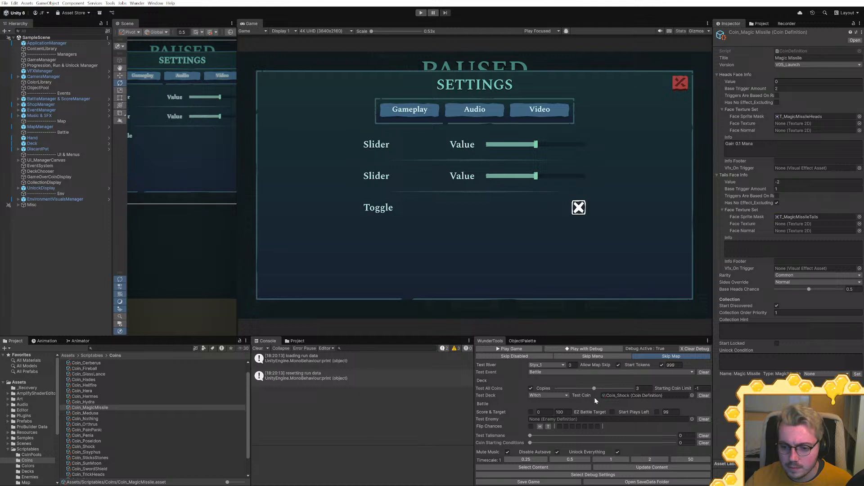
Run the debug game again with the Witch deck kept and check the class icon in the battle panel
{"action": "left_click", "coordinate": [548, 395]}
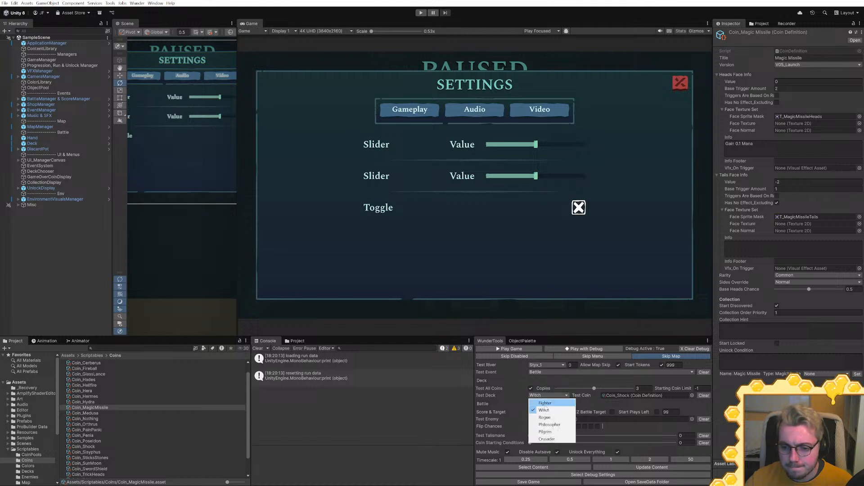
{"action": "left_click", "coordinate": [567, 349]}
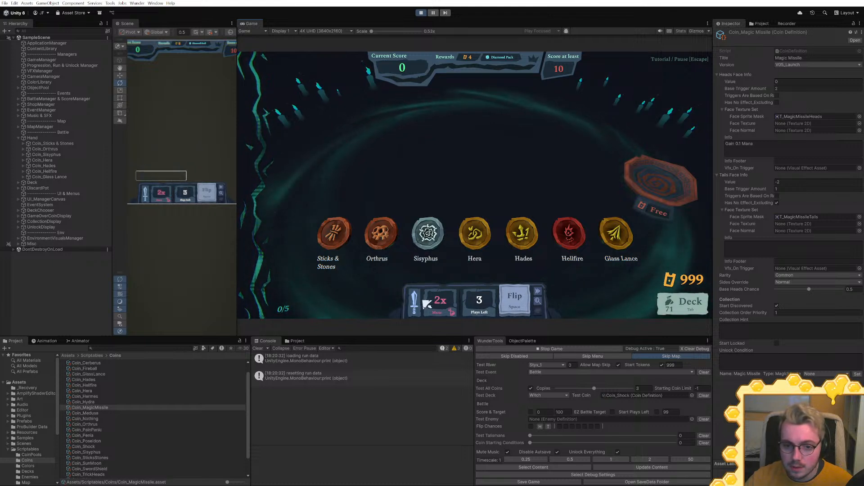
{"action": "mouse_move", "coordinate": [415, 305]}
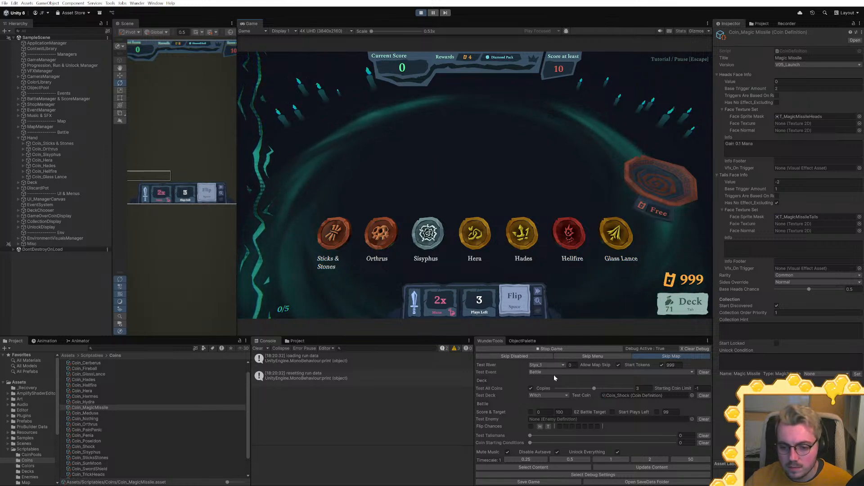
Stop the game, set Test Deck to Fighter and do a short debug run to compare the battle panel
{"action": "left_click", "coordinate": [553, 395]}
{"action": "left_click", "coordinate": [560, 349]}
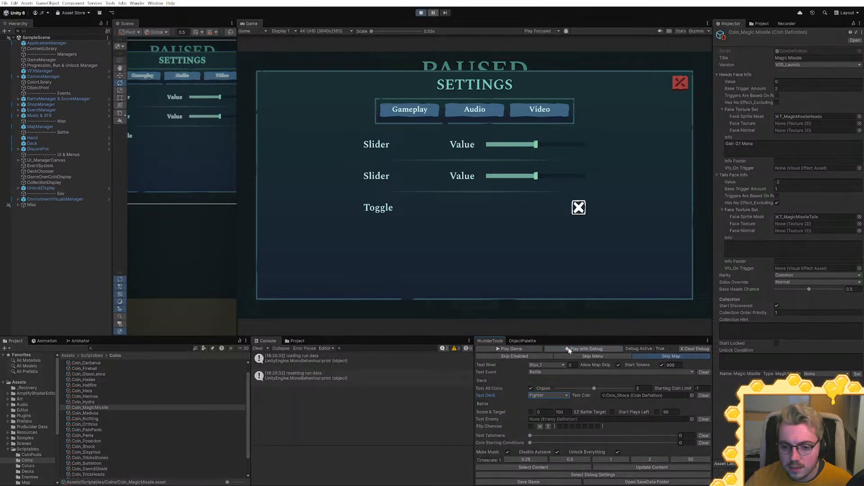
{"action": "left_click", "coordinate": [569, 349]}
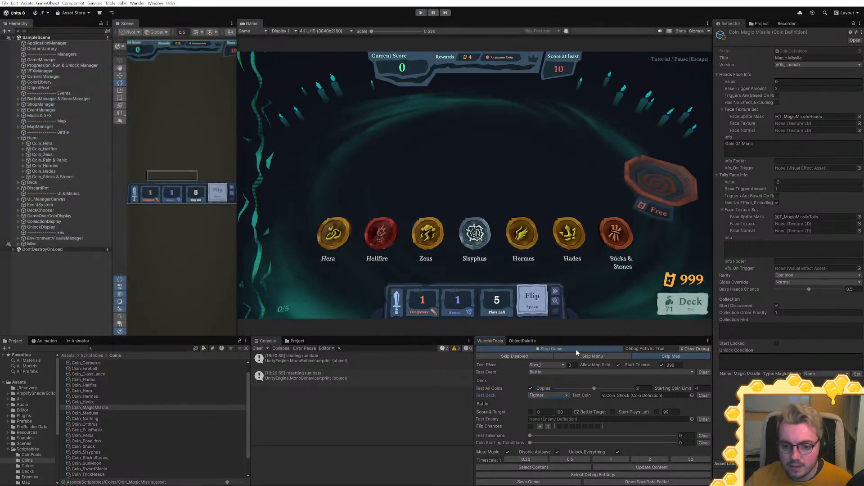
{"action": "left_click", "coordinate": [576, 349]}
Set Test Deck to Pilgrim, run the debug game to check its battle panel and stop it
{"action": "left_click", "coordinate": [548, 396]}
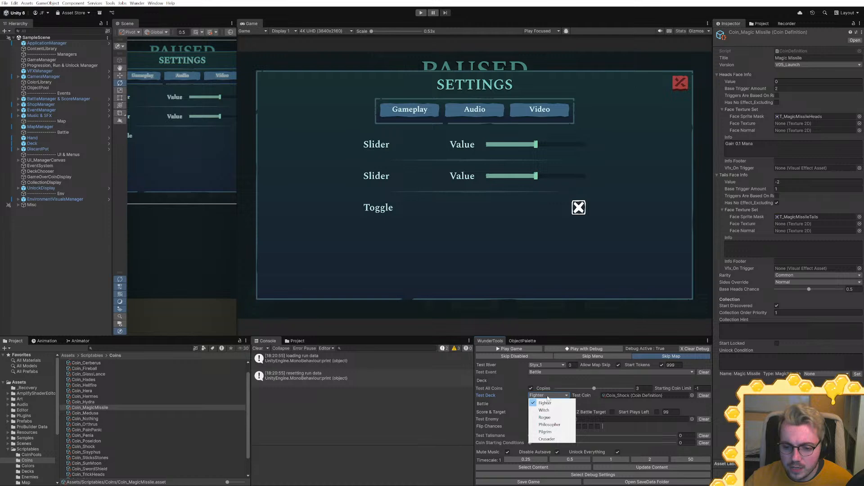
{"action": "left_click", "coordinate": [545, 431]}
{"action": "left_click", "coordinate": [565, 350]}
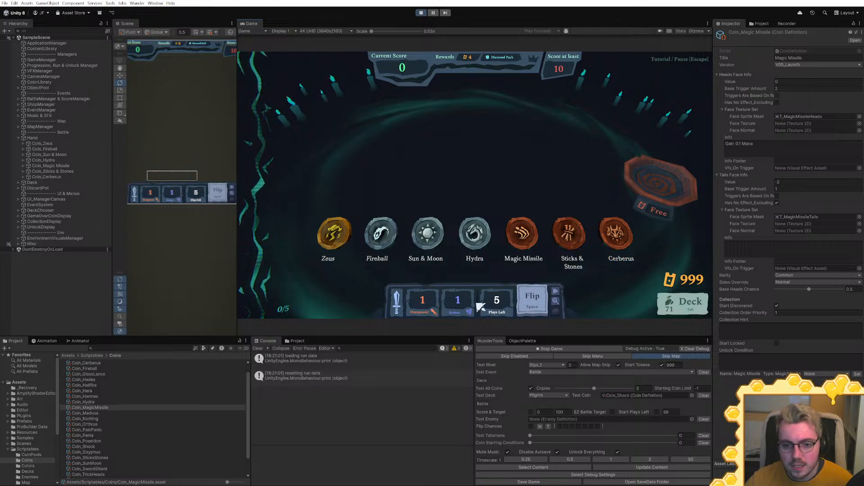
{"action": "left_click", "coordinate": [598, 348]}
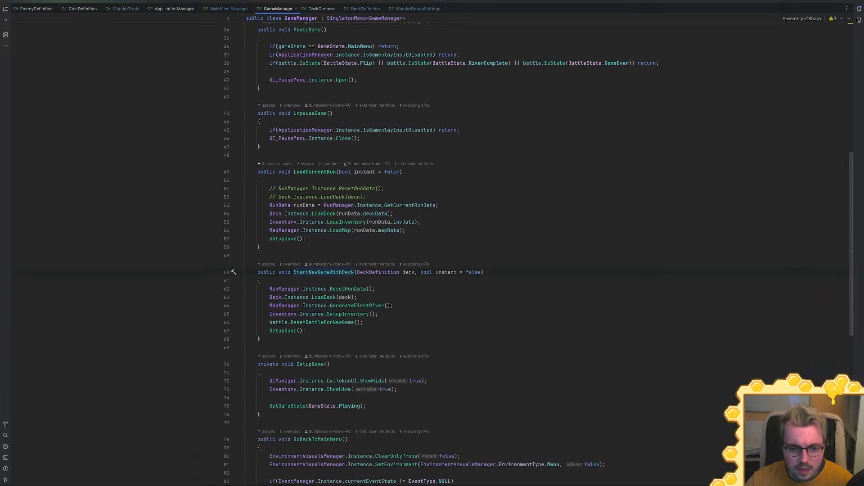
Follow the LoadDeck call from StartNewGameWithDeck into the Deck script and examine how it uses the passed deck
{"action": "left_click", "coordinate": [325, 298], "text": "ctrl"}
{"action": "scroll", "coordinate": [326, 299], "scroll_direction": "down", "scroll_amount": 5}
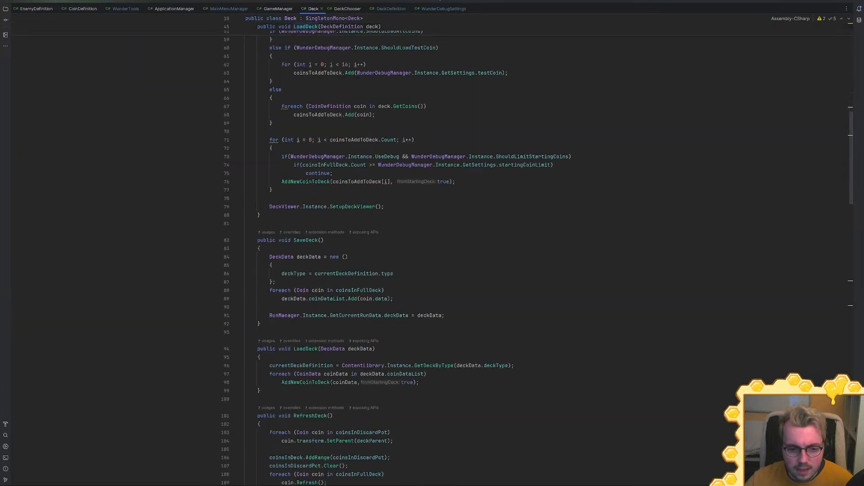
{"action": "scroll", "coordinate": [336, 363], "scroll_direction": "up", "scroll_amount": 10}
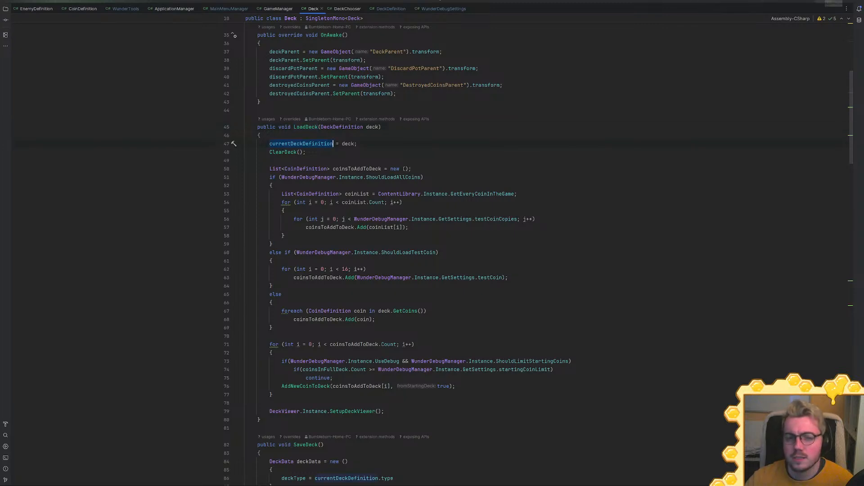
Return to Unity and inspect the deck list of ContentLibrary's ContentDefinition_05_Launch asset and the Deck_Debug settings
{"action": "left_click", "coordinate": [812, 5]}
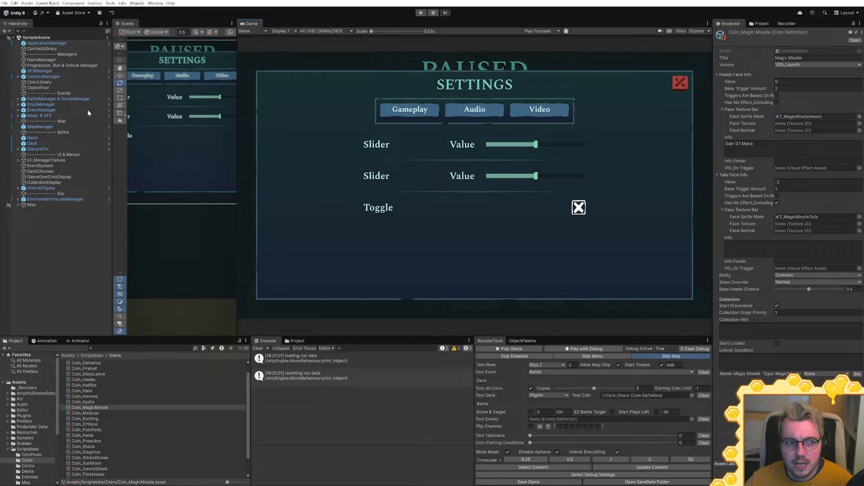
{"action": "left_click", "coordinate": [42, 49]}
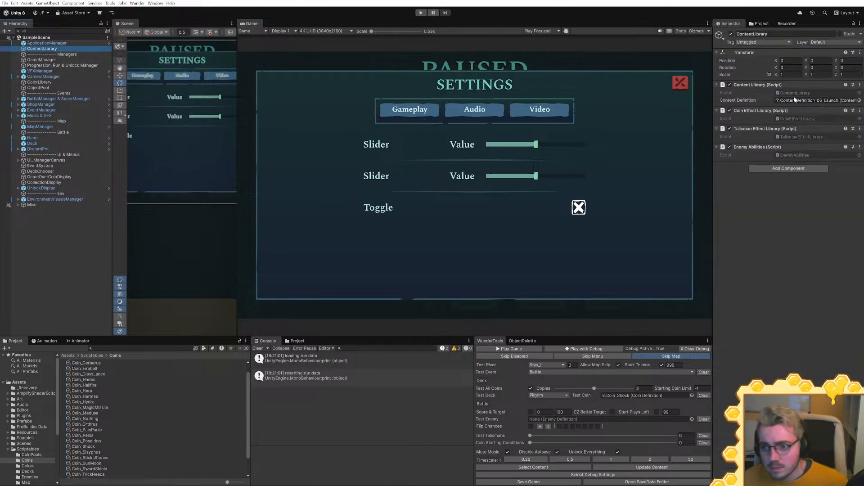
{"action": "left_click", "coordinate": [801, 100]}
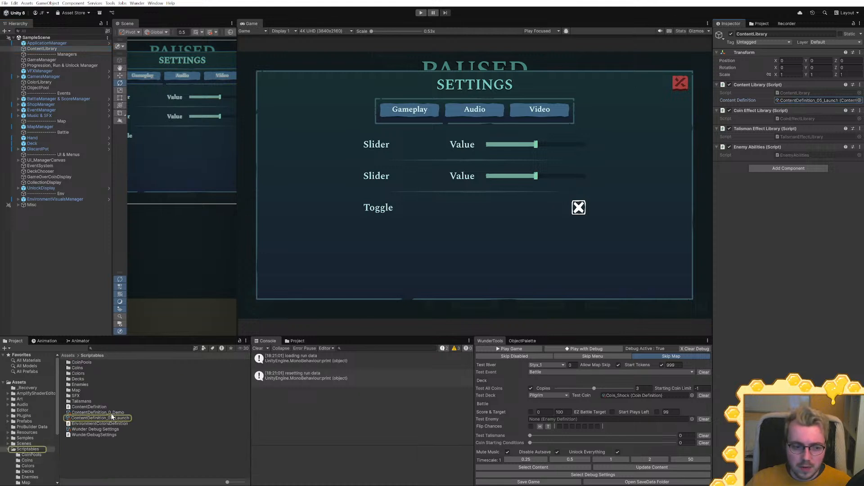
{"action": "left_click", "coordinate": [112, 417]}
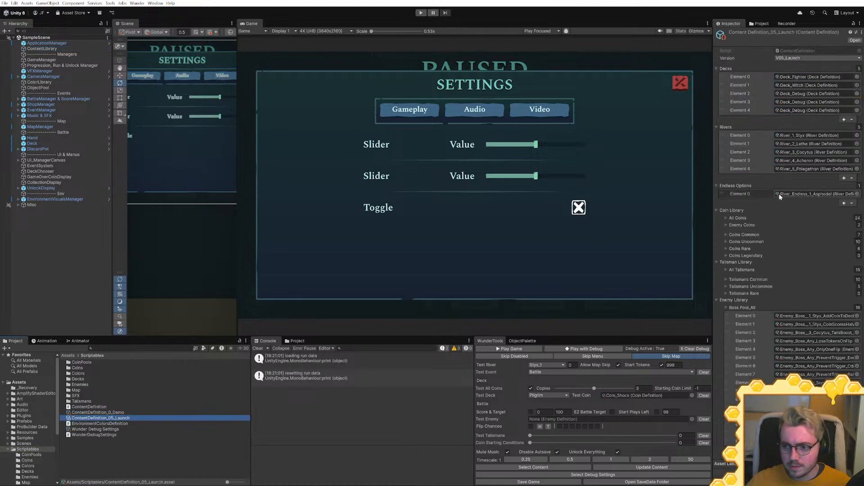
{"action": "left_click", "coordinate": [799, 112]}
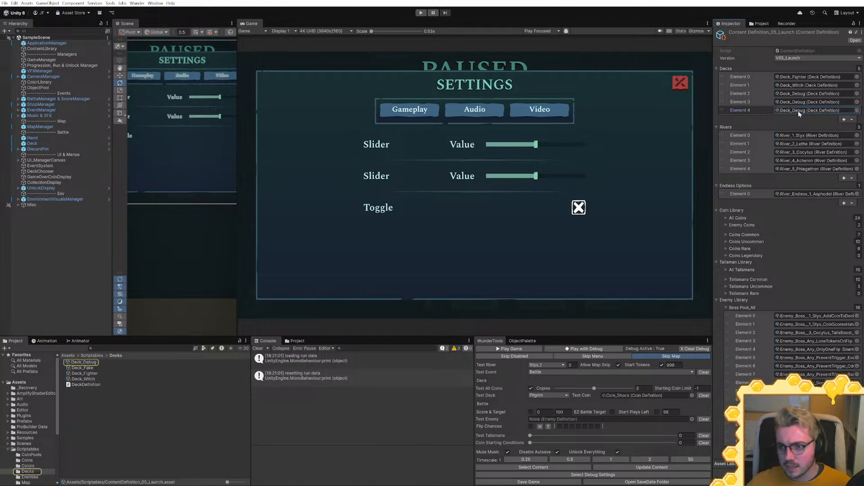
{"action": "left_click", "coordinate": [99, 362]}
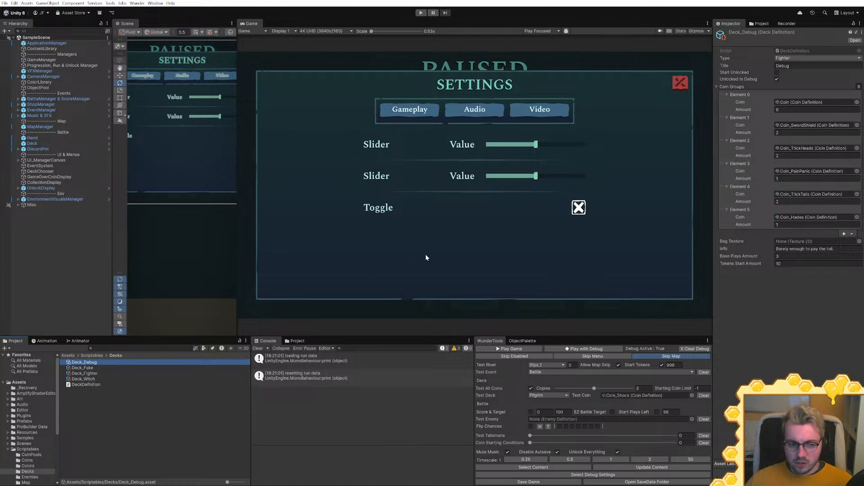
{"action": "left_click", "coordinate": [452, 252]}
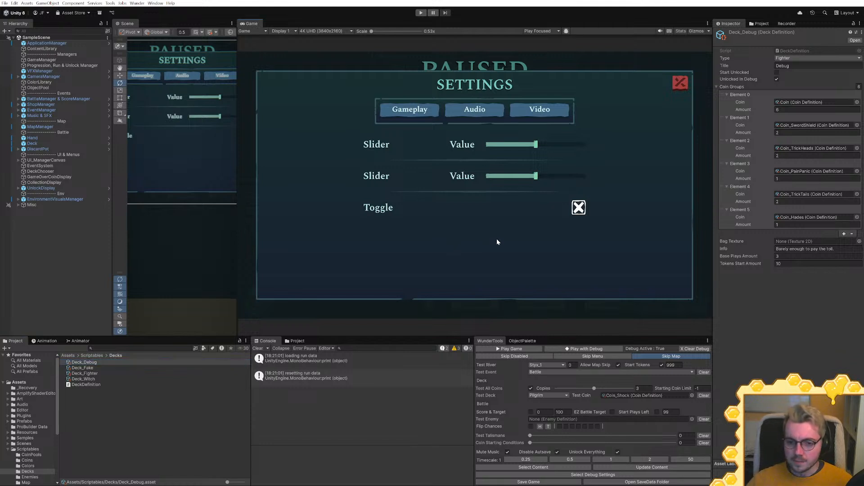
Rerun the debug game with the Pilgrim deck, and once more with Test Deck set to Witch
{"action": "left_click", "coordinate": [593, 349]}
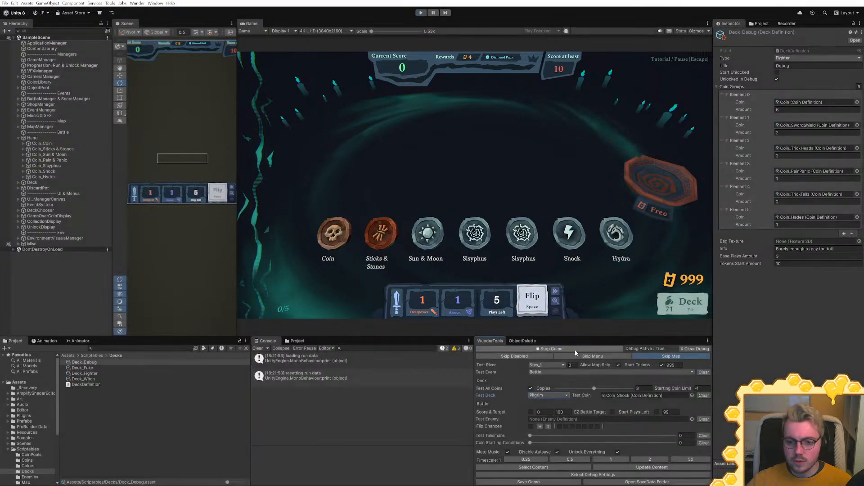
{"action": "left_click", "coordinate": [574, 350]}
{"action": "left_click", "coordinate": [548, 396]}
{"action": "left_click", "coordinate": [544, 423]}
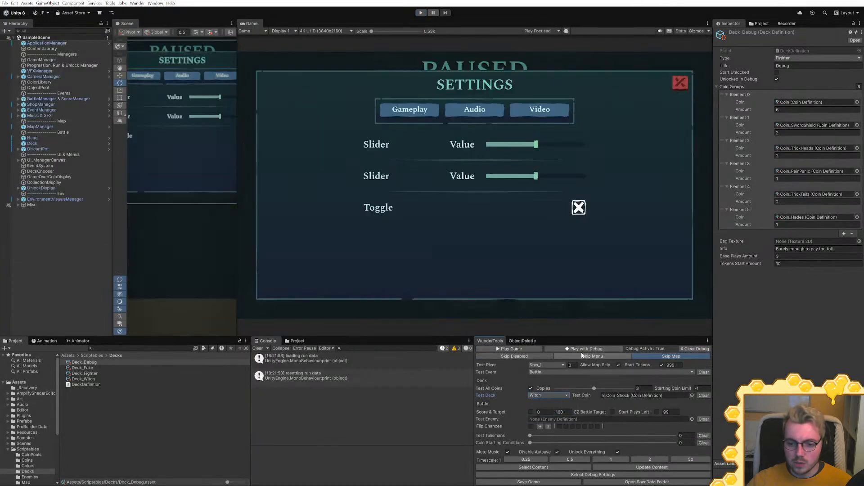
{"action": "left_click", "coordinate": [578, 350]}
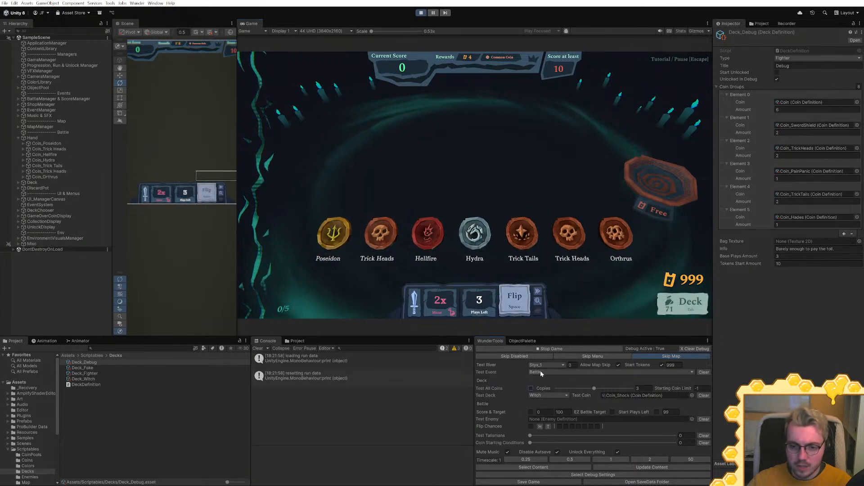
Restart the debug game with Test All Coins off and check the class tooltip on the battle panel's sword icon
{"action": "left_click", "coordinate": [564, 348]}
{"action": "left_click", "coordinate": [566, 350]}
{"action": "mouse_move", "coordinate": [435, 307]}
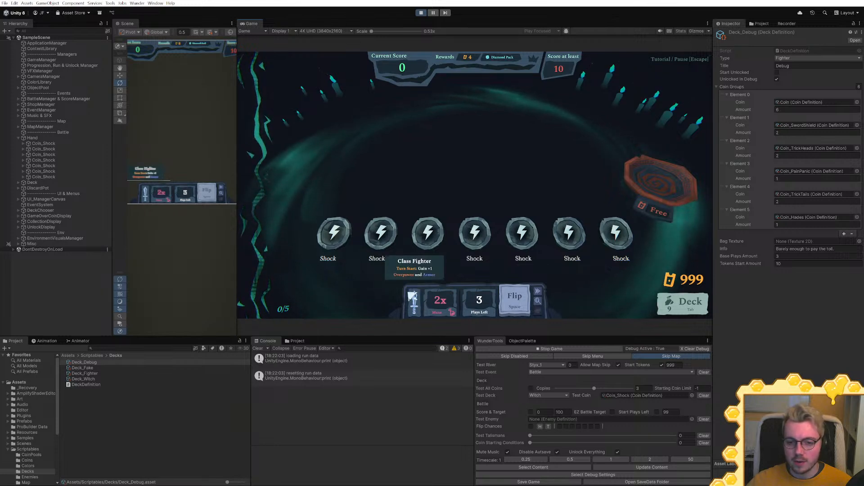
{"action": "key", "text": "alt+Tab"}
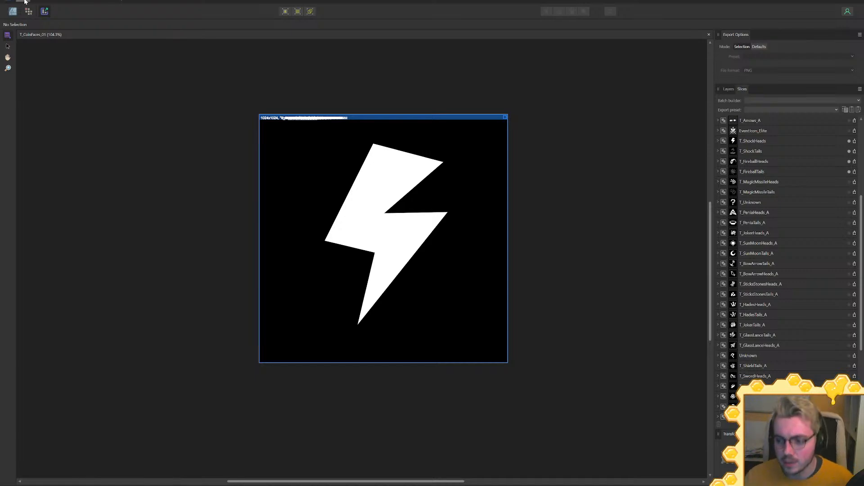
{"action": "key", "text": "alt+Tab"}
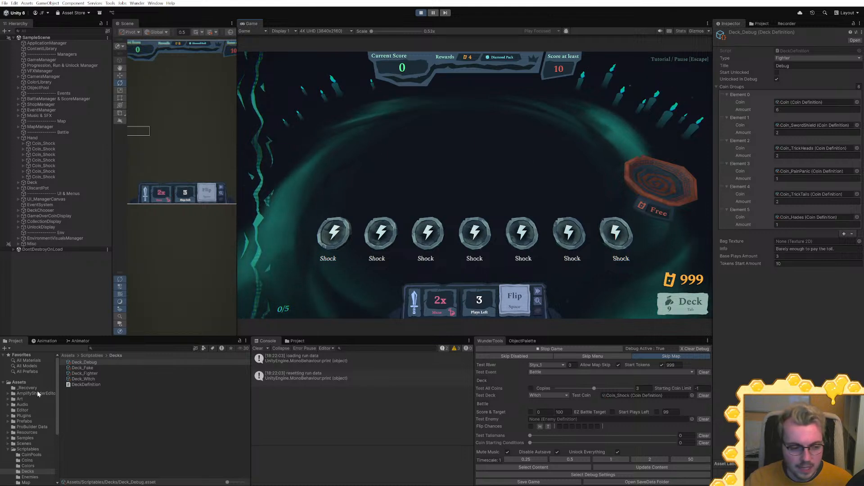
Find the T_UI_Class_Fighter sprite in the project's Art/Sprites/ActionBar folder, and switch to Affinity Designer
{"action": "left_click", "coordinate": [19, 399]}
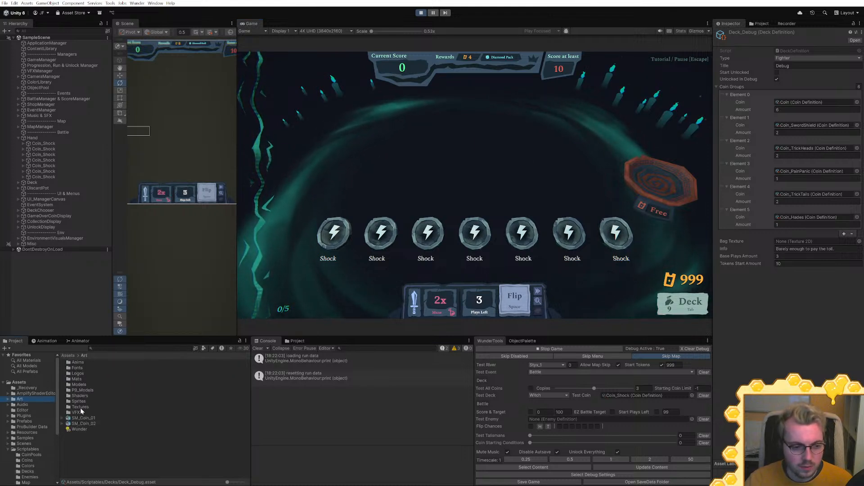
{"action": "left_click", "coordinate": [78, 401]}
{"action": "double_click", "coordinate": [78, 401]}
{"action": "scroll", "coordinate": [143, 396], "scroll_direction": "down", "scroll_amount": 10}
{"action": "scroll", "coordinate": [135, 400], "scroll_direction": "up", "scroll_amount": 10}
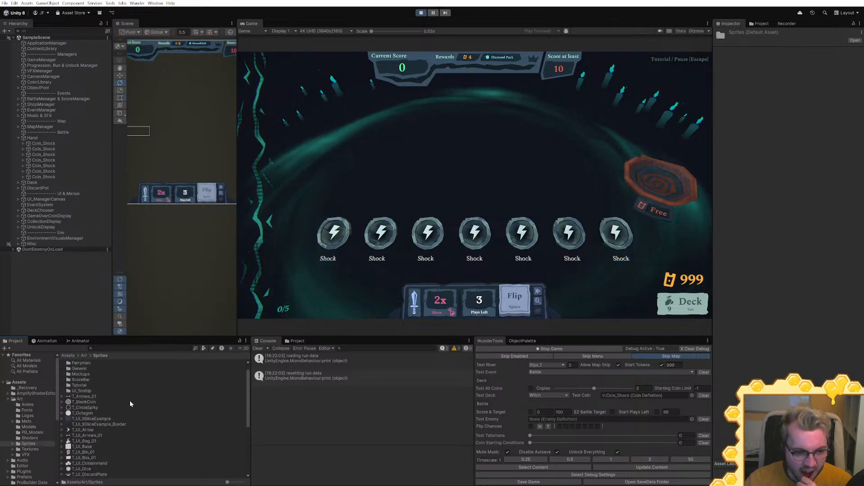
{"action": "left_click", "coordinate": [84, 355]}
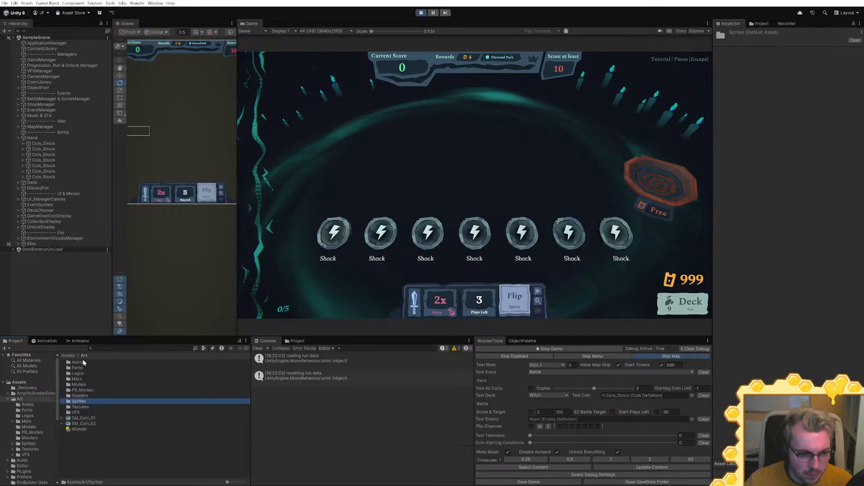
{"action": "double_click", "coordinate": [79, 401]}
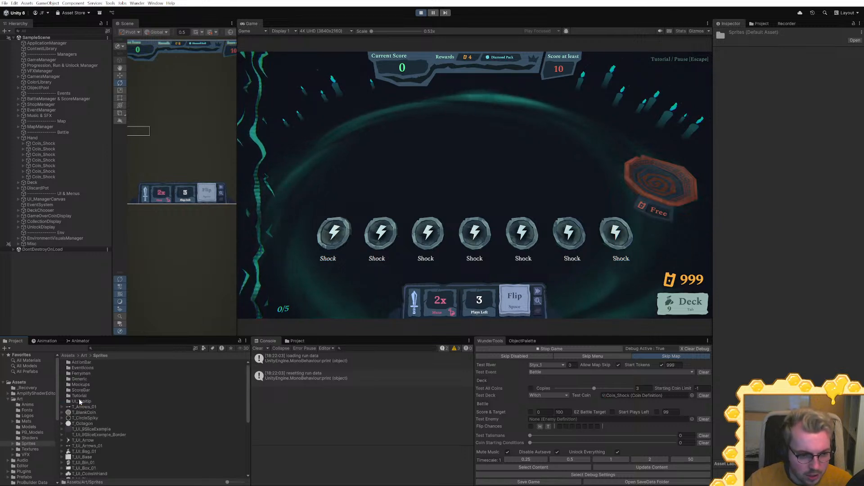
{"action": "double_click", "coordinate": [81, 363]}
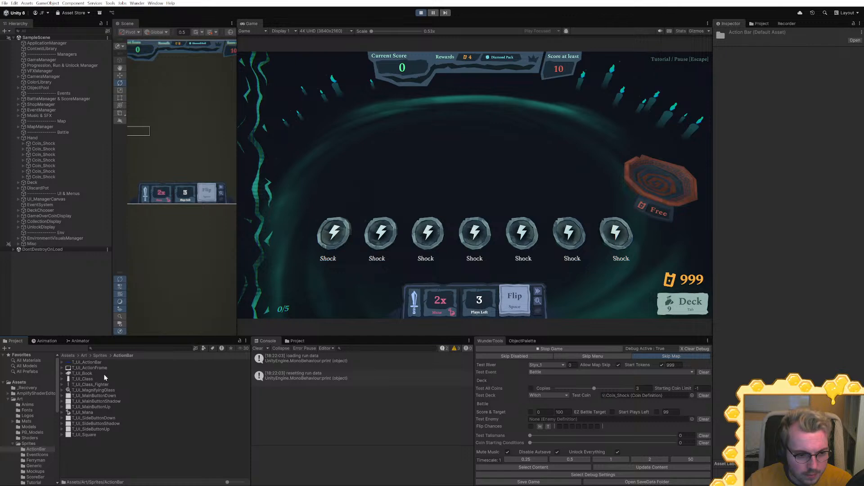
{"action": "left_click", "coordinate": [86, 385]}
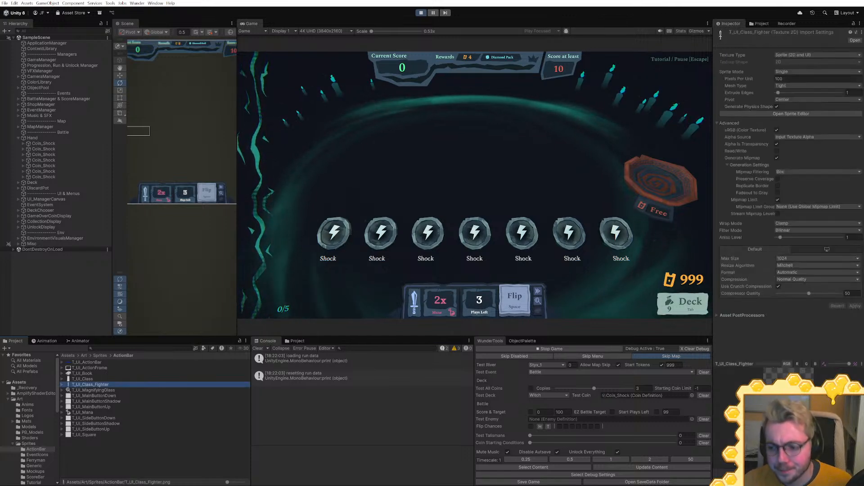
{"action": "mouse_move", "coordinate": [862, 333]}
{"action": "left_click", "coordinate": [823, 335]}
{"action": "left_click", "coordinate": [23, 3]}
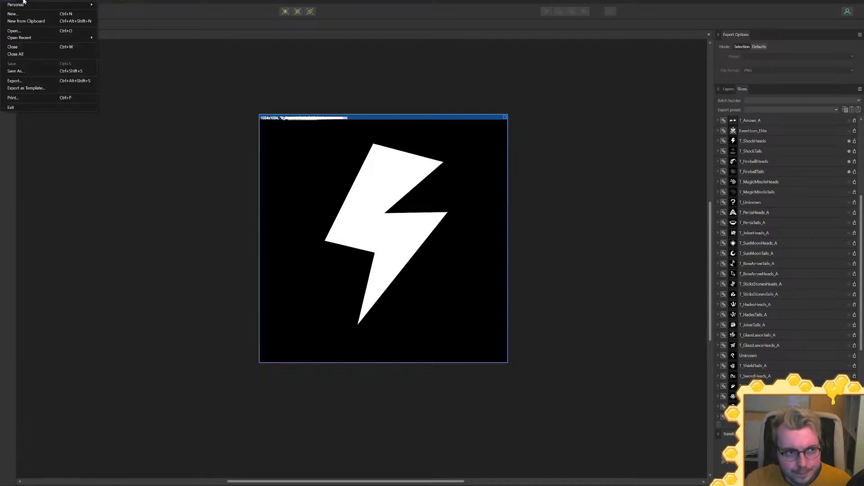
{"action": "left_click", "coordinate": [14, 30]}
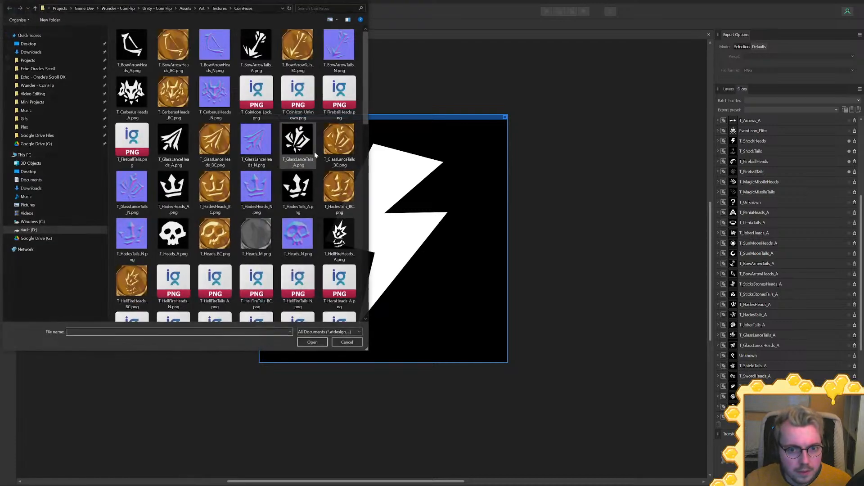
{"action": "left_click_drag", "start_coordinate": [364, 92], "coordinate": [380, 140]}
{"action": "left_click", "coordinate": [218, 140]}
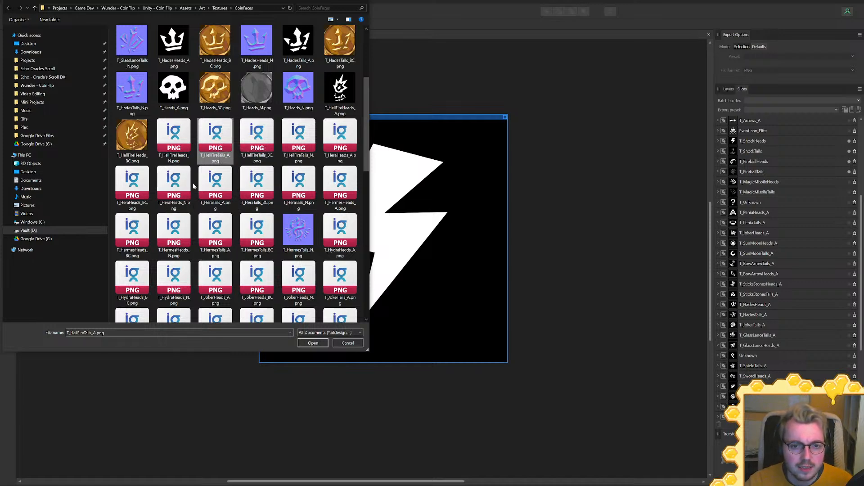
{"action": "scroll", "coordinate": [363, 116], "scroll_direction": "up", "scroll_amount": 1}
{"action": "scroll", "coordinate": [364, 115], "scroll_direction": "up", "scroll_amount": 3}
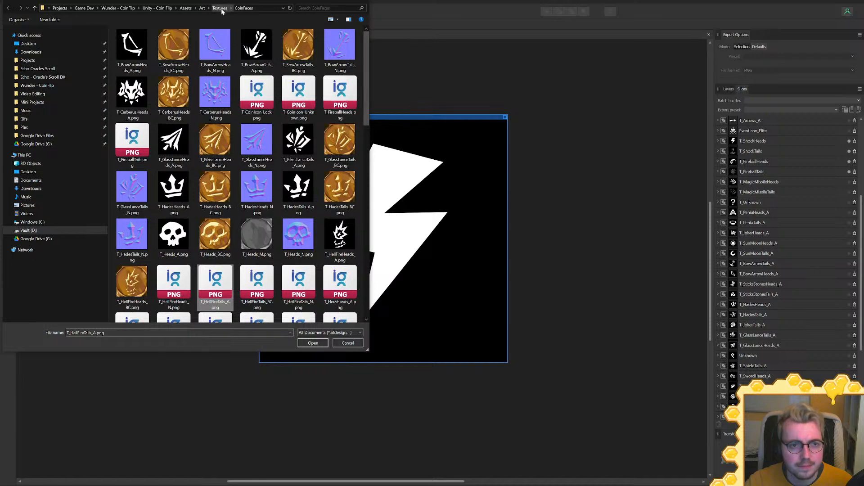
{"action": "left_click", "coordinate": [221, 9]}
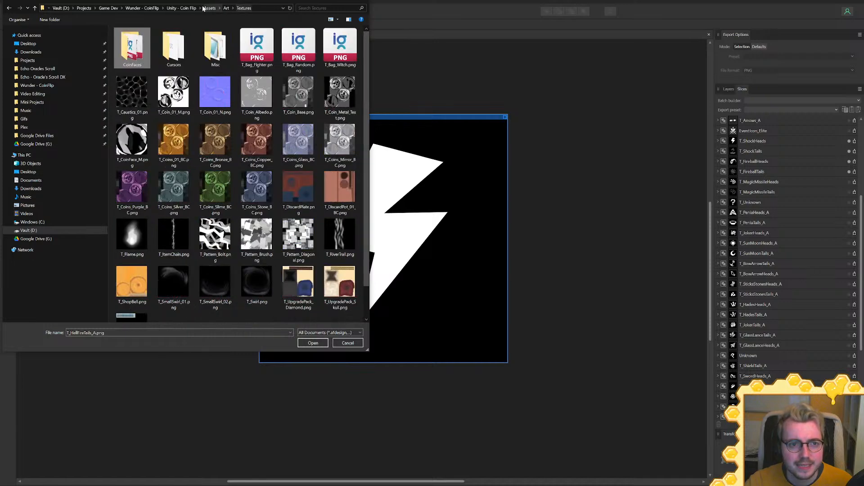
{"action": "left_click", "coordinate": [227, 9]}
{"action": "double_click", "coordinate": [143, 85]}
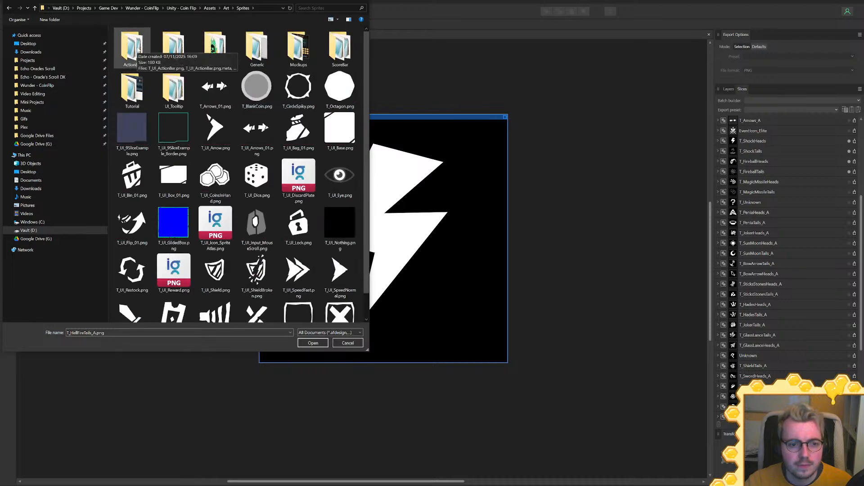
{"action": "key", "text": "Escape"}
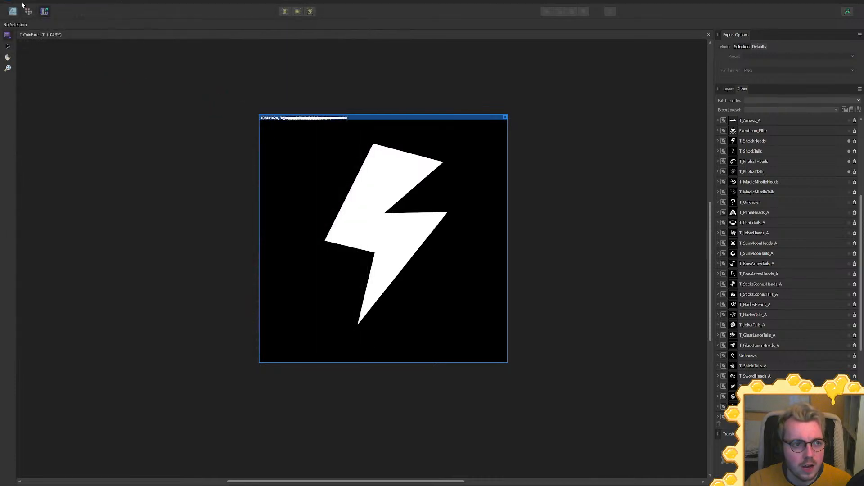
Open the recent document Action Bar Layout.afdesign and inspect the sword icon above the action bar mockup
{"action": "left_click", "coordinate": [25, 1]}
{"action": "mouse_move", "coordinate": [37, 39]}
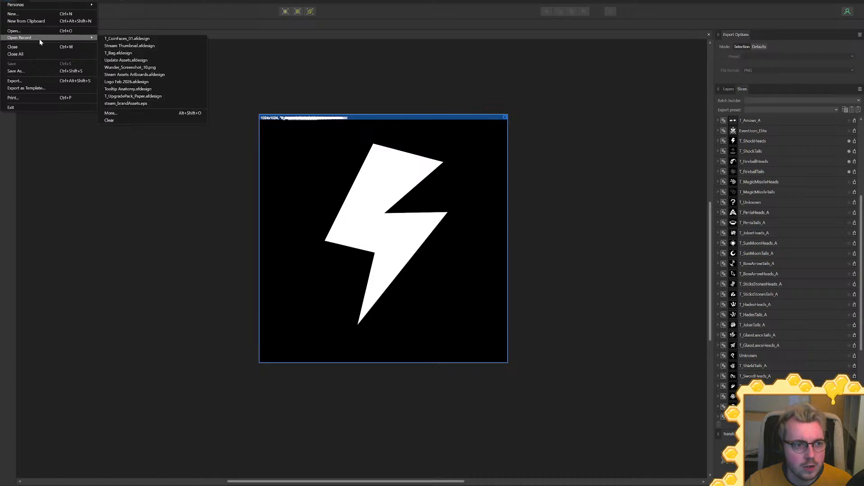
{"action": "left_click", "coordinate": [149, 112]}
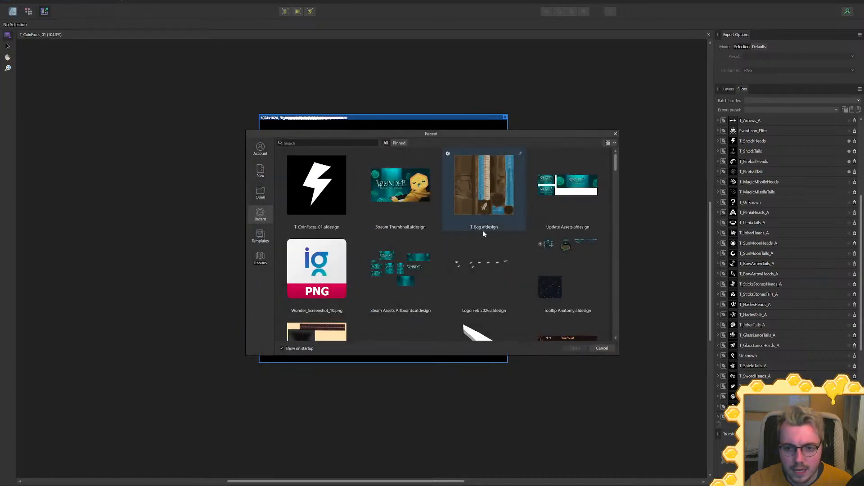
{"action": "left_click_drag", "start_coordinate": [616, 162], "coordinate": [617, 232]}
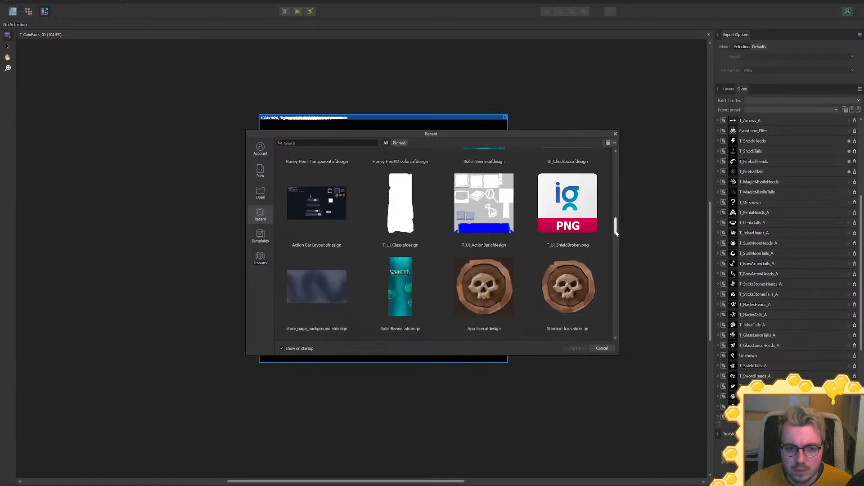
{"action": "double_click", "coordinate": [312, 212]}
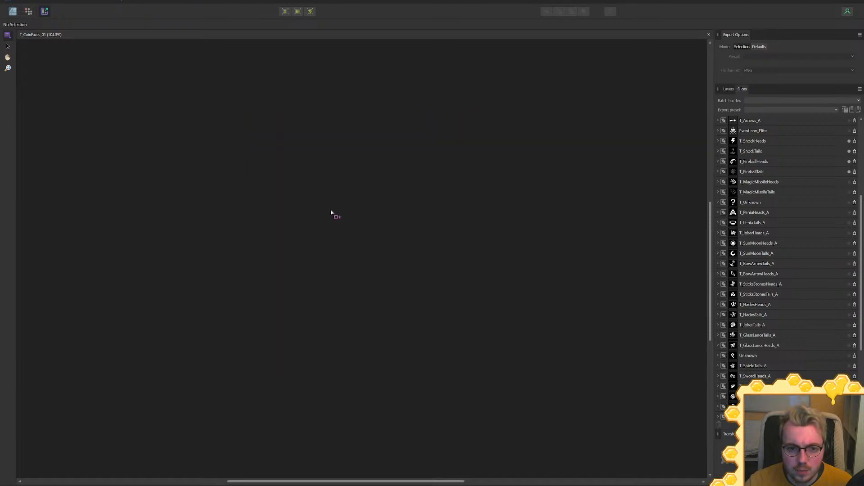
{"action": "middle_click_drag", "start_coordinate": [315, 200], "coordinate": [422, 187]}
{"action": "middle_click_drag", "start_coordinate": [482, 173], "coordinate": [382, 183]}
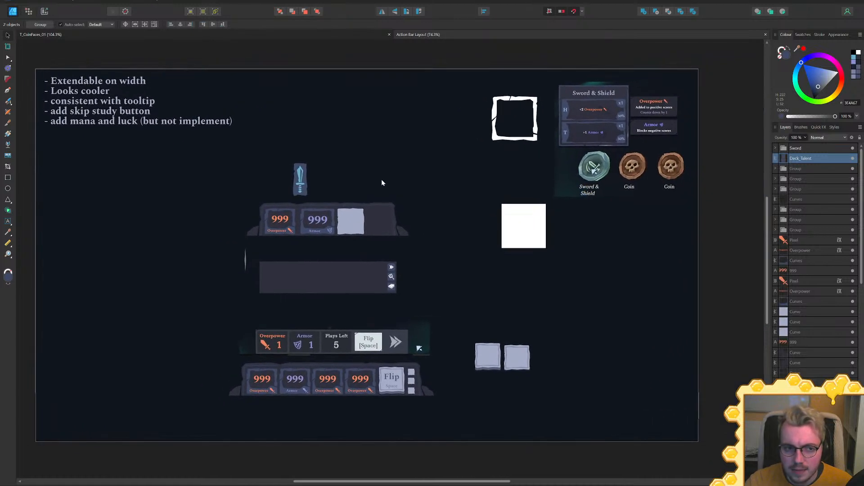
{"action": "double_click", "coordinate": [302, 175]}
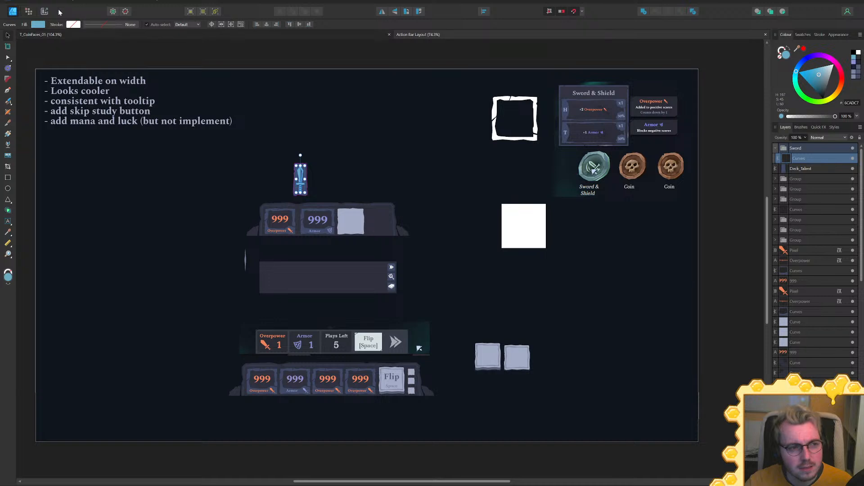
Find T_UI_Class.afdesign among the recent documents and open it
{"action": "left_click", "coordinate": [26, 1]}
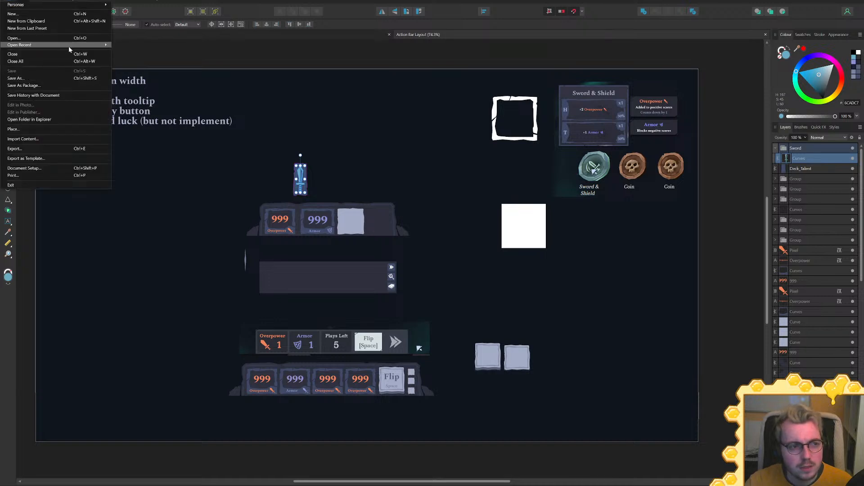
{"action": "mouse_move", "coordinate": [68, 45]}
{"action": "left_click", "coordinate": [146, 120]}
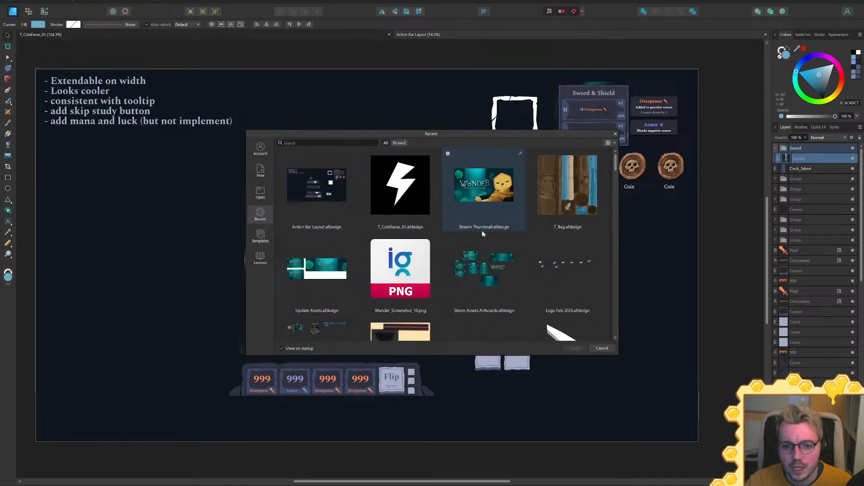
{"action": "scroll", "coordinate": [485, 231], "scroll_direction": "down", "scroll_amount": 3}
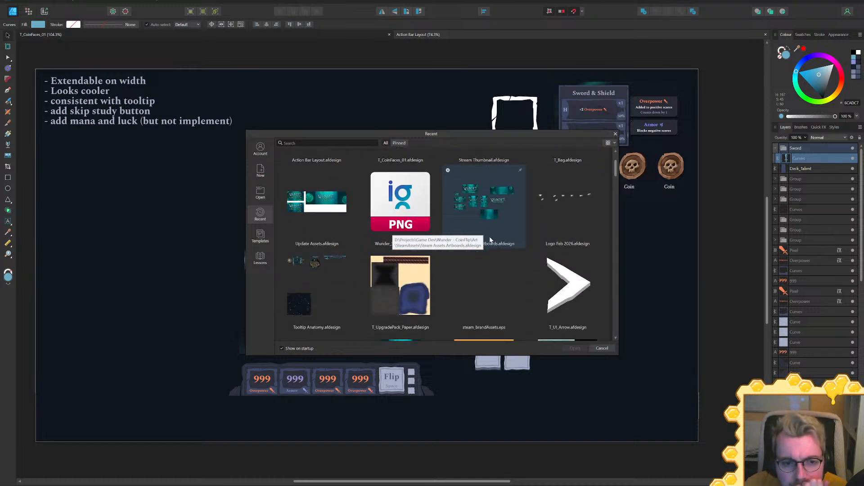
{"action": "scroll", "coordinate": [491, 236], "scroll_direction": "down", "scroll_amount": 1}
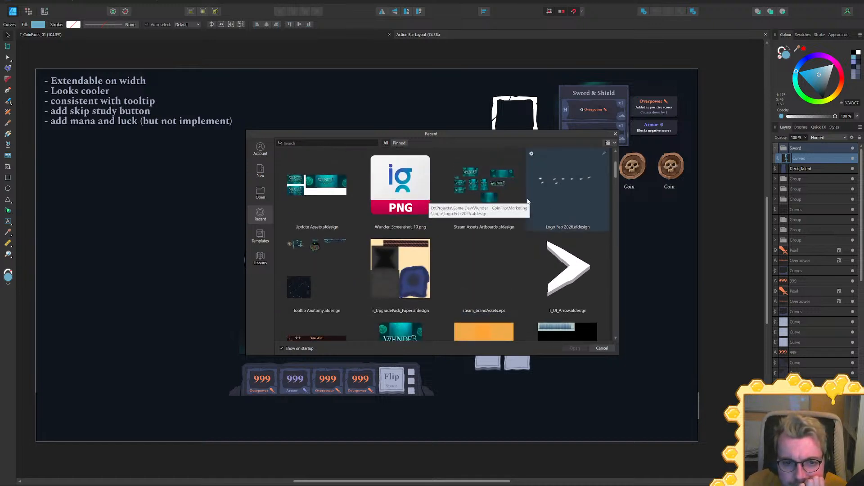
{"action": "scroll", "coordinate": [331, 250], "scroll_direction": "down", "scroll_amount": 1}
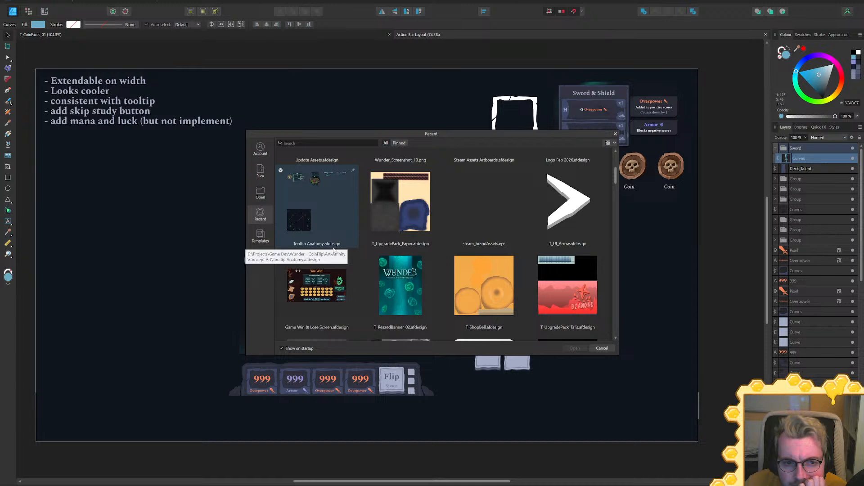
{"action": "scroll", "coordinate": [484, 233], "scroll_direction": "down", "scroll_amount": 2}
{"action": "scroll", "coordinate": [484, 238], "scroll_direction": "down", "scroll_amount": 3}
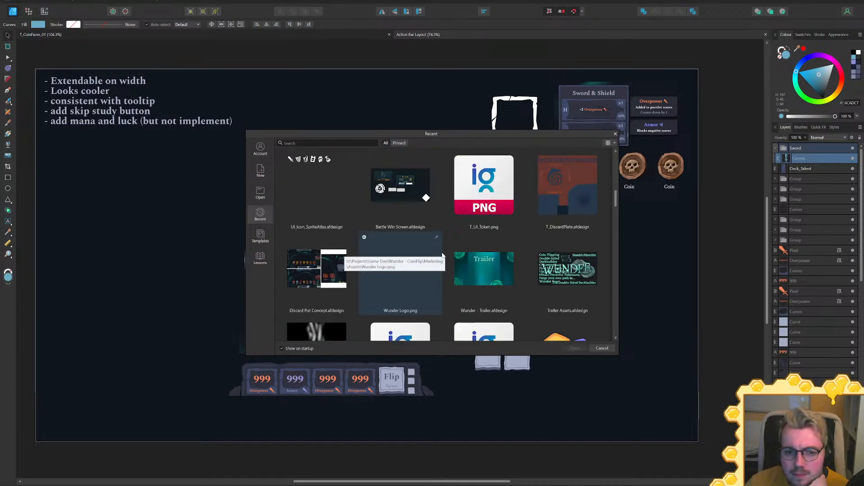
{"action": "scroll", "coordinate": [471, 241], "scroll_direction": "down", "scroll_amount": 8}
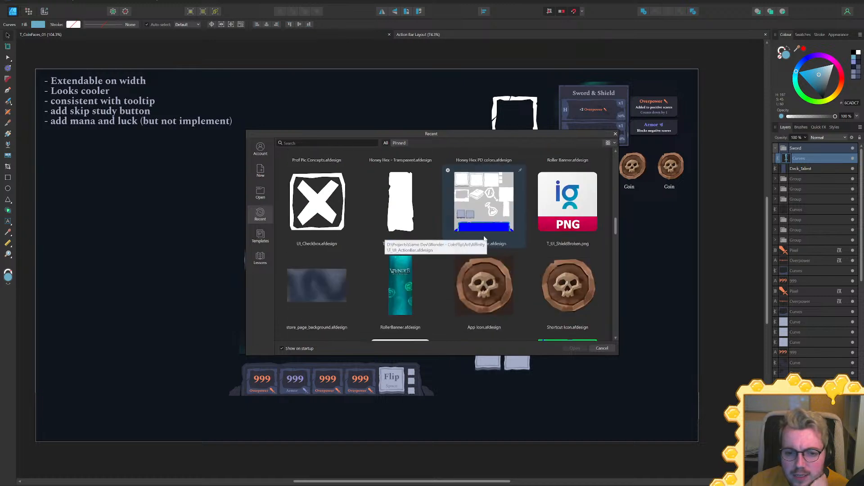
{"action": "double_click", "coordinate": [416, 214]}
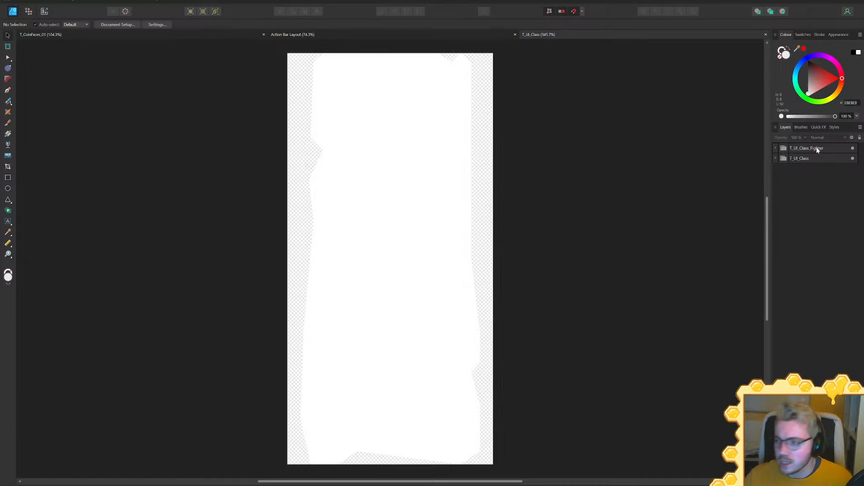
Duplicate the T_UI_Class_Fighter group and rename the copy T_UI_Class_Witch
{"action": "left_click", "coordinate": [817, 149]}
{"action": "key", "text": "ctrl+j"}
{"action": "double_click", "coordinate": [813, 152]}
{"action": "left_click", "coordinate": [810, 150]}
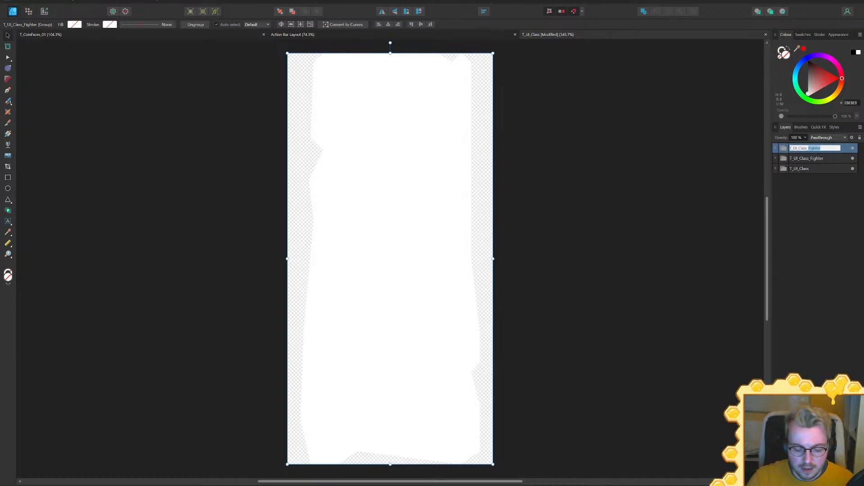
{"action": "type", "text": "Witch"}
{"action": "key", "text": "Return"}
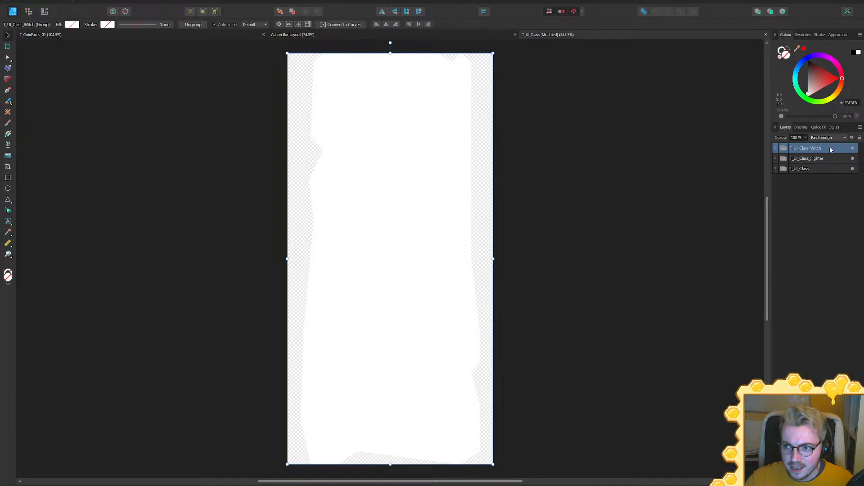
Hide the T_UI_Class group and add a locked black rectangle covering the whole canvas beneath all other layers
{"action": "middle_click_drag", "start_coordinate": [604, 233], "coordinate": [626, 237]}
{"action": "left_click", "coordinate": [852, 169]}
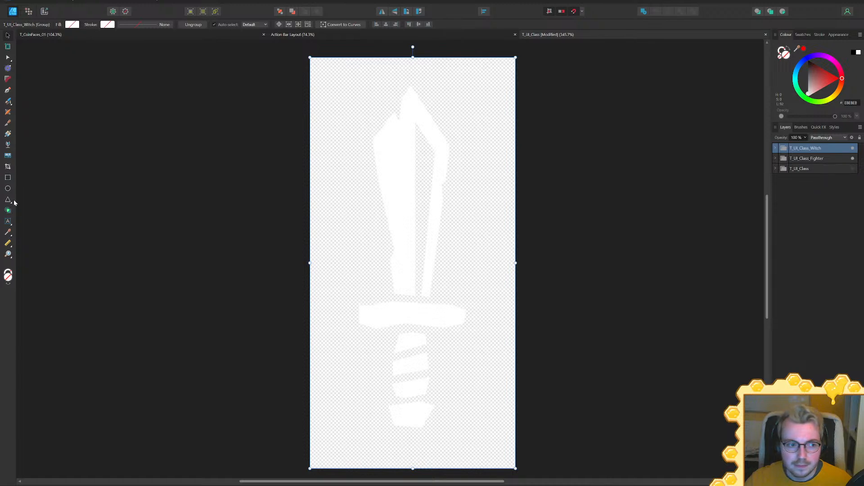
{"action": "left_click", "coordinate": [8, 179]}
{"action": "left_click_drag", "start_coordinate": [310, 58], "coordinate": [515, 453]}
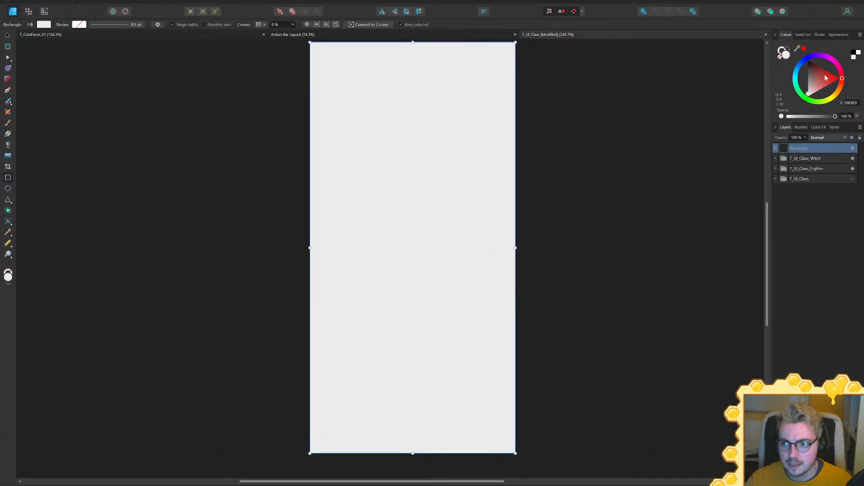
{"action": "left_click", "coordinate": [808, 60]}
{"action": "left_click_drag", "start_coordinate": [798, 153], "coordinate": [811, 193]}
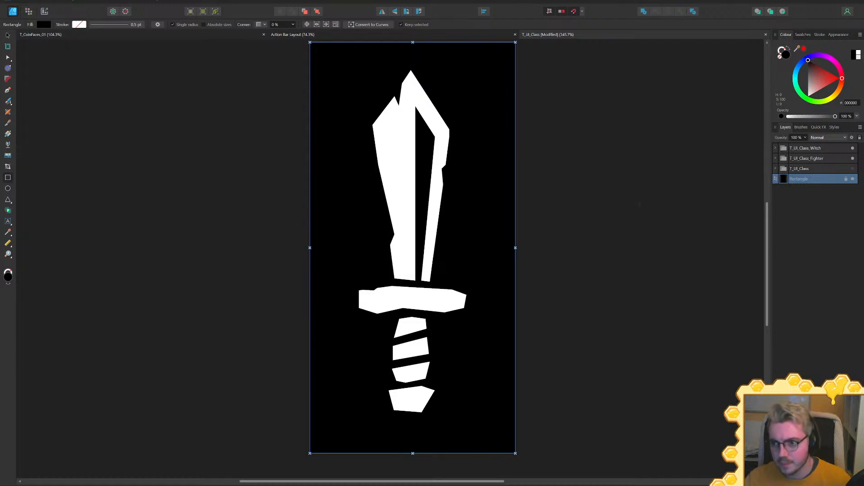
{"action": "left_click", "coordinate": [639, 204]}
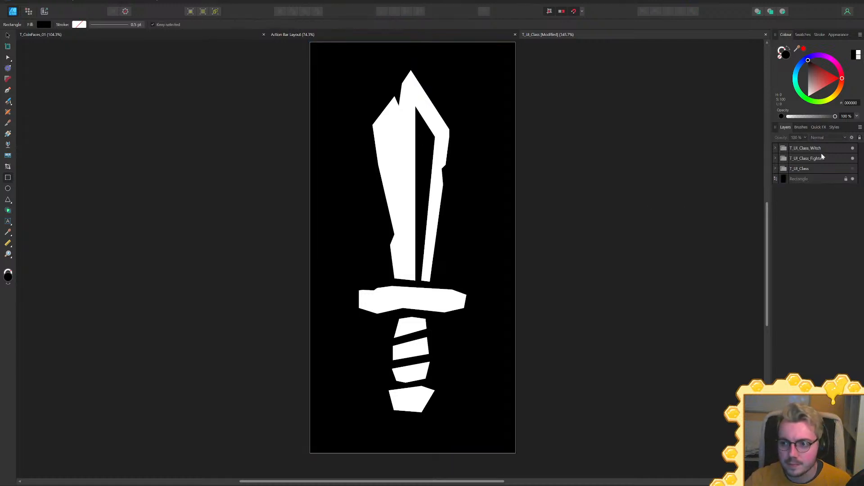
Fade the Sword curve in T_UI_Class_Witch to 25% opacity, lock it, and hide the T_UI_Class_Fighter group
{"action": "left_click", "coordinate": [800, 151]}
{"action": "left_click", "coordinate": [775, 149]}
{"action": "left_click", "coordinate": [799, 158]}
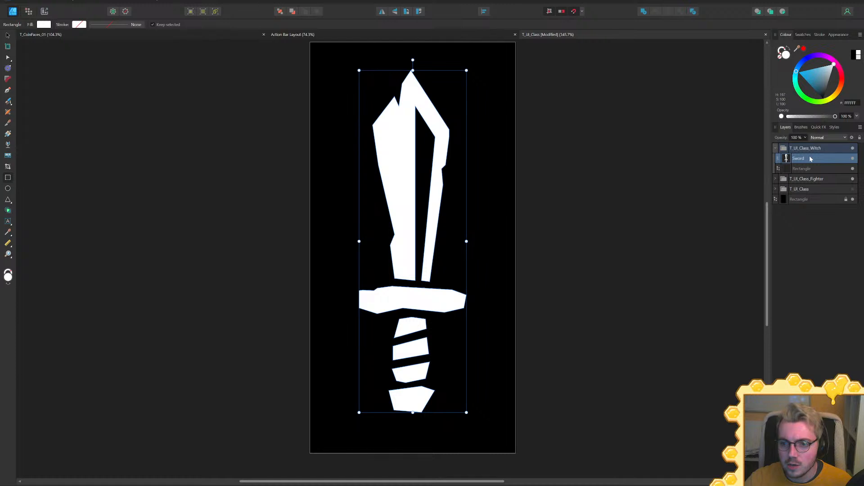
{"action": "key", "text": "p"}
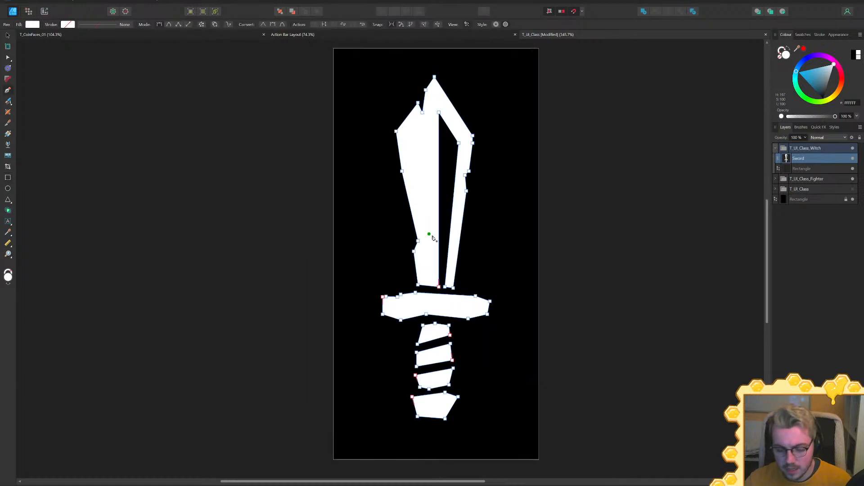
{"action": "left_click_drag", "start_coordinate": [806, 137], "coordinate": [777, 149]}
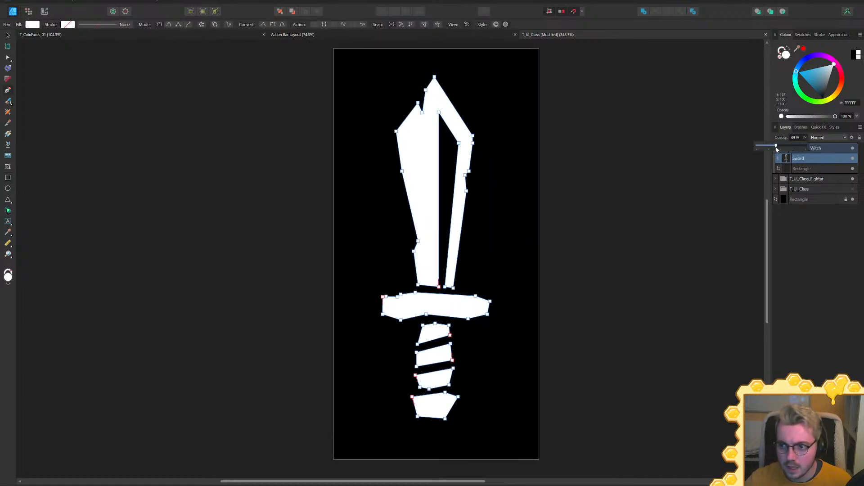
{"action": "left_click", "coordinate": [845, 158]}
{"action": "key", "text": "Escape"}
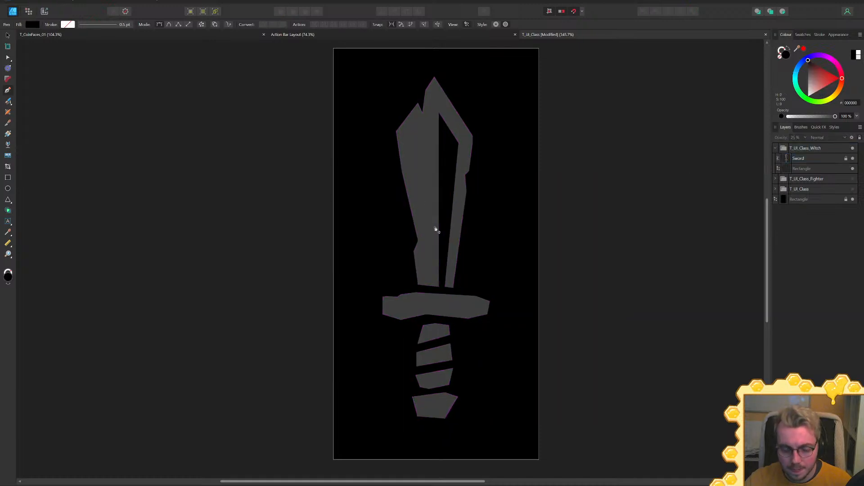
Draw a four-sided pommel tapering downward over the sword's pommel with the Pen tool and fill it white
{"action": "middle_click_drag", "start_coordinate": [448, 298], "coordinate": [449, 303]}
{"action": "left_click", "coordinate": [426, 428]}
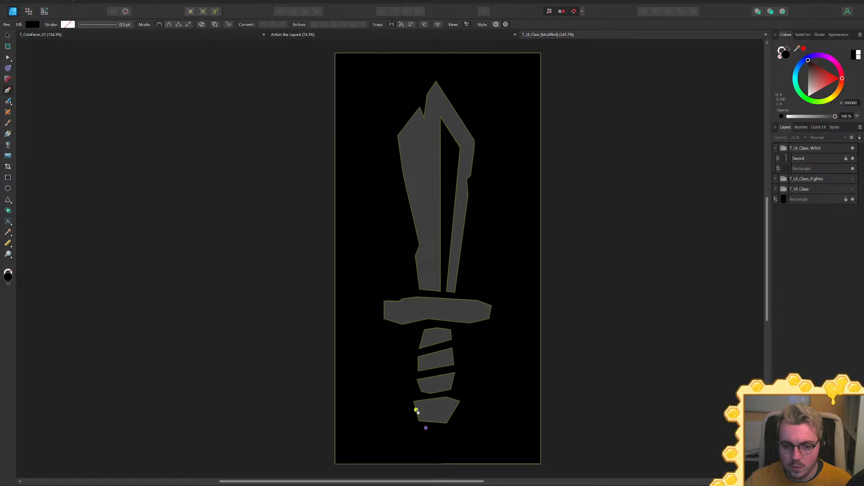
{"action": "left_click", "coordinate": [416, 410]}
{"action": "left_click", "coordinate": [462, 410]}
{"action": "left_click", "coordinate": [448, 428]}
{"action": "left_click", "coordinate": [425, 428]}
{"action": "left_click_drag", "start_coordinate": [828, 77], "coordinate": [809, 96]}
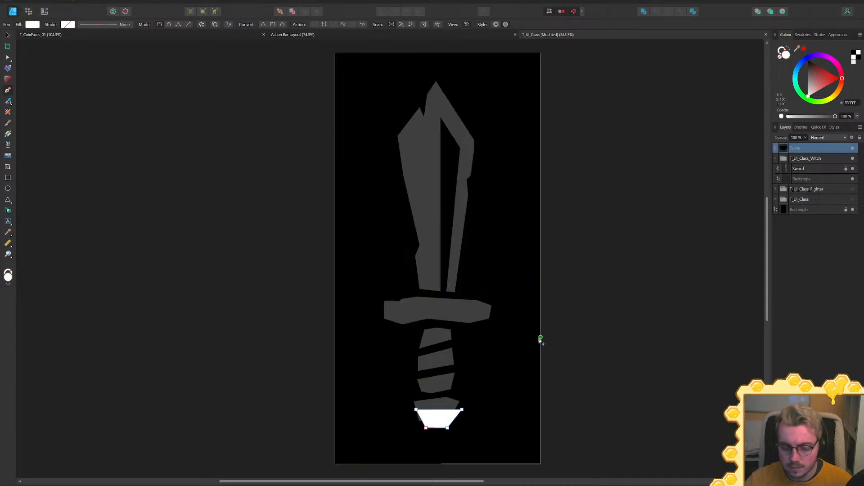
Draw a closed four-sided grip above the white pommel, slightly wider at its upper end than at its lower end
{"action": "left_click", "coordinate": [424, 333]}
{"action": "left_click", "coordinate": [430, 405]}
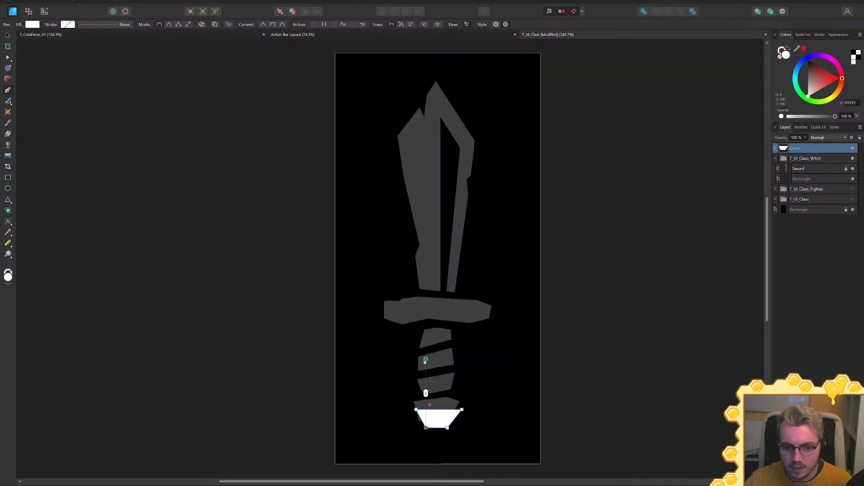
{"action": "left_click", "coordinate": [453, 330]}
{"action": "left_click", "coordinate": [446, 405]}
{"action": "left_click", "coordinate": [430, 405]}
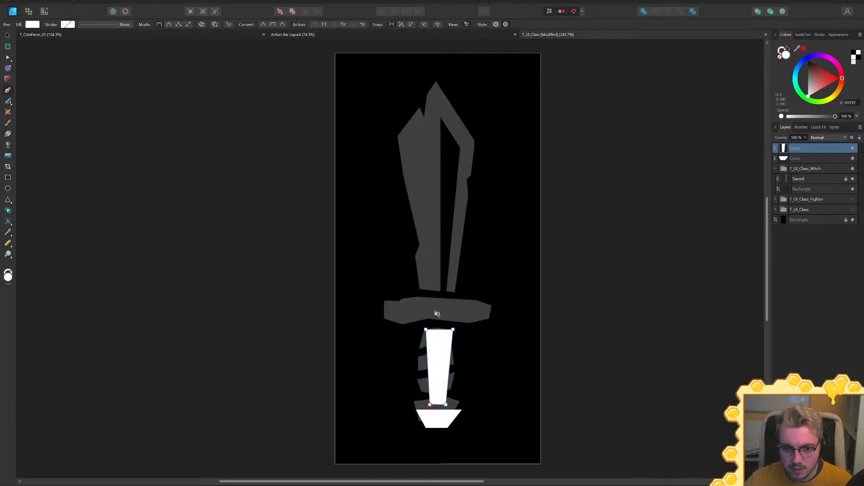
Draw a closed six-sided guard above the white grip, centred over the faded sword's crossguard
{"action": "left_click", "coordinate": [412, 305]}
{"action": "left_click", "coordinate": [425, 324]}
{"action": "left_click", "coordinate": [462, 322]}
{"action": "left_click", "coordinate": [464, 305]}
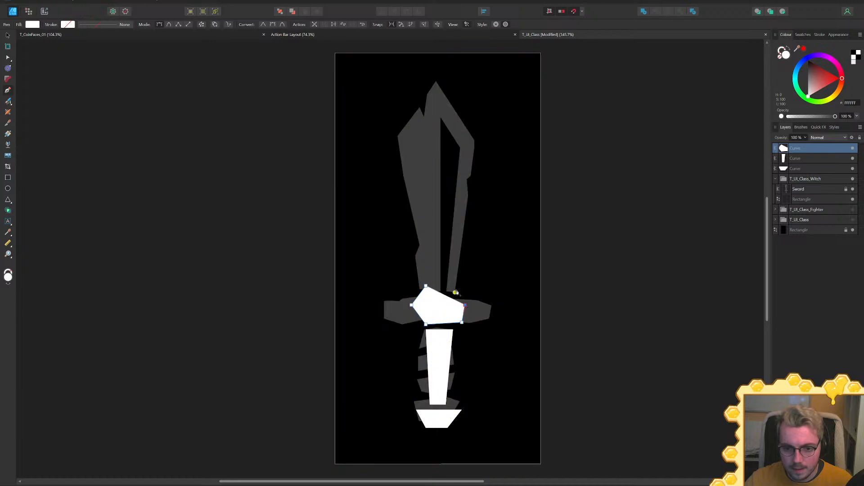
{"action": "left_click", "coordinate": [453, 287]}
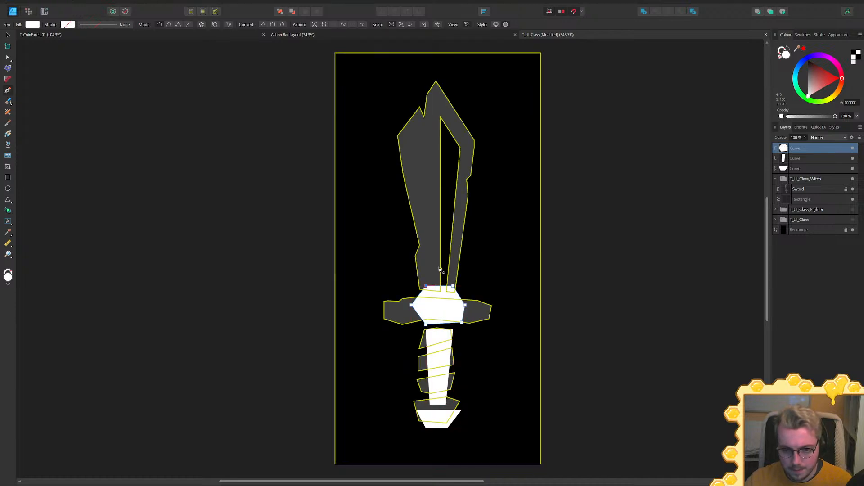
{"action": "key", "text": "Escape"}
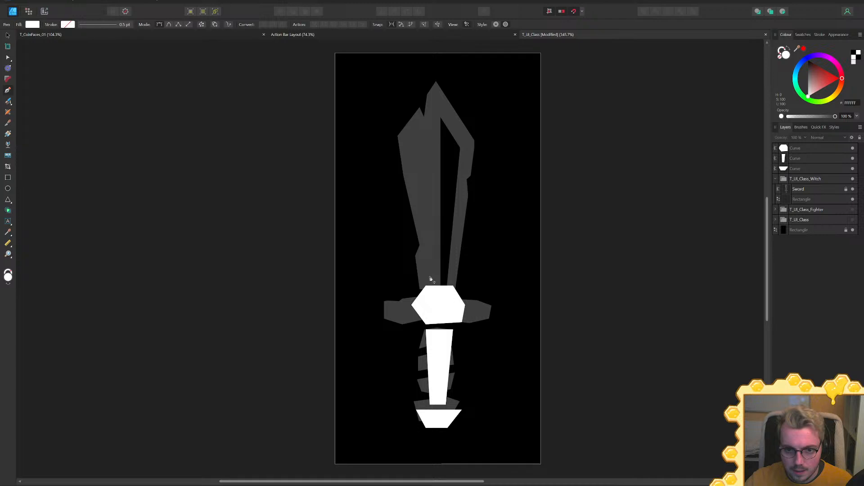
Draw a closed zigzag blade with two bends, rising from just above the guard to the faded sword's tip
{"action": "left_click", "coordinate": [439, 204]}
{"action": "left_click", "coordinate": [411, 131]}
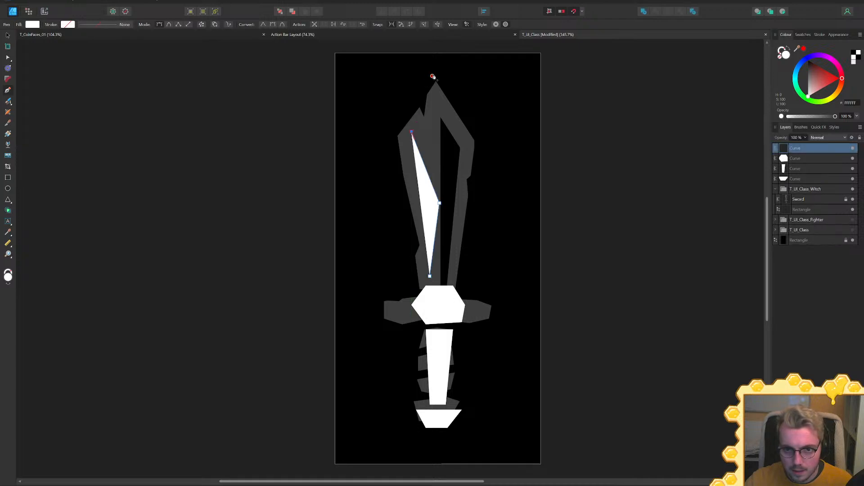
{"action": "left_click", "coordinate": [433, 76]}
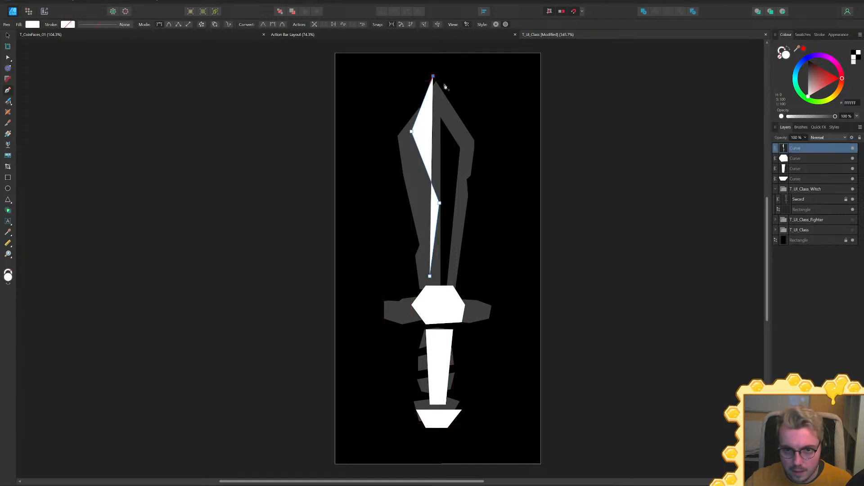
{"action": "left_click", "coordinate": [444, 84]}
{"action": "left_click", "coordinate": [433, 132]}
{"action": "left_click", "coordinate": [455, 203]}
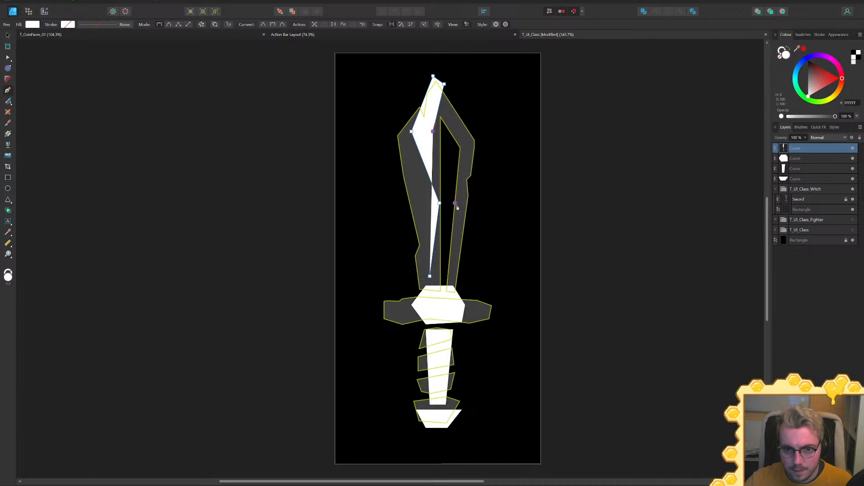
{"action": "left_click", "coordinate": [453, 276]}
{"action": "left_click", "coordinate": [430, 276]}
{"action": "key", "text": "v"}
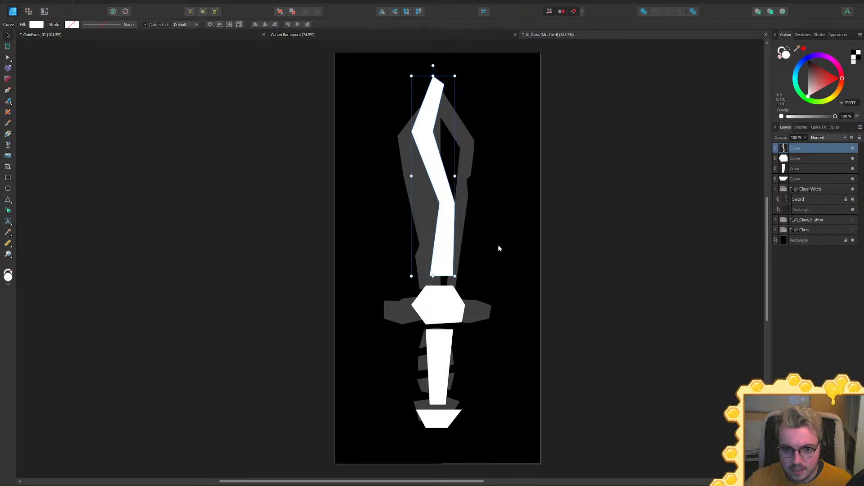
Move the nodes of the zigzag blade's upper bend and tip to make its upper section narrower
{"action": "scroll", "coordinate": [454, 277], "scroll_direction": "up", "scroll_amount": 2, "text": "ctrl"}
{"action": "scroll", "coordinate": [454, 276], "scroll_direction": "down", "scroll_amount": 2, "text": "ctrl"}
{"action": "middle_click_drag", "start_coordinate": [469, 250], "coordinate": [476, 285]}
{"action": "key", "text": "a"}
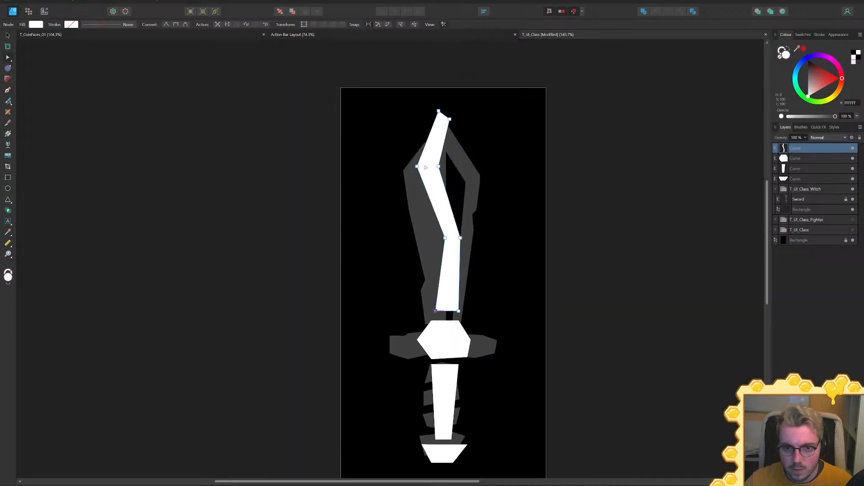
{"action": "left_click_drag", "start_coordinate": [417, 167], "coordinate": [426, 168]}
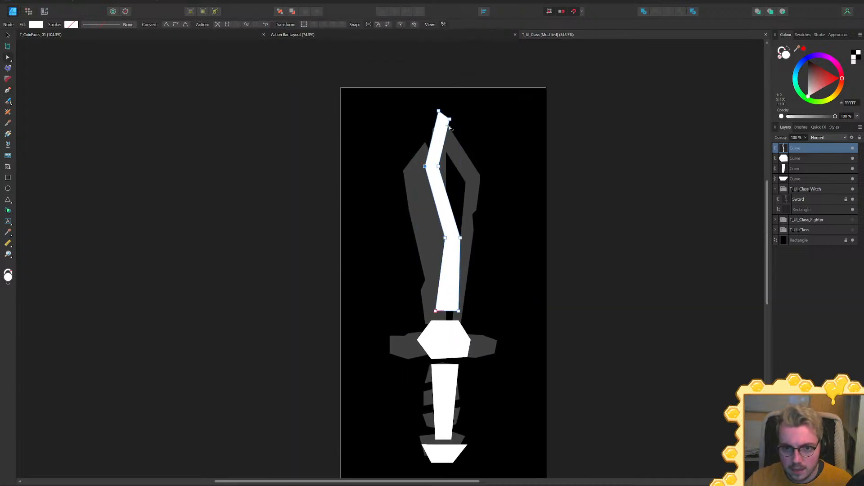
{"action": "left_click_drag", "start_coordinate": [446, 123], "coordinate": [446, 167]}
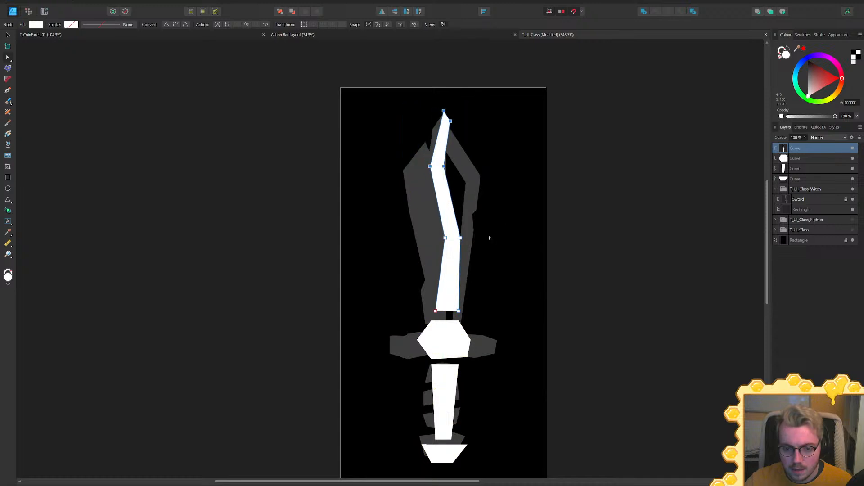
Draw a closed diagonal strand with pointed ends that crosses the zigzag blade around its lower bend
{"action": "scroll", "coordinate": [459, 230], "scroll_direction": "up", "scroll_amount": 1, "text": "ctrl"}
{"action": "middle_click_drag", "start_coordinate": [459, 230], "coordinate": [476, 236]}
{"action": "key", "text": "p"}
{"action": "key", "text": "Escape"}
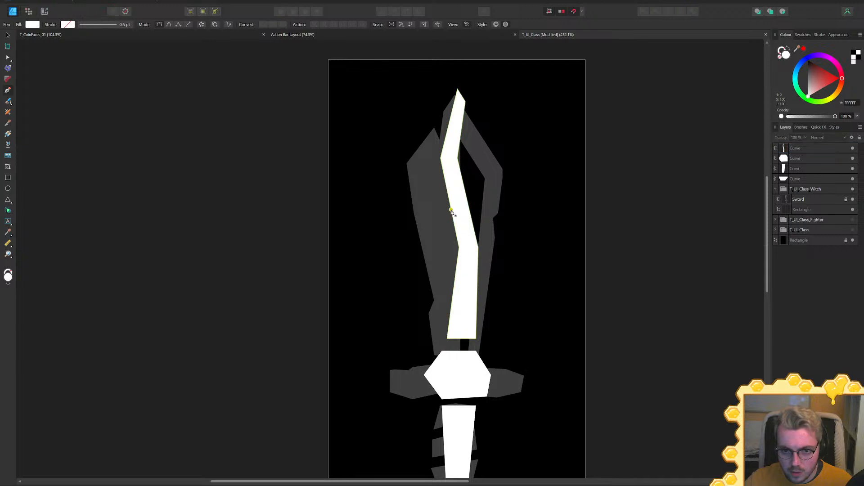
{"action": "left_click", "coordinate": [442, 195]}
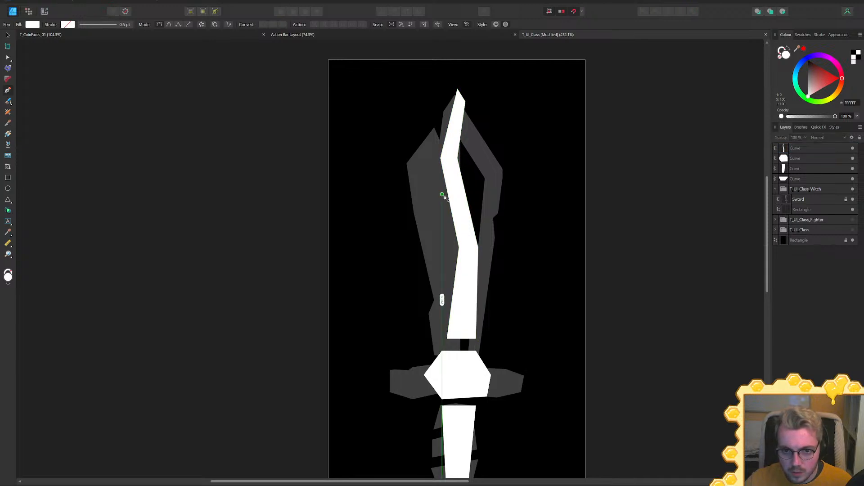
{"action": "left_click", "coordinate": [436, 229]}
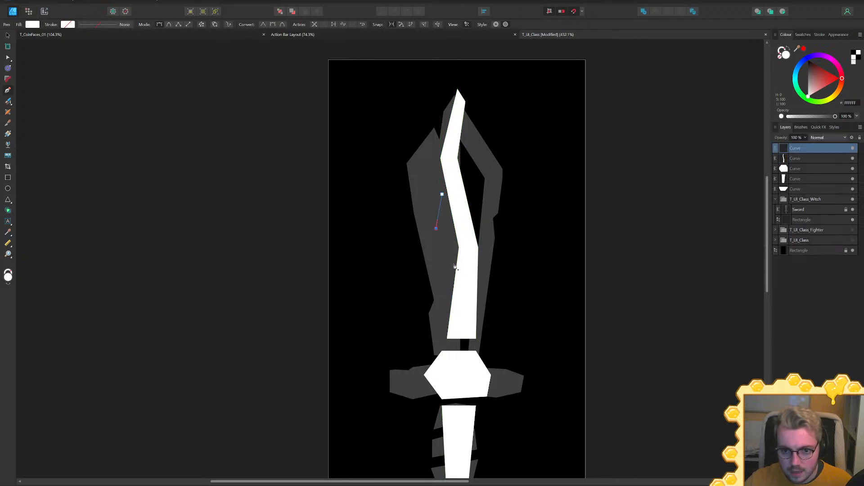
{"action": "left_click", "coordinate": [453, 263]}
{"action": "left_click", "coordinate": [478, 287]}
{"action": "left_click", "coordinate": [496, 281]}
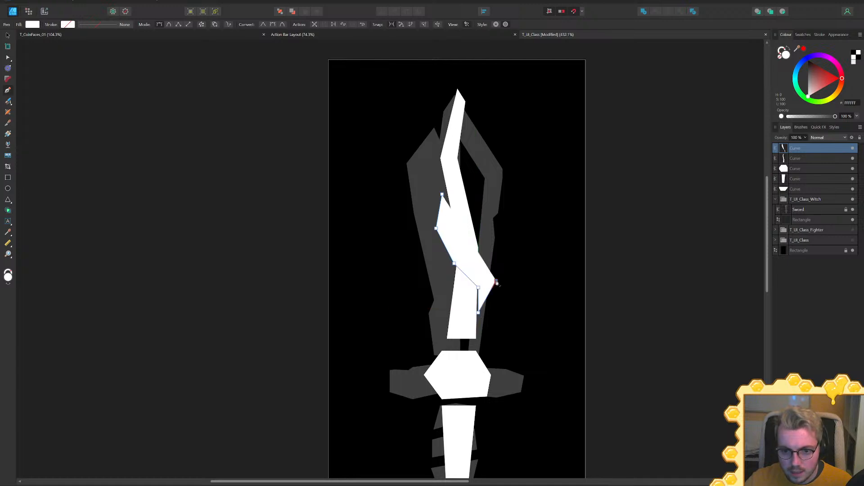
{"action": "left_click", "coordinate": [478, 256]}
{"action": "left_click", "coordinate": [456, 232]}
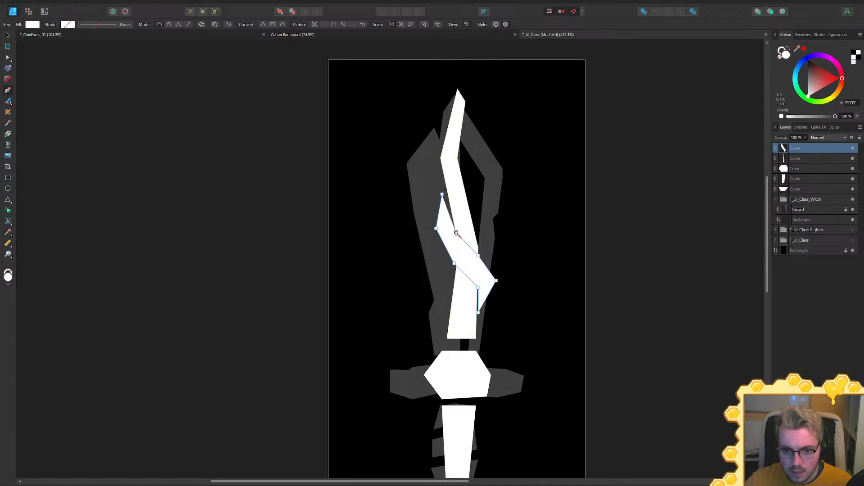
{"action": "left_click", "coordinate": [442, 195]}
Refine the diagonal strand's inner edge and upper tip by adding and moving nodes to follow the blade's edge
{"action": "key", "text": "a"}
{"action": "left_click_drag", "start_coordinate": [456, 233], "coordinate": [453, 236]}
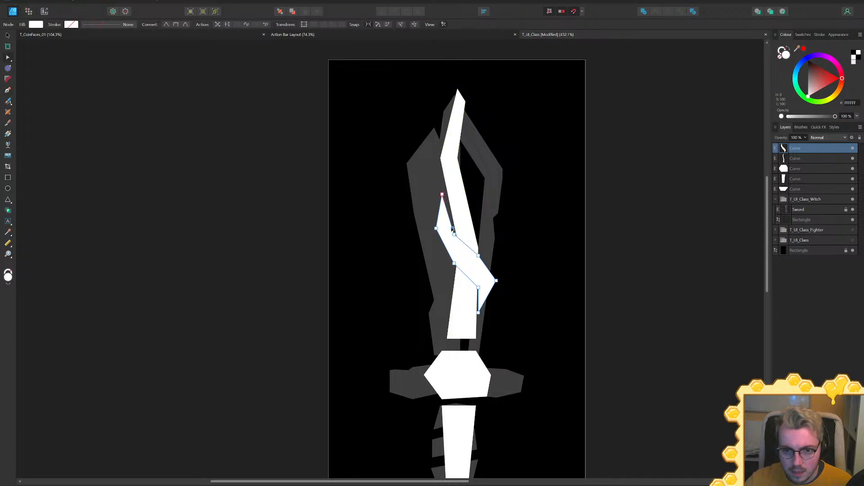
{"action": "scroll", "coordinate": [453, 228], "scroll_direction": "up", "scroll_amount": 4, "text": "ctrl"}
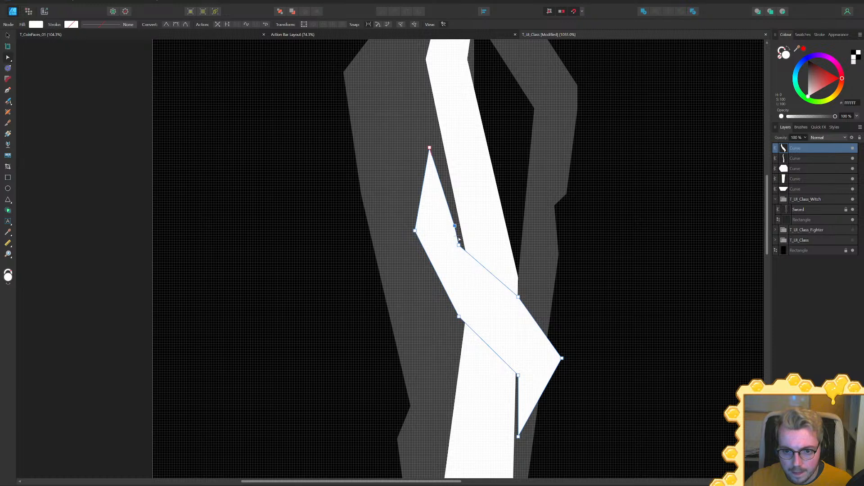
{"action": "mouse_move", "coordinate": [458, 245]}
{"action": "left_mouse_down"}
{"action": "mouse_move", "coordinate": [455, 252]}
{"action": "mouse_move", "coordinate": [451, 235]}
{"action": "left_mouse_up"}
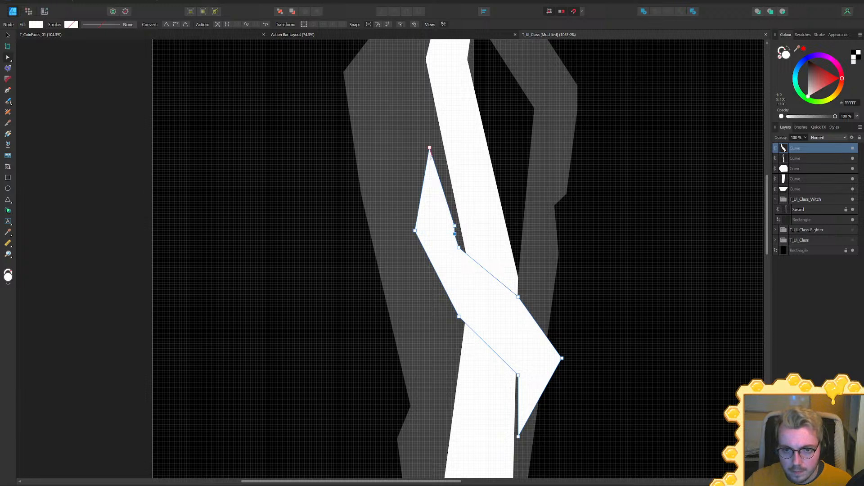
{"action": "left_click_drag", "start_coordinate": [431, 147], "coordinate": [435, 143]}
{"action": "scroll", "coordinate": [470, 212], "scroll_direction": "down", "scroll_amount": 3, "text": "ctrl"}
{"action": "left_click", "coordinate": [612, 244]}
{"action": "scroll", "coordinate": [531, 236], "scroll_direction": "up", "scroll_amount": 3, "text": "ctrl"}
{"action": "left_click", "coordinate": [439, 220]}
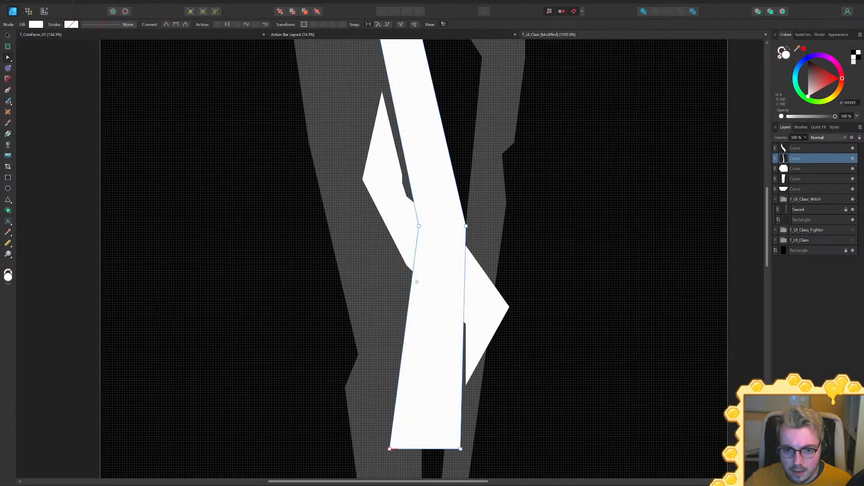
{"action": "scroll", "coordinate": [411, 299], "scroll_direction": "down", "scroll_amount": 1, "text": "ctrl"}
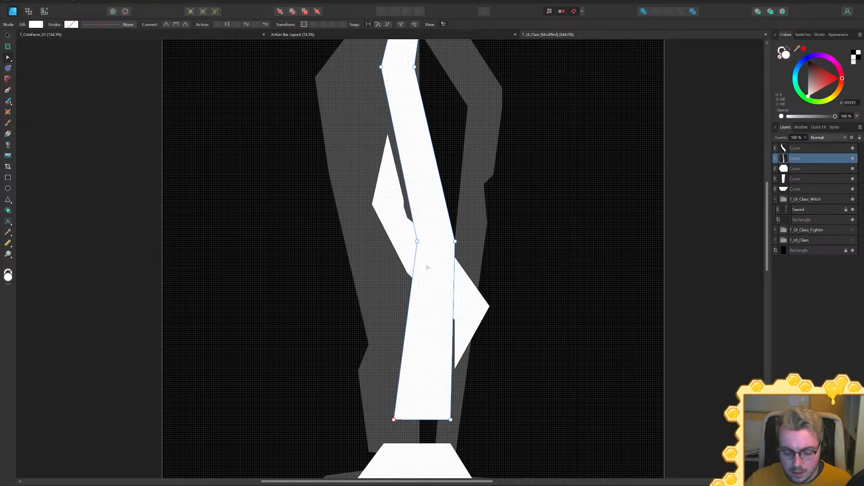
{"action": "key", "text": "e"}
{"action": "left_click_drag", "start_coordinate": [396, 265], "coordinate": [464, 297]}
{"action": "key", "text": "Delete"}
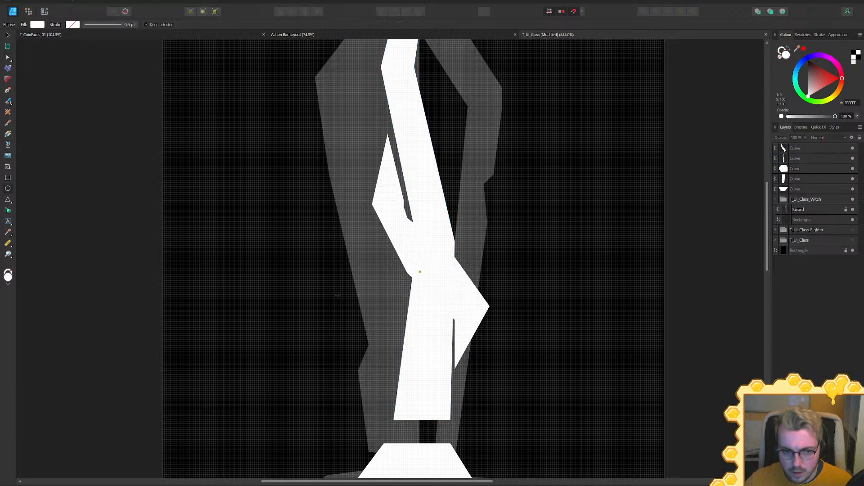
Draw a slanted four-sided shape across the zigzag blade below its lower bend and subtract it from the blade
{"action": "key", "text": "p"}
{"action": "left_click", "coordinate": [384, 291]}
{"action": "left_click", "coordinate": [494, 334]}
{"action": "left_click", "coordinate": [474, 360]}
{"action": "left_click", "coordinate": [369, 345]}
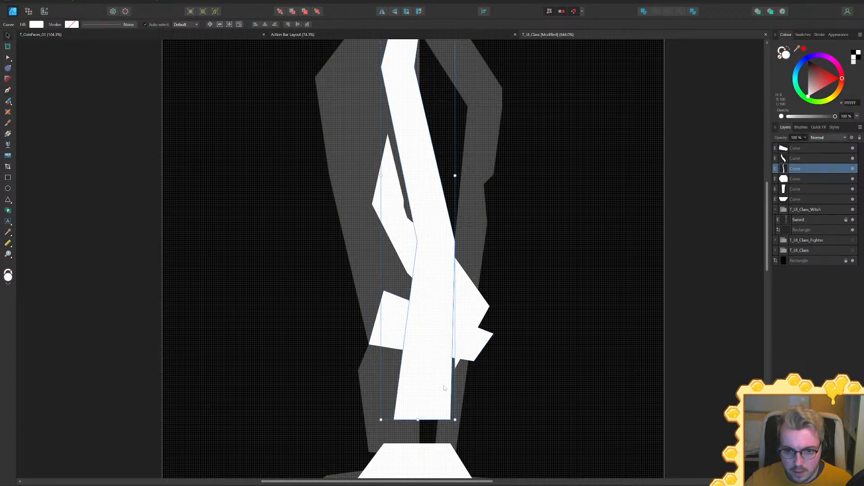
{"action": "key", "text": "v"}
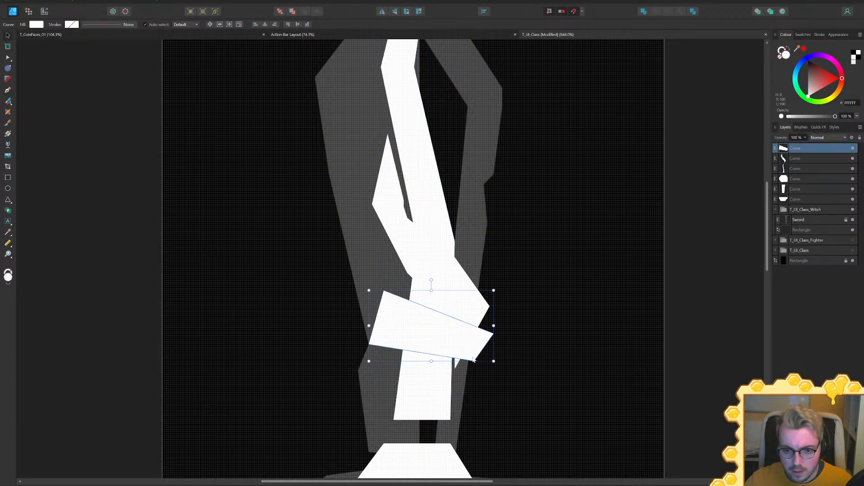
{"action": "left_click", "coordinate": [800, 168], "text": "ctrl"}
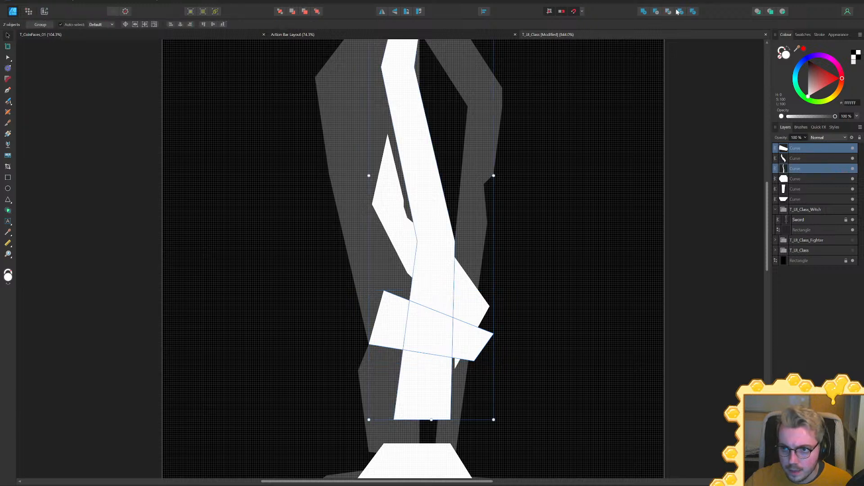
{"action": "left_click", "coordinate": [656, 11]}
{"action": "key", "text": "a"}
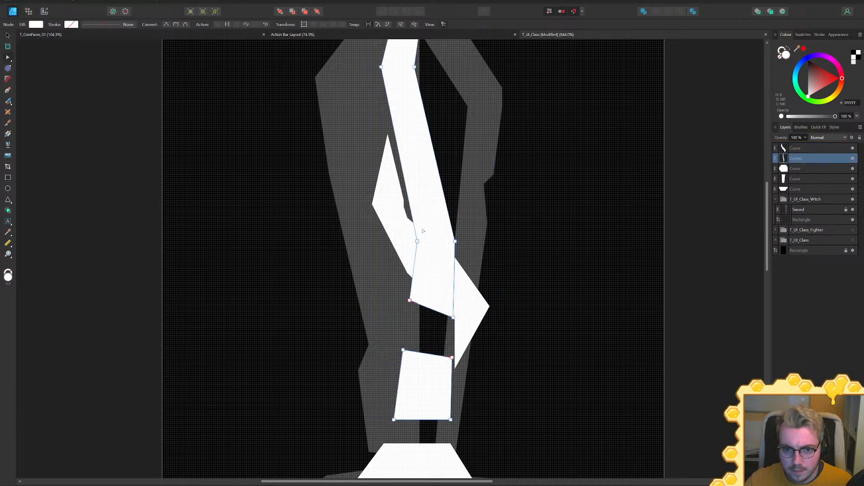
Delete the two cut-end nodes of the upper blade piece and reshape its lower end above the diagonal strand
{"action": "scroll", "coordinate": [423, 232], "scroll_direction": "up", "scroll_amount": 2, "text": "ctrl"}
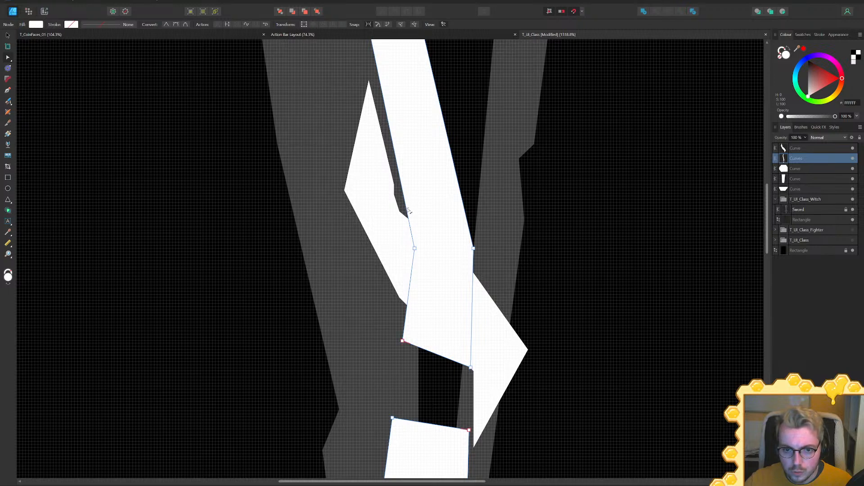
{"action": "left_click", "coordinate": [467, 220]}
{"action": "left_click_drag", "start_coordinate": [394, 320], "coordinate": [490, 378]}
{"action": "key", "text": "Delete"}
{"action": "left_click_drag", "start_coordinate": [415, 248], "coordinate": [410, 218]}
{"action": "left_click_drag", "start_coordinate": [473, 248], "coordinate": [469, 264]}
{"action": "left_click_drag", "start_coordinate": [409, 218], "coordinate": [444, 238]}
Pull the diagonal strand's lower outer bend inward and add a node below it to shape the taper toward its lower point
{"action": "scroll", "coordinate": [455, 243], "scroll_direction": "down", "scroll_amount": 2, "text": "ctrl"}
{"action": "scroll", "coordinate": [435, 229], "scroll_direction": "up", "scroll_amount": 2, "text": "ctrl"}
{"action": "left_click", "coordinate": [453, 262]}
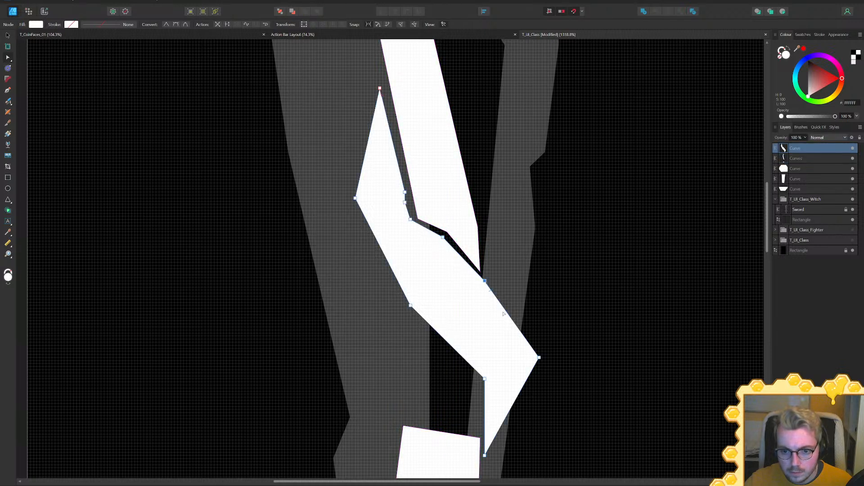
{"action": "left_click_drag", "start_coordinate": [540, 359], "coordinate": [521, 356]}
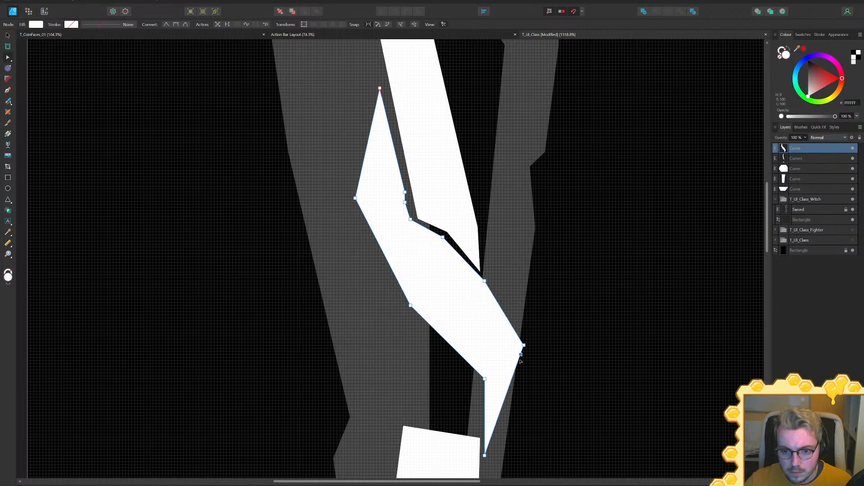
Raise the lower blade piece's top corners to follow the diagonal strand's underside and bevel its bottom-left corner with an added node
{"action": "left_click", "coordinate": [473, 446]}
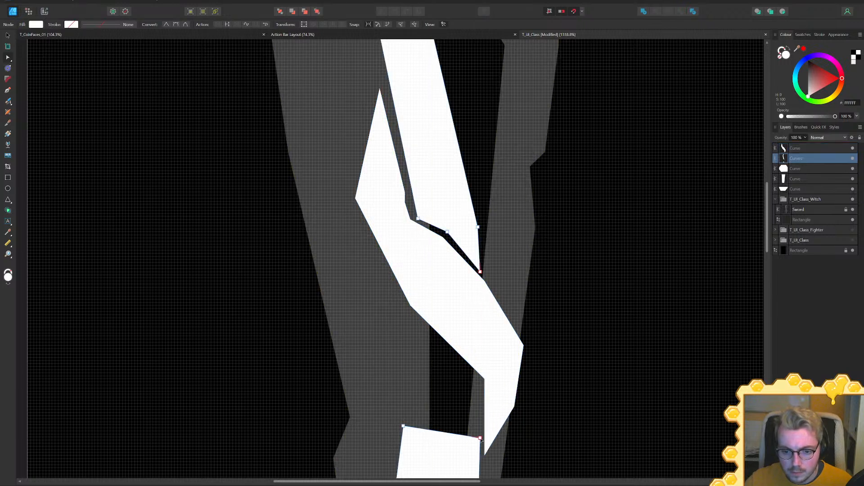
{"action": "left_click_drag", "start_coordinate": [479, 438], "coordinate": [478, 380]}
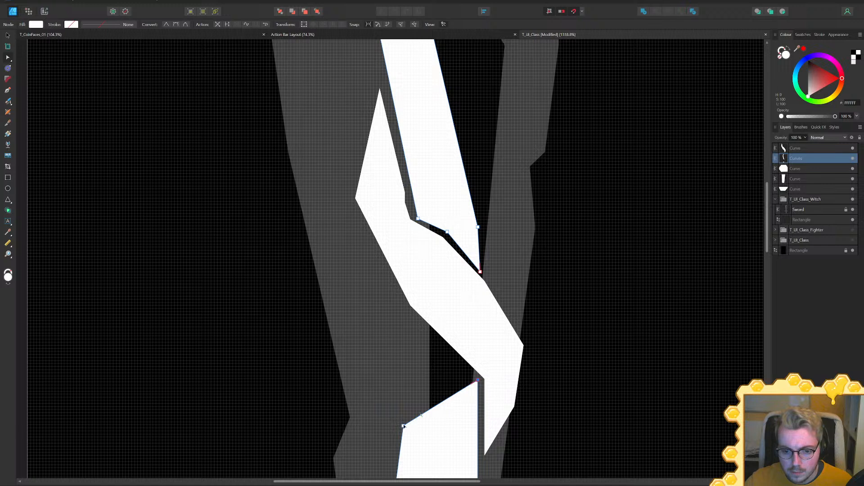
{"action": "left_click_drag", "start_coordinate": [403, 427], "coordinate": [410, 322]}
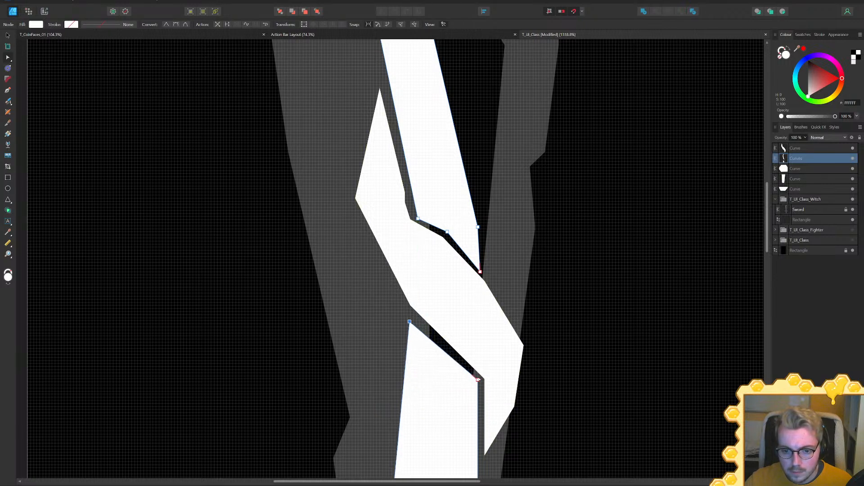
{"action": "scroll", "coordinate": [478, 381], "scroll_direction": "down", "scroll_amount": 10, "text": "ctrl"}
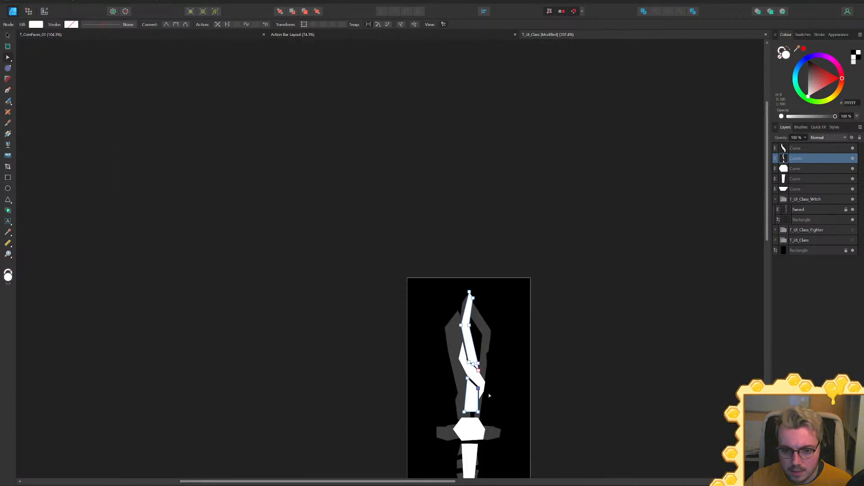
{"action": "scroll", "coordinate": [495, 319], "scroll_direction": "up", "scroll_amount": 9, "text": "ctrl"}
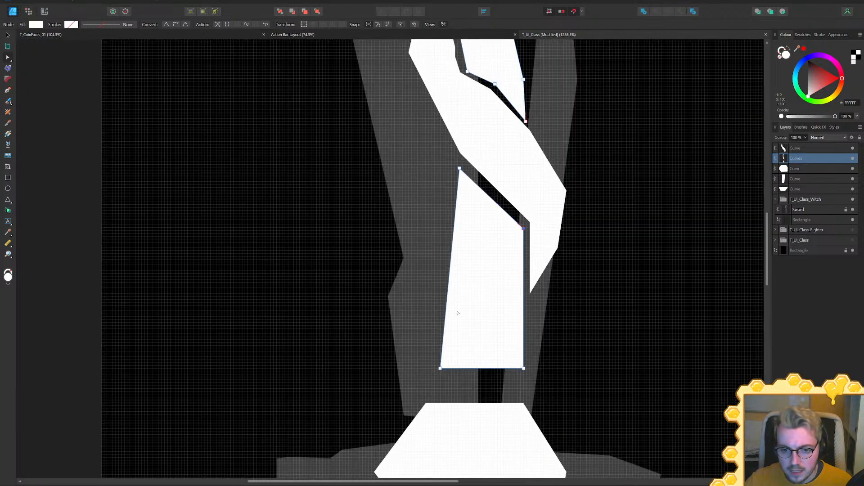
{"action": "left_click", "coordinate": [444, 322]}
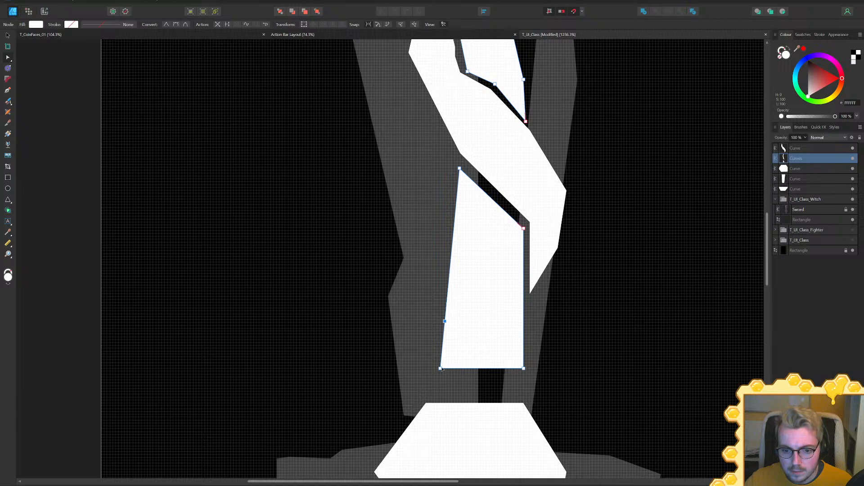
{"action": "left_click_drag", "start_coordinate": [440, 368], "coordinate": [467, 368]}
Draw a small triangular shard beside the beveled corner of the lower blade piece and bulge its outer edge with an extra node
{"action": "key", "text": "p"}
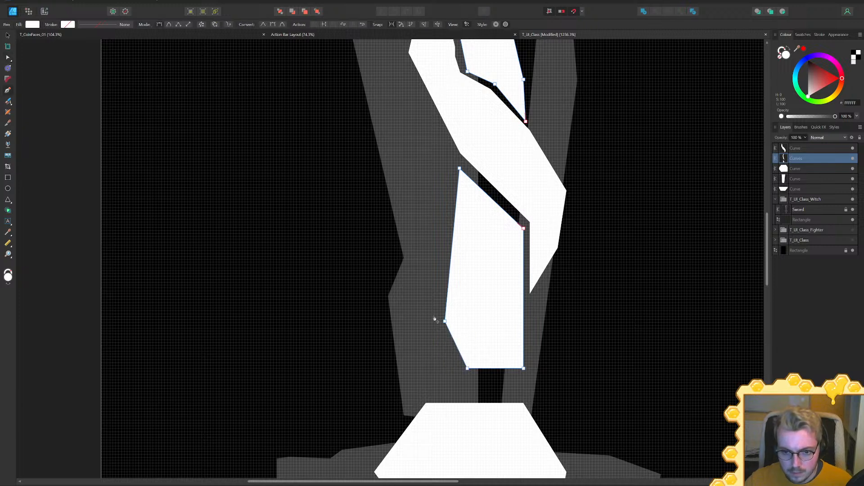
{"action": "key", "text": "ctrl+d"}
{"action": "left_click", "coordinate": [408, 368]}
{"action": "left_click", "coordinate": [463, 368]}
{"action": "left_click", "coordinate": [434, 320]}
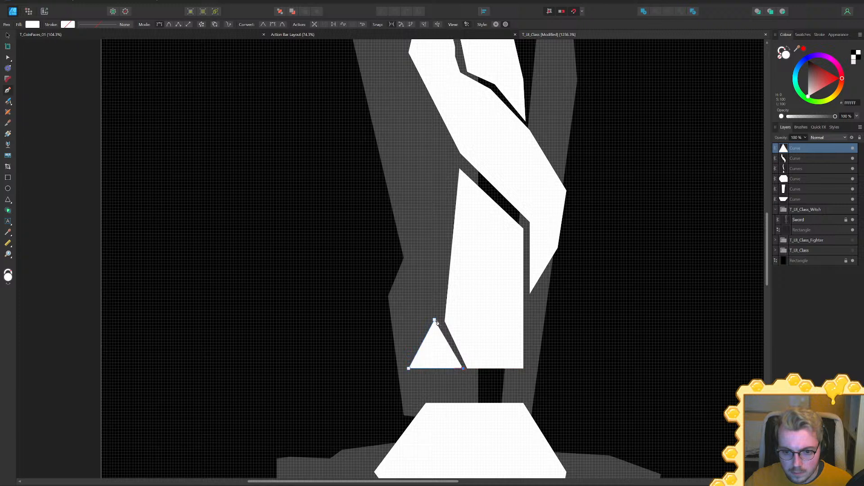
{"action": "key", "text": "a"}
{"action": "left_click_drag", "start_coordinate": [464, 368], "coordinate": [457, 368]}
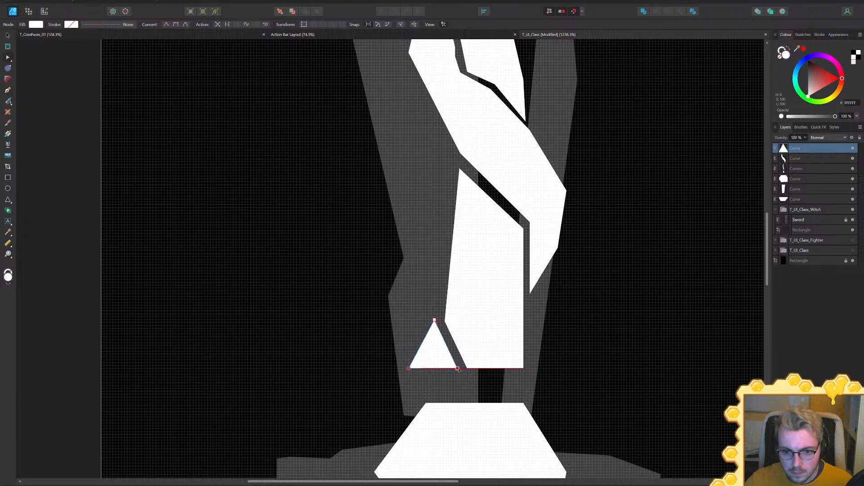
{"action": "left_click", "coordinate": [421, 345]}
{"action": "left_click_drag", "start_coordinate": [422, 345], "coordinate": [415, 338]}
{"action": "scroll", "coordinate": [487, 305], "scroll_direction": "down", "scroll_amount": 3, "text": "ctrl"}
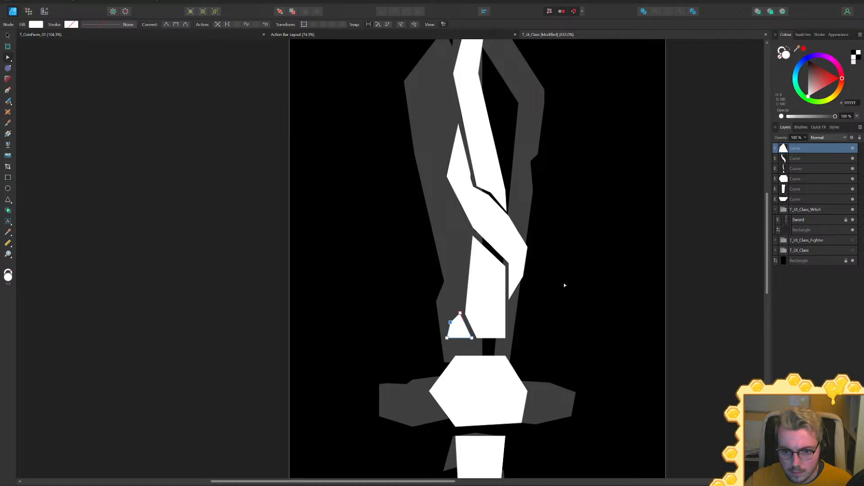
Move the two lower-end nodes of the upper blade piece upward to widen its gap to the diagonal strand
{"action": "scroll", "coordinate": [519, 294], "scroll_direction": "up", "scroll_amount": 4, "text": "ctrl"}
{"action": "left_click", "coordinate": [179, 291]}
{"action": "scroll", "coordinate": [327, 228], "scroll_direction": "down", "scroll_amount": 6, "text": "ctrl"}
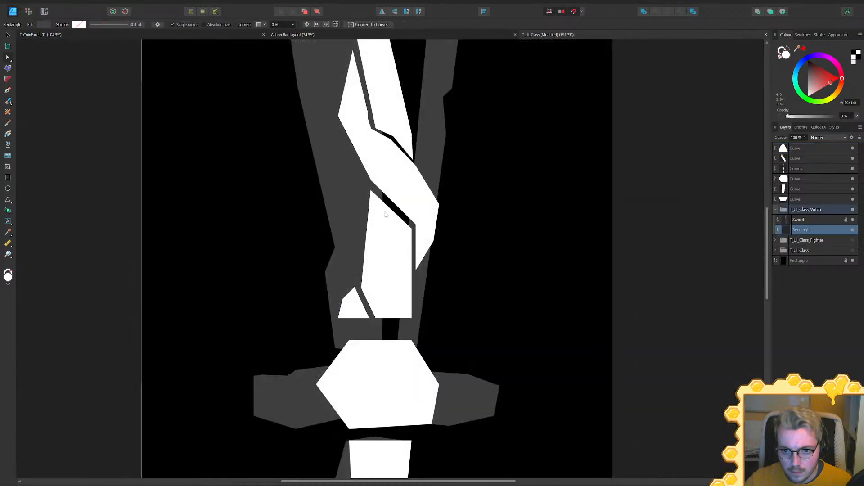
{"action": "left_click", "coordinate": [410, 207]}
{"action": "scroll", "coordinate": [407, 210], "scroll_direction": "up", "scroll_amount": 6, "text": "ctrl"}
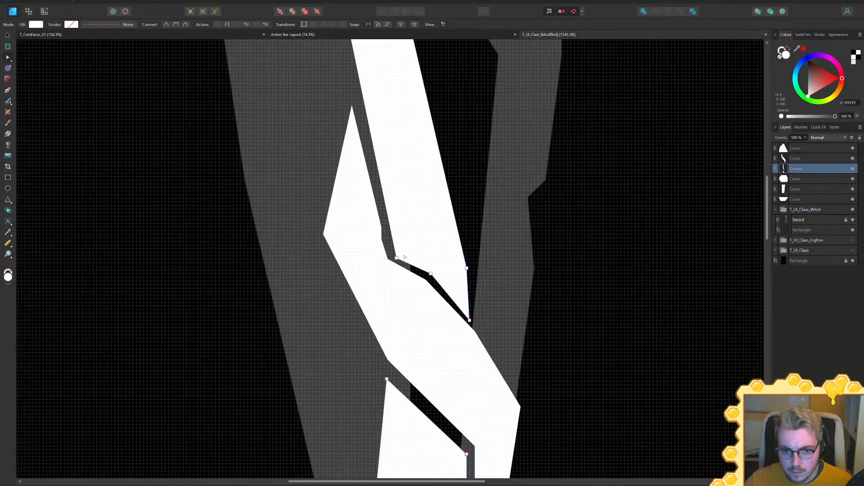
{"action": "left_click_drag", "start_coordinate": [396, 258], "coordinate": [396, 251]}
{"action": "left_click_drag", "start_coordinate": [431, 273], "coordinate": [435, 265]}
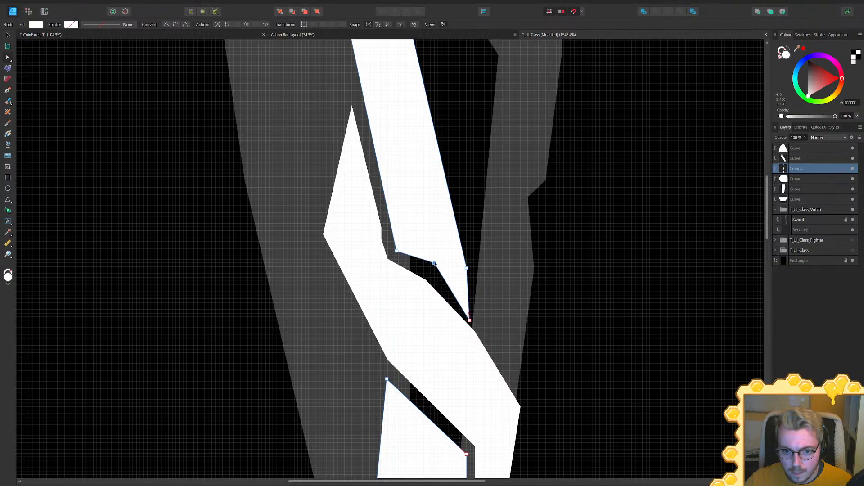
Draw a closed, bent six-sided shard along the right side of the upper blade, angled outward around the blade's bend
{"action": "scroll", "coordinate": [470, 322], "scroll_direction": "down", "scroll_amount": 6, "text": "ctrl"}
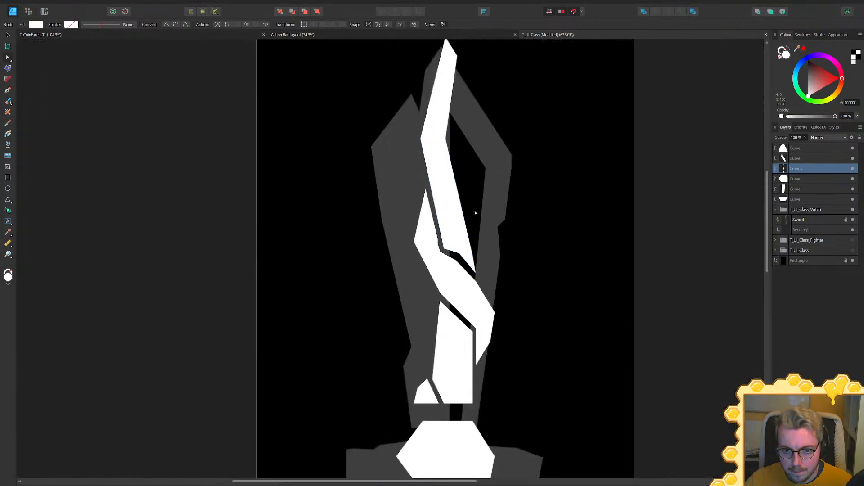
{"action": "scroll", "coordinate": [477, 257], "scroll_direction": "up", "scroll_amount": 5, "text": "ctrl"}
{"action": "key", "text": "p"}
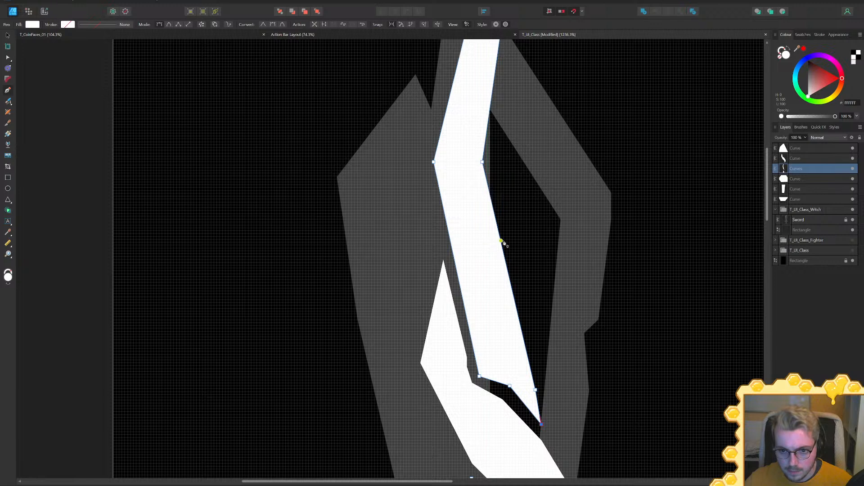
{"action": "left_click", "coordinate": [506, 231]}
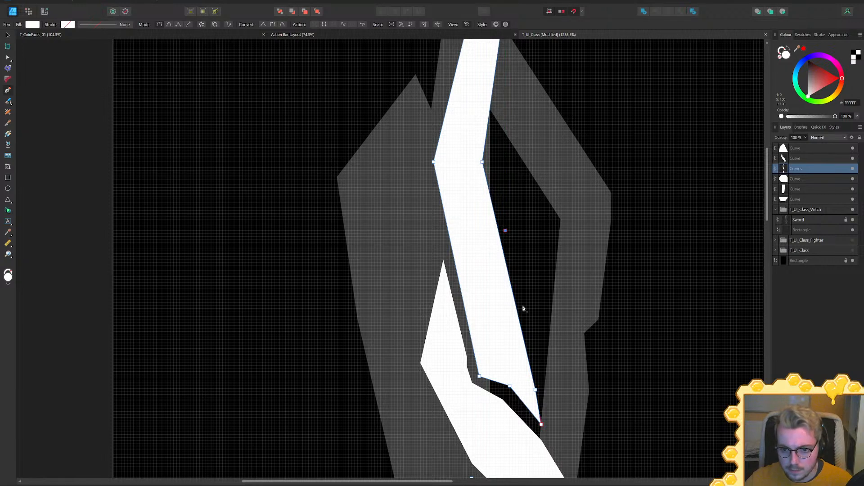
{"action": "left_click", "coordinate": [524, 306]}
{"action": "left_click", "coordinate": [559, 205]}
{"action": "scroll", "coordinate": [536, 189], "scroll_direction": "up", "scroll_amount": 5}
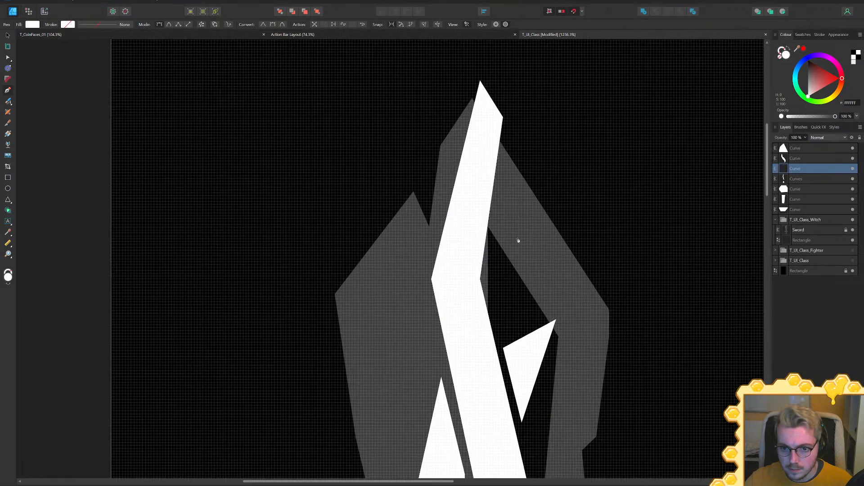
{"action": "left_click", "coordinate": [503, 223]}
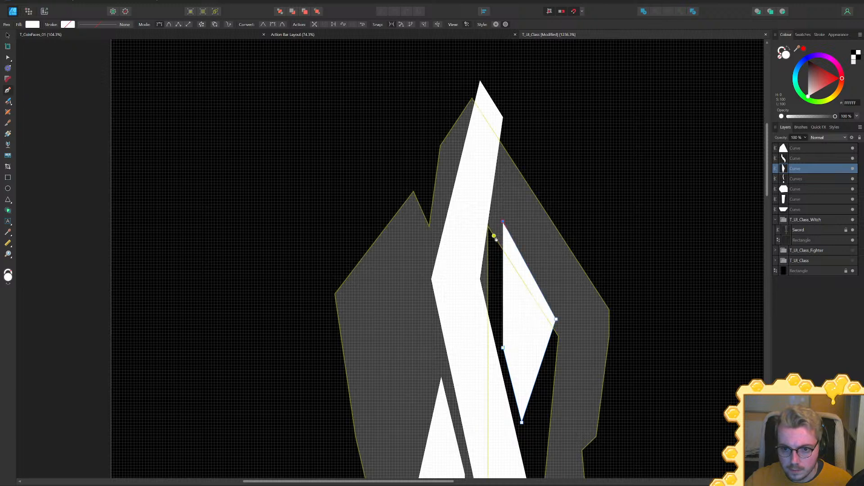
{"action": "left_click", "coordinate": [523, 309]}
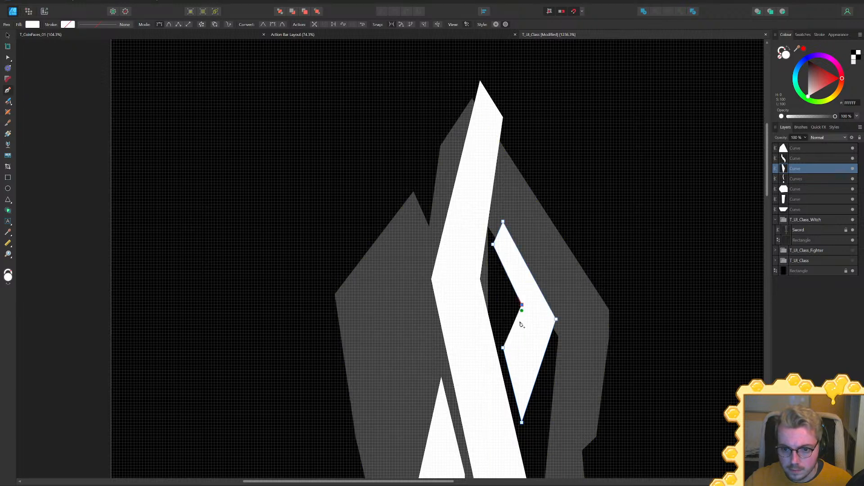
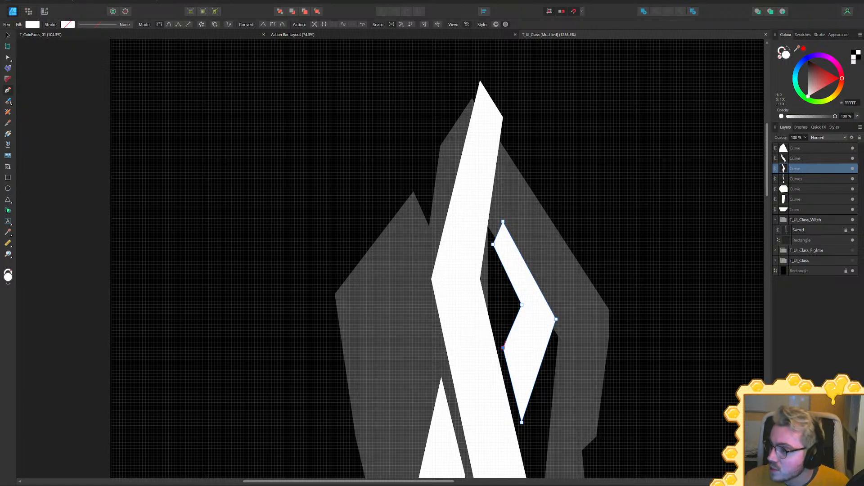
Move the bent shard's upper tip up and closer to the blade so its short end runs along the blade's edge
{"action": "middle_click_drag", "start_coordinate": [536, 259], "coordinate": [533, 204]}
{"action": "scroll", "coordinate": [533, 203], "scroll_direction": "down", "scroll_amount": 6}
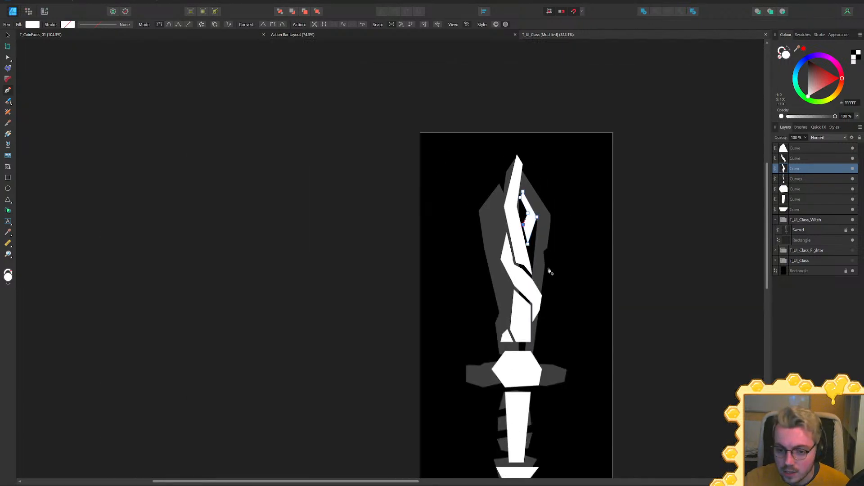
{"action": "middle_click_drag", "start_coordinate": [546, 270], "coordinate": [520, 202]}
{"action": "scroll", "coordinate": [520, 202], "scroll_direction": "down", "scroll_amount": 3}
{"action": "scroll", "coordinate": [513, 203], "scroll_direction": "up", "scroll_amount": 4}
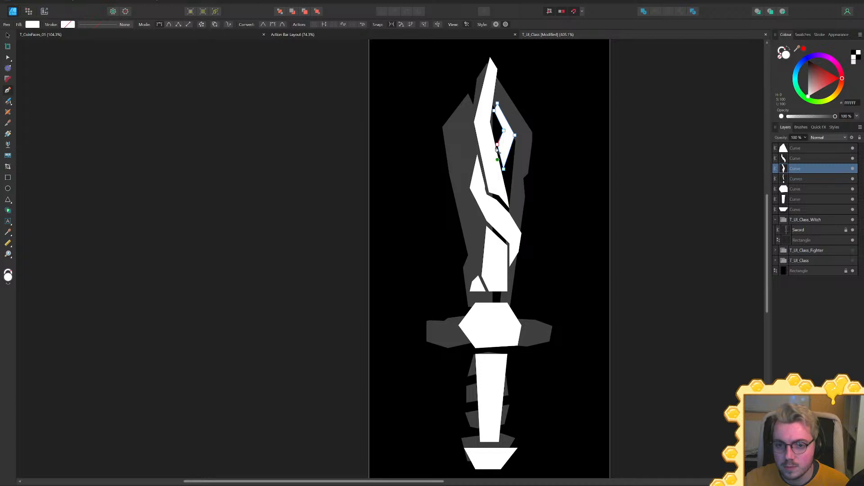
{"action": "scroll", "coordinate": [498, 159], "scroll_direction": "up", "scroll_amount": 3}
{"action": "key", "text": "a"}
{"action": "left_click_drag", "start_coordinate": [496, 168], "coordinate": [487, 145]}
{"action": "scroll", "coordinate": [495, 192], "scroll_direction": "down", "scroll_amount": 4, "text": "ctrl"}
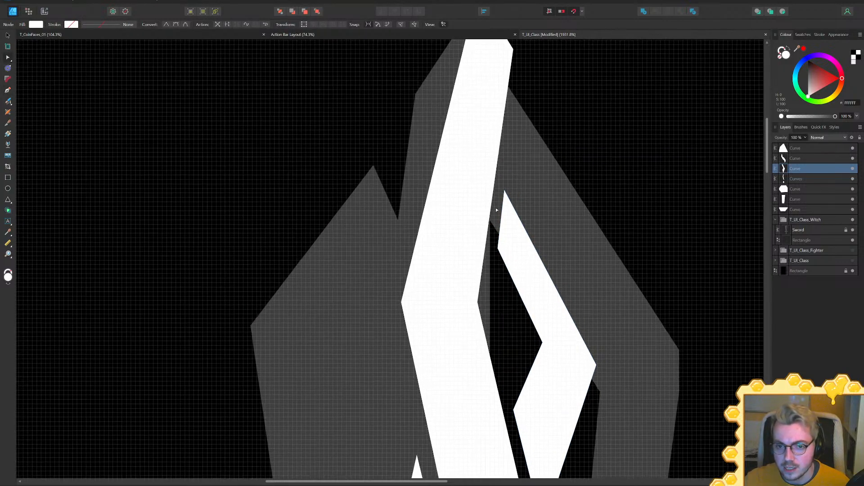
Draw a small hooked shard to the left of the blade's tip and adjust its inner bend and shorten its upper end
{"action": "key", "text": "p"}
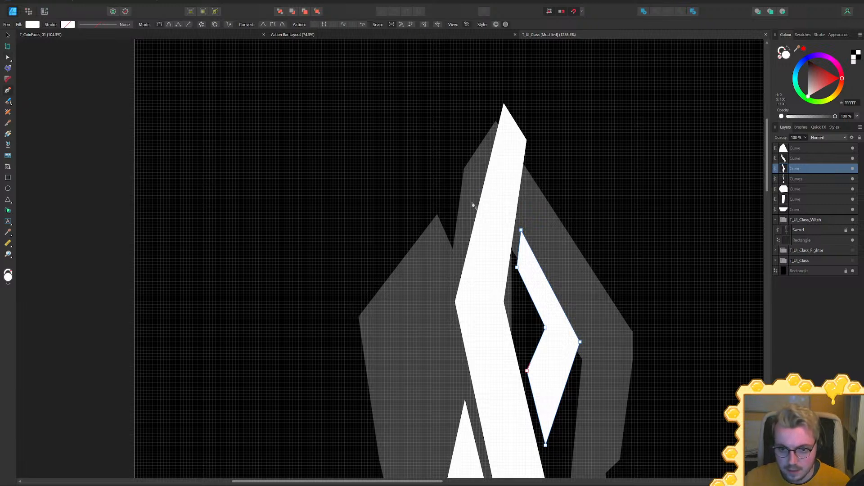
{"action": "left_click_drag", "start_coordinate": [476, 190], "coordinate": [463, 229]}
{"action": "left_click", "coordinate": [442, 152]}
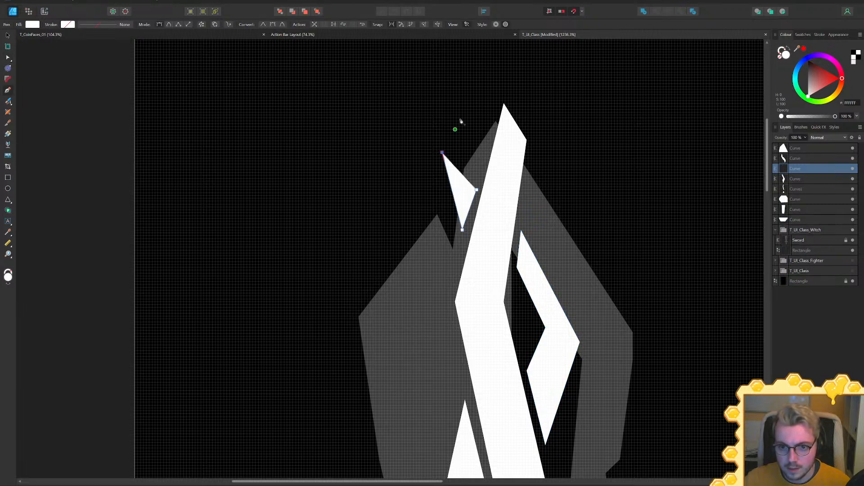
{"action": "left_click", "coordinate": [477, 96]}
{"action": "left_click", "coordinate": [471, 147]}
{"action": "left_click", "coordinate": [477, 189]}
{"action": "key", "text": "a"}
{"action": "left_click_drag", "start_coordinate": [471, 146], "coordinate": [466, 158]}
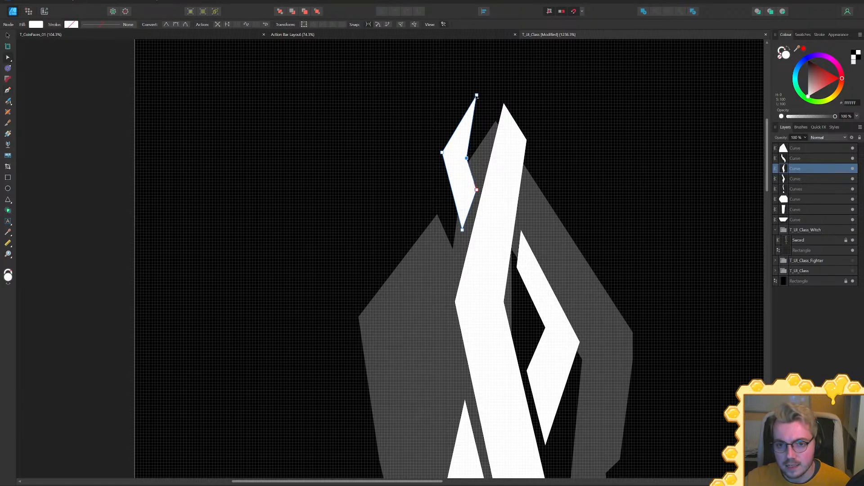
{"action": "left_click_drag", "start_coordinate": [477, 95], "coordinate": [472, 127]}
Reshape the blade's tip into a slanted blunt end by lowering its point and adding a node that extends up and right
{"action": "left_click", "coordinate": [506, 137]}
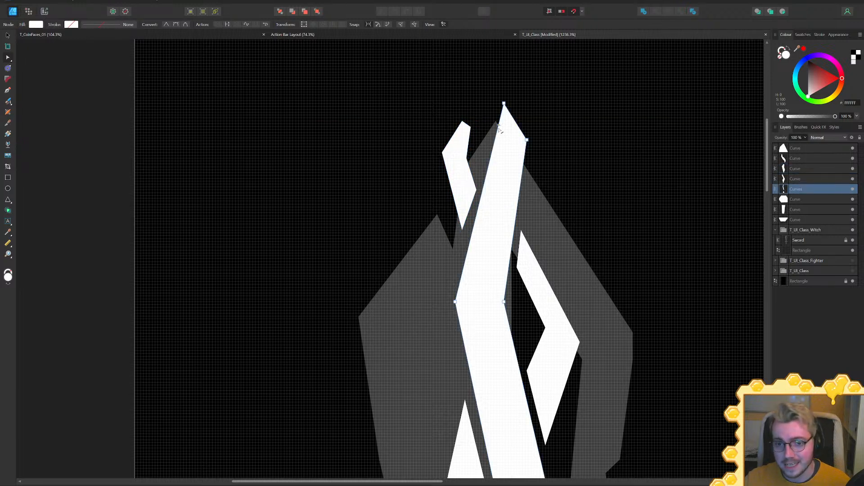
{"action": "mouse_move", "coordinate": [503, 104]}
{"action": "left_mouse_down"}
{"action": "mouse_move", "coordinate": [513, 127]}
{"action": "mouse_move", "coordinate": [503, 100]}
{"action": "mouse_move", "coordinate": [524, 100]}
{"action": "mouse_move", "coordinate": [504, 109]}
{"action": "left_mouse_up"}
{"action": "left_click", "coordinate": [513, 115]}
{"action": "scroll", "coordinate": [514, 126], "scroll_direction": "down", "scroll_amount": 5, "text": "ctrl"}
{"action": "scroll", "coordinate": [513, 135], "scroll_direction": "up", "scroll_amount": 2, "text": "ctrl"}
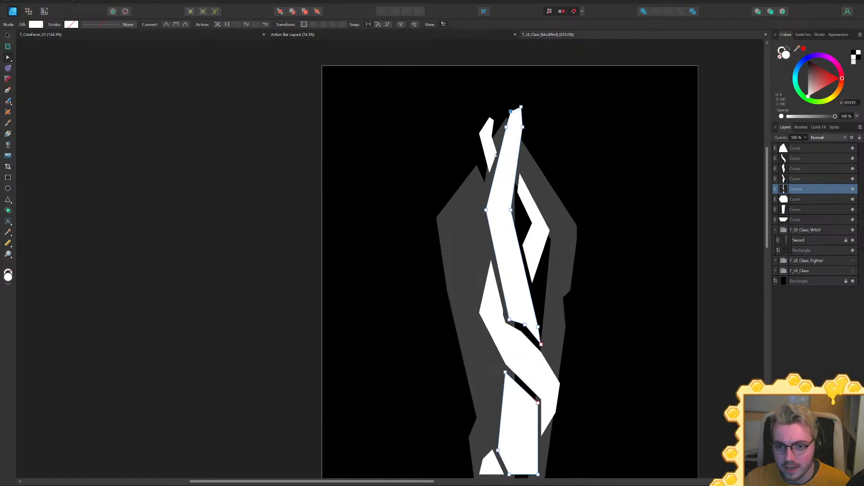
{"action": "scroll", "coordinate": [495, 157], "scroll_direction": "up", "scroll_amount": 3, "text": "ctrl"}
{"action": "left_click", "coordinate": [486, 193]}
{"action": "left_click_drag", "start_coordinate": [485, 192], "coordinate": [491, 188]}
Pull in the outer bend of the shard right of the blade and cut a small notch into its inner bend with added nodes
{"action": "left_click", "coordinate": [547, 227]}
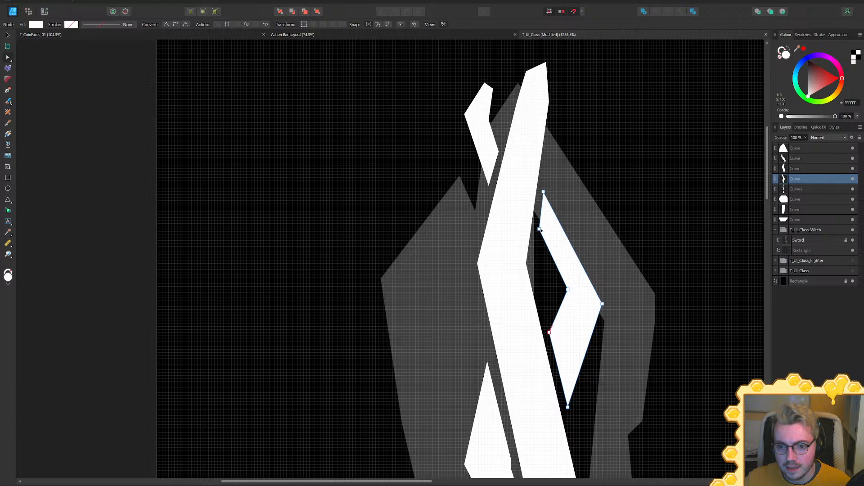
{"action": "left_click_drag", "start_coordinate": [544, 191], "coordinate": [543, 197]}
{"action": "left_click_drag", "start_coordinate": [605, 311], "coordinate": [582, 292]}
{"action": "scroll", "coordinate": [574, 289], "scroll_direction": "up", "scroll_amount": 2, "text": "ctrl"}
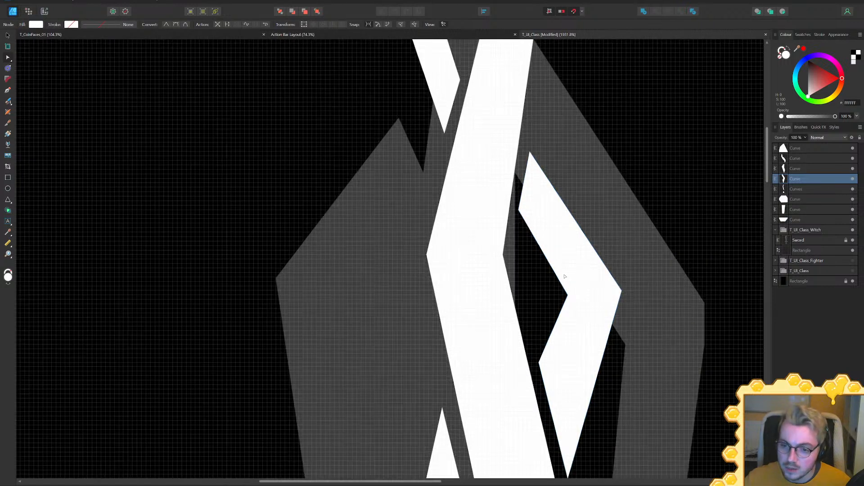
{"action": "left_click", "coordinate": [561, 283]}
{"action": "mouse_move", "coordinate": [564, 288]}
{"action": "left_mouse_down"}
{"action": "mouse_move", "coordinate": [573, 271]}
{"action": "mouse_move", "coordinate": [575, 288]}
{"action": "mouse_move", "coordinate": [566, 287]}
{"action": "mouse_move", "coordinate": [570, 260]}
{"action": "mouse_move", "coordinate": [571, 291]}
{"action": "mouse_move", "coordinate": [594, 290]}
{"action": "mouse_move", "coordinate": [572, 284]}
{"action": "left_mouse_up"}
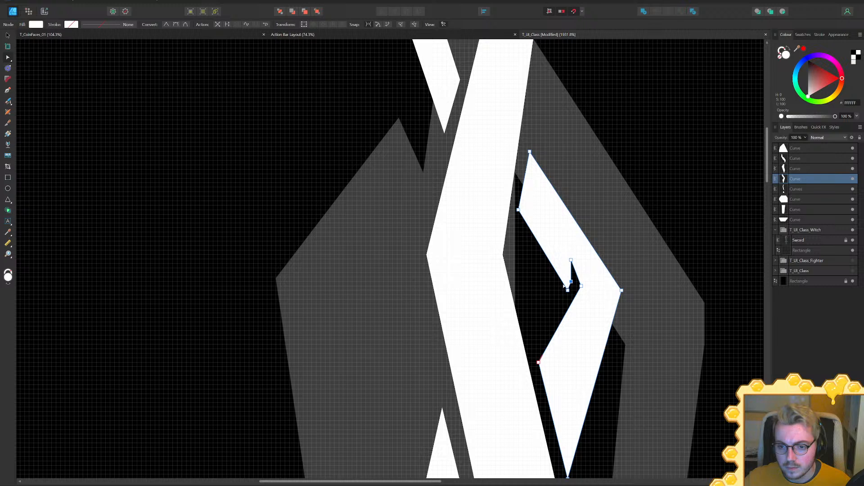
Add a node on the upper outer edge of the shard right of the blade and pull it outward to bulge the edge
{"action": "scroll", "coordinate": [572, 284], "scroll_direction": "down", "scroll_amount": 9, "text": "ctrl"}
{"action": "left_click", "coordinate": [500, 309]}
{"action": "scroll", "coordinate": [480, 319], "scroll_direction": "up", "scroll_amount": 1, "text": "ctrl"}
{"action": "middle_click_drag", "start_coordinate": [480, 320], "coordinate": [593, 261]}
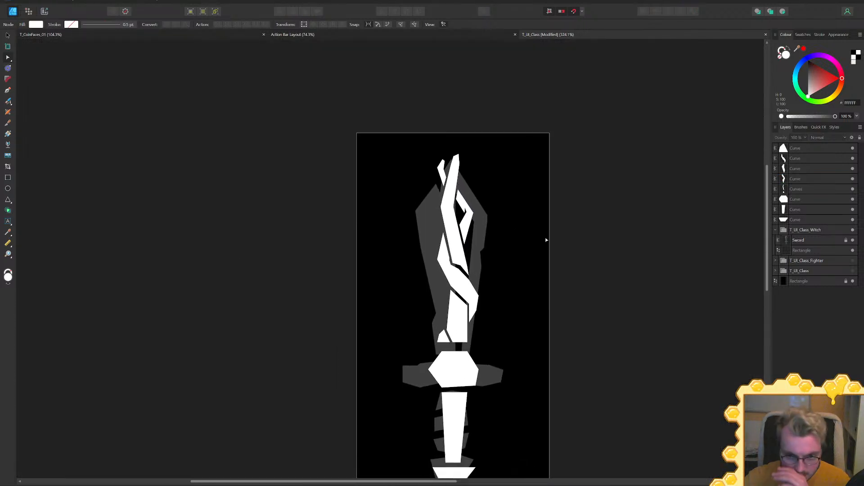
{"action": "scroll", "coordinate": [526, 242], "scroll_direction": "up", "scroll_amount": 5, "text": "ctrl"}
{"action": "left_click", "coordinate": [503, 234]}
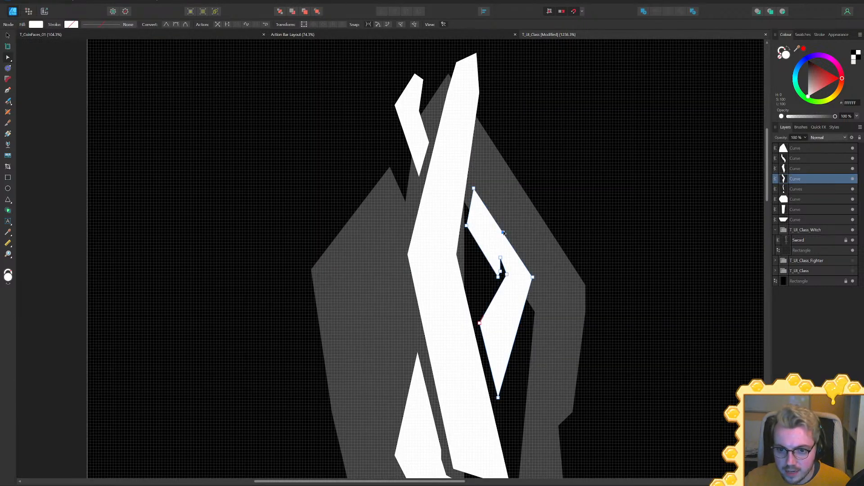
{"action": "left_click_drag", "start_coordinate": [499, 226], "coordinate": [507, 225]}
{"action": "scroll", "coordinate": [373, 270], "scroll_direction": "down", "scroll_amount": 4, "text": "ctrl"}
{"action": "left_click", "coordinate": [621, 274]}
Delete the faded Sword reference from the T_UI_Class_Witch group
{"action": "middle_click_drag", "start_coordinate": [544, 281], "coordinate": [646, 191]}
{"action": "scroll", "coordinate": [647, 190], "scroll_direction": "down", "scroll_amount": 1, "text": "ctrl"}
{"action": "scroll", "coordinate": [578, 127], "scroll_direction": "up", "scroll_amount": 2, "text": "ctrl"}
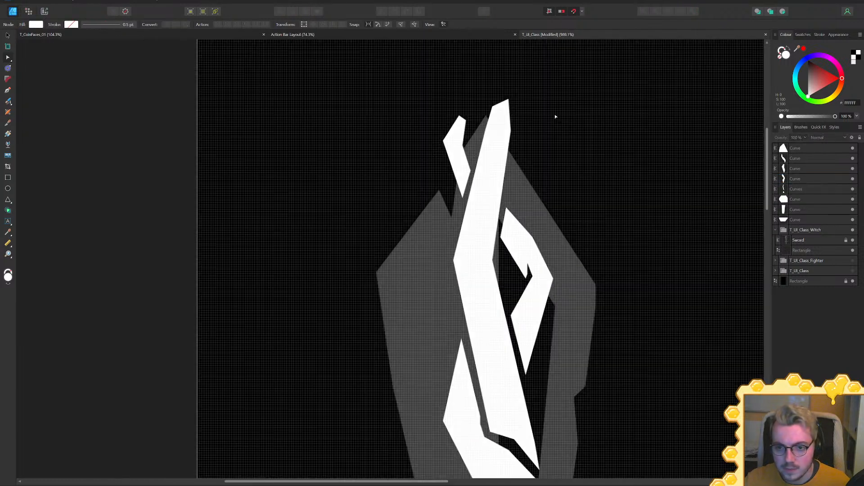
{"action": "scroll", "coordinate": [558, 116], "scroll_direction": "down", "scroll_amount": 5, "text": "ctrl"}
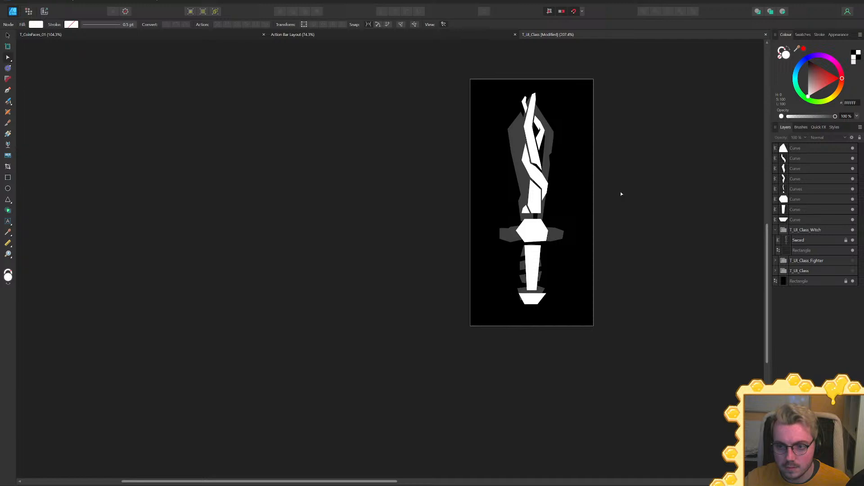
{"action": "middle_click_drag", "start_coordinate": [594, 257], "coordinate": [537, 314]}
{"action": "scroll", "coordinate": [483, 249], "scroll_direction": "up", "scroll_amount": 2, "text": "ctrl"}
{"action": "middle_click_drag", "start_coordinate": [685, 271], "coordinate": [690, 262]}
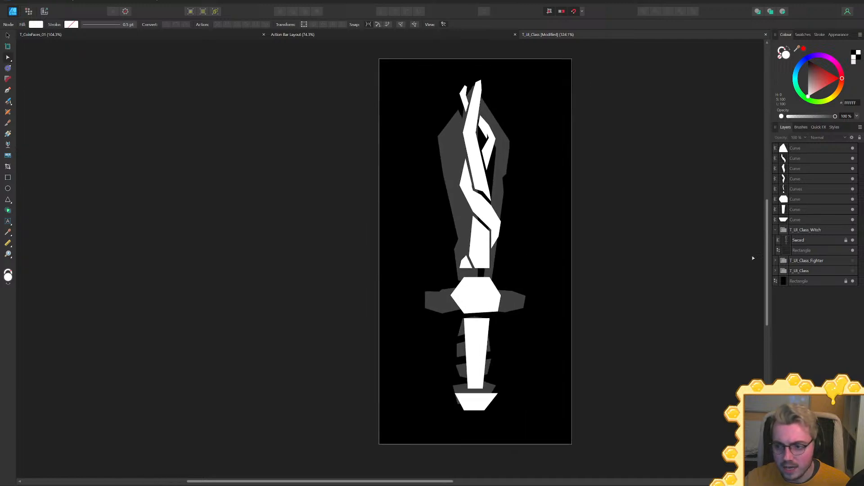
{"action": "left_click", "coordinate": [810, 240]}
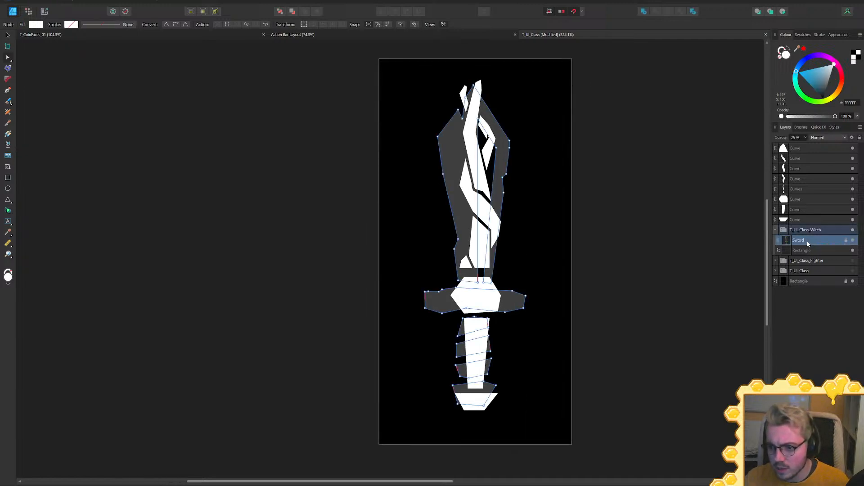
{"action": "key", "text": "Delete"}
Add a node on the left edge of the lower blade section and pull it outward to the left
{"action": "scroll", "coordinate": [517, 243], "scroll_direction": "up", "scroll_amount": 3, "text": "ctrl"}
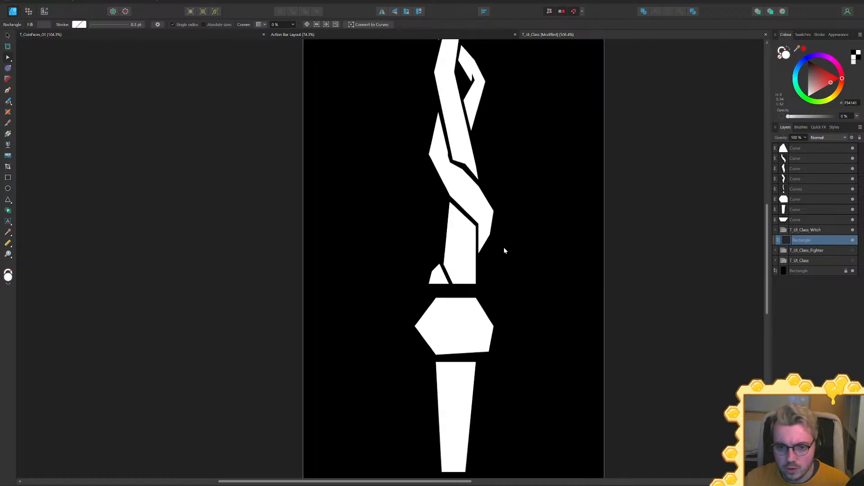
{"action": "left_click", "coordinate": [451, 239]}
{"action": "left_click", "coordinate": [445, 229]}
{"action": "left_click_drag", "start_coordinate": [445, 230], "coordinate": [440, 230]}
Add a node on the inner edge of the wrapping strand's upper end, pull it inward, and shift the strand's tip down and left
{"action": "middle_click_drag", "start_coordinate": [480, 197], "coordinate": [494, 294]}
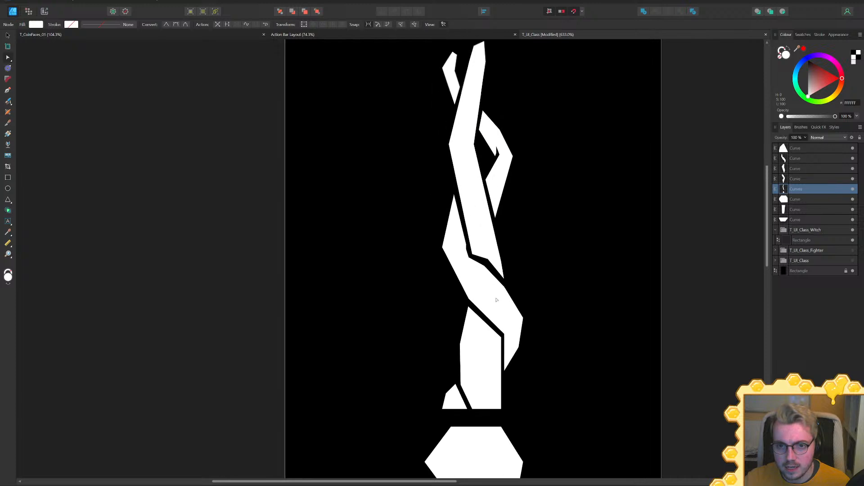
{"action": "left_click", "coordinate": [464, 229]}
{"action": "scroll", "coordinate": [463, 225], "scroll_direction": "up", "scroll_amount": 3, "text": "ctrl"}
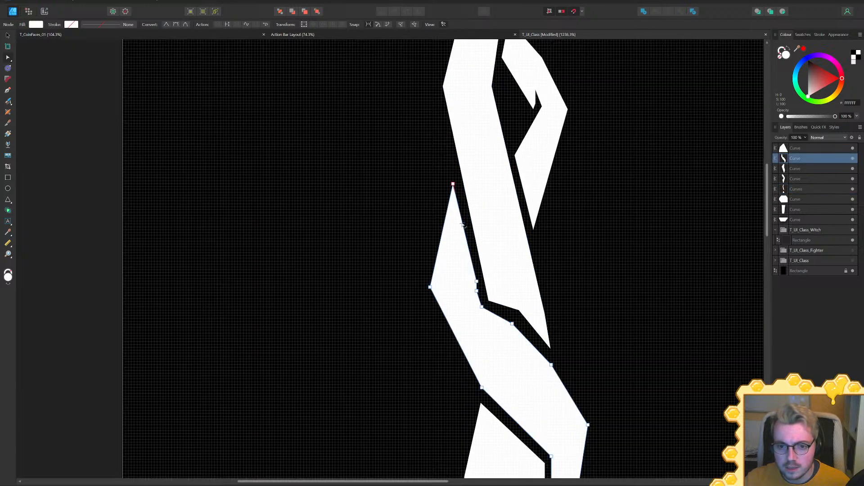
{"action": "left_click_drag", "start_coordinate": [463, 223], "coordinate": [455, 226]}
{"action": "left_click_drag", "start_coordinate": [455, 188], "coordinate": [450, 197]}
Add nodes on the blade's left edge beside the wrapping strand and pull the edge outward to follow the strand's new contour
{"action": "left_click", "coordinate": [480, 257]}
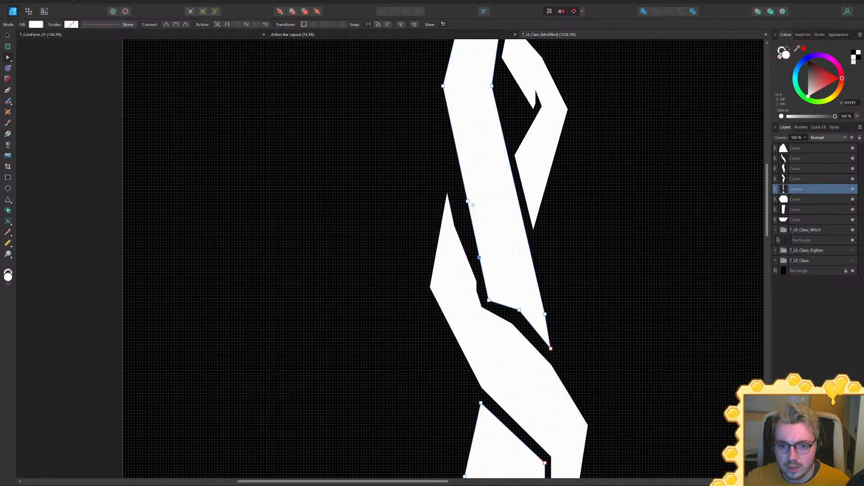
{"action": "scroll", "coordinate": [517, 211], "scroll_direction": "down", "scroll_amount": 4, "text": "ctrl"}
{"action": "left_click", "coordinate": [668, 232]}
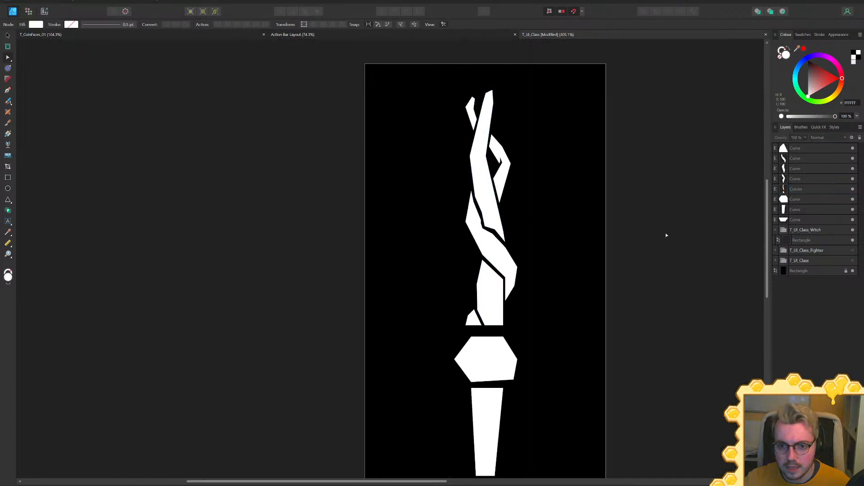
Shift the bend on the wrapping strand's upper edge slightly right to narrow the gap below the blade's pointed lower end
{"action": "scroll", "coordinate": [567, 224], "scroll_direction": "down", "scroll_amount": 3, "text": "ctrl"}
{"action": "scroll", "coordinate": [495, 162], "scroll_direction": "up", "scroll_amount": 6, "text": "ctrl"}
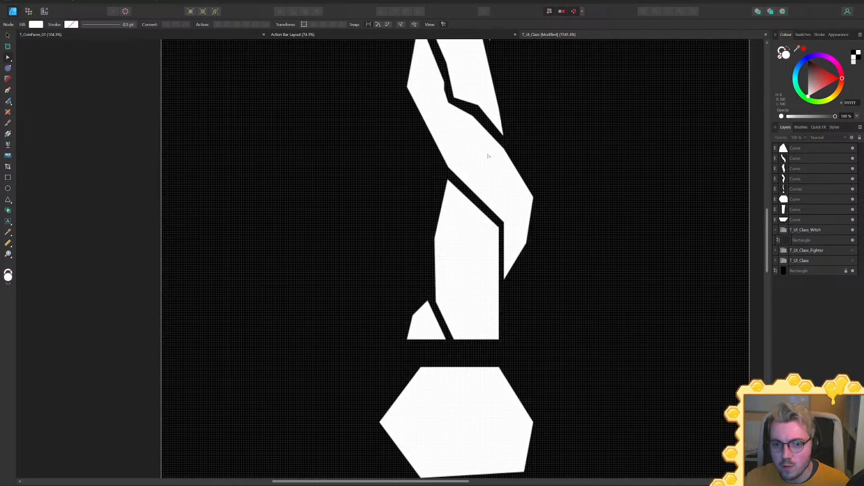
{"action": "scroll", "coordinate": [488, 157], "scroll_direction": "down", "scroll_amount": 2, "text": "ctrl"}
{"action": "left_click", "coordinate": [469, 116]}
{"action": "left_click_drag", "start_coordinate": [464, 93], "coordinate": [472, 93]}
{"action": "scroll", "coordinate": [507, 182], "scroll_direction": "down", "scroll_amount": 1, "text": "ctrl"}
{"action": "scroll", "coordinate": [538, 190], "scroll_direction": "down", "scroll_amount": 3, "text": "ctrl"}
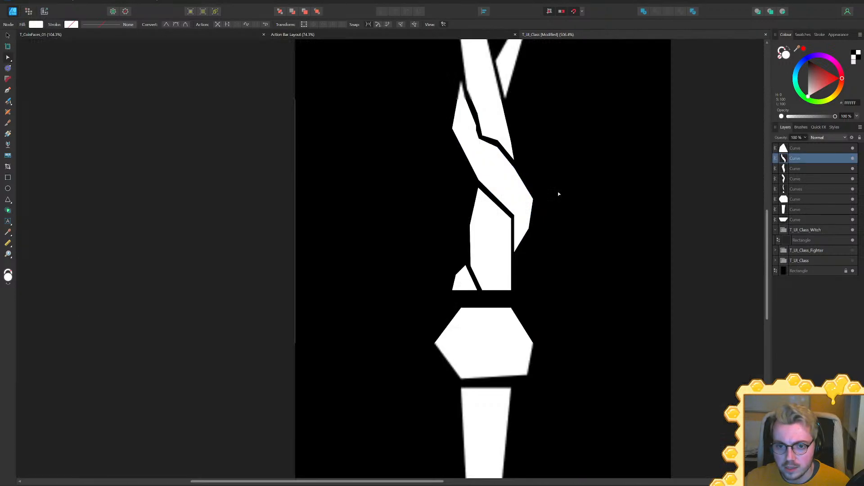
Add a node on the right edge of the lower blade section and pull it inward and down to form a notch
{"action": "scroll", "coordinate": [517, 216], "scroll_direction": "up", "scroll_amount": 3, "text": "ctrl"}
{"action": "left_click", "coordinate": [508, 299]}
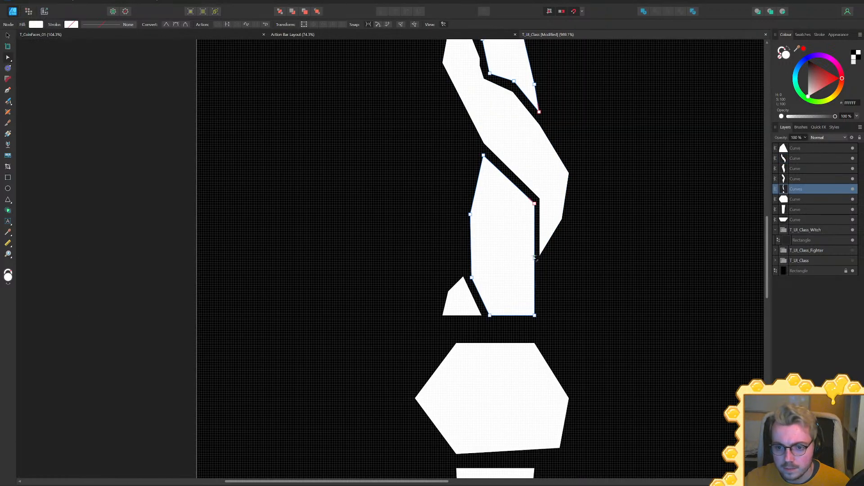
{"action": "left_click_drag", "start_coordinate": [534, 256], "coordinate": [519, 264]}
Extend the wrapping strand's lower end down and left into the notch and bend its inner edge with added nodes
{"action": "left_click", "coordinate": [542, 235]}
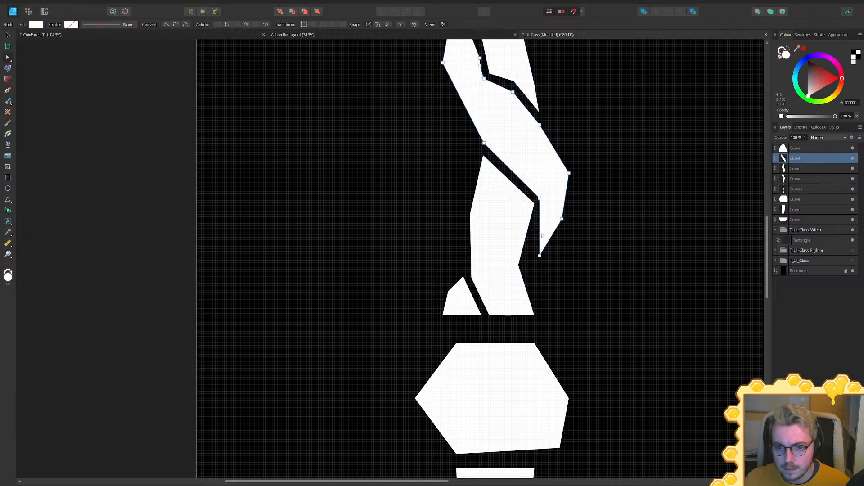
{"action": "left_click_drag", "start_coordinate": [539, 238], "coordinate": [527, 264]}
{"action": "left_click_drag", "start_coordinate": [540, 229], "coordinate": [536, 229]}
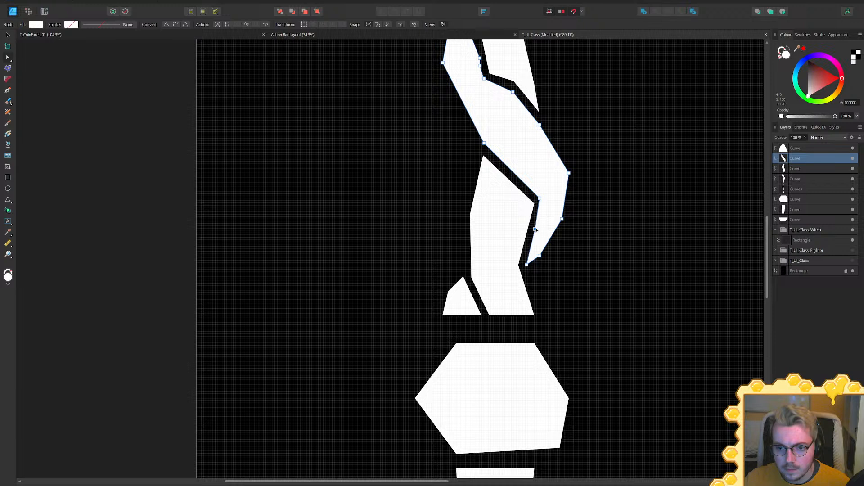
Add a node below the notch on the lower blade section's right edge and pull it outward to square off the base
{"action": "left_click", "coordinate": [527, 294]}
{"action": "left_click_drag", "start_coordinate": [526, 291], "coordinate": [534, 292]}
{"action": "scroll", "coordinate": [570, 295], "scroll_direction": "down", "scroll_amount": 8, "text": "ctrl"}
{"action": "left_click", "coordinate": [664, 321]}
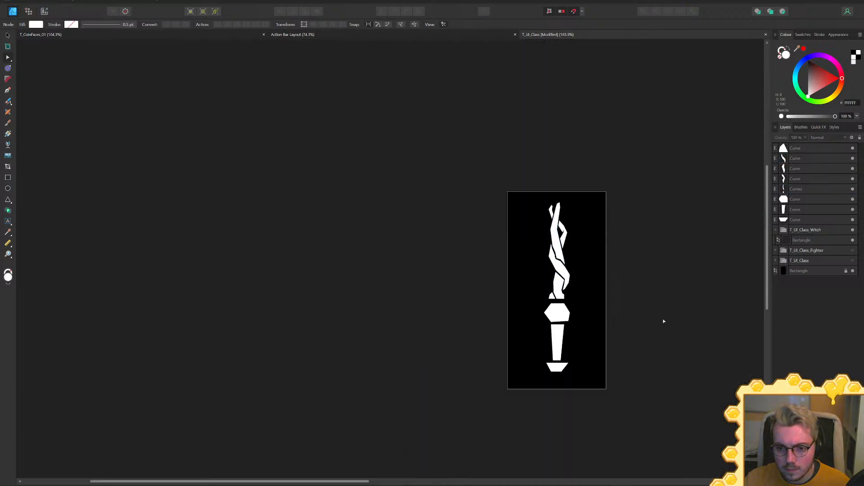
Examine the whole dagger's silhouette and the shape of its twisted blade at icon size and close up
{"action": "scroll", "coordinate": [565, 253], "scroll_direction": "up", "scroll_amount": 4, "text": "ctrl"}
{"action": "scroll", "coordinate": [549, 251], "scroll_direction": "down", "scroll_amount": 2, "text": "ctrl"}
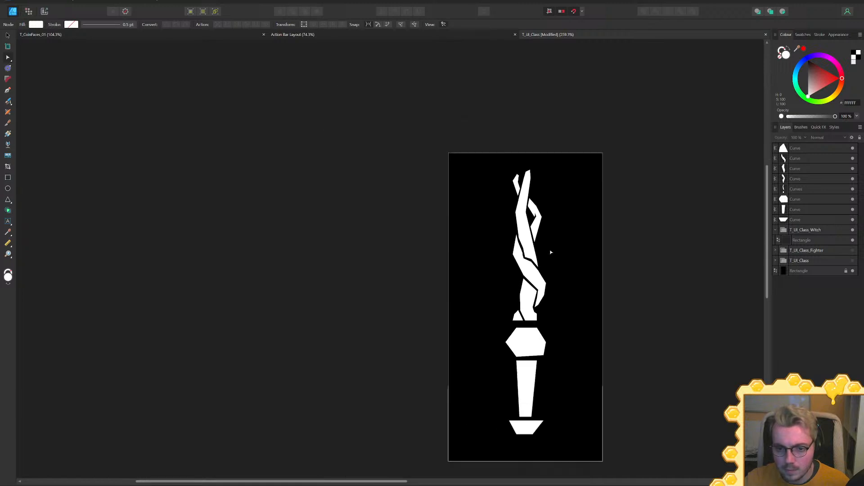
{"action": "scroll", "coordinate": [550, 250], "scroll_direction": "down", "scroll_amount": 3, "text": "ctrl"}
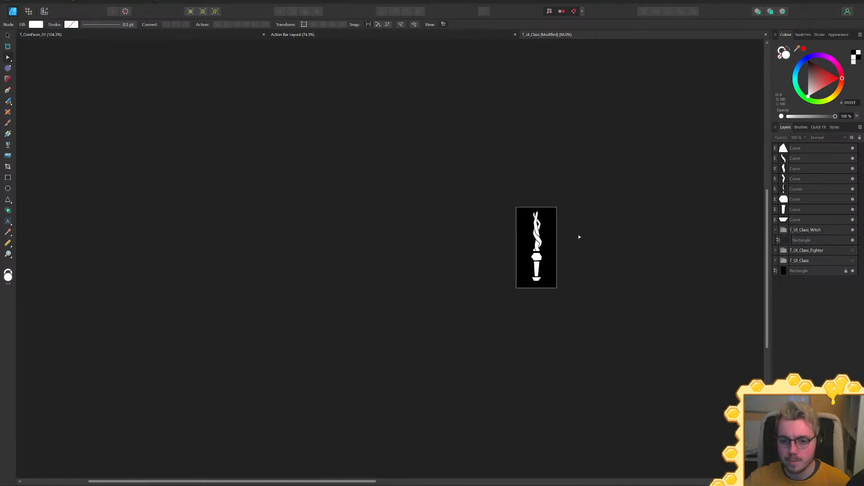
{"action": "scroll", "coordinate": [581, 236], "scroll_direction": "up", "scroll_amount": 2, "text": "ctrl"}
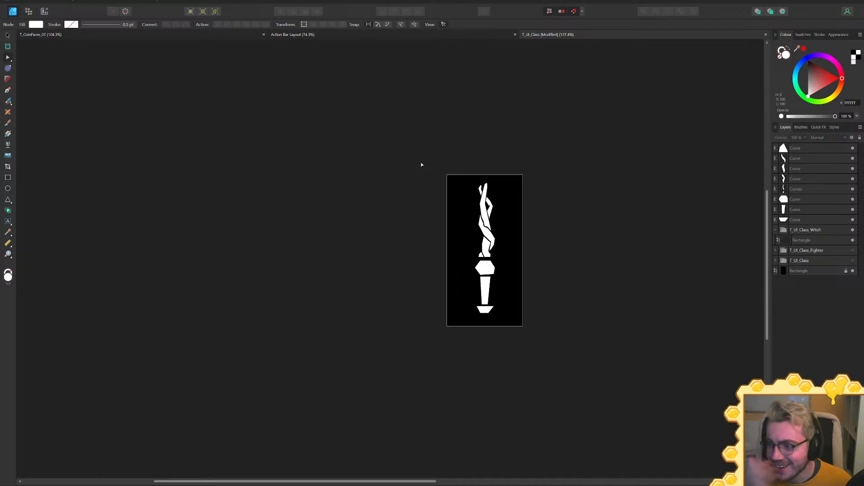
{"action": "scroll", "coordinate": [481, 227], "scroll_direction": "up", "scroll_amount": 5, "text": "ctrl"}
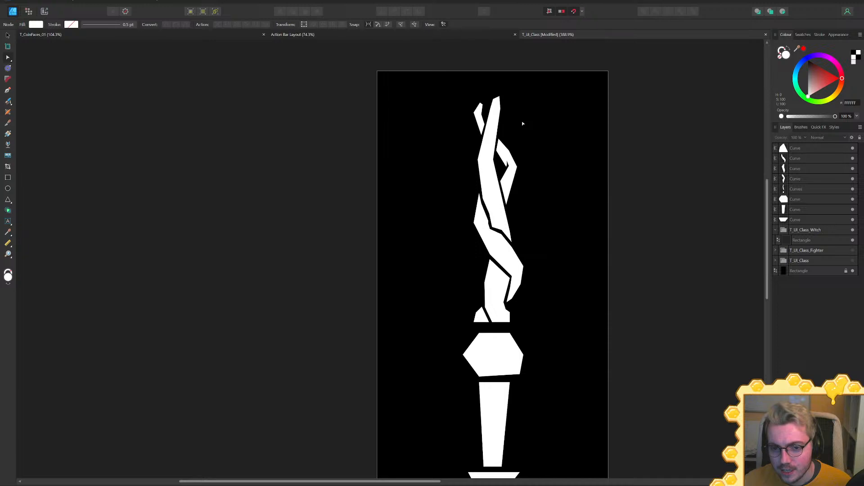
{"action": "scroll", "coordinate": [506, 129], "scroll_direction": "up", "scroll_amount": 3, "text": "ctrl"}
{"action": "left_click", "coordinate": [468, 153]}
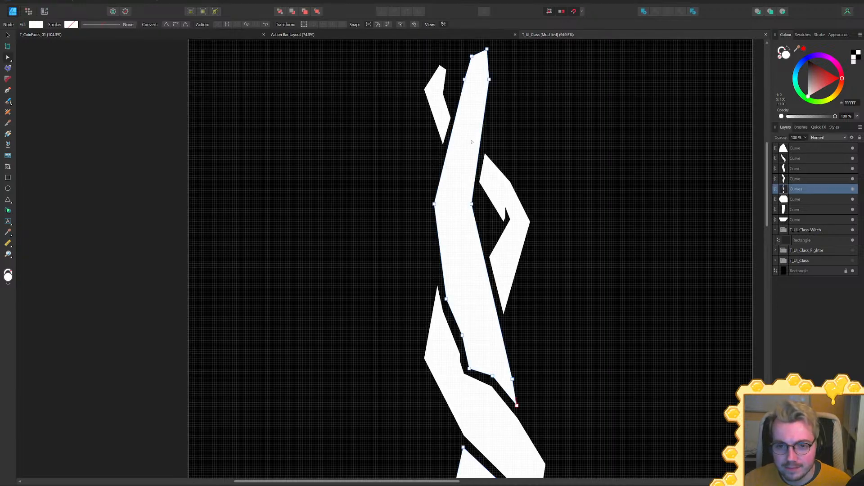
{"action": "scroll", "coordinate": [481, 120], "scroll_direction": "down", "scroll_amount": 3, "text": "ctrl"}
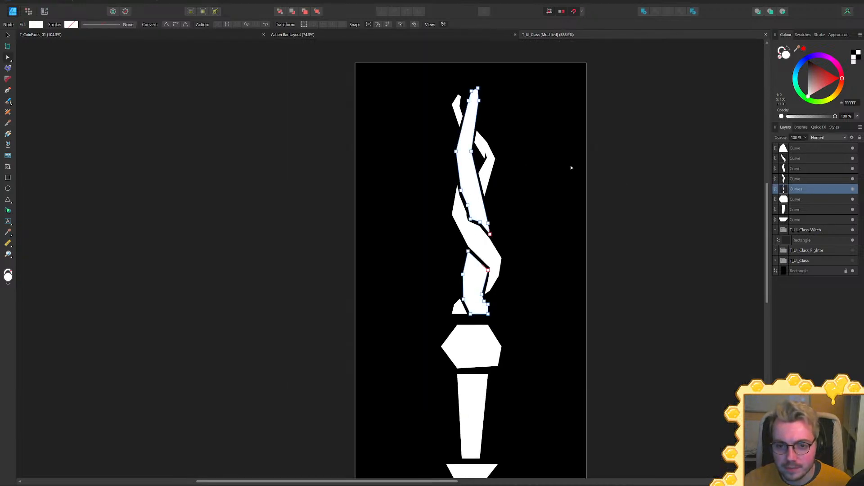
{"action": "left_click", "coordinate": [623, 183]}
{"action": "scroll", "coordinate": [623, 183], "scroll_direction": "down", "scroll_amount": 4, "text": "ctrl"}
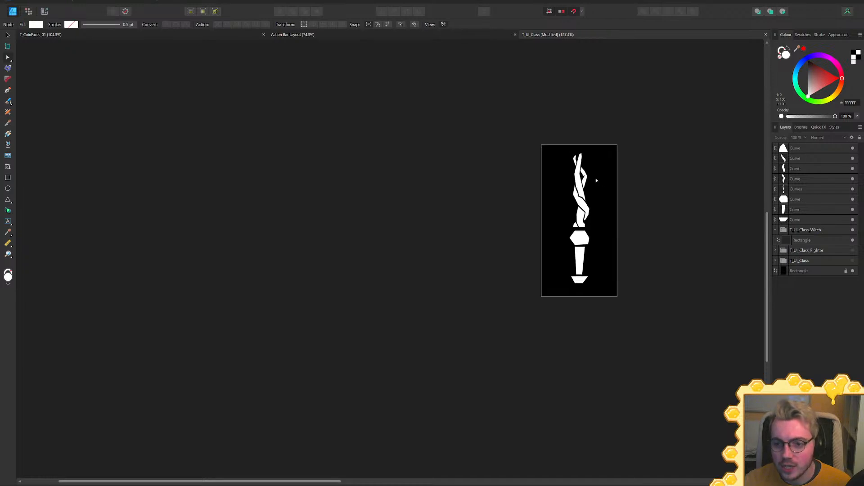
Cut a slanted gap through the upper blade by drawing a four-sided Pen shape between the two shards and subtracting it from the blade
{"action": "scroll", "coordinate": [599, 182], "scroll_direction": "up", "scroll_amount": 8, "text": "ctrl"}
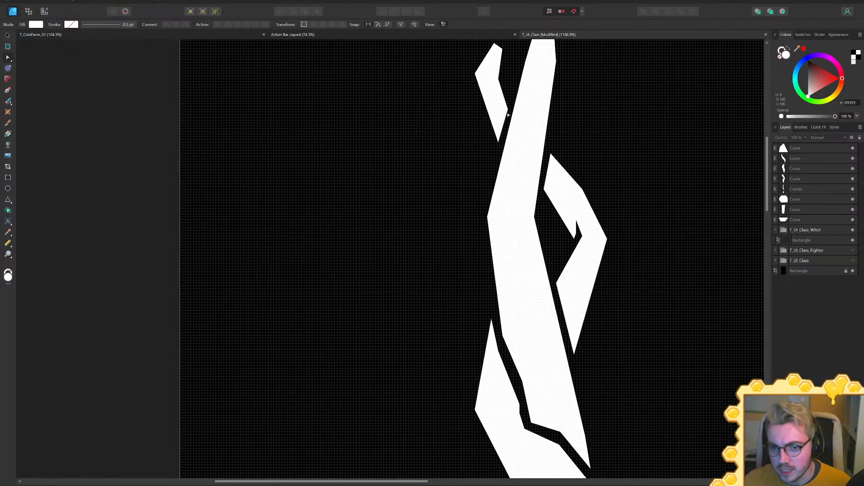
{"action": "middle_click_drag", "start_coordinate": [496, 170], "coordinate": [453, 198]}
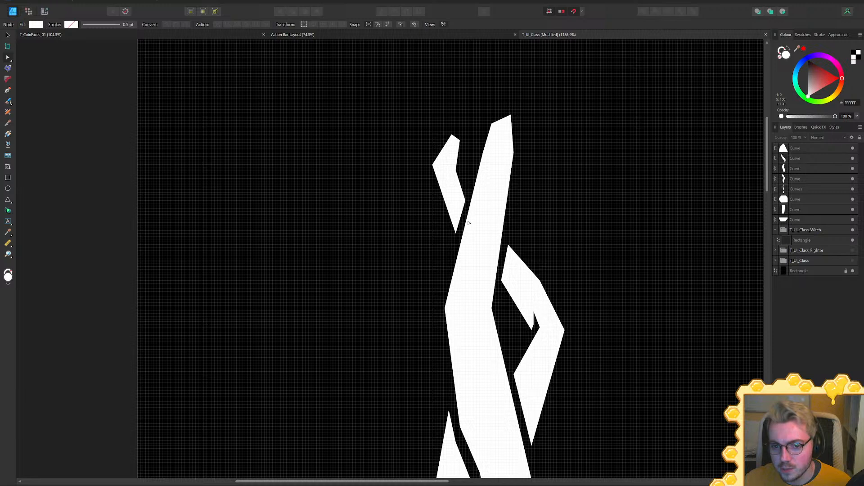
{"action": "left_click", "coordinate": [494, 241]}
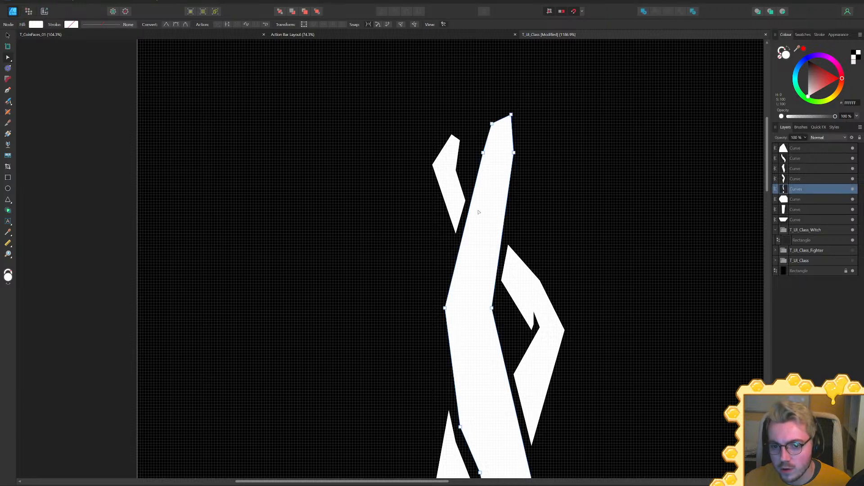
{"action": "left_click", "coordinate": [459, 247]}
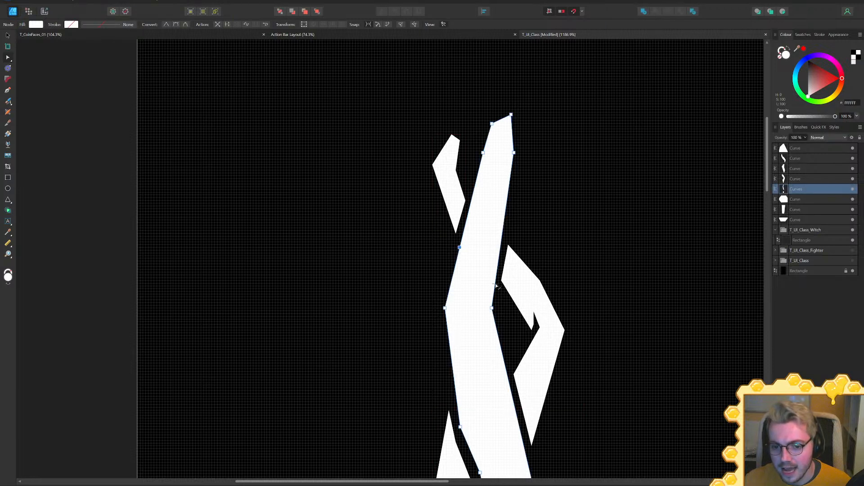
{"action": "key", "text": "p"}
{"action": "left_click", "coordinate": [460, 189]}
{"action": "left_click", "coordinate": [523, 239]}
{"action": "left_click", "coordinate": [512, 296]}
{"action": "left_click", "coordinate": [449, 228]}
{"action": "key", "text": "v"}
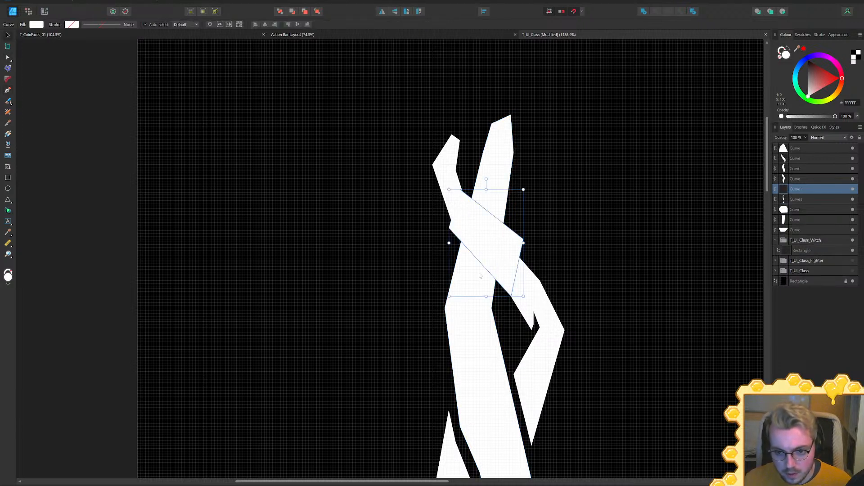
{"action": "left_click", "coordinate": [480, 279], "text": "shift"}
{"action": "left_click", "coordinate": [655, 12]}
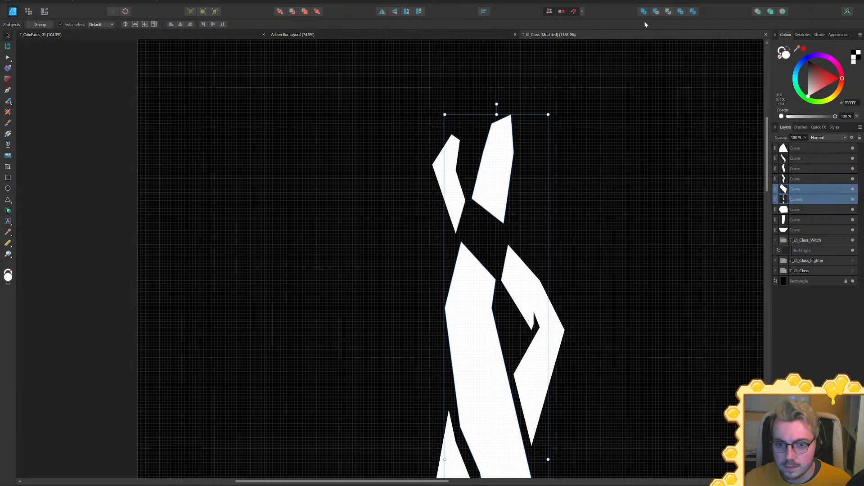
Stretch the right shard's upper end up and left across the blade gap to overlap the hooked shard, adding a node to shape its lower edge
{"action": "key", "text": "a"}
{"action": "left_click", "coordinate": [460, 211]}
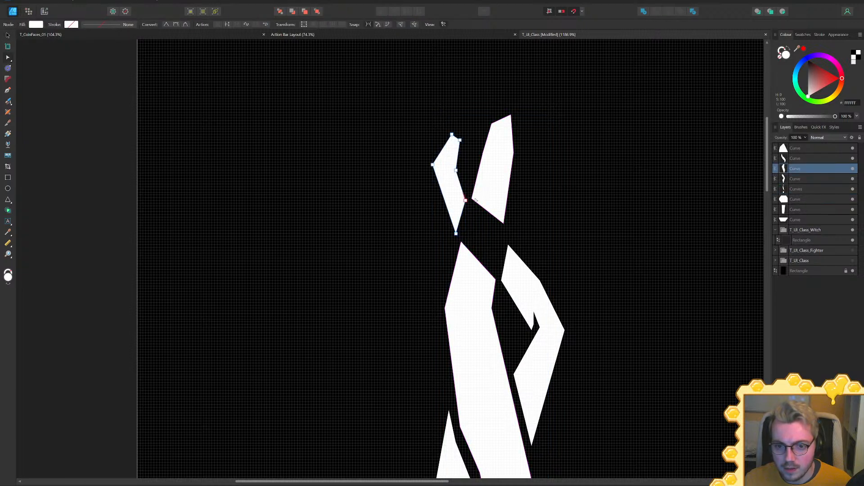
{"action": "left_click", "coordinate": [515, 269]}
{"action": "left_click_drag", "start_coordinate": [514, 239], "coordinate": [450, 217]}
{"action": "left_click", "coordinate": [498, 260]}
Merge the hooked shard and the stretched right shard into one strand and clean up the leftover nodes at the joint
{"action": "left_click", "coordinate": [453, 191], "text": "shift"}
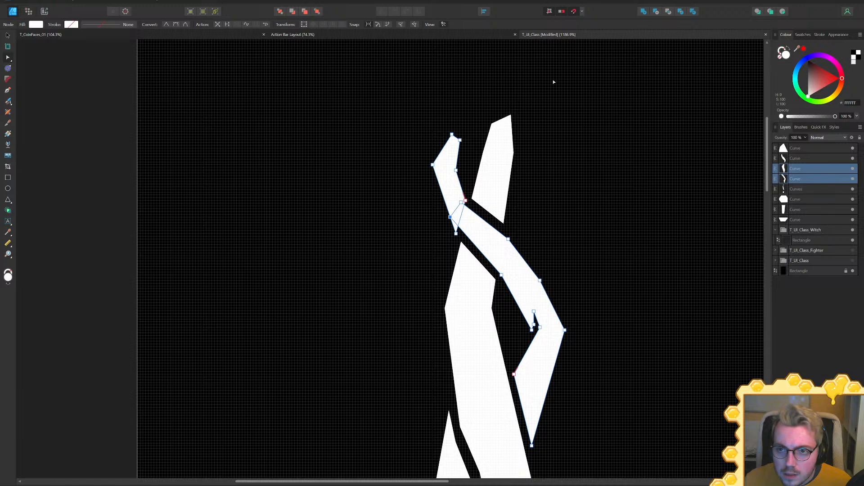
{"action": "left_click", "coordinate": [644, 11]}
{"action": "scroll", "coordinate": [481, 173], "scroll_direction": "up", "scroll_amount": 2, "text": "ctrl"}
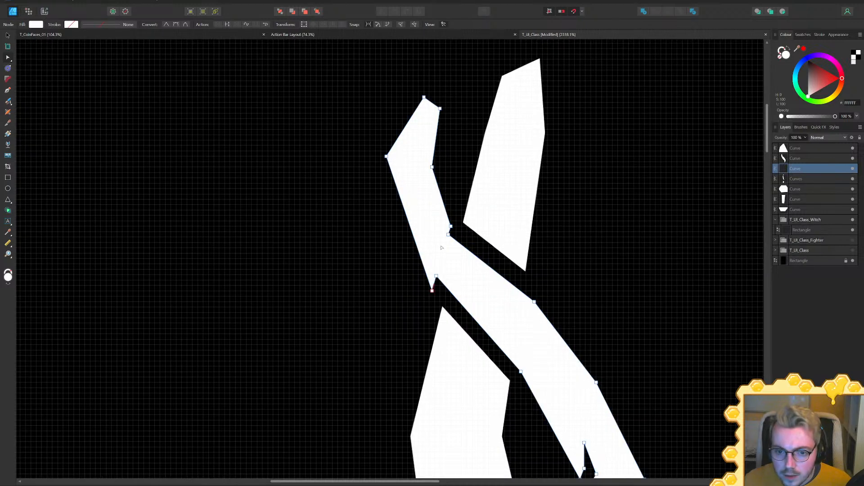
{"action": "key", "text": "Delete"}
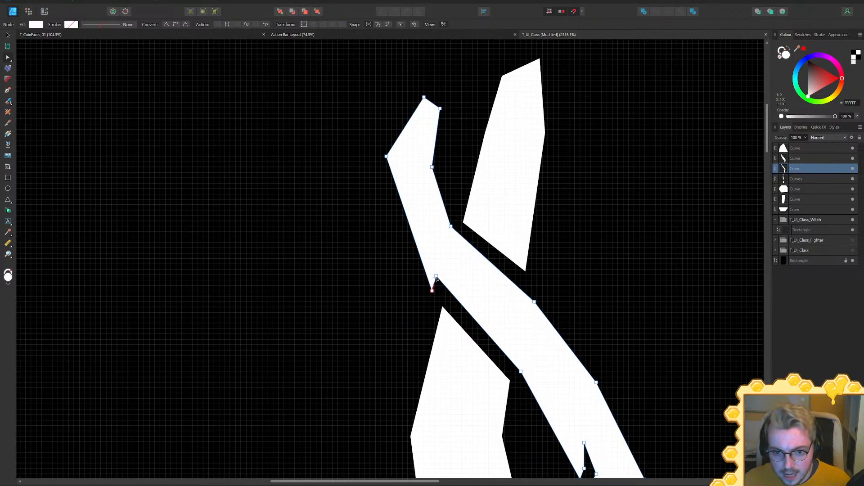
{"action": "mouse_move", "coordinate": [437, 276]}
{"action": "left_mouse_down"}
{"action": "mouse_move", "coordinate": [437, 287]}
{"action": "mouse_move", "coordinate": [433, 281]}
{"action": "left_mouse_up"}
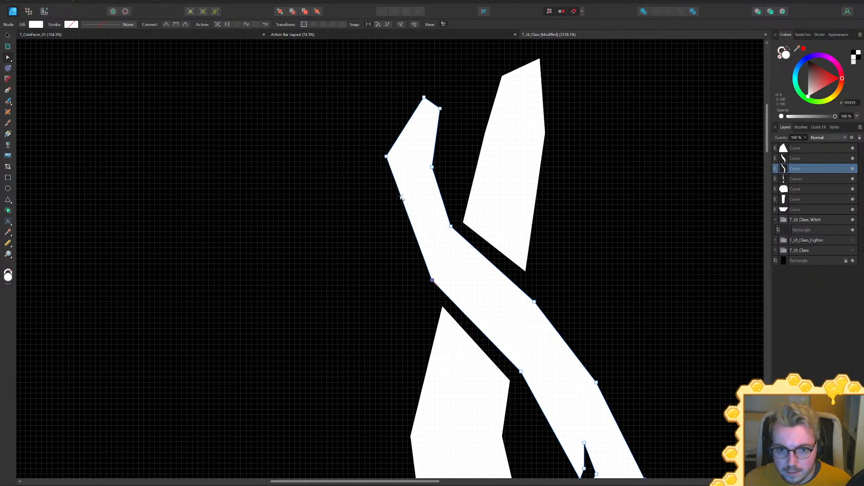
Narrow the hooked strand's neck by adding a node on its left edge and moving it inward
{"action": "left_click_drag", "start_coordinate": [400, 195], "coordinate": [396, 224]}
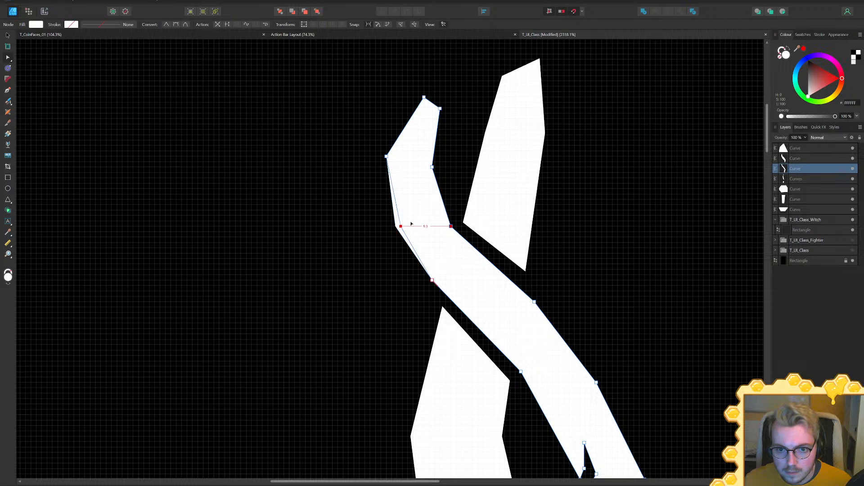
{"action": "scroll", "coordinate": [450, 207], "scroll_direction": "down", "scroll_amount": 5, "text": "ctrl"}
{"action": "left_click", "coordinate": [728, 225]}
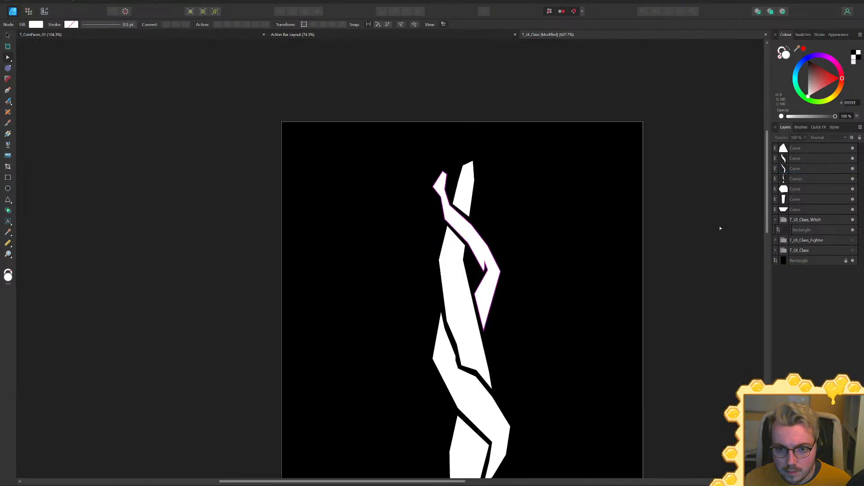
{"action": "scroll", "coordinate": [644, 241], "scroll_direction": "down", "scroll_amount": 4, "text": "ctrl"}
{"action": "middle_click_drag", "start_coordinate": [649, 285], "coordinate": [581, 239]}
Reshape the central strand's left edge with added nodes, pulling one outward into a bump and one inward into a notch farther down
{"action": "scroll", "coordinate": [497, 188], "scroll_direction": "up", "scroll_amount": 5, "text": "ctrl"}
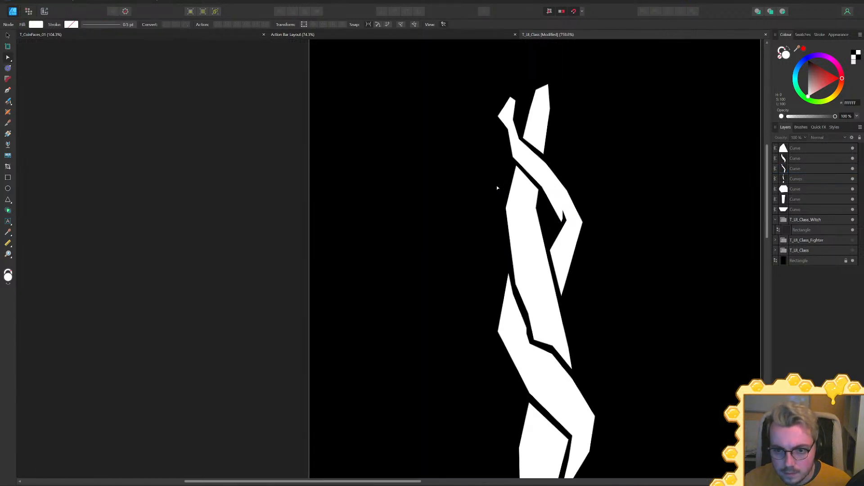
{"action": "scroll", "coordinate": [497, 187], "scroll_direction": "up", "scroll_amount": 4, "text": "ctrl"}
{"action": "left_click", "coordinate": [517, 216]}
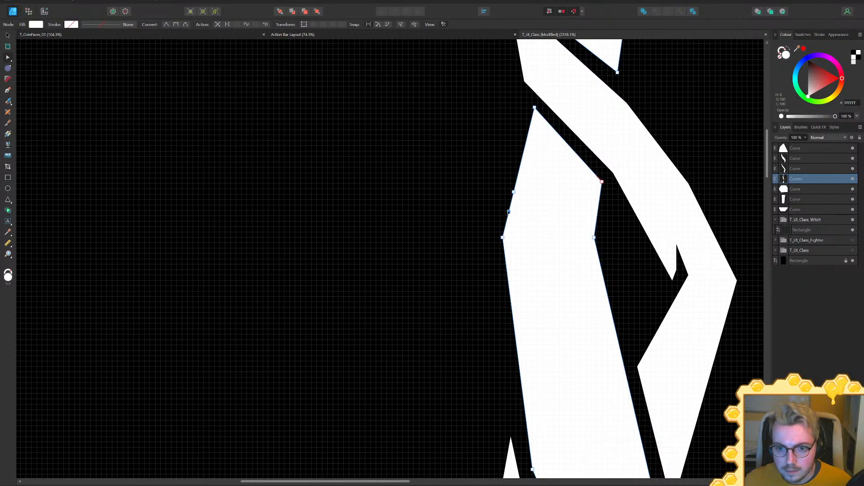
{"action": "mouse_move", "coordinate": [510, 211]}
{"action": "left_mouse_down"}
{"action": "mouse_move", "coordinate": [488, 203]}
{"action": "mouse_move", "coordinate": [499, 202]}
{"action": "left_mouse_up"}
{"action": "middle_click_drag", "start_coordinate": [511, 282], "coordinate": [446, 151]}
{"action": "left_click", "coordinate": [449, 193]}
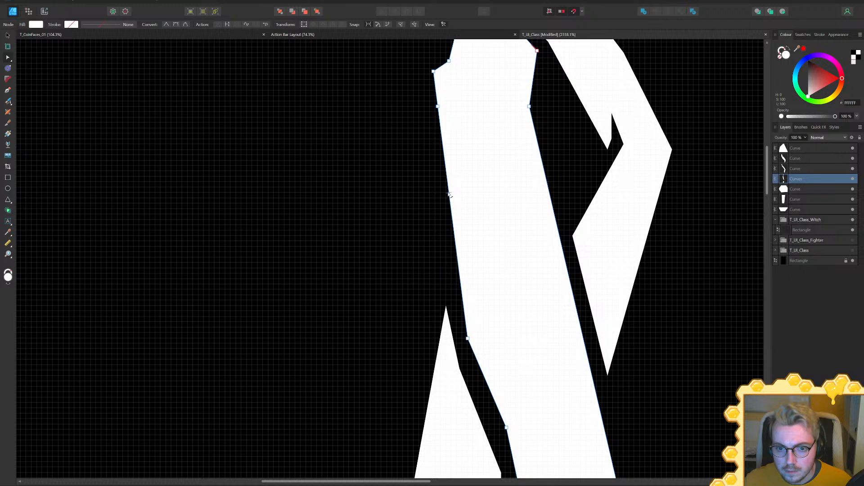
{"action": "left_click_drag", "start_coordinate": [453, 220], "coordinate": [470, 225]}
{"action": "scroll", "coordinate": [472, 225], "scroll_direction": "down", "scroll_amount": 6, "text": "ctrl"}
{"action": "left_click", "coordinate": [629, 261]}
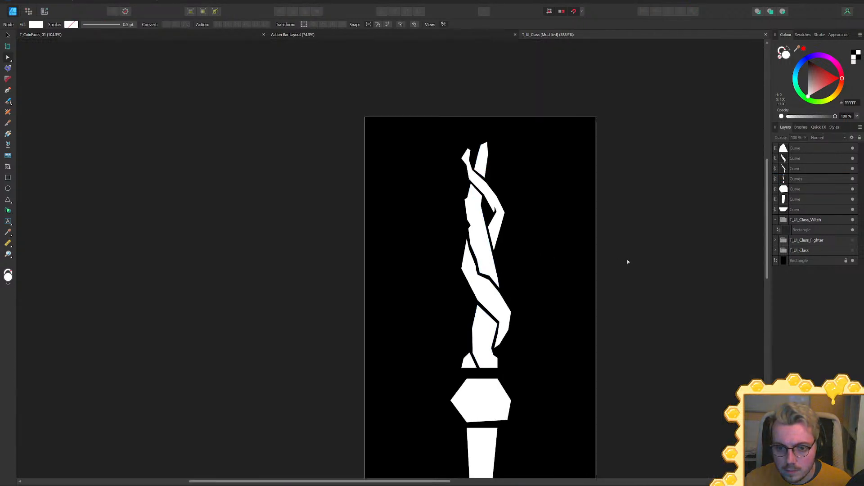
Widen the notch in the central strand's left edge by moving the node beneath it slightly down
{"action": "scroll", "coordinate": [497, 219], "scroll_direction": "up", "scroll_amount": 6, "text": "ctrl"}
{"action": "left_click", "coordinate": [369, 252]}
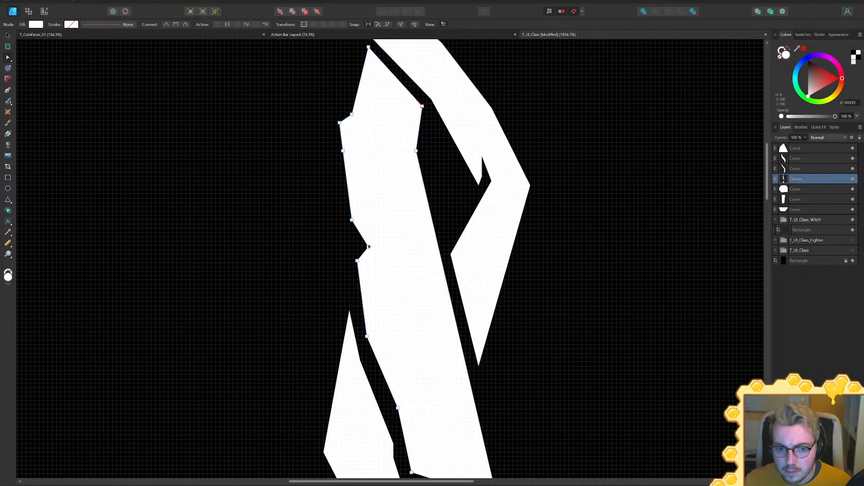
{"action": "left_click_drag", "start_coordinate": [357, 261], "coordinate": [357, 270]}
{"action": "scroll", "coordinate": [652, 279], "scroll_direction": "down", "scroll_amount": 7, "text": "ctrl"}
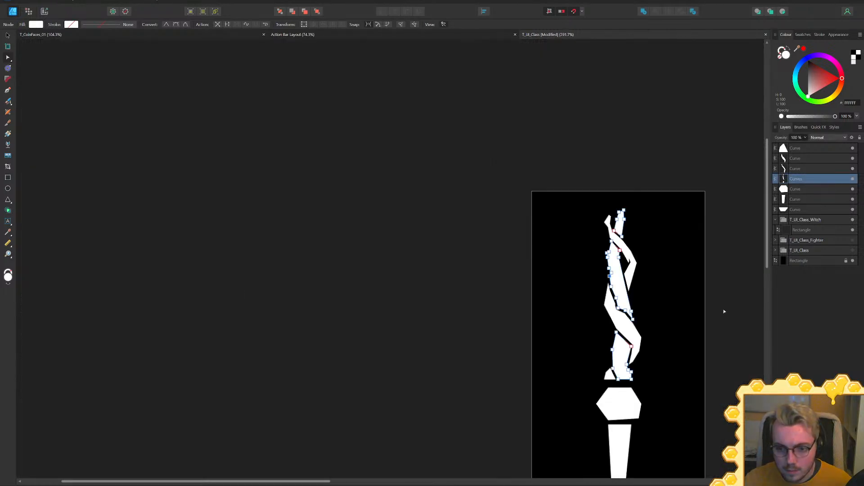
{"action": "left_click", "coordinate": [677, 322]}
{"action": "middle_click_drag", "start_coordinate": [670, 317], "coordinate": [596, 242]}
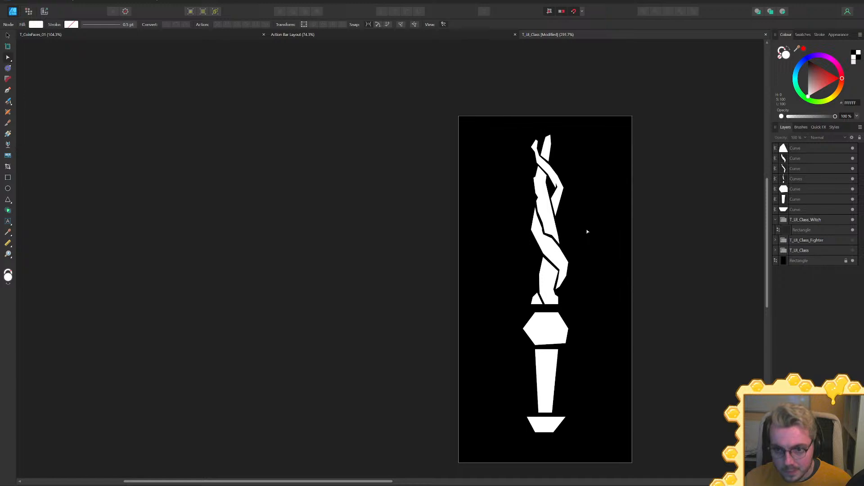
Bend the lower strand's slanted left edge into a step just above the guard by adding nodes and shifting its lower part right
{"action": "scroll", "coordinate": [537, 303], "scroll_direction": "up", "scroll_amount": 7, "text": "ctrl"}
{"action": "left_click", "coordinate": [537, 300]}
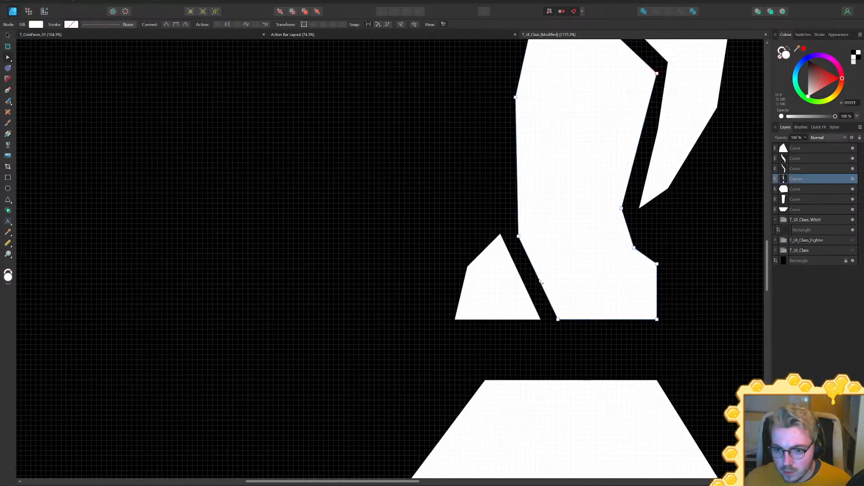
{"action": "left_click", "coordinate": [537, 274]}
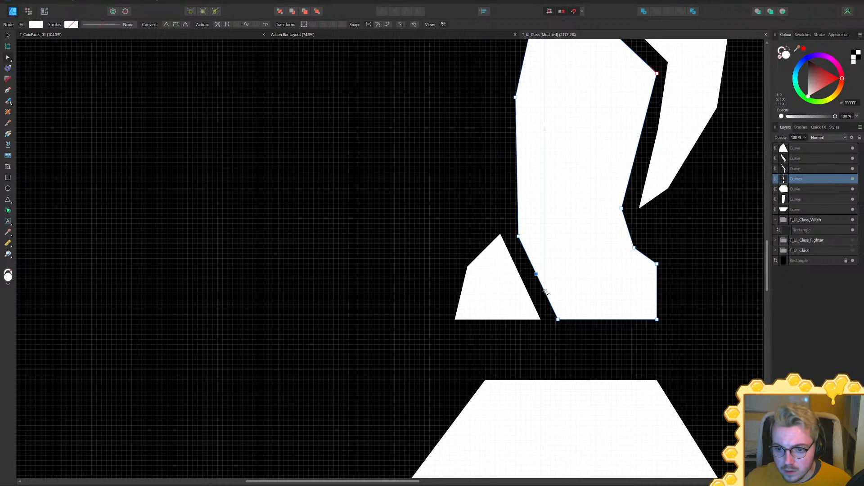
{"action": "left_click_drag", "start_coordinate": [544, 291], "coordinate": [576, 291]}
{"action": "key", "text": "ctrl+z"}
Extend the small shard at the blade's base to the right so its edge follows the stepped gap beside the strand
{"action": "left_click", "coordinate": [527, 291]}
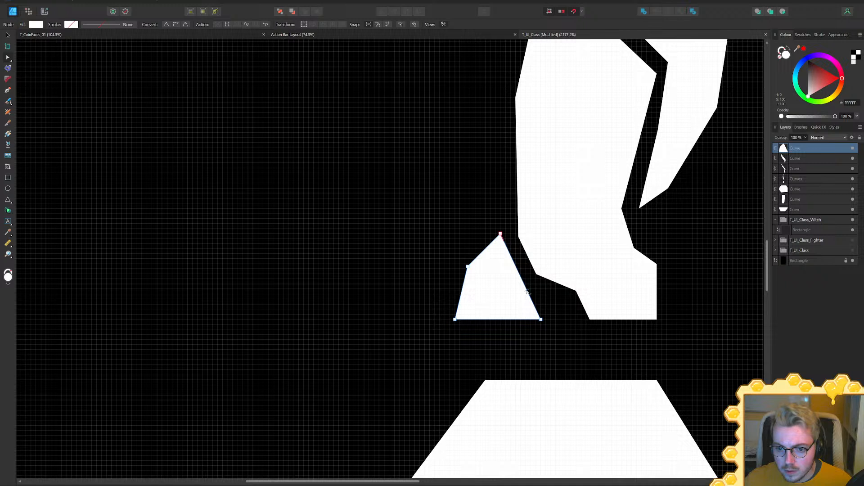
{"action": "left_click_drag", "start_coordinate": [541, 319], "coordinate": [578, 319]}
{"action": "scroll", "coordinate": [585, 318], "scroll_direction": "down", "scroll_amount": 7, "text": "ctrl"}
{"action": "left_click", "coordinate": [702, 318]}
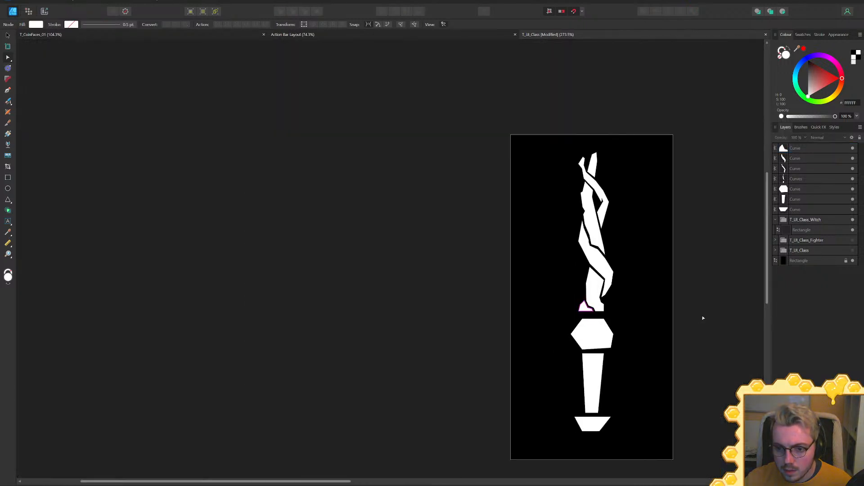
{"action": "middle_click_drag", "start_coordinate": [702, 319], "coordinate": [626, 297]}
Widen the guard's upper edge by moving both of its upper corner nodes outward and up
{"action": "scroll", "coordinate": [520, 287], "scroll_direction": "up", "scroll_amount": 3, "text": "ctrl"}
{"action": "left_click", "coordinate": [496, 317]}
{"action": "scroll", "coordinate": [495, 318], "scroll_direction": "up", "scroll_amount": 4, "text": "ctrl"}
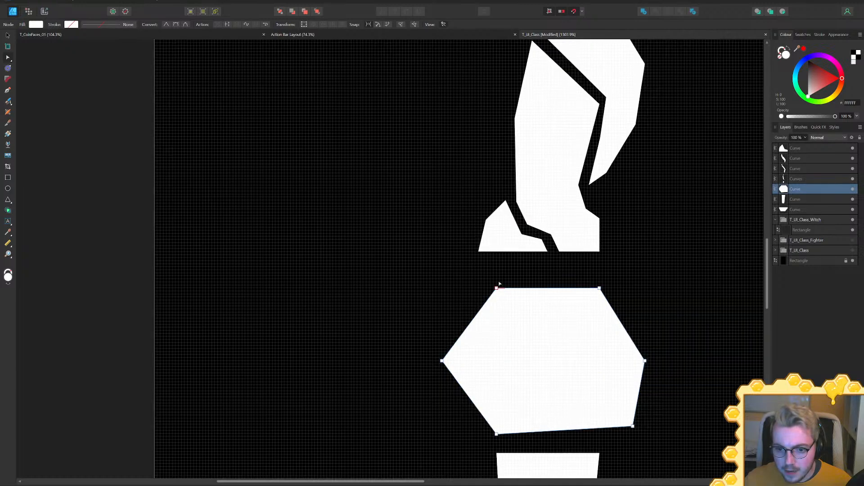
{"action": "left_click_drag", "start_coordinate": [497, 289], "coordinate": [466, 279]}
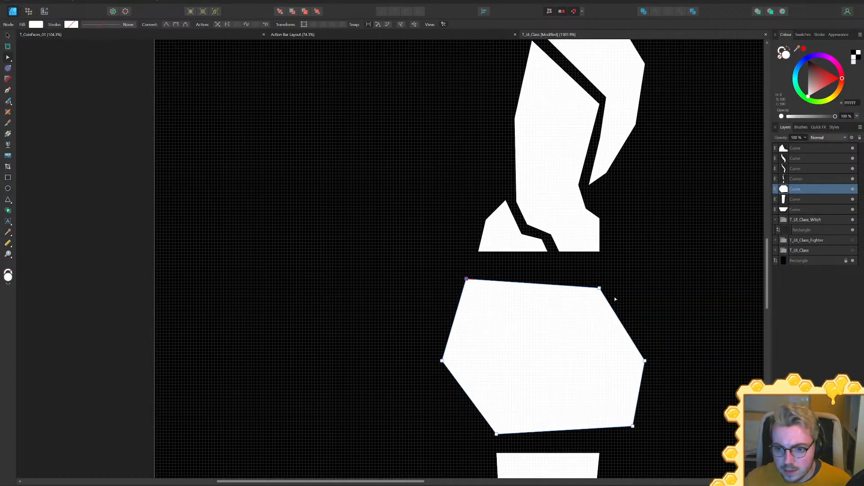
{"action": "left_click_drag", "start_coordinate": [599, 288], "coordinate": [624, 273]}
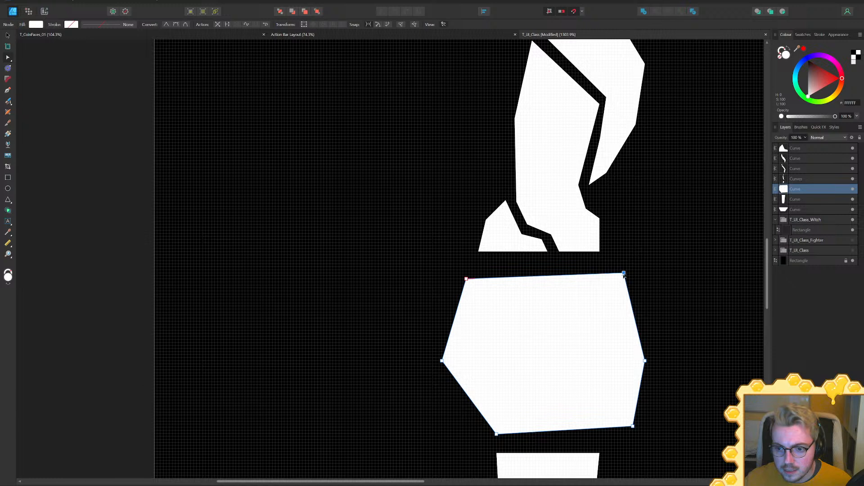
Even out the guard's hexagon by moving both side points outward and up and aligning the lower corners along a level, wider base
{"action": "scroll", "coordinate": [632, 293], "scroll_direction": "down", "scroll_amount": 2}
{"action": "left_click", "coordinate": [642, 312]}
{"action": "left_click", "coordinate": [643, 311]}
{"action": "left_click_drag", "start_coordinate": [643, 310], "coordinate": [648, 303]}
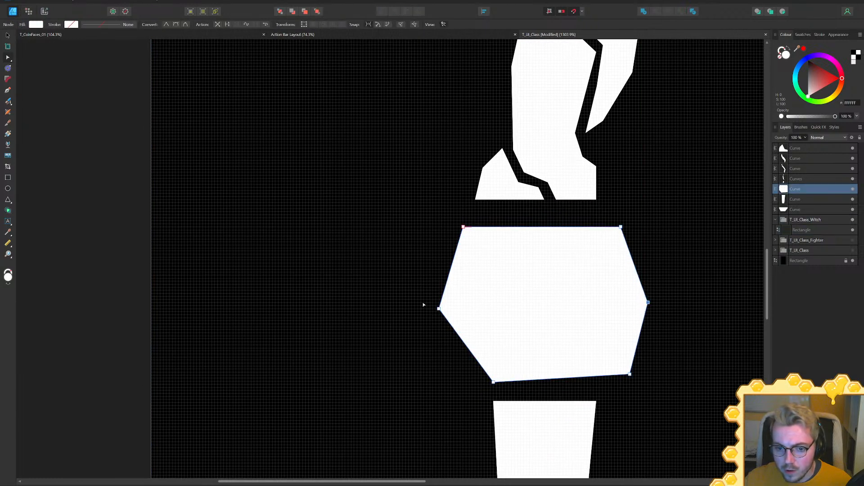
{"action": "left_click_drag", "start_coordinate": [442, 309], "coordinate": [432, 303]}
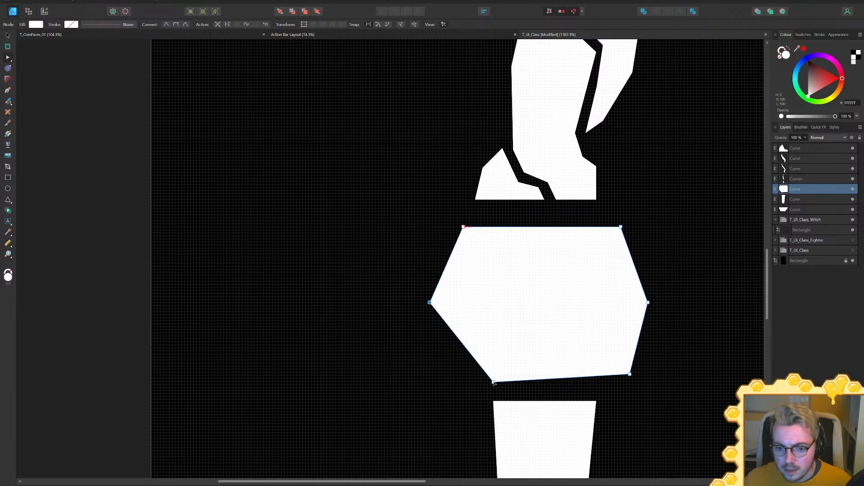
{"action": "left_click_drag", "start_coordinate": [494, 382], "coordinate": [463, 377]}
{"action": "left_click_drag", "start_coordinate": [630, 375], "coordinate": [627, 375]}
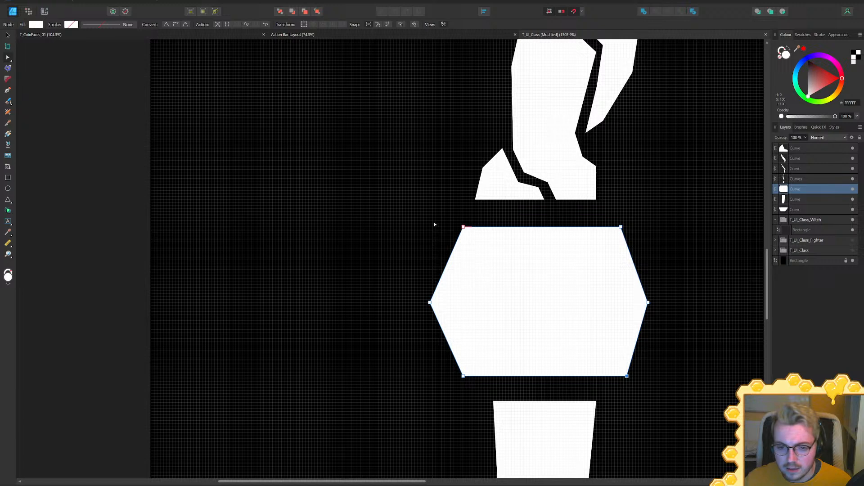
Reshape the handle's right edge with added nodes, pinching it inward near the upper end and flaring it outward near the base
{"action": "scroll", "coordinate": [528, 256], "scroll_direction": "down", "scroll_amount": 5, "text": "ctrl"}
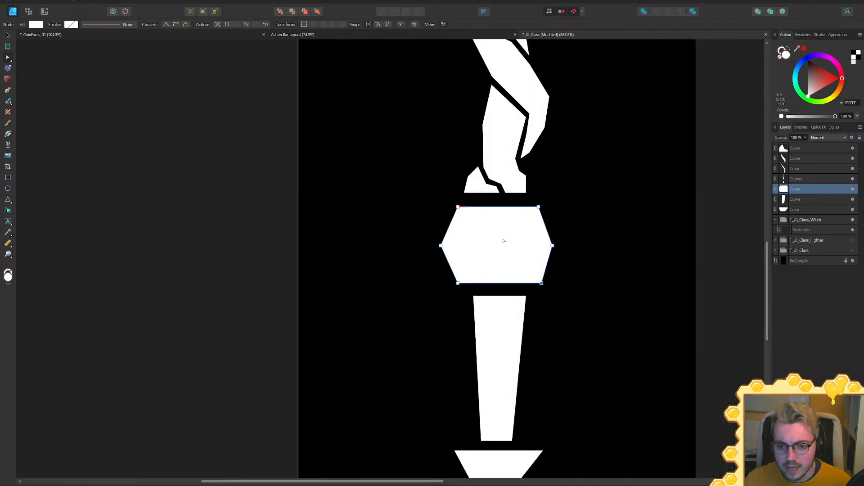
{"action": "left_click", "coordinate": [507, 320]}
{"action": "scroll", "coordinate": [490, 323], "scroll_direction": "up", "scroll_amount": 3, "text": "ctrl"}
{"action": "scroll", "coordinate": [494, 270], "scroll_direction": "down", "scroll_amount": 2}
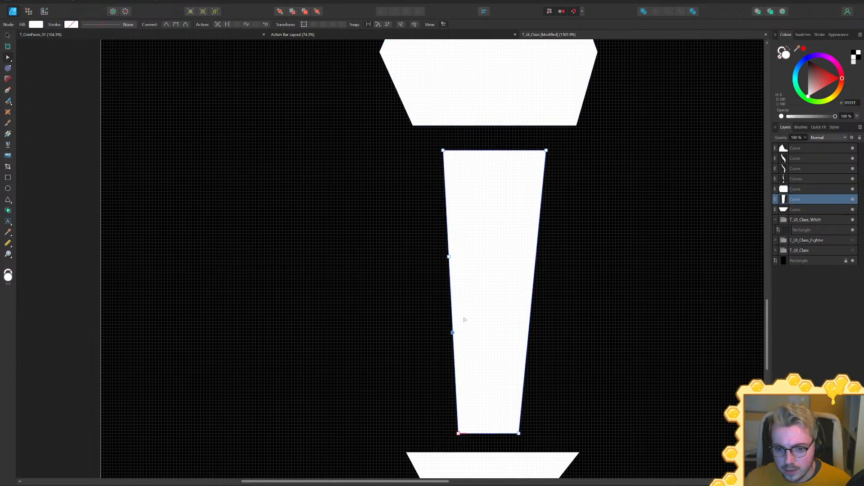
{"action": "left_click_drag", "start_coordinate": [538, 243], "coordinate": [529, 216]}
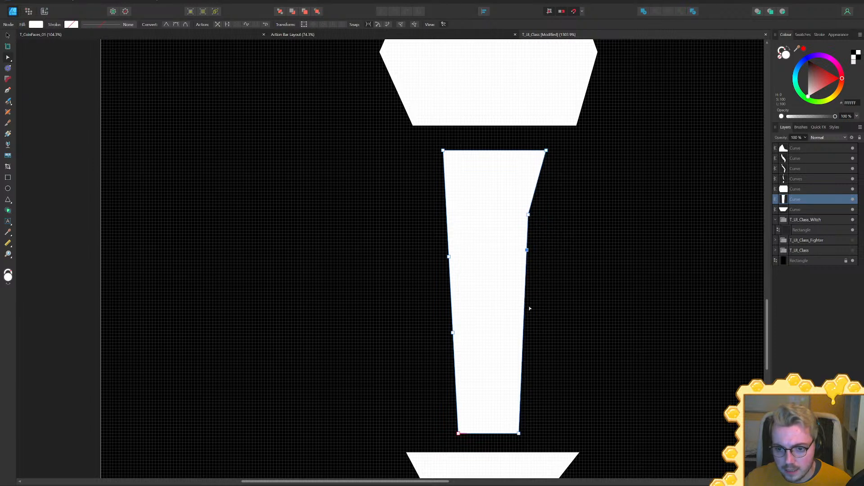
{"action": "left_click_drag", "start_coordinate": [525, 317], "coordinate": [546, 402]}
Contour the handle's left edge by flaring its lower node outward, raising the waist node and bulging a new node near the upper end
{"action": "left_click_drag", "start_coordinate": [453, 333], "coordinate": [435, 360]}
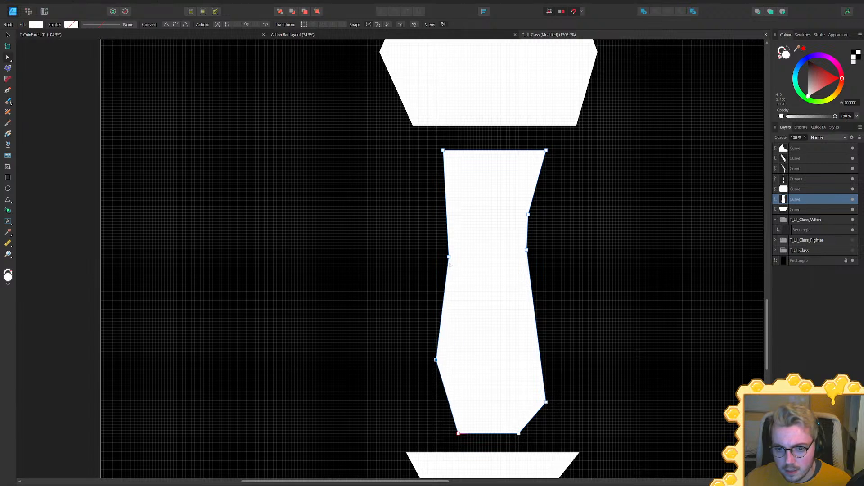
{"action": "left_click_drag", "start_coordinate": [450, 256], "coordinate": [451, 232]}
{"action": "left_click_drag", "start_coordinate": [446, 183], "coordinate": [436, 183]}
{"action": "scroll", "coordinate": [440, 190], "scroll_direction": "down", "scroll_amount": 6, "text": "ctrl"}
{"action": "left_click", "coordinate": [617, 215]}
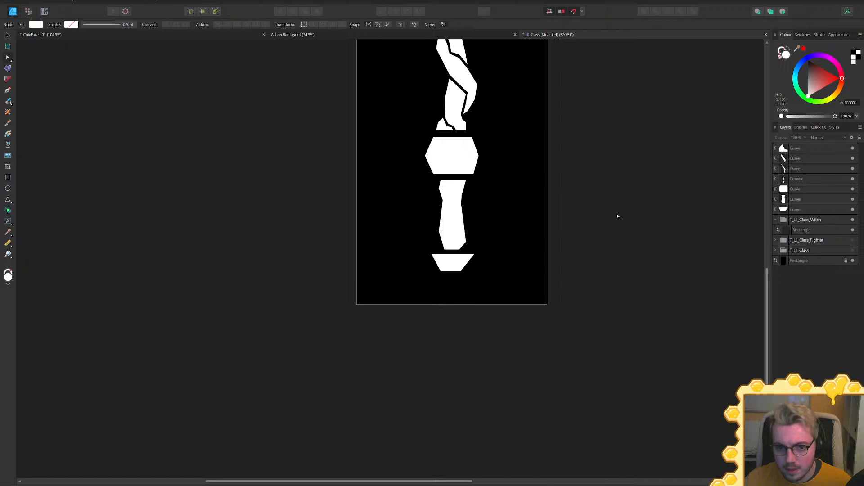
Examine the dagger's overall silhouette and the proportions of its blade, guard and handle from far and near
{"action": "scroll", "coordinate": [618, 216], "scroll_direction": "down", "scroll_amount": 1, "text": "ctrl"}
{"action": "scroll", "coordinate": [485, 191], "scroll_direction": "down", "scroll_amount": 1, "text": "ctrl"}
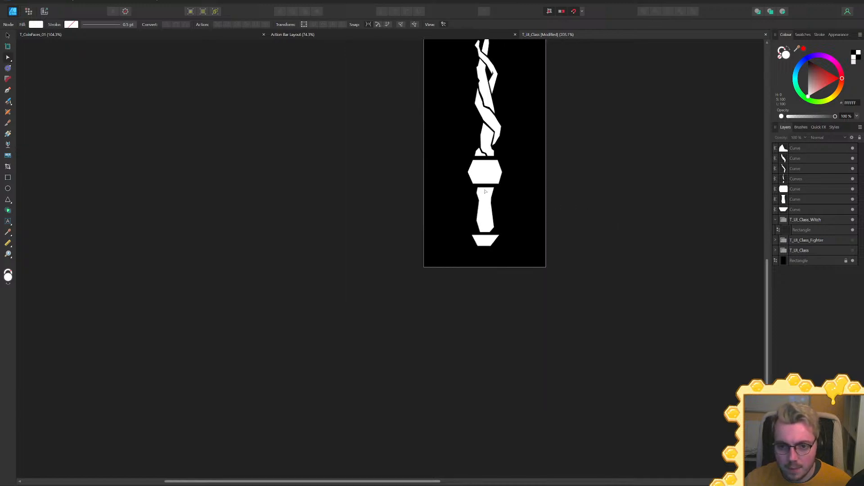
{"action": "scroll", "coordinate": [485, 192], "scroll_direction": "up", "scroll_amount": 3, "text": "ctrl"}
{"action": "scroll", "coordinate": [456, 240], "scroll_direction": "up", "scroll_amount": 1}
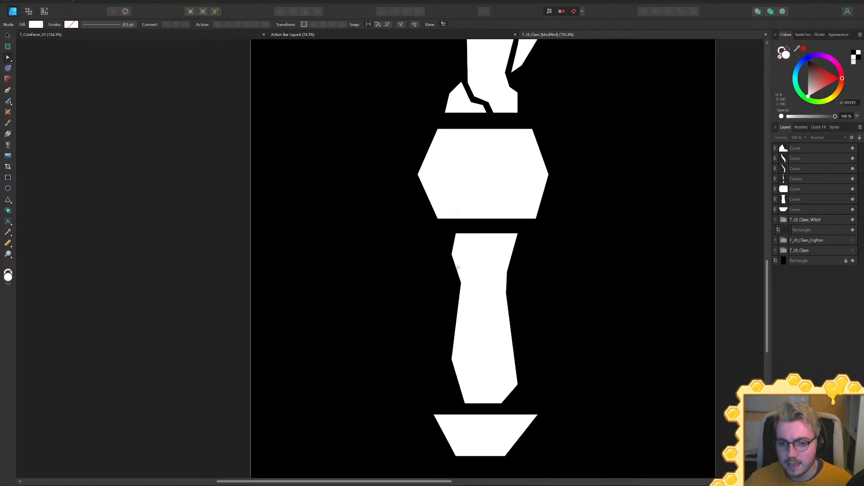
{"action": "scroll", "coordinate": [456, 240], "scroll_direction": "down", "scroll_amount": 3, "text": "ctrl"}
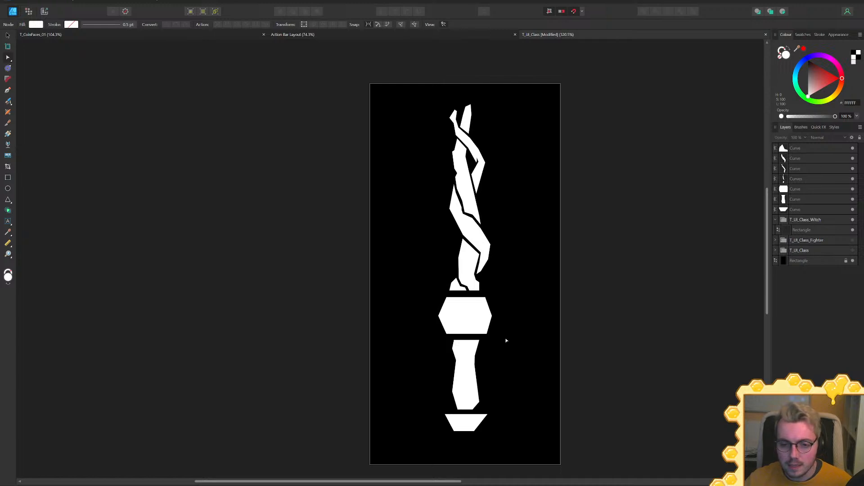
{"action": "scroll", "coordinate": [517, 303], "scroll_direction": "down", "scroll_amount": 3, "text": "ctrl"}
{"action": "scroll", "coordinate": [504, 300], "scroll_direction": "up", "scroll_amount": 4, "text": "ctrl"}
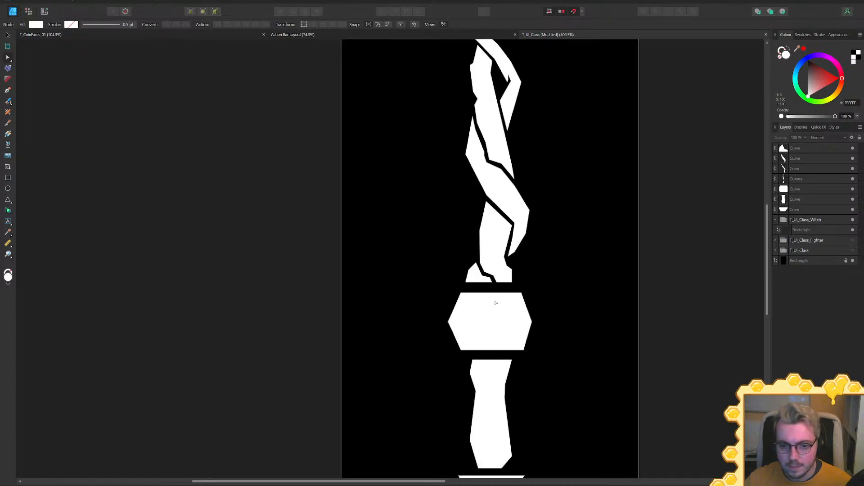
Widen the guard by moving its left-side nodes outward together and shift the whole guard right to centre it under the blade
{"action": "left_click", "coordinate": [517, 325]}
{"action": "scroll", "coordinate": [486, 324], "scroll_direction": "up", "scroll_amount": 3, "text": "ctrl"}
{"action": "left_click_drag", "start_coordinate": [407, 222], "coordinate": [477, 373]}
{"action": "left_click_drag", "start_coordinate": [439, 345], "coordinate": [425, 345]}
{"action": "key", "text": "v"}
{"action": "left_click_drag", "start_coordinate": [504, 305], "coordinate": [512, 305]}
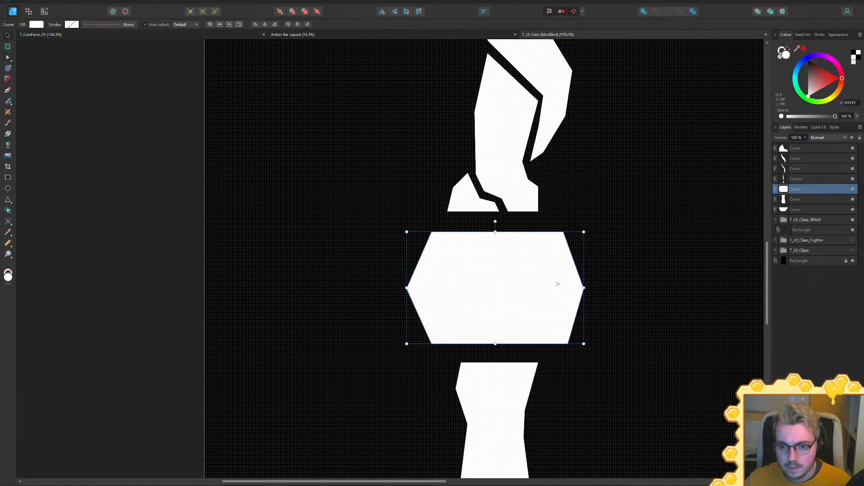
Carve the guard's right side by adding a node pulled outward below the upper corner and another pulled down toward the lower corner
{"action": "key", "text": "a"}
{"action": "scroll", "coordinate": [558, 284], "scroll_direction": "up", "scroll_amount": 2, "text": "ctrl"}
{"action": "left_click_drag", "start_coordinate": [565, 237], "coordinate": [586, 231]}
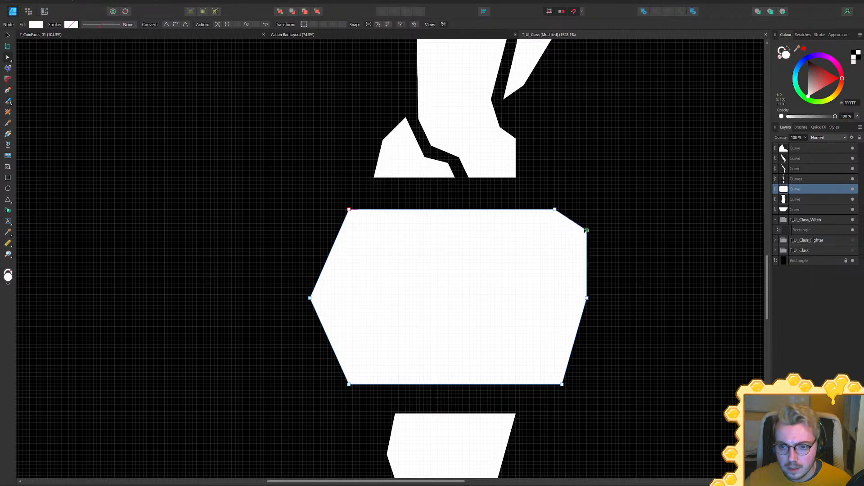
{"action": "left_click_drag", "start_coordinate": [578, 330], "coordinate": [566, 355]}
Indent the guard's left side above and below its point with added nodes, and bevel the guard's remaining sharp corners
{"action": "left_click", "coordinate": [326, 334]}
{"action": "left_click_drag", "start_coordinate": [325, 334], "coordinate": [340, 341]}
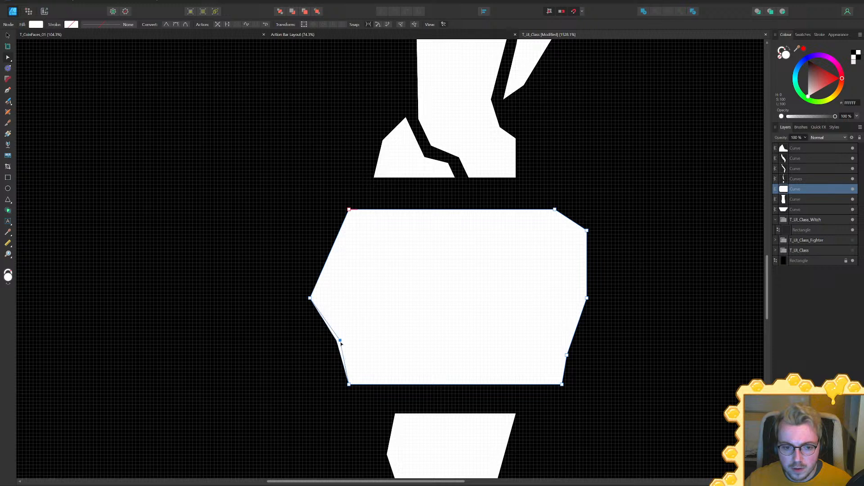
{"action": "left_click", "coordinate": [329, 254]}
{"action": "left_click_drag", "start_coordinate": [329, 254], "coordinate": [349, 247]}
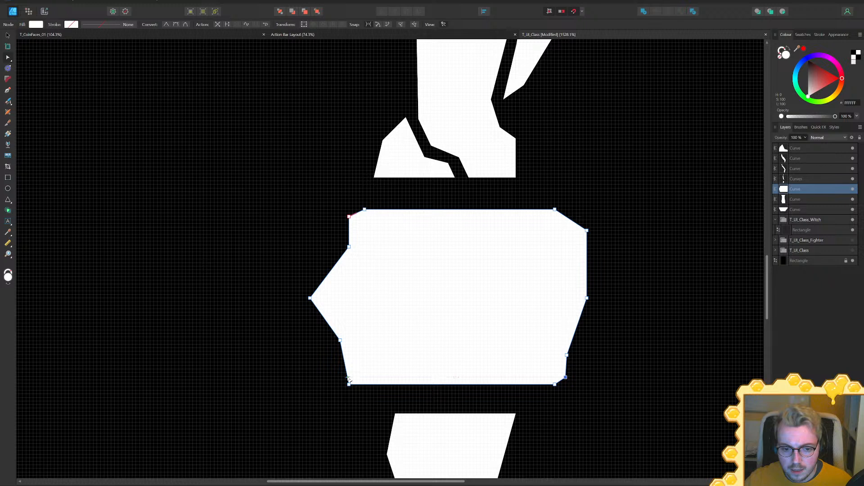
{"action": "scroll", "coordinate": [378, 393], "scroll_direction": "down", "scroll_amount": 7, "text": "ctrl"}
{"action": "left_click", "coordinate": [633, 392]}
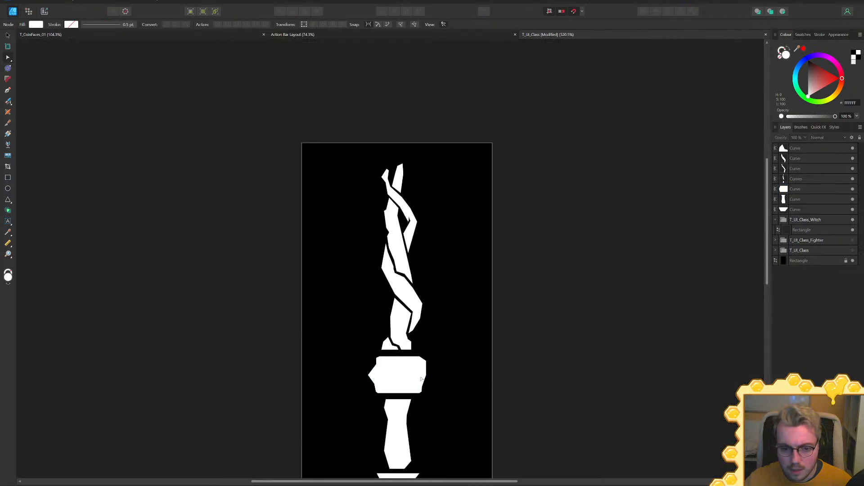
Blunt the guard's left point by adding a node on its upper slope and pulling it up
{"action": "scroll", "coordinate": [388, 378], "scroll_direction": "up", "scroll_amount": 6, "text": "ctrl"}
{"action": "left_click", "coordinate": [364, 362]}
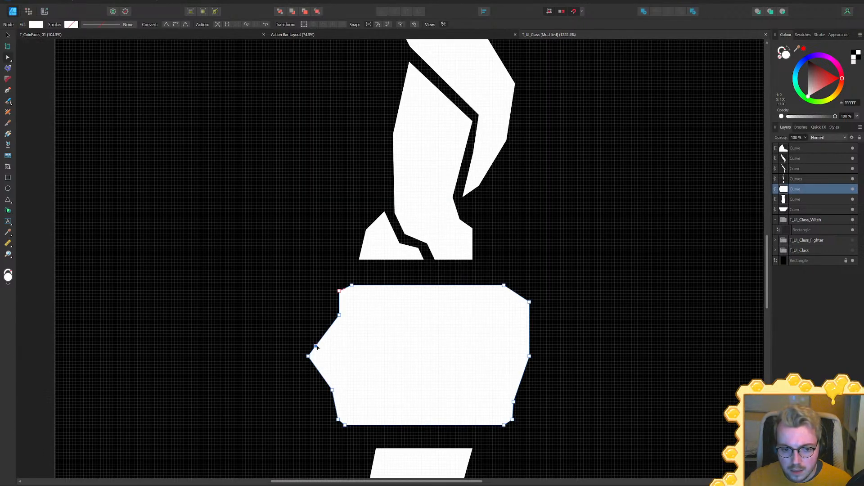
{"action": "left_click_drag", "start_coordinate": [316, 343], "coordinate": [320, 322]}
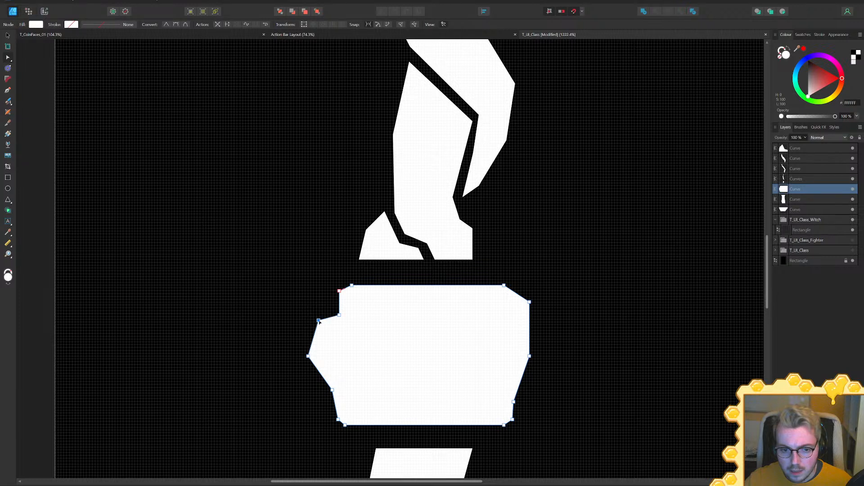
Slant the guard's bottom edge upward to the right by raising its three lower-right nodes together
{"action": "scroll", "coordinate": [585, 351], "scroll_direction": "down", "scroll_amount": 6, "text": "ctrl"}
{"action": "left_click", "coordinate": [684, 379]}
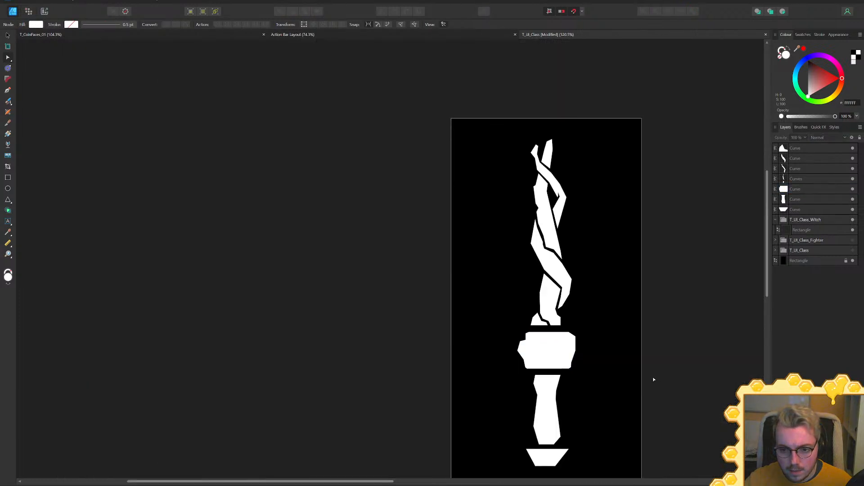
{"action": "scroll", "coordinate": [598, 301], "scroll_direction": "down", "scroll_amount": 2, "text": "ctrl"}
{"action": "scroll", "coordinate": [605, 308], "scroll_direction": "up", "scroll_amount": 4, "text": "ctrl"}
{"action": "left_click", "coordinate": [427, 285]}
{"action": "left_click_drag", "start_coordinate": [524, 238], "coordinate": [462, 344]}
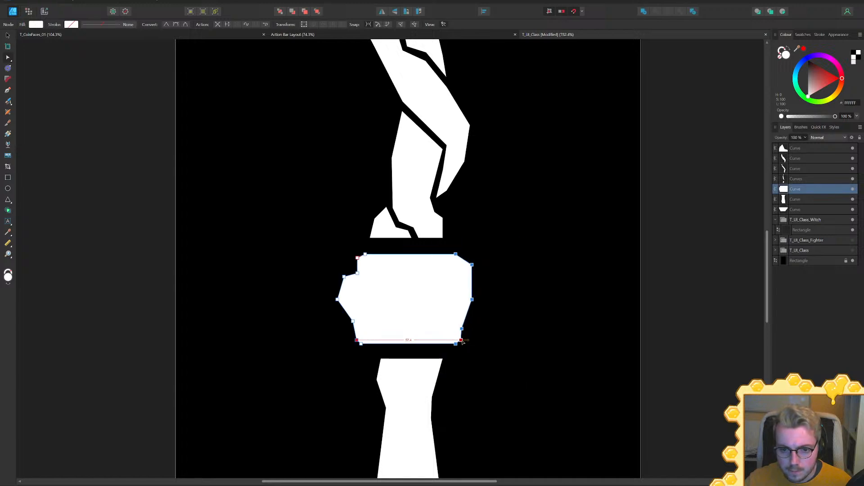
{"action": "scroll", "coordinate": [447, 384], "scroll_direction": "down", "scroll_amount": 2, "text": "ctrl"}
{"action": "left_click", "coordinate": [436, 332]}
{"action": "scroll", "coordinate": [467, 312], "scroll_direction": "up", "scroll_amount": 3, "text": "ctrl"}
{"action": "scroll", "coordinate": [466, 311], "scroll_direction": "up", "scroll_amount": 1, "text": "ctrl"}
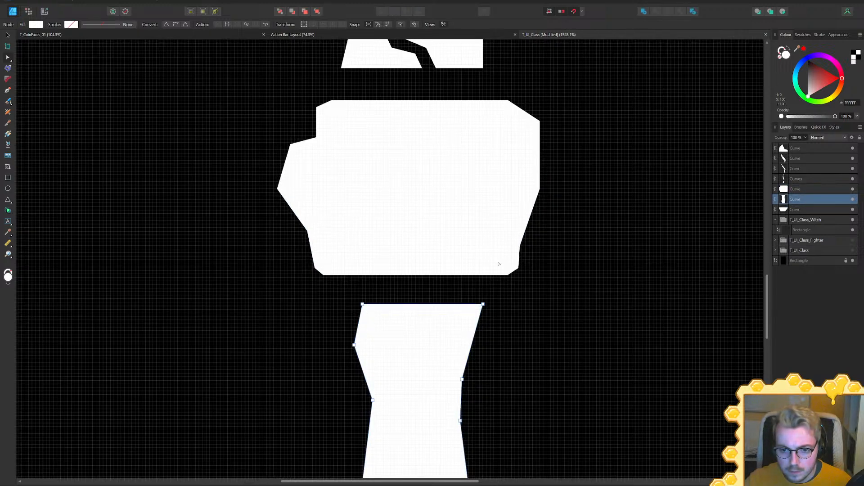
{"action": "left_click", "coordinate": [498, 264]}
{"action": "left_click_drag", "start_coordinate": [539, 237], "coordinate": [519, 244]}
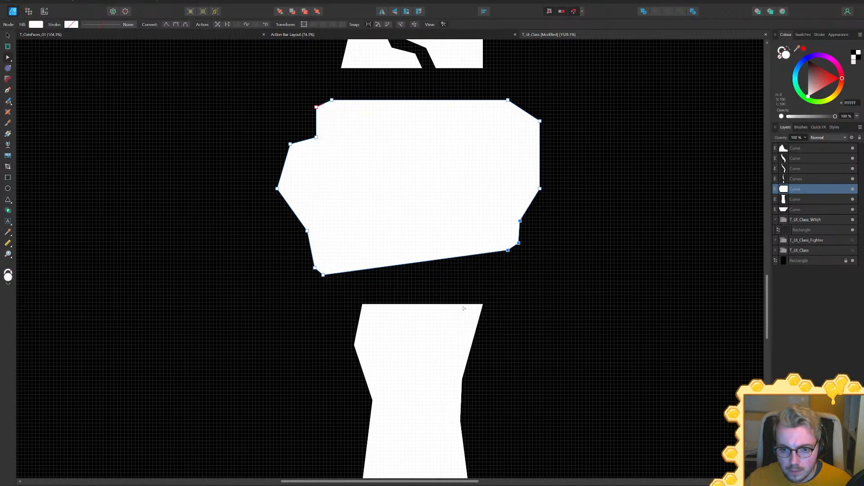
Raise the handle's two top corners so its upper edge follows the guard's slanted underside
{"action": "left_click", "coordinate": [485, 307]}
{"action": "left_click_drag", "start_coordinate": [485, 304], "coordinate": [486, 280]}
{"action": "left_click_drag", "start_coordinate": [363, 304], "coordinate": [360, 292]}
{"action": "scroll", "coordinate": [647, 268], "scroll_direction": "down", "scroll_amount": 8, "text": "ctrl"}
{"action": "middle_click_drag", "start_coordinate": [646, 267], "coordinate": [608, 280]}
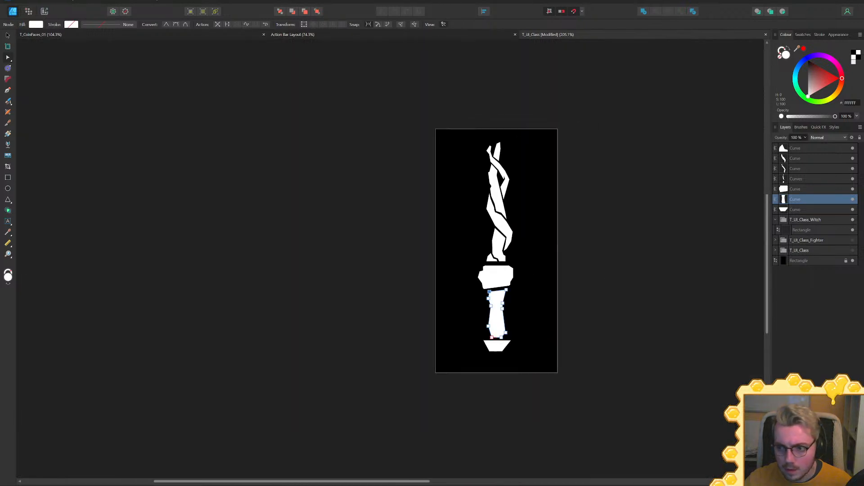
Show the T_UI_Class_Fighter group and move all the loose dagger curves into the T_UI_Class_Witch group
{"action": "left_click", "coordinate": [853, 241]}
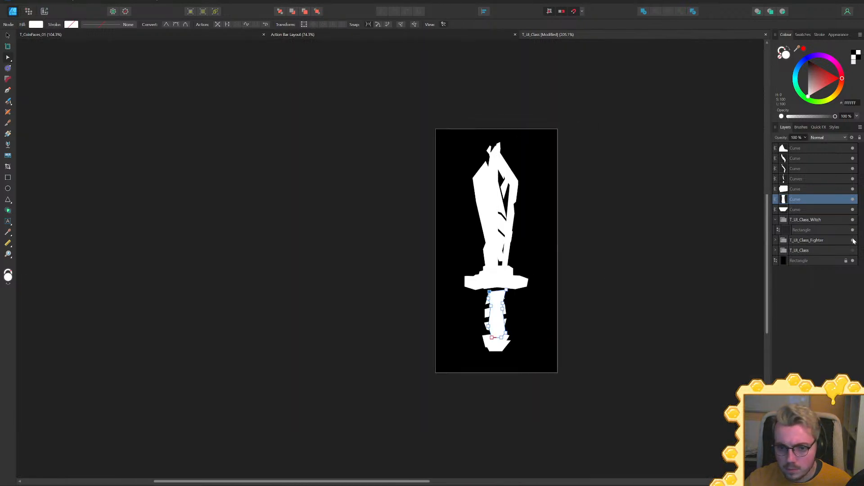
{"action": "left_click", "coordinate": [827, 149]}
{"action": "left_click", "coordinate": [796, 209], "text": "shift"}
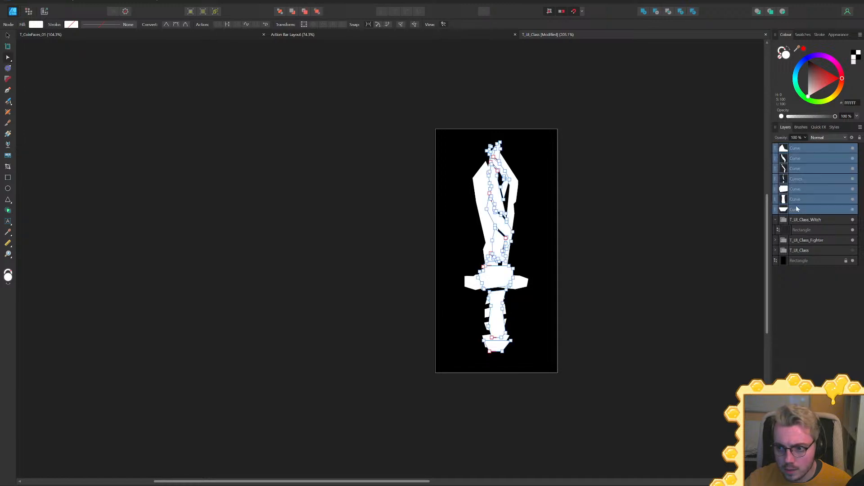
{"action": "left_click_drag", "start_coordinate": [797, 209], "coordinate": [805, 219]}
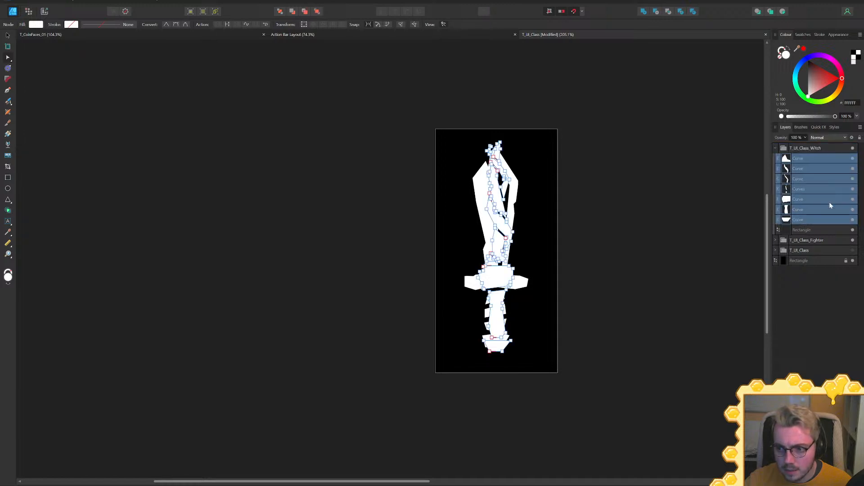
Compare the Witch dagger with the Fighter sword by toggling their groups' visibility, leaving only T_UI_Class_Witch shown over the background
{"action": "left_click", "coordinate": [853, 149]}
{"action": "left_click", "coordinate": [641, 226]}
{"action": "scroll", "coordinate": [569, 250], "scroll_direction": "up", "scroll_amount": 2, "text": "ctrl"}
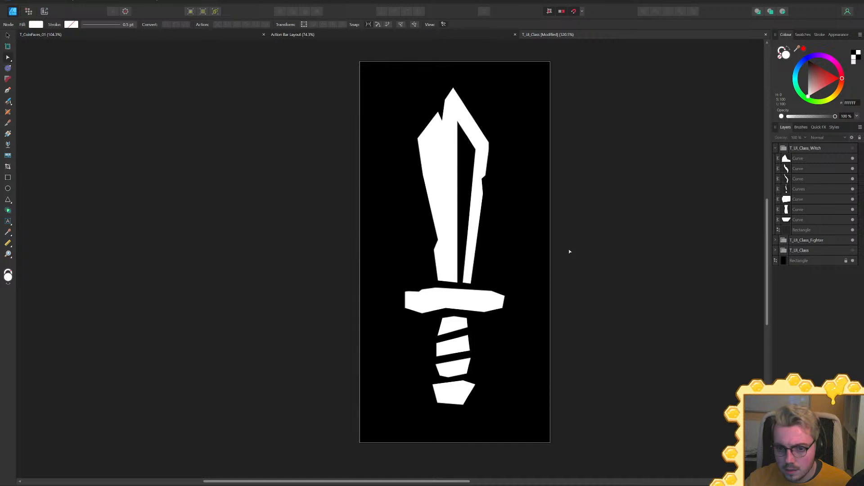
{"action": "left_click", "coordinate": [853, 149]}
{"action": "left_click", "coordinate": [776, 148]}
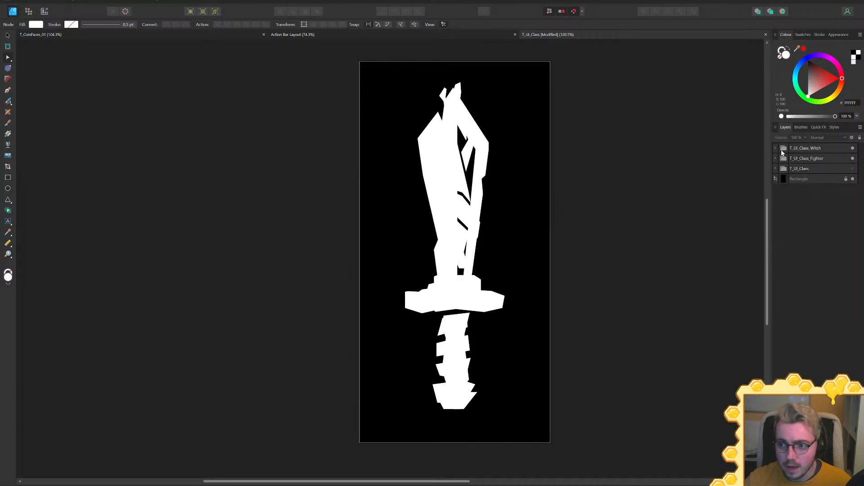
{"action": "left_click", "coordinate": [852, 158]}
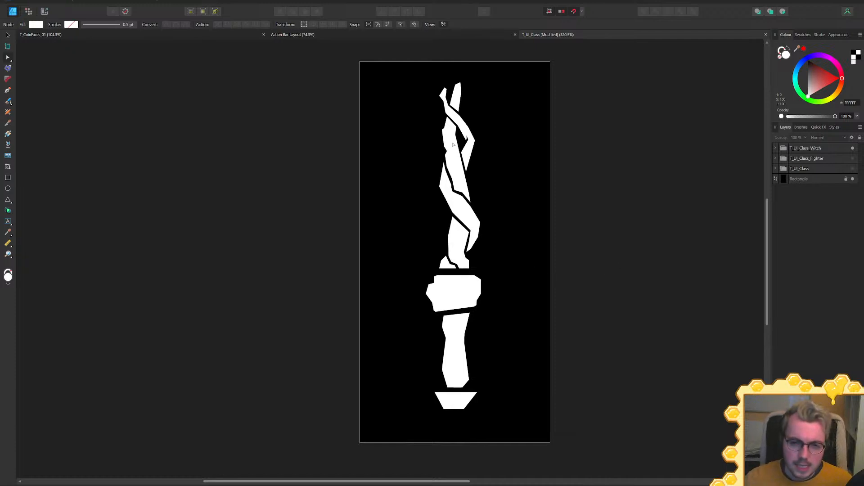
{"action": "scroll", "coordinate": [509, 236], "scroll_direction": "down", "scroll_amount": 6, "text": "ctrl"}
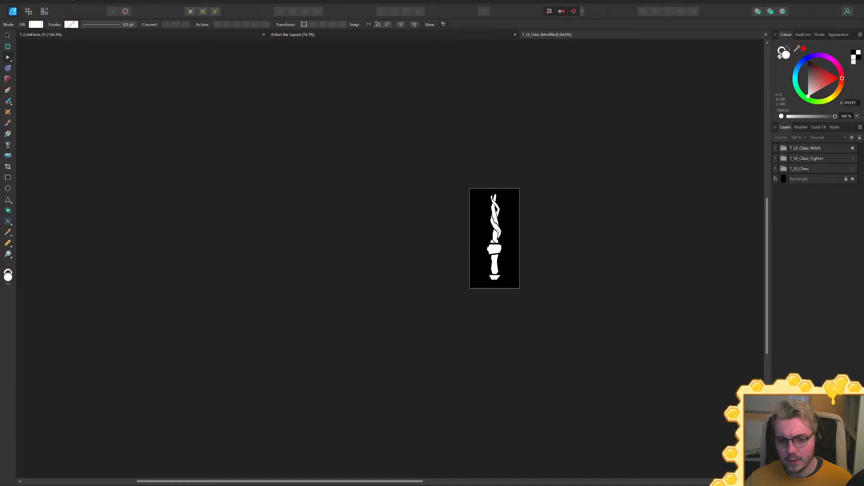
Widen the gap beneath the lower diagonal strand by moving the base strand's top nodes down and away from it
{"action": "scroll", "coordinate": [497, 231], "scroll_direction": "up", "scroll_amount": 10, "text": "ctrl"}
{"action": "left_click", "coordinate": [499, 222]}
{"action": "scroll", "coordinate": [499, 221], "scroll_direction": "up", "scroll_amount": 1, "text": "ctrl"}
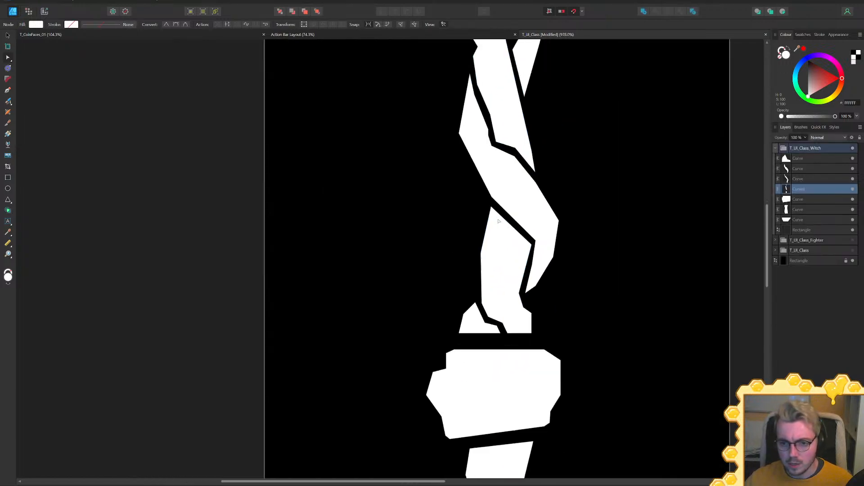
{"action": "left_click_drag", "start_coordinate": [490, 204], "coordinate": [486, 212]}
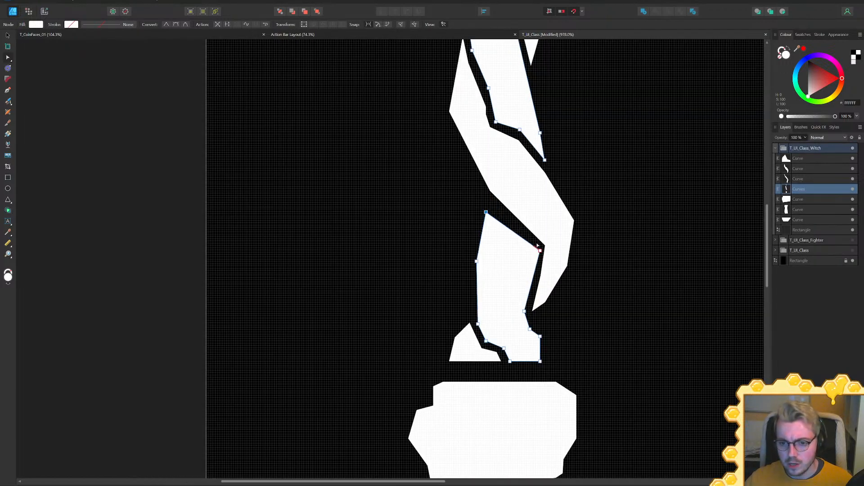
Widen the gap beside the blade's small bottom-left piece by moving the base strand's lower-left nodes up and right
{"action": "left_click", "coordinate": [470, 334]}
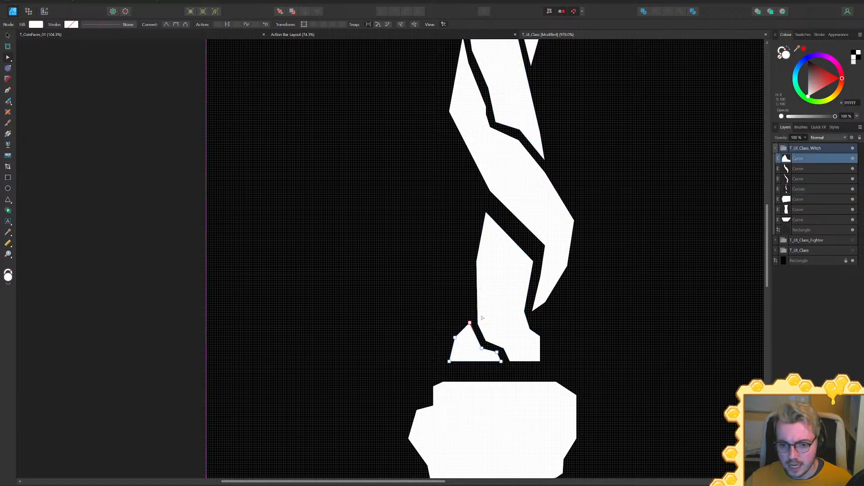
{"action": "scroll", "coordinate": [471, 334], "scroll_direction": "up", "scroll_amount": 2, "text": "ctrl"}
{"action": "scroll", "coordinate": [471, 335], "scroll_direction": "up", "scroll_amount": 1, "text": "ctrl"}
{"action": "left_click", "coordinate": [498, 324]}
{"action": "left_click_drag", "start_coordinate": [485, 316], "coordinate": [486, 292]}
{"action": "mouse_move", "coordinate": [500, 347]}
{"action": "left_mouse_down"}
{"action": "mouse_move", "coordinate": [506, 311]}
{"action": "mouse_move", "coordinate": [503, 347]}
{"action": "mouse_move", "coordinate": [511, 334]}
{"action": "left_mouse_up"}
{"action": "left_click_drag", "start_coordinate": [535, 364], "coordinate": [550, 346]}
{"action": "left_click_drag", "start_coordinate": [547, 388], "coordinate": [566, 388]}
{"action": "scroll", "coordinate": [575, 363], "scroll_direction": "down", "scroll_amount": 5, "text": "ctrl"}
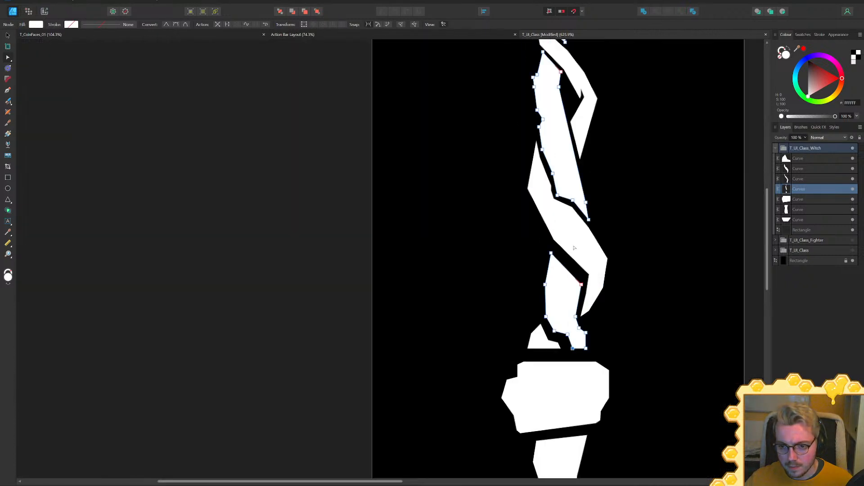
Raise the lower end nodes of the middle strand to widen its gap above the lower diagonal strand
{"action": "scroll", "coordinate": [525, 313], "scroll_direction": "up", "scroll_amount": 5, "text": "ctrl"}
{"action": "left_click", "coordinate": [524, 313]}
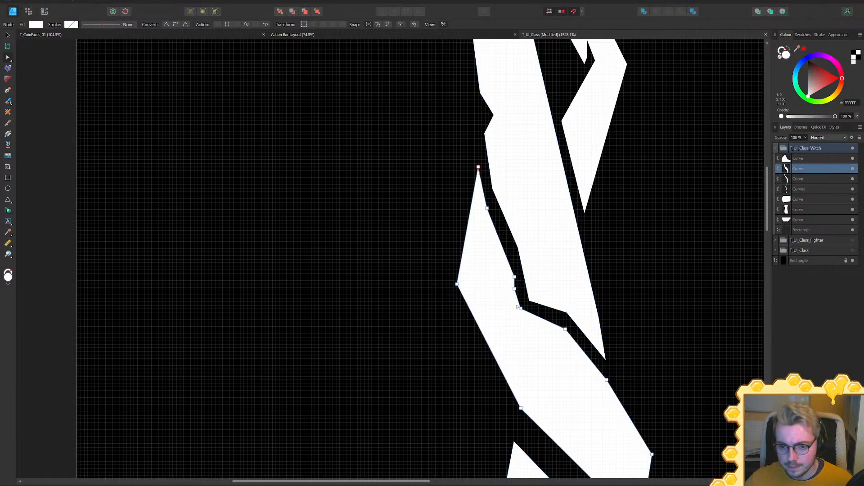
{"action": "left_click", "coordinate": [518, 307]}
{"action": "left_click_drag", "start_coordinate": [526, 293], "coordinate": [600, 300]}
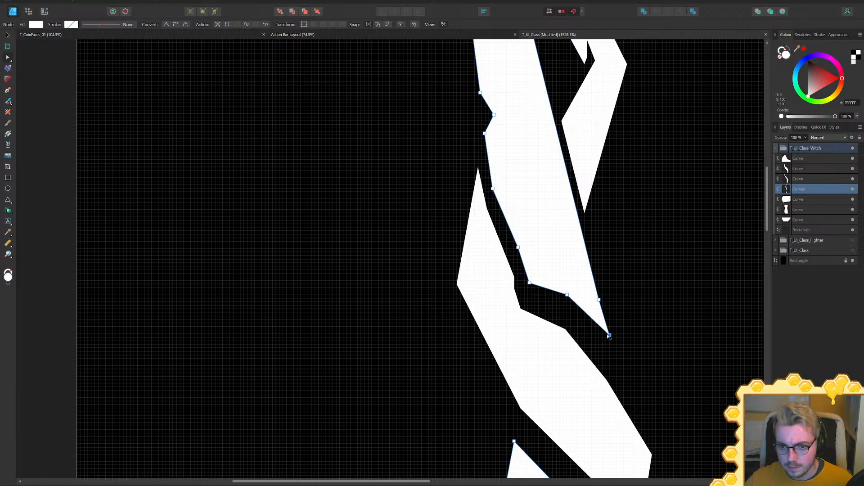
Trim the lower end of the upper-right strand by adding nodes on both edges and deleting its old inner corner and tip
{"action": "scroll", "coordinate": [526, 192], "scroll_direction": "up", "scroll_amount": 3}
{"action": "left_click", "coordinate": [526, 192]}
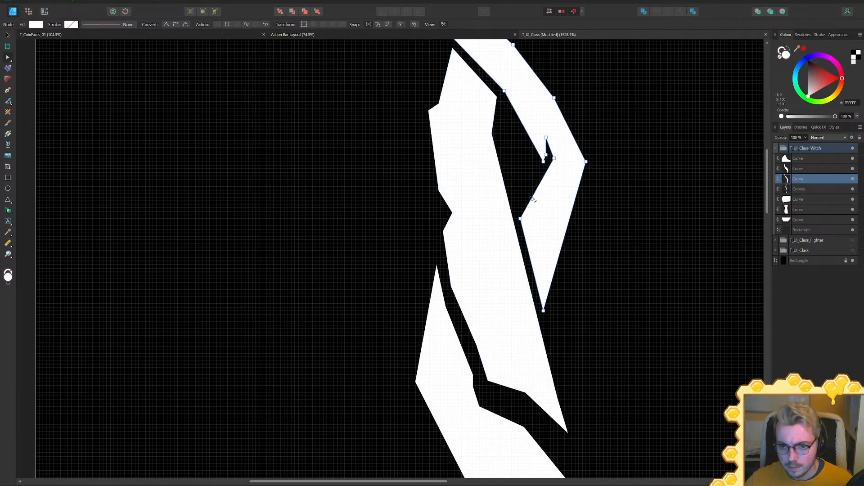
{"action": "left_click", "coordinate": [556, 269]}
{"action": "left_click", "coordinate": [521, 219]}
{"action": "key", "text": "Delete"}
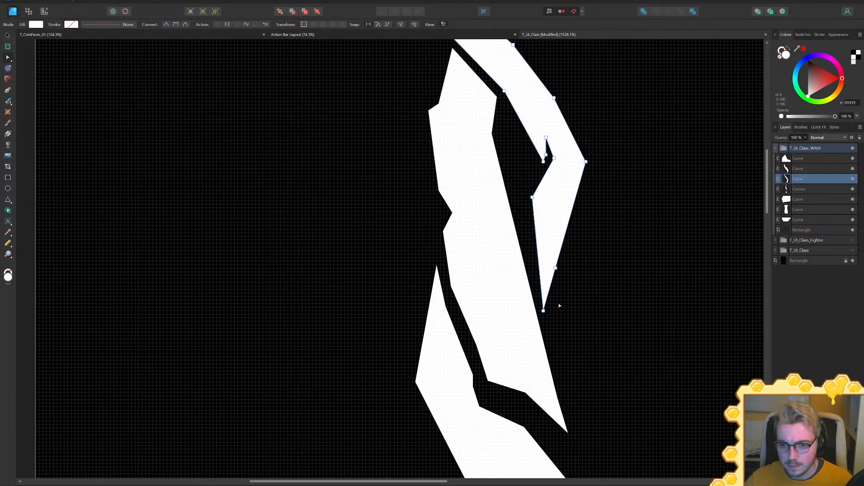
{"action": "left_click_drag", "start_coordinate": [561, 304], "coordinate": [528, 328]}
{"action": "key", "text": "Delete"}
Pull the lower diagonal strand's tip, upper inner node and notch node away from the middle strand to widen the gap
{"action": "left_click", "coordinate": [429, 280]}
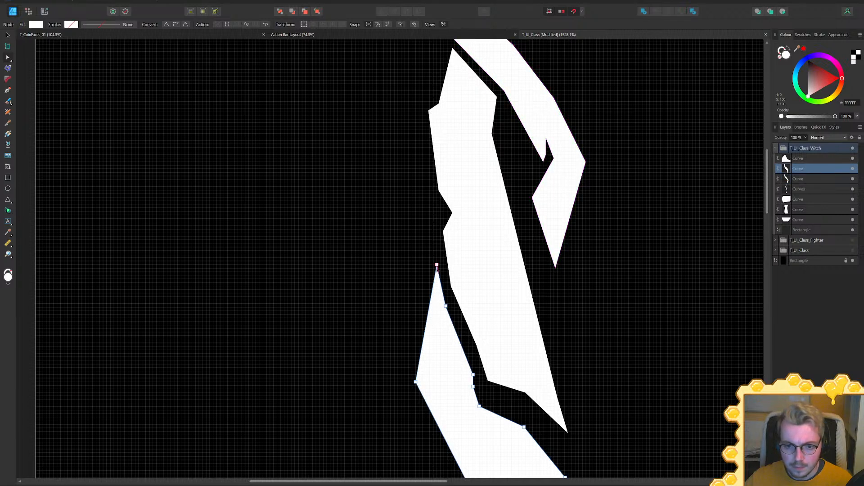
{"action": "left_click_drag", "start_coordinate": [429, 279], "coordinate": [430, 272]}
{"action": "mouse_move", "coordinate": [425, 316]}
{"action": "left_mouse_down"}
{"action": "mouse_move", "coordinate": [415, 320]}
{"action": "mouse_move", "coordinate": [439, 321]}
{"action": "left_mouse_up"}
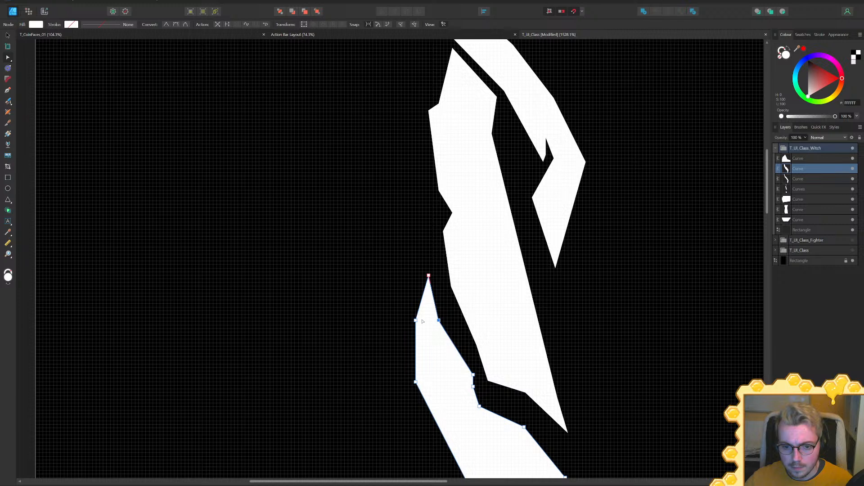
{"action": "left_click", "coordinate": [416, 321]}
{"action": "key", "text": "Delete"}
{"action": "left_click_drag", "start_coordinate": [473, 374], "coordinate": [469, 396]}
{"action": "scroll", "coordinate": [539, 374], "scroll_direction": "down", "scroll_amount": 8, "text": "ctrl"}
{"action": "left_click", "coordinate": [634, 370]}
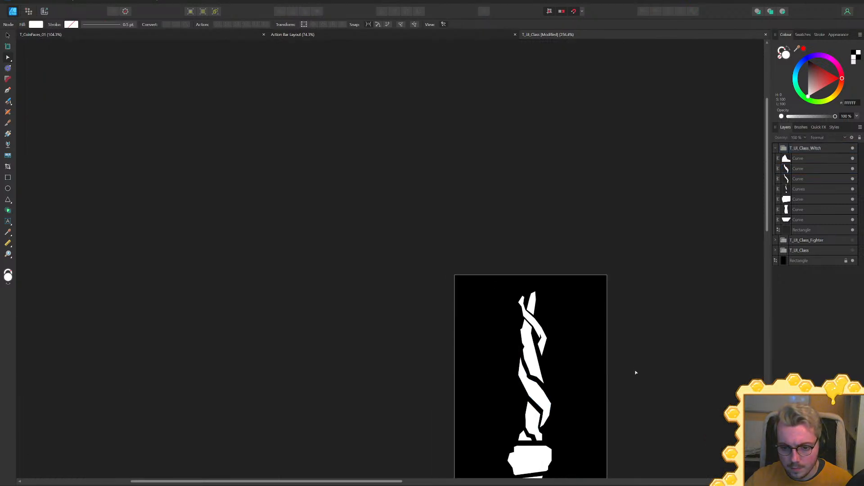
Lower the middle strand's two top nodes to widen the gap beneath the upper crossing strand
{"action": "scroll", "coordinate": [540, 337], "scroll_direction": "up", "scroll_amount": 6, "text": "ctrl"}
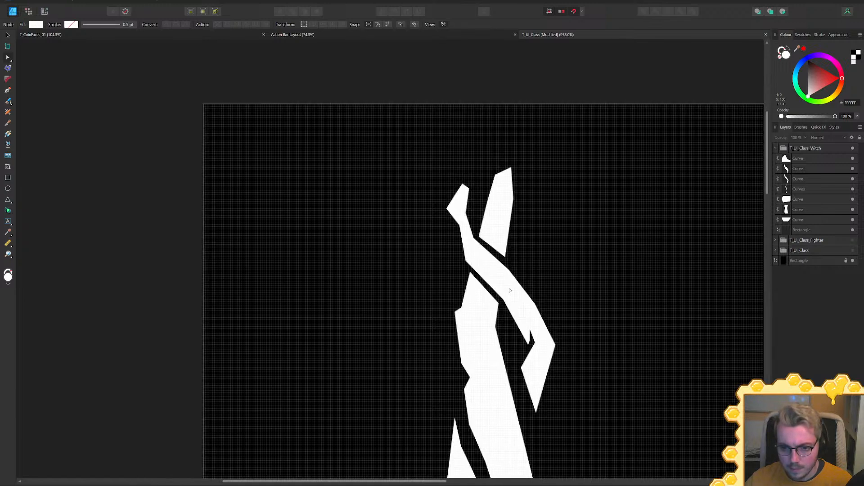
{"action": "left_click", "coordinate": [469, 282]}
{"action": "left_click_drag", "start_coordinate": [469, 283], "coordinate": [497, 311]}
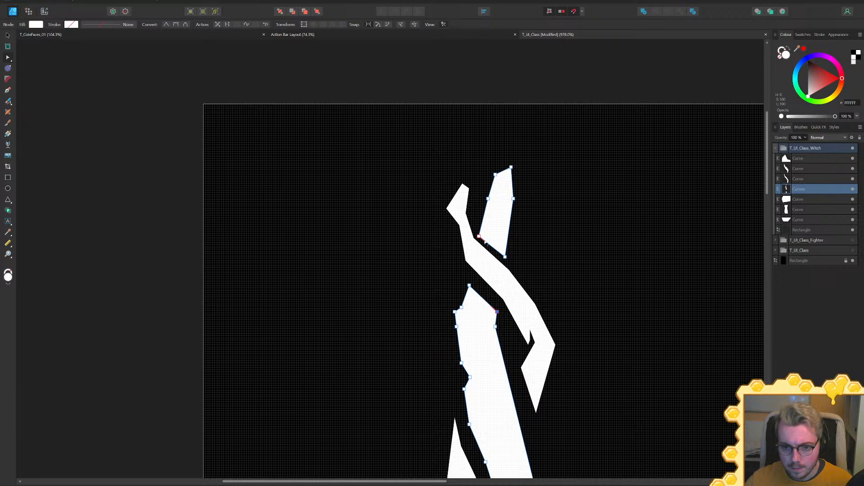
Raise the bottom edge of the blade's topmost piece and pull its upper-left corner inward to form a narrow point
{"action": "left_click_drag", "start_coordinate": [478, 236], "coordinate": [483, 225]}
{"action": "left_click_drag", "start_coordinate": [505, 256], "coordinate": [505, 244]}
{"action": "left_click_drag", "start_coordinate": [495, 176], "coordinate": [499, 194]}
{"action": "left_click", "coordinate": [599, 211]}
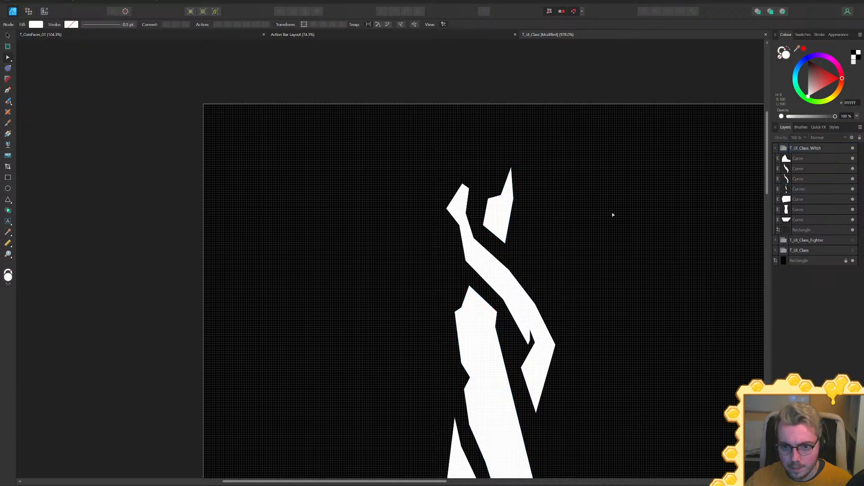
Shorten the upper crossing strand's forked left tip by moving its top nodes down
{"action": "scroll", "coordinate": [626, 223], "scroll_direction": "down", "scroll_amount": 8, "text": "ctrl"}
{"action": "scroll", "coordinate": [616, 211], "scroll_direction": "up", "scroll_amount": 8, "text": "ctrl"}
{"action": "left_click", "coordinate": [546, 253]}
{"action": "left_click_drag", "start_coordinate": [566, 221], "coordinate": [552, 253]}
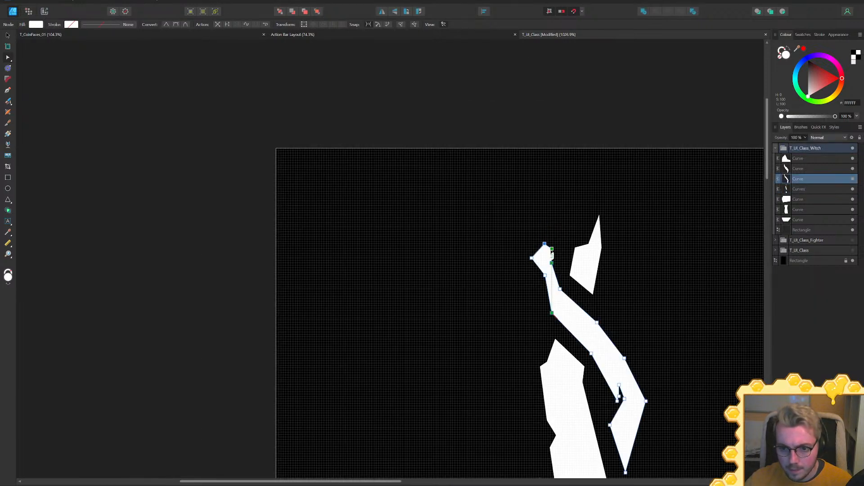
{"action": "left_click", "coordinate": [537, 159]}
{"action": "scroll", "coordinate": [625, 285], "scroll_direction": "down", "scroll_amount": 6, "text": "ctrl"}
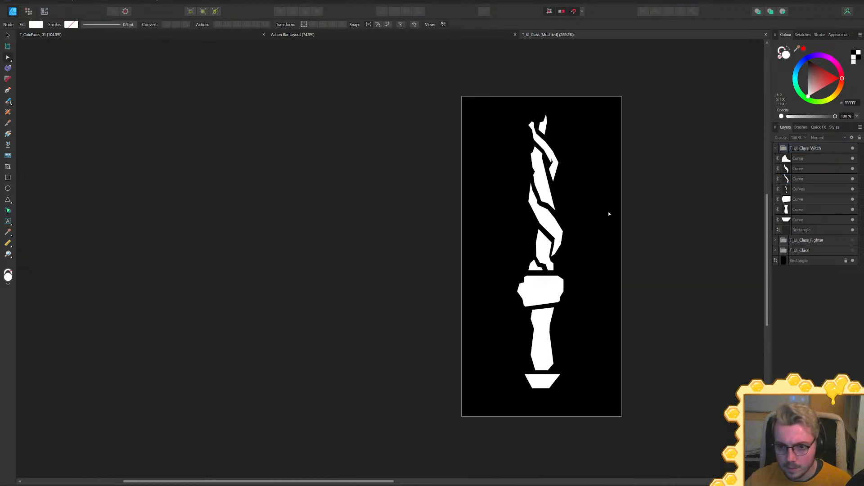
{"action": "scroll", "coordinate": [608, 212], "scroll_direction": "down", "scroll_amount": 3, "text": "ctrl"}
{"action": "middle_click_drag", "start_coordinate": [610, 244], "coordinate": [537, 255]}
{"action": "scroll", "coordinate": [498, 193], "scroll_direction": "up", "scroll_amount": 8, "text": "ctrl"}
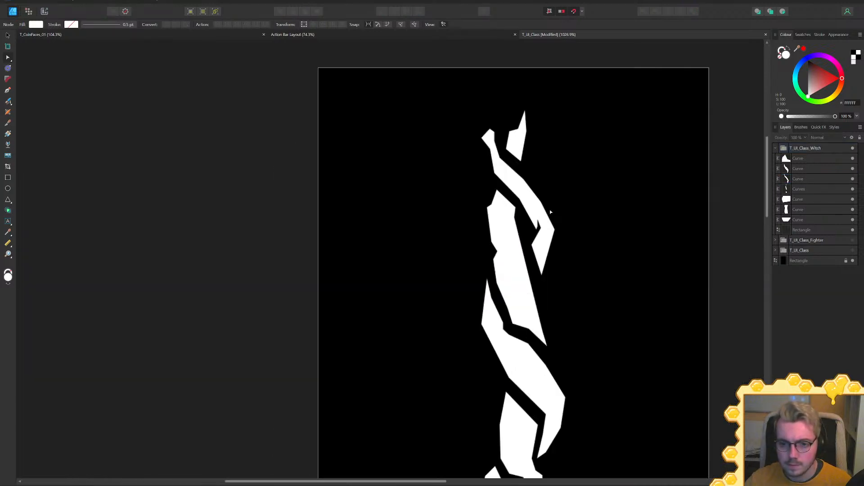
Open up the notch inside the upper crossing strand's bend by moving its inner nodes toward the outer edge
{"action": "scroll", "coordinate": [548, 208], "scroll_direction": "up", "scroll_amount": 2, "text": "ctrl"}
{"action": "left_click", "coordinate": [541, 233]}
{"action": "mouse_move", "coordinate": [531, 226]}
{"action": "left_mouse_down"}
{"action": "mouse_move", "coordinate": [515, 259]}
{"action": "mouse_move", "coordinate": [525, 233]}
{"action": "left_mouse_up"}
{"action": "left_click", "coordinate": [526, 219]}
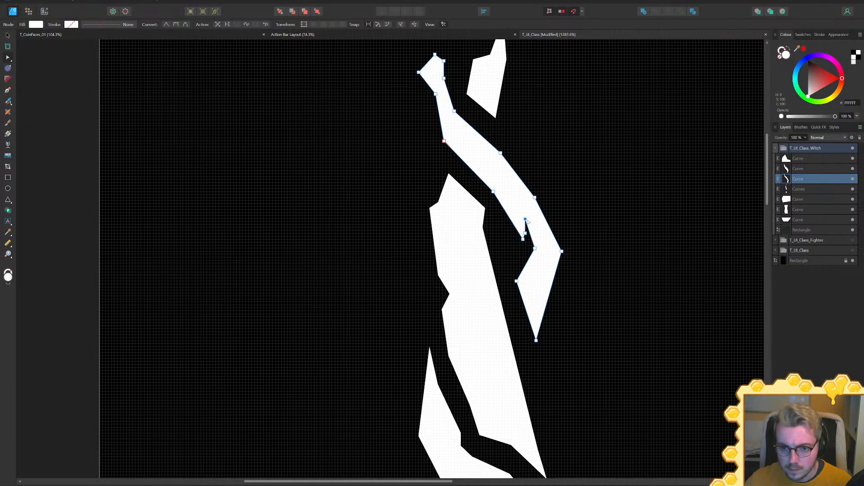
{"action": "left_click", "coordinate": [525, 234], "text": "shift"}
{"action": "left_click_drag", "start_coordinate": [528, 231], "coordinate": [534, 229]}
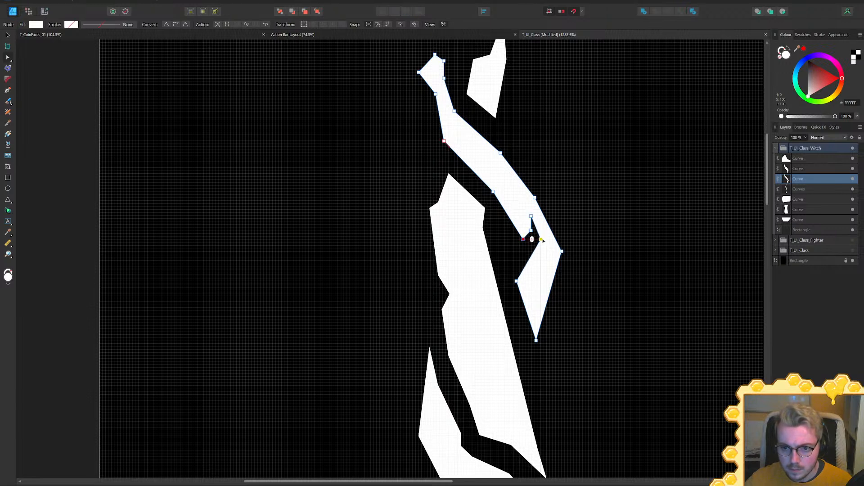
{"action": "scroll", "coordinate": [541, 243], "scroll_direction": "down", "scroll_amount": 5, "text": "ctrl"}
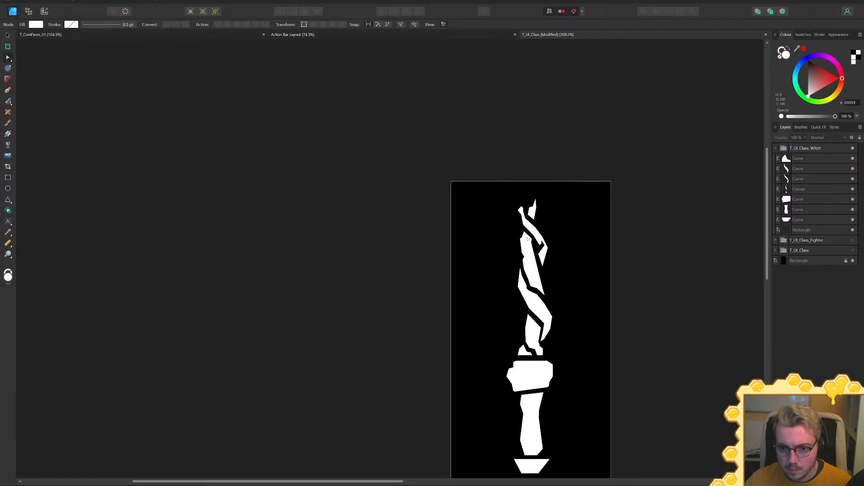
Reshape the crossing strand's outer elbow by raising its corner, pulling the node above outward and adding nodes for a small kink
{"action": "scroll", "coordinate": [527, 237], "scroll_direction": "up", "scroll_amount": 5, "text": "ctrl"}
{"action": "left_click", "coordinate": [619, 269]}
{"action": "left_click_drag", "start_coordinate": [626, 289], "coordinate": [631, 273]}
{"action": "left_click_drag", "start_coordinate": [586, 227], "coordinate": [613, 232]}
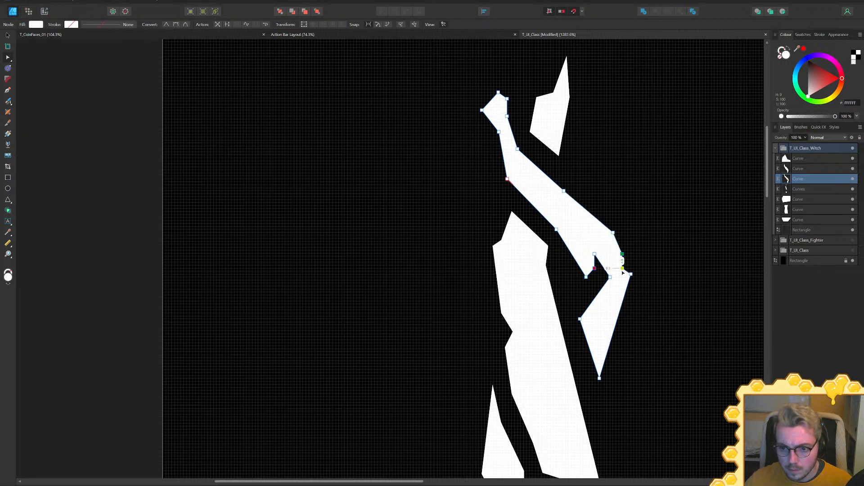
{"action": "scroll", "coordinate": [646, 282], "scroll_direction": "down", "scroll_amount": 5, "text": "ctrl"}
{"action": "left_click", "coordinate": [739, 299]}
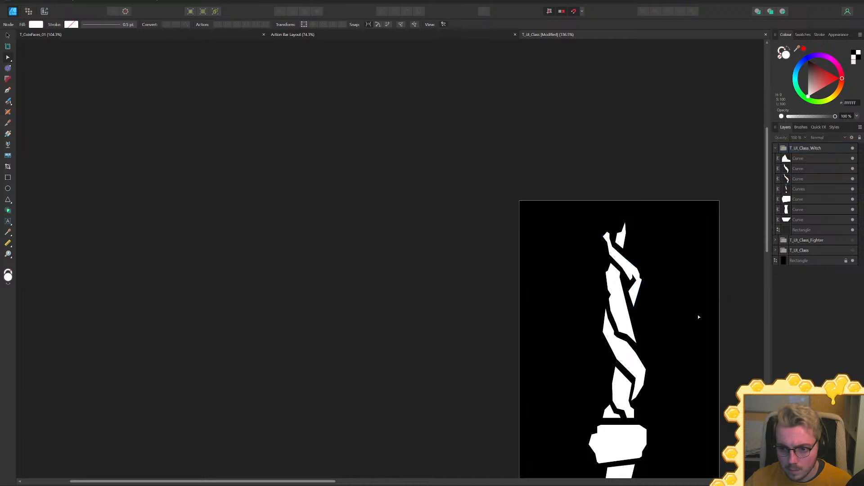
{"action": "scroll", "coordinate": [617, 252], "scroll_direction": "up", "scroll_amount": 5, "text": "ctrl"}
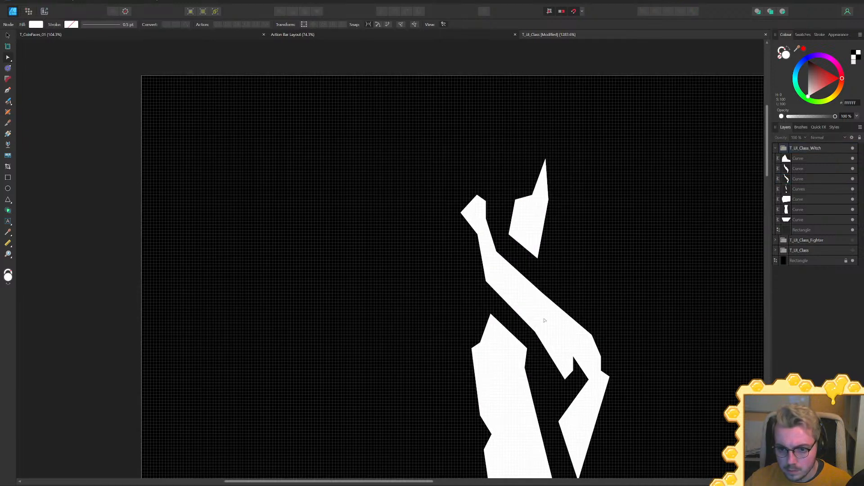
Bow the middle of the upper crossing strand outward by moving the middle nodes on both of its edges up and to the right
{"action": "left_click", "coordinate": [539, 292]}
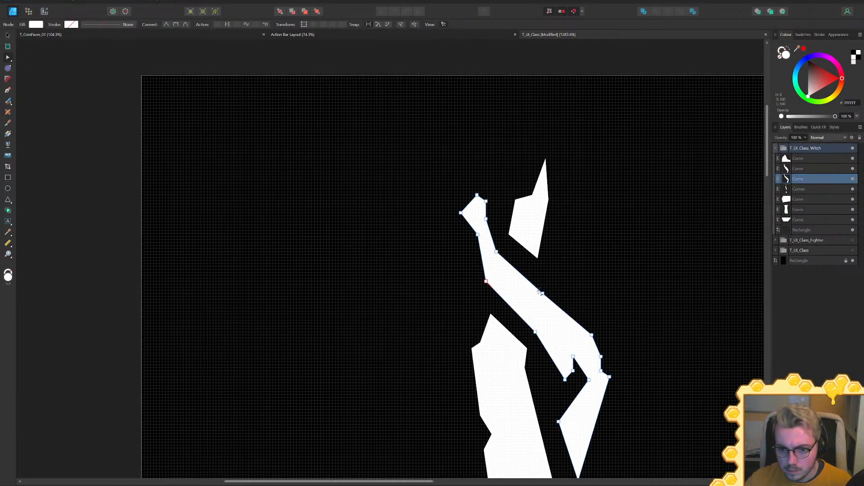
{"action": "left_click_drag", "start_coordinate": [538, 292], "coordinate": [555, 287]}
{"action": "left_click_drag", "start_coordinate": [535, 332], "coordinate": [542, 324]}
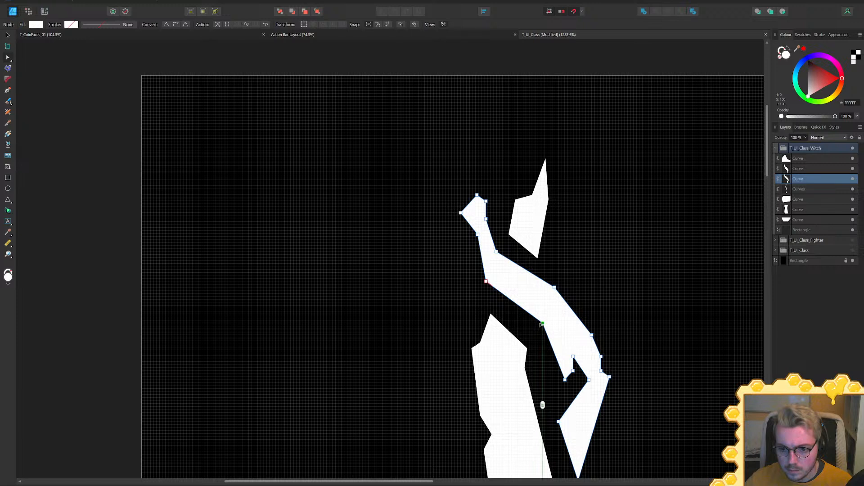
{"action": "scroll", "coordinate": [541, 324], "scroll_direction": "down", "scroll_amount": 7, "text": "ctrl"}
{"action": "left_click", "coordinate": [518, 358]}
{"action": "middle_click_drag", "start_coordinate": [486, 388], "coordinate": [572, 246]}
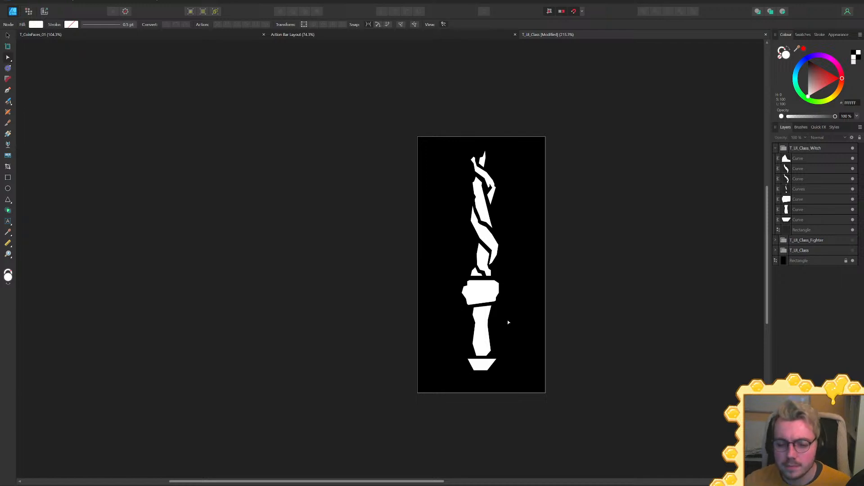
Select the handle's two top corner nodes to adjust its edge below the guard
{"action": "scroll", "coordinate": [480, 318], "scroll_direction": "up", "scroll_amount": 2, "text": "ctrl"}
{"action": "left_click", "coordinate": [480, 317]}
{"action": "scroll", "coordinate": [478, 311], "scroll_direction": "up", "scroll_amount": 5, "text": "ctrl"}
{"action": "left_click_drag", "start_coordinate": [431, 275], "coordinate": [554, 294]}
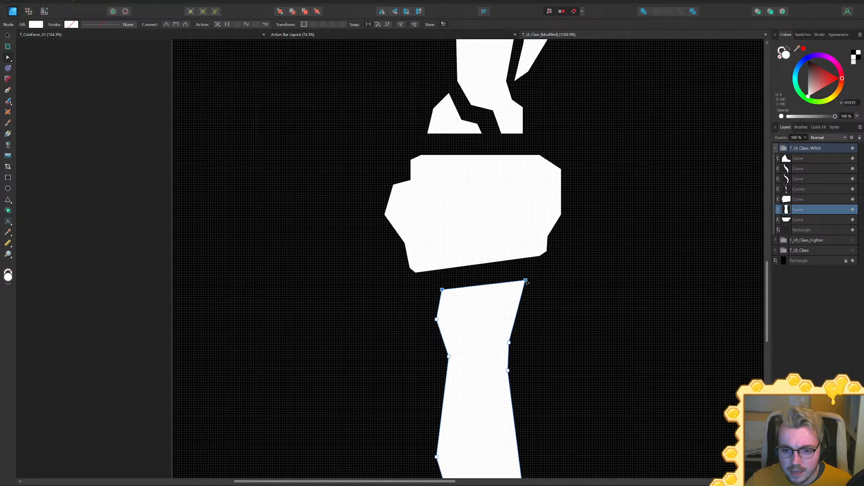
{"action": "scroll", "coordinate": [521, 382], "scroll_direction": "down", "scroll_amount": 6, "text": "ctrl"}
{"action": "left_click", "coordinate": [518, 387]}
Delete the trapezoid pommel piece below the handle
{"action": "left_click", "coordinate": [512, 359]}
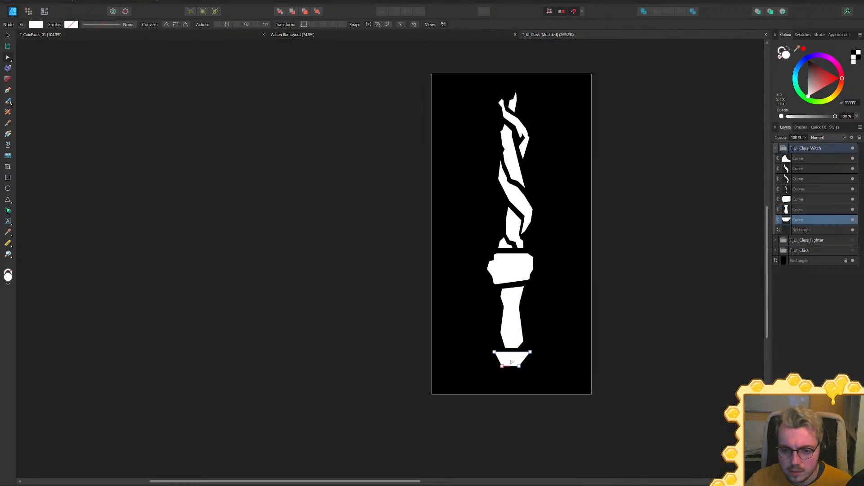
{"action": "scroll", "coordinate": [509, 370], "scroll_direction": "up", "scroll_amount": 6, "text": "ctrl"}
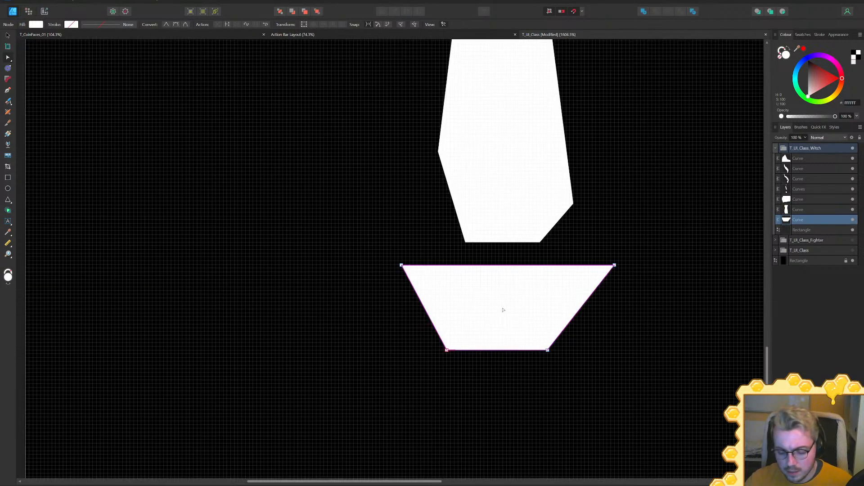
{"action": "key", "text": "Delete"}
Extend the handle's lower end into a tapered tip by pulling its bottom edge down and moving a node outward to blunt the point
{"action": "left_click", "coordinate": [512, 239]}
{"action": "left_click_drag", "start_coordinate": [500, 244], "coordinate": [481, 367]}
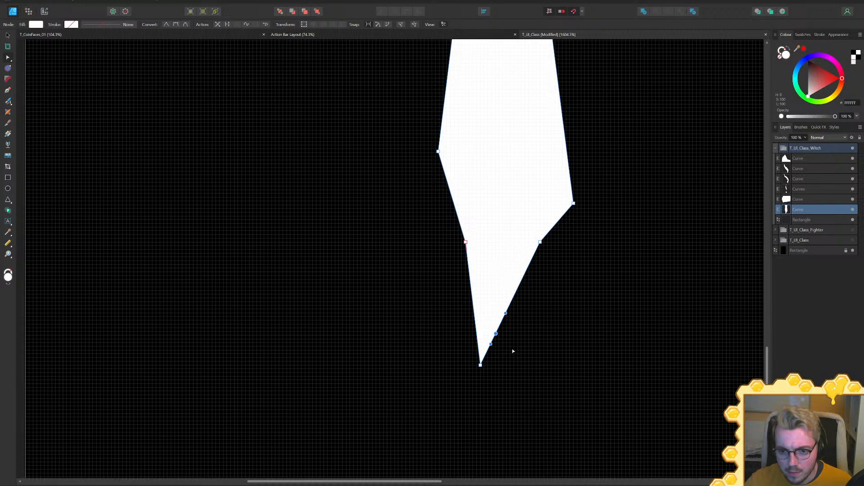
{"action": "left_click_drag", "start_coordinate": [495, 334], "coordinate": [525, 342]}
{"action": "scroll", "coordinate": [534, 337], "scroll_direction": "down", "scroll_amount": 7, "text": "ctrl"}
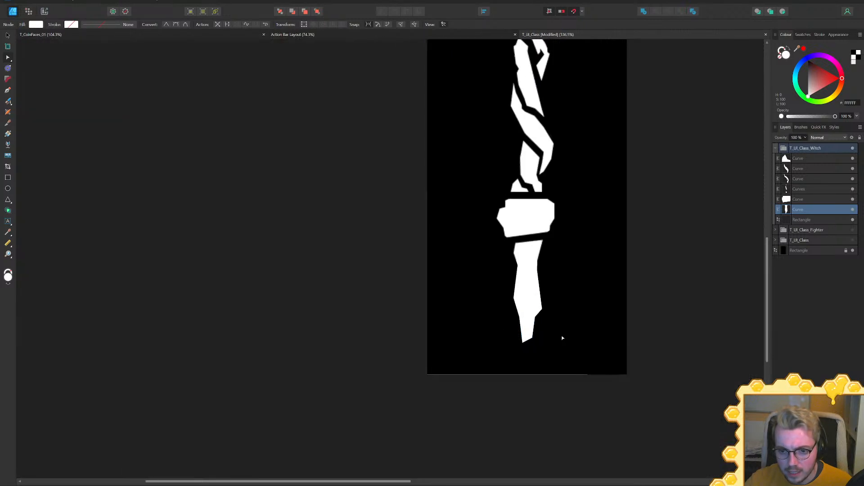
{"action": "left_click", "coordinate": [712, 267]}
{"action": "scroll", "coordinate": [678, 243], "scroll_direction": "down", "scroll_amount": 3, "text": "ctrl"}
{"action": "middle_click_drag", "start_coordinate": [659, 232], "coordinate": [576, 298]}
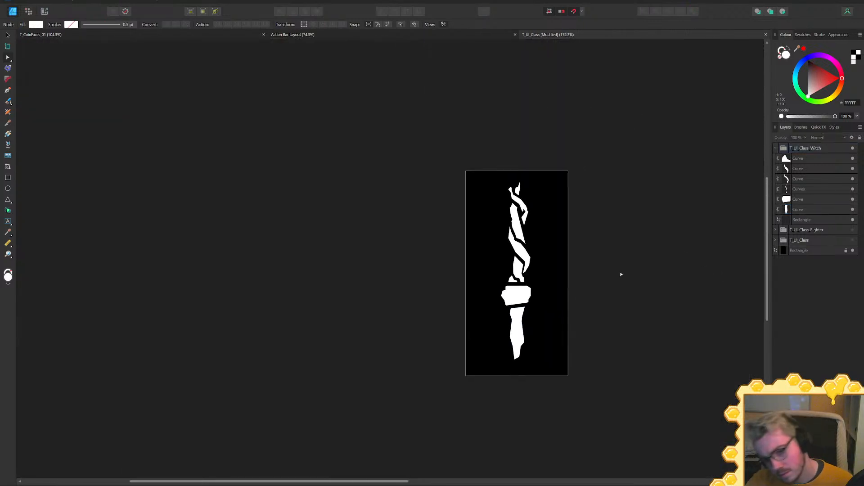
Draw a thin closed sliver with the Pen tool, sloping diagonally down to the right across the guard
{"action": "scroll", "coordinate": [572, 320], "scroll_direction": "up", "scroll_amount": 5, "text": "ctrl"}
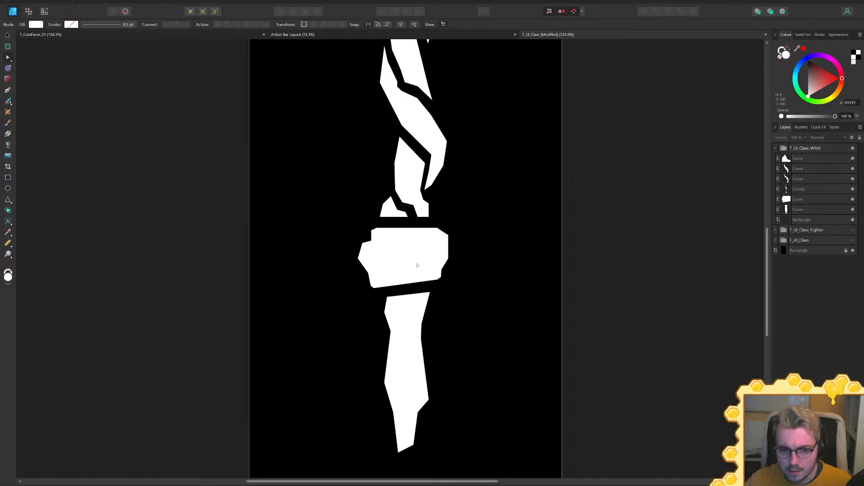
{"action": "scroll", "coordinate": [468, 299], "scroll_direction": "up", "scroll_amount": 1, "text": "ctrl"}
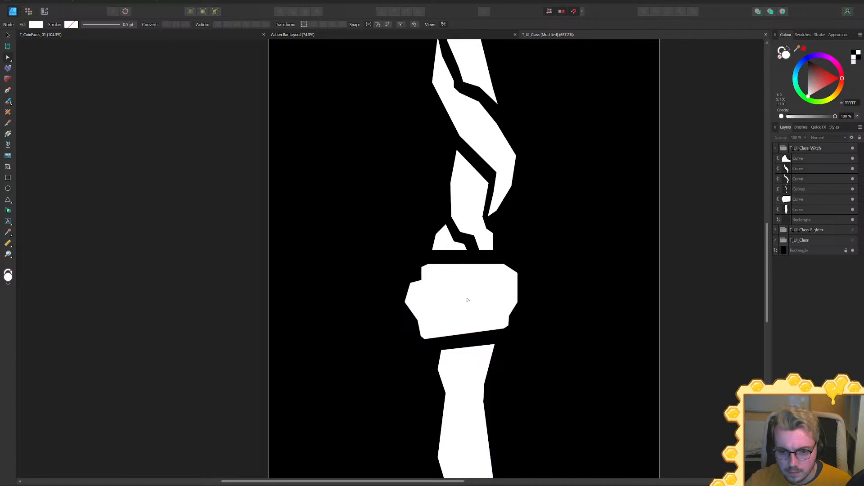
{"action": "key", "text": "p"}
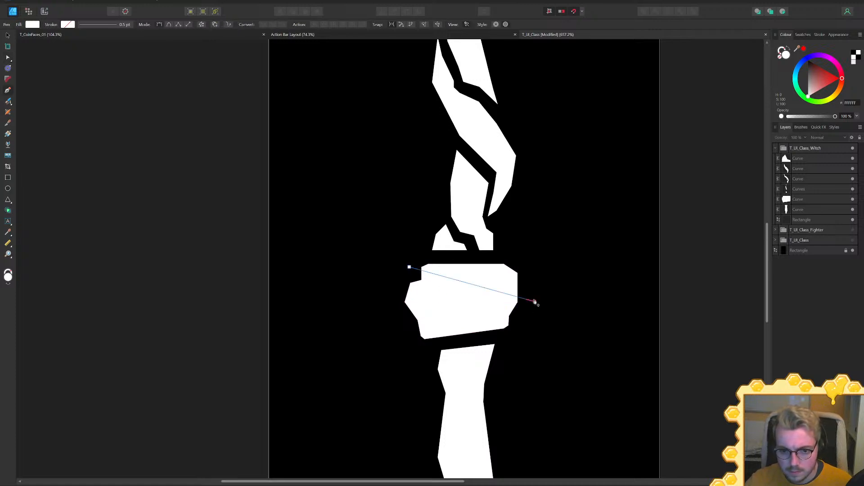
{"action": "left_click", "coordinate": [535, 301]}
{"action": "left_click", "coordinate": [406, 272]}
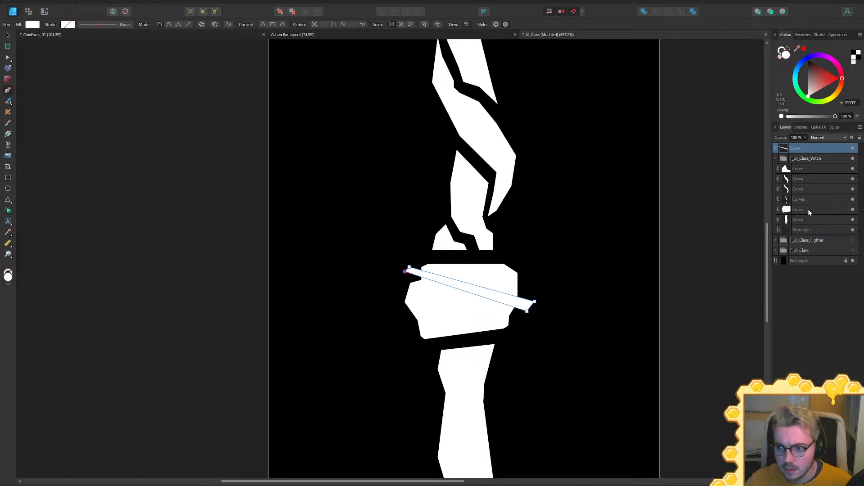
Place the sliver directly above the guard in the T_UI_Class_Witch group and subtract it from the guard
{"action": "key", "text": "ctrl+a"}
{"action": "left_click", "coordinate": [656, 12]}
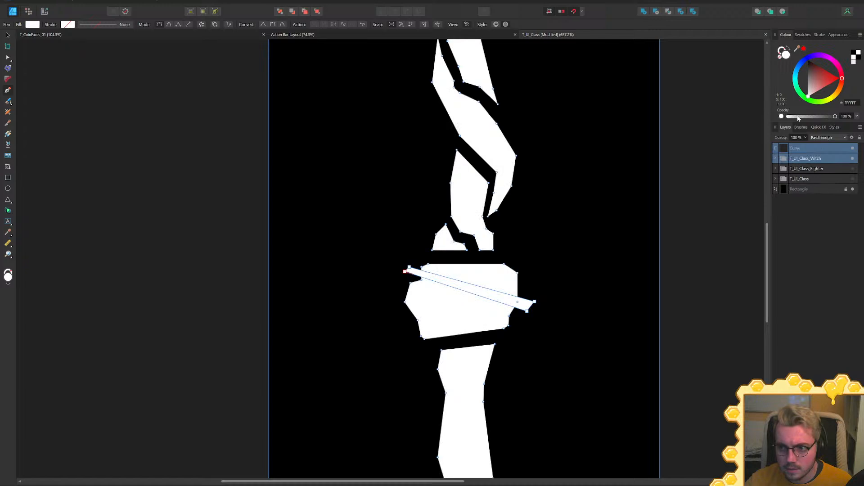
{"action": "left_click", "coordinate": [775, 158]}
{"action": "left_click_drag", "start_coordinate": [810, 148], "coordinate": [806, 205]}
{"action": "left_click", "coordinate": [806, 209], "text": "shift"}
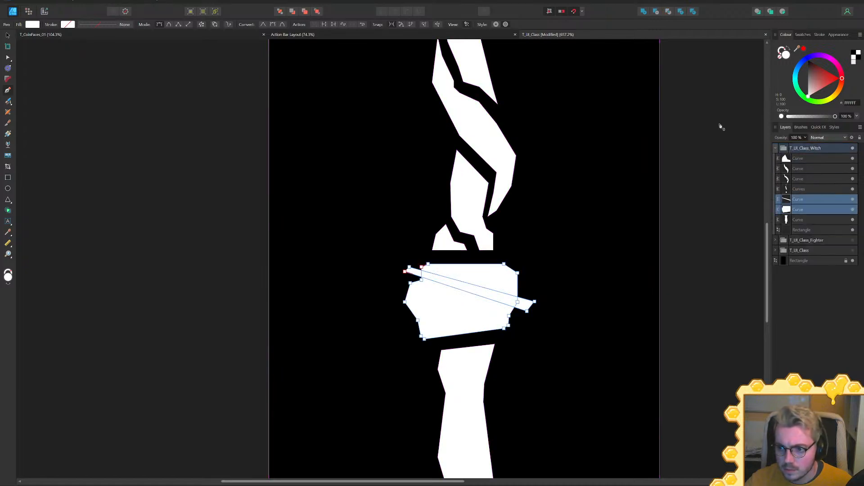
{"action": "left_click", "coordinate": [654, 12]}
{"action": "scroll", "coordinate": [690, 279], "scroll_direction": "down", "scroll_amount": 7}
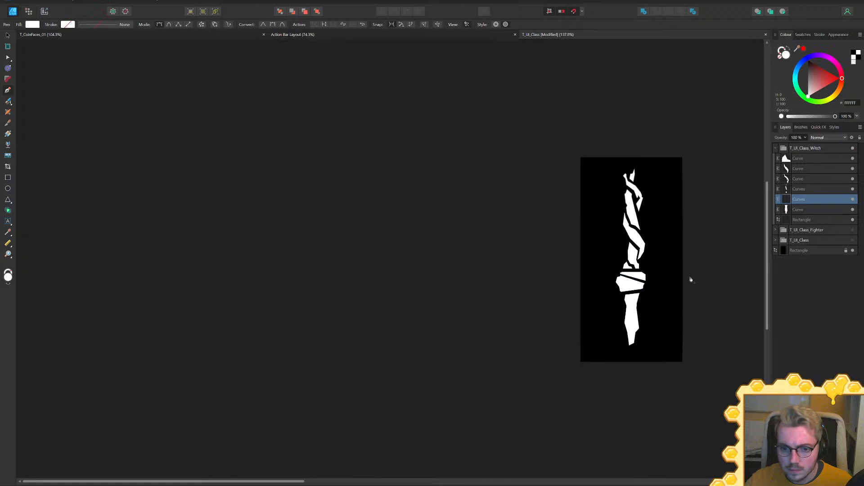
{"action": "middle_click_drag", "start_coordinate": [689, 281], "coordinate": [605, 250]}
{"action": "key", "text": "Escape"}
Cut a second thin, slightly rising gap across the guard's lower part by drawing a closed sliver and subtracting it
{"action": "scroll", "coordinate": [568, 258], "scroll_direction": "up", "scroll_amount": 8}
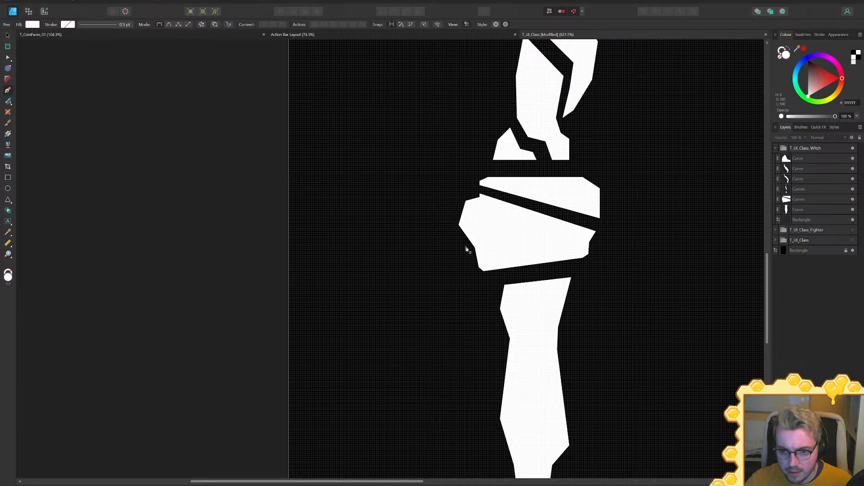
{"action": "left_click", "coordinate": [599, 237]}
{"action": "left_click", "coordinate": [599, 241]}
{"action": "left_click", "coordinate": [462, 253]}
{"action": "left_click", "coordinate": [803, 210], "text": "ctrl"}
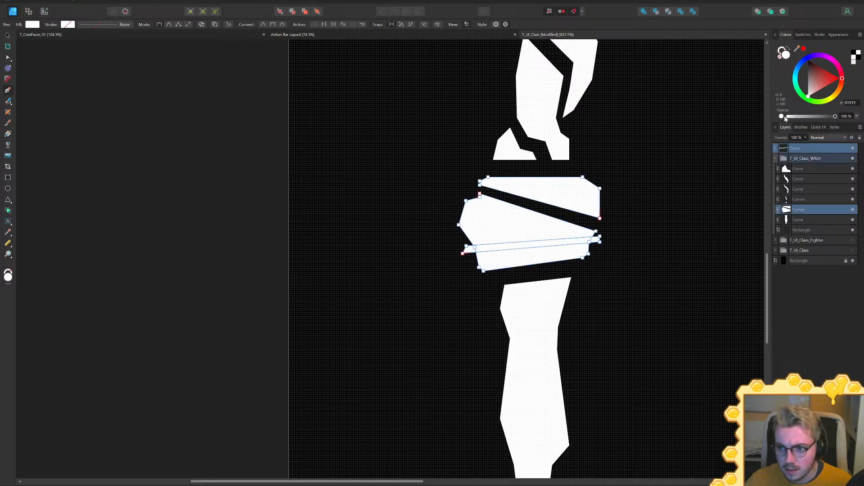
{"action": "left_click", "coordinate": [657, 14]}
{"action": "scroll", "coordinate": [656, 218], "scroll_direction": "down", "scroll_amount": 5, "text": "ctrl"}
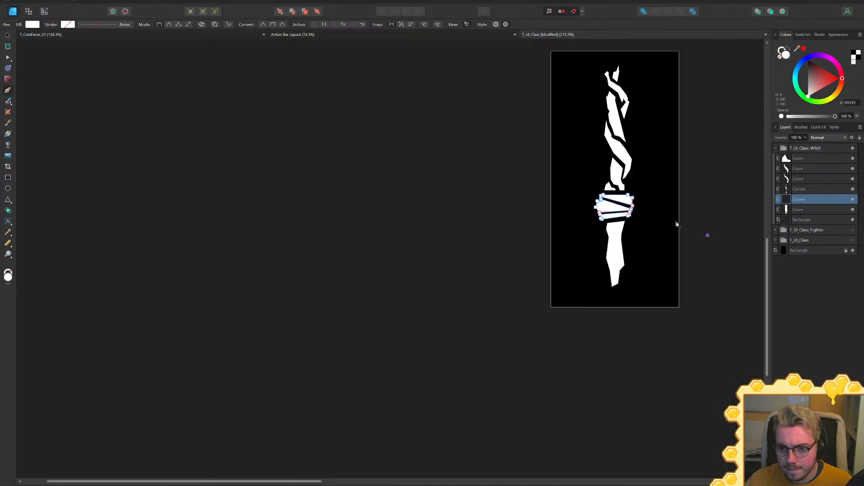
Bend the guard's upper diagonal gap by adding a node on each side and shifting both toward the right end
{"action": "scroll", "coordinate": [639, 216], "scroll_direction": "up", "scroll_amount": 6, "text": "ctrl"}
{"action": "key", "text": "a"}
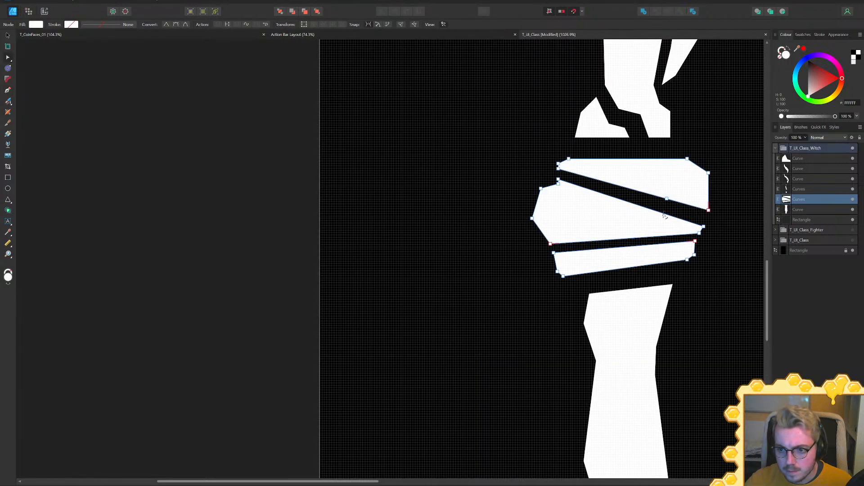
{"action": "left_click", "coordinate": [667, 199], "text": "shift"}
{"action": "left_click_drag", "start_coordinate": [665, 213], "coordinate": [681, 211]}
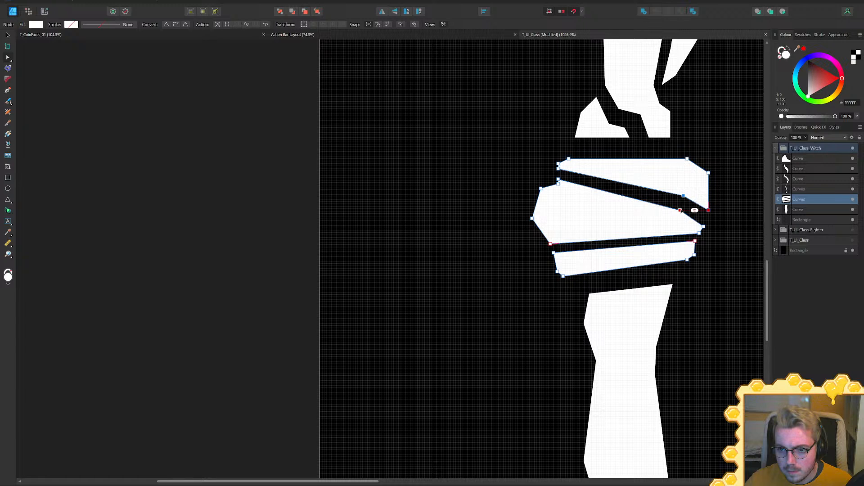
Put a slight downward bend in the guard's lower gap by adding and moving a node on each of its edges
{"action": "left_click", "coordinate": [640, 239]}
{"action": "left_click_drag", "start_coordinate": [635, 245], "coordinate": [628, 252]}
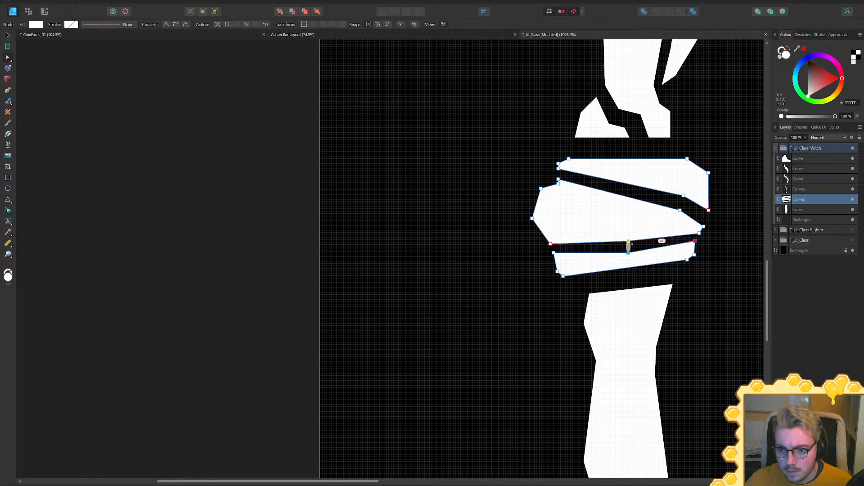
{"action": "scroll", "coordinate": [650, 228], "scroll_direction": "down", "scroll_amount": 2, "text": "ctrl"}
{"action": "middle_click_drag", "start_coordinate": [700, 223], "coordinate": [587, 212]}
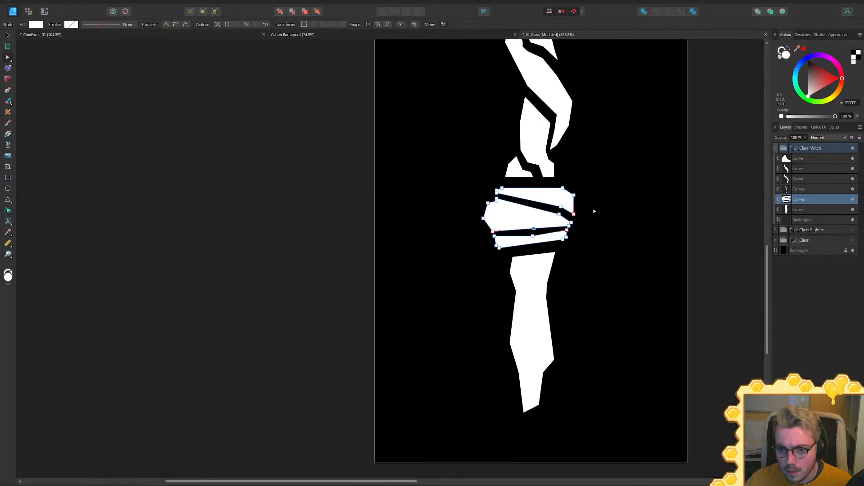
Remove the extra node at the middle guard band's upper-left corner and nudge the top band's lower-left node outward
{"action": "scroll", "coordinate": [498, 200], "scroll_direction": "up", "scroll_amount": 4, "text": "ctrl"}
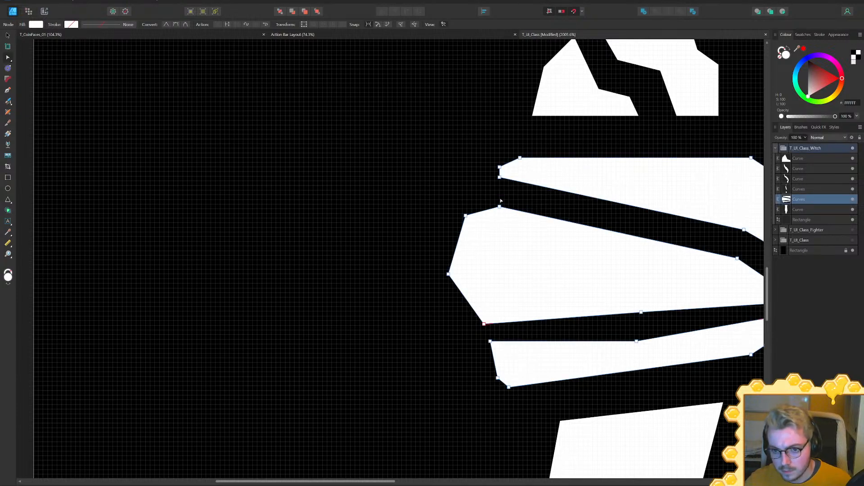
{"action": "scroll", "coordinate": [569, 234], "scroll_direction": "down", "scroll_amount": 6, "text": "ctrl"}
{"action": "scroll", "coordinate": [712, 210], "scroll_direction": "up", "scroll_amount": 2, "text": "ctrl"}
{"action": "scroll", "coordinate": [713, 210], "scroll_direction": "up", "scroll_amount": 2, "text": "ctrl"}
{"action": "left_click", "coordinate": [417, 207]}
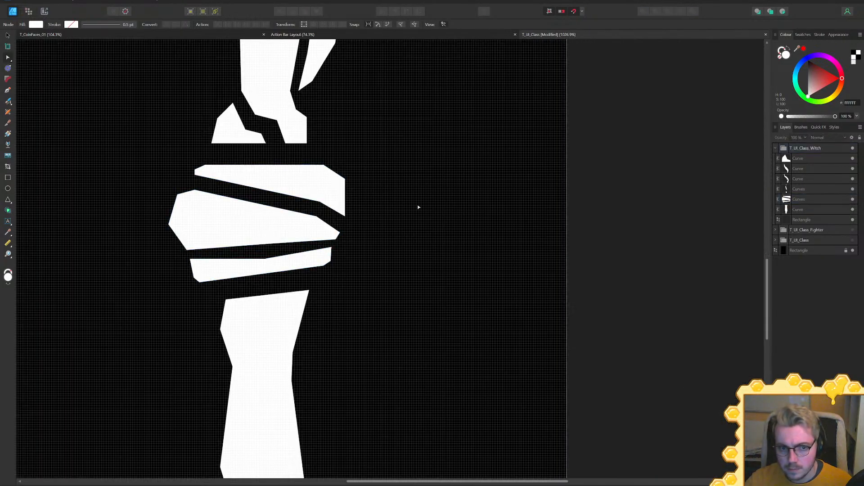
{"action": "middle_click_drag", "start_coordinate": [417, 206], "coordinate": [579, 207]}
{"action": "left_click", "coordinate": [353, 173]}
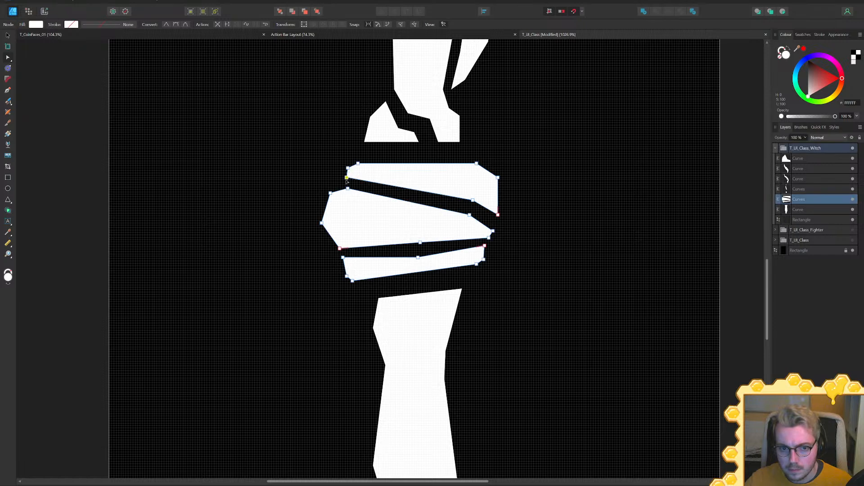
{"action": "scroll", "coordinate": [468, 220], "scroll_direction": "down", "scroll_amount": 5, "text": "ctrl"}
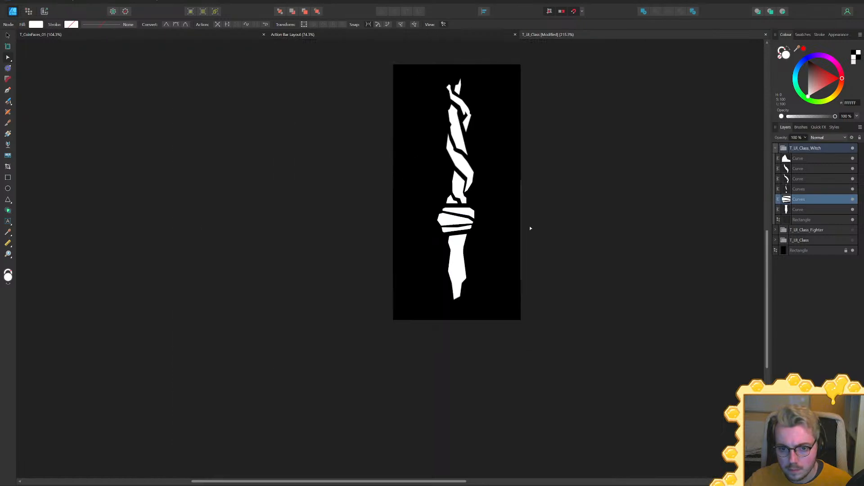
{"action": "left_click", "coordinate": [603, 243]}
Raise the two upper-right corner nodes of the guard's top band so its upper edge slopes up to the right
{"action": "scroll", "coordinate": [538, 229], "scroll_direction": "down", "scroll_amount": 2, "text": "ctrl"}
{"action": "scroll", "coordinate": [539, 229], "scroll_direction": "up", "scroll_amount": 7, "text": "ctrl"}
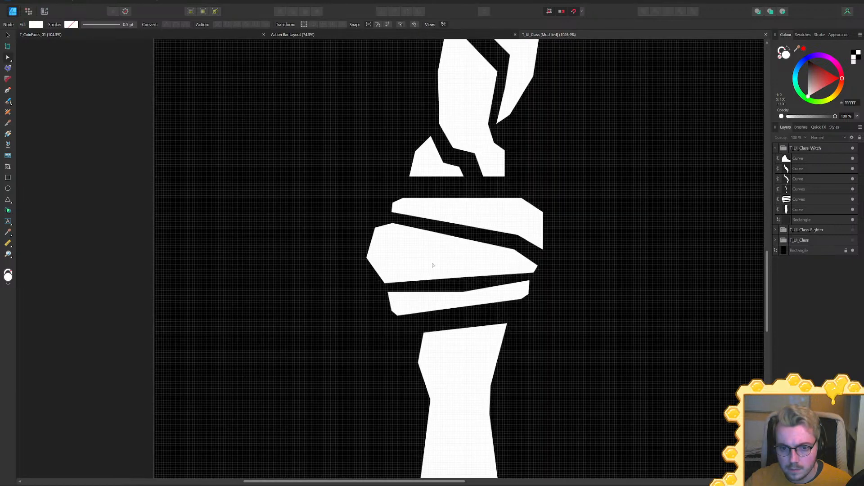
{"action": "left_click", "coordinate": [533, 230]}
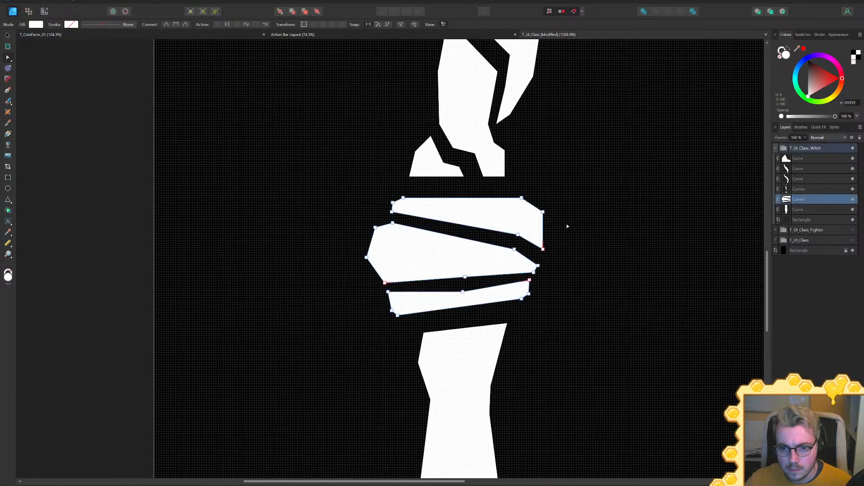
{"action": "left_click_drag", "start_coordinate": [564, 177], "coordinate": [521, 184]}
Slant the bottom edges of the two blade base pieces to follow the guard's sloped top by moving their corner nodes
{"action": "left_click", "coordinate": [417, 178]}
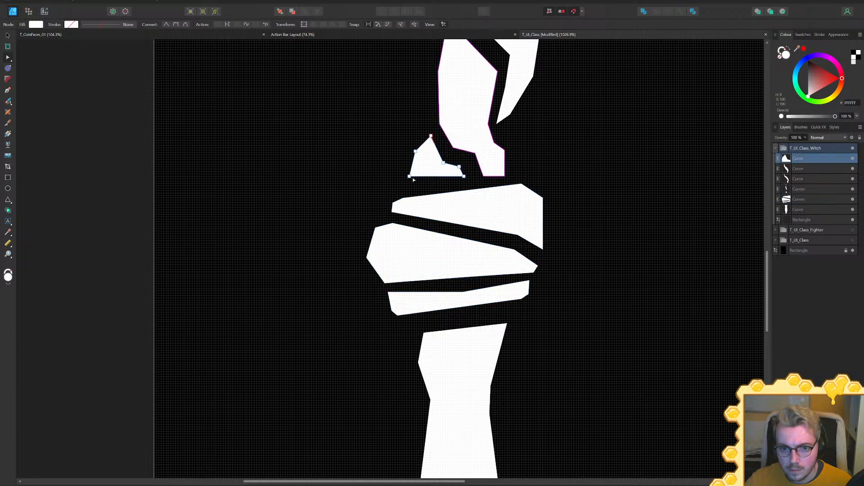
{"action": "left_click_drag", "start_coordinate": [417, 179], "coordinate": [419, 183]}
{"action": "left_click", "coordinate": [500, 172]}
{"action": "left_click_drag", "start_coordinate": [505, 176], "coordinate": [483, 174]}
{"action": "scroll", "coordinate": [538, 179], "scroll_direction": "down", "scroll_amount": 8, "text": "ctrl"}
{"action": "left_click", "coordinate": [638, 235]}
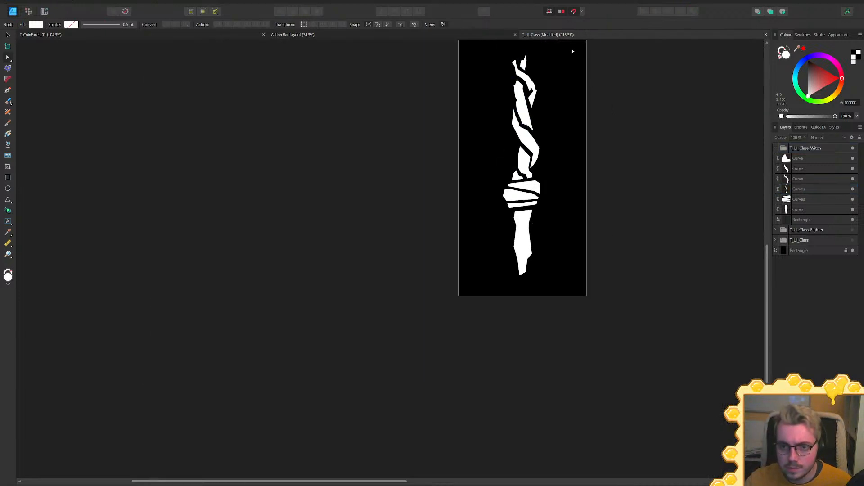
Reshape the upper crossing strand at the blade's tip by moving its nodes
{"action": "scroll", "coordinate": [511, 67], "scroll_direction": "up", "scroll_amount": 8, "text": "ctrl"}
{"action": "left_click", "coordinate": [454, 184]}
{"action": "left_click_drag", "start_coordinate": [441, 148], "coordinate": [437, 180]}
{"action": "scroll", "coordinate": [448, 189], "scroll_direction": "down", "scroll_amount": 10, "text": "ctrl"}
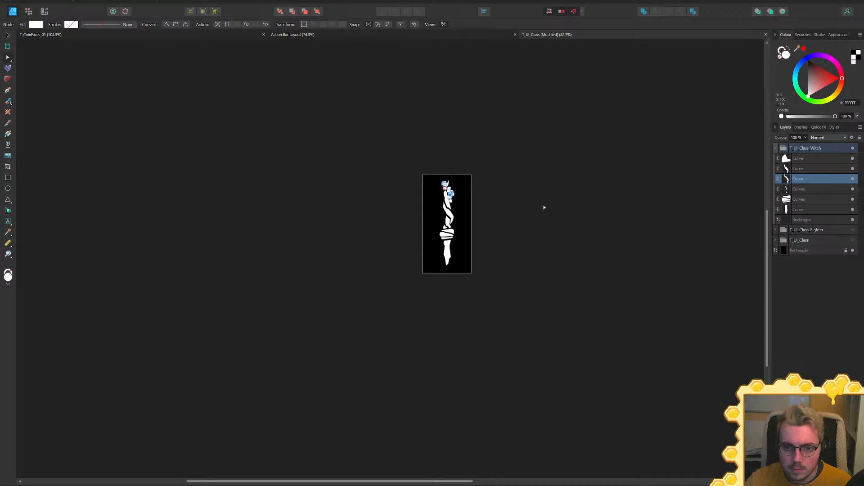
Examine the whole dagger at small size, focusing on the plain handle below the banded guard
{"action": "left_click", "coordinate": [544, 207]}
{"action": "middle_click_drag", "start_coordinate": [499, 213], "coordinate": [533, 206]}
{"action": "scroll", "coordinate": [510, 235], "scroll_direction": "up", "scroll_amount": 3, "text": "ctrl"}
{"action": "middle_click_drag", "start_coordinate": [511, 237], "coordinate": [559, 195]}
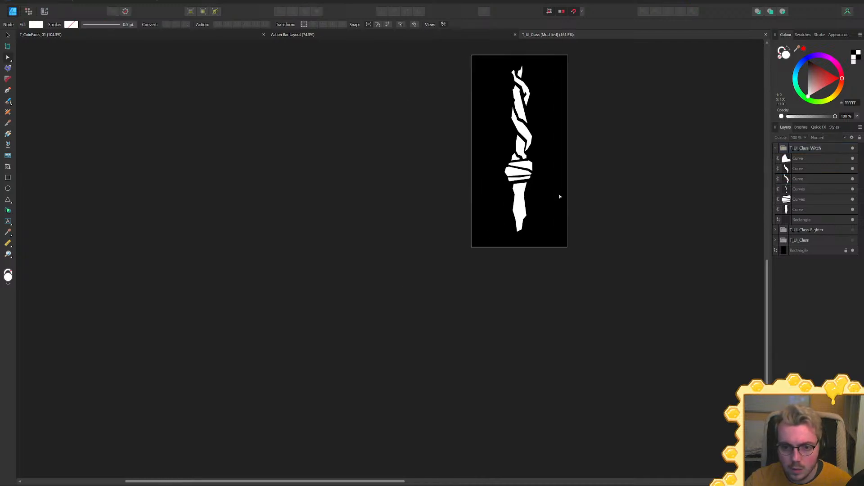
{"action": "scroll", "coordinate": [555, 195], "scroll_direction": "up", "scroll_amount": 3, "text": "ctrl"}
{"action": "scroll", "coordinate": [521, 197], "scroll_direction": "up", "scroll_amount": 3, "text": "ctrl"}
{"action": "middle_click_drag", "start_coordinate": [527, 229], "coordinate": [542, 237]}
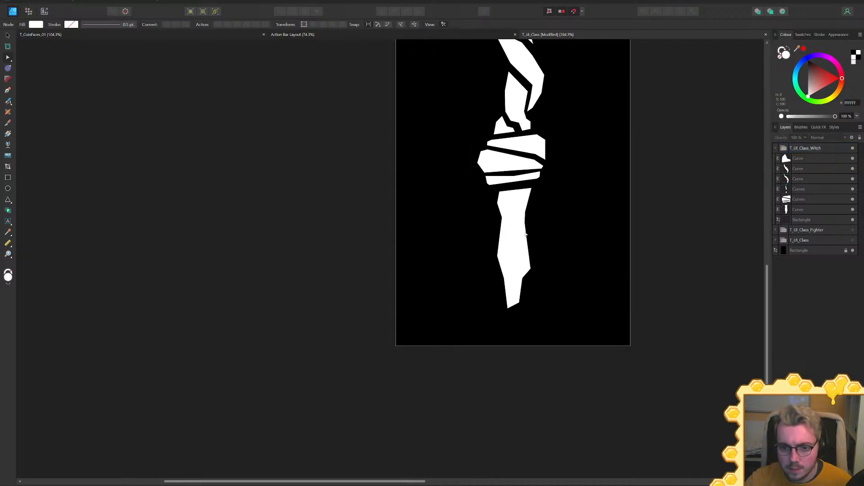
{"action": "scroll", "coordinate": [526, 225], "scroll_direction": "up", "scroll_amount": 2, "text": "ctrl"}
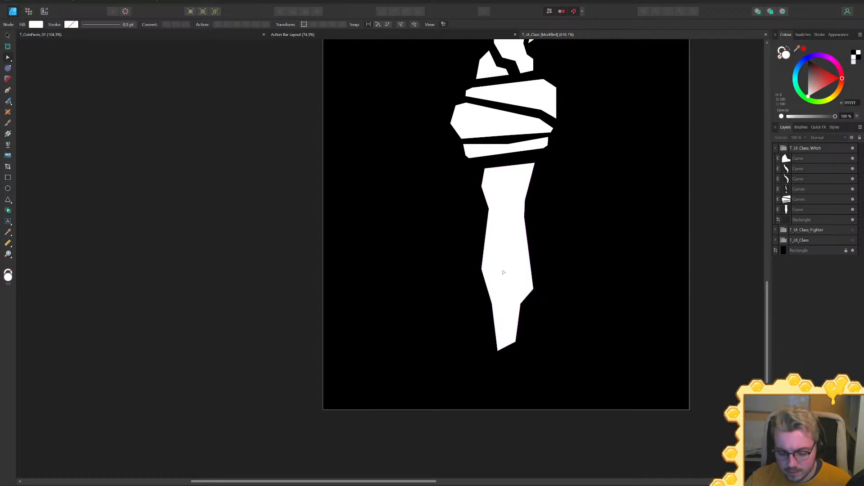
Start the outline of a diagonal strand with the Pen tool, running from the lower handle's left side up past its right edge
{"action": "scroll", "coordinate": [526, 192], "scroll_direction": "down", "scroll_amount": 2, "text": "ctrl"}
{"action": "scroll", "coordinate": [511, 256], "scroll_direction": "up", "scroll_amount": 3}
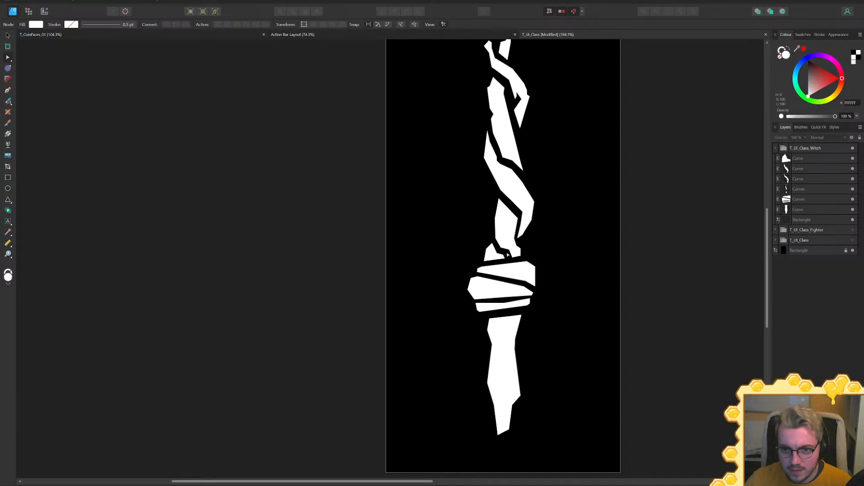
{"action": "middle_click_drag", "start_coordinate": [500, 407], "coordinate": [510, 335]}
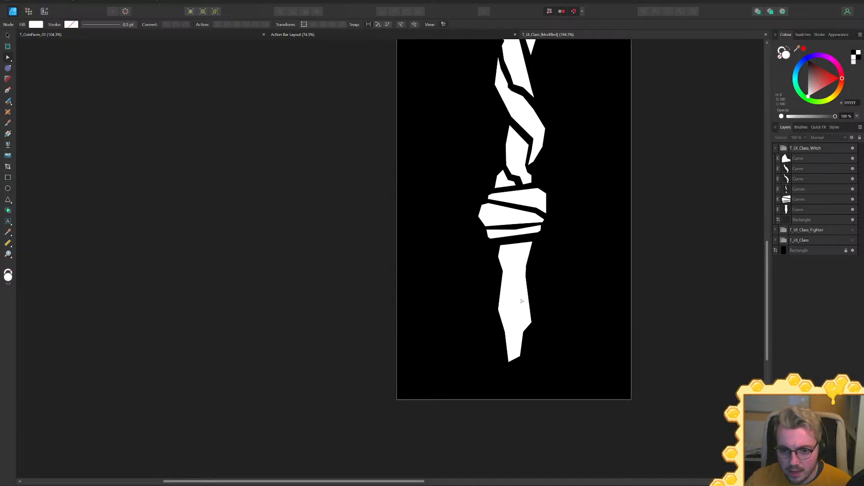
{"action": "scroll", "coordinate": [521, 298], "scroll_direction": "up", "scroll_amount": 2, "text": "ctrl"}
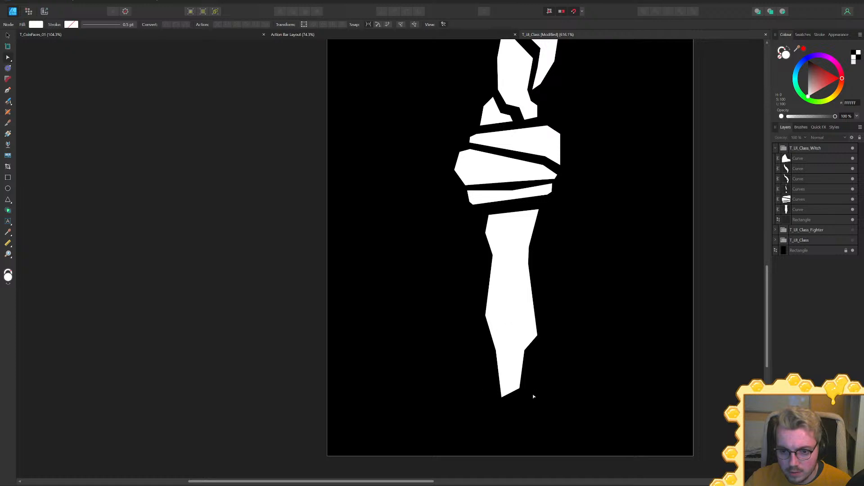
{"action": "scroll", "coordinate": [521, 351], "scroll_direction": "up", "scroll_amount": 2, "text": "ctrl"}
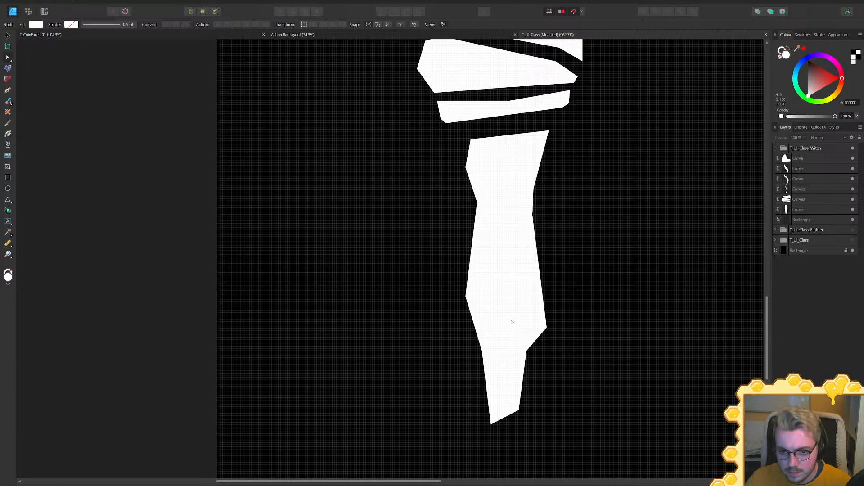
{"action": "key", "text": "p"}
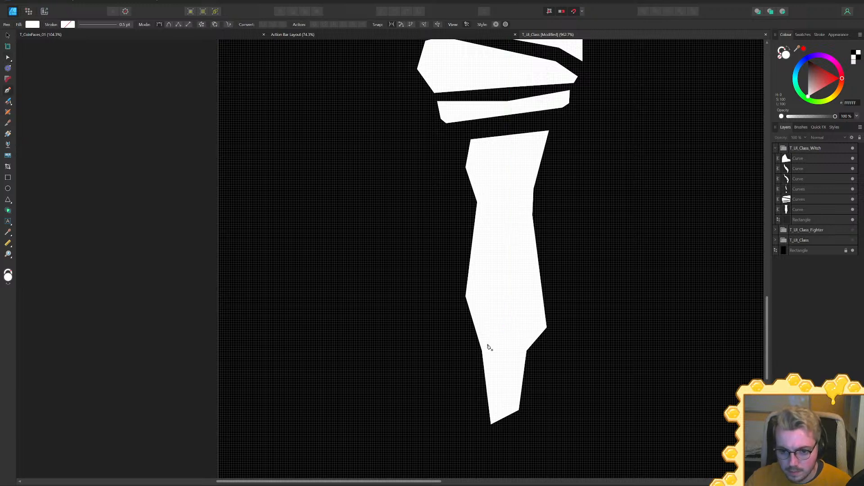
{"action": "left_click_drag", "start_coordinate": [471, 340], "coordinate": [464, 359]}
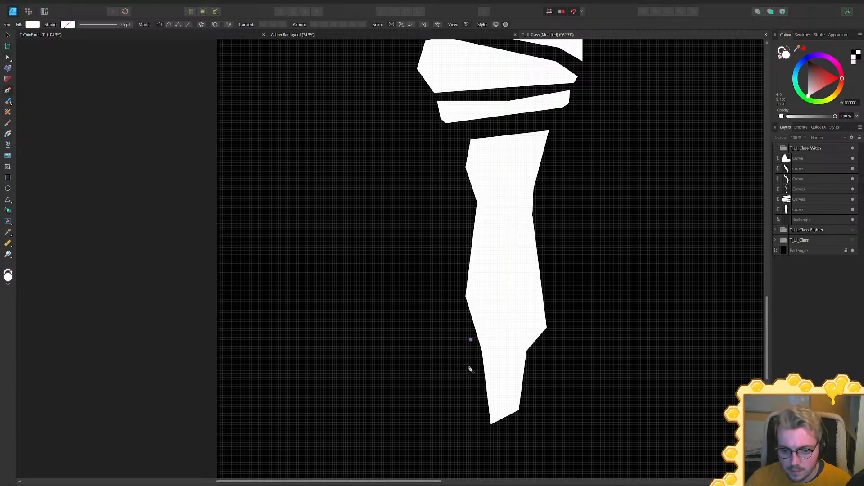
{"action": "left_click", "coordinate": [469, 367]}
{"action": "left_click", "coordinate": [483, 386]}
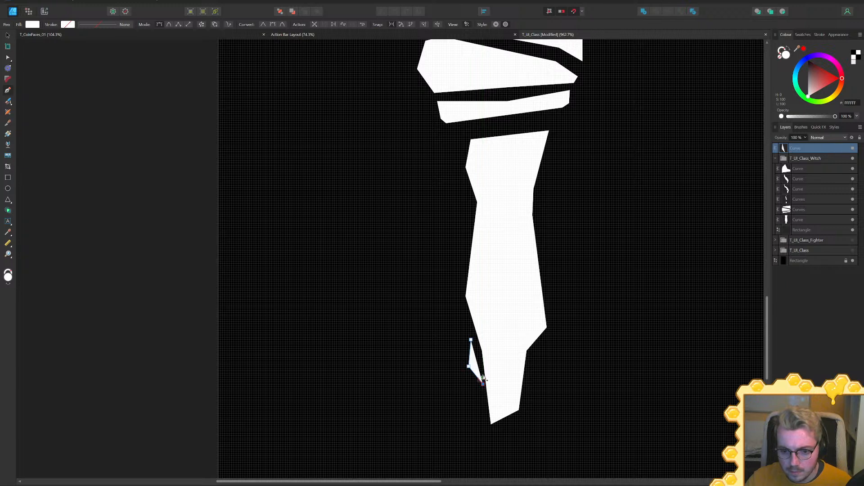
{"action": "left_click_drag", "start_coordinate": [477, 360], "coordinate": [485, 342]}
{"action": "left_click", "coordinate": [516, 313]}
{"action": "left_click", "coordinate": [550, 277]}
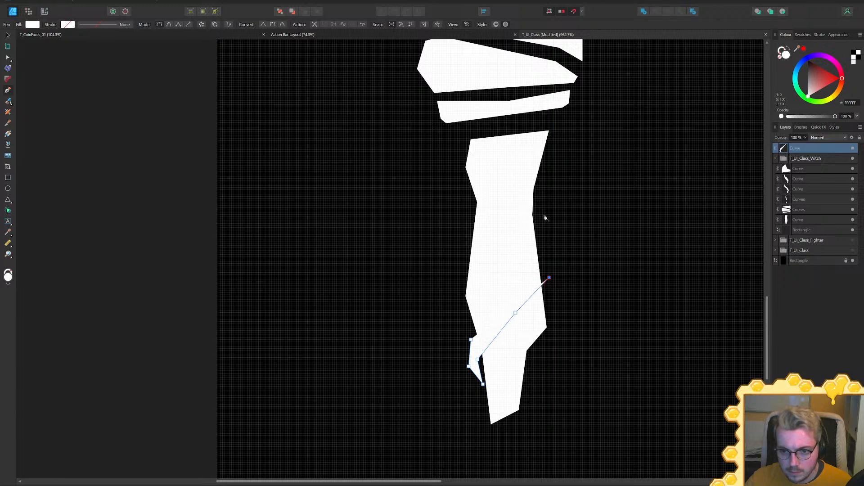
{"action": "left_click", "coordinate": [565, 240]}
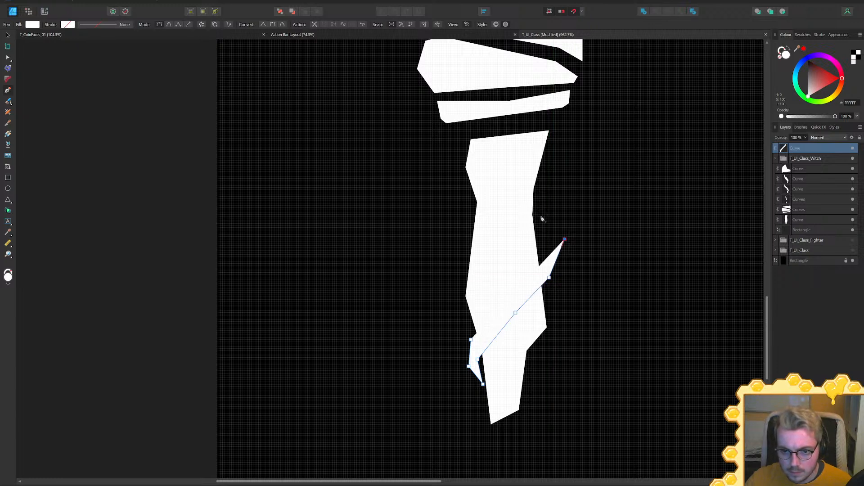
Finish the diagonal strand's pointed upper end and close its outline along the upper side across the handle
{"action": "left_click_drag", "start_coordinate": [538, 211], "coordinate": [541, 237]}
{"action": "left_click", "coordinate": [538, 239]}
{"action": "left_click", "coordinate": [519, 257]}
{"action": "left_click", "coordinate": [478, 291]}
{"action": "left_click", "coordinate": [470, 339]}
{"action": "key", "text": "v"}
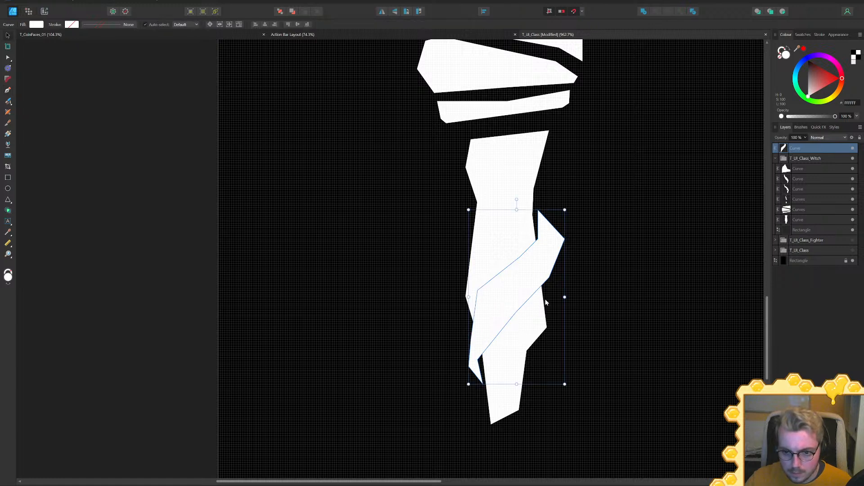
Duplicate the diagonal strand and subtract the copy from the handle shape
{"action": "key", "text": "ctrl+j"}
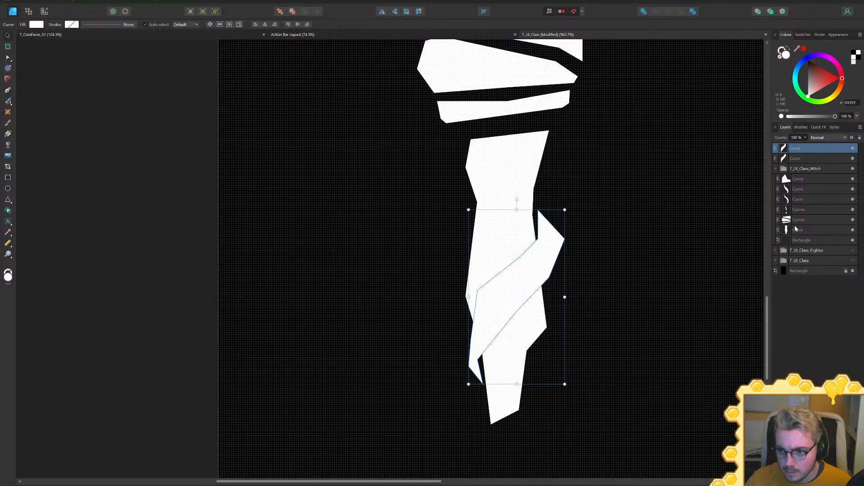
{"action": "left_click", "coordinate": [798, 231], "text": "ctrl"}
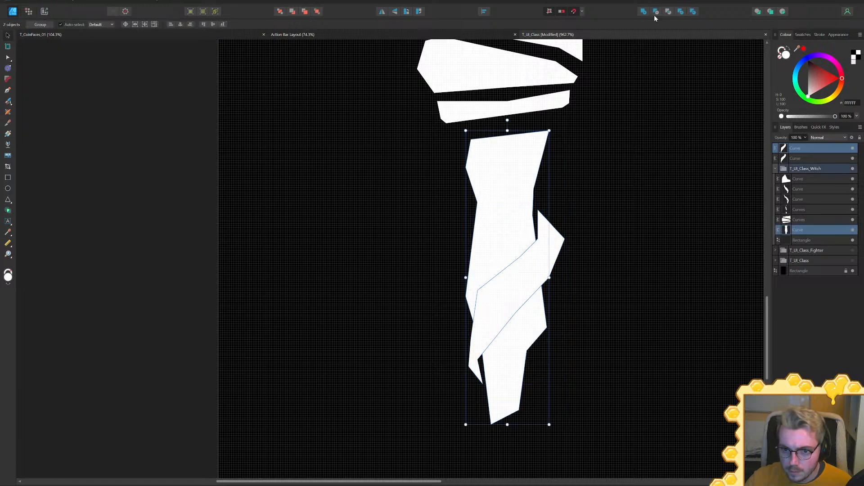
{"action": "left_click", "coordinate": [656, 12]}
Open dark gaps on both sides of the diagonal strand by moving the cut handle pieces' nodes, and shift the handle's tip right
{"action": "key", "text": "a"}
{"action": "mouse_move", "coordinate": [546, 232]}
{"action": "left_mouse_down"}
{"action": "mouse_move", "coordinate": [511, 264]}
{"action": "mouse_move", "coordinate": [532, 234]}
{"action": "left_mouse_up"}
{"action": "left_click_drag", "start_coordinate": [493, 282], "coordinate": [472, 281]}
{"action": "left_click_drag", "start_coordinate": [556, 276], "coordinate": [520, 324]}
{"action": "left_click_drag", "start_coordinate": [483, 355], "coordinate": [485, 364]}
{"action": "left_click_drag", "start_coordinate": [491, 424], "coordinate": [505, 426]}
{"action": "scroll", "coordinate": [513, 373], "scroll_direction": "down", "scroll_amount": 9, "text": "ctrl"}
{"action": "left_click", "coordinate": [607, 349]}
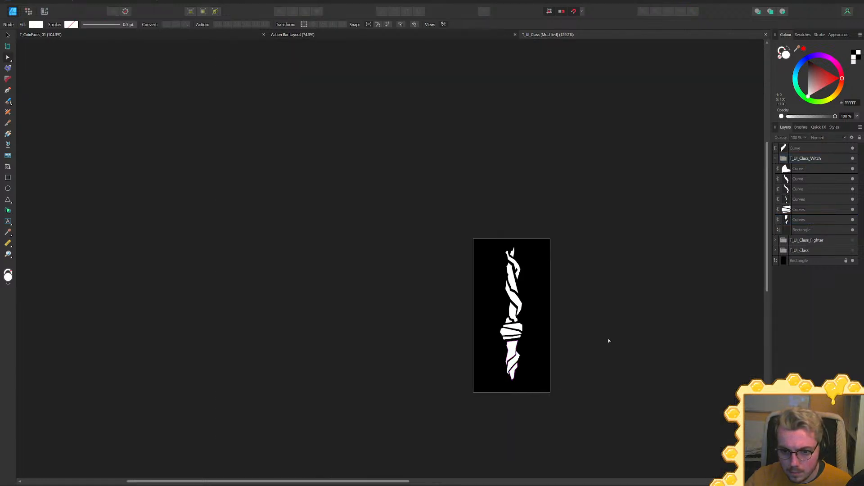
Cut a pointed notch into the left edge of the upper handle piece by adding a node and pulling it inward
{"action": "scroll", "coordinate": [573, 315], "scroll_direction": "up", "scroll_amount": 4, "text": "ctrl"}
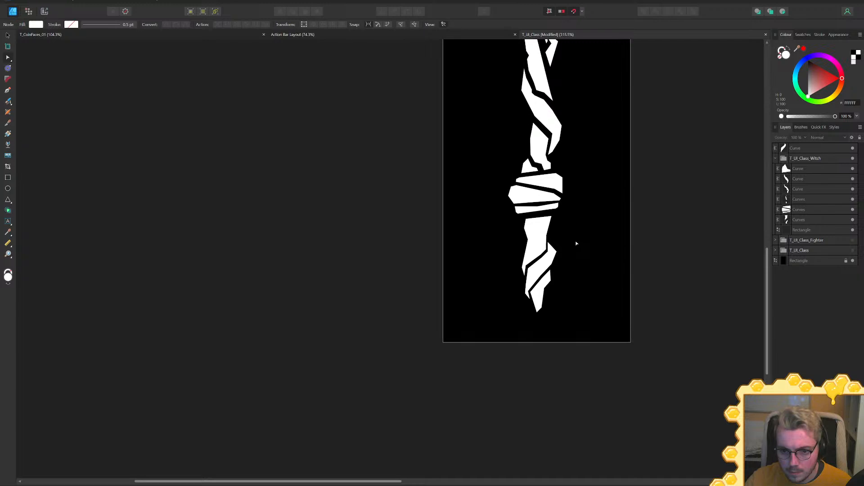
{"action": "scroll", "coordinate": [575, 243], "scroll_direction": "up", "scroll_amount": 5, "text": "ctrl"}
{"action": "left_click", "coordinate": [517, 232]}
{"action": "scroll", "coordinate": [501, 231], "scroll_direction": "up", "scroll_amount": 2, "text": "ctrl"}
{"action": "left_click", "coordinate": [485, 229]}
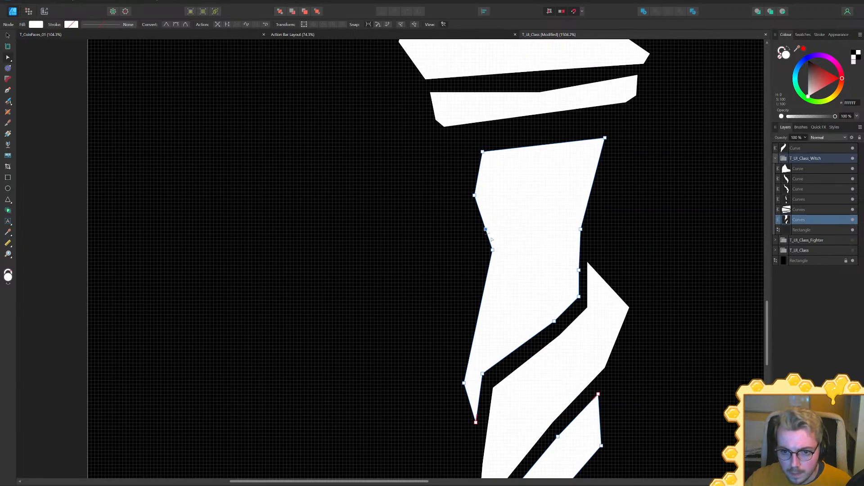
{"action": "left_click_drag", "start_coordinate": [491, 243], "coordinate": [516, 196]}
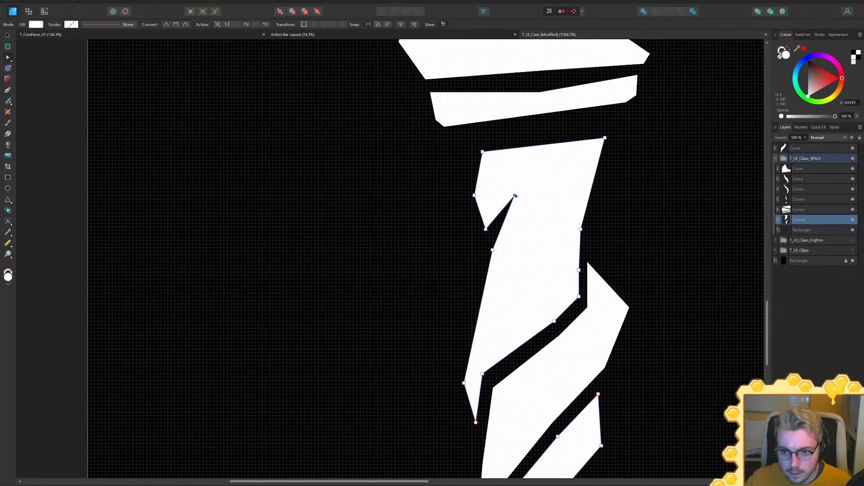
{"action": "scroll", "coordinate": [516, 195], "scroll_direction": "down", "scroll_amount": 7, "text": "ctrl"}
{"action": "left_click", "coordinate": [711, 298]}
{"action": "scroll", "coordinate": [602, 198], "scroll_direction": "up", "scroll_amount": 5, "text": "ctrl"}
{"action": "left_click", "coordinate": [571, 196]}
{"action": "scroll", "coordinate": [570, 196], "scroll_direction": "up", "scroll_amount": 2, "text": "ctrl"}
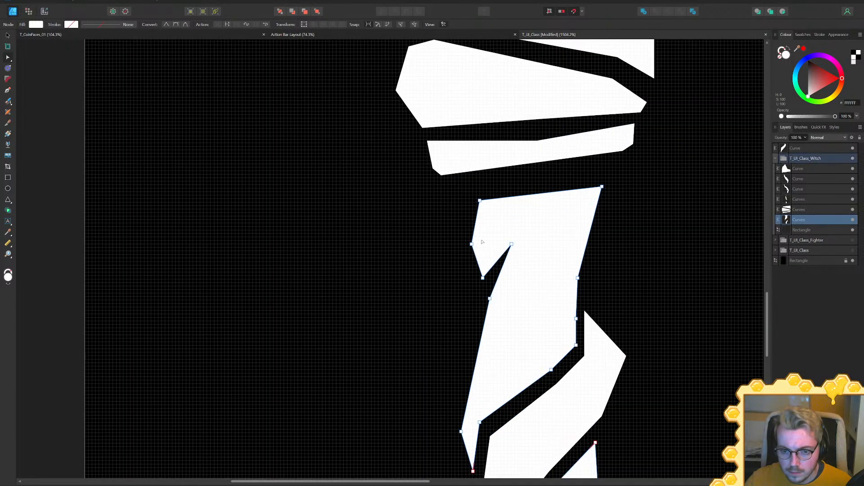
Draw a small triangular piece with the Pen tool and place it against the handle's upper-left edge
{"action": "key", "text": "p"}
{"action": "left_click", "coordinate": [452, 206]}
{"action": "left_click", "coordinate": [437, 241]}
{"action": "left_click", "coordinate": [459, 257]}
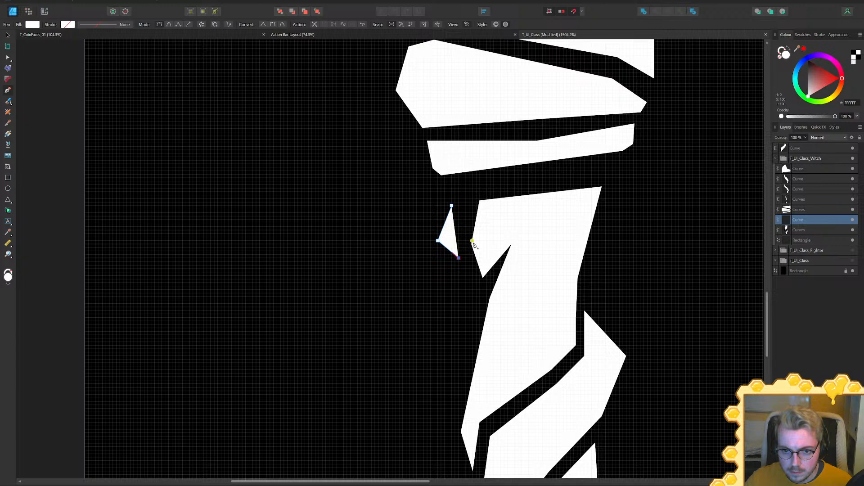
{"action": "key", "text": "v"}
{"action": "left_click_drag", "start_coordinate": [453, 235], "coordinate": [470, 235]}
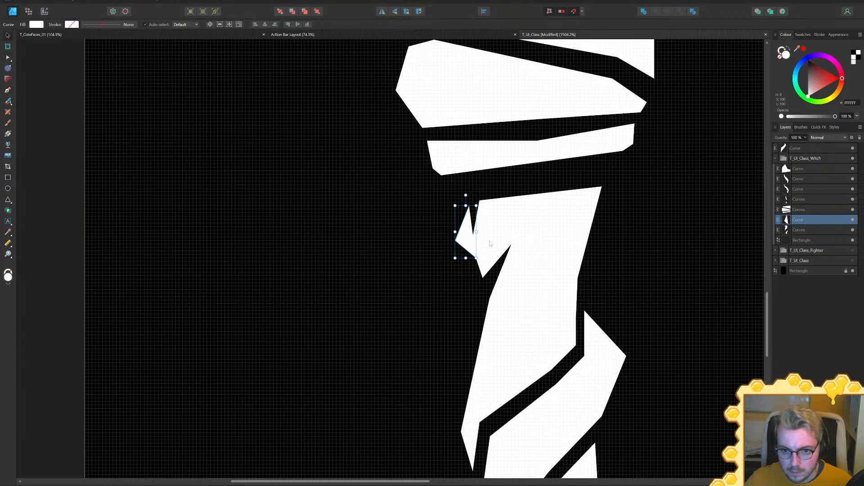
Remove the upper-left corner of the main handle piece by deleting its outer nodes
{"action": "left_click", "coordinate": [502, 241]}
{"action": "key", "text": "a"}
{"action": "left_click_drag", "start_coordinate": [498, 190], "coordinate": [461, 249]}
{"action": "key", "text": "Delete"}
{"action": "left_click_drag", "start_coordinate": [472, 291], "coordinate": [492, 266]}
{"action": "key", "text": "Delete"}
Reshape the small triangle into a sliver that fills the removed corner and follows the main handle piece's left edge
{"action": "left_click", "coordinate": [466, 235]}
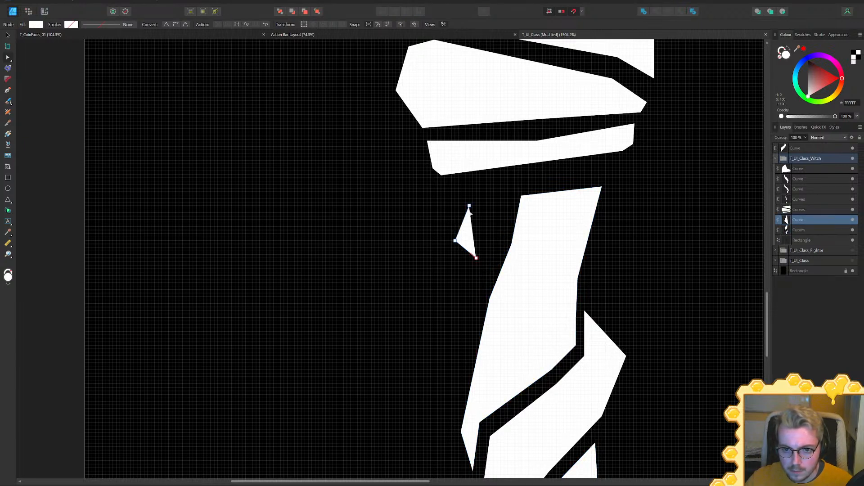
{"action": "left_click_drag", "start_coordinate": [469, 206], "coordinate": [500, 202]}
{"action": "key", "text": "p"}
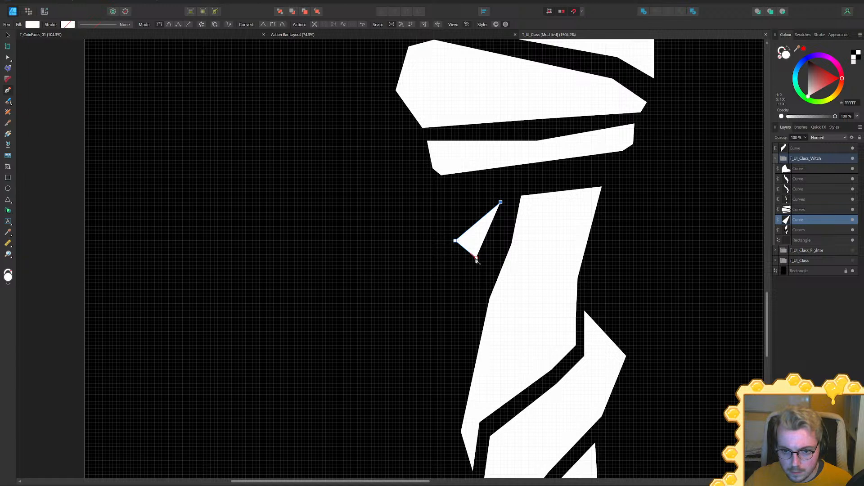
{"action": "key", "text": "a"}
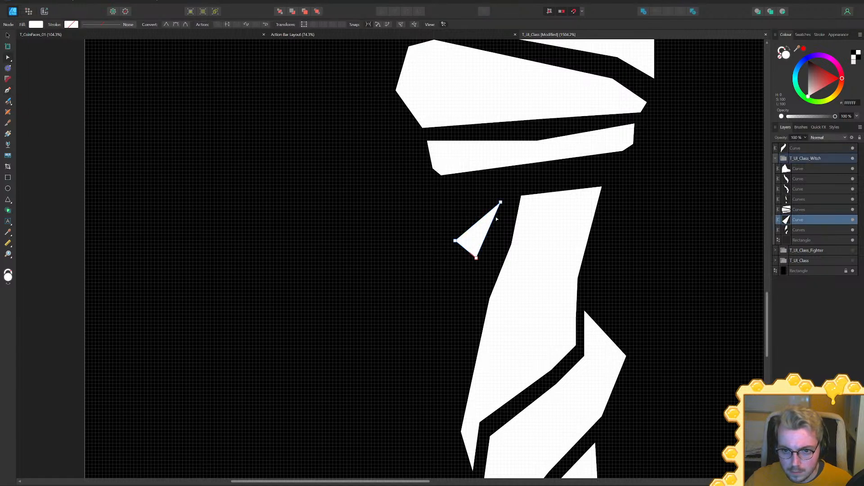
{"action": "mouse_move", "coordinate": [501, 202]}
{"action": "left_mouse_down"}
{"action": "mouse_move", "coordinate": [490, 199]}
{"action": "mouse_move", "coordinate": [512, 199]}
{"action": "left_mouse_up"}
{"action": "left_click_drag", "start_coordinate": [491, 235], "coordinate": [480, 299]}
{"action": "left_click_drag", "start_coordinate": [456, 240], "coordinate": [476, 203]}
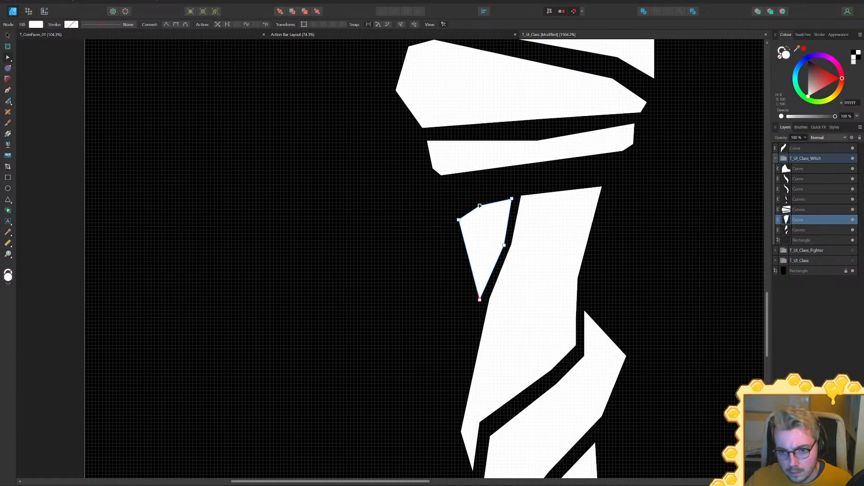
Adjust the outer nodes of the small upper-left sliver to form an angular outer edge
{"action": "scroll", "coordinate": [526, 229], "scroll_direction": "down", "scroll_amount": 10, "text": "ctrl"}
{"action": "scroll", "coordinate": [526, 230], "scroll_direction": "up", "scroll_amount": 6, "text": "ctrl"}
{"action": "left_click", "coordinate": [546, 261]}
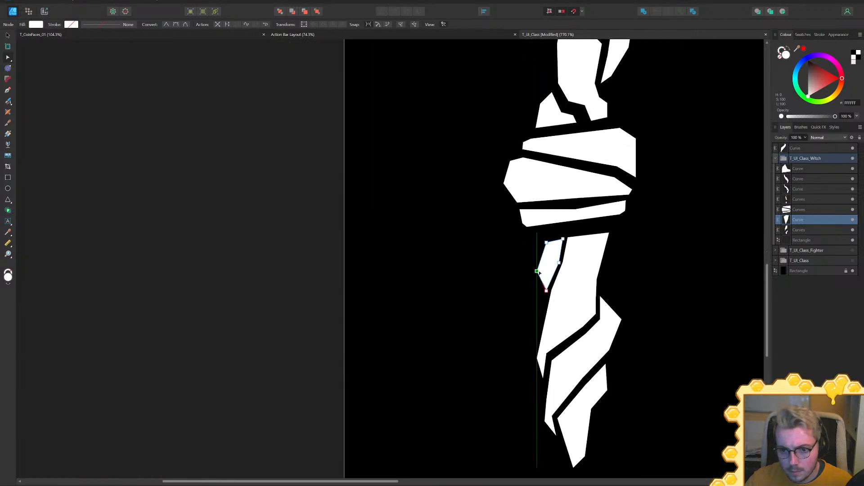
{"action": "left_click_drag", "start_coordinate": [547, 242], "coordinate": [542, 246]}
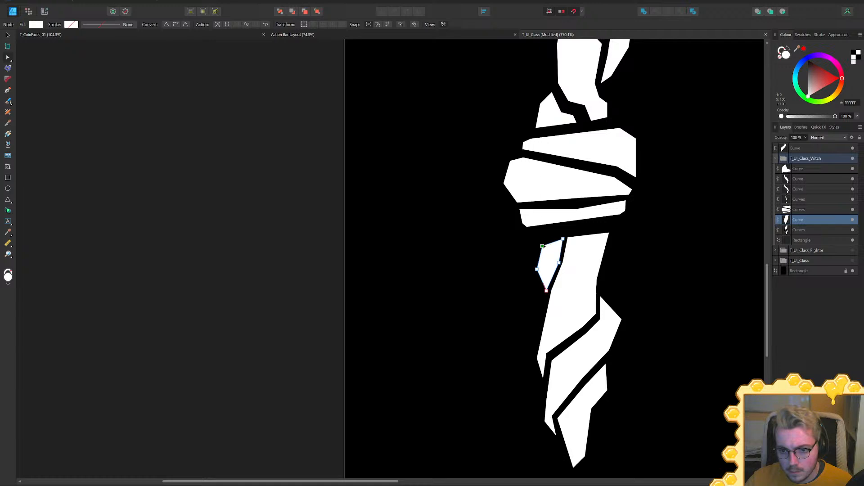
Kink the gap between the main handle piece and the sliver by adding and moving nodes on both facing edges
{"action": "left_click", "coordinate": [573, 295]}
{"action": "scroll", "coordinate": [573, 292], "scroll_direction": "up", "scroll_amount": 6, "text": "ctrl"}
{"action": "left_click_drag", "start_coordinate": [531, 245], "coordinate": [556, 250]}
{"action": "left_click_drag", "start_coordinate": [507, 306], "coordinate": [506, 338]}
{"action": "left_click", "coordinate": [531, 224]}
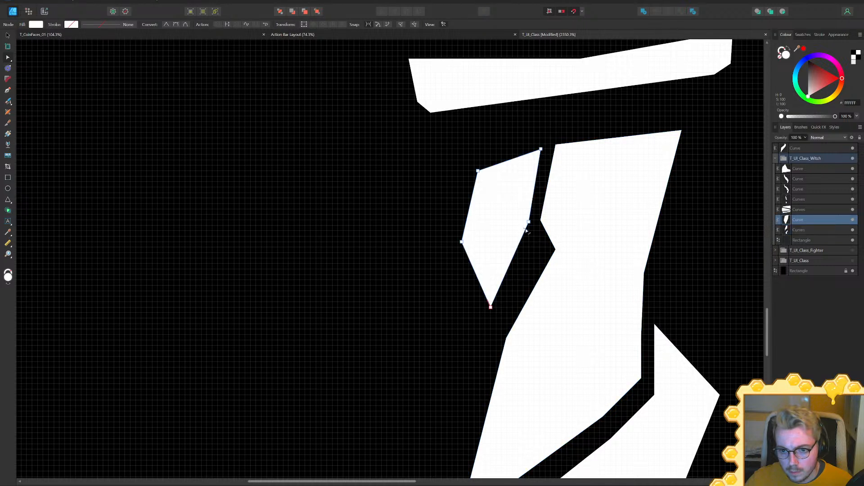
{"action": "left_click_drag", "start_coordinate": [524, 232], "coordinate": [541, 245]}
{"action": "left_click_drag", "start_coordinate": [491, 309], "coordinate": [495, 322]}
Adjust the main handle piece's left edge just below the sliver by moving its node
{"action": "key", "text": "ctrl+0"}
{"action": "left_click", "coordinate": [516, 313]}
{"action": "middle_click_drag", "start_coordinate": [604, 298], "coordinate": [514, 221]}
{"action": "scroll", "coordinate": [514, 220], "scroll_direction": "up", "scroll_amount": 4, "text": "ctrl"}
{"action": "left_click", "coordinate": [482, 201]}
{"action": "left_click_drag", "start_coordinate": [477, 160], "coordinate": [475, 219]}
{"action": "key", "text": "ctrl+0"}
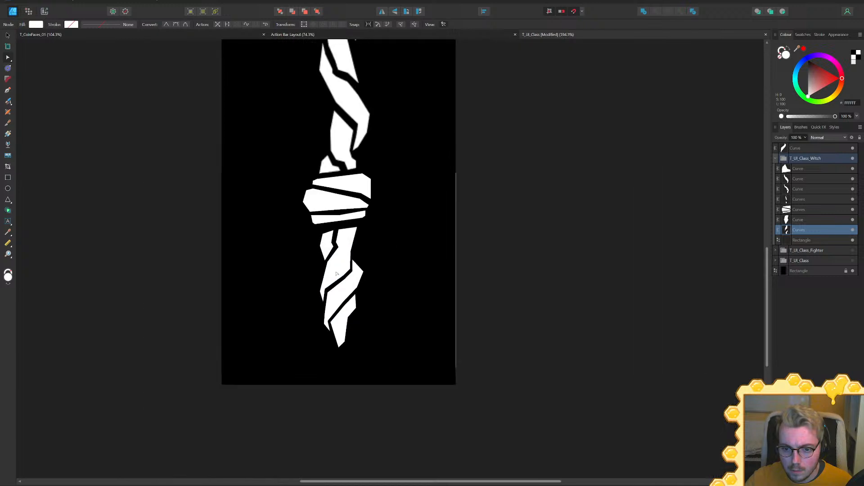
Bend the diagonal handle strand by lowering the nodes along its upper and lower edges, and match the bottom piece's facing edge
{"action": "left_click", "coordinate": [559, 309]}
{"action": "scroll", "coordinate": [586, 362], "scroll_direction": "down", "scroll_amount": 4, "text": "ctrl"}
{"action": "scroll", "coordinate": [598, 356], "scroll_direction": "up", "scroll_amount": 2, "text": "ctrl"}
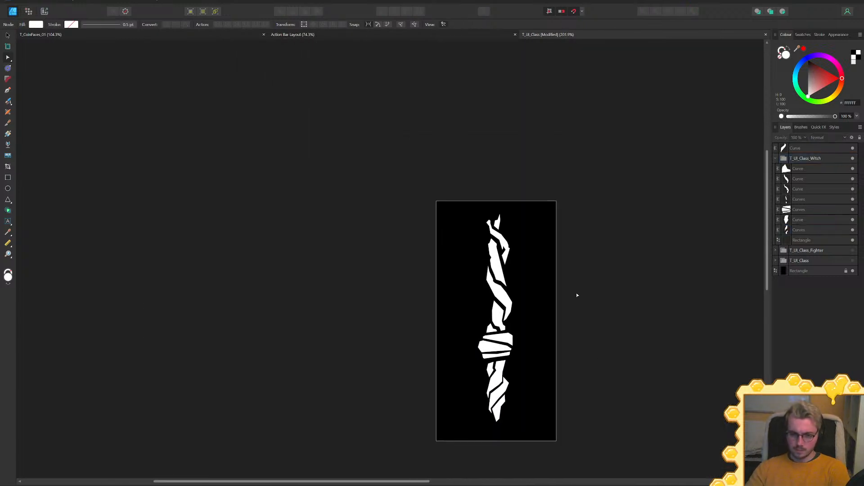
{"action": "scroll", "coordinate": [547, 370], "scroll_direction": "up", "scroll_amount": 2, "text": "ctrl"}
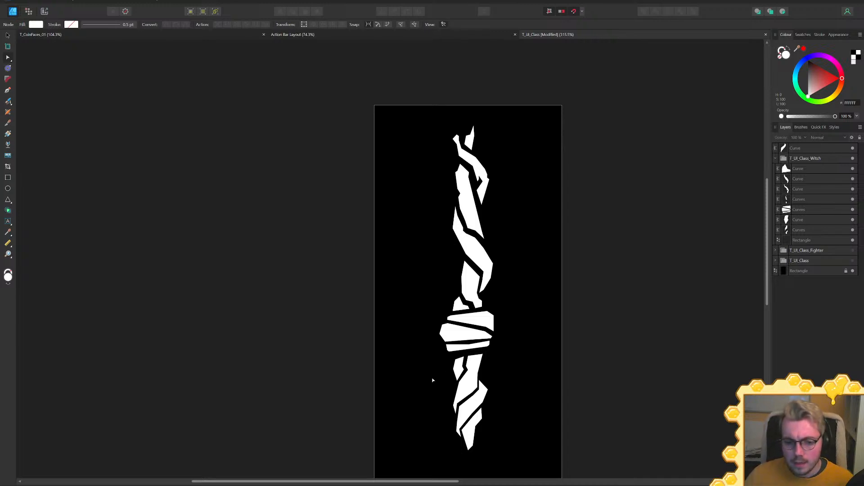
{"action": "scroll", "coordinate": [450, 364], "scroll_direction": "up", "scroll_amount": 2, "text": "ctrl"}
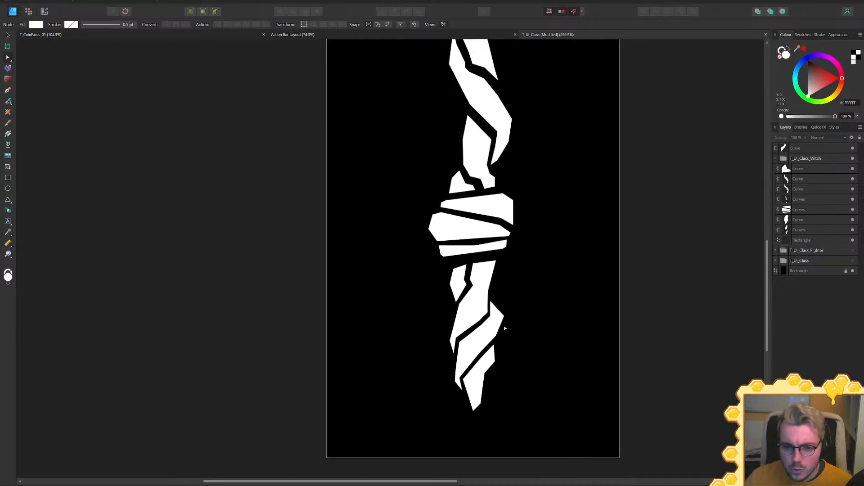
{"action": "scroll", "coordinate": [482, 364], "scroll_direction": "up", "scroll_amount": 3, "text": "ctrl"}
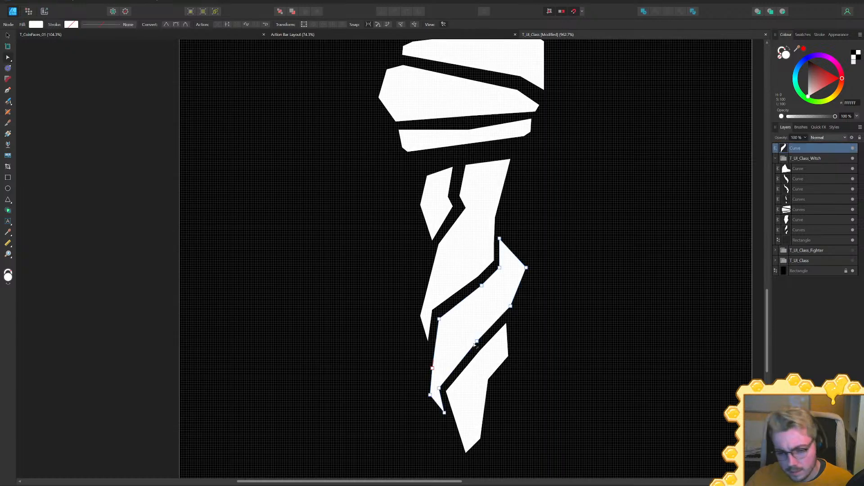
{"action": "left_click", "coordinate": [482, 361]}
{"action": "left_click", "coordinate": [480, 352]}
{"action": "left_click_drag", "start_coordinate": [479, 352], "coordinate": [478, 361]}
{"action": "left_click_drag", "start_coordinate": [487, 274], "coordinate": [423, 334]}
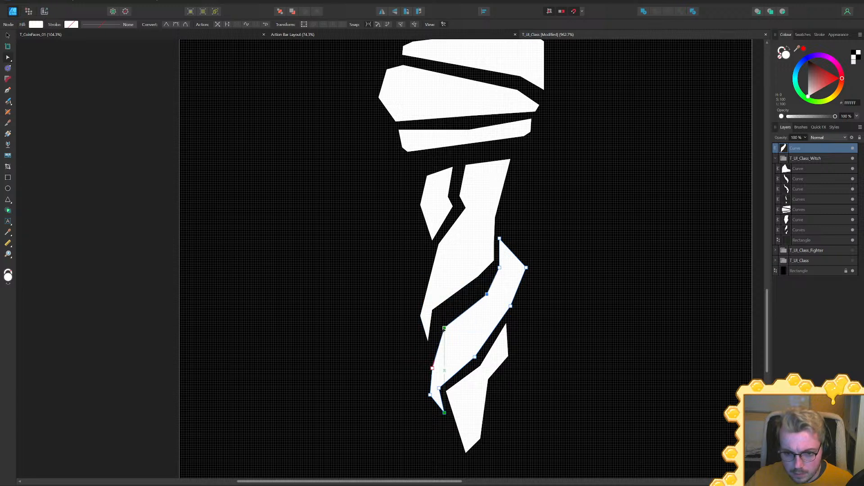
Move the main handle piece's lower nodes down so its bottom edge follows the bent strand
{"action": "left_click", "coordinate": [433, 309]}
{"action": "left_click_drag", "start_coordinate": [428, 342], "coordinate": [427, 350]}
{"action": "left_click_drag", "start_coordinate": [478, 276], "coordinate": [478, 290]}
{"action": "left_click_drag", "start_coordinate": [431, 319], "coordinate": [437, 316]}
Shift the diagonal strand's upper tip slightly and bulge the main handle piece's right edge out toward it
{"action": "scroll", "coordinate": [328, 341], "scroll_direction": "down", "scroll_amount": 6, "text": "ctrl"}
{"action": "scroll", "coordinate": [363, 312], "scroll_direction": "up", "scroll_amount": 9, "text": "ctrl"}
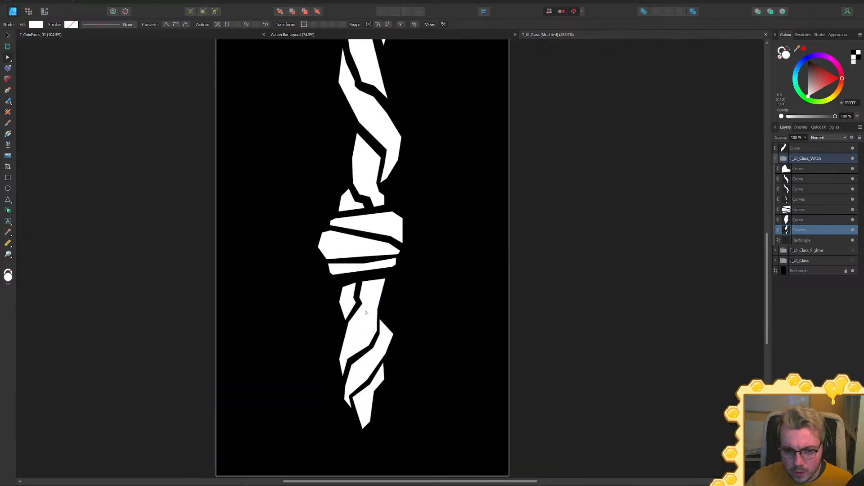
{"action": "left_click", "coordinate": [377, 324]}
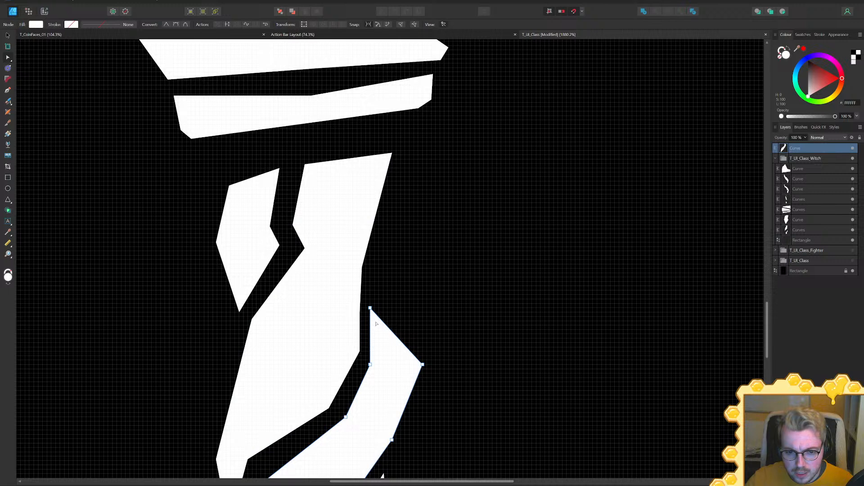
{"action": "left_click", "coordinate": [363, 311]}
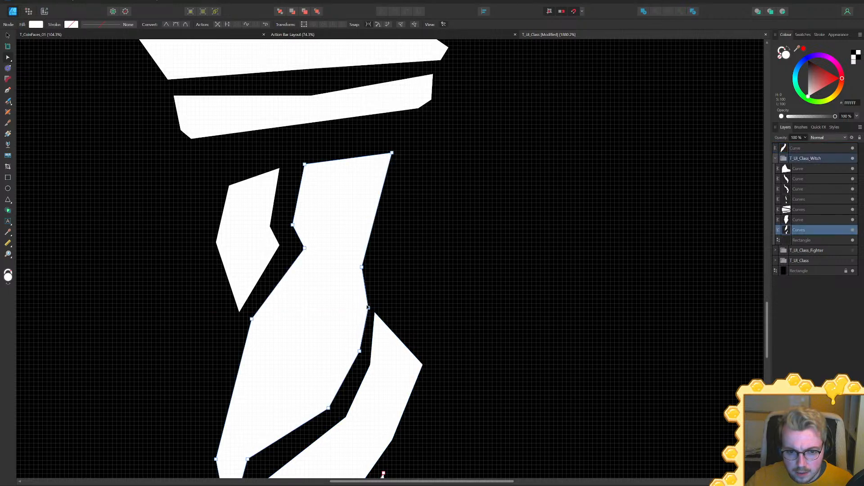
Move the diagonal handle strand's upper tip down and away from the main handle piece to widen the gap
{"action": "left_click", "coordinate": [378, 318]}
{"action": "left_click_drag", "start_coordinate": [375, 313], "coordinate": [381, 318]}
{"action": "scroll", "coordinate": [402, 327], "scroll_direction": "down", "scroll_amount": 7, "text": "ctrl"}
{"action": "left_click", "coordinate": [546, 369]}
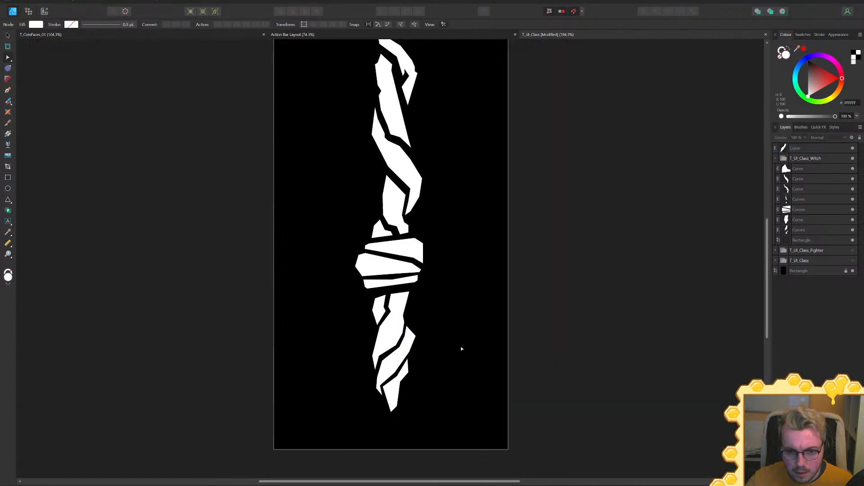
Collapse the T_UI_Class_Witch group and show the T_UI_Class_Fighter group to compare the two daggers
{"action": "middle_click_drag", "start_coordinate": [455, 350], "coordinate": [533, 343]}
{"action": "scroll", "coordinate": [532, 343], "scroll_direction": "down", "scroll_amount": 3, "text": "ctrl"}
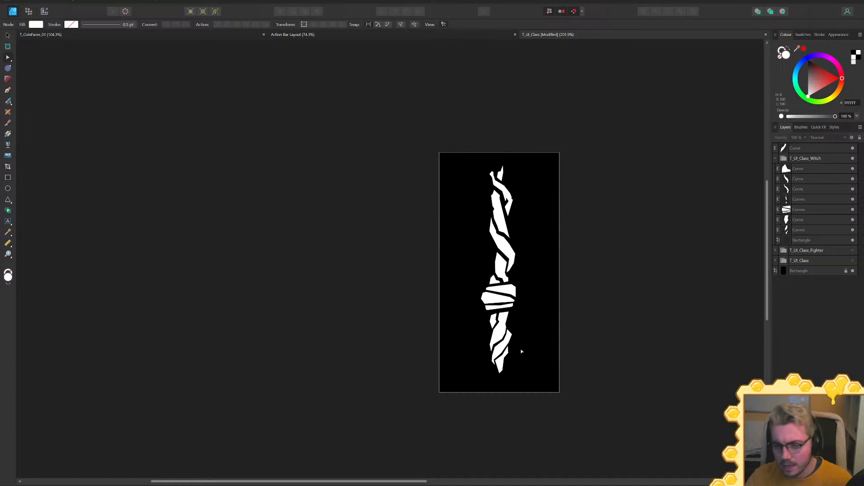
{"action": "middle_click_drag", "start_coordinate": [587, 254], "coordinate": [582, 234]}
{"action": "left_click", "coordinate": [775, 158]}
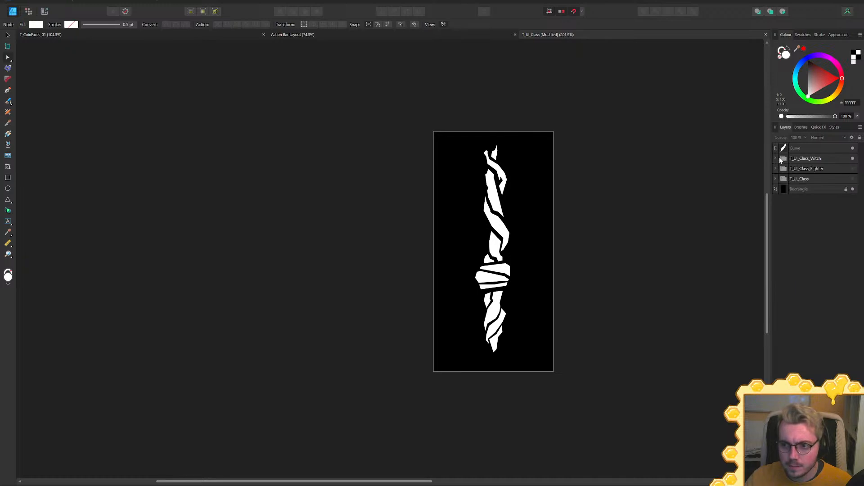
{"action": "left_click", "coordinate": [852, 169]}
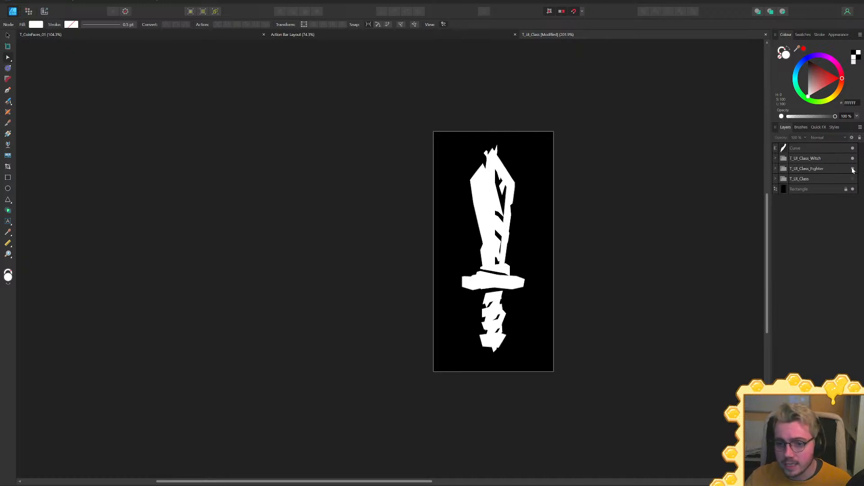
Check the T_UI_Class_Fighter group's opacity setting and save the document
{"action": "left_click", "coordinate": [826, 166]}
{"action": "mouse_move", "coordinate": [805, 138]}
{"action": "left_mouse_down"}
{"action": "mouse_move", "coordinate": [773, 149]}
{"action": "mouse_move", "coordinate": [808, 149]}
{"action": "left_mouse_up"}
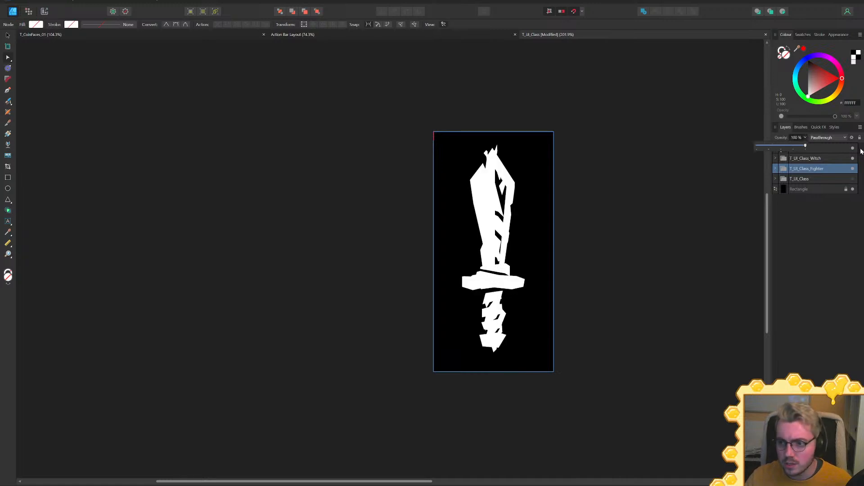
{"action": "middle_click_drag", "start_coordinate": [609, 264], "coordinate": [590, 244]}
{"action": "key", "text": "ctrl+s"}
{"action": "left_click", "coordinate": [806, 169]}
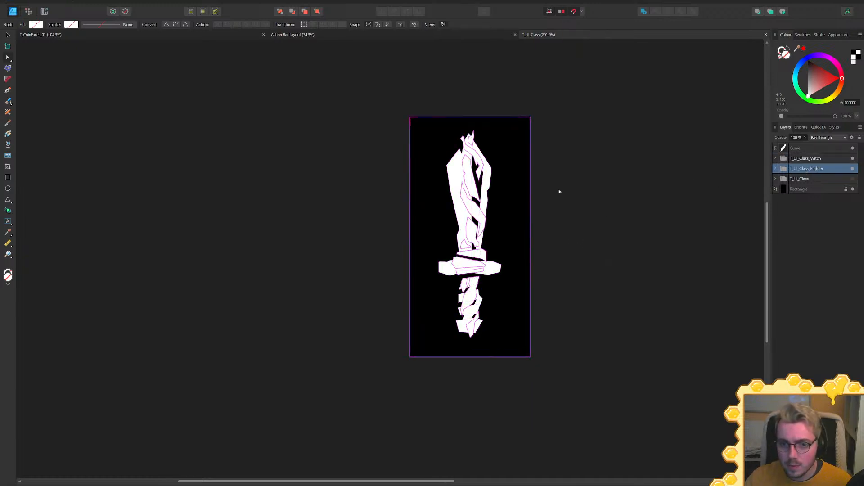
Try to rotate the T_UI_Class_Fighter group slightly clockwise, and undo the rotation
{"action": "key", "text": "v"}
{"action": "scroll", "coordinate": [475, 116], "scroll_direction": "up", "scroll_amount": 2, "text": "ctrl"}
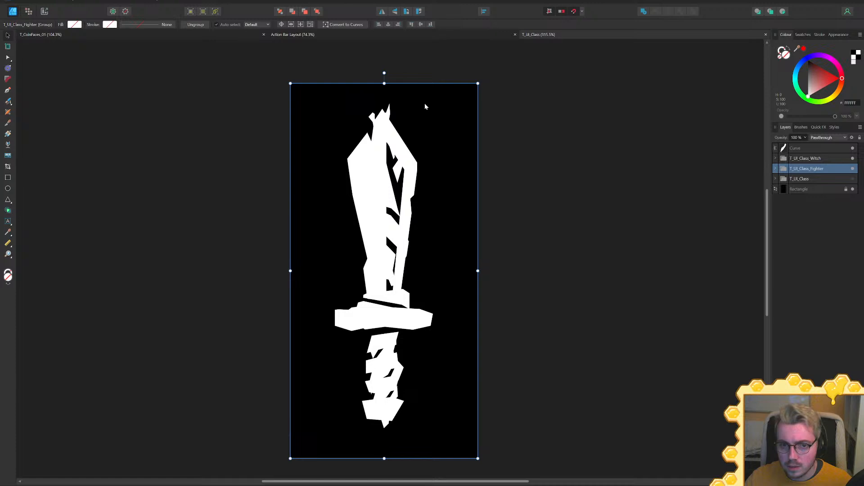
{"action": "left_click_drag", "start_coordinate": [383, 74], "coordinate": [402, 72]}
{"action": "key", "text": "ctrl+z"}
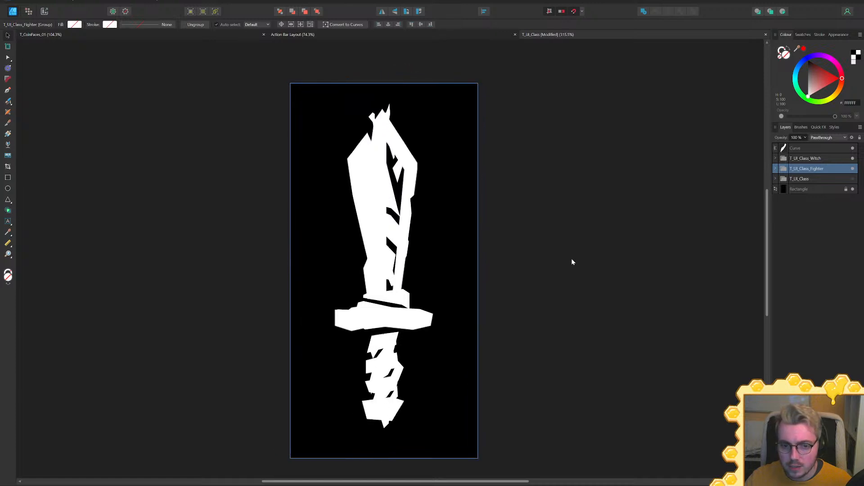
Save the document, expand the T_UI_Class_Witch group and move the loose diagonal strand curve into it as its first layer
{"action": "middle_click_drag", "start_coordinate": [584, 255], "coordinate": [628, 238]}
{"action": "key", "text": "ctrl+s"}
{"action": "left_click", "coordinate": [776, 158]}
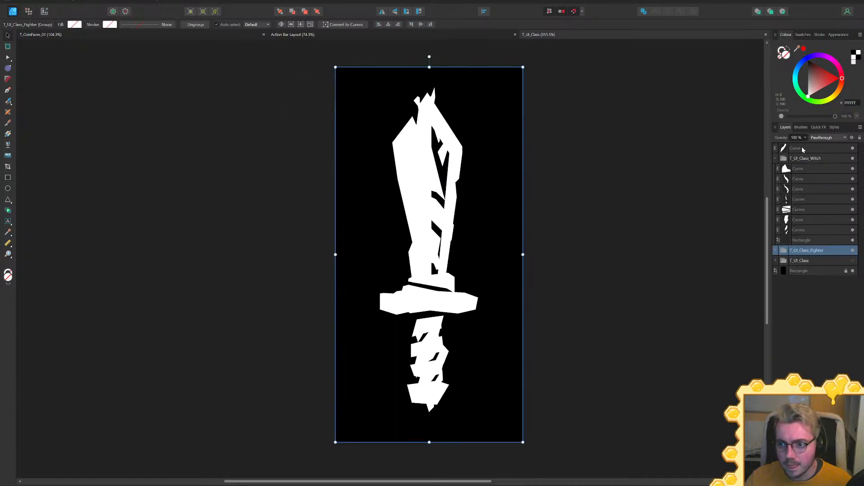
{"action": "left_click", "coordinate": [800, 148]}
{"action": "mouse_move", "coordinate": [800, 148]}
{"action": "left_mouse_down"}
{"action": "mouse_move", "coordinate": [803, 158]}
{"action": "mouse_move", "coordinate": [792, 158]}
{"action": "left_mouse_up"}
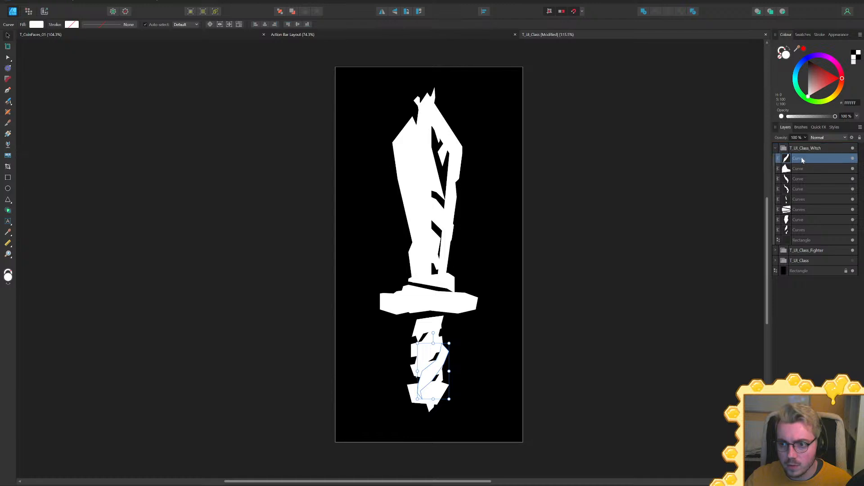
Save the document and create an export slice from the T_UI_Class_Witch group
{"action": "left_click", "coordinate": [775, 148]}
{"action": "key", "text": "ctrl+s"}
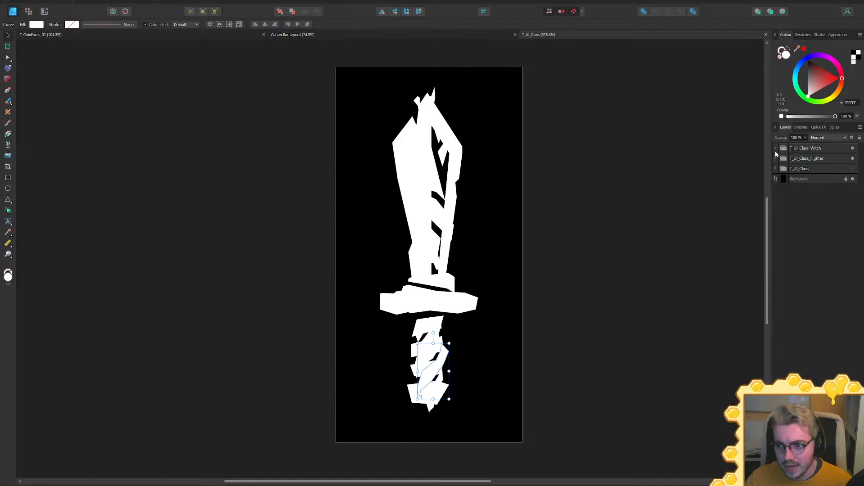
{"action": "left_click", "coordinate": [44, 11]}
{"action": "left_click", "coordinate": [728, 90]}
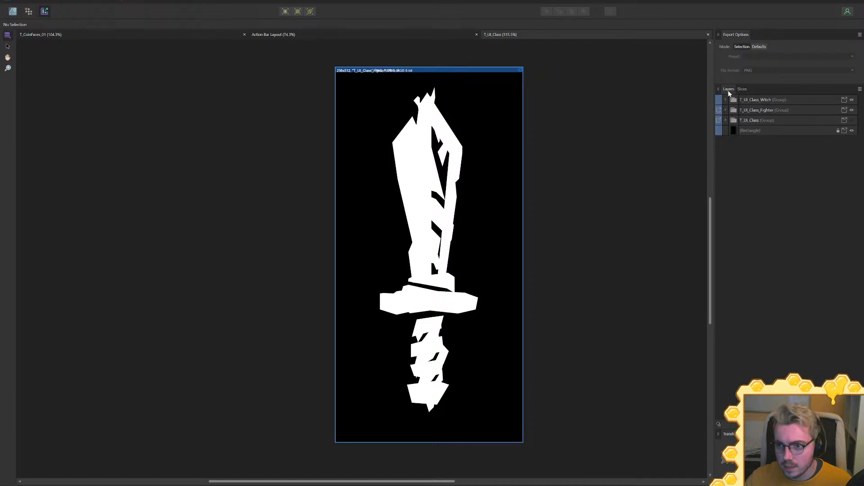
{"action": "left_click", "coordinate": [794, 101]}
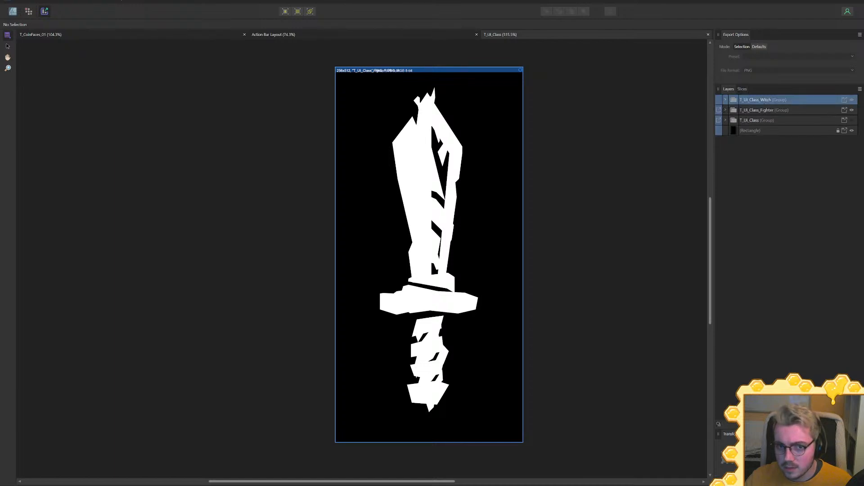
{"action": "left_click", "coordinate": [845, 99]}
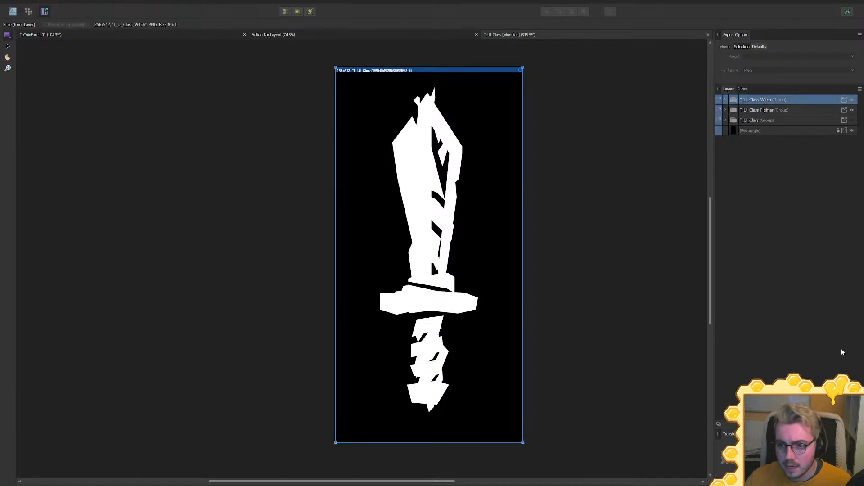
{"action": "left_click", "coordinate": [744, 89]}
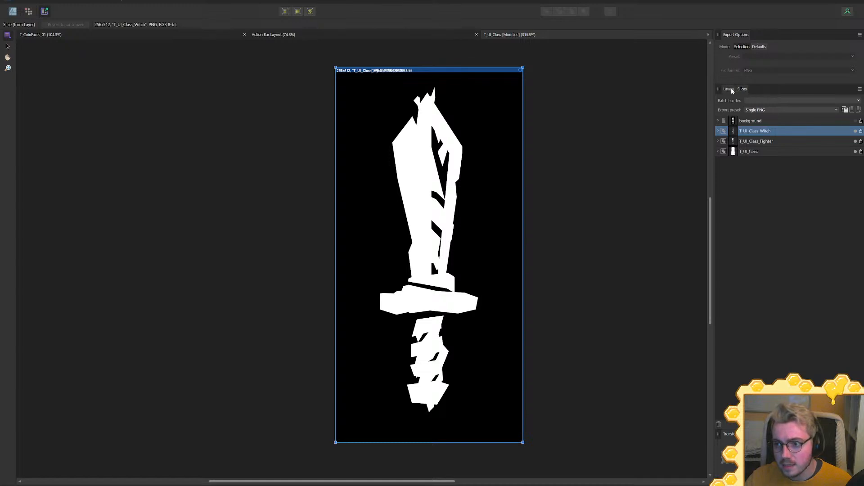
{"action": "left_click", "coordinate": [729, 90]}
{"action": "left_click", "coordinate": [742, 89]}
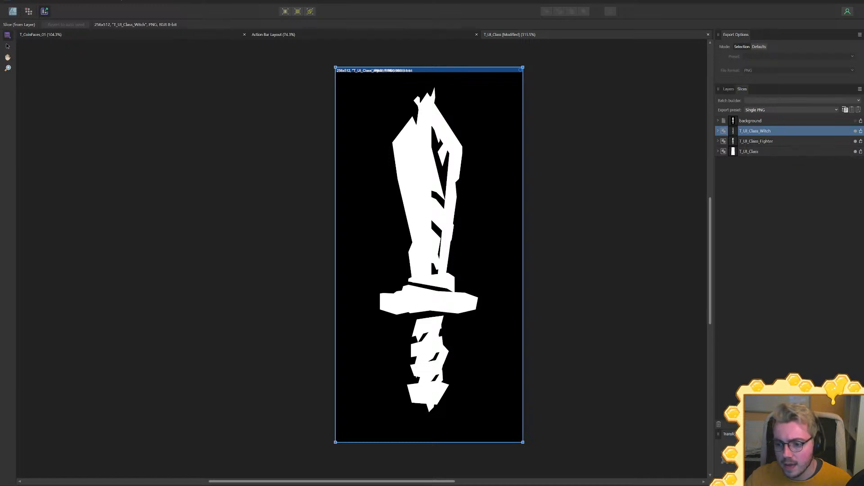
Export all slices to the project's Art/Sprites/ActionBar folder, overwriting the existing T_UI_Class_Fighter.png and T_UI_Class.png
{"action": "left_click", "coordinate": [832, 424]}
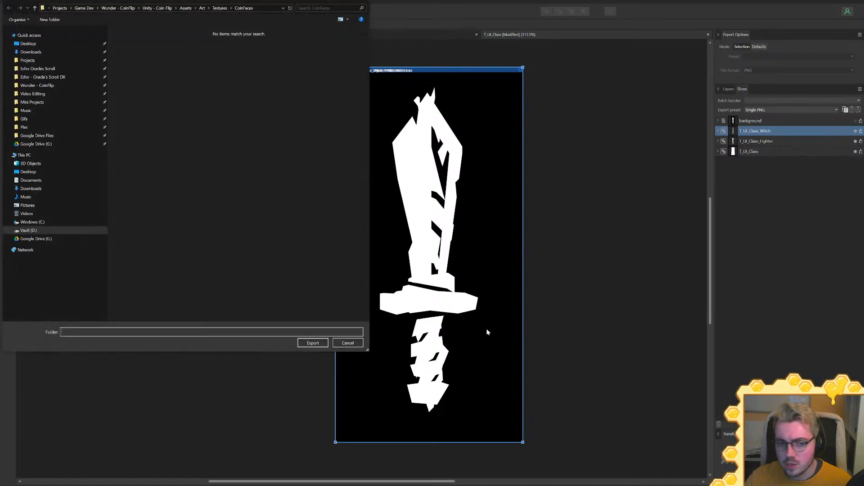
{"action": "left_click", "coordinate": [202, 8]}
{"action": "double_click", "coordinate": [133, 96]}
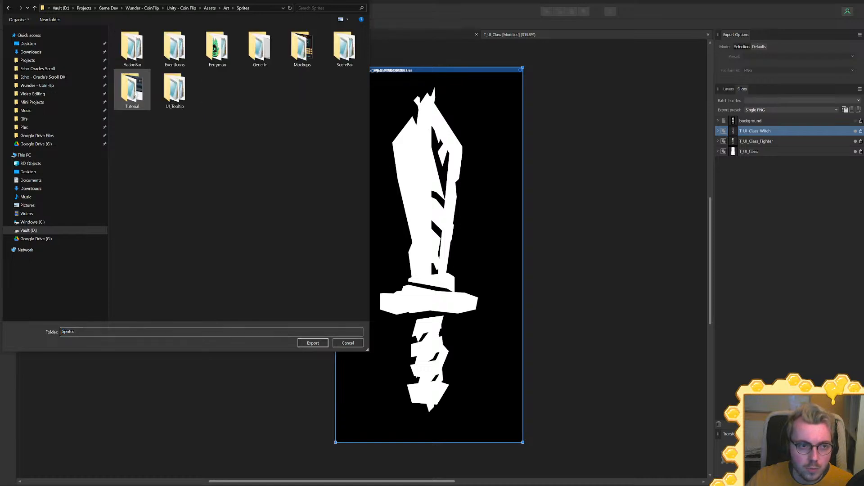
{"action": "double_click", "coordinate": [132, 47]}
{"action": "left_click", "coordinate": [307, 344]}
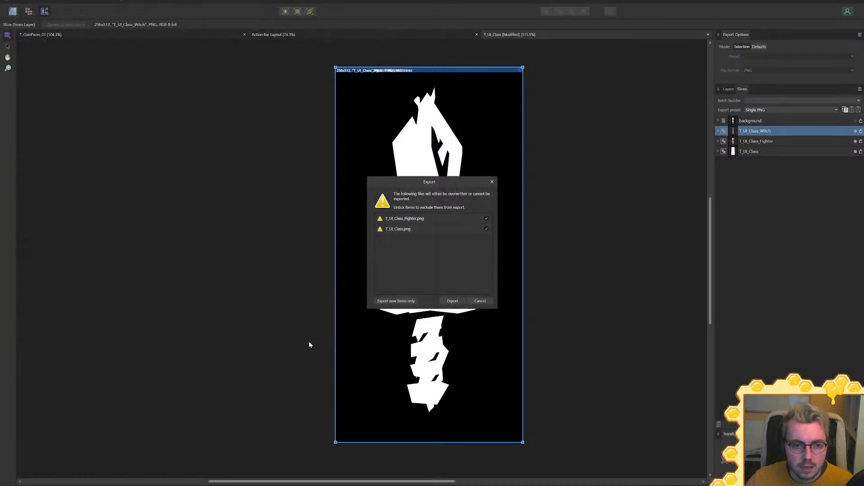
{"action": "left_click", "coordinate": [452, 301]}
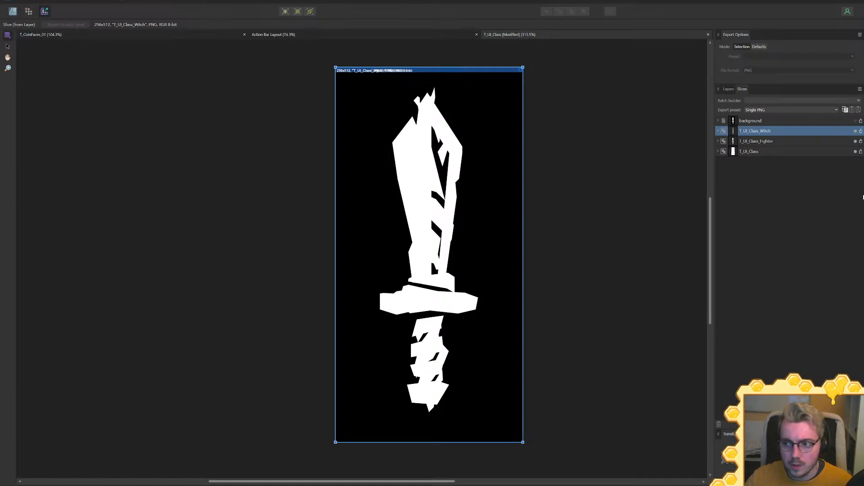
Switch to Unity, stop the running game and import T_UI_Class_Witch as a Sprite (2D and UI) texture in Single sprite mode
{"action": "key", "text": "alt+Tab"}
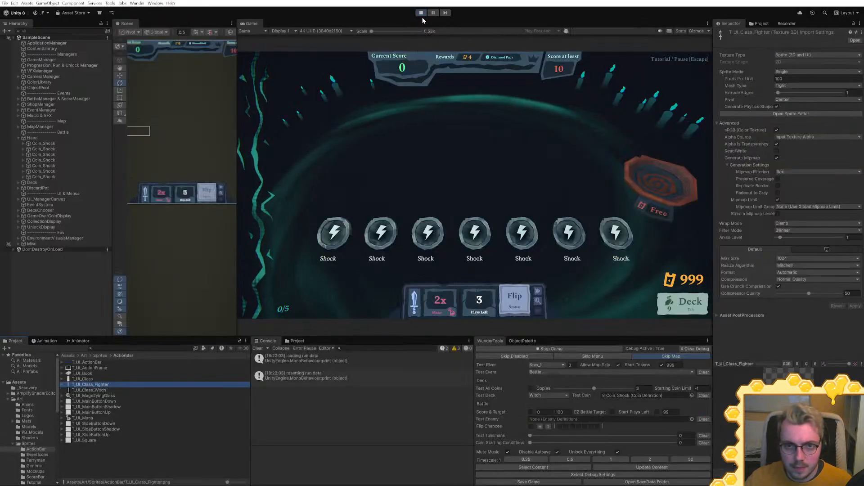
{"action": "left_click", "coordinate": [421, 13]}
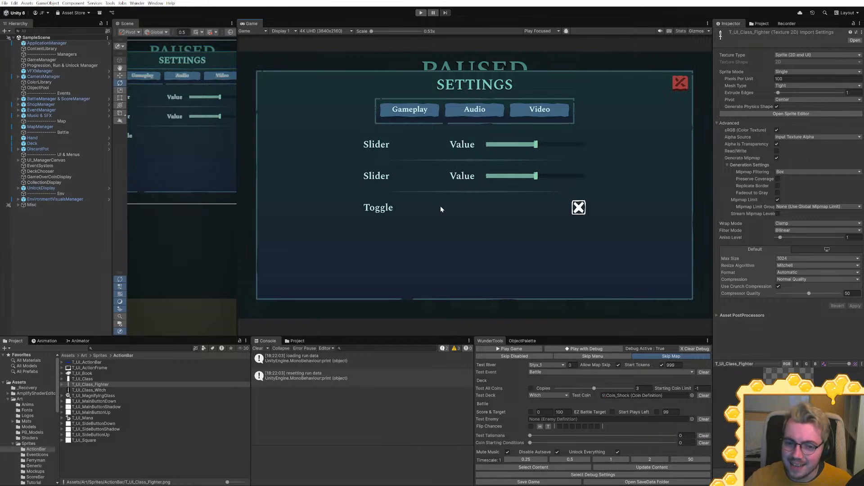
{"action": "left_click", "coordinate": [87, 390]}
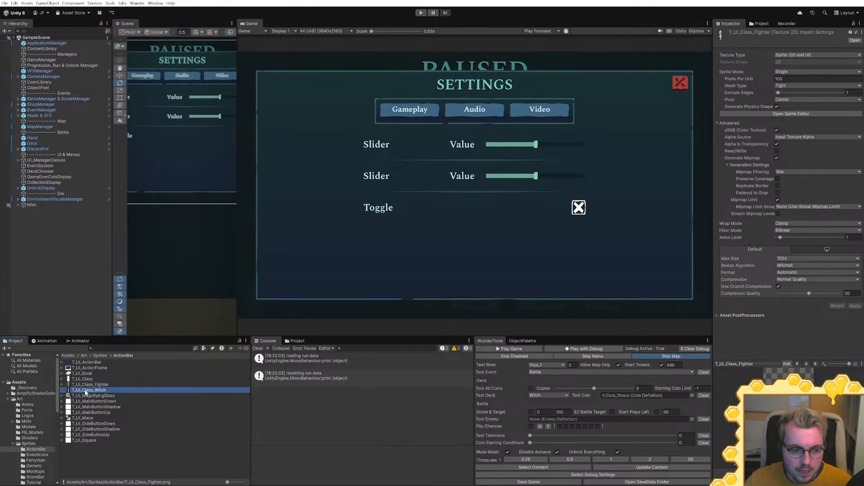
{"action": "left_click", "coordinate": [100, 386]}
{"action": "left_click", "coordinate": [90, 390]}
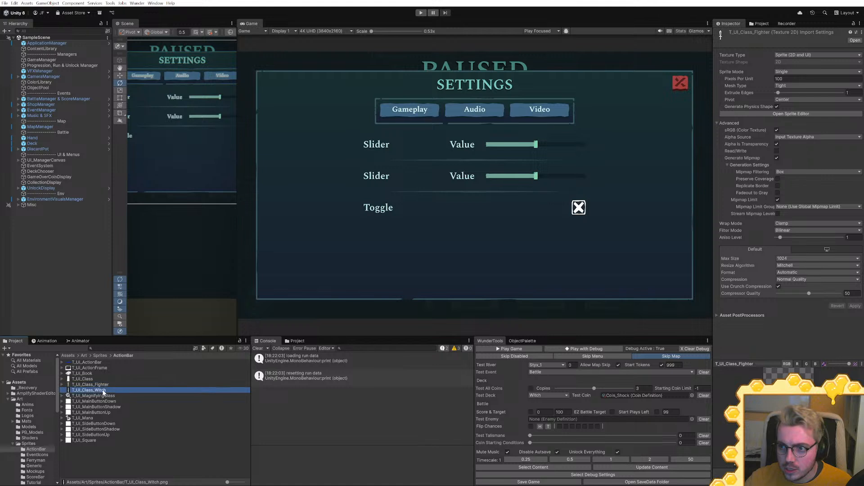
{"action": "left_click", "coordinate": [792, 55]}
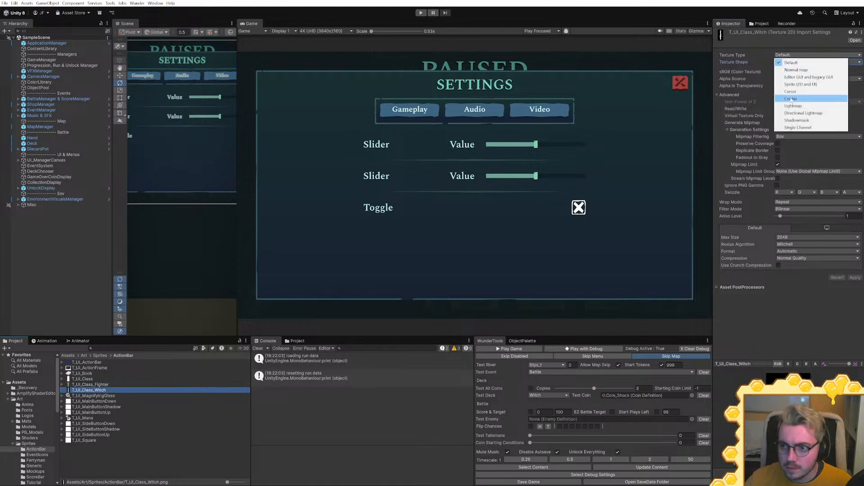
{"action": "left_click", "coordinate": [801, 84]}
{"action": "left_click", "coordinate": [794, 71]}
{"action": "left_click", "coordinate": [794, 75]}
{"action": "left_click", "coordinate": [855, 243]}
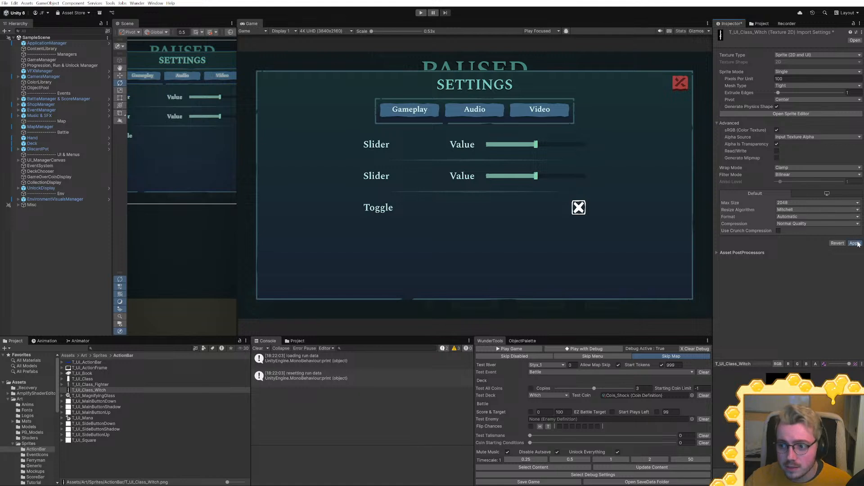
Enable Generate Mipmap and Use Crunch Compression for T_UI_Class_Witch, with a max size of 512
{"action": "left_click", "coordinate": [95, 390]}
{"action": "left_click", "coordinate": [95, 384]}
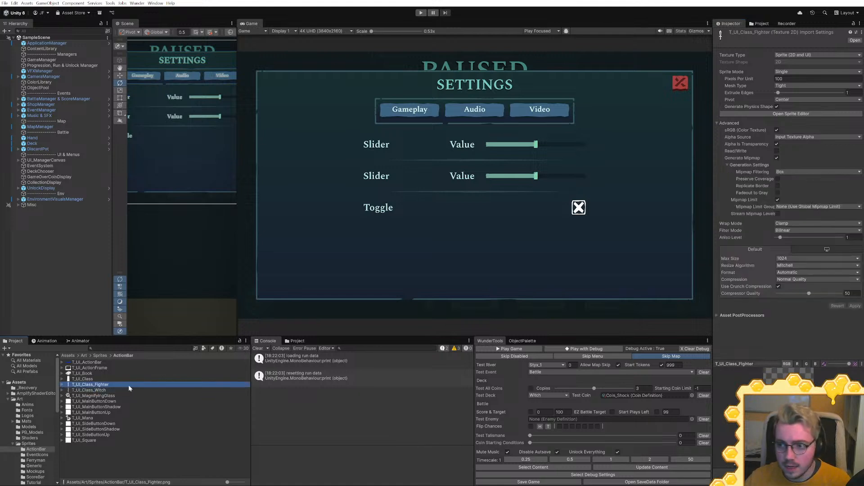
{"action": "key", "text": "Down"}
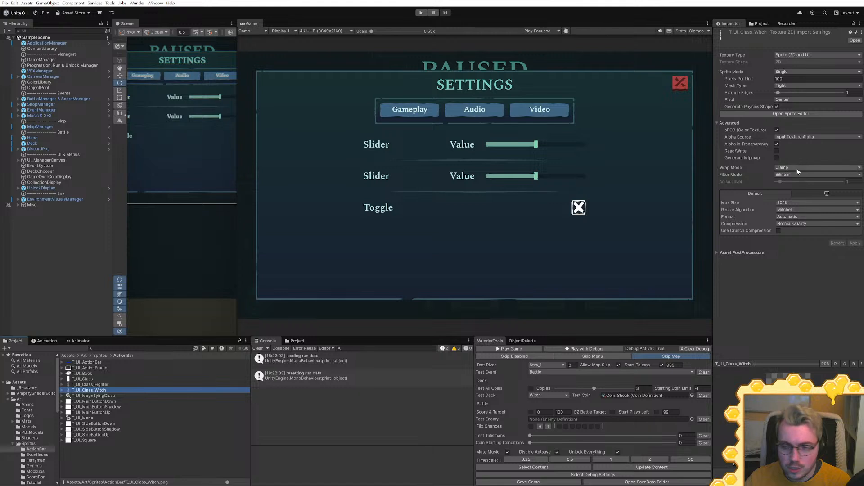
{"action": "left_click", "coordinate": [777, 158]}
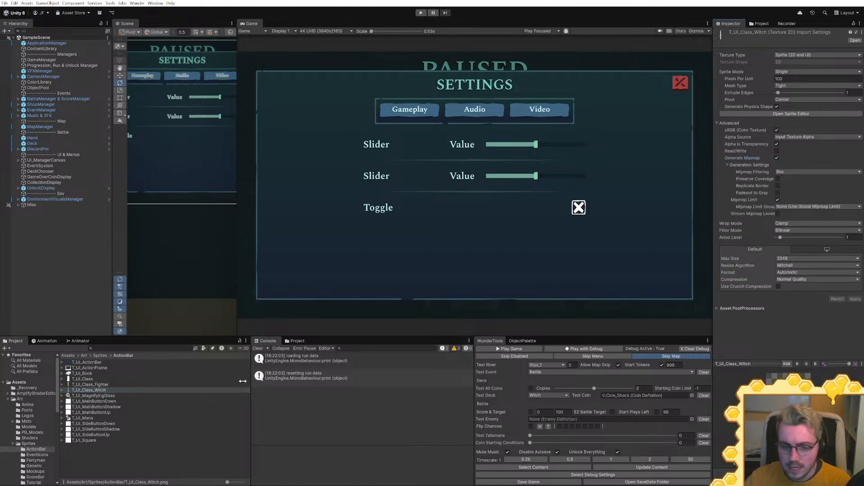
{"action": "left_click", "coordinate": [778, 286]}
{"action": "left_click", "coordinate": [792, 258]}
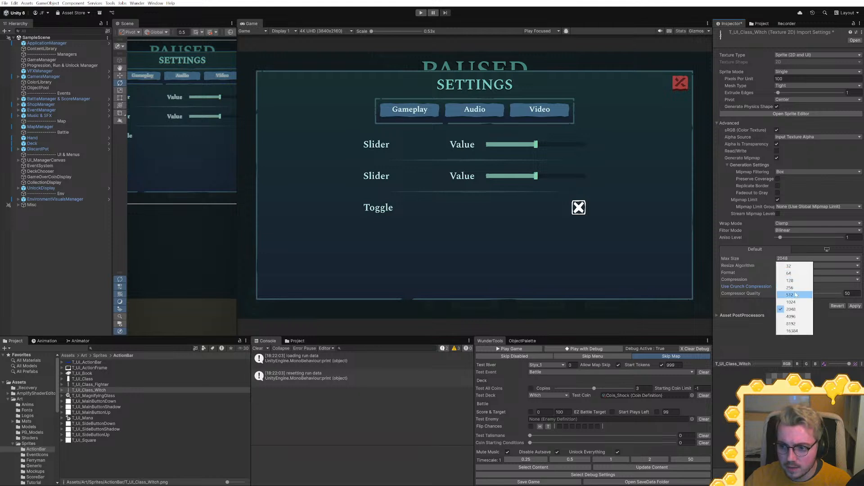
{"action": "left_click", "coordinate": [794, 294]}
{"action": "left_click", "coordinate": [92, 384]}
{"action": "key", "text": "Return"}
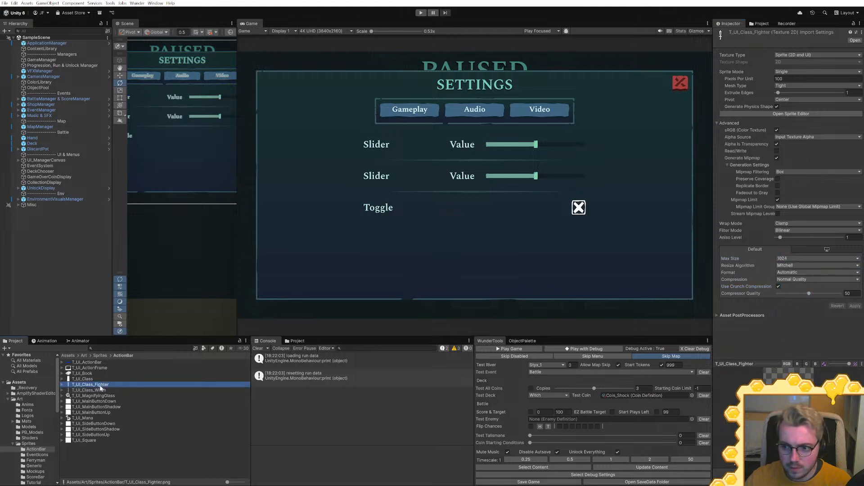
Set the max size of T_UI_Class_Witch to 1024 and apply the import settings
{"action": "left_click", "coordinate": [96, 390]}
{"action": "left_click", "coordinate": [794, 259]}
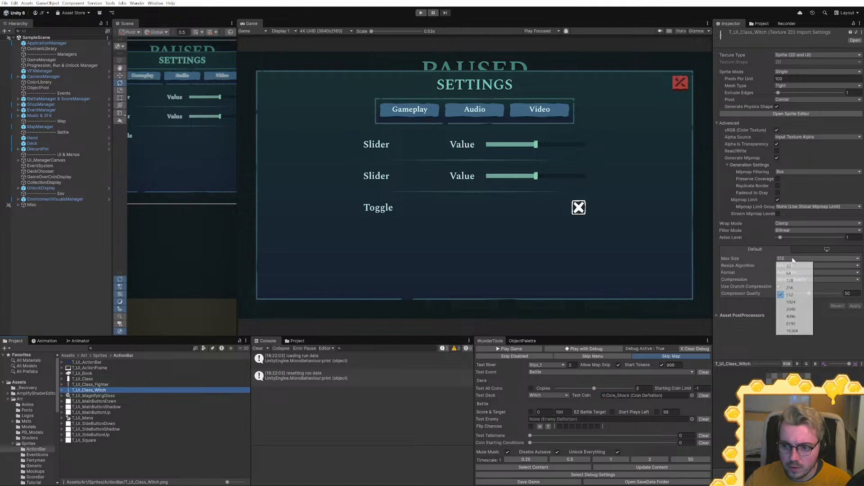
{"action": "left_click", "coordinate": [795, 302]}
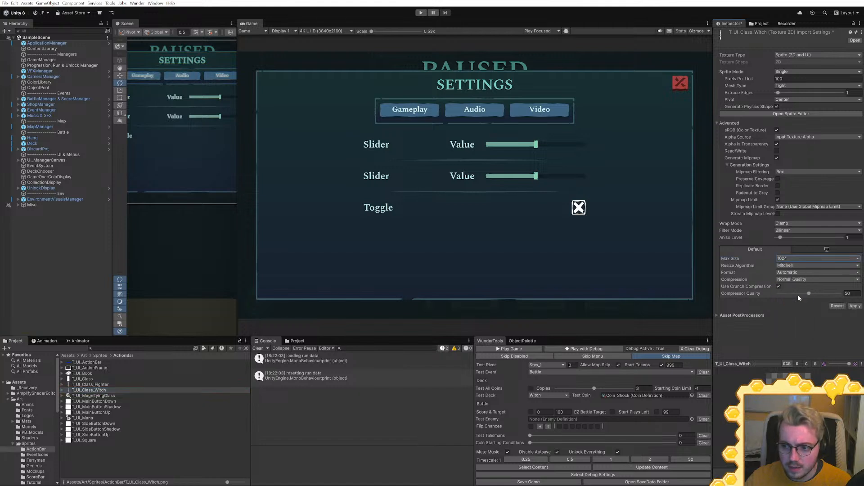
{"action": "left_click", "coordinate": [854, 305]}
Compare the import settings and previews of T_UI_Class_Fighter and T_UI_Class_Witch
{"action": "left_click", "coordinate": [97, 385]}
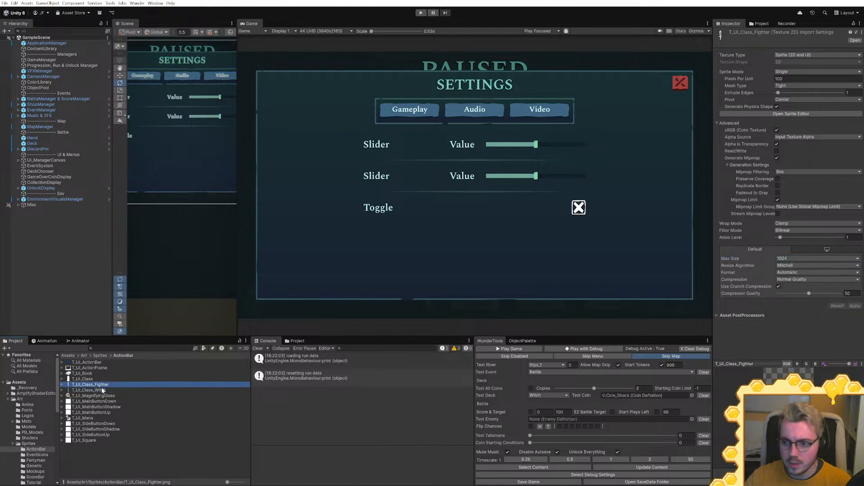
{"action": "left_click", "coordinate": [102, 390]}
{"action": "left_click", "coordinate": [101, 384]}
{"action": "left_click", "coordinate": [101, 390]}
{"action": "left_click", "coordinate": [101, 385]}
{"action": "left_click", "coordinate": [101, 389]}
{"action": "key", "text": "Up"}
{"action": "key", "text": "Down"}
{"action": "key", "text": "Up"}
{"action": "key", "text": "Down"}
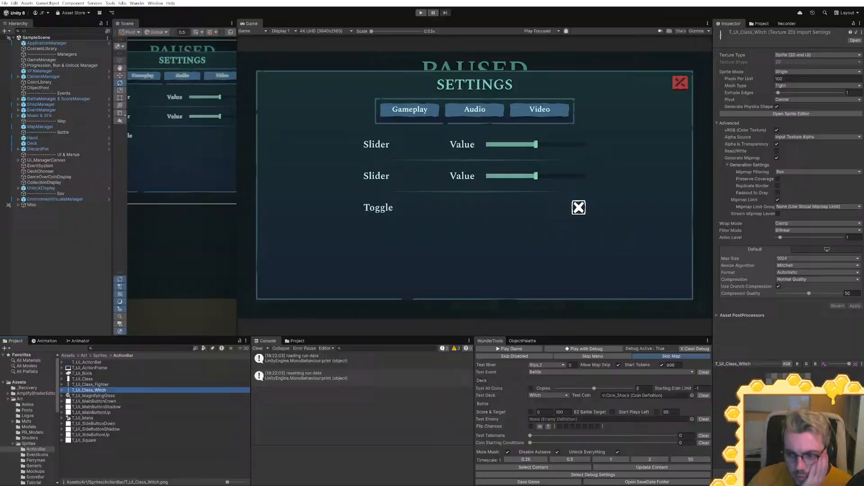
Switch to Affinity Designer, set the T_UI_Class_Witch slice's export scale to 2x and remove the scale suffix from its file name
{"action": "key", "text": "alt+Tab"}
{"action": "left_click", "coordinate": [719, 141]}
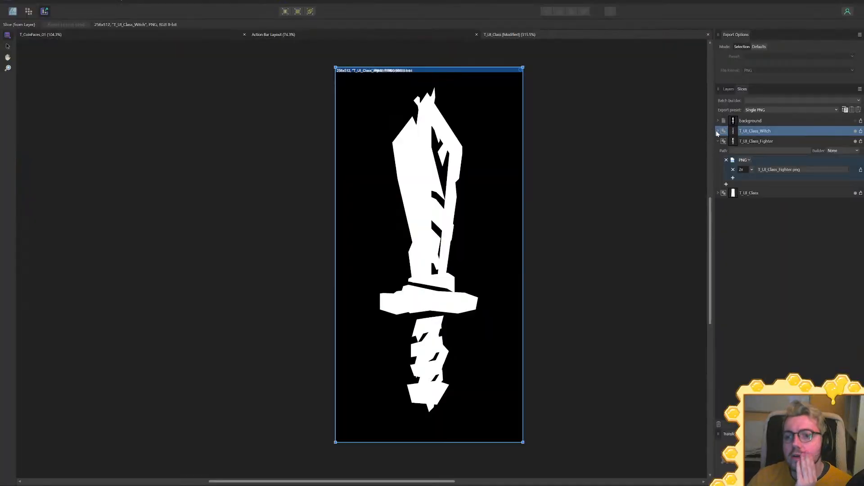
{"action": "left_click", "coordinate": [719, 131]}
{"action": "left_click", "coordinate": [741, 160]}
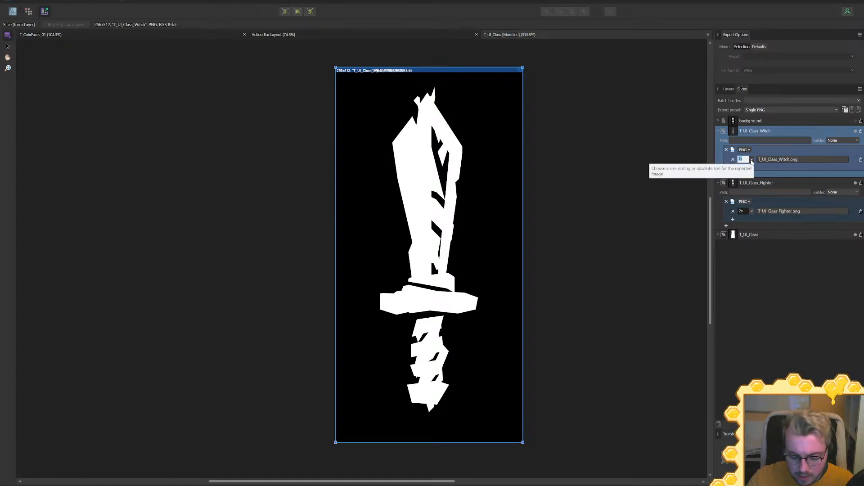
{"action": "type", "text": "2"}
{"action": "key", "text": "Return"}
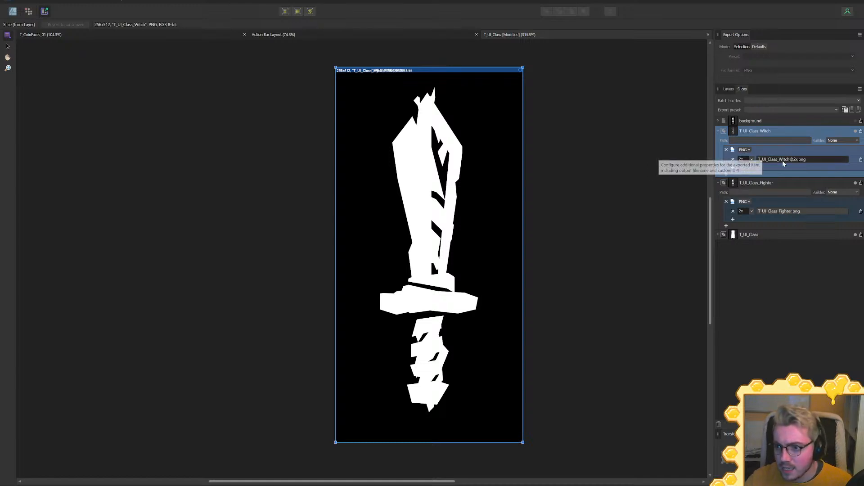
{"action": "left_click", "coordinate": [773, 157]}
{"action": "left_click", "coordinate": [671, 63]}
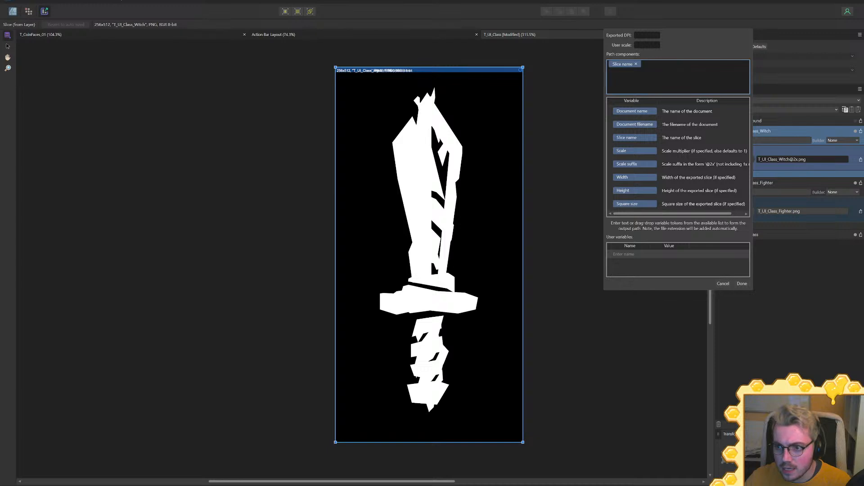
{"action": "left_click", "coordinate": [741, 283]}
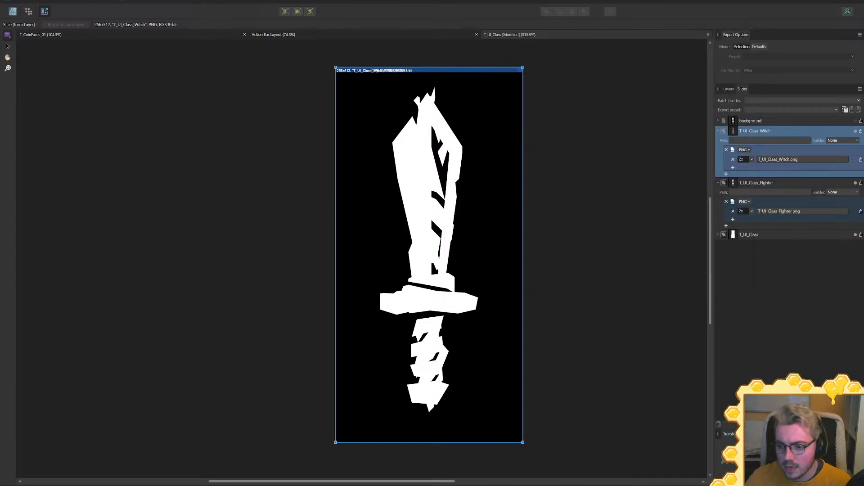
Re-export all slices over the existing PNG files and compare the Fighter and Witch sprites in Unity
{"action": "left_click", "coordinate": [310, 341]}
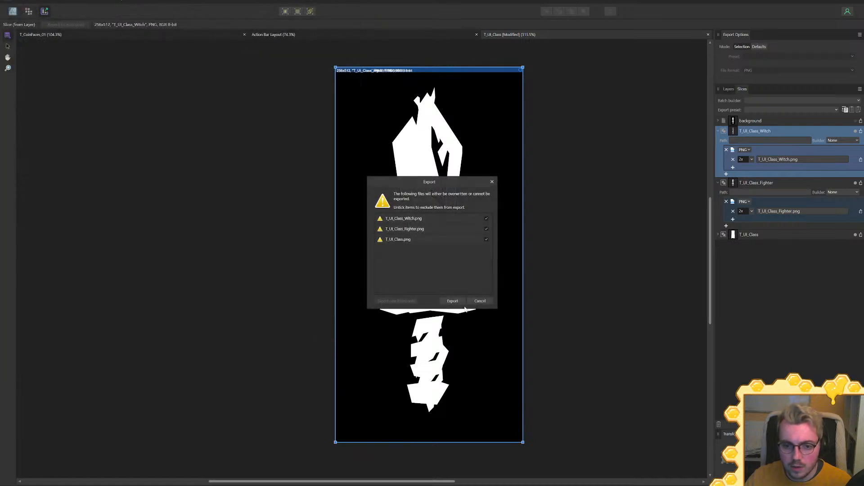
{"action": "left_click", "coordinate": [451, 300]}
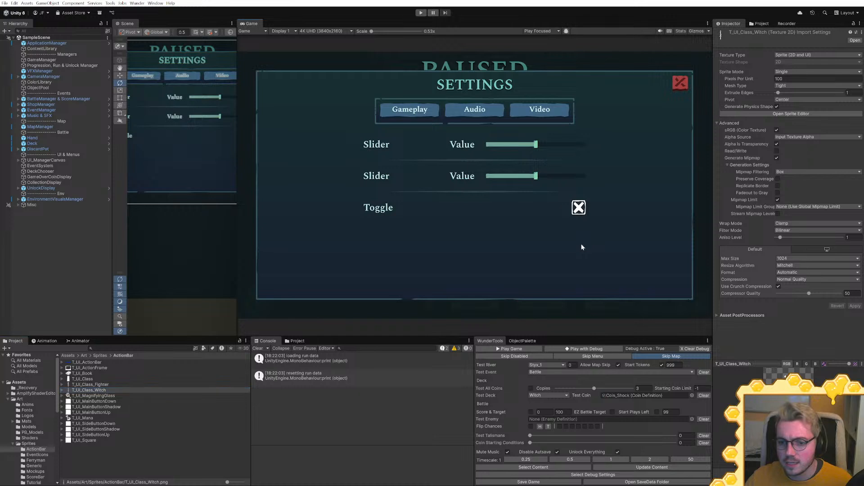
{"action": "left_click", "coordinate": [84, 386]}
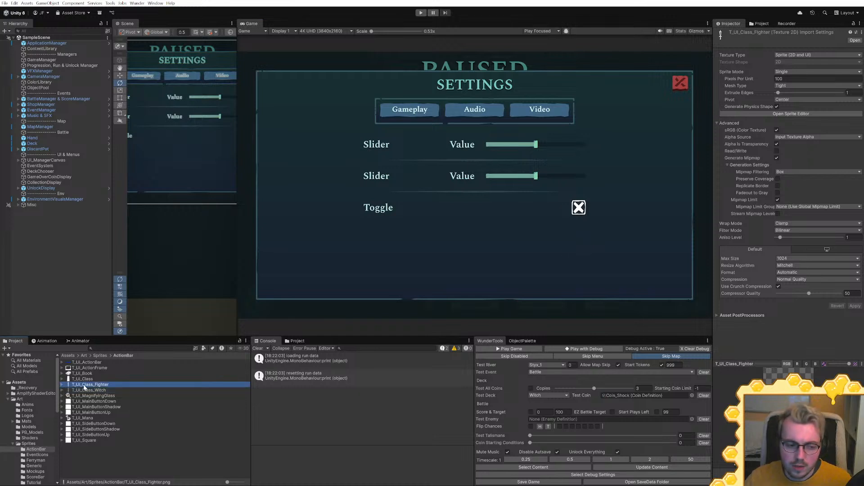
{"action": "key", "text": "Down"}
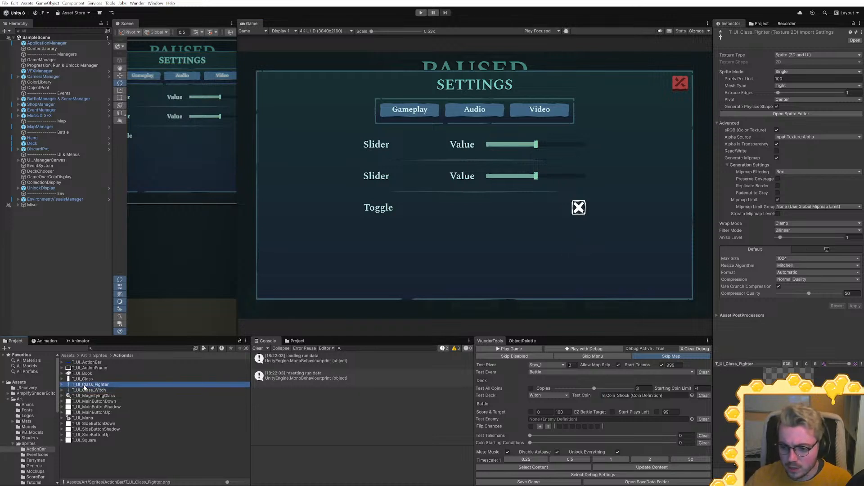
{"action": "key", "text": "Up"}
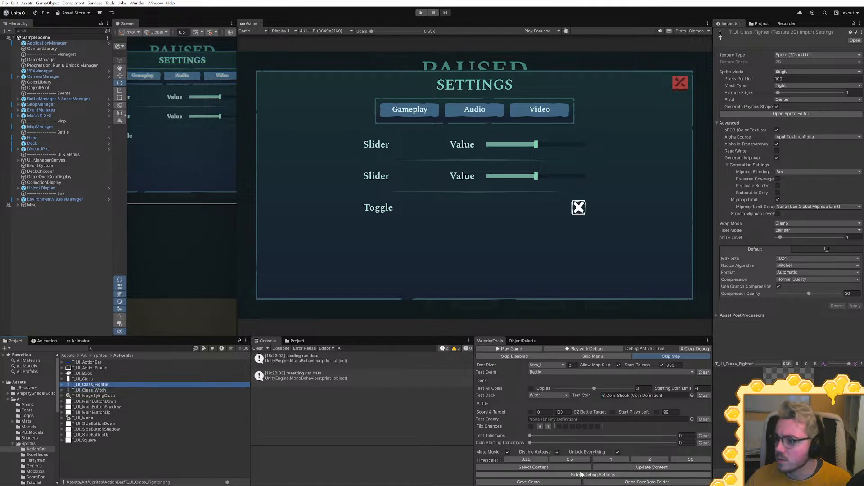
Switch between the T_UI_Class_Fighter and T_UI_Class_Witch textures to compare their import settings once more
{"action": "key", "text": "Down"}
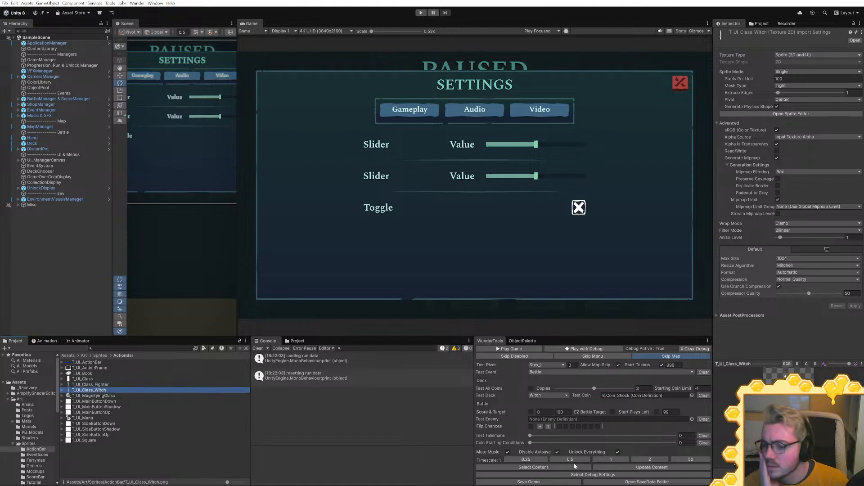
{"action": "key", "text": "Up"}
{"action": "key", "text": "Down"}
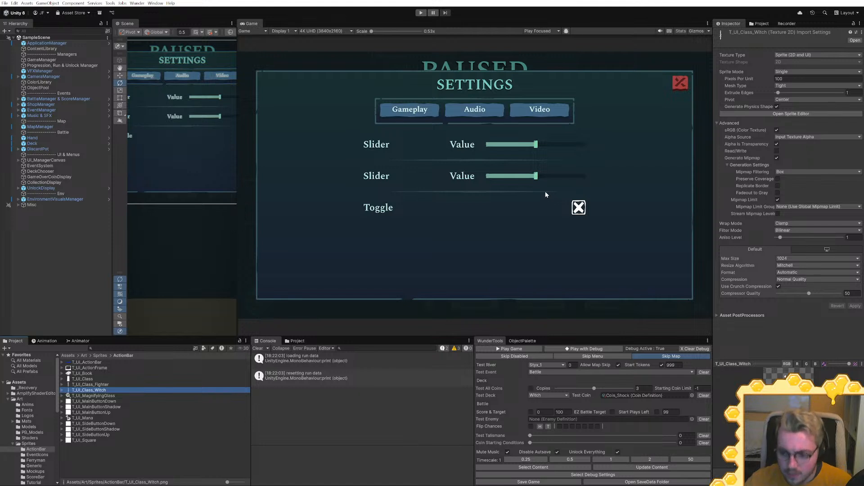
Clear the console, run the game with debug settings to check the class icon in the action bar, and stop it
{"action": "left_click", "coordinate": [471, 241]}
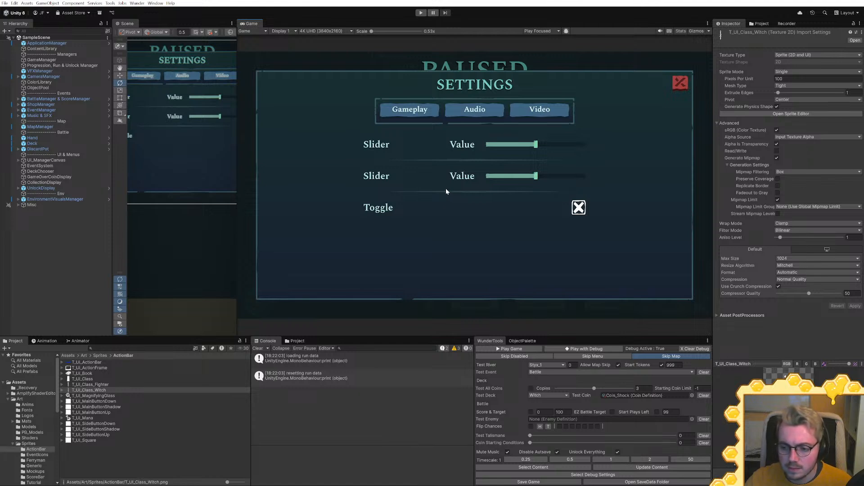
{"action": "left_click", "coordinate": [257, 349]}
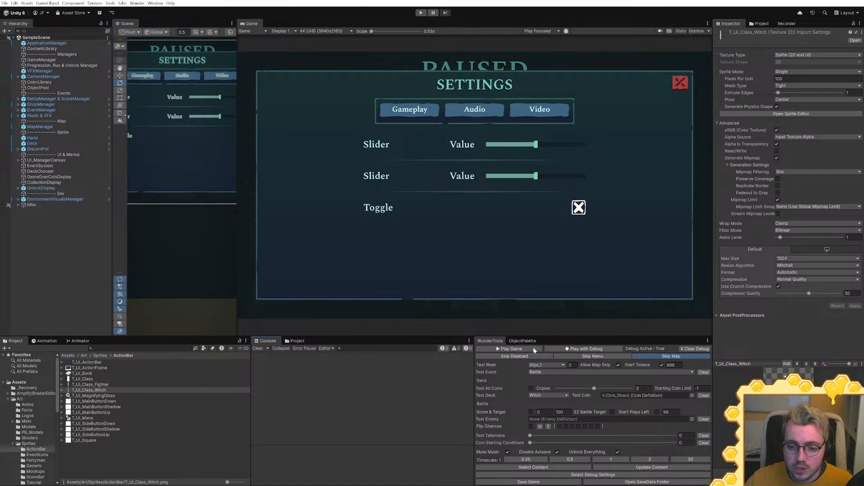
{"action": "left_click", "coordinate": [569, 347]}
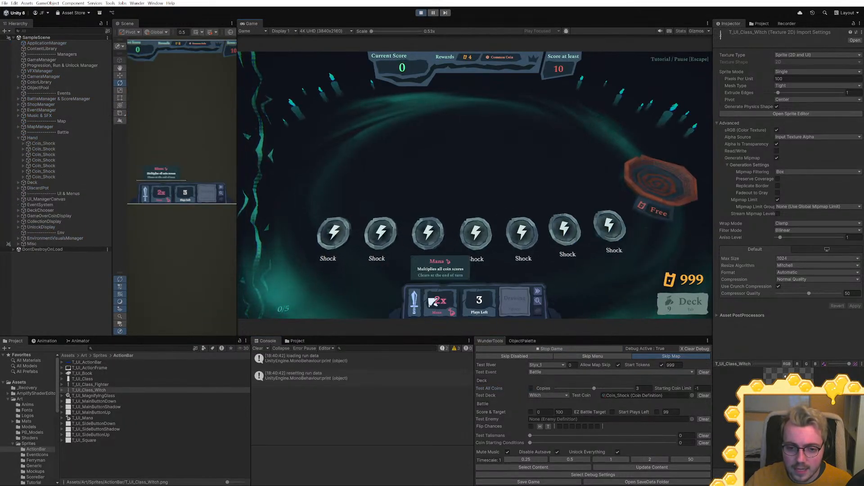
{"action": "key", "text": "ctrl+p"}
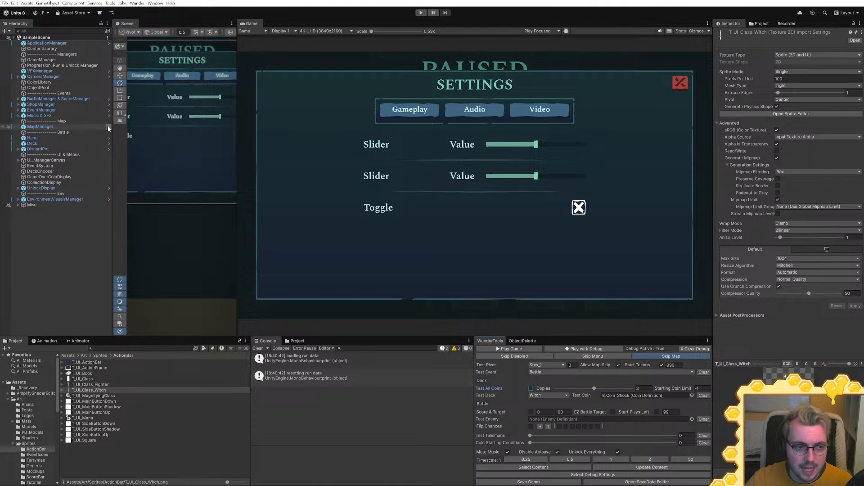
Inspect the UI_Action Container settings of Container_Class inside UI_ActionPanel and locate its assigned background image
{"action": "left_click", "coordinate": [18, 161]}
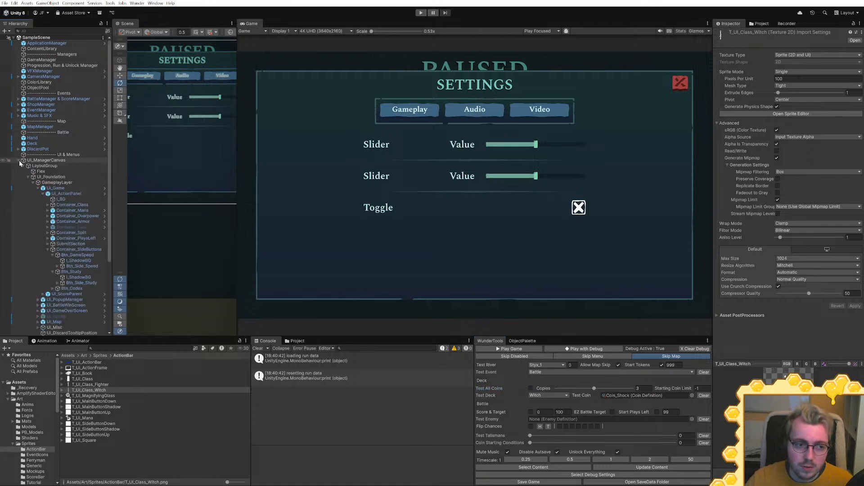
{"action": "left_click", "coordinate": [74, 194]}
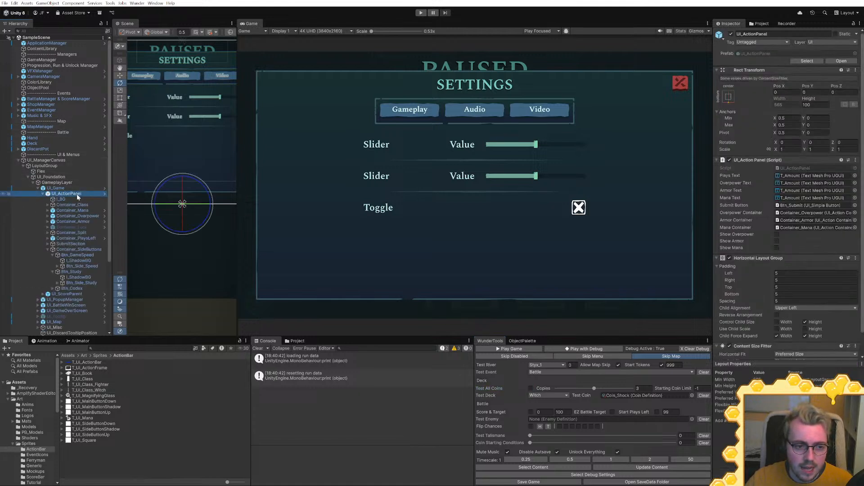
{"action": "left_click", "coordinate": [90, 205]}
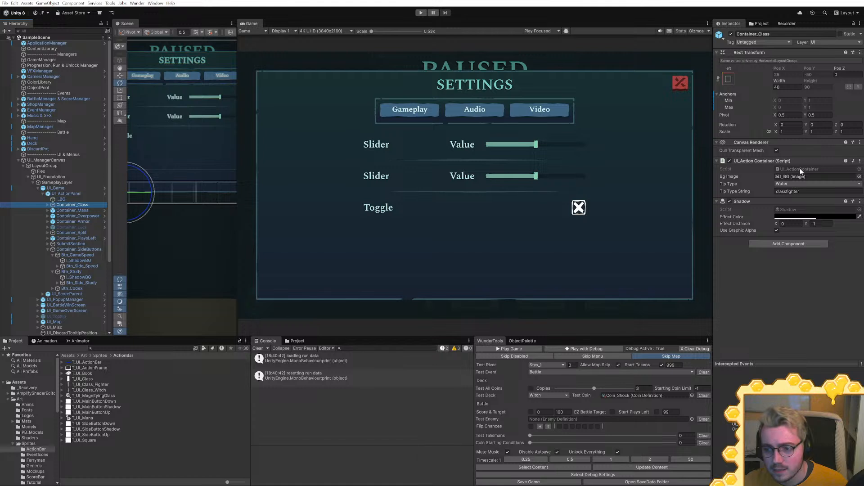
{"action": "left_click", "coordinate": [801, 191]}
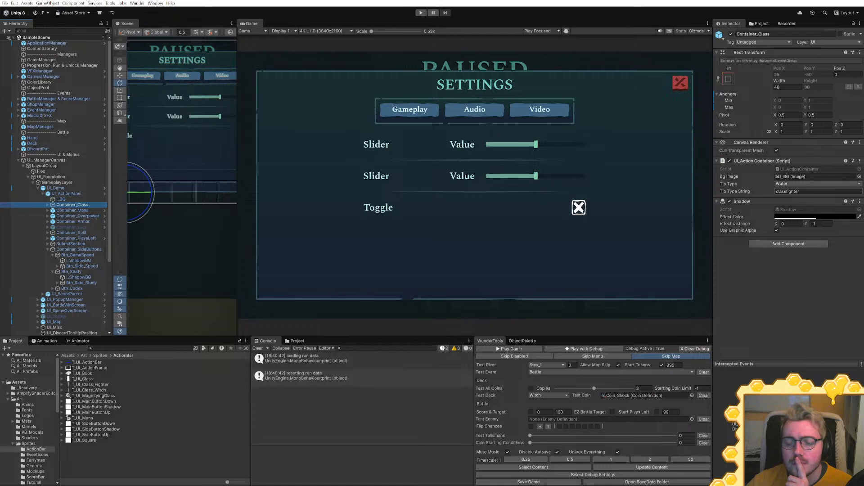
{"action": "left_click", "coordinate": [797, 177]}
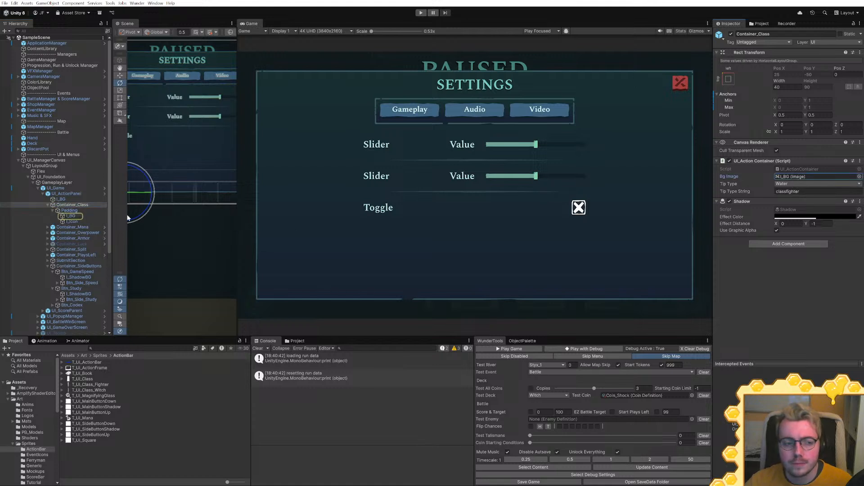
Open the UI_ActionPanel prefab for editing and enlarge the Scene view around the class icon
{"action": "left_click", "coordinate": [102, 195]}
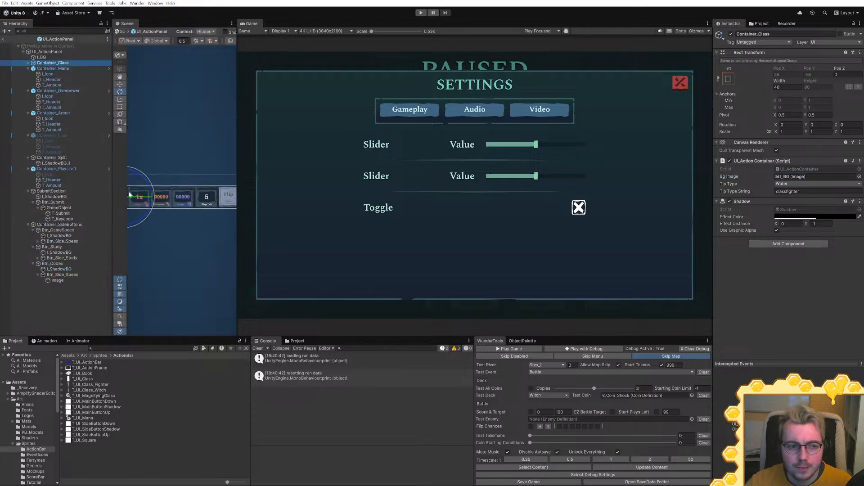
{"action": "left_click_drag", "start_coordinate": [237, 177], "coordinate": [527, 177]}
{"action": "middle_click_drag", "start_coordinate": [216, 240], "coordinate": [315, 245]}
{"action": "scroll", "coordinate": [310, 231], "scroll_direction": "up", "scroll_amount": 5}
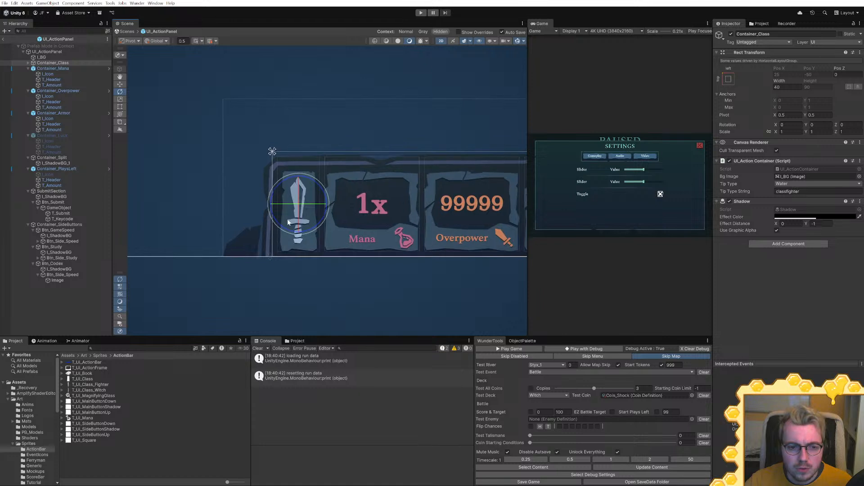
{"action": "scroll", "coordinate": [315, 229], "scroll_direction": "up", "scroll_amount": 3}
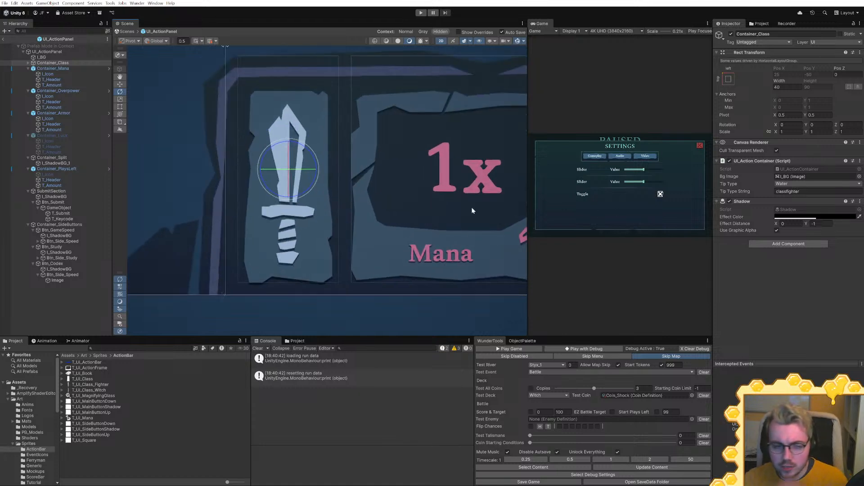
Try T_UI_Class_Witch as the source image of Container_Class's I_Icon against T_UI_Class_Fighter, and put the Fighter sprite back
{"action": "left_click", "coordinate": [47, 74]}
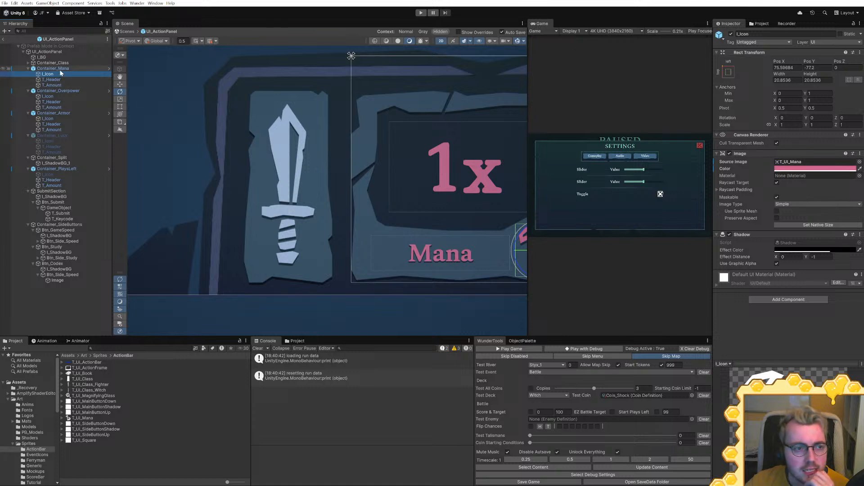
{"action": "left_click", "coordinate": [28, 63]}
{"action": "left_click", "coordinate": [33, 68]}
{"action": "left_click", "coordinate": [49, 74]}
{"action": "left_click", "coordinate": [51, 69]}
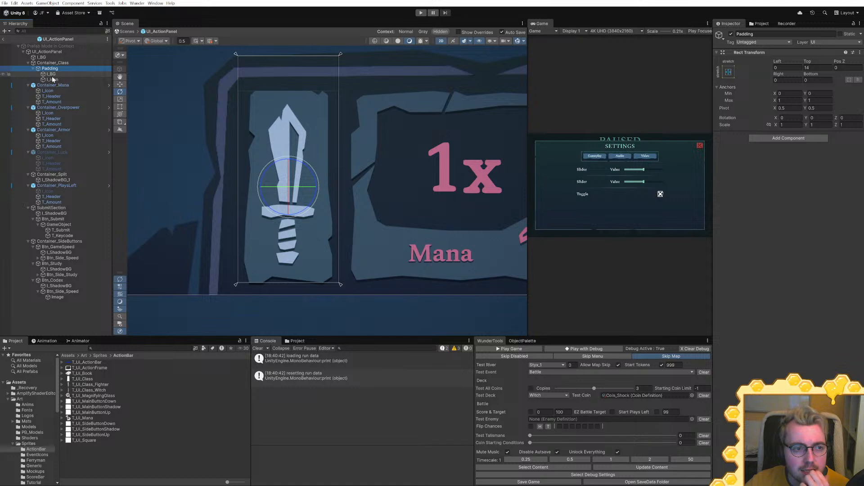
{"action": "left_click", "coordinate": [53, 78]}
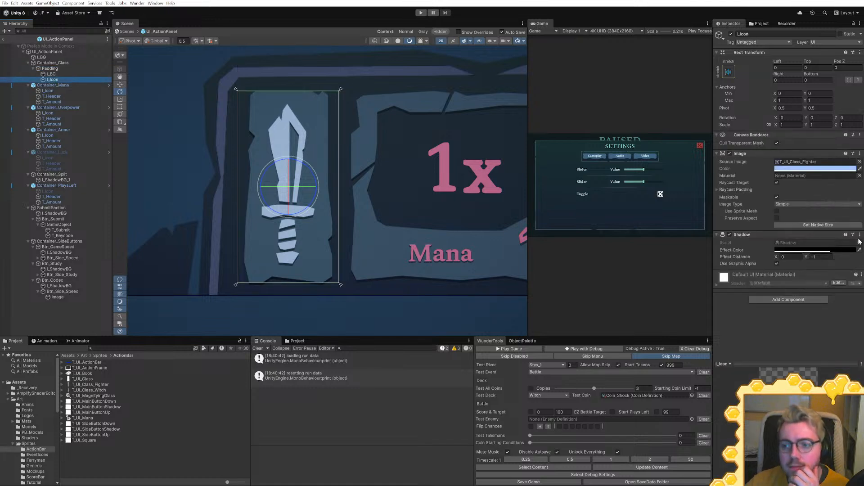
{"action": "left_click", "coordinate": [860, 161]}
{"action": "left_click", "coordinate": [649, 266]}
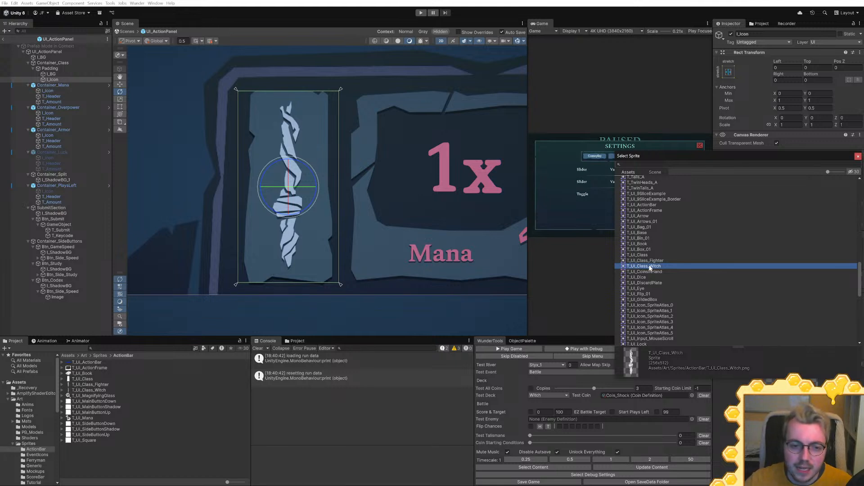
{"action": "left_click", "coordinate": [651, 260]}
{"action": "left_click", "coordinate": [651, 266]}
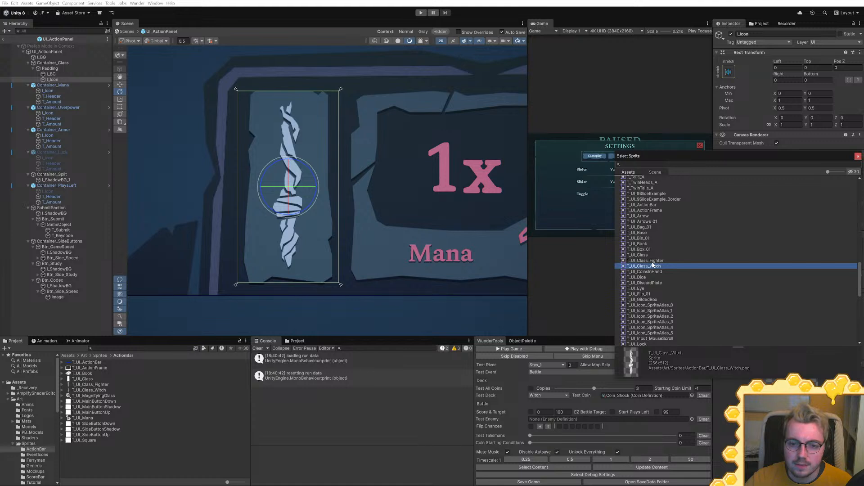
{"action": "left_click", "coordinate": [653, 261]}
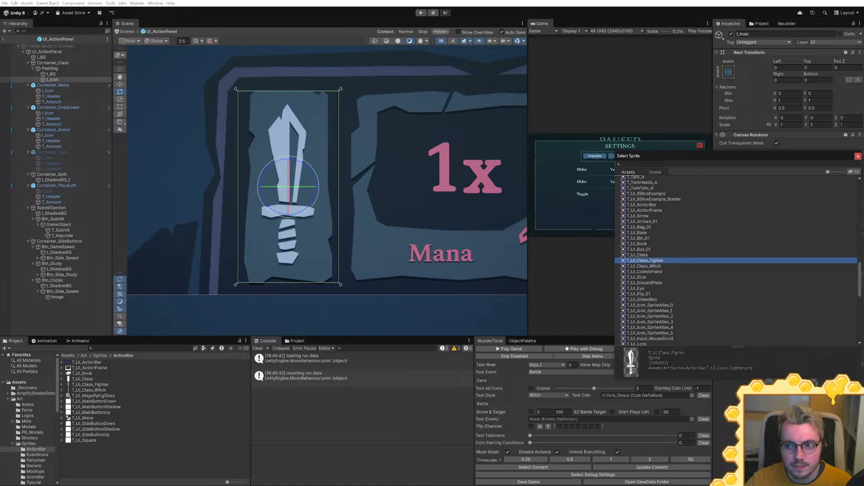
{"action": "left_click", "coordinate": [858, 156]}
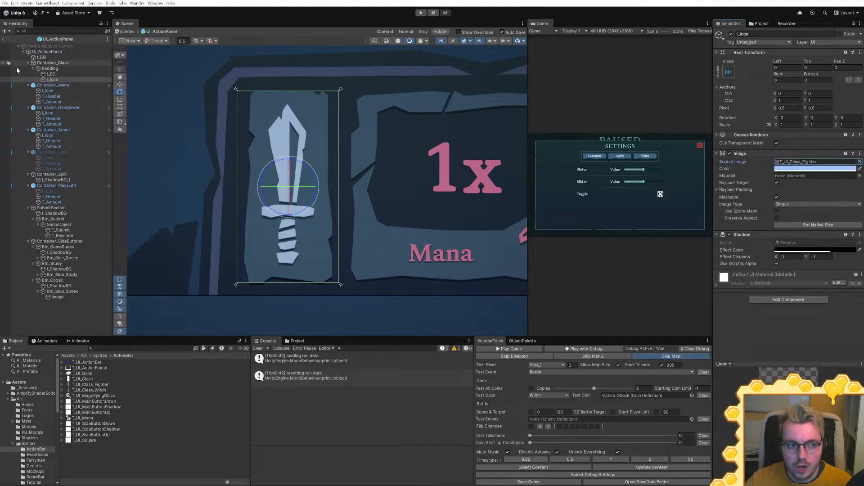
Open the UI_ActionPanel script of the prefab's root object in the code editor
{"action": "left_click", "coordinate": [53, 63]}
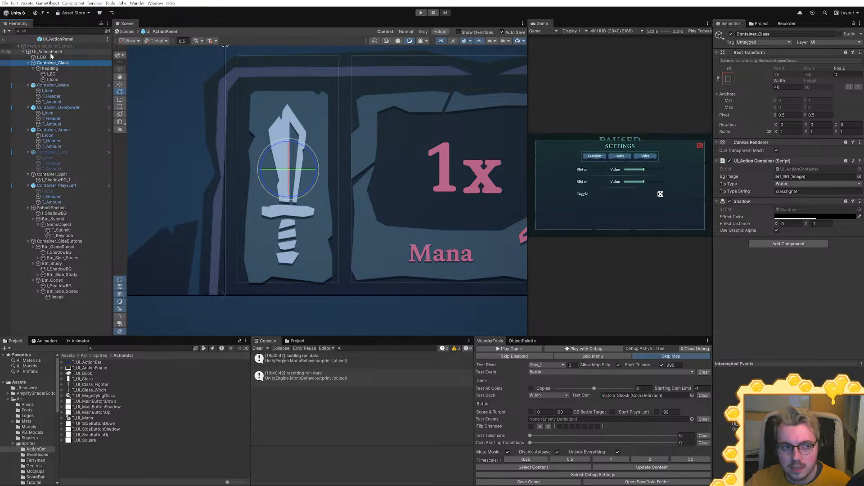
{"action": "left_click", "coordinate": [47, 51]}
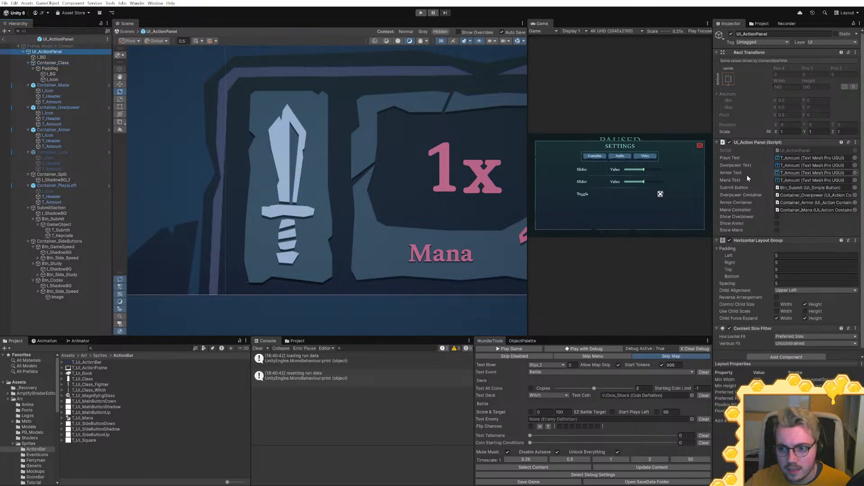
{"action": "double_click", "coordinate": [795, 150]}
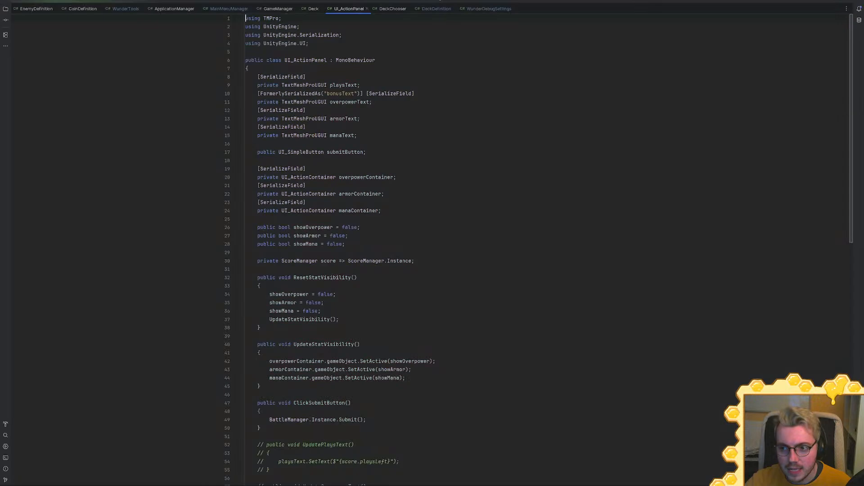
Add a serialized private UI_ActionContainer field named classContainer above overpowerContainer in the UI_ActionPanel class
{"action": "left_click", "coordinate": [382, 219]}
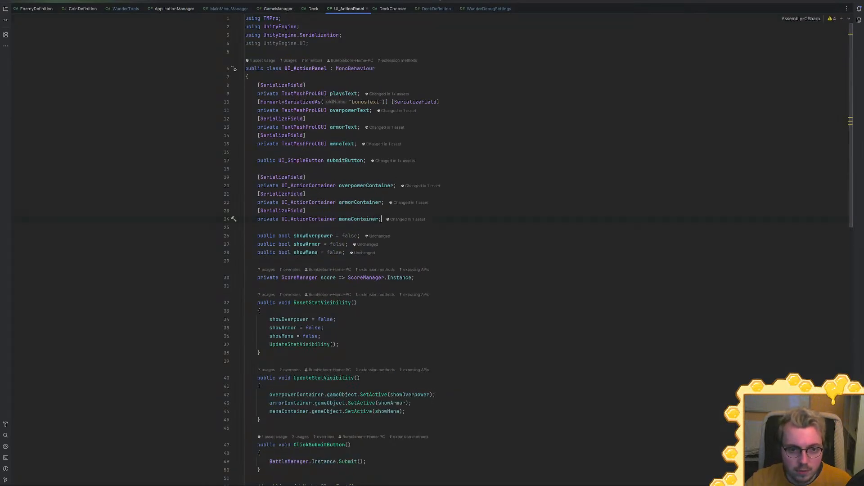
{"action": "key", "text": "shift+Up"}
{"action": "key", "text": "shift+Up"}
{"action": "key", "text": "ctrl+c"}
{"action": "key", "text": "Up"}
{"action": "key", "text": "Up"}
{"action": "key", "text": "Up"}
{"action": "key", "text": "Up"}
{"action": "key", "text": "ctrl+v"}
{"action": "key", "text": "ctrl+Left"}
{"action": "key", "text": "ctrl+Left"}
{"action": "key", "text": "ctrl+Right"}
{"action": "key", "text": "ctrl+shift+Left"}
{"action": "key", "text": "ctrl+shift+Left"}
{"action": "key", "text": "Right"}
{"action": "key", "text": "Right"}
{"action": "key", "text": "Right"}
{"action": "key", "text": "ctrl+BackSpace"}
{"action": "type", "text": "class"}
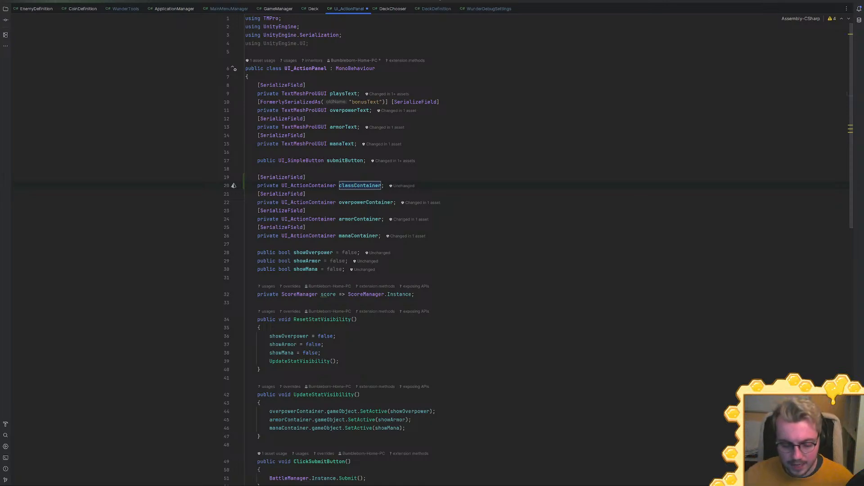
Examine the UI_ActionContainer class definition and its bgImage field, and return to Unity
{"action": "left_click", "coordinate": [318, 186], "text": "ctrl"}
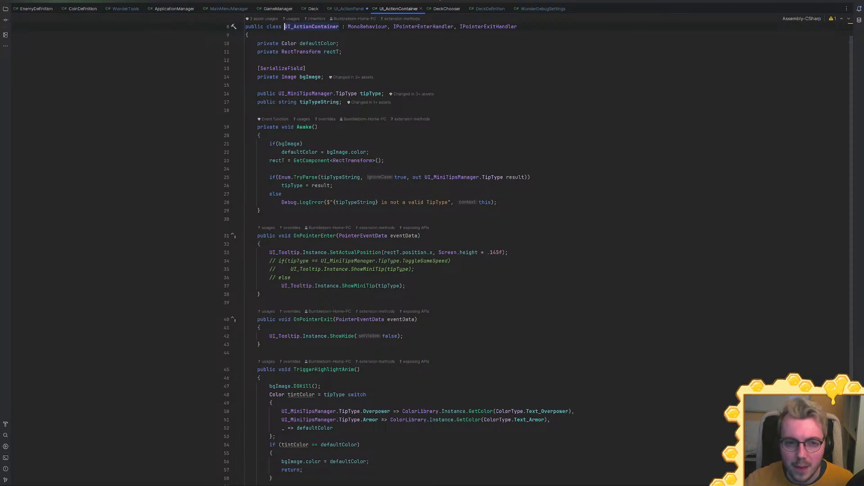
{"action": "mouse_move", "coordinate": [315, 78]}
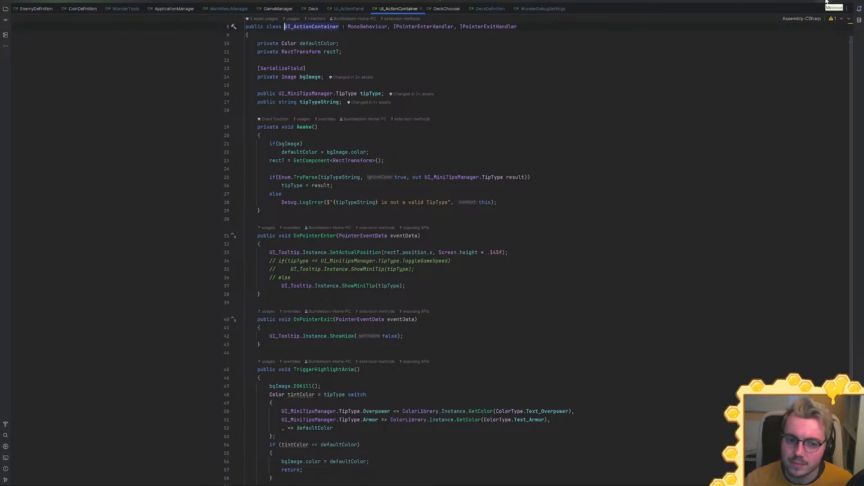
{"action": "left_click", "coordinate": [827, 3]}
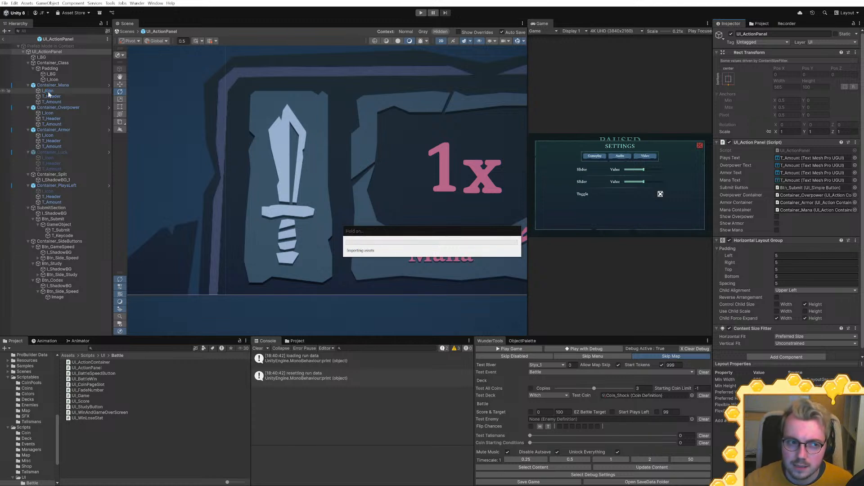
Open the UI_ActionContainer script attached to Container_Class in the code editor
{"action": "left_click", "coordinate": [51, 74]}
{"action": "left_click", "coordinate": [57, 64]}
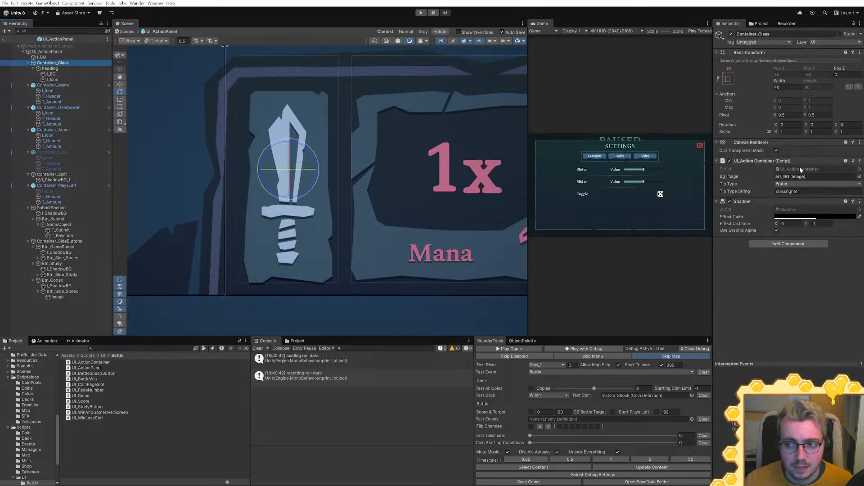
{"action": "double_click", "coordinate": [783, 169]}
Add a serialized private Image field named iconImage below bgImage in UI_ActionContainer and remove the extra blank line
{"action": "left_click_drag", "start_coordinate": [378, 144], "coordinate": [258, 118]}
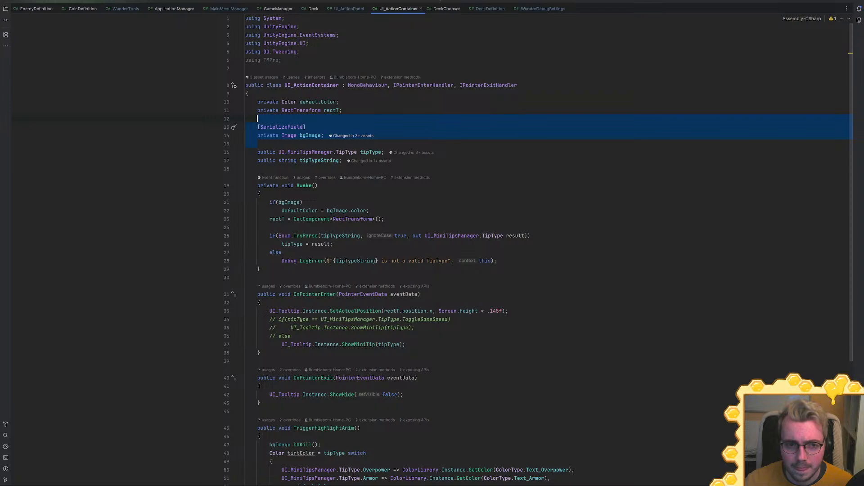
{"action": "key", "text": "ctrl+d"}
{"action": "left_click", "coordinate": [306, 152]}
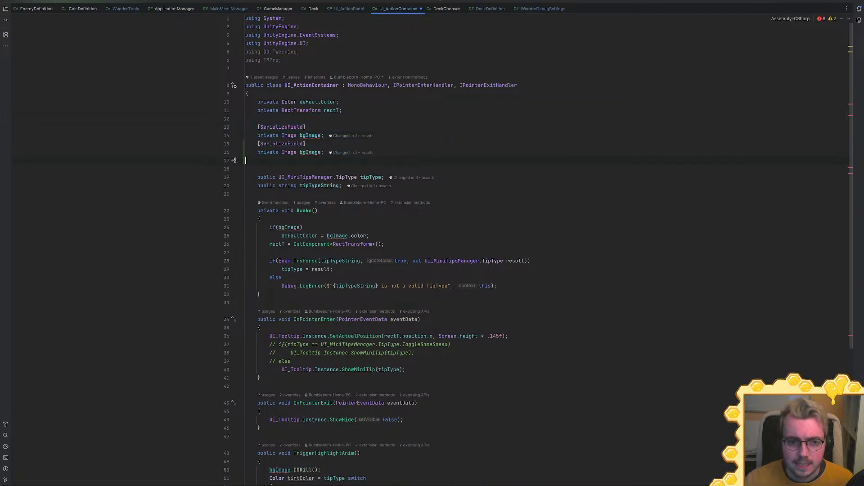
{"action": "key", "text": "BackSpace"}
{"action": "key", "text": "BackSpace"}
{"action": "type", "text": "icon"}
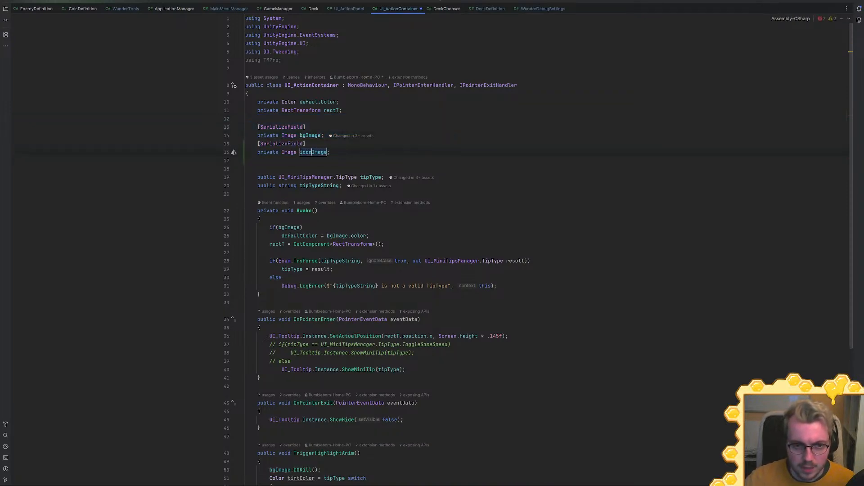
{"action": "left_click", "coordinate": [245, 160]}
{"action": "key", "text": "BackSpace"}
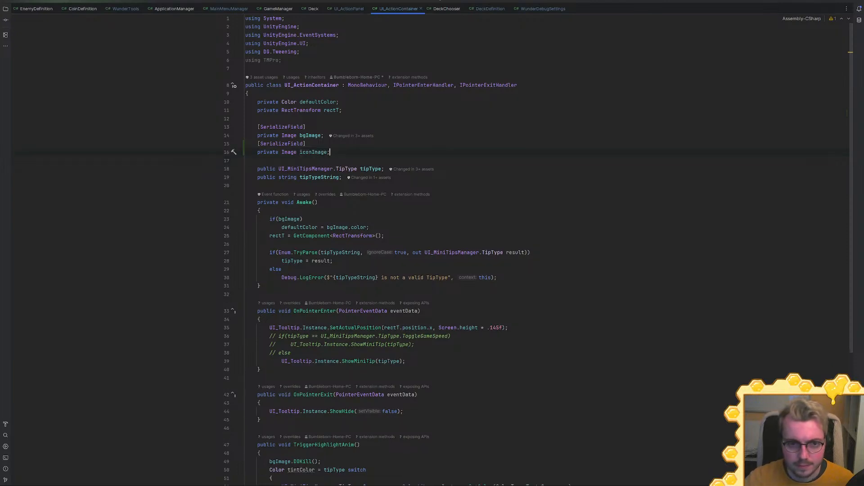
{"action": "scroll", "coordinate": [433, 243], "scroll_direction": "down", "scroll_amount": 6}
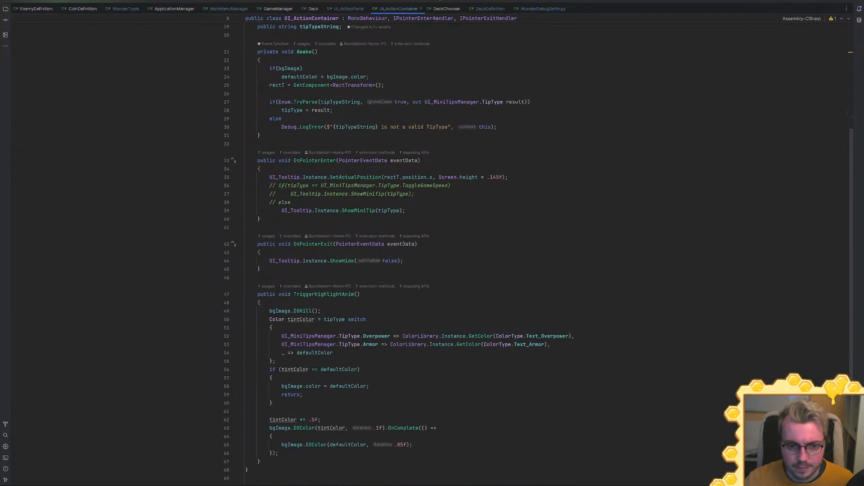
Add an empty public void method named SetActionContainerToClass at the end of the UI_ActionContainer class
{"action": "scroll", "coordinate": [432, 243], "scroll_direction": "down", "scroll_amount": 2}
{"action": "left_click", "coordinate": [292, 423]}
{"action": "key", "text": "Return"}
{"action": "key", "text": "Return"}
{"action": "type", "text": "public void Set"}
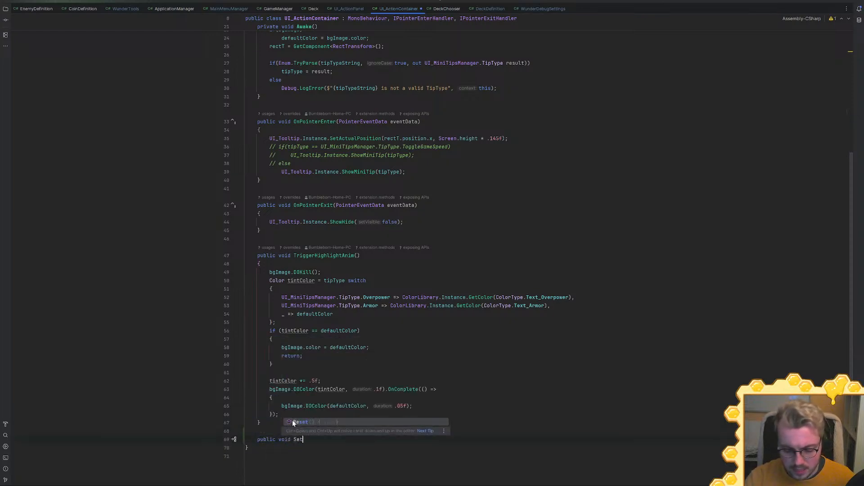
{"action": "type", "text": "ActionContainer"}
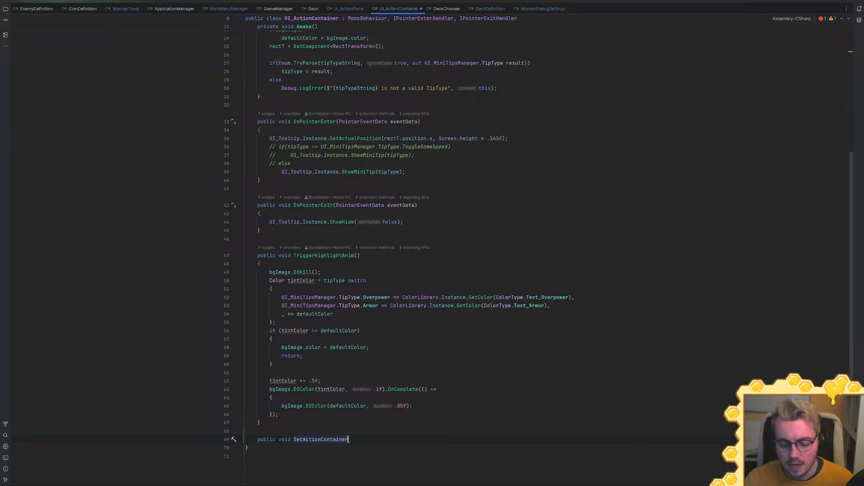
{"action": "type", "text": "()"}
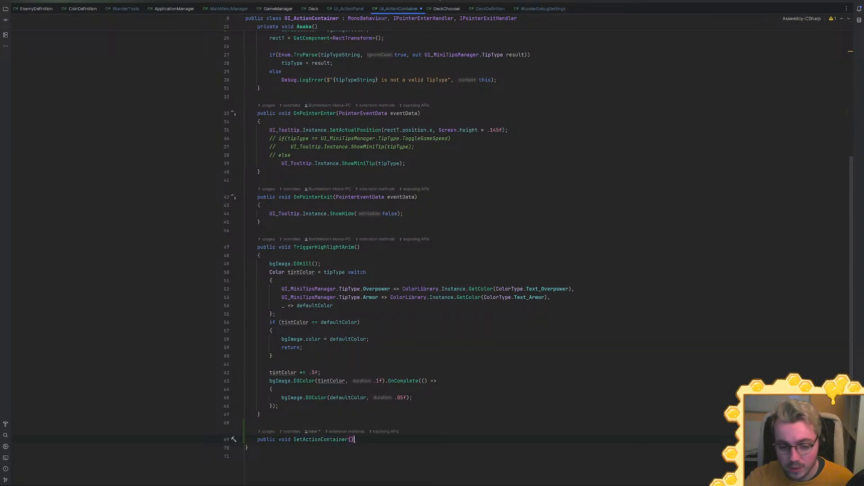
{"action": "type", "text": "ToClass"}
{"action": "key", "text": "End"}
{"action": "key", "text": "Return"}
{"action": "type", "text": "{"}
{"action": "key", "text": "Return"}
Start a statement in the SetActionContainerToClass body that assigns ContentLibrary to iconImage
{"action": "type", "text": "iconImage"}
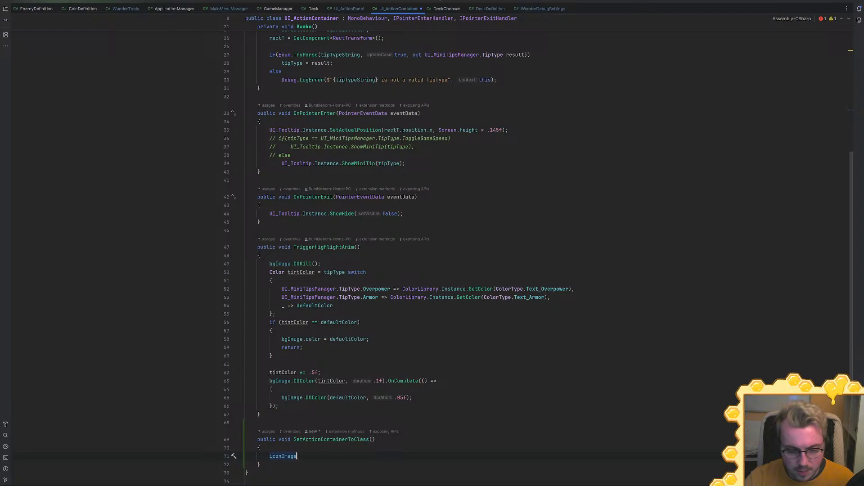
{"action": "type", "text": " = "}
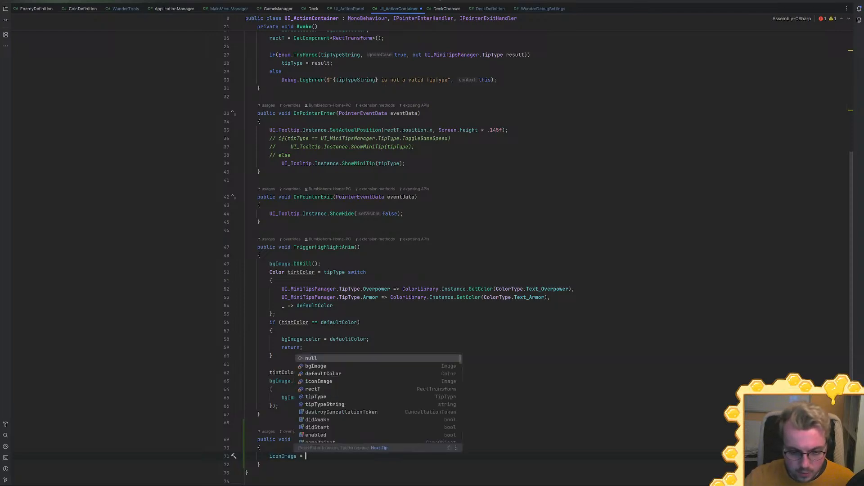
{"action": "type", "text": "contentLibrary"}
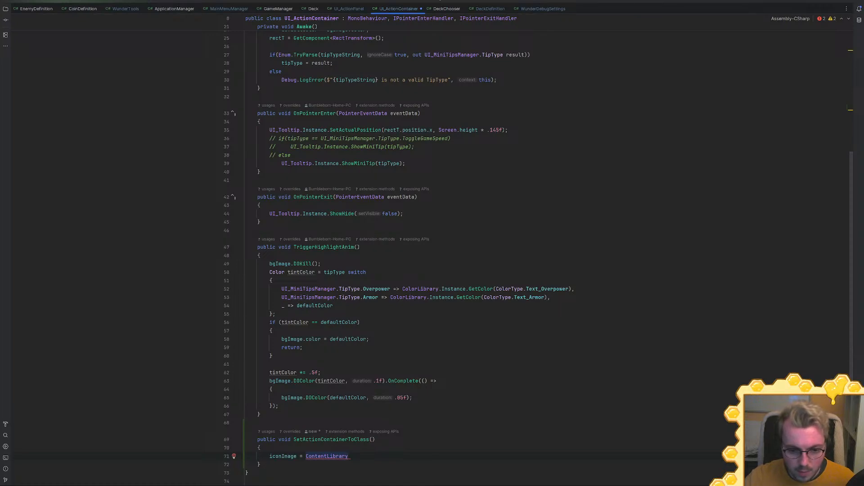
Add a DeckDefinition parameter named deck to SetActionContainerToClass
{"action": "type", "text": "def"}
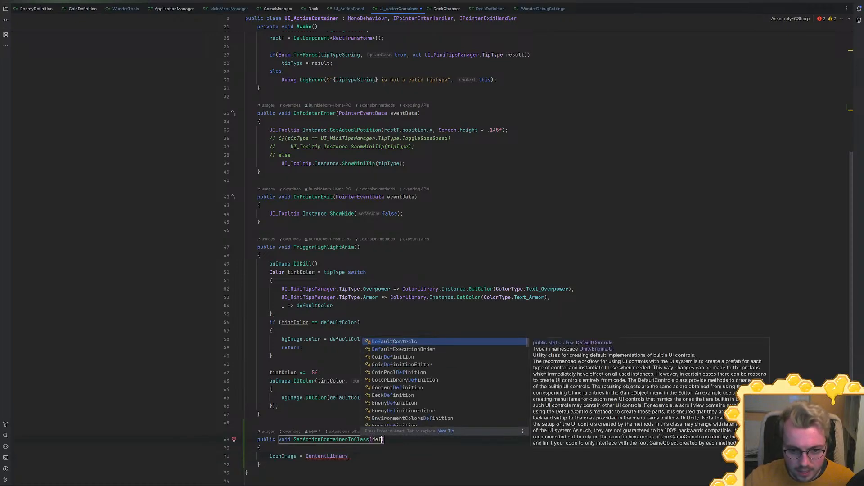
{"action": "key", "text": "Down"}
{"action": "key", "text": "Down"}
{"action": "key", "text": "BackSpace"}
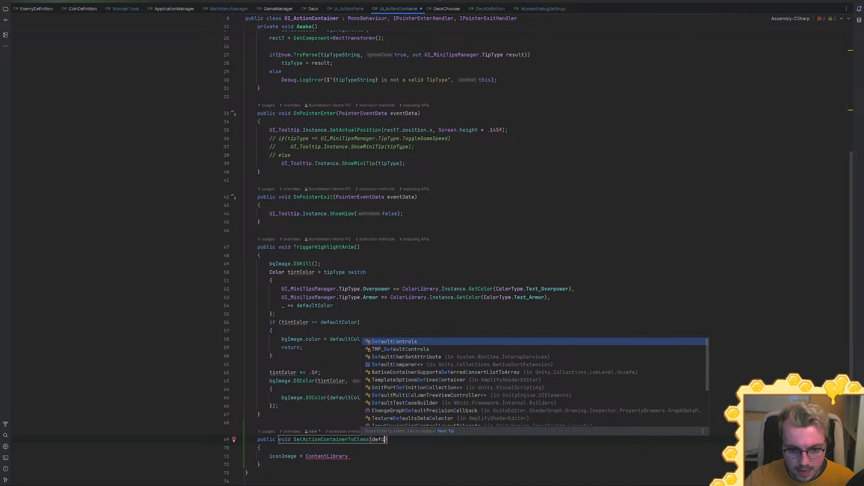
{"action": "type", "text": "c"}
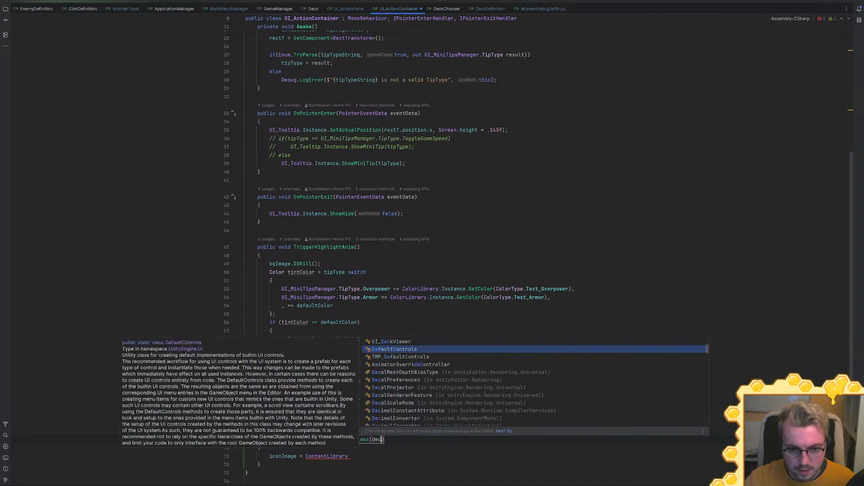
{"action": "type", "text": "ef"}
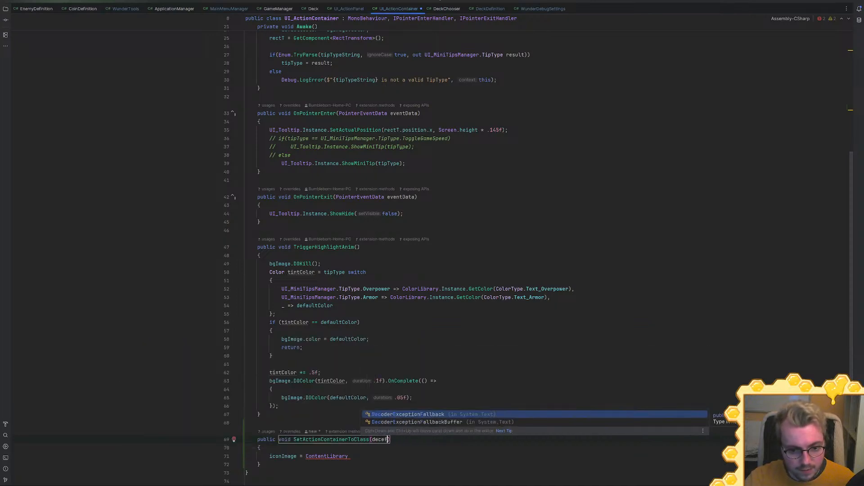
{"action": "key", "text": "BackSpace"}
{"action": "key", "text": "BackSpace"}
{"action": "type", "text": "k"}
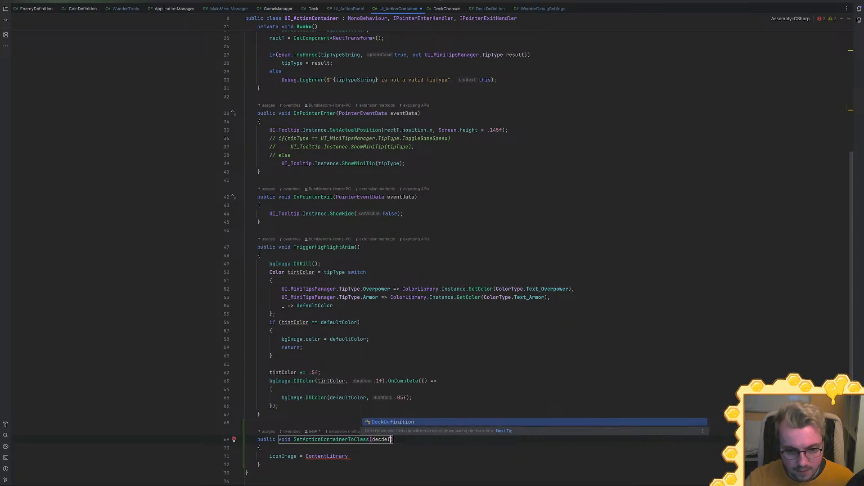
{"action": "key", "text": "Return"}
{"action": "type", "text": "deck"}
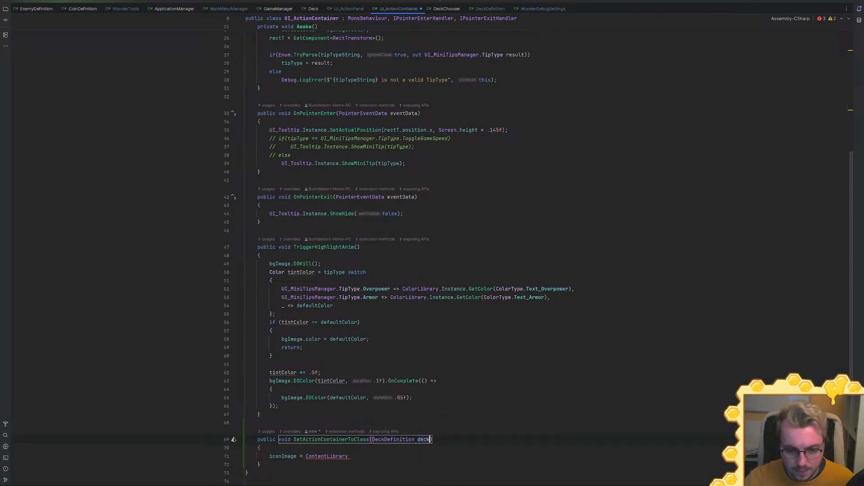
Replace ContentLibrary with deck.bagTexture in the iconImage assignment and go to the declaration of bagTexture in DeckDefinition
{"action": "double_click", "coordinate": [333, 456]}
{"action": "type", "text": "deck."}
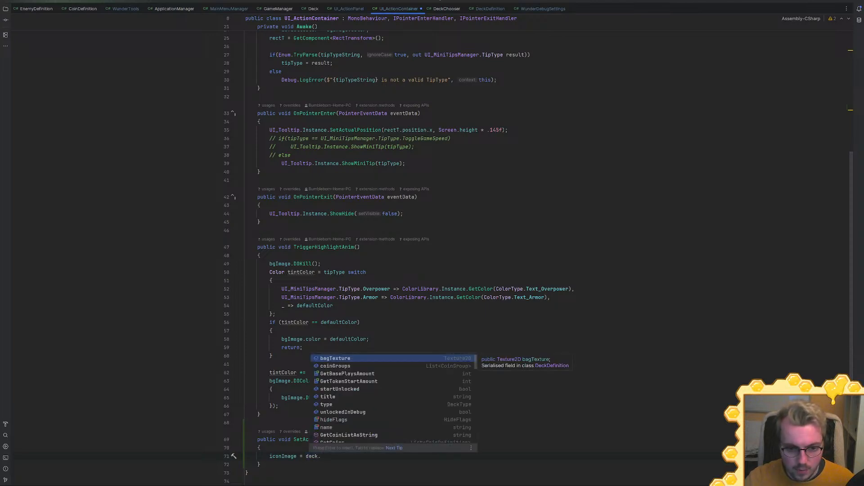
{"action": "key", "text": "Return"}
{"action": "left_click", "coordinate": [344, 456], "text": "ctrl"}
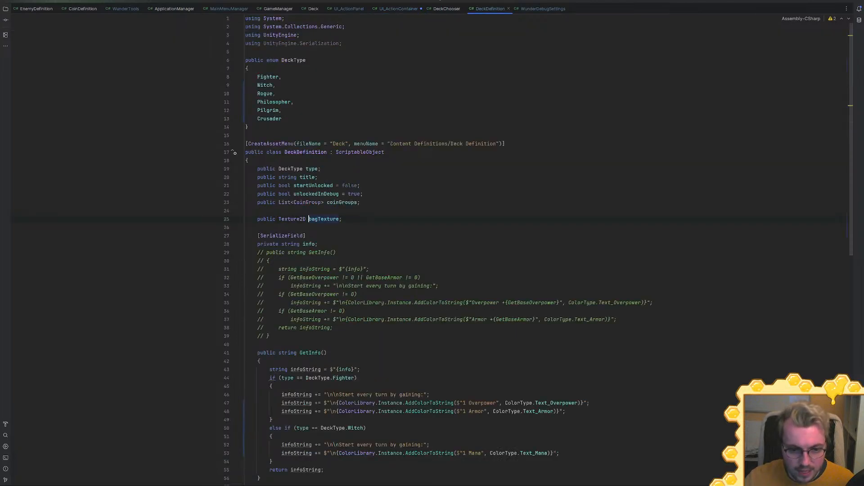
Add a public Sprite field named iconSprite above bagTexture in the DeckDefinition class
{"action": "key", "text": "End"}
{"action": "key", "text": "ctrl+d"}
{"action": "double_click", "coordinate": [292, 219]}
{"action": "type", "text": "sprit"}
{"action": "key", "text": "Return"}
{"action": "key", "text": "shift+End"}
{"action": "key", "text": "Delete"}
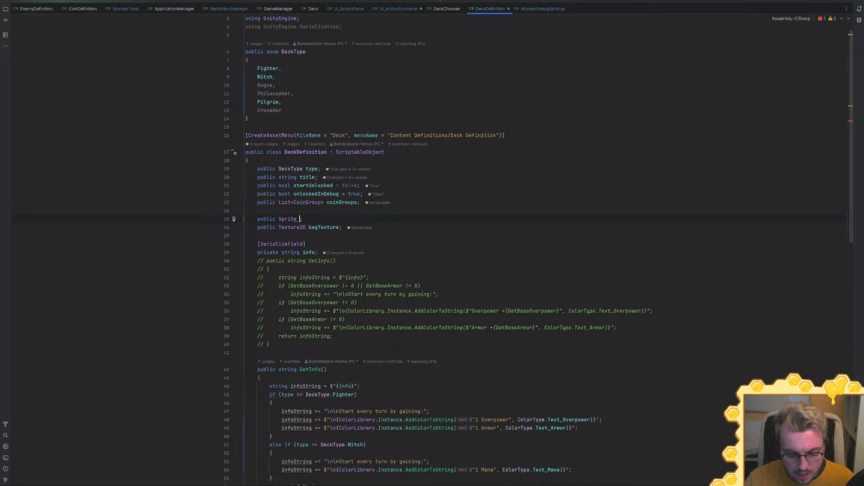
{"action": "type", "text": "iconSpri"}
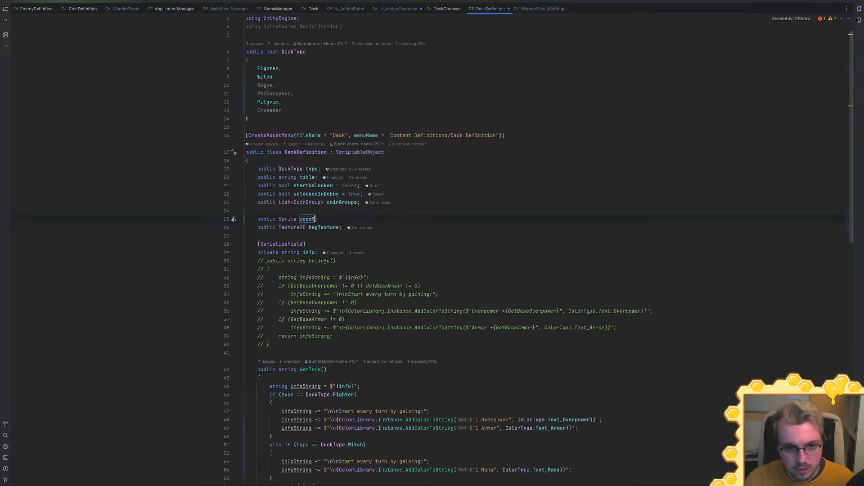
{"action": "type", "text": "te"}
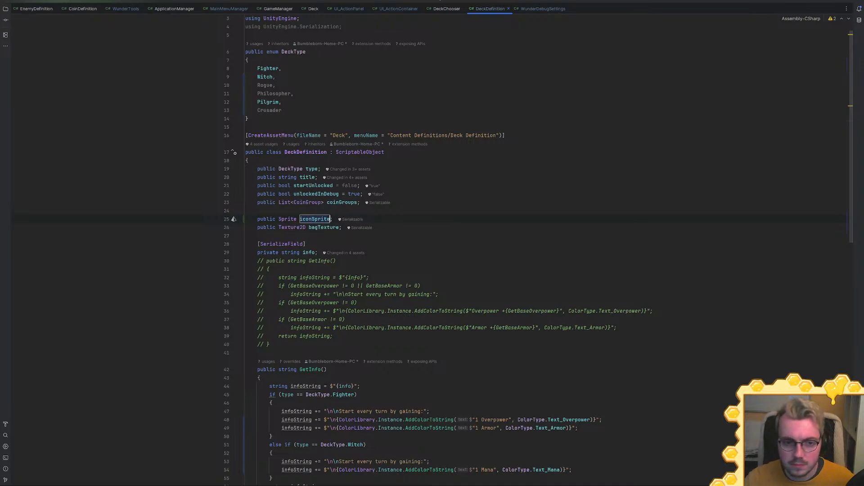
Return to UI_ActionContainer and complete the method's statement as iconImage.sprite = deck.iconSprite;
{"action": "key", "text": "ctrl+Tab"}
{"action": "key", "text": "ctrl+BackSpace"}
{"action": "type", "text": "icon"}
{"action": "key", "text": "Return"}
{"action": "type", "text": ";"}
{"action": "left_click", "coordinate": [296, 456]}
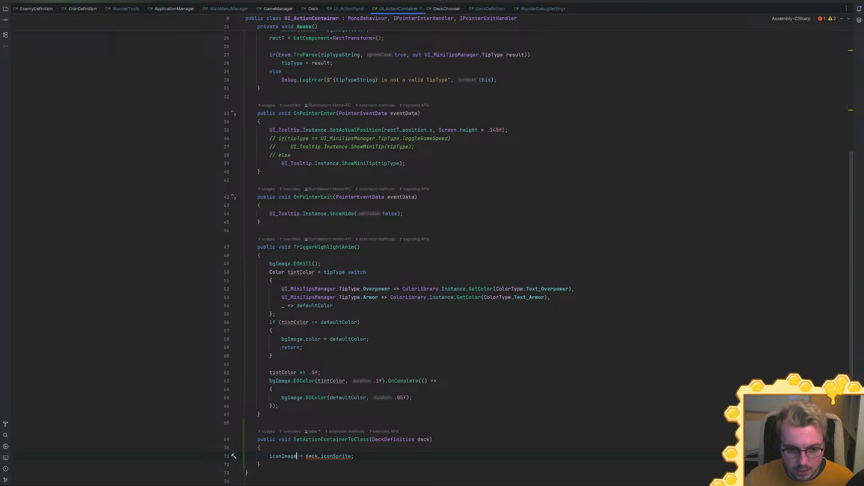
{"action": "type", "text": ".sprite"}
{"action": "key", "text": "Return"}
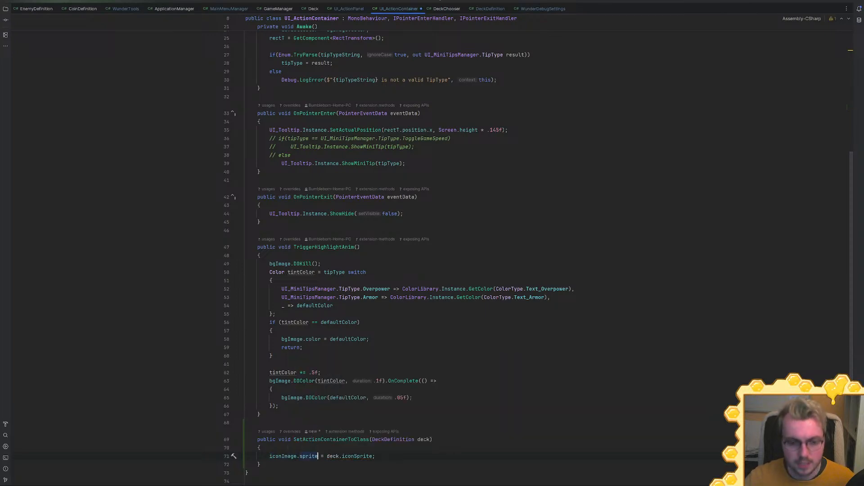
Insert a switch on deck.type above the iconImage.sprite assignment in SetActionContainerToClass
{"action": "scroll", "coordinate": [432, 243], "scroll_direction": "down", "scroll_amount": 2}
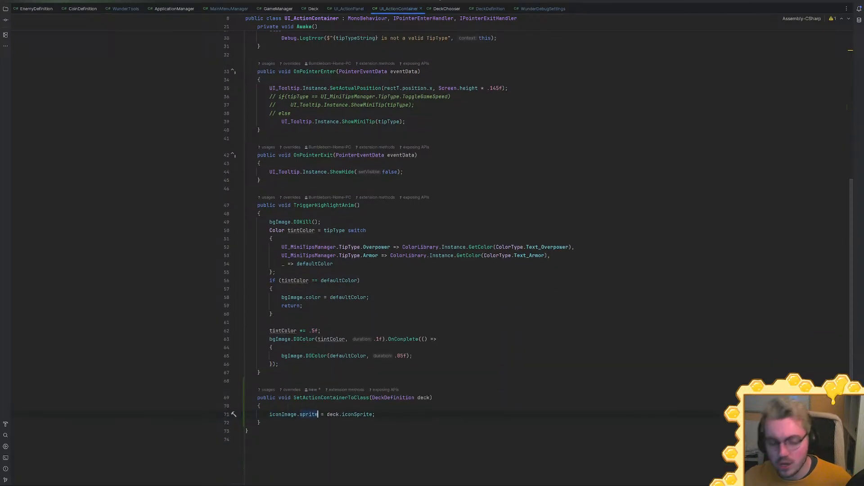
{"action": "left_click", "coordinate": [375, 414]}
{"action": "key", "text": "Return"}
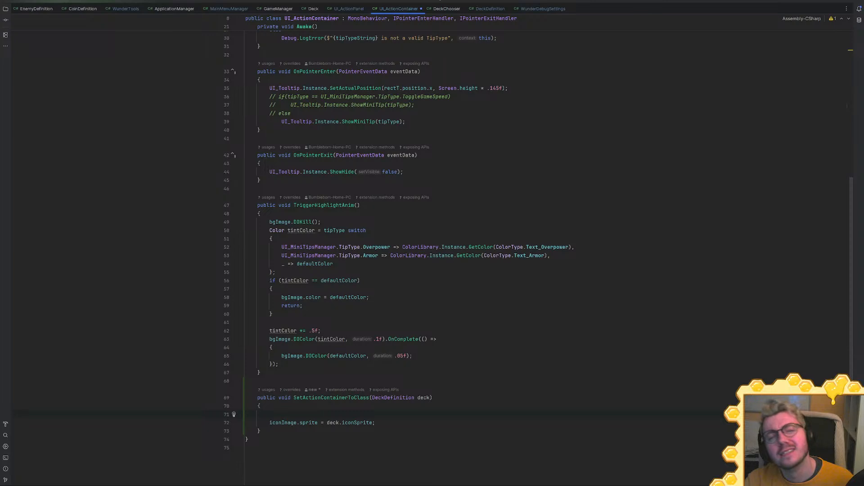
{"action": "type", "text": "swot"}
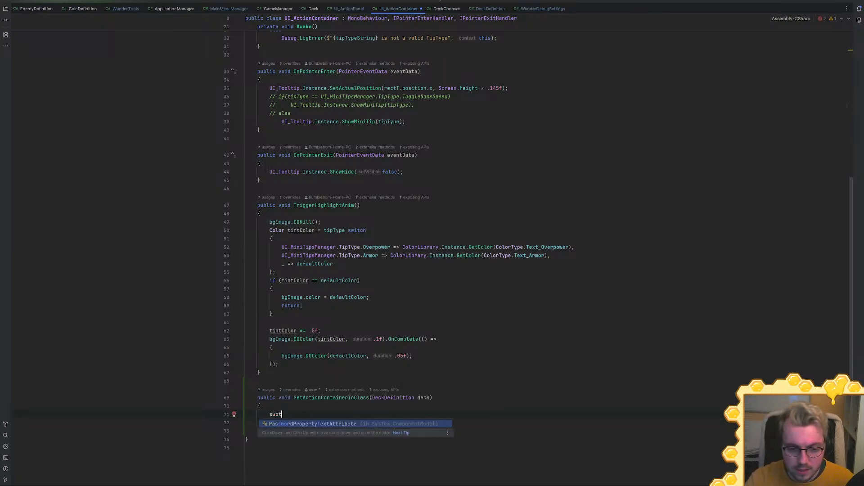
{"action": "key", "text": "BackSpace"}
{"action": "key", "text": "BackSpace"}
{"action": "type", "text": "it"}
{"action": "type", "text": "ch(deck"}
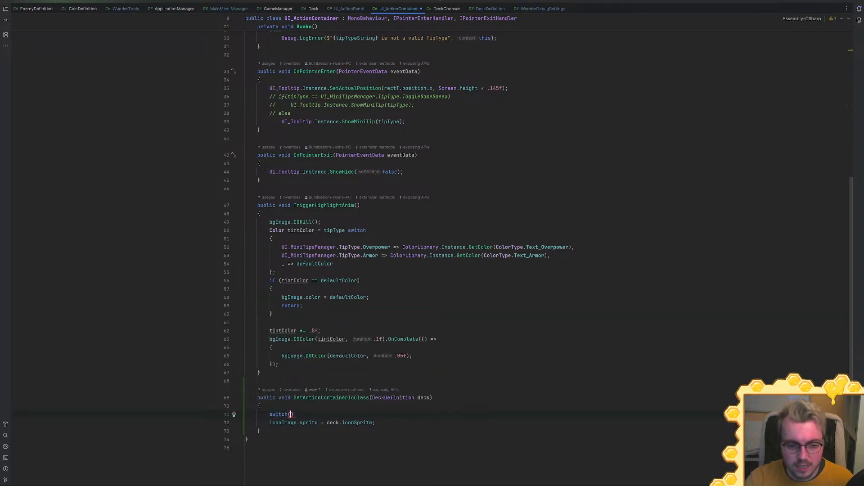
{"action": "type", "text": "."}
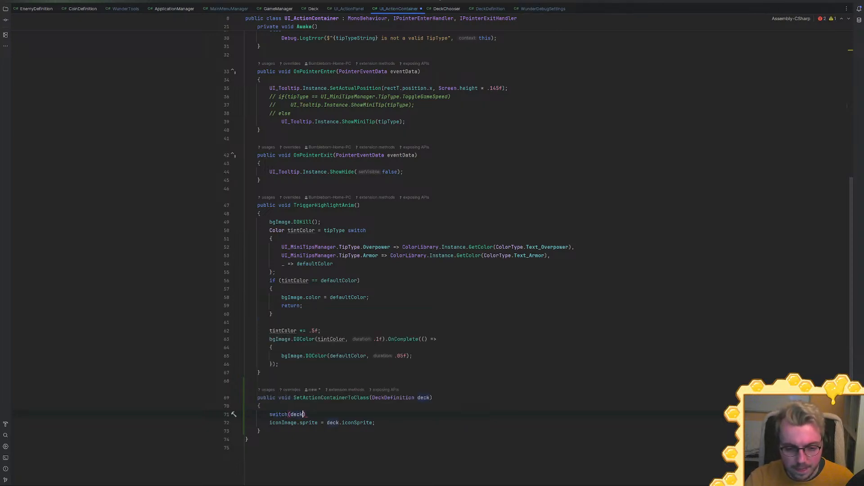
{"action": "key", "text": "Down"}
{"action": "key", "text": "Down"}
{"action": "key", "text": "Down"}
{"action": "key", "text": "Down"}
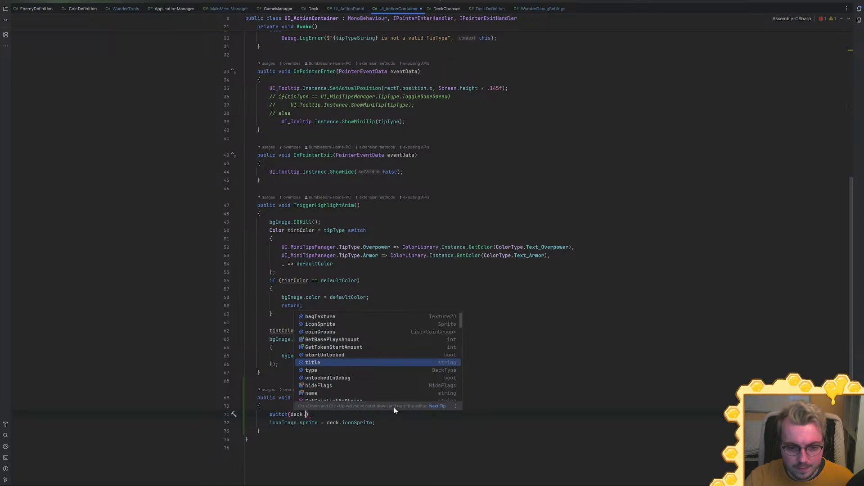
{"action": "key", "text": "Return"}
{"action": "key", "text": "Return"}
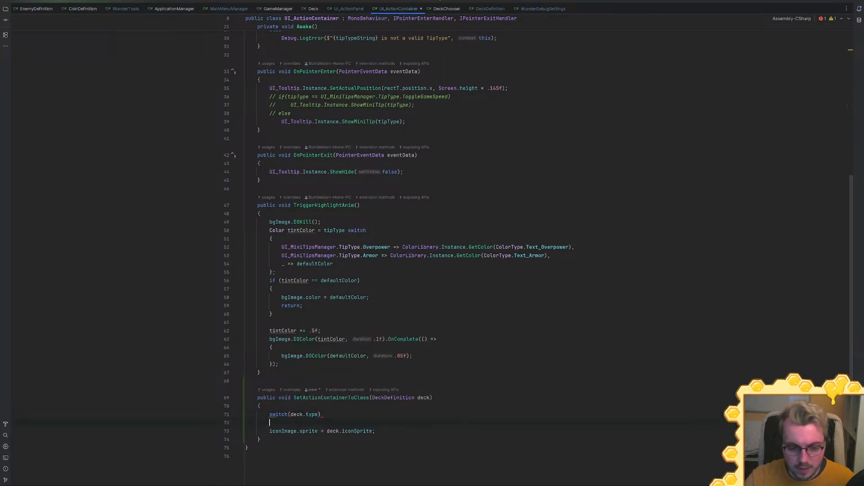
Give the switch a body and generate cases for all DeckType values
{"action": "key", "text": "BackSpace"}
{"action": "type", "text": "{"}
{"action": "key", "text": "Return"}
{"action": "key", "text": "alt+Return"}
{"action": "key", "text": "Return"}
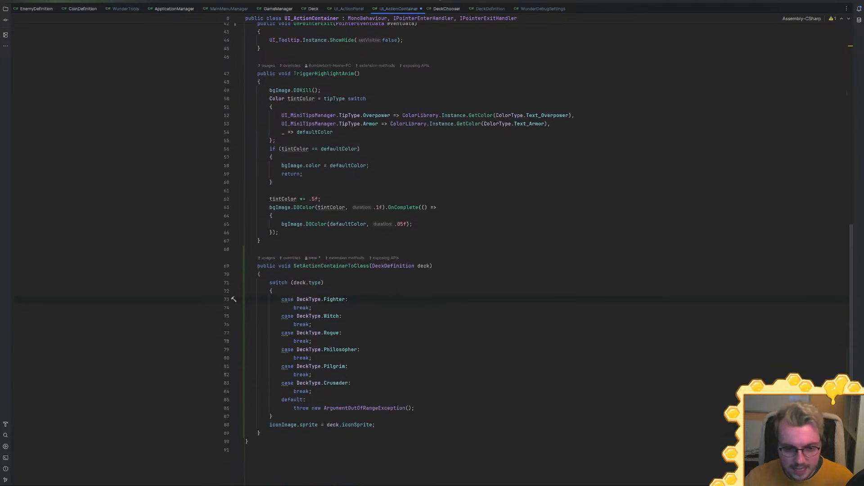
Delete the default case and the whole switch block from SetActionContainerToClass, keeping the iconImage.sprite assignment
{"action": "left_click_drag", "start_coordinate": [414, 397], "coordinate": [312, 381]}
{"action": "key", "text": "BackSpace"}
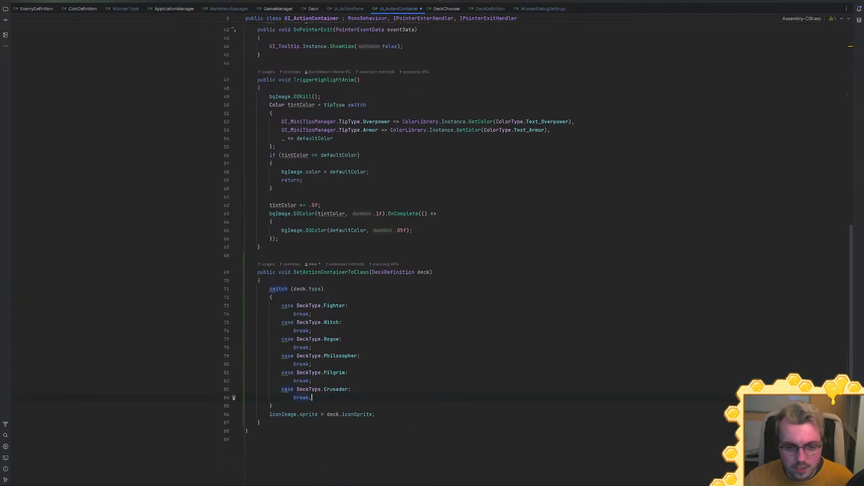
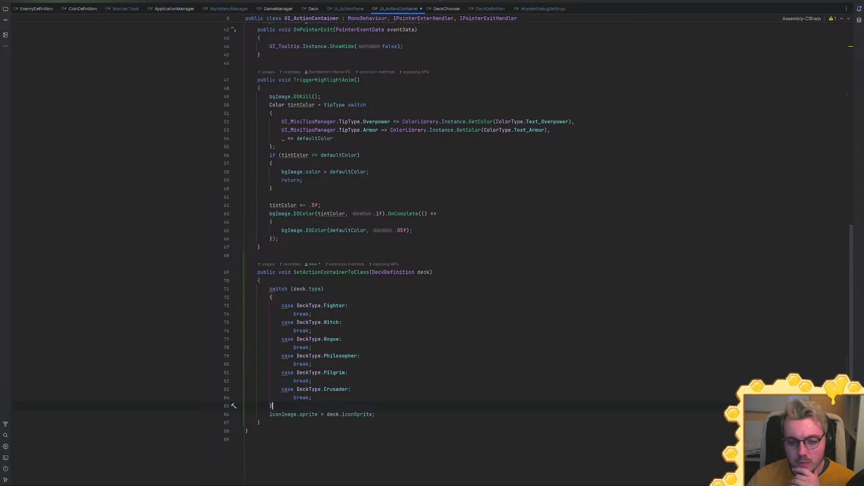
{"action": "left_click_drag", "start_coordinate": [274, 406], "coordinate": [302, 285]}
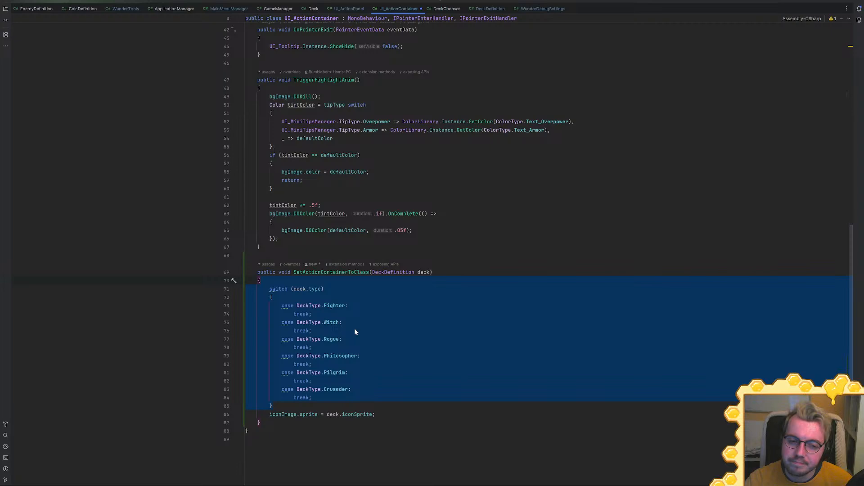
{"action": "key", "text": "BackSpace"}
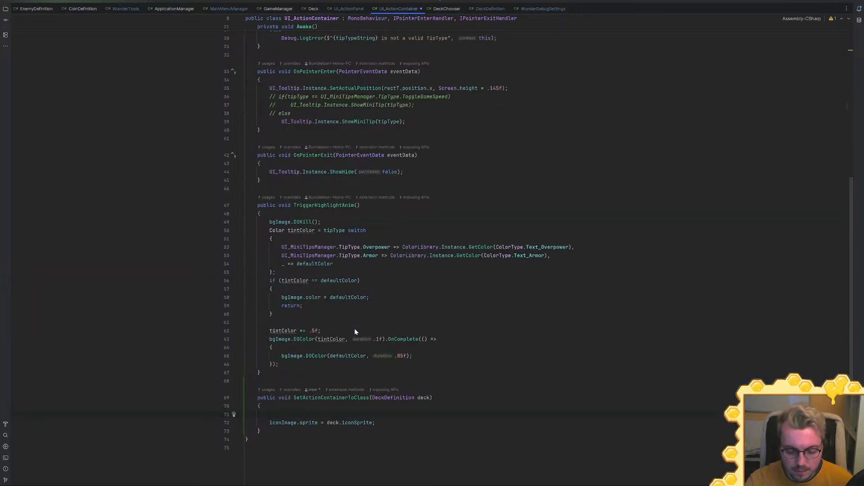
Add the statement tipTypeString = deck.tipTypeString; above the iconImage.sprite assignment in SetActionContainerToClass
{"action": "type", "text": "tip"}
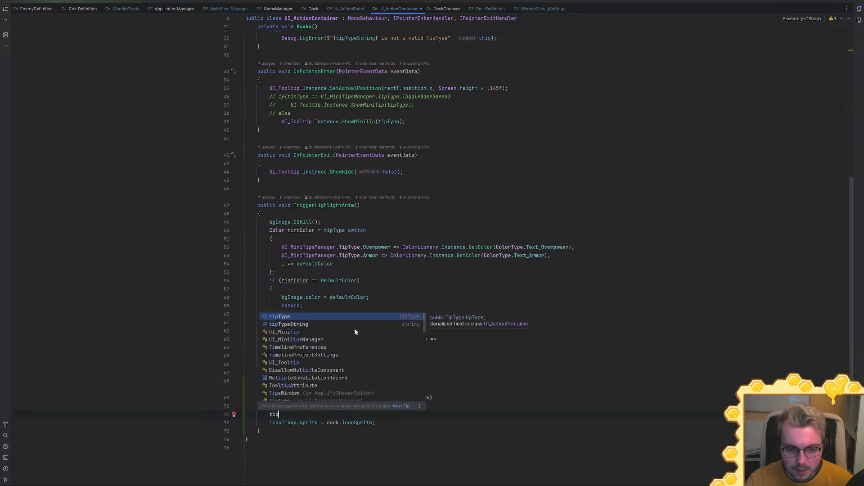
{"action": "key", "text": "Escape"}
{"action": "type", "text": "TypeString ="}
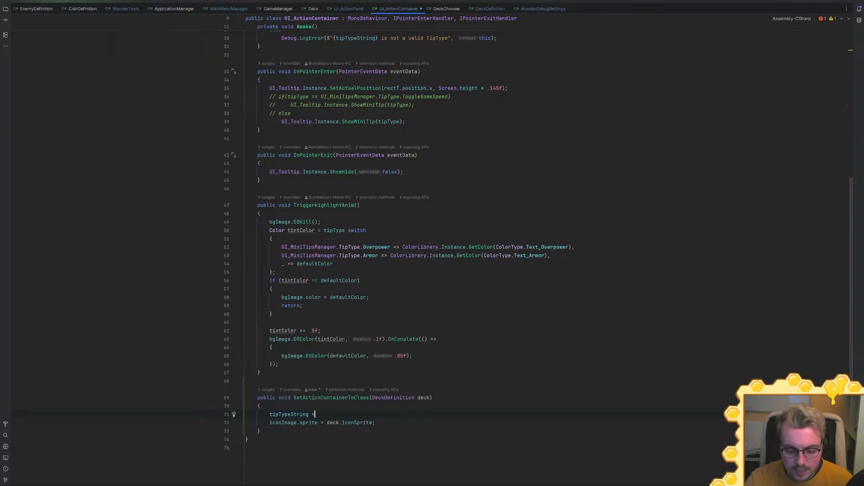
{"action": "type", "text": " deck."}
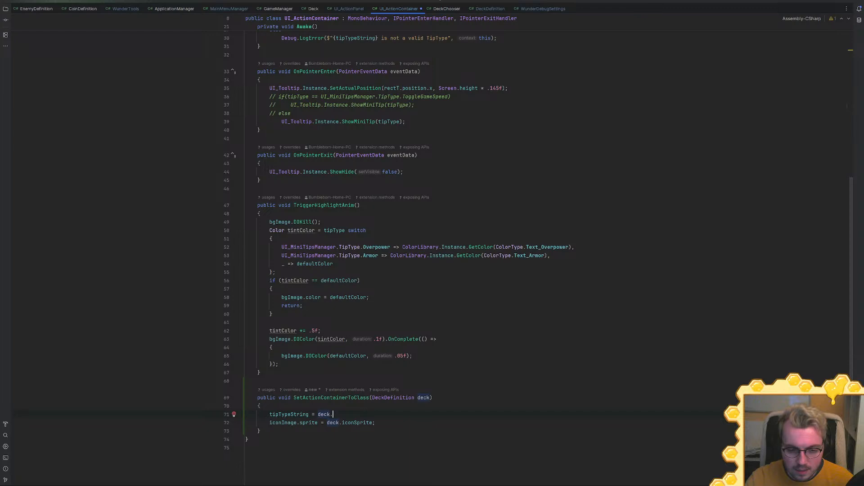
{"action": "type", "text": "tip"}
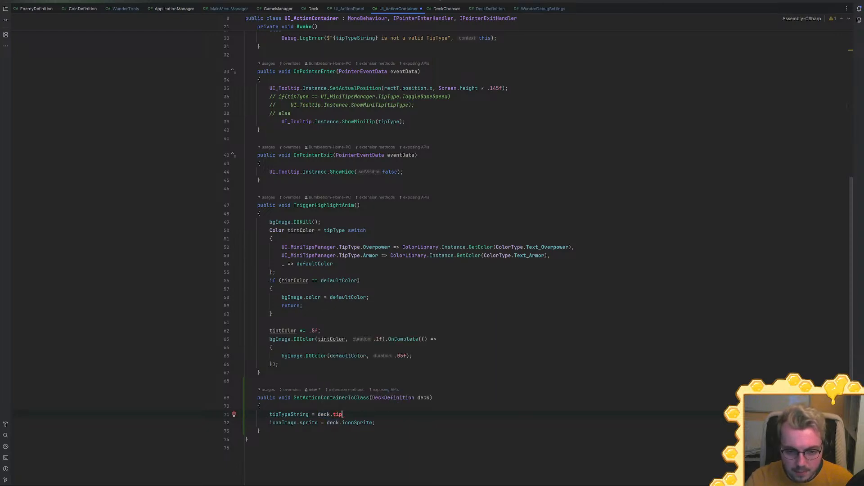
{"action": "type", "text": "TypeString"}
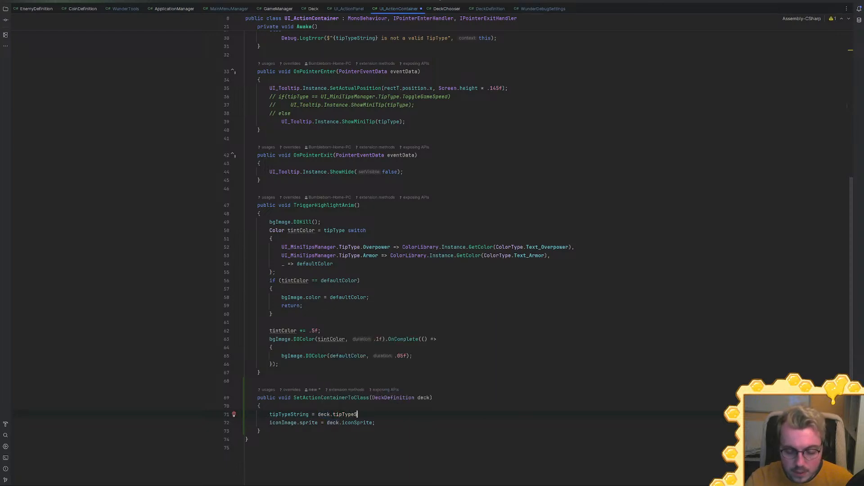
{"action": "type", "text": ";"}
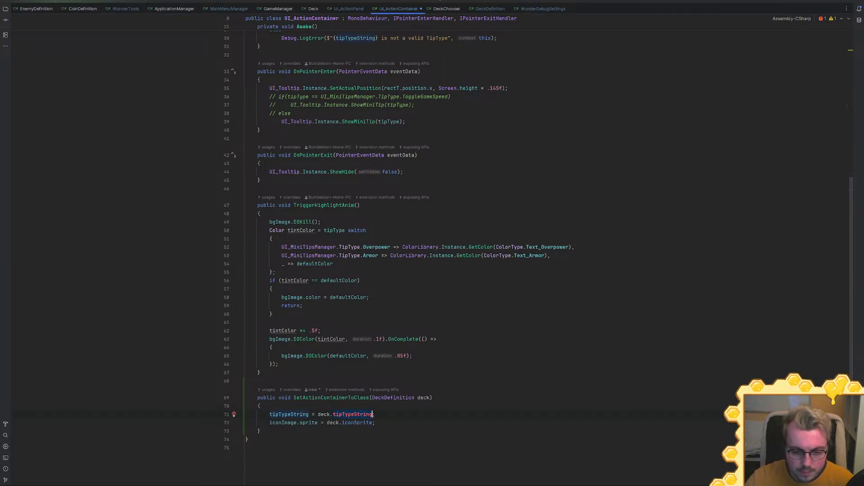
Declare public string tipTypeString; above the iconSprite field in the DeckDefinition class and save the script
{"action": "left_click", "coordinate": [354, 424], "text": "ctrl"}
{"action": "key", "text": "Up"}
{"action": "key", "text": "Left"}
{"action": "key", "text": "Return"}
{"action": "key", "text": "Return"}
{"action": "type", "text": "public"}
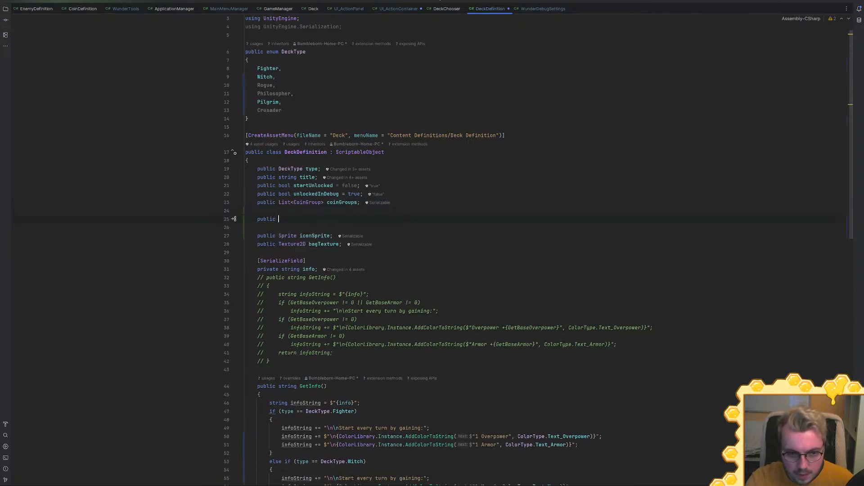
{"action": "type", "text": "tipTypeString"}
{"action": "key", "text": "ctrl+z"}
{"action": "type", "text": "string"}
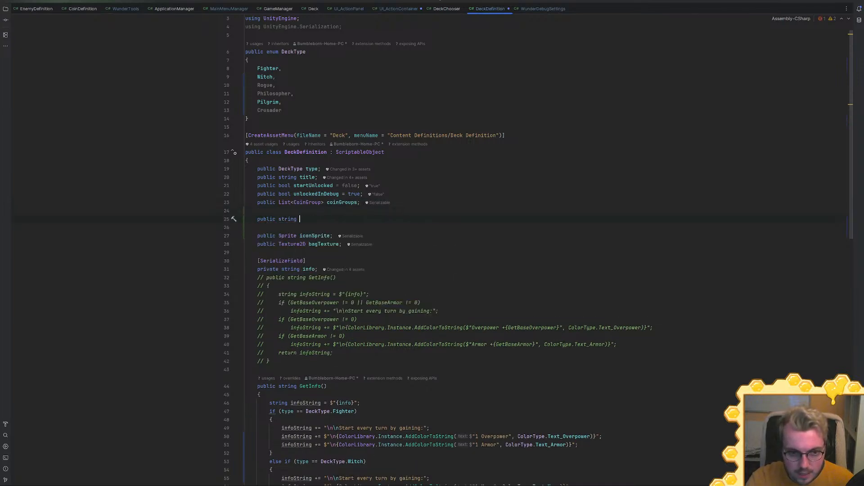
{"action": "type", "text": "tipTypeString"}
{"action": "type", "text": ";"}
{"action": "key", "text": "ctrl+s"}
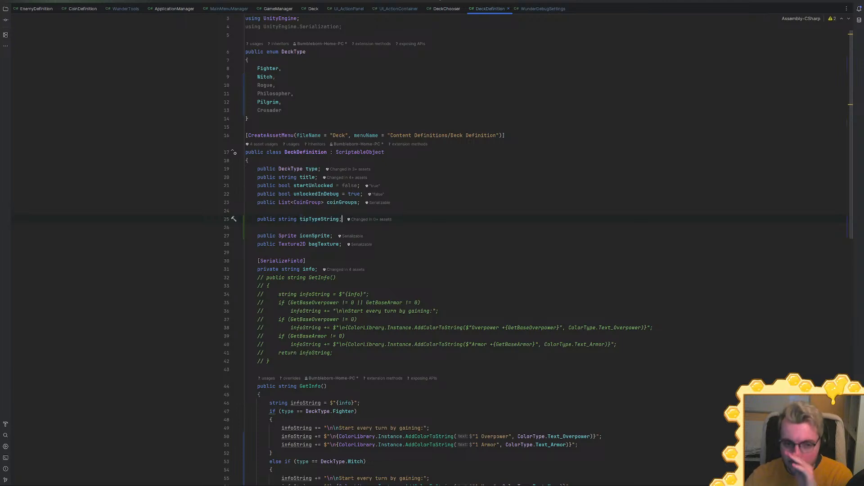
Find and open the UI_MiniTipsManager script
{"action": "key", "text": "ctrl+shift+t"}
{"action": "type", "text": "t"}
{"action": "key", "text": "BackSpace"}
{"action": "type", "text": "min"}
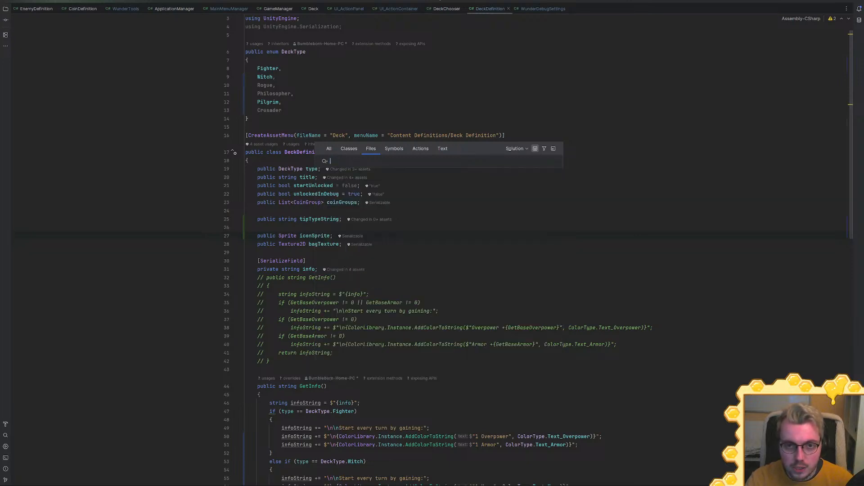
{"action": "type", "text": "itipsm"}
{"action": "key", "text": "Return"}
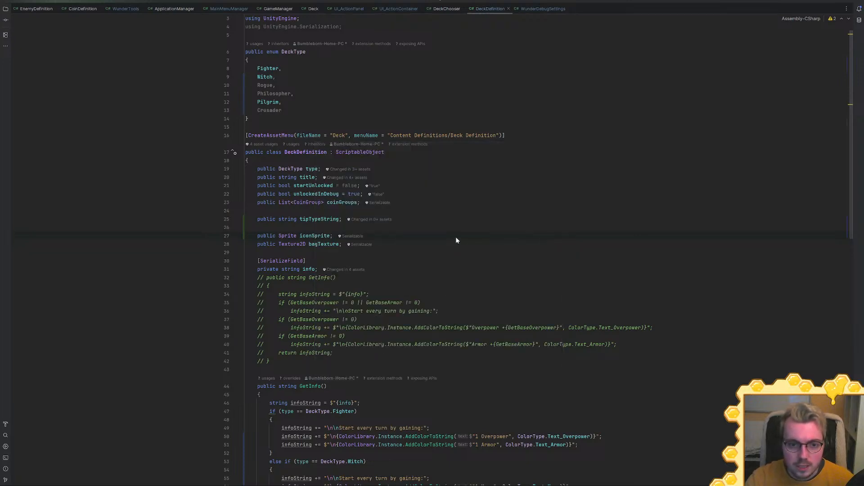
Duplicate the Fighter tip entry in BuildMiniTipStrings and head the copy with a separate // Witch comment
{"action": "scroll", "coordinate": [456, 240], "scroll_direction": "down", "scroll_amount": 8}
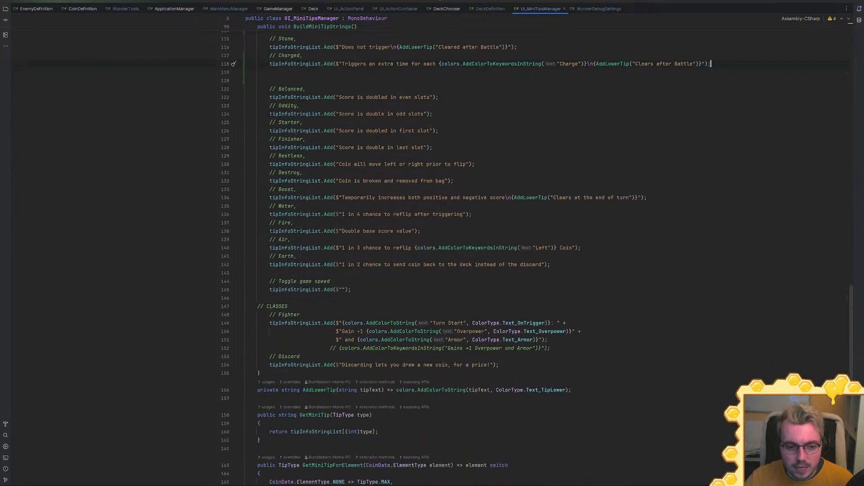
{"action": "left_click_drag", "start_coordinate": [550, 286], "coordinate": [300, 253]}
{"action": "key", "text": "ctrl+d"}
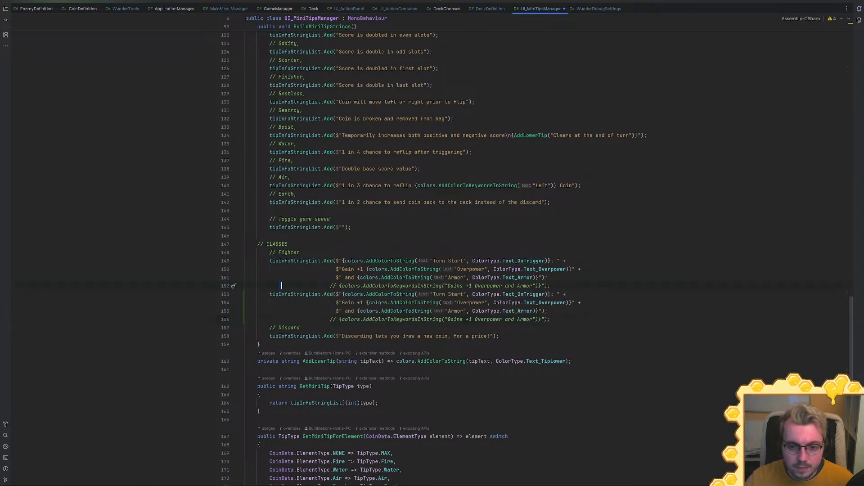
{"action": "key", "text": "shift+Return"}
{"action": "key", "text": "BackSpace"}
{"action": "key", "text": "BackSpace"}
{"action": "key", "text": "Return"}
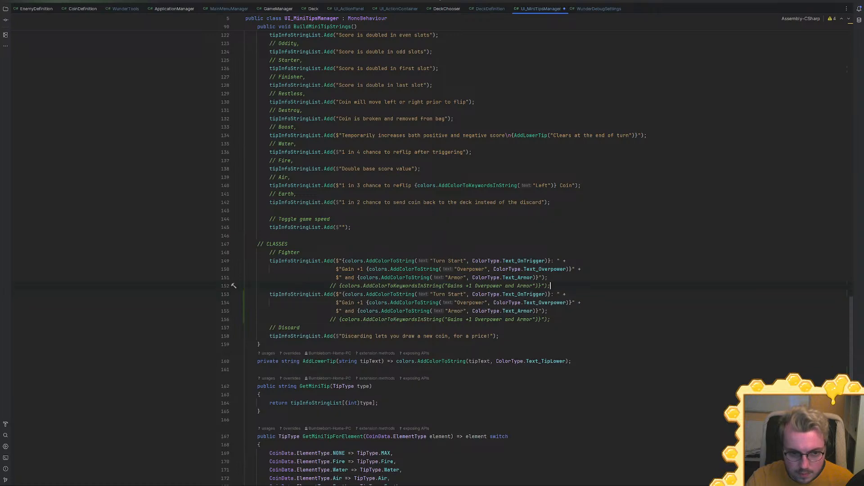
{"action": "key", "text": "BackSpace"}
{"action": "key", "text": "BackSpace"}
{"action": "key", "text": "BackSpace"}
{"action": "key", "text": "BackSpace"}
{"action": "key", "text": "BackSpace"}
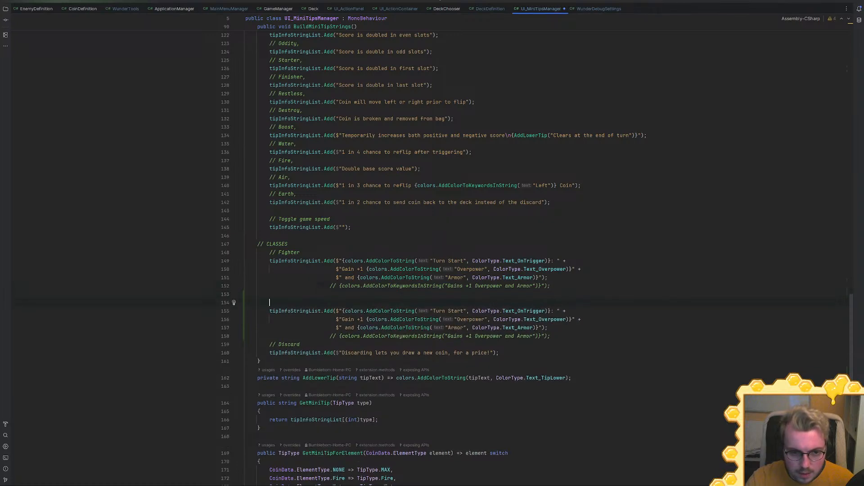
{"action": "type", "text": "// "}
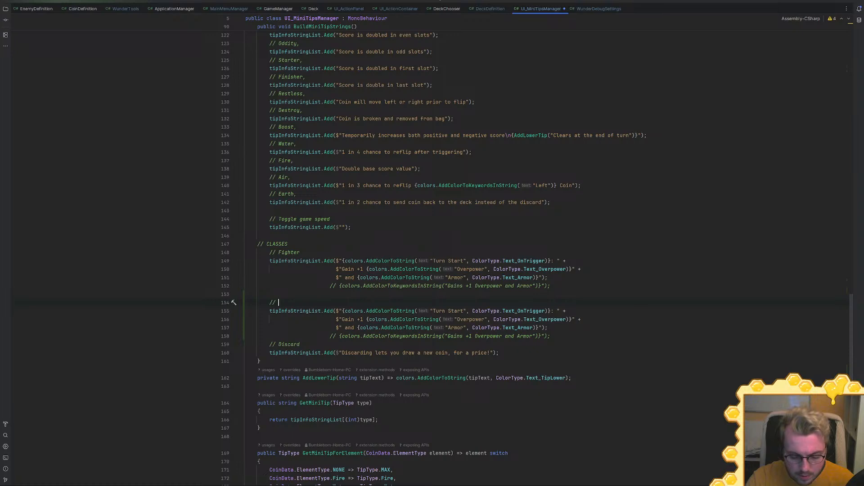
{"action": "type", "text": "Witch"}
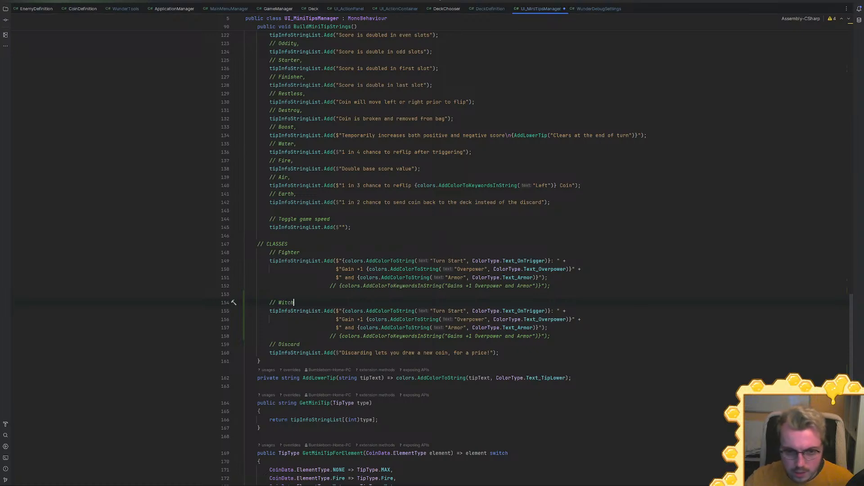
Delete the commented-out AddColorToKeywordsInString lines from the Fighter and Witch tip entries
{"action": "left_click_drag", "start_coordinate": [550, 285], "coordinate": [547, 277]}
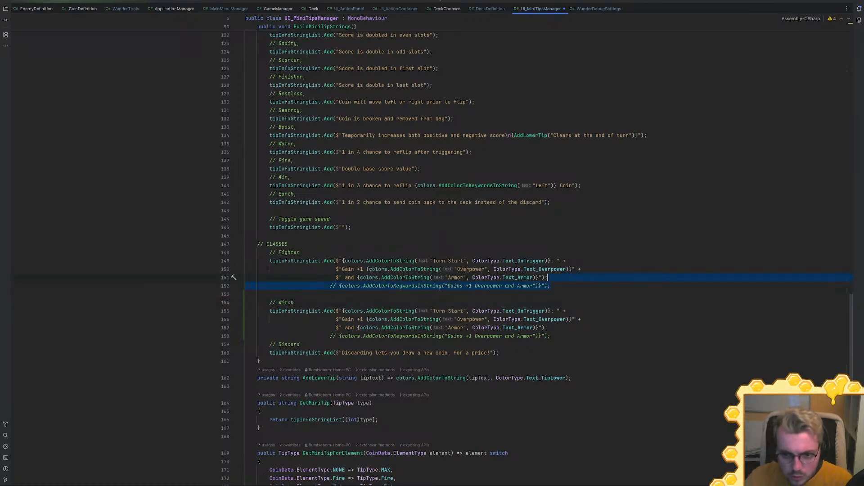
{"action": "key", "text": "BackSpace"}
{"action": "left_click_drag", "start_coordinate": [550, 327], "coordinate": [548, 319]}
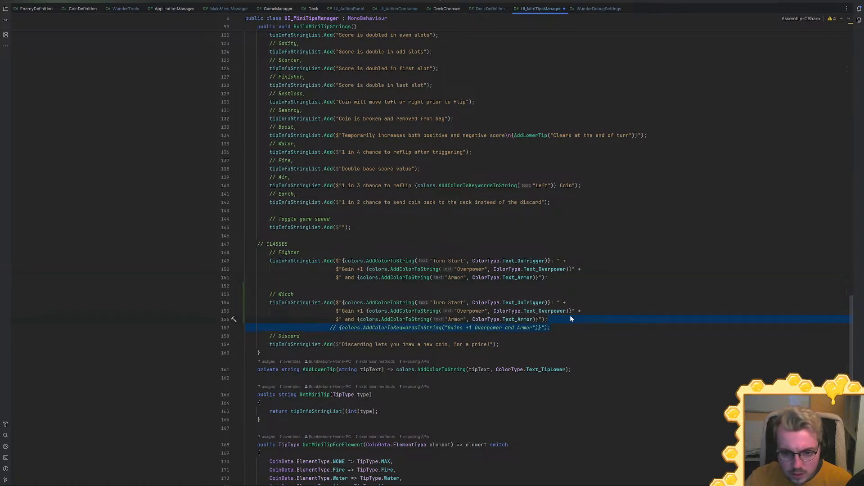
{"action": "key", "text": "BackSpace"}
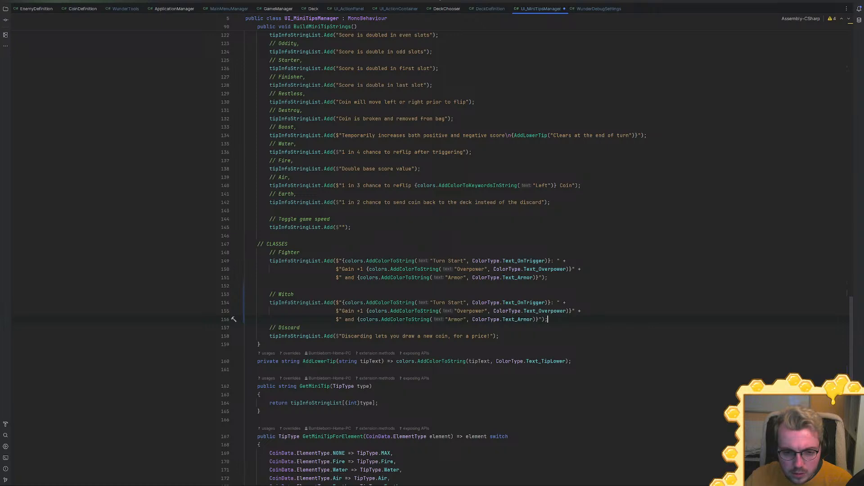
Remove the plus sign before the 1 in the Witch and Fighter tips so both read Gain 1
{"action": "left_click", "coordinate": [363, 311]}
{"action": "key", "text": "BackSpace"}
{"action": "key", "text": "BackSpace"}
{"action": "left_click", "coordinate": [360, 270]}
{"action": "key", "text": "BackSpace"}
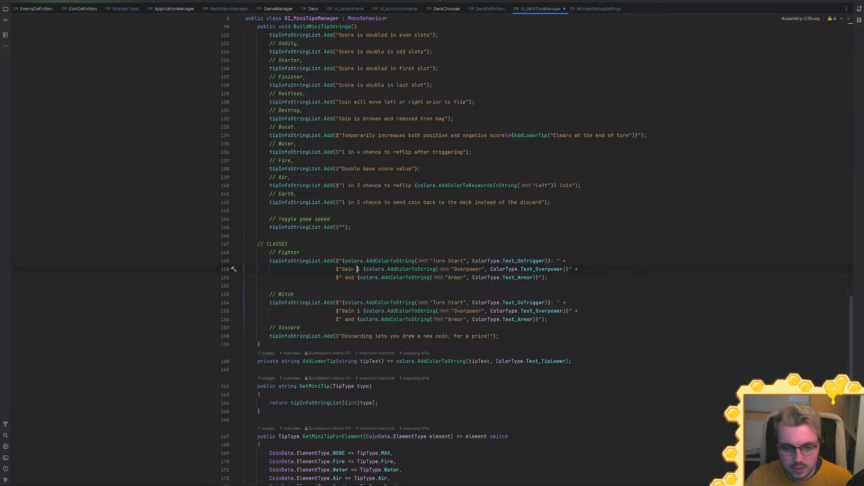
Change the Witch tip's gained stat to "Mana" with the color ColorType.Text_Mana
{"action": "key", "text": "ctrl+BackSpace"}
{"action": "type", "text": "Text_Mana"}
{"action": "double_click", "coordinate": [467, 311]}
{"action": "type", "text": "Mana"}
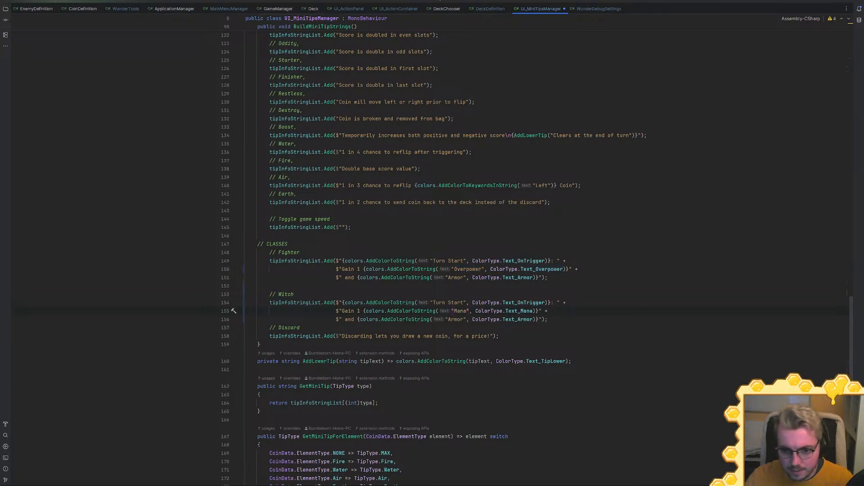
{"action": "left_click_drag", "start_coordinate": [542, 319], "coordinate": [550, 311]}
{"action": "key", "text": "BackSpace"}
{"action": "key", "text": "BackSpace"}
{"action": "key", "text": "BackSpace"}
{"action": "key", "text": "BackSpace"}
{"action": "key", "text": "BackSpace"}
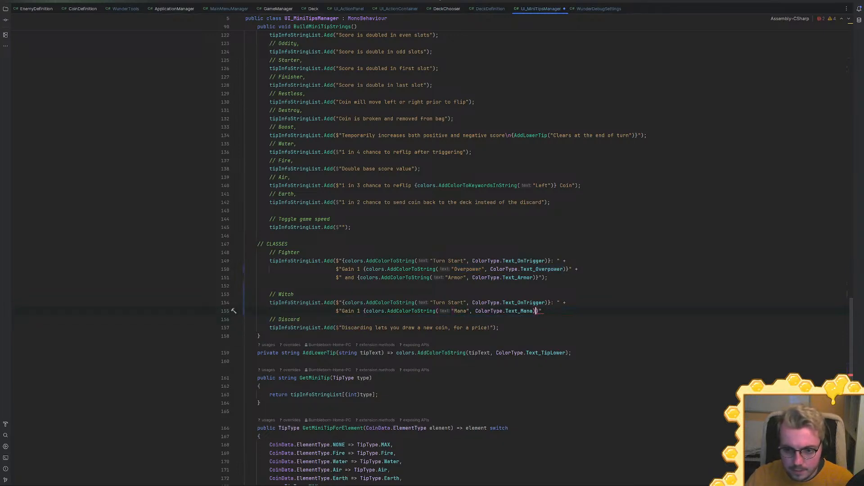
{"action": "key", "text": "ctrl+z"}
{"action": "key", "text": "ctrl+z"}
{"action": "key", "text": "ctrl+z"}
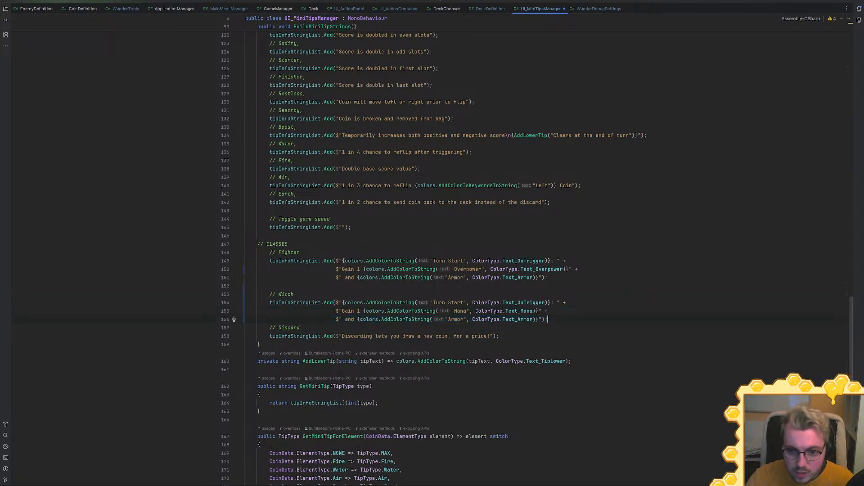
Remove the Armor line from the Witch tip, closing the statement right after the Mana text
{"action": "key", "text": "Left"}
{"action": "key", "text": "shift+Up"}
{"action": "key", "text": "BackSpace"}
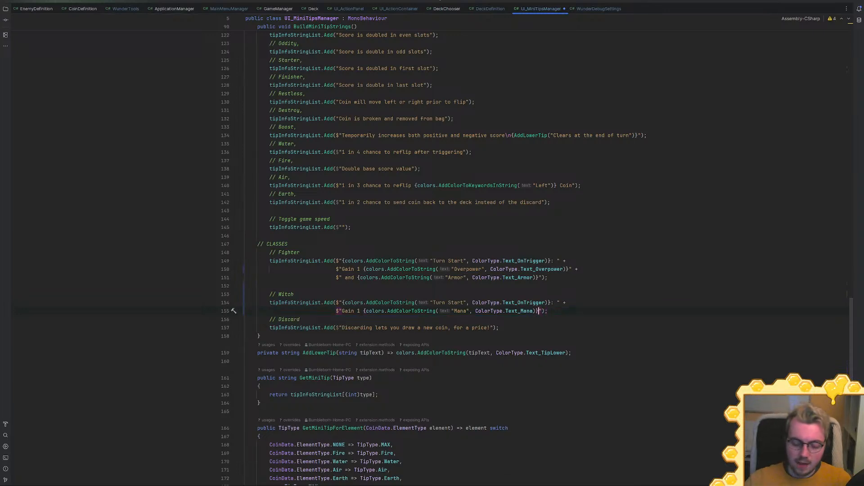
{"action": "key", "text": "End"}
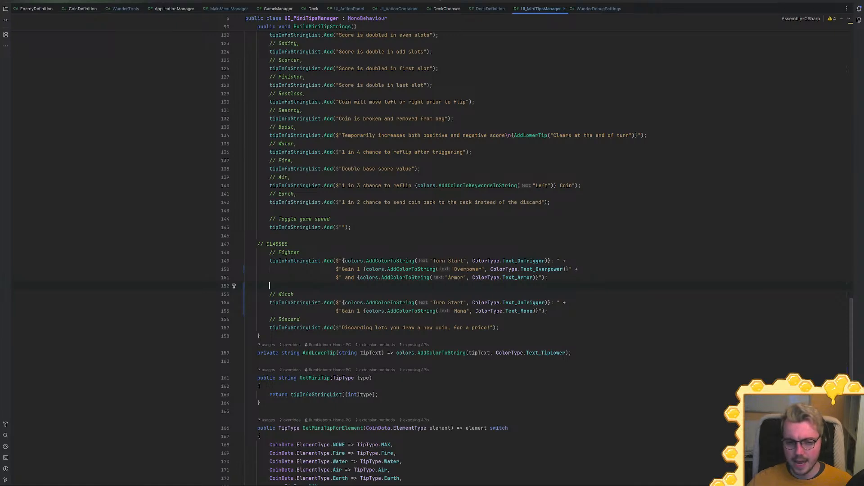
Add a ClassWitch entry below ClassFighter in the TipType enum
{"action": "scroll", "coordinate": [450, 243], "scroll_direction": "up", "scroll_amount": 20}
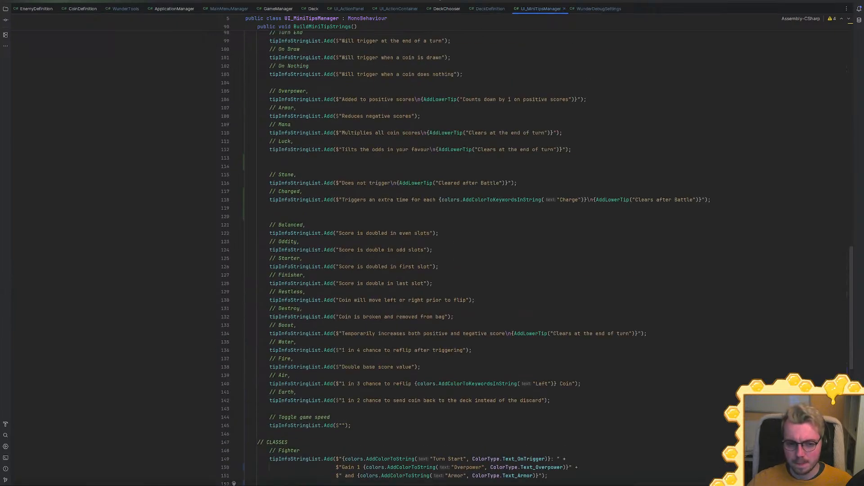
{"action": "left_click", "coordinate": [308, 345]}
{"action": "key", "text": "ctrl+d"}
{"action": "key", "text": "Home"}
{"action": "key", "text": "ctrl+shift+Right"}
{"action": "key", "text": "BackSpace"}
{"action": "type", "text": "ClassWitch"}
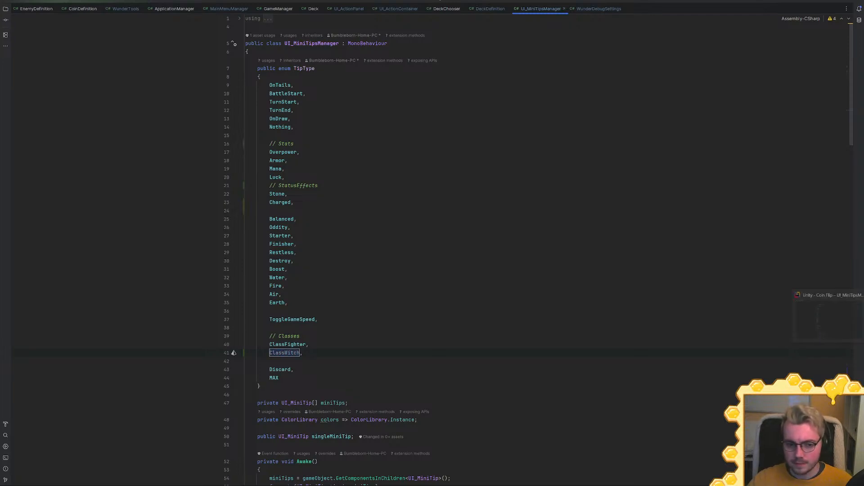
Switch to Unity and assign I_Icon as the Icon Image of Container_Class's UI_ActionContainer component
{"action": "key", "text": "alt+Tab"}
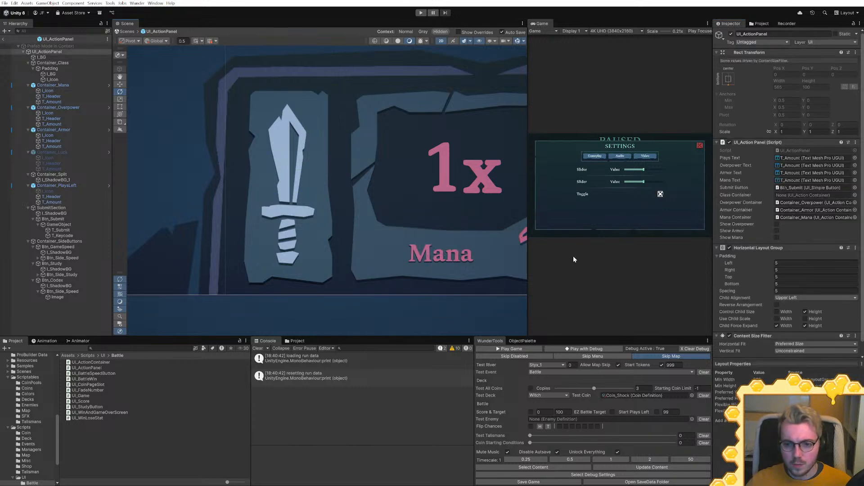
{"action": "left_click", "coordinate": [71, 63]}
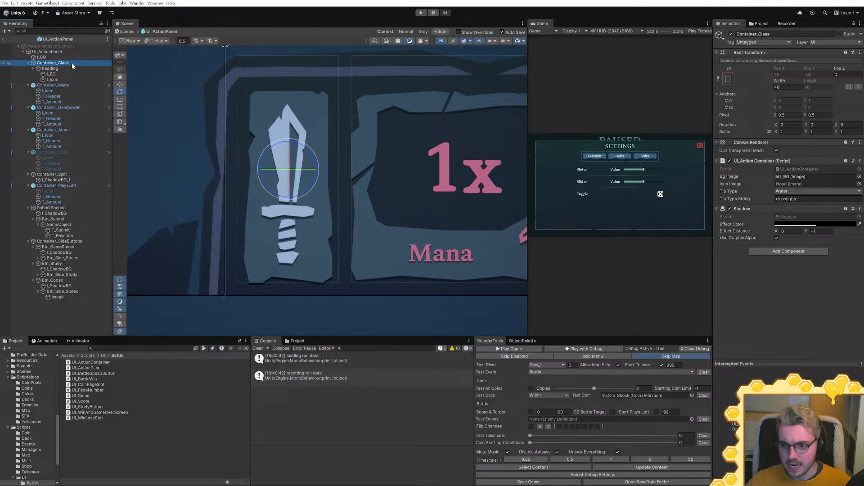
{"action": "left_click_drag", "start_coordinate": [52, 80], "coordinate": [801, 184]}
Clear the Tip Type String of Container_Class and set its Tip Type to On Tails
{"action": "left_click", "coordinate": [788, 198]}
{"action": "key", "text": "ctrl+x"}
{"action": "key", "text": "ctrl+v"}
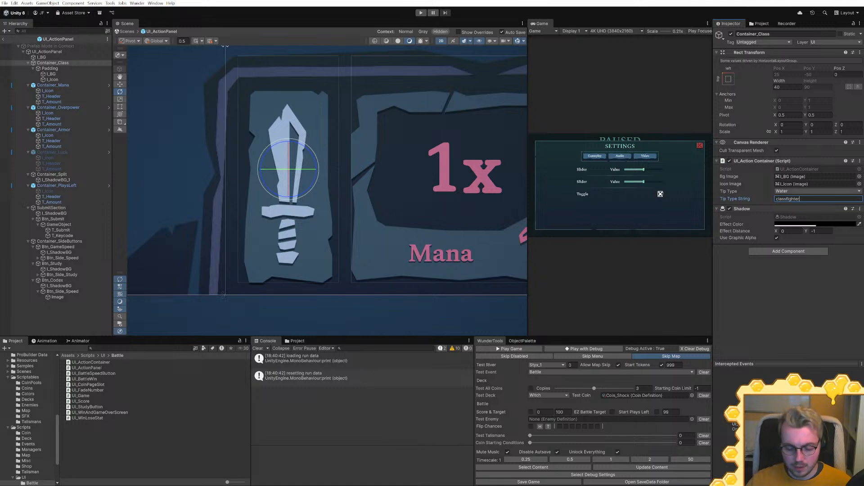
{"action": "left_click", "coordinate": [817, 191]}
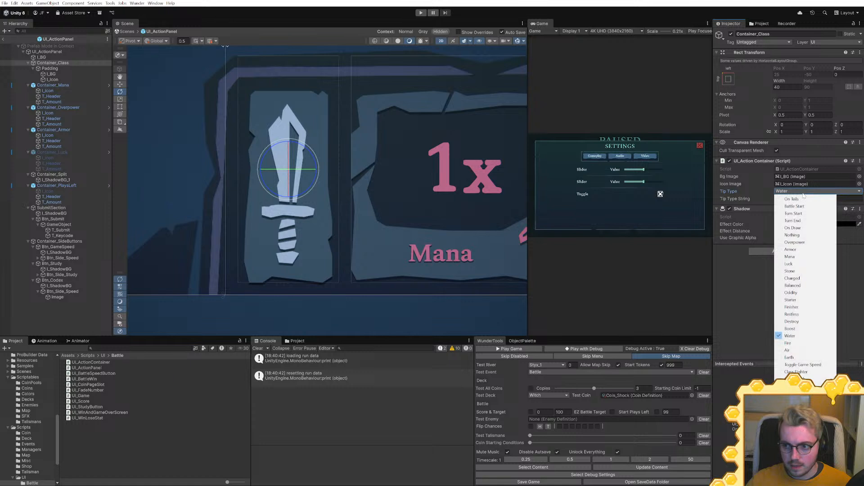
{"action": "left_click", "coordinate": [798, 200]}
{"action": "left_click", "coordinate": [791, 191]}
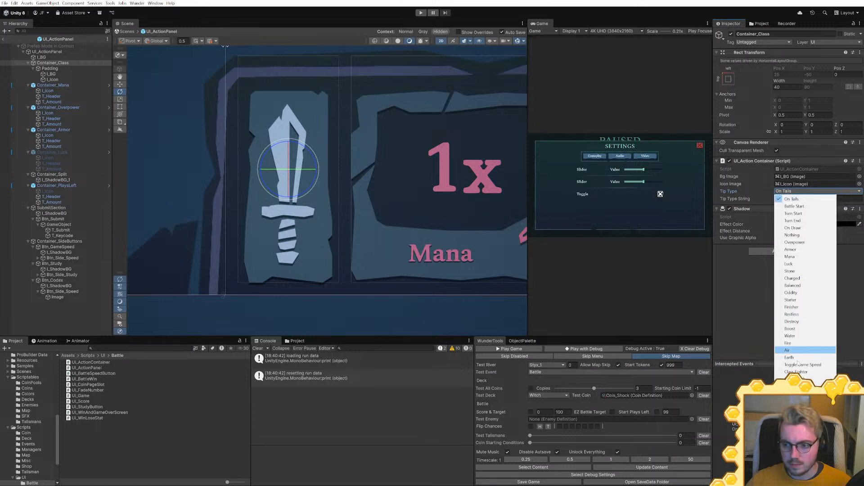
{"action": "left_click", "coordinate": [793, 200]}
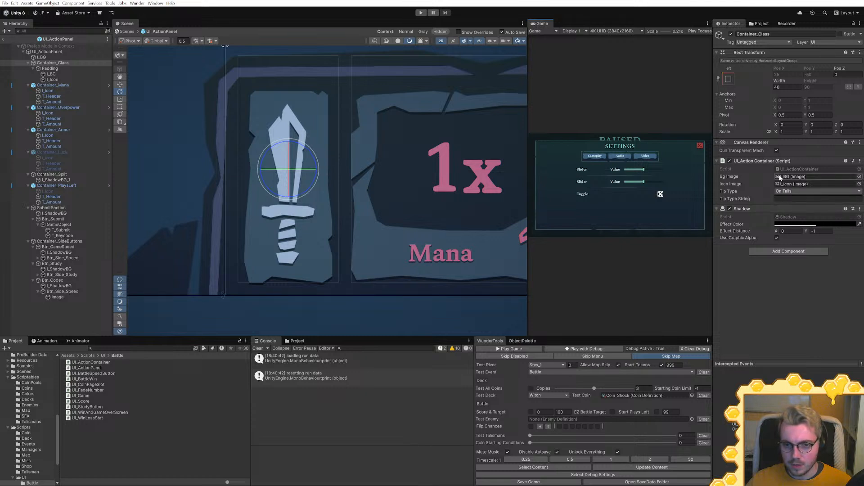
Find the Deck_Witch asset by searching the project for deck, and set its Tip Type String to classwitch
{"action": "left_click", "coordinate": [119, 348]}
{"action": "type", "text": "deck"}
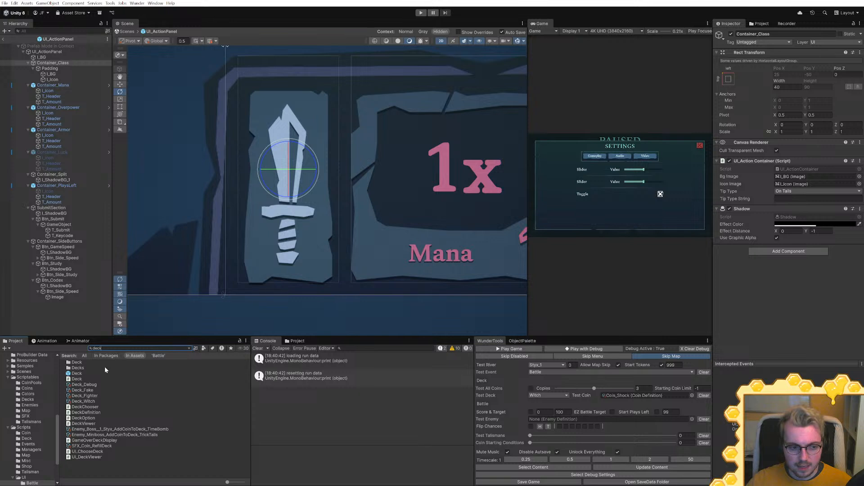
{"action": "left_click", "coordinate": [92, 400]}
{"action": "left_click", "coordinate": [810, 241]}
{"action": "type", "text": "classfighter"}
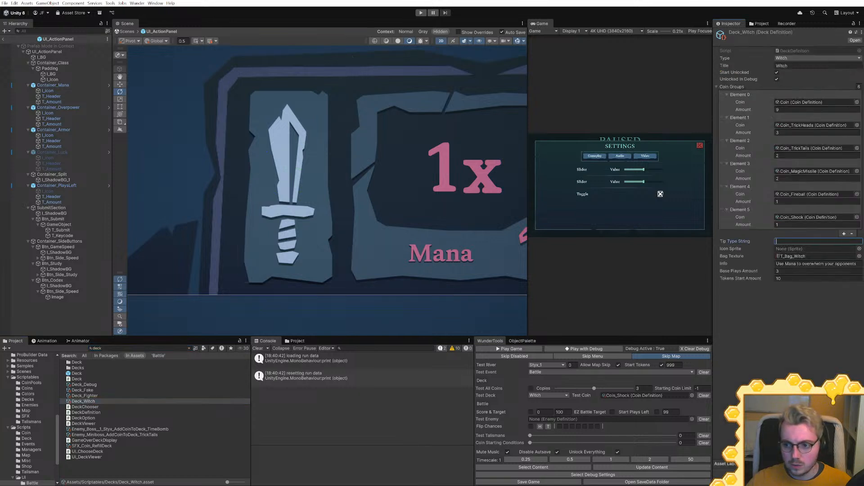
{"action": "key", "text": "BackSpace"}
{"action": "key", "text": "BackSpace"}
{"action": "key", "text": "BackSpace"}
{"action": "key", "text": "BackSpace"}
{"action": "key", "text": "BackSpace"}
{"action": "key", "text": "BackSpace"}
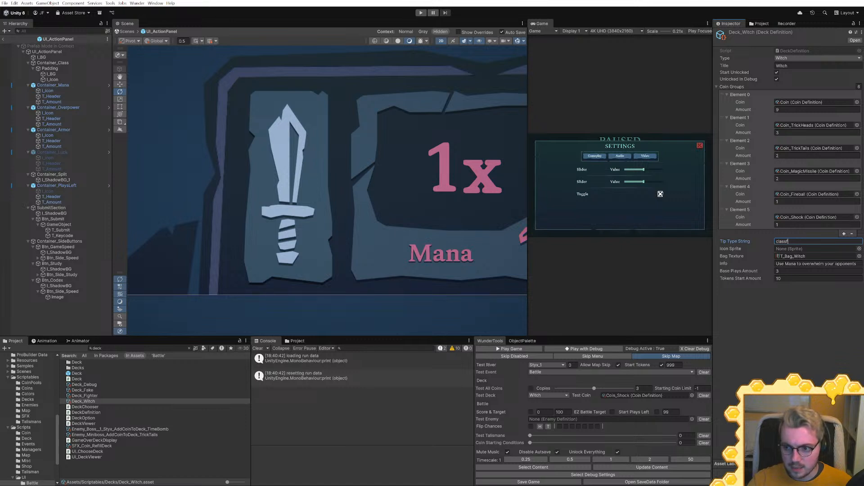
{"action": "type", "text": "witch"}
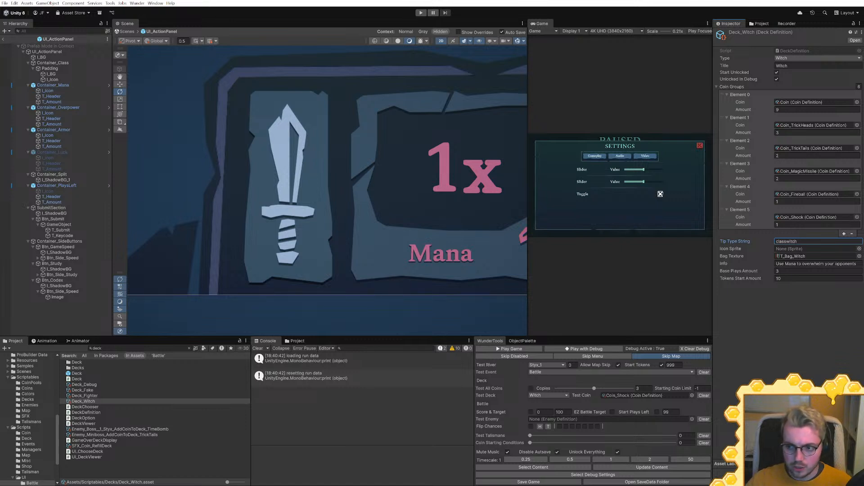
Set Deck_Fighter's Tip Type String to classfighter and its Icon Sprite to T_UI_Class_Fighter
{"action": "left_click", "coordinate": [86, 396]}
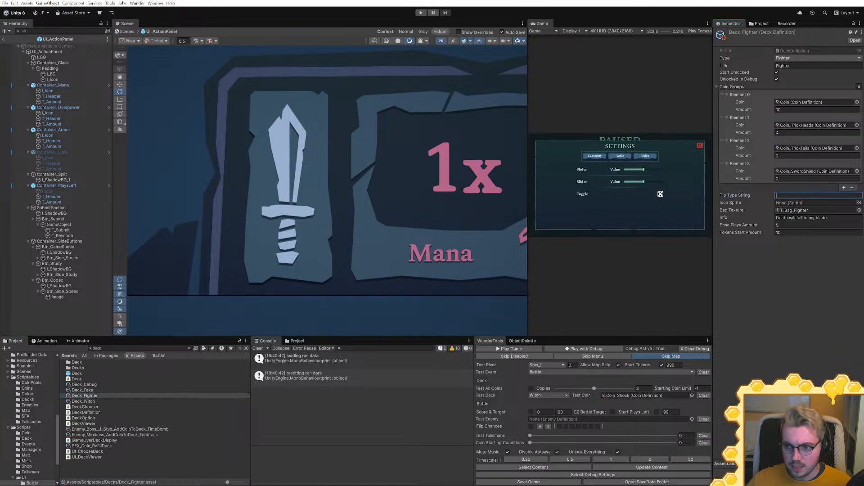
{"action": "left_click", "coordinate": [859, 203]}
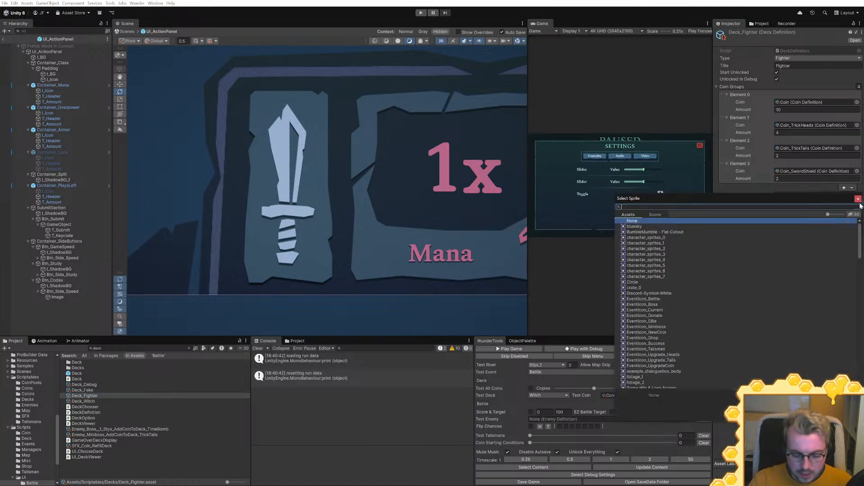
{"action": "type", "text": "fight"}
{"action": "double_click", "coordinate": [674, 231]}
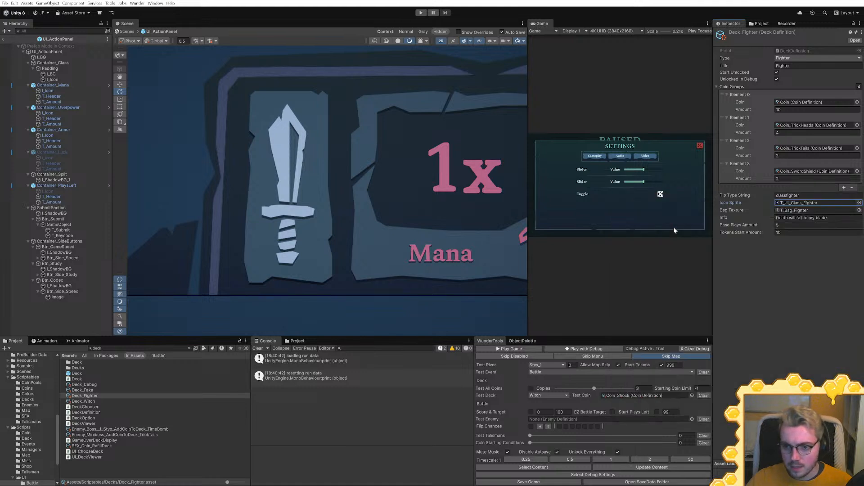
Assign T_UI_Class_Witch as the Icon Sprite of the Deck_Witch asset
{"action": "left_click", "coordinate": [90, 401]}
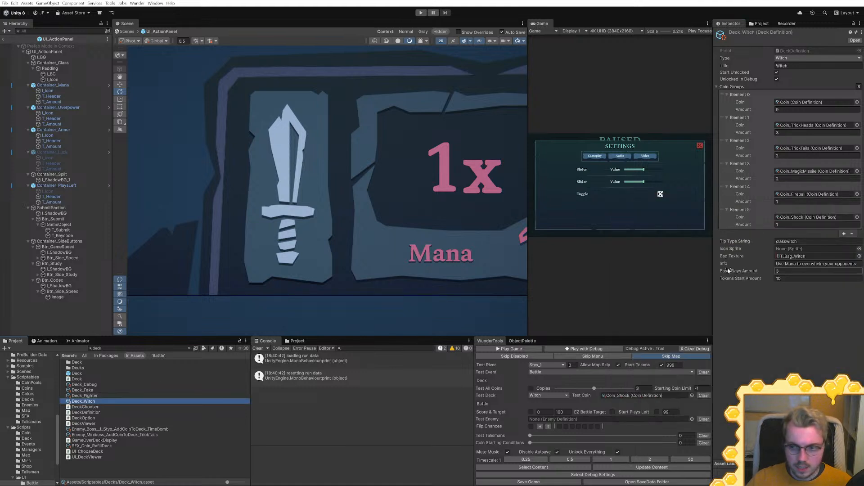
{"action": "left_click", "coordinate": [859, 249]}
{"action": "type", "text": "with"}
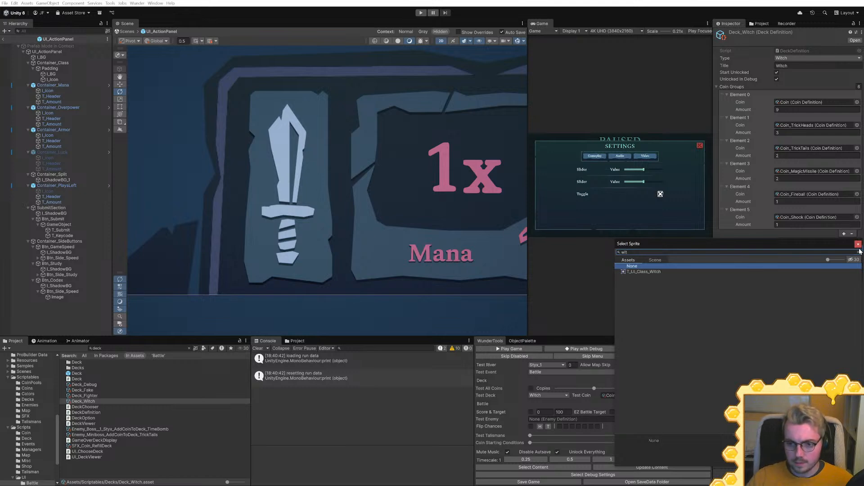
{"action": "double_click", "coordinate": [653, 272]}
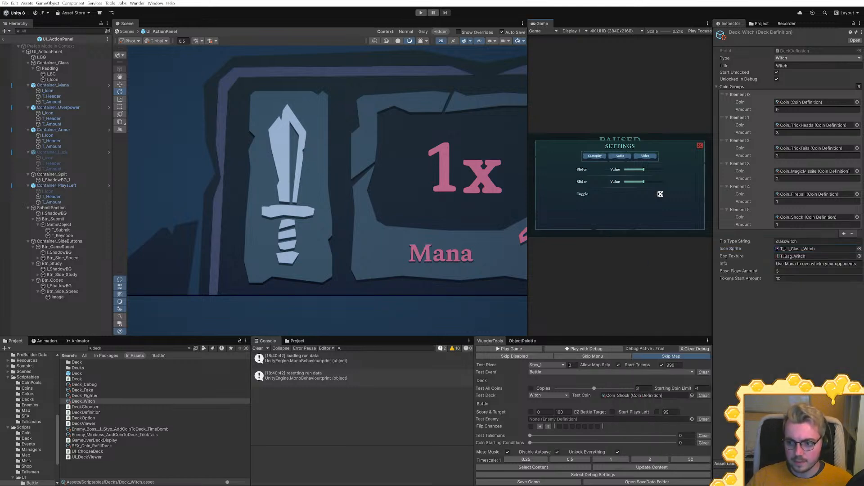
Switch to the code editor and check where UI_ActionPanel's ResetStatVisibility method is used
{"action": "key", "text": "alt+Tab"}
{"action": "scroll", "coordinate": [432, 243], "scroll_direction": "down", "scroll_amount": 5}
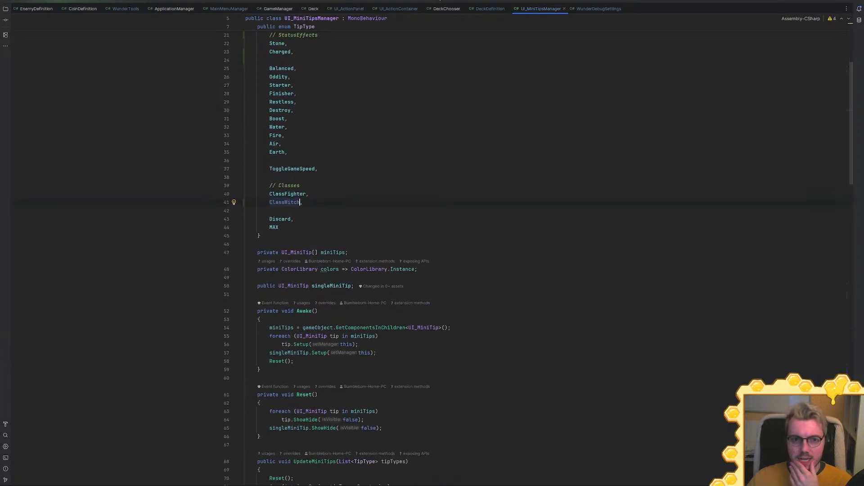
{"action": "left_click", "coordinate": [398, 9]}
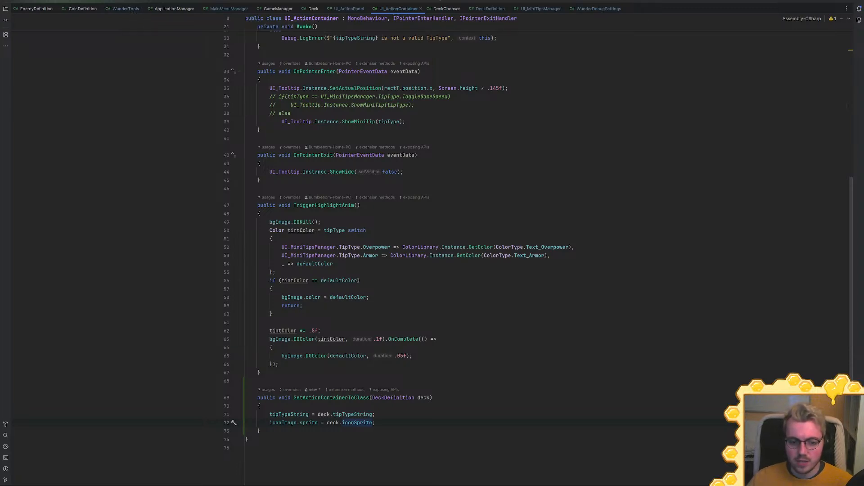
{"action": "left_click", "coordinate": [341, 8]}
{"action": "scroll", "coordinate": [432, 243], "scroll_direction": "down", "scroll_amount": 2}
{"action": "left_click", "coordinate": [321, 302]}
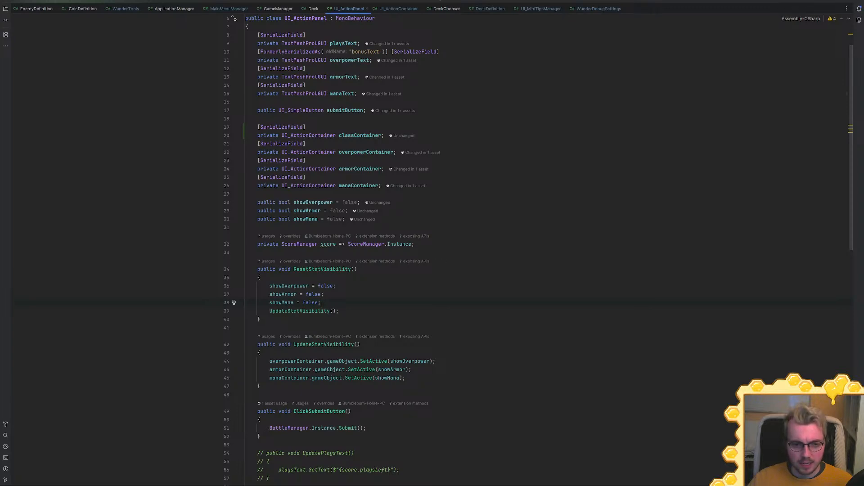
{"action": "left_click", "coordinate": [265, 262]}
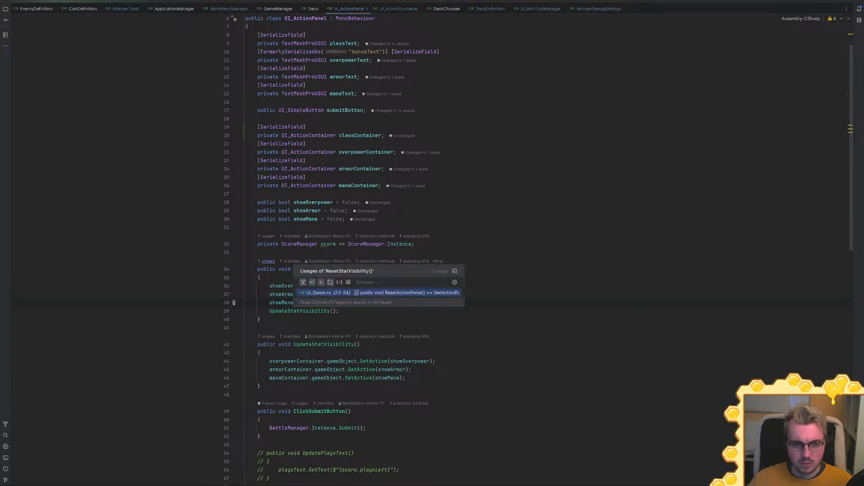
{"action": "left_click", "coordinate": [329, 293]}
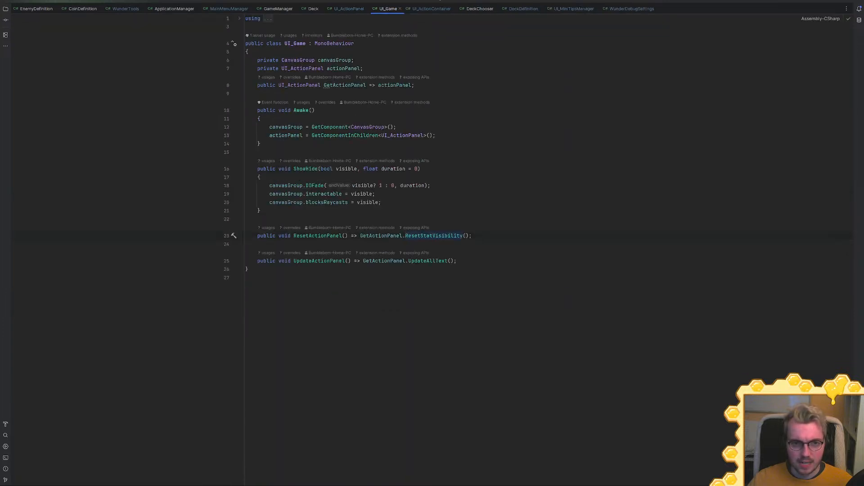
{"action": "key", "text": "ctrl+minus"}
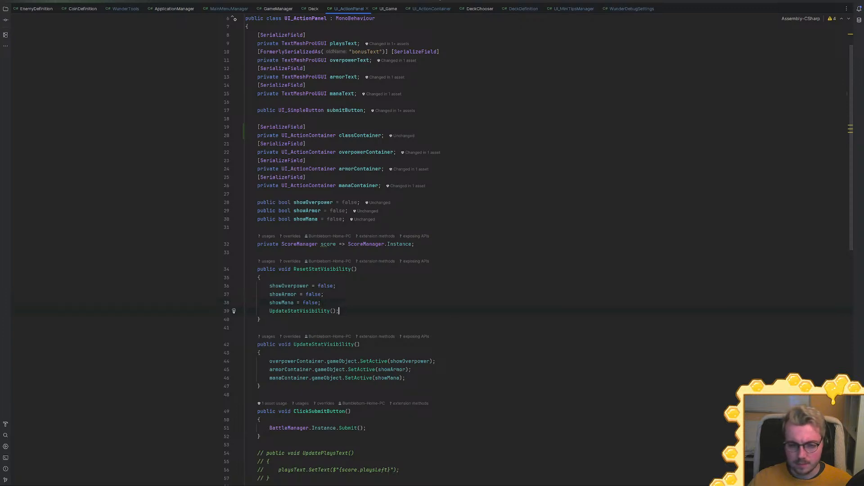
Call classContainer.SetActionContainerToClass(Deck.Instance.GetDeckDefinition) in ResetStatVisibility, just before UpdateStatVisibility
{"action": "key", "text": "Return"}
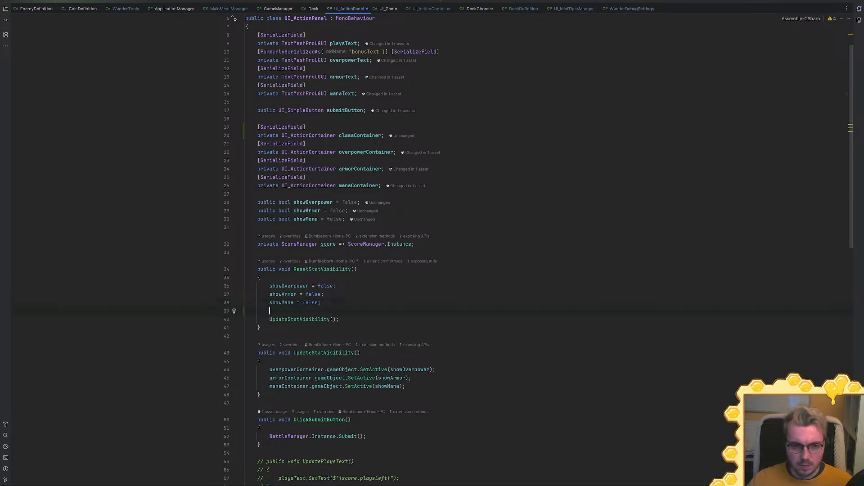
{"action": "type", "text": "classContainer"}
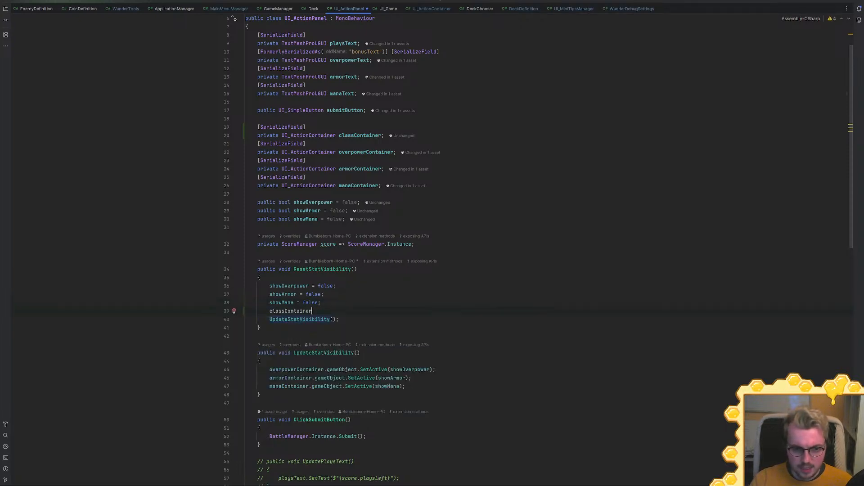
{"action": "type", "text": ".SetActionContainerToClass();"}
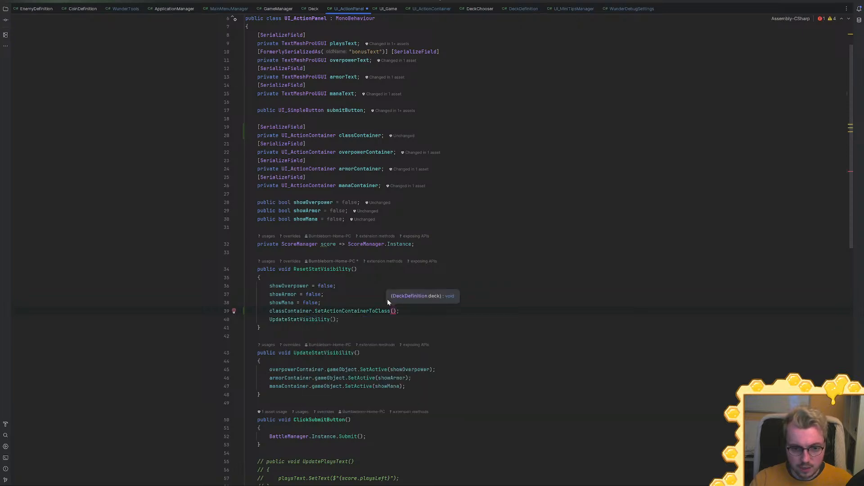
{"action": "type", "text": "deck"}
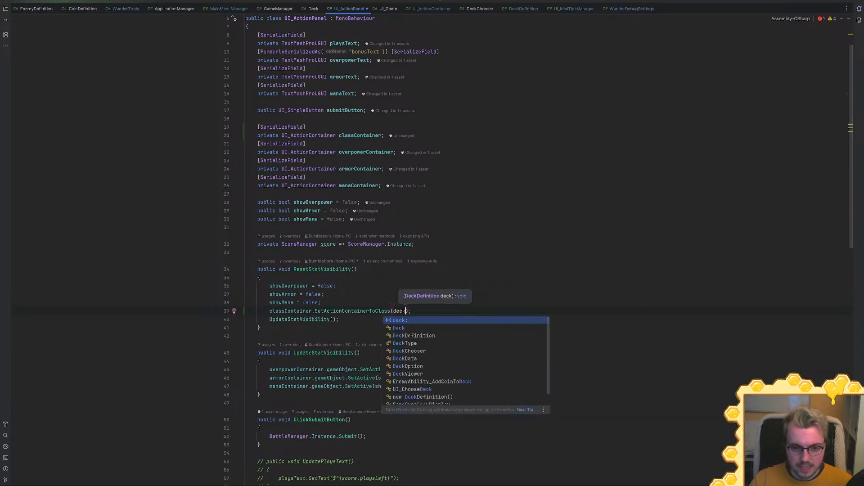
{"action": "type", "text": ".Instance."}
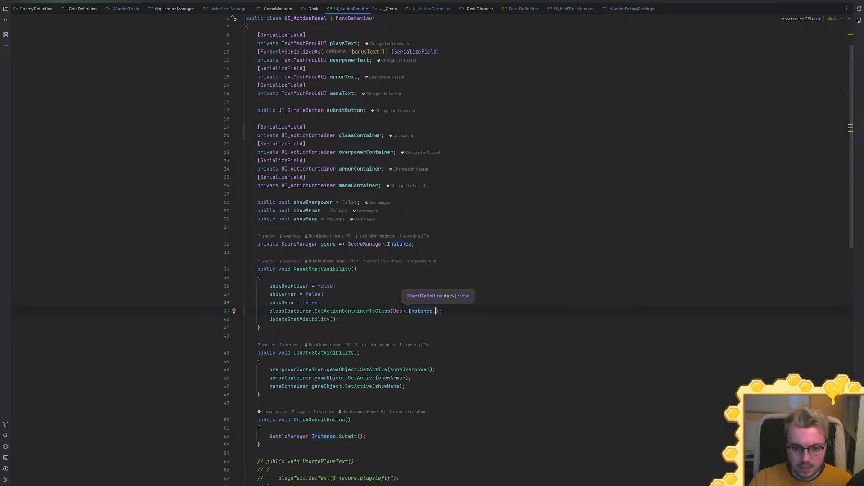
{"action": "key", "text": "Return"}
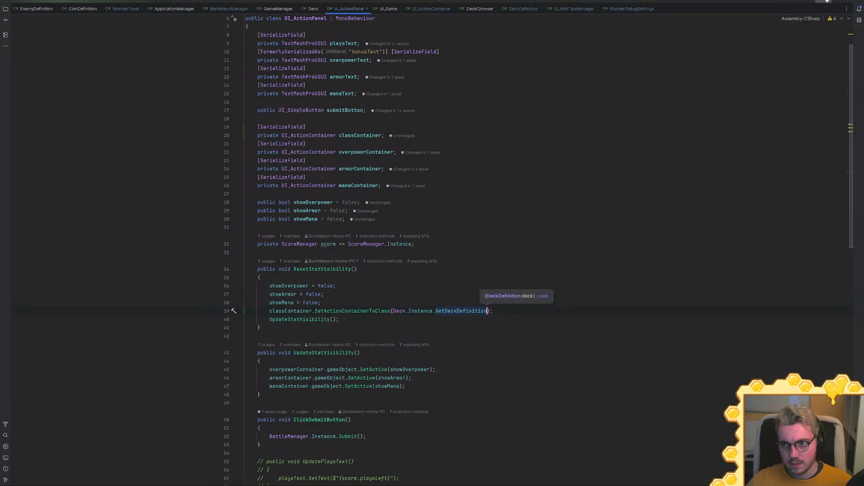
Switch to Unity, run the game with debug in an enlarged Game view, and open the code behind the TipType error
{"action": "key", "text": "alt+Tab"}
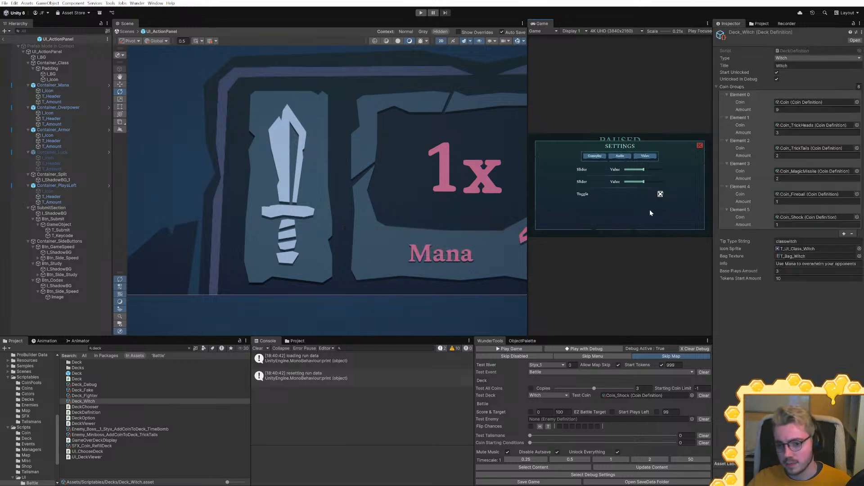
{"action": "left_click", "coordinate": [596, 348]}
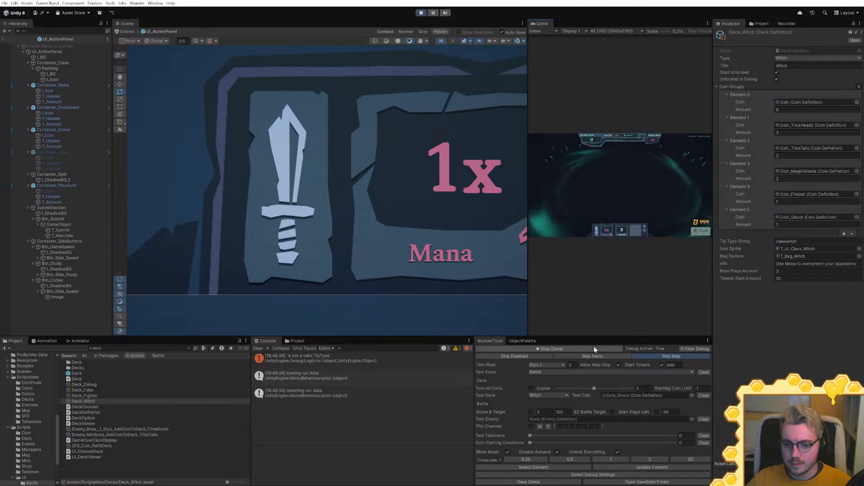
{"action": "left_click_drag", "start_coordinate": [527, 265], "coordinate": [337, 288]}
{"action": "double_click", "coordinate": [313, 358]}
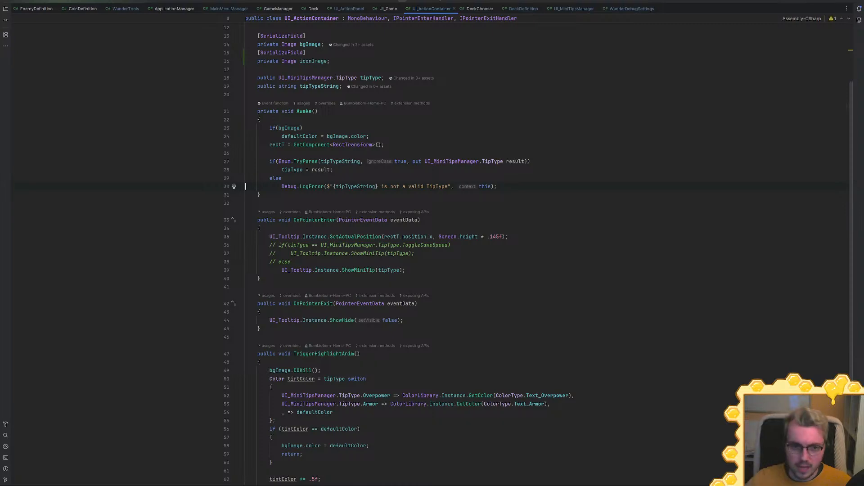
Add a print(tipTypeString) statement to UI_ActionContainer's Awake method, above the Enum.TryParse check
{"action": "left_click", "coordinate": [384, 144]}
{"action": "key", "text": "Return"}
{"action": "key", "text": "Return"}
{"action": "type", "text": "print"}
{"action": "key", "text": "Return"}
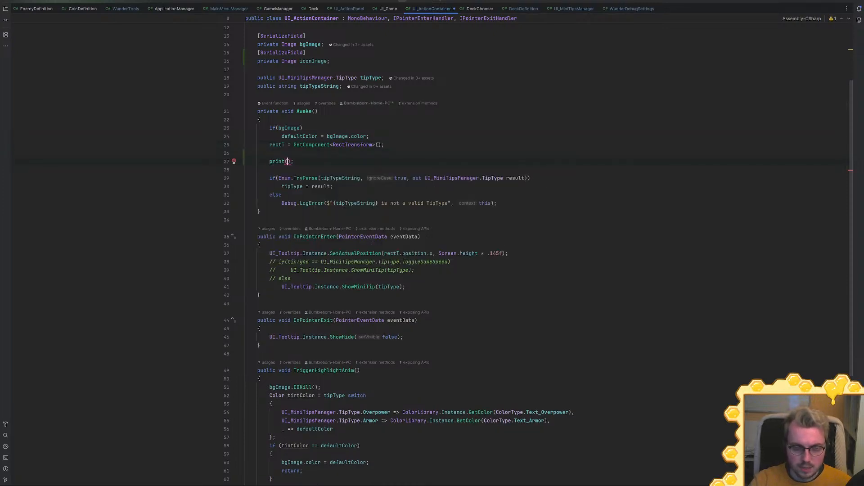
{"action": "type", "text": "tipType"}
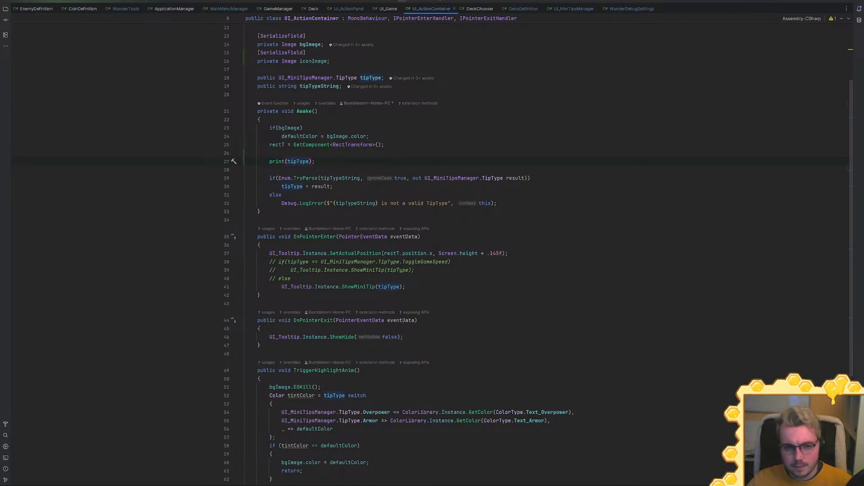
{"action": "double_click", "coordinate": [340, 178]}
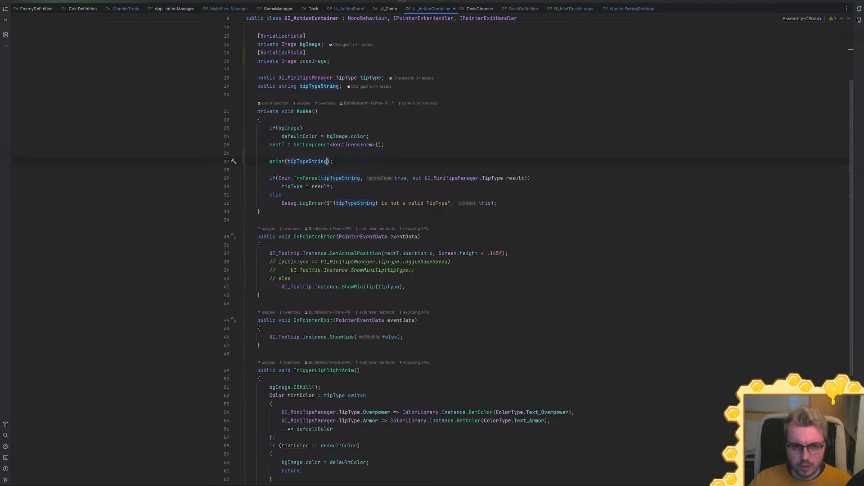
Rerun the game in Unity to examine the printed tip type strings in the console, and stop it
{"action": "key", "text": "alt+Tab"}
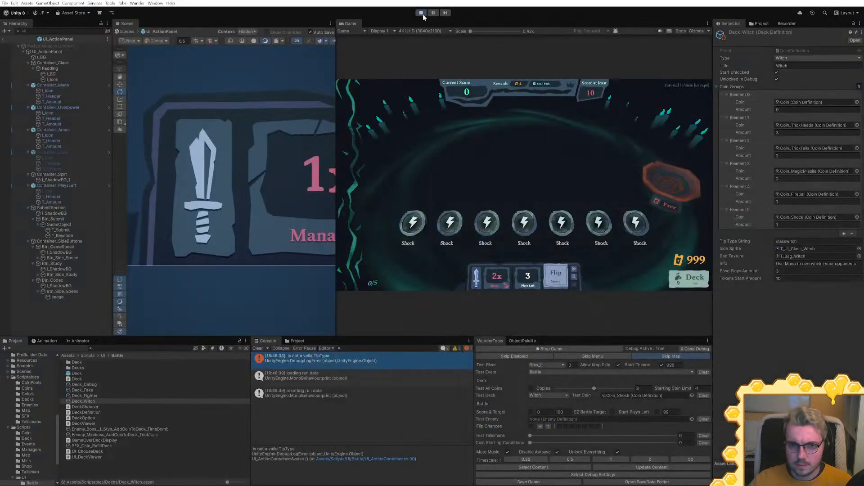
{"action": "left_click", "coordinate": [421, 14]}
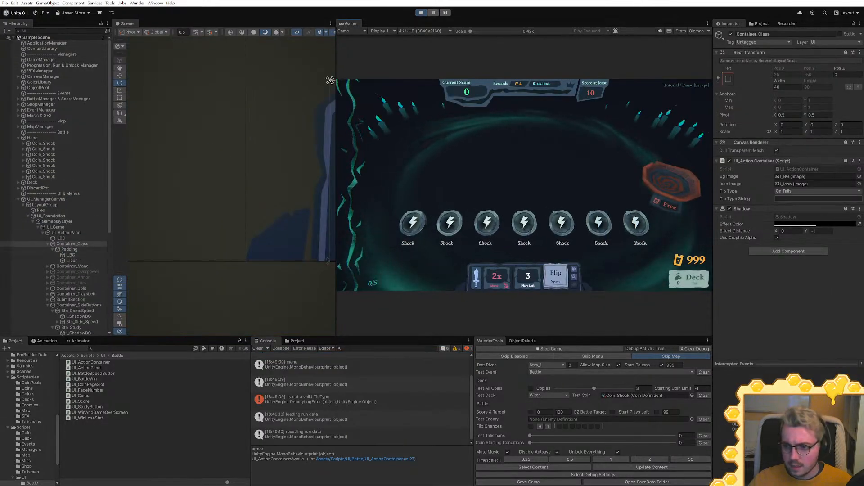
{"action": "left_click", "coordinate": [420, 12]}
Return to the code editor and delete the print statement from UI_ActionContainer's Awake method
{"action": "key", "text": "alt+Tab"}
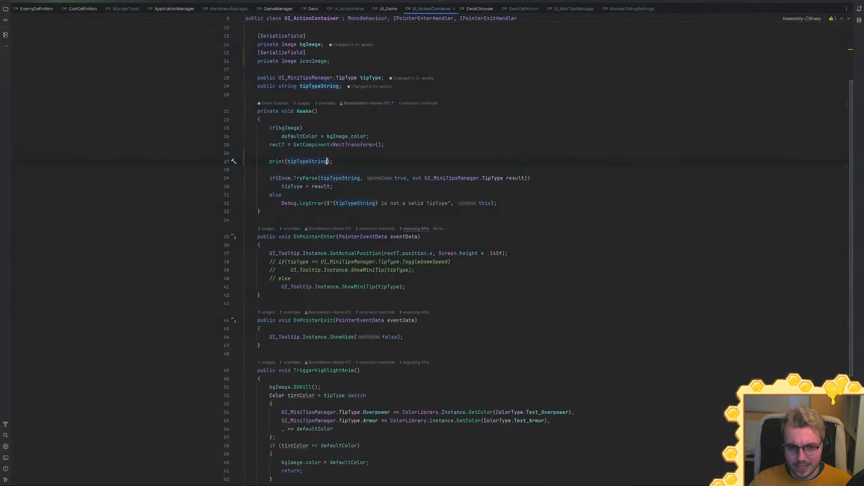
{"action": "key", "text": "End"}
{"action": "key", "text": "shift+Up"}
{"action": "key", "text": "BackSpace"}
{"action": "key", "text": "BackSpace"}
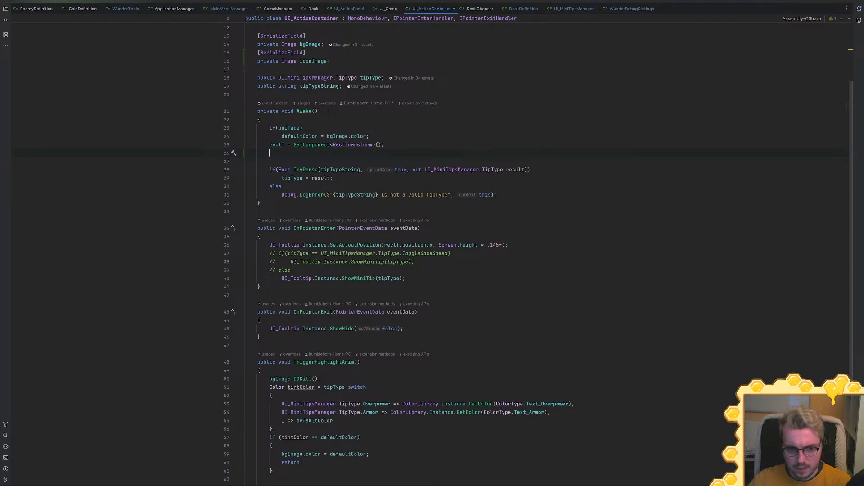
Look through UI_ActionPanel's methods and trace the usages of ResetStatVisibility and of UI_Game's ResetActionPanel
{"action": "left_click", "coordinate": [352, 9]}
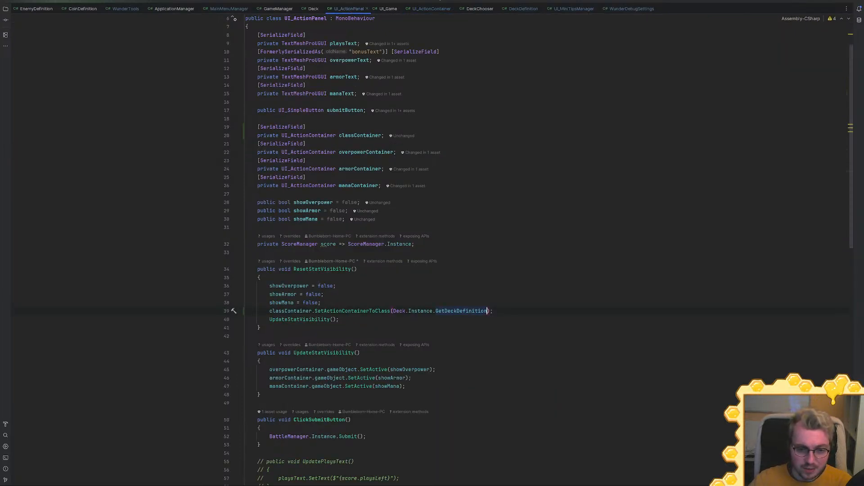
{"action": "scroll", "coordinate": [495, 243], "scroll_direction": "down", "scroll_amount": 10}
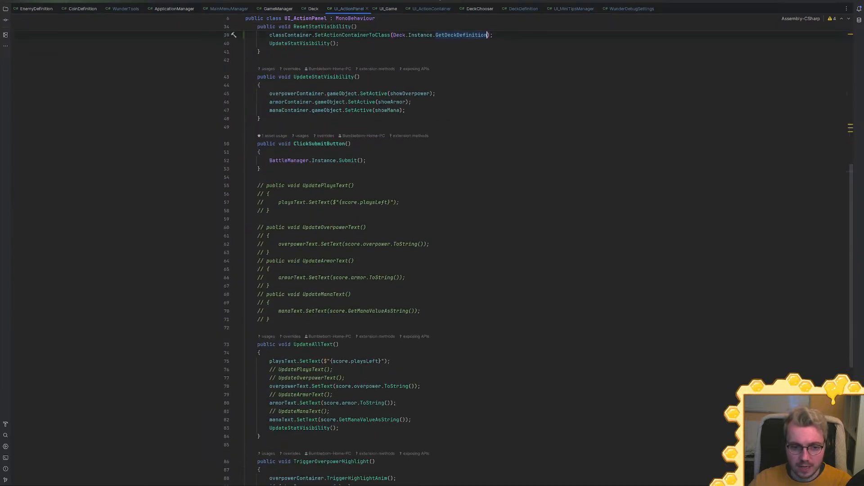
{"action": "scroll", "coordinate": [495, 243], "scroll_direction": "down", "scroll_amount": 6}
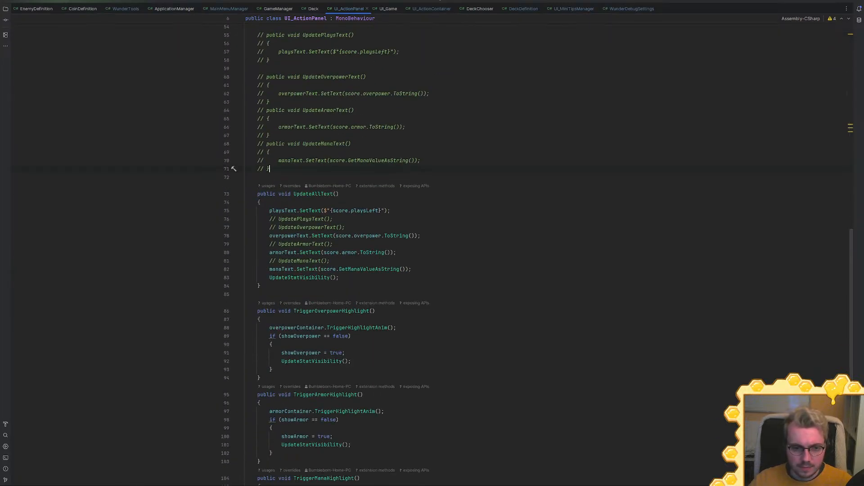
{"action": "scroll", "coordinate": [495, 243], "scroll_direction": "up", "scroll_amount": 12}
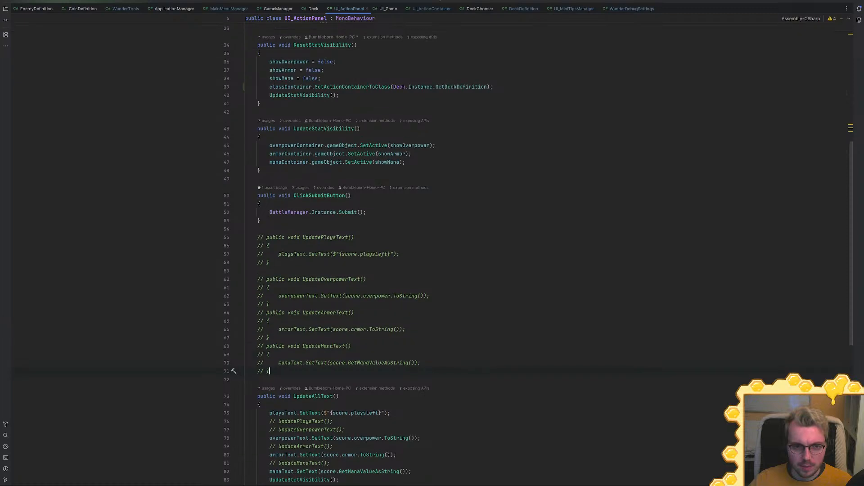
{"action": "scroll", "coordinate": [495, 243], "scroll_direction": "up", "scroll_amount": 3}
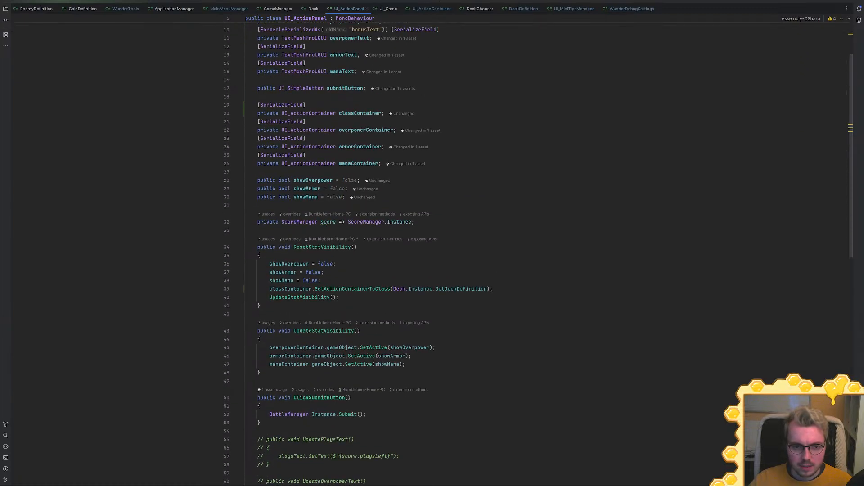
{"action": "left_click", "coordinate": [268, 239]}
{"action": "left_click", "coordinate": [324, 270]}
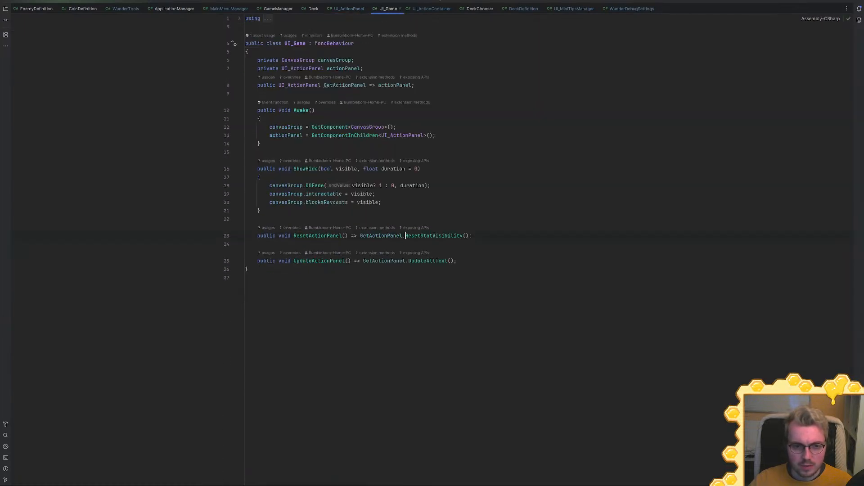
{"action": "left_click", "coordinate": [268, 227]}
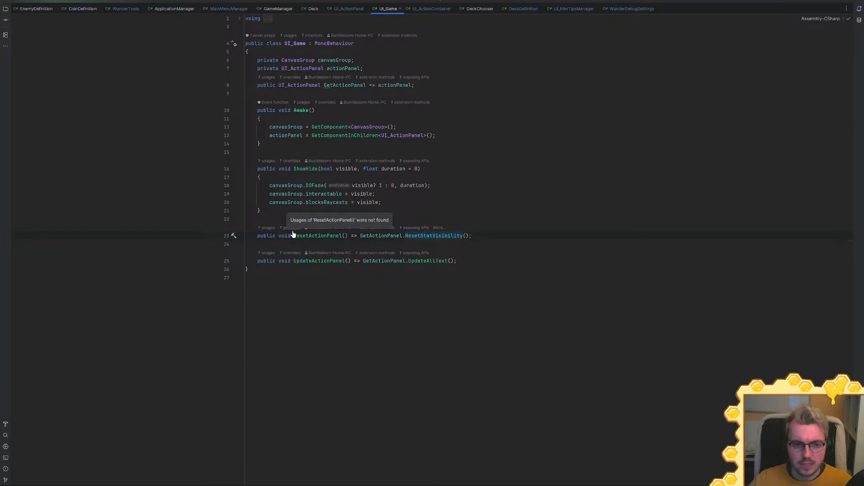
{"action": "left_click", "coordinate": [471, 236]}
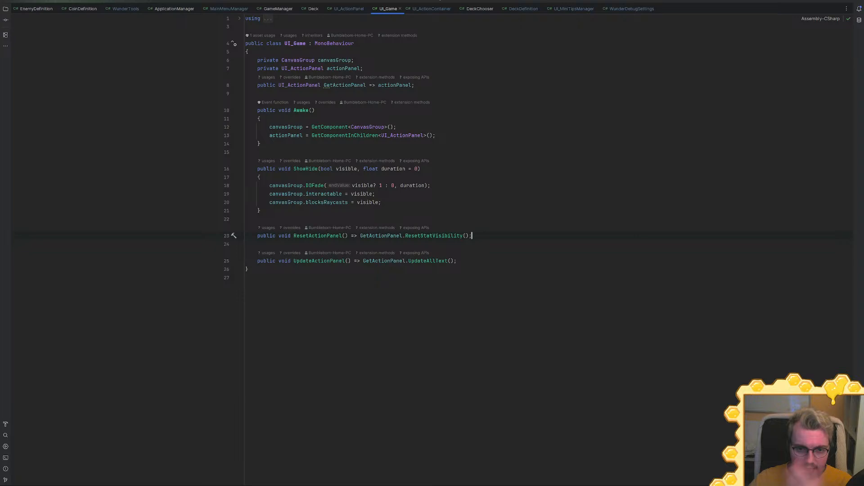
Recheck the call chain between UI_ActionPanel's ResetStatVisibility and UI_Game's ResetActionPanel, including the usages of both methods
{"action": "key", "text": "alt+Left"}
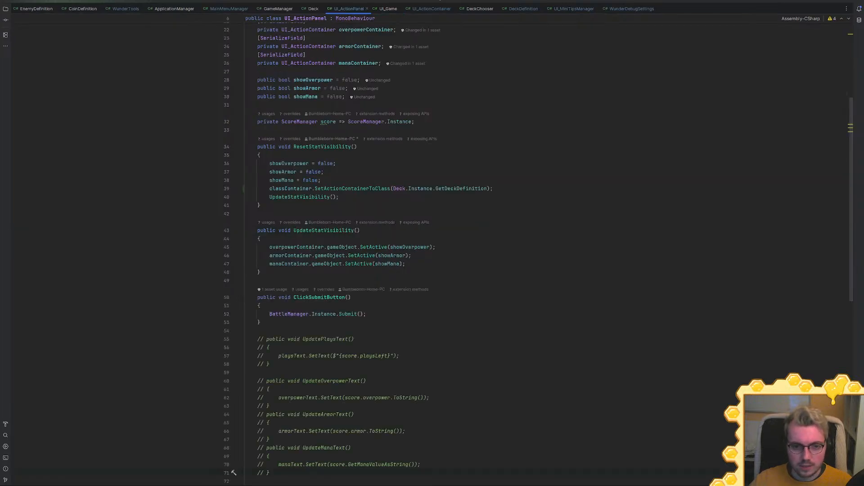
{"action": "key", "text": "alt+Right"}
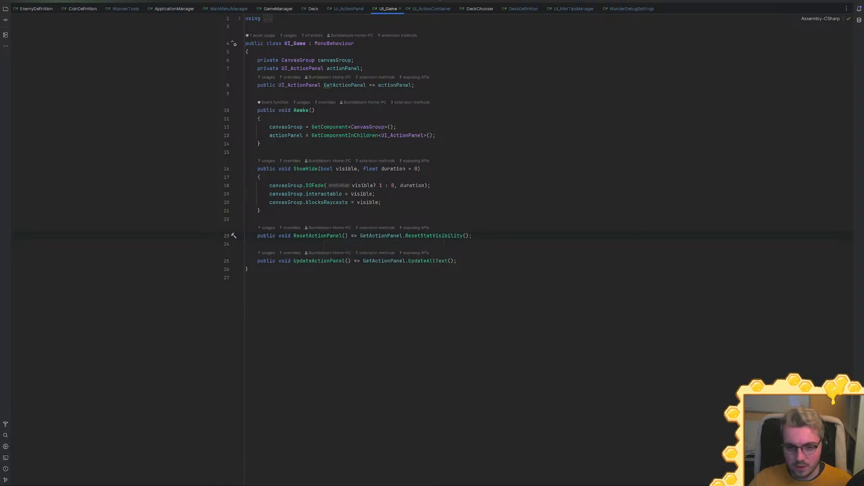
{"action": "left_click", "coordinate": [443, 237], "text": "ctrl"}
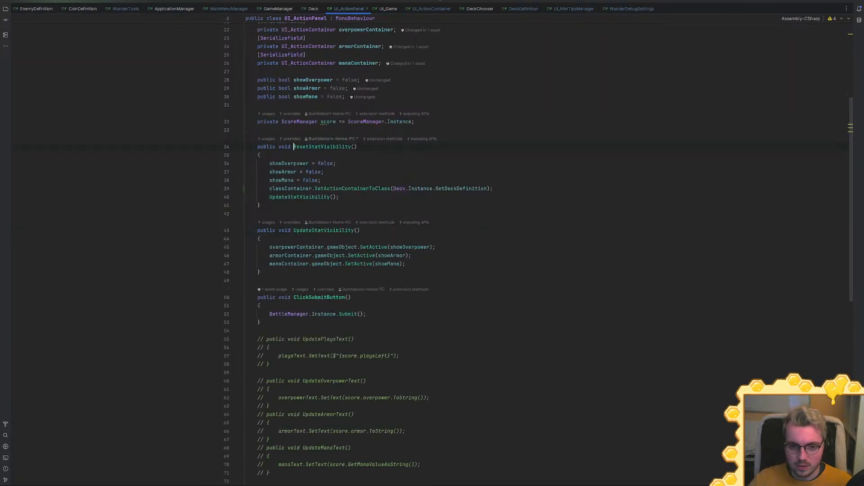
{"action": "left_click", "coordinate": [268, 139]}
{"action": "left_click", "coordinate": [344, 173]}
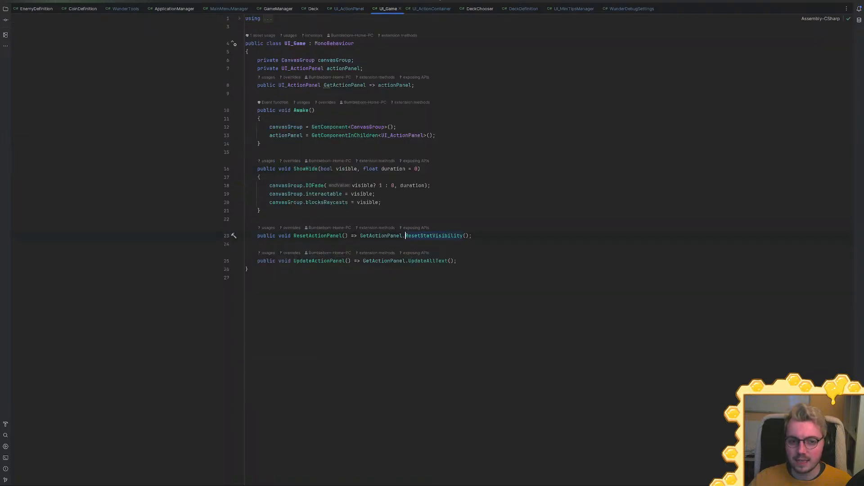
{"action": "left_click", "coordinate": [268, 228]}
{"action": "left_click", "coordinate": [472, 236]}
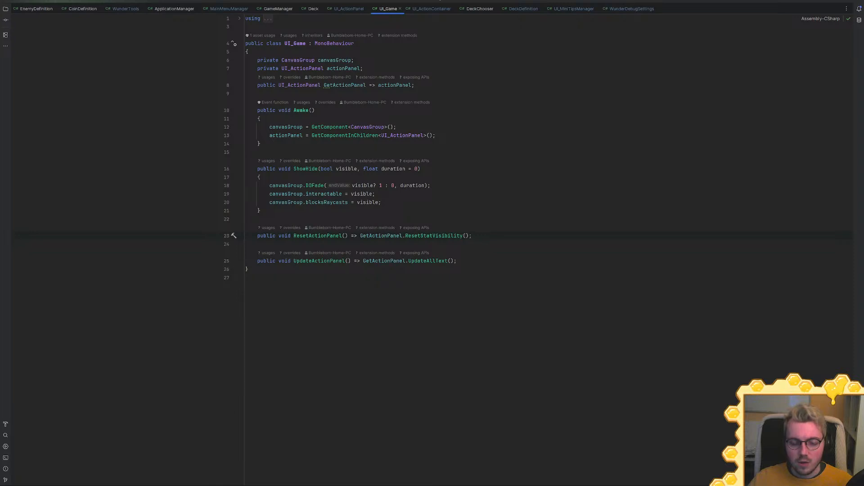
{"action": "key", "text": "ctrl+alt+Left"}
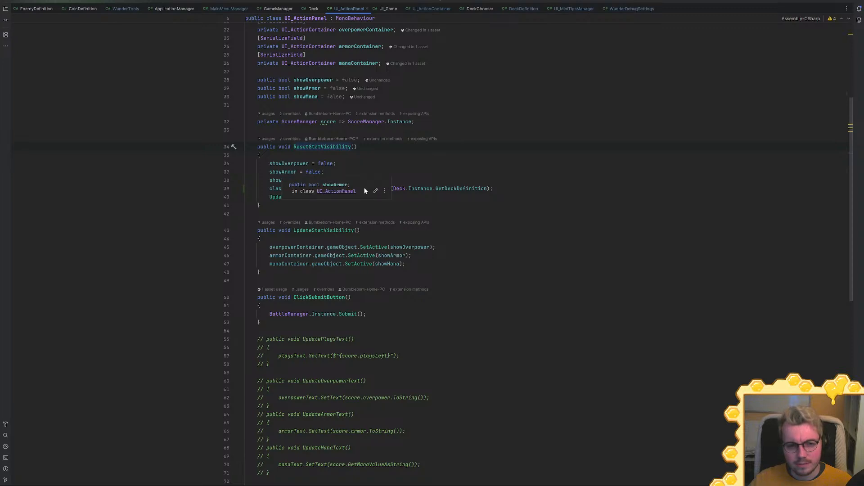
Find the usages of showOverpower from UI_ActionPanel's ResetStatVisibility method, examine those inside UI_ActionPanel, and close the results
{"action": "left_click", "coordinate": [493, 188]}
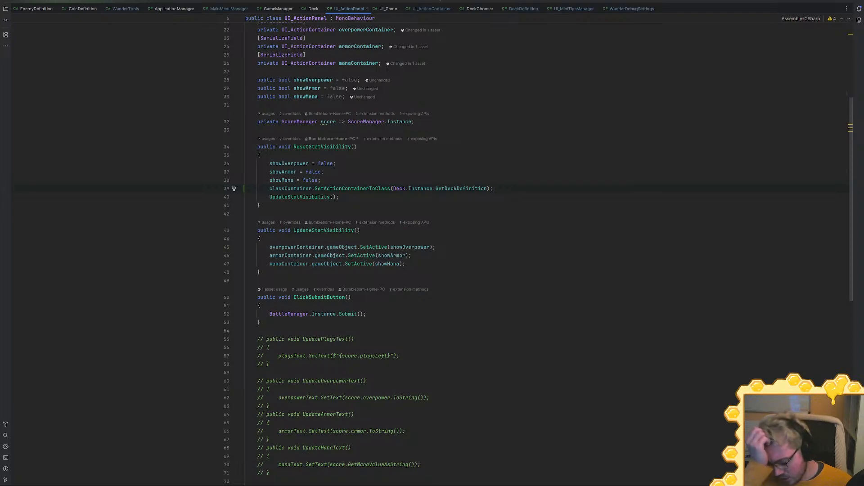
{"action": "left_click", "coordinate": [309, 163]}
{"action": "right_click", "coordinate": [289, 166]}
{"action": "left_click", "coordinate": [260, 155]}
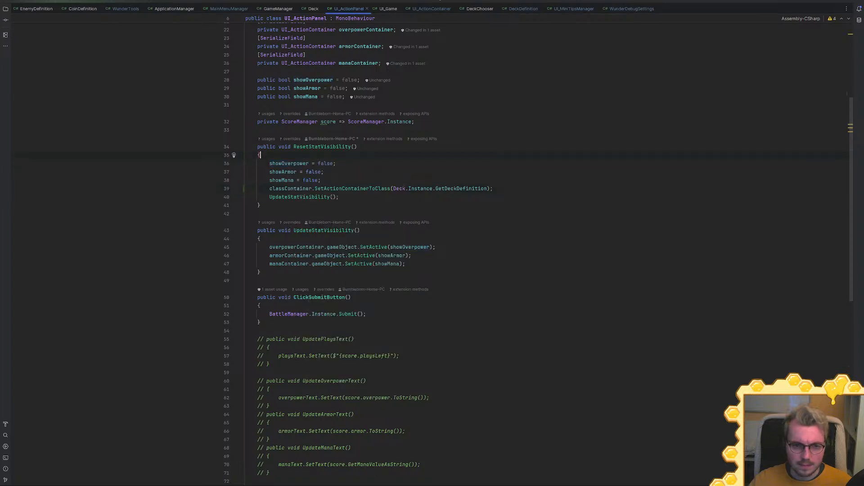
{"action": "right_click", "coordinate": [294, 164]}
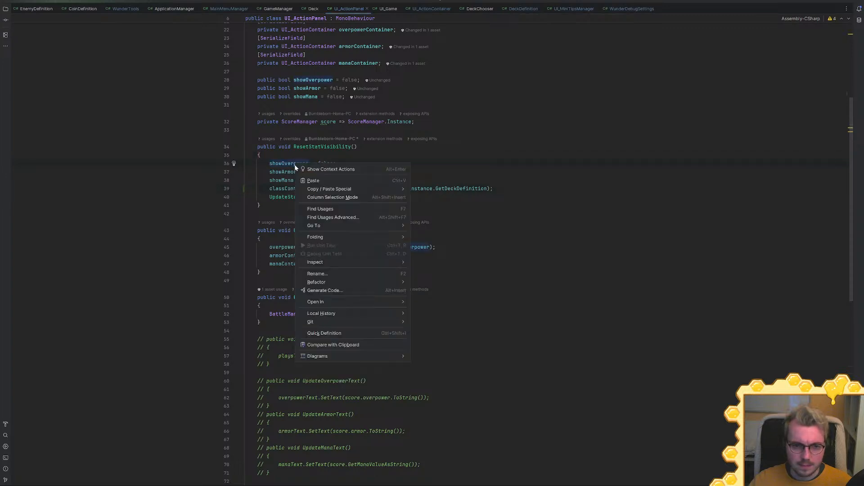
{"action": "left_click", "coordinate": [320, 209]}
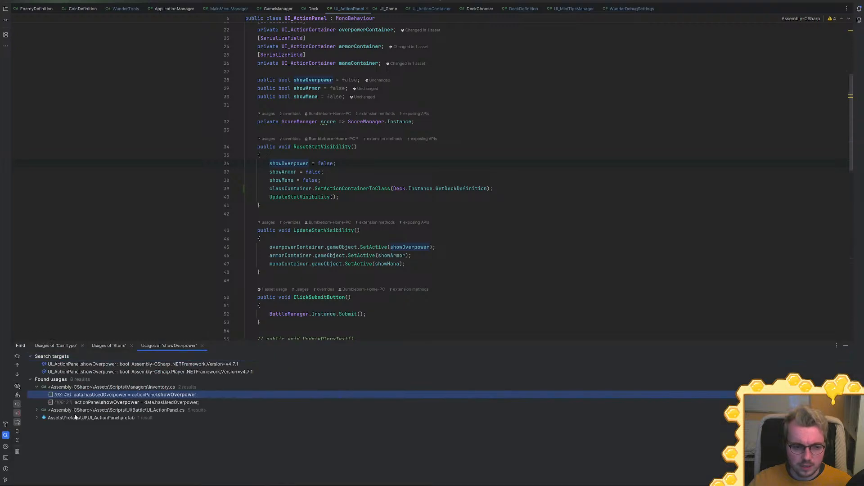
{"action": "left_click", "coordinate": [37, 410]}
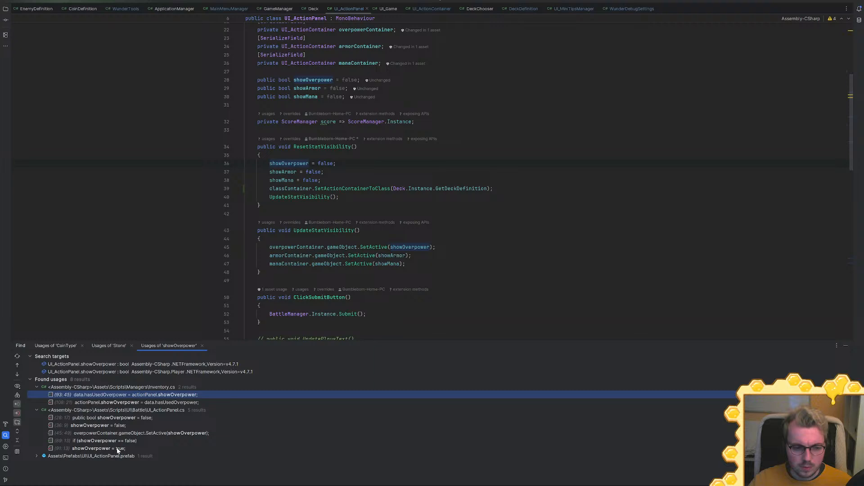
{"action": "double_click", "coordinate": [115, 424]}
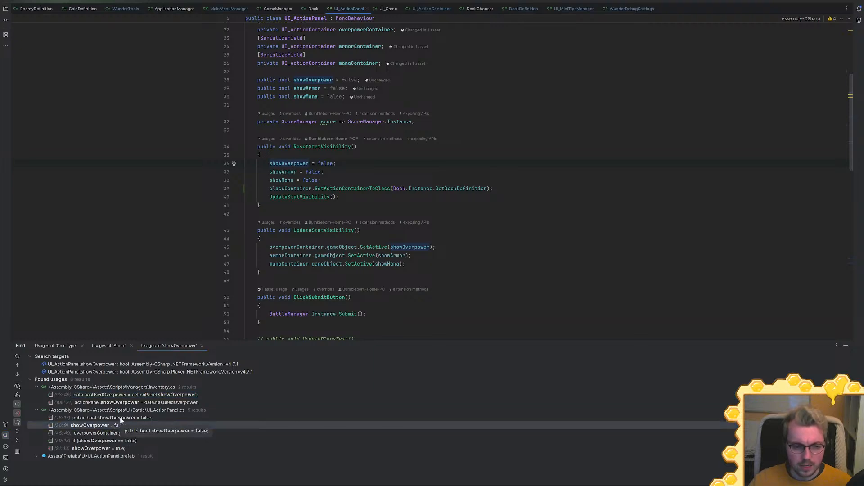
{"action": "left_click", "coordinate": [846, 345]}
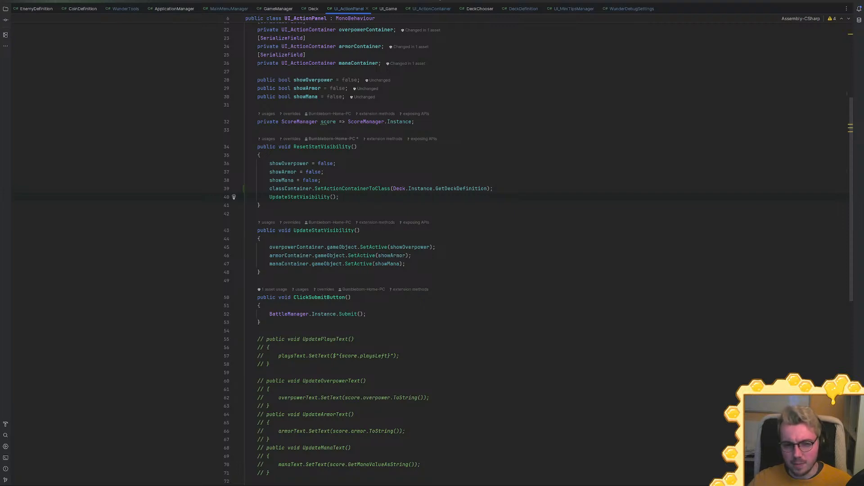
Examine GameManager's StartNewGameWithDeck method and its usages in MainMenuManager and UI_ChooseDeck
{"action": "scroll", "coordinate": [538, 254], "scroll_direction": "up", "scroll_amount": 3}
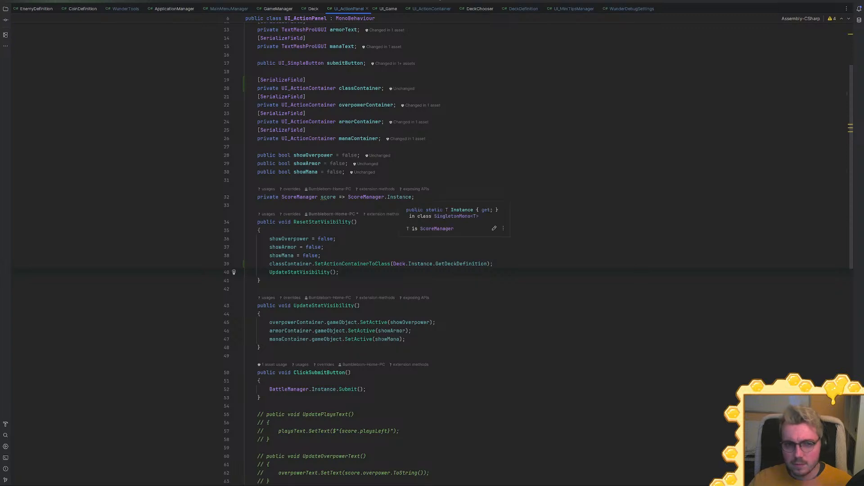
{"action": "left_click", "coordinate": [279, 9]}
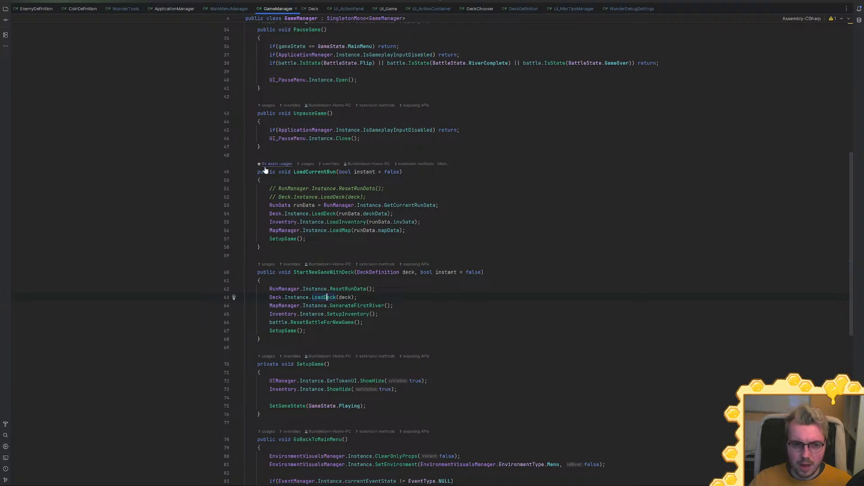
{"action": "left_click", "coordinate": [269, 264]}
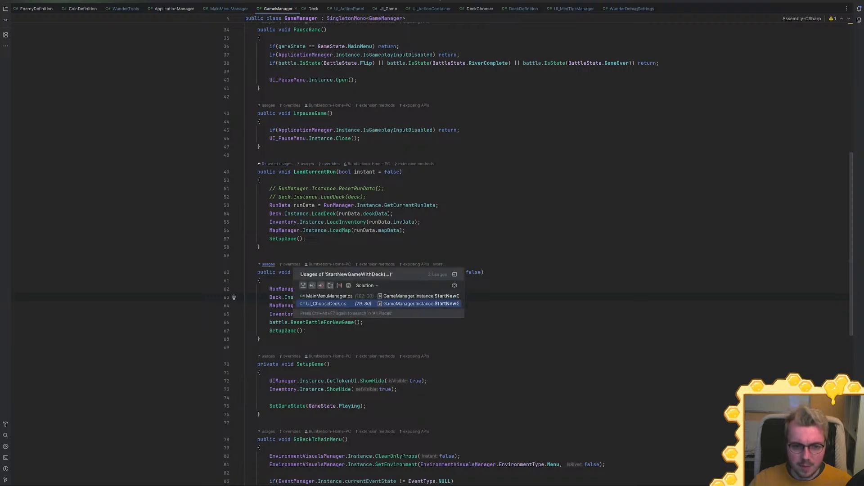
{"action": "left_click", "coordinate": [334, 297]}
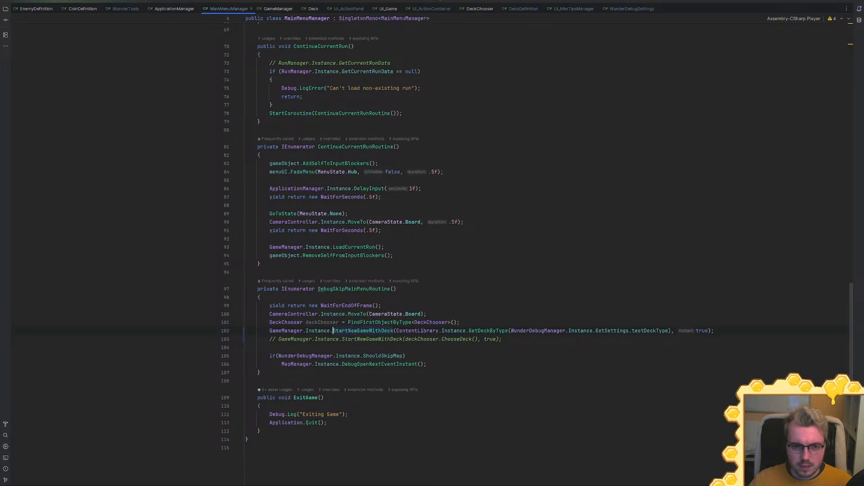
{"action": "key", "text": "ctrl+b"}
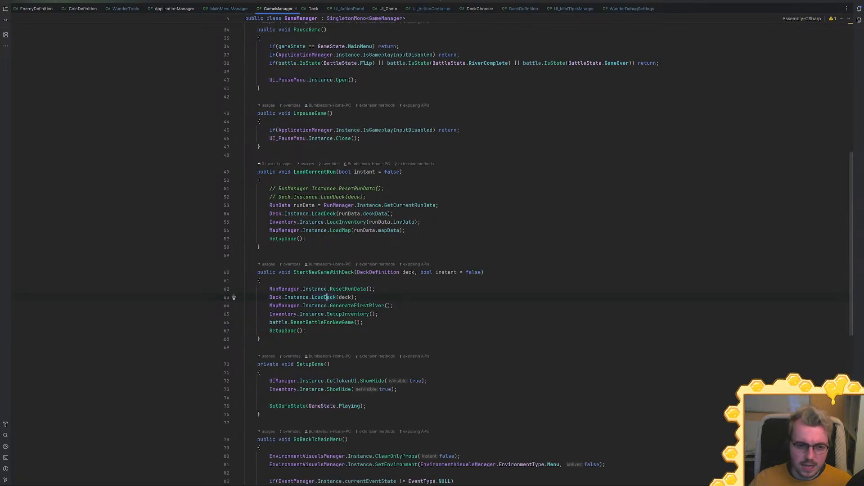
{"action": "key", "text": "ctrl+alt+F7"}
{"action": "left_click", "coordinate": [324, 306]}
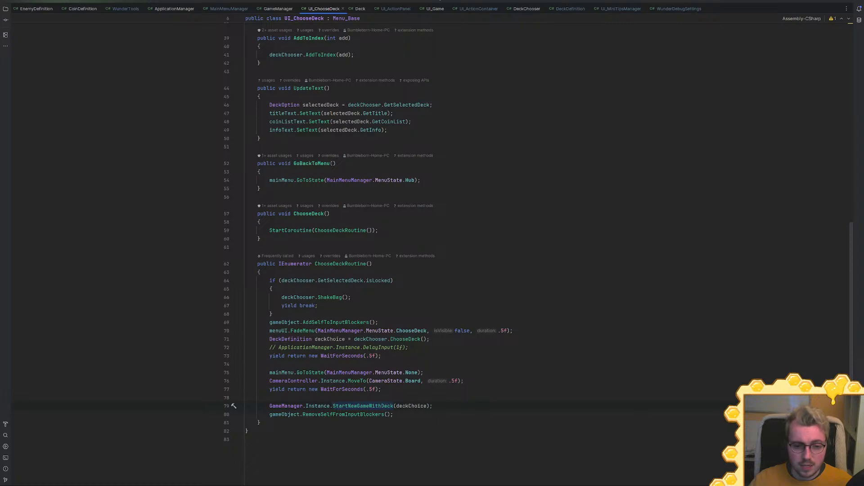
{"action": "left_click", "coordinate": [360, 406], "text": "ctrl"}
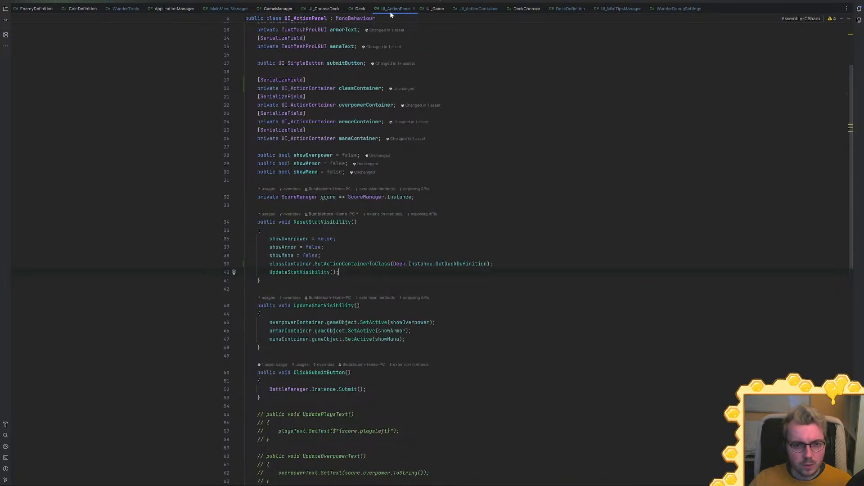
Follow the usage of UI_ActionPanel's ResetStatVisibility to UI_Game and list the usages of the UI_Game class
{"action": "left_click", "coordinate": [267, 214]}
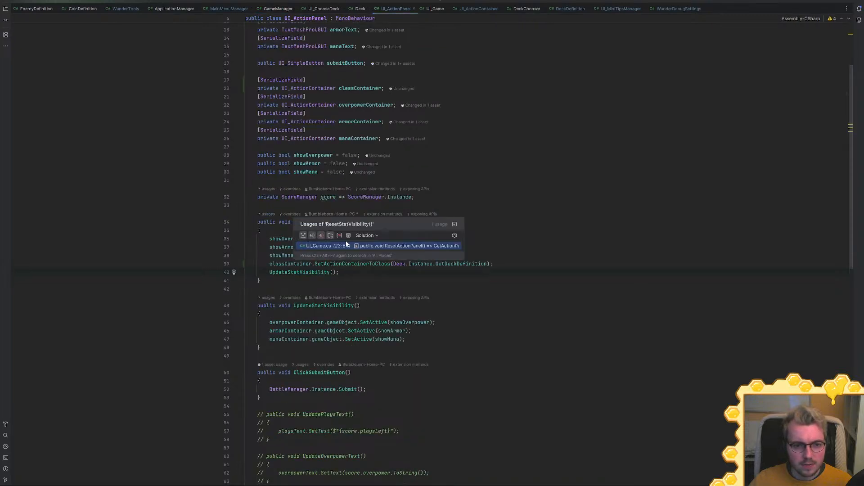
{"action": "left_click", "coordinate": [346, 245]}
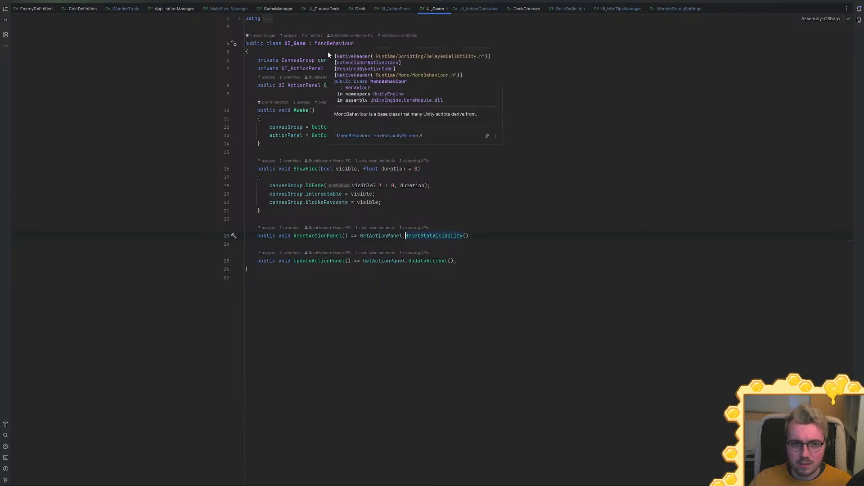
{"action": "left_click", "coordinate": [289, 36]}
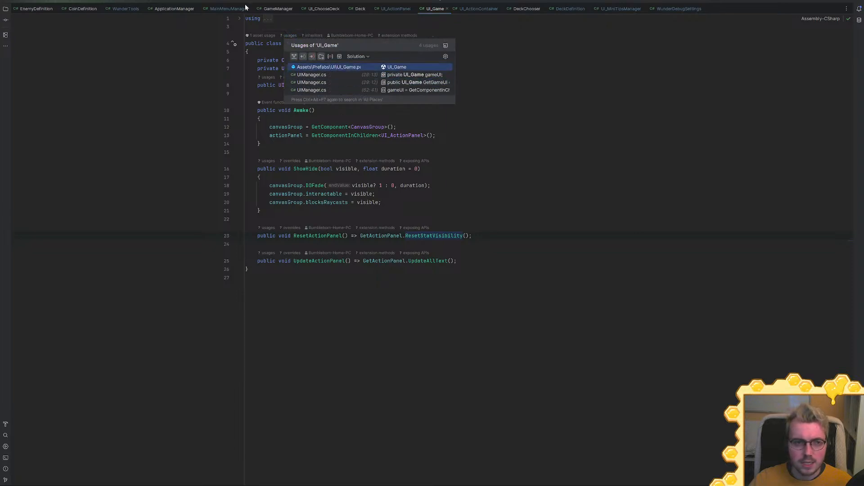
In GameManager's StartNewGameWithDeck, add UIManager.Instance.GetGameUI.ResetActionPanel(); directly after the Deck.Instance.LoadDeck(deck) call
{"action": "left_click", "coordinate": [278, 11]}
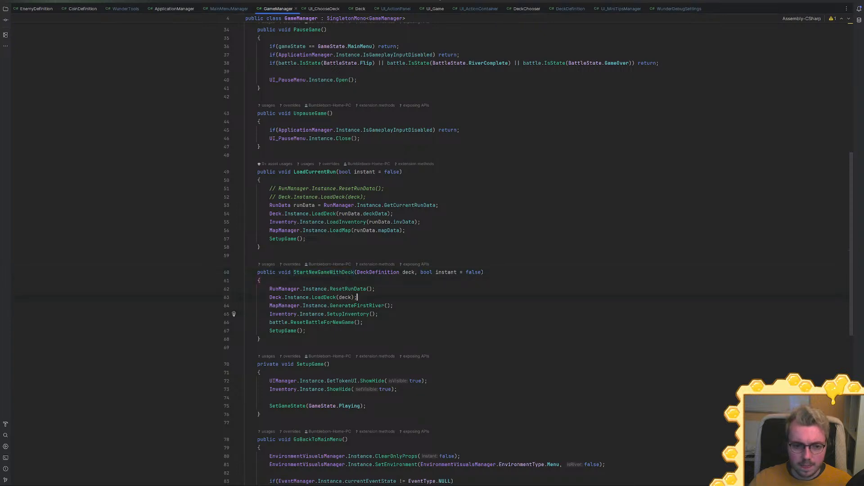
{"action": "key", "text": "Return"}
{"action": "type", "text": "ui9"}
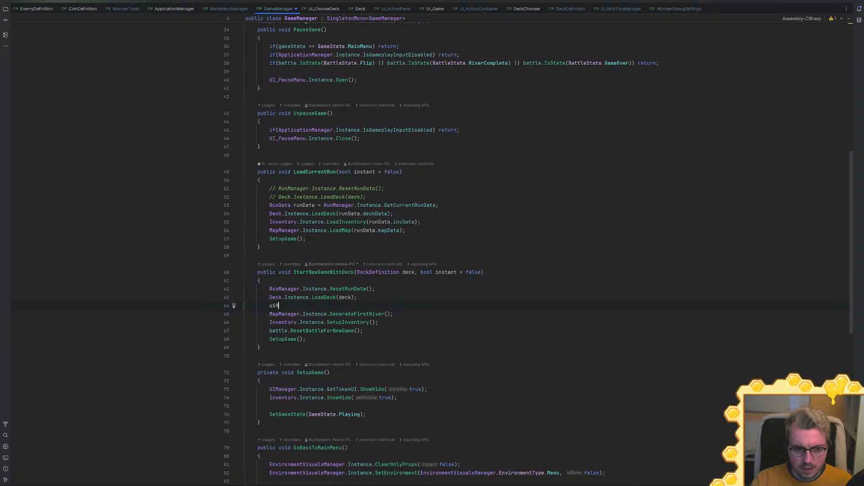
{"action": "key", "text": "BackSpace"}
{"action": "key", "text": "Return"}
{"action": "type", "text": ".Instance.get"}
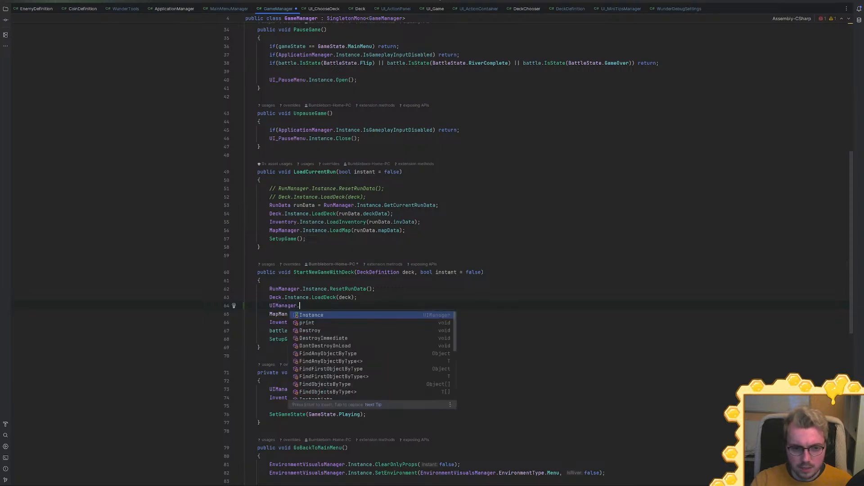
{"action": "key", "text": "Return"}
{"action": "type", "text": "."}
{"action": "type", "text": "gam"}
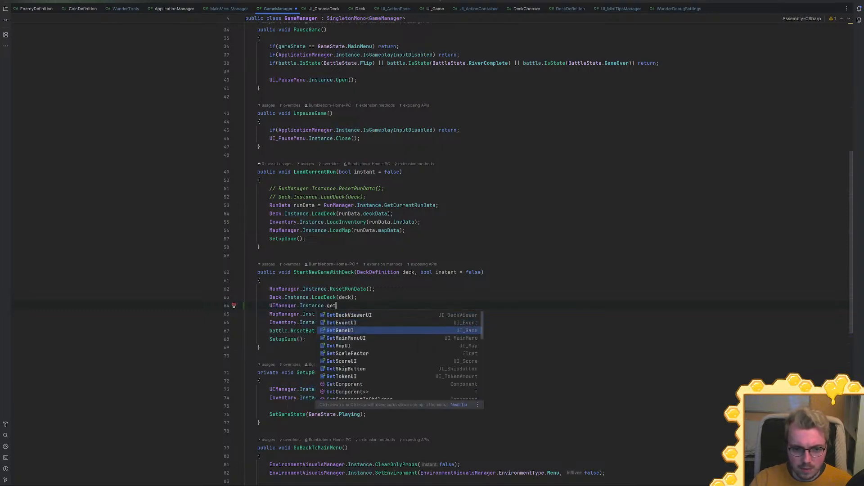
{"action": "key", "text": "Return"}
{"action": "type", "text": ".res"}
{"action": "key", "text": "Return"}
{"action": "type", "text": ";"}
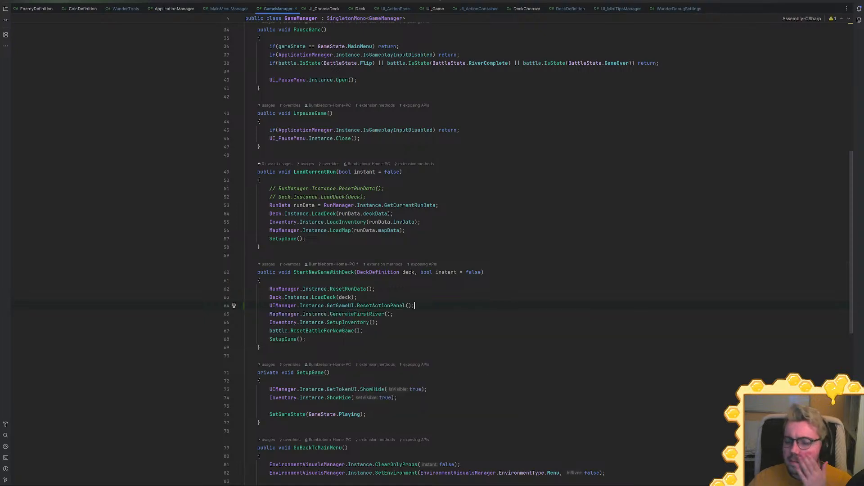
Switch to Unity, trace the NullReferenceException in the console to its line in UI_ActionPanel, and stop the running game
{"action": "key", "text": "alt+Tab"}
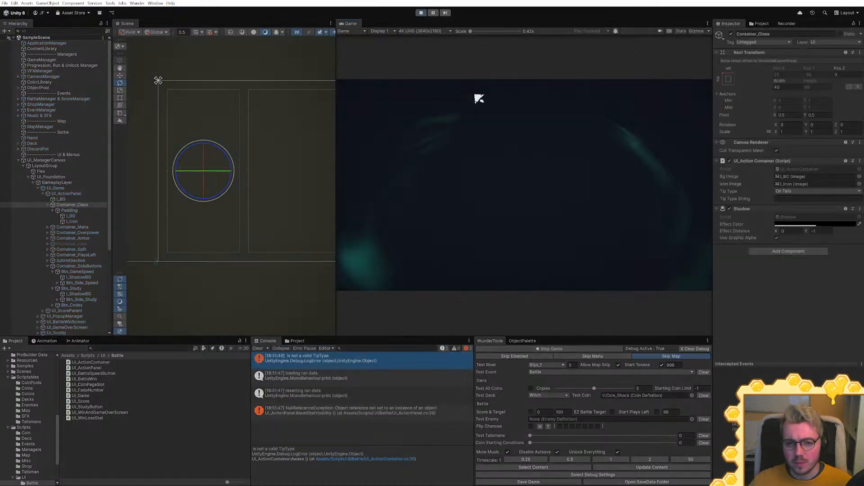
{"action": "double_click", "coordinate": [352, 408]}
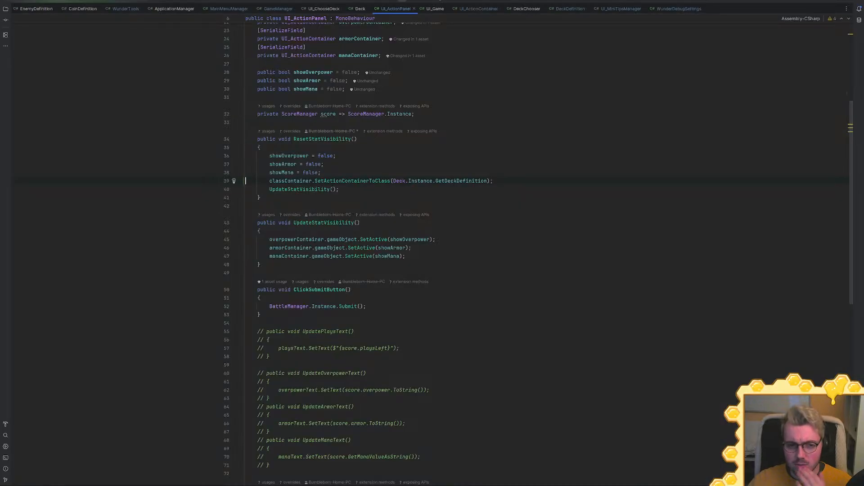
{"action": "left_click", "coordinate": [823, 1]}
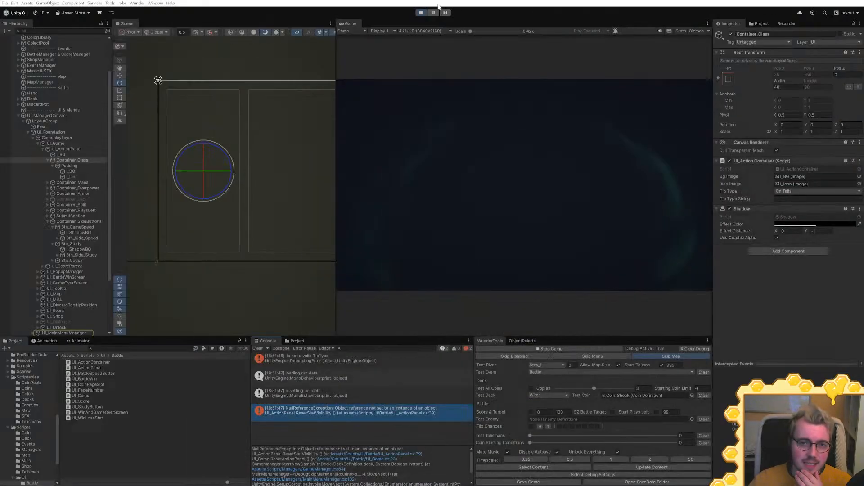
{"action": "left_click", "coordinate": [419, 12]}
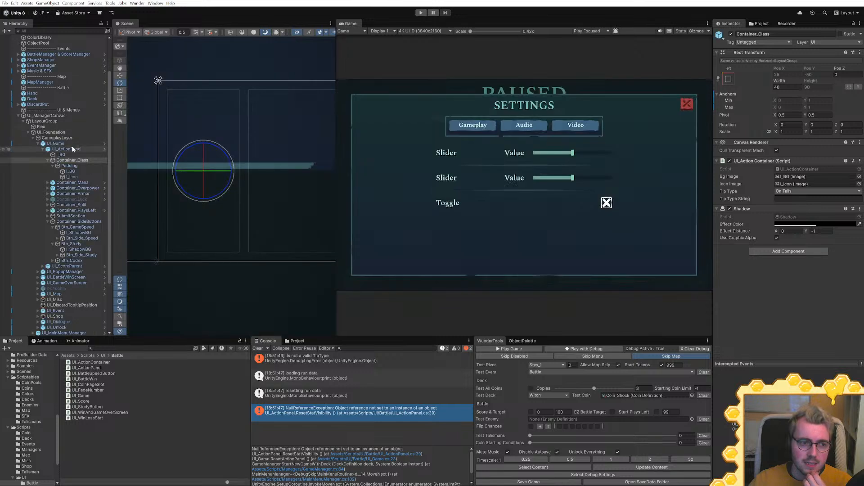
Open the UI_ActionPanel prefab and assign Container_Class to its script's Class Container reference
{"action": "left_click", "coordinate": [71, 149]}
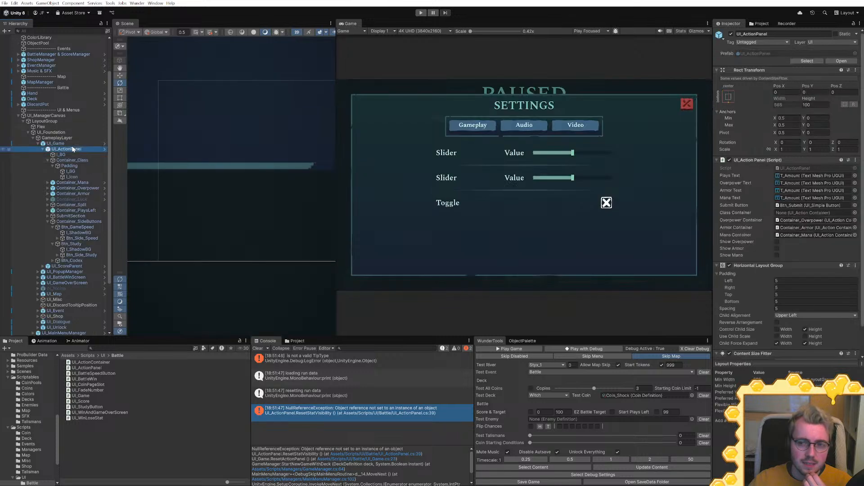
{"action": "left_click", "coordinate": [105, 149]}
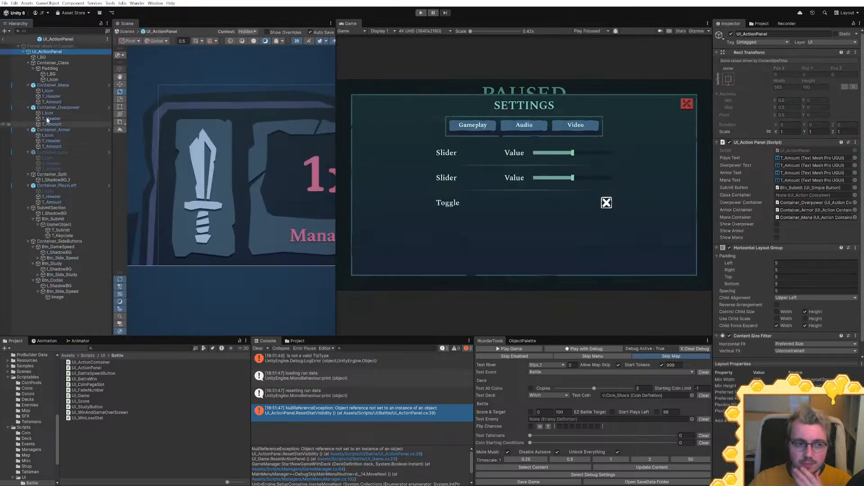
{"action": "left_click_drag", "start_coordinate": [82, 64], "coordinate": [815, 195]}
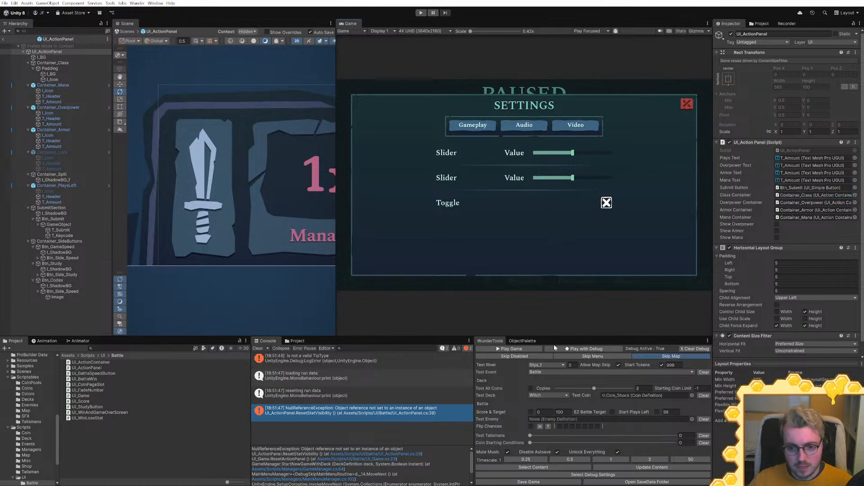
Playtest with debug, restart the game once, trace the invalid TipType error to its line in UI_ActionContainer, and stop the game
{"action": "left_click", "coordinate": [568, 349]}
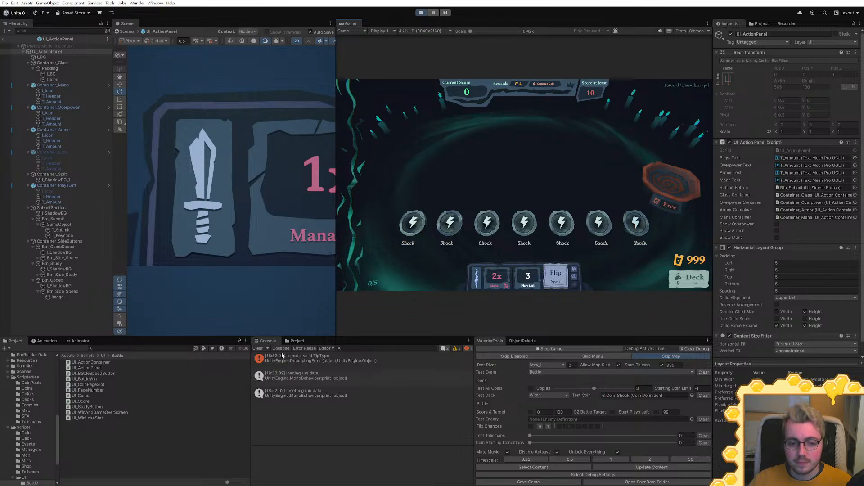
{"action": "left_click", "coordinate": [422, 12]}
{"action": "left_click", "coordinate": [423, 13]}
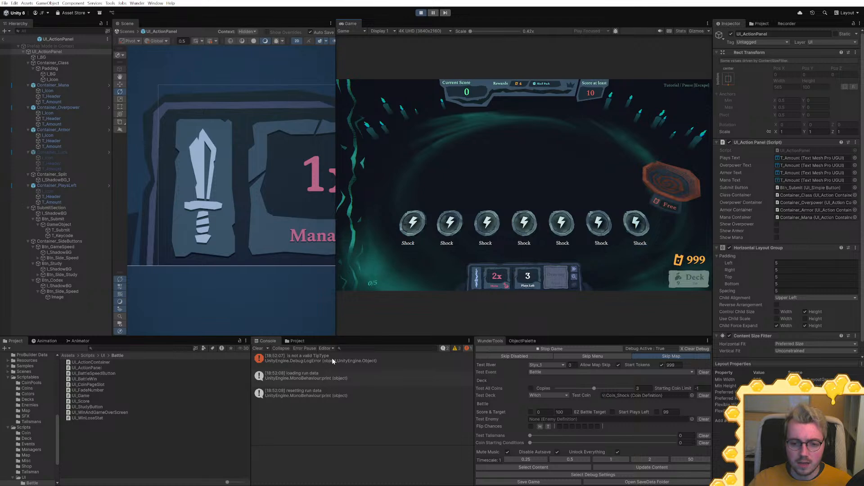
{"action": "left_click", "coordinate": [332, 358]}
{"action": "left_click", "coordinate": [354, 461]}
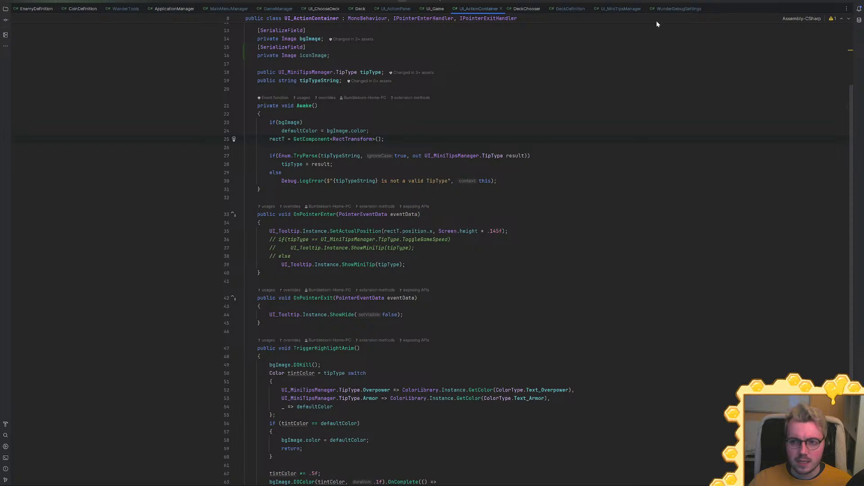
{"action": "left_click", "coordinate": [829, 2]}
{"action": "mouse_move", "coordinate": [480, 282]}
{"action": "left_click", "coordinate": [420, 12]}
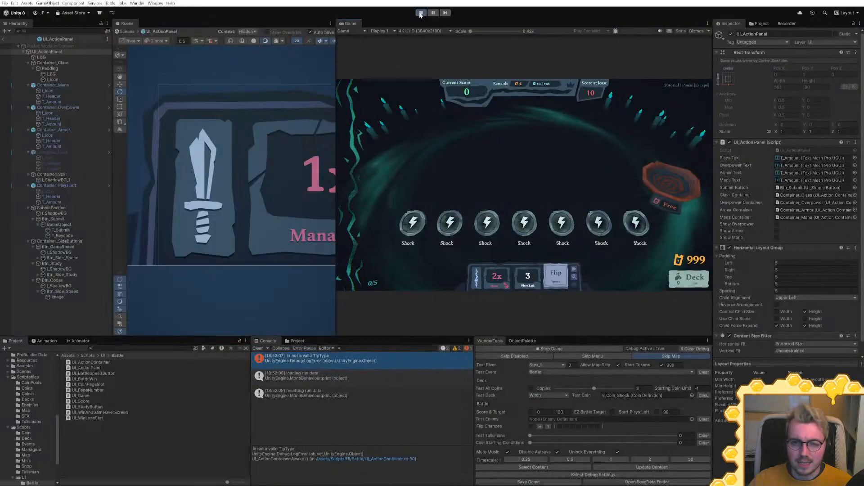
Examine UI_ActionContainer's Awake and SetActionContainerToClass methods in the code editor, including the usages of SetActionContainerToClass
{"action": "key", "text": "alt+Tab"}
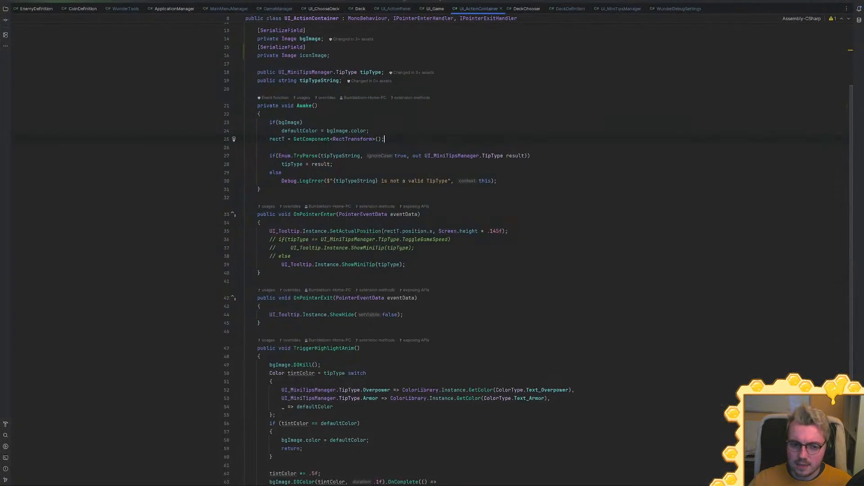
{"action": "scroll", "coordinate": [450, 252], "scroll_direction": "down", "scroll_amount": 6}
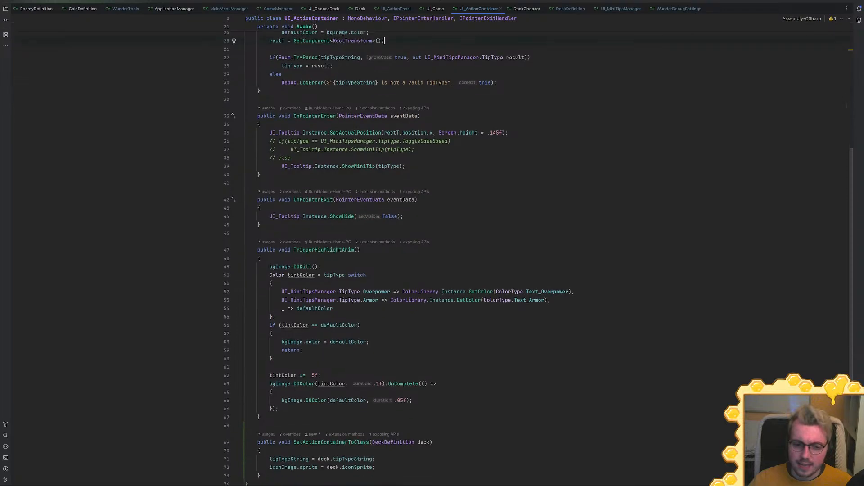
{"action": "scroll", "coordinate": [450, 252], "scroll_direction": "up", "scroll_amount": 6}
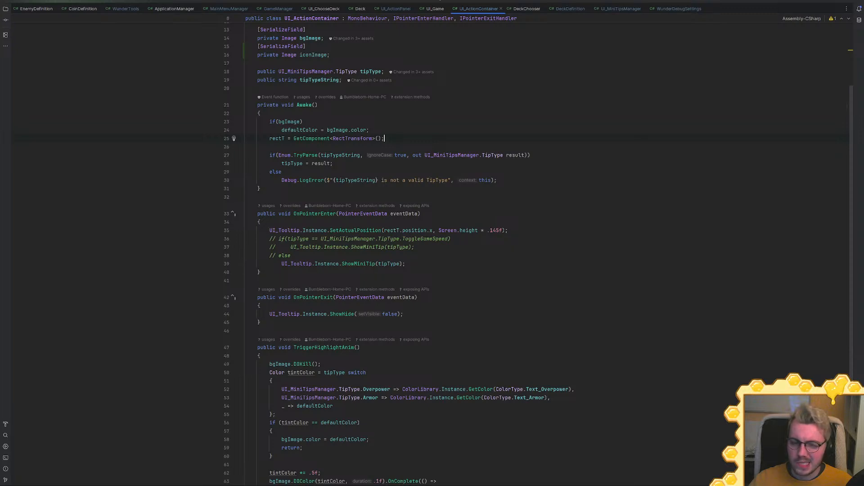
{"action": "scroll", "coordinate": [293, 382], "scroll_direction": "down", "scroll_amount": 6}
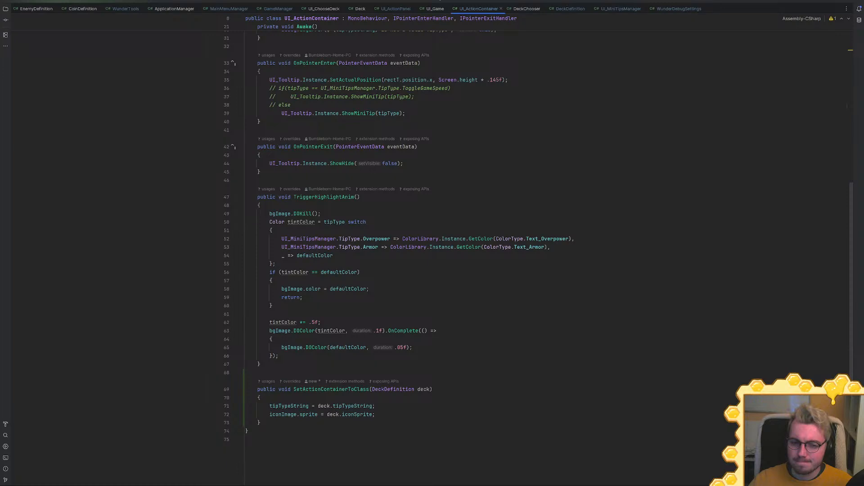
{"action": "left_click", "coordinate": [268, 381]}
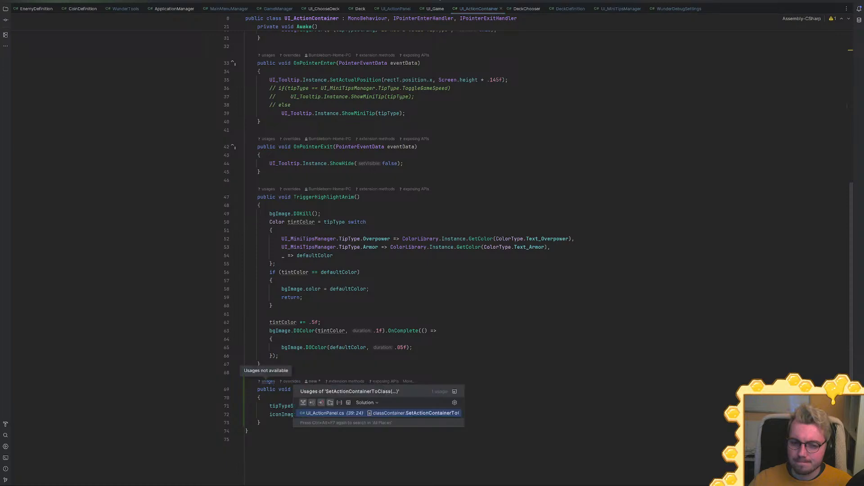
{"action": "key", "text": "Escape"}
{"action": "scroll", "coordinate": [450, 247], "scroll_direction": "up", "scroll_amount": 10}
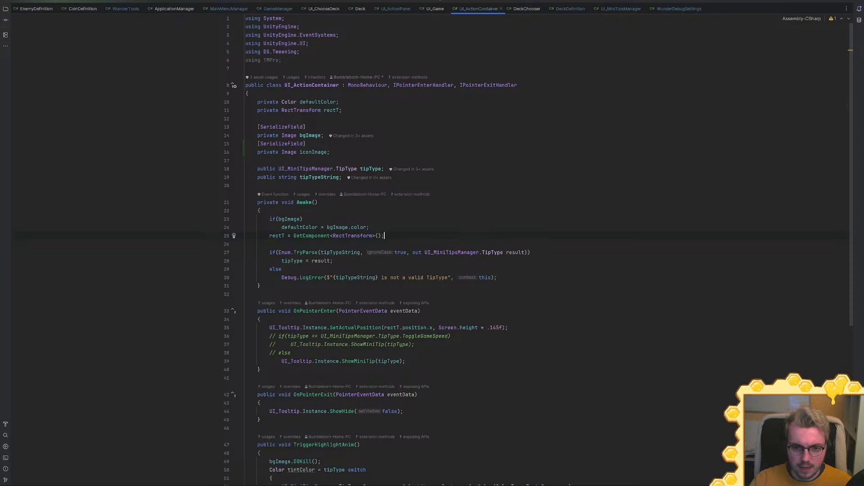
Copy the Enum.TryParse block with its LogError fallback from UI_ActionContainer's Awake method
{"action": "key", "text": "shift+Up"}
{"action": "key", "text": "ctrl+c"}
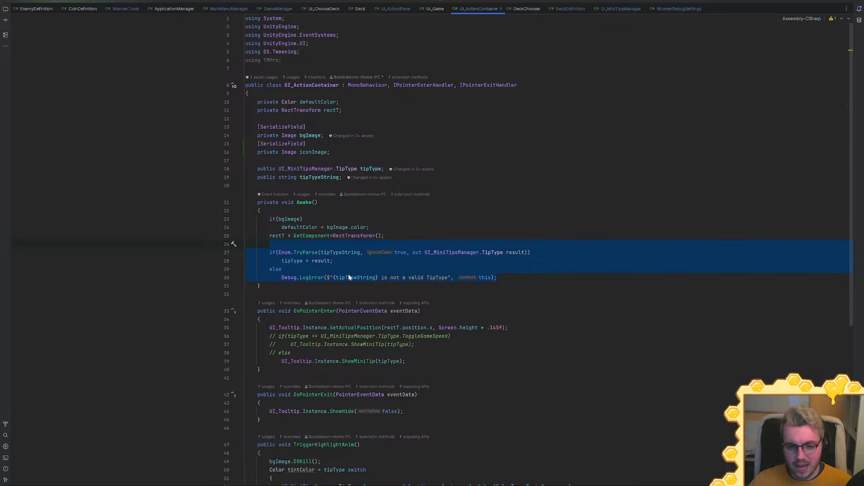
{"action": "left_click", "coordinate": [497, 277]}
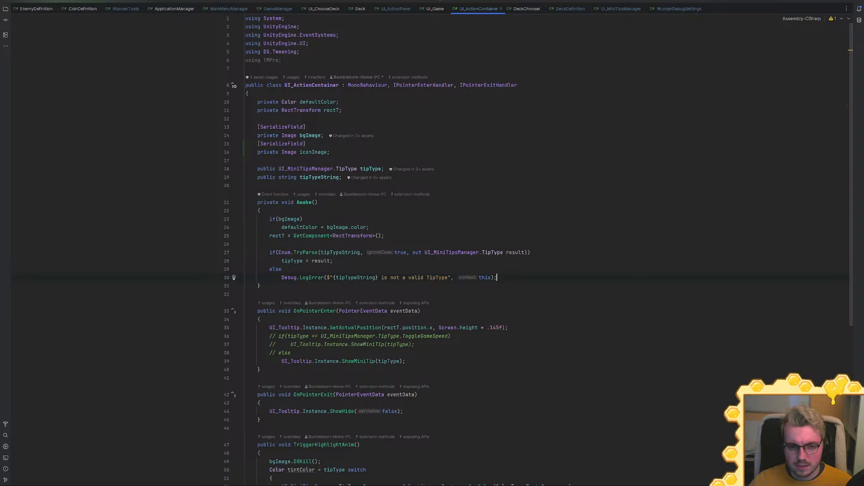
Switch to Unity and set the Tip Type String of Container_Class in the UI_ActionPanel prefab to classfighter
{"action": "key", "text": "alt+Tab"}
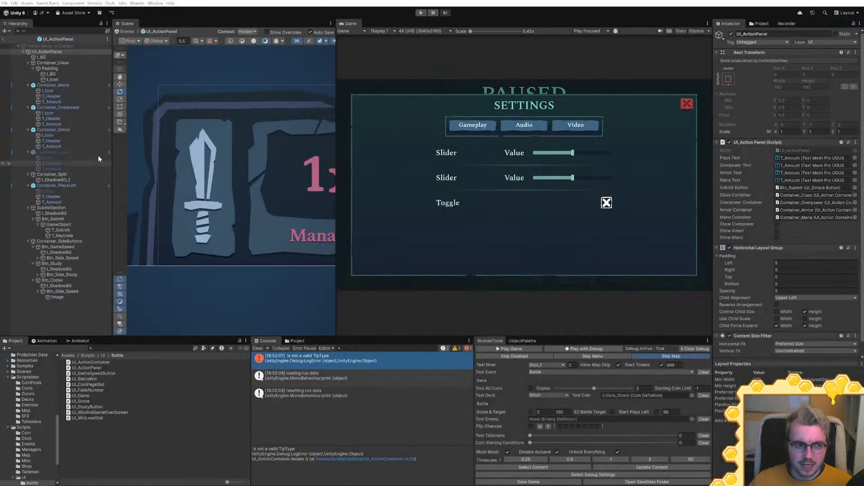
{"action": "left_click", "coordinate": [61, 63]}
{"action": "left_click", "coordinate": [806, 198]}
{"action": "type", "text": "classfighter"}
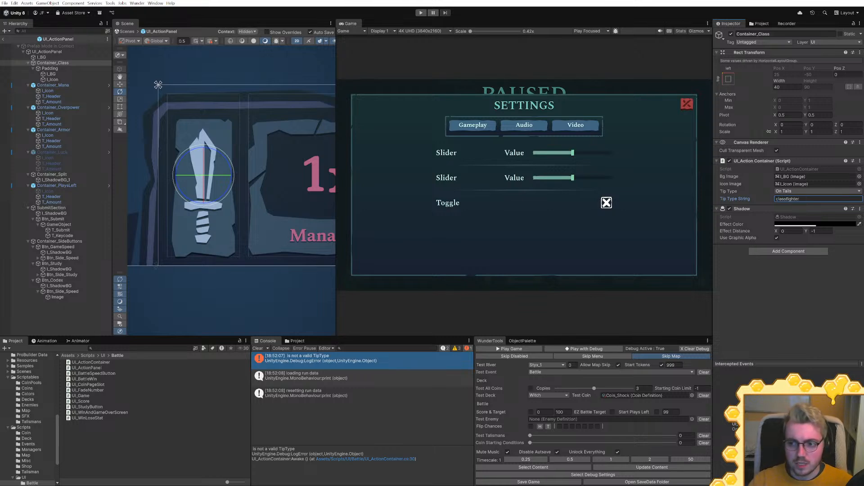
{"action": "key", "text": "Return"}
Return to the code editor and put the iconImage.sprite assignment above the tipTypeString assignment in SetActionContainerToClass
{"action": "key", "text": "alt+Tab"}
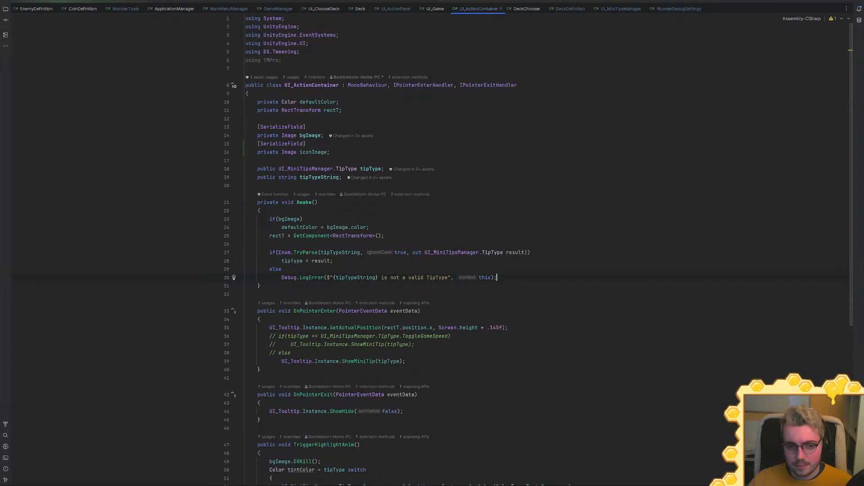
{"action": "scroll", "coordinate": [433, 243], "scroll_direction": "down", "scroll_amount": 10}
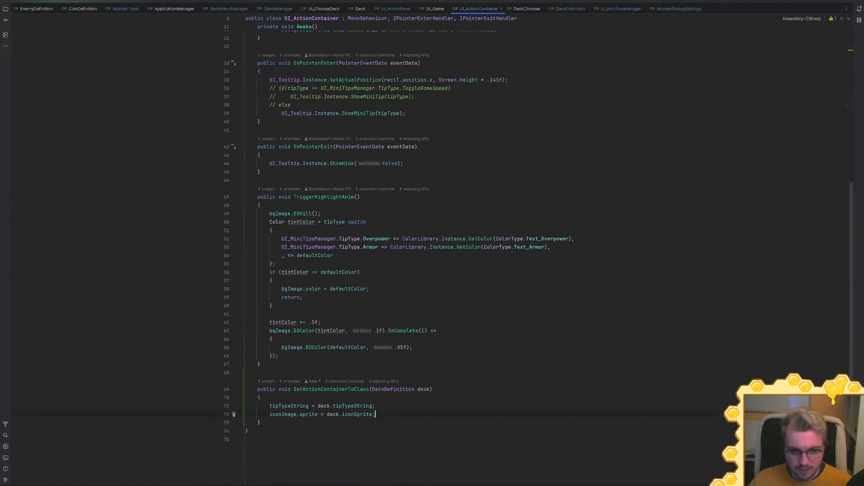
{"action": "key", "text": "alt+shift+Up"}
Add a private void SetupTooltip() method below SetActionContainerToClass containing the copied Enum.TryParse block
{"action": "key", "text": "Return"}
{"action": "key", "text": "Return"}
{"action": "type", "text": "private void Set"}
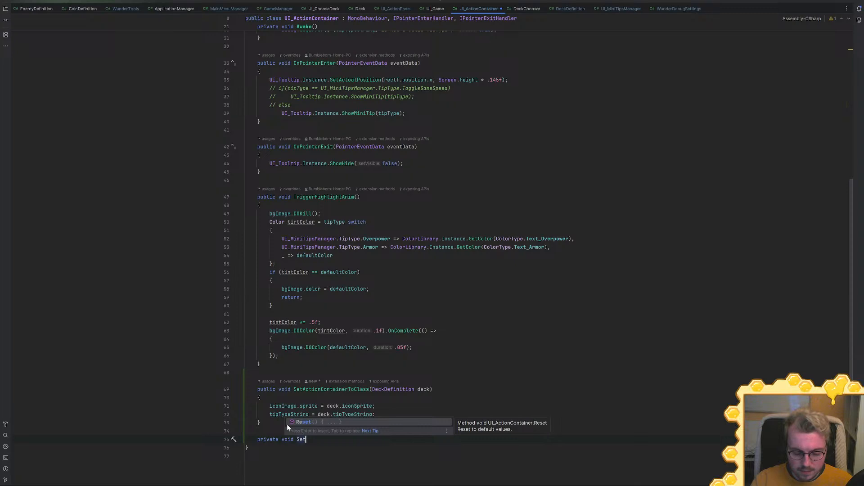
{"action": "type", "text": "up"}
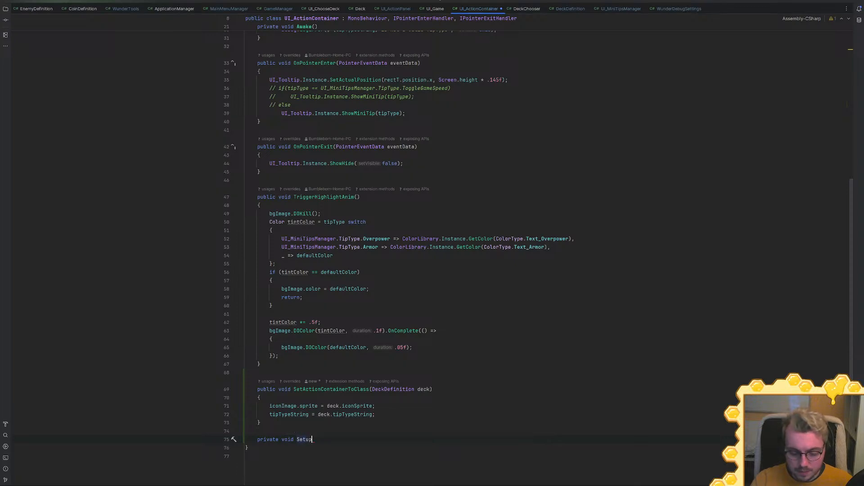
{"action": "type", "text": "Tooltip()"}
{"action": "key", "text": "Return"}
{"action": "type", "text": "{"}
{"action": "key", "text": "Return"}
{"action": "key", "text": "ctrl+v"}
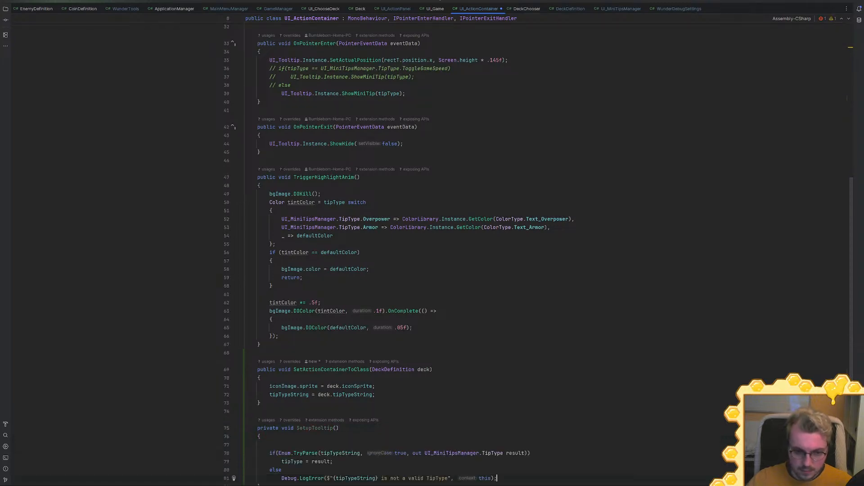
In UI_ActionContainer's Awake, replace the inline TipType parsing and error logging with a SetupTooltip() call
{"action": "scroll", "coordinate": [450, 252], "scroll_direction": "up", "scroll_amount": 10}
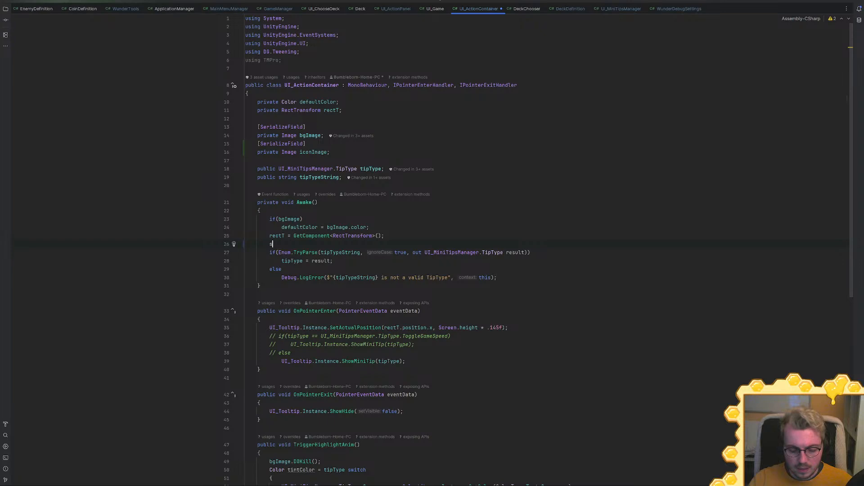
{"action": "type", "text": "etup"}
{"action": "key", "text": "Return"}
{"action": "type", "text": ";"}
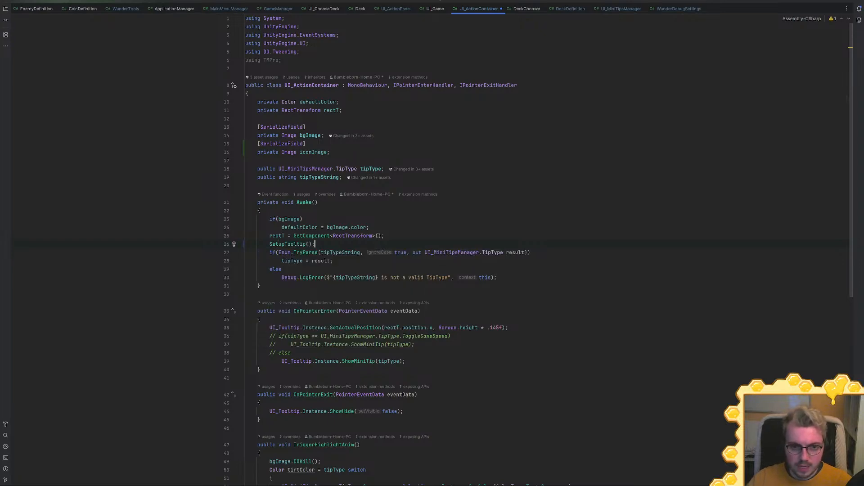
{"action": "key", "text": "shift+Down"}
{"action": "key", "text": "shift+Down"}
{"action": "key", "text": "shift+Down"}
{"action": "key", "text": "shift+Down"}
{"action": "key", "text": "shift+End"}
{"action": "key", "text": "Delete"}
Copy the SetupTooltip() call from Awake to the end of SetActionContainerToClass, after the tipTypeString assignment
{"action": "key", "text": "shift+Up"}
{"action": "key", "text": "ctrl+c"}
{"action": "scroll", "coordinate": [432, 252], "scroll_direction": "down", "scroll_amount": 10}
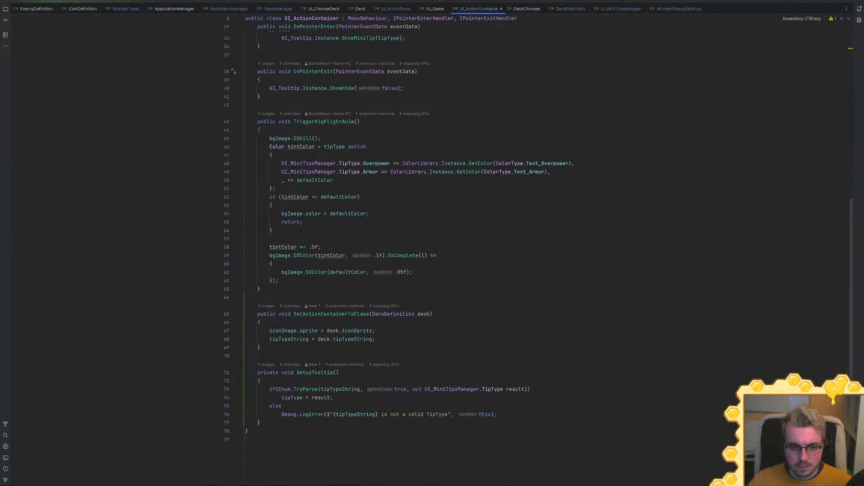
{"action": "left_click", "coordinate": [375, 339]}
{"action": "key", "text": "ctrl+v"}
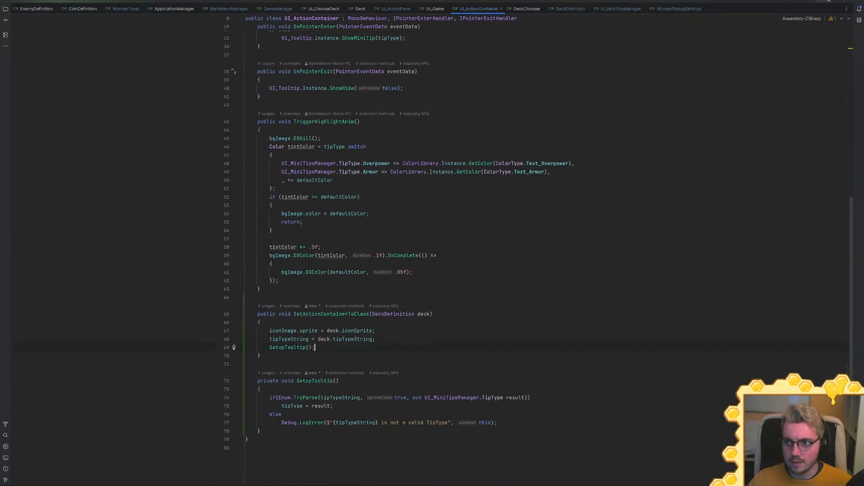
Switch to Unity and run the game with the Witch test deck to check the action panel's class icon and tooltip
{"action": "key", "text": "alt+Tab"}
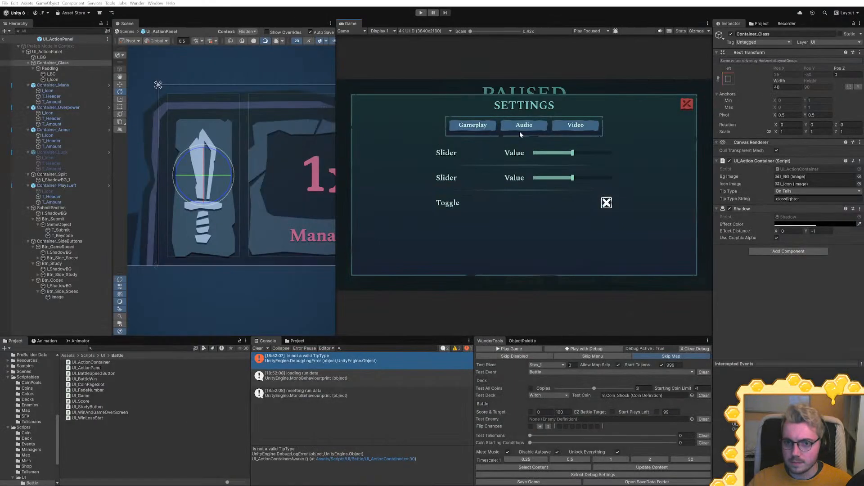
{"action": "left_click", "coordinate": [420, 14]}
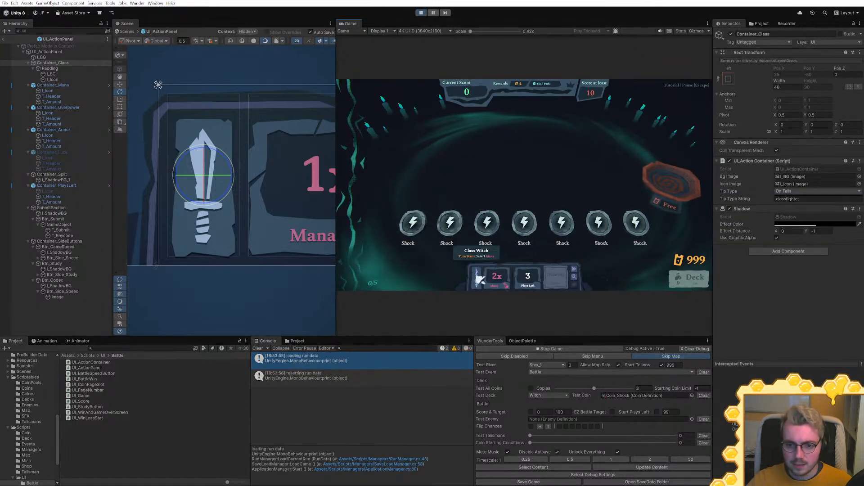
{"action": "key", "text": "shift+space"}
{"action": "mouse_move", "coordinate": [336, 468]}
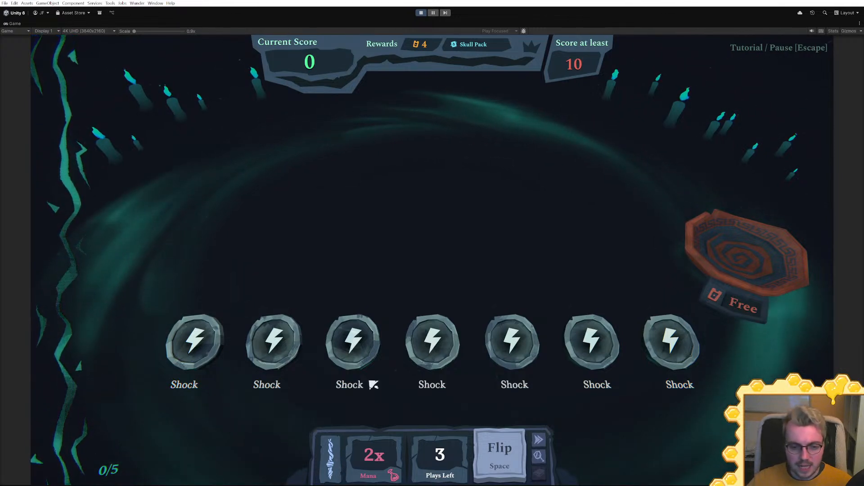
{"action": "left_click", "coordinate": [421, 13]}
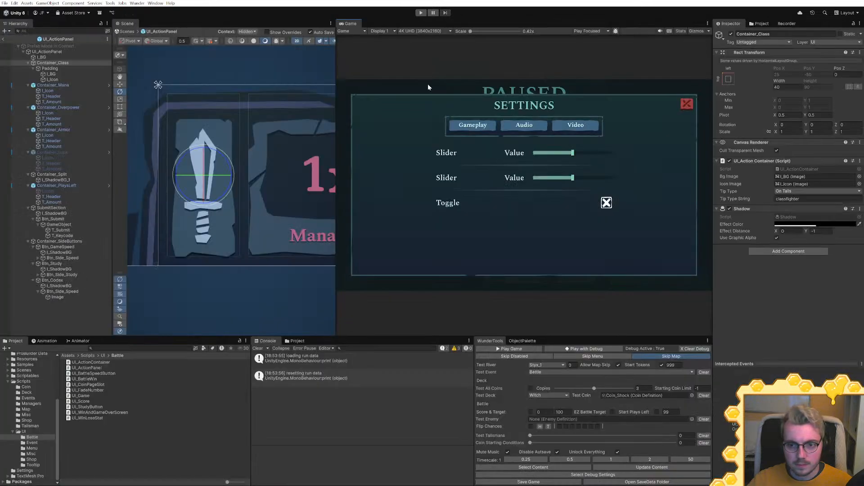
Run a debug battle with the Fighter test deck and widen the Game view to check the class icon
{"action": "left_click", "coordinate": [549, 395]}
{"action": "left_click", "coordinate": [541, 409]}
{"action": "left_click", "coordinate": [571, 349]}
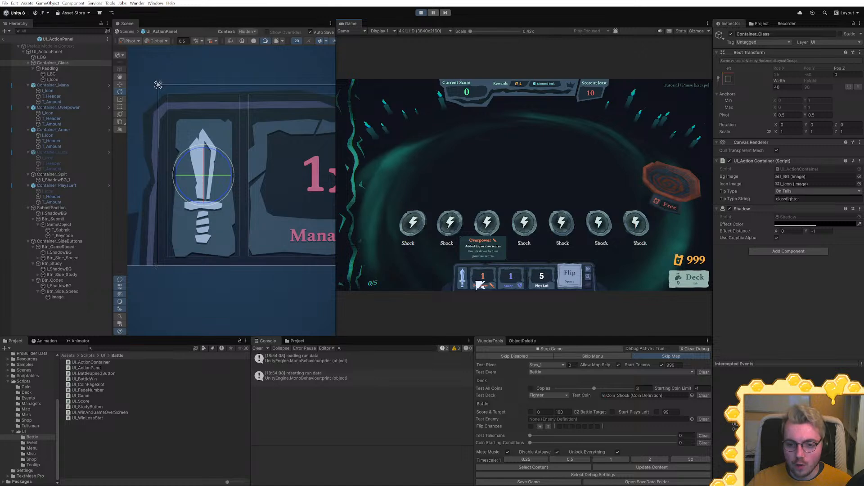
{"action": "left_click_drag", "start_coordinate": [336, 265], "coordinate": [182, 294]}
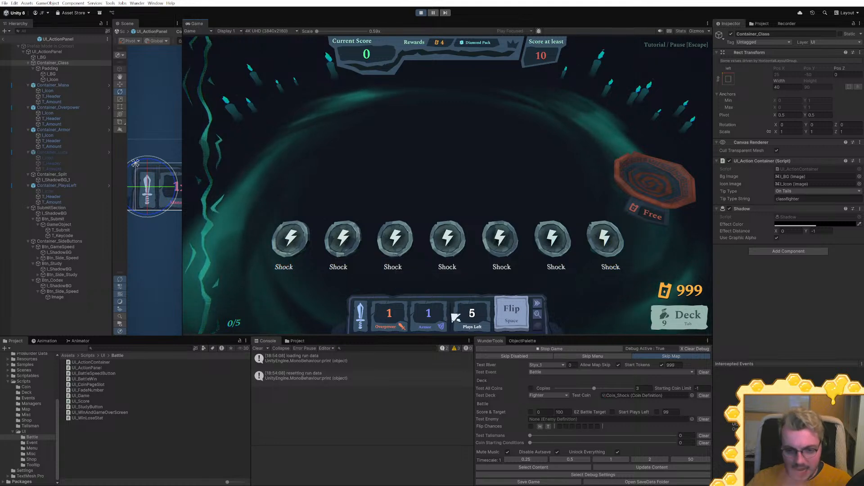
Set the test deck back to Witch and restart the debug game
{"action": "left_click", "coordinate": [547, 395]}
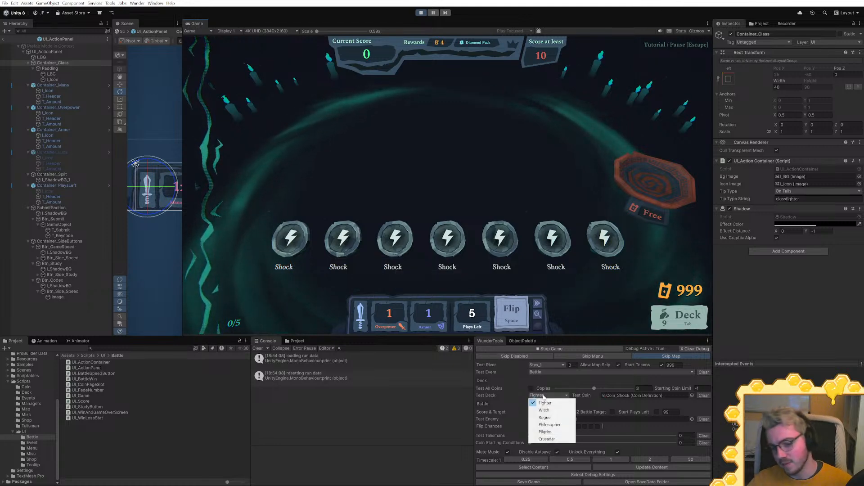
{"action": "left_click", "coordinate": [542, 409]}
{"action": "left_click", "coordinate": [547, 349]}
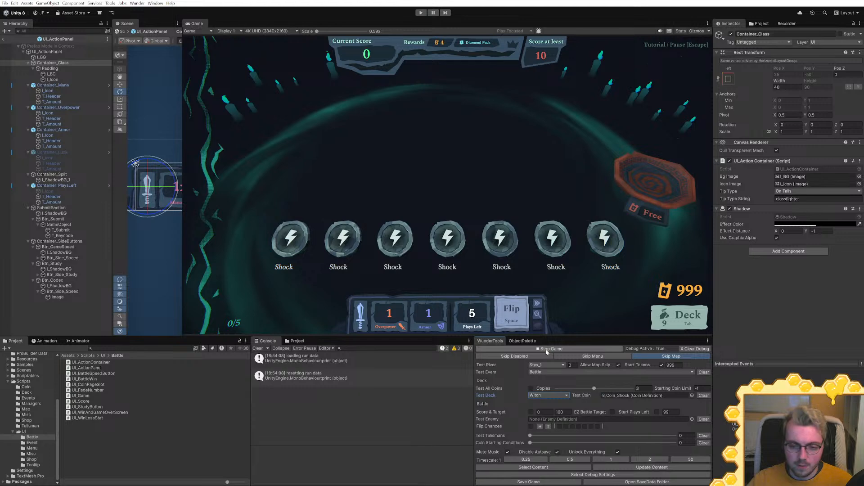
{"action": "left_click", "coordinate": [552, 350]}
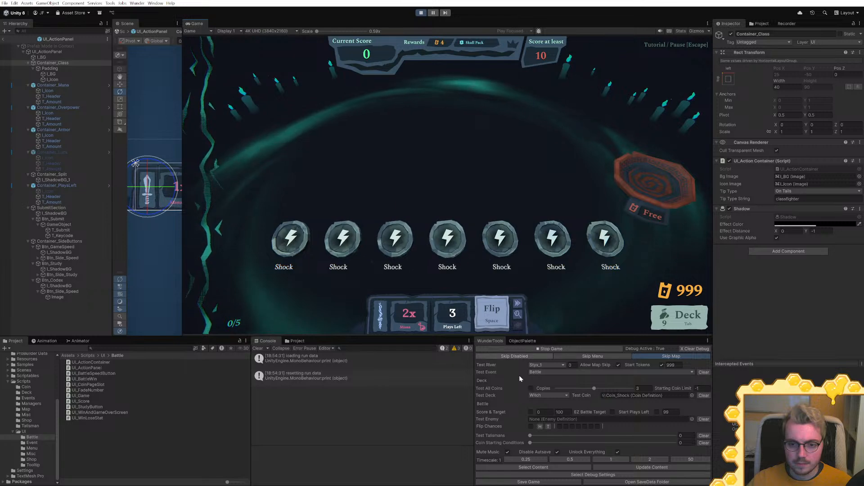
Restart the debug game with the test coin cleared and look through the Witch deck's coins
{"action": "left_click", "coordinate": [590, 350]}
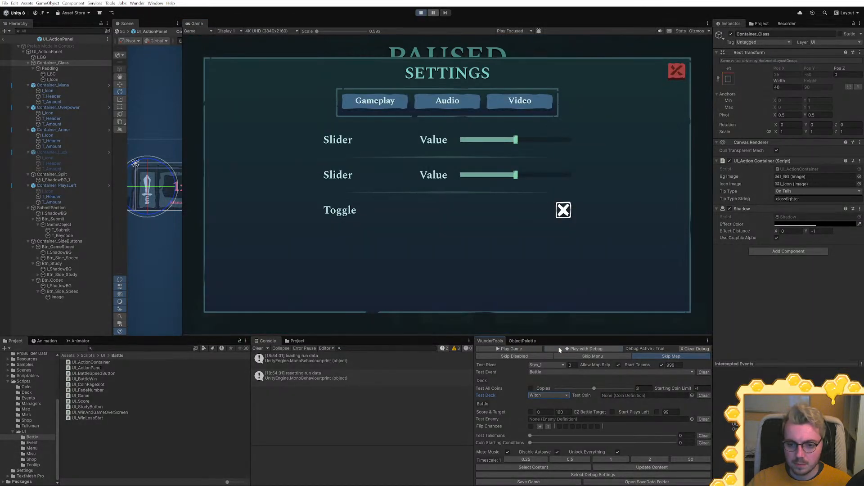
{"action": "left_click", "coordinate": [559, 349]}
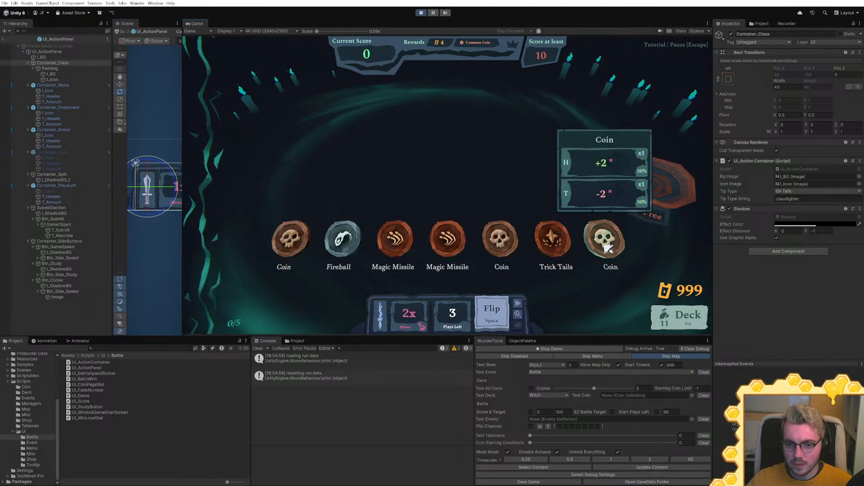
{"action": "key", "text": "Tab"}
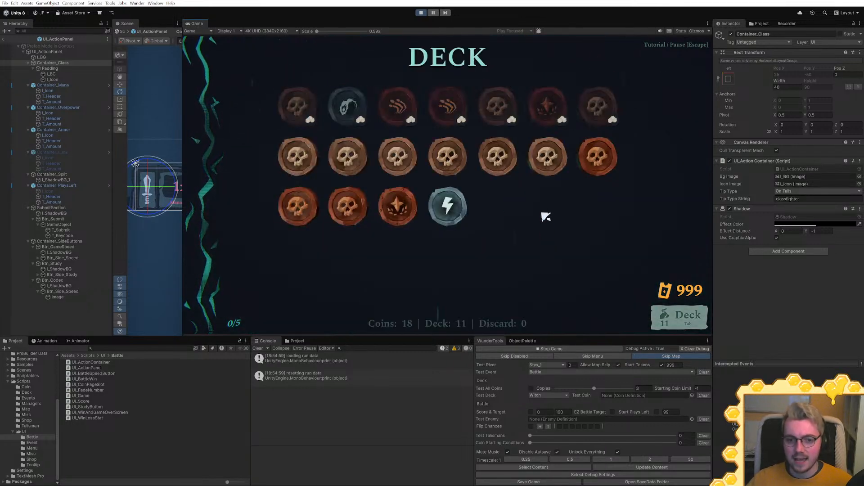
{"action": "key", "text": "Tab"}
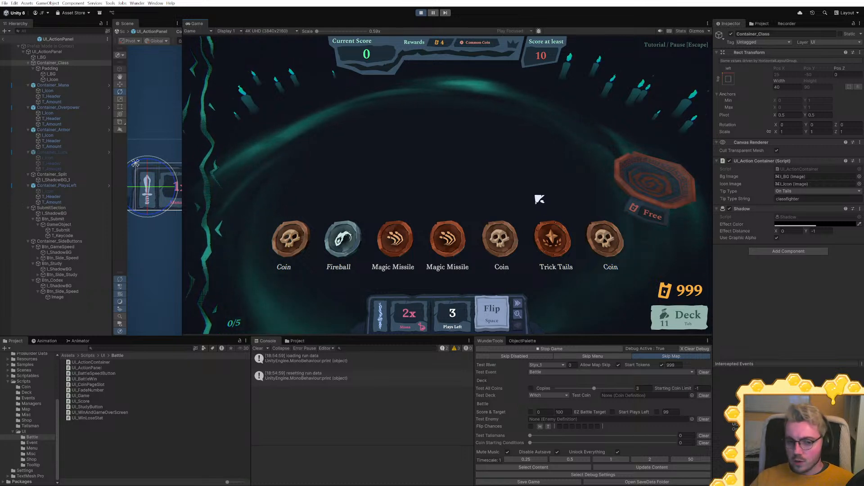
Maximize the Game view, move the Magic Missile coins to the front, discard Trick Tails and plain Coins onto the plate, and flip the hand
{"action": "mouse_move", "coordinate": [554, 247]}
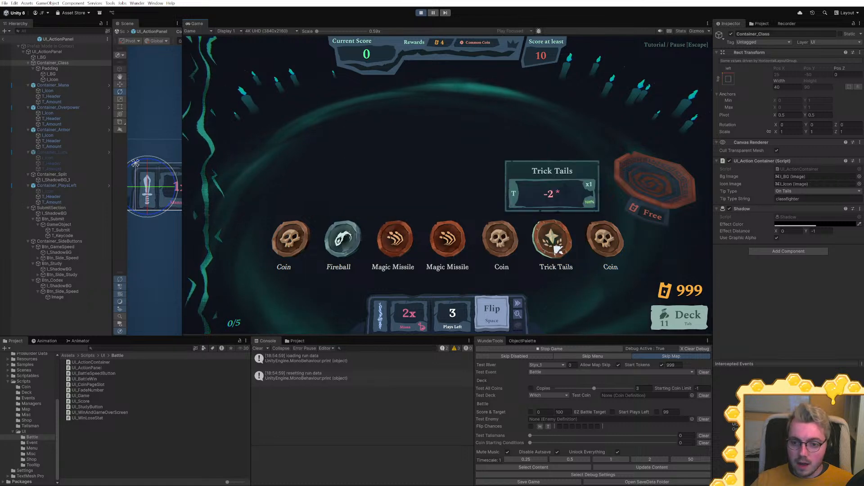
{"action": "double_click", "coordinate": [534, 22]}
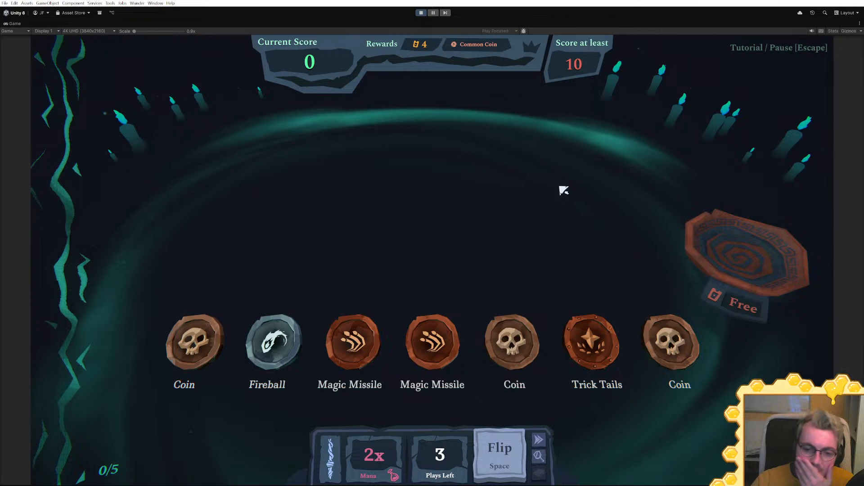
{"action": "mouse_move", "coordinate": [456, 343]}
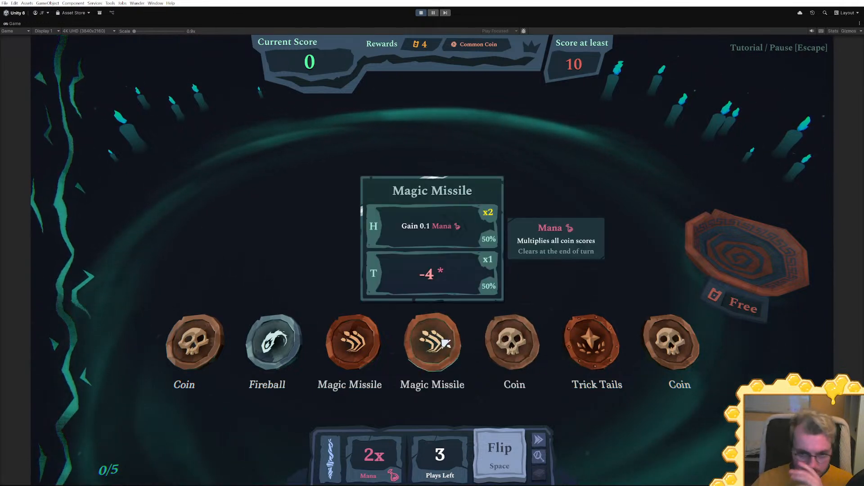
{"action": "left_click_drag", "start_coordinate": [436, 346], "coordinate": [272, 342]}
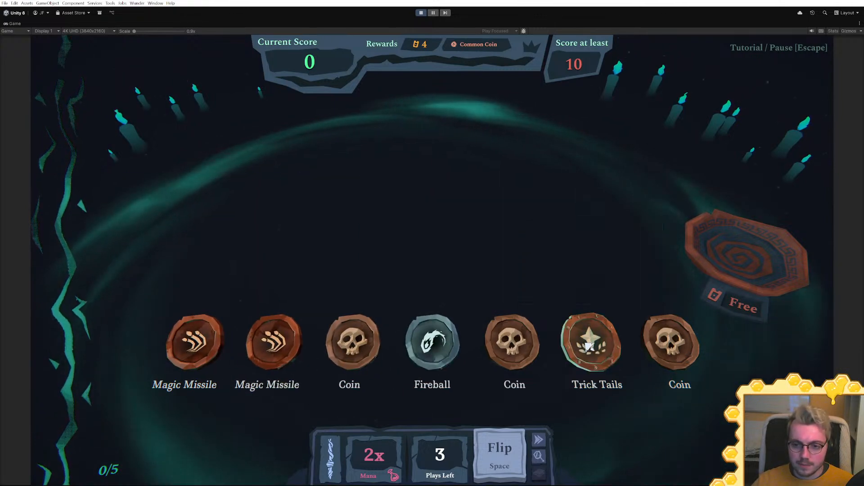
{"action": "left_click_drag", "start_coordinate": [591, 341], "coordinate": [723, 250]}
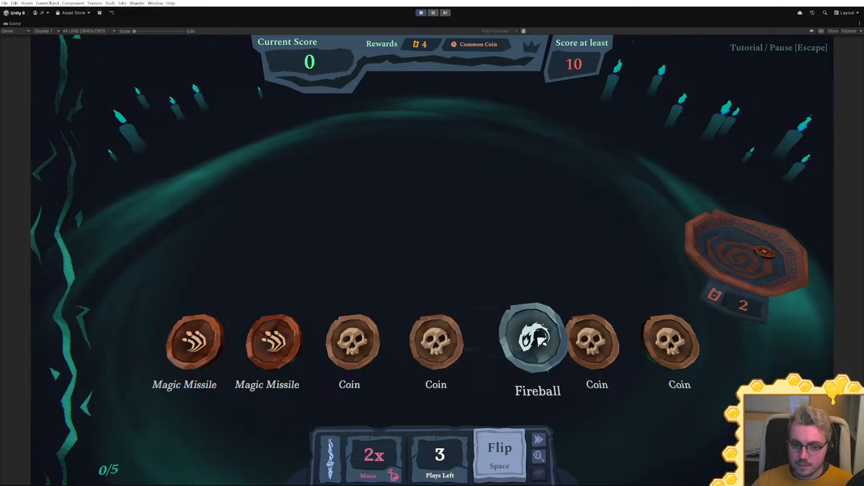
{"action": "left_click_drag", "start_coordinate": [671, 342], "coordinate": [745, 254]}
{"action": "left_click_drag", "start_coordinate": [677, 342], "coordinate": [365, 345]}
{"action": "left_click_drag", "start_coordinate": [496, 349], "coordinate": [427, 351]}
{"action": "left_click", "coordinate": [495, 450]}
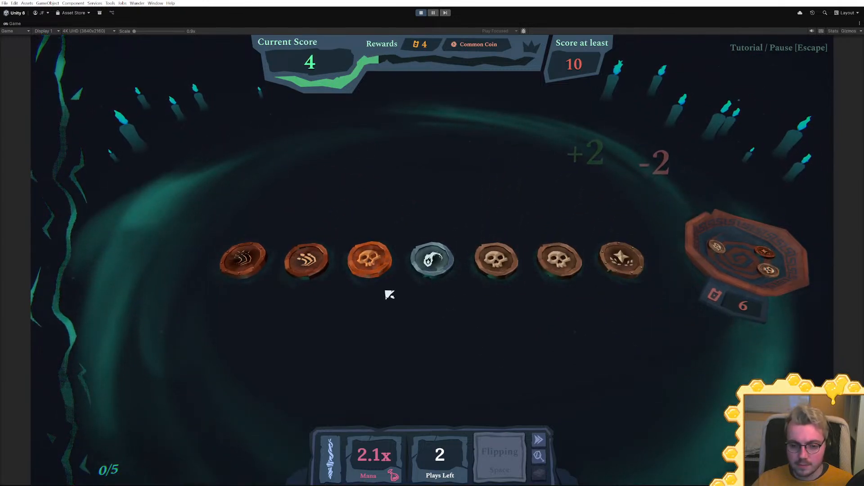
Check the Mana tooltip, discard Trick Tails from the second hand and flip it
{"action": "mouse_move", "coordinate": [385, 472]}
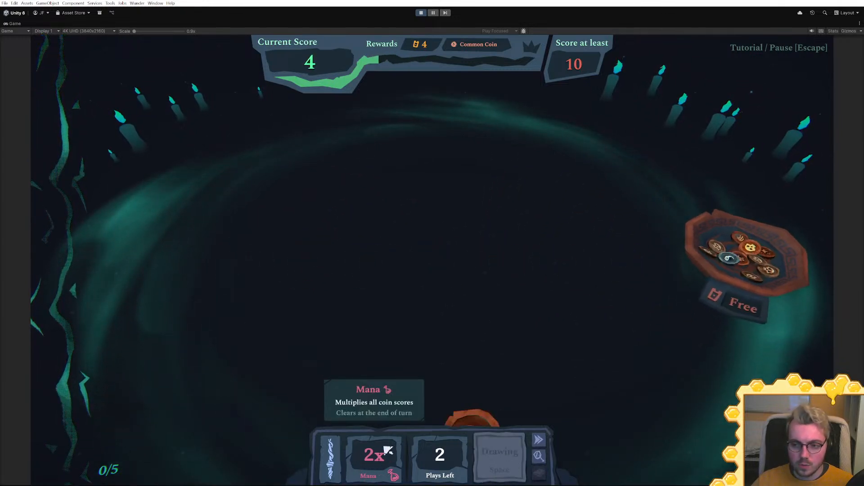
{"action": "mouse_move", "coordinate": [290, 354]}
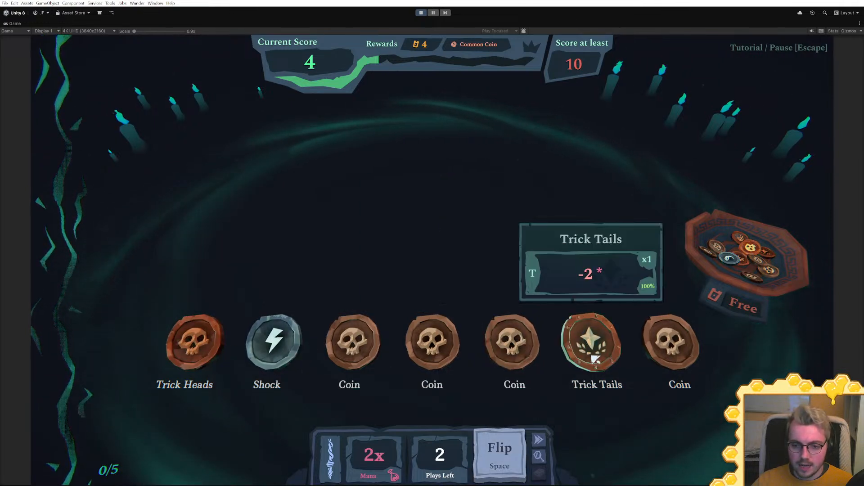
{"action": "left_click_drag", "start_coordinate": [592, 356], "coordinate": [725, 251]}
{"action": "key", "text": "space"}
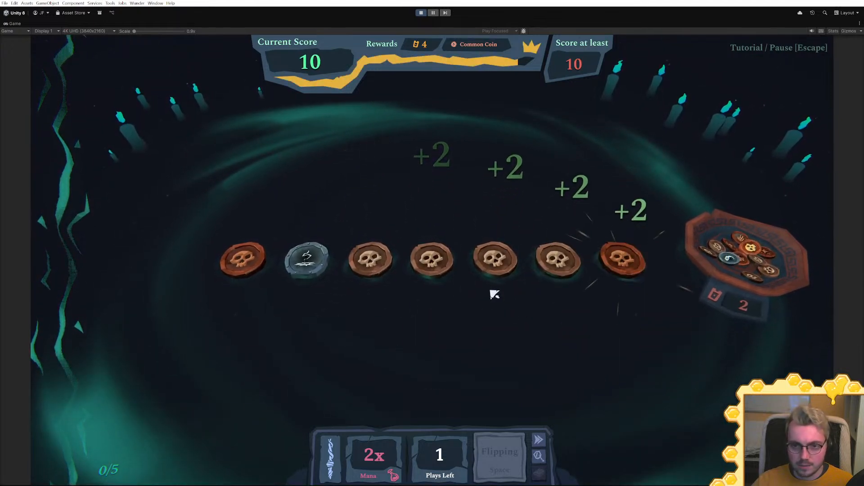
Finish the battle and take the Common Coin reward, choosing the Cerberus coin
{"action": "left_click", "coordinate": [500, 446]}
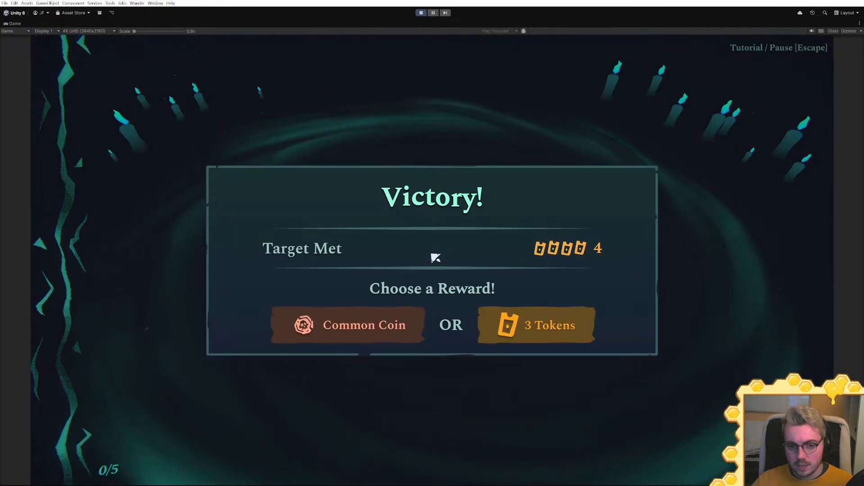
{"action": "left_click", "coordinate": [388, 323]}
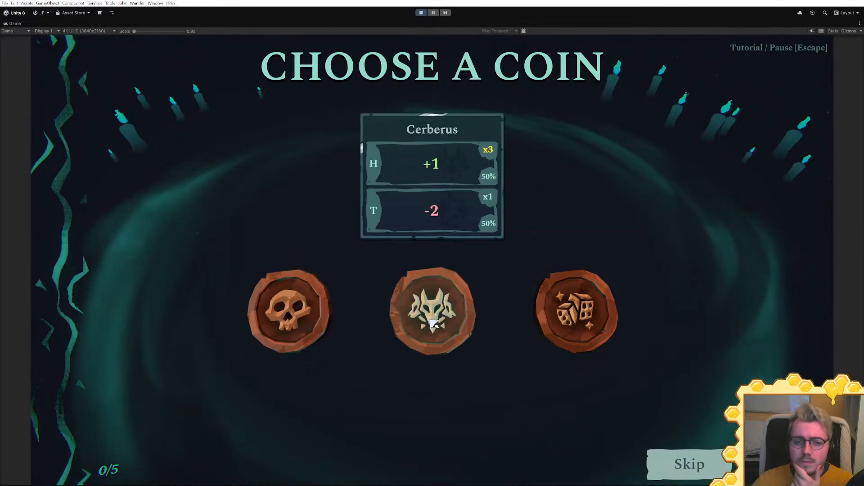
{"action": "left_click", "coordinate": [433, 324]}
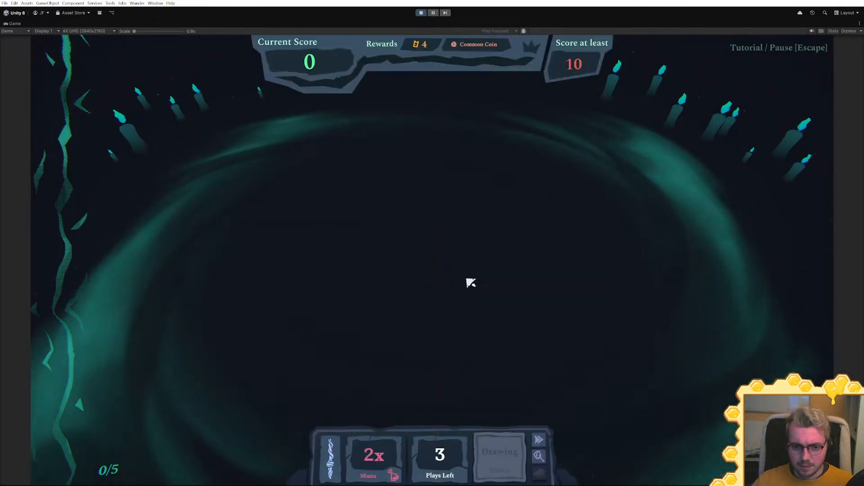
Stop the game, clear the test event and start a new debug run
{"action": "left_click", "coordinate": [421, 12]}
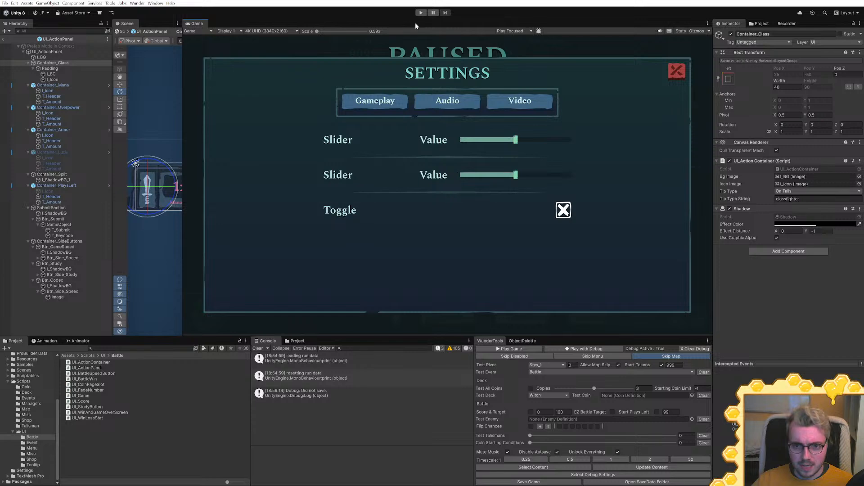
{"action": "left_click", "coordinate": [705, 373]}
{"action": "left_click", "coordinate": [602, 351]}
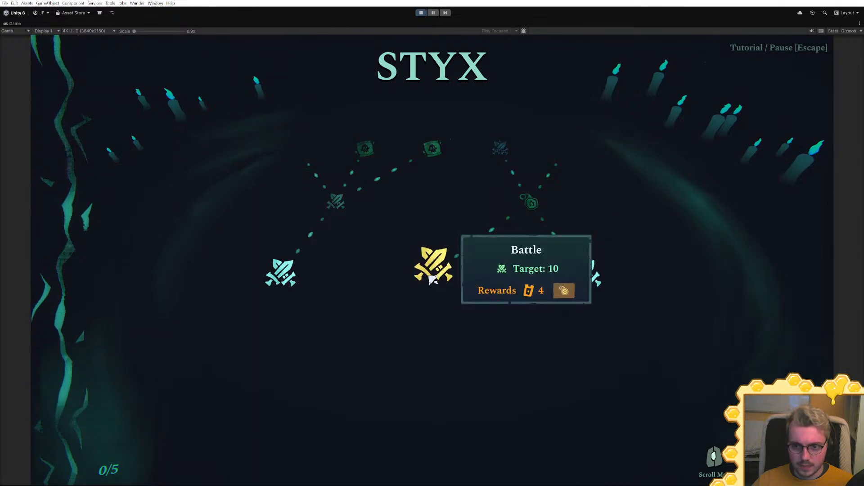
Examine the Styx map's Boss, MiniBoss and pack nodes, and enter the rightmost starting battle
{"action": "scroll", "coordinate": [511, 296], "scroll_direction": "up", "scroll_amount": 2}
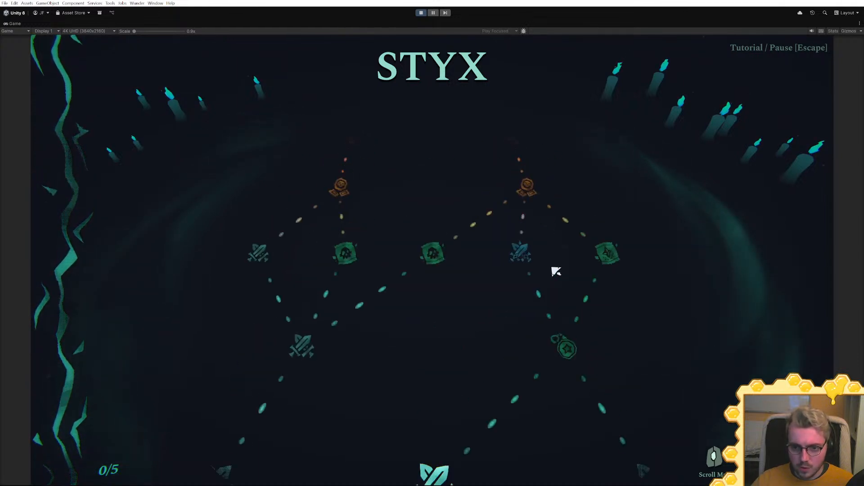
{"action": "scroll", "coordinate": [492, 227], "scroll_direction": "up", "scroll_amount": 3}
{"action": "scroll", "coordinate": [464, 333], "scroll_direction": "up", "scroll_amount": 2}
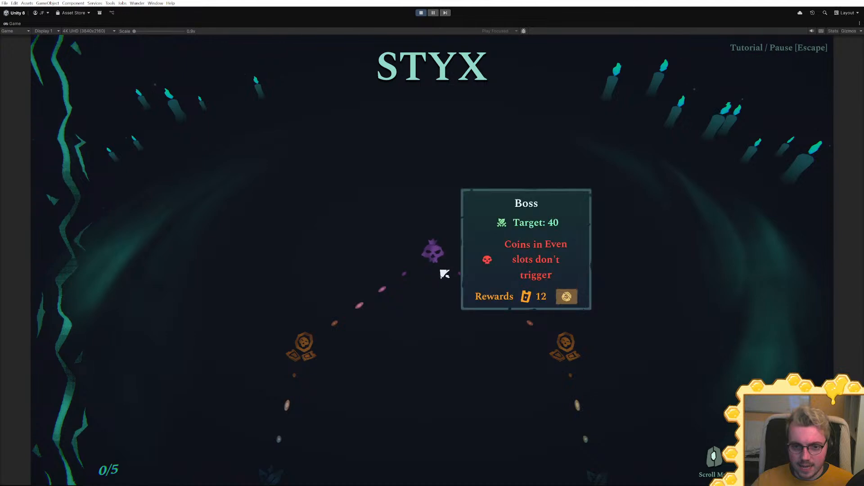
{"action": "mouse_move", "coordinate": [439, 242]}
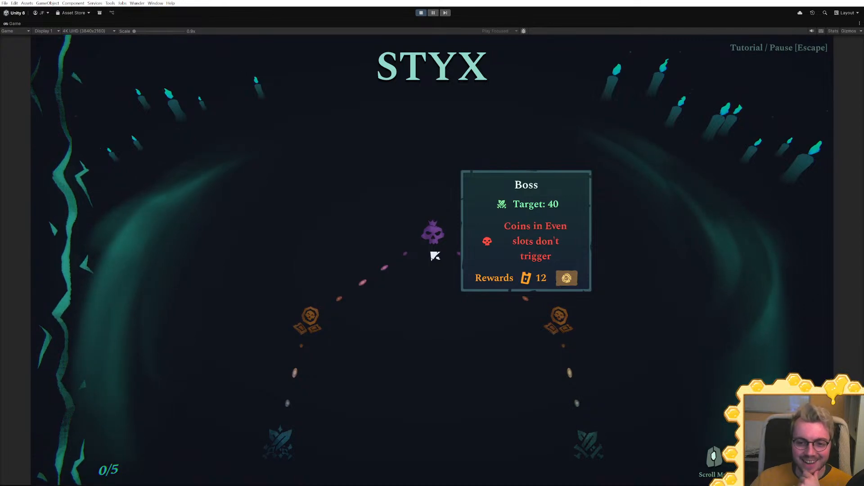
{"action": "scroll", "coordinate": [435, 256], "scroll_direction": "down", "scroll_amount": 5}
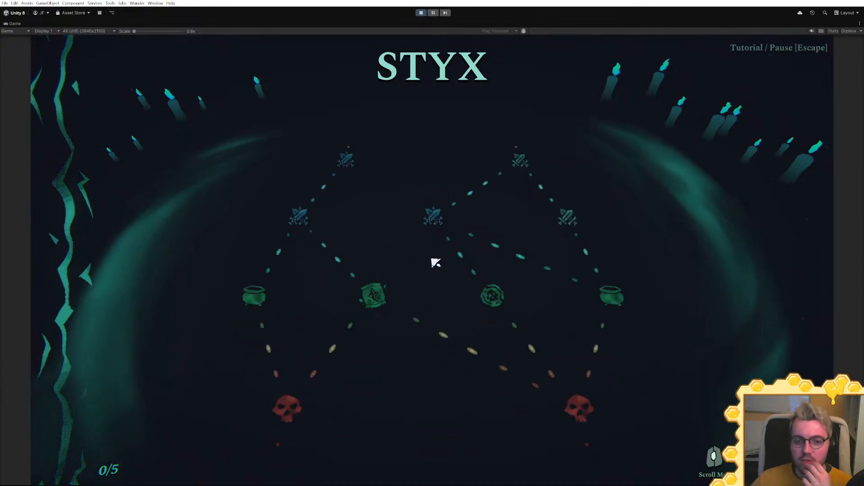
{"action": "scroll", "coordinate": [380, 297], "scroll_direction": "down", "scroll_amount": 3}
{"action": "mouse_move", "coordinate": [328, 272]}
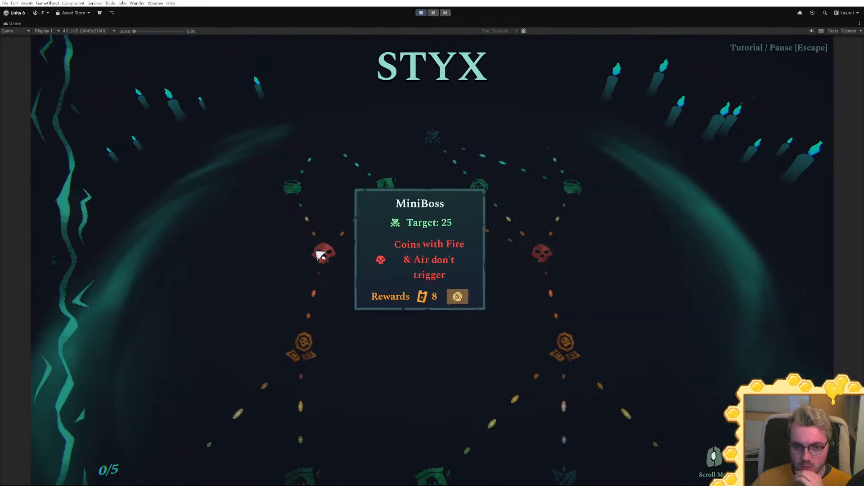
{"action": "scroll", "coordinate": [499, 208], "scroll_direction": "down", "scroll_amount": 2}
{"action": "scroll", "coordinate": [499, 207], "scroll_direction": "down", "scroll_amount": 2}
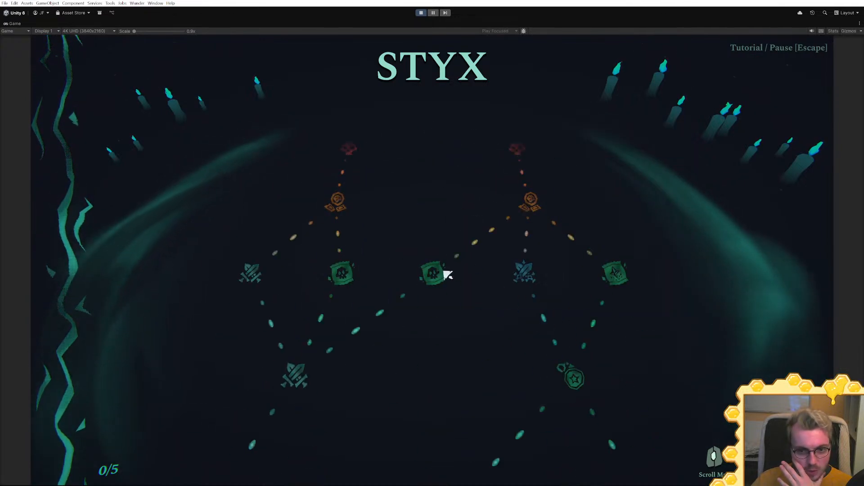
{"action": "scroll", "coordinate": [531, 216], "scroll_direction": "down", "scroll_amount": 2}
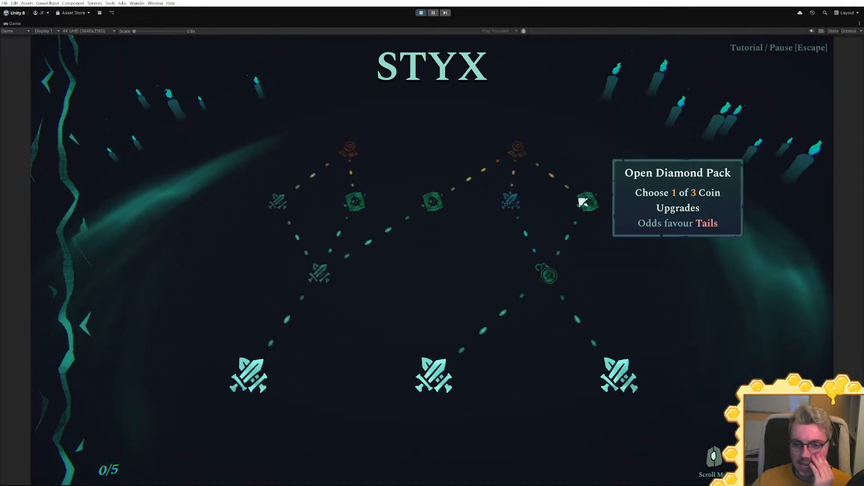
{"action": "left_click", "coordinate": [631, 390]}
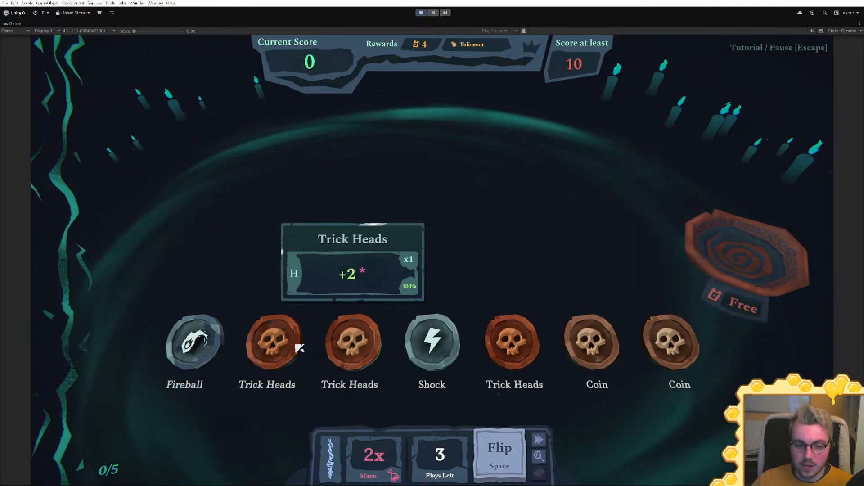
Arrange the first hand to begin Trick Heads, Fireball, Trick Heads, Shock, flip it and end the turn
{"action": "left_click_drag", "start_coordinate": [208, 344], "coordinate": [277, 345]}
{"action": "left_click_drag", "start_coordinate": [505, 344], "coordinate": [353, 348]}
{"action": "left_click_drag", "start_coordinate": [515, 349], "coordinate": [448, 347]}
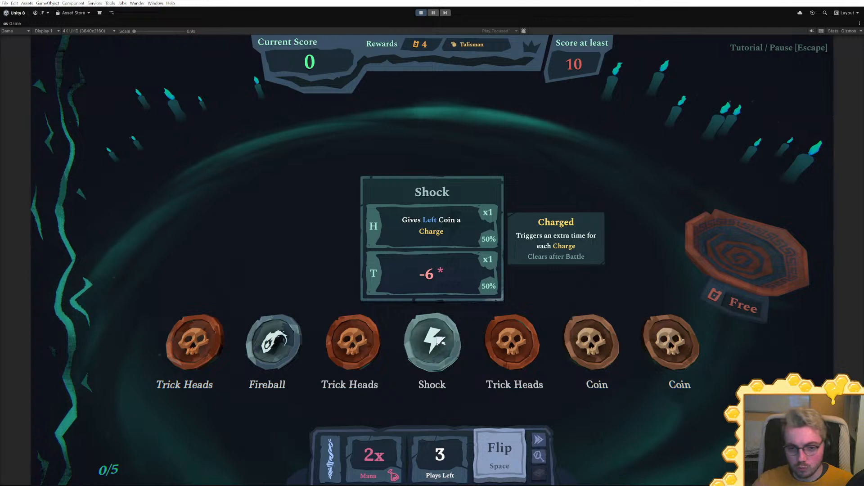
{"action": "left_click", "coordinate": [506, 452]}
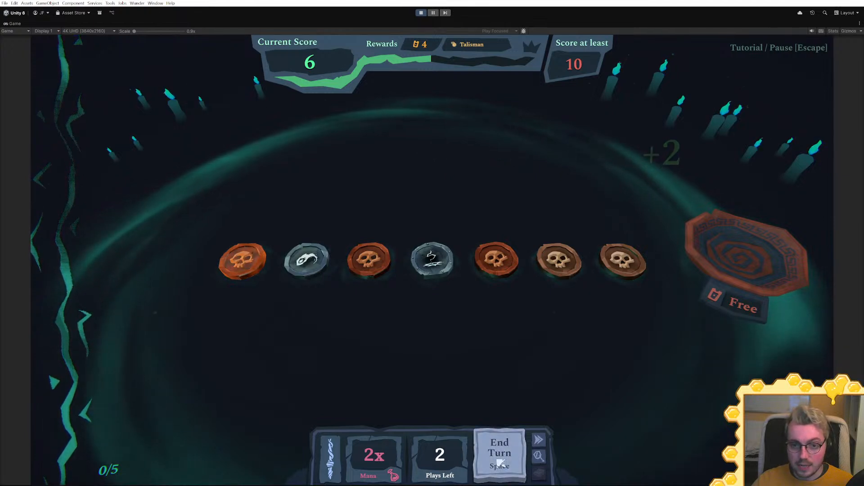
{"action": "left_click", "coordinate": [513, 460]}
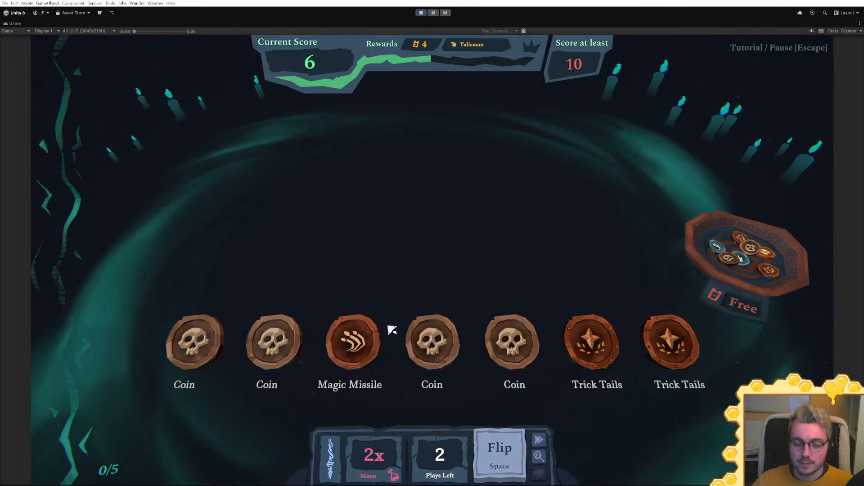
Discard one Trick Tails from the second hand, place the other ahead of Magic Missile, flip the hand and end the turn
{"action": "left_click_drag", "start_coordinate": [360, 337], "coordinate": [193, 342]}
{"action": "mouse_move", "coordinate": [674, 350]}
{"action": "left_mouse_down"}
{"action": "mouse_move", "coordinate": [729, 257]}
{"action": "mouse_move", "coordinate": [743, 264]}
{"action": "left_mouse_up"}
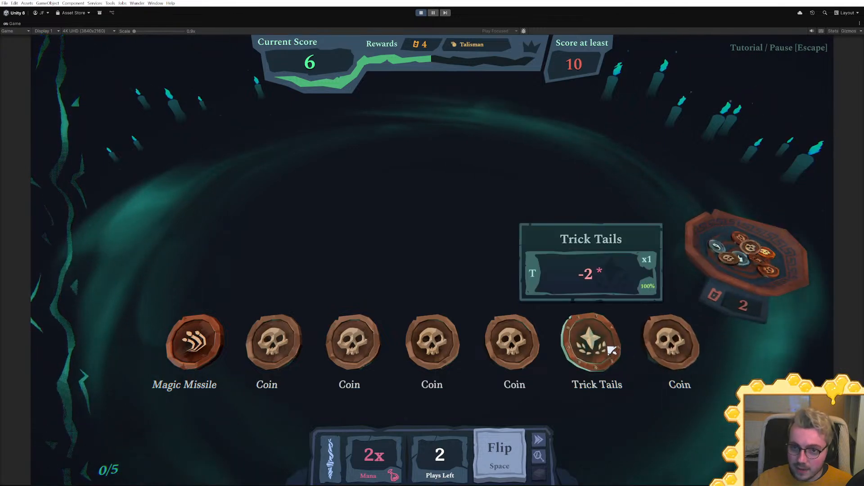
{"action": "left_click_drag", "start_coordinate": [613, 350], "coordinate": [208, 356]}
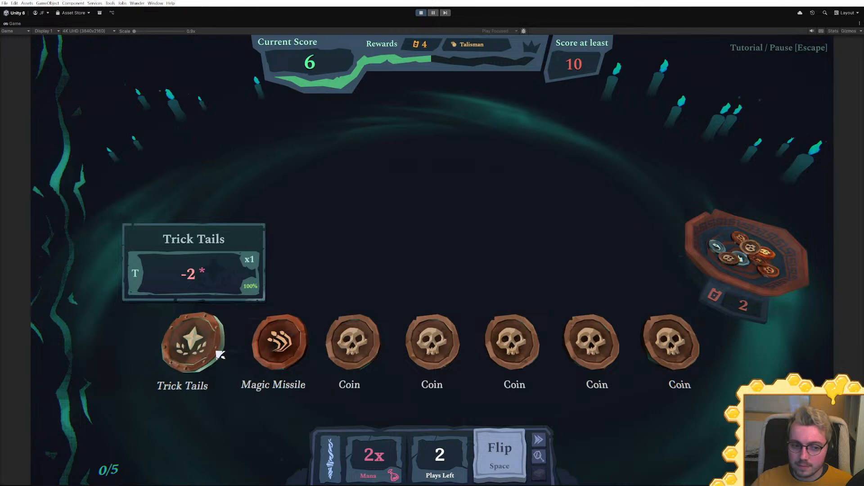
{"action": "key", "text": "space"}
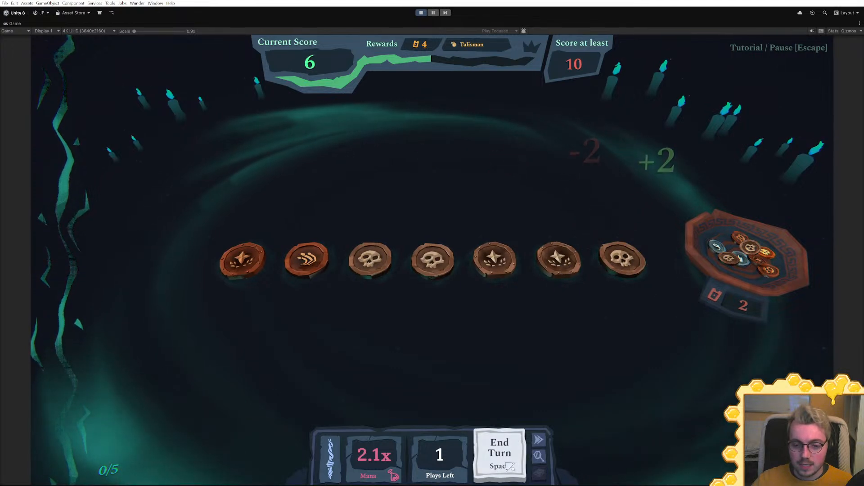
{"action": "left_click", "coordinate": [509, 467]}
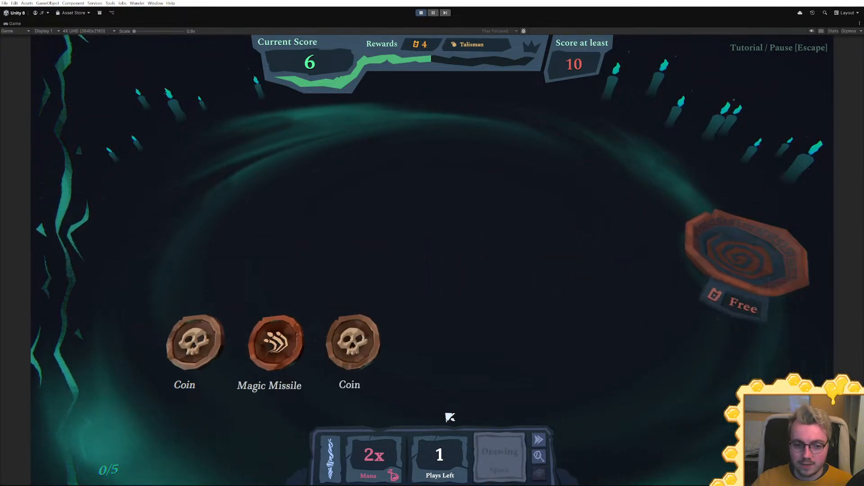
Move Magic Missile to the front of the third hand, discard a Trick Tails and check the Fireball coin's tooltip
{"action": "mouse_move", "coordinate": [585, 366]}
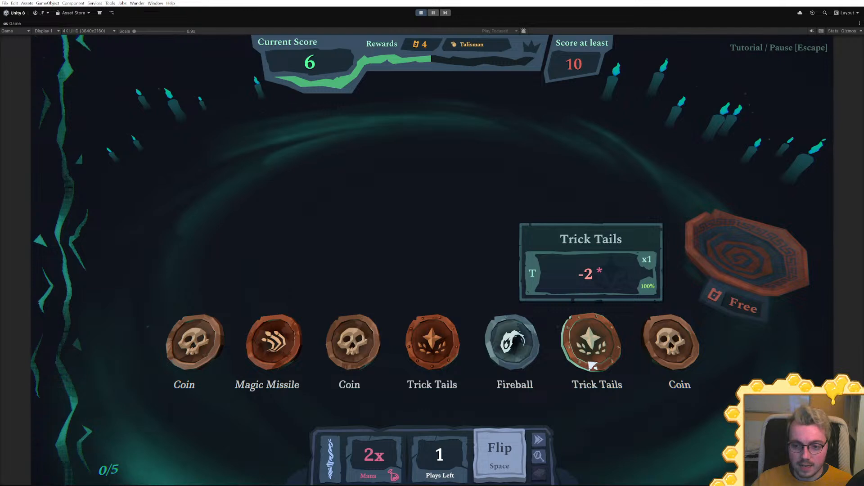
{"action": "left_click_drag", "start_coordinate": [275, 348], "coordinate": [221, 350]}
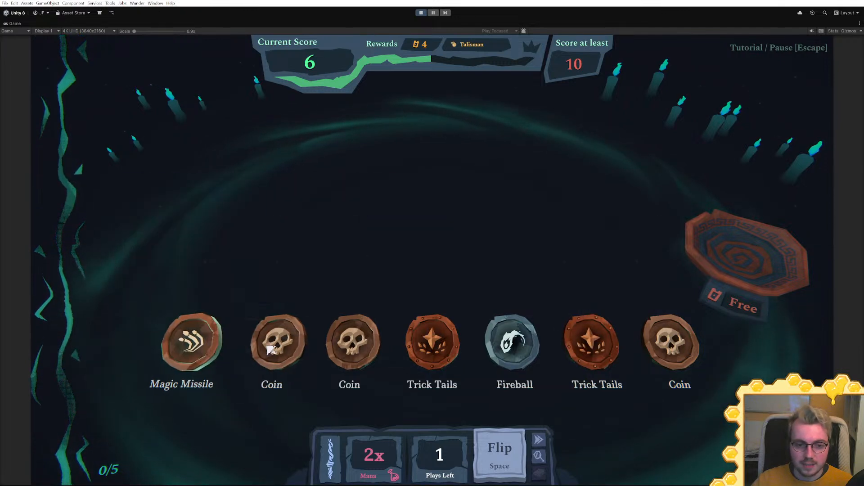
{"action": "mouse_move", "coordinate": [434, 358]}
{"action": "left_mouse_down"}
{"action": "mouse_move", "coordinate": [520, 280]}
{"action": "mouse_move", "coordinate": [761, 259]}
{"action": "left_mouse_up"}
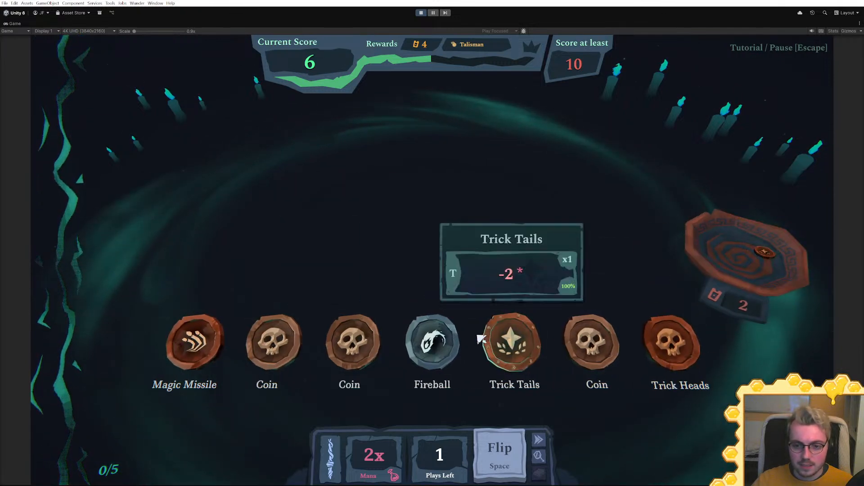
{"action": "mouse_move", "coordinate": [447, 344]}
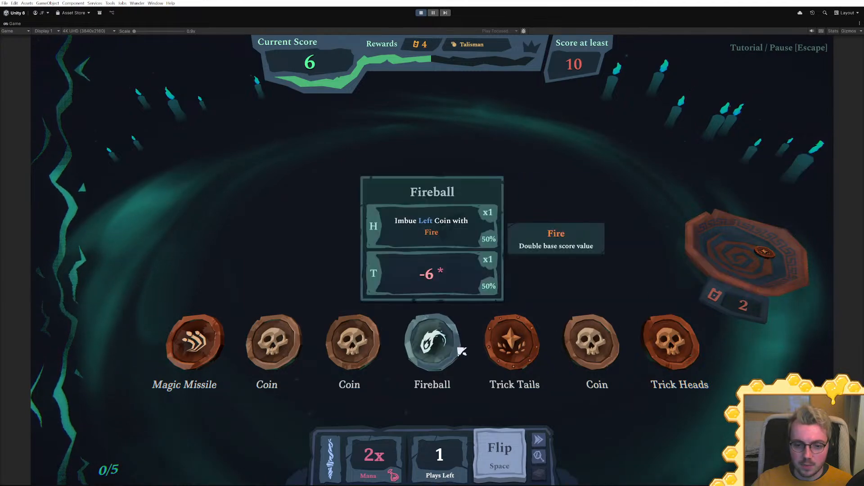
{"action": "mouse_move", "coordinate": [505, 353]}
Stop the game, launch it again and start a new run with the Witch deck
{"action": "left_click", "coordinate": [421, 13]}
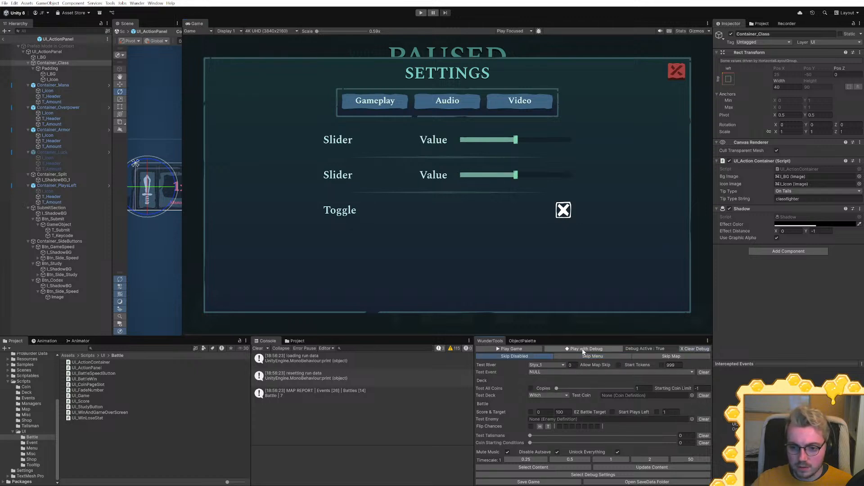
{"action": "left_click", "coordinate": [535, 350]}
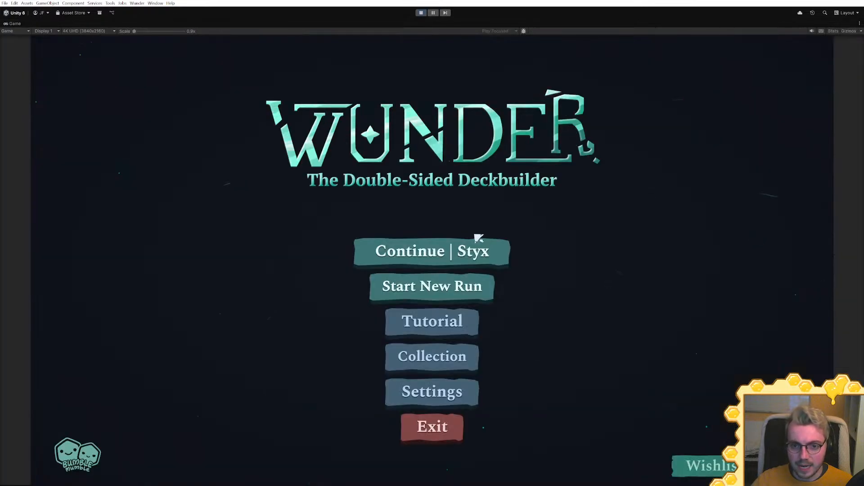
{"action": "left_click", "coordinate": [430, 291]}
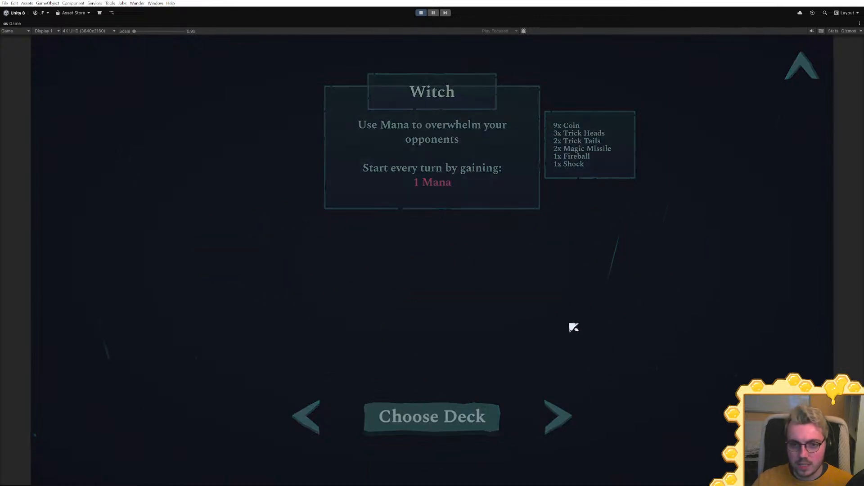
Examine the Styx map's MiniBoss, Boss and coin nodes, and enter the leftmost starting battle
{"action": "scroll", "coordinate": [570, 322], "scroll_direction": "up", "scroll_amount": 8}
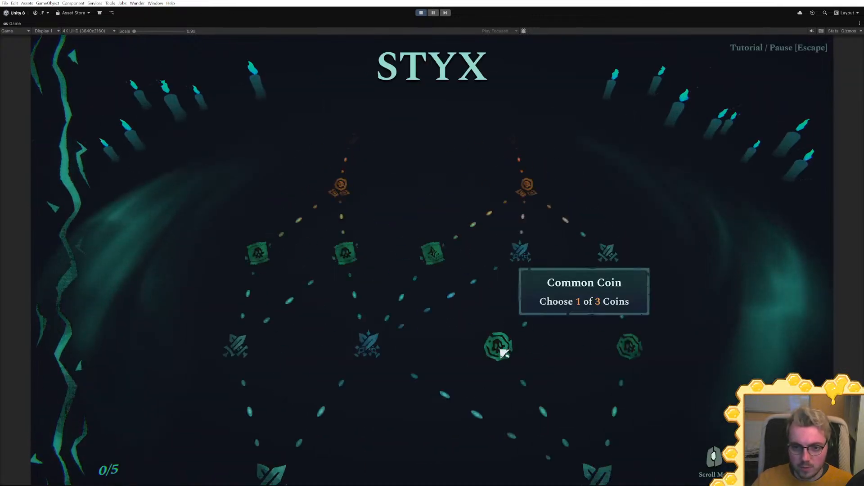
{"action": "mouse_move", "coordinate": [576, 396]}
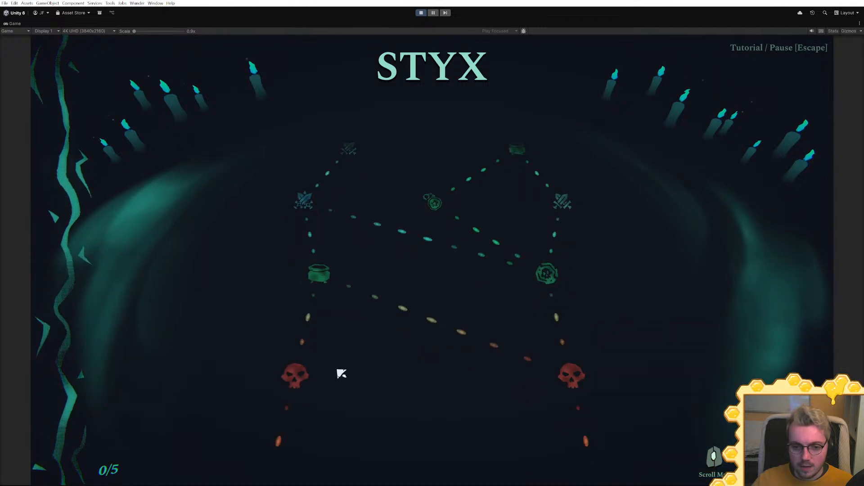
{"action": "mouse_move", "coordinate": [302, 376]}
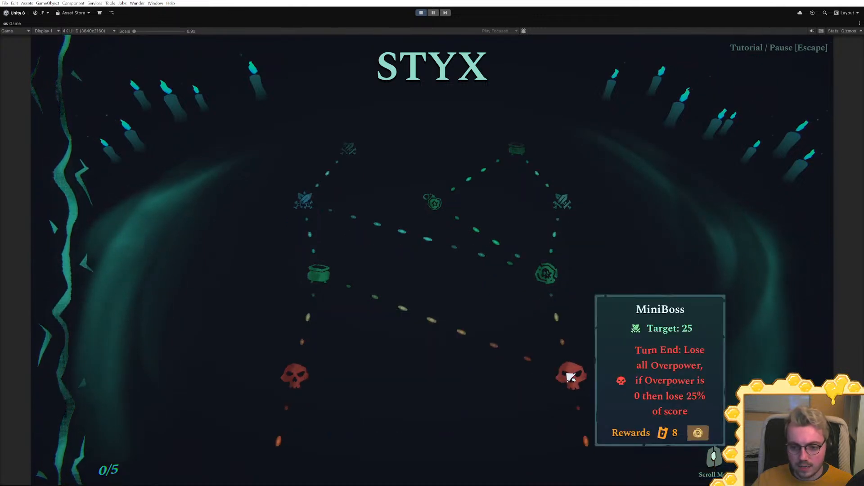
{"action": "scroll", "coordinate": [312, 377], "scroll_direction": "up", "scroll_amount": 3}
{"action": "scroll", "coordinate": [312, 379], "scroll_direction": "up", "scroll_amount": 3}
{"action": "mouse_move", "coordinate": [433, 215]}
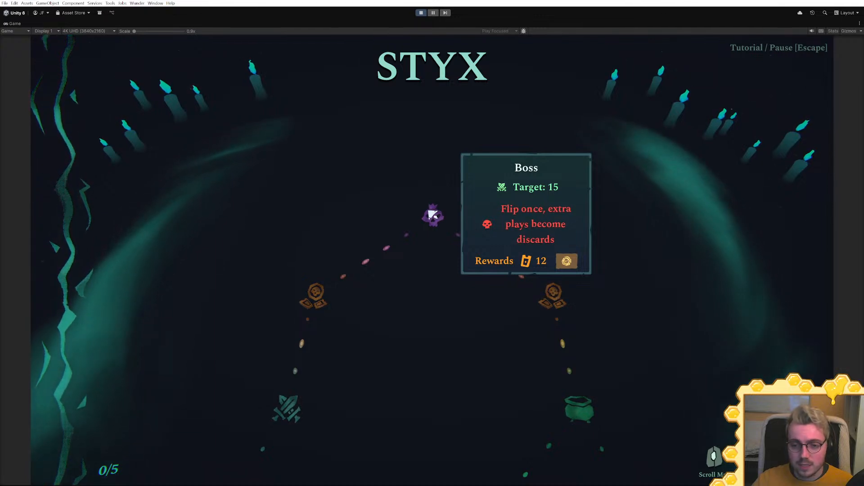
{"action": "scroll", "coordinate": [360, 288], "scroll_direction": "down", "scroll_amount": 5}
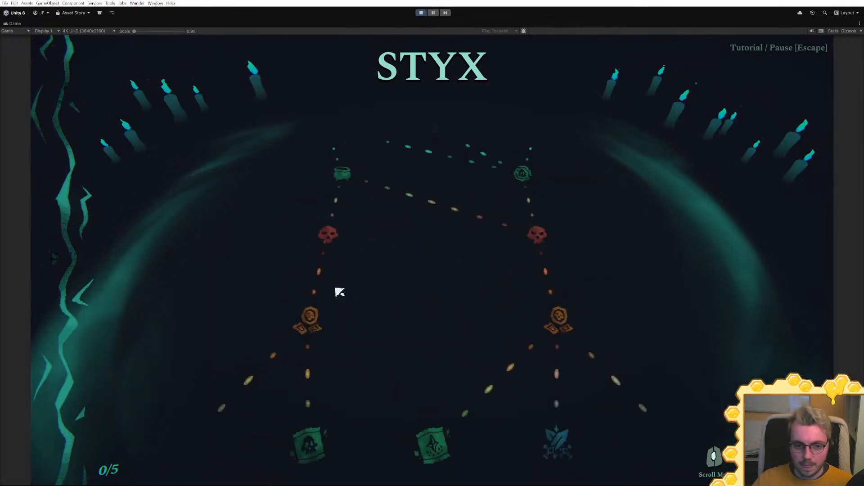
{"action": "mouse_move", "coordinate": [323, 256]}
{"action": "scroll", "coordinate": [327, 238], "scroll_direction": "down", "scroll_amount": 3}
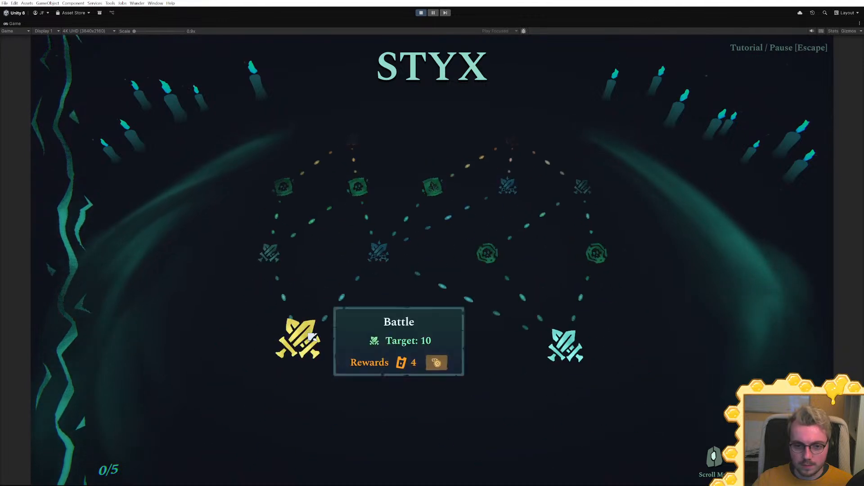
{"action": "mouse_move", "coordinate": [585, 260]}
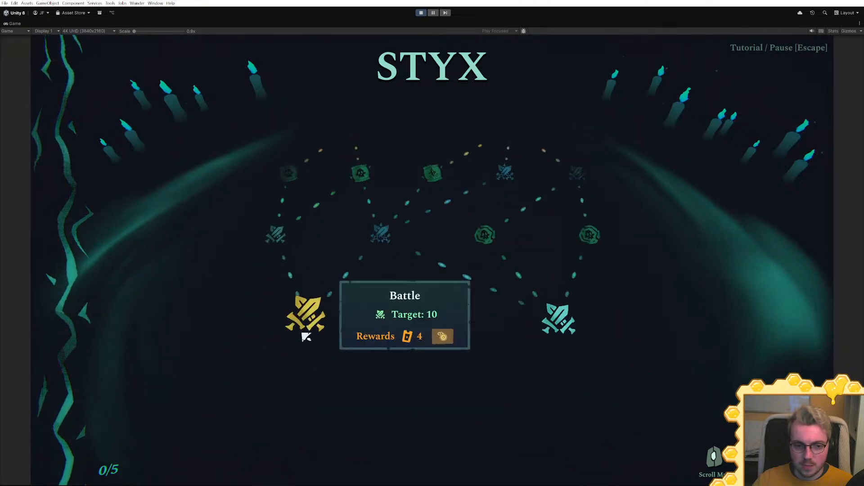
{"action": "left_click", "coordinate": [298, 342]}
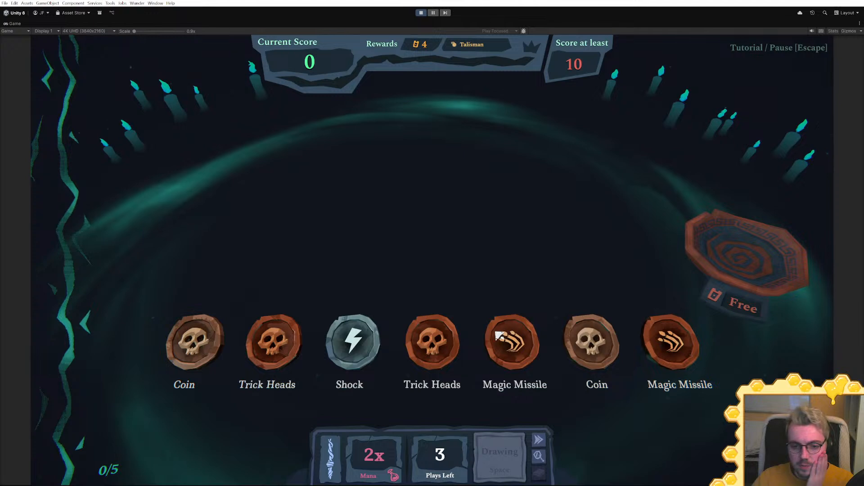
Arrange the first hand to begin with both Magic Missiles, Trick Heads and Shock, flip it, check the charged Trick Heads and end the turn
{"action": "mouse_move", "coordinate": [672, 351]}
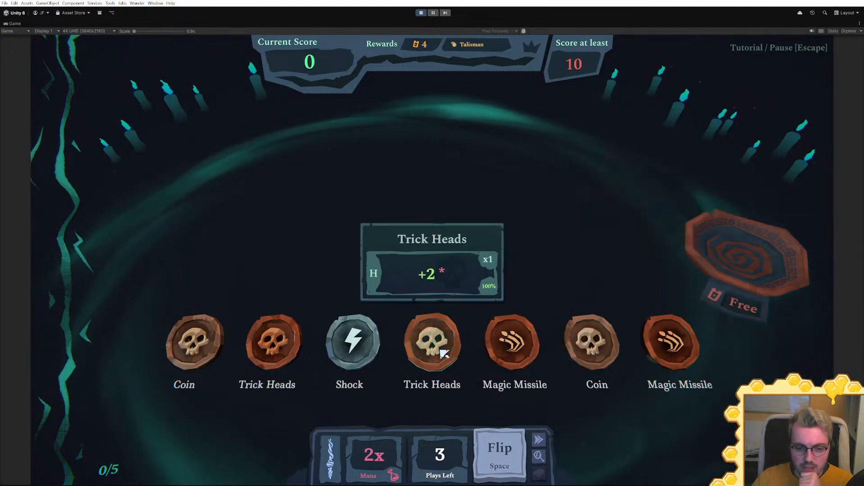
{"action": "mouse_move", "coordinate": [335, 357]}
{"action": "left_click_drag", "start_coordinate": [288, 349], "coordinate": [191, 347]}
{"action": "mouse_move", "coordinate": [530, 352]}
{"action": "left_click_drag", "start_coordinate": [665, 347], "coordinate": [193, 347]}
{"action": "left_click_drag", "start_coordinate": [588, 347], "coordinate": [273, 344]}
{"action": "left_click_drag", "start_coordinate": [513, 347], "coordinate": [432, 346]}
{"action": "mouse_move", "coordinate": [440, 366]}
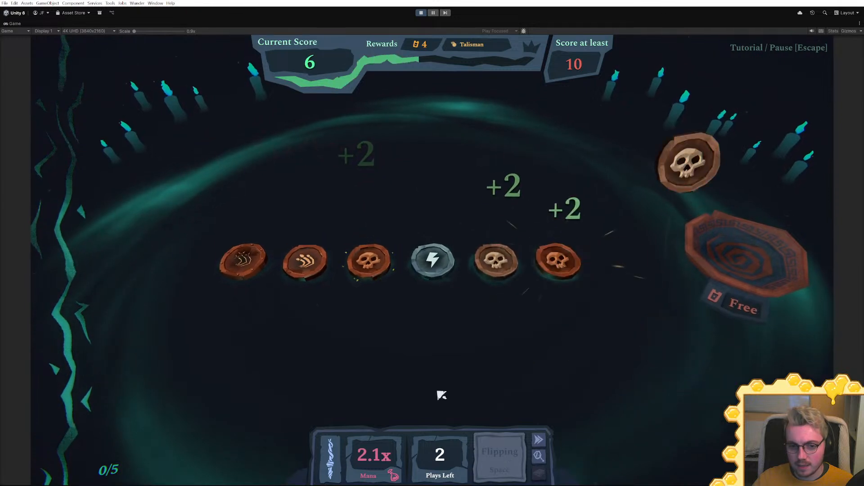
{"action": "mouse_move", "coordinate": [374, 273]}
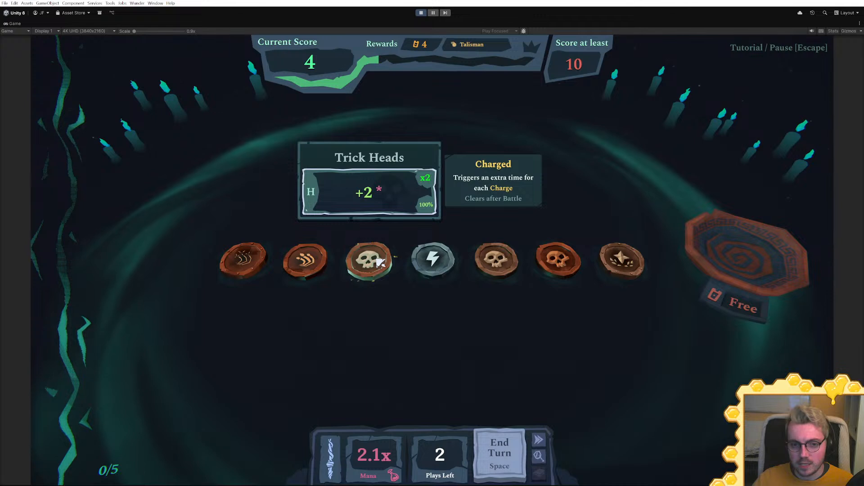
{"action": "left_click", "coordinate": [511, 448]}
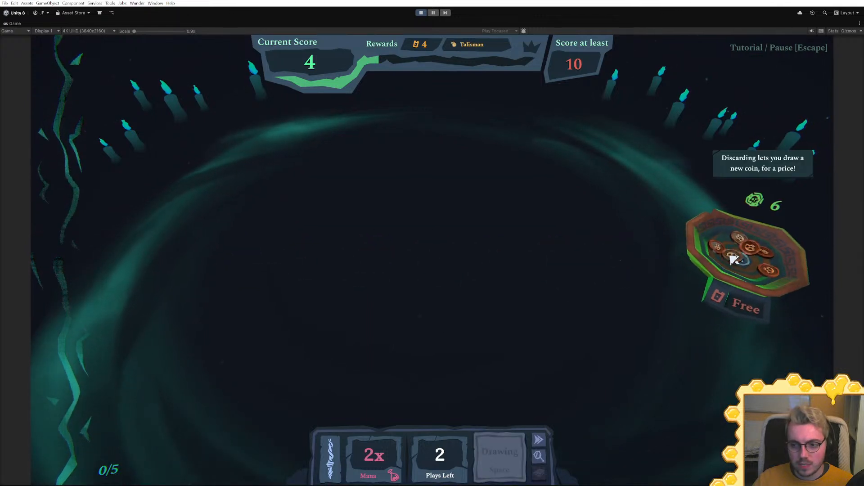
Discard the sixth coin of the second hand, move Trick Tails first and Trick Heads last, flip the hand and end the turn
{"action": "left_click_drag", "start_coordinate": [584, 349], "coordinate": [740, 250]}
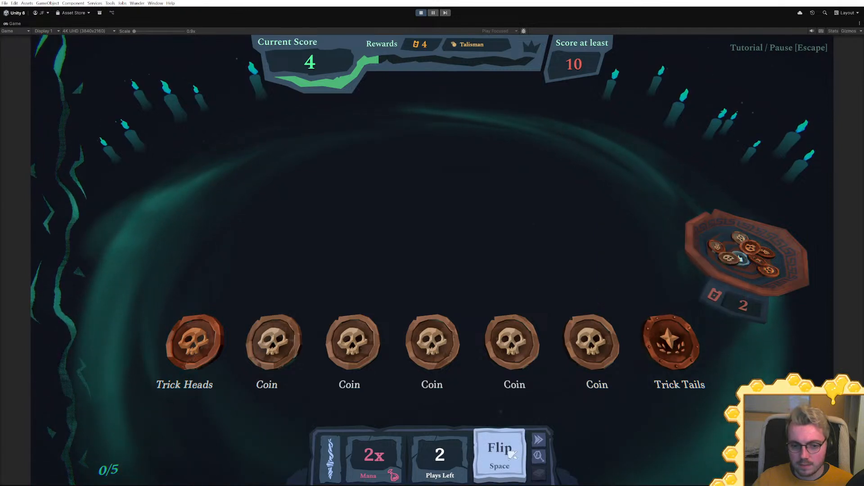
{"action": "left_click_drag", "start_coordinate": [675, 347], "coordinate": [198, 343]}
{"action": "left_click_drag", "start_coordinate": [309, 349], "coordinate": [662, 342]}
{"action": "key", "text": "space"}
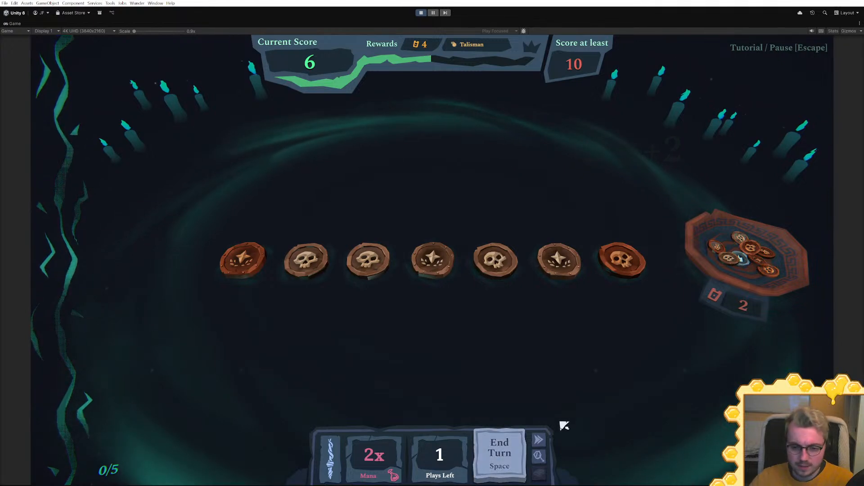
{"action": "left_click", "coordinate": [518, 442]}
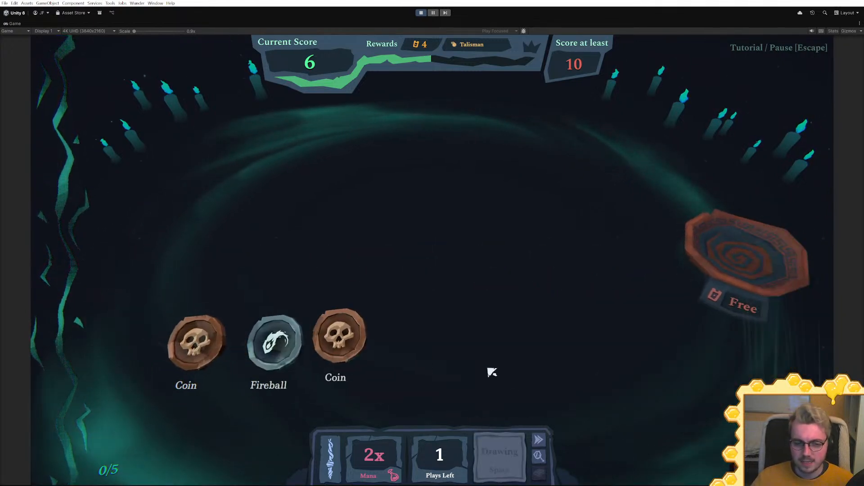
Discard the fifth coin of the last hand, flip the hand and stop the game
{"action": "left_click_drag", "start_coordinate": [508, 342], "coordinate": [742, 246]}
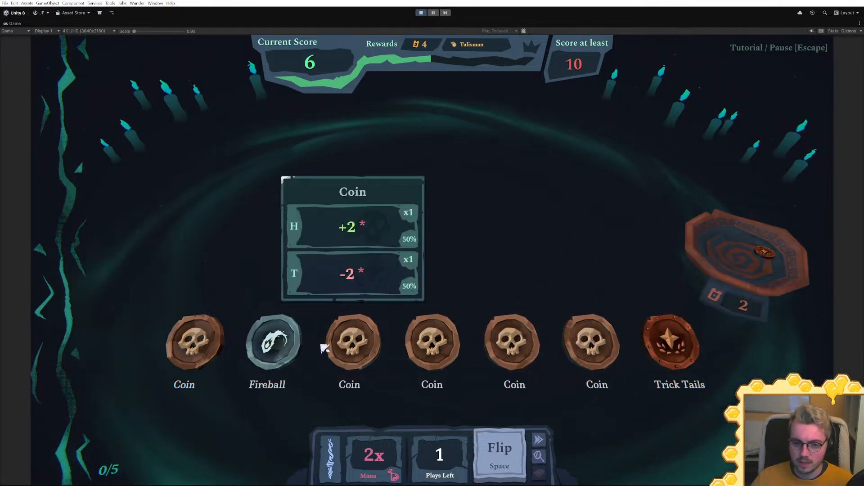
{"action": "left_click", "coordinate": [502, 450]}
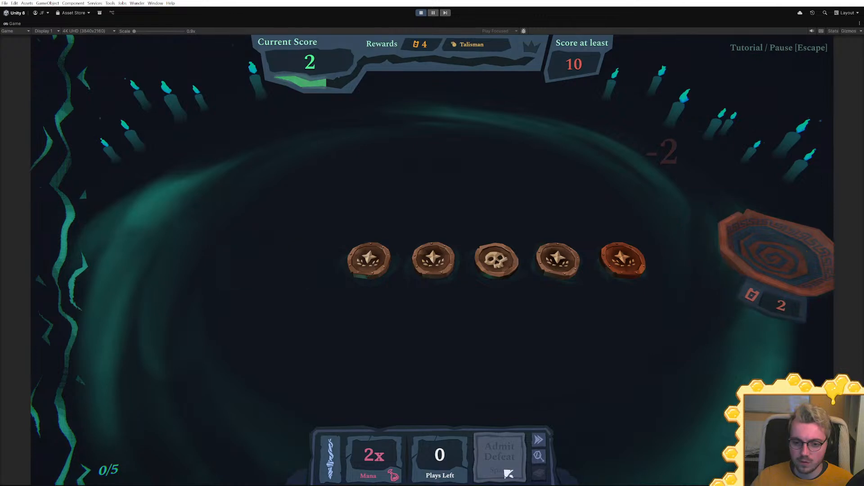
{"action": "left_click", "coordinate": [418, 12]}
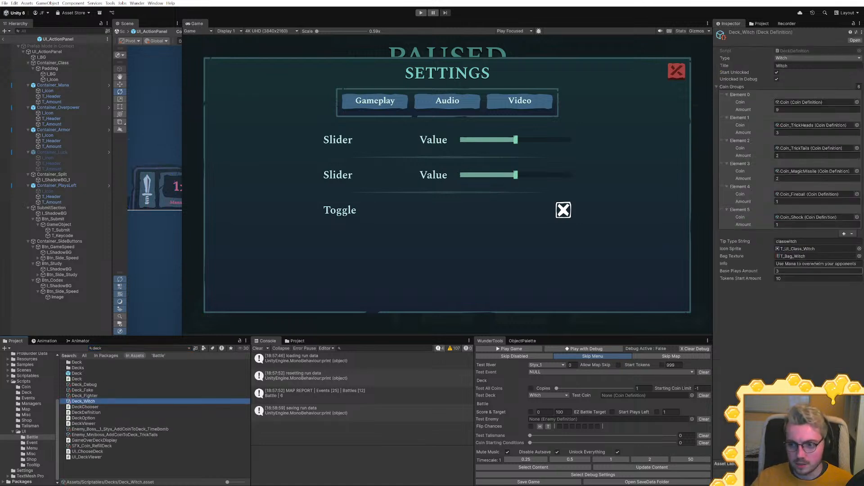
Set the Witch deck's Base Plays Amount to 4, launch the game and start a new run with the Witch deck
{"action": "left_click", "coordinate": [524, 349]}
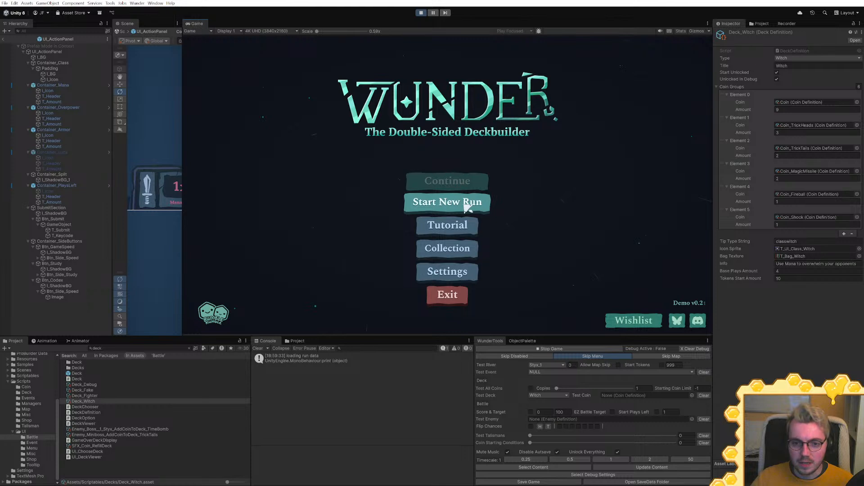
{"action": "left_click", "coordinate": [468, 206]}
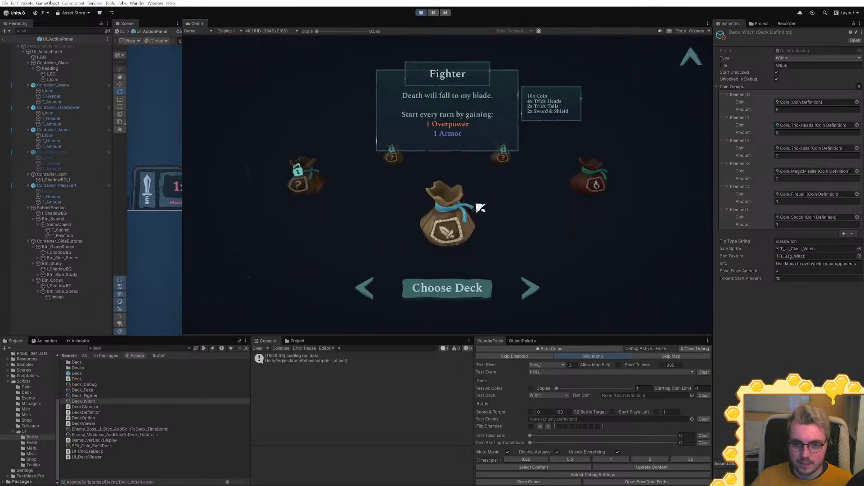
{"action": "left_click", "coordinate": [575, 189]}
{"action": "left_click", "coordinate": [469, 286]}
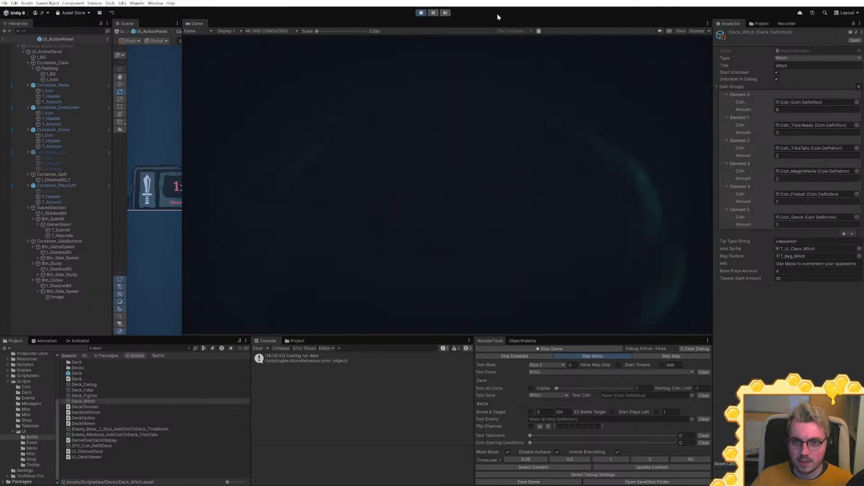
Maximize the game view, look over the Styx map's upcoming nodes and start a first-row battle with target score 10
{"action": "double_click", "coordinate": [498, 23]}
{"action": "scroll", "coordinate": [433, 273], "scroll_direction": "up", "scroll_amount": 1}
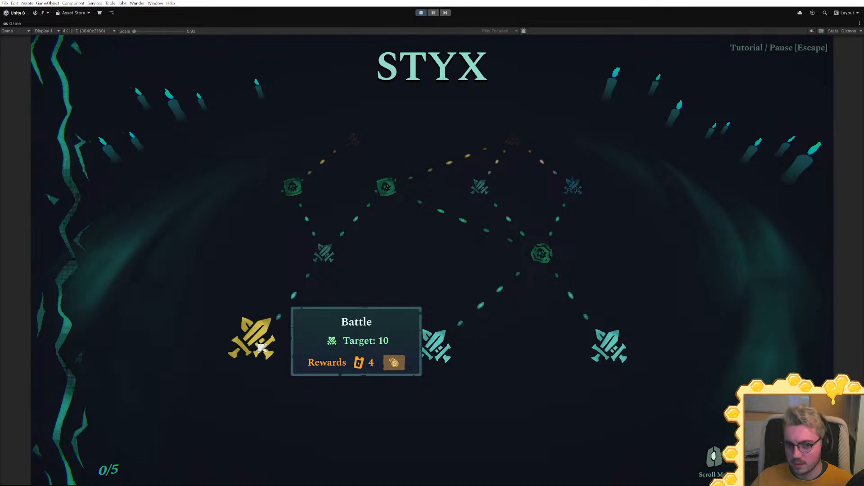
{"action": "scroll", "coordinate": [390, 347], "scroll_direction": "up", "scroll_amount": 4}
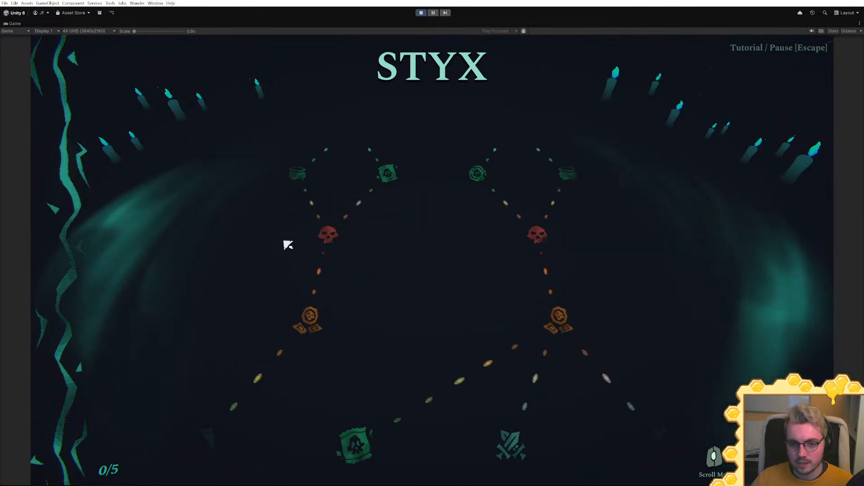
{"action": "mouse_move", "coordinate": [321, 247]}
{"action": "scroll", "coordinate": [546, 233], "scroll_direction": "down", "scroll_amount": 3}
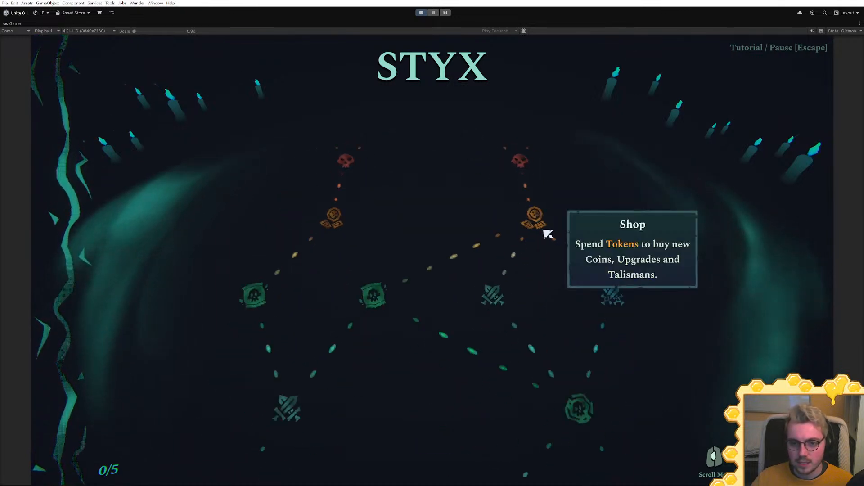
{"action": "left_click", "coordinate": [603, 342]}
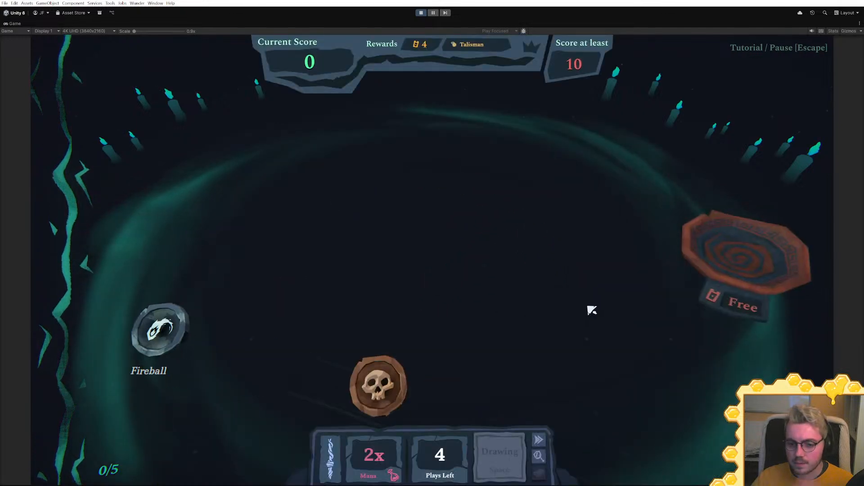
In the first hand, move a middle coin to the front, discard one coin, move the last coin to the front and flip
{"action": "left_click_drag", "start_coordinate": [435, 351], "coordinate": [198, 351]}
{"action": "left_click_drag", "start_coordinate": [514, 346], "coordinate": [701, 263]}
{"action": "left_click_drag", "start_coordinate": [656, 357], "coordinate": [197, 350]}
{"action": "left_click", "coordinate": [478, 442]}
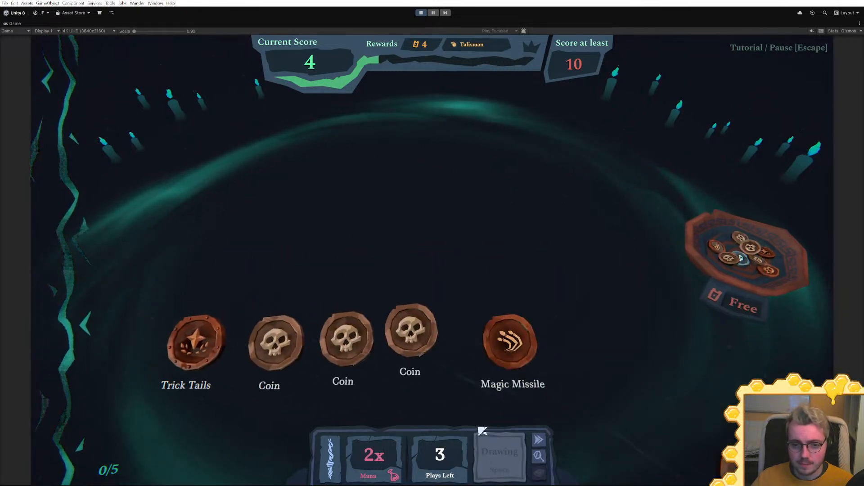
Discard Trick Tails from the second hand, place Magic Missile first and Trick Heads second, flip the hand and end the turn
{"action": "mouse_move", "coordinate": [194, 340]}
{"action": "left_mouse_down"}
{"action": "mouse_move", "coordinate": [285, 250]}
{"action": "mouse_move", "coordinate": [761, 246]}
{"action": "mouse_move", "coordinate": [720, 253]}
{"action": "left_mouse_up"}
{"action": "mouse_move", "coordinate": [459, 349]}
{"action": "left_mouse_down"}
{"action": "mouse_move", "coordinate": [175, 341]}
{"action": "mouse_move", "coordinate": [193, 341]}
{"action": "left_mouse_up"}
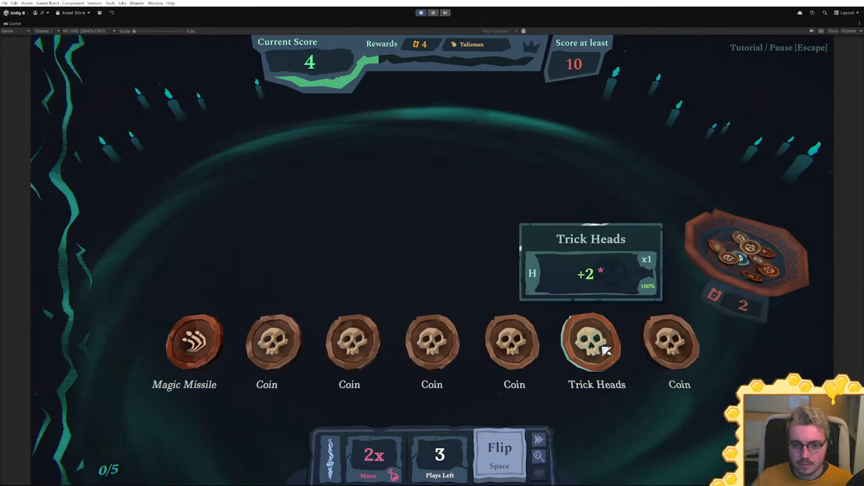
{"action": "left_click_drag", "start_coordinate": [606, 350], "coordinate": [276, 347]}
{"action": "key", "text": "space"}
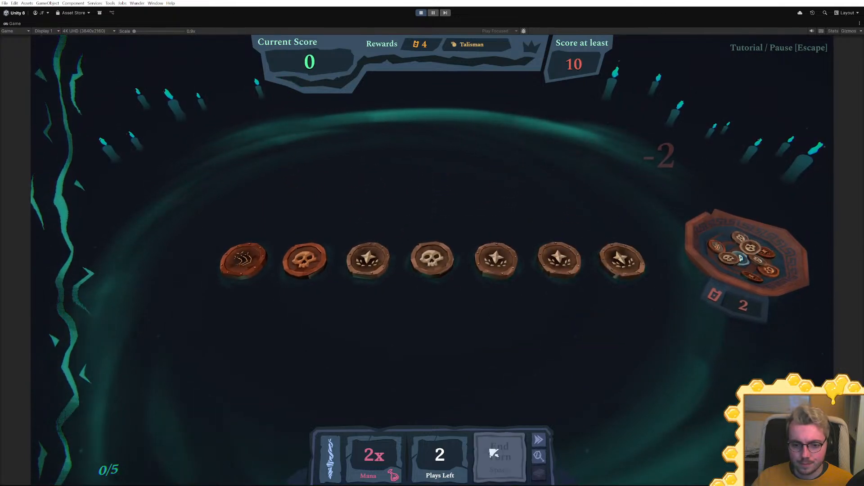
{"action": "left_click", "coordinate": [493, 453]}
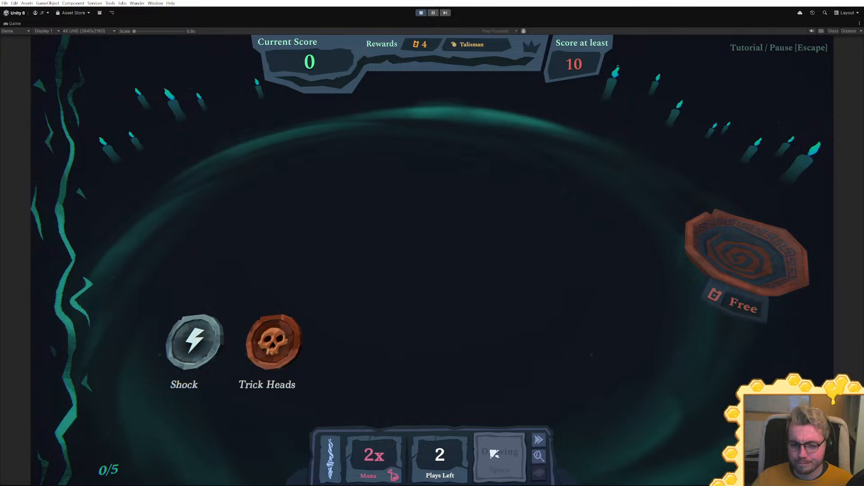
Place Shock right after Trick Heads in the third hand, discard Trick Tails, flip the hand, check Shock and end the turn
{"action": "left_click_drag", "start_coordinate": [194, 342], "coordinate": [297, 340]}
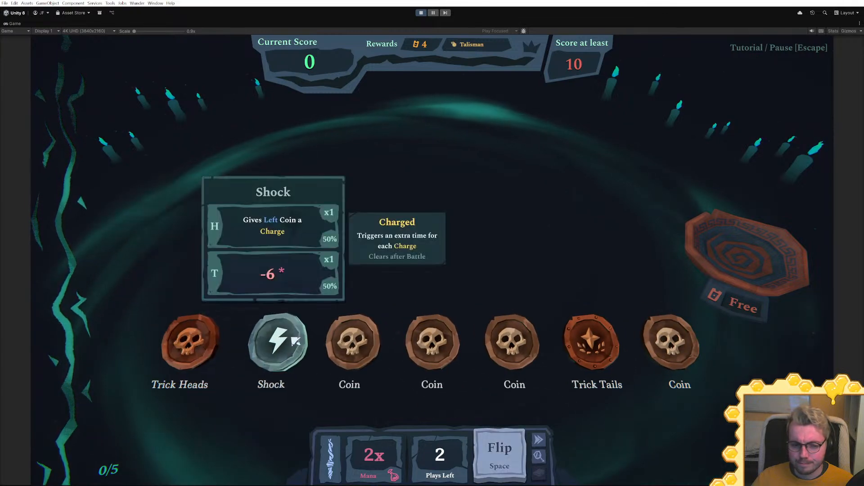
{"action": "mouse_move", "coordinate": [592, 342]}
{"action": "left_mouse_down"}
{"action": "mouse_move", "coordinate": [642, 285]}
{"action": "mouse_move", "coordinate": [729, 248]}
{"action": "left_mouse_up"}
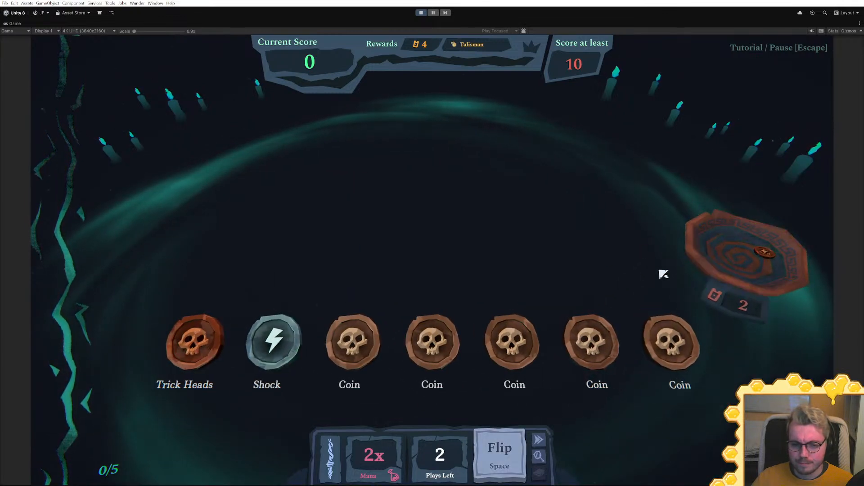
{"action": "key", "text": "space"}
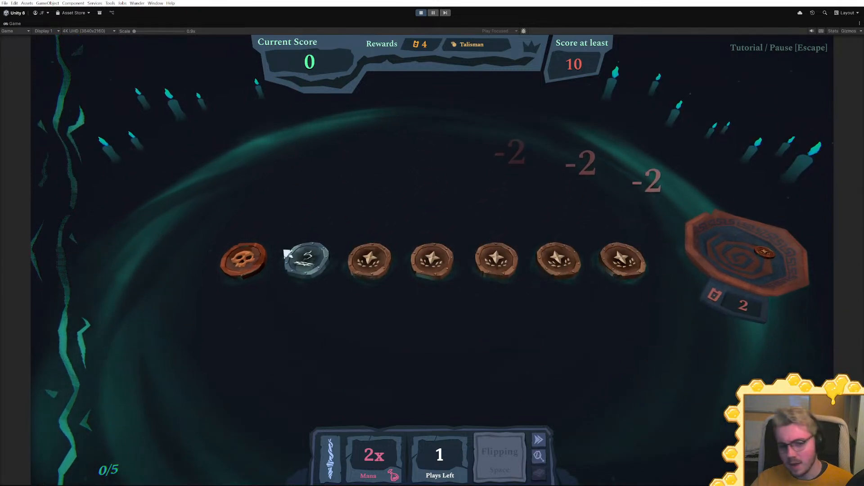
{"action": "mouse_move", "coordinate": [286, 254]}
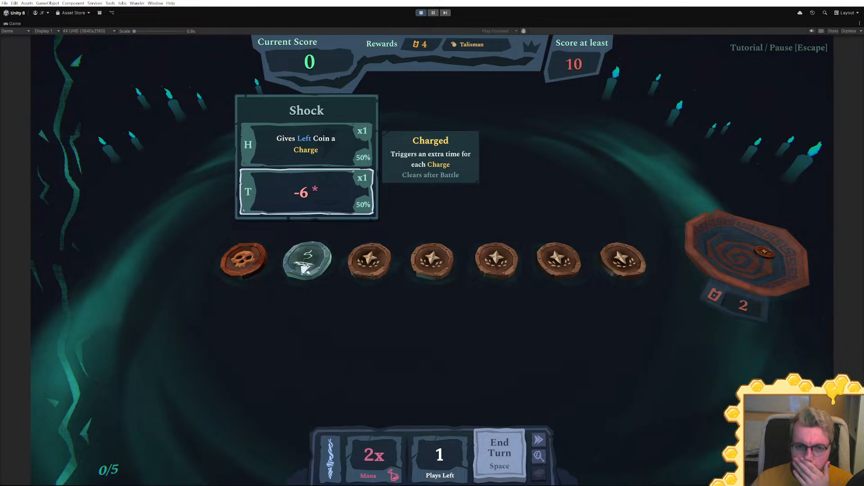
{"action": "left_click", "coordinate": [497, 453]}
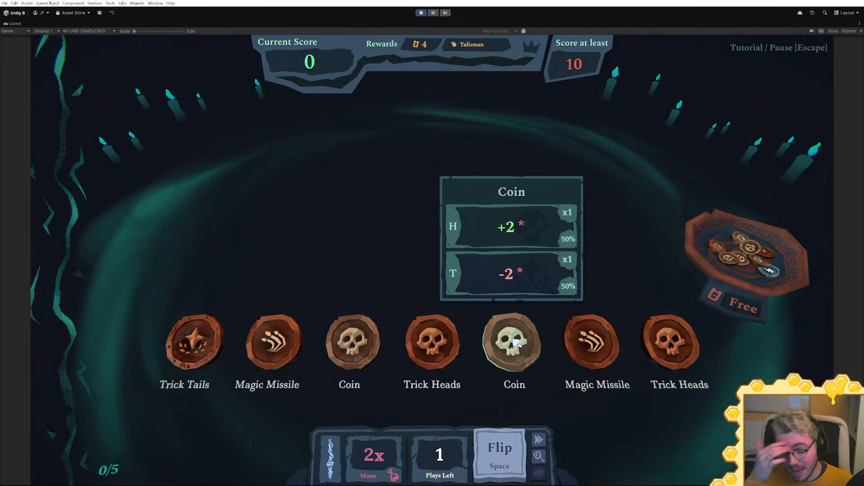
Move a Trick Heads to the front of the last hand, discard Trick Tails and place Fireball in the second slot
{"action": "mouse_move", "coordinate": [450, 342]}
{"action": "left_click_drag", "start_coordinate": [447, 343], "coordinate": [154, 344]}
{"action": "mouse_move", "coordinate": [270, 345]}
{"action": "left_mouse_down"}
{"action": "mouse_move", "coordinate": [718, 258]}
{"action": "mouse_move", "coordinate": [731, 273]}
{"action": "left_mouse_up"}
{"action": "left_click_drag", "start_coordinate": [688, 351], "coordinate": [315, 335]}
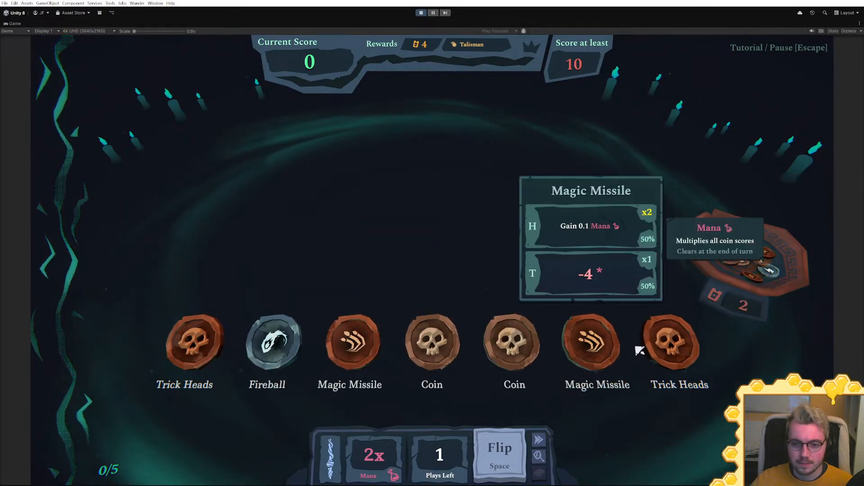
Rearrange the last hand to Magic Missile, Magic Missile, Trick Heads, Fireball, Trick Heads, Coin, Coin, flip it and check Fireball
{"action": "left_click_drag", "start_coordinate": [579, 345], "coordinate": [362, 346]}
{"action": "left_click_drag", "start_coordinate": [673, 345], "coordinate": [194, 337]}
{"action": "left_click_drag", "start_coordinate": [524, 345], "coordinate": [273, 342]}
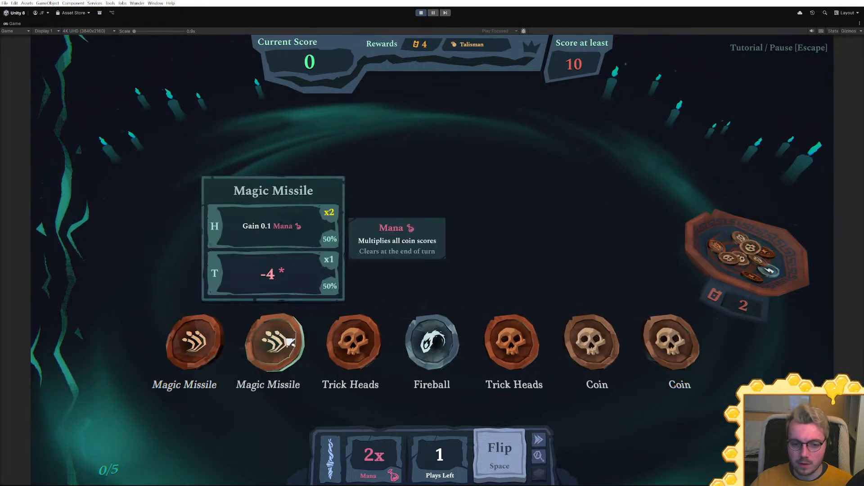
{"action": "left_click", "coordinate": [495, 452]}
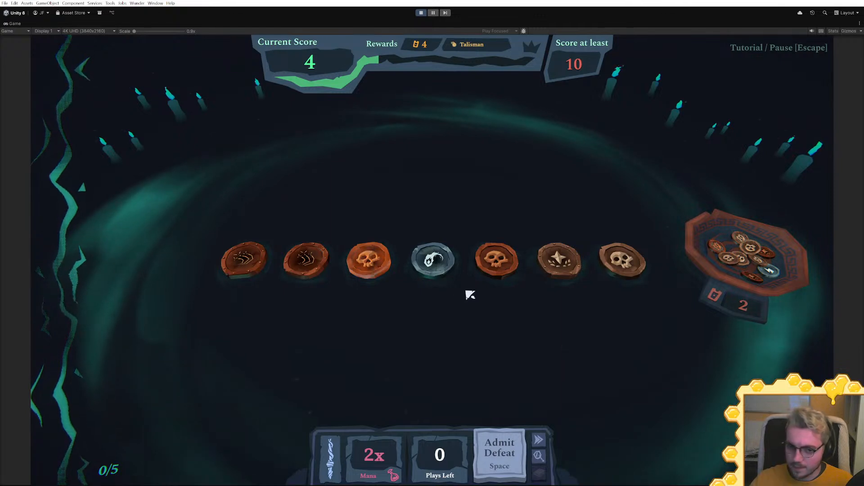
{"action": "mouse_move", "coordinate": [433, 261]}
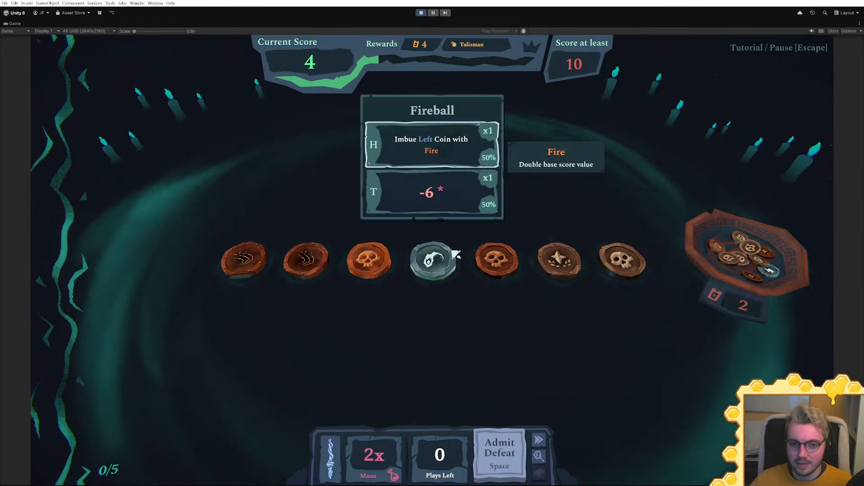
Admit defeat, continue the run in endless mode to reach the Lethe map and stop the game
{"action": "key", "text": "space"}
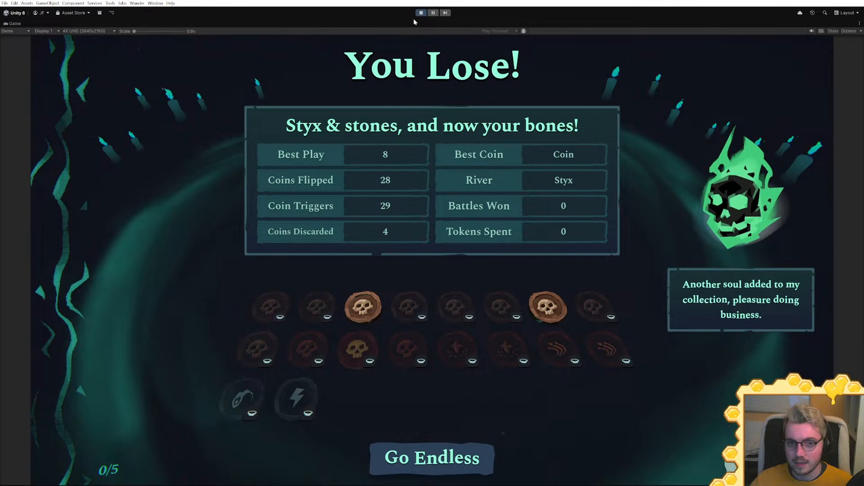
{"action": "left_click", "coordinate": [454, 464]}
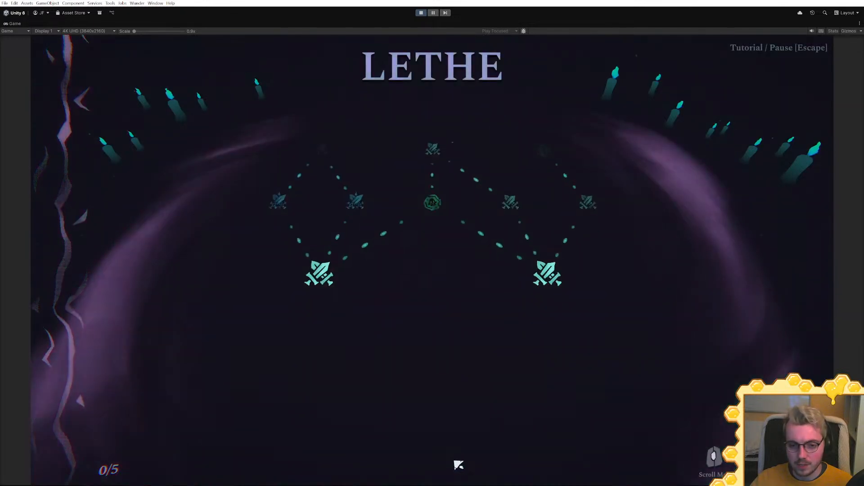
{"action": "left_click", "coordinate": [421, 13]}
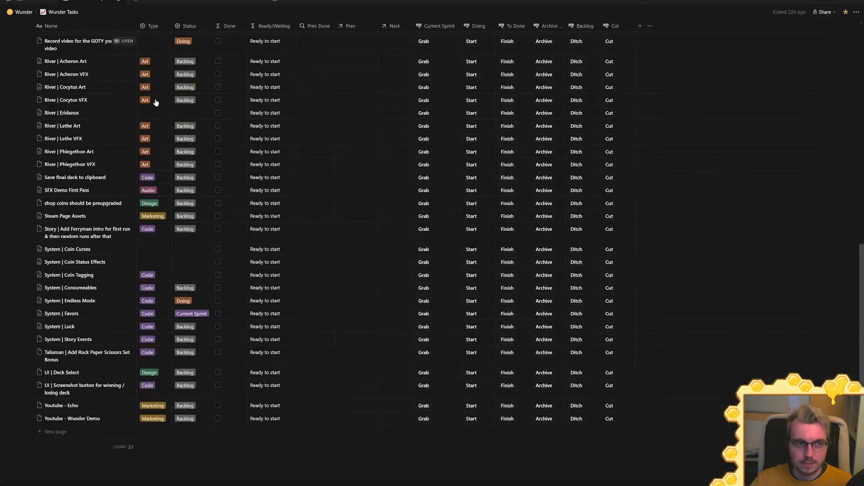
Switch to the Wunder Tasks database in Notion, review its backlog and show the Current Sprint view
{"action": "scroll", "coordinate": [137, 82], "scroll_direction": "up", "scroll_amount": 10}
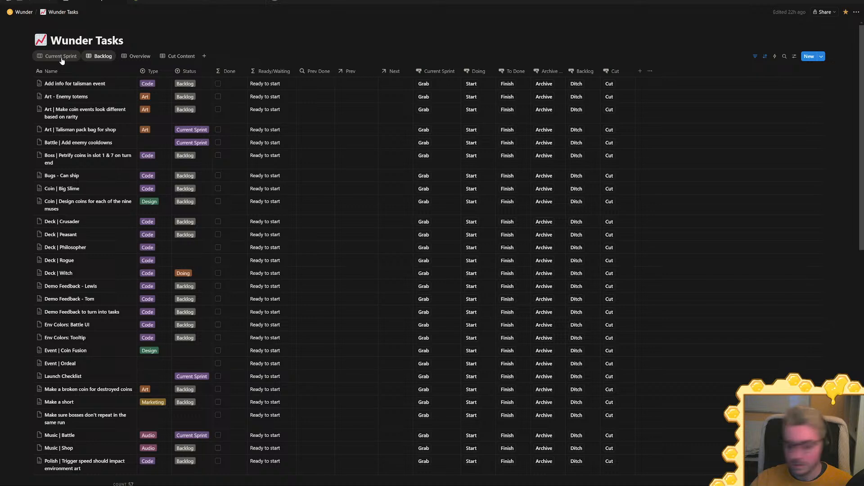
{"action": "left_click", "coordinate": [61, 56]}
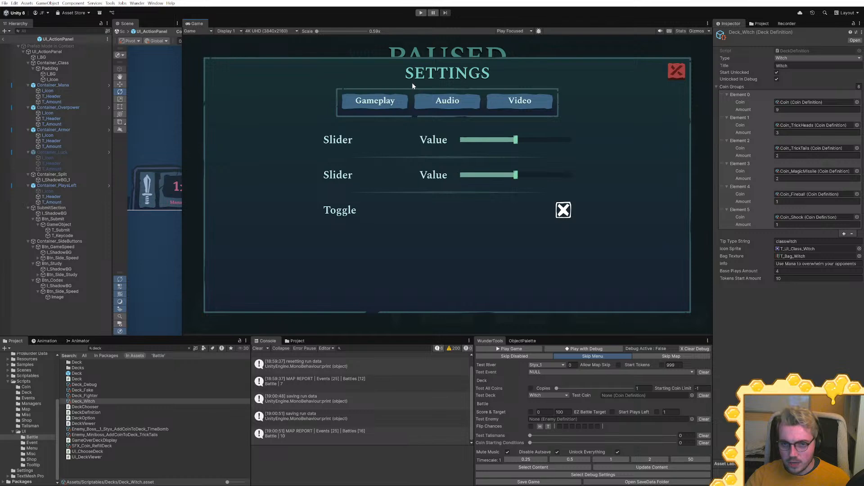
Switch back to Unity, launch the game, start a new run with the Witch deck and enter a first-row Styx battle
{"action": "left_click", "coordinate": [421, 13]}
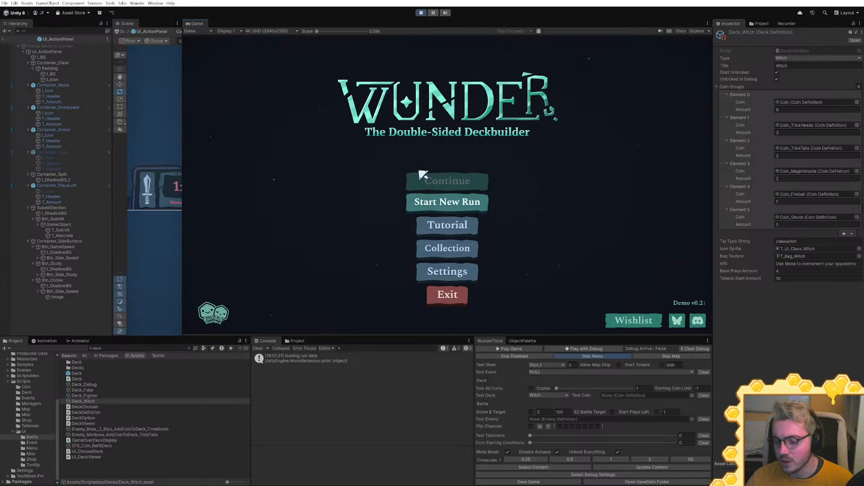
{"action": "left_click", "coordinate": [487, 208]}
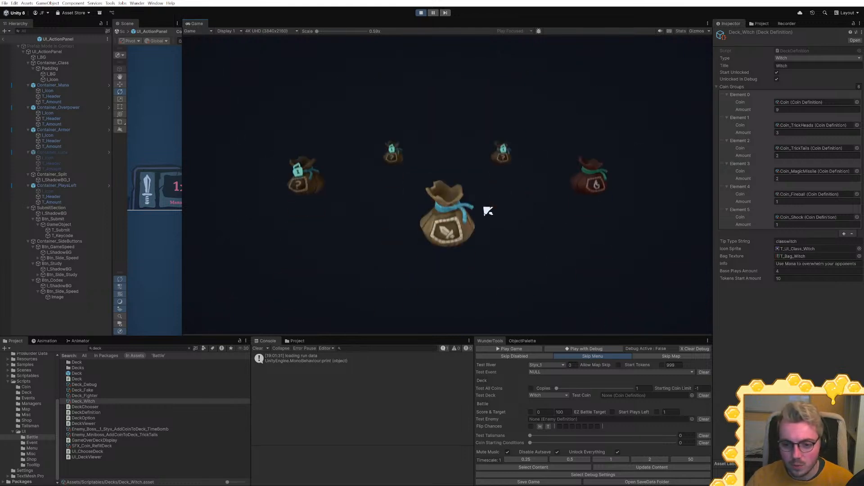
{"action": "left_click", "coordinate": [574, 190]}
{"action": "left_click", "coordinate": [491, 281]}
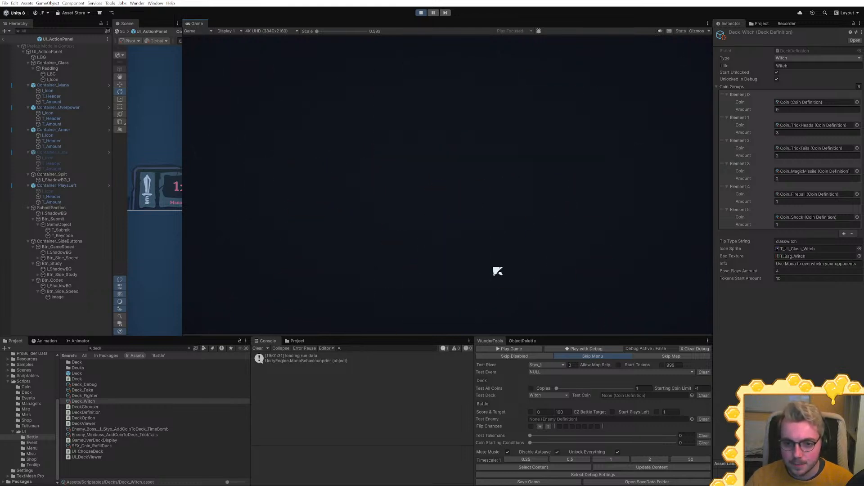
{"action": "left_click", "coordinate": [418, 203]}
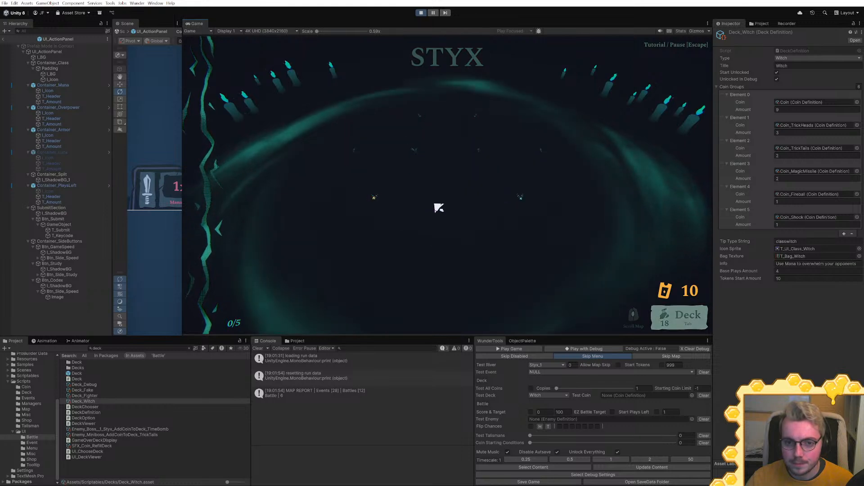
Move Fireball right after the first Trick Heads in the opening hand, flip the hand and check the flipped coins
{"action": "mouse_move", "coordinate": [595, 247]}
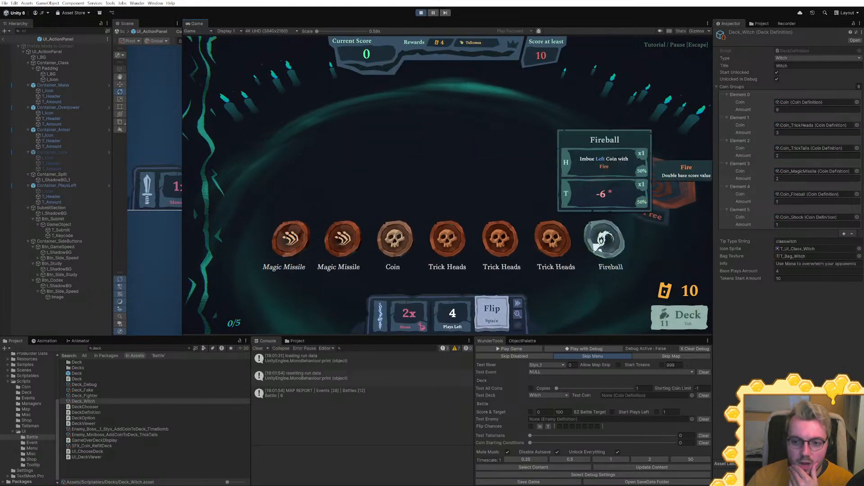
{"action": "left_click_drag", "start_coordinate": [601, 245], "coordinate": [504, 243]}
{"action": "left_click", "coordinate": [490, 310]}
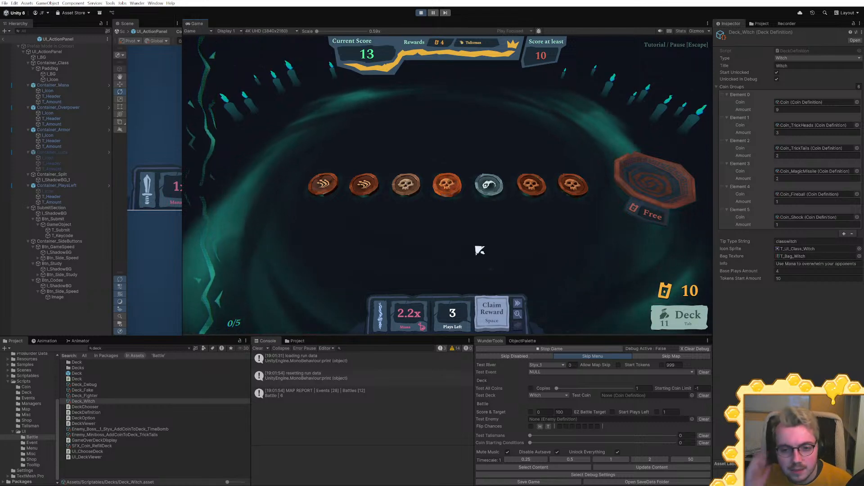
{"action": "mouse_move", "coordinate": [454, 190]}
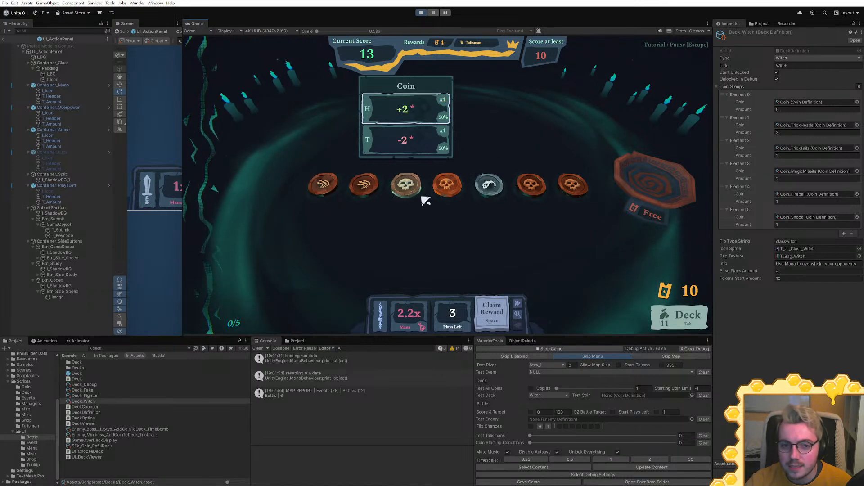
Claim the battle reward, choose the Talisman option and take the skull coin talisman
{"action": "left_click", "coordinate": [499, 317]}
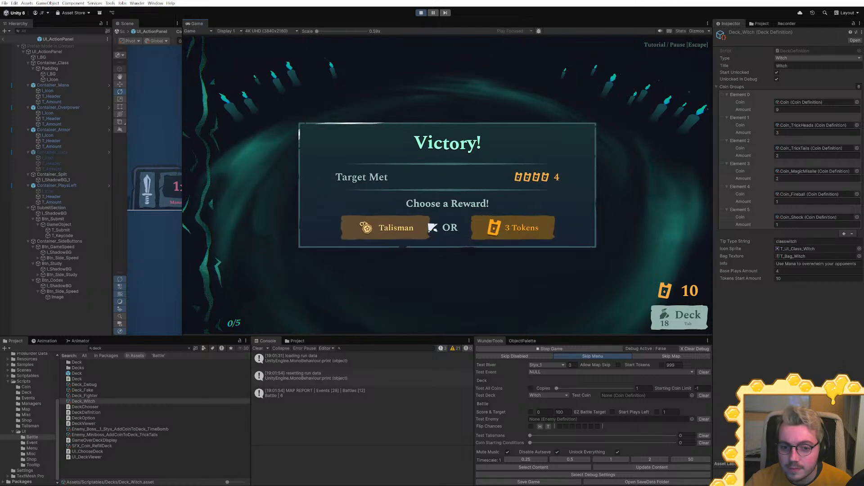
{"action": "left_click", "coordinate": [404, 233]}
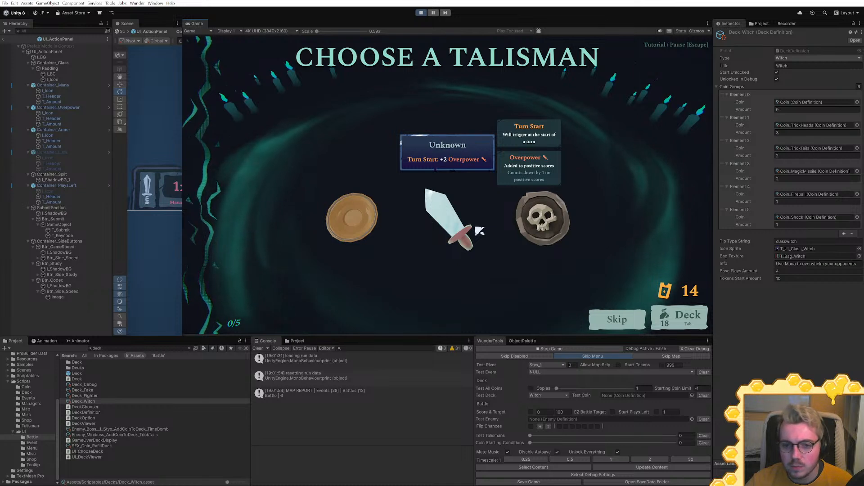
{"action": "left_click", "coordinate": [546, 227]}
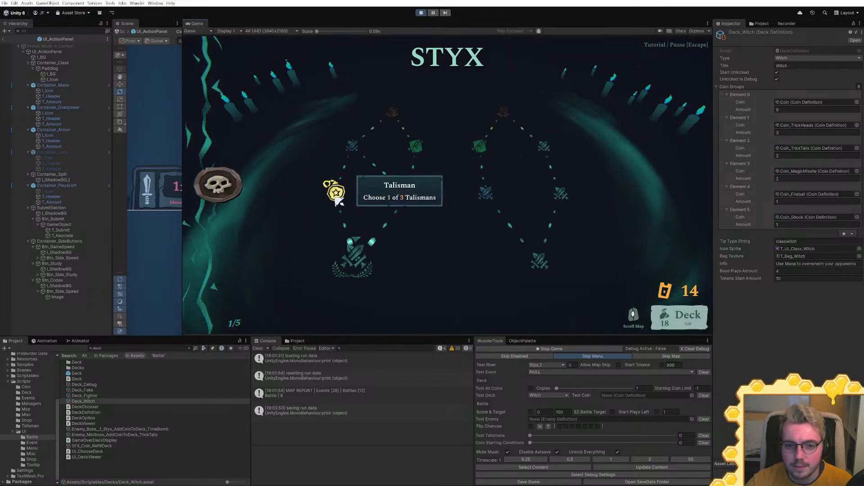
Visit the Talisman node, take the talisman that triggers the first-slot coin 2 additional times, and start the next battle
{"action": "left_click", "coordinate": [336, 195]}
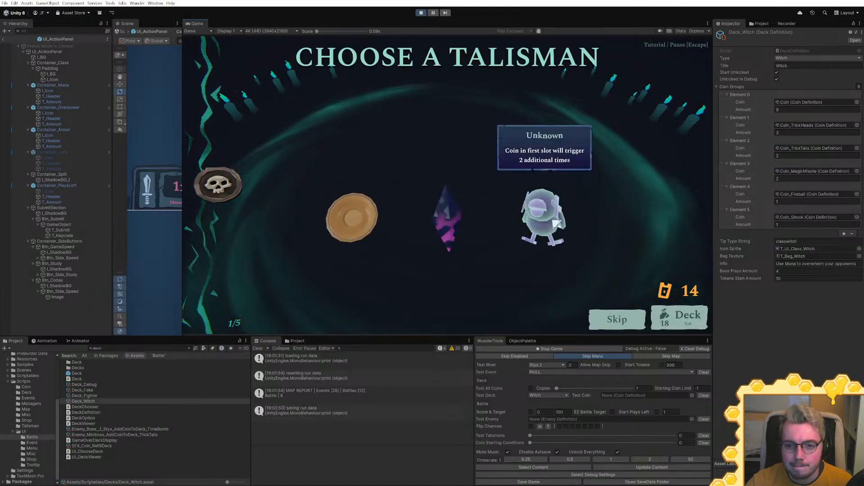
{"action": "left_click", "coordinate": [542, 229]}
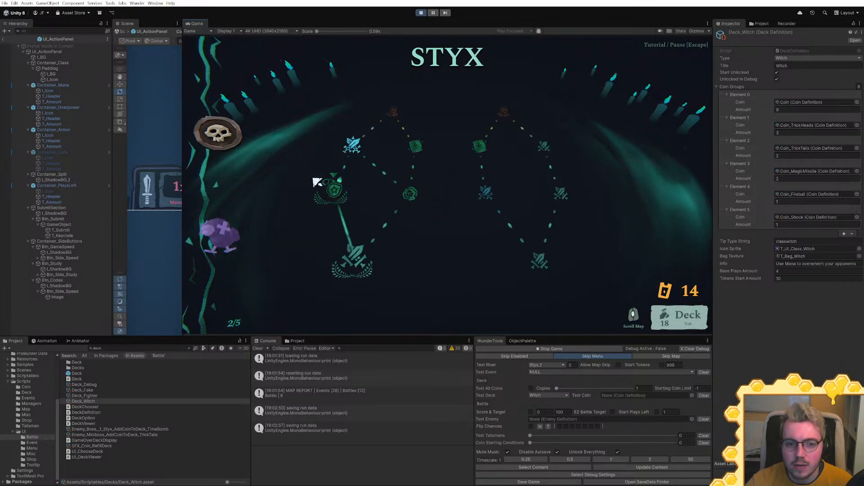
{"action": "left_click", "coordinate": [354, 146]}
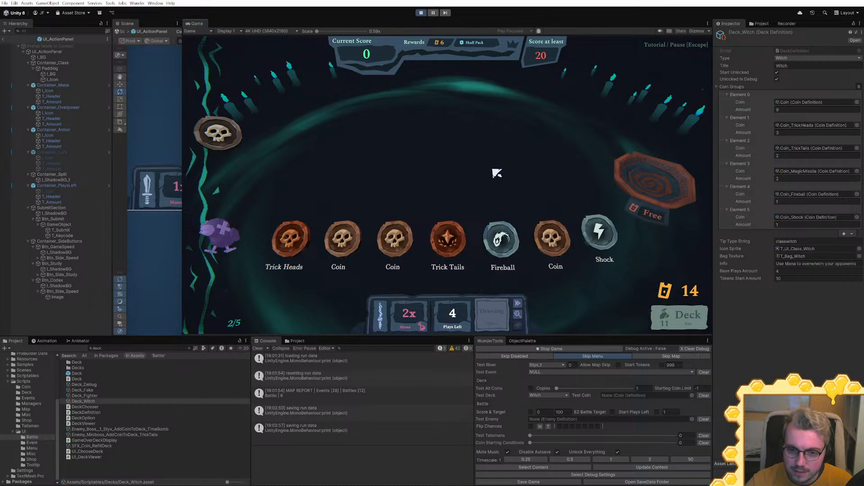
Place Shock and Fireball right after Trick Heads, discard Trick Tails into the tray, flip the hand and end the turn
{"action": "mouse_move", "coordinate": [604, 247]}
{"action": "left_click_drag", "start_coordinate": [604, 248], "coordinate": [355, 232]}
{"action": "mouse_move", "coordinate": [382, 232]}
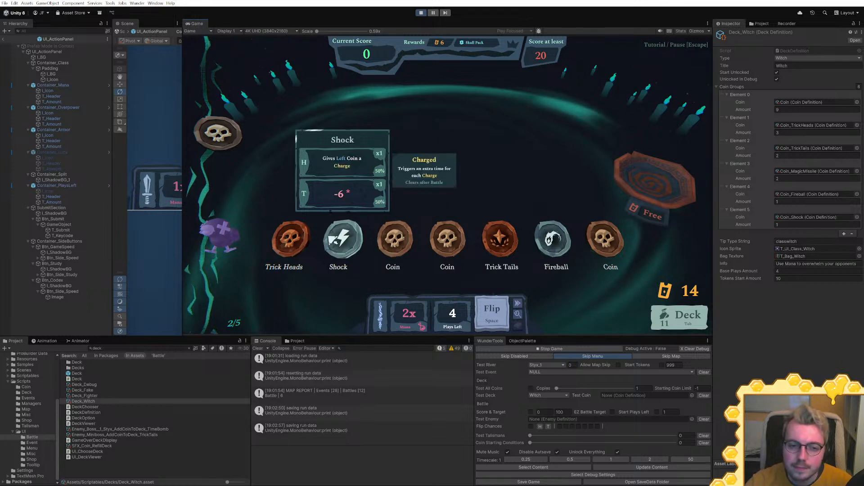
{"action": "left_click_drag", "start_coordinate": [566, 247], "coordinate": [362, 244]}
{"action": "left_click_drag", "start_coordinate": [566, 243], "coordinate": [627, 203]}
{"action": "key", "text": "space"}
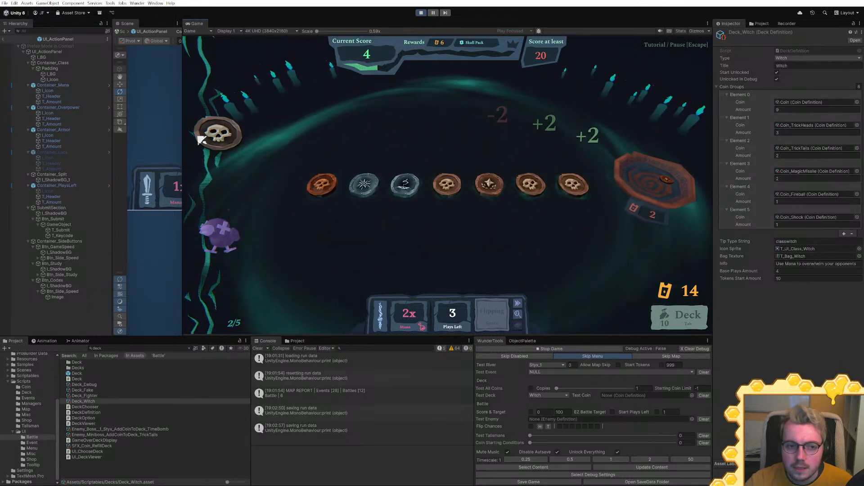
{"action": "left_click", "coordinate": [505, 313]}
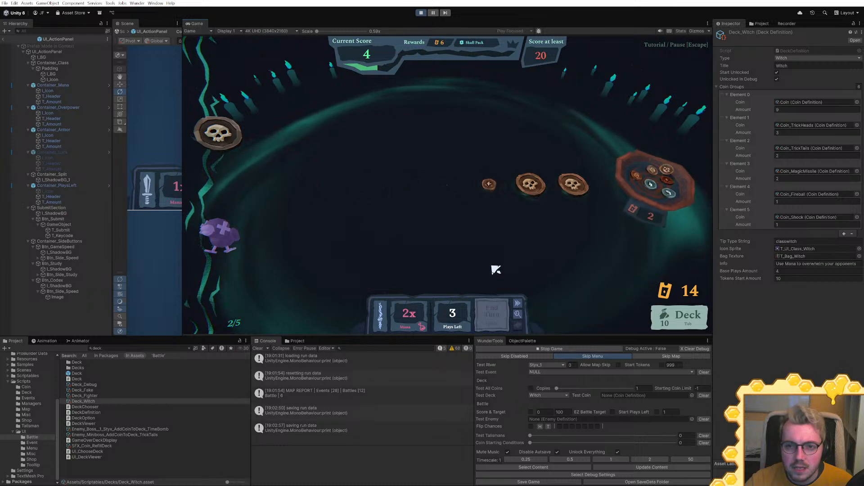
In the second hand, place a Magic Missile right after Trick Heads, discard Trick Tails, move the other Magic Missile last and flip
{"action": "left_click_drag", "start_coordinate": [342, 238], "coordinate": [291, 240]}
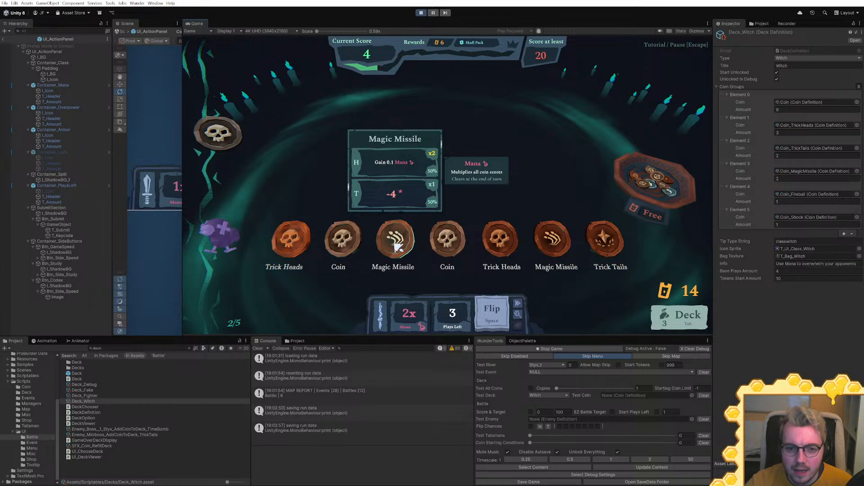
{"action": "left_click_drag", "start_coordinate": [397, 244], "coordinate": [289, 239]}
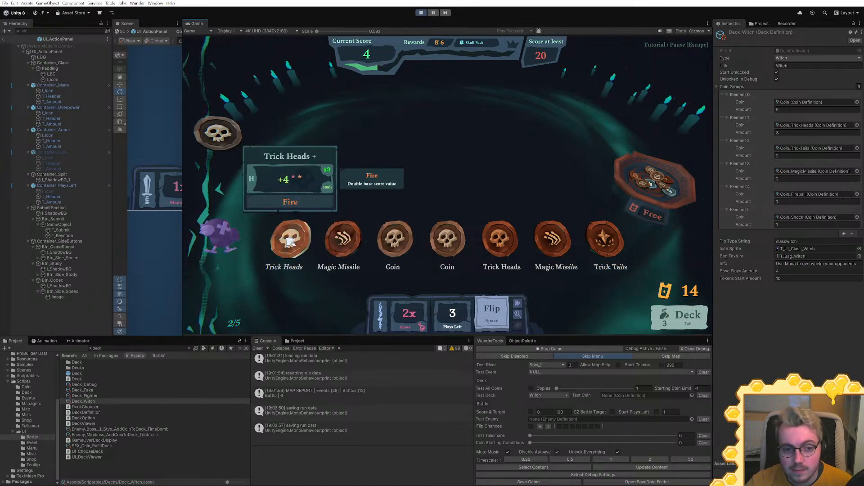
{"action": "left_click_drag", "start_coordinate": [604, 239], "coordinate": [636, 183]}
{"action": "left_click_drag", "start_coordinate": [566, 247], "coordinate": [607, 239]}
{"action": "key", "text": "space"}
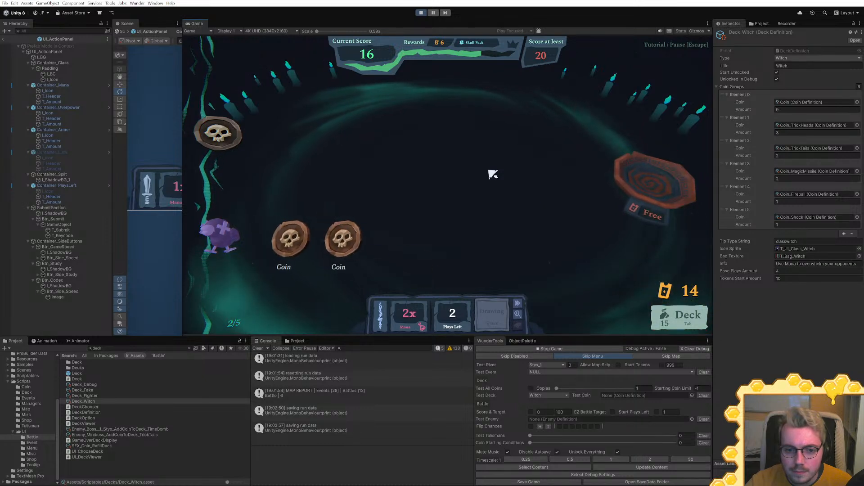
In the third hand, put Trick Heads first and Fireball second, and discard Trick Tails into the tray
{"action": "mouse_move", "coordinate": [509, 251]}
{"action": "left_click_drag", "start_coordinate": [511, 252], "coordinate": [344, 243]}
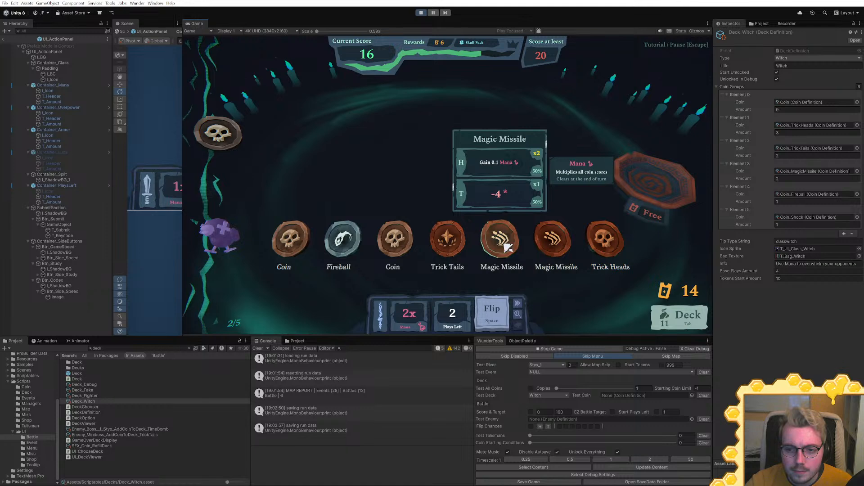
{"action": "left_click_drag", "start_coordinate": [604, 245], "coordinate": [305, 237]}
{"action": "left_click_drag", "start_coordinate": [393, 241], "coordinate": [342, 243]}
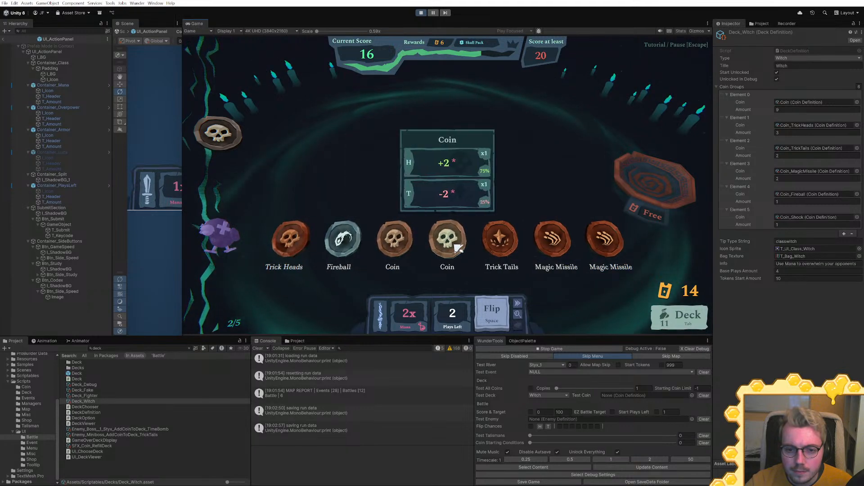
{"action": "mouse_move", "coordinate": [513, 241]}
{"action": "left_mouse_down"}
{"action": "mouse_move", "coordinate": [617, 171]}
{"action": "mouse_move", "coordinate": [630, 186]}
{"action": "left_mouse_up"}
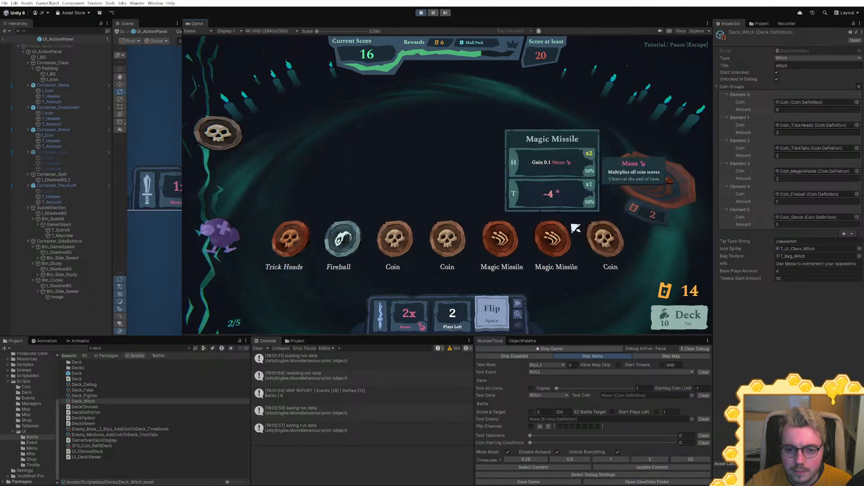
Move both Magic Missiles to the first two slots, flip the hand, maximize the game view and end the turn
{"action": "left_click_drag", "start_coordinate": [500, 238], "coordinate": [291, 238]}
{"action": "left_click_drag", "start_coordinate": [552, 238], "coordinate": [344, 236]}
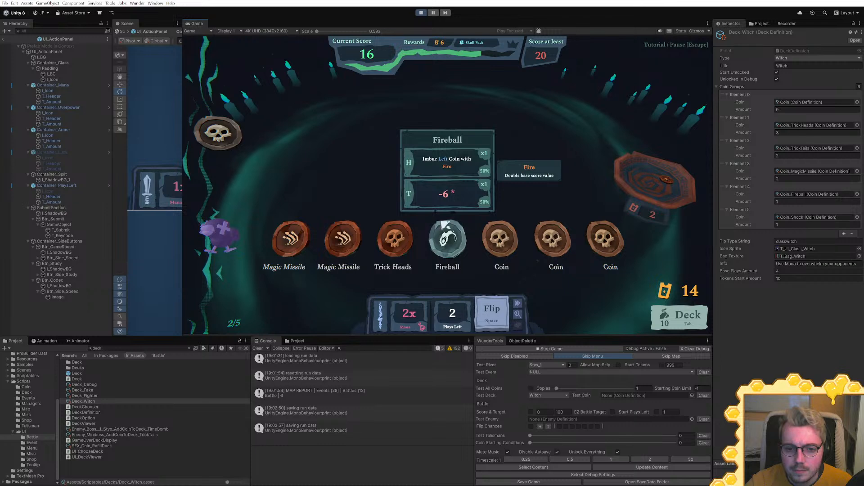
{"action": "key", "text": "space"}
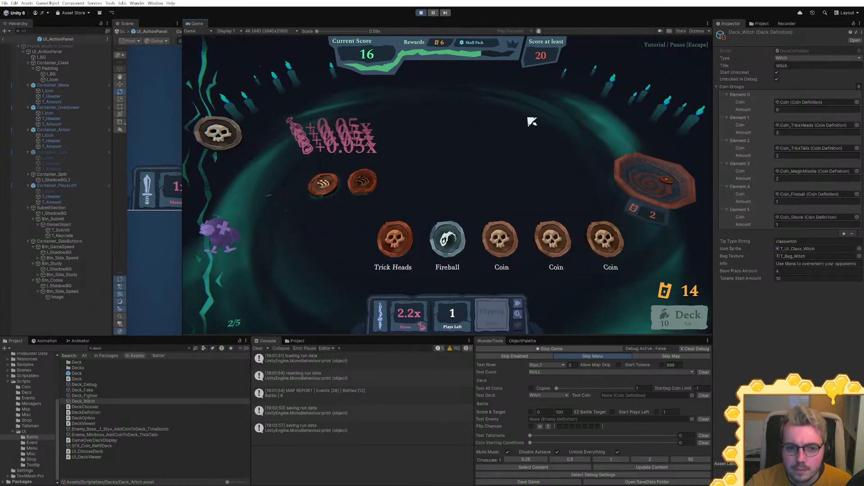
{"action": "key", "text": "shift+space"}
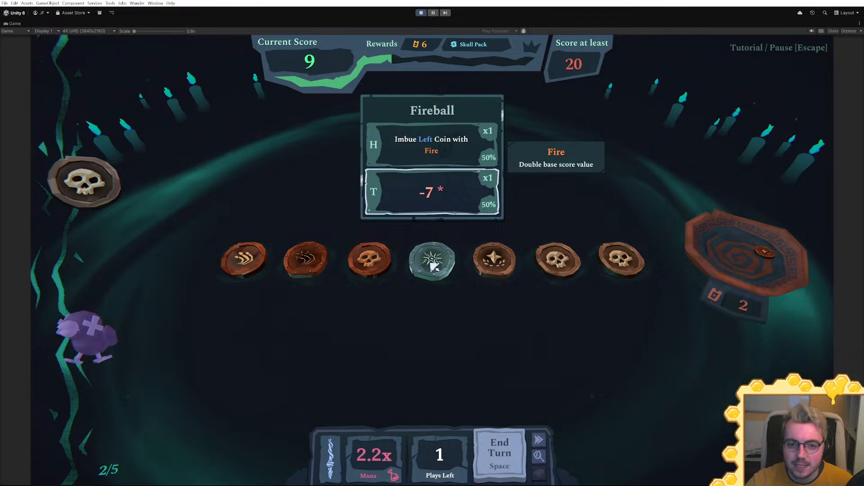
{"action": "left_click", "coordinate": [505, 456]}
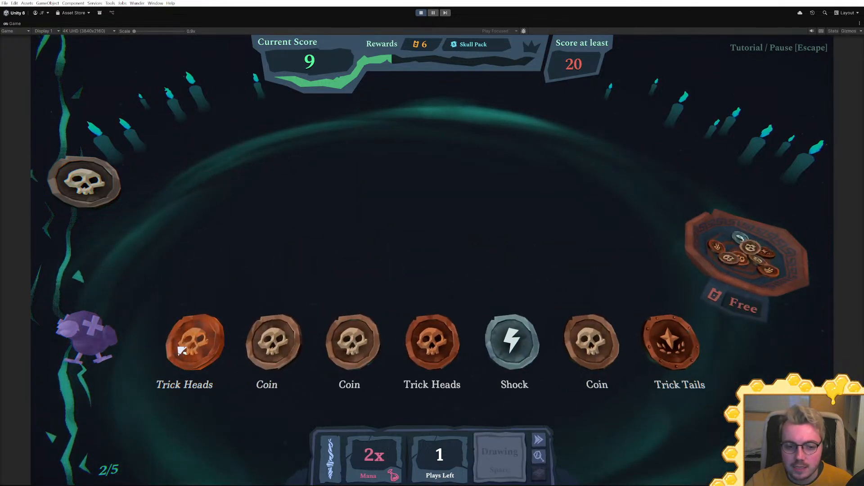
Move Shock right after the first Trick Heads, flip the final hand and check Shock's flipped side
{"action": "mouse_move", "coordinate": [187, 354]}
{"action": "left_click_drag", "start_coordinate": [512, 341], "coordinate": [288, 342]}
{"action": "key", "text": "space"}
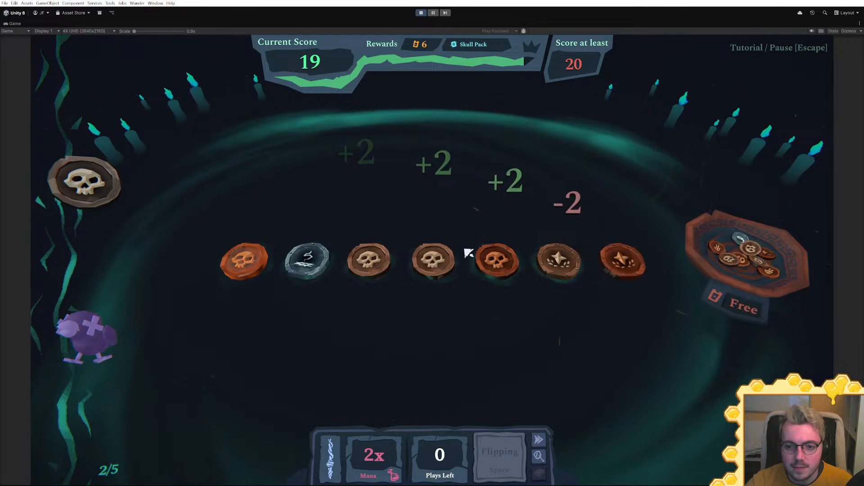
{"action": "mouse_move", "coordinate": [327, 262]}
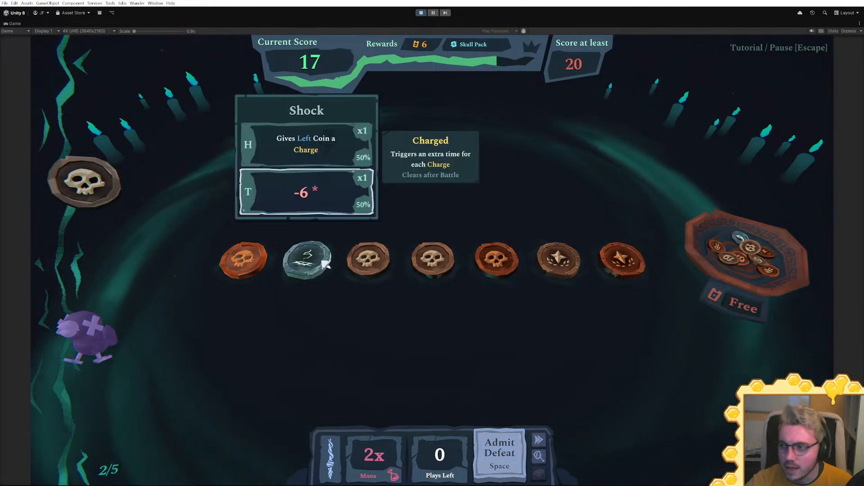
Admit defeat in the battle and stop play mode
{"action": "left_click", "coordinate": [499, 459]}
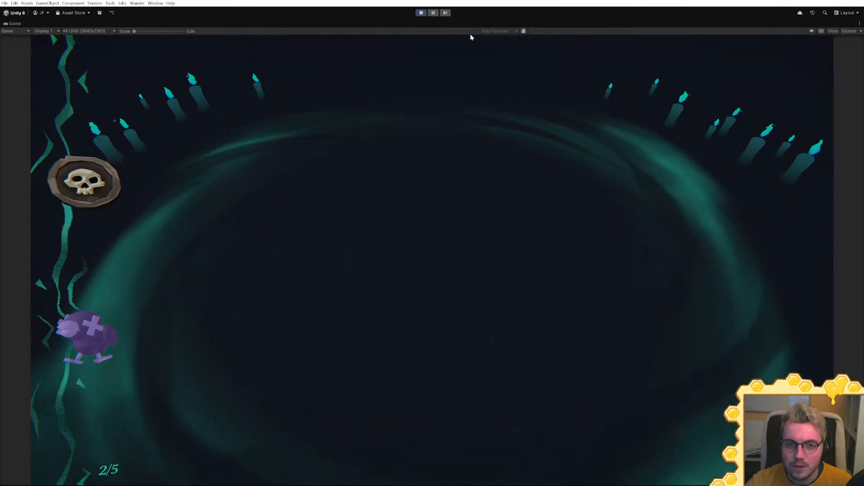
{"action": "left_click", "coordinate": [420, 13]}
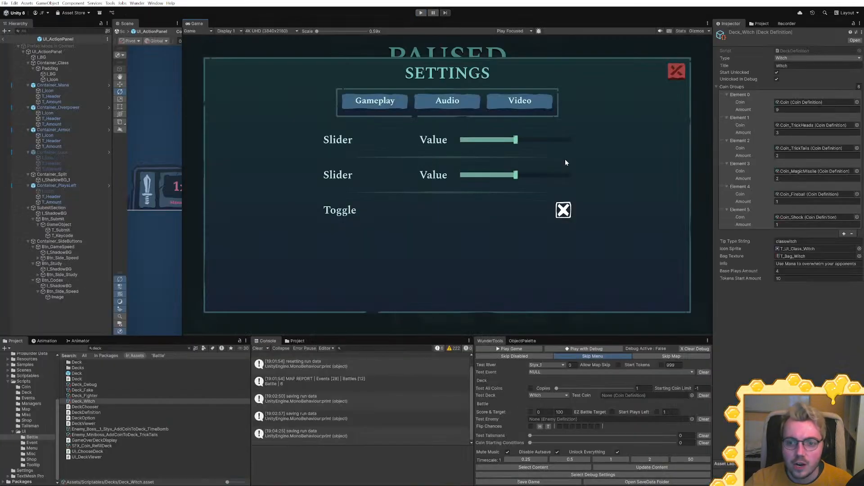